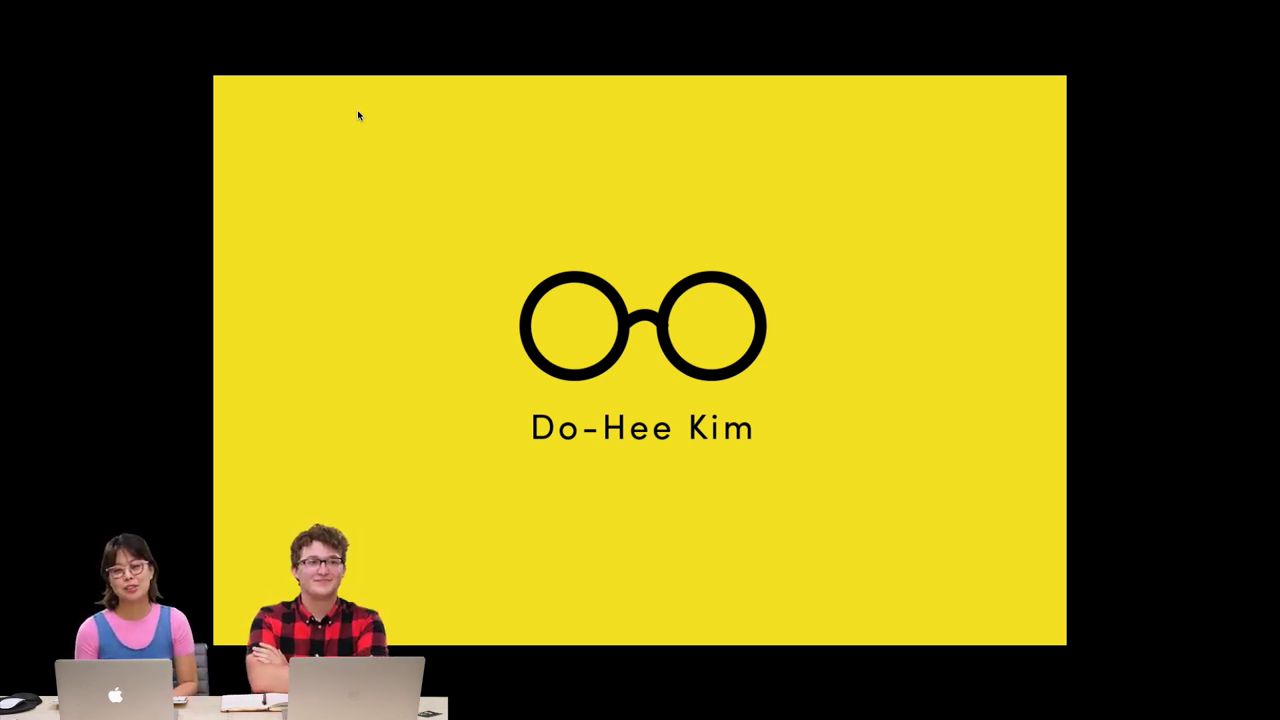
Advance to the pink slide listing roles from Designer through Business Owner beside a portrait.
{"action": "key", "text": "Right"}
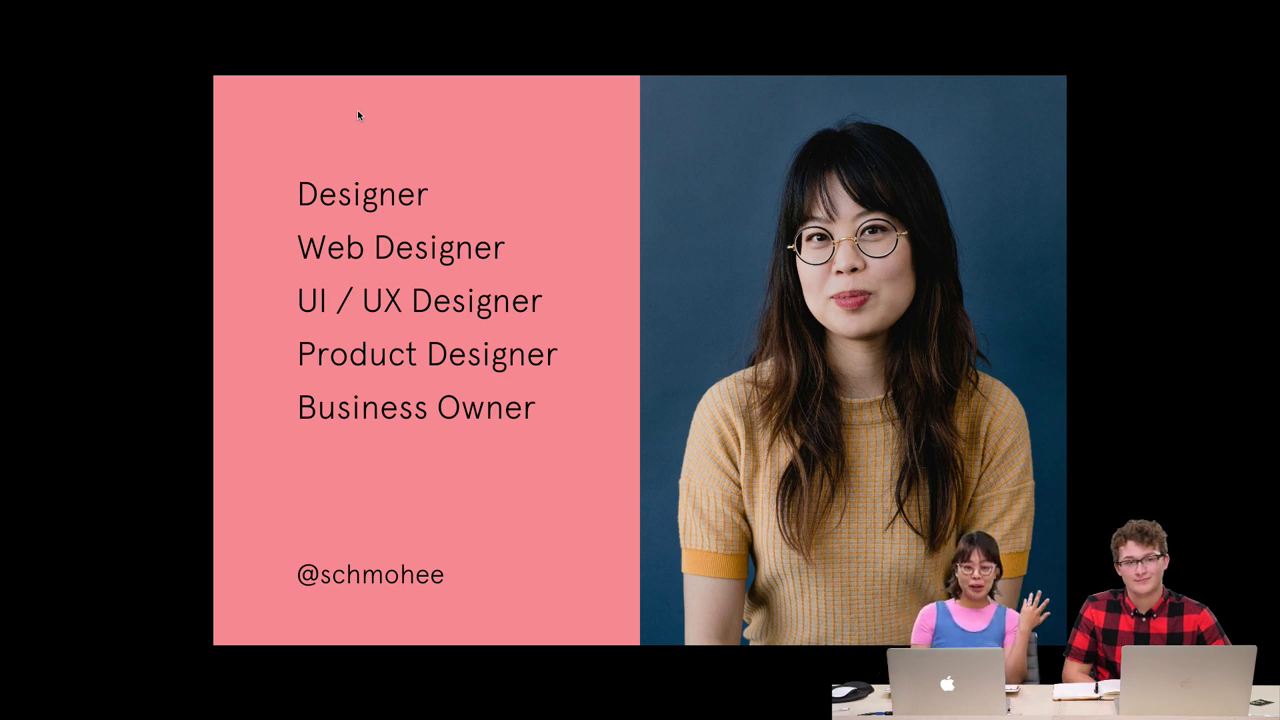
Advance past the Shoppe Theory co-founder slide to the Branding, Web Design and E-Commerce portfolio slide.
{"action": "key", "text": "Right"}
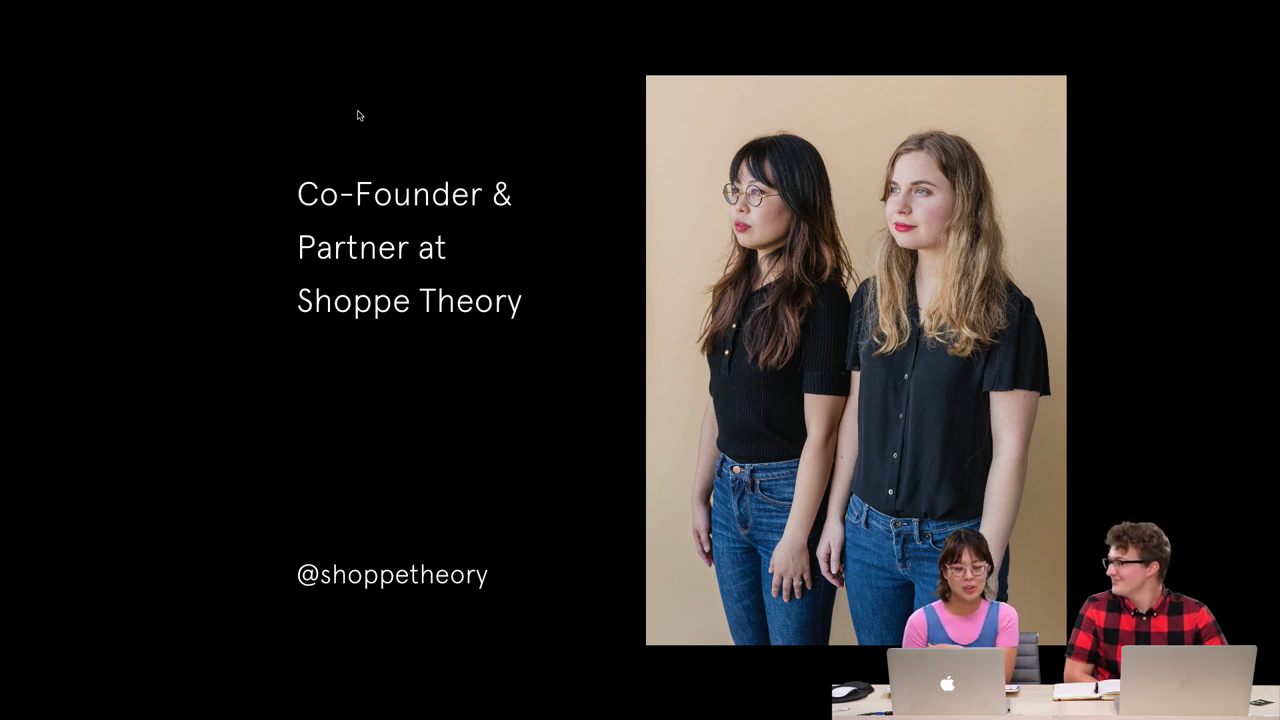
{"action": "key", "text": "Right"}
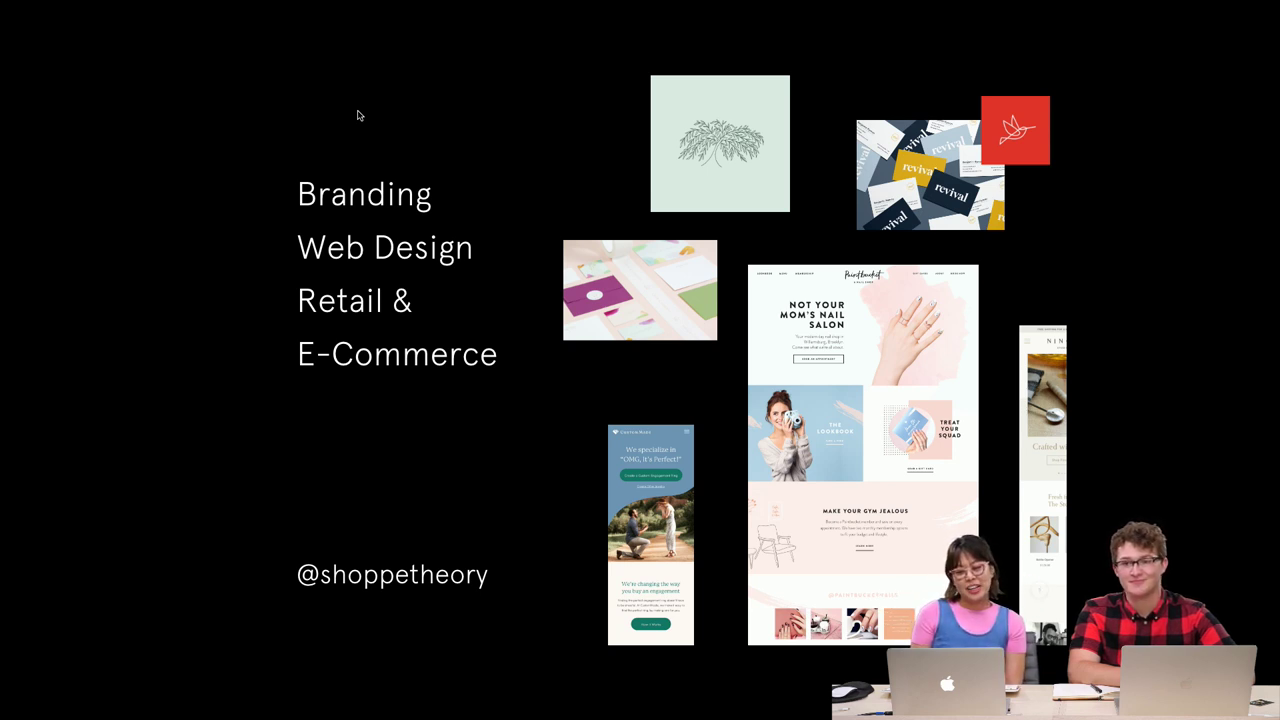
Advance to the slide listing Typography, Color, Grids, Process, Collaboration and Corndogs.
{"action": "key", "text": "Right"}
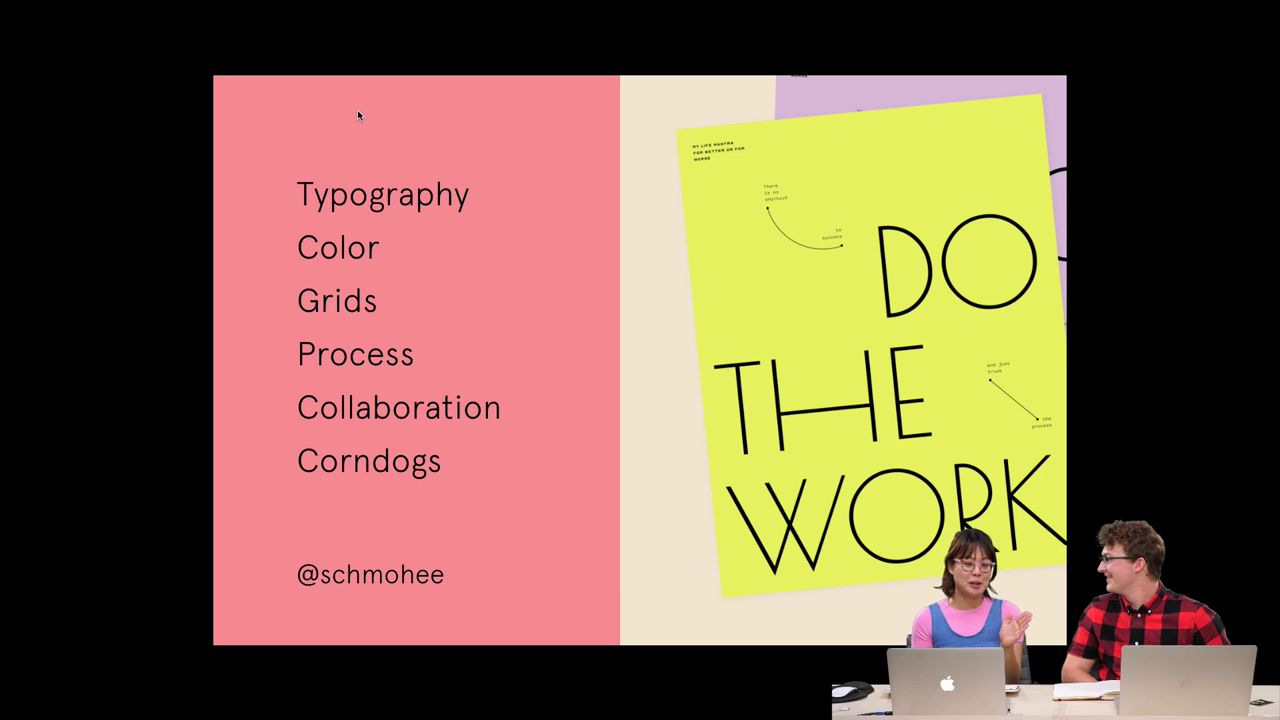
Advance to the slide introducing the Corndoggit web and mobile experience design.
{"action": "key", "text": "Right"}
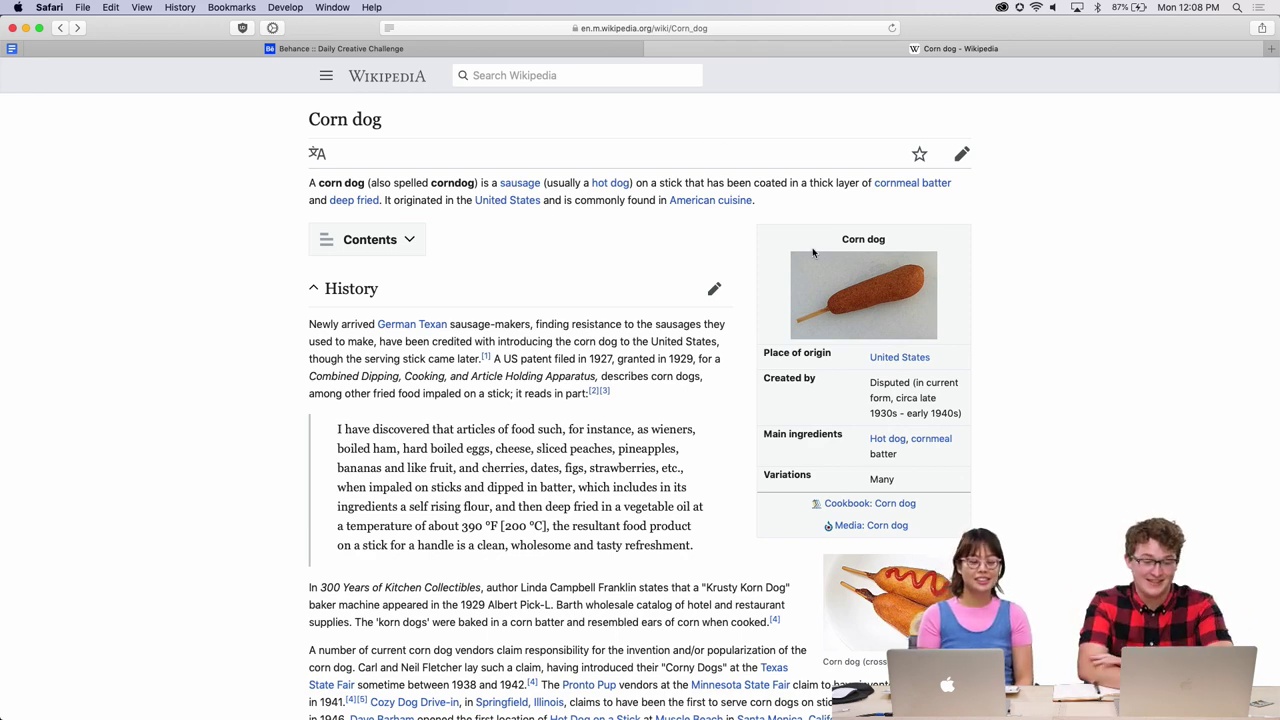
Highlight the quoted passage in the Wikipedia Corn dog article, then deselect it.
{"action": "scroll", "coordinate": [857, 354], "scroll_direction": "down", "scroll_amount": 3}
{"action": "scroll", "coordinate": [600, 360], "scroll_direction": "up", "scroll_amount": 3}
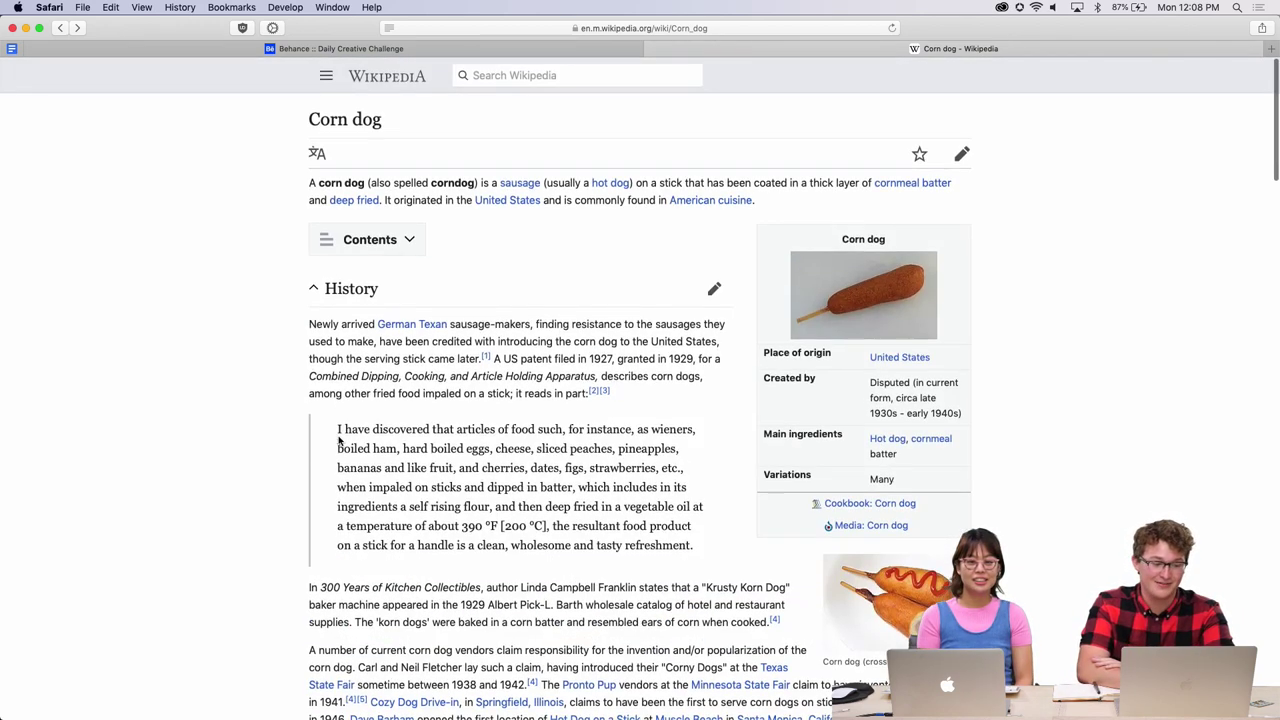
{"action": "left_click_drag", "start_coordinate": [337, 430], "coordinate": [643, 550]}
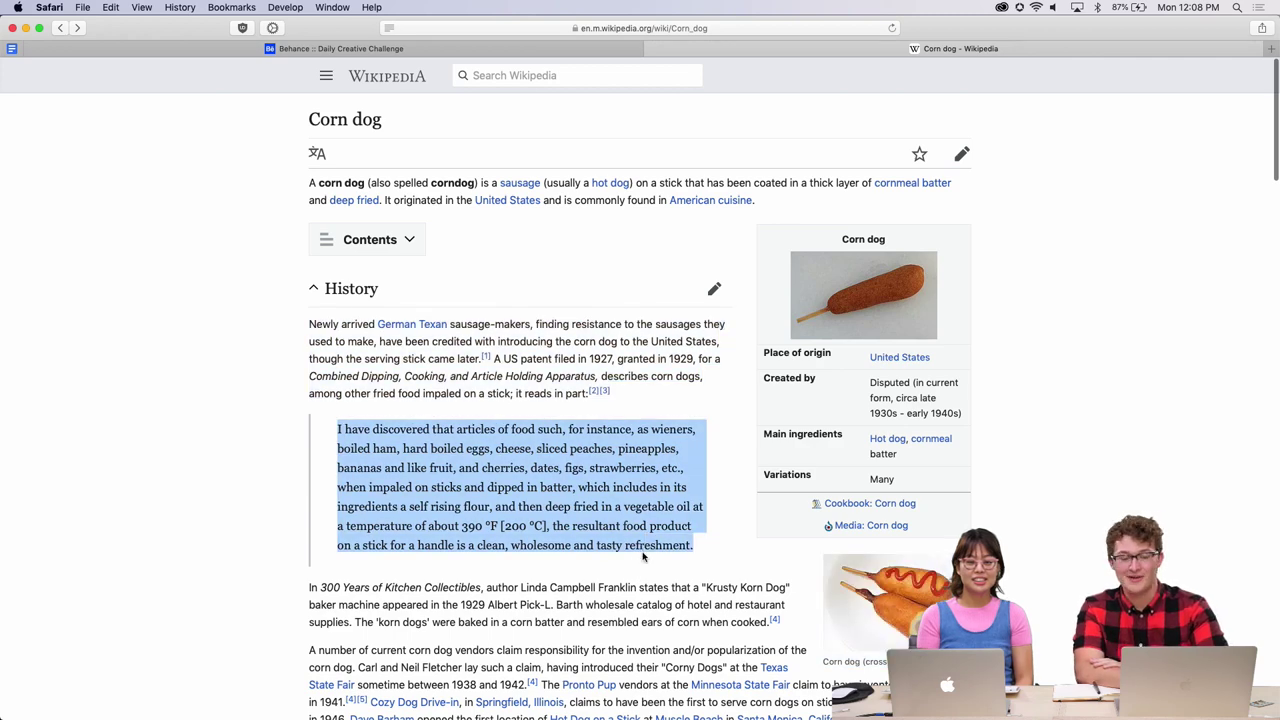
{"action": "left_click", "coordinate": [645, 558]}
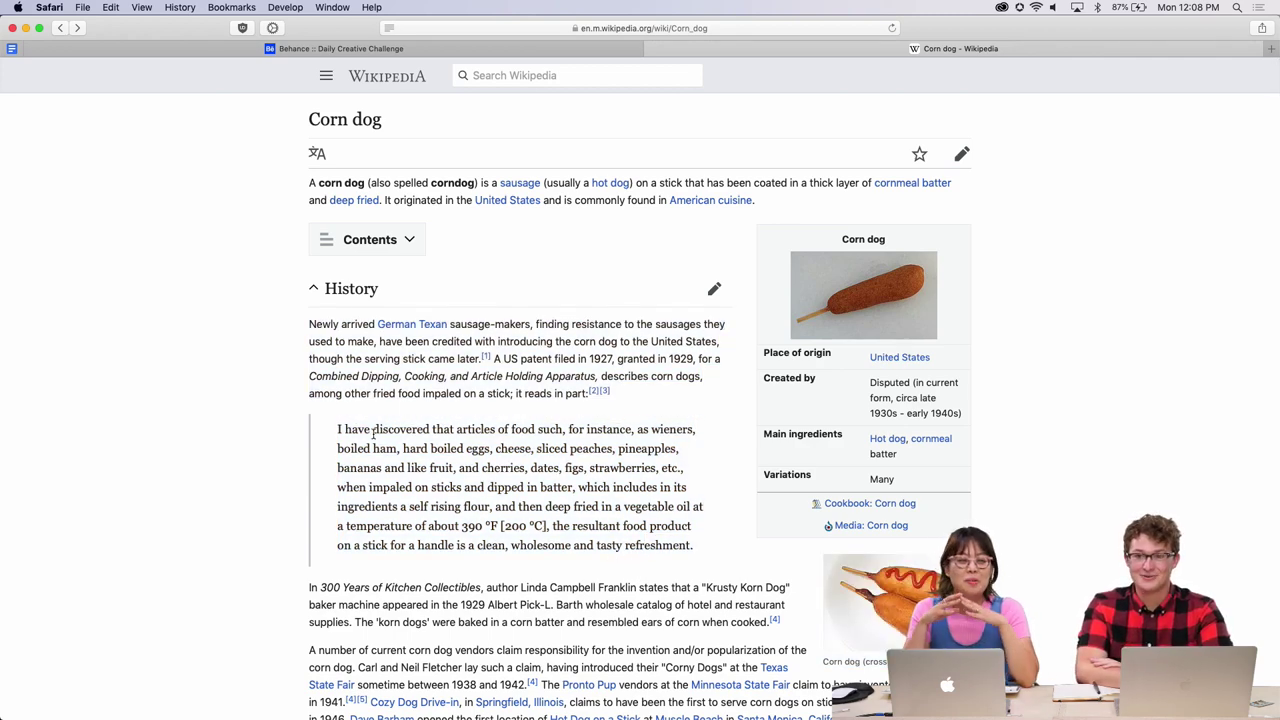
Enlarge the corn dog photo from the article's infobox, then close it again.
{"action": "scroll", "coordinate": [428, 429], "scroll_direction": "down", "scroll_amount": 3}
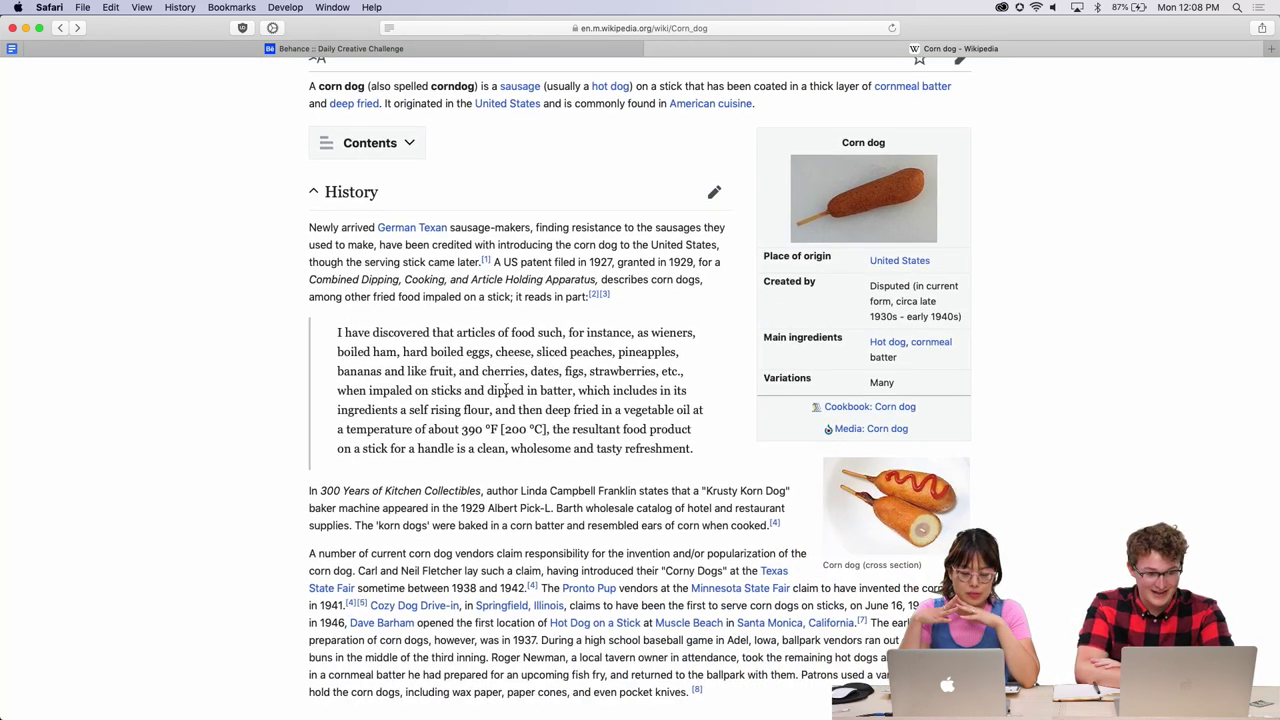
{"action": "scroll", "coordinate": [506, 388], "scroll_direction": "down", "scroll_amount": 3}
{"action": "scroll", "coordinate": [915, 246], "scroll_direction": "up", "scroll_amount": 3}
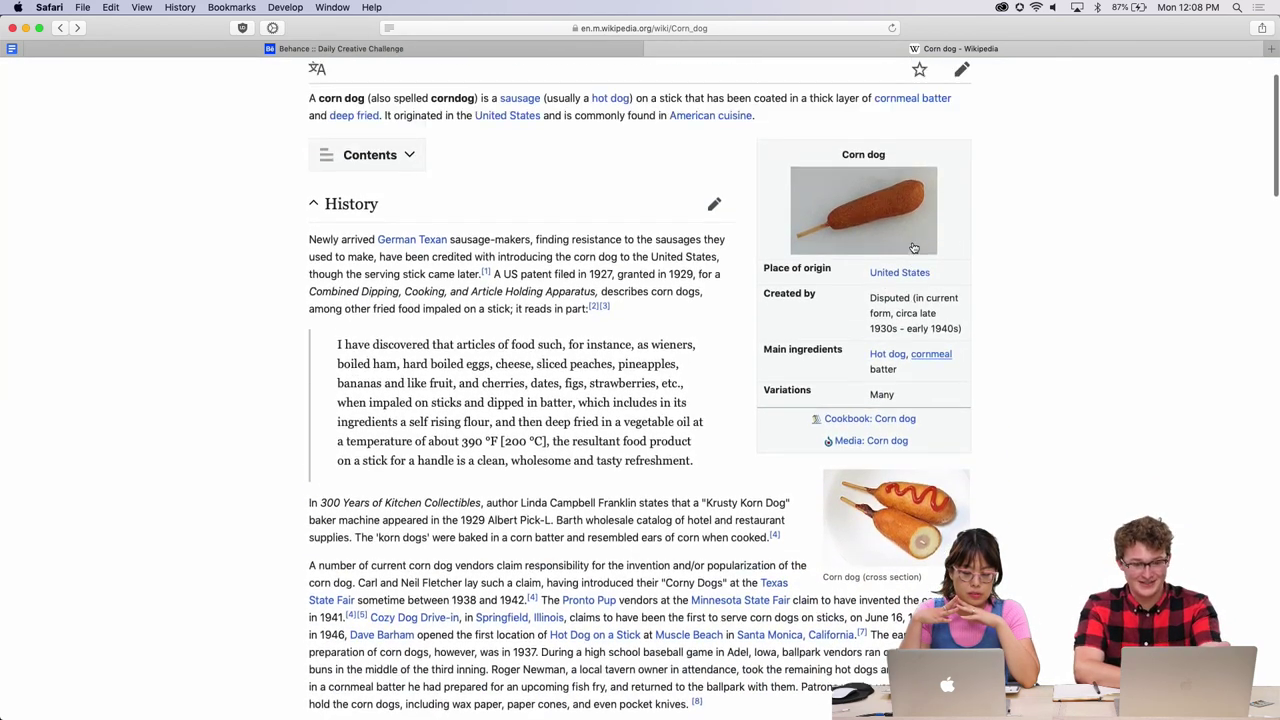
{"action": "left_click", "coordinate": [876, 240]}
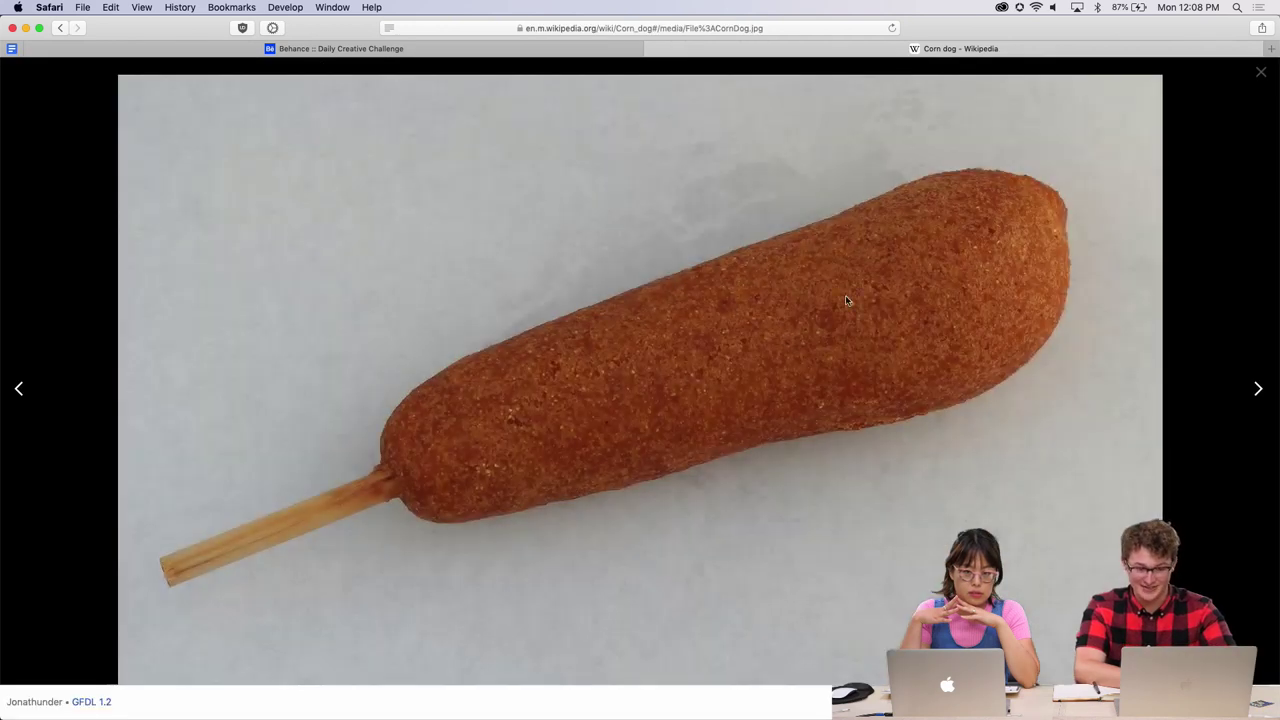
{"action": "left_click", "coordinate": [1262, 76]}
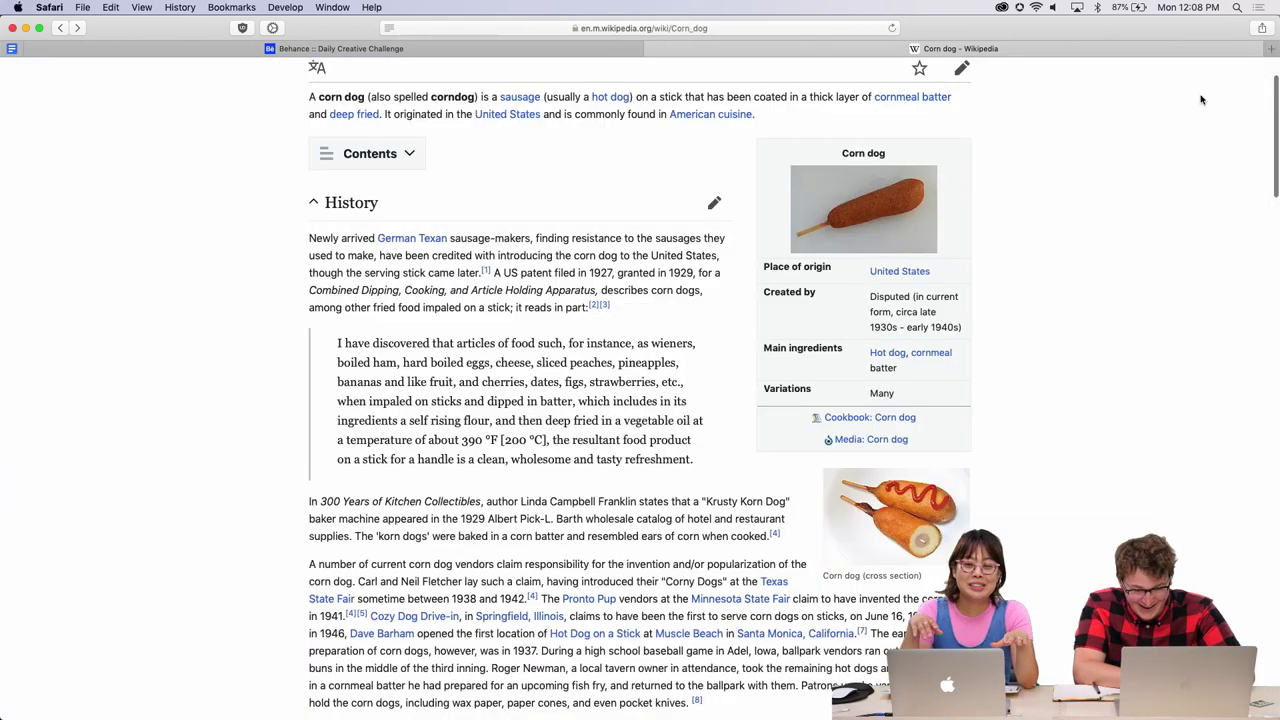
{"action": "scroll", "coordinate": [979, 238], "scroll_direction": "up", "scroll_amount": 2}
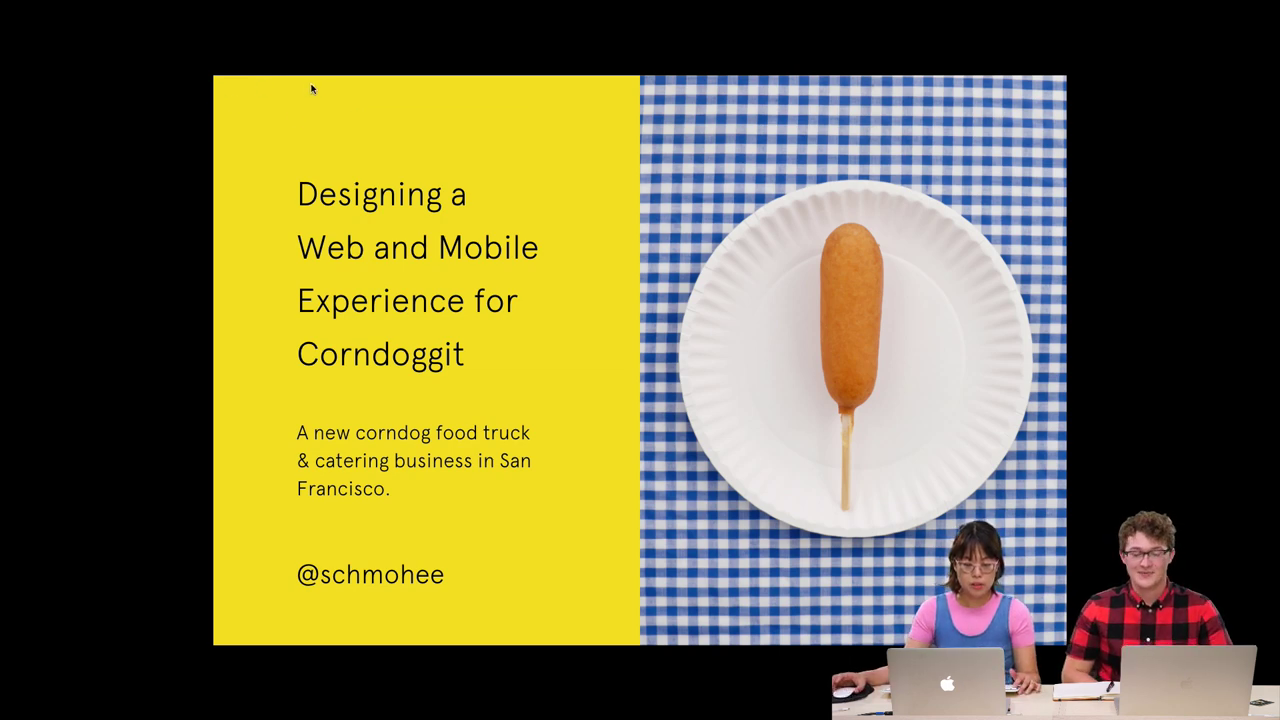
Exit and close the full-screen slide preview, then pan the canvas to the 01_Home and 02_Menu wireframes.
{"action": "key", "text": "Escape"}
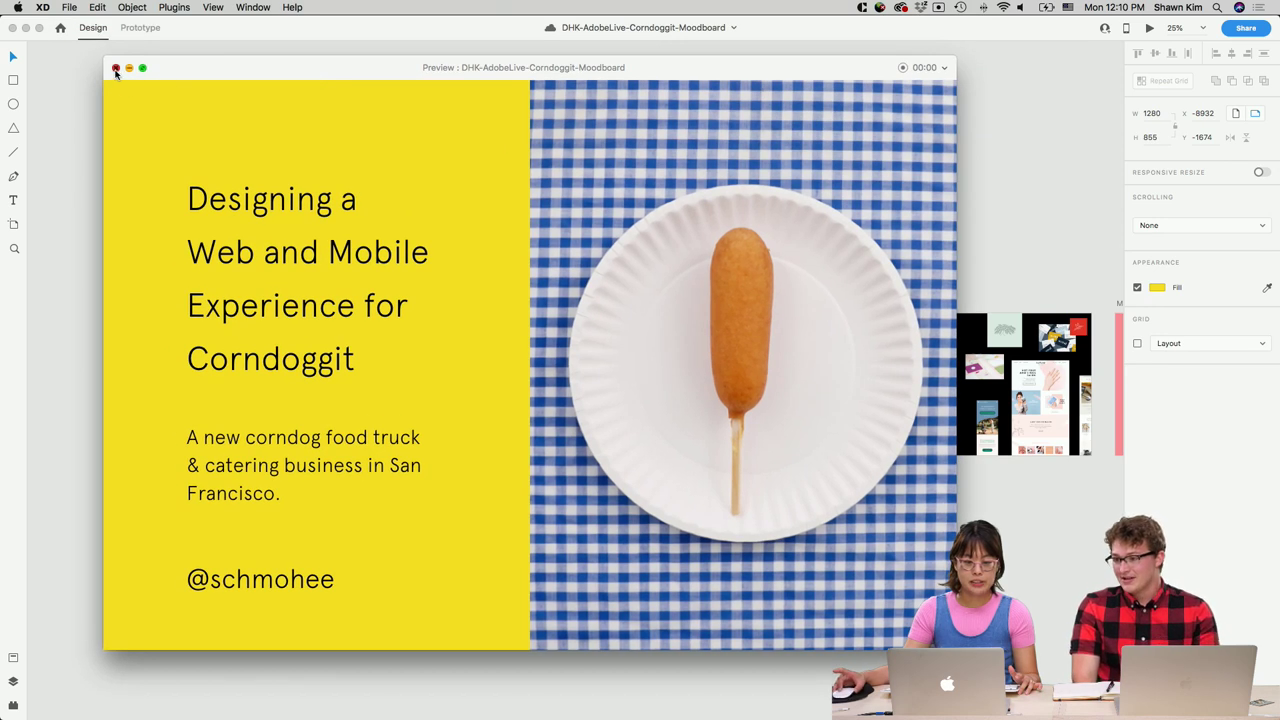
{"action": "left_click", "coordinate": [116, 68]}
{"action": "scroll", "coordinate": [400, 143], "scroll_direction": "right", "scroll_amount": 10}
{"action": "scroll", "coordinate": [400, 143], "scroll_direction": "right", "scroll_amount": 10}
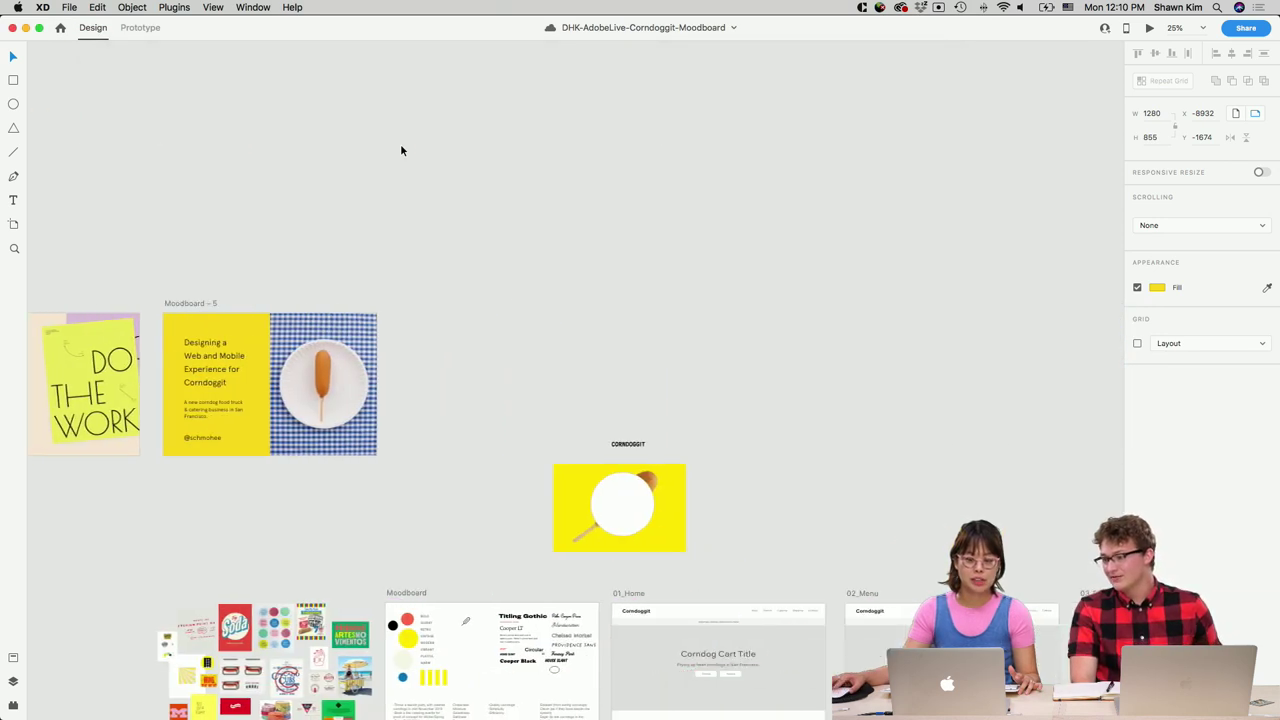
{"action": "scroll", "coordinate": [400, 143], "scroll_direction": "down", "scroll_amount": 10}
{"action": "scroll", "coordinate": [399, 148], "scroll_direction": "left", "scroll_amount": 3}
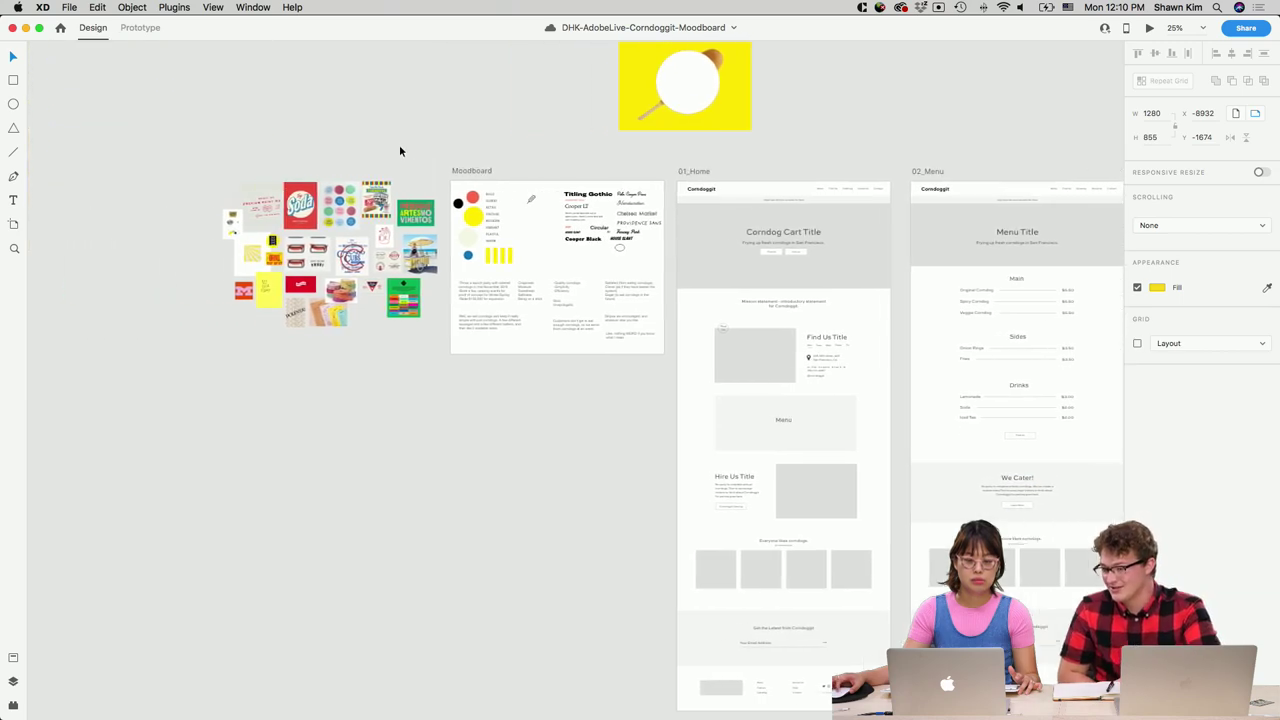
{"action": "scroll", "coordinate": [399, 148], "scroll_direction": "up", "scroll_amount": 15}
{"action": "scroll", "coordinate": [399, 148], "scroll_direction": "left", "scroll_amount": 5}
{"action": "scroll", "coordinate": [399, 148], "scroll_direction": "down", "scroll_amount": 10}
{"action": "scroll", "coordinate": [398, 152], "scroll_direction": "right", "scroll_amount": 6}
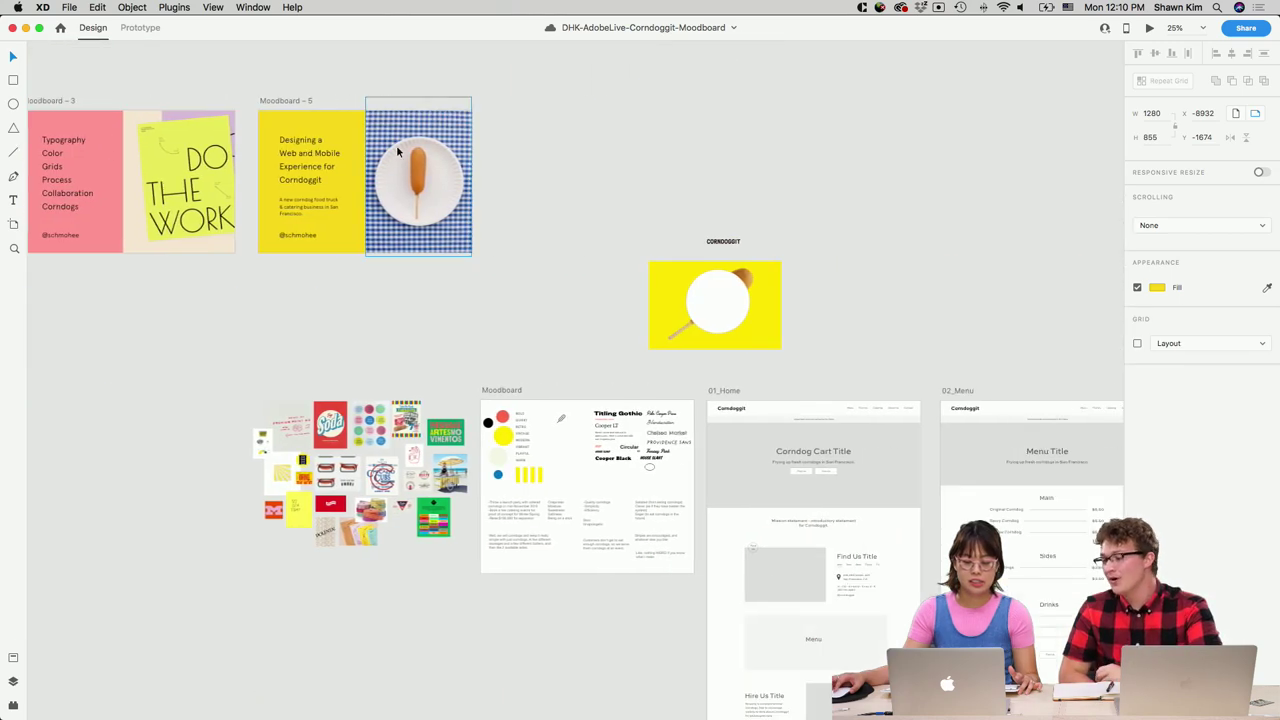
{"action": "scroll", "coordinate": [398, 152], "scroll_direction": "down", "scroll_amount": 5}
{"action": "scroll", "coordinate": [398, 152], "scroll_direction": "right", "scroll_amount": 1}
{"action": "scroll", "coordinate": [397, 152], "scroll_direction": "right", "scroll_amount": 1}
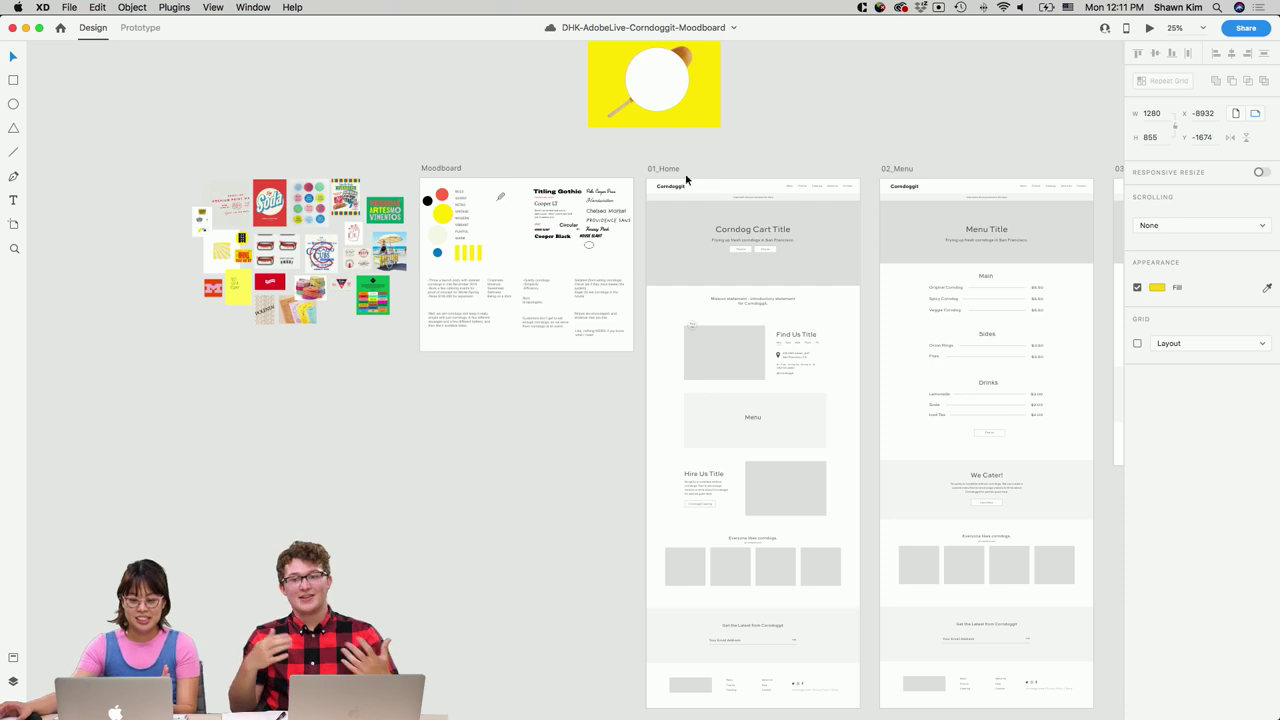
{"action": "scroll", "coordinate": [699, 177], "scroll_direction": "right", "scroll_amount": 3}
{"action": "scroll", "coordinate": [699, 177], "scroll_direction": "right", "scroll_amount": 1}
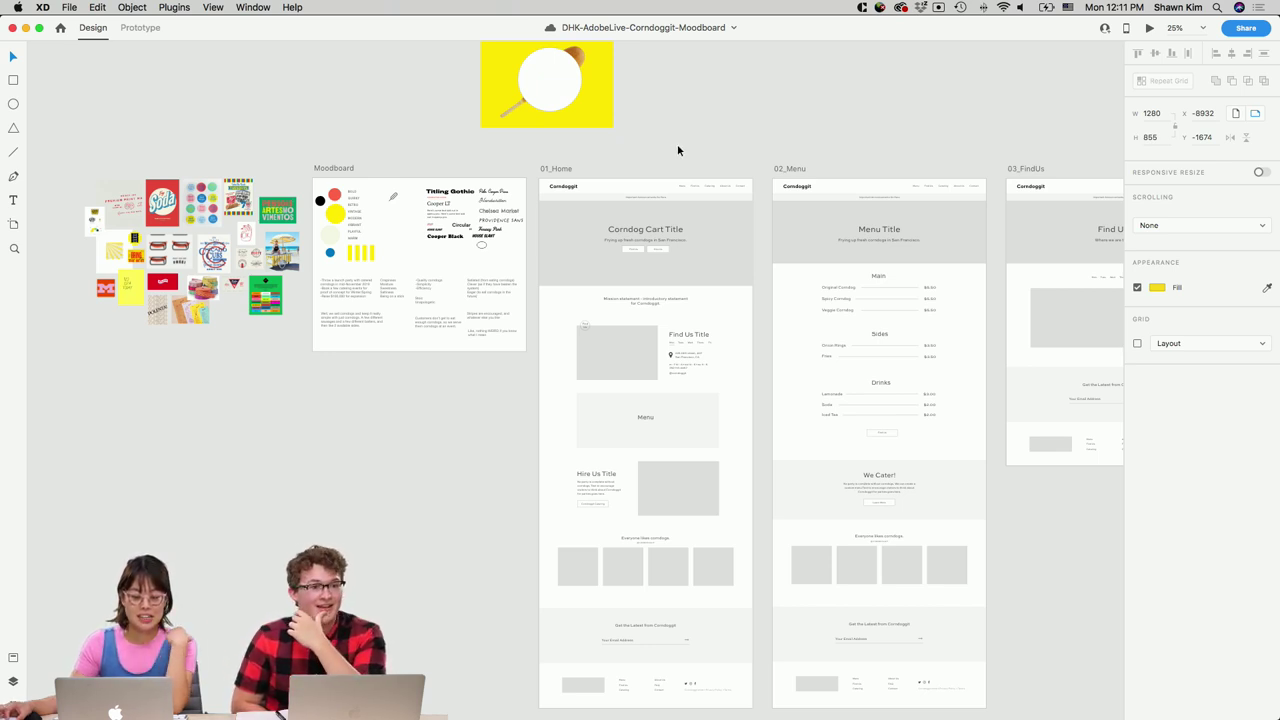
{"action": "scroll", "coordinate": [678, 150], "scroll_direction": "left", "scroll_amount": 3}
{"action": "scroll", "coordinate": [678, 150], "scroll_direction": "up", "scroll_amount": 5}
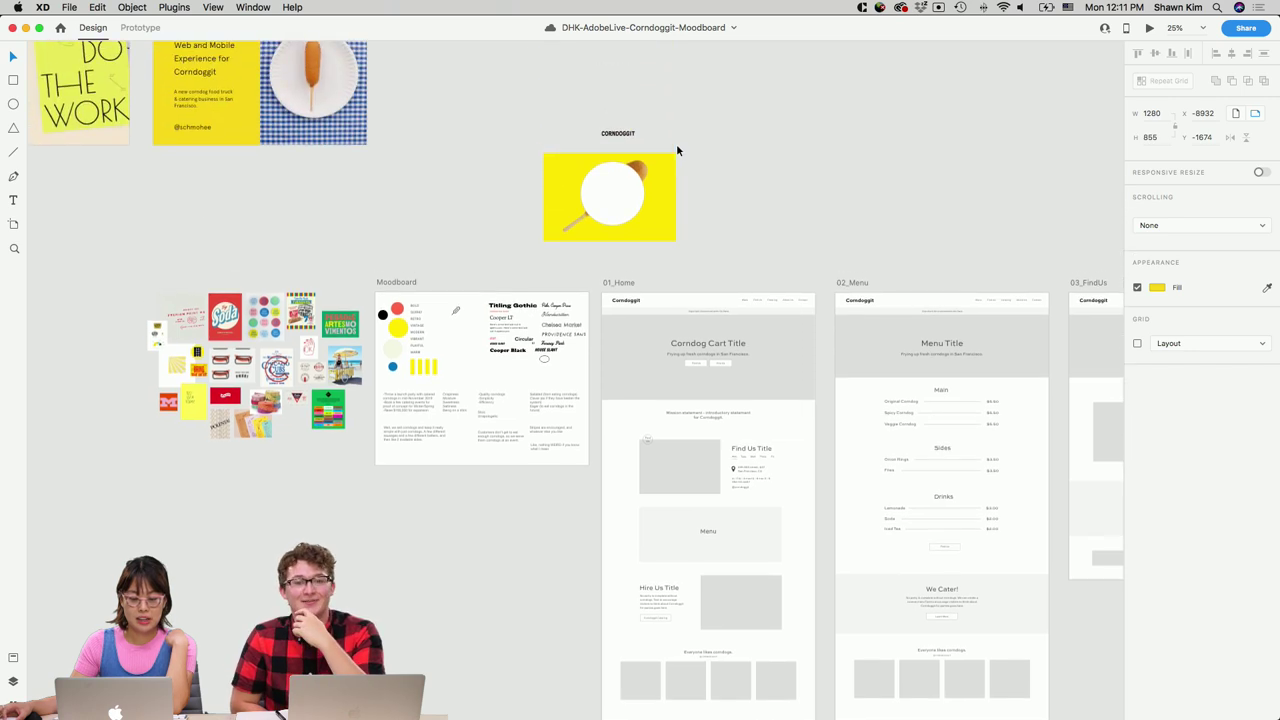
{"action": "scroll", "coordinate": [677, 149], "scroll_direction": "down", "scroll_amount": 5}
{"action": "scroll", "coordinate": [677, 149], "scroll_direction": "right", "scroll_amount": 5}
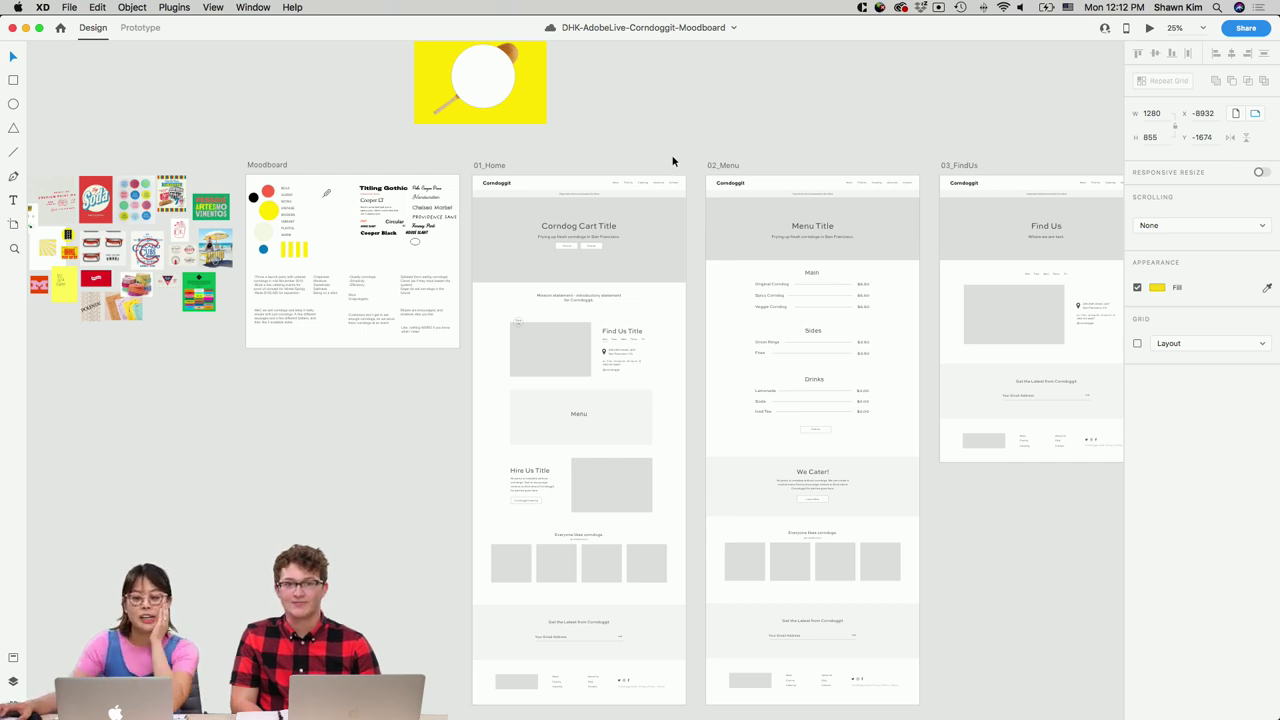
Pan the canvas and select the 01_Home wireframe artboard.
{"action": "scroll", "coordinate": [671, 155], "scroll_direction": "up", "scroll_amount": 3}
{"action": "scroll", "coordinate": [671, 155], "scroll_direction": "left", "scroll_amount": 4}
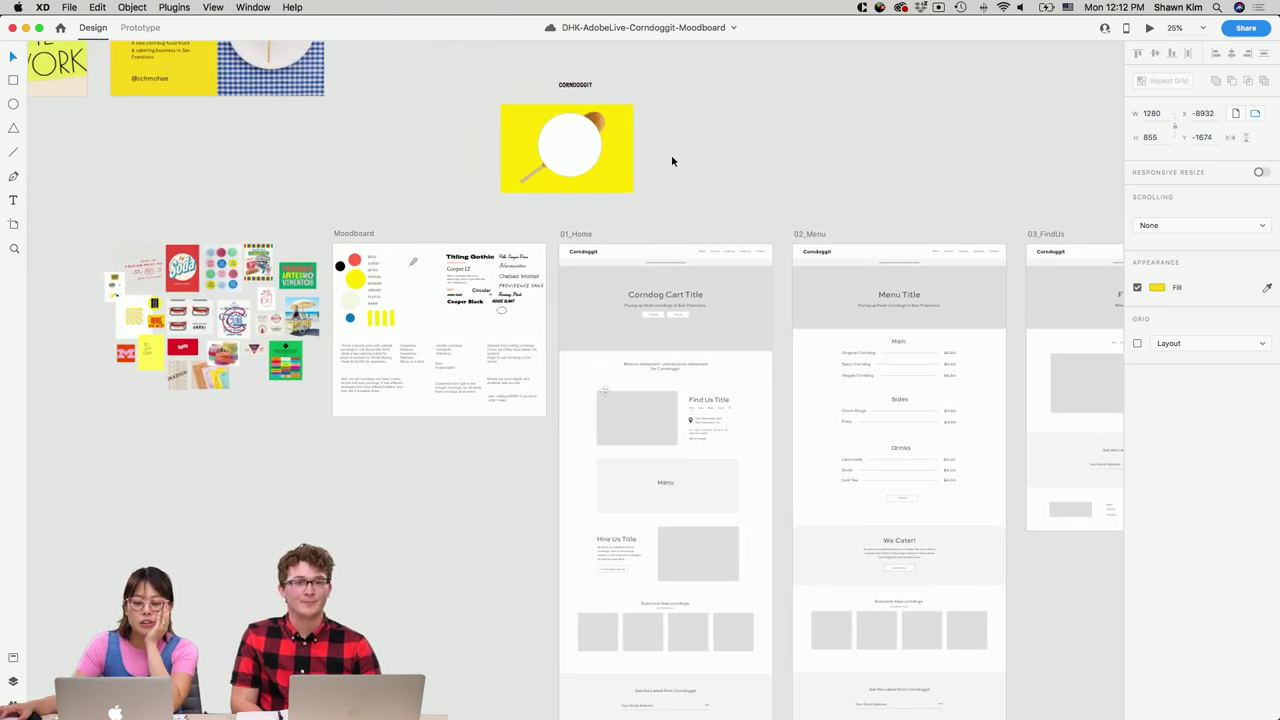
{"action": "scroll", "coordinate": [672, 160], "scroll_direction": "right", "scroll_amount": 2}
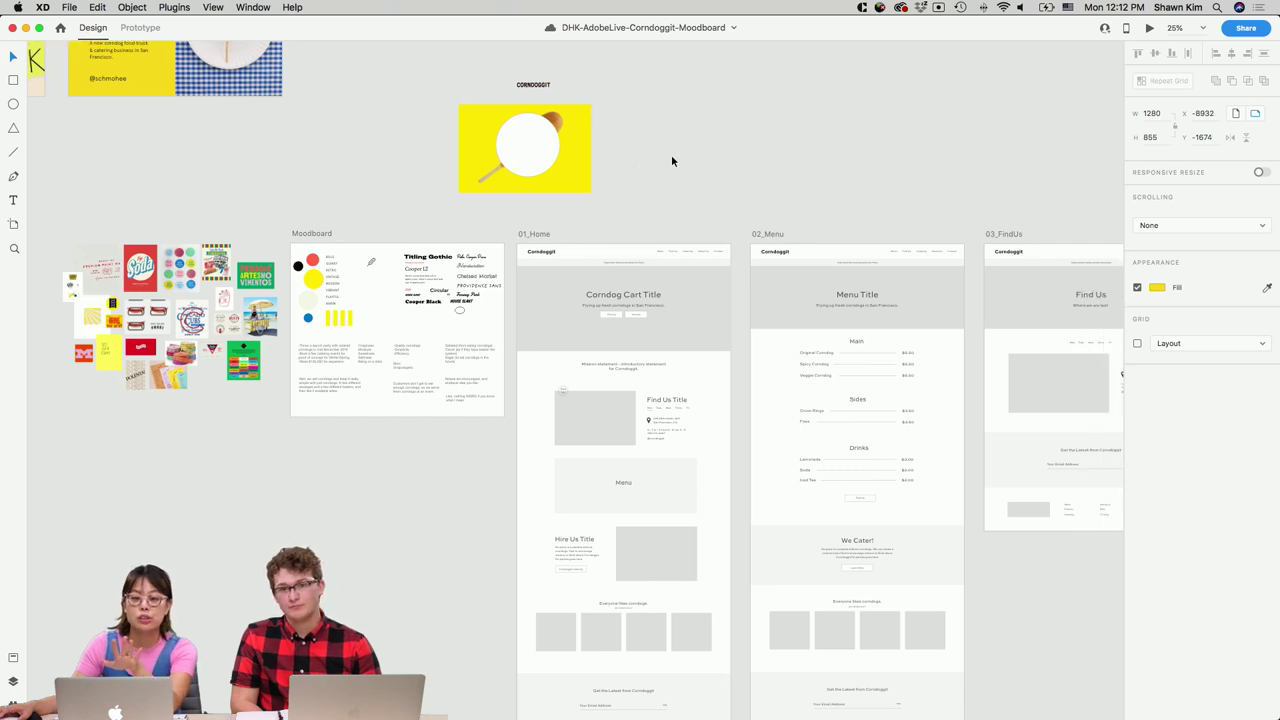
{"action": "scroll", "coordinate": [671, 160], "scroll_direction": "left", "scroll_amount": 3}
{"action": "scroll", "coordinate": [671, 160], "scroll_direction": "right", "scroll_amount": 4}
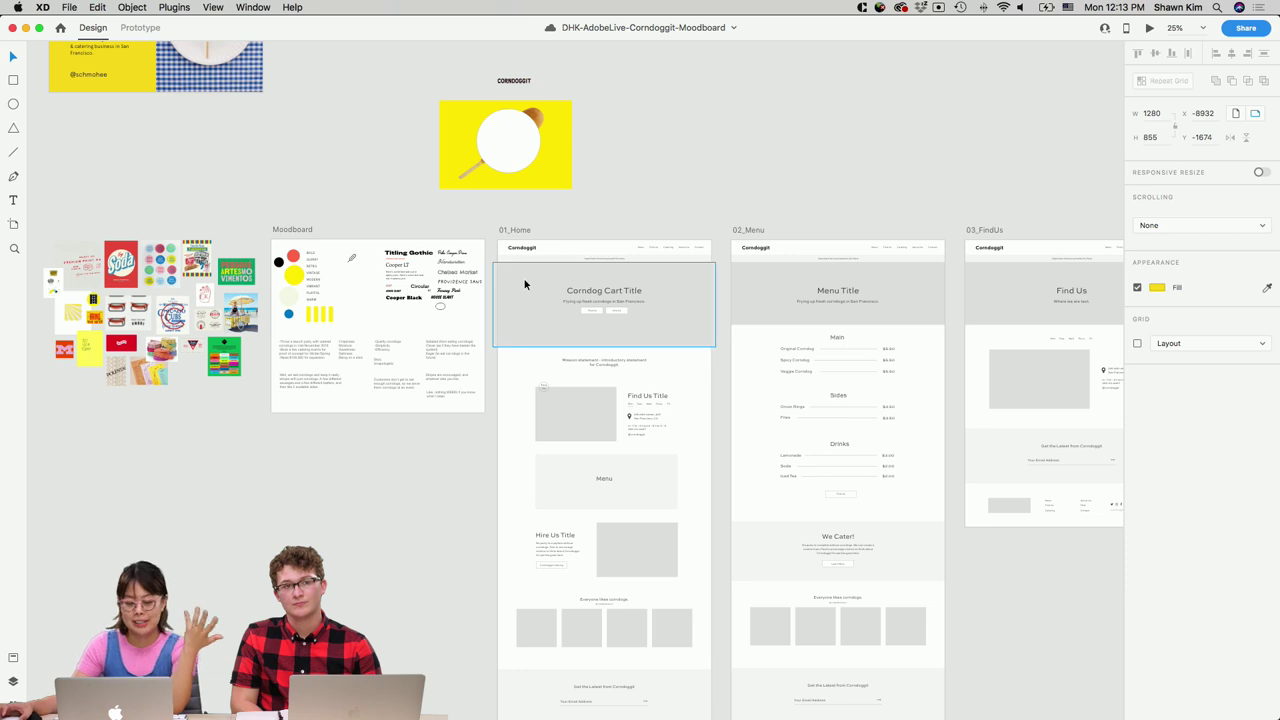
{"action": "left_click", "coordinate": [527, 229]}
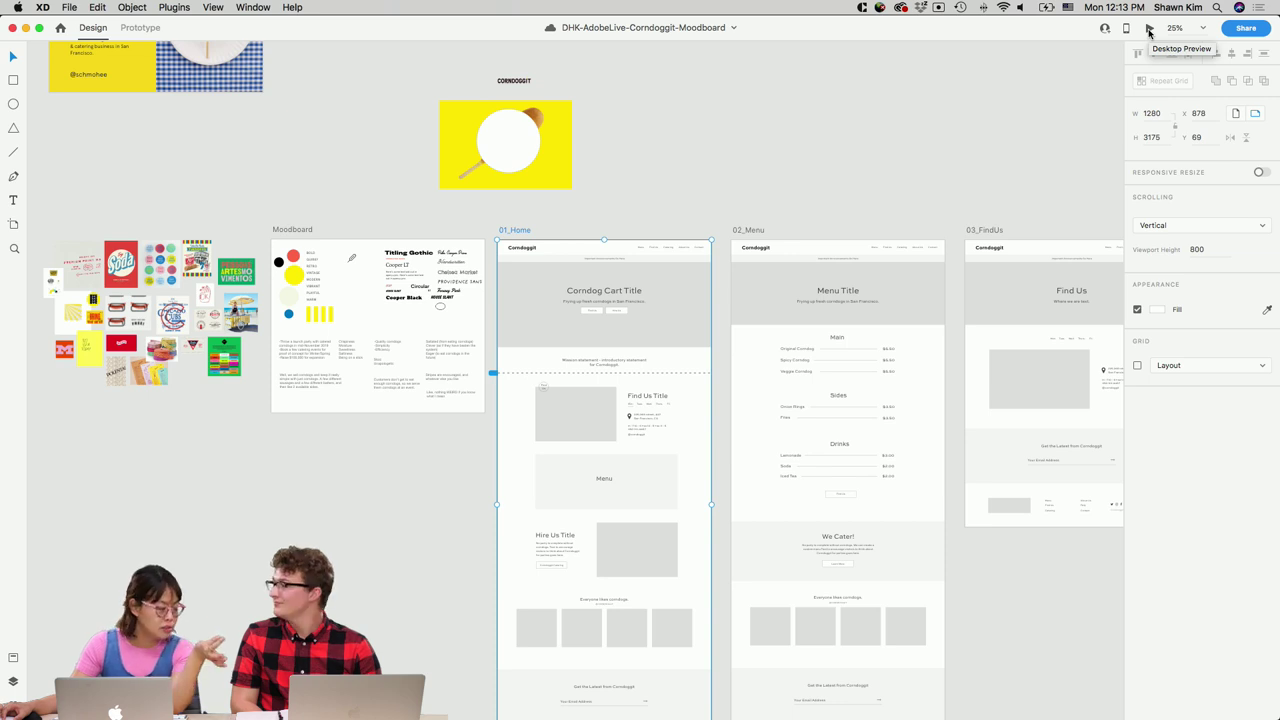
Preview 01_Home full screen, visit Find Us, then return to the Corndoggit home page.
{"action": "left_click", "coordinate": [1149, 29]}
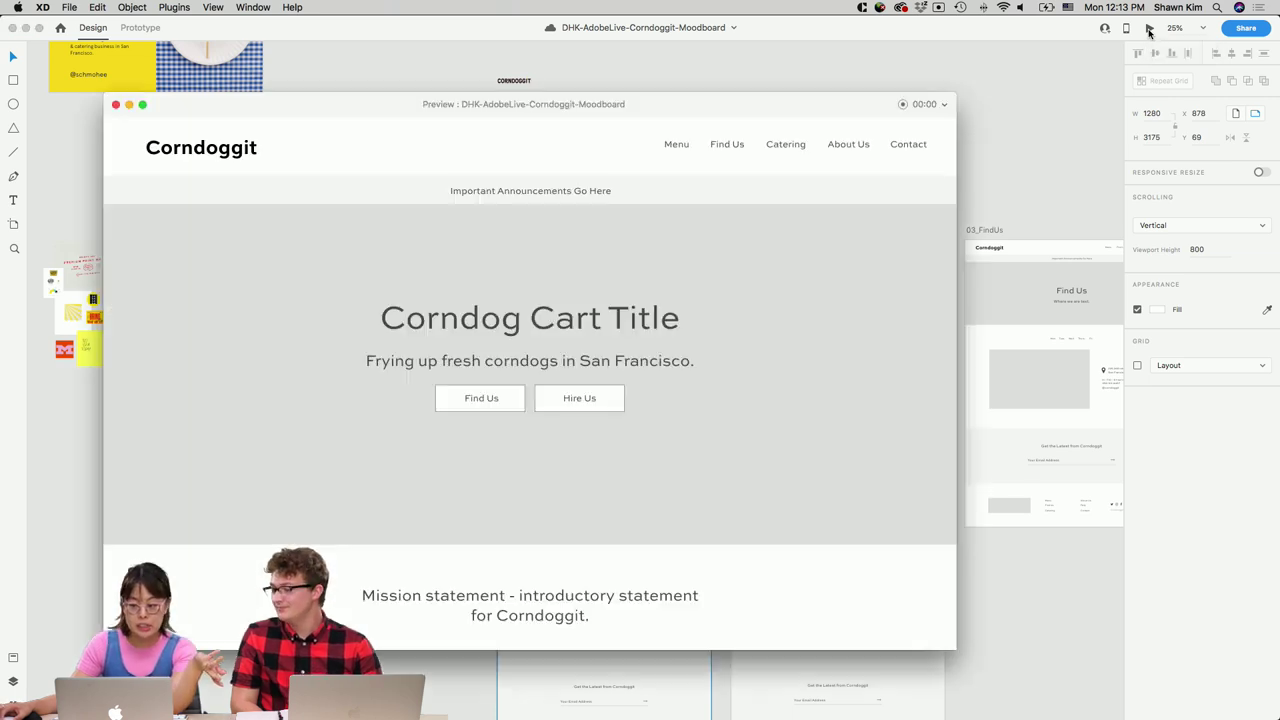
{"action": "left_click", "coordinate": [143, 105]}
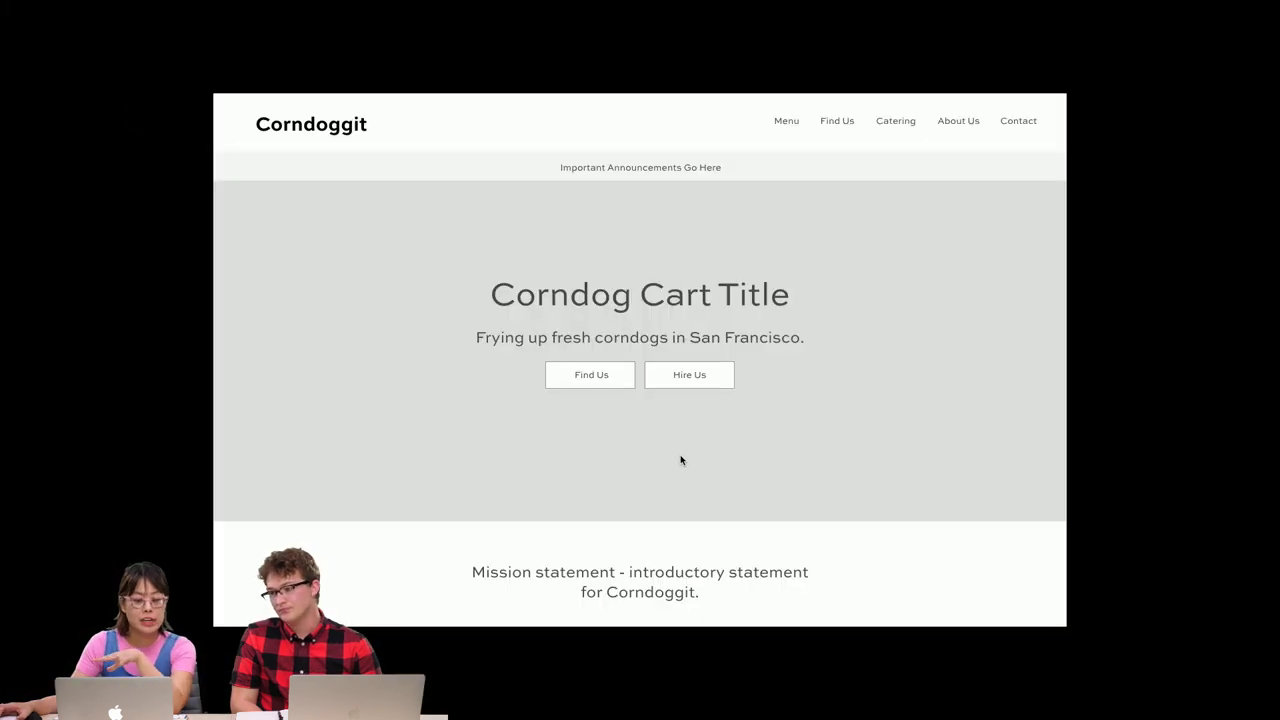
{"action": "left_click", "coordinate": [843, 122]}
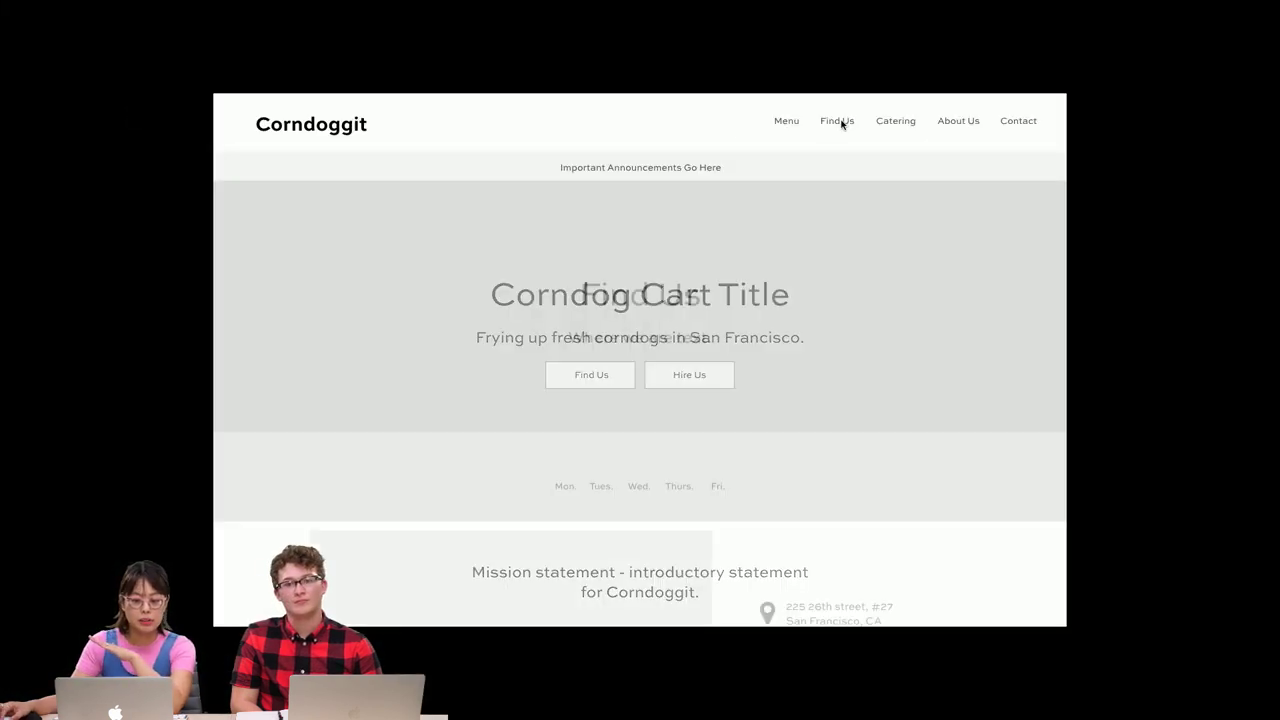
{"action": "left_click", "coordinate": [342, 123]}
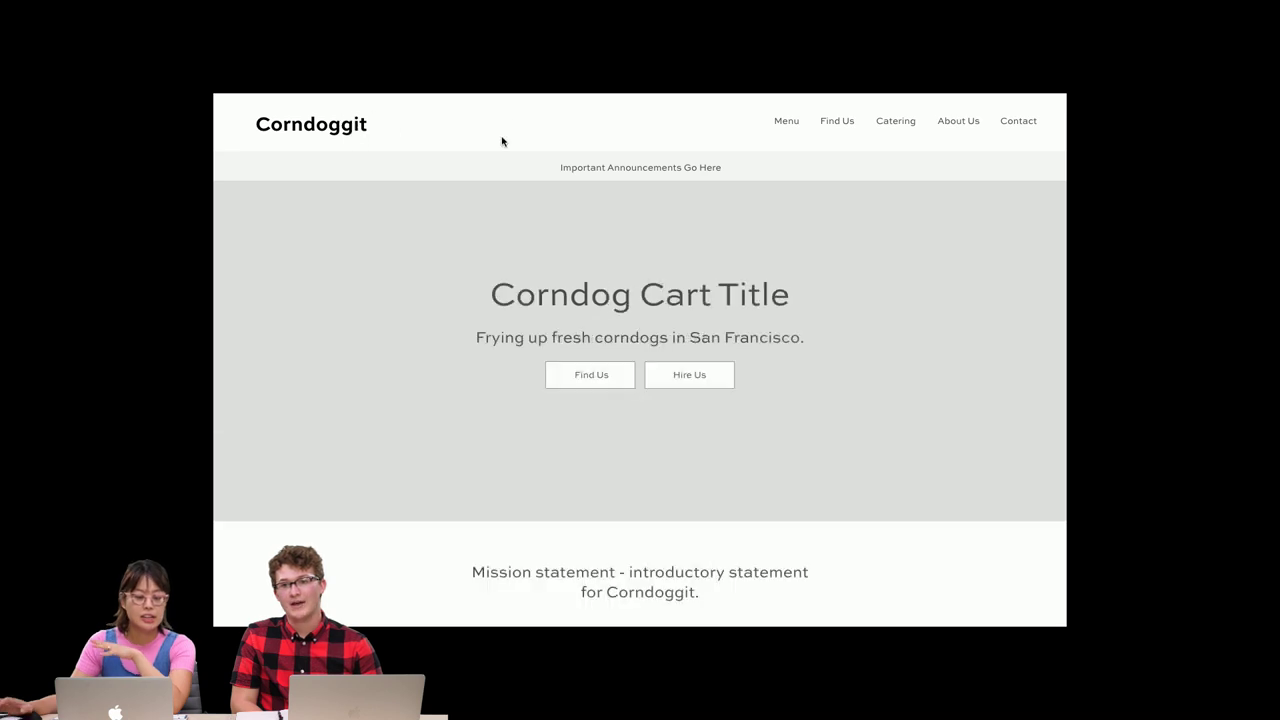
{"action": "scroll", "coordinate": [529, 222], "scroll_direction": "down", "scroll_amount": 5}
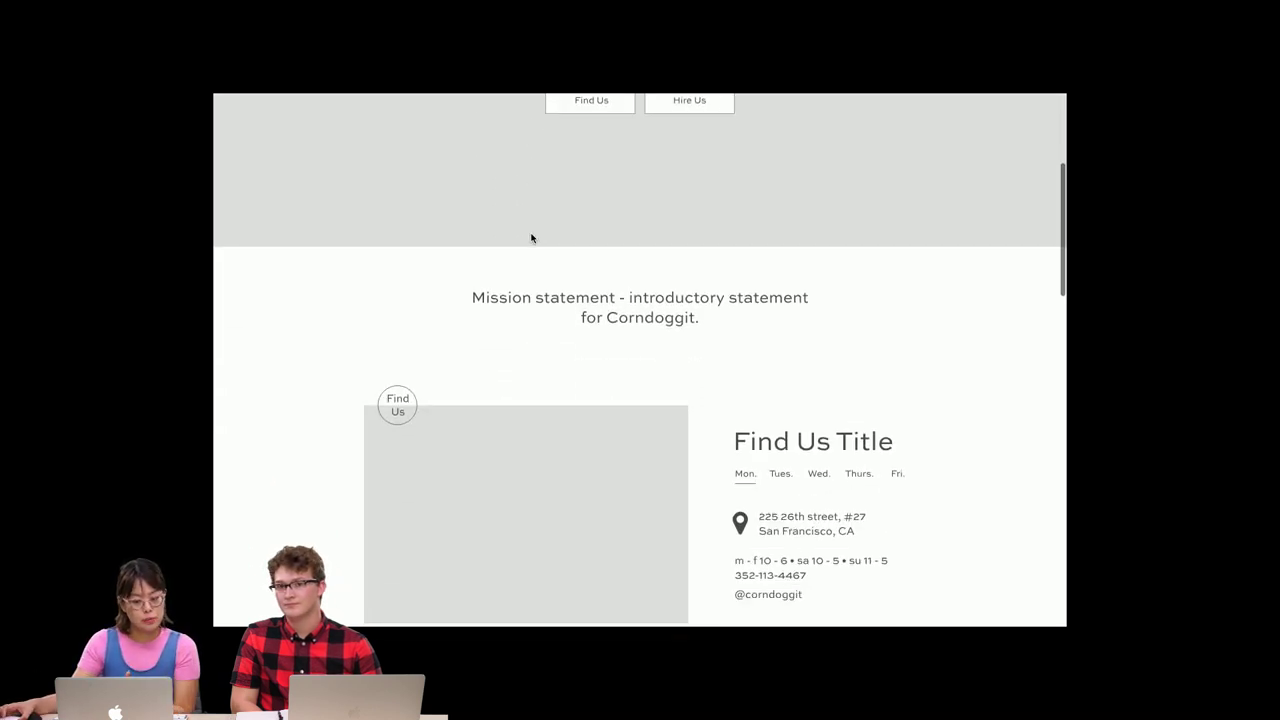
{"action": "scroll", "coordinate": [531, 238], "scroll_direction": "up", "scroll_amount": 5}
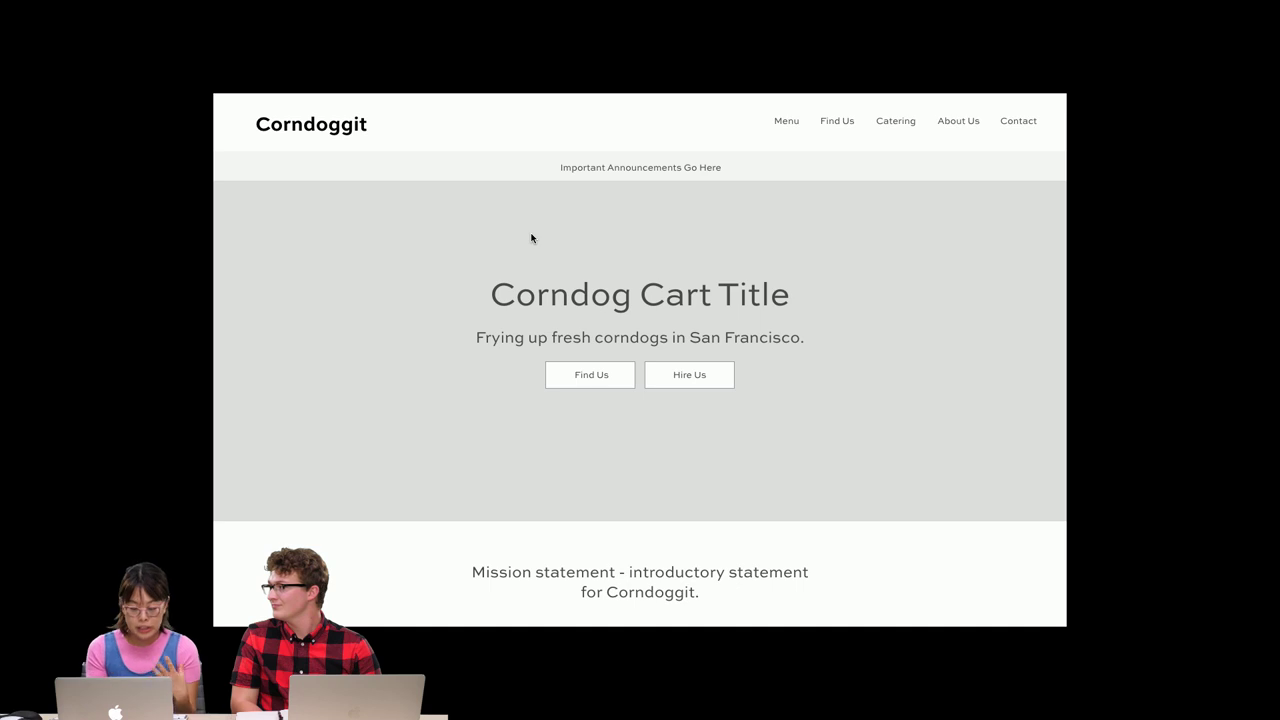
{"action": "scroll", "coordinate": [768, 270], "scroll_direction": "down", "scroll_amount": 1}
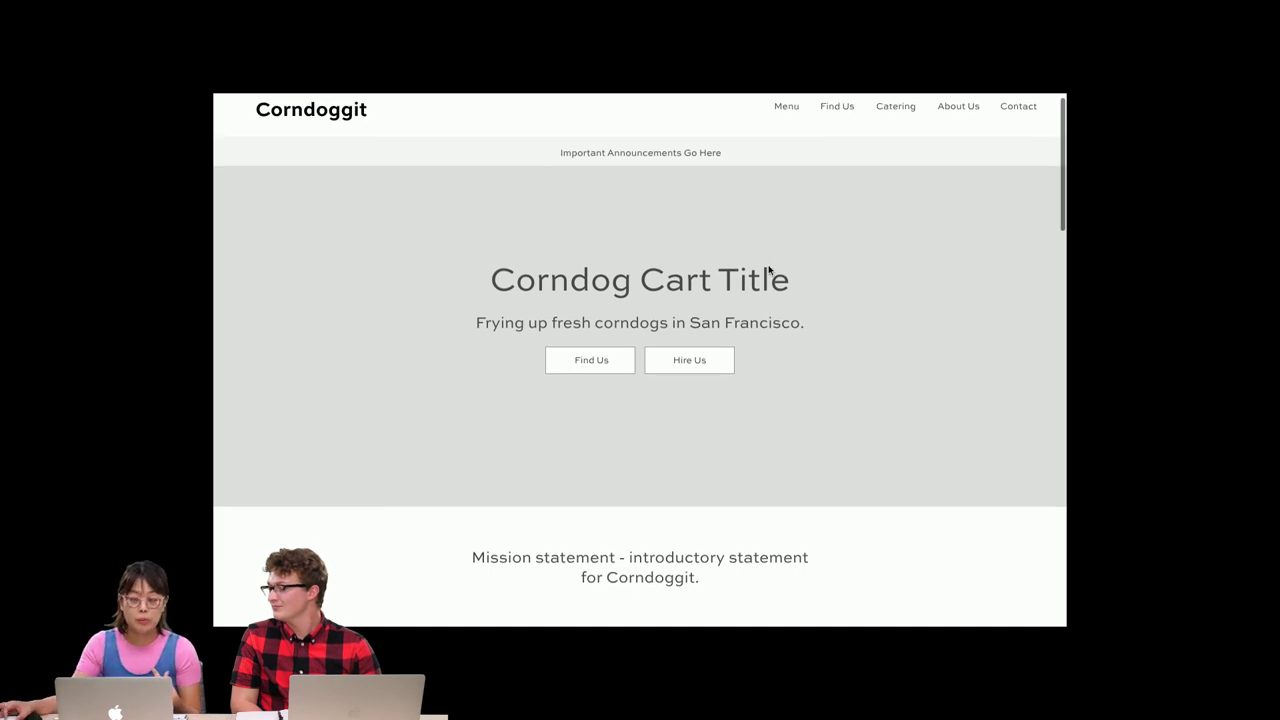
{"action": "scroll", "coordinate": [768, 270], "scroll_direction": "up", "scroll_amount": 1}
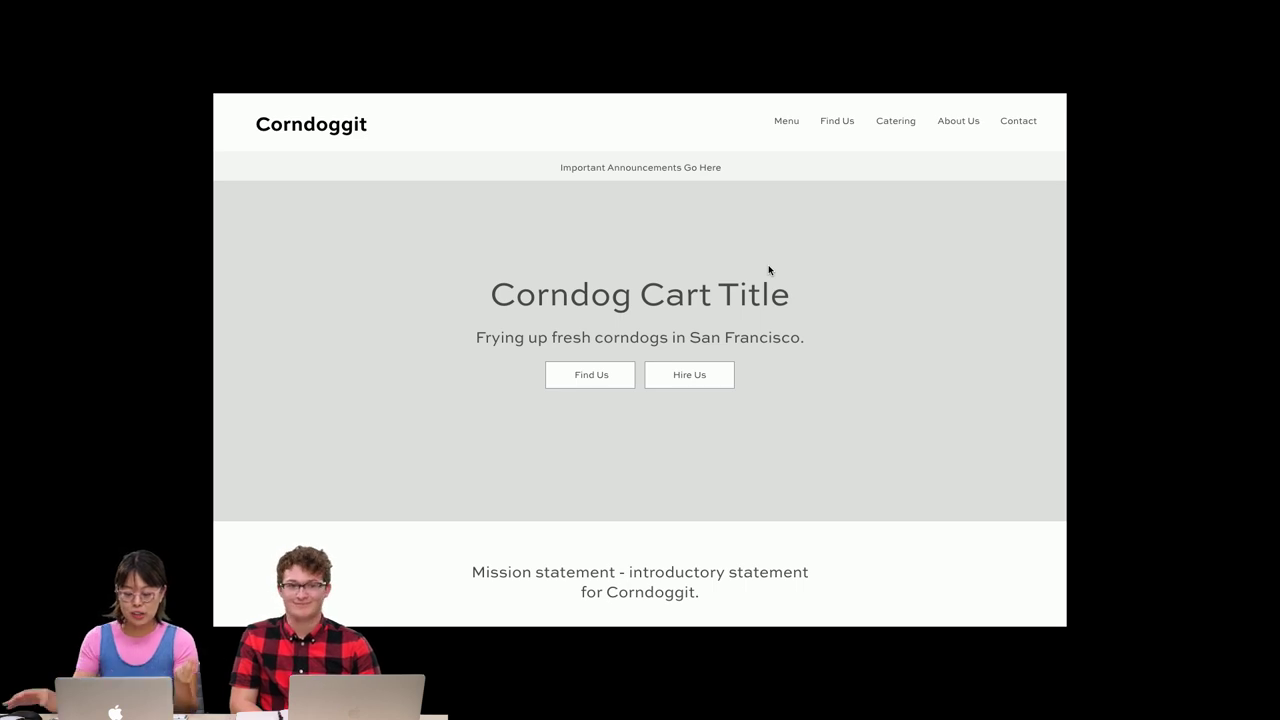
{"action": "scroll", "coordinate": [779, 285], "scroll_direction": "down", "scroll_amount": 1}
{"action": "scroll", "coordinate": [779, 285], "scroll_direction": "up", "scroll_amount": 1}
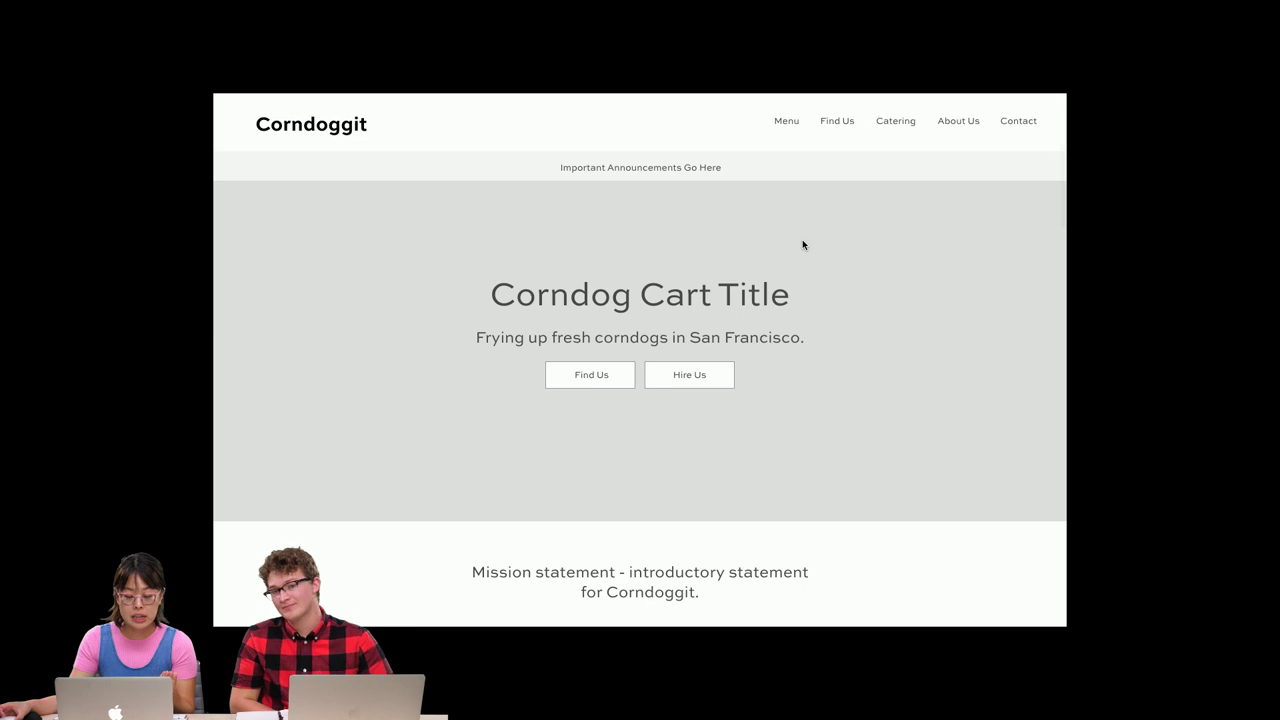
{"action": "scroll", "coordinate": [802, 243], "scroll_direction": "down", "scroll_amount": 1}
{"action": "scroll", "coordinate": [802, 244], "scroll_direction": "down", "scroll_amount": 2}
{"action": "scroll", "coordinate": [654, 229], "scroll_direction": "up", "scroll_amount": 1}
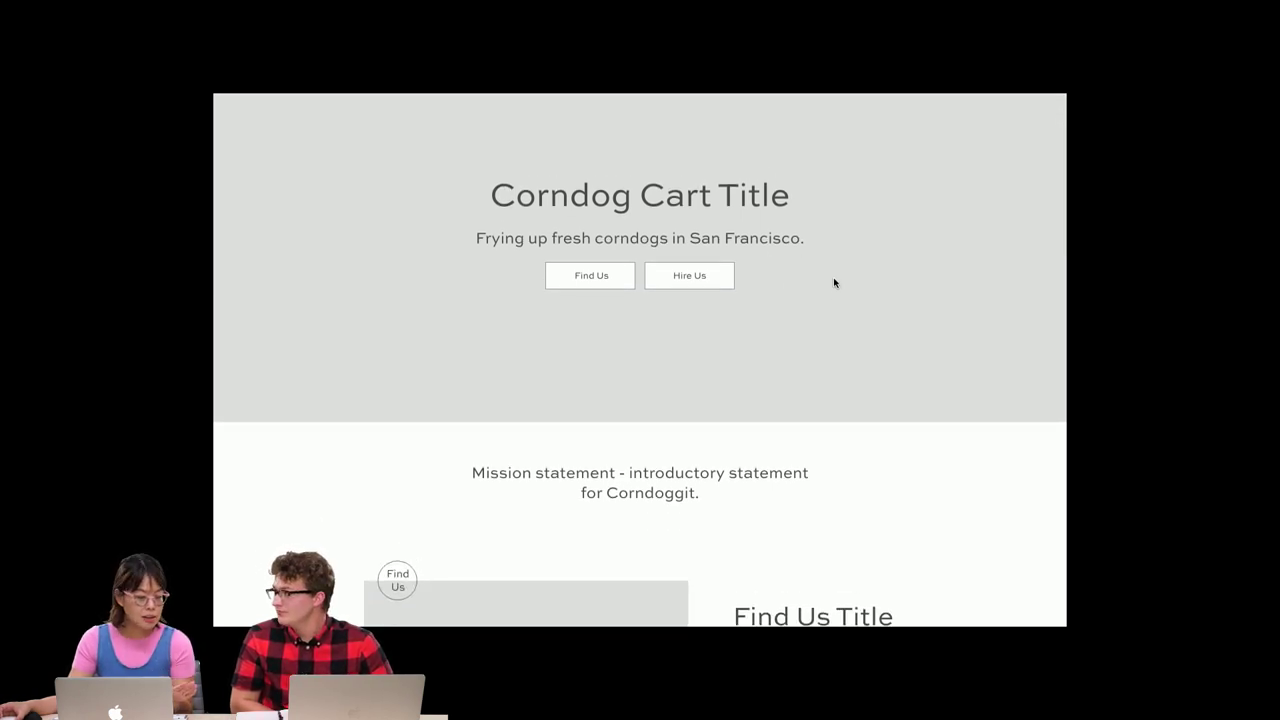
{"action": "scroll", "coordinate": [834, 283], "scroll_direction": "down", "scroll_amount": 5}
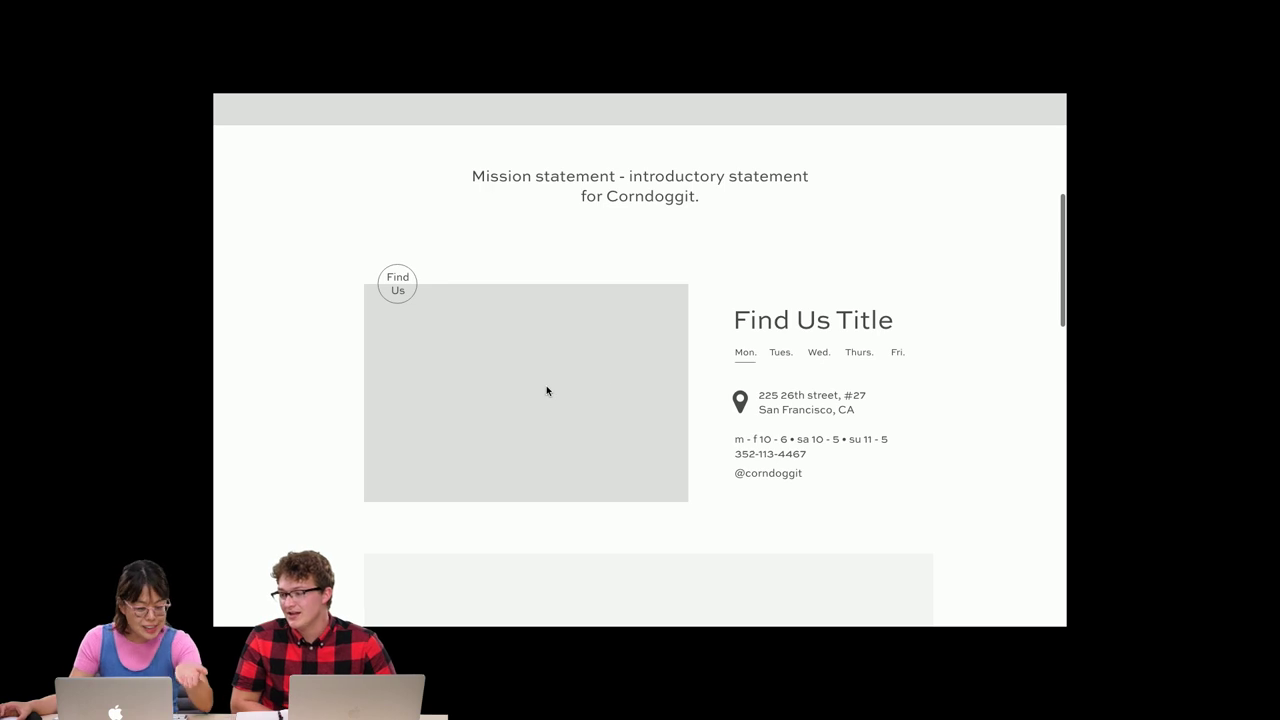
{"action": "scroll", "coordinate": [818, 402], "scroll_direction": "down", "scroll_amount": 1}
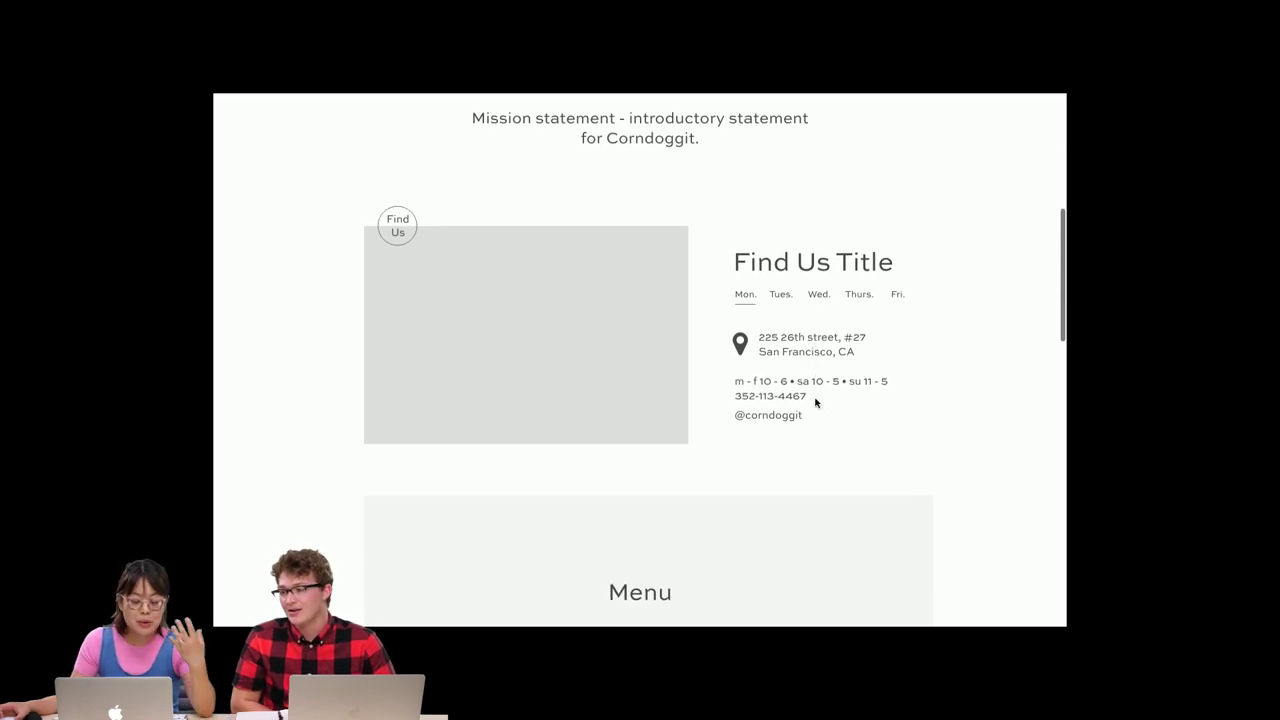
{"action": "scroll", "coordinate": [815, 402], "scroll_direction": "up", "scroll_amount": 1}
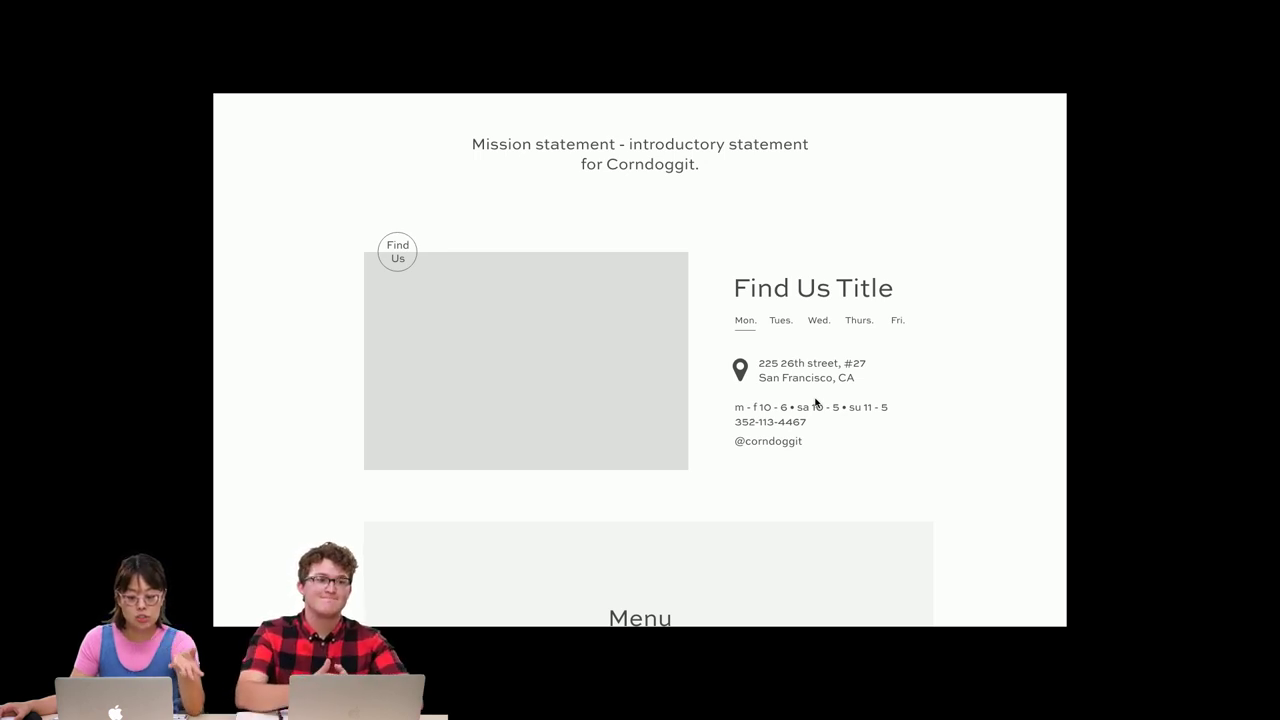
{"action": "scroll", "coordinate": [815, 402], "scroll_direction": "down", "scroll_amount": 2}
{"action": "scroll", "coordinate": [815, 402], "scroll_direction": "down", "scroll_amount": 6}
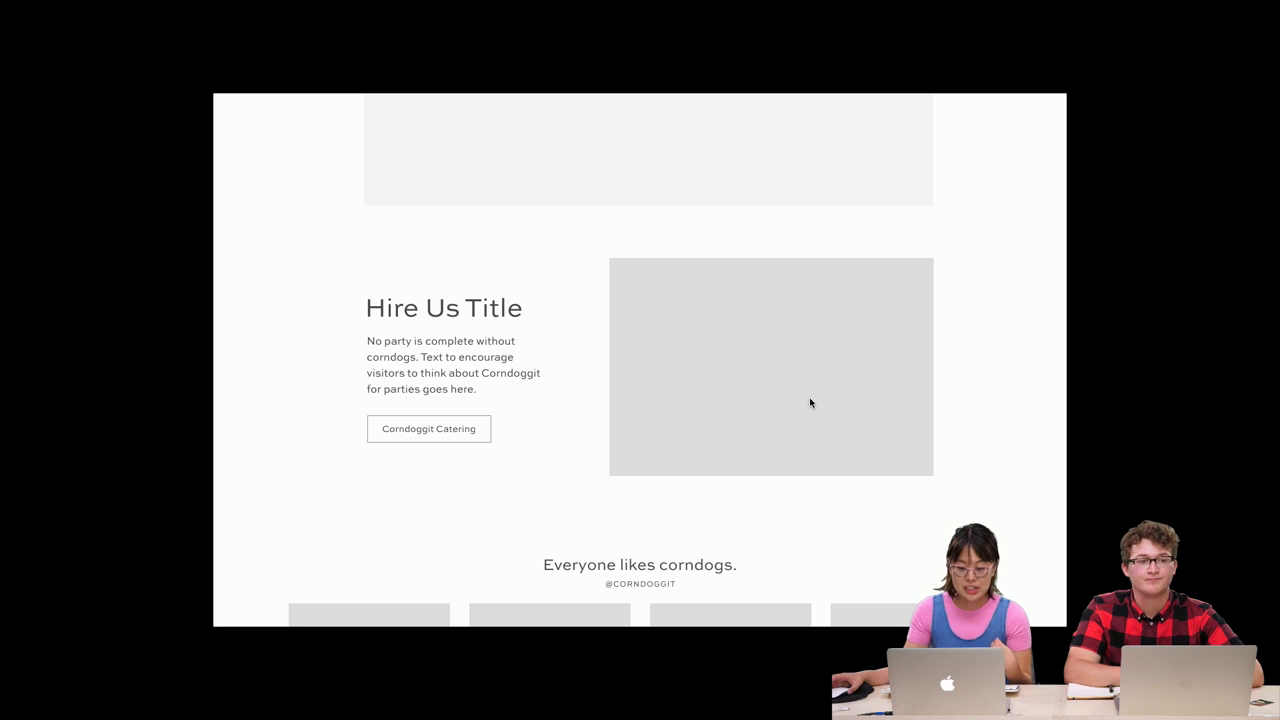
{"action": "scroll", "coordinate": [814, 403], "scroll_direction": "down", "scroll_amount": 3}
{"action": "scroll", "coordinate": [810, 403], "scroll_direction": "down", "scroll_amount": 3}
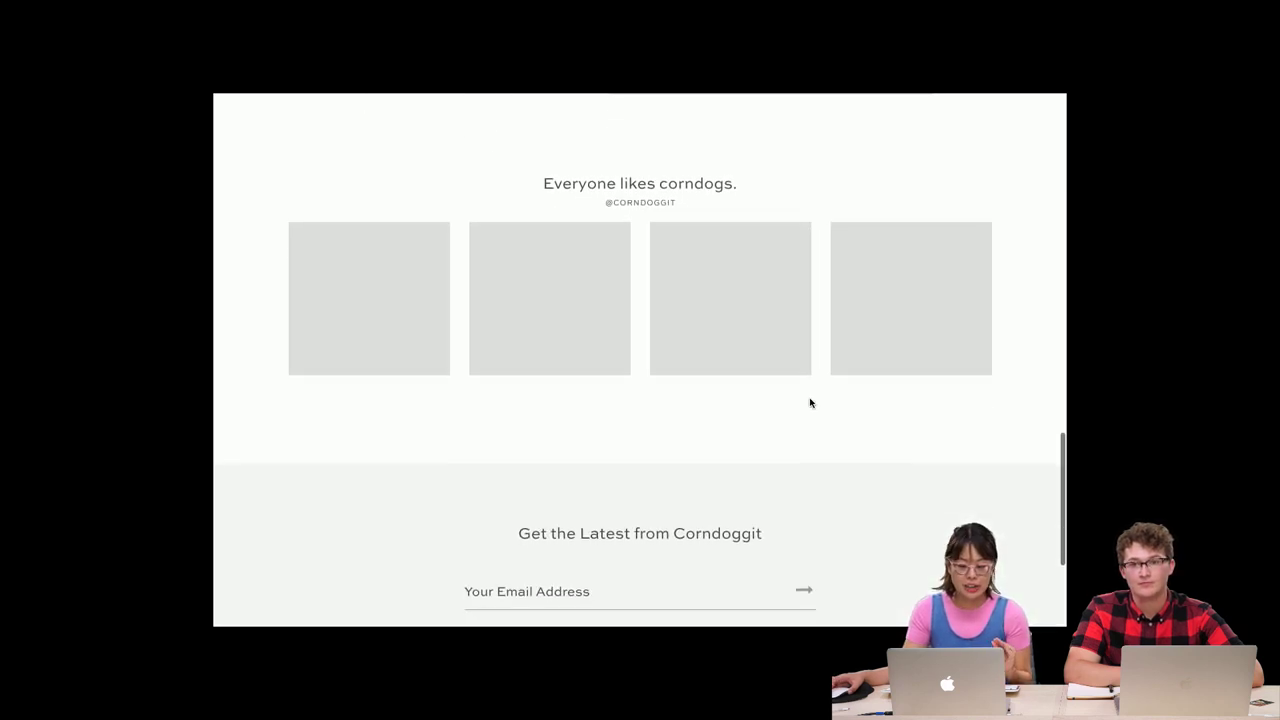
{"action": "scroll", "coordinate": [810, 403], "scroll_direction": "up", "scroll_amount": 15}
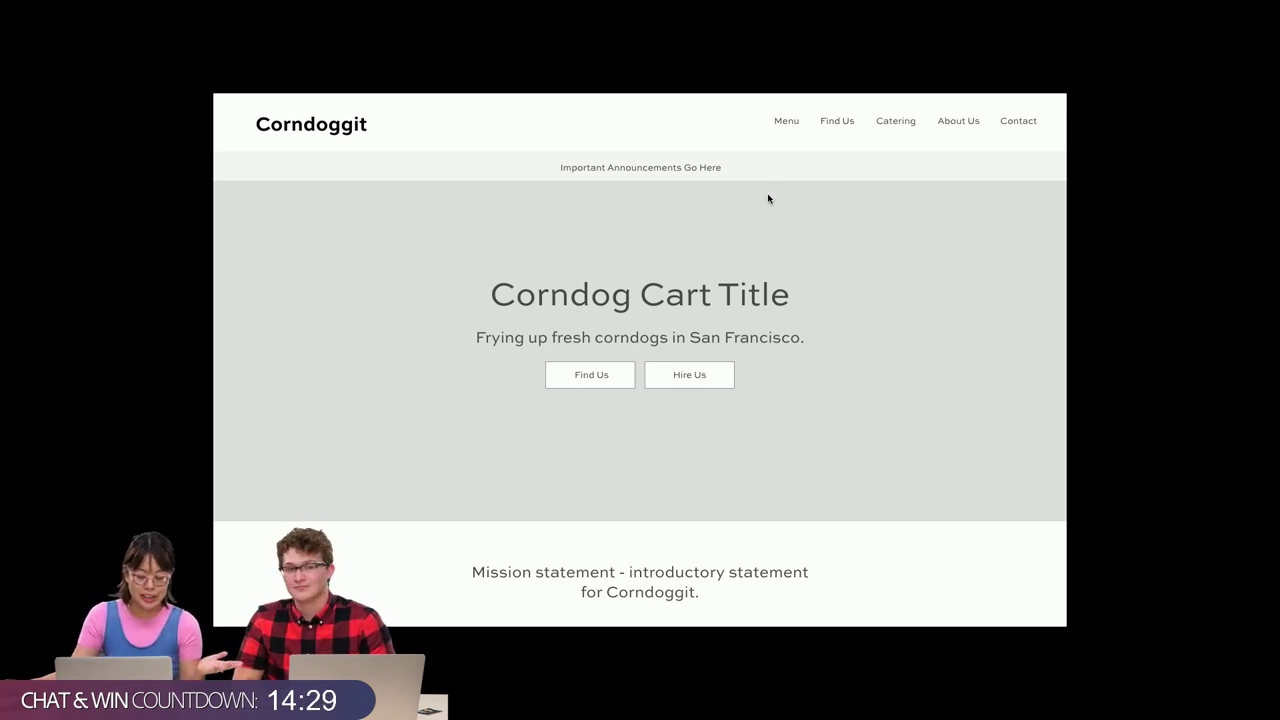
{"action": "scroll", "coordinate": [909, 264], "scroll_direction": "down", "scroll_amount": 5}
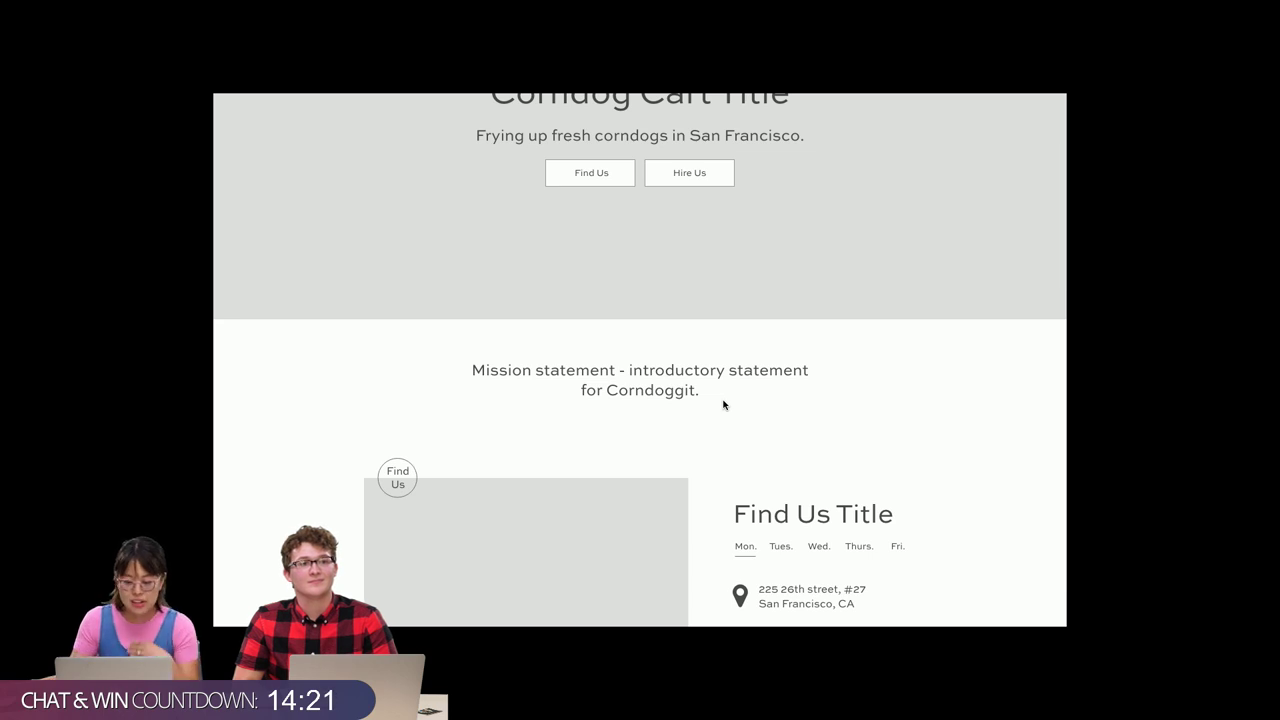
{"action": "scroll", "coordinate": [721, 404], "scroll_direction": "down", "scroll_amount": 1}
{"action": "scroll", "coordinate": [722, 404], "scroll_direction": "up", "scroll_amount": 5}
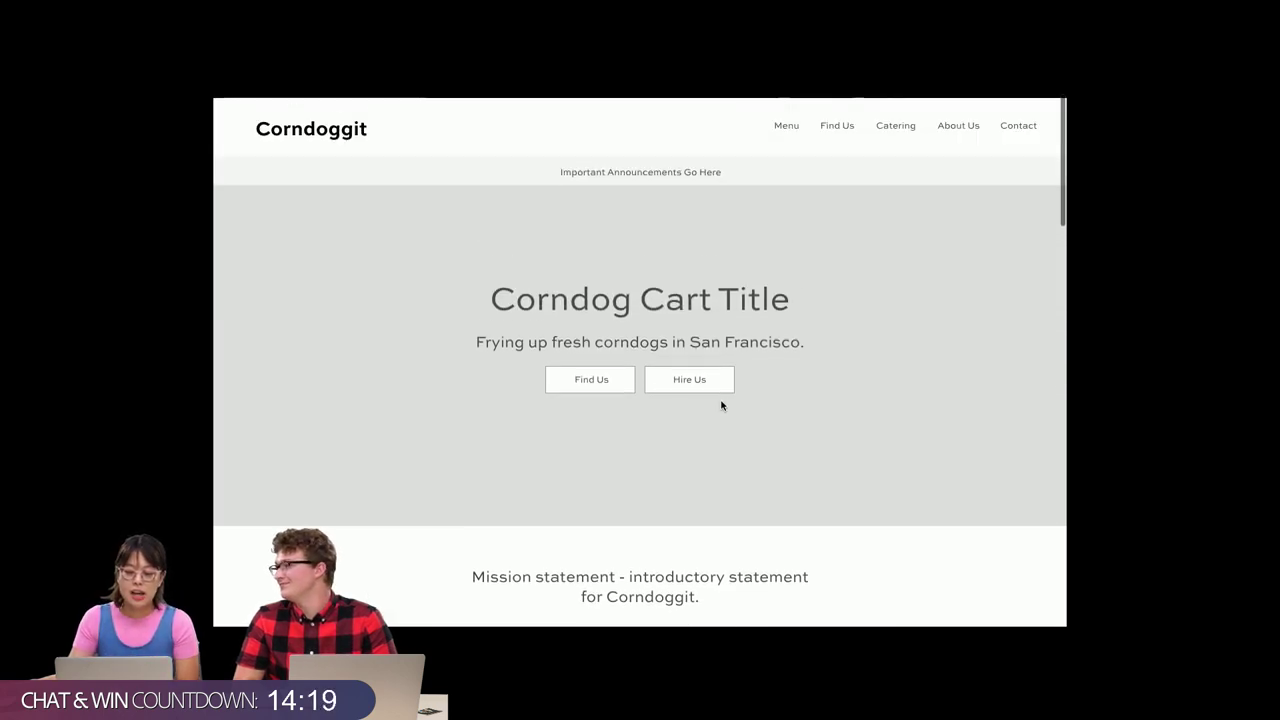
Open the prototype's Menu page and scroll down to the We Cater! section.
{"action": "left_click", "coordinate": [790, 124]}
{"action": "scroll", "coordinate": [888, 272], "scroll_direction": "down", "scroll_amount": 4}
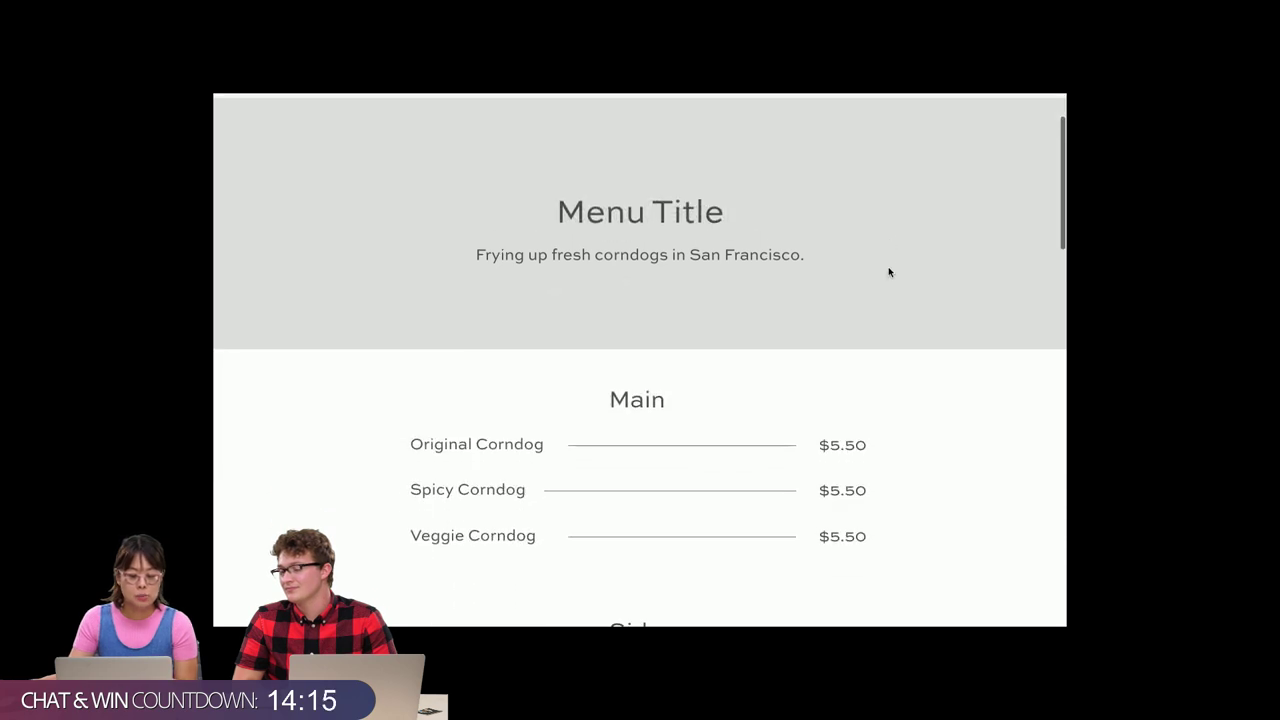
{"action": "scroll", "coordinate": [888, 272], "scroll_direction": "down", "scroll_amount": 4}
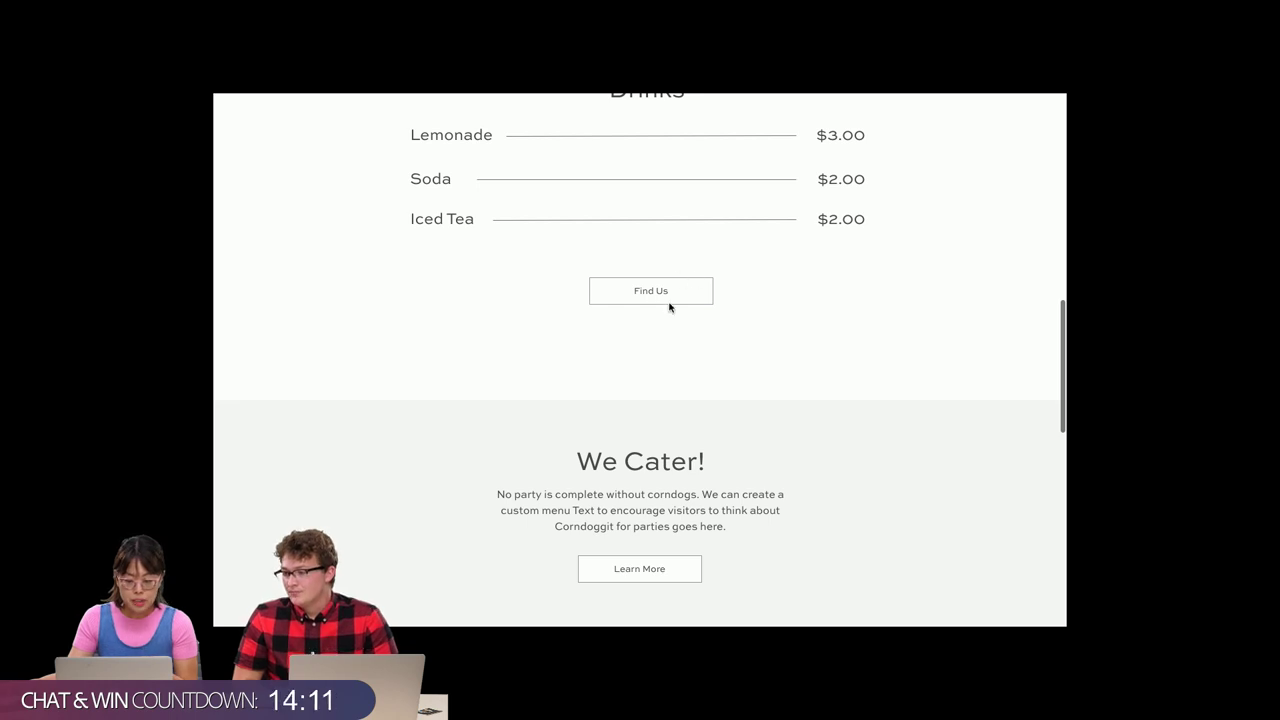
Follow Learn More to the Catering page, scroll through it and back up.
{"action": "left_click", "coordinate": [642, 571]}
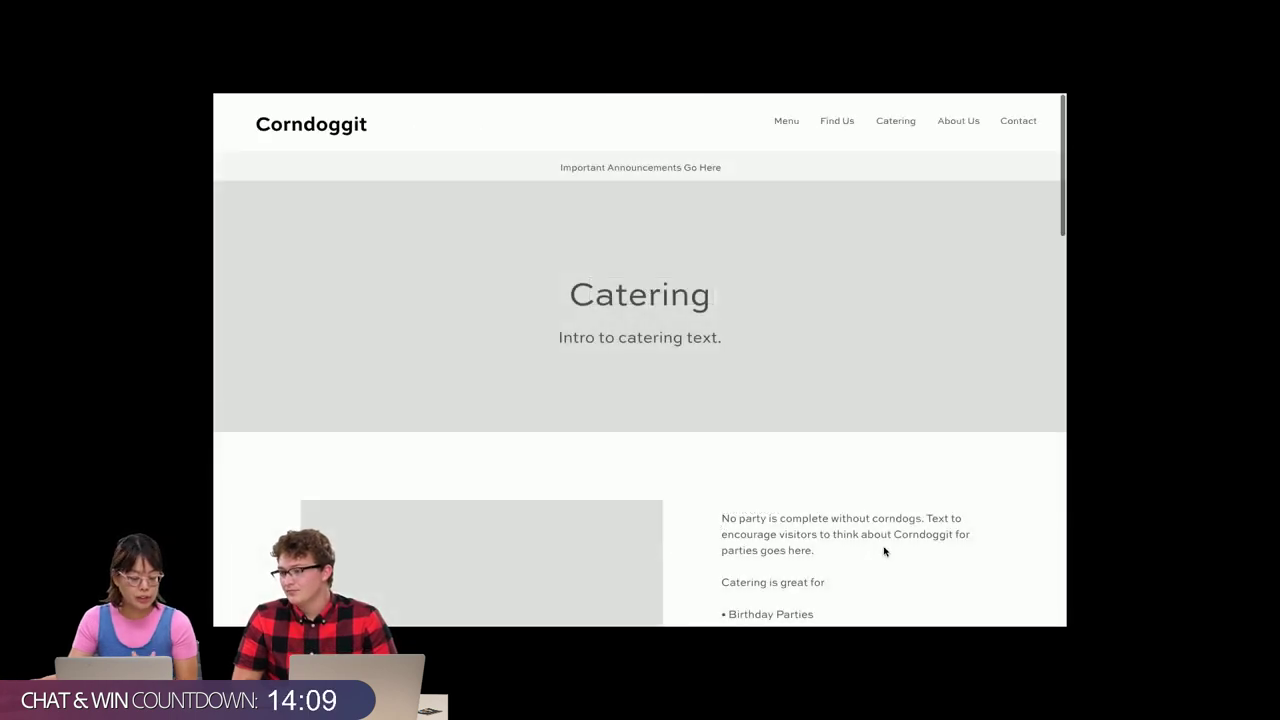
{"action": "scroll", "coordinate": [880, 551], "scroll_direction": "down", "scroll_amount": 3}
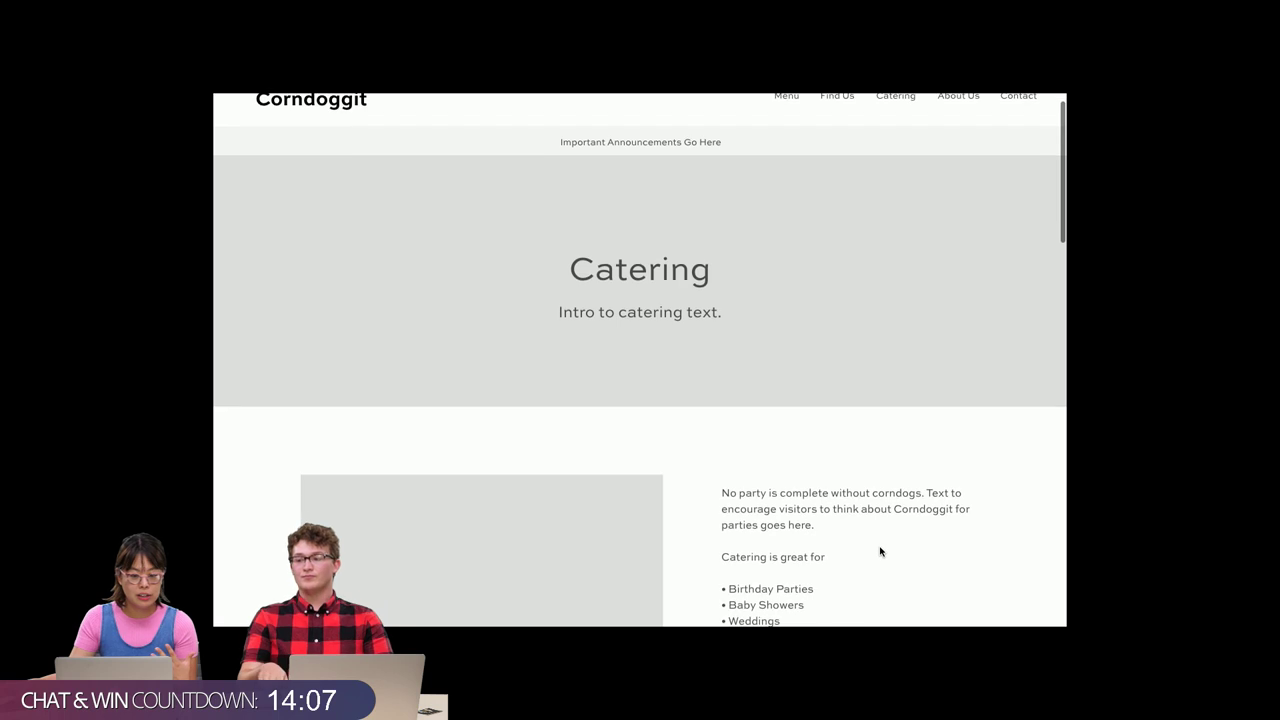
{"action": "scroll", "coordinate": [880, 551], "scroll_direction": "down", "scroll_amount": 5}
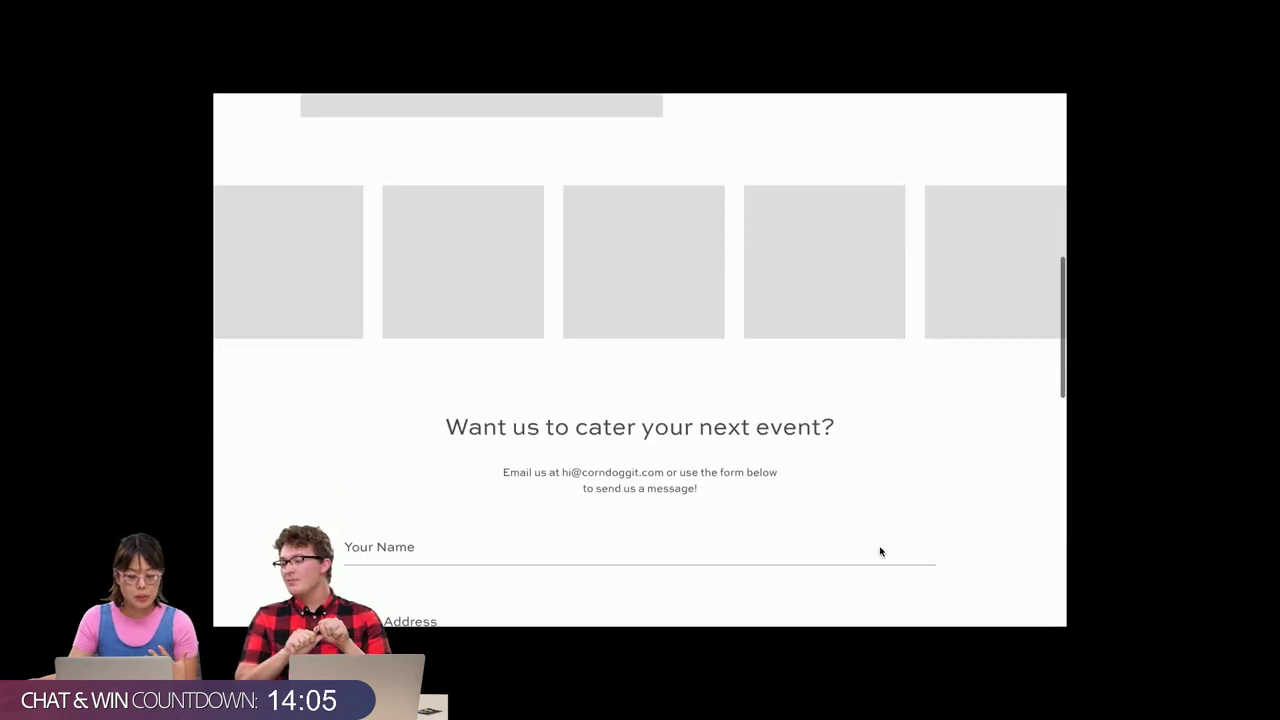
{"action": "scroll", "coordinate": [880, 551], "scroll_direction": "down", "scroll_amount": 5}
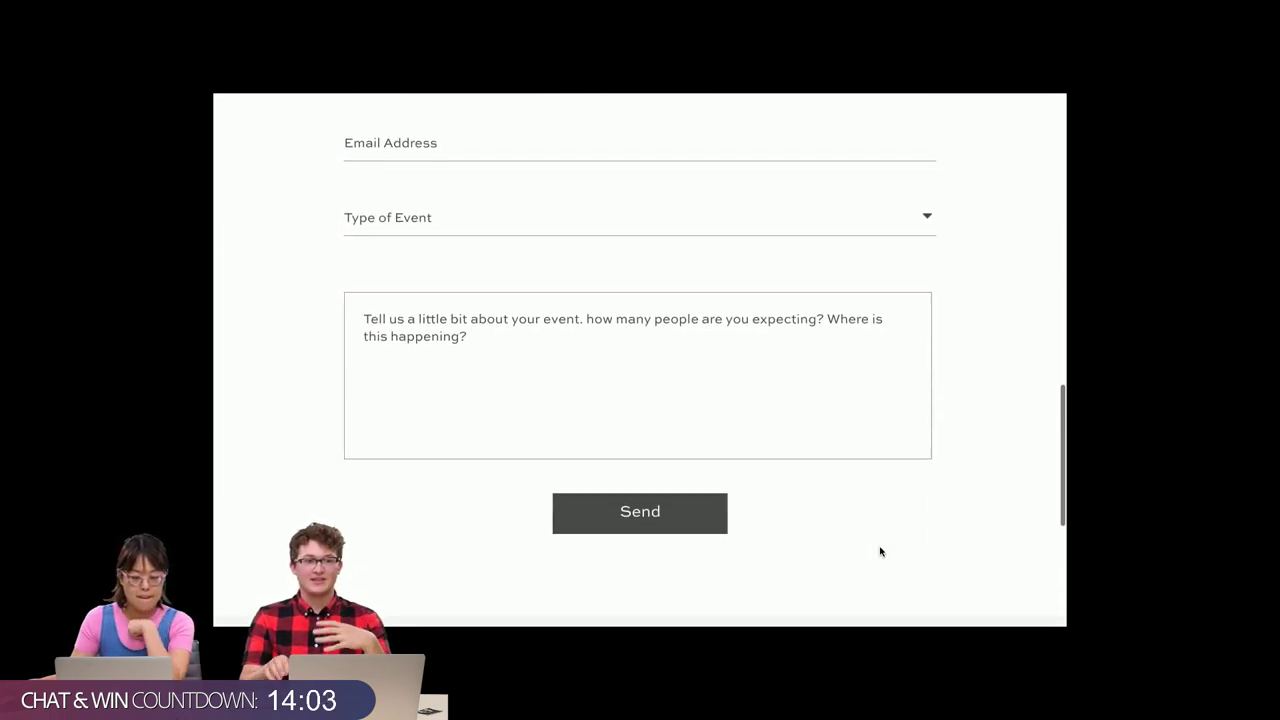
{"action": "scroll", "coordinate": [880, 551], "scroll_direction": "down", "scroll_amount": 2}
{"action": "scroll", "coordinate": [880, 551], "scroll_direction": "up", "scroll_amount": 8}
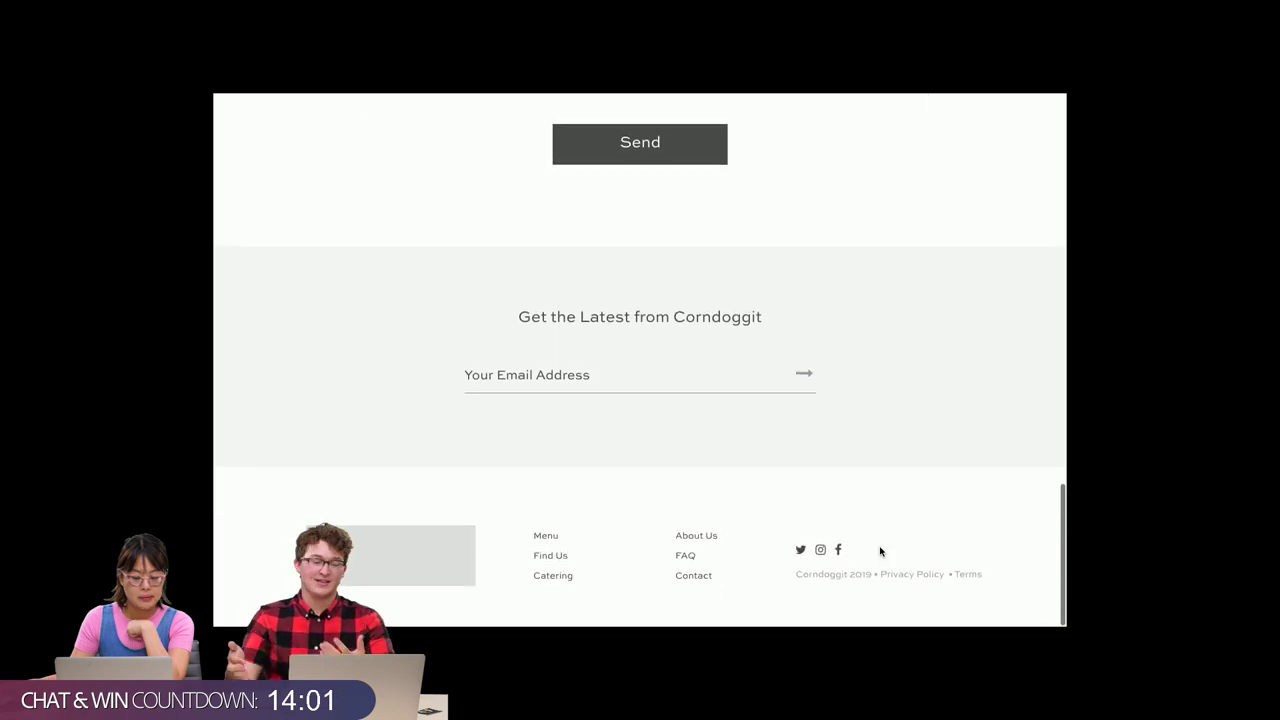
{"action": "scroll", "coordinate": [880, 551], "scroll_direction": "up", "scroll_amount": 10}
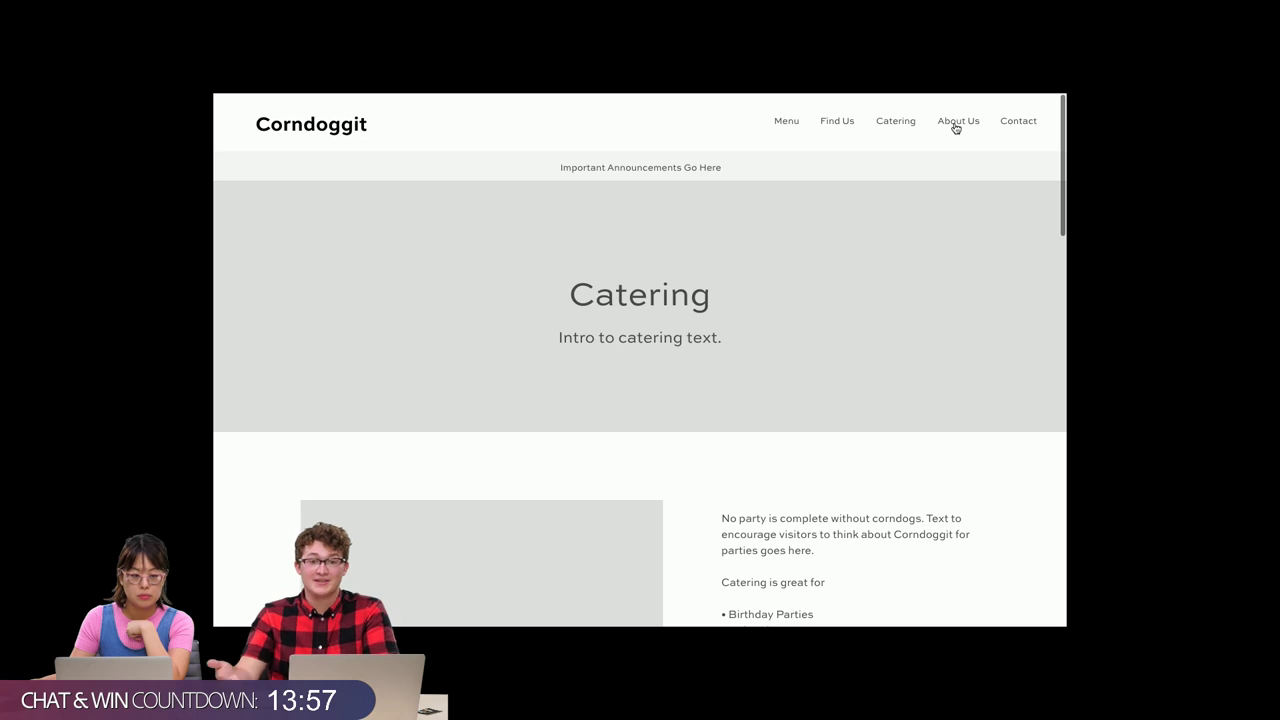
Open the About Us page and scroll through it and back up.
{"action": "left_click", "coordinate": [955, 128]}
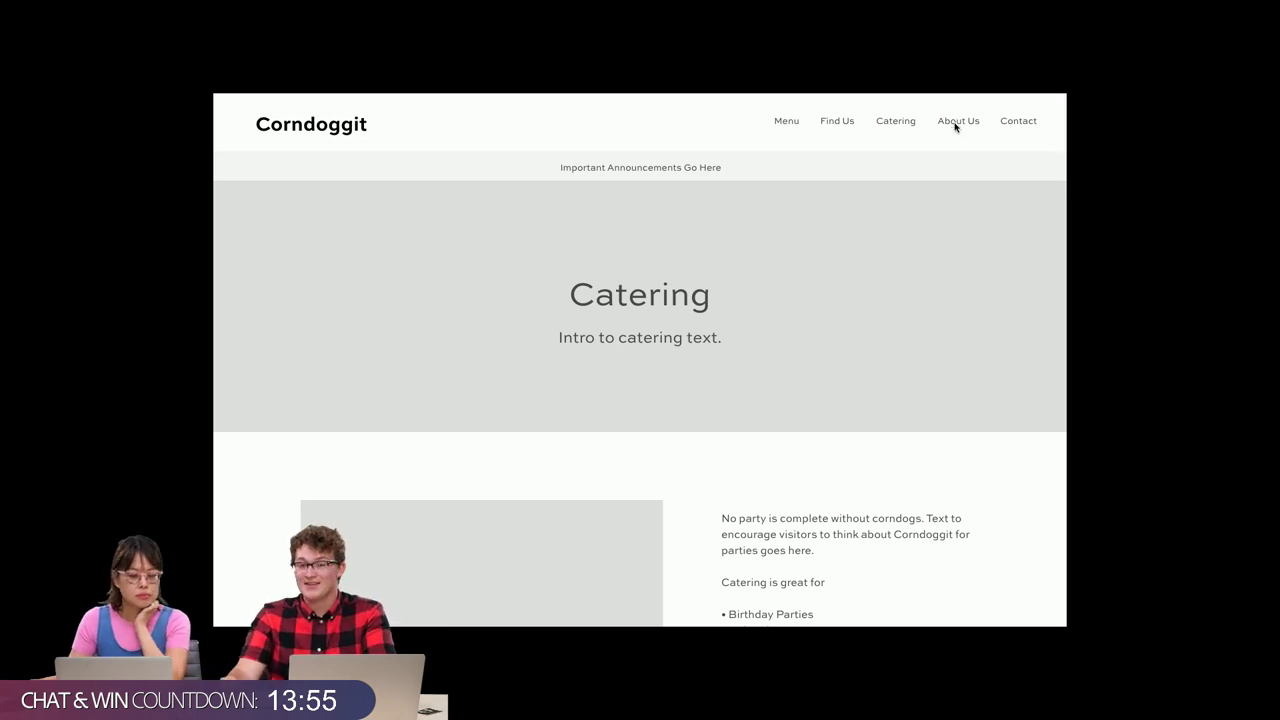
{"action": "scroll", "coordinate": [934, 263], "scroll_direction": "down", "scroll_amount": 3}
{"action": "scroll", "coordinate": [935, 266], "scroll_direction": "down", "scroll_amount": 5}
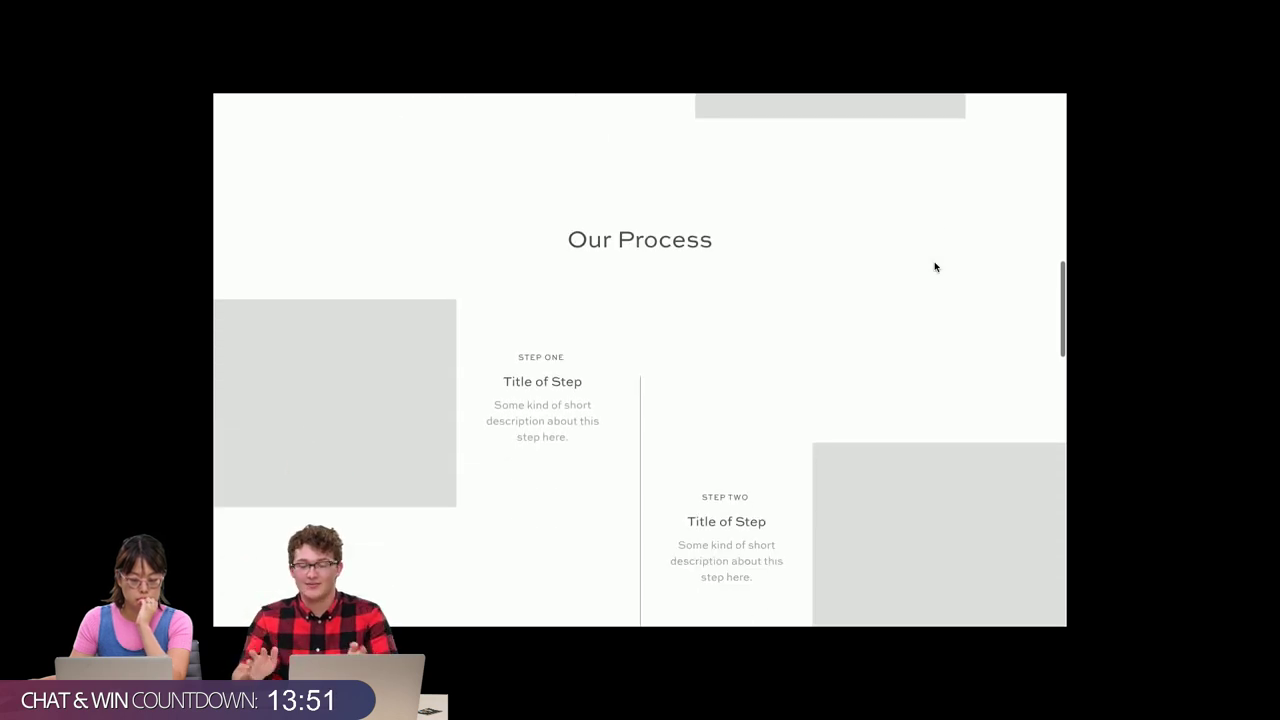
{"action": "scroll", "coordinate": [935, 266], "scroll_direction": "up", "scroll_amount": 10}
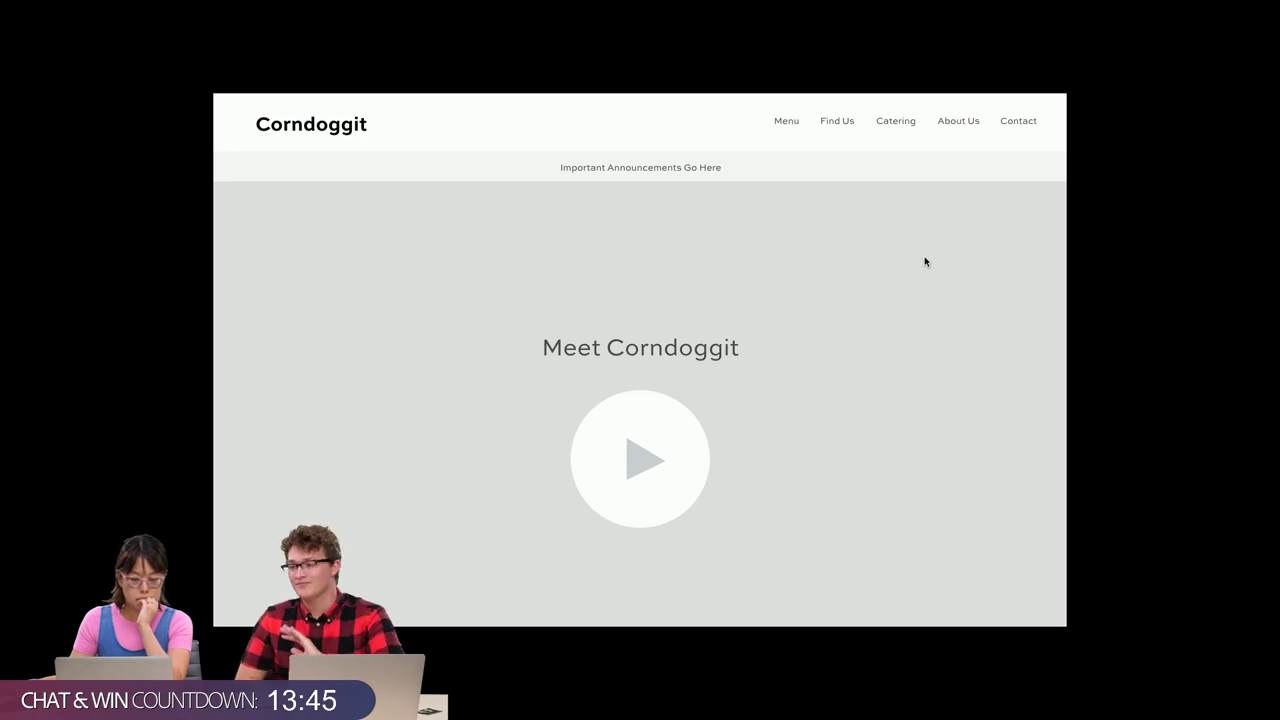
Open the Contact us page with its name, email, inquiry and message fields.
{"action": "left_click", "coordinate": [1020, 121]}
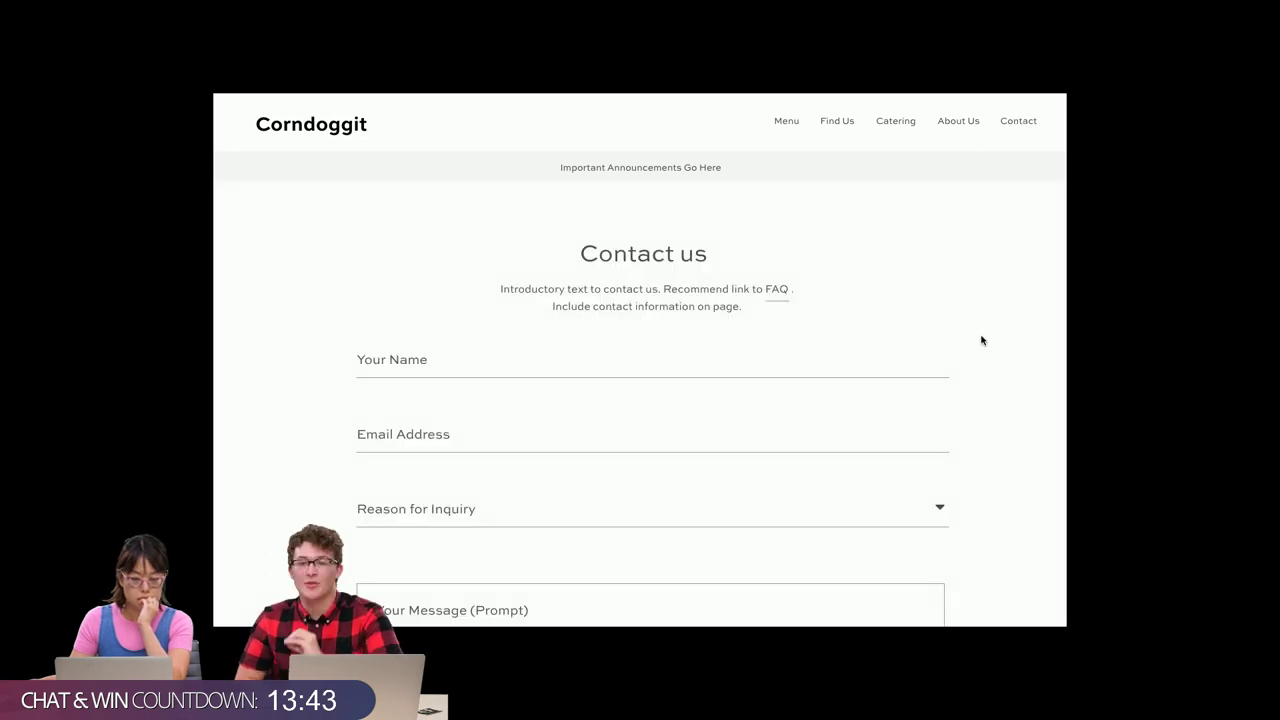
{"action": "scroll", "coordinate": [980, 340], "scroll_direction": "down", "scroll_amount": 2}
{"action": "scroll", "coordinate": [980, 340], "scroll_direction": "up", "scroll_amount": 2}
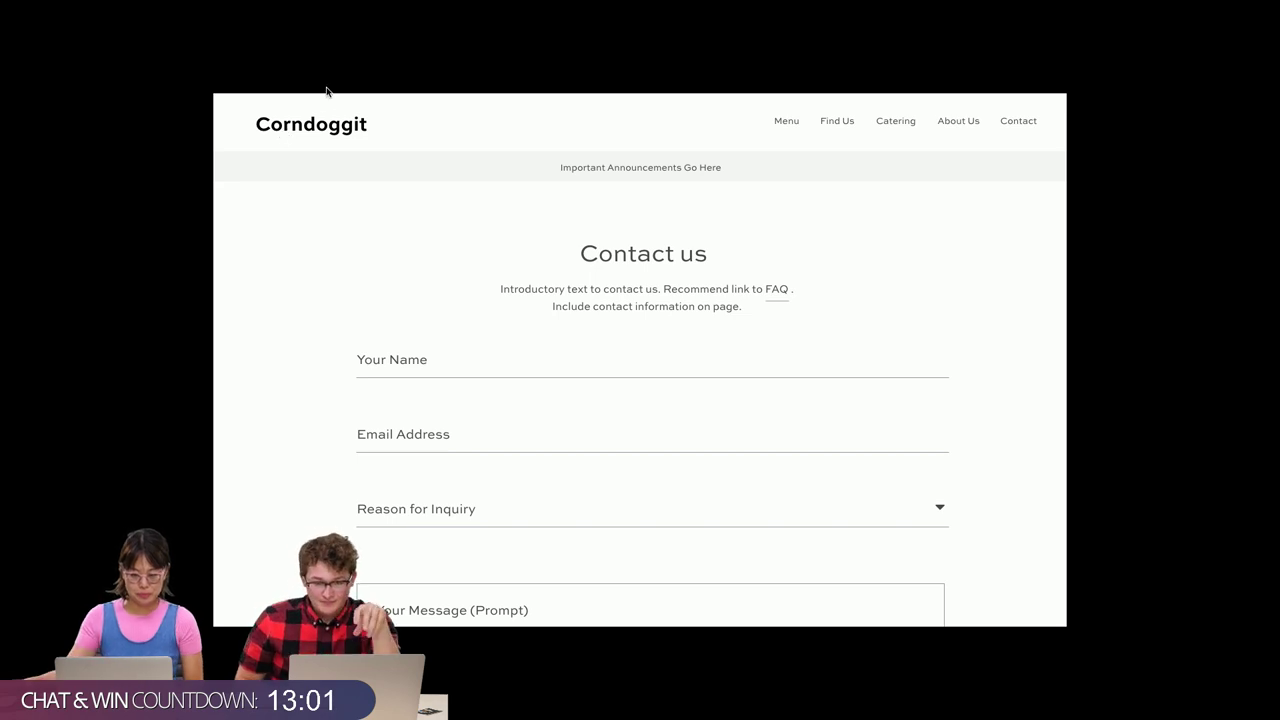
Browse the prototype's Find Us, Catering and Menu pages in the preview.
{"action": "left_click", "coordinate": [837, 122]}
{"action": "scroll", "coordinate": [871, 209], "scroll_direction": "down", "scroll_amount": 5}
{"action": "scroll", "coordinate": [872, 210], "scroll_direction": "down", "scroll_amount": 1}
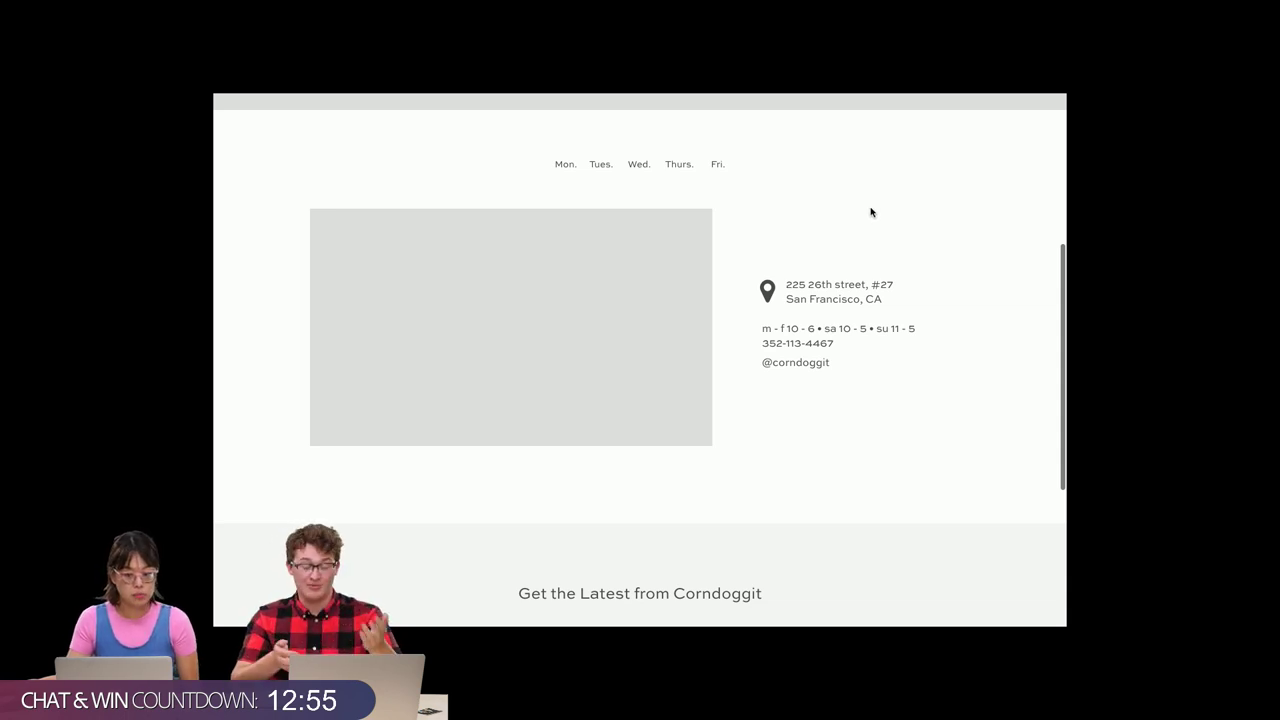
{"action": "scroll", "coordinate": [871, 212], "scroll_direction": "up", "scroll_amount": 5}
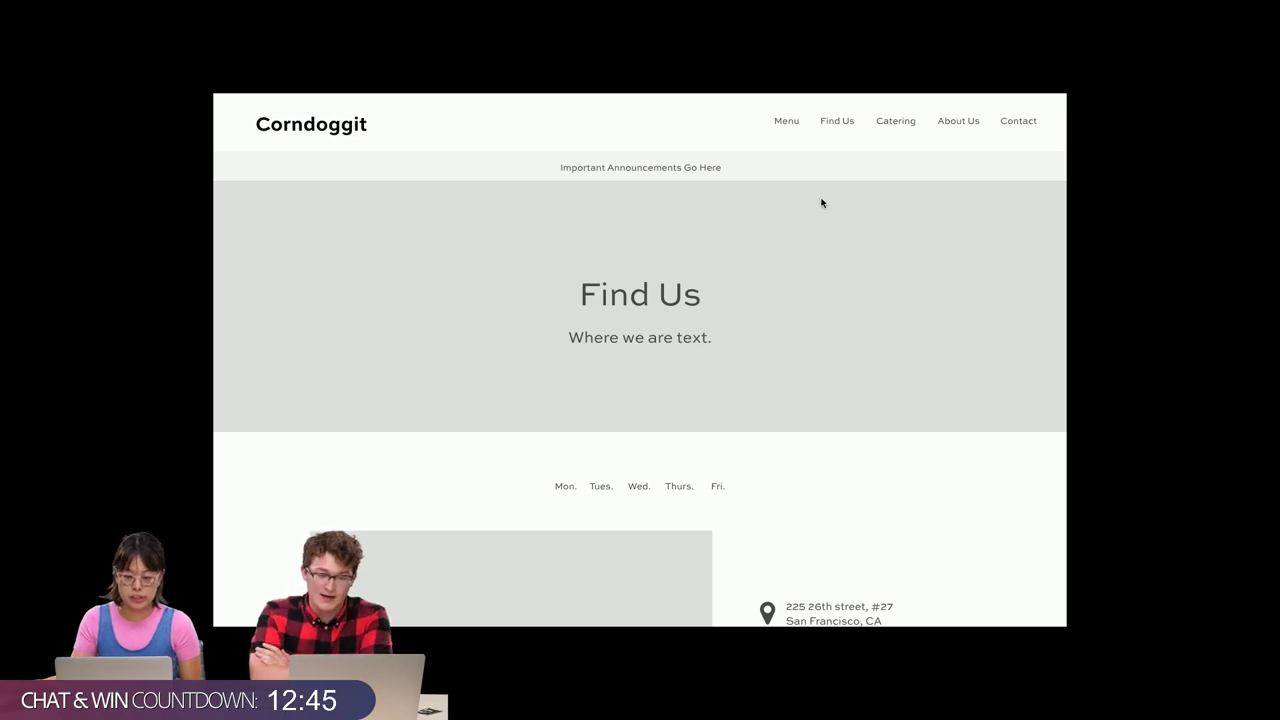
{"action": "left_click", "coordinate": [903, 127]}
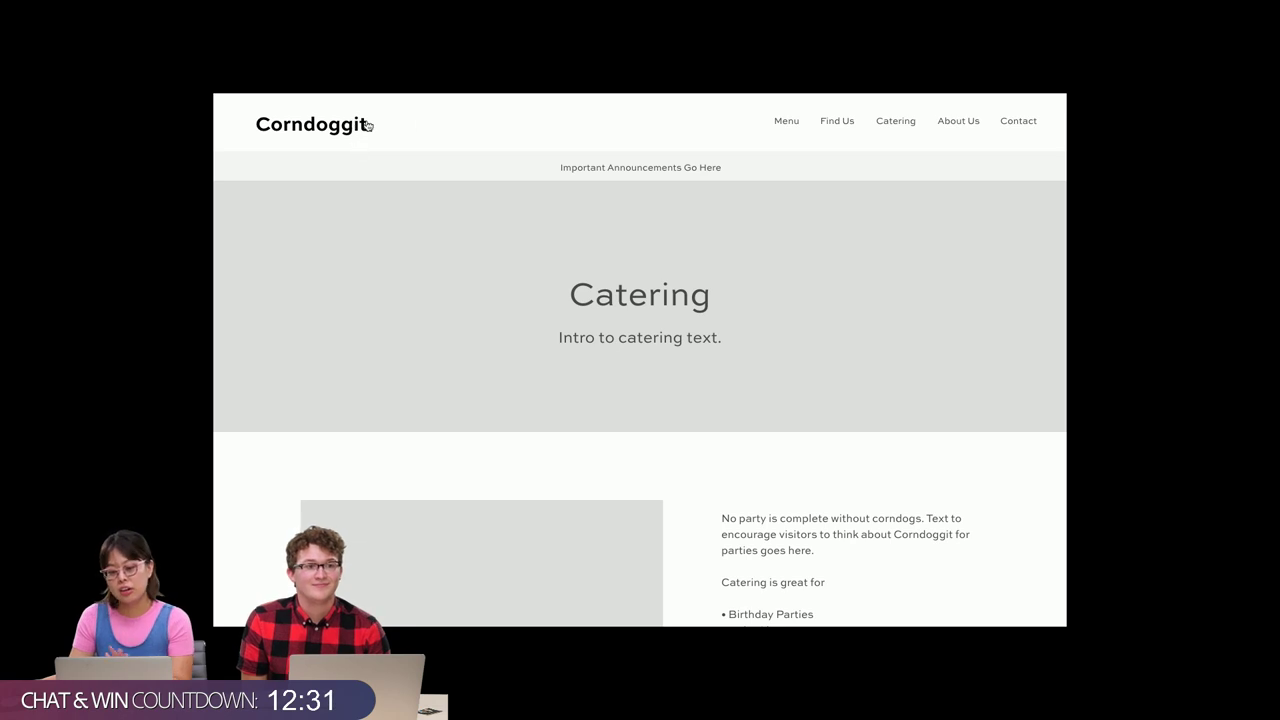
{"action": "left_click", "coordinate": [840, 122]}
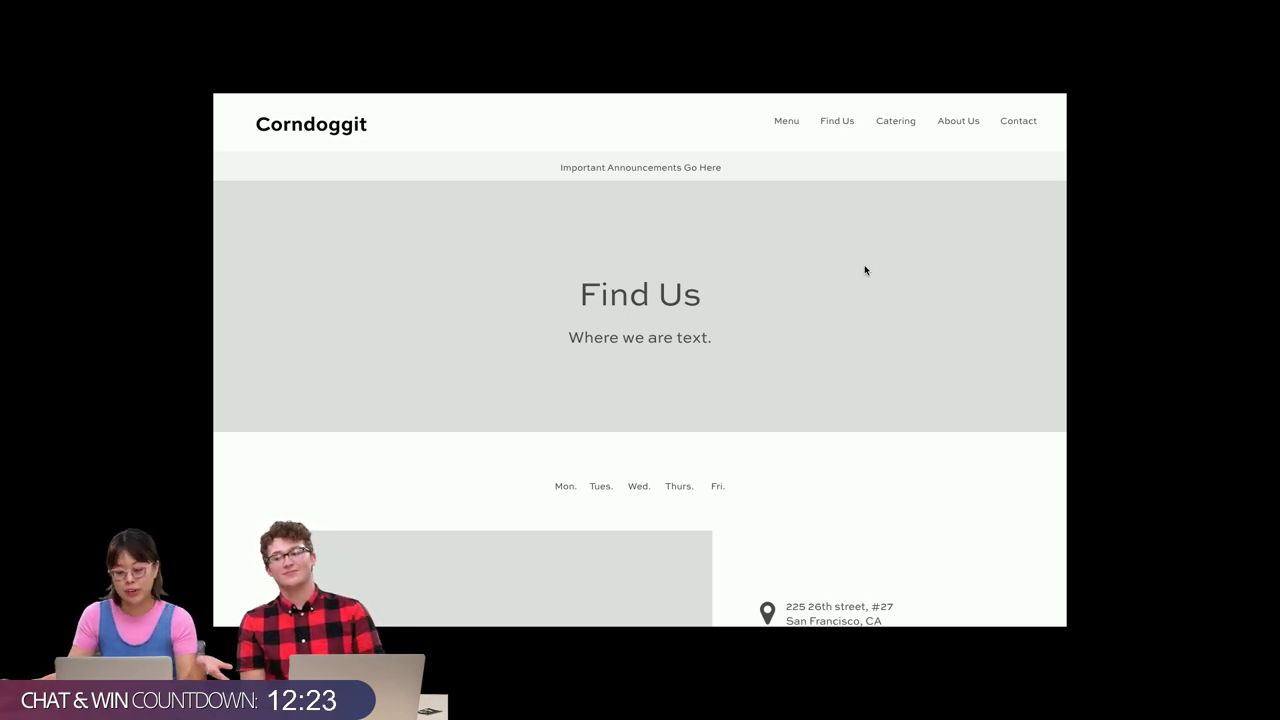
{"action": "left_click", "coordinate": [907, 126]}
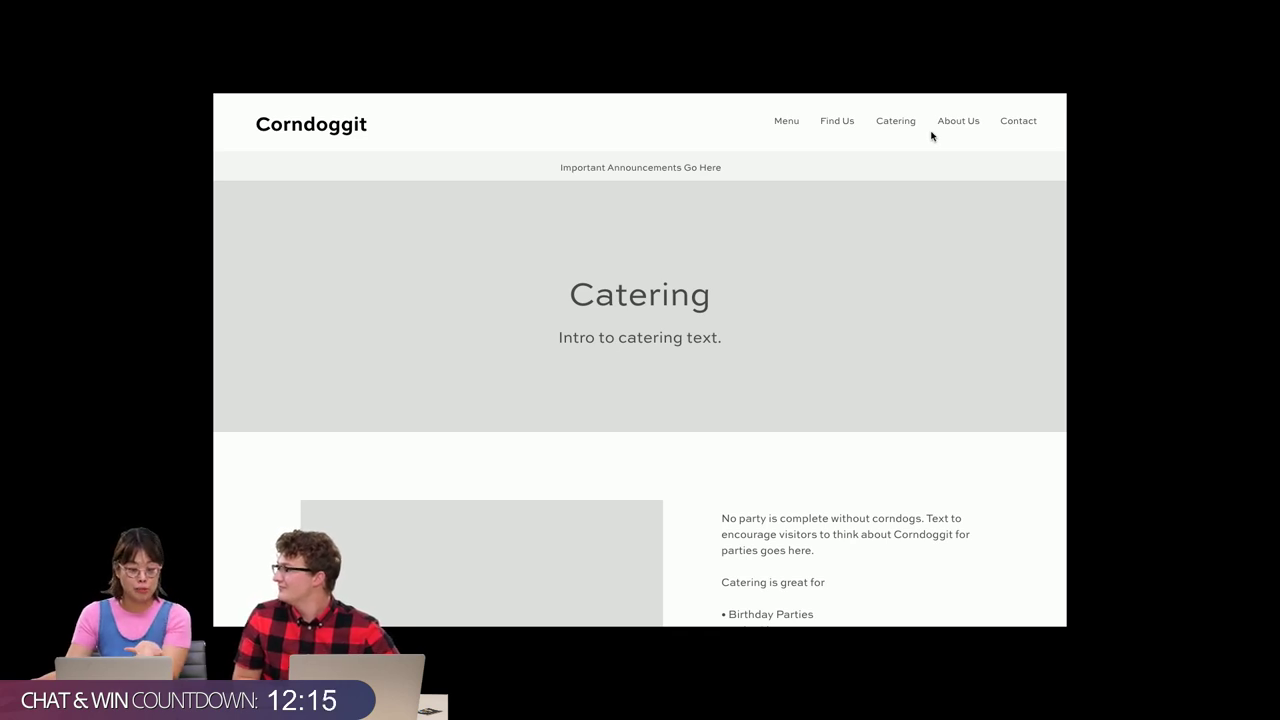
{"action": "left_click", "coordinate": [342, 128]}
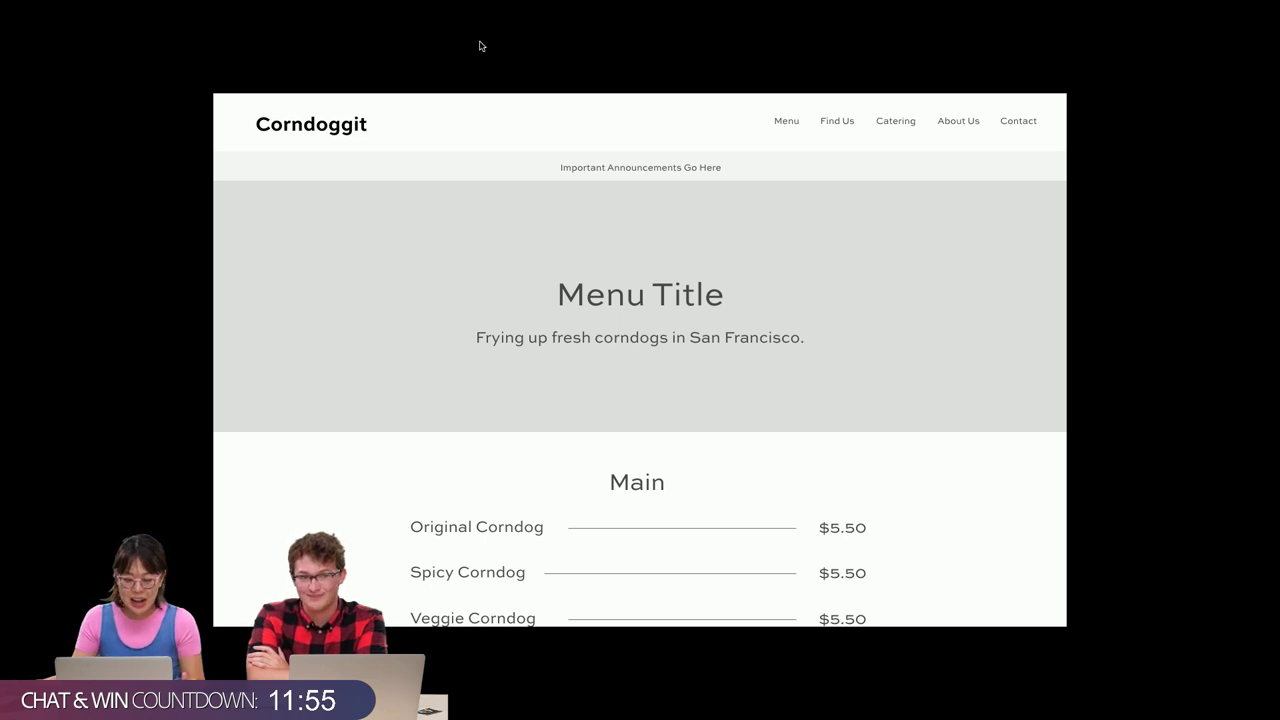
Go back to the Corndoggit home page via the logo and scroll through it.
{"action": "left_click", "coordinate": [352, 128]}
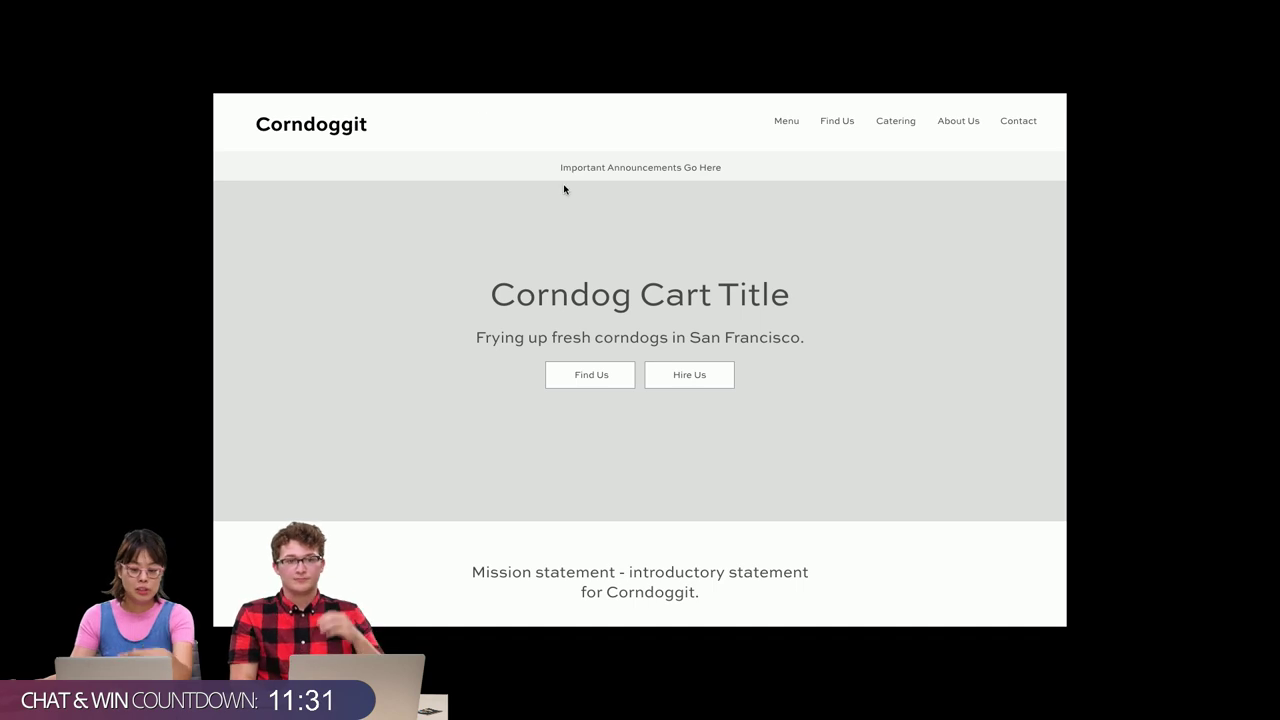
{"action": "scroll", "coordinate": [858, 360], "scroll_direction": "down", "scroll_amount": 2}
{"action": "scroll", "coordinate": [858, 360], "scroll_direction": "up", "scroll_amount": 2}
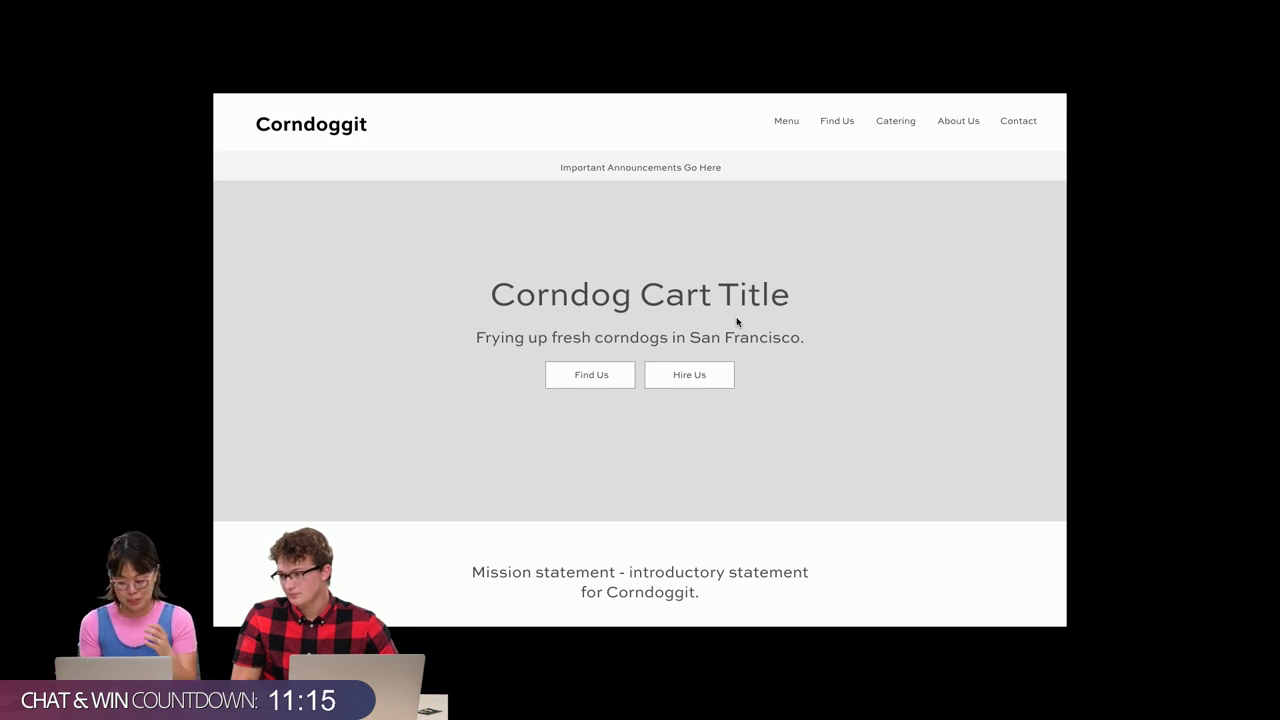
{"action": "scroll", "coordinate": [760, 336], "scroll_direction": "down", "scroll_amount": 2}
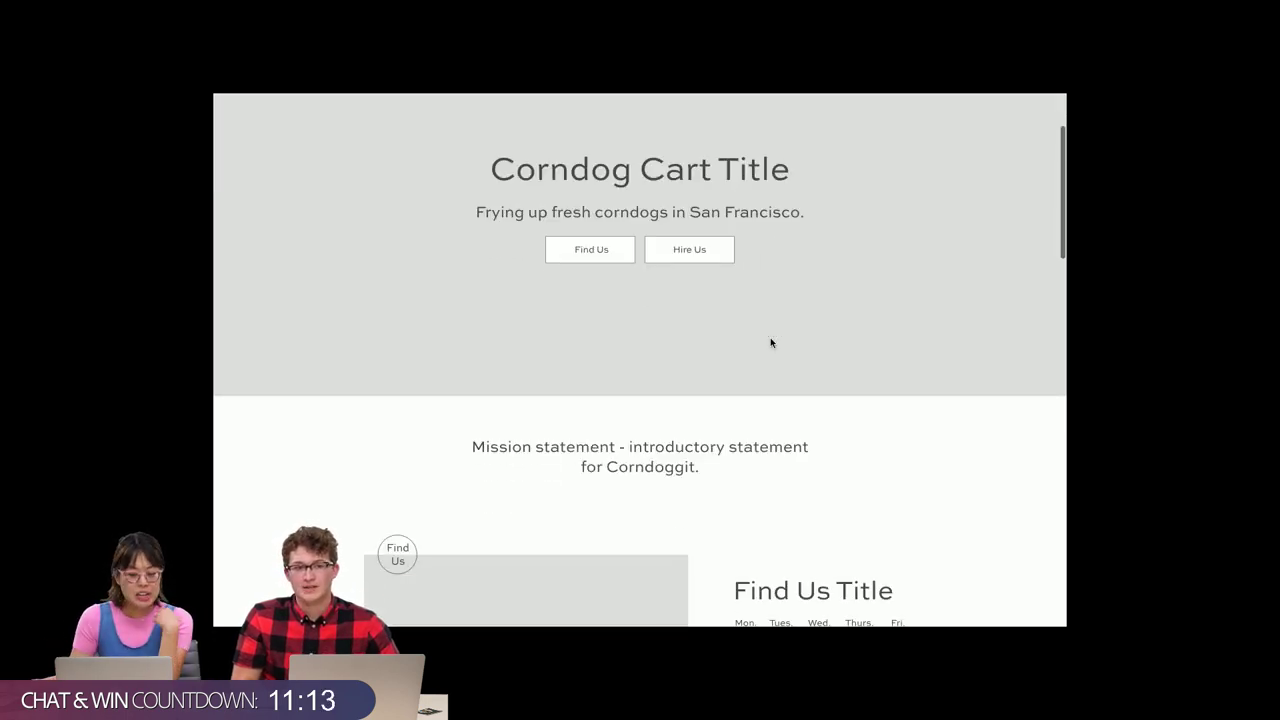
{"action": "scroll", "coordinate": [770, 342], "scroll_direction": "down", "scroll_amount": 5}
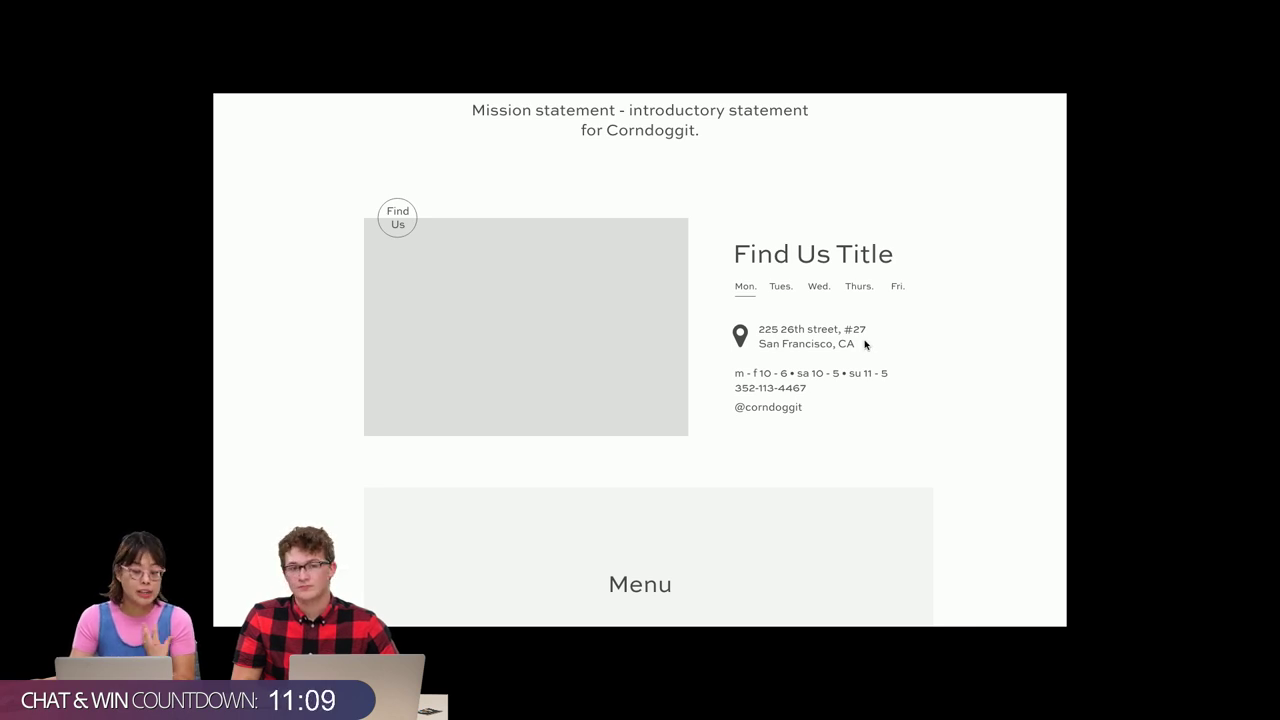
{"action": "scroll", "coordinate": [862, 345], "scroll_direction": "up", "scroll_amount": 5}
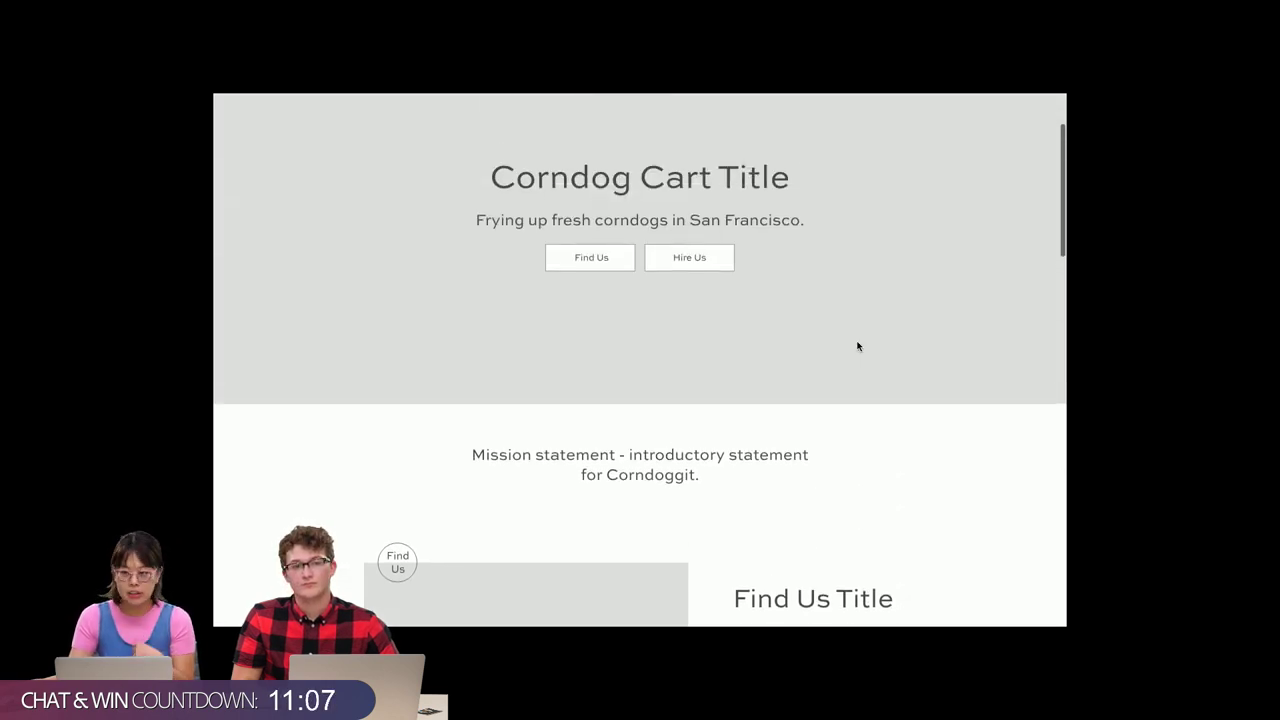
{"action": "scroll", "coordinate": [857, 345], "scroll_direction": "up", "scroll_amount": 1}
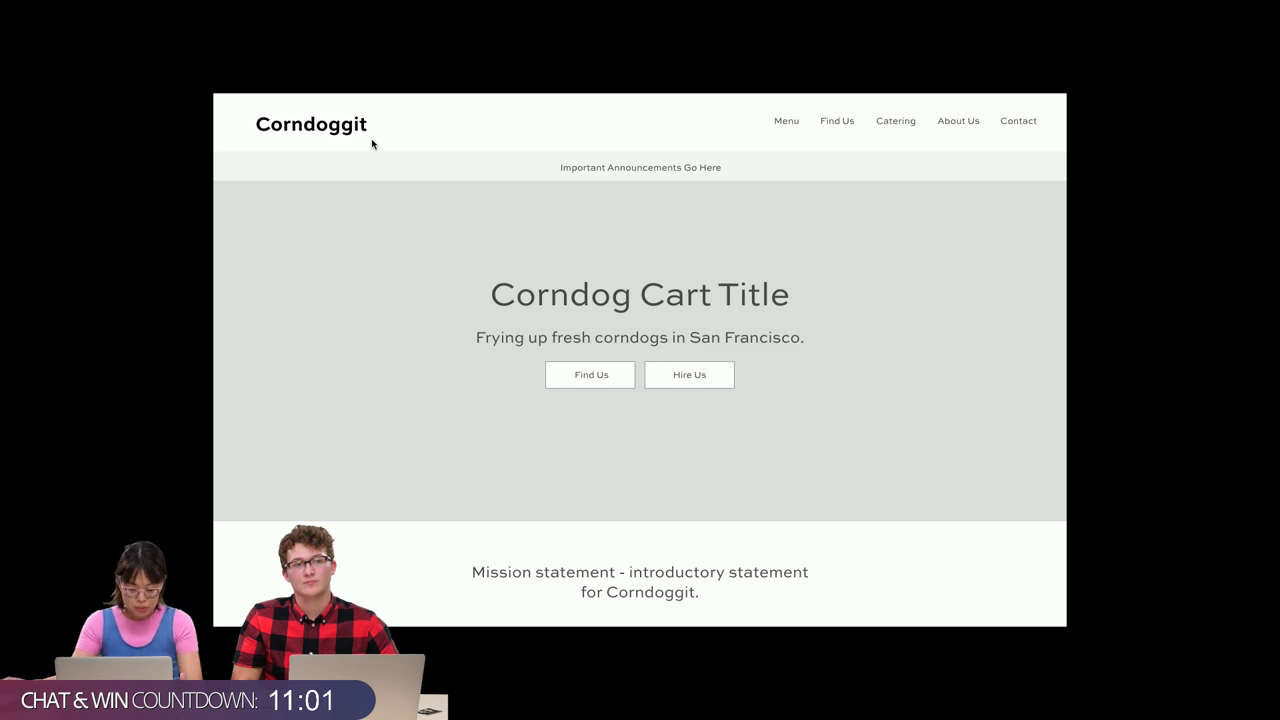
Exit full-screen preview, close the Preview window and pan back to the moodboard.
{"action": "mouse_move", "coordinate": [398, 4]}
{"action": "key", "text": "Escape"}
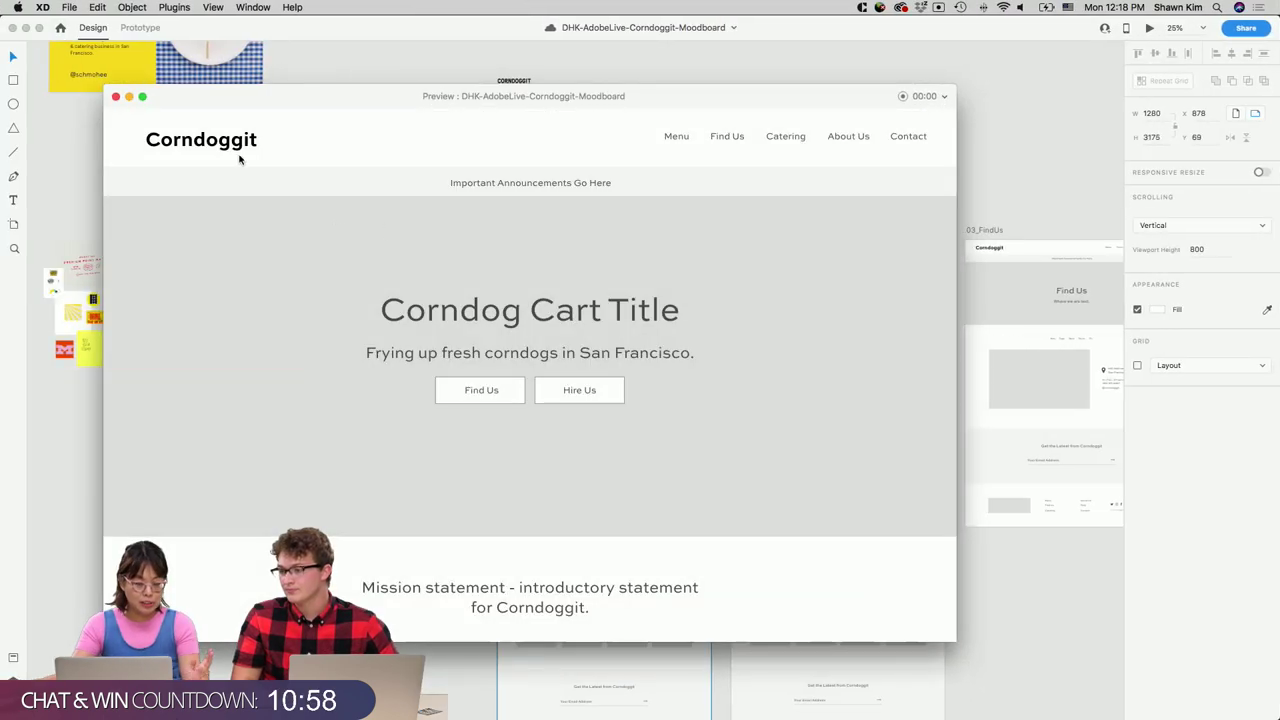
{"action": "left_click", "coordinate": [116, 96]}
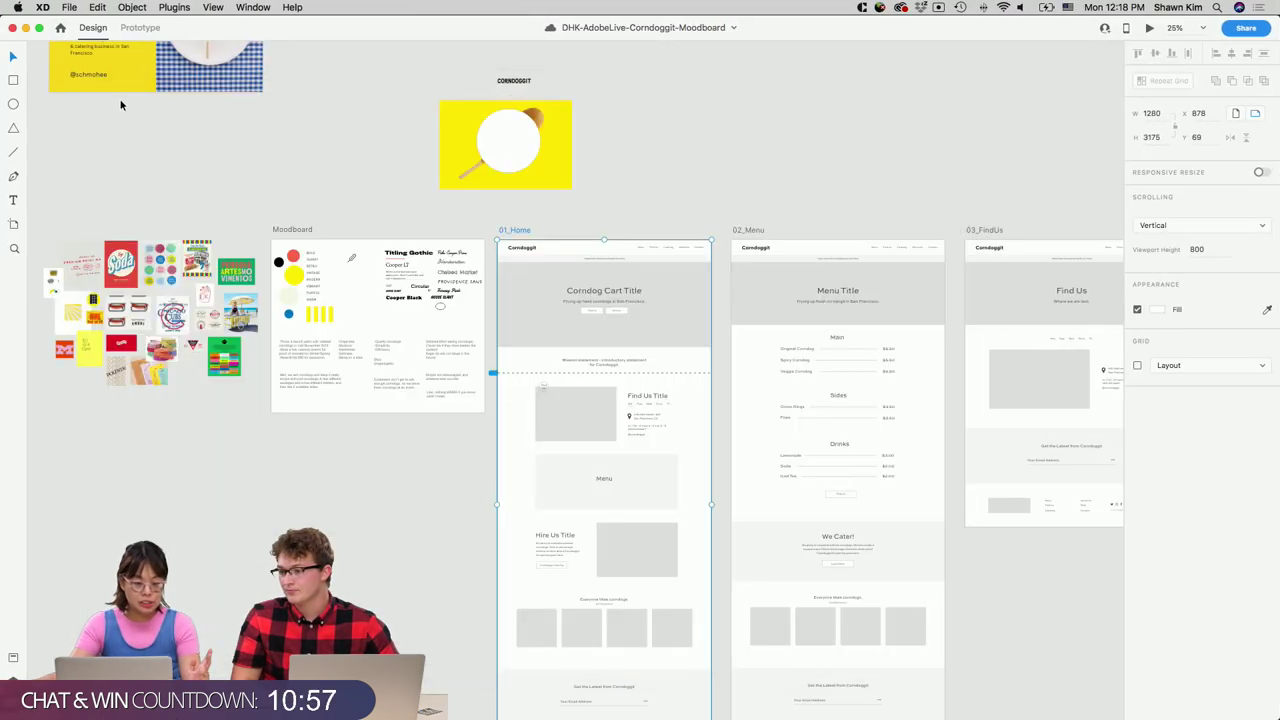
{"action": "scroll", "coordinate": [510, 332], "scroll_direction": "up", "scroll_amount": 3}
{"action": "scroll", "coordinate": [509, 330], "scroll_direction": "up", "scroll_amount": 5}
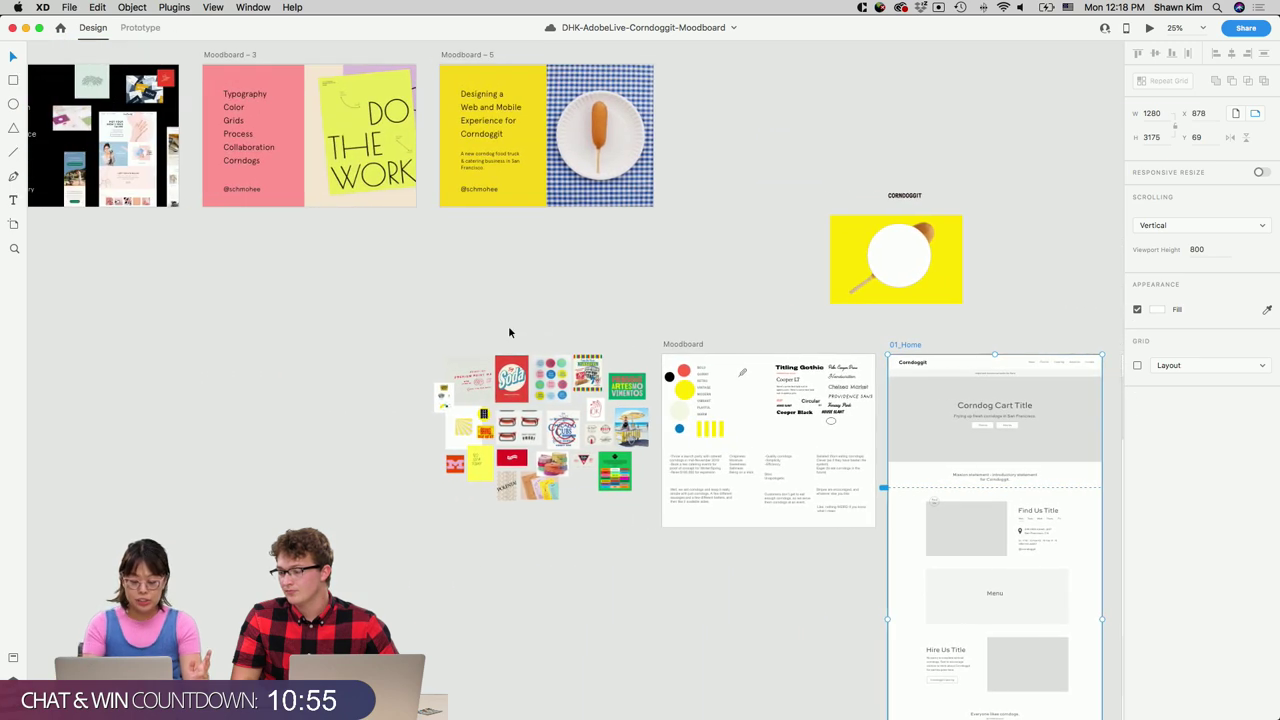
{"action": "scroll", "coordinate": [508, 325], "scroll_direction": "right", "scroll_amount": 10}
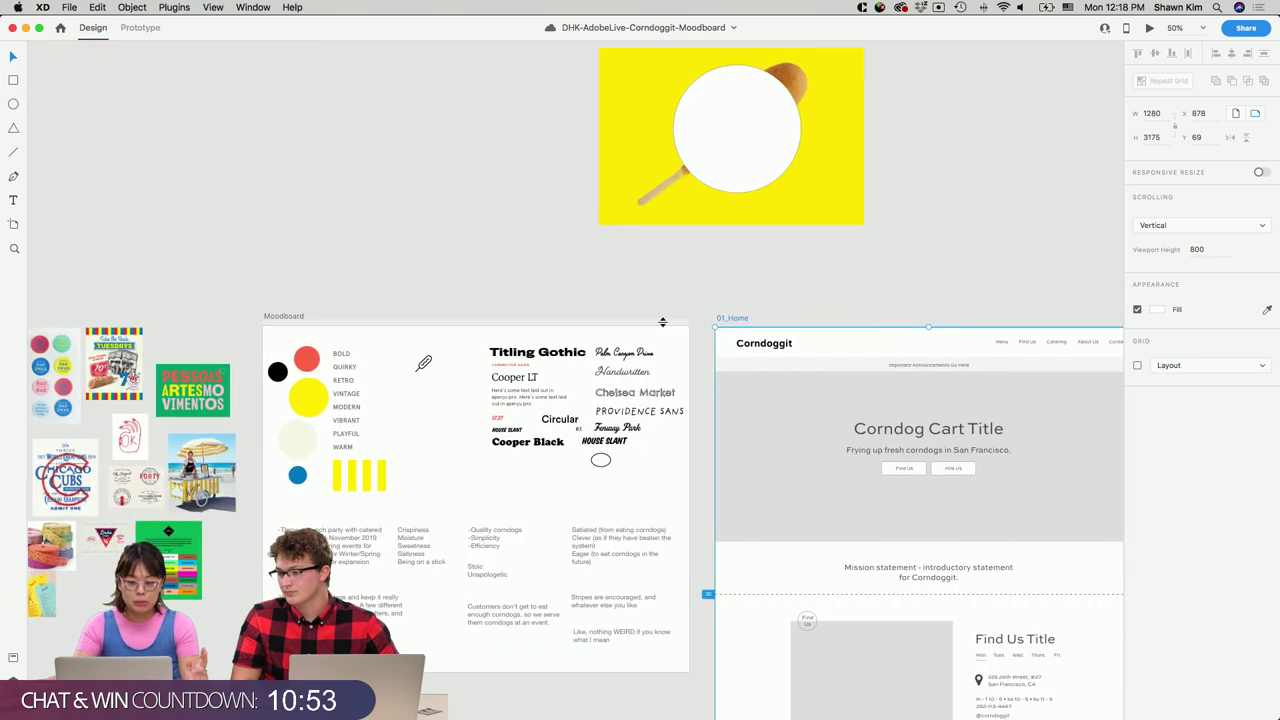
{"action": "scroll", "coordinate": [789, 364], "scroll_direction": "right", "scroll_amount": 4}
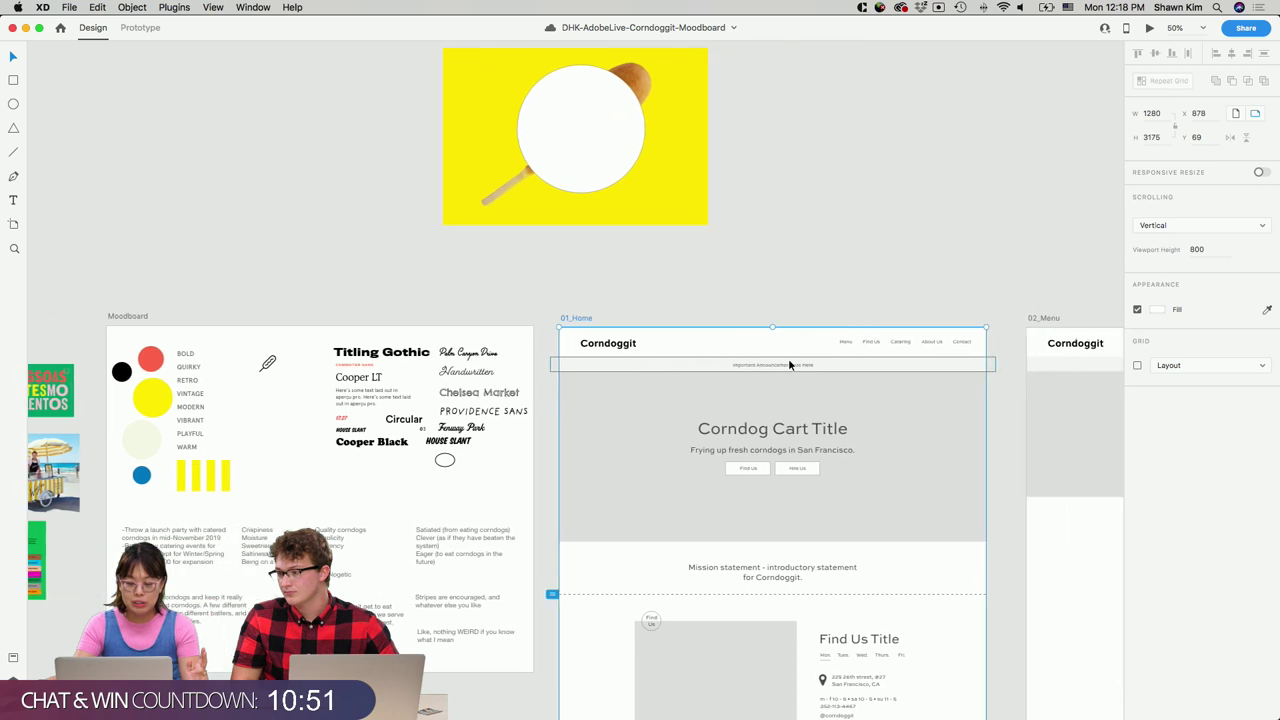
{"action": "scroll", "coordinate": [788, 364], "scroll_direction": "up", "scroll_amount": 3}
{"action": "scroll", "coordinate": [788, 364], "scroll_direction": "left", "scroll_amount": 2}
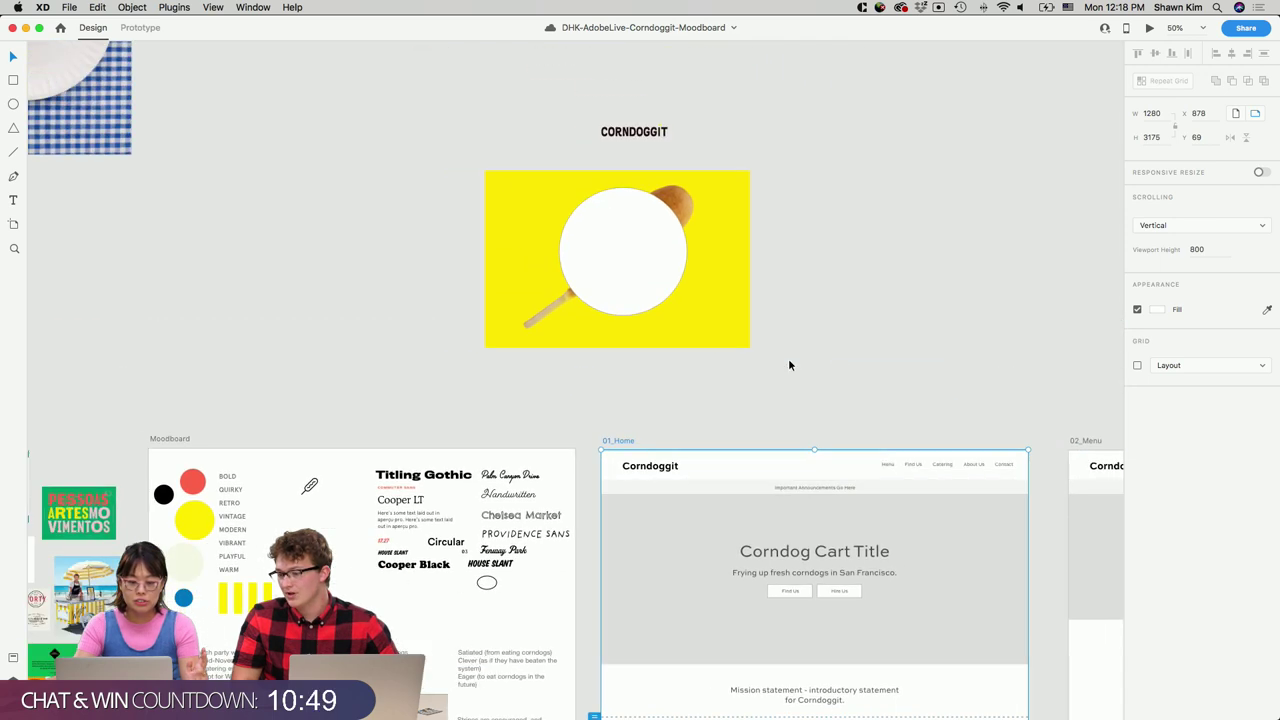
{"action": "scroll", "coordinate": [788, 364], "scroll_direction": "down", "scroll_amount": 4}
{"action": "scroll", "coordinate": [788, 364], "scroll_direction": "left", "scroll_amount": 4}
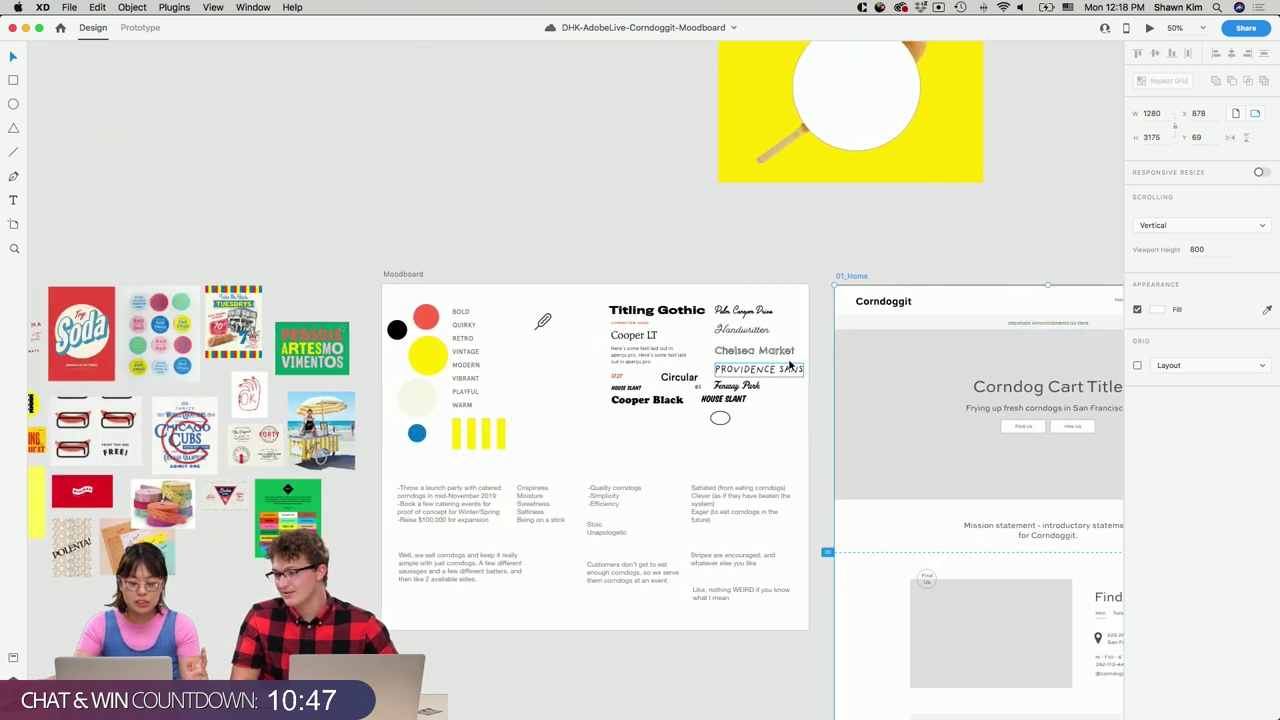
{"action": "scroll", "coordinate": [788, 364], "scroll_direction": "right", "scroll_amount": 11}
{"action": "scroll", "coordinate": [530, 345], "scroll_direction": "left", "scroll_amount": 10}
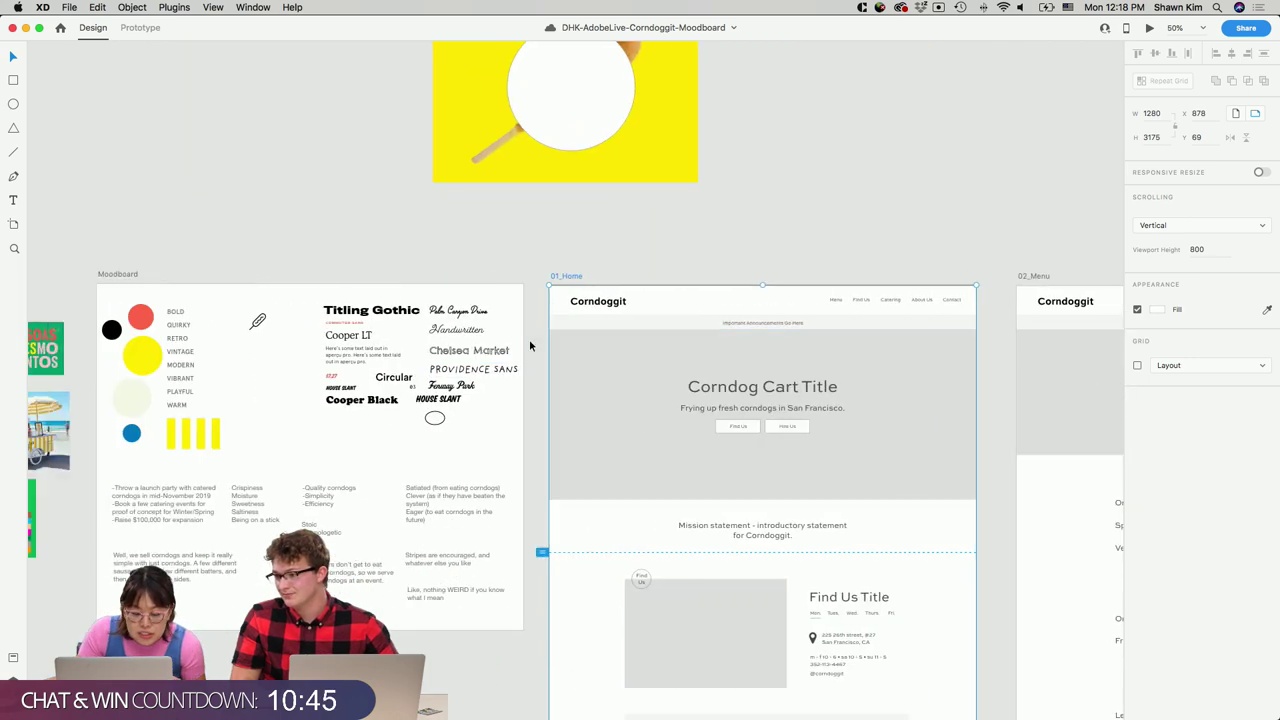
{"action": "scroll", "coordinate": [529, 339], "scroll_direction": "left", "scroll_amount": 3}
{"action": "scroll", "coordinate": [529, 339], "scroll_direction": "right", "scroll_amount": 5}
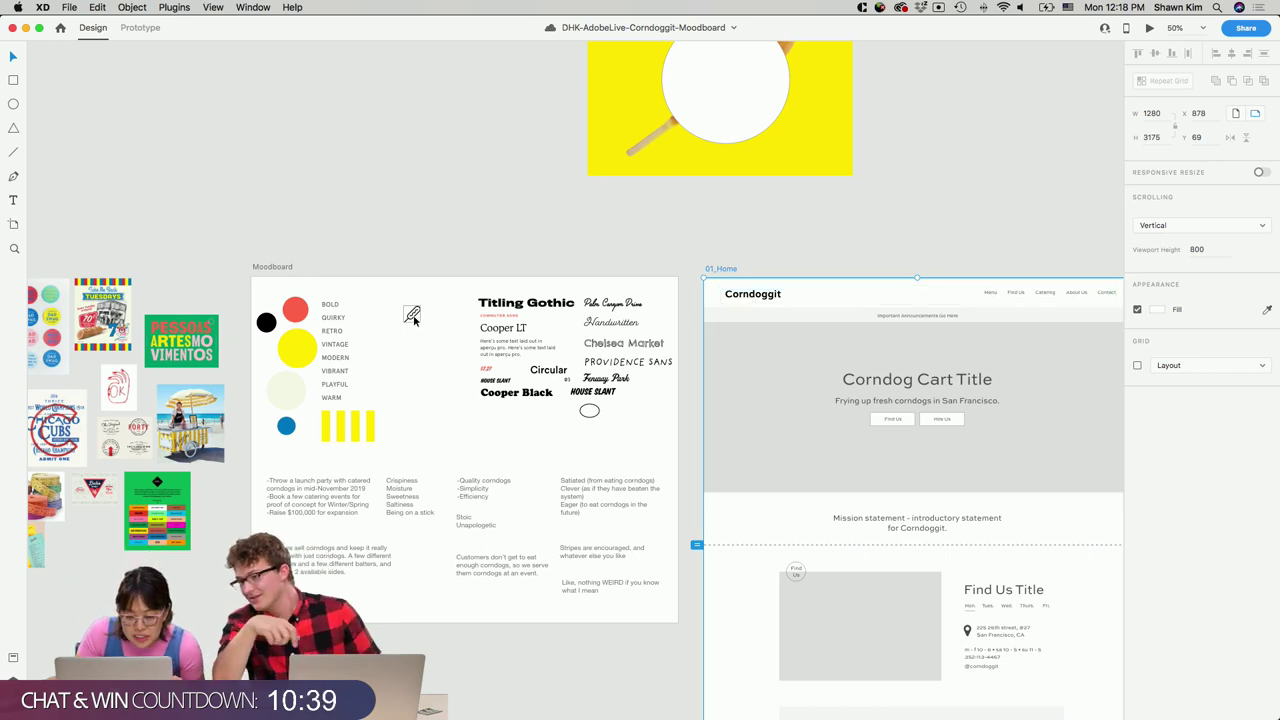
Drag the CORNDOGGIT text from above the yellow graphic down onto the Moodboard.
{"action": "left_click_drag", "start_coordinate": [412, 314], "coordinate": [413, 329]}
{"action": "left_click", "coordinate": [763, 298]}
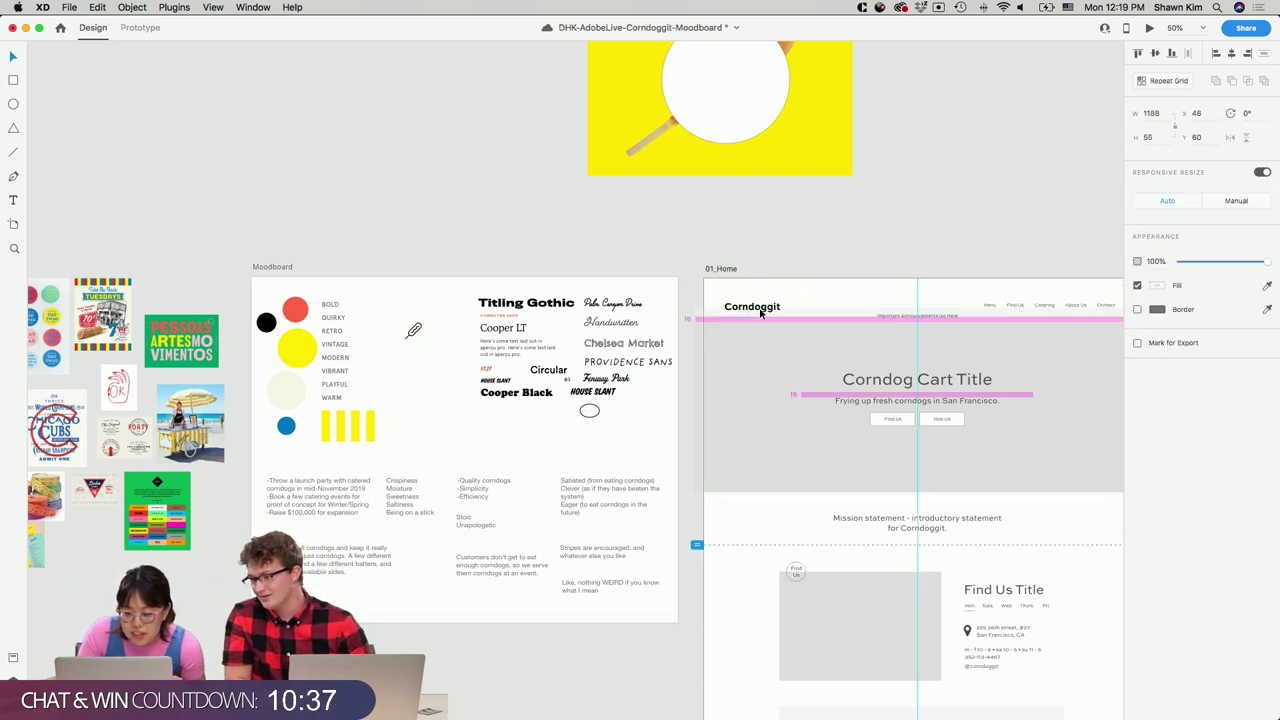
{"action": "scroll", "coordinate": [772, 270], "scroll_direction": "up", "scroll_amount": 5}
{"action": "left_click", "coordinate": [766, 246]}
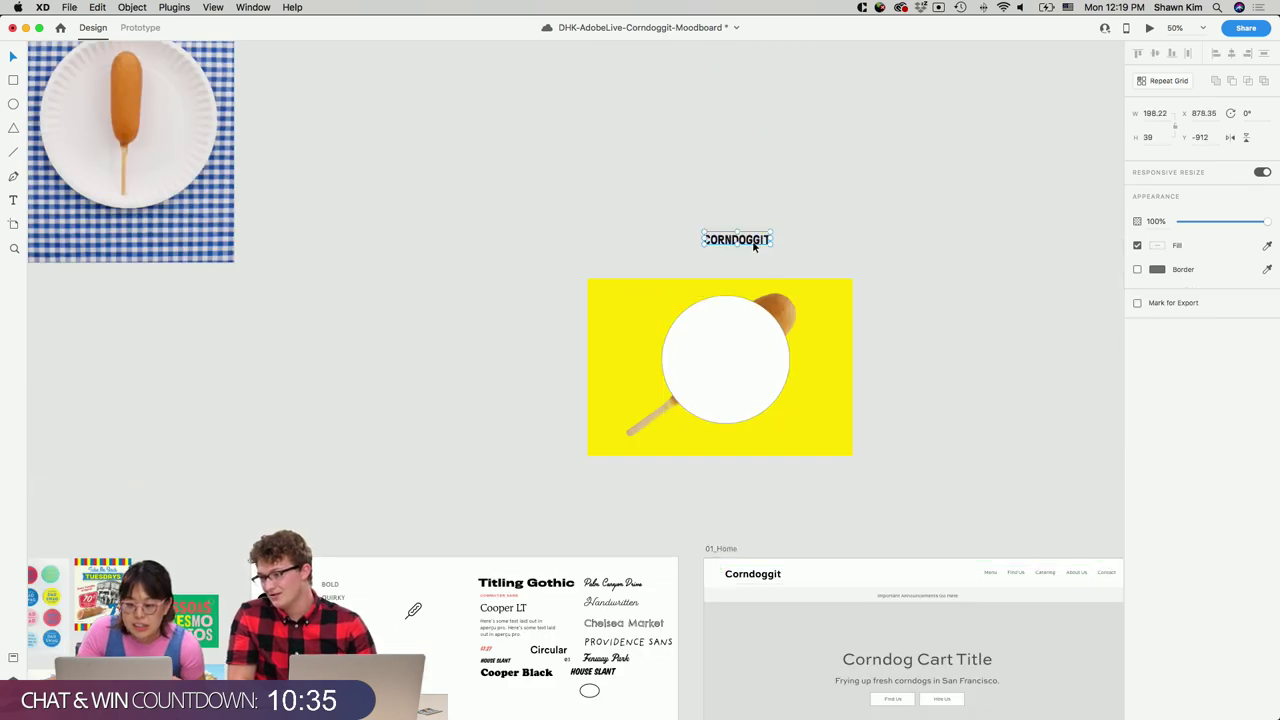
{"action": "left_click_drag", "start_coordinate": [766, 246], "coordinate": [443, 639]}
{"action": "left_click", "coordinate": [446, 597]}
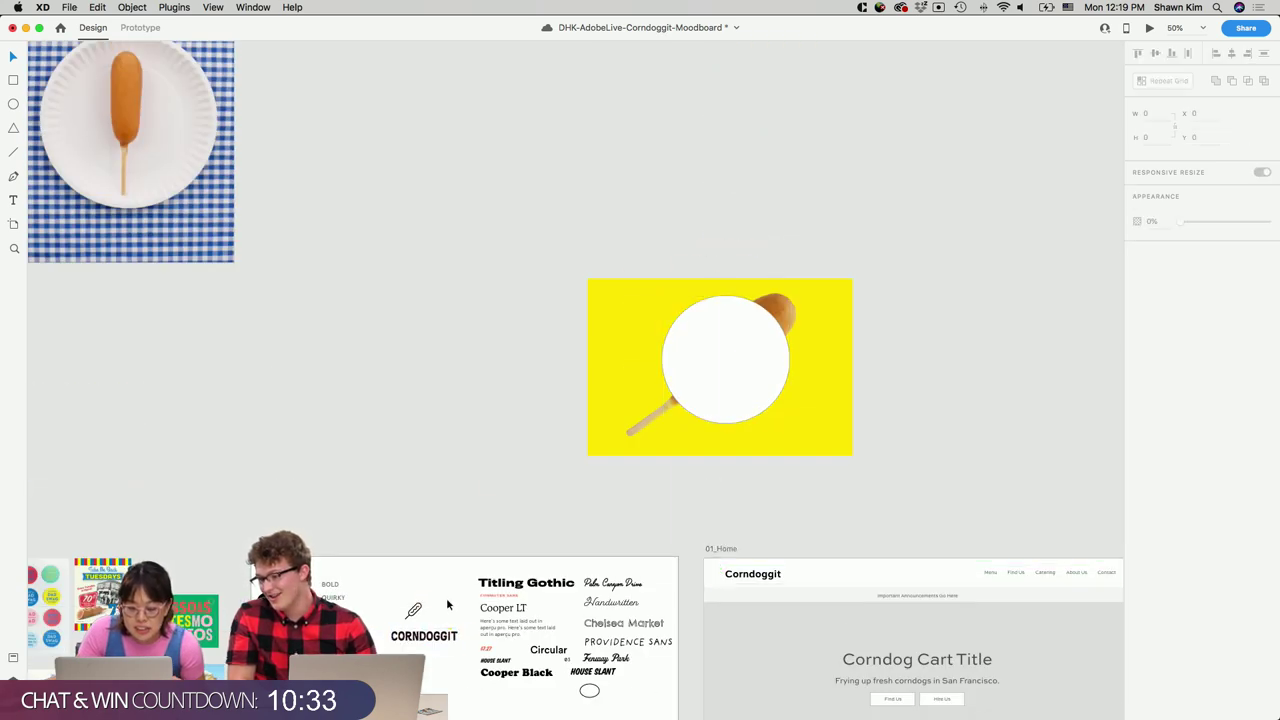
{"action": "scroll", "coordinate": [446, 597], "scroll_direction": "left", "scroll_amount": 5}
{"action": "scroll", "coordinate": [446, 597], "scroll_direction": "down", "scroll_amount": 2}
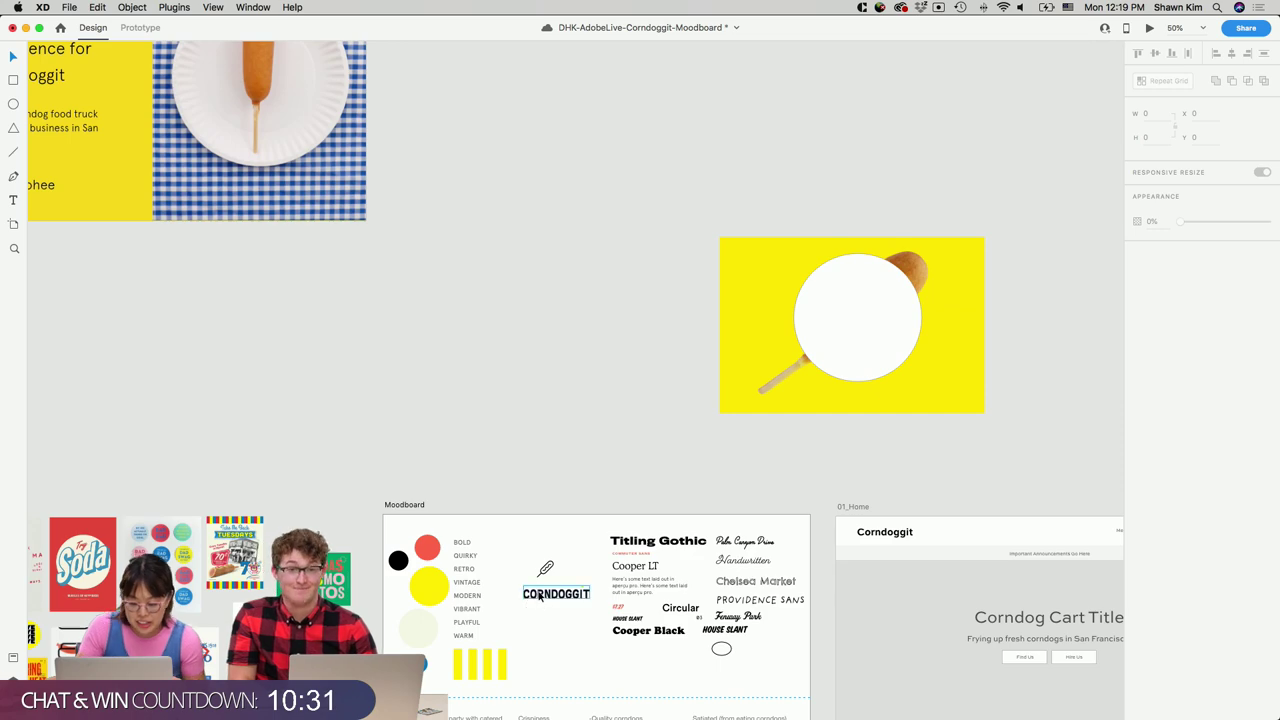
Zoom to 100% and position the CORNDOGGIT wordmark beneath the corndog icon.
{"action": "key", "text": "super+equal"}
{"action": "scroll", "coordinate": [538, 596], "scroll_direction": "down", "scroll_amount": 5}
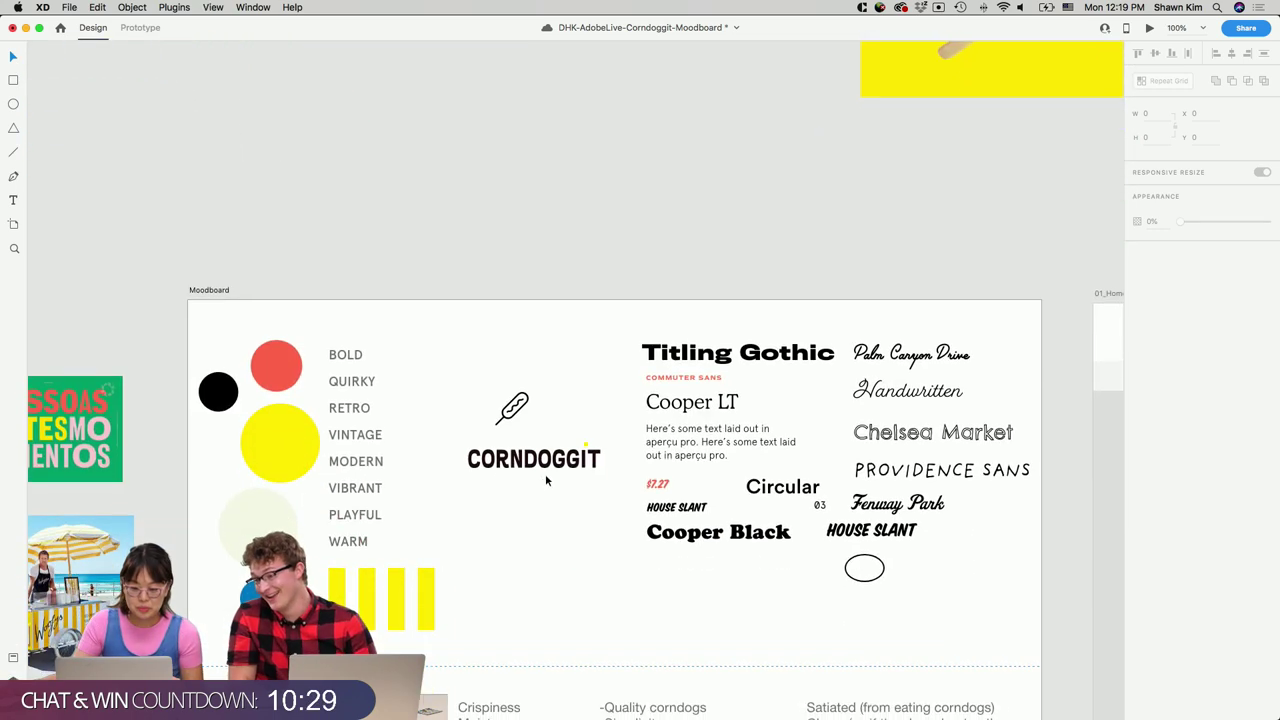
{"action": "left_click", "coordinate": [540, 457]}
{"action": "left_click_drag", "start_coordinate": [540, 457], "coordinate": [494, 421]}
{"action": "left_click", "coordinate": [508, 412]}
{"action": "left_click", "coordinate": [517, 357]}
{"action": "scroll", "coordinate": [517, 350], "scroll_direction": "left", "scroll_amount": 5}
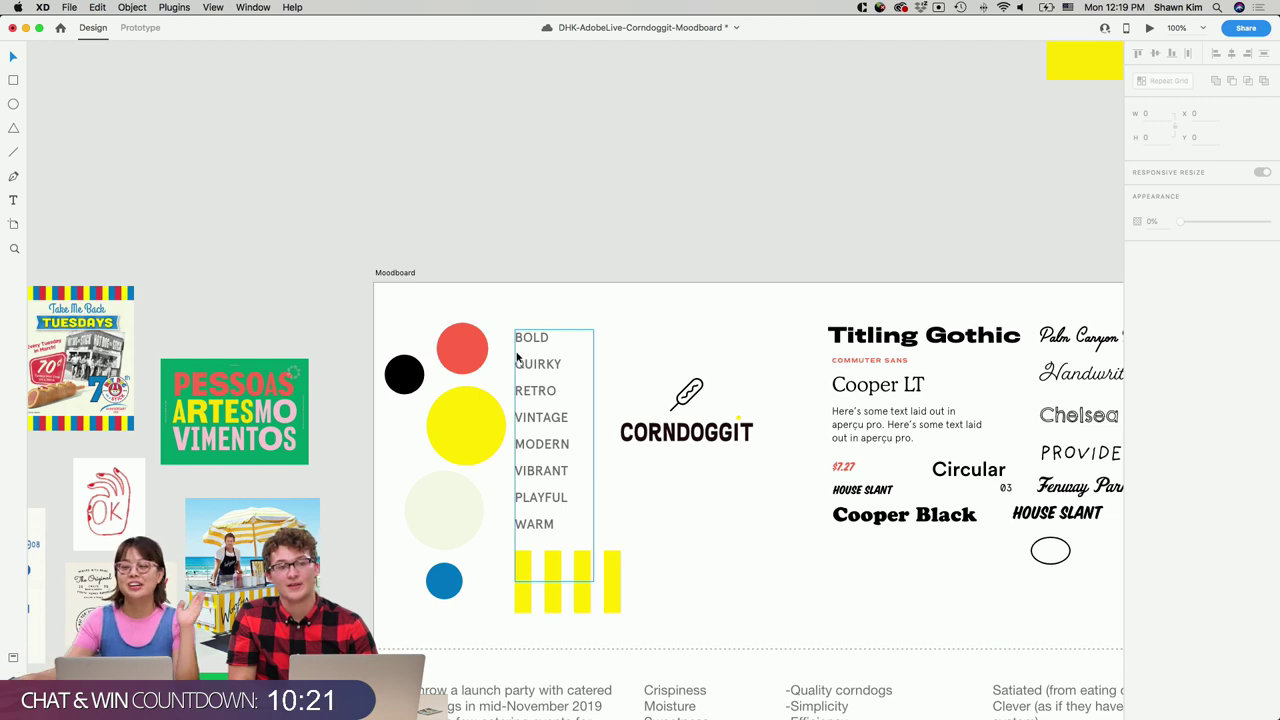
Align the corndog icon with the wordmark and shorten the BOLD–WARM word list's text box.
{"action": "left_click_drag", "start_coordinate": [689, 403], "coordinate": [697, 400]}
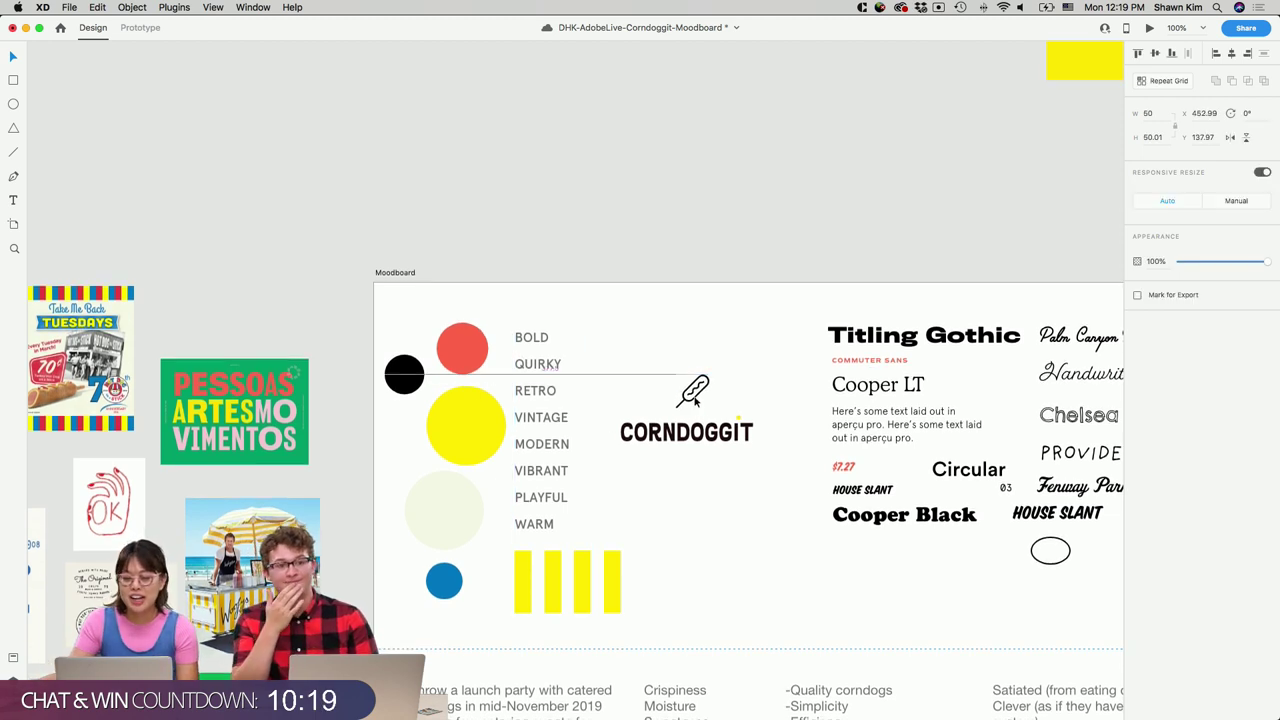
{"action": "scroll", "coordinate": [697, 400], "scroll_direction": "down", "scroll_amount": 1}
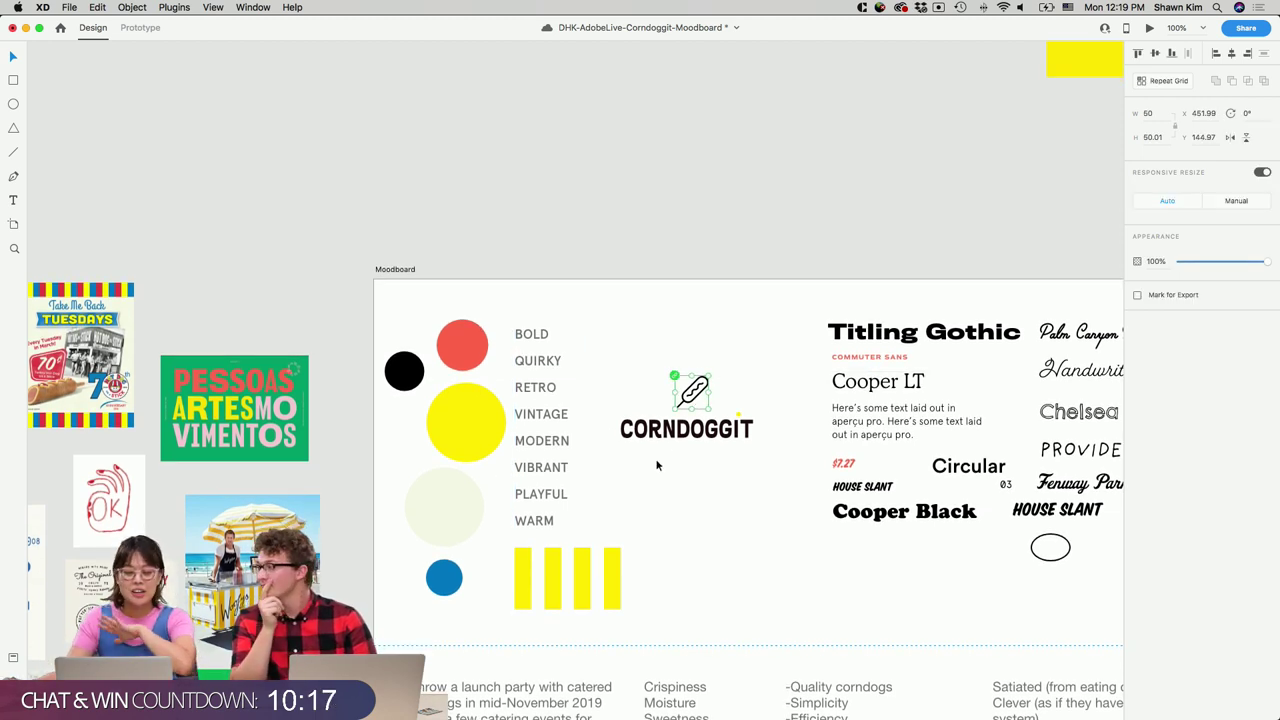
{"action": "left_click_drag", "start_coordinate": [554, 468], "coordinate": [578, 443]}
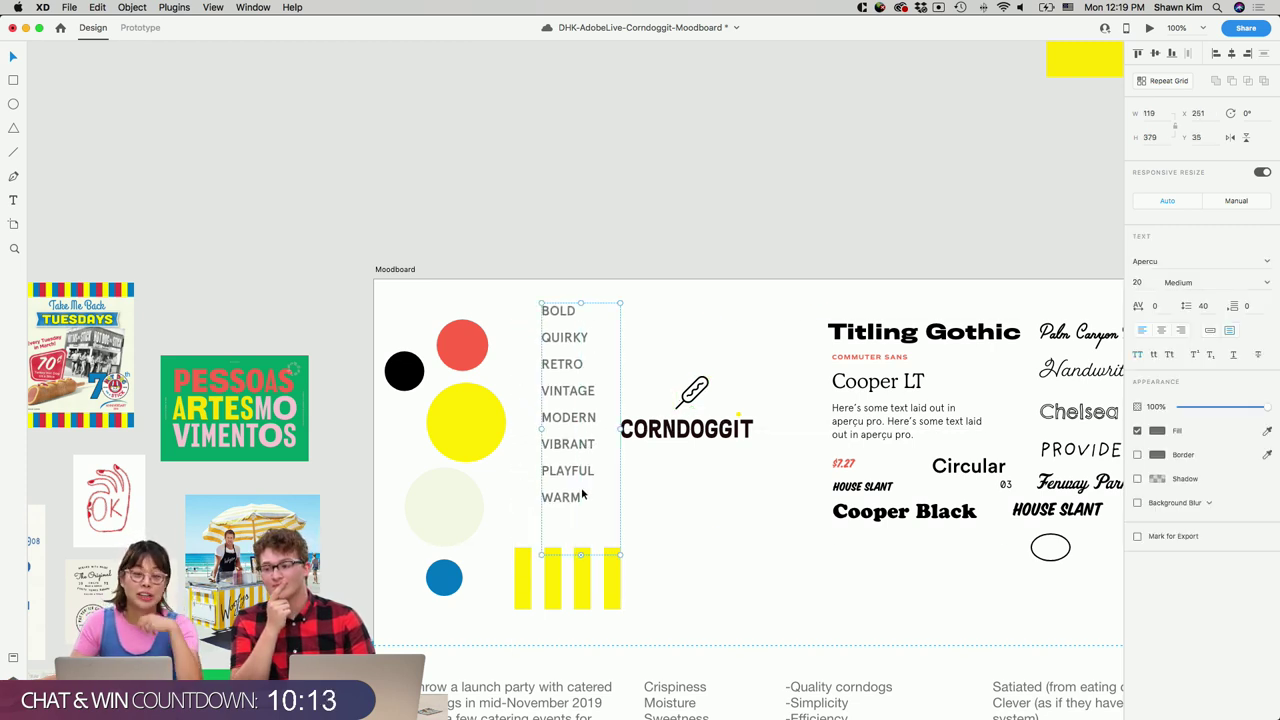
{"action": "left_click_drag", "start_coordinate": [587, 495], "coordinate": [587, 501]}
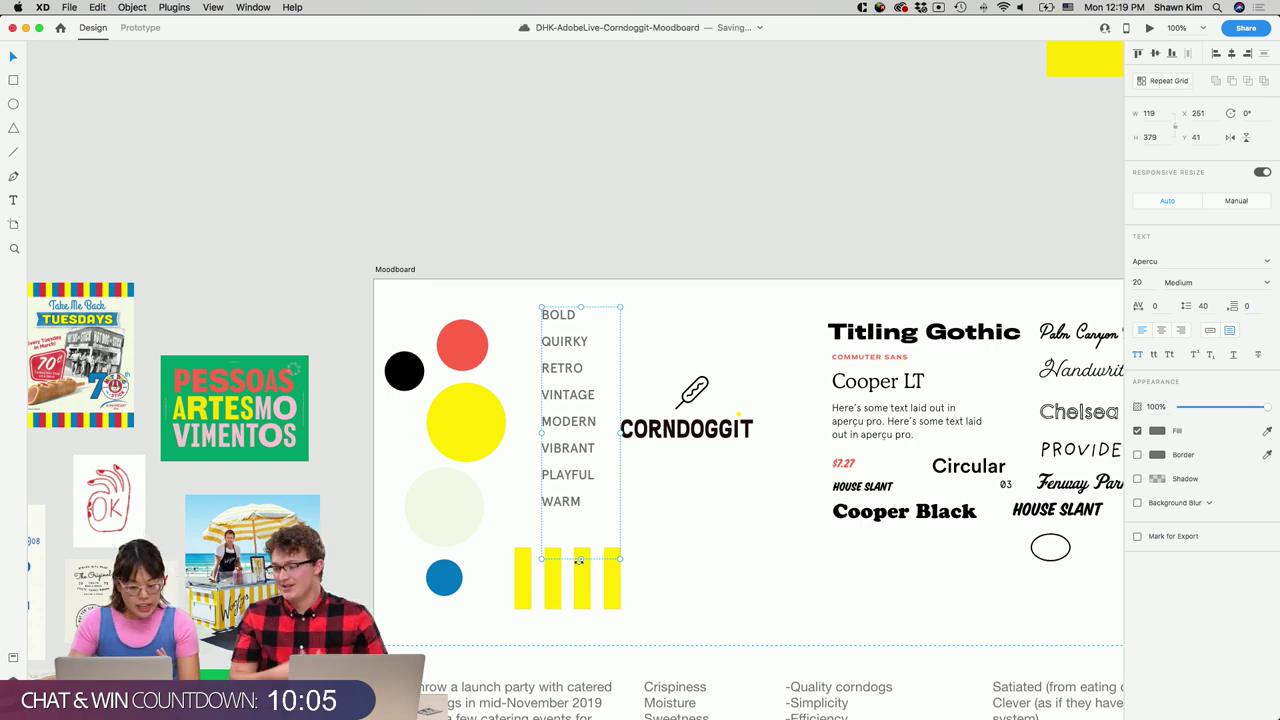
{"action": "left_click_drag", "start_coordinate": [580, 559], "coordinate": [581, 537]}
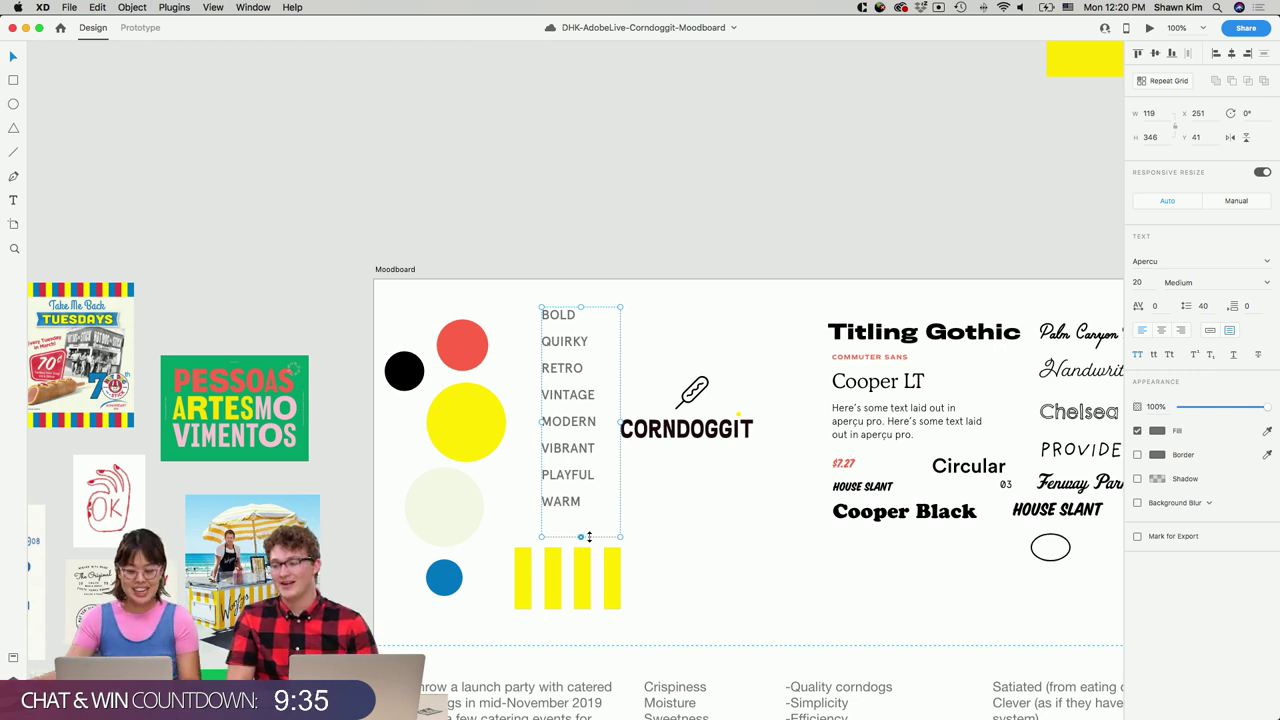
Drag the BOLD–WARM word list off the Moodboard onto the pasteboard.
{"action": "left_click_drag", "start_coordinate": [580, 436], "coordinate": [576, 433]}
{"action": "left_click", "coordinate": [702, 487]}
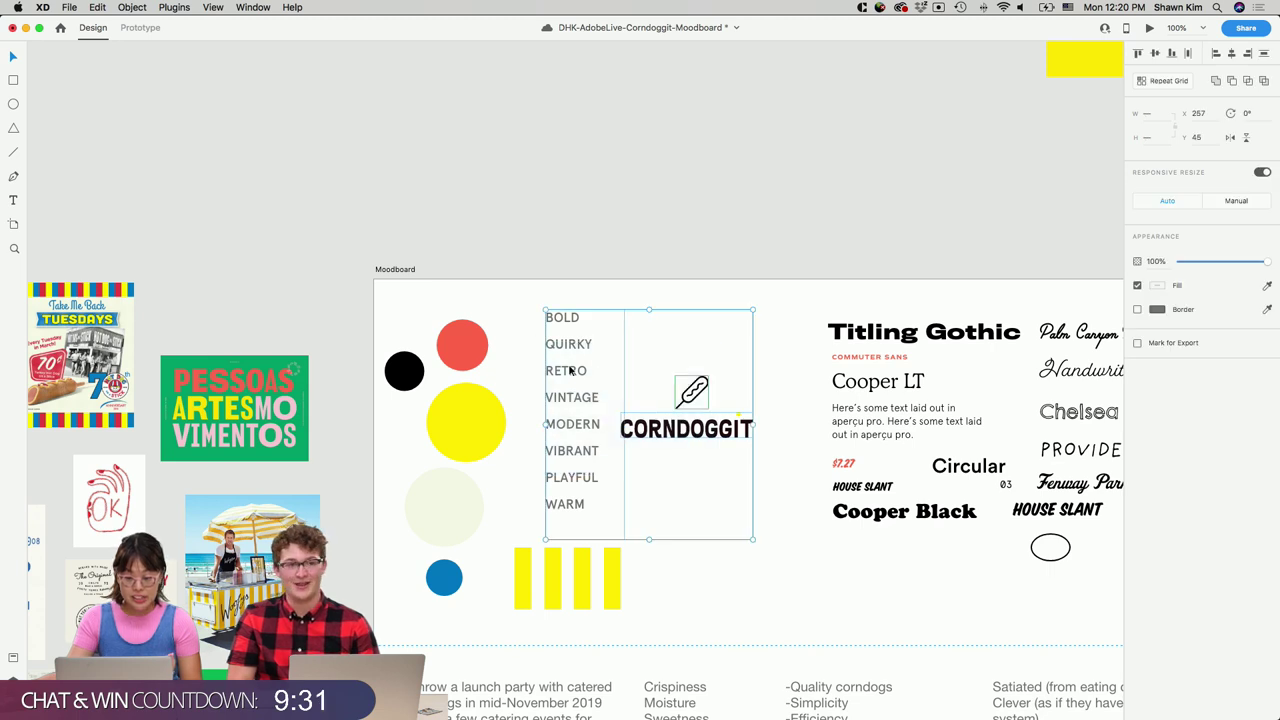
{"action": "left_click_drag", "start_coordinate": [580, 349], "coordinate": [477, 105]}
Pan to the image collage and drag the word list above it.
{"action": "scroll", "coordinate": [477, 207], "scroll_direction": "up", "scroll_amount": 5}
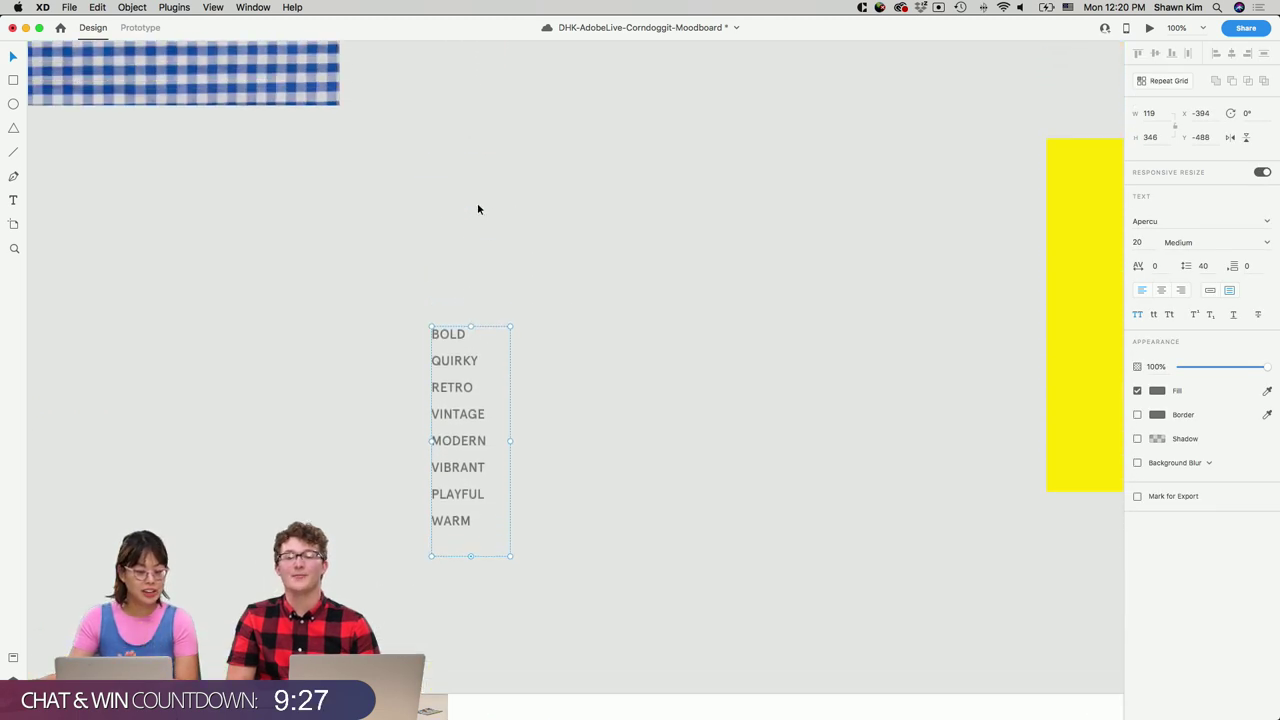
{"action": "scroll", "coordinate": [625, 344], "scroll_direction": "down", "scroll_amount": 10}
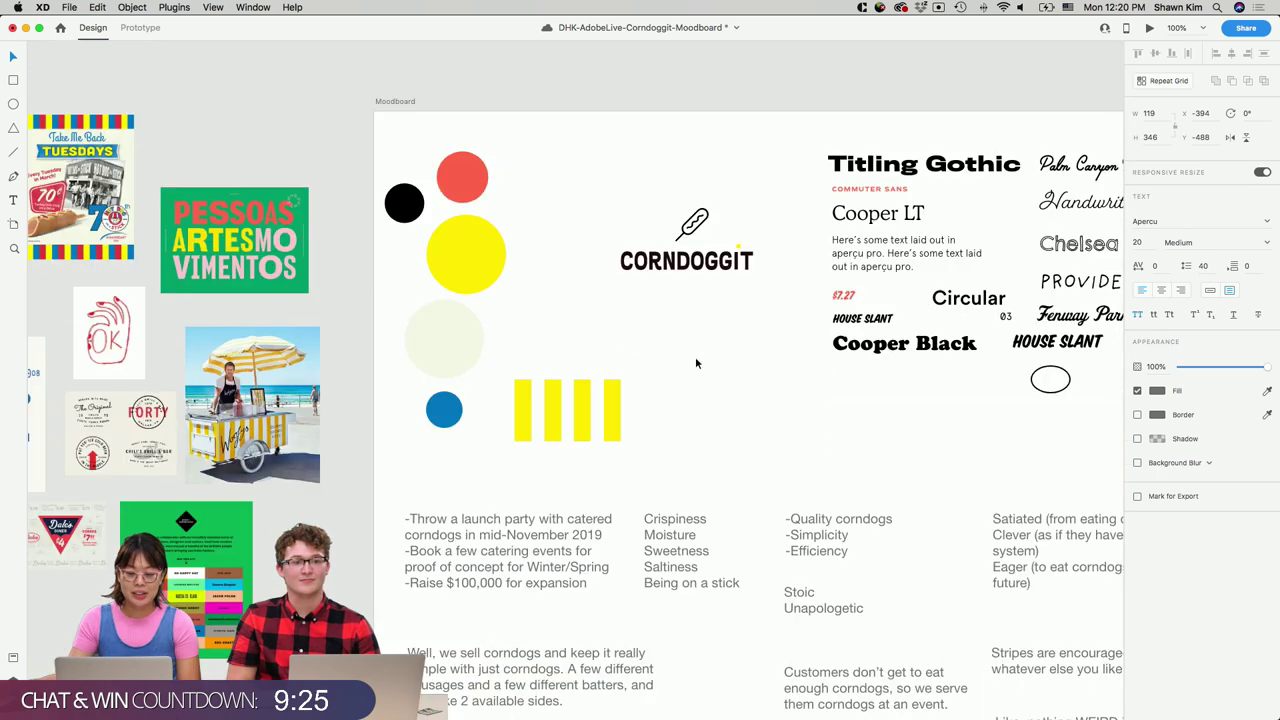
{"action": "scroll", "coordinate": [687, 292], "scroll_direction": "left", "scroll_amount": 10}
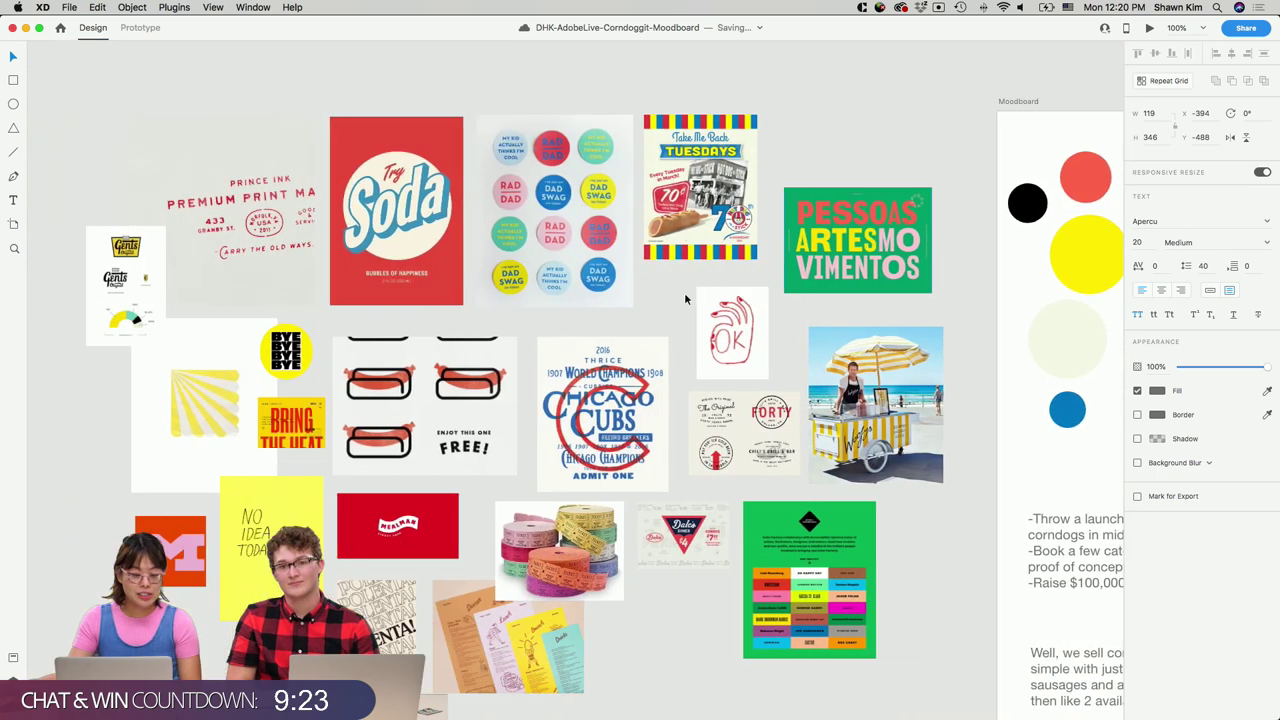
{"action": "scroll", "coordinate": [888, 378], "scroll_direction": "right", "scroll_amount": 4}
{"action": "scroll", "coordinate": [888, 378], "scroll_direction": "down", "scroll_amount": 3}
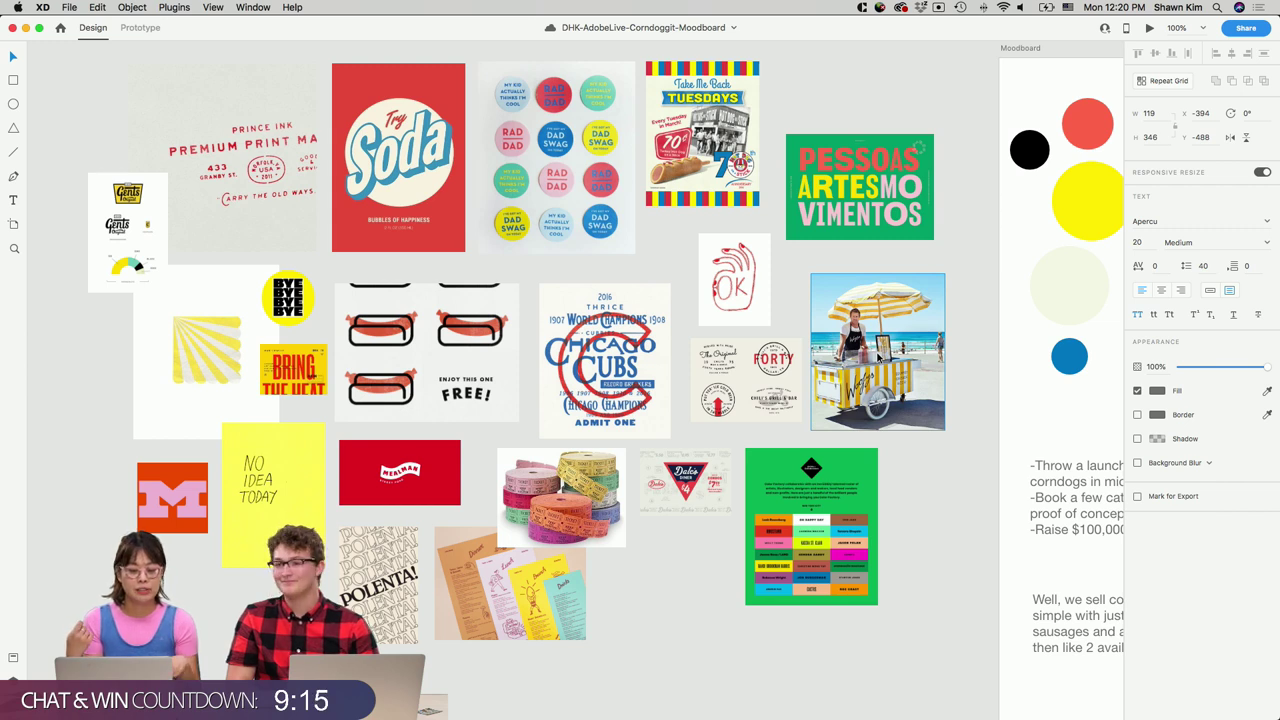
{"action": "scroll", "coordinate": [880, 368], "scroll_direction": "up", "scroll_amount": 5}
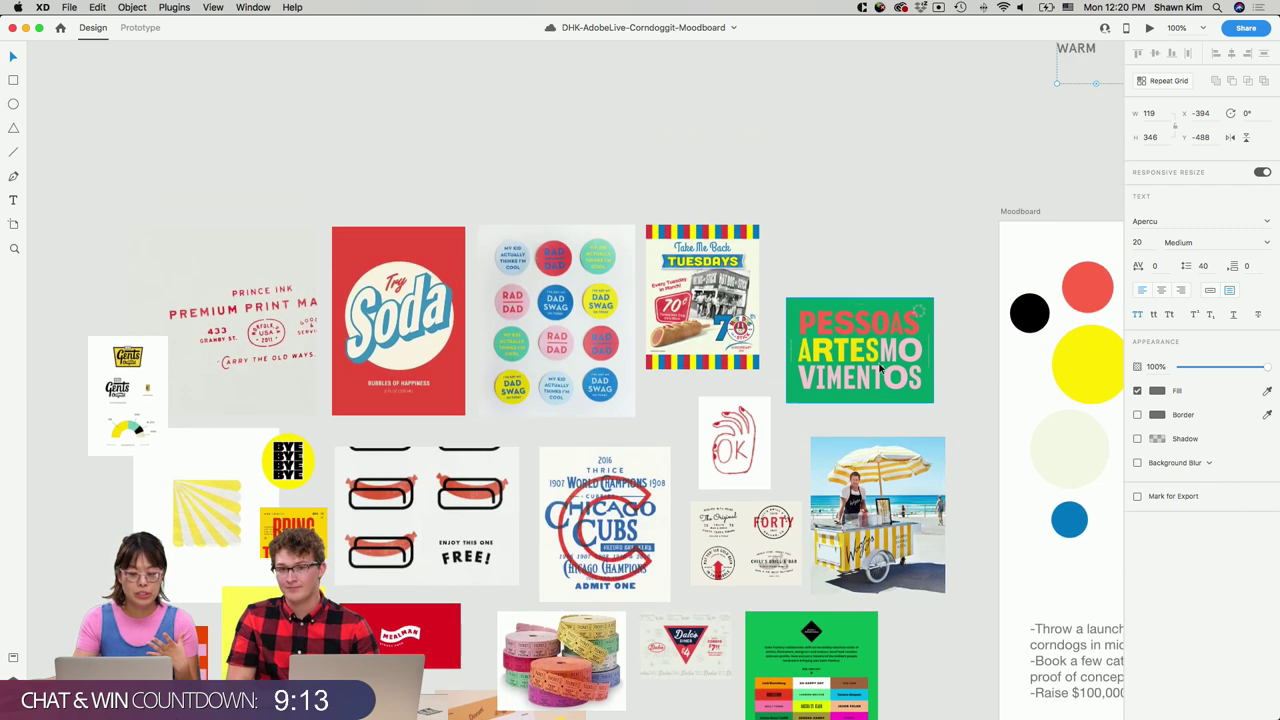
{"action": "scroll", "coordinate": [880, 368], "scroll_direction": "up", "scroll_amount": 4}
{"action": "scroll", "coordinate": [880, 366], "scroll_direction": "right", "scroll_amount": 1}
{"action": "left_click_drag", "start_coordinate": [1034, 145], "coordinate": [790, 225]}
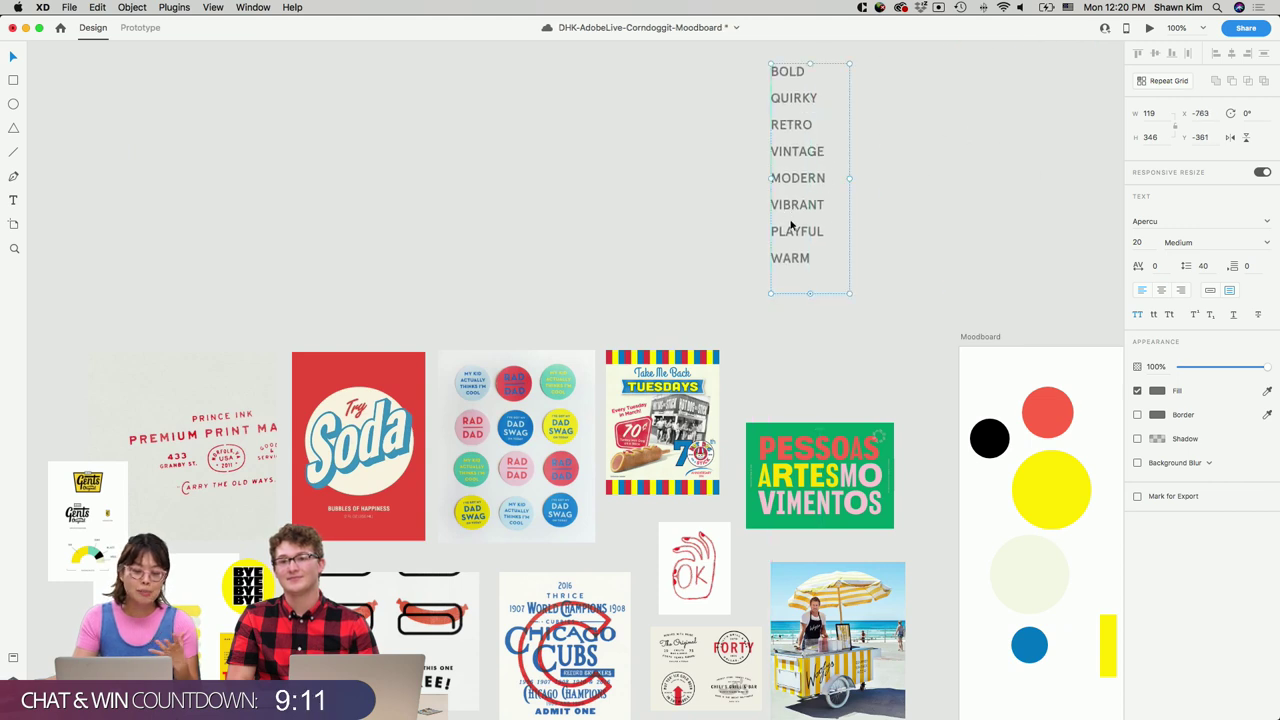
{"action": "scroll", "coordinate": [790, 225], "scroll_direction": "down", "scroll_amount": 3}
{"action": "scroll", "coordinate": [846, 384], "scroll_direction": "left", "scroll_amount": 2}
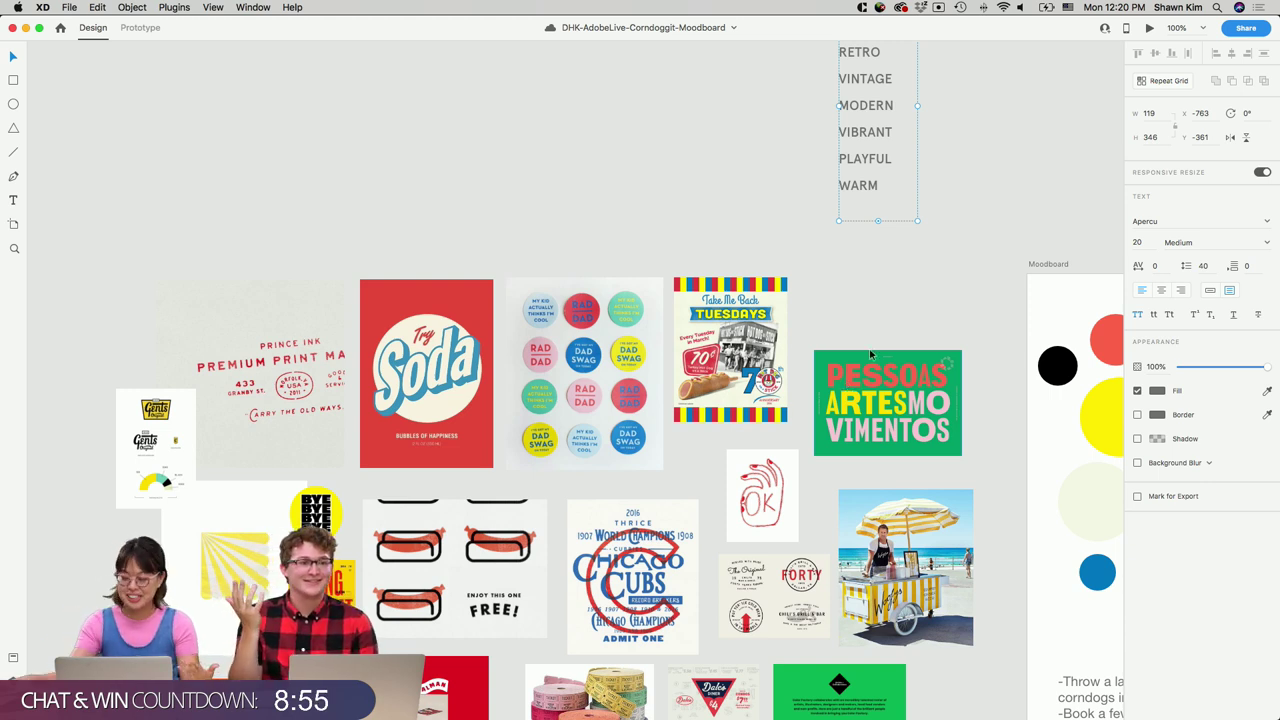
Nudge the word list slightly lower above the collage and deselect it.
{"action": "left_click_drag", "start_coordinate": [875, 158], "coordinate": [866, 189]}
{"action": "left_click", "coordinate": [895, 308]}
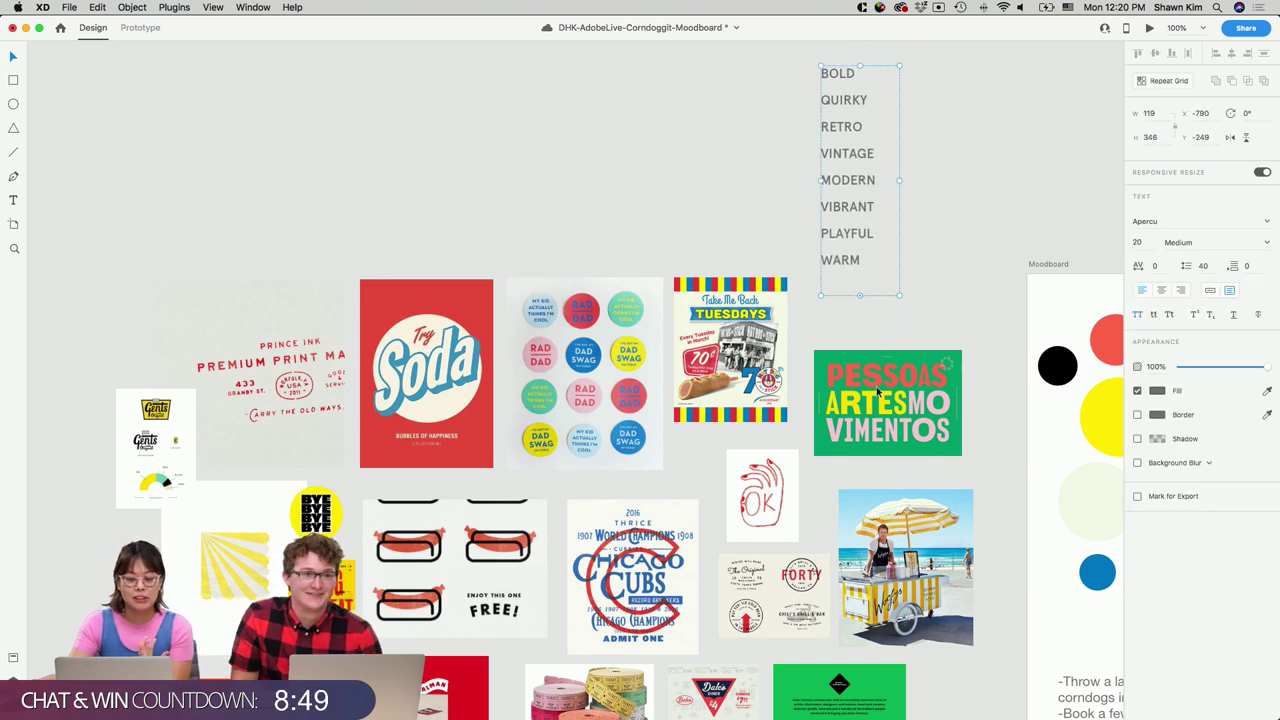
{"action": "scroll", "coordinate": [823, 510], "scroll_direction": "down", "scroll_amount": 3}
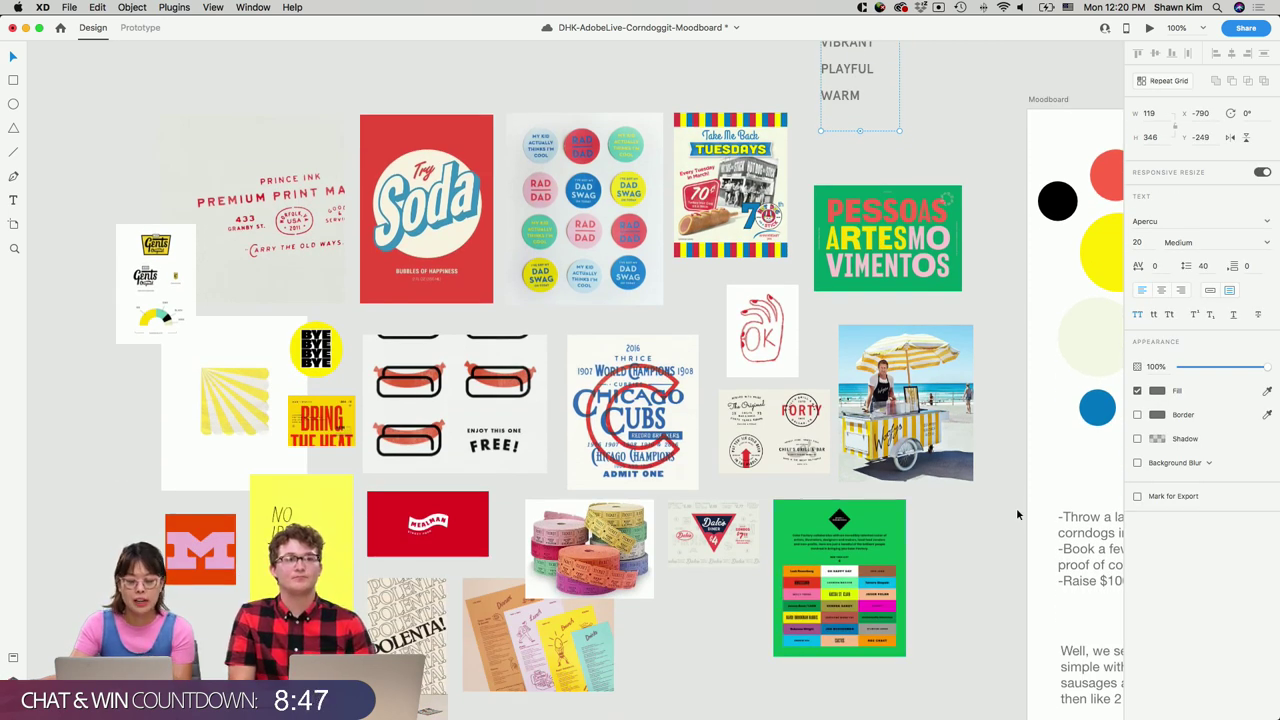
{"action": "scroll", "coordinate": [1016, 507], "scroll_direction": "right", "scroll_amount": 3}
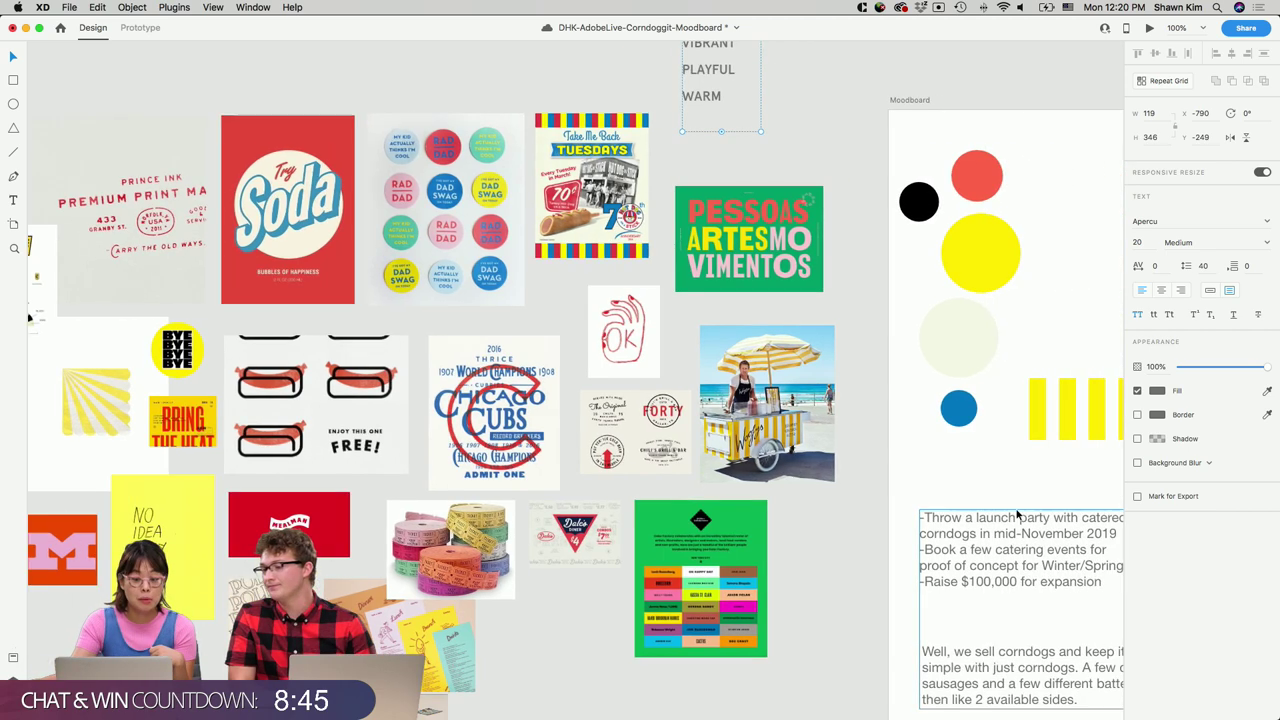
{"action": "scroll", "coordinate": [1016, 507], "scroll_direction": "left", "scroll_amount": 2}
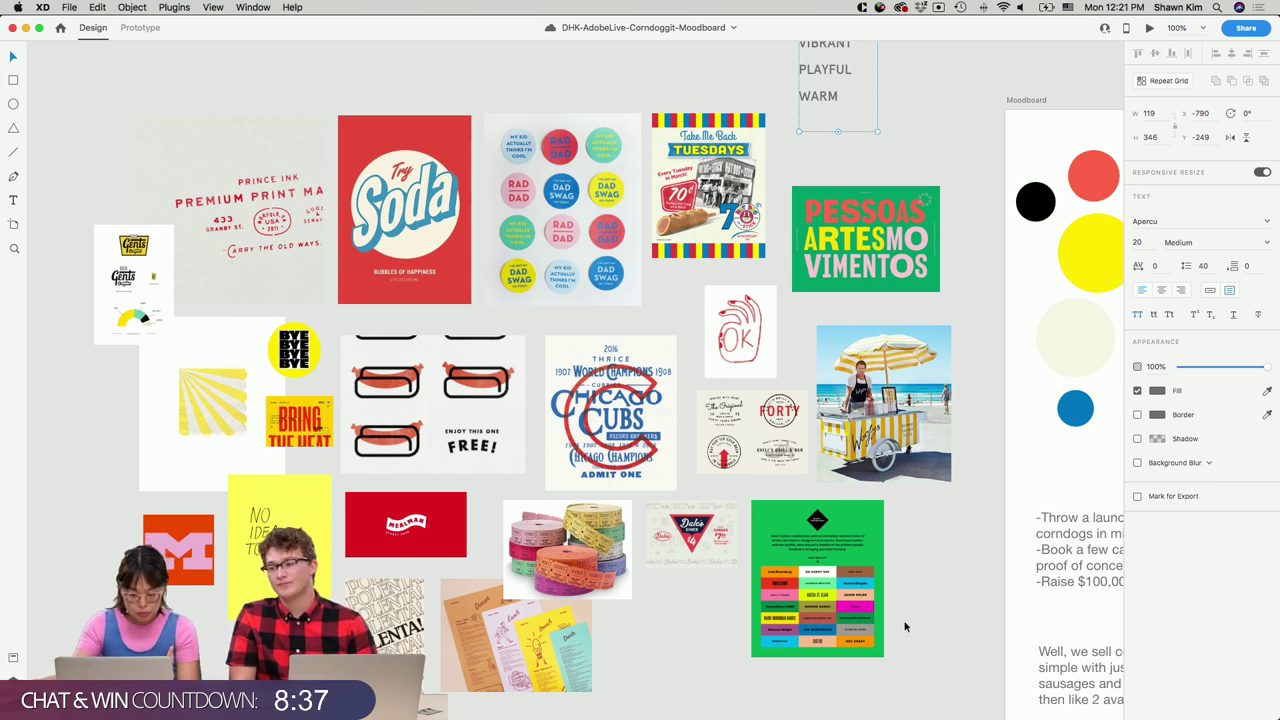
{"action": "scroll", "coordinate": [905, 627], "scroll_direction": "right", "scroll_amount": 3}
{"action": "scroll", "coordinate": [905, 627], "scroll_direction": "right", "scroll_amount": 10}
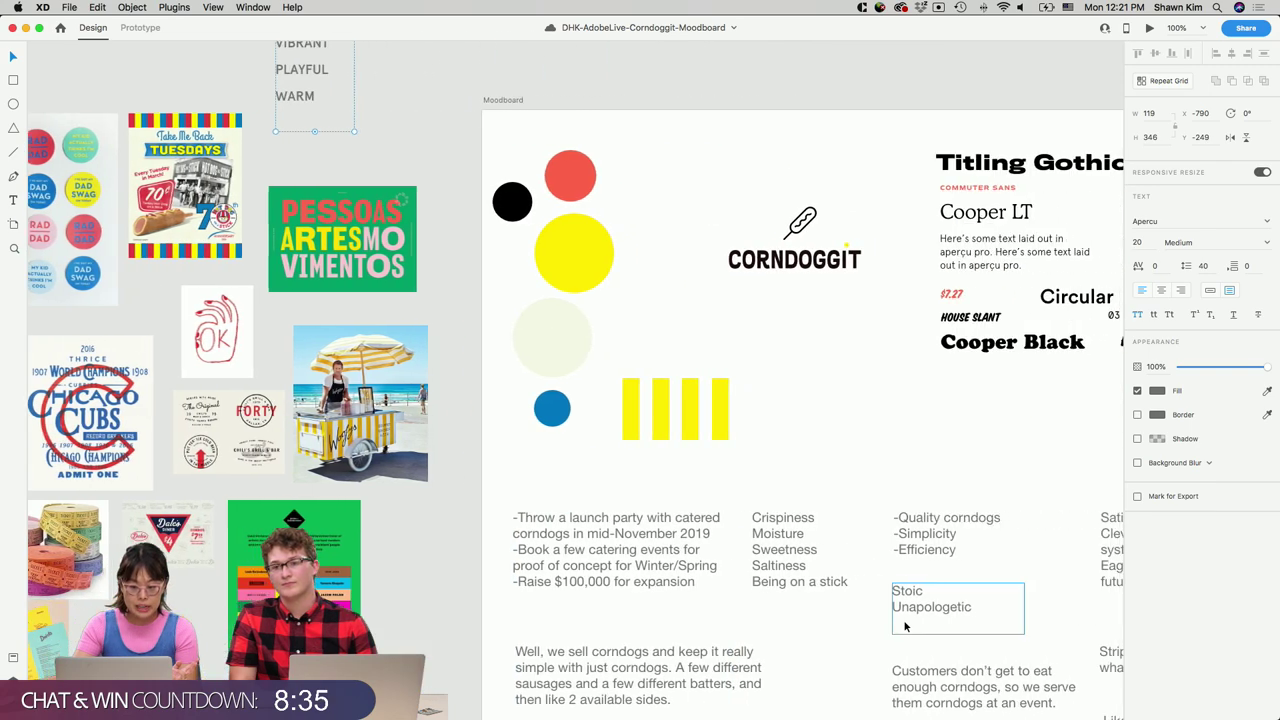
{"action": "scroll", "coordinate": [995, 465], "scroll_direction": "down", "scroll_amount": 5}
{"action": "scroll", "coordinate": [995, 465], "scroll_direction": "down", "scroll_amount": 1}
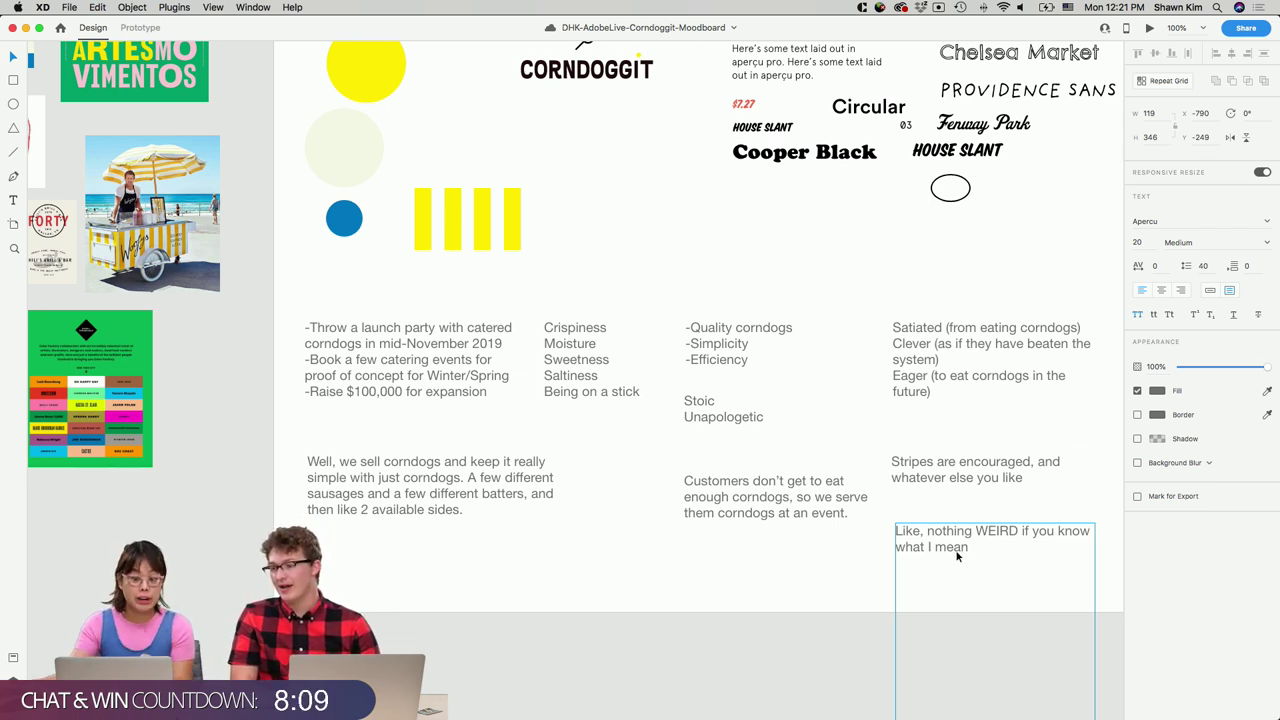
{"action": "scroll", "coordinate": [955, 550], "scroll_direction": "right", "scroll_amount": 3}
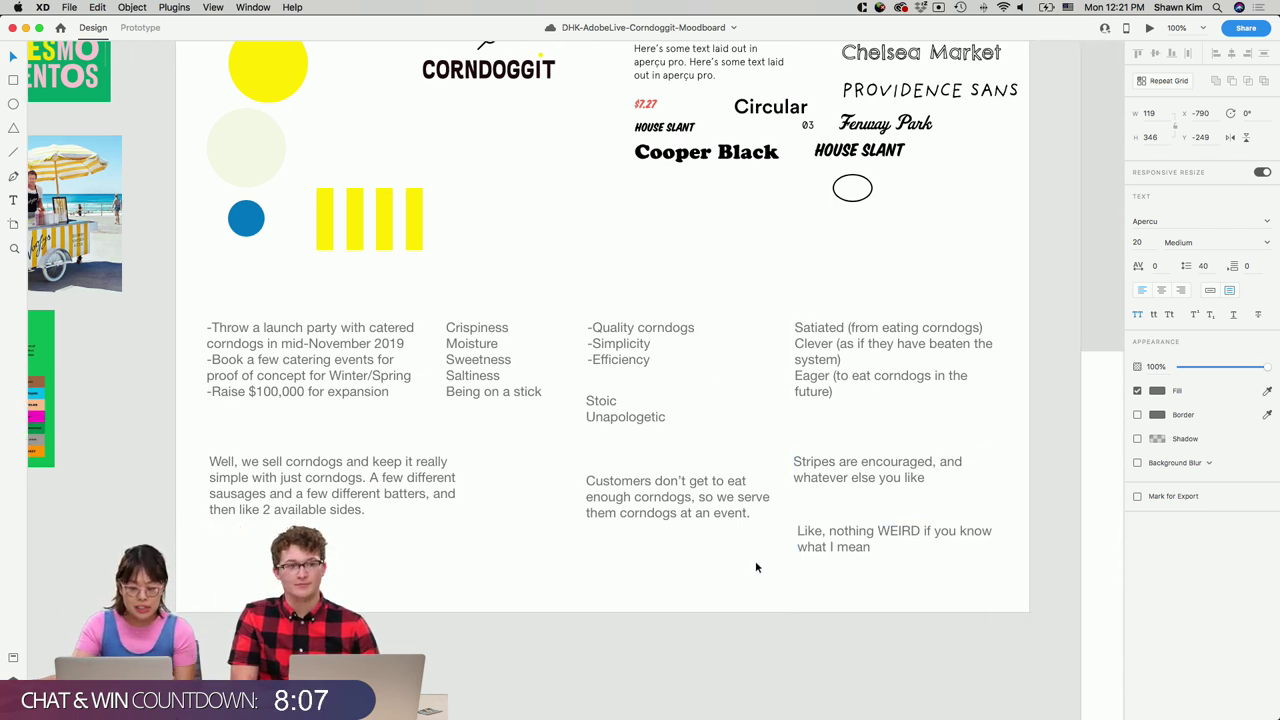
{"action": "scroll", "coordinate": [755, 565], "scroll_direction": "up", "scroll_amount": 2}
{"action": "scroll", "coordinate": [755, 565], "scroll_direction": "left", "scroll_amount": 2}
{"action": "scroll", "coordinate": [754, 560], "scroll_direction": "left", "scroll_amount": 2}
{"action": "scroll", "coordinate": [754, 560], "scroll_direction": "up", "scroll_amount": 1}
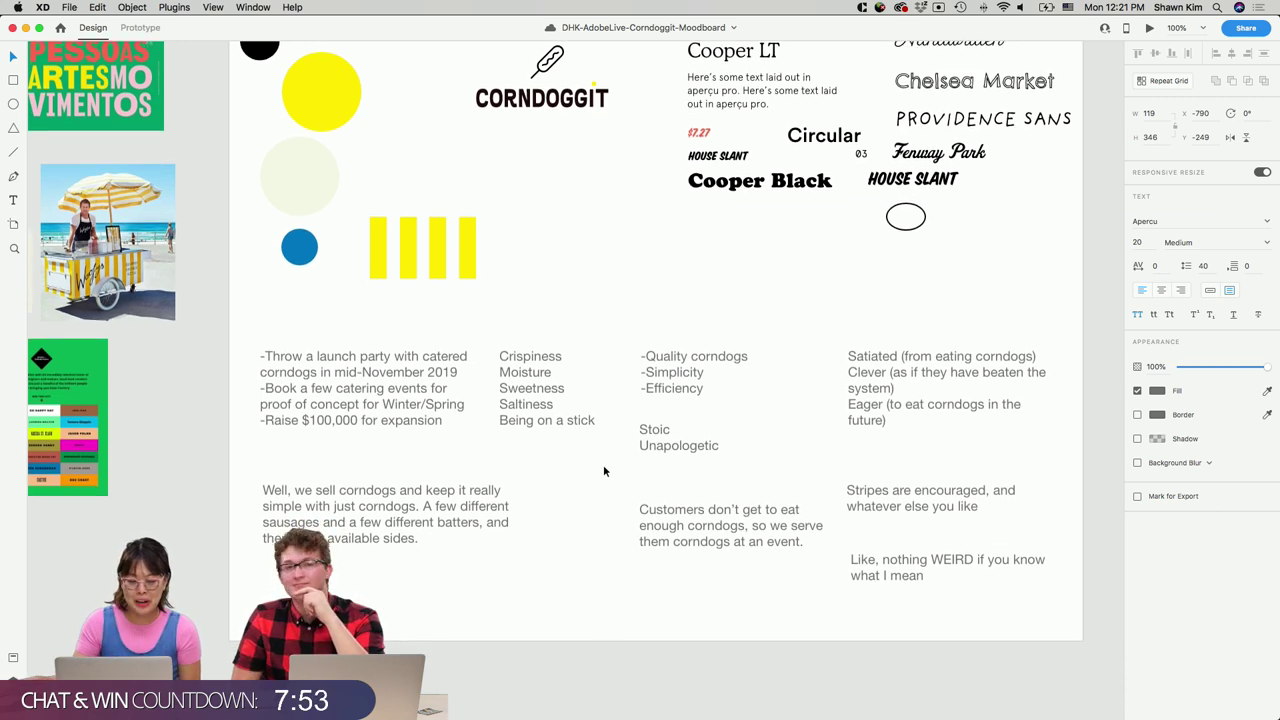
{"action": "scroll", "coordinate": [604, 468], "scroll_direction": "up", "scroll_amount": 10}
{"action": "scroll", "coordinate": [604, 468], "scroll_direction": "left", "scroll_amount": 10}
{"action": "scroll", "coordinate": [604, 470], "scroll_direction": "left", "scroll_amount": 2}
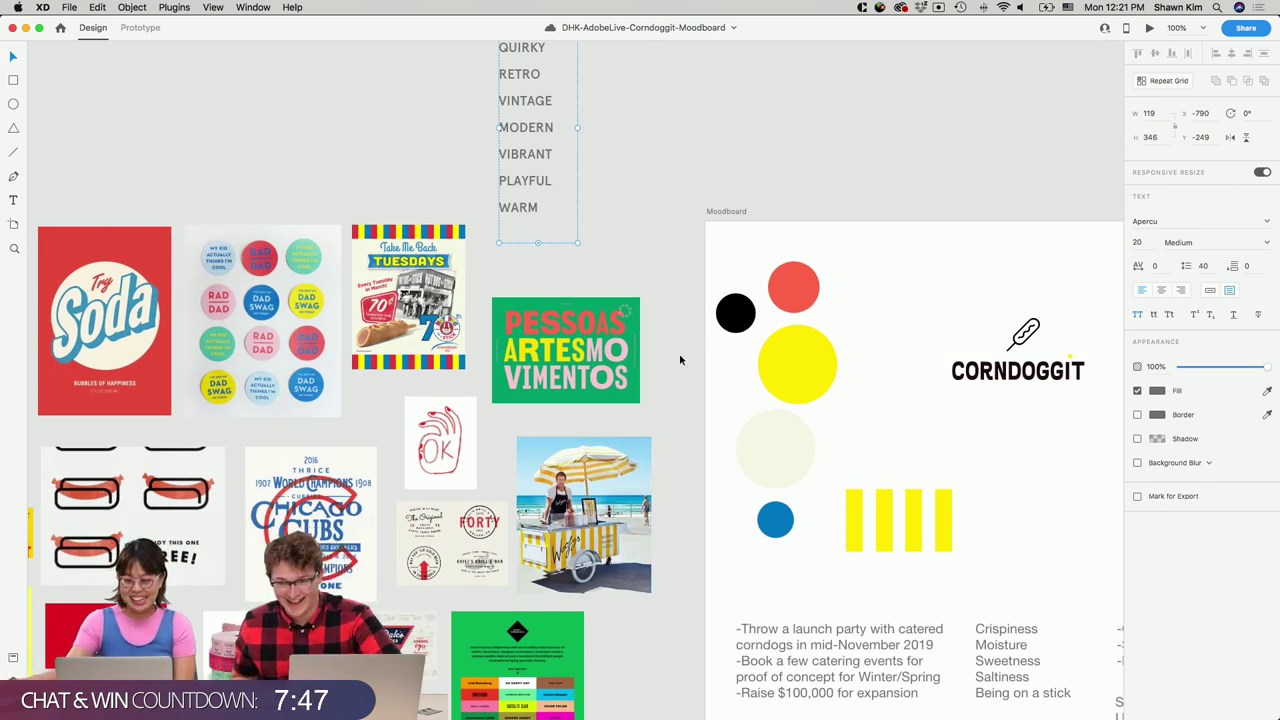
Select the Chicago Cubs image, then move the BOLD…WARM word list a few pixels down.
{"action": "scroll", "coordinate": [689, 322], "scroll_direction": "right", "scroll_amount": 10}
{"action": "scroll", "coordinate": [689, 322], "scroll_direction": "down", "scroll_amount": 4}
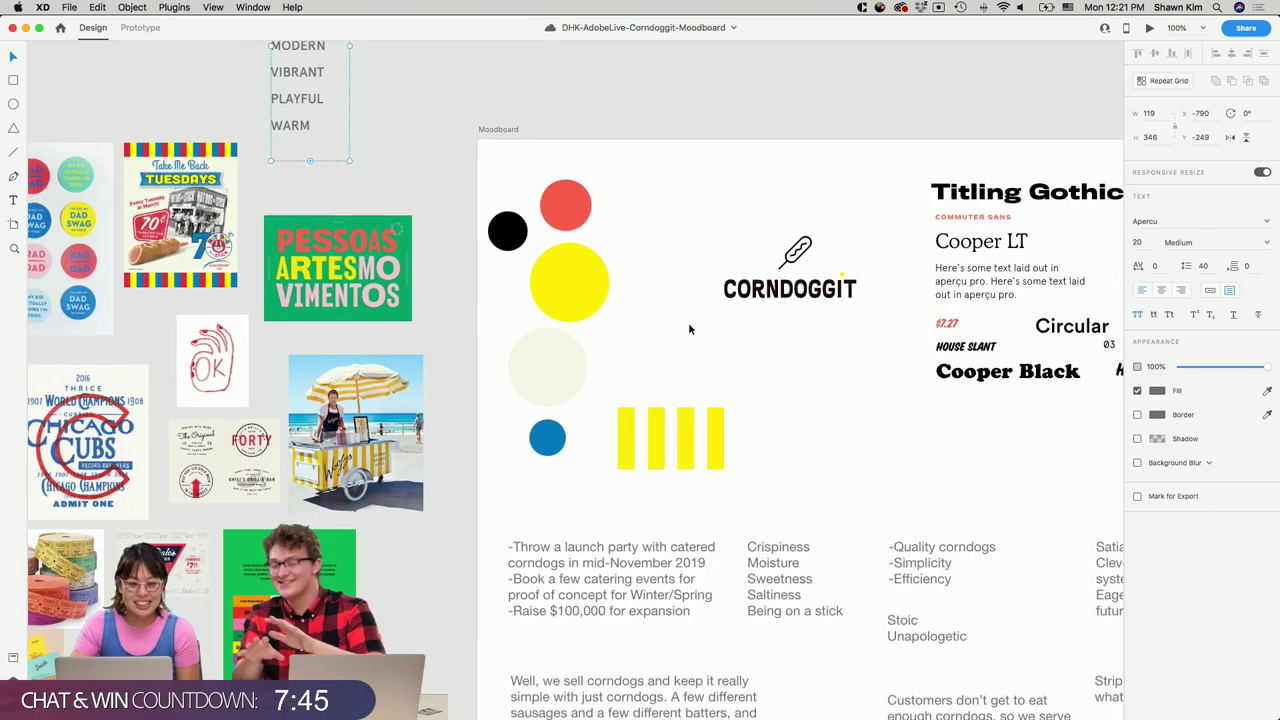
{"action": "scroll", "coordinate": [688, 329], "scroll_direction": "left", "scroll_amount": 15}
{"action": "scroll", "coordinate": [688, 329], "scroll_direction": "down", "scroll_amount": 4}
{"action": "scroll", "coordinate": [688, 329], "scroll_direction": "right", "scroll_amount": 5}
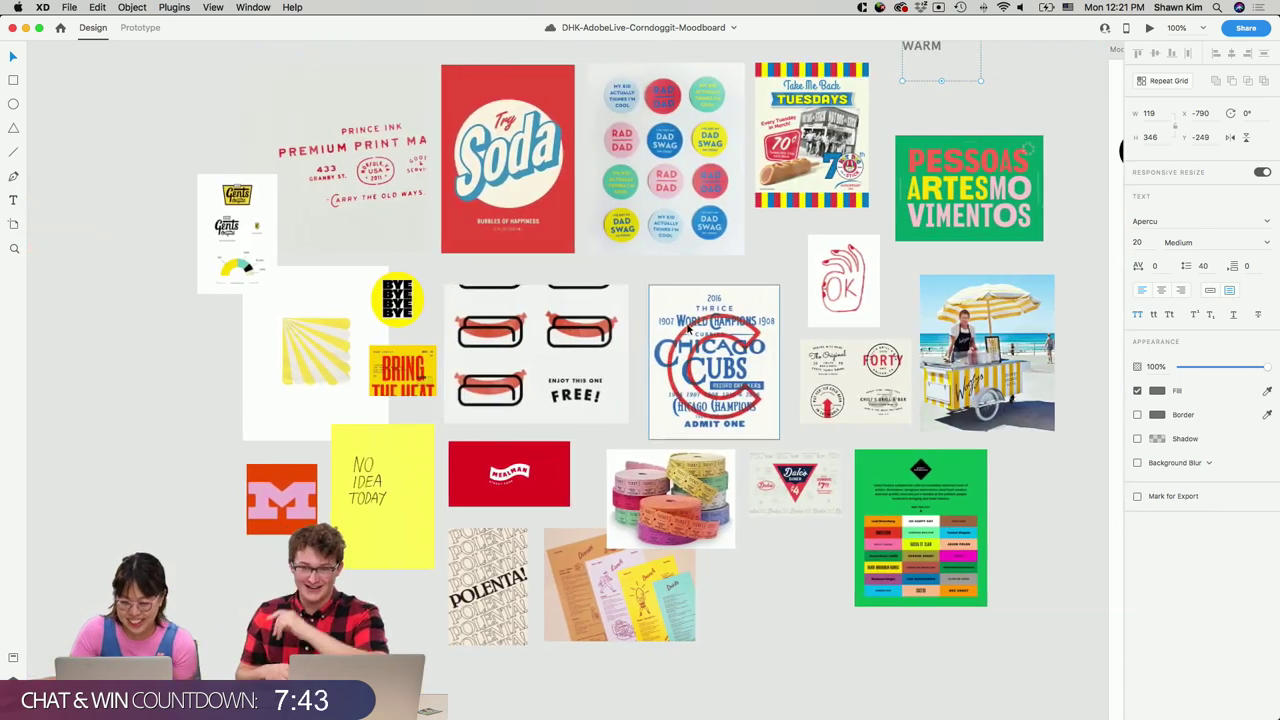
{"action": "scroll", "coordinate": [687, 329], "scroll_direction": "right", "scroll_amount": 2}
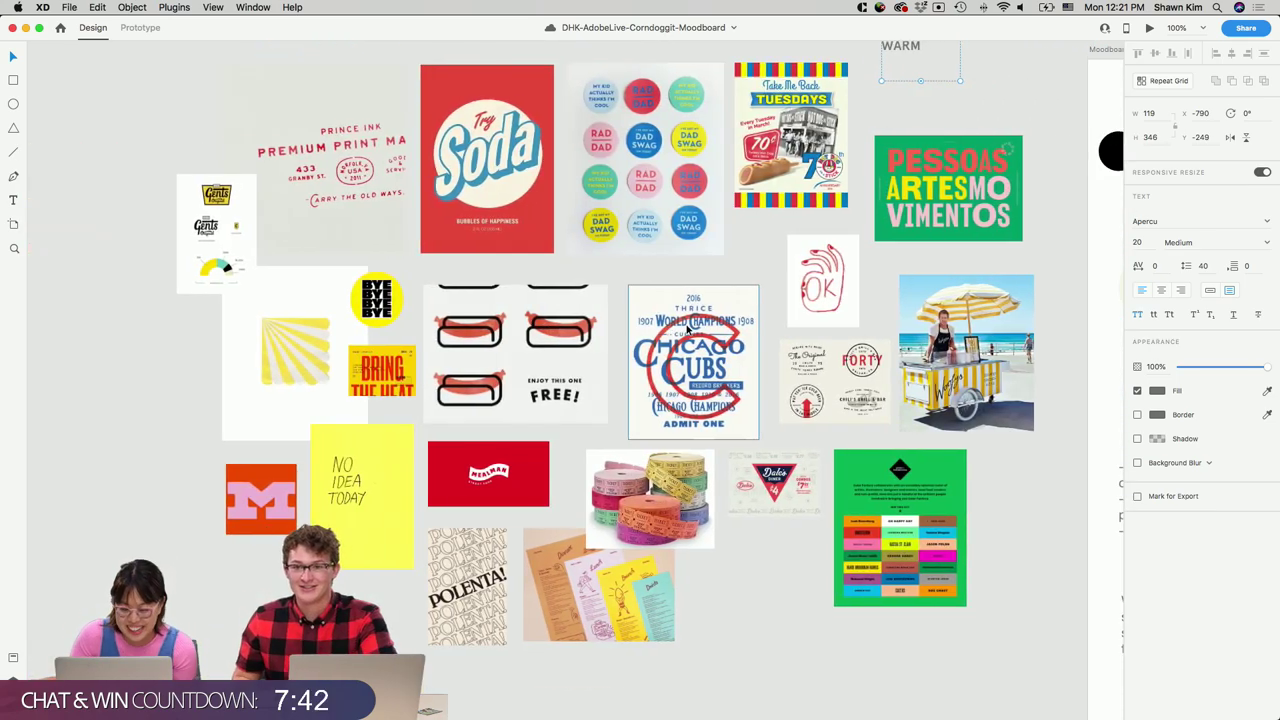
{"action": "left_click", "coordinate": [698, 378]}
{"action": "scroll", "coordinate": [751, 289], "scroll_direction": "up", "scroll_amount": 3}
{"action": "scroll", "coordinate": [751, 289], "scroll_direction": "right", "scroll_amount": 2}
{"action": "scroll", "coordinate": [751, 289], "scroll_direction": "up", "scroll_amount": 5}
{"action": "scroll", "coordinate": [751, 289], "scroll_direction": "right", "scroll_amount": 4}
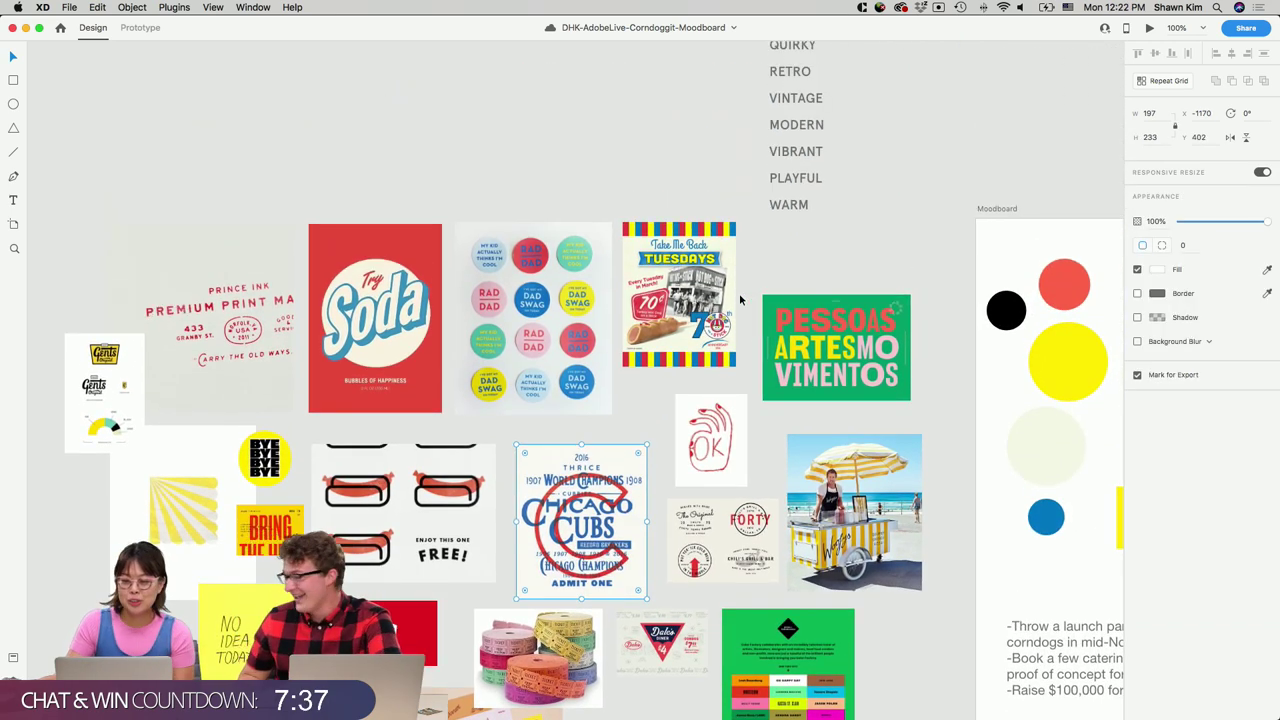
{"action": "scroll", "coordinate": [753, 295], "scroll_direction": "up", "scroll_amount": 2}
{"action": "left_click_drag", "start_coordinate": [787, 207], "coordinate": [786, 218]}
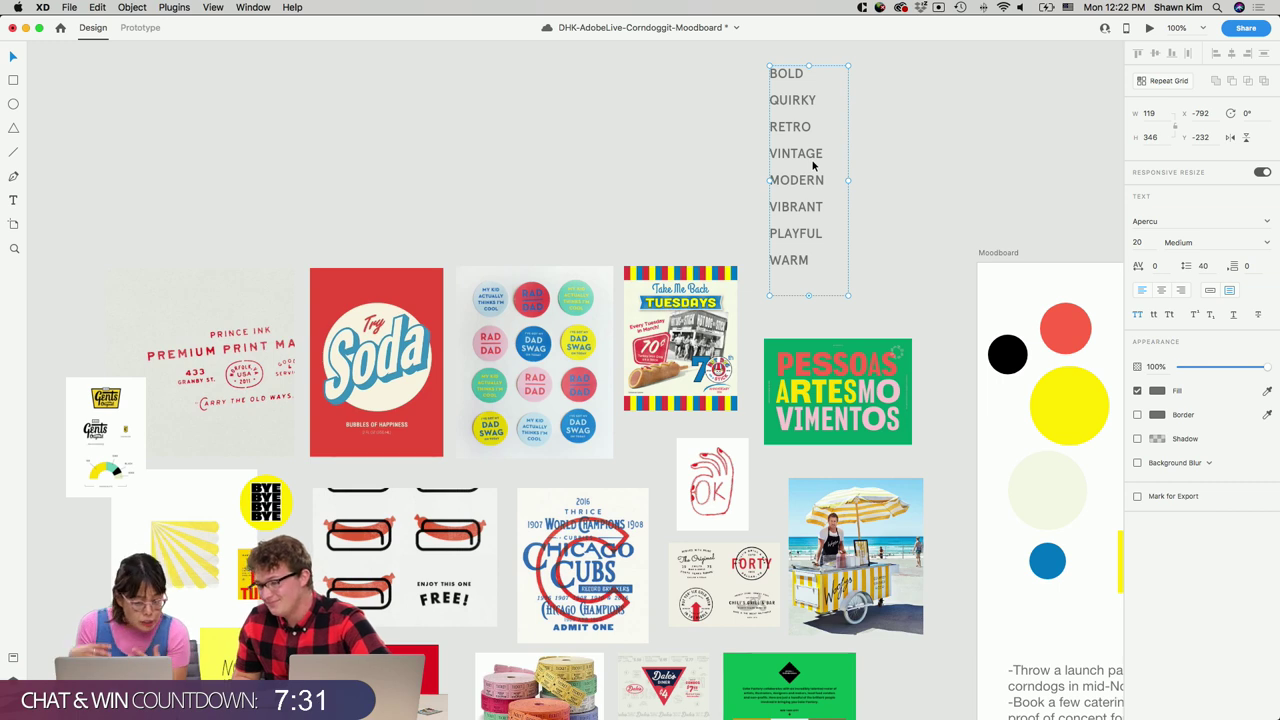
Select the Soda image, then the Chicago Cubs image, then clear the selection.
{"action": "scroll", "coordinate": [795, 368], "scroll_direction": "down", "scroll_amount": 2}
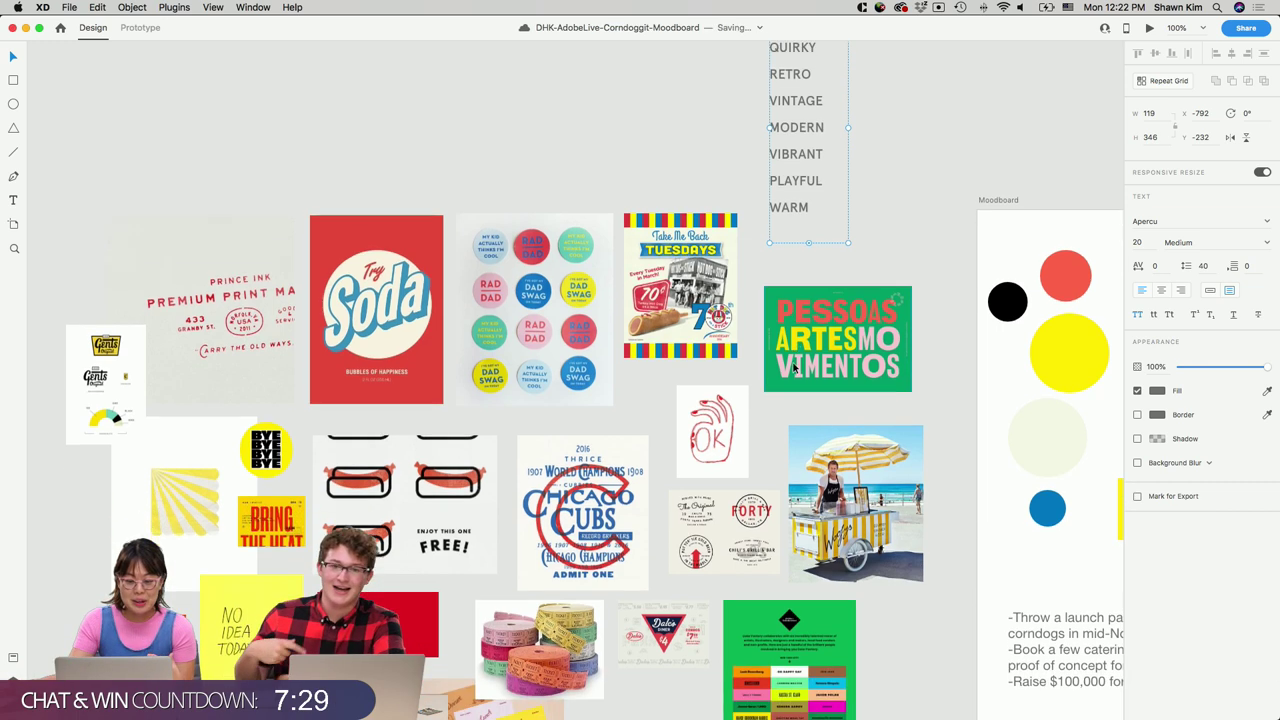
{"action": "left_click", "coordinate": [395, 291]}
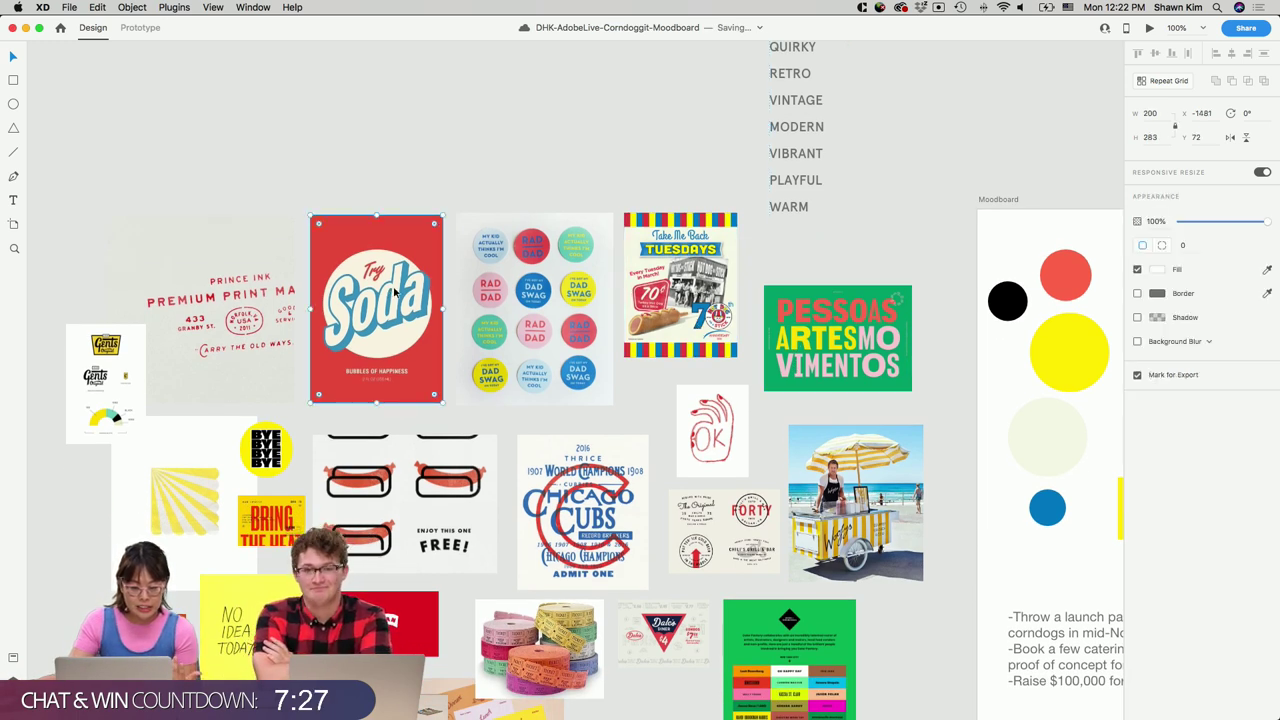
{"action": "left_click", "coordinate": [582, 505]}
{"action": "scroll", "coordinate": [748, 528], "scroll_direction": "down", "scroll_amount": 4}
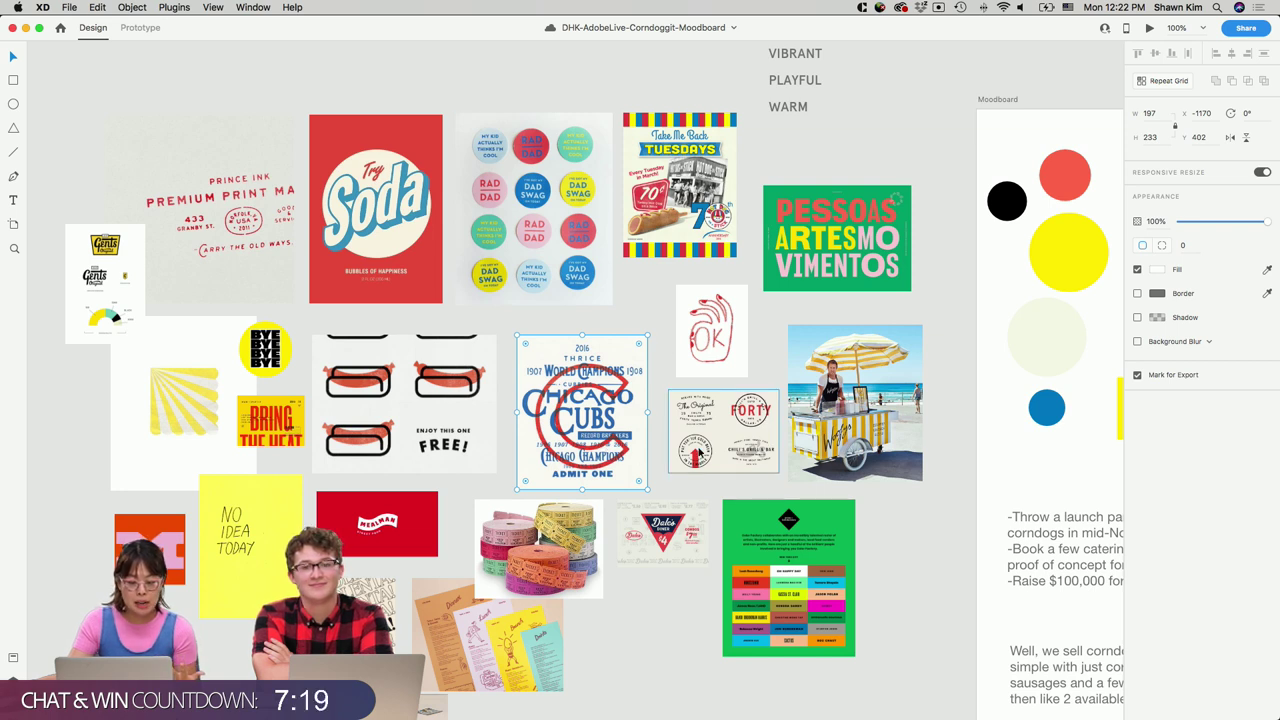
{"action": "left_click", "coordinate": [916, 545]}
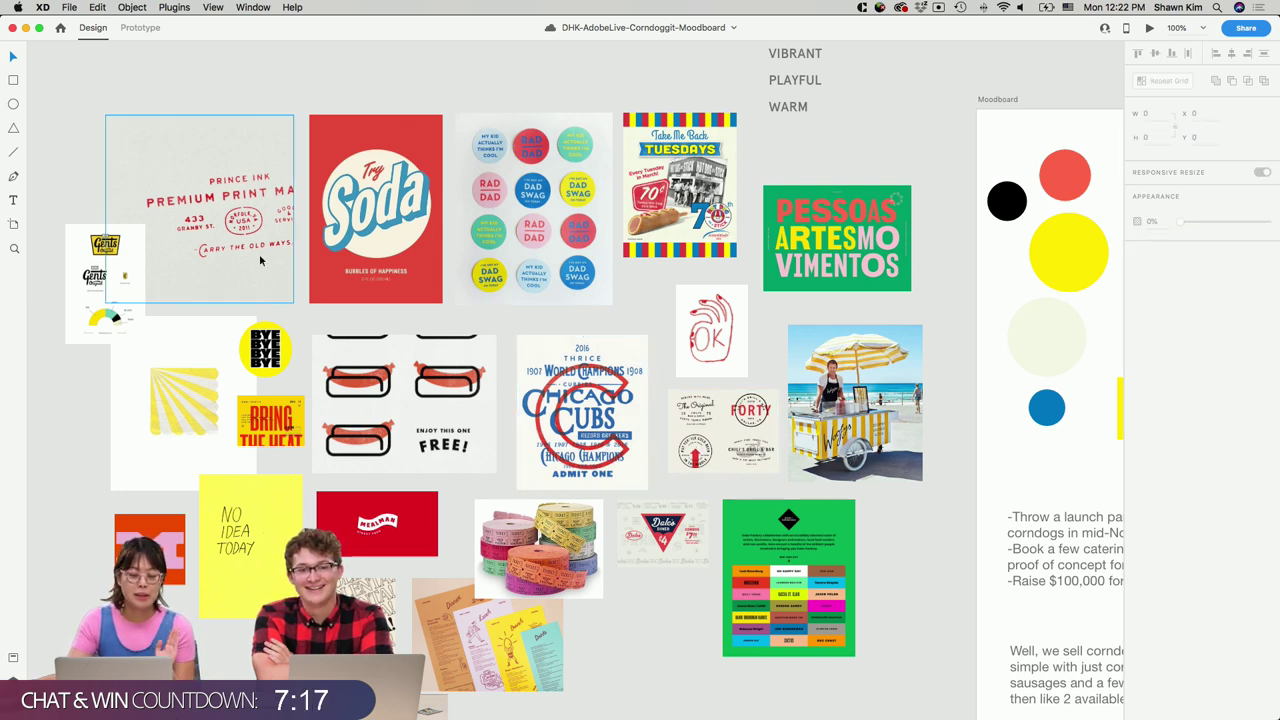
{"action": "scroll", "coordinate": [938, 569], "scroll_direction": "left", "scroll_amount": 3}
{"action": "scroll", "coordinate": [938, 569], "scroll_direction": "down", "scroll_amount": 2}
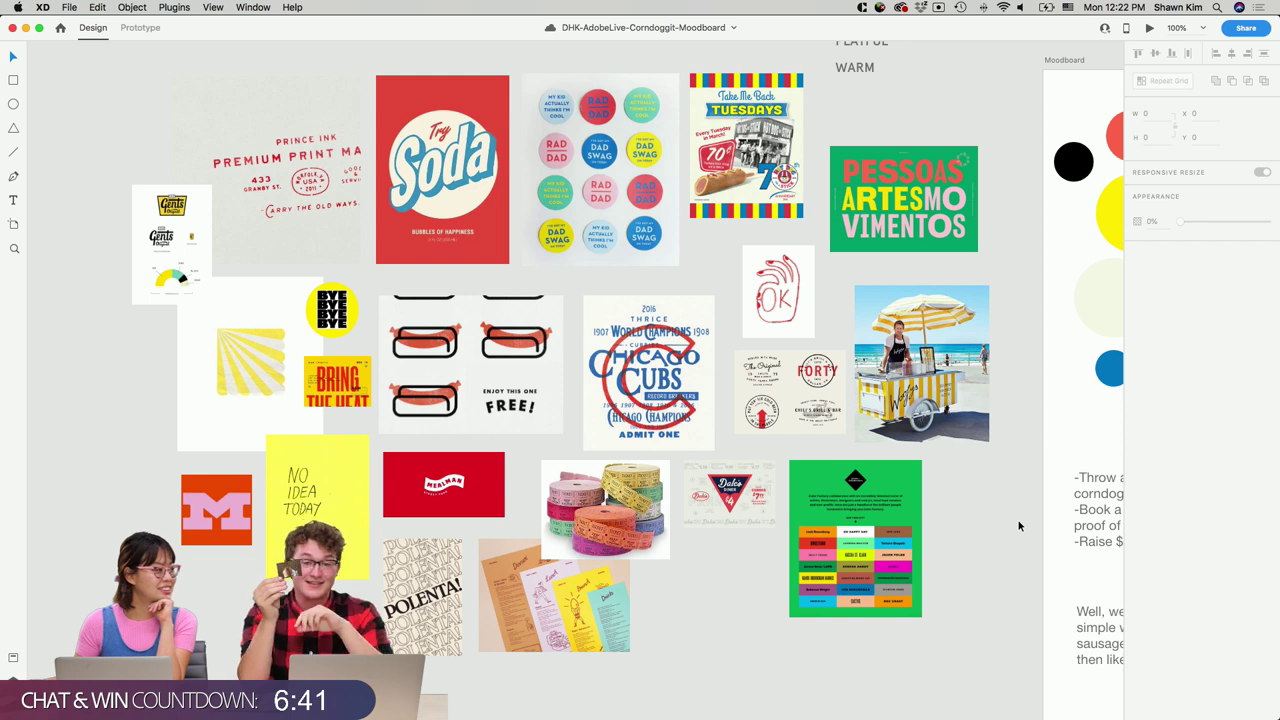
{"action": "scroll", "coordinate": [989, 570], "scroll_direction": "up", "scroll_amount": 2}
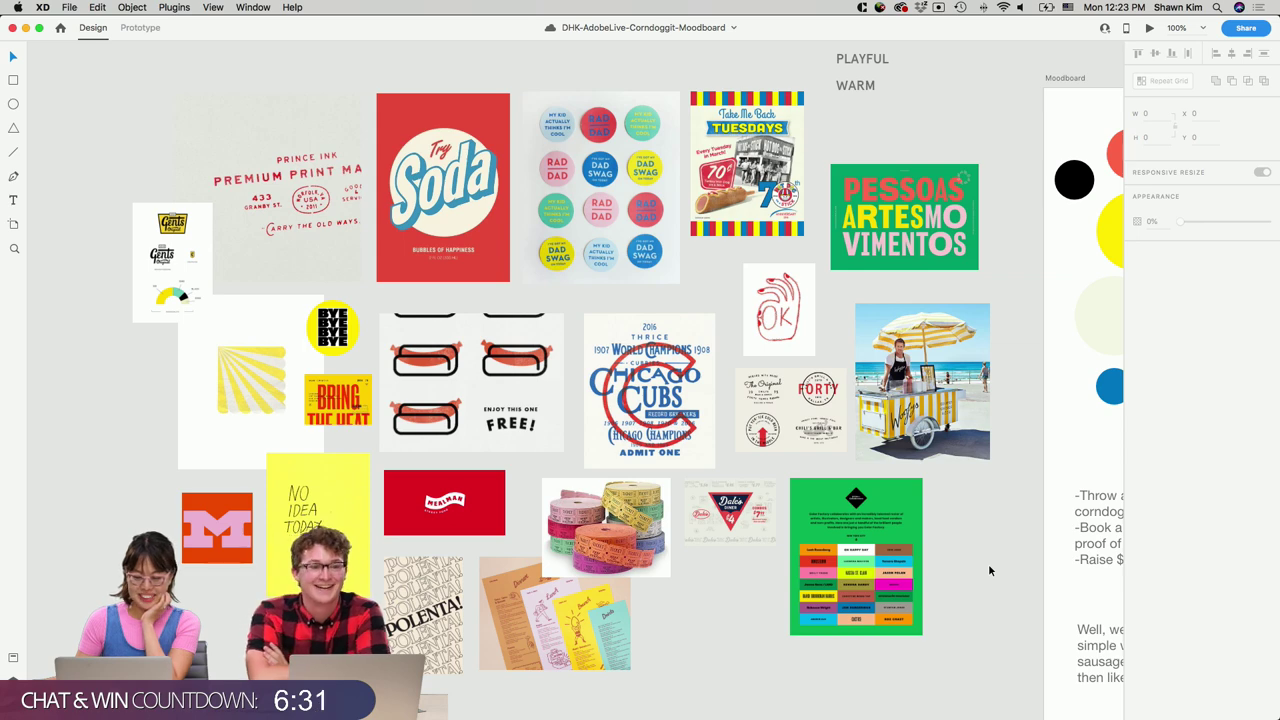
{"action": "scroll", "coordinate": [988, 570], "scroll_direction": "down", "scroll_amount": 1}
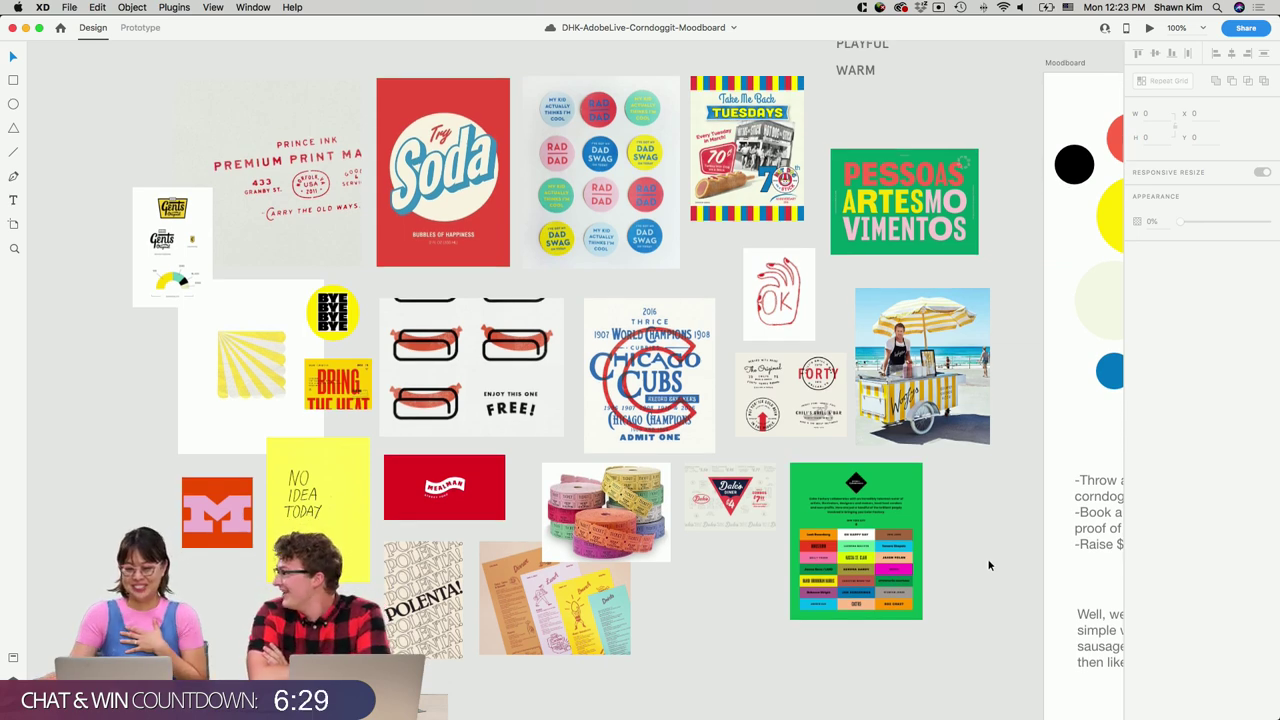
{"action": "scroll", "coordinate": [990, 567], "scroll_direction": "up", "scroll_amount": 1}
{"action": "scroll", "coordinate": [990, 564], "scroll_direction": "down", "scroll_amount": 1}
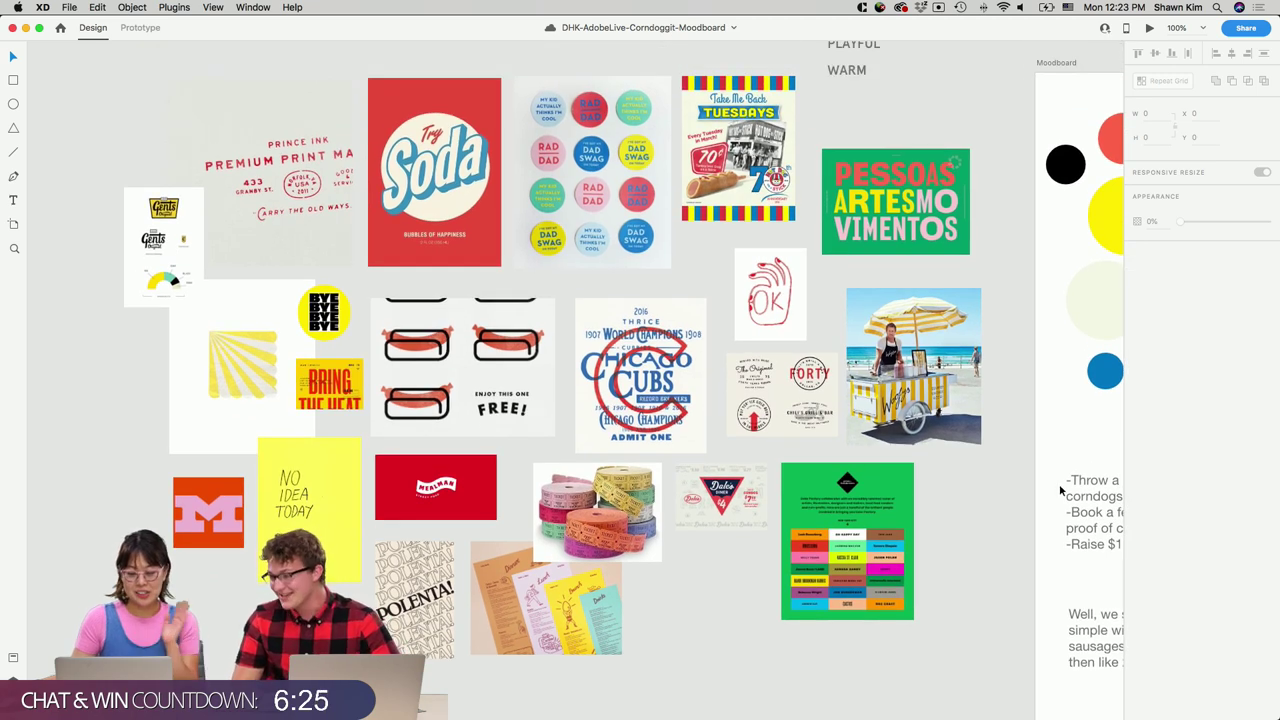
{"action": "scroll", "coordinate": [1027, 512], "scroll_direction": "right", "scroll_amount": 4}
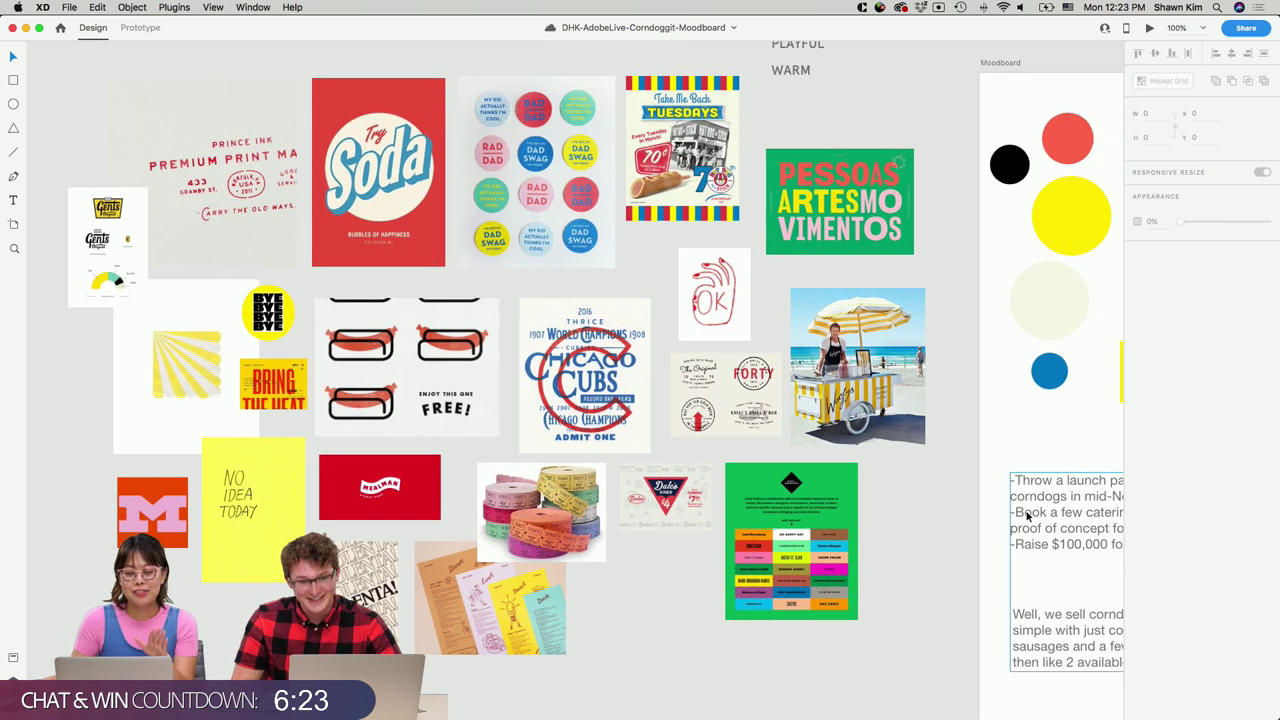
{"action": "scroll", "coordinate": [1027, 516], "scroll_direction": "left", "scroll_amount": 1}
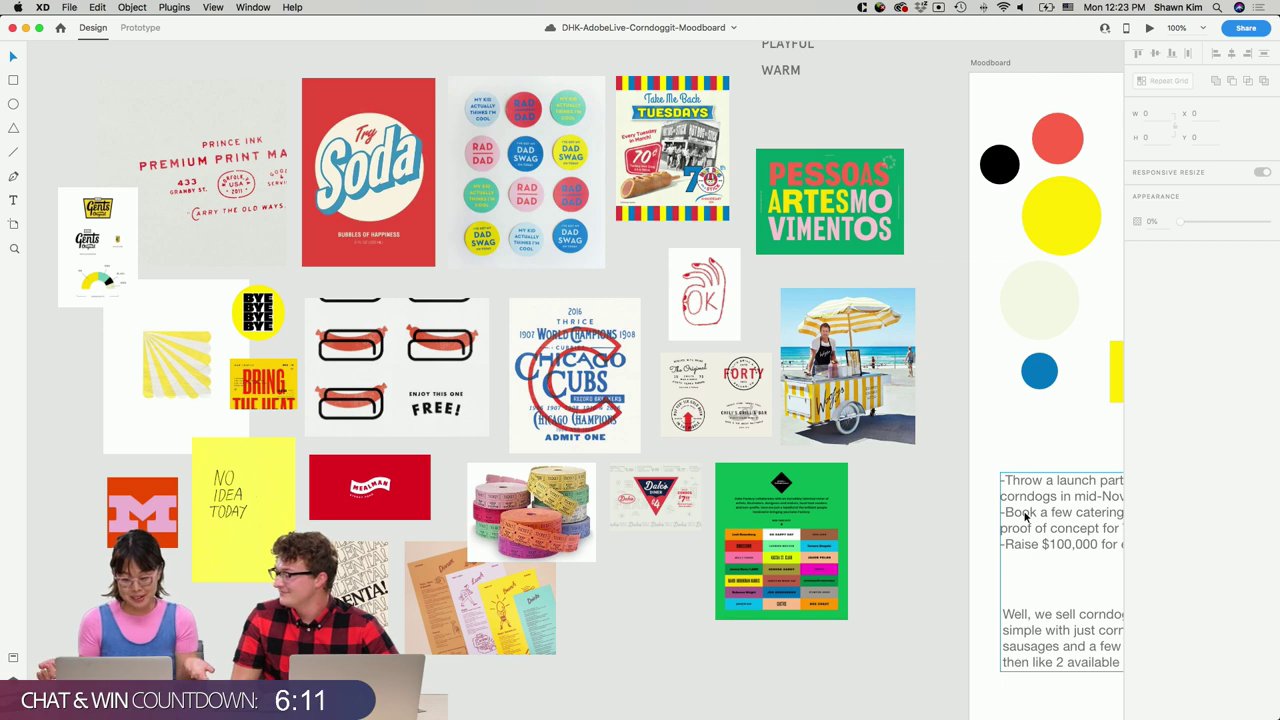
Marquee-select the five colour circles, then pan over to the type samples and 01_Home artboard.
{"action": "scroll", "coordinate": [1020, 525], "scroll_direction": "right", "scroll_amount": 10}
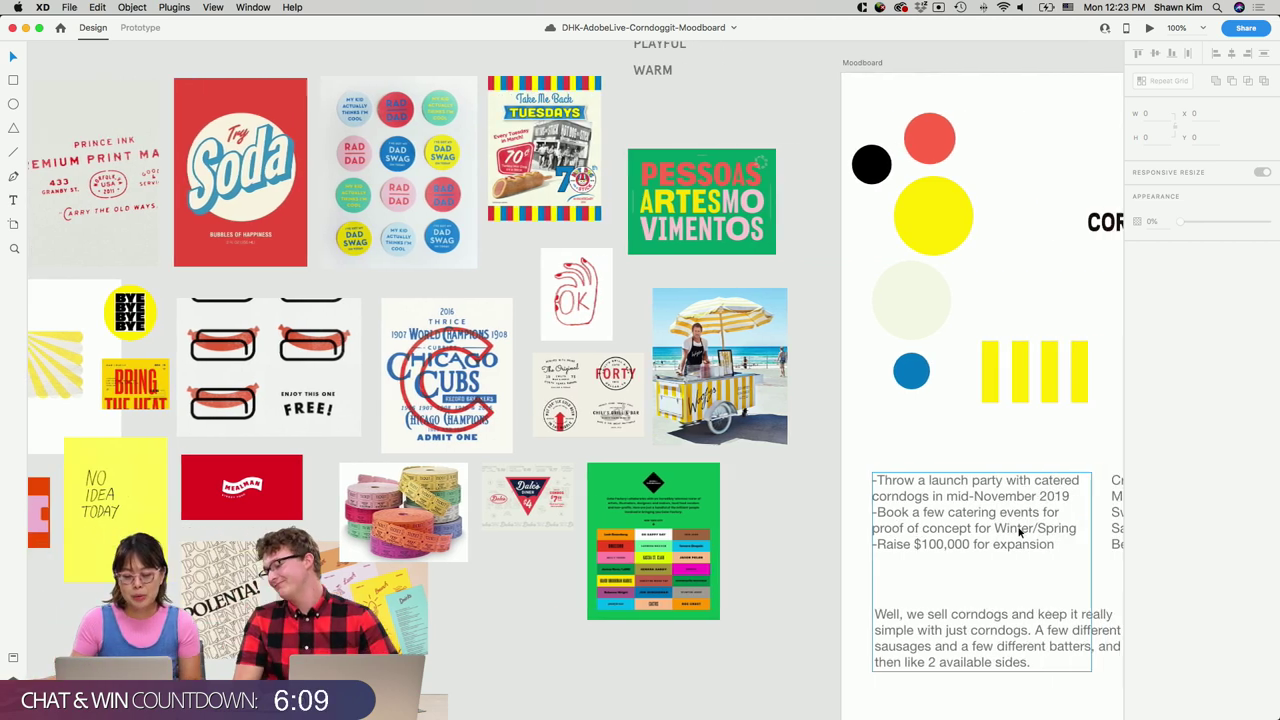
{"action": "scroll", "coordinate": [1017, 533], "scroll_direction": "right", "scroll_amount": 5}
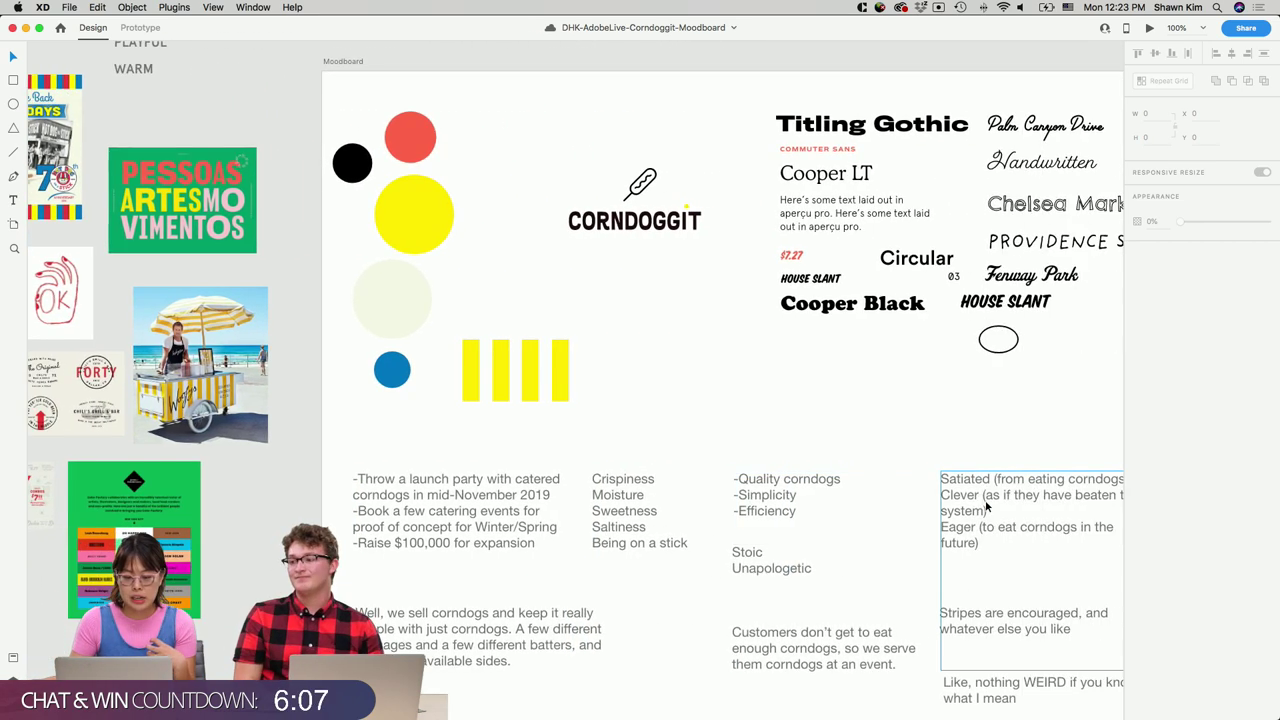
{"action": "left_click_drag", "start_coordinate": [251, 115], "coordinate": [382, 410]}
{"action": "scroll", "coordinate": [630, 350], "scroll_direction": "up", "scroll_amount": 2}
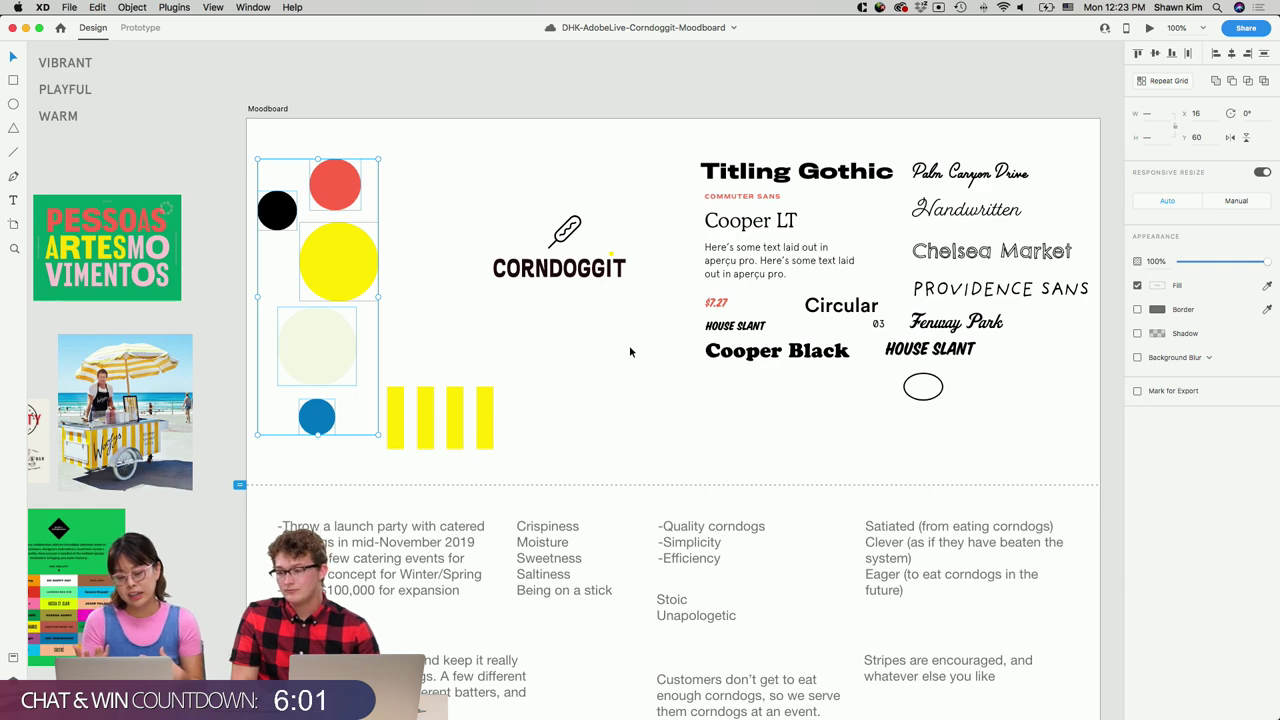
{"action": "scroll", "coordinate": [629, 345], "scroll_direction": "left", "scroll_amount": 5}
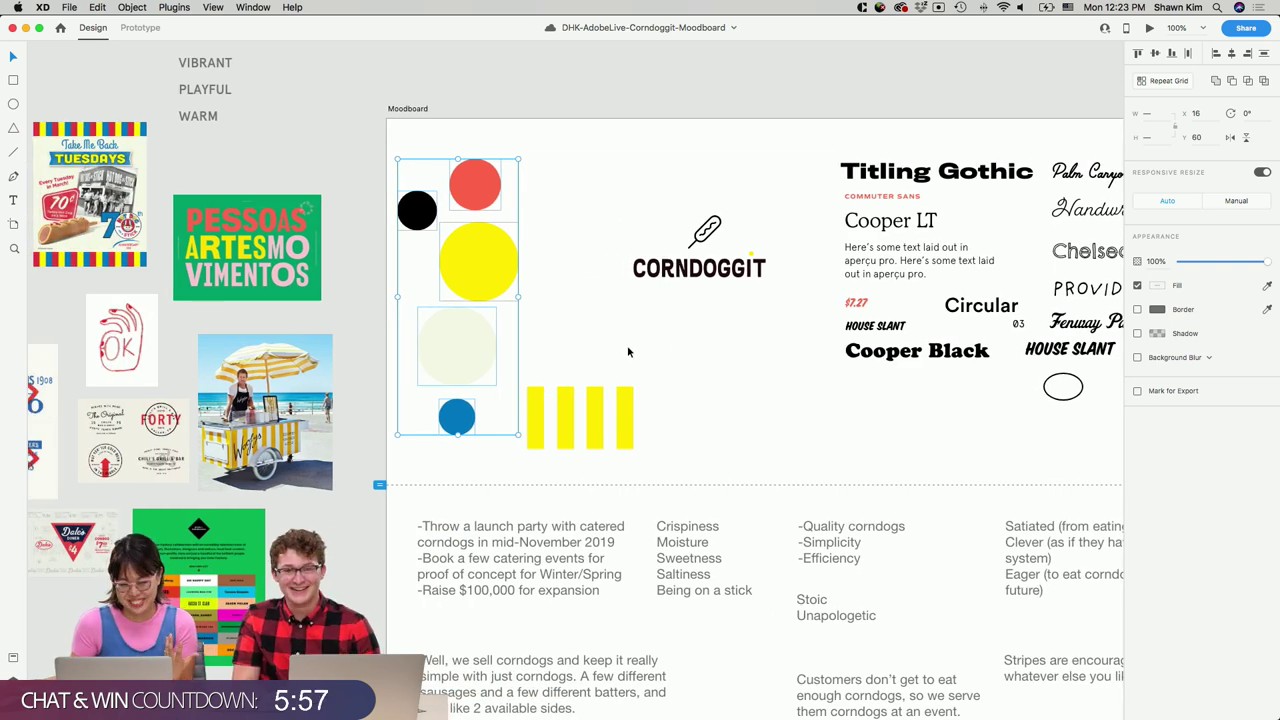
{"action": "scroll", "coordinate": [628, 351], "scroll_direction": "left", "scroll_amount": 2}
{"action": "scroll", "coordinate": [628, 351], "scroll_direction": "left", "scroll_amount": 9}
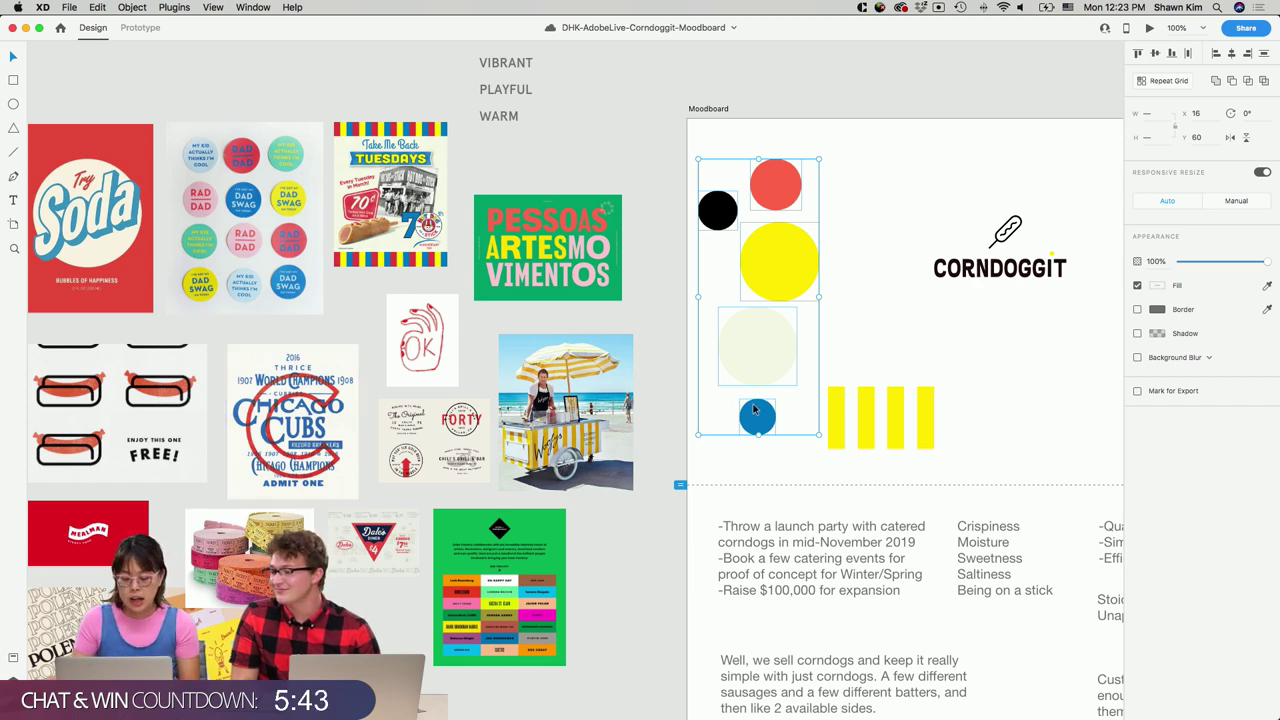
{"action": "scroll", "coordinate": [754, 410], "scroll_direction": "right", "scroll_amount": 10}
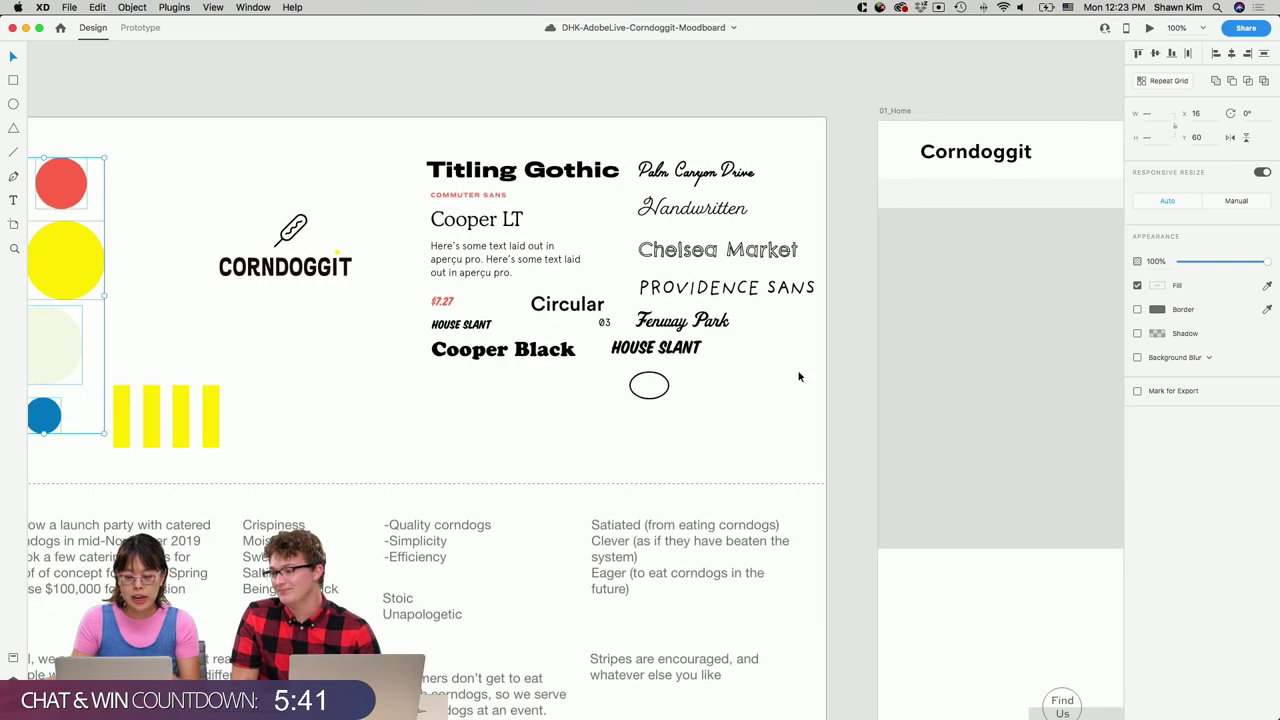
{"action": "left_click", "coordinate": [805, 374]}
Zoom in on the font specimens and scroll until the type samples fill the view.
{"action": "key", "text": "super+equal"}
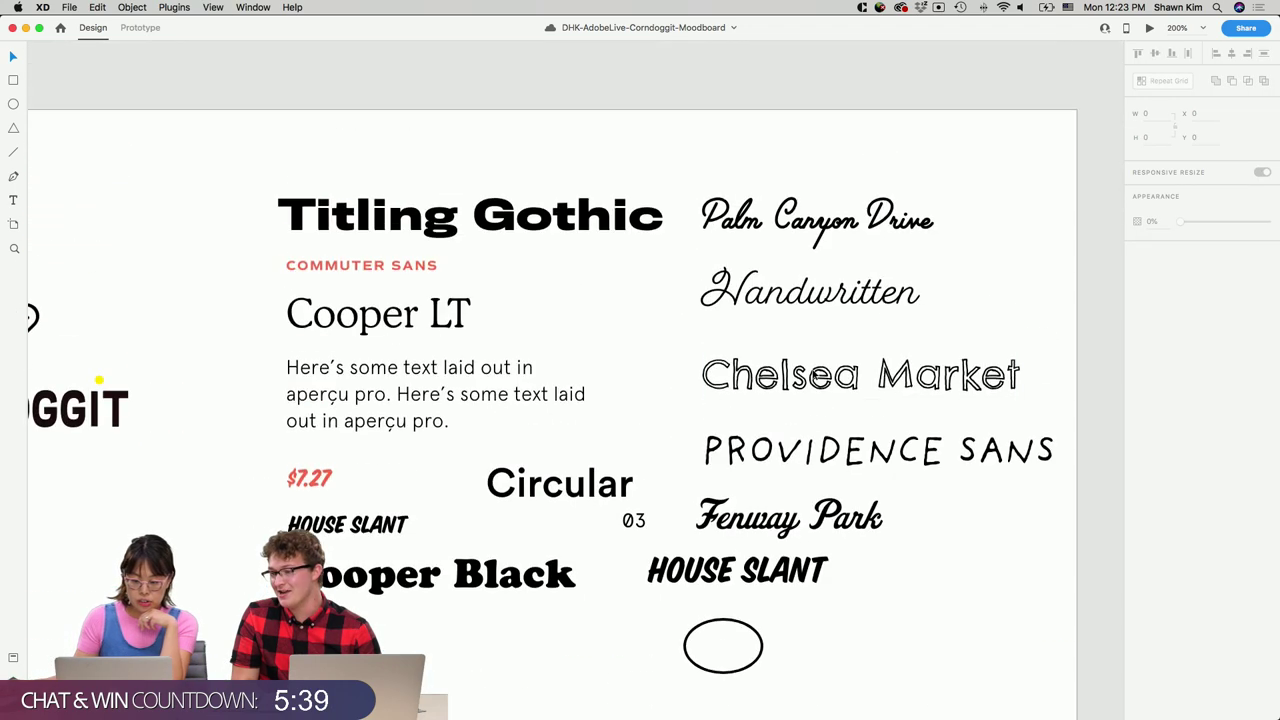
{"action": "scroll", "coordinate": [818, 376], "scroll_direction": "right", "scroll_amount": 2}
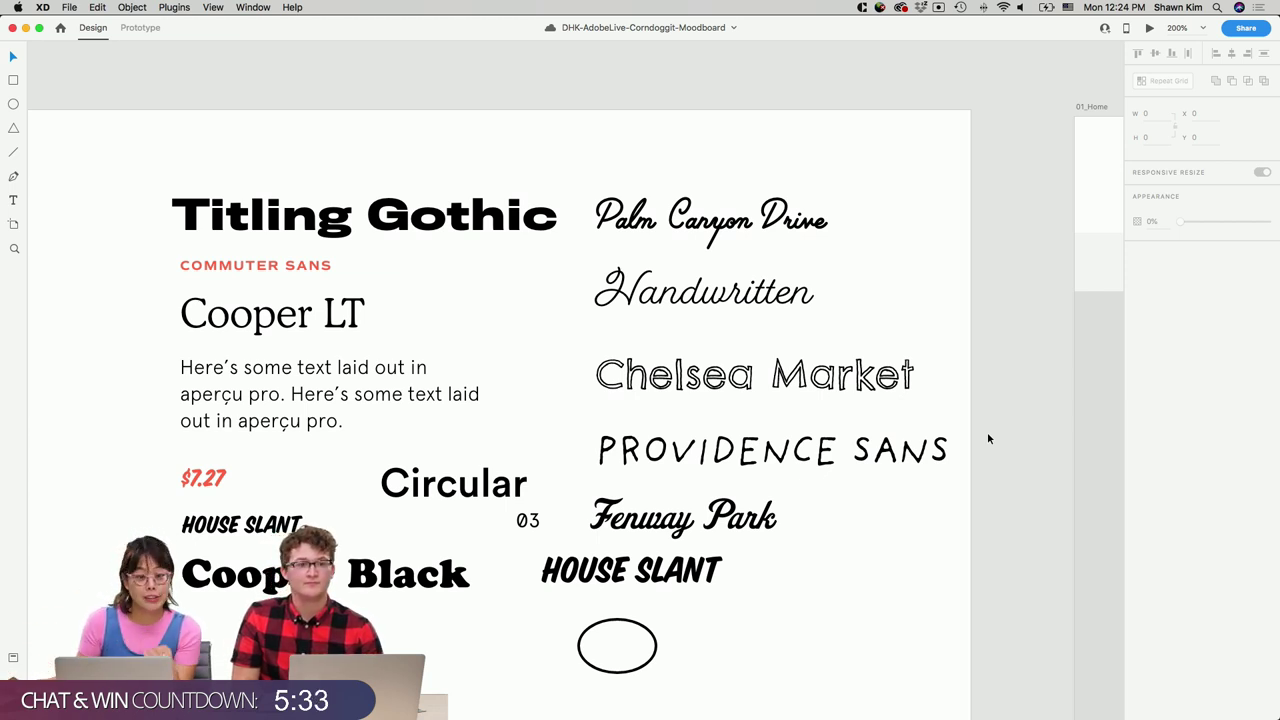
{"action": "scroll", "coordinate": [988, 437], "scroll_direction": "down", "scroll_amount": 2}
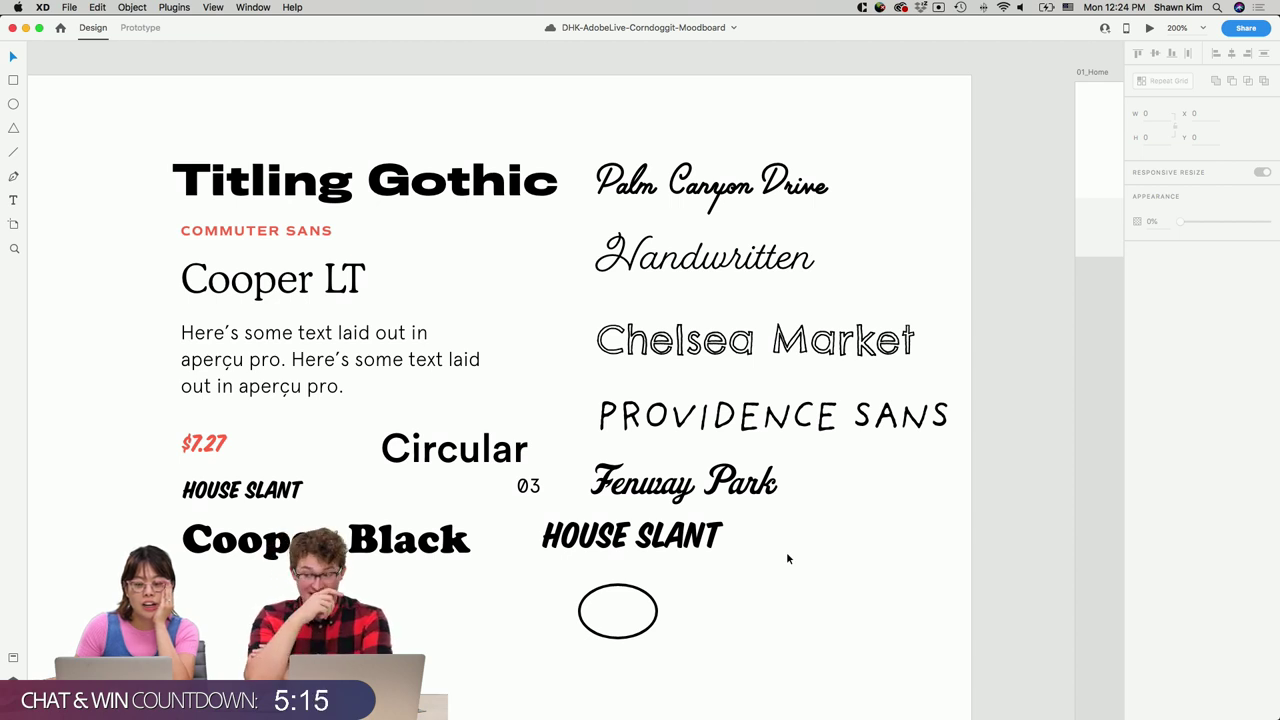
{"action": "scroll", "coordinate": [787, 558], "scroll_direction": "up", "scroll_amount": 3}
{"action": "scroll", "coordinate": [787, 558], "scroll_direction": "left", "scroll_amount": 3}
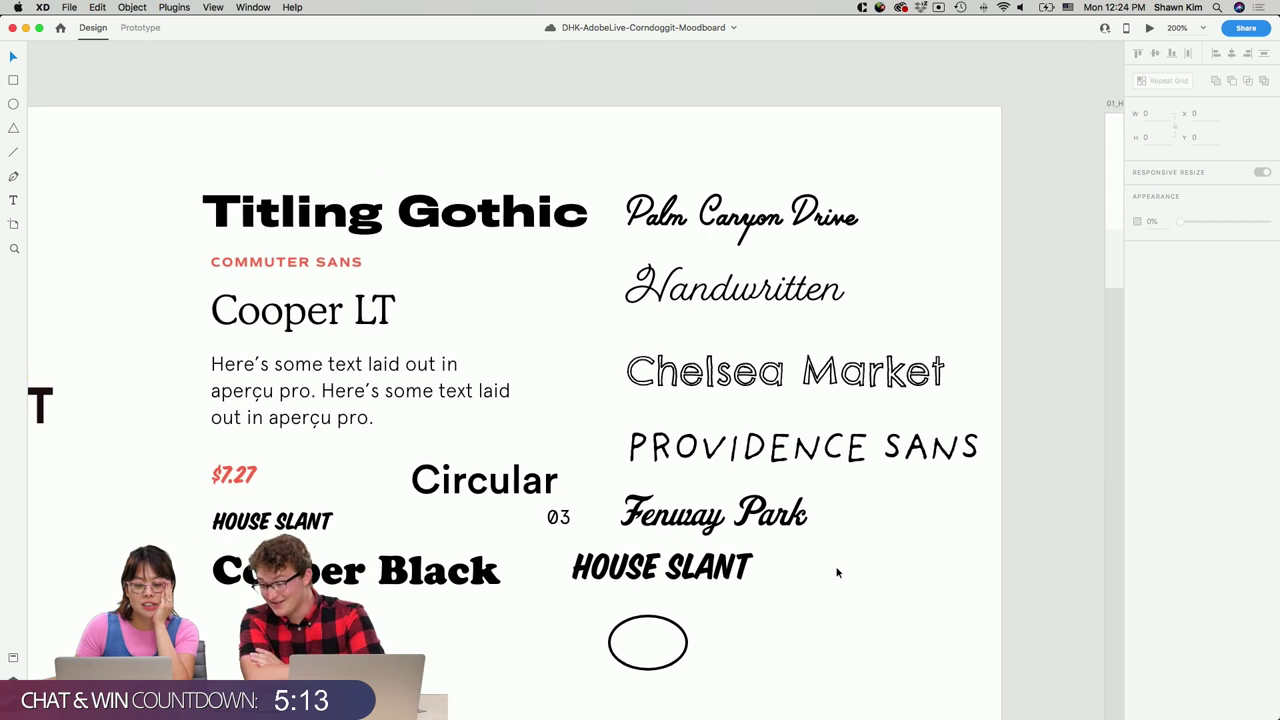
Nudge Circular up, HOUSE SLANT down and the $7.27 price up, then save.
{"action": "left_click", "coordinate": [480, 478]}
{"action": "left_click_drag", "start_coordinate": [480, 478], "coordinate": [481, 466]}
{"action": "left_click", "coordinate": [914, 651]}
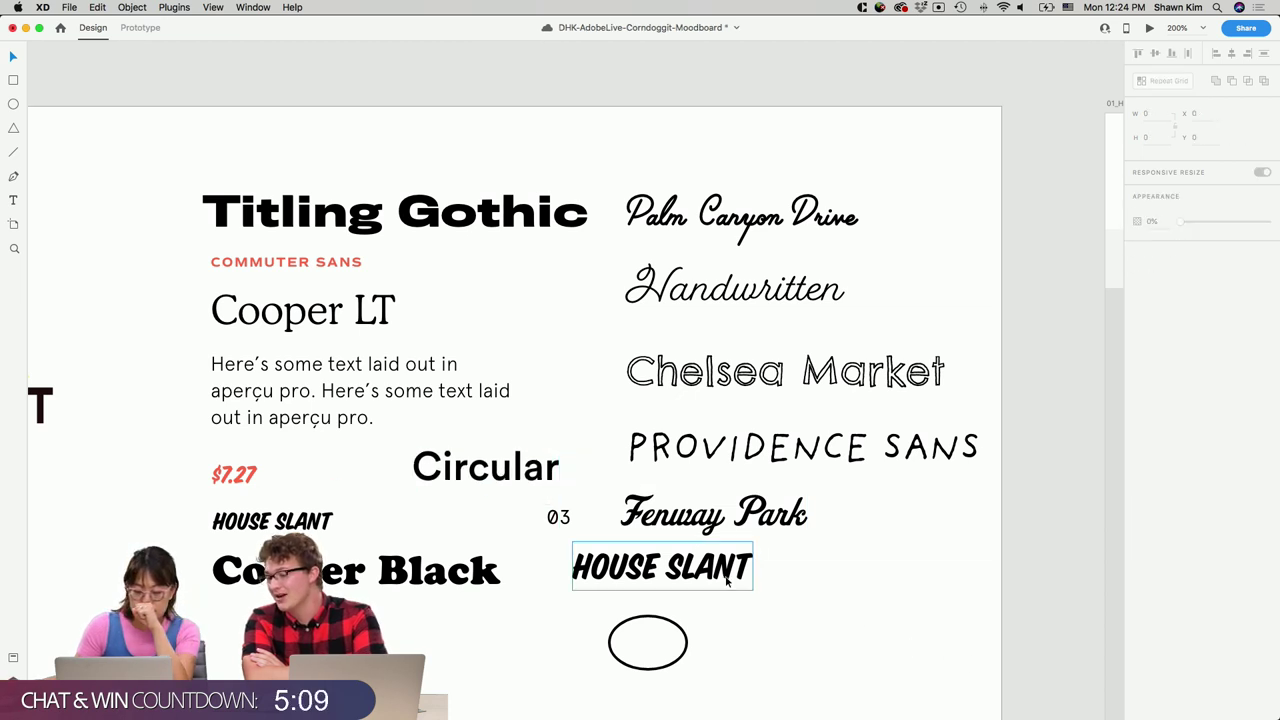
{"action": "left_click_drag", "start_coordinate": [690, 567], "coordinate": [690, 569]}
{"action": "left_click", "coordinate": [937, 584]}
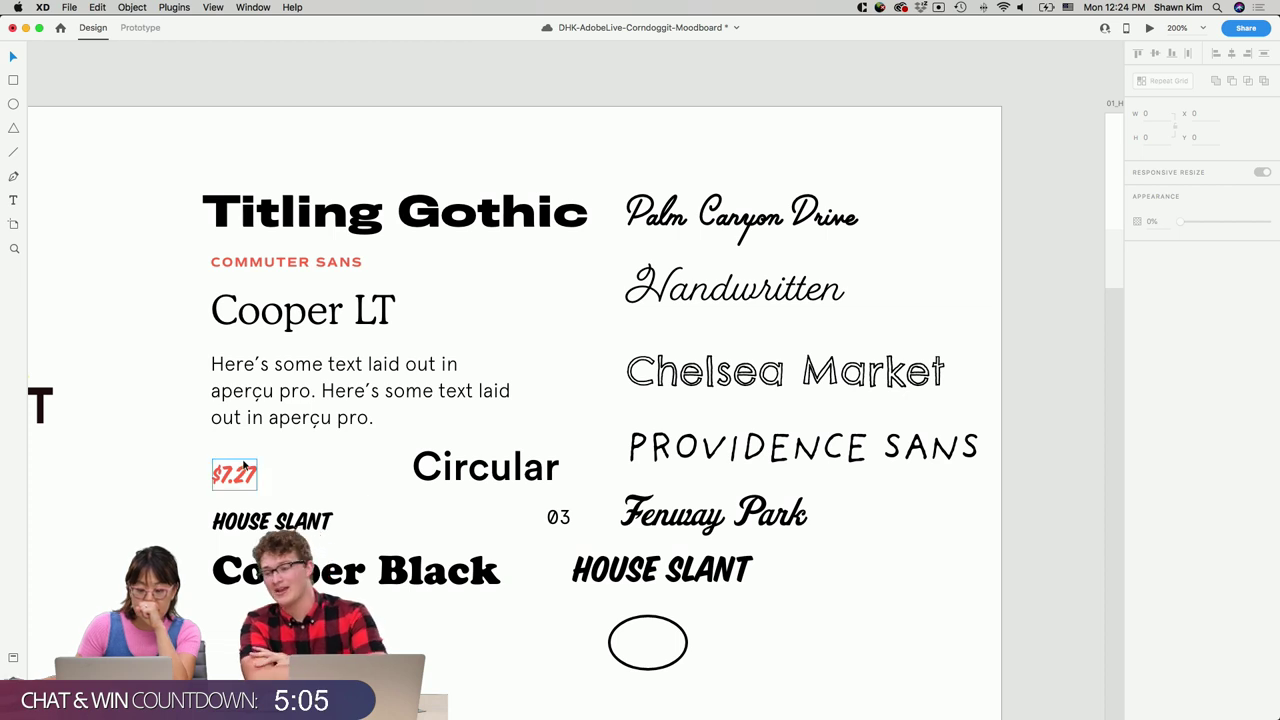
{"action": "left_click_drag", "start_coordinate": [236, 483], "coordinate": [253, 473]}
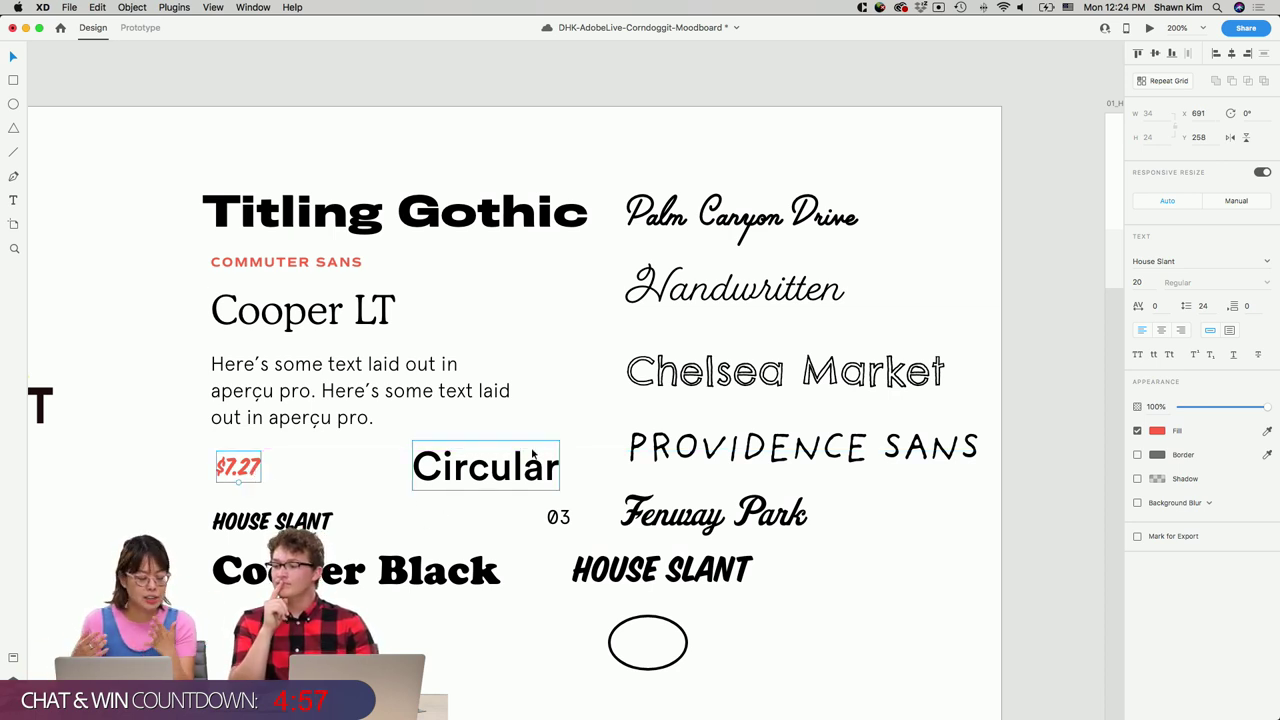
{"action": "key", "text": "super+s"}
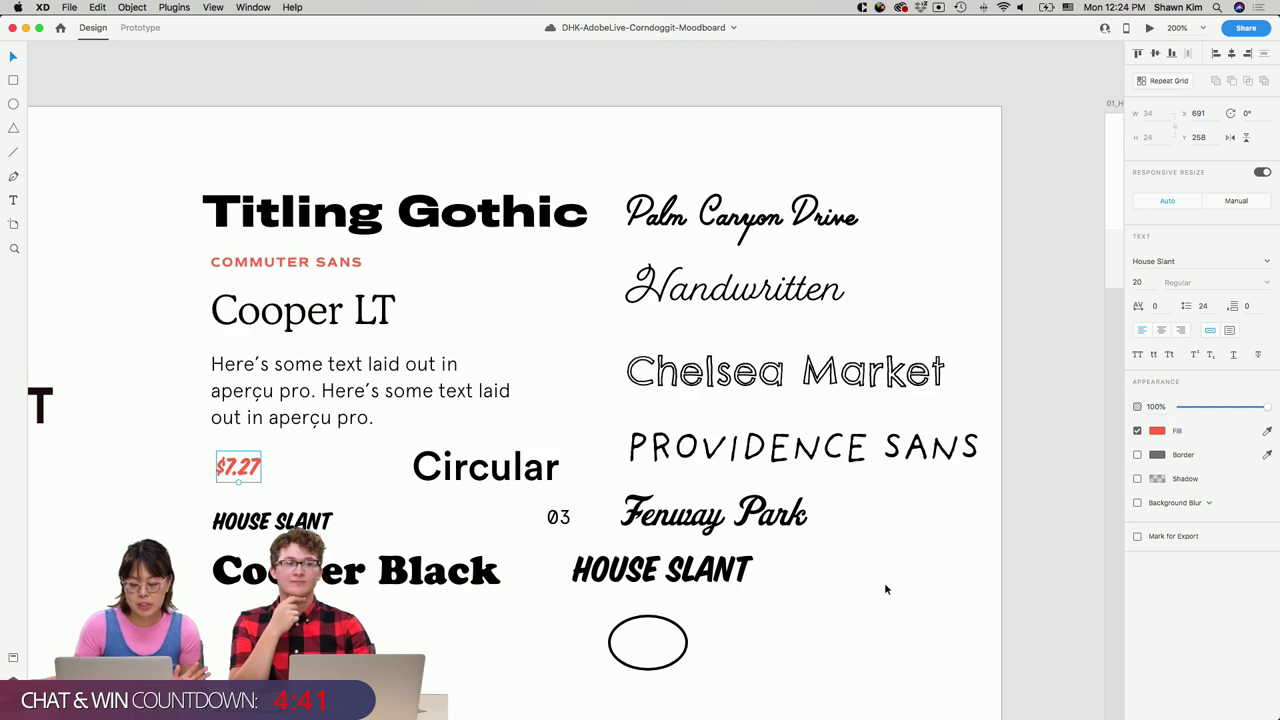
Move the large HOUSE SLANT far left and reposition the $7.27 price and small HOUSE SLANT.
{"action": "scroll", "coordinate": [884, 589], "scroll_direction": "left", "scroll_amount": 5}
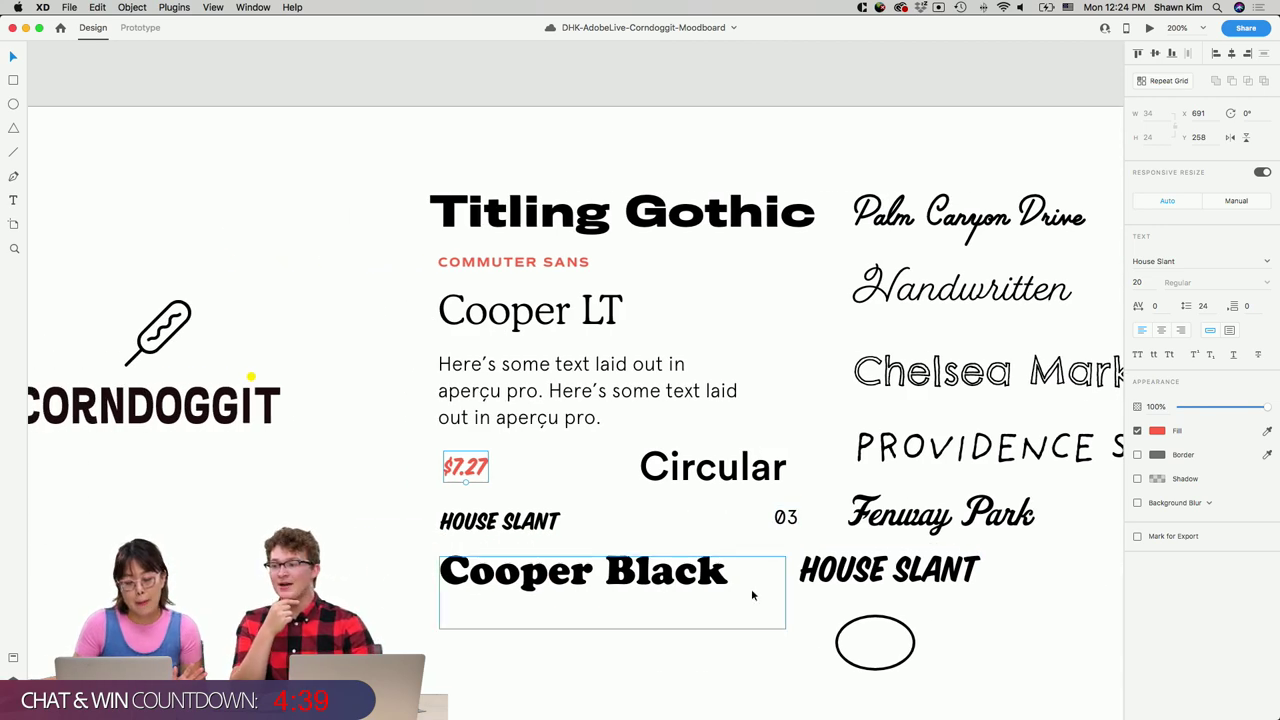
{"action": "scroll", "coordinate": [752, 595], "scroll_direction": "right", "scroll_amount": 2}
{"action": "left_click_drag", "start_coordinate": [407, 473], "coordinate": [404, 477]}
{"action": "left_click_drag", "start_coordinate": [743, 570], "coordinate": [187, 511]}
{"action": "left_click_drag", "start_coordinate": [388, 473], "coordinate": [345, 456]}
{"action": "left_click_drag", "start_coordinate": [425, 520], "coordinate": [443, 505]}
{"action": "left_click", "coordinate": [557, 503]}
{"action": "left_click", "coordinate": [258, 512]}
{"action": "left_click_drag", "start_coordinate": [258, 512], "coordinate": [271, 514]}
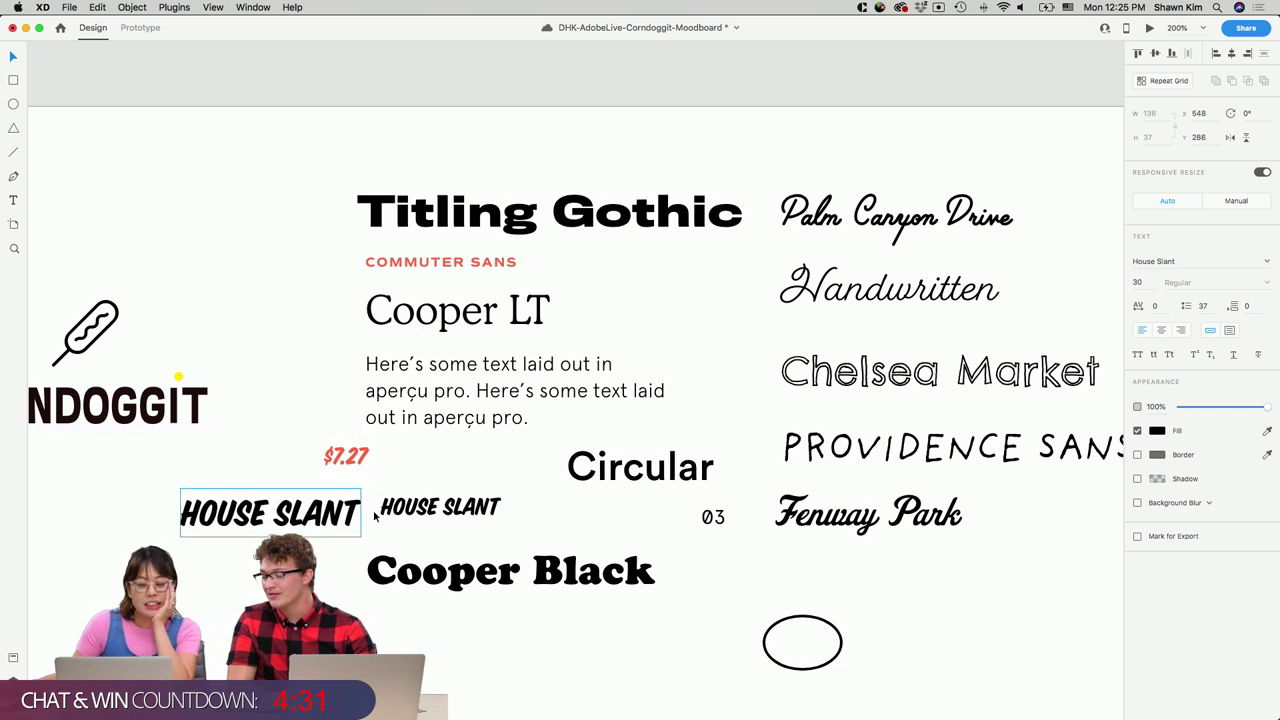
Fine-tune the large HOUSE SLANT under the logo and the $7.27 price, saving the document.
{"action": "scroll", "coordinate": [375, 514], "scroll_direction": "left", "scroll_amount": 3}
{"action": "left_click", "coordinate": [218, 345]}
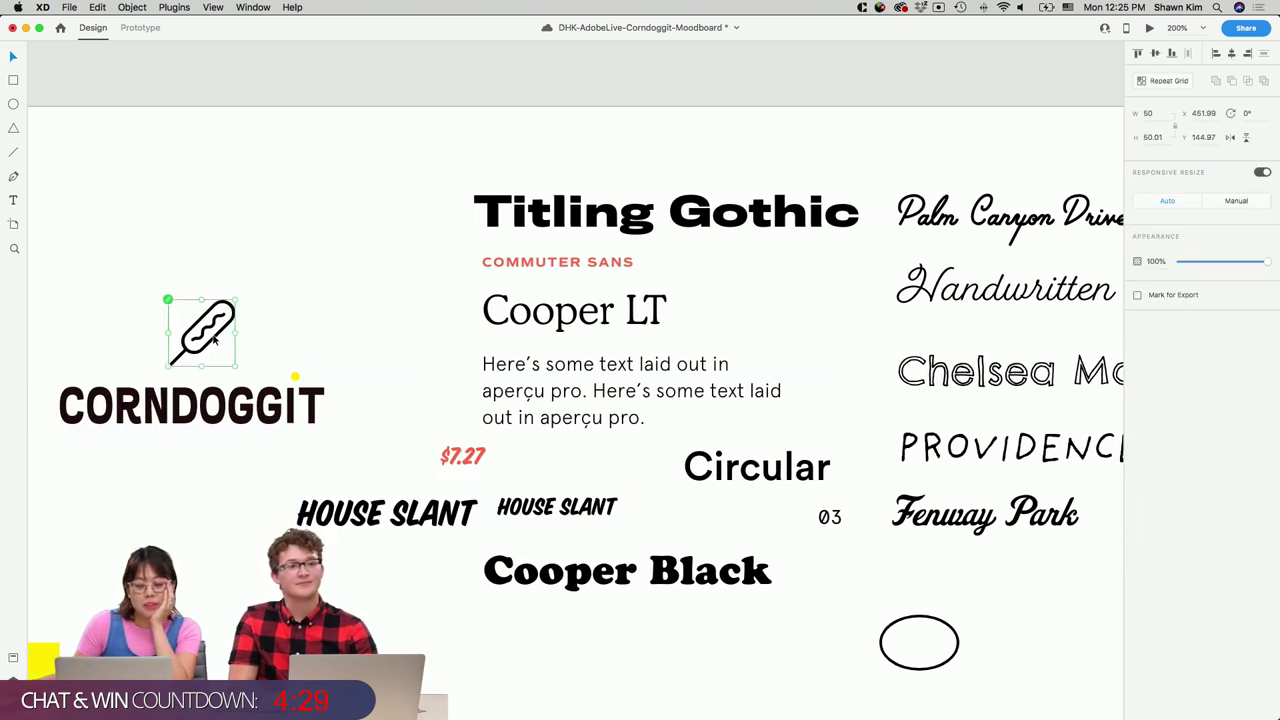
{"action": "left_click_drag", "start_coordinate": [434, 523], "coordinate": [433, 535]}
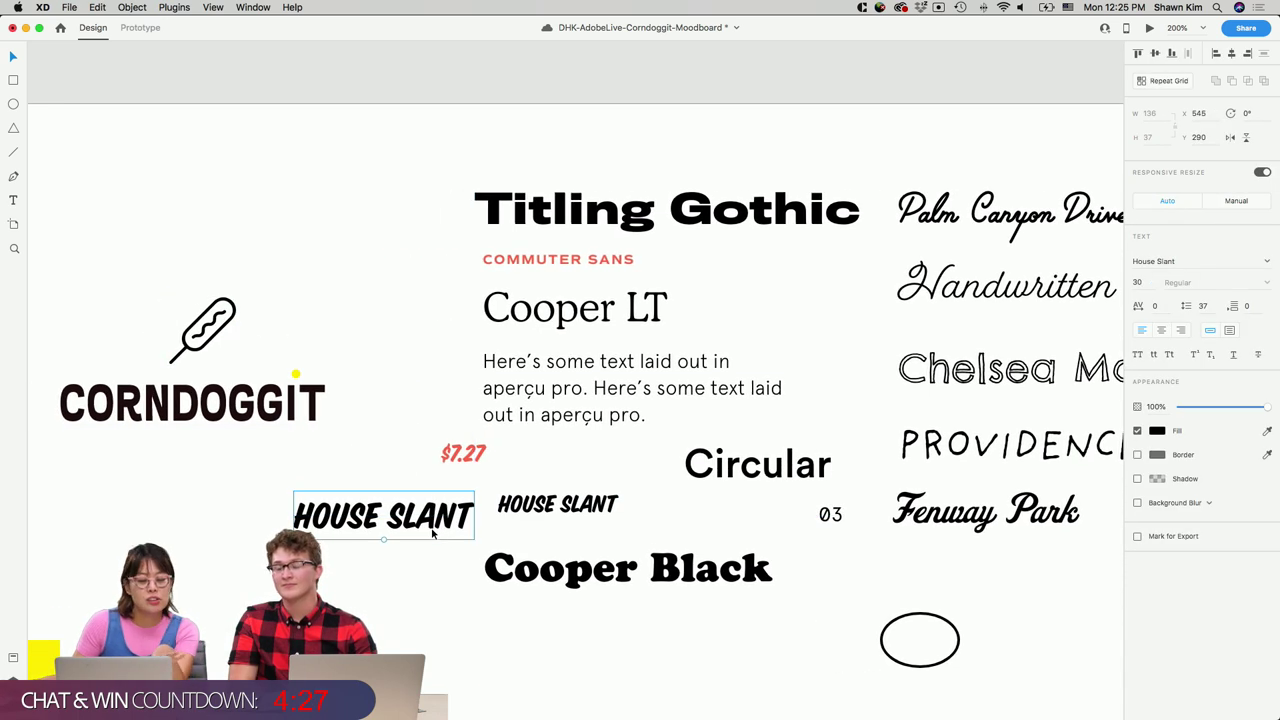
{"action": "double_click", "coordinate": [433, 535]}
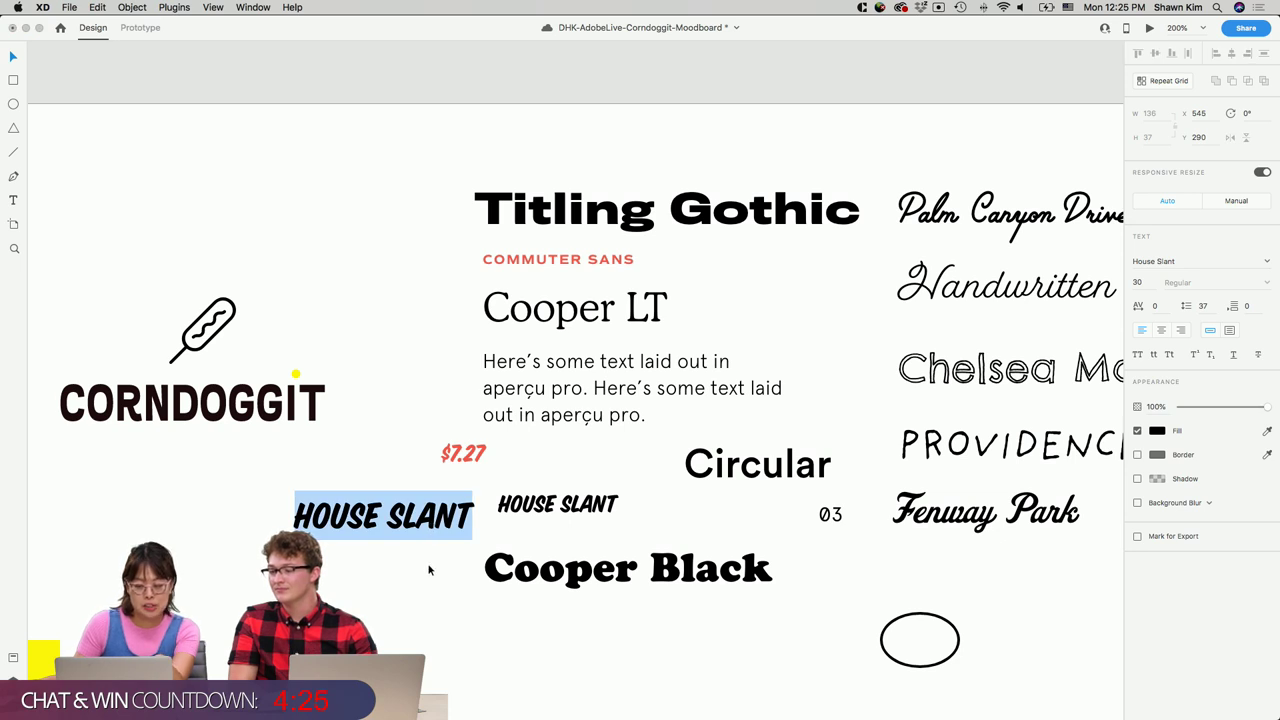
{"action": "key", "text": "Escape"}
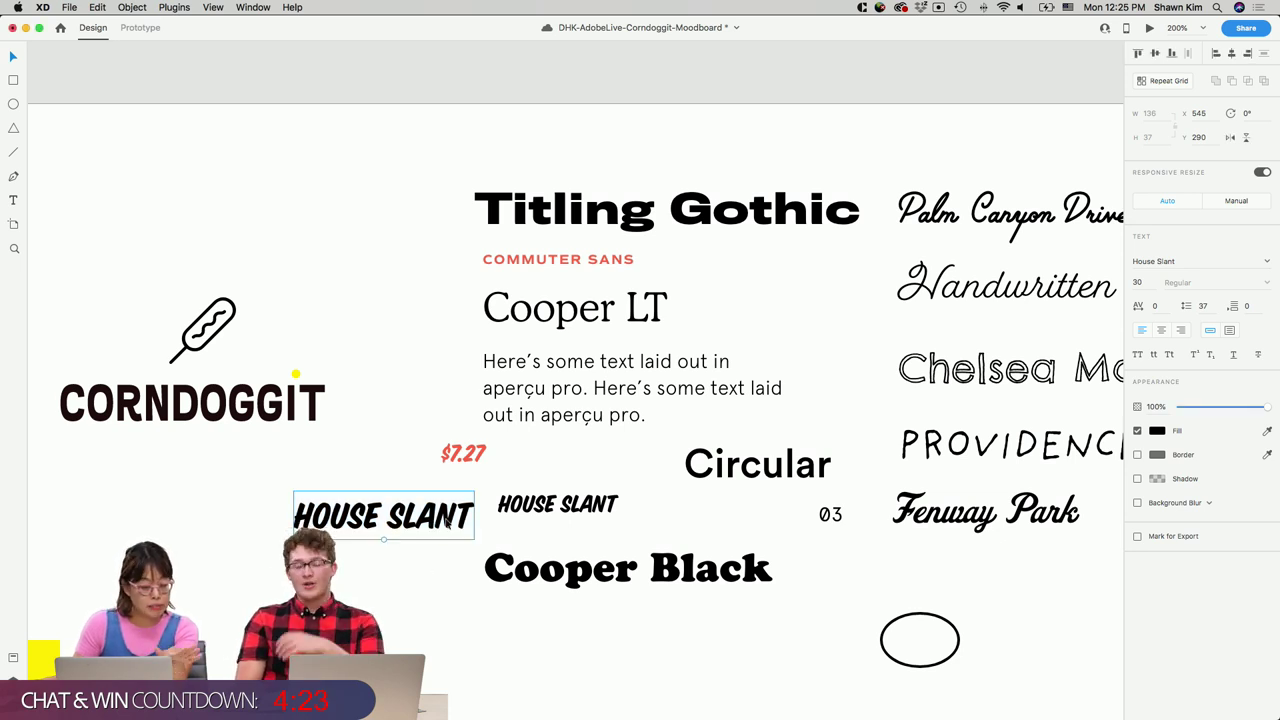
{"action": "left_click_drag", "start_coordinate": [471, 457], "coordinate": [518, 470]}
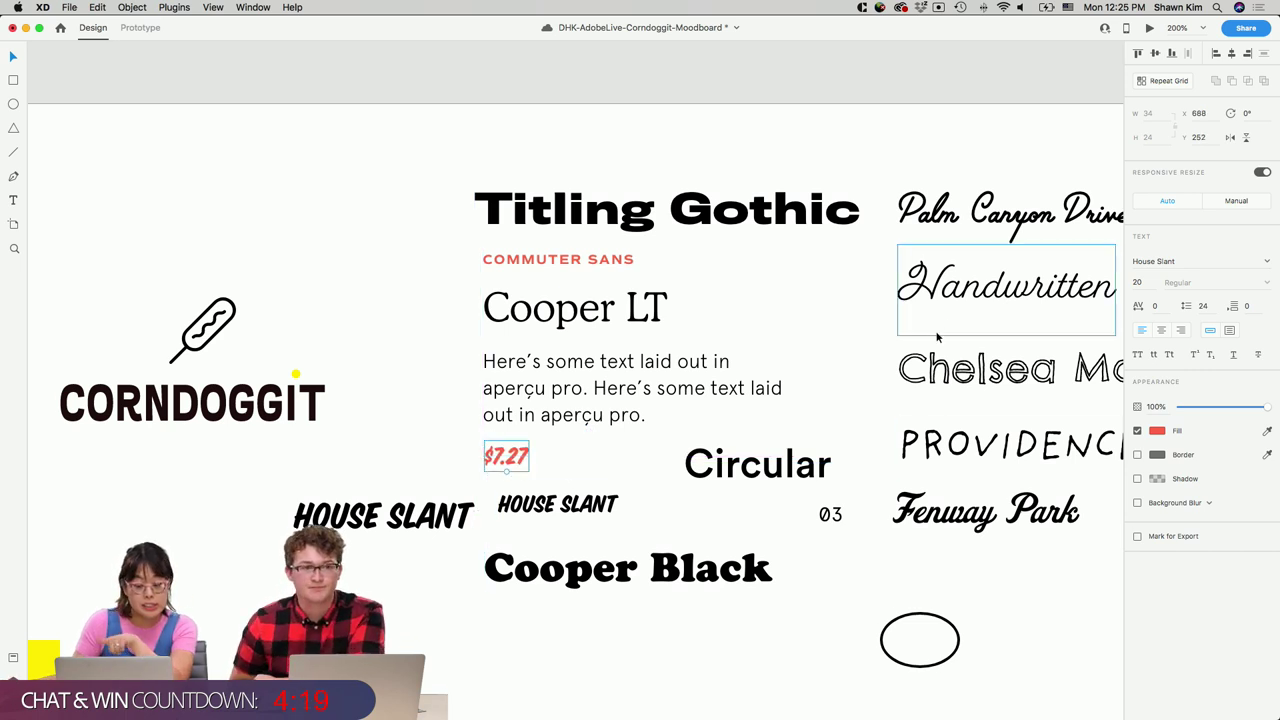
{"action": "scroll", "coordinate": [940, 355], "scroll_direction": "right", "scroll_amount": 3}
{"action": "scroll", "coordinate": [940, 352], "scroll_direction": "down", "scroll_amount": 1}
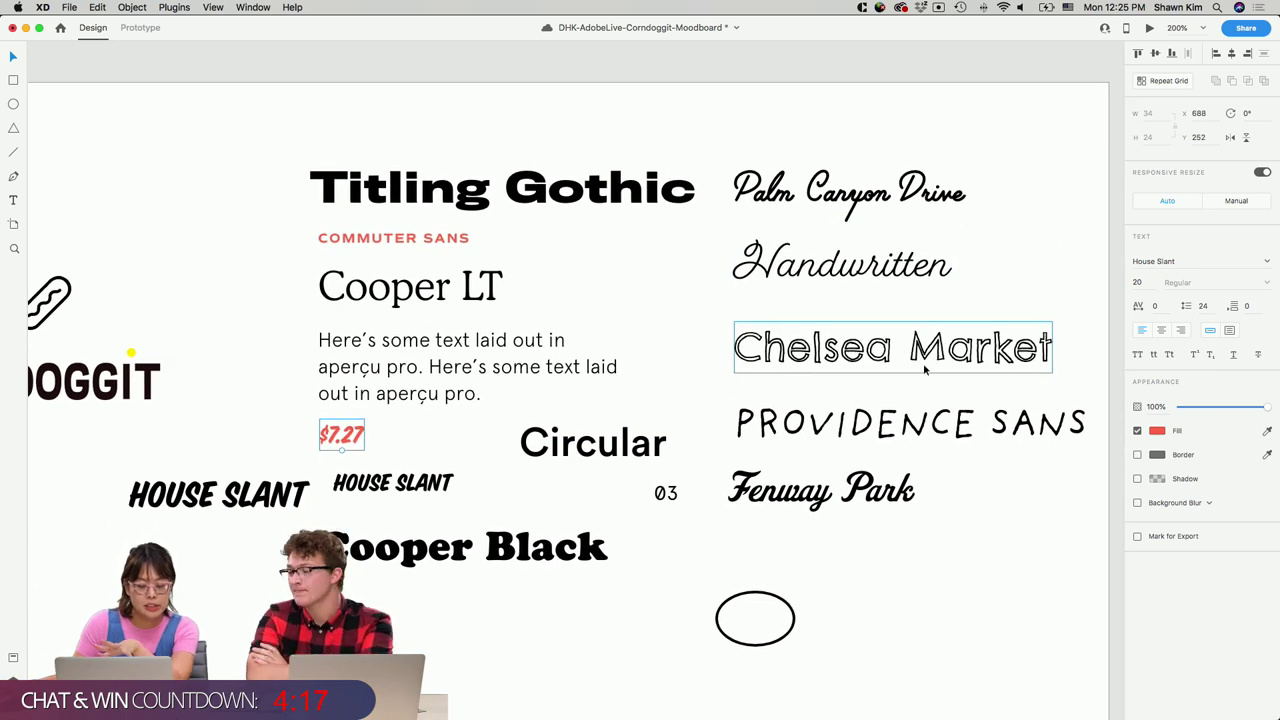
{"action": "key", "text": "cmd+s"}
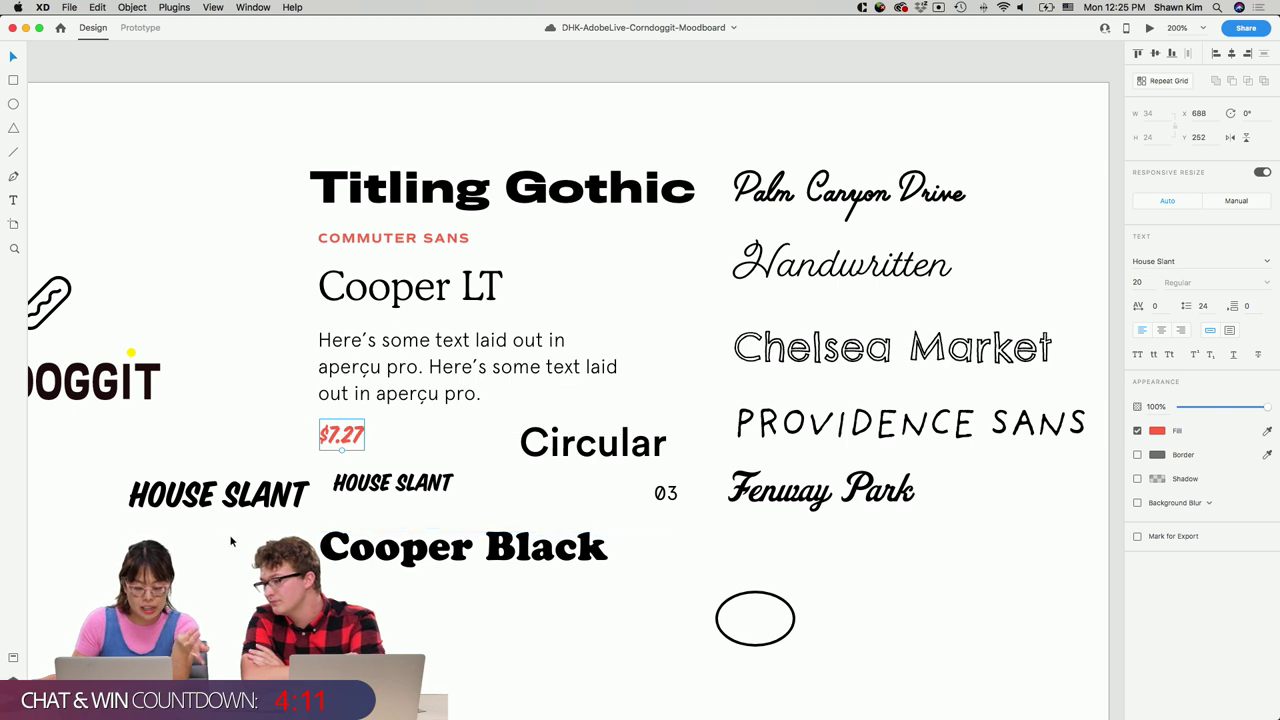
{"action": "left_click_drag", "start_coordinate": [225, 495], "coordinate": [225, 508]}
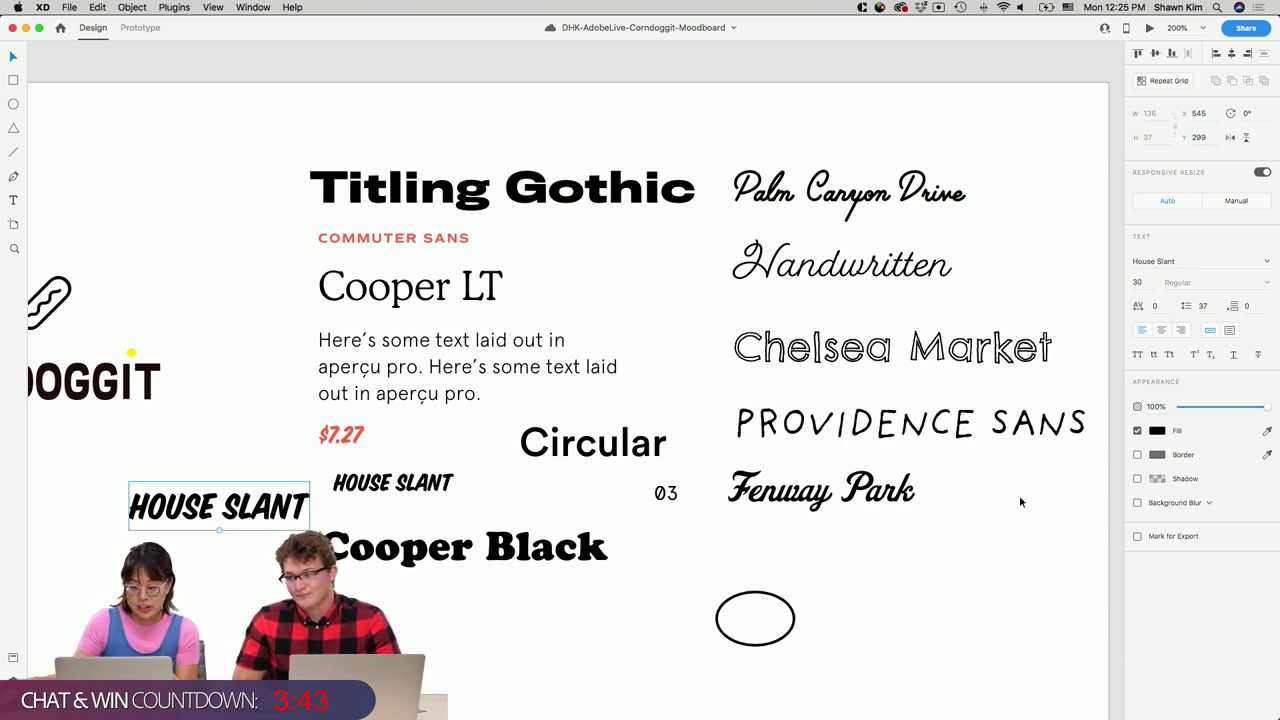
Arrange Cooper LT above the aperçu paragraph, with $7.27 beside it and Circular near Cooper Black.
{"action": "scroll", "coordinate": [1006, 586], "scroll_direction": "left", "scroll_amount": 5}
{"action": "scroll", "coordinate": [1006, 586], "scroll_direction": "down", "scroll_amount": 4}
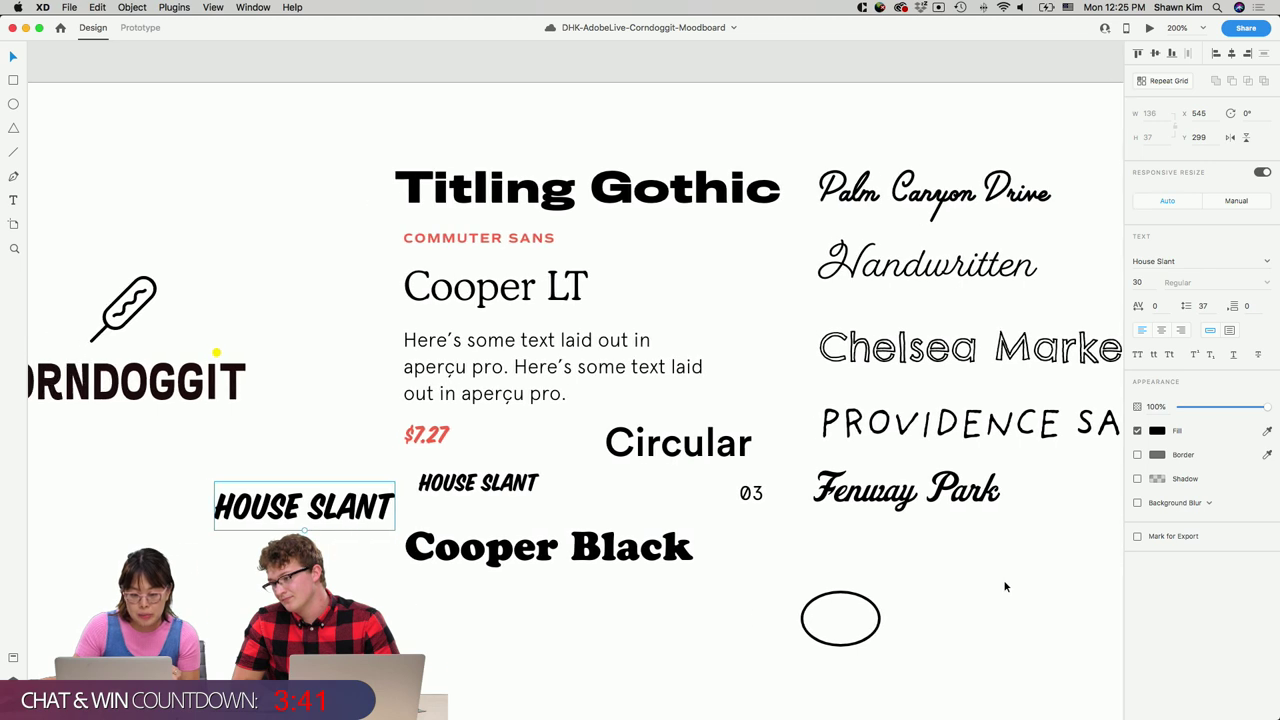
{"action": "left_click_drag", "start_coordinate": [556, 192], "coordinate": [639, 200]}
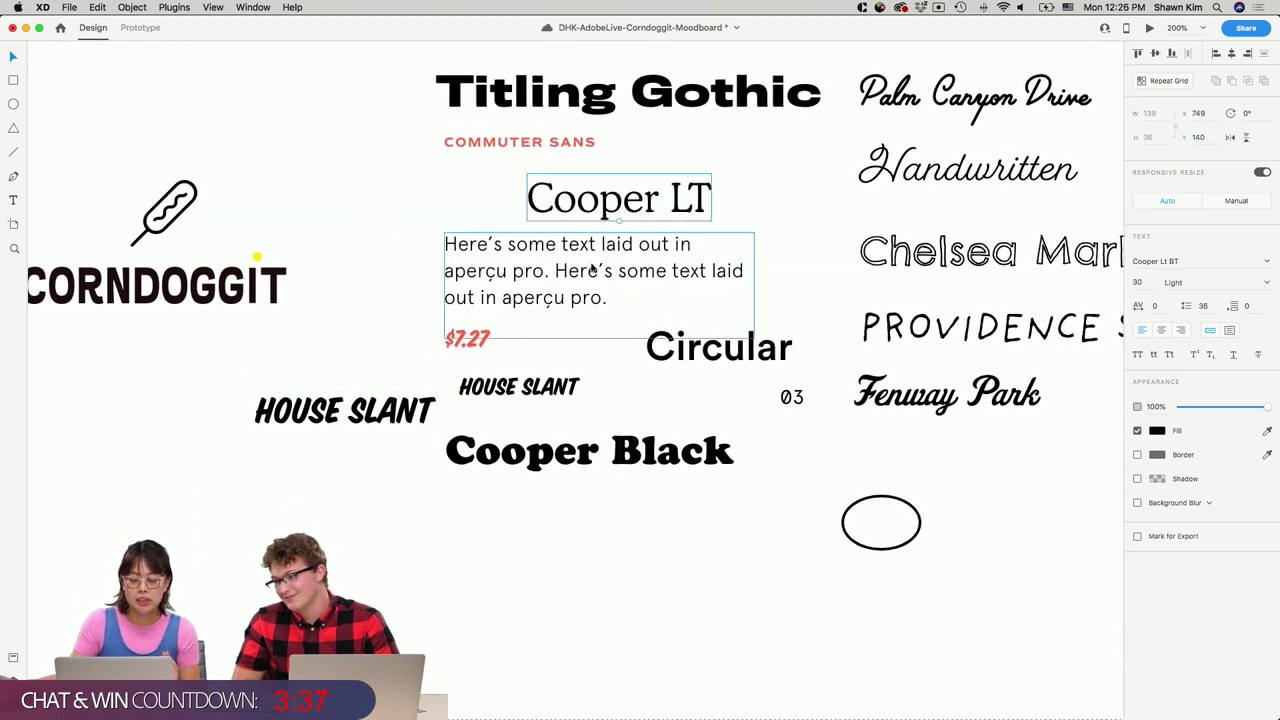
{"action": "left_click_drag", "start_coordinate": [598, 271], "coordinate": [598, 283]}
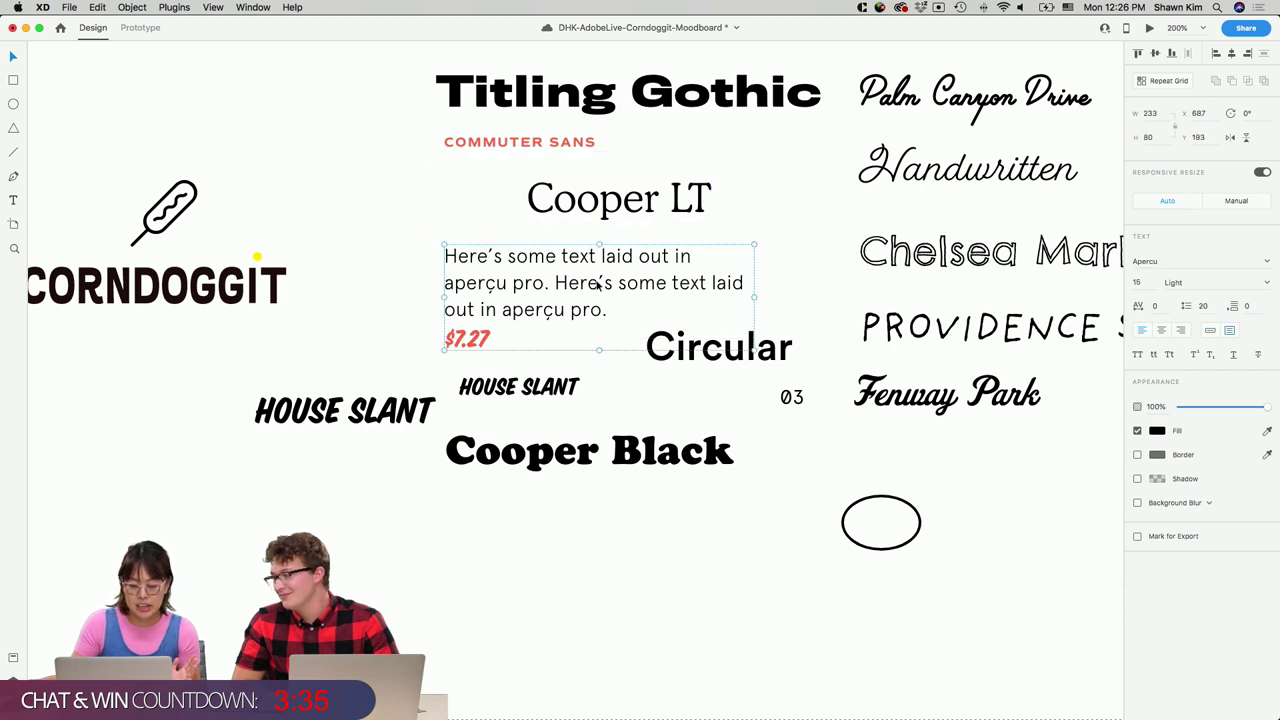
{"action": "left_click_drag", "start_coordinate": [596, 208], "coordinate": [512, 220]}
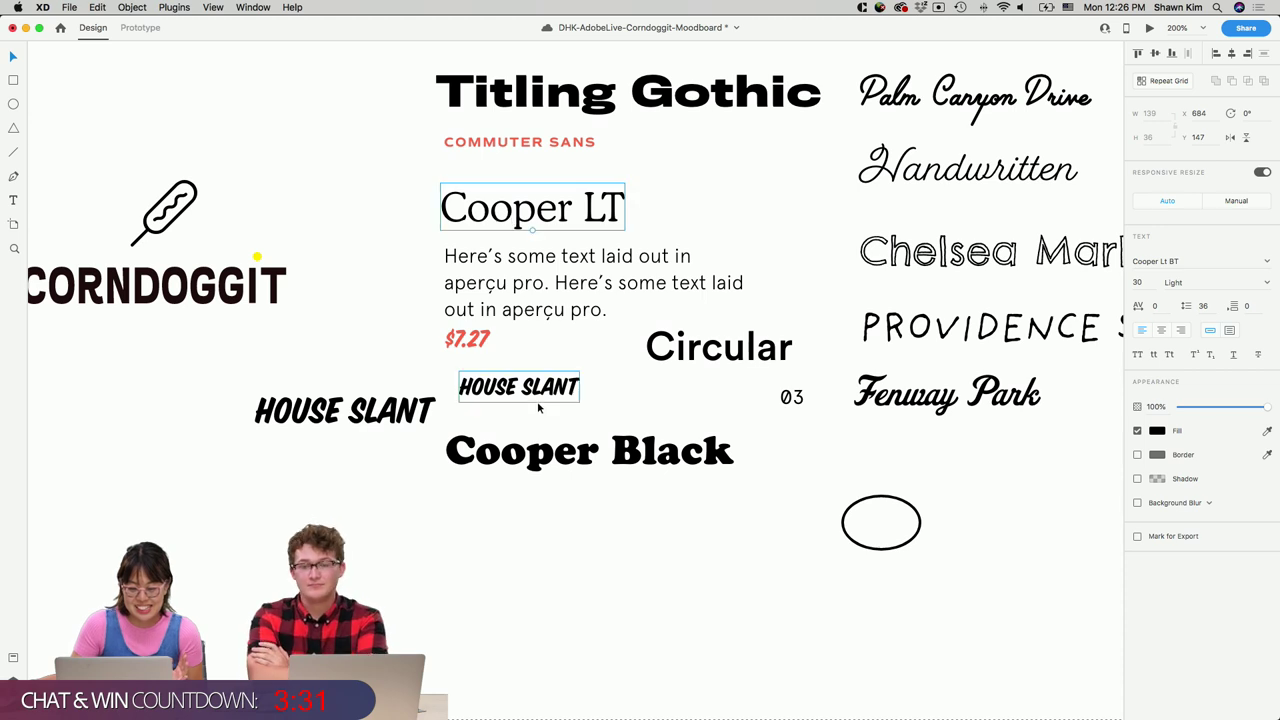
{"action": "left_click_drag", "start_coordinate": [488, 350], "coordinate": [686, 222]}
{"action": "left_click_drag", "start_coordinate": [718, 347], "coordinate": [735, 454]}
{"action": "left_click", "coordinate": [503, 366]}
Circle the red $7.27 beside Cooper LT with the ellipse and retype it as GREAT!
{"action": "left_click", "coordinate": [563, 210]}
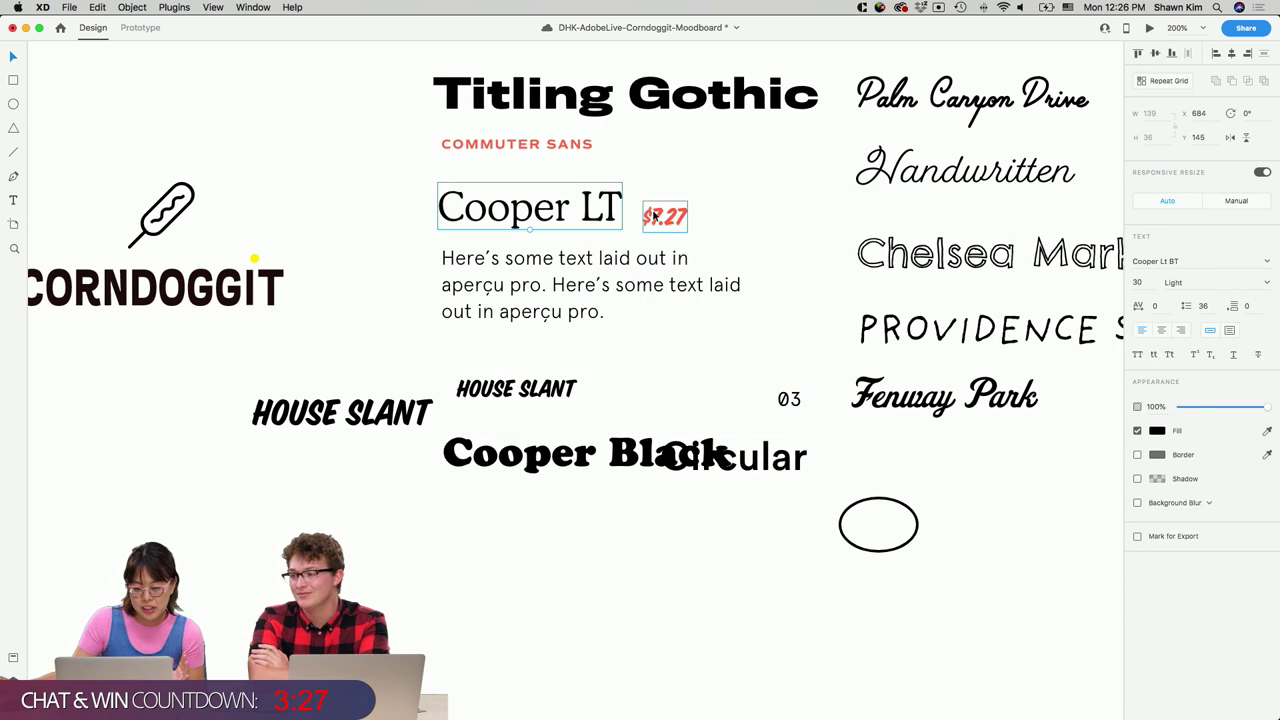
{"action": "double_click", "coordinate": [604, 214]}
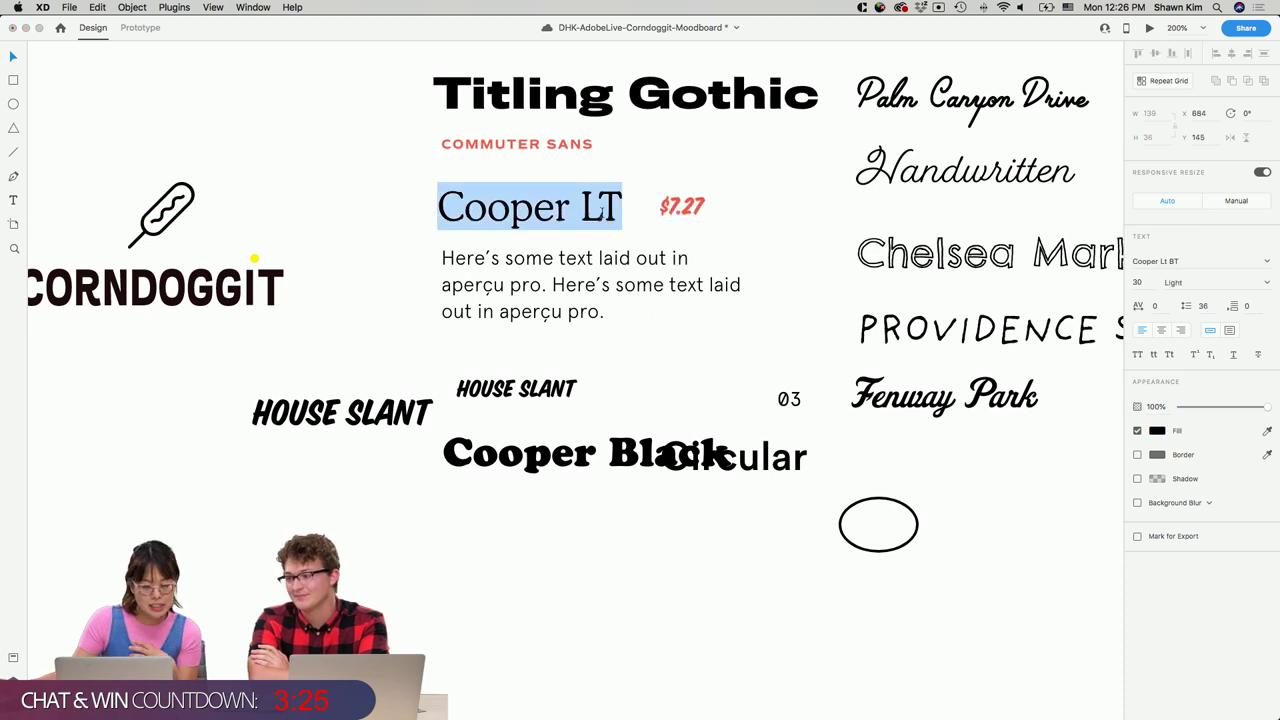
{"action": "key", "text": "Escape"}
{"action": "left_click_drag", "start_coordinate": [698, 213], "coordinate": [745, 200]}
{"action": "left_click_drag", "start_coordinate": [851, 472], "coordinate": [715, 155]}
{"action": "double_click", "coordinate": [733, 196]}
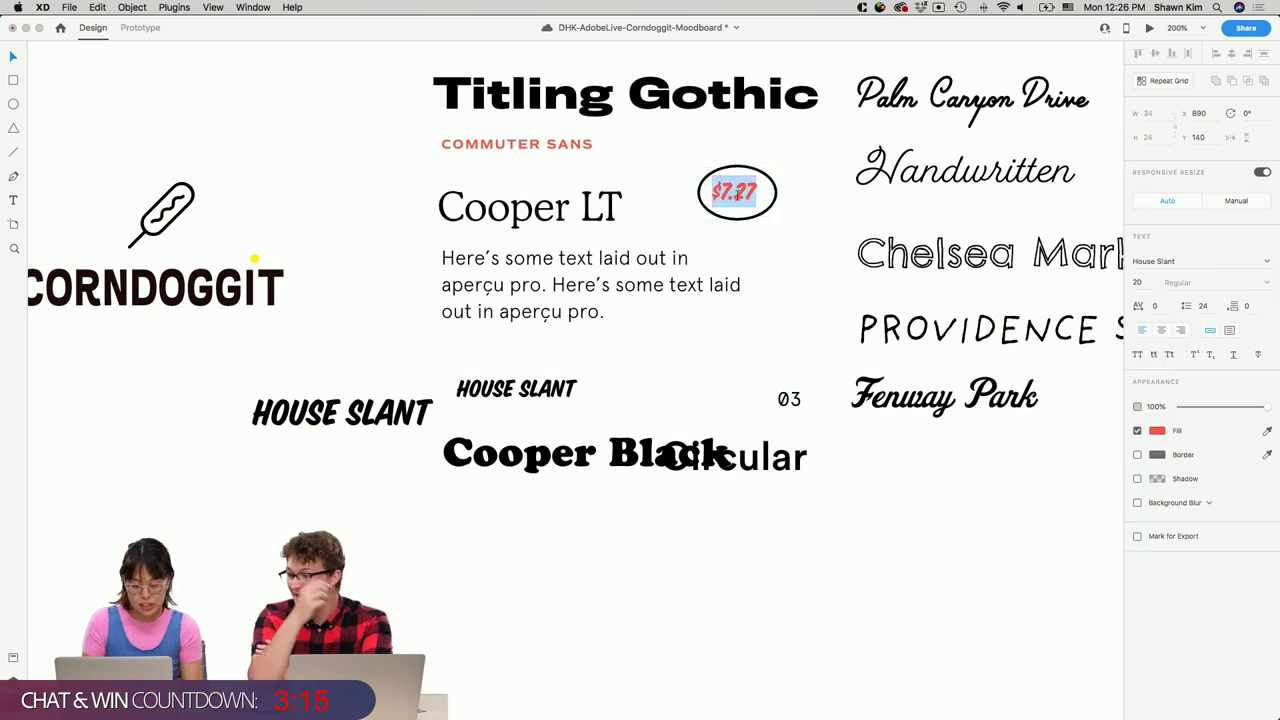
{"action": "type", "text": "GREAT!"}
{"action": "key", "text": "Escape"}
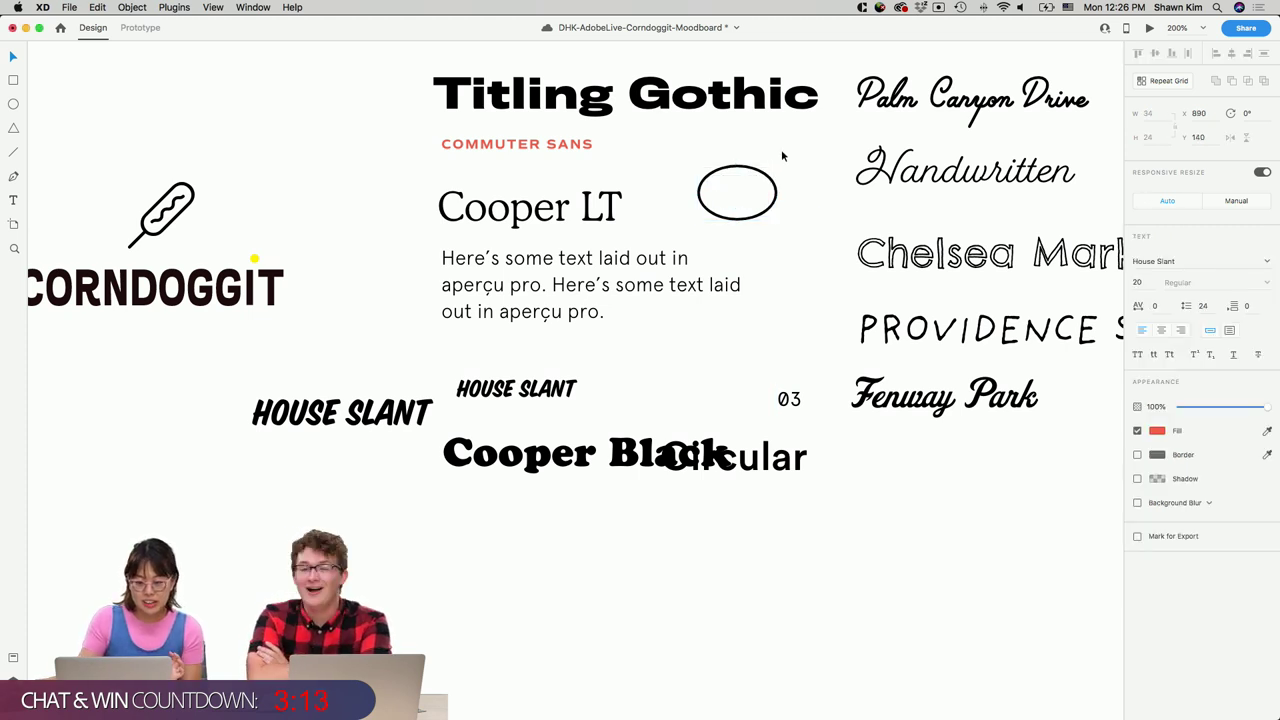
{"action": "left_click_drag", "start_coordinate": [759, 176], "coordinate": [763, 172]}
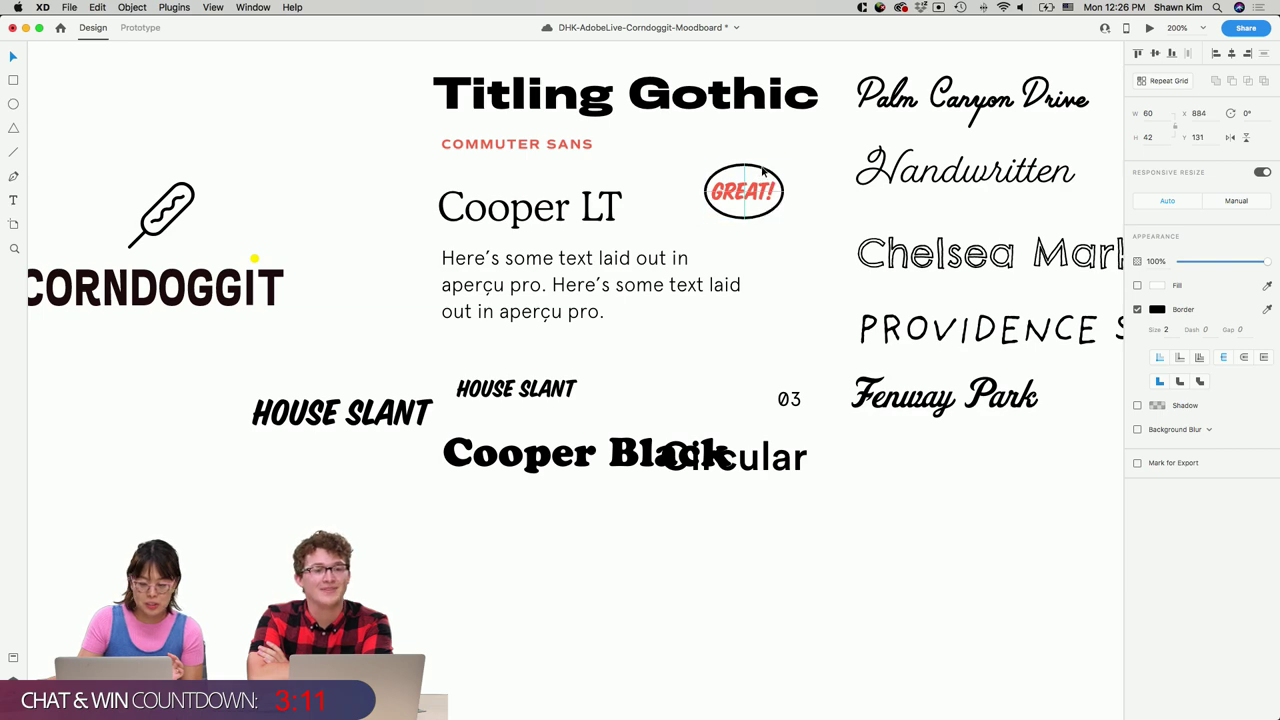
{"action": "left_click", "coordinate": [781, 232]}
Save the moodboard, move Circular down off Cooper Black, and save again.
{"action": "scroll", "coordinate": [782, 279], "scroll_direction": "right", "scroll_amount": 3}
{"action": "scroll", "coordinate": [782, 279], "scroll_direction": "up", "scroll_amount": 2}
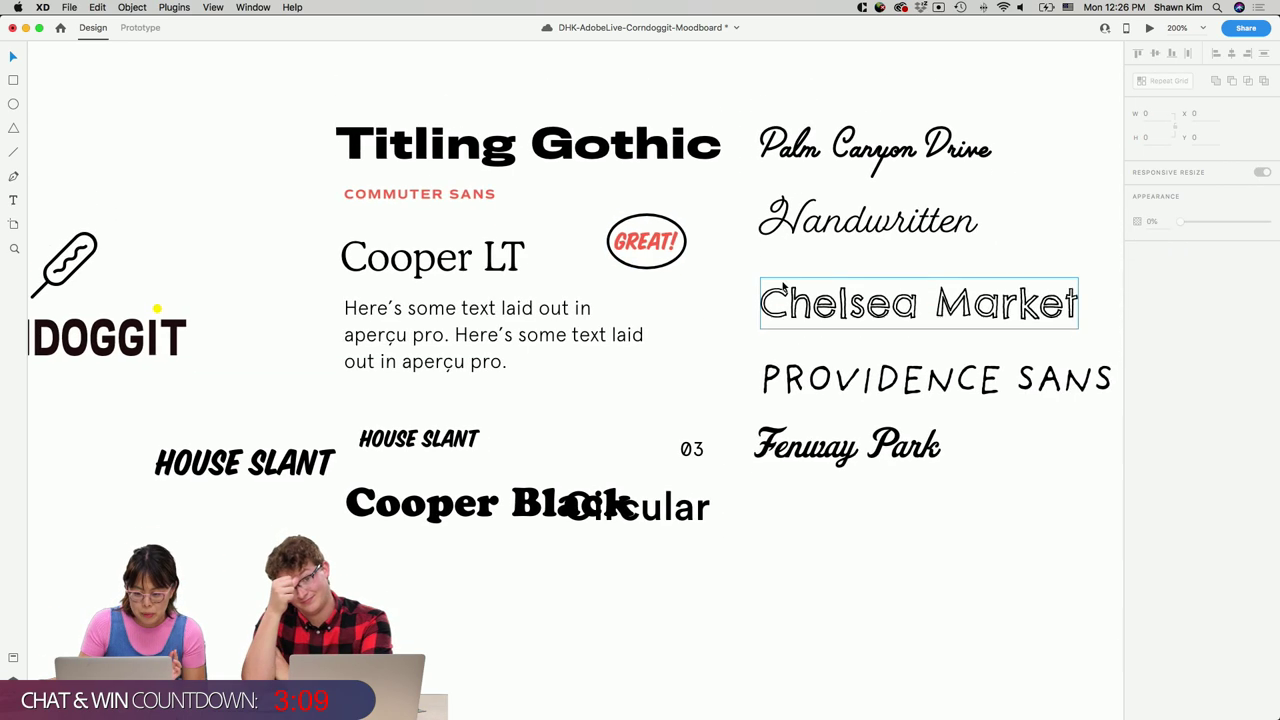
{"action": "scroll", "coordinate": [901, 468], "scroll_direction": "right", "scroll_amount": 2}
{"action": "scroll", "coordinate": [901, 468], "scroll_direction": "down", "scroll_amount": 5}
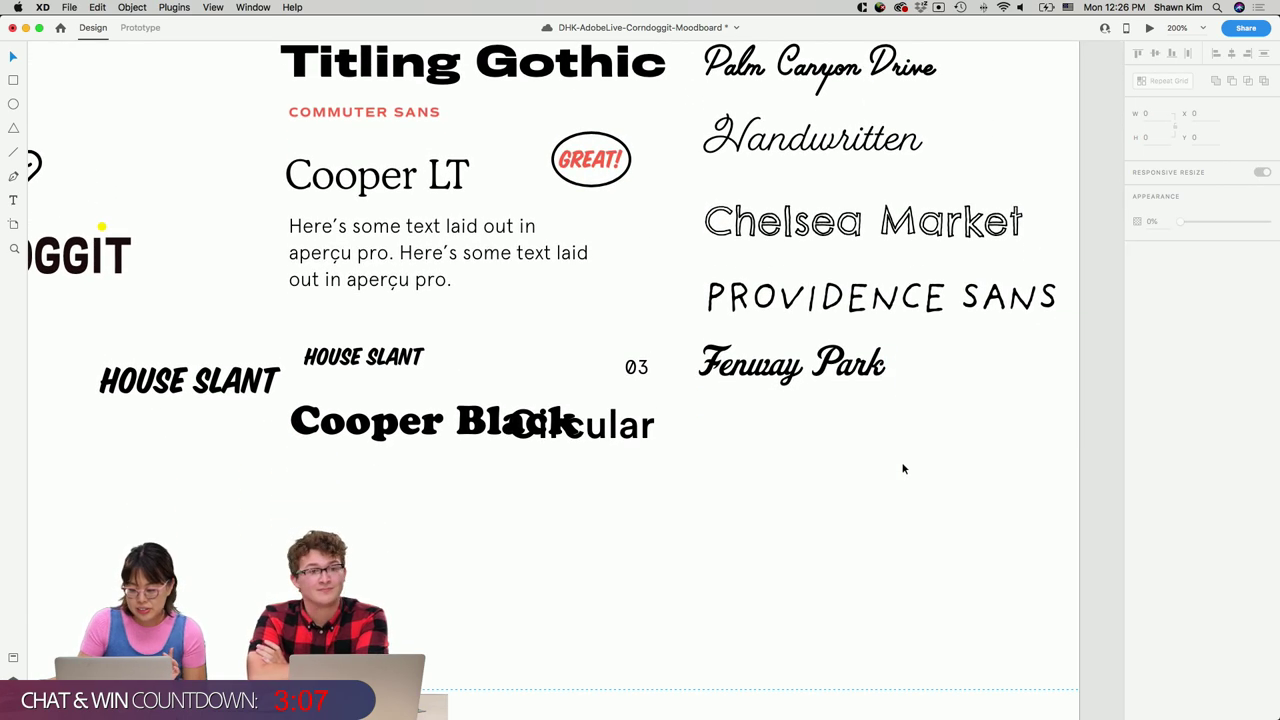
{"action": "key", "text": "super+s"}
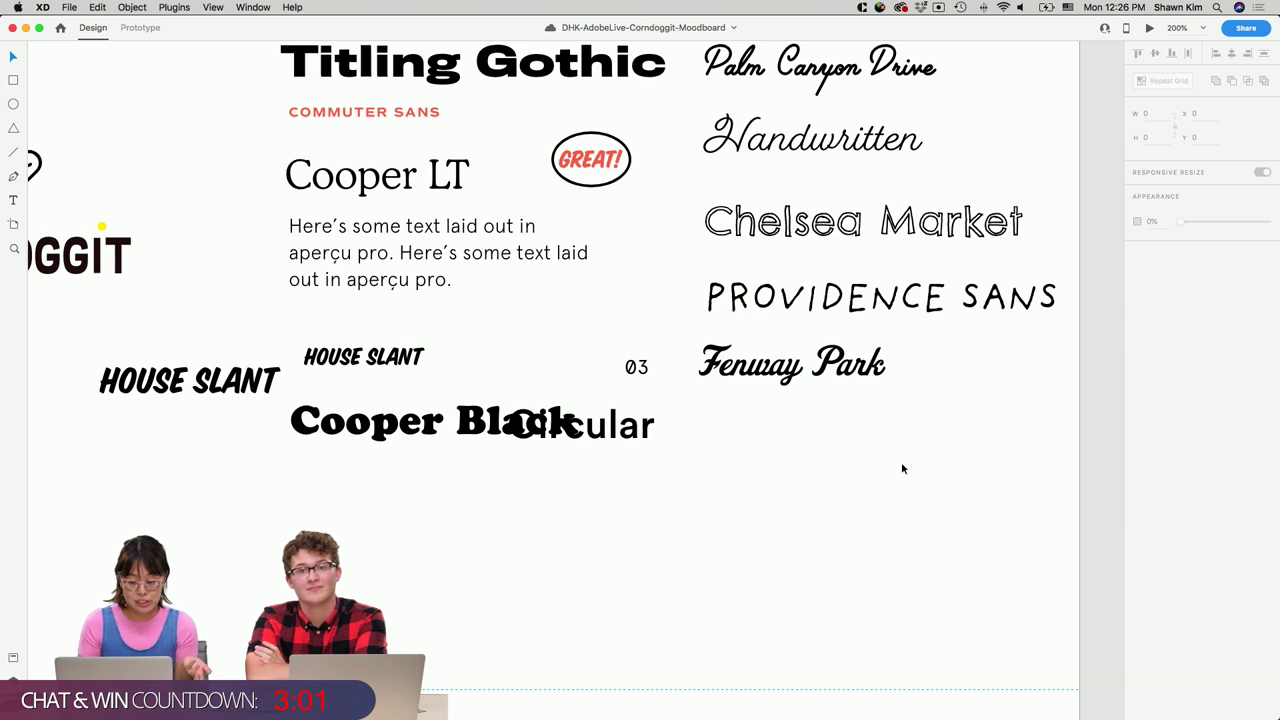
{"action": "left_click_drag", "start_coordinate": [666, 432], "coordinate": [680, 489]}
{"action": "left_click", "coordinate": [883, 480]}
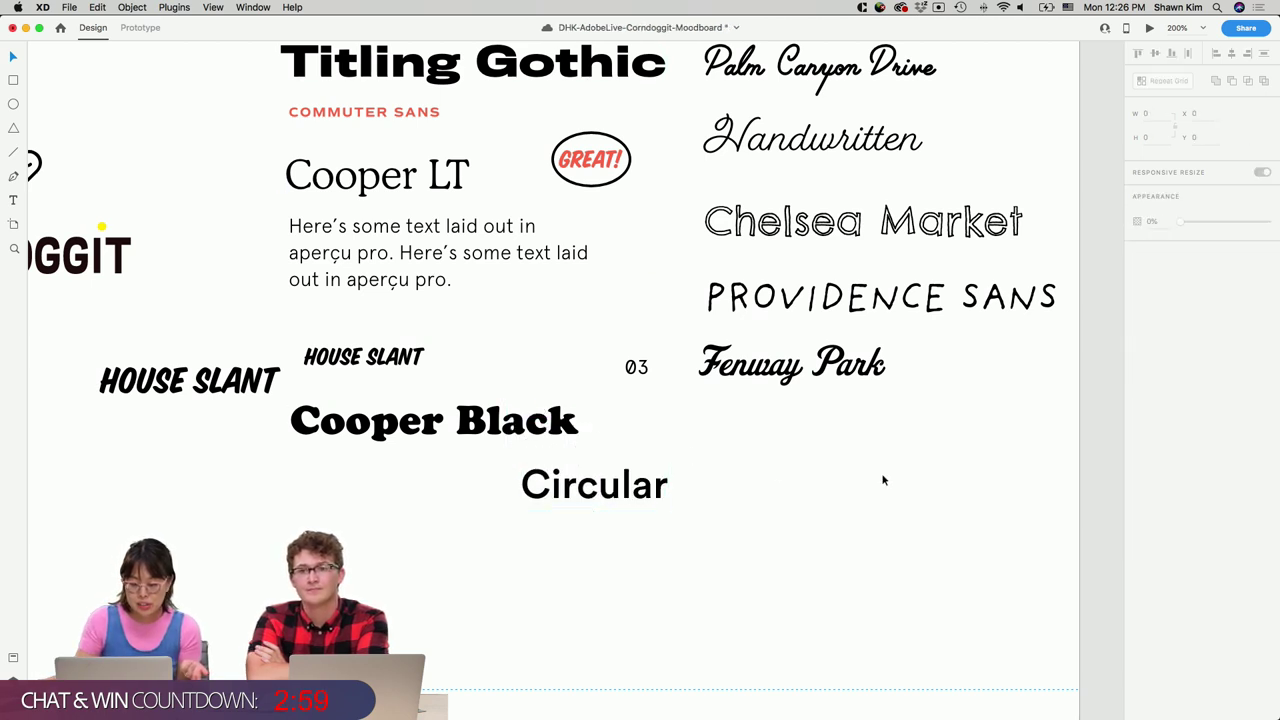
{"action": "scroll", "coordinate": [883, 480], "scroll_direction": "up", "scroll_amount": 2}
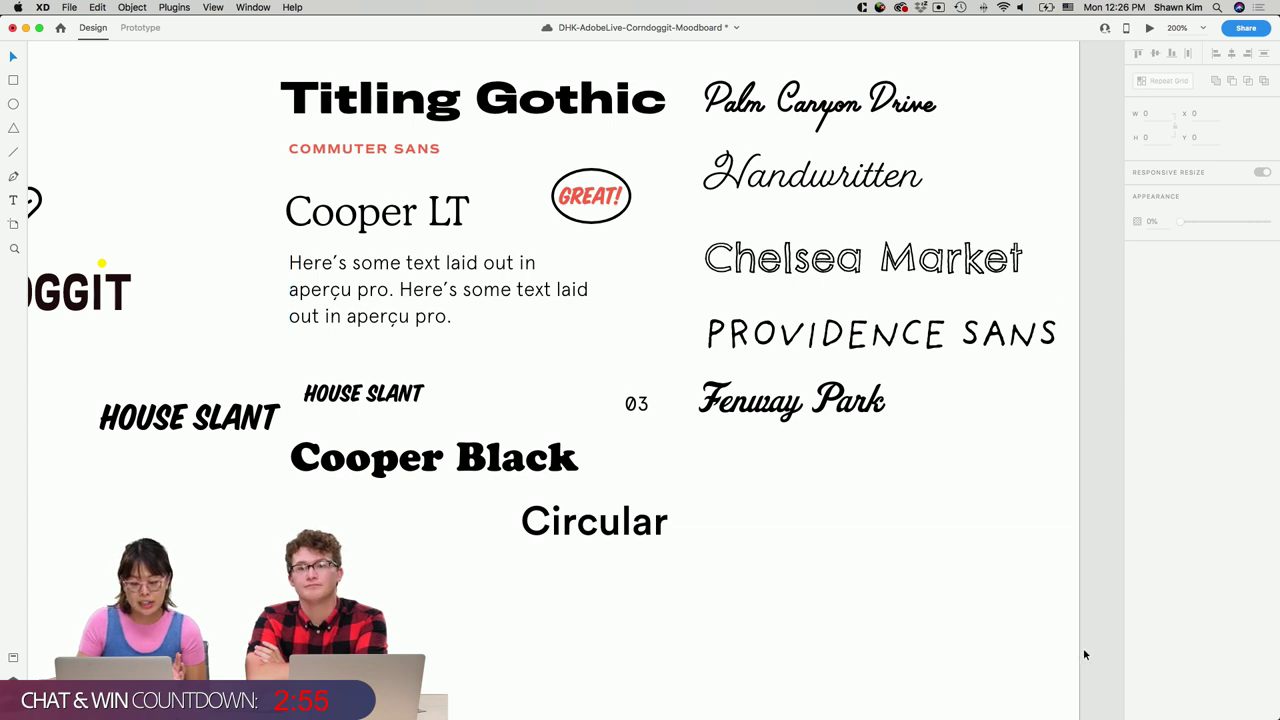
{"action": "key", "text": "super+s"}
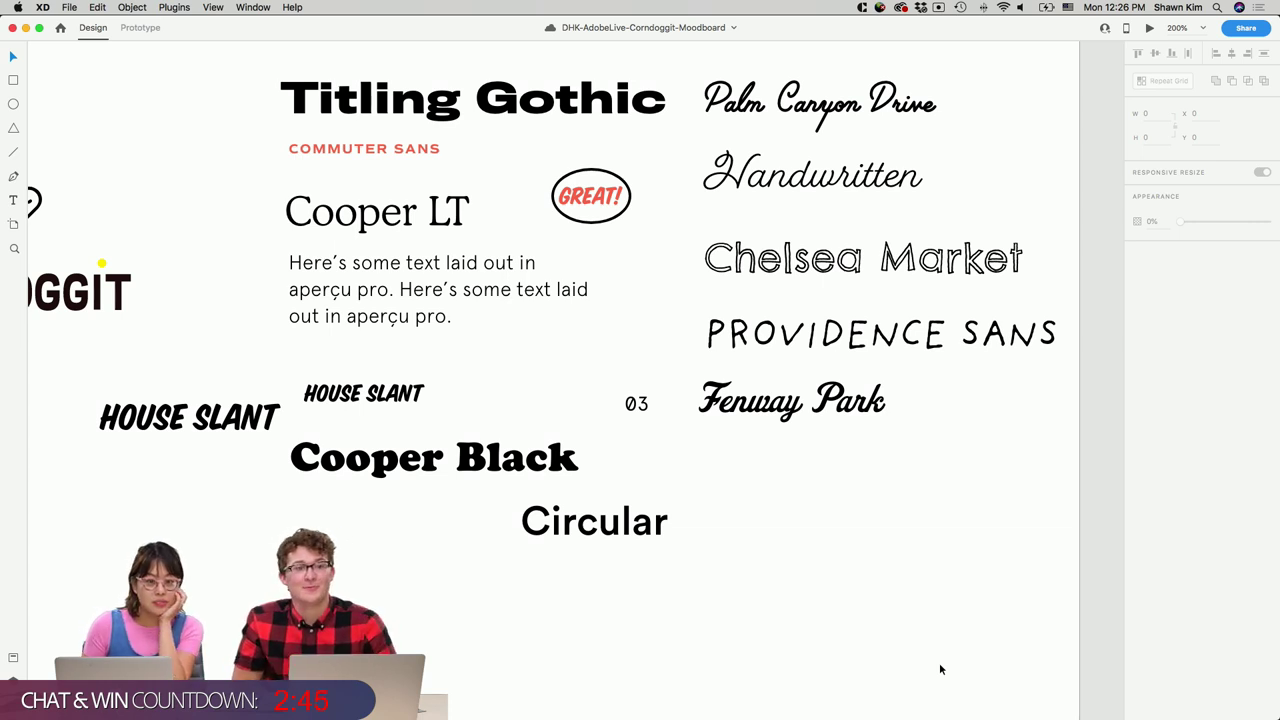
Line up the small HOUSE SLANT sample beneath the aperçu pro paragraph.
{"action": "left_click_drag", "start_coordinate": [362, 398], "coordinate": [329, 358]}
{"action": "left_click", "coordinate": [503, 395]}
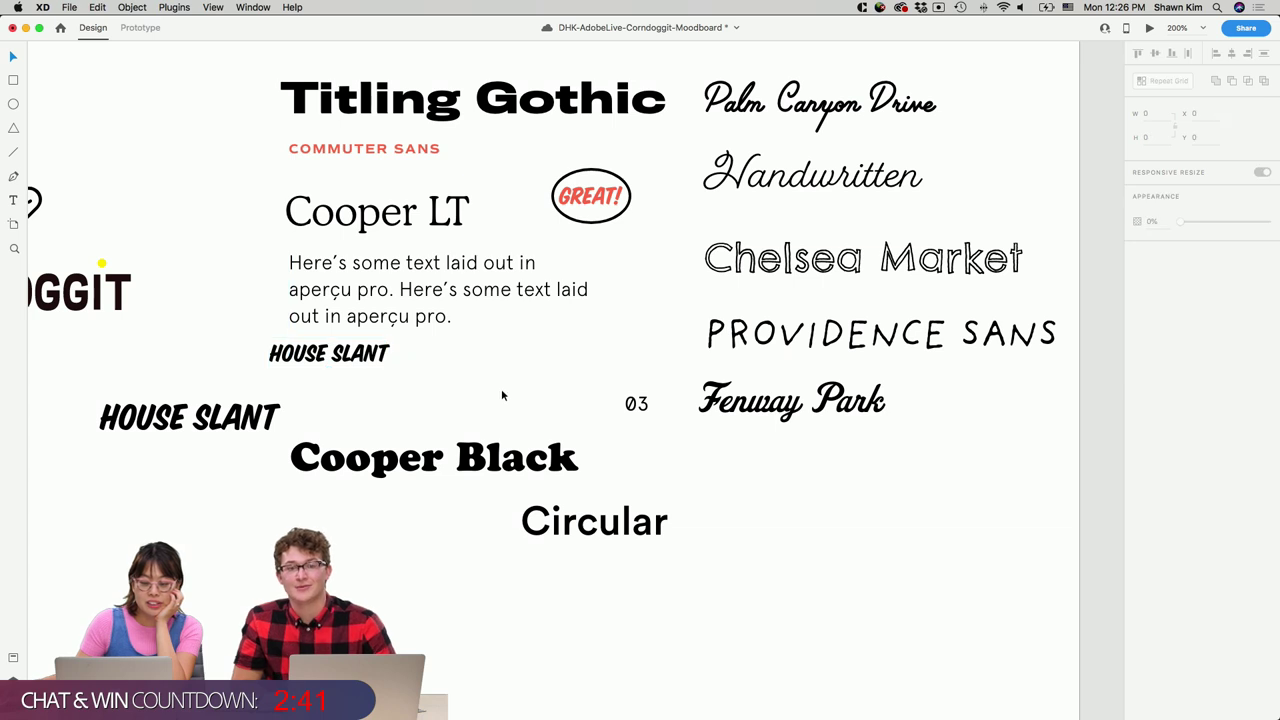
{"action": "left_click", "coordinate": [275, 364]}
{"action": "left_click_drag", "start_coordinate": [281, 364], "coordinate": [306, 382]}
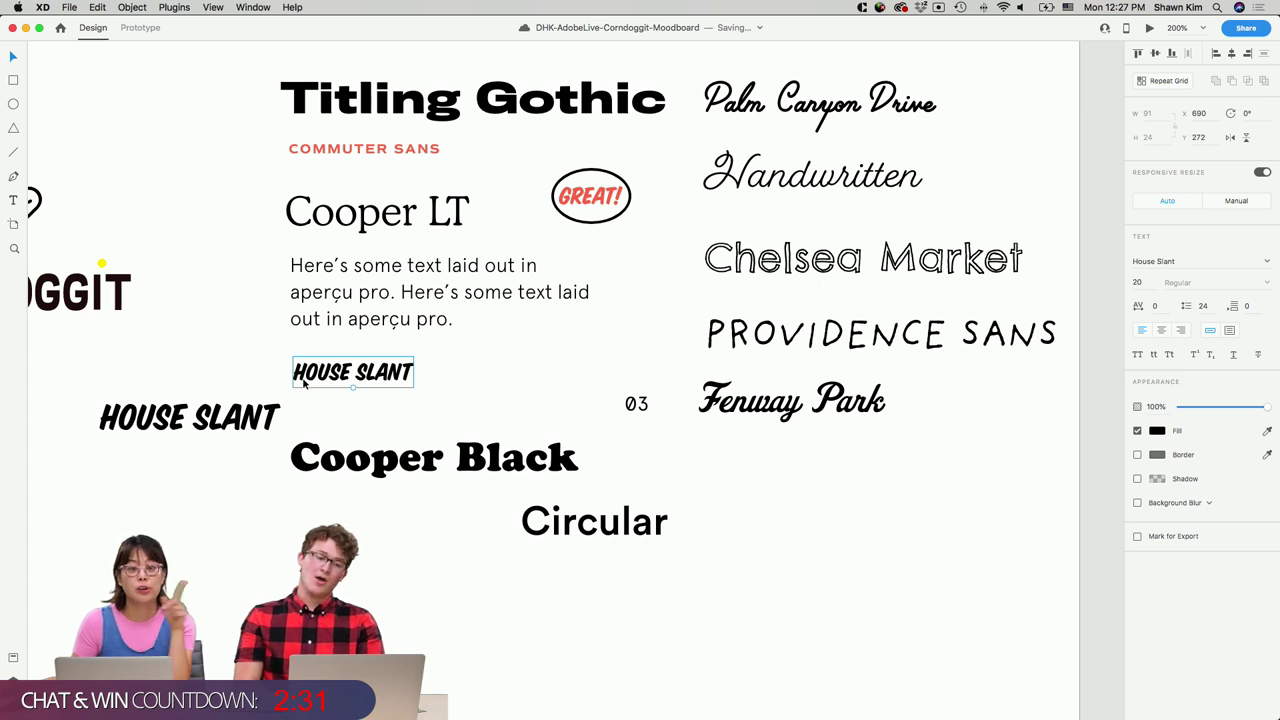
{"action": "left_click", "coordinate": [793, 554]}
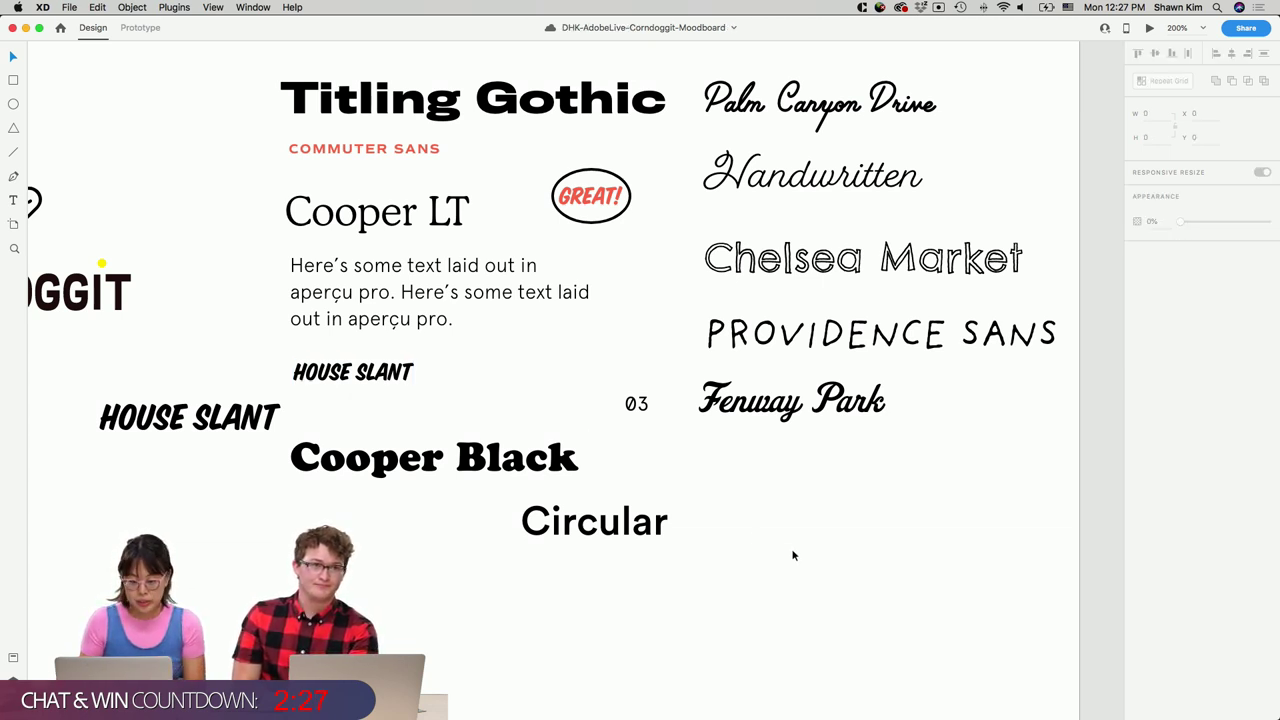
Pan past the moodboard images, zoom out to 50% and select the 01_Home artboard.
{"action": "scroll", "coordinate": [793, 555], "scroll_direction": "down", "scroll_amount": 5}
{"action": "scroll", "coordinate": [790, 553], "scroll_direction": "left", "scroll_amount": 4}
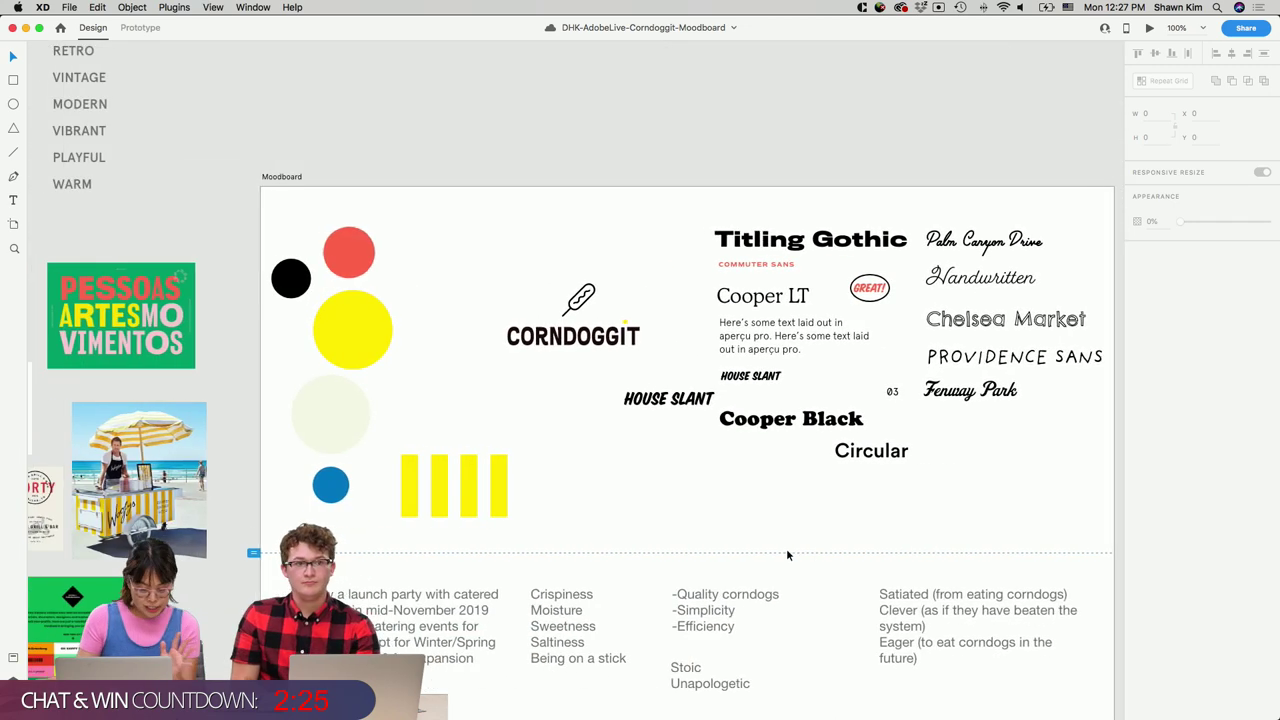
{"action": "scroll", "coordinate": [786, 555], "scroll_direction": "left", "scroll_amount": 6}
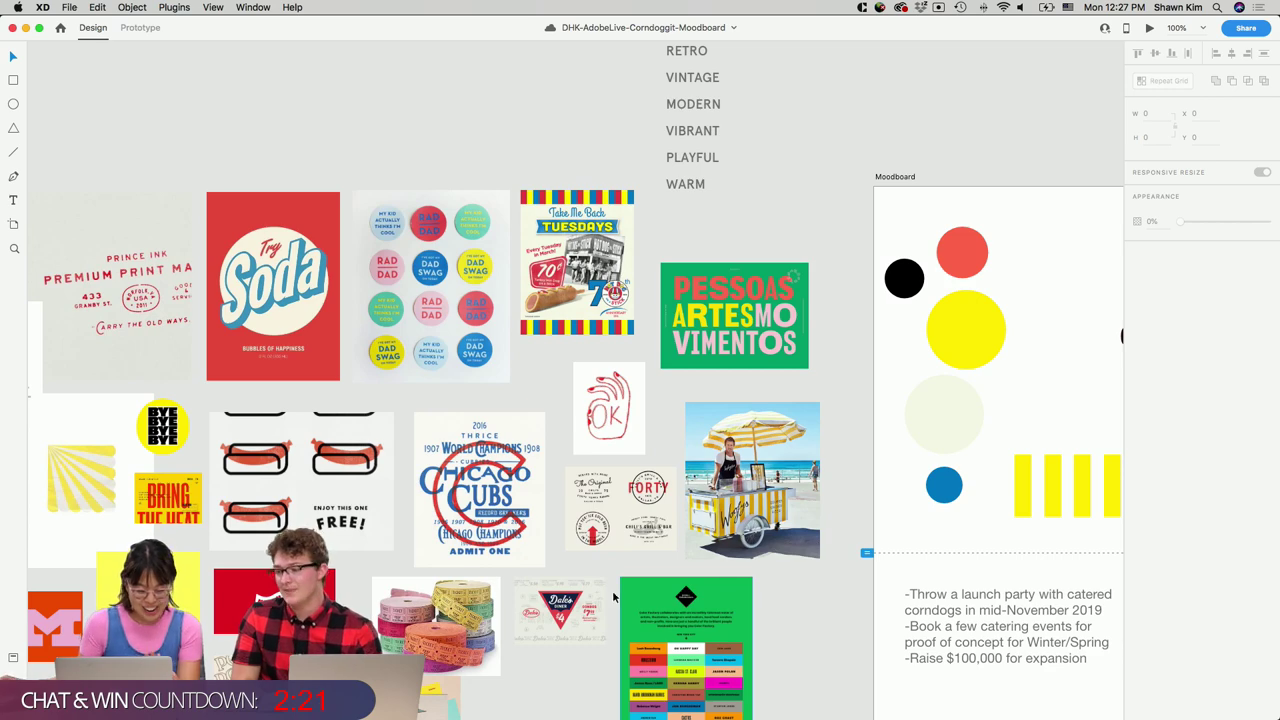
{"action": "scroll", "coordinate": [948, 550], "scroll_direction": "right", "scroll_amount": 3}
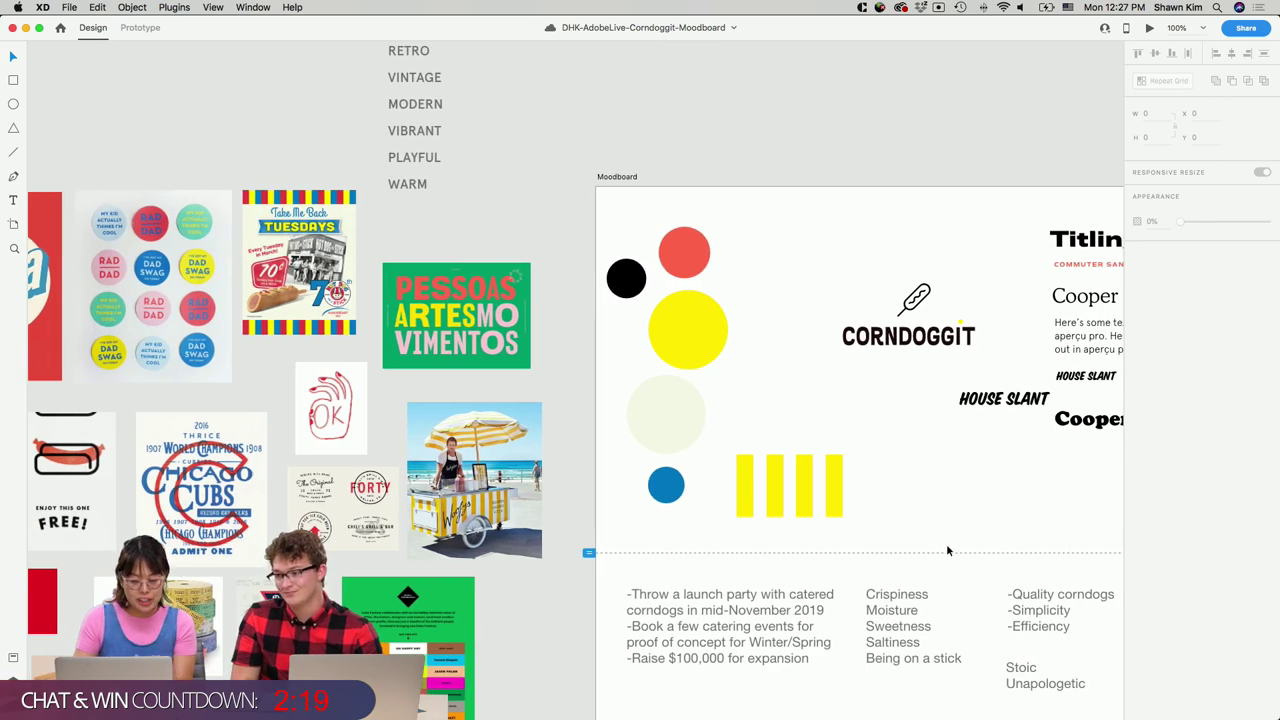
{"action": "scroll", "coordinate": [948, 550], "scroll_direction": "right", "scroll_amount": 5}
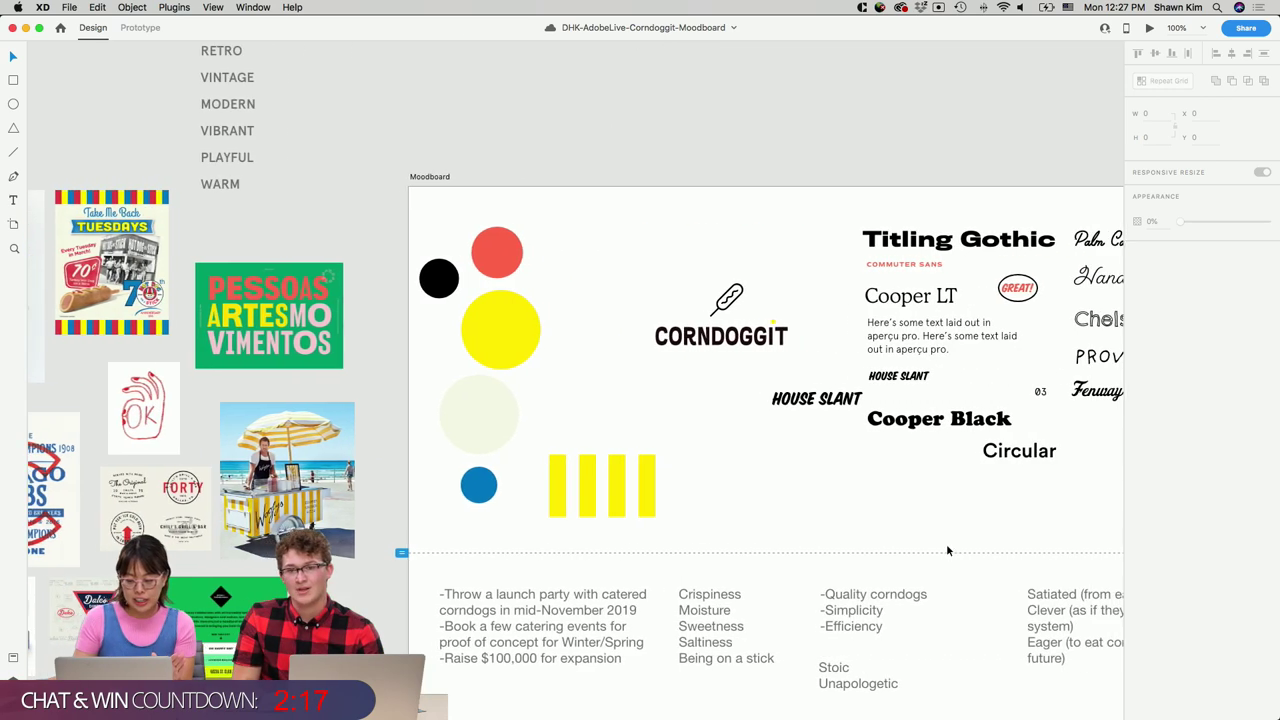
{"action": "scroll", "coordinate": [948, 550], "scroll_direction": "right", "scroll_amount": 10}
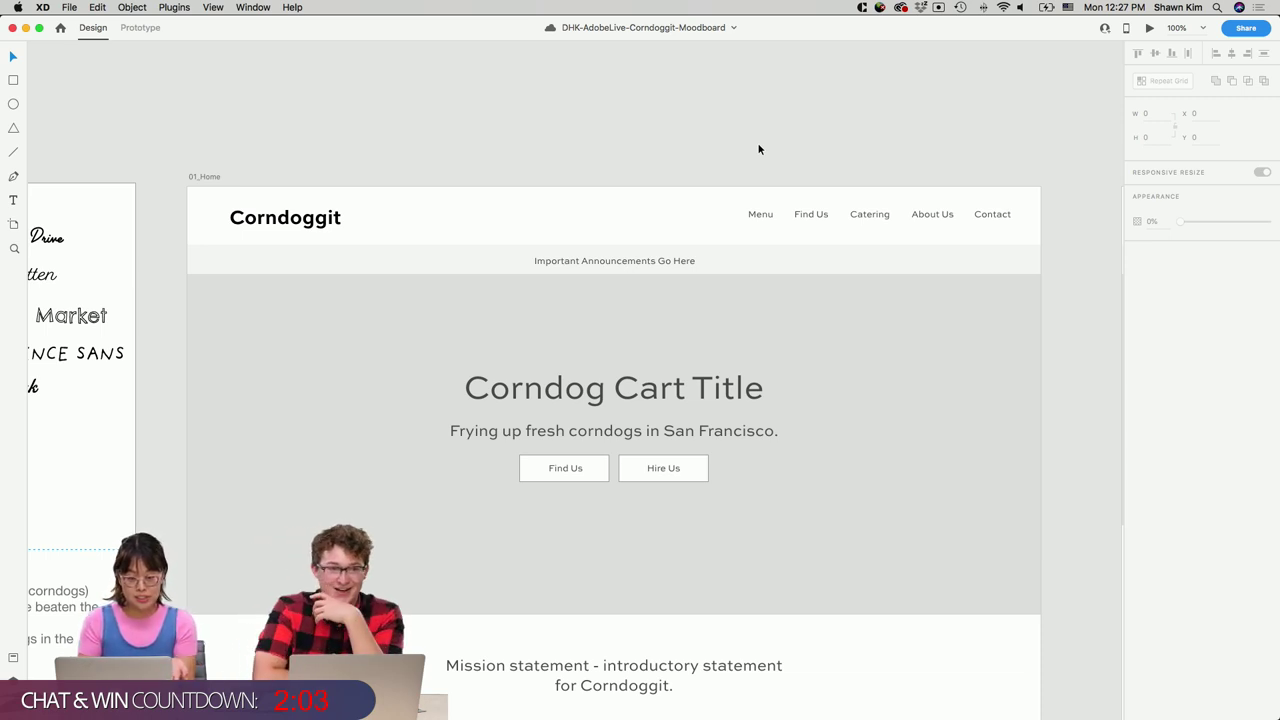
{"action": "scroll", "coordinate": [726, 139], "scroll_direction": "left", "scroll_amount": 2}
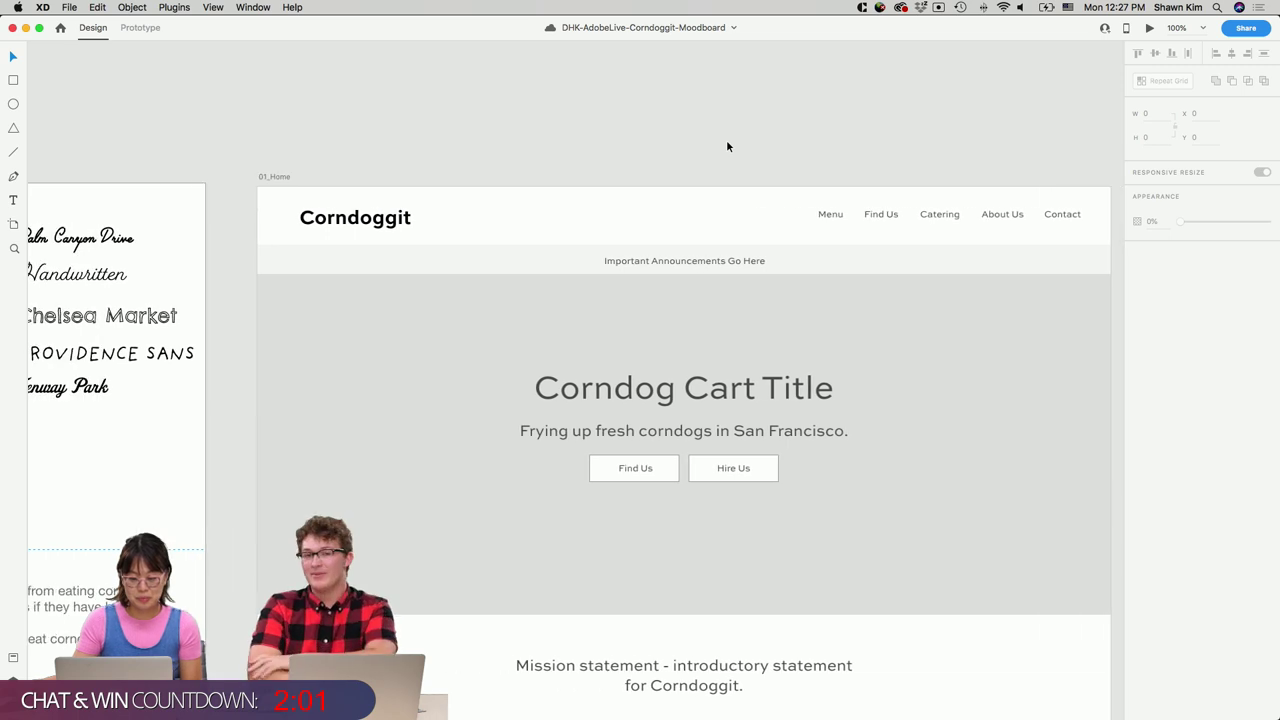
{"action": "scroll", "coordinate": [726, 139], "scroll_direction": "down", "scroll_amount": 3}
{"action": "scroll", "coordinate": [726, 139], "scroll_direction": "right", "scroll_amount": 4}
{"action": "scroll", "coordinate": [727, 147], "scroll_direction": "up", "scroll_amount": 3}
{"action": "scroll", "coordinate": [727, 147], "scroll_direction": "right", "scroll_amount": 1}
{"action": "scroll", "coordinate": [727, 147], "scroll_direction": "left", "scroll_amount": 2}
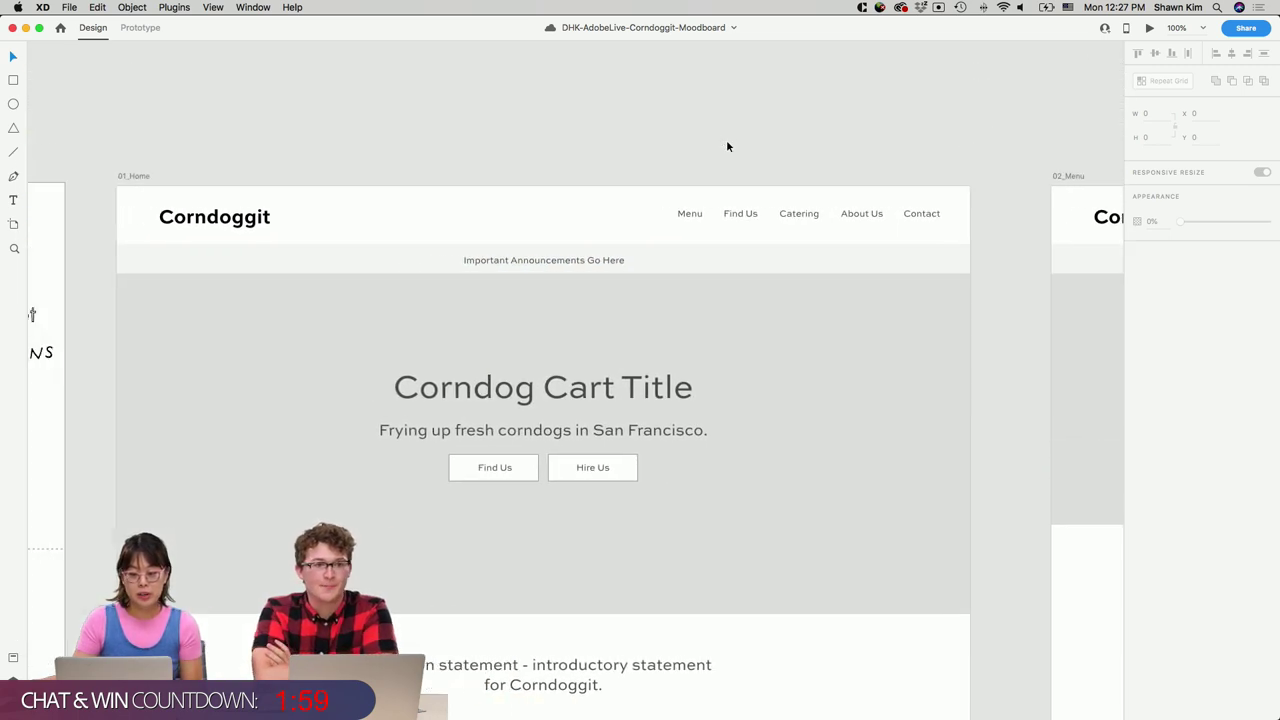
{"action": "key", "text": "super+minus"}
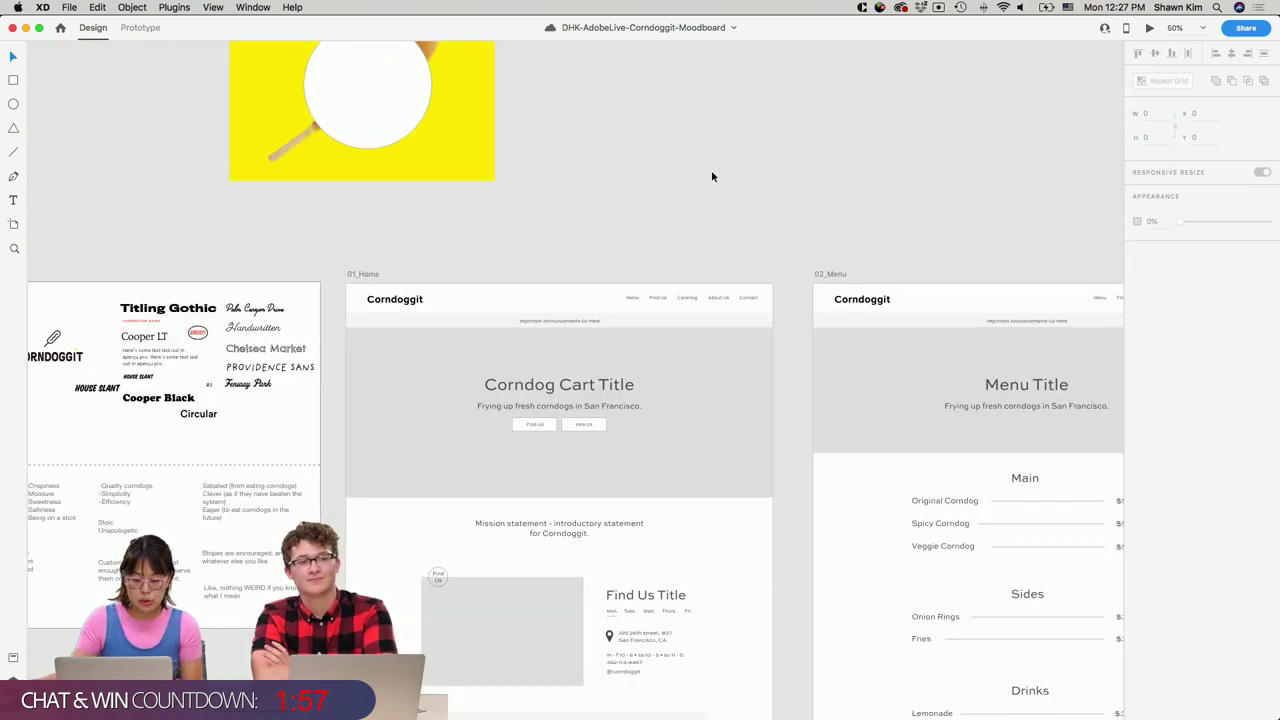
{"action": "scroll", "coordinate": [713, 177], "scroll_direction": "left", "scroll_amount": 3}
{"action": "scroll", "coordinate": [713, 177], "scroll_direction": "down", "scroll_amount": 5}
{"action": "scroll", "coordinate": [713, 177], "scroll_direction": "left", "scroll_amount": 1}
{"action": "scroll", "coordinate": [715, 171], "scroll_direction": "up", "scroll_amount": 3}
{"action": "scroll", "coordinate": [715, 171], "scroll_direction": "left", "scroll_amount": 1}
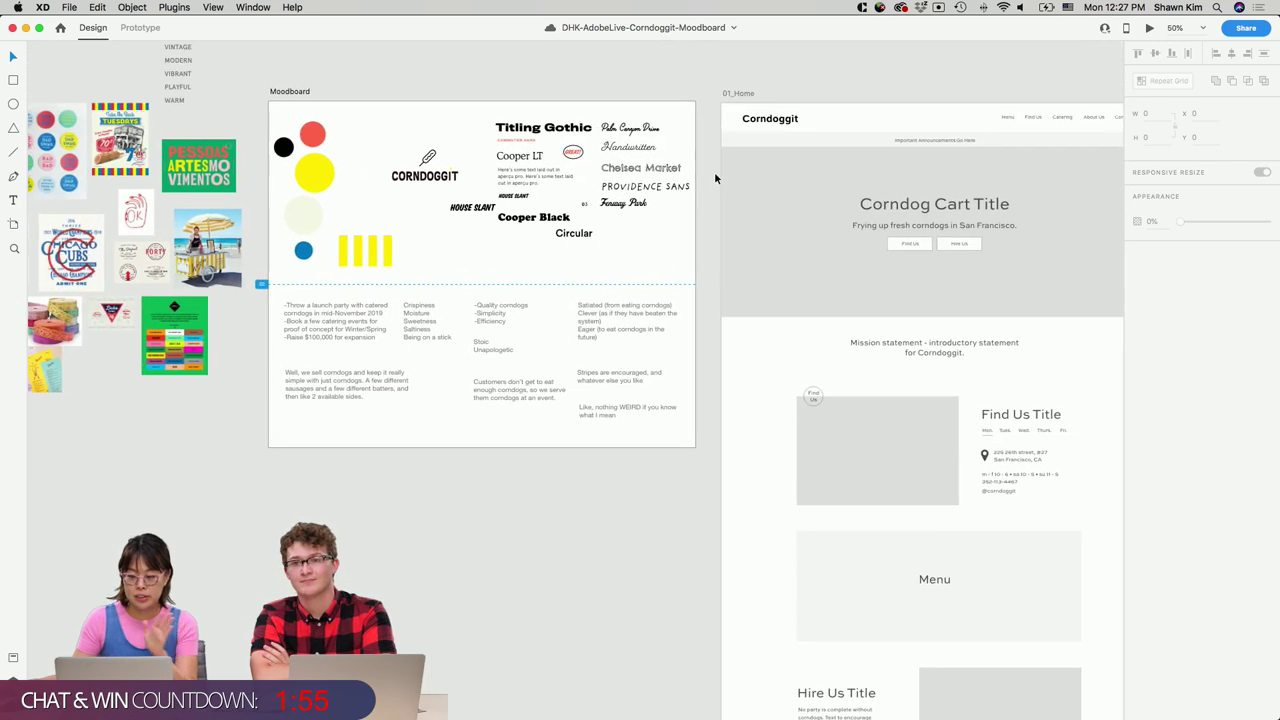
{"action": "scroll", "coordinate": [715, 171], "scroll_direction": "right", "scroll_amount": 2}
{"action": "scroll", "coordinate": [714, 173], "scroll_direction": "right", "scroll_amount": 1}
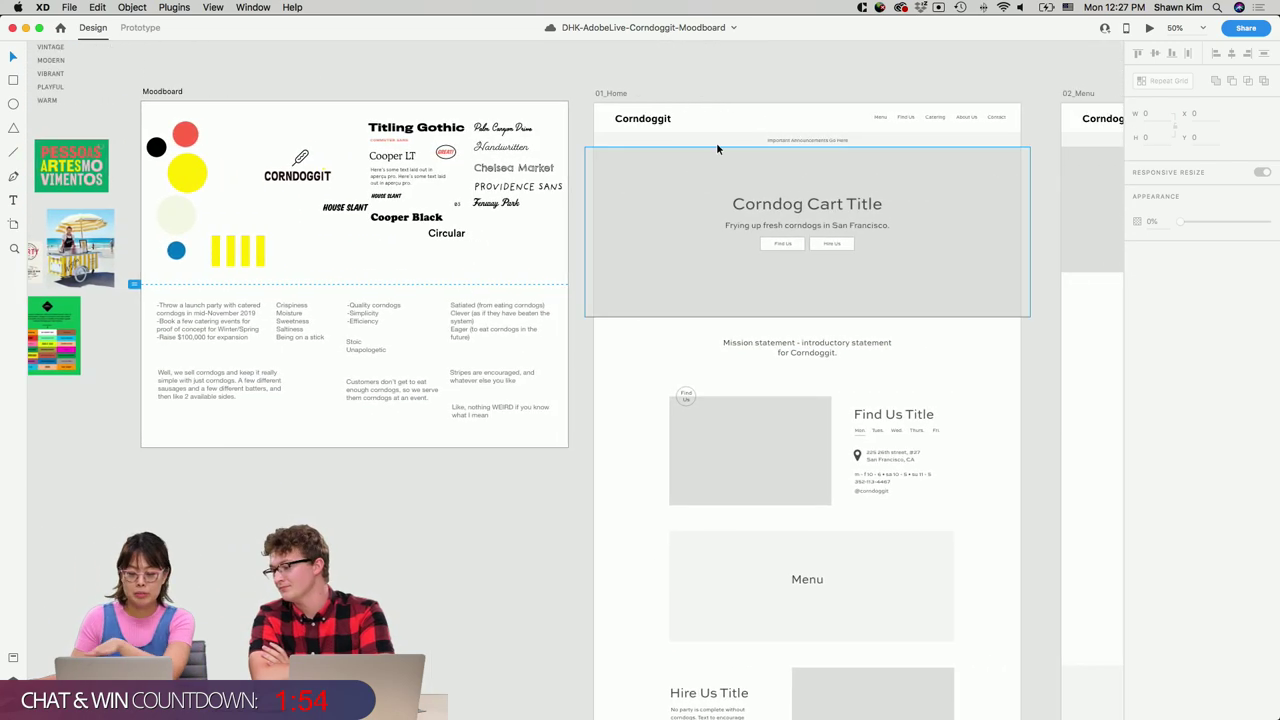
{"action": "left_click", "coordinate": [612, 94]}
{"action": "scroll", "coordinate": [640, 97], "scroll_direction": "left", "scroll_amount": 2}
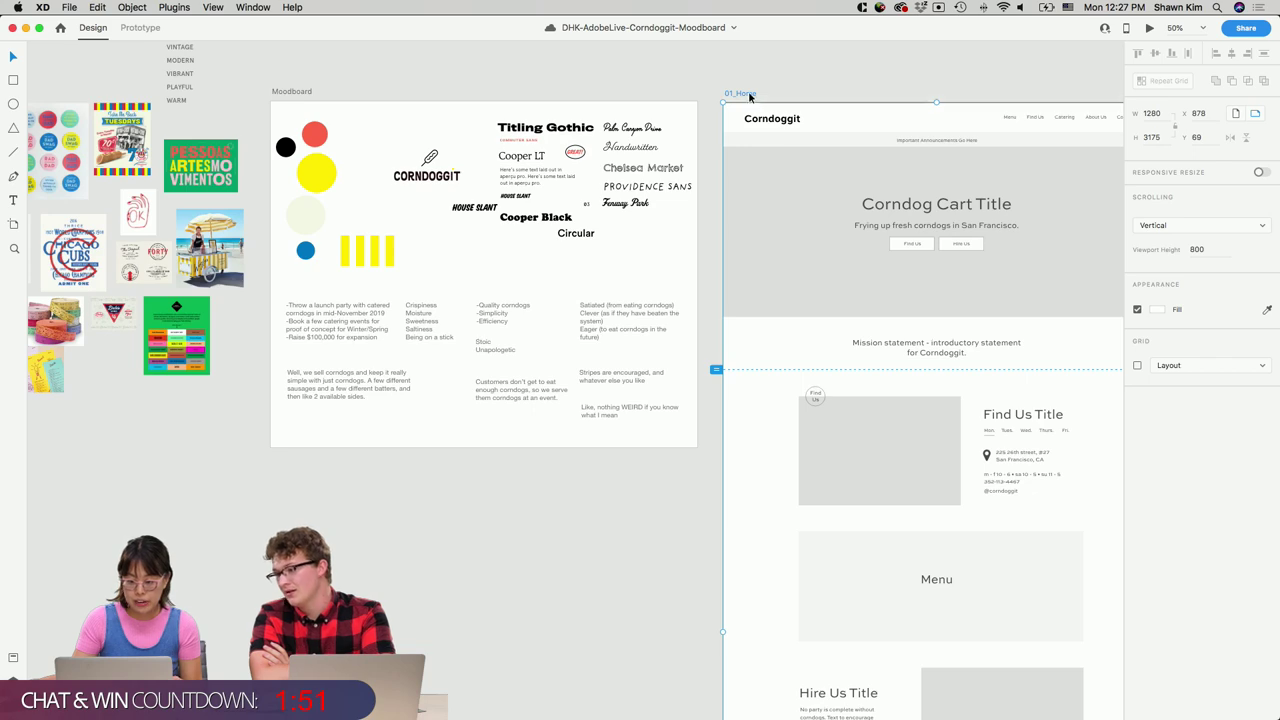
Duplicate the 01_Home artboard as 01_Home – 1.
{"action": "left_click_drag", "start_coordinate": [748, 91], "coordinate": [87, 528]}
{"action": "scroll", "coordinate": [369, 423], "scroll_direction": "left", "scroll_amount": 4}
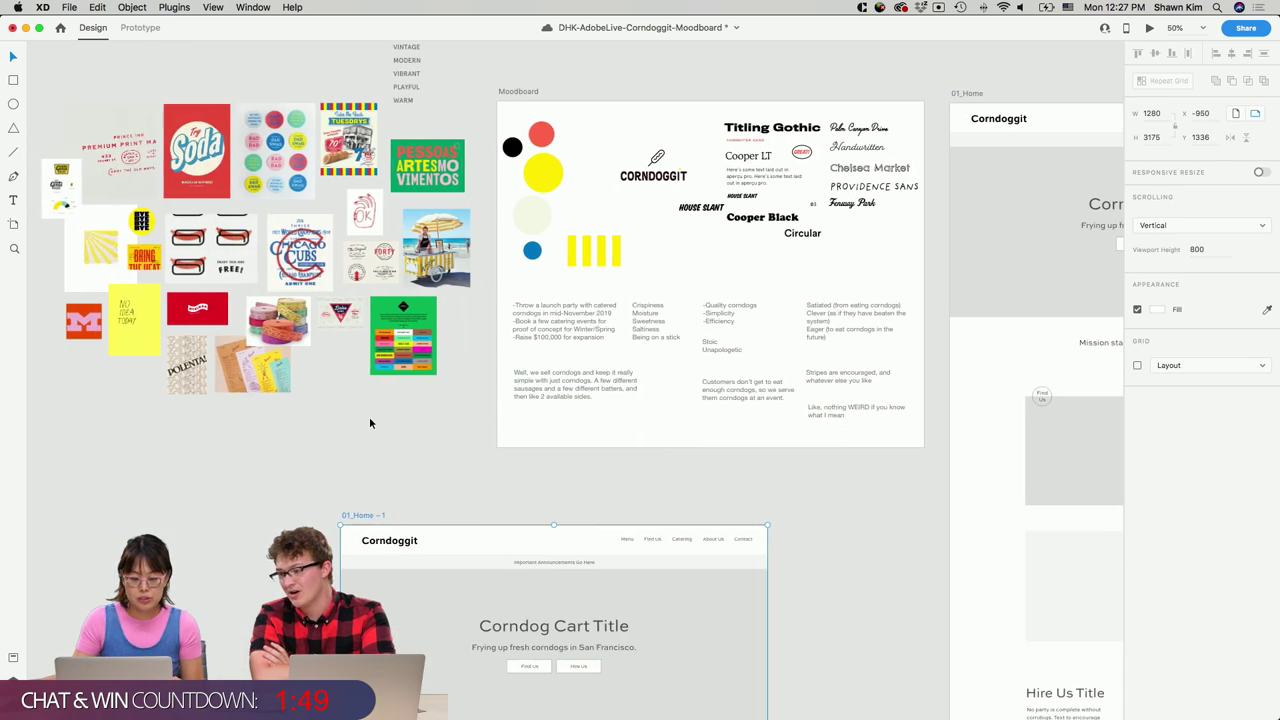
{"action": "scroll", "coordinate": [369, 423], "scroll_direction": "left", "scroll_amount": 2}
{"action": "scroll", "coordinate": [369, 423], "scroll_direction": "down", "scroll_amount": 8}
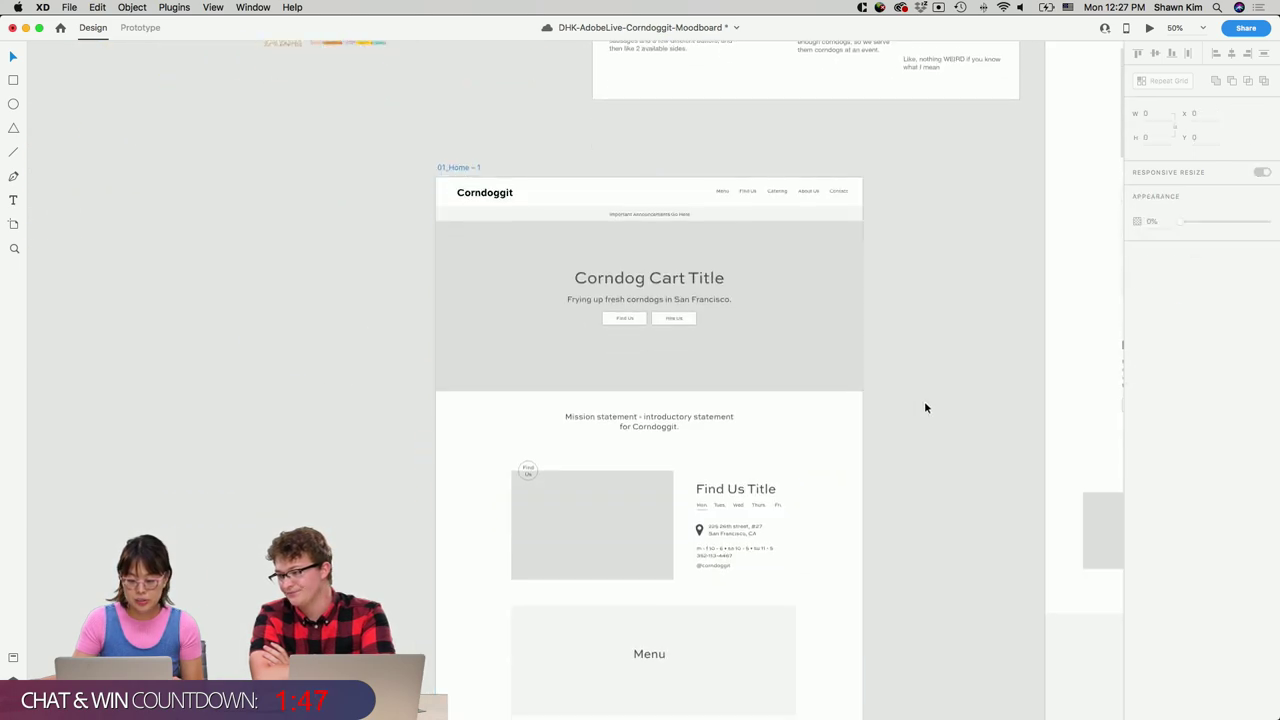
{"action": "left_click", "coordinate": [924, 401]}
Zoom to 100% on the 01_Home – 1 wireframe and scroll through it.
{"action": "key", "text": "super+equal"}
{"action": "scroll", "coordinate": [923, 407], "scroll_direction": "up", "scroll_amount": 3}
{"action": "scroll", "coordinate": [923, 407], "scroll_direction": "left", "scroll_amount": 1}
{"action": "scroll", "coordinate": [921, 416], "scroll_direction": "right", "scroll_amount": 4}
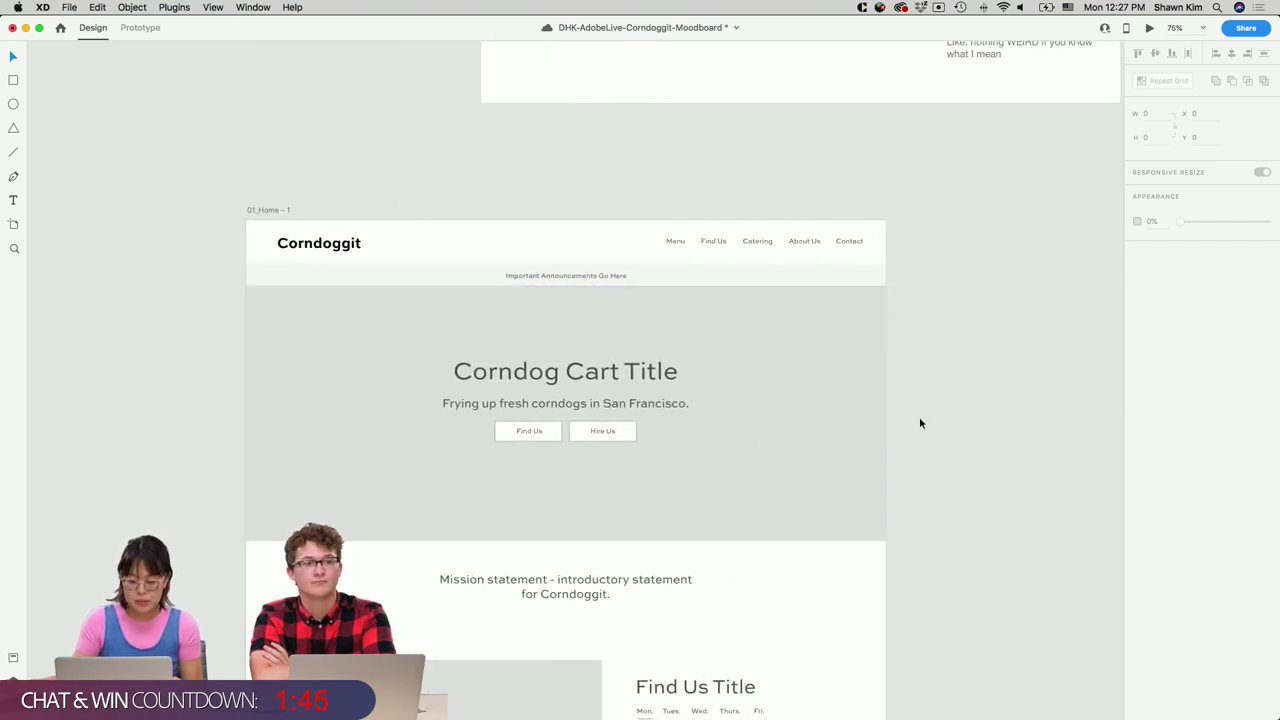
{"action": "scroll", "coordinate": [919, 416], "scroll_direction": "down", "scroll_amount": 3}
{"action": "scroll", "coordinate": [920, 423], "scroll_direction": "up", "scroll_amount": 1}
{"action": "scroll", "coordinate": [920, 423], "scroll_direction": "down", "scroll_amount": 3}
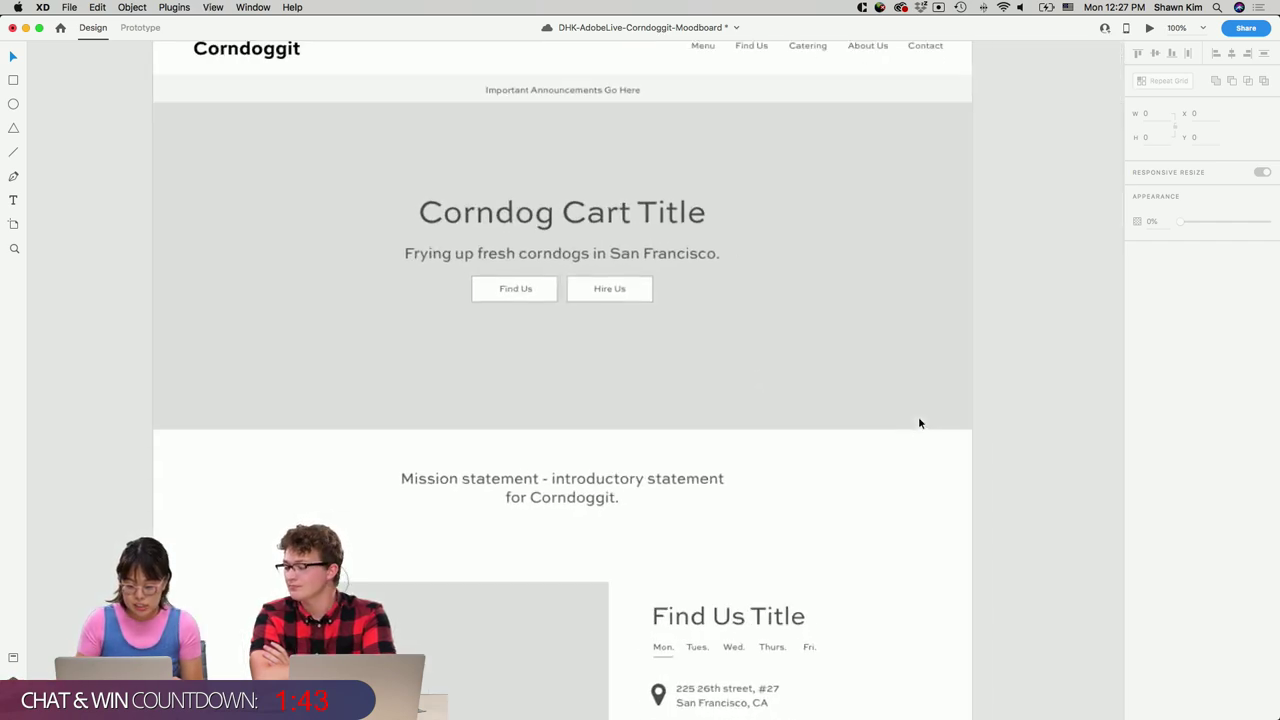
{"action": "key", "text": "super+equal"}
{"action": "scroll", "coordinate": [920, 423], "scroll_direction": "up", "scroll_amount": 5}
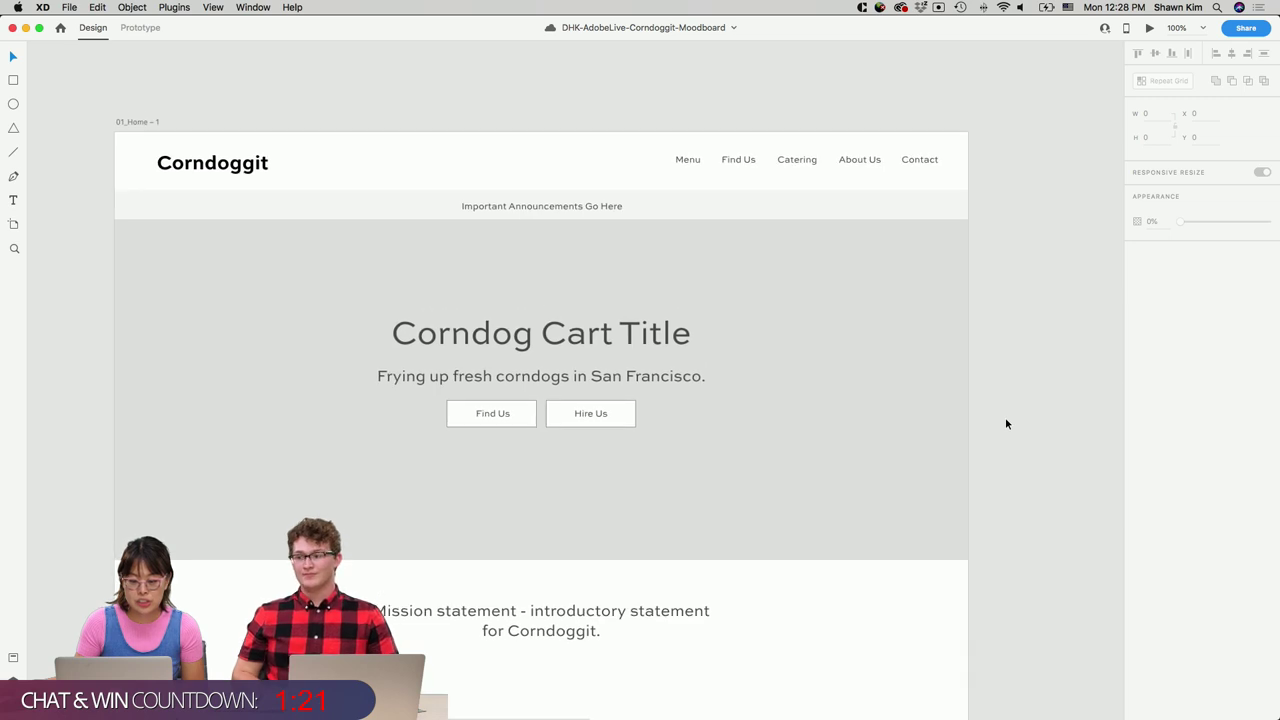
{"action": "scroll", "coordinate": [1006, 424], "scroll_direction": "down", "scroll_amount": 5}
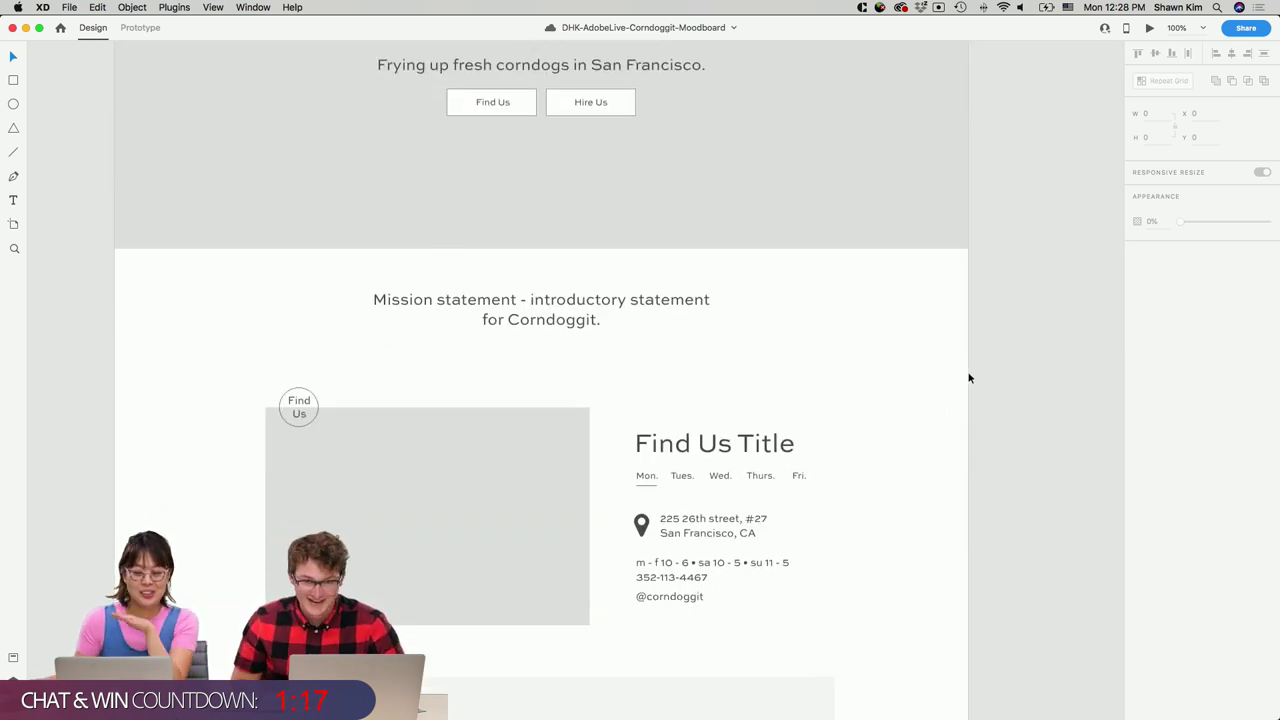
{"action": "scroll", "coordinate": [969, 378], "scroll_direction": "up", "scroll_amount": 7}
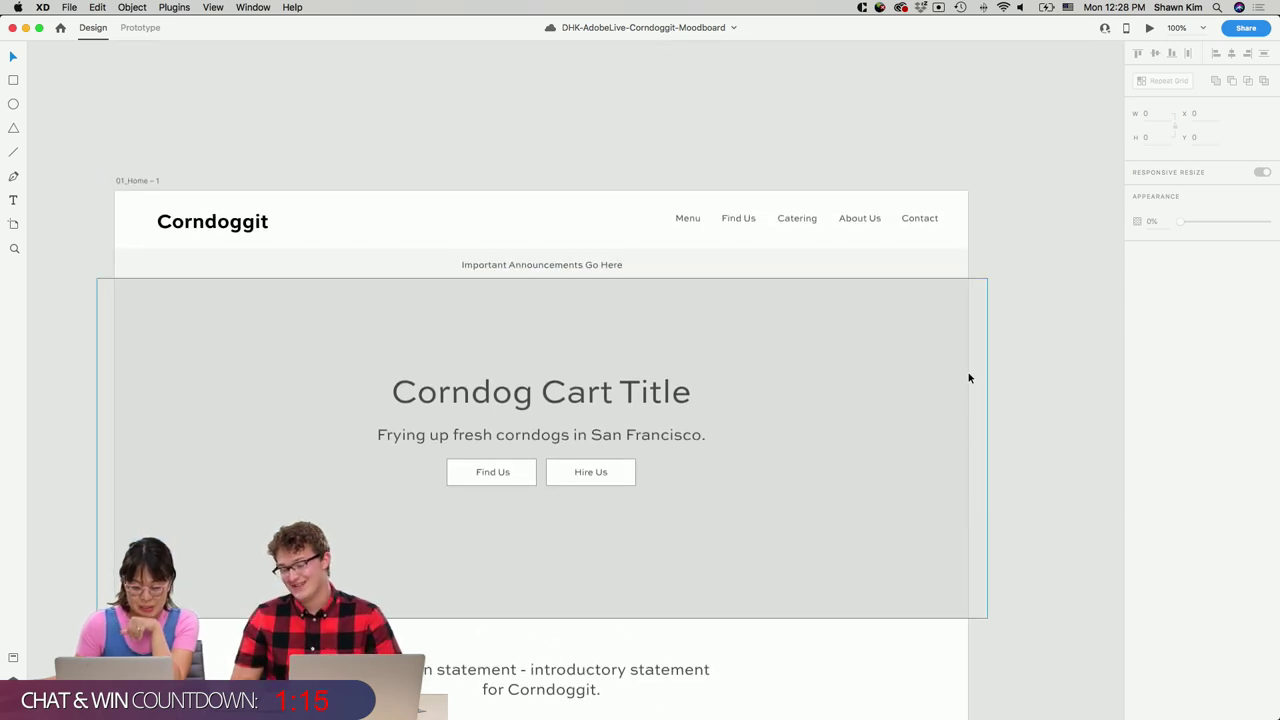
Paste copies of the moodboard font specimens and logo left of the 01_Home – 1 wireframe.
{"action": "scroll", "coordinate": [969, 378], "scroll_direction": "right", "scroll_amount": 10}
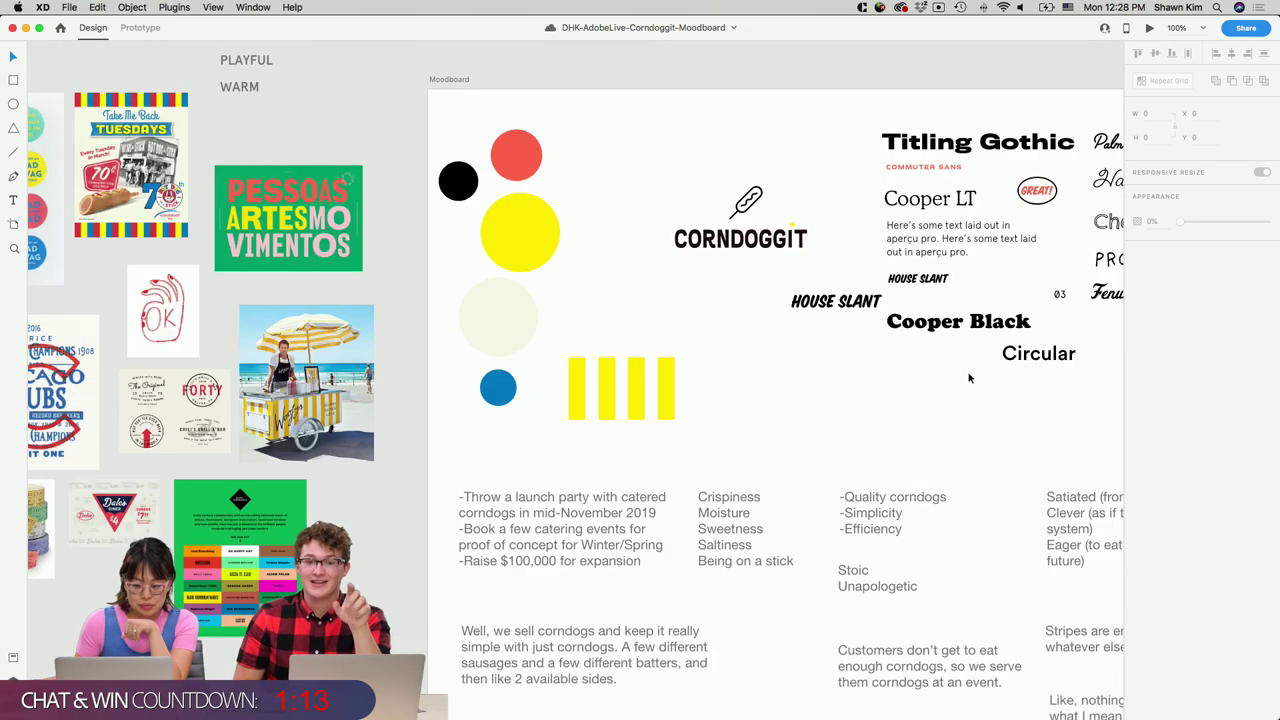
{"action": "scroll", "coordinate": [969, 378], "scroll_direction": "right", "scroll_amount": 4}
{"action": "left_click_drag", "start_coordinate": [906, 410], "coordinate": [404, 147]}
{"action": "scroll", "coordinate": [498, 231], "scroll_direction": "down", "scroll_amount": 15}
{"action": "scroll", "coordinate": [498, 231], "scroll_direction": "left", "scroll_amount": 12}
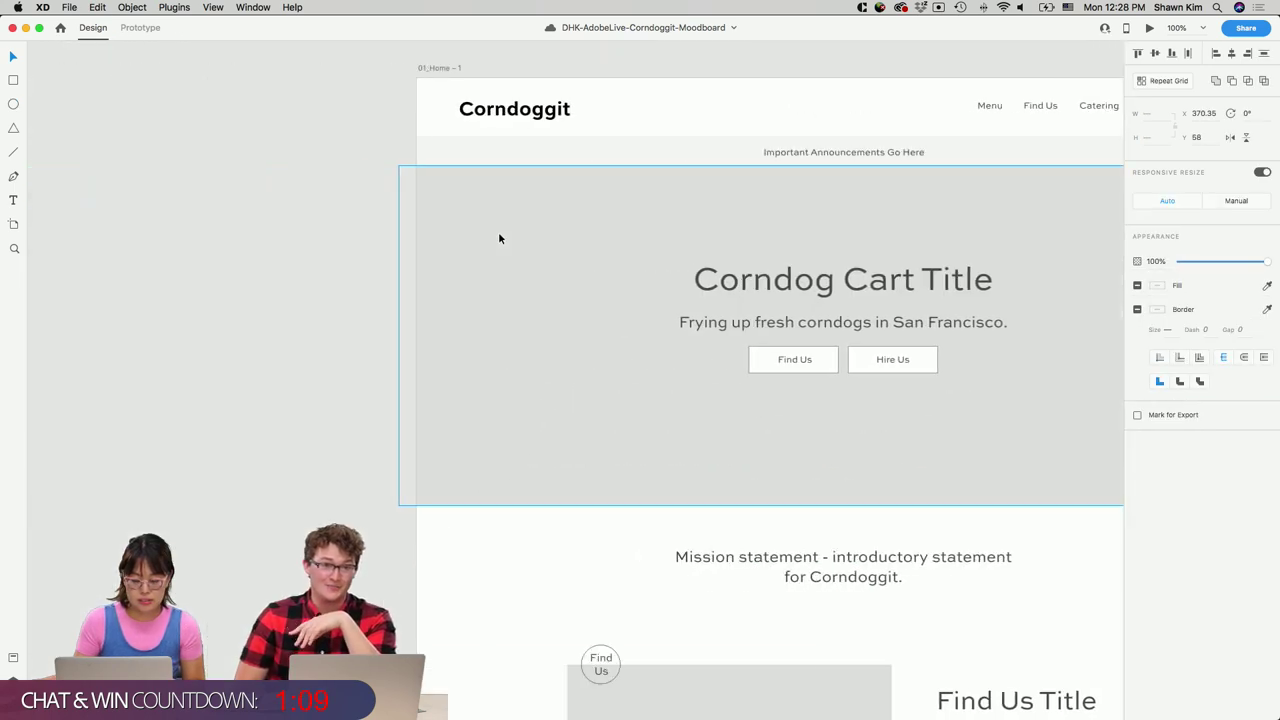
{"action": "key", "text": "super+v"}
{"action": "left_click_drag", "start_coordinate": [746, 391], "coordinate": [280, 350]}
Reselect the pasted type objects and pick out the CORNDOGGIT logo text.
{"action": "scroll", "coordinate": [523, 314], "scroll_direction": "left", "scroll_amount": 4}
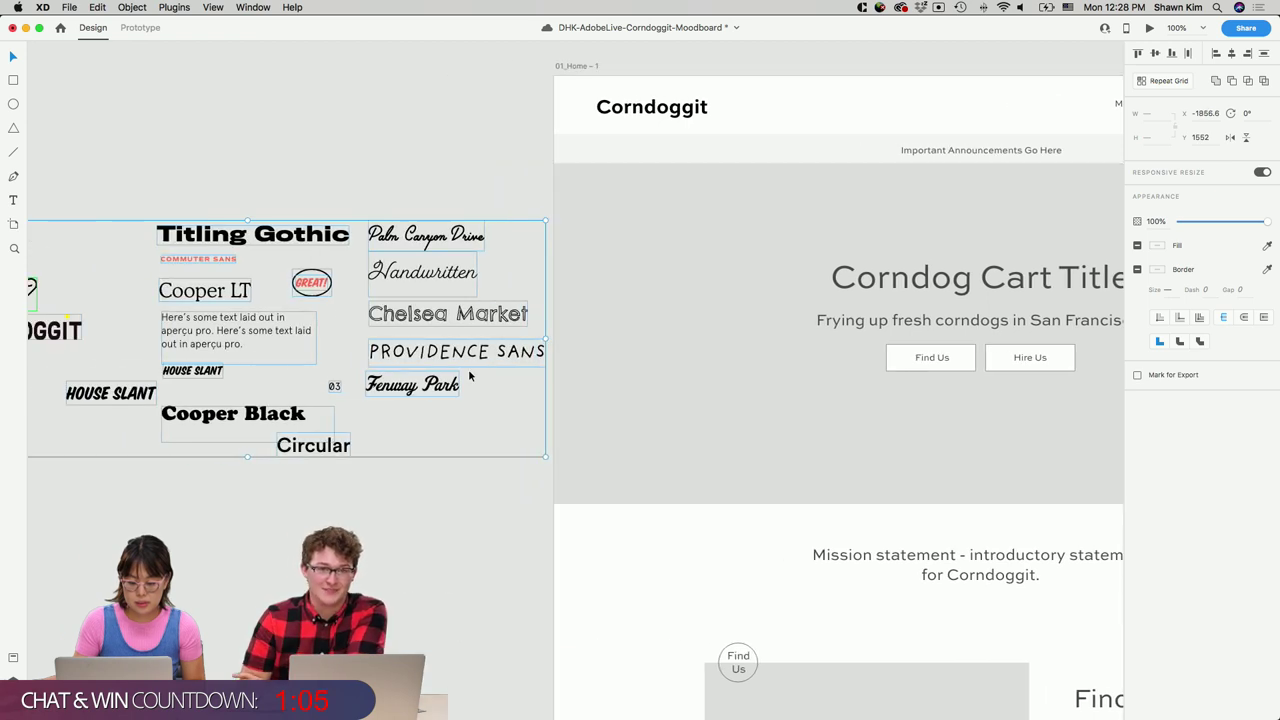
{"action": "left_click", "coordinate": [513, 484]}
{"action": "left_click_drag", "start_coordinate": [540, 468], "coordinate": [63, 257]}
{"action": "scroll", "coordinate": [241, 255], "scroll_direction": "left", "scroll_amount": 3}
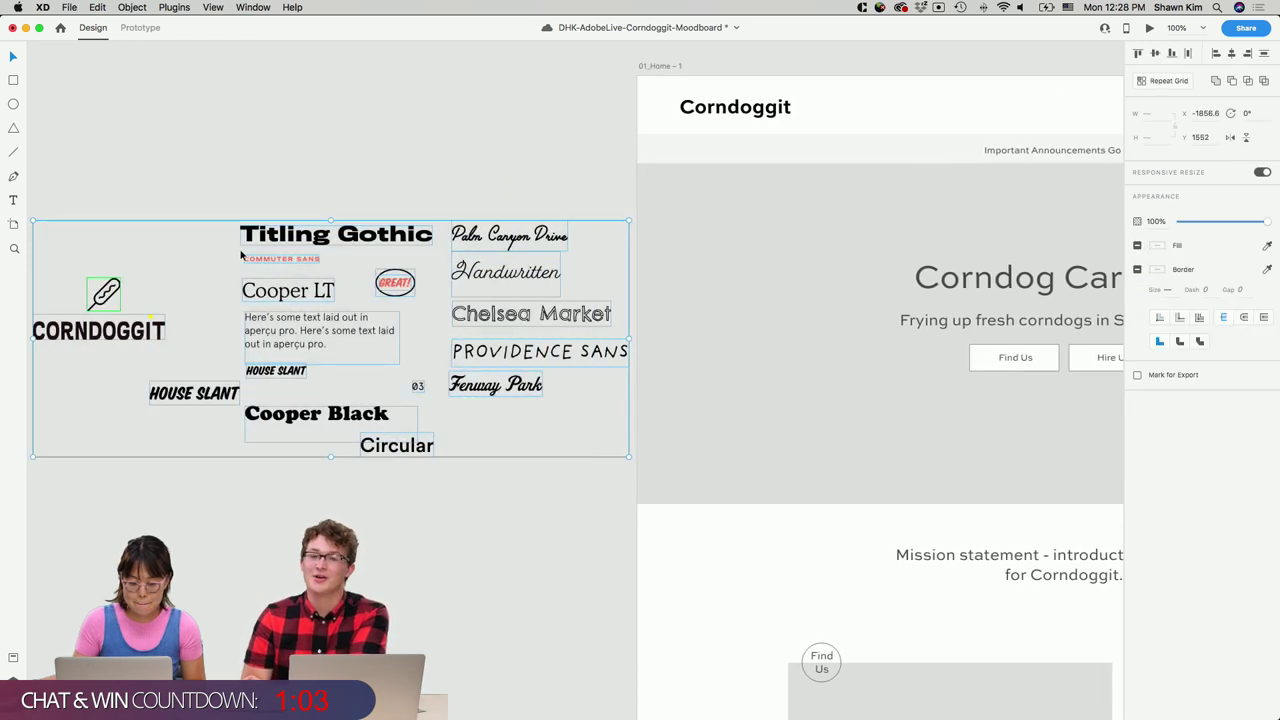
{"action": "left_click", "coordinate": [220, 362]}
{"action": "left_click", "coordinate": [98, 330]}
{"action": "scroll", "coordinate": [109, 330], "scroll_direction": "left", "scroll_amount": 3}
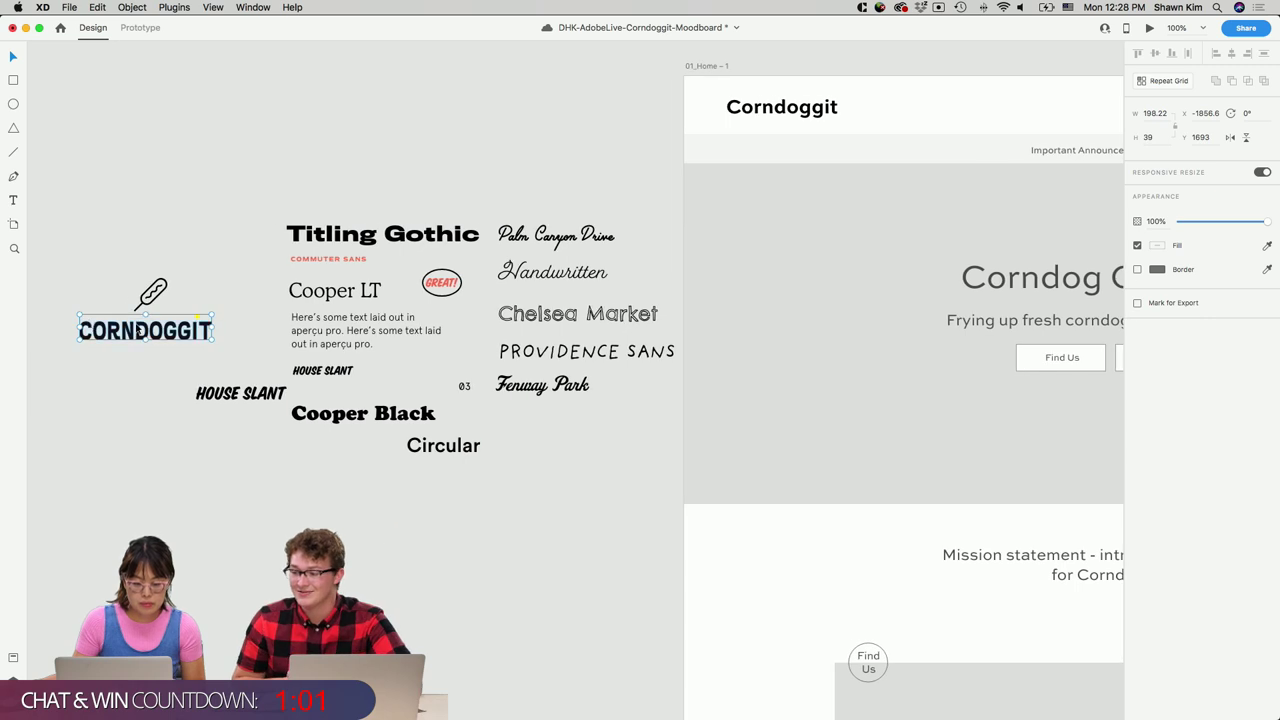
{"action": "scroll", "coordinate": [221, 246], "scroll_direction": "right", "scroll_amount": 10}
Ungroup the wireframe's header component and select the Corndog Cart Title text.
{"action": "left_click", "coordinate": [290, 162]}
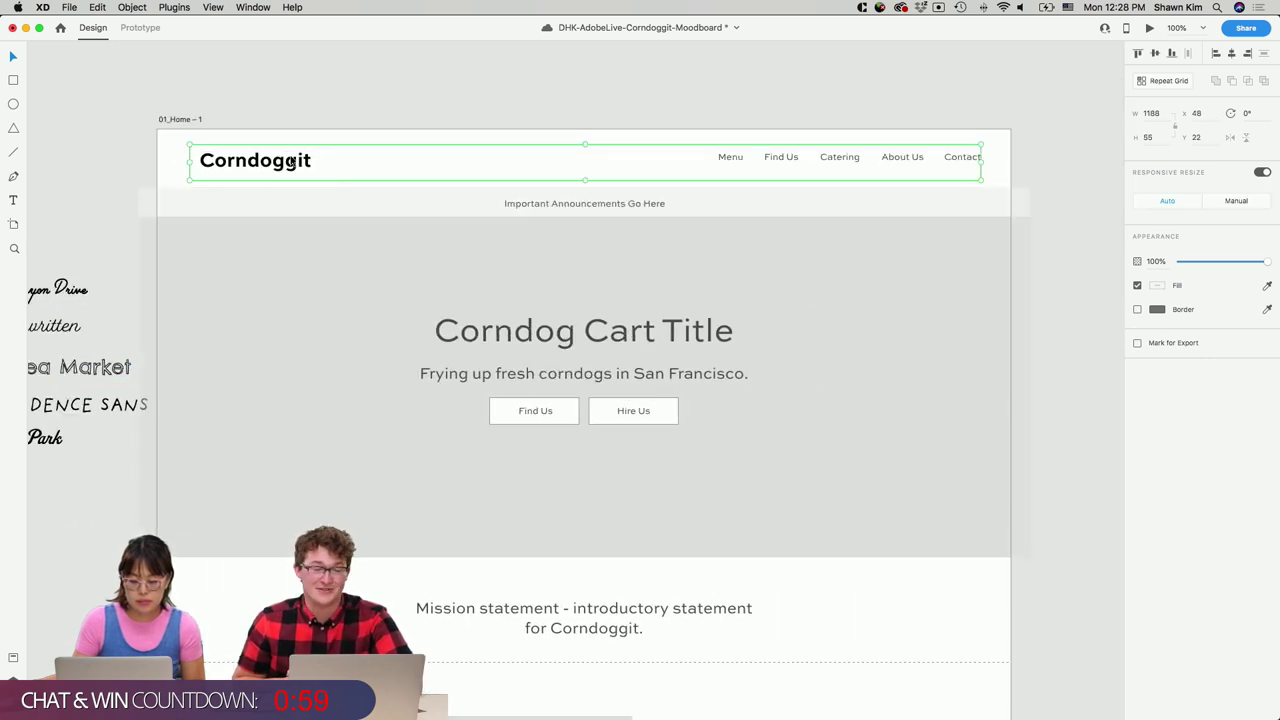
{"action": "right_click", "coordinate": [290, 162]}
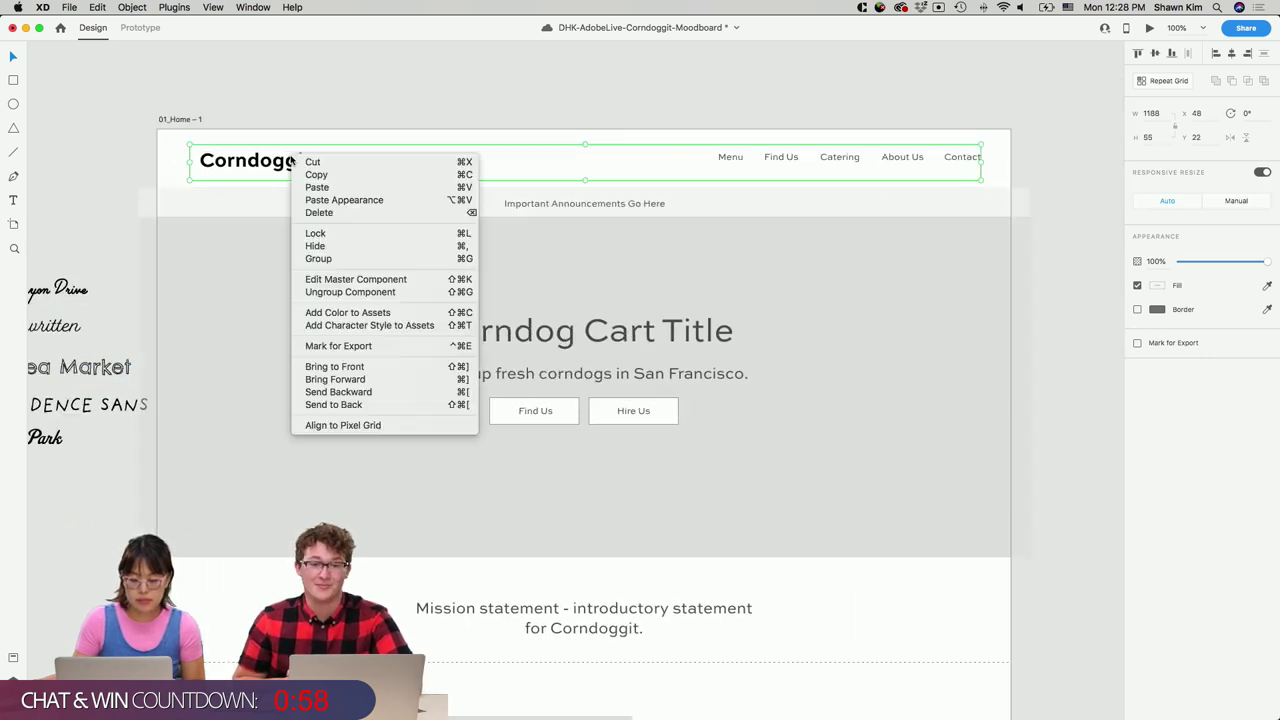
{"action": "left_click", "coordinate": [395, 292]}
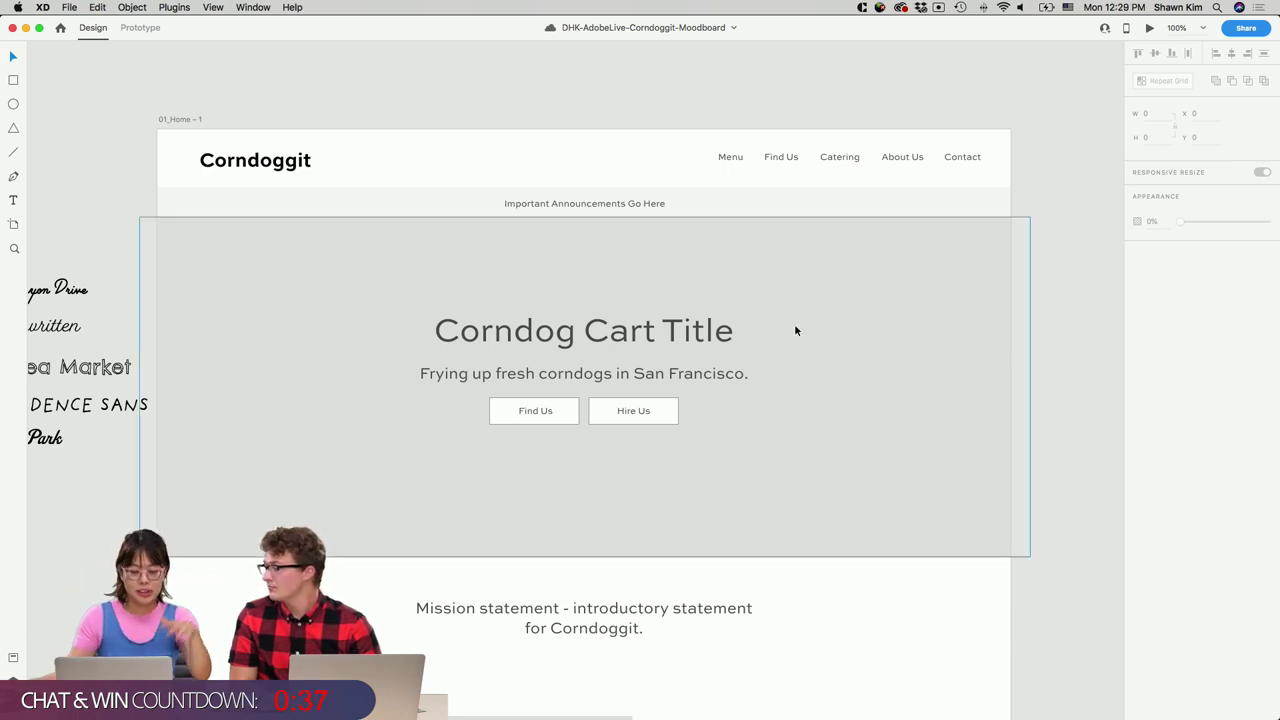
{"action": "left_click", "coordinate": [720, 334]}
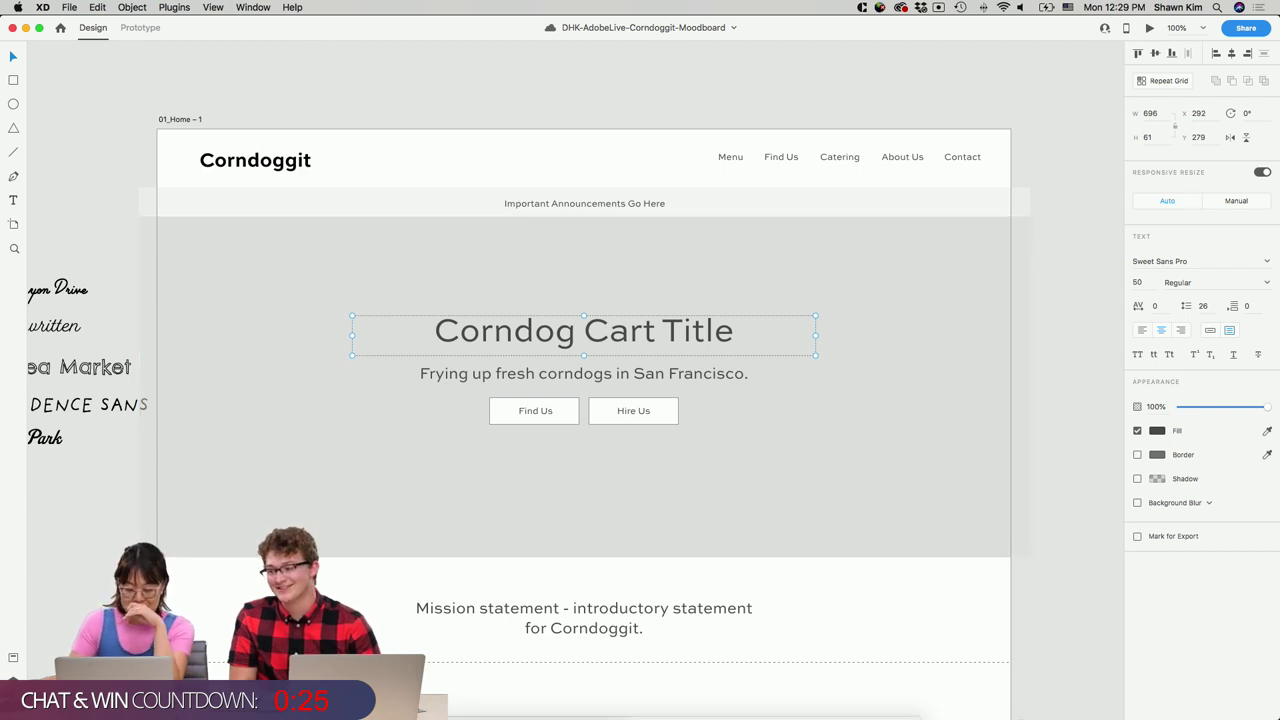
{"action": "mouse_move", "coordinate": [889, 706]}
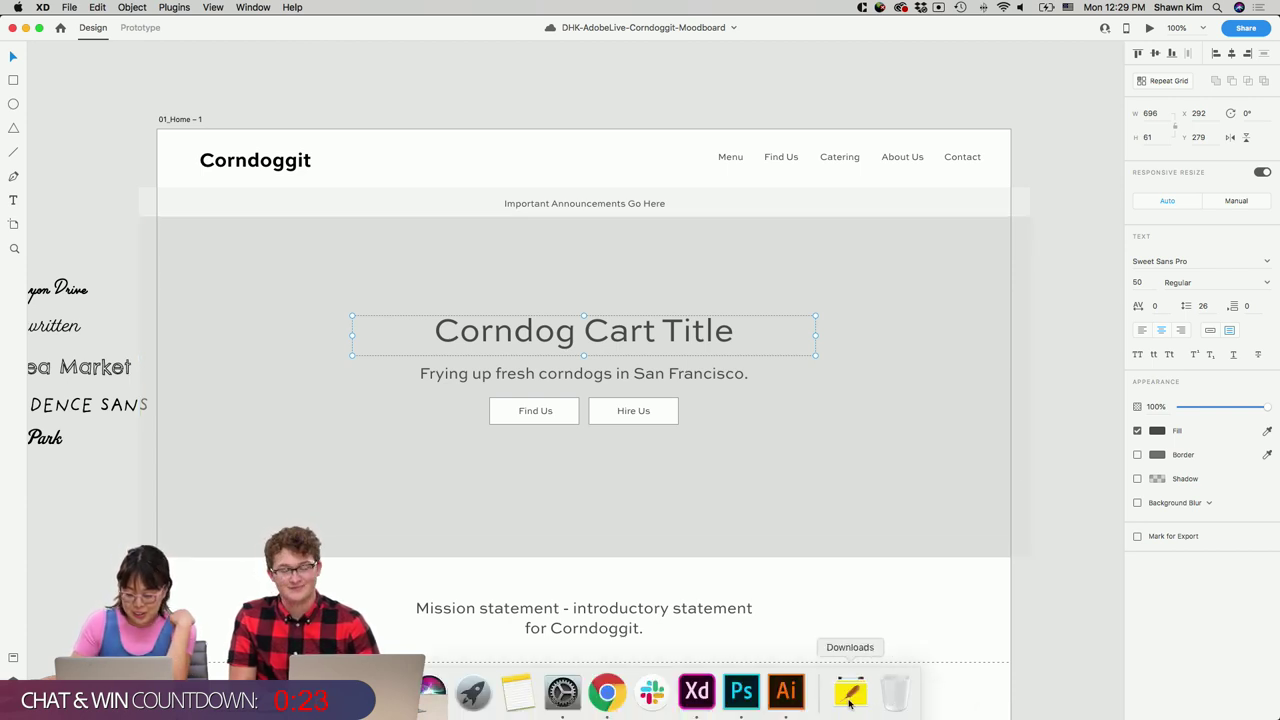
Maximize Photoshop on AdobeStock_9320221.psd and hide Layer 1 to show the corndog on transparency.
{"action": "left_click", "coordinate": [751, 708]}
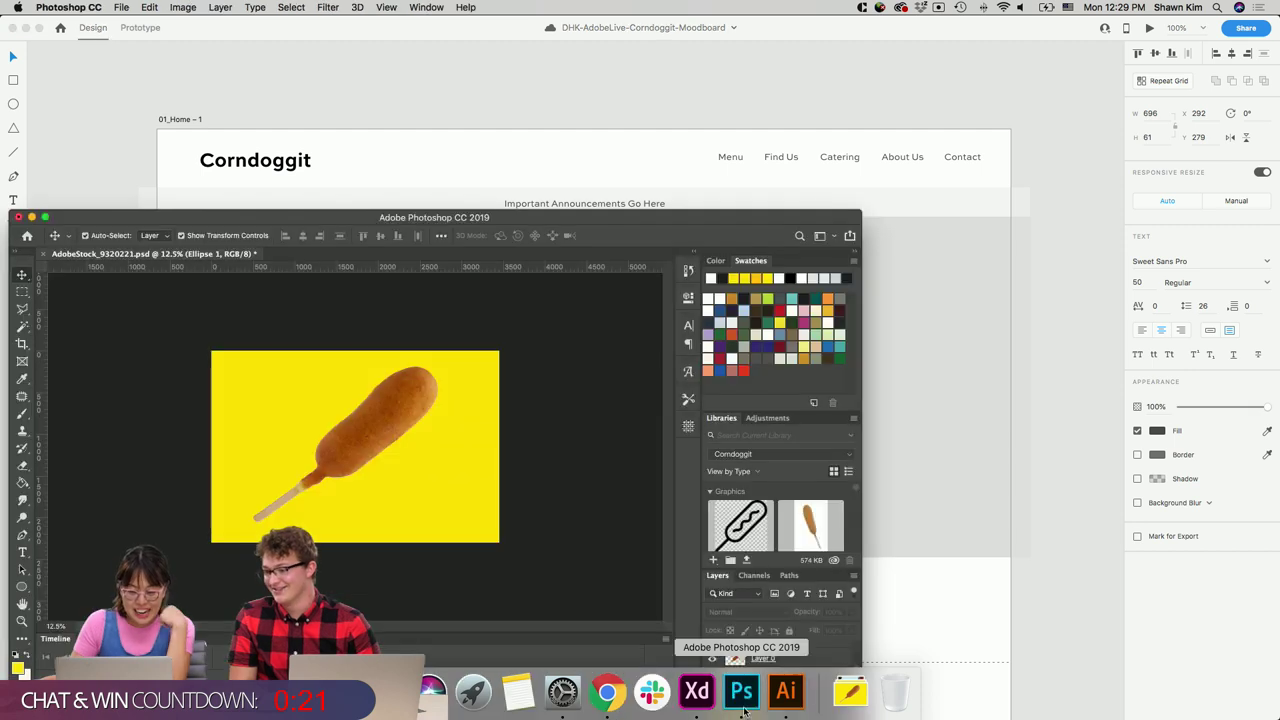
{"action": "left_click_drag", "start_coordinate": [546, 216], "coordinate": [650, 22]}
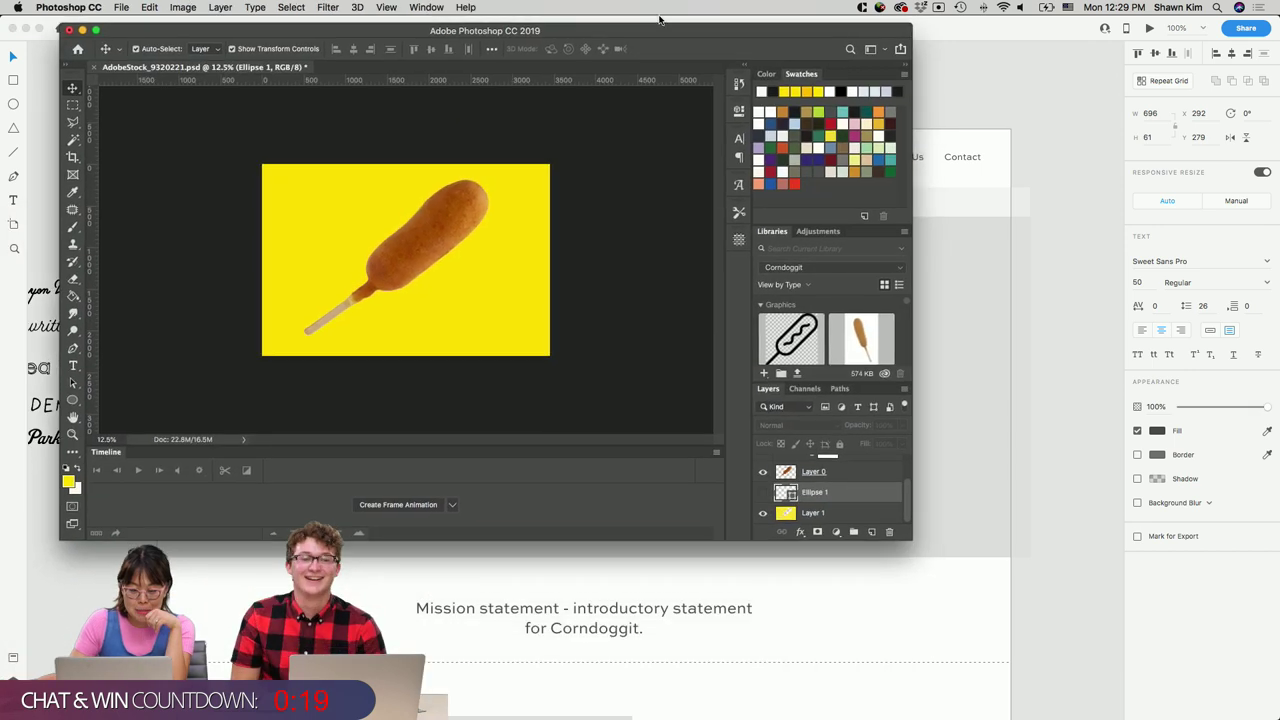
{"action": "double_click", "coordinate": [644, 25]}
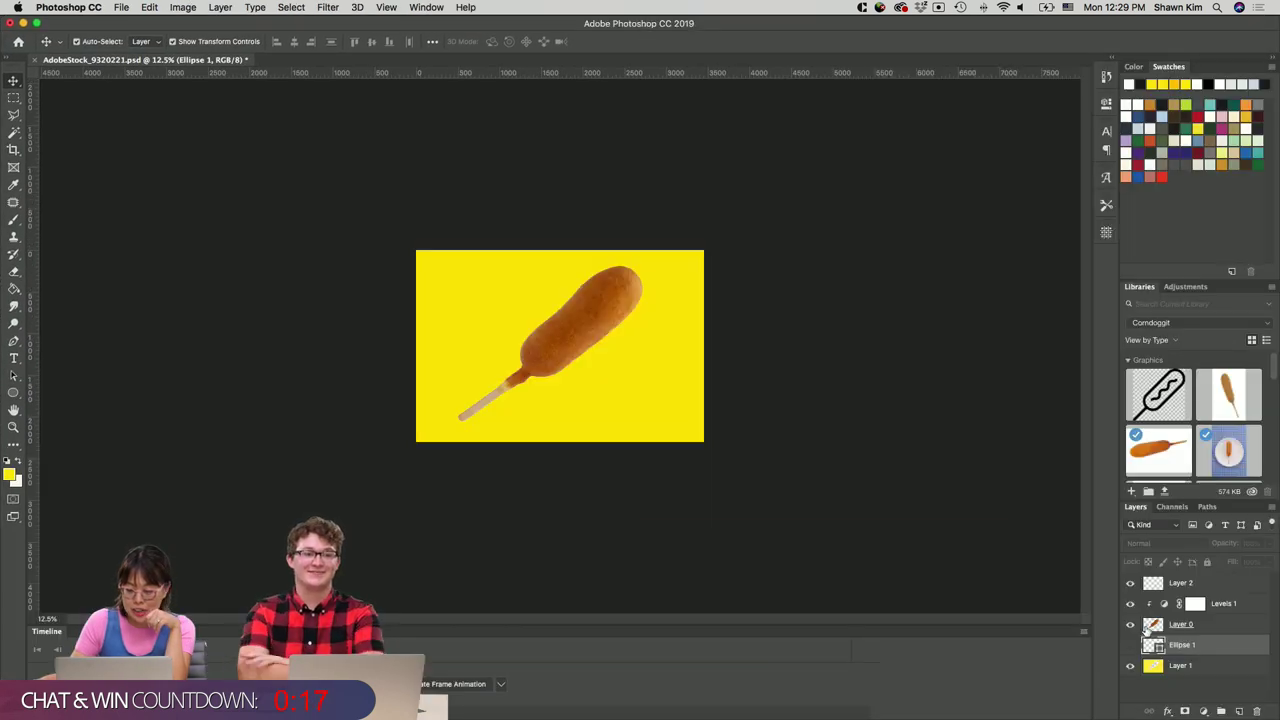
{"action": "left_click", "coordinate": [1130, 666]}
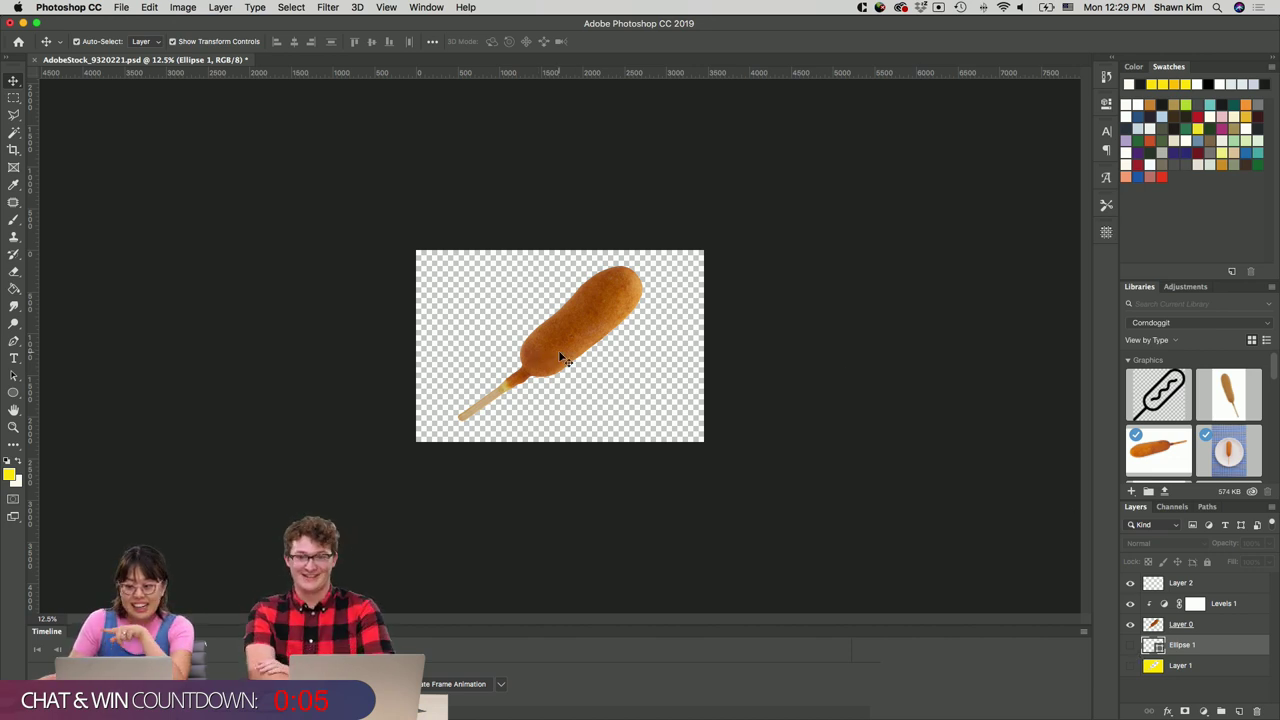
{"action": "scroll", "coordinate": [1210, 447], "scroll_direction": "down", "scroll_amount": 5}
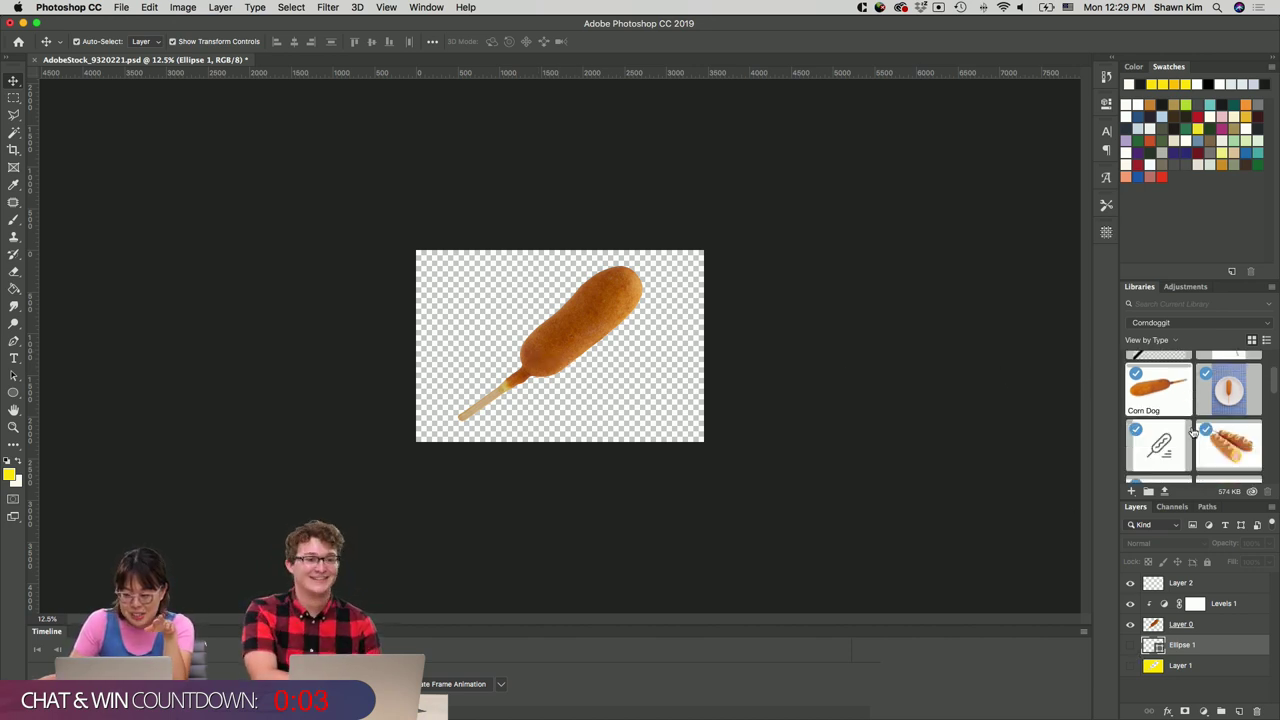
{"action": "scroll", "coordinate": [1212, 448], "scroll_direction": "down", "scroll_amount": 6}
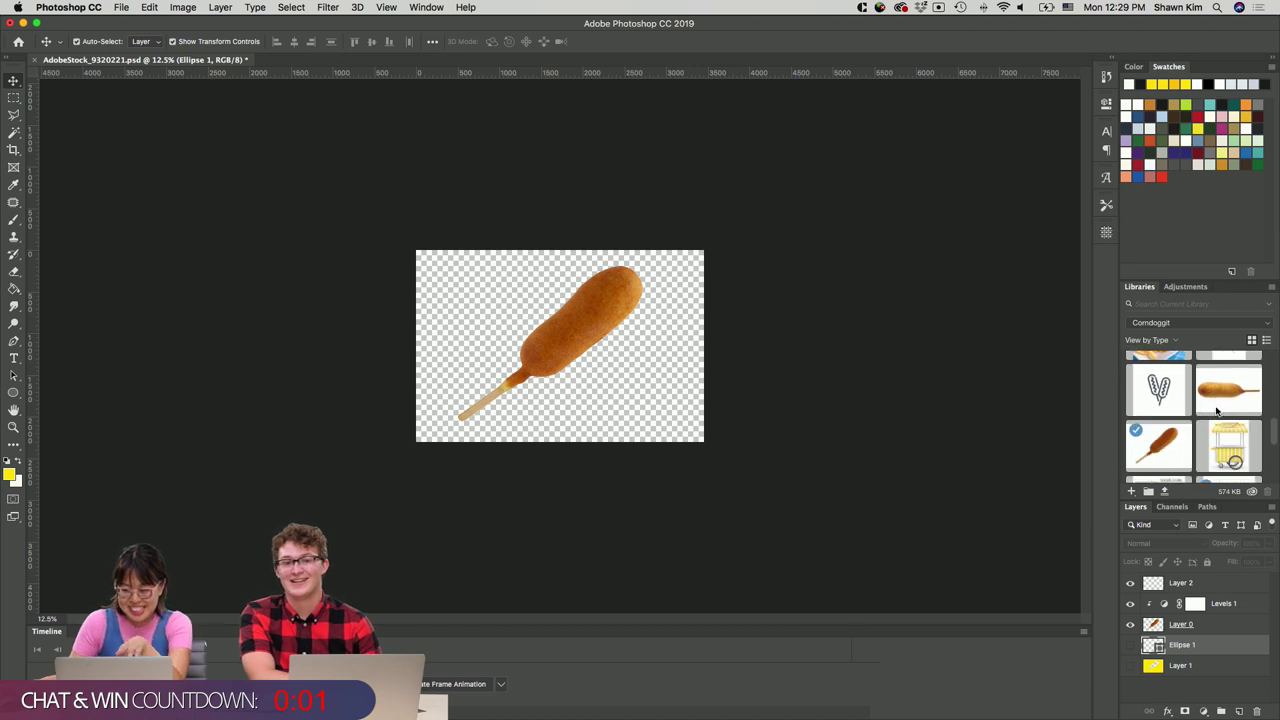
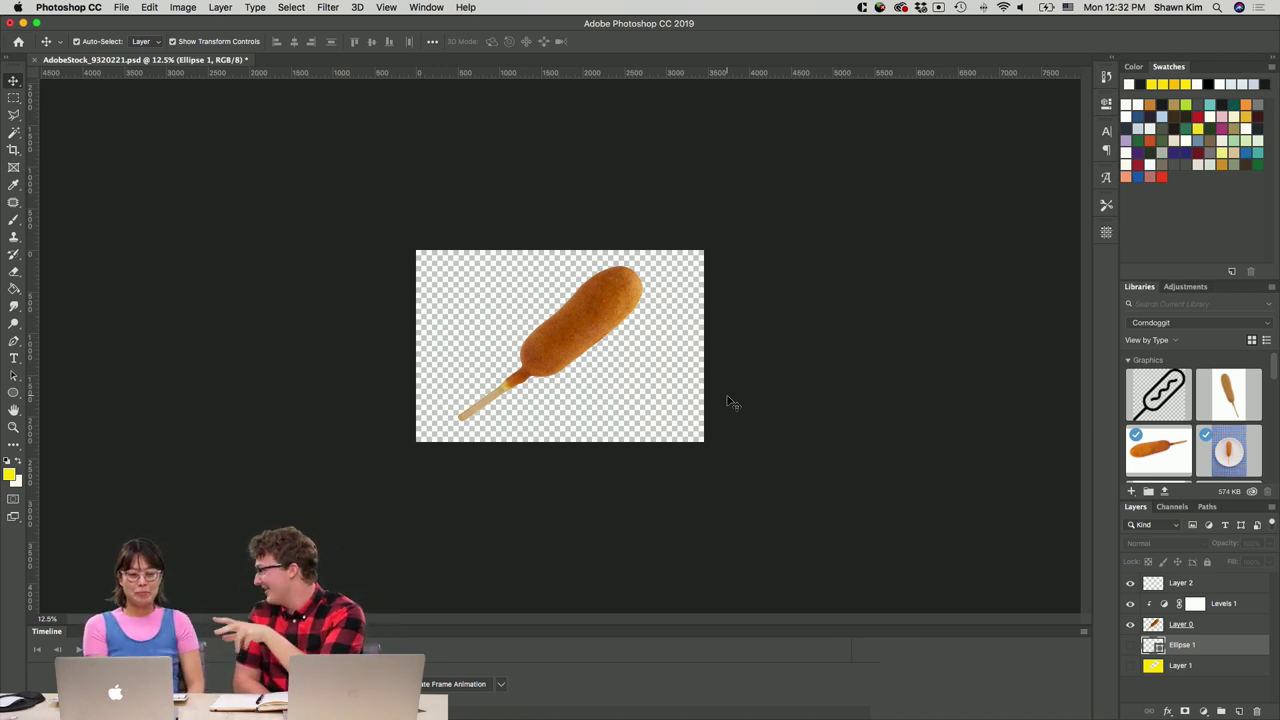
Zoom in on the corndog and briefly show, then hide, the yellow background layer.
{"action": "key", "text": "super+equal"}
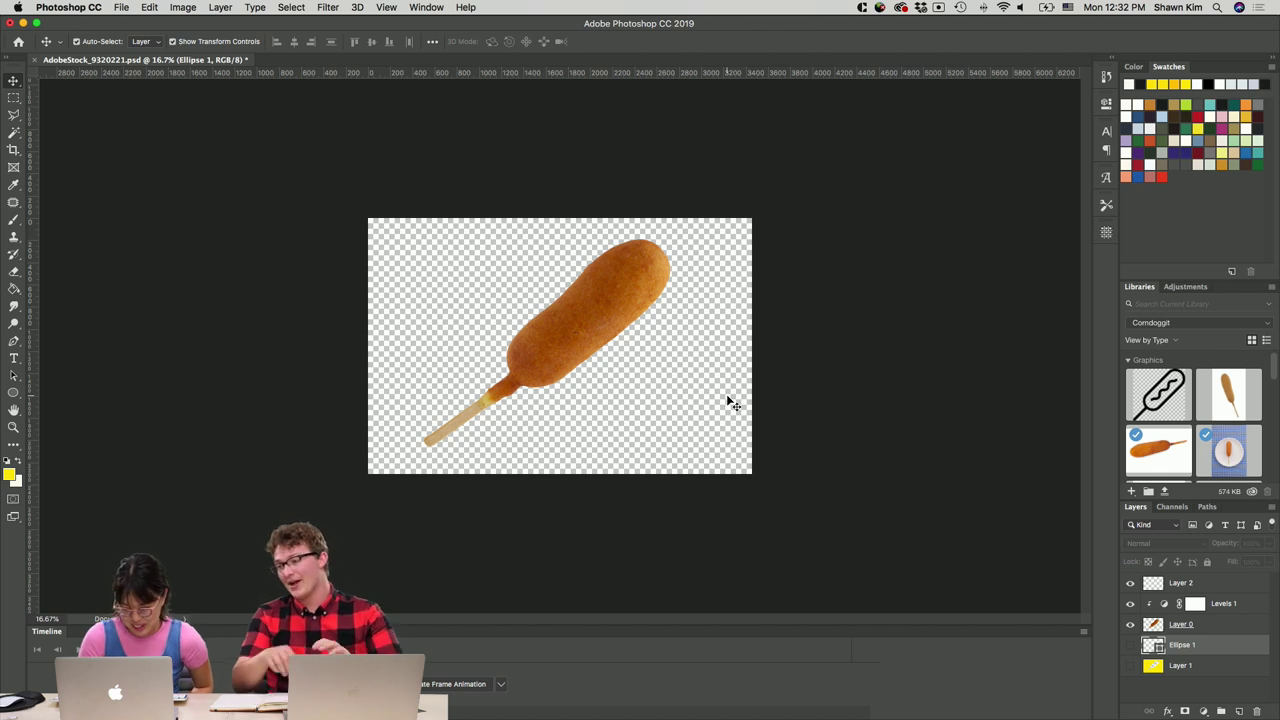
{"action": "key", "text": "super+equal"}
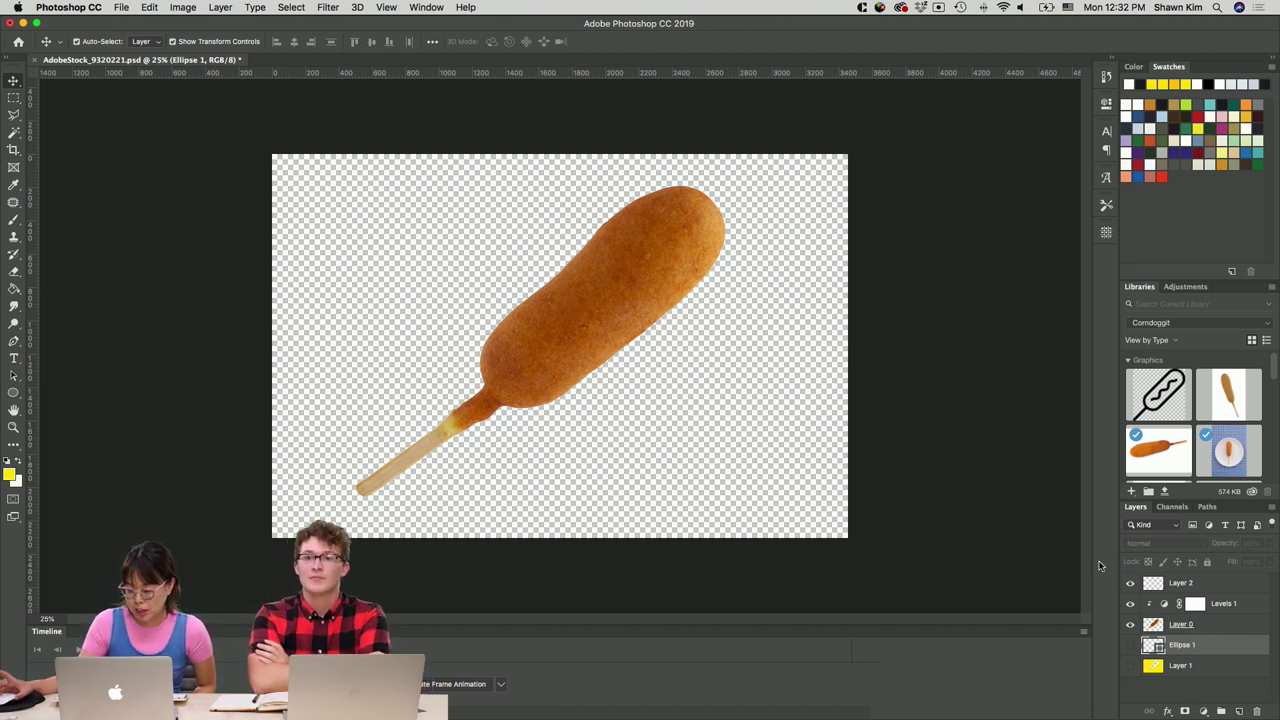
{"action": "left_click", "coordinate": [1131, 666]}
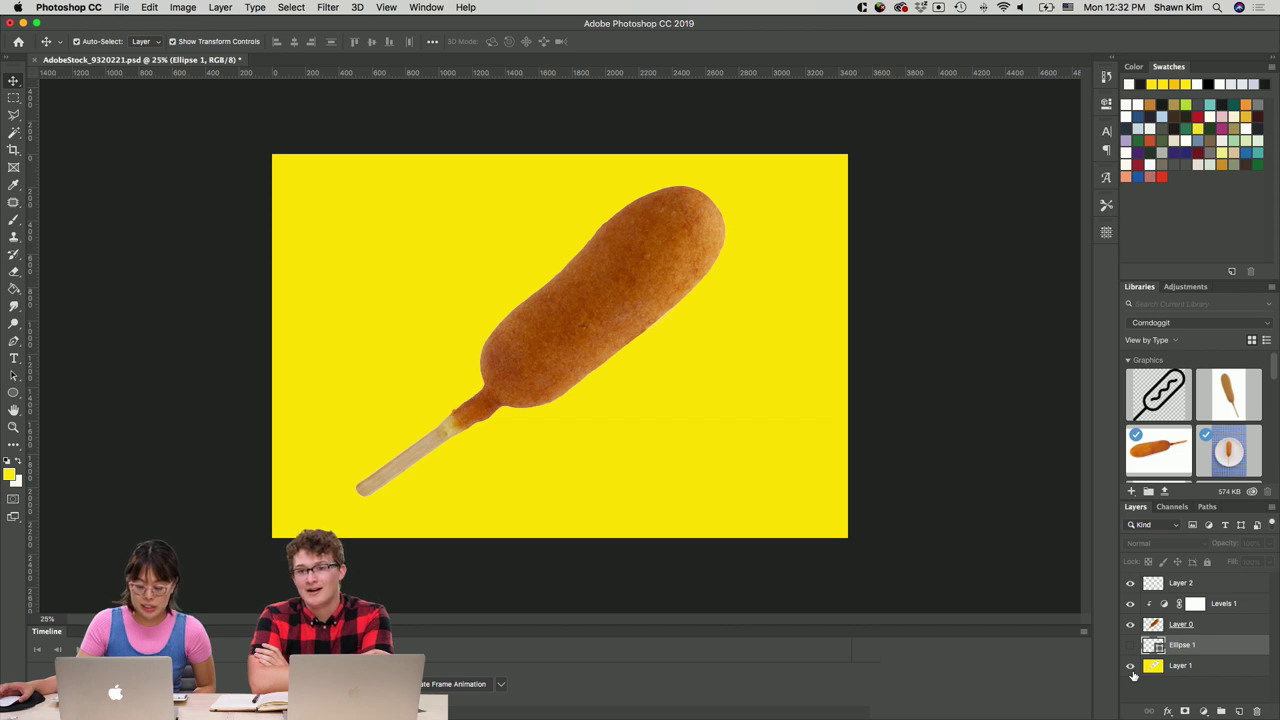
{"action": "left_click", "coordinate": [1131, 666]}
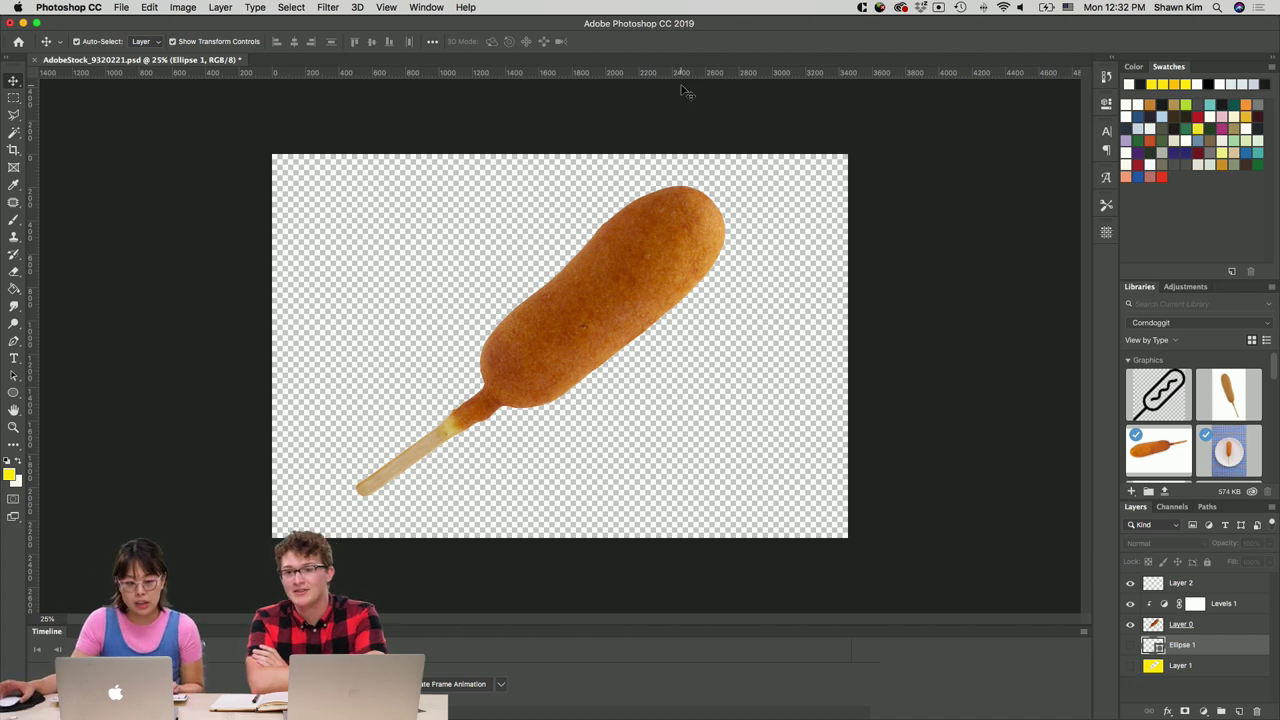
Save the image as a PNG and drag the cut-out Layer 0 into the Corndoggit library.
{"action": "left_click", "coordinate": [128, 9]}
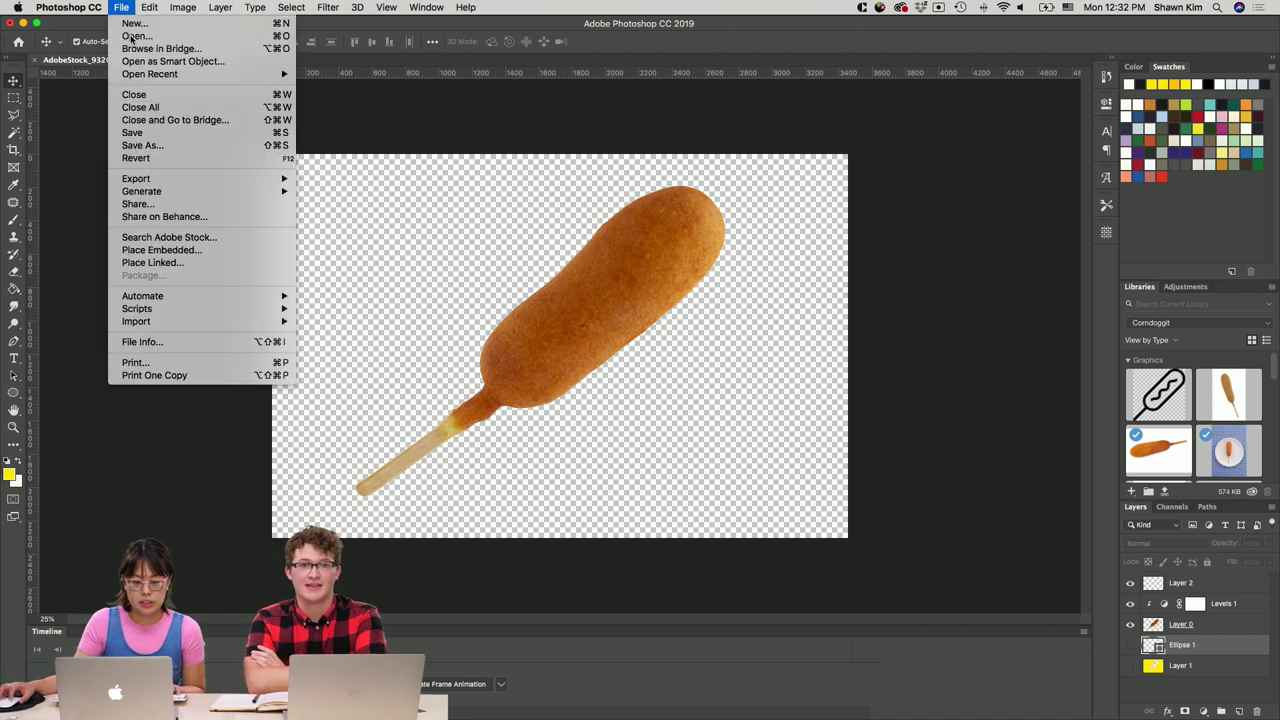
{"action": "left_click", "coordinate": [176, 145]}
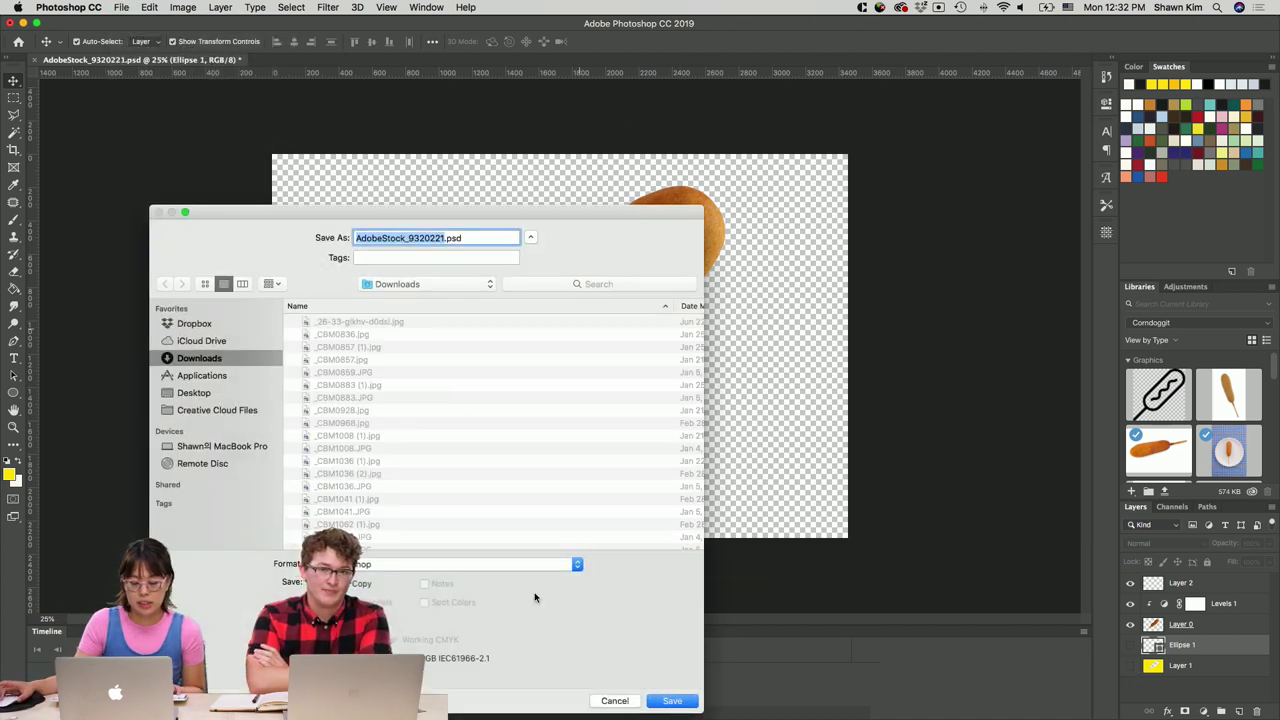
{"action": "left_click", "coordinate": [501, 566]}
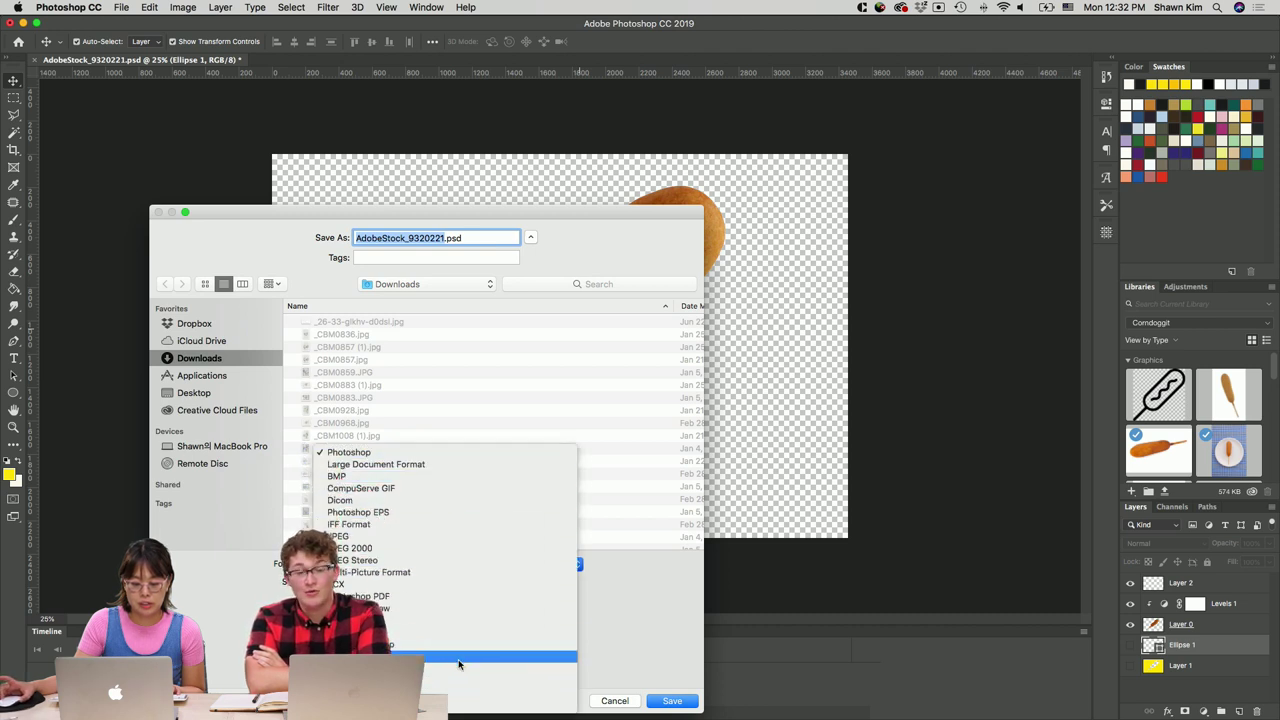
{"action": "left_click", "coordinate": [458, 637]}
{"action": "left_click", "coordinate": [612, 700]}
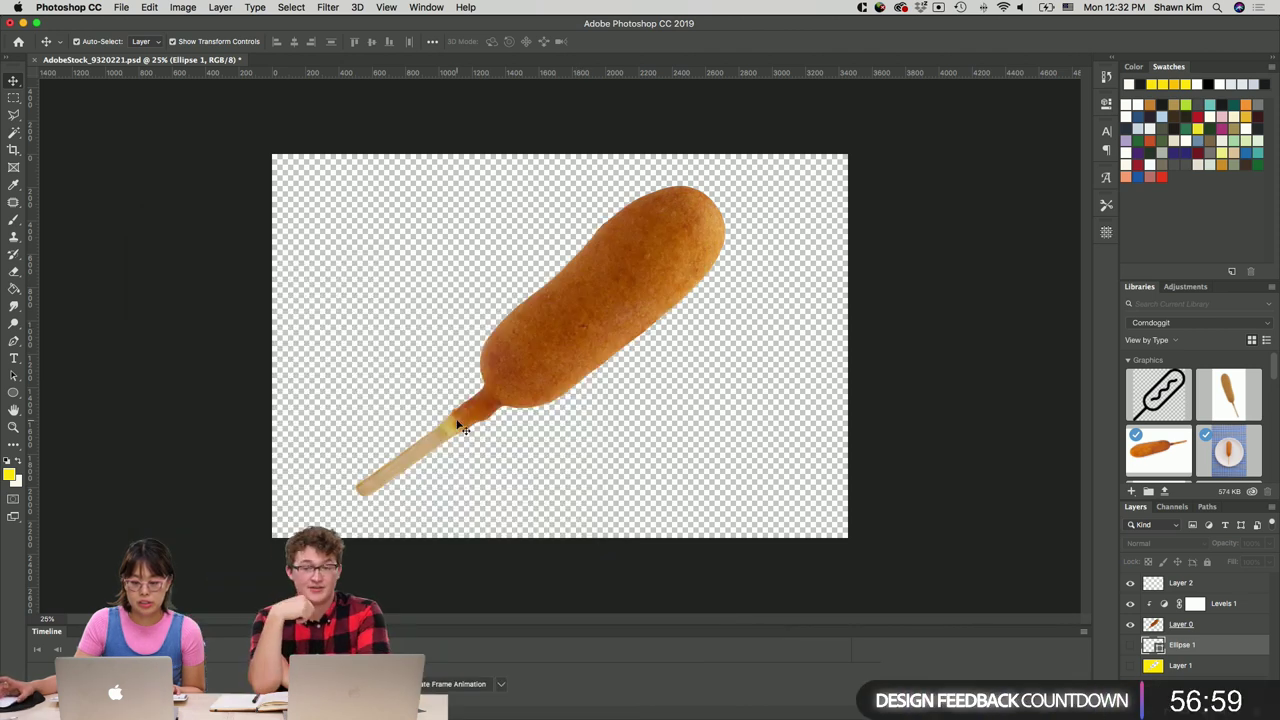
{"action": "left_click_drag", "start_coordinate": [654, 349], "coordinate": [1143, 408]}
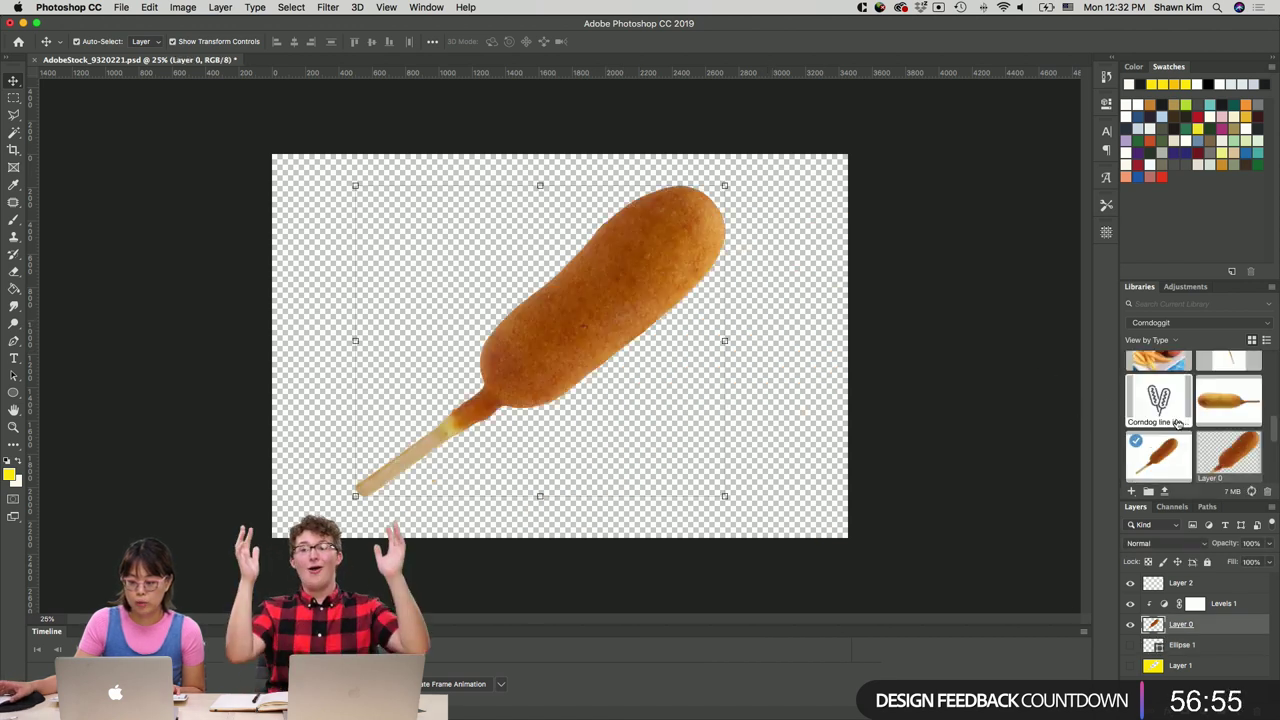
{"action": "mouse_move", "coordinate": [735, 703]}
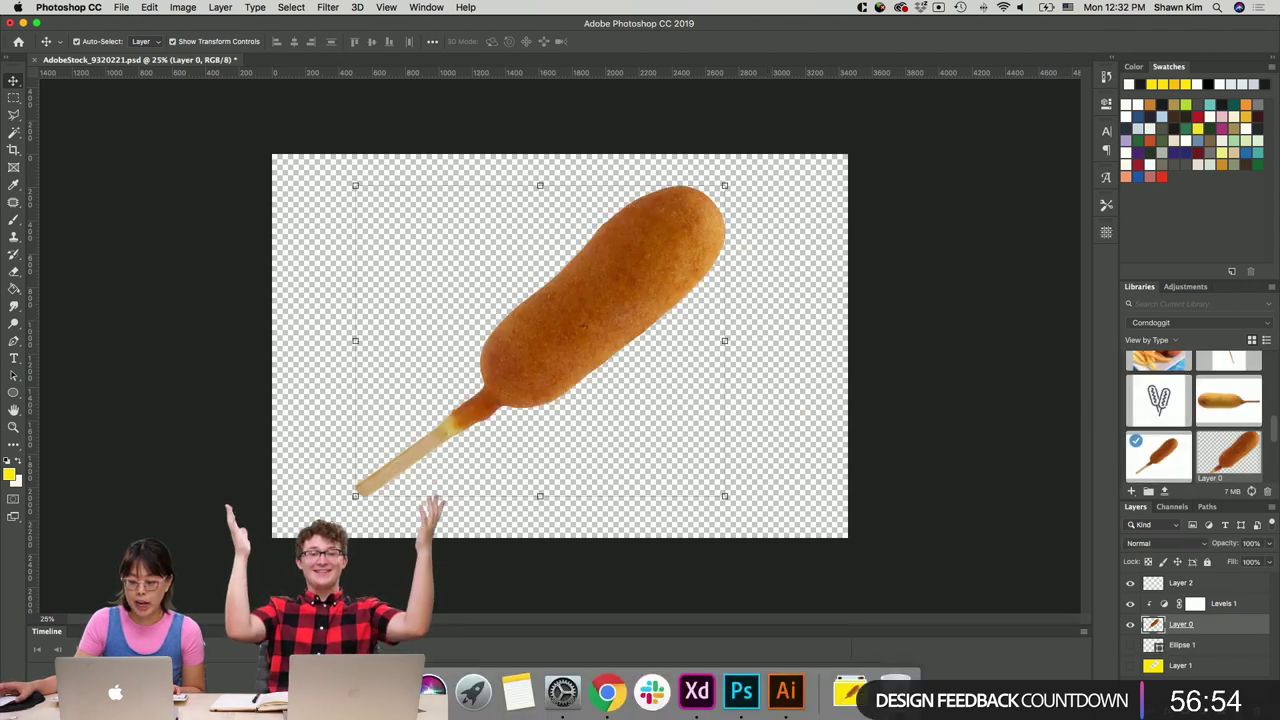
In Adobe XD, open the Corndoggit CC library and drag the corndog graphic onto the hero.
{"action": "left_click", "coordinate": [699, 700]}
{"action": "left_click", "coordinate": [577, 103]}
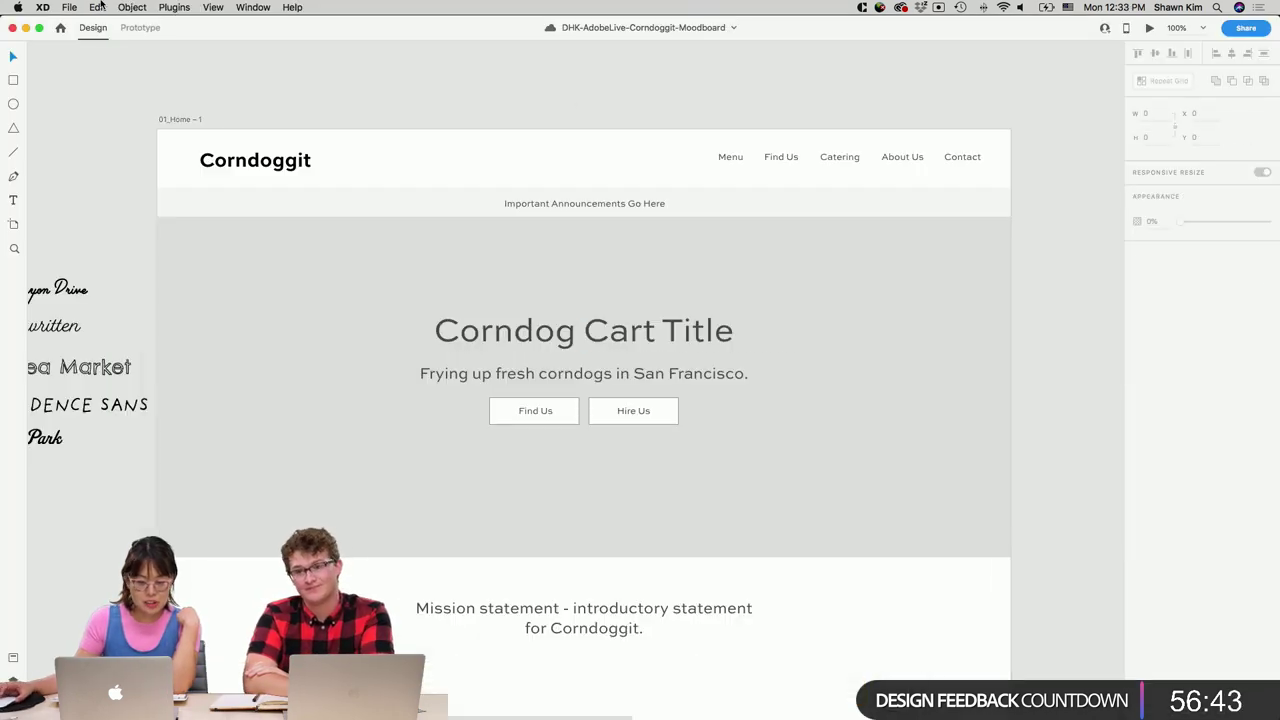
{"action": "left_click", "coordinate": [69, 7]}
{"action": "left_click", "coordinate": [473, 160]}
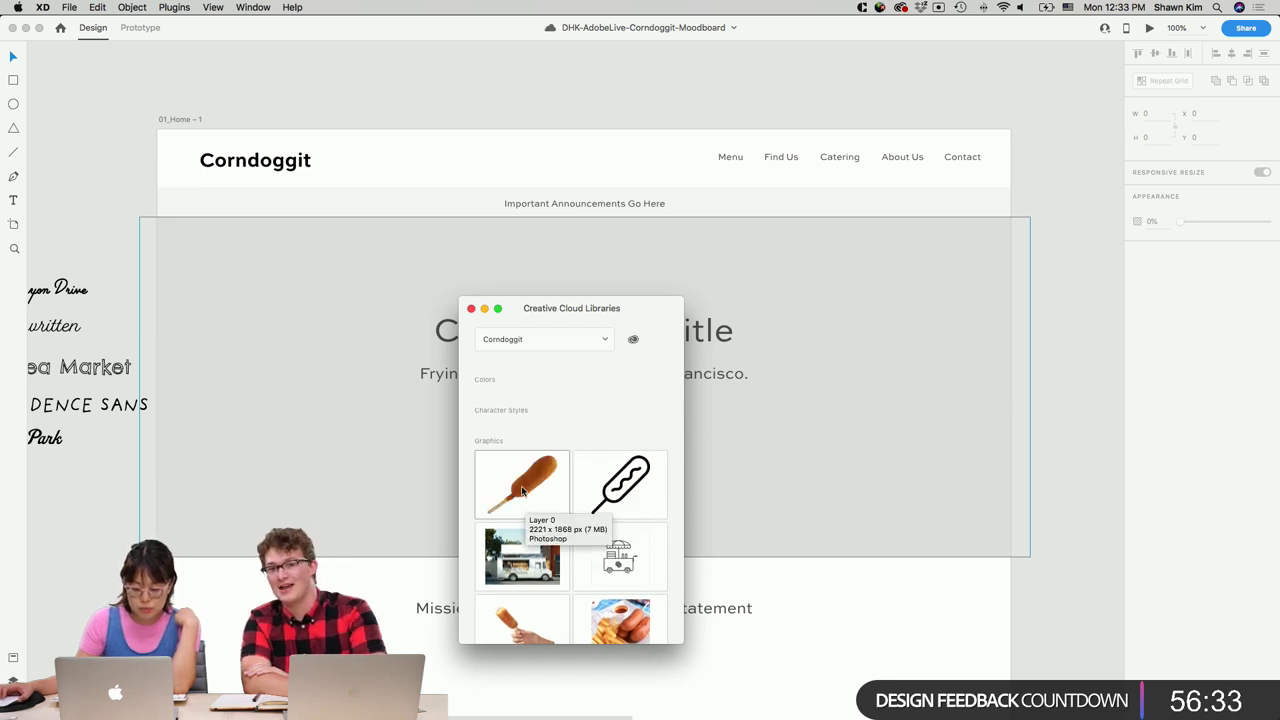
{"action": "left_click_drag", "start_coordinate": [521, 490], "coordinate": [780, 388]}
Try moving the placed corndog lower, then undo to remove it.
{"action": "left_click", "coordinate": [793, 321]}
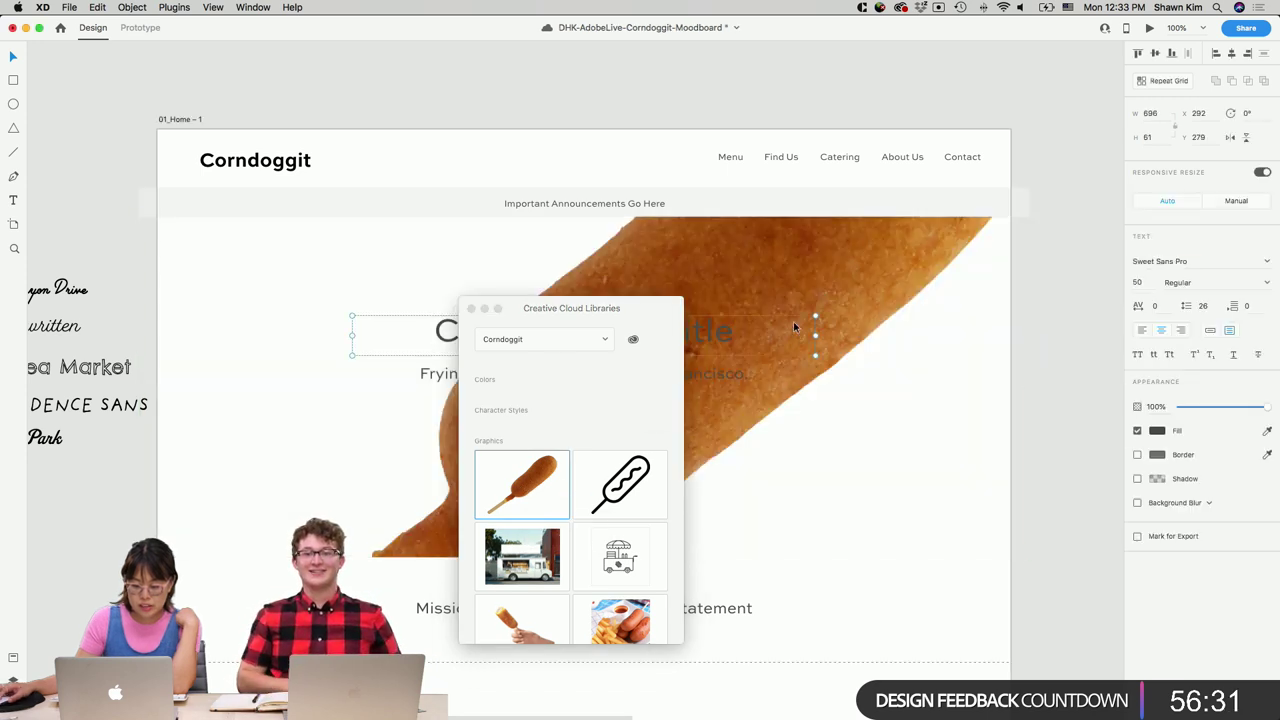
{"action": "left_click_drag", "start_coordinate": [820, 271], "coordinate": [826, 363]}
{"action": "scroll", "coordinate": [826, 363], "scroll_direction": "up", "scroll_amount": 1}
{"action": "key", "text": "super+z"}
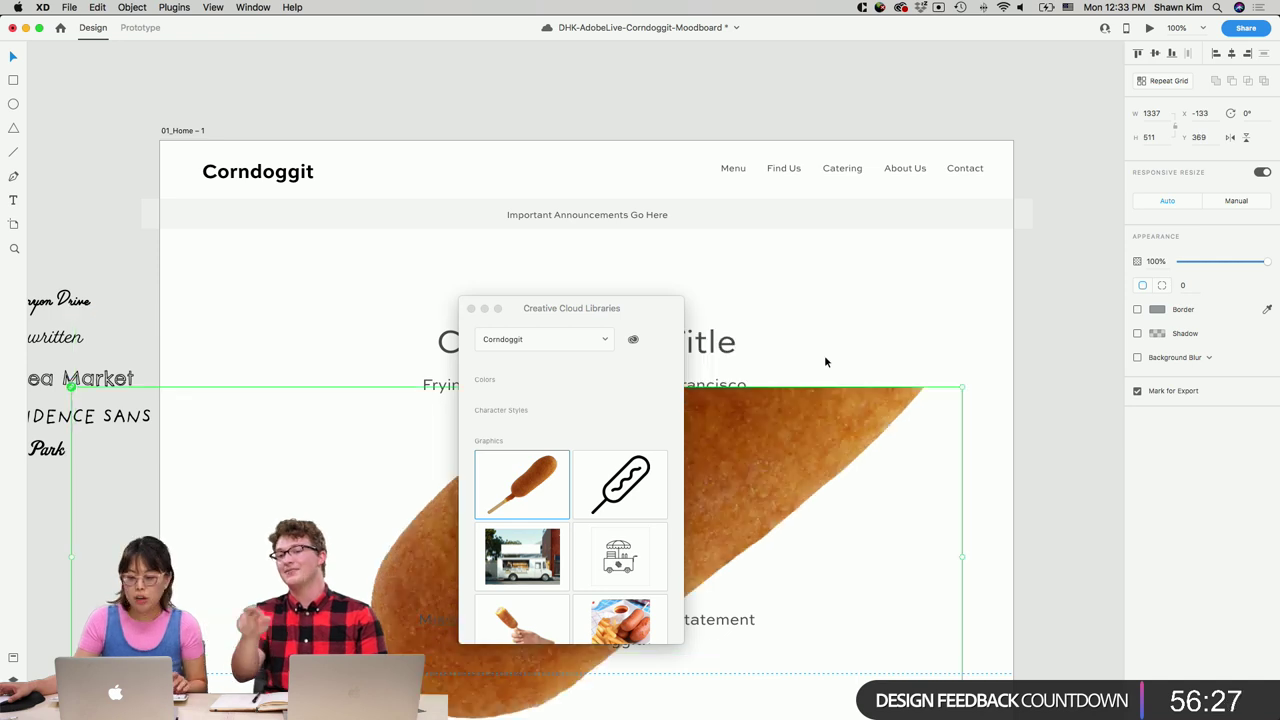
{"action": "key", "text": "super+shift+z"}
{"action": "left_click", "coordinate": [1060, 371]}
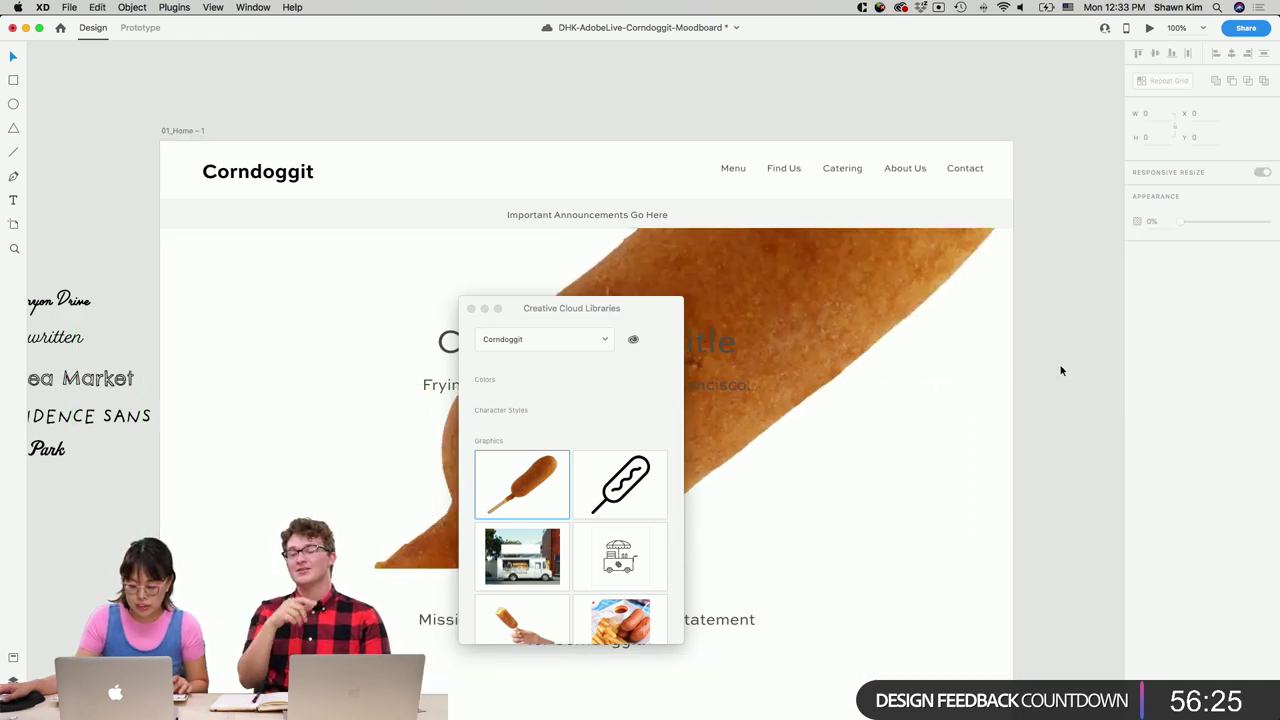
{"action": "key", "text": "super+z"}
Place the corndog graphic again at 2221 × 1868 and shift it left on the 01_Home artboard.
{"action": "left_click_drag", "start_coordinate": [521, 484], "coordinate": [362, 77]}
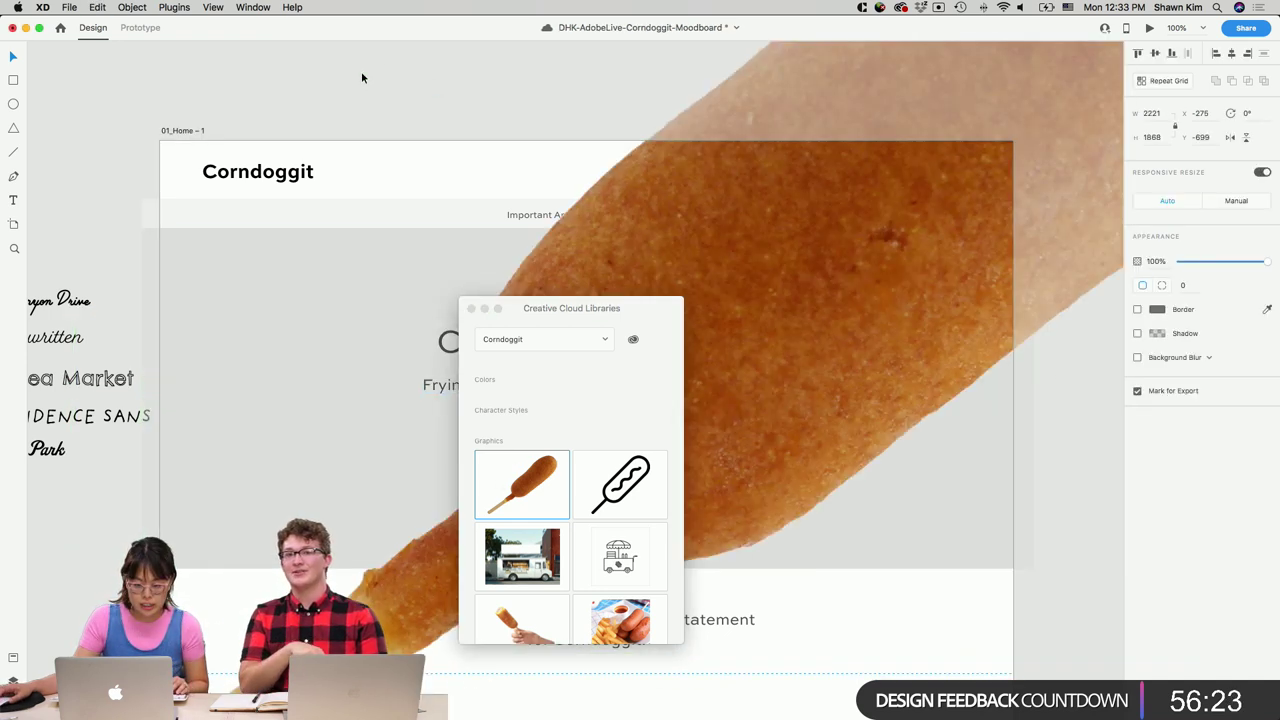
{"action": "left_click_drag", "start_coordinate": [741, 233], "coordinate": [486, 207]}
{"action": "key", "text": "super+minus"}
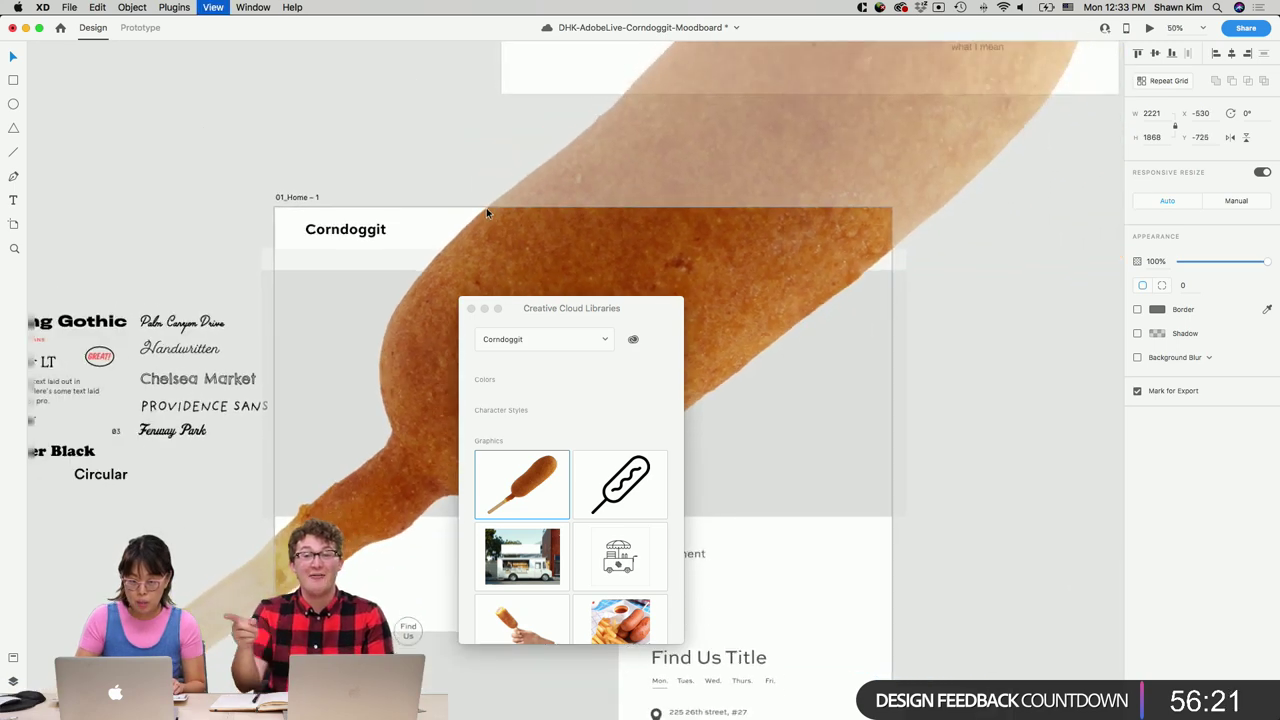
{"action": "scroll", "coordinate": [656, 265], "scroll_direction": "up", "scroll_amount": 4}
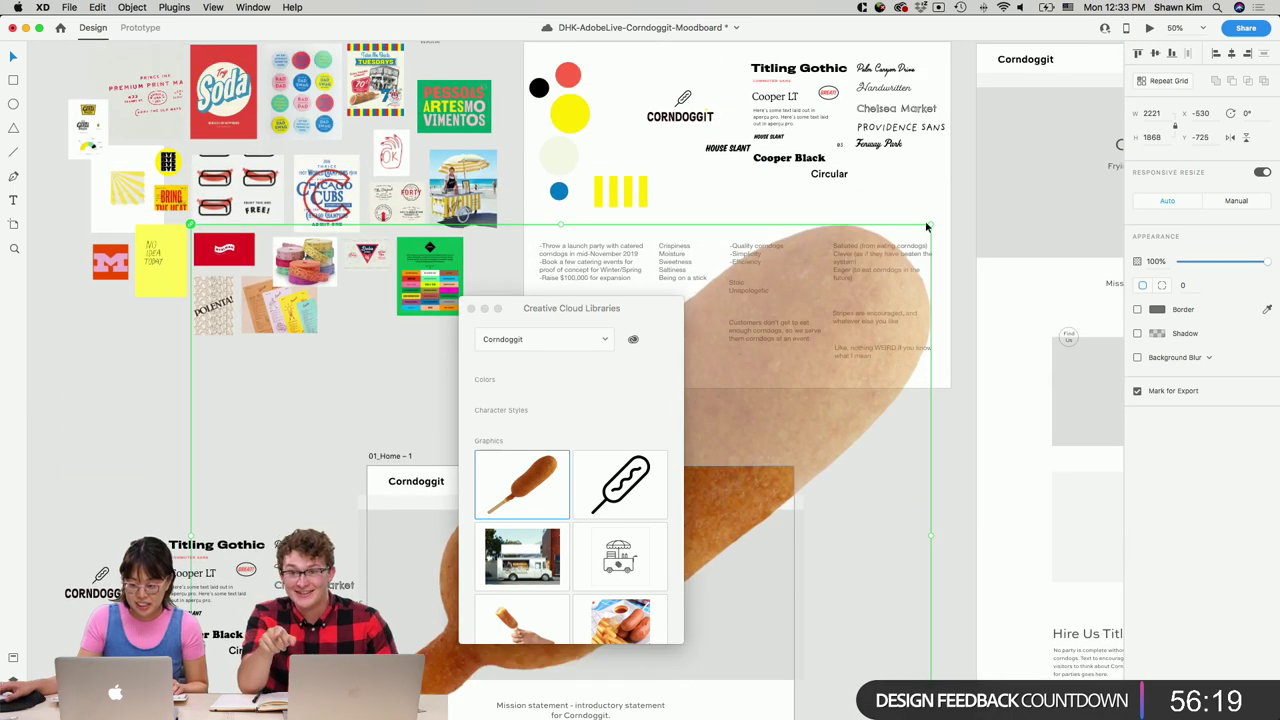
Shrink the corndog to 1190 × 1001 and move the Libraries panel aside.
{"action": "left_click_drag", "start_coordinate": [926, 227], "coordinate": [803, 513]}
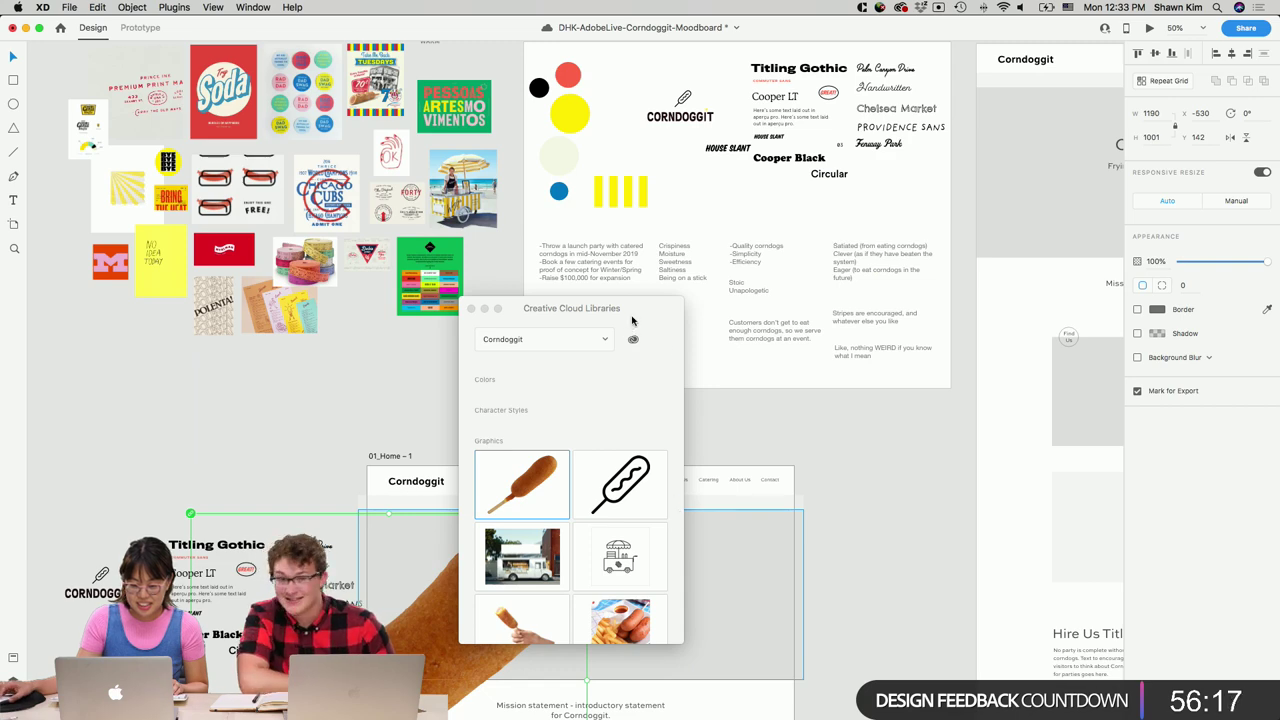
{"action": "left_click_drag", "start_coordinate": [632, 320], "coordinate": [1027, 288]}
{"action": "scroll", "coordinate": [481, 550], "scroll_direction": "down", "scroll_amount": 6}
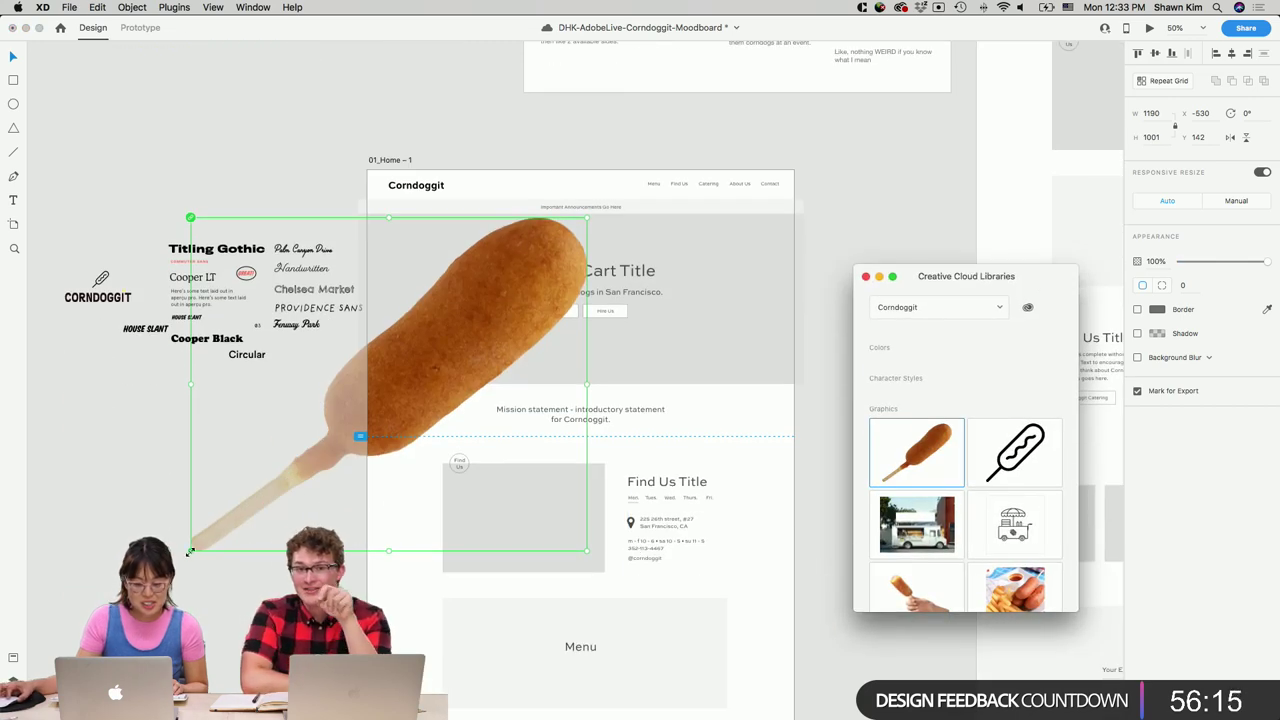
Scale the corndog down to 636 × 535 so it fits the left of the hero.
{"action": "left_click_drag", "start_coordinate": [190, 550], "coordinate": [21, 693]}
{"action": "scroll", "coordinate": [530, 610], "scroll_direction": "up", "scroll_amount": 2}
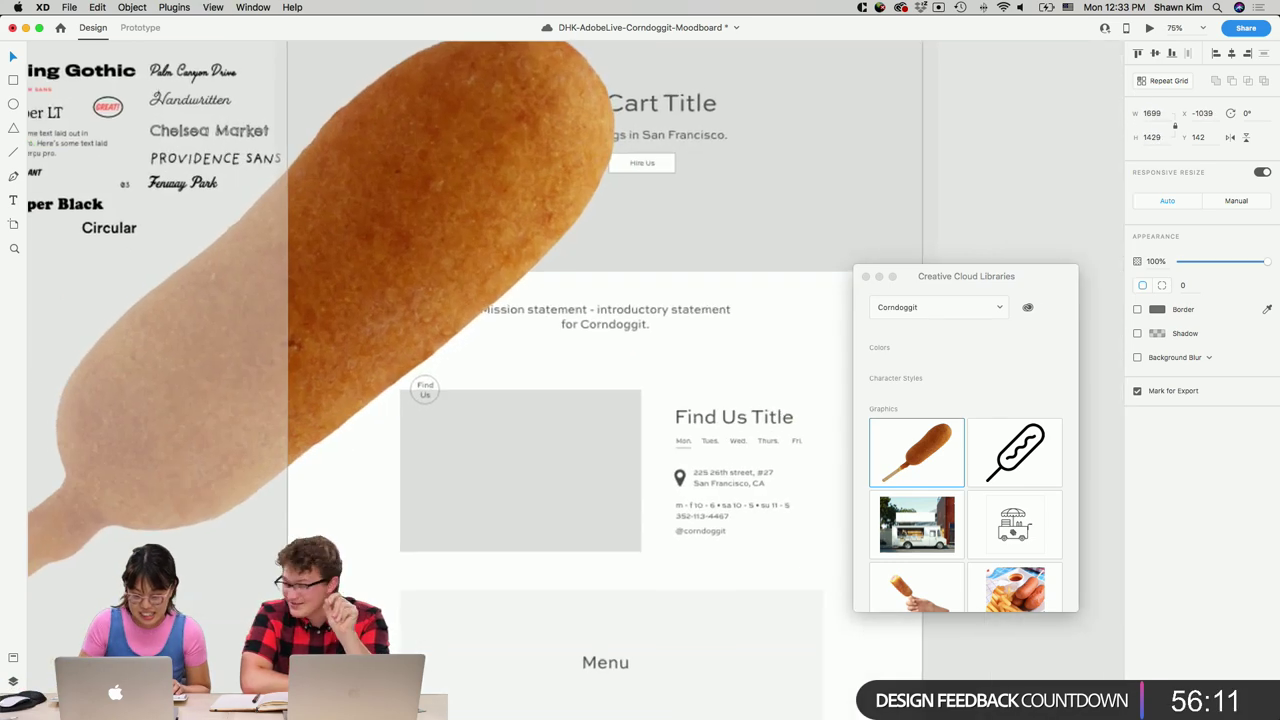
{"action": "scroll", "coordinate": [578, 381], "scroll_direction": "up", "scroll_amount": 5}
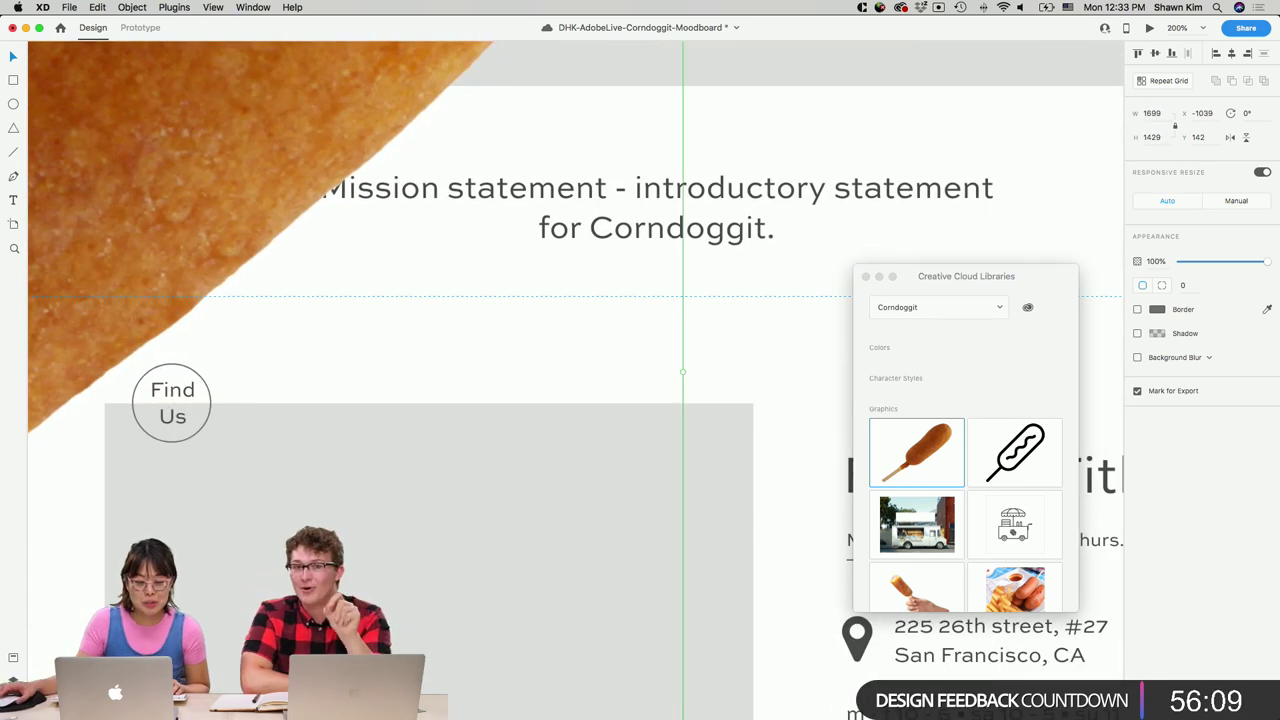
{"action": "scroll", "coordinate": [578, 381], "scroll_direction": "up", "scroll_amount": 5}
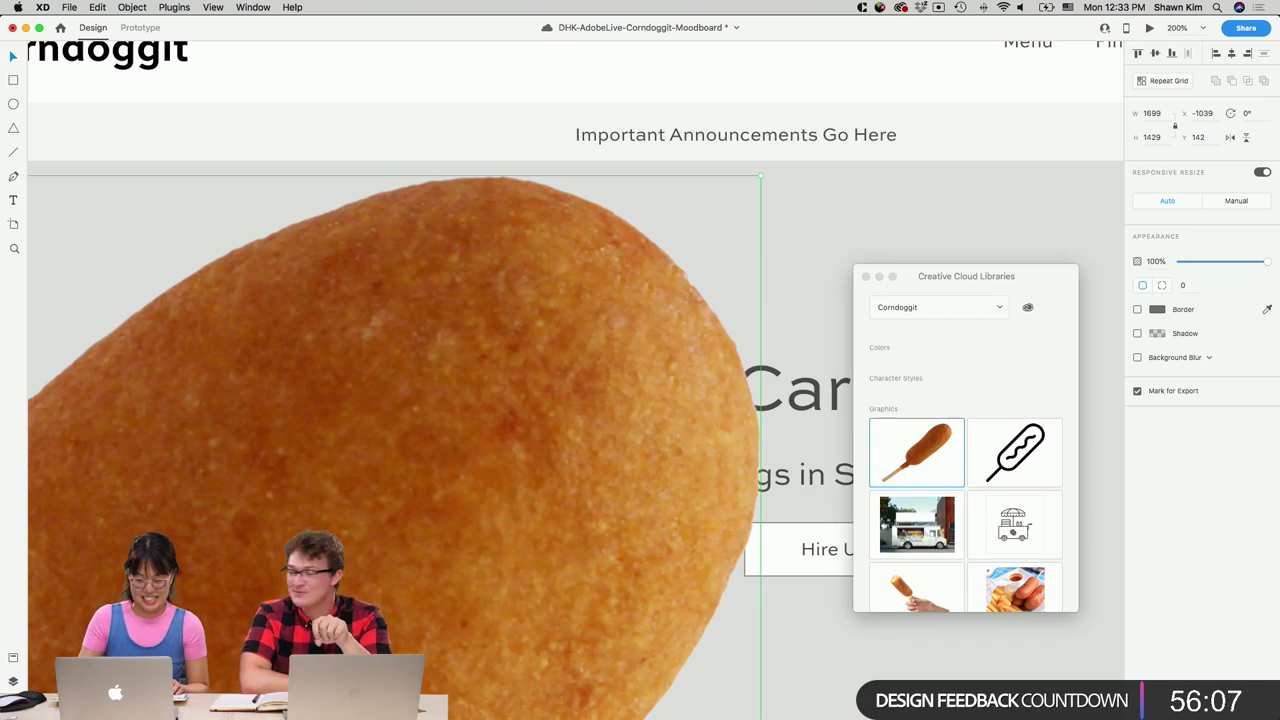
{"action": "scroll", "coordinate": [575, 380], "scroll_direction": "down", "scroll_amount": 8}
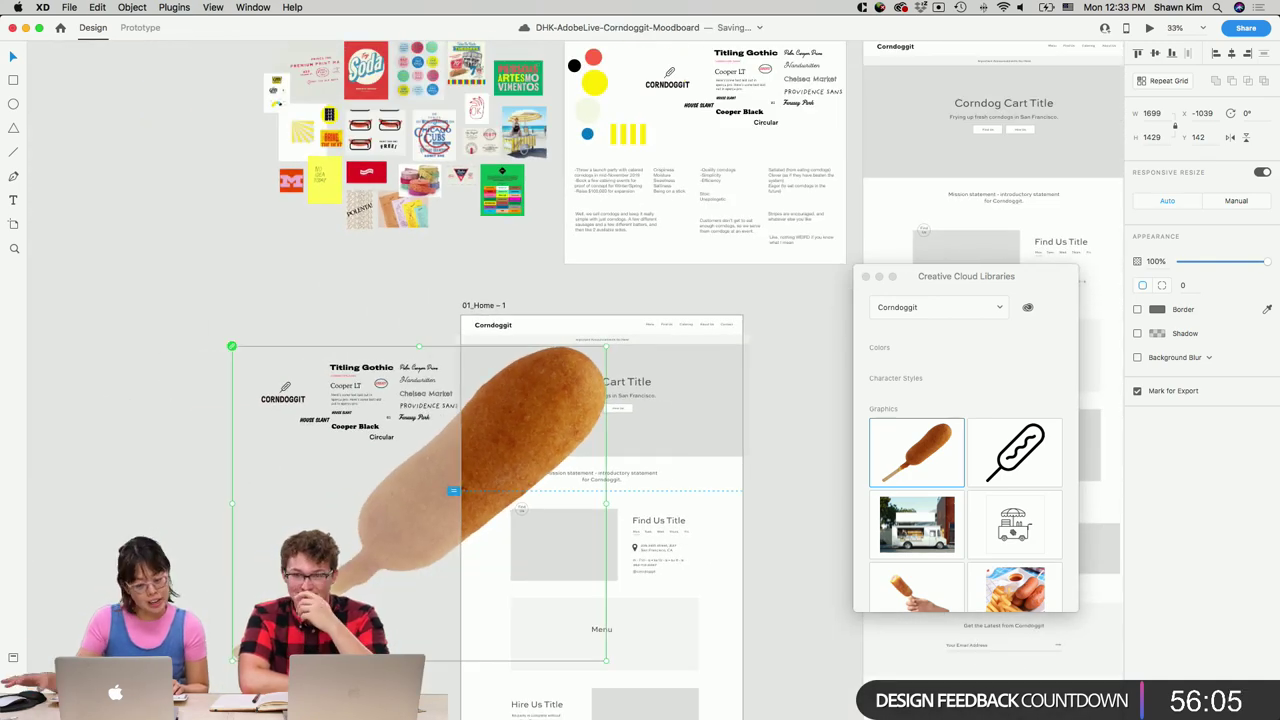
{"action": "left_click_drag", "start_coordinate": [232, 658], "coordinate": [409, 460]}
{"action": "scroll", "coordinate": [766, 517], "scroll_direction": "up", "scroll_amount": 3}
{"action": "scroll", "coordinate": [700, 525], "scroll_direction": "right", "scroll_amount": 2}
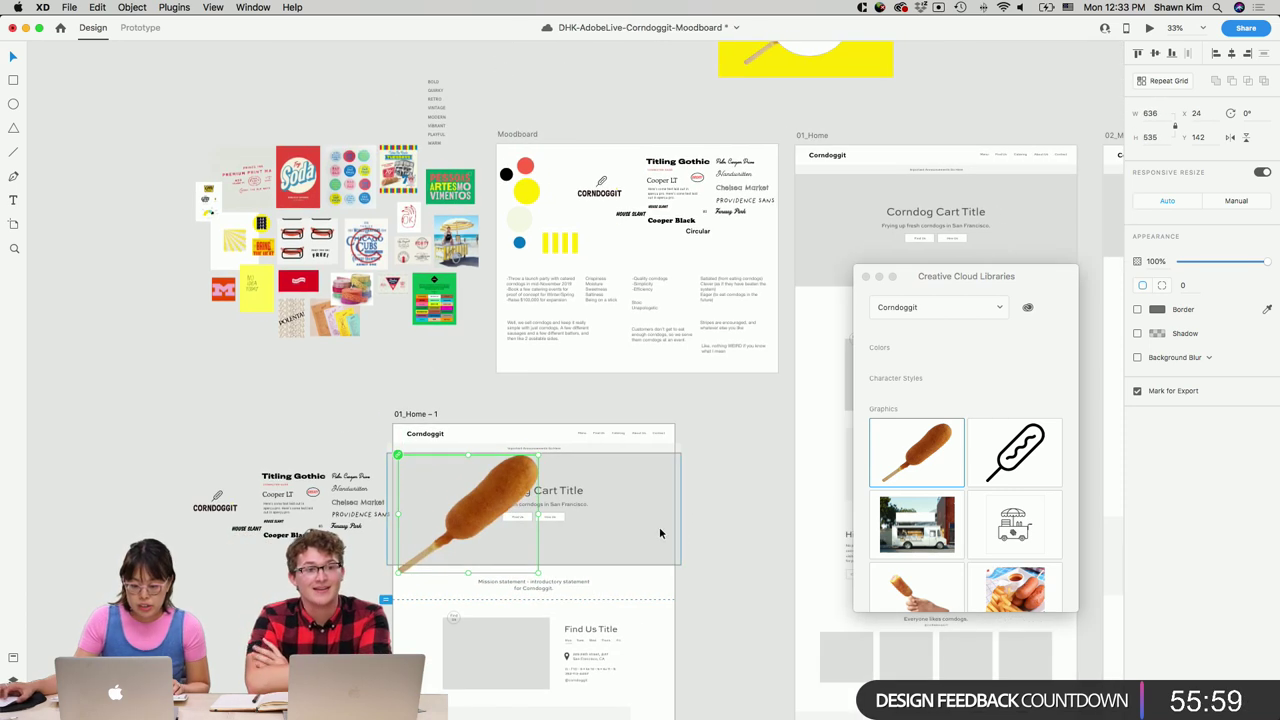
Fill the hero rectangle with the sampled moodboard yellow and extend it down over the mission statement.
{"action": "left_click", "coordinate": [648, 510]}
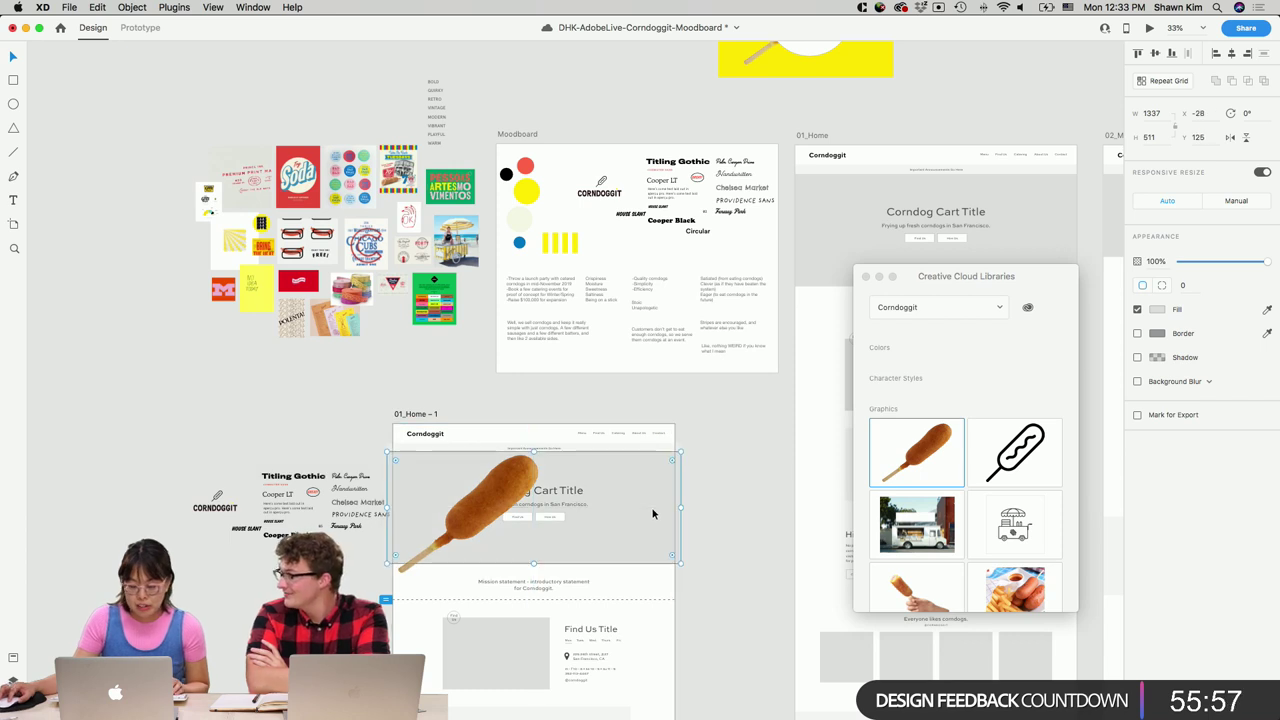
{"action": "left_click_drag", "start_coordinate": [652, 514], "coordinate": [645, 518]}
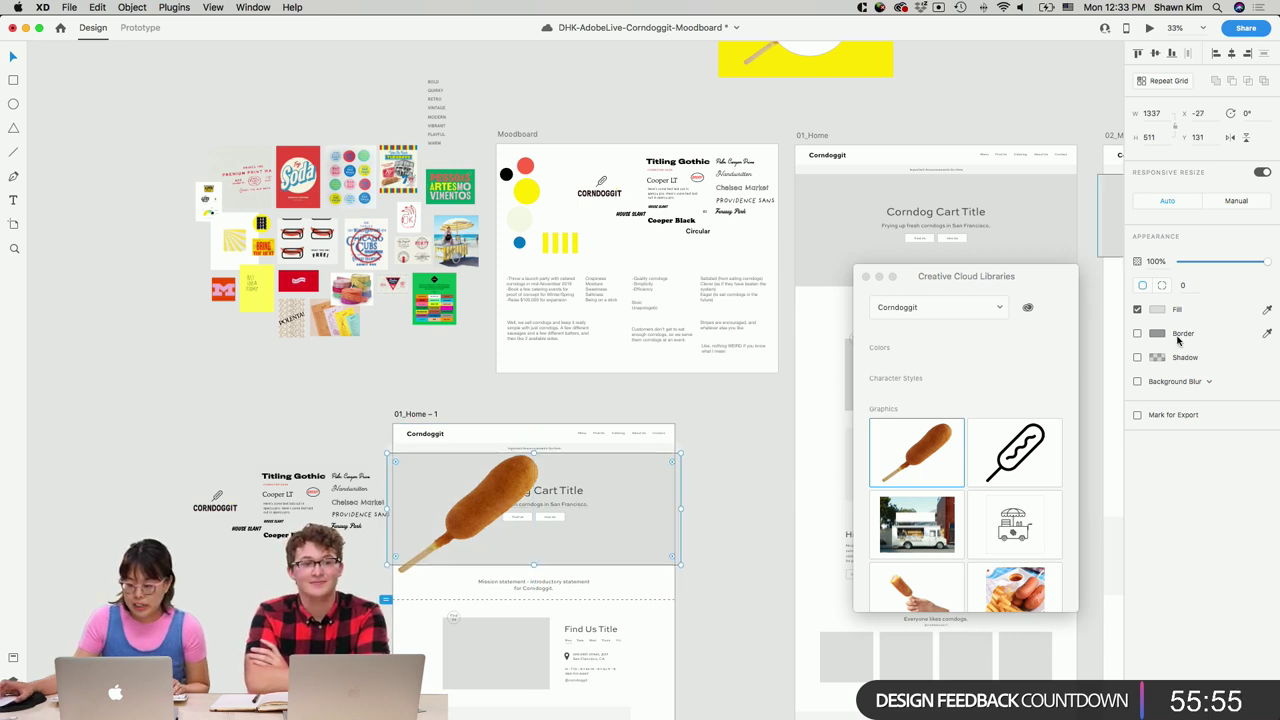
{"action": "left_click", "coordinate": [1265, 311]}
{"action": "left_click", "coordinate": [536, 192]}
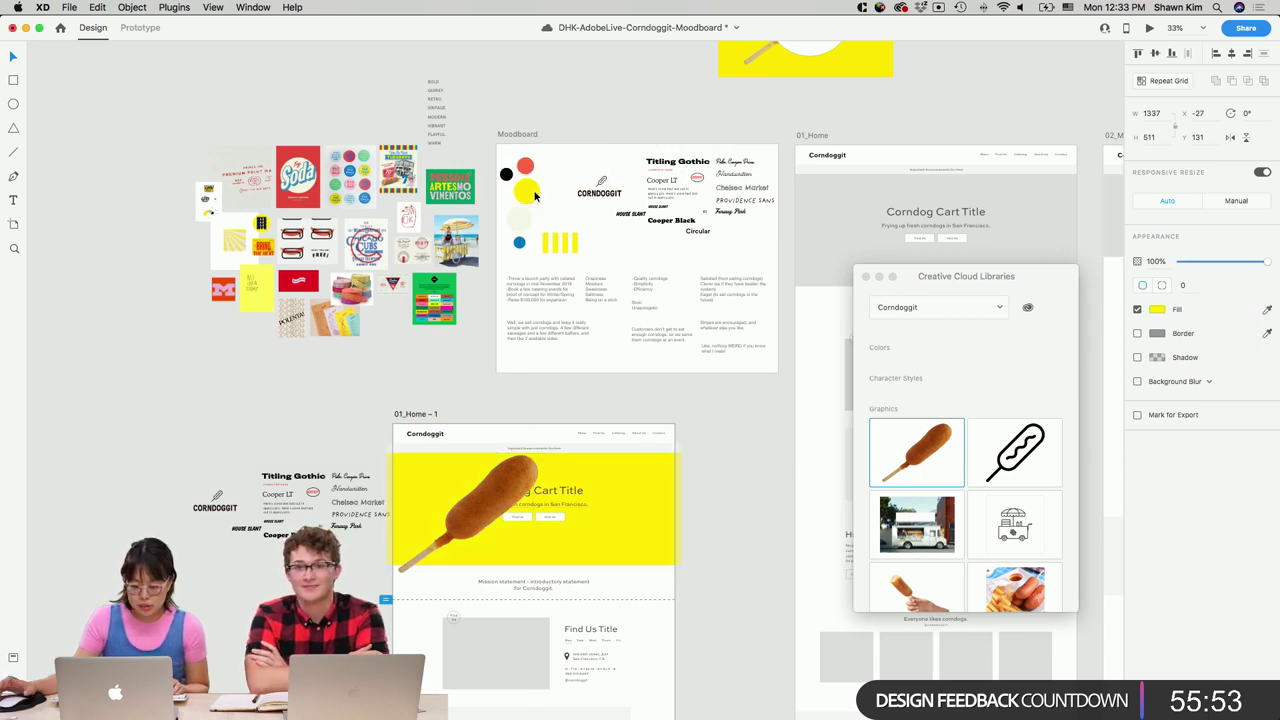
{"action": "key", "text": "super+equal"}
{"action": "key", "text": "super+equal"}
{"action": "scroll", "coordinate": [589, 424], "scroll_direction": "down", "scroll_amount": 5}
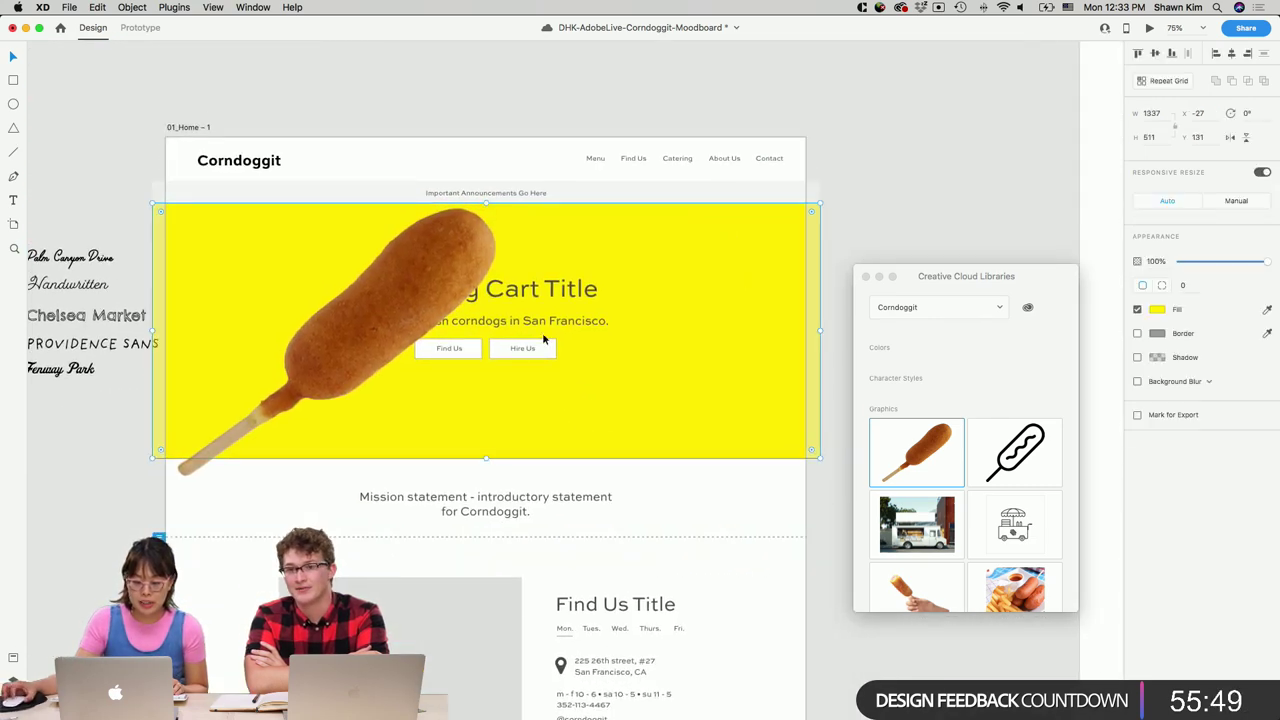
{"action": "left_click_drag", "start_coordinate": [486, 459], "coordinate": [486, 516]}
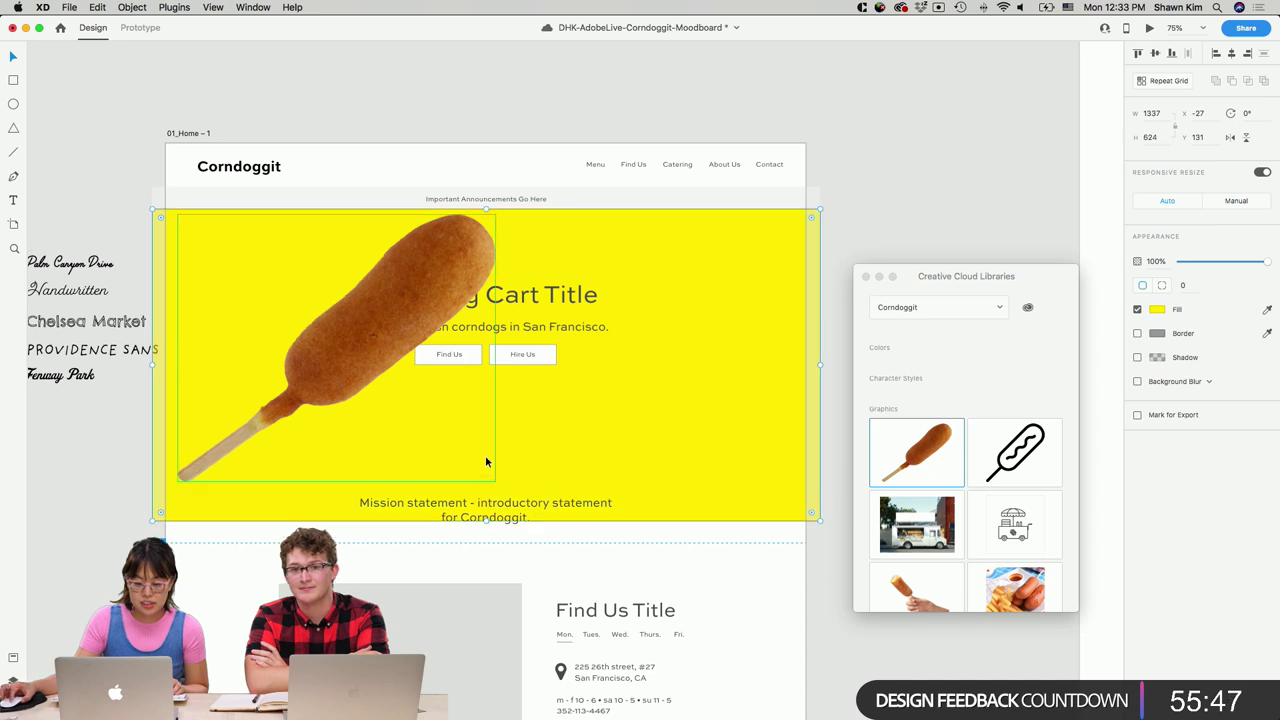
{"action": "scroll", "coordinate": [420, 420], "scroll_direction": "up", "scroll_amount": 1}
Nudge the corndog down slightly and move the Corndog Cart Title to the right.
{"action": "left_click", "coordinate": [383, 397]}
{"action": "left_click_drag", "start_coordinate": [383, 397], "coordinate": [391, 410]}
{"action": "left_click_drag", "start_coordinate": [600, 320], "coordinate": [784, 320]}
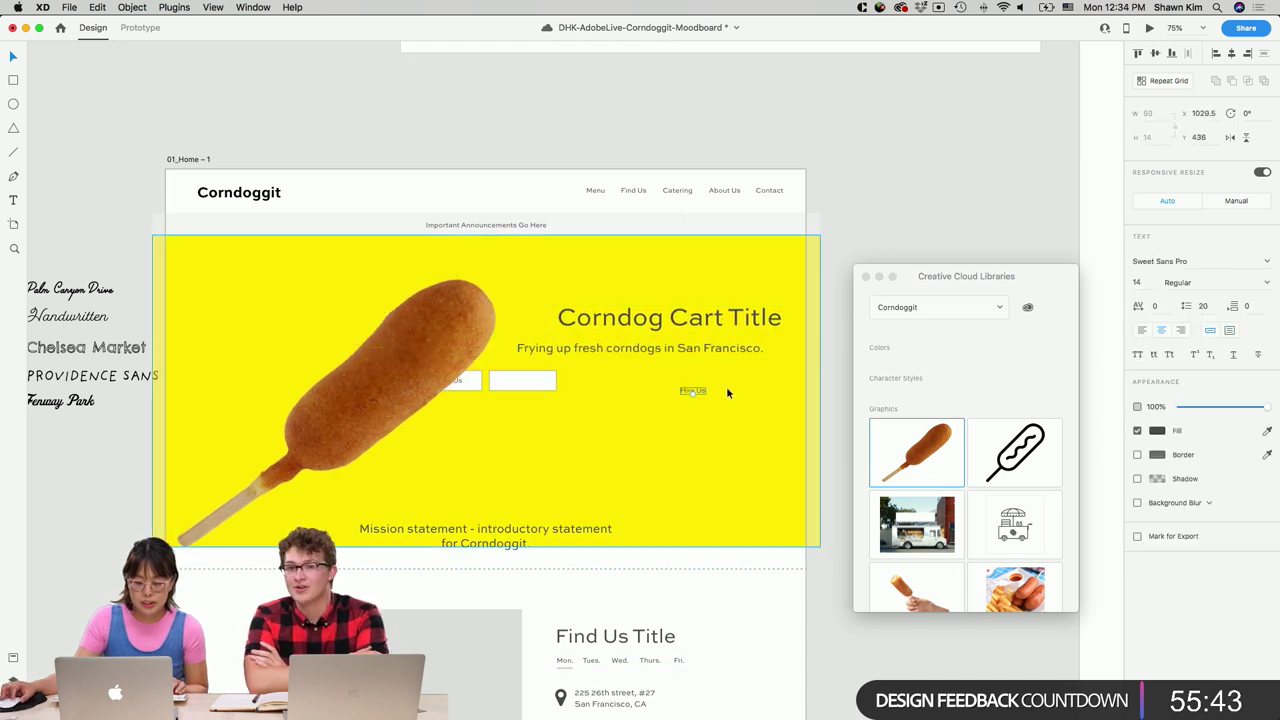
Rotate the corndog to -11° and move the Hire Us button off the artboard beside Find Us.
{"action": "double_click", "coordinate": [546, 380]}
{"action": "left_click_drag", "start_coordinate": [531, 380], "coordinate": [735, 388]}
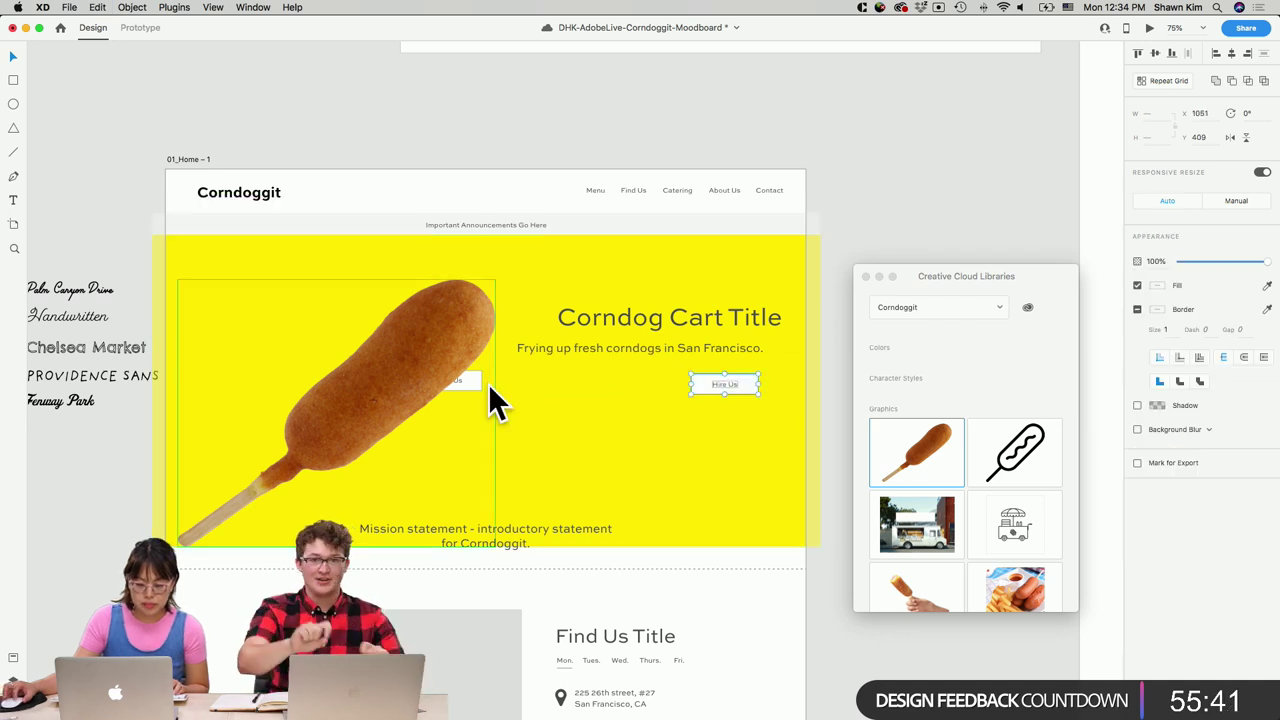
{"action": "left_click", "coordinate": [458, 348]}
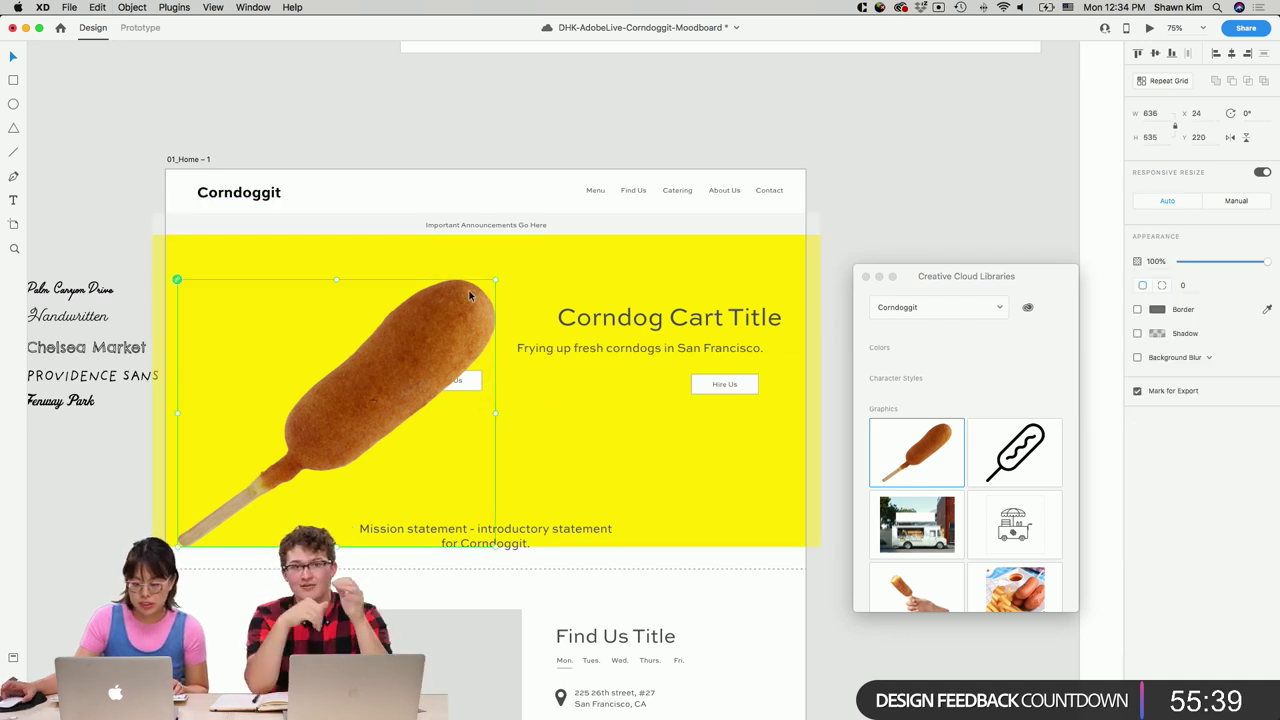
{"action": "left_click_drag", "start_coordinate": [495, 278], "coordinate": [353, 345]}
{"action": "left_click_drag", "start_coordinate": [452, 382], "coordinate": [906, 200]}
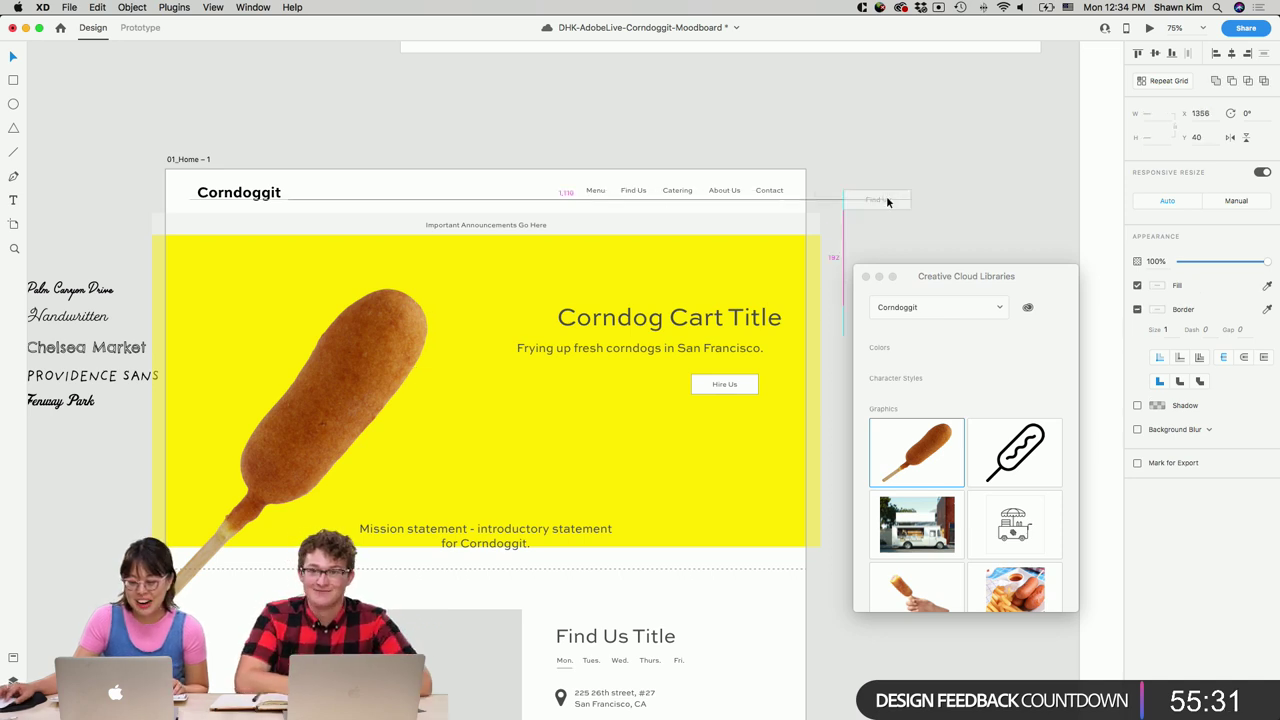
{"action": "left_click_drag", "start_coordinate": [753, 383], "coordinate": [908, 249]}
Narrow the headline box to 499 wide, retype it as 'Get your corndog!', and align the subheadline.
{"action": "left_click_drag", "start_coordinate": [749, 320], "coordinate": [711, 326]}
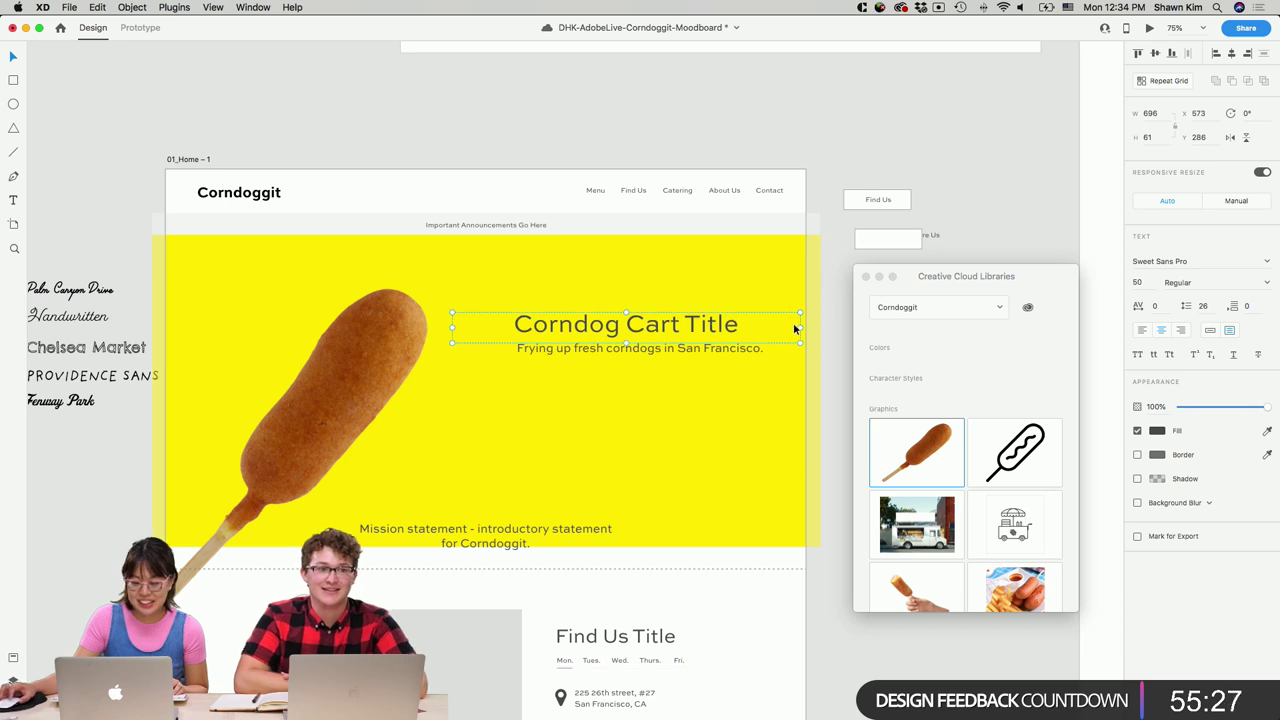
{"action": "left_click_drag", "start_coordinate": [797, 327], "coordinate": [655, 338]}
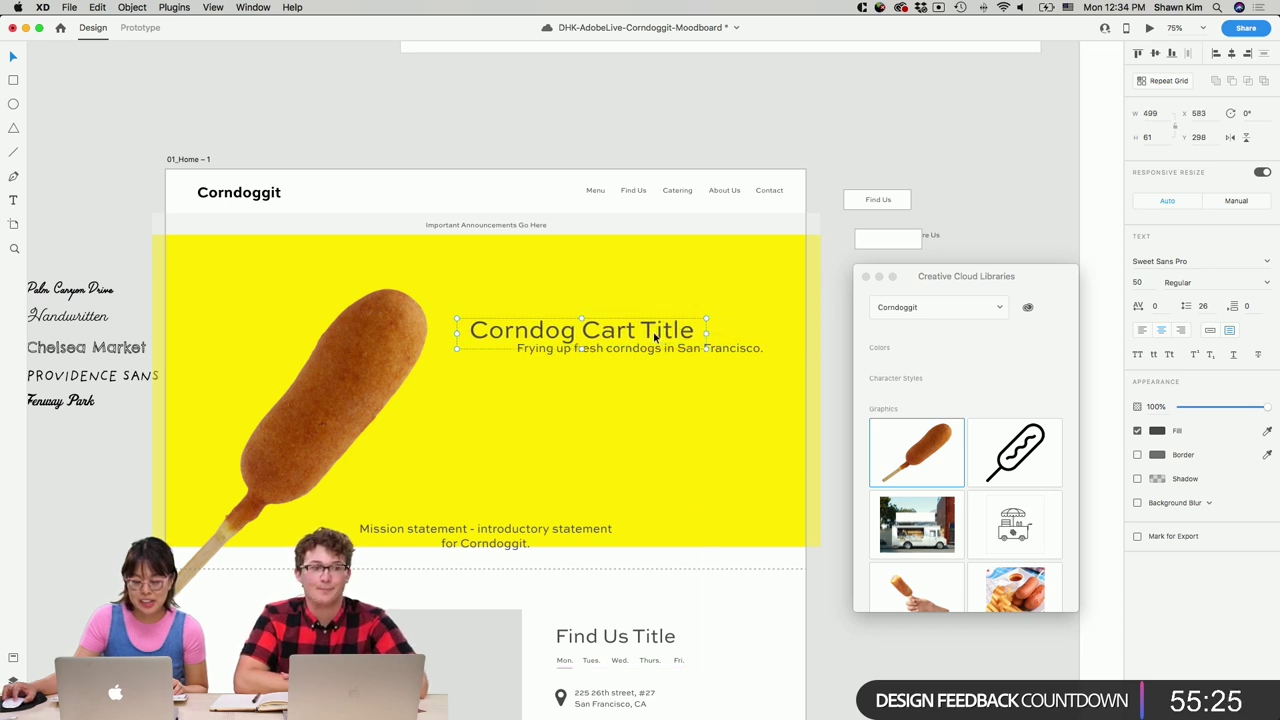
{"action": "double_click", "coordinate": [653, 333]}
{"action": "type", "text": "Get your"}
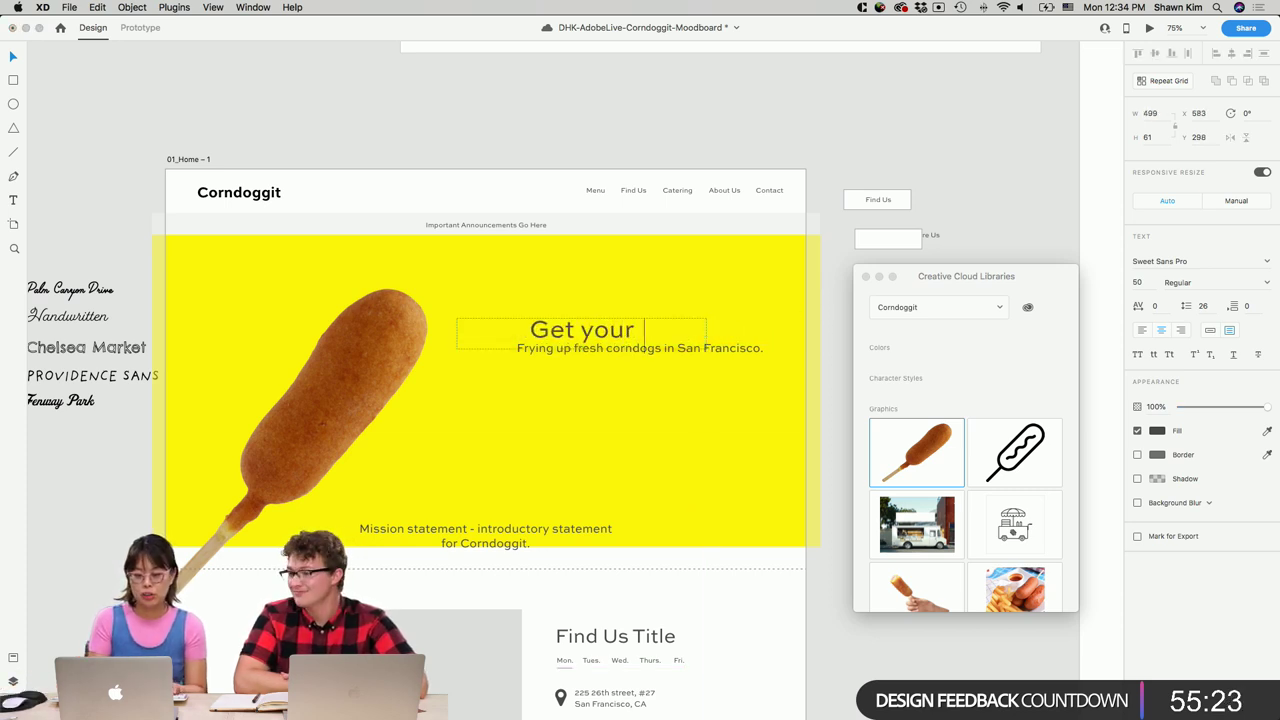
{"action": "type", "text": " corndog!"}
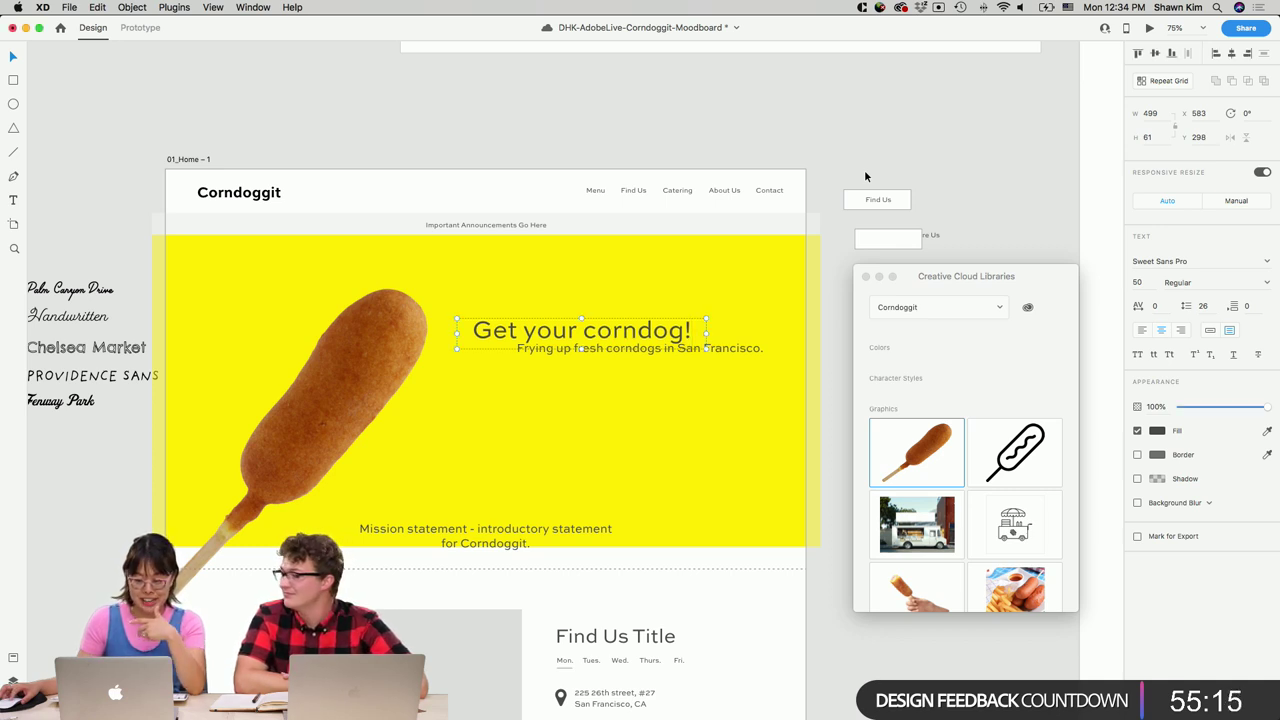
{"action": "key", "text": "Escape"}
{"action": "left_click_drag", "start_coordinate": [694, 329], "coordinate": [720, 374]}
{"action": "left_click_drag", "start_coordinate": [676, 326], "coordinate": [670, 340]}
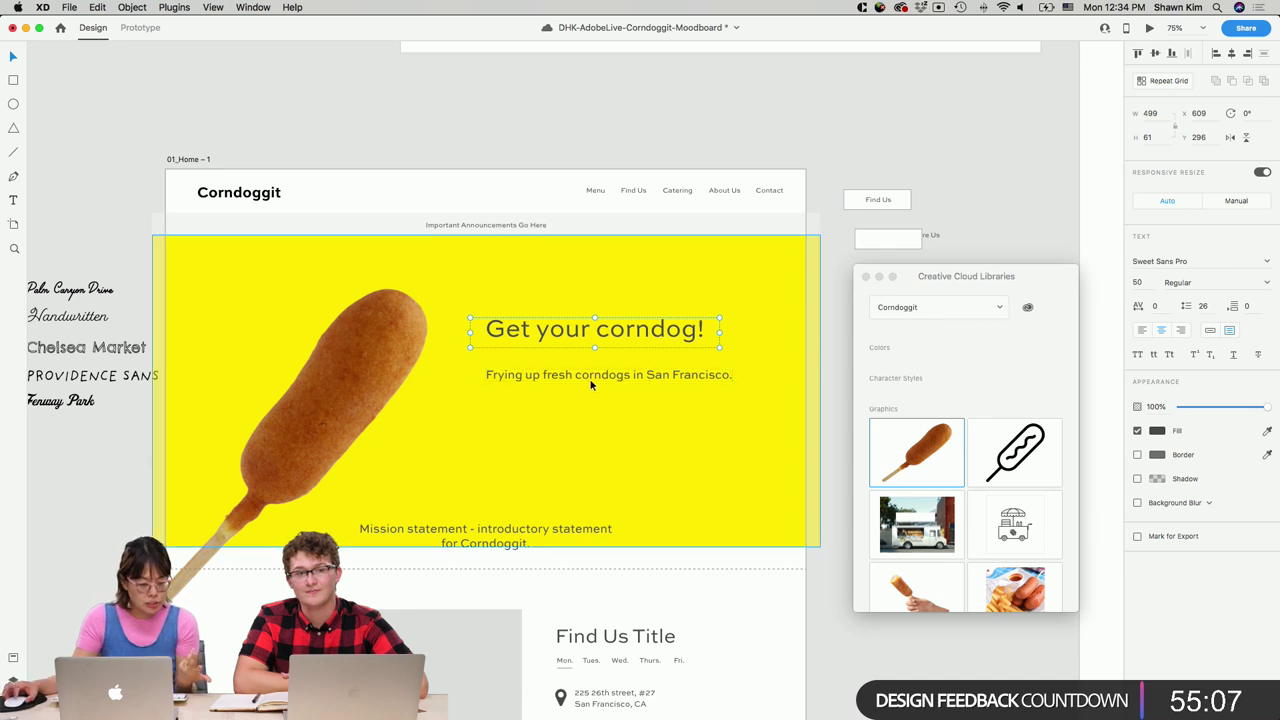
Move the corndog image up about 20 px and pan to view more of the hero.
{"action": "left_click_drag", "start_coordinate": [357, 414], "coordinate": [356, 392]}
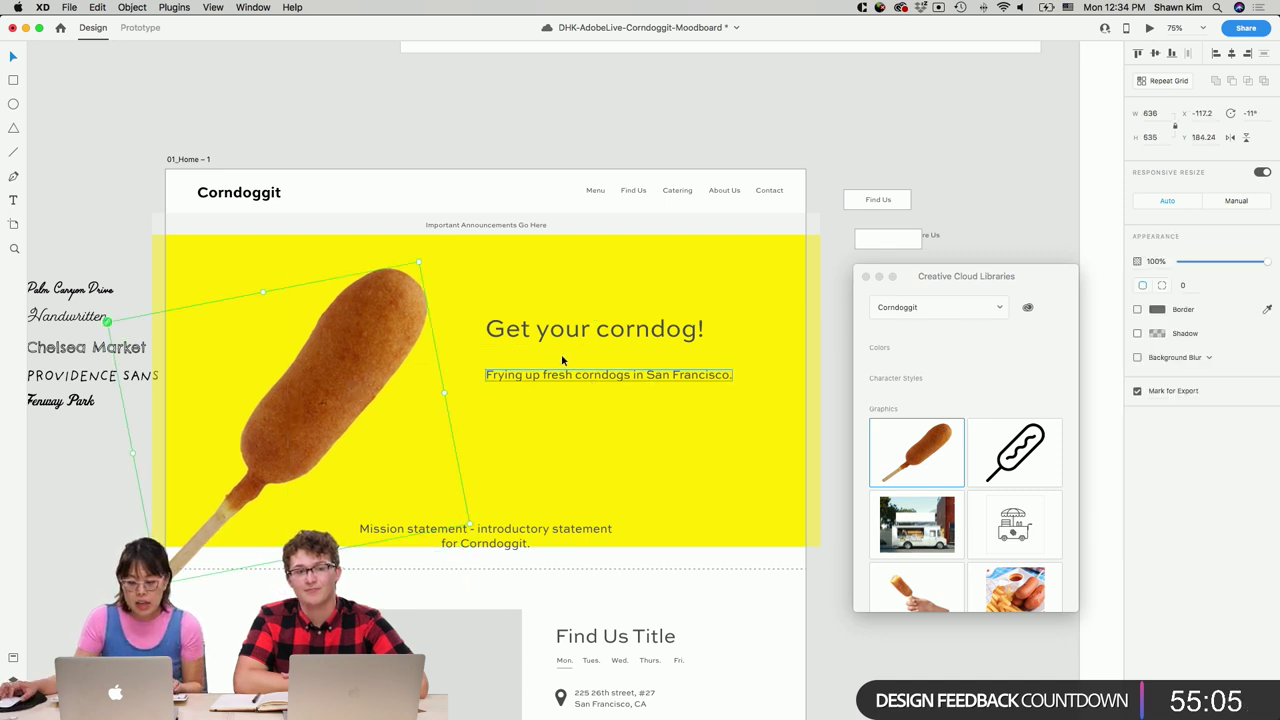
{"action": "left_click", "coordinate": [590, 330]}
{"action": "scroll", "coordinate": [591, 405], "scroll_direction": "left", "scroll_amount": 5}
{"action": "scroll", "coordinate": [591, 410], "scroll_direction": "right", "scroll_amount": 5}
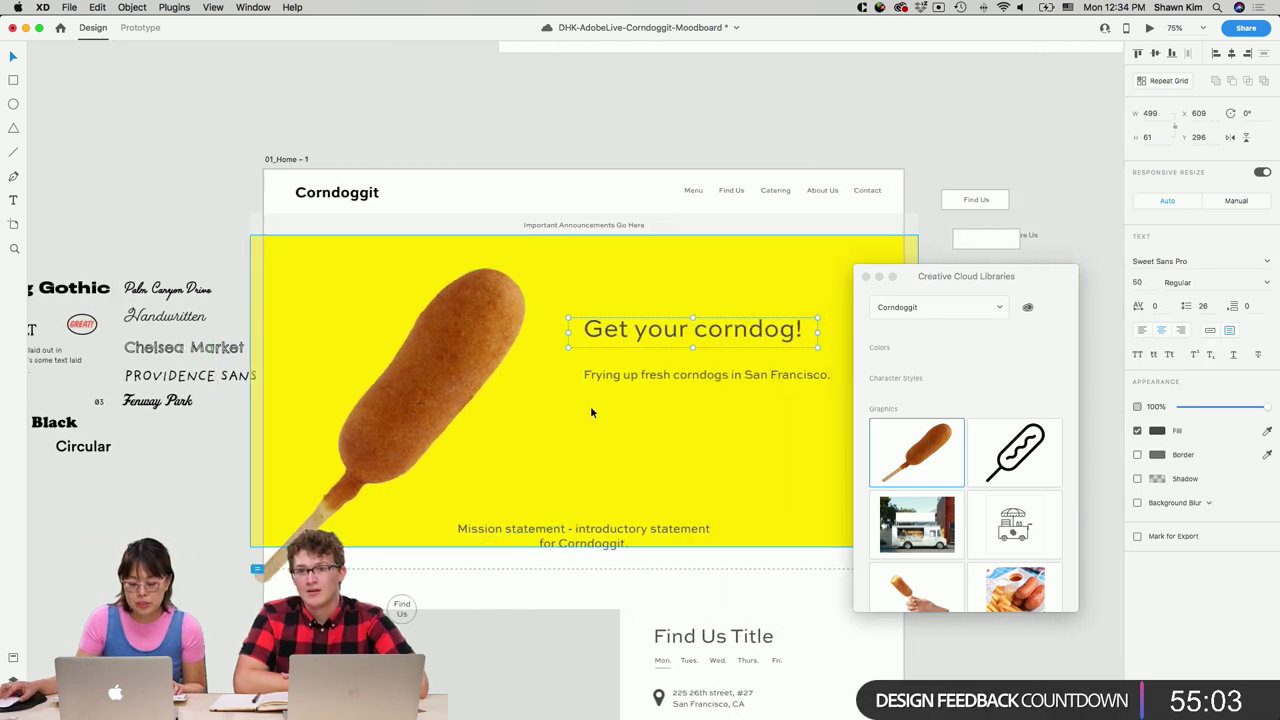
{"action": "scroll", "coordinate": [672, 369], "scroll_direction": "left", "scroll_amount": 3}
{"action": "scroll", "coordinate": [672, 369], "scroll_direction": "left", "scroll_amount": 1}
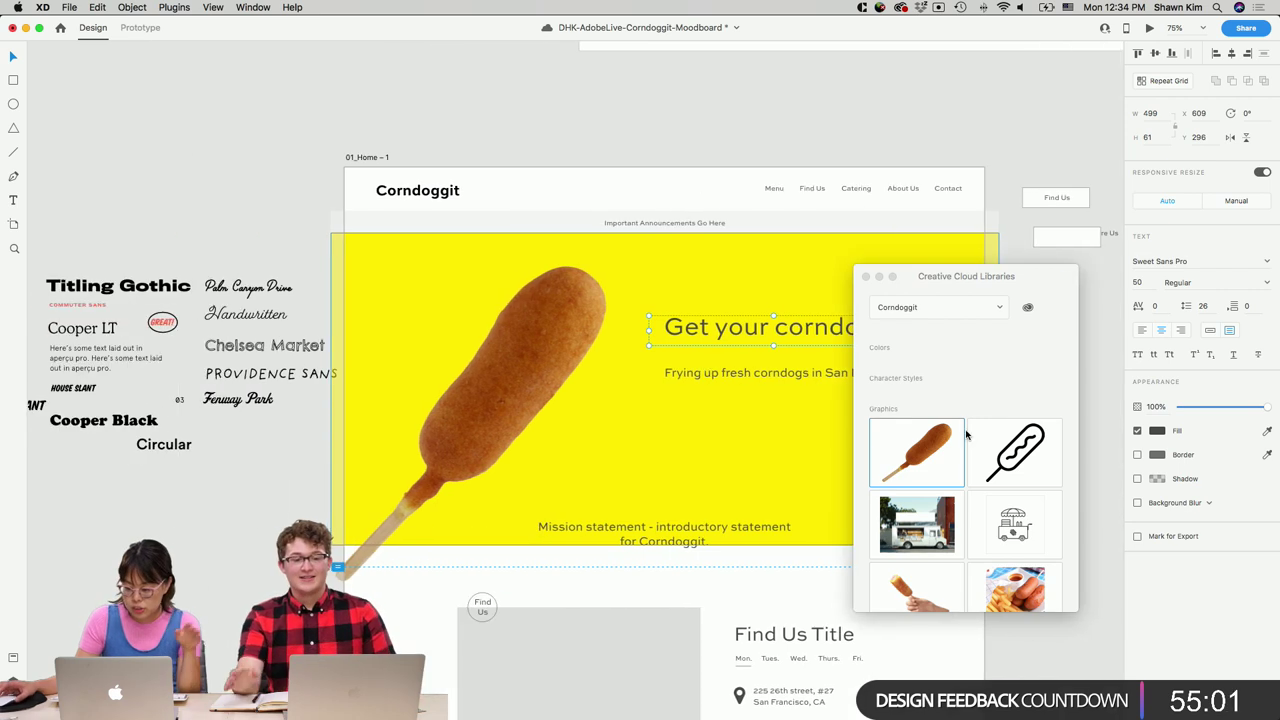
{"action": "scroll", "coordinate": [769, 356], "scroll_direction": "right", "scroll_amount": 1}
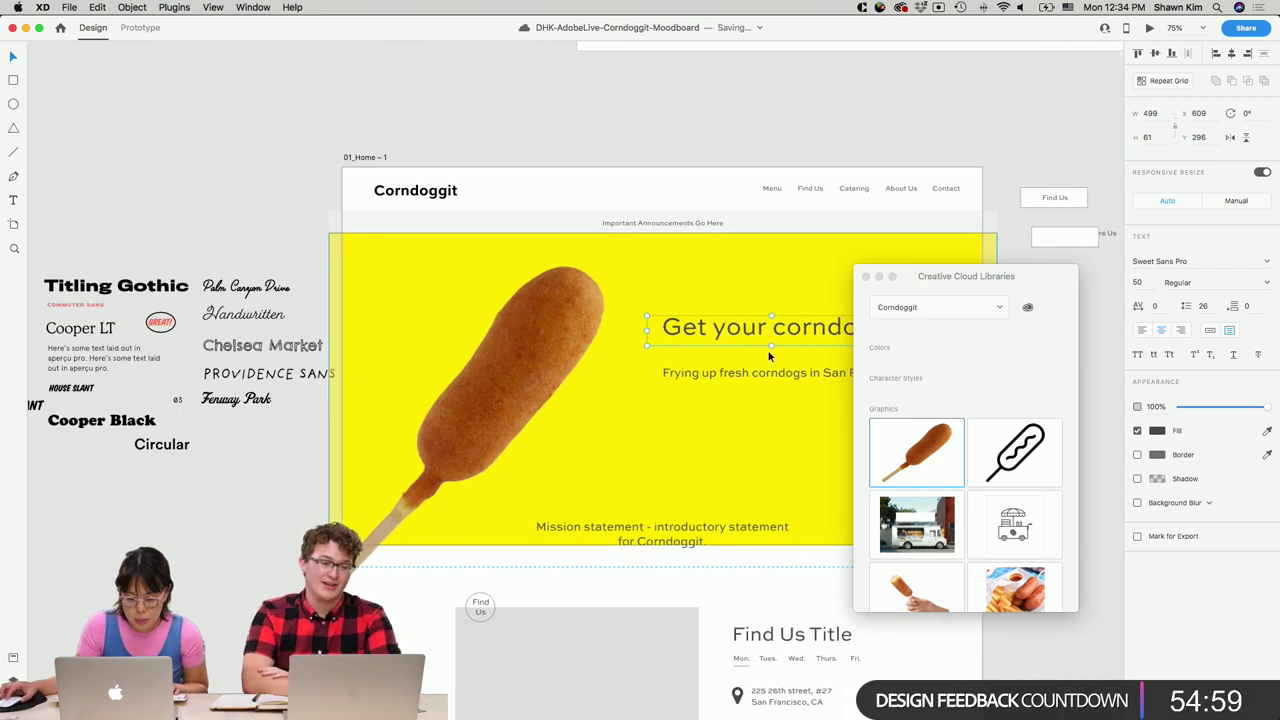
{"action": "left_click_drag", "start_coordinate": [1022, 285], "coordinate": [1087, 292]}
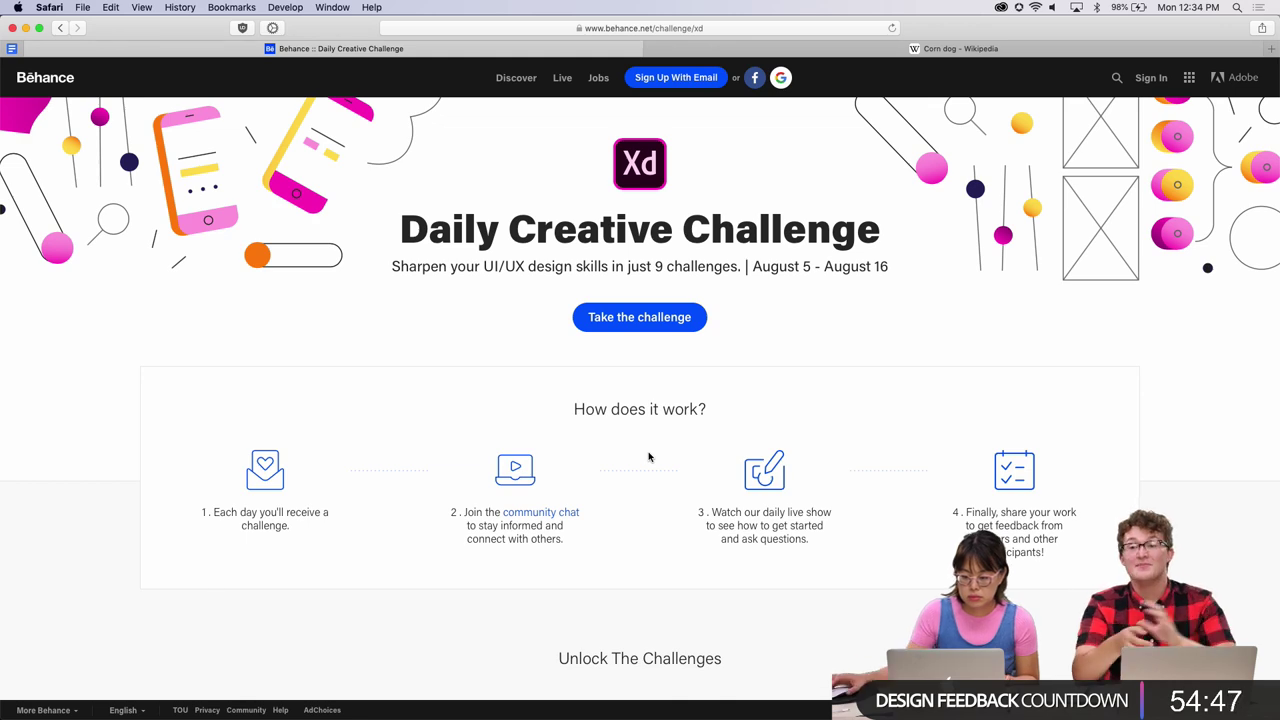
Scroll through the Behance Daily Creative Challenge page in Safari.
{"action": "scroll", "coordinate": [648, 457], "scroll_direction": "down", "scroll_amount": 2}
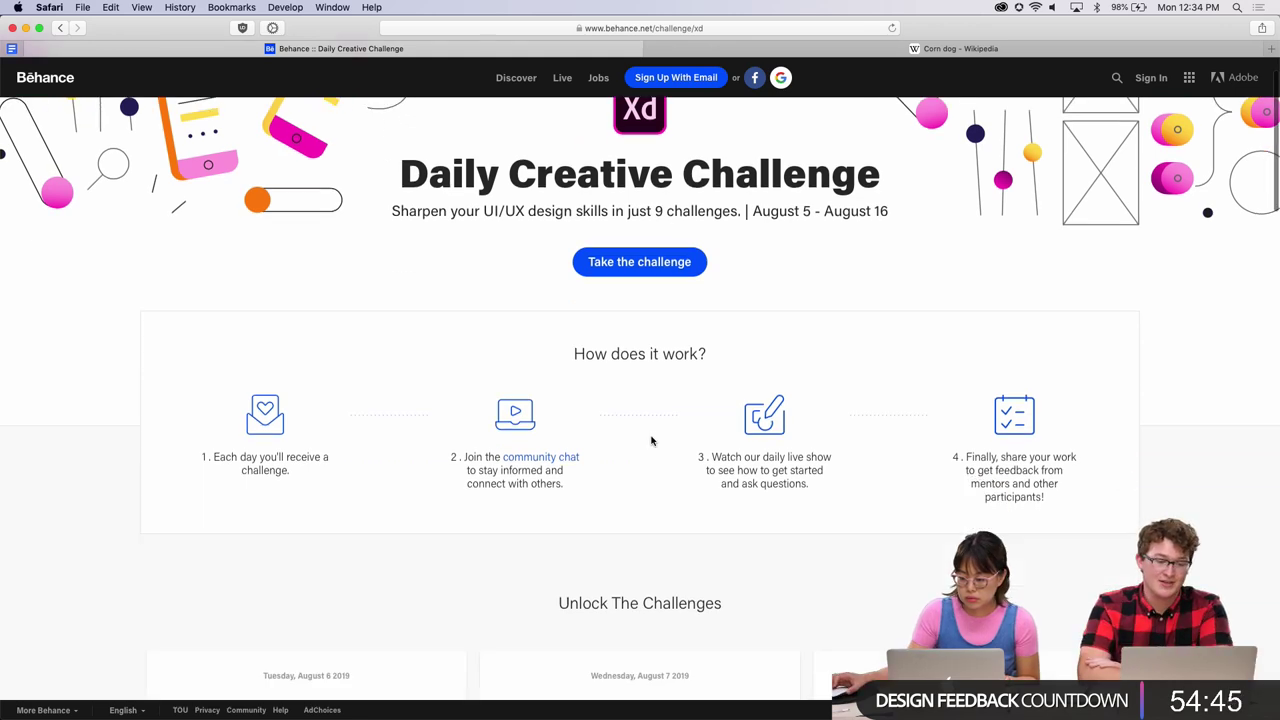
{"action": "scroll", "coordinate": [648, 457], "scroll_direction": "up", "scroll_amount": 2}
{"action": "scroll", "coordinate": [651, 441], "scroll_direction": "down", "scroll_amount": 1}
{"action": "scroll", "coordinate": [651, 441], "scroll_direction": "up", "scroll_amount": 1}
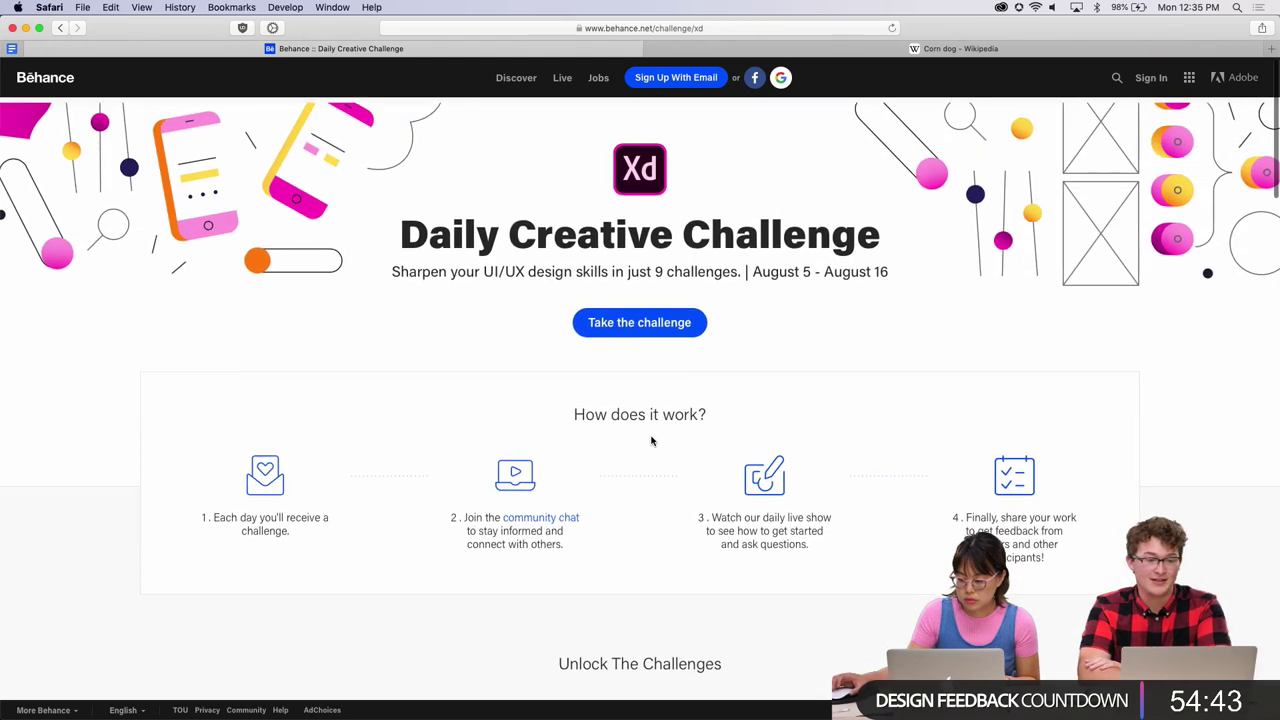
{"action": "double_click", "coordinate": [424, 238]}
{"action": "left_click", "coordinate": [534, 238]}
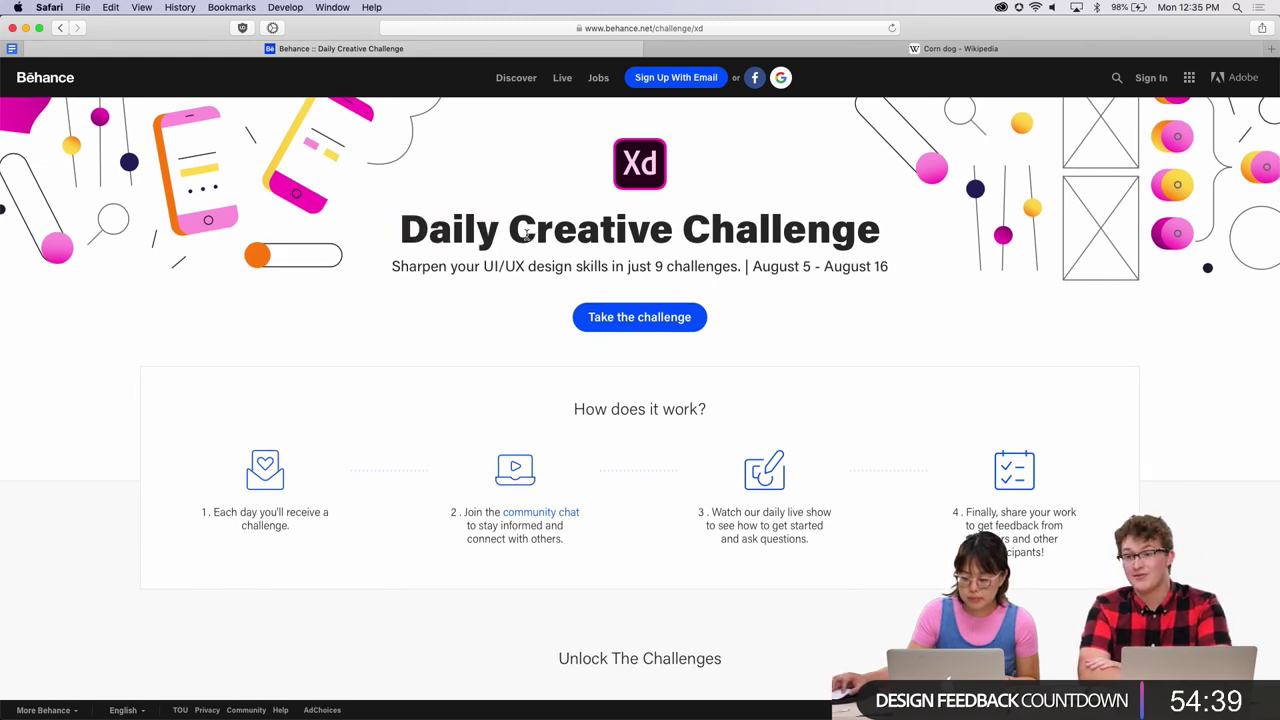
{"action": "scroll", "coordinate": [526, 236], "scroll_direction": "down", "scroll_amount": 10}
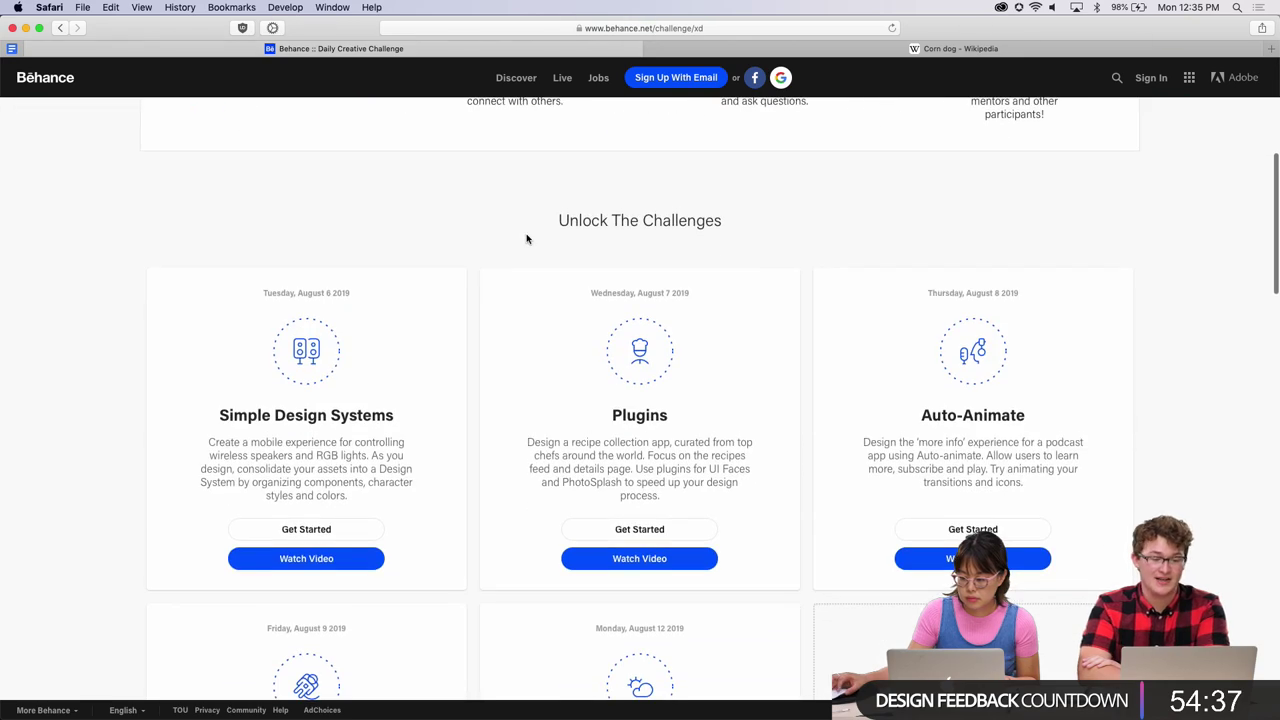
{"action": "scroll", "coordinate": [527, 238], "scroll_direction": "up", "scroll_amount": 3}
{"action": "scroll", "coordinate": [527, 238], "scroll_direction": "down", "scroll_amount": 5}
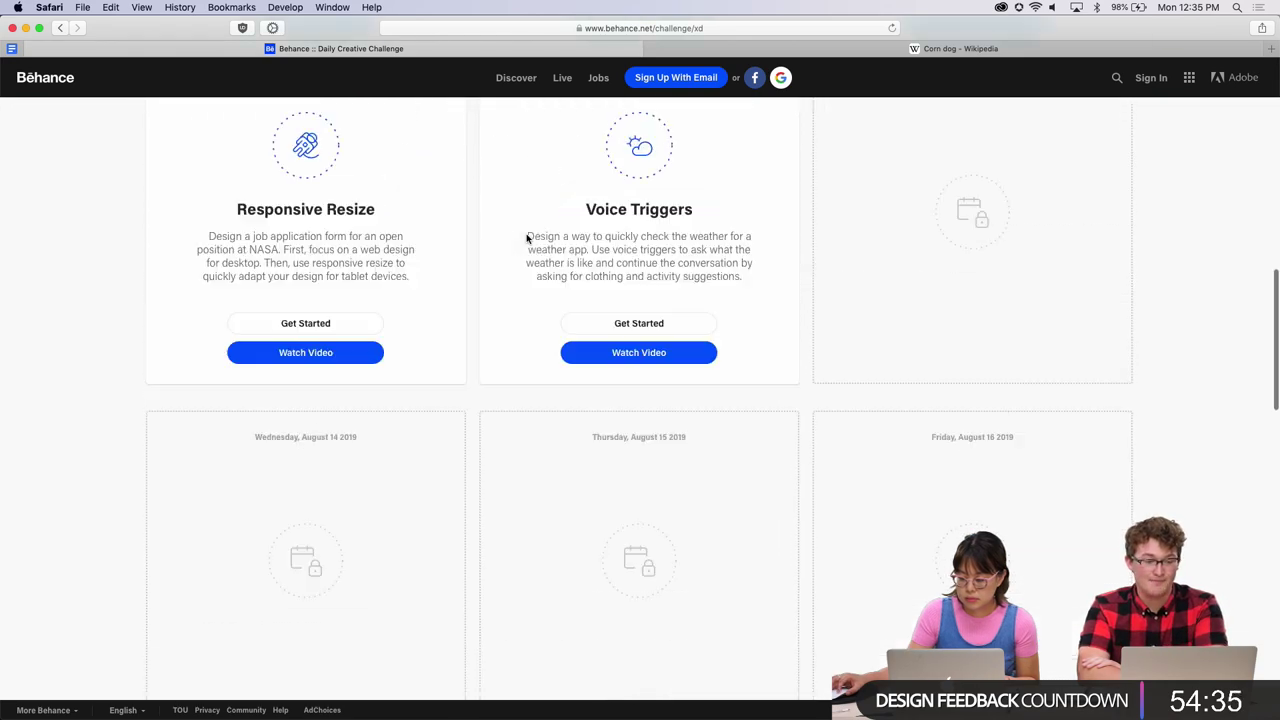
{"action": "scroll", "coordinate": [527, 238], "scroll_direction": "up", "scroll_amount": 3}
{"action": "scroll", "coordinate": [527, 238], "scroll_direction": "down", "scroll_amount": 2}
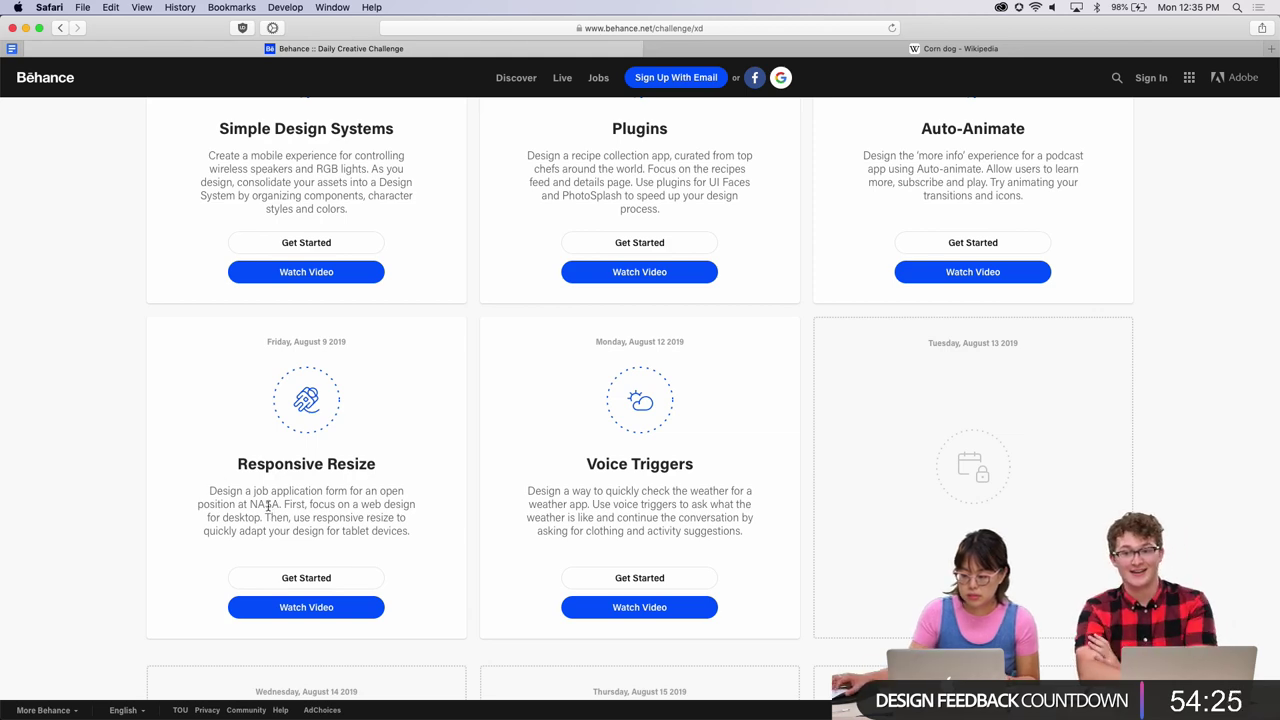
Glance at the Discord window, then return to the Behance page in Safari.
{"action": "key", "text": "ctrl+Up"}
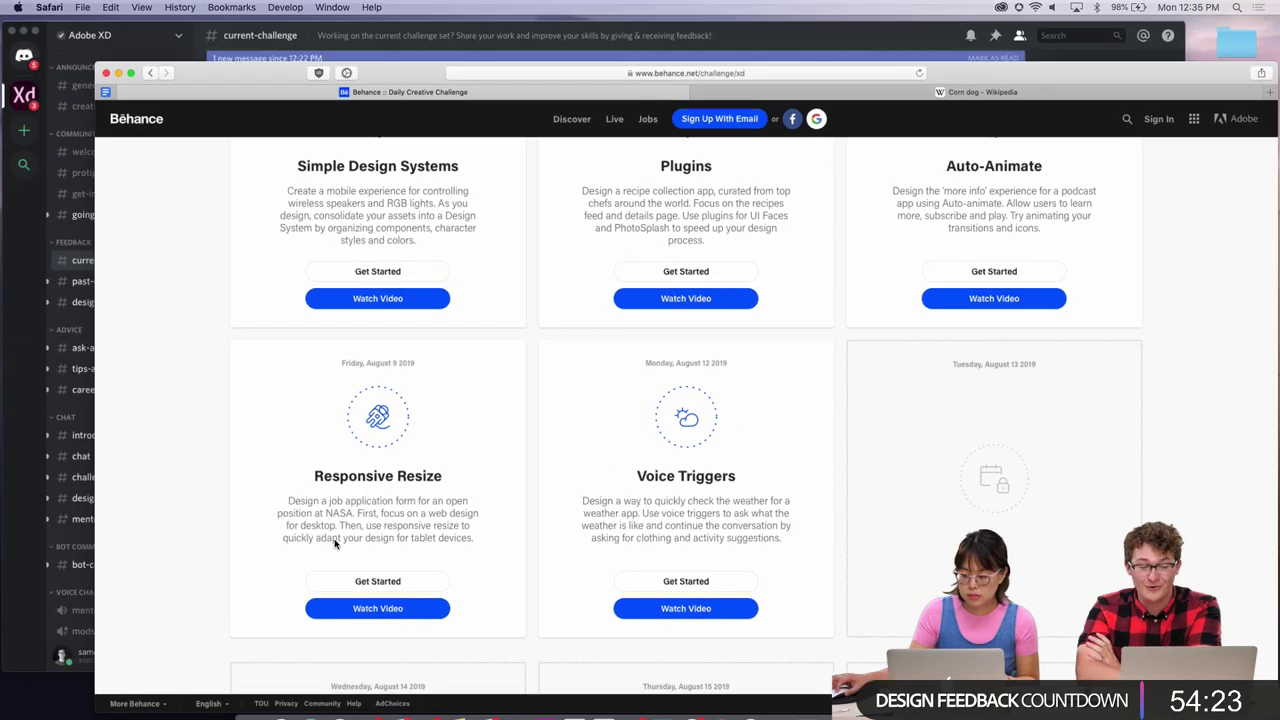
{"action": "left_click", "coordinate": [306, 243]}
{"action": "scroll", "coordinate": [523, 332], "scroll_direction": "up", "scroll_amount": 5}
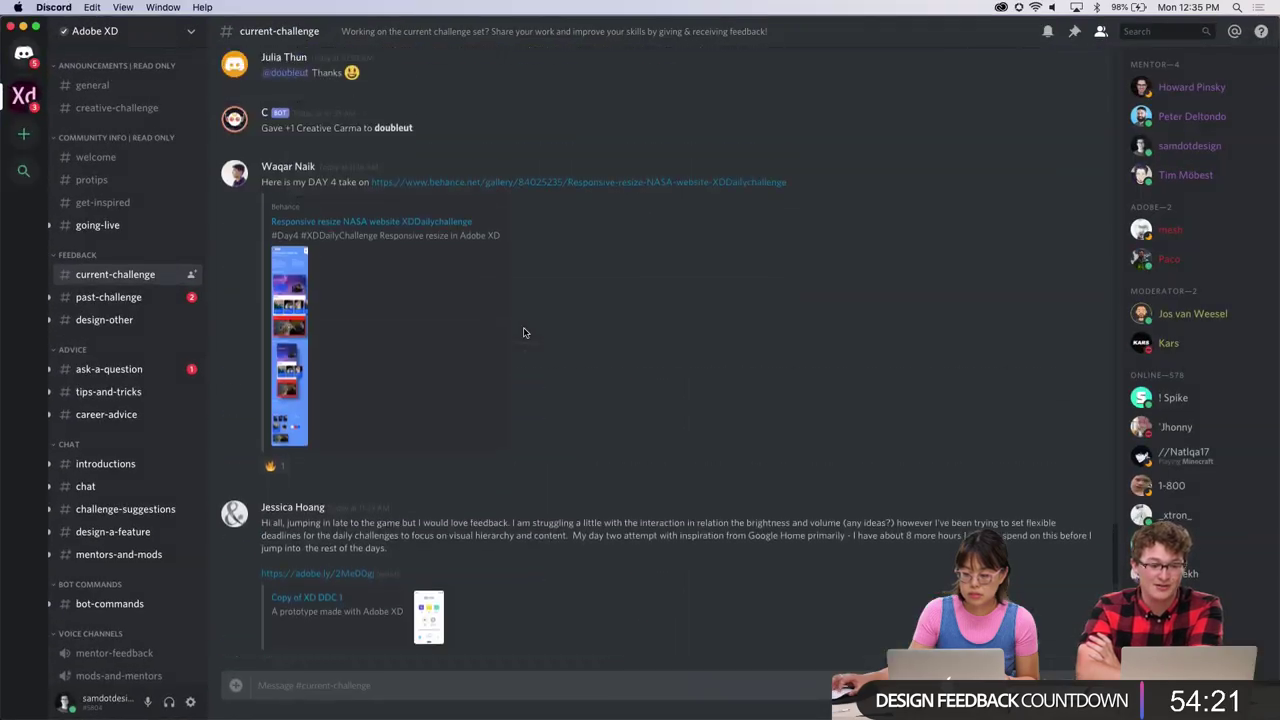
{"action": "scroll", "coordinate": [523, 332], "scroll_direction": "down", "scroll_amount": 5}
{"action": "key", "text": "ctrl+Up"}
{"action": "left_click", "coordinate": [437, 300]}
Show the page's full web address in the address bar and scroll back over the page.
{"action": "scroll", "coordinate": [588, 432], "scroll_direction": "down", "scroll_amount": 10}
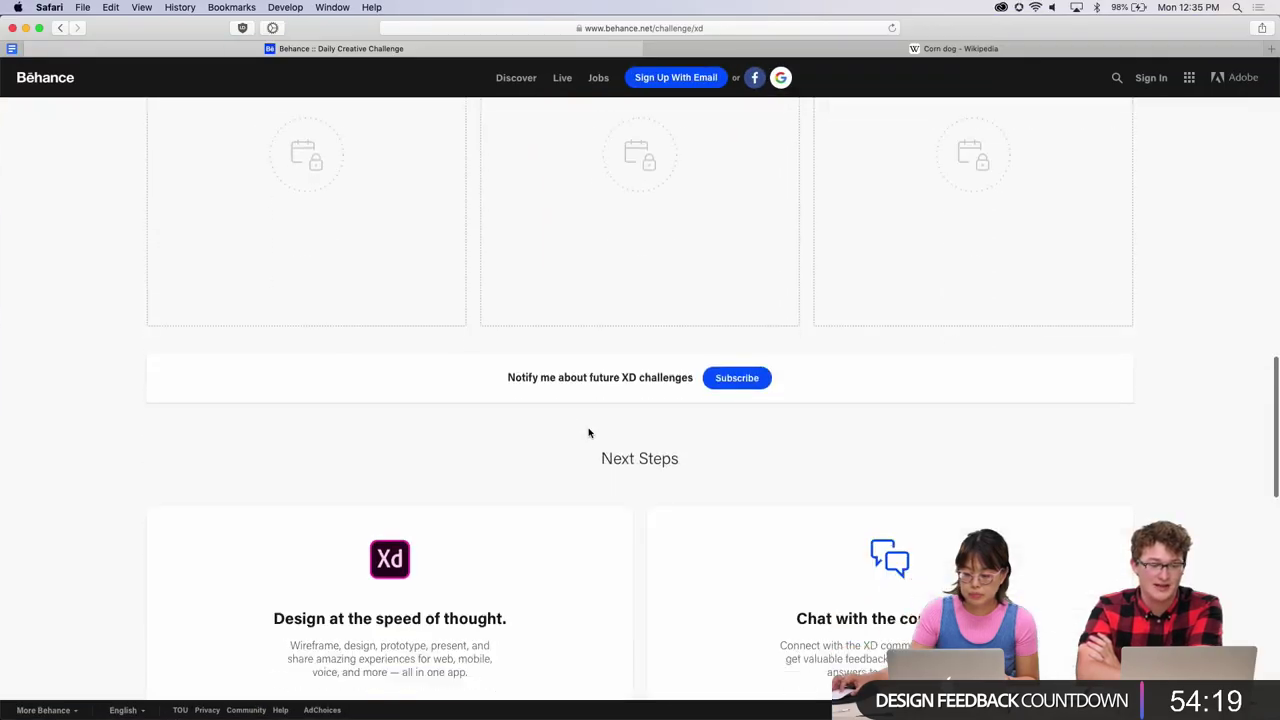
{"action": "scroll", "coordinate": [588, 432], "scroll_direction": "up", "scroll_amount": 4}
{"action": "scroll", "coordinate": [724, 364], "scroll_direction": "up", "scroll_amount": 1}
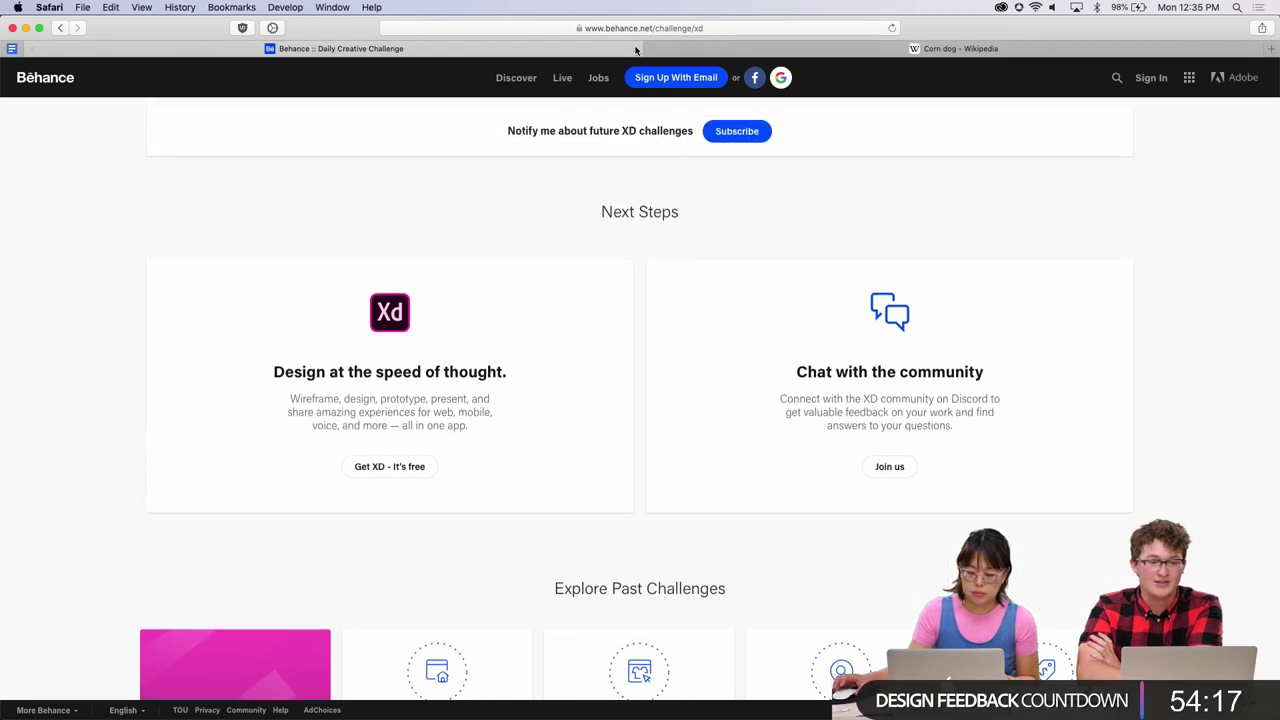
{"action": "left_click", "coordinate": [607, 28]}
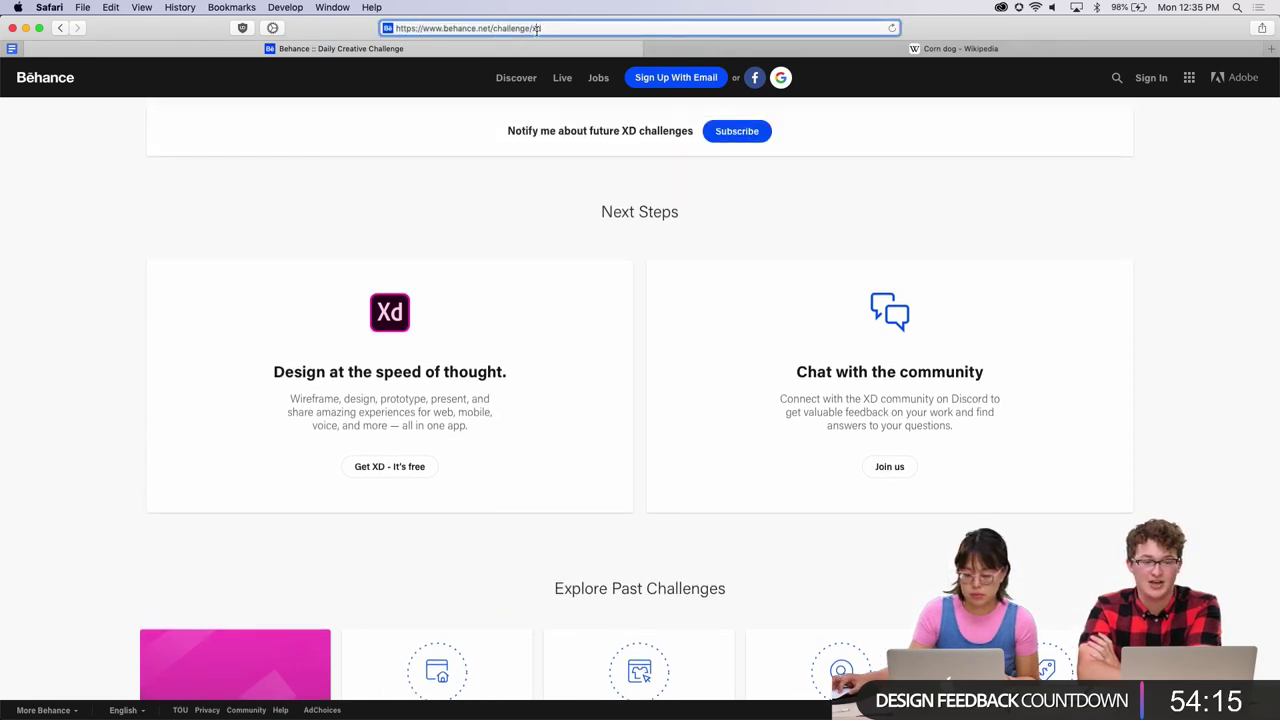
{"action": "scroll", "coordinate": [769, 471], "scroll_direction": "up", "scroll_amount": 10}
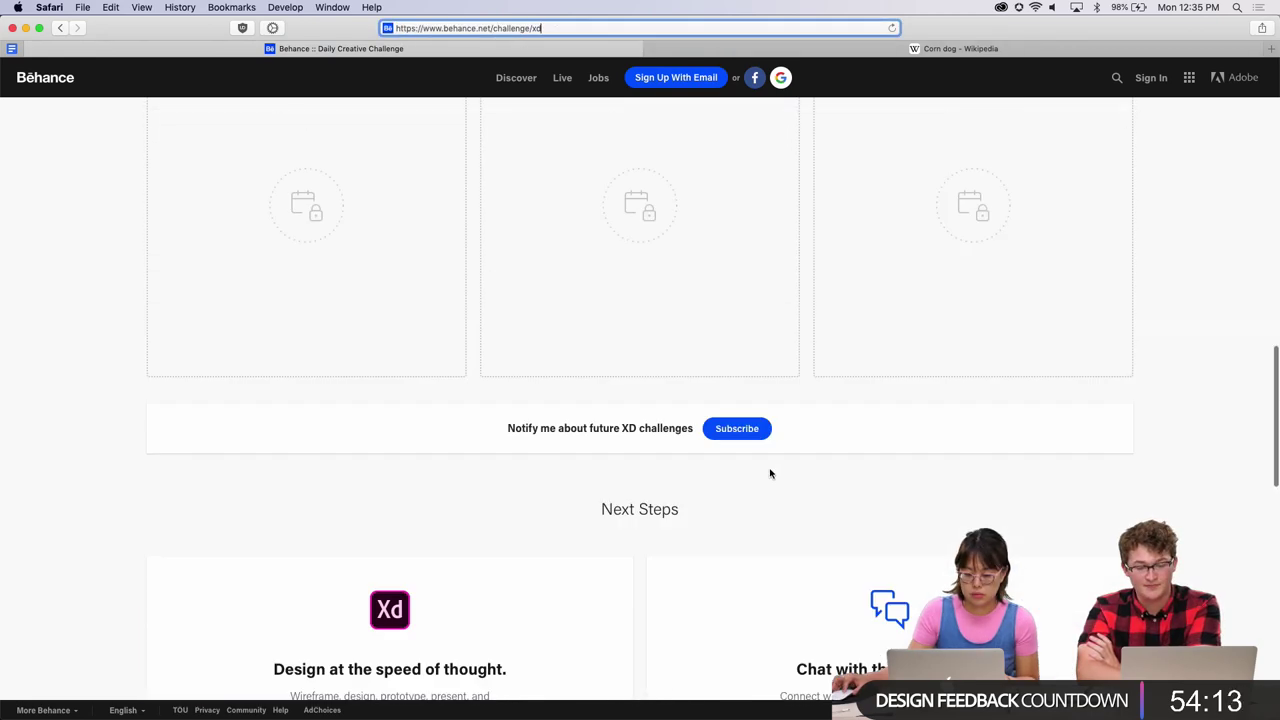
{"action": "scroll", "coordinate": [769, 471], "scroll_direction": "down", "scroll_amount": 10}
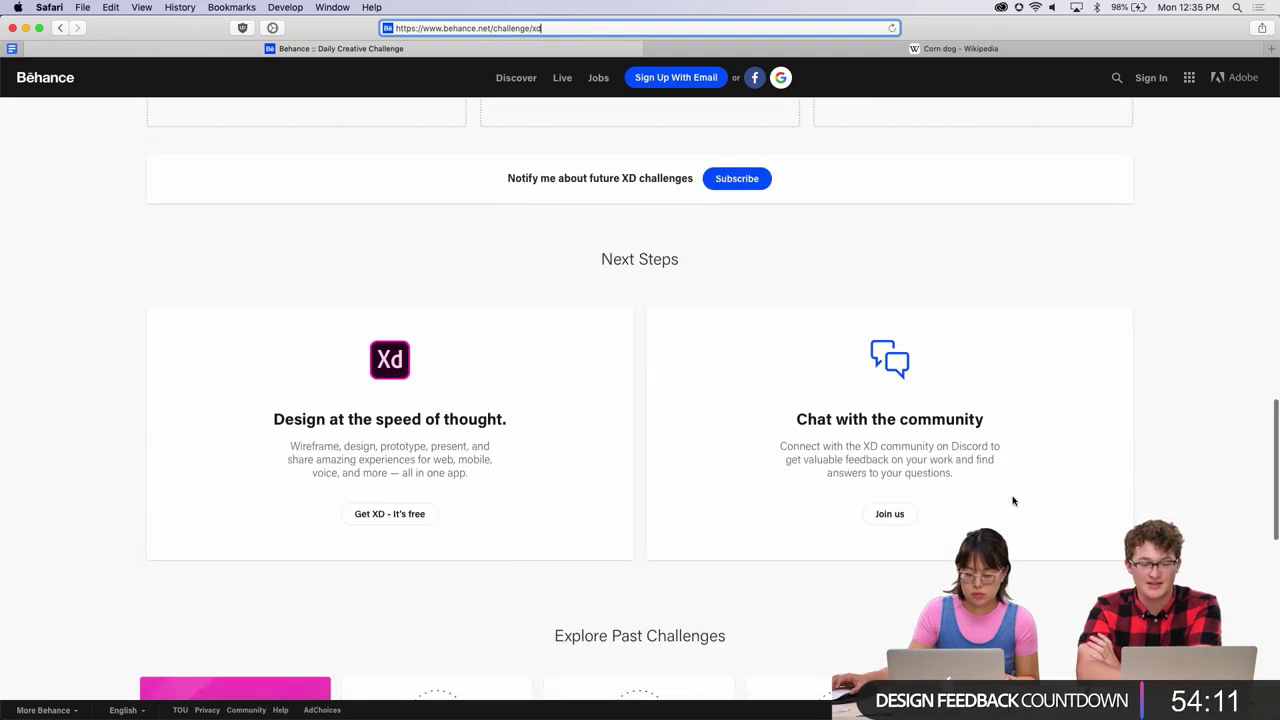
Switch to Discord and scroll through the Behance links and previews posted in #current-challenge.
{"action": "key", "text": "ctrl+Up"}
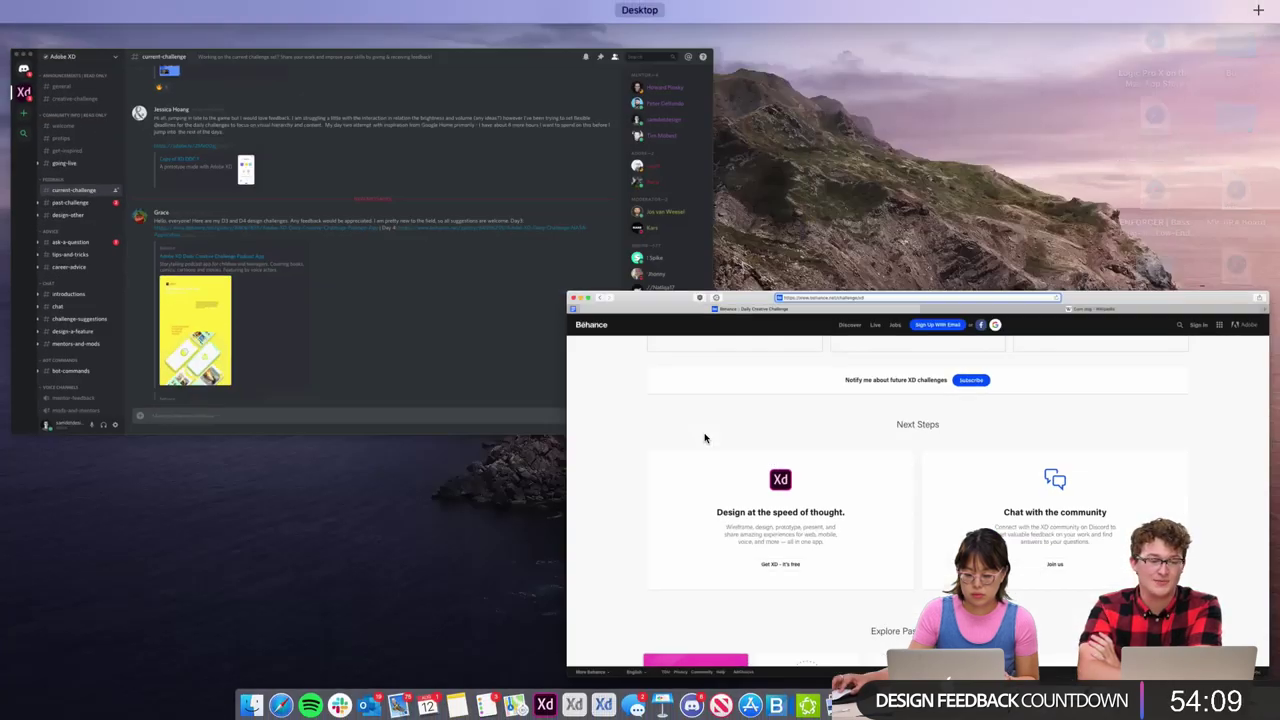
{"action": "left_click", "coordinate": [171, 194]}
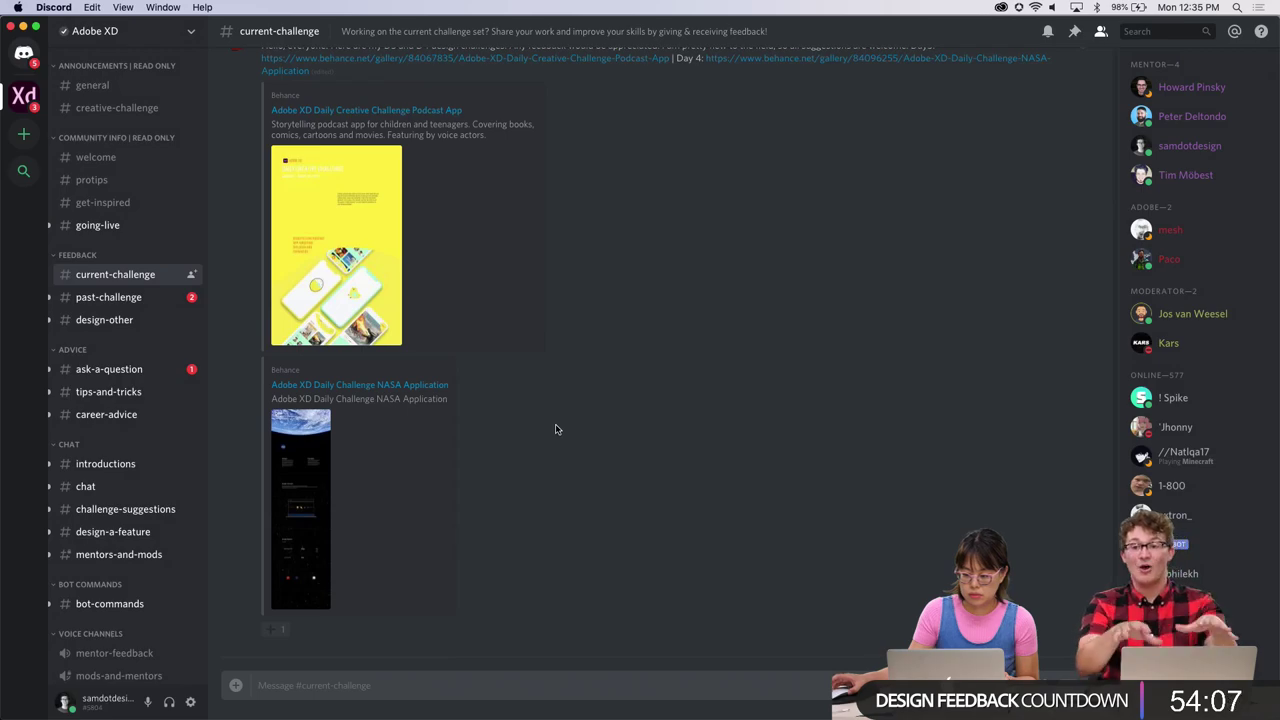
{"action": "scroll", "coordinate": [557, 430], "scroll_direction": "up", "scroll_amount": 10}
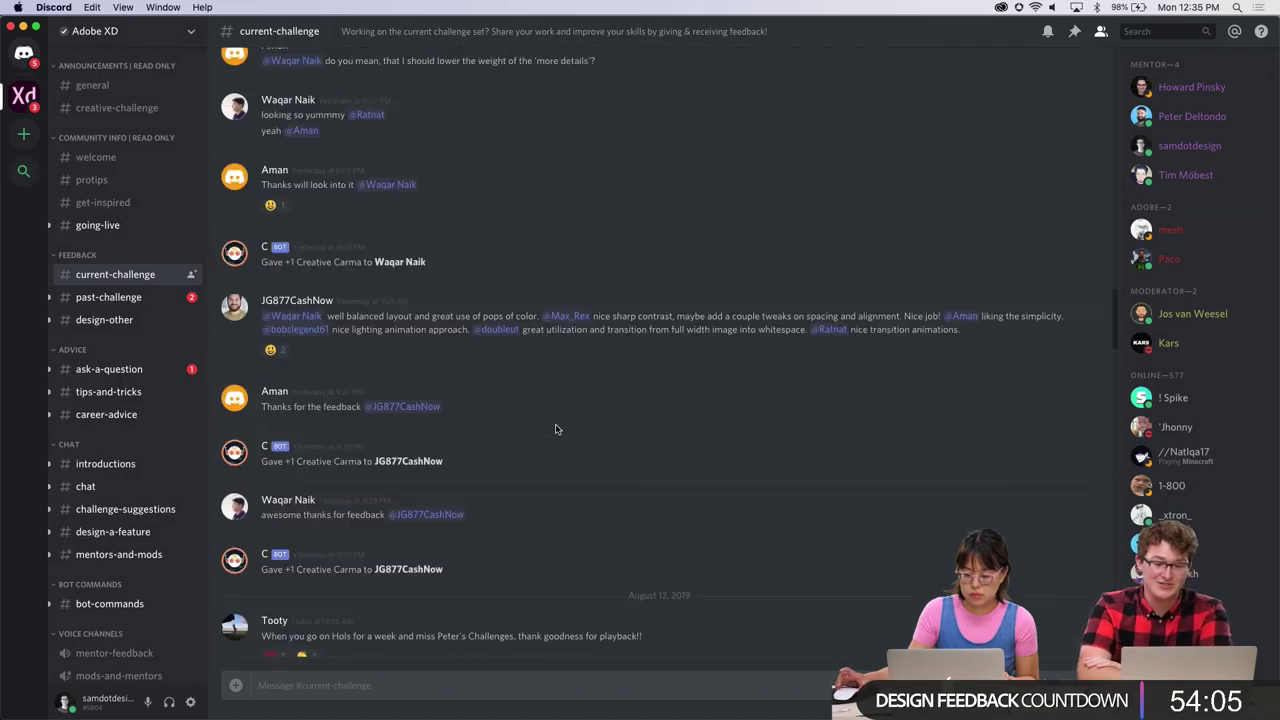
{"action": "scroll", "coordinate": [557, 430], "scroll_direction": "down", "scroll_amount": 15}
{"action": "scroll", "coordinate": [557, 430], "scroll_direction": "up", "scroll_amount": 6}
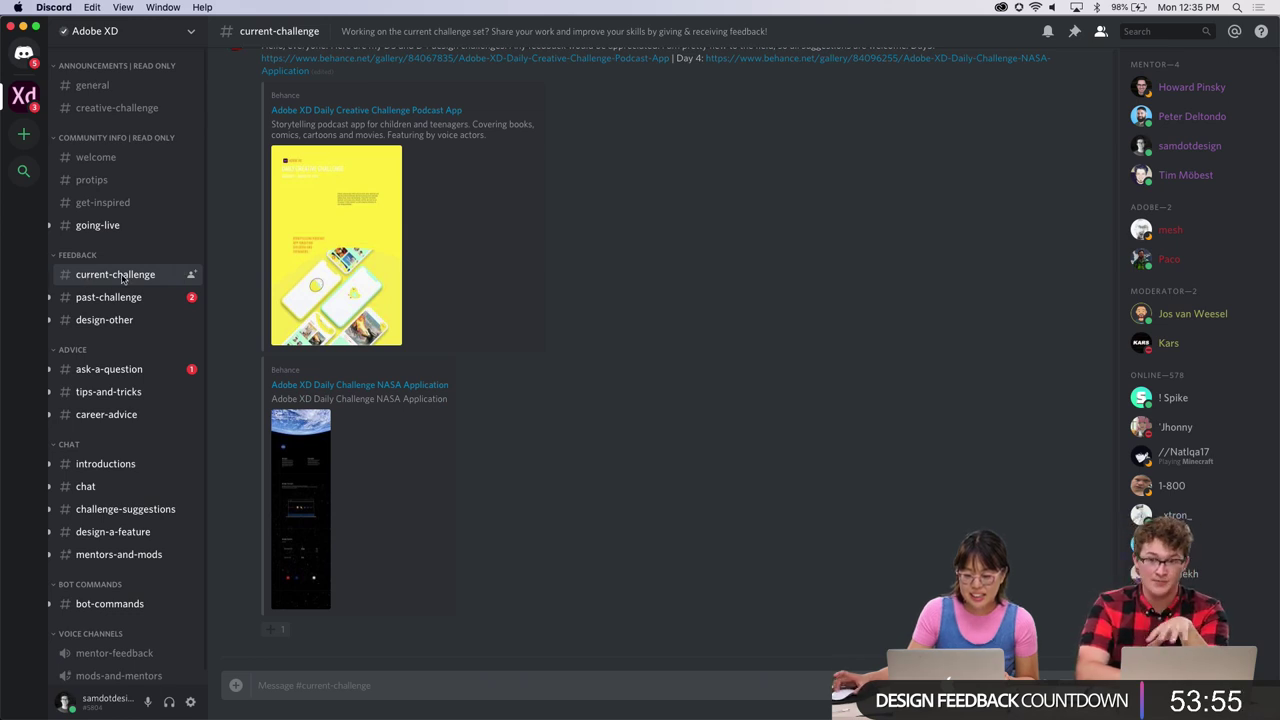
{"action": "scroll", "coordinate": [417, 313], "scroll_direction": "up", "scroll_amount": 10}
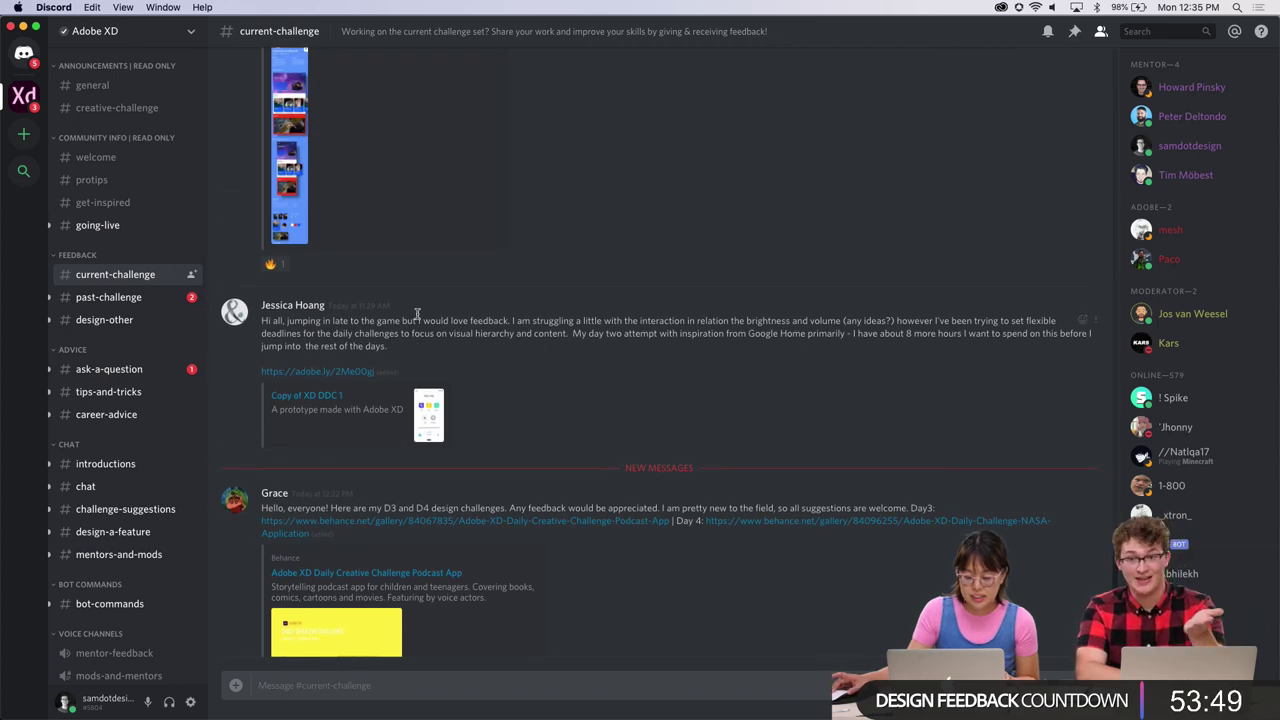
{"action": "scroll", "coordinate": [417, 313], "scroll_direction": "down", "scroll_amount": 10}
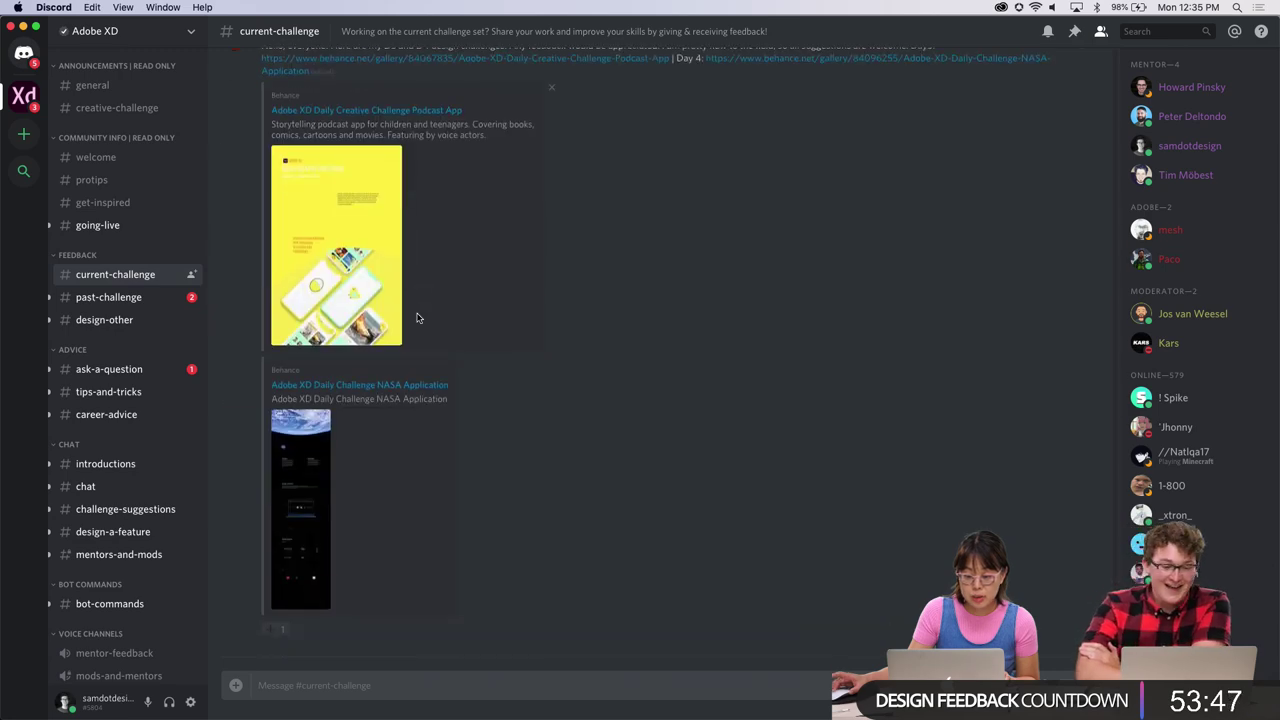
{"action": "scroll", "coordinate": [417, 313], "scroll_direction": "up", "scroll_amount": 10}
{"action": "scroll", "coordinate": [417, 313], "scroll_direction": "down", "scroll_amount": 10}
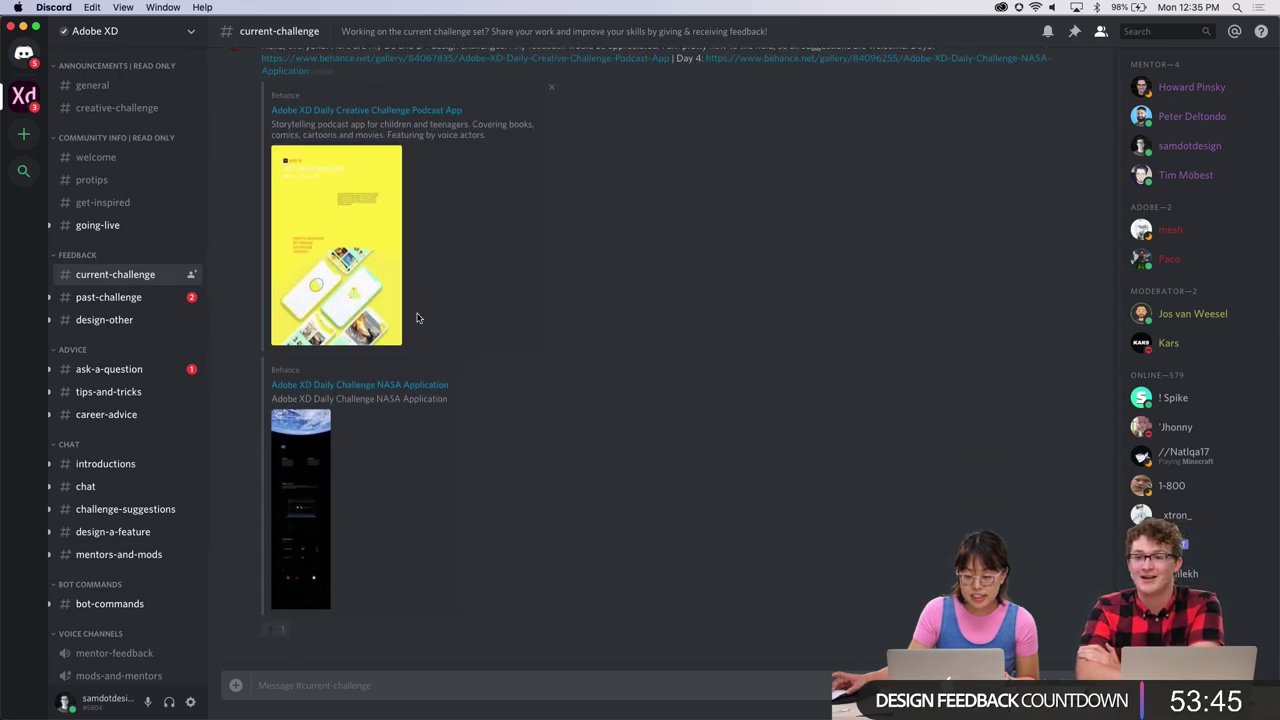
{"action": "scroll", "coordinate": [417, 318], "scroll_direction": "up", "scroll_amount": 6}
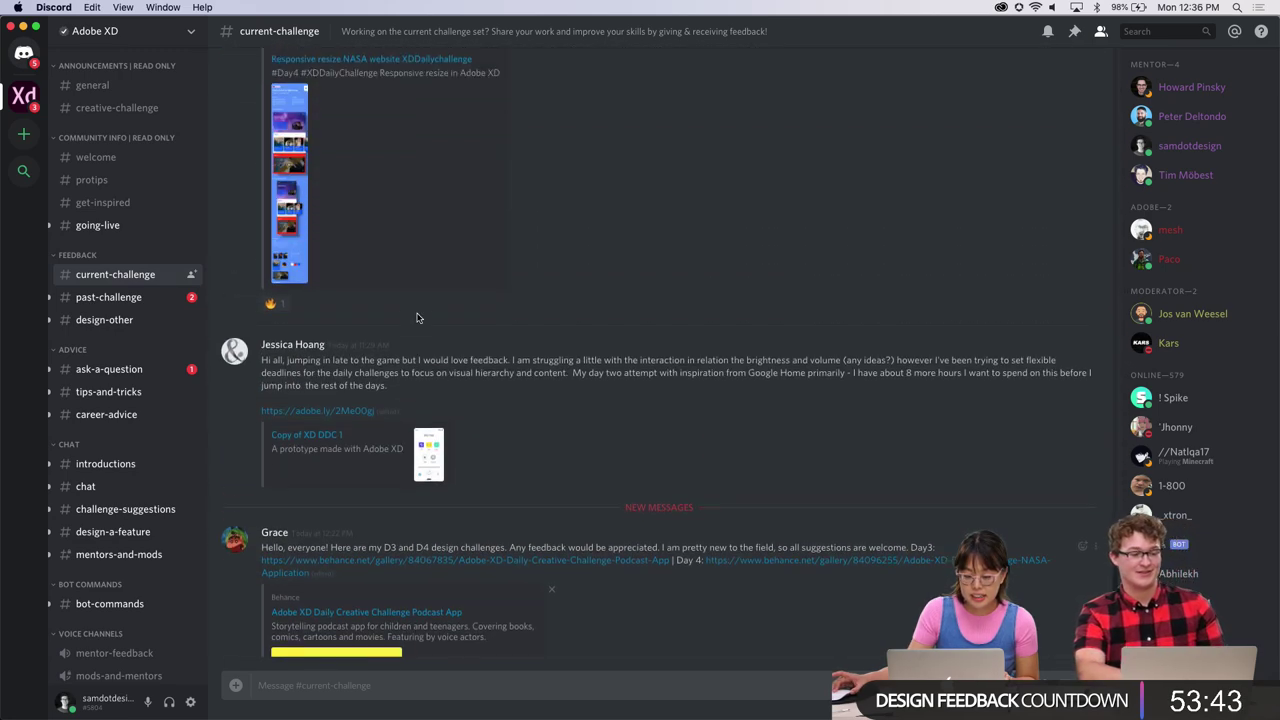
{"action": "scroll", "coordinate": [417, 318], "scroll_direction": "down", "scroll_amount": 6}
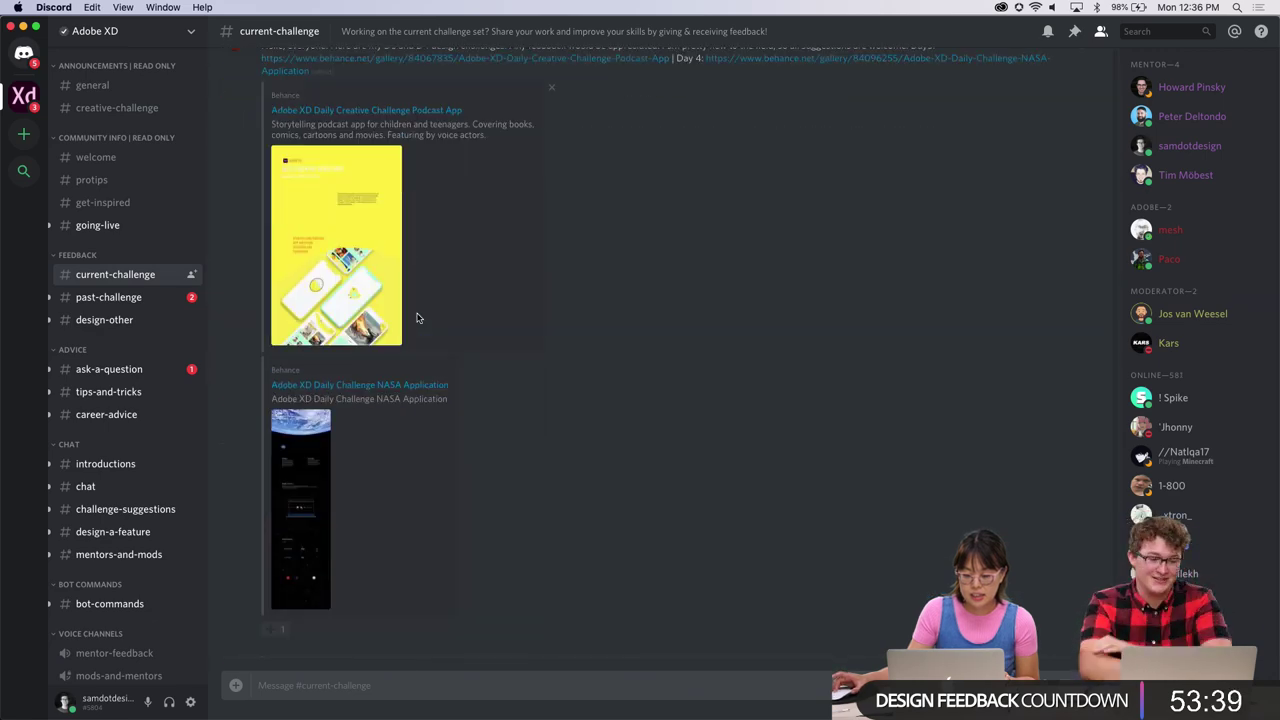
{"action": "scroll", "coordinate": [417, 318], "scroll_direction": "up", "scroll_amount": 6}
{"action": "scroll", "coordinate": [417, 318], "scroll_direction": "down", "scroll_amount": 6}
{"action": "scroll", "coordinate": [417, 318], "scroll_direction": "up", "scroll_amount": 6}
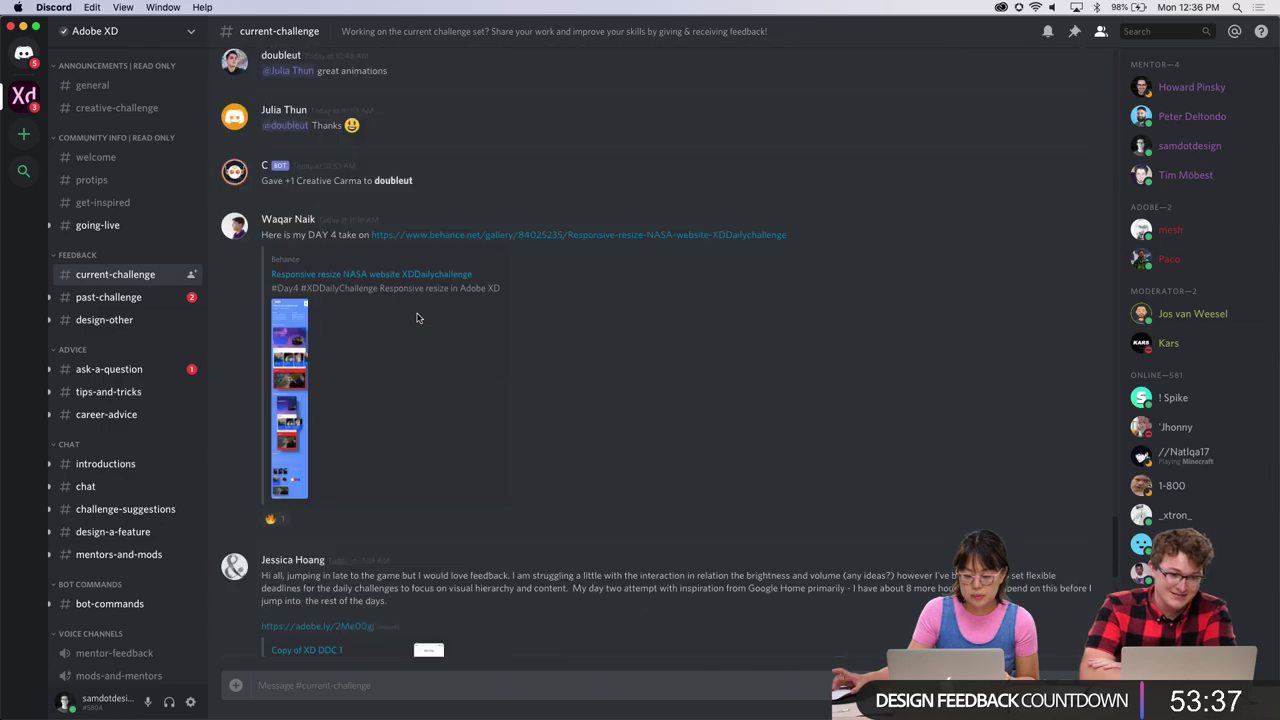
{"action": "scroll", "coordinate": [417, 318], "scroll_direction": "down", "scroll_amount": 5}
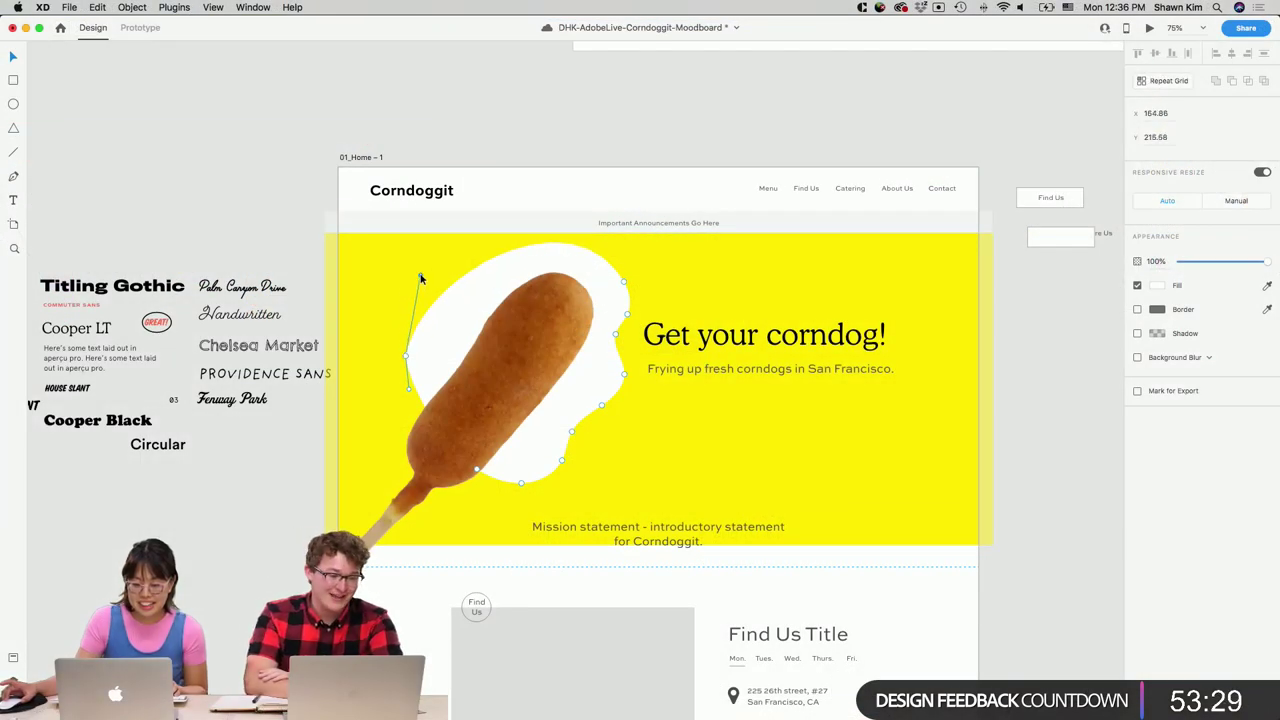
Keep the white blob's left anchor smooth and drag it to reshape the blob's left edge.
{"action": "double_click", "coordinate": [416, 348]}
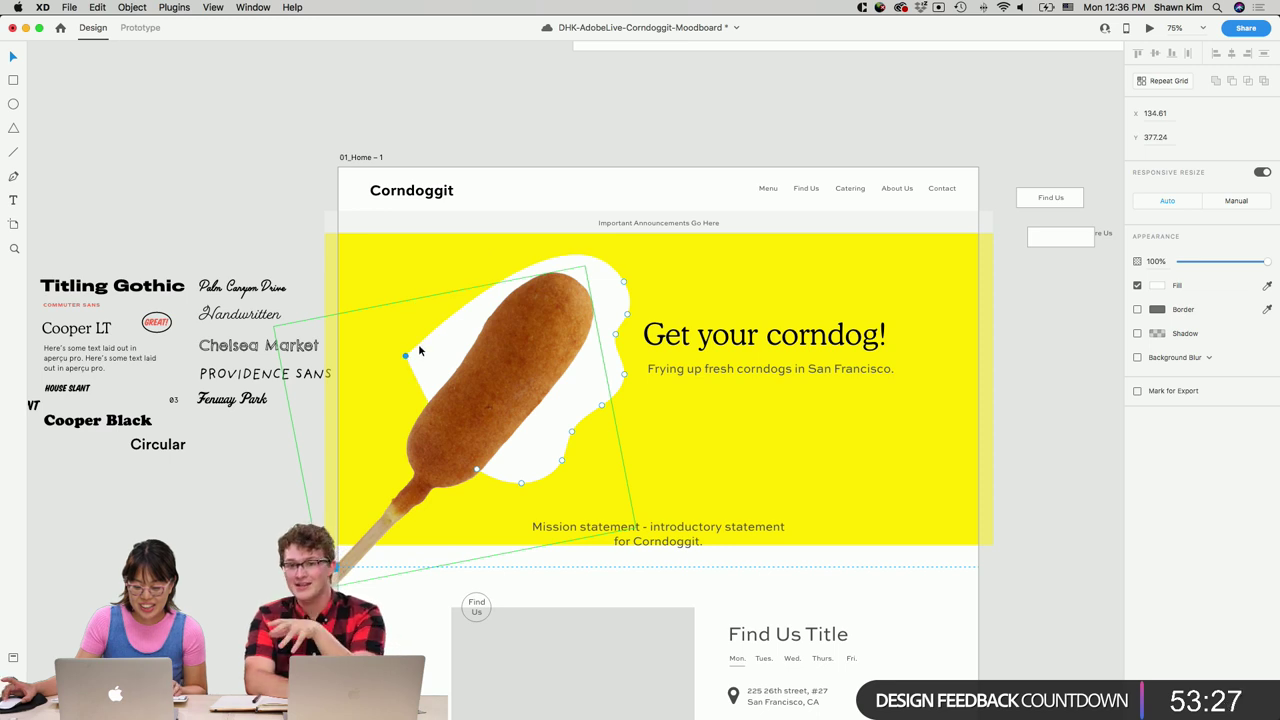
{"action": "double_click", "coordinate": [406, 357]}
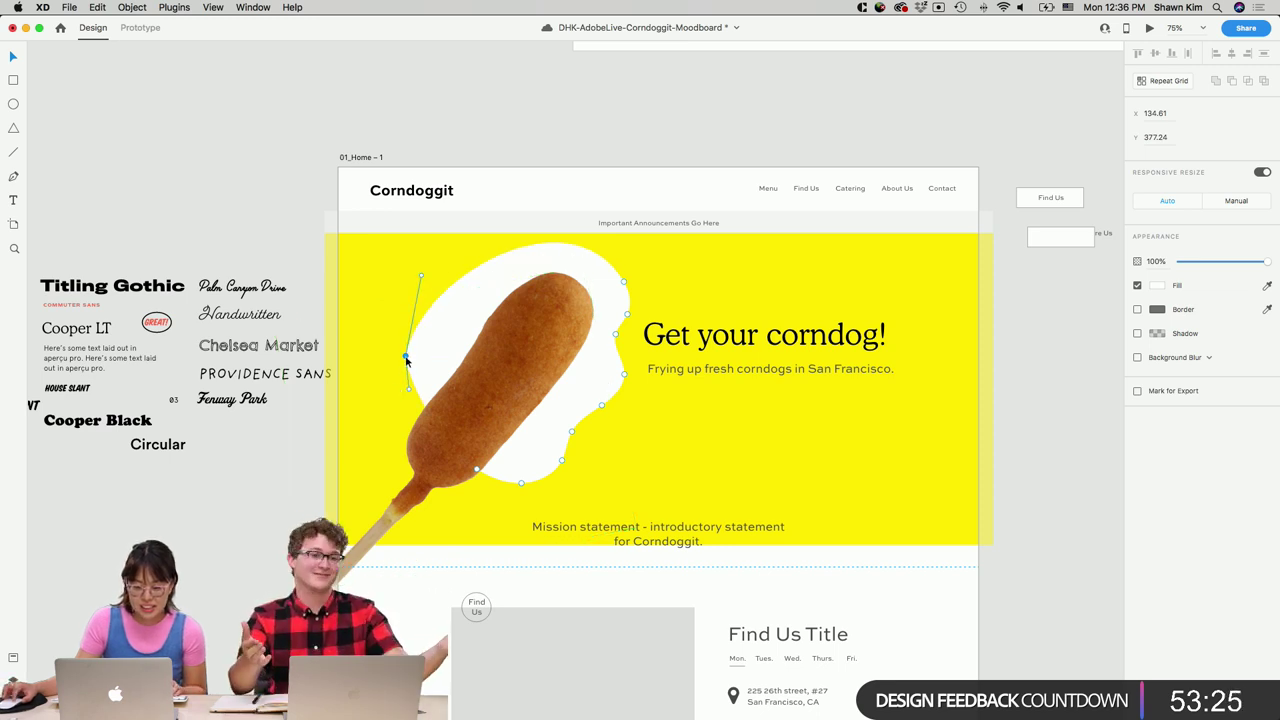
{"action": "left_click_drag", "start_coordinate": [405, 356], "coordinate": [414, 382]}
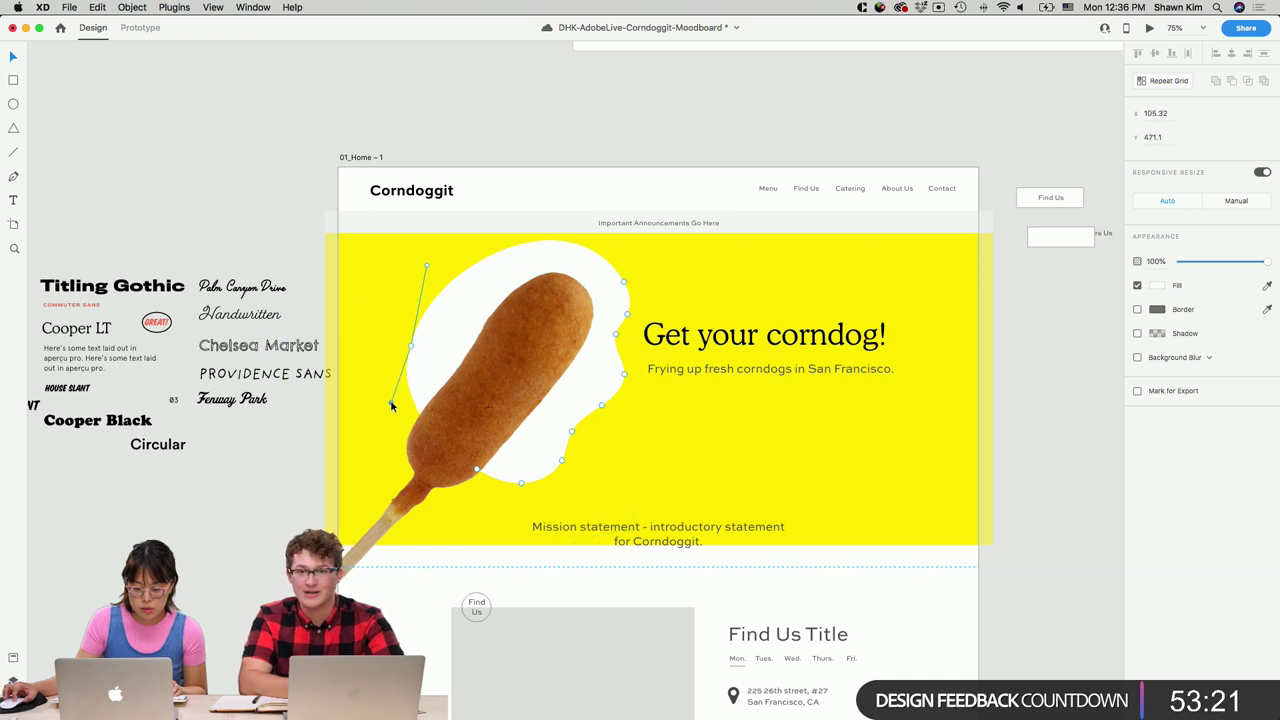
{"action": "left_click_drag", "start_coordinate": [389, 405], "coordinate": [388, 402]}
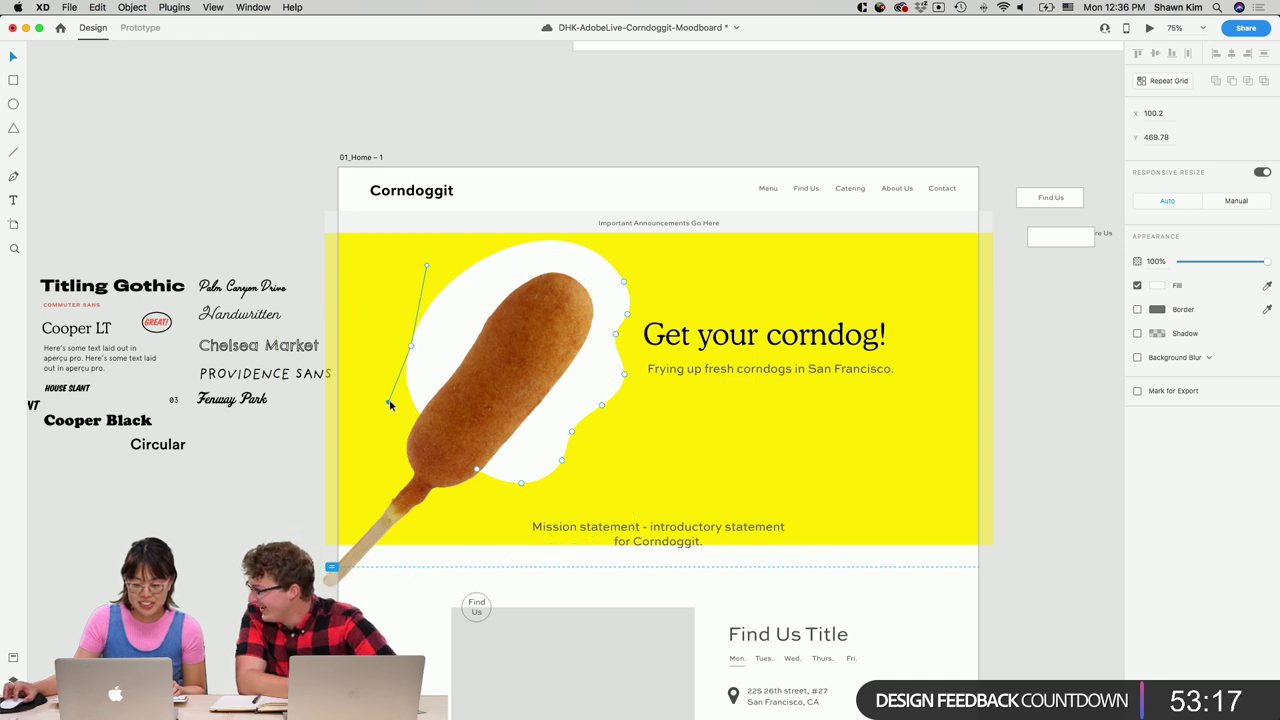
{"action": "left_click_drag", "start_coordinate": [390, 410], "coordinate": [400, 417]}
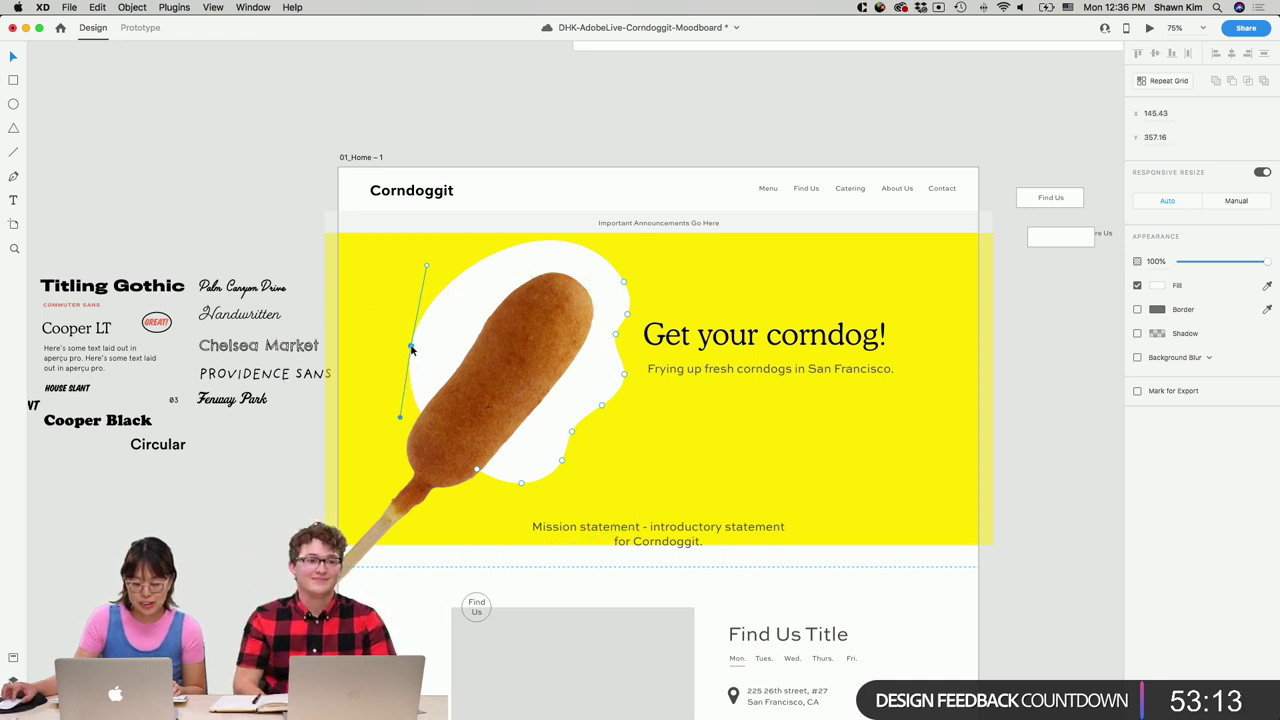
{"action": "left_click", "coordinate": [613, 125]}
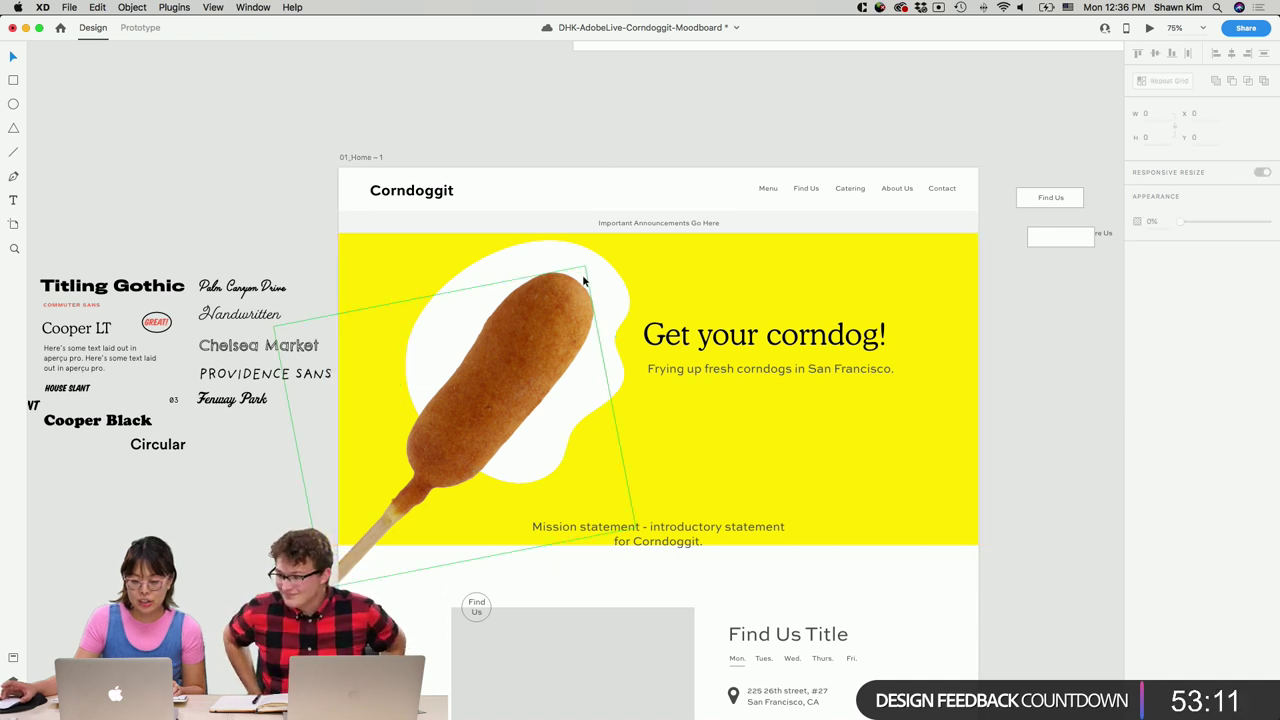
Move the corndog-and-blob group down and recentre the corndog over the blob.
{"action": "left_click_drag", "start_coordinate": [582, 274], "coordinate": [555, 341]}
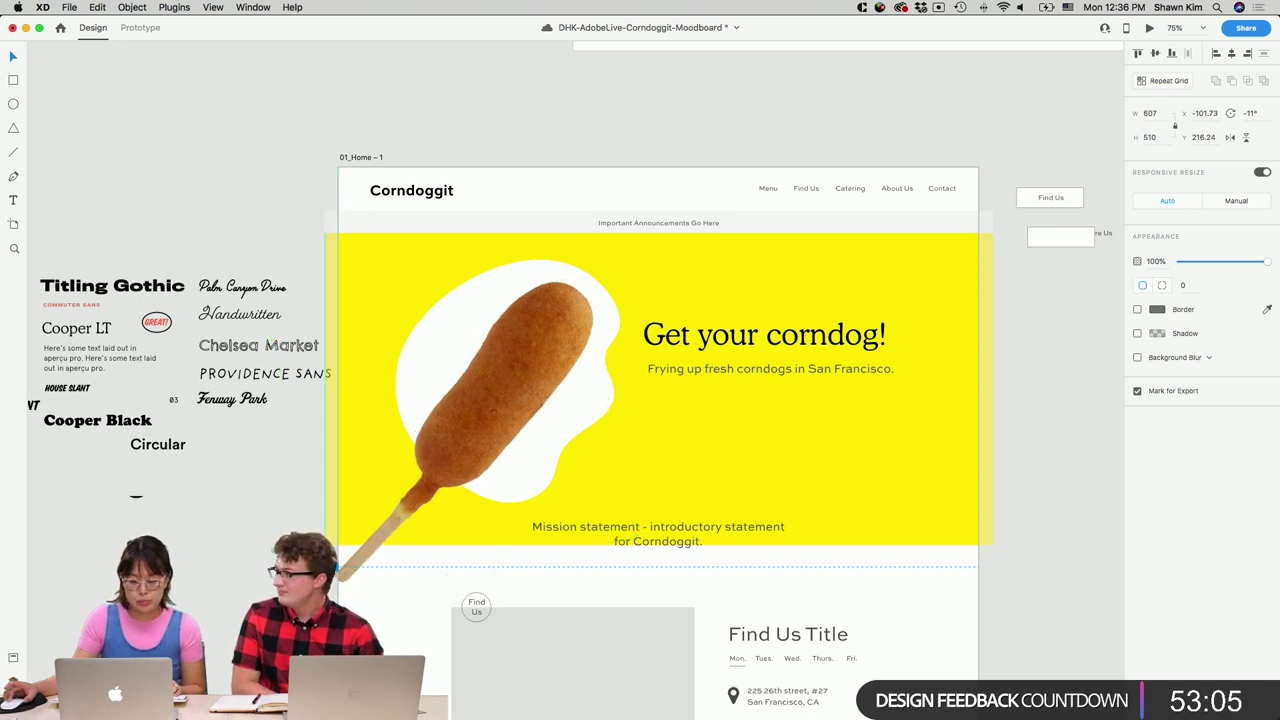
{"action": "double_click", "coordinate": [483, 432]}
{"action": "left_click_drag", "start_coordinate": [483, 432], "coordinate": [483, 401]}
{"action": "scroll", "coordinate": [999, 406], "scroll_direction": "right", "scroll_amount": 5}
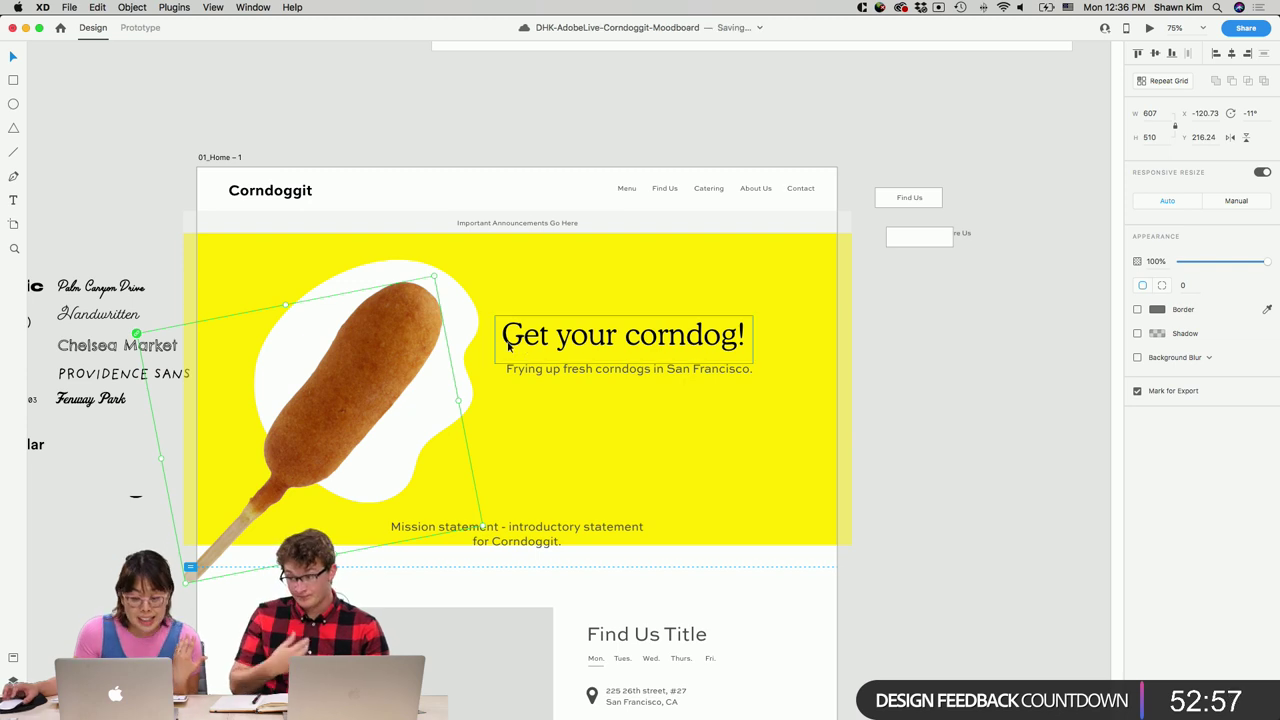
Nudge the headline right, then reposition the Illustrator window and return to XD.
{"action": "left_click_drag", "start_coordinate": [527, 343], "coordinate": [534, 344]}
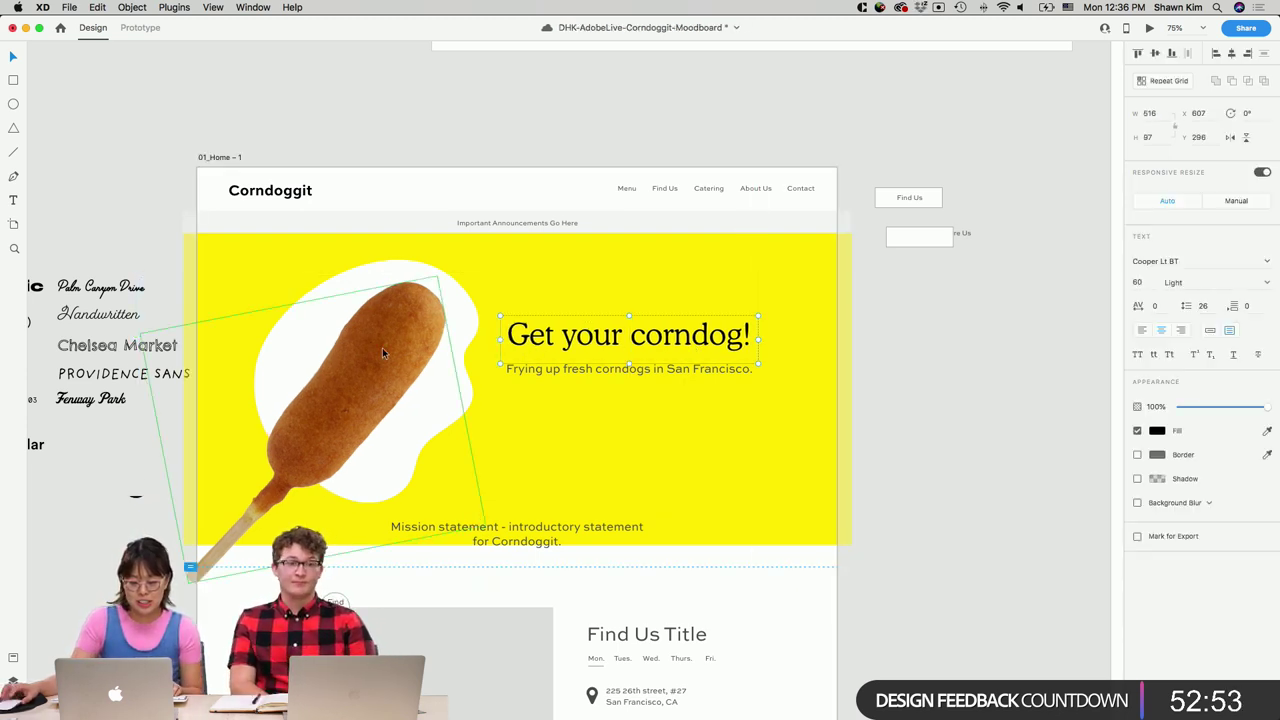
{"action": "scroll", "coordinate": [990, 426], "scroll_direction": "left", "scroll_amount": 6}
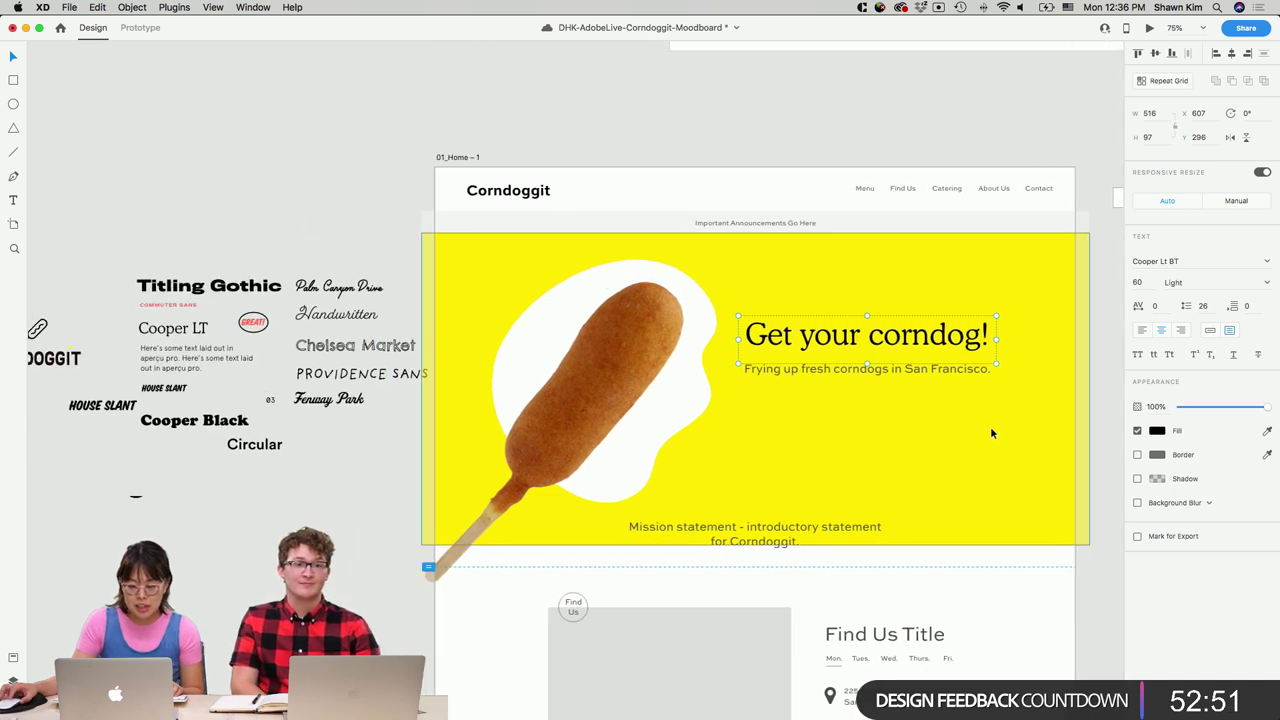
{"action": "left_click", "coordinate": [609, 289]}
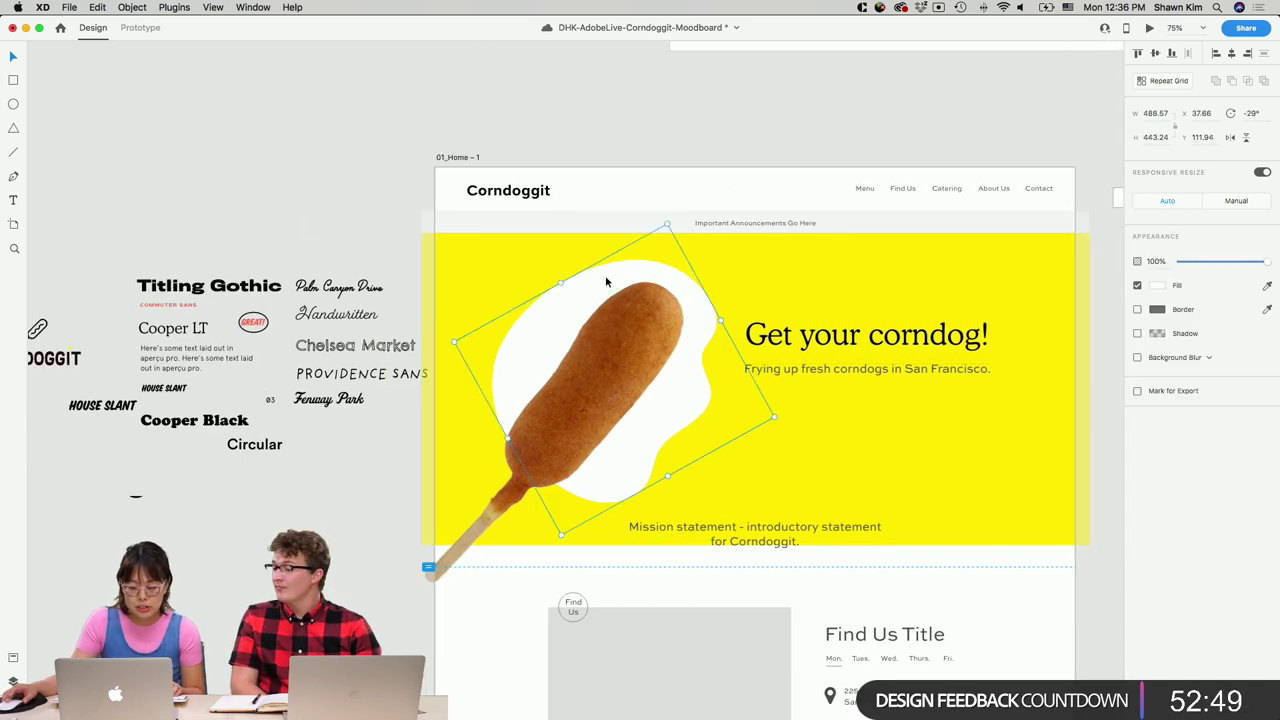
{"action": "left_click", "coordinate": [757, 697]}
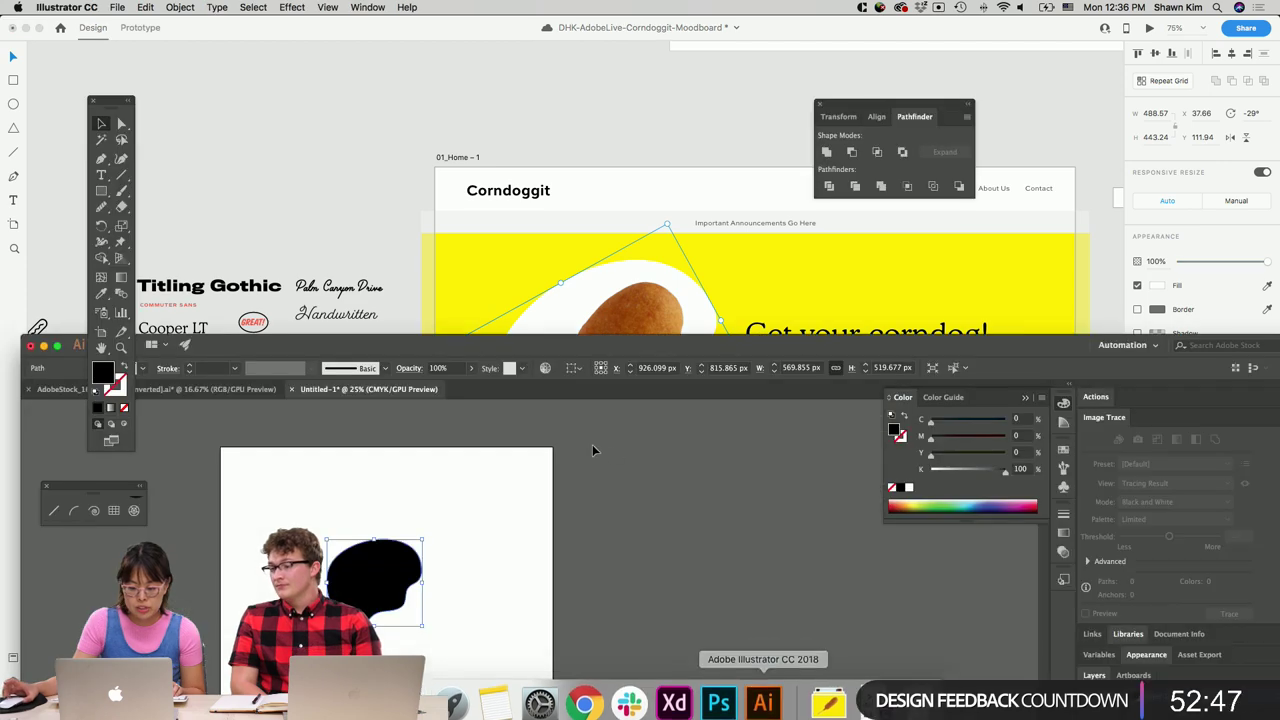
{"action": "left_click_drag", "start_coordinate": [562, 354], "coordinate": [534, 388]}
{"action": "left_click", "coordinate": [534, 318]}
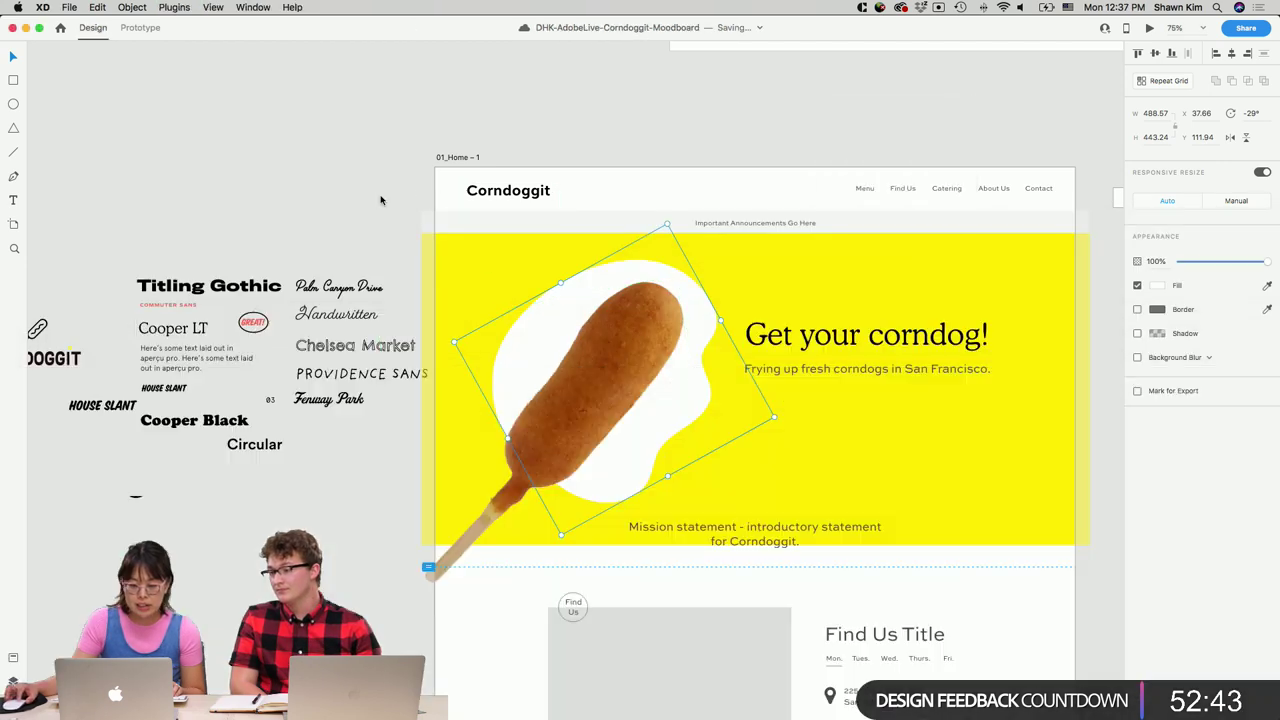
Adjust the upper curve handle on the white blob's left anchor point.
{"action": "double_click", "coordinate": [566, 296]}
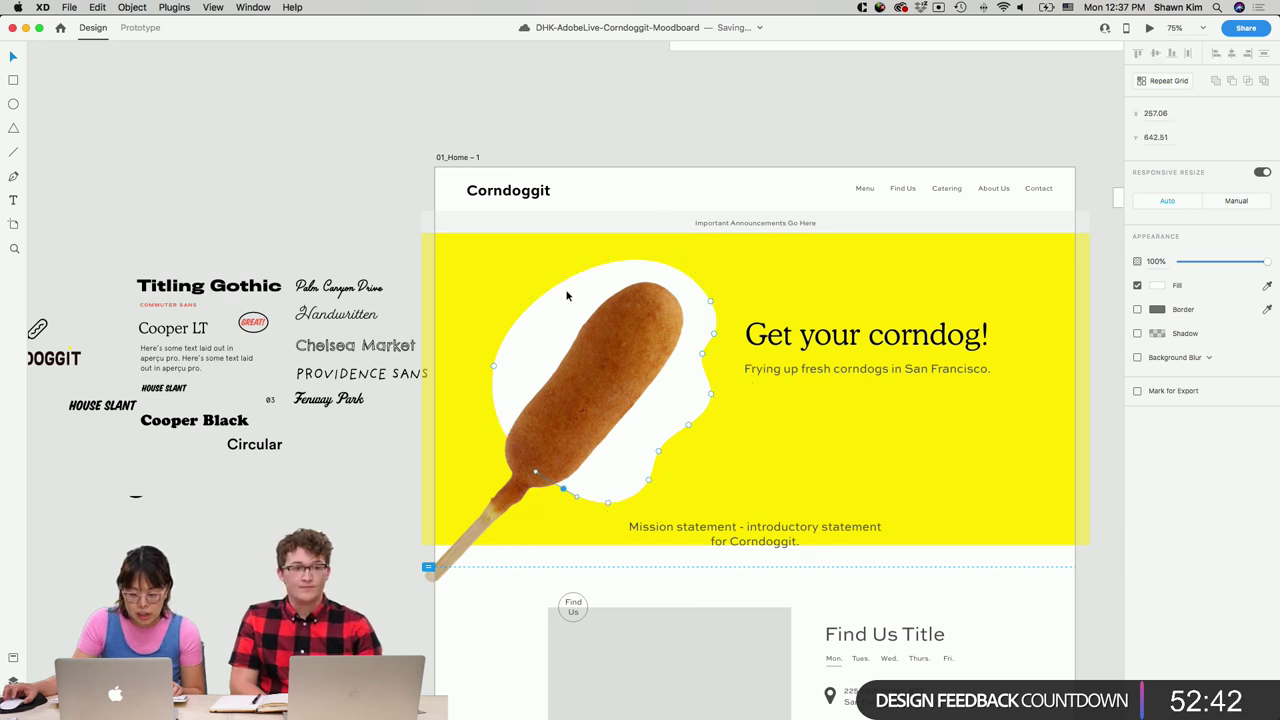
{"action": "left_click", "coordinate": [494, 366]}
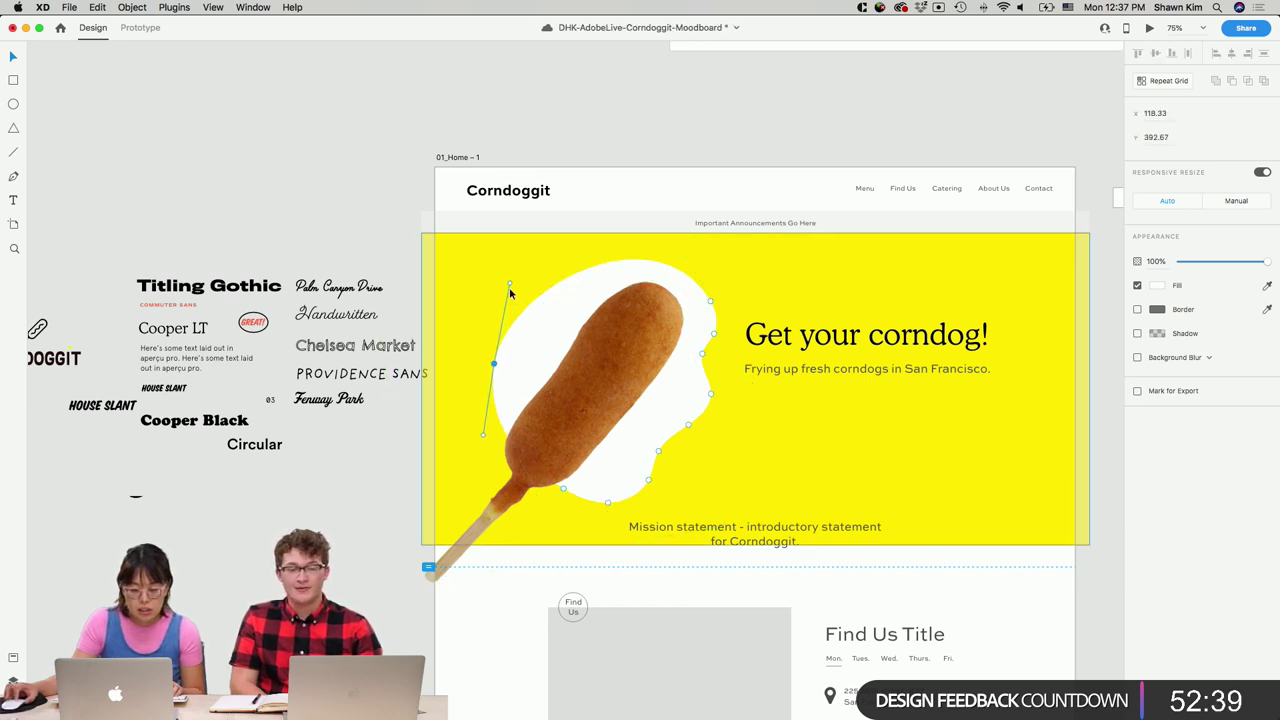
{"action": "mouse_move", "coordinate": [718, 700]}
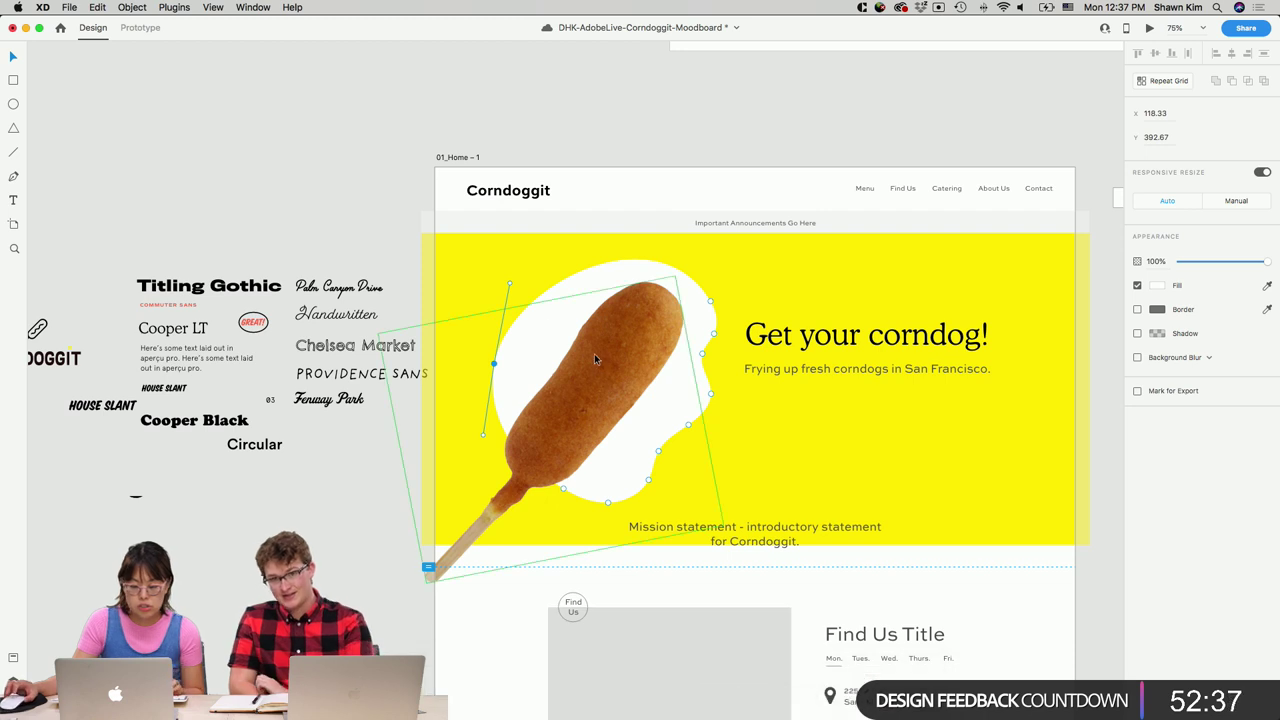
{"action": "left_click", "coordinate": [508, 281]}
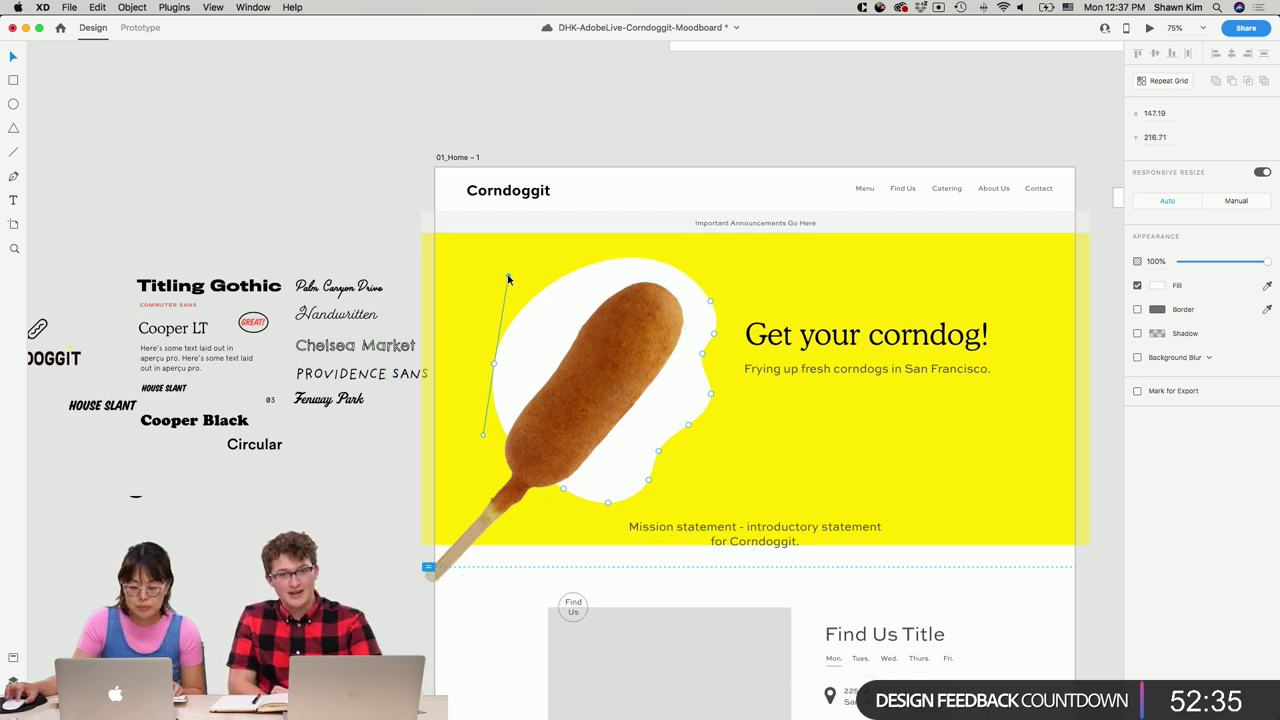
{"action": "left_click", "coordinate": [669, 120]}
Try a -15° corndog rotation, undo it, and resize the corndog to 574 × 482.
{"action": "scroll", "coordinate": [669, 120], "scroll_direction": "right", "scroll_amount": 3}
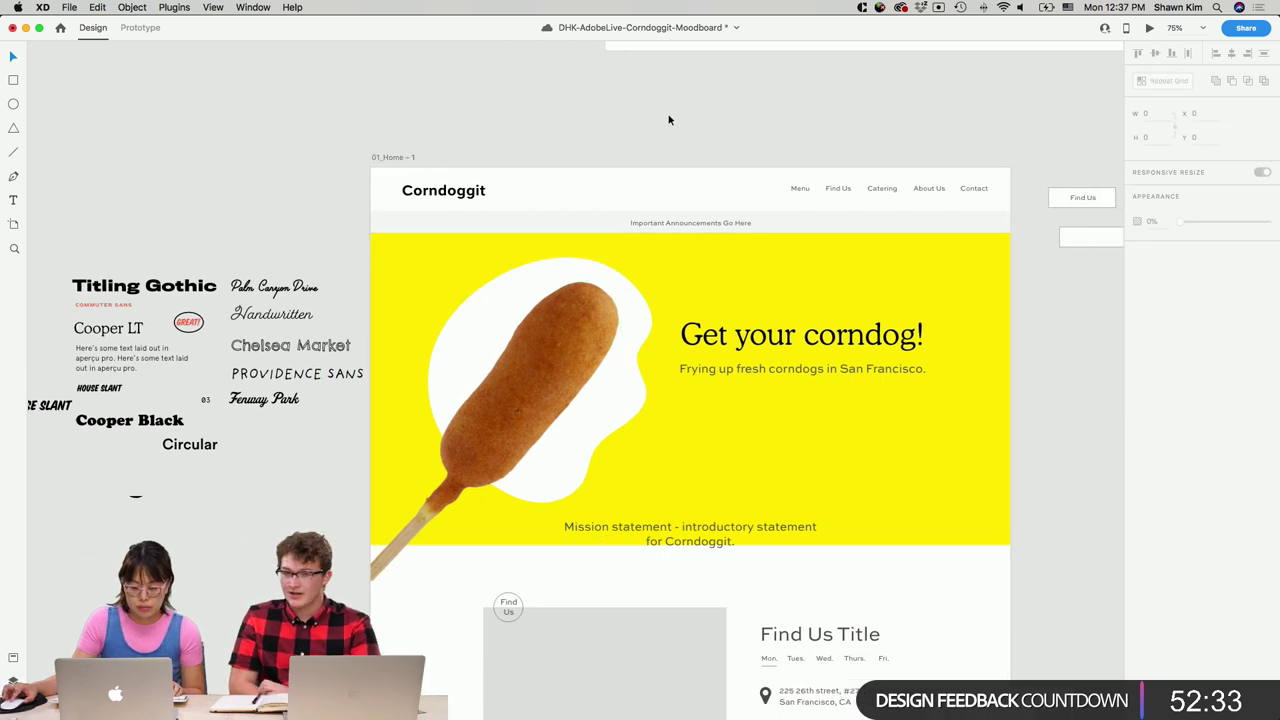
{"action": "left_click", "coordinate": [580, 348]}
{"action": "left_click_drag", "start_coordinate": [366, 562], "coordinate": [363, 578]}
{"action": "key", "text": "super+z"}
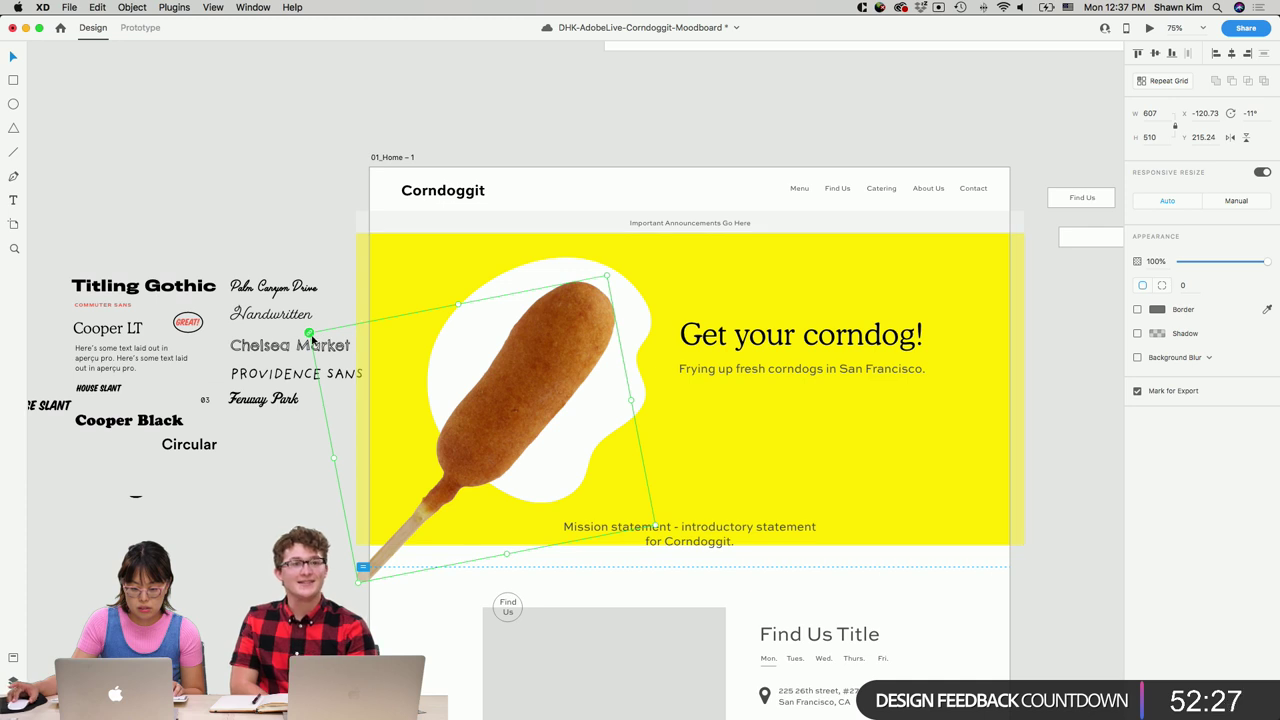
{"action": "left_click_drag", "start_coordinate": [655, 522], "coordinate": [646, 516]}
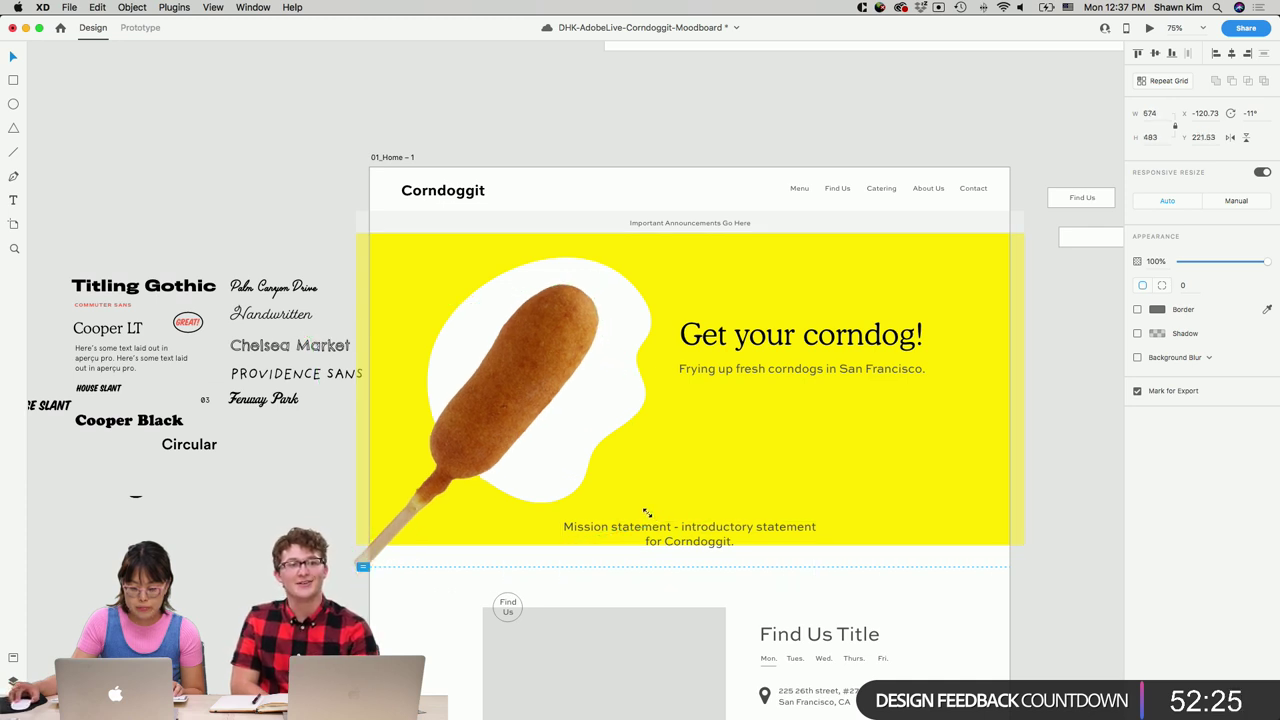
{"action": "scroll", "coordinate": [270, 322], "scroll_direction": "left", "scroll_amount": 5}
{"action": "left_click", "coordinate": [270, 322]}
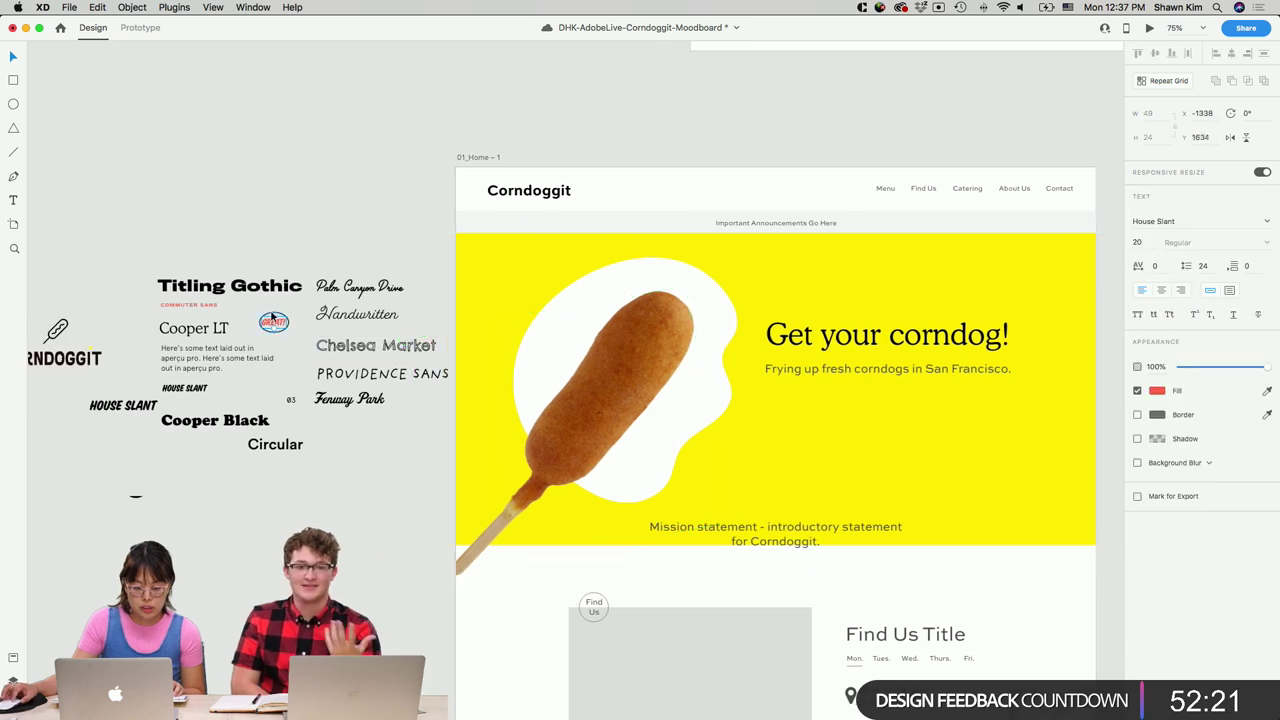
Drag the red GREAT! badge beside the headline, then left-align 'Get your corndog!' over two lines at 70 line spacing.
{"action": "left_click", "coordinate": [279, 326], "text": "shift"}
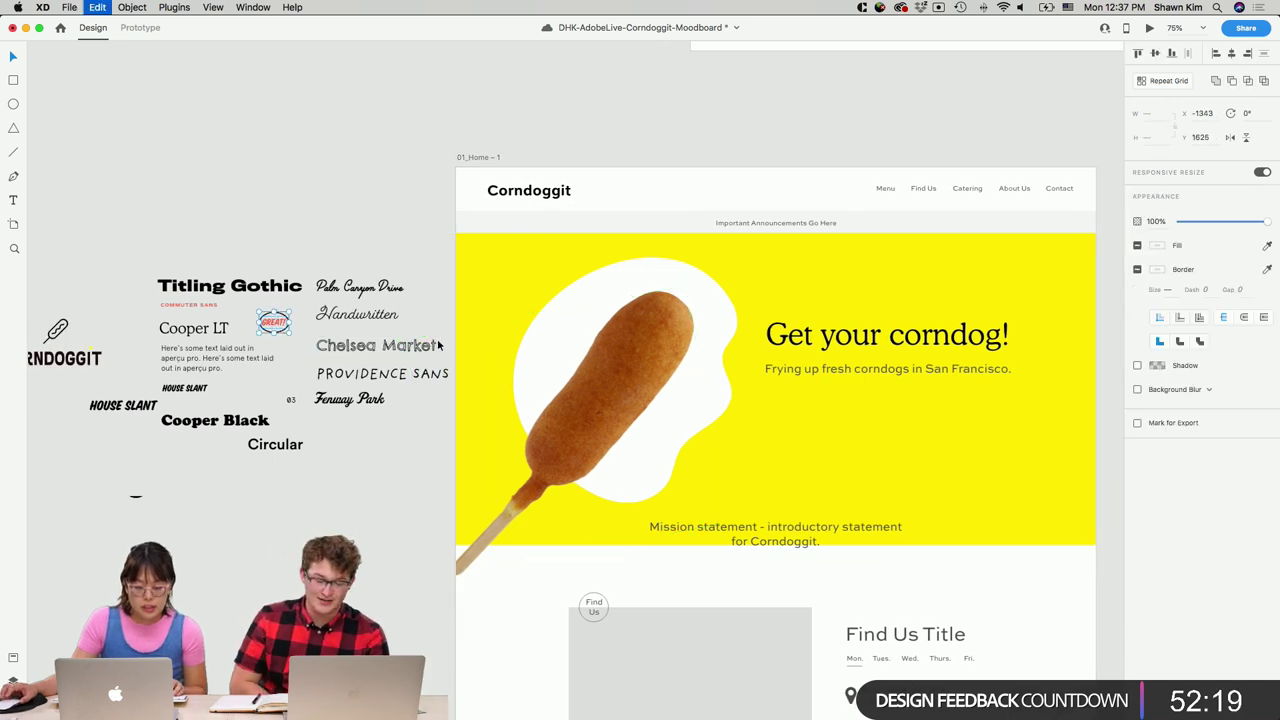
{"action": "left_click_drag", "start_coordinate": [281, 326], "coordinate": [677, 341]}
{"action": "left_click", "coordinate": [710, 343]}
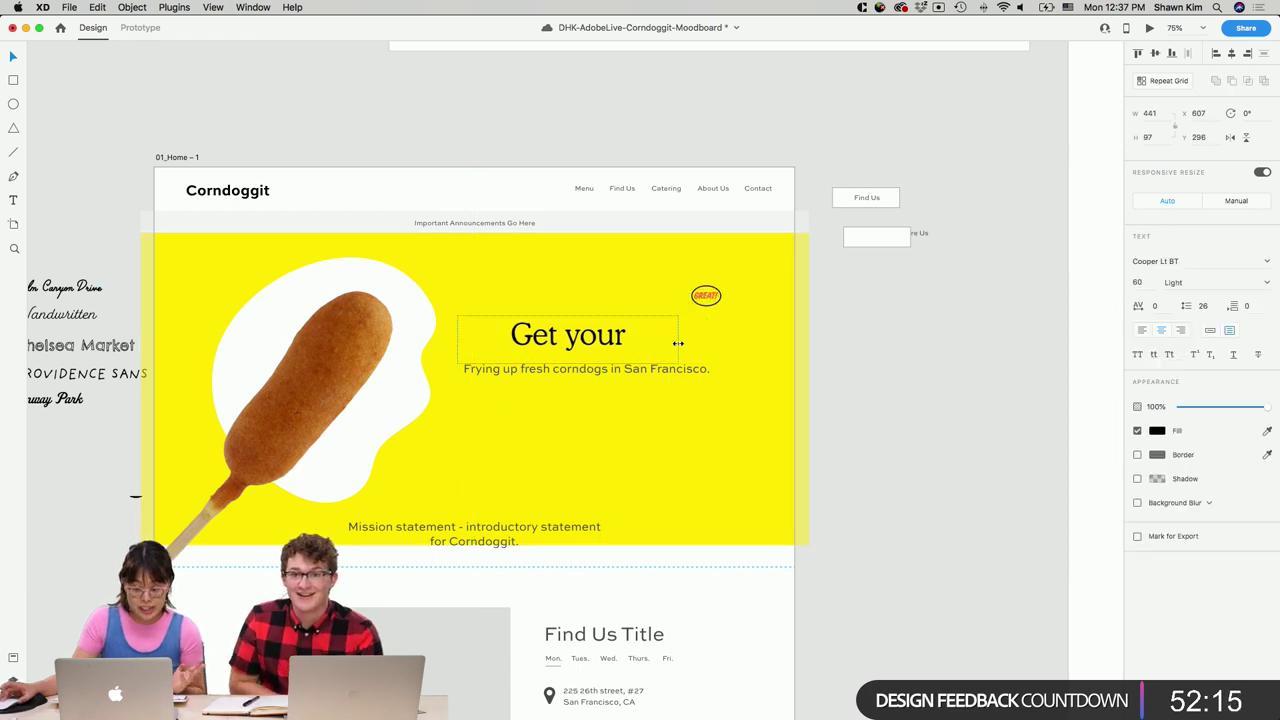
{"action": "left_click", "coordinate": [1143, 330]}
{"action": "left_click_drag", "start_coordinate": [567, 364], "coordinate": [567, 402]}
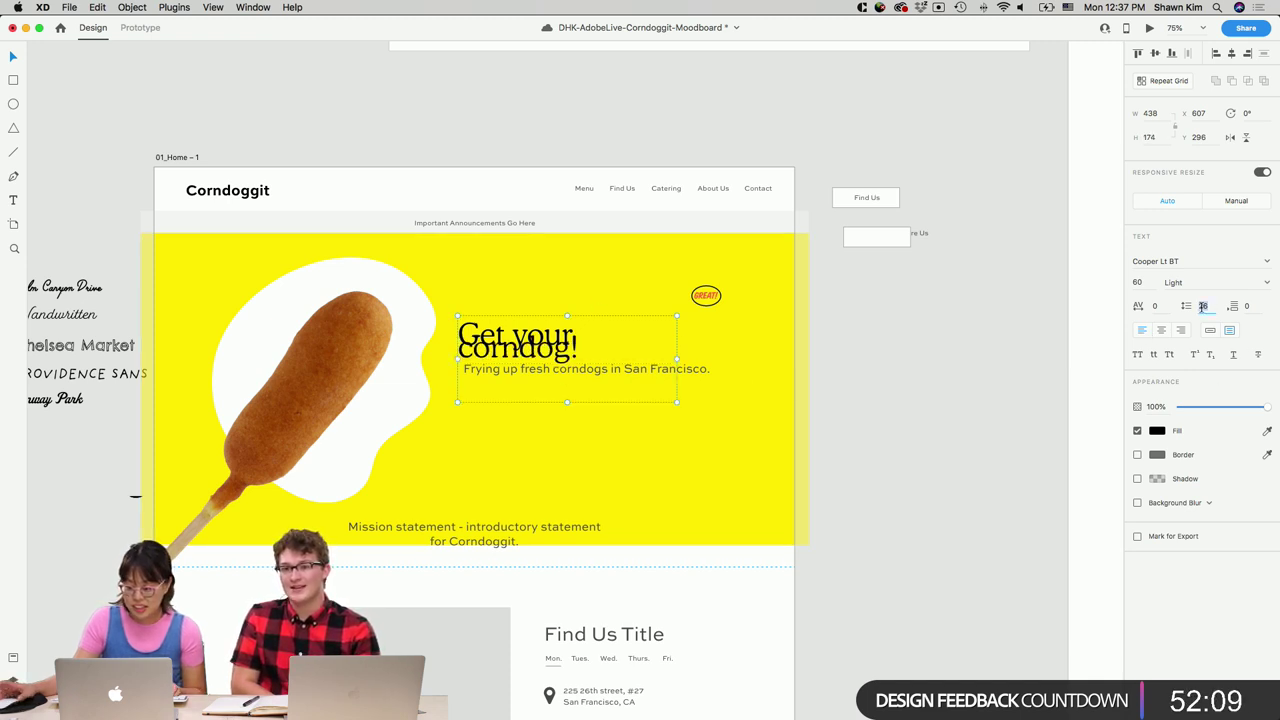
{"action": "key", "text": "shift+Up"}
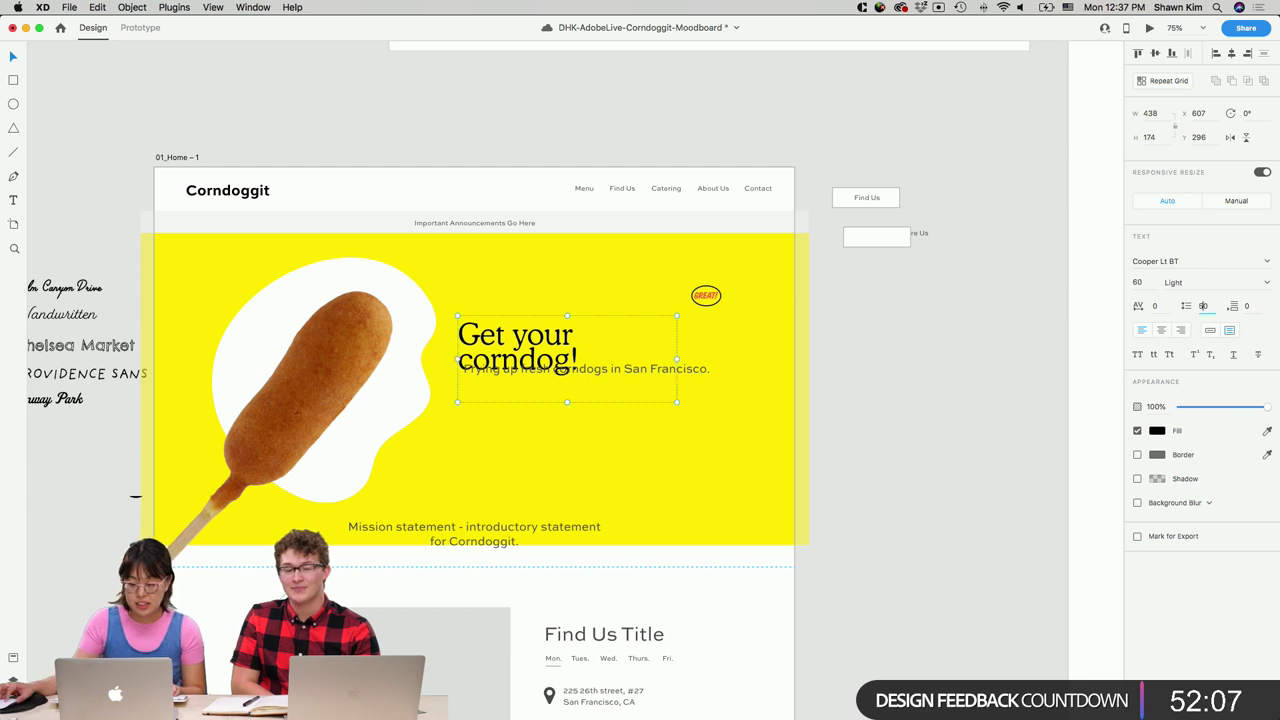
{"action": "key", "text": "Return"}
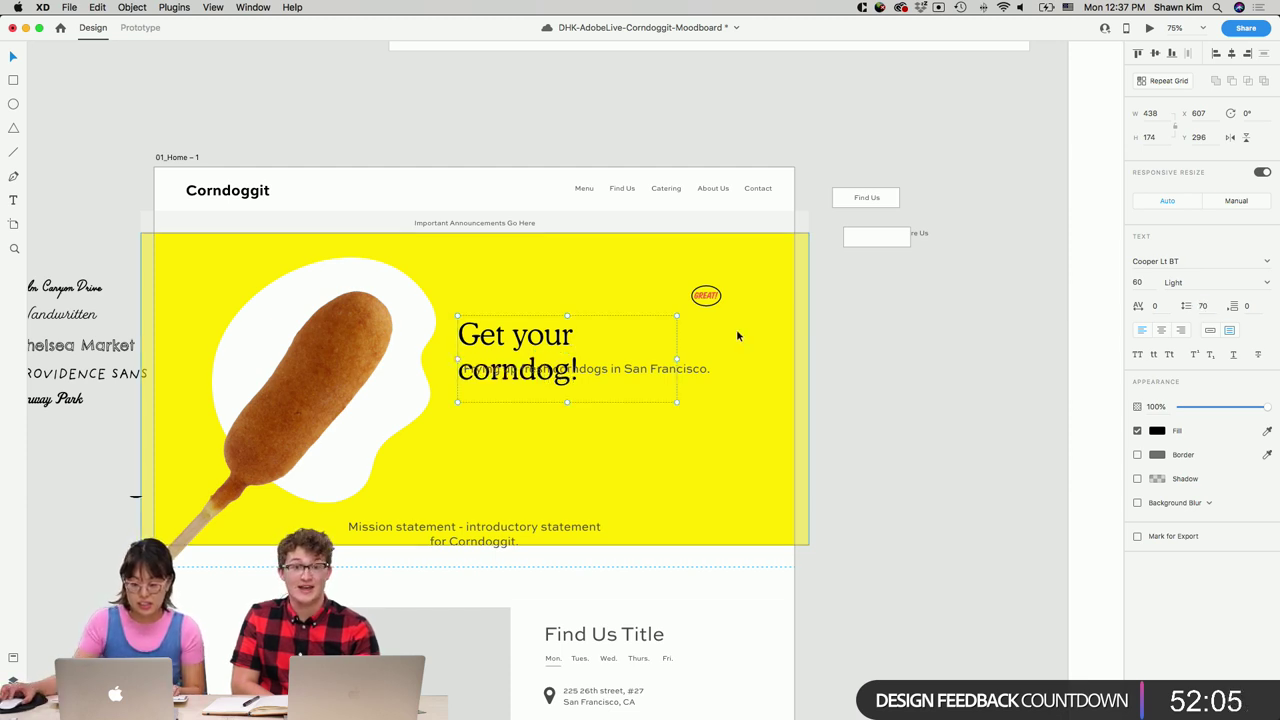
Move the heading up and retype it as 'Get the best corndogs ever!'.
{"action": "left_click_drag", "start_coordinate": [567, 338], "coordinate": [588, 314]}
{"action": "double_click", "coordinate": [588, 314]}
{"action": "type", "text": "Get"}
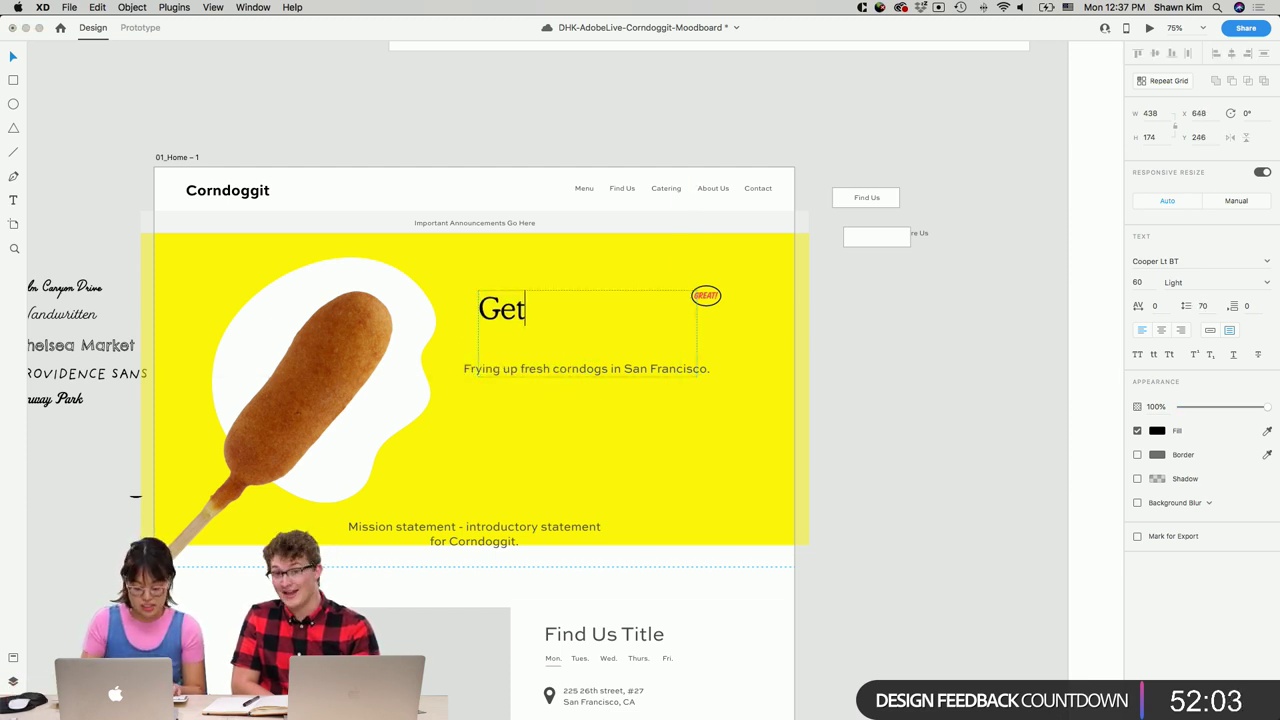
{"action": "type", "text": " the best corndogs ever!"}
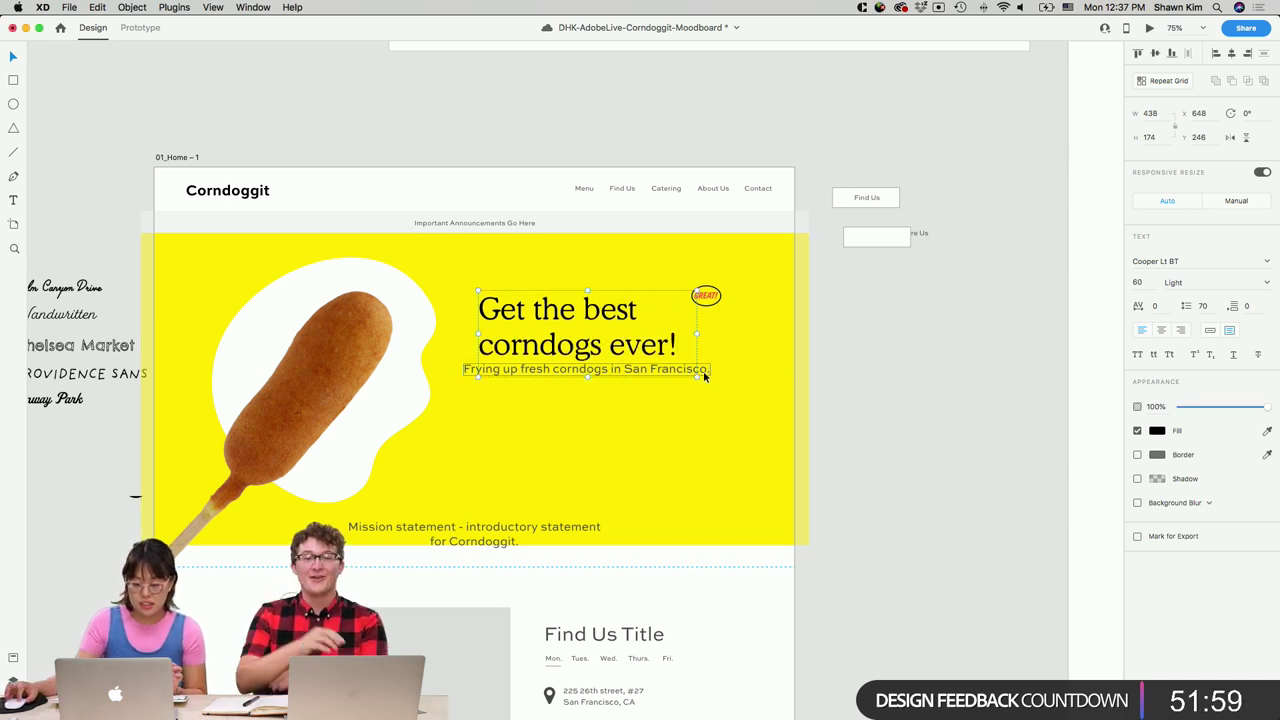
Place the tagline under the headline, set the headline spacing to 80, widen it, and lower it.
{"action": "left_click_drag", "start_coordinate": [703, 369], "coordinate": [720, 397]}
{"action": "left_click_drag", "start_coordinate": [622, 341], "coordinate": [614, 369]}
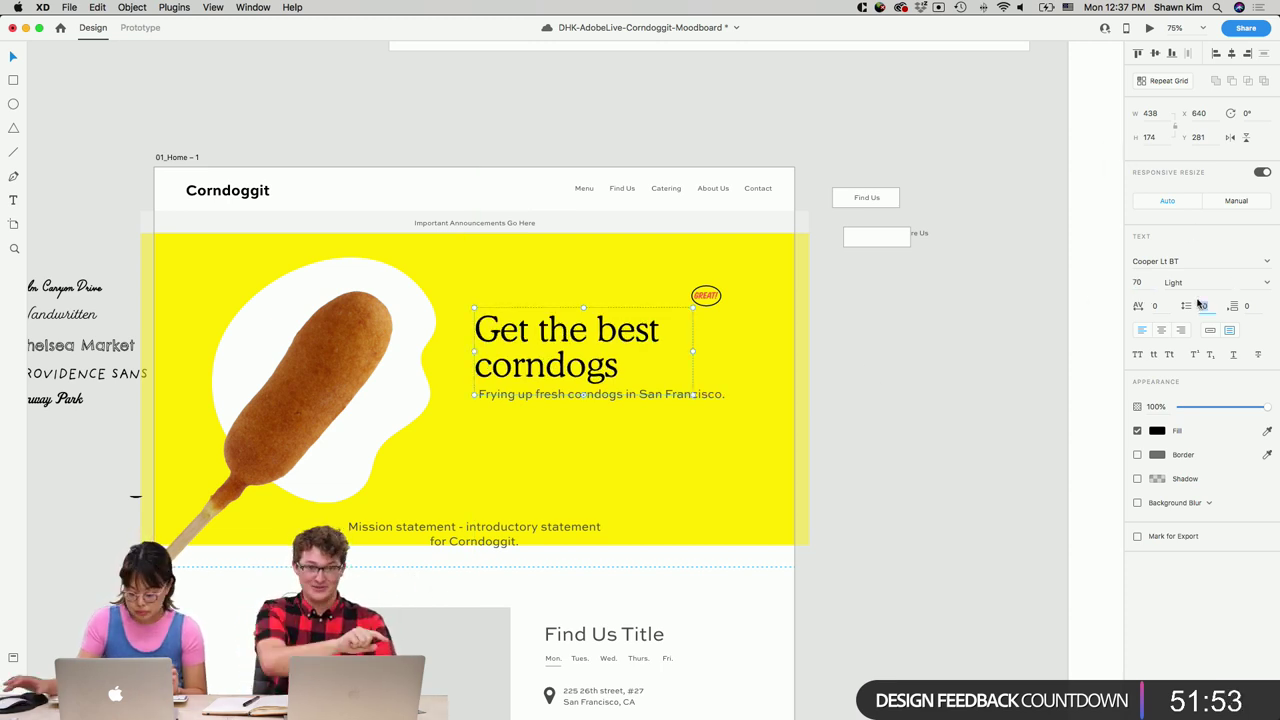
{"action": "key", "text": "Return"}
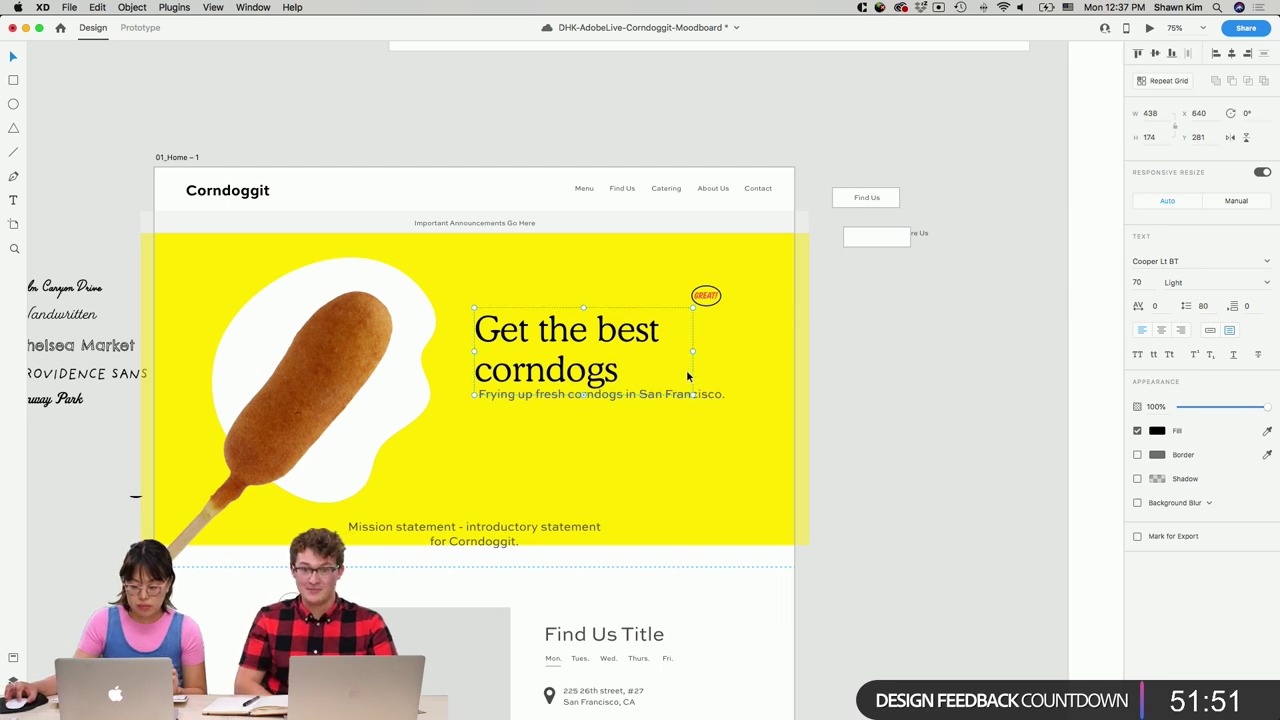
{"action": "left_click_drag", "start_coordinate": [694, 352], "coordinate": [719, 352]}
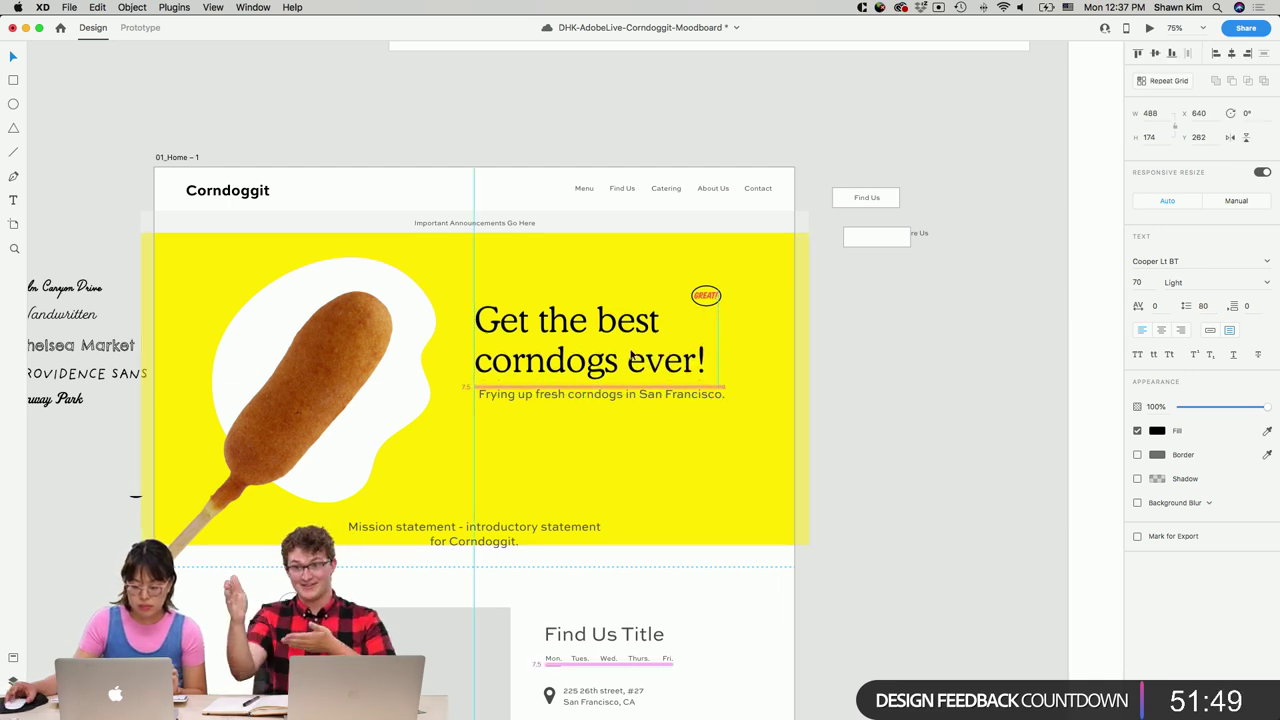
{"action": "left_click_drag", "start_coordinate": [637, 380], "coordinate": [652, 392]}
{"action": "left_click", "coordinate": [713, 296]}
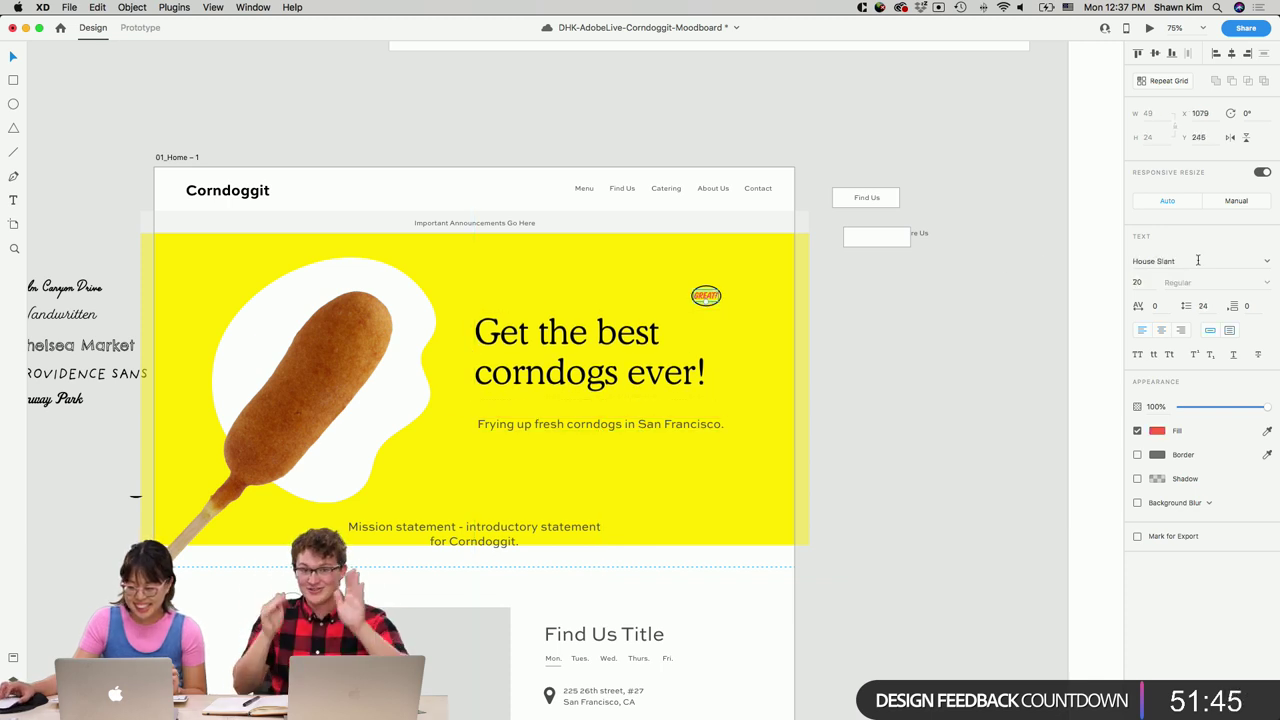
Make the GREAT! badge text black and slide its ellipse slightly left.
{"action": "left_click", "coordinate": [1157, 431]}
{"action": "left_click", "coordinate": [1090, 455]}
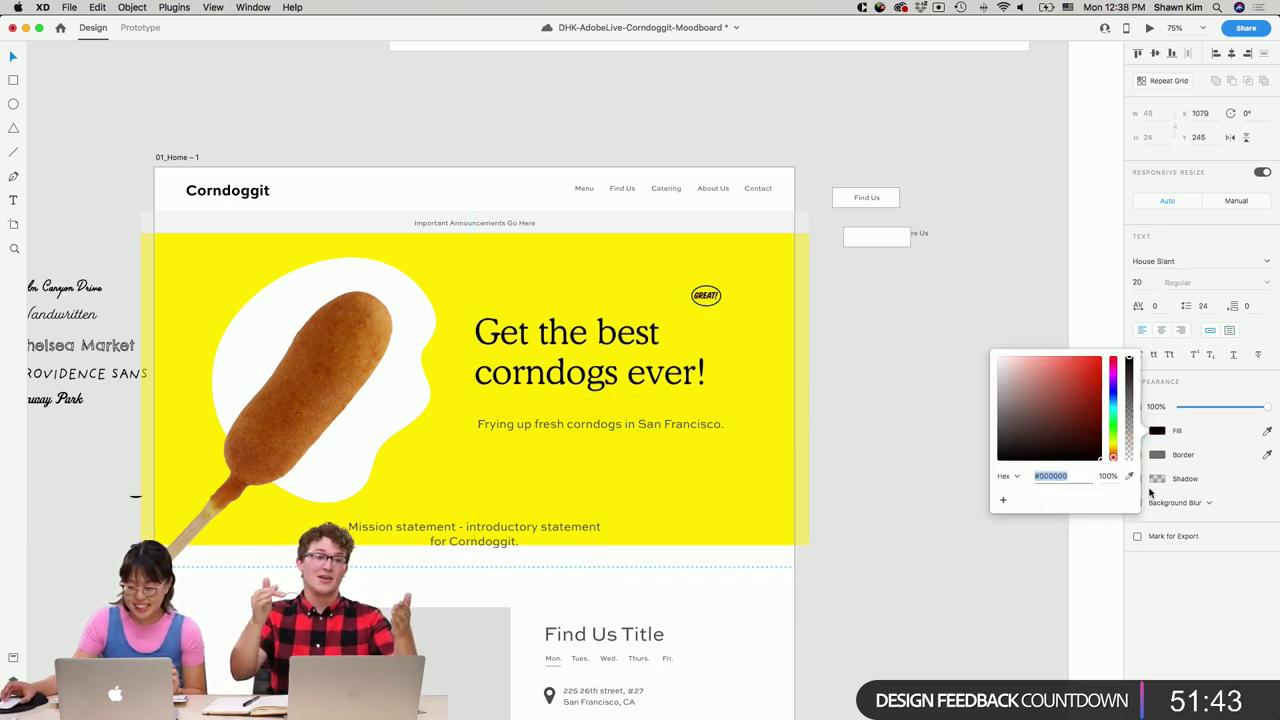
{"action": "left_click", "coordinate": [960, 468]}
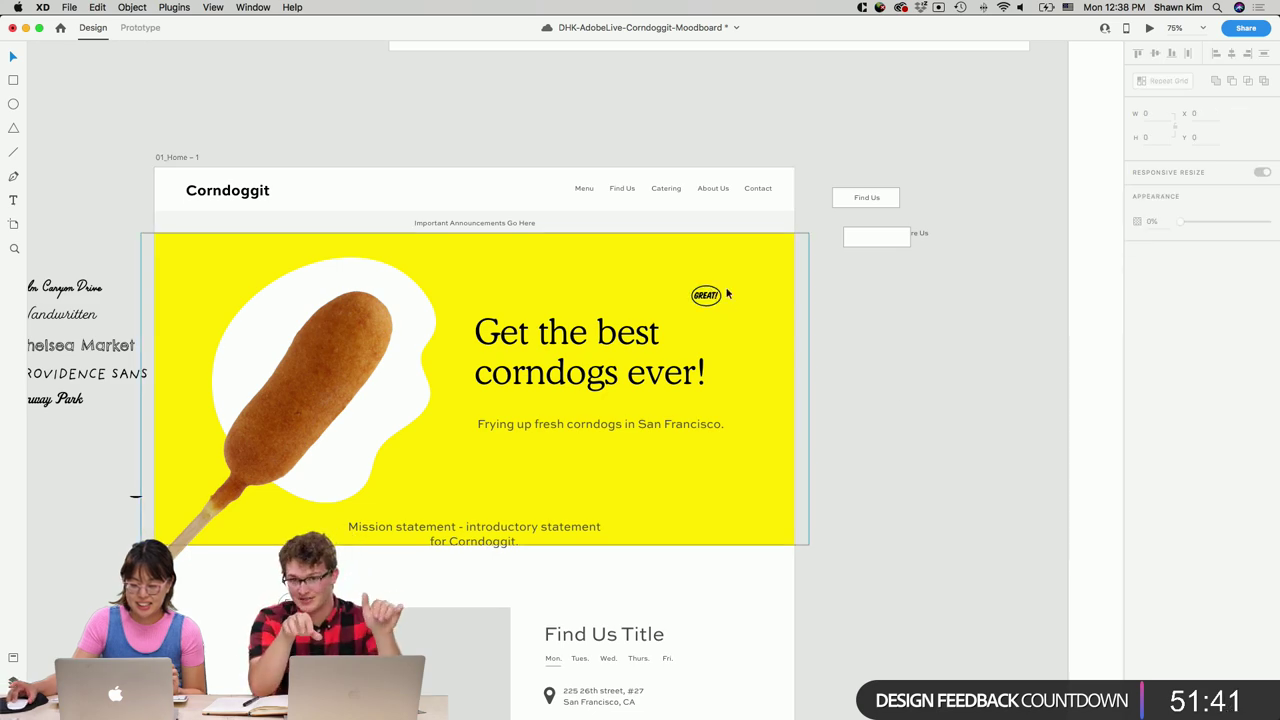
{"action": "key", "text": "super+1"}
{"action": "scroll", "coordinate": [726, 292], "scroll_direction": "left", "scroll_amount": 3}
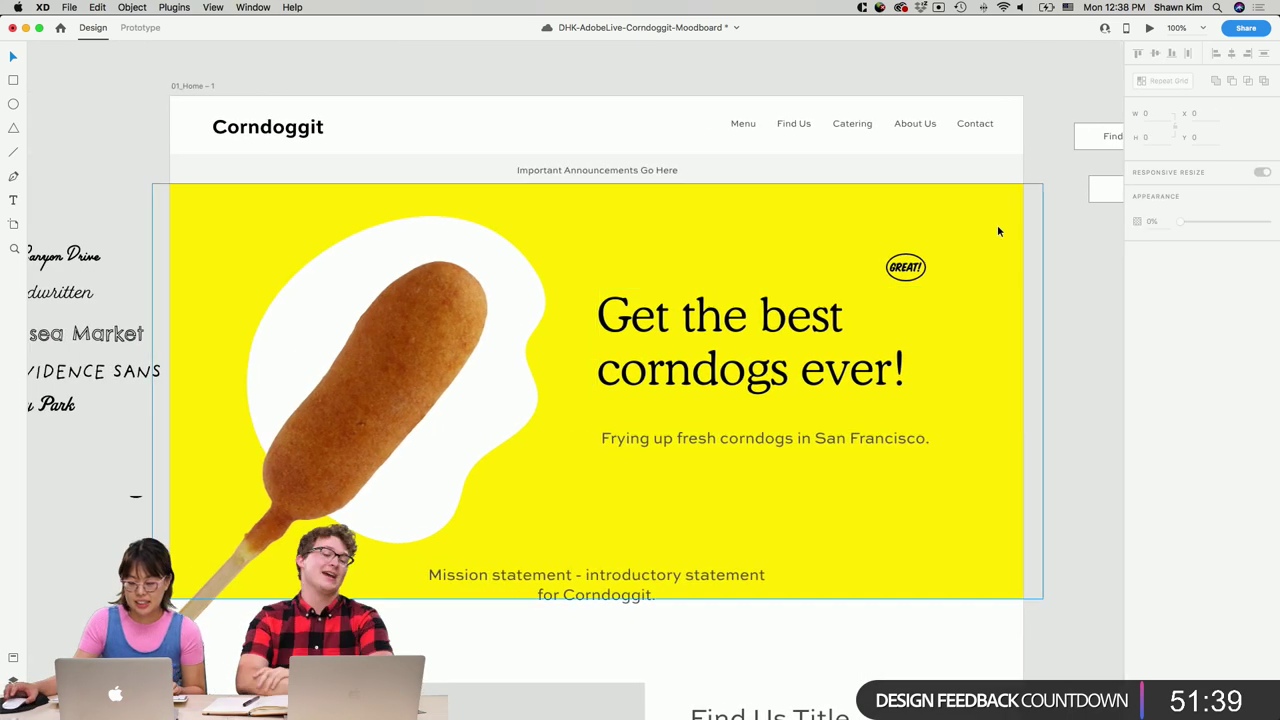
{"action": "left_click", "coordinate": [904, 264]}
{"action": "left_click_drag", "start_coordinate": [904, 262], "coordinate": [875, 278]}
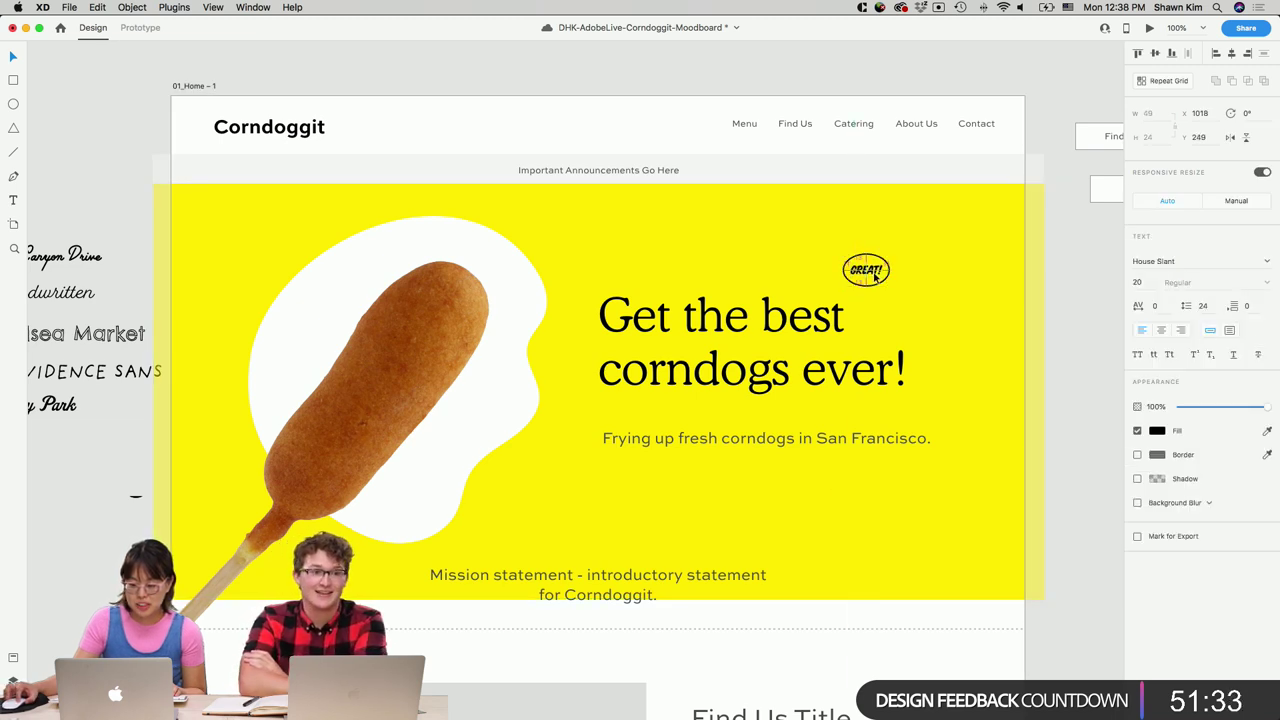
Rewrite the badge wording, first as '100%', then finally as 'YUM'.
{"action": "double_click", "coordinate": [875, 278]}
{"action": "type", "text": "100"}
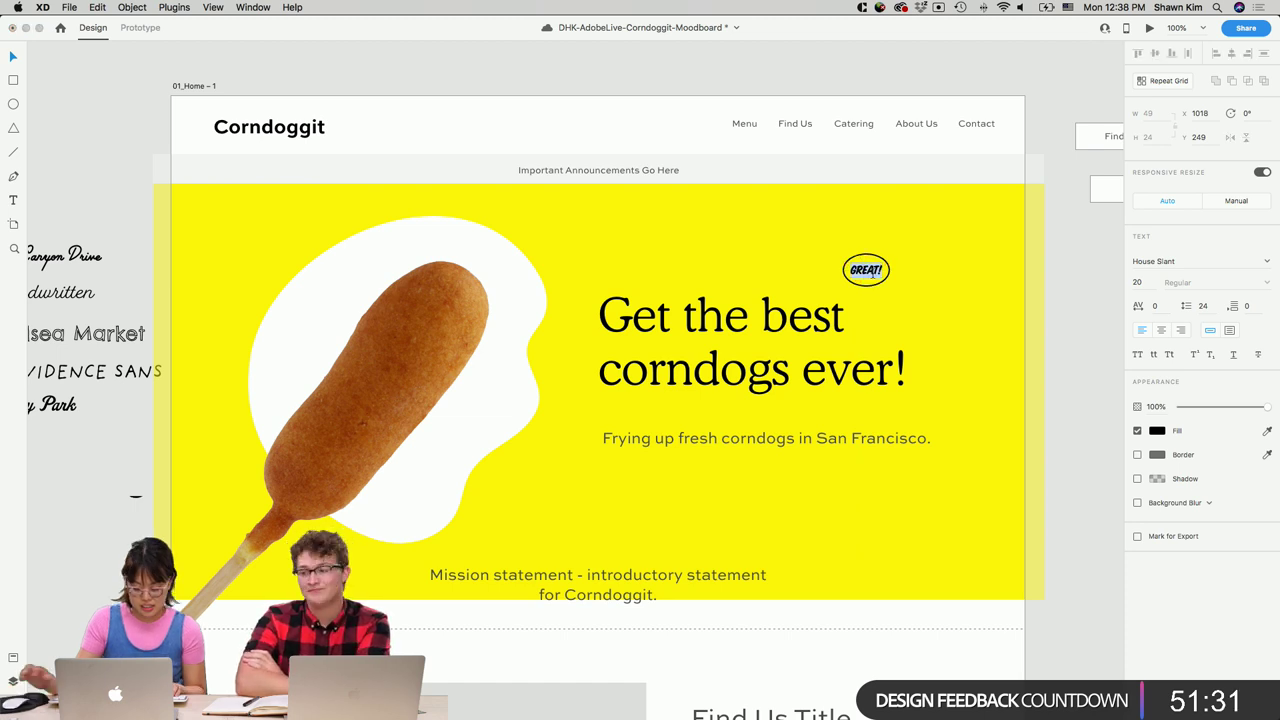
{"action": "type", "text": "%"}
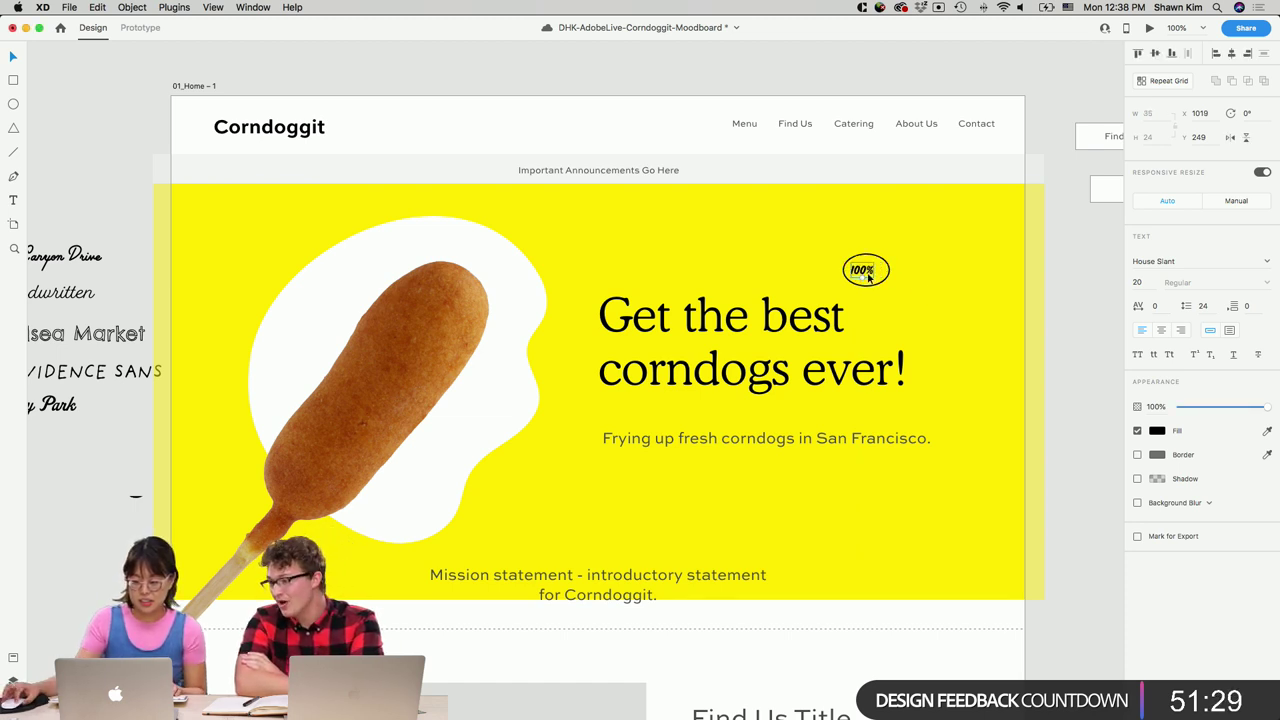
{"action": "key", "text": "Escape"}
{"action": "double_click", "coordinate": [873, 278]}
{"action": "type", "text": "YUM"}
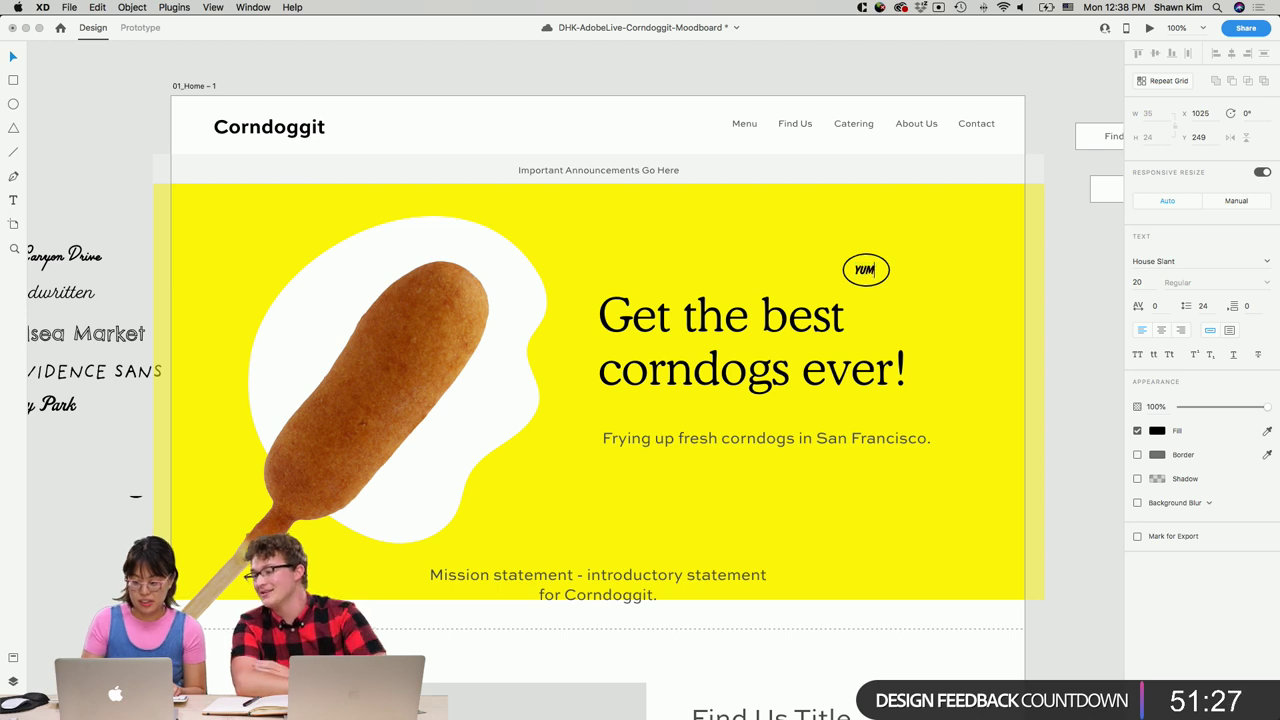
{"action": "key", "text": "Escape"}
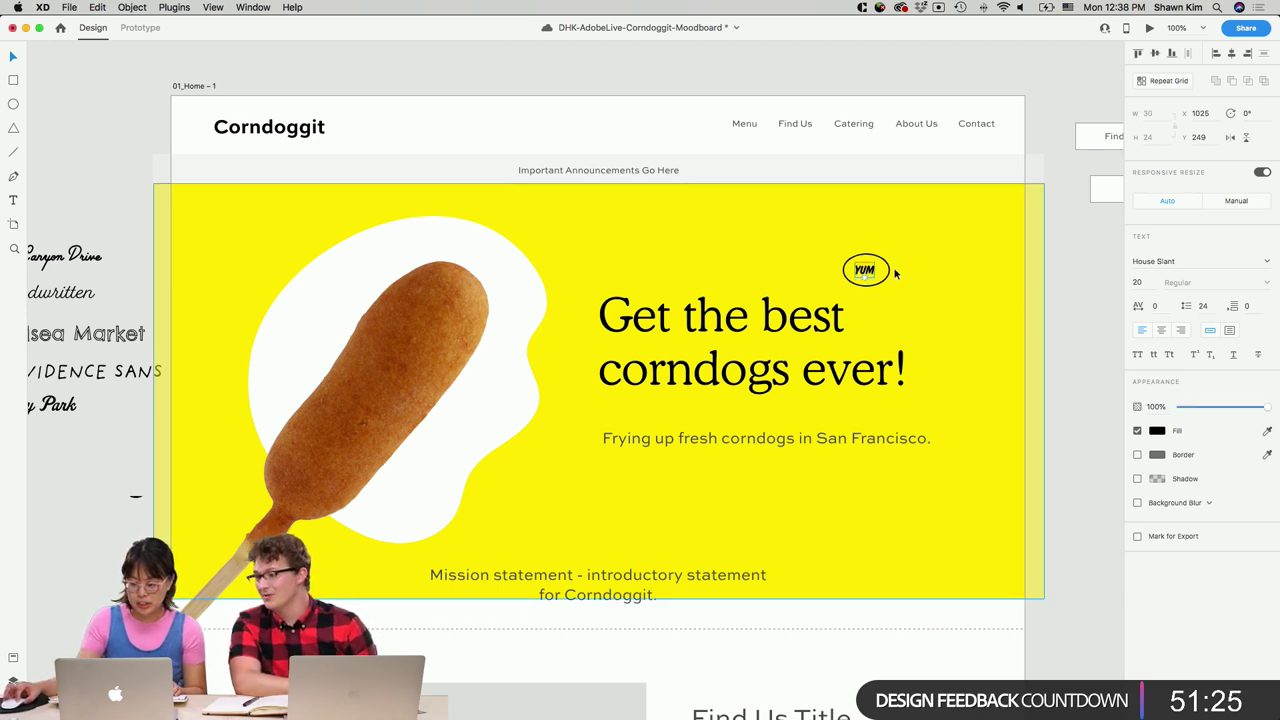
Rotate the YUM badge about 20 degrees.
{"action": "left_click", "coordinate": [882, 274]}
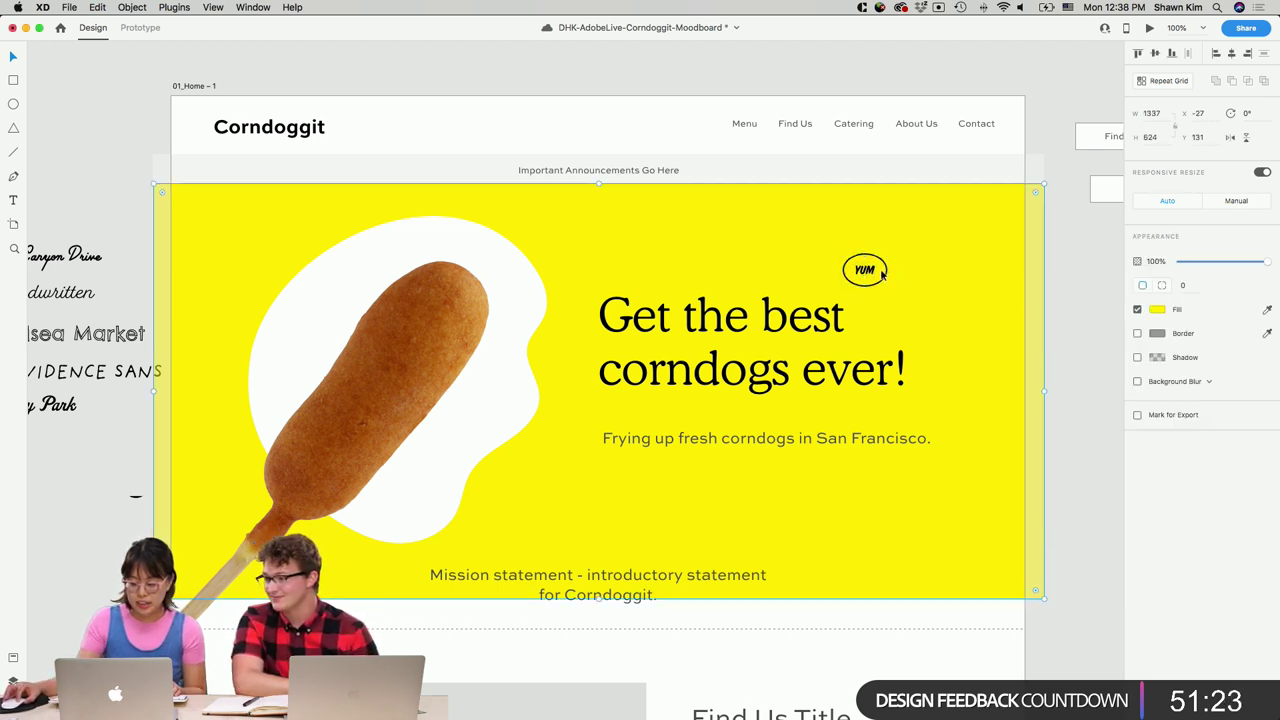
{"action": "left_click", "coordinate": [874, 274], "text": "shift"}
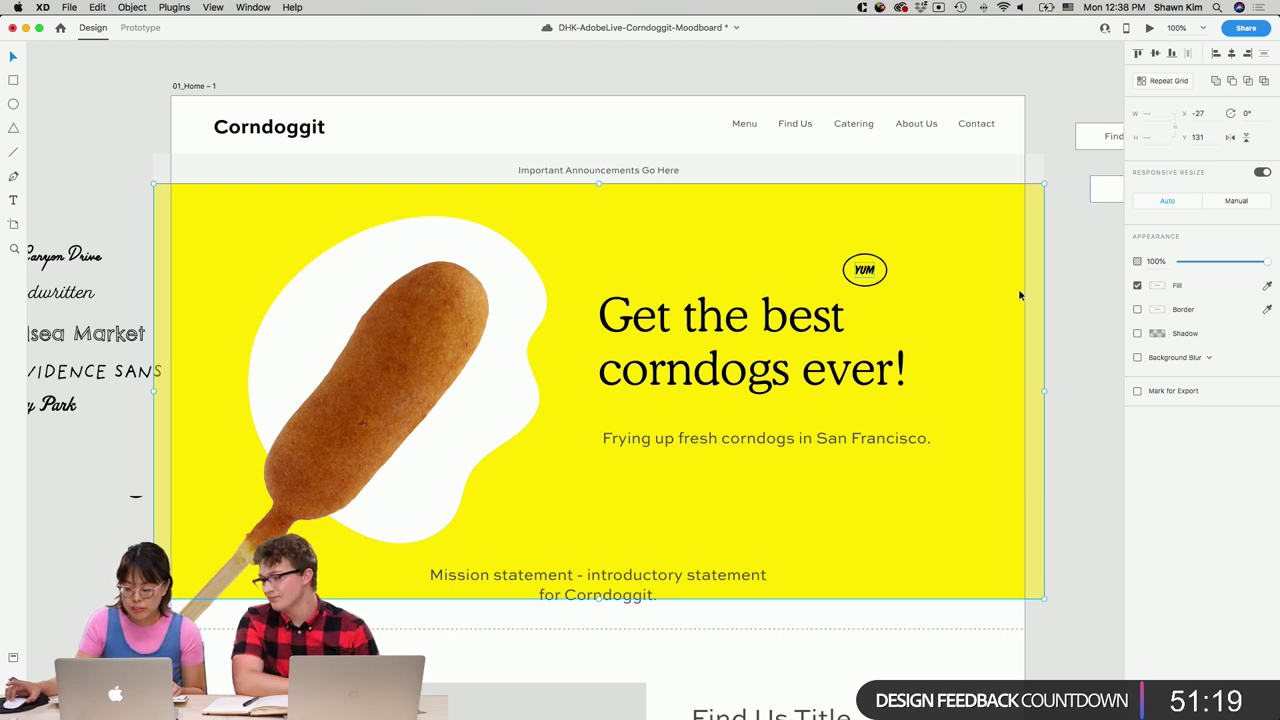
{"action": "left_click", "coordinate": [833, 333], "text": "shift"}
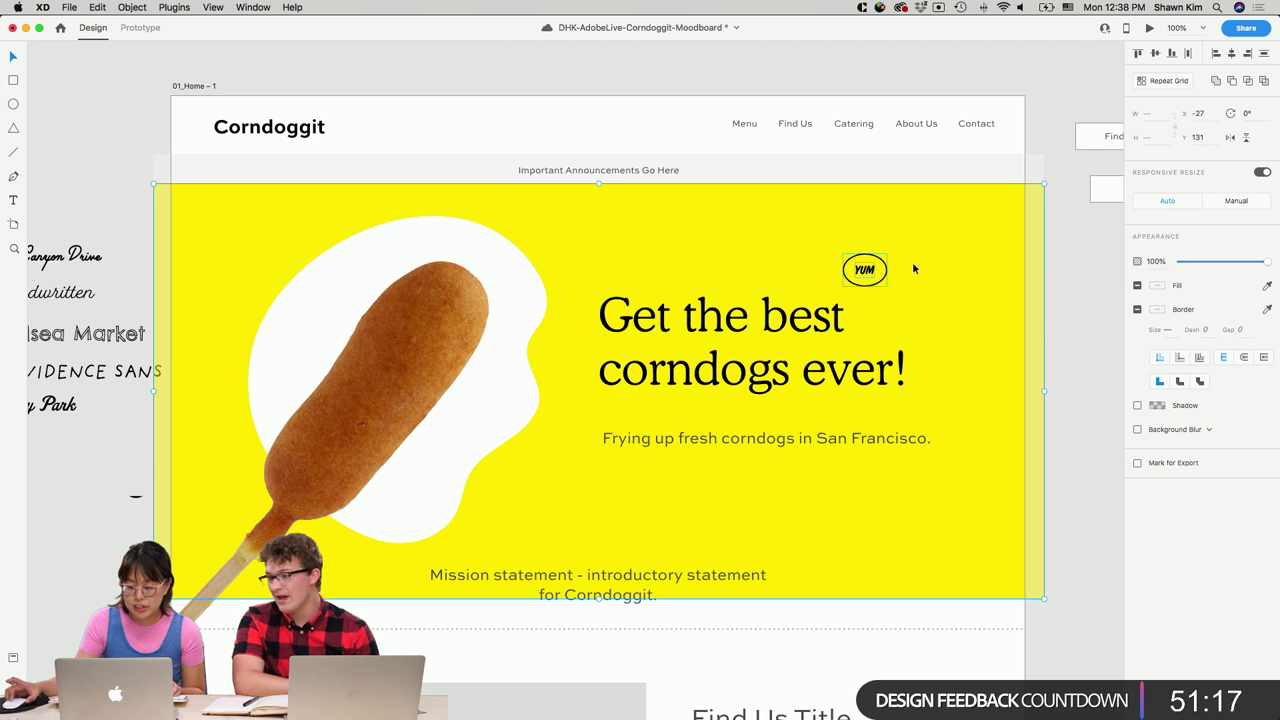
{"action": "left_click_drag", "start_coordinate": [897, 259], "coordinate": [884, 307]}
Trim the yellow hero band to the 1280-wide artboard edges and nudge the tagline up to y 484.
{"action": "left_click", "coordinate": [1017, 314]}
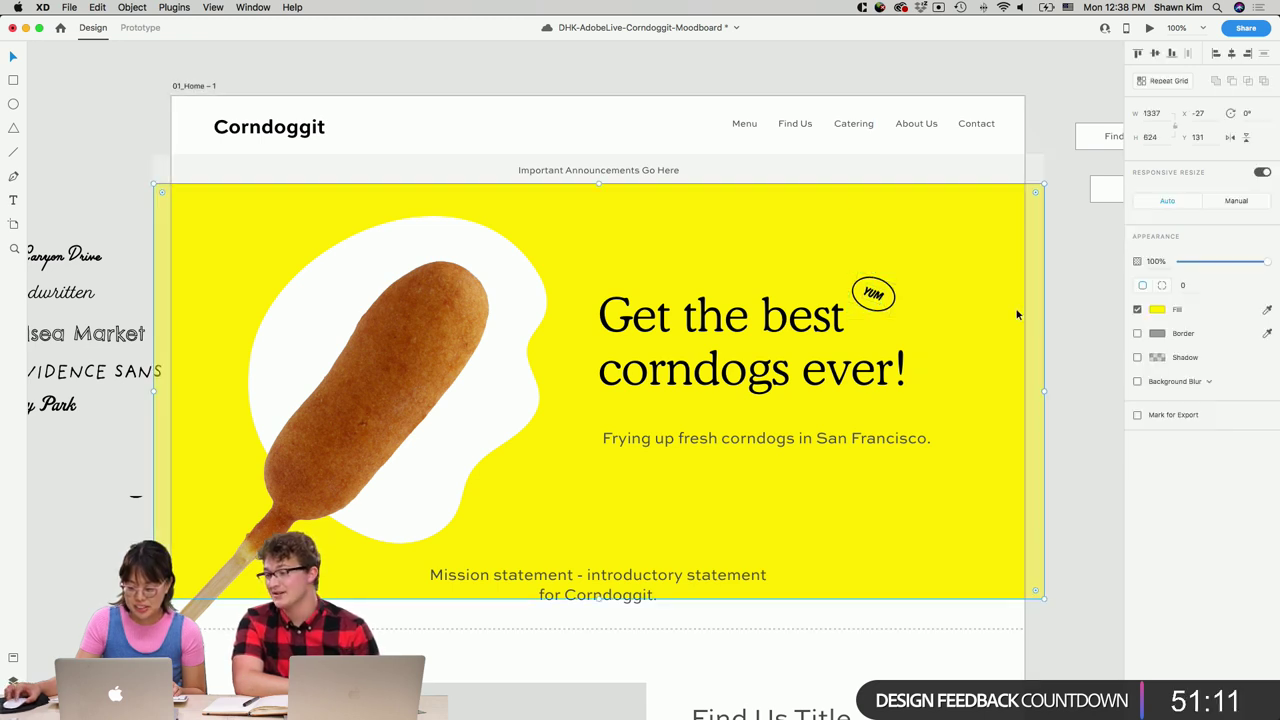
{"action": "left_click", "coordinate": [1066, 357]}
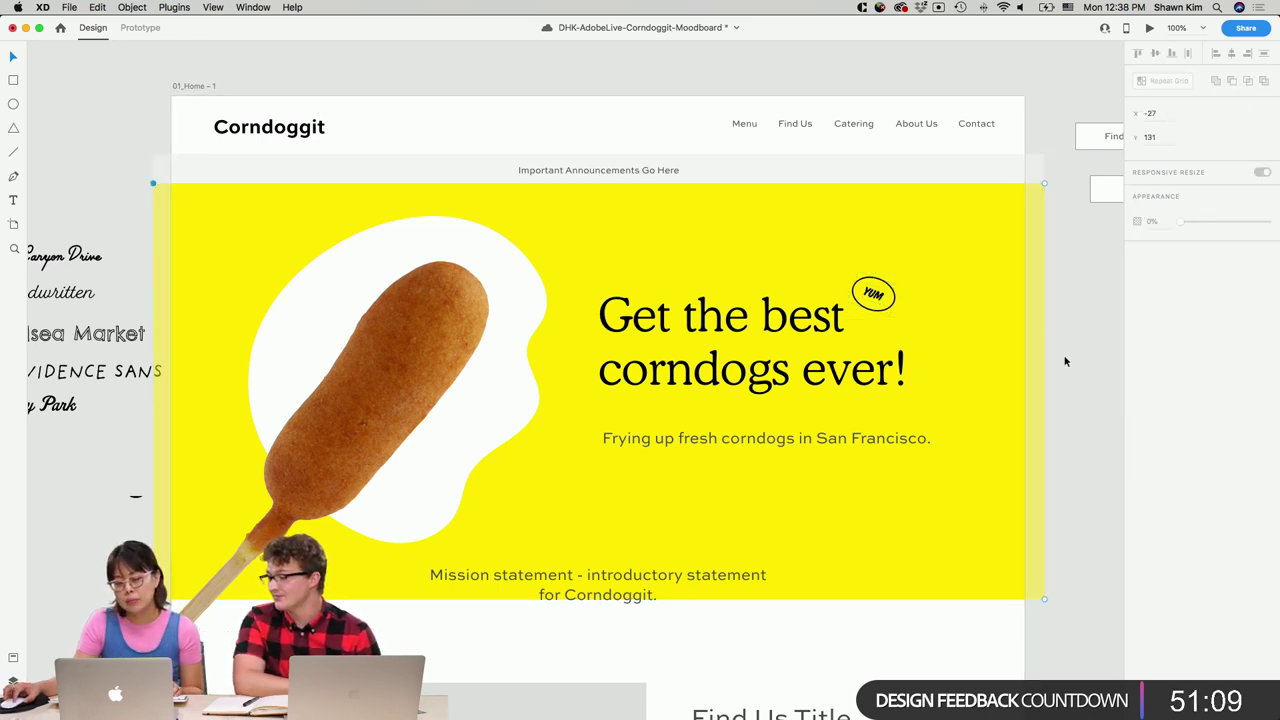
{"action": "left_click", "coordinate": [1010, 375]}
{"action": "scroll", "coordinate": [1056, 377], "scroll_direction": "down", "scroll_amount": 3}
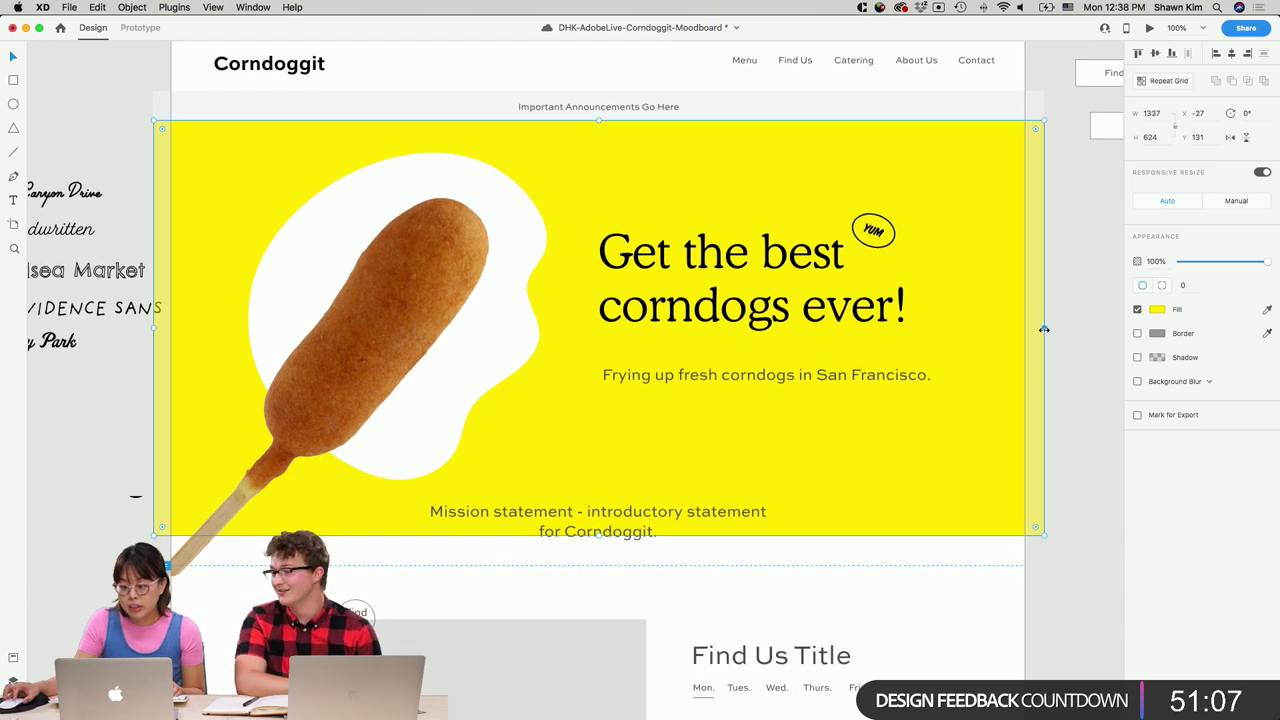
{"action": "left_click_drag", "start_coordinate": [1044, 329], "coordinate": [1029, 328]}
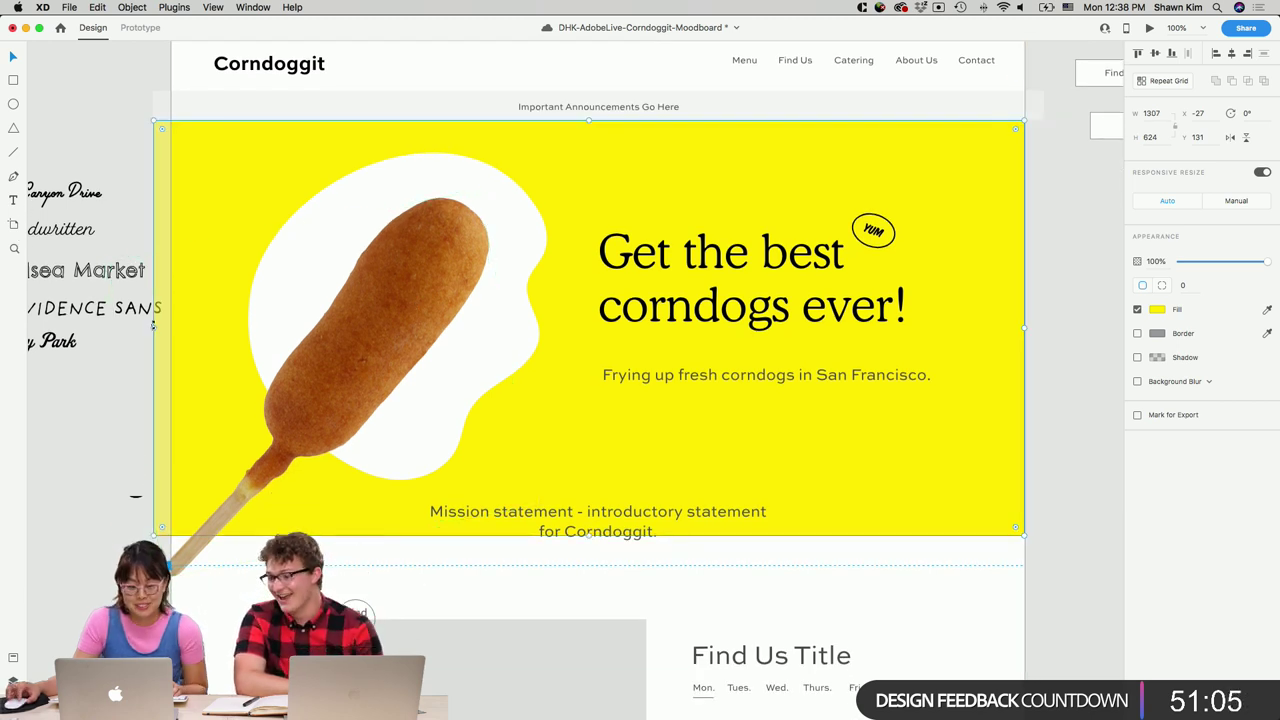
{"action": "left_click_drag", "start_coordinate": [154, 327], "coordinate": [158, 326]}
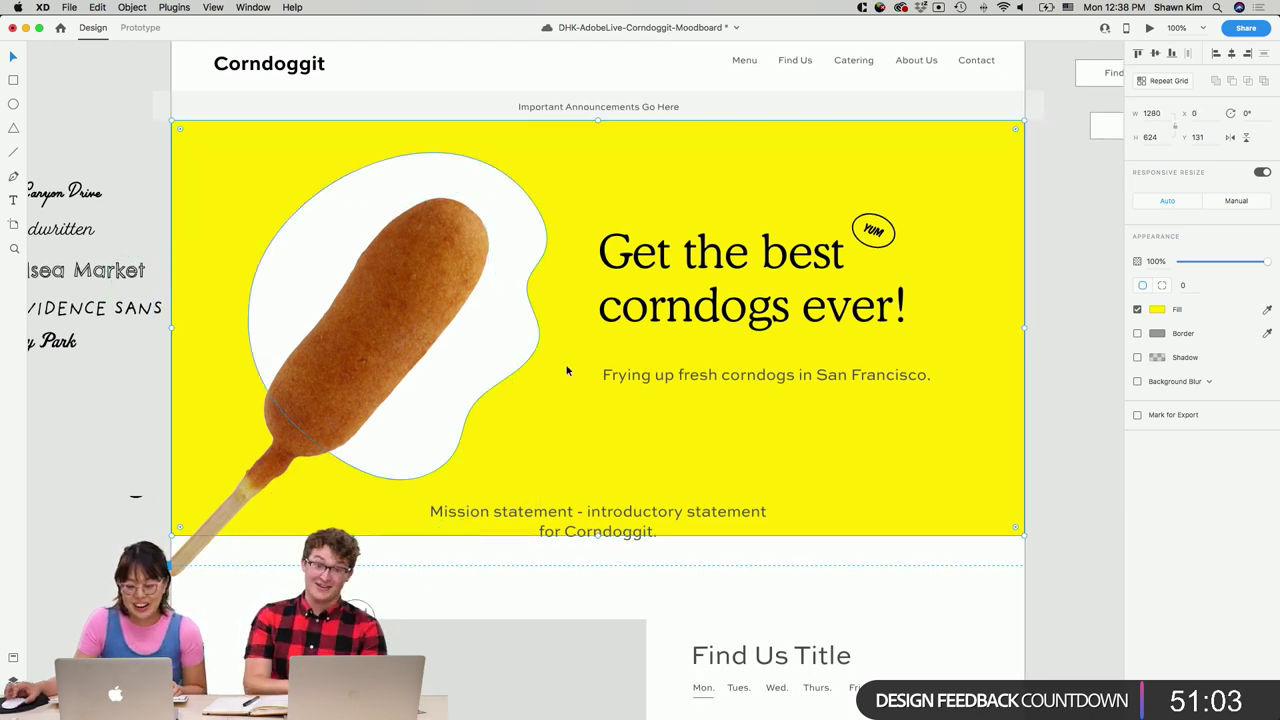
{"action": "scroll", "coordinate": [574, 371], "scroll_direction": "up", "scroll_amount": 3}
{"action": "scroll", "coordinate": [574, 371], "scroll_direction": "right", "scroll_amount": 2}
{"action": "left_click_drag", "start_coordinate": [757, 452], "coordinate": [757, 427]}
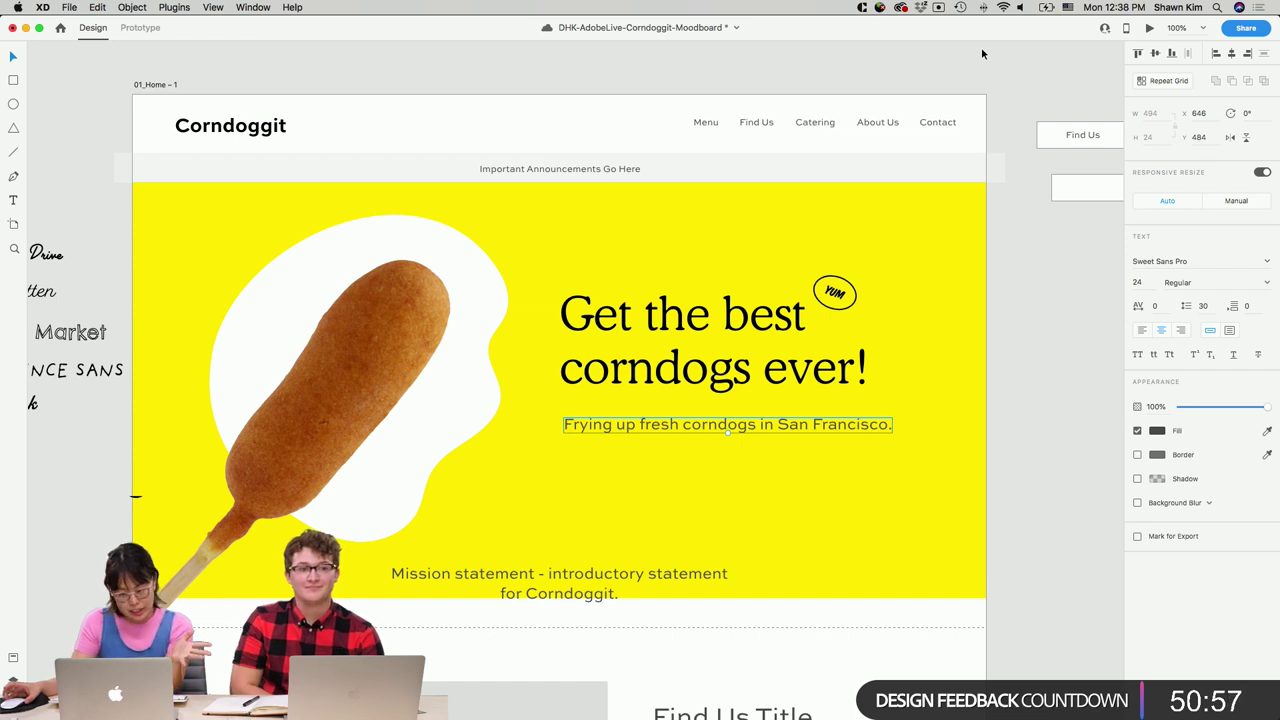
Save the document and set the tagline's fill colour to black.
{"action": "key", "text": "super+s"}
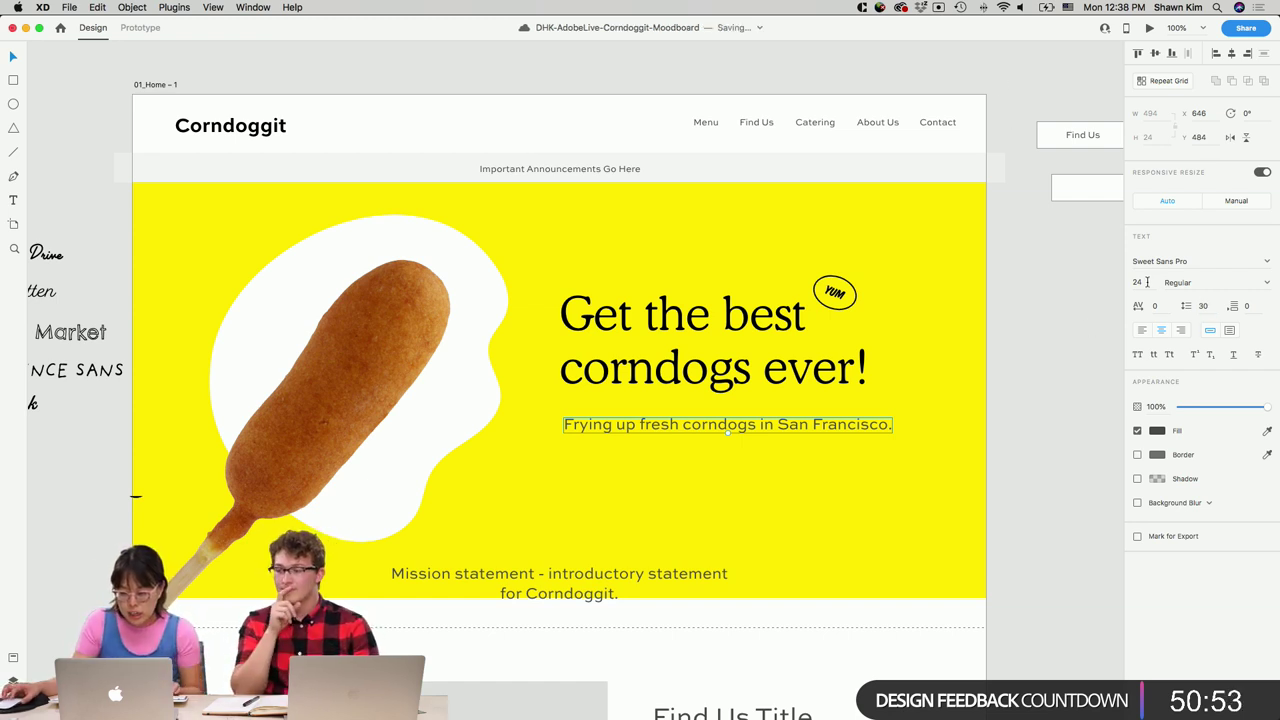
{"action": "left_click", "coordinate": [1157, 430]}
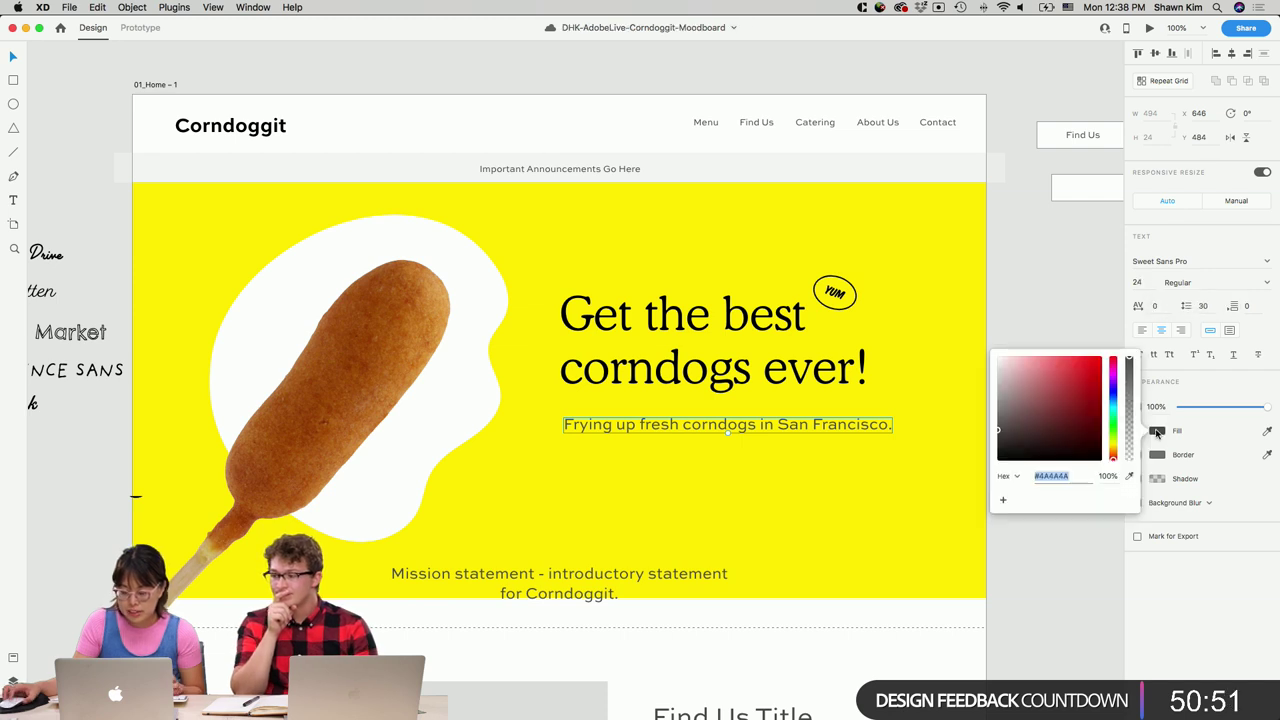
{"action": "key", "text": "Escape"}
{"action": "key", "text": "Escape"}
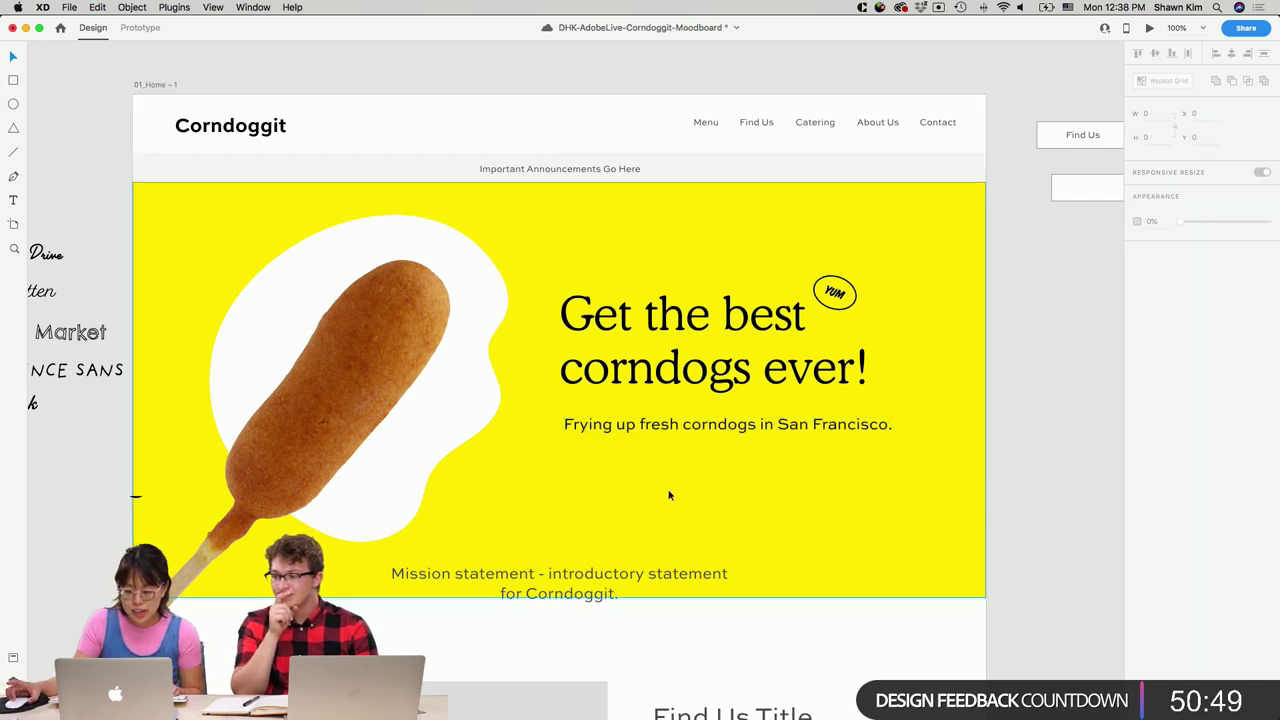
{"action": "key", "text": "super+z"}
{"action": "left_click", "coordinate": [742, 423]}
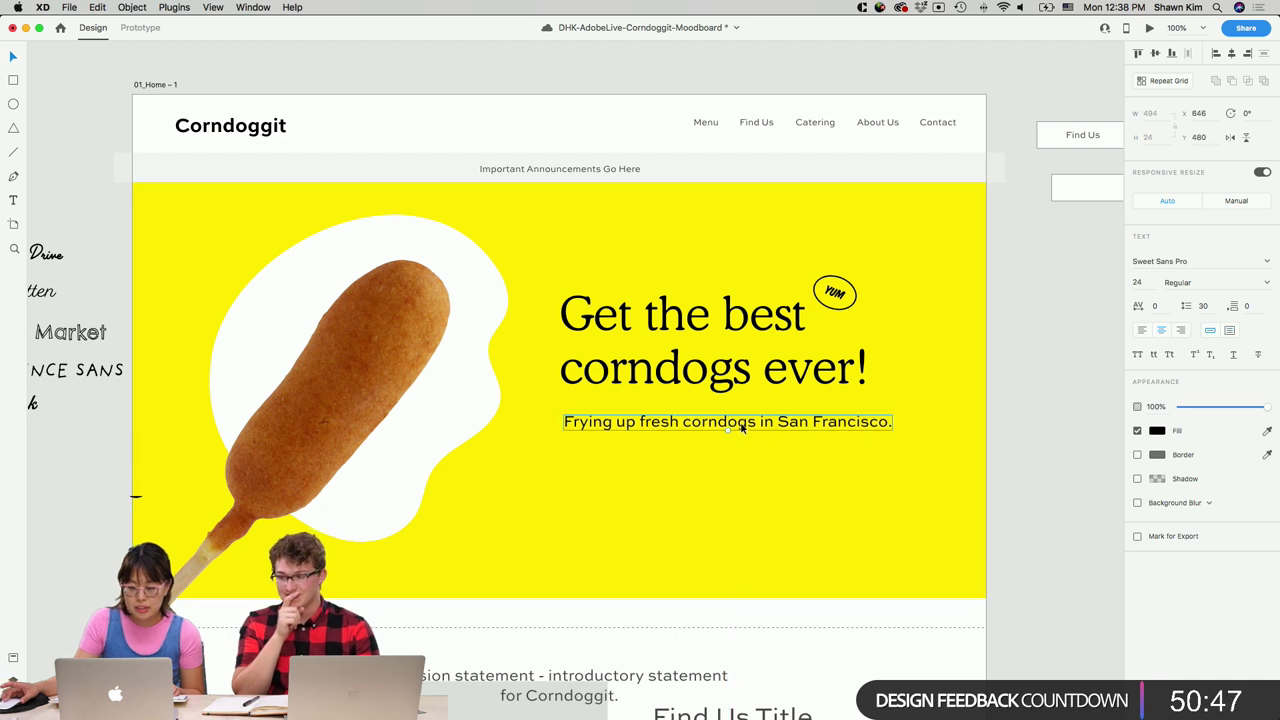
{"action": "double_click", "coordinate": [884, 423]}
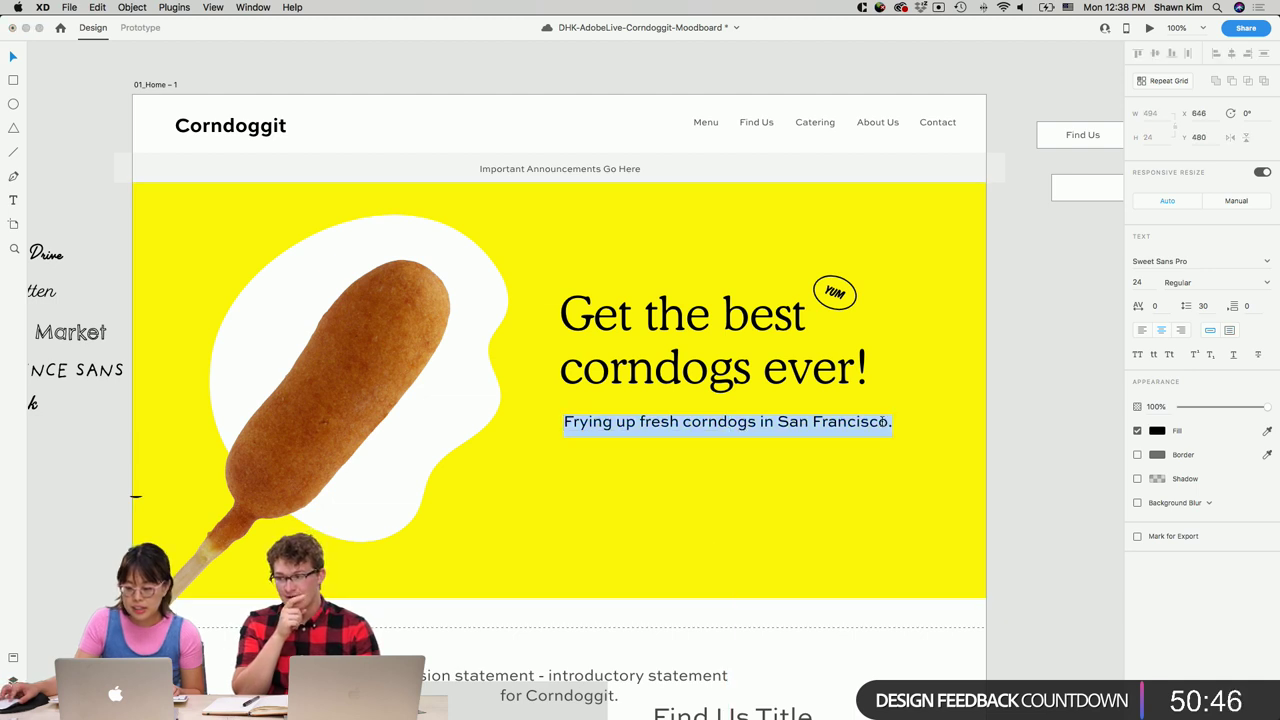
{"action": "left_click", "coordinate": [1147, 262]}
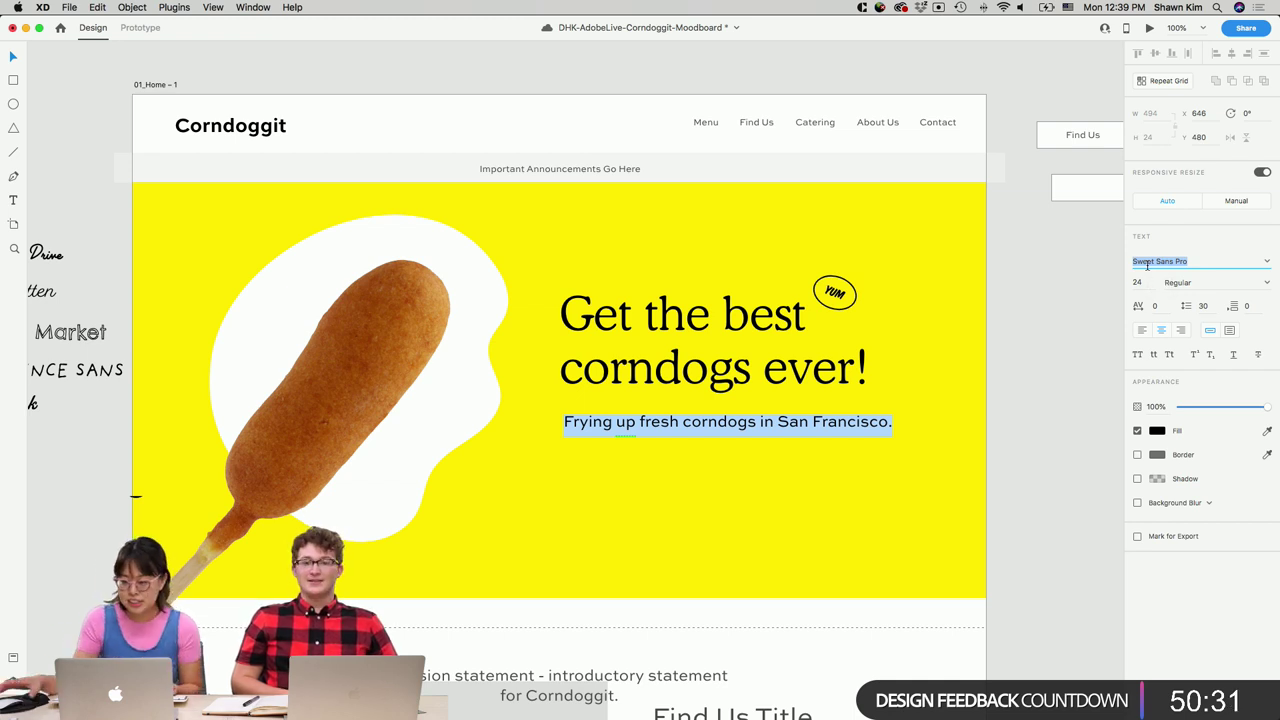
{"action": "left_click", "coordinate": [793, 431]}
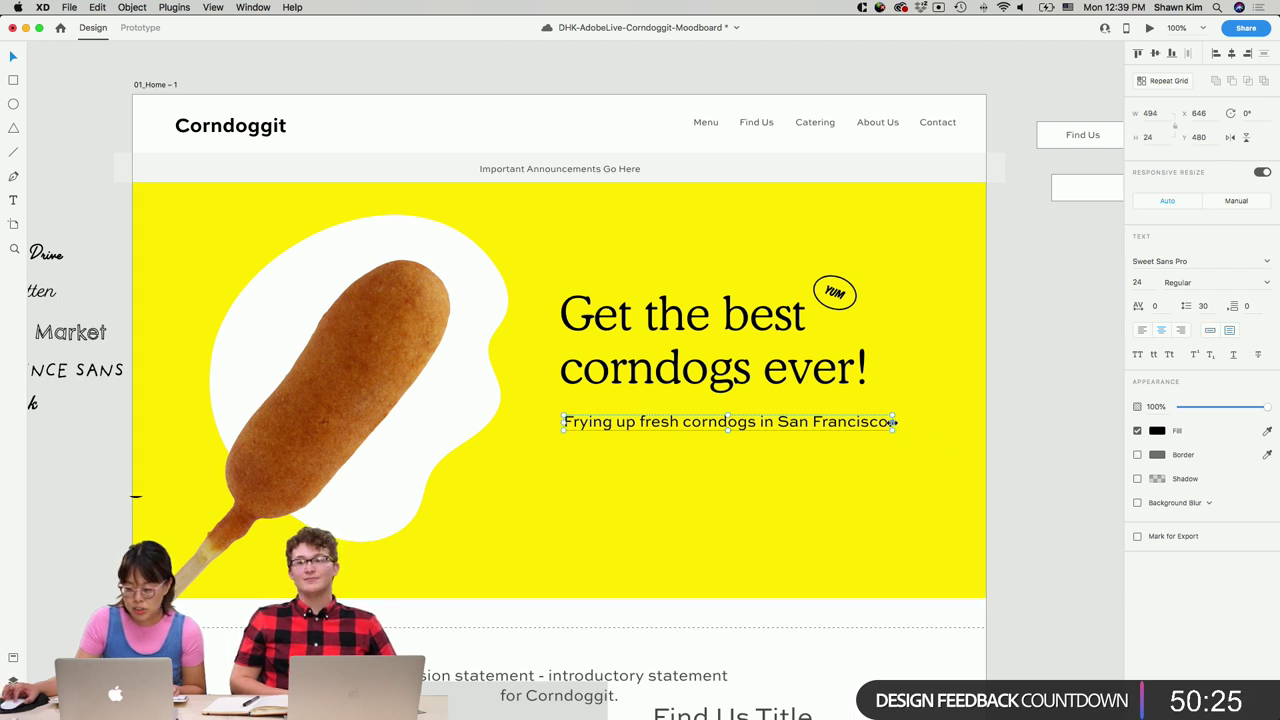
Narrow the tagline box to 408 wide so it wraps onto two left-aligned lines.
{"action": "left_click_drag", "start_coordinate": [892, 422], "coordinate": [835, 426]}
{"action": "double_click", "coordinate": [698, 461]}
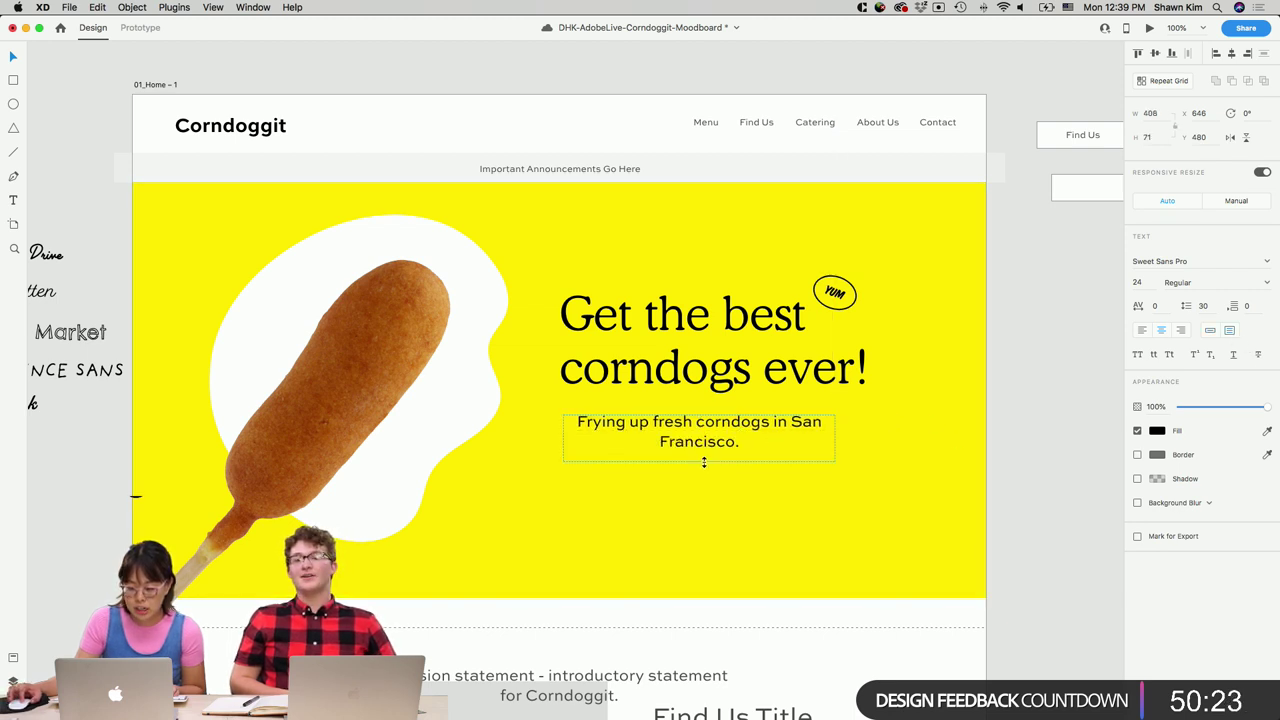
{"action": "key", "text": "Return"}
{"action": "left_click", "coordinate": [1143, 332]}
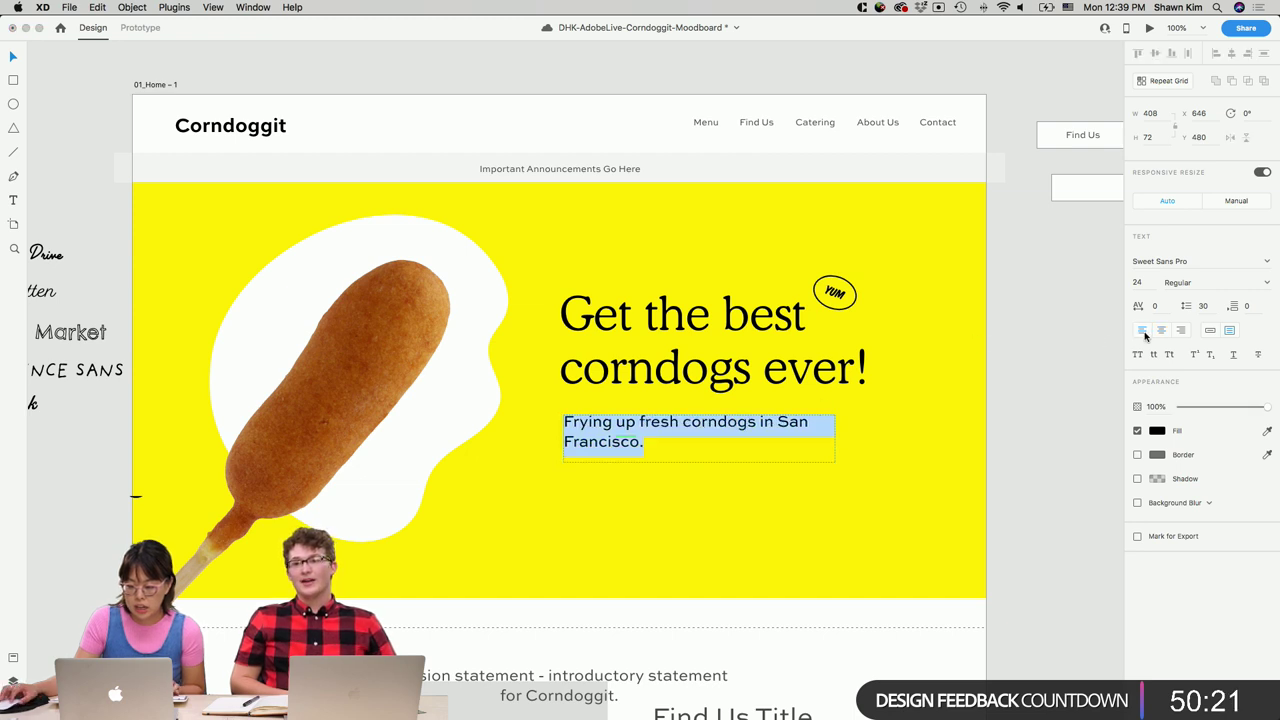
{"action": "key", "text": "Right"}
{"action": "key", "text": "Escape"}
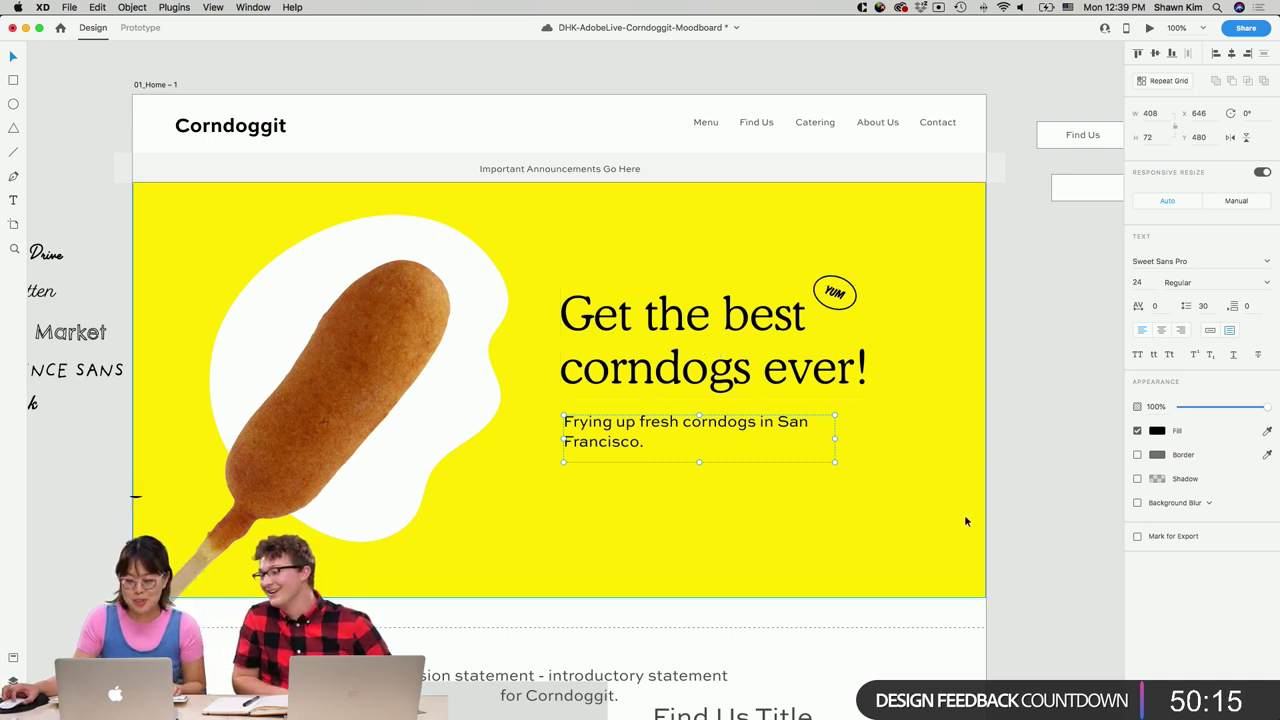
{"action": "left_click", "coordinate": [927, 543]}
Shorten the yellow hero band slightly and retype the headline as 'Get your corndog on!'.
{"action": "left_click_drag", "start_coordinate": [557, 596], "coordinate": [558, 588]}
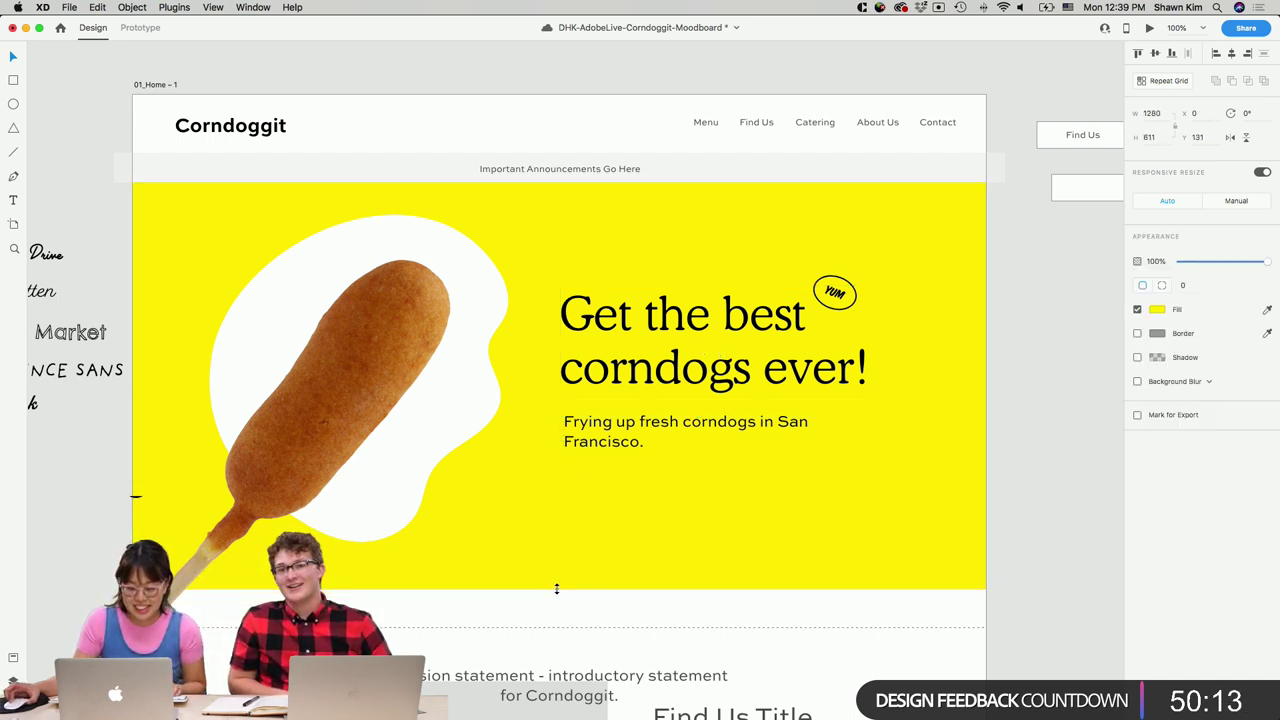
{"action": "double_click", "coordinate": [662, 362]}
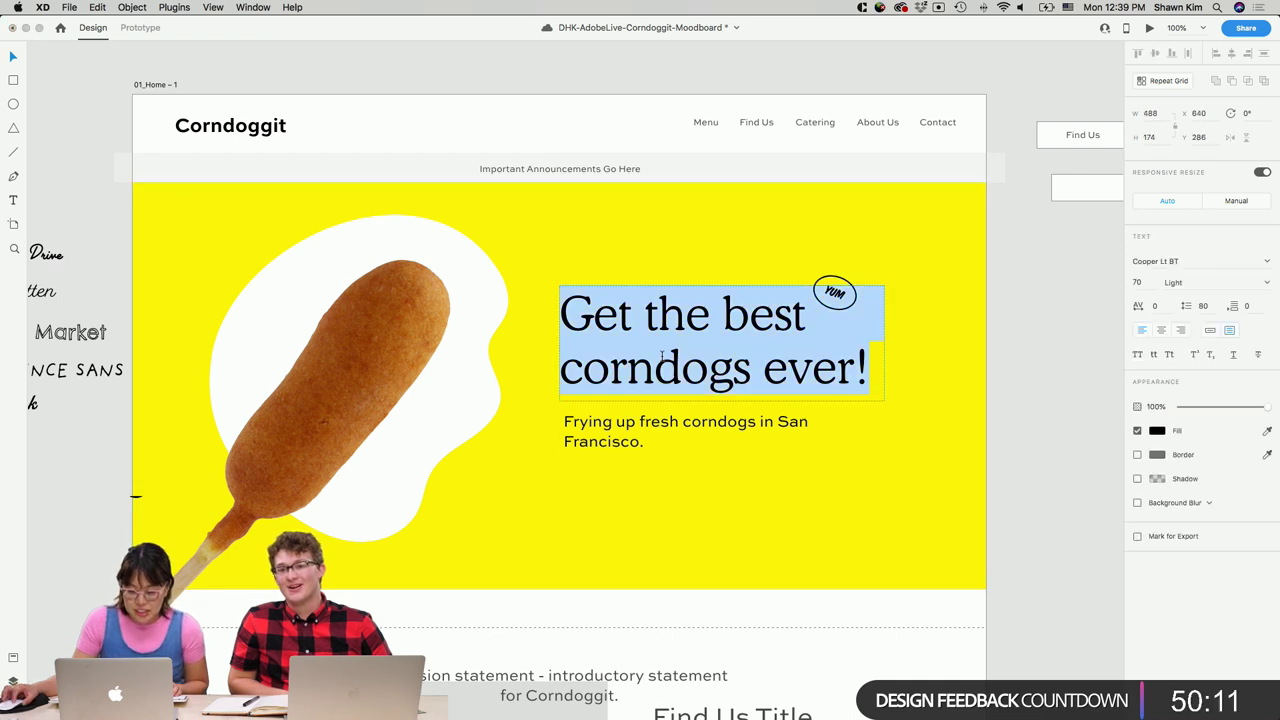
{"action": "type", "text": "The only corn"}
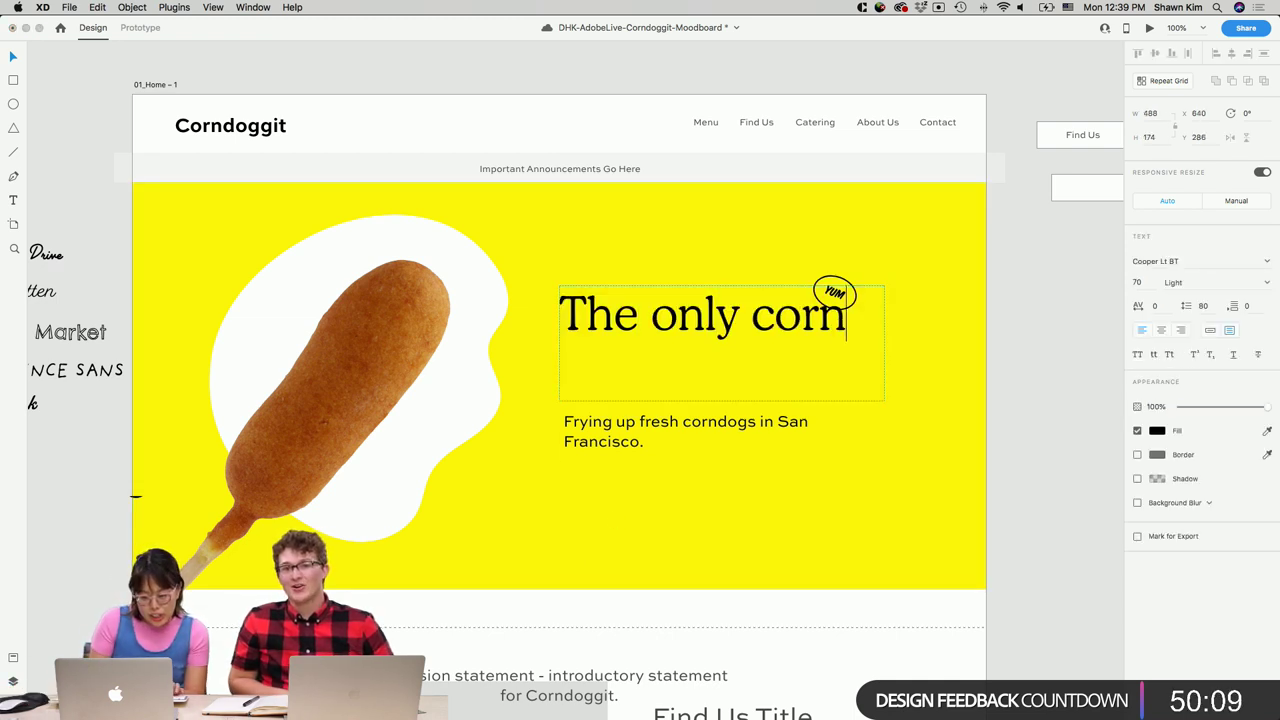
{"action": "key", "text": "super+a"}
{"action": "type", "text": "Get your con"}
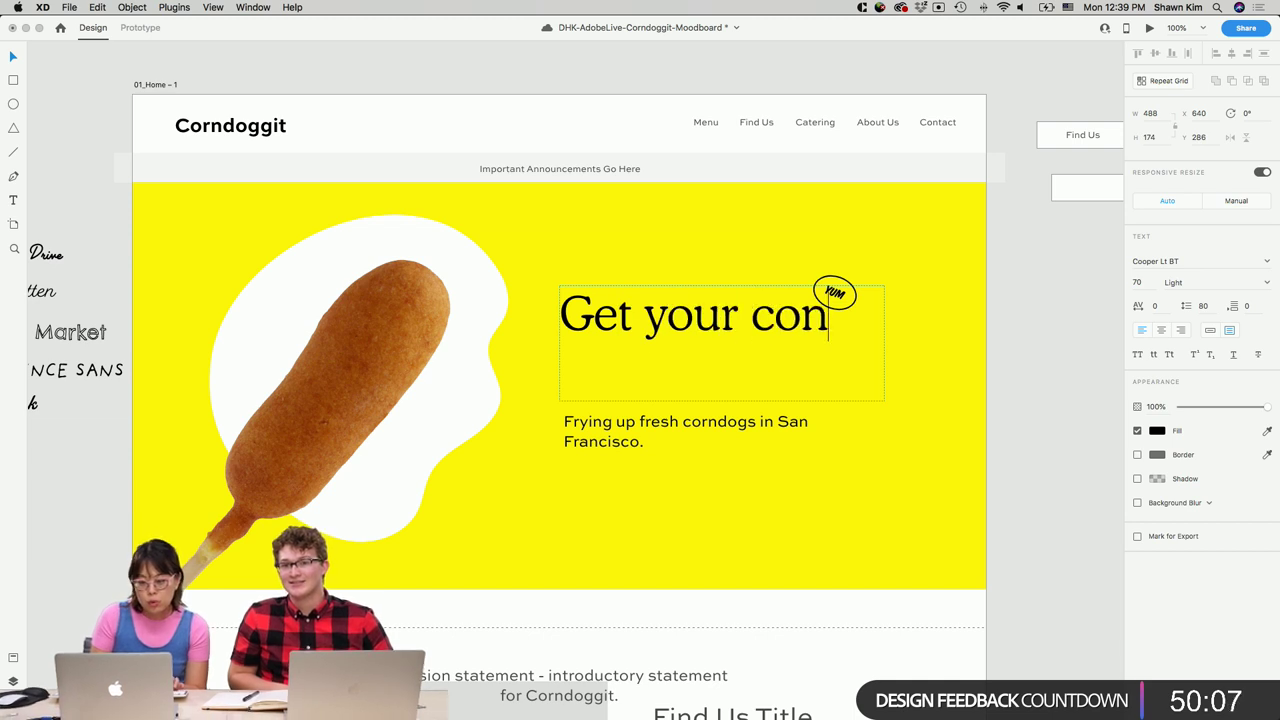
{"action": "key", "text": "BackSpace"}
{"action": "type", "text": "rd"}
{"action": "key", "text": "BackSpace"}
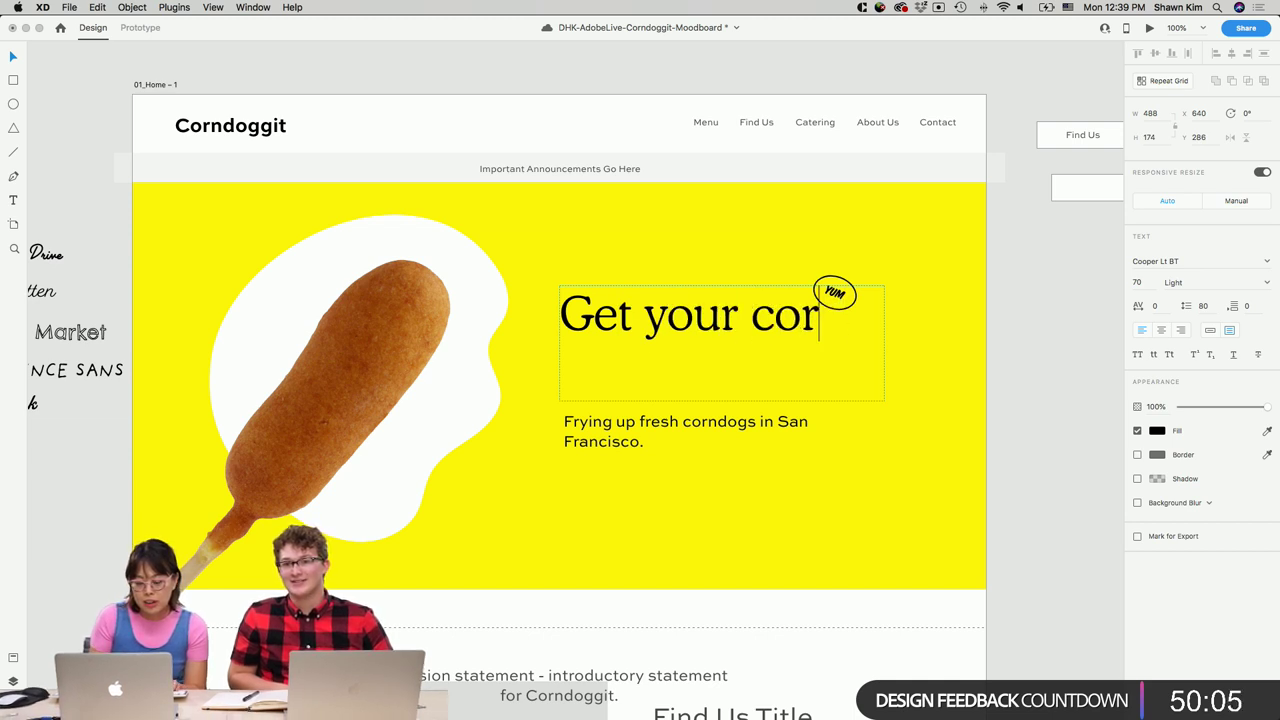
{"action": "type", "text": "ndog on!"}
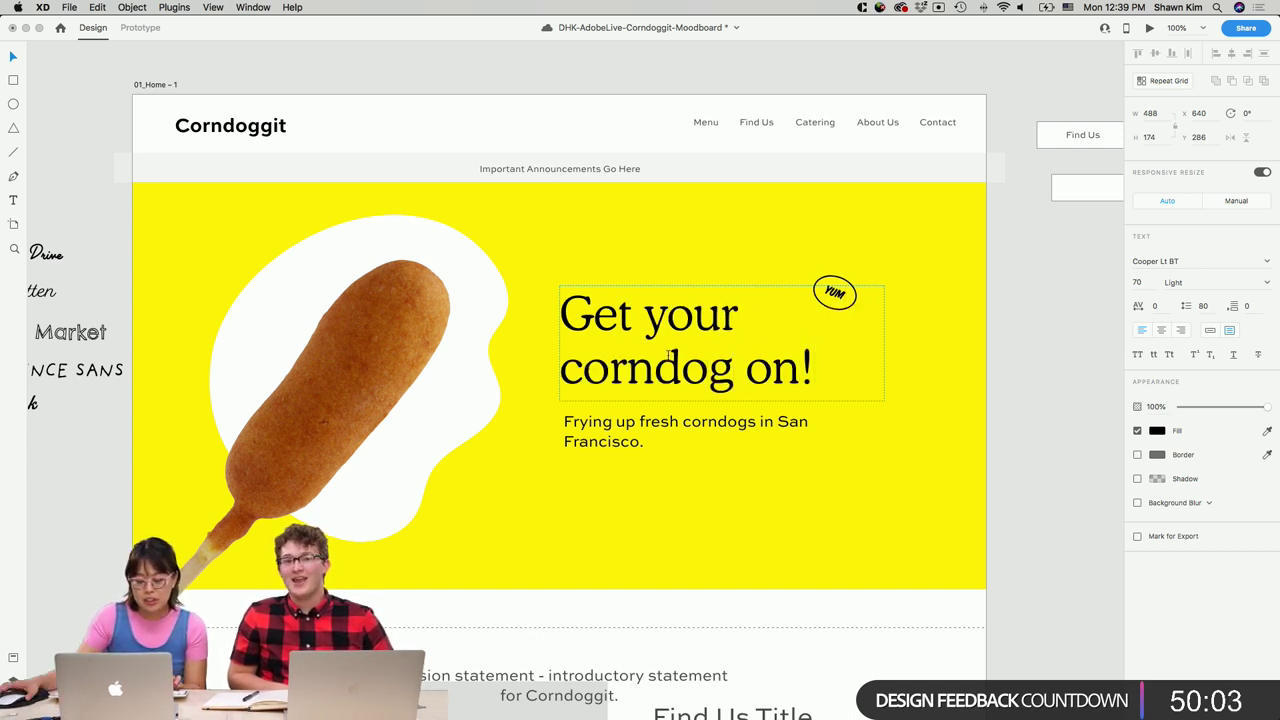
{"action": "left_click", "coordinate": [170, 128]}
Move the plain Corndoggit text off the artboard and drag the moodboard's CORNDOGGIT wordmark into the header.
{"action": "scroll", "coordinate": [285, 136], "scroll_direction": "left", "scroll_amount": 5}
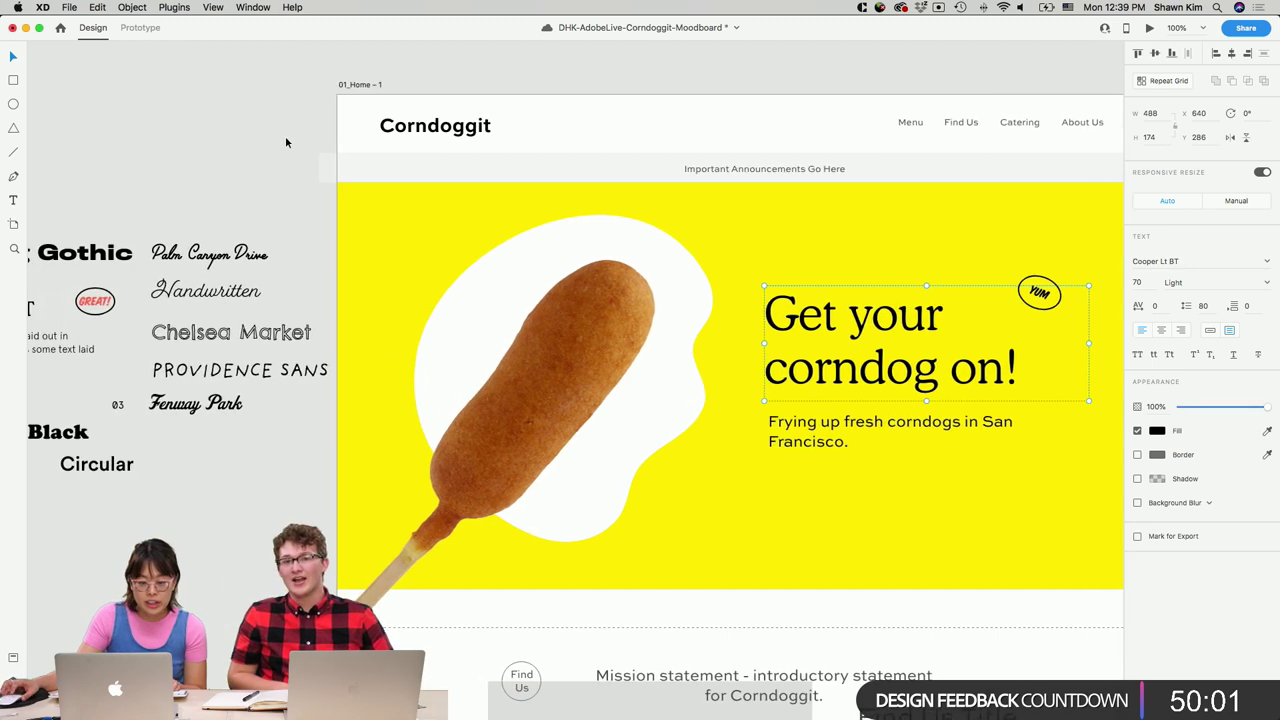
{"action": "left_click_drag", "start_coordinate": [396, 129], "coordinate": [200, 115]}
{"action": "scroll", "coordinate": [237, 203], "scroll_direction": "left", "scroll_amount": 9}
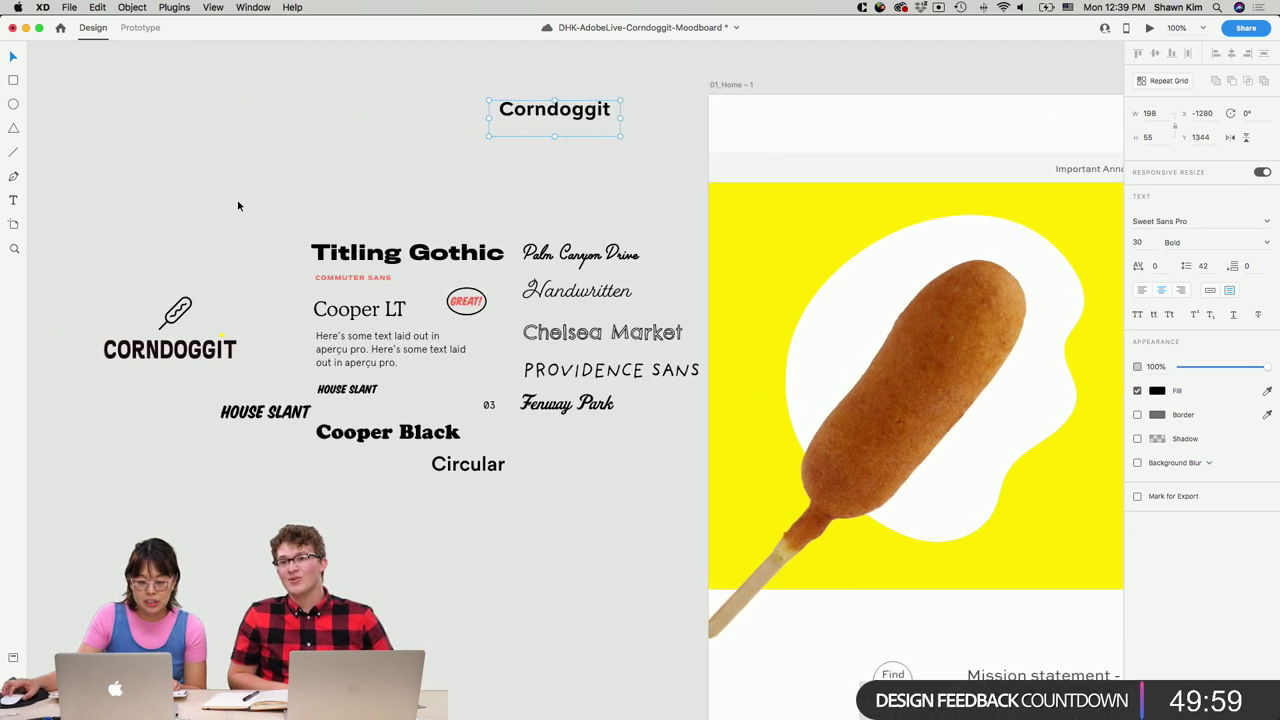
{"action": "left_click", "coordinate": [200, 350]}
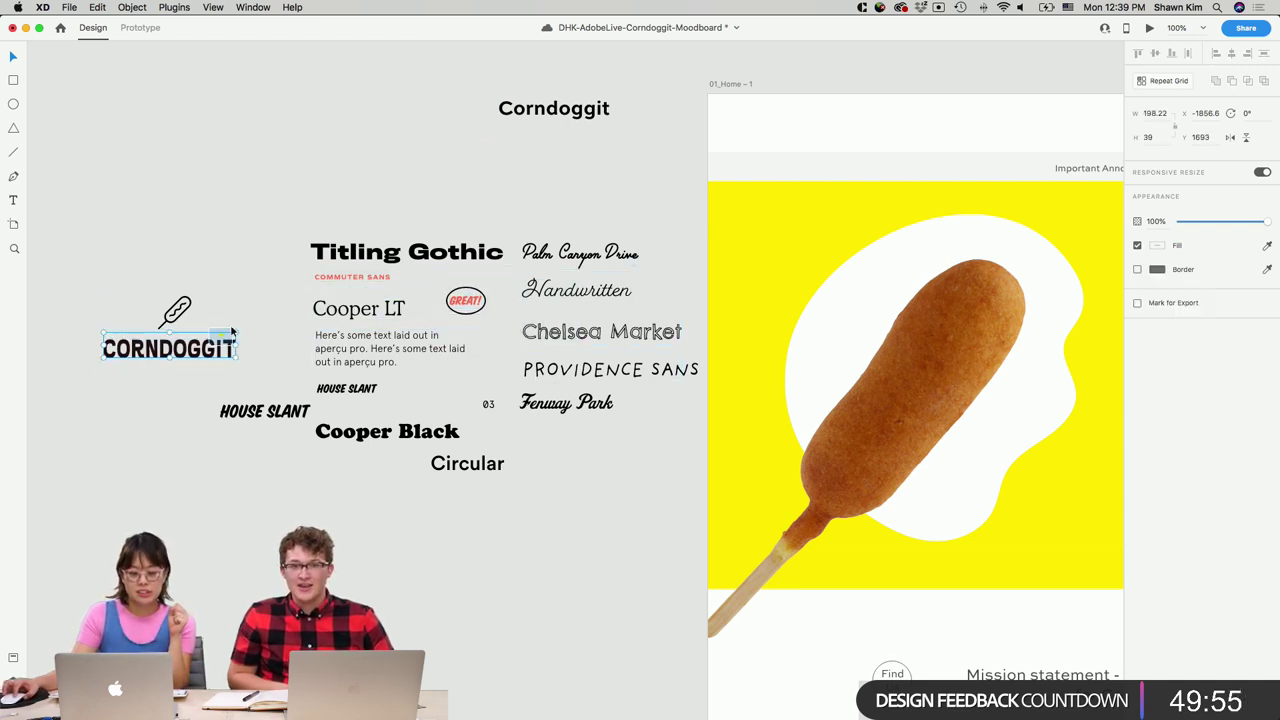
{"action": "scroll", "coordinate": [205, 358], "scroll_direction": "left", "scroll_amount": 1}
{"action": "left_click_drag", "start_coordinate": [217, 357], "coordinate": [853, 129]}
{"action": "scroll", "coordinate": [853, 129], "scroll_direction": "right", "scroll_amount": 3}
{"action": "scroll", "coordinate": [853, 129], "scroll_direction": "right", "scroll_amount": 8}
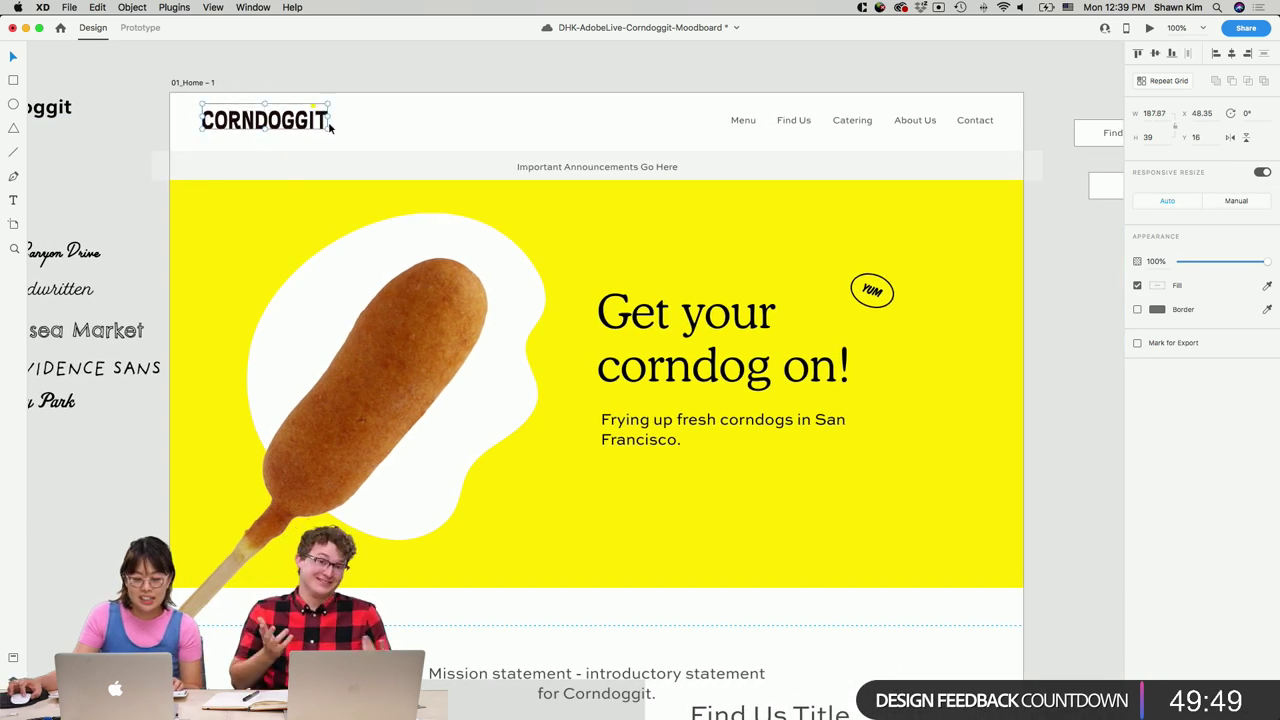
{"action": "left_click", "coordinate": [320, 130]}
{"action": "left_click", "coordinate": [318, 126]}
{"action": "left_click_drag", "start_coordinate": [318, 126], "coordinate": [314, 132]}
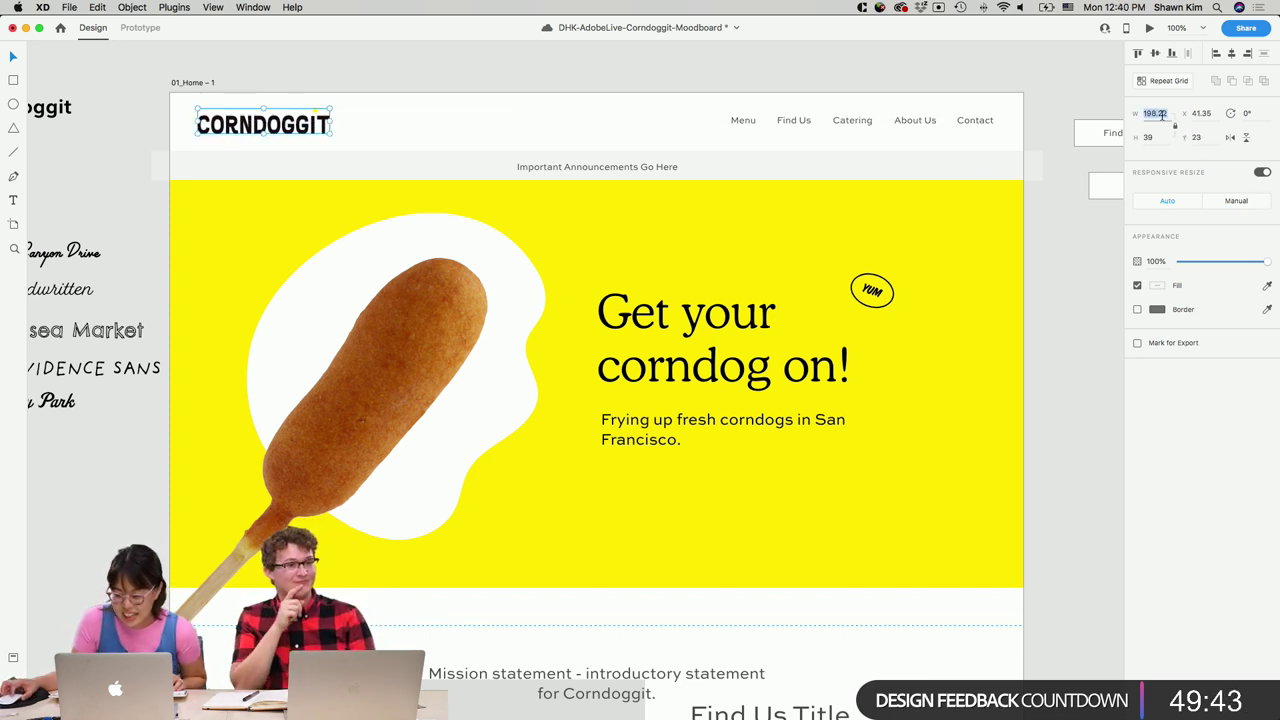
Scale the CORNDOGGIT logo to 150 wide and fine-tune its header position.
{"action": "type", "text": "150"}
{"action": "key", "text": "Return"}
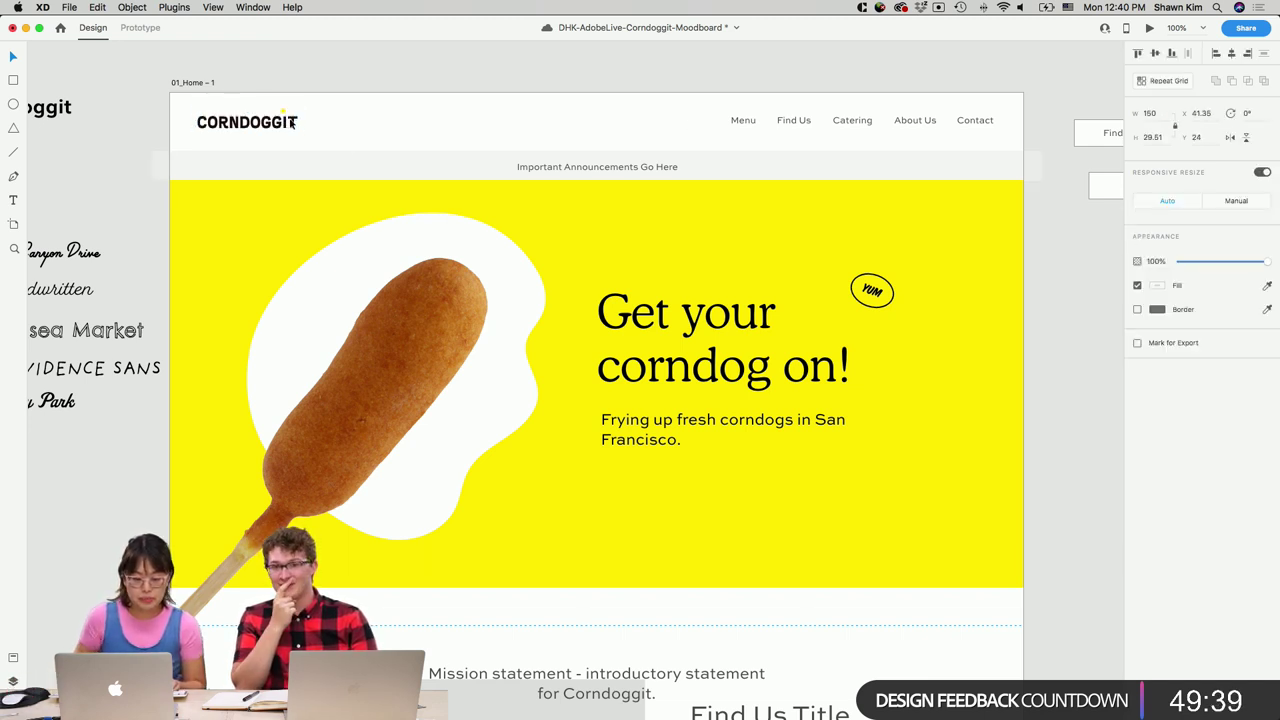
{"action": "left_click_drag", "start_coordinate": [292, 121], "coordinate": [294, 124]}
{"action": "left_click", "coordinate": [664, 313]}
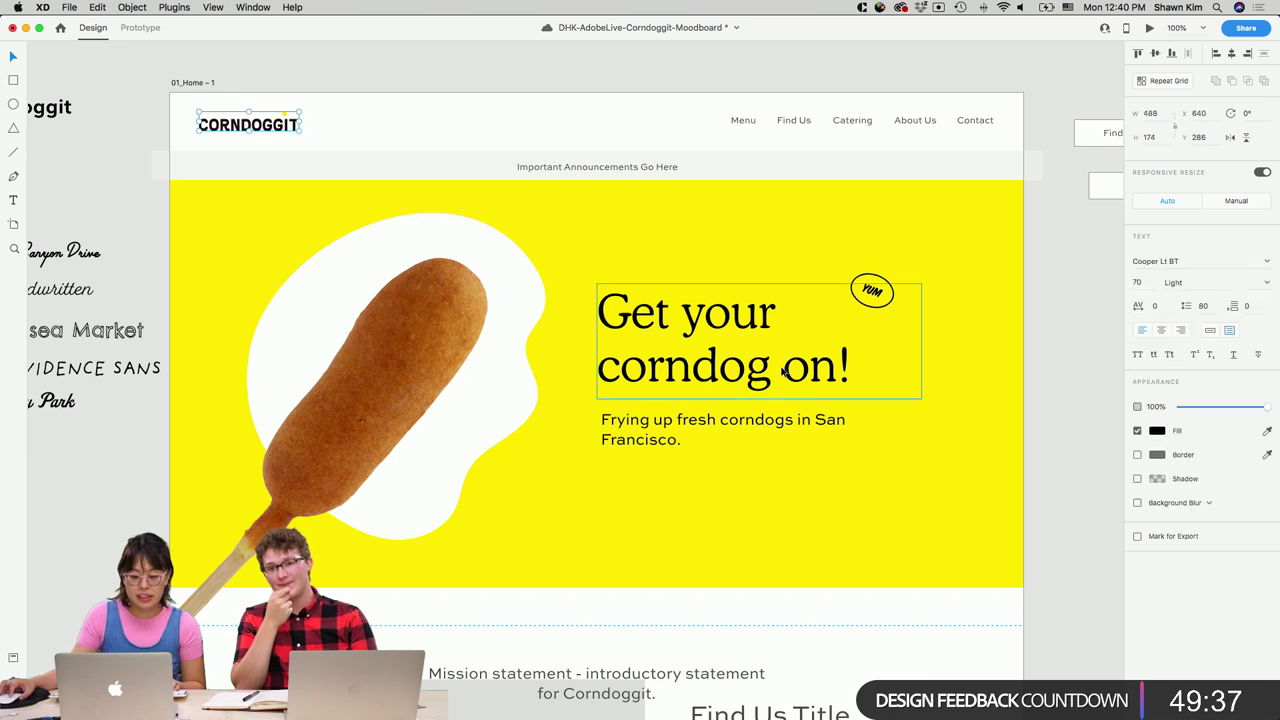
{"action": "double_click", "coordinate": [664, 313]}
Set the headline line spacing to 76 and narrow its text box slightly.
{"action": "left_click", "coordinate": [1203, 306]}
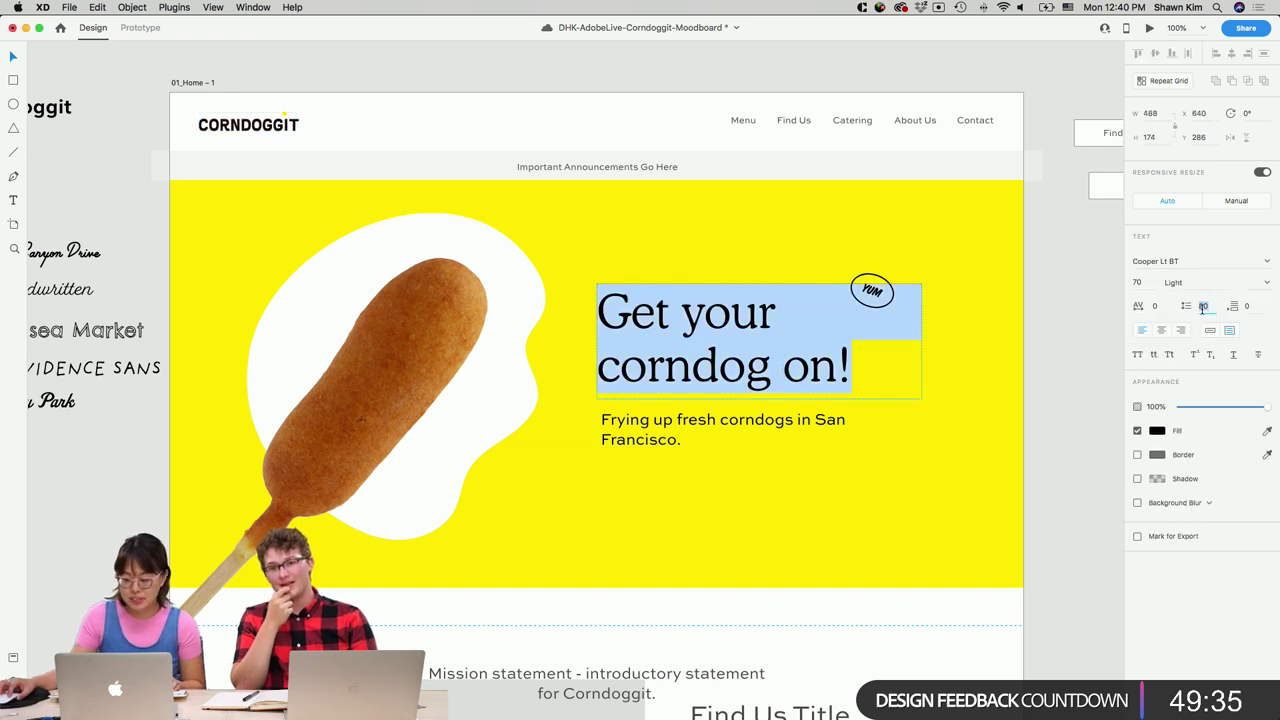
{"action": "type", "text": "76"}
{"action": "key", "text": "Return"}
{"action": "key", "text": "Escape"}
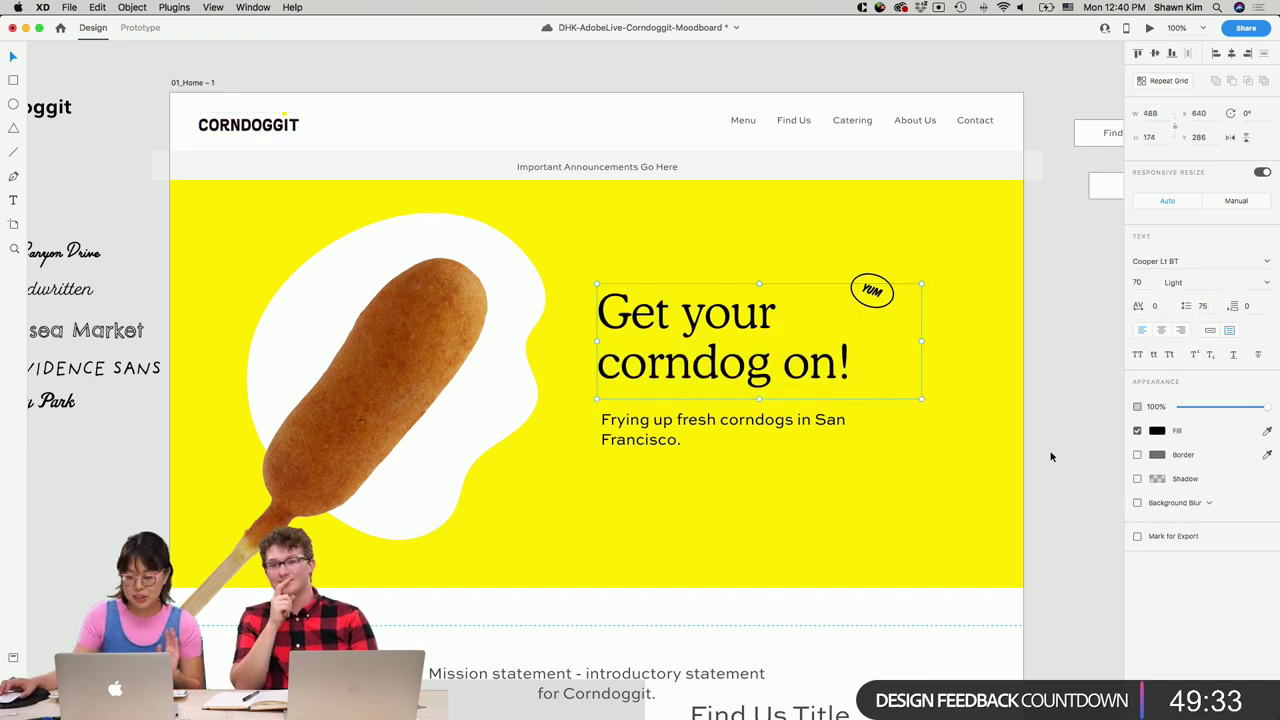
{"action": "left_click_drag", "start_coordinate": [918, 340], "coordinate": [908, 341]}
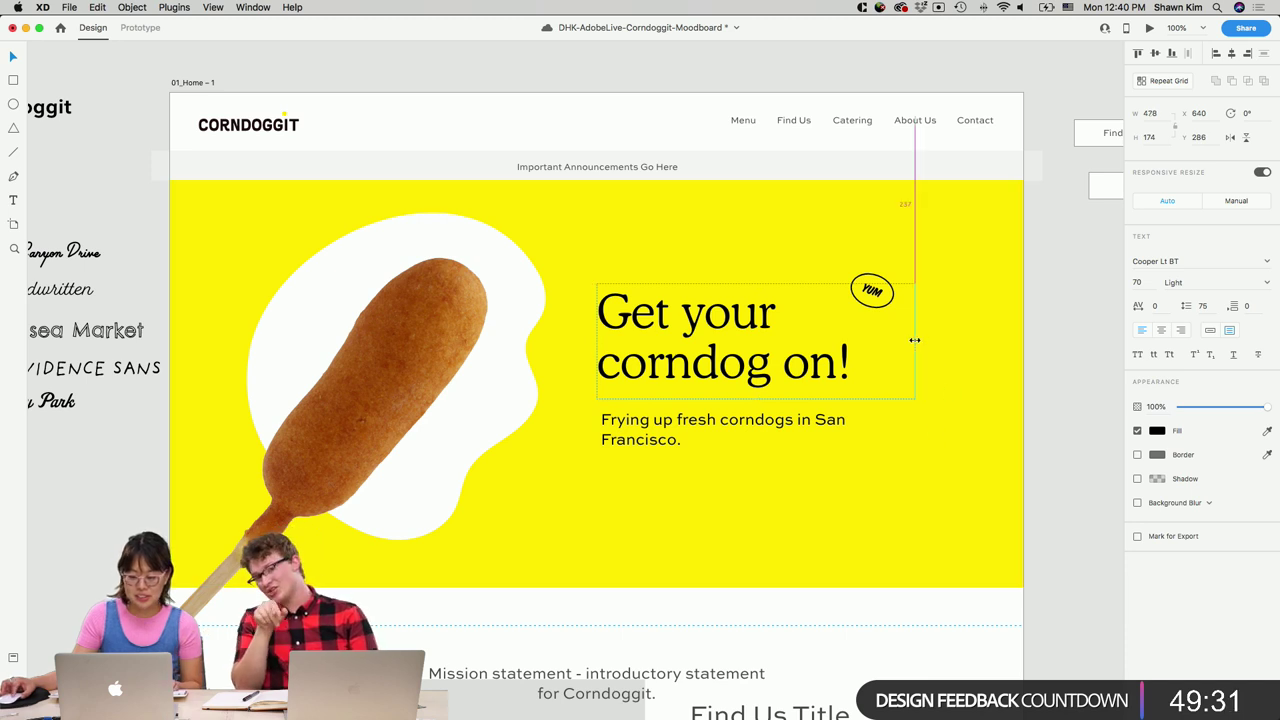
Reshape the left curve of the white blob behind the corndog.
{"action": "left_click", "coordinate": [446, 243]}
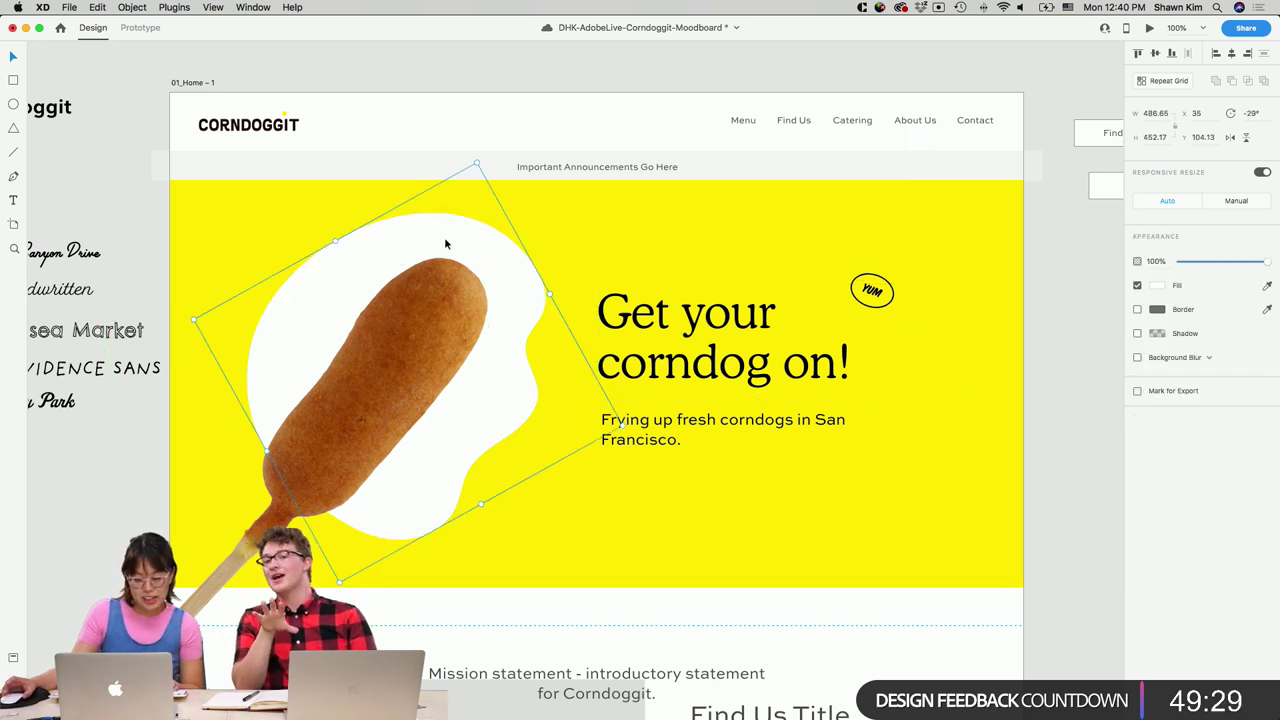
{"action": "double_click", "coordinate": [358, 257]}
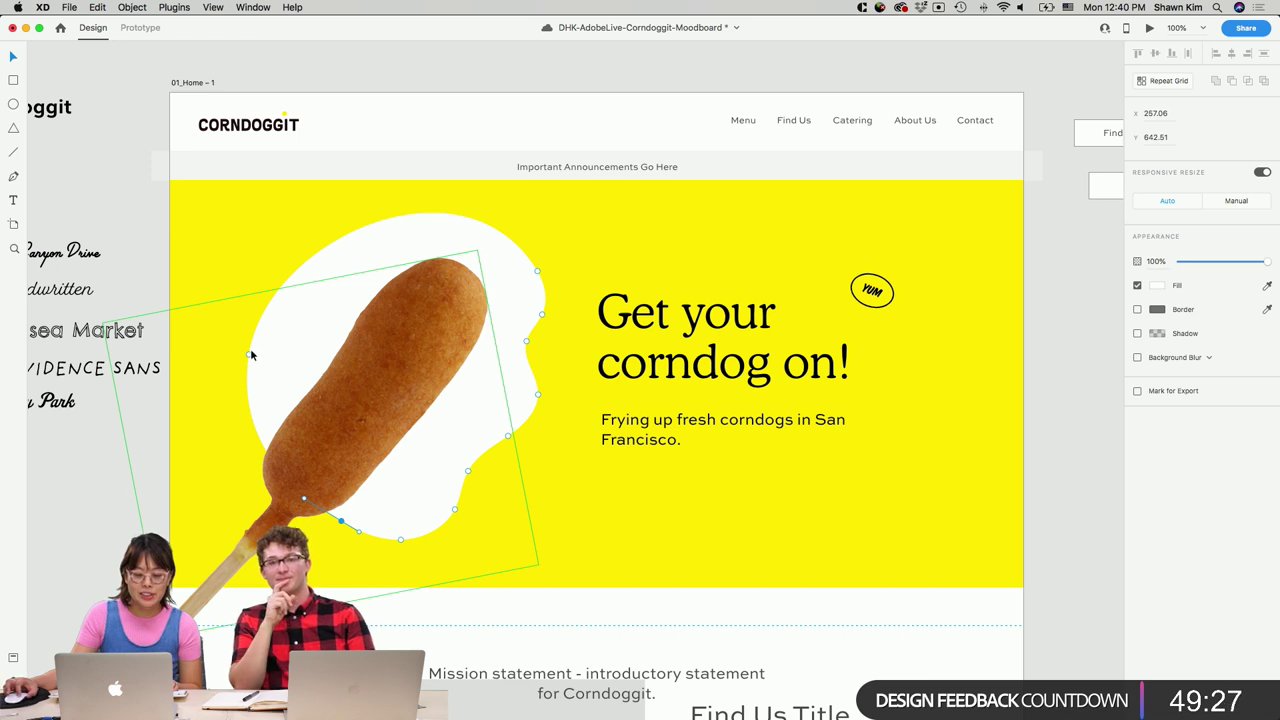
{"action": "left_click_drag", "start_coordinate": [250, 353], "coordinate": [272, 224]}
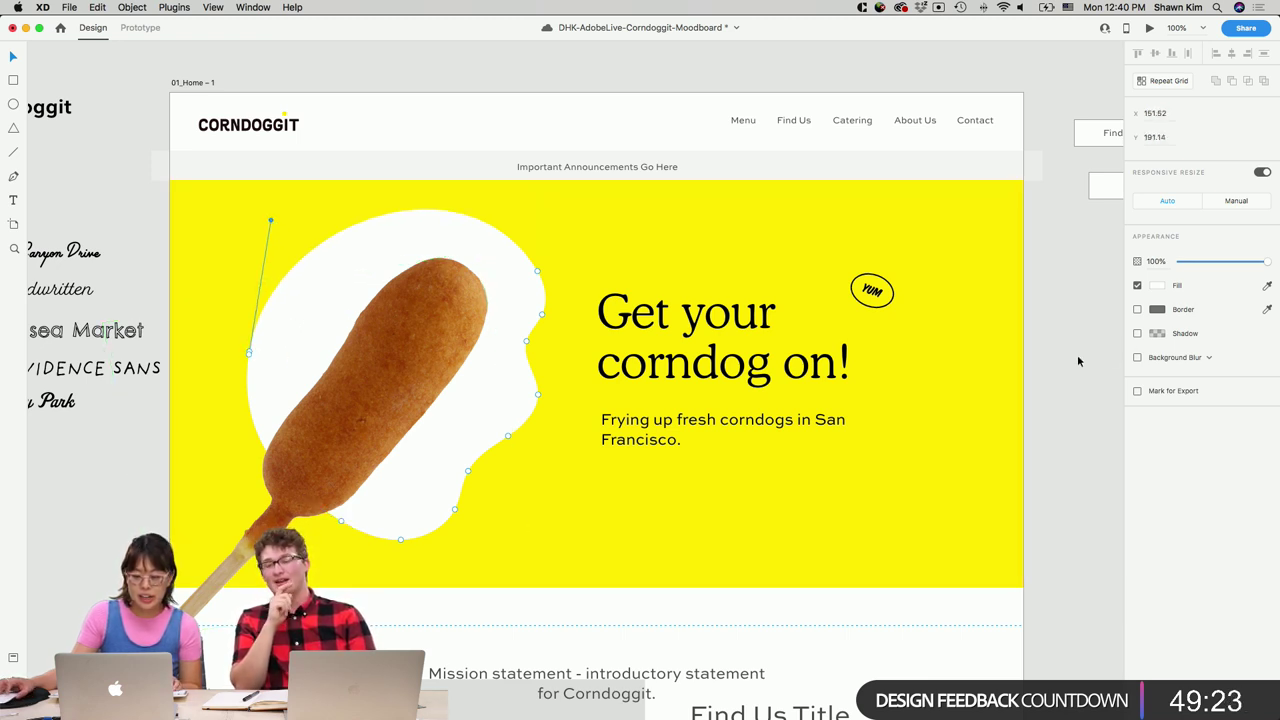
{"action": "left_click", "coordinate": [1053, 362]}
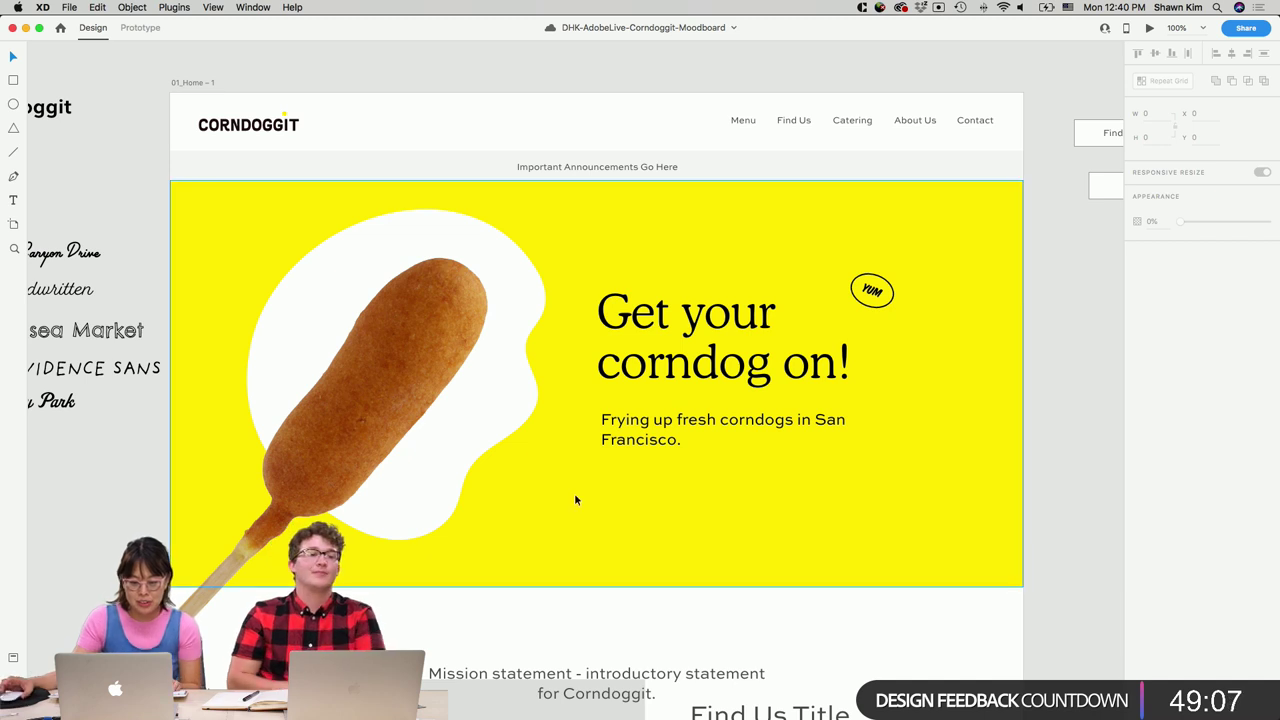
Nudge the 'Frying up' subtitle up slightly.
{"action": "left_click", "coordinate": [658, 545]}
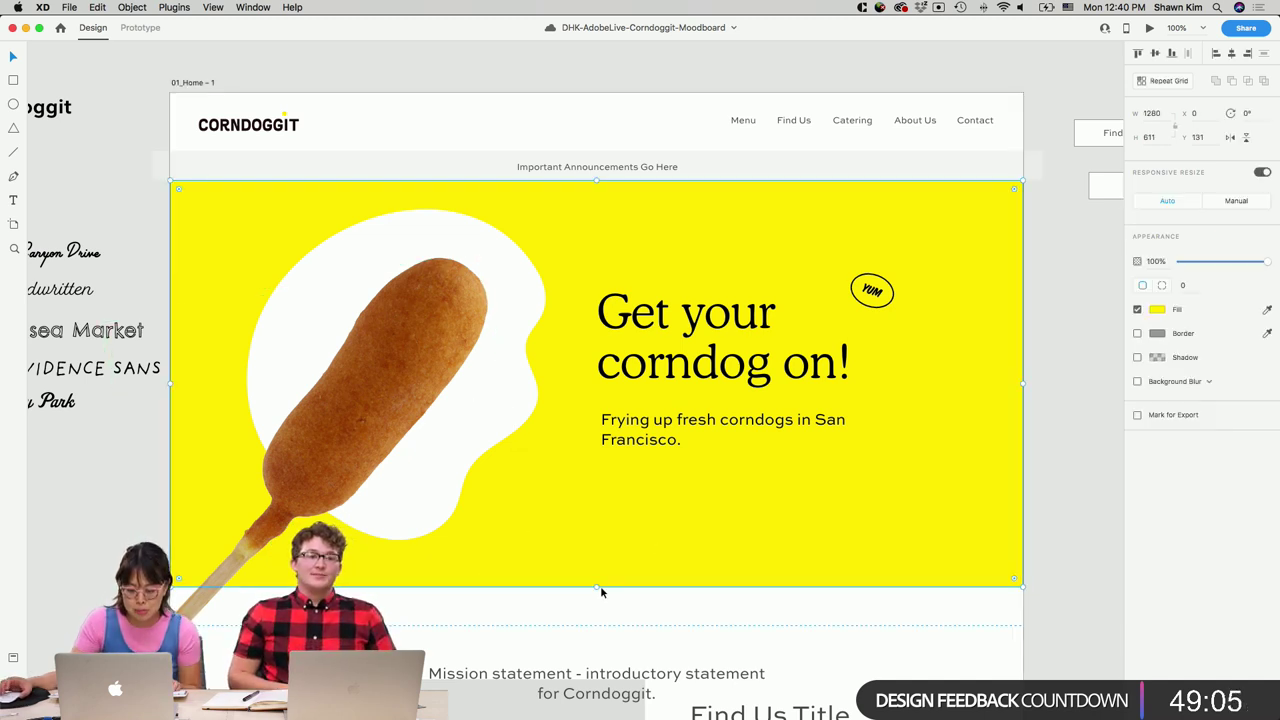
{"action": "left_click", "coordinate": [760, 420]}
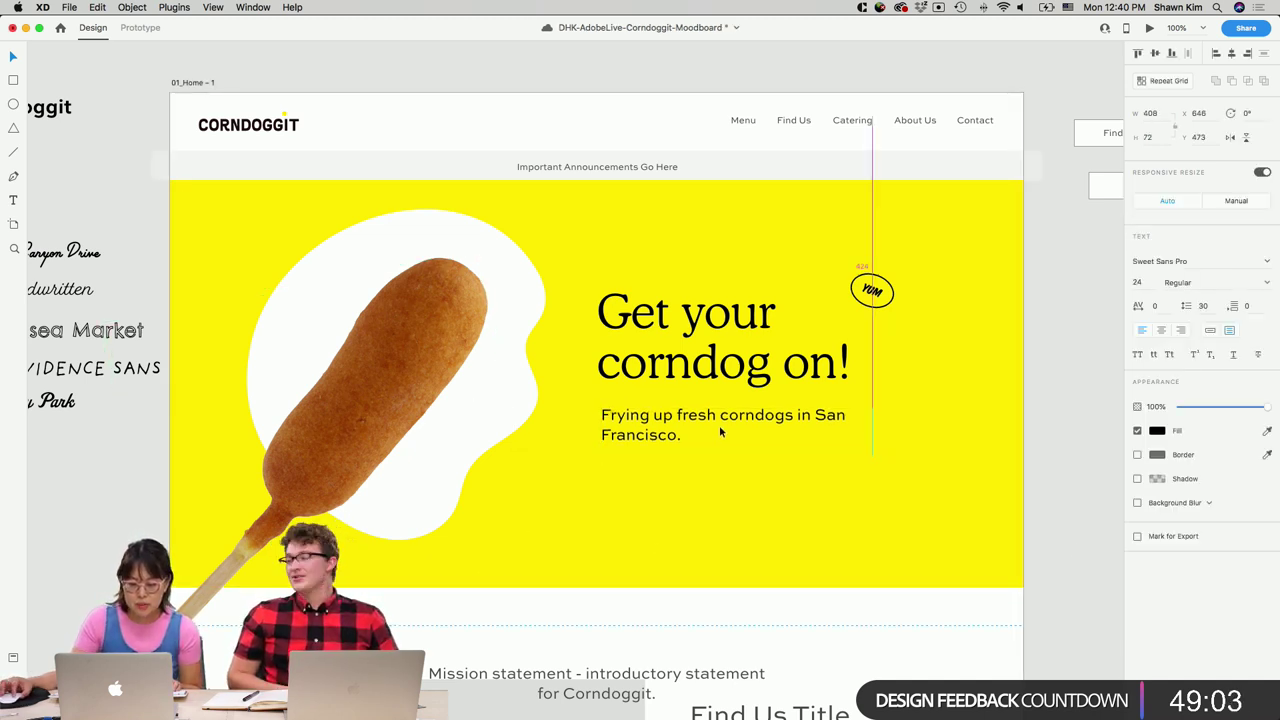
{"action": "left_click_drag", "start_coordinate": [720, 429], "coordinate": [718, 424]}
Retype the headline as 'Love life.' and 'Eat corndogs.' on two lines.
{"action": "double_click", "coordinate": [718, 373]}
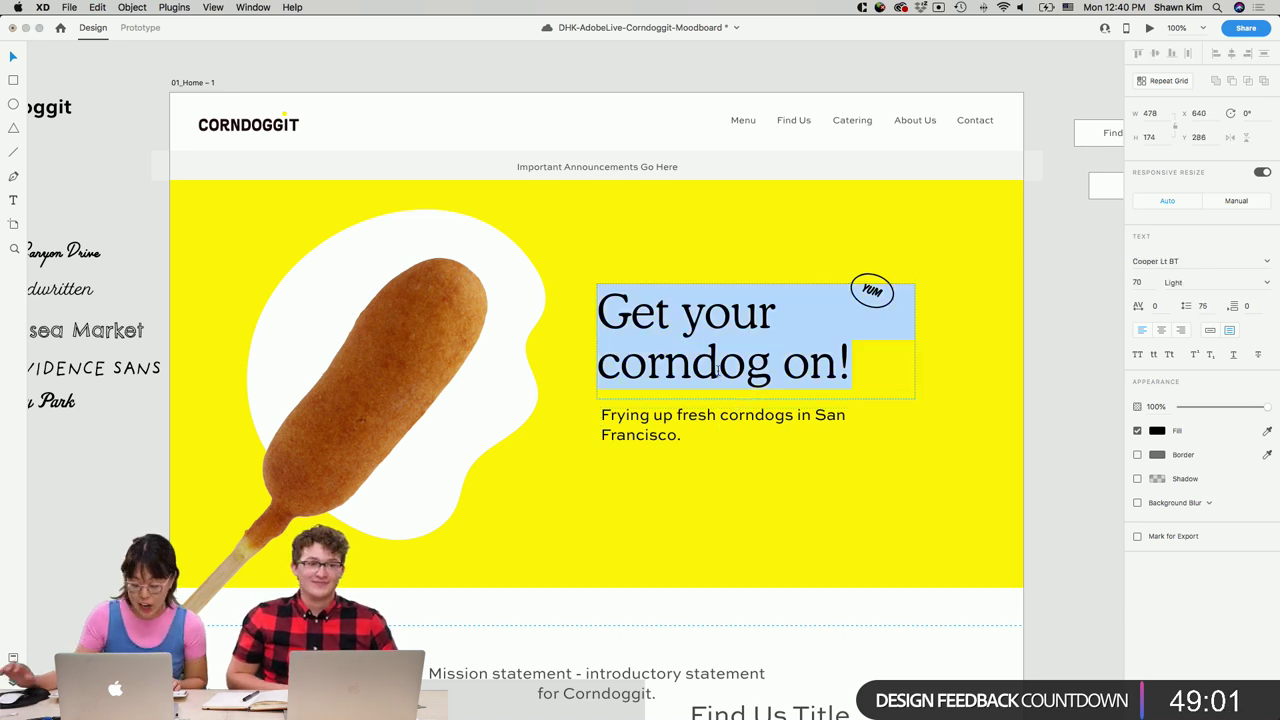
{"action": "type", "text": "Love life."}
{"action": "key", "text": "Return"}
{"action": "type", "text": "Eat Co"}
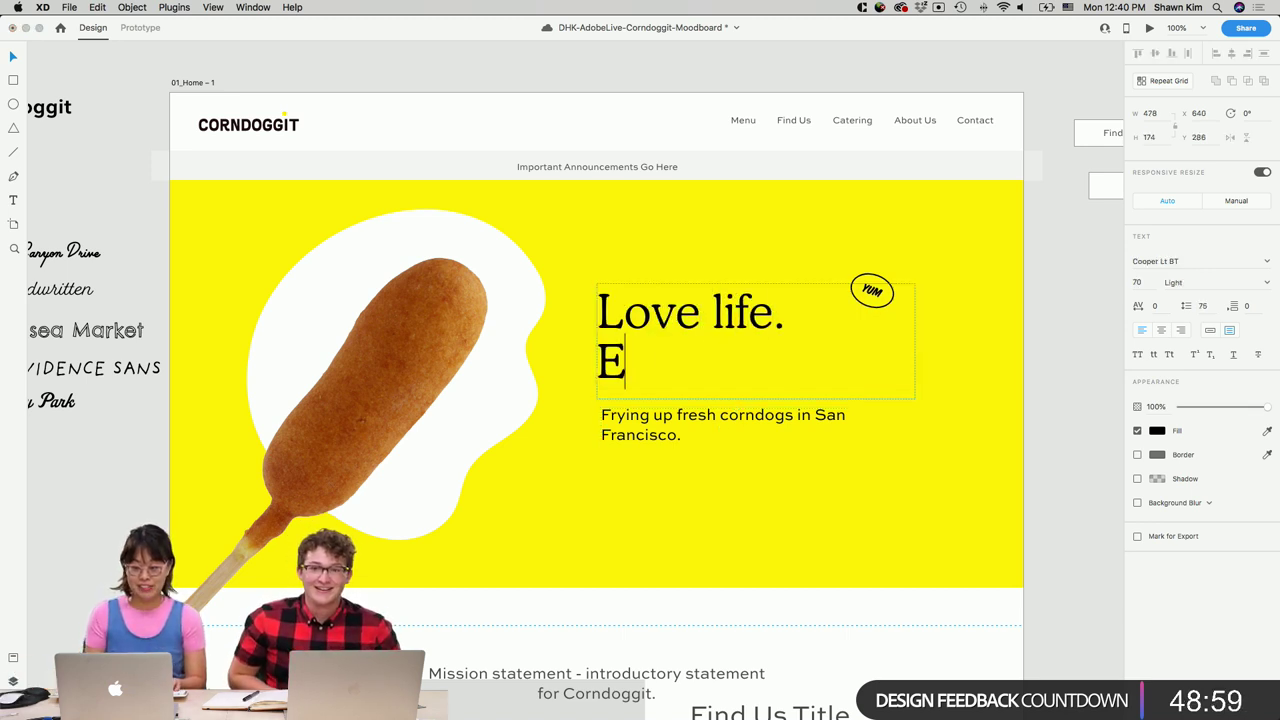
{"action": "key", "text": "BackSpace"}
{"action": "key", "text": "BackSpace"}
{"action": "type", "text": "corndogs."}
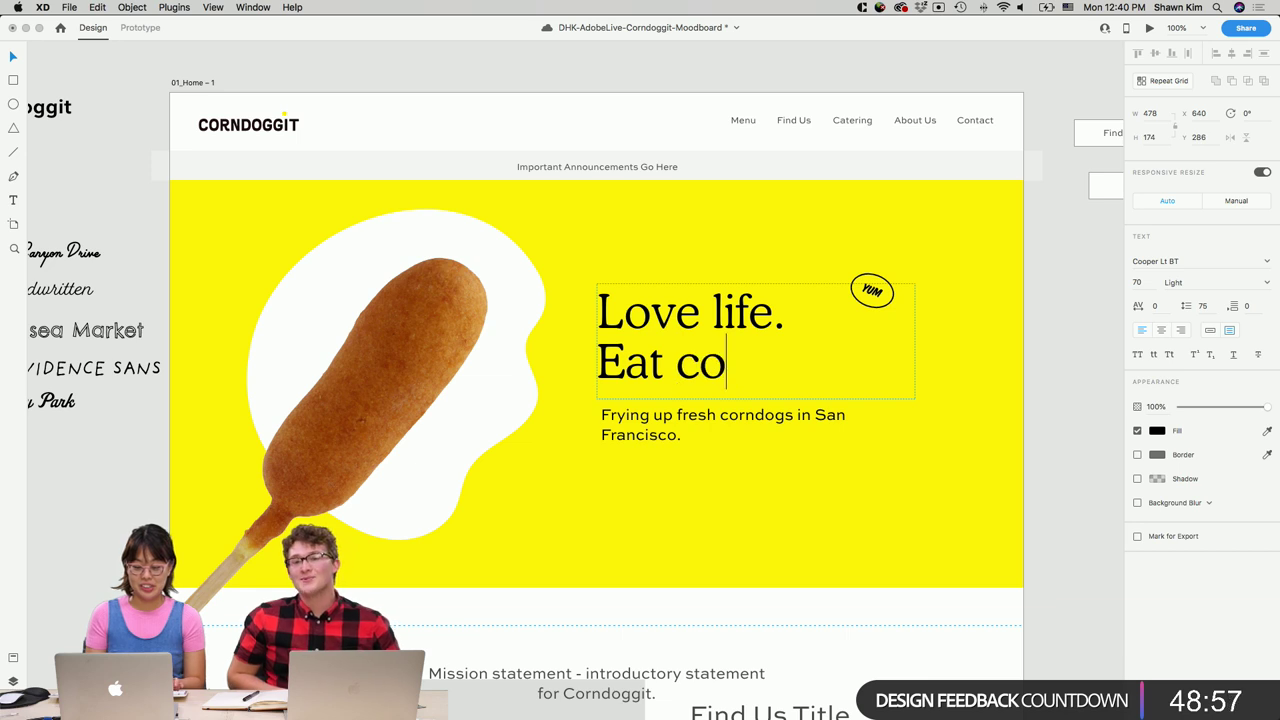
{"action": "left_click", "coordinate": [880, 287]}
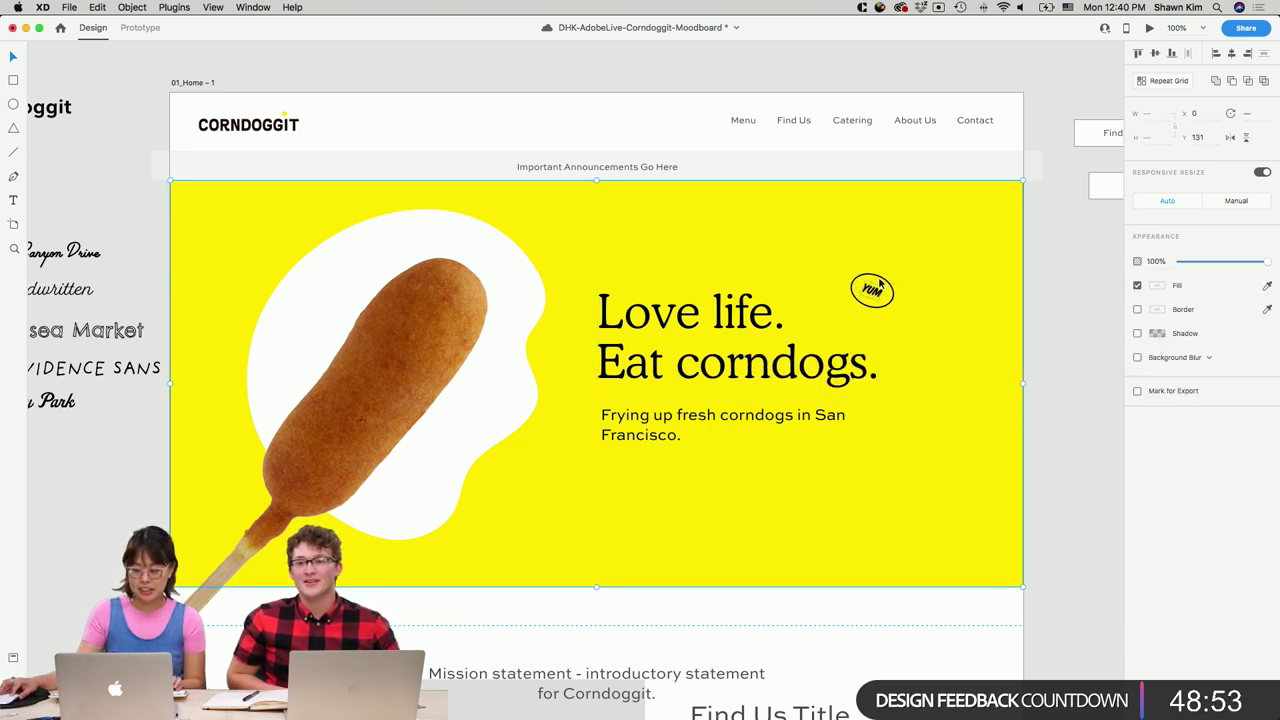
Move the tilted YUM badge right beside 'Love life.'.
{"action": "double_click", "coordinate": [877, 287]}
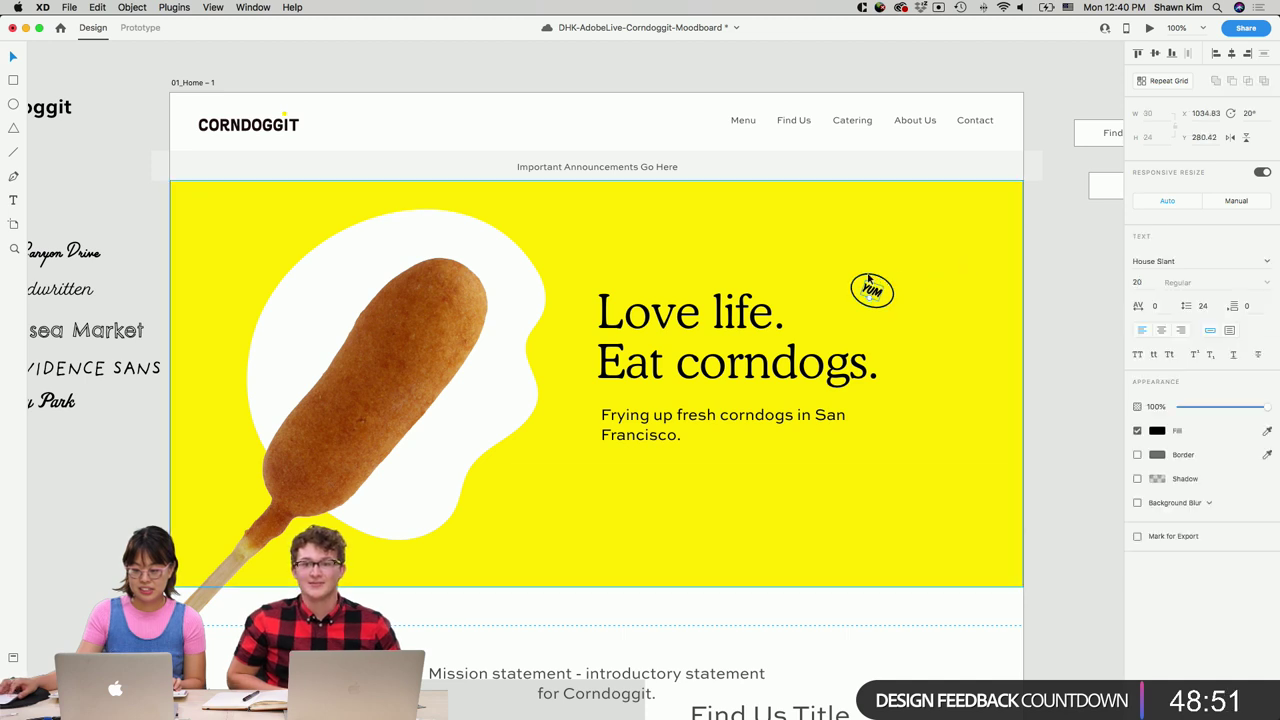
{"action": "left_click_drag", "start_coordinate": [873, 291], "coordinate": [820, 309]}
{"action": "left_click", "coordinate": [1053, 305]}
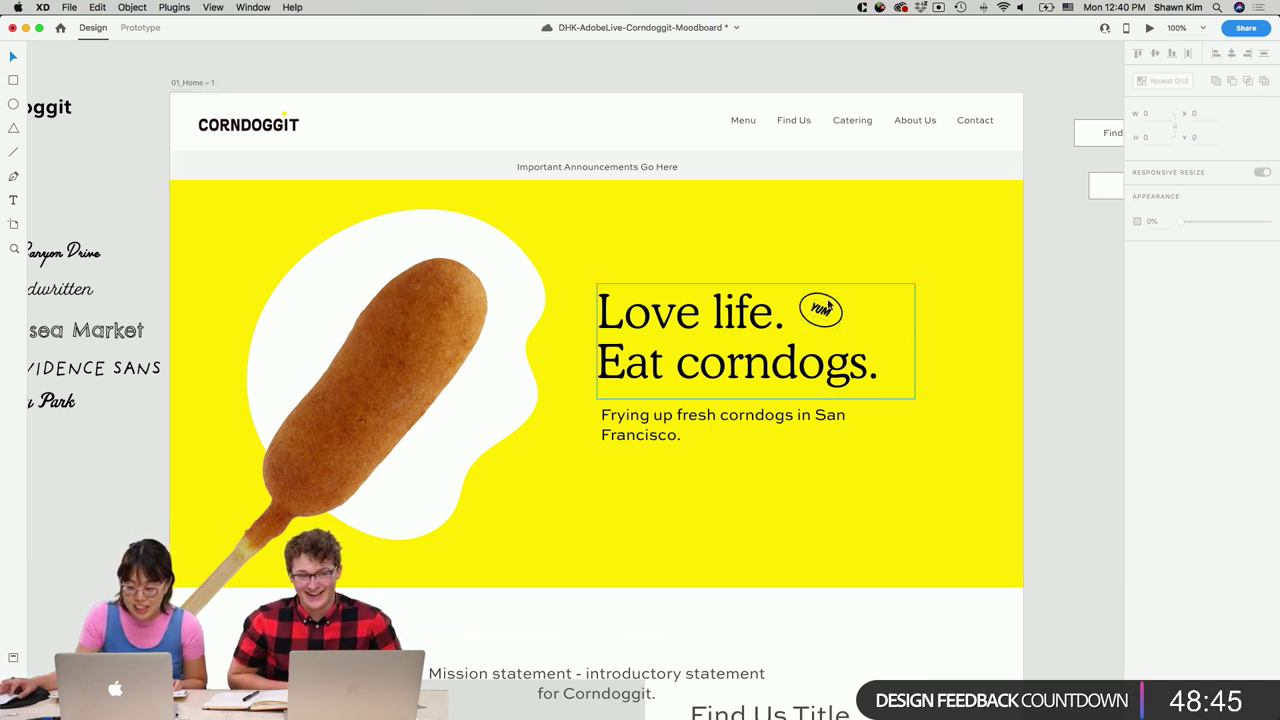
{"action": "double_click", "coordinate": [731, 432]}
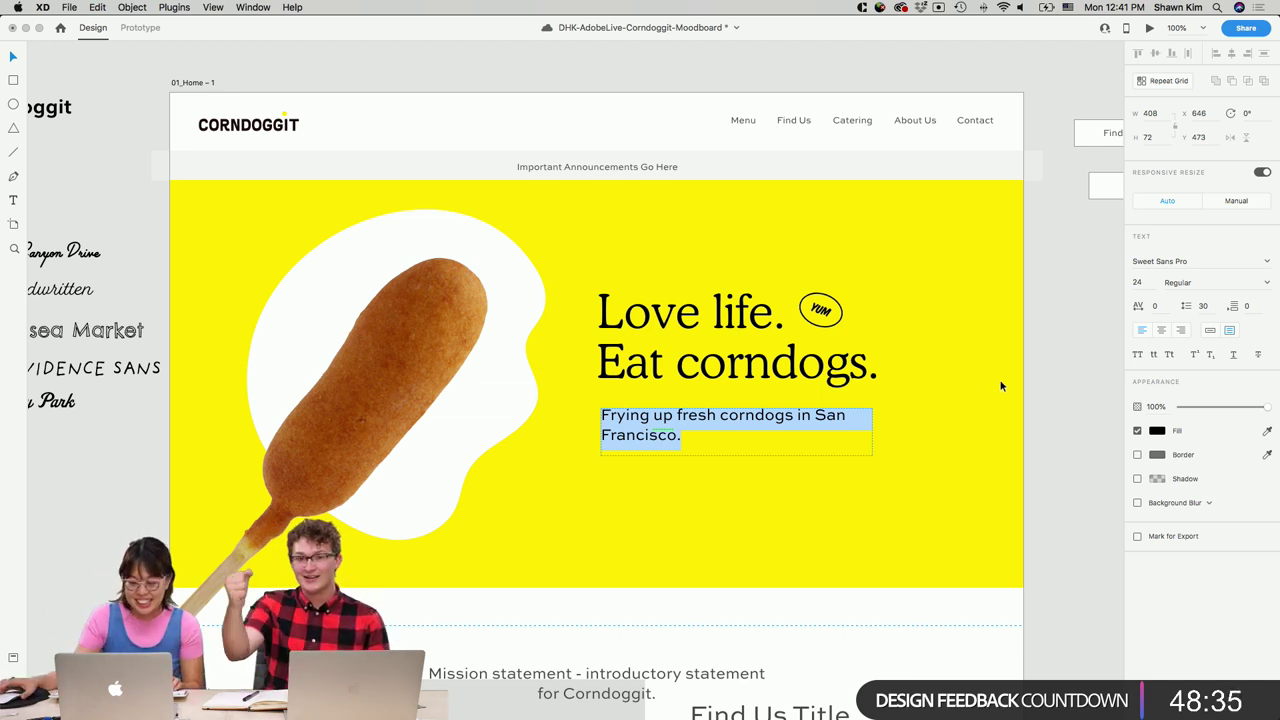
Briefly retype the YUM badge as 'corndoggit', then undo back to YUM.
{"action": "key", "text": "Escape"}
{"action": "double_click", "coordinate": [820, 309]}
{"action": "type", "text": "c"}
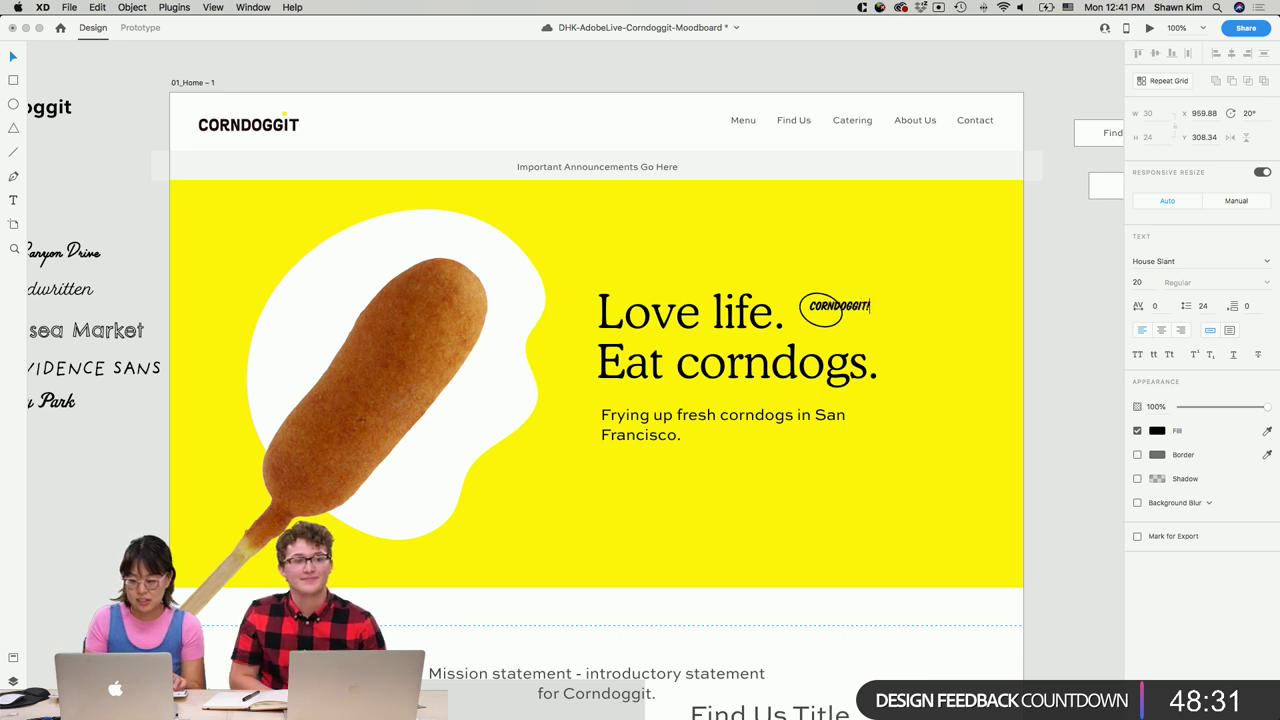
{"action": "type", "text": "orndoggit"}
{"action": "key", "text": "super+z"}
Set the subtitle font to Aperçu in Light weight.
{"action": "double_click", "coordinate": [723, 418]}
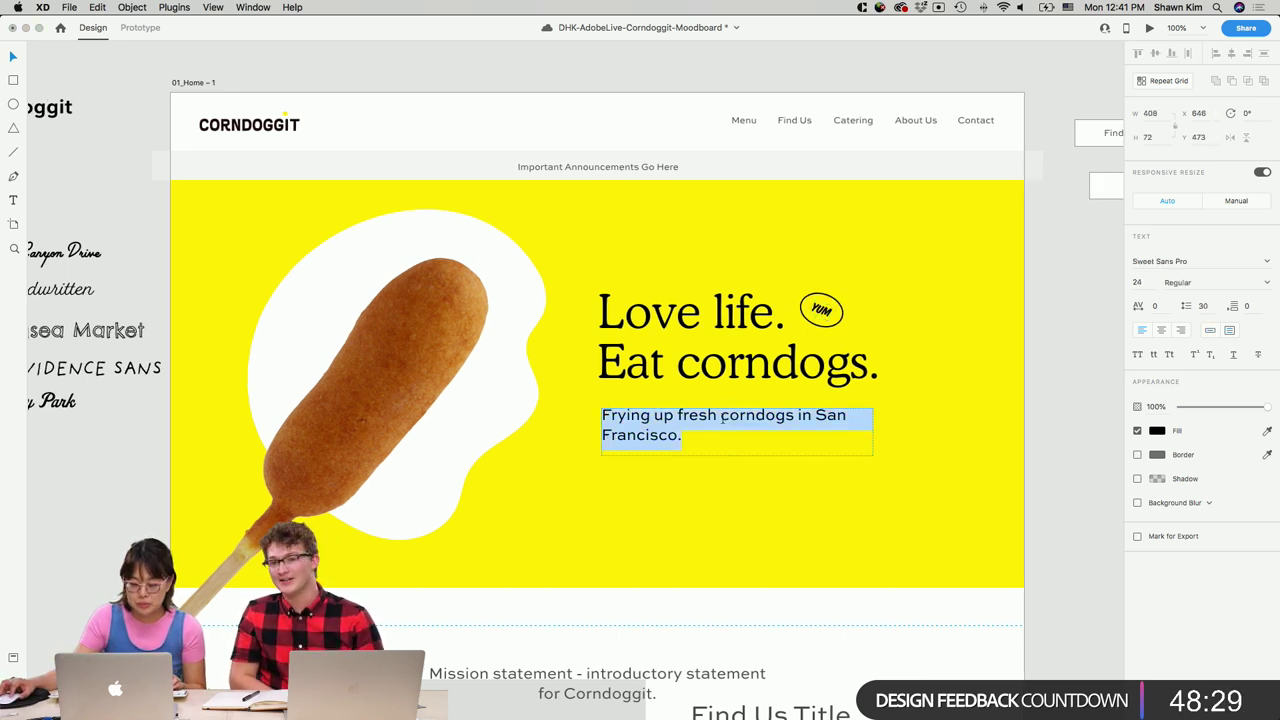
{"action": "left_click", "coordinate": [1184, 263]}
{"action": "type", "text": "Apercu"}
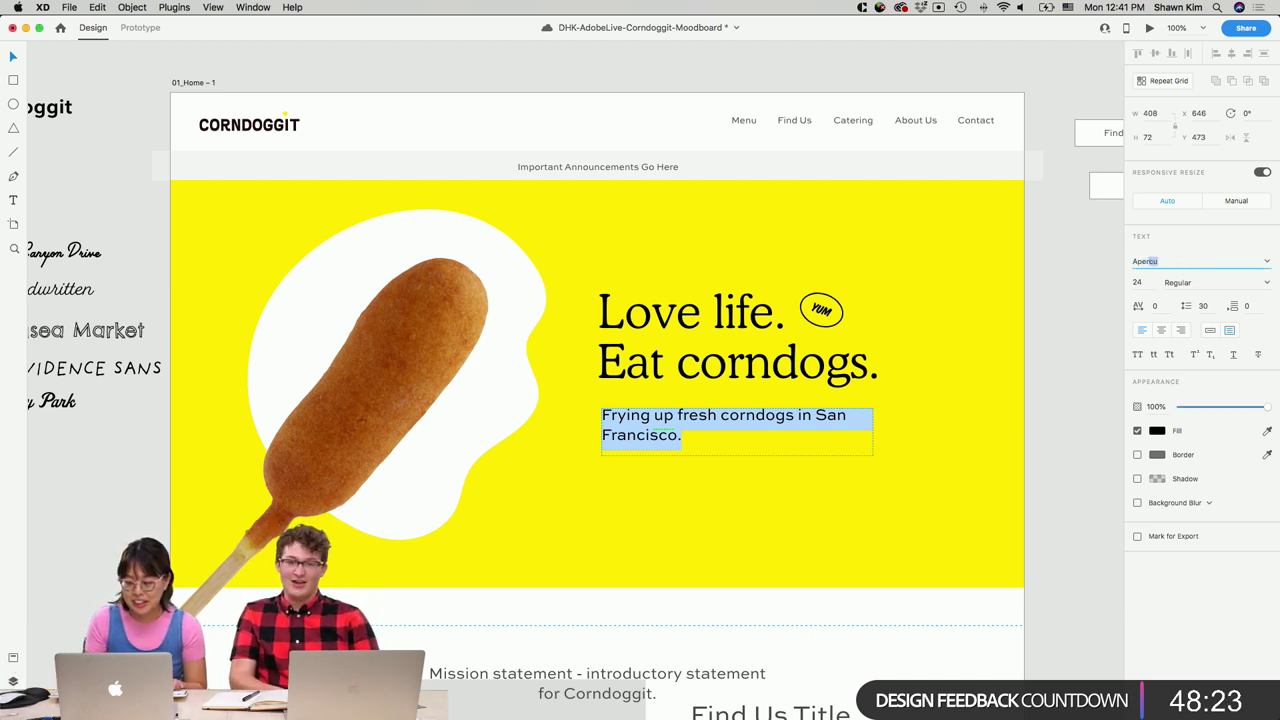
{"action": "key", "text": "Return"}
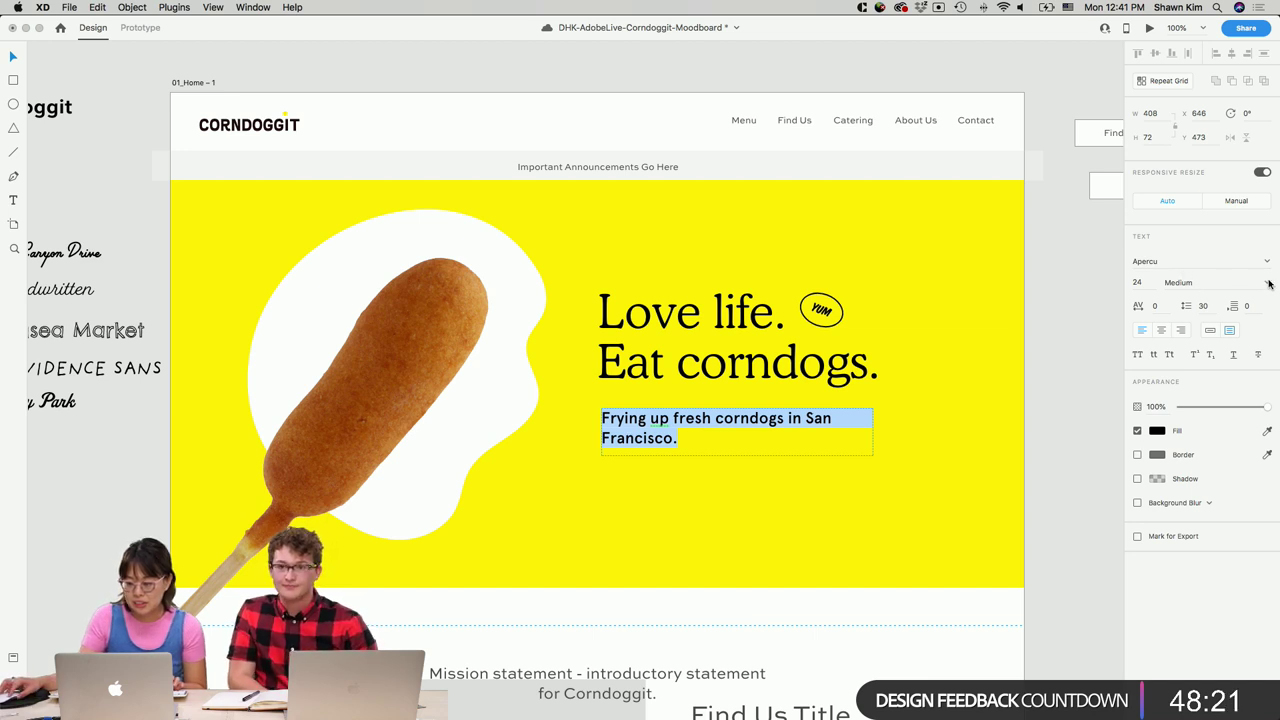
{"action": "left_click", "coordinate": [1222, 283]}
{"action": "left_click", "coordinate": [1195, 297]}
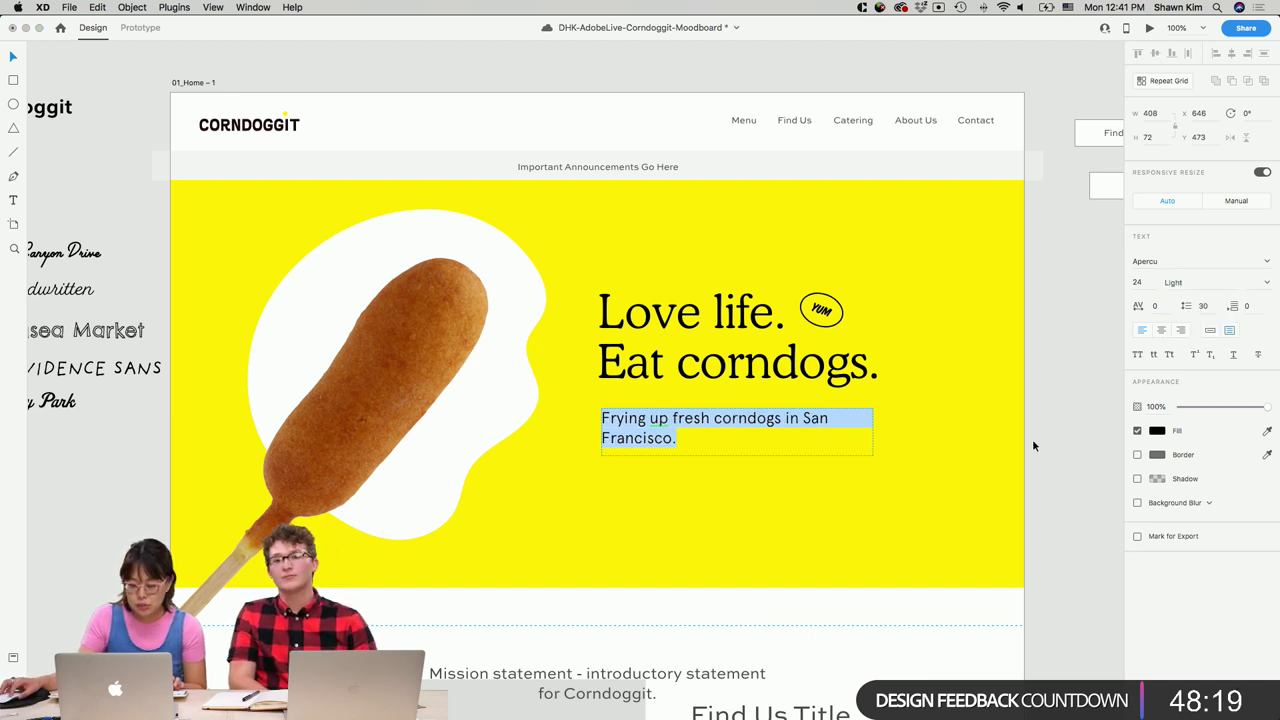
{"action": "key", "text": "Escape"}
Rewrite the subtitle as 'Introducing the first corndog food truck. Serving San Francisco and the Bay Area.'.
{"action": "key", "text": "Return"}
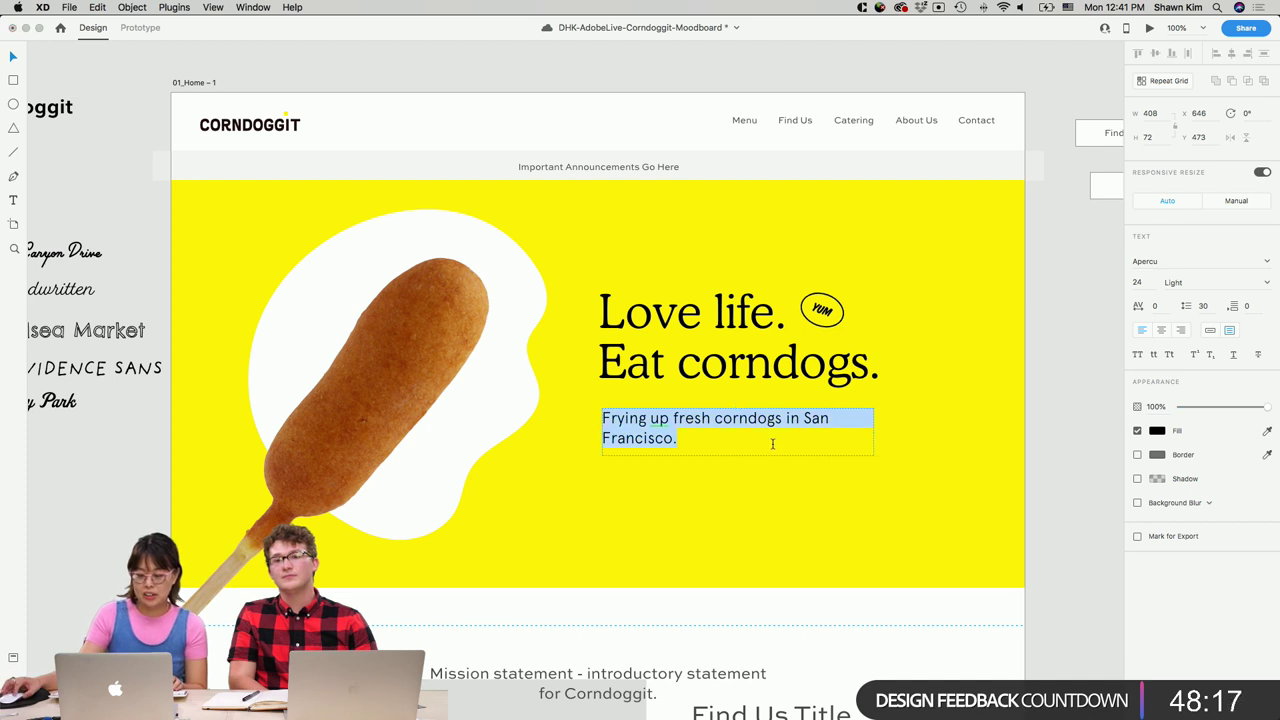
{"action": "key", "text": "BackSpace"}
{"action": "type", "text": "Introducing "}
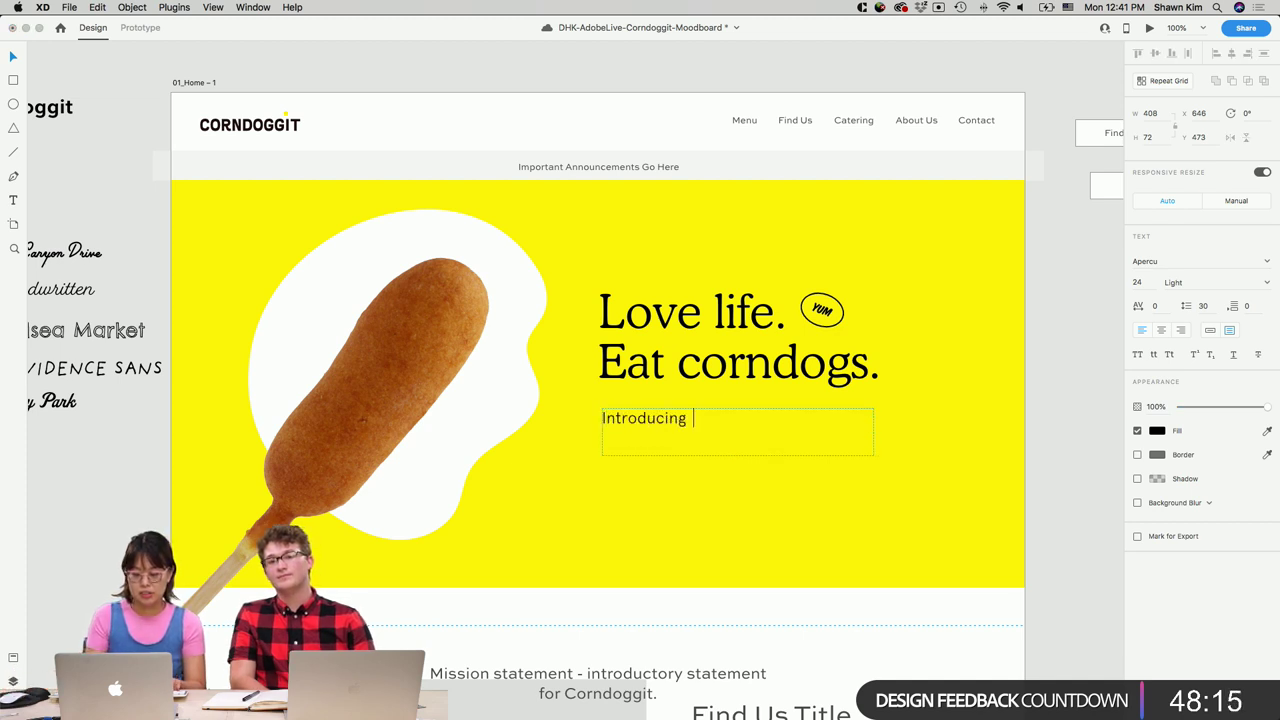
{"action": "type", "text": "the first corndog"}
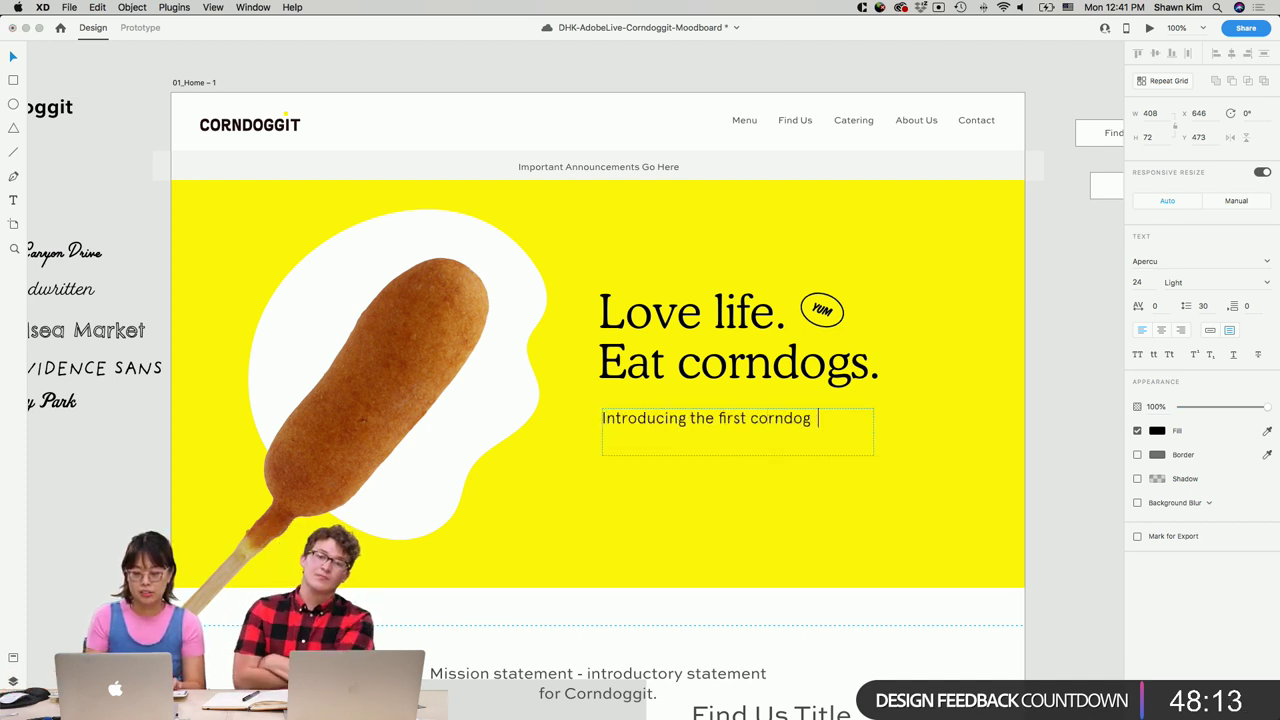
{"action": "type", "text": " foot car"}
{"action": "key", "text": "BackSpace"}
{"action": "key", "text": "BackSpace"}
{"action": "type", "text": "d "}
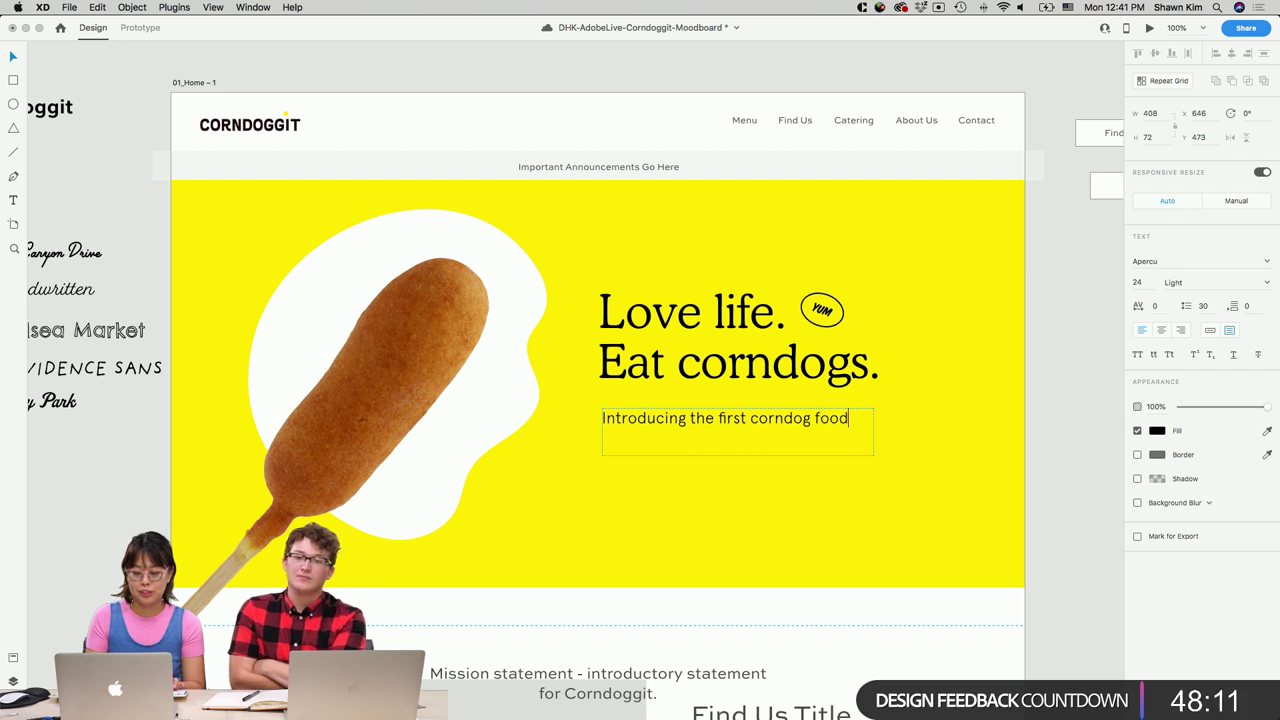
{"action": "type", "text": "truck"}
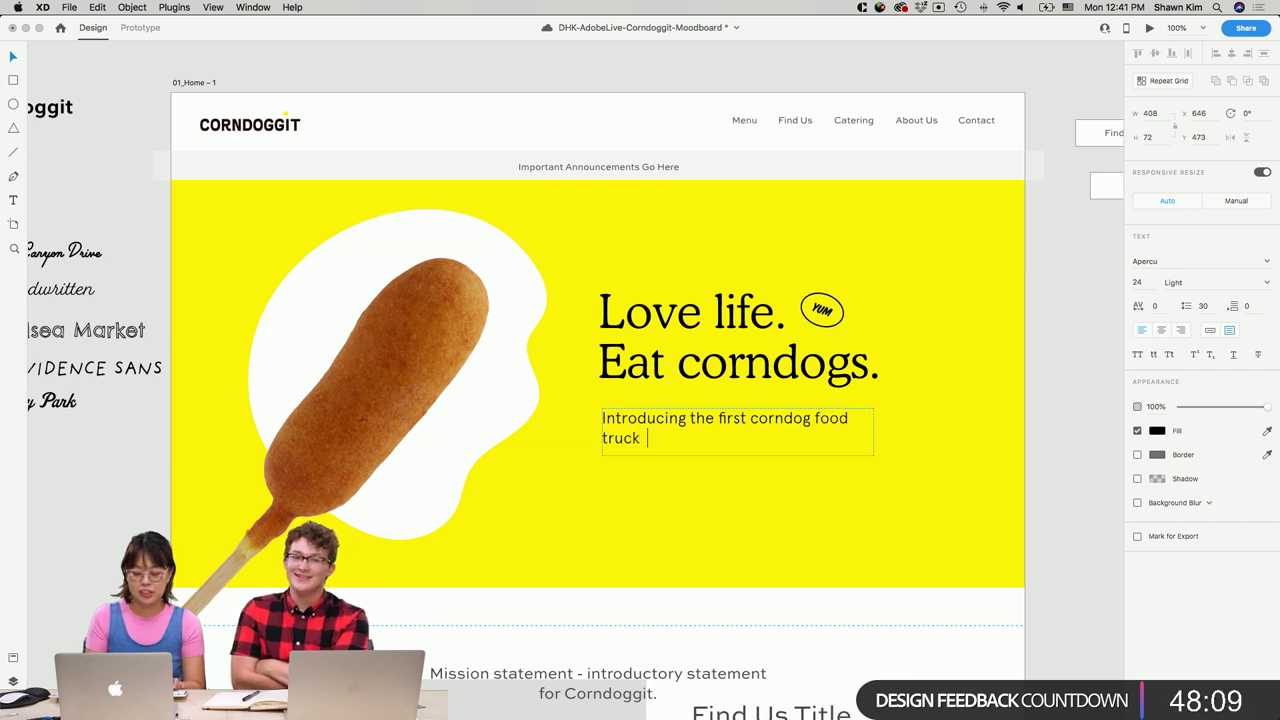
{"action": "type", "text": " in San Francisco."}
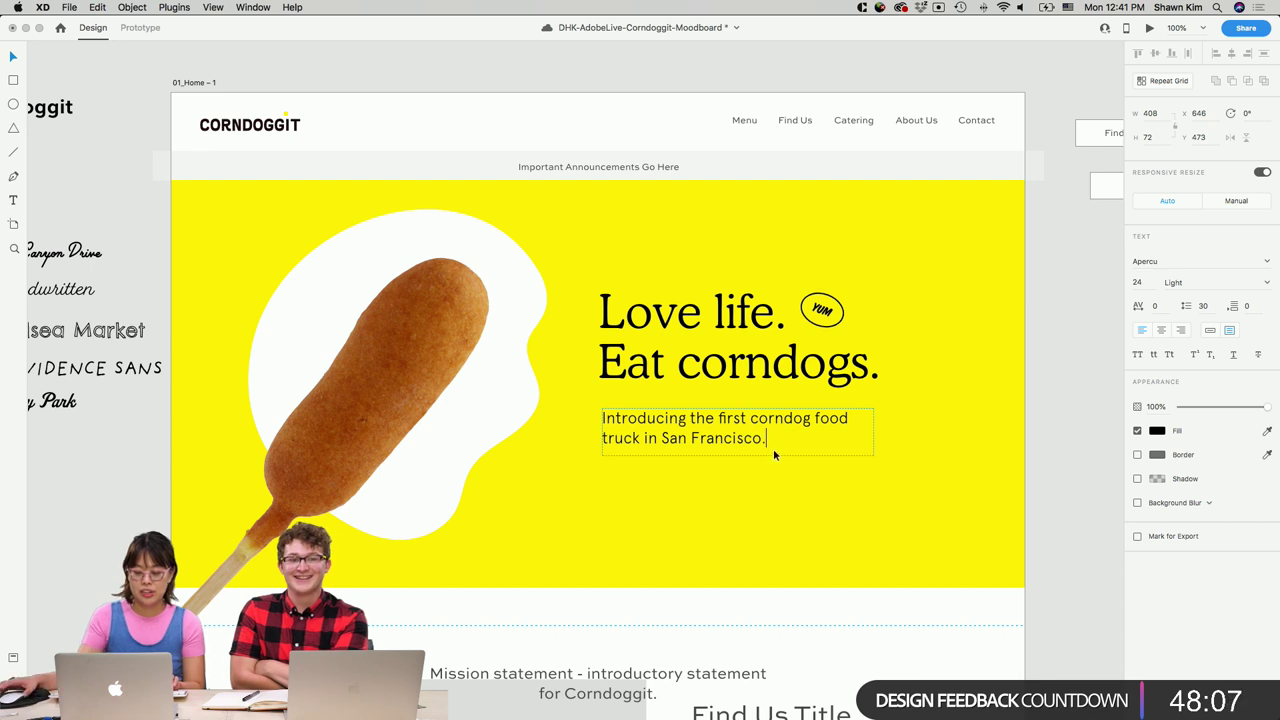
{"action": "left_click_drag", "start_coordinate": [767, 440], "coordinate": [639, 438]}
{"action": "type", "text": ". Se"}
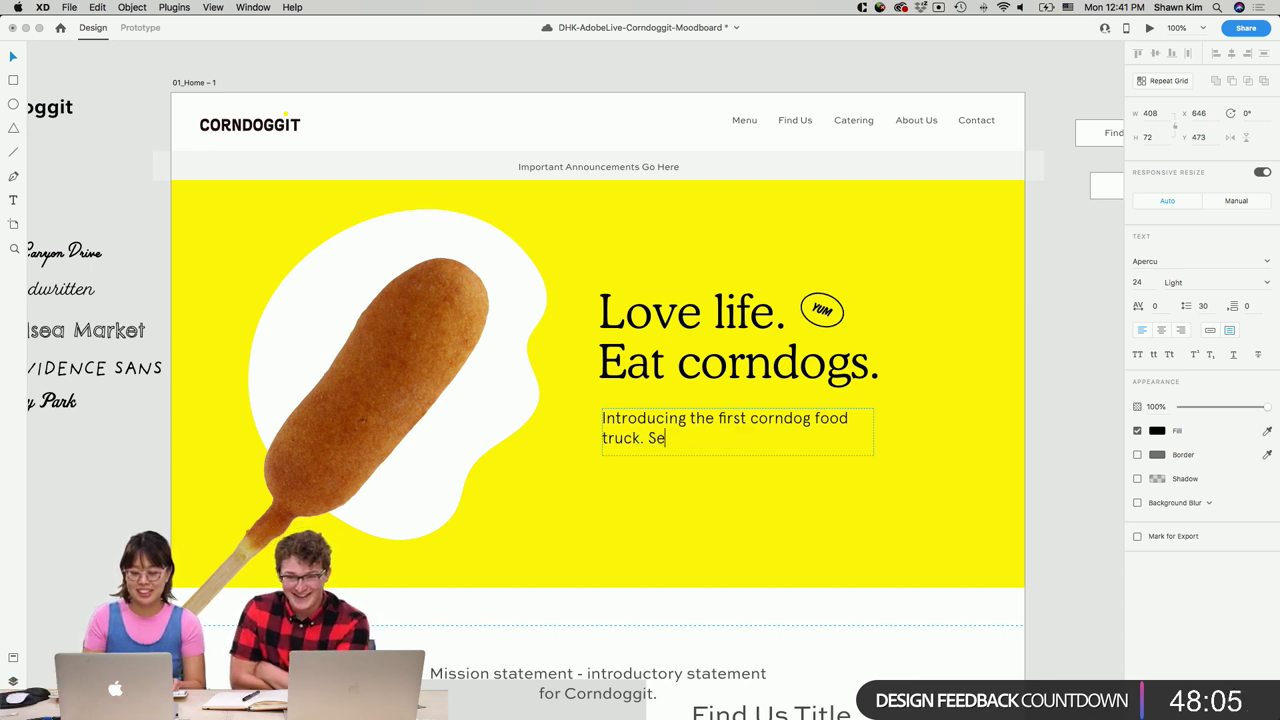
{"action": "type", "text": "rving San Franci"}
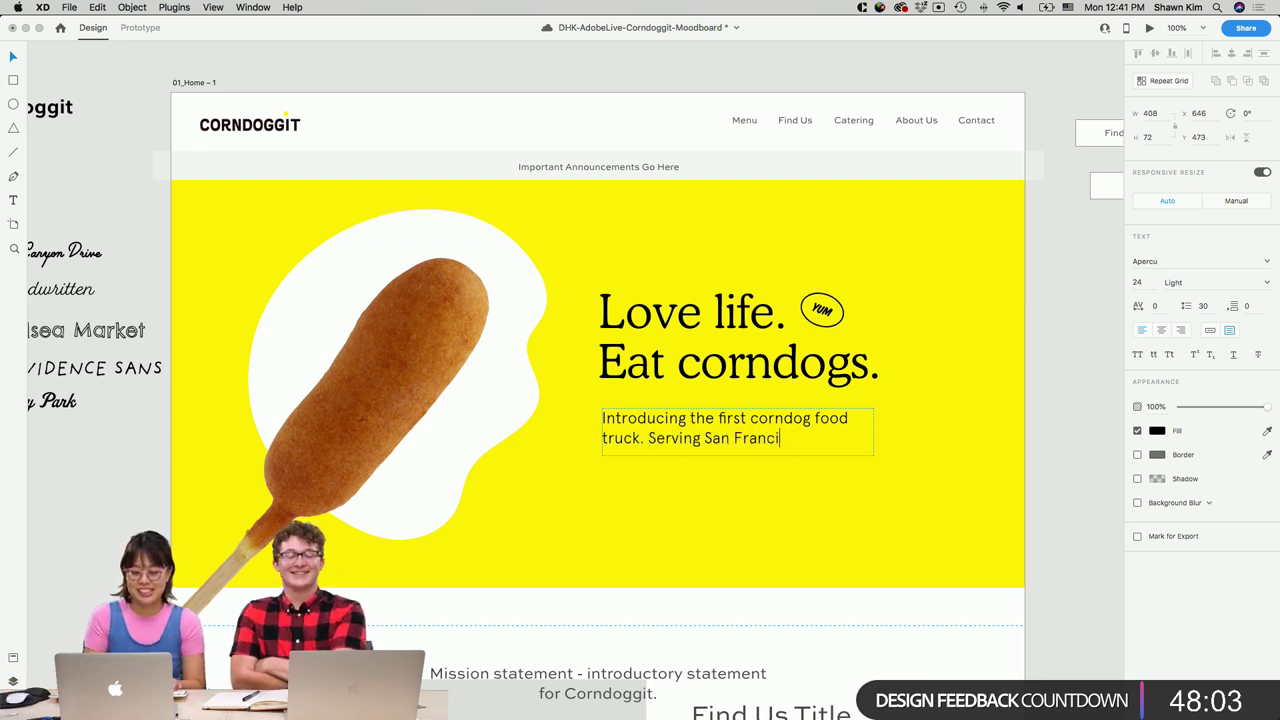
{"action": "type", "text": "sco and "}
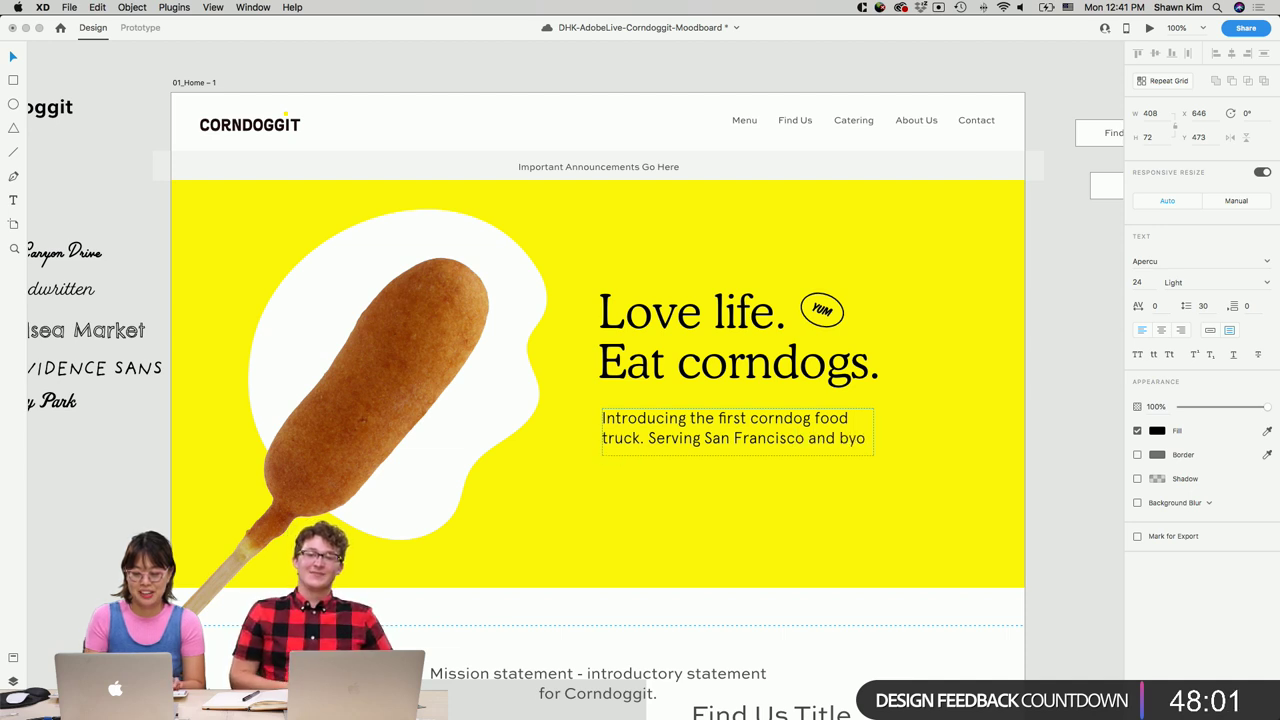
{"action": "type", "text": "the bay"}
{"action": "key", "text": "BackSpace"}
{"action": "key", "text": "BackSpace"}
{"action": "key", "text": "BackSpace"}
{"action": "type", "text": "Bay Area."}
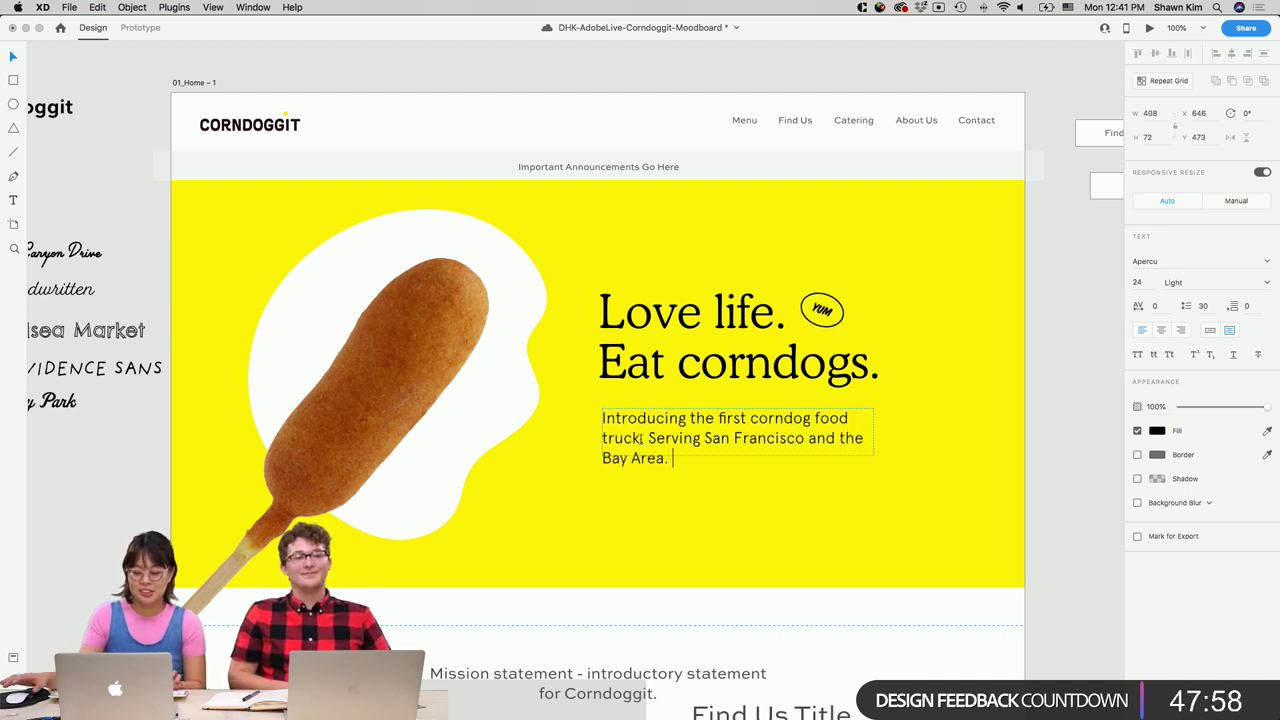
{"action": "key", "text": "Escape"}
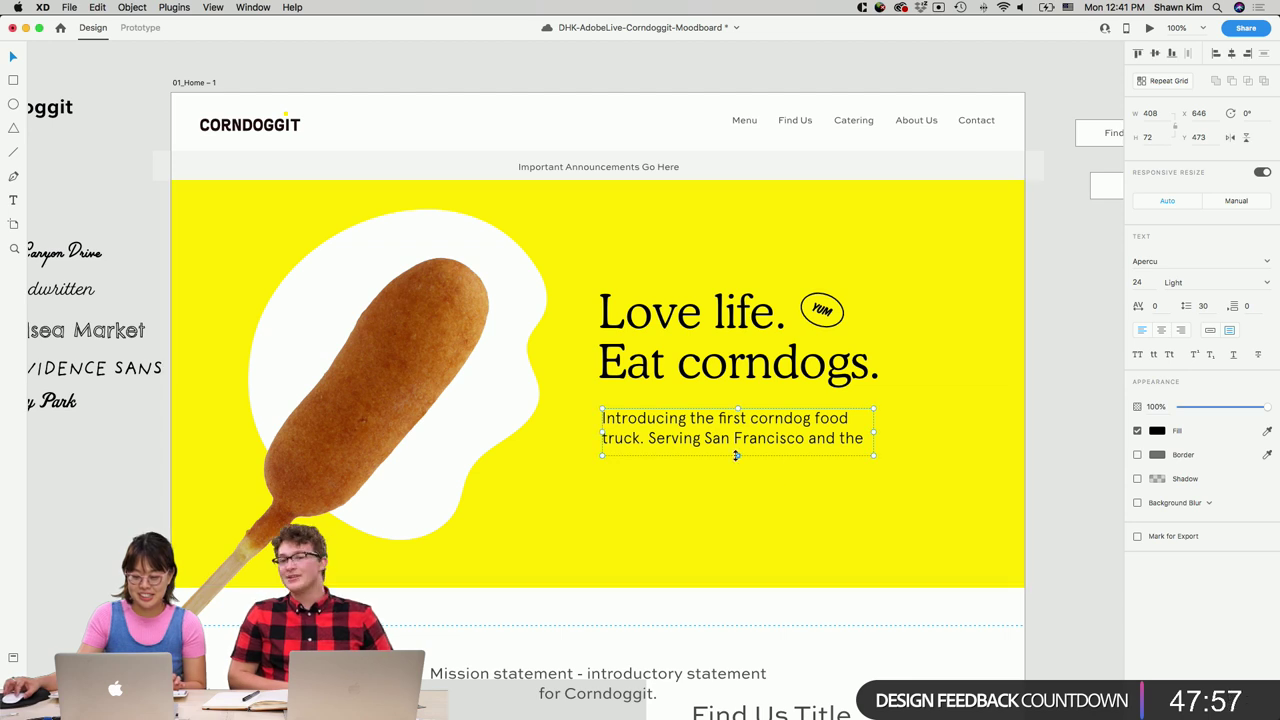
Make the subtitle box taller, set line spacing to 34, and move it closer to the headline.
{"action": "left_click_drag", "start_coordinate": [737, 455], "coordinate": [736, 477]}
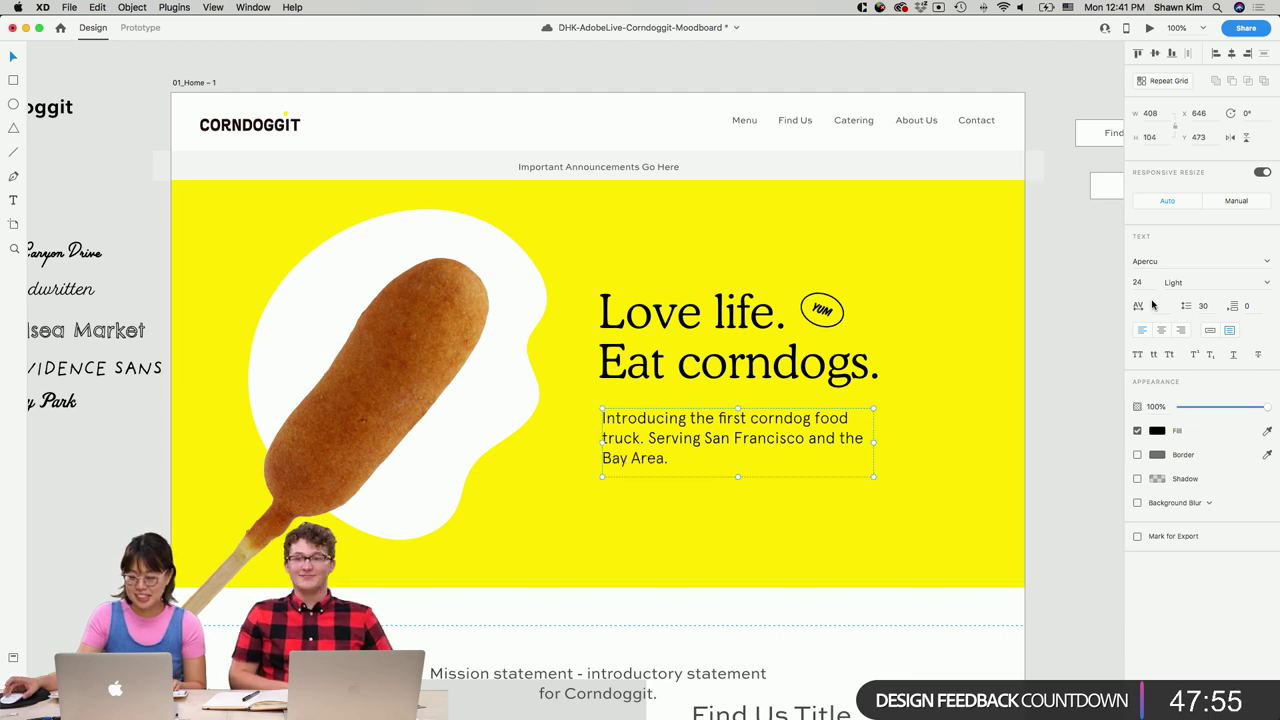
{"action": "left_click", "coordinate": [1204, 306]}
{"action": "type", "text": "32"}
{"action": "key", "text": "Return"}
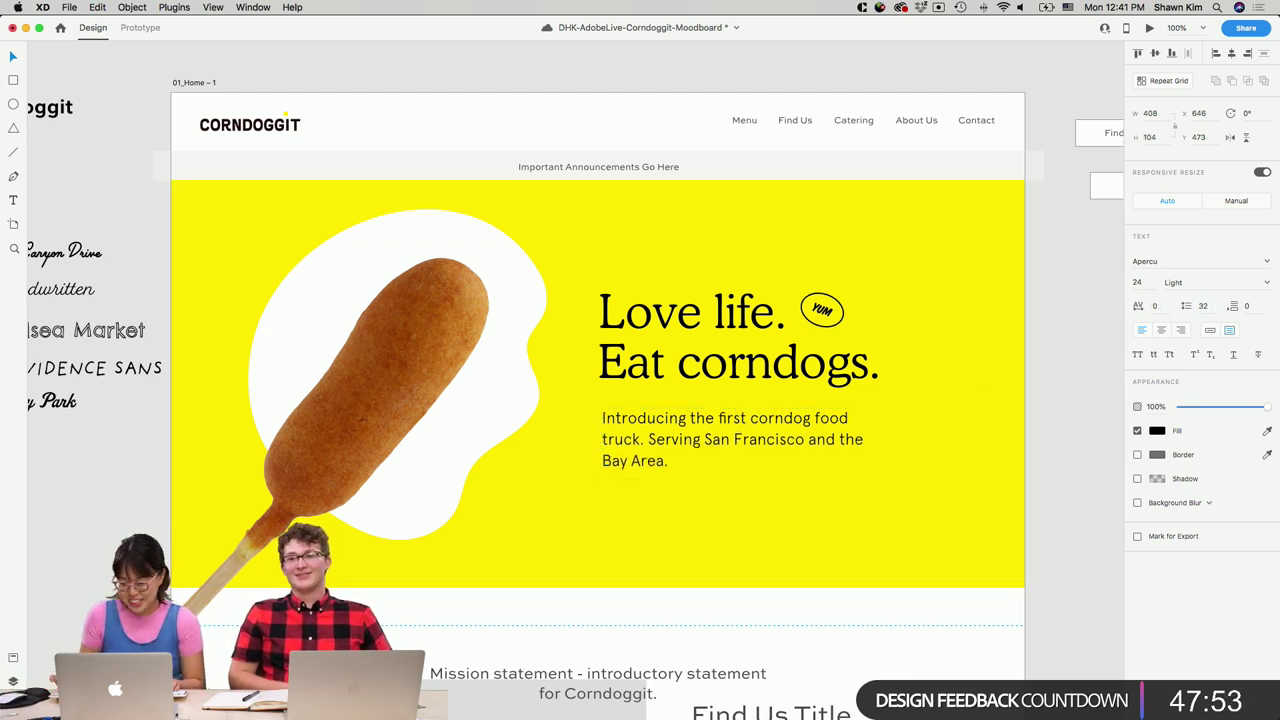
{"action": "key", "text": "Up"}
{"action": "key", "text": "Up"}
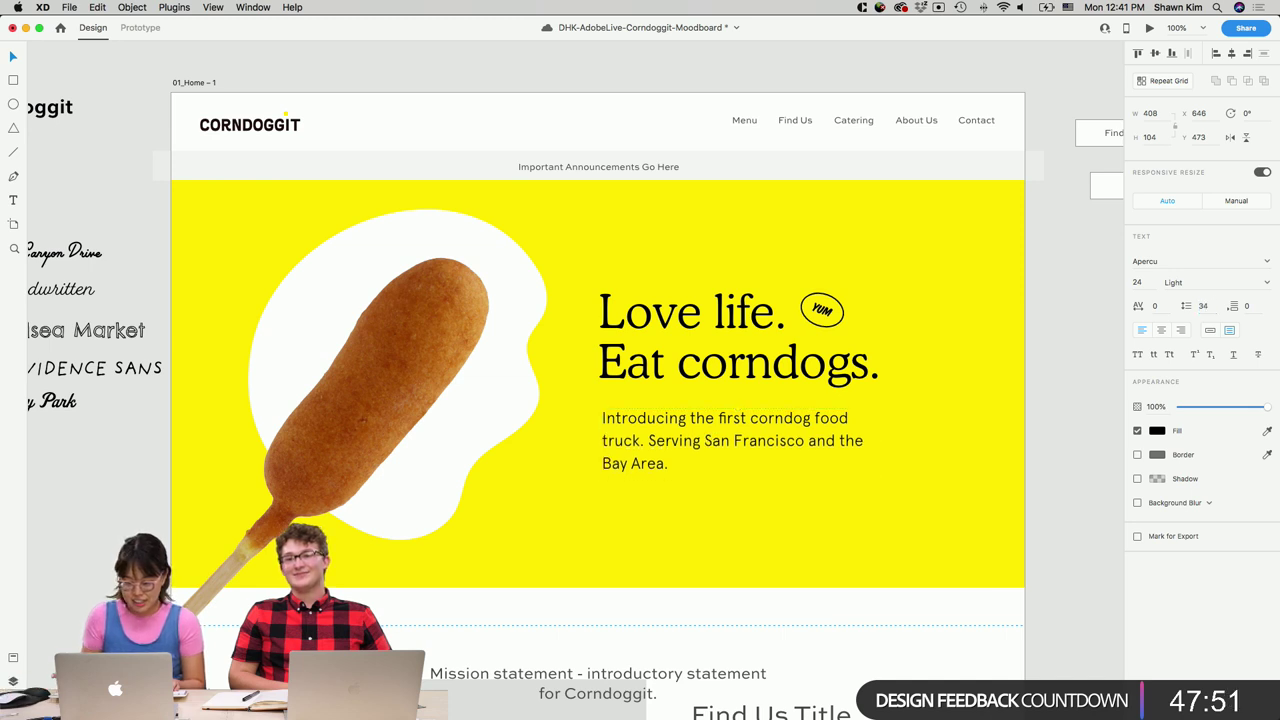
{"action": "left_click_drag", "start_coordinate": [836, 446], "coordinate": [822, 431]}
Shorten the yellow hero, then narrow the announcement background and move it onto the hero's top right.
{"action": "left_click", "coordinate": [1003, 434]}
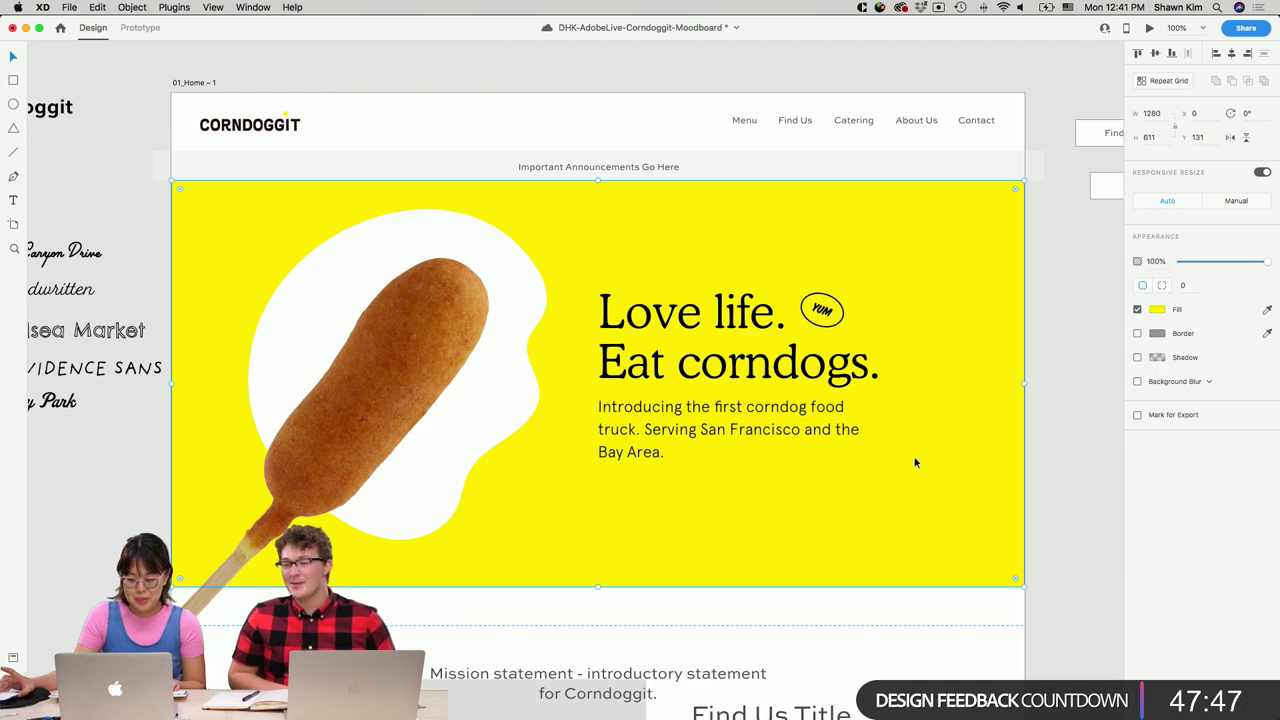
{"action": "left_click_drag", "start_coordinate": [603, 590], "coordinate": [597, 577]}
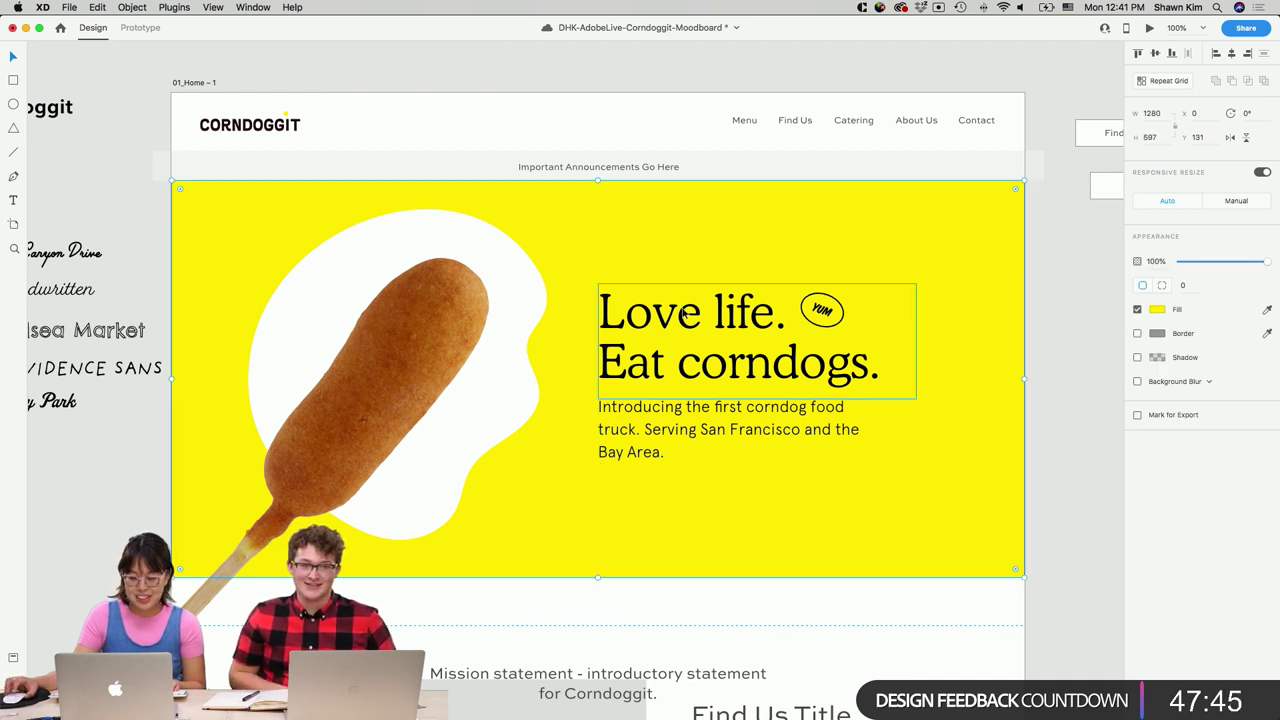
{"action": "left_click", "coordinate": [687, 162]}
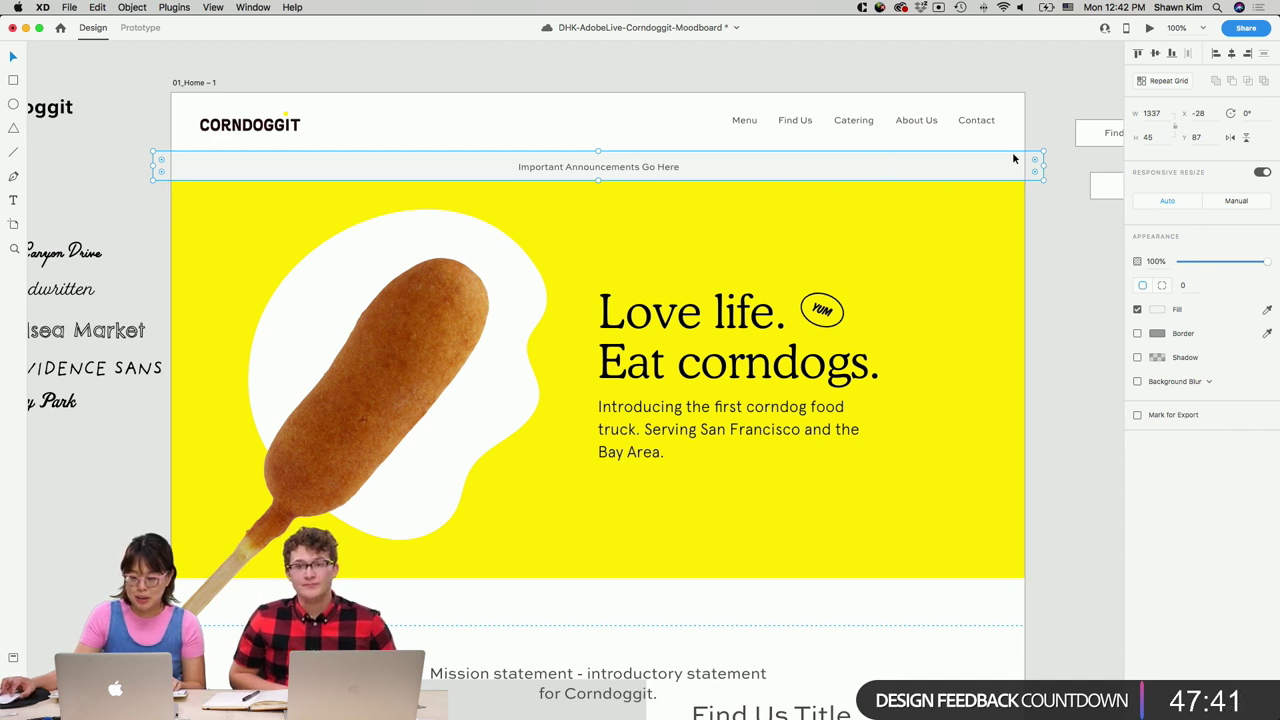
{"action": "left_click_drag", "start_coordinate": [1039, 168], "coordinate": [806, 167]}
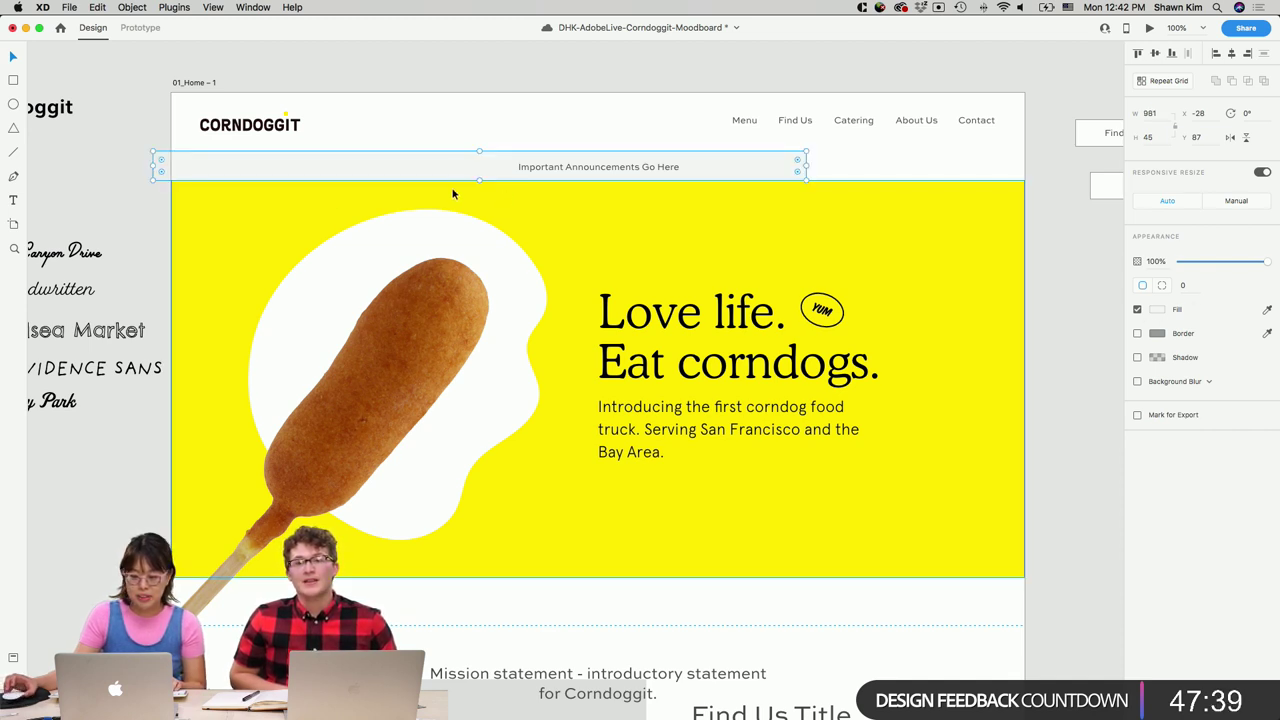
{"action": "left_click_drag", "start_coordinate": [156, 171], "coordinate": [426, 163]}
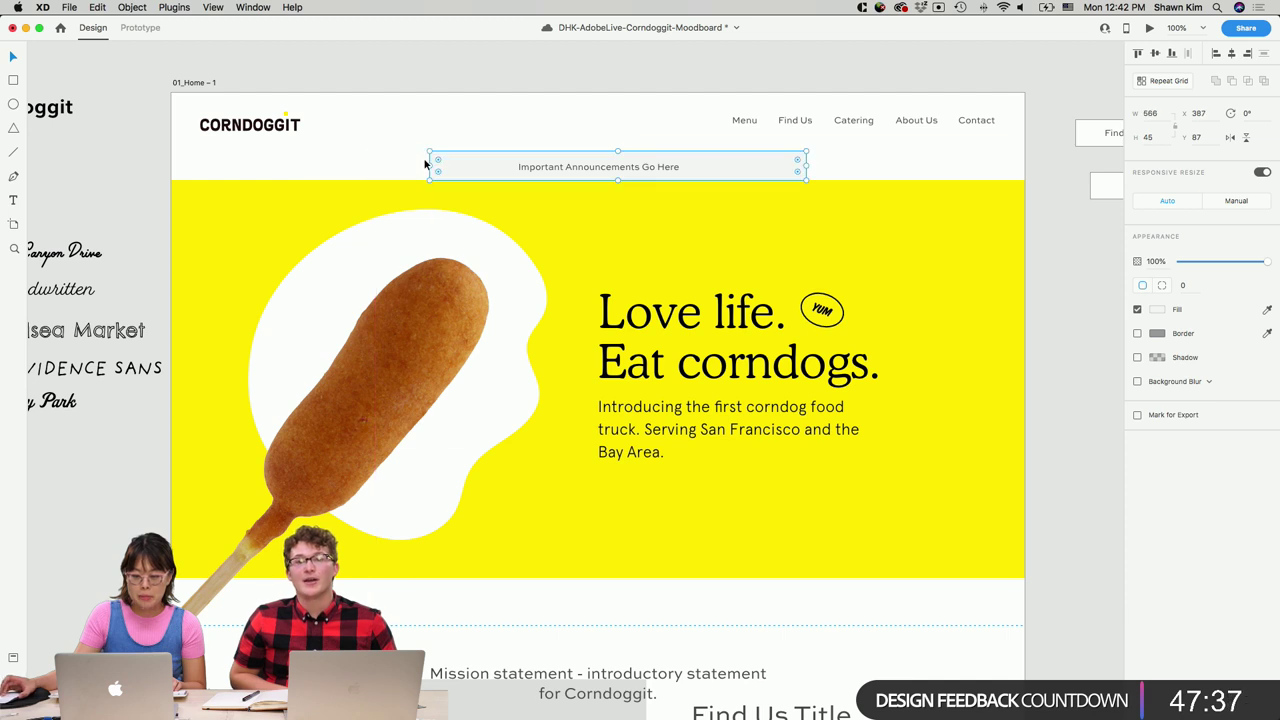
{"action": "left_click_drag", "start_coordinate": [727, 166], "coordinate": [943, 192]}
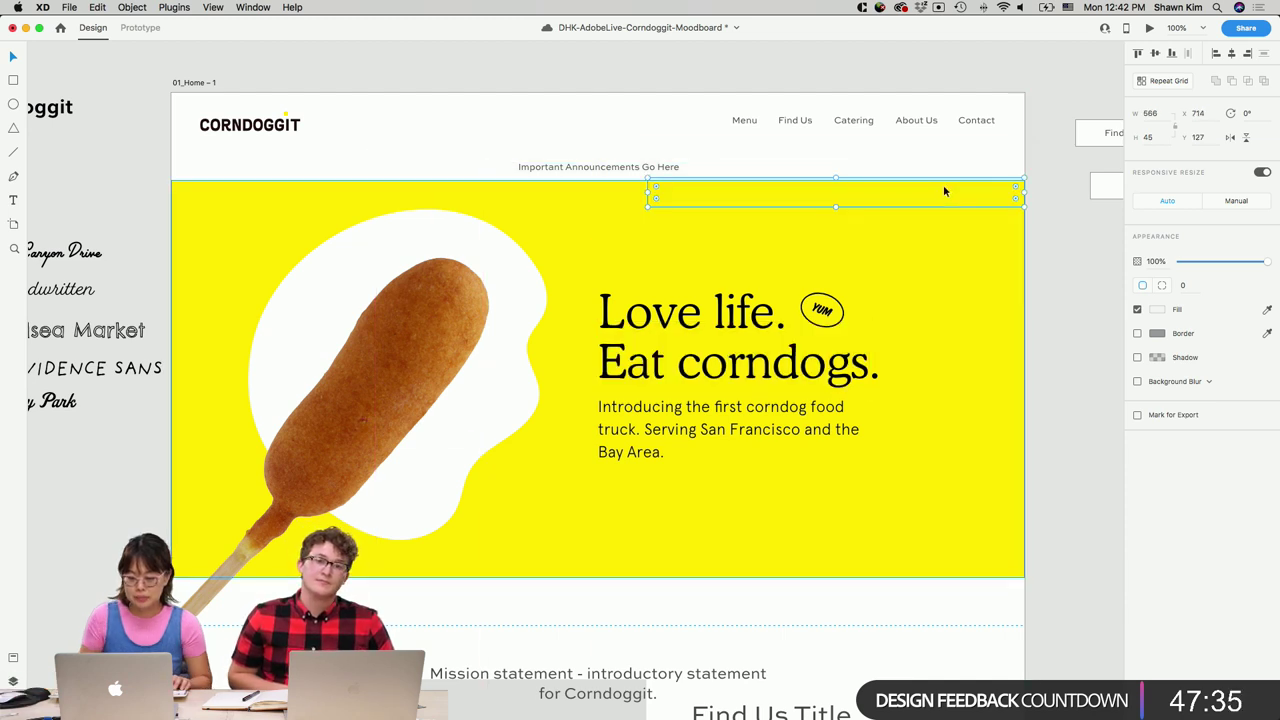
Bring the announcement box to front and fit it as a 358 × 66 gray box under the right-shifted text.
{"action": "left_click_drag", "start_coordinate": [734, 182], "coordinate": [732, 177]}
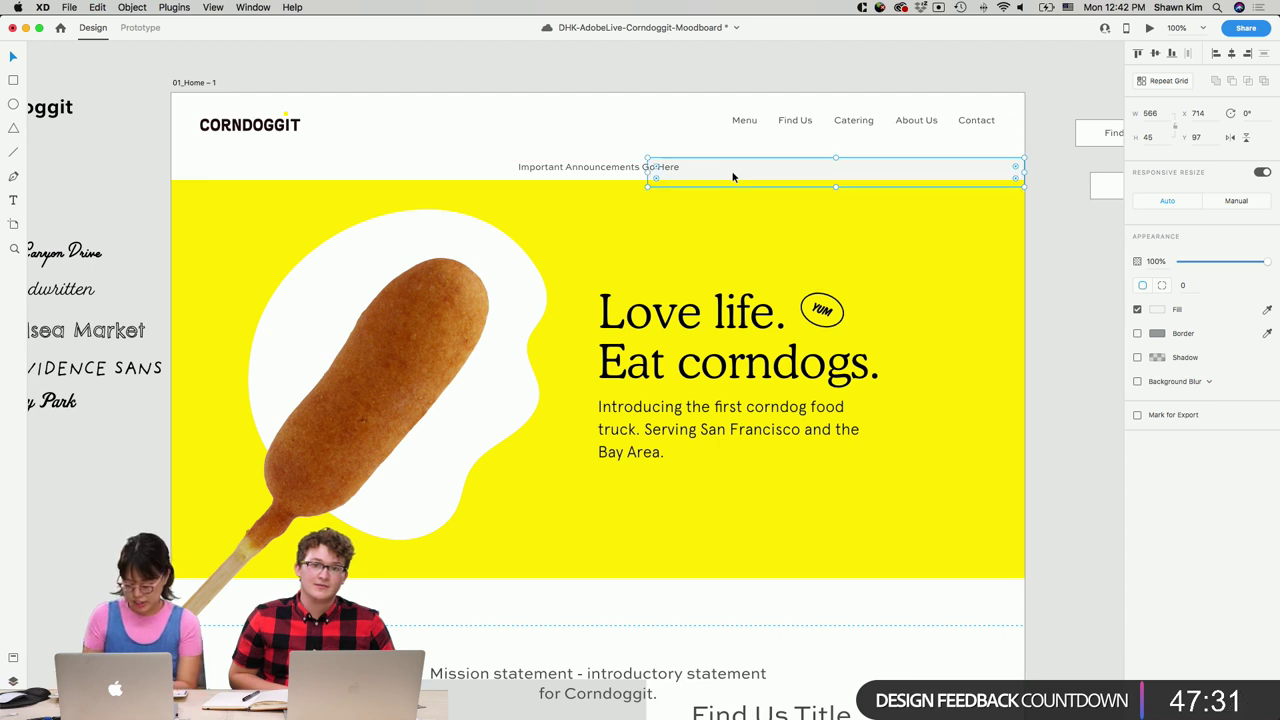
{"action": "key", "text": "super+shift+bracketright"}
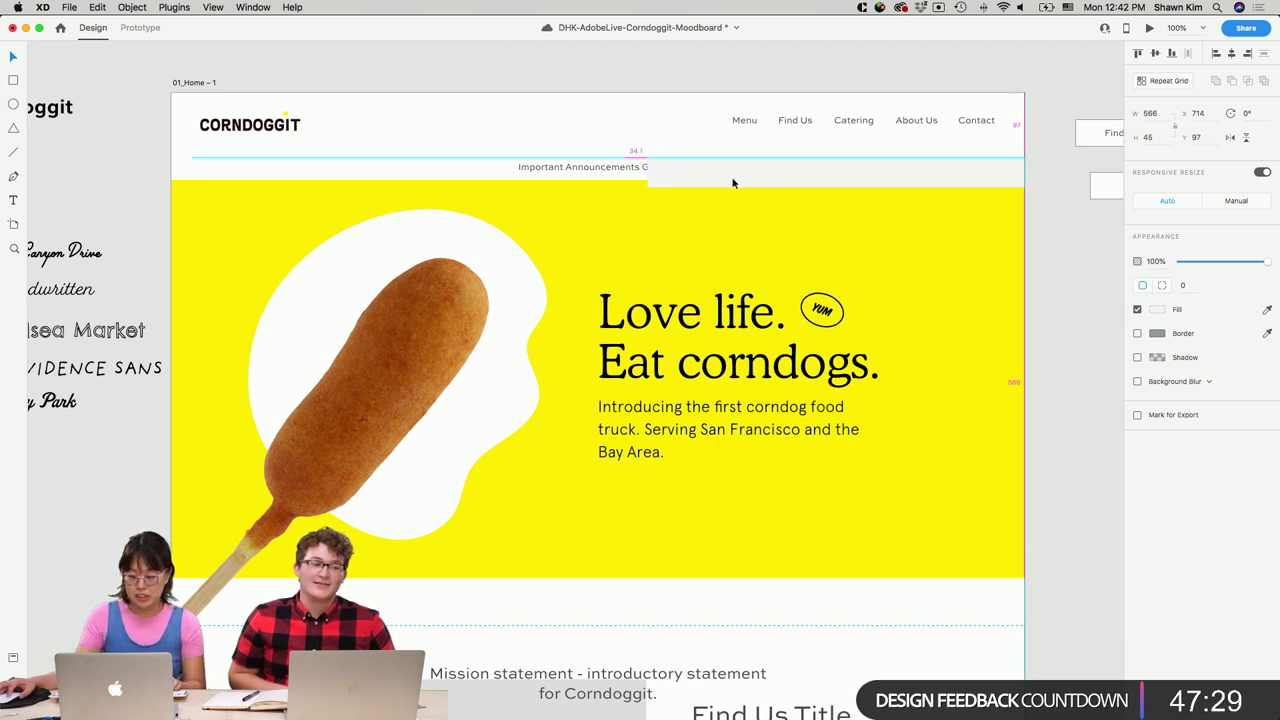
{"action": "left_click_drag", "start_coordinate": [732, 177], "coordinate": [733, 194]}
{"action": "left_click_drag", "start_coordinate": [632, 167], "coordinate": [857, 165]}
{"action": "left_click", "coordinate": [853, 194]}
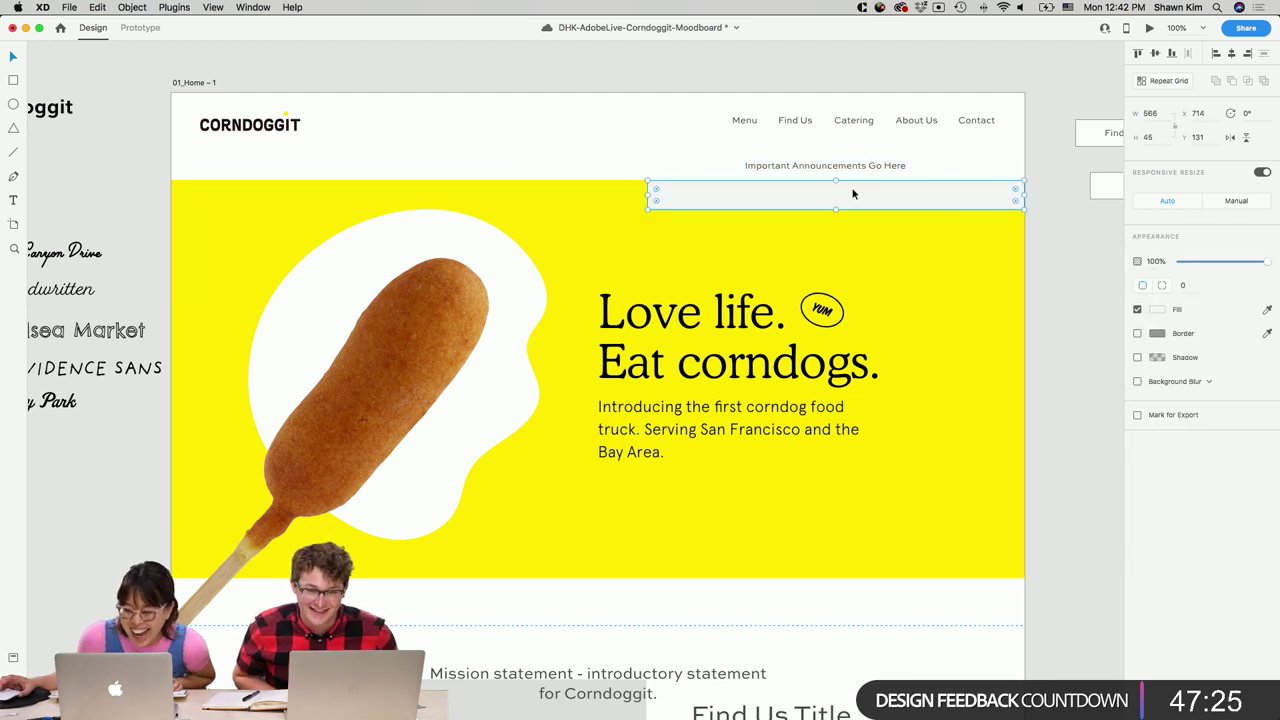
{"action": "left_click_drag", "start_coordinate": [648, 194], "coordinate": [788, 187]}
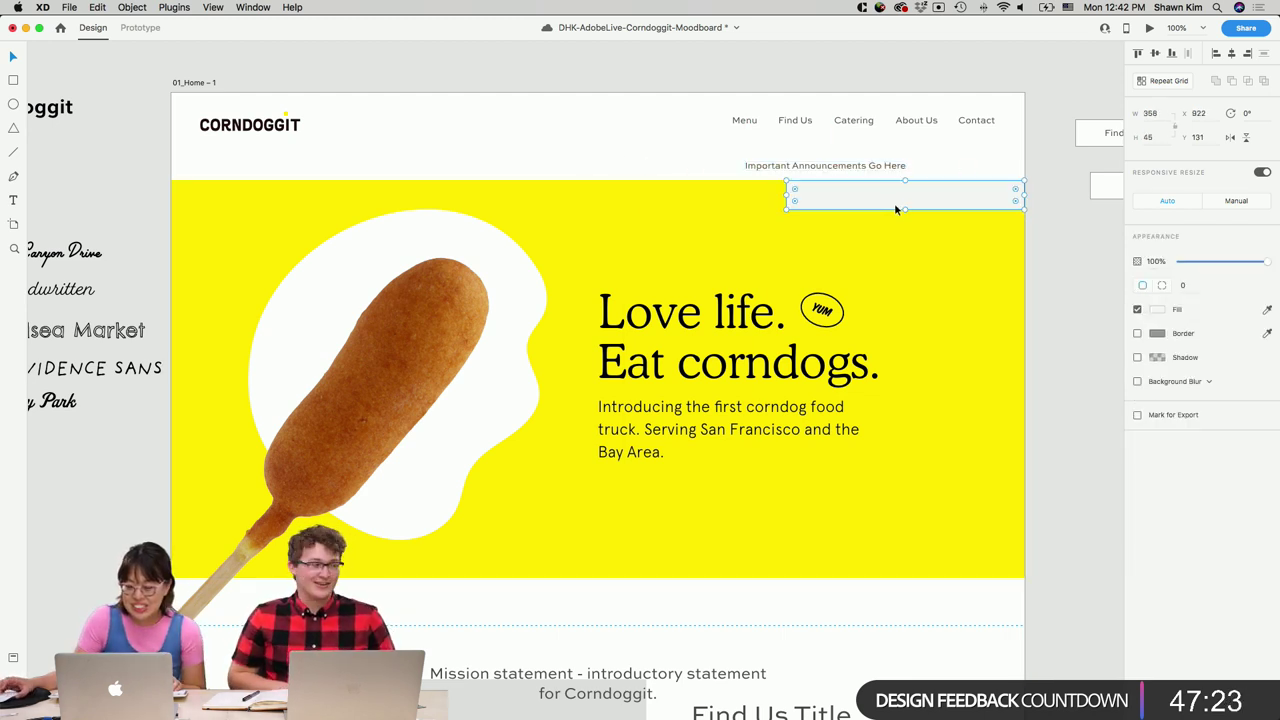
{"action": "mouse_move", "coordinate": [904, 210]}
{"action": "left_mouse_down"}
{"action": "mouse_move", "coordinate": [908, 237]}
{"action": "mouse_move", "coordinate": [901, 204]}
{"action": "left_mouse_up"}
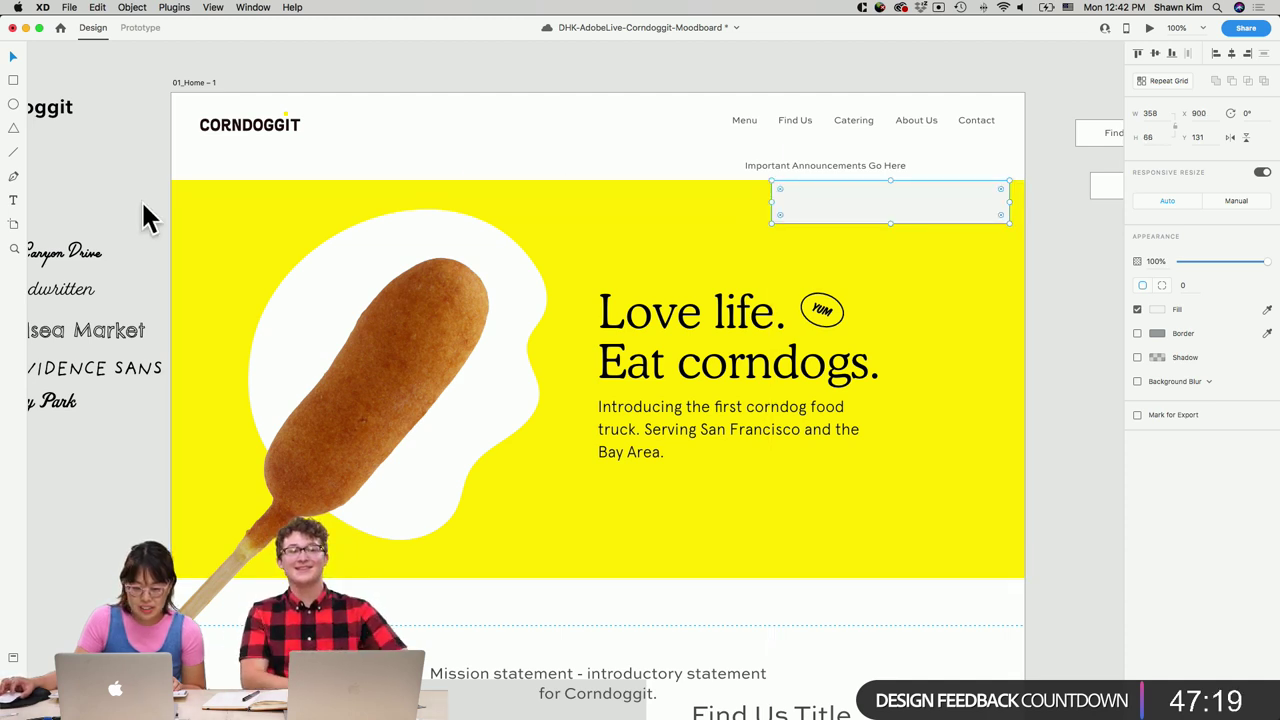
Select all hero objects and nudge them up directly under the header.
{"action": "left_click_drag", "start_coordinate": [142, 200], "coordinate": [1072, 518]}
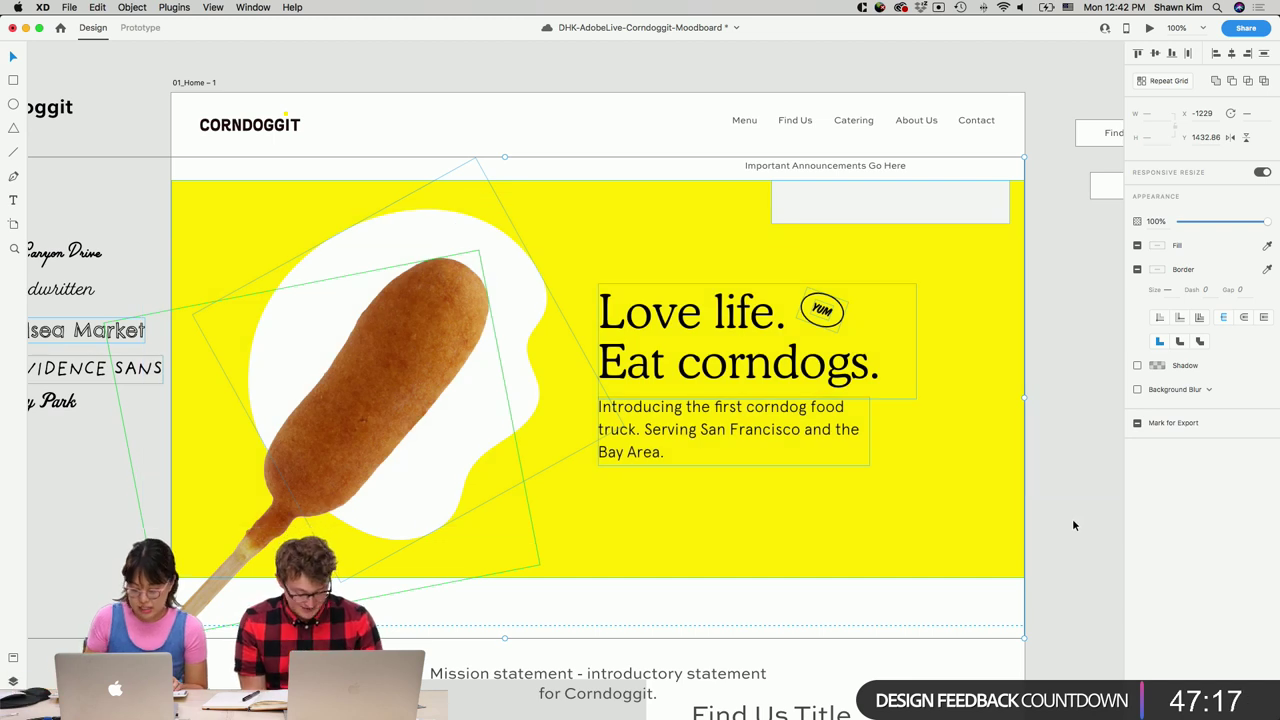
{"action": "key", "text": "shift+Up"}
{"action": "key", "text": "shift+Up"}
{"action": "key", "text": "shift+Up"}
{"action": "key", "text": "shift+Up"}
{"action": "key", "text": "shift+Up"}
{"action": "key", "text": "Up"}
{"action": "key", "text": "Up"}
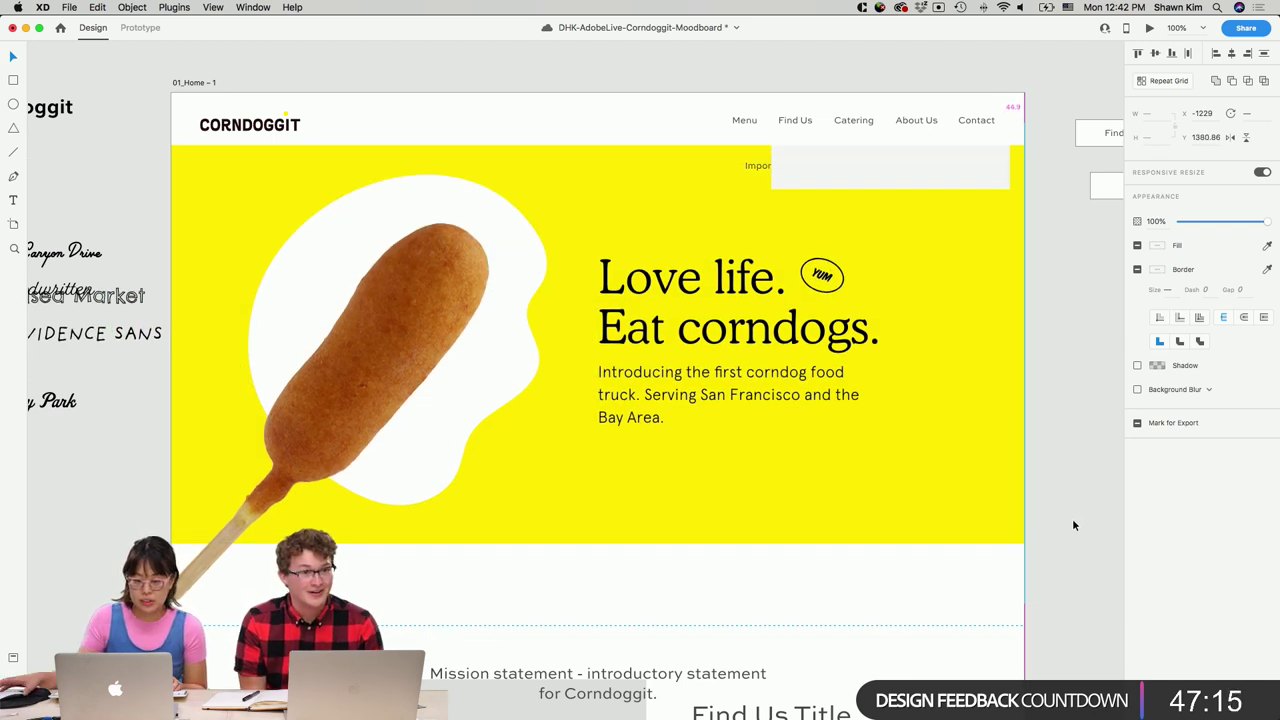
Nudge the CORNDOGGIT logo up and set the nav links to House Slant at size 18.
{"action": "left_click", "coordinate": [286, 130]}
{"action": "key", "text": "Up"}
{"action": "key", "text": "Up"}
{"action": "key", "text": "Up"}
{"action": "key", "text": "Up"}
{"action": "key", "text": "Up"}
{"action": "key", "text": "Up"}
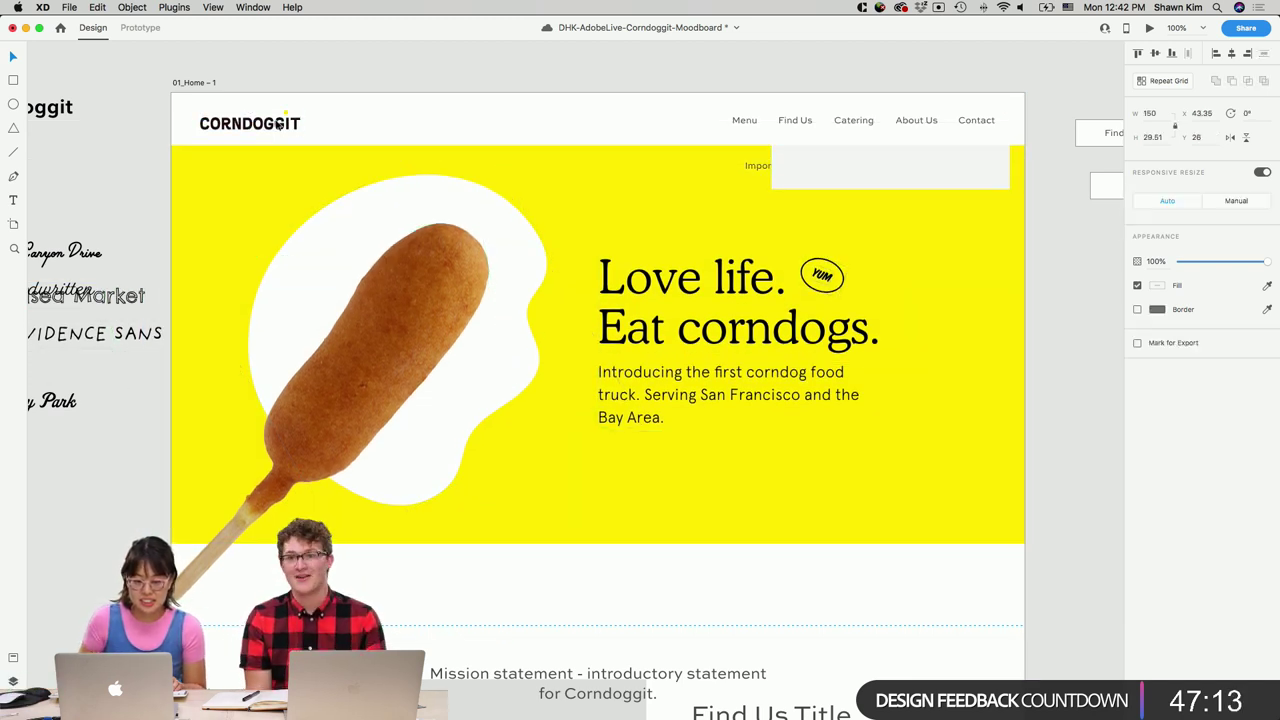
{"action": "left_click_drag", "start_coordinate": [664, 112], "coordinate": [1003, 132]}
{"action": "left_click", "coordinate": [1187, 260]}
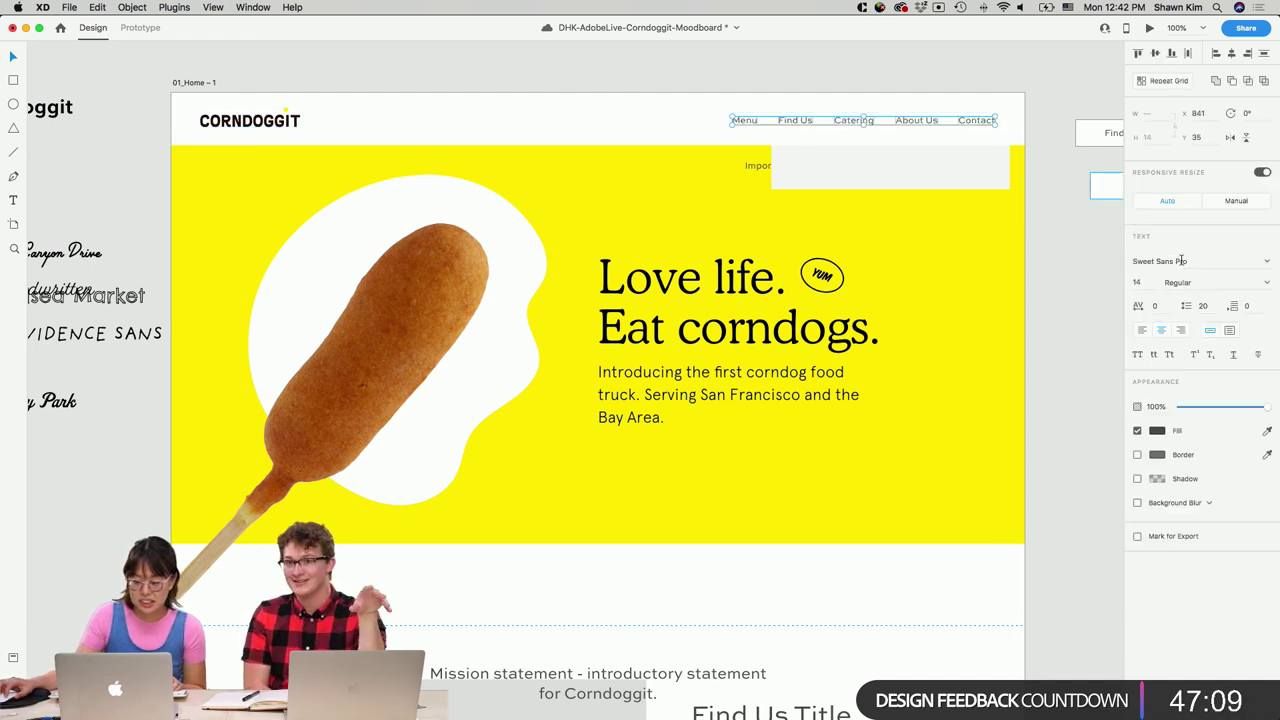
{"action": "type", "text": "House Slant"}
{"action": "key", "text": "Return"}
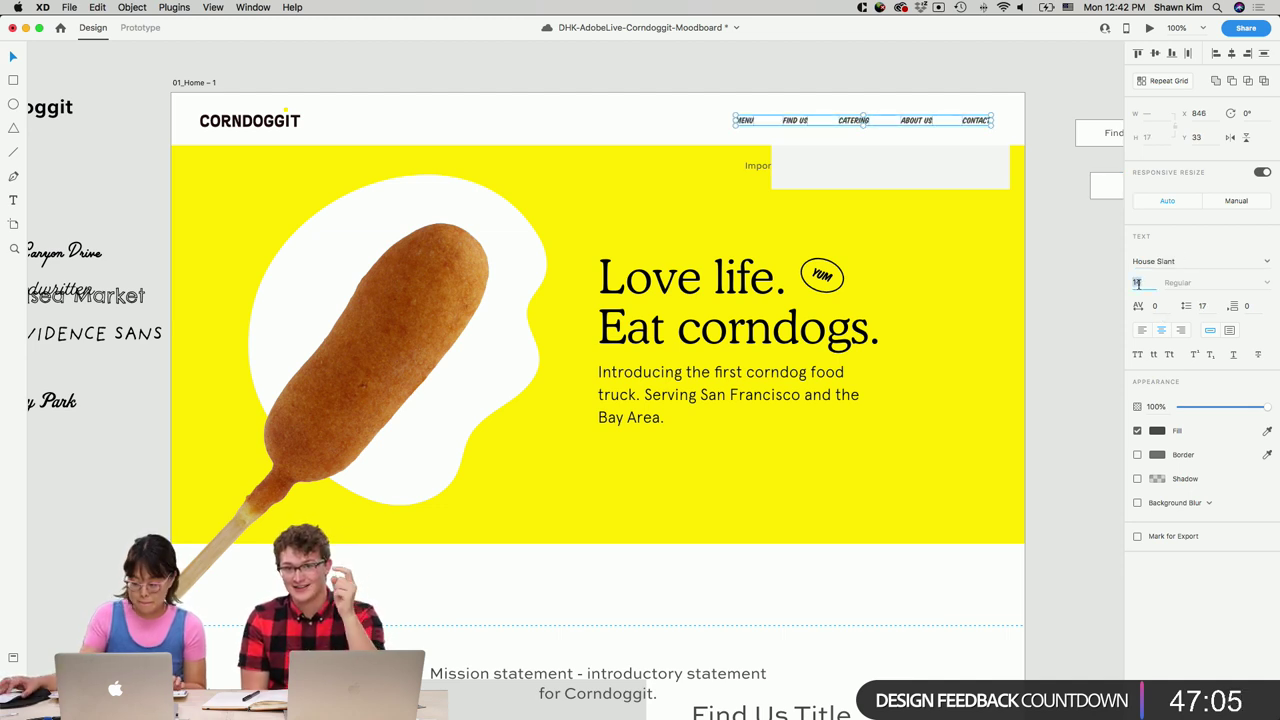
{"action": "type", "text": "16"}
{"action": "key", "text": "Return"}
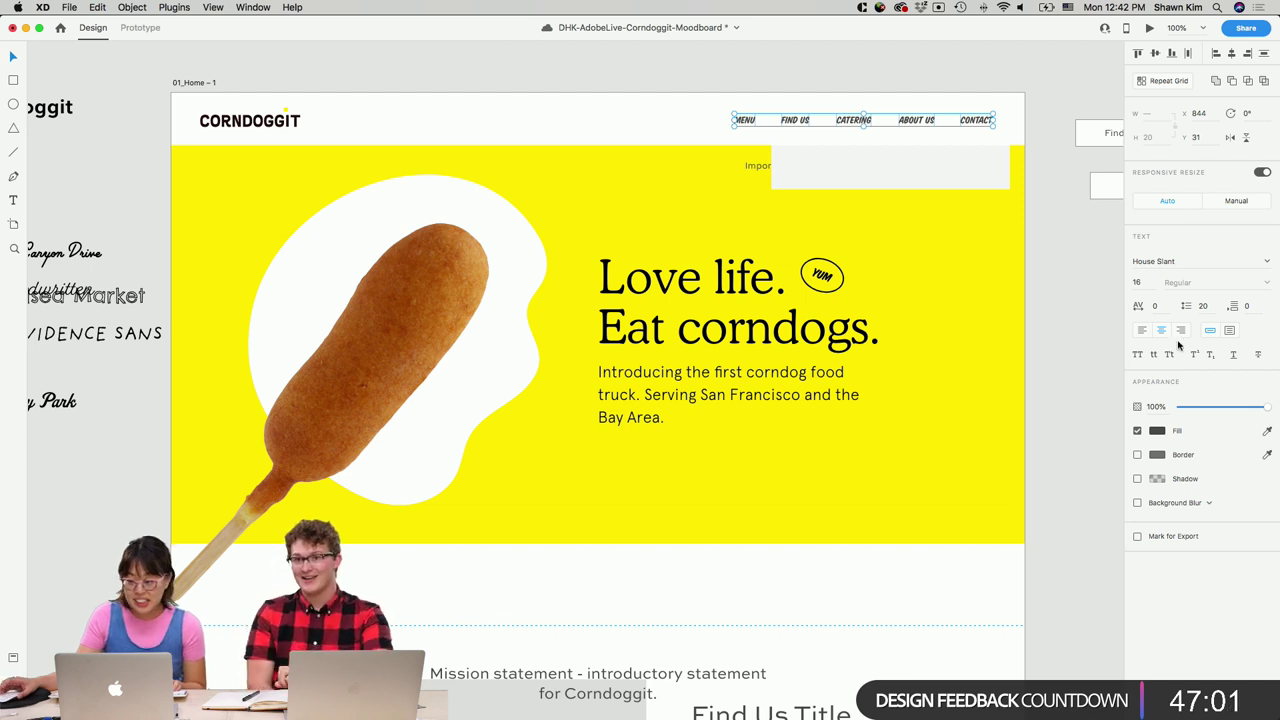
{"action": "type", "text": "18"}
{"action": "key", "text": "Return"}
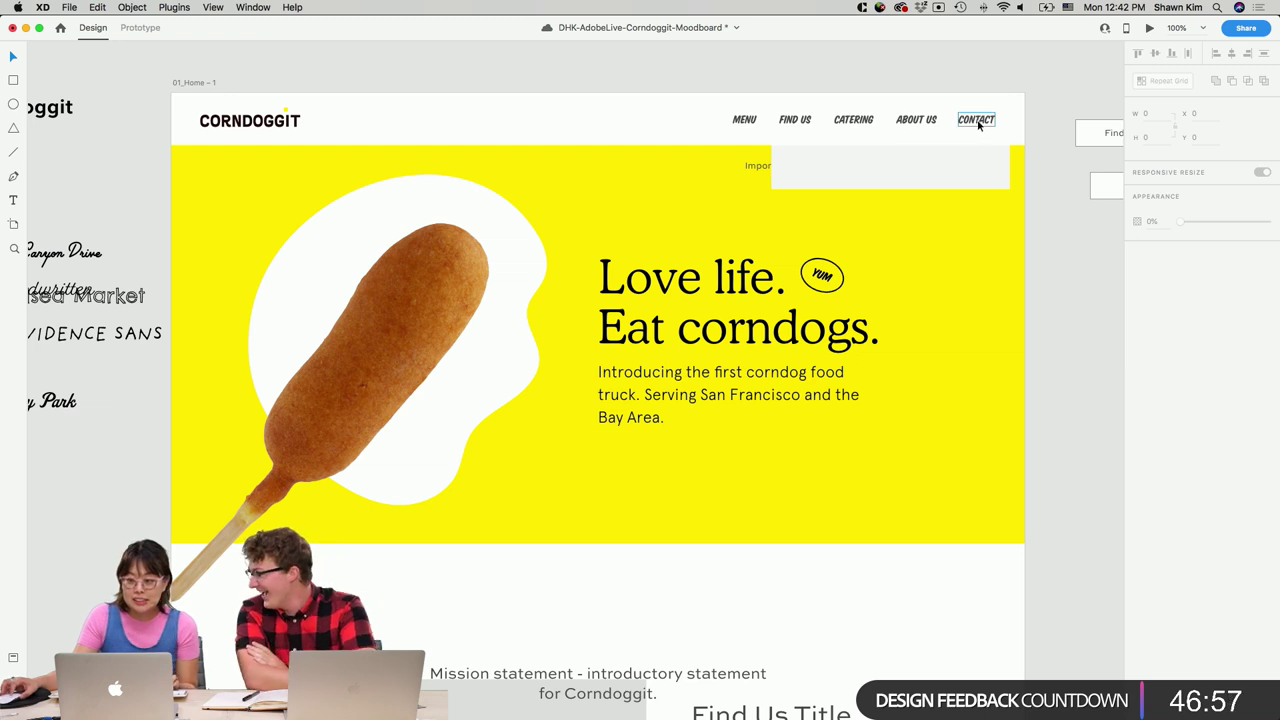
Tighten spacing of FIND US, CATERING, ABOUT US and CONTACT, and move the announcement box above the artboard.
{"action": "left_click", "coordinate": [800, 122]}
{"action": "key", "text": "Left"}
{"action": "key", "text": "Left"}
{"action": "key", "text": "Left"}
{"action": "key", "text": "Left"}
{"action": "key", "text": "Left"}
{"action": "key", "text": "Left"}
{"action": "key", "text": "Left"}
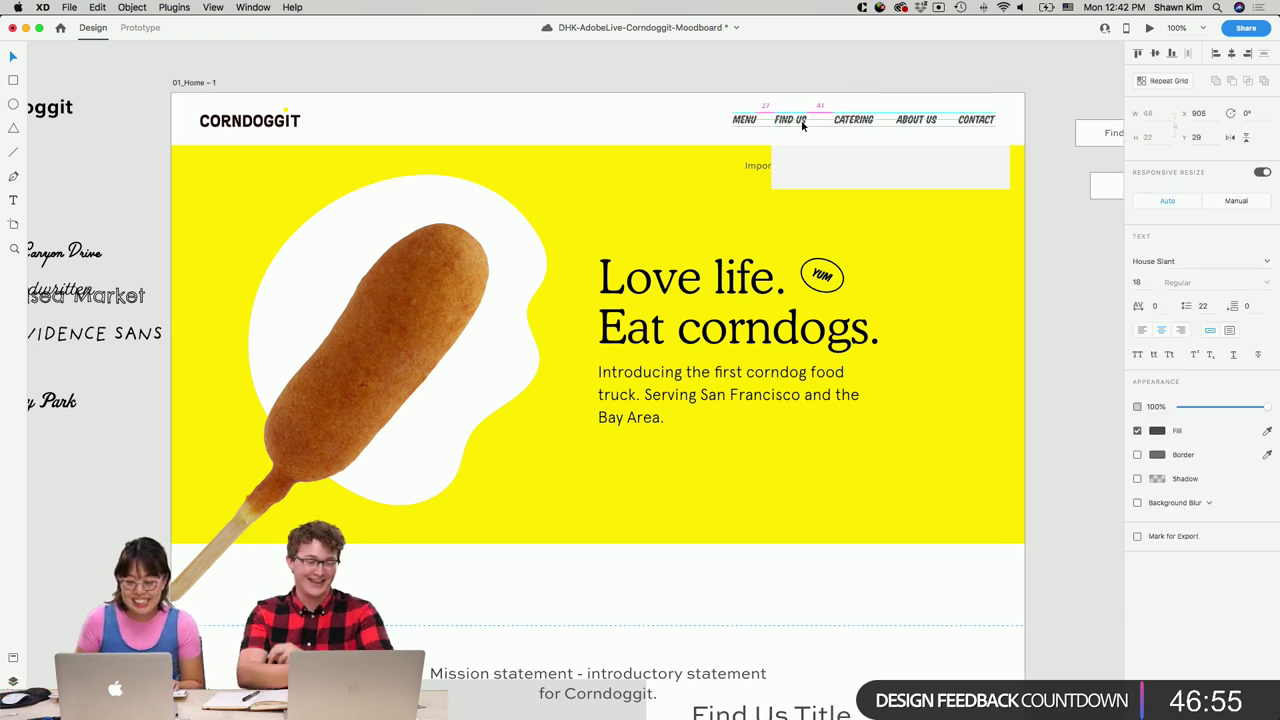
{"action": "left_click", "coordinate": [842, 122]}
{"action": "key", "text": "Left"}
{"action": "key", "text": "Left"}
{"action": "key", "text": "Left"}
{"action": "key", "text": "Left"}
{"action": "key", "text": "Left"}
{"action": "key", "text": "Left"}
{"action": "key", "text": "Left"}
{"action": "key", "text": "Left"}
{"action": "key", "text": "Left"}
{"action": "key", "text": "Left"}
{"action": "key", "text": "Left"}
{"action": "key", "text": "Left"}
{"action": "key", "text": "Left"}
{"action": "key", "text": "Left"}
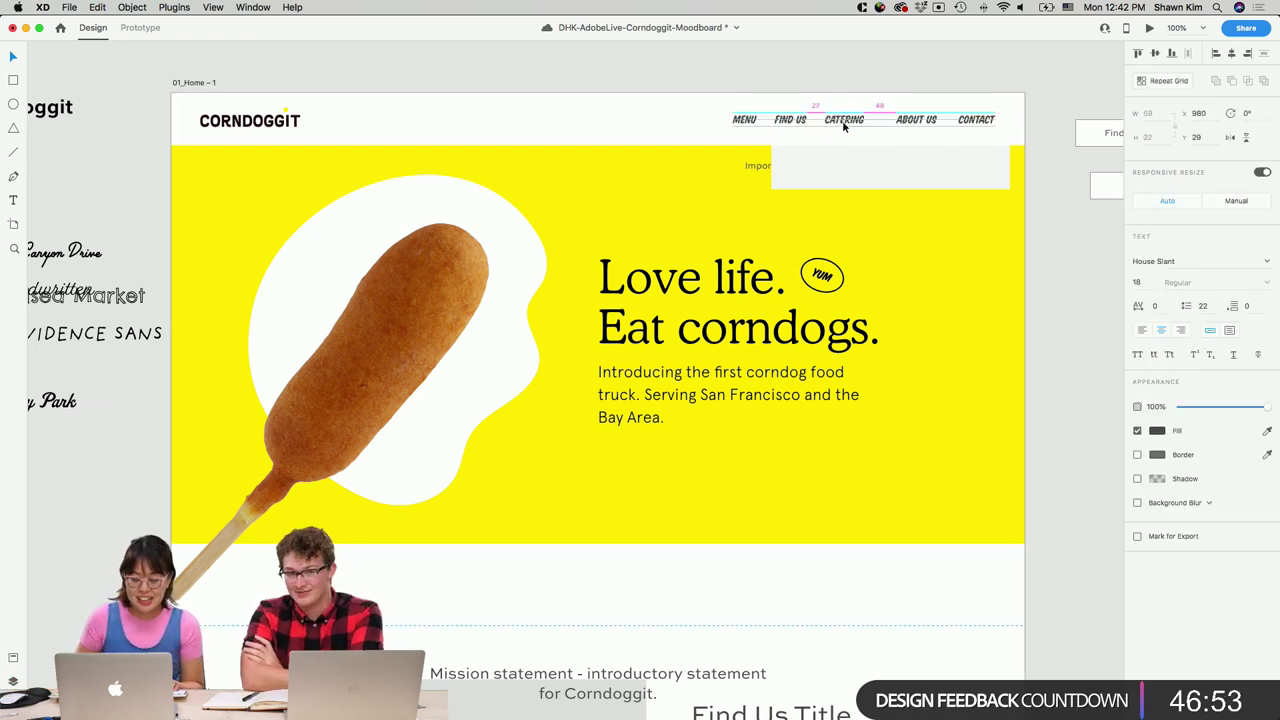
{"action": "key", "text": "Left"}
{"action": "key", "text": "Left"}
{"action": "key", "text": "Left"}
{"action": "key", "text": "Left"}
{"action": "key", "text": "Left"}
{"action": "key", "text": "Left"}
{"action": "key", "text": "Left"}
{"action": "key", "text": "Left"}
{"action": "key", "text": "Left"}
{"action": "key", "text": "Left"}
{"action": "key", "text": "Left"}
{"action": "key", "text": "Left"}
{"action": "key", "text": "Left"}
{"action": "key", "text": "Left"}
{"action": "key", "text": "Left"}
{"action": "key", "text": "Left"}
{"action": "key", "text": "Left"}
{"action": "key", "text": "Left"}
{"action": "key", "text": "Left"}
{"action": "key", "text": "Left"}
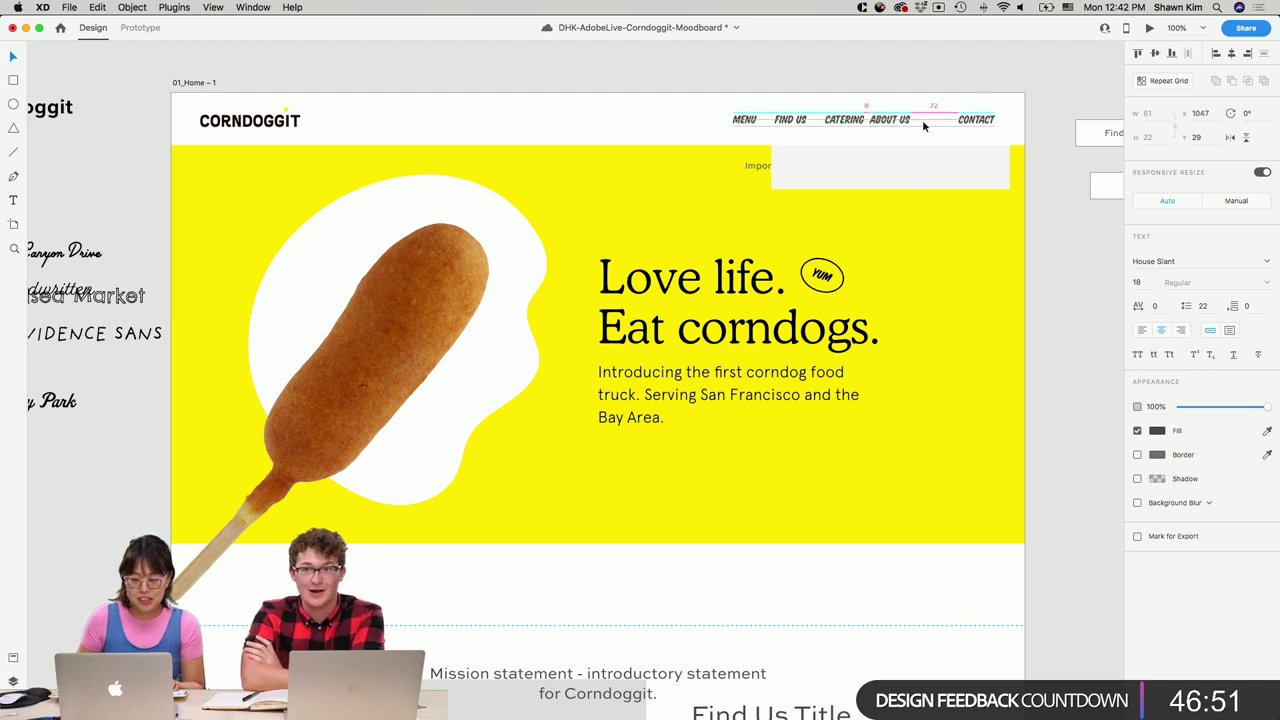
{"action": "left_click", "coordinate": [966, 124]}
{"action": "key", "text": "Left"}
{"action": "key", "text": "Left"}
{"action": "key", "text": "Left"}
{"action": "key", "text": "Left"}
{"action": "key", "text": "Left"}
{"action": "key", "text": "Left"}
{"action": "key", "text": "Left"}
{"action": "key", "text": "Left"}
{"action": "key", "text": "Left"}
{"action": "key", "text": "Left"}
{"action": "key", "text": "Left"}
{"action": "key", "text": "Left"}
{"action": "key", "text": "Left"}
{"action": "key", "text": "Left"}
{"action": "key", "text": "Left"}
{"action": "key", "text": "Left"}
{"action": "key", "text": "Left"}
{"action": "key", "text": "Left"}
{"action": "key", "text": "Left"}
{"action": "key", "text": "Left"}
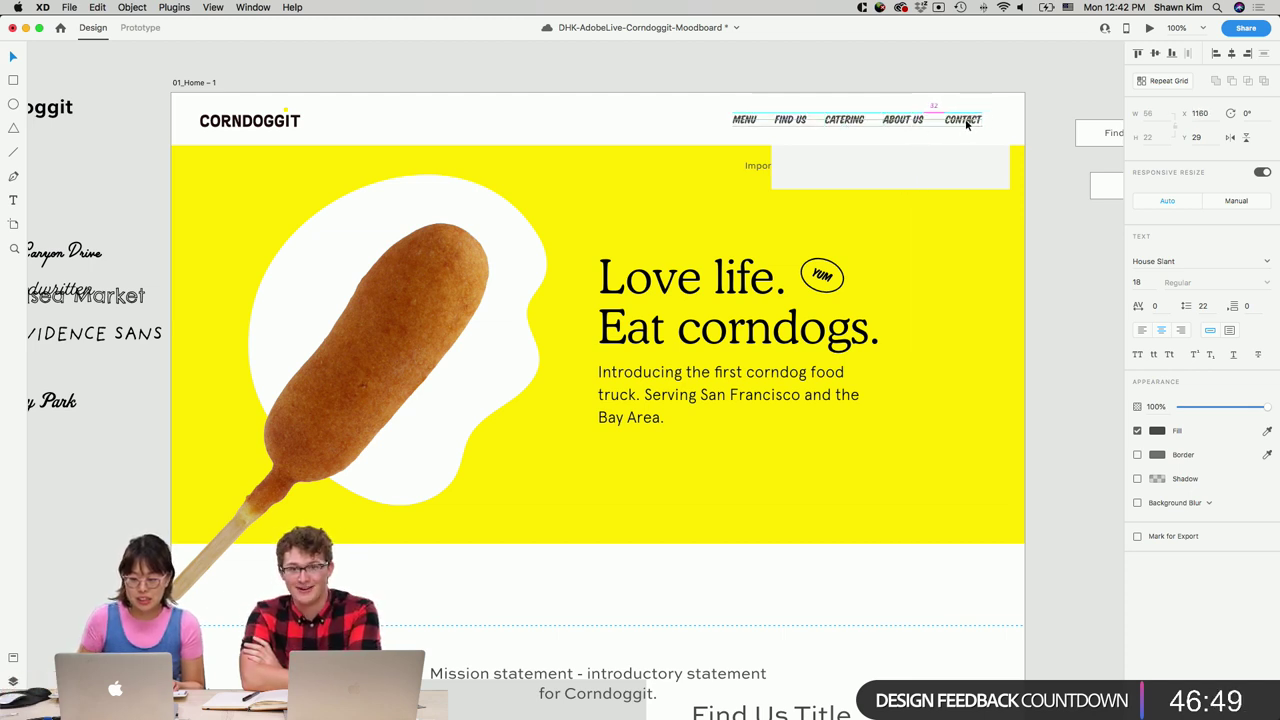
{"action": "left_click_drag", "start_coordinate": [984, 176], "coordinate": [833, 60]}
{"action": "left_click_drag", "start_coordinate": [830, 165], "coordinate": [886, 45]}
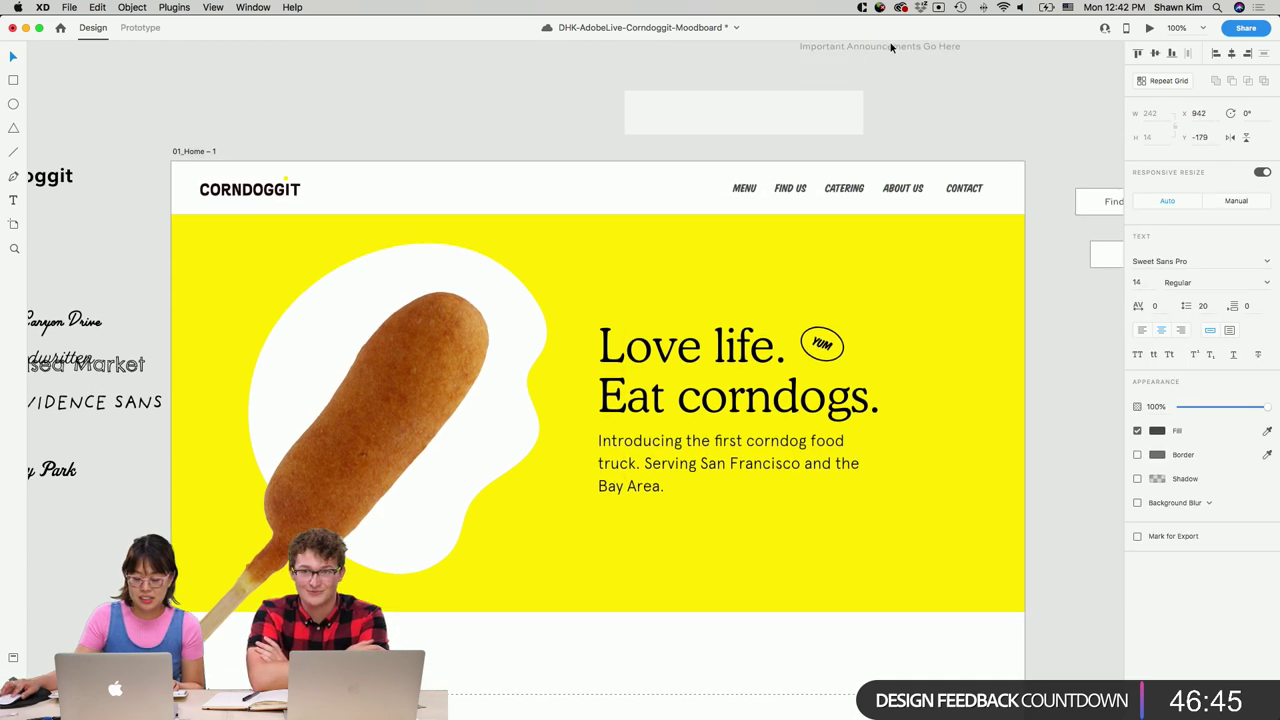
Place the corndog icon from the moodboard onto the logo and size it 40 px wide.
{"action": "scroll", "coordinate": [432, 224], "scroll_direction": "left", "scroll_amount": 3}
{"action": "scroll", "coordinate": [431, 224], "scroll_direction": "left", "scroll_amount": 5}
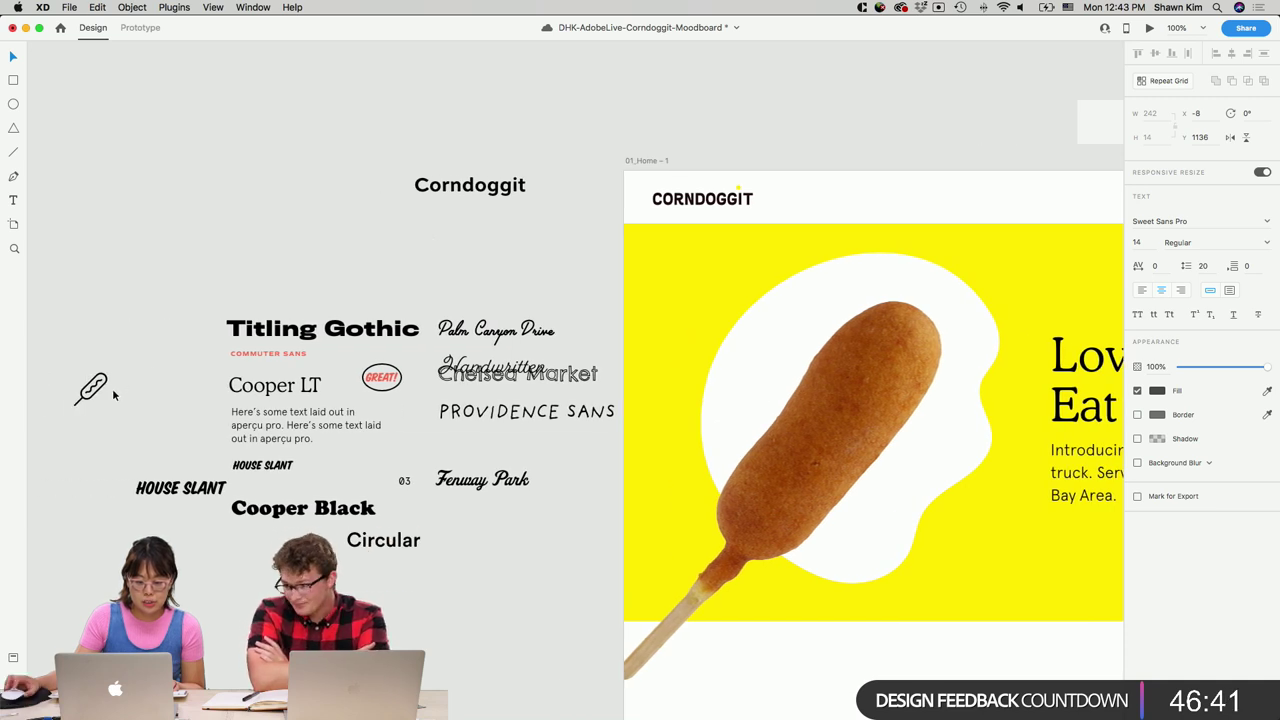
{"action": "left_click", "coordinate": [92, 388]}
{"action": "left_click_drag", "start_coordinate": [92, 388], "coordinate": [652, 196]}
{"action": "scroll", "coordinate": [668, 194], "scroll_direction": "right", "scroll_amount": 6}
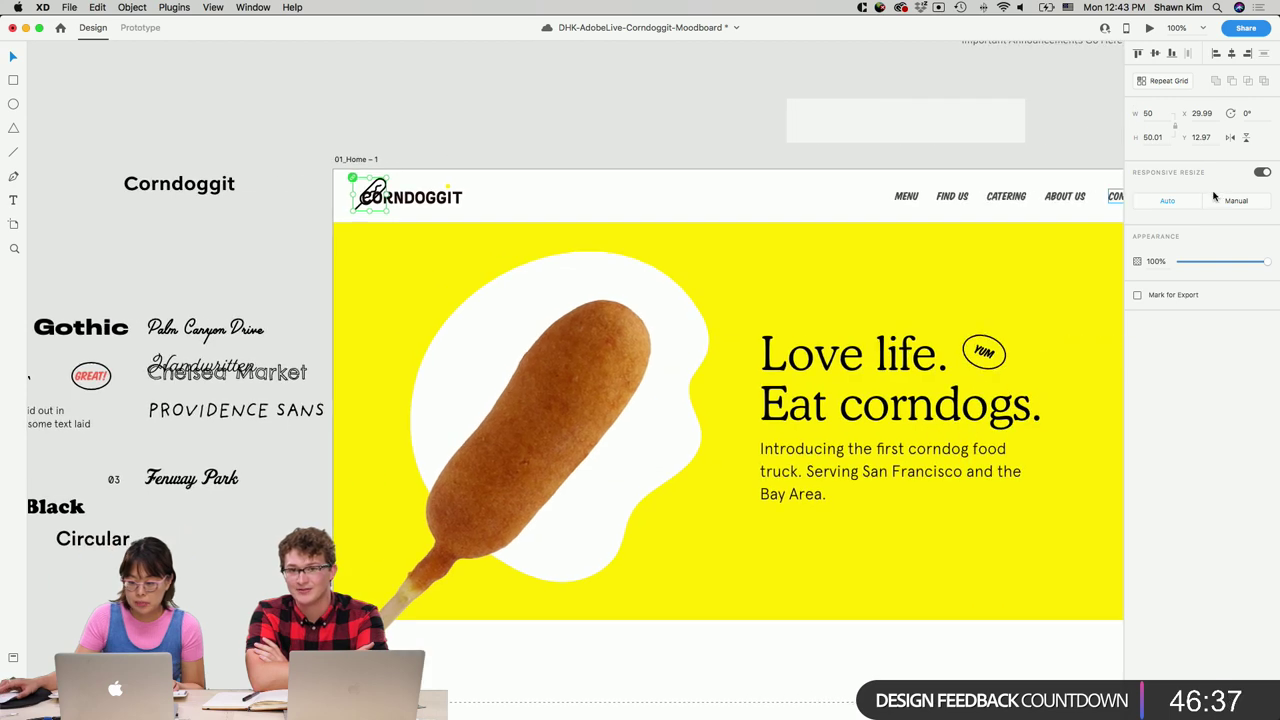
{"action": "scroll", "coordinate": [668, 300], "scroll_direction": "right", "scroll_amount": 6}
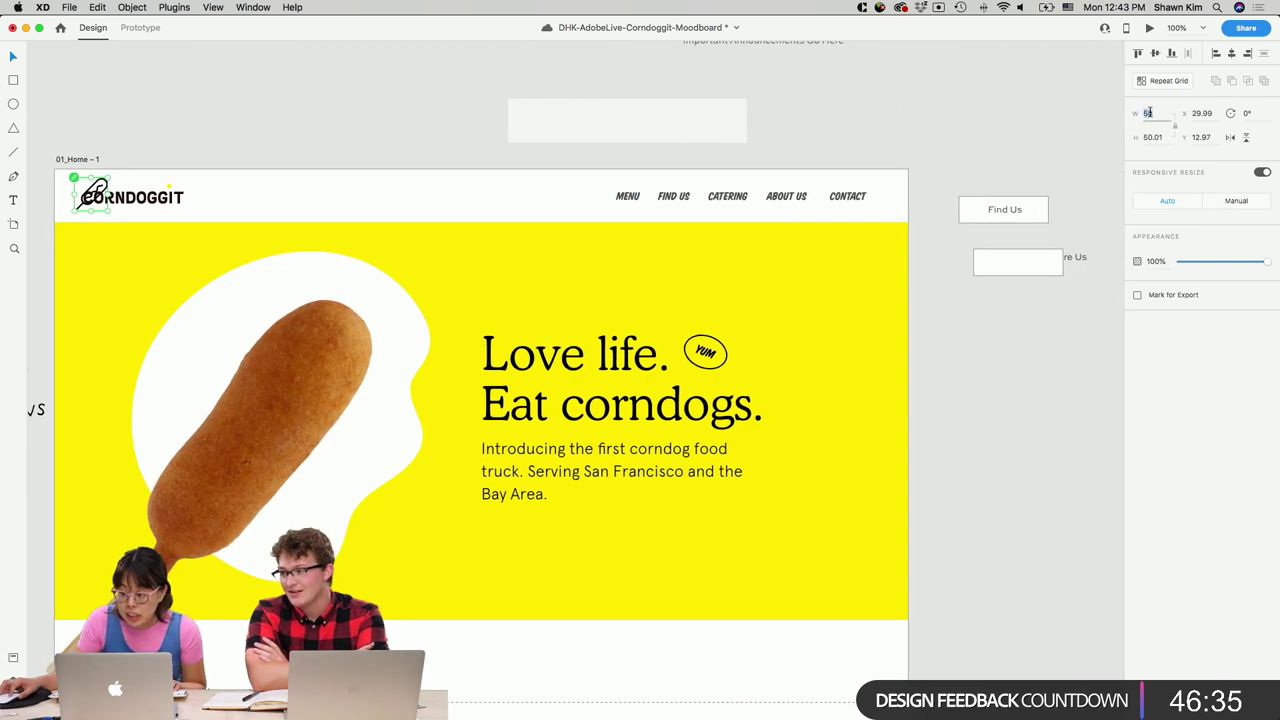
{"action": "type", "text": "40"}
{"action": "key", "text": "Return"}
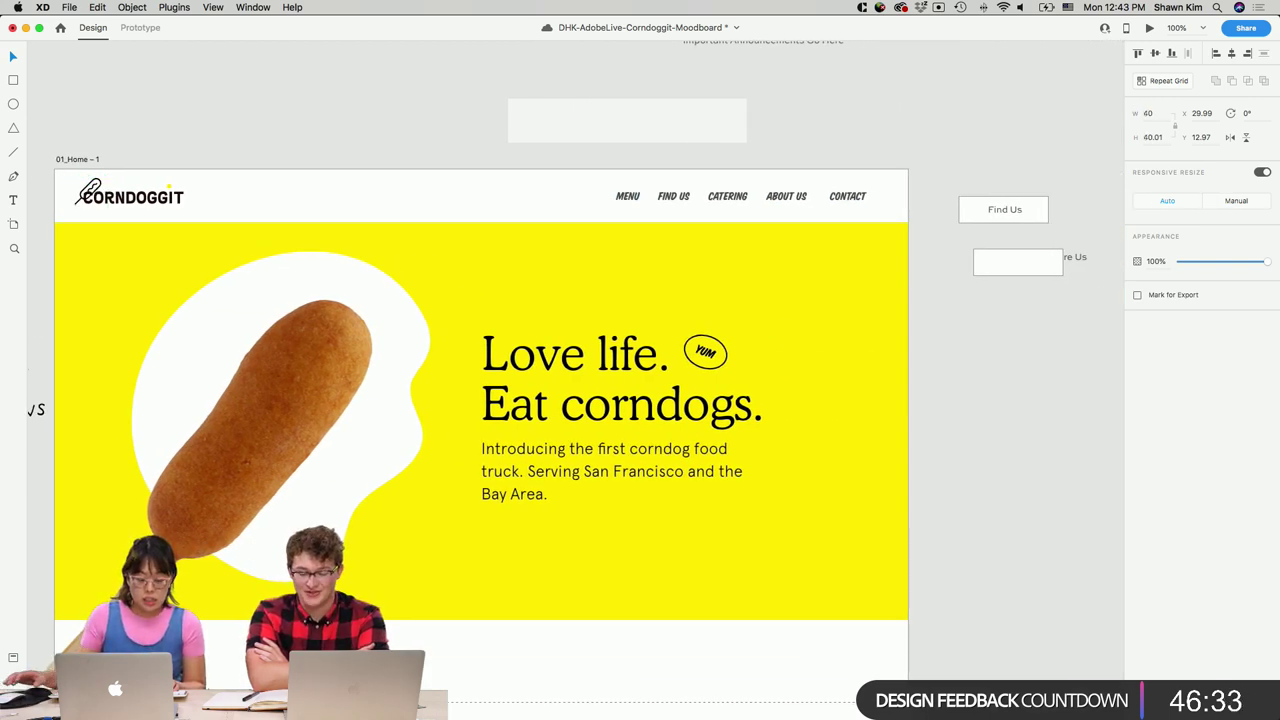
Shift the wordmark right, move the corndog icon beside CONTACT, and extend the yellow hero slightly downward.
{"action": "left_click_drag", "start_coordinate": [148, 198], "coordinate": [172, 200]}
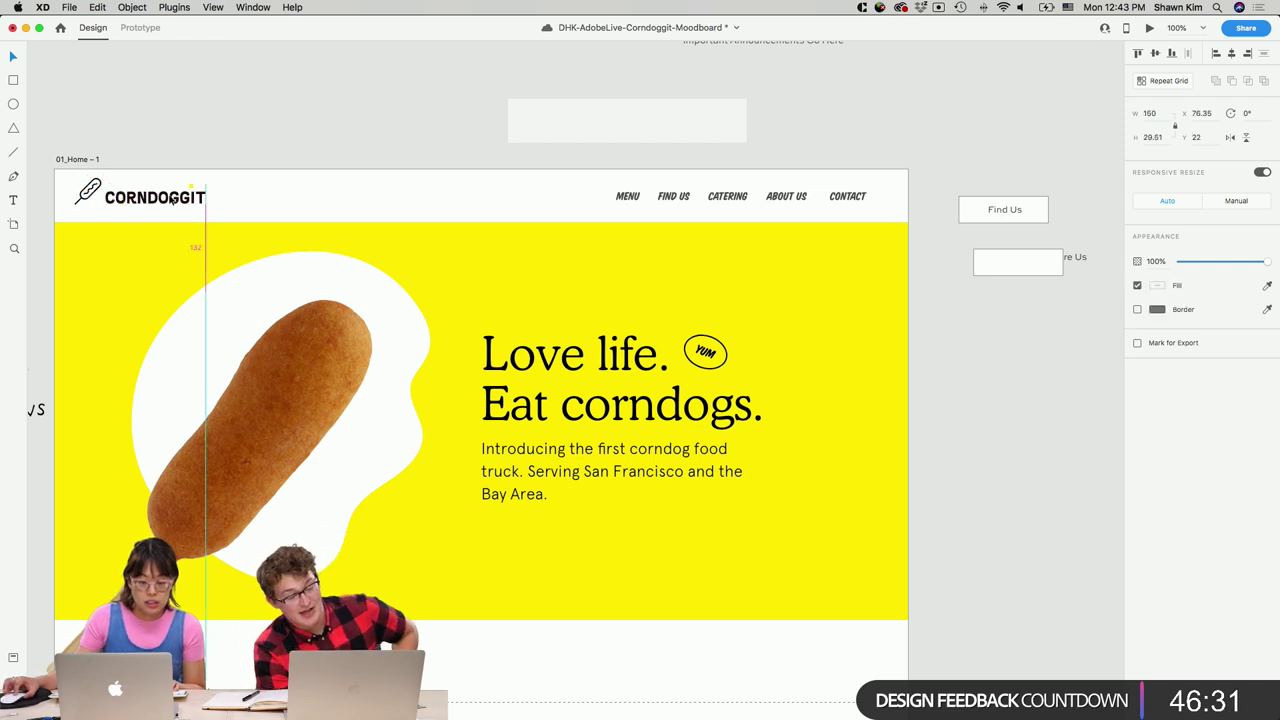
{"action": "left_click", "coordinate": [80, 203]}
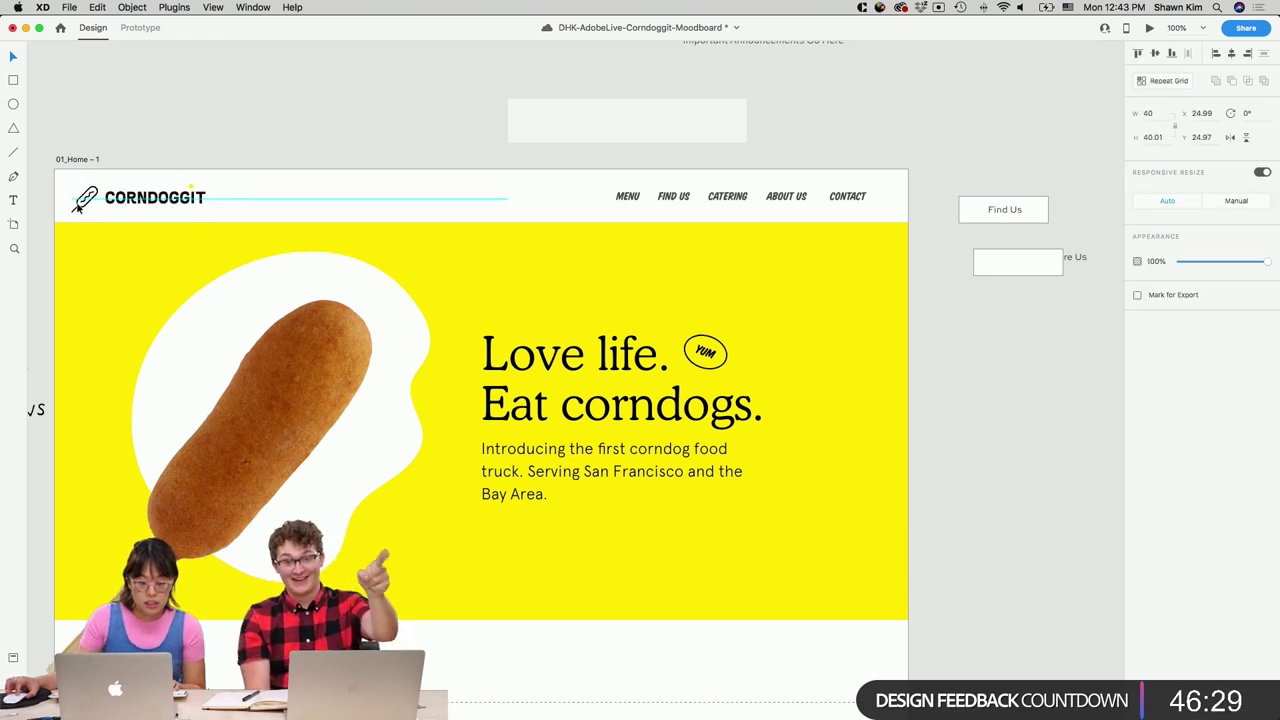
{"action": "left_click_drag", "start_coordinate": [76, 206], "coordinate": [868, 205]}
{"action": "scroll", "coordinate": [625, 201], "scroll_direction": "left", "scroll_amount": 2}
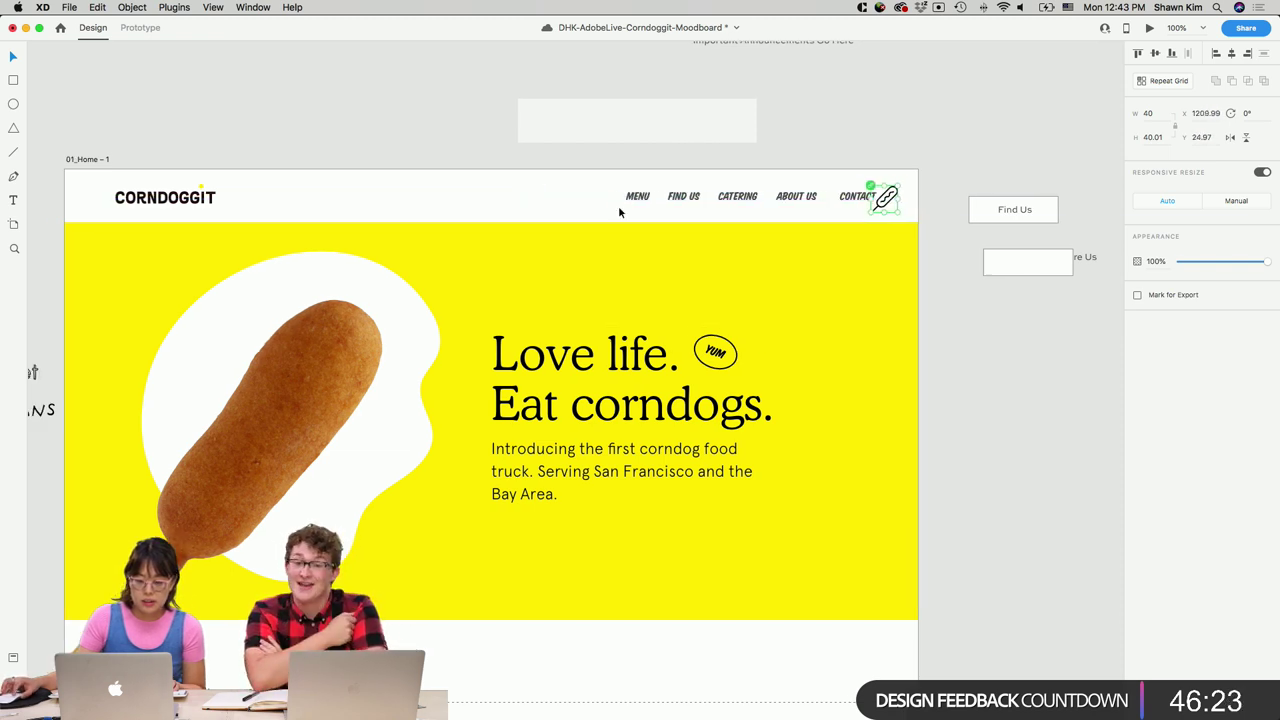
{"action": "left_click", "coordinate": [619, 273]}
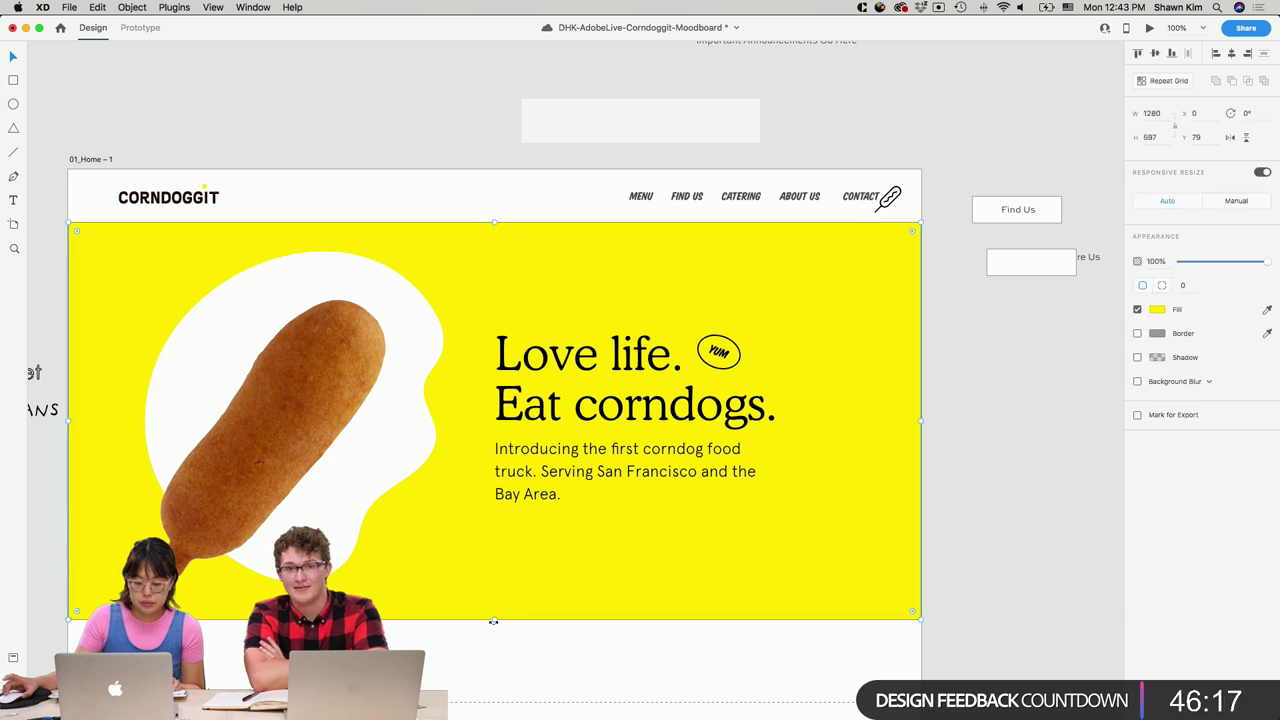
{"action": "left_click_drag", "start_coordinate": [493, 619], "coordinate": [494, 647]}
Make the yellow hero taller and move the white button box below the intro text.
{"action": "left_click", "coordinate": [562, 479]}
{"action": "scroll", "coordinate": [563, 479], "scroll_direction": "right", "scroll_amount": 3}
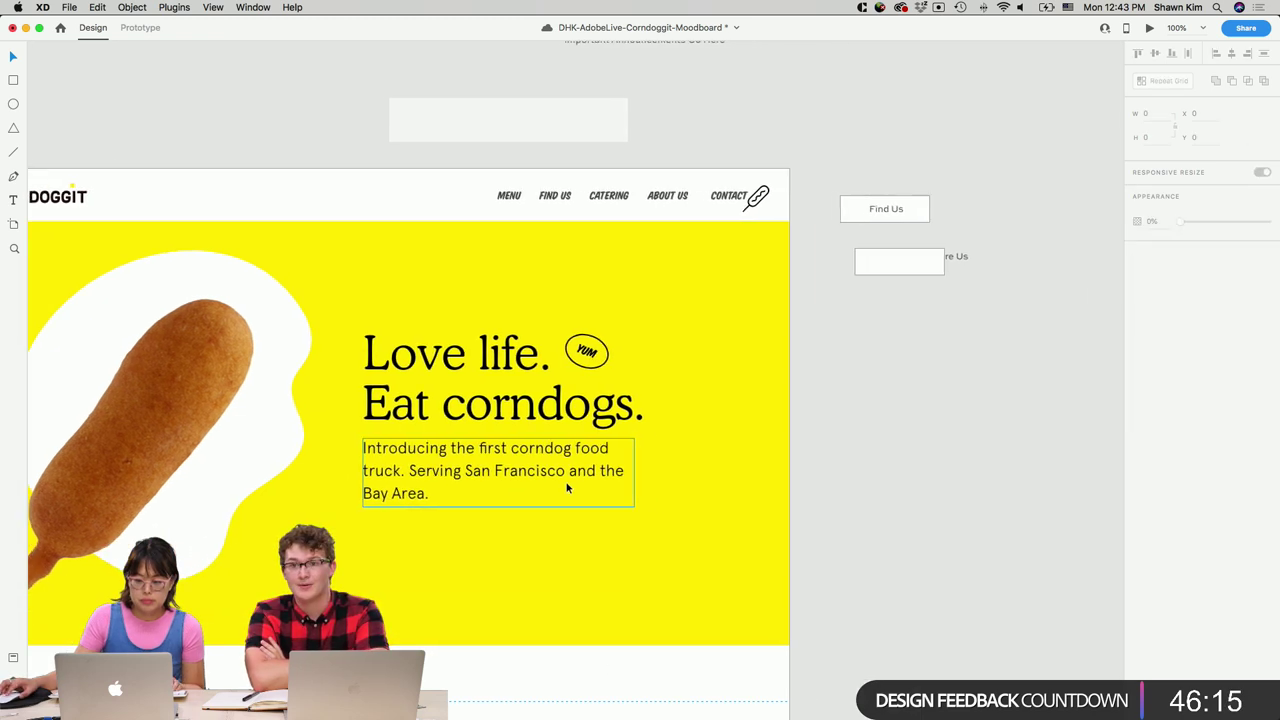
{"action": "key", "text": "Escape"}
{"action": "left_click_drag", "start_coordinate": [881, 270], "coordinate": [389, 544]}
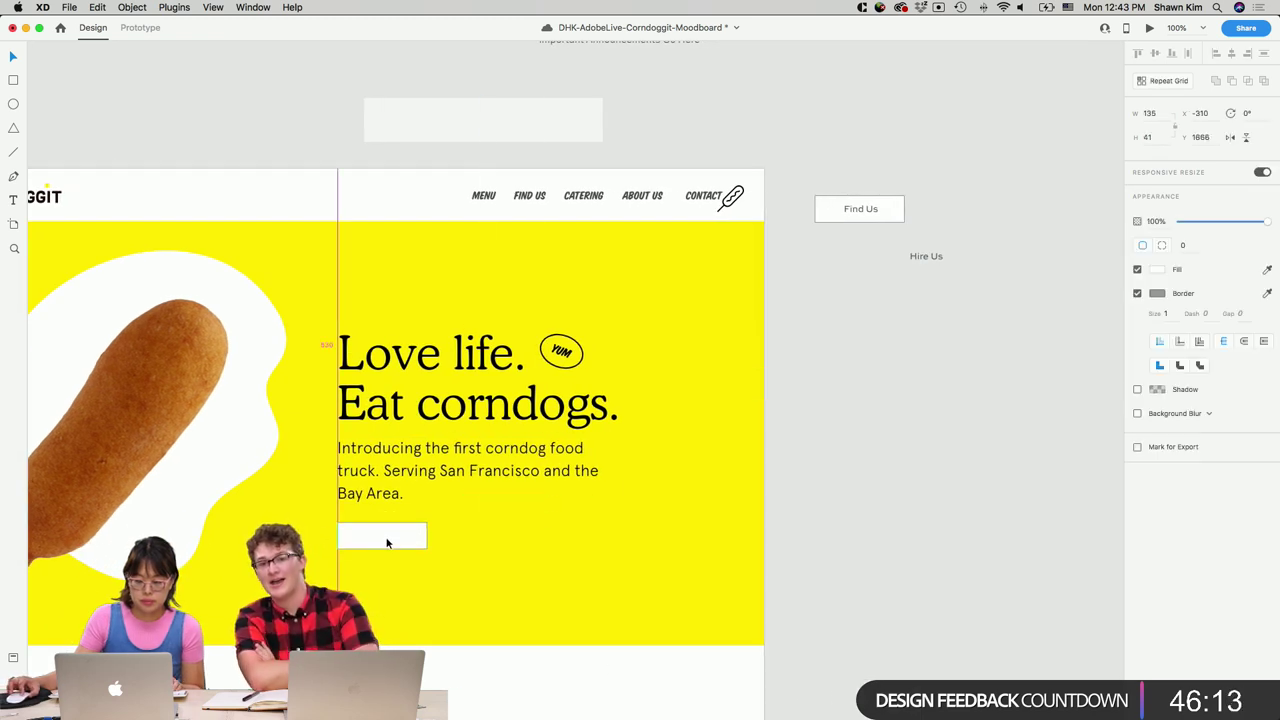
Move the corndog icon to the header centre, between the CORNDOGGIT wordmark and MENU.
{"action": "left_click_drag", "start_coordinate": [731, 197], "coordinate": [397, 222]}
{"action": "left_click", "coordinate": [513, 268]}
{"action": "scroll", "coordinate": [583, 211], "scroll_direction": "left", "scroll_amount": 3}
{"action": "scroll", "coordinate": [570, 205], "scroll_direction": "down", "scroll_amount": 2}
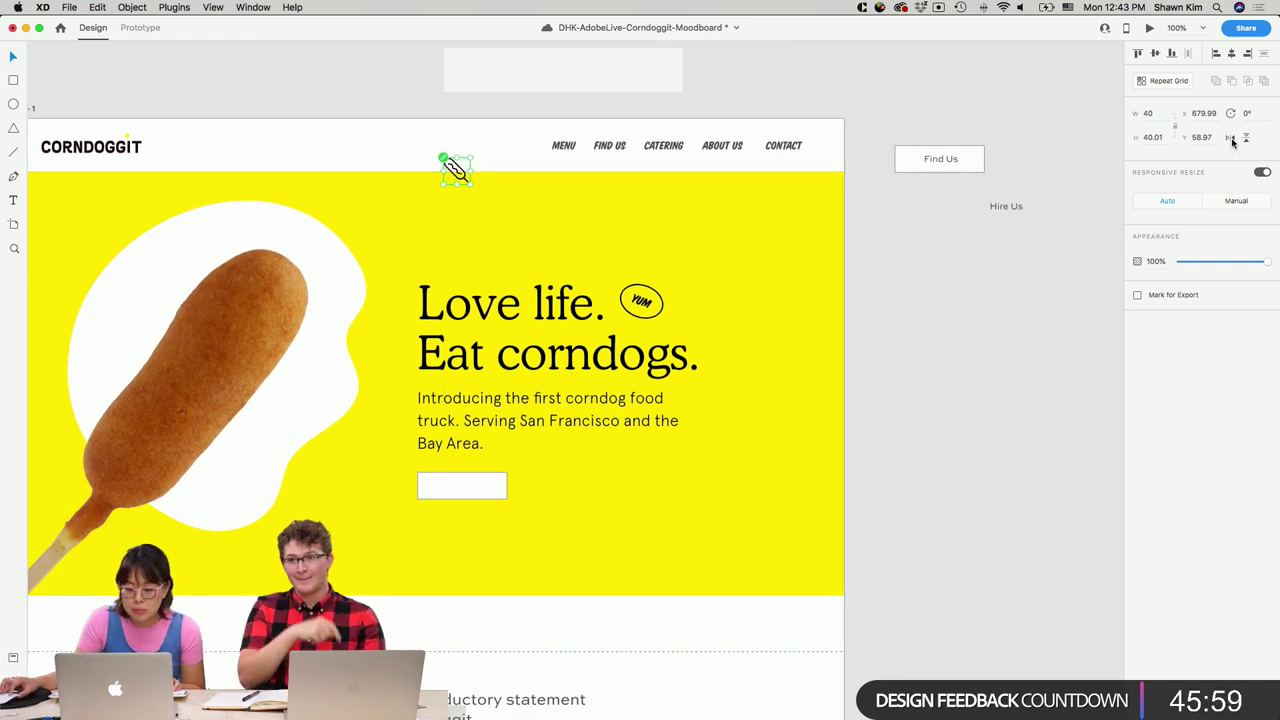
{"action": "left_click", "coordinate": [455, 170]}
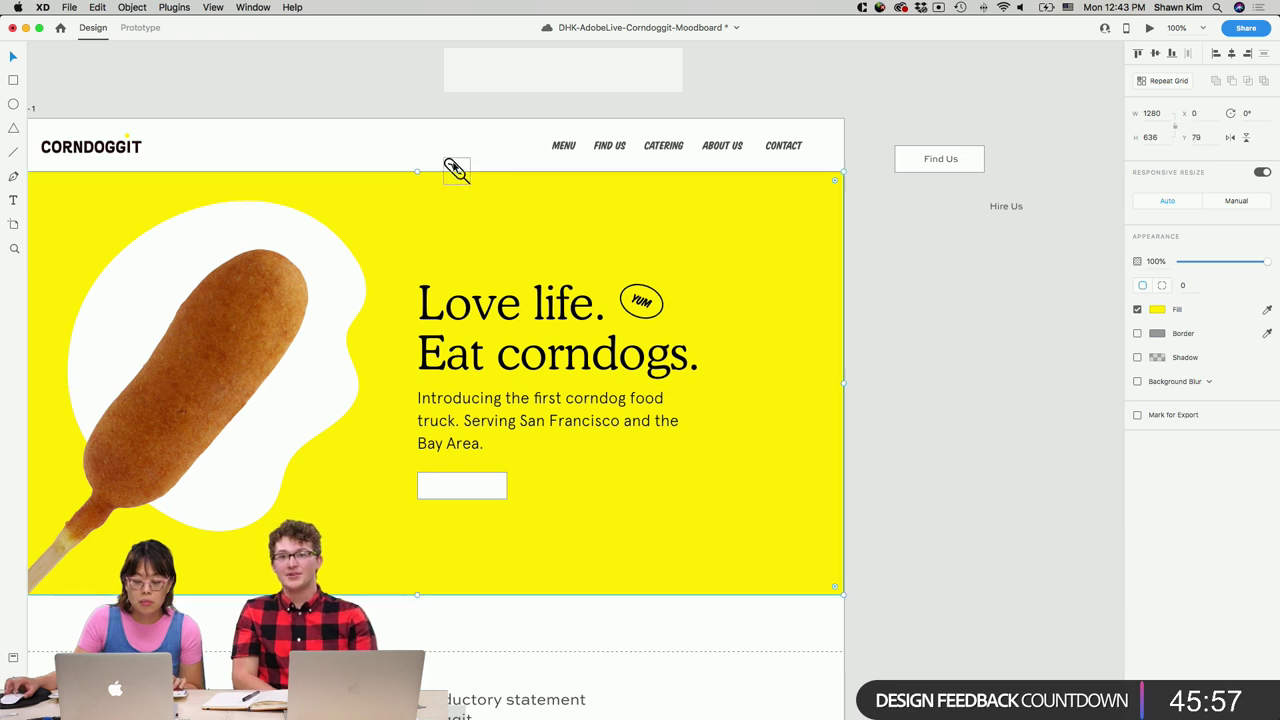
{"action": "left_click_drag", "start_coordinate": [455, 170], "coordinate": [436, 146]}
{"action": "left_click", "coordinate": [912, 309]}
Remove the button box's border and fill it black (#000000).
{"action": "scroll", "coordinate": [912, 309], "scroll_direction": "down", "scroll_amount": 2}
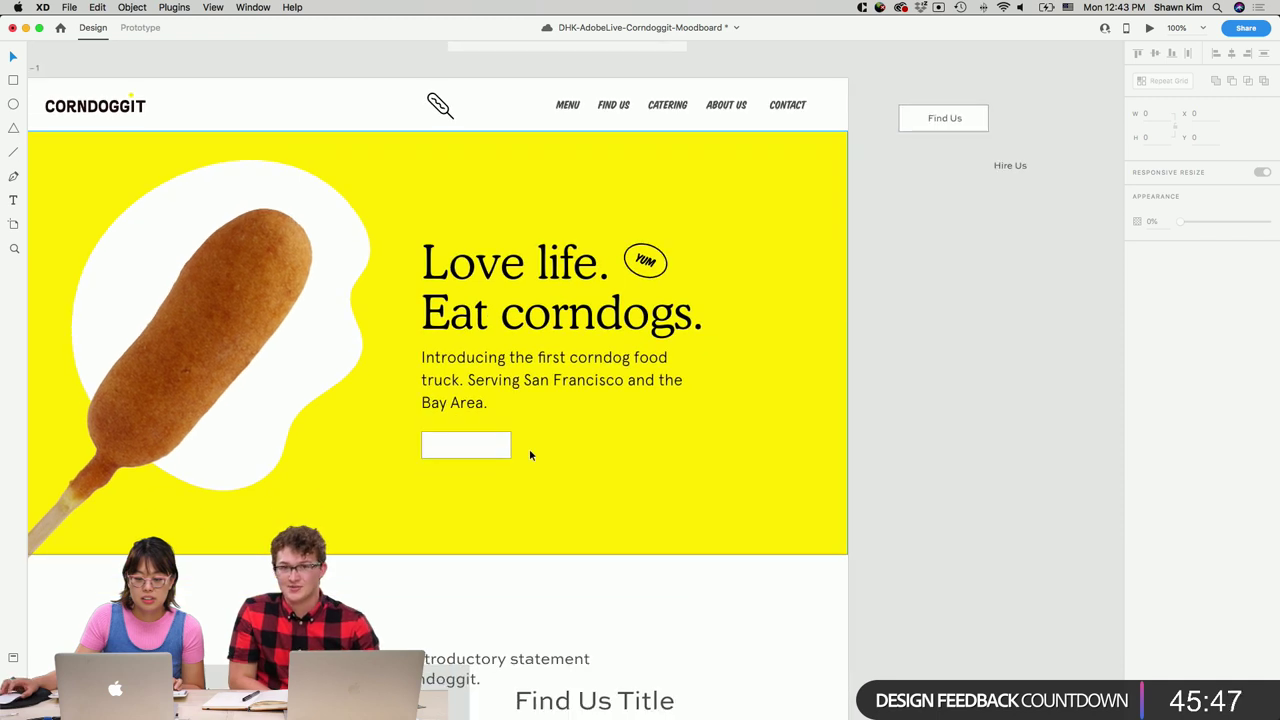
{"action": "left_click", "coordinate": [497, 447]}
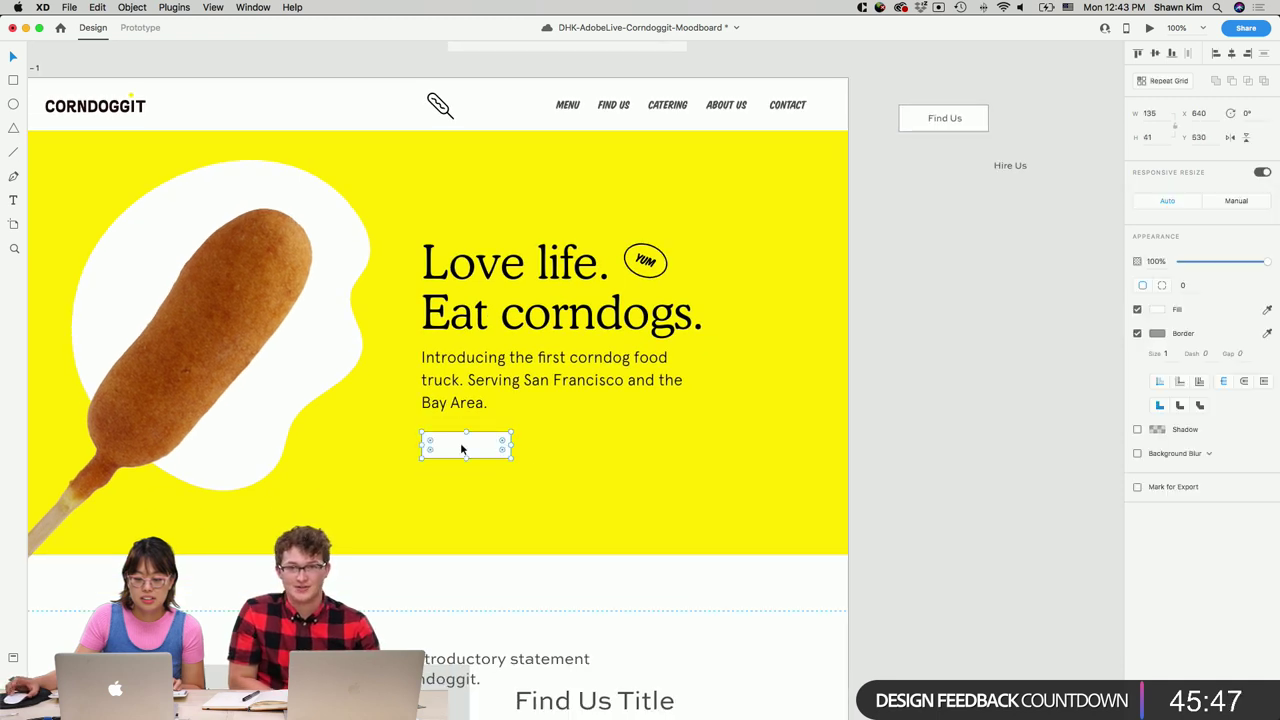
{"action": "left_click", "coordinate": [1137, 334]}
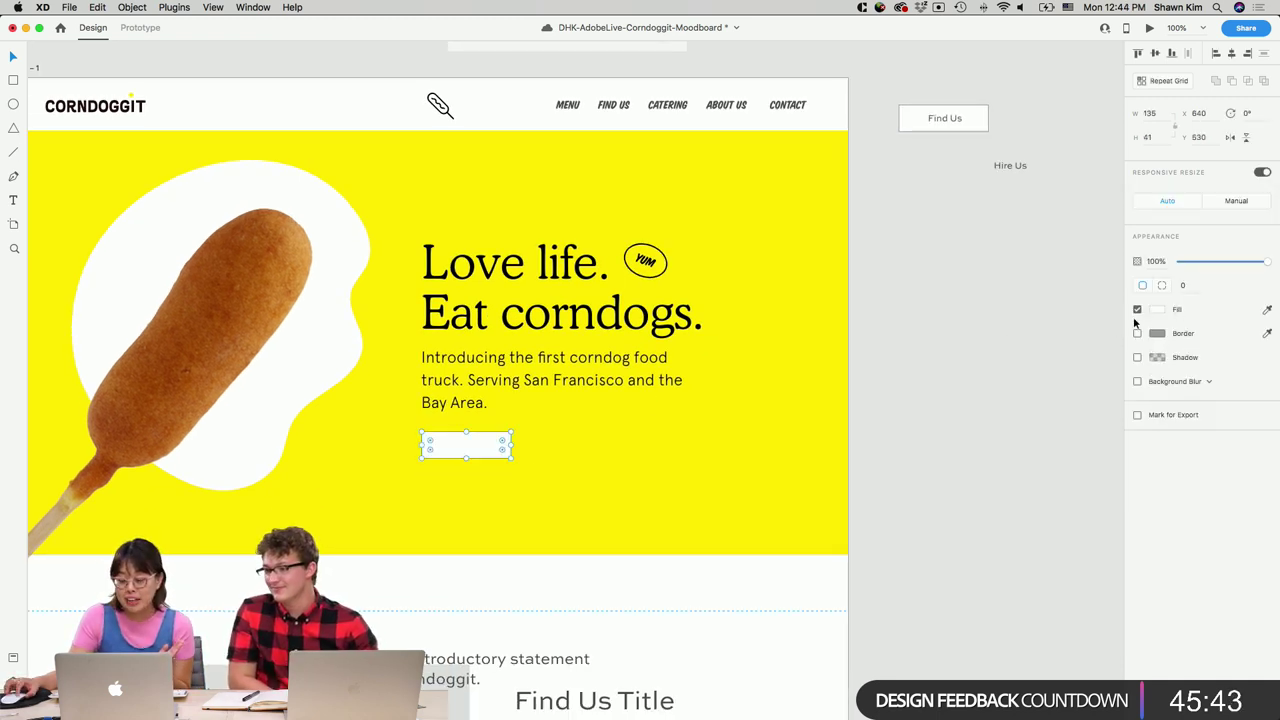
{"action": "left_click", "coordinate": [1157, 310]}
{"action": "scroll", "coordinate": [734, 334], "scroll_direction": "left", "scroll_amount": 5}
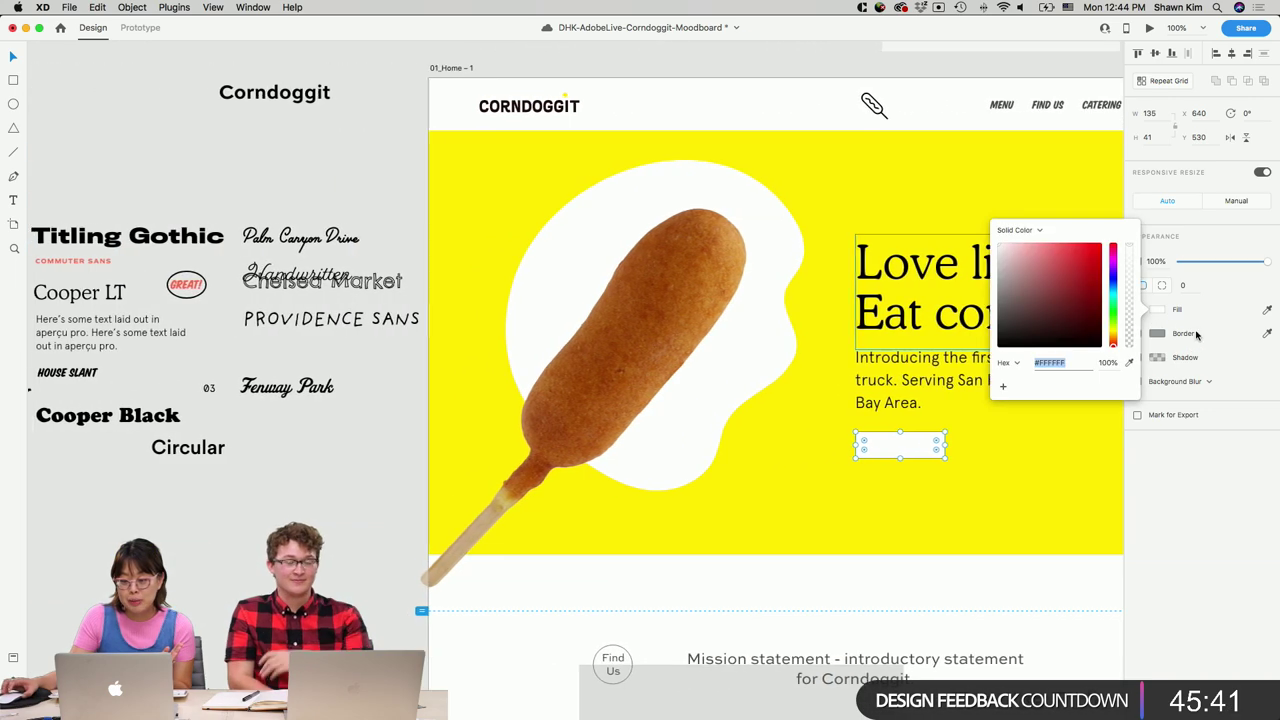
{"action": "left_click", "coordinate": [1089, 340]}
{"action": "scroll", "coordinate": [795, 364], "scroll_direction": "right", "scroll_amount": 10}
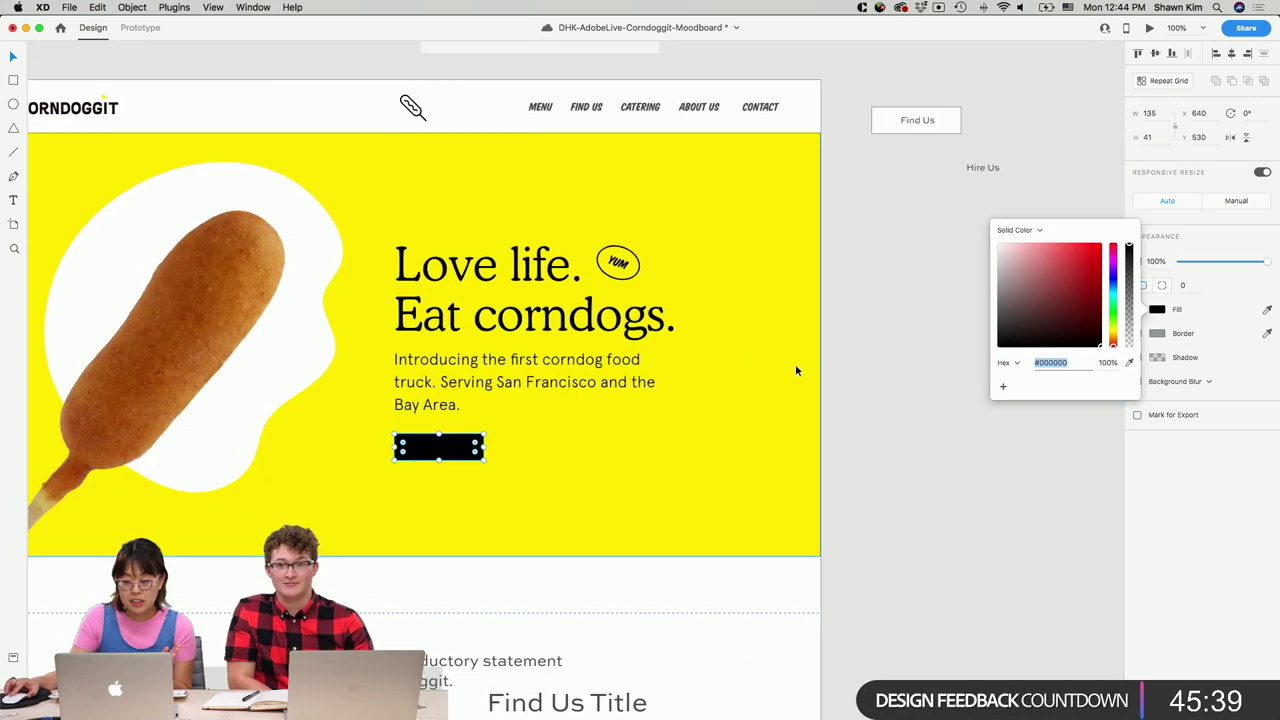
{"action": "key", "text": "Escape"}
Round the black button into a pill with 23 corner radius, enlarged to about 157 × 51.
{"action": "left_click", "coordinate": [446, 452]}
{"action": "scroll", "coordinate": [474, 455], "scroll_direction": "up", "scroll_amount": 1}
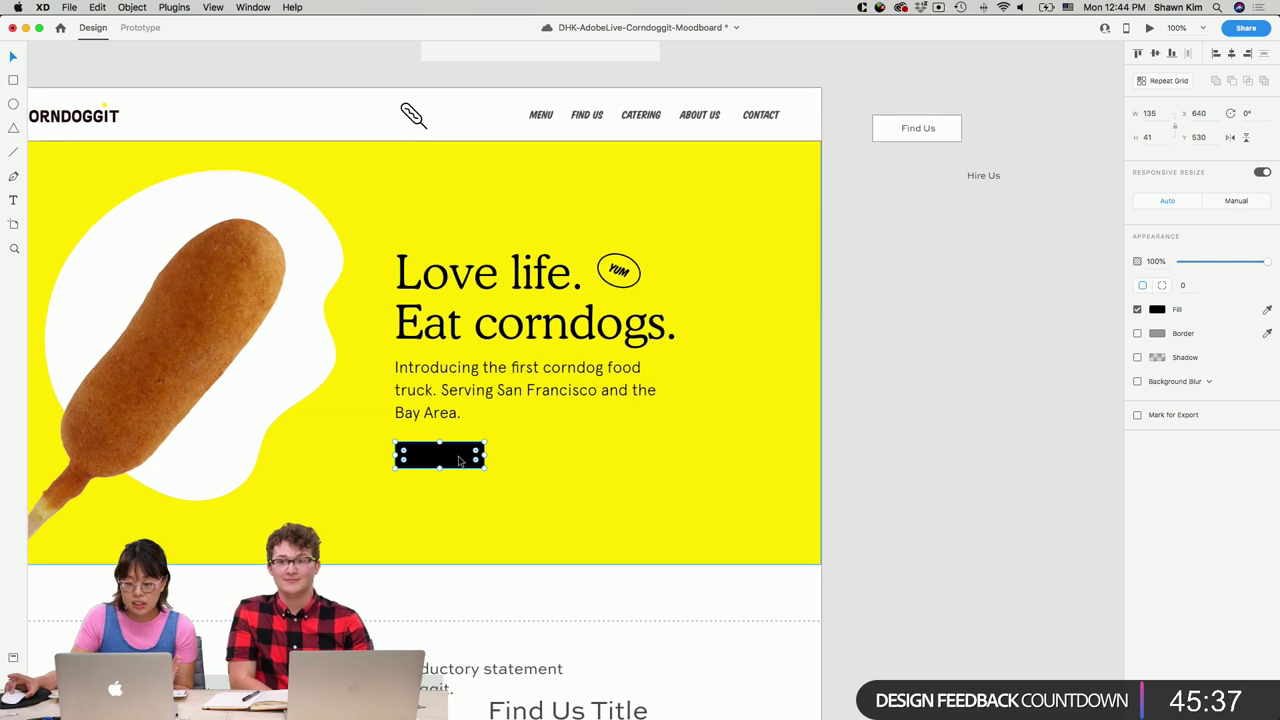
{"action": "scroll", "coordinate": [476, 455], "scroll_direction": "down", "scroll_amount": 1}
{"action": "left_click_drag", "start_coordinate": [476, 455], "coordinate": [481, 451]}
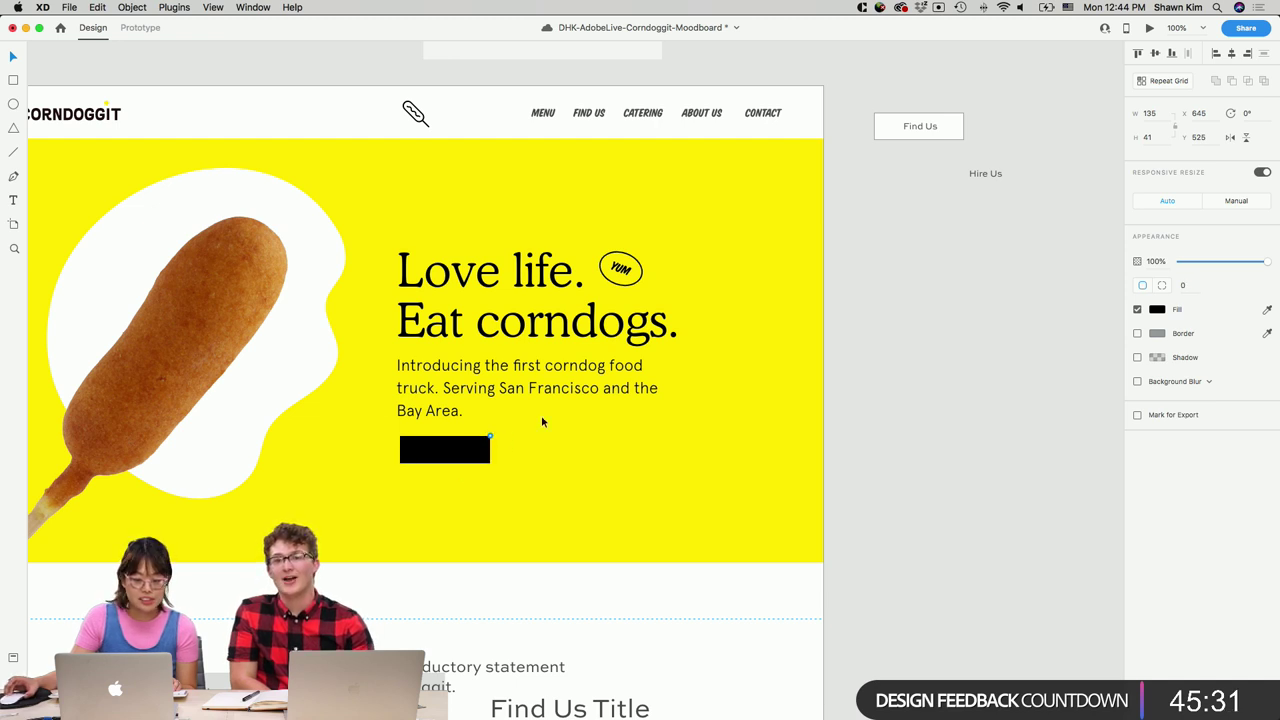
{"action": "left_click_drag", "start_coordinate": [490, 436], "coordinate": [420, 525]}
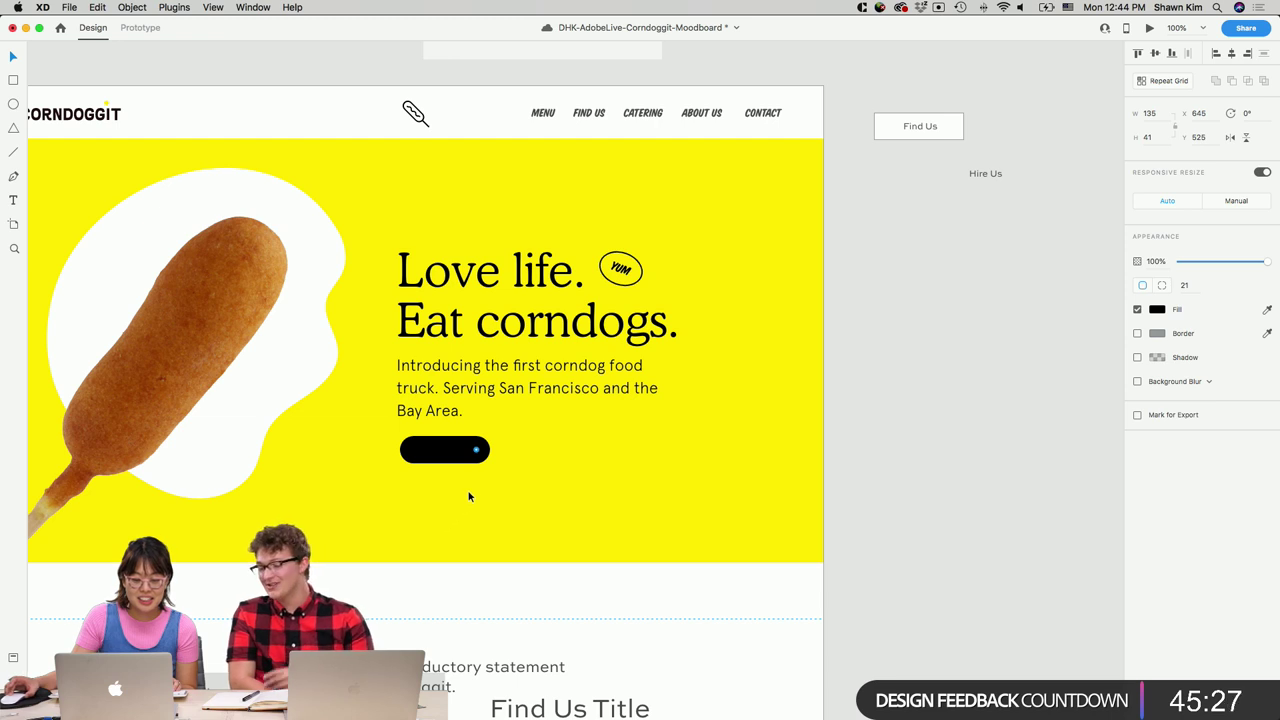
{"action": "mouse_move", "coordinate": [493, 455]}
{"action": "left_mouse_down"}
{"action": "mouse_move", "coordinate": [506, 425]}
{"action": "mouse_move", "coordinate": [482, 459]}
{"action": "left_mouse_up"}
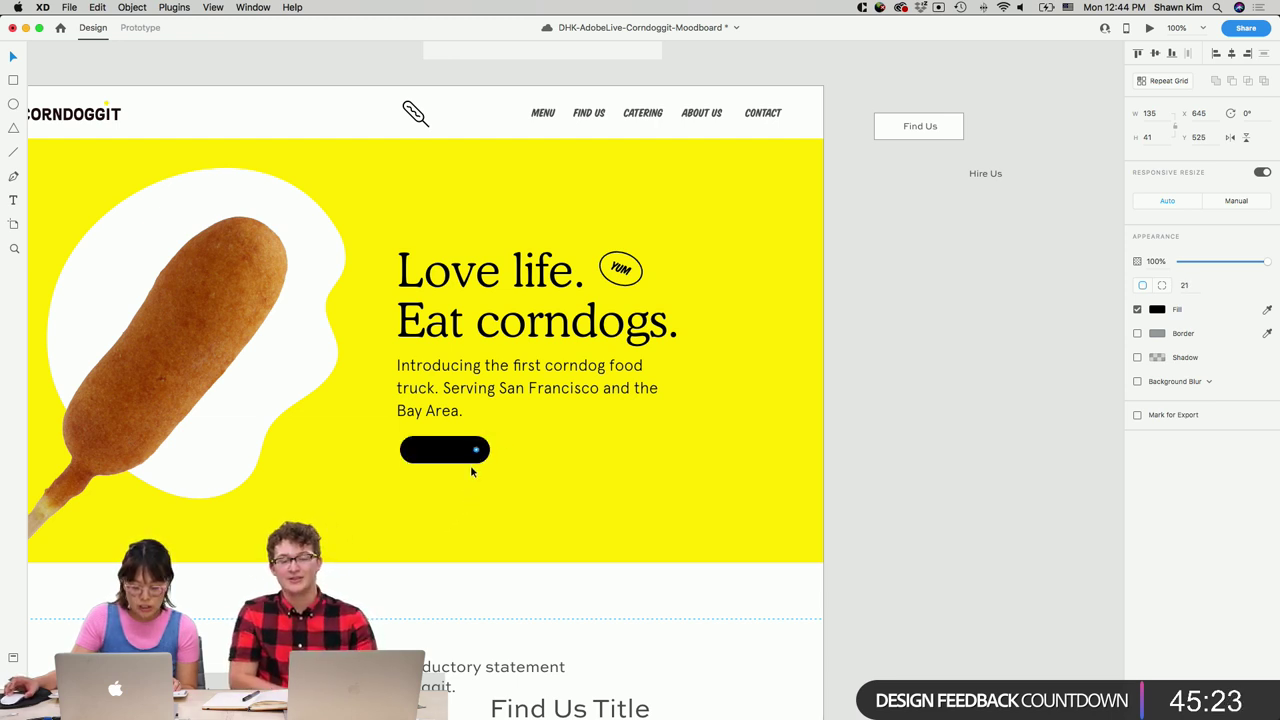
{"action": "left_click", "coordinate": [920, 434]}
{"action": "left_click", "coordinate": [448, 452]}
{"action": "left_click_drag", "start_coordinate": [490, 452], "coordinate": [498, 452]}
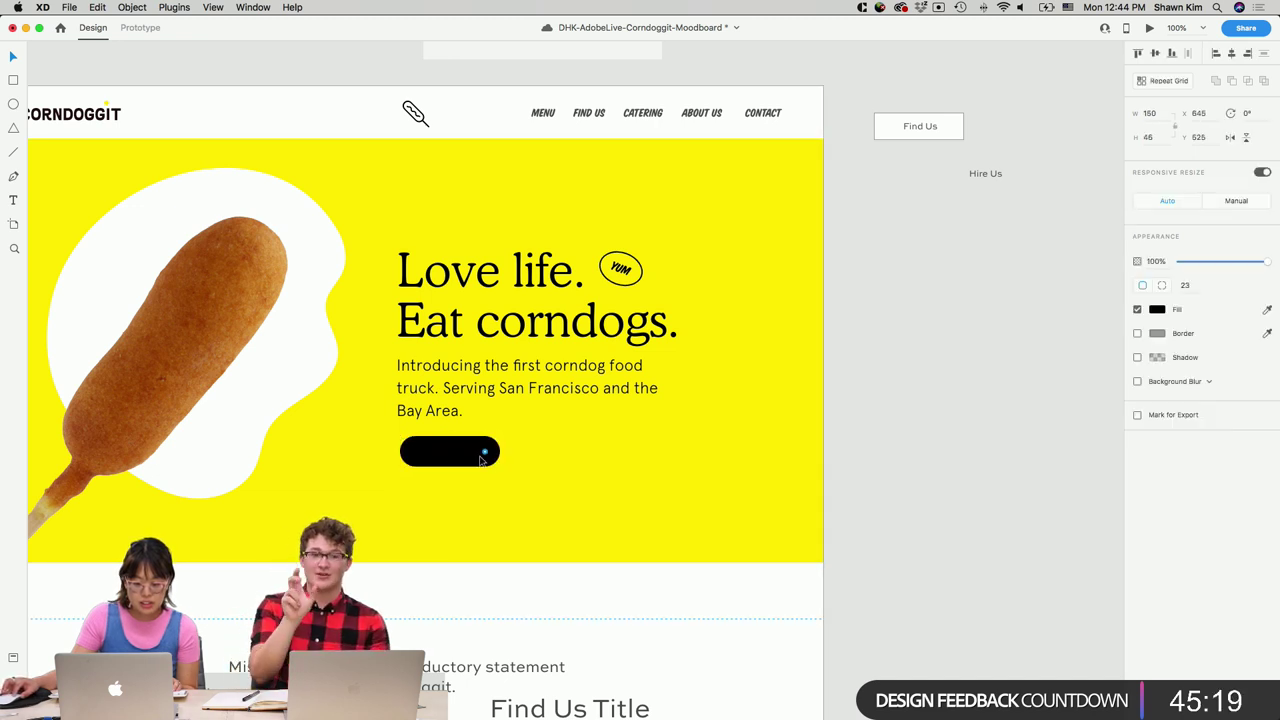
{"action": "left_click", "coordinate": [825, 461]}
{"action": "left_click", "coordinate": [452, 460]}
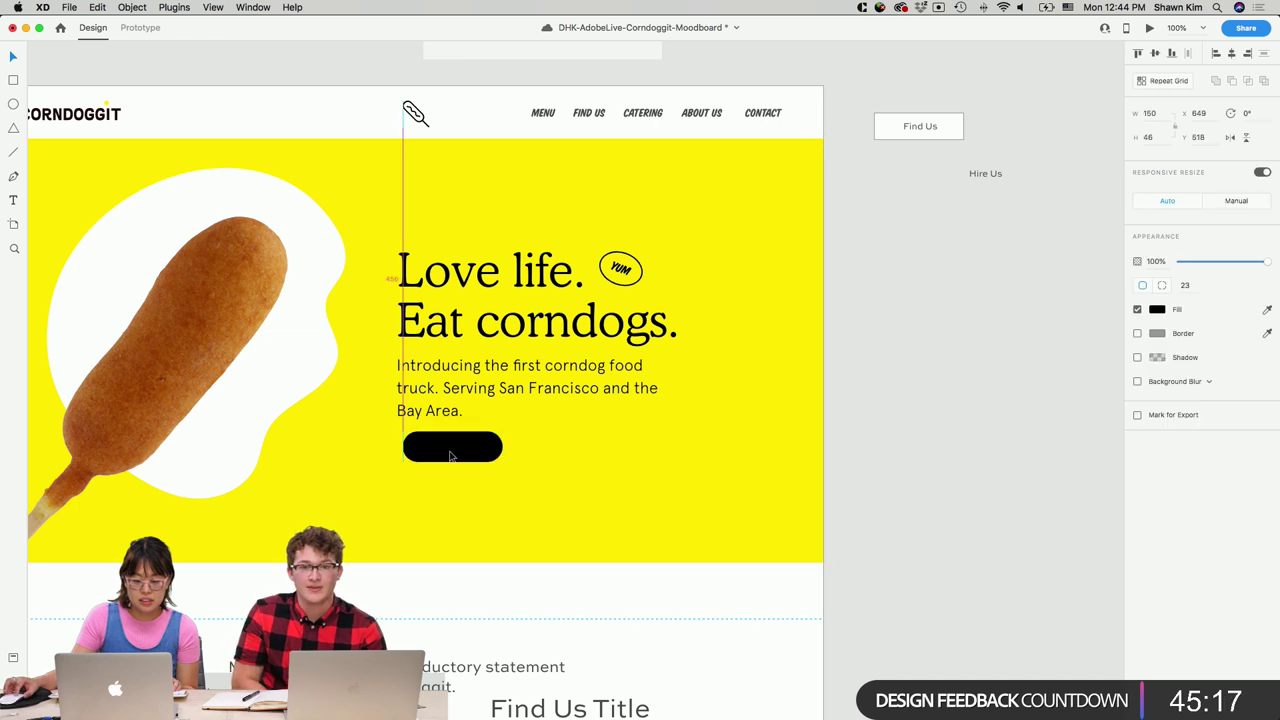
{"action": "left_click_drag", "start_coordinate": [505, 463], "coordinate": [509, 467]}
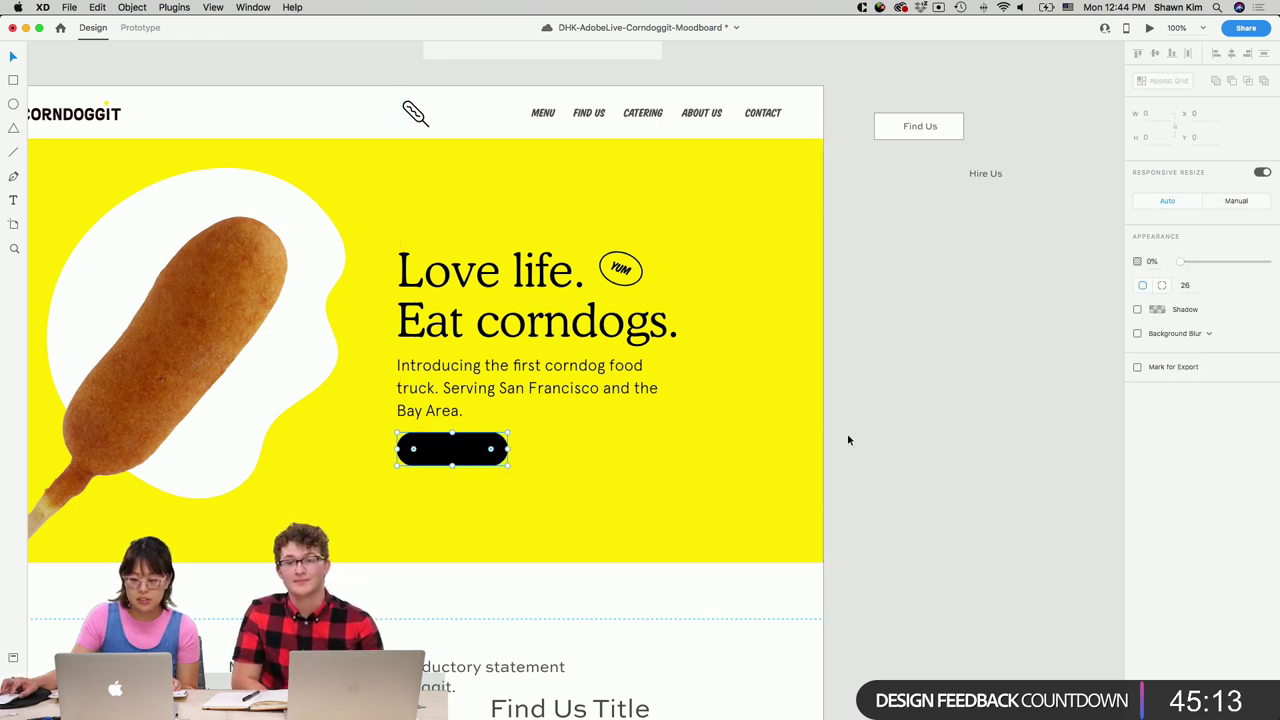
Place the Hire Us label on the black button and make it white.
{"action": "left_click_drag", "start_coordinate": [988, 173], "coordinate": [461, 452]}
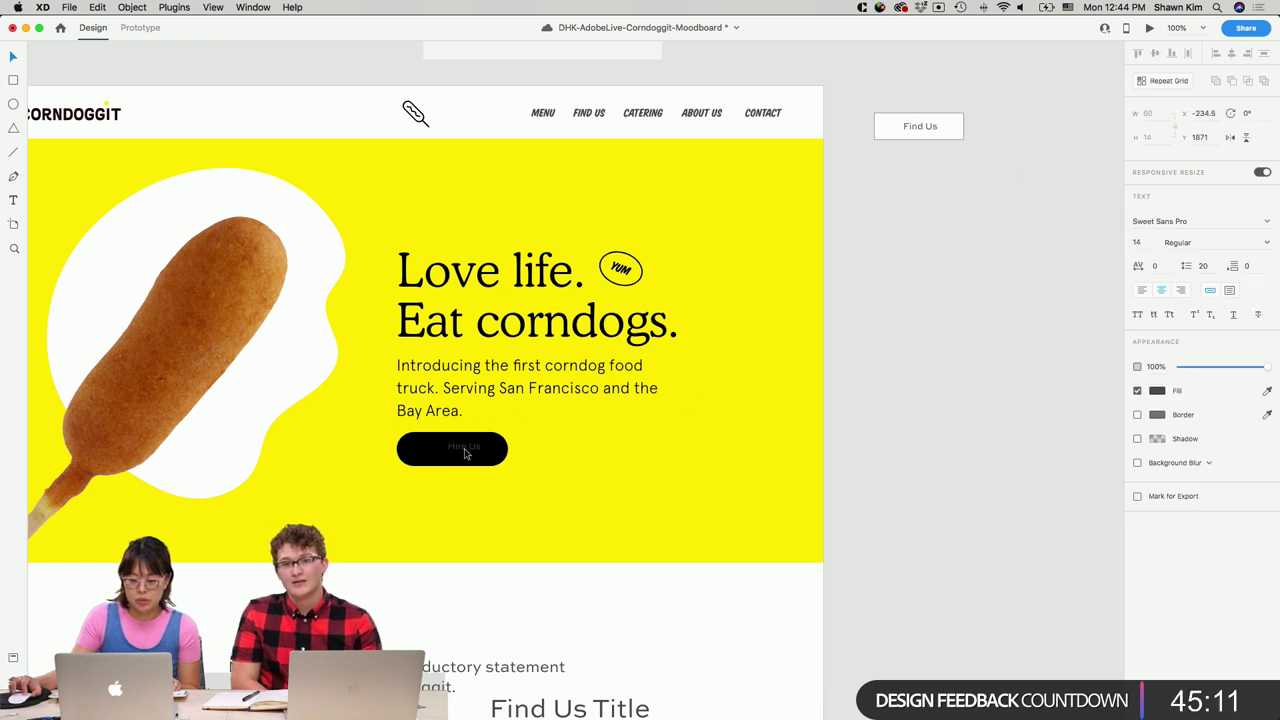
{"action": "left_click", "coordinate": [1208, 282]}
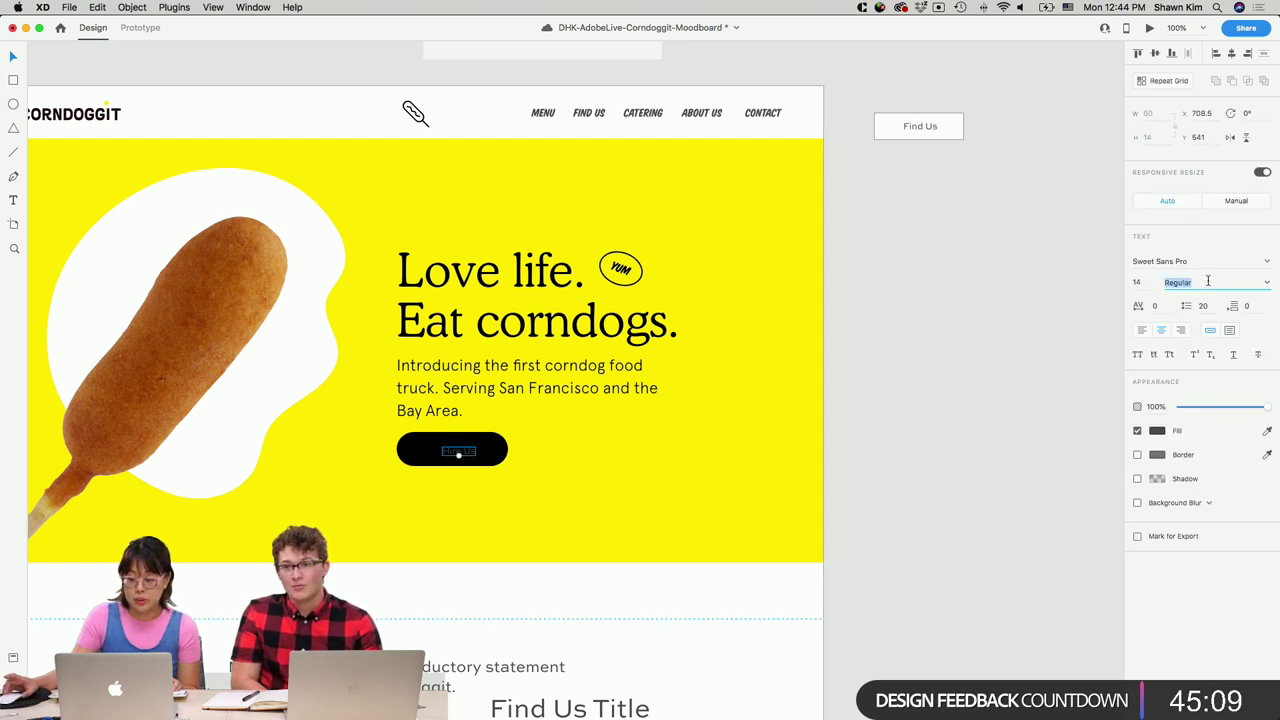
{"action": "key", "text": "Escape"}
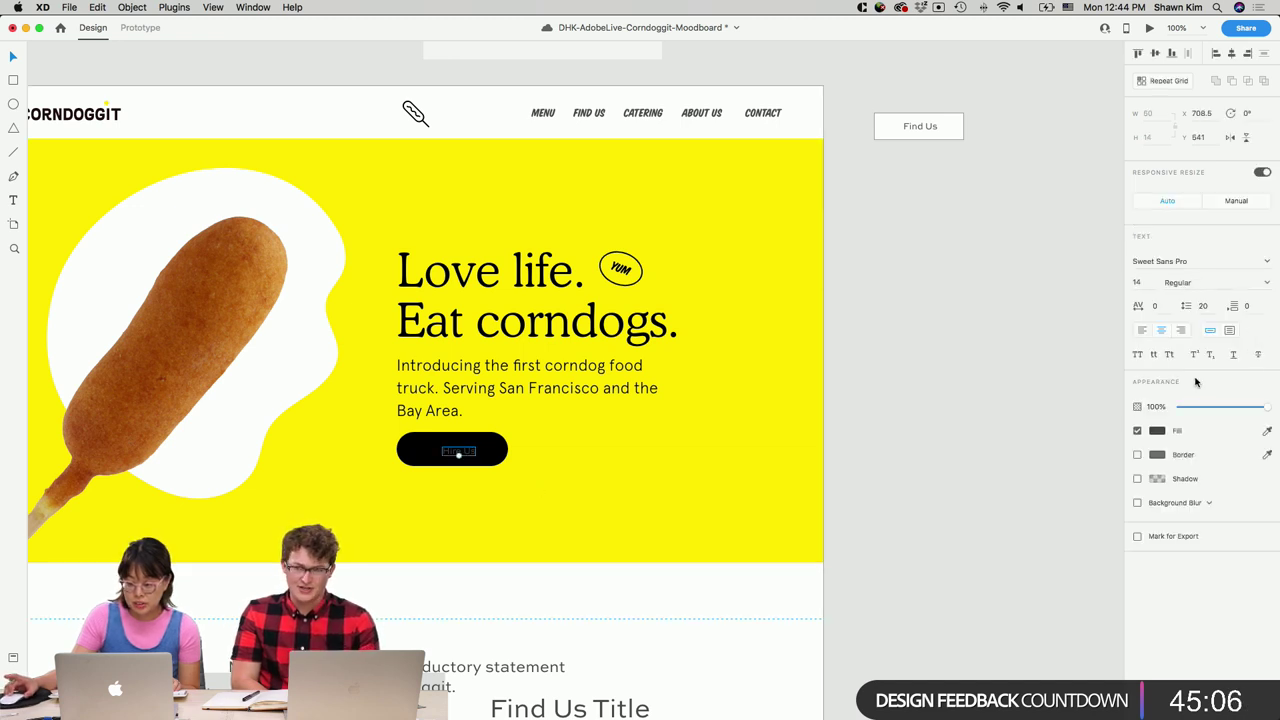
{"action": "left_click", "coordinate": [1157, 430]}
{"action": "left_click_drag", "start_coordinate": [1030, 400], "coordinate": [897, 251]}
{"action": "left_click", "coordinate": [1044, 283]}
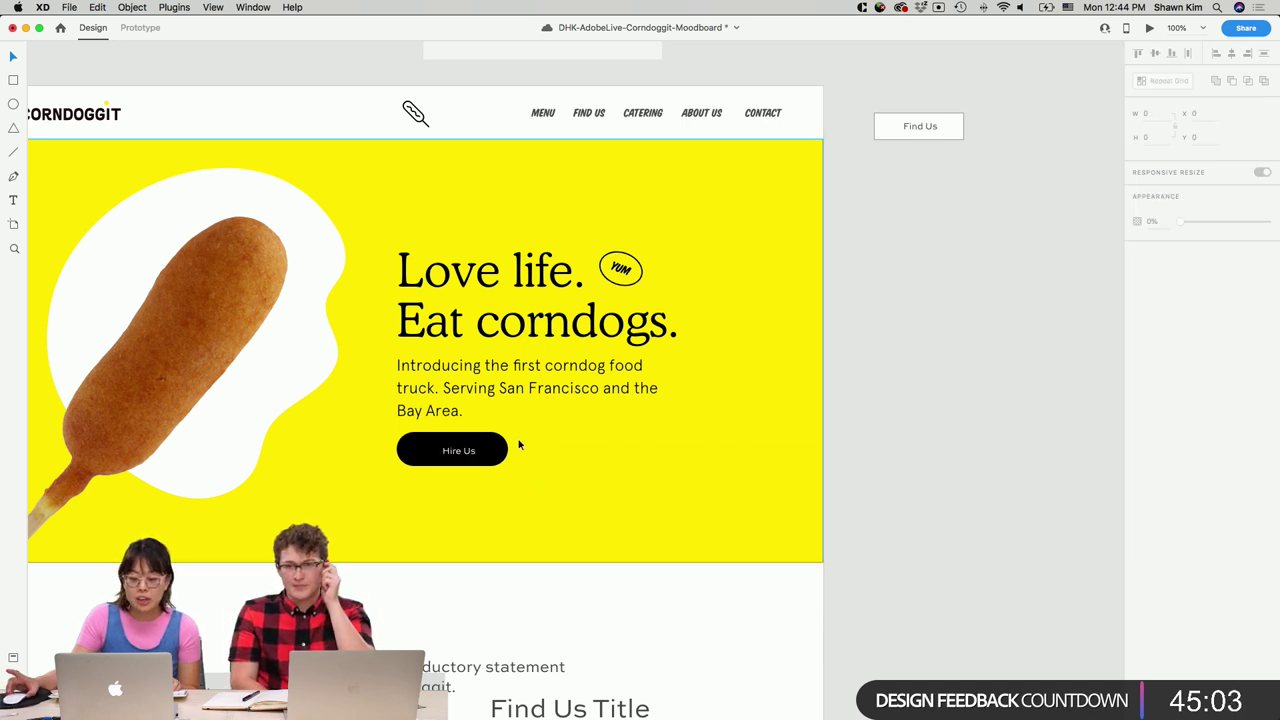
Adjust the Hire Us label's font size, then save the document.
{"action": "double_click", "coordinate": [460, 450]}
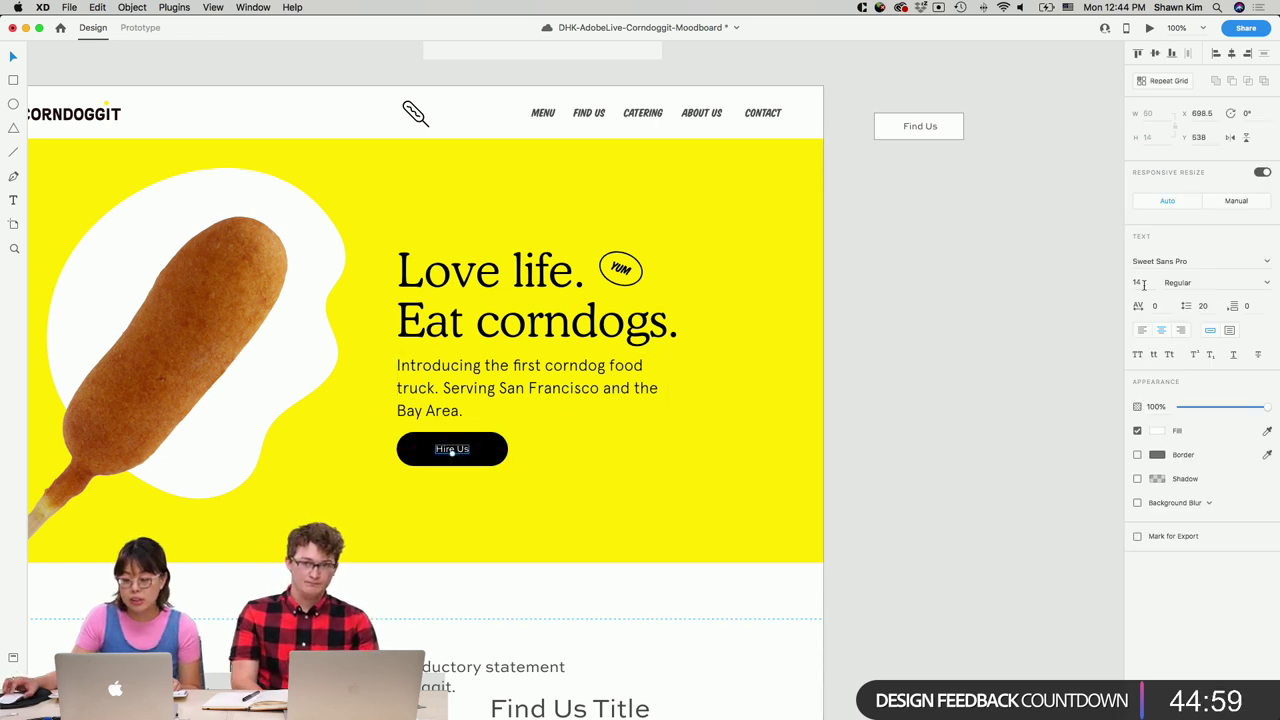
{"action": "scroll", "coordinate": [938, 305], "scroll_direction": "left", "scroll_amount": 3}
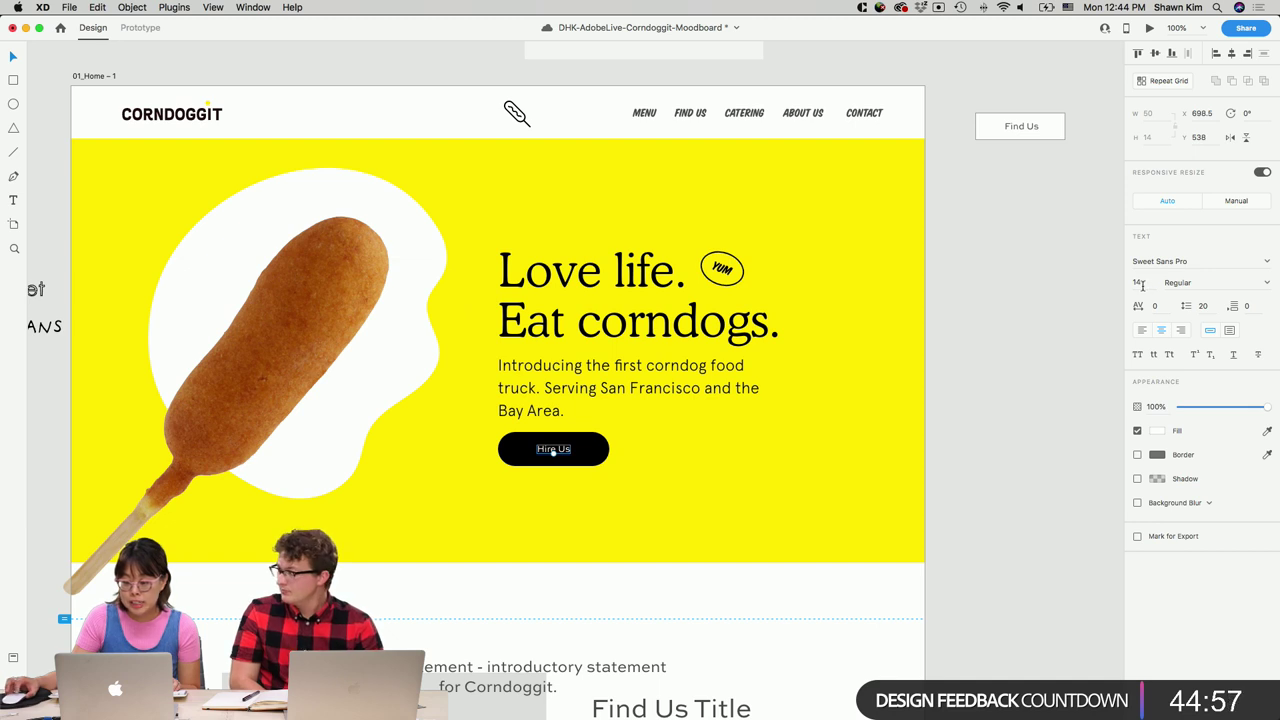
{"action": "left_click", "coordinate": [1141, 284]}
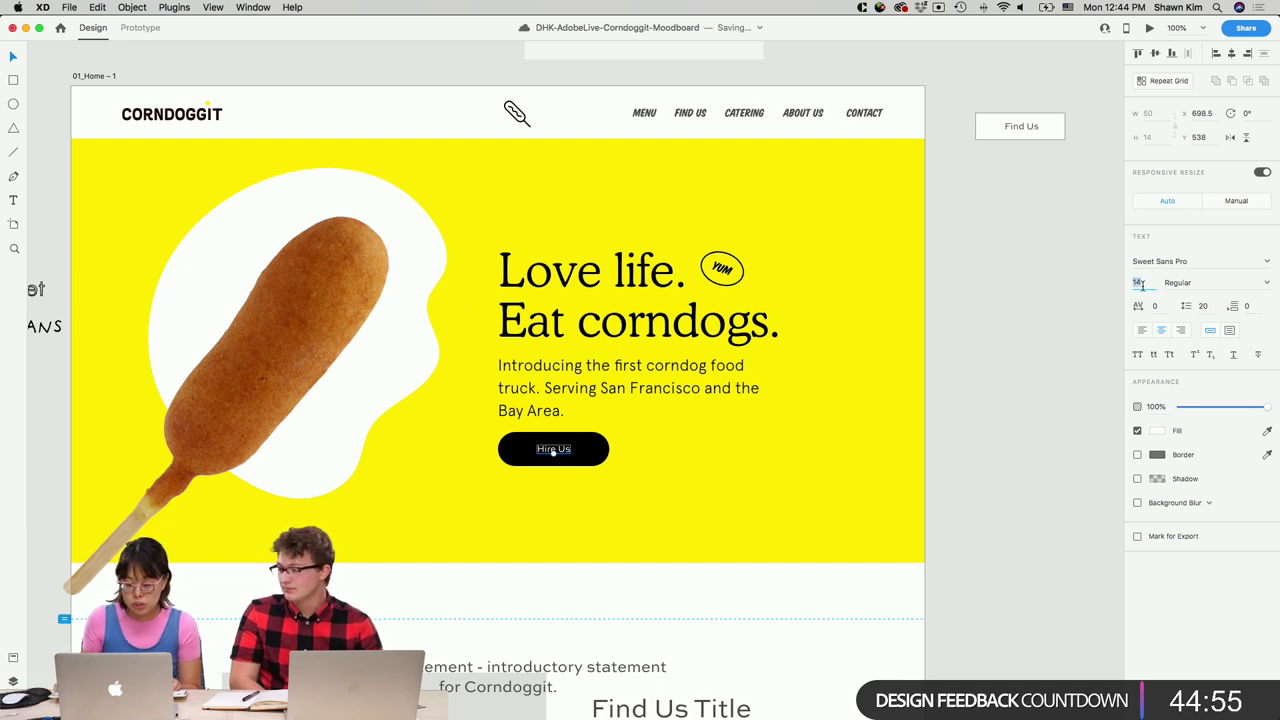
{"action": "key", "text": "Return"}
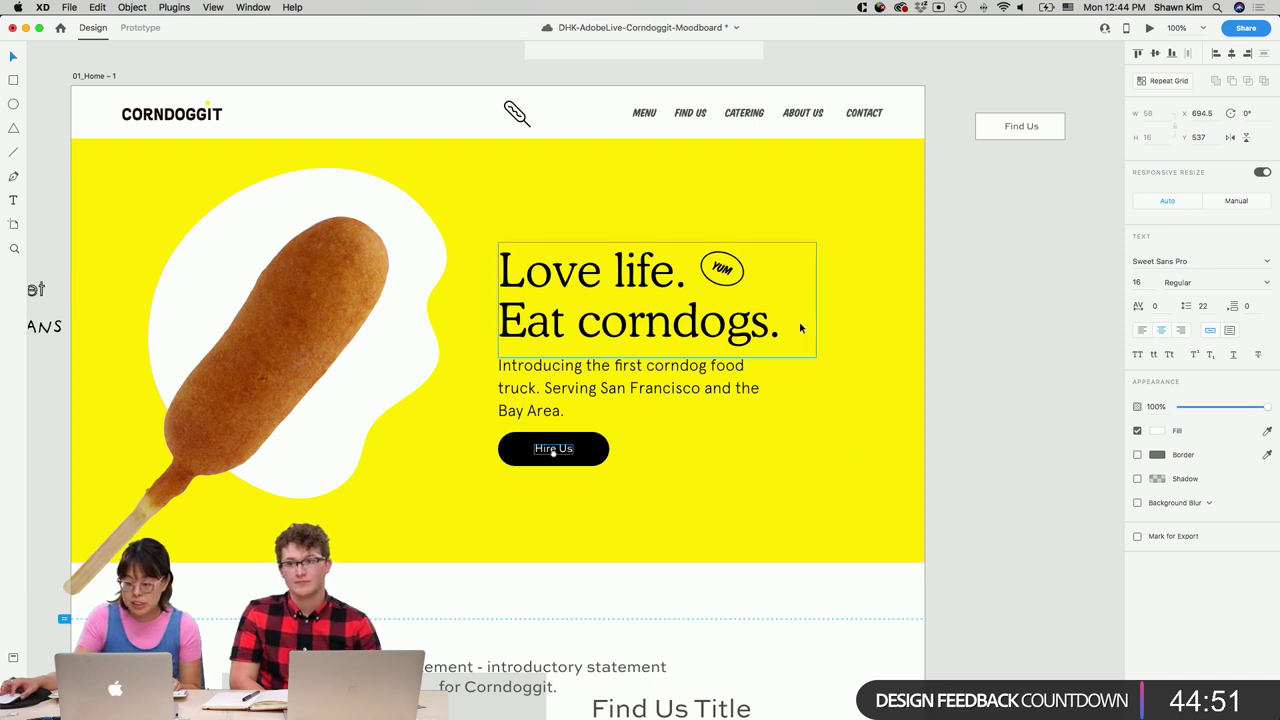
{"action": "scroll", "coordinate": [799, 322], "scroll_direction": "left", "scroll_amount": 10}
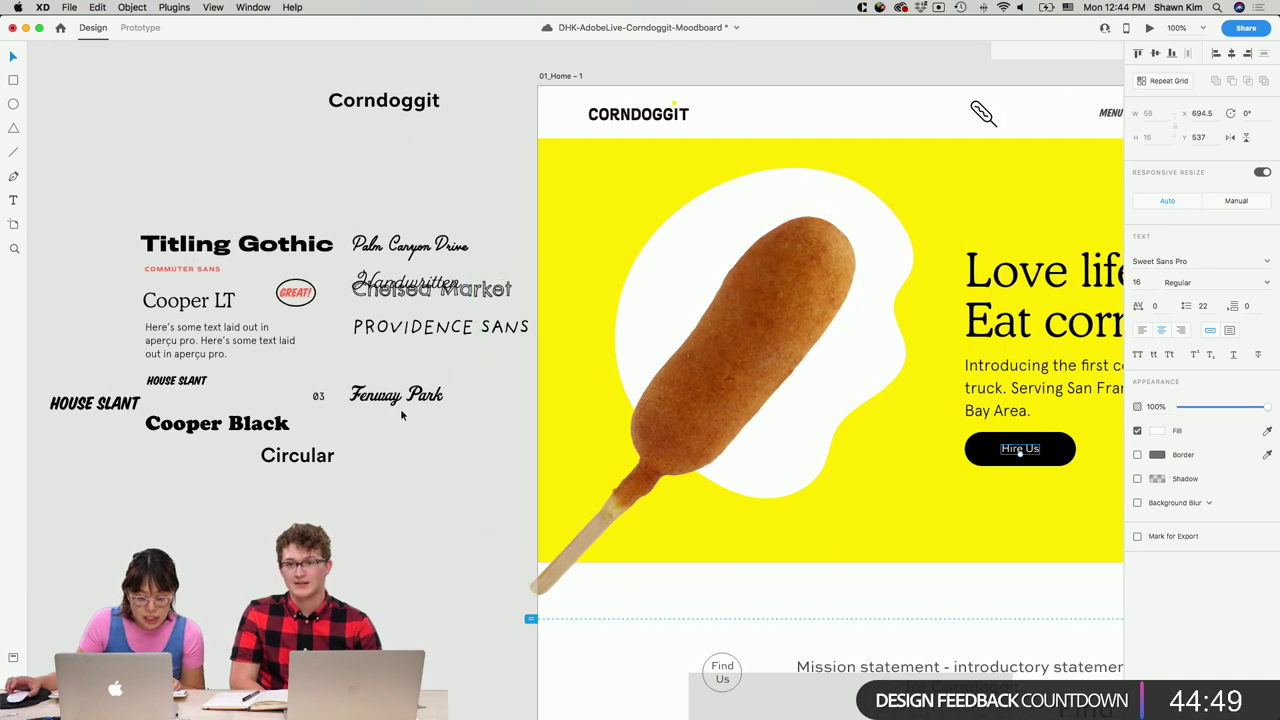
{"action": "key", "text": "super+s"}
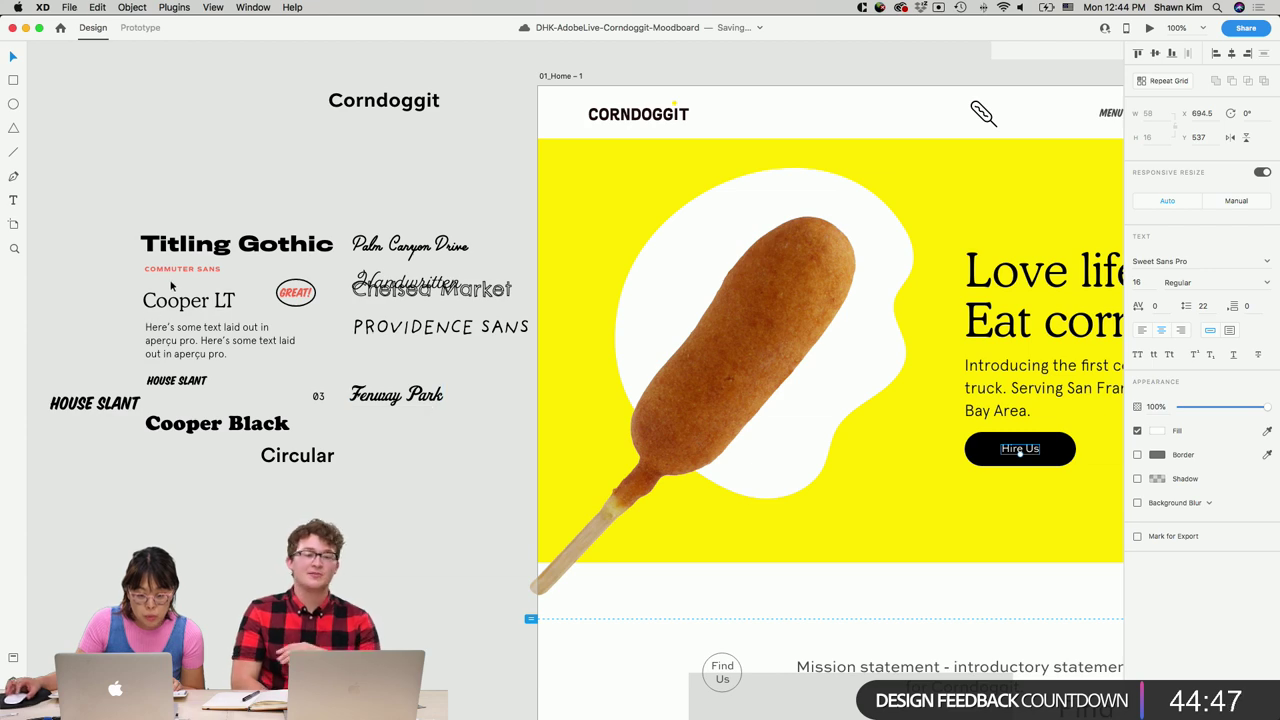
Move the Commuters Sans sample below Circular and set the label to Commuters Sans Bold.
{"action": "left_click_drag", "start_coordinate": [182, 268], "coordinate": [399, 481]}
{"action": "scroll", "coordinate": [399, 481], "scroll_direction": "right", "scroll_amount": 7}
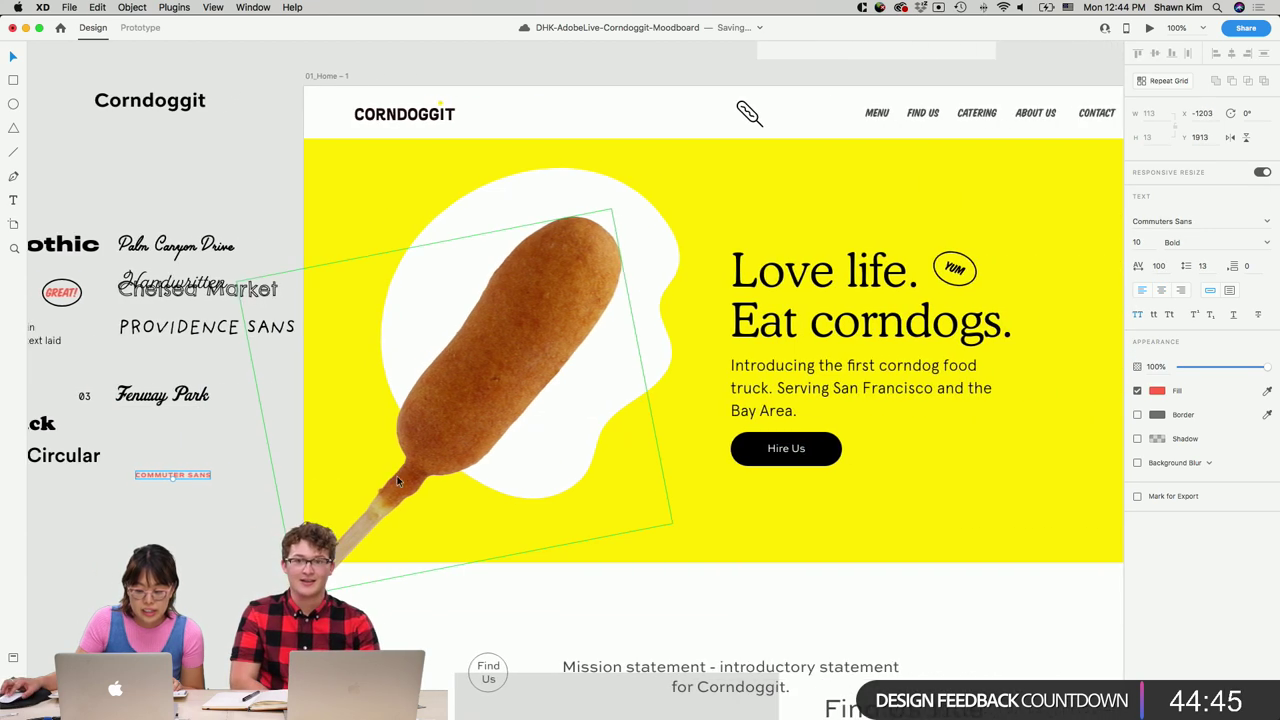
{"action": "double_click", "coordinate": [712, 453]}
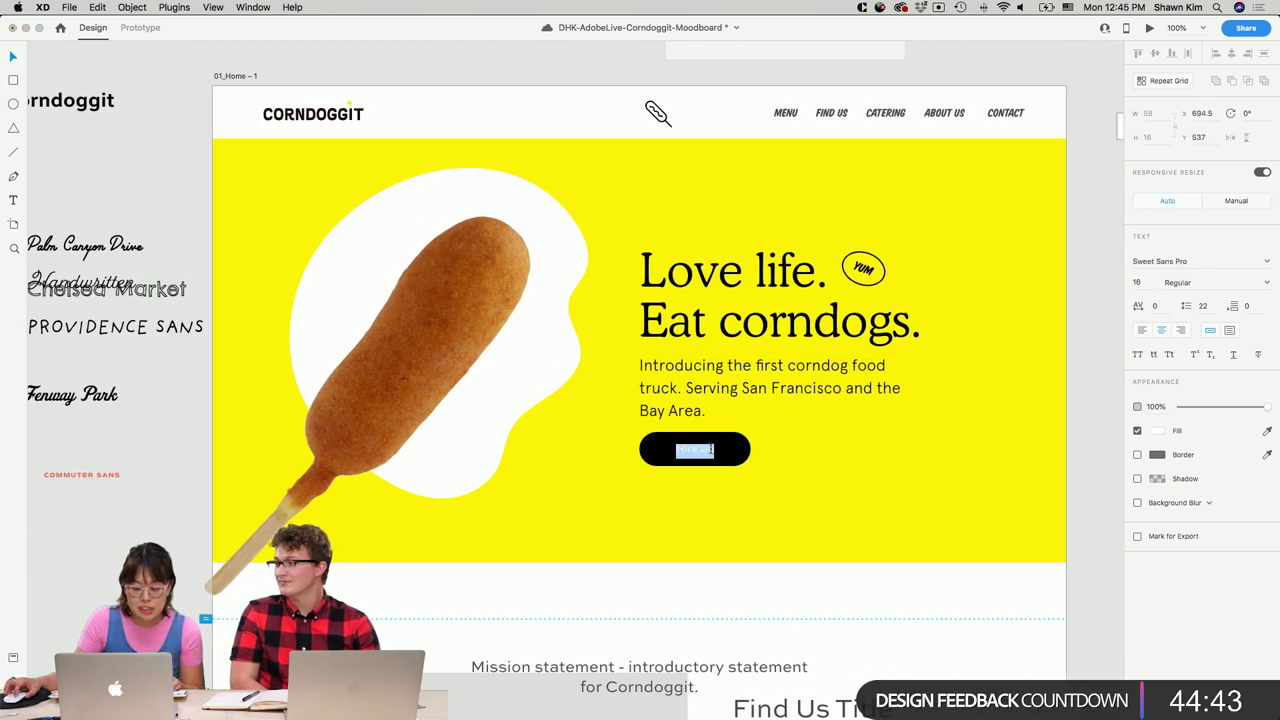
{"action": "left_click", "coordinate": [1175, 261]}
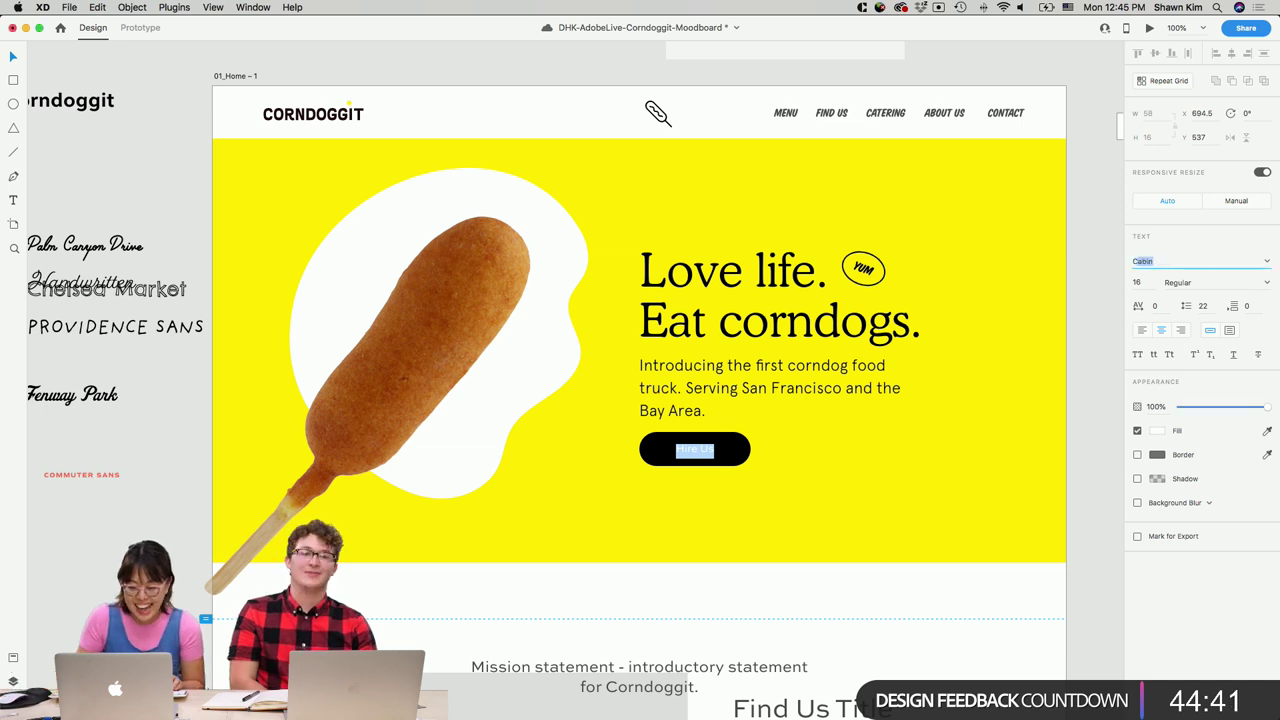
{"action": "type", "text": "Commuters Sans"}
{"action": "key", "text": "Return"}
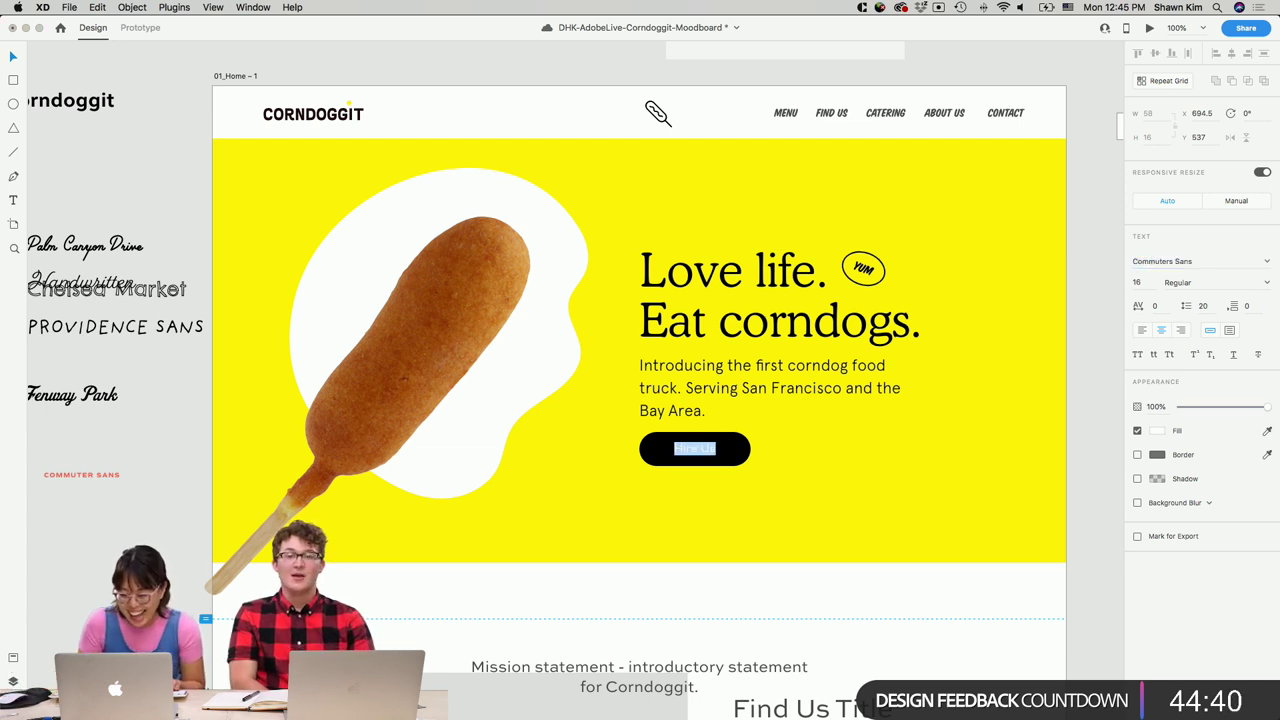
{"action": "left_click", "coordinate": [1225, 282]}
{"action": "left_click", "coordinate": [1267, 283]}
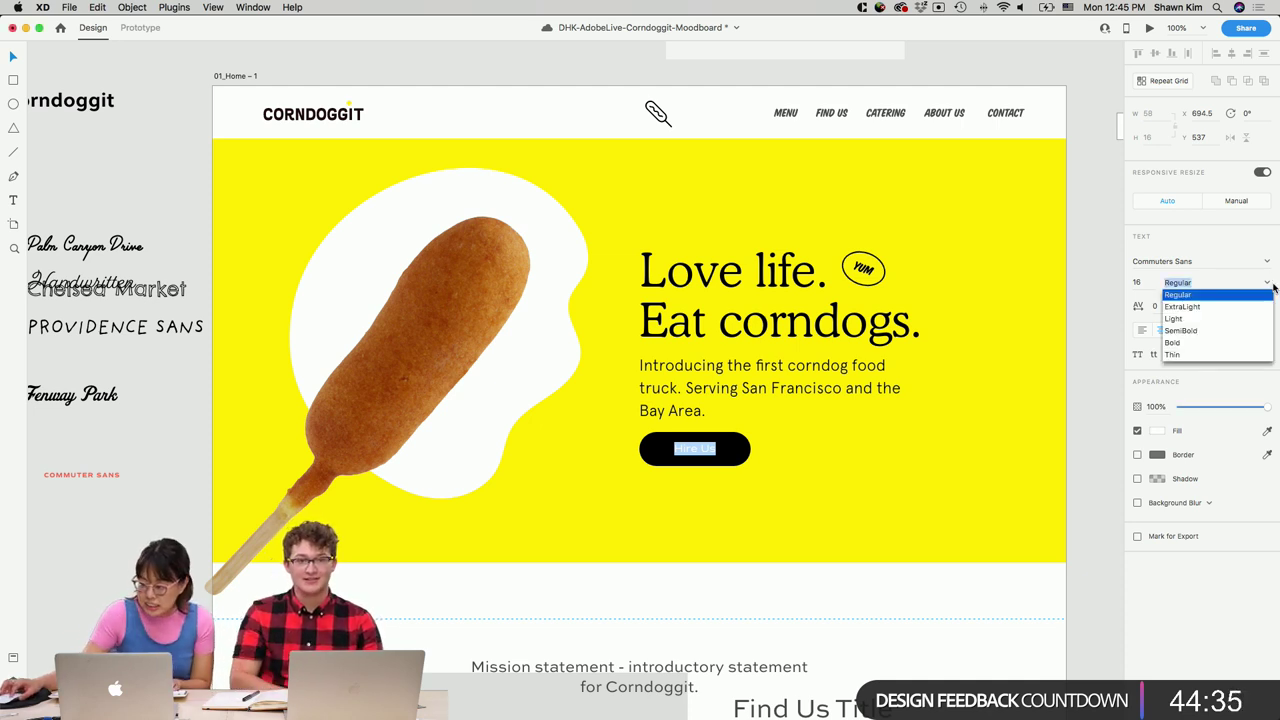
{"action": "left_click", "coordinate": [1172, 342]}
{"action": "key", "text": "Escape"}
{"action": "key", "text": "Escape"}
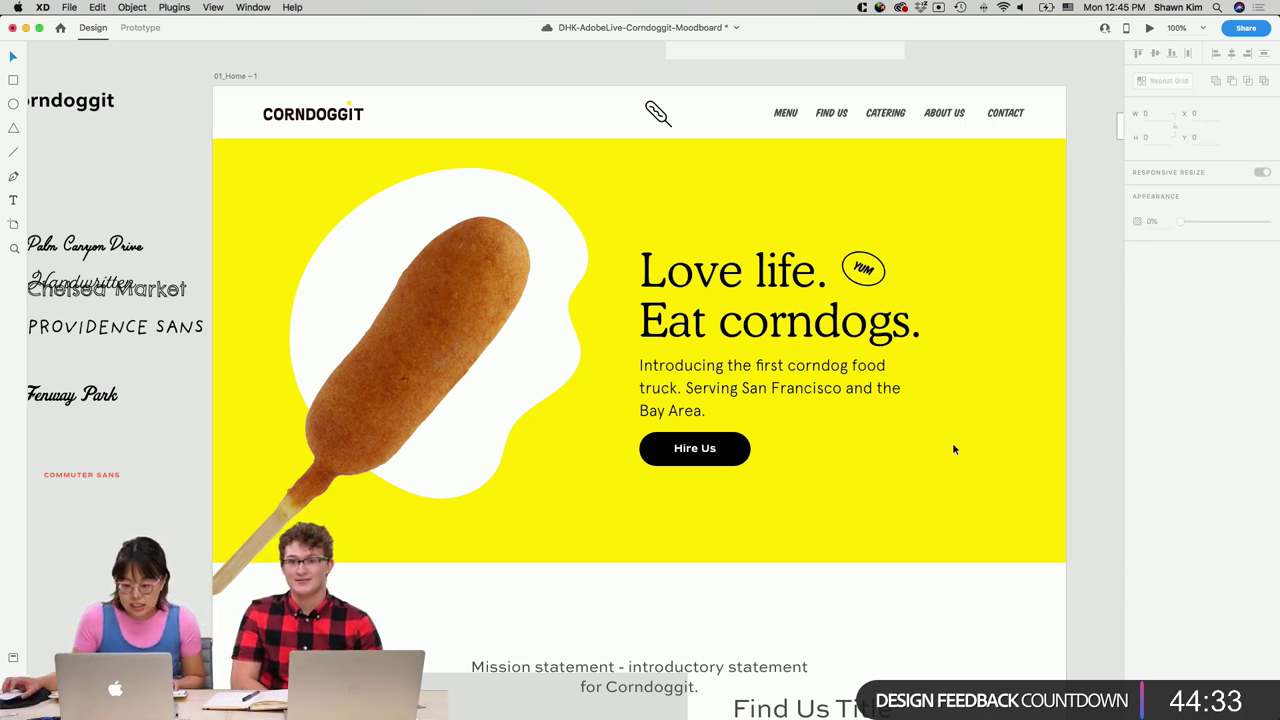
{"action": "double_click", "coordinate": [709, 460]}
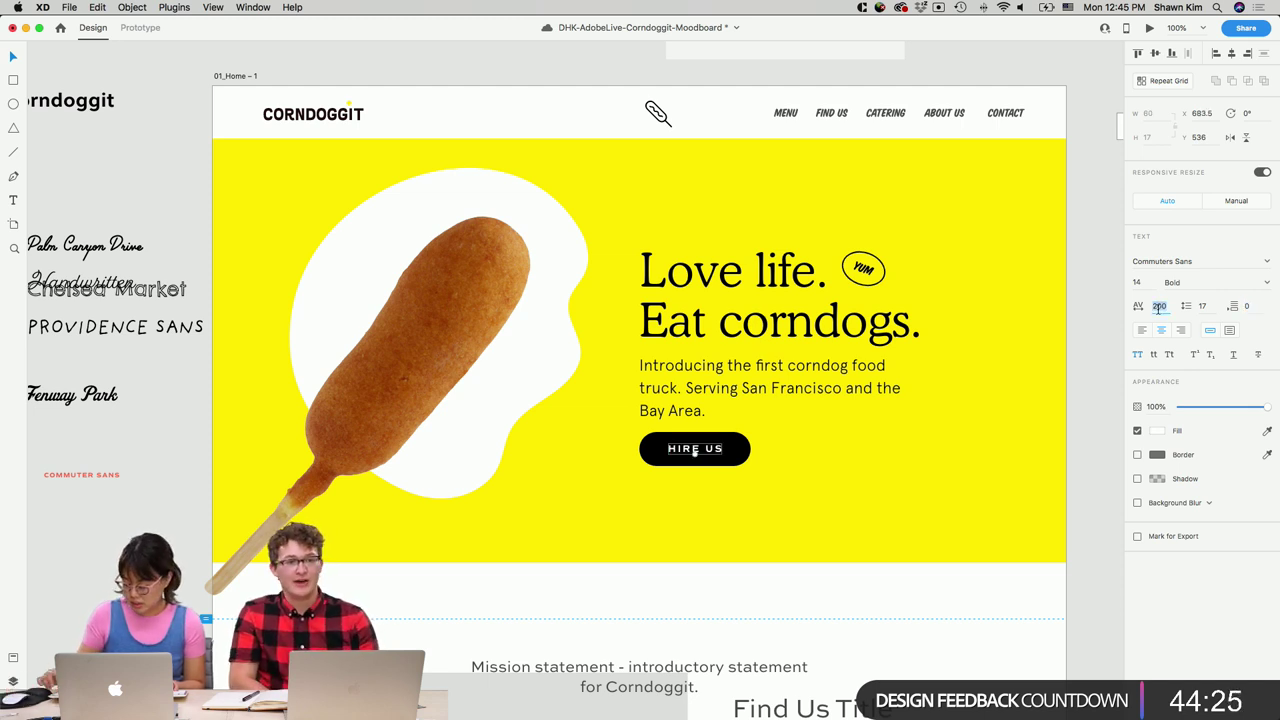
Nudge the headline and intro paragraph so the paragraph sits closer to the button.
{"action": "left_click", "coordinate": [1100, 445]}
{"action": "left_click", "coordinate": [758, 391]}
{"action": "scroll", "coordinate": [754, 392], "scroll_direction": "up", "scroll_amount": 1}
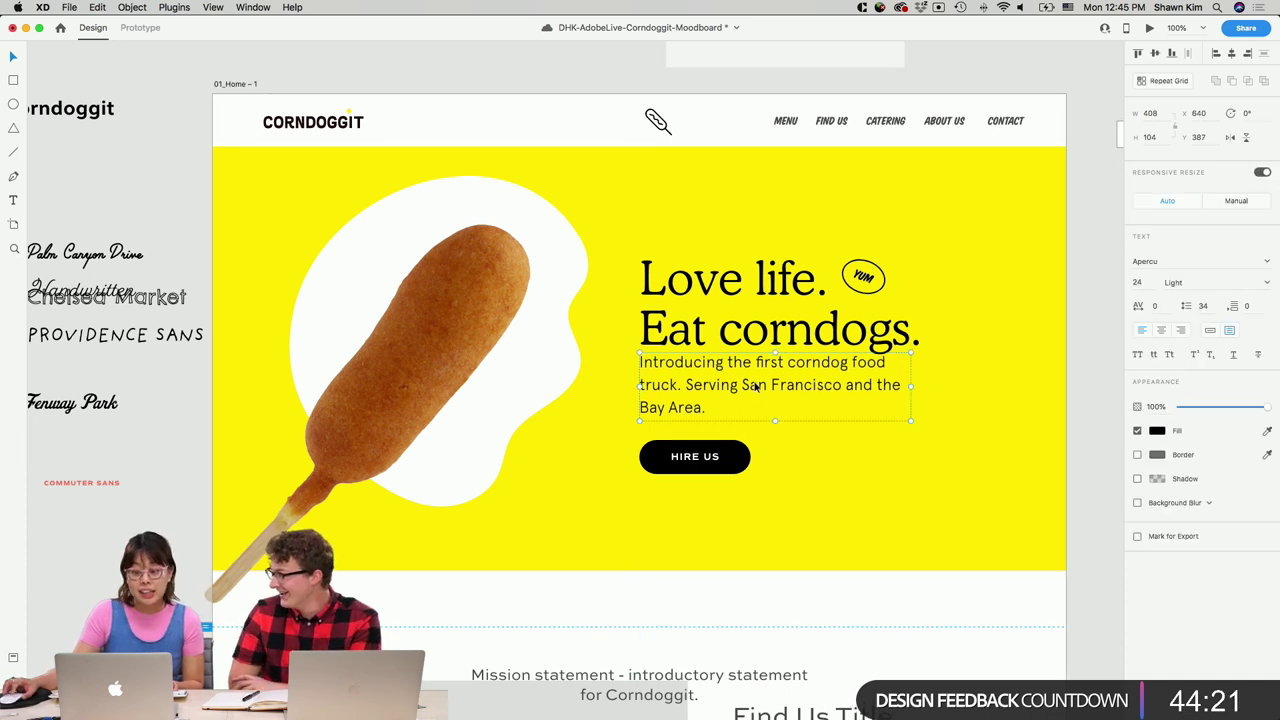
{"action": "key", "text": "Down"}
{"action": "key", "text": "Down"}
{"action": "key", "text": "Down"}
{"action": "key", "text": "Down"}
{"action": "key", "text": "Down"}
{"action": "key", "text": "Down"}
{"action": "key", "text": "Down"}
{"action": "key", "text": "Down"}
{"action": "left_click", "coordinate": [703, 343], "text": "shift"}
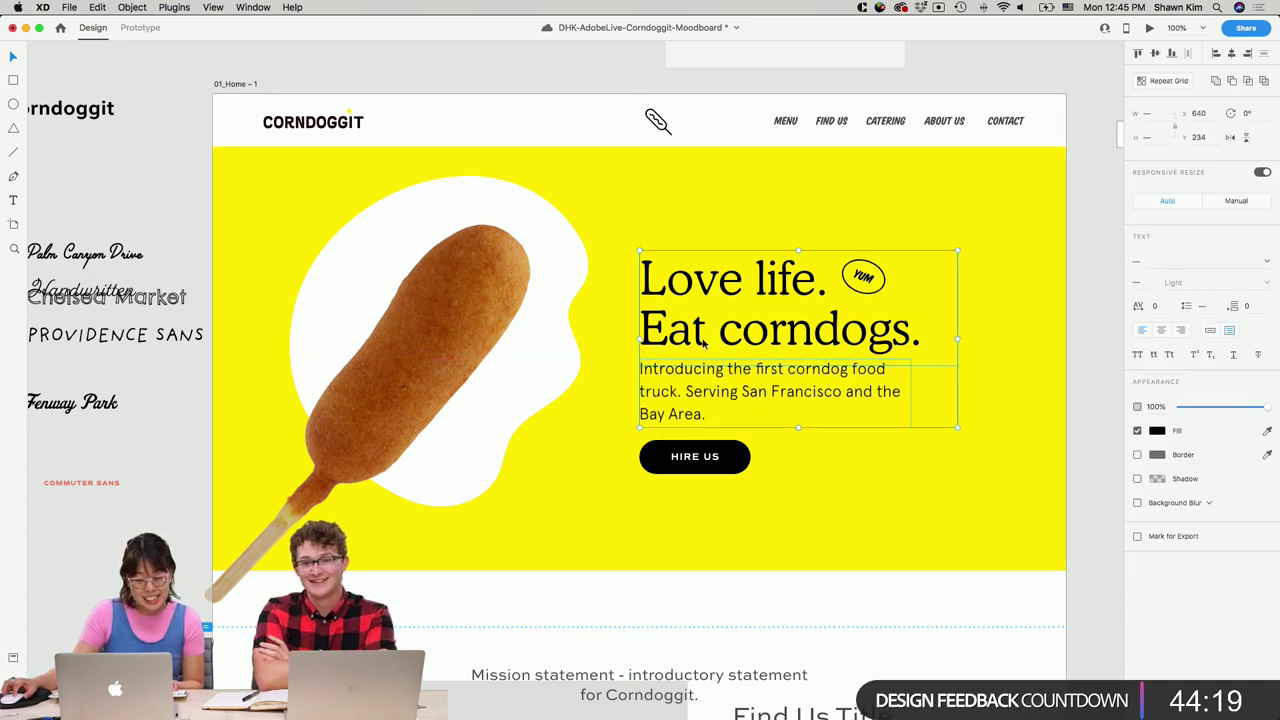
{"action": "key", "text": "Up"}
{"action": "key", "text": "Up"}
{"action": "key", "text": "Up"}
{"action": "key", "text": "Up"}
{"action": "key", "text": "Up"}
{"action": "key", "text": "Up"}
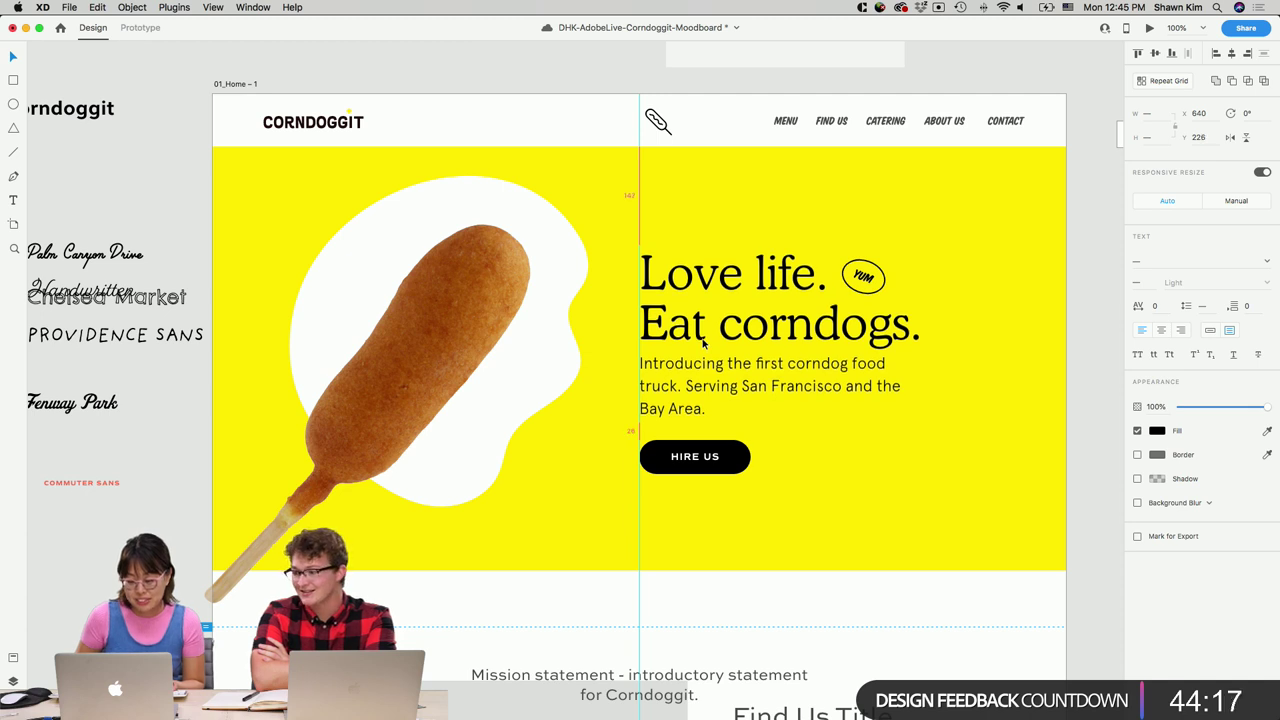
{"action": "left_click", "coordinate": [745, 386]}
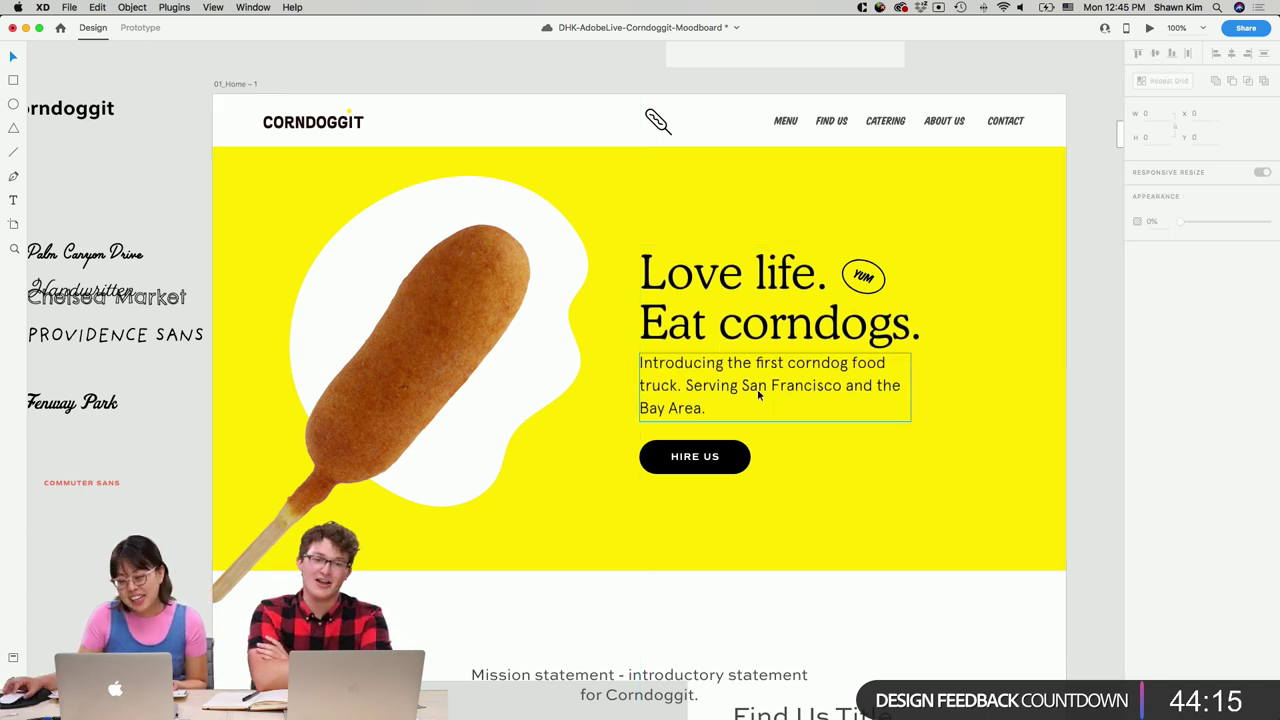
{"action": "left_click_drag", "start_coordinate": [745, 386], "coordinate": [758, 395]}
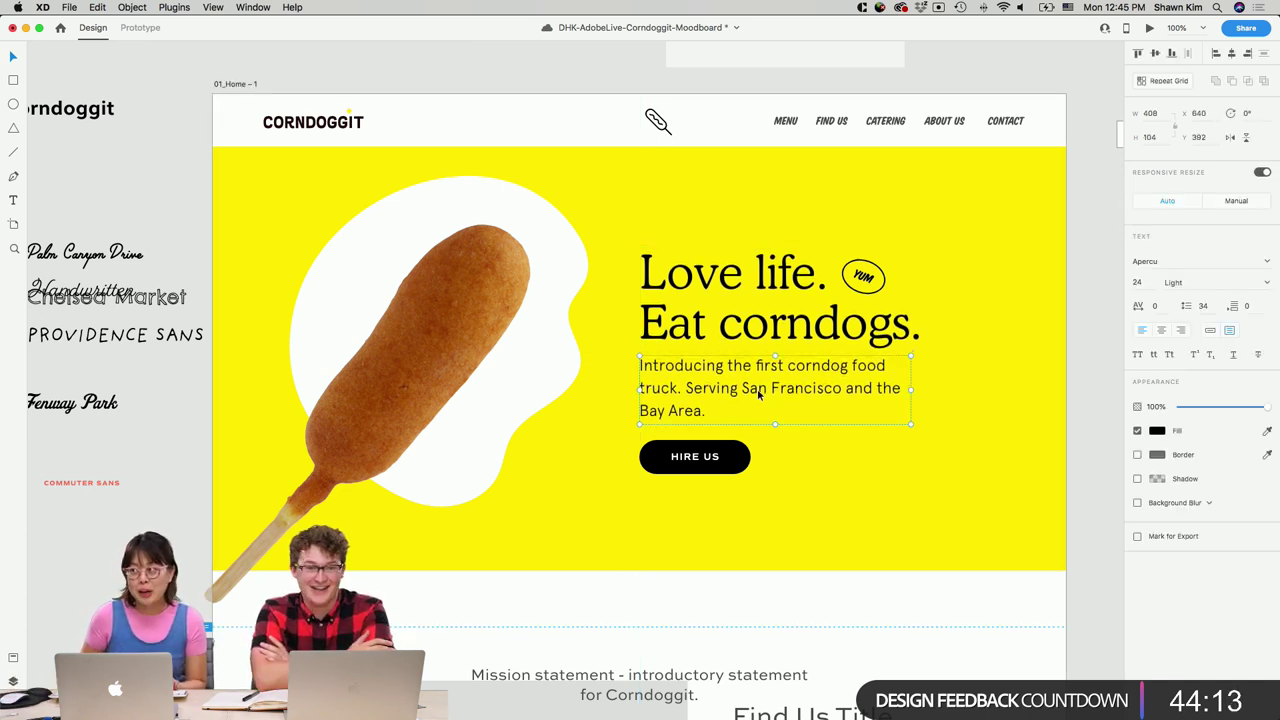
Duplicate the HIRE US button and place the copy to its right.
{"action": "double_click", "coordinate": [694, 457]}
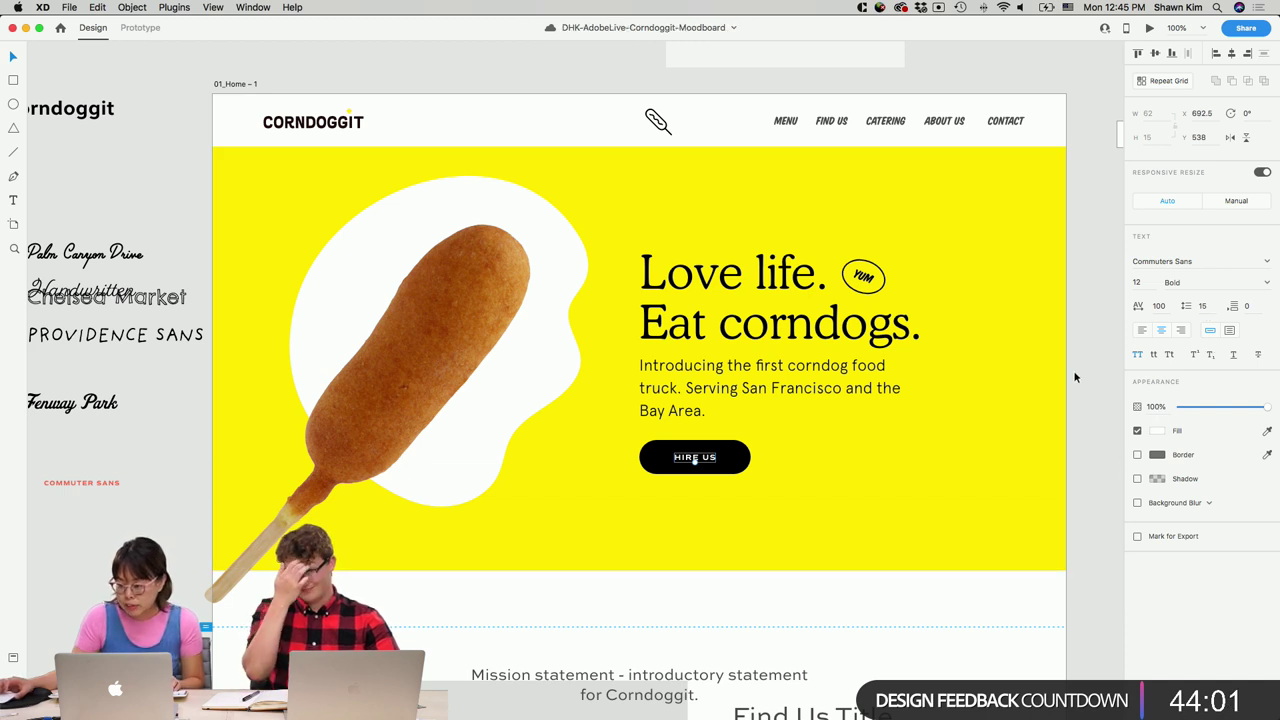
{"action": "scroll", "coordinate": [1056, 385], "scroll_direction": "right", "scroll_amount": 2}
{"action": "left_click", "coordinate": [682, 461]}
{"action": "left_click_drag", "start_coordinate": [682, 461], "coordinate": [795, 457]}
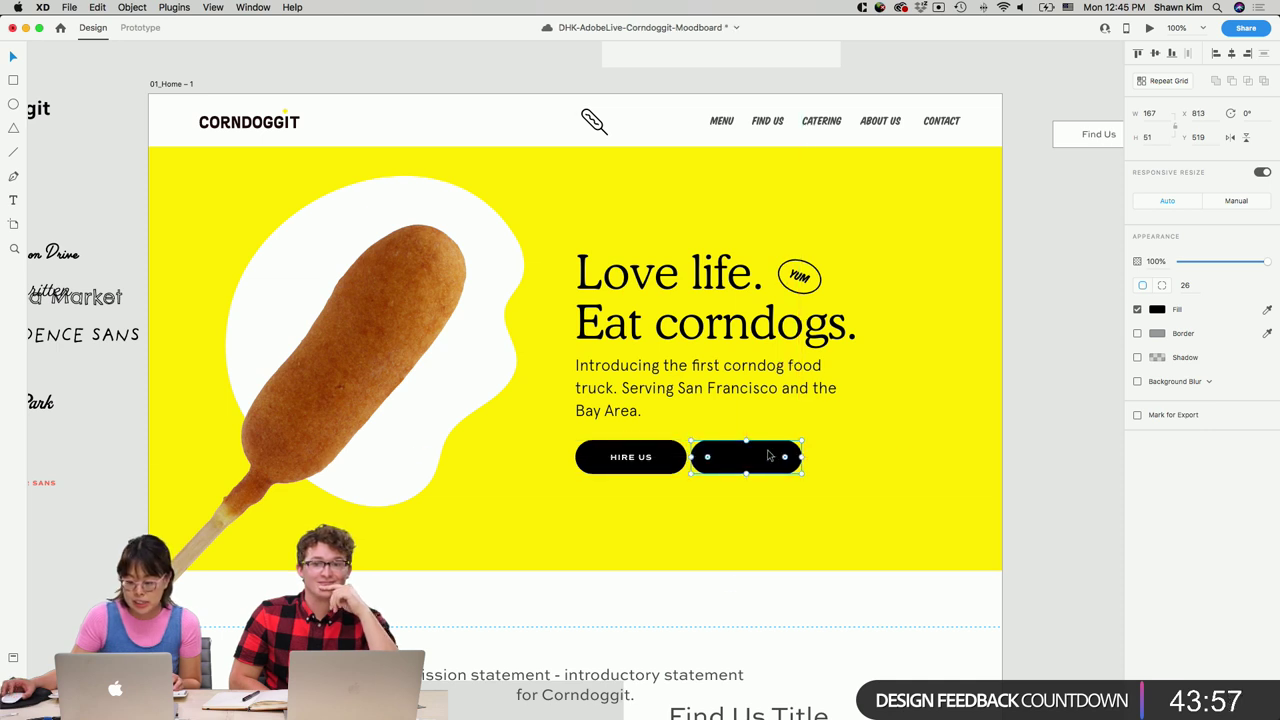
Replace the misplaced copy with a new duplicate to the right, switching its fill to an outline.
{"action": "key", "text": "Delete"}
{"action": "left_click", "coordinate": [683, 461]}
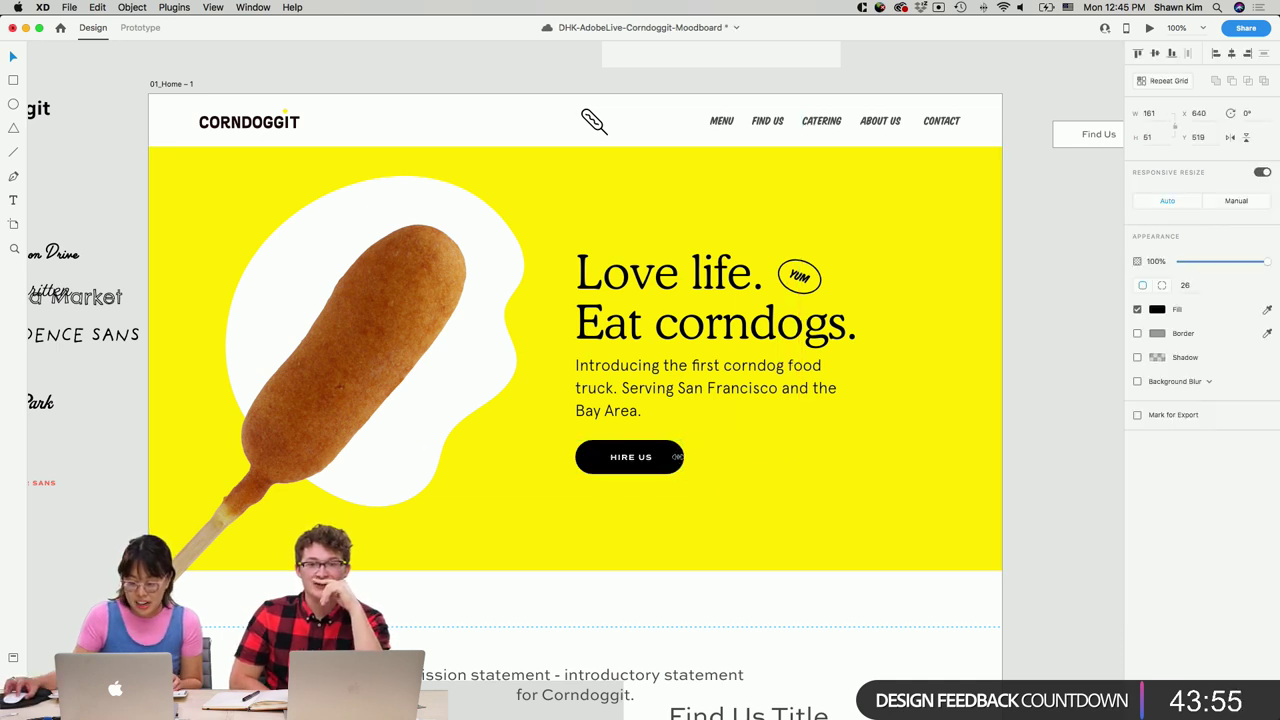
{"action": "double_click", "coordinate": [631, 464]}
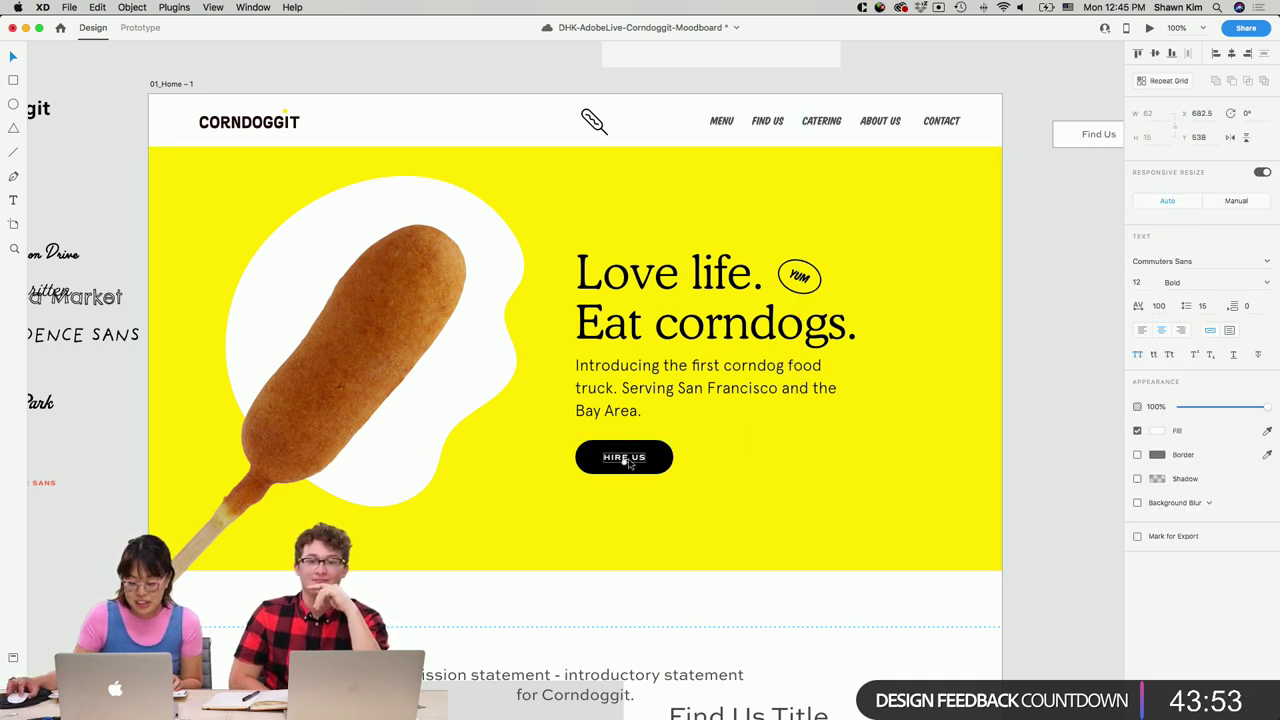
{"action": "left_click_drag", "start_coordinate": [657, 465], "coordinate": [744, 457]}
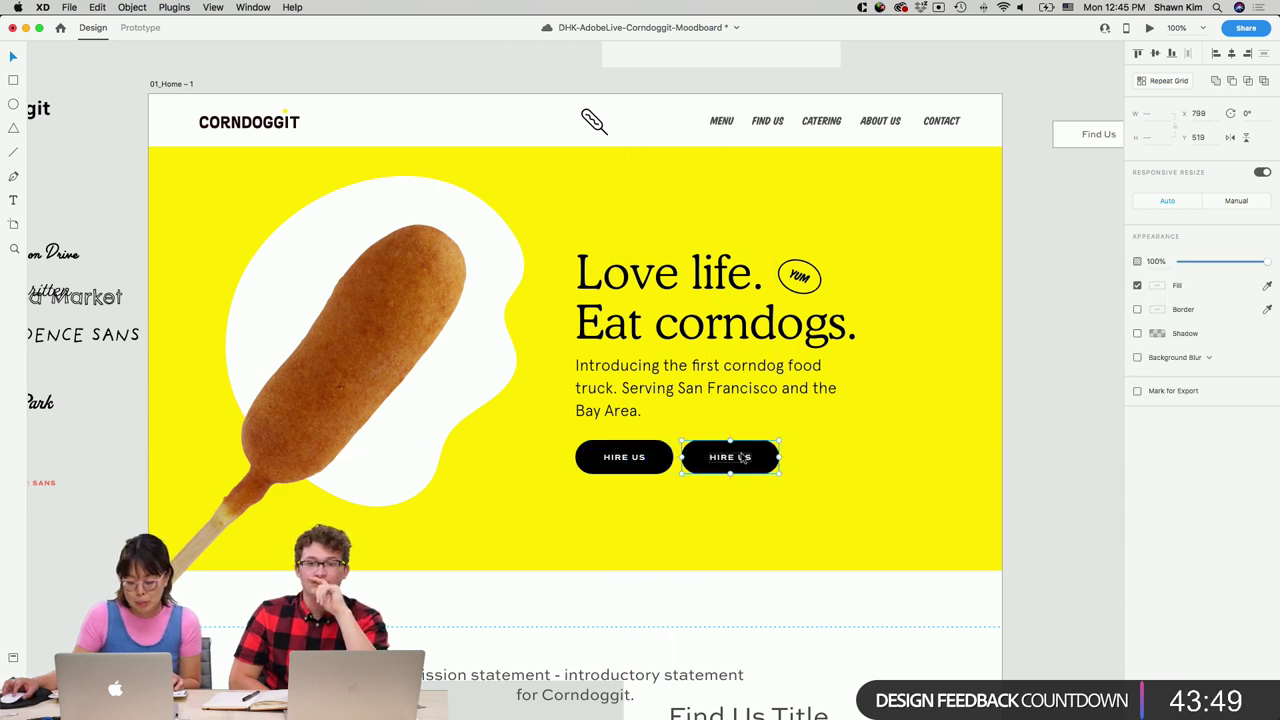
{"action": "left_click", "coordinate": [1137, 286]}
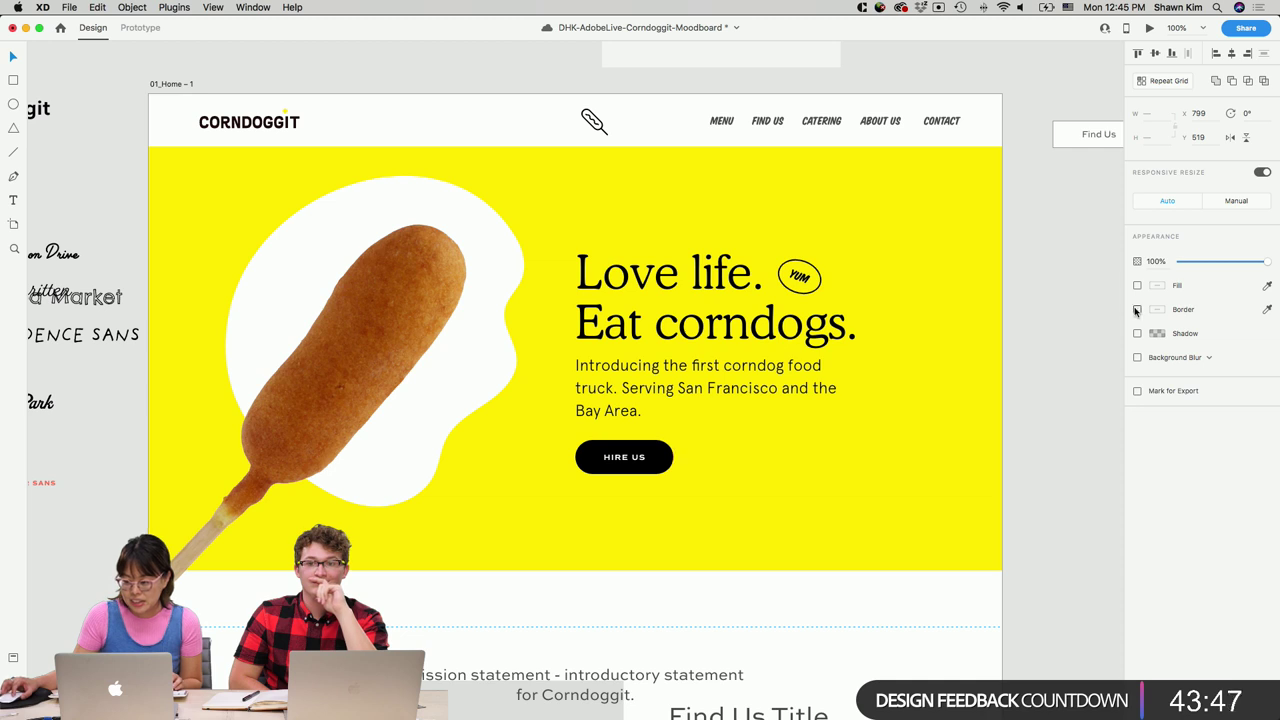
{"action": "left_click", "coordinate": [1137, 309]}
Delete the duplicate's label and give its outline a black border of size 2.
{"action": "left_click", "coordinate": [828, 465]}
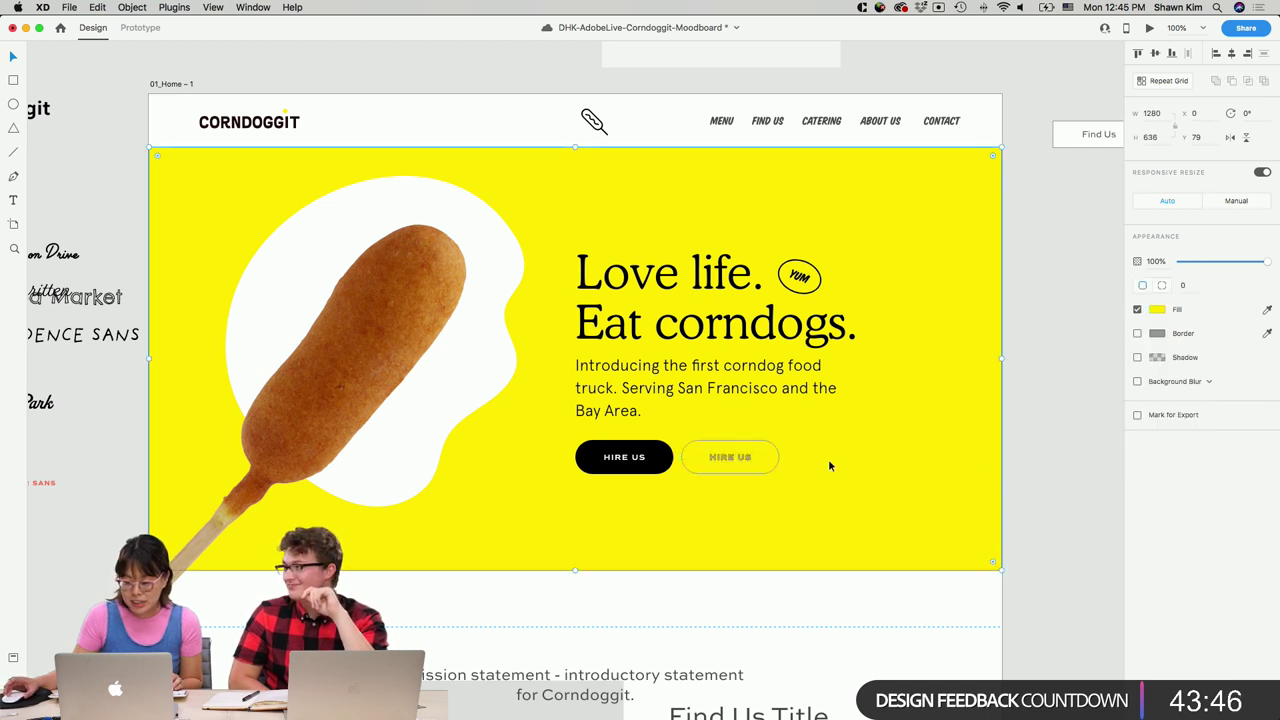
{"action": "double_click", "coordinate": [726, 458]}
{"action": "key", "text": "Delete"}
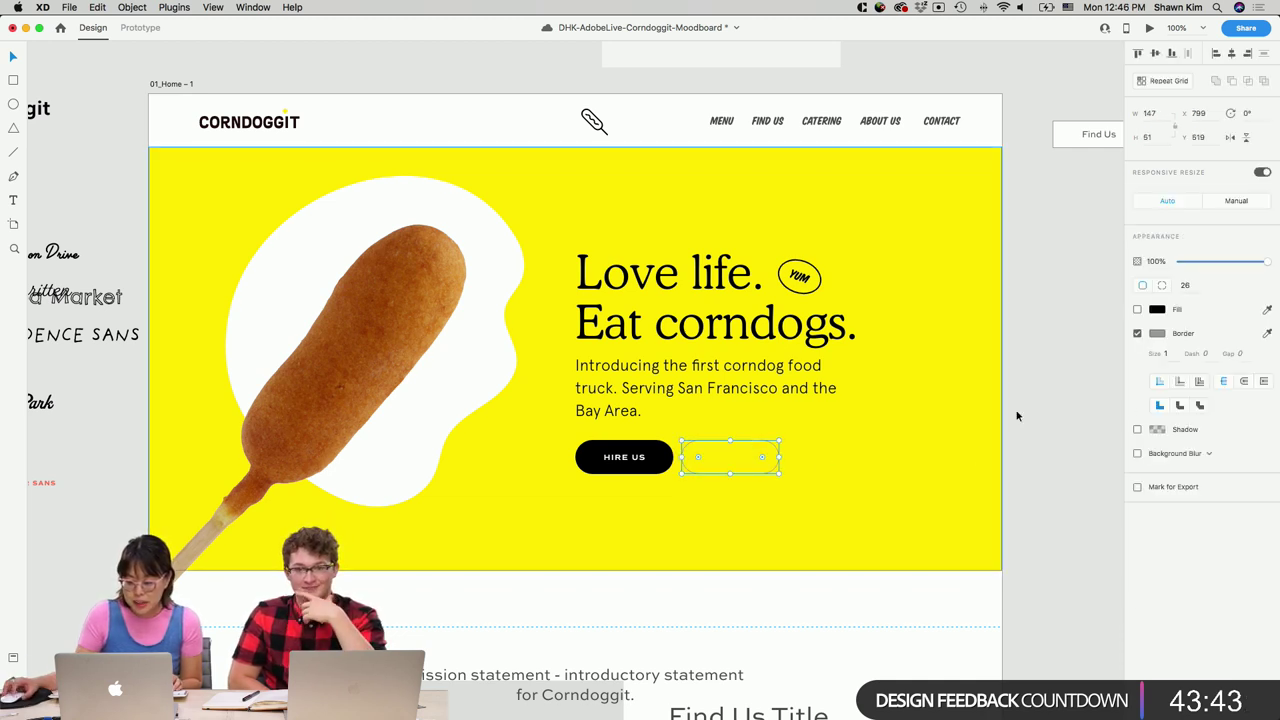
{"action": "left_click", "coordinate": [1158, 334]}
{"action": "left_click_drag", "start_coordinate": [1088, 354], "coordinate": [1158, 408]}
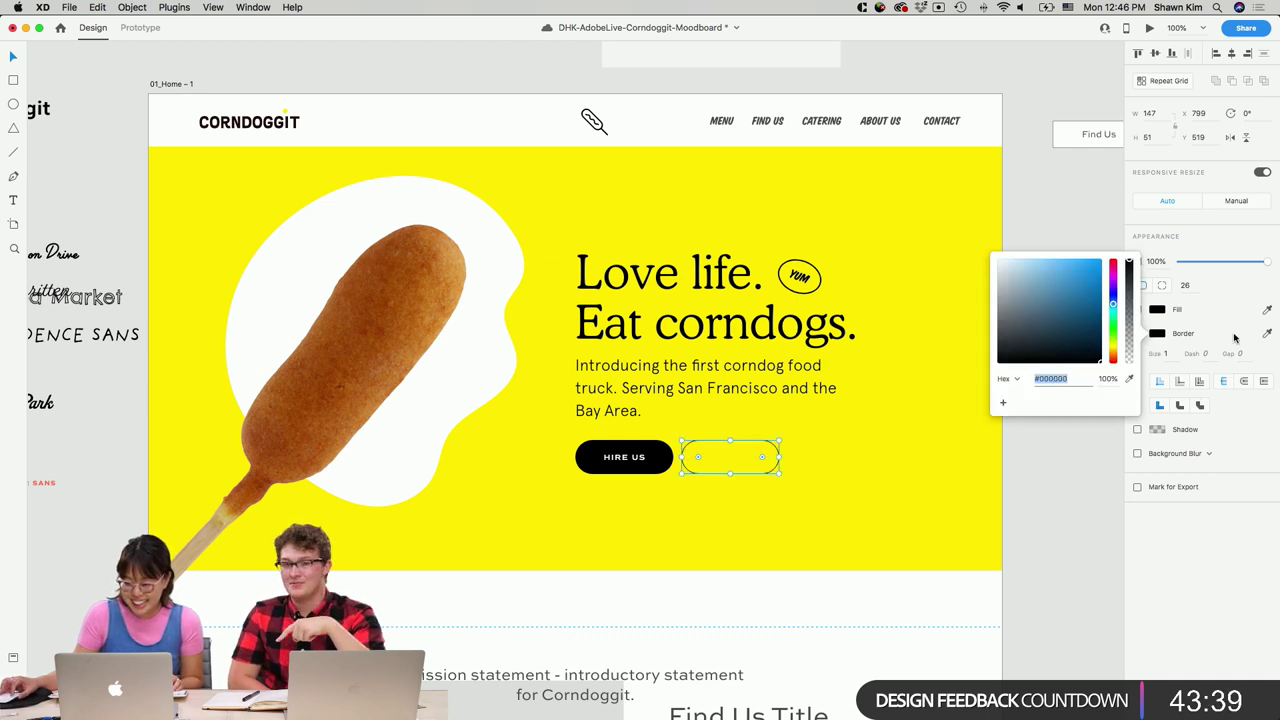
{"action": "left_click", "coordinate": [1101, 471]}
{"action": "left_click", "coordinate": [758, 448]}
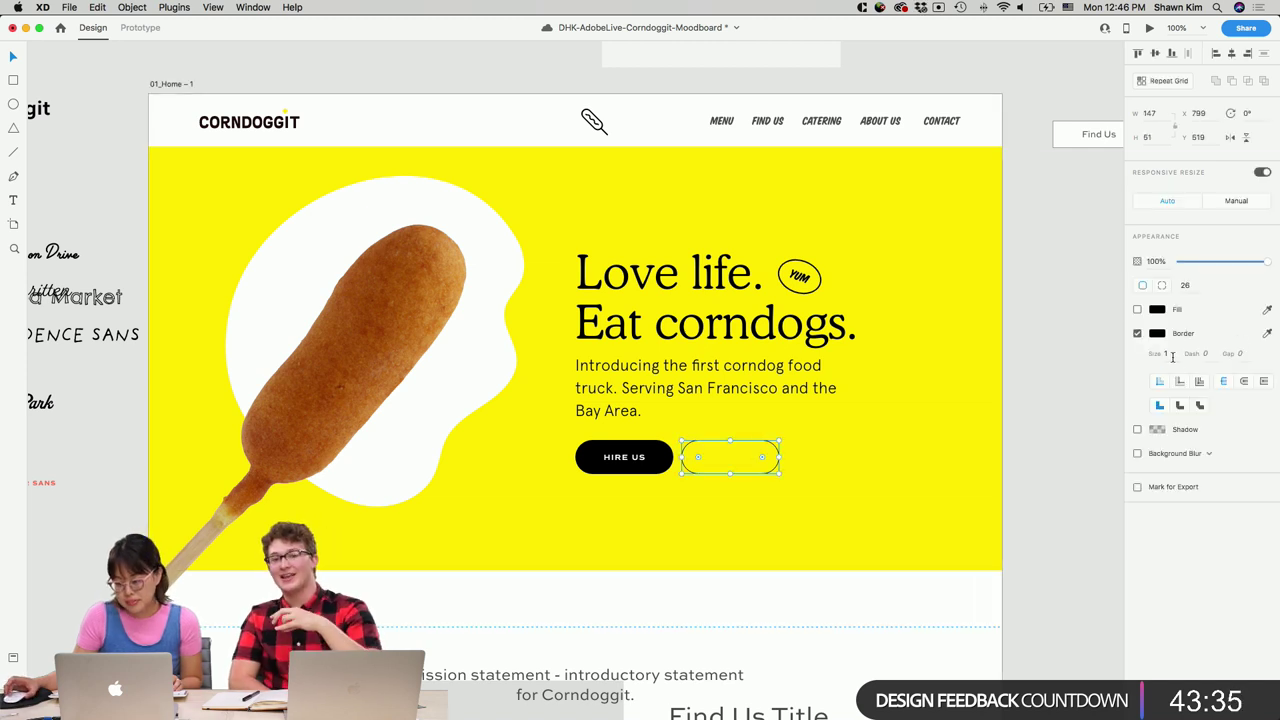
{"action": "type", "text": "2"}
{"action": "left_click", "coordinate": [1097, 355]}
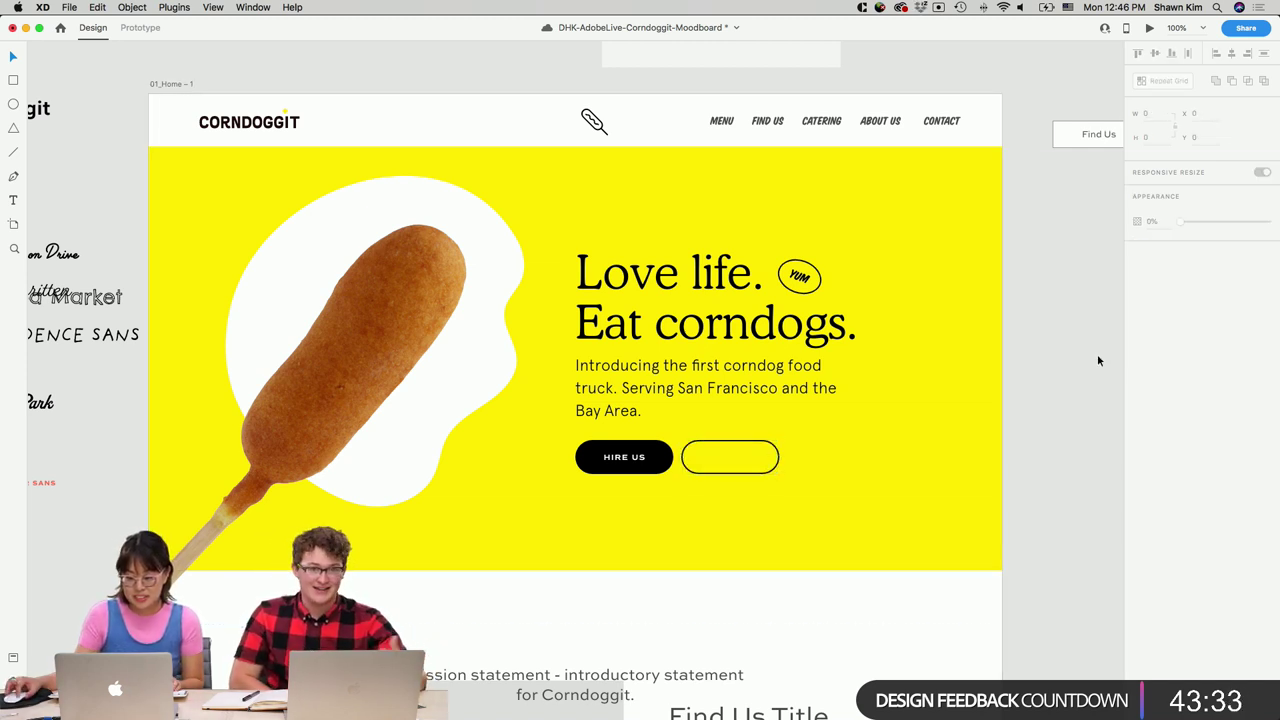
Copy the HIRE US label from the black button into the outlined pill.
{"action": "scroll", "coordinate": [1095, 356], "scroll_direction": "down", "scroll_amount": 3}
{"action": "scroll", "coordinate": [1095, 356], "scroll_direction": "left", "scroll_amount": 3}
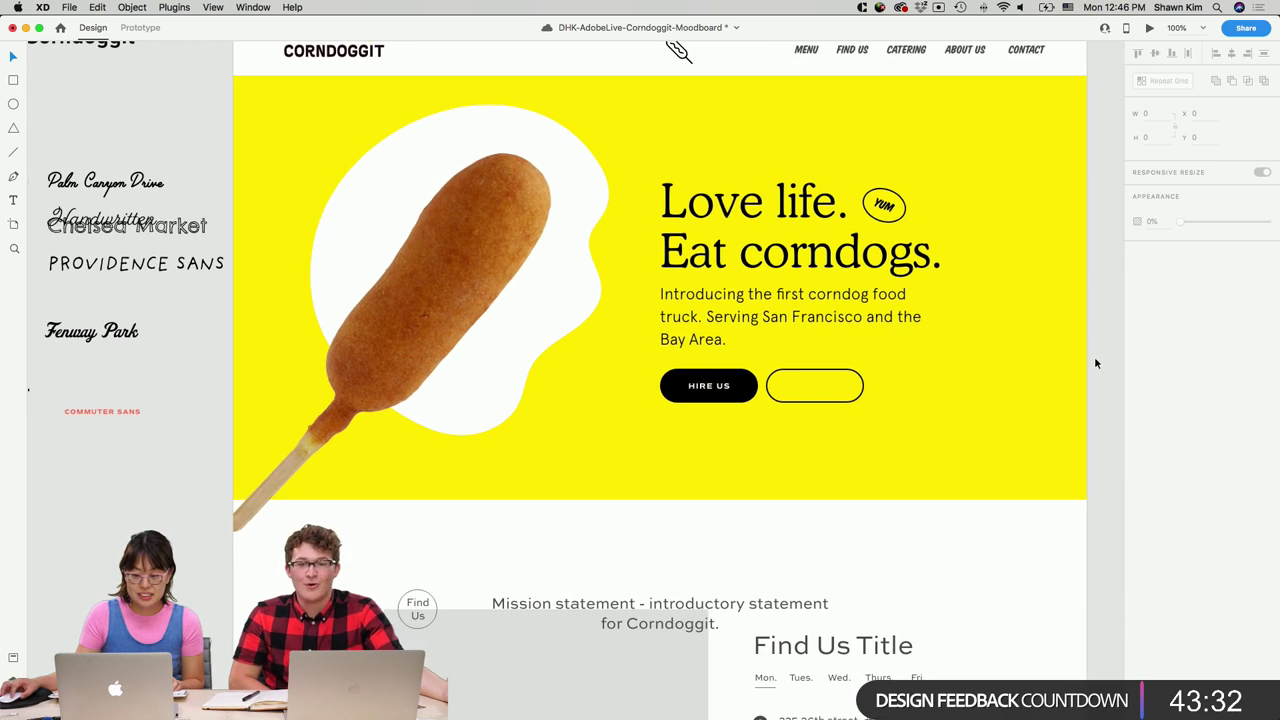
{"action": "left_click", "coordinate": [858, 385]}
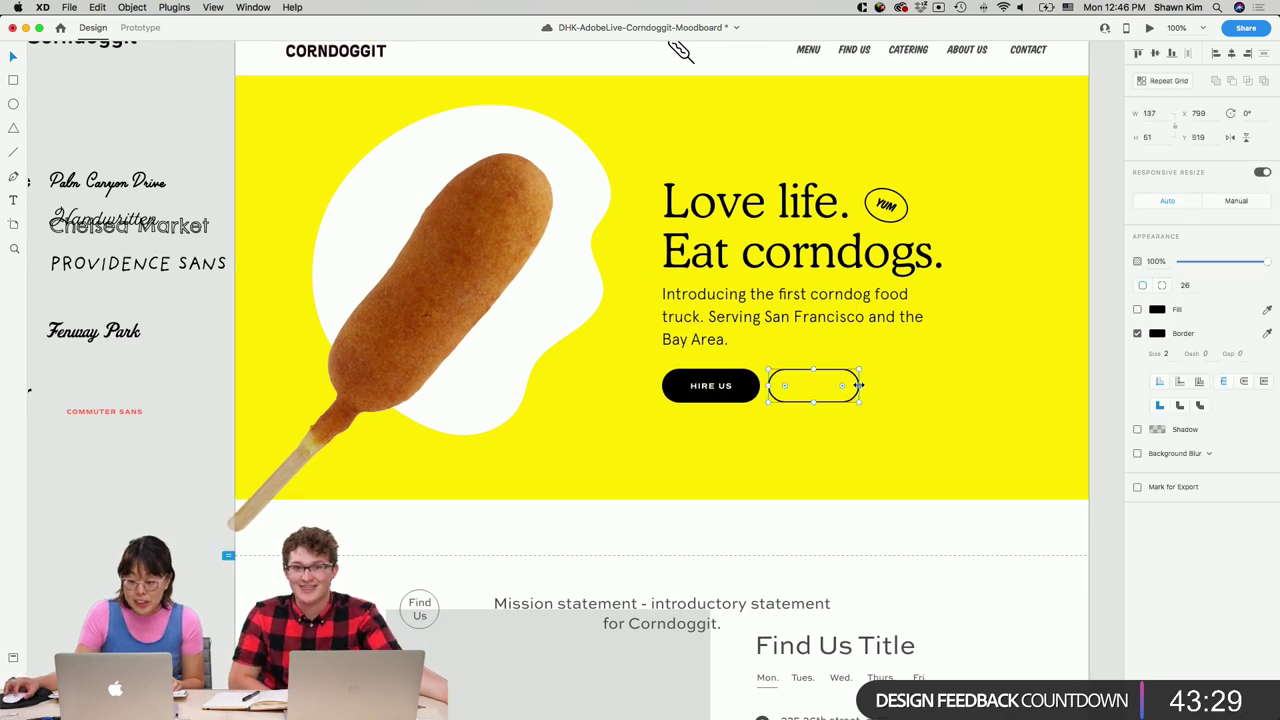
{"action": "scroll", "coordinate": [858, 385], "scroll_direction": "left", "scroll_amount": 2}
{"action": "double_click", "coordinate": [759, 385]}
{"action": "left_click_drag", "start_coordinate": [759, 385], "coordinate": [886, 388]}
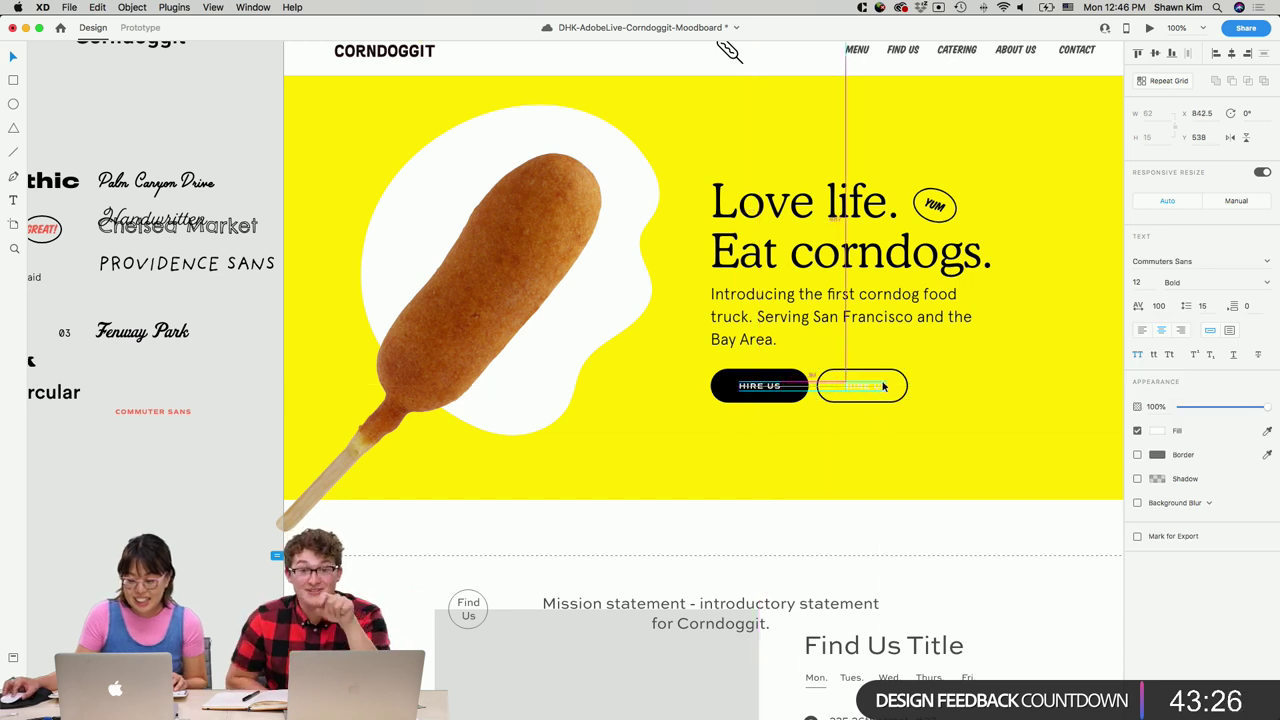
Set the outlined button's copied label text fill to black #000000.
{"action": "left_click", "coordinate": [1157, 431]}
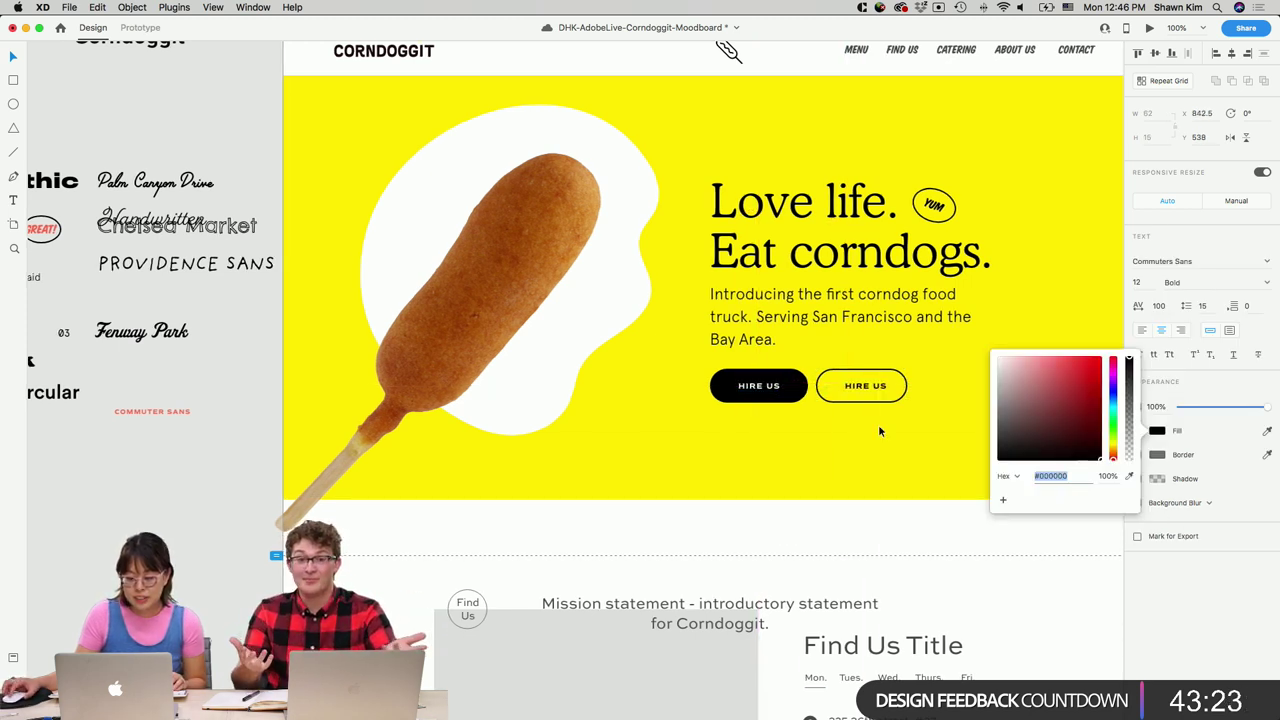
{"action": "scroll", "coordinate": [878, 424], "scroll_direction": "right", "scroll_amount": 5}
{"action": "left_click", "coordinate": [676, 386]}
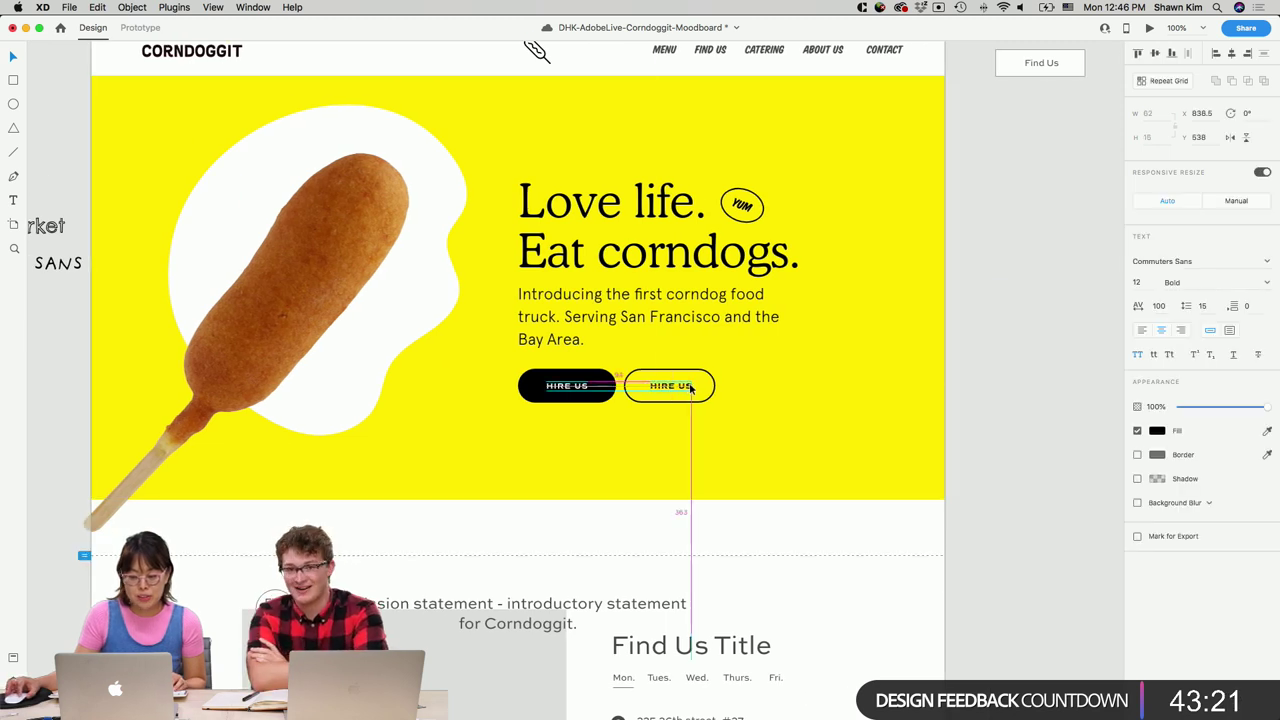
{"action": "key", "text": "Escape"}
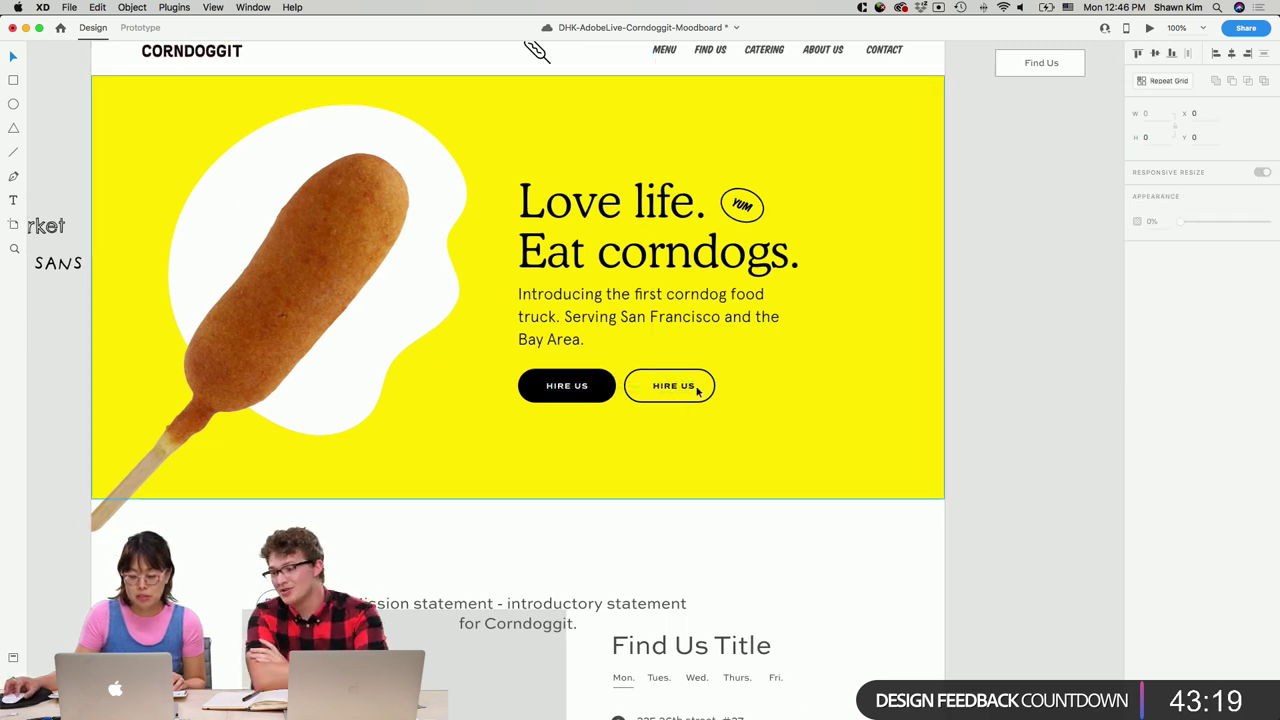
{"action": "left_click", "coordinate": [686, 386]}
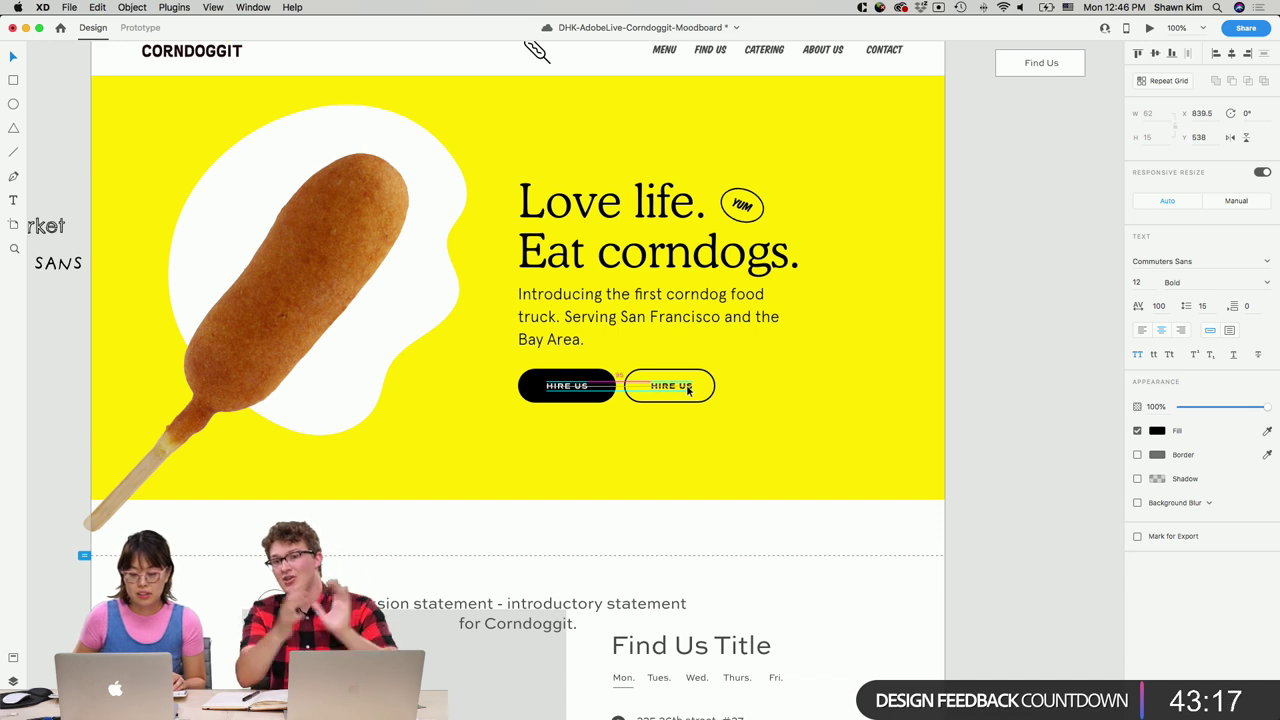
{"action": "left_click", "coordinate": [1014, 400]}
Shorten the yellow hero rectangle from H 636 to H 620.
{"action": "scroll", "coordinate": [1027, 402], "scroll_direction": "up", "scroll_amount": 2}
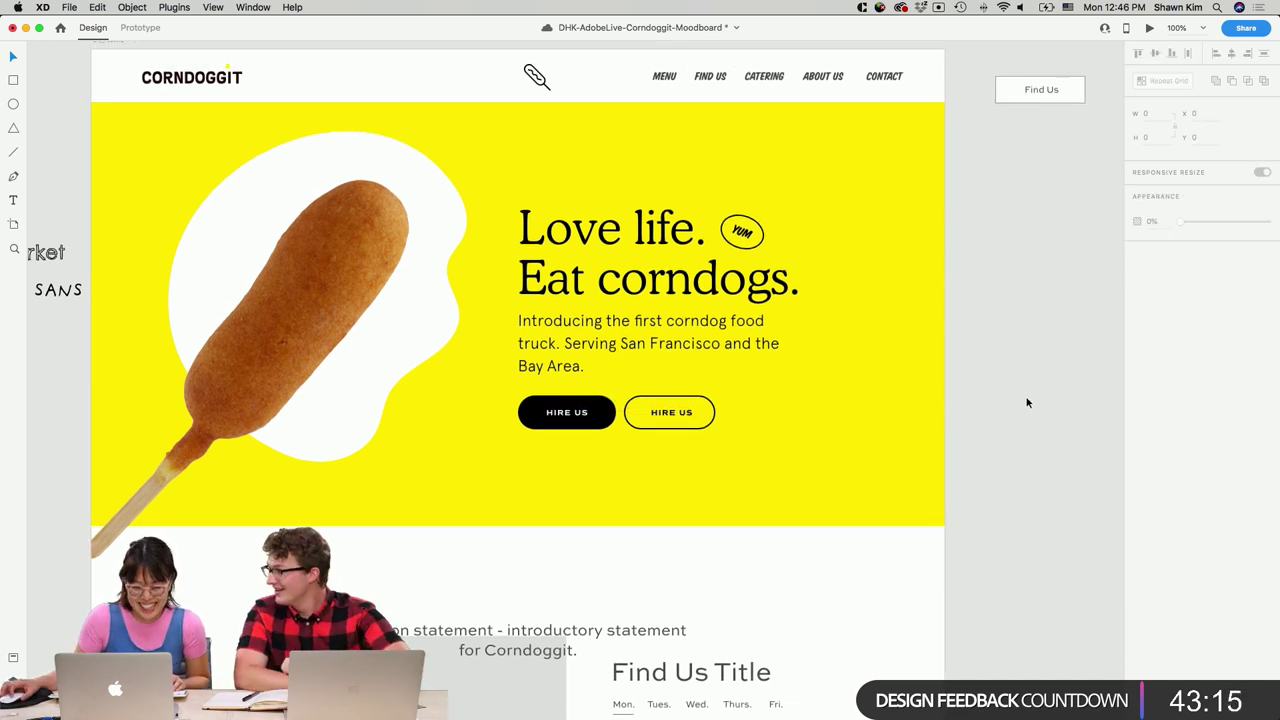
{"action": "left_click", "coordinate": [639, 486]}
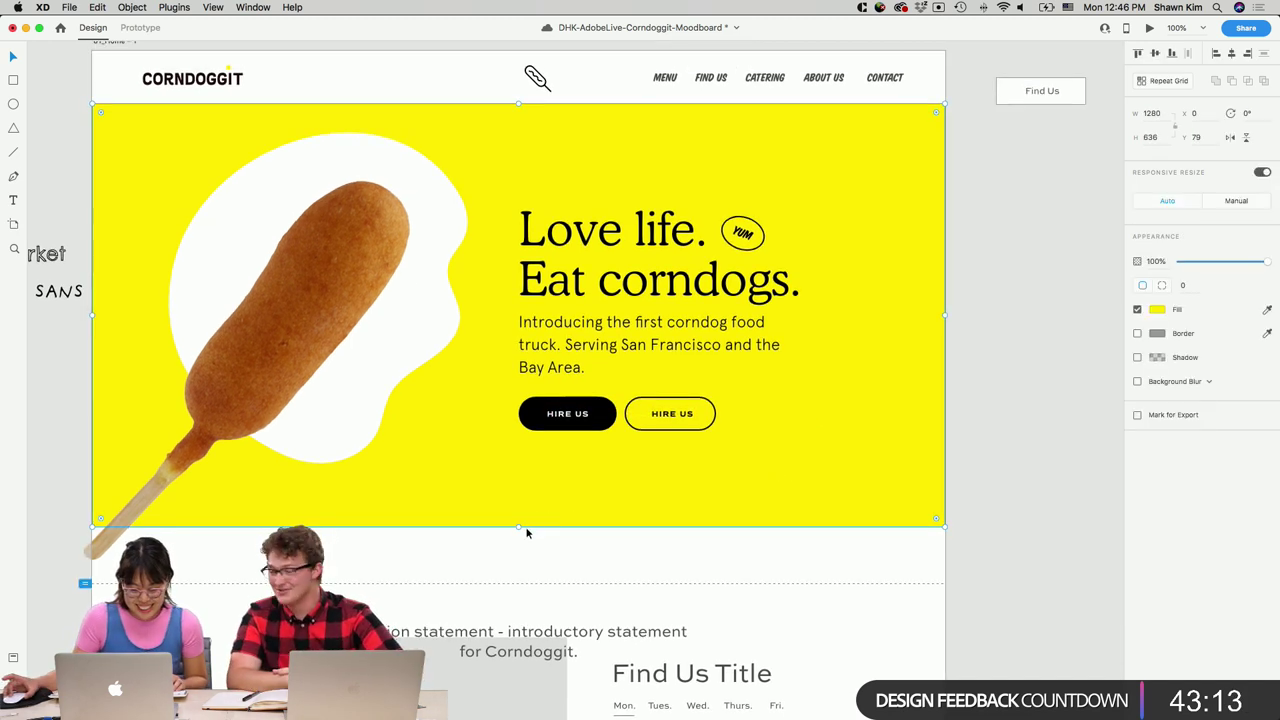
{"action": "left_click_drag", "start_coordinate": [518, 525], "coordinate": [520, 517]}
{"action": "scroll", "coordinate": [520, 517], "scroll_direction": "up", "scroll_amount": 1}
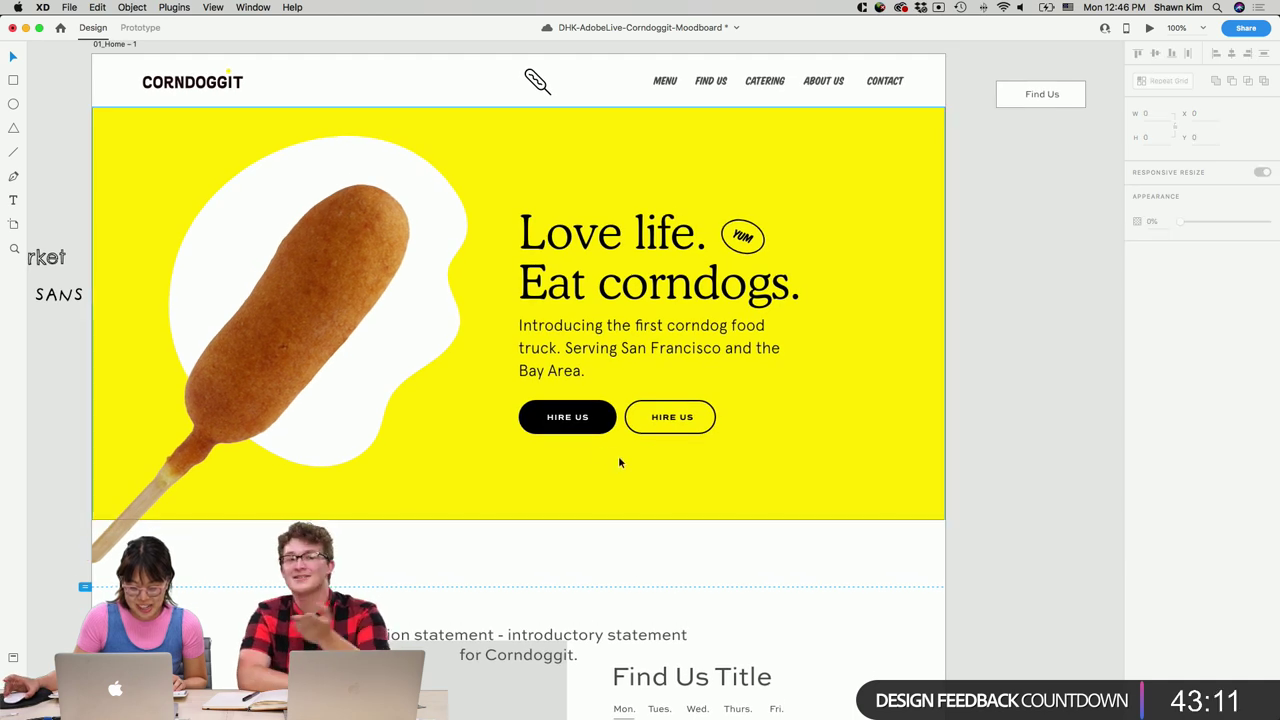
Retype the button labels as 'FIND US' on the black pill and 'CATERING' on the outlined pill.
{"action": "double_click", "coordinate": [569, 417]}
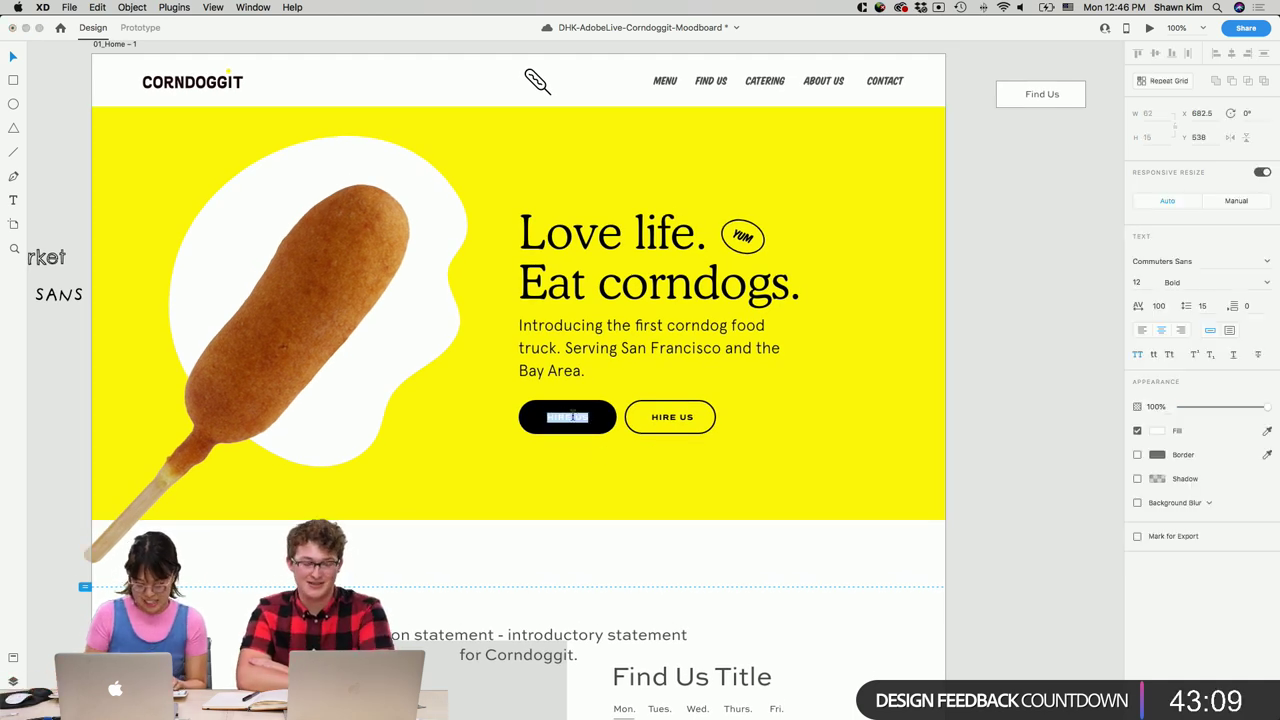
{"action": "type", "text": "FIND US"}
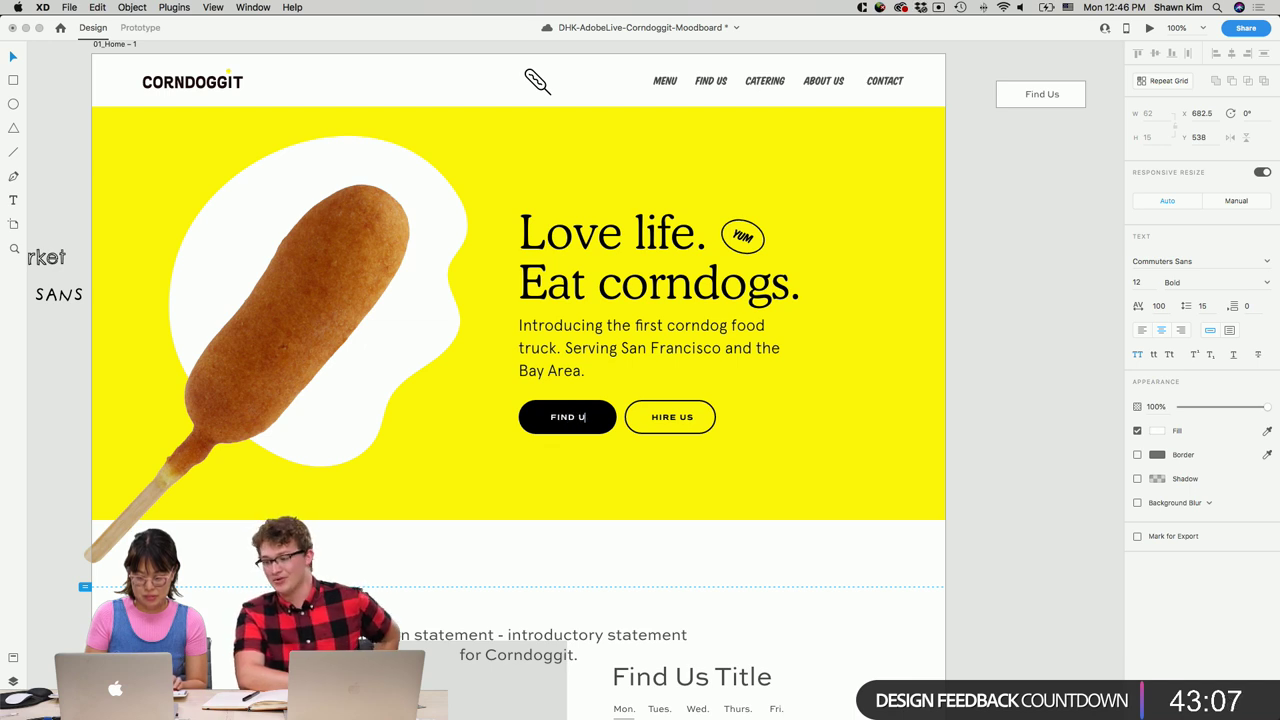
{"action": "double_click", "coordinate": [672, 417]}
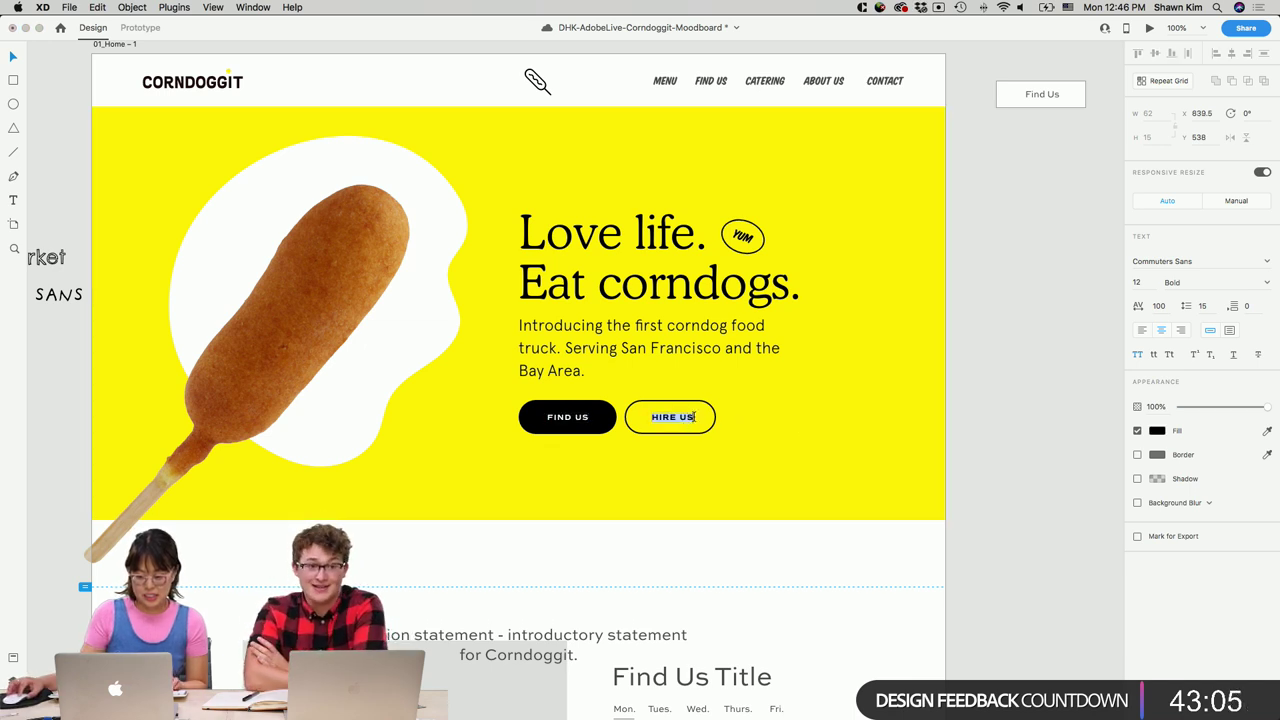
{"action": "type", "text": "CATERING"}
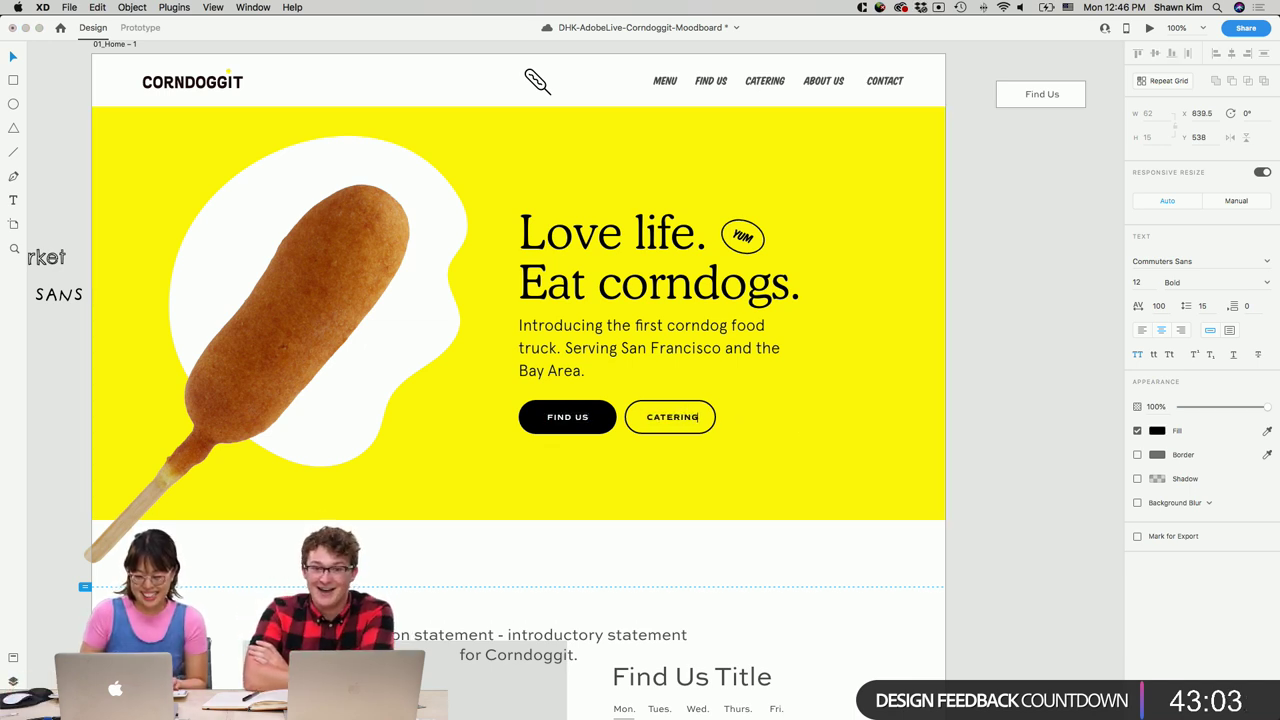
Nudge the FIND US label right to centre it on the black pill.
{"action": "double_click", "coordinate": [580, 418]}
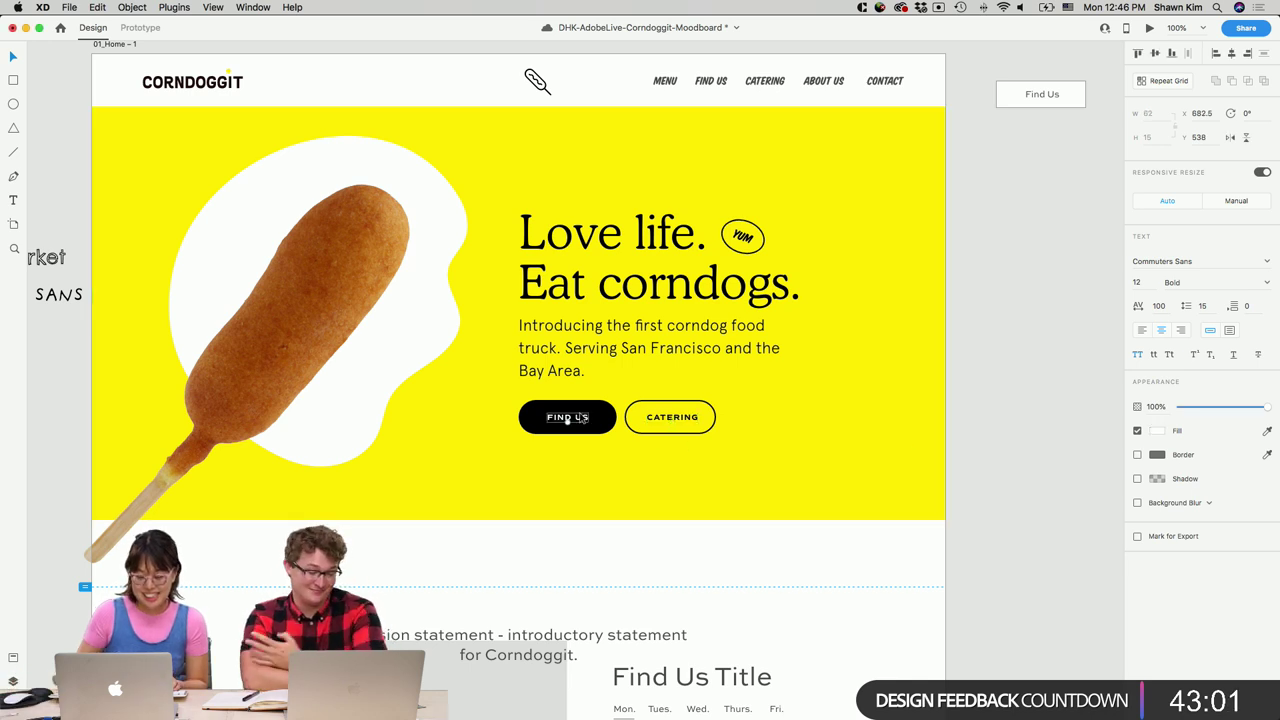
{"action": "key", "text": "Escape"}
{"action": "key", "text": "Right"}
{"action": "key", "text": "Right"}
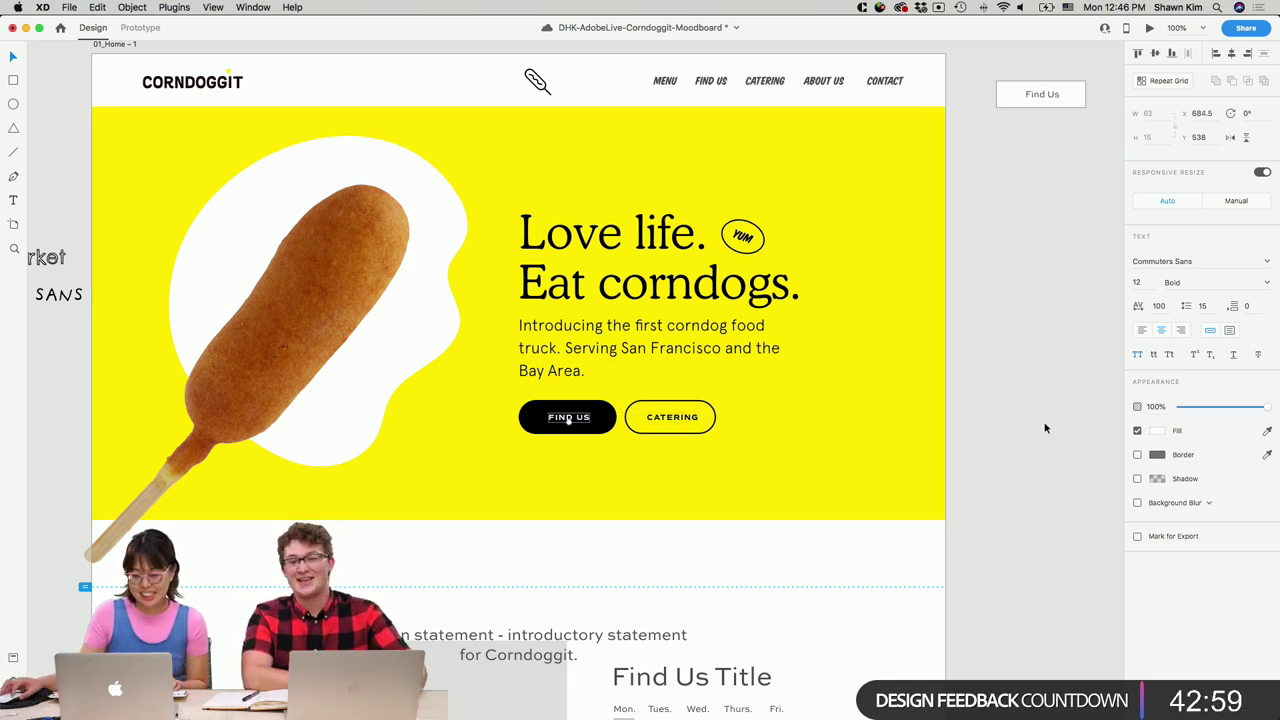
{"action": "left_click", "coordinate": [660, 383]}
Nudge the FIND US and CATERING buttons up together under the headline.
{"action": "key", "text": "Return"}
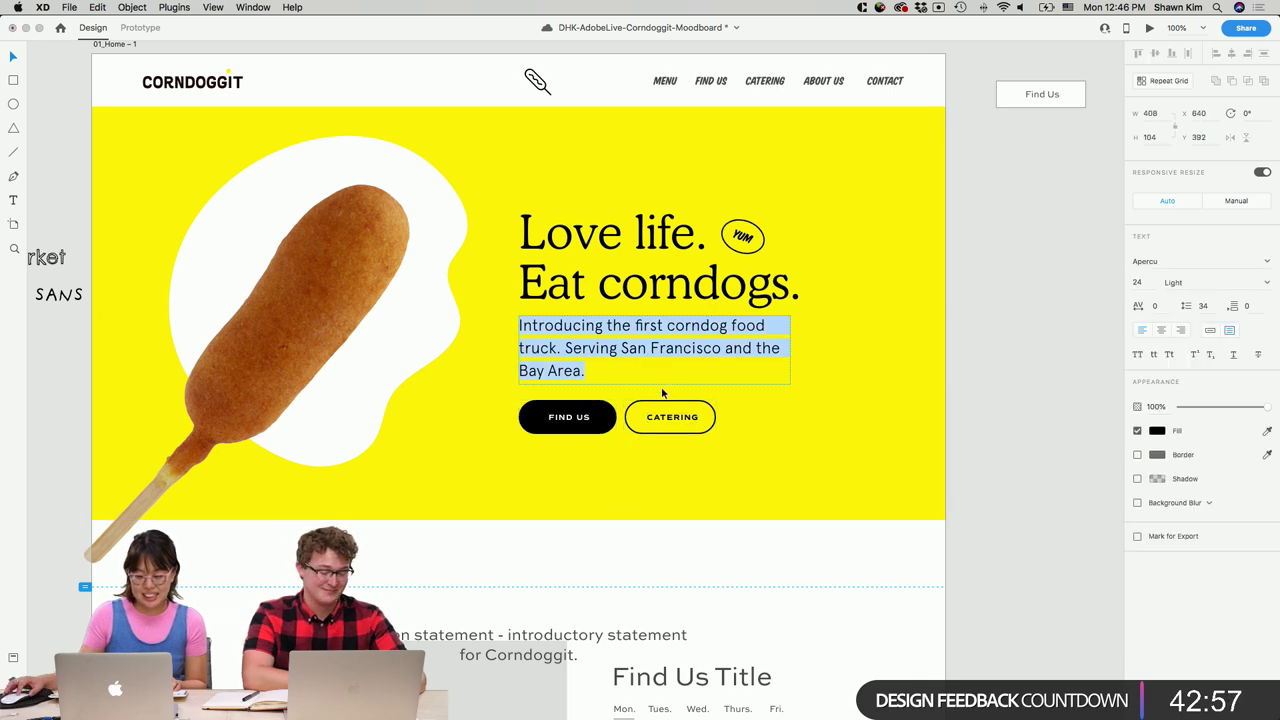
{"action": "key", "text": "Escape"}
{"action": "left_click_drag", "start_coordinate": [1005, 468], "coordinate": [548, 412]}
{"action": "key", "text": "Up"}
{"action": "key", "text": "Up"}
{"action": "key", "text": "Up"}
{"action": "key", "text": "Up"}
{"action": "key", "text": "Up"}
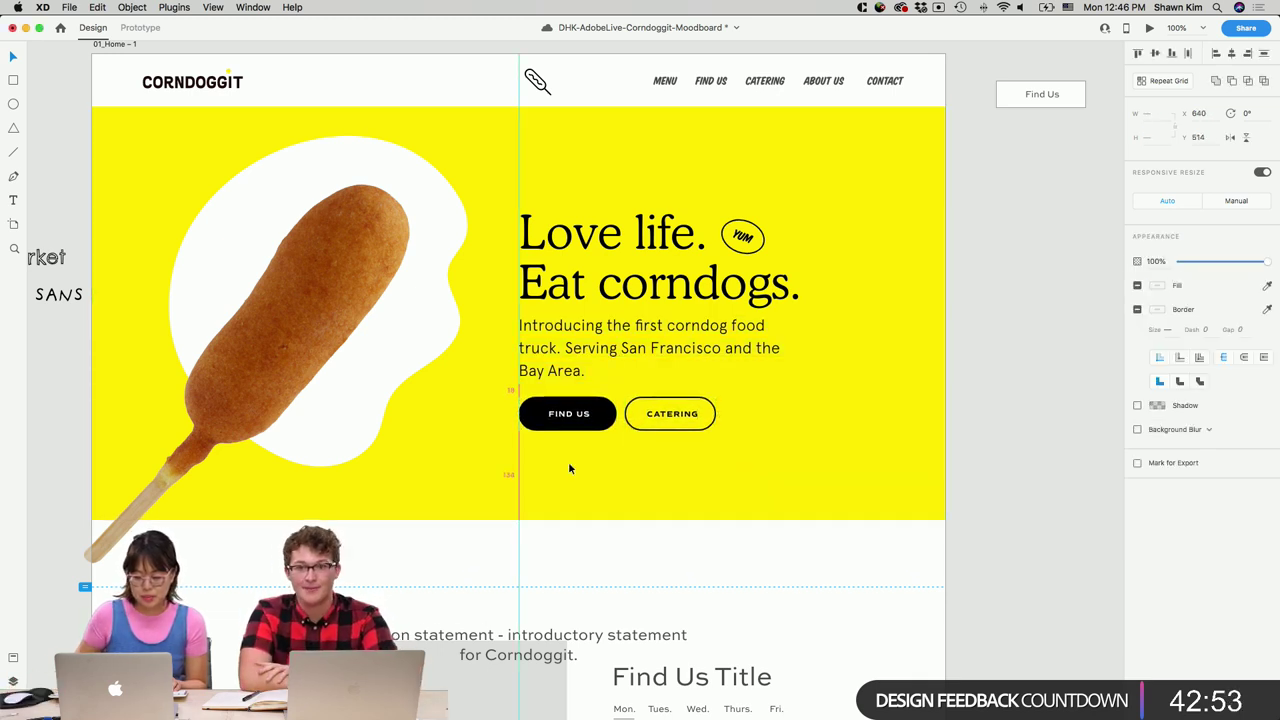
{"action": "scroll", "coordinate": [568, 465], "scroll_direction": "up", "scroll_amount": 2}
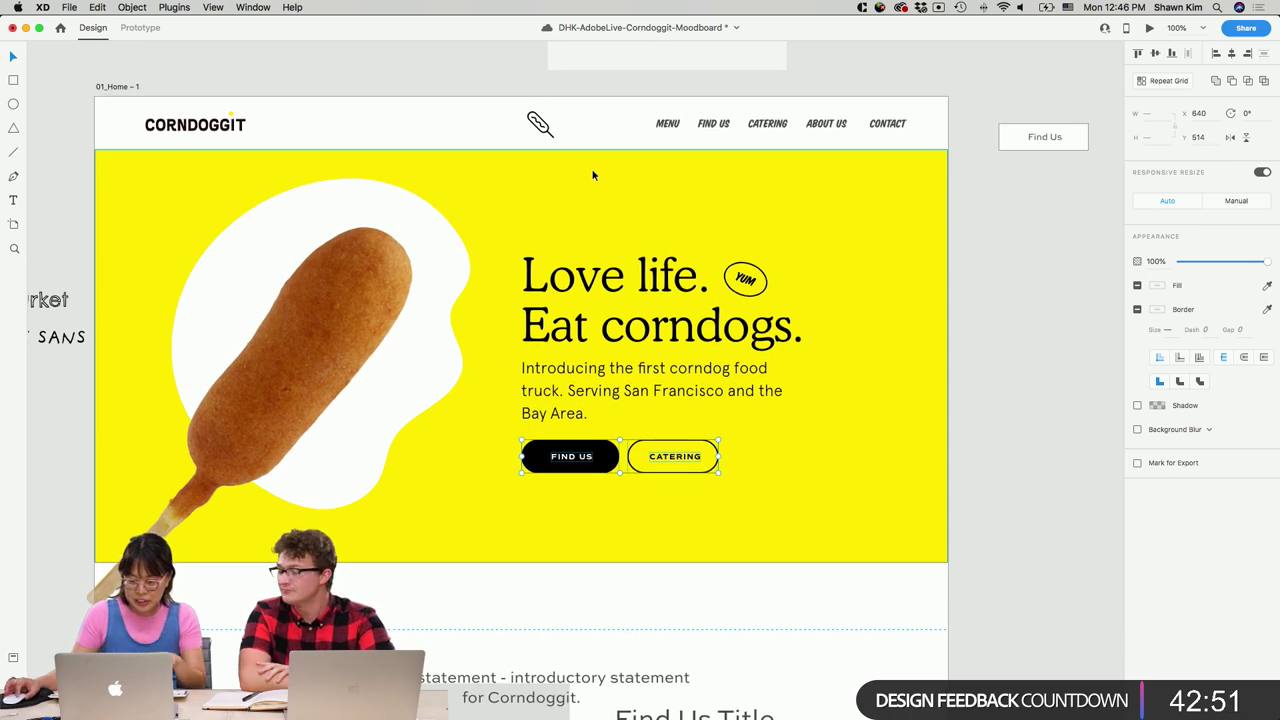
{"action": "left_click", "coordinate": [452, 101]}
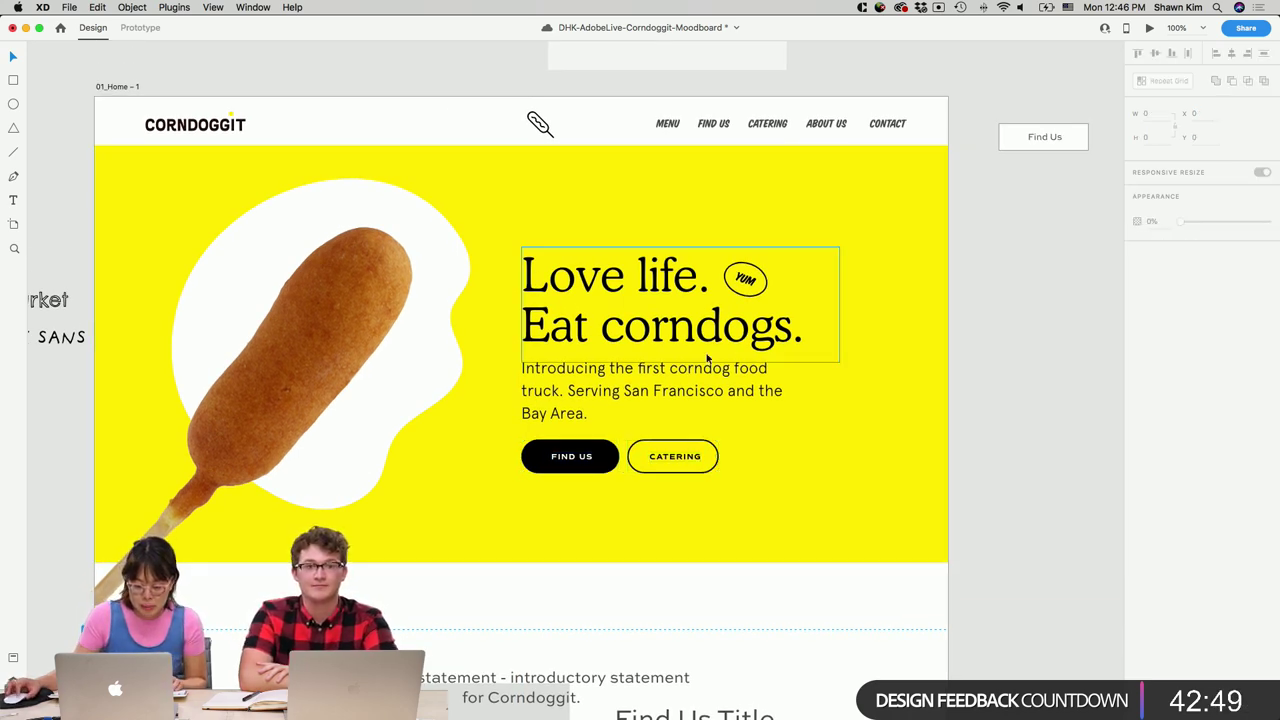
Move the intro paragraph up 1 px to y 391.
{"action": "scroll", "coordinate": [707, 357], "scroll_direction": "down", "scroll_amount": 5}
{"action": "scroll", "coordinate": [885, 403], "scroll_direction": "up", "scroll_amount": 2}
{"action": "left_click", "coordinate": [668, 257]}
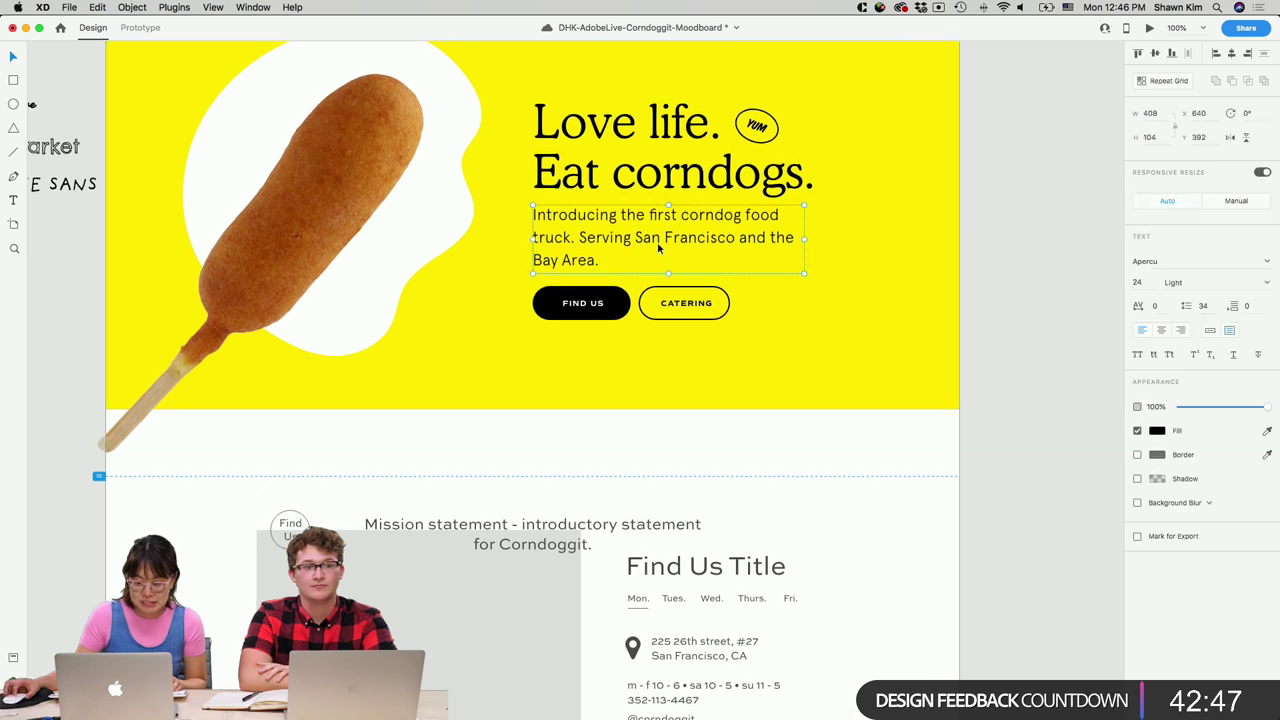
{"action": "key", "text": "Up"}
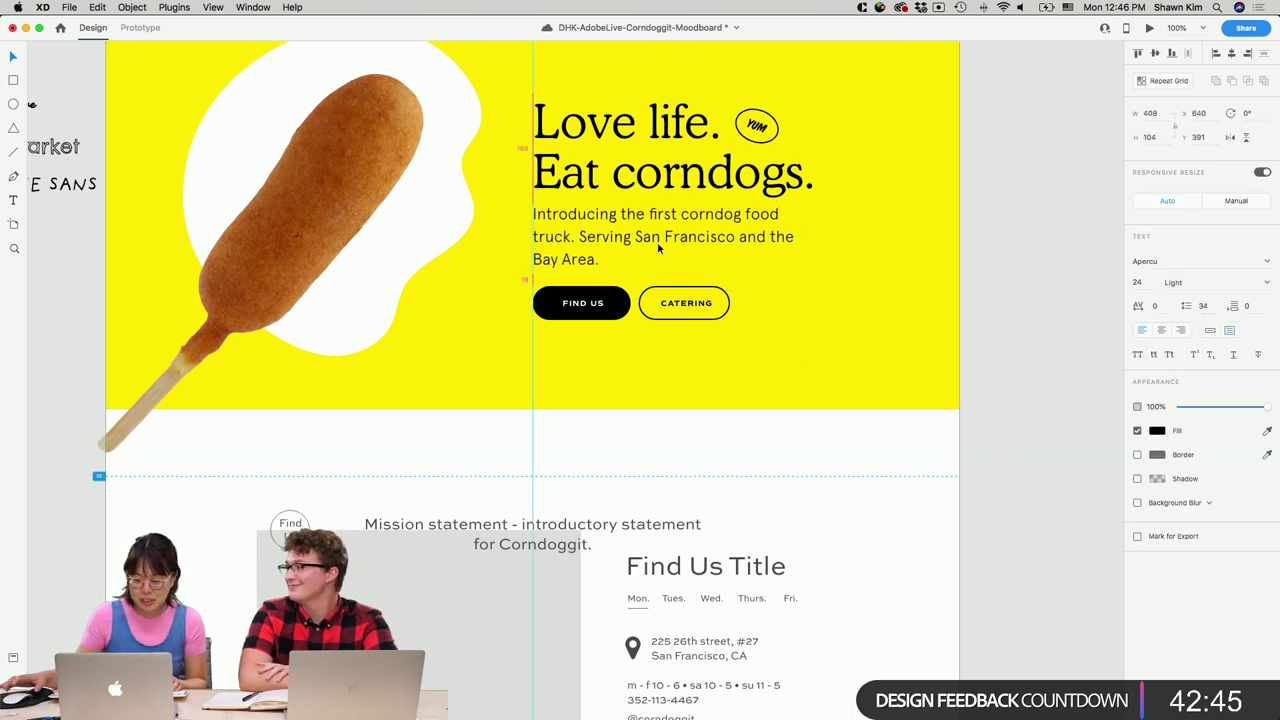
{"action": "left_click", "coordinate": [1065, 346]}
Save the Corndoggit moodboard document with Cmd+S.
{"action": "scroll", "coordinate": [1065, 346], "scroll_direction": "up", "scroll_amount": 5}
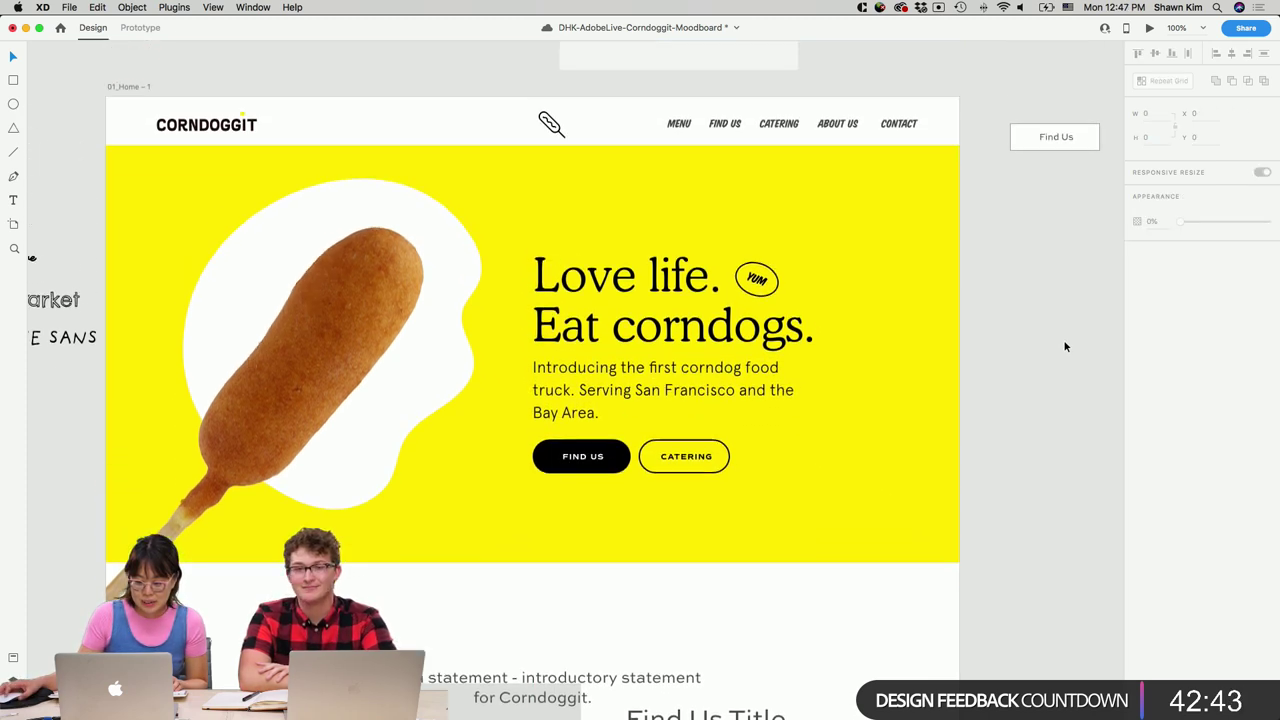
{"action": "scroll", "coordinate": [1065, 346], "scroll_direction": "up", "scroll_amount": 1}
{"action": "scroll", "coordinate": [1065, 346], "scroll_direction": "down", "scroll_amount": 1}
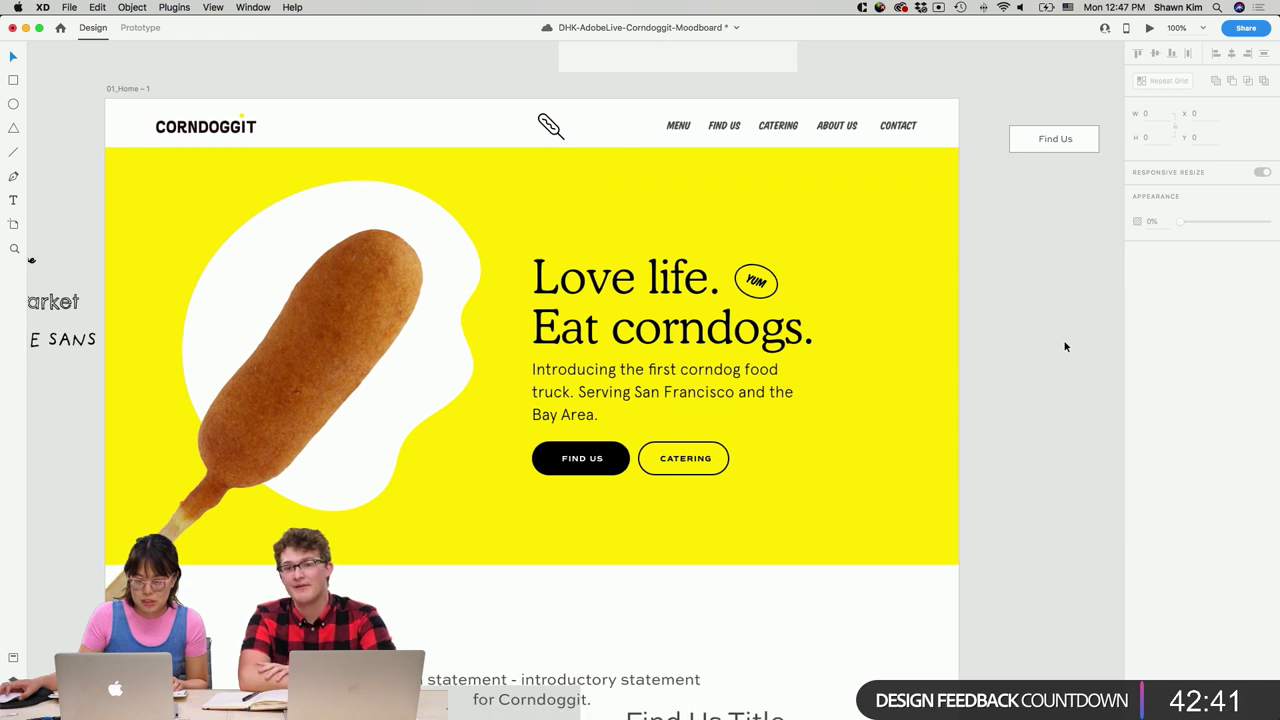
{"action": "scroll", "coordinate": [1065, 346], "scroll_direction": "left", "scroll_amount": 2}
{"action": "scroll", "coordinate": [1065, 346], "scroll_direction": "right", "scroll_amount": 2}
{"action": "key", "text": "super+s"}
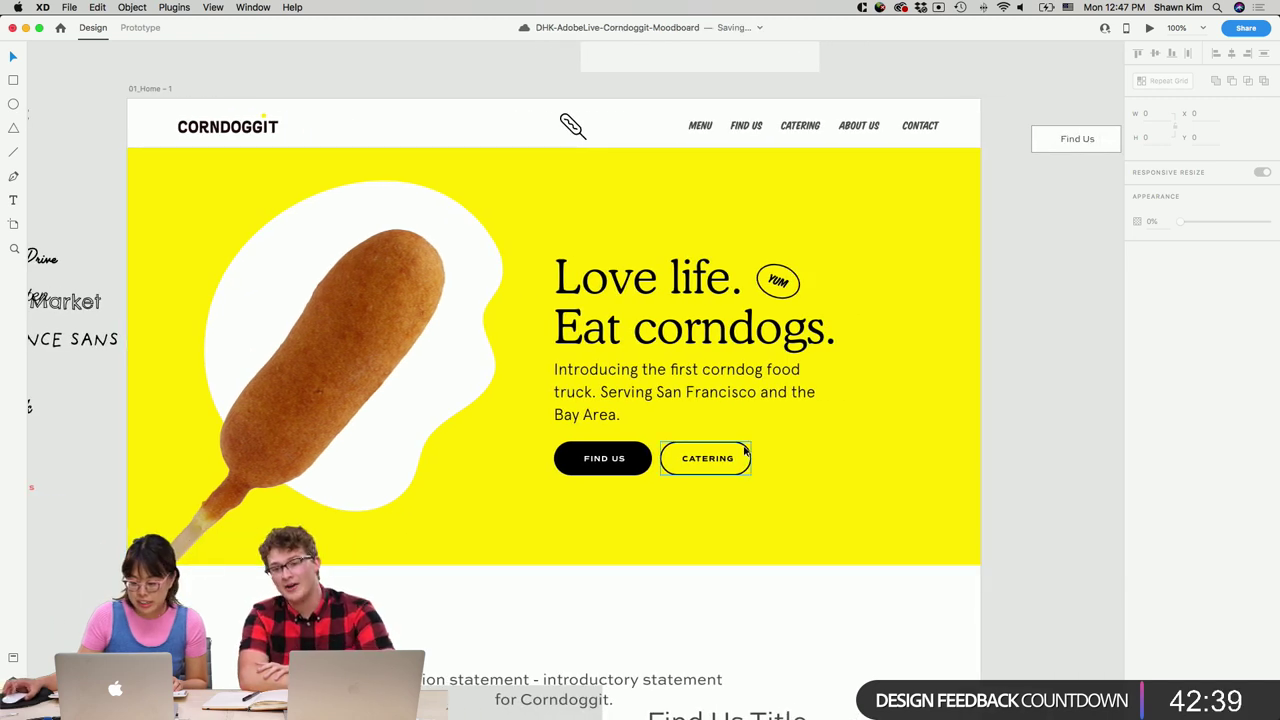
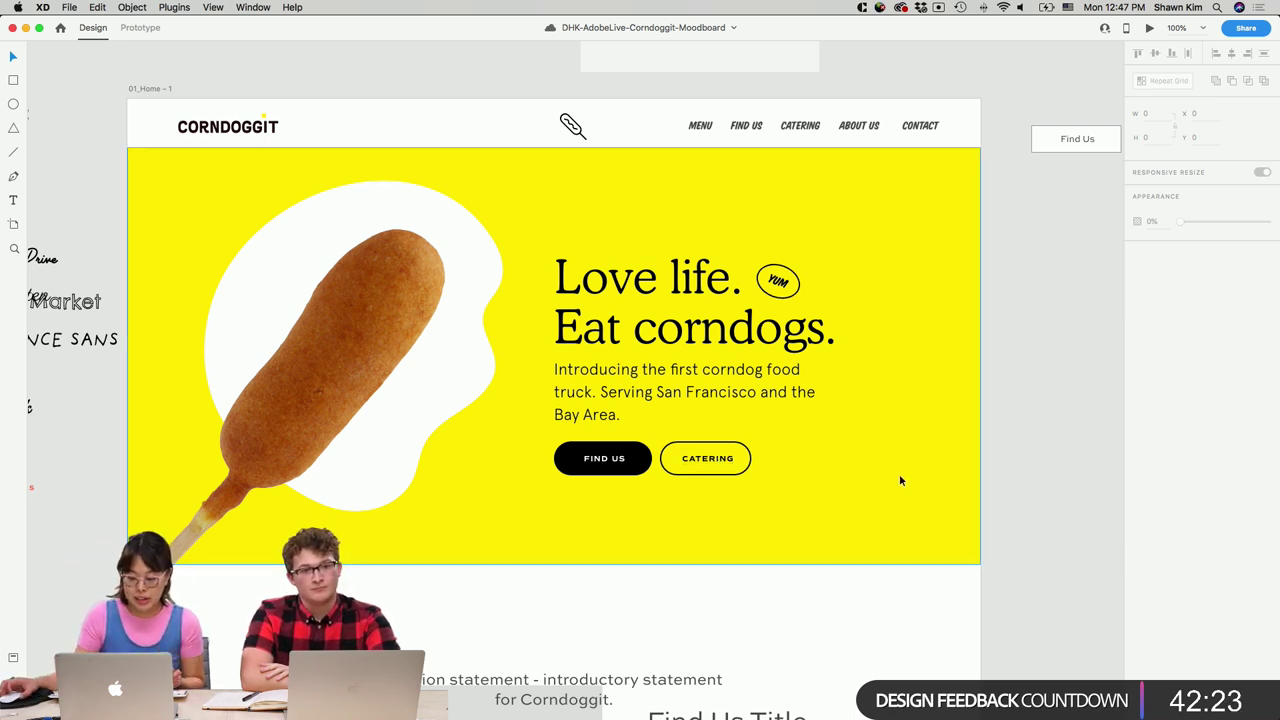
Shift the corndog icon slightly to the right in the header.
{"action": "scroll", "coordinate": [900, 480], "scroll_direction": "down", "scroll_amount": 3}
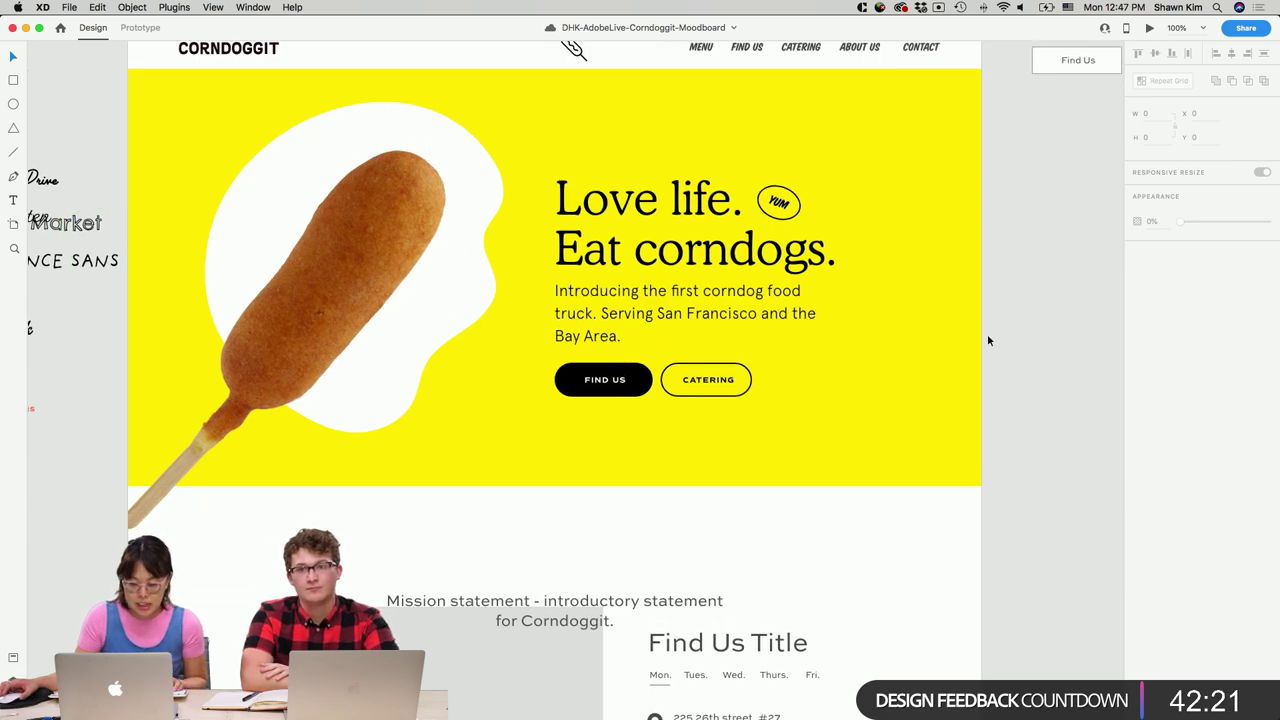
{"action": "scroll", "coordinate": [987, 334], "scroll_direction": "right", "scroll_amount": 3}
{"action": "scroll", "coordinate": [987, 334], "scroll_direction": "up", "scroll_amount": 3}
{"action": "scroll", "coordinate": [987, 334], "scroll_direction": "left", "scroll_amount": 5}
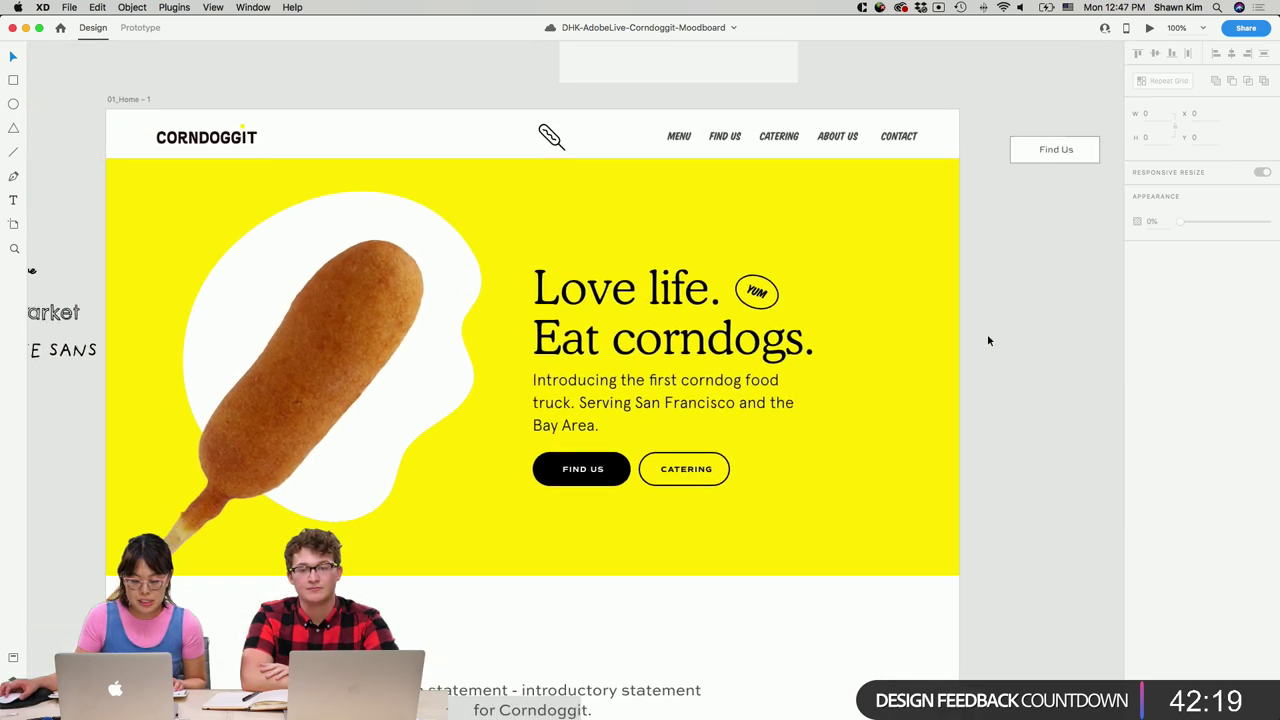
{"action": "scroll", "coordinate": [201, 410], "scroll_direction": "left", "scroll_amount": 5}
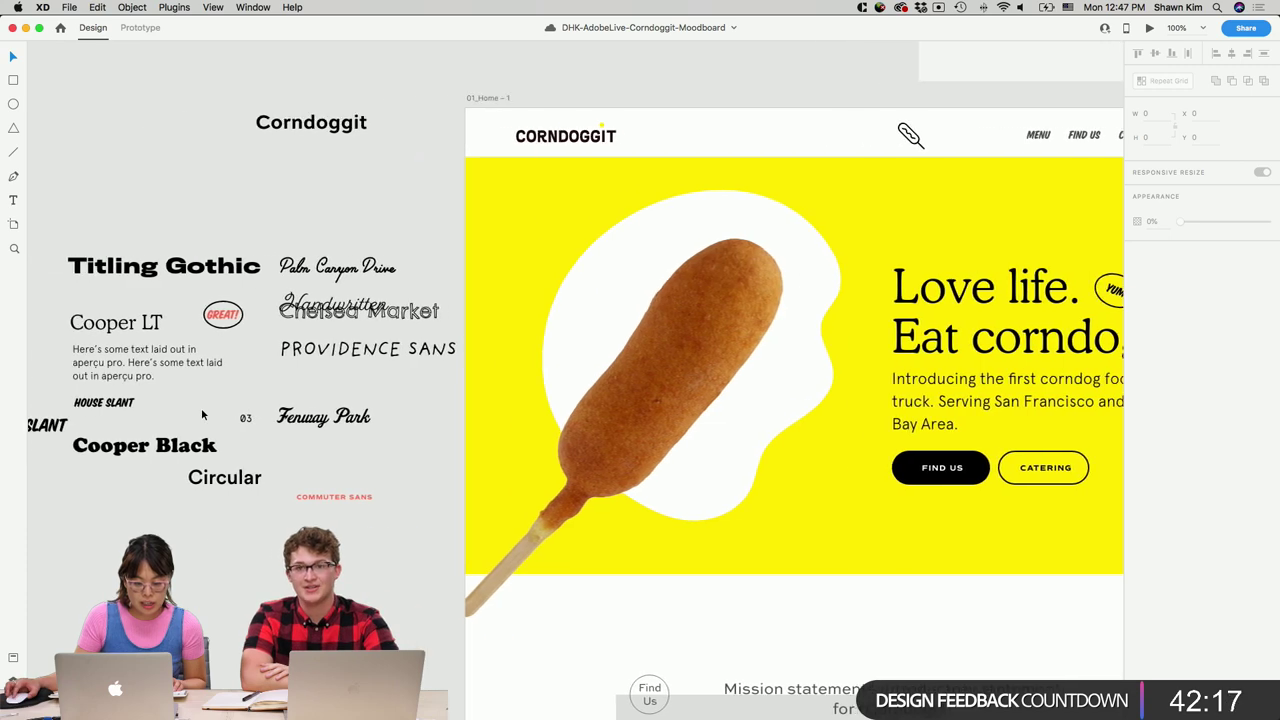
{"action": "scroll", "coordinate": [201, 408], "scroll_direction": "right", "scroll_amount": 8}
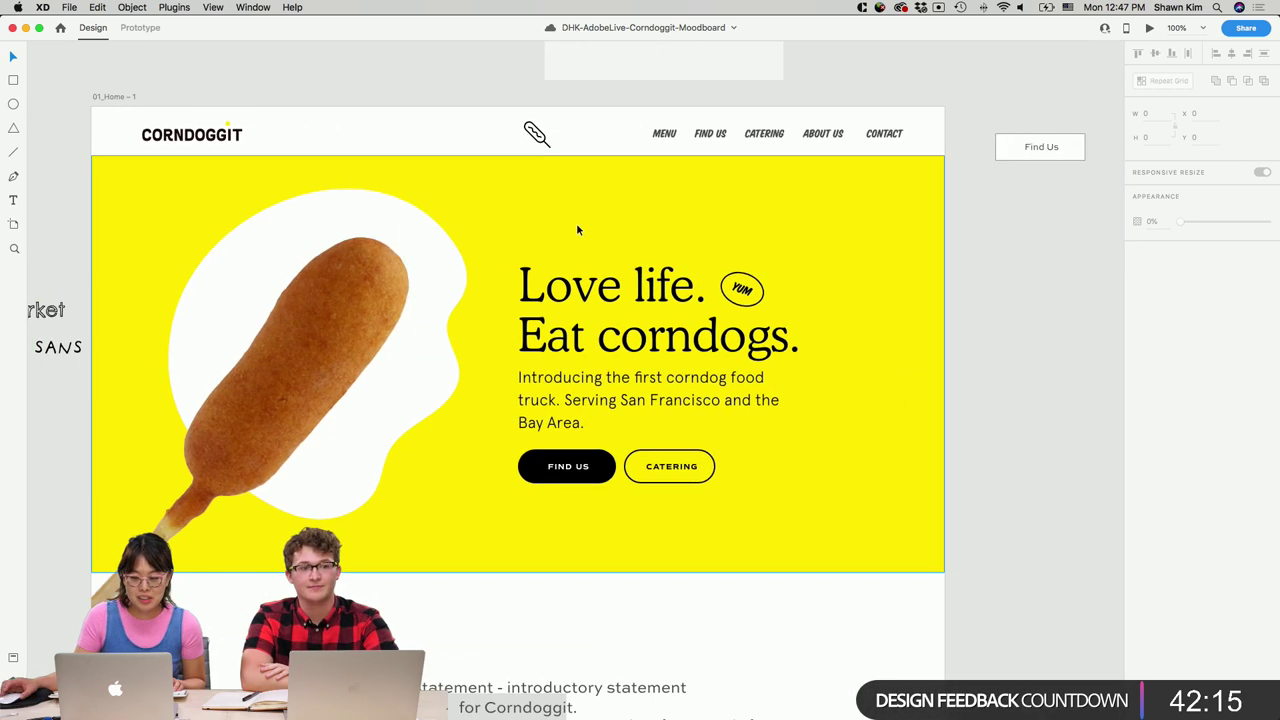
{"action": "left_click_drag", "start_coordinate": [540, 140], "coordinate": [568, 136]}
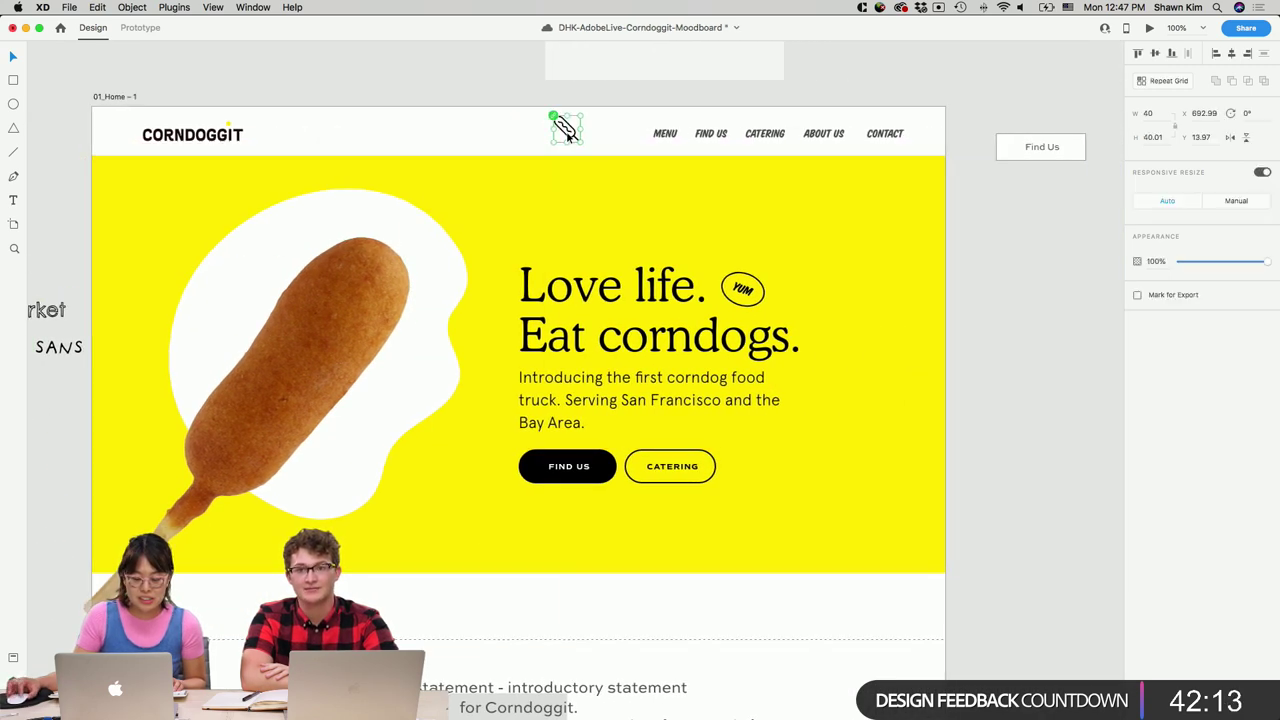
Draw a thin 1280×18 white bar across the artboard just below the header.
{"action": "scroll", "coordinate": [299, 151], "scroll_direction": "left", "scroll_amount": 6}
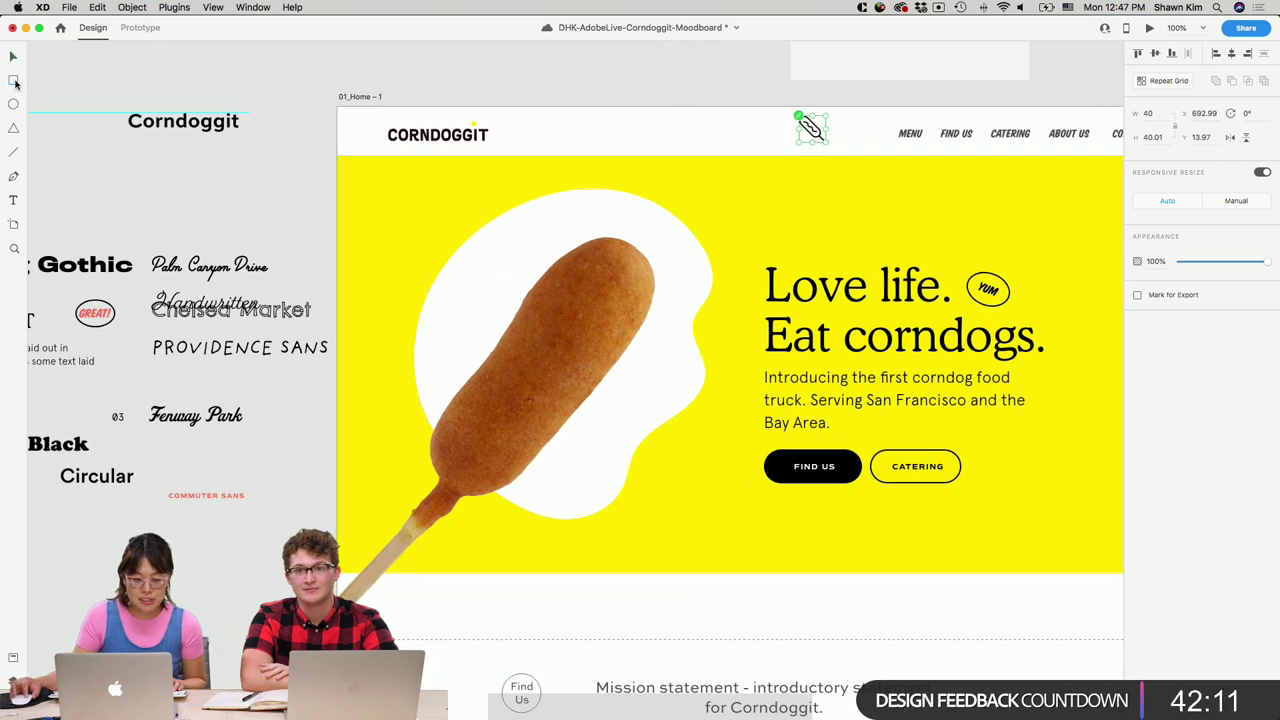
{"action": "scroll", "coordinate": [370, 162], "scroll_direction": "right", "scroll_amount": 3}
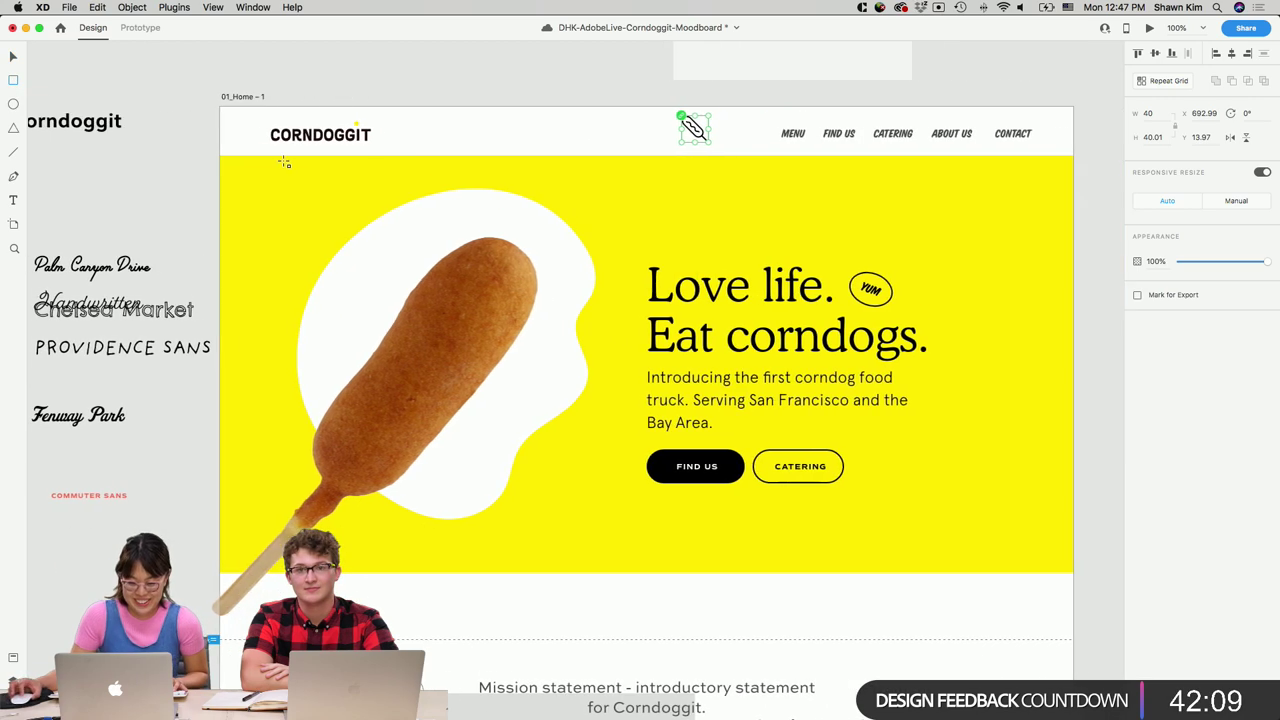
{"action": "mouse_move", "coordinate": [217, 155]}
{"action": "left_mouse_down"}
{"action": "mouse_move", "coordinate": [346, 177]}
{"action": "mouse_move", "coordinate": [914, 191]}
{"action": "mouse_move", "coordinate": [1070, 167]}
{"action": "left_mouse_up"}
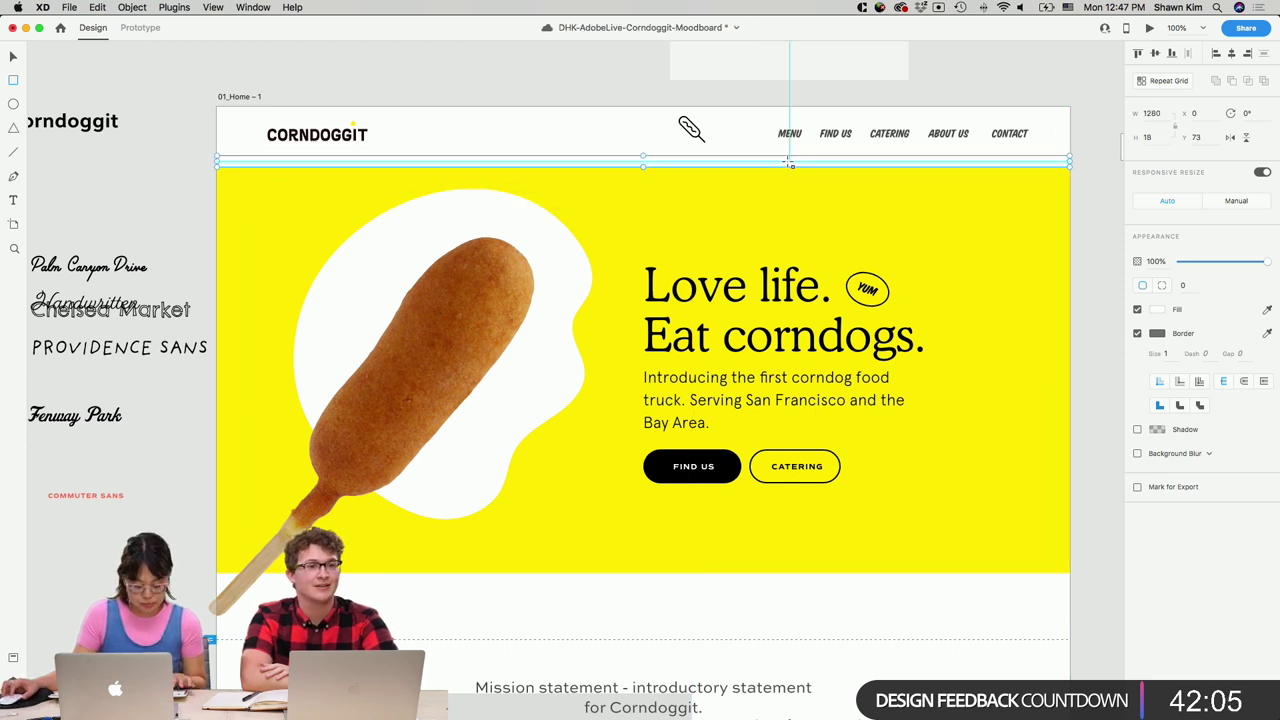
Move the thin bar up to the artboard's top and raise the artboard's top edge slightly.
{"action": "left_click", "coordinate": [768, 162]}
{"action": "key", "text": "v"}
{"action": "left_click_drag", "start_coordinate": [768, 162], "coordinate": [768, 111]}
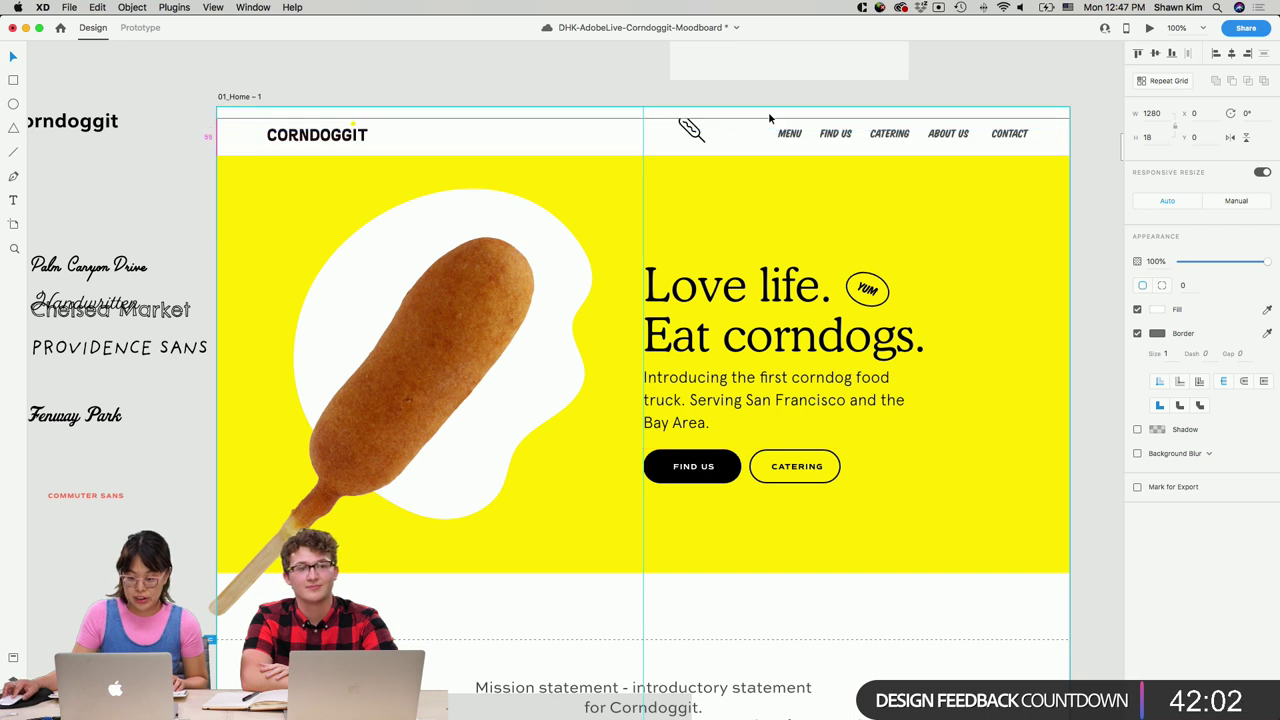
{"action": "left_click", "coordinate": [269, 96]}
{"action": "left_click_drag", "start_coordinate": [642, 106], "coordinate": [640, 97]}
{"action": "left_click", "coordinate": [608, 88]}
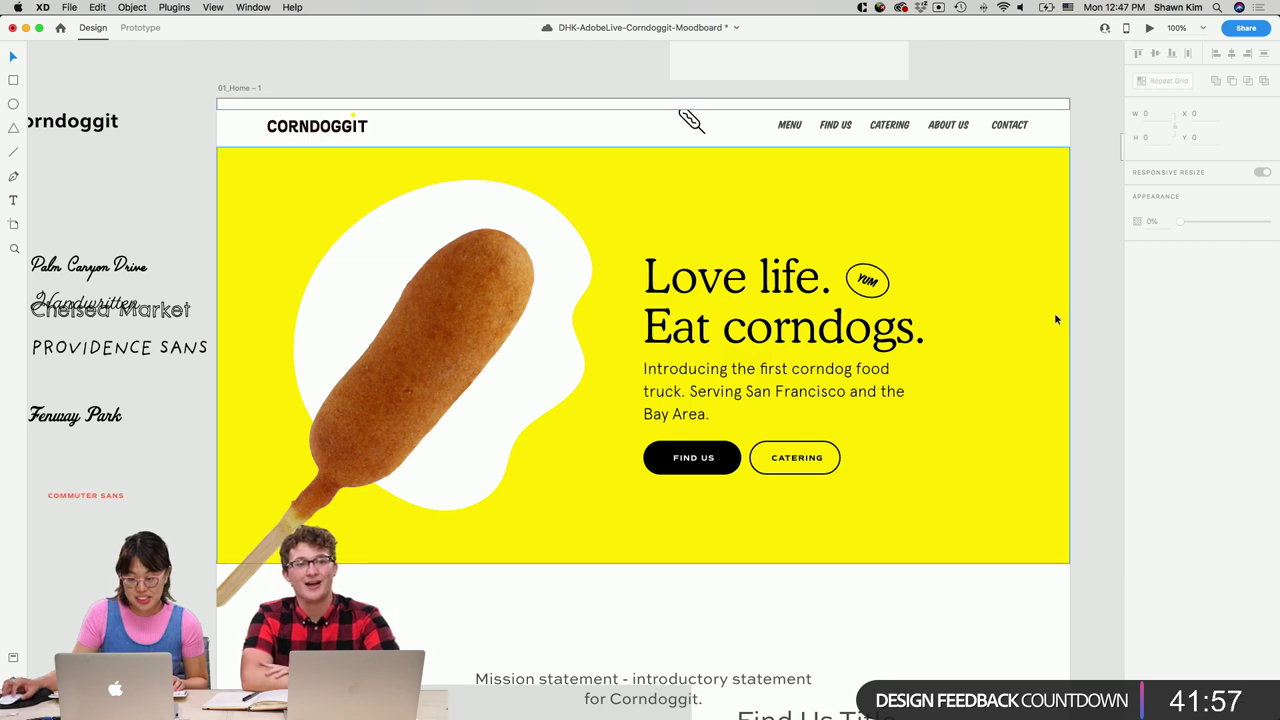
Nudge the header and hero content down and back up together.
{"action": "left_click_drag", "start_coordinate": [1007, 487], "coordinate": [200, 114]}
{"action": "key", "text": "shift+Down"}
{"action": "key", "text": "Down"}
{"action": "key", "text": "Down"}
{"action": "key", "text": "Down"}
{"action": "key", "text": "Up"}
{"action": "key", "text": "Up"}
{"action": "key", "text": "Up"}
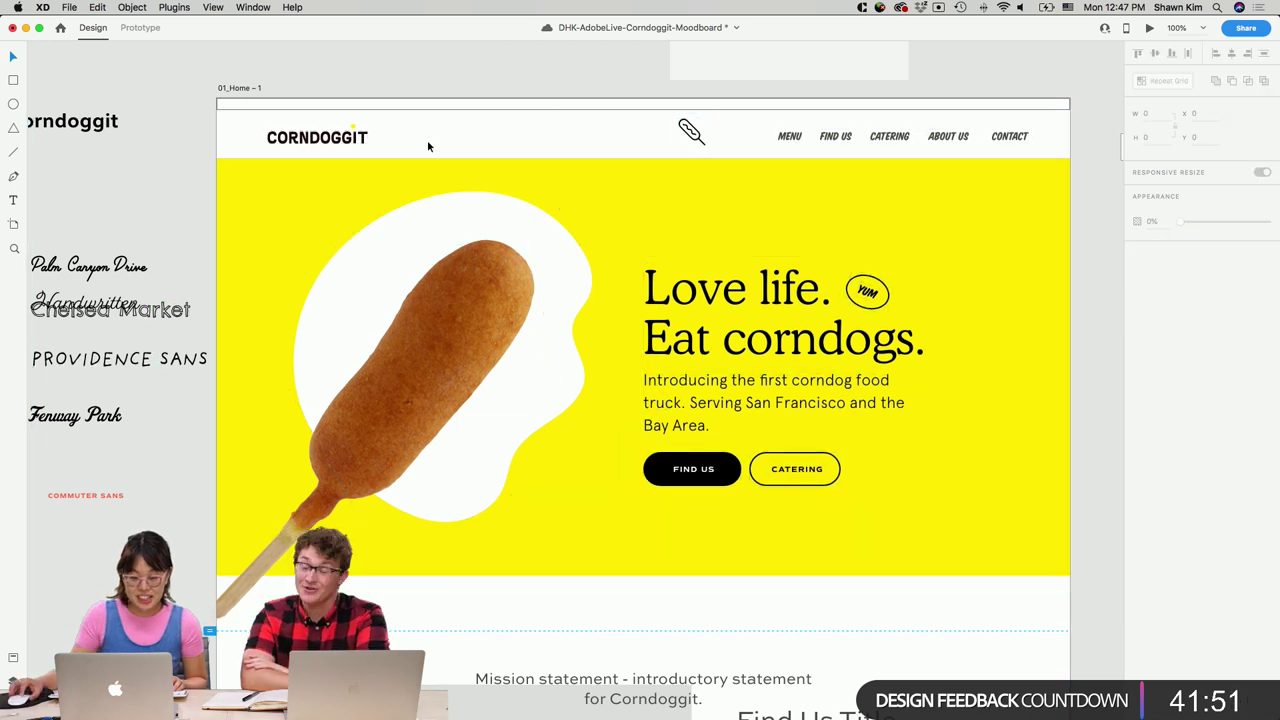
Realign the CORNDOGGIT logo with small left, up, right and down nudges.
{"action": "left_click", "coordinate": [273, 126]}
{"action": "key", "text": "shift+Left"}
{"action": "key", "text": "Up"}
{"action": "key", "text": "Up"}
{"action": "key", "text": "Up"}
{"action": "key", "text": "Up"}
{"action": "key", "text": "Up"}
{"action": "key", "text": "Up"}
{"action": "key", "text": "Up"}
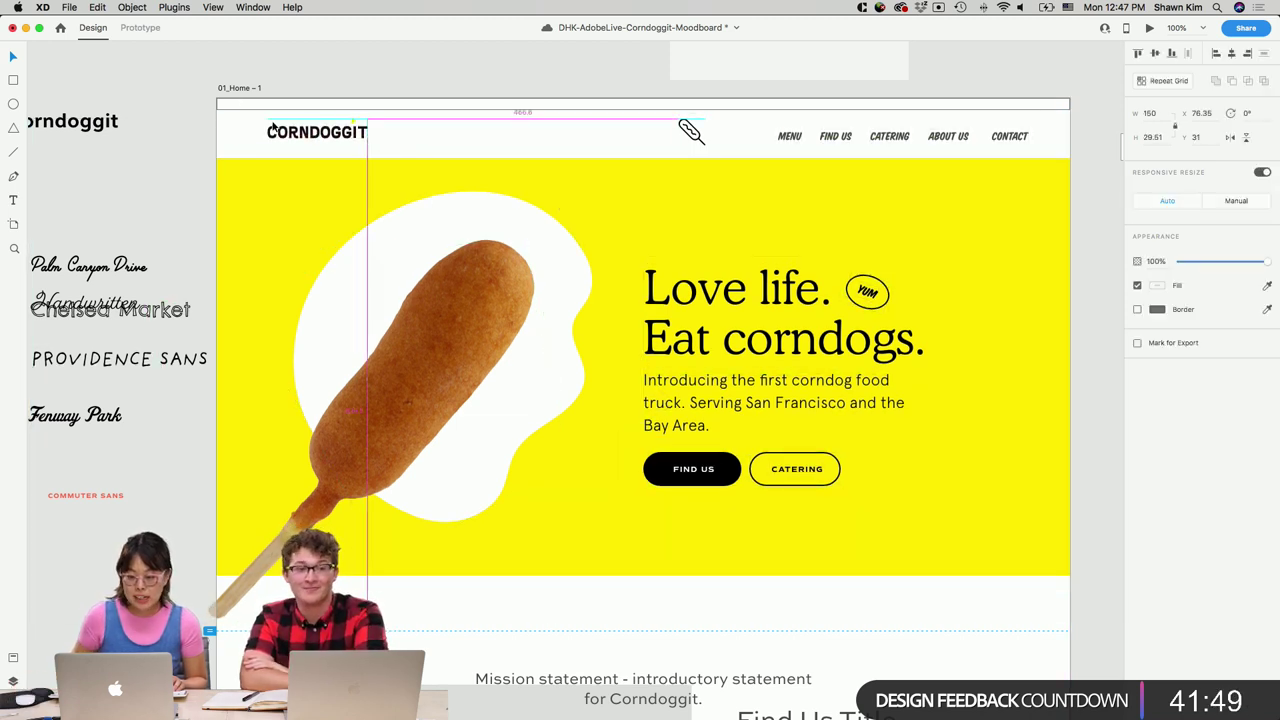
{"action": "key", "text": "Right"}
{"action": "key", "text": "Down"}
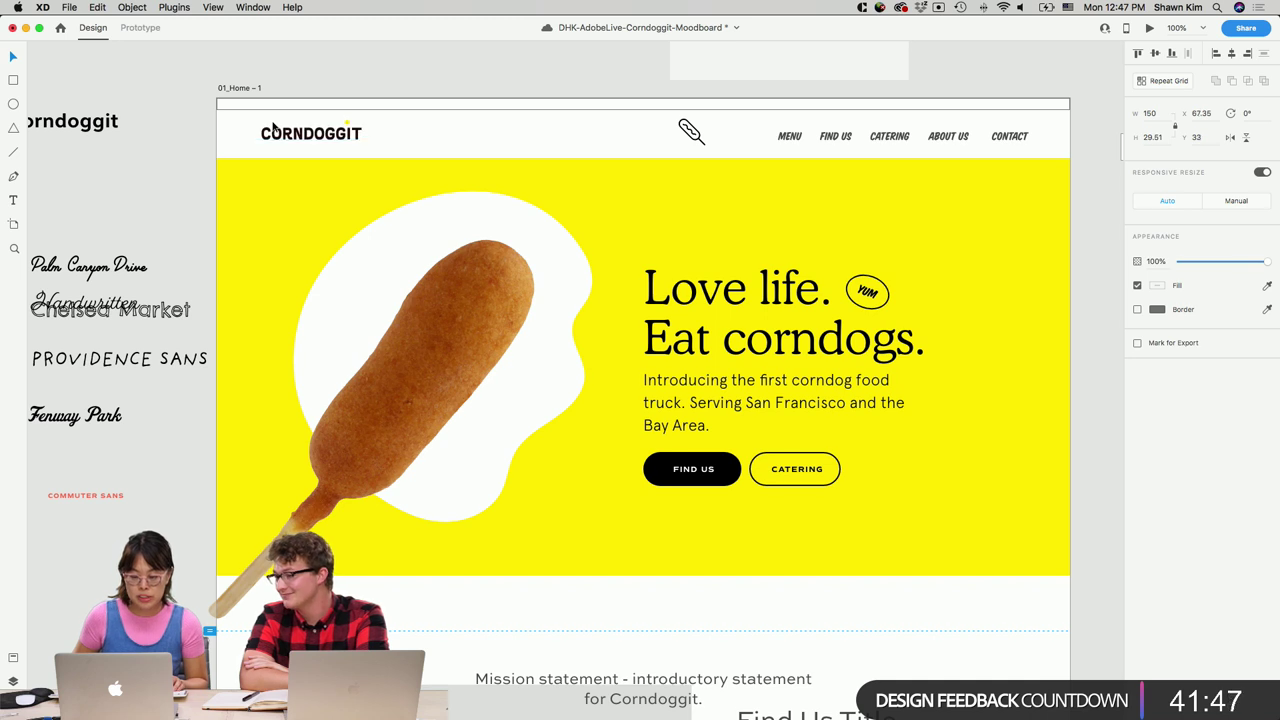
Paste the copied moodboard colour shapes and place them above the homepage artboard.
{"action": "left_click", "coordinate": [316, 110]}
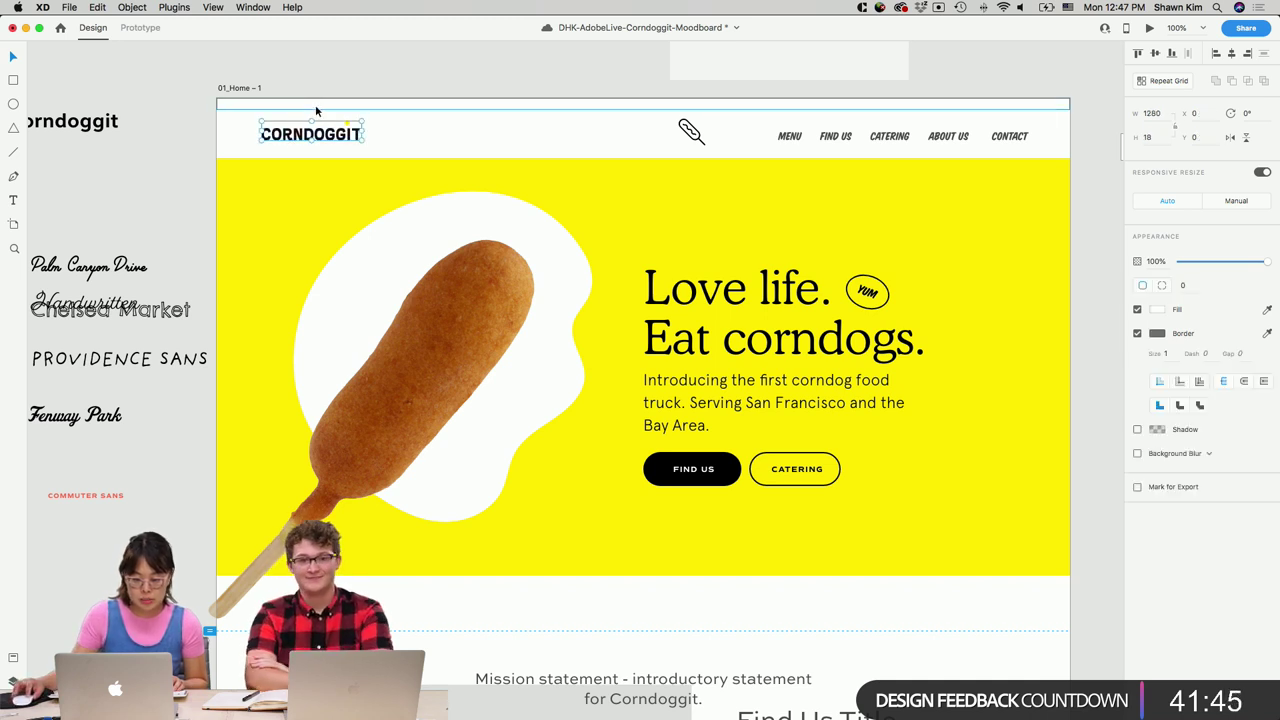
{"action": "scroll", "coordinate": [620, 300], "scroll_direction": "left", "scroll_amount": 8}
{"action": "scroll", "coordinate": [700, 300], "scroll_direction": "up", "scroll_amount": 5}
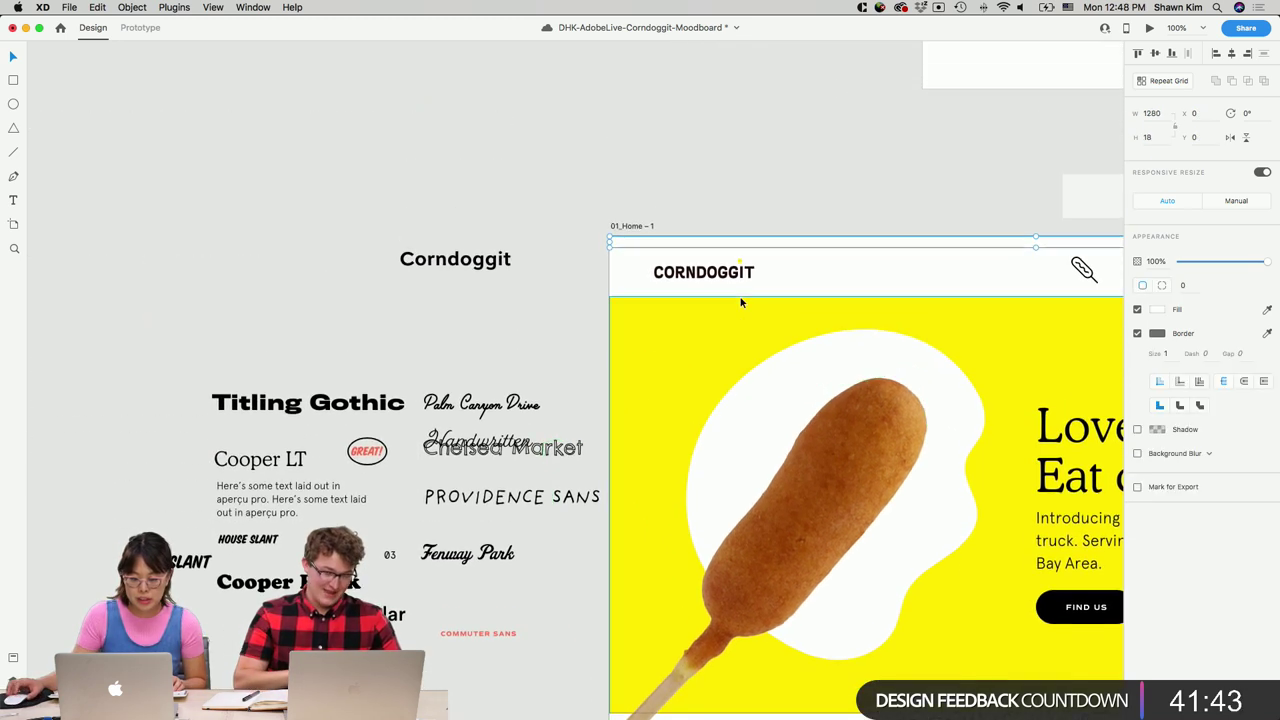
{"action": "scroll", "coordinate": [741, 301], "scroll_direction": "up", "scroll_amount": 10}
{"action": "scroll", "coordinate": [743, 382], "scroll_direction": "right", "scroll_amount": 8}
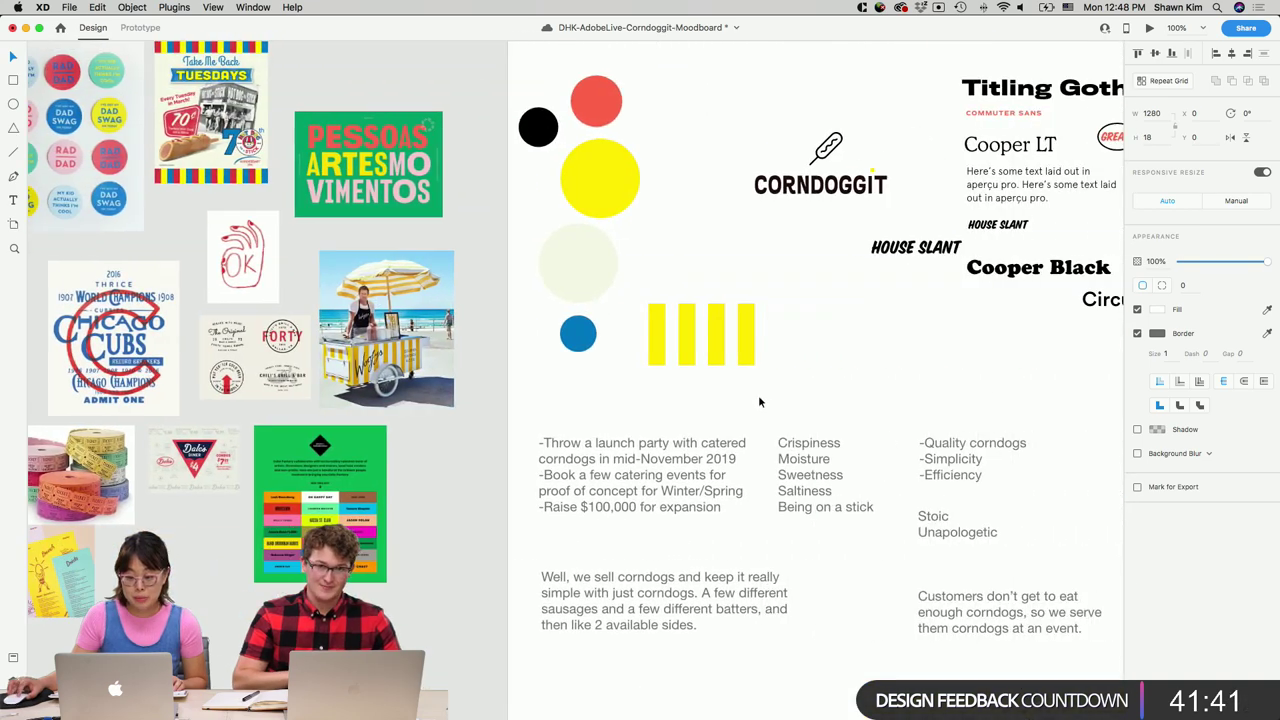
{"action": "left_click_drag", "start_coordinate": [757, 398], "coordinate": [751, 371]}
{"action": "scroll", "coordinate": [751, 371], "scroll_direction": "down", "scroll_amount": 5}
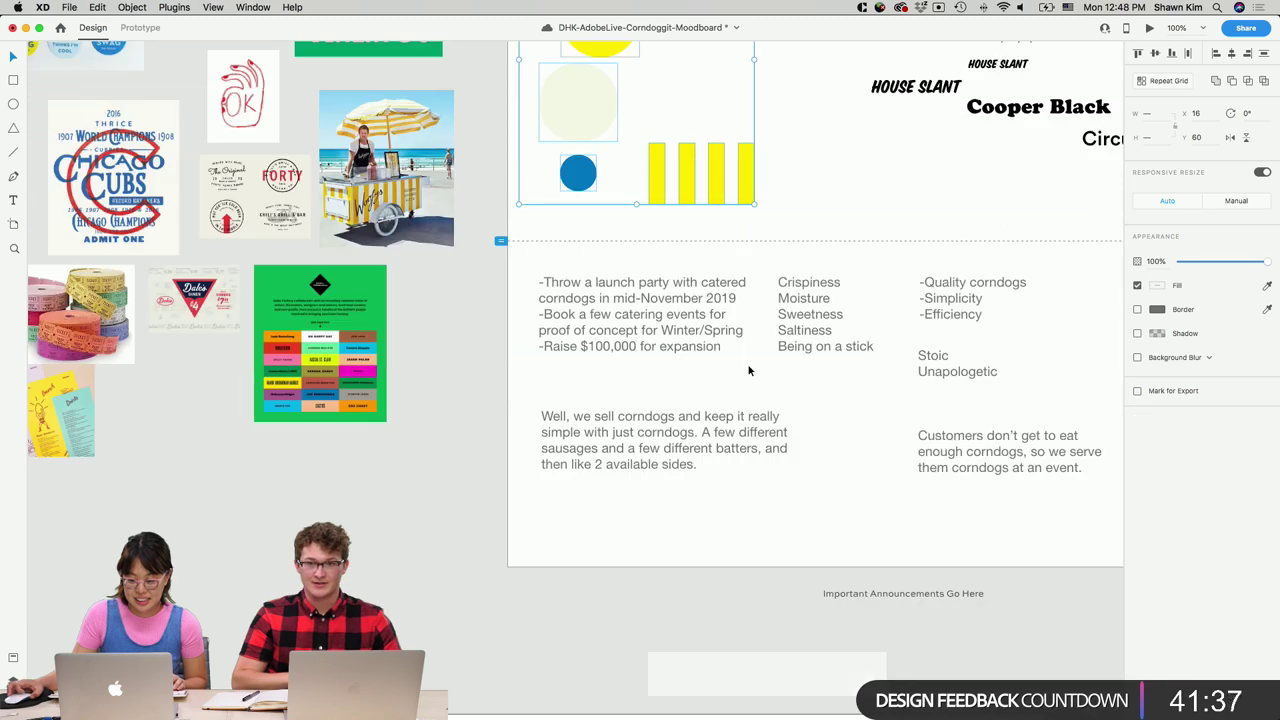
{"action": "scroll", "coordinate": [750, 370], "scroll_direction": "right", "scroll_amount": 15}
{"action": "scroll", "coordinate": [750, 370], "scroll_direction": "up", "scroll_amount": 3}
{"action": "scroll", "coordinate": [748, 368], "scroll_direction": "up", "scroll_amount": 10}
{"action": "scroll", "coordinate": [748, 366], "scroll_direction": "left", "scroll_amount": 4}
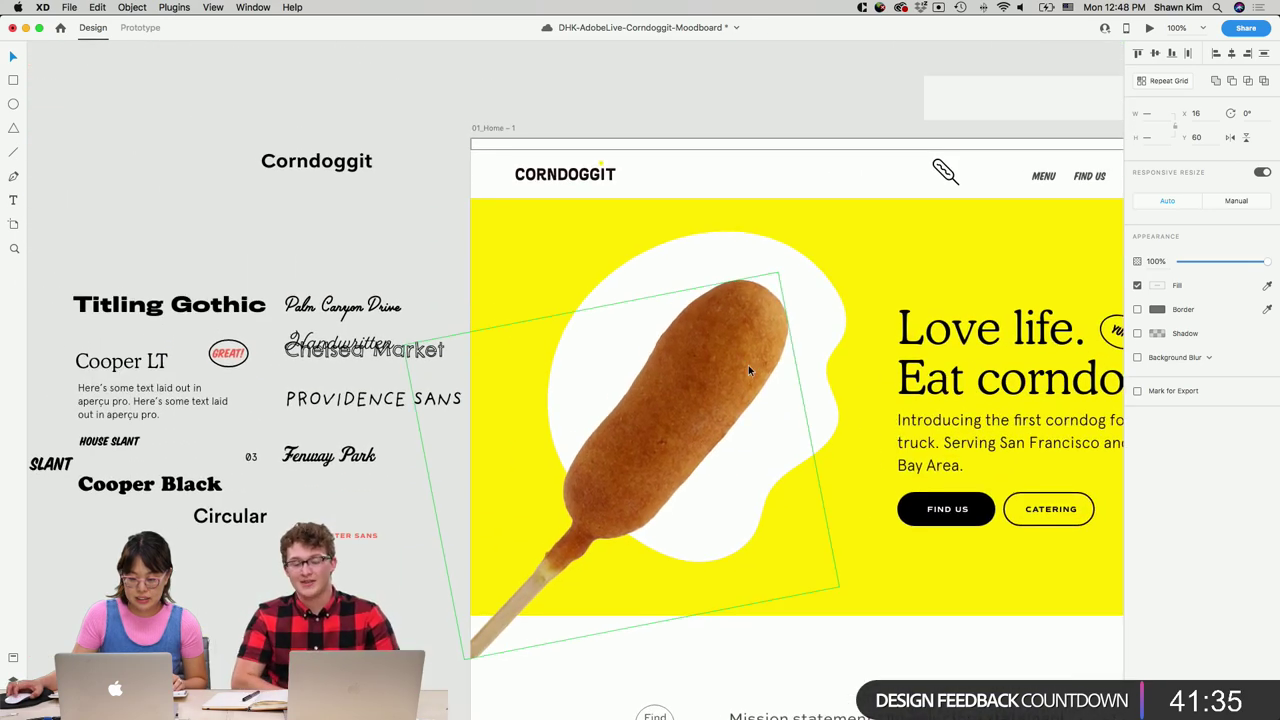
{"action": "key", "text": "super+v"}
{"action": "left_click_drag", "start_coordinate": [544, 342], "coordinate": [384, 137]}
{"action": "scroll", "coordinate": [356, 97], "scroll_direction": "up", "scroll_amount": 2}
{"action": "scroll", "coordinate": [564, 120], "scroll_direction": "right", "scroll_amount": 3}
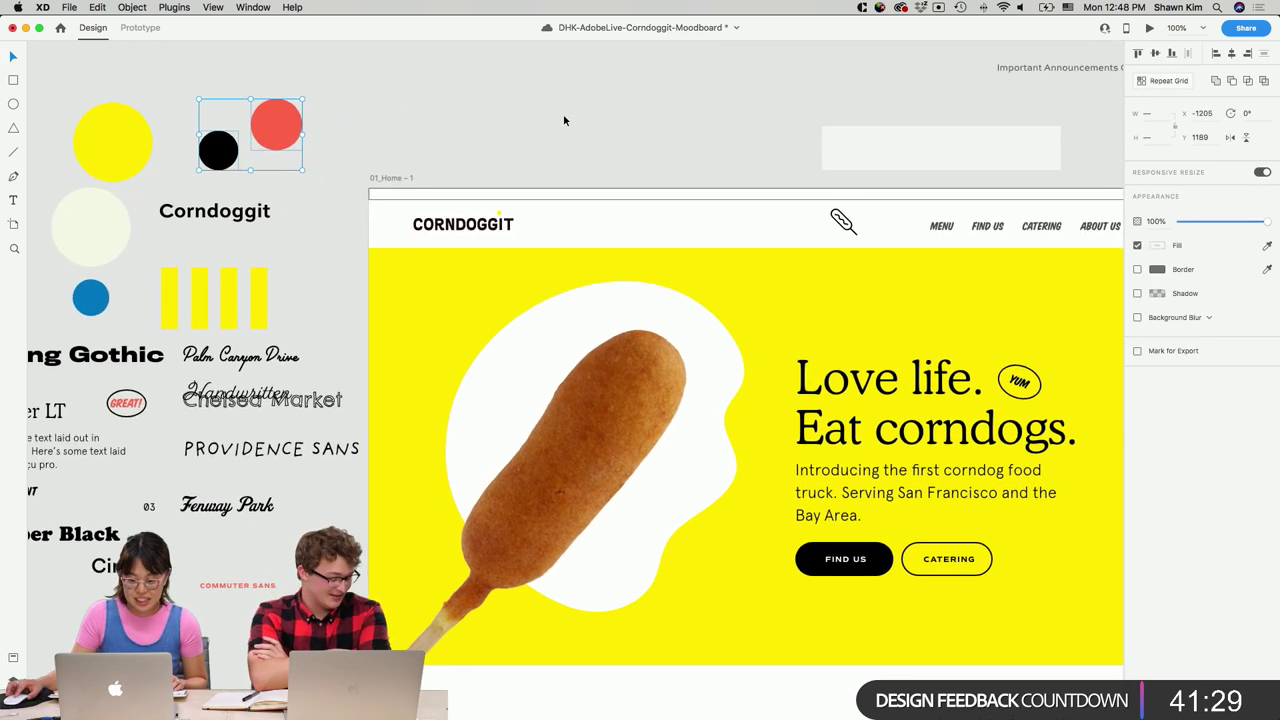
Fill the top bar with the moodboard's blue circle colour, with no border.
{"action": "left_click", "coordinate": [550, 194]}
{"action": "left_click", "coordinate": [1136, 333]}
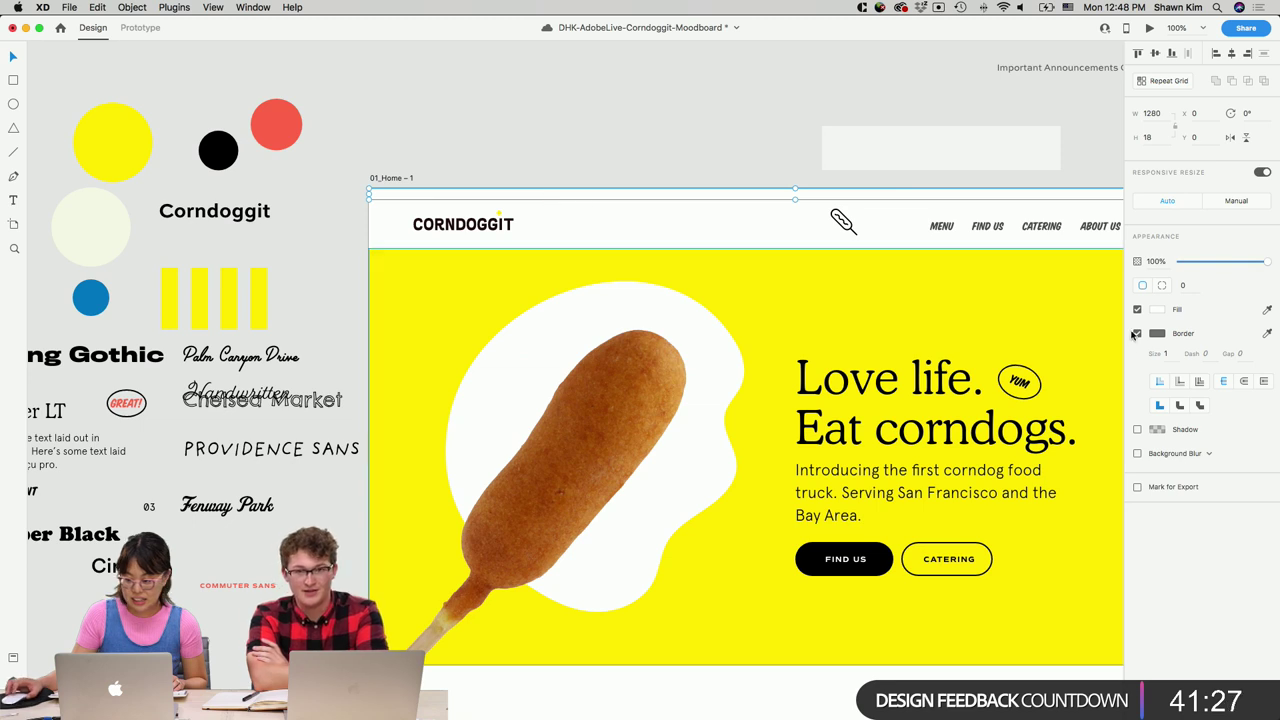
{"action": "left_click", "coordinate": [1158, 311]}
{"action": "left_click", "coordinate": [1136, 333]}
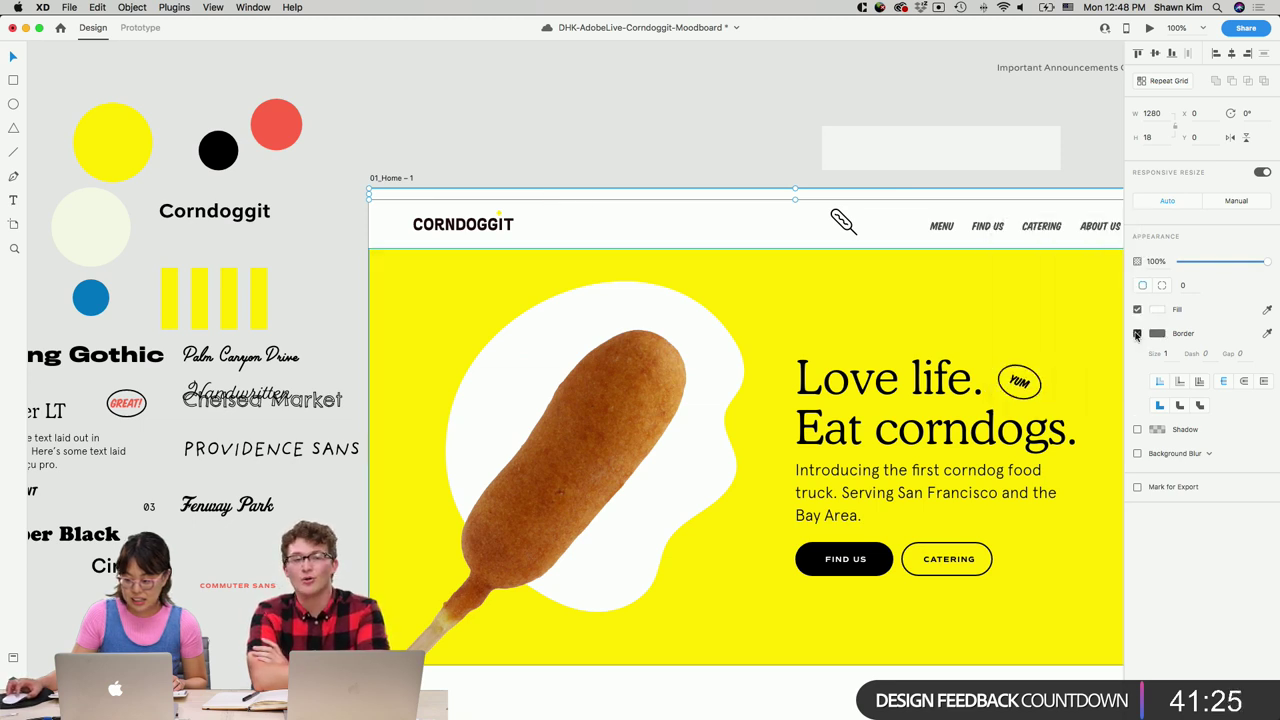
{"action": "left_click", "coordinate": [1158, 311]}
{"action": "left_click", "coordinate": [1266, 312]}
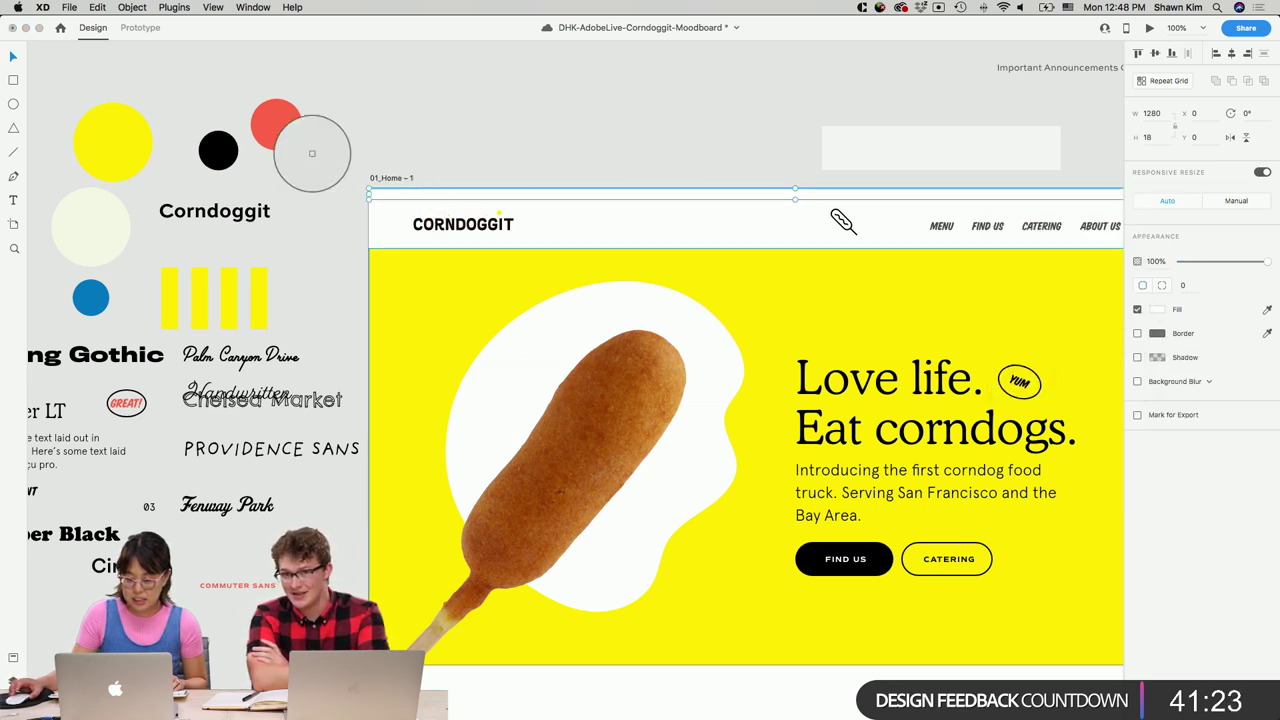
{"action": "left_click", "coordinate": [91, 297]}
{"action": "scroll", "coordinate": [515, 174], "scroll_direction": "right", "scroll_amount": 5}
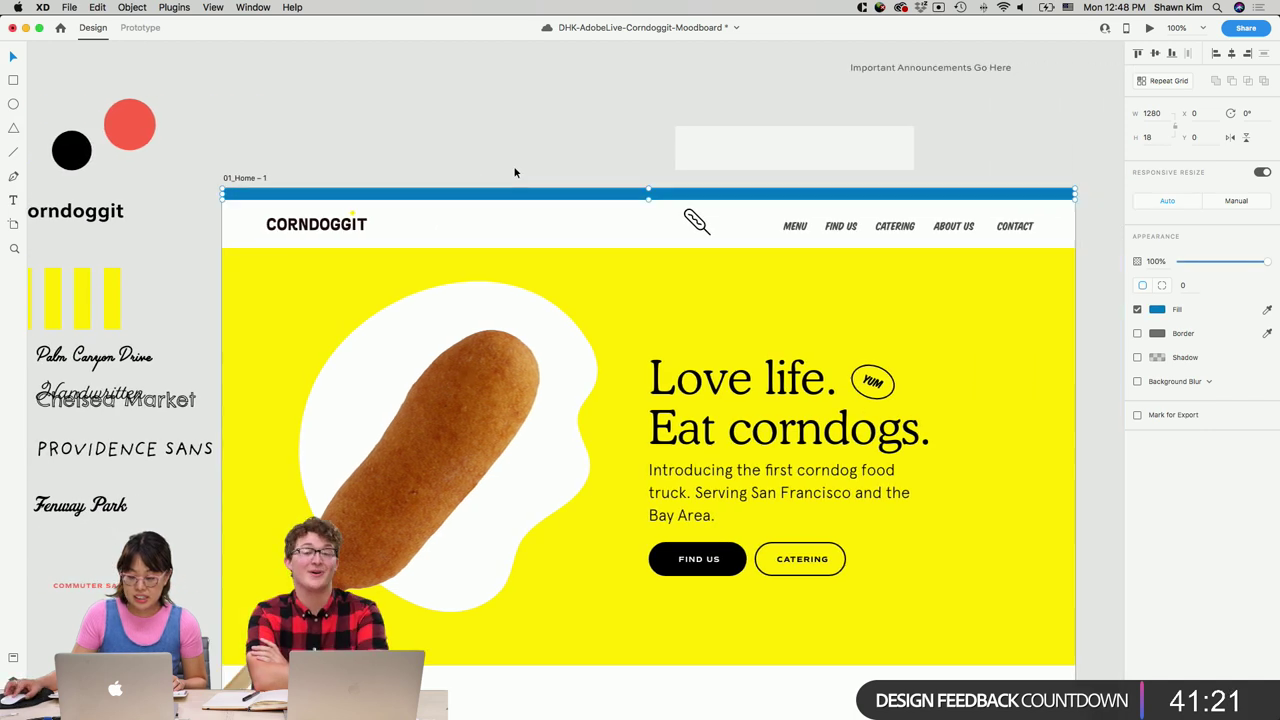
Shrink the blue top bar to about 10 px tall.
{"action": "left_click_drag", "start_coordinate": [648, 199], "coordinate": [649, 195]}
{"action": "left_click", "coordinate": [451, 157]}
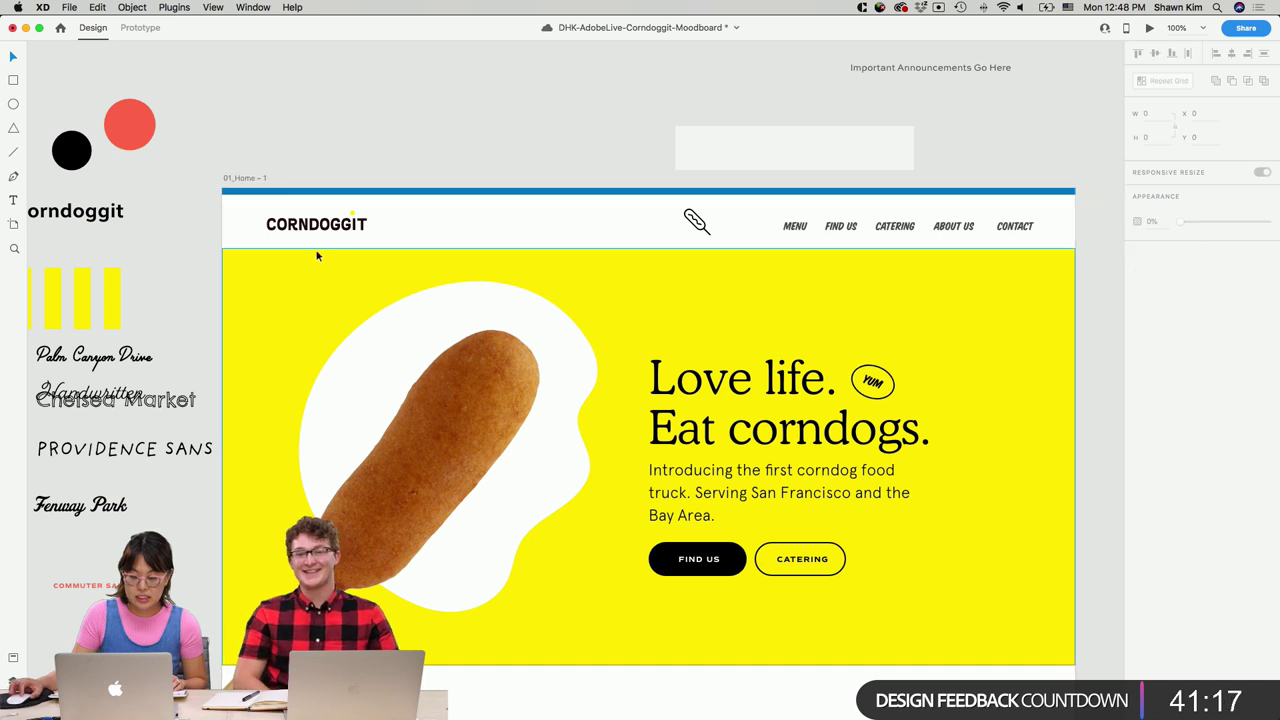
{"action": "left_click", "coordinate": [340, 224]}
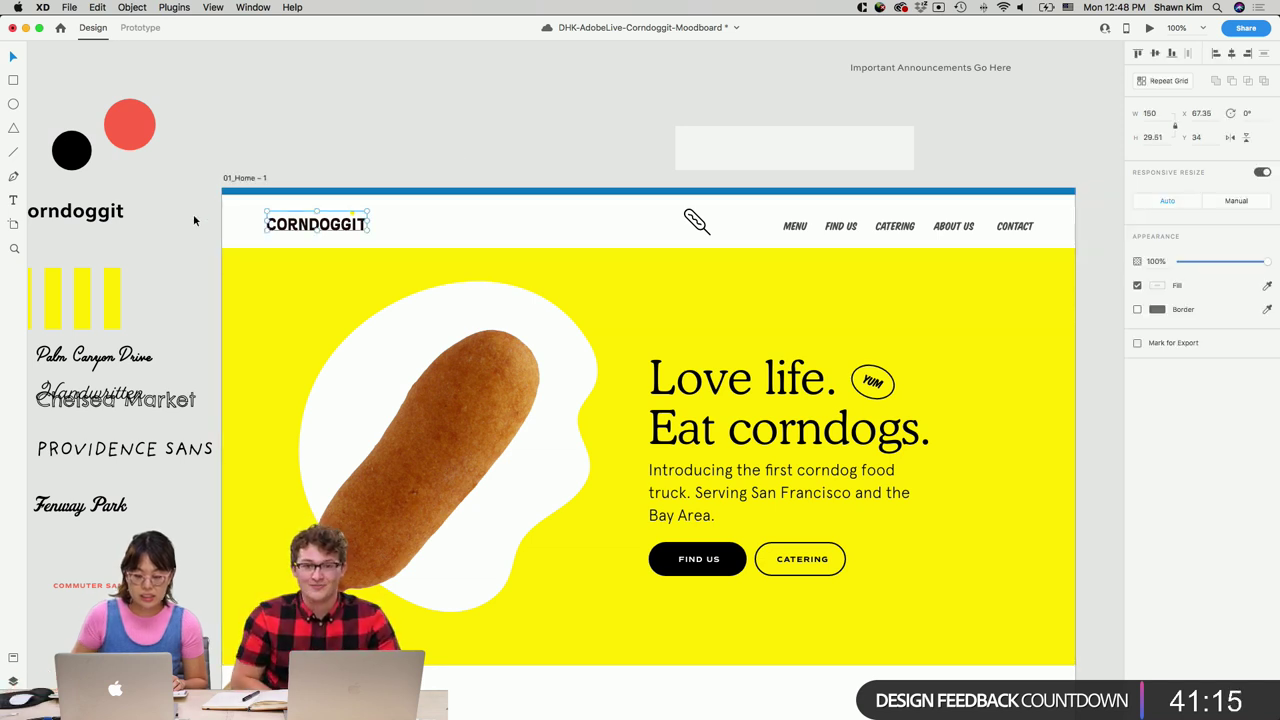
Nudge the logo and navigation links up and align the links to the column layout grid.
{"action": "key", "text": "Up"}
{"action": "key", "text": "Up"}
{"action": "key", "text": "Up"}
{"action": "scroll", "coordinate": [903, 451], "scroll_direction": "right", "scroll_amount": 5}
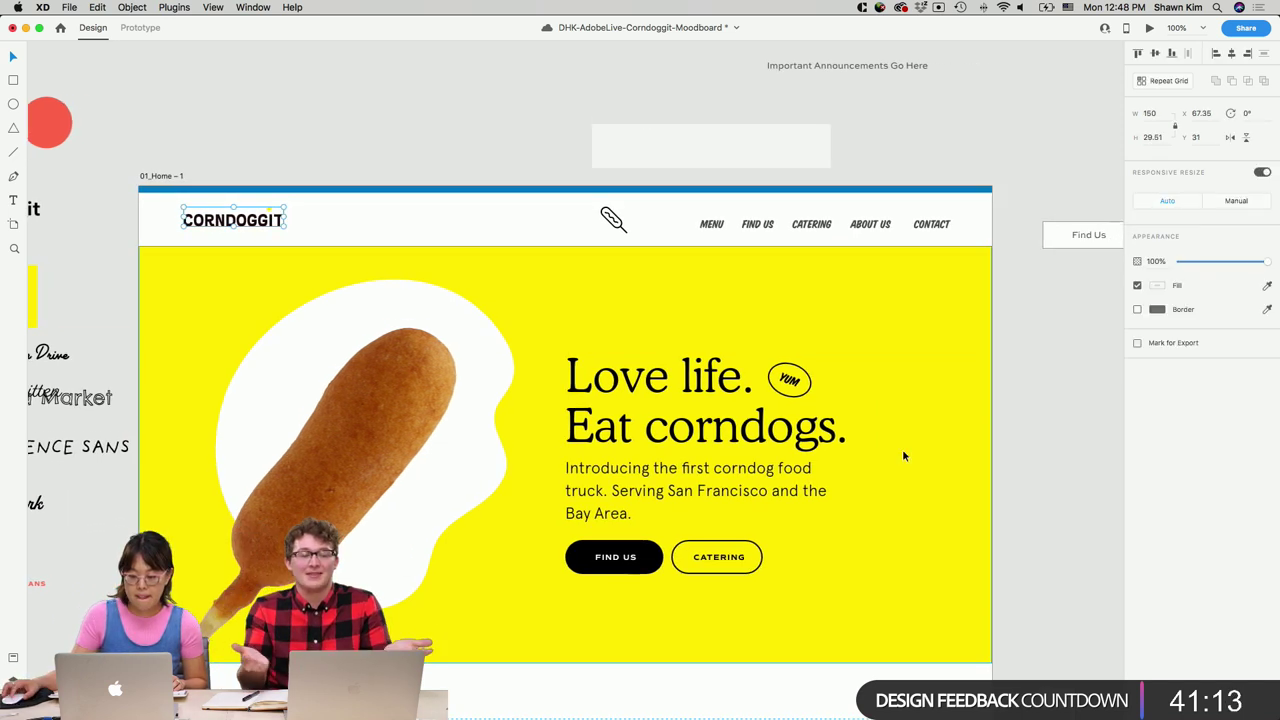
{"action": "left_click", "coordinate": [903, 197]}
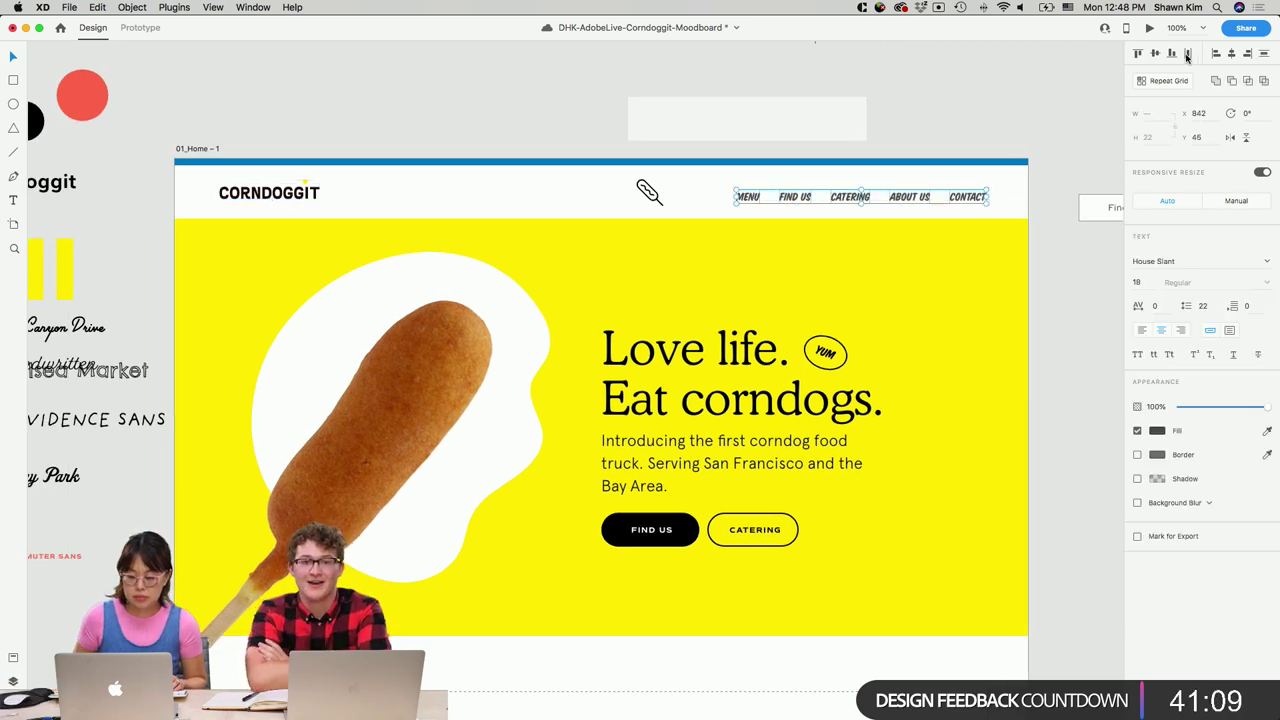
{"action": "key", "text": "Up"}
{"action": "key", "text": "Up"}
{"action": "key", "text": "Up"}
{"action": "key", "text": "super+shift+apostrophe"}
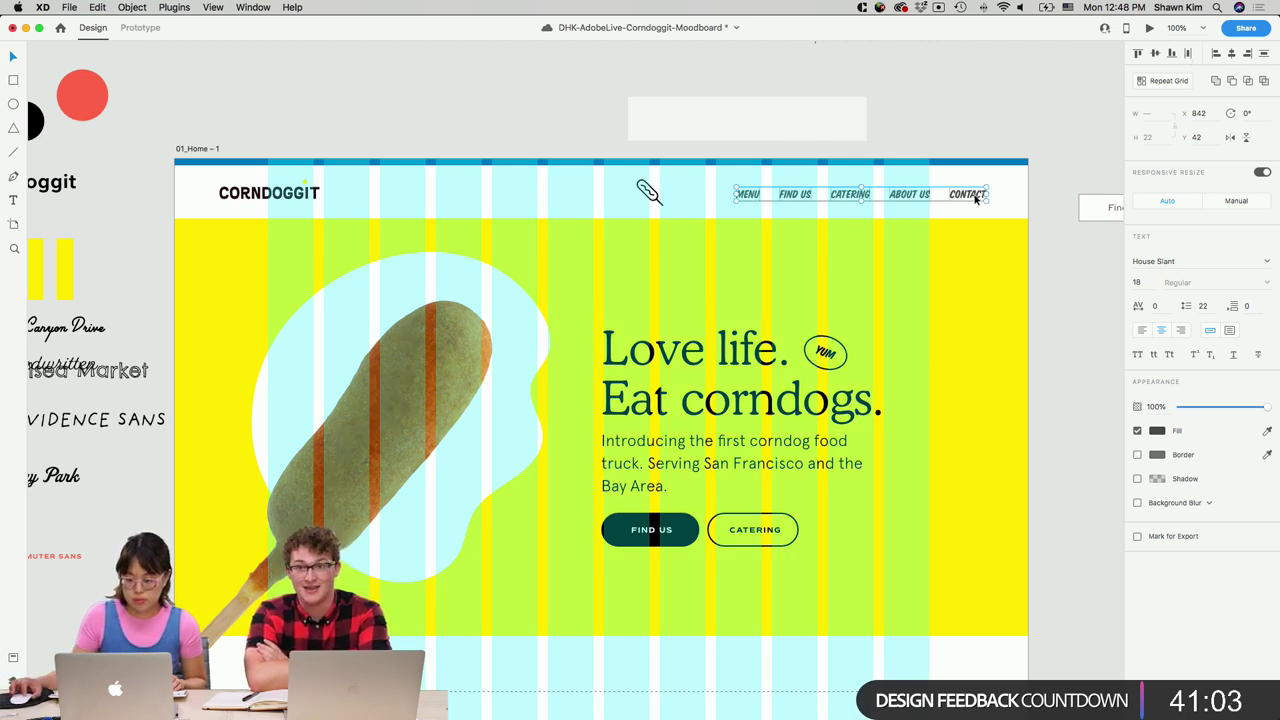
{"action": "mouse_move", "coordinate": [975, 198]}
{"action": "left_mouse_down"}
{"action": "mouse_move", "coordinate": [957, 198]}
{"action": "mouse_move", "coordinate": [971, 197]}
{"action": "left_mouse_up"}
{"action": "left_click", "coordinate": [236, 184]}
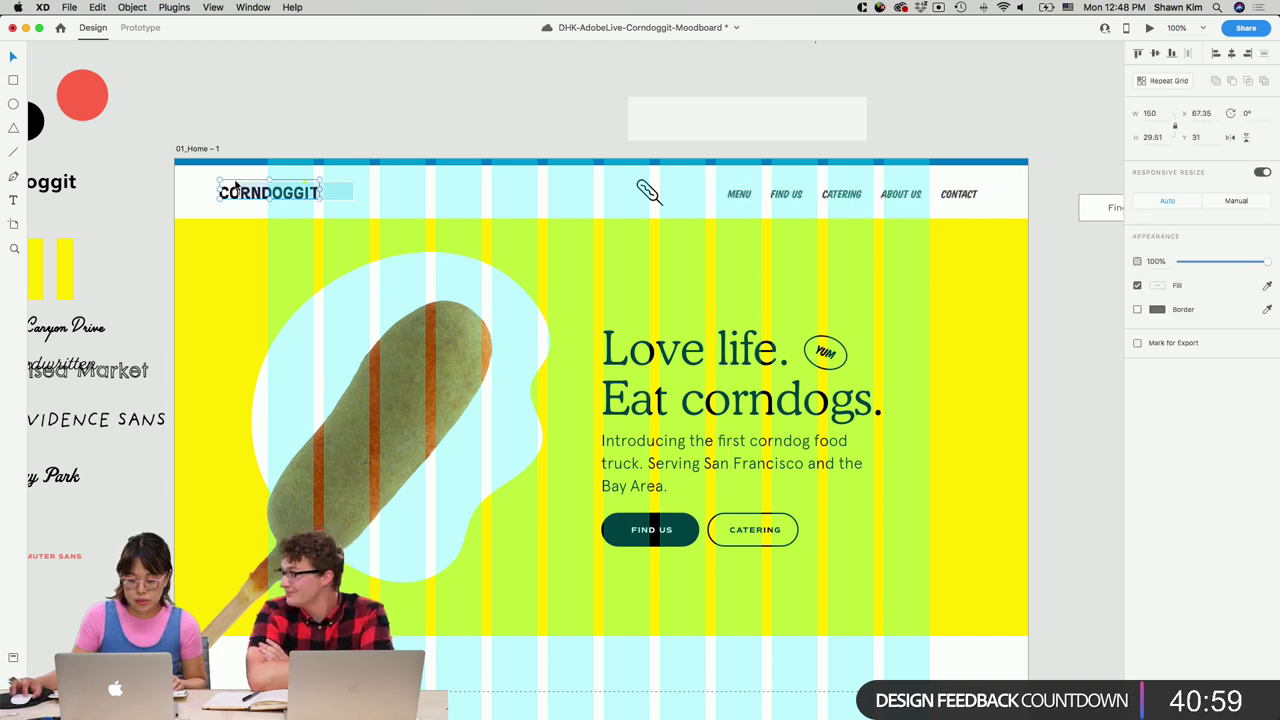
{"action": "key", "text": "super+shift+apostrophe"}
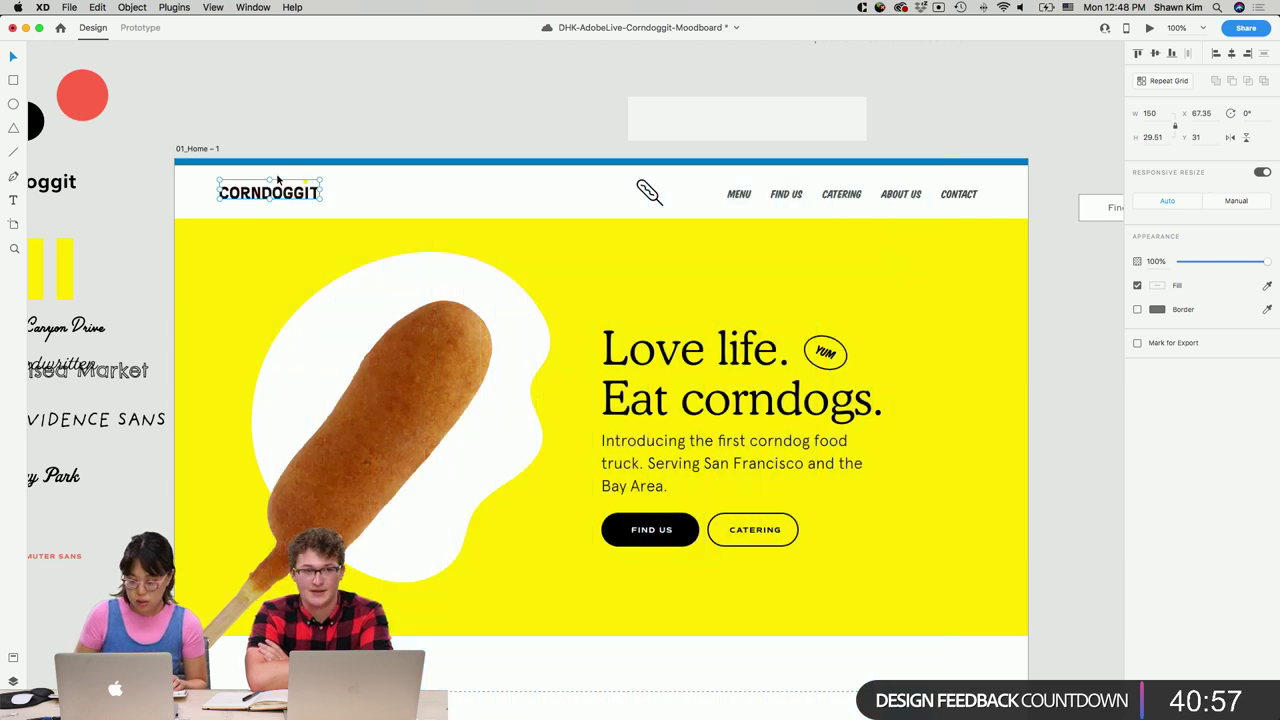
Make the navigation links text #000000 black and nudge the links up slightly.
{"action": "left_click", "coordinate": [970, 200]}
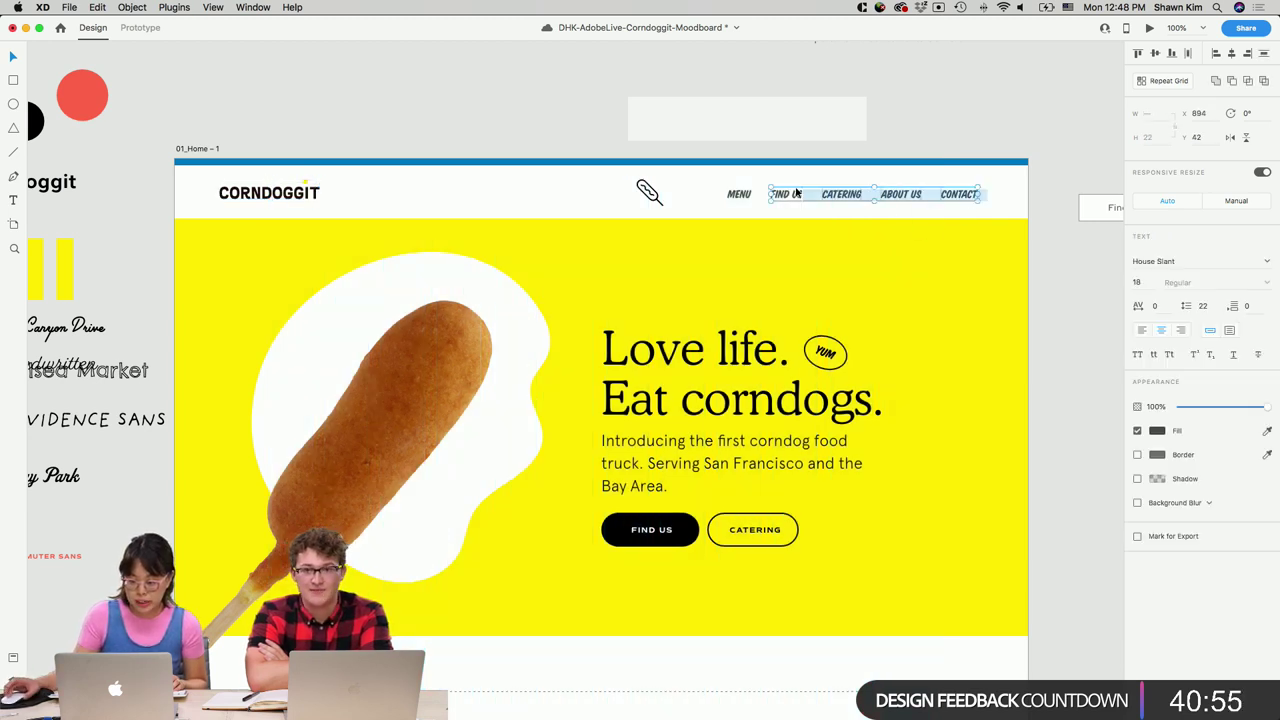
{"action": "left_click", "coordinate": [1158, 431]}
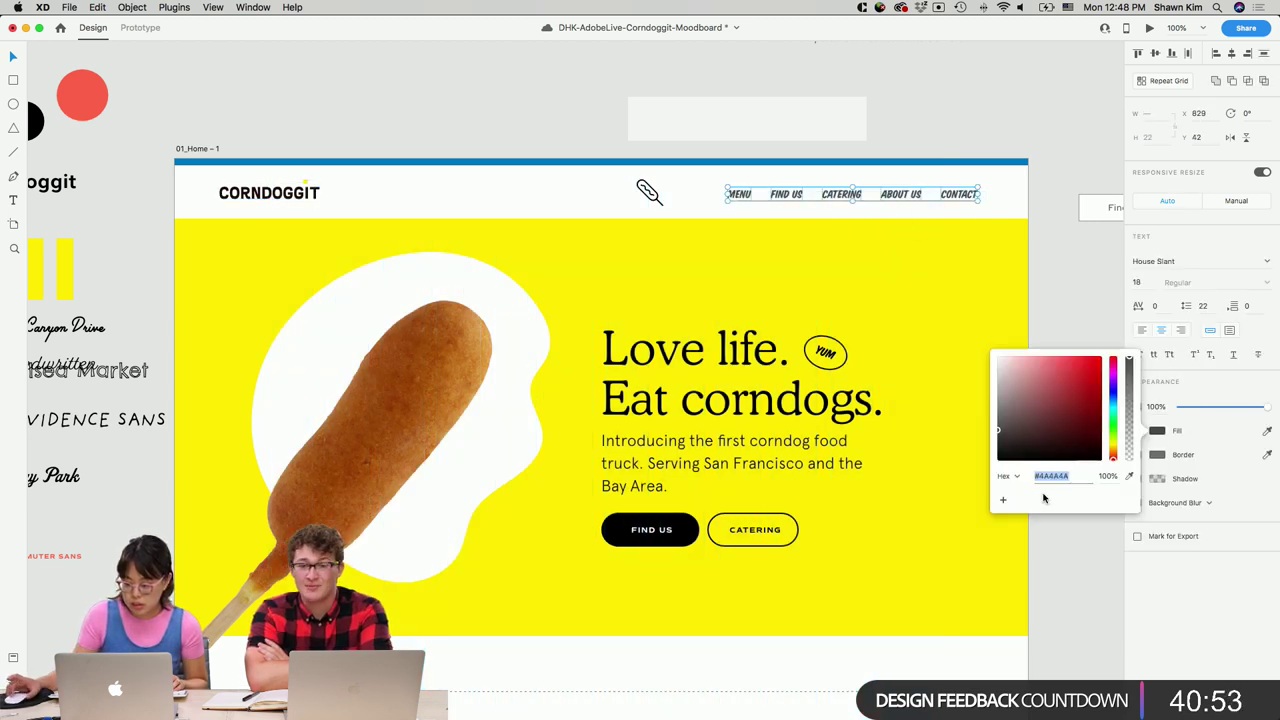
{"action": "type", "text": "000000"}
{"action": "key", "text": "Return"}
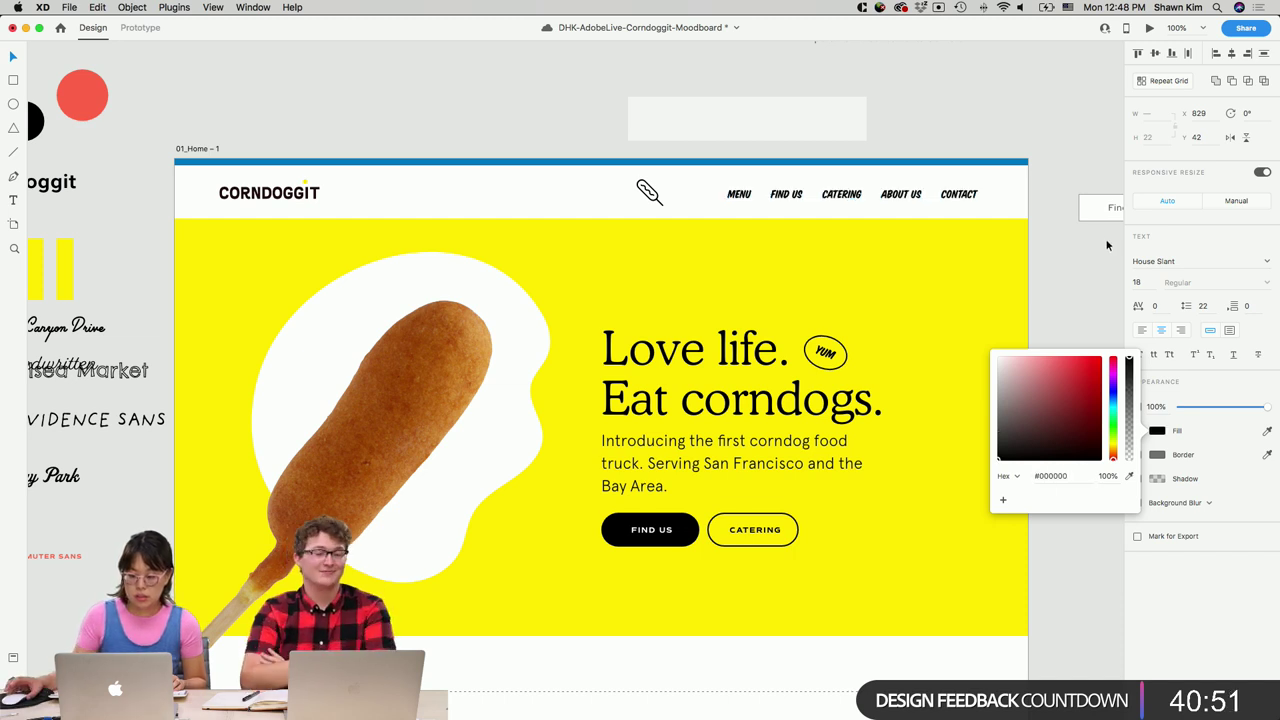
{"action": "left_click", "coordinate": [738, 195]}
{"action": "left_click_drag", "start_coordinate": [738, 195], "coordinate": [732, 192]}
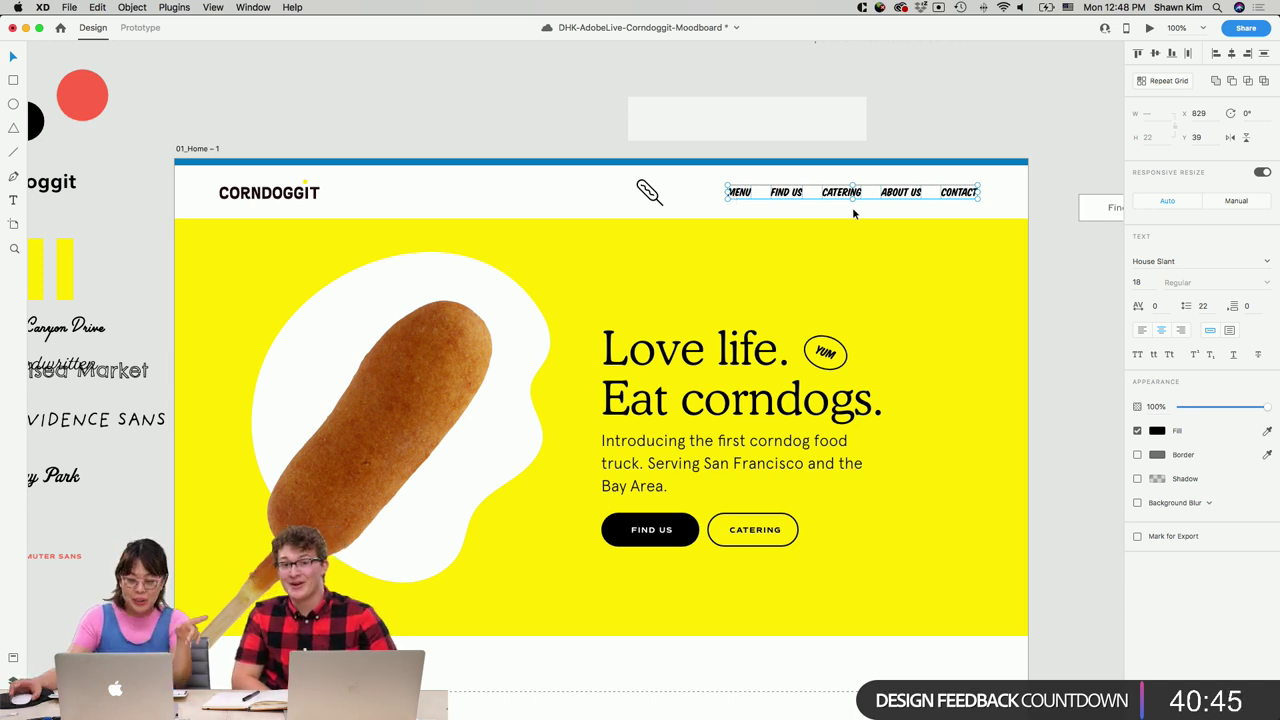
Set the CORNDOGGIT logo width to 160, raise it to Y 27, and save.
{"action": "left_click", "coordinate": [305, 192]}
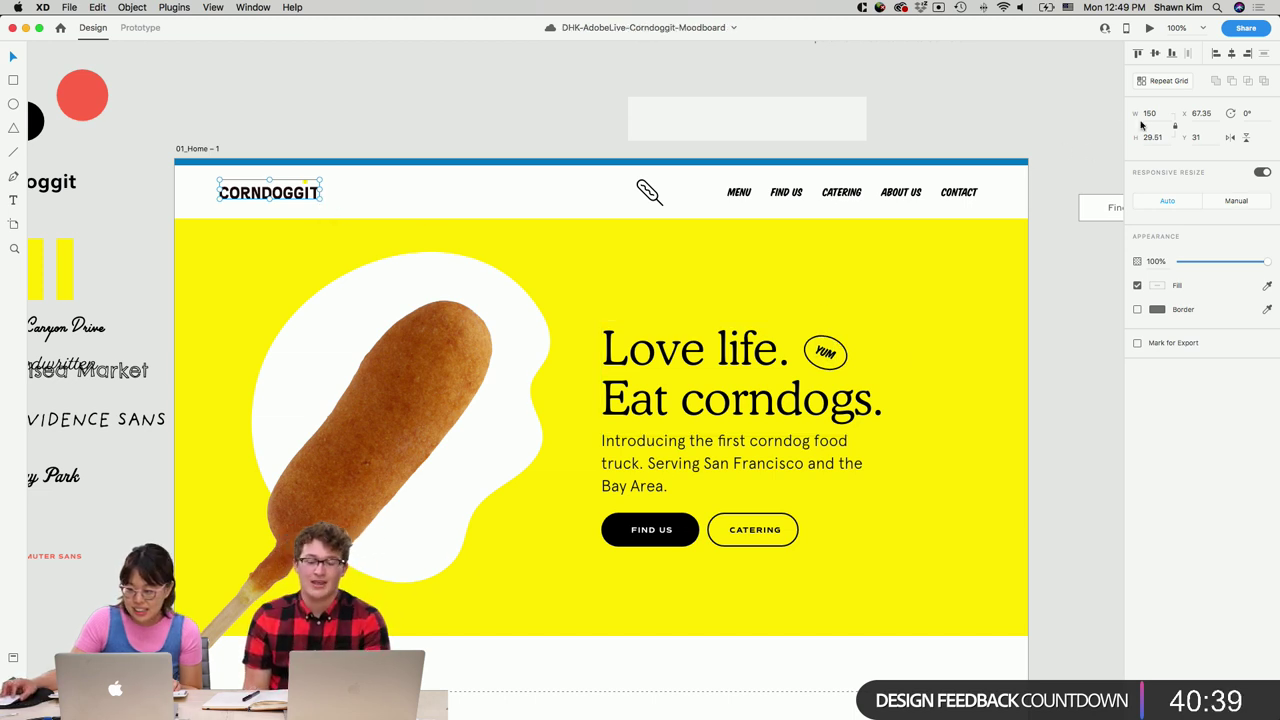
{"action": "type", "text": "160"}
{"action": "key", "text": "Return"}
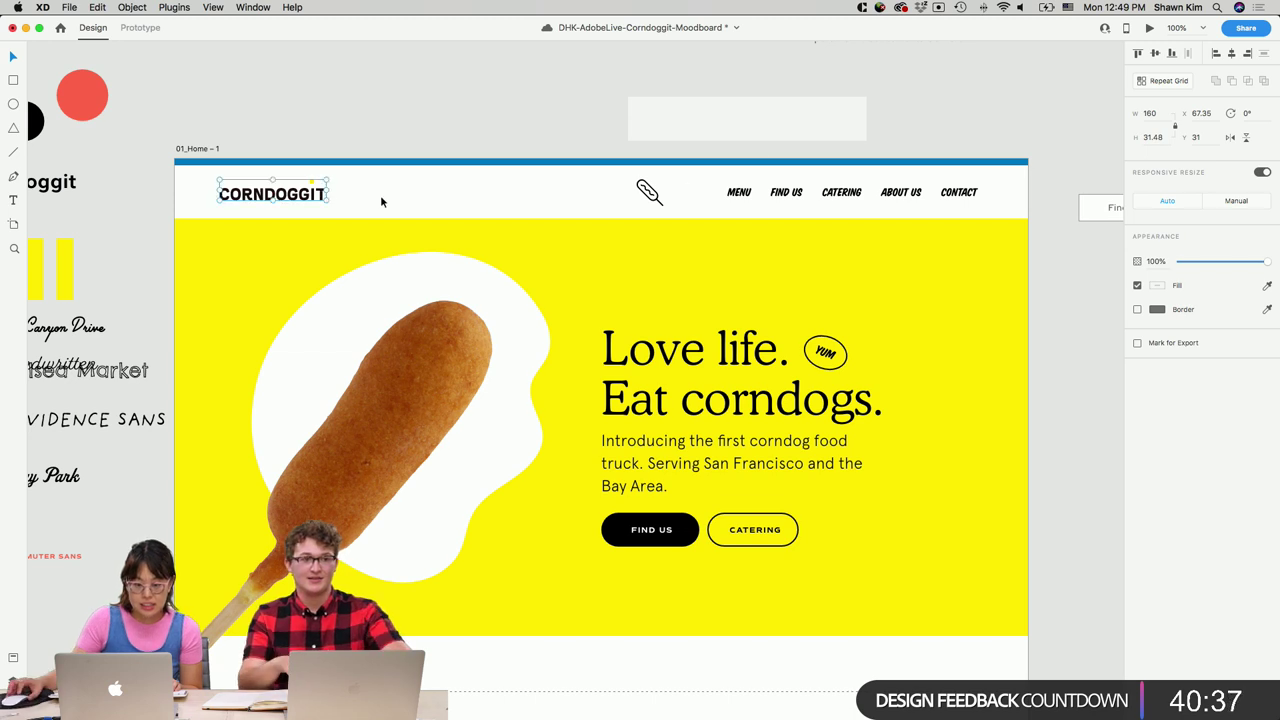
{"action": "key", "text": "Up"}
{"action": "key", "text": "Up"}
{"action": "key", "text": "Up"}
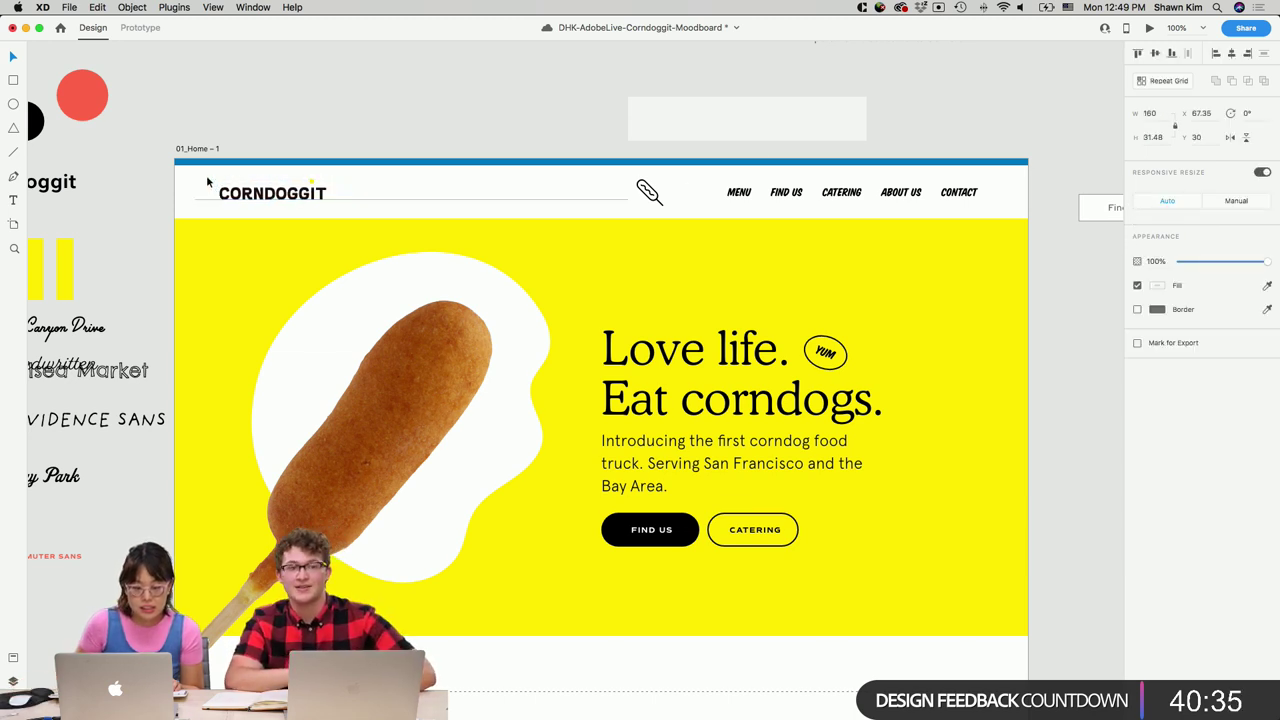
{"action": "key", "text": "Up"}
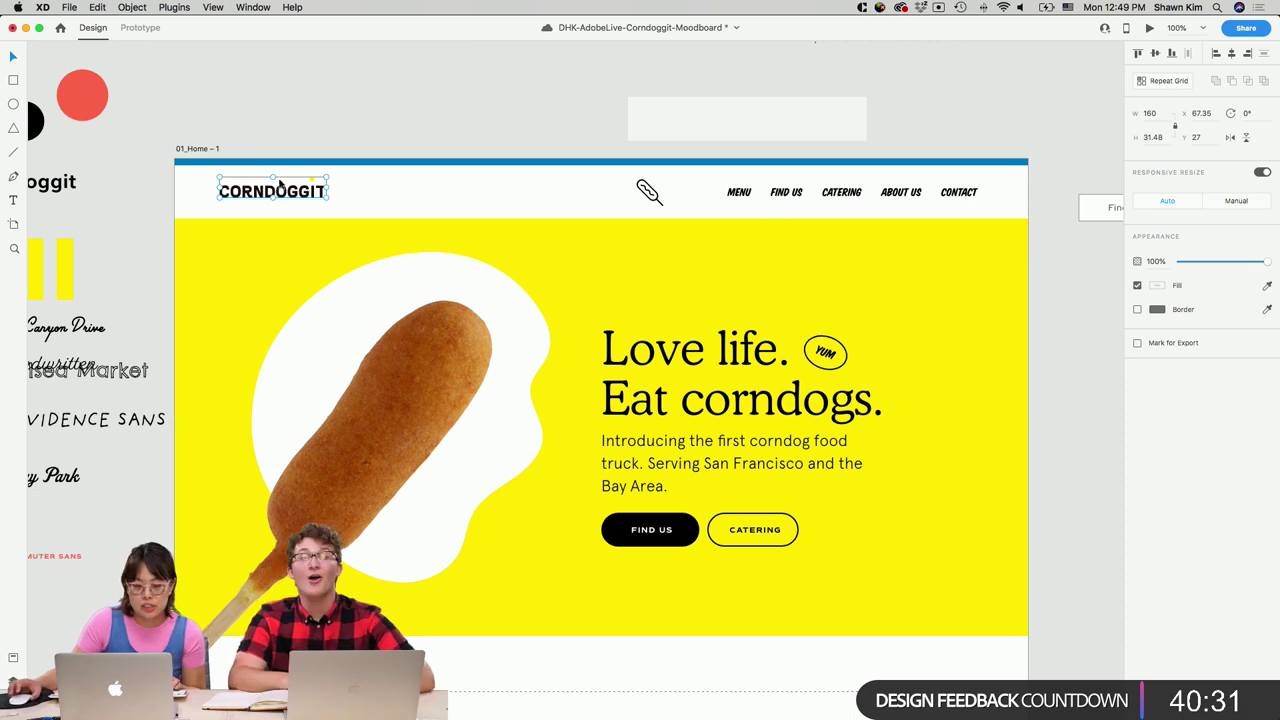
{"action": "key", "text": "super+s"}
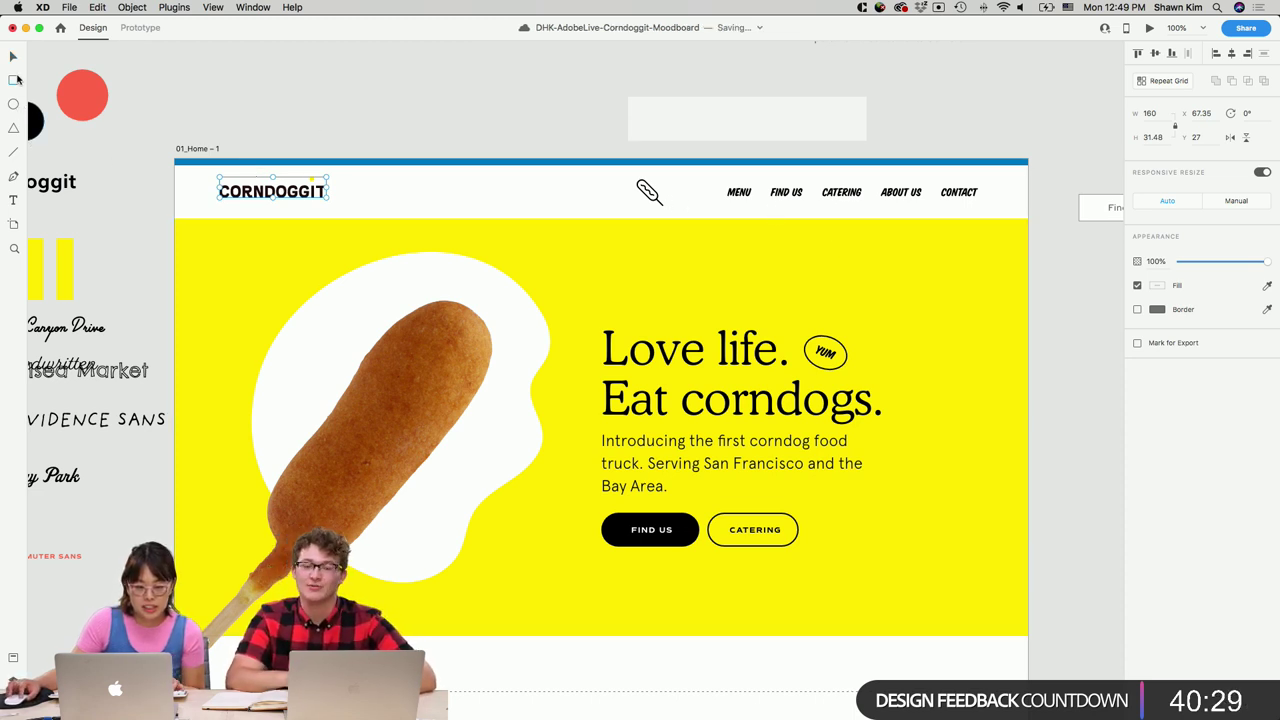
Draw a thin borderless bar under MENU filled with the red circle's colour.
{"action": "left_click", "coordinate": [13, 81]}
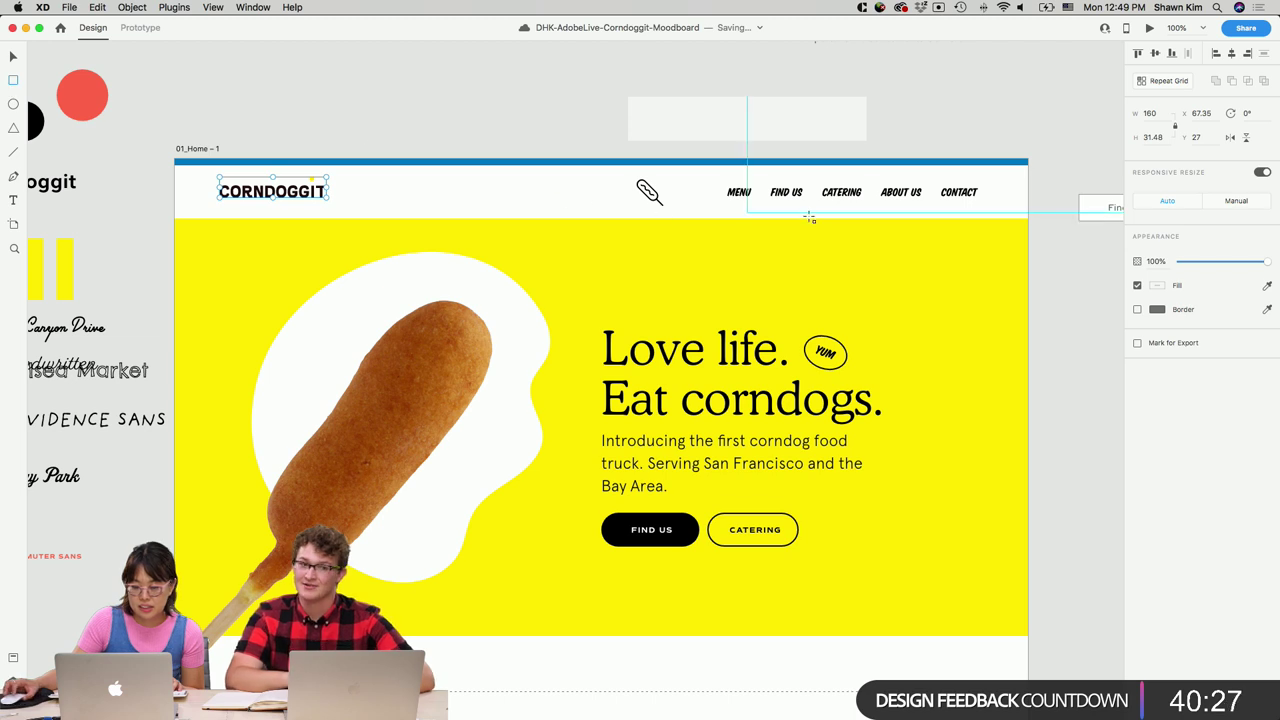
{"action": "left_click_drag", "start_coordinate": [728, 204], "coordinate": [754, 211]}
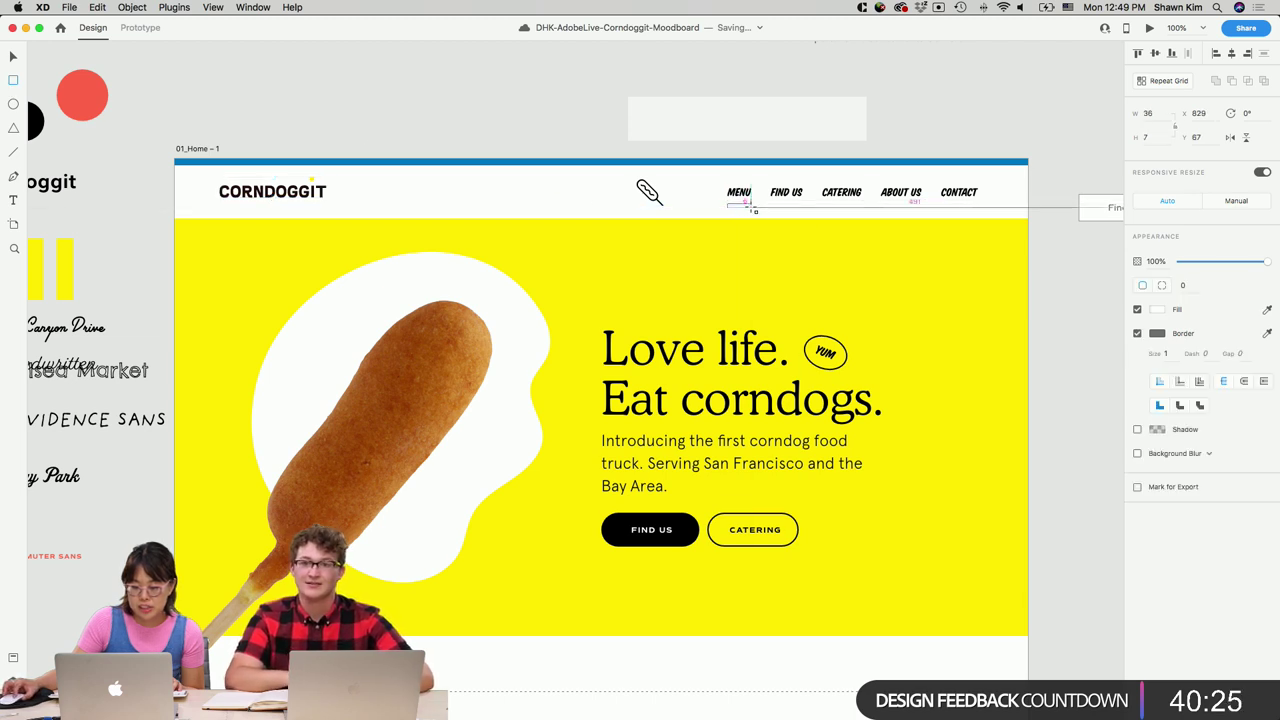
{"action": "left_click", "coordinate": [1138, 332]}
{"action": "left_click", "coordinate": [1157, 312]}
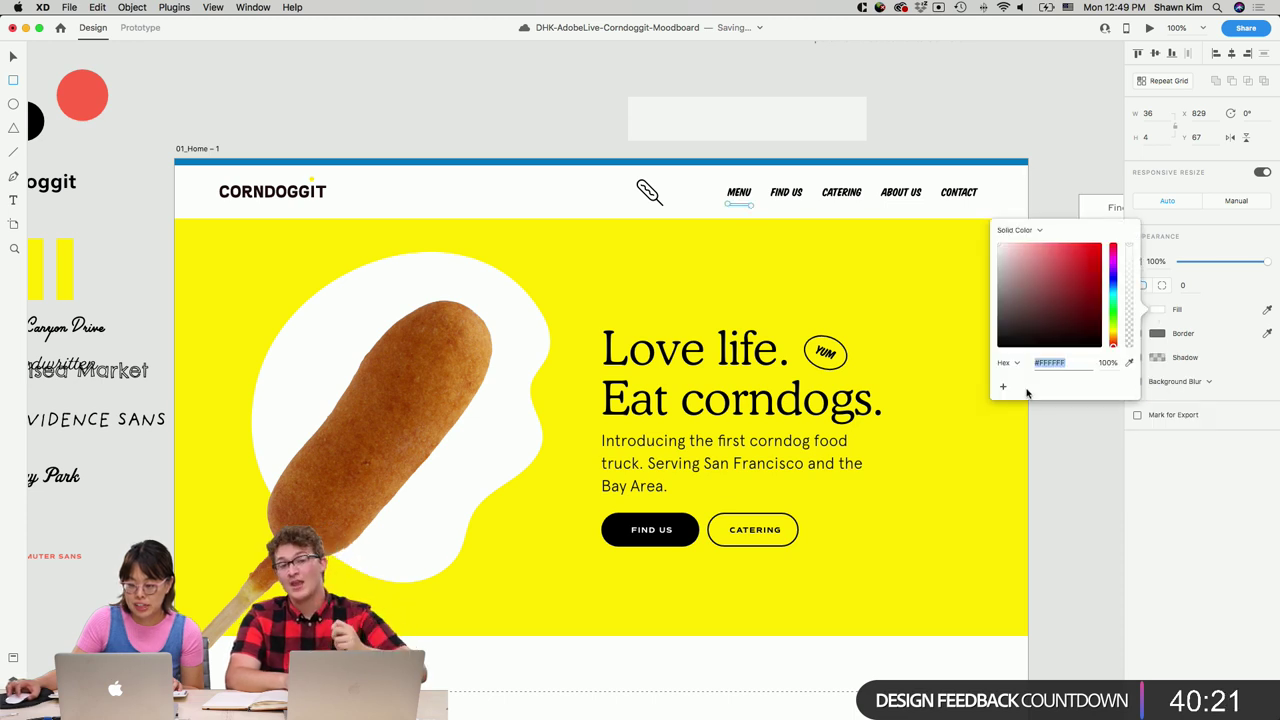
{"action": "left_click", "coordinate": [1129, 362]}
{"action": "left_click", "coordinate": [92, 96]}
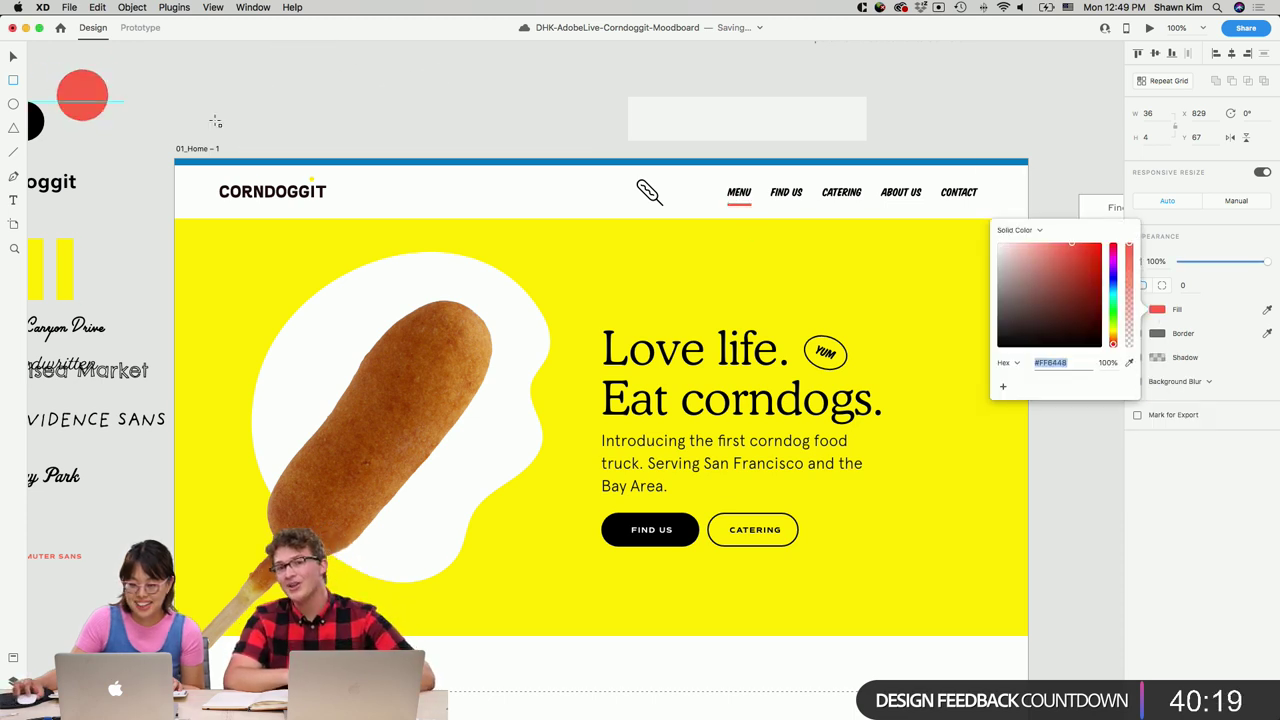
{"action": "left_click", "coordinate": [465, 125]}
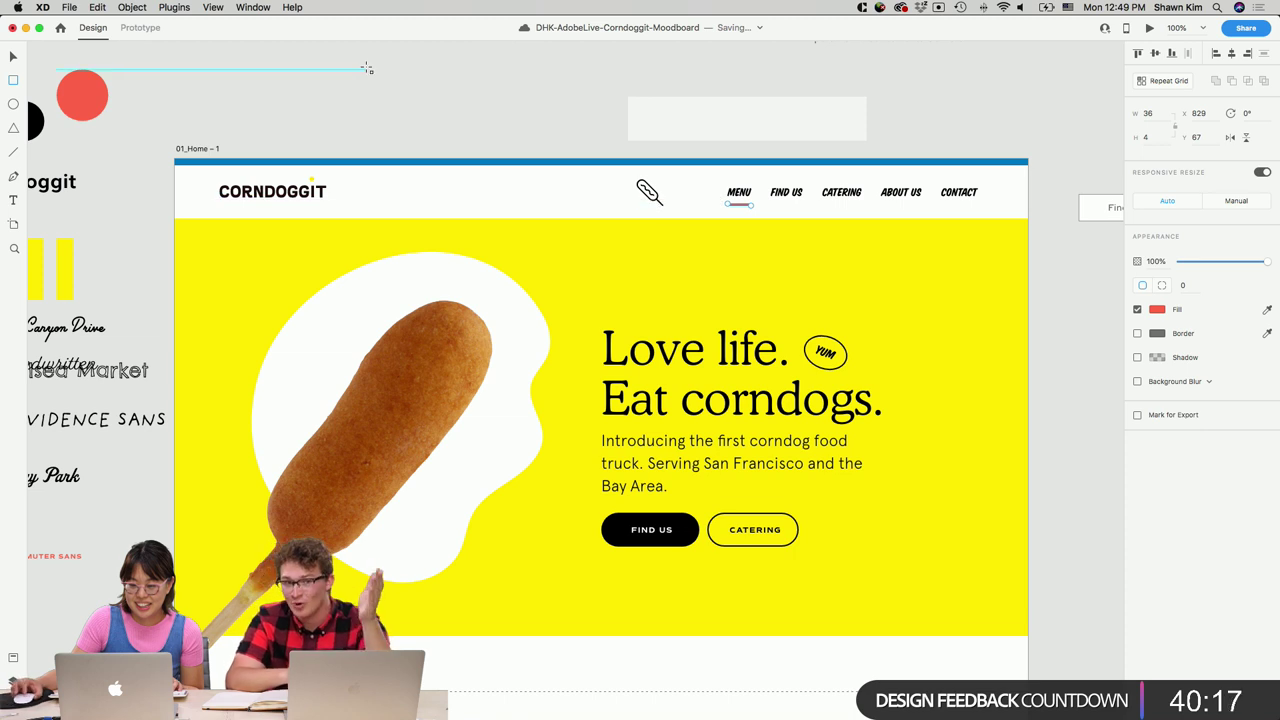
{"action": "key", "text": "Escape"}
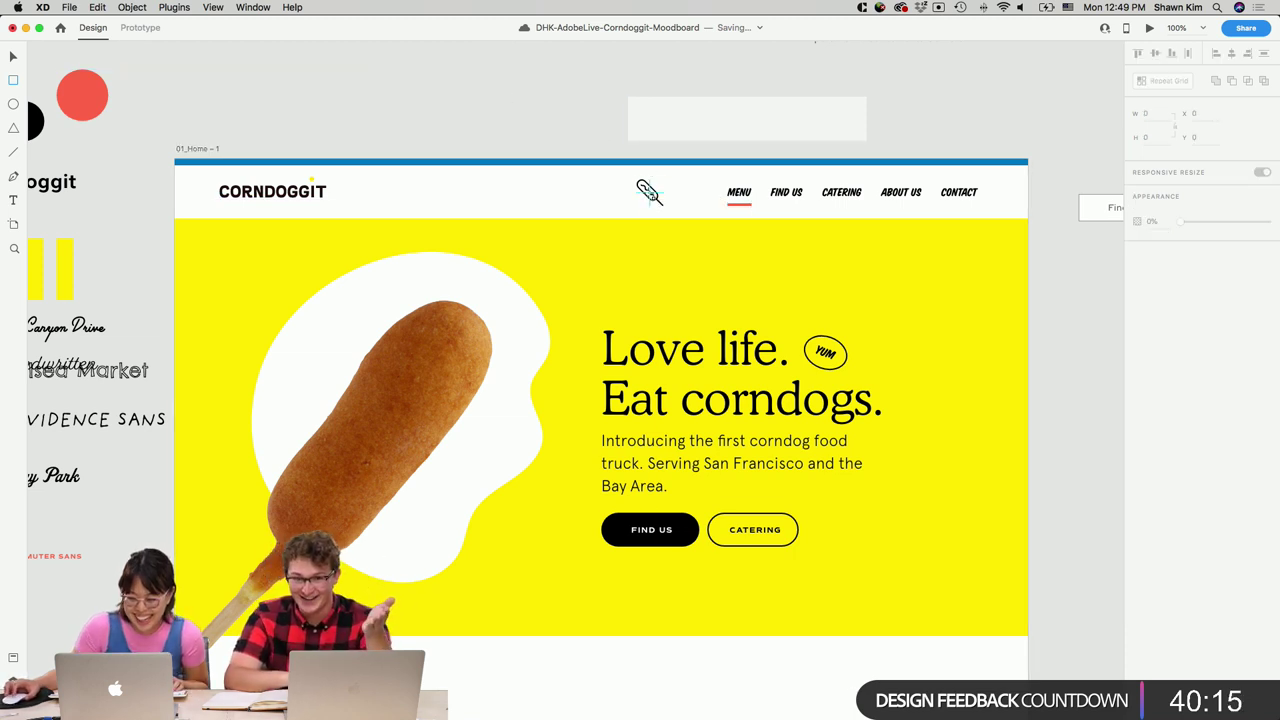
Edit the YUM badge text in the tagline, keeping the corndog icon beside MENU.
{"action": "left_click_drag", "start_coordinate": [648, 191], "coordinate": [928, 248]}
{"action": "left_click", "coordinate": [825, 350]}
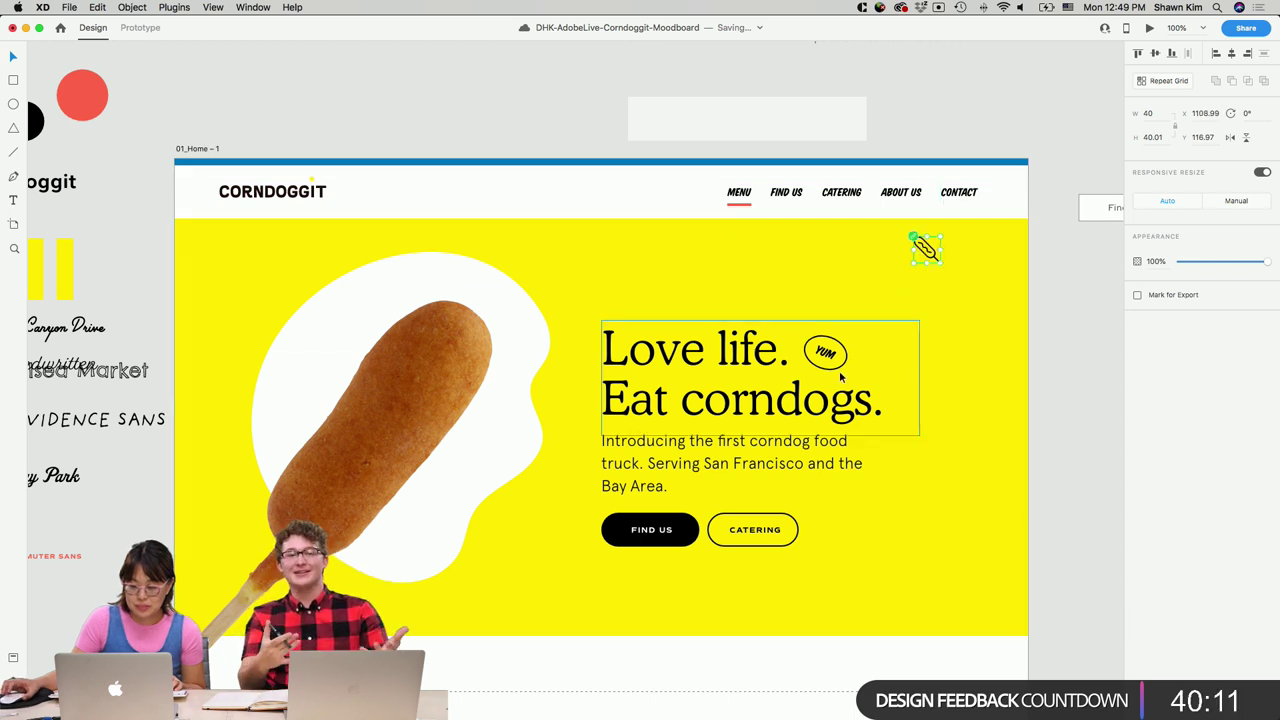
{"action": "double_click", "coordinate": [825, 350]}
{"action": "double_click", "coordinate": [826, 350]}
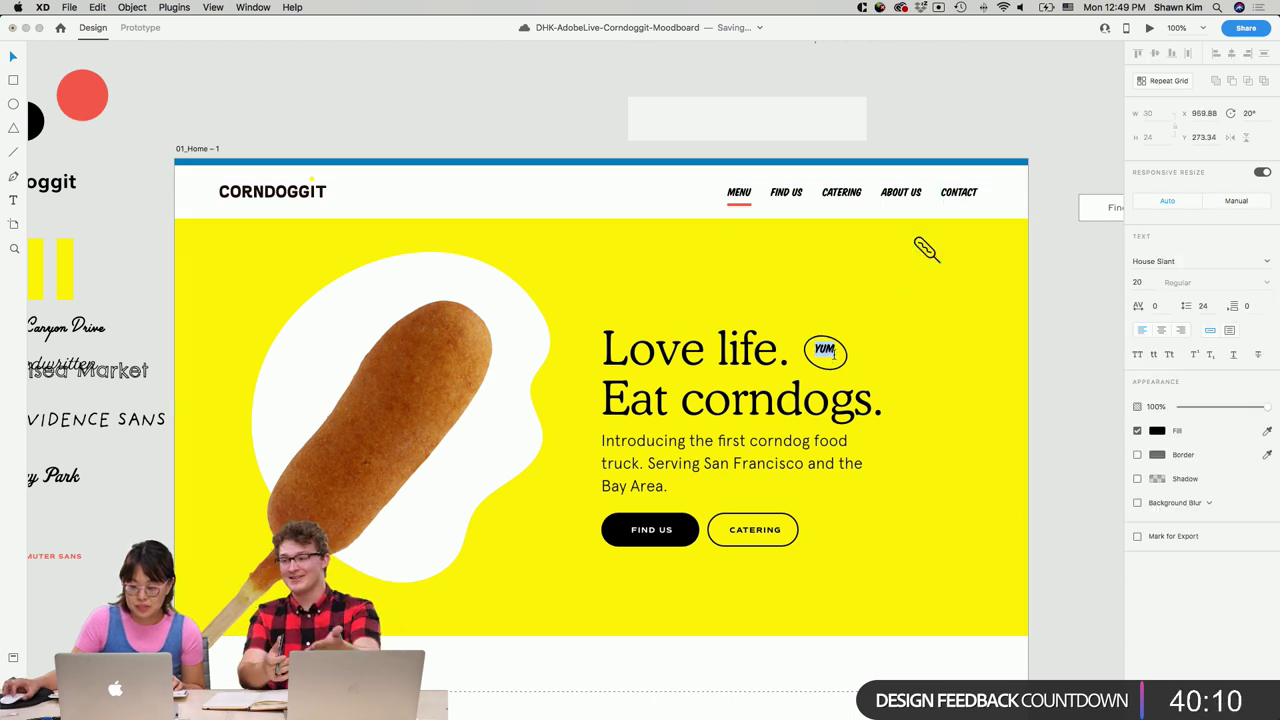
{"action": "left_click", "coordinate": [1027, 390]}
{"action": "scroll", "coordinate": [1027, 392], "scroll_direction": "right", "scroll_amount": 2}
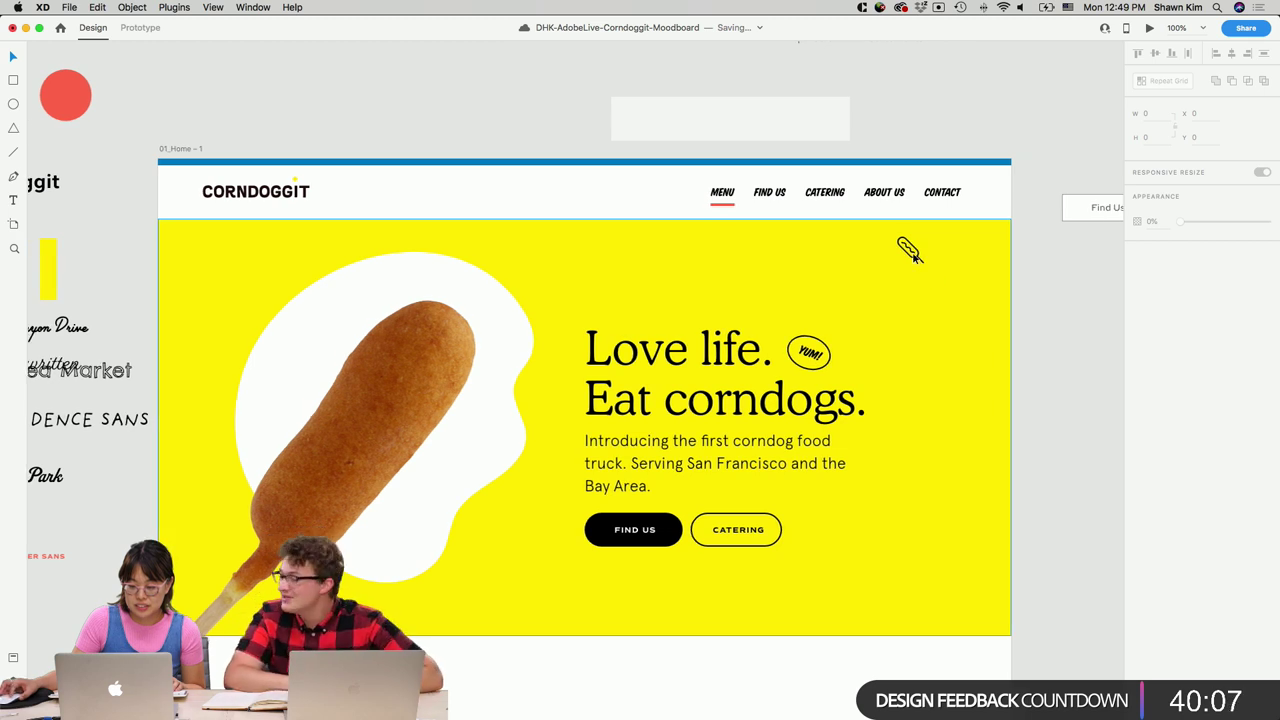
{"action": "left_click_drag", "start_coordinate": [920, 255], "coordinate": [672, 202]}
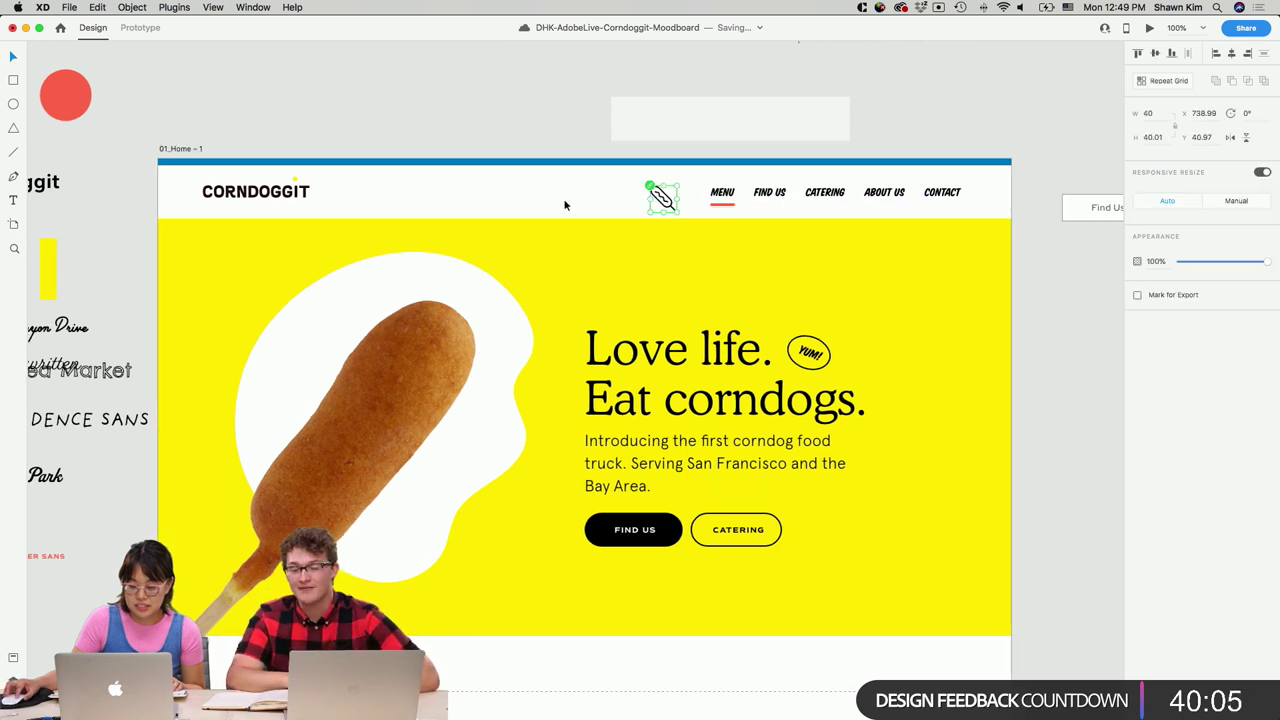
Check the header elements, leaving the corndog icon at Y 29.97 level with the navigation links.
{"action": "left_click_drag", "start_coordinate": [1043, 613], "coordinate": [297, 346]}
{"action": "left_click_drag", "start_coordinate": [984, 210], "coordinate": [705, 181]}
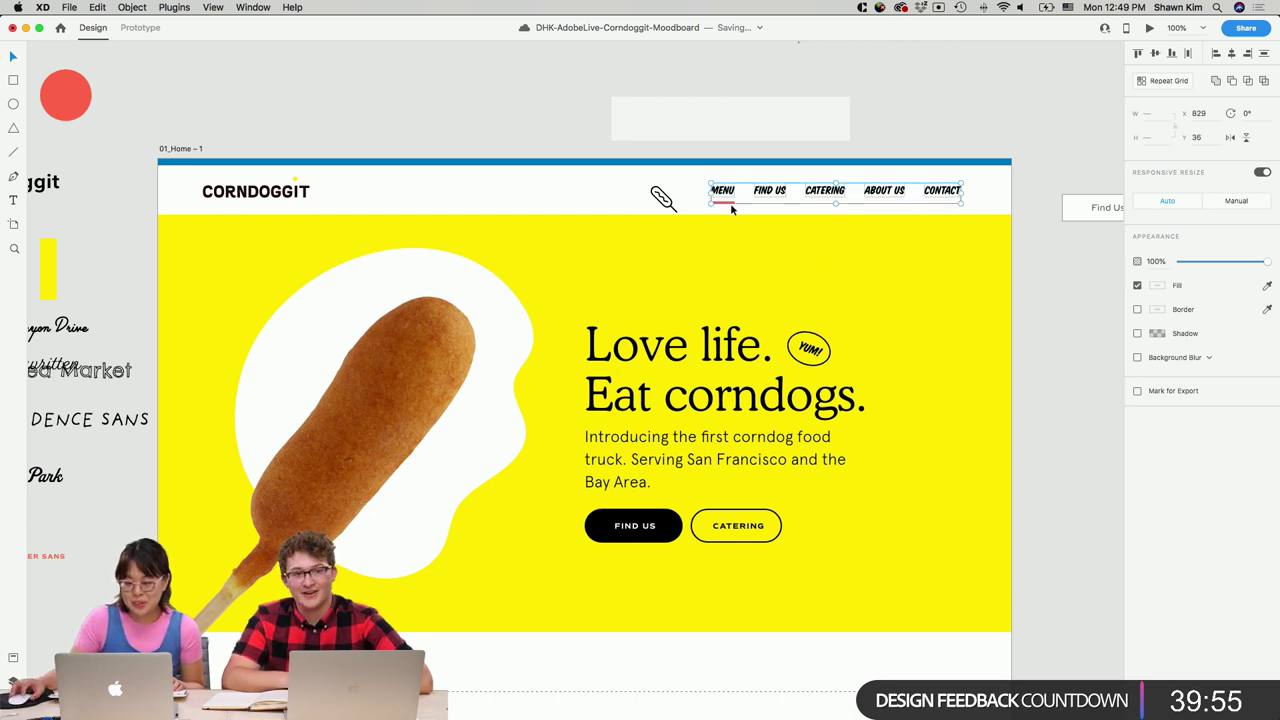
{"action": "left_click", "coordinate": [815, 133]}
{"action": "left_click", "coordinate": [731, 204]}
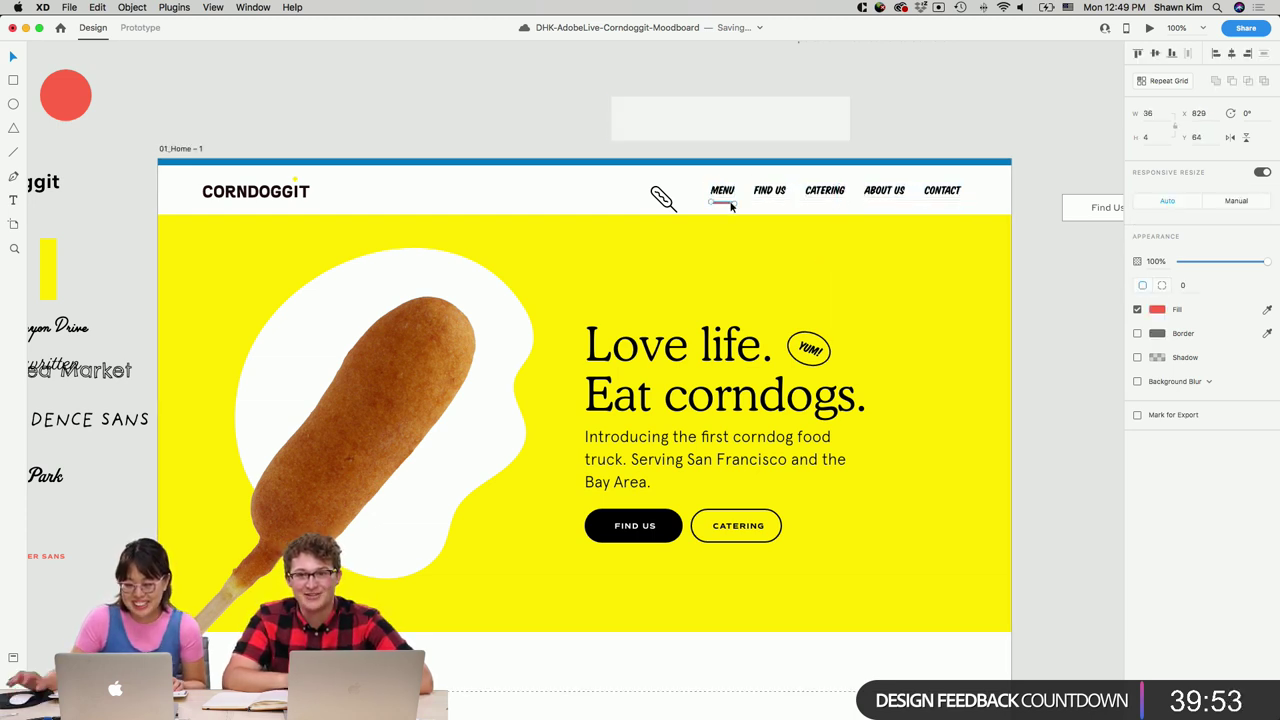
{"action": "left_click", "coordinate": [665, 199]}
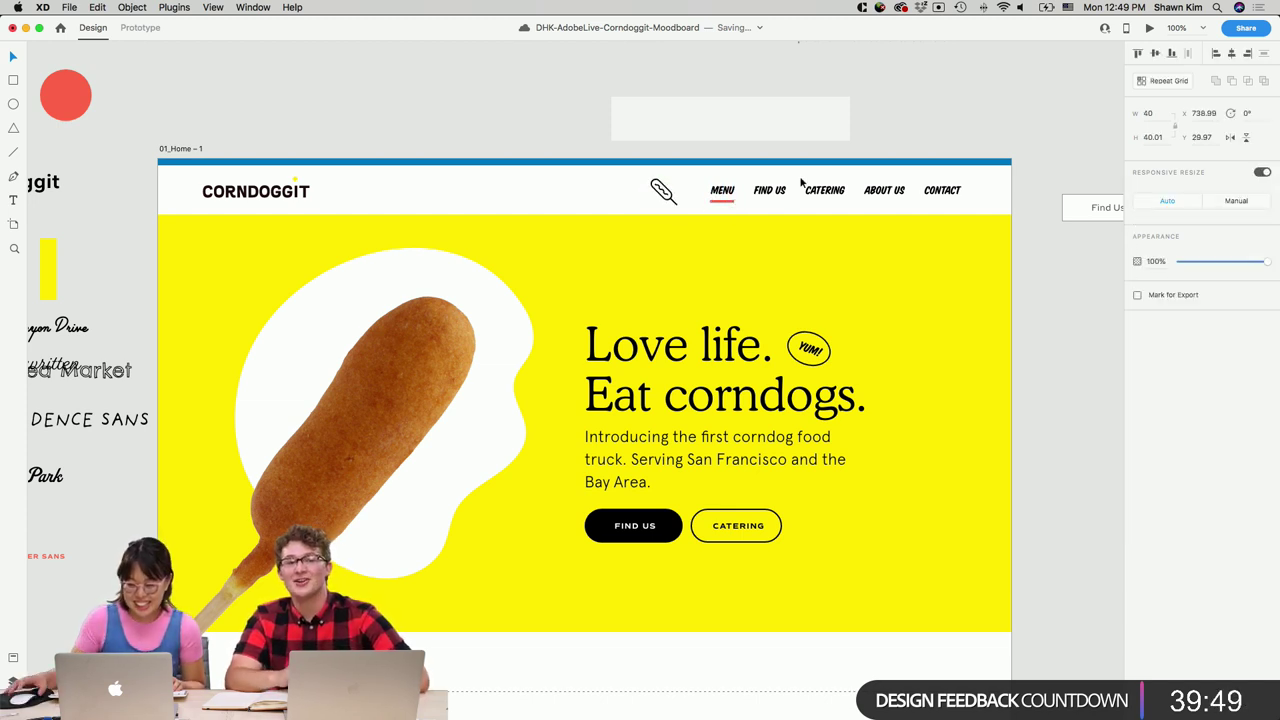
{"action": "left_click", "coordinate": [977, 127]}
{"action": "scroll", "coordinate": [1026, 340], "scroll_direction": "down", "scroll_amount": 3}
{"action": "scroll", "coordinate": [1027, 343], "scroll_direction": "up", "scroll_amount": 1}
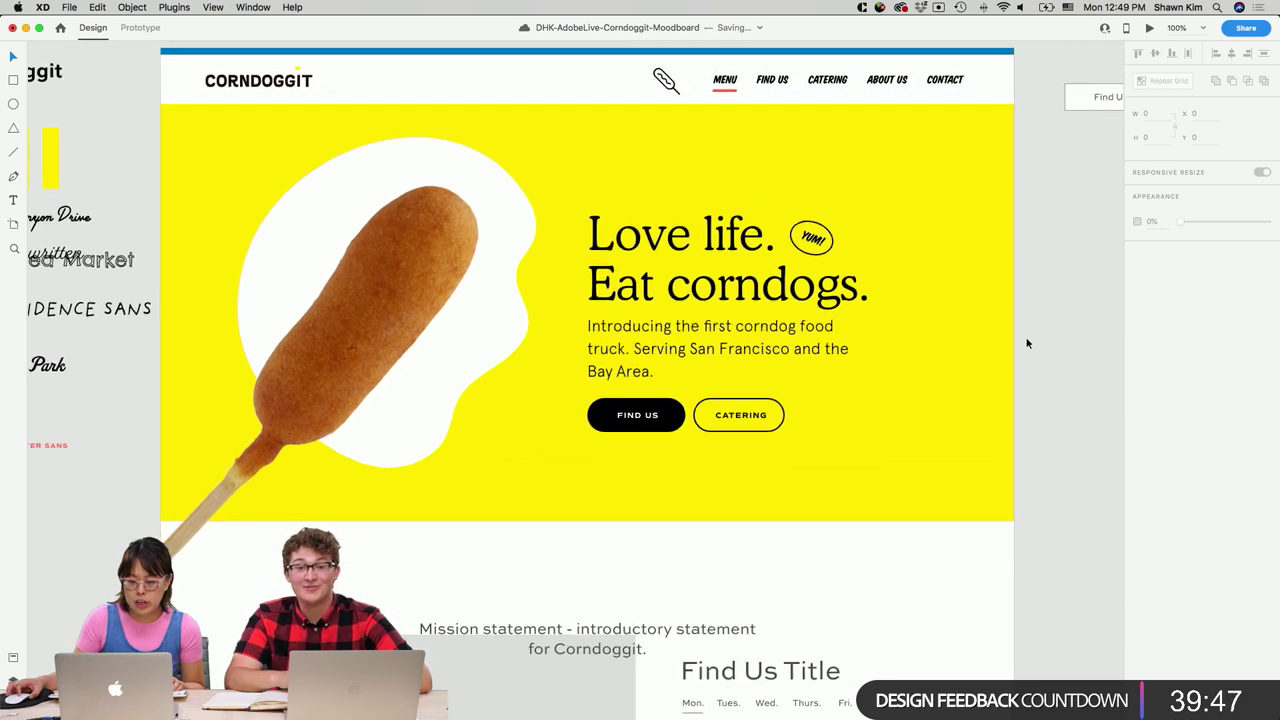
{"action": "scroll", "coordinate": [857, 350], "scroll_direction": "left", "scroll_amount": 3}
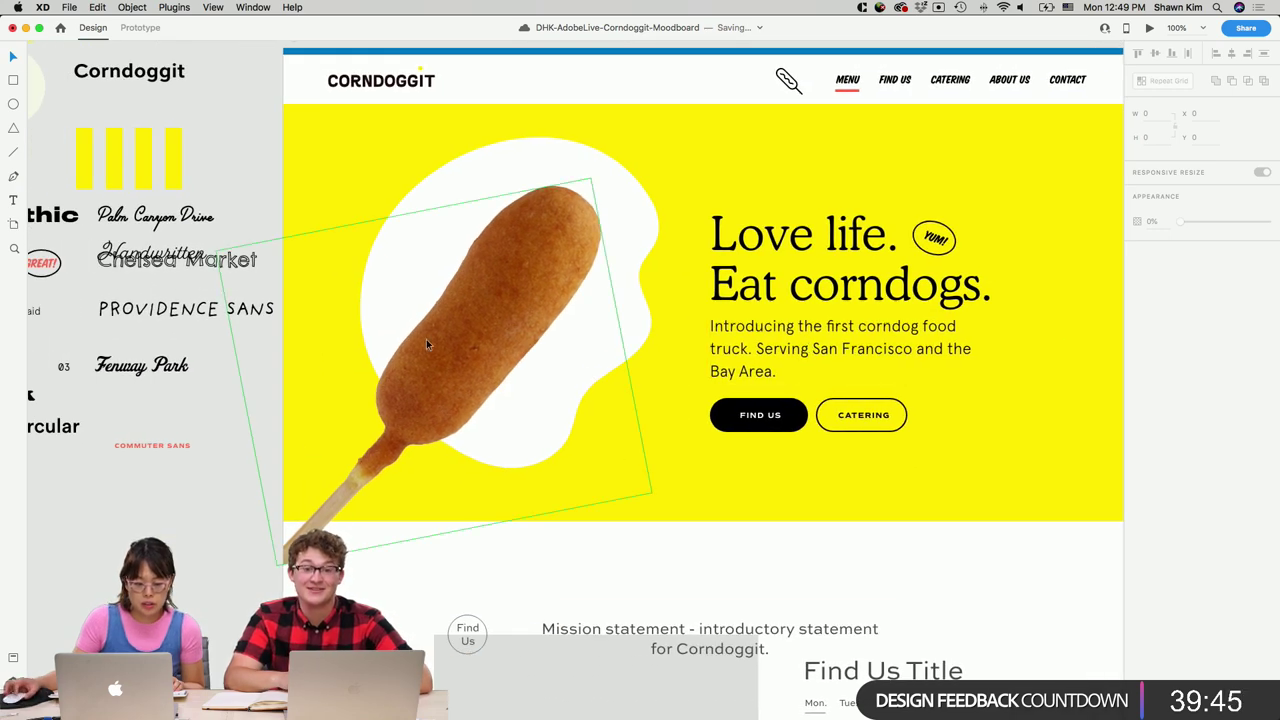
Turn the Handwritten font sample into a CRISPY label positioned above the corndog.
{"action": "left_click_drag", "start_coordinate": [174, 270], "coordinate": [319, 170]}
{"action": "left_click", "coordinate": [145, 305]}
{"action": "double_click", "coordinate": [340, 170]}
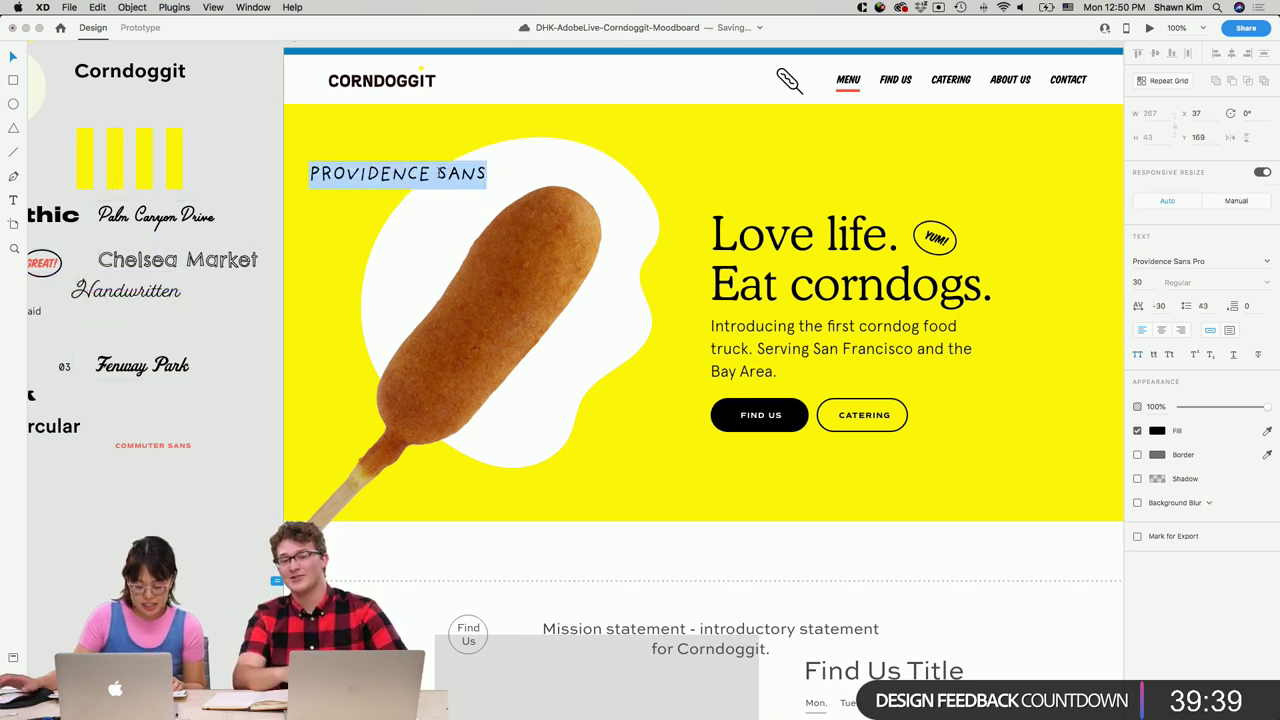
{"action": "type", "text": "CRISPY"}
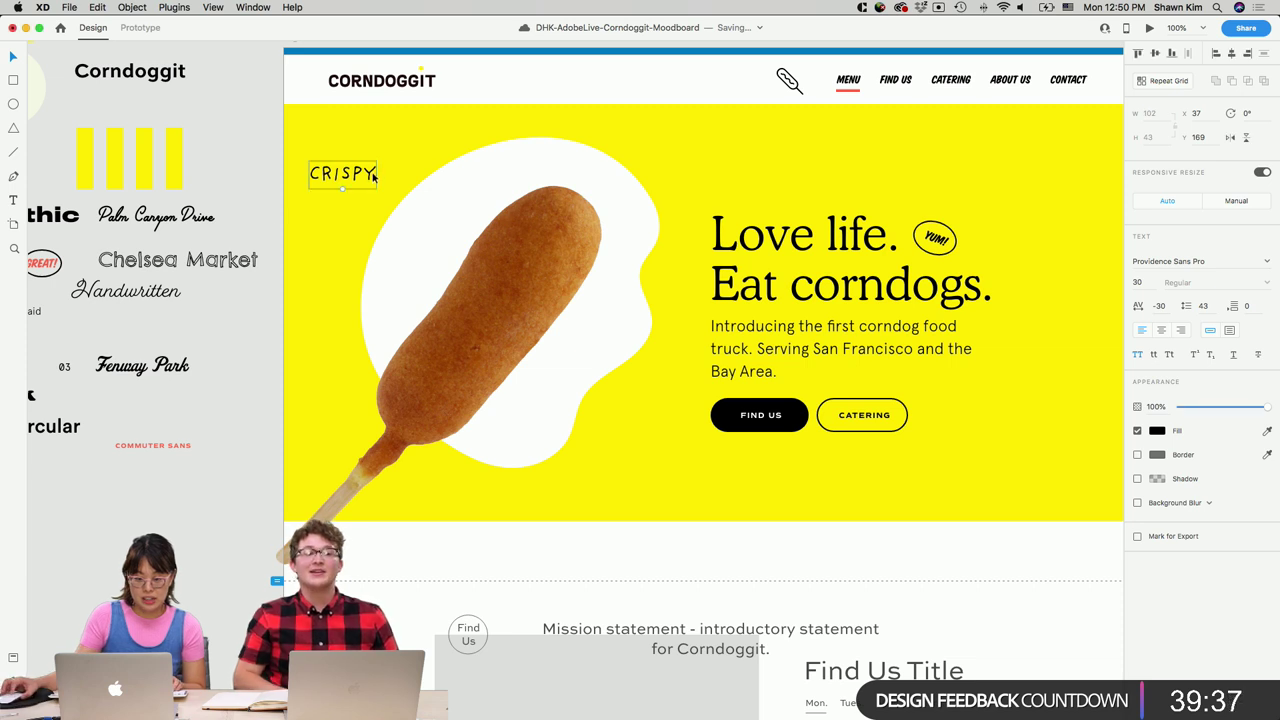
{"action": "left_click_drag", "start_coordinate": [361, 177], "coordinate": [600, 350]}
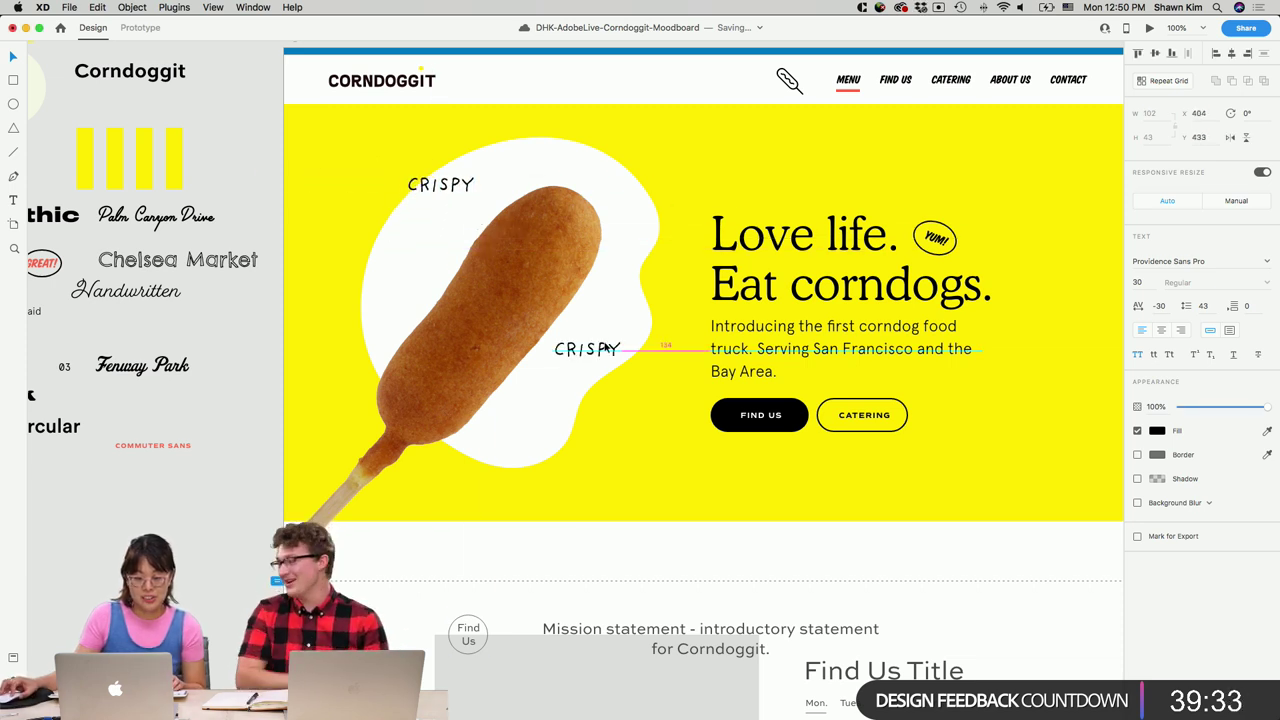
Retype a copied CRISPY label as SALTY at the corndog blob's right edge.
{"action": "scroll", "coordinate": [600, 350], "scroll_direction": "down", "scroll_amount": 1}
{"action": "double_click", "coordinate": [592, 338]}
{"action": "type", "text": "SALTY"}
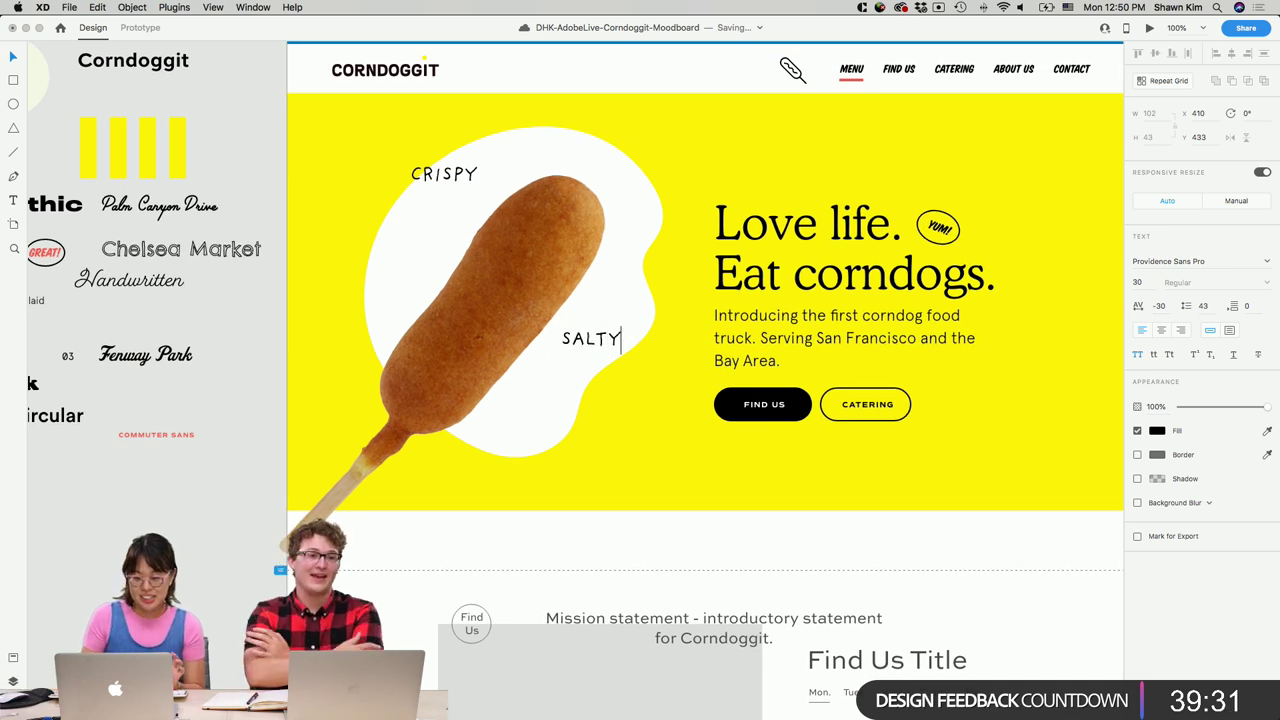
{"action": "left_click_drag", "start_coordinate": [596, 341], "coordinate": [600, 345]}
Duplicate SALTY to the corndog's left side and tilt the right SALTY label.
{"action": "scroll", "coordinate": [917, 405], "scroll_direction": "right", "scroll_amount": 5}
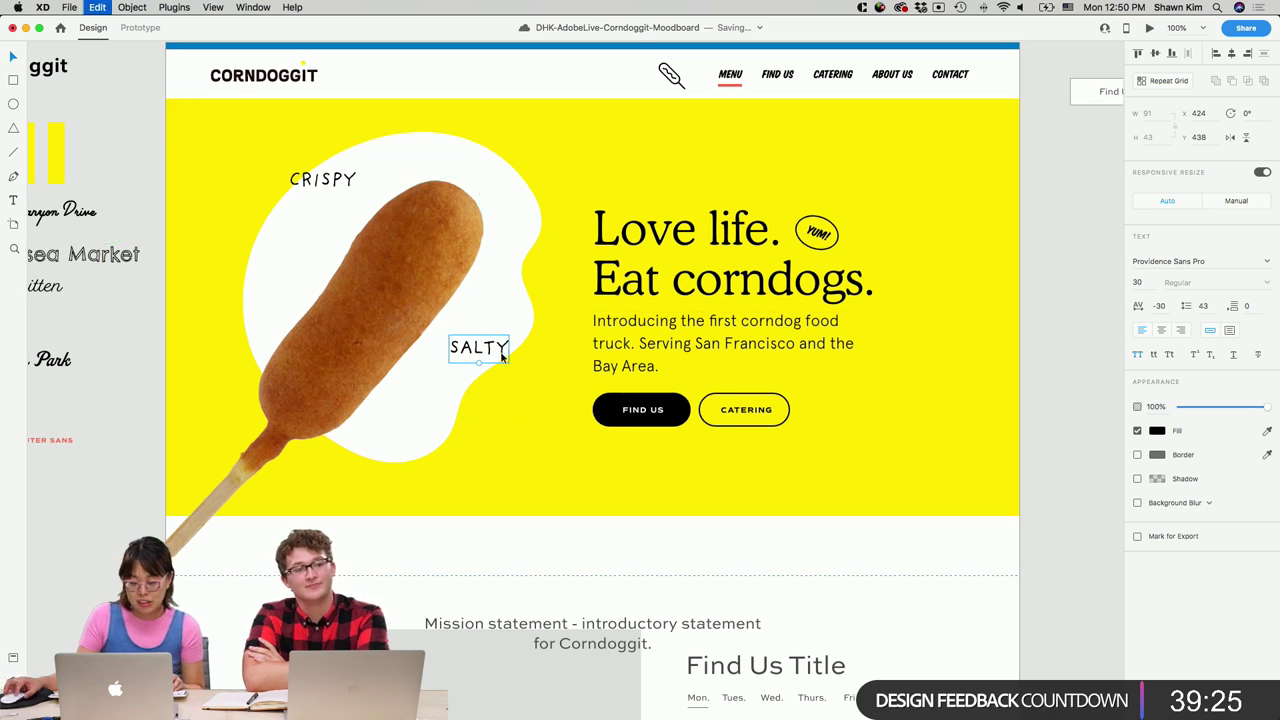
{"action": "left_click_drag", "start_coordinate": [500, 357], "coordinate": [268, 305]}
{"action": "double_click", "coordinate": [268, 305]}
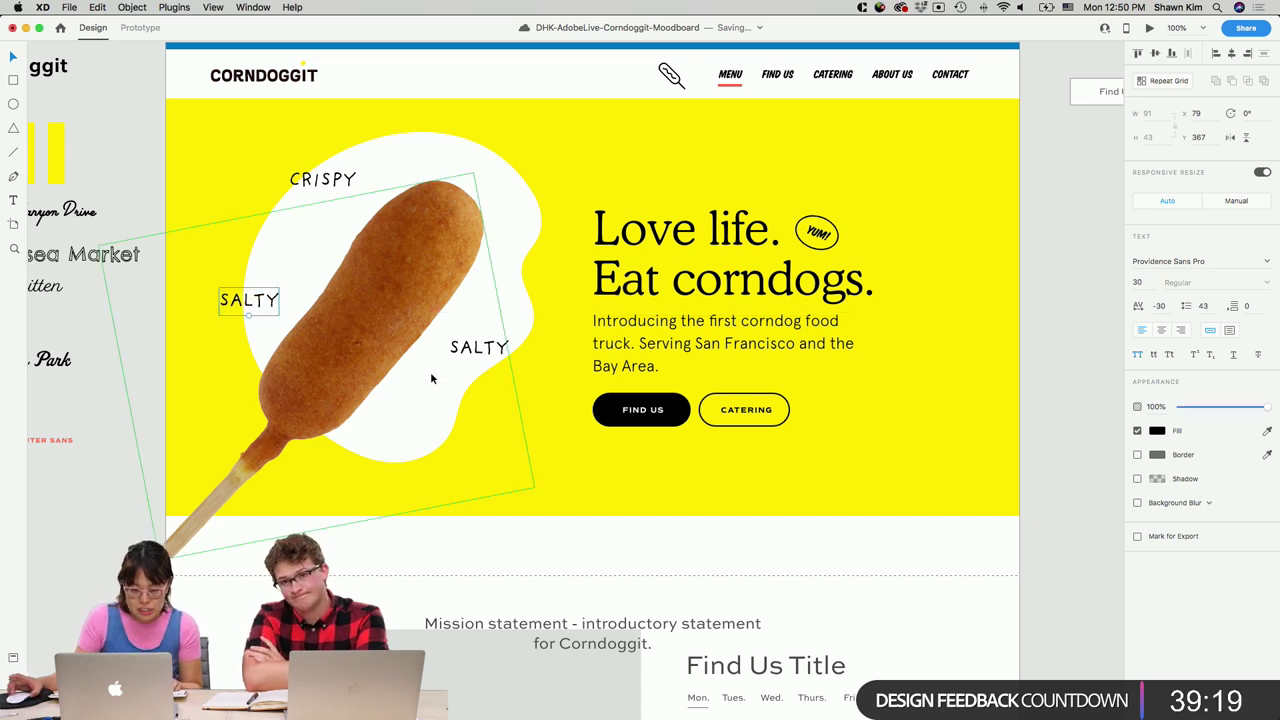
{"action": "left_click", "coordinate": [490, 350]}
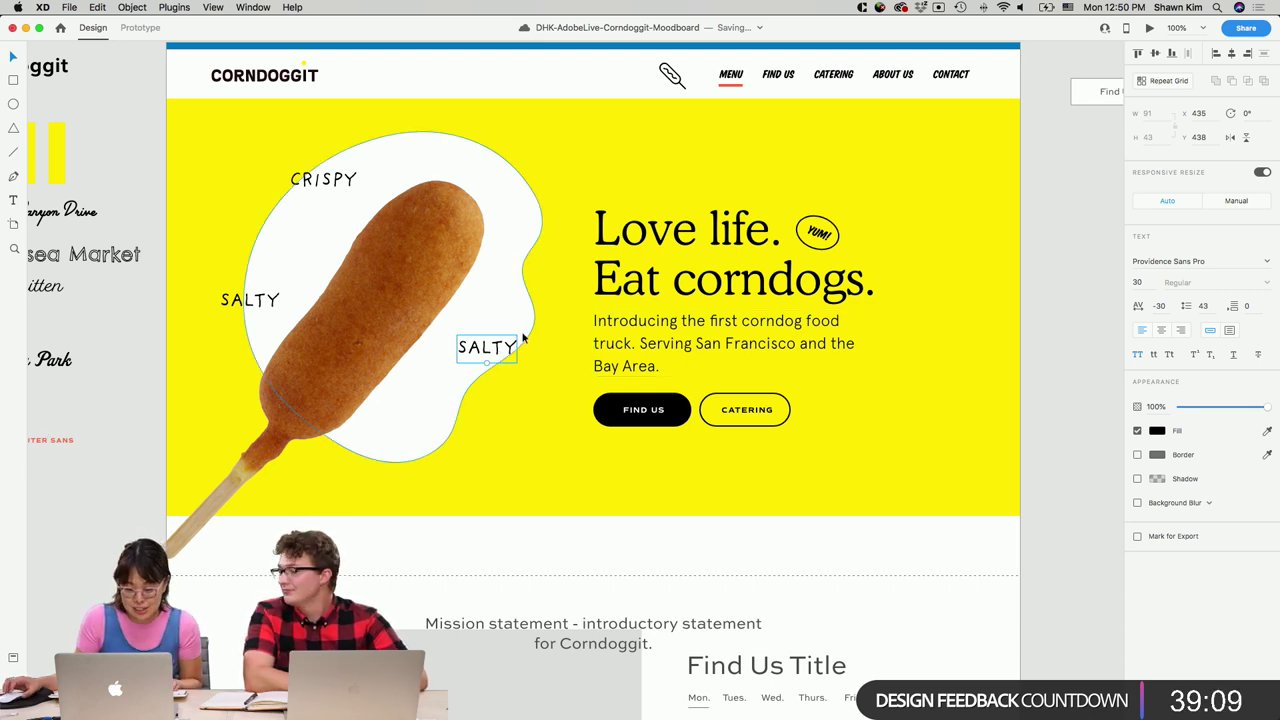
{"action": "left_click_drag", "start_coordinate": [487, 366], "coordinate": [481, 370]}
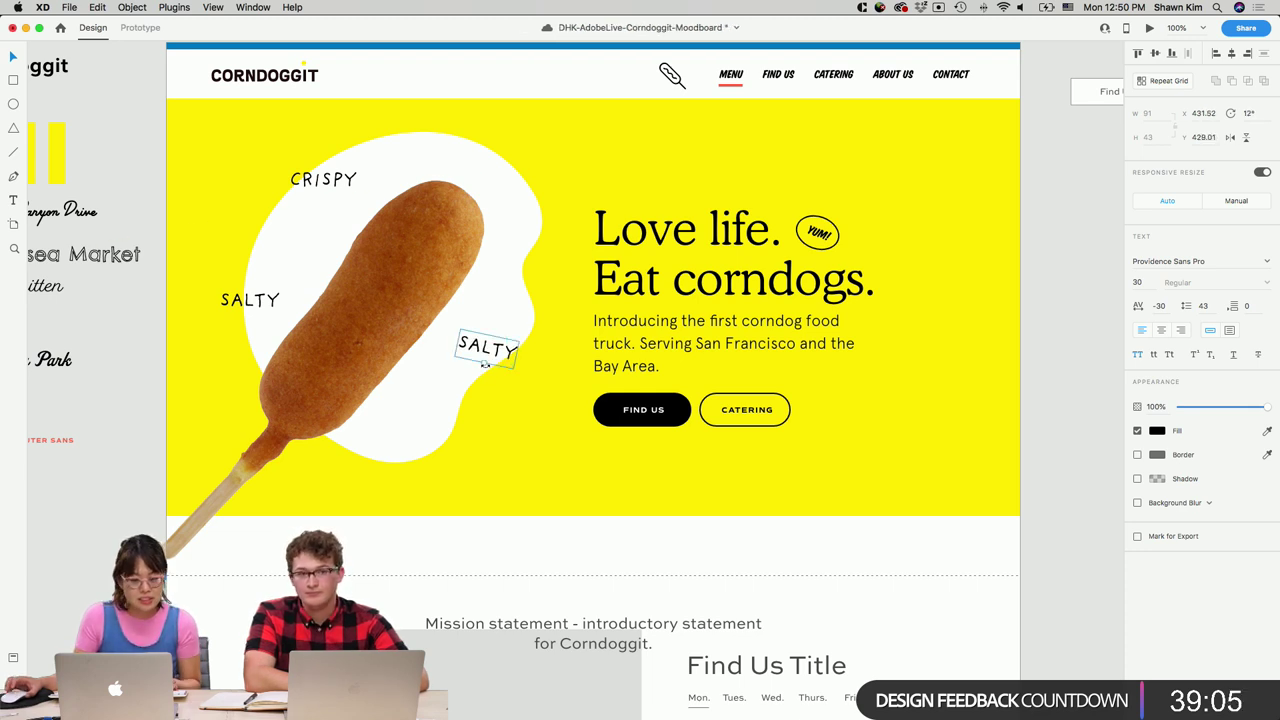
Retype the left label as SWEET! and nudge it slightly up and left.
{"action": "left_click", "coordinate": [252, 304]}
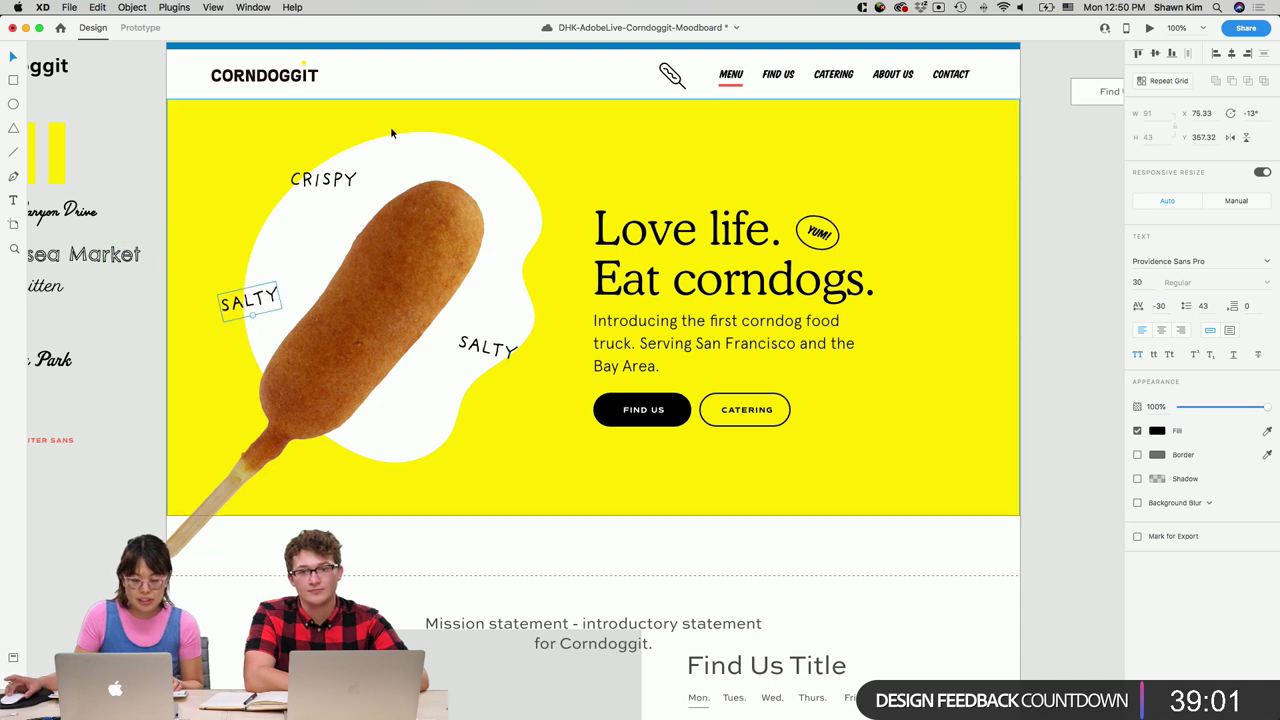
{"action": "double_click", "coordinate": [272, 297]}
{"action": "type", "text": "S"}
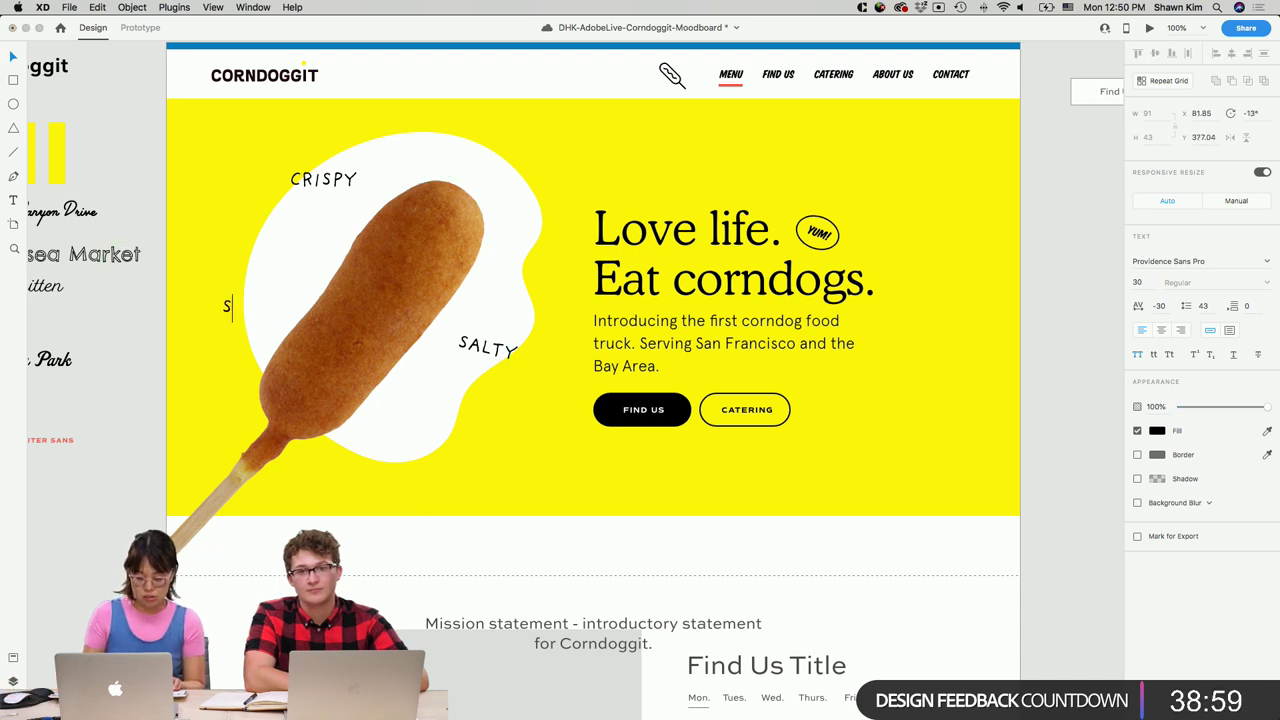
{"action": "type", "text": "WEET!"}
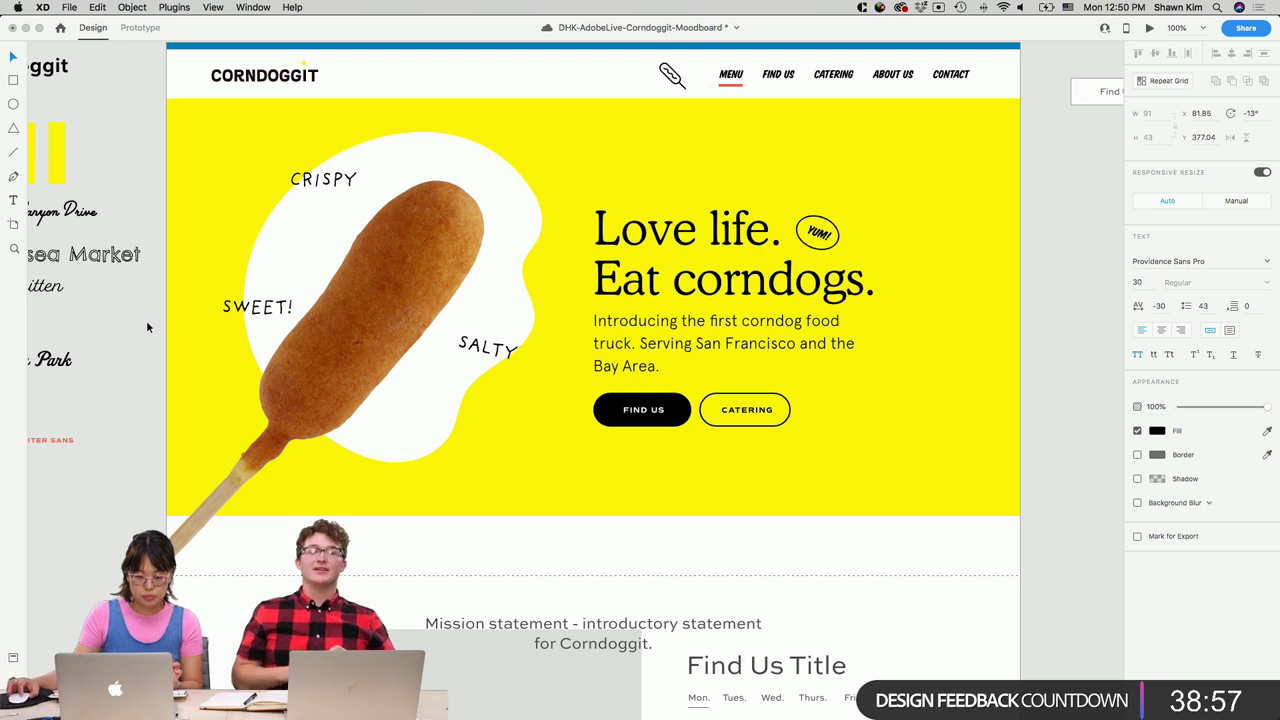
{"action": "key", "text": "Escape"}
{"action": "left_click_drag", "start_coordinate": [256, 307], "coordinate": [253, 293]}
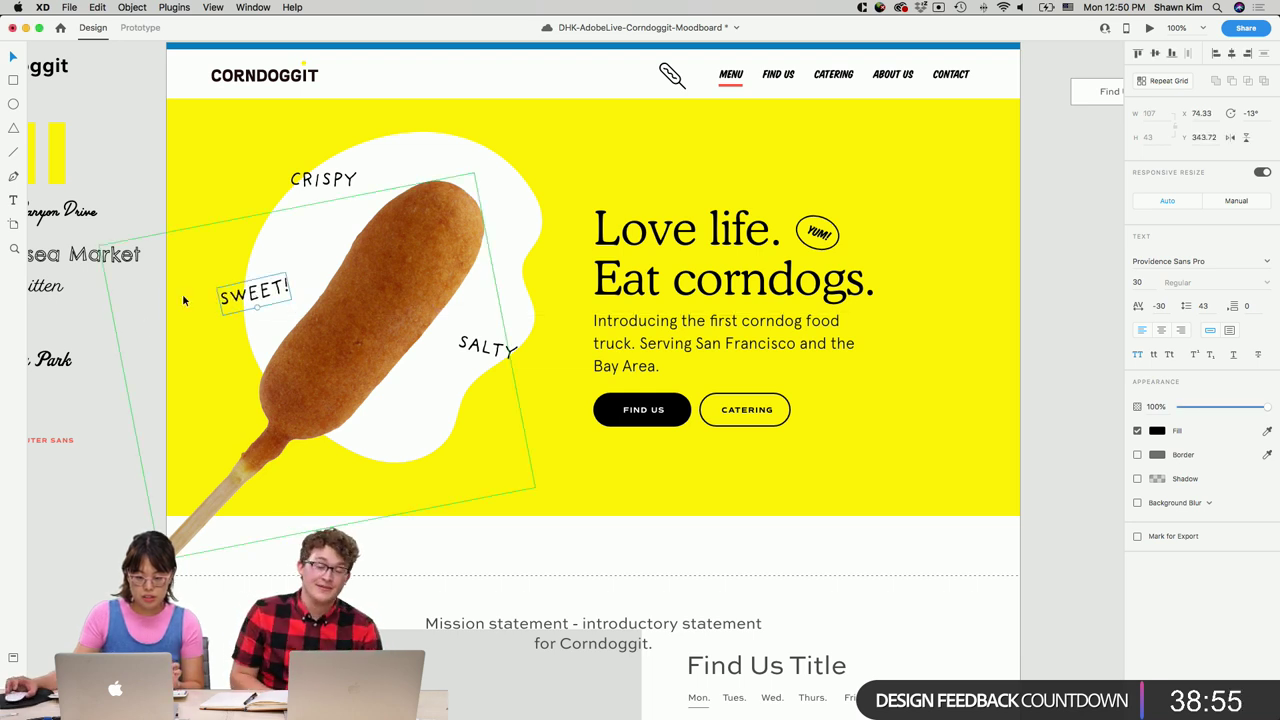
{"action": "left_click", "coordinate": [106, 321]}
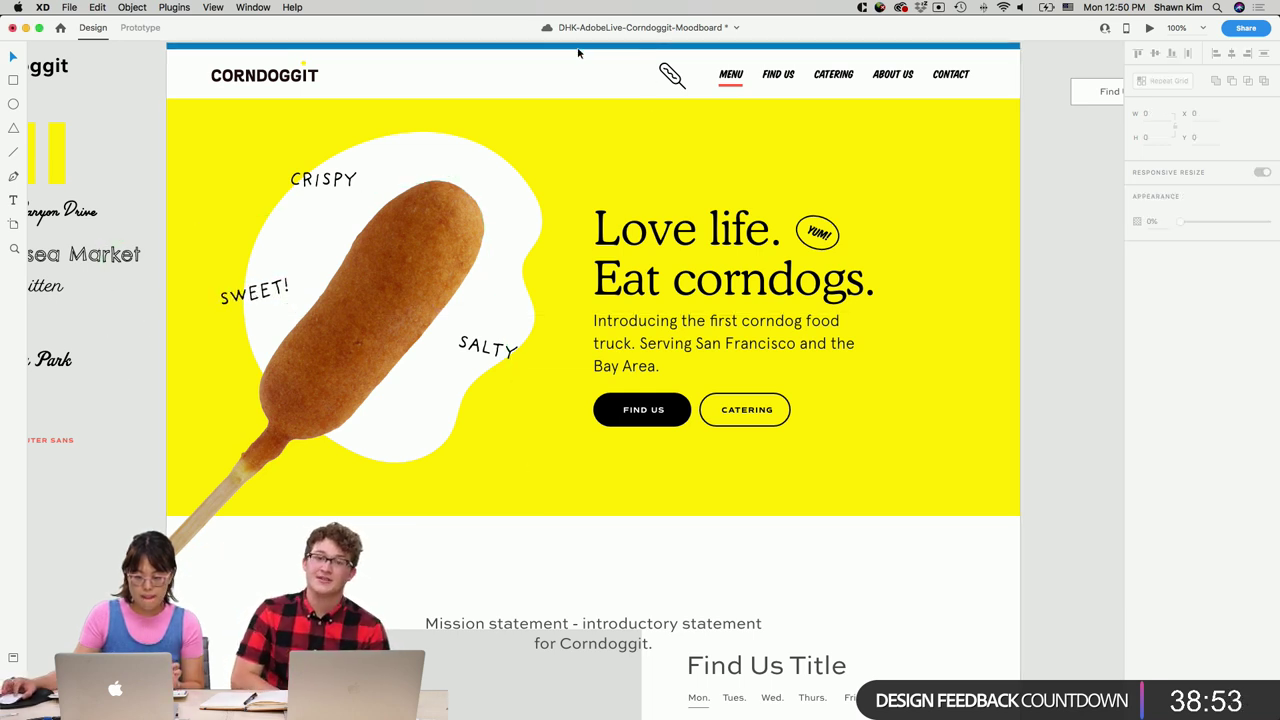
{"action": "scroll", "coordinate": [929, 243], "scroll_direction": "right", "scroll_amount": 2}
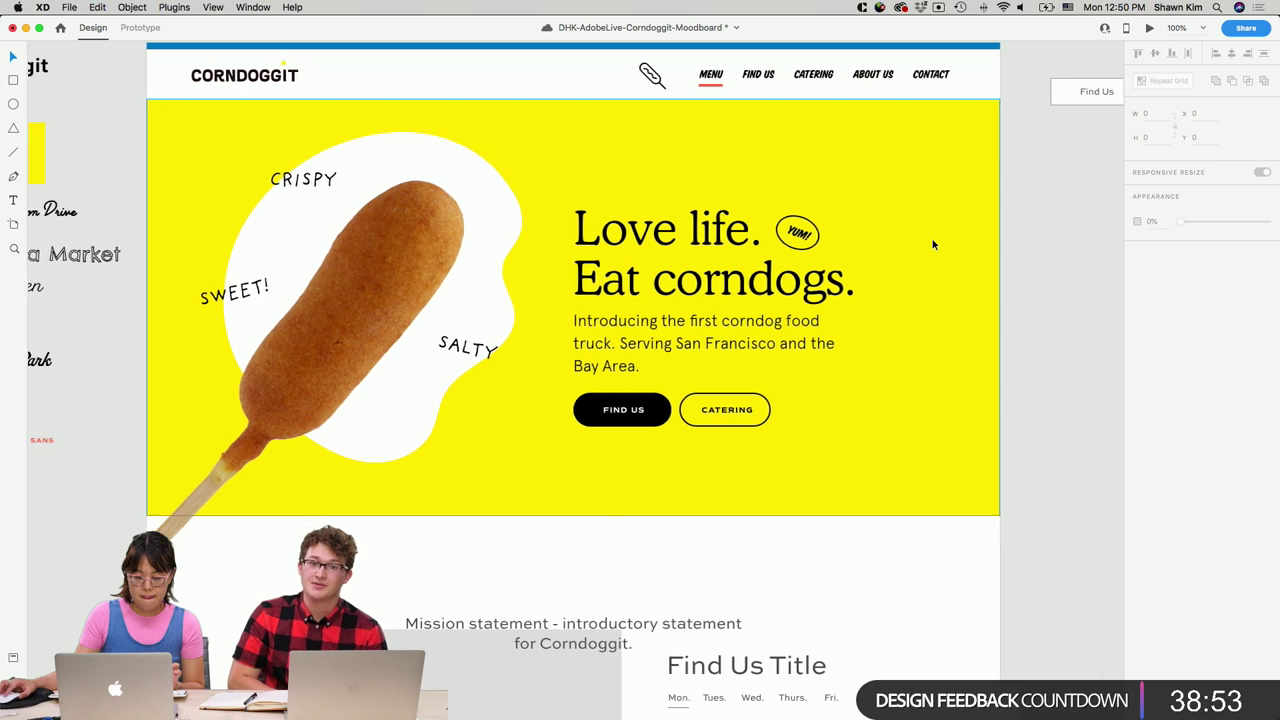
Trim the white blob behind the corndog slightly from the top.
{"action": "left_click", "coordinate": [474, 191]}
{"action": "left_click_drag", "start_coordinate": [449, 80], "coordinate": [444, 88]}
{"action": "left_click", "coordinate": [1052, 280]}
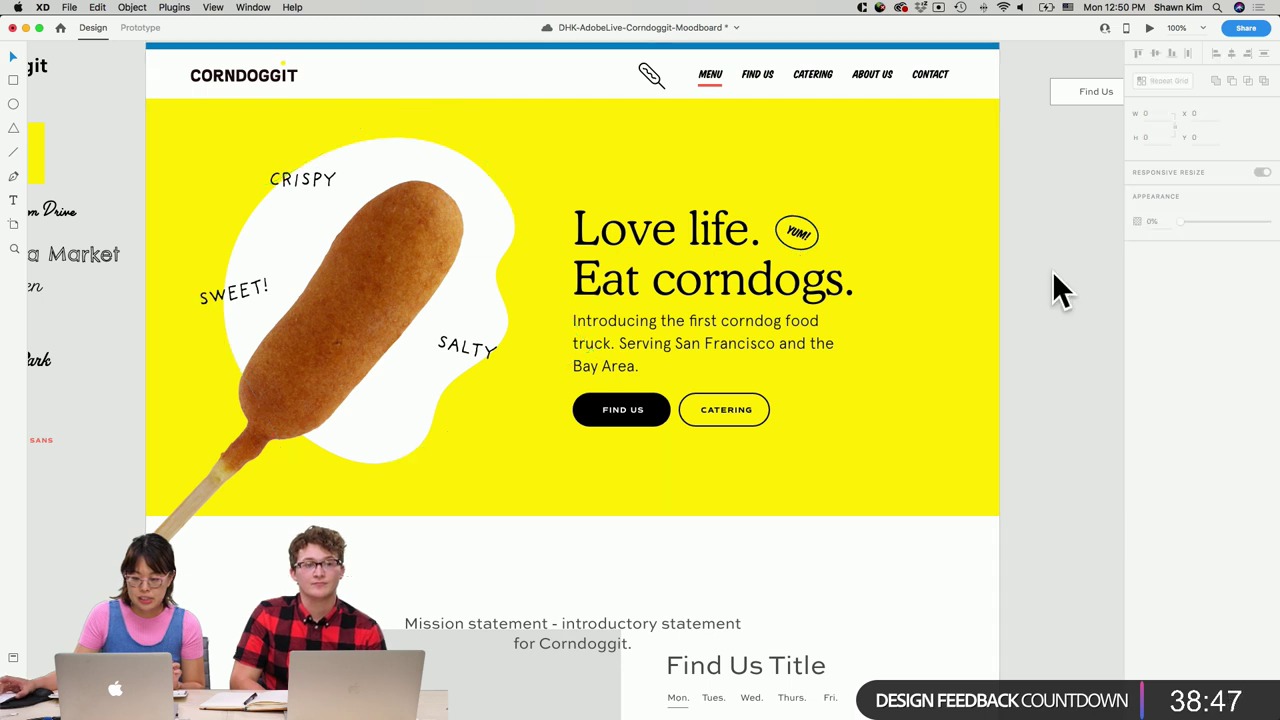
{"action": "double_click", "coordinate": [798, 233]}
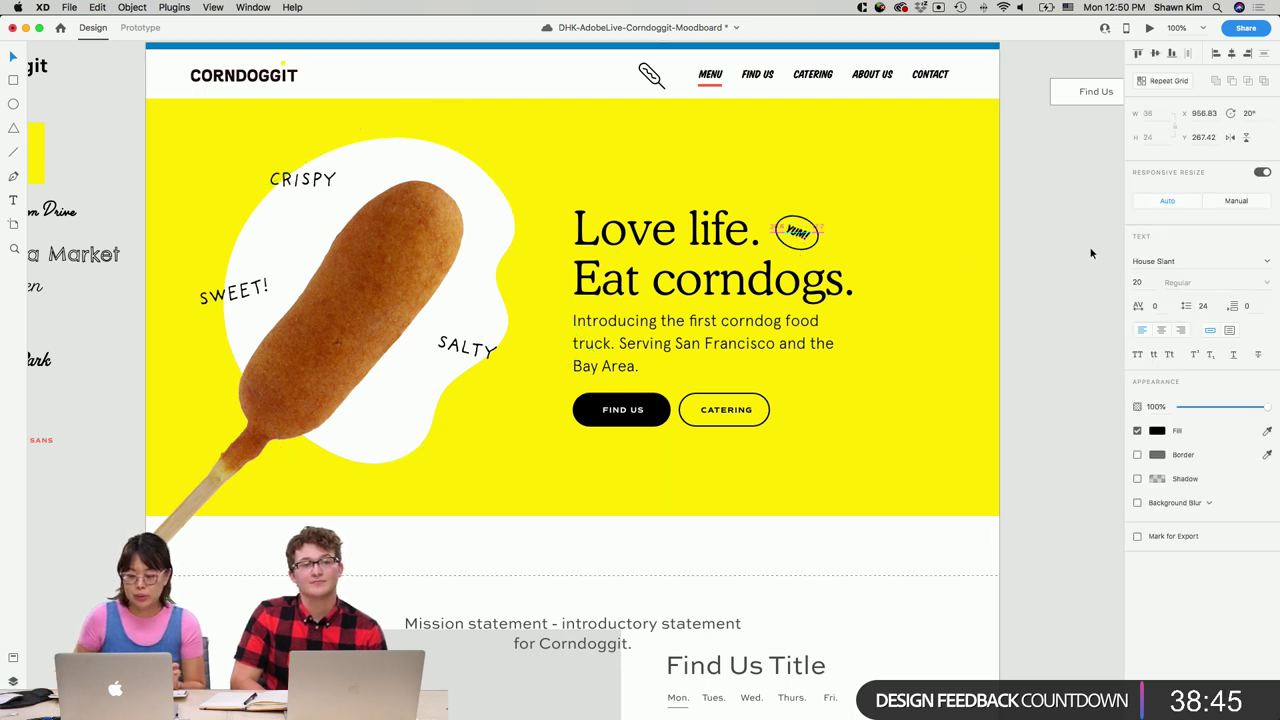
{"action": "left_click", "coordinate": [1104, 414]}
Nudge the SALTY label a few pixels right and save the document.
{"action": "scroll", "coordinate": [1104, 414], "scroll_direction": "right", "scroll_amount": 2}
{"action": "scroll", "coordinate": [1104, 414], "scroll_direction": "right", "scroll_amount": 2}
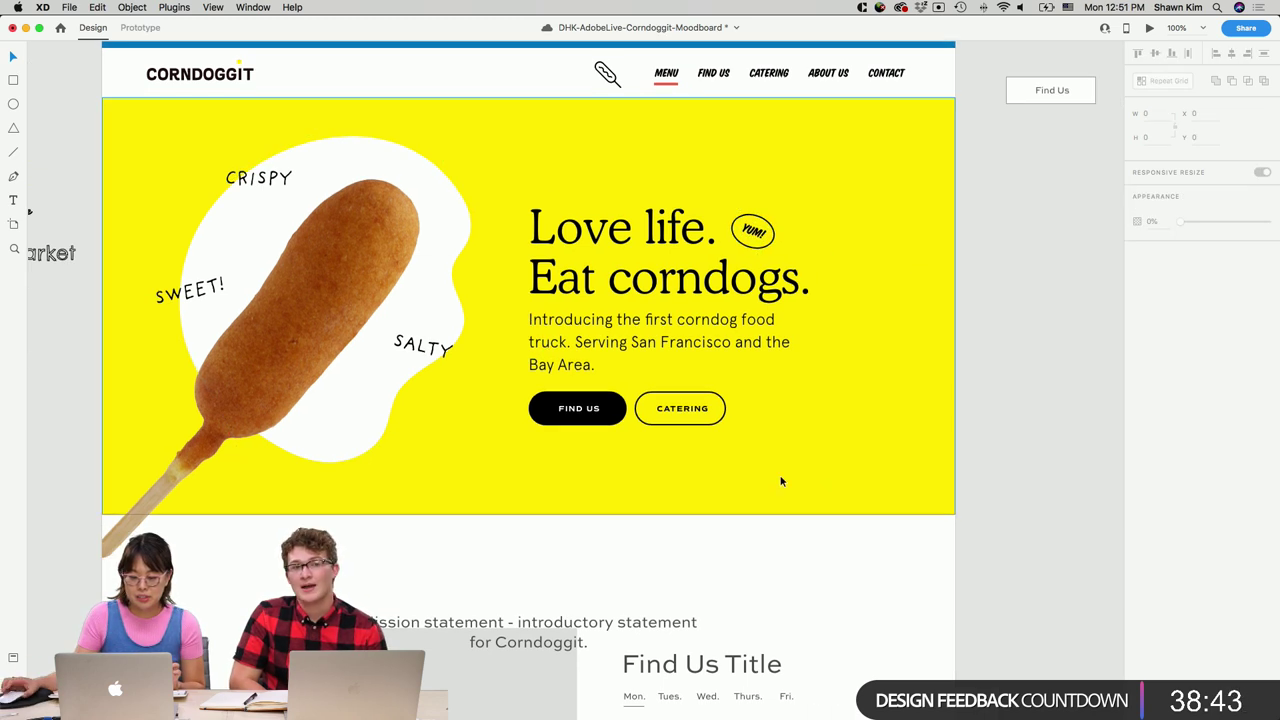
{"action": "left_click_drag", "start_coordinate": [420, 352], "coordinate": [426, 352]}
{"action": "scroll", "coordinate": [426, 352], "scroll_direction": "left", "scroll_amount": 1}
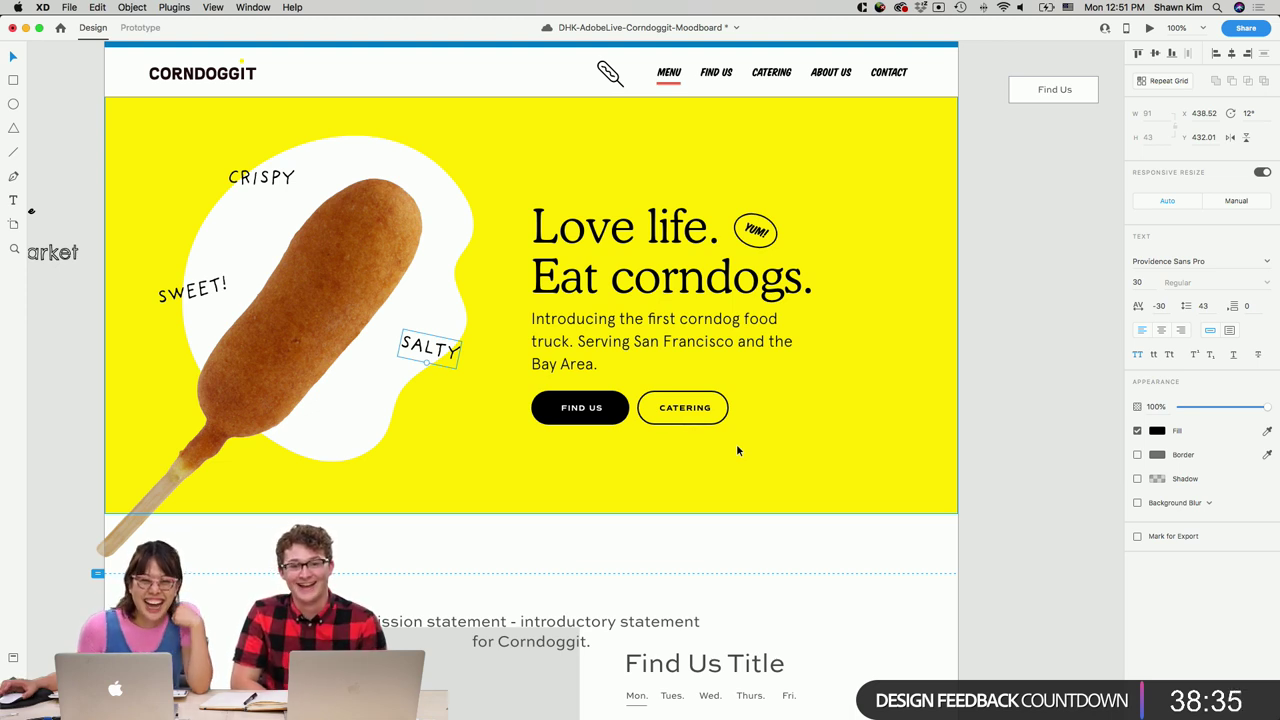
{"action": "key", "text": "super+s"}
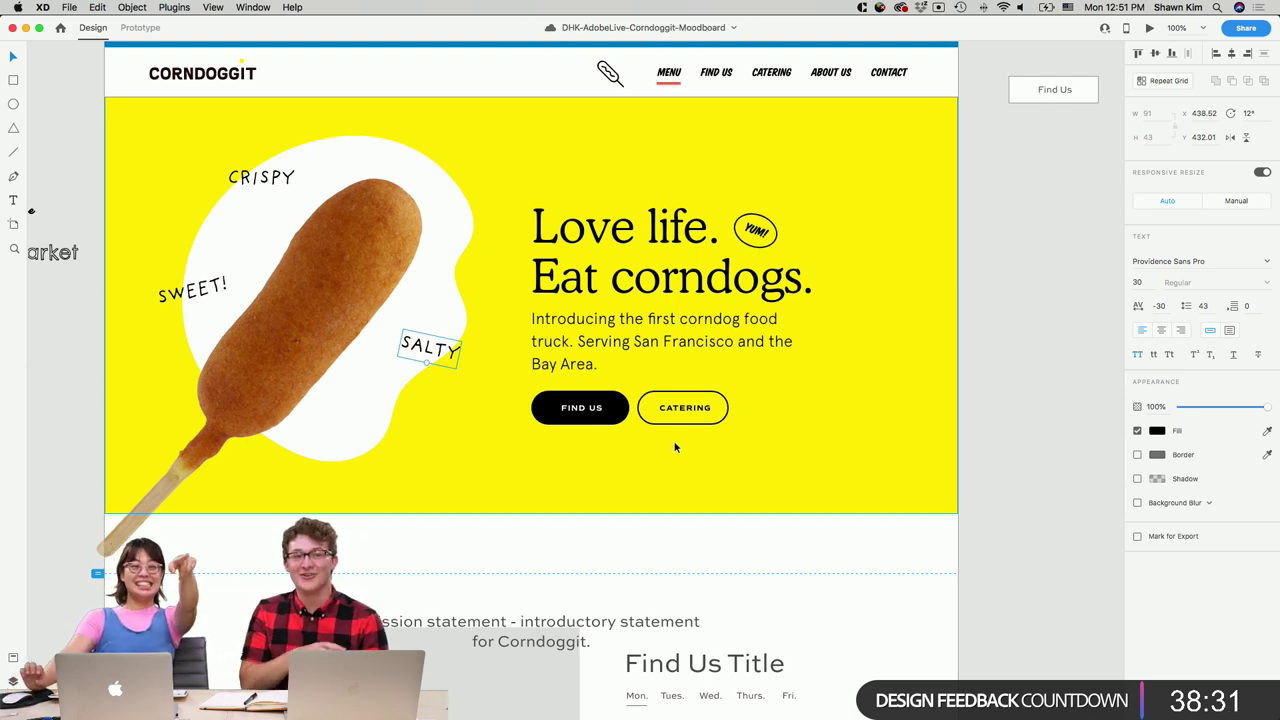
Shift the hero headline, text, buttons and corndog a few pixels right against the column grid.
{"action": "left_click_drag", "start_coordinate": [1023, 457], "coordinate": [619, 135]}
{"action": "left_click", "coordinate": [523, 193]}
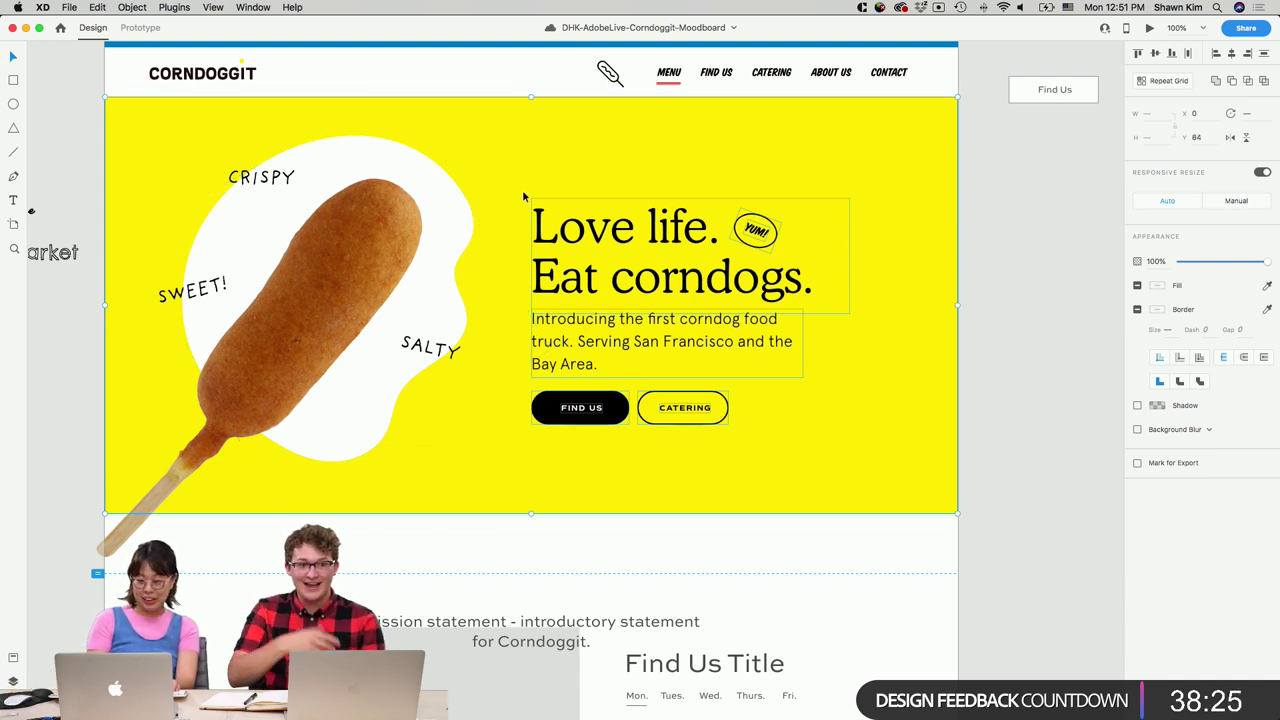
{"action": "key", "text": "super+shift+apostrophe"}
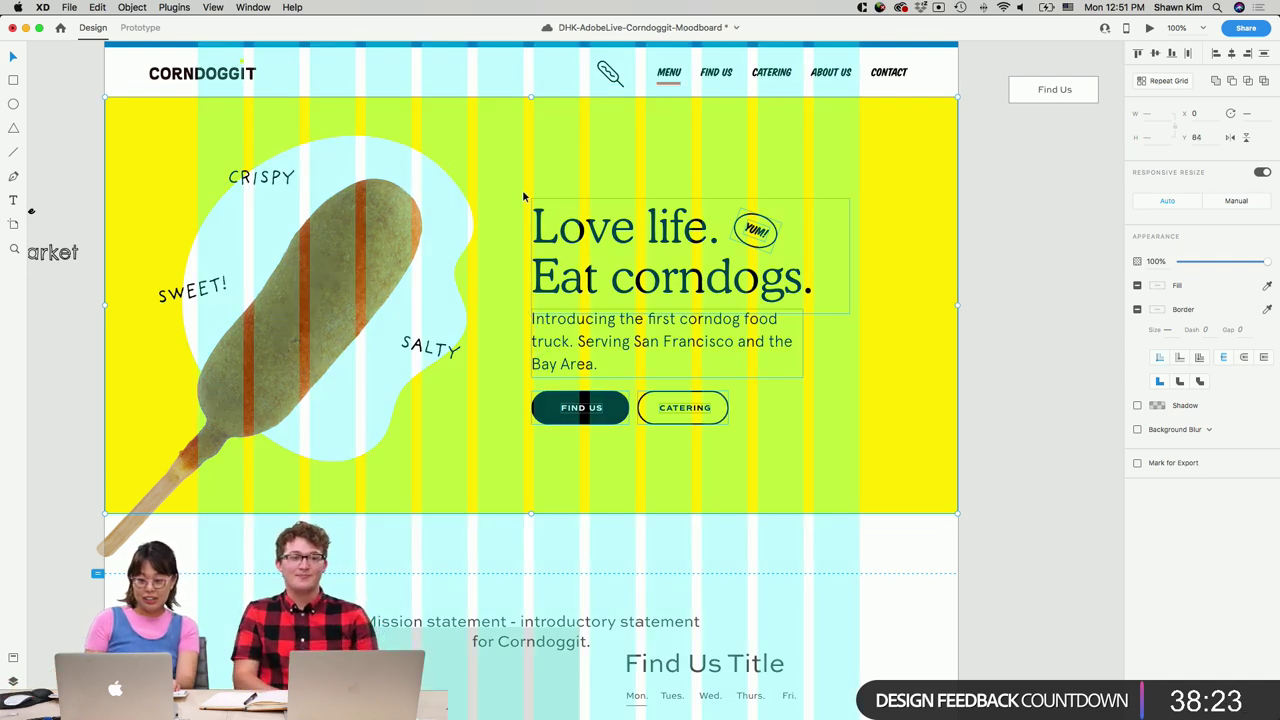
{"action": "key", "text": "Right"}
{"action": "key", "text": "Right"}
{"action": "key", "text": "Right"}
{"action": "key", "text": "Right"}
{"action": "key", "text": "Right"}
{"action": "key", "text": "Right"}
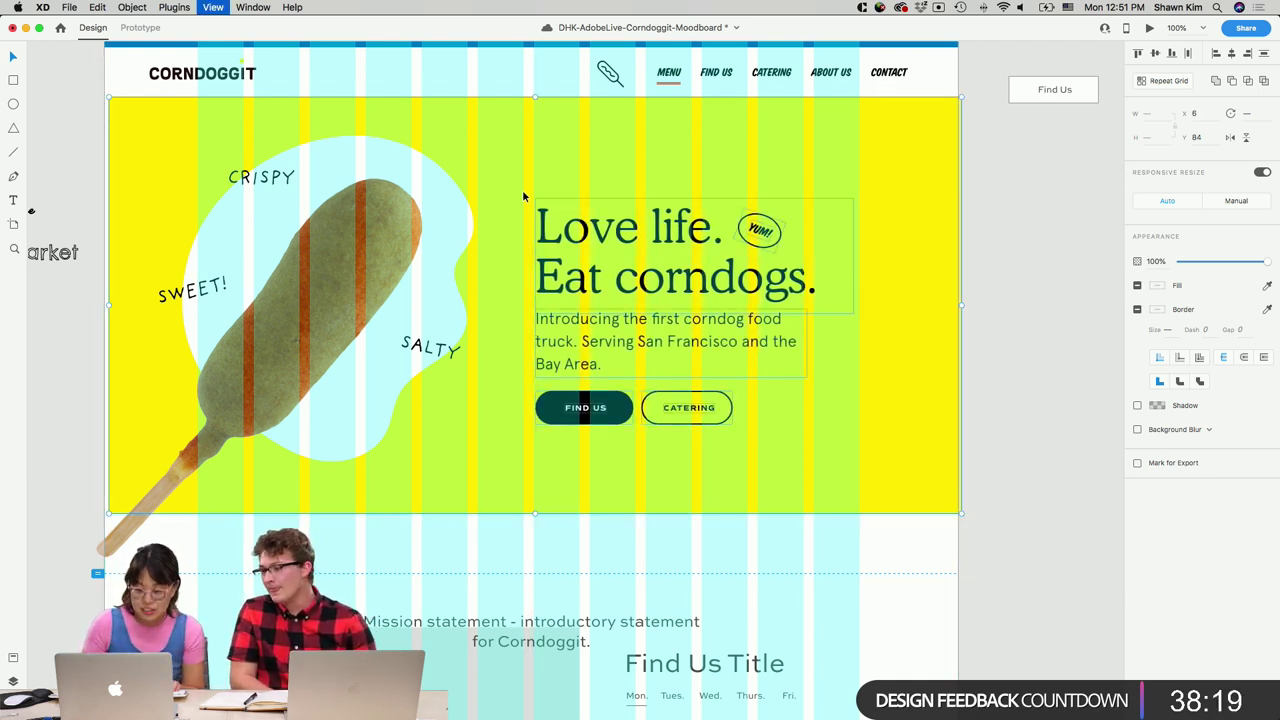
{"action": "key", "text": "super+shift+apostrophe"}
{"action": "key", "text": "super+shift+apostrophe"}
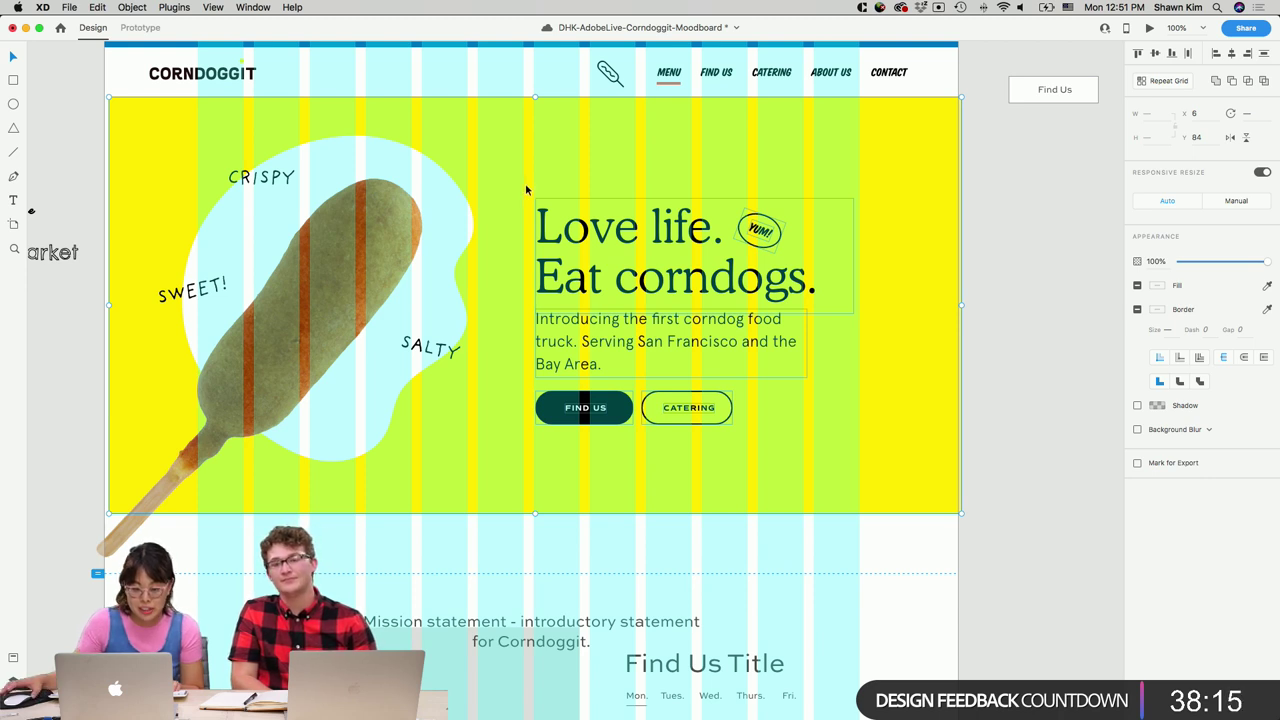
{"action": "left_click", "coordinate": [983, 283]}
Stretch the yellow hero background past the artboard's left edge and hide the layout grid.
{"action": "left_click", "coordinate": [914, 291]}
{"action": "left_click_drag", "start_coordinate": [115, 293], "coordinate": [101, 305]}
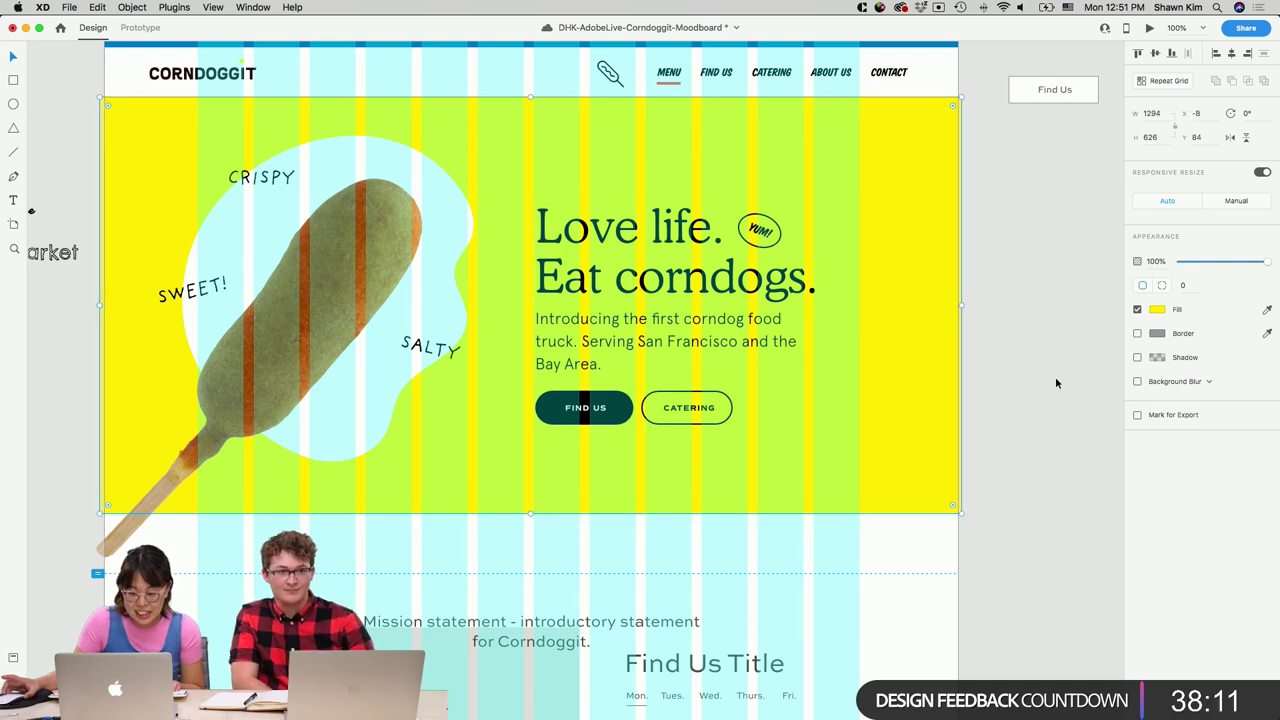
{"action": "key", "text": "super+shift+apostrophe"}
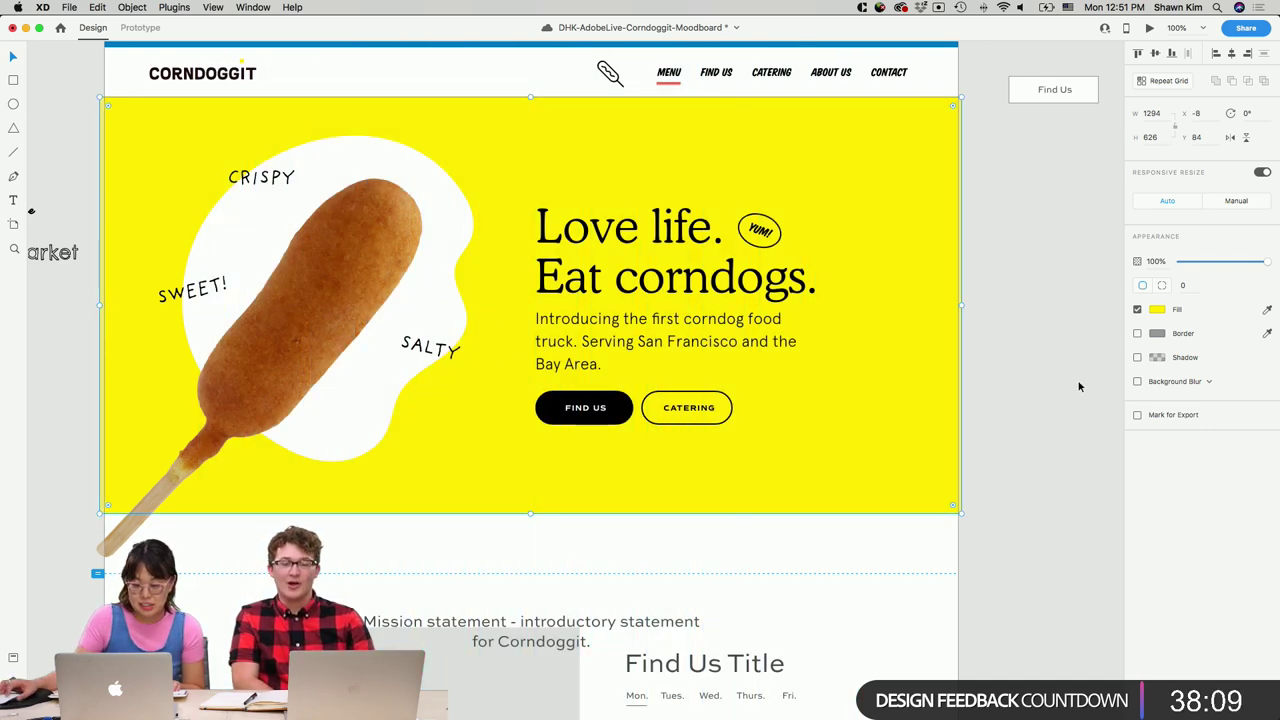
{"action": "left_click", "coordinate": [1060, 382]}
Inspect the underline beneath MENU in the header.
{"action": "scroll", "coordinate": [1062, 388], "scroll_direction": "up", "scroll_amount": 2}
{"action": "scroll", "coordinate": [1062, 388], "scroll_direction": "left", "scroll_amount": 2}
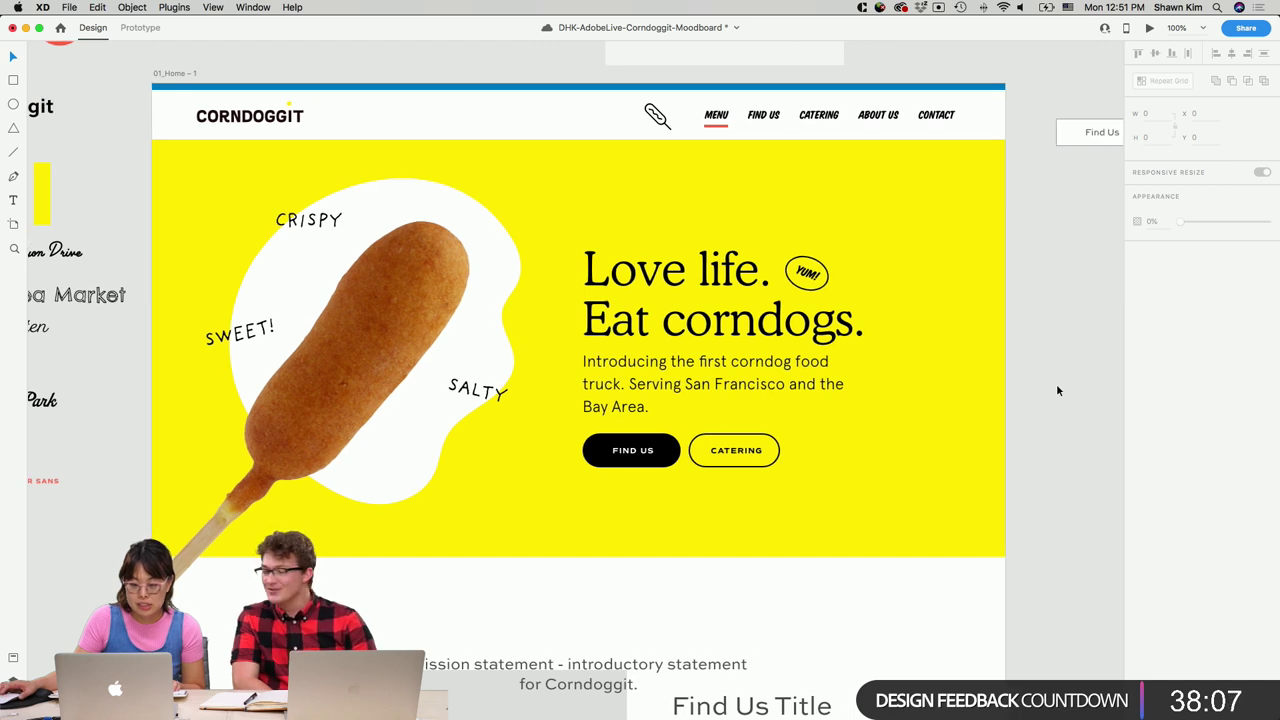
{"action": "scroll", "coordinate": [1056, 388], "scroll_direction": "right", "scroll_amount": 2}
{"action": "left_click", "coordinate": [672, 128]}
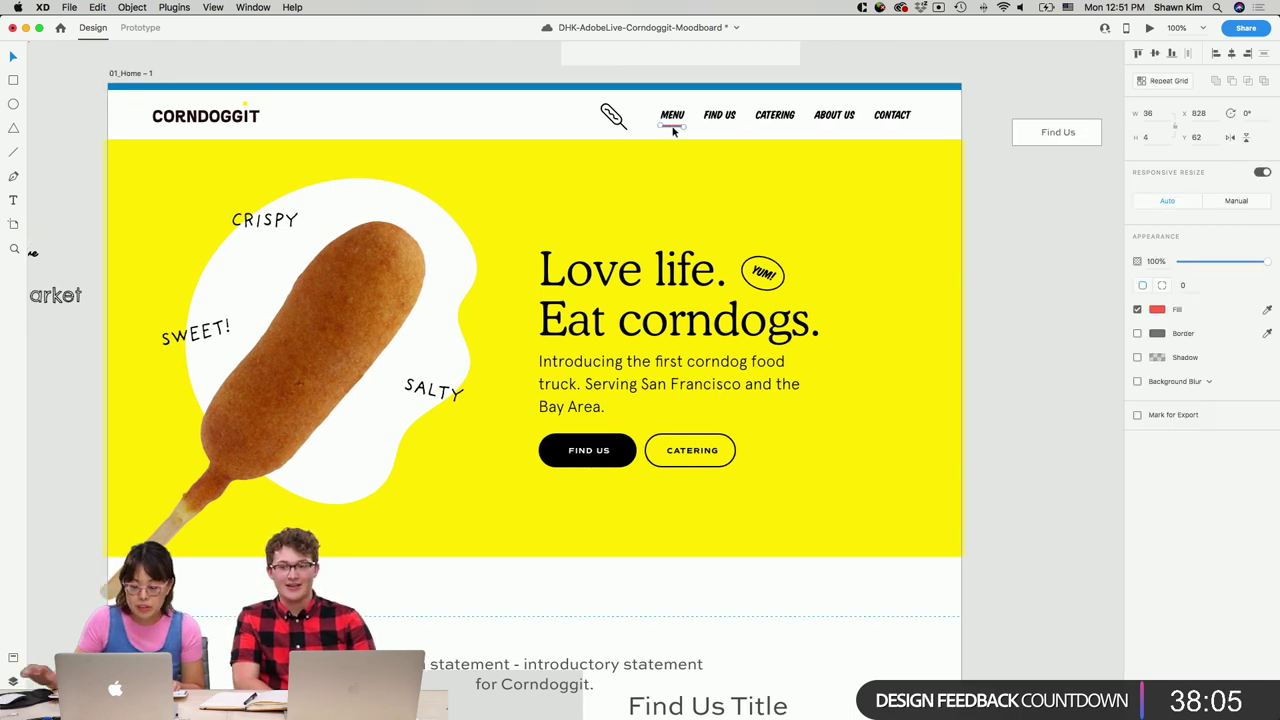
{"action": "left_click", "coordinate": [1063, 410]}
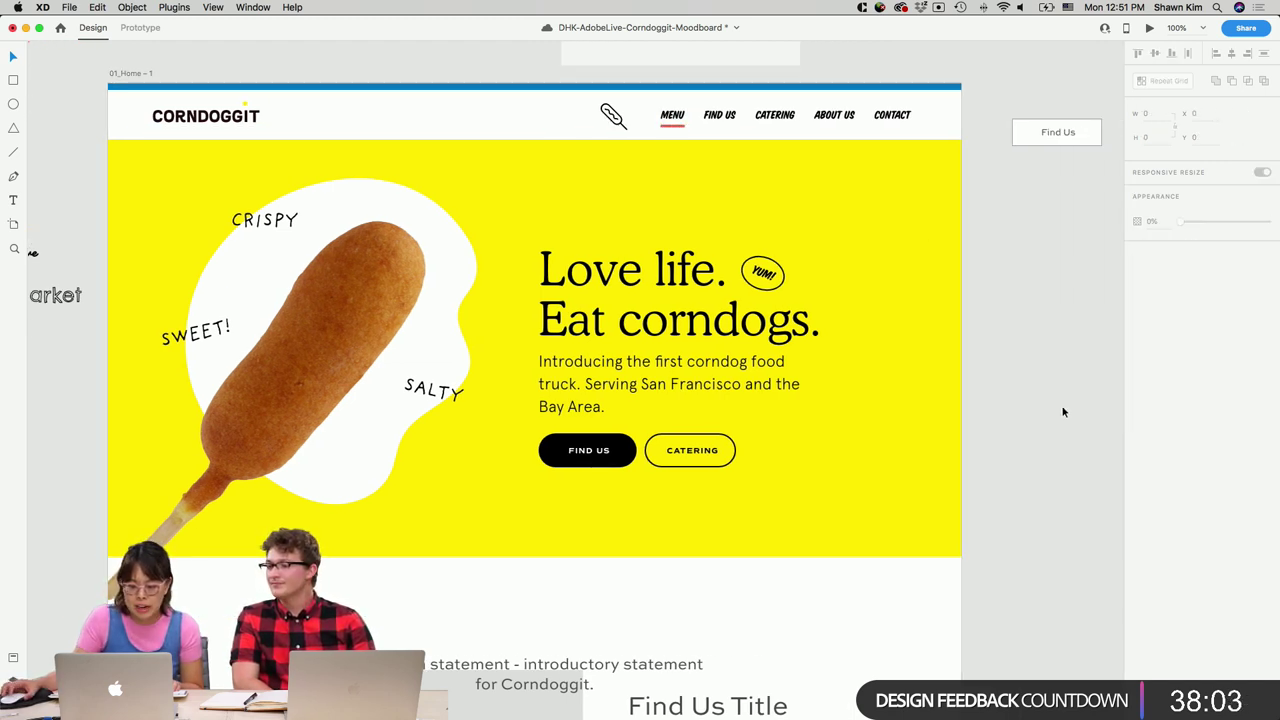
Inspect the CATERING button's outline and the FIND US button.
{"action": "scroll", "coordinate": [1063, 410], "scroll_direction": "left", "scroll_amount": 3}
{"action": "scroll", "coordinate": [1063, 410], "scroll_direction": "down", "scroll_amount": 2}
{"action": "scroll", "coordinate": [1063, 410], "scroll_direction": "down", "scroll_amount": 2}
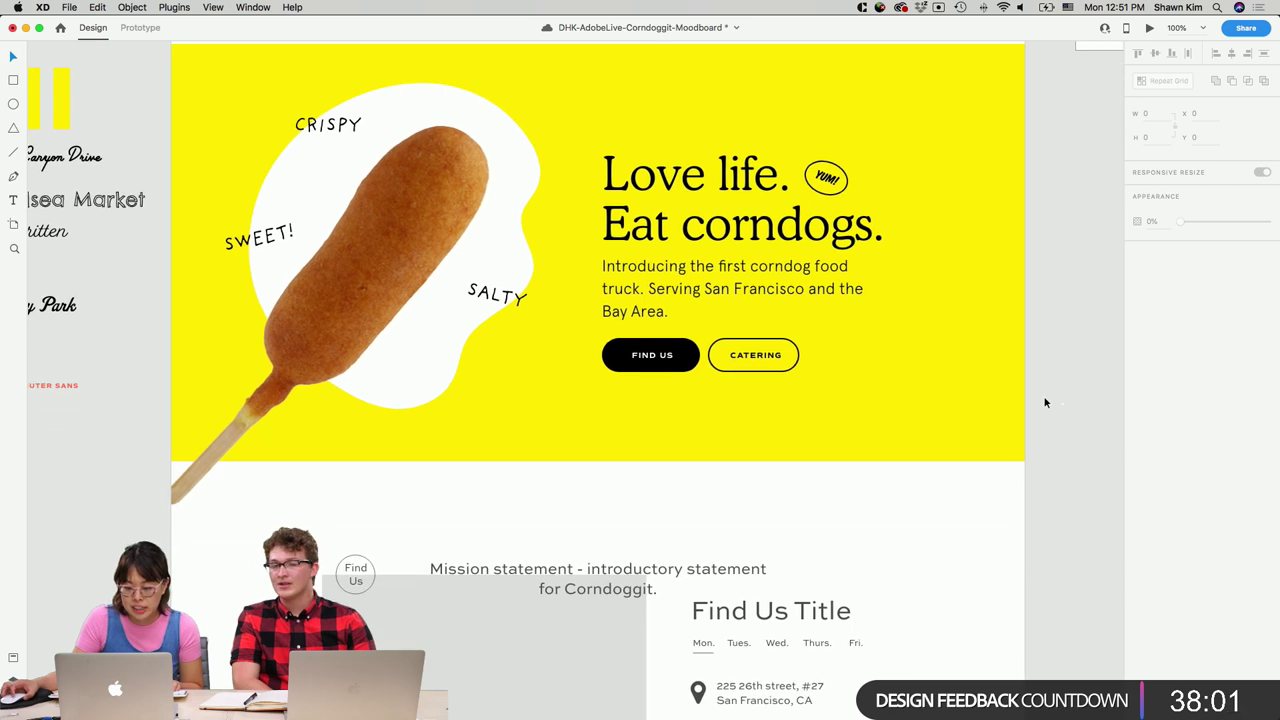
{"action": "left_click_drag", "start_coordinate": [1063, 403], "coordinate": [720, 358]}
{"action": "left_click", "coordinate": [780, 360]}
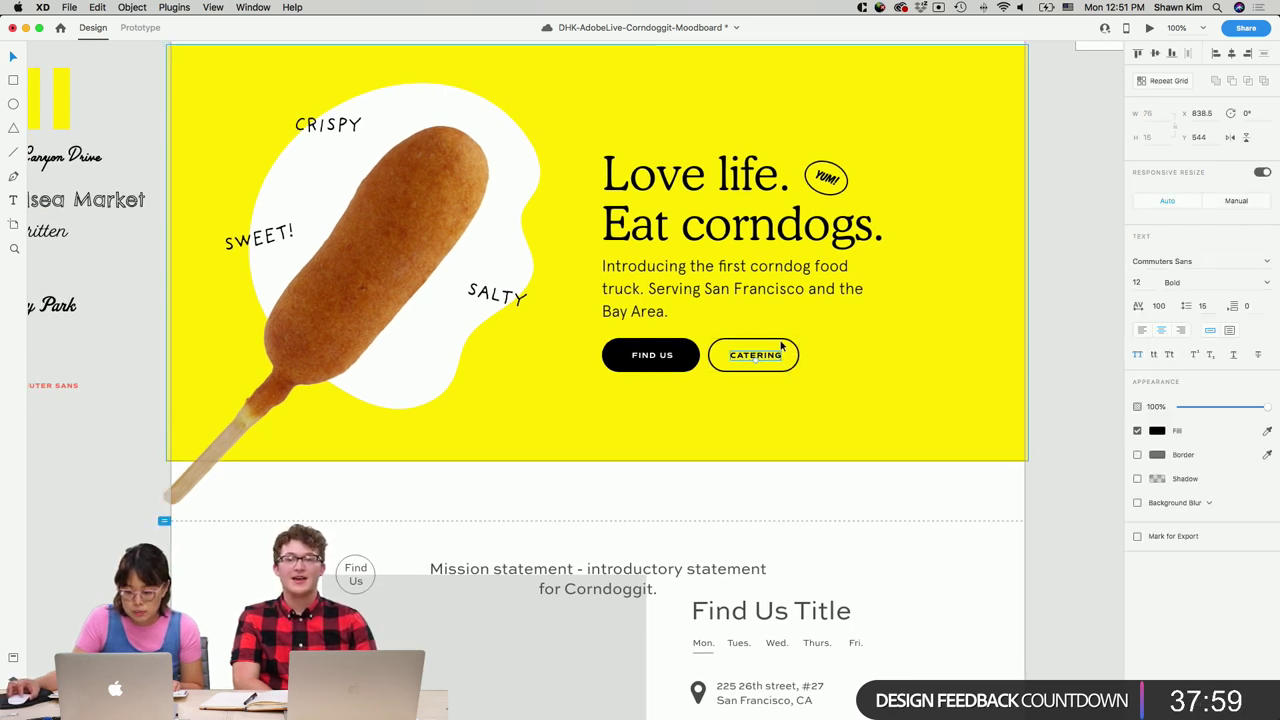
{"action": "double_click", "coordinate": [776, 359]}
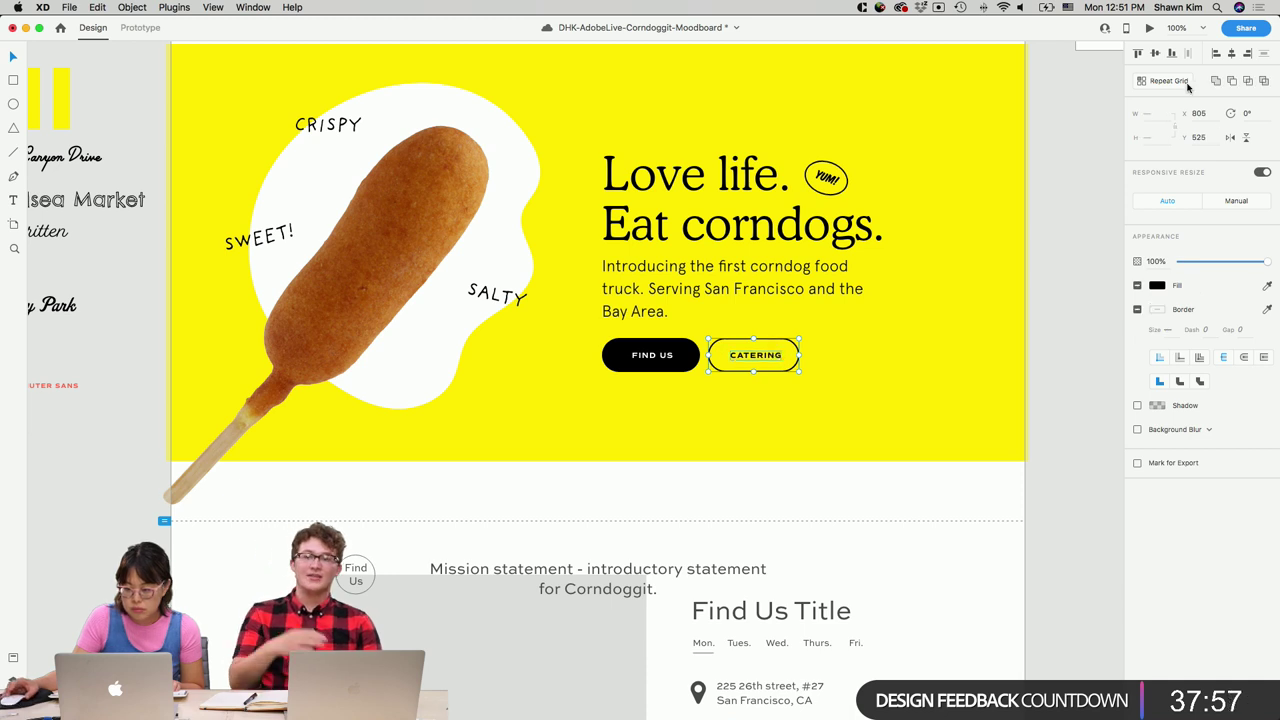
{"action": "left_click", "coordinate": [660, 355]}
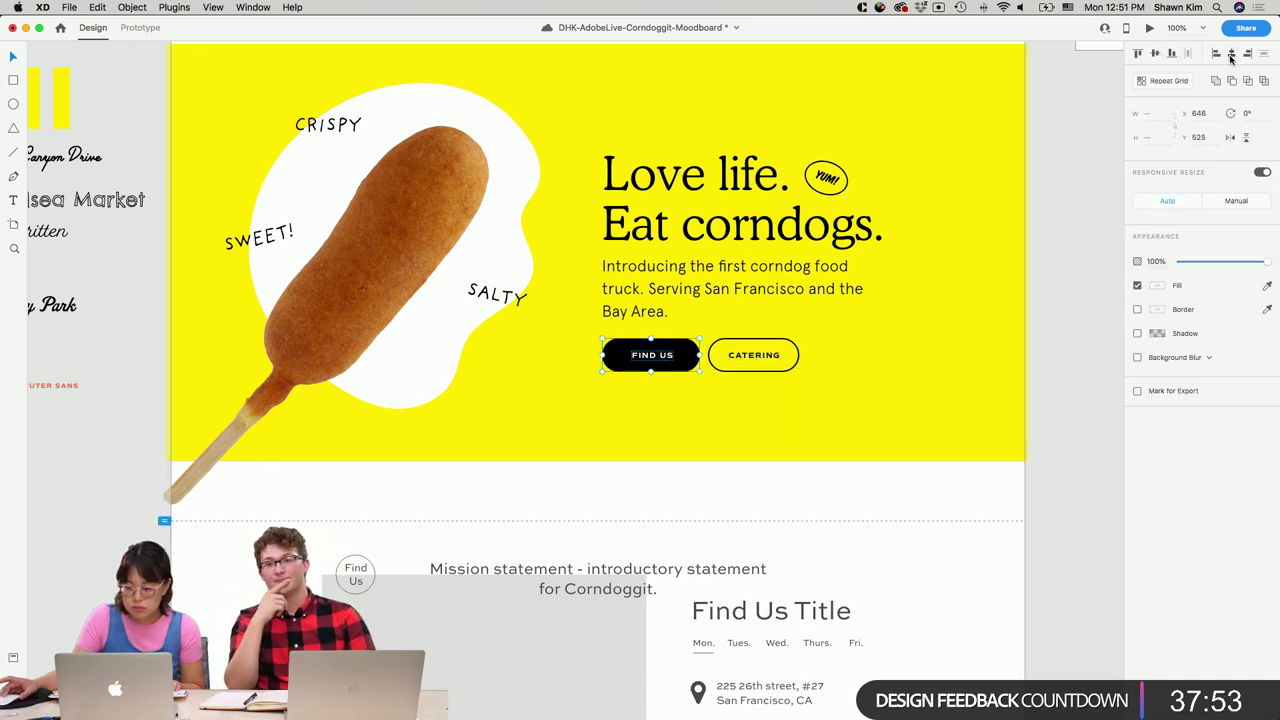
{"action": "left_click", "coordinate": [1084, 320]}
Drag the mission statement text box up about 45 pixels toward the yellow hero.
{"action": "scroll", "coordinate": [1084, 320], "scroll_direction": "down", "scroll_amount": 2}
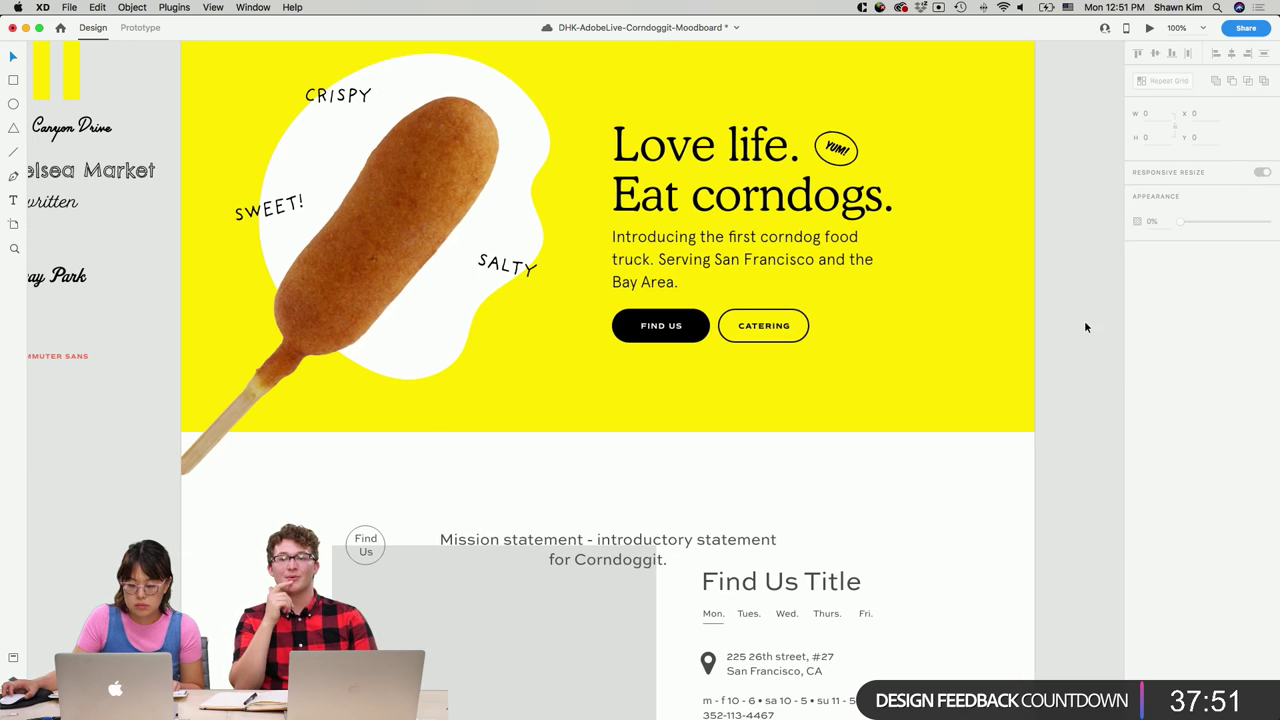
{"action": "scroll", "coordinate": [937, 346], "scroll_direction": "right", "scroll_amount": 3}
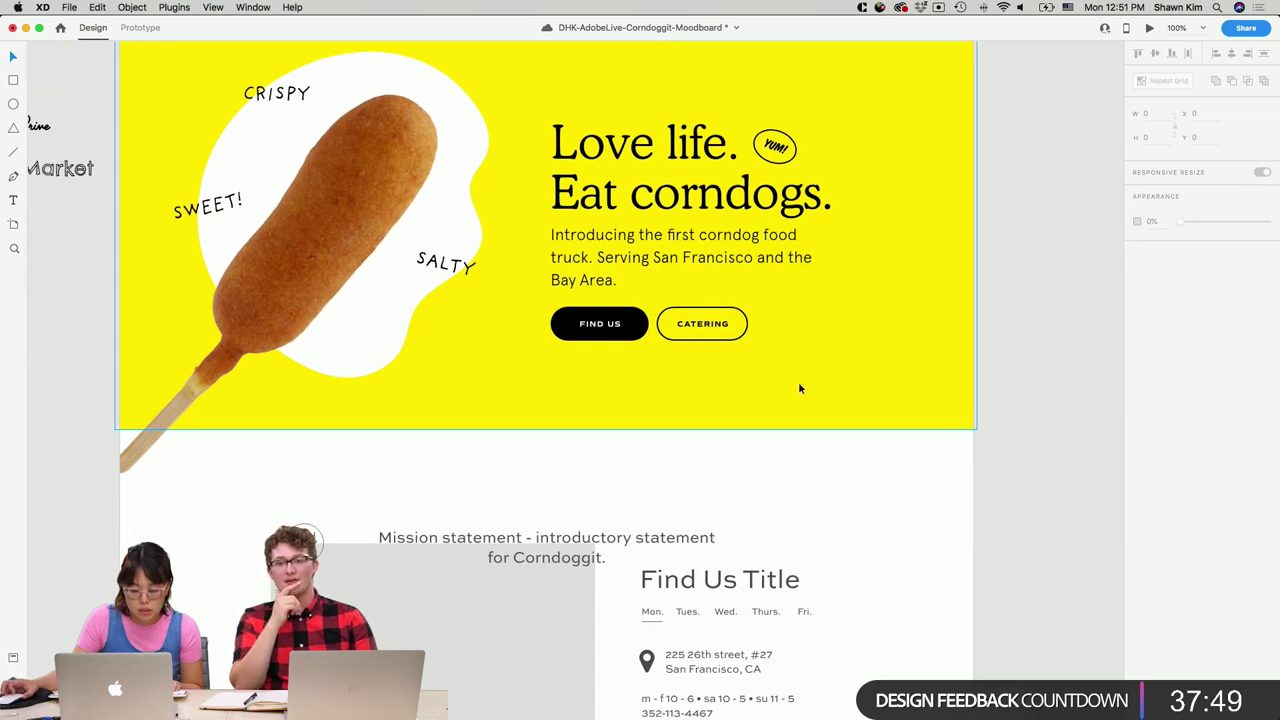
{"action": "scroll", "coordinate": [797, 388], "scroll_direction": "down", "scroll_amount": 15}
{"action": "scroll", "coordinate": [815, 402], "scroll_direction": "right", "scroll_amount": 2}
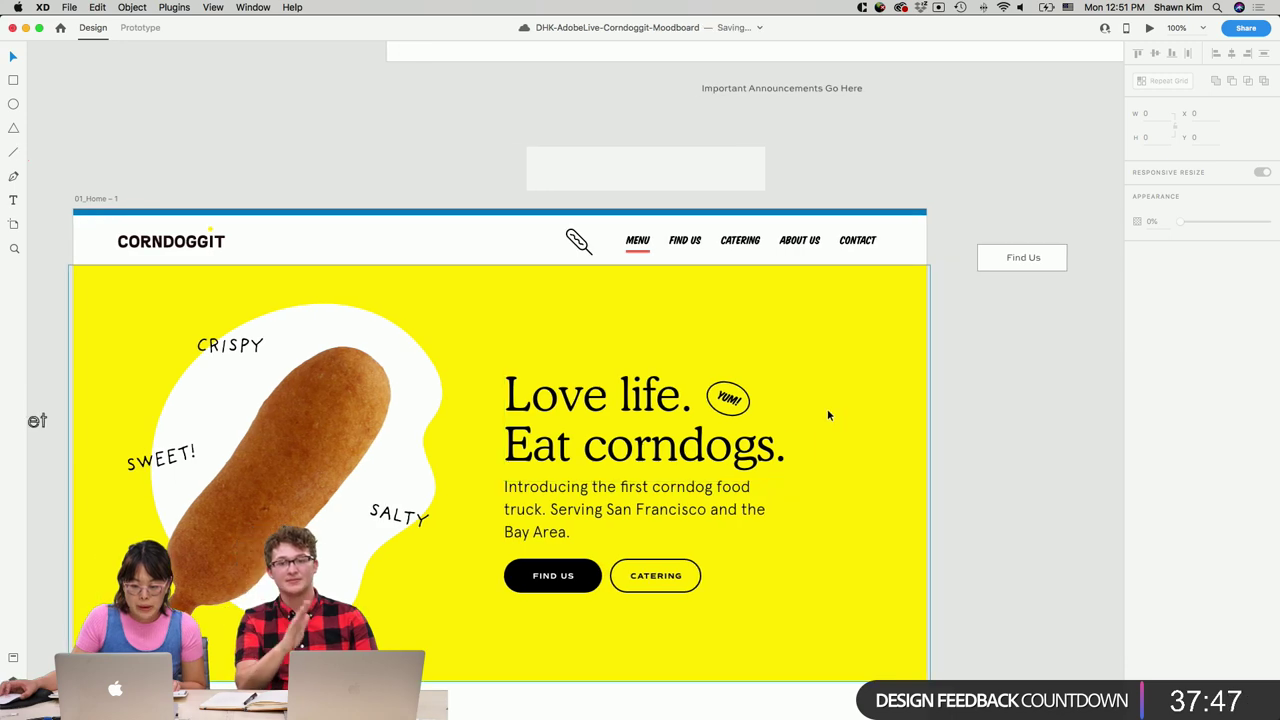
{"action": "scroll", "coordinate": [827, 408], "scroll_direction": "down", "scroll_amount": 2}
{"action": "scroll", "coordinate": [1056, 408], "scroll_direction": "down", "scroll_amount": 2}
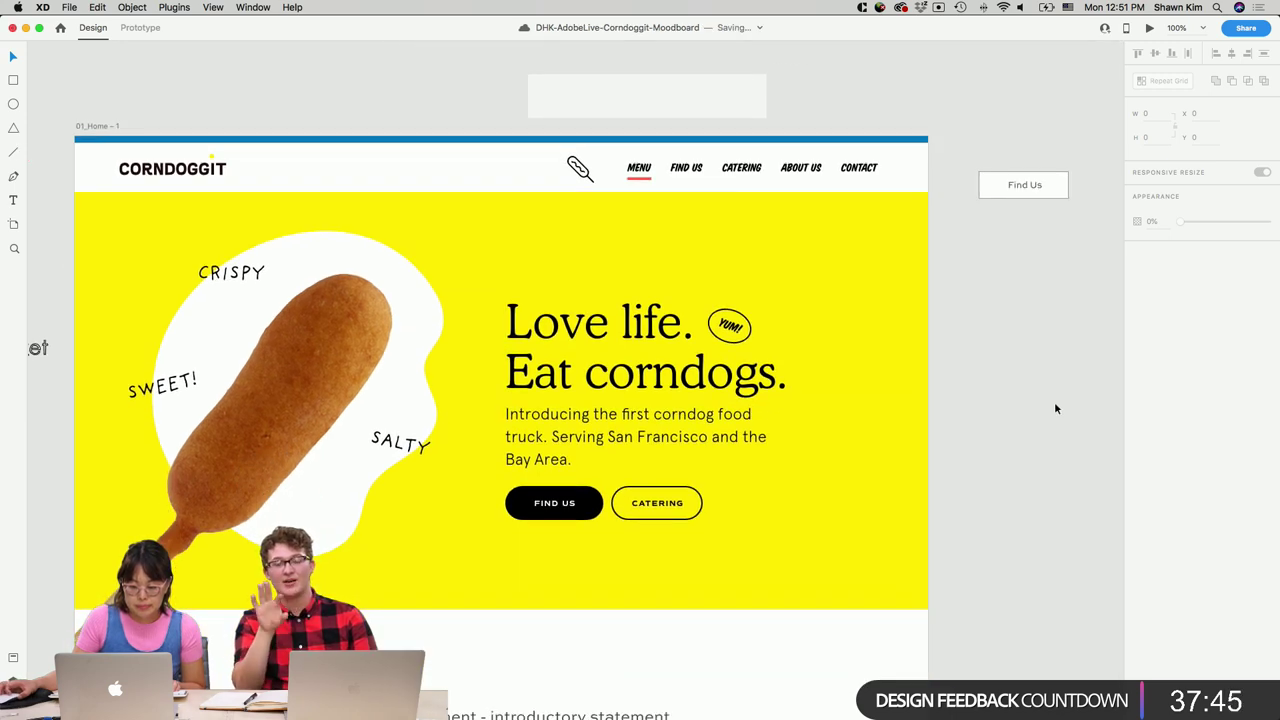
{"action": "scroll", "coordinate": [1047, 410], "scroll_direction": "left", "scroll_amount": 3}
{"action": "scroll", "coordinate": [1047, 410], "scroll_direction": "down", "scroll_amount": 9}
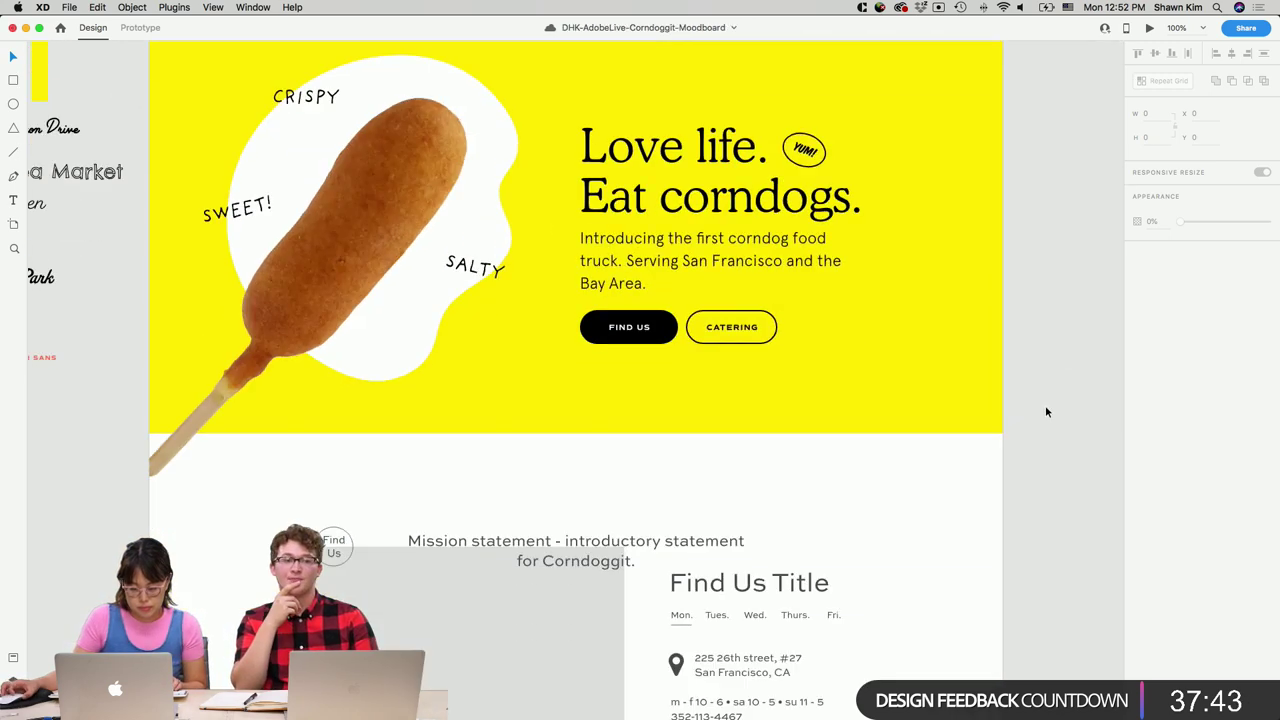
{"action": "left_click_drag", "start_coordinate": [652, 485], "coordinate": [656, 440]}
Set the mission text in Cooper Lt BT Light and retype it 'On a mission to provide battered goodness to'.
{"action": "key", "text": "Return"}
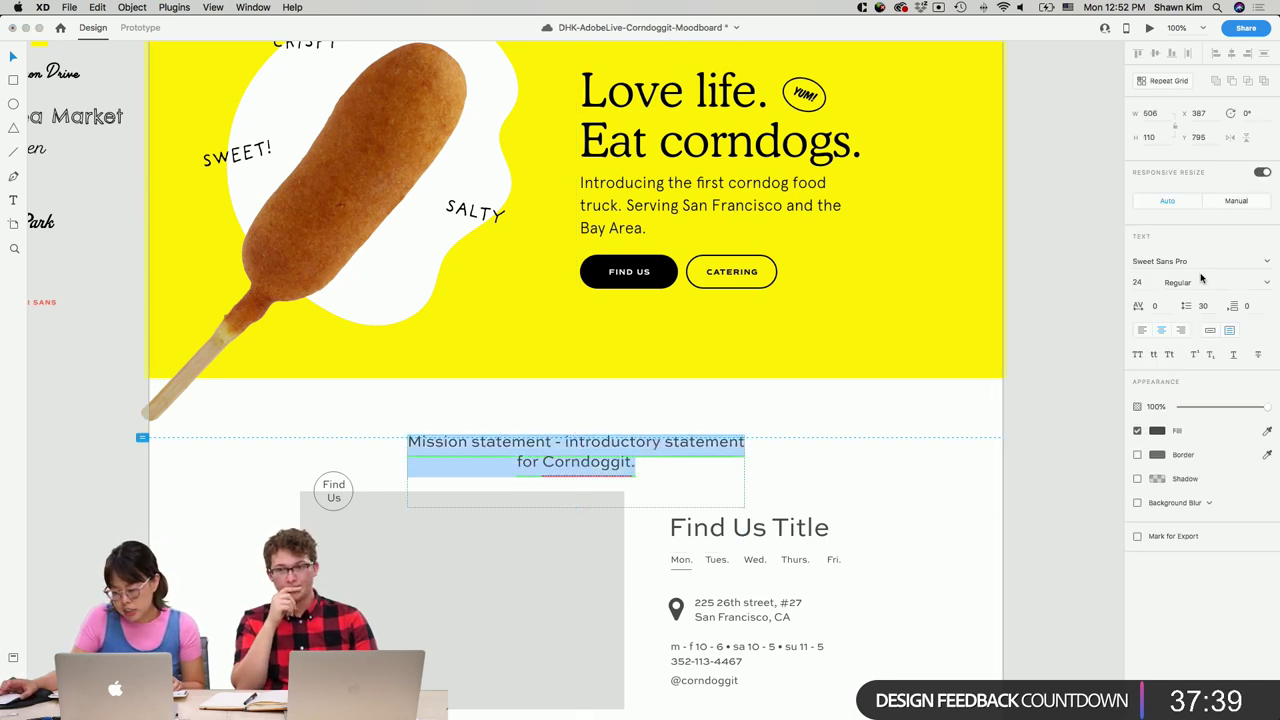
{"action": "key", "text": "Escape"}
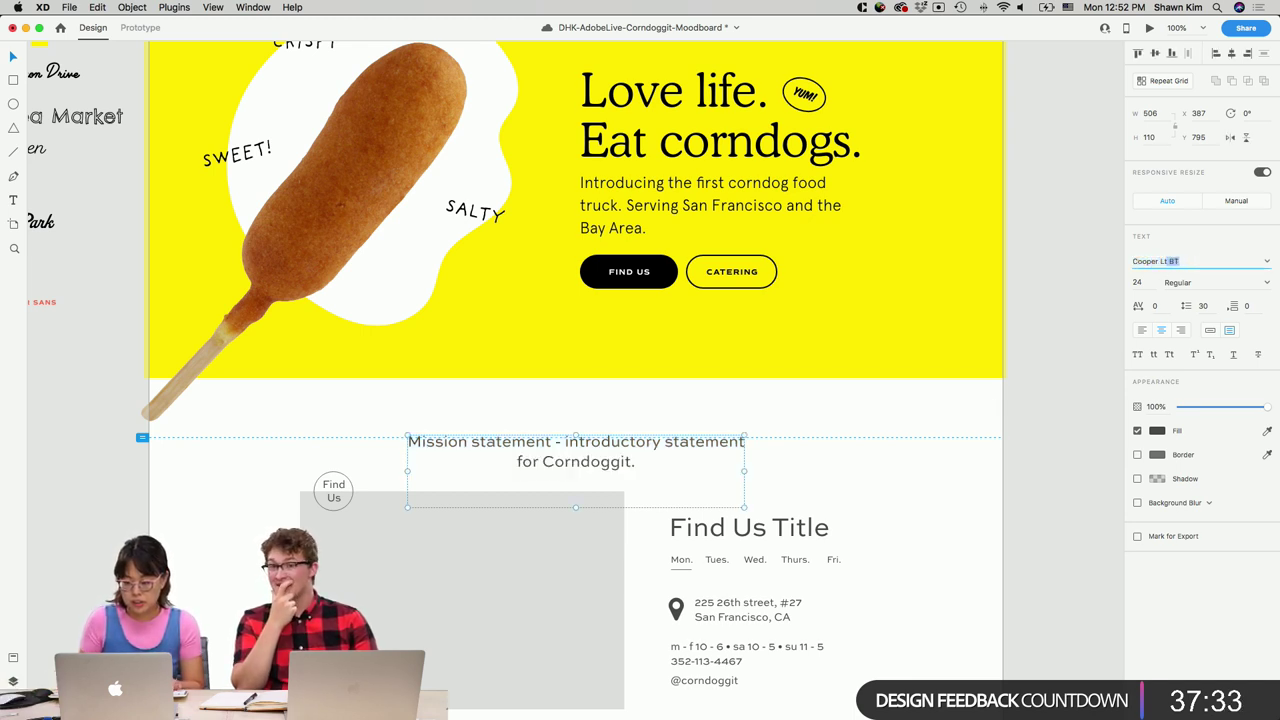
{"action": "key", "text": "Return"}
{"action": "double_click", "coordinate": [641, 457]}
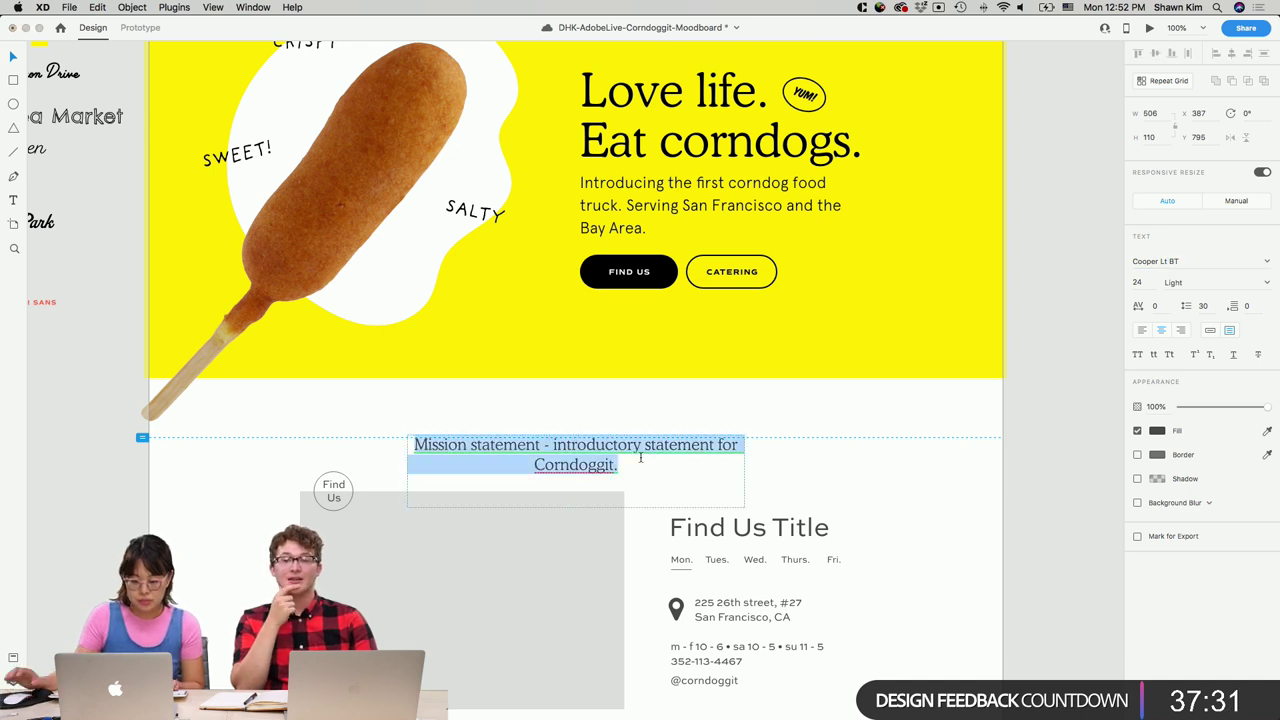
{"action": "type", "text": "On a mission to"}
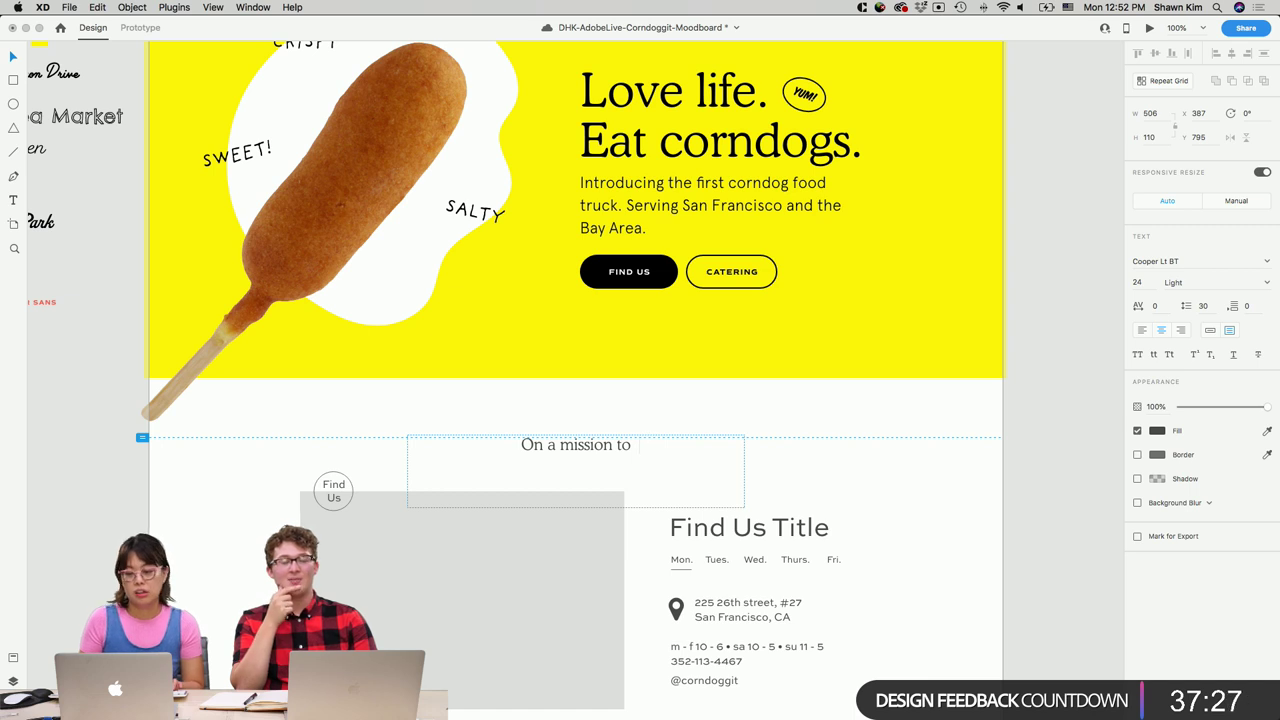
{"action": "type", "text": " provide "}
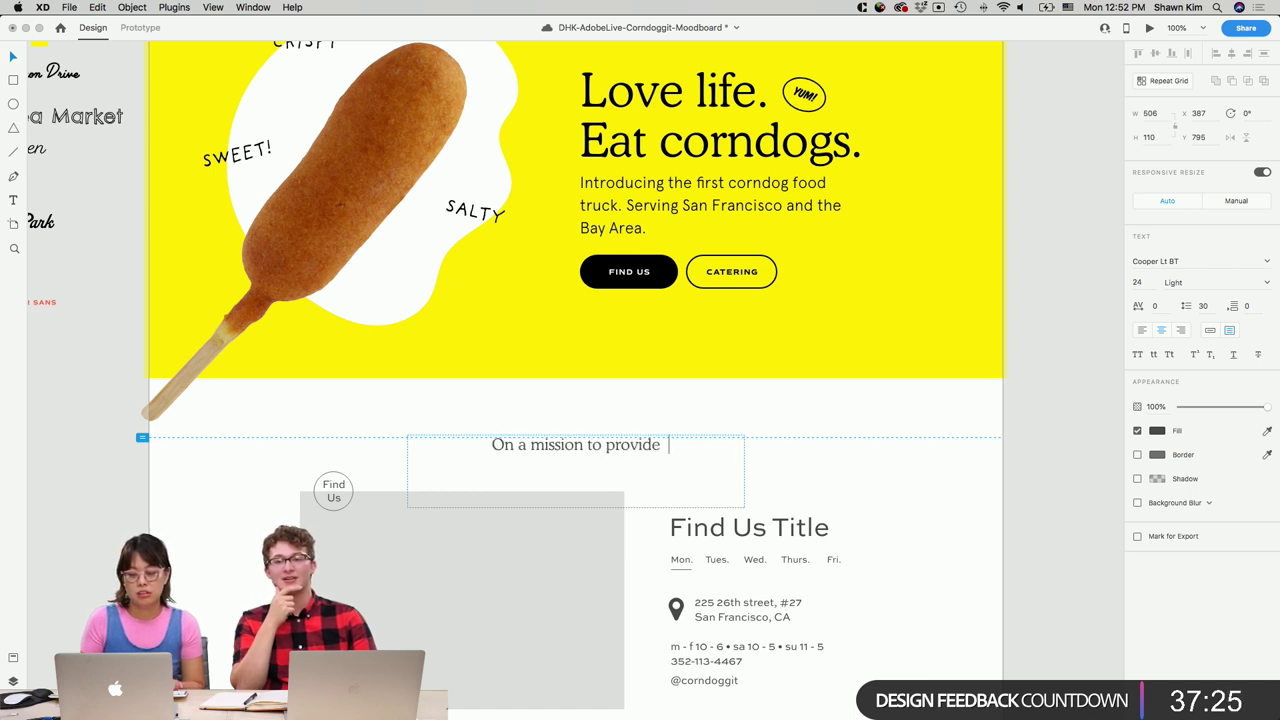
{"action": "type", "text": "battered goodness "}
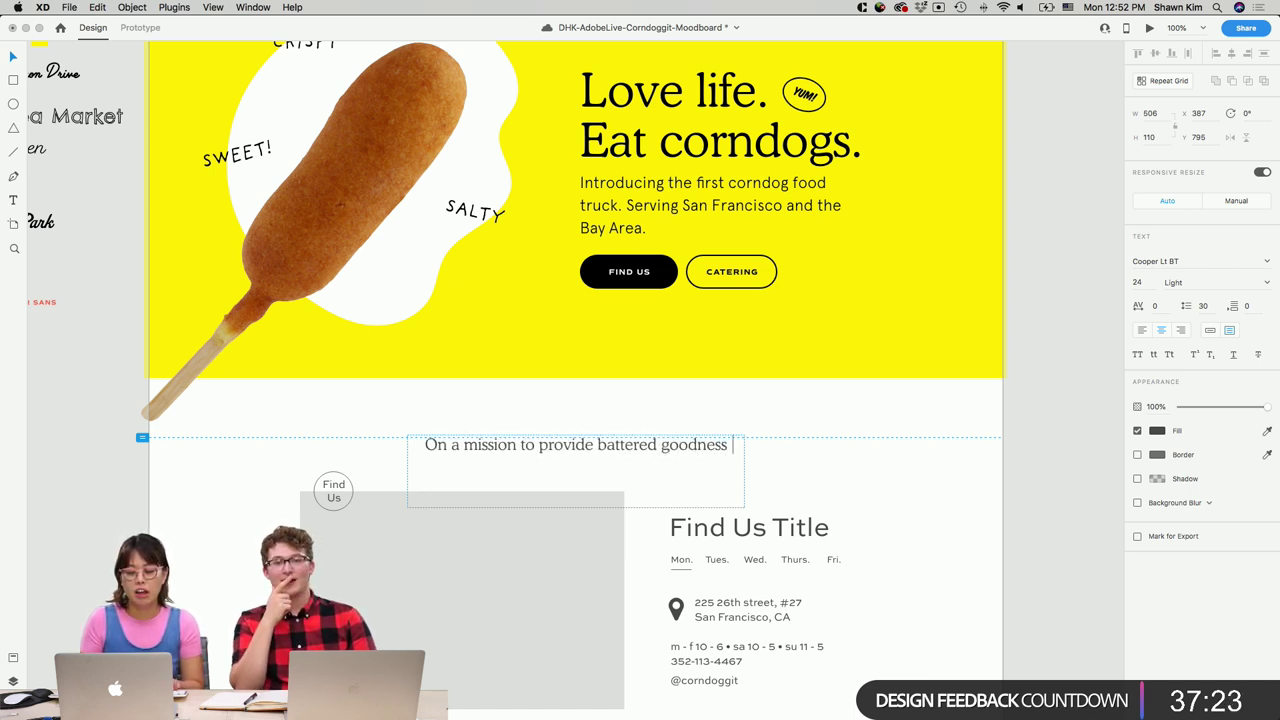
{"action": "type", "text": "to"}
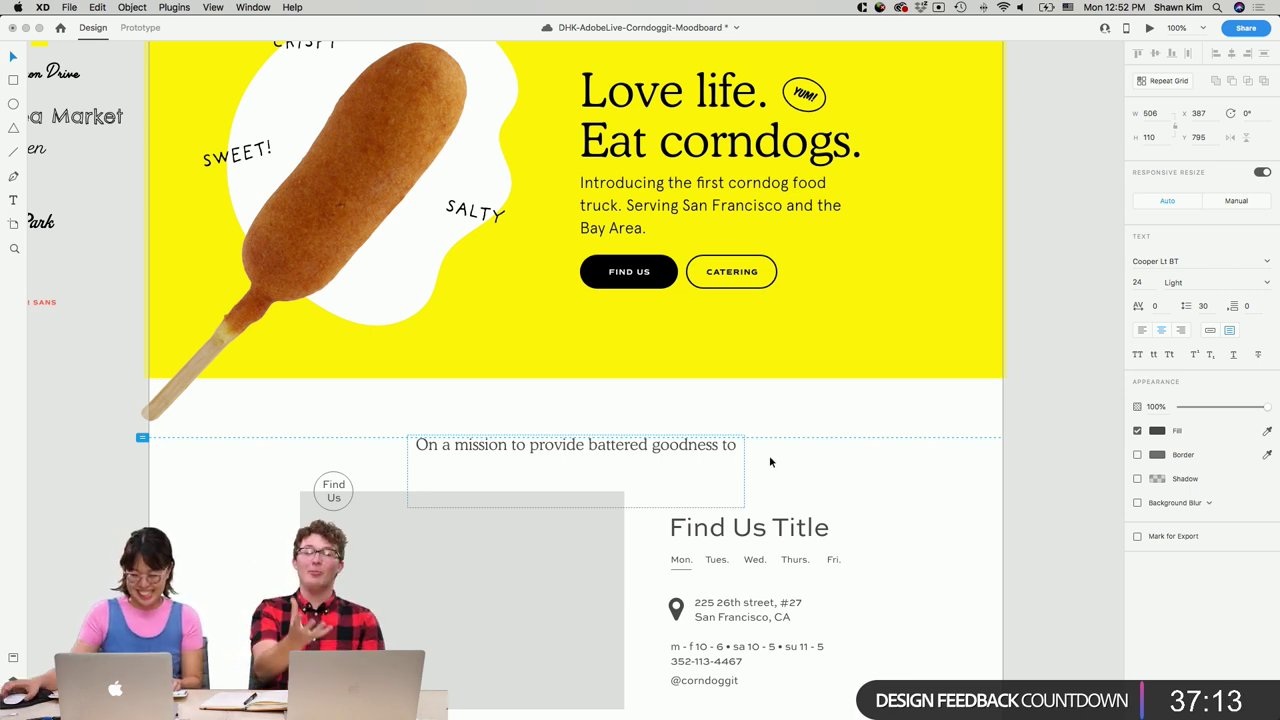
{"action": "key", "text": "Escape"}
{"action": "key", "text": "Up"}
{"action": "key", "text": "Up"}
{"action": "key", "text": "Up"}
{"action": "key", "text": "Up"}
{"action": "key", "text": "Up"}
{"action": "key", "text": "Up"}
{"action": "key", "text": "Up"}
{"action": "key", "text": "Up"}
{"action": "key", "text": "Up"}
Push the Find Us section further down below the mission statement.
{"action": "scroll", "coordinate": [897, 562], "scroll_direction": "down", "scroll_amount": 3}
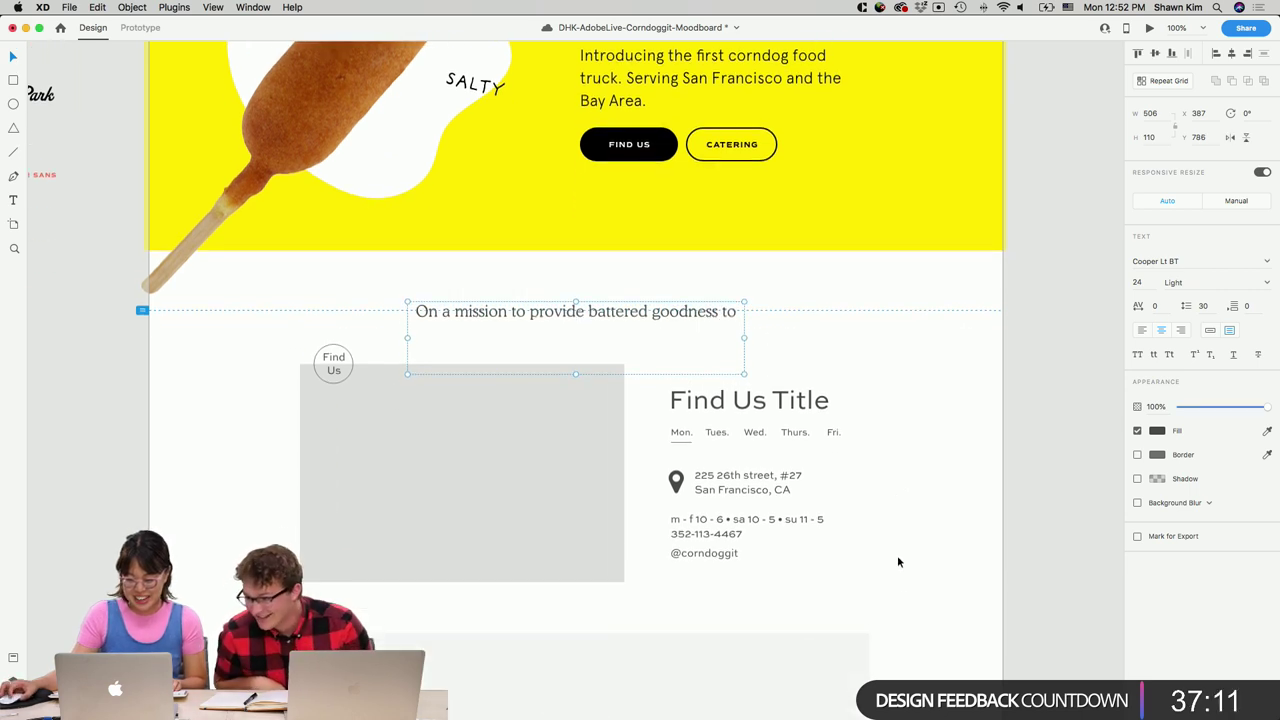
{"action": "scroll", "coordinate": [897, 562], "scroll_direction": "down", "scroll_amount": 1}
{"action": "left_click_drag", "start_coordinate": [905, 563], "coordinate": [334, 323]}
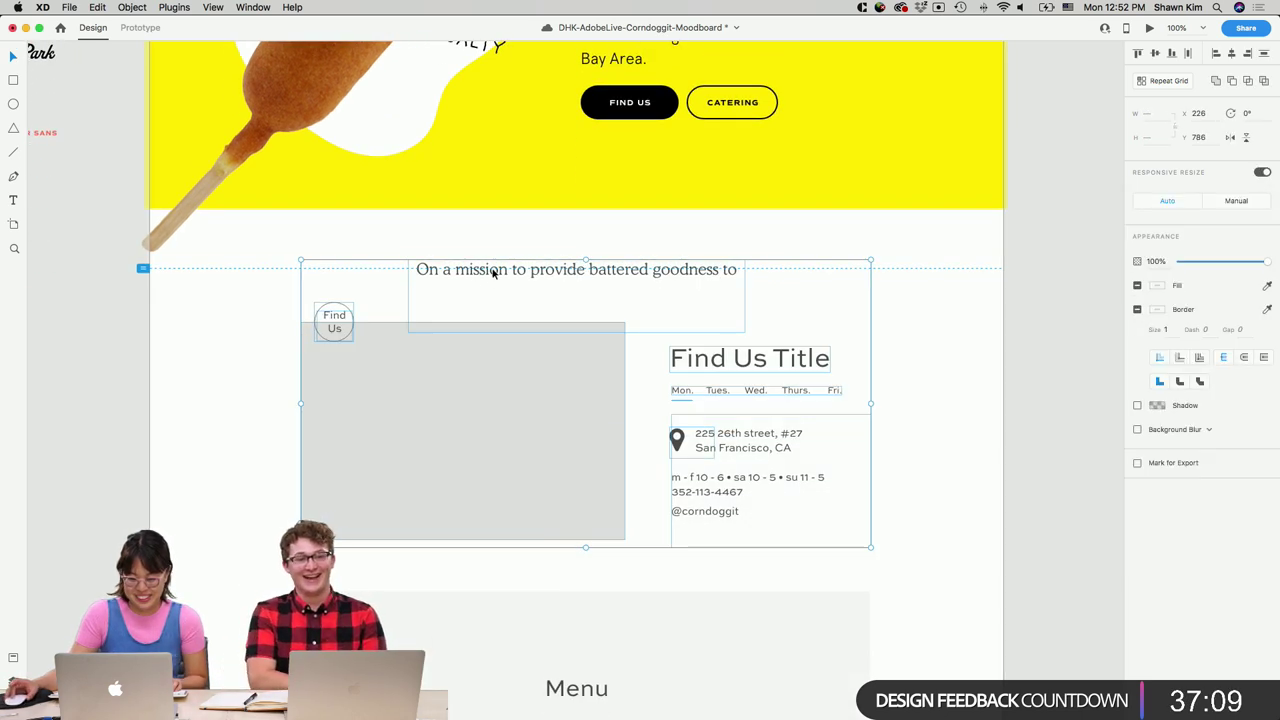
{"action": "key", "text": "shift+Down"}
{"action": "key", "text": "shift+Down"}
{"action": "key", "text": "shift+Down"}
{"action": "key", "text": "shift+Down"}
{"action": "key", "text": "shift+Down"}
{"action": "key", "text": "shift+Down"}
{"action": "key", "text": "shift+Down"}
{"action": "key", "text": "shift+Down"}
{"action": "key", "text": "shift+Down"}
{"action": "key", "text": "shift+Down"}
{"action": "key", "text": "shift+Down"}
{"action": "key", "text": "shift+Down"}
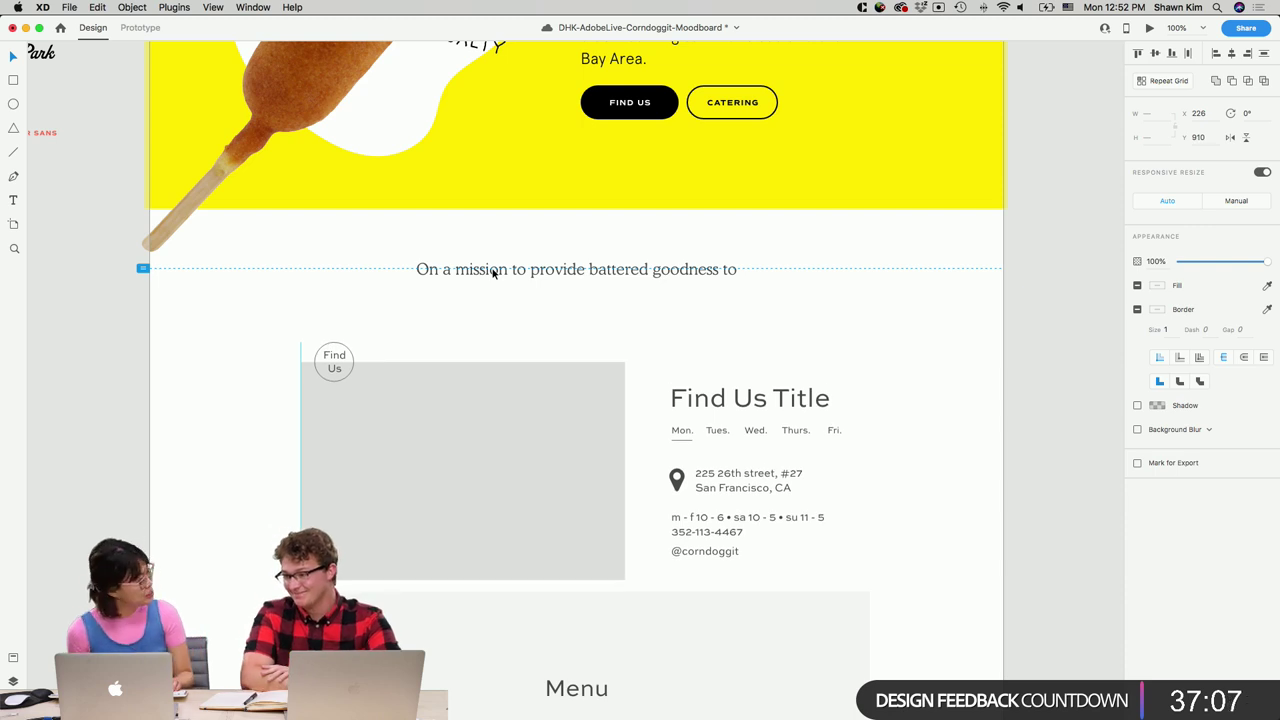
{"action": "scroll", "coordinate": [683, 309], "scroll_direction": "up", "scroll_amount": 3}
{"action": "scroll", "coordinate": [683, 309], "scroll_direction": "right", "scroll_amount": 2}
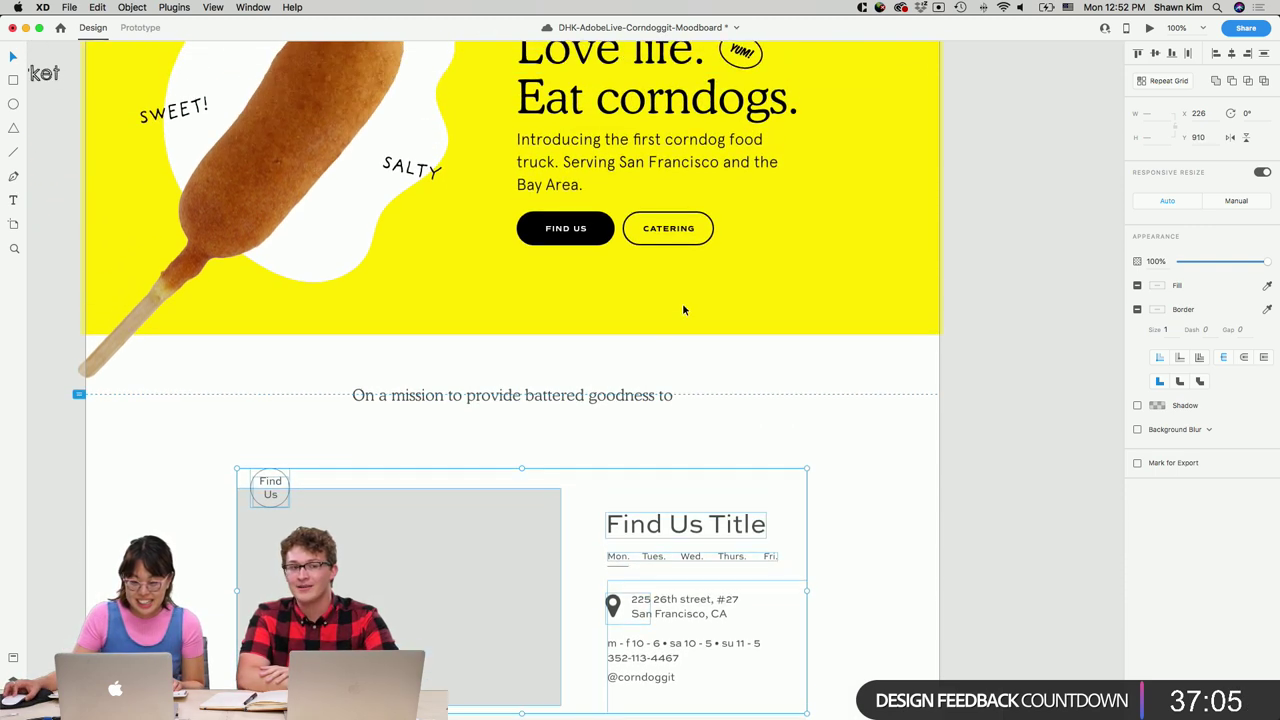
{"action": "scroll", "coordinate": [648, 396], "scroll_direction": "up", "scroll_amount": 4}
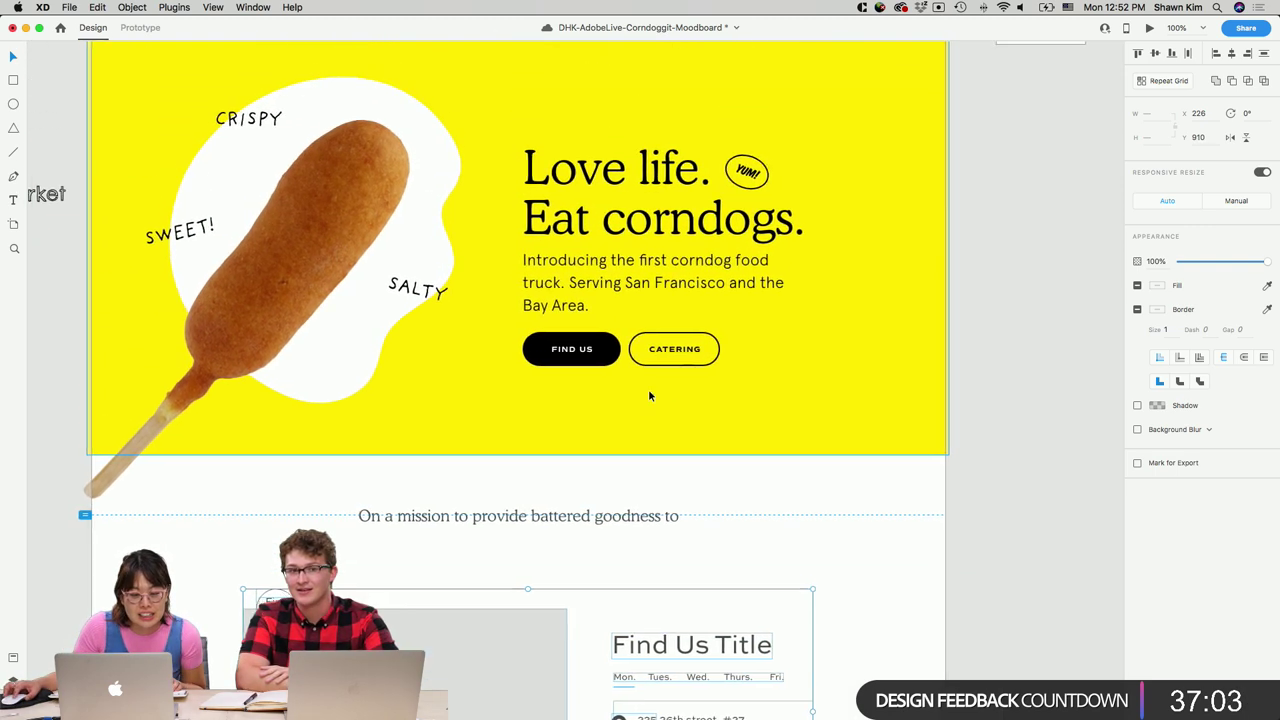
{"action": "scroll", "coordinate": [648, 396], "scroll_direction": "left", "scroll_amount": 2}
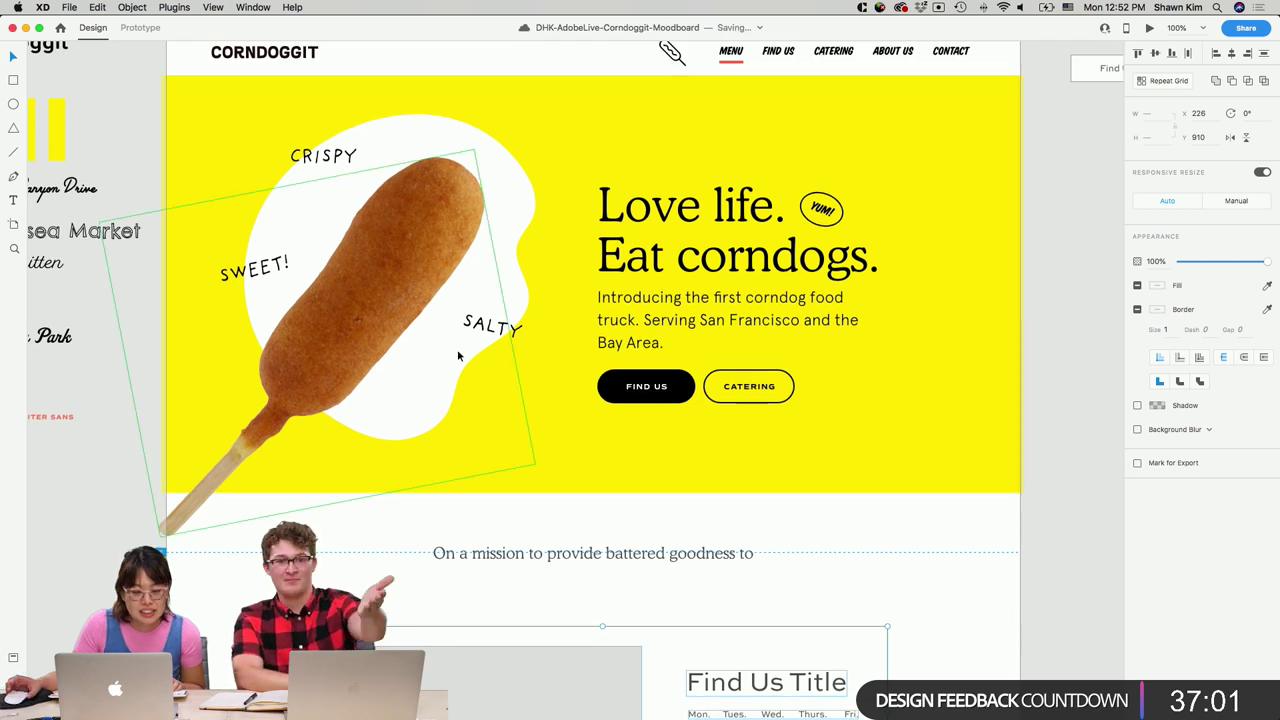
{"action": "mouse_move", "coordinate": [718, 716]}
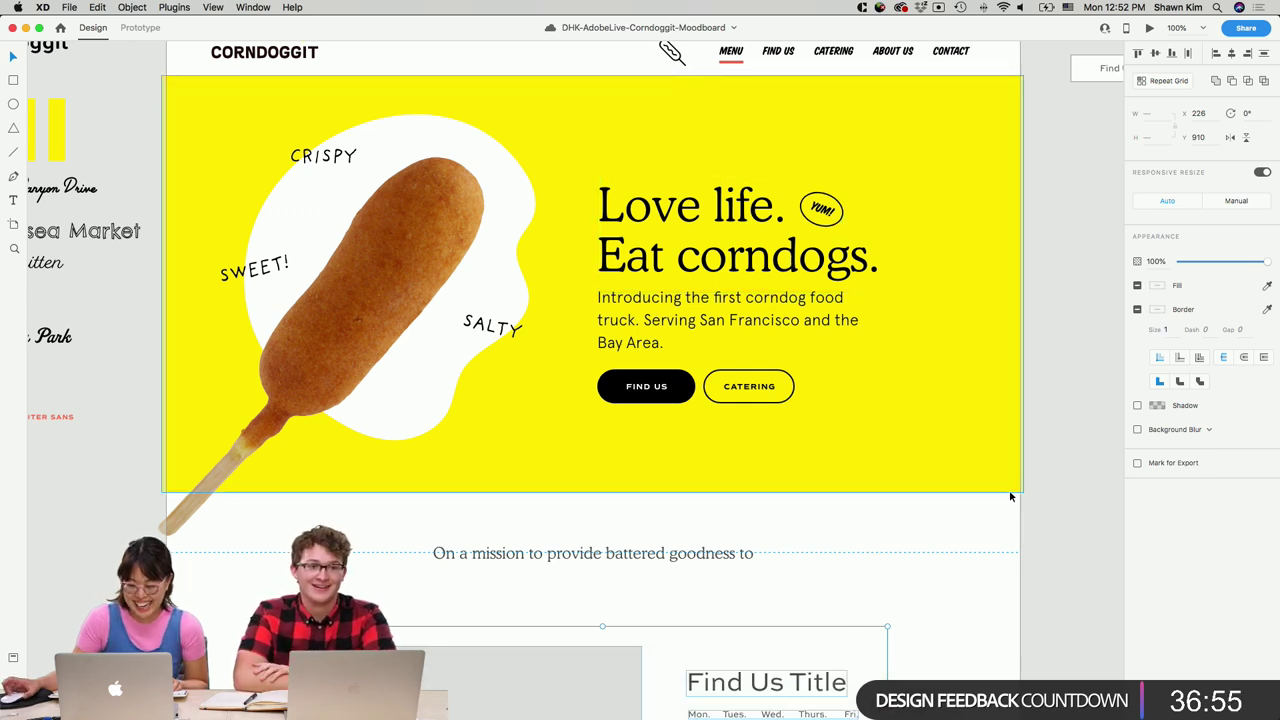
{"action": "scroll", "coordinate": [942, 579], "scroll_direction": "down", "scroll_amount": 3}
{"action": "scroll", "coordinate": [837, 525], "scroll_direction": "down", "scroll_amount": 3}
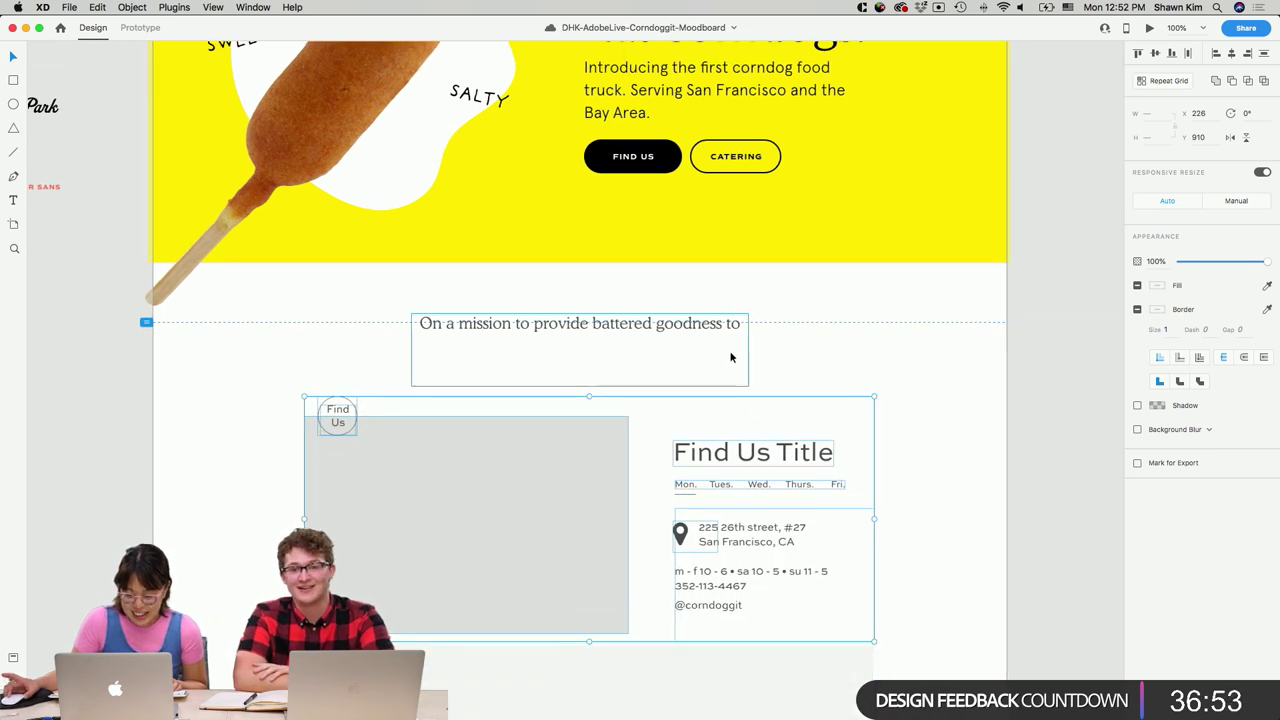
{"action": "scroll", "coordinate": [726, 348], "scroll_direction": "up", "scroll_amount": 3}
{"action": "scroll", "coordinate": [803, 440], "scroll_direction": "down", "scroll_amount": 3}
{"action": "scroll", "coordinate": [803, 440], "scroll_direction": "right", "scroll_amount": 2}
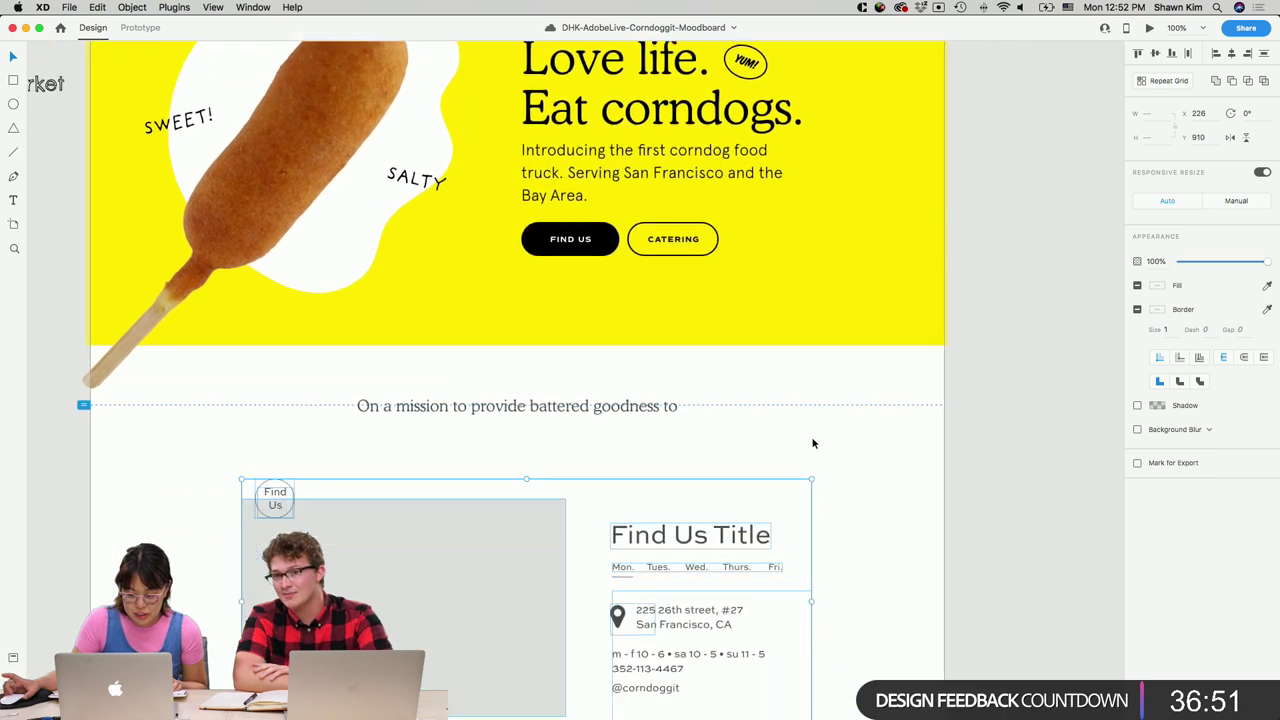
Append 'San Francisco.' to the centred Cooper Lt BT 24 Light mission statement.
{"action": "left_click", "coordinate": [648, 325]}
{"action": "scroll", "coordinate": [649, 326], "scroll_direction": "up", "scroll_amount": 10}
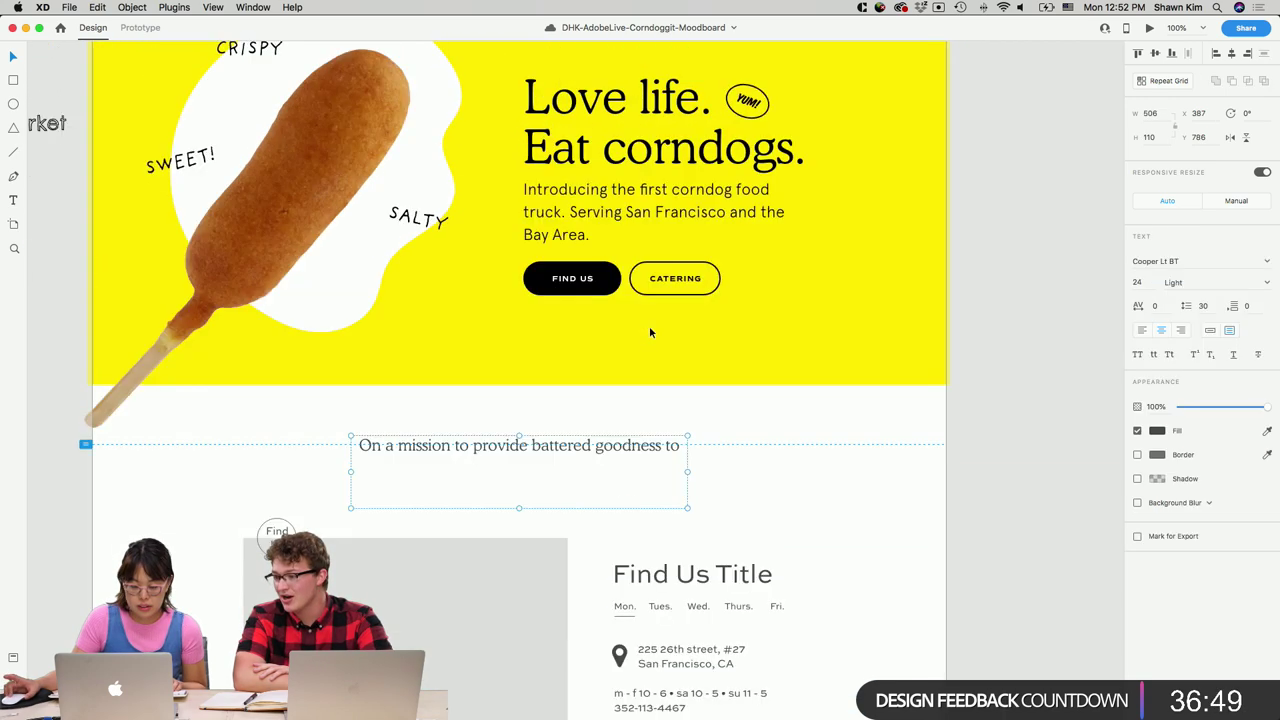
{"action": "scroll", "coordinate": [649, 326], "scroll_direction": "down", "scroll_amount": 10}
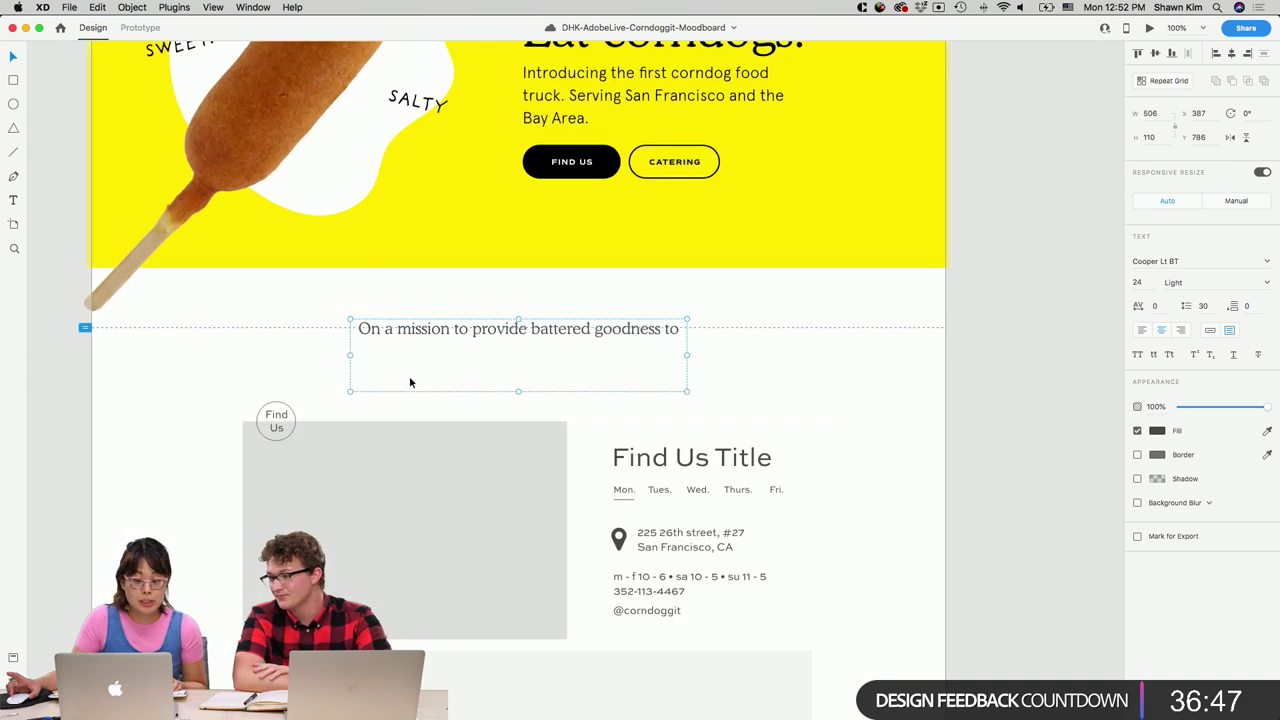
{"action": "scroll", "coordinate": [841, 617], "scroll_direction": "down", "scroll_amount": 2}
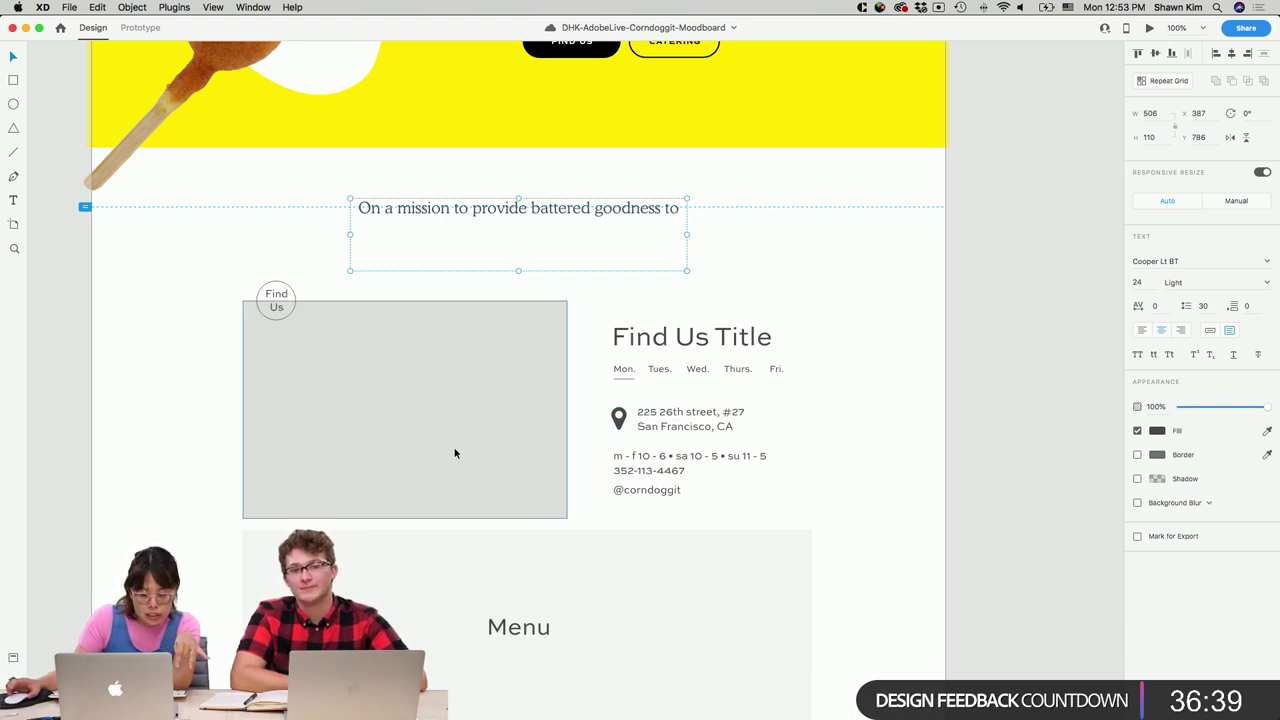
{"action": "scroll", "coordinate": [490, 468], "scroll_direction": "up", "scroll_amount": 5}
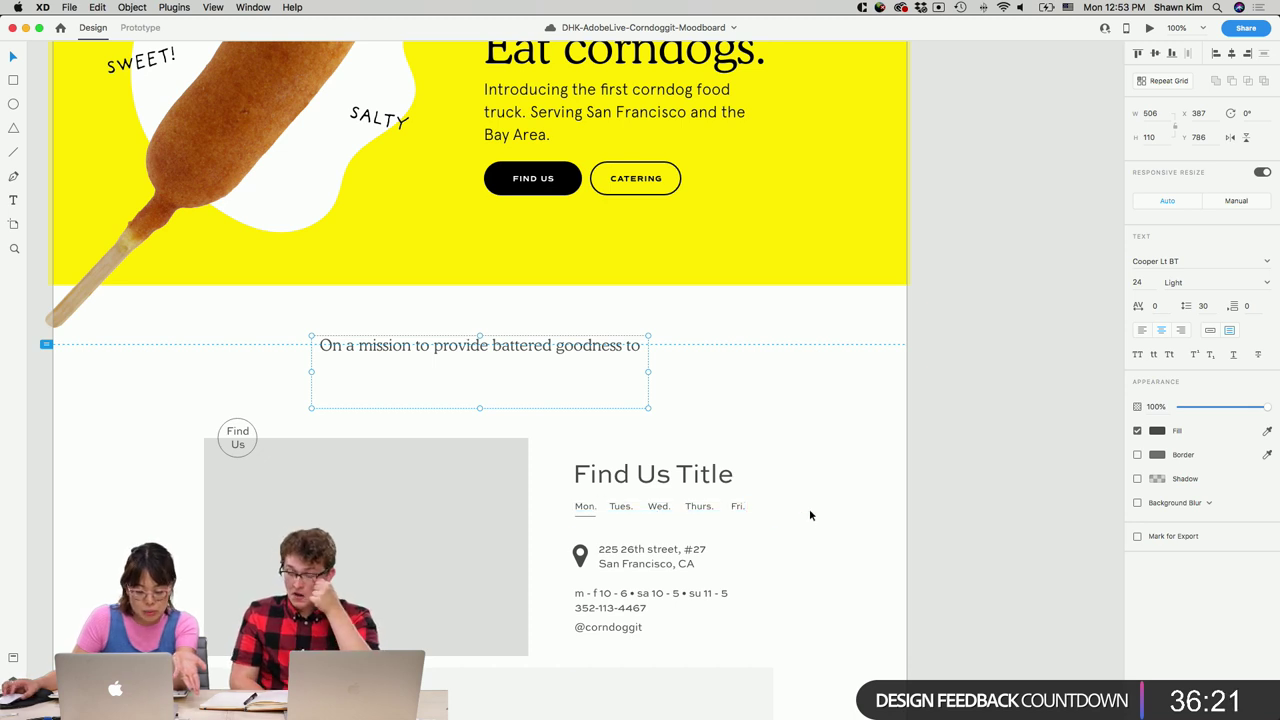
{"action": "scroll", "coordinate": [809, 508], "scroll_direction": "left", "scroll_amount": 2}
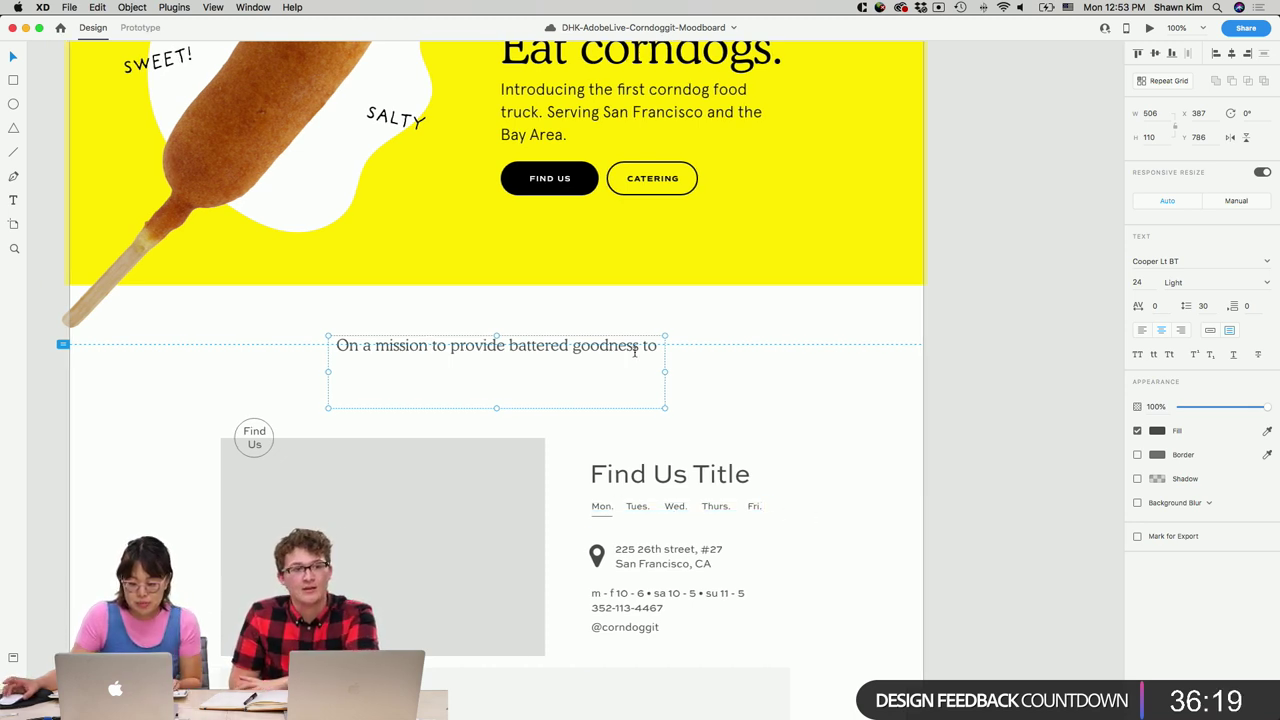
{"action": "double_click", "coordinate": [634, 350]}
{"action": "key", "text": "Right"}
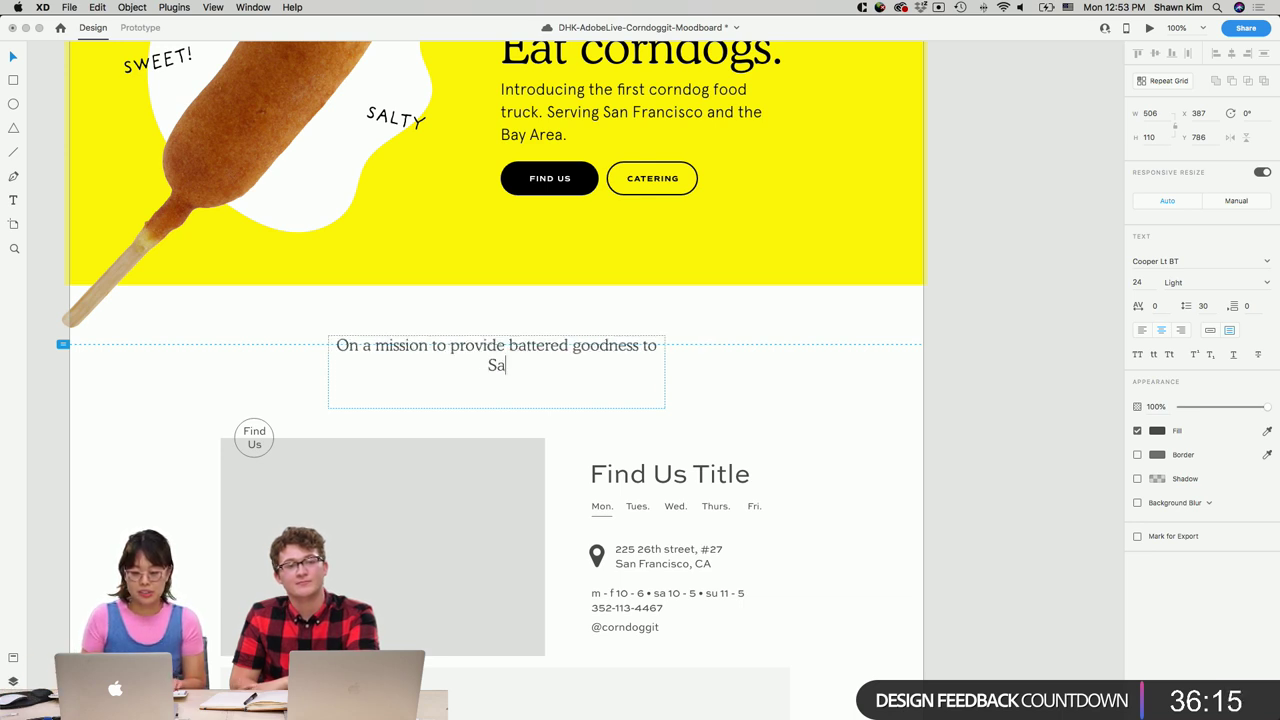
{"action": "type", "text": "San Francisco."}
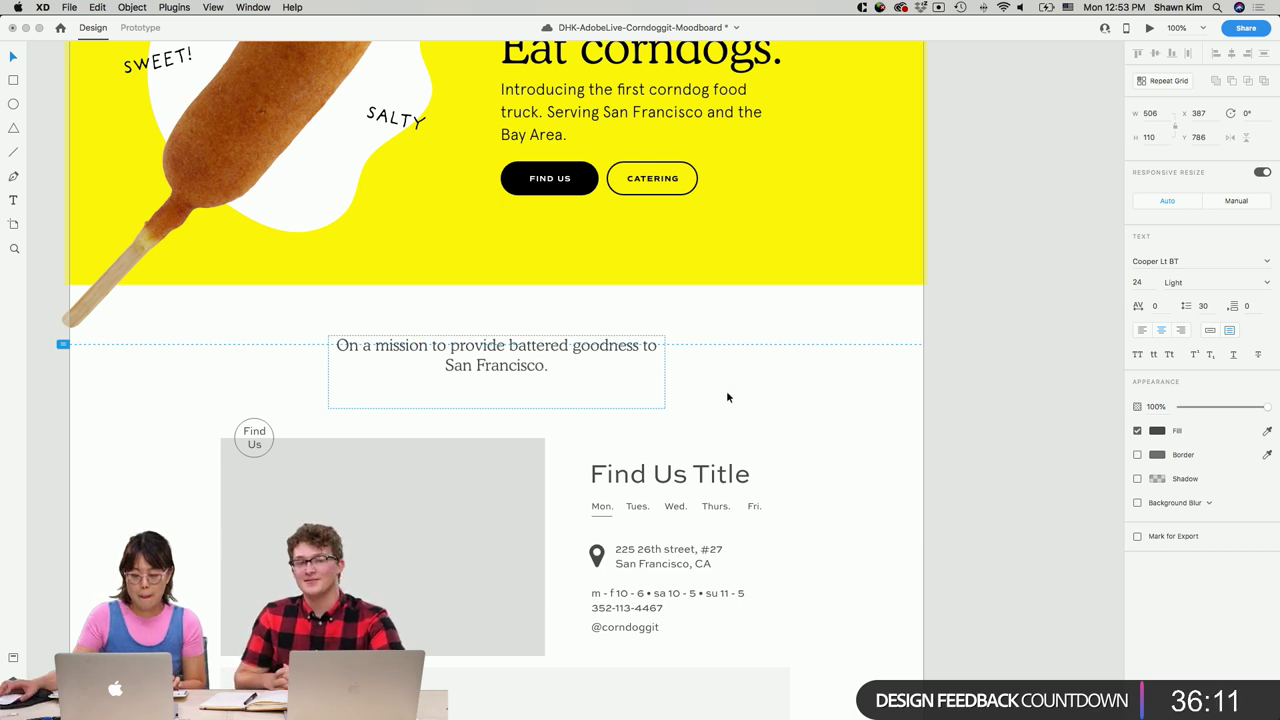
{"action": "key", "text": "Escape"}
{"action": "scroll", "coordinate": [753, 389], "scroll_direction": "up", "scroll_amount": 2}
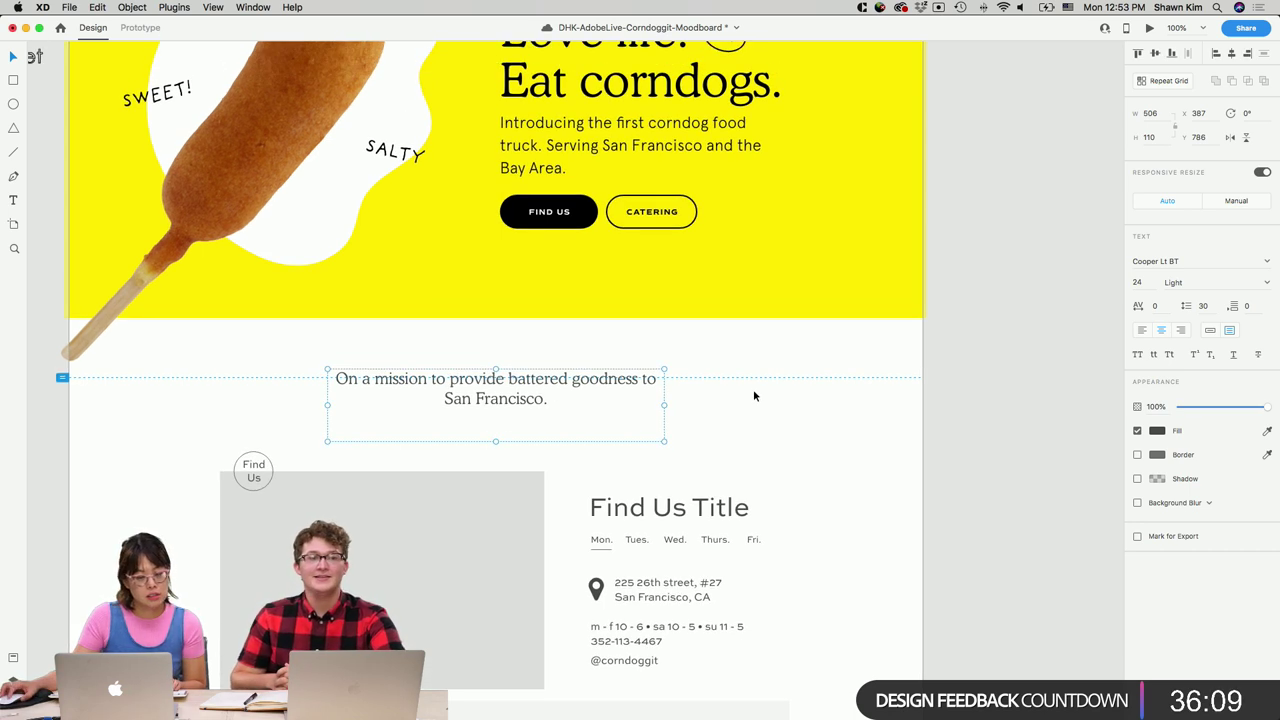
{"action": "scroll", "coordinate": [754, 396], "scroll_direction": "up", "scroll_amount": 4}
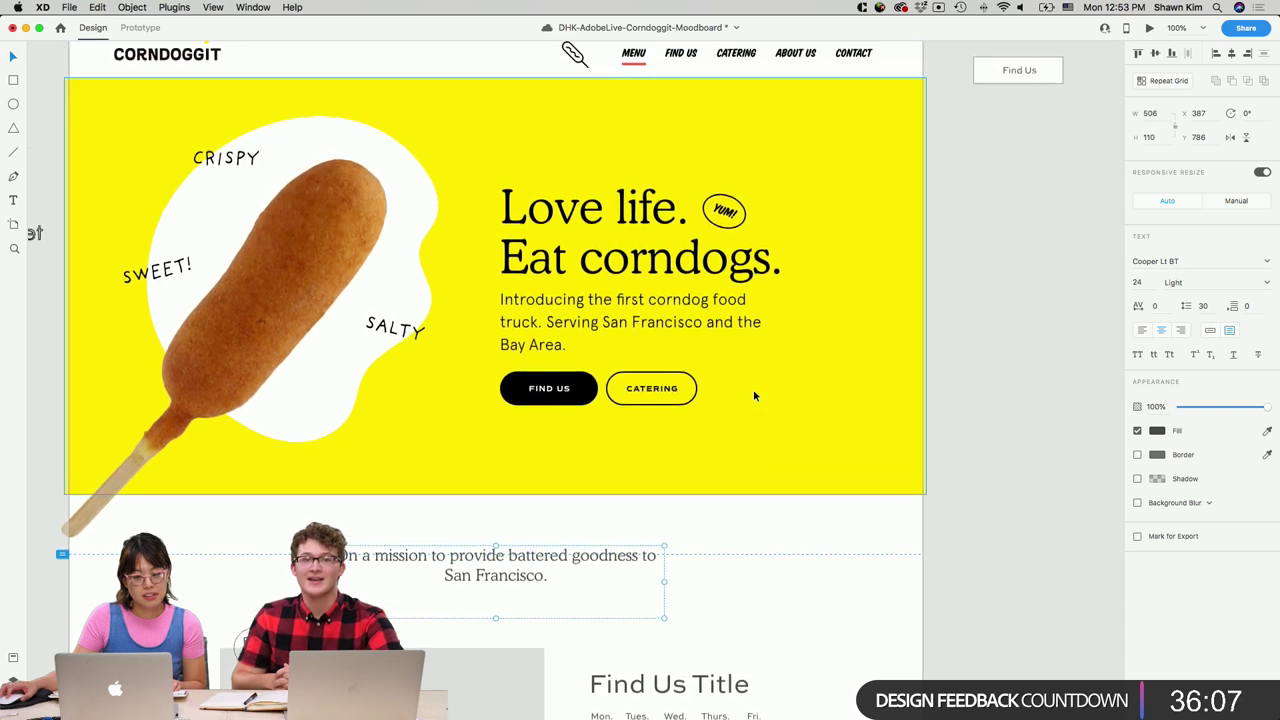
{"action": "scroll", "coordinate": [754, 396], "scroll_direction": "down", "scroll_amount": 4}
{"action": "scroll", "coordinate": [931, 443], "scroll_direction": "down", "scroll_amount": 5}
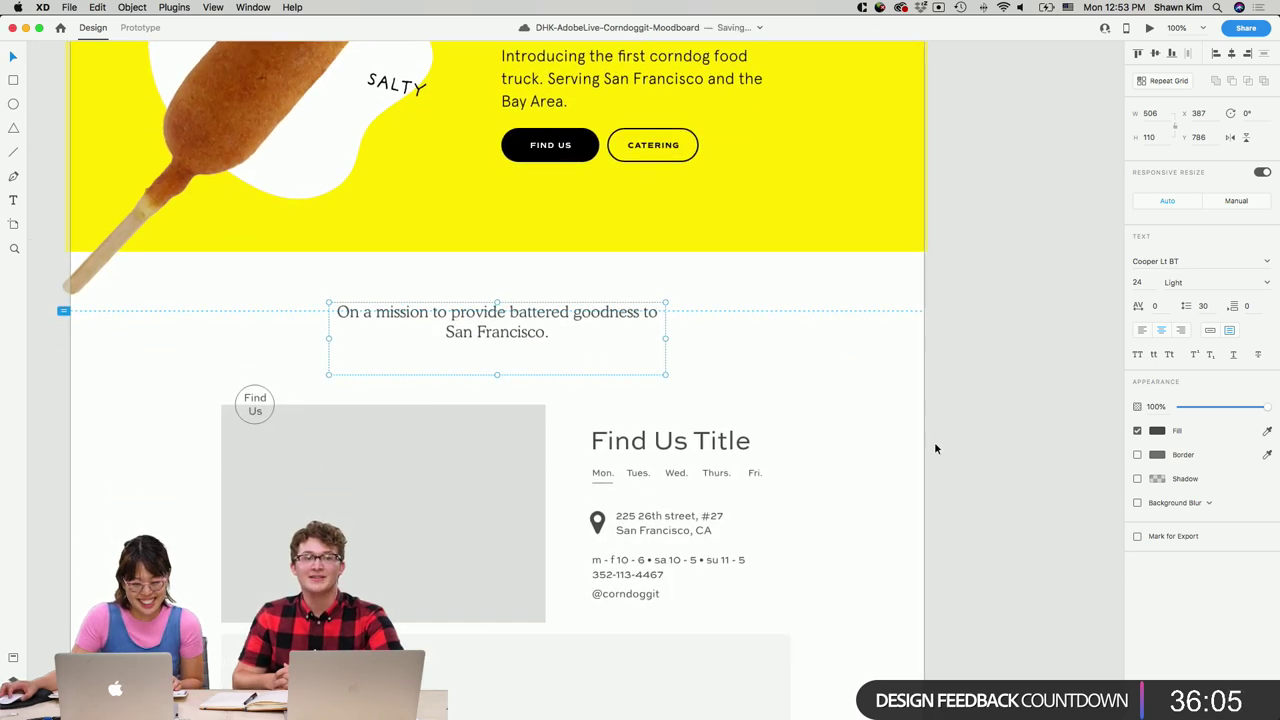
Delete the Find Us placeholder circle and paste a copy of the YUM! badge.
{"action": "left_click", "coordinate": [249, 394]}
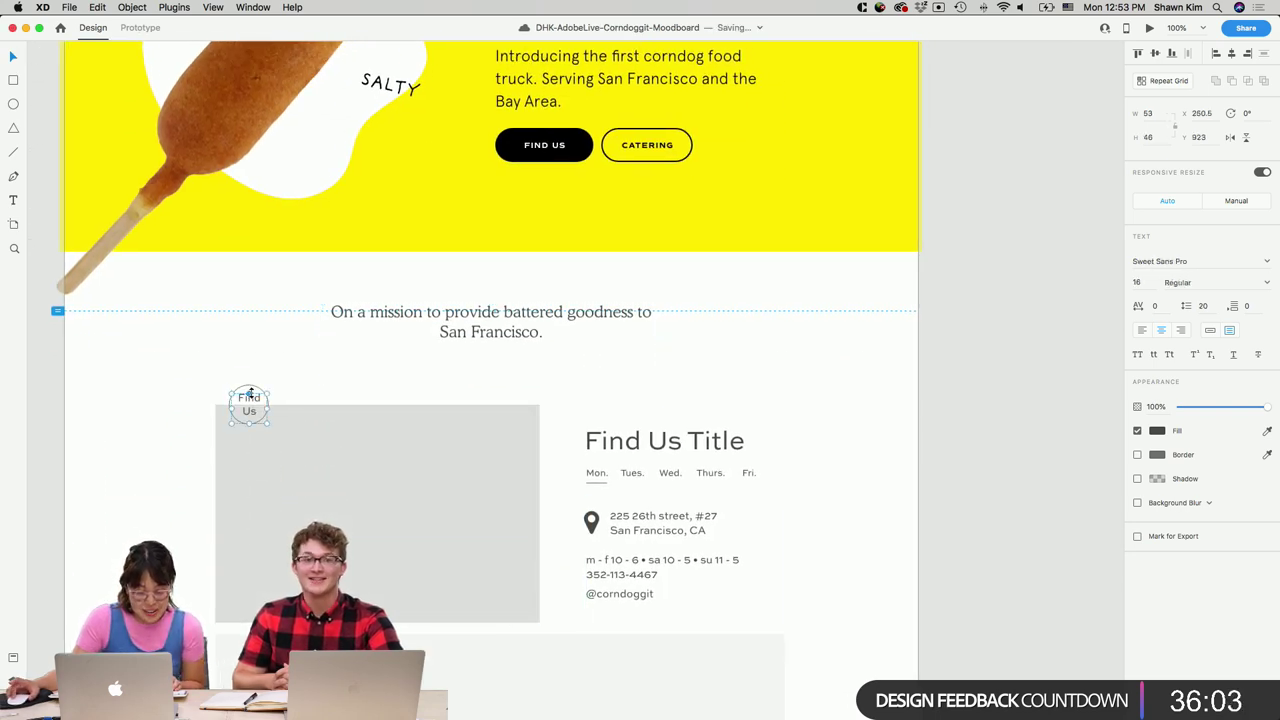
{"action": "key", "text": "Delete"}
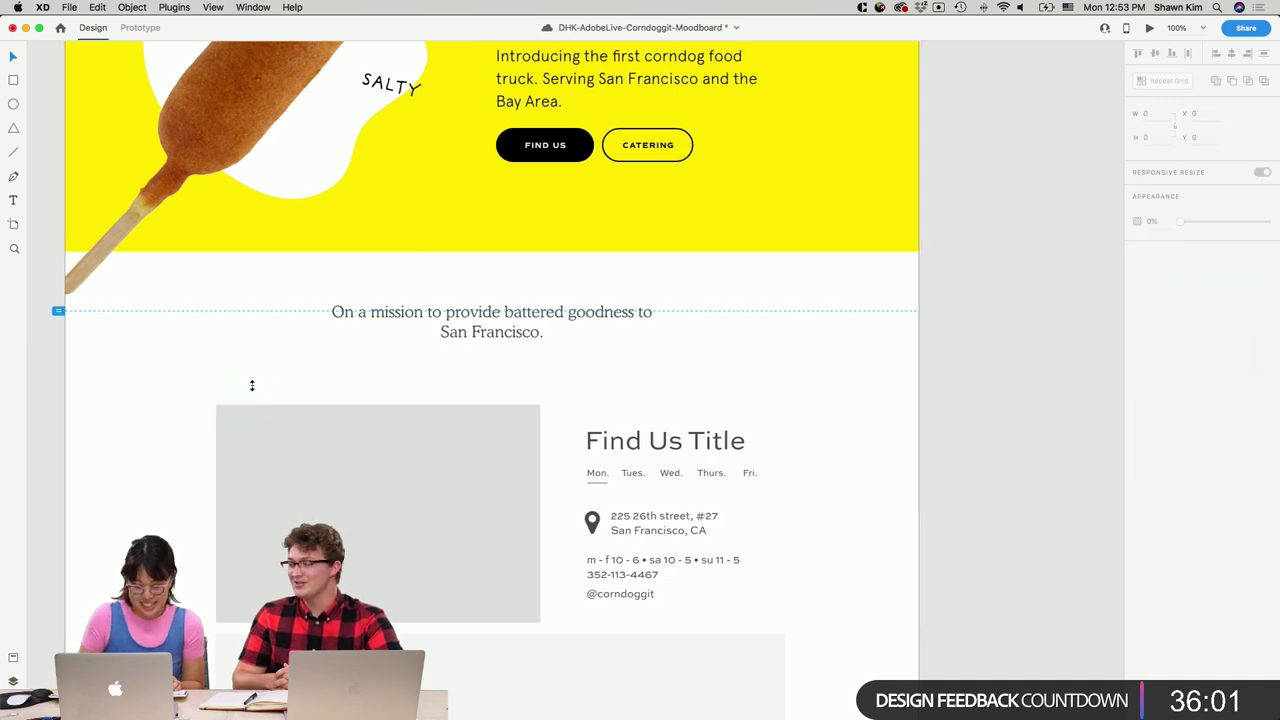
{"action": "scroll", "coordinate": [240, 436], "scroll_direction": "up", "scroll_amount": 5}
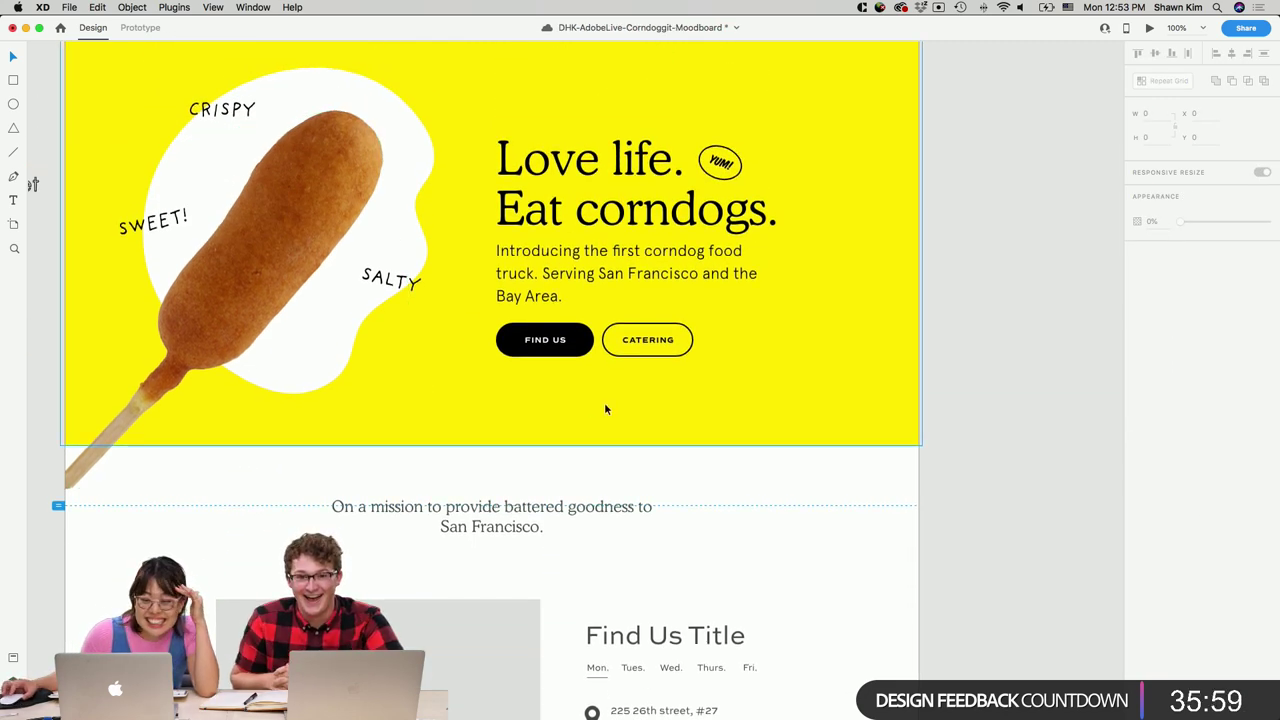
{"action": "scroll", "coordinate": [604, 405], "scroll_direction": "up", "scroll_amount": 3}
{"action": "left_click", "coordinate": [719, 281]}
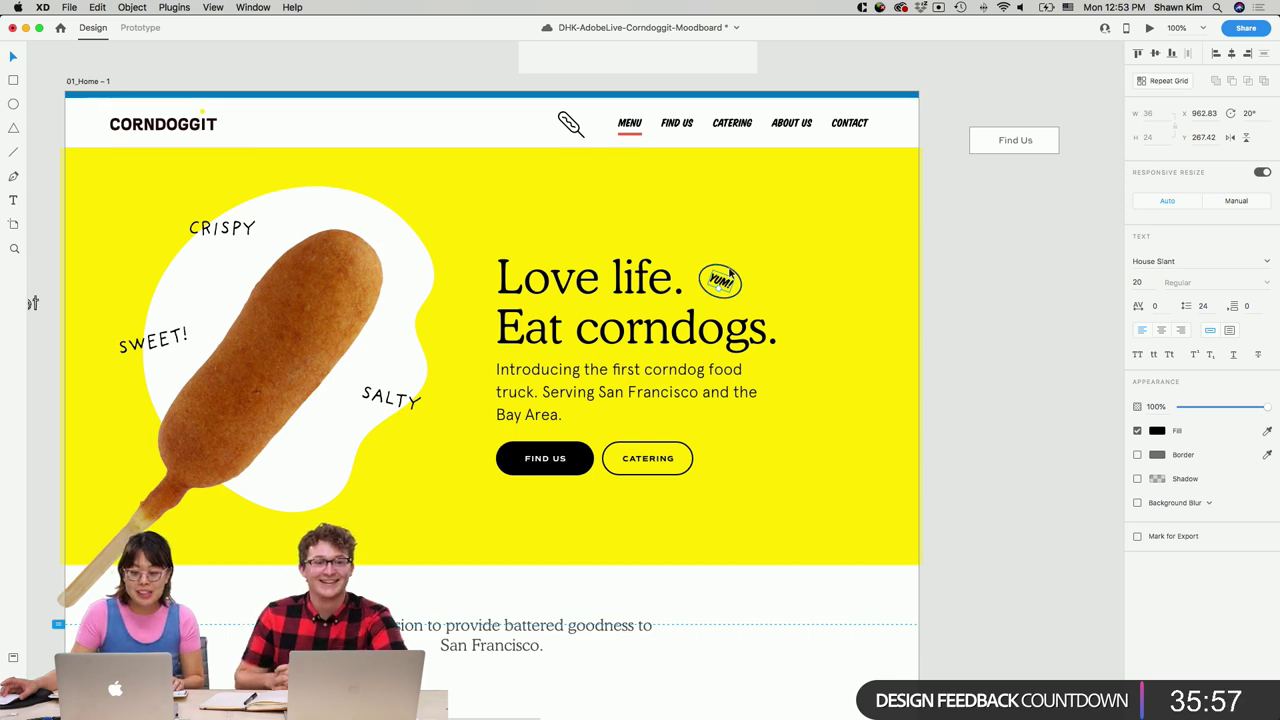
{"action": "scroll", "coordinate": [981, 407], "scroll_direction": "down", "scroll_amount": 8}
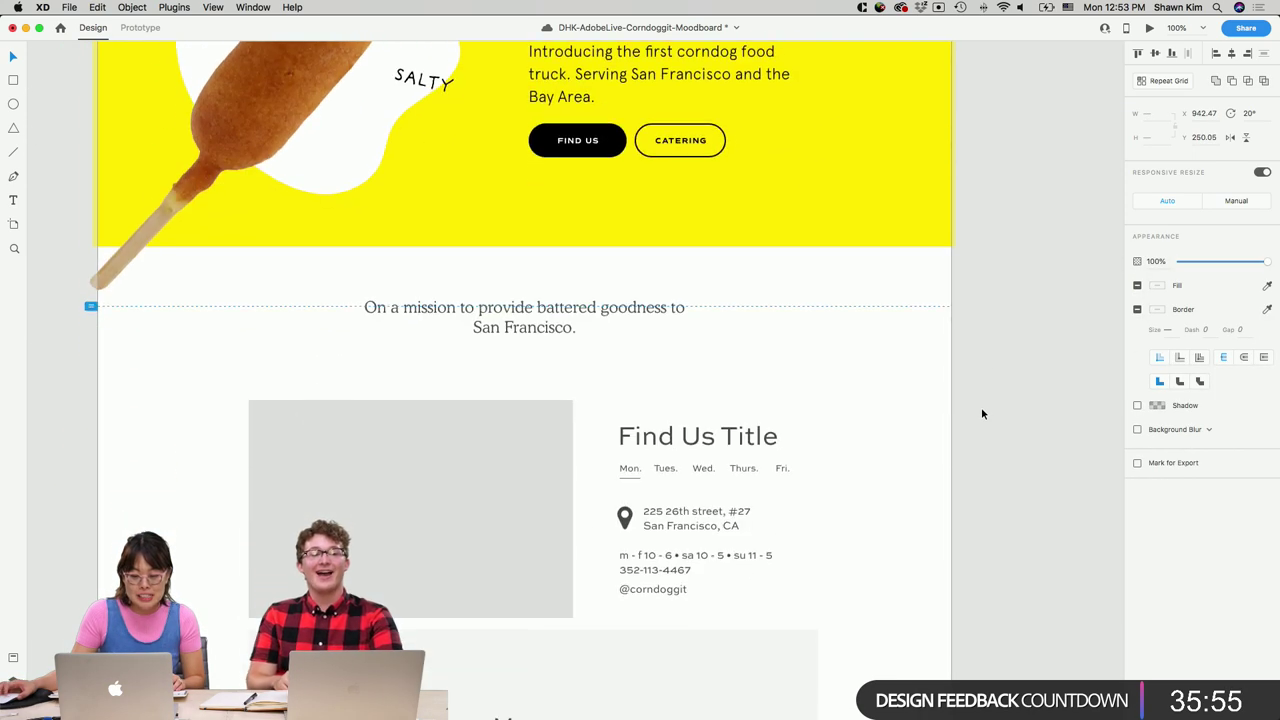
{"action": "key", "text": "super+v"}
Move the copied badge onto the image box's top-left corner and tilt it.
{"action": "left_click", "coordinate": [391, 405]}
{"action": "mouse_move", "coordinate": [520, 345]}
{"action": "left_mouse_down"}
{"action": "mouse_move", "coordinate": [446, 345]}
{"action": "mouse_move", "coordinate": [520, 345]}
{"action": "left_mouse_up"}
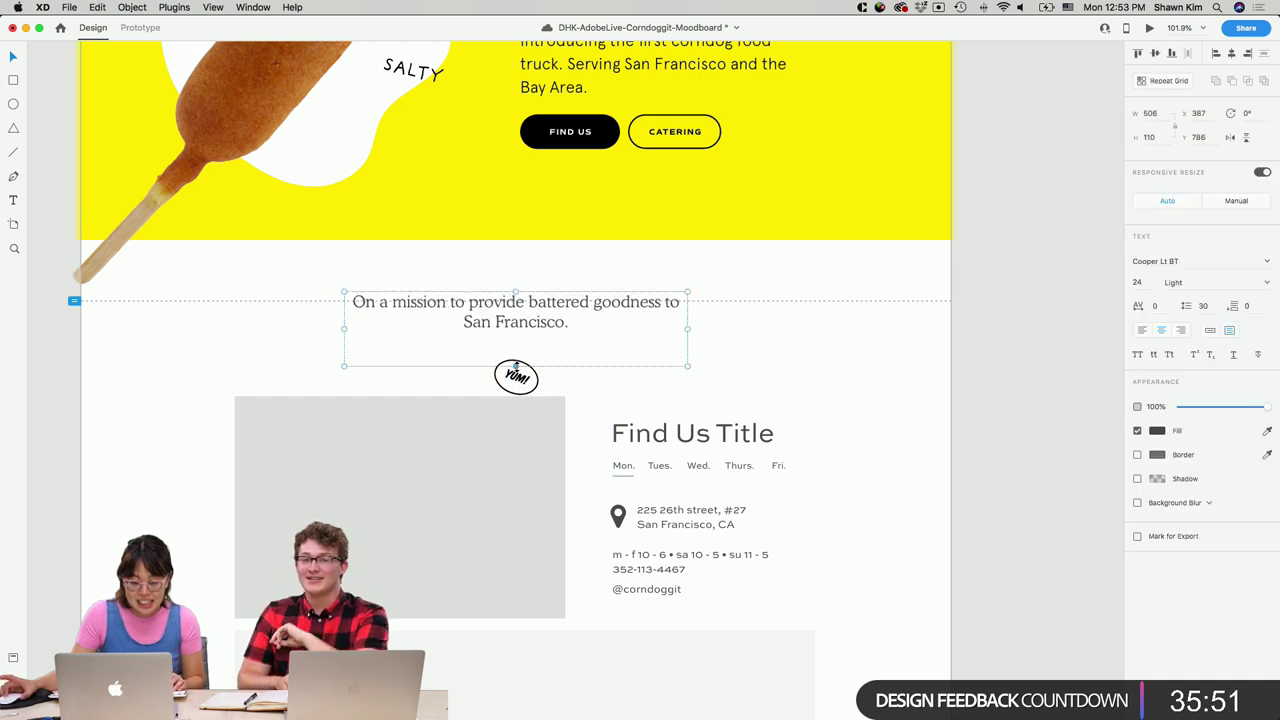
{"action": "left_click", "coordinate": [503, 380]}
{"action": "left_click_drag", "start_coordinate": [516, 380], "coordinate": [246, 405]}
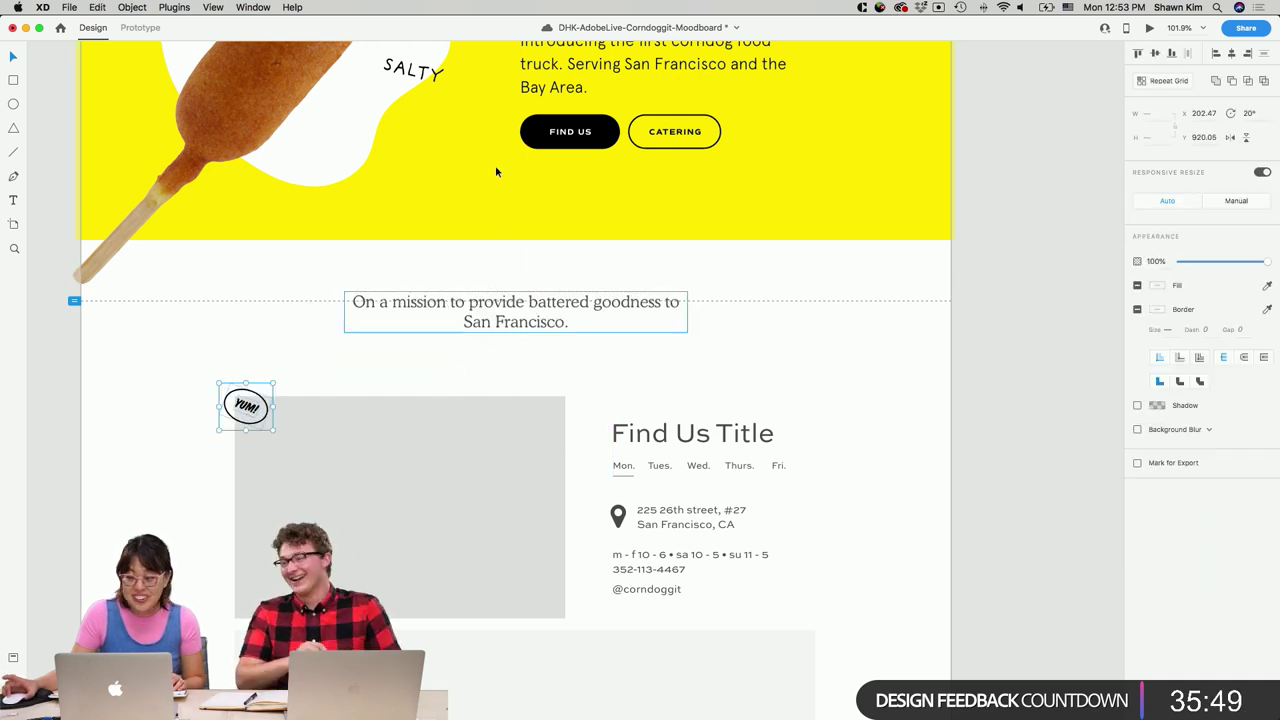
{"action": "left_click_drag", "start_coordinate": [277, 382], "coordinate": [250, 355]}
{"action": "left_click", "coordinate": [343, 354]}
Retype the badge as 'FIND US!' and widen its ellipse to fit.
{"action": "double_click", "coordinate": [248, 411]}
{"action": "type", "text": "F"}
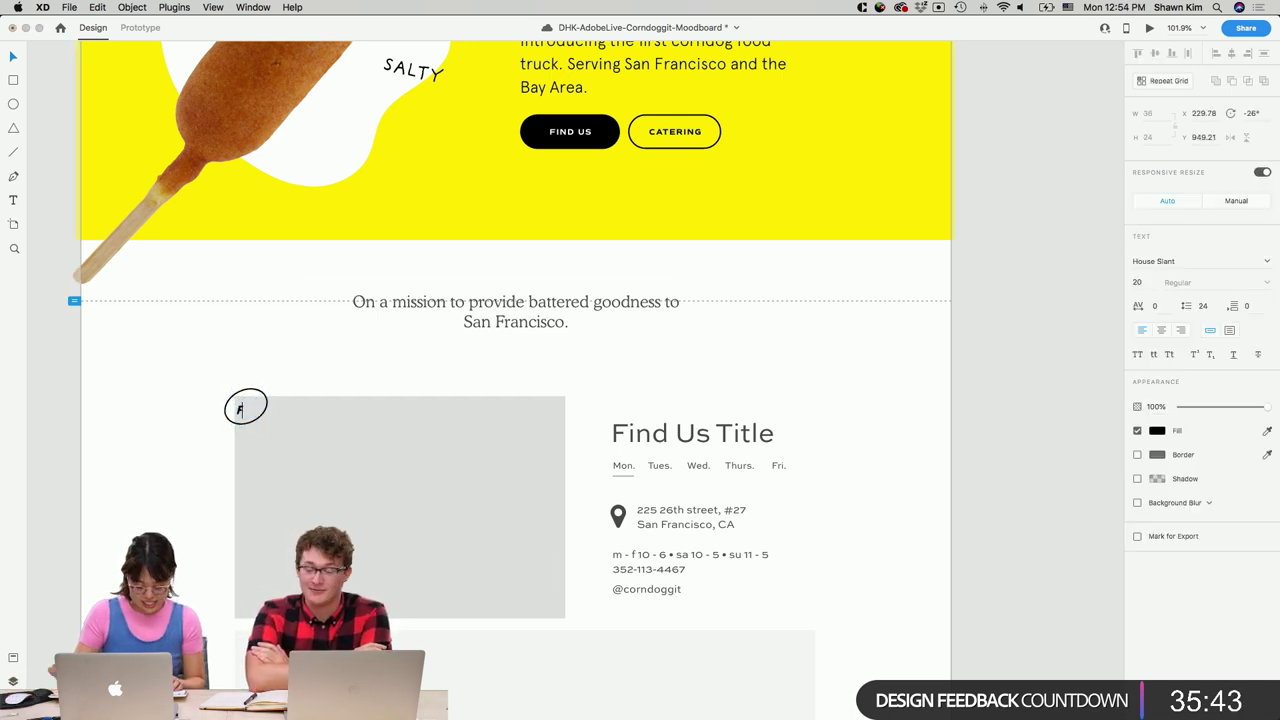
{"action": "type", "text": "IND US!"}
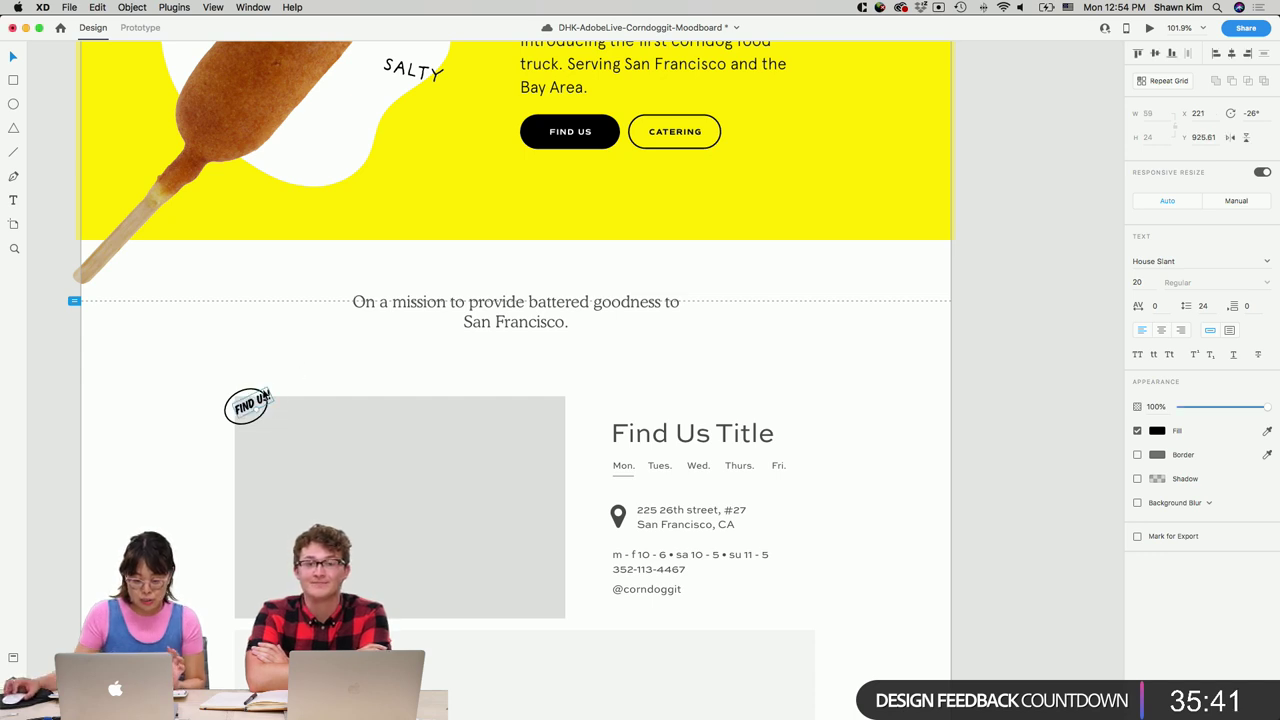
{"action": "left_click", "coordinate": [245, 392]}
{"action": "left_click_drag", "start_coordinate": [268, 395], "coordinate": [252, 425]}
{"action": "left_click", "coordinate": [257, 402], "text": "shift"}
Drag the Menu box down about 90 pixels.
{"action": "left_click", "coordinate": [525, 399]}
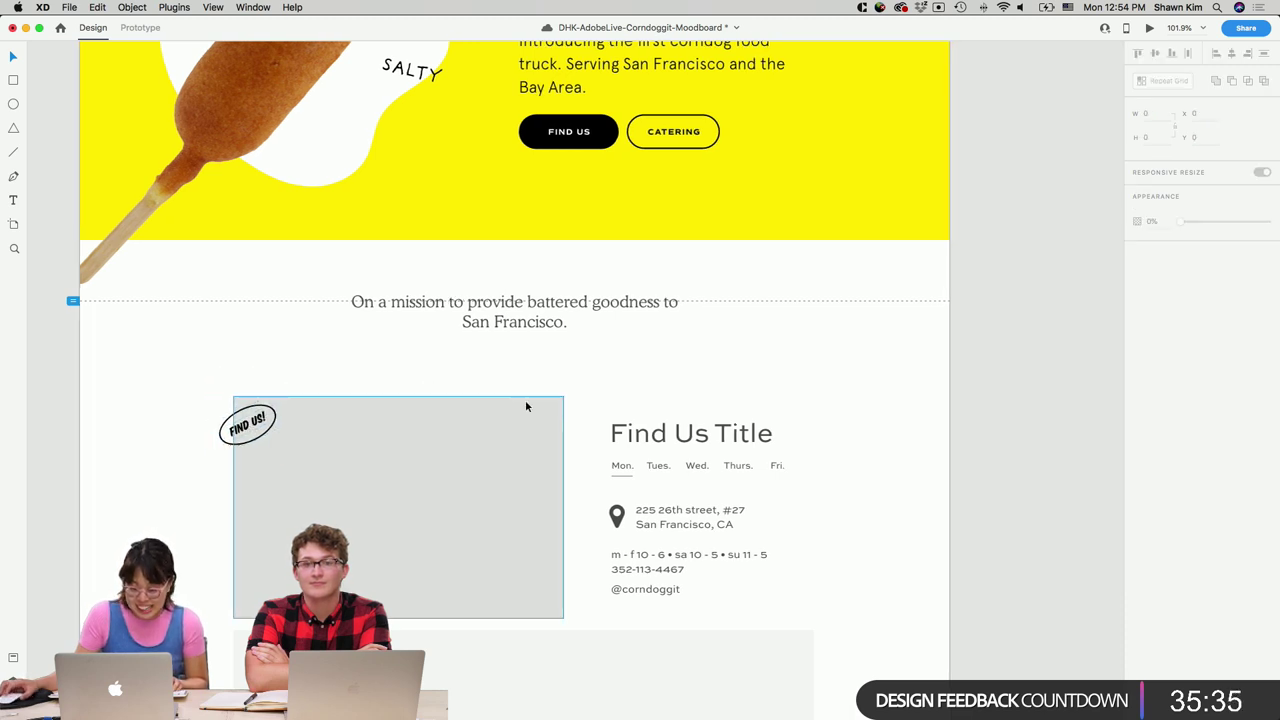
{"action": "scroll", "coordinate": [525, 399], "scroll_direction": "down", "scroll_amount": 3}
{"action": "scroll", "coordinate": [752, 630], "scroll_direction": "down", "scroll_amount": 3}
{"action": "key", "text": "Escape"}
{"action": "left_click", "coordinate": [429, 400]}
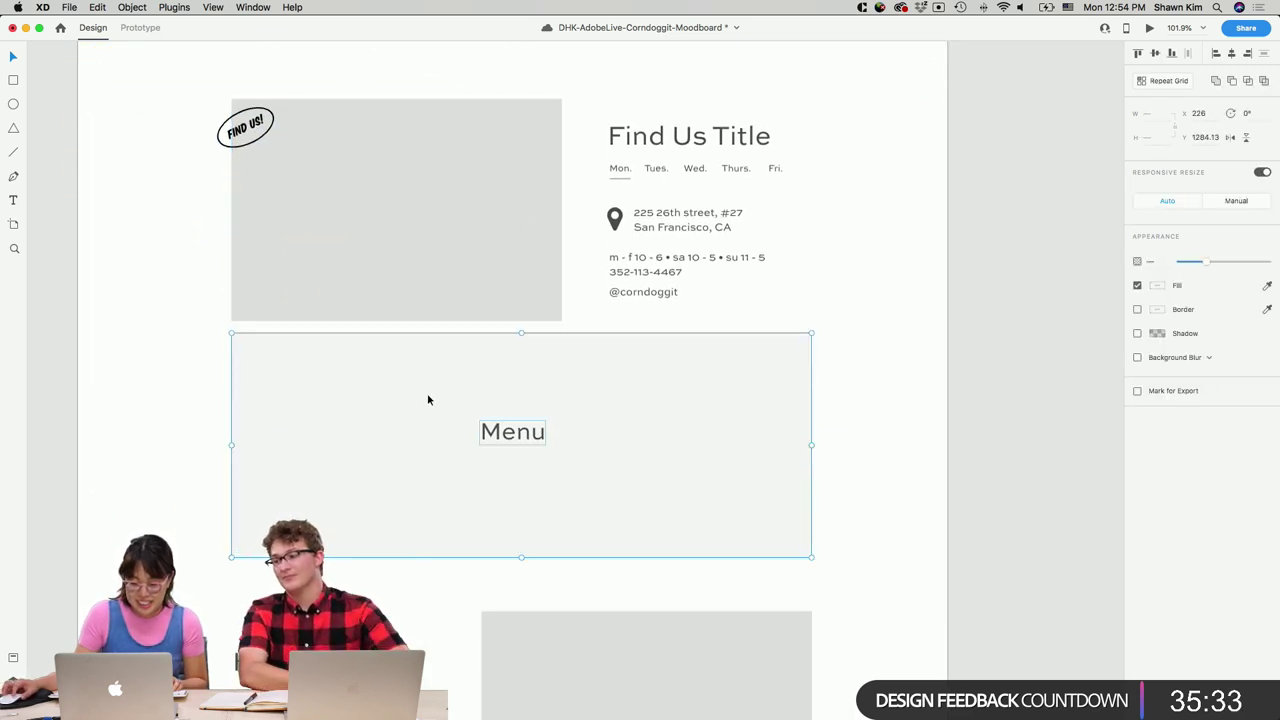
{"action": "left_click_drag", "start_coordinate": [429, 400], "coordinate": [429, 492]}
{"action": "left_click", "coordinate": [841, 352]}
Select the mission tagline, then the Find Us Title heading.
{"action": "scroll", "coordinate": [841, 352], "scroll_direction": "up", "scroll_amount": 1}
{"action": "scroll", "coordinate": [839, 346], "scroll_direction": "up", "scroll_amount": 5}
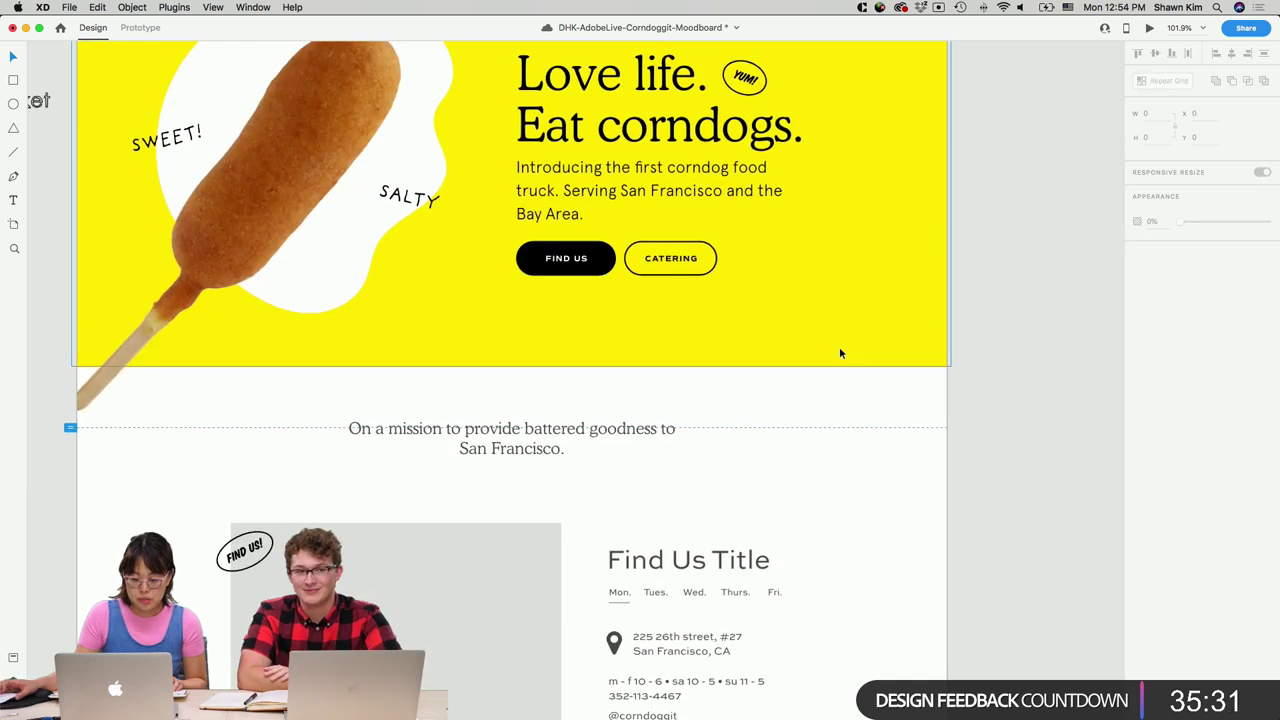
{"action": "scroll", "coordinate": [839, 346], "scroll_direction": "down", "scroll_amount": 3}
{"action": "left_click", "coordinate": [546, 260]}
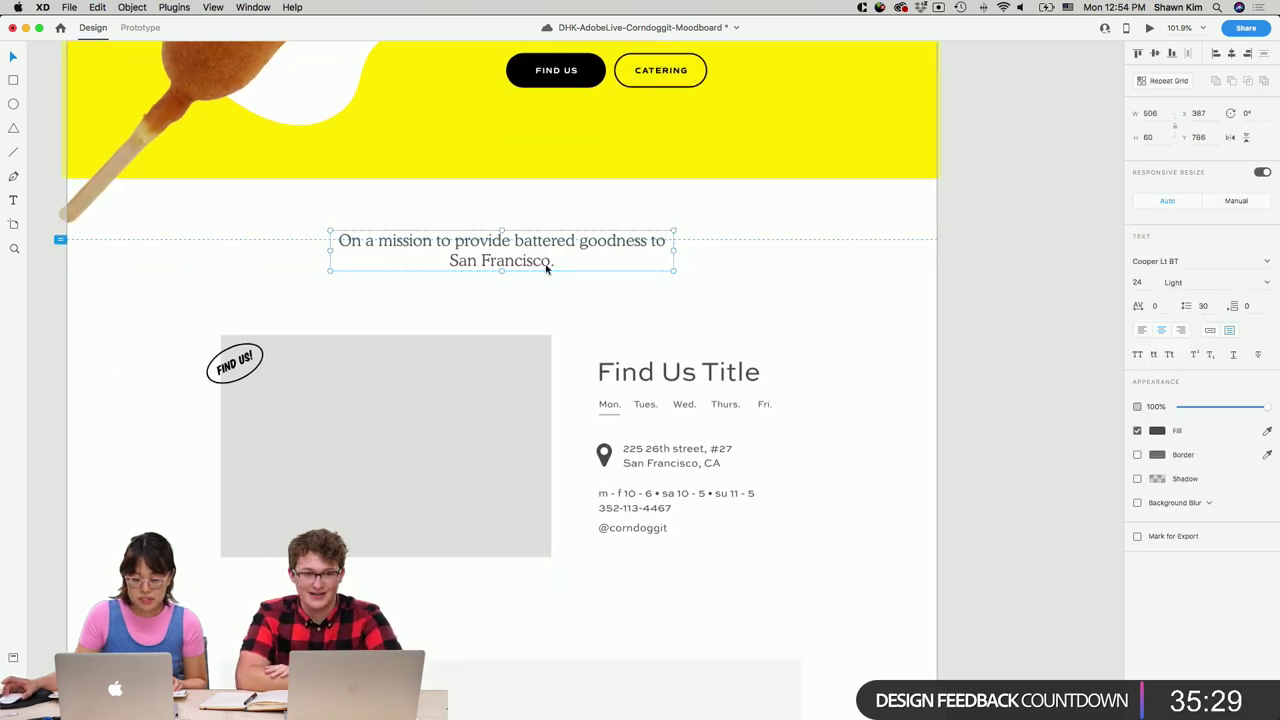
{"action": "left_click", "coordinate": [582, 260]}
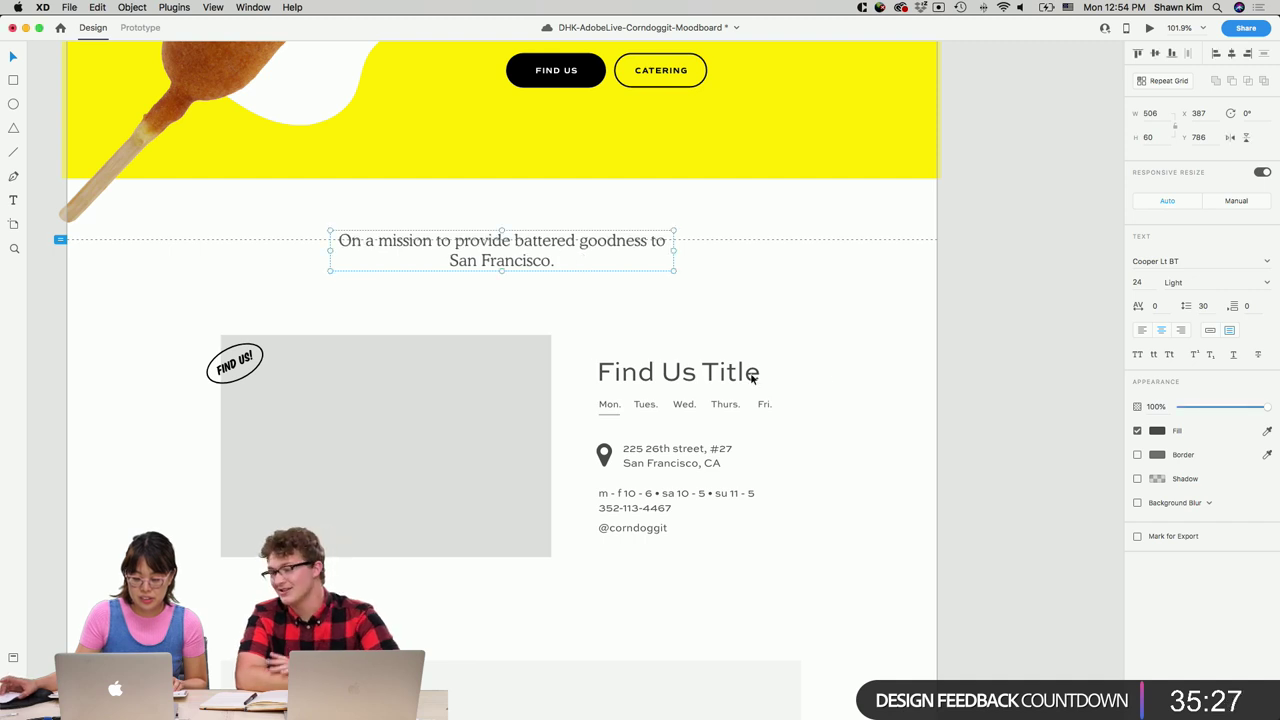
{"action": "left_click", "coordinate": [720, 372]}
{"action": "scroll", "coordinate": [726, 290], "scroll_direction": "up", "scroll_amount": 4}
{"action": "scroll", "coordinate": [726, 290], "scroll_direction": "right", "scroll_amount": 2}
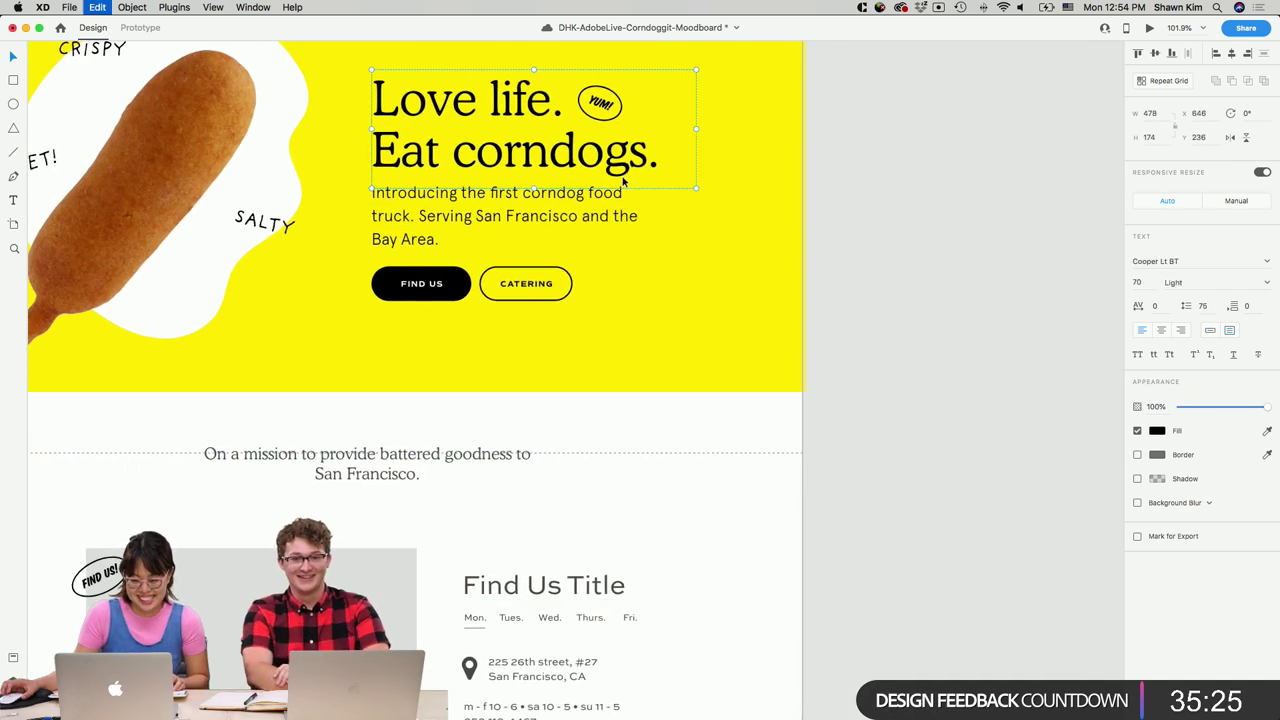
Duplicate the hero headline as 'Find us' at size 50 and fit its text box.
{"action": "left_click_drag", "start_coordinate": [565, 150], "coordinate": [727, 530]}
{"action": "double_click", "coordinate": [727, 530]}
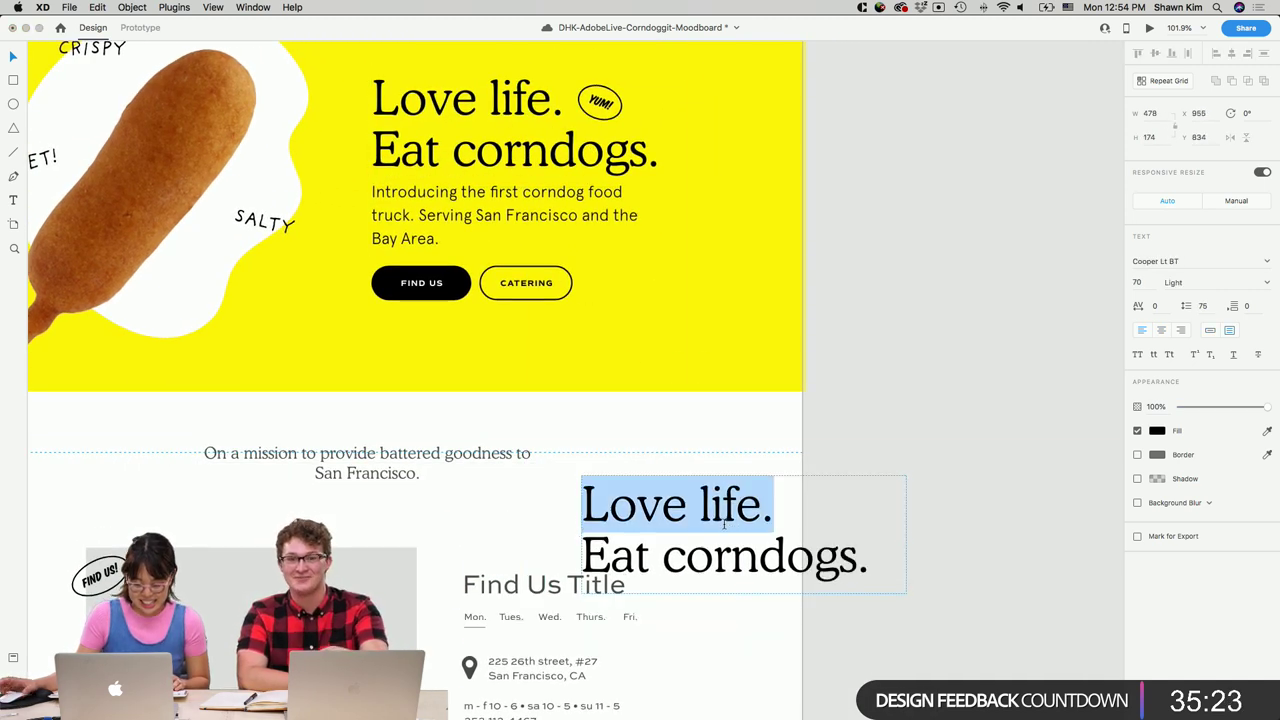
{"action": "type", "text": "Find us!"}
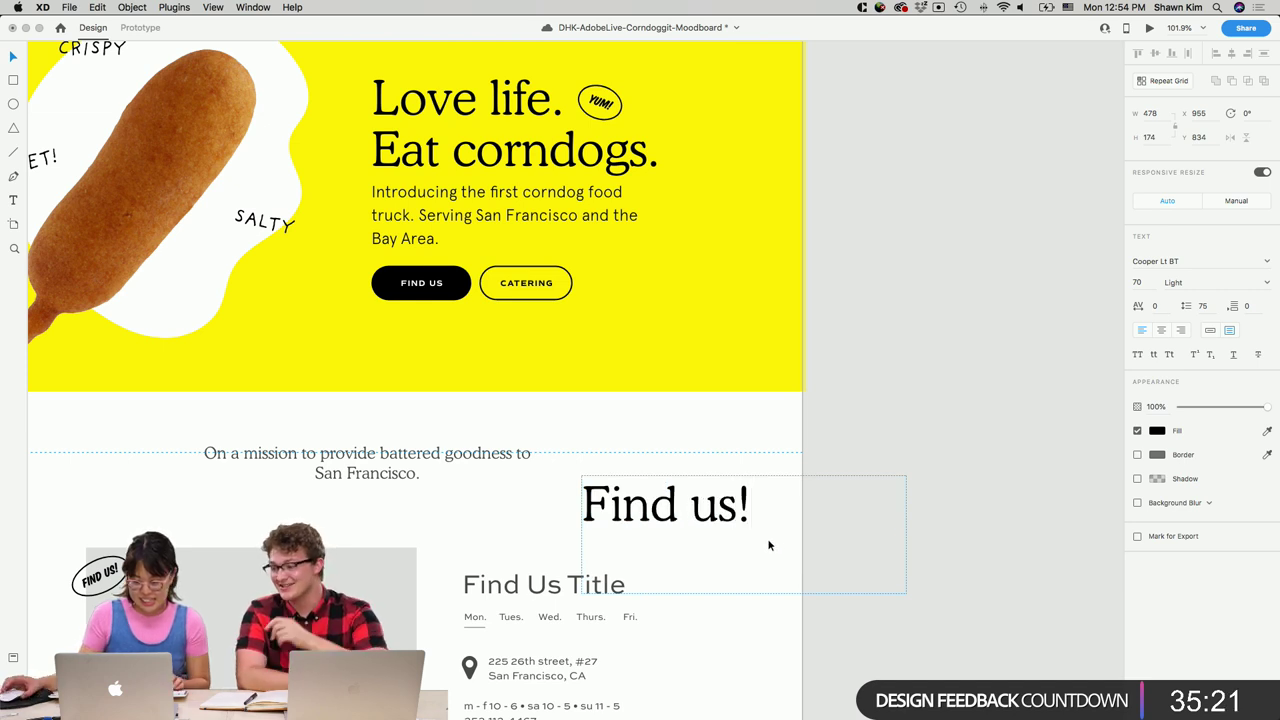
{"action": "key", "text": "super+a"}
{"action": "type", "text": "50"}
{"action": "key", "text": "Return"}
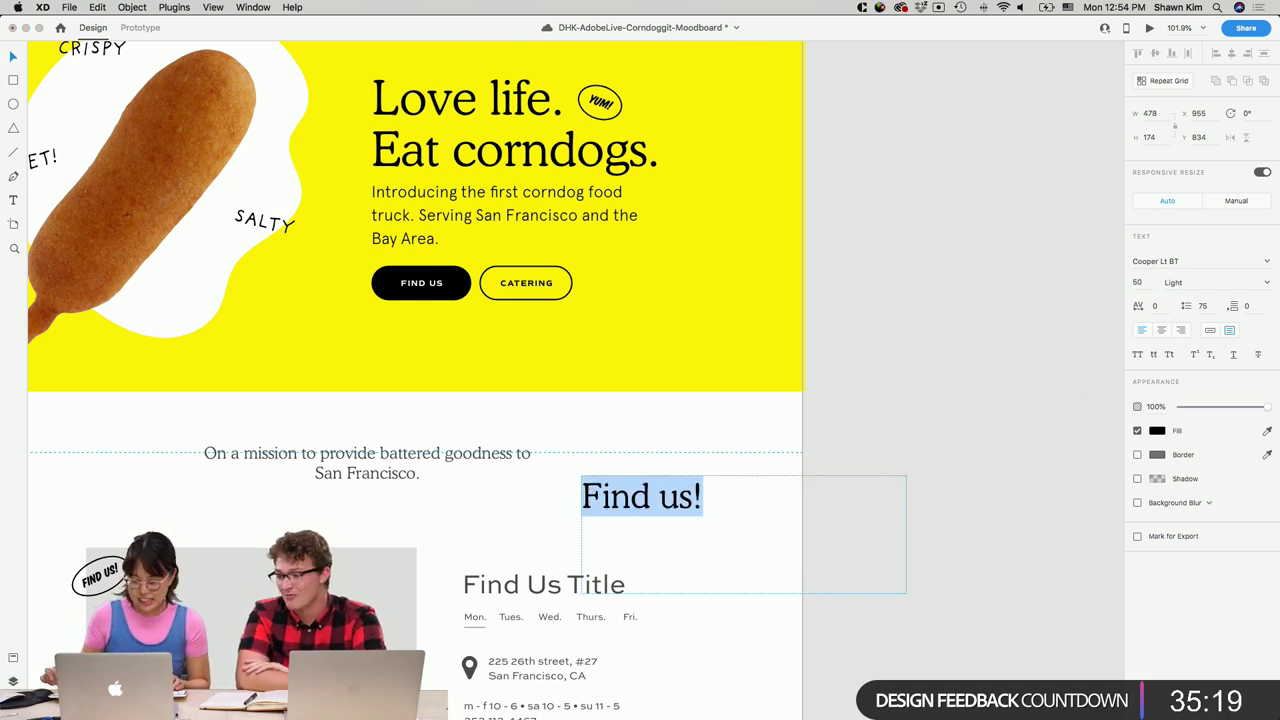
{"action": "key", "text": "Escape"}
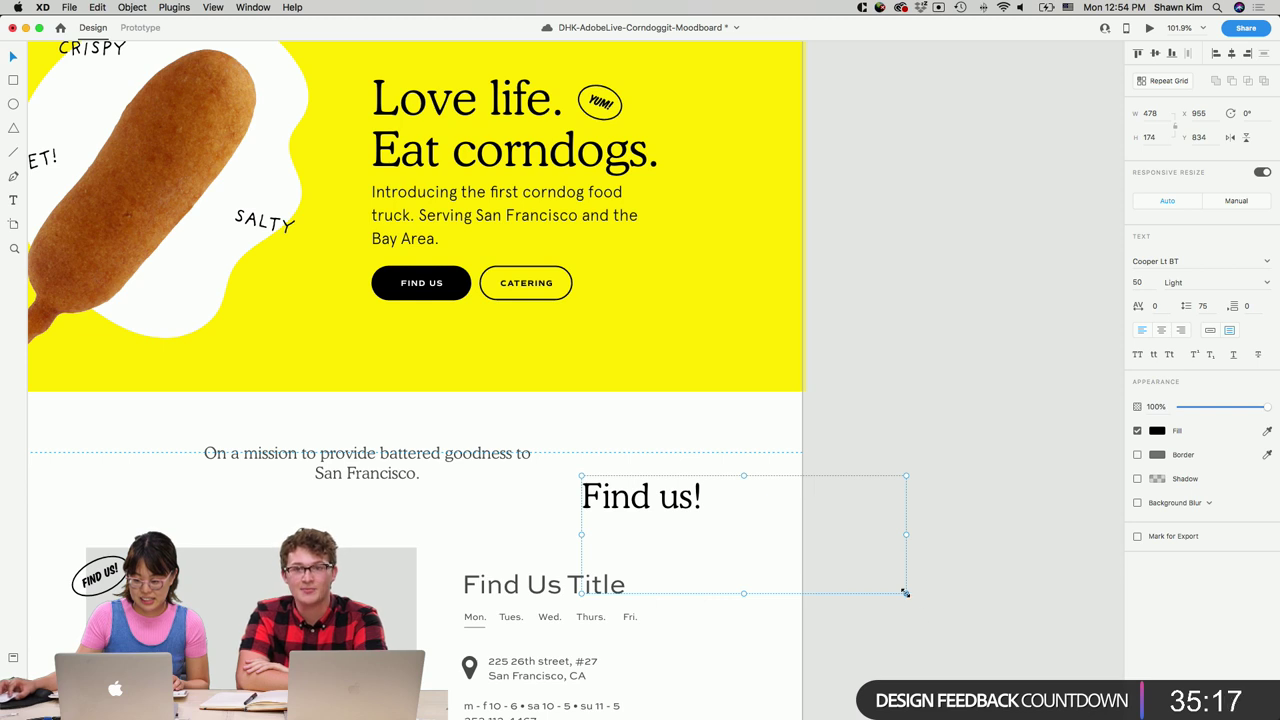
{"action": "left_click_drag", "start_coordinate": [905, 593], "coordinate": [745, 529]}
{"action": "left_click", "coordinate": [826, 575]}
Delete Find Us Title, place 'Find us!' just above the Mon–Fri row, and save.
{"action": "scroll", "coordinate": [640, 550], "scroll_direction": "down", "scroll_amount": 2}
{"action": "left_click", "coordinate": [612, 510]}
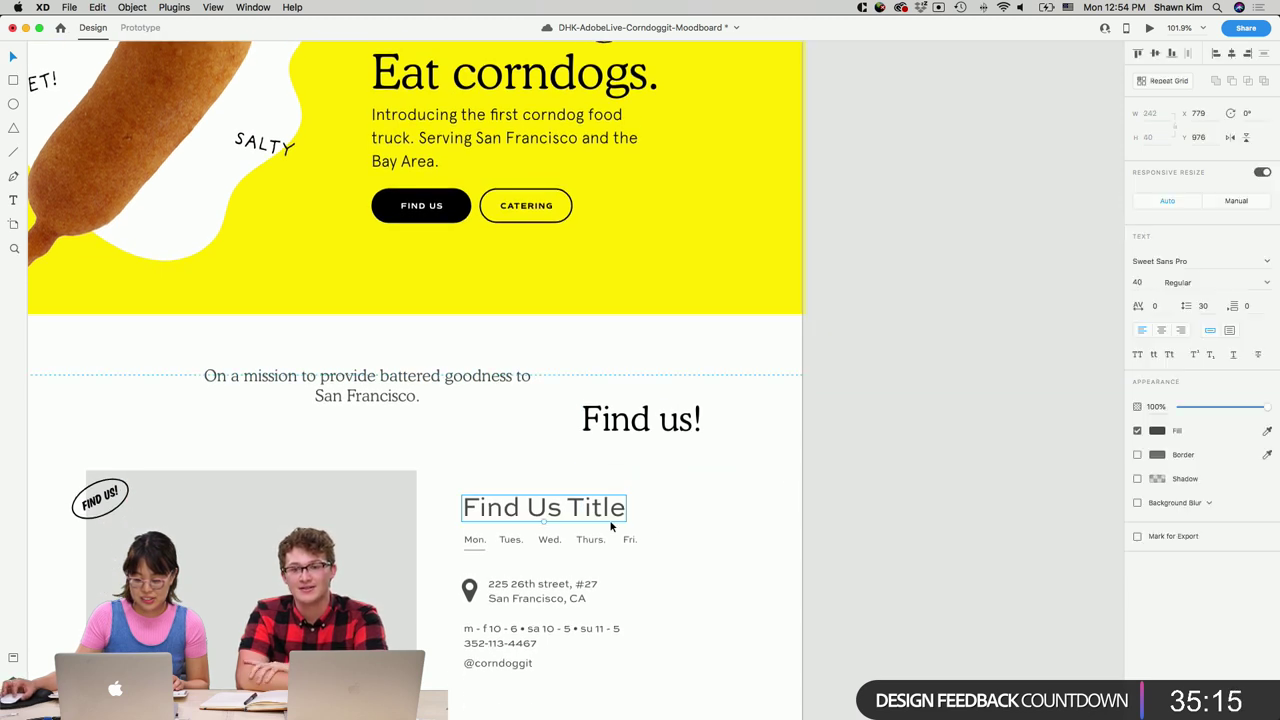
{"action": "key", "text": "Delete"}
{"action": "left_click_drag", "start_coordinate": [650, 428], "coordinate": [530, 491]}
{"action": "scroll", "coordinate": [645, 525], "scroll_direction": "down", "scroll_amount": 1}
{"action": "double_click", "coordinate": [626, 496]}
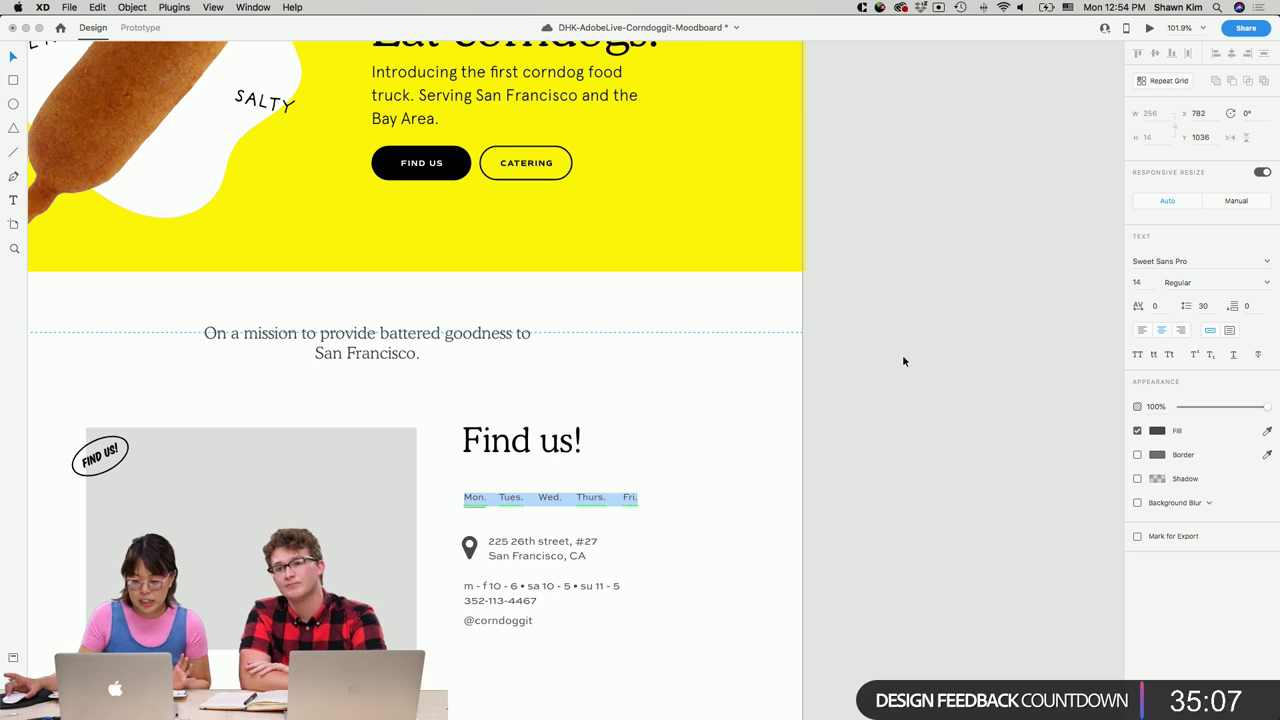
{"action": "key", "text": "Escape"}
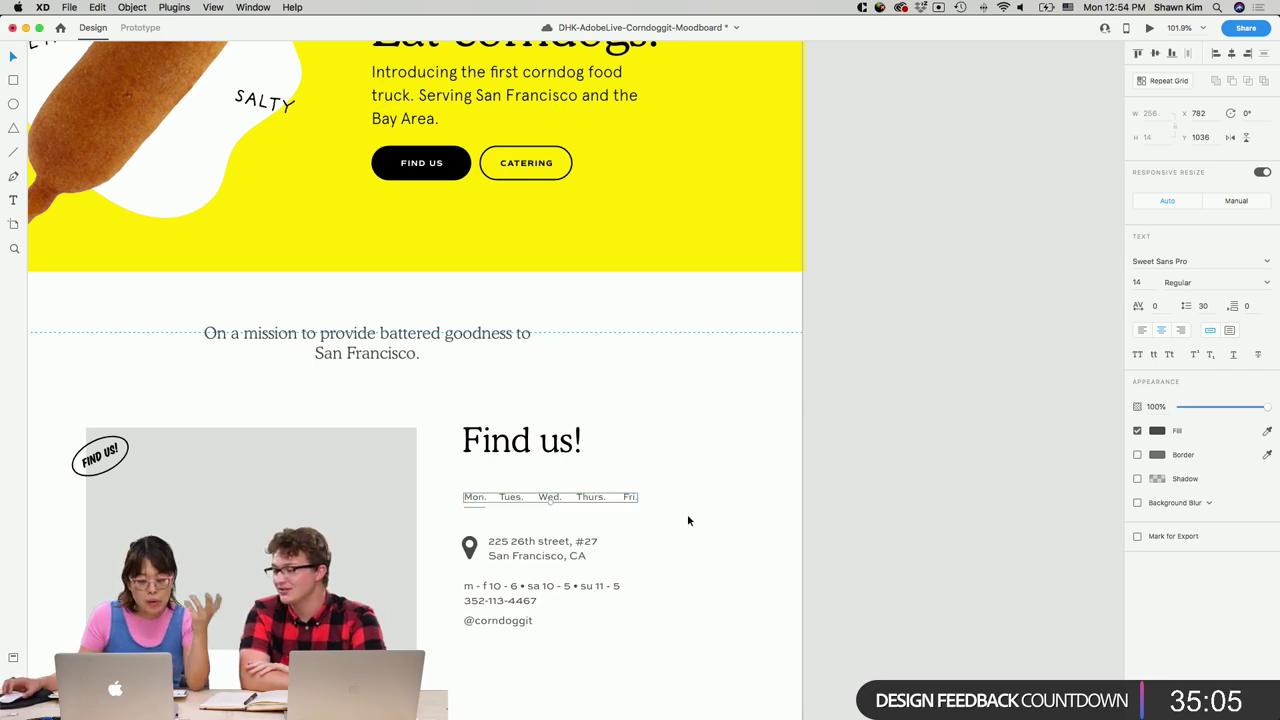
{"action": "scroll", "coordinate": [693, 497], "scroll_direction": "up", "scroll_amount": 3}
{"action": "scroll", "coordinate": [694, 502], "scroll_direction": "down", "scroll_amount": 3}
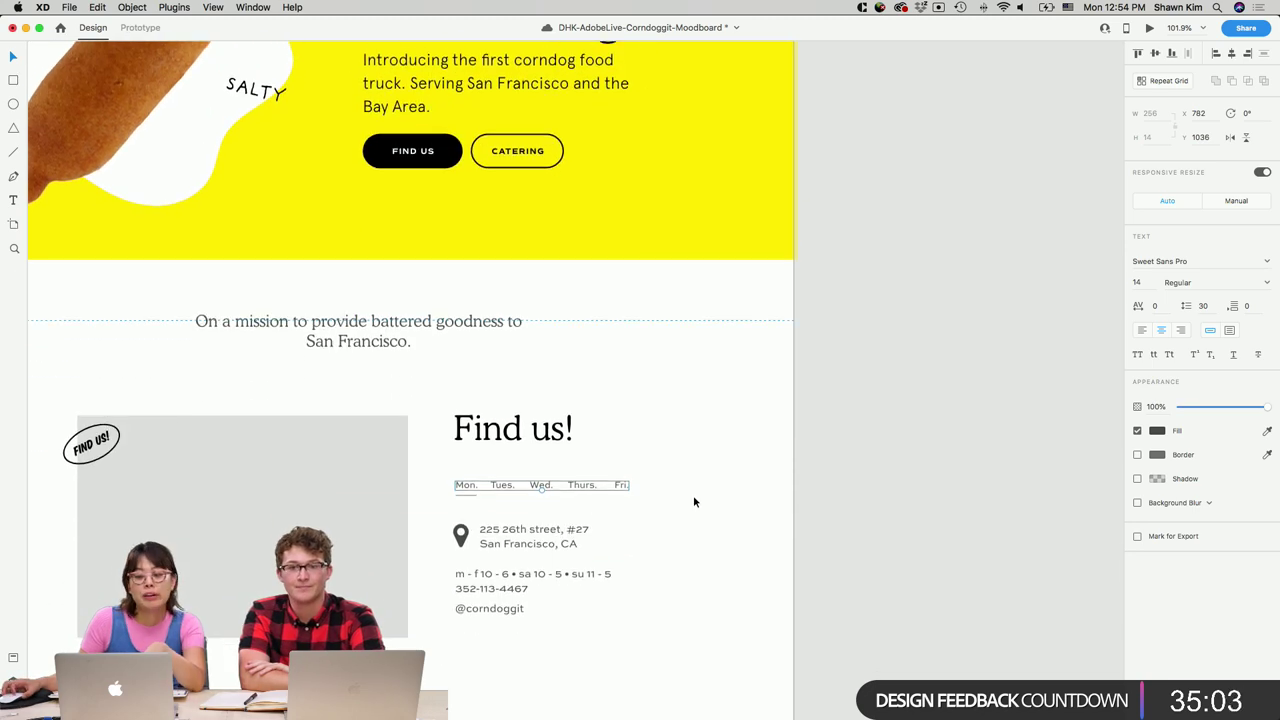
{"action": "key", "text": "super+s"}
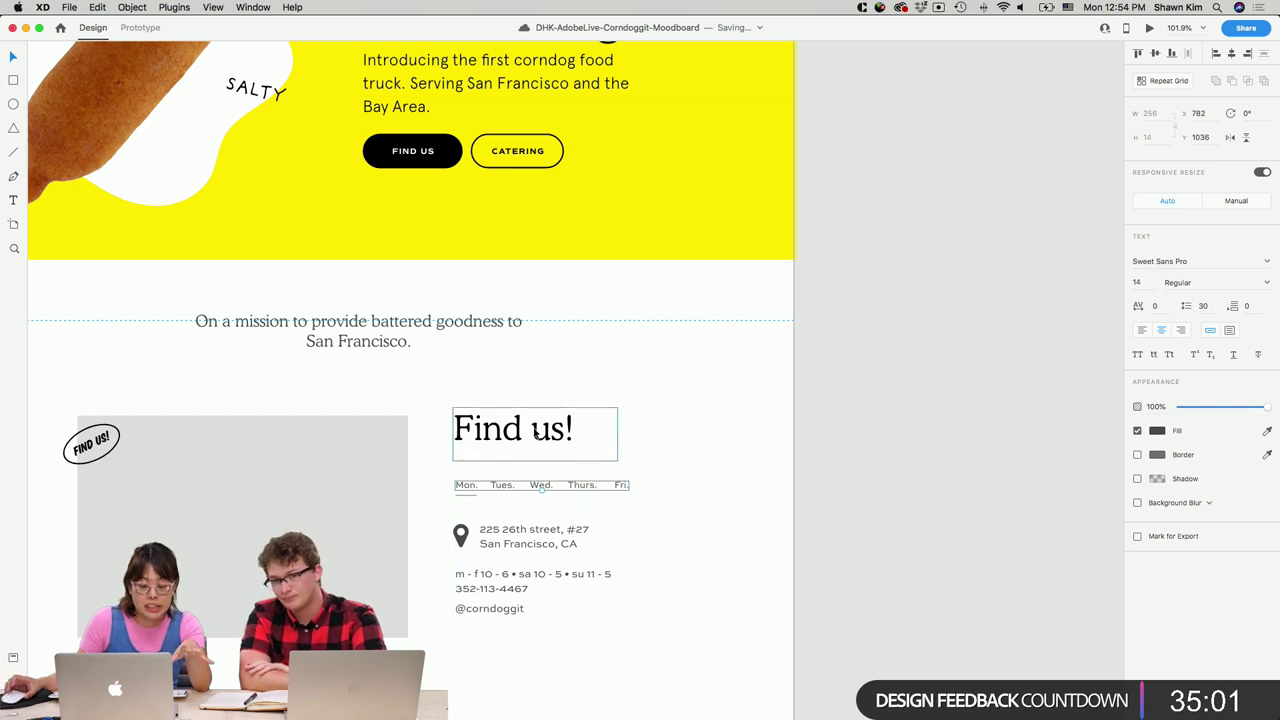
Show the layout grid and stretch the grey image rectangle taller to 434 px.
{"action": "left_click", "coordinate": [353, 491]}
{"action": "scroll", "coordinate": [377, 489], "scroll_direction": "down", "scroll_amount": 3}
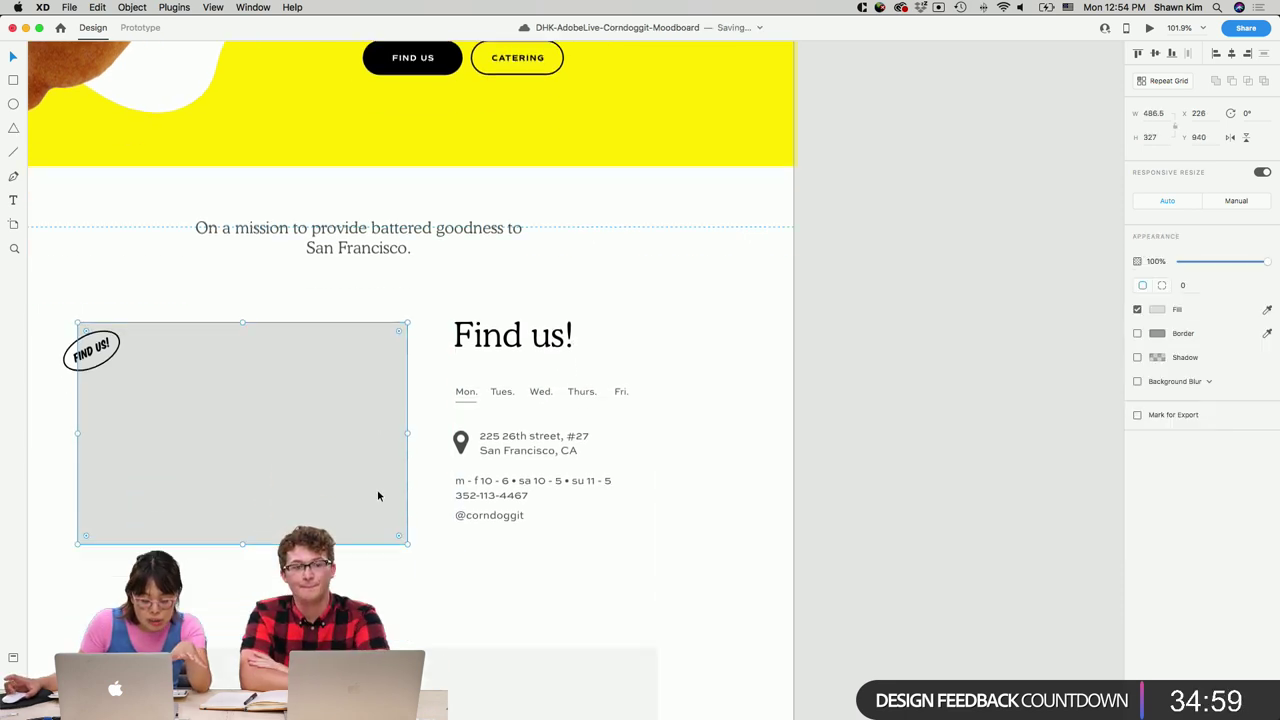
{"action": "scroll", "coordinate": [377, 489], "scroll_direction": "left", "scroll_amount": 1}
{"action": "scroll", "coordinate": [365, 491], "scroll_direction": "left", "scroll_amount": 1}
{"action": "left_click_drag", "start_coordinate": [165, 404], "coordinate": [123, 410]}
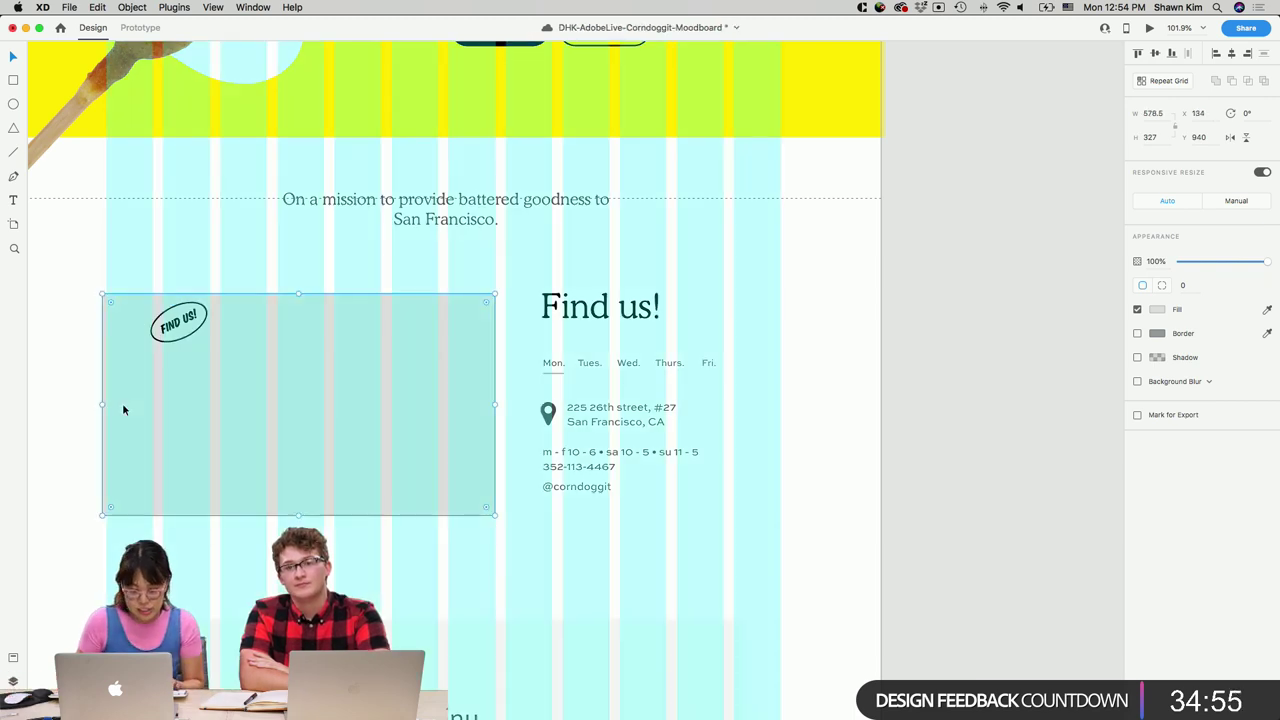
{"action": "key", "text": "super+shift+apostrophe"}
{"action": "left_click_drag", "start_coordinate": [103, 404], "coordinate": [108, 404]}
{"action": "scroll", "coordinate": [306, 423], "scroll_direction": "down", "scroll_amount": 2}
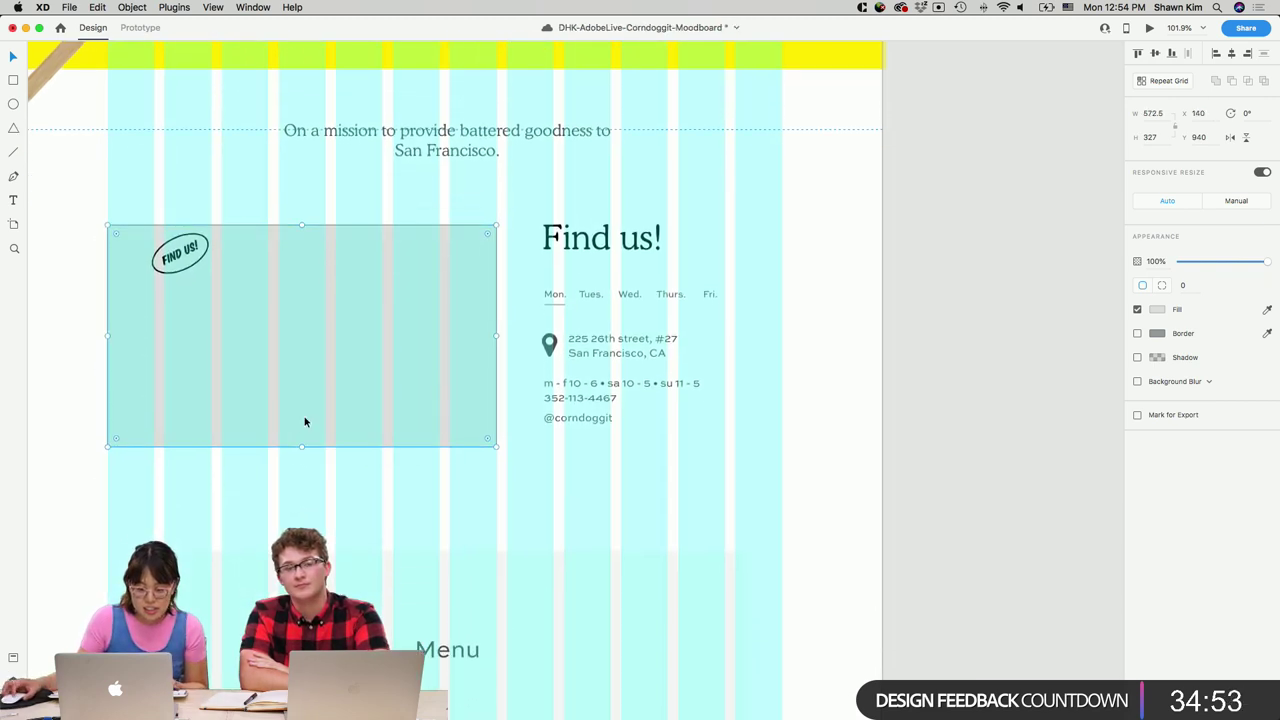
{"action": "scroll", "coordinate": [320, 440], "scroll_direction": "left", "scroll_amount": 1}
{"action": "left_click_drag", "start_coordinate": [336, 447], "coordinate": [350, 517]}
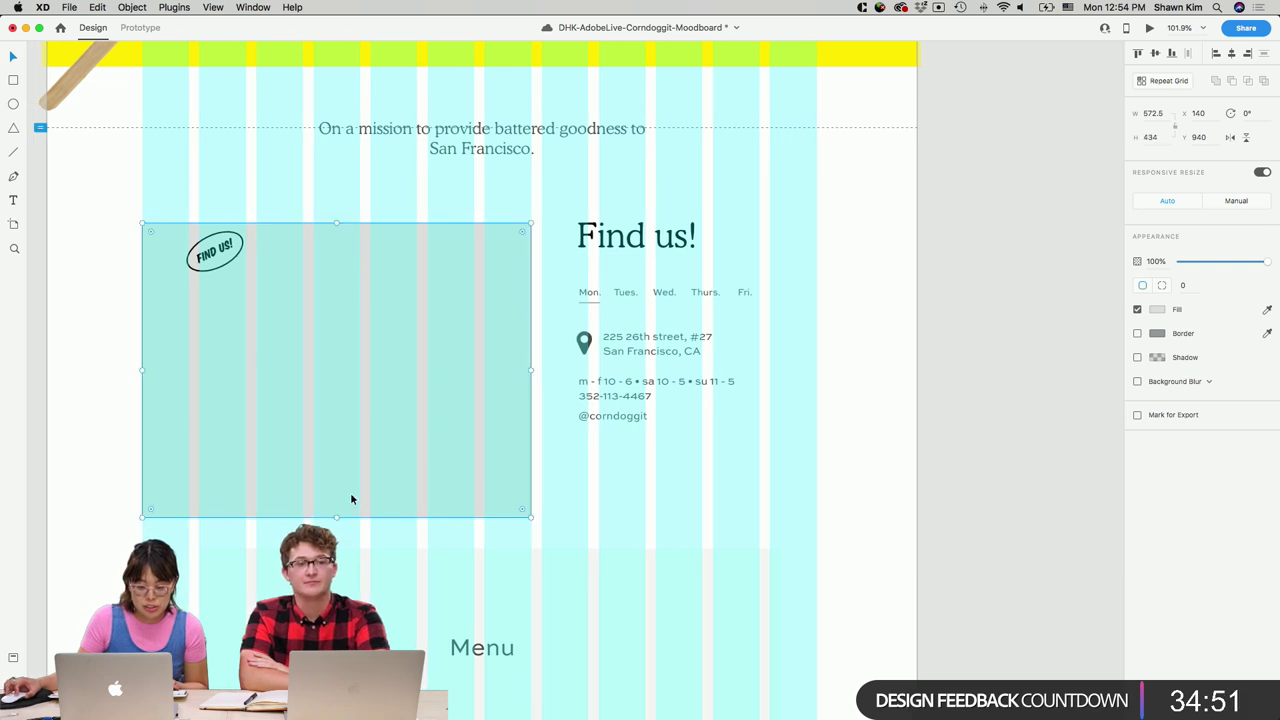
Tuck the FIND US! badge onto the rectangle's top-left corner and hide the layout grid.
{"action": "left_click", "coordinate": [220, 248]}
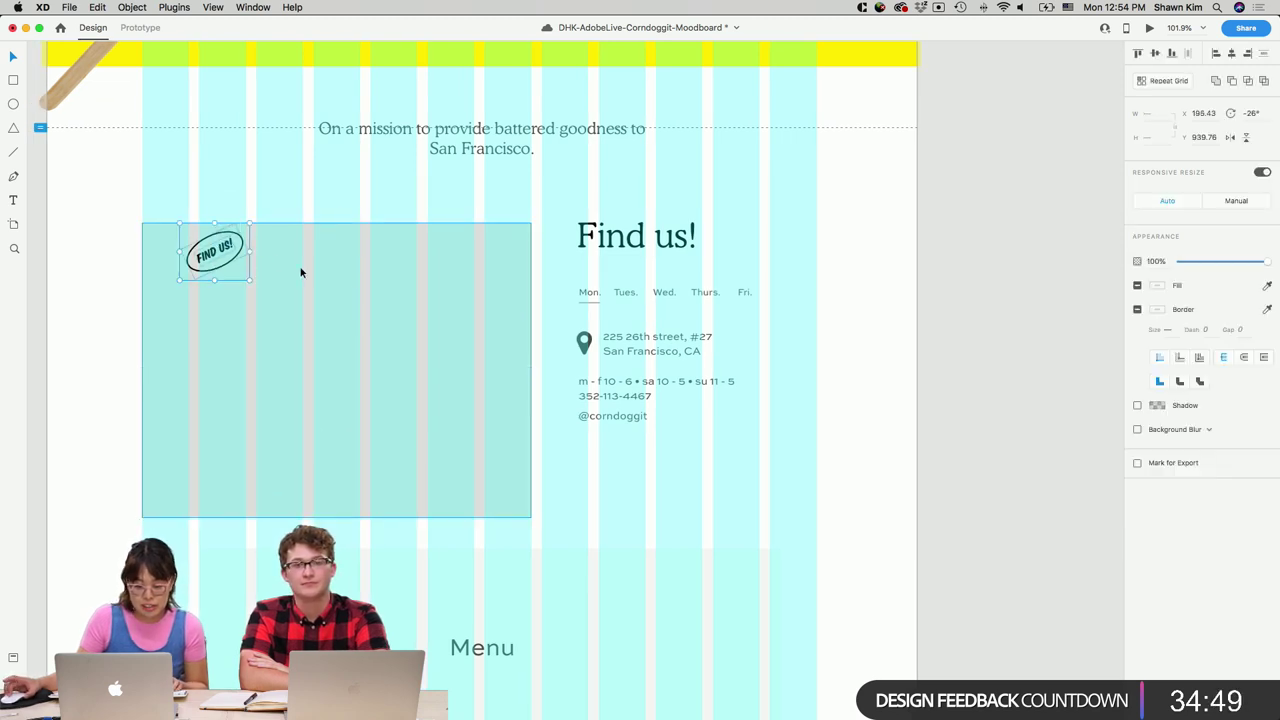
{"action": "left_click_drag", "start_coordinate": [221, 250], "coordinate": [190, 226]}
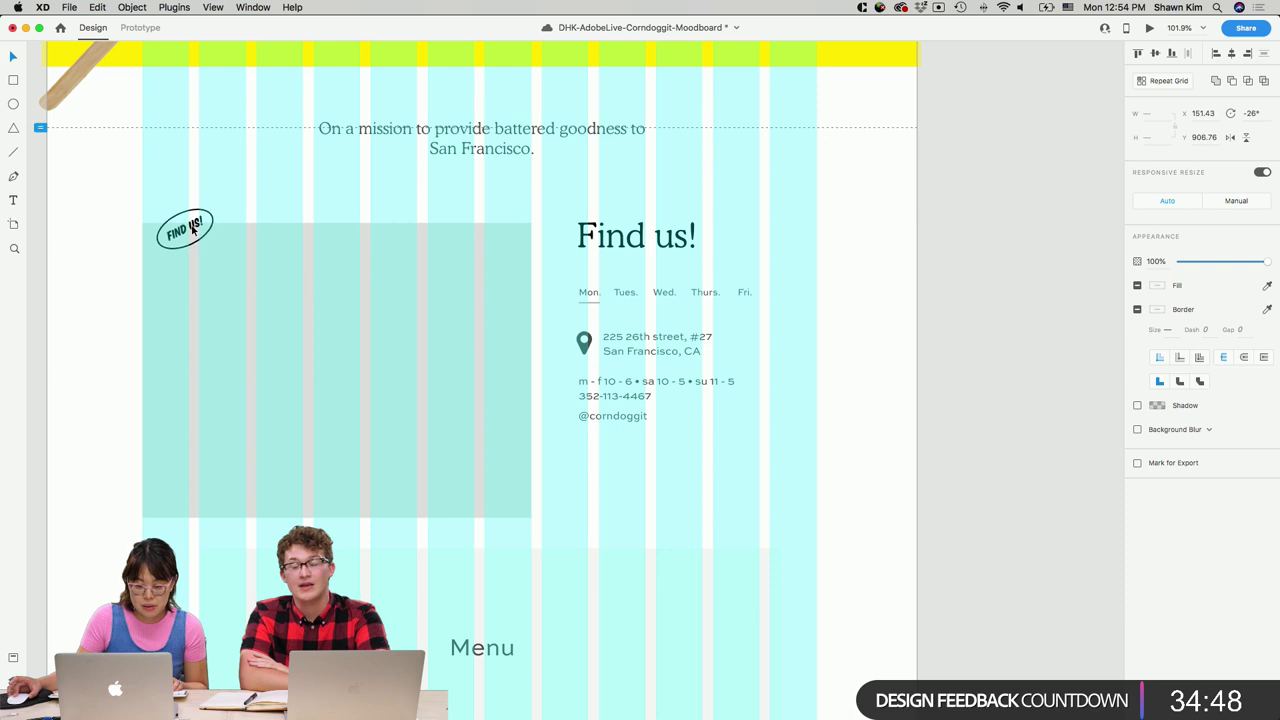
{"action": "left_click", "coordinate": [245, 182]}
{"action": "scroll", "coordinate": [600, 270], "scroll_direction": "right", "scroll_amount": 1}
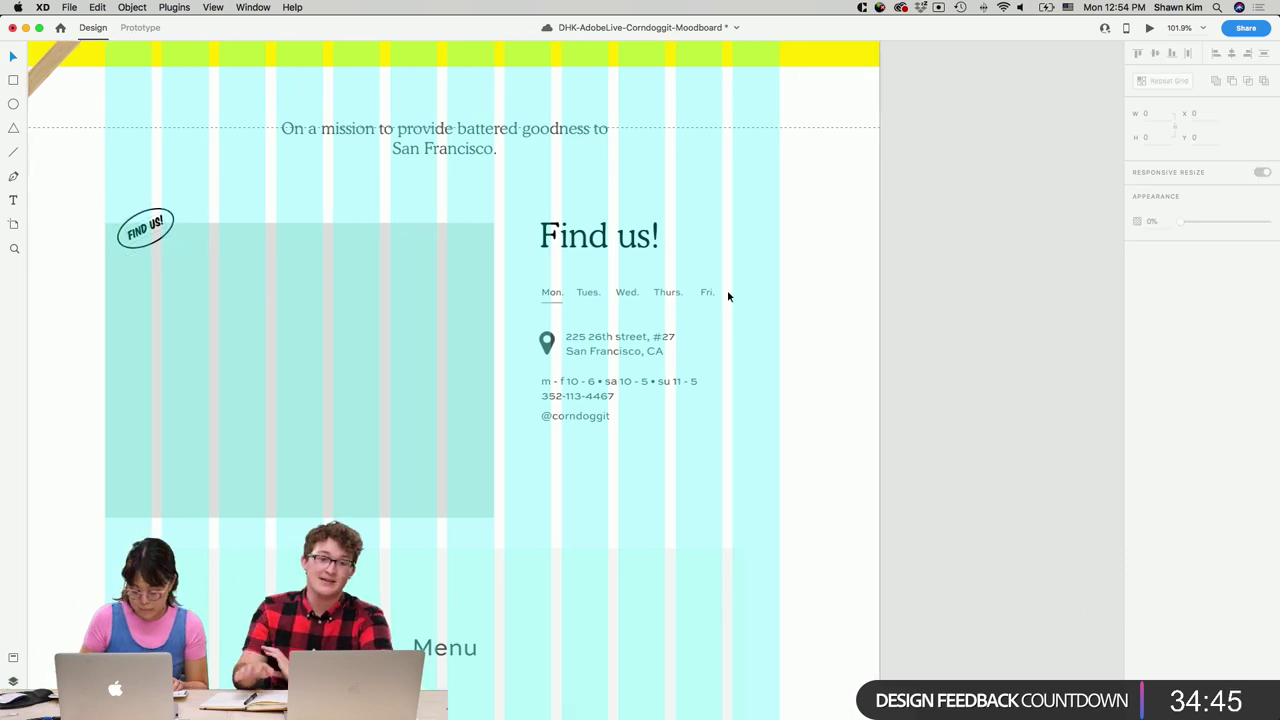
{"action": "key", "text": "super+shift+apostrophe"}
{"action": "left_click", "coordinate": [604, 290]}
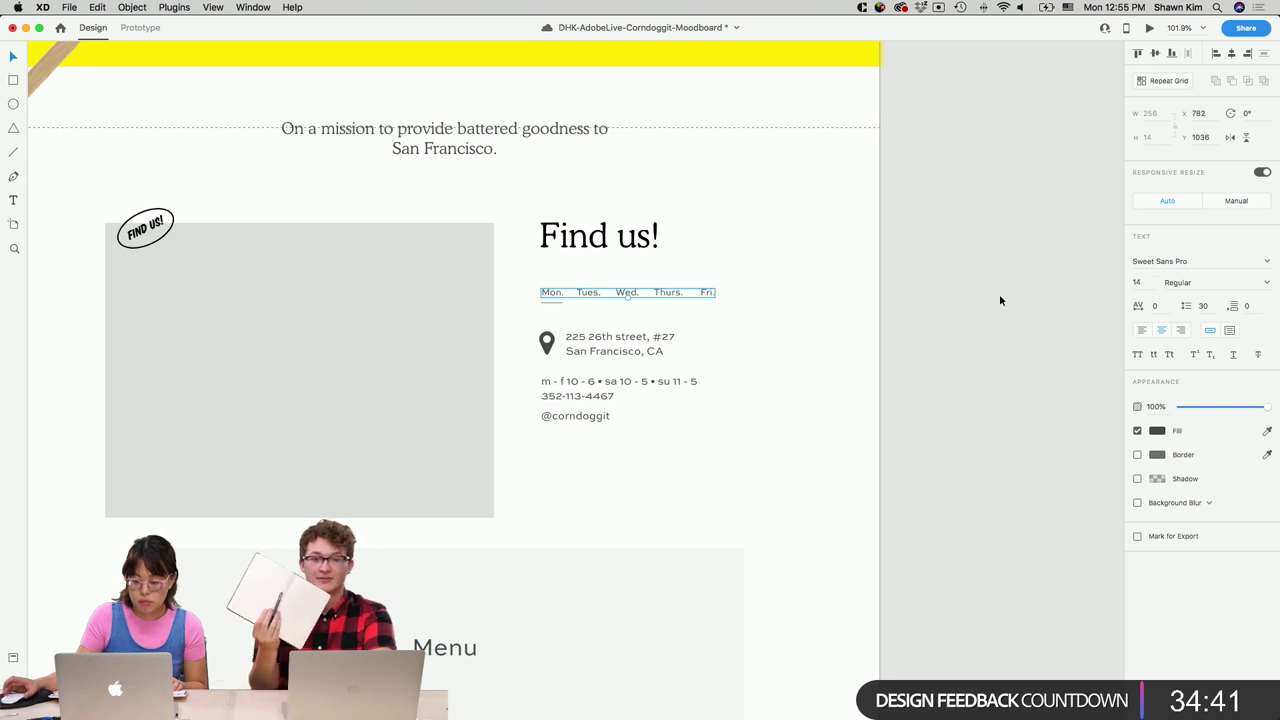
Set the weekday row to Commuters Sans, all caps, with a black #000000 fill.
{"action": "left_click", "coordinate": [1172, 261]}
{"action": "left_click", "coordinate": [1172, 261]}
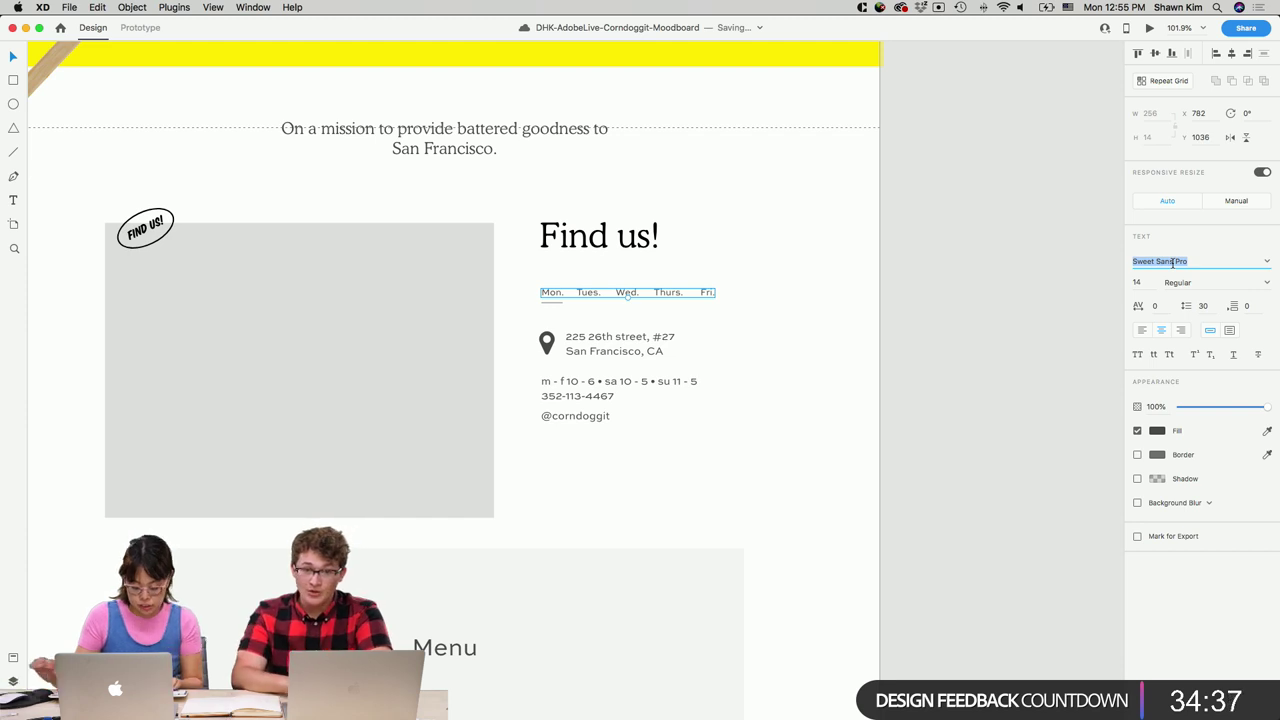
{"action": "key", "text": "BackSpace"}
{"action": "key", "text": "BackSpace"}
{"action": "key", "text": "BackSpace"}
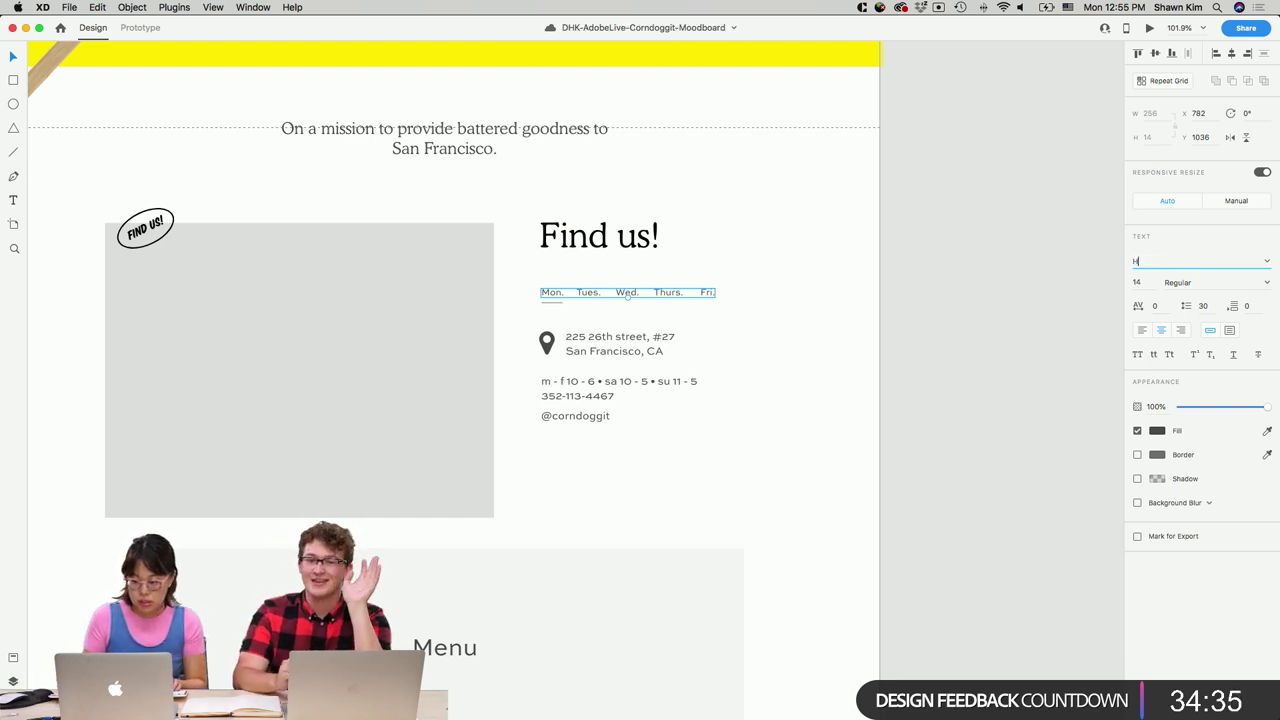
{"action": "key", "text": "Return"}
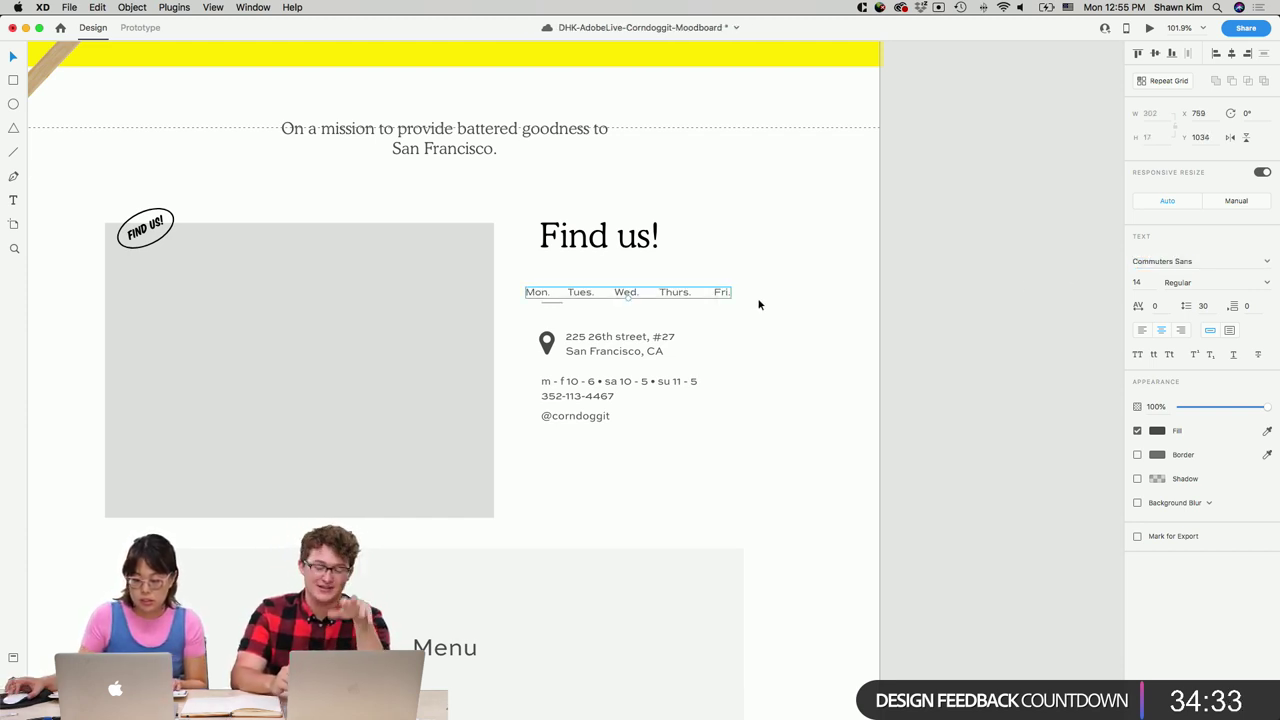
{"action": "left_click_drag", "start_coordinate": [729, 293], "coordinate": [745, 275]}
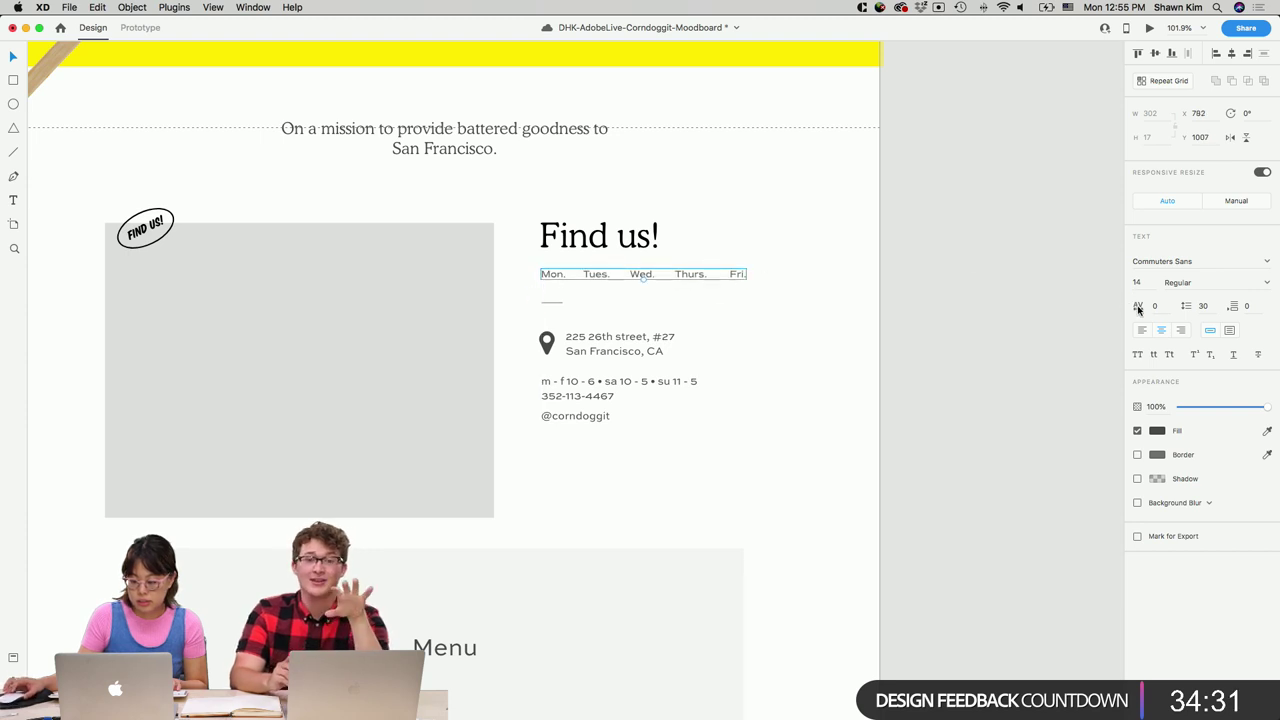
{"action": "left_click", "coordinate": [1137, 355]}
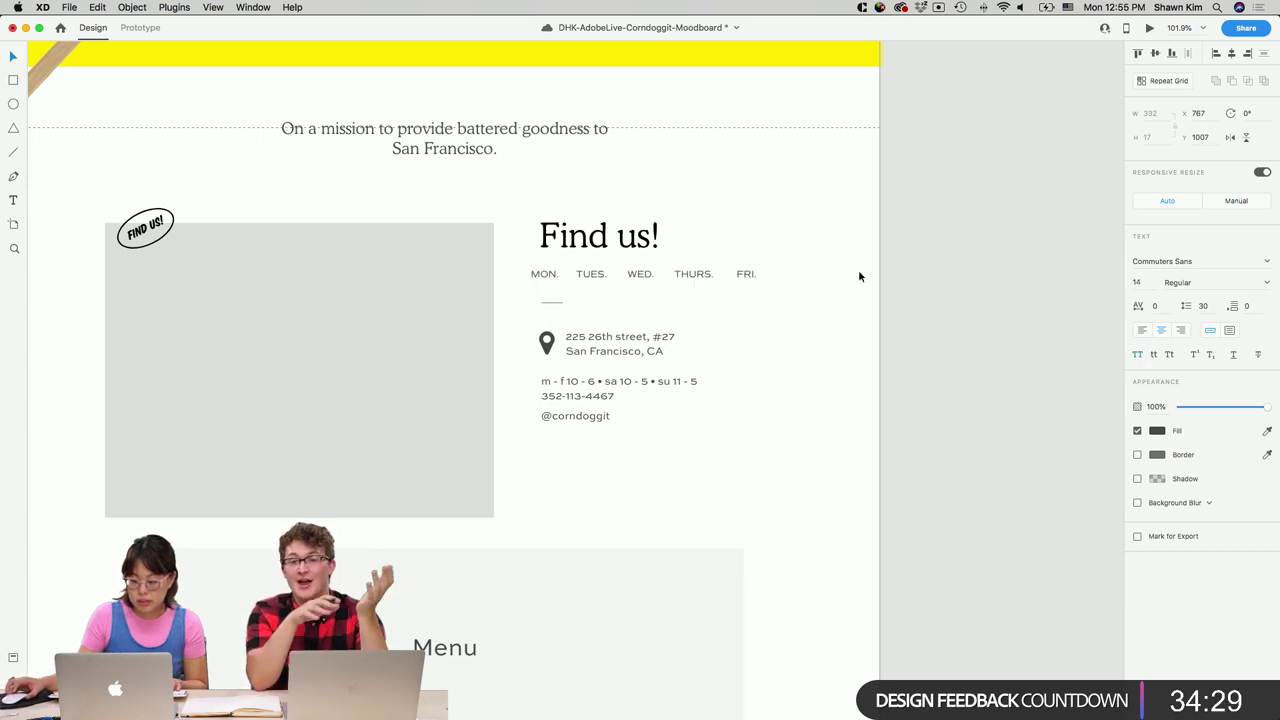
{"action": "left_click", "coordinate": [1157, 431]}
{"action": "left_click_drag", "start_coordinate": [1062, 447], "coordinate": [1137, 495]}
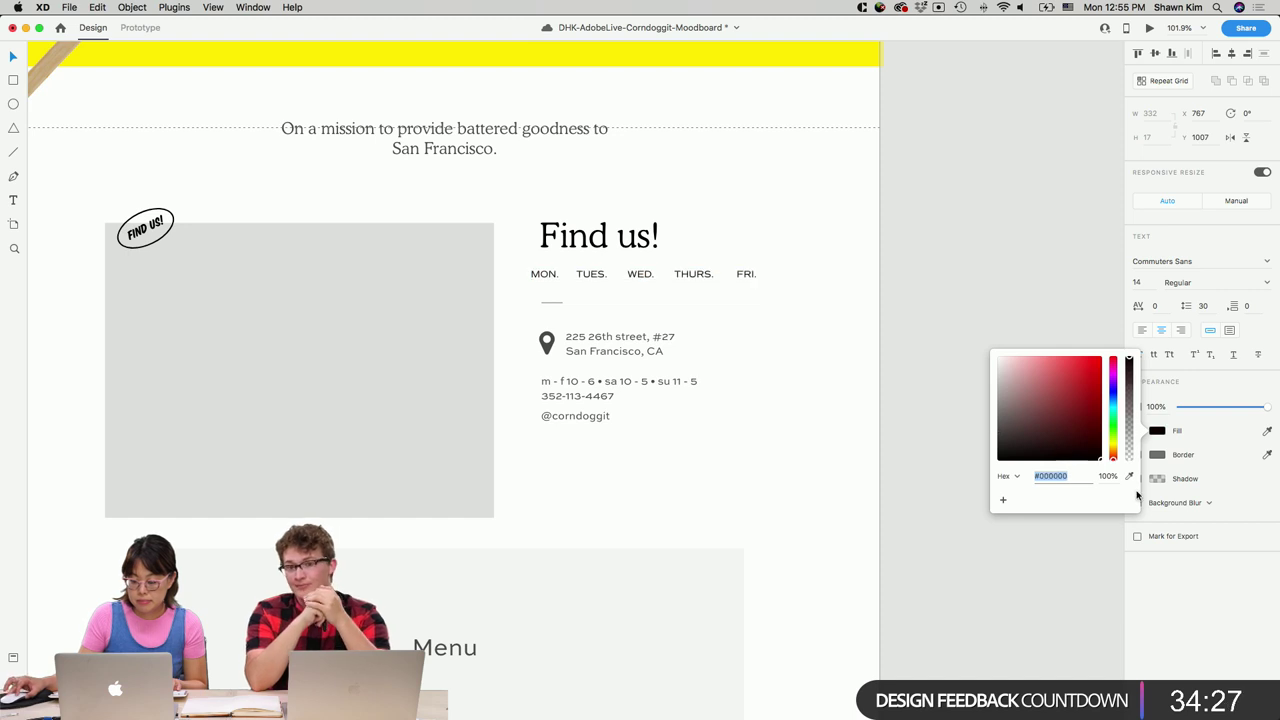
Align the weekday row with the heading and delete the periods after MON, TUES and WED.
{"action": "left_click_drag", "start_coordinate": [704, 280], "coordinate": [718, 284]}
{"action": "left_click", "coordinate": [827, 295]}
{"action": "left_click", "coordinate": [587, 276]}
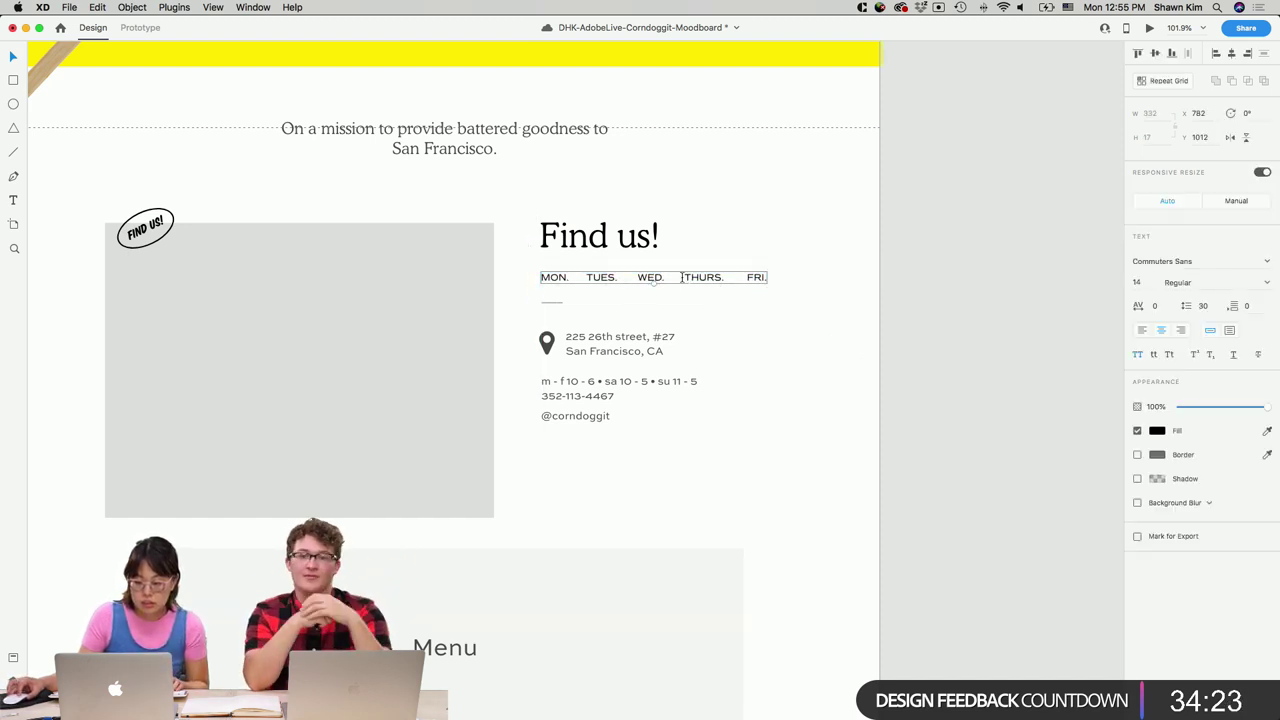
{"action": "double_click", "coordinate": [587, 276]}
{"action": "left_click", "coordinate": [586, 276]}
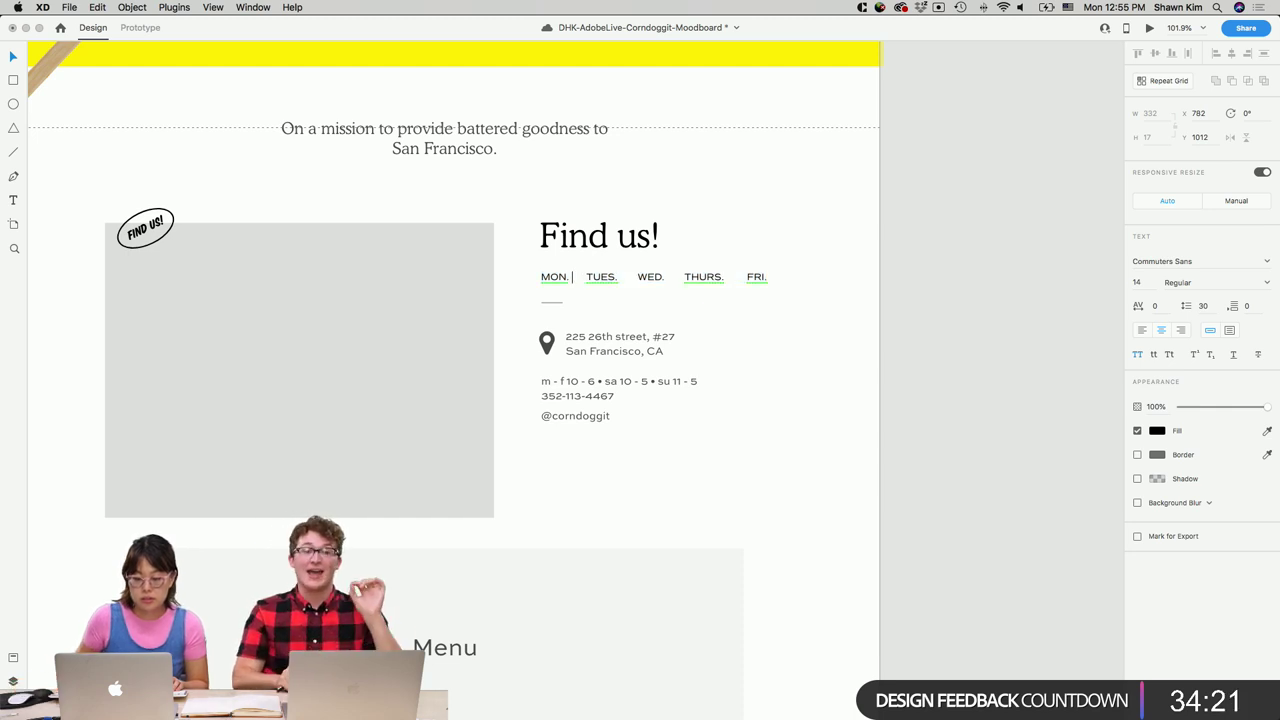
{"action": "key", "text": "BackSpace"}
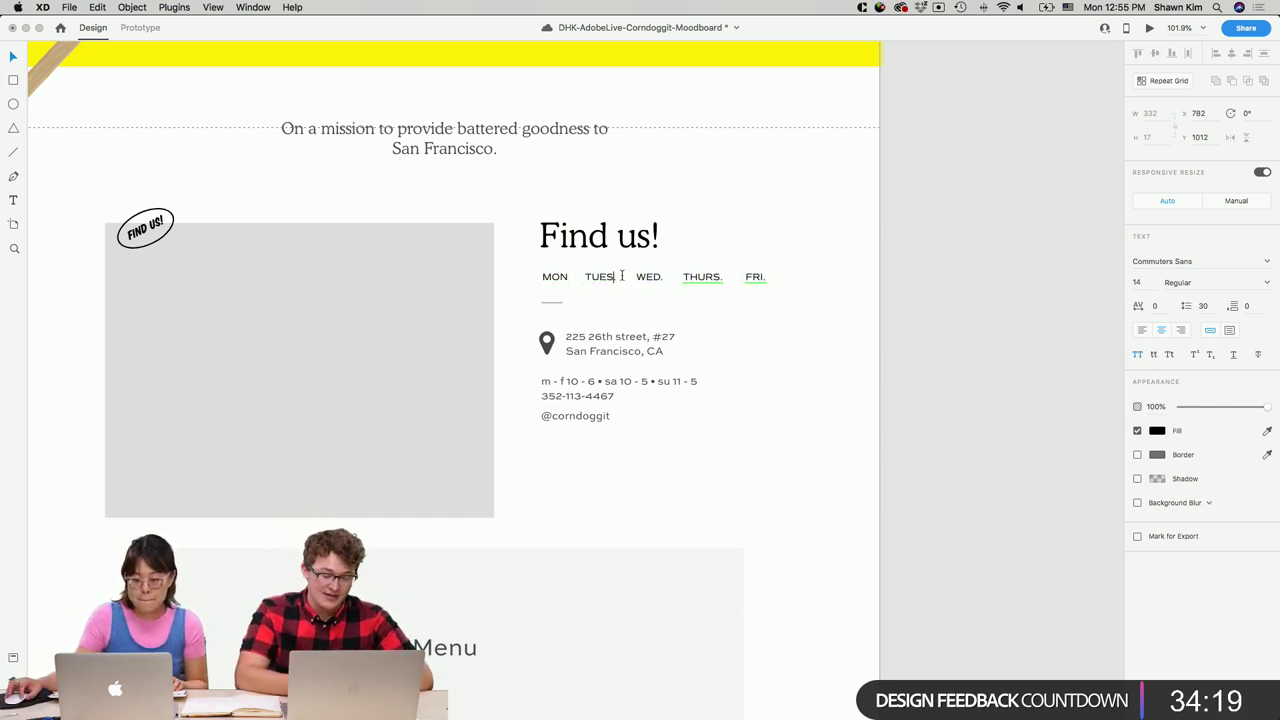
{"action": "key", "text": "BackSpace"}
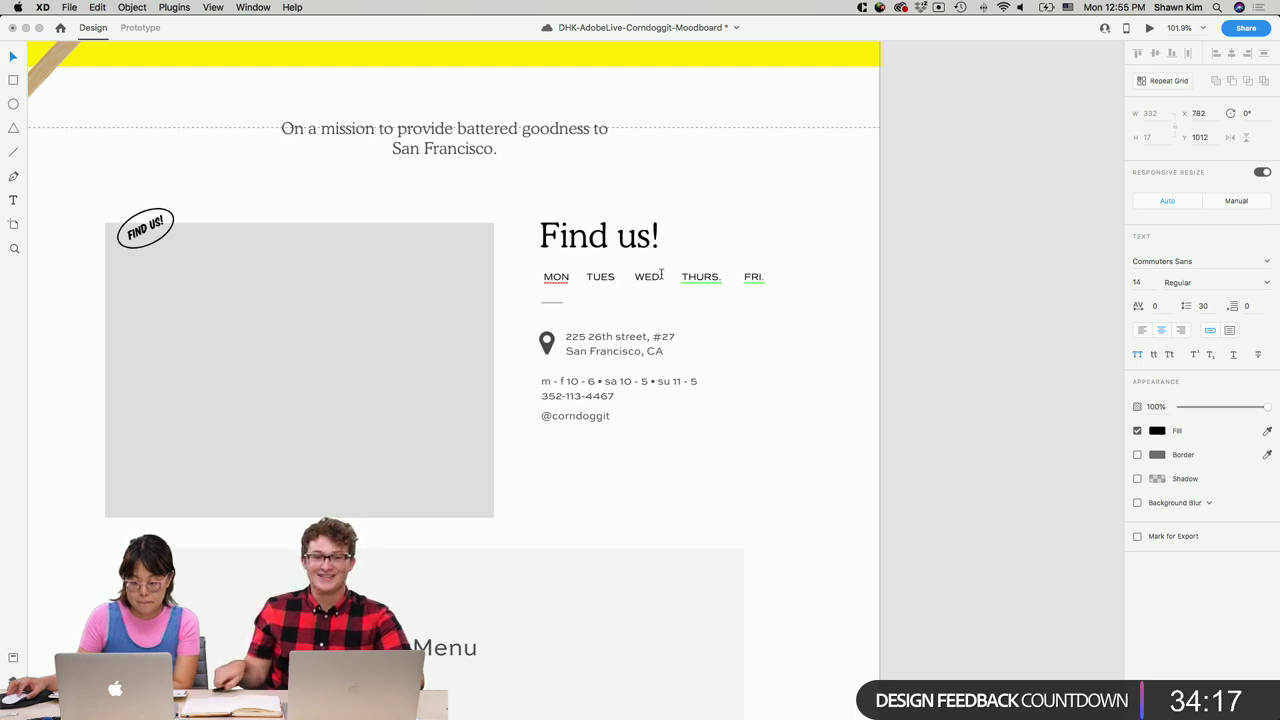
{"action": "key", "text": "BackSpace"}
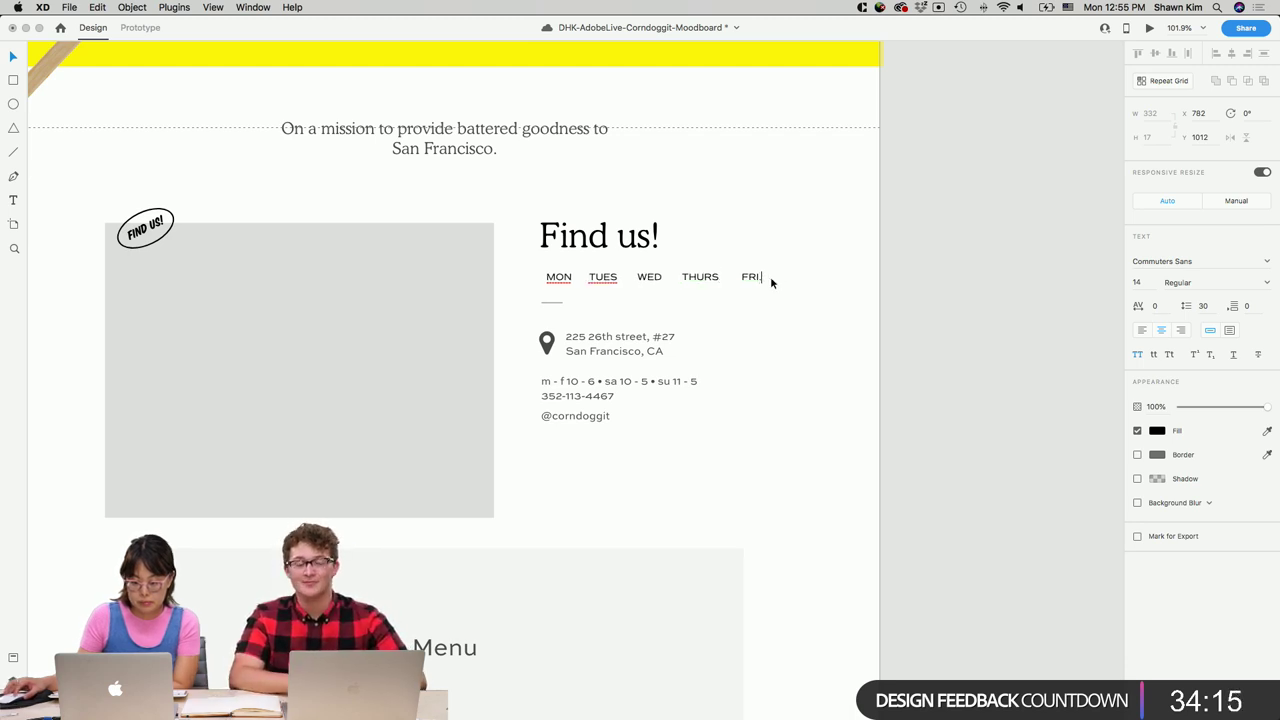
{"action": "key", "text": "Escape"}
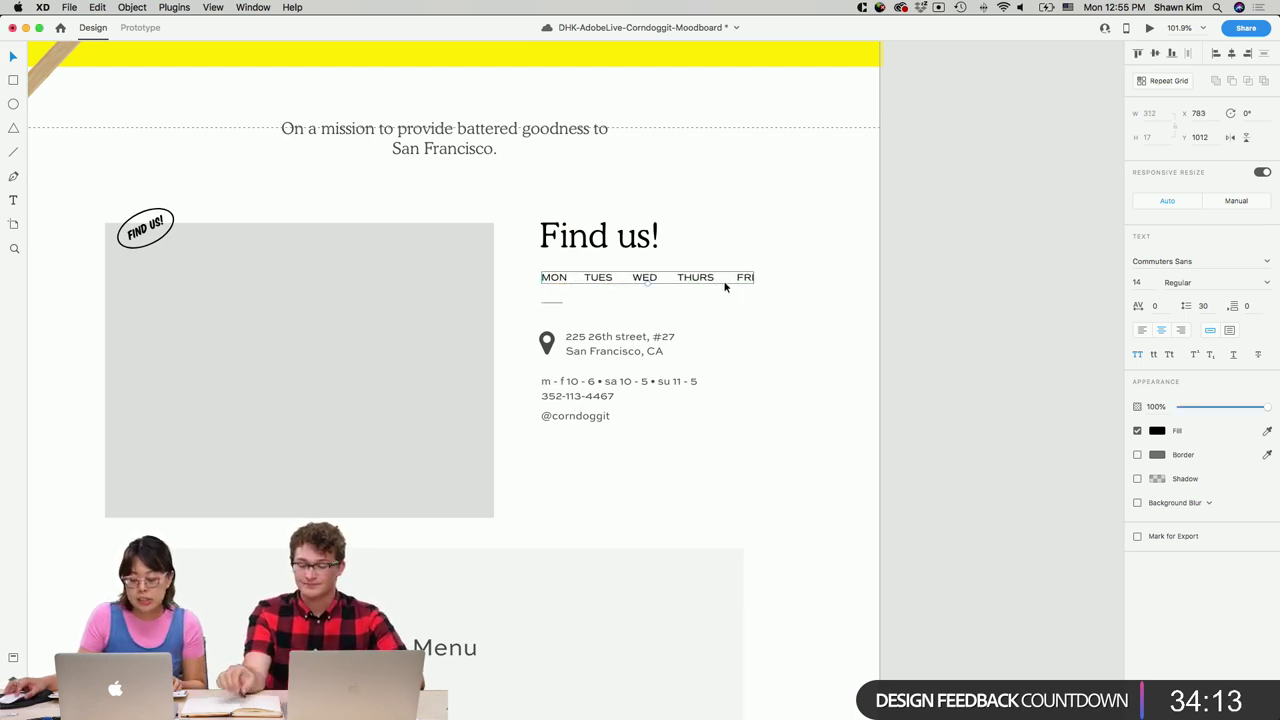
Nudge the weekday row into place and raise the MON underline just beneath it.
{"action": "key", "text": "shift+Up"}
{"action": "key", "text": "Down"}
{"action": "key", "text": "Down"}
{"action": "key", "text": "Down"}
{"action": "key", "text": "Down"}
{"action": "key", "text": "Down"}
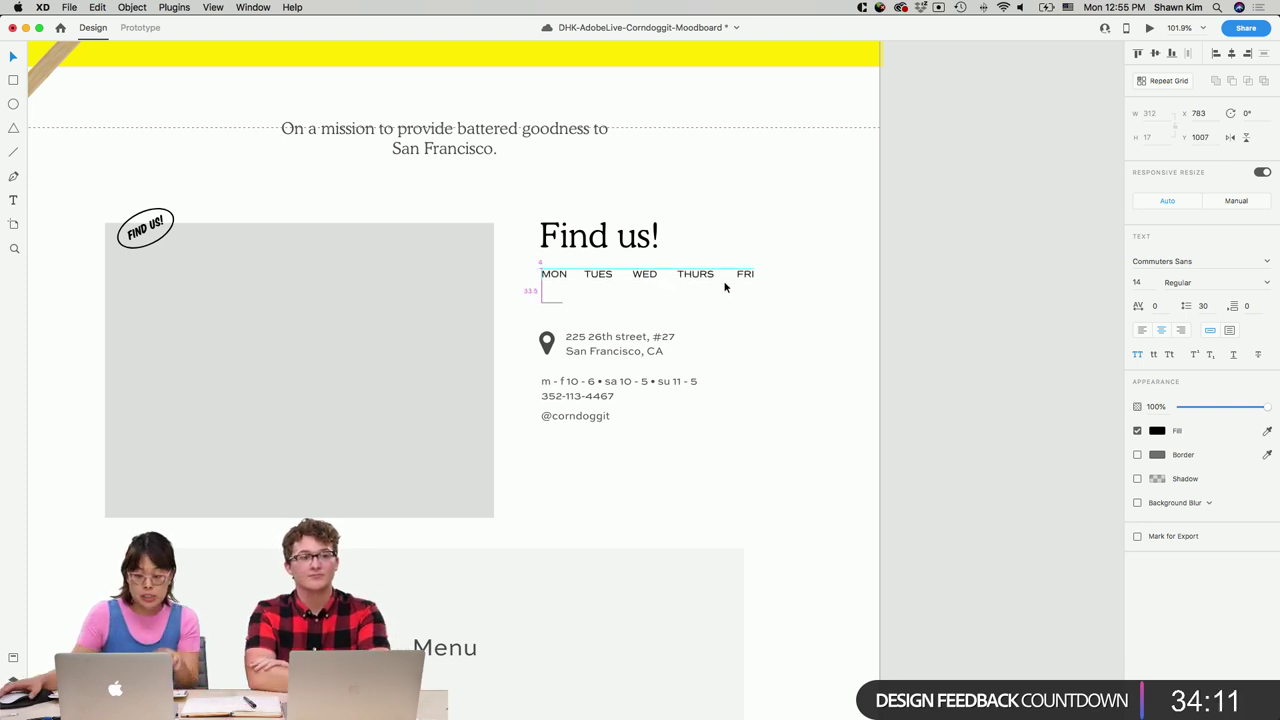
{"action": "left_click_drag", "start_coordinate": [557, 305], "coordinate": [561, 289]}
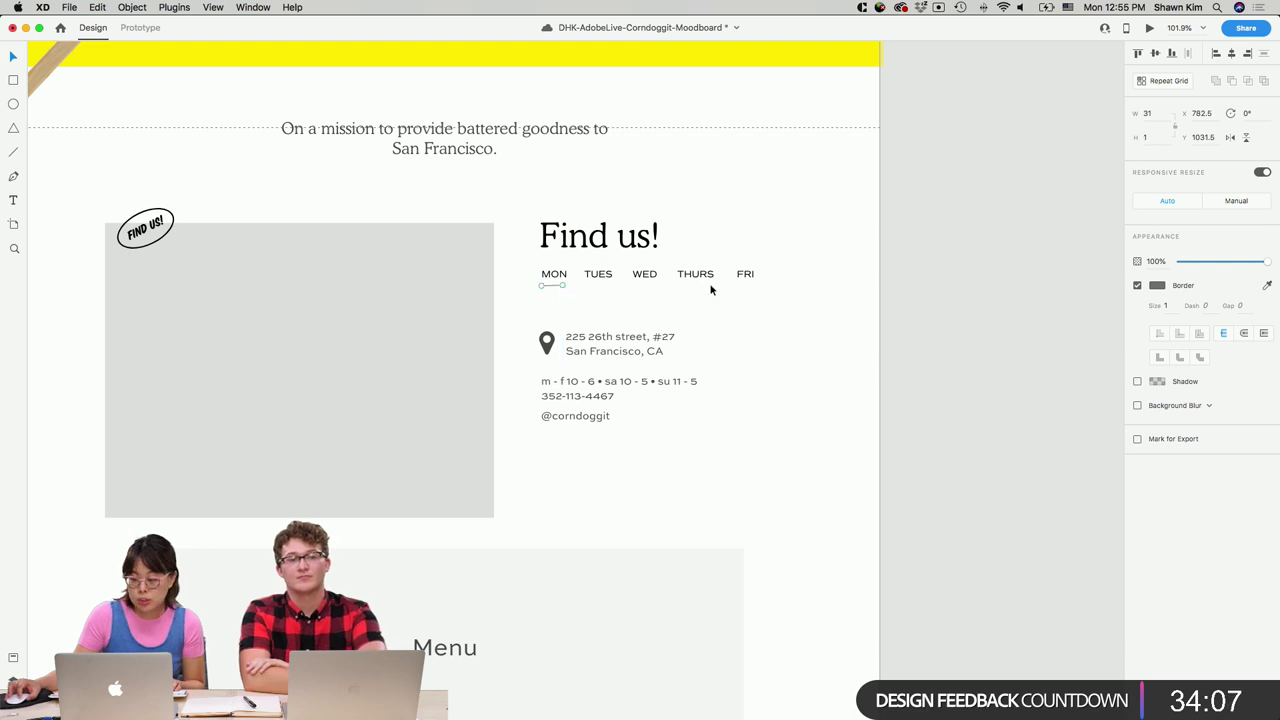
{"action": "left_click", "coordinate": [1158, 286]}
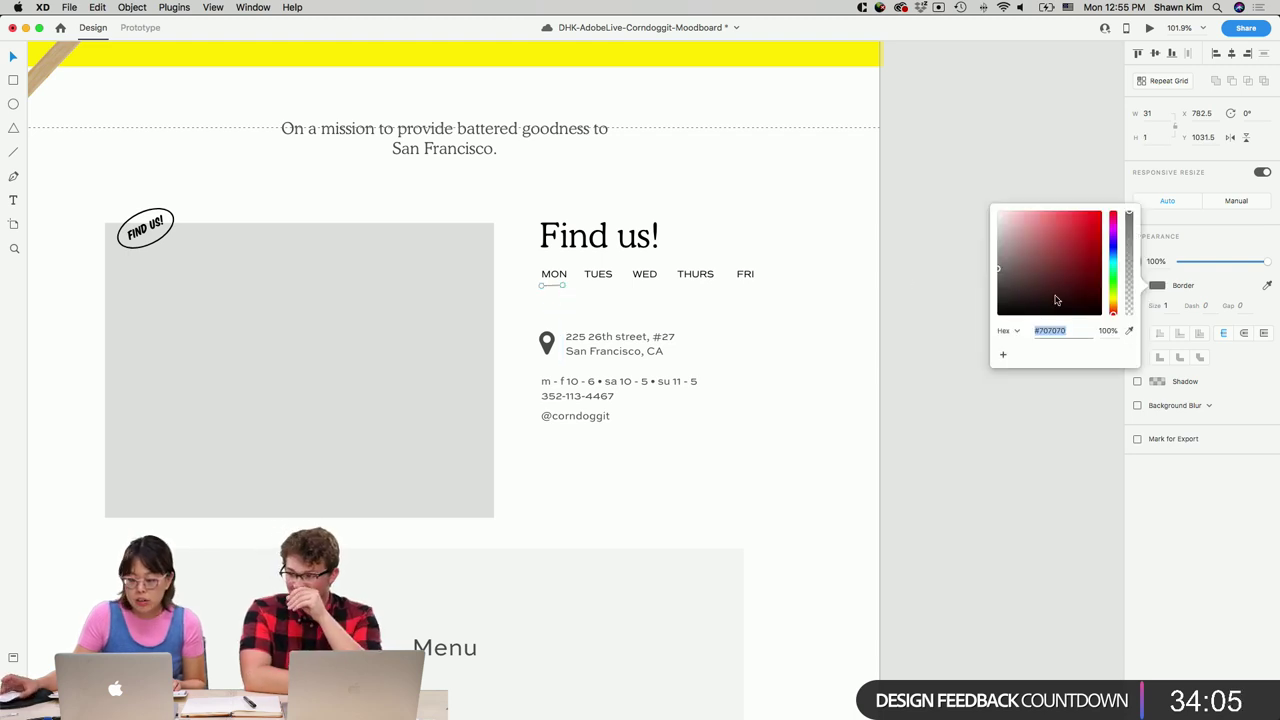
{"action": "scroll", "coordinate": [717, 343], "scroll_direction": "left", "scroll_amount": 10}
{"action": "scroll", "coordinate": [717, 343], "scroll_direction": "up", "scroll_amount": 4}
{"action": "scroll", "coordinate": [700, 342], "scroll_direction": "right", "scroll_amount": 5}
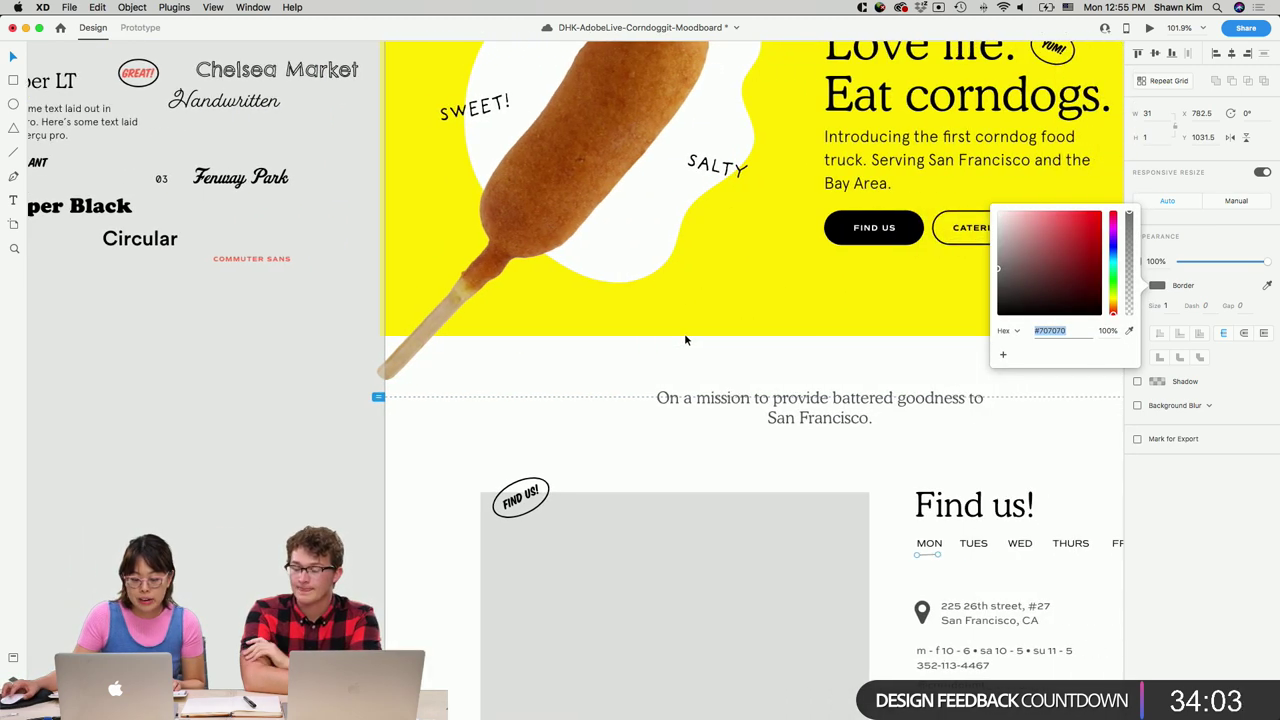
Place the COMMUTER SANS sample label on the artboard beside Find us!
{"action": "left_click_drag", "start_coordinate": [227, 265], "coordinate": [470, 424]}
{"action": "scroll", "coordinate": [478, 418], "scroll_direction": "right", "scroll_amount": 6}
{"action": "scroll", "coordinate": [471, 420], "scroll_direction": "down", "scroll_amount": 2}
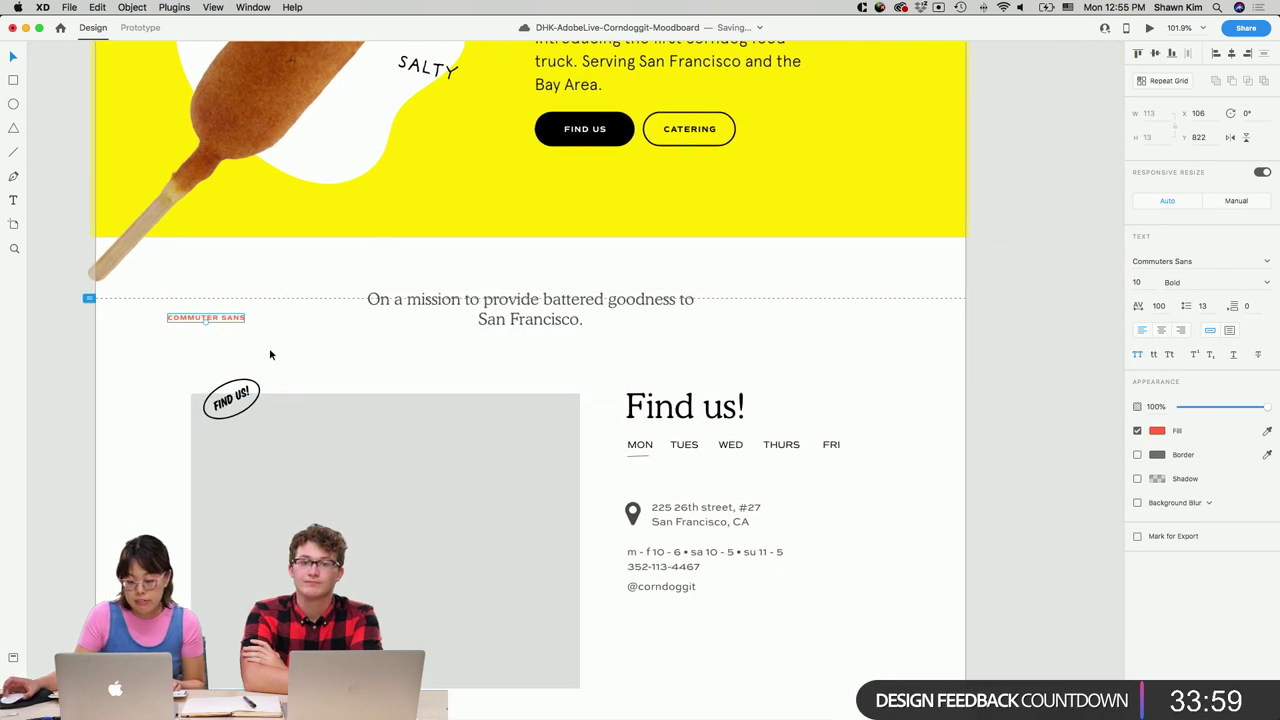
{"action": "left_click_drag", "start_coordinate": [225, 316], "coordinate": [851, 399]}
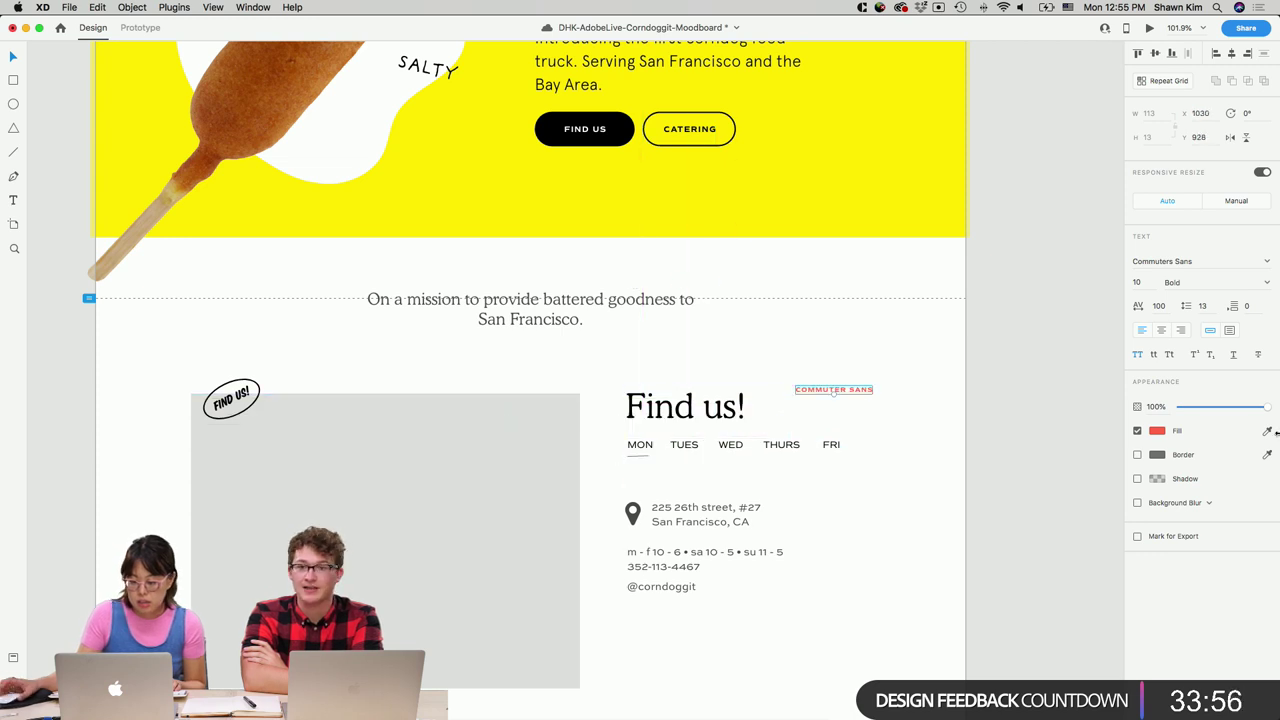
{"action": "left_click", "coordinate": [1157, 431]}
{"action": "left_click", "coordinate": [670, 463]}
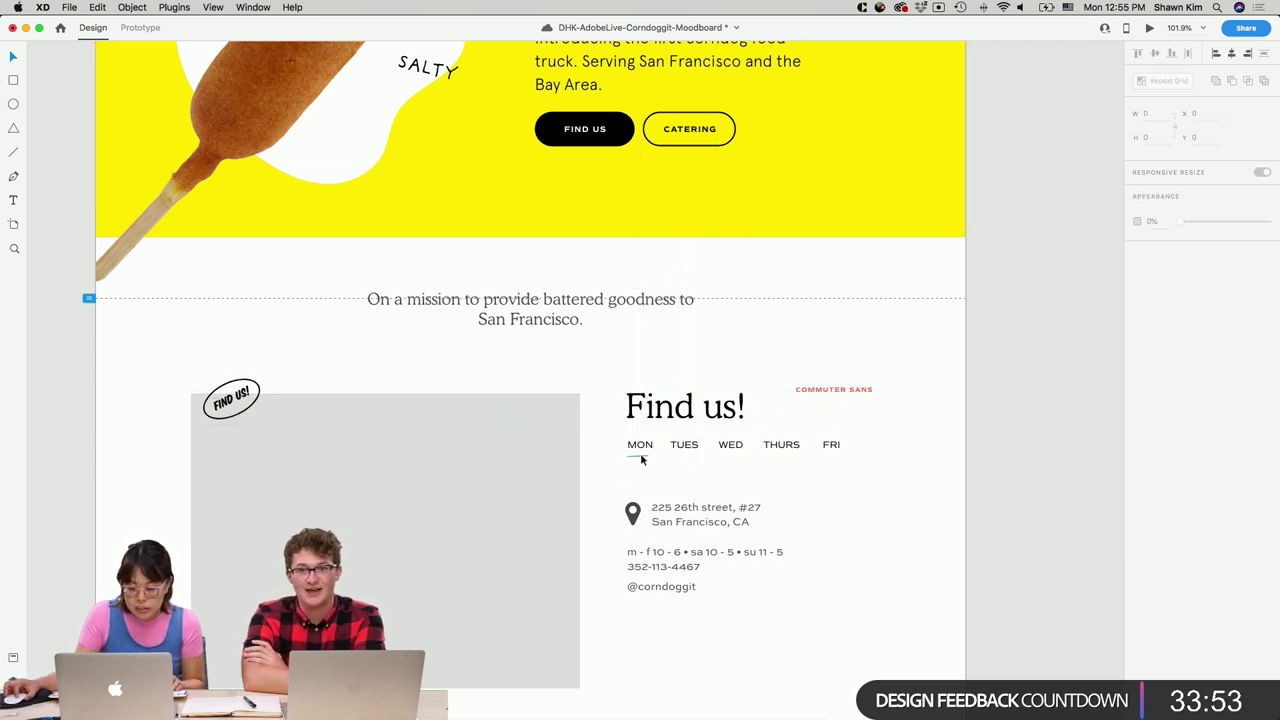
Make the MON underline red with a border thickness of 2.
{"action": "left_click", "coordinate": [640, 457]}
{"action": "left_click", "coordinate": [1157, 286]}
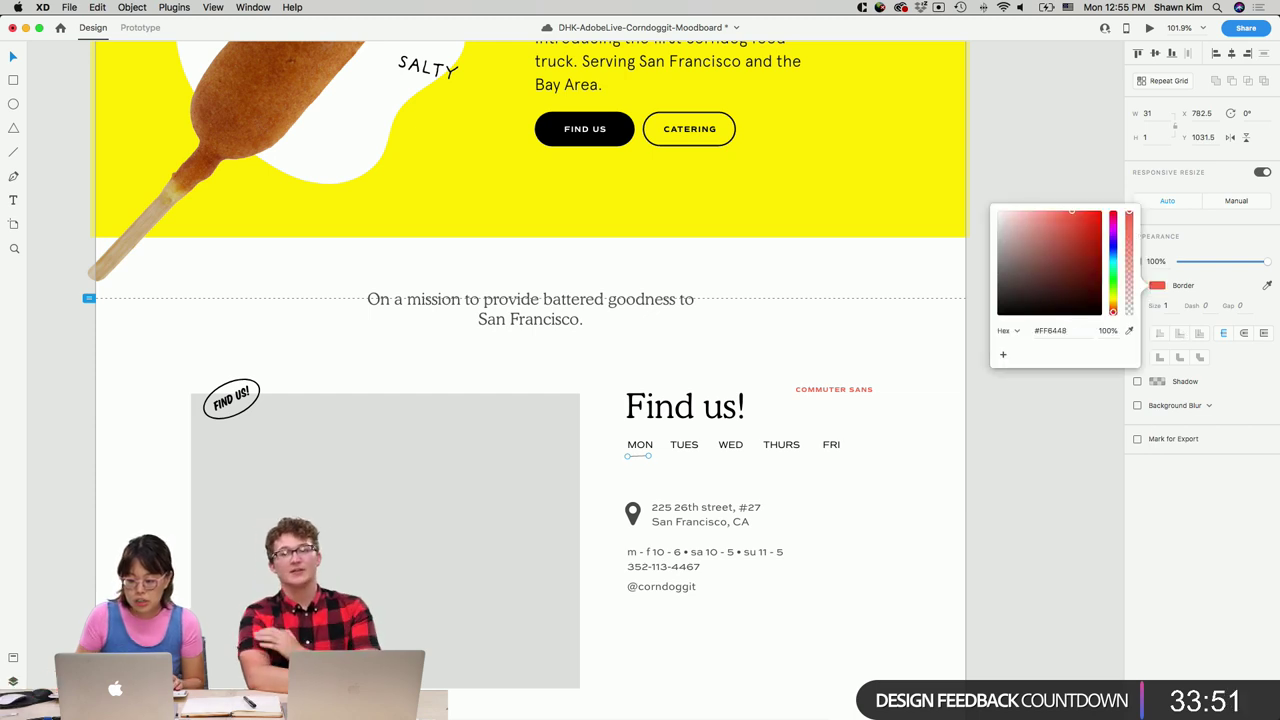
{"action": "left_click", "coordinate": [1165, 305]}
{"action": "type", "text": "2"}
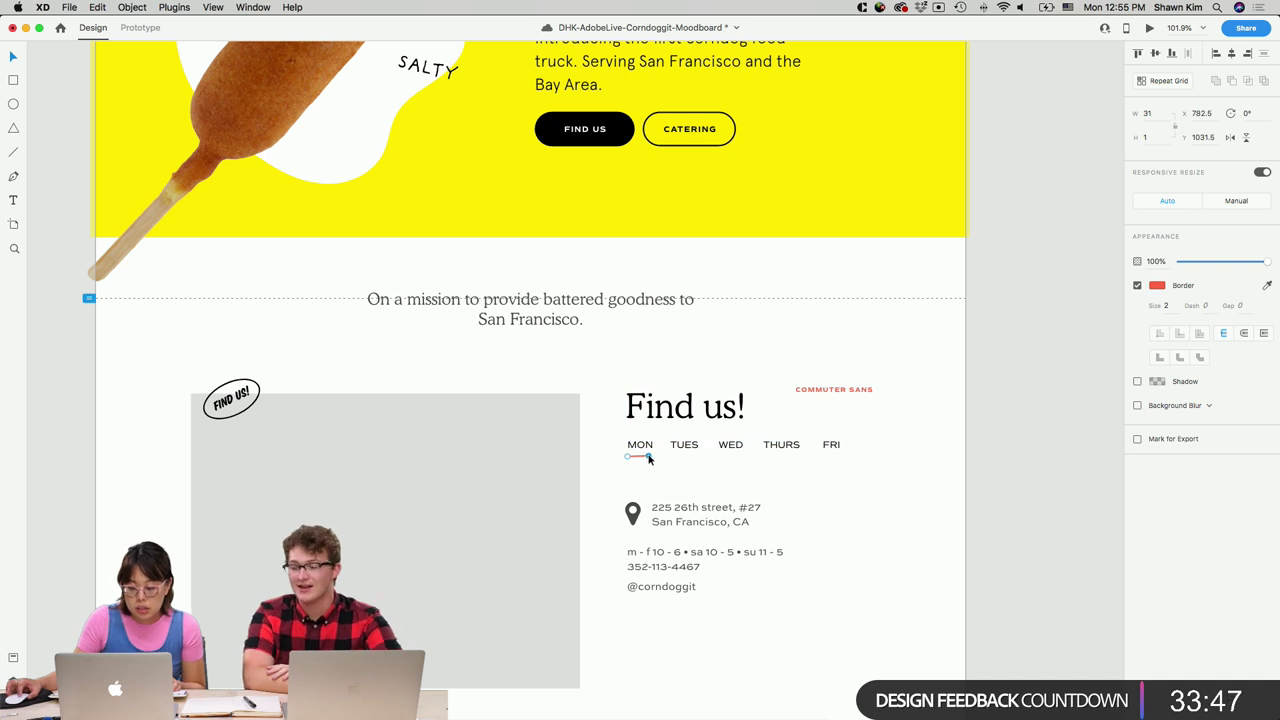
{"action": "key", "text": "Escape"}
Set the MON–FRI weekday text to Commuters Sans SemiBold.
{"action": "scroll", "coordinate": [872, 488], "scroll_direction": "up", "scroll_amount": 3}
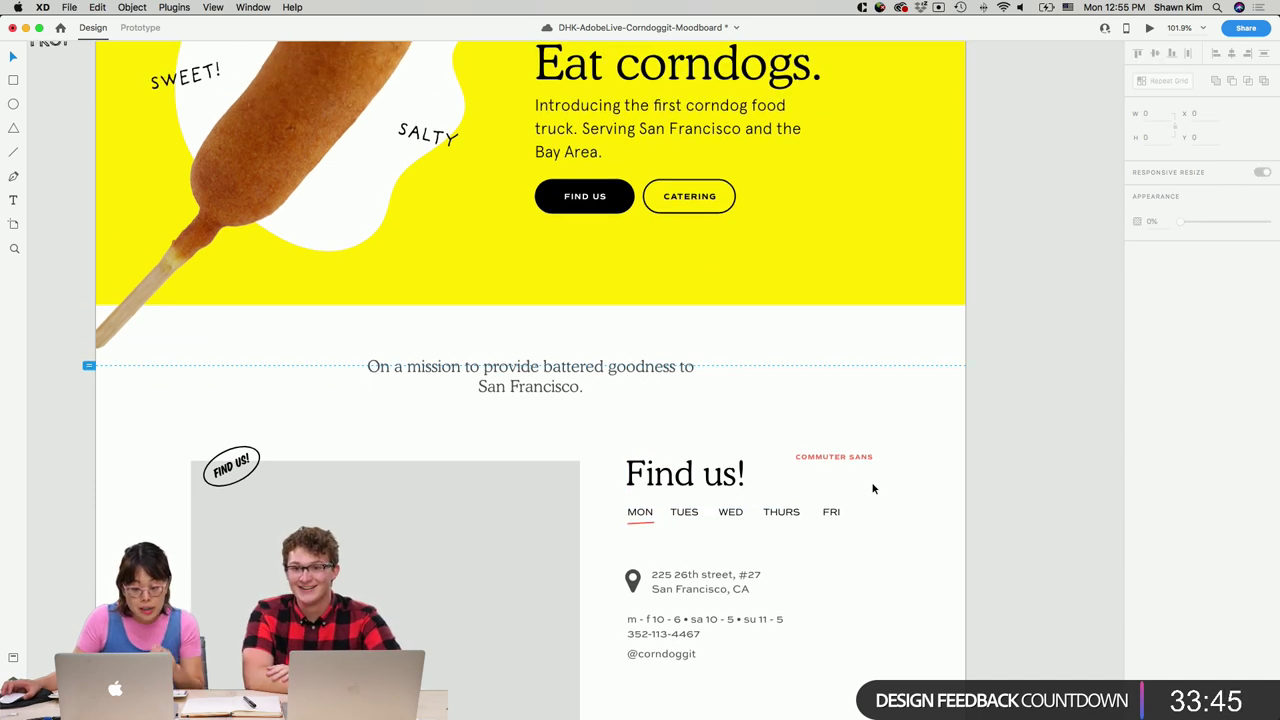
{"action": "left_click", "coordinate": [648, 524]}
{"action": "scroll", "coordinate": [648, 524], "scroll_direction": "down", "scroll_amount": 5}
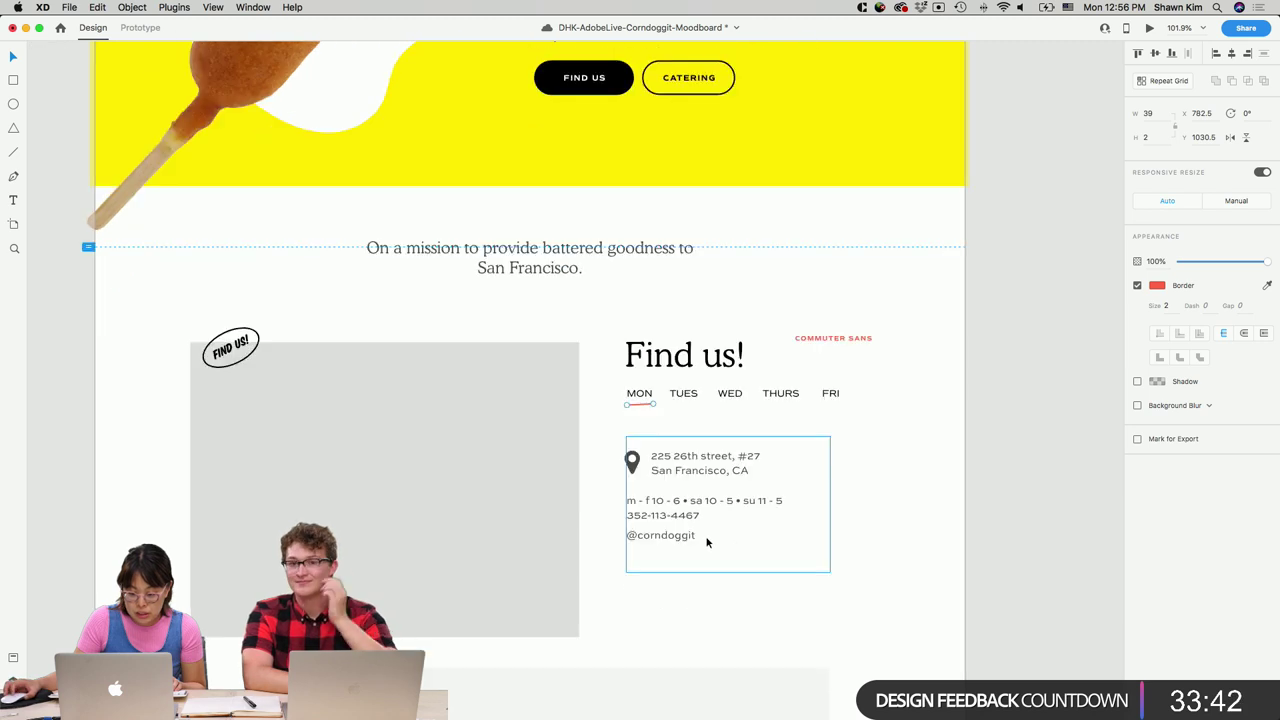
{"action": "left_click", "coordinate": [487, 492]}
{"action": "scroll", "coordinate": [537, 474], "scroll_direction": "right", "scroll_amount": 2}
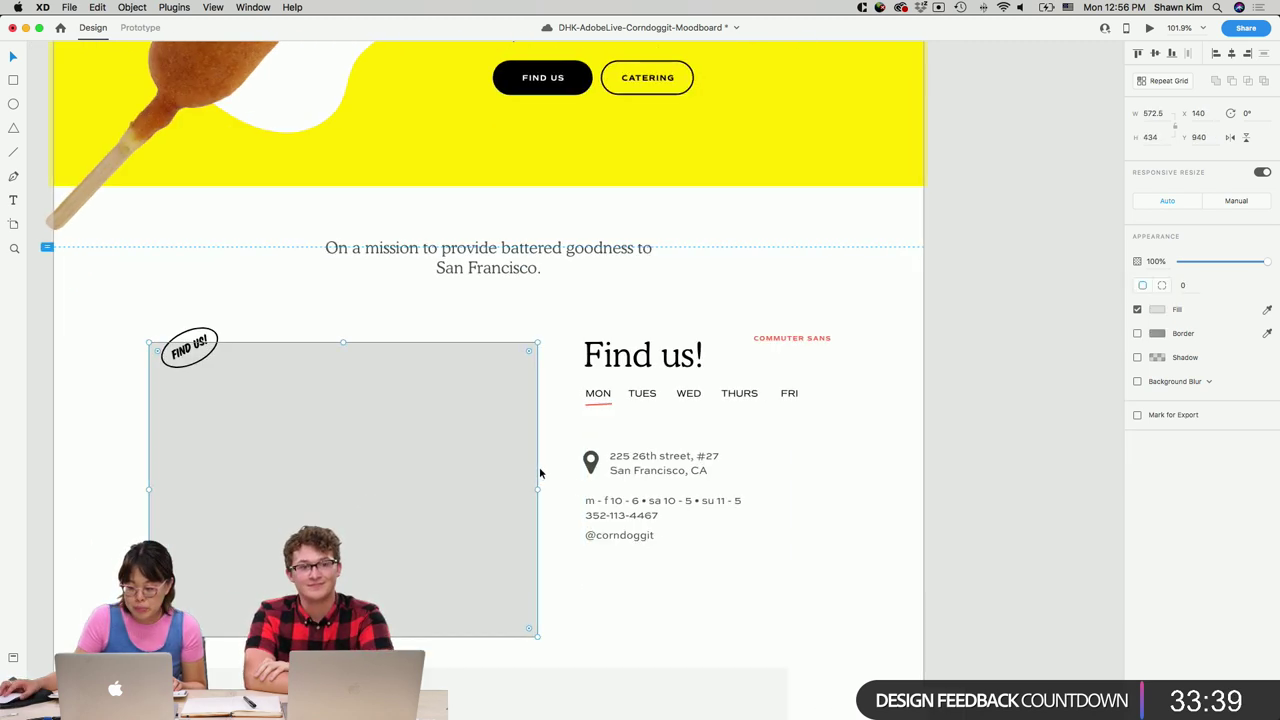
{"action": "left_click", "coordinate": [598, 396]}
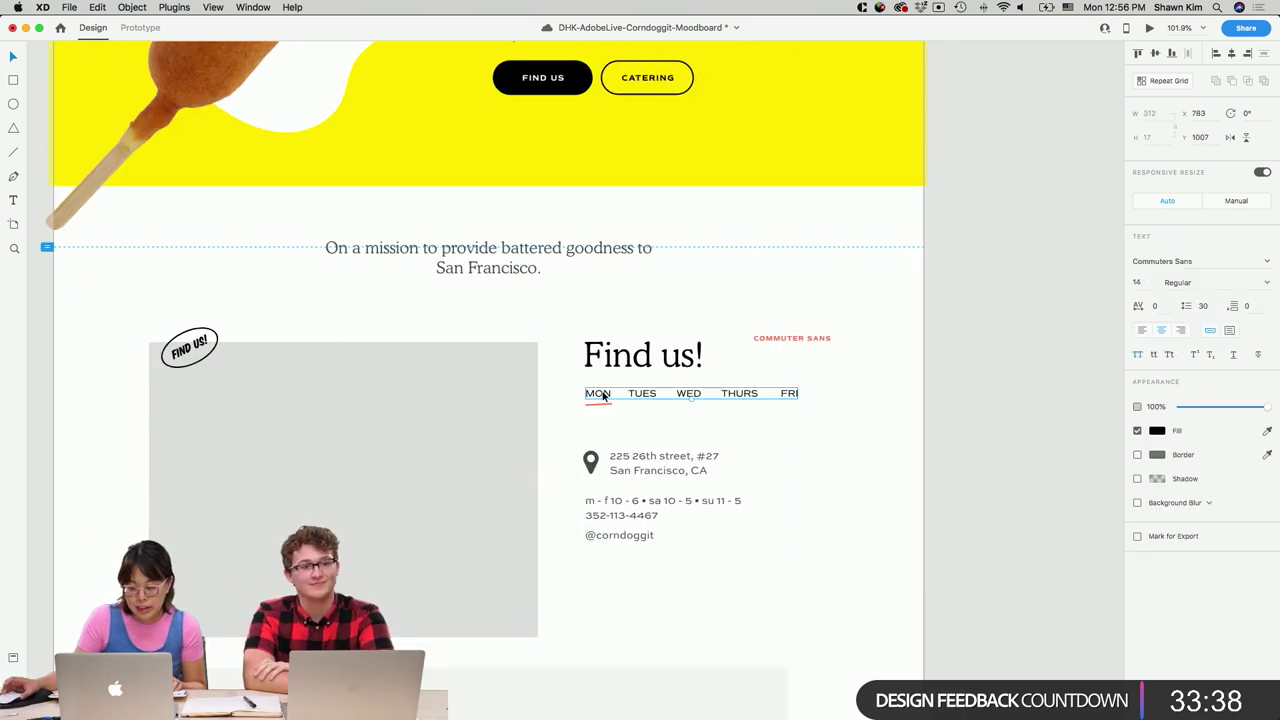
{"action": "left_click", "coordinate": [1268, 283]}
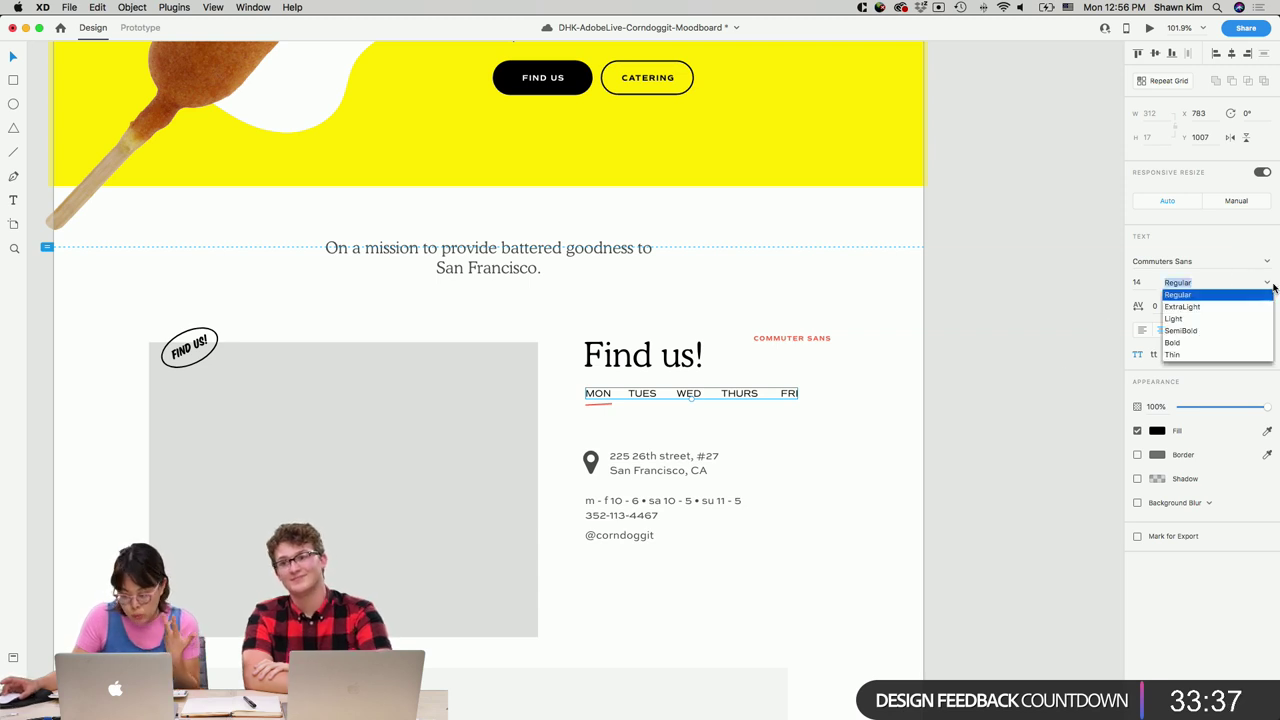
{"action": "left_click", "coordinate": [1204, 332]}
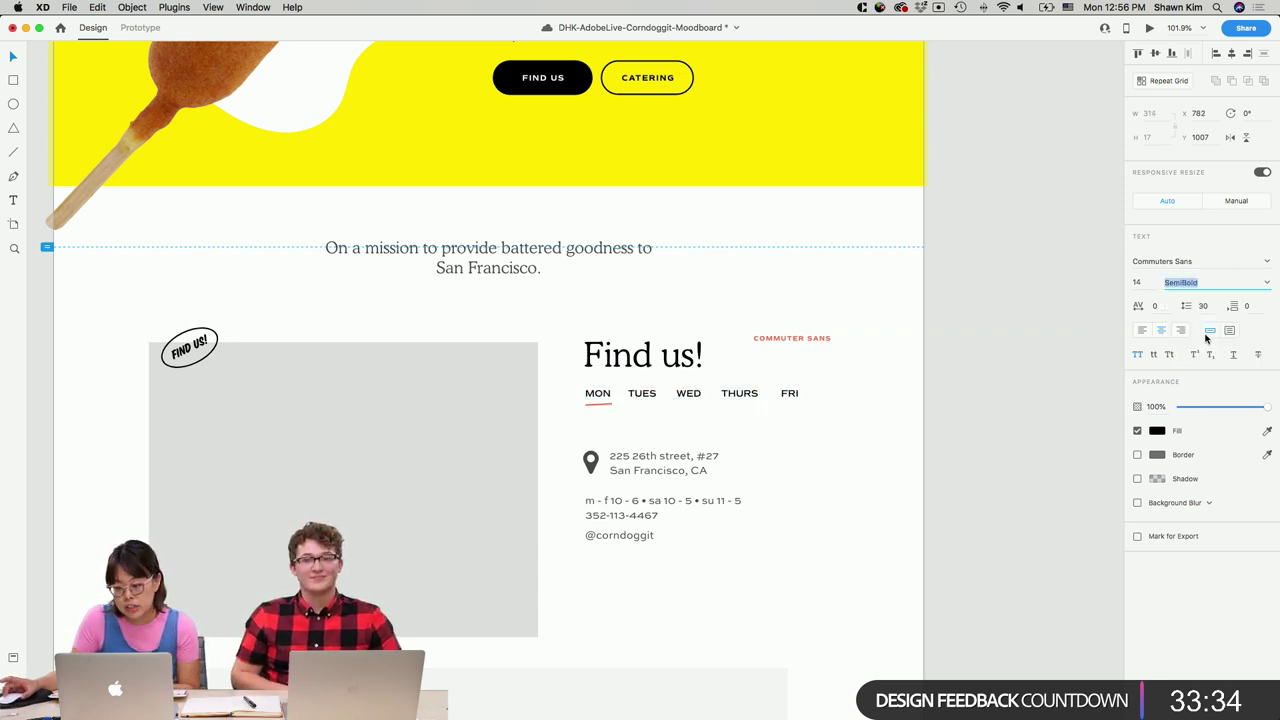
Move the map pin out of the Find us! group to beside the heading.
{"action": "left_click", "coordinate": [1029, 397]}
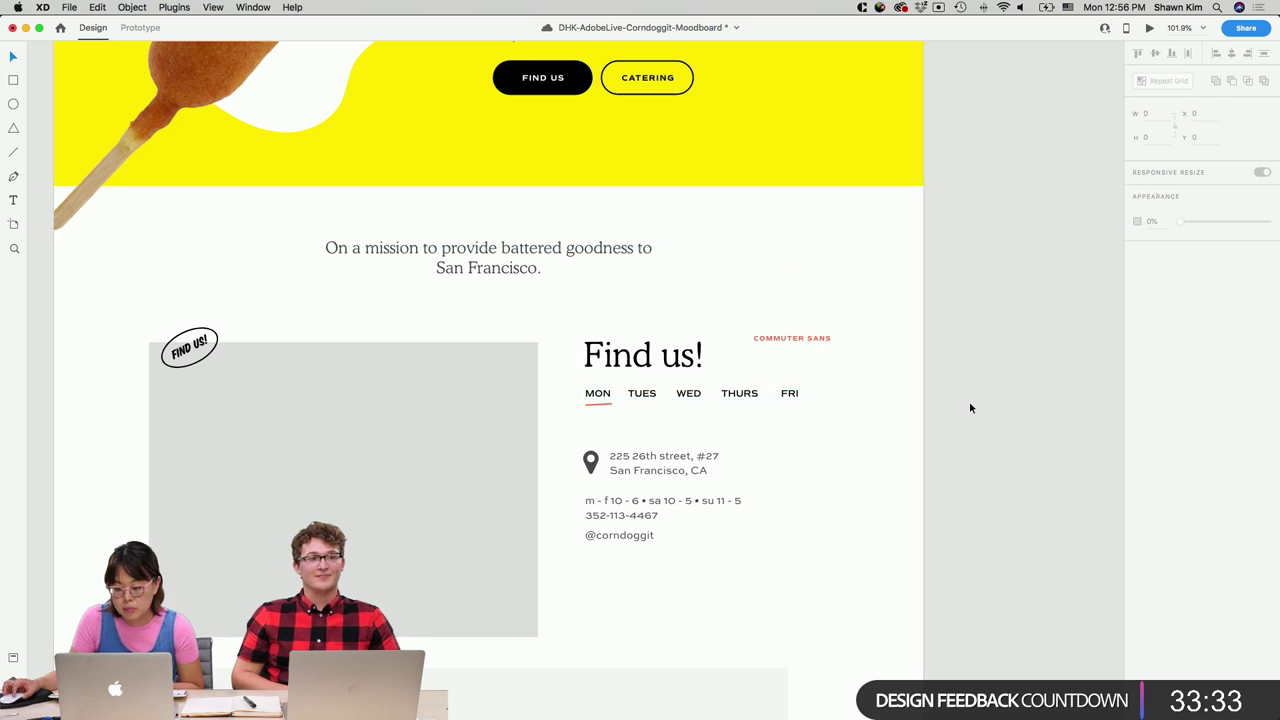
{"action": "left_click", "coordinate": [608, 406]}
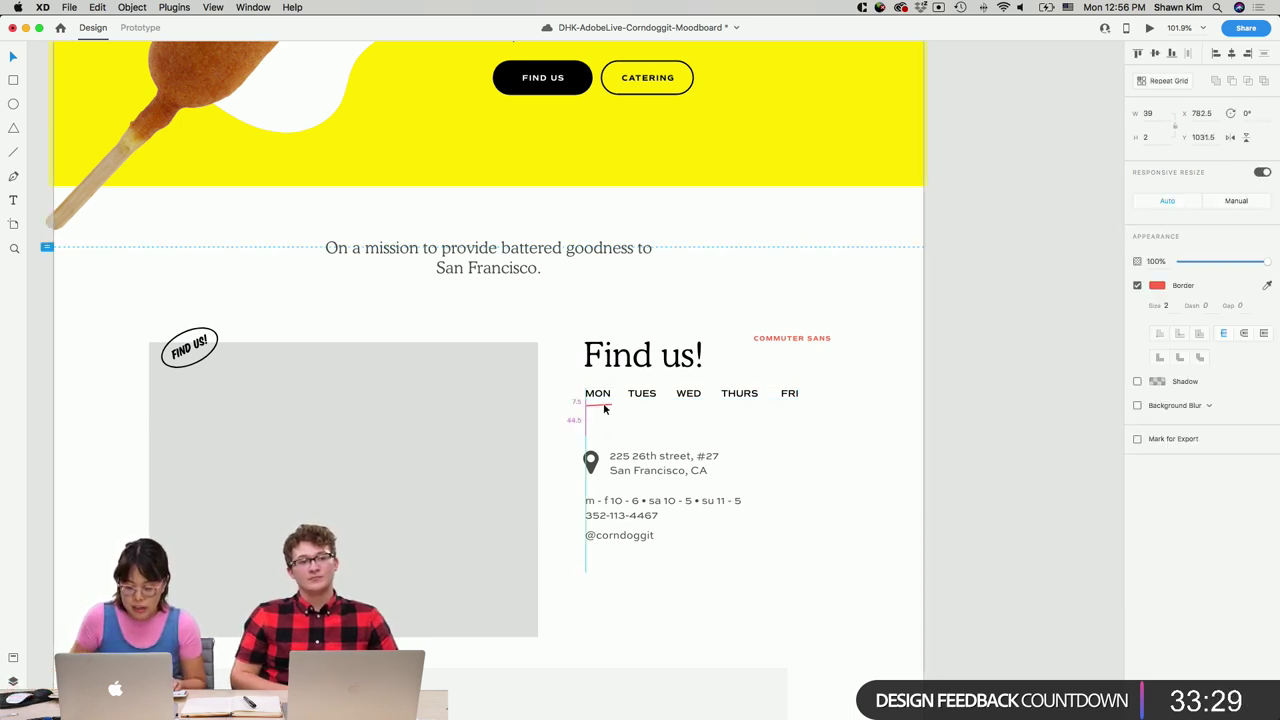
{"action": "scroll", "coordinate": [798, 471], "scroll_direction": "down", "scroll_amount": 2}
{"action": "left_click", "coordinate": [623, 426]}
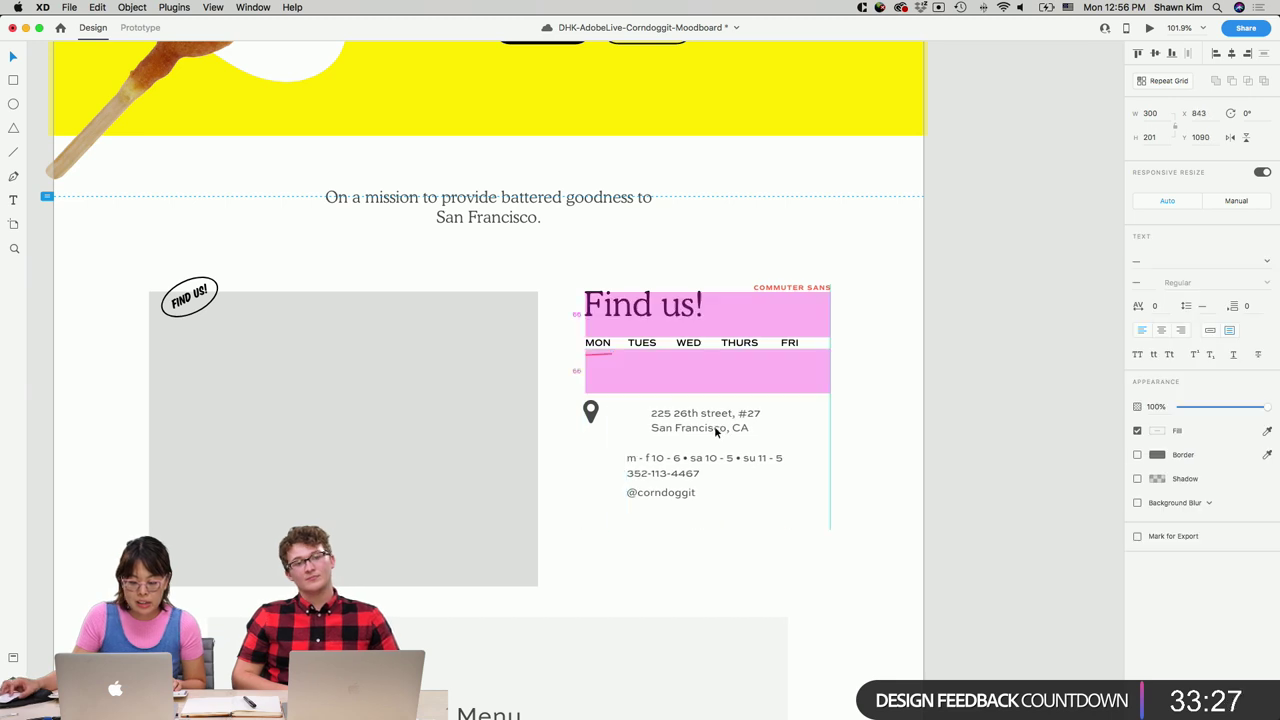
{"action": "left_click_drag", "start_coordinate": [592, 414], "coordinate": [886, 330]}
Lower the address block slightly to Y 1106 and save the document.
{"action": "double_click", "coordinate": [717, 428]}
{"action": "key", "text": "super+a"}
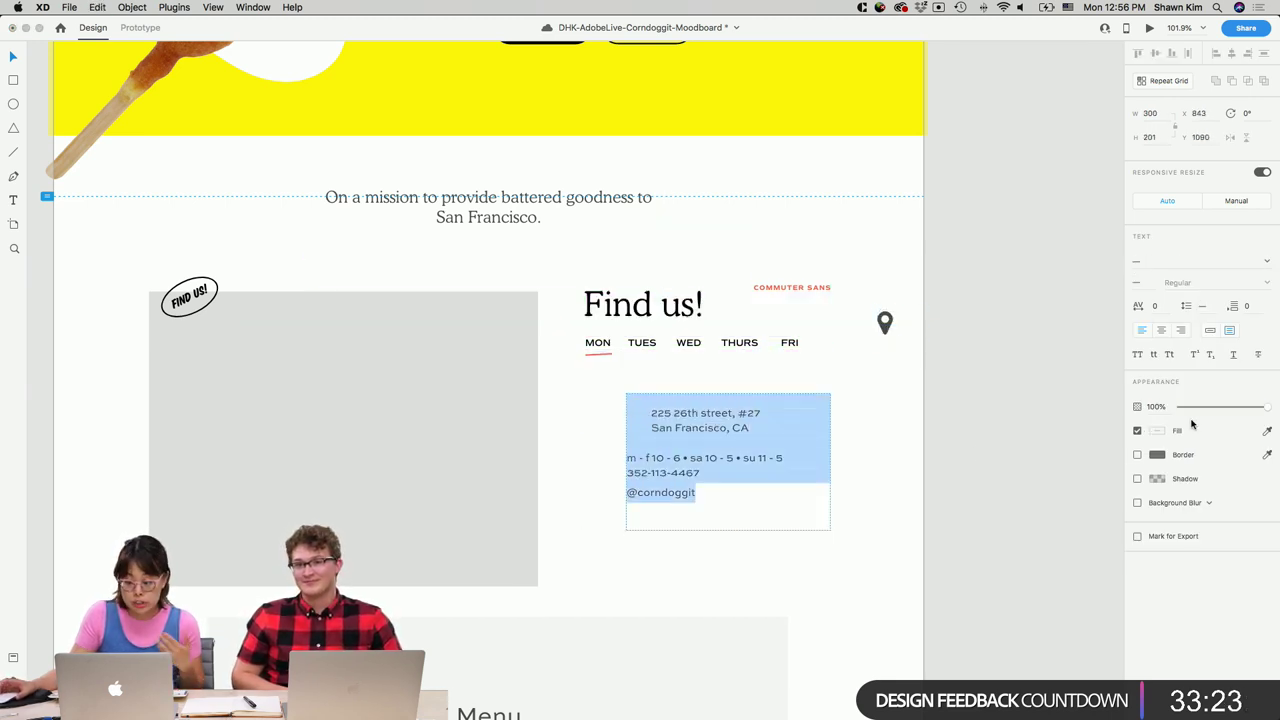
{"action": "key", "text": "Escape"}
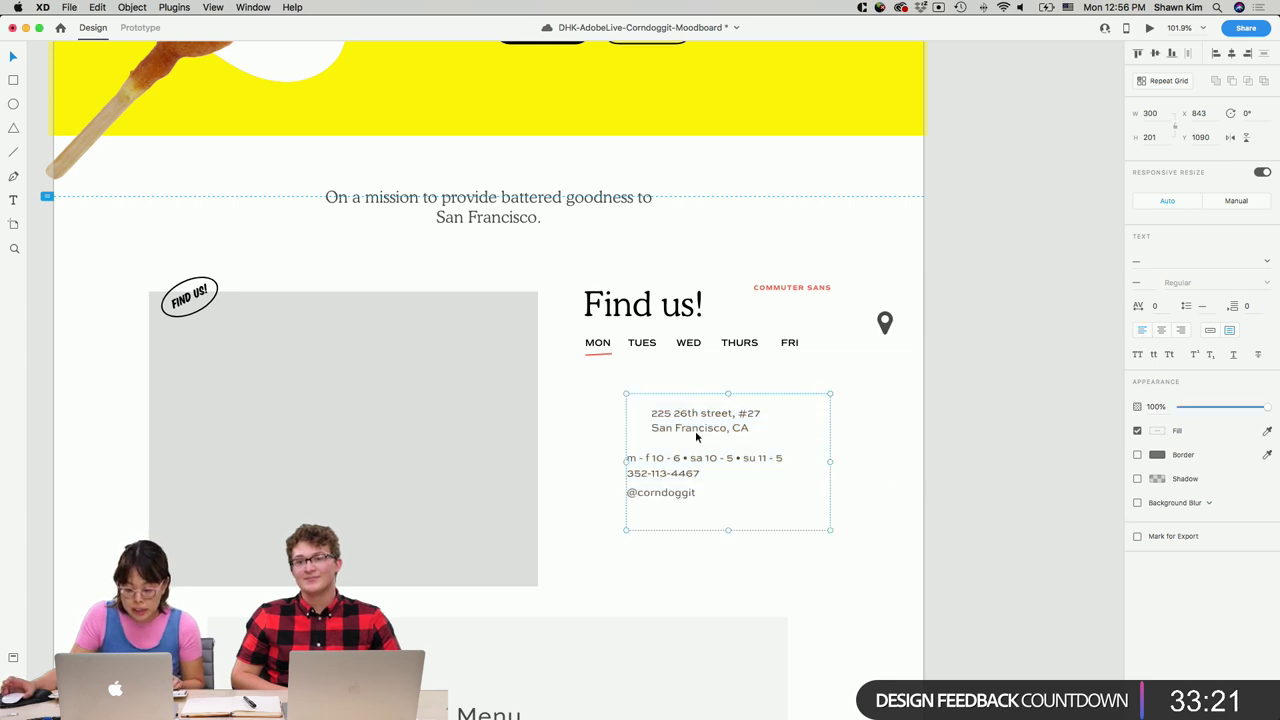
{"action": "left_click_drag", "start_coordinate": [695, 430], "coordinate": [697, 441]}
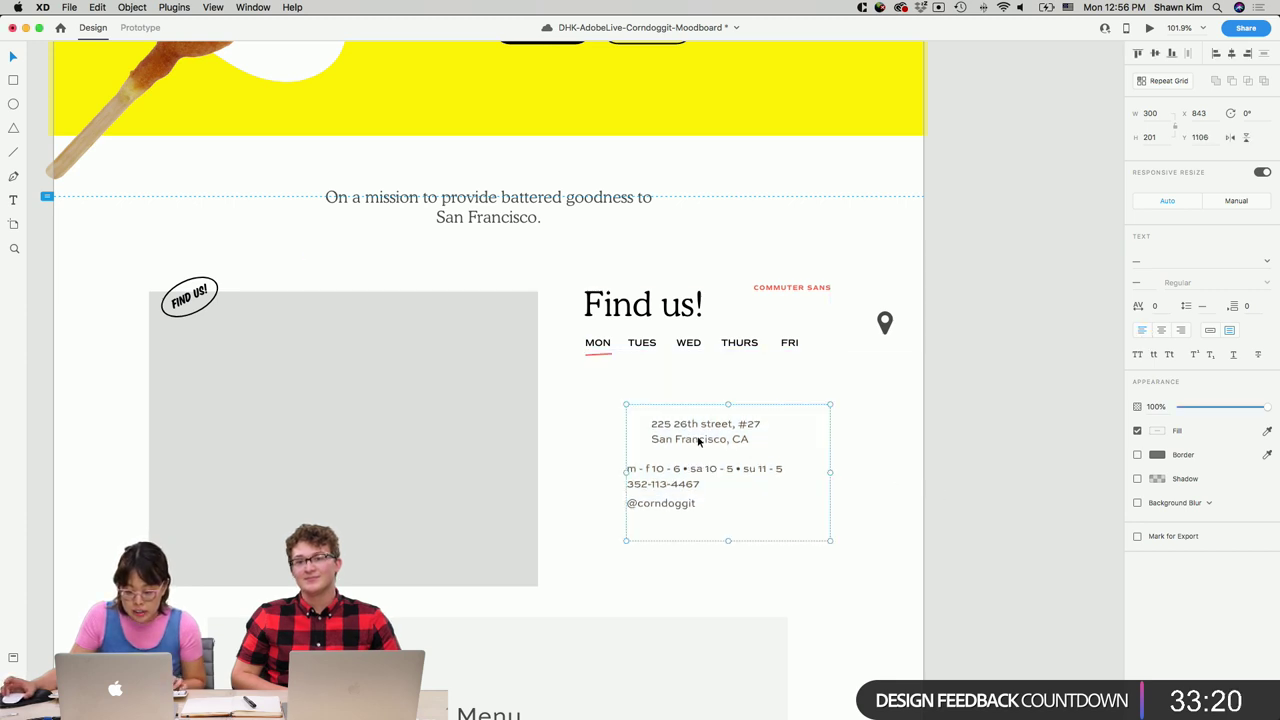
{"action": "right_click", "coordinate": [747, 455]}
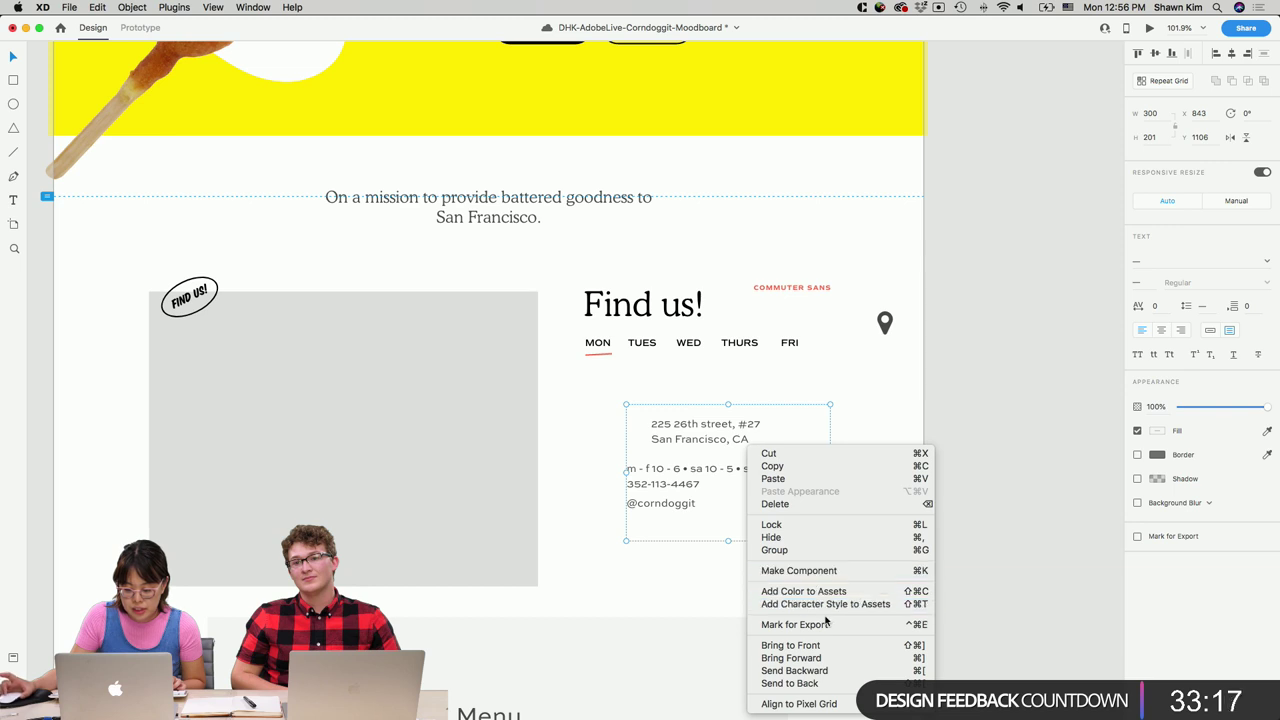
{"action": "key", "text": "Escape"}
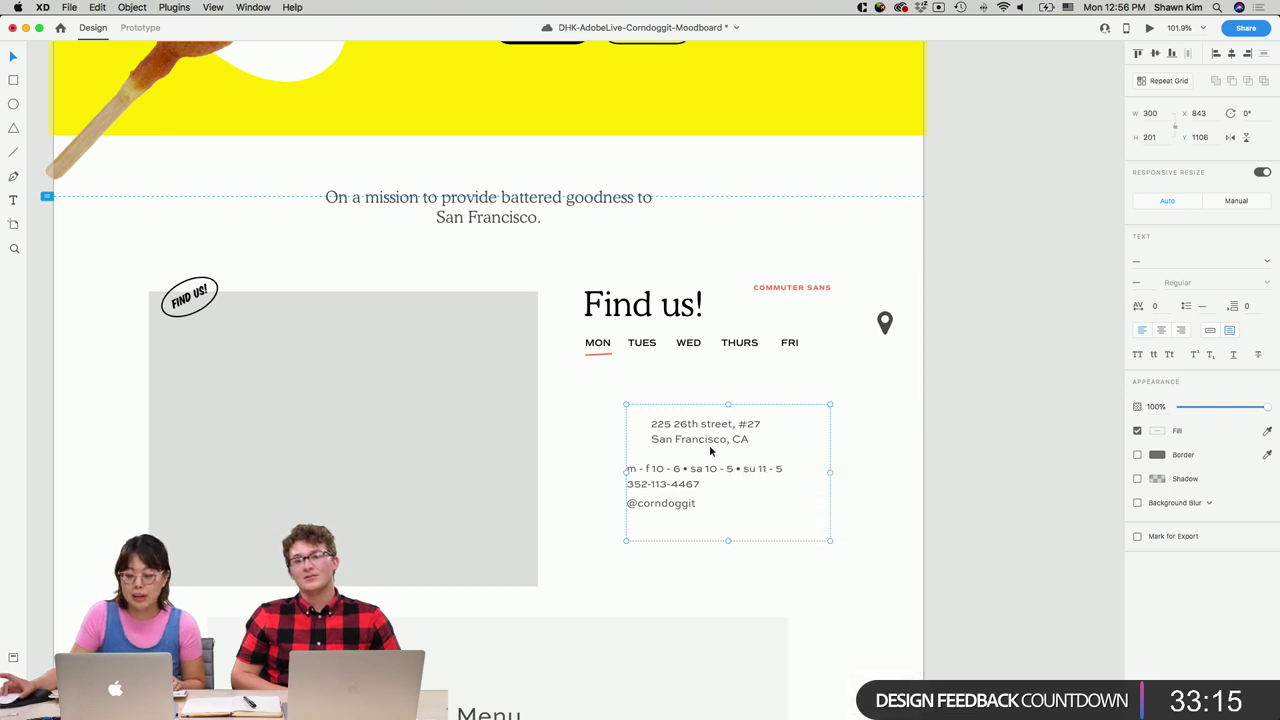
{"action": "key", "text": "super+s"}
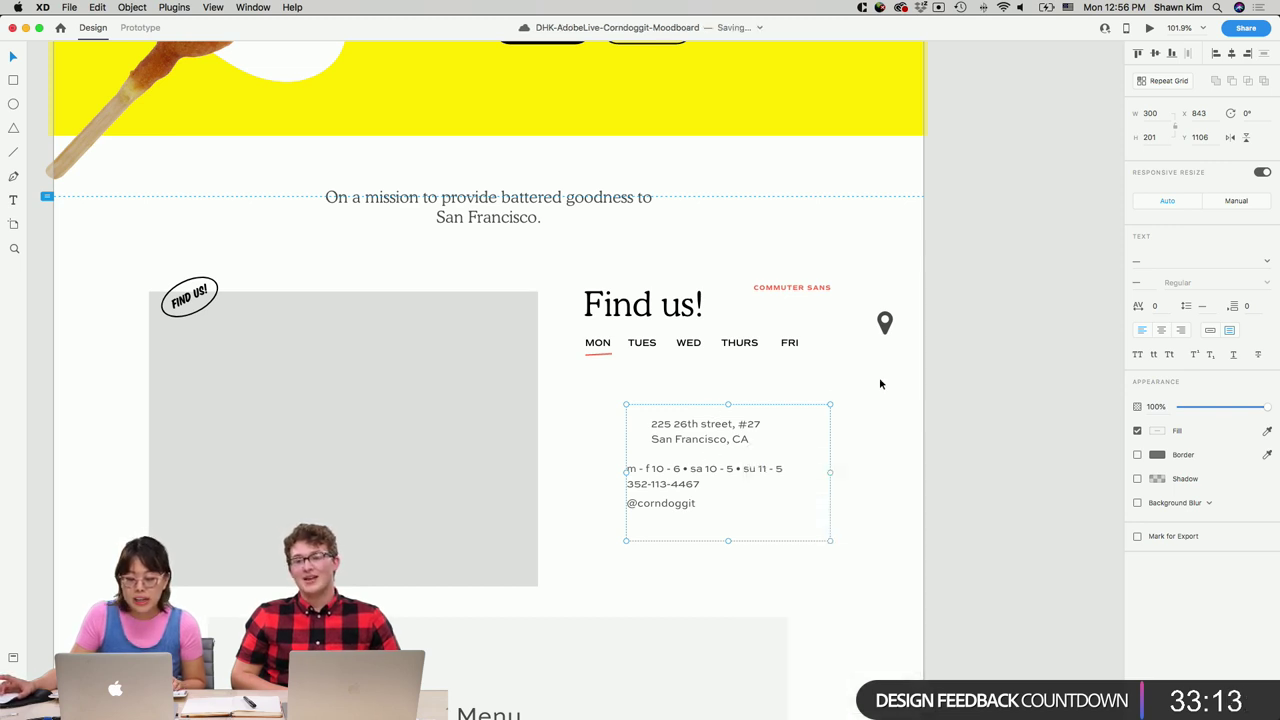
{"action": "left_click", "coordinate": [879, 377]}
Drag the red COMMUTER SANS label onto the address block's top right at X 1076, Y 1106.
{"action": "scroll", "coordinate": [879, 377], "scroll_direction": "up", "scroll_amount": 5}
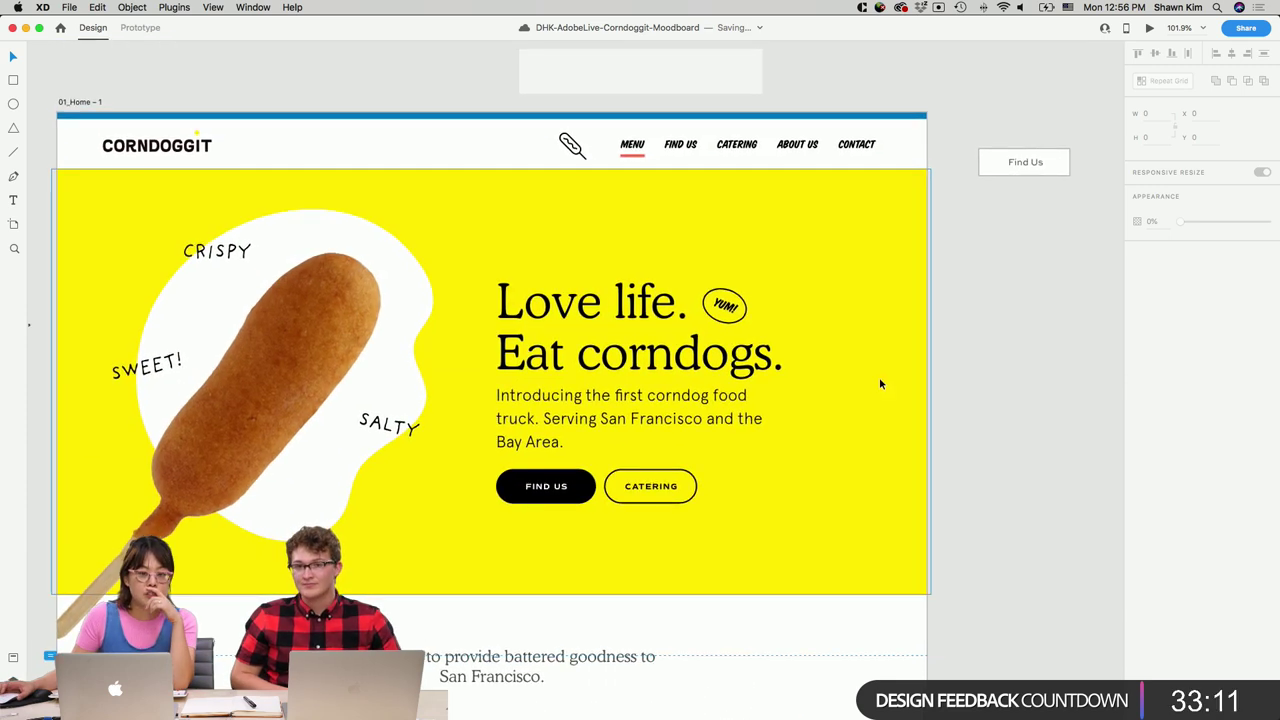
{"action": "scroll", "coordinate": [880, 383], "scroll_direction": "down", "scroll_amount": 5}
{"action": "scroll", "coordinate": [880, 383], "scroll_direction": "down", "scroll_amount": 1}
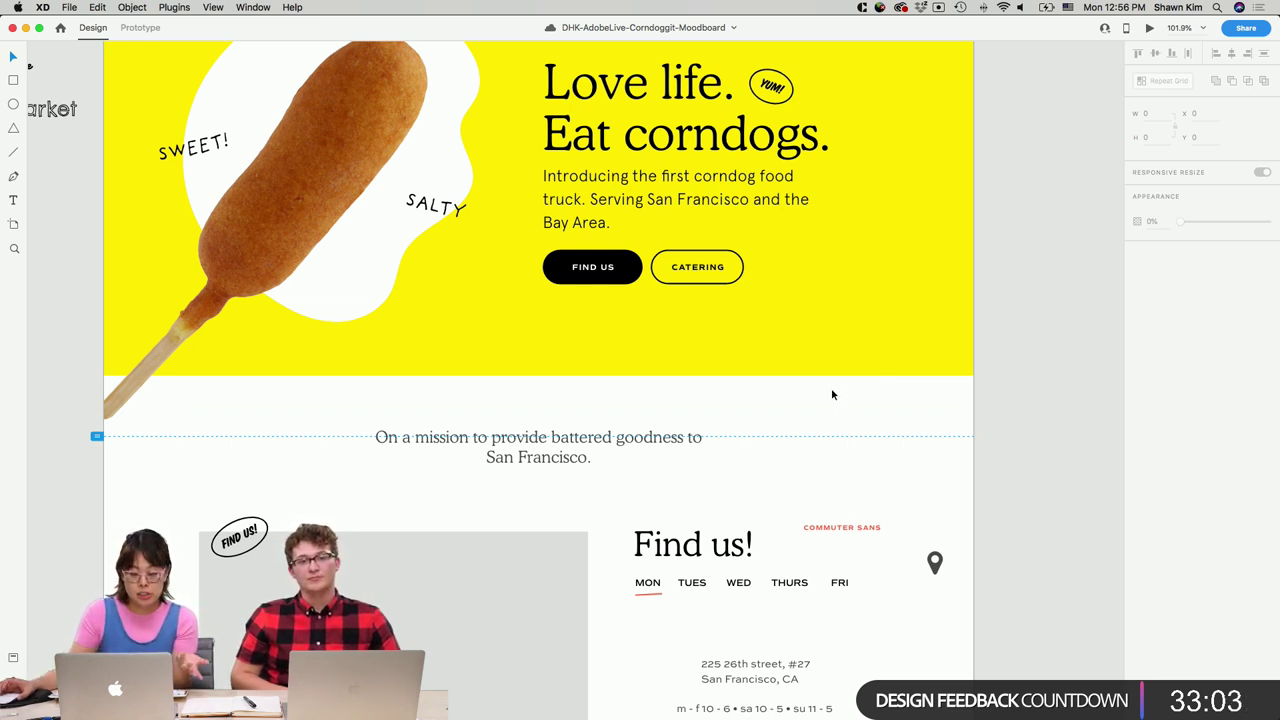
{"action": "scroll", "coordinate": [831, 392], "scroll_direction": "left", "scroll_amount": 1}
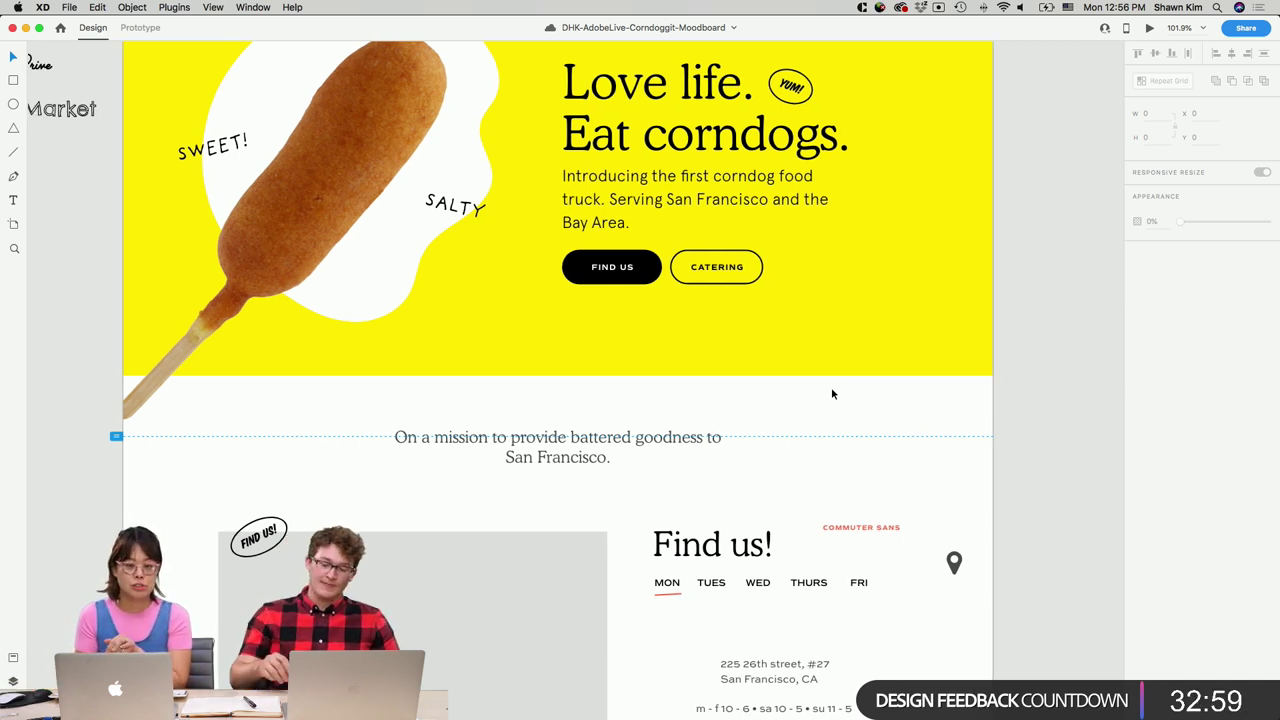
{"action": "scroll", "coordinate": [831, 393], "scroll_direction": "down", "scroll_amount": 5}
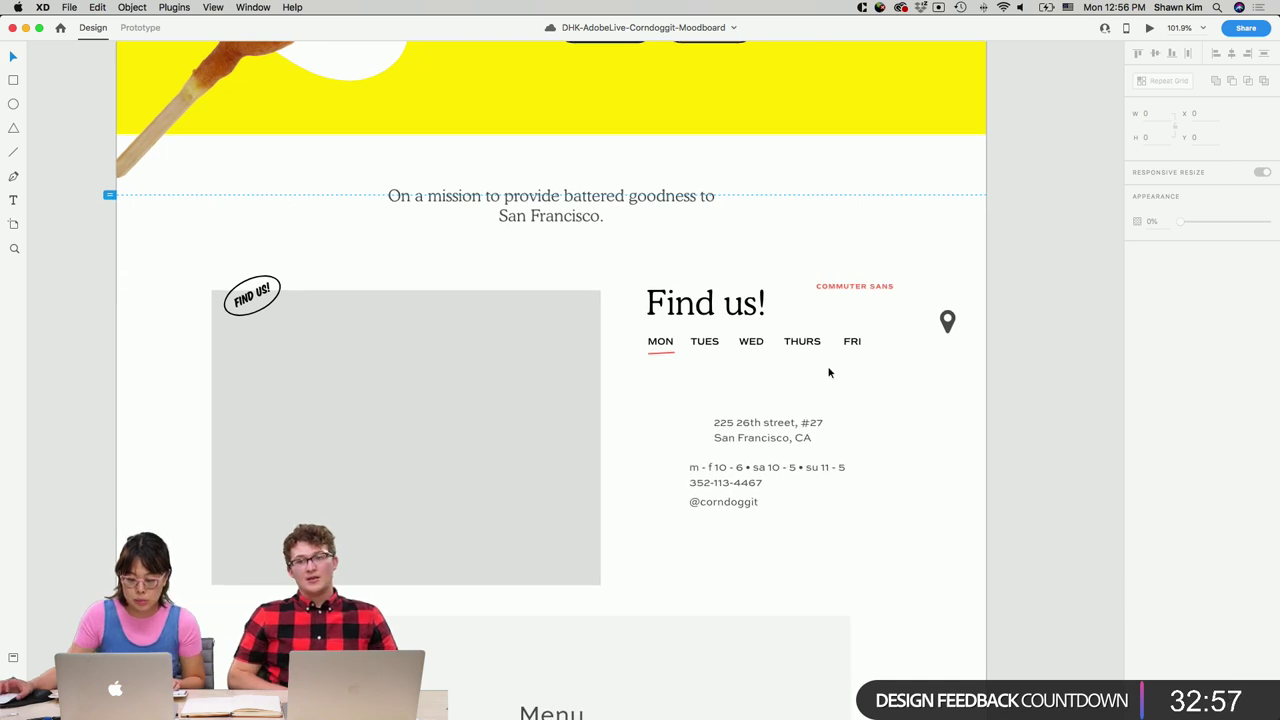
{"action": "scroll", "coordinate": [851, 358], "scroll_direction": "down", "scroll_amount": 1}
{"action": "left_click_drag", "start_coordinate": [862, 271], "coordinate": [894, 391]}
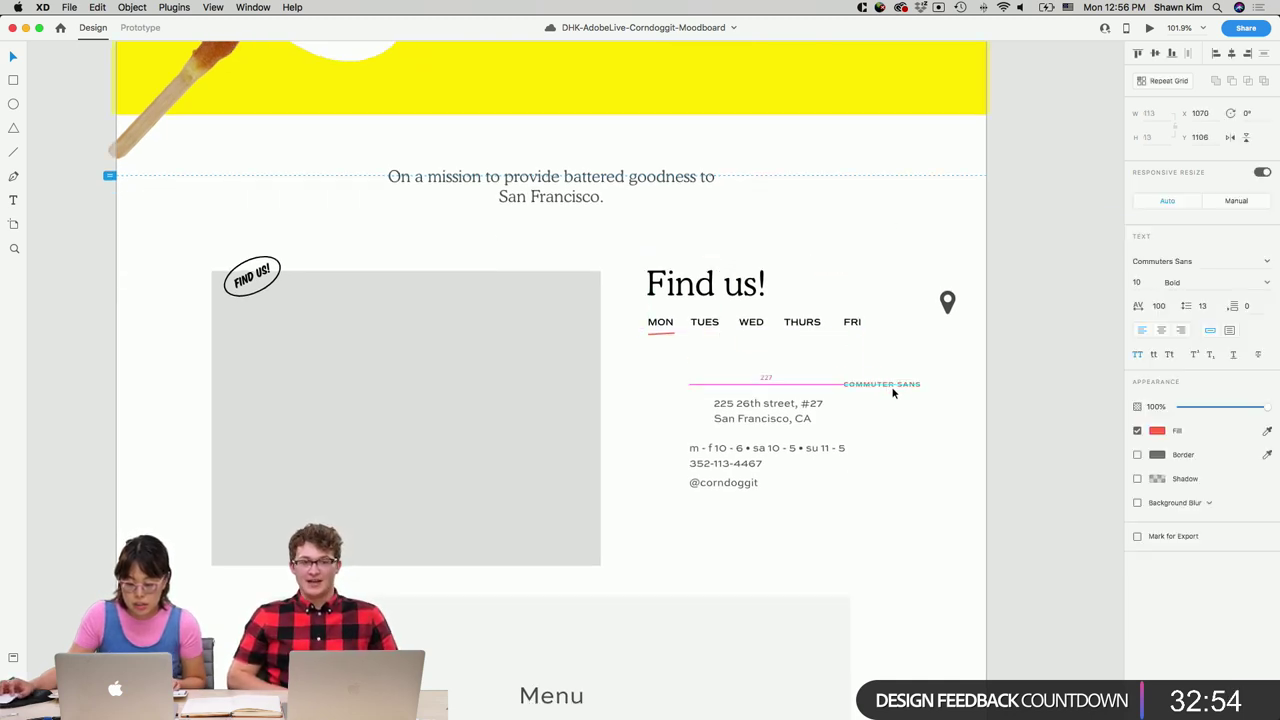
Shift the existing address block right and down.
{"action": "triple_click", "coordinate": [749, 404]}
{"action": "key", "text": "super+a"}
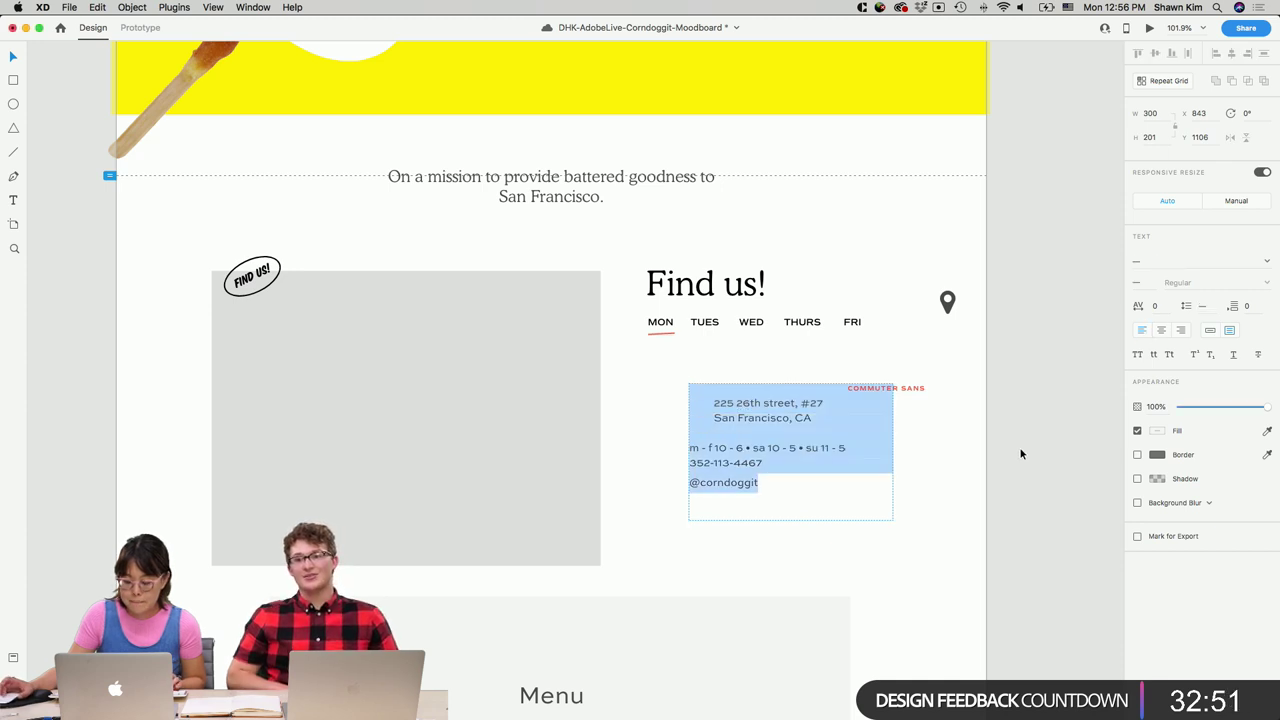
{"action": "key", "text": "Escape"}
{"action": "left_click_drag", "start_coordinate": [793, 420], "coordinate": [900, 466]}
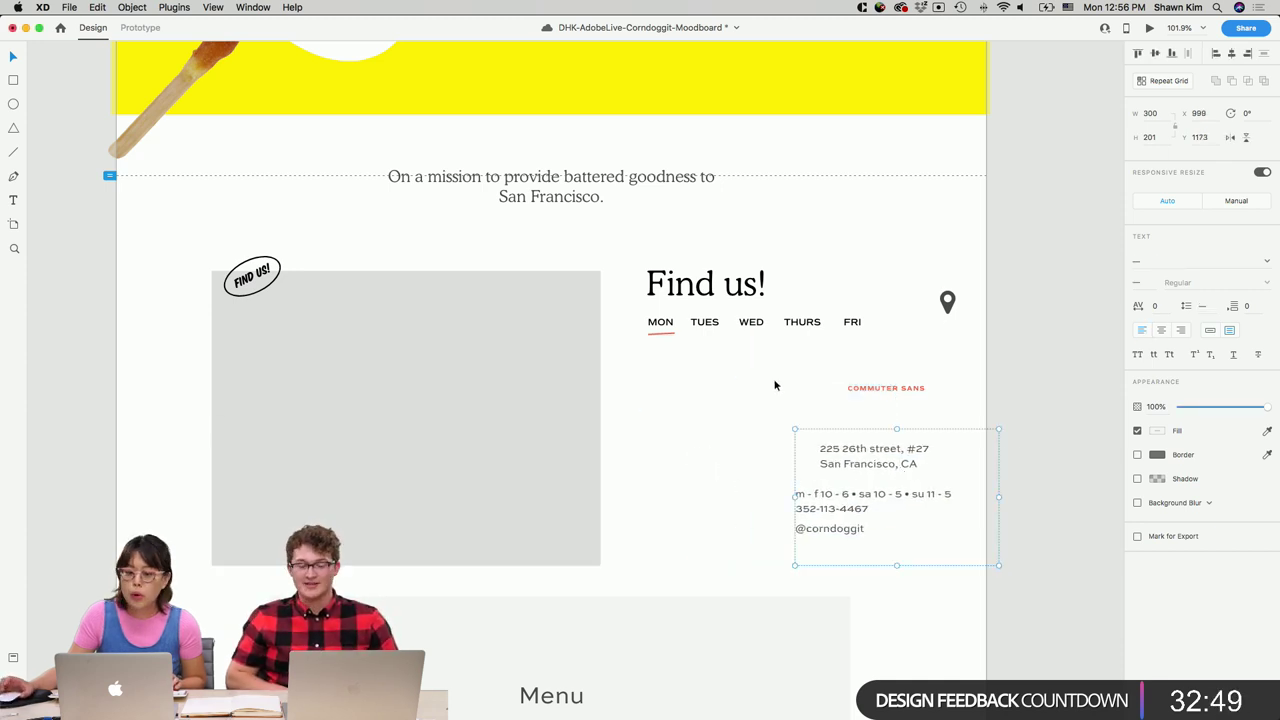
Duplicate the mission text below the weekdays and retype it as the street line.
{"action": "left_click", "coordinate": [590, 178]}
{"action": "key", "text": "super+d"}
{"action": "left_click_drag", "start_coordinate": [590, 178], "coordinate": [775, 365]}
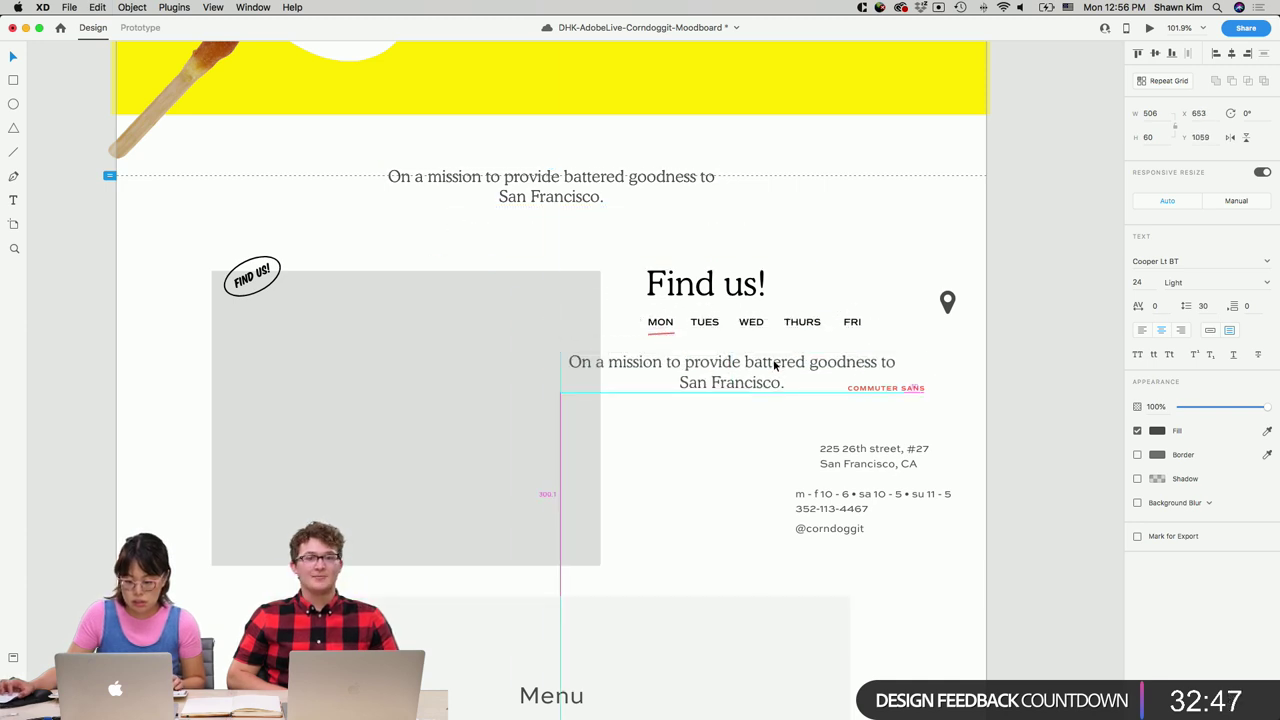
{"action": "double_click", "coordinate": [772, 363]}
{"action": "type", "text": "22"}
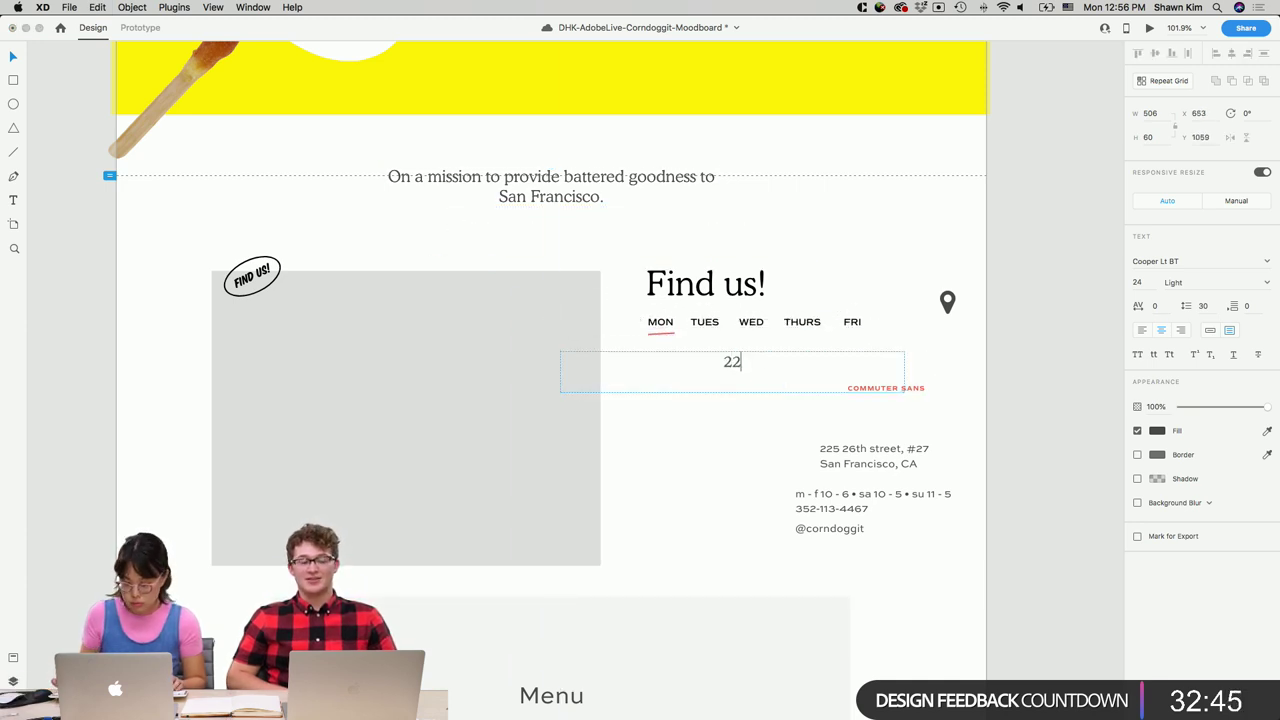
{"action": "type", "text": "5 26th Stre"}
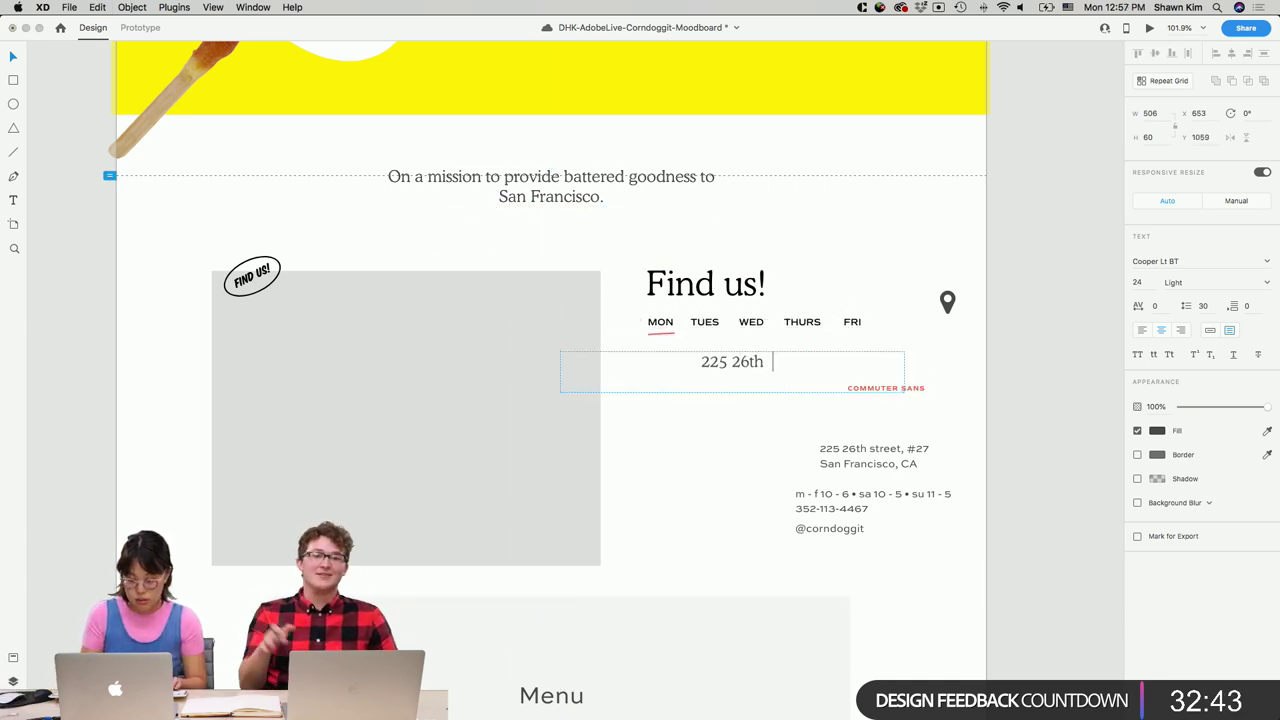
{"action": "key", "text": "BackSpace"}
{"action": "key", "text": "BackSpace"}
{"action": "type", "text": "reet"}
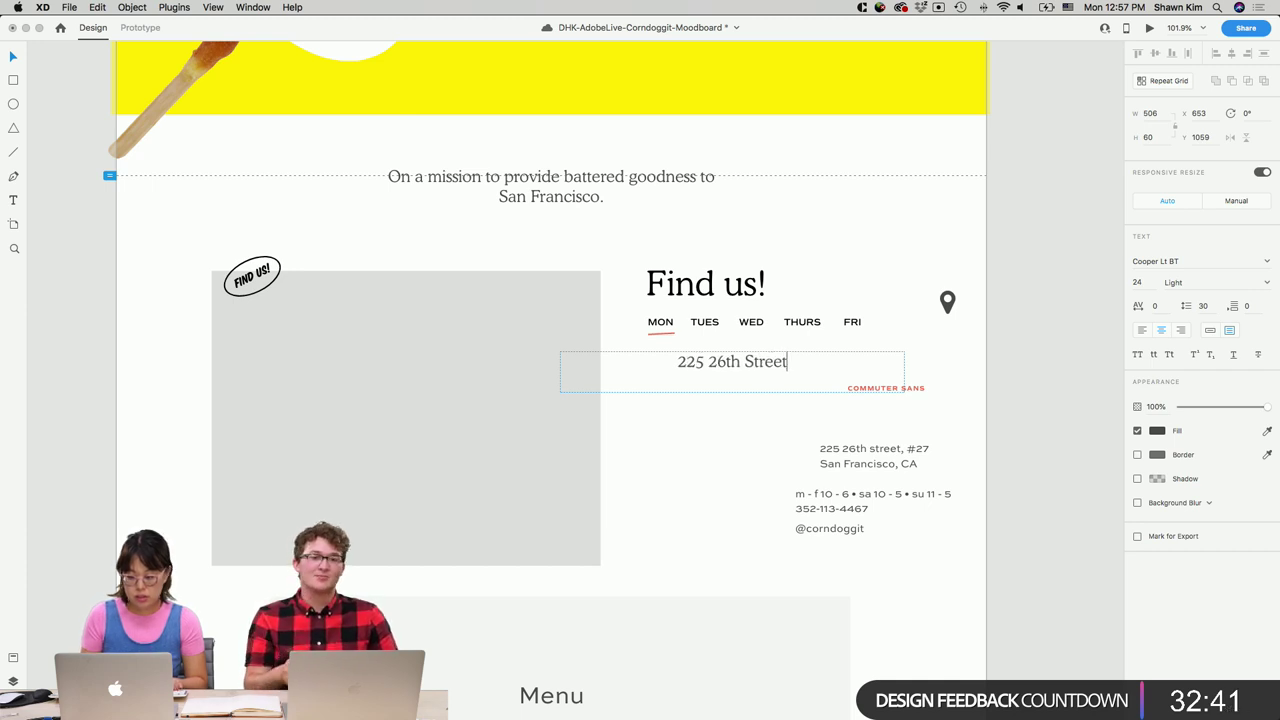
{"action": "key", "text": "Escape"}
Narrow the street text box, colour it black #000000 and left-align it.
{"action": "left_click_drag", "start_coordinate": [901, 371], "coordinate": [772, 377]}
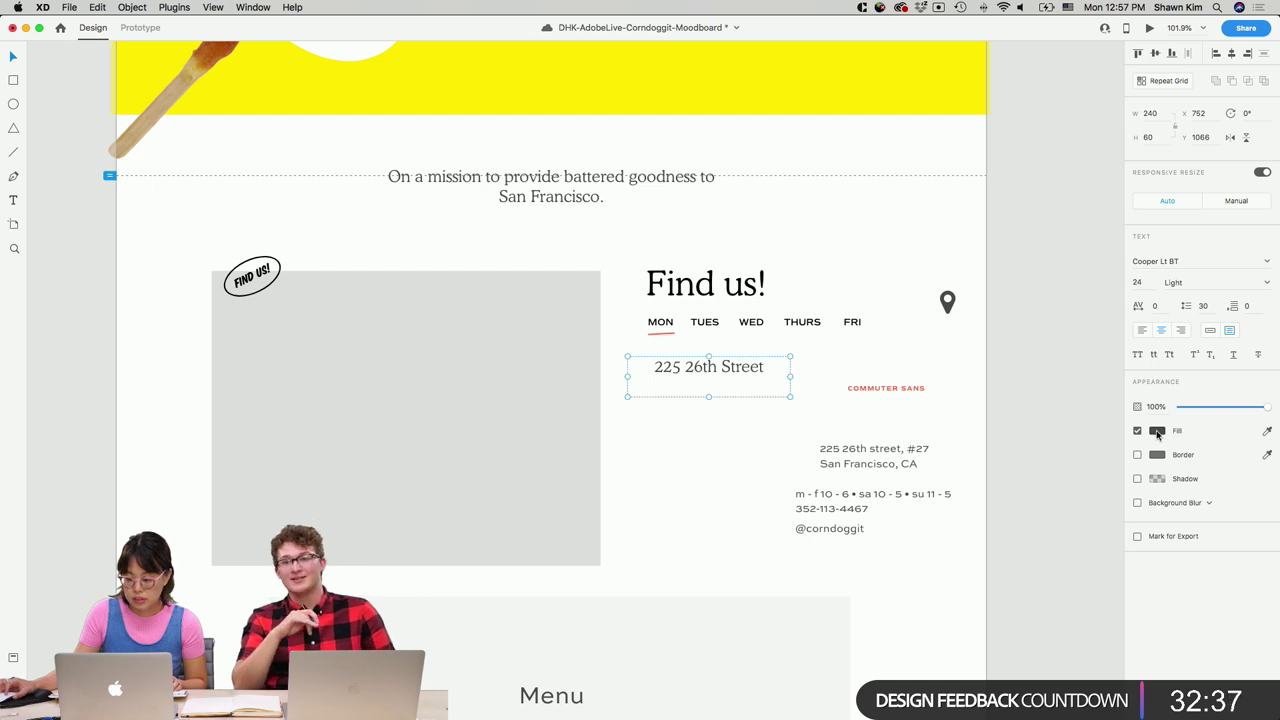
{"action": "left_click", "coordinate": [1157, 431]}
{"action": "left_click_drag", "start_coordinate": [1002, 437], "coordinate": [999, 477]}
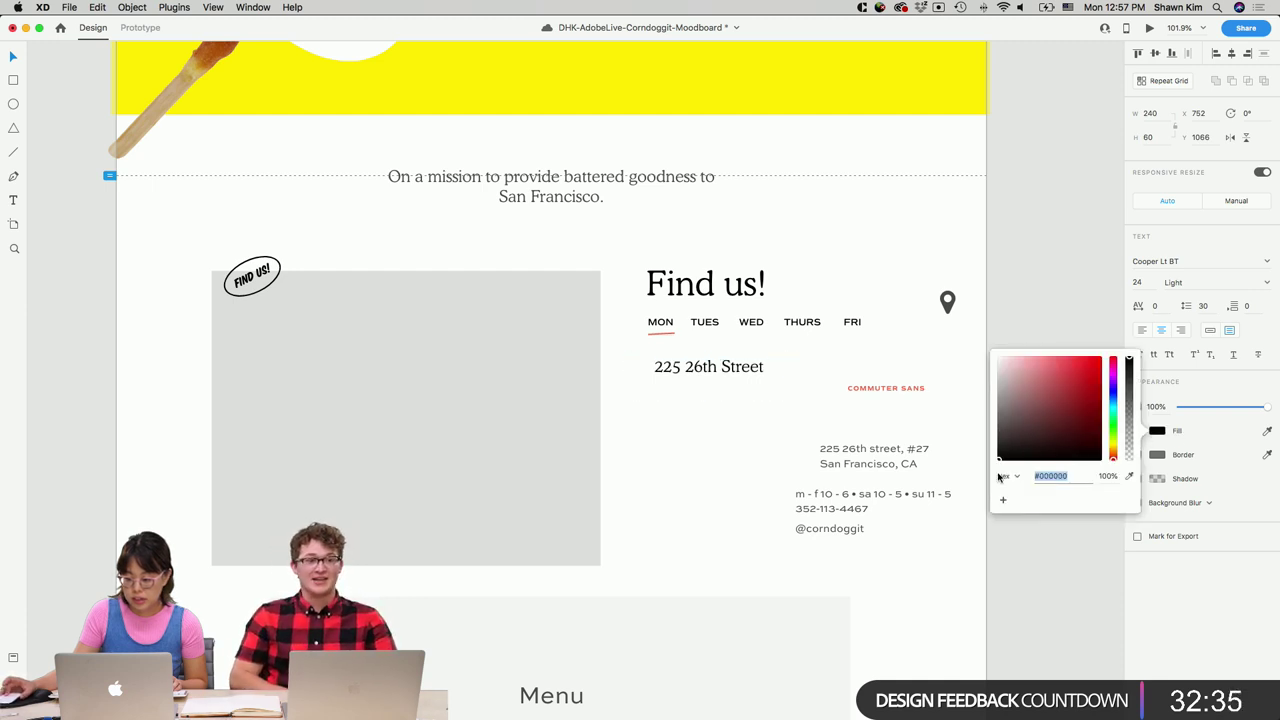
{"action": "left_click_drag", "start_coordinate": [715, 382], "coordinate": [722, 374]}
{"action": "left_click", "coordinate": [1141, 334]}
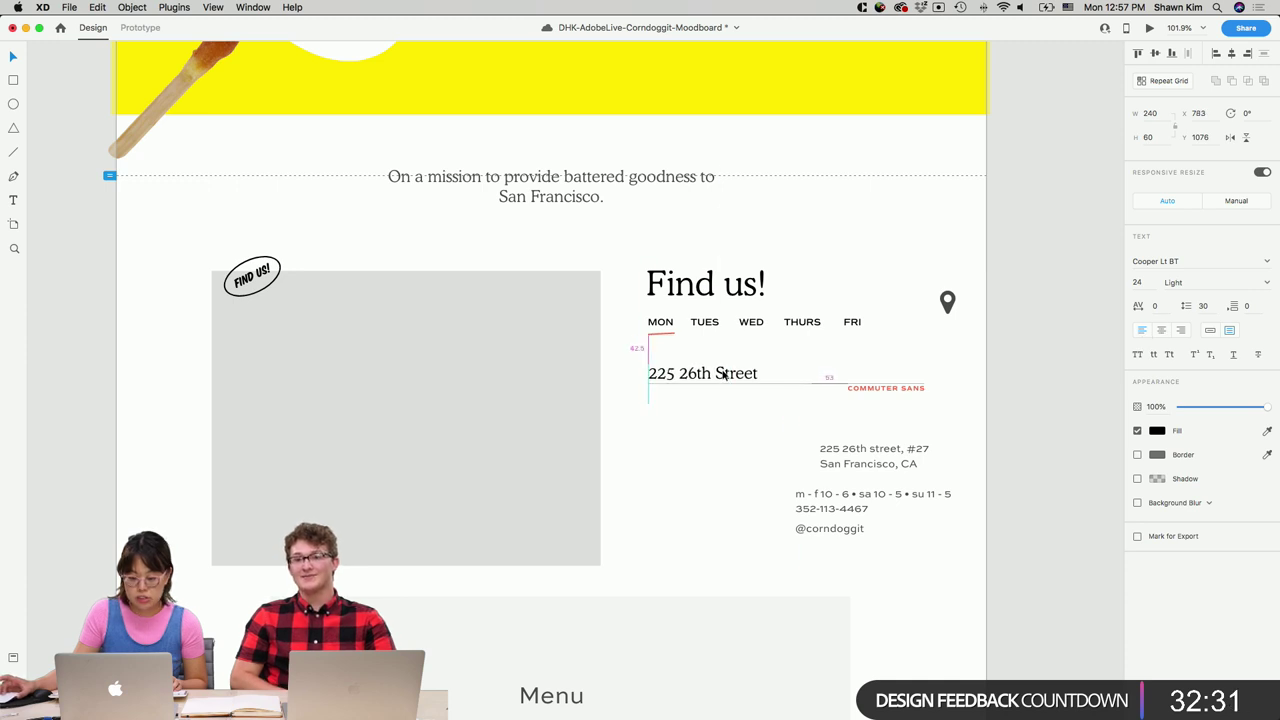
{"action": "left_click", "coordinate": [785, 450]}
Extend the address to two lines with the city and state, enlarging its box.
{"action": "left_click", "coordinate": [760, 374]}
{"action": "double_click", "coordinate": [760, 374]}
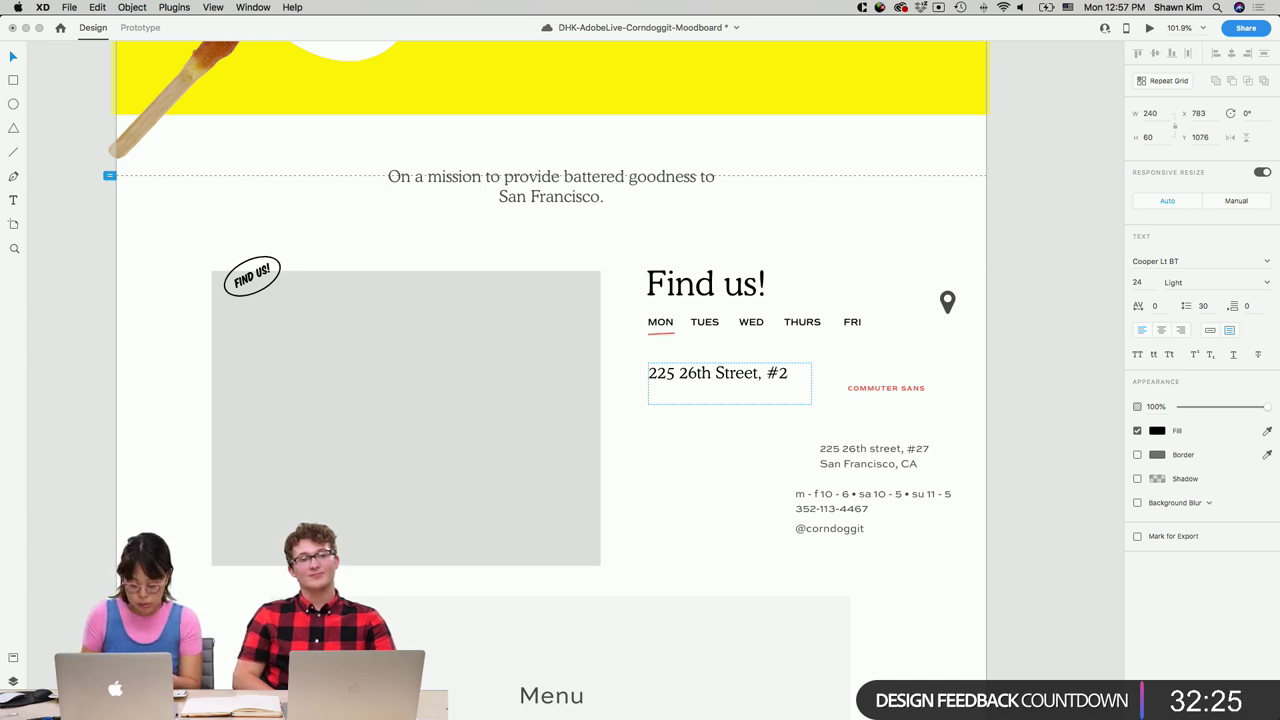
{"action": "key", "text": "Escape"}
{"action": "left_click_drag", "start_coordinate": [730, 404], "coordinate": [730, 428]}
{"action": "double_click", "coordinate": [796, 376]}
{"action": "left_click", "coordinate": [794, 374]}
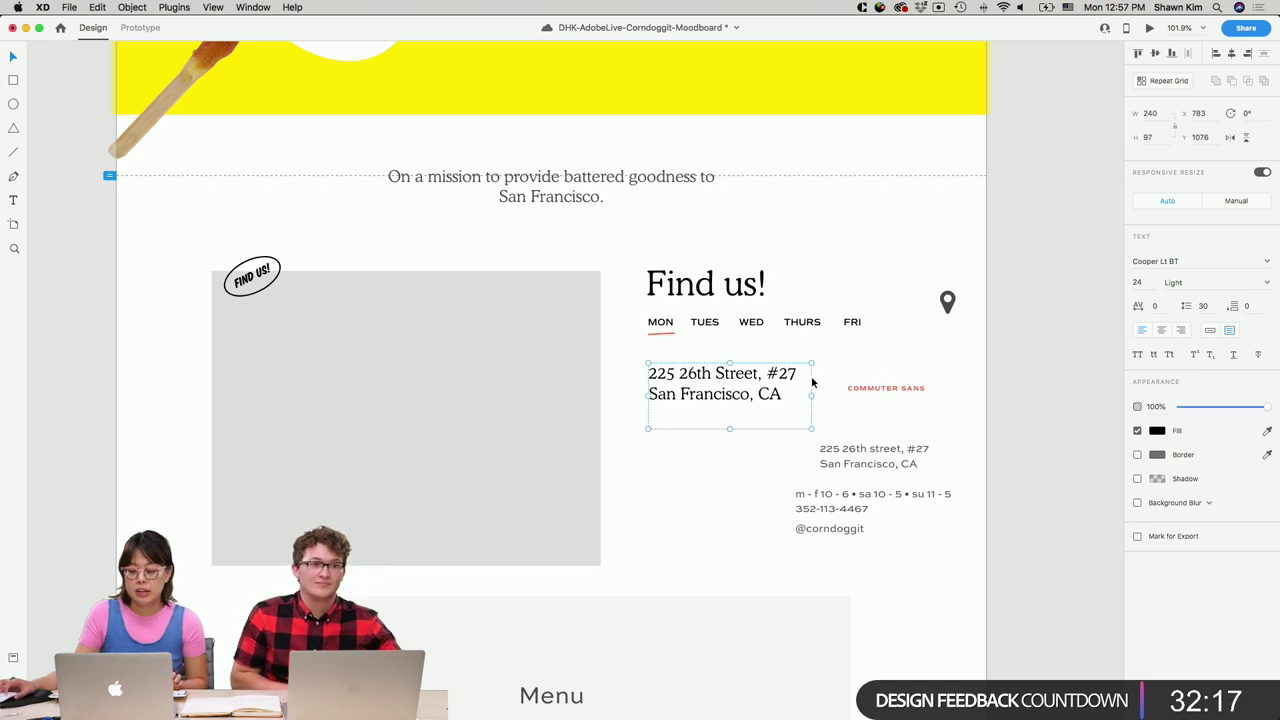
{"action": "left_click_drag", "start_coordinate": [787, 388], "coordinate": [785, 382]}
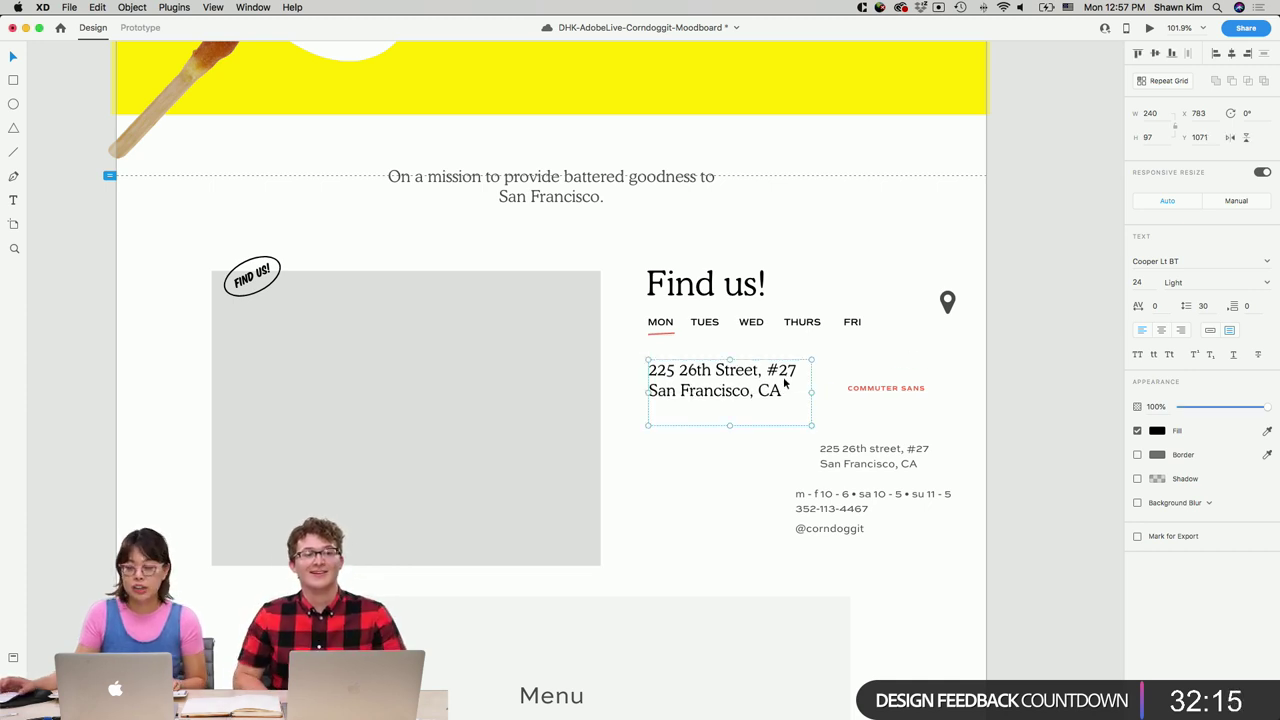
Shift the hours and contact block right and duplicate the street address below itself.
{"action": "scroll", "coordinate": [750, 556], "scroll_direction": "down", "scroll_amount": 1}
{"action": "left_click", "coordinate": [862, 502]}
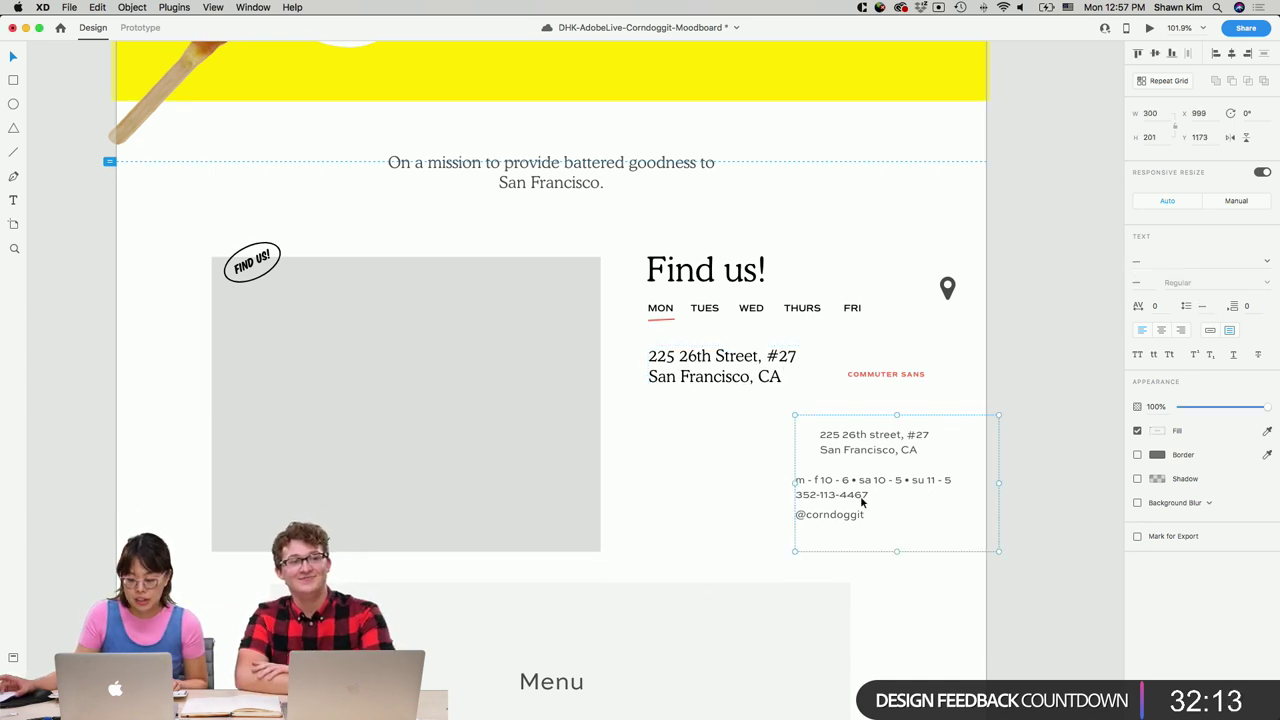
{"action": "left_click_drag", "start_coordinate": [862, 502], "coordinate": [893, 528]}
{"action": "left_click", "coordinate": [757, 377]}
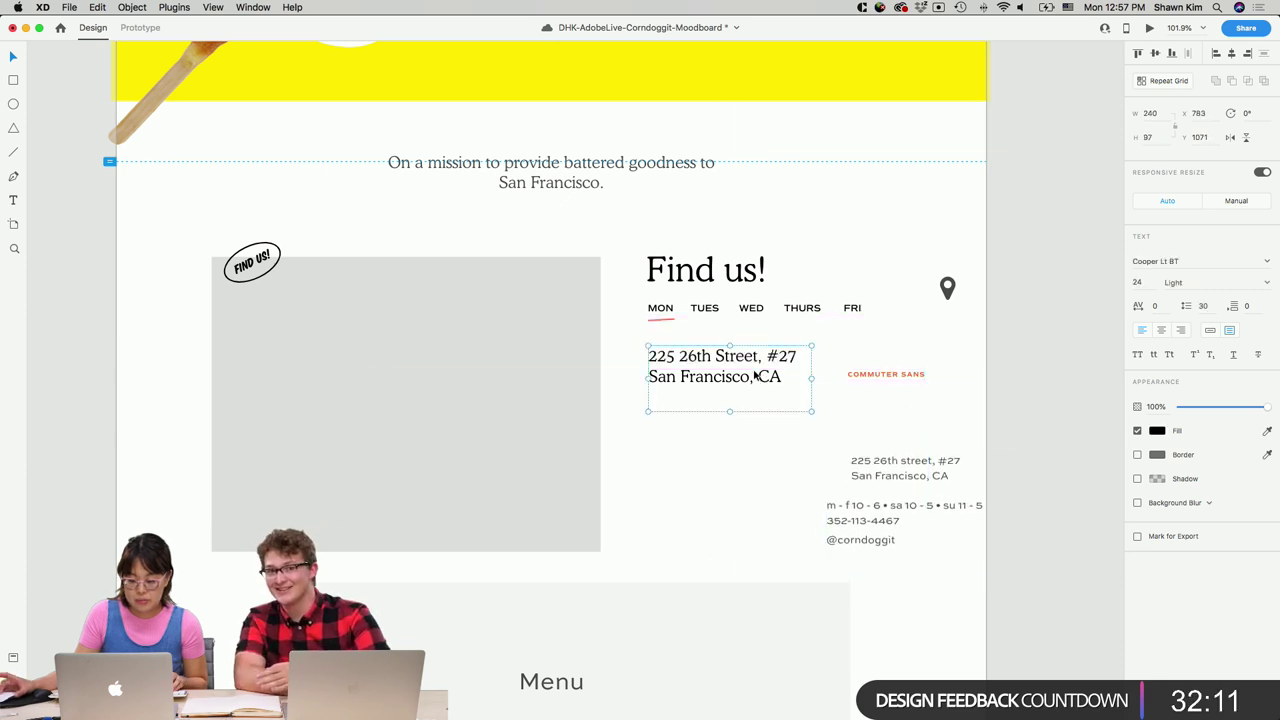
{"action": "left_click_drag", "start_coordinate": [757, 377], "coordinate": [757, 436]}
Darken the mission tagline text to near black.
{"action": "left_click", "coordinate": [614, 190]}
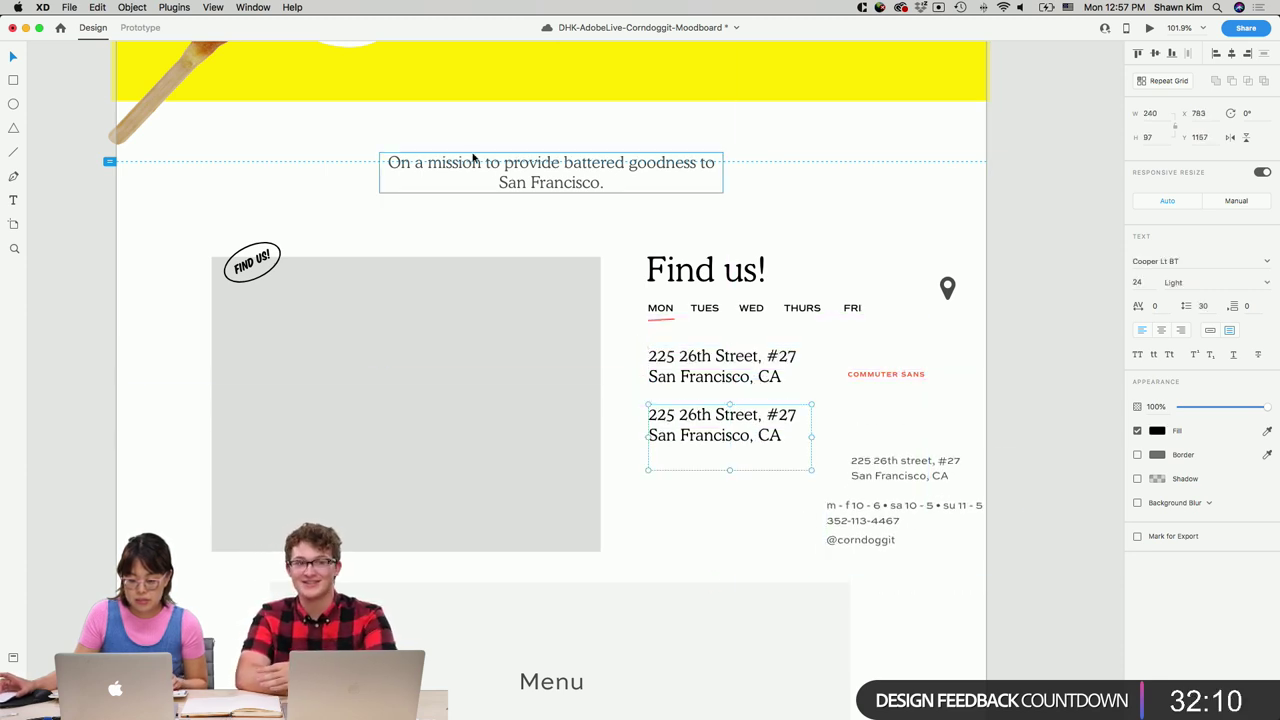
{"action": "double_click", "coordinate": [614, 191]}
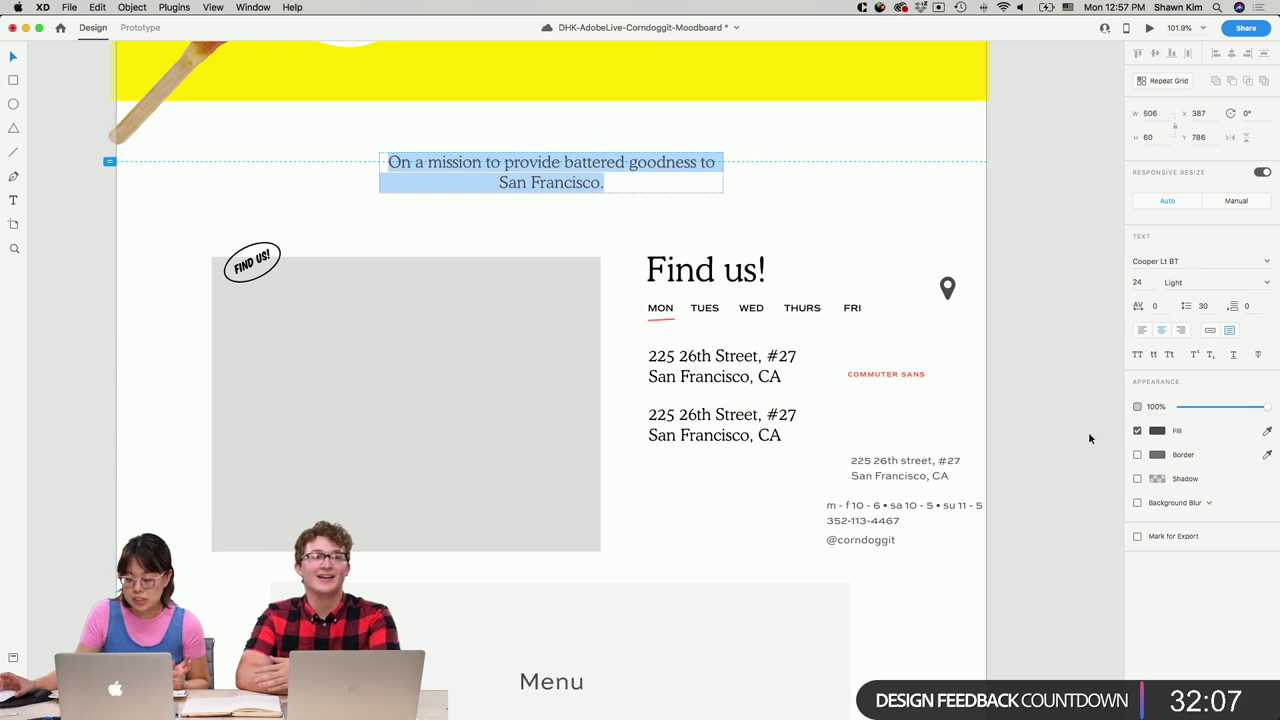
{"action": "left_click", "coordinate": [1157, 430]}
{"action": "left_click", "coordinate": [1035, 452]}
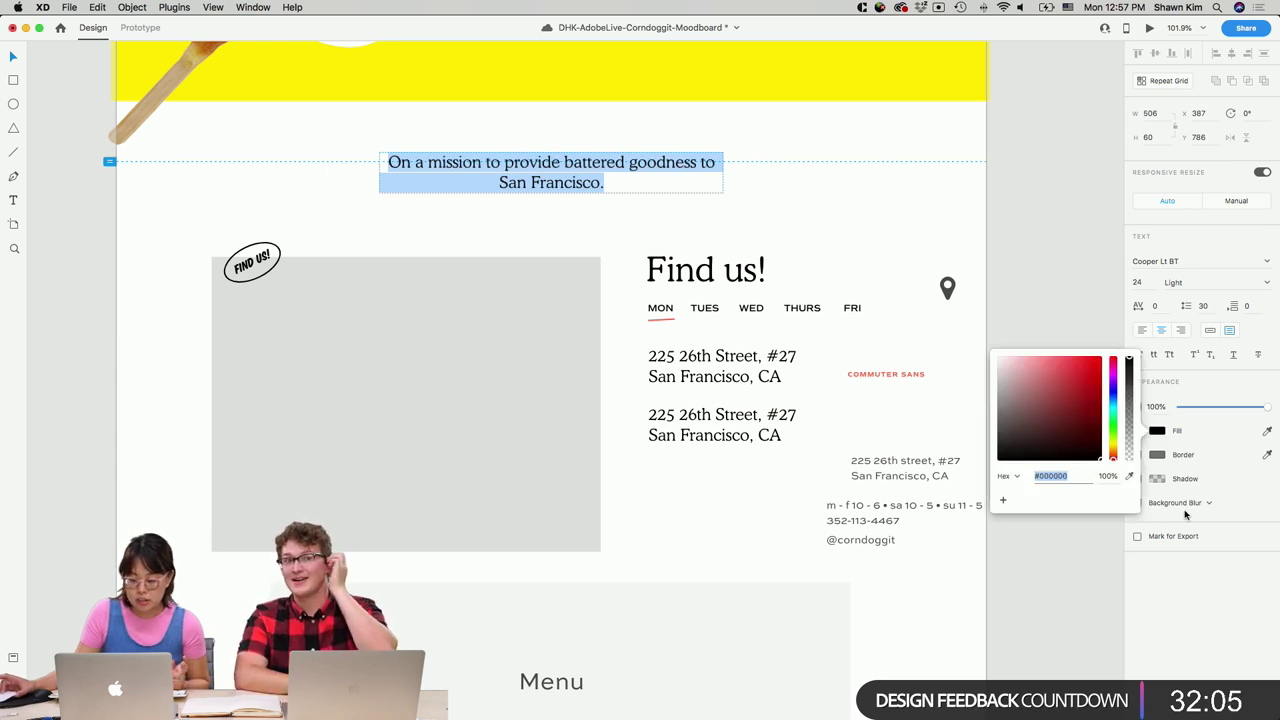
{"action": "key", "text": "Escape"}
{"action": "left_click", "coordinate": [893, 352]}
{"action": "scroll", "coordinate": [892, 349], "scroll_direction": "up", "scroll_amount": 5}
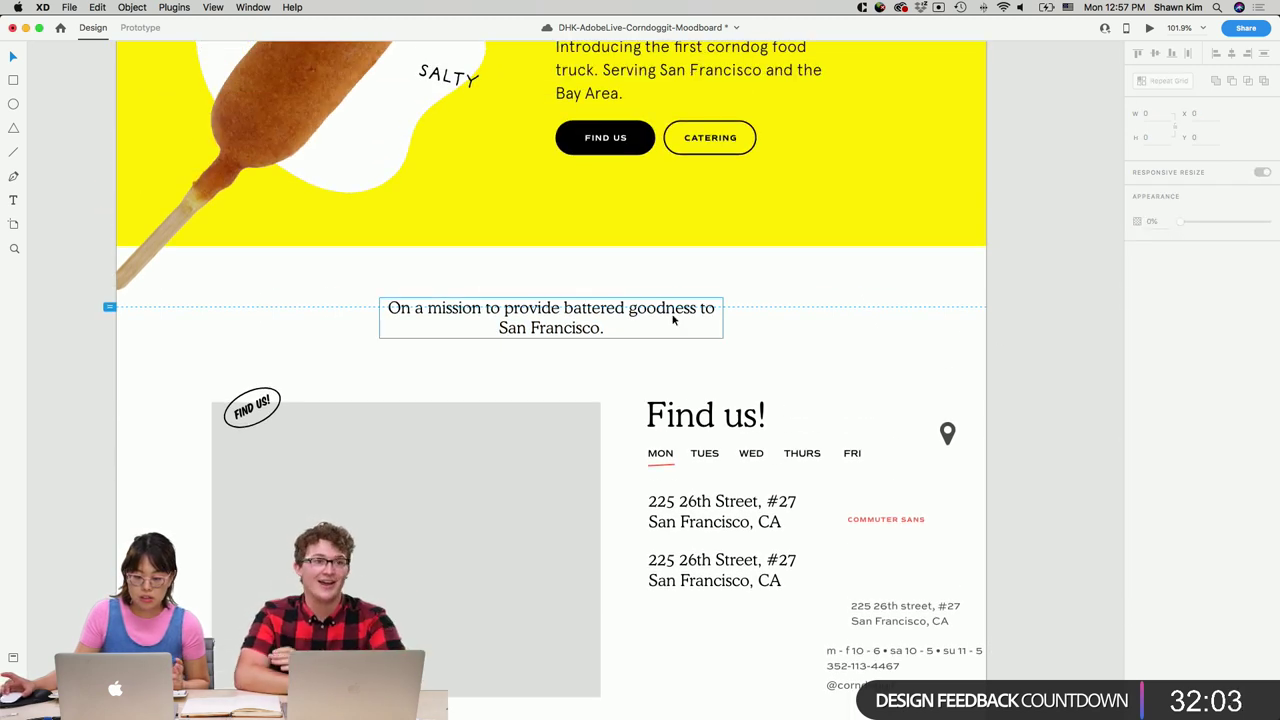
Rewrite the tagline as 'Fun without the bun.' and place the COMMUTER SANS label above it.
{"action": "double_click", "coordinate": [677, 325]}
{"action": "type", "text": "Co"}
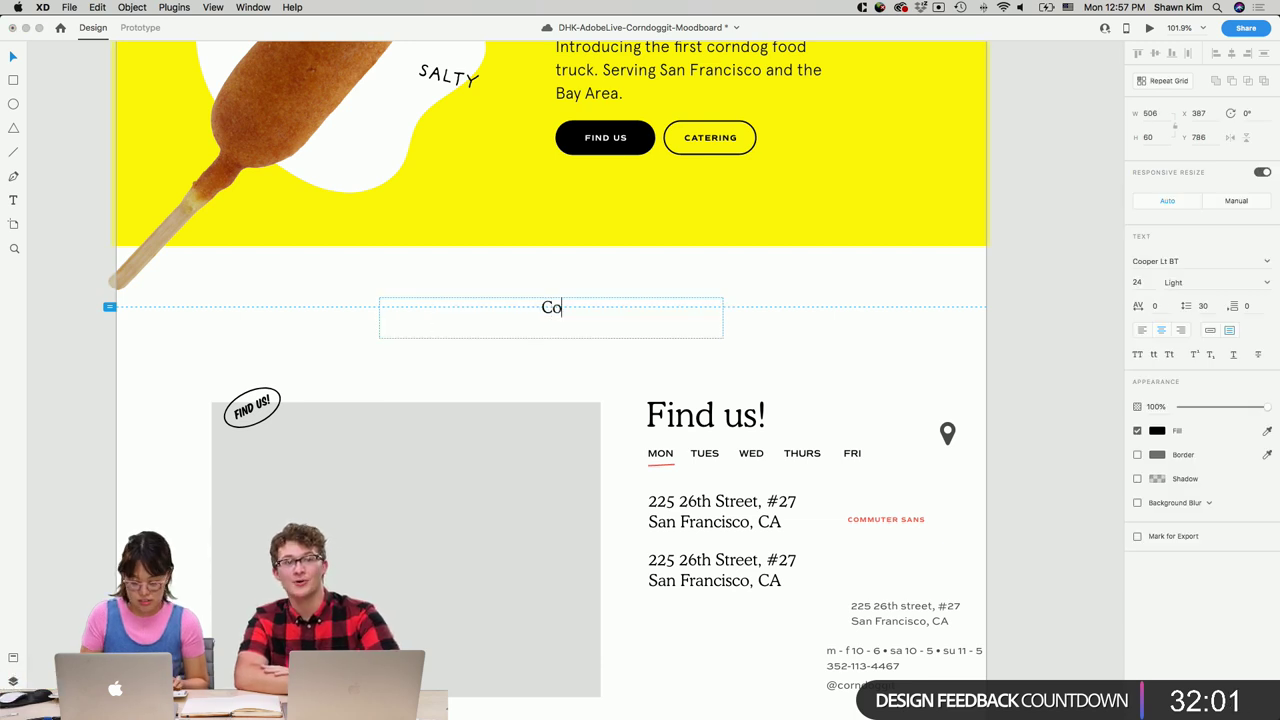
{"action": "type", "text": "rndoggit whe"}
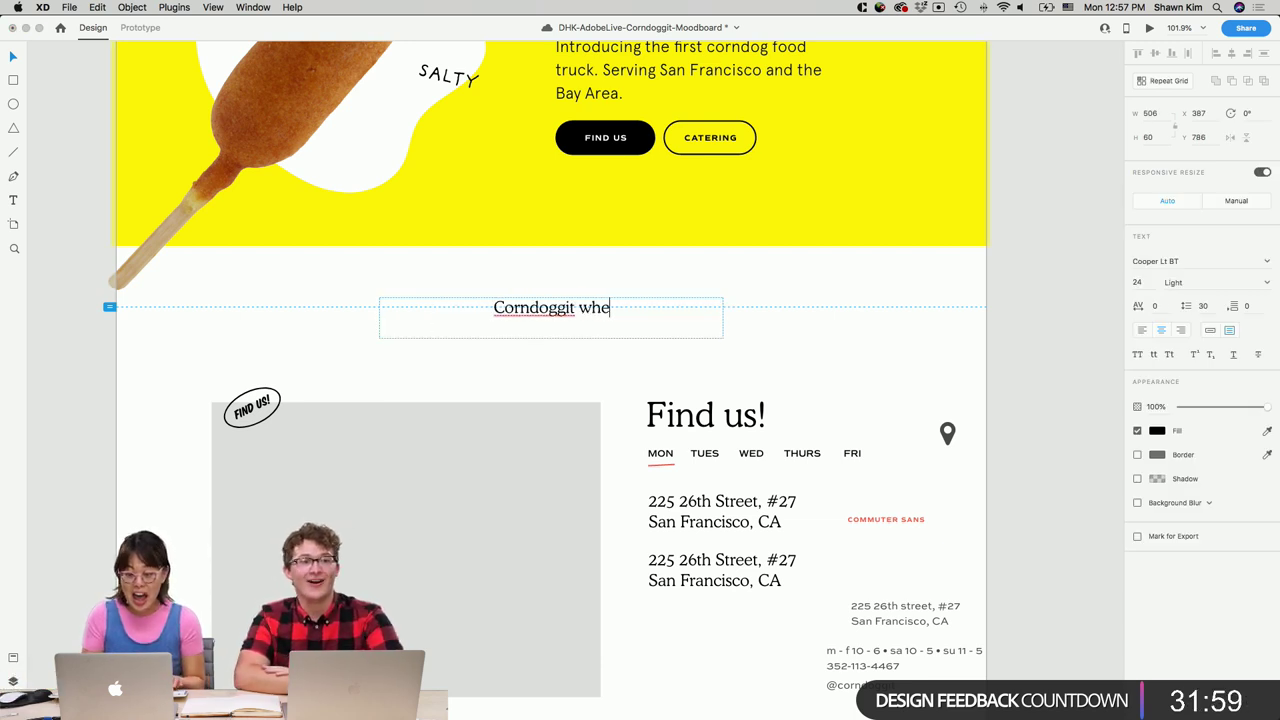
{"action": "type", "text": "re corny is cool."}
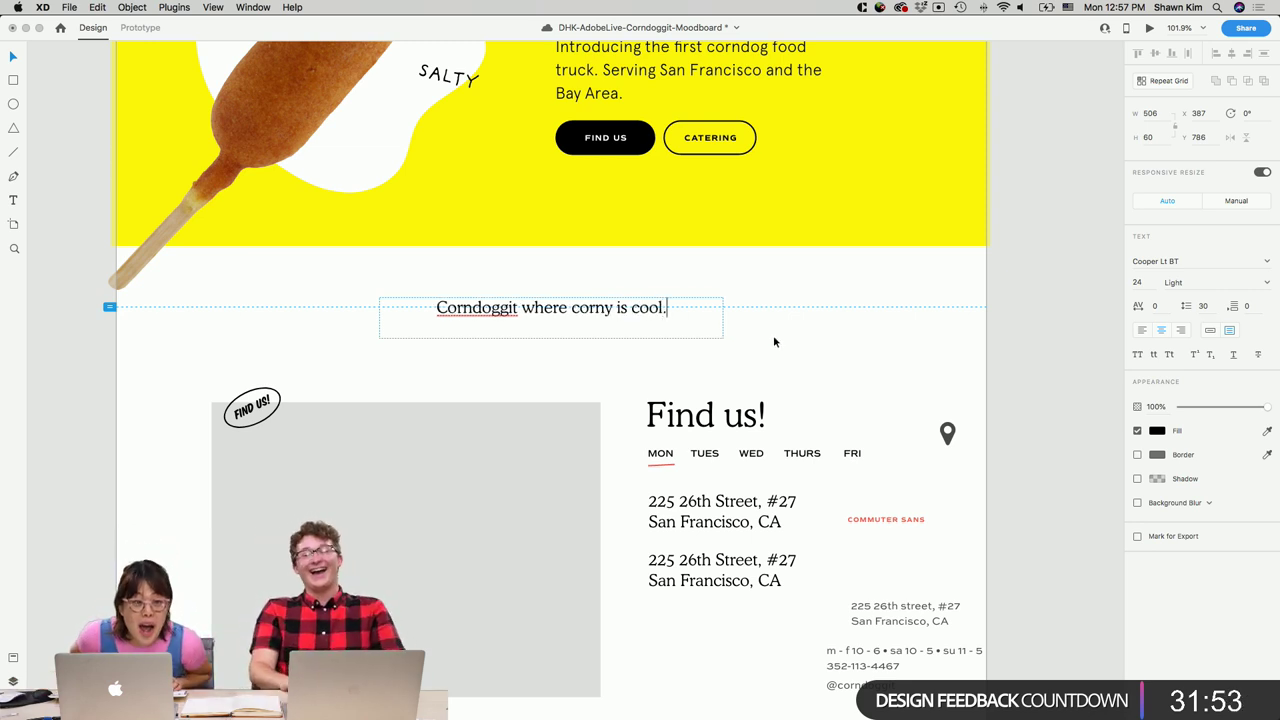
{"action": "key", "text": "super+a"}
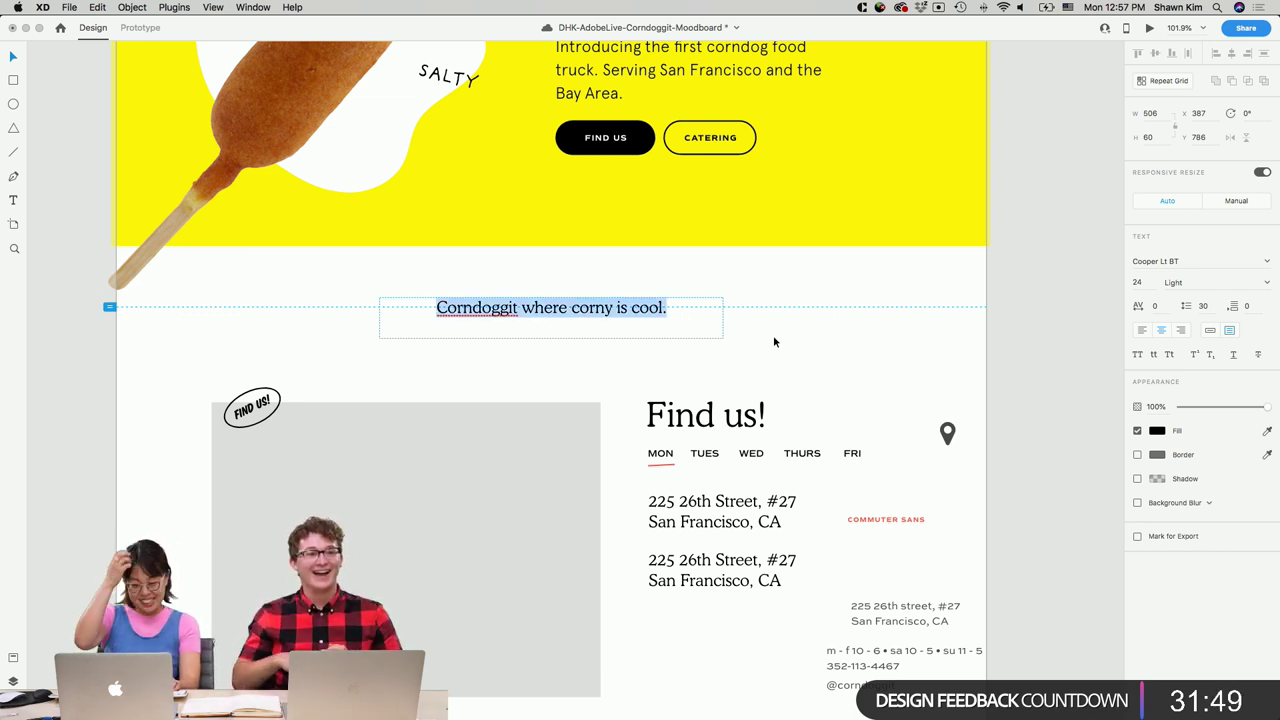
{"action": "type", "text": "Fun wit"}
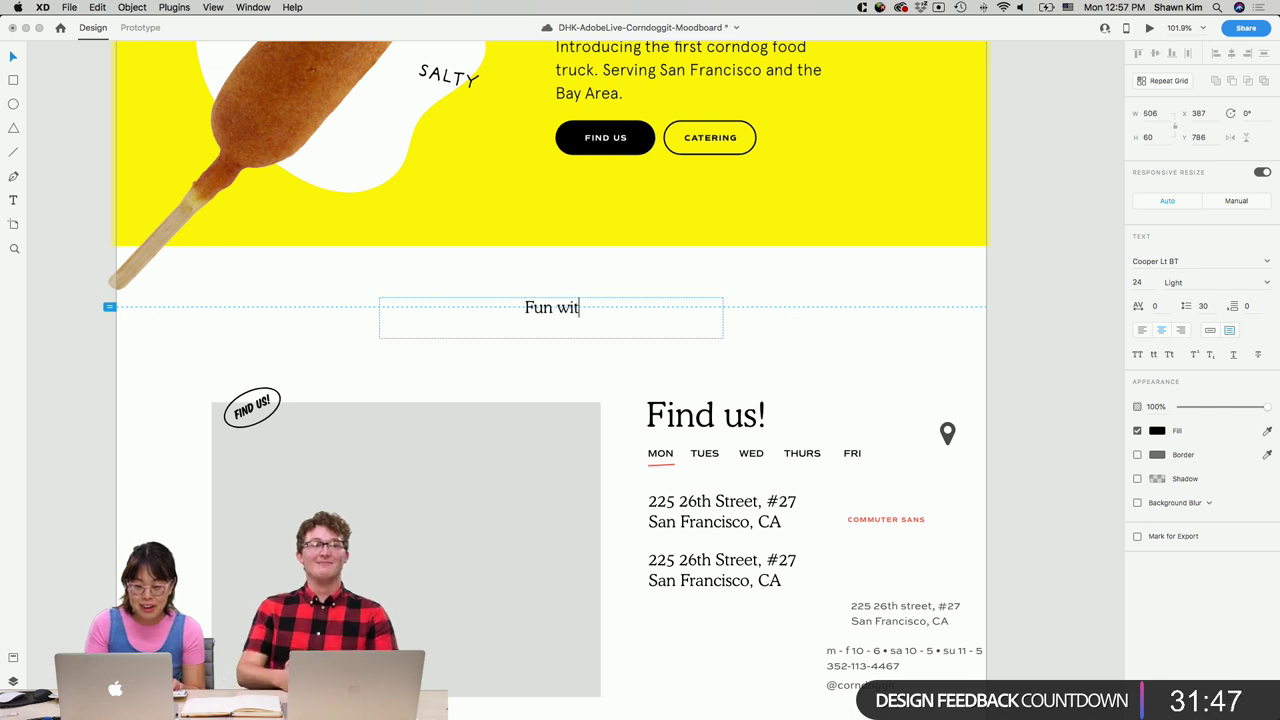
{"action": "type", "text": "hout the bun."}
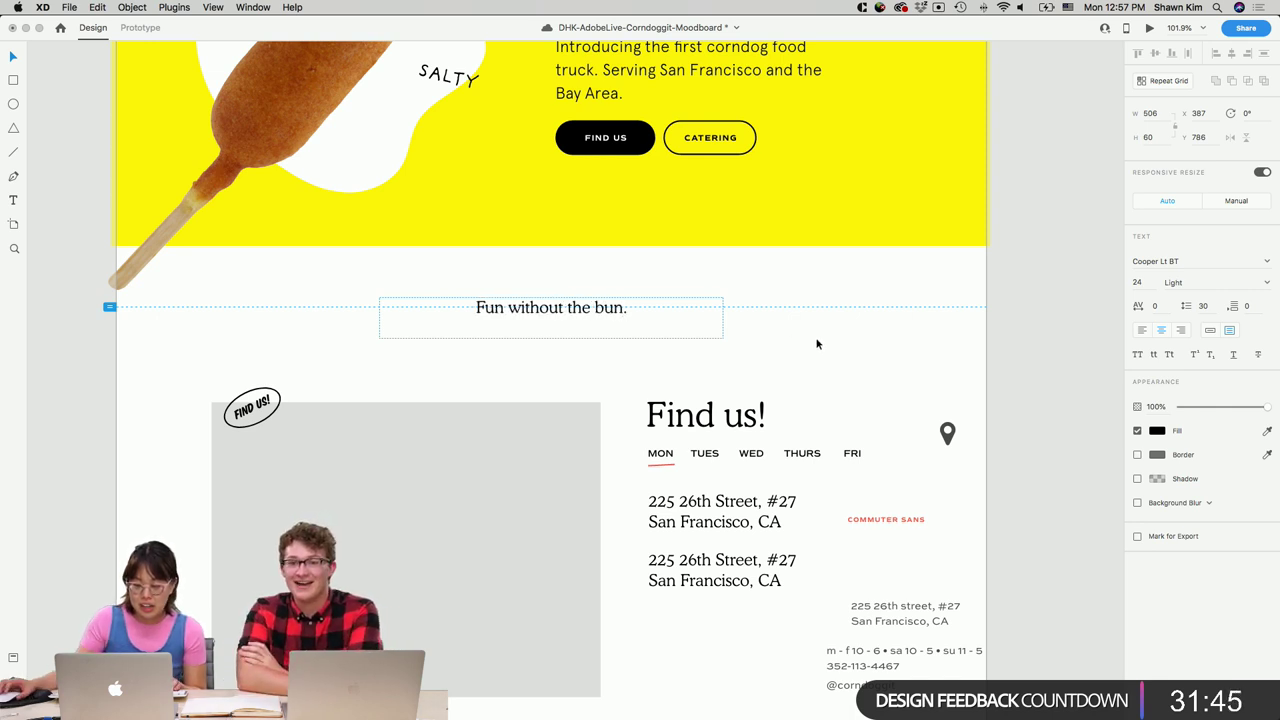
{"action": "key", "text": "Escape"}
{"action": "left_click_drag", "start_coordinate": [893, 524], "coordinate": [574, 323]}
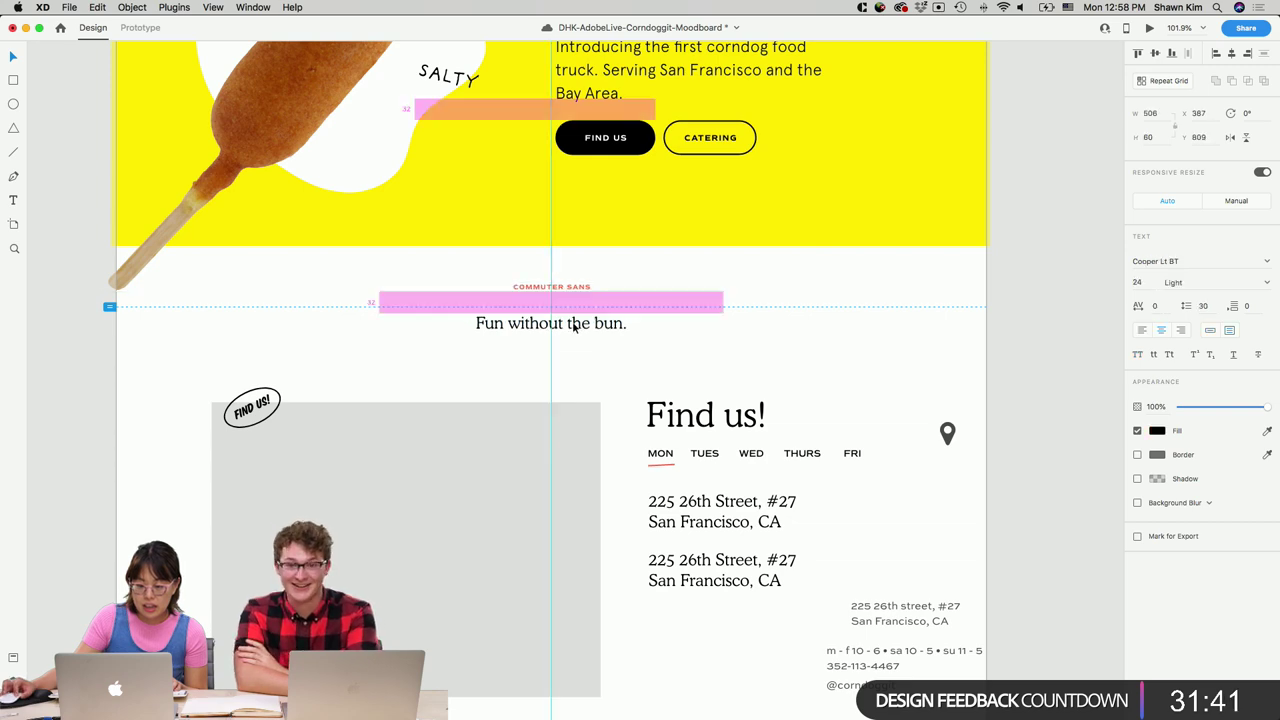
Change the red label's text to FUN WITHOUT THE BUN and snap it centred above the tagline.
{"action": "scroll", "coordinate": [873, 340], "scroll_direction": "up", "scroll_amount": 3}
{"action": "scroll", "coordinate": [873, 344], "scroll_direction": "down", "scroll_amount": 3}
{"action": "left_click", "coordinate": [577, 355]}
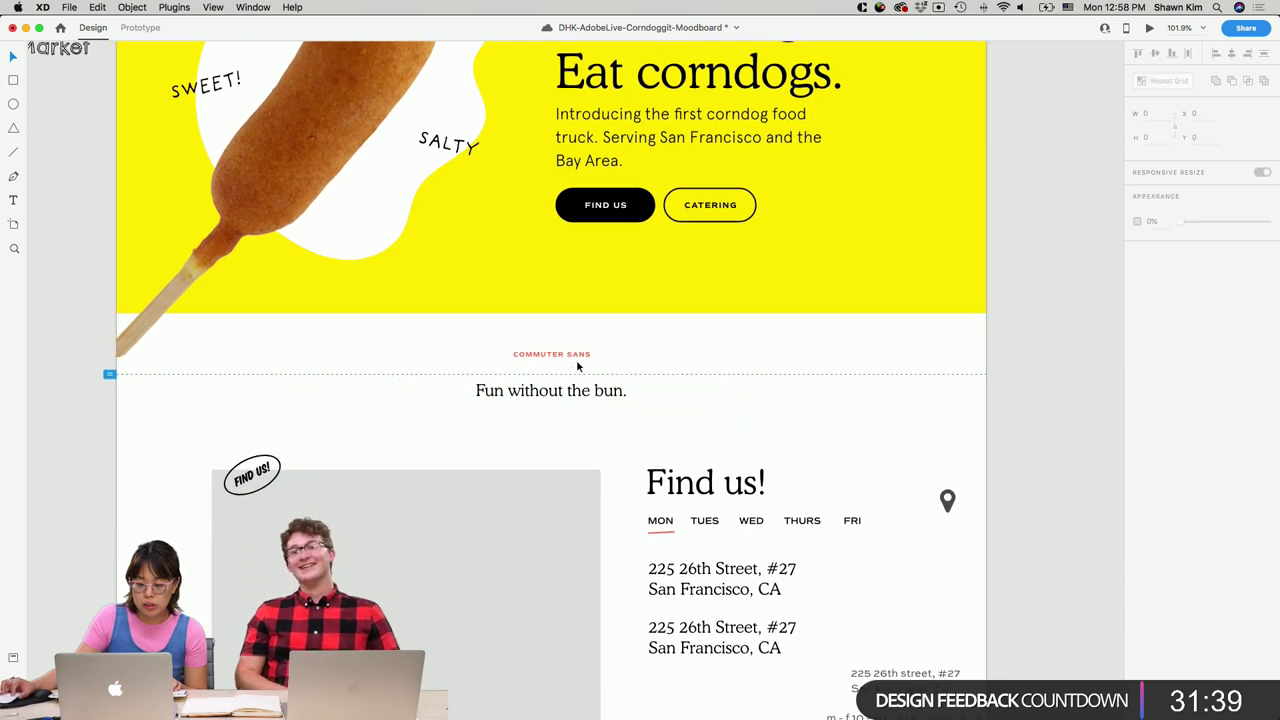
{"action": "type", "text": "FUN WITHOUT THE BUN"}
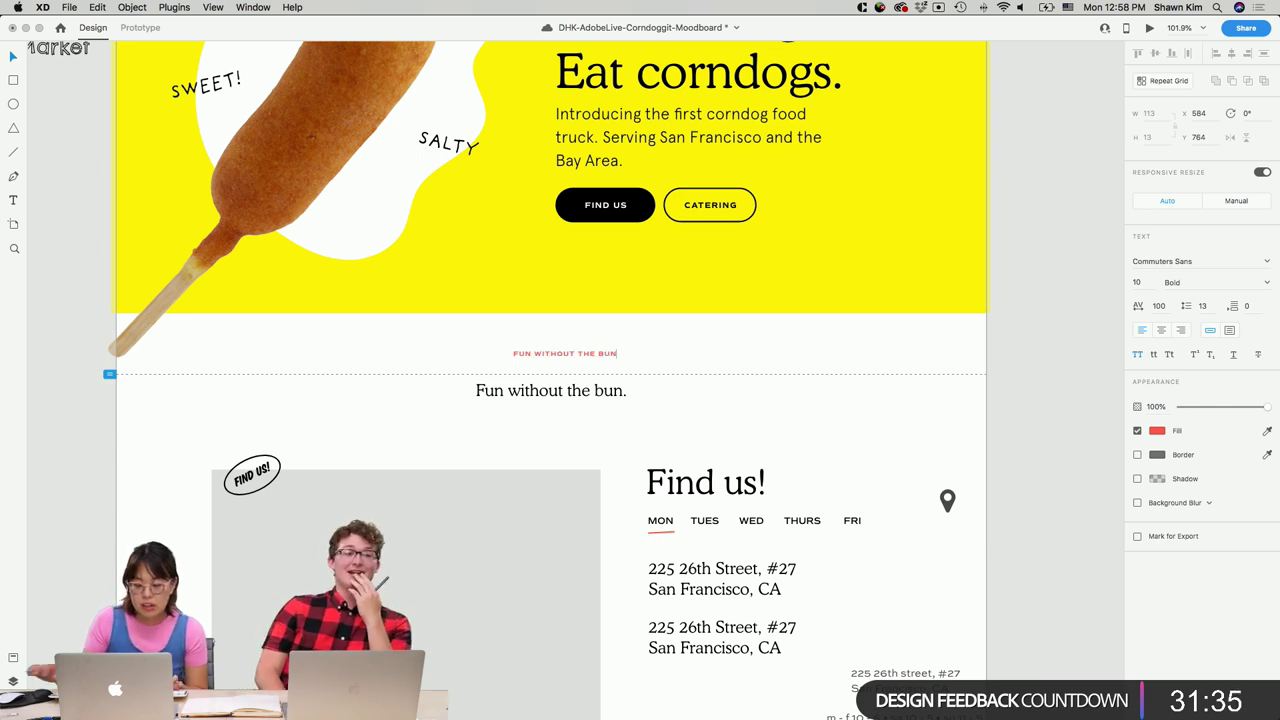
{"action": "key", "text": "Escape"}
{"action": "left_click_drag", "start_coordinate": [596, 358], "coordinate": [583, 363]}
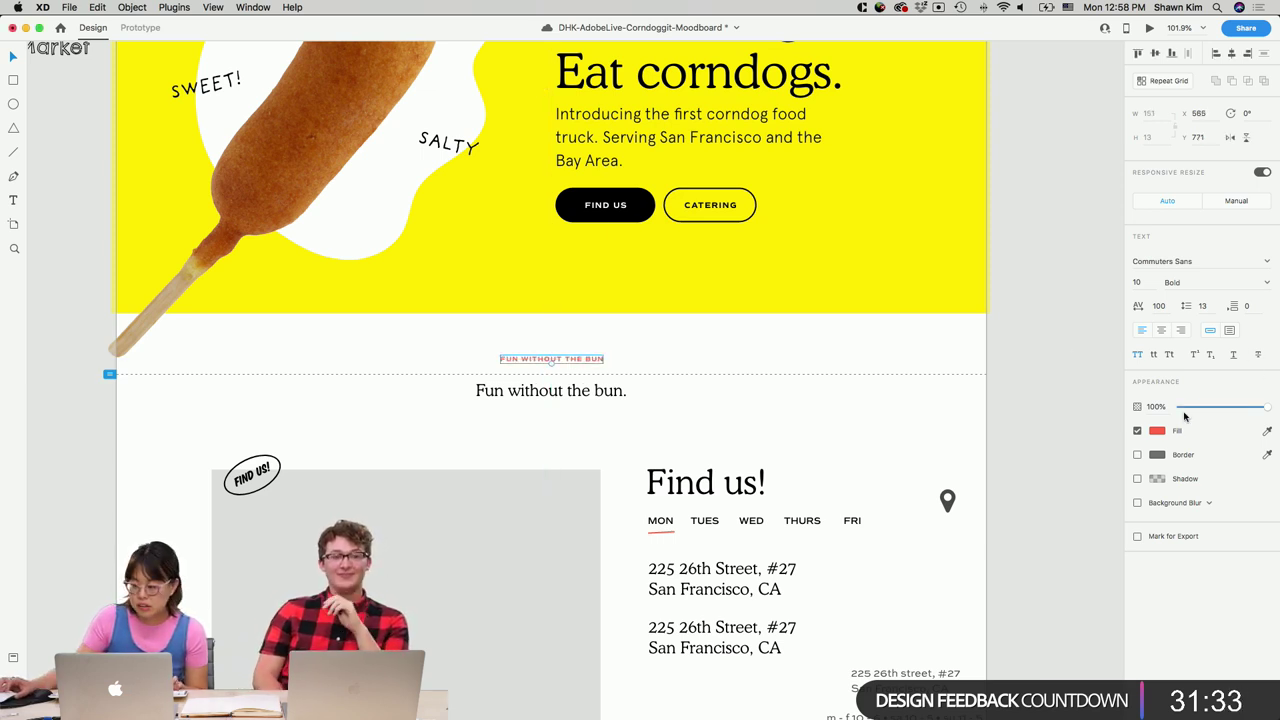
{"action": "left_click", "coordinate": [1159, 434]}
{"action": "left_click", "coordinate": [808, 371]}
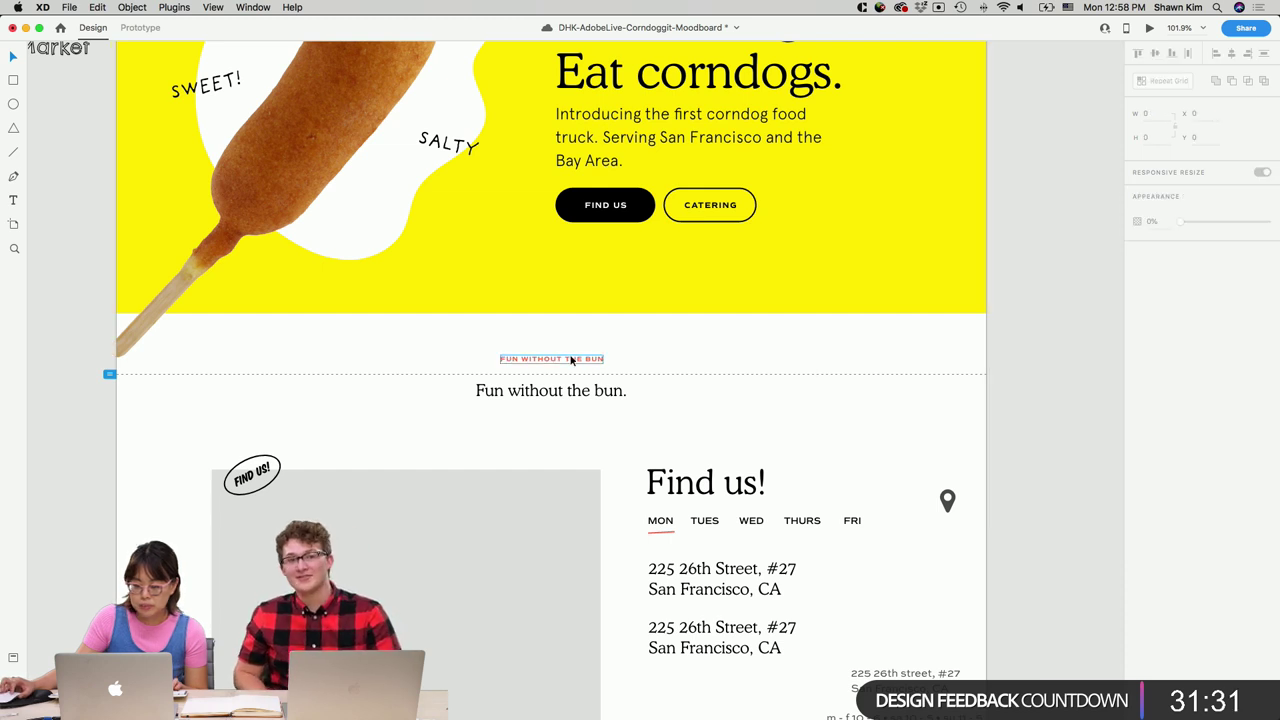
{"action": "left_click_drag", "start_coordinate": [572, 360], "coordinate": [570, 360]}
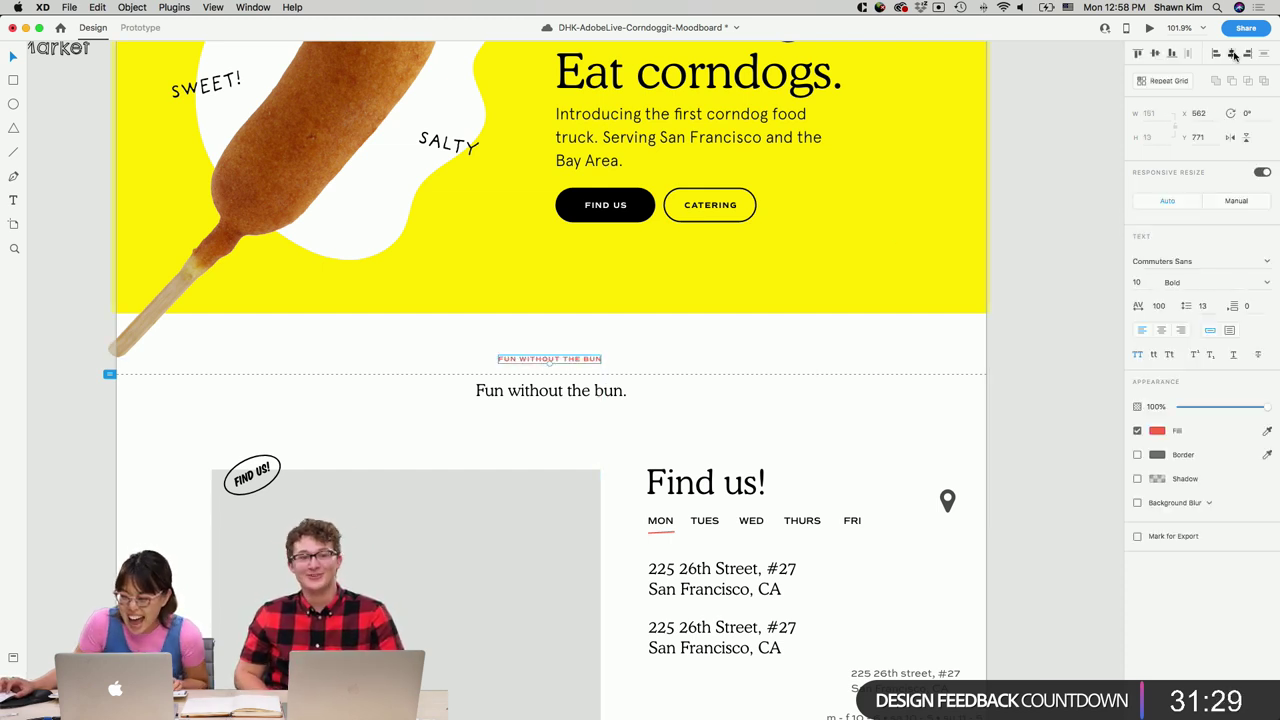
Set the street address font to Apercu and delete the duplicate address.
{"action": "left_click", "coordinate": [745, 408]}
{"action": "scroll", "coordinate": [940, 460], "scroll_direction": "down", "scroll_amount": 3}
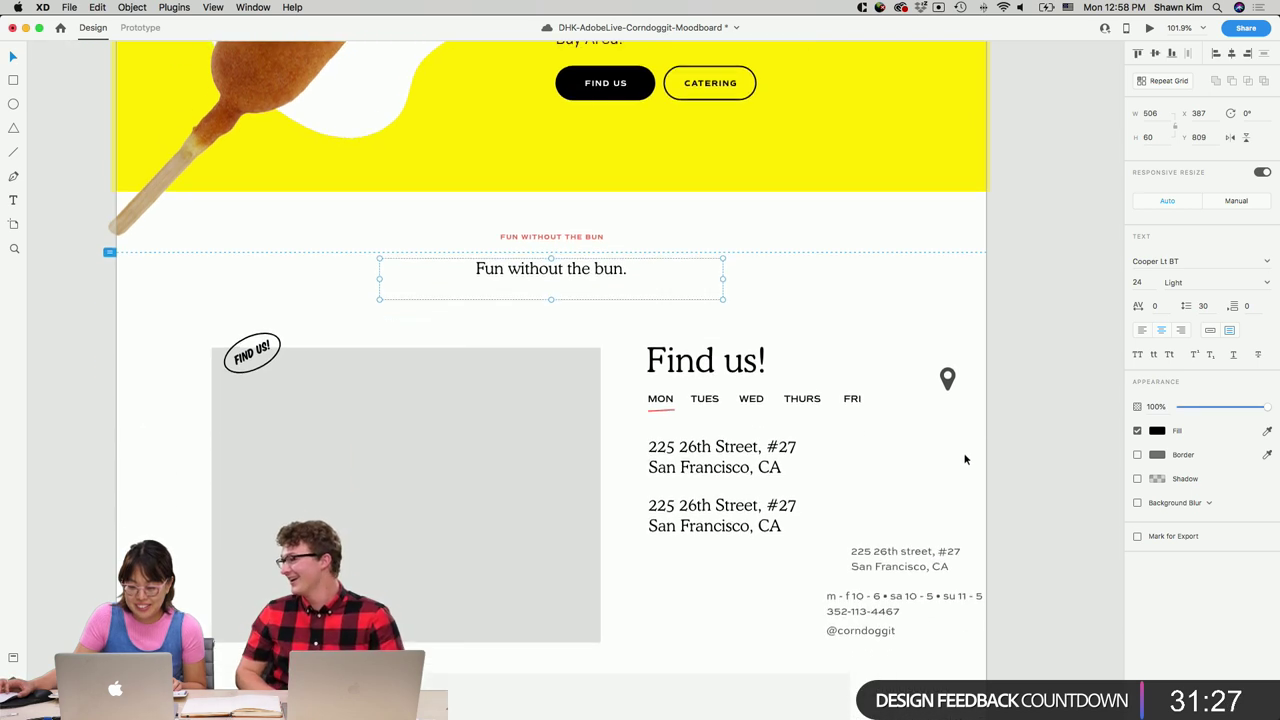
{"action": "left_click", "coordinate": [760, 440]}
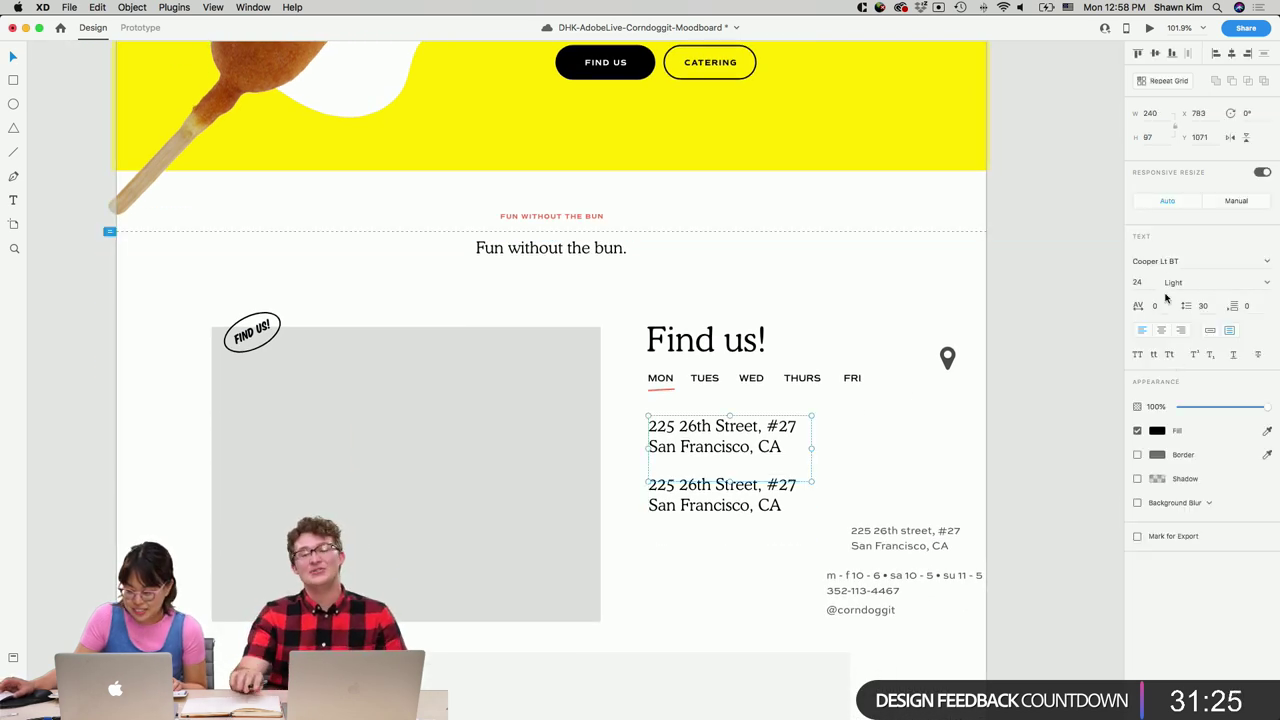
{"action": "type", "text": "apercu"}
{"action": "key", "text": "Return"}
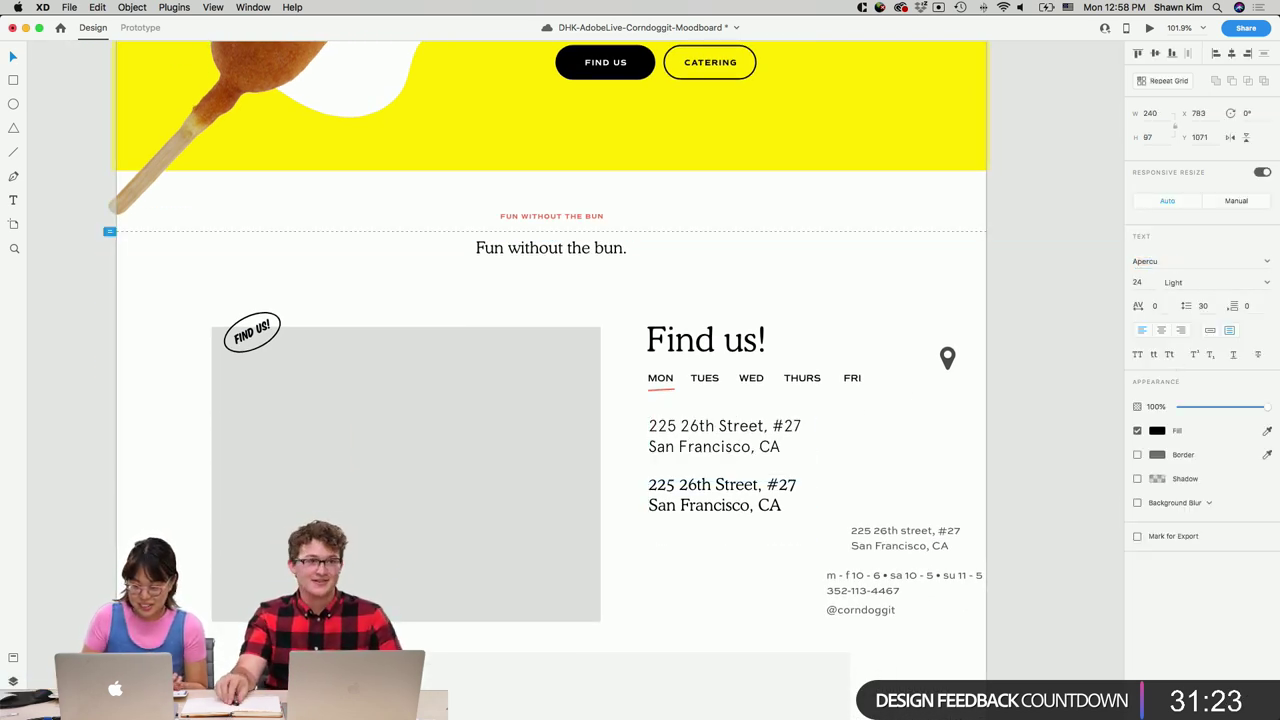
{"action": "left_click", "coordinate": [720, 500]}
{"action": "key", "text": "BackSpace"}
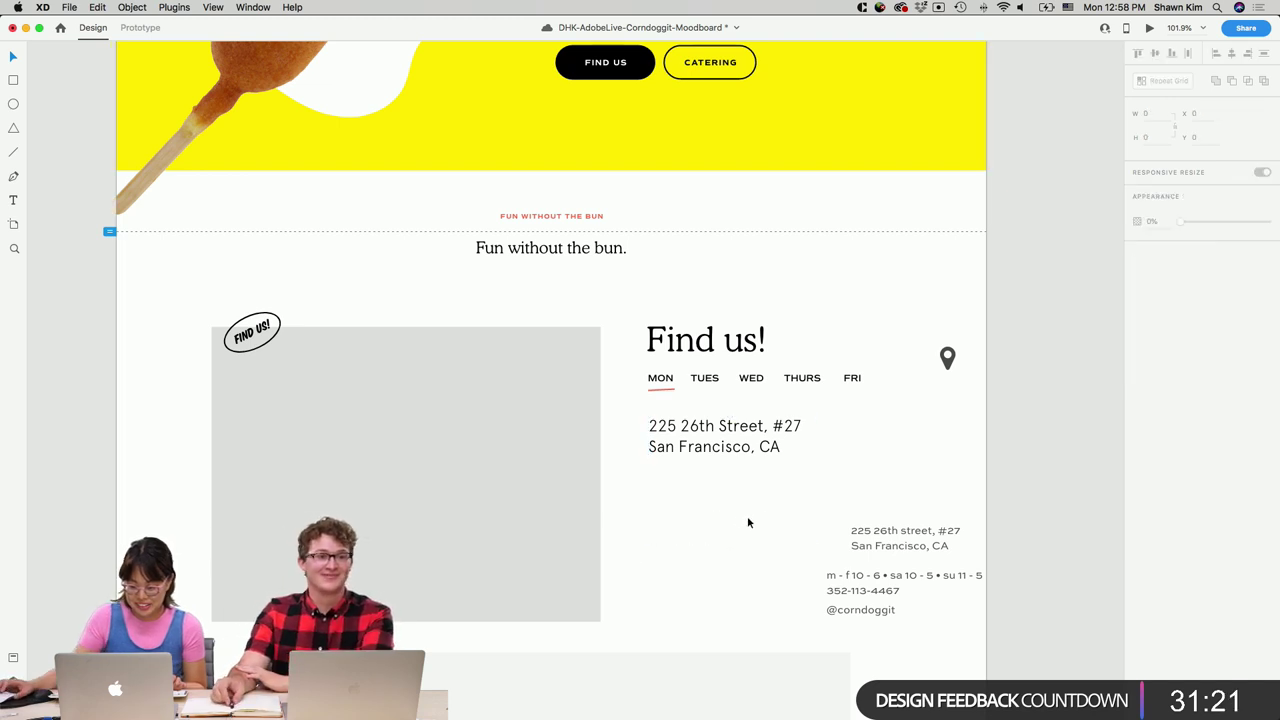
Move the hours block and the Find us group, aligning the address with the content above.
{"action": "scroll", "coordinate": [749, 520], "scroll_direction": "right", "scroll_amount": 3}
{"action": "left_click", "coordinate": [815, 590]}
{"action": "left_click_drag", "start_coordinate": [815, 590], "coordinate": [1035, 590]}
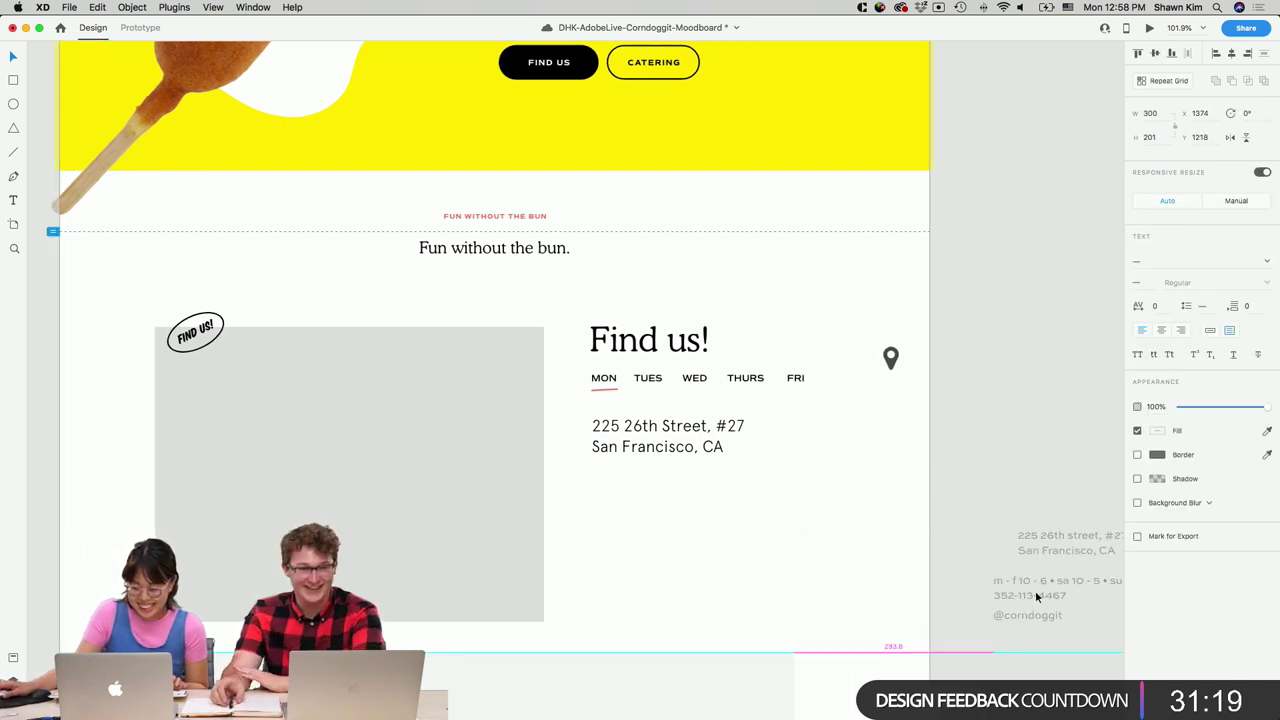
{"action": "scroll", "coordinate": [840, 580], "scroll_direction": "up", "scroll_amount": 2}
{"action": "scroll", "coordinate": [840, 580], "scroll_direction": "down", "scroll_amount": 3}
{"action": "left_click", "coordinate": [863, 500]}
{"action": "left_click_drag", "start_coordinate": [903, 514], "coordinate": [577, 279]}
{"action": "key", "text": "shift+Down"}
{"action": "key", "text": "shift+Down"}
{"action": "key", "text": "shift+Down"}
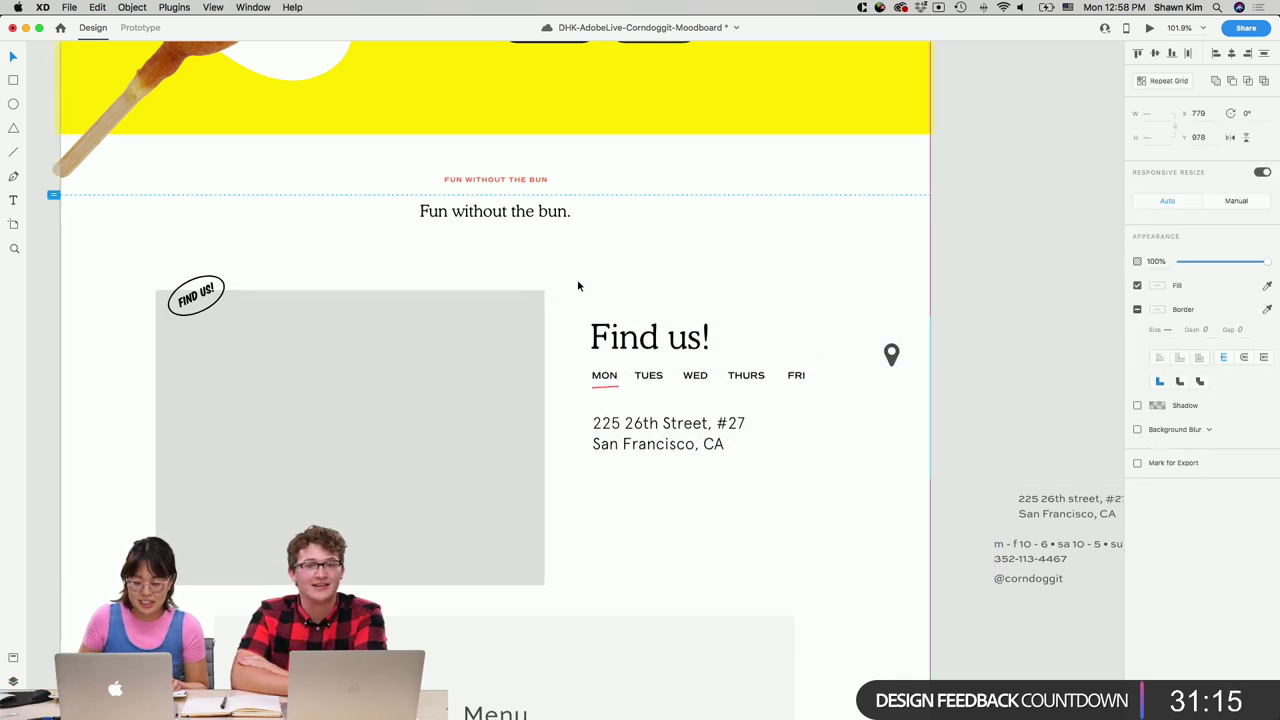
{"action": "left_click", "coordinate": [729, 263]}
{"action": "left_click_drag", "start_coordinate": [701, 444], "coordinate": [697, 447]}
{"action": "left_click", "coordinate": [843, 471]}
Set the 'Fun without the bun.' tagline to size 36 and the red label to 12.
{"action": "scroll", "coordinate": [845, 471], "scroll_direction": "up", "scroll_amount": 3}
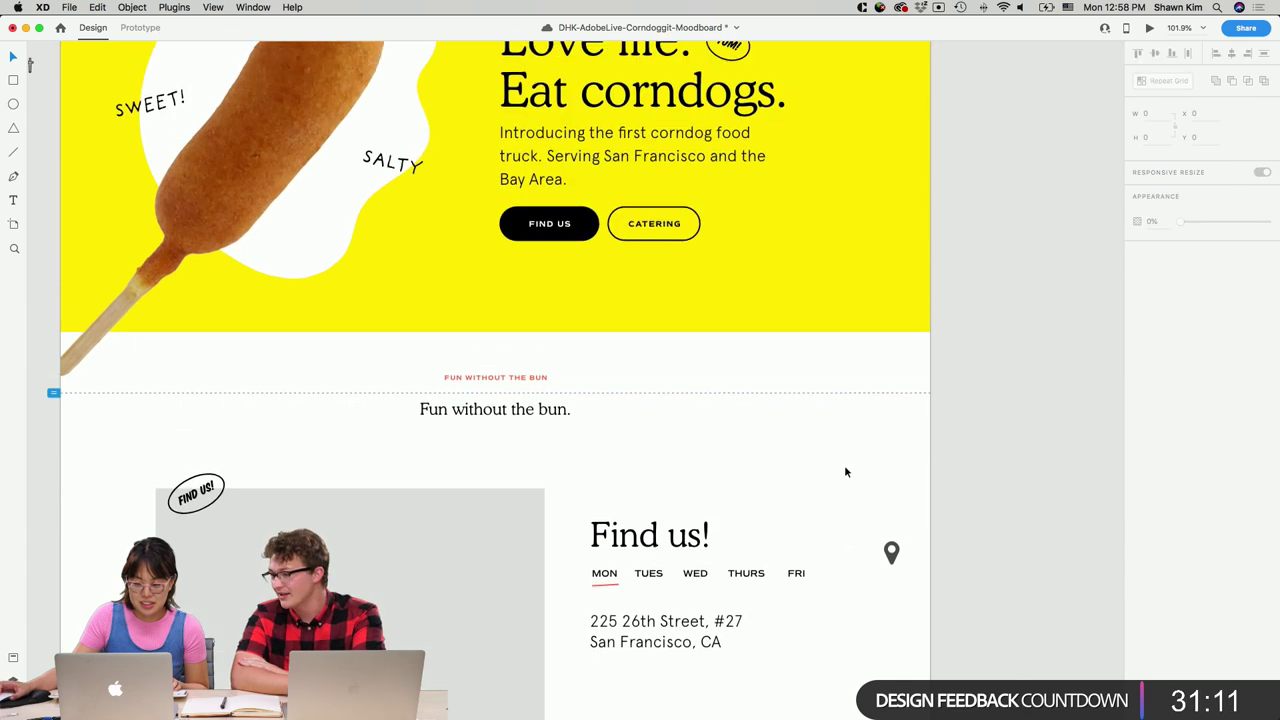
{"action": "double_click", "coordinate": [573, 430]}
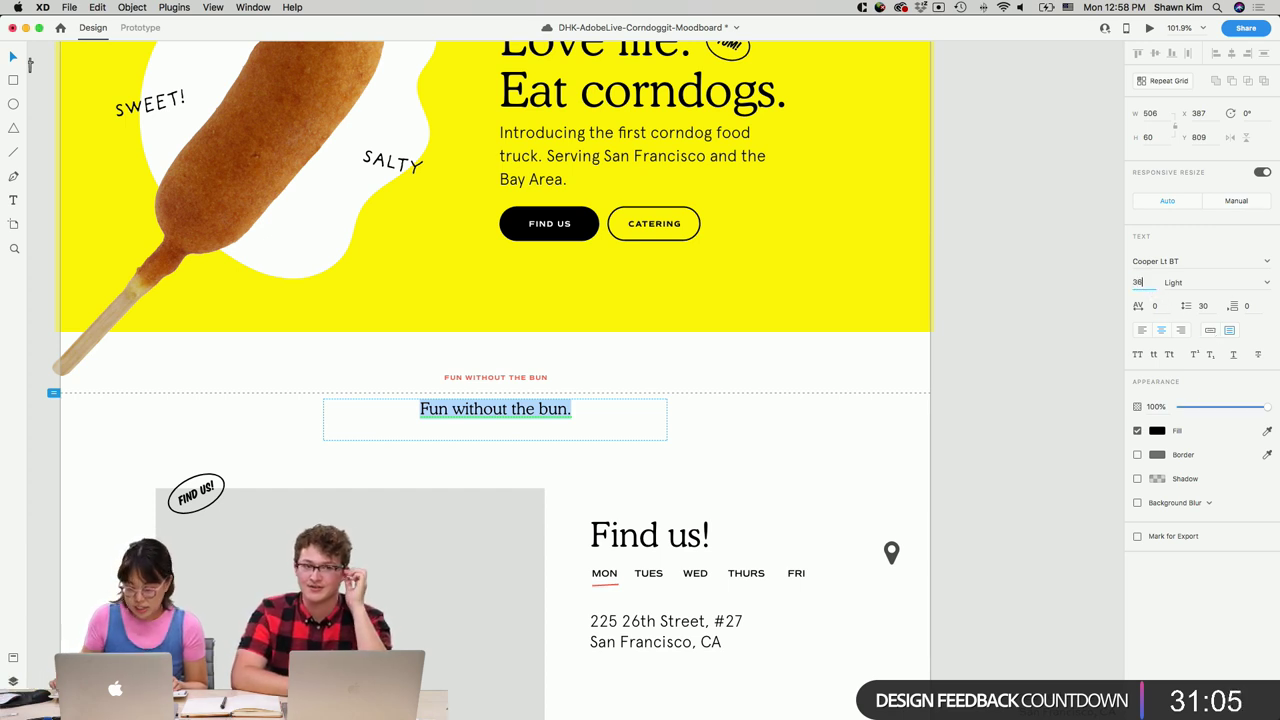
{"action": "type", "text": "36"}
{"action": "key", "text": "Return"}
{"action": "key", "text": "Escape"}
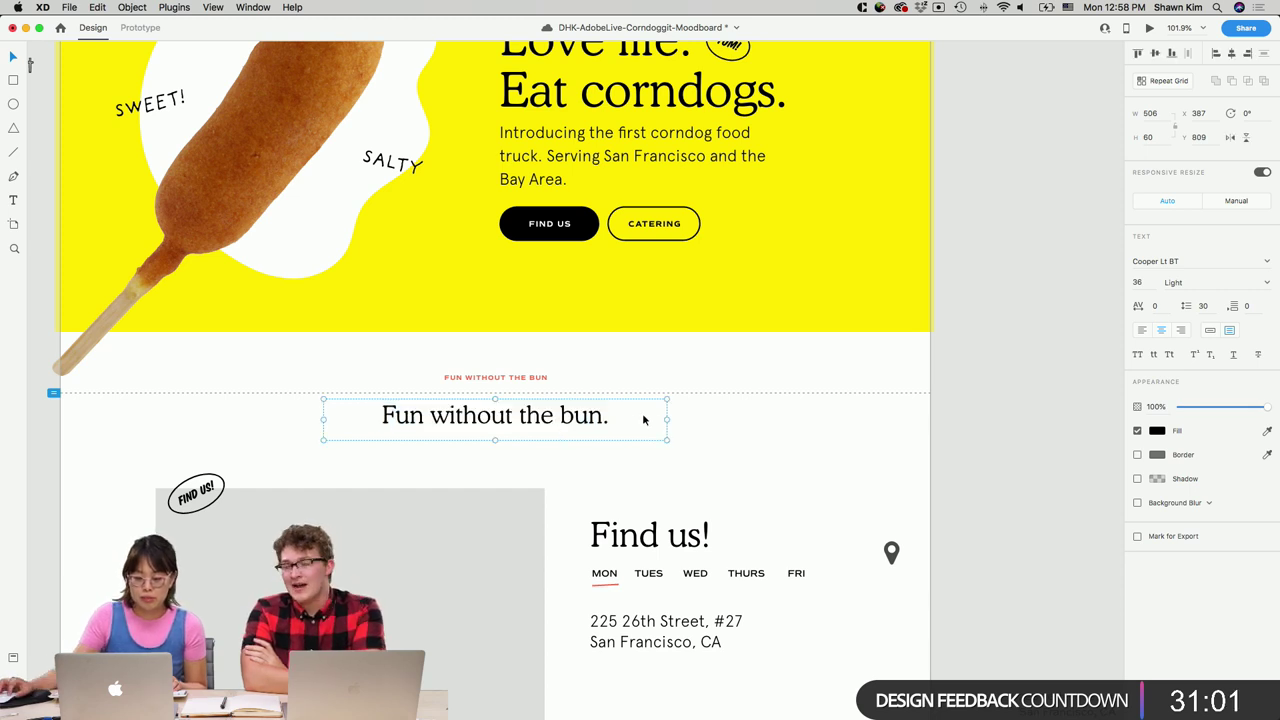
{"action": "left_click", "coordinate": [508, 382]}
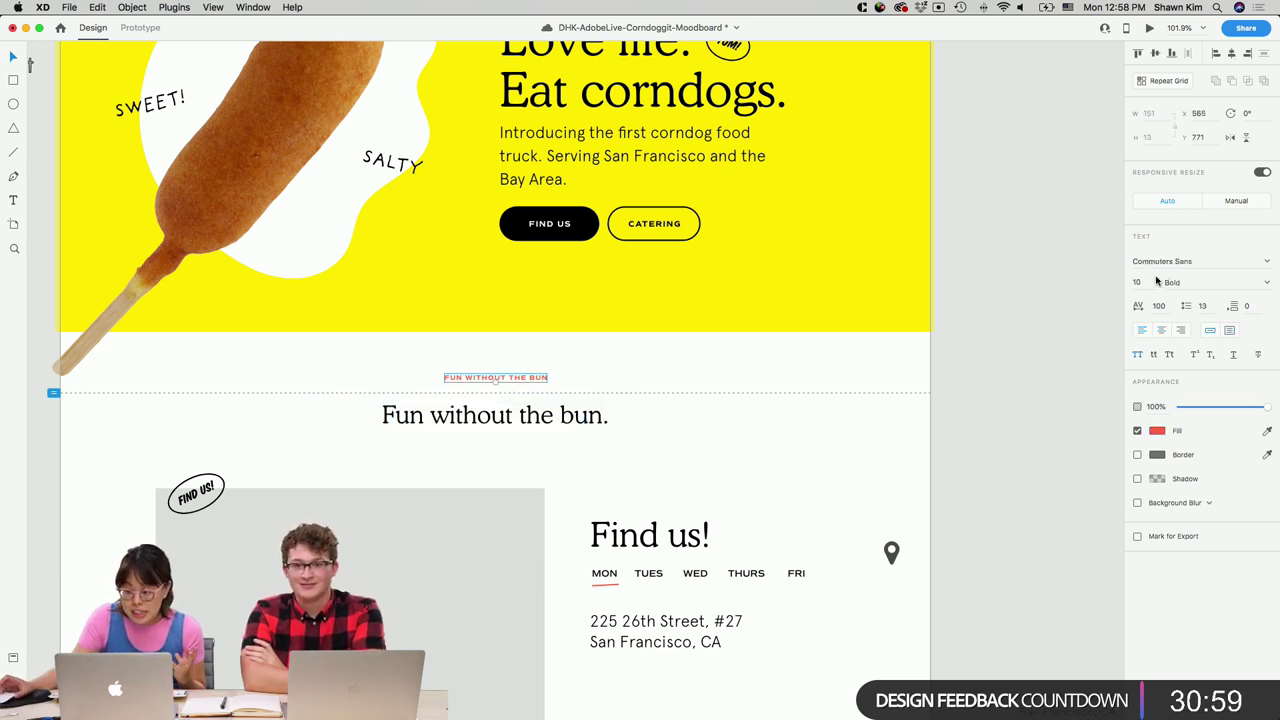
{"action": "type", "text": "12"}
{"action": "key", "text": "Return"}
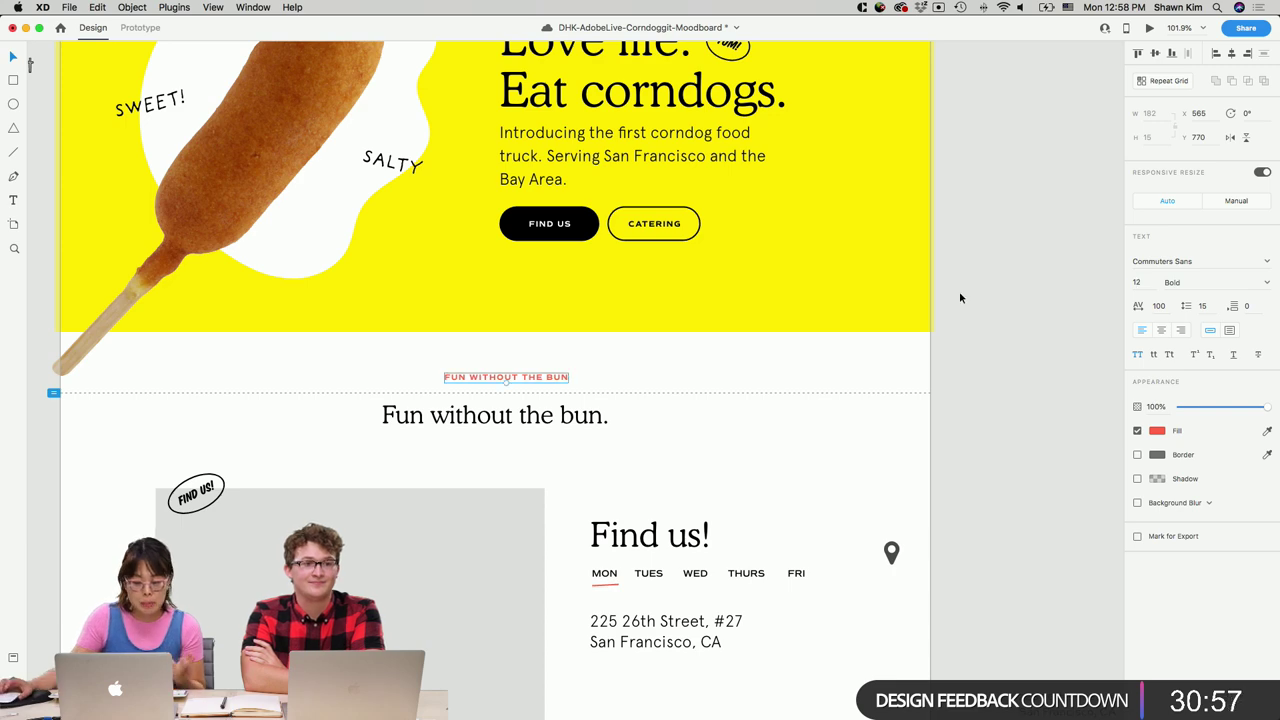
Centre the red FUN WITHOUT THE BUN label and nudge the heading up slightly.
{"action": "scroll", "coordinate": [643, 323], "scroll_direction": "up", "scroll_amount": 5}
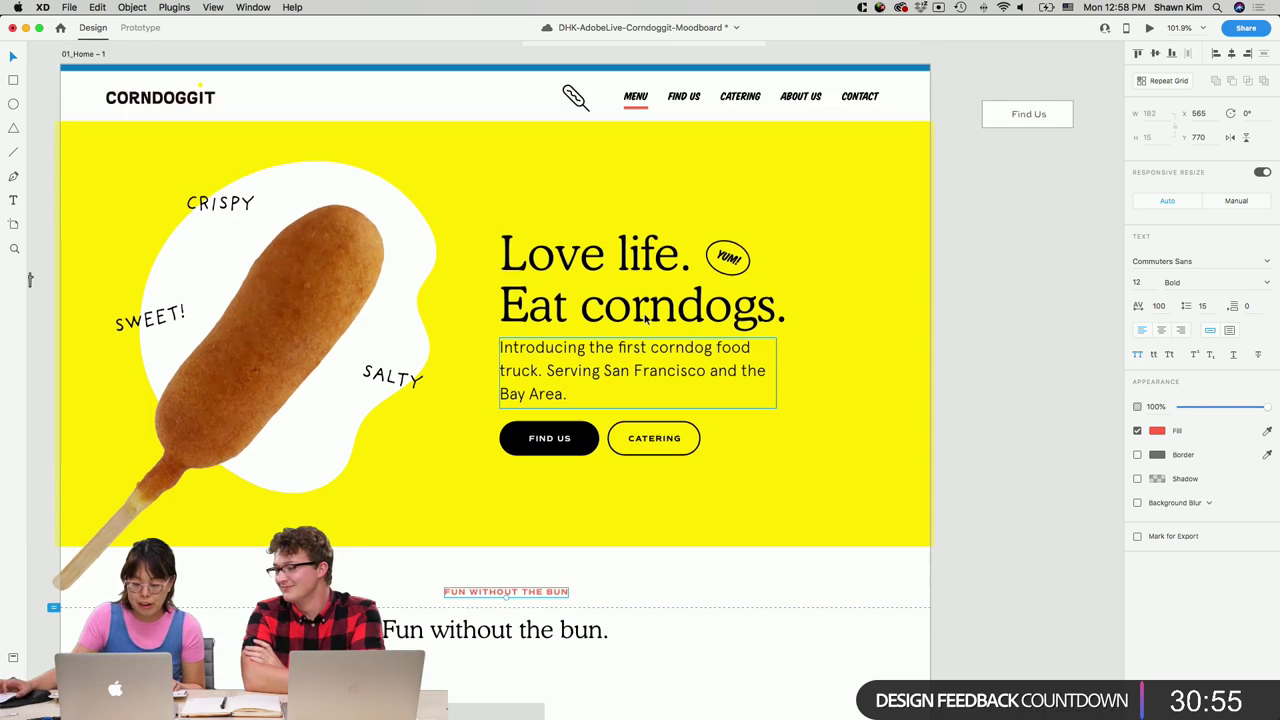
{"action": "scroll", "coordinate": [600, 366], "scroll_direction": "down", "scroll_amount": 10}
{"action": "scroll", "coordinate": [712, 407], "scroll_direction": "up", "scroll_amount": 2}
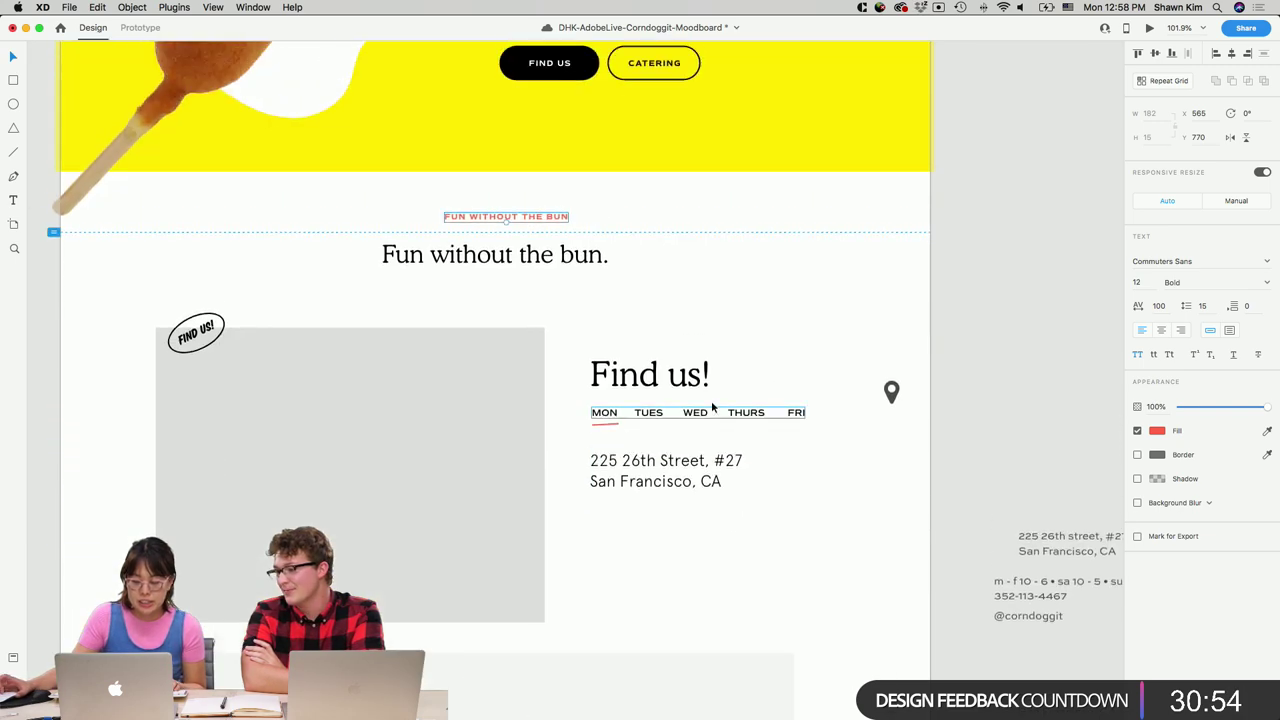
{"action": "left_click", "coordinate": [1232, 54]}
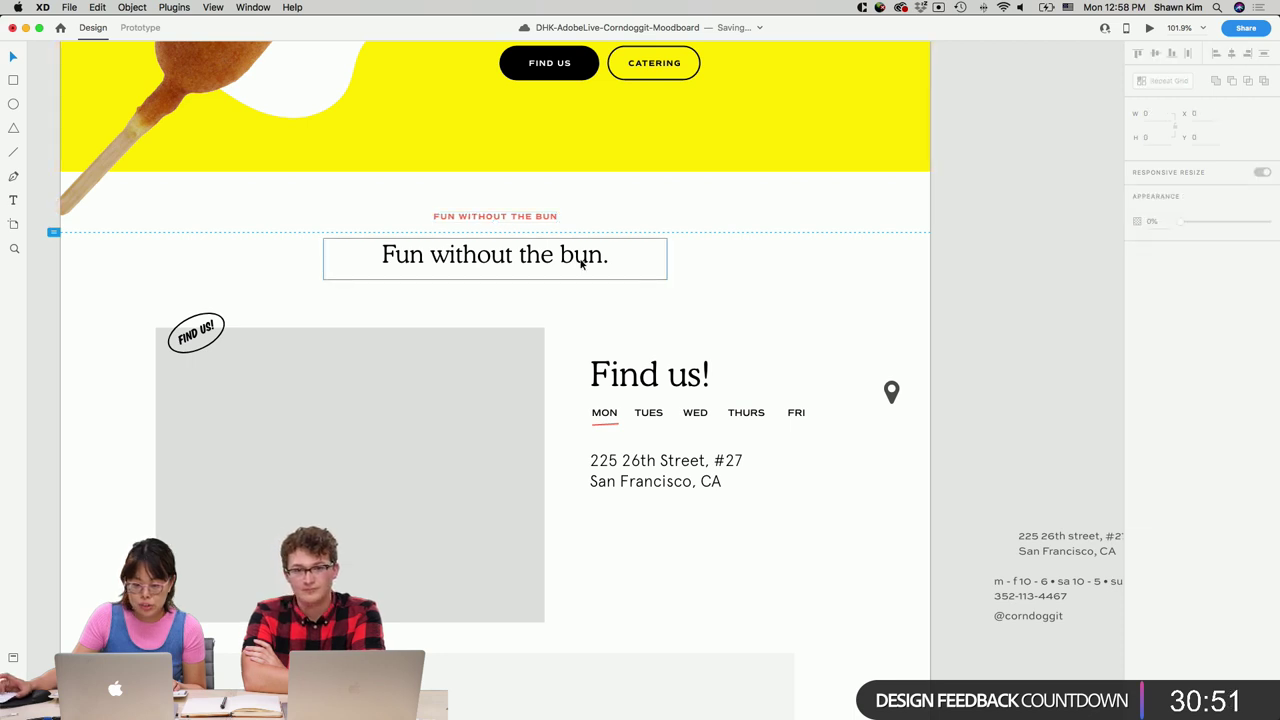
{"action": "left_click_drag", "start_coordinate": [586, 257], "coordinate": [587, 252]}
{"action": "left_click", "coordinate": [704, 280]}
Copy the hero's FIND US button and place the copy below the Find us address.
{"action": "scroll", "coordinate": [846, 314], "scroll_direction": "down", "scroll_amount": 5}
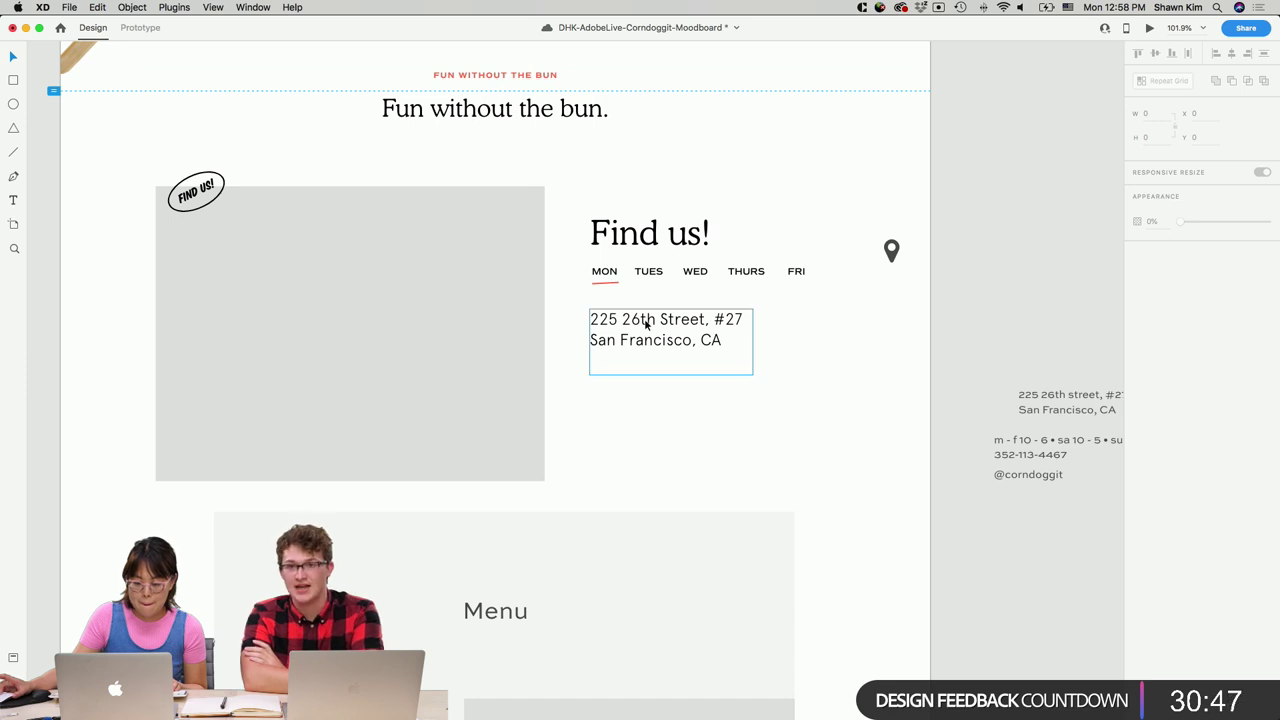
{"action": "scroll", "coordinate": [954, 369], "scroll_direction": "up", "scroll_amount": 10}
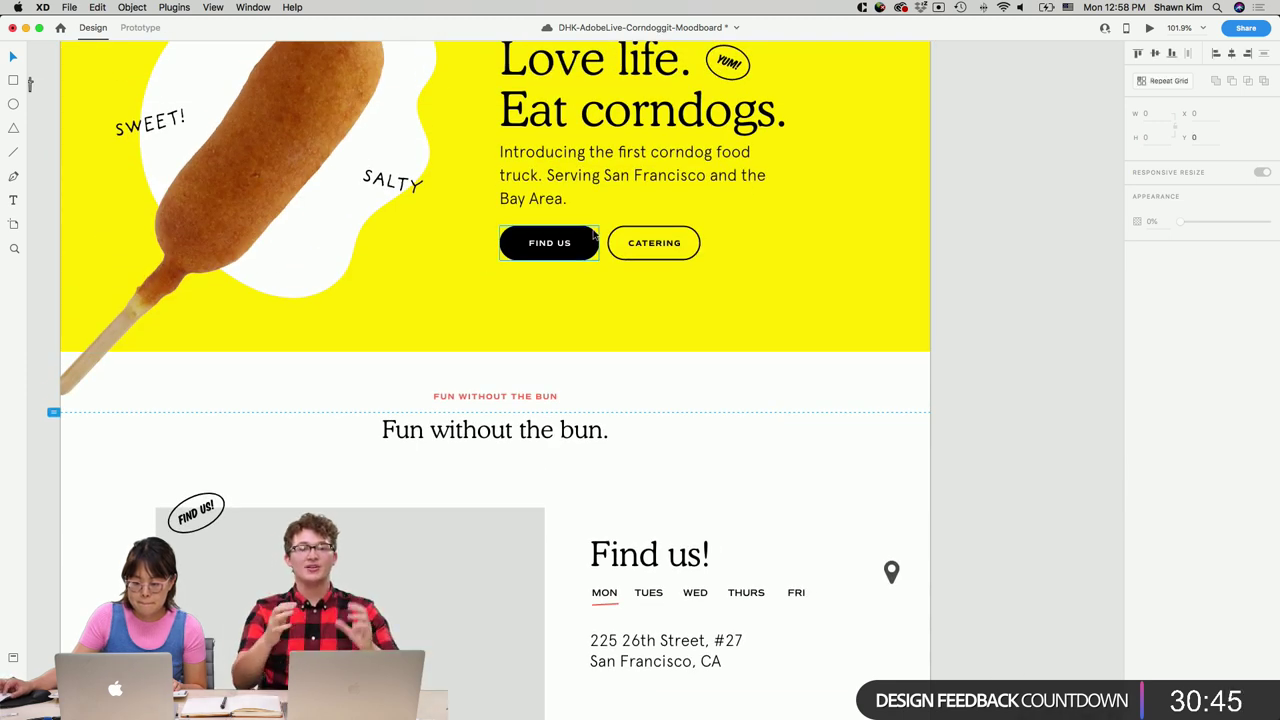
{"action": "left_click", "coordinate": [594, 236]}
{"action": "scroll", "coordinate": [799, 415], "scroll_direction": "down", "scroll_amount": 10}
{"action": "key", "text": "super+shift+a"}
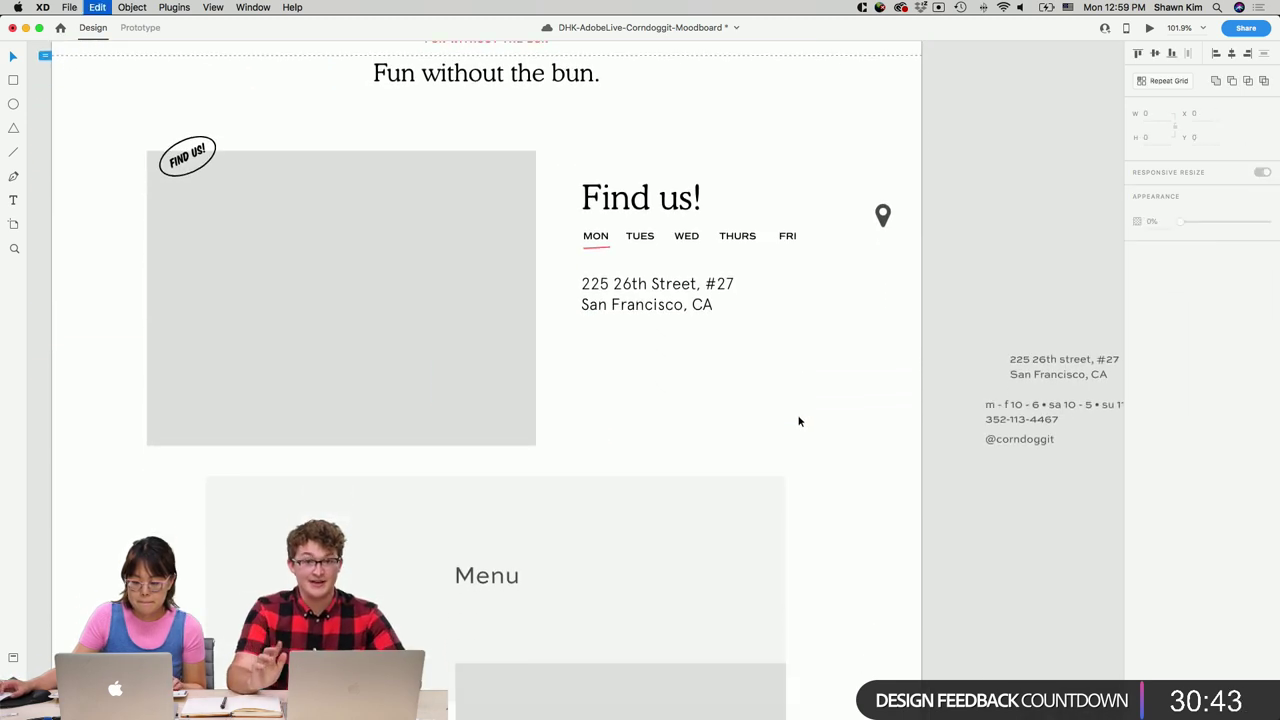
{"action": "key", "text": "super+v"}
{"action": "left_click_drag", "start_coordinate": [530, 380], "coordinate": [668, 362]}
{"action": "left_click", "coordinate": [800, 385]}
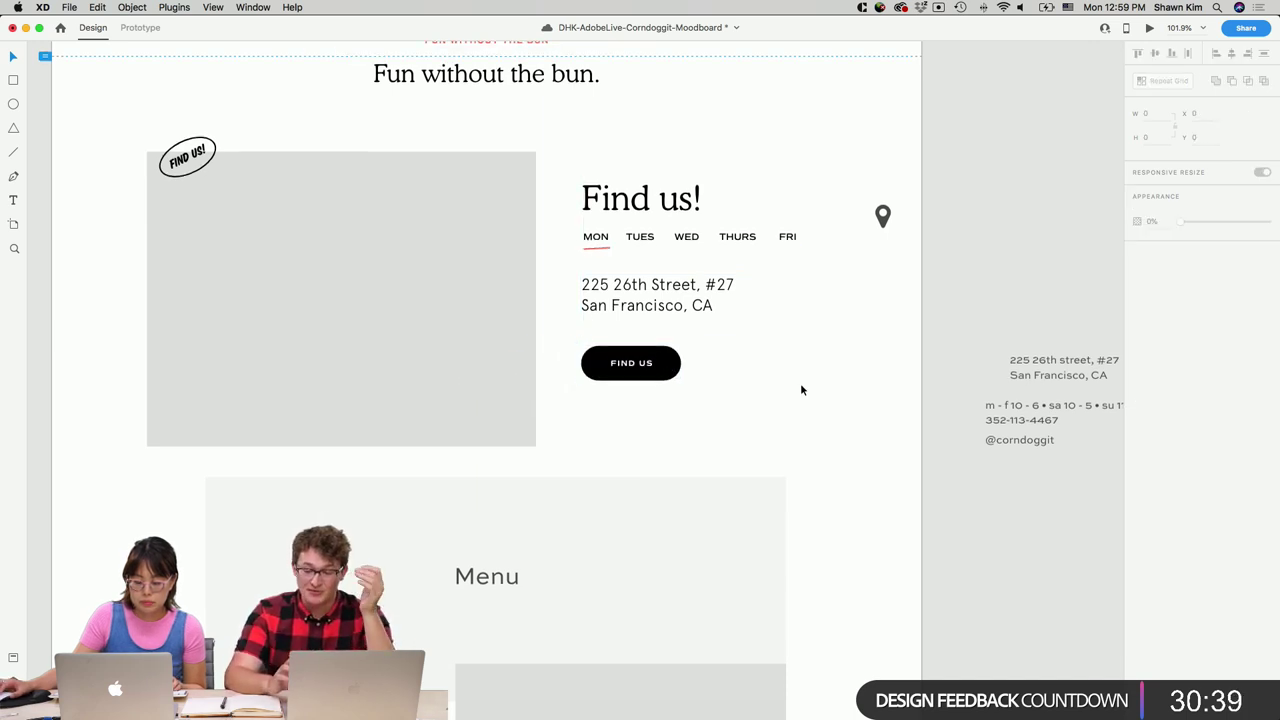
Shorten the Menu background rectangle by dragging its bottom edge up.
{"action": "scroll", "coordinate": [800, 388], "scroll_direction": "up", "scroll_amount": 6}
{"action": "scroll", "coordinate": [800, 388], "scroll_direction": "down", "scroll_amount": 7}
{"action": "left_click", "coordinate": [511, 641]}
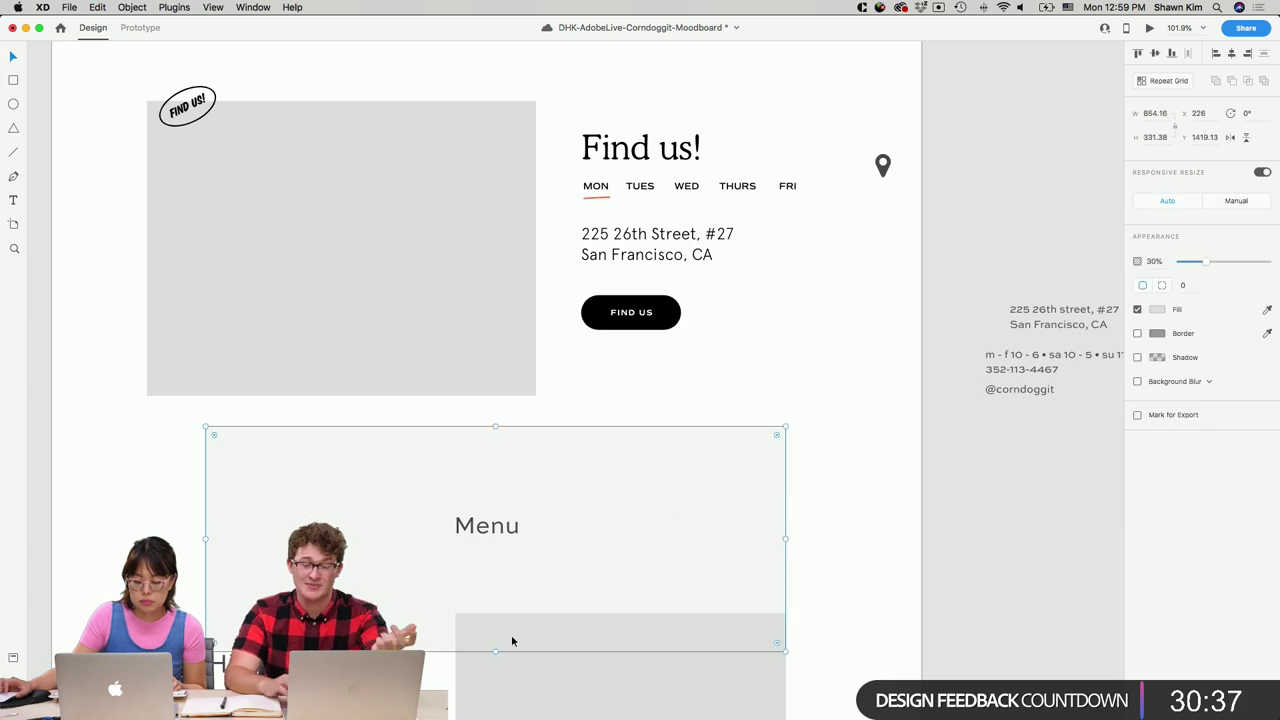
{"action": "left_click_drag", "start_coordinate": [495, 651], "coordinate": [506, 578]}
{"action": "left_click", "coordinate": [501, 537]}
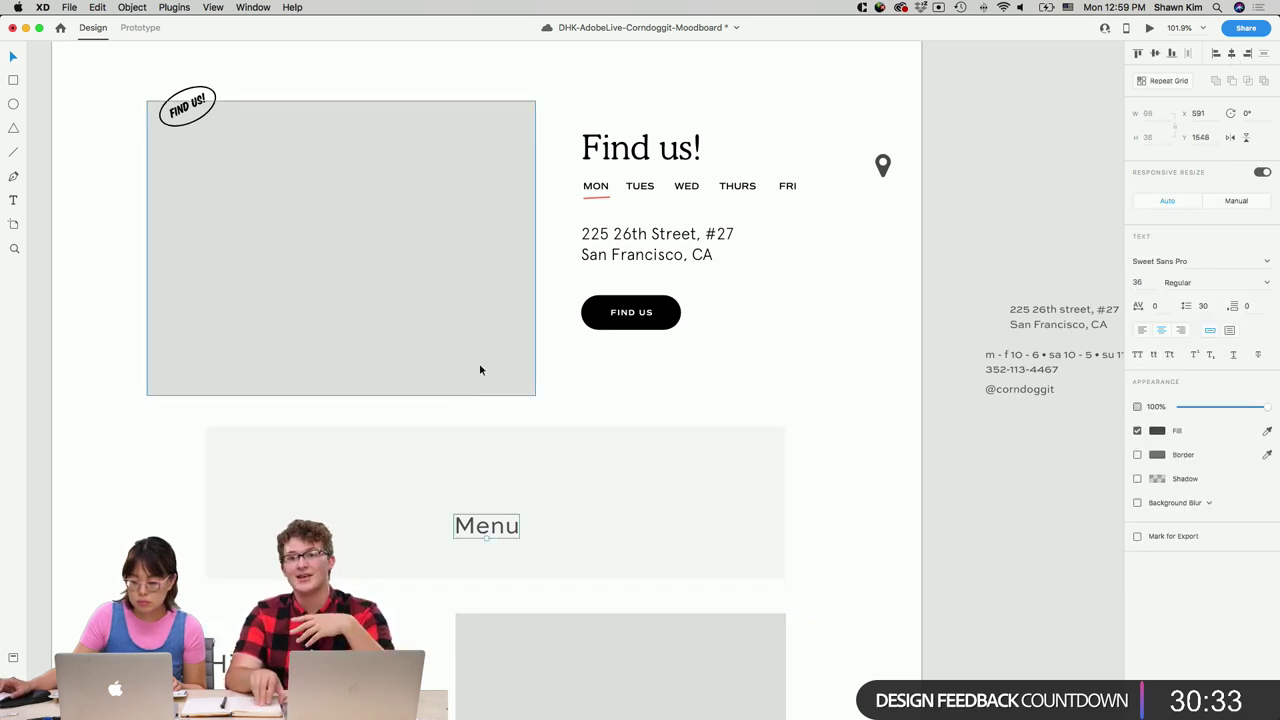
{"action": "left_click", "coordinate": [947, 496]}
{"action": "scroll", "coordinate": [947, 496], "scroll_direction": "up", "scroll_amount": 5}
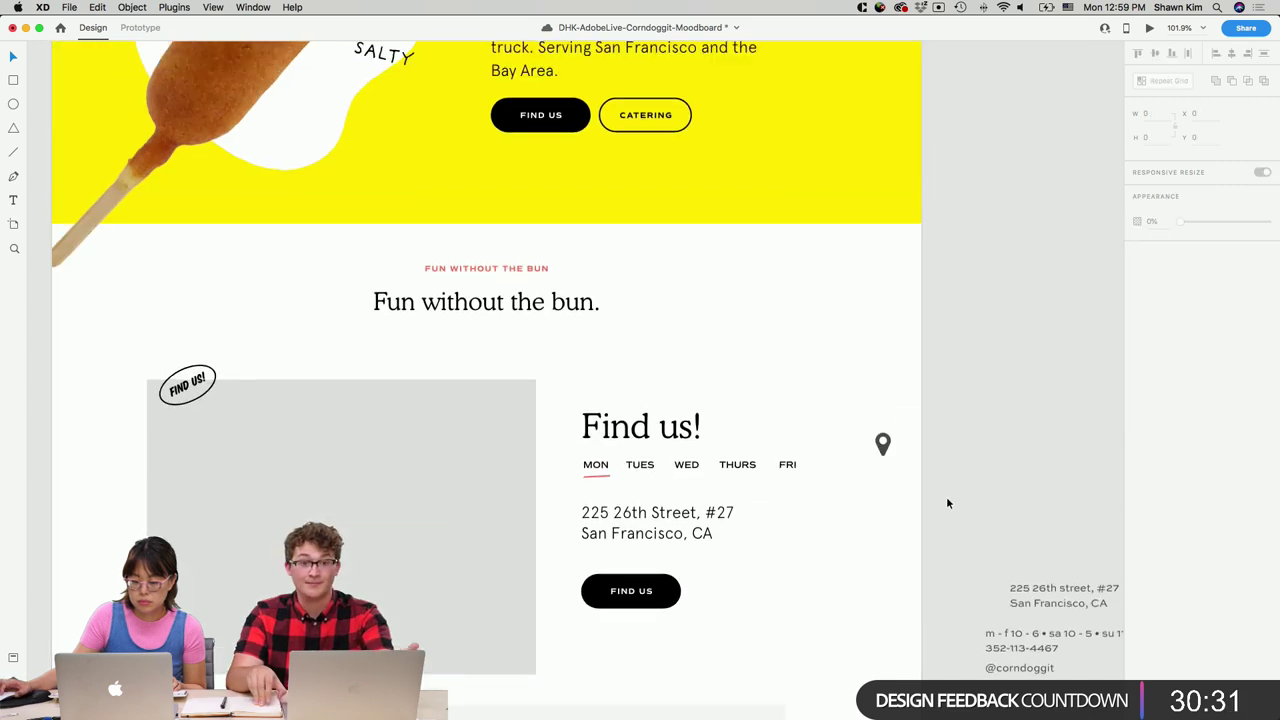
{"action": "left_click", "coordinate": [377, 521]}
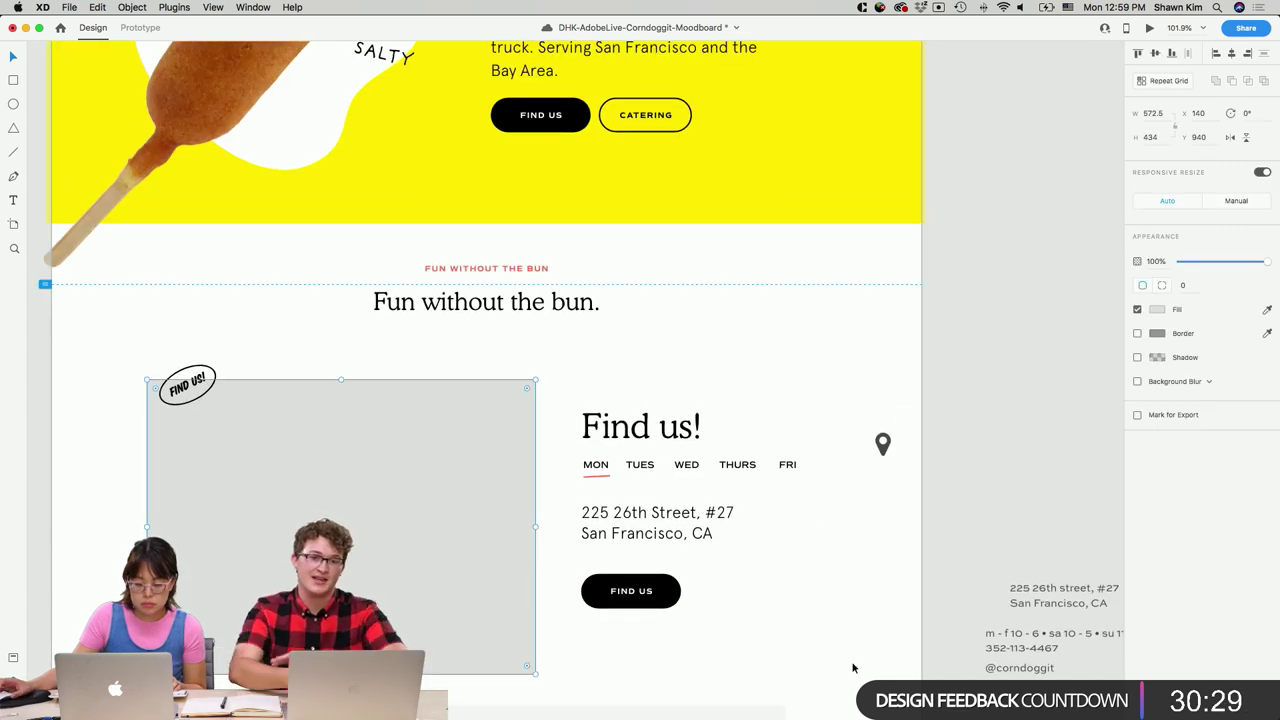
{"action": "scroll", "coordinate": [814, 554], "scroll_direction": "down", "scroll_amount": 2}
Move the map pin beside the address and fill it with the red label's colour.
{"action": "left_click", "coordinate": [888, 368]}
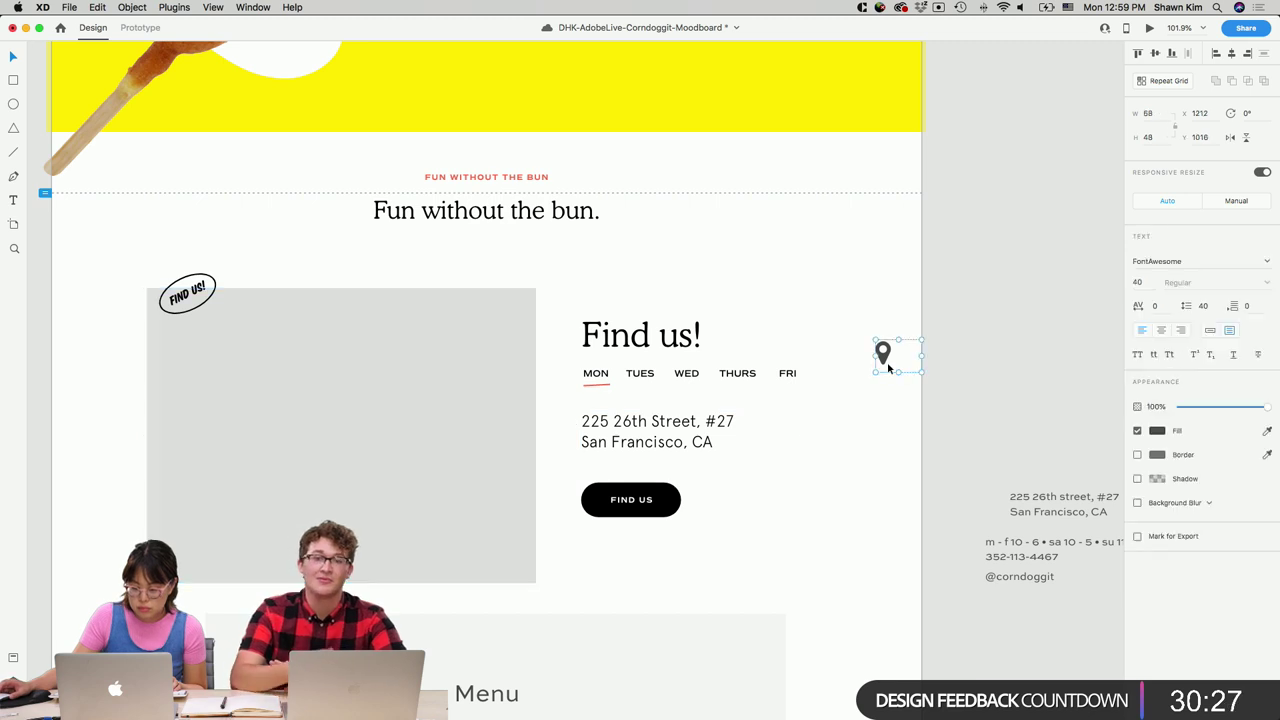
{"action": "left_click_drag", "start_coordinate": [888, 368], "coordinate": [860, 421]}
{"action": "double_click", "coordinate": [856, 408]}
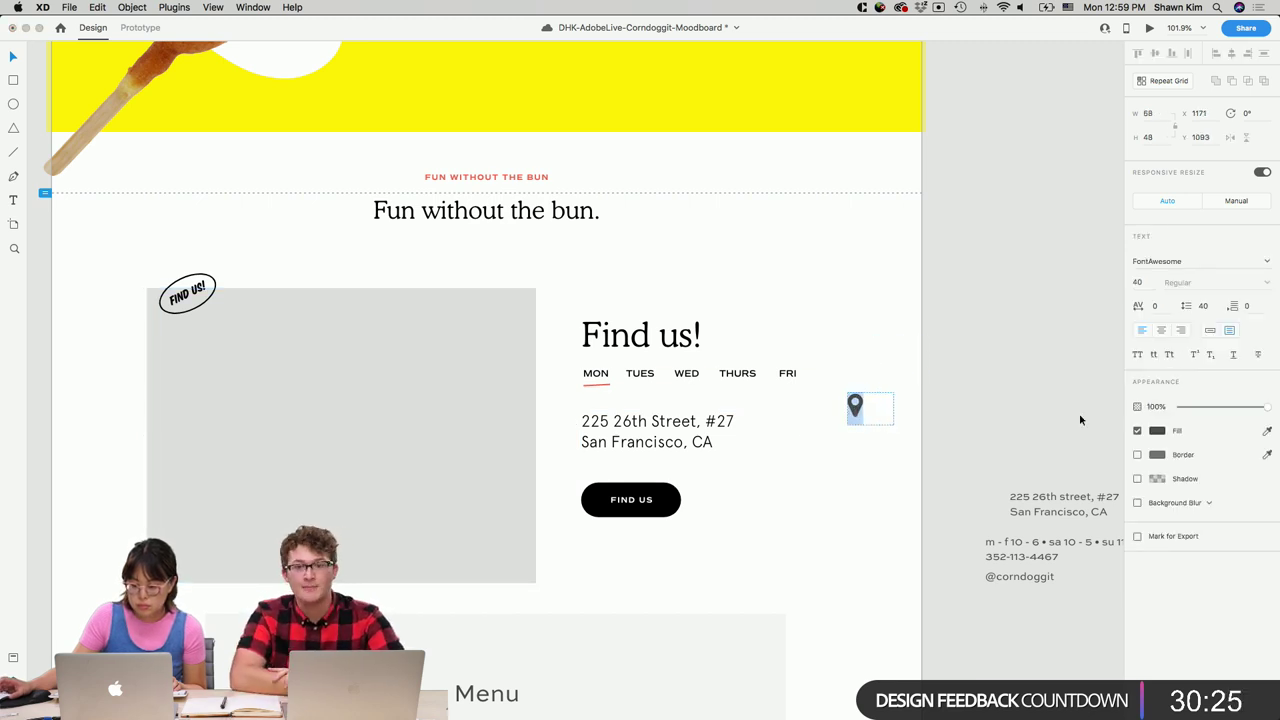
{"action": "left_click", "coordinate": [1157, 430]}
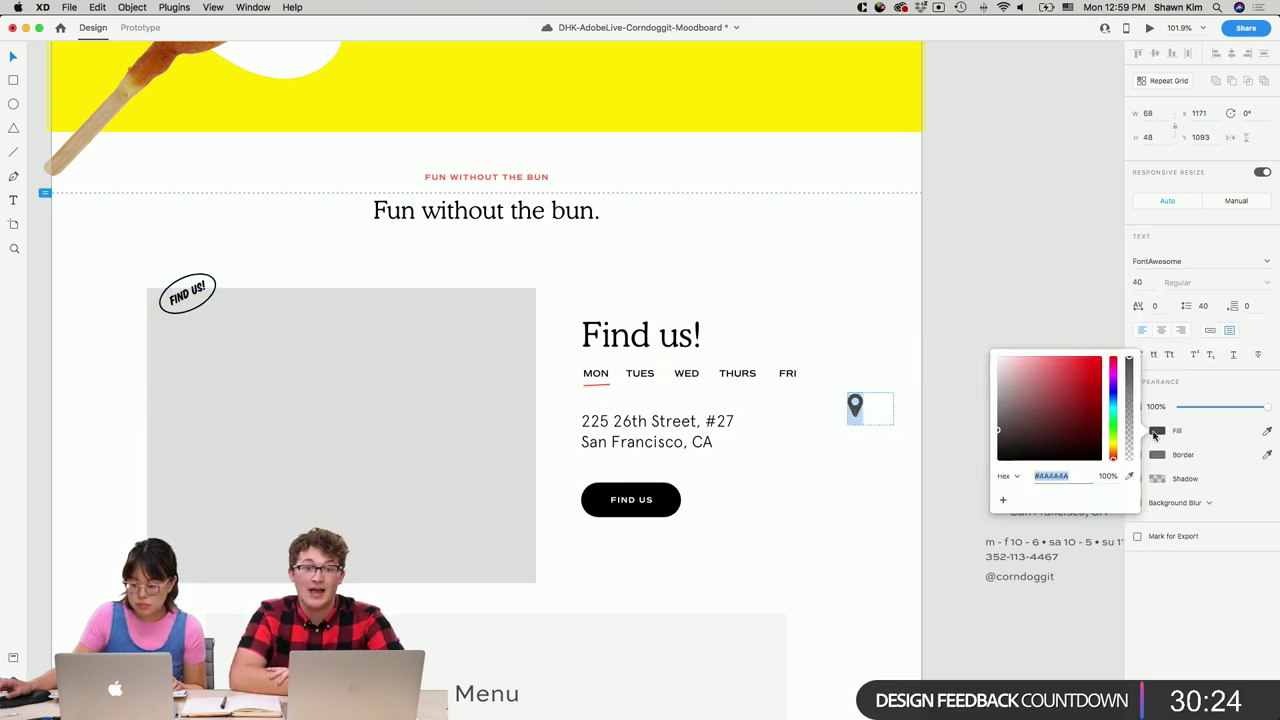
{"action": "left_click", "coordinate": [1130, 477]}
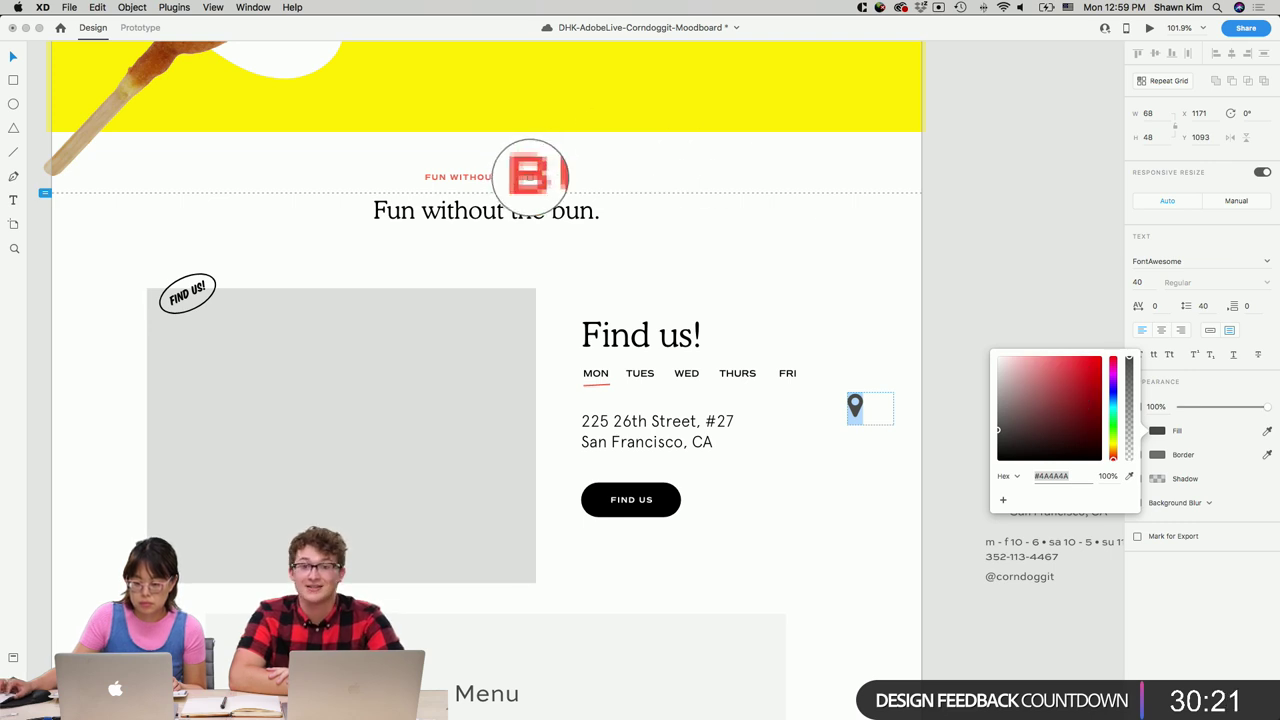
{"action": "left_click", "coordinate": [530, 175]}
{"action": "left_click", "coordinate": [894, 323]}
Drag the red circle from the moodboard onto the yellow hero above CRISPY.
{"action": "scroll", "coordinate": [922, 425], "scroll_direction": "left", "scroll_amount": 3}
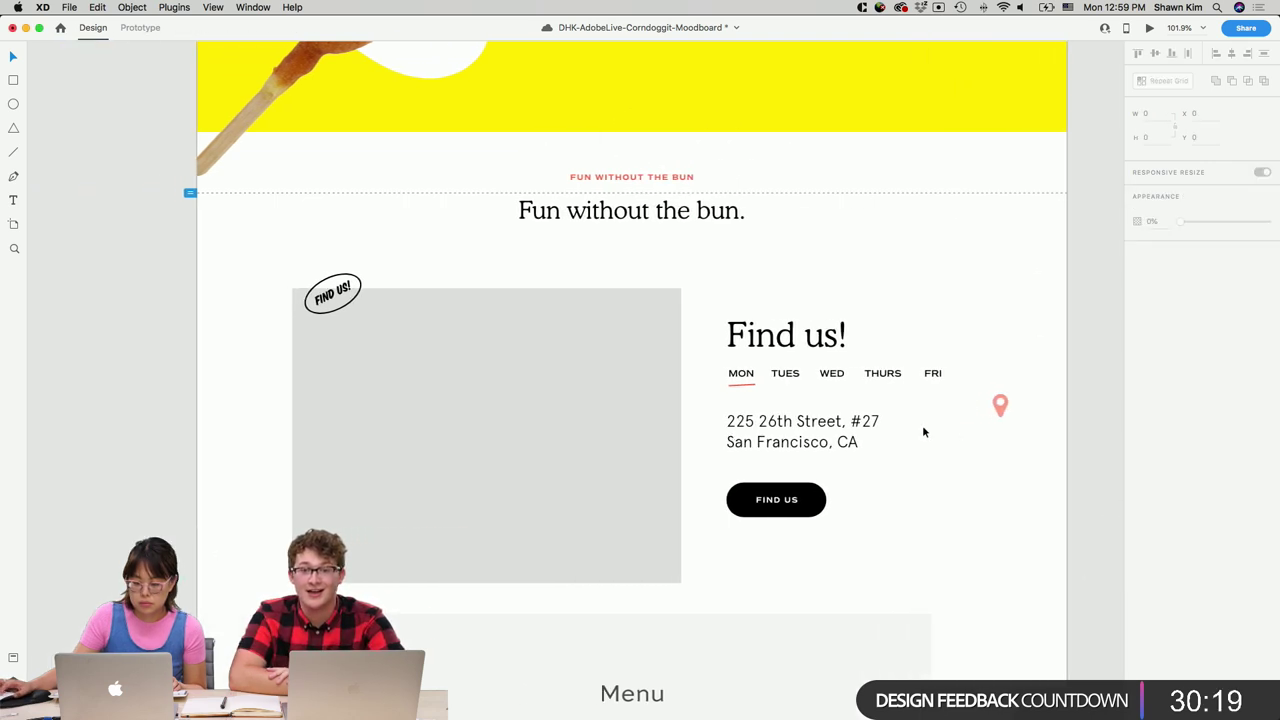
{"action": "scroll", "coordinate": [922, 425], "scroll_direction": "up", "scroll_amount": 10}
{"action": "left_click_drag", "start_coordinate": [85, 133], "coordinate": [170, 301]}
{"action": "scroll", "coordinate": [400, 127], "scroll_direction": "right", "scroll_amount": 5}
{"action": "scroll", "coordinate": [193, 291], "scroll_direction": "left", "scroll_amount": 5}
{"action": "scroll", "coordinate": [193, 291], "scroll_direction": "down", "scroll_amount": 2}
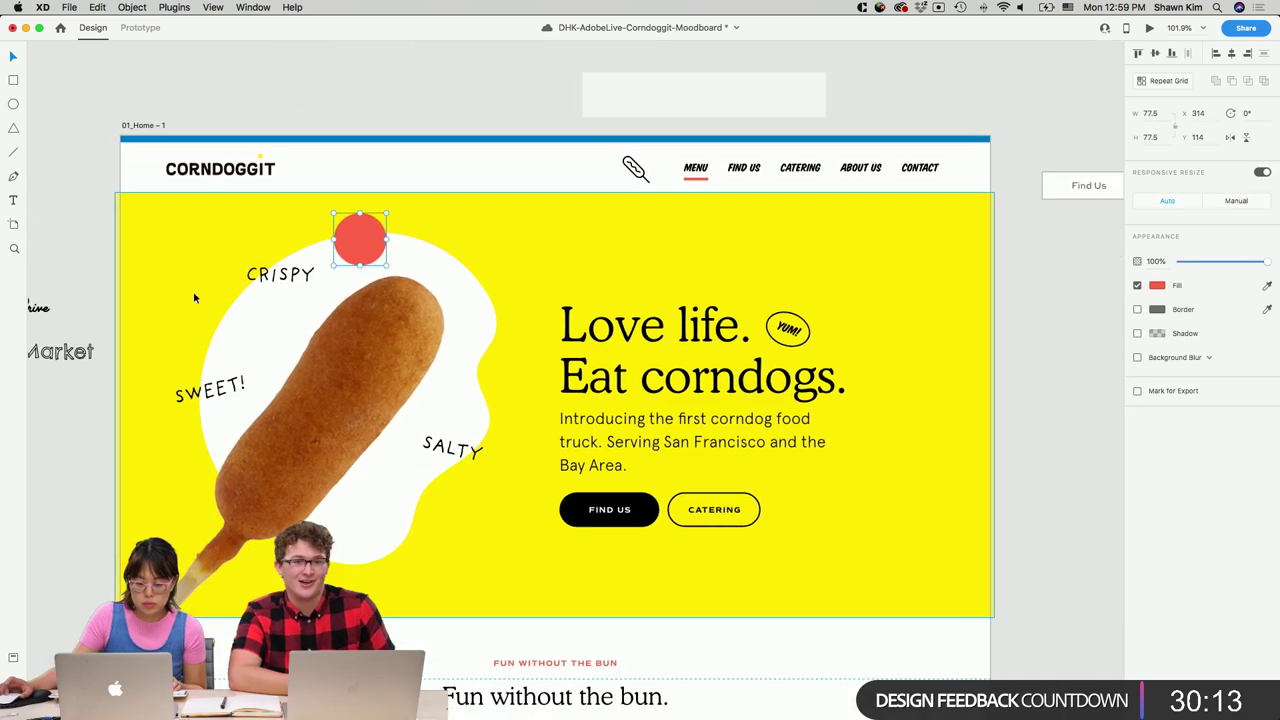
Enlarge and move the red circle, then retype CRISPY in its text box.
{"action": "left_click_drag", "start_coordinate": [386, 266], "coordinate": [271, 290]}
{"action": "left_click", "coordinate": [308, 276]}
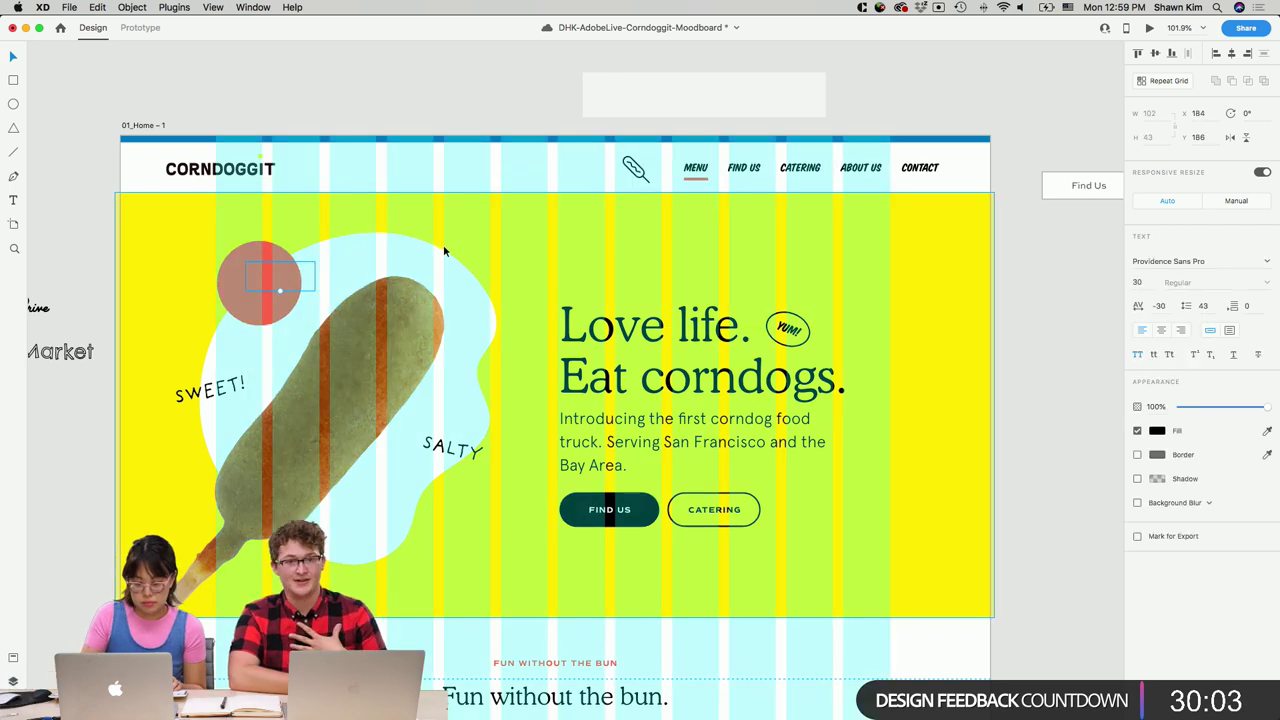
{"action": "key", "text": "super+z"}
{"action": "type", "text": "CRISPY"}
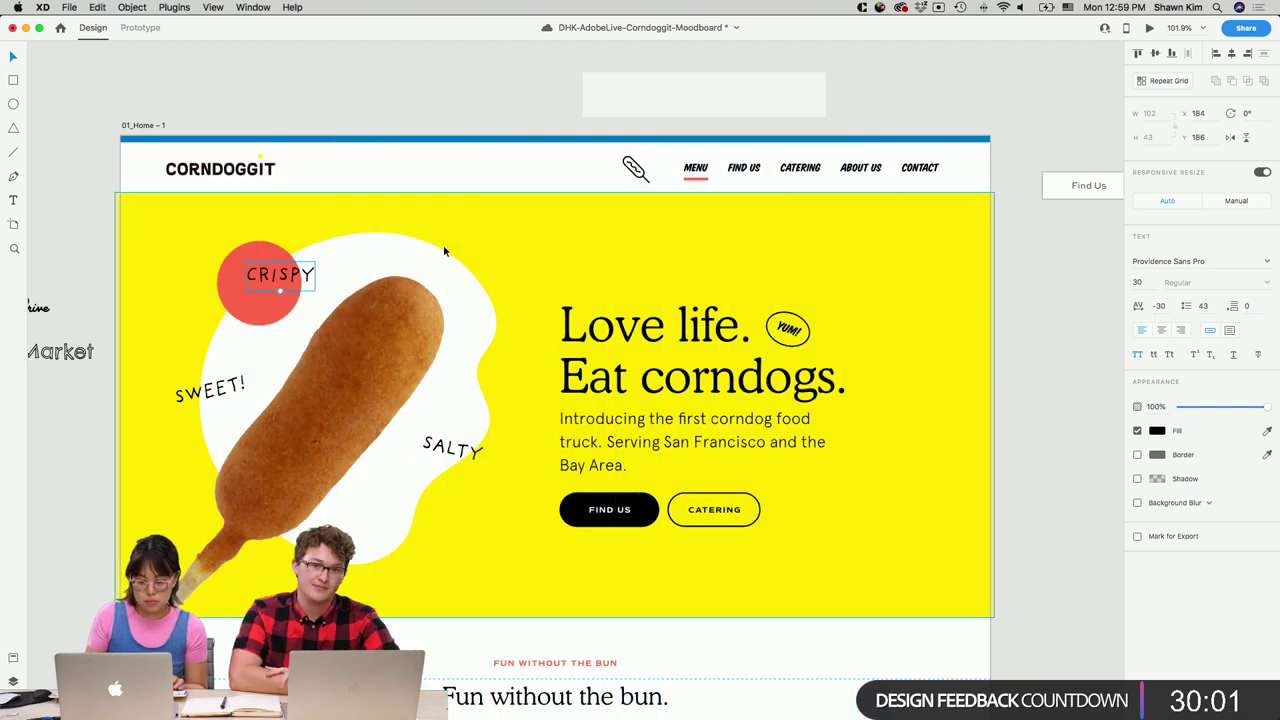
{"action": "left_click", "coordinate": [258, 300]}
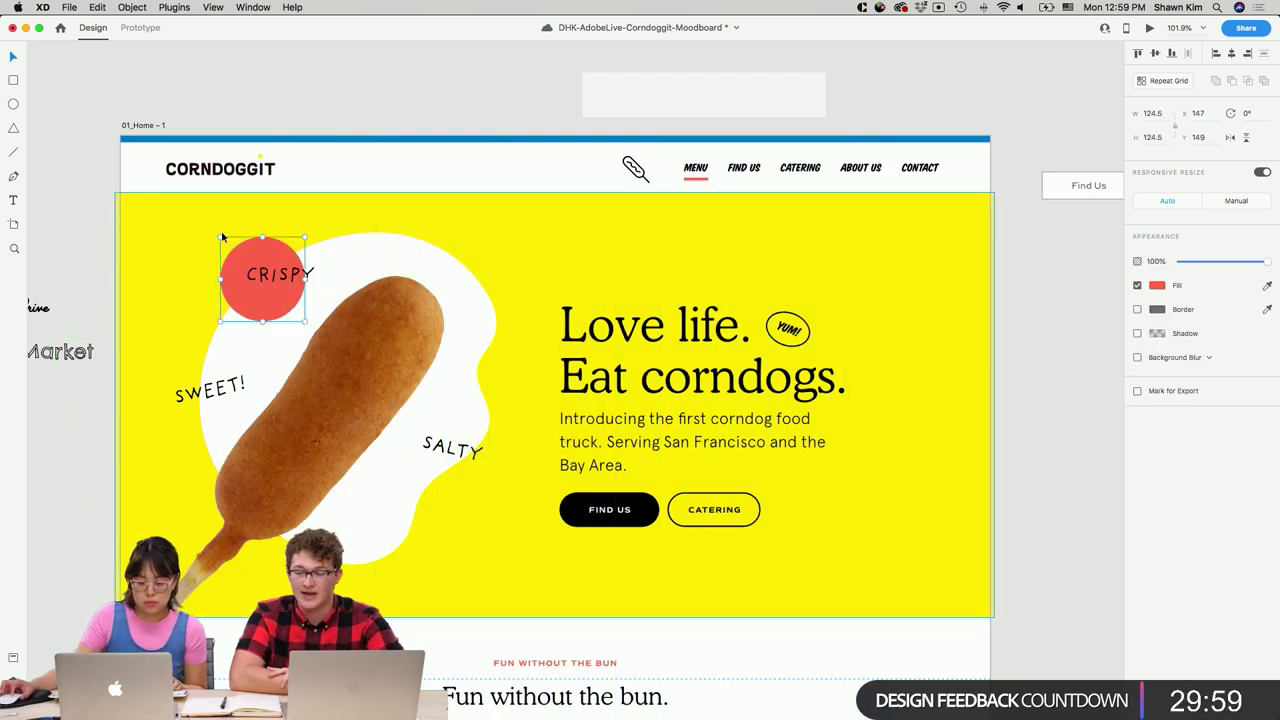
Shrink the red circle to 109.5 px and position it behind CRISPY.
{"action": "left_click_drag", "start_coordinate": [221, 237], "coordinate": [233, 288]}
{"action": "left_click", "coordinate": [1020, 468]}
{"action": "scroll", "coordinate": [1025, 472], "scroll_direction": "down", "scroll_amount": 3}
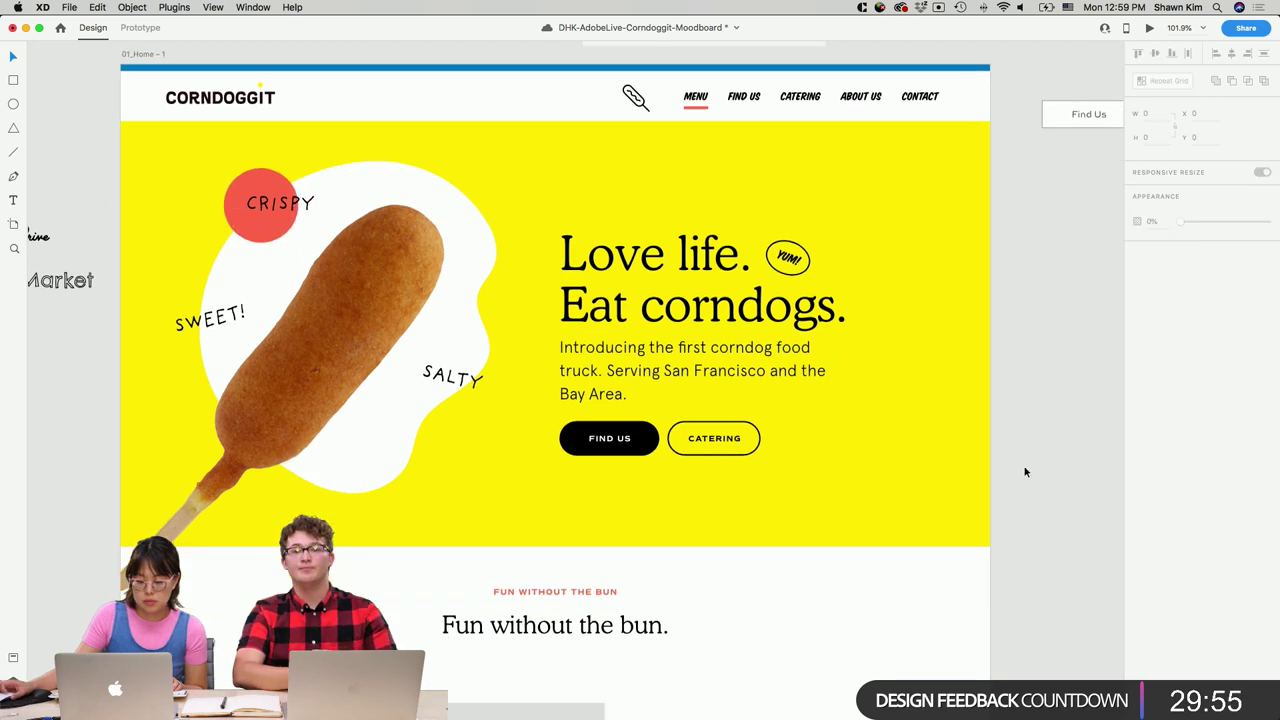
{"action": "scroll", "coordinate": [1025, 472], "scroll_direction": "down", "scroll_amount": 1}
{"action": "left_click", "coordinate": [265, 155]}
{"action": "scroll", "coordinate": [418, 302], "scroll_direction": "down", "scroll_amount": 5}
Paste a copy of the red circle at the upper right of the Find us section.
{"action": "scroll", "coordinate": [691, 462], "scroll_direction": "right", "scroll_amount": 2}
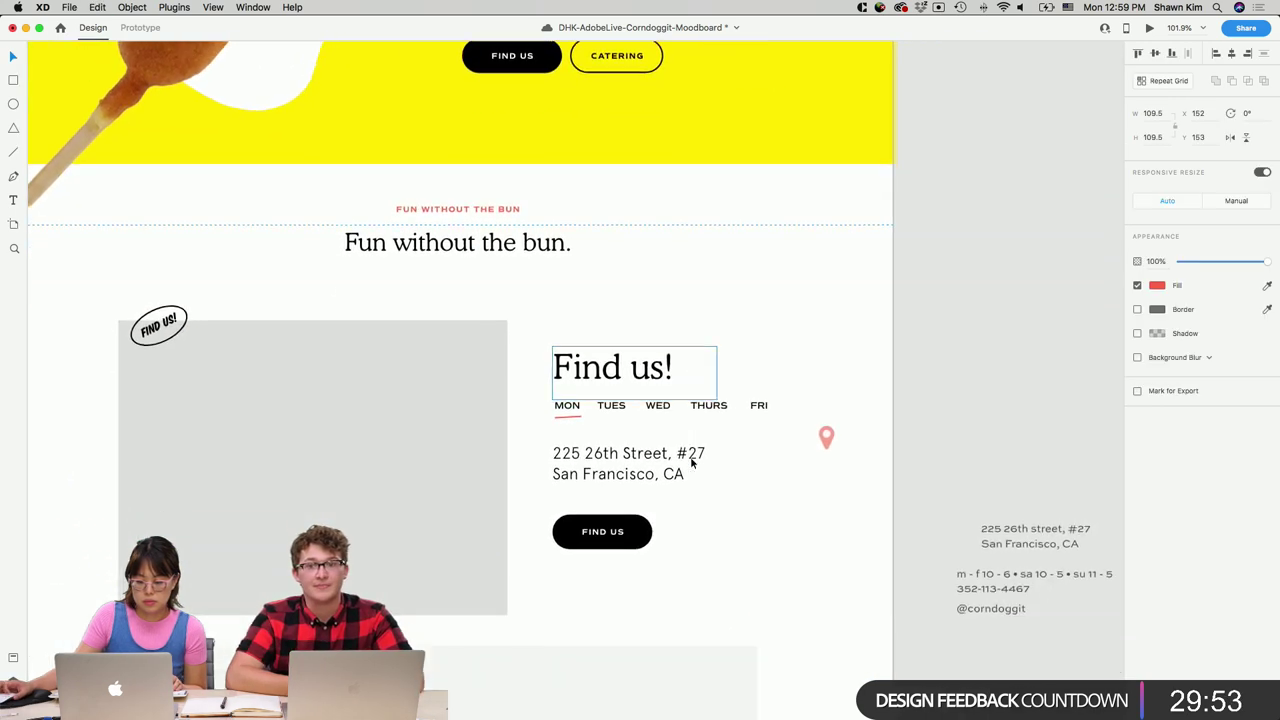
{"action": "scroll", "coordinate": [691, 462], "scroll_direction": "down", "scroll_amount": 2}
{"action": "key", "text": "super+v"}
{"action": "left_click_drag", "start_coordinate": [575, 379], "coordinate": [821, 281]}
Fill the map pin with the circle's red and place it beside the address.
{"action": "left_click", "coordinate": [1010, 367]}
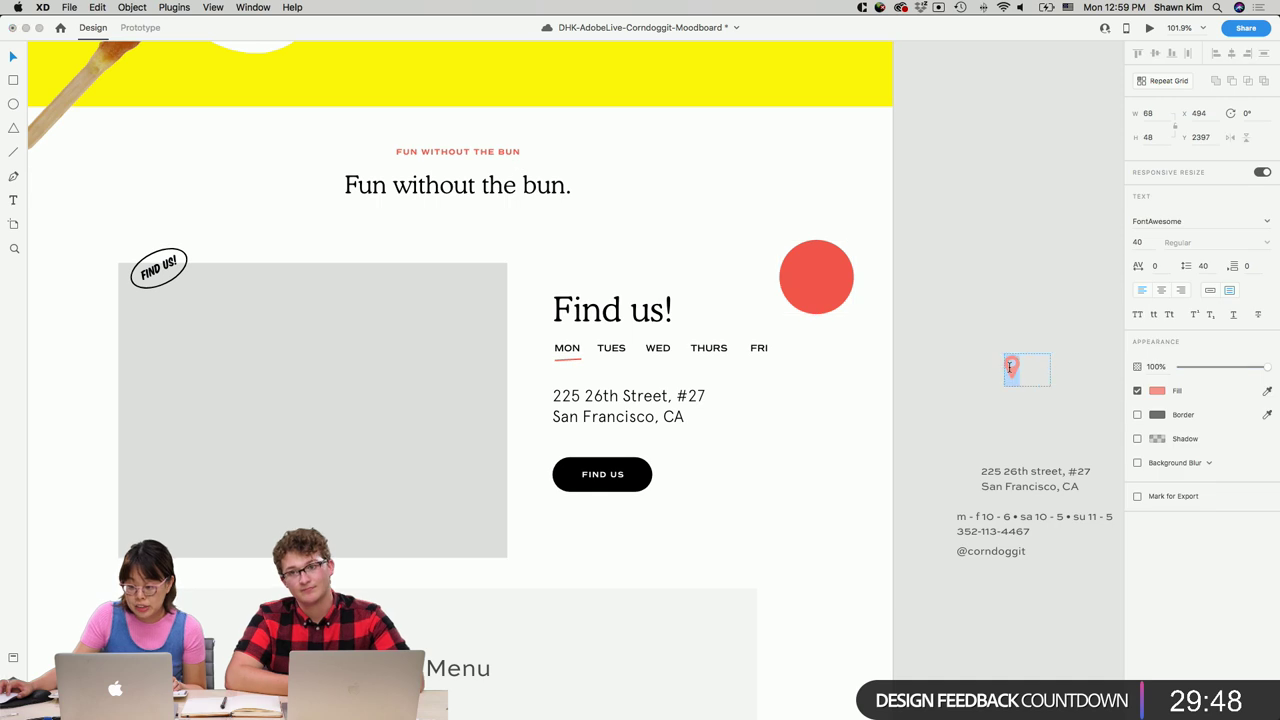
{"action": "left_click", "coordinate": [1157, 392]}
{"action": "left_click", "coordinate": [1267, 391]}
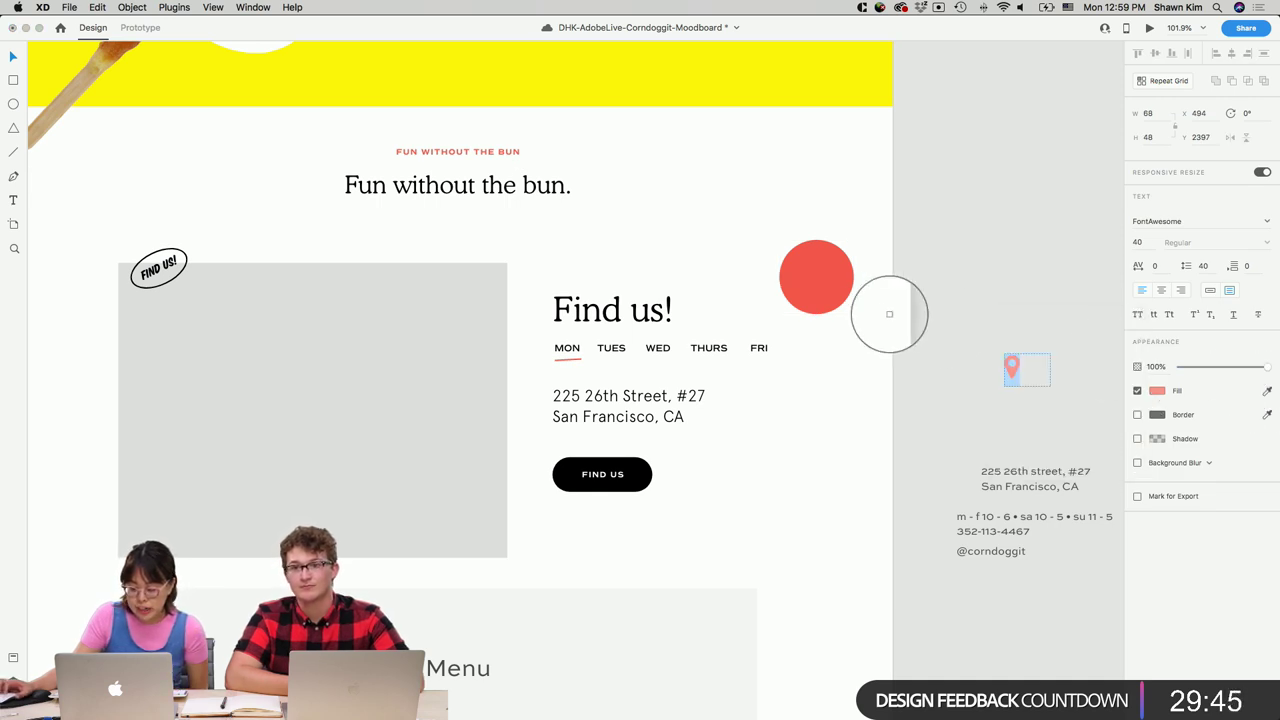
{"action": "left_click", "coordinate": [837, 281]}
{"action": "left_click_drag", "start_coordinate": [1017, 368], "coordinate": [798, 406]}
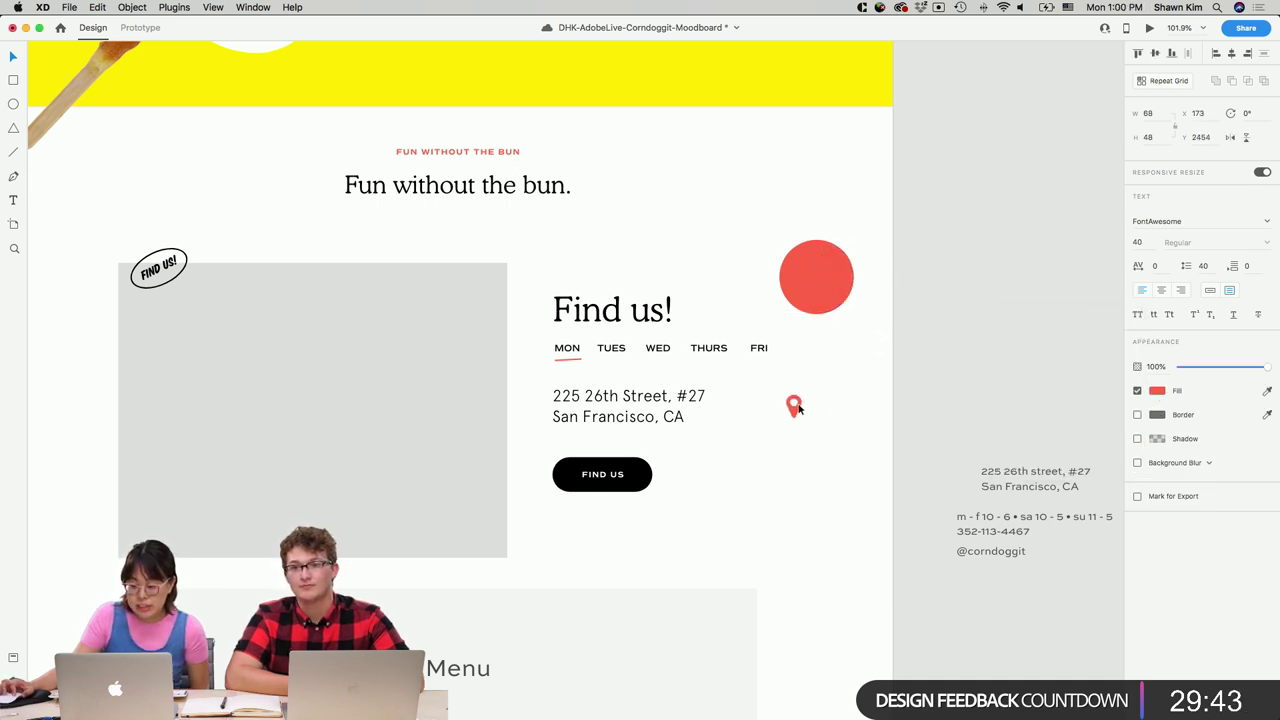
{"action": "left_click", "coordinate": [894, 404]}
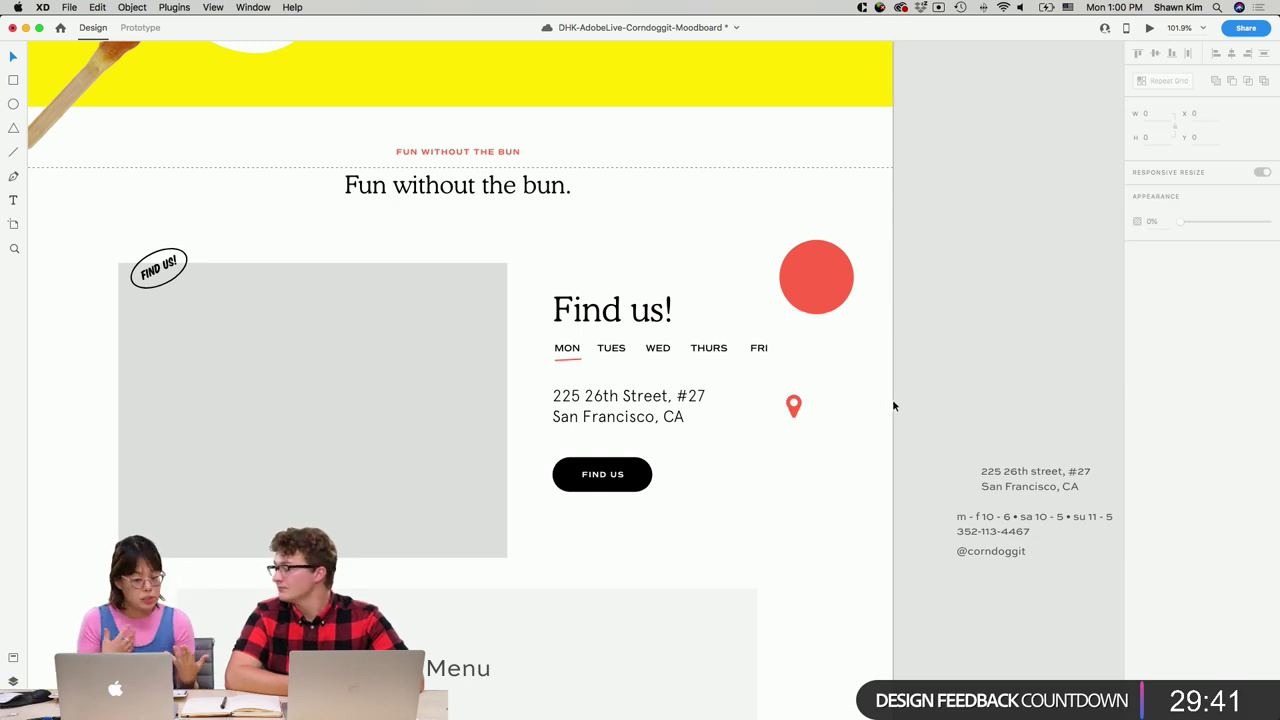
{"action": "double_click", "coordinate": [677, 419]}
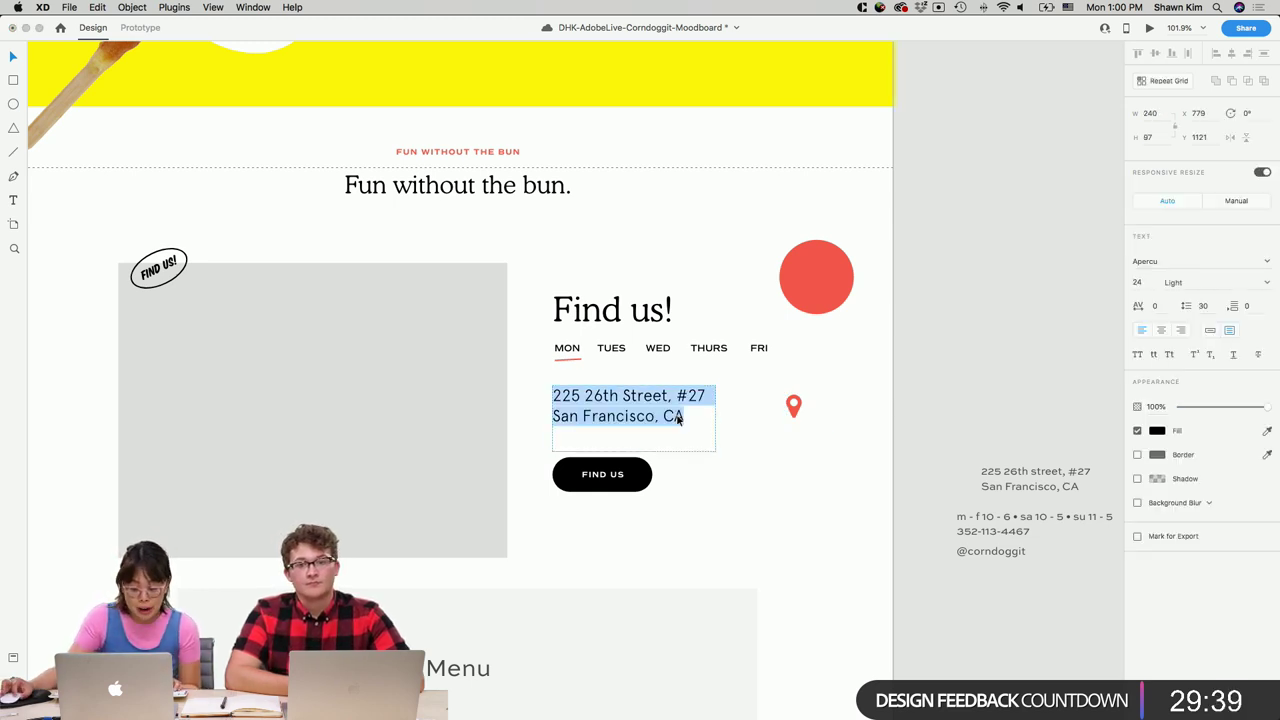
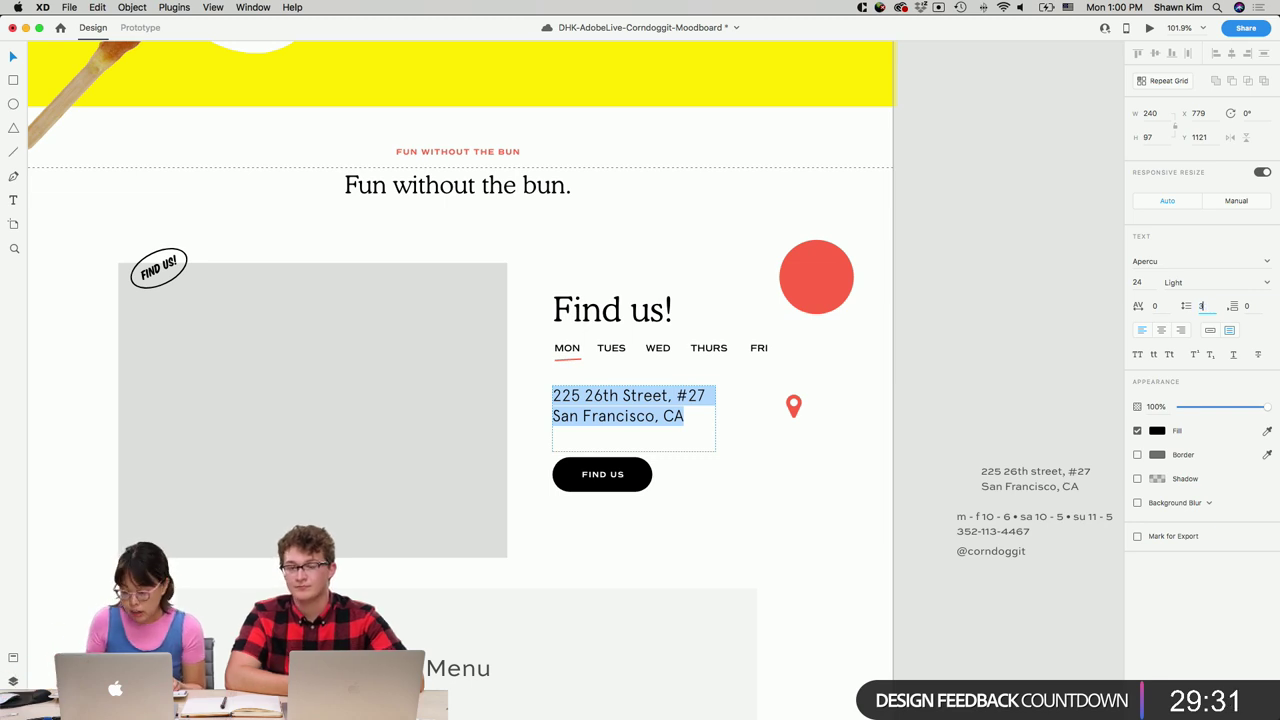
Set the two-line address text's line spacing to 33.
{"action": "type", "text": "33"}
{"action": "key", "text": "Return"}
{"action": "left_click", "coordinate": [786, 386]}
Move the red map pin to the left of the address and line the address up beside it.
{"action": "left_click_drag", "start_coordinate": [815, 423], "coordinate": [543, 411]}
{"action": "left_click_drag", "start_coordinate": [620, 411], "coordinate": [644, 411]}
{"action": "left_click_drag", "start_coordinate": [555, 405], "coordinate": [575, 406]}
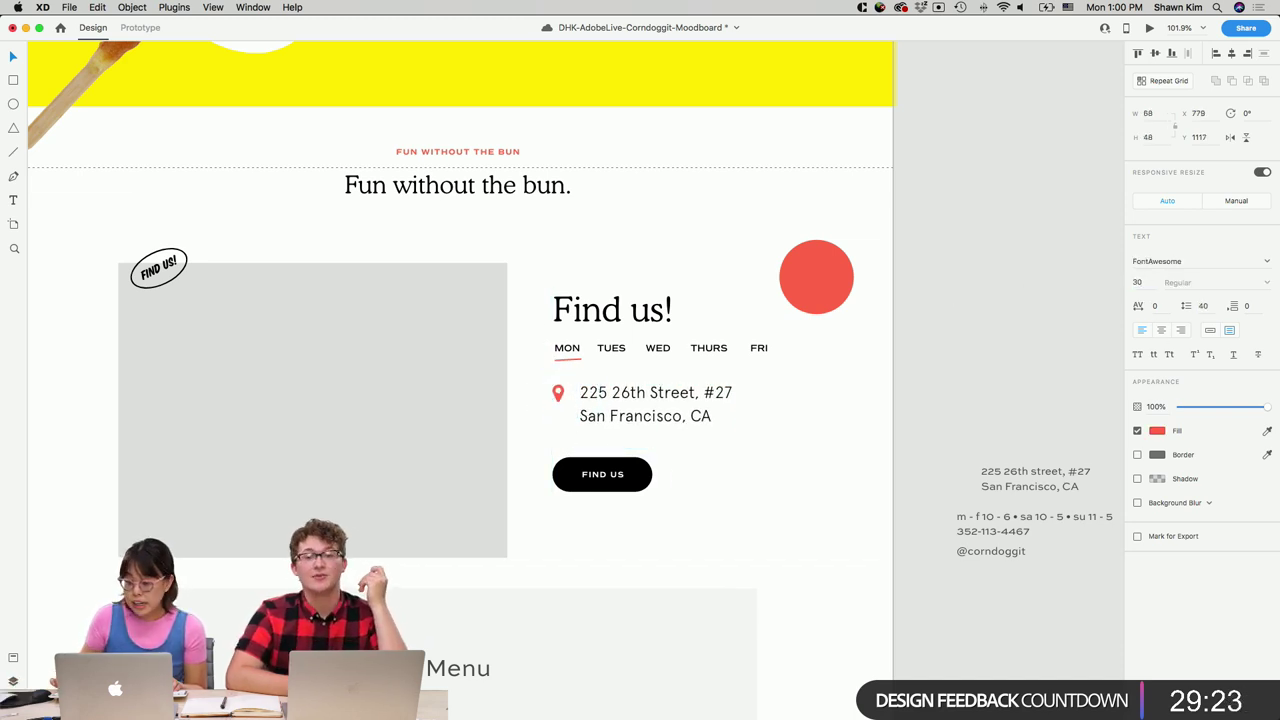
{"action": "left_click_drag", "start_coordinate": [714, 400], "coordinate": [698, 403]}
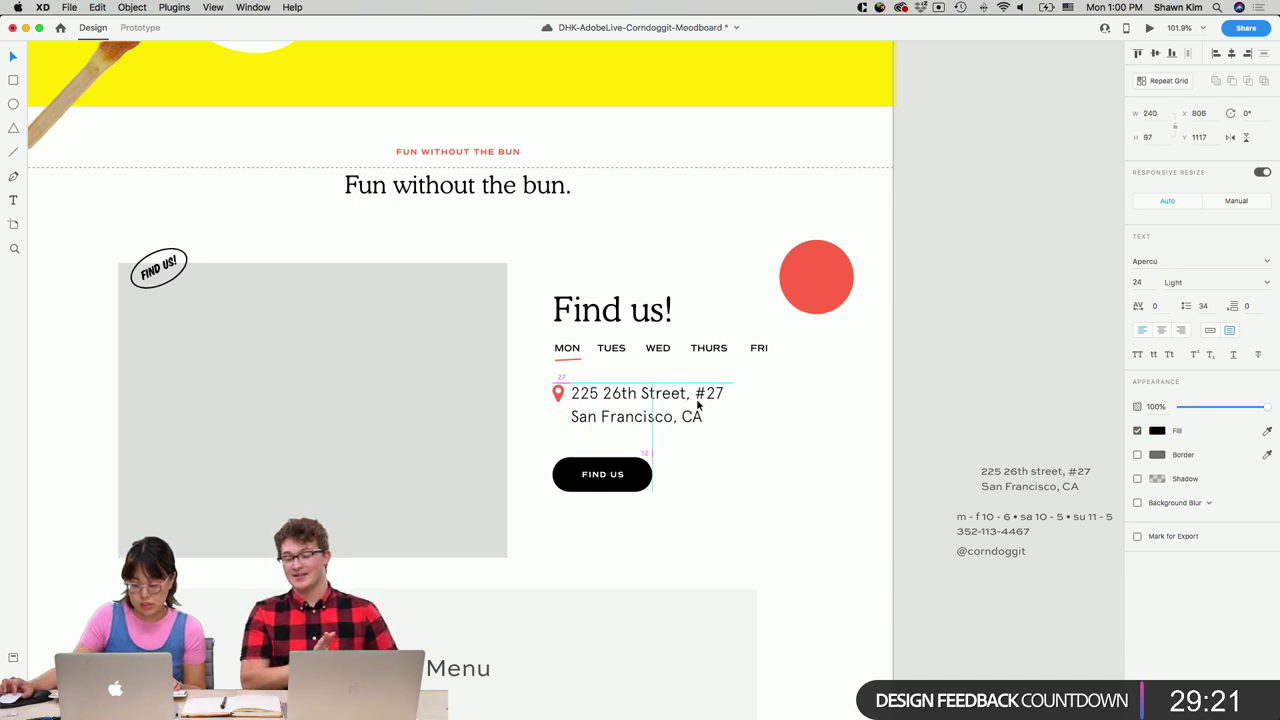
{"action": "left_click", "coordinate": [683, 515]}
{"action": "left_click_drag", "start_coordinate": [683, 515], "coordinate": [592, 480]}
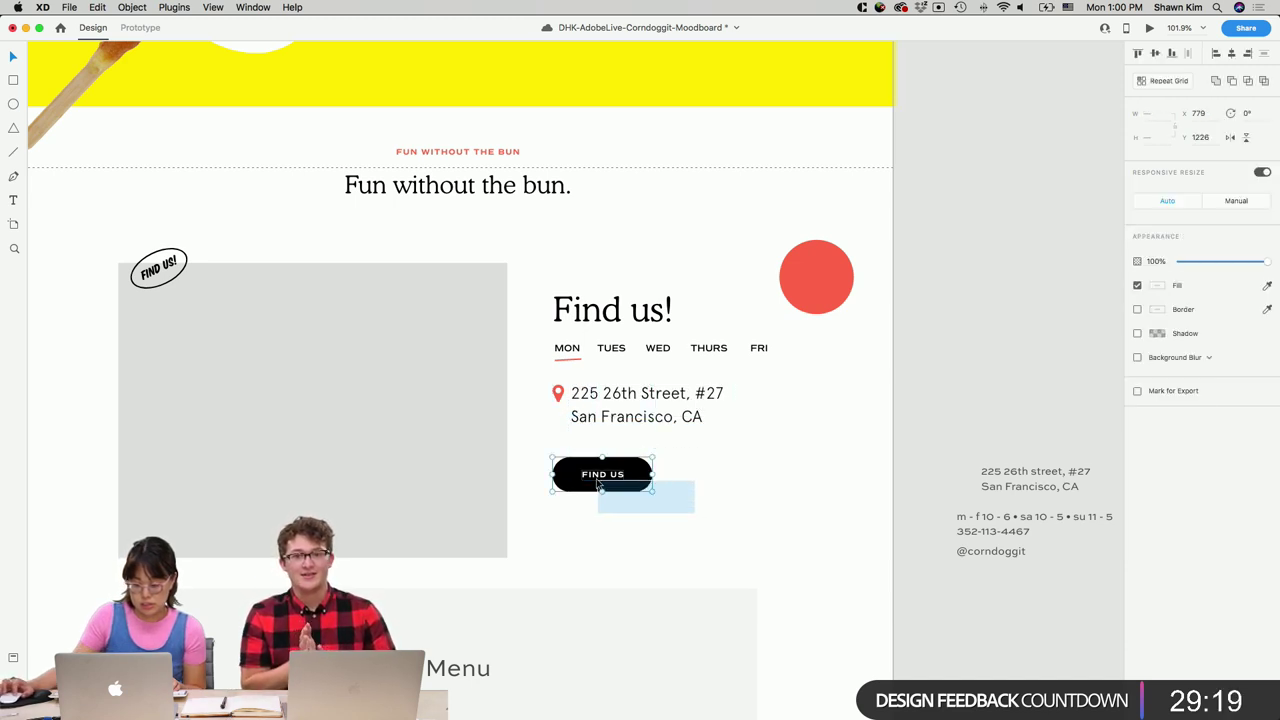
{"action": "mouse_move", "coordinate": [616, 420]}
{"action": "left_mouse_down"}
{"action": "mouse_move", "coordinate": [613, 445]}
{"action": "mouse_move", "coordinate": [633, 426]}
{"action": "mouse_move", "coordinate": [620, 422]}
{"action": "left_mouse_up"}
Widen the address box so #27 fits on line one, and shrink the pin to size 26.
{"action": "double_click", "coordinate": [620, 422]}
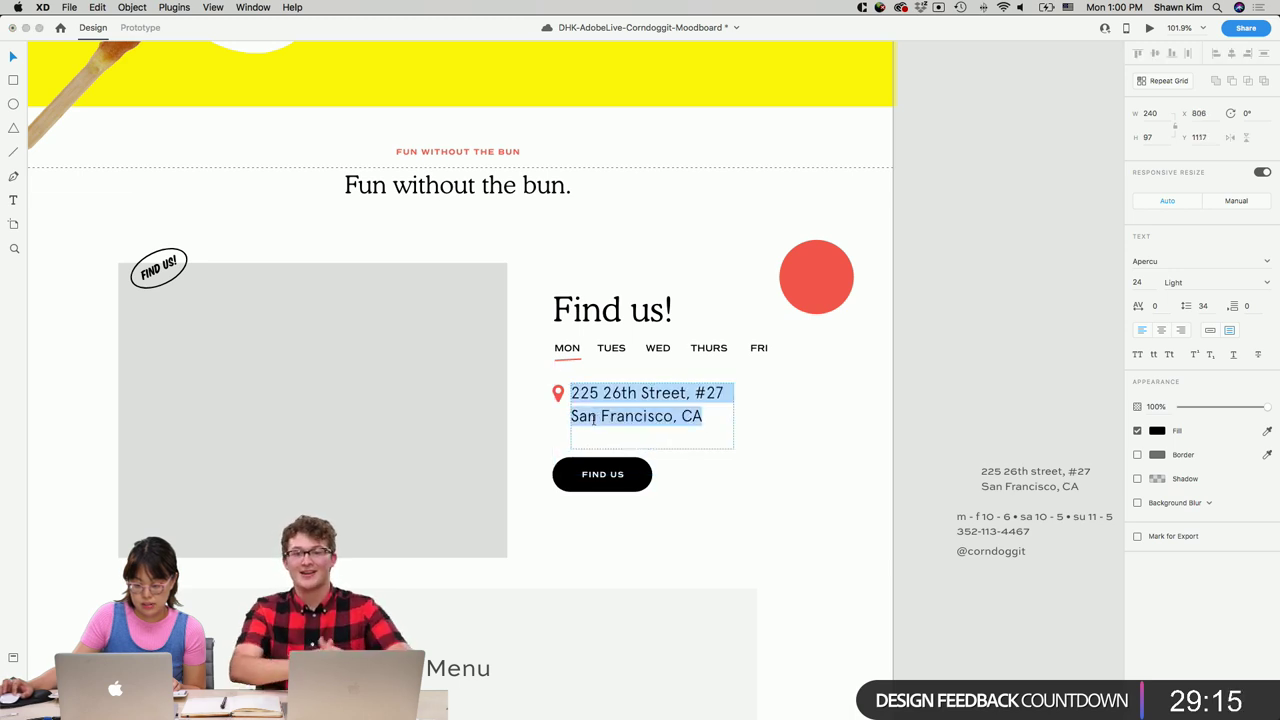
{"action": "left_click", "coordinate": [573, 418]}
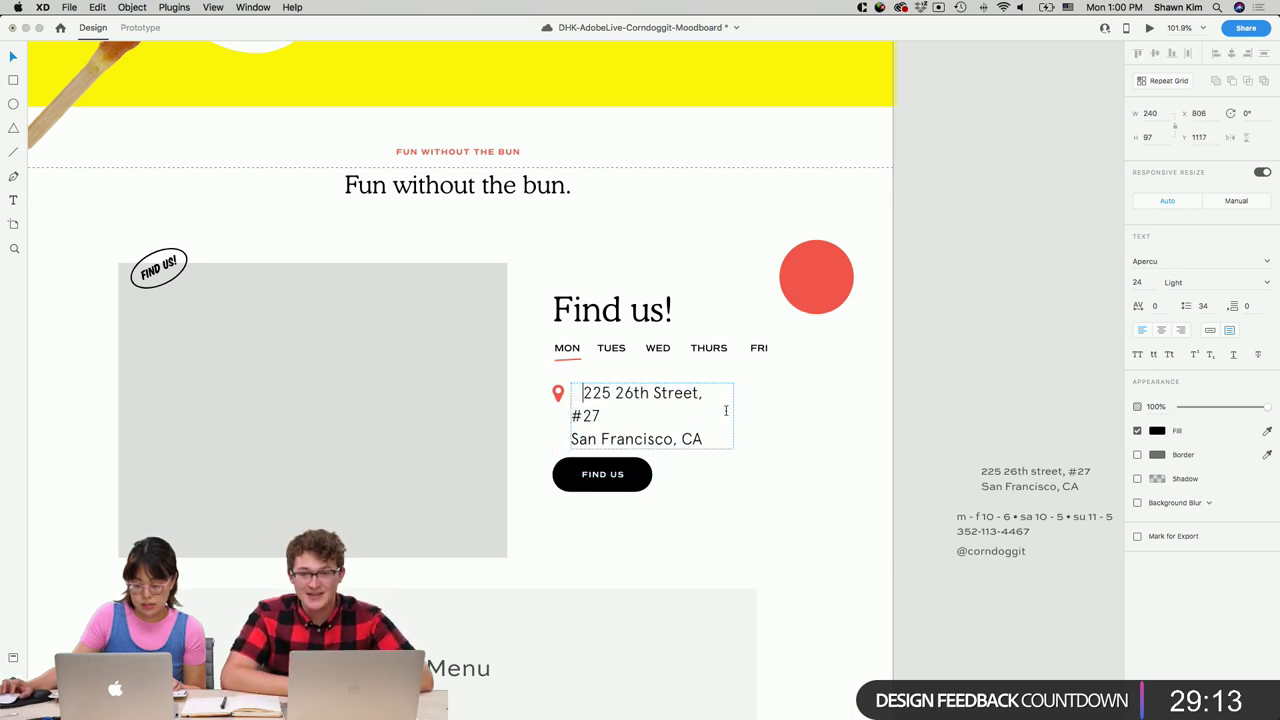
{"action": "left_click_drag", "start_coordinate": [733, 415], "coordinate": [746, 415]}
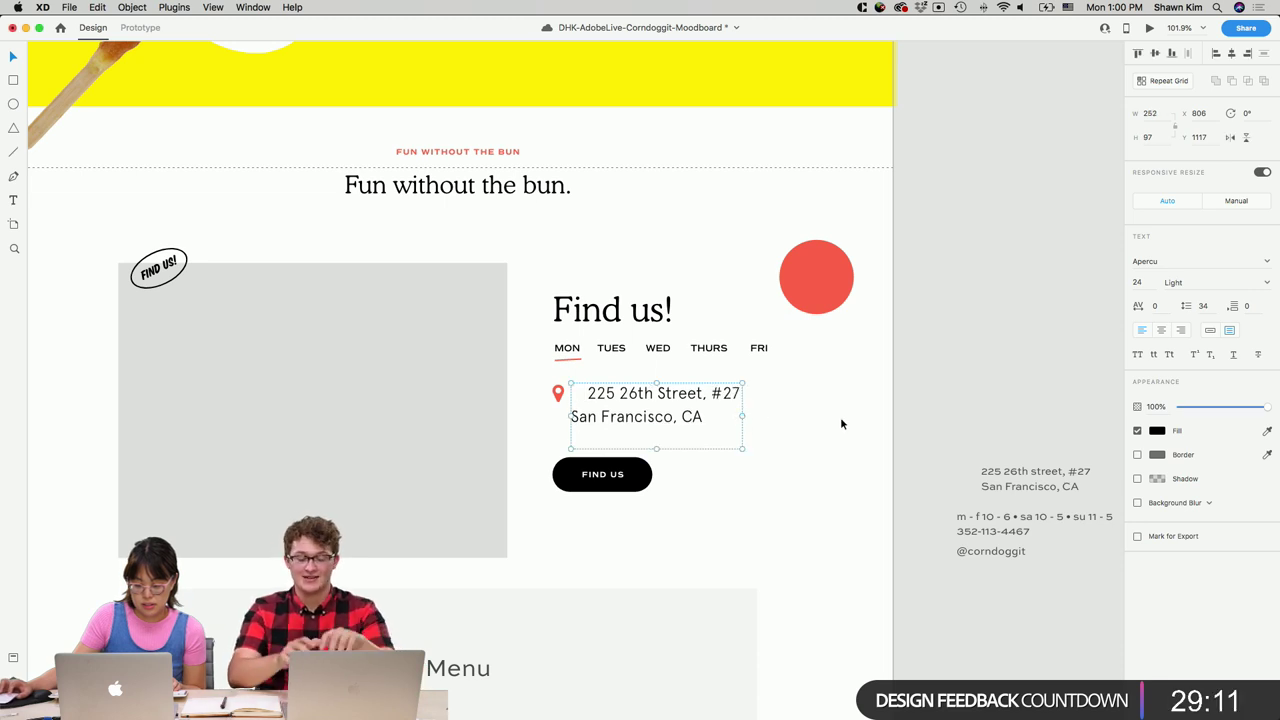
{"action": "left_click", "coordinate": [570, 395]}
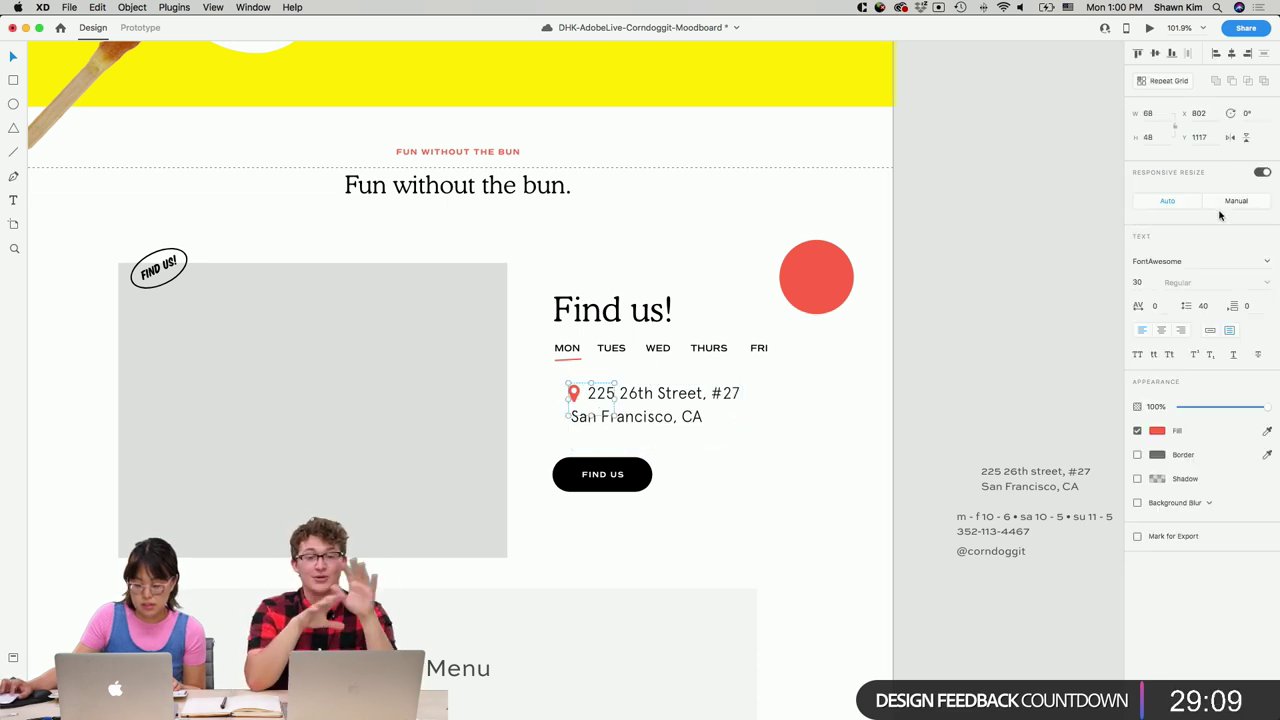
{"action": "type", "text": "26"}
{"action": "key", "text": "Return"}
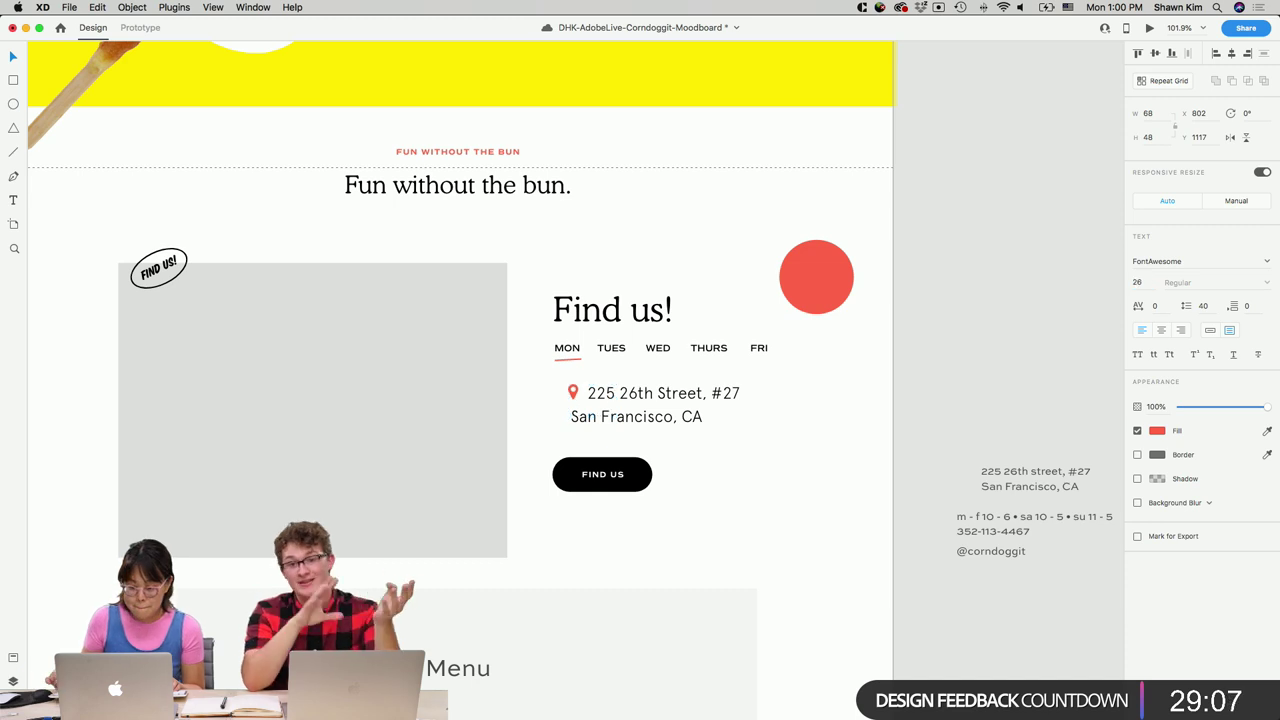
Nudge the pin and address together so they sit aligned under the day tabs.
{"action": "scroll", "coordinate": [904, 400], "scroll_direction": "up", "scroll_amount": 1}
{"action": "left_click", "coordinate": [737, 417]}
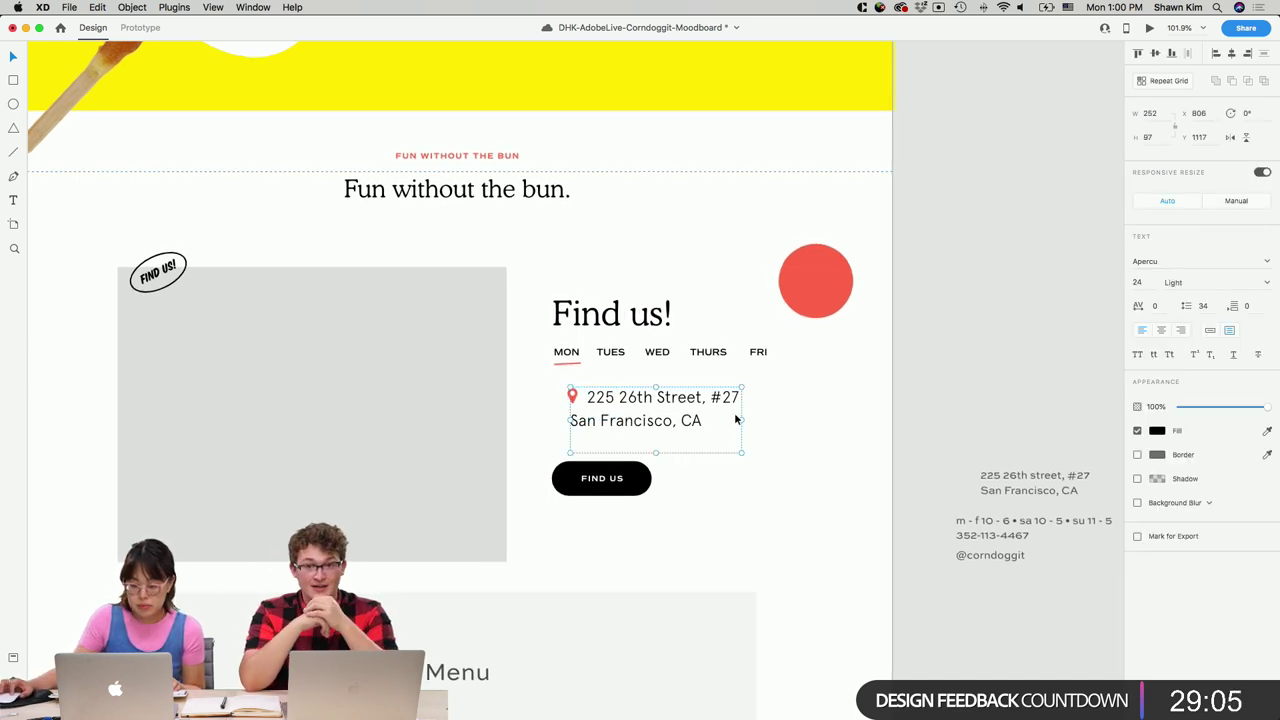
{"action": "key", "text": "Left"}
{"action": "key", "text": "Left"}
{"action": "key", "text": "Left"}
{"action": "key", "text": "Left"}
{"action": "key", "text": "Left"}
{"action": "key", "text": "Up"}
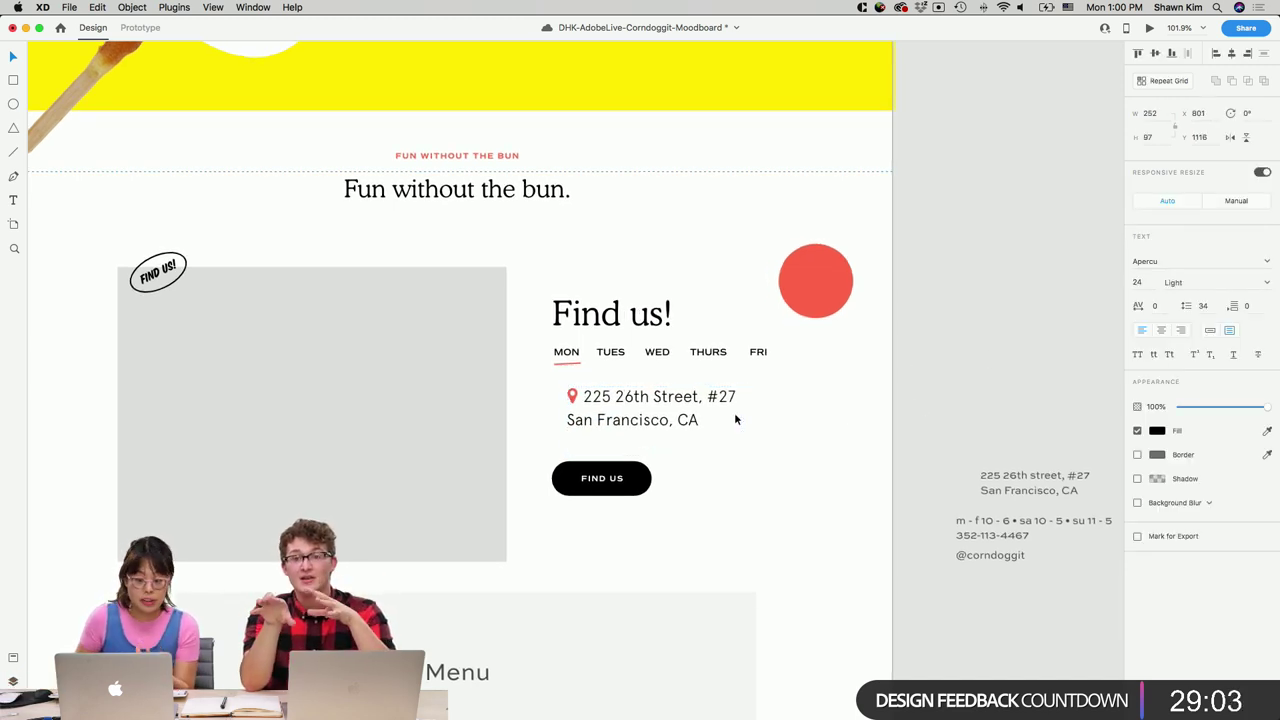
{"action": "left_click_drag", "start_coordinate": [776, 446], "coordinate": [546, 388]}
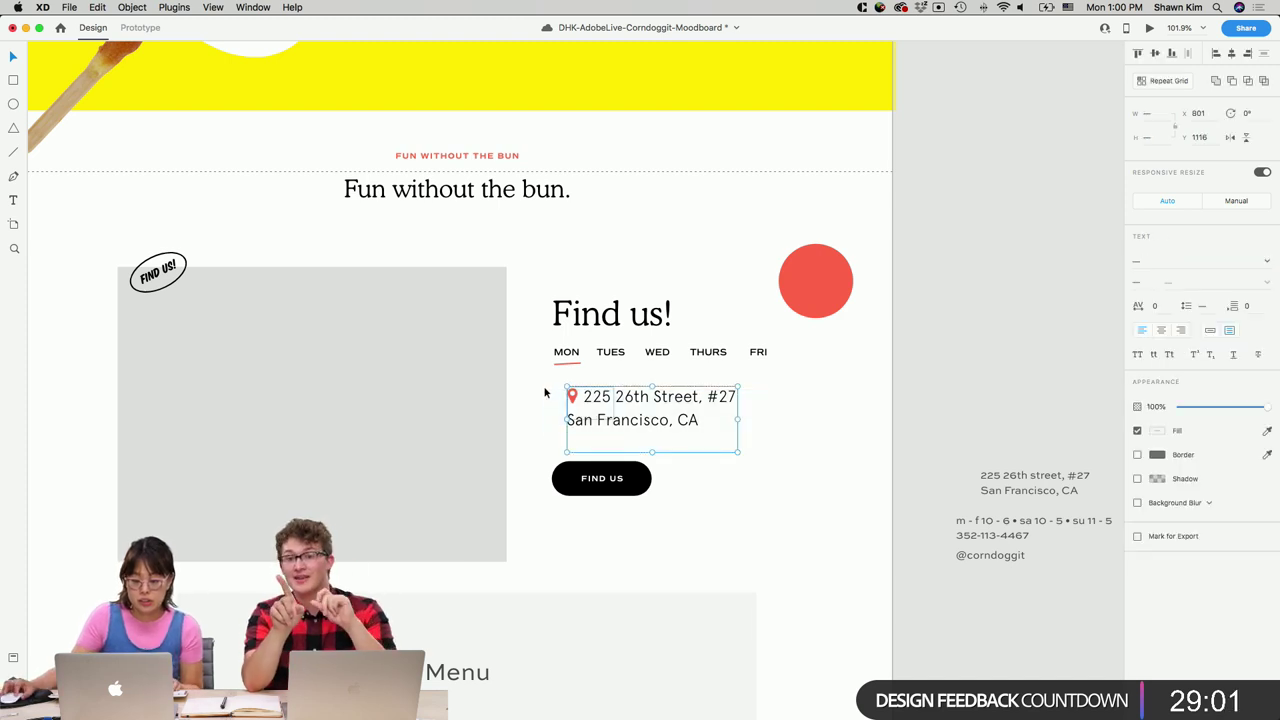
{"action": "key", "text": "Left"}
{"action": "key", "text": "Left"}
{"action": "key", "text": "Left"}
{"action": "key", "text": "Left"}
{"action": "key", "text": "Left"}
{"action": "key", "text": "Left"}
{"action": "key", "text": "Left"}
{"action": "key", "text": "Left"}
{"action": "key", "text": "Left"}
{"action": "key", "text": "Left"}
{"action": "key", "text": "Left"}
{"action": "key", "text": "Left"}
{"action": "key", "text": "Left"}
{"action": "key", "text": "Left"}
{"action": "key", "text": "Left"}
{"action": "key", "text": "Down"}
{"action": "key", "text": "Down"}
{"action": "key", "text": "Down"}
{"action": "key", "text": "Down"}
{"action": "key", "text": "Down"}
{"action": "key", "text": "Down"}
{"action": "key", "text": "Down"}
{"action": "key", "text": "Down"}
{"action": "key", "text": "Down"}
{"action": "key", "text": "Down"}
{"action": "key", "text": "Down"}
{"action": "key", "text": "Down"}
{"action": "key", "text": "Down"}
{"action": "key", "text": "Down"}
{"action": "key", "text": "Down"}
{"action": "key", "text": "Down"}
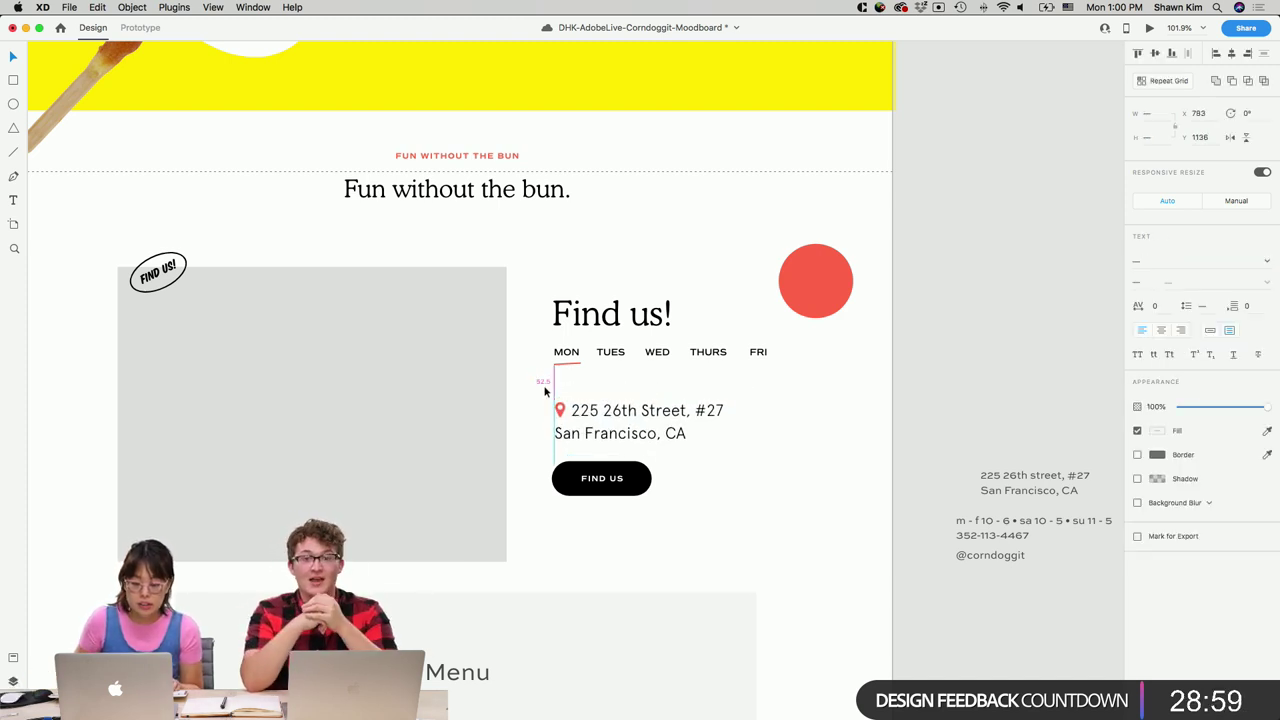
{"action": "key", "text": "Up"}
{"action": "key", "text": "Up"}
{"action": "key", "text": "Up"}
{"action": "key", "text": "Up"}
{"action": "key", "text": "Up"}
{"action": "key", "text": "Up"}
{"action": "key", "text": "Up"}
{"action": "key", "text": "Up"}
{"action": "key", "text": "Up"}
{"action": "key", "text": "Up"}
{"action": "key", "text": "Up"}
{"action": "key", "text": "Up"}
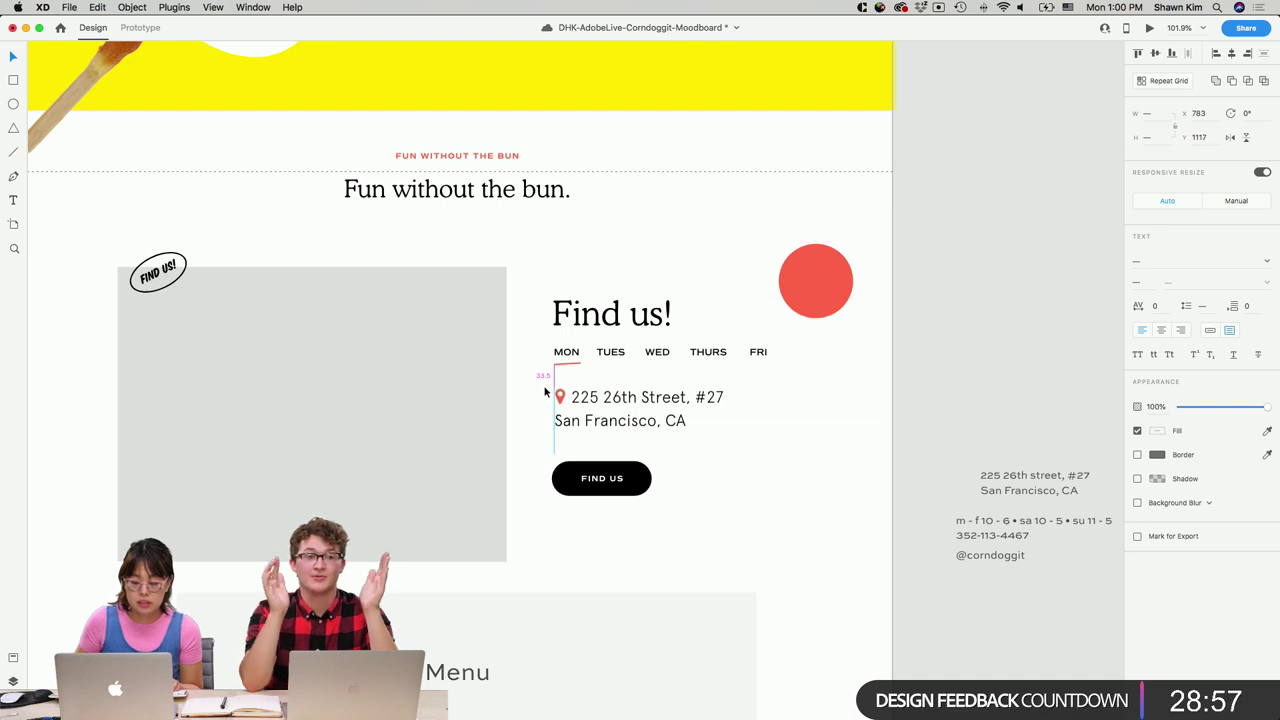
{"action": "scroll", "coordinate": [852, 421], "scroll_direction": "up", "scroll_amount": 2}
{"action": "left_click", "coordinate": [886, 465]}
Change the top bar's fill from blue #0076C0 to black #000000.
{"action": "scroll", "coordinate": [886, 465], "scroll_direction": "up", "scroll_amount": 3}
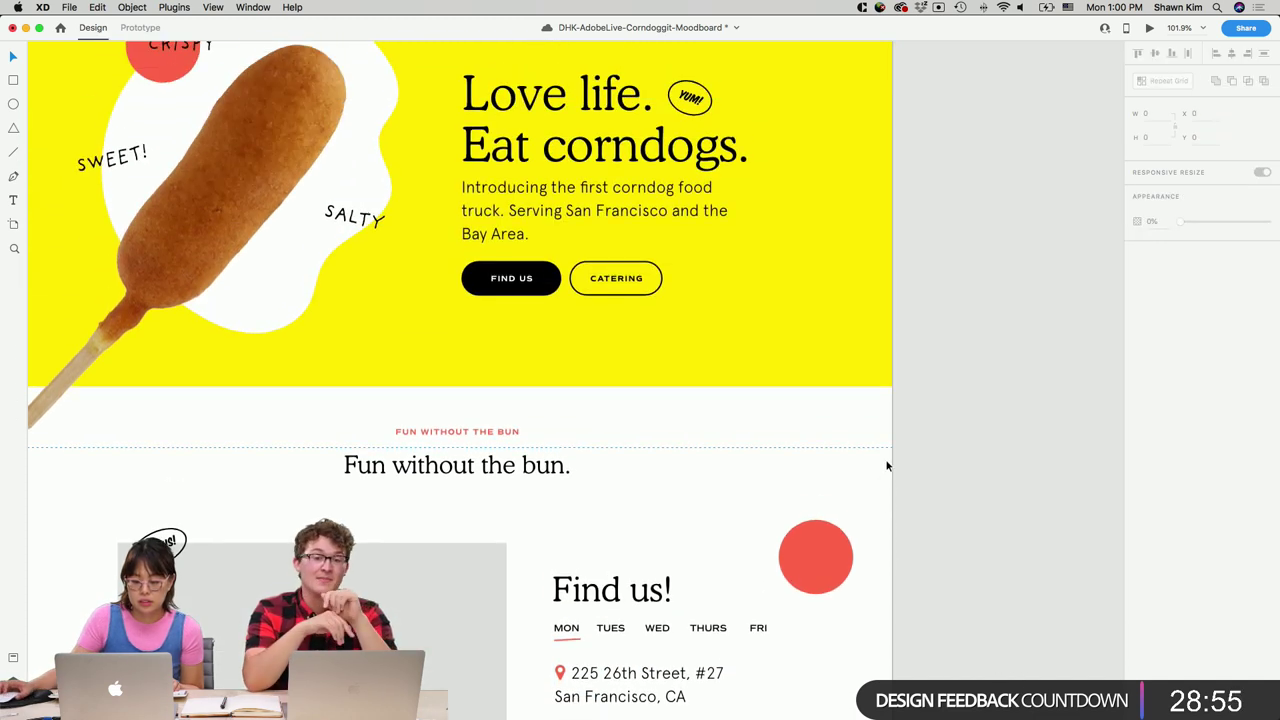
{"action": "scroll", "coordinate": [886, 465], "scroll_direction": "left", "scroll_amount": 1}
{"action": "scroll", "coordinate": [886, 465], "scroll_direction": "down", "scroll_amount": 5}
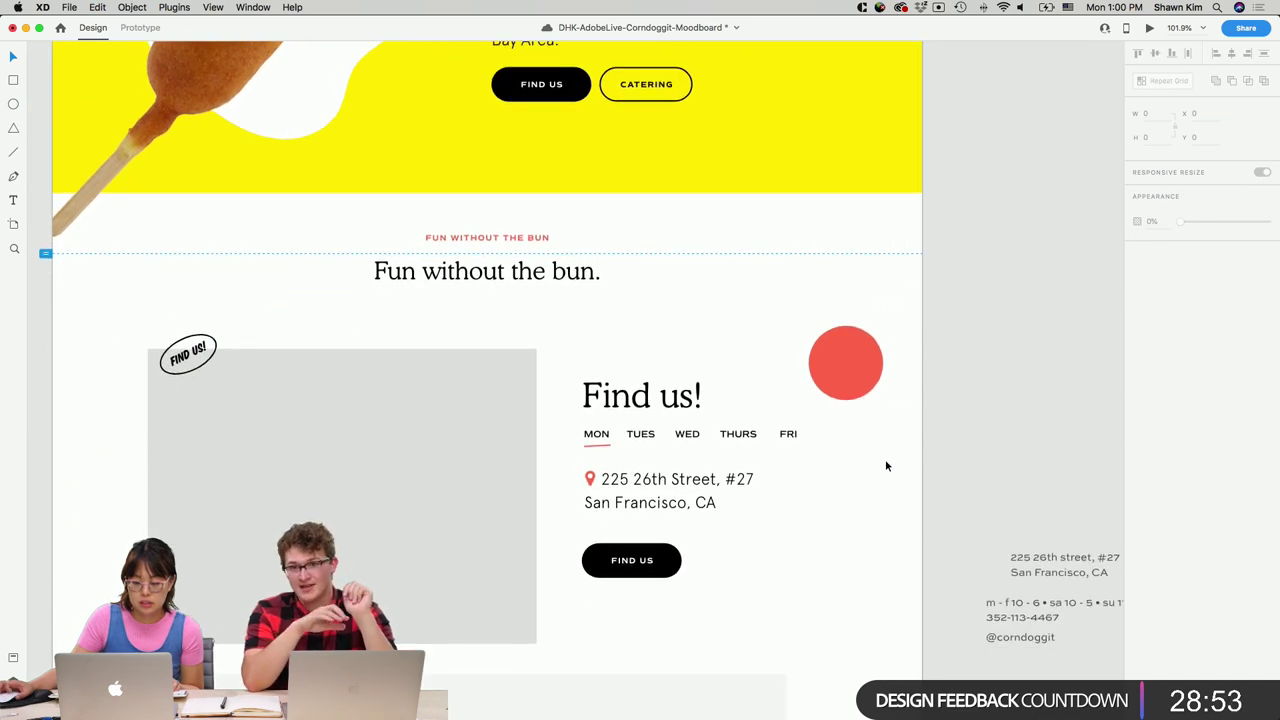
{"action": "scroll", "coordinate": [885, 459], "scroll_direction": "up", "scroll_amount": 8}
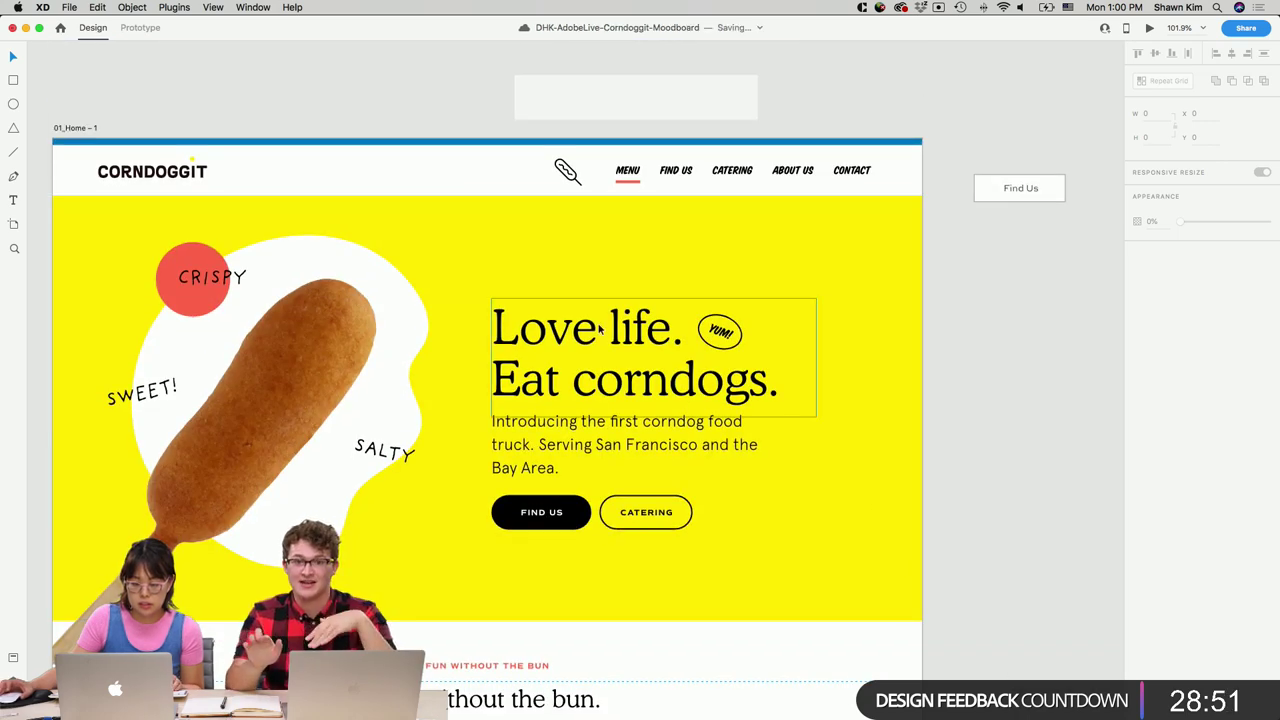
{"action": "left_click", "coordinate": [478, 143]}
{"action": "scroll", "coordinate": [785, 251], "scroll_direction": "down", "scroll_amount": 1}
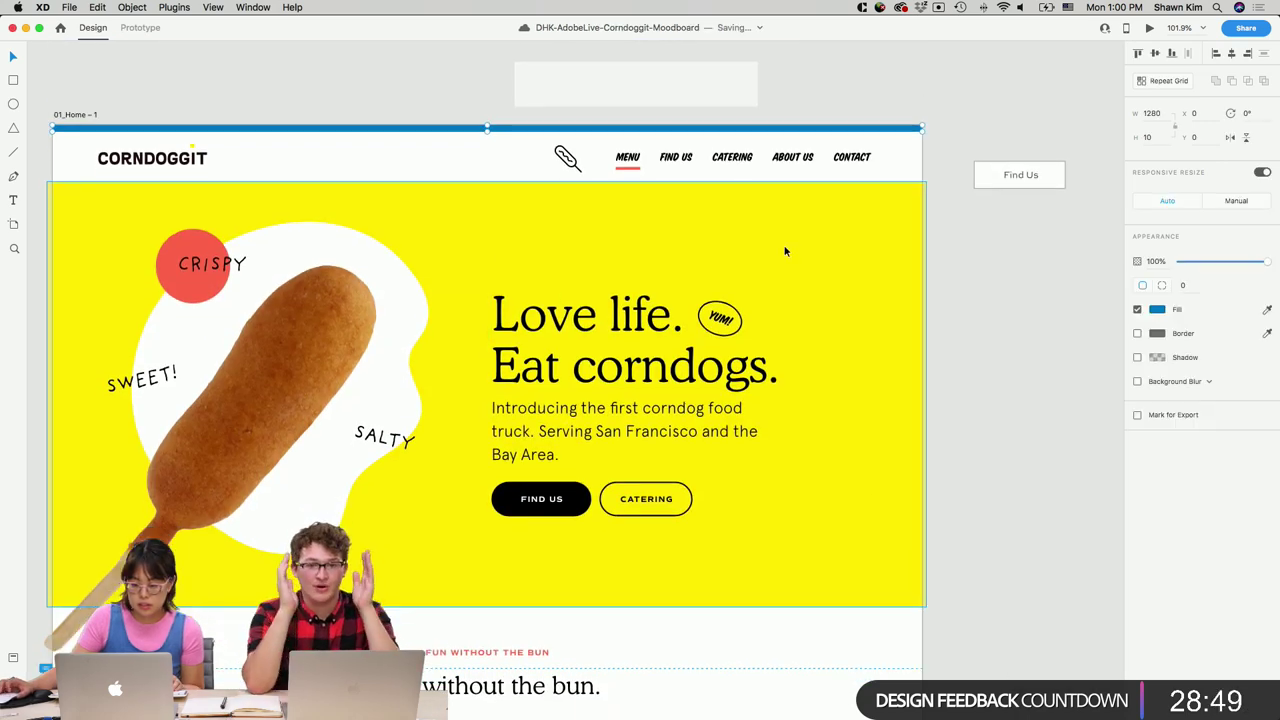
{"action": "scroll", "coordinate": [785, 251], "scroll_direction": "down", "scroll_amount": 3}
{"action": "left_click", "coordinate": [1158, 311]}
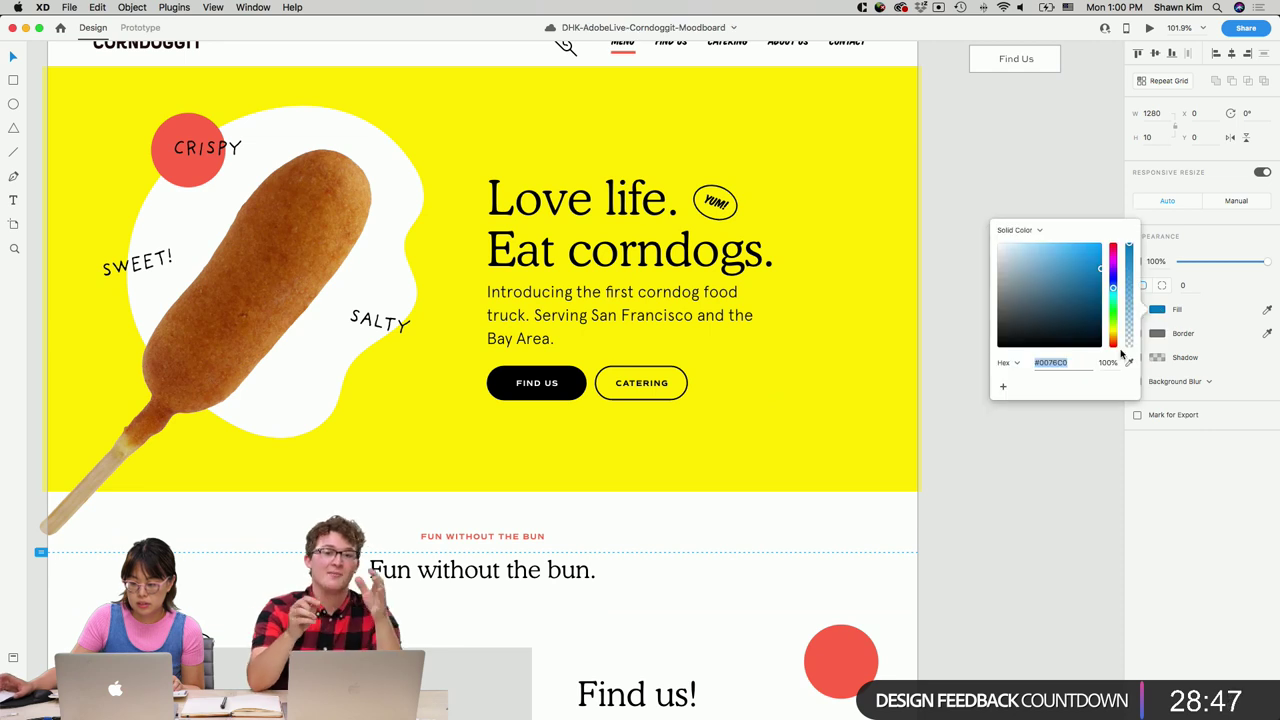
{"action": "left_click_drag", "start_coordinate": [1081, 321], "coordinate": [1081, 352]}
{"action": "scroll", "coordinate": [826, 520], "scroll_direction": "up", "scroll_amount": 3}
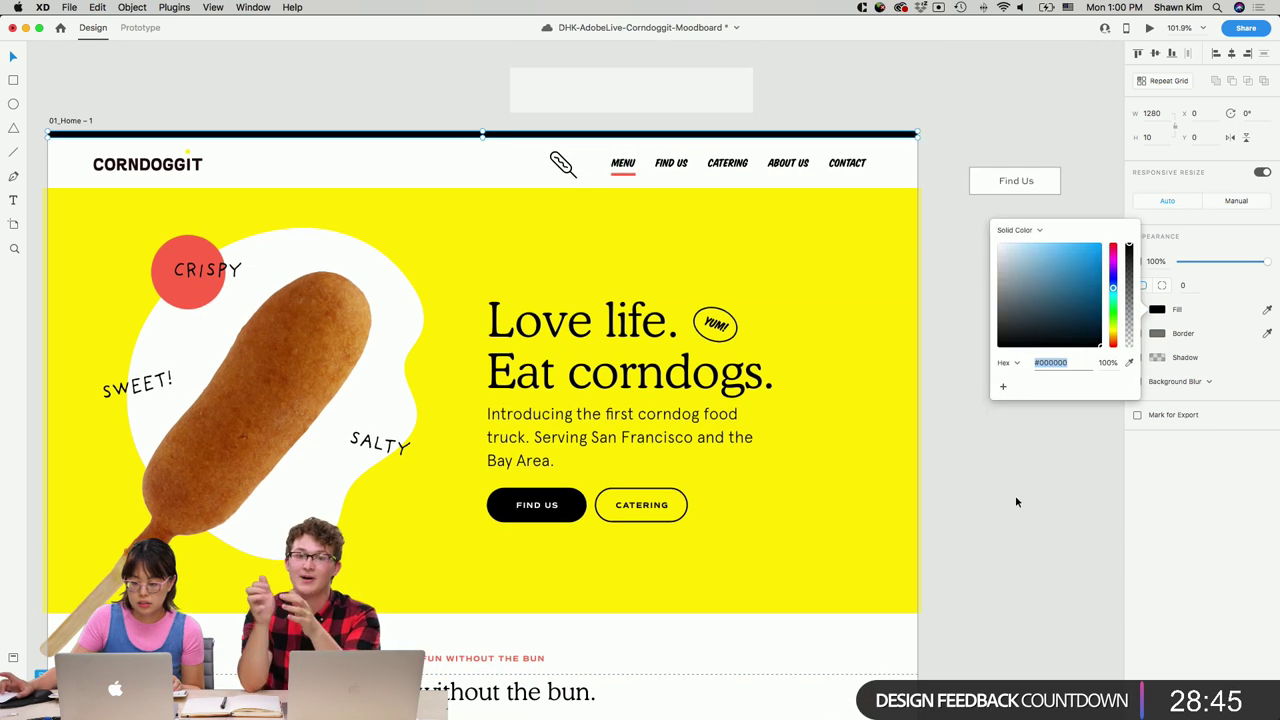
{"action": "left_click", "coordinate": [1019, 501]}
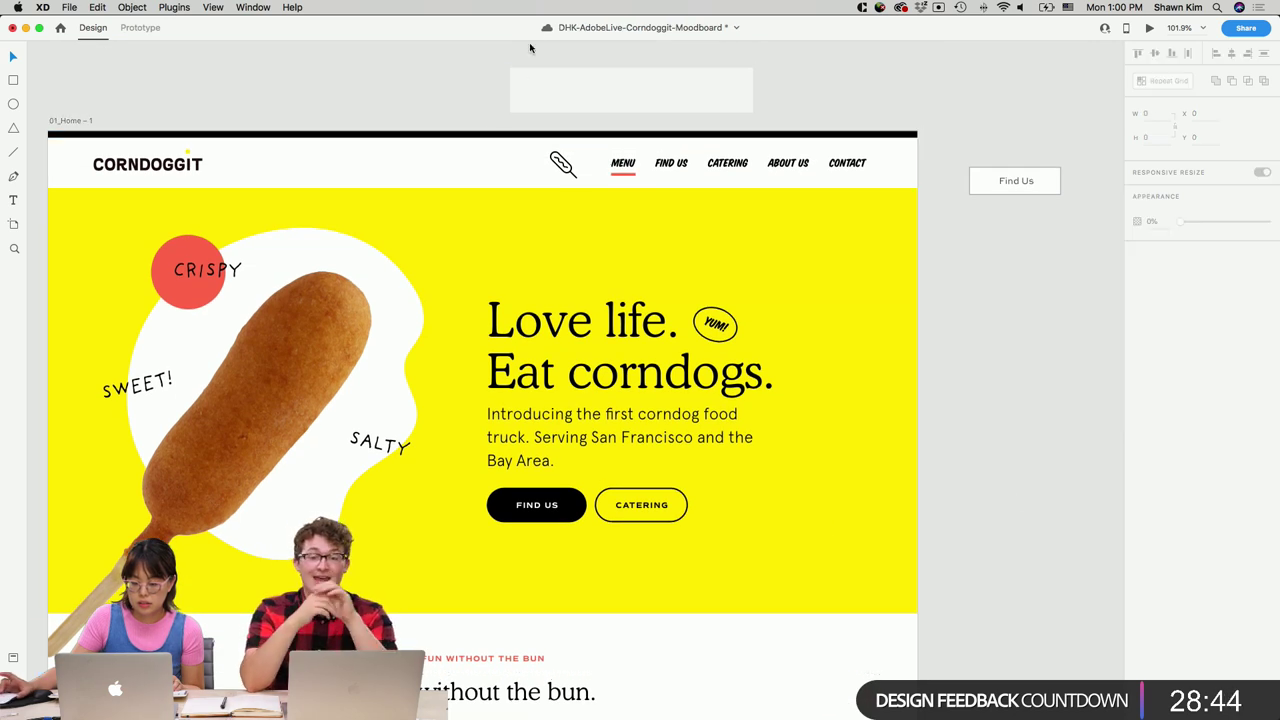
{"action": "left_click", "coordinate": [513, 139]}
{"action": "scroll", "coordinate": [513, 139], "scroll_direction": "left", "scroll_amount": 10}
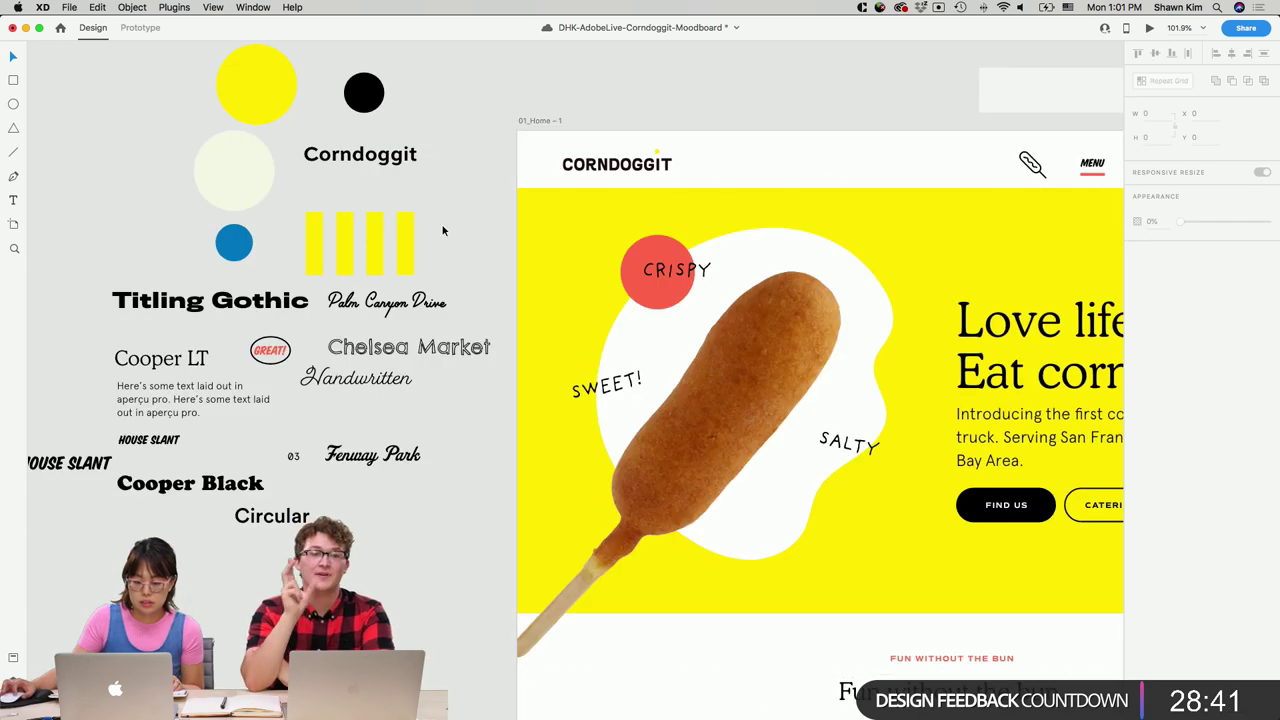
Copy the yellow stripes from the moodboard onto the top of the homepage artboard.
{"action": "left_click", "coordinate": [305, 234]}
{"action": "scroll", "coordinate": [409, 203], "scroll_direction": "right", "scroll_amount": 5}
{"action": "scroll", "coordinate": [409, 203], "scroll_direction": "down", "scroll_amount": 5}
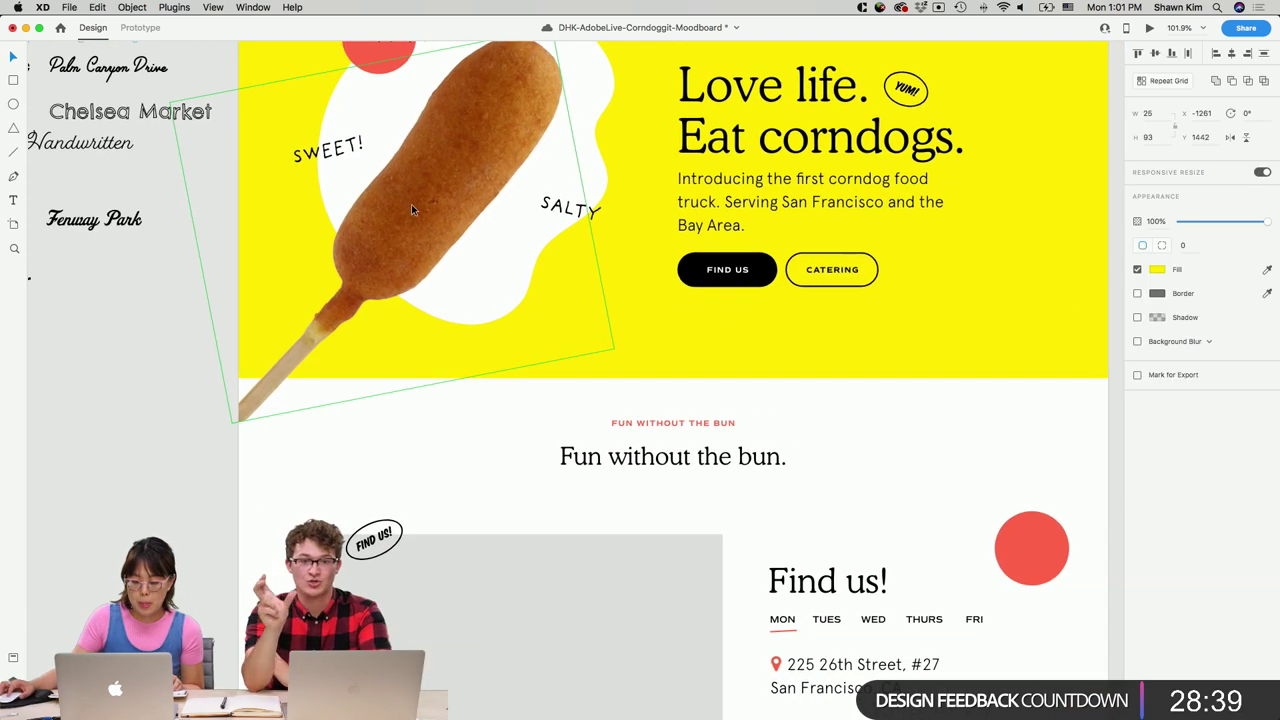
{"action": "scroll", "coordinate": [411, 204], "scroll_direction": "up", "scroll_amount": 5}
{"action": "scroll", "coordinate": [487, 222], "scroll_direction": "up", "scroll_amount": 3}
{"action": "left_click_drag", "start_coordinate": [130, 255], "coordinate": [342, 119]}
{"action": "left_click", "coordinate": [382, 112]}
Draw a horizontal line across the artboard top and give it a black stroke.
{"action": "scroll", "coordinate": [382, 112], "scroll_direction": "down", "scroll_amount": 1}
{"action": "scroll", "coordinate": [382, 119], "scroll_direction": "right", "scroll_amount": 2}
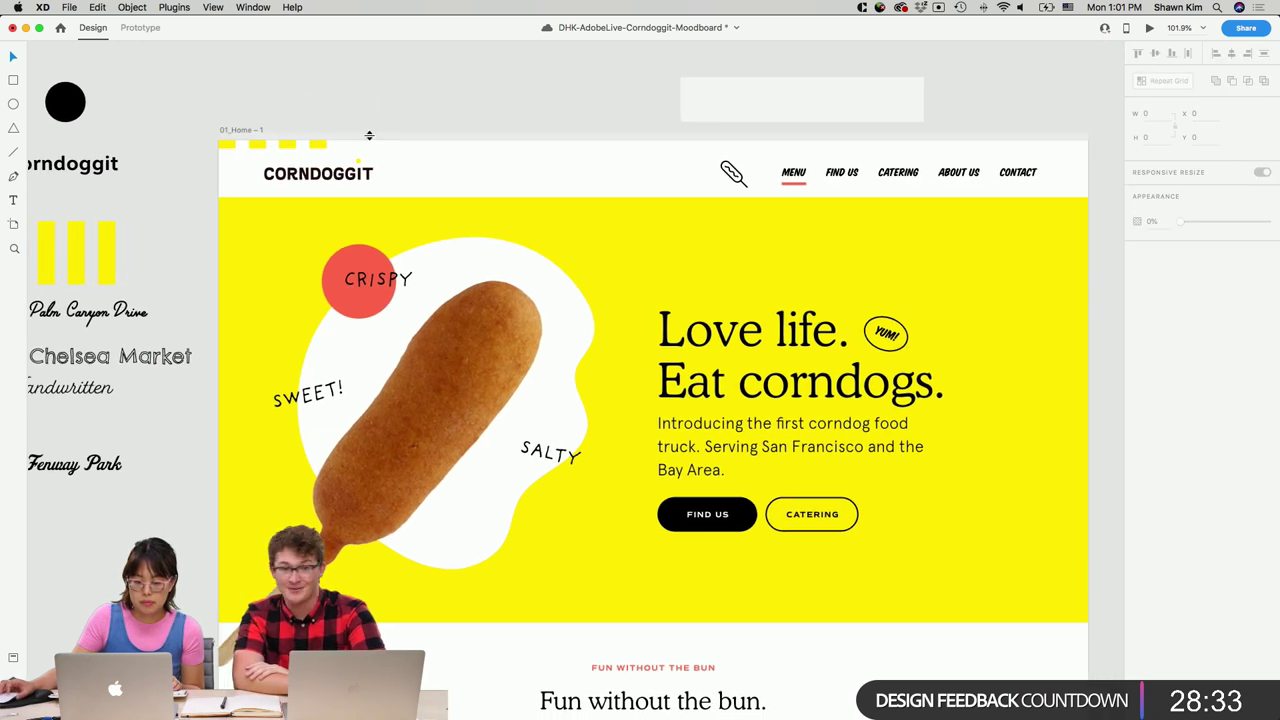
{"action": "scroll", "coordinate": [360, 150], "scroll_direction": "right", "scroll_amount": 4}
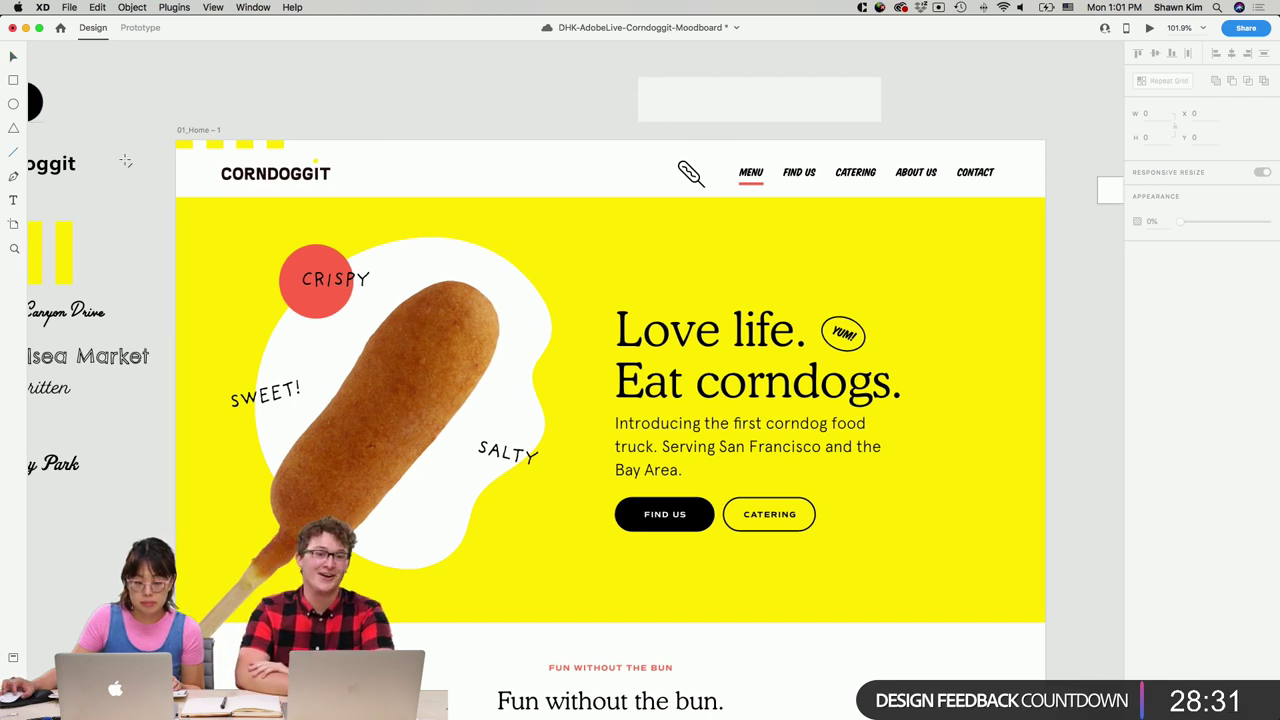
{"action": "mouse_move", "coordinate": [178, 150]}
{"action": "left_mouse_down"}
{"action": "mouse_move", "coordinate": [652, 150]}
{"action": "mouse_move", "coordinate": [1013, 171]}
{"action": "left_mouse_up"}
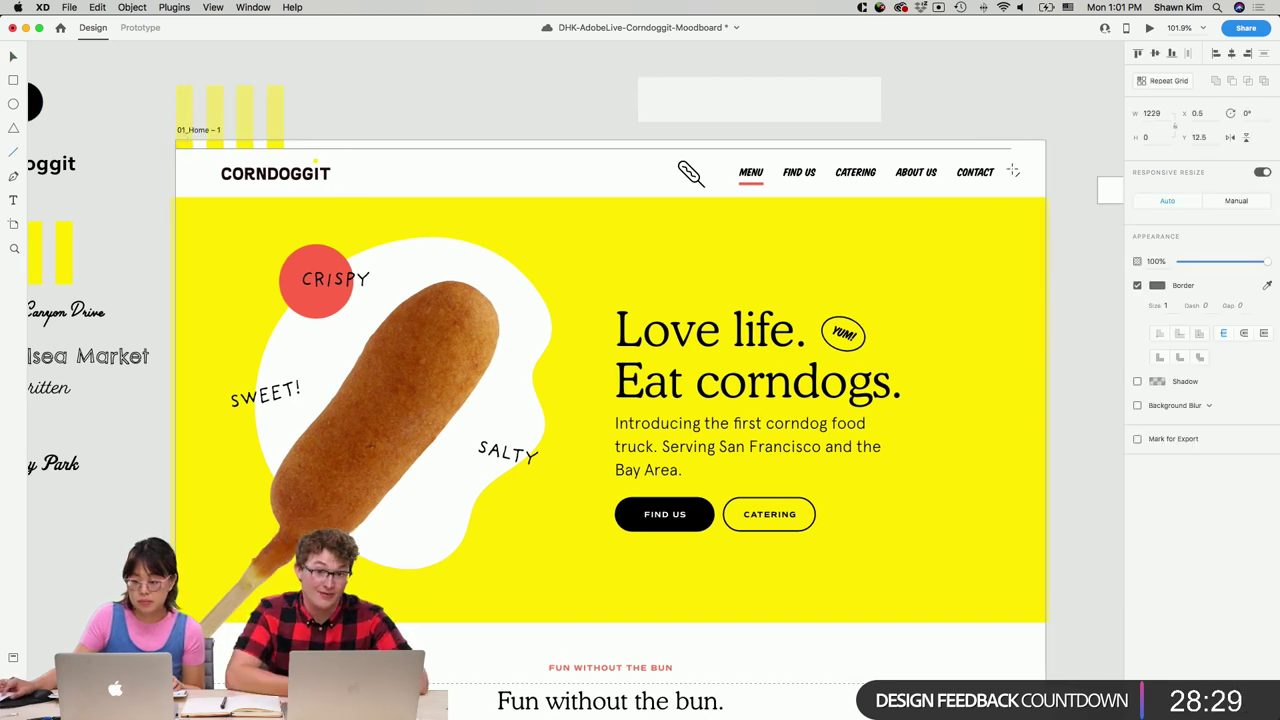
{"action": "left_click", "coordinate": [1158, 286]}
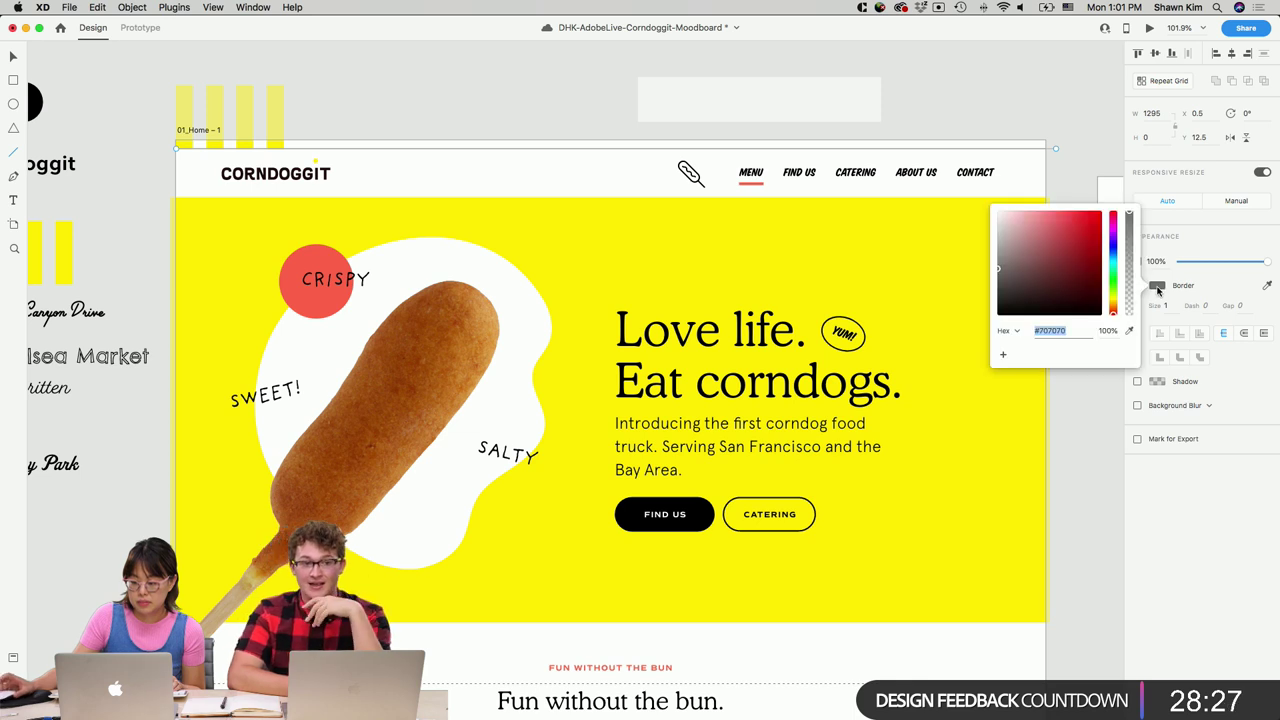
{"action": "left_click", "coordinate": [483, 118]}
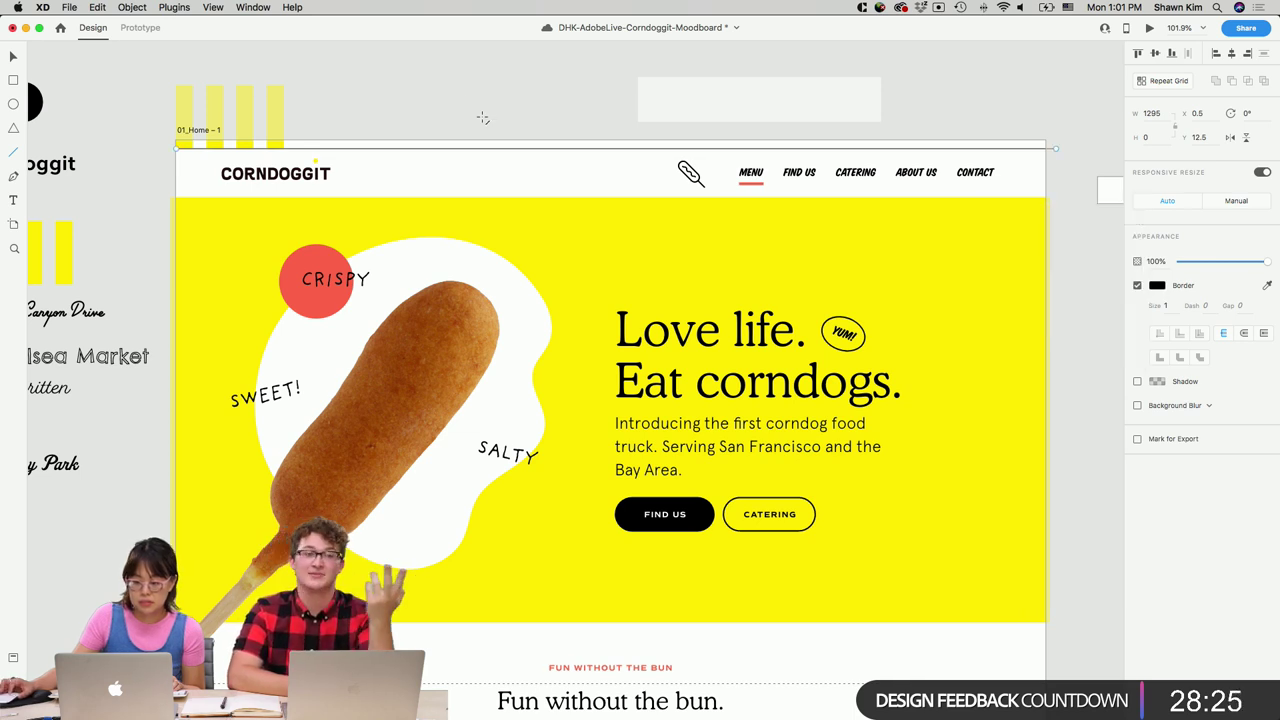
{"action": "left_click", "coordinate": [484, 89]}
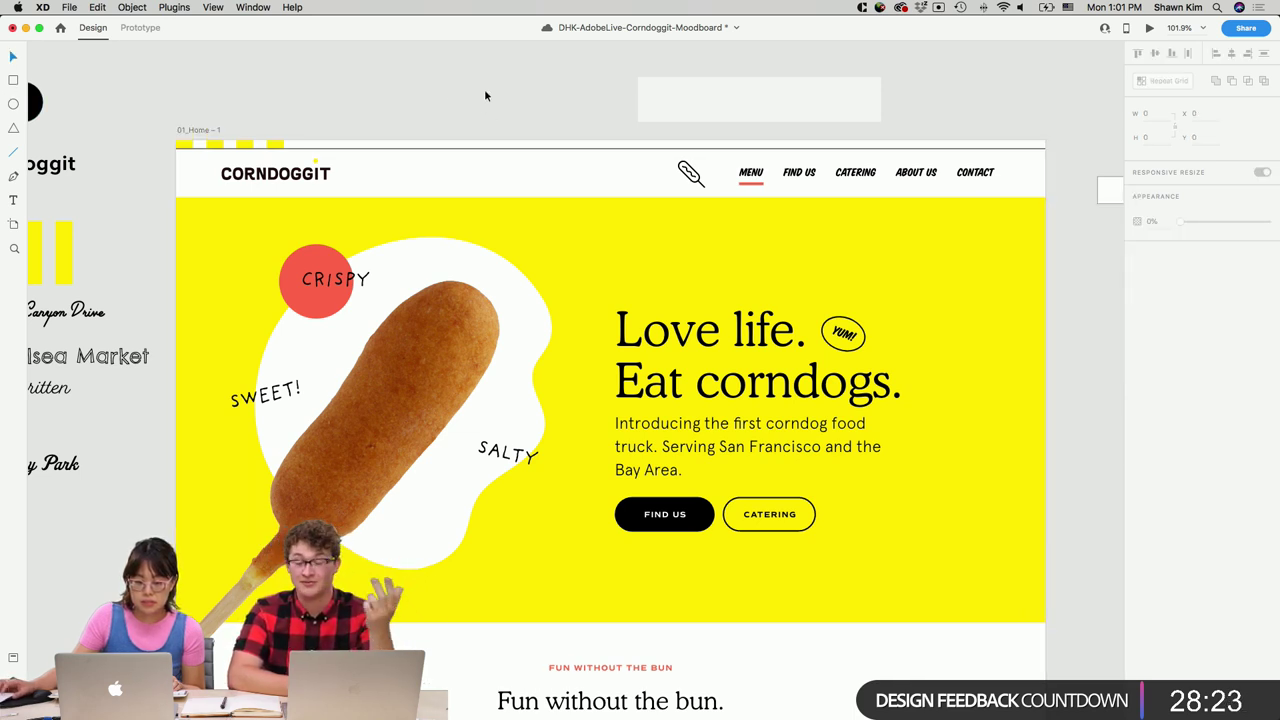
Move the thin horizontal line up above the artboard.
{"action": "scroll", "coordinate": [484, 89], "scroll_direction": "down", "scroll_amount": 2}
{"action": "scroll", "coordinate": [484, 89], "scroll_direction": "right", "scroll_amount": 2}
{"action": "left_click", "coordinate": [463, 128]}
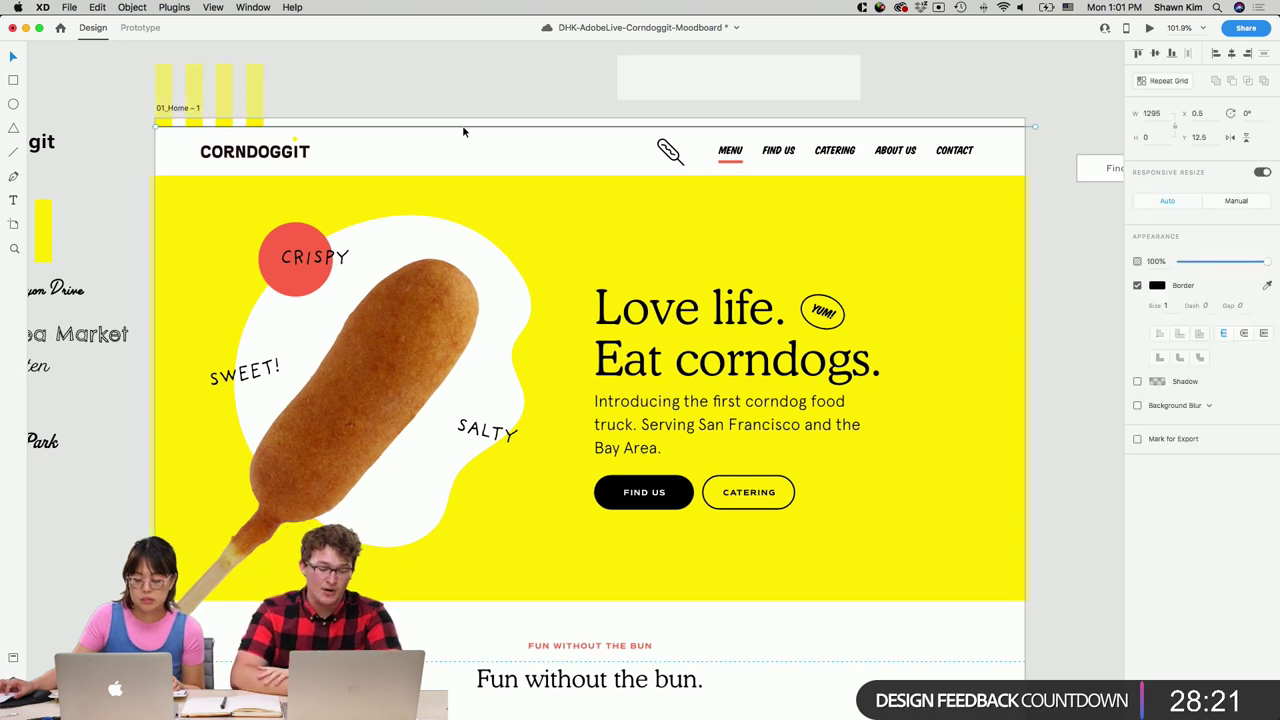
{"action": "left_click_drag", "start_coordinate": [600, 123], "coordinate": [601, 63]}
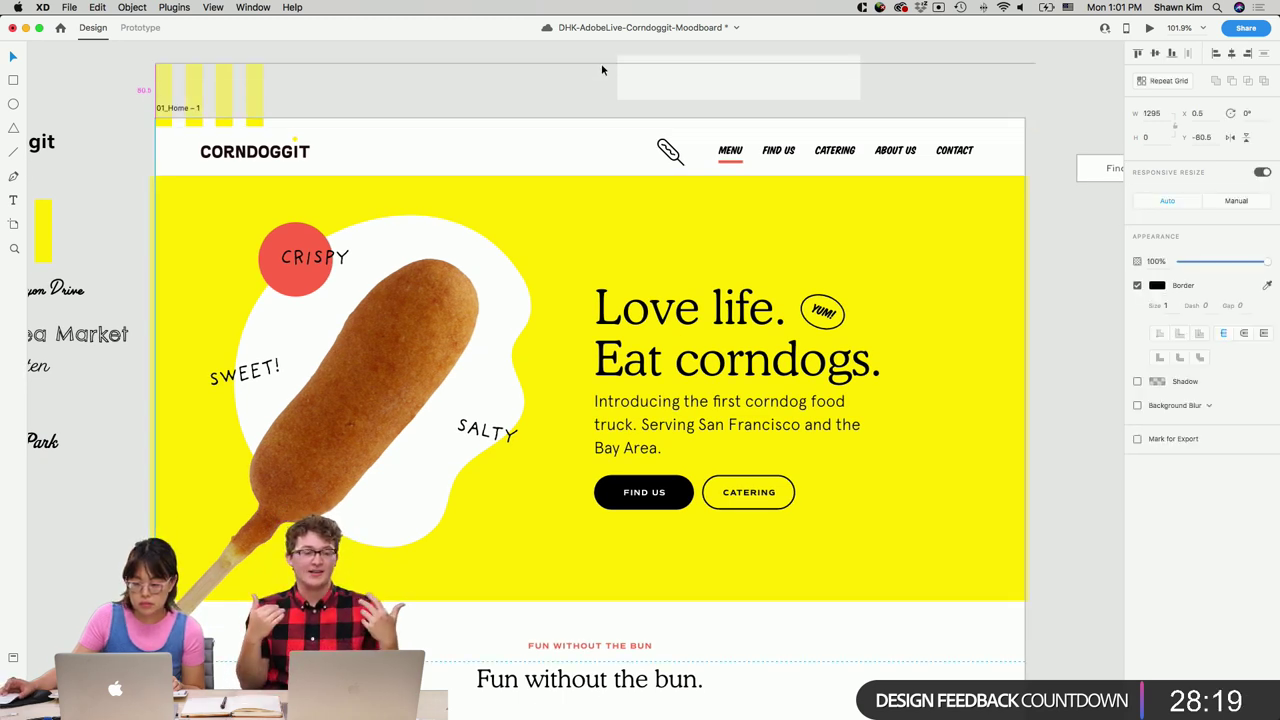
{"action": "left_click", "coordinate": [336, 123]}
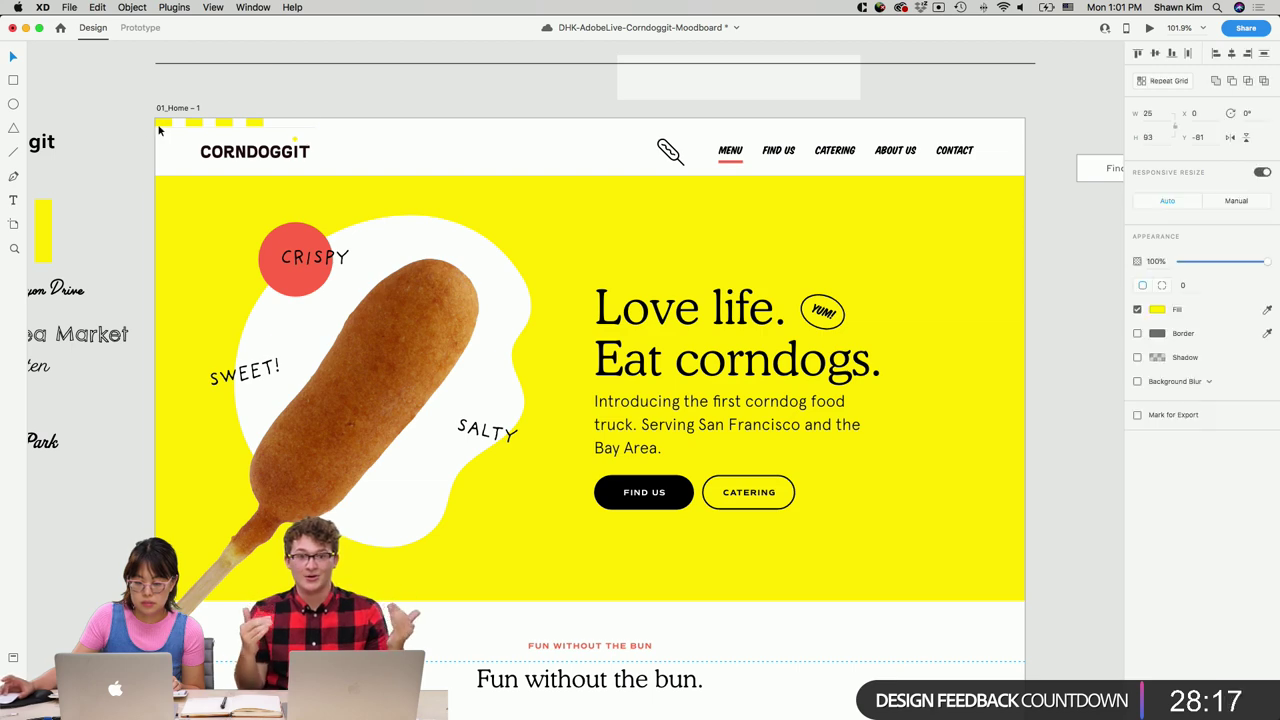
Move the yellow stripe repeat grid up out of the artboard.
{"action": "left_click", "coordinate": [258, 122]}
{"action": "left_click_drag", "start_coordinate": [251, 88], "coordinate": [251, 58]}
{"action": "scroll", "coordinate": [465, 161], "scroll_direction": "right", "scroll_amount": 5}
{"action": "scroll", "coordinate": [465, 161], "scroll_direction": "up", "scroll_amount": 3}
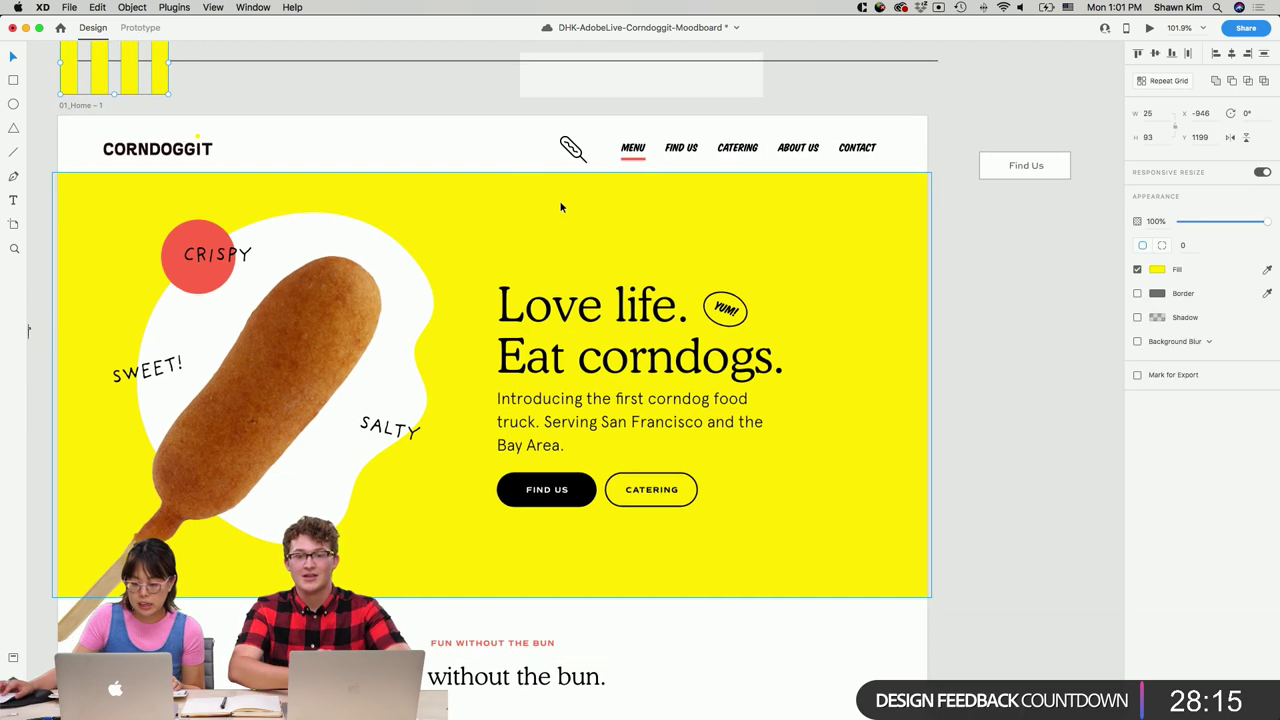
{"action": "scroll", "coordinate": [548, 205], "scroll_direction": "down", "scroll_amount": 10}
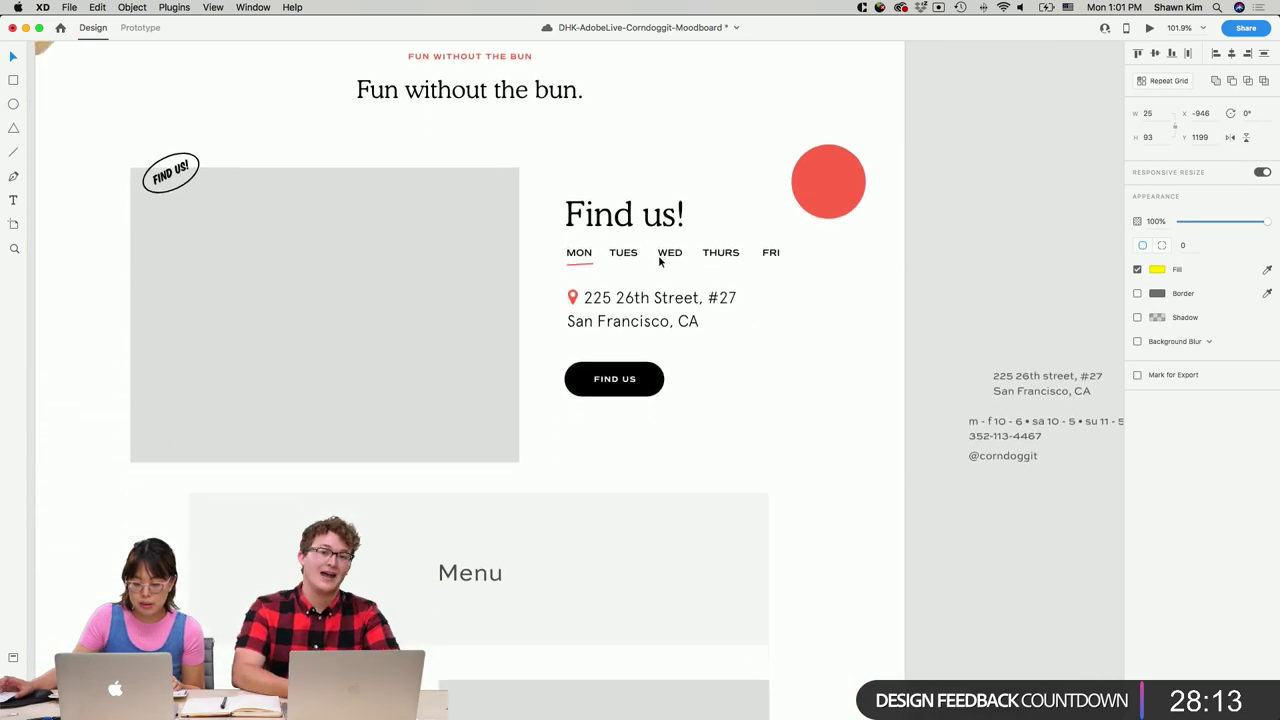
Set the Find us! heading's font size to 48.
{"action": "left_click", "coordinate": [641, 228]}
{"action": "double_click", "coordinate": [641, 232]}
{"action": "left_click", "coordinate": [1137, 283]}
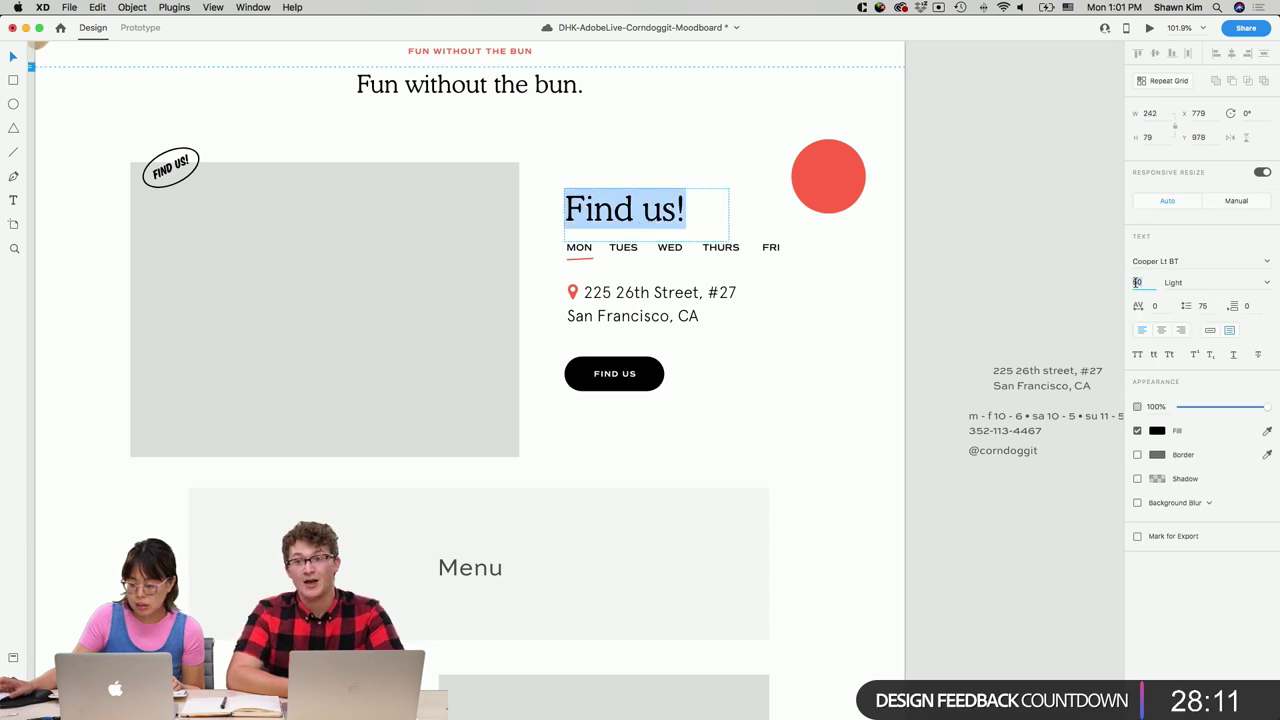
{"action": "type", "text": "48"}
{"action": "key", "text": "Return"}
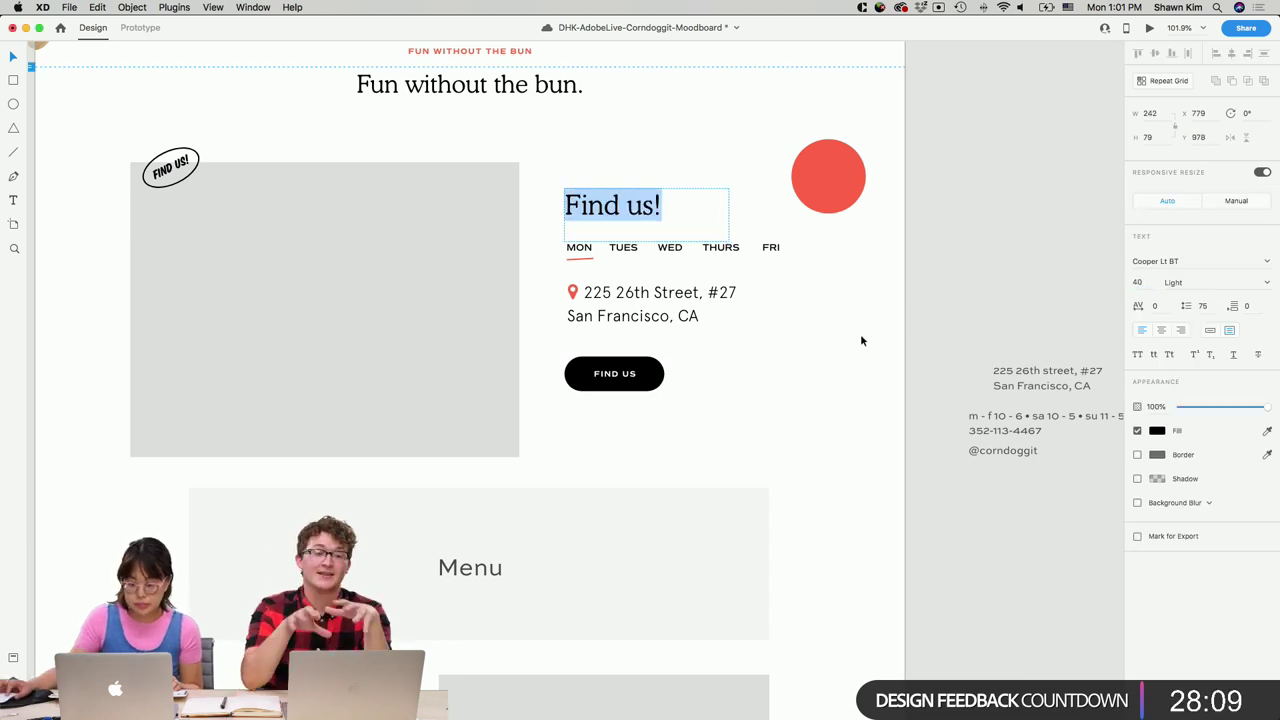
{"action": "left_click", "coordinate": [851, 373]}
Place a copy of the Find us! heading inside the Menu panel.
{"action": "scroll", "coordinate": [849, 368], "scroll_direction": "up", "scroll_amount": 1}
{"action": "scroll", "coordinate": [849, 368], "scroll_direction": "down", "scroll_amount": 3}
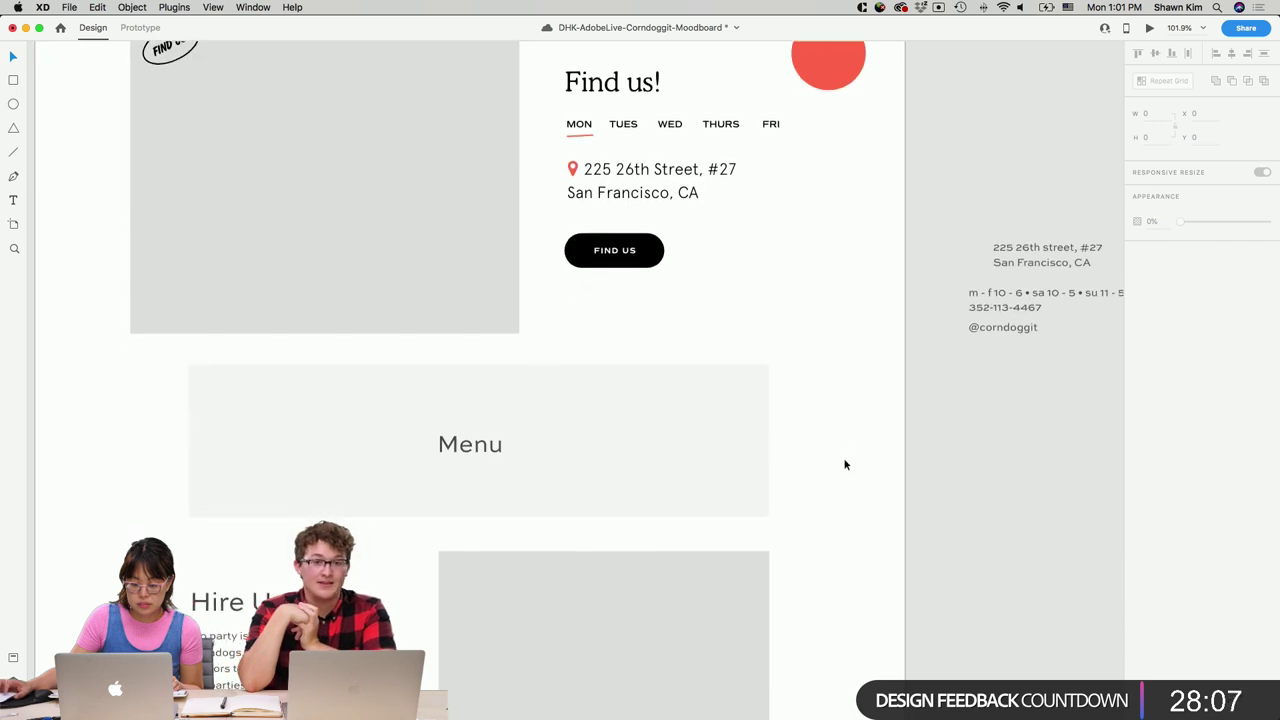
{"action": "left_click", "coordinate": [456, 423]}
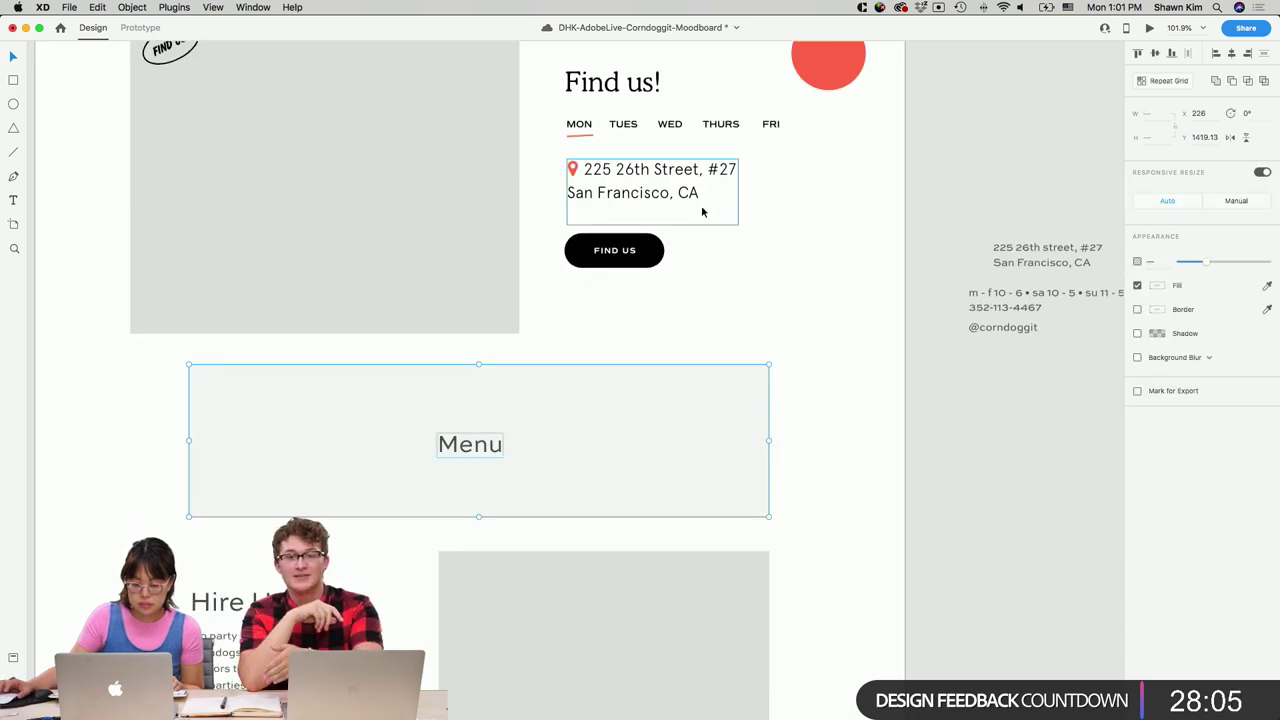
{"action": "left_click_drag", "start_coordinate": [642, 92], "coordinate": [498, 382]}
{"action": "left_click", "coordinate": [470, 444]}
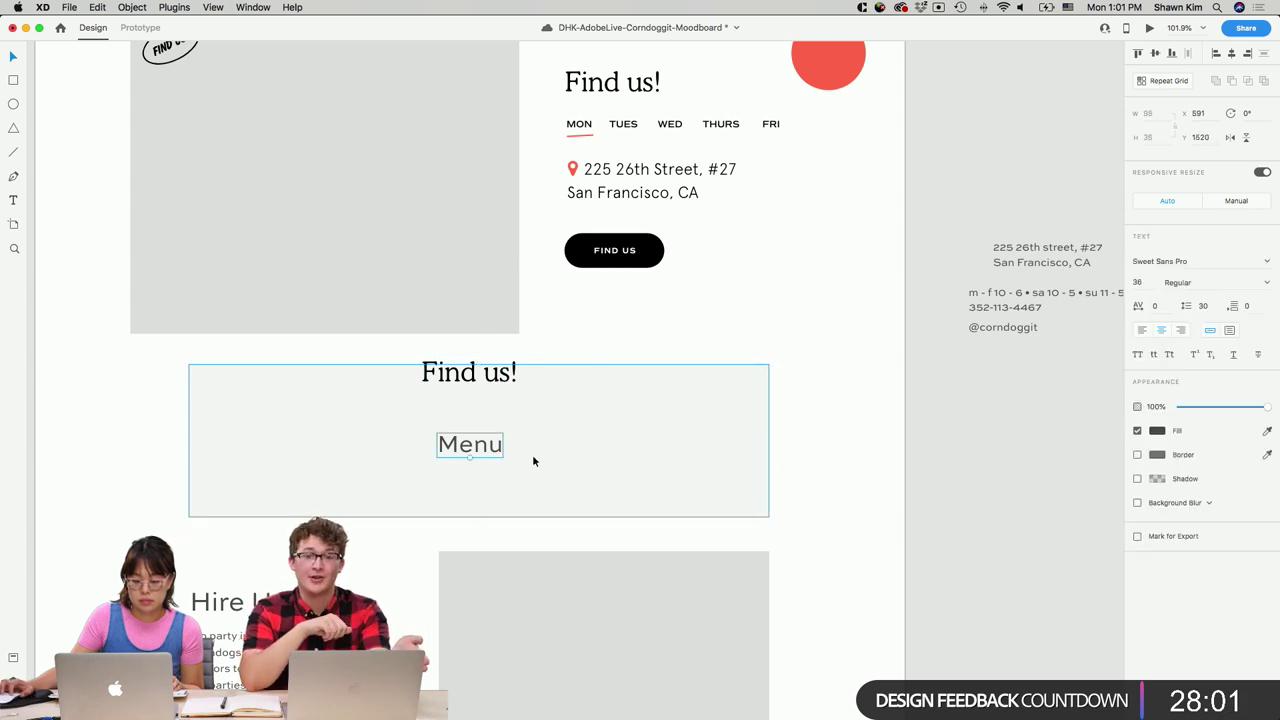
{"action": "key", "text": "Escape"}
Stretch the Menu panel to the layout grid's full width, 992.16 wide from X 140.
{"action": "left_click", "coordinate": [681, 446]}
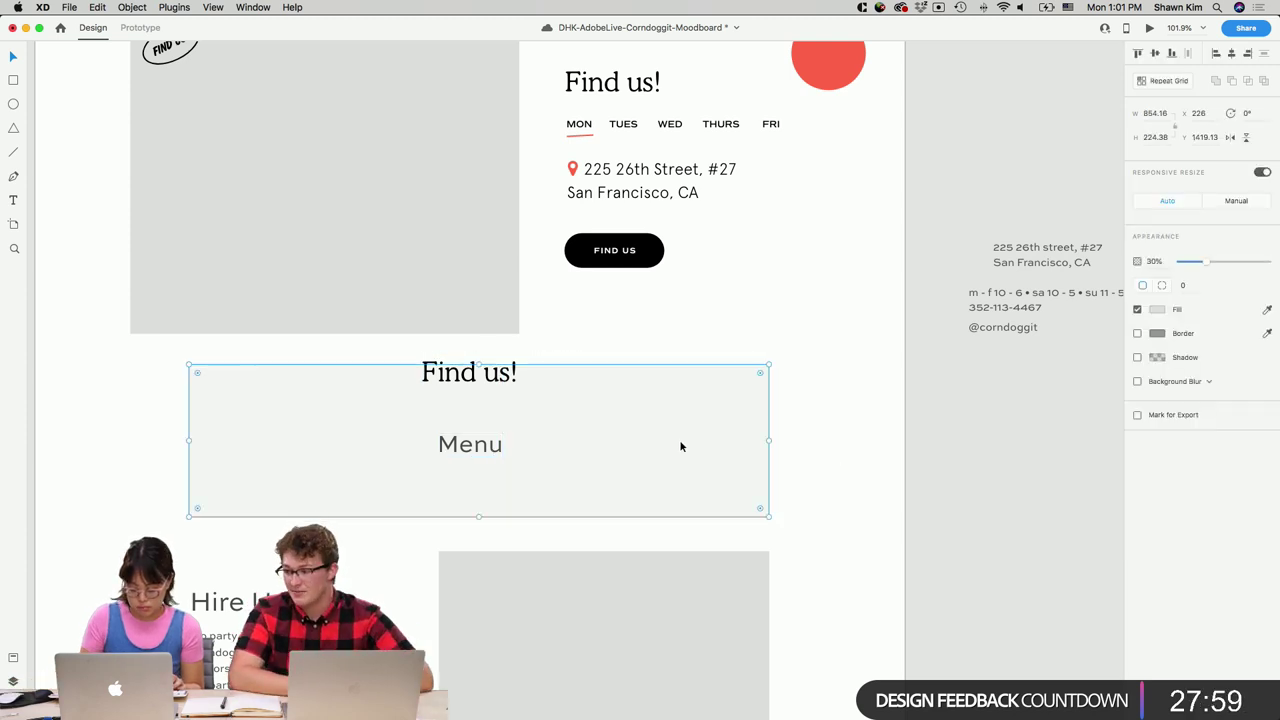
{"action": "key", "text": "super+shift+apostrophe"}
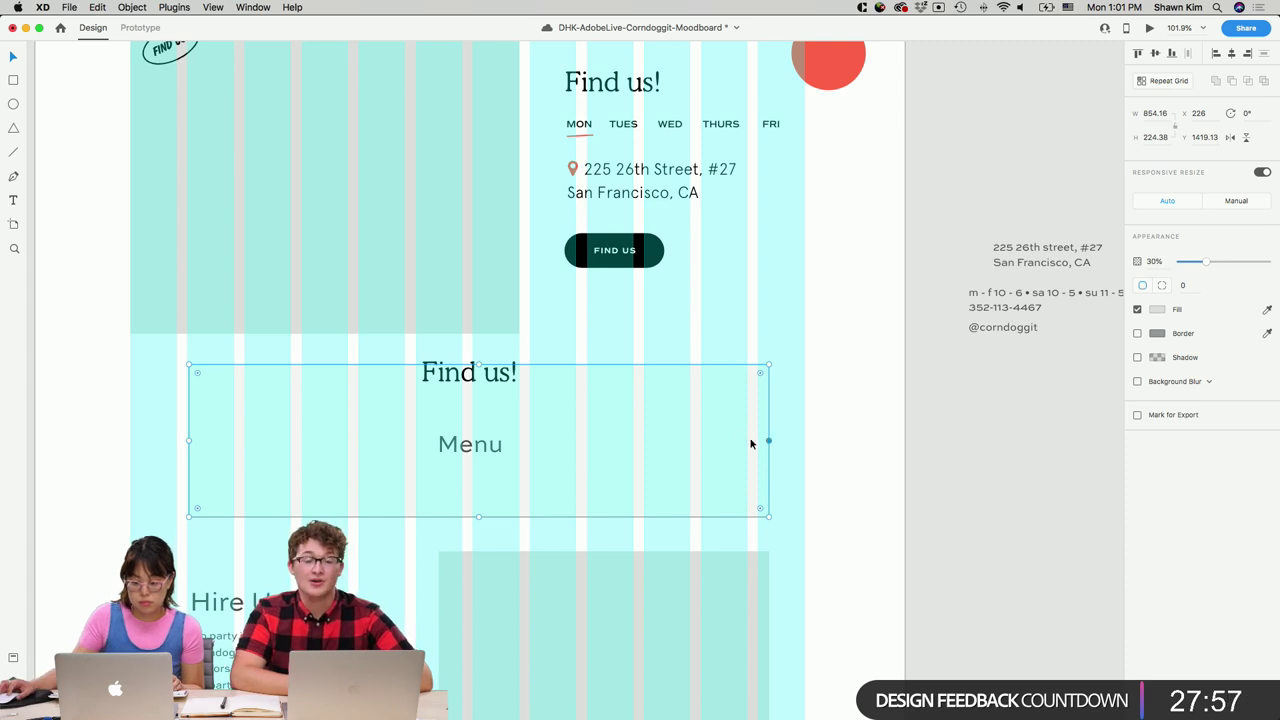
{"action": "left_click_drag", "start_coordinate": [761, 441], "coordinate": [804, 437]}
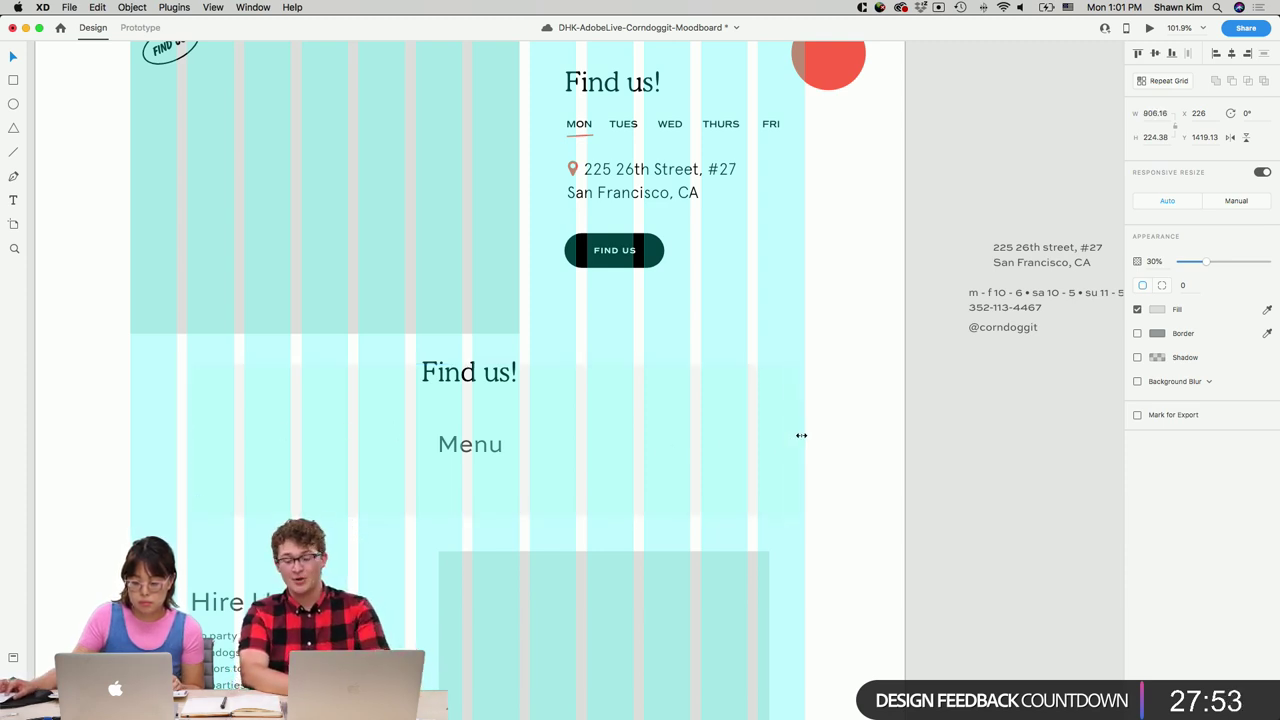
{"action": "left_click_drag", "start_coordinate": [187, 443], "coordinate": [132, 446]}
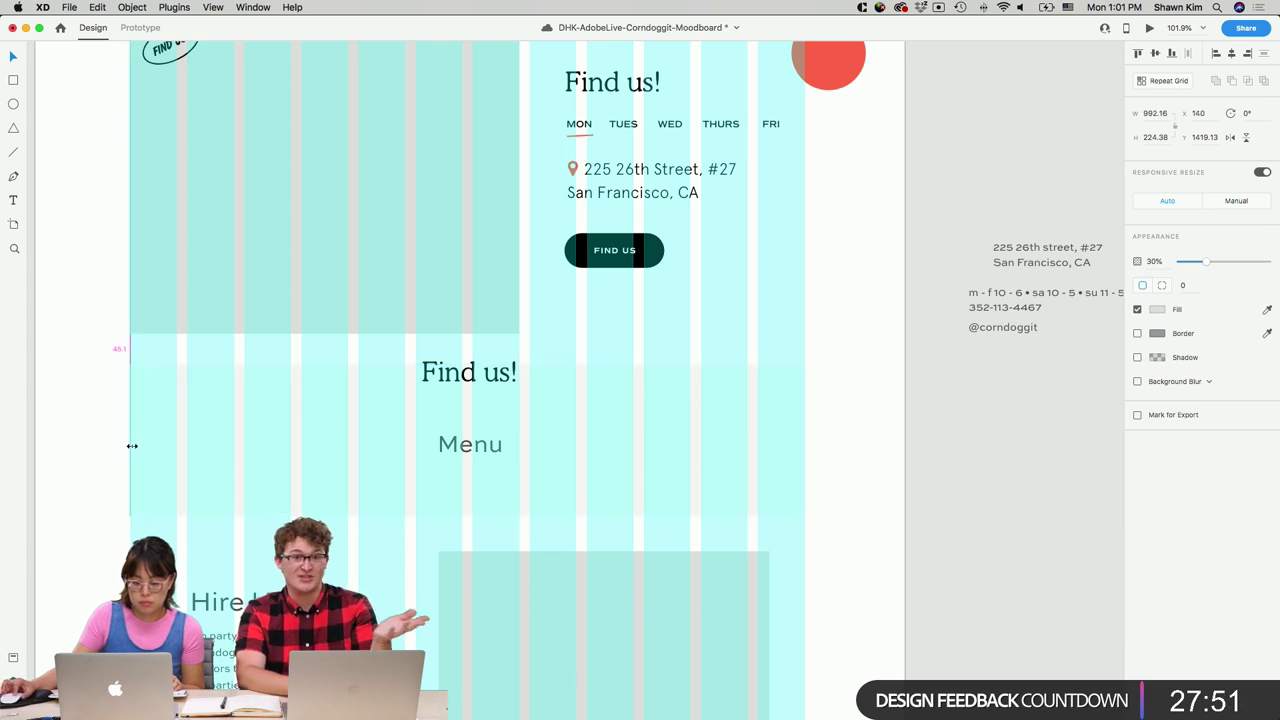
{"action": "key", "text": "super+shift+apostrophe"}
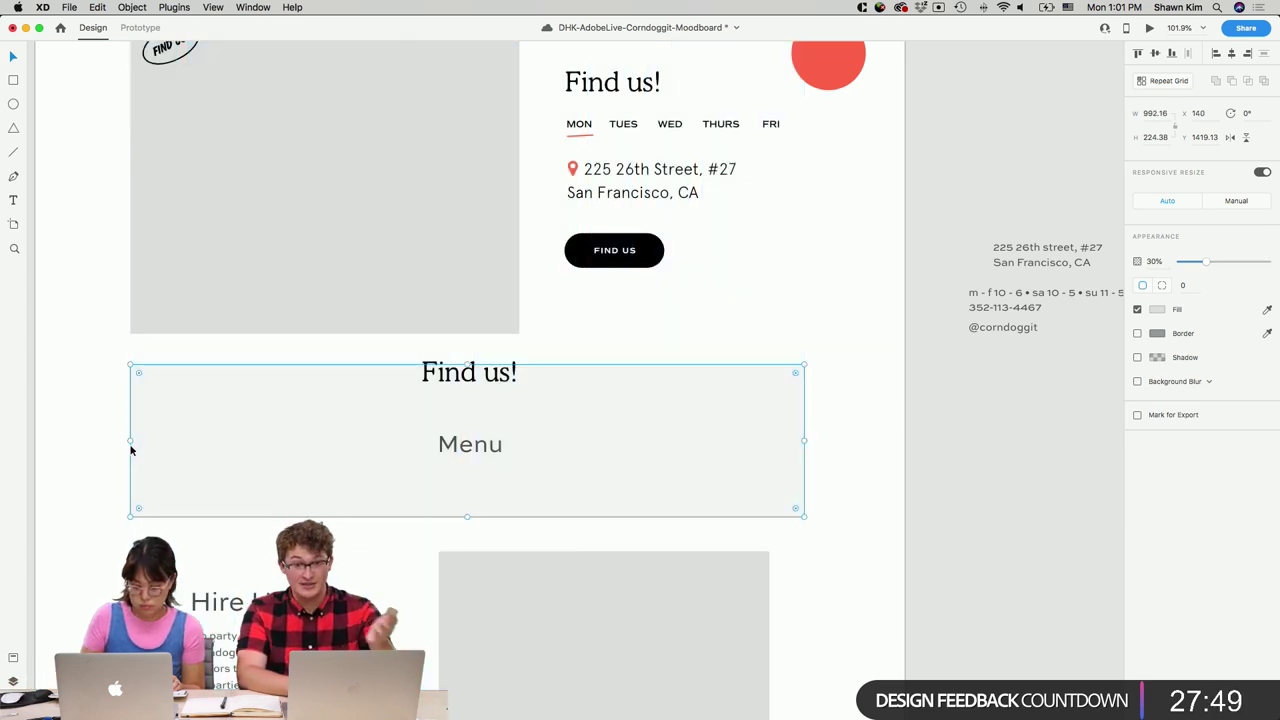
{"action": "key", "text": "super+1"}
{"action": "key", "text": "super+minus"}
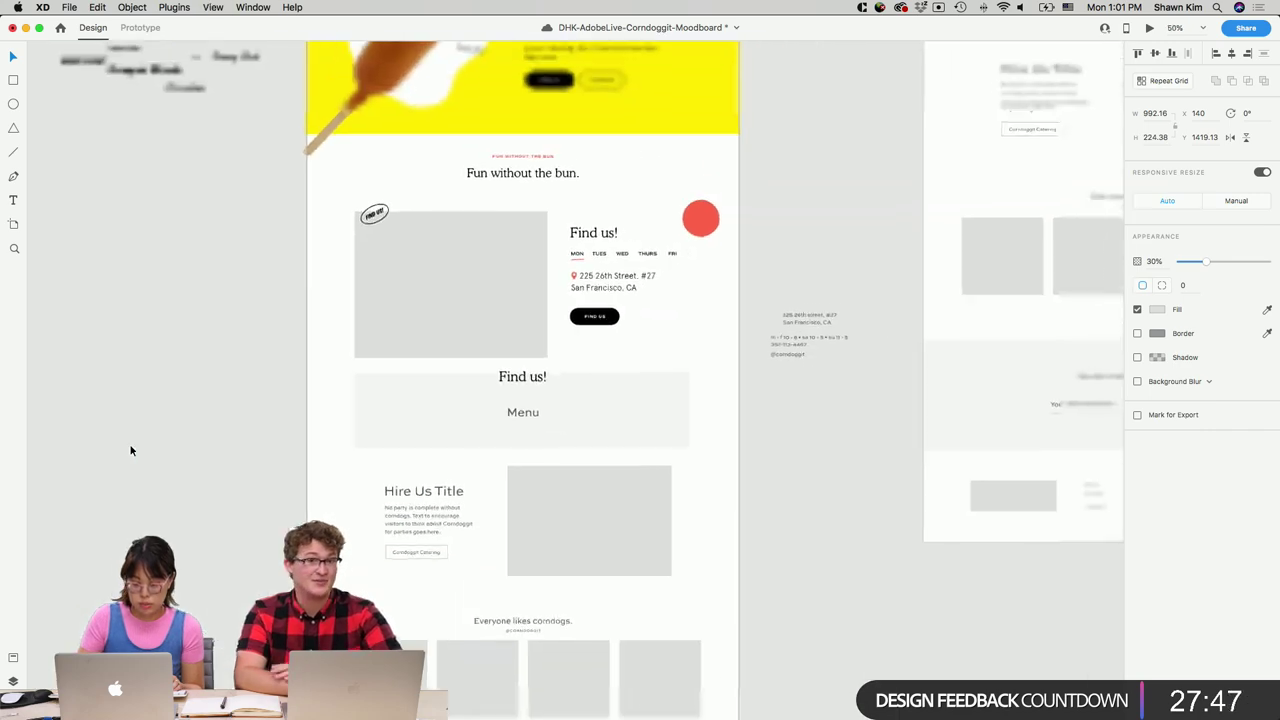
{"action": "scroll", "coordinate": [353, 430], "scroll_direction": "up", "scroll_amount": 5}
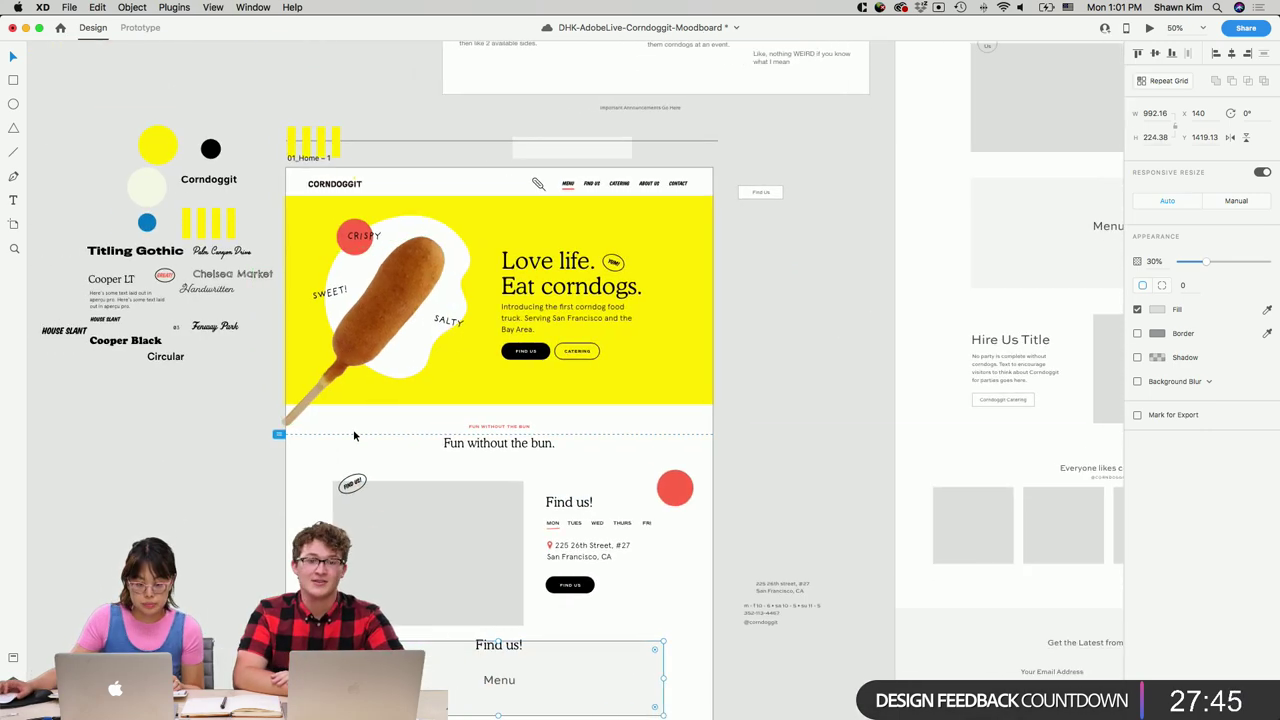
Move the moodboard images down beside the homepage artboard.
{"action": "scroll", "coordinate": [353, 430], "scroll_direction": "left", "scroll_amount": 3}
{"action": "scroll", "coordinate": [353, 436], "scroll_direction": "up", "scroll_amount": 5}
{"action": "scroll", "coordinate": [353, 436], "scroll_direction": "left", "scroll_amount": 2}
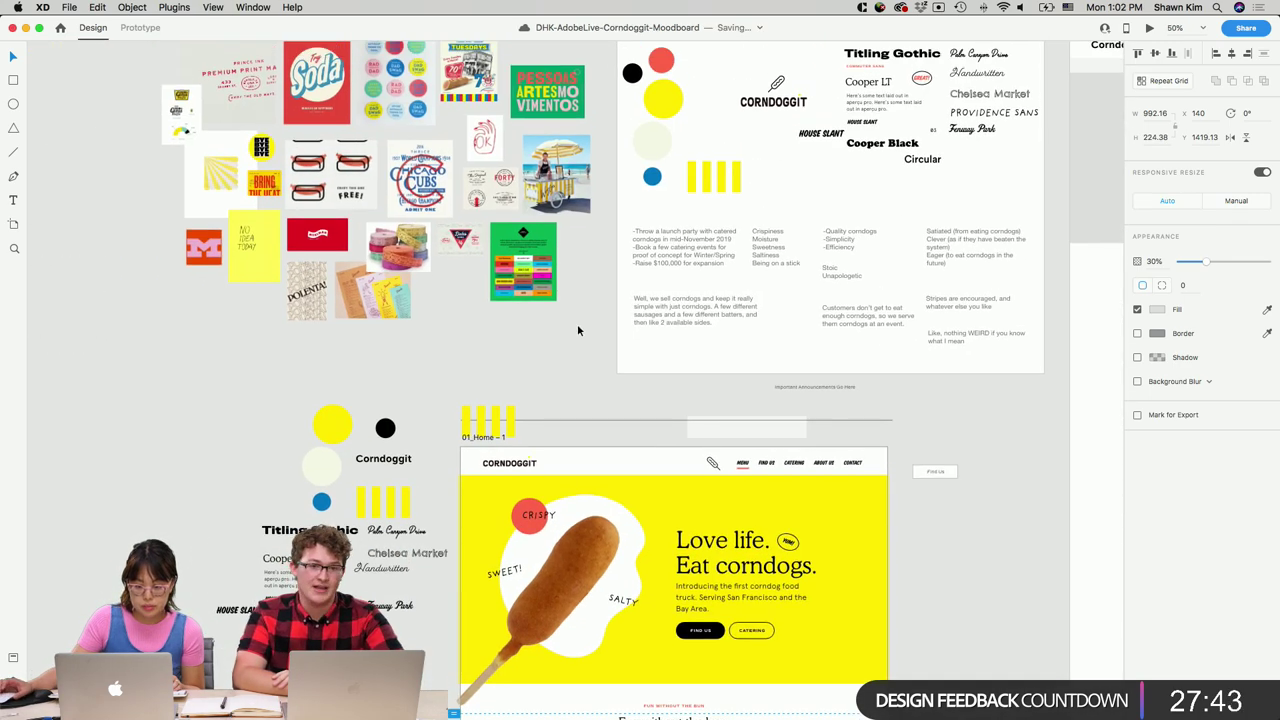
{"action": "left_click_drag", "start_coordinate": [592, 326], "coordinate": [160, 42]}
{"action": "scroll", "coordinate": [342, 158], "scroll_direction": "down", "scroll_amount": 2}
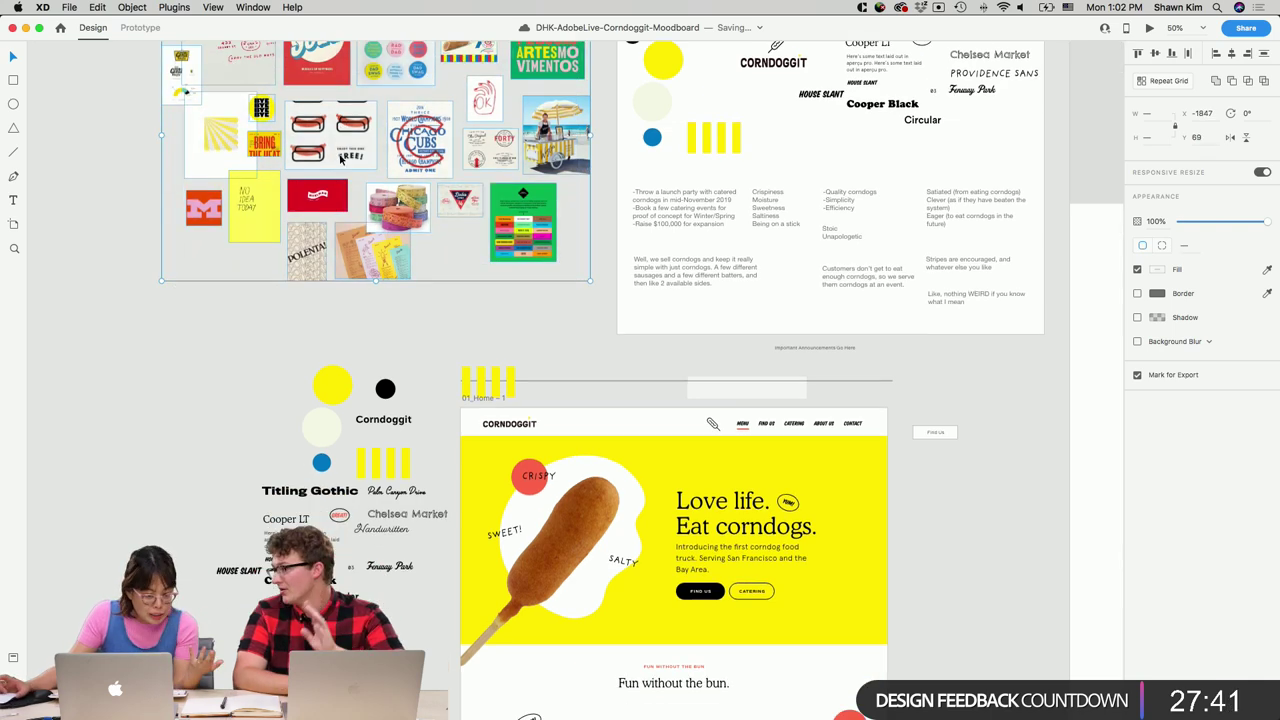
{"action": "scroll", "coordinate": [341, 158], "scroll_direction": "down", "scroll_amount": 5}
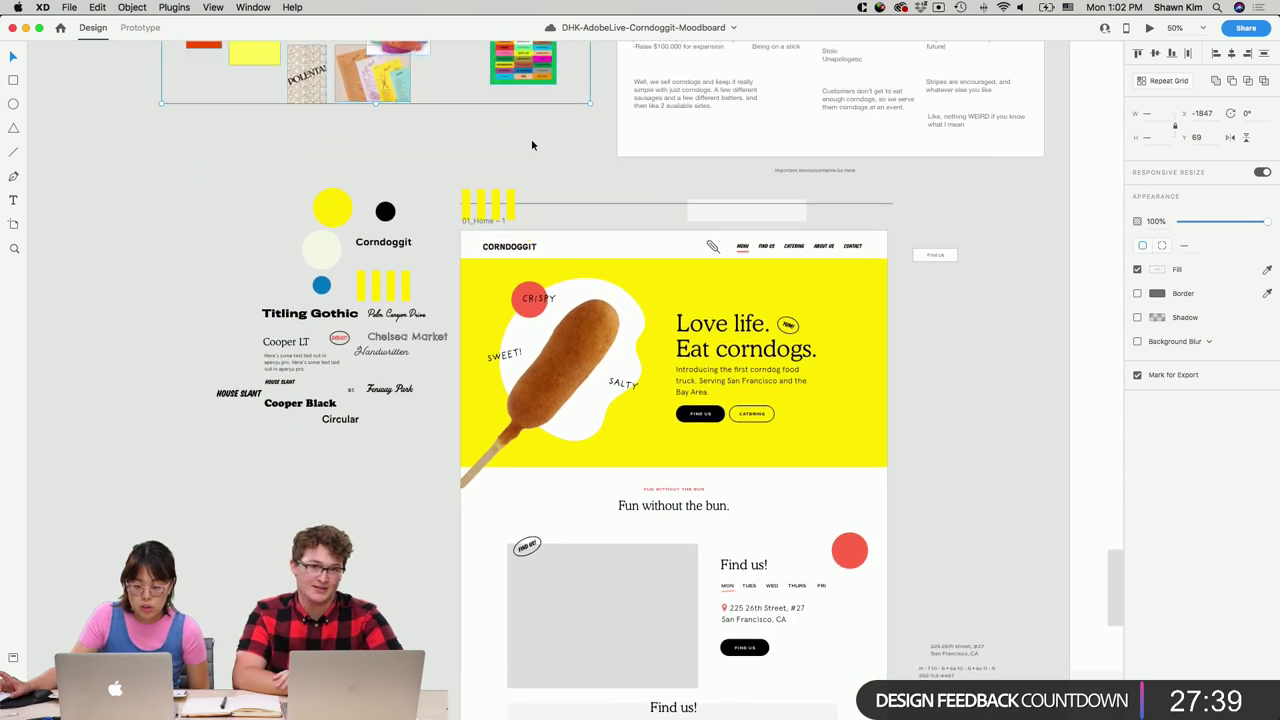
{"action": "left_click_drag", "start_coordinate": [535, 90], "coordinate": [375, 635]}
{"action": "scroll", "coordinate": [389, 617], "scroll_direction": "down", "scroll_amount": 3}
{"action": "key", "text": "Escape"}
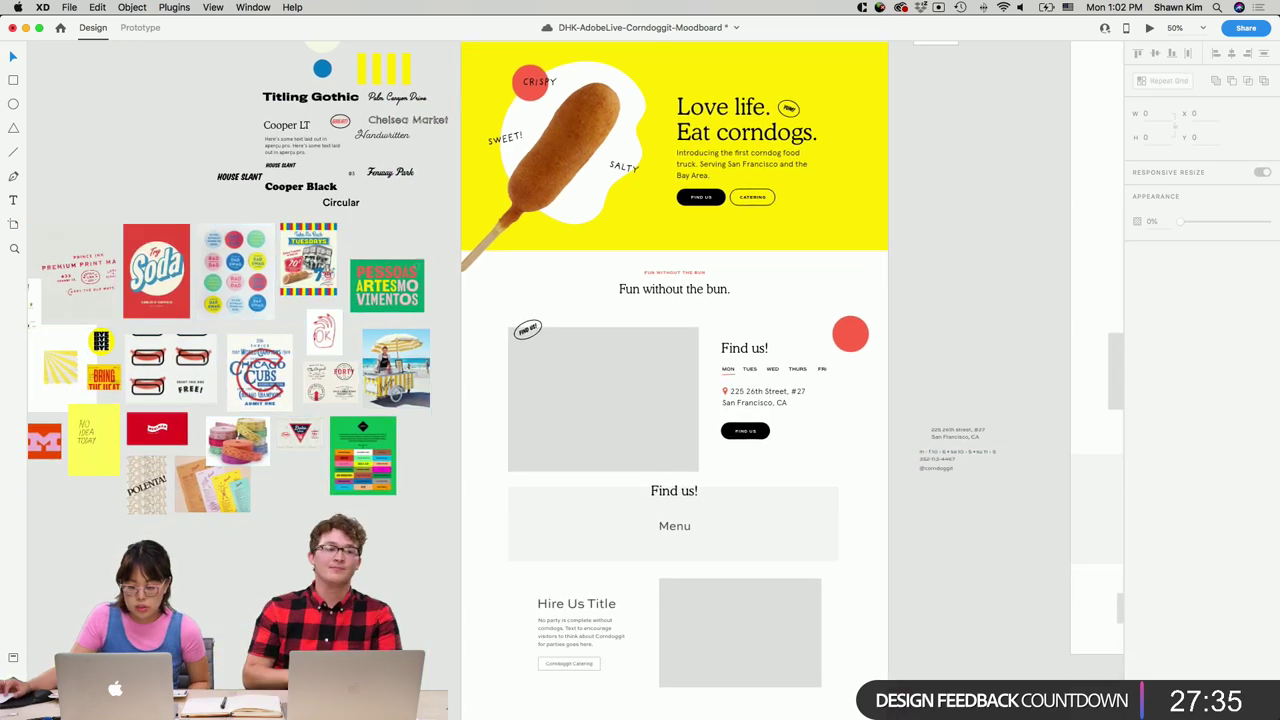
Shift the red circle off the page onto the pasteboard to the right.
{"action": "scroll", "coordinate": [928, 365], "scroll_direction": "right", "scroll_amount": 2}
{"action": "left_click_drag", "start_coordinate": [822, 333], "coordinate": [964, 312]}
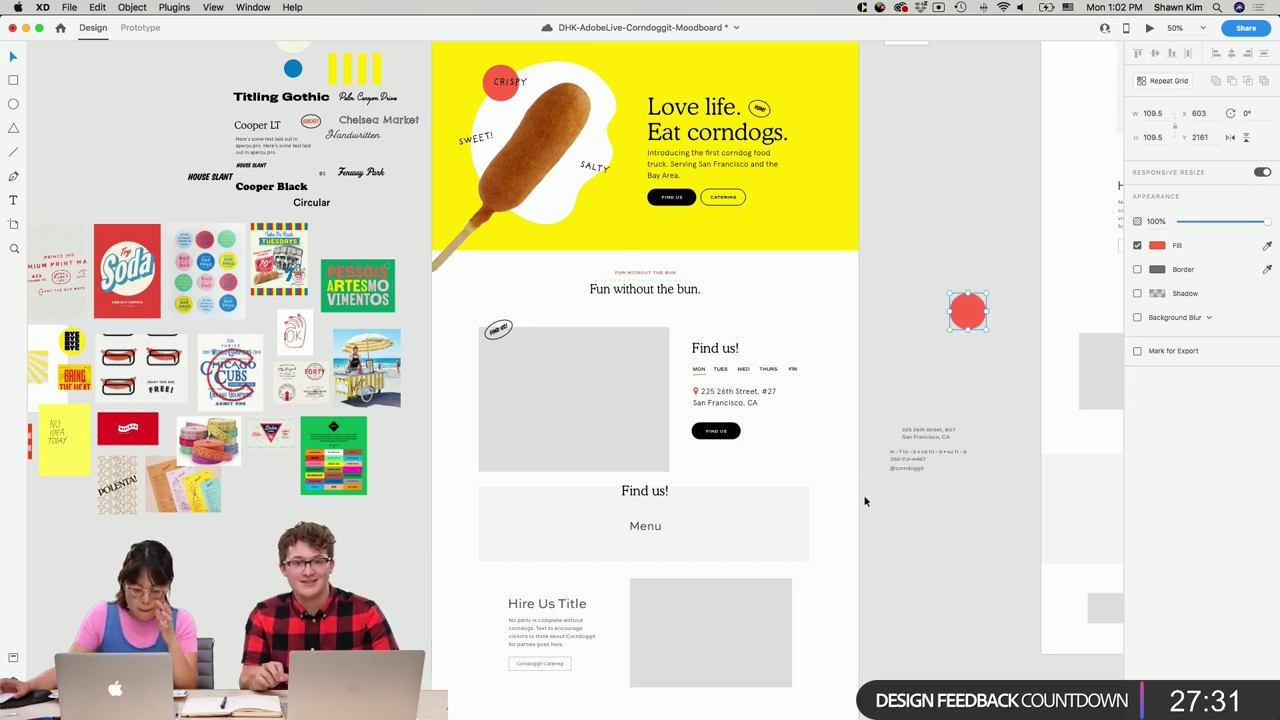
{"action": "scroll", "coordinate": [681, 502], "scroll_direction": "down", "scroll_amount": 1}
{"action": "left_click", "coordinate": [672, 496]}
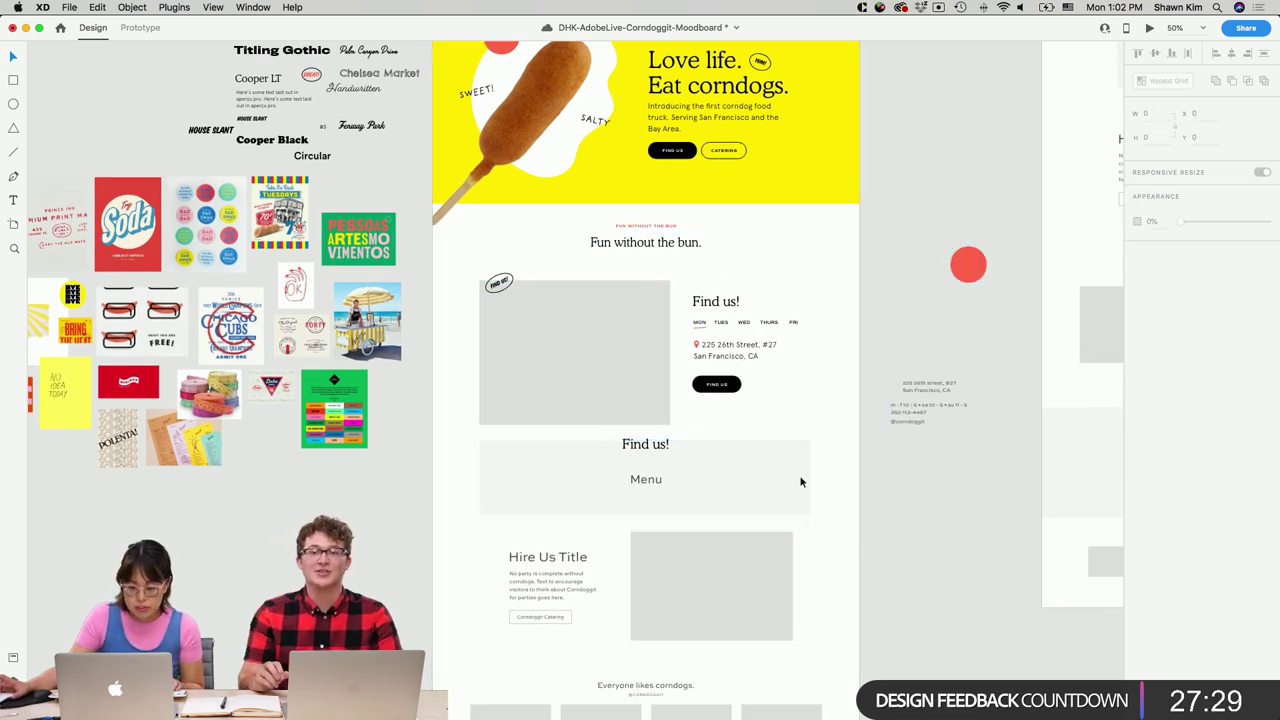
{"action": "left_click", "coordinate": [921, 499]}
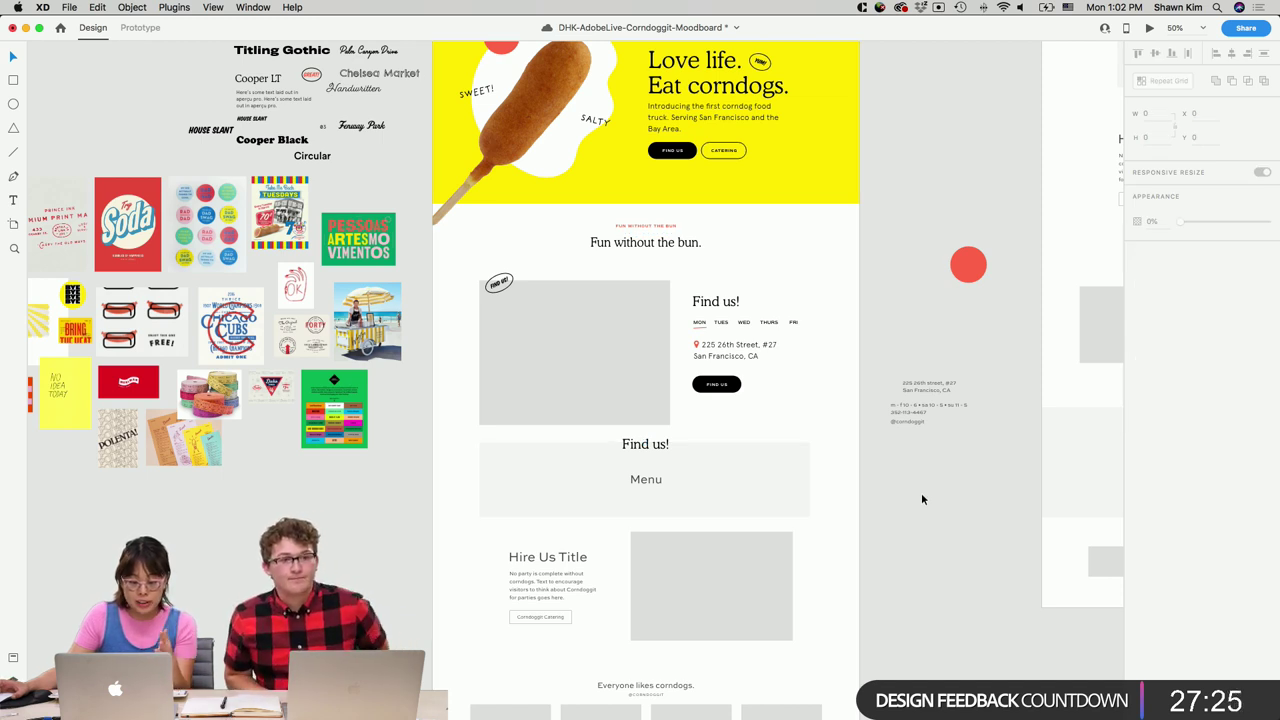
{"action": "scroll", "coordinate": [921, 497], "scroll_direction": "down", "scroll_amount": 3}
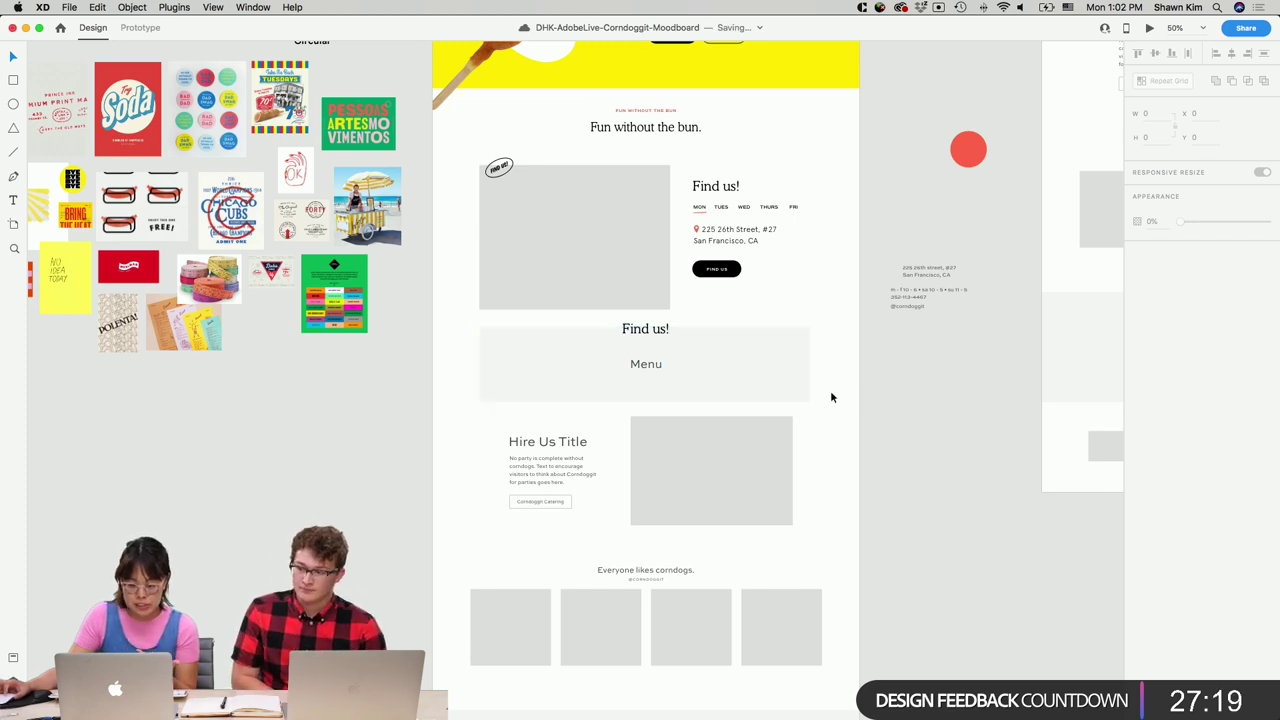
{"action": "left_click", "coordinate": [796, 396]}
Turn the copied heading into a centred 'Menu' title, lower it into the panel, and save.
{"action": "key", "text": "super+equal"}
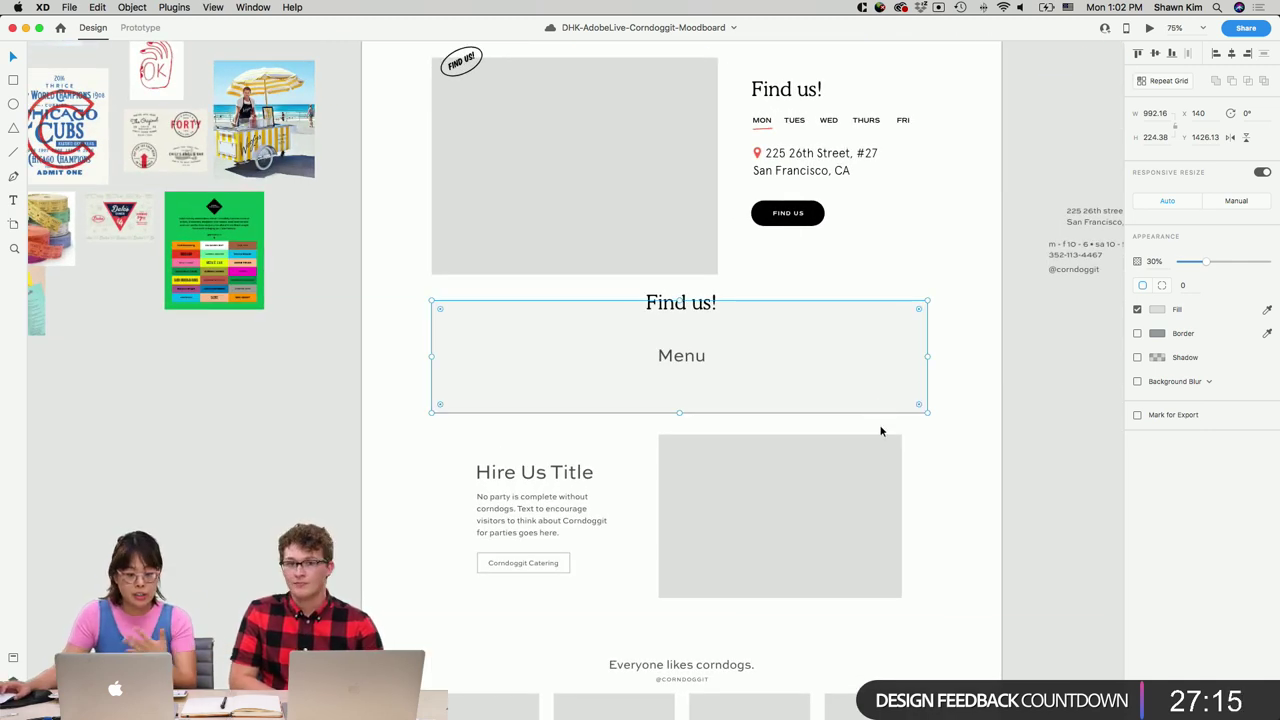
{"action": "left_click", "coordinate": [700, 303]}
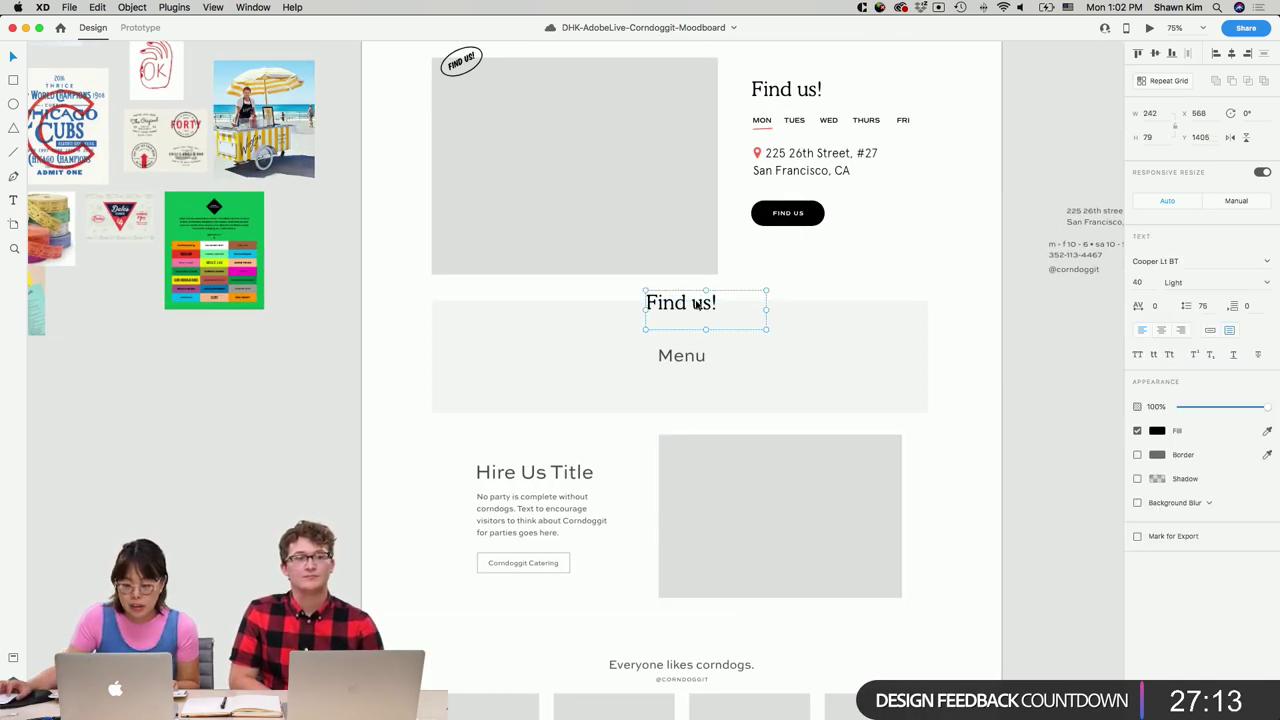
{"action": "left_click", "coordinate": [1161, 330]}
{"action": "mouse_move", "coordinate": [687, 305]}
{"action": "left_mouse_down"}
{"action": "mouse_move", "coordinate": [651, 305]}
{"action": "mouse_move", "coordinate": [663, 305]}
{"action": "left_mouse_up"}
{"action": "double_click", "coordinate": [663, 306]}
{"action": "type", "text": "<"}
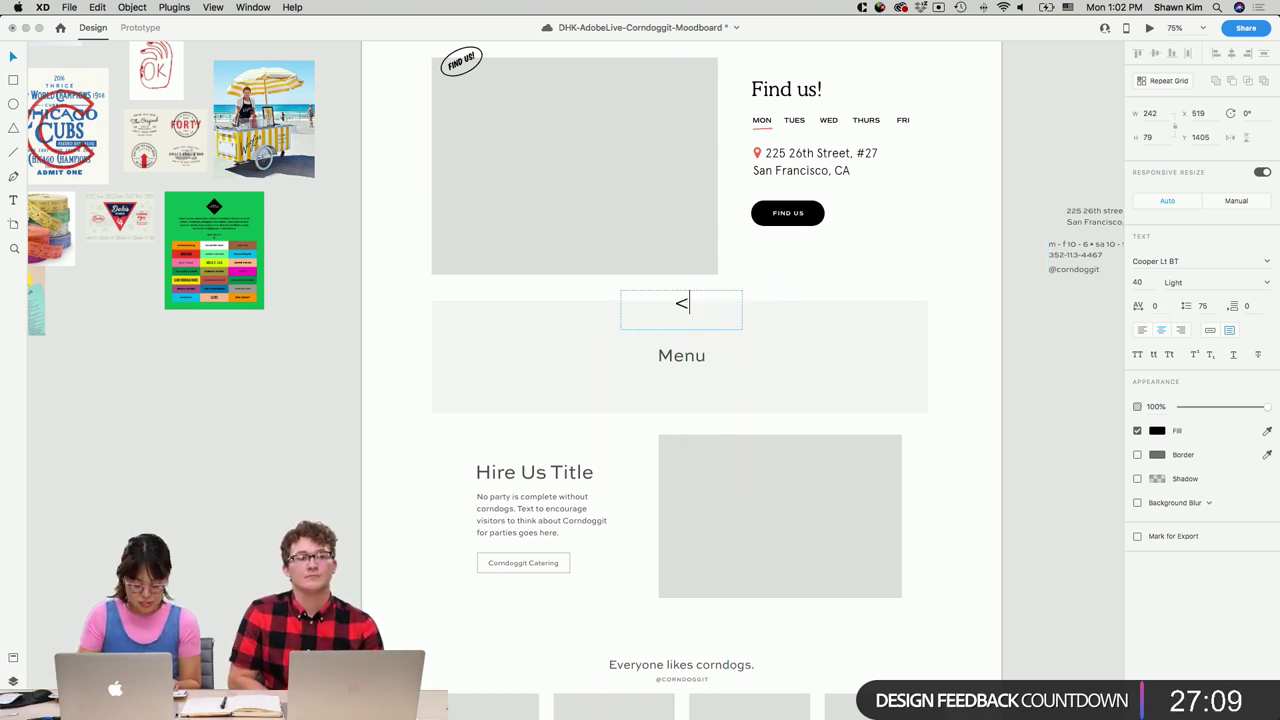
{"action": "type", "text": "Menu"}
{"action": "key", "text": "Escape"}
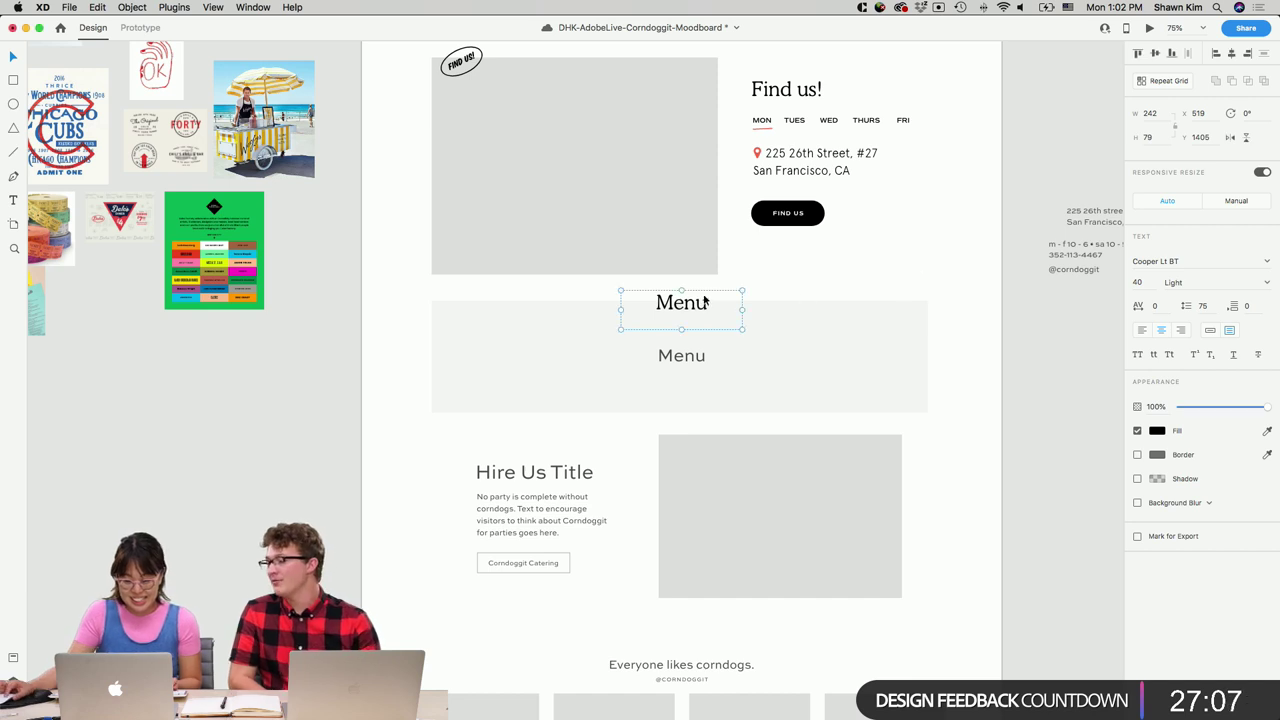
{"action": "left_click_drag", "start_coordinate": [703, 303], "coordinate": [703, 321]}
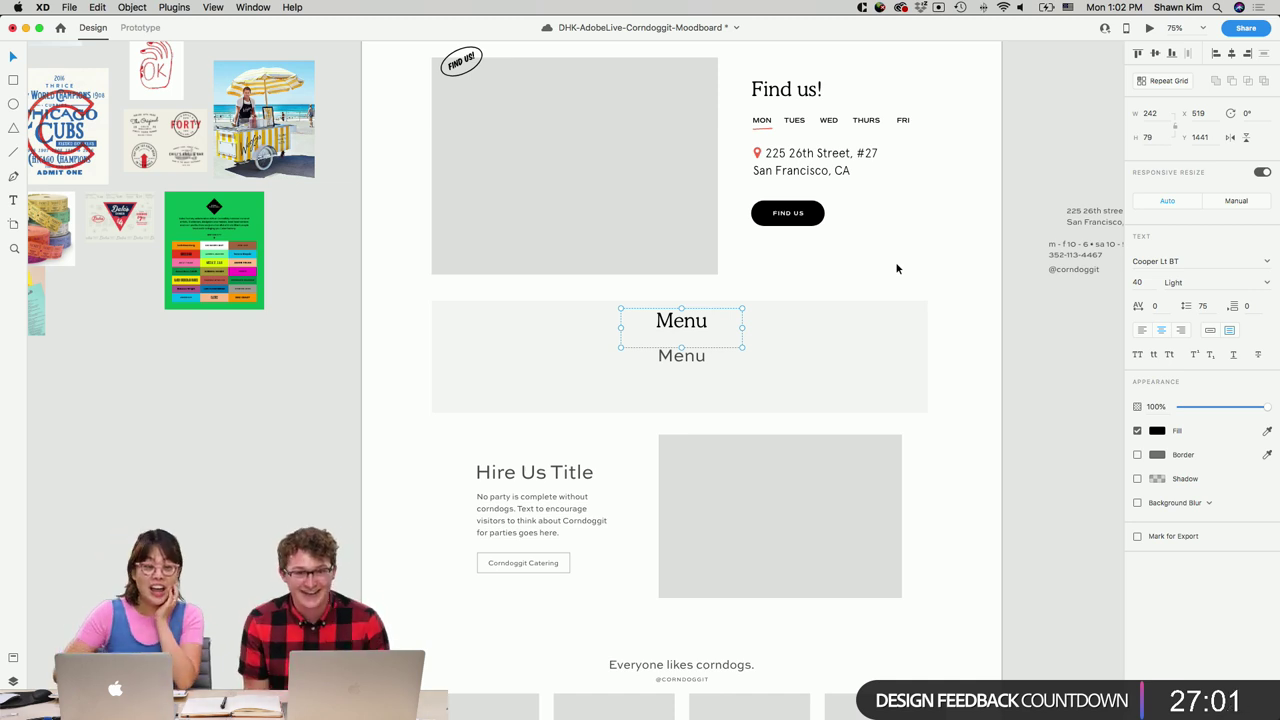
{"action": "key", "text": "super+s"}
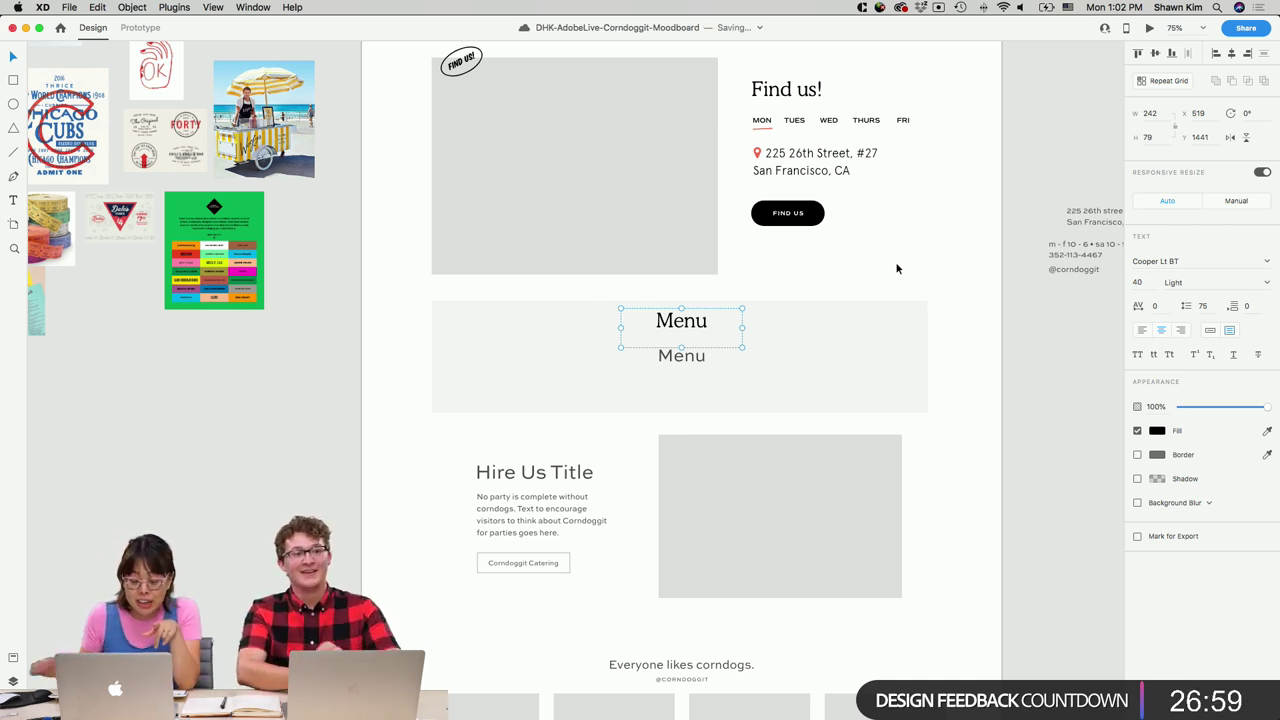
Delete the duplicate lower Menu heading.
{"action": "scroll", "coordinate": [887, 300], "scroll_direction": "down", "scroll_amount": 2}
{"action": "scroll", "coordinate": [974, 340], "scroll_direction": "right", "scroll_amount": 1}
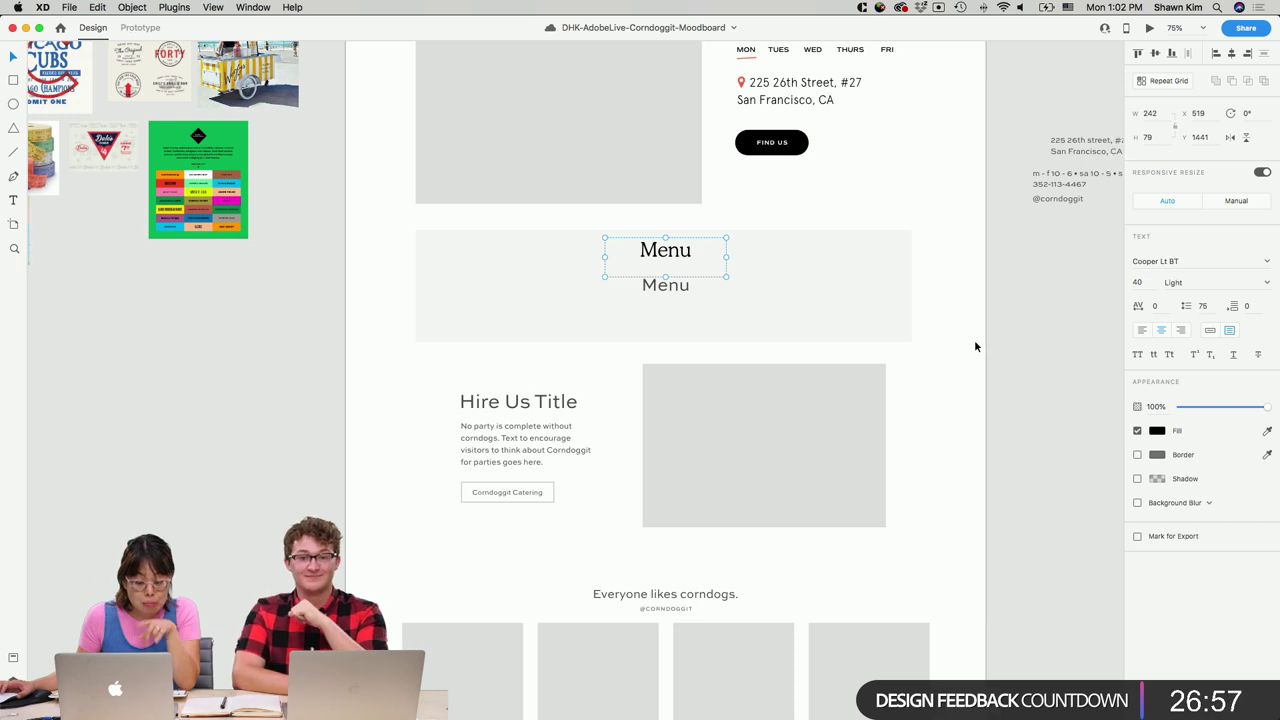
{"action": "left_click", "coordinate": [976, 346]}
{"action": "scroll", "coordinate": [976, 346], "scroll_direction": "up", "scroll_amount": 1}
{"action": "scroll", "coordinate": [900, 340], "scroll_direction": "right", "scroll_amount": 2}
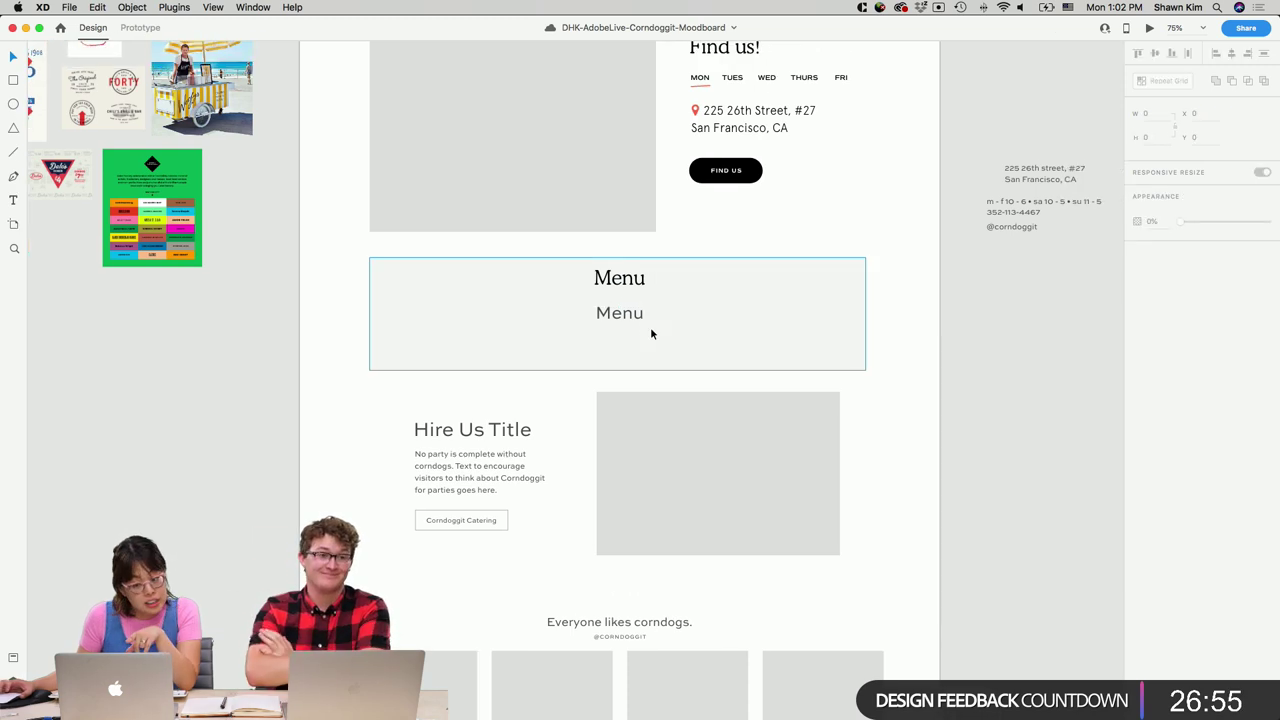
{"action": "left_click", "coordinate": [643, 326]}
{"action": "key", "text": "Delete"}
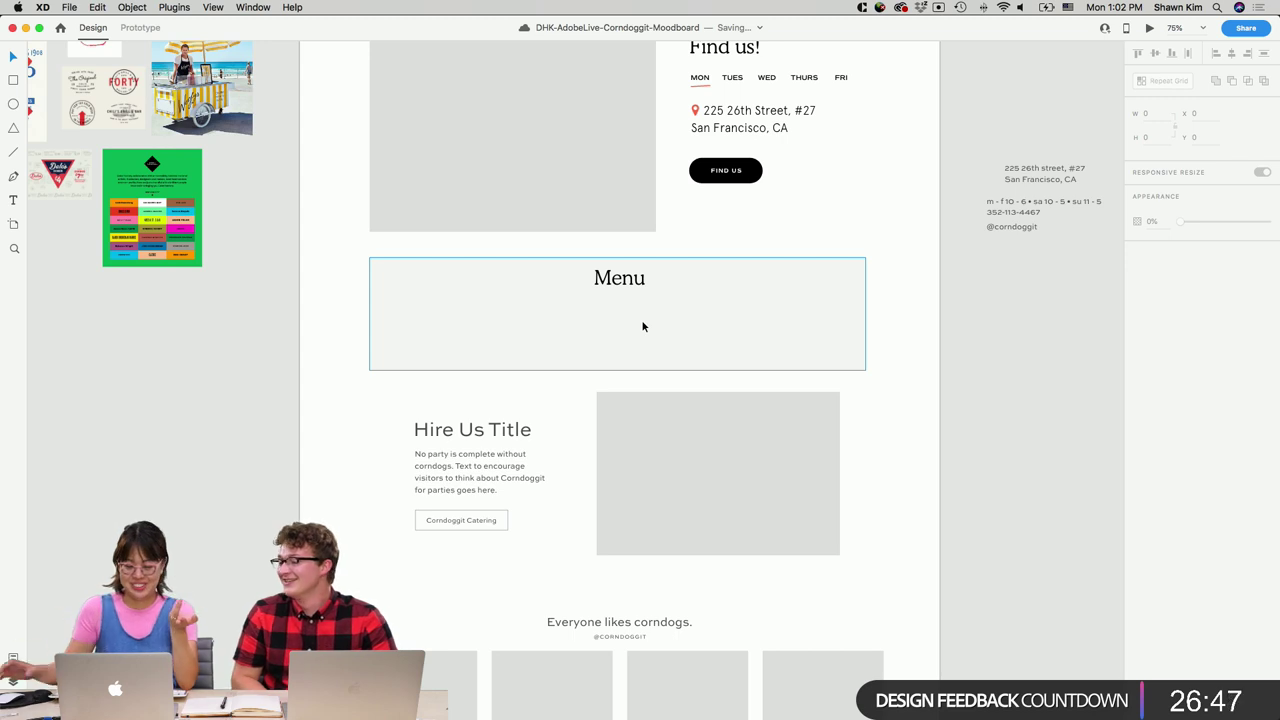
Lower the remaining Menu heading to centre it and push the Hire Us section down.
{"action": "double_click", "coordinate": [620, 280]}
{"action": "left_click_drag", "start_coordinate": [620, 280], "coordinate": [620, 300]}
{"action": "left_click", "coordinate": [866, 531]}
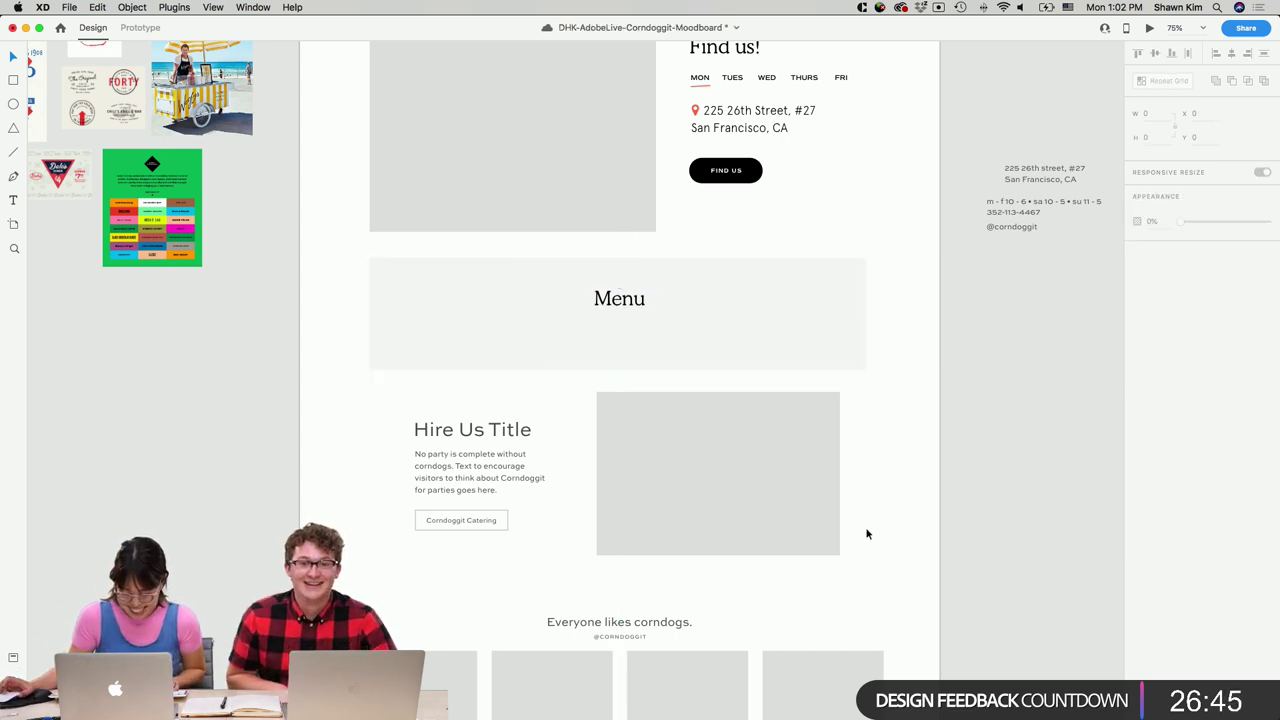
{"action": "left_click_drag", "start_coordinate": [894, 555], "coordinate": [453, 420]}
{"action": "scroll", "coordinate": [457, 420], "scroll_direction": "down", "scroll_amount": 2}
Push the Hire Us section and the Everyone likes corndogs gallery further down the homepage.
{"action": "left_click_drag", "start_coordinate": [670, 331], "coordinate": [669, 374]}
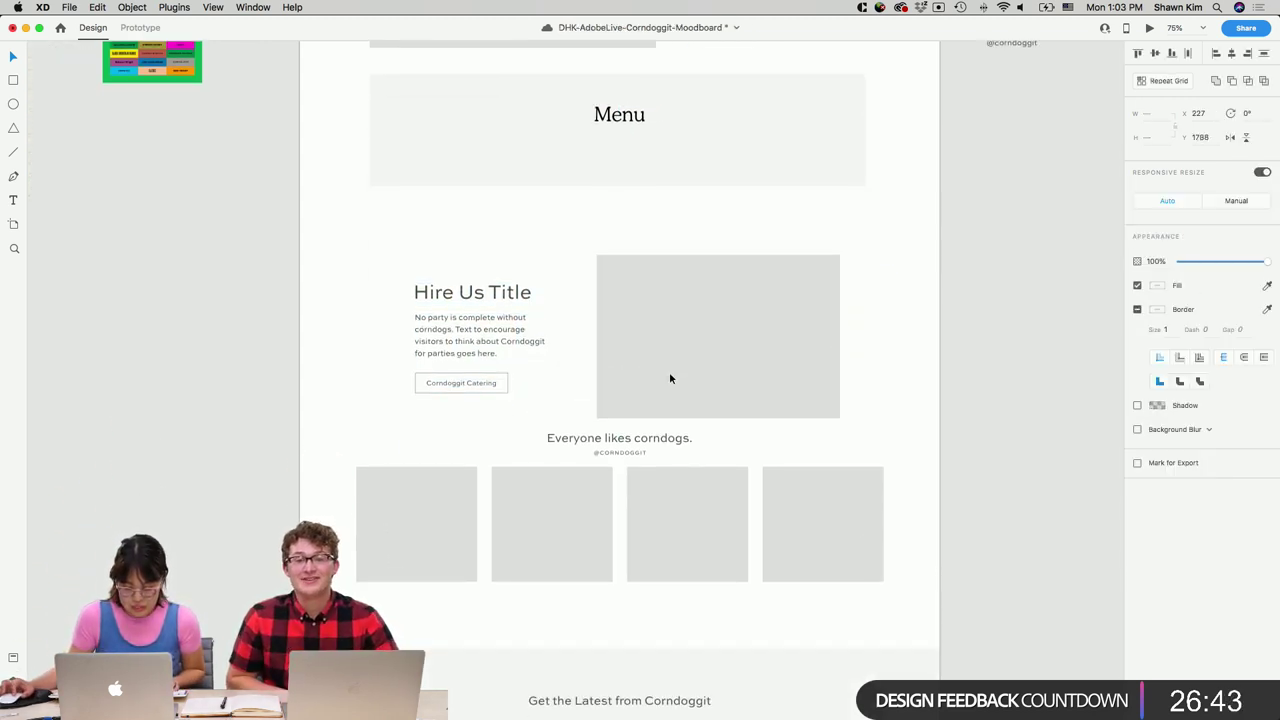
{"action": "left_click_drag", "start_coordinate": [930, 575], "coordinate": [357, 430]}
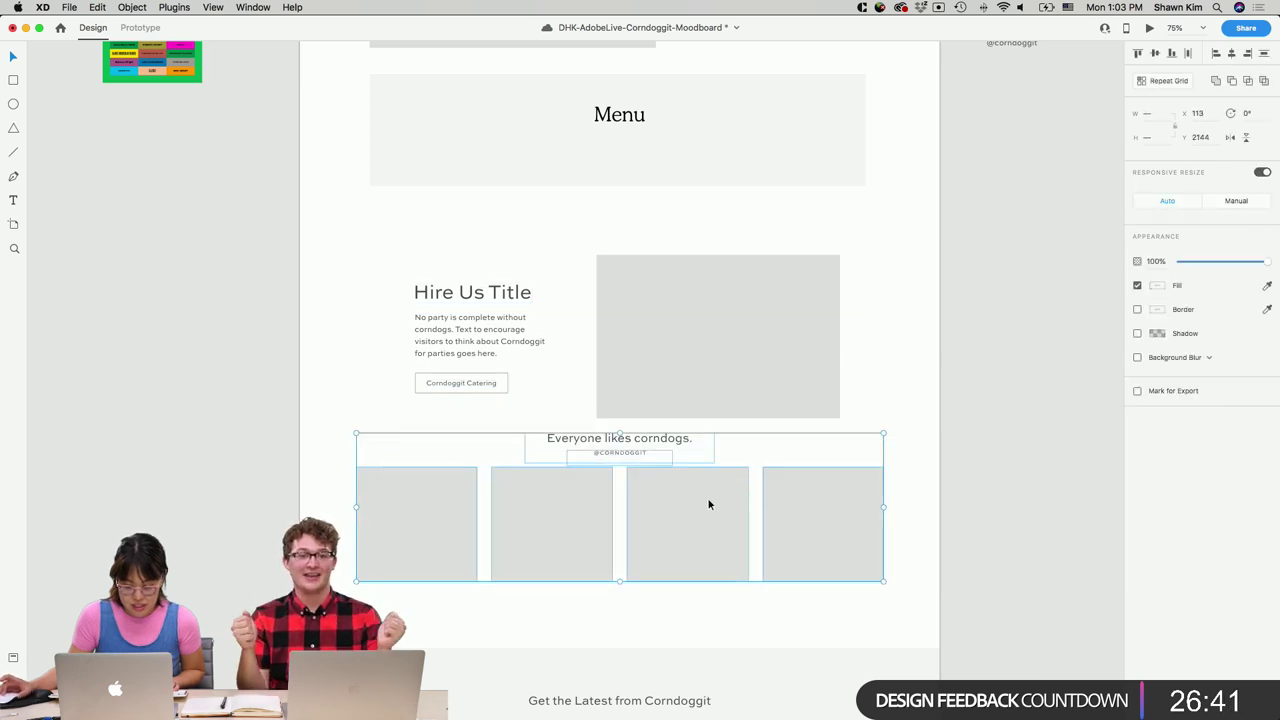
{"action": "left_click_drag", "start_coordinate": [709, 503], "coordinate": [731, 554]}
{"action": "left_click_drag", "start_coordinate": [942, 452], "coordinate": [480, 278]}
{"action": "scroll", "coordinate": [328, 251], "scroll_direction": "up", "scroll_amount": 3}
{"action": "scroll", "coordinate": [328, 251], "scroll_direction": "up", "scroll_amount": 10}
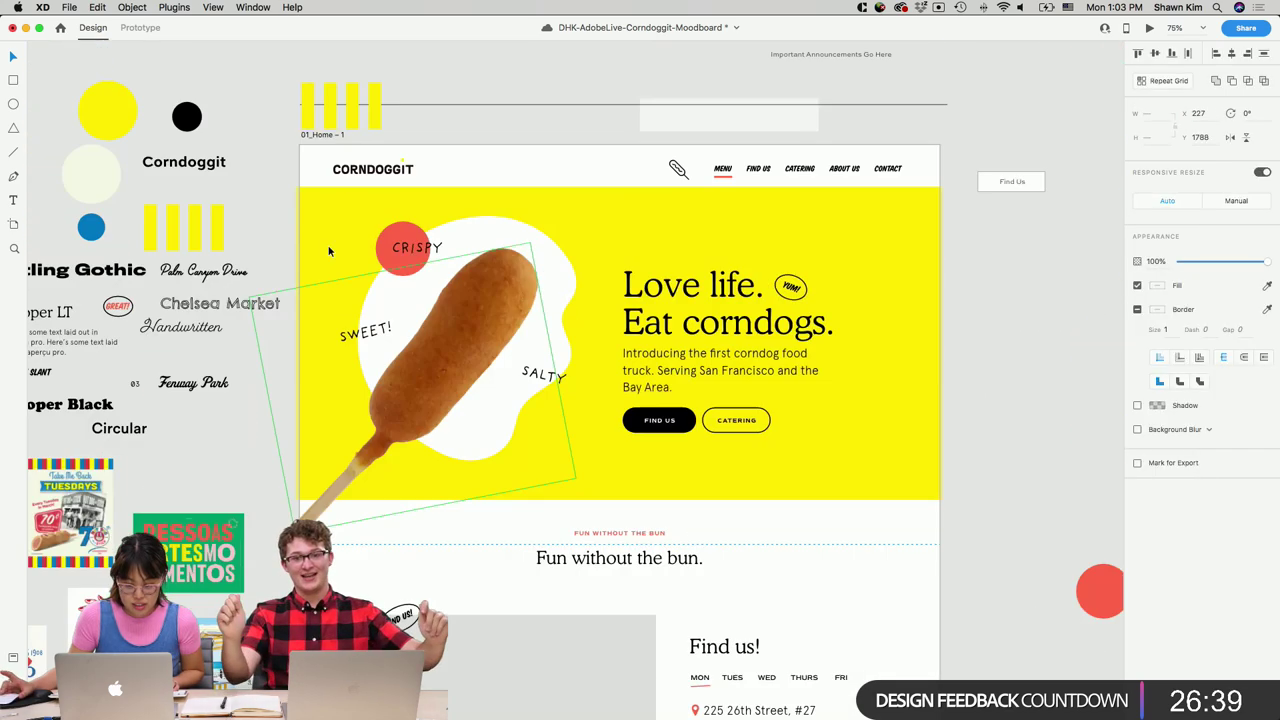
Toggle Responsive Resize off, back on, then off again for the tilted hero corndog image.
{"action": "left_click", "coordinate": [475, 423]}
{"action": "left_click", "coordinate": [1138, 391]}
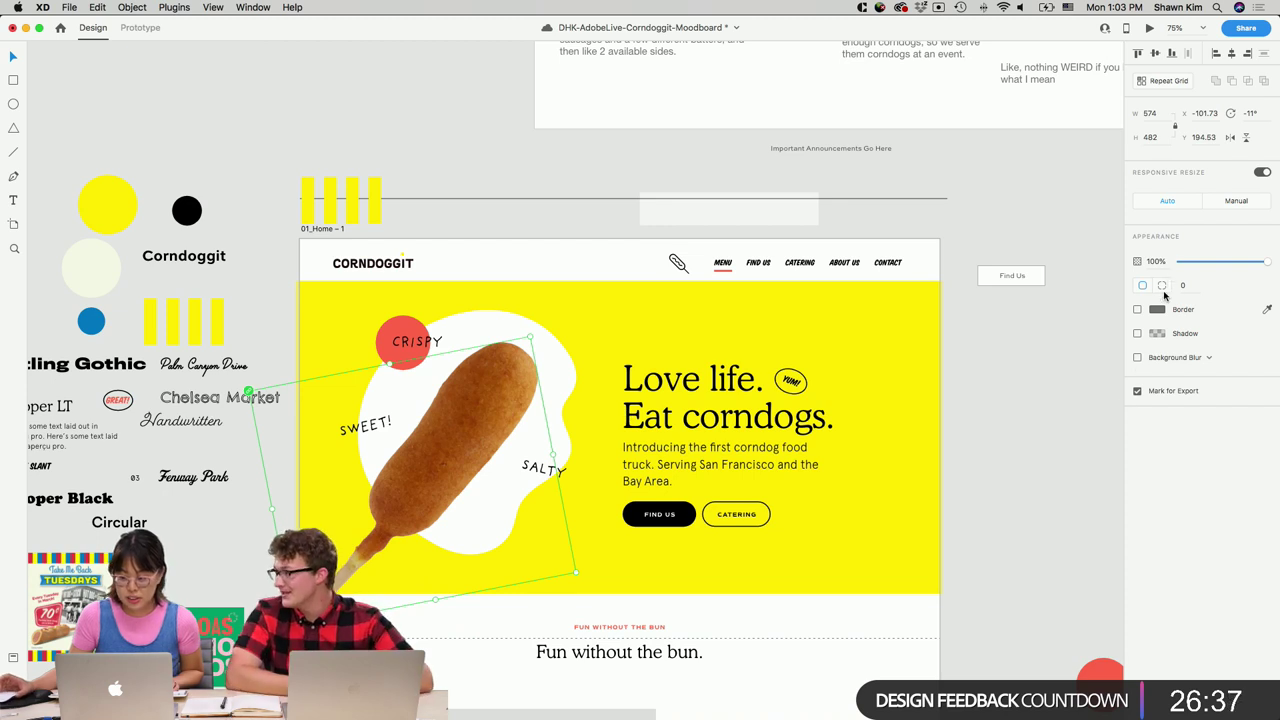
{"action": "left_click", "coordinate": [1262, 173]}
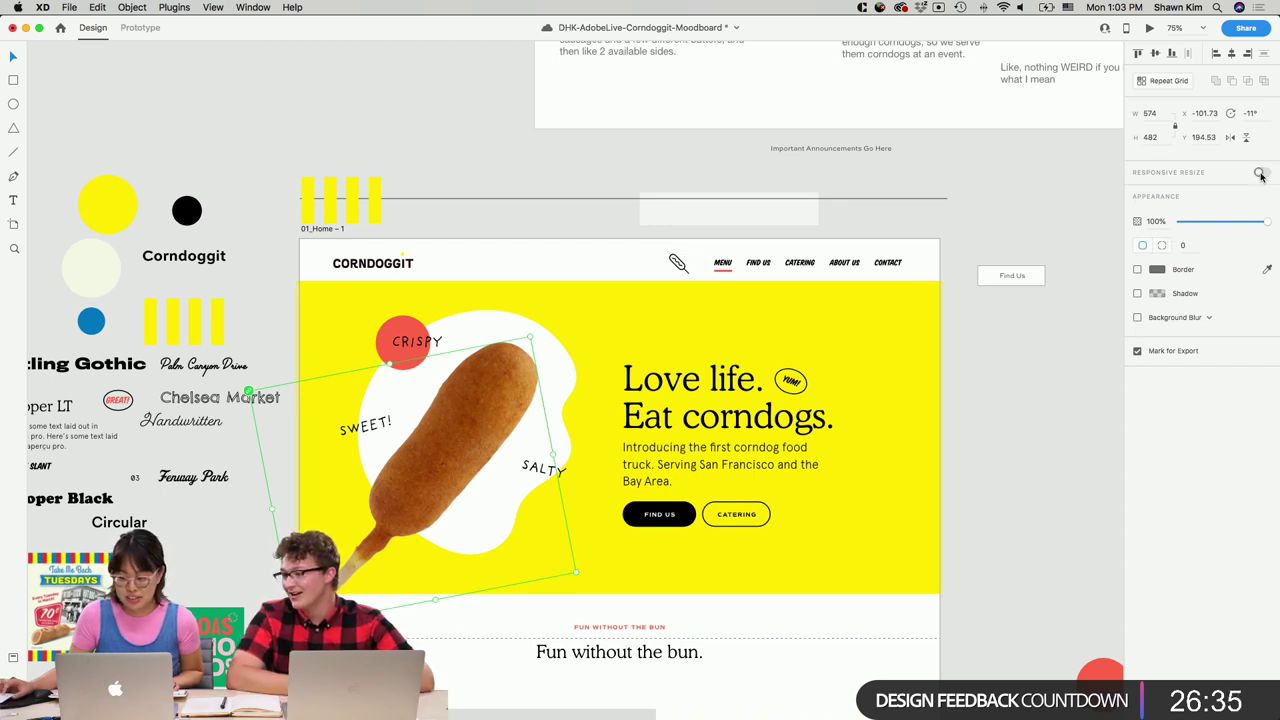
{"action": "left_click", "coordinate": [1262, 174]}
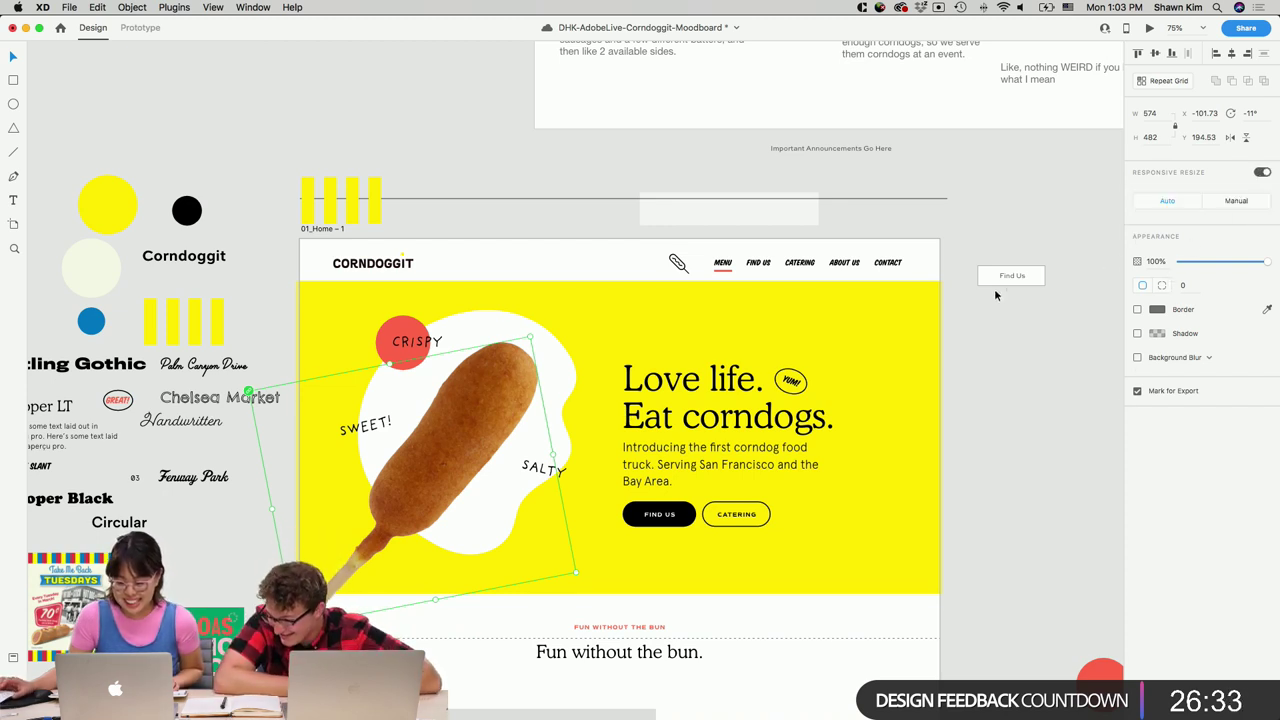
{"action": "left_click", "coordinate": [1262, 173]}
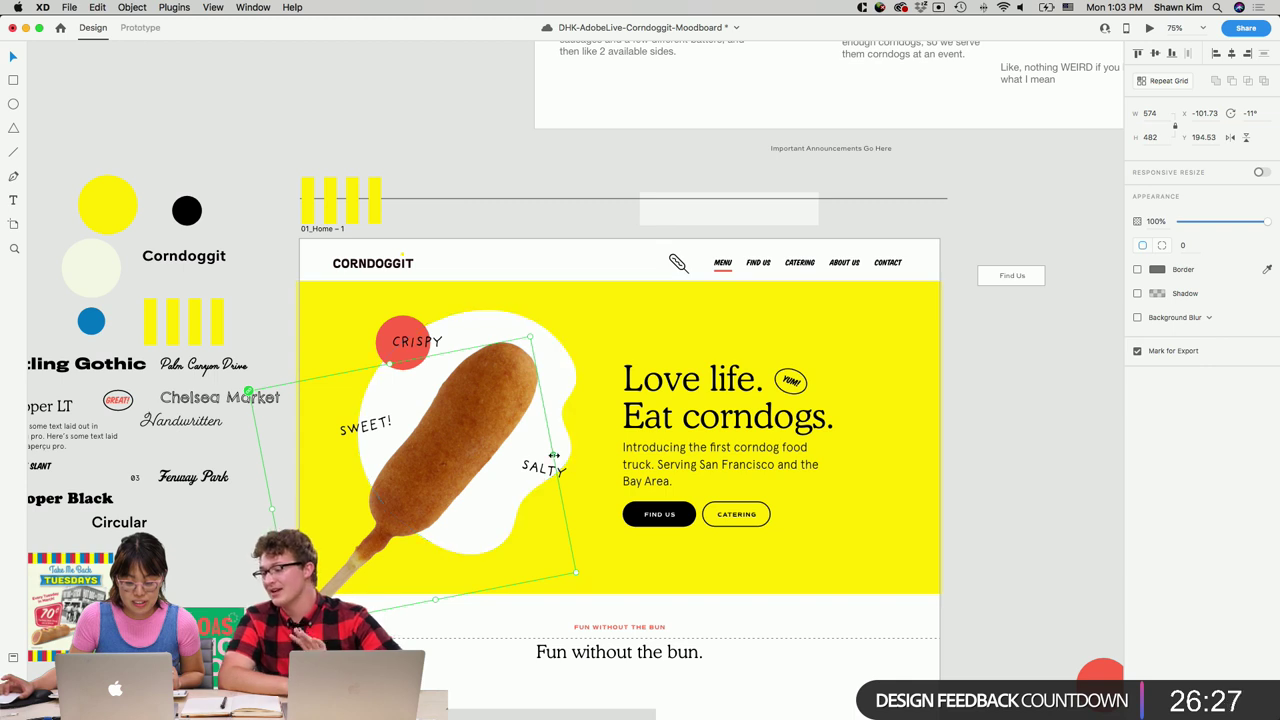
{"action": "left_click", "coordinate": [995, 485]}
Undo the last change and select the grey Menu panel.
{"action": "scroll", "coordinate": [995, 485], "scroll_direction": "right", "scroll_amount": 1}
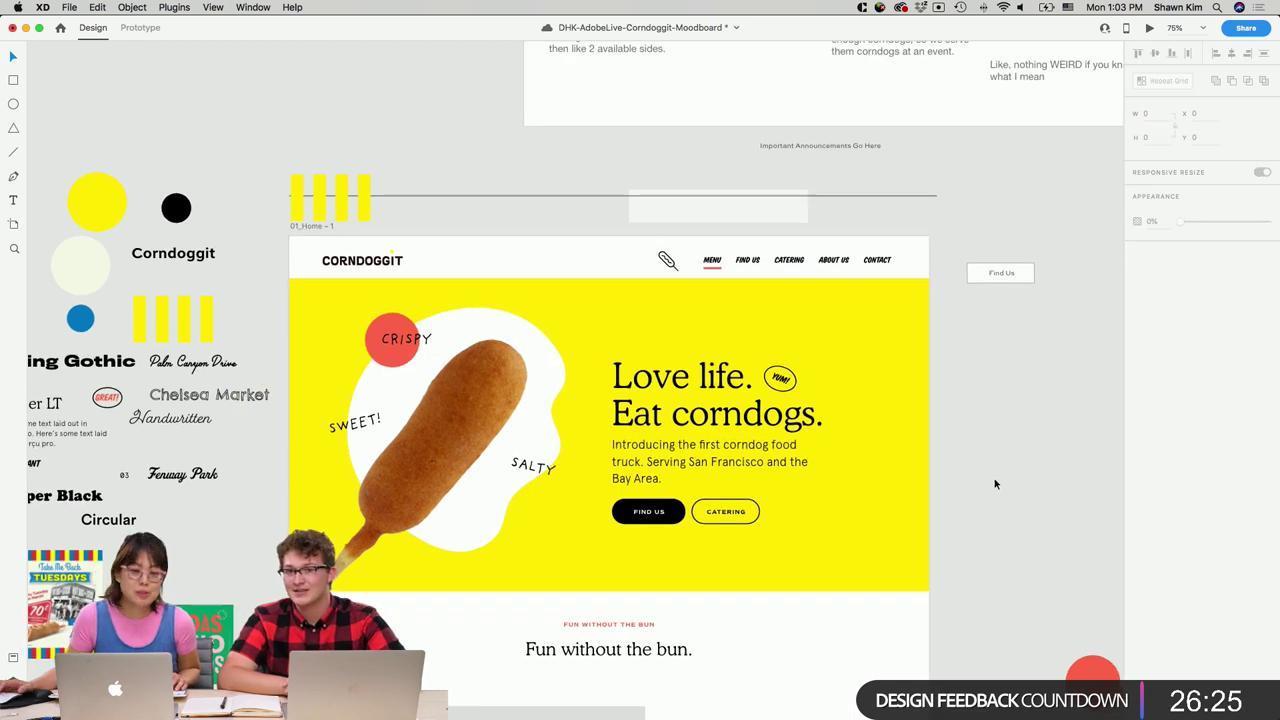
{"action": "scroll", "coordinate": [966, 477], "scroll_direction": "down", "scroll_amount": 2}
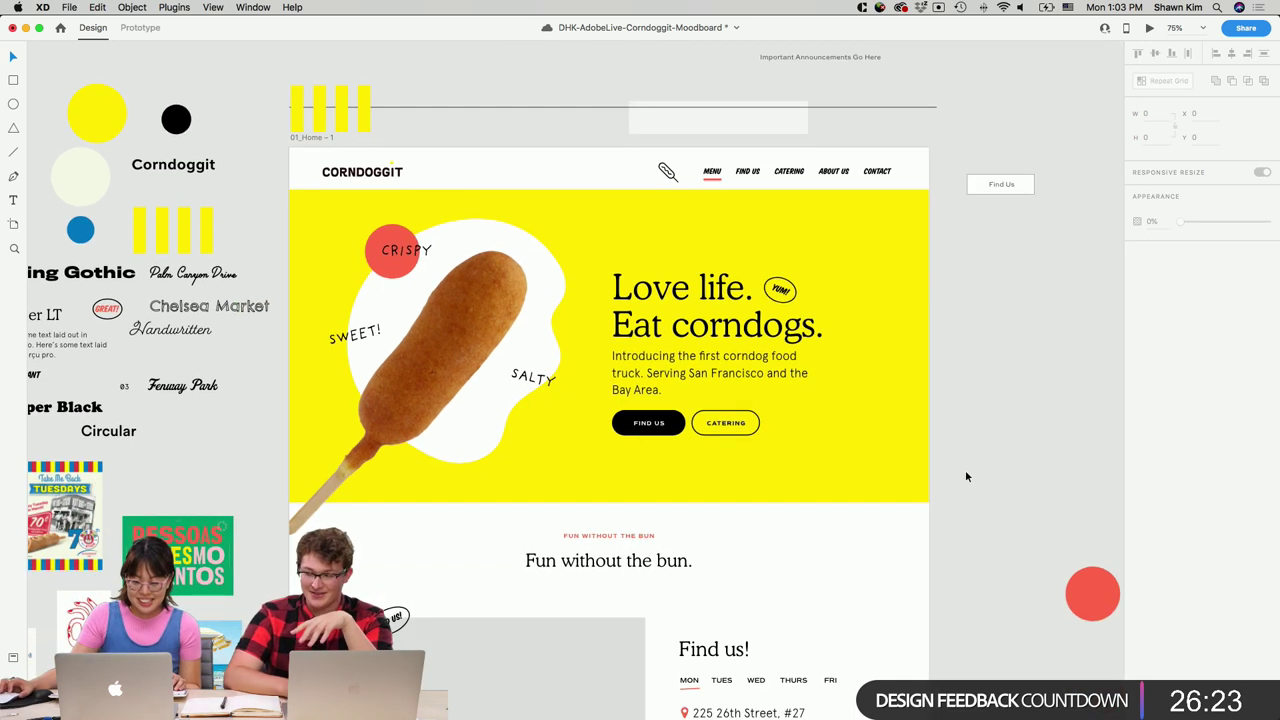
{"action": "key", "text": "super+z"}
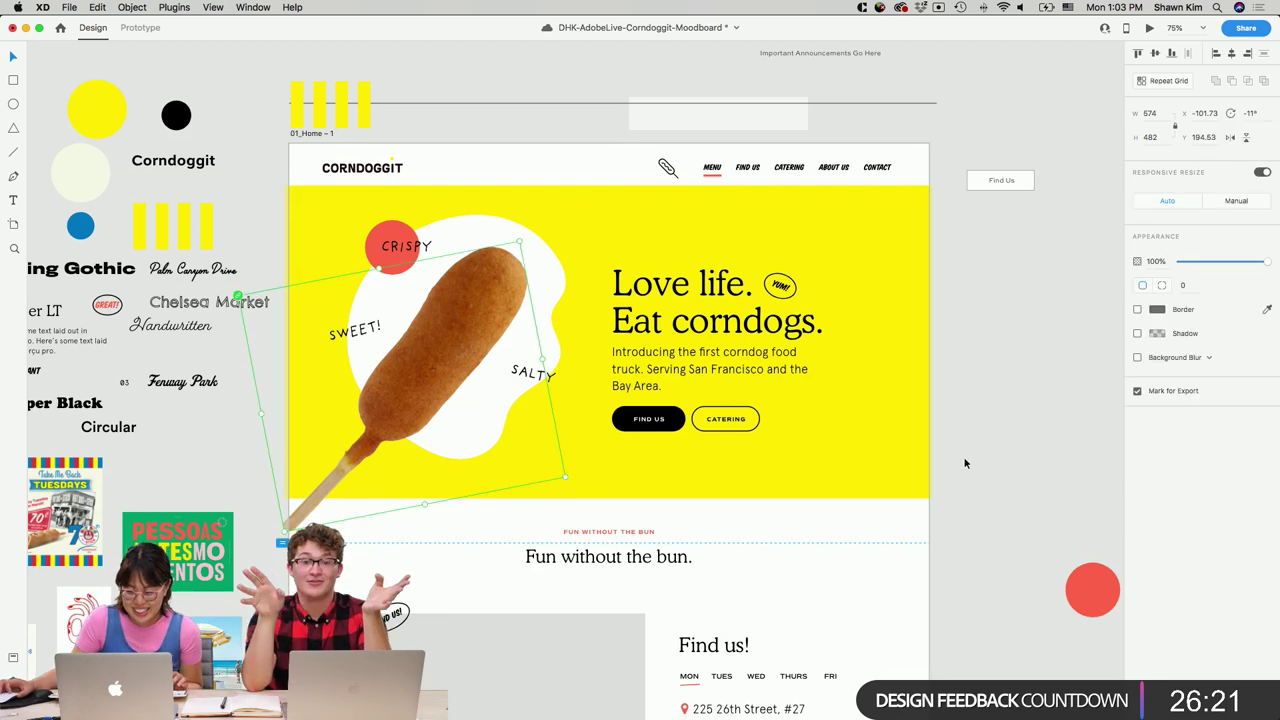
{"action": "scroll", "coordinate": [970, 450], "scroll_direction": "down", "scroll_amount": 3}
{"action": "scroll", "coordinate": [965, 463], "scroll_direction": "down", "scroll_amount": 5}
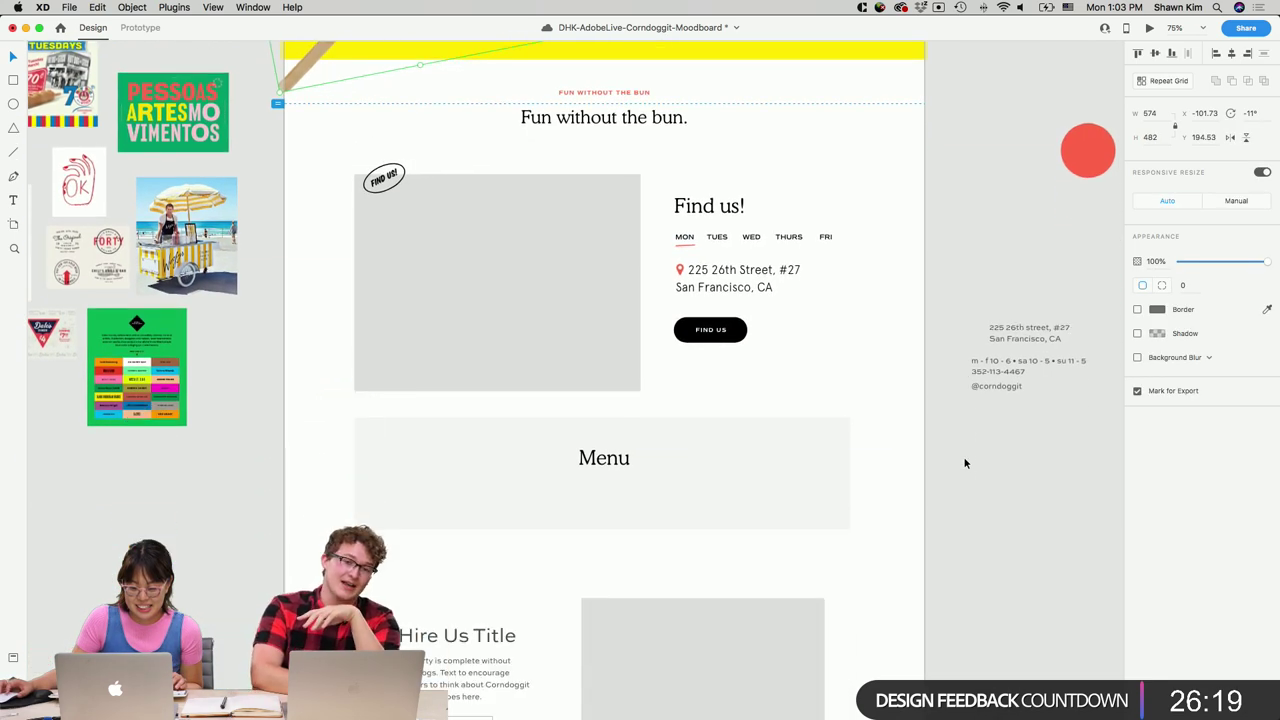
{"action": "scroll", "coordinate": [870, 470], "scroll_direction": "down", "scroll_amount": 1}
{"action": "left_click", "coordinate": [820, 480]}
{"action": "scroll", "coordinate": [937, 474], "scroll_direction": "up", "scroll_amount": 2}
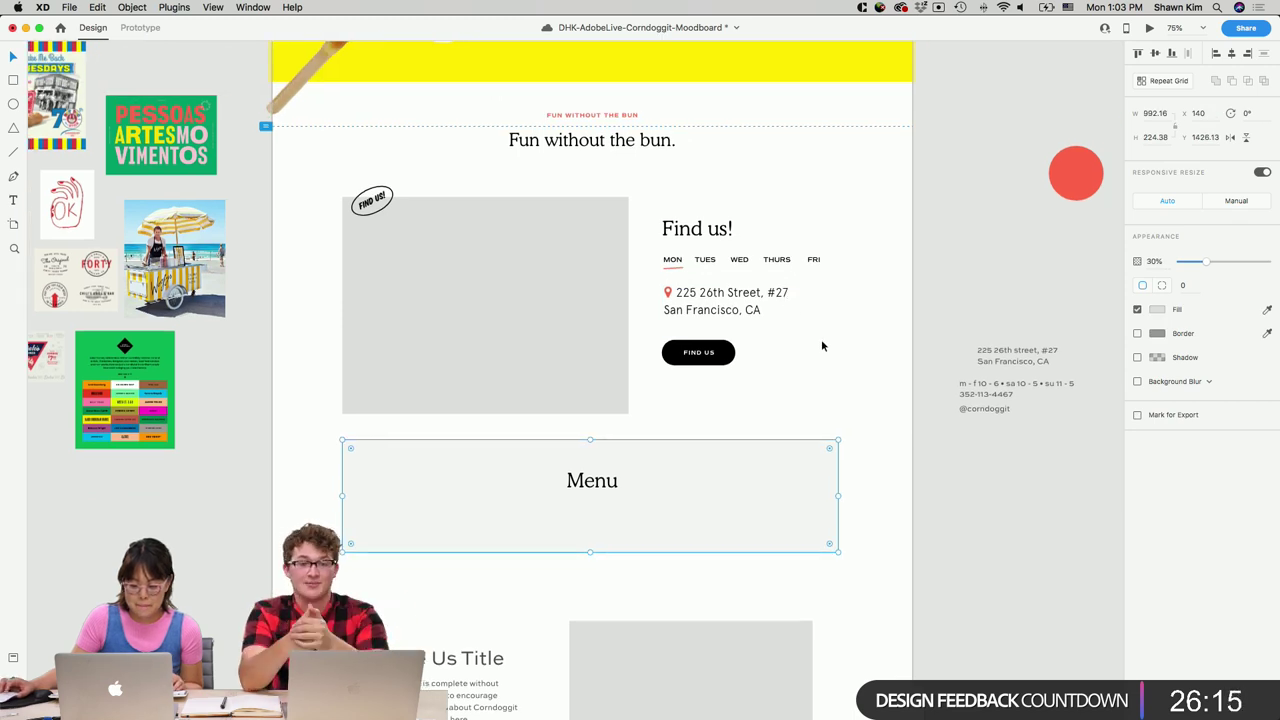
{"action": "scroll", "coordinate": [825, 348], "scroll_direction": "down", "scroll_amount": 2}
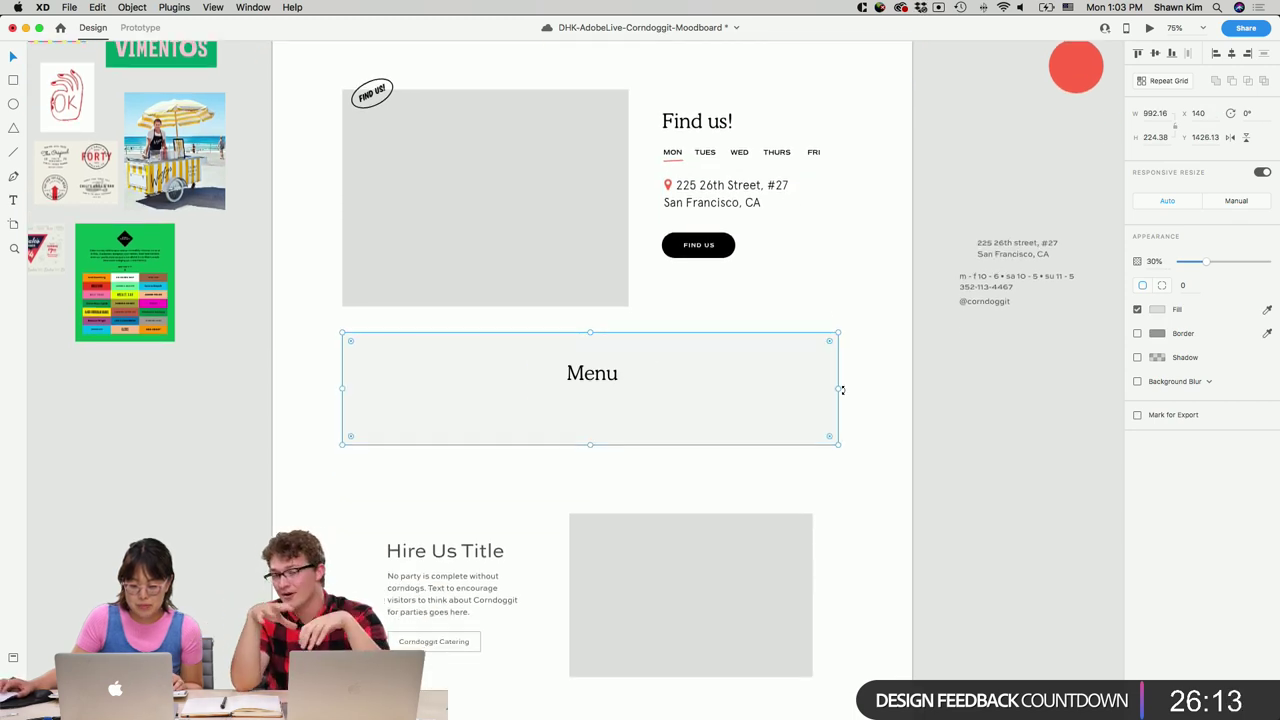
{"action": "scroll", "coordinate": [946, 411], "scroll_direction": "up", "scroll_amount": 10}
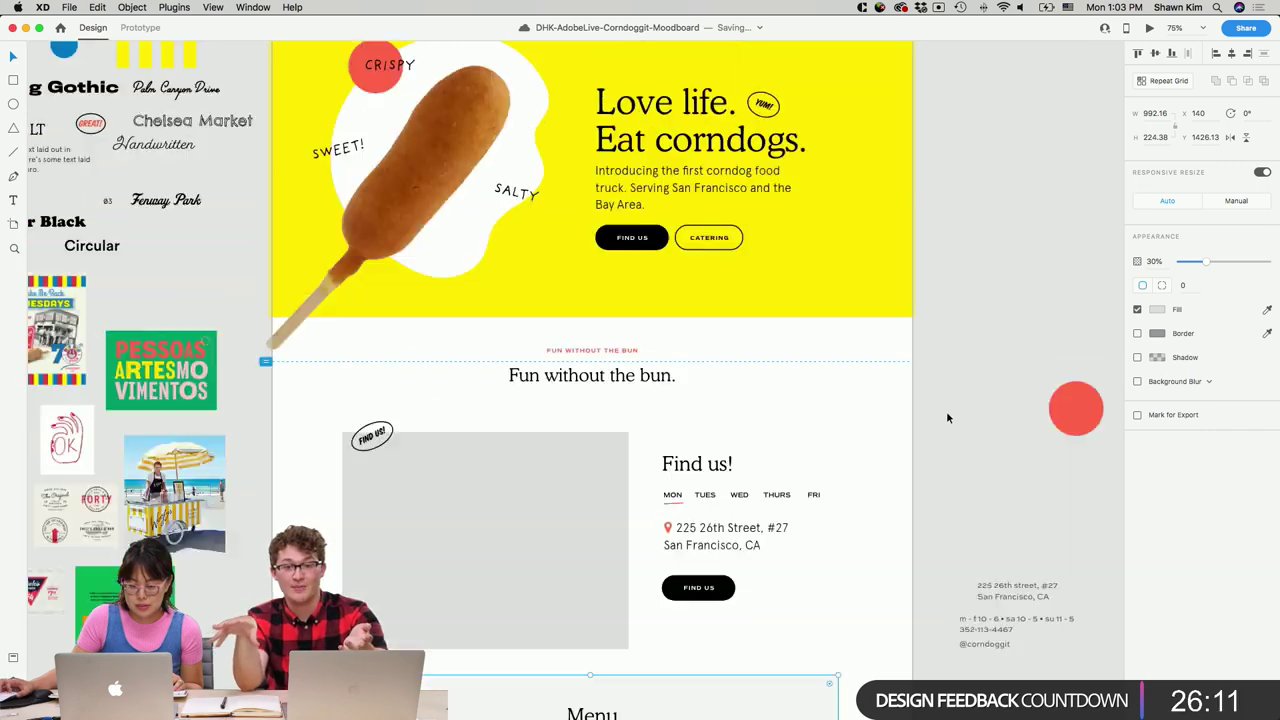
Paste the moodboard's yellow stripes at the Menu panel's left edge and add an adjoining copy.
{"action": "left_click", "coordinate": [122, 310]}
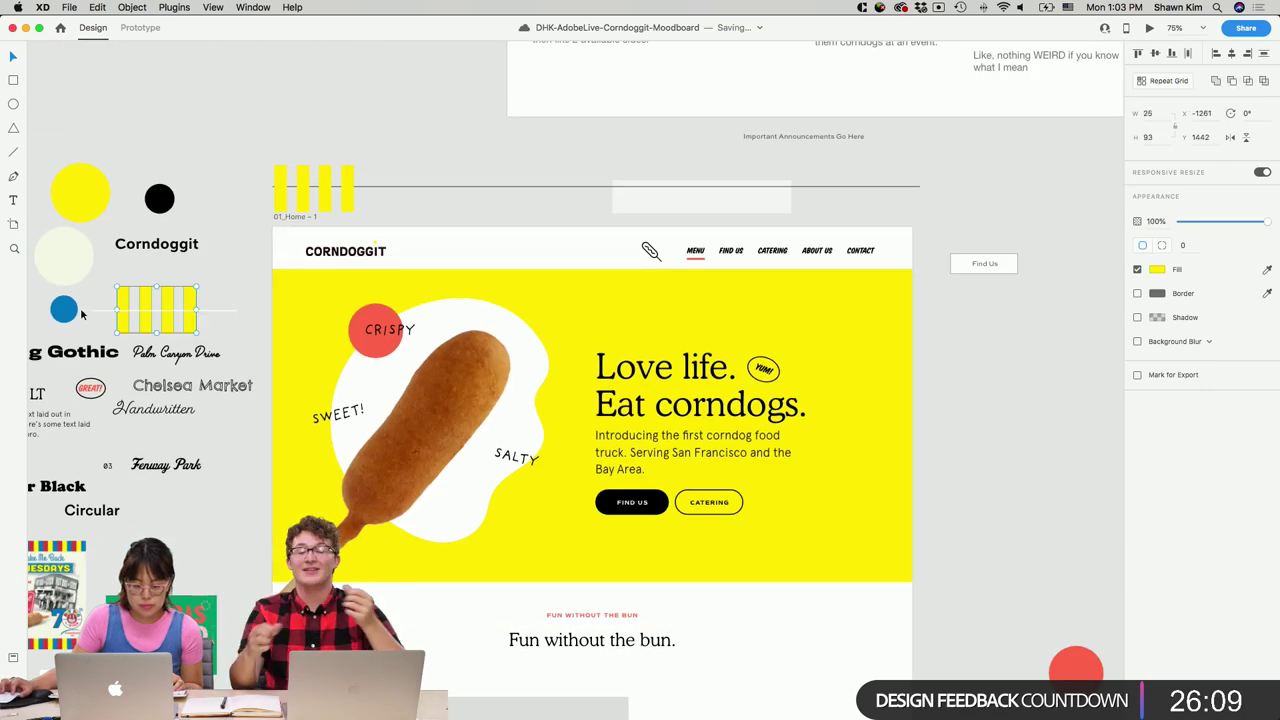
{"action": "scroll", "coordinate": [484, 344], "scroll_direction": "down", "scroll_amount": 7}
{"action": "scroll", "coordinate": [484, 349], "scroll_direction": "down", "scroll_amount": 8}
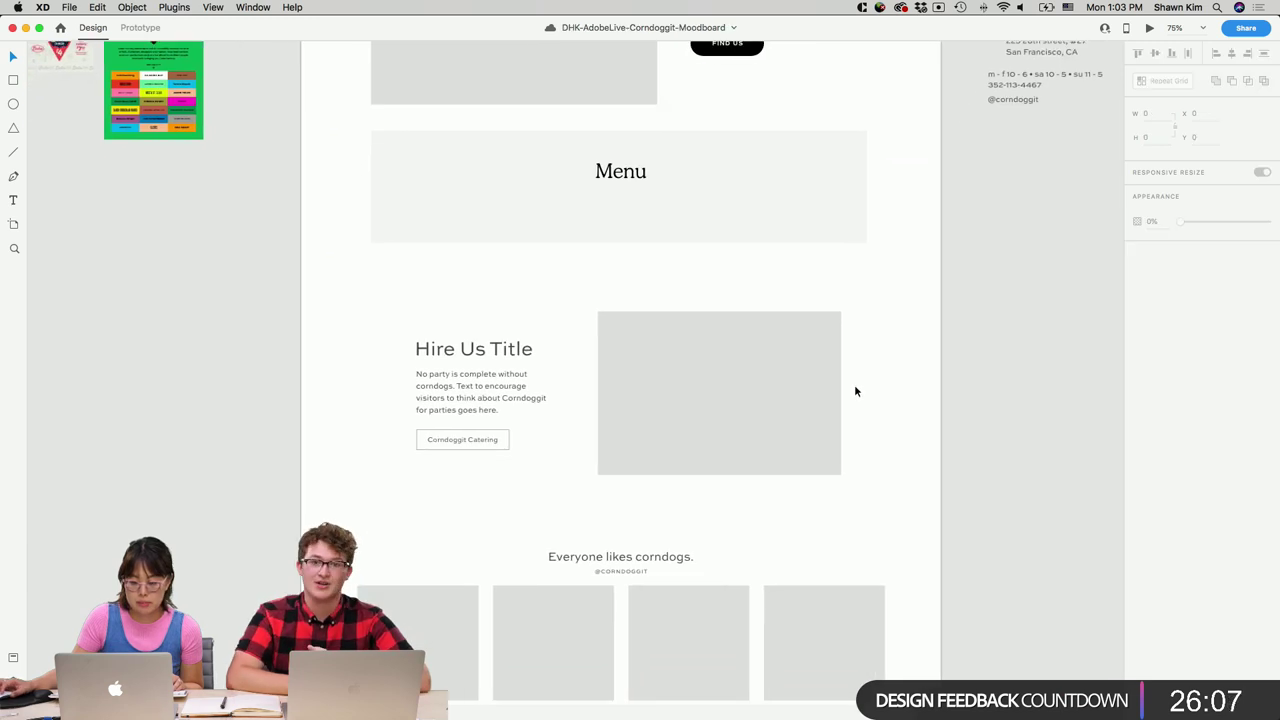
{"action": "key", "text": "super+v"}
{"action": "left_click_drag", "start_coordinate": [658, 398], "coordinate": [355, 244]}
{"action": "mouse_move", "coordinate": [540, 247]}
{"action": "left_mouse_down", "text": "alt"}
{"action": "mouse_move", "coordinate": [766, 234]}
{"action": "mouse_move", "coordinate": [728, 228]}
{"action": "mouse_move", "coordinate": [720, 243]}
{"action": "mouse_move", "coordinate": [657, 257]}
{"action": "mouse_move", "coordinate": [560, 250]}
{"action": "left_mouse_up", "text": "alt"}
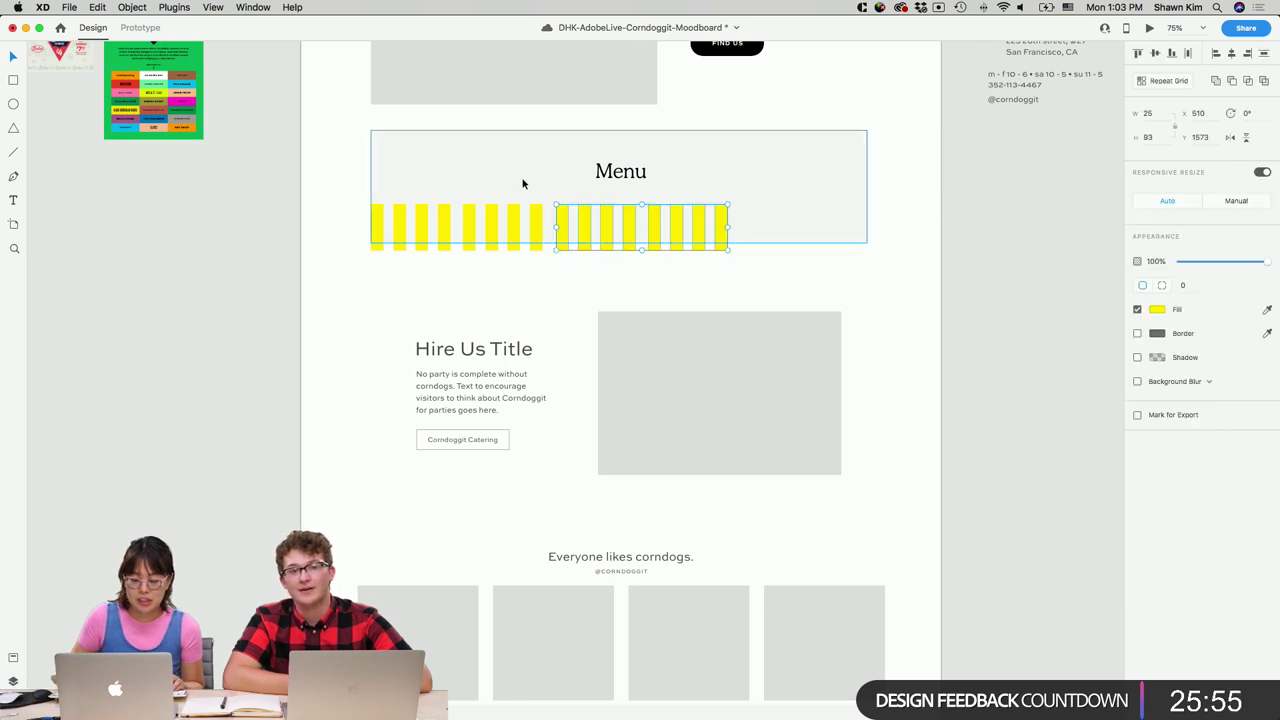
{"action": "key", "text": "Left"}
{"action": "key", "text": "Left"}
{"action": "key", "text": "Left"}
Shorten the Menu background rectangle so the stripes overlap its bottom.
{"action": "scroll", "coordinate": [522, 183], "scroll_direction": "right", "scroll_amount": 5}
{"action": "left_click", "coordinate": [650, 182]}
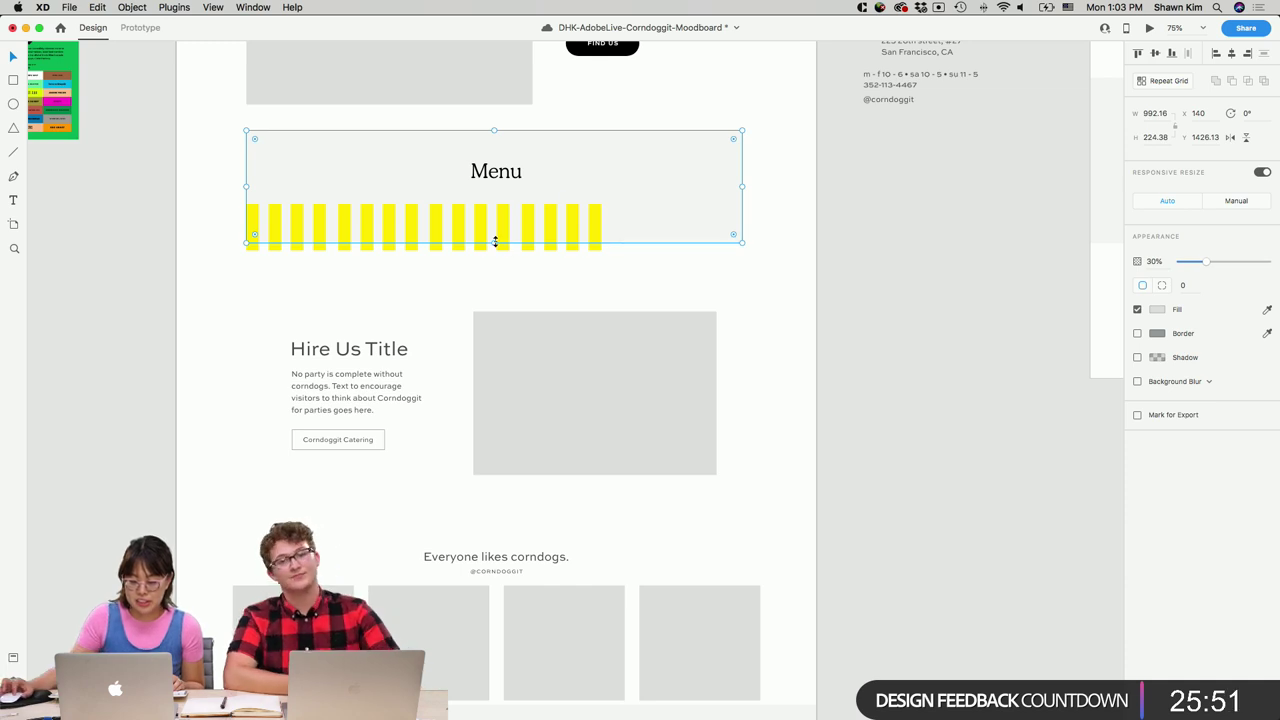
{"action": "left_click_drag", "start_coordinate": [495, 242], "coordinate": [497, 231]}
{"action": "left_click", "coordinate": [735, 265]}
Move the Hire Us section off the artboard.
{"action": "key", "text": "super+minus"}
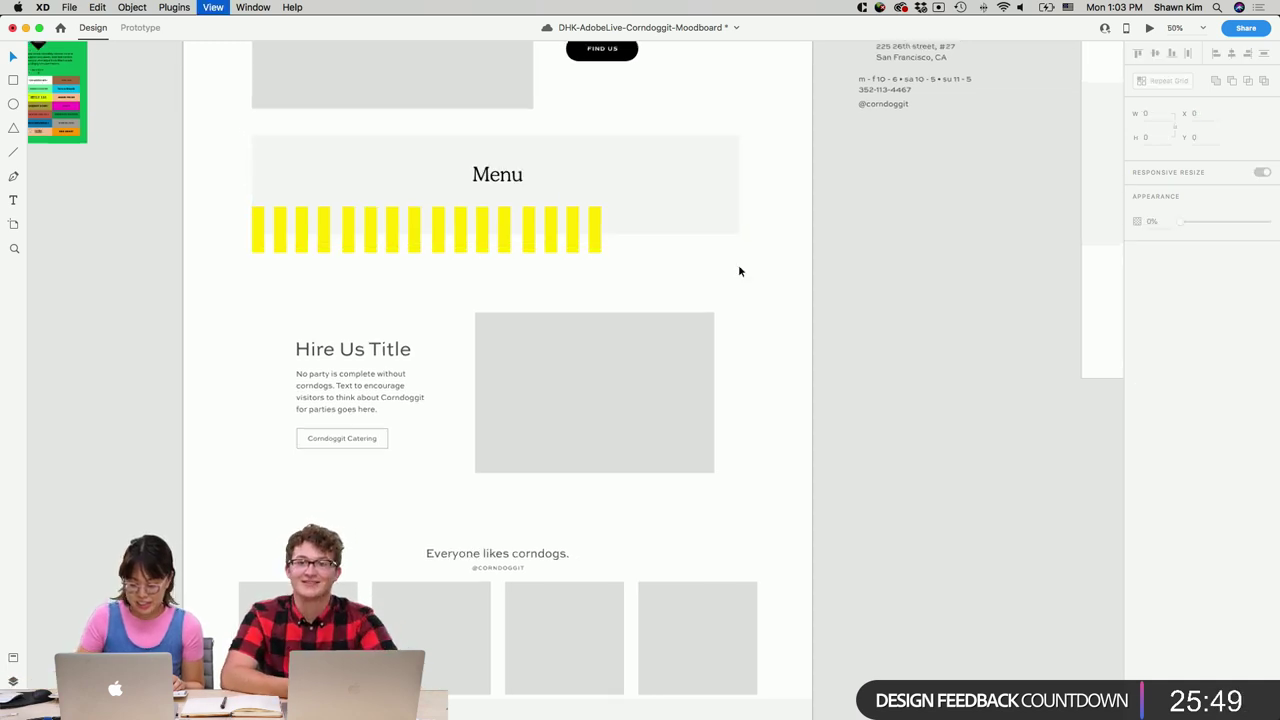
{"action": "left_click_drag", "start_coordinate": [571, 400], "coordinate": [413, 418]}
{"action": "scroll", "coordinate": [631, 428], "scroll_direction": "up", "scroll_amount": 5}
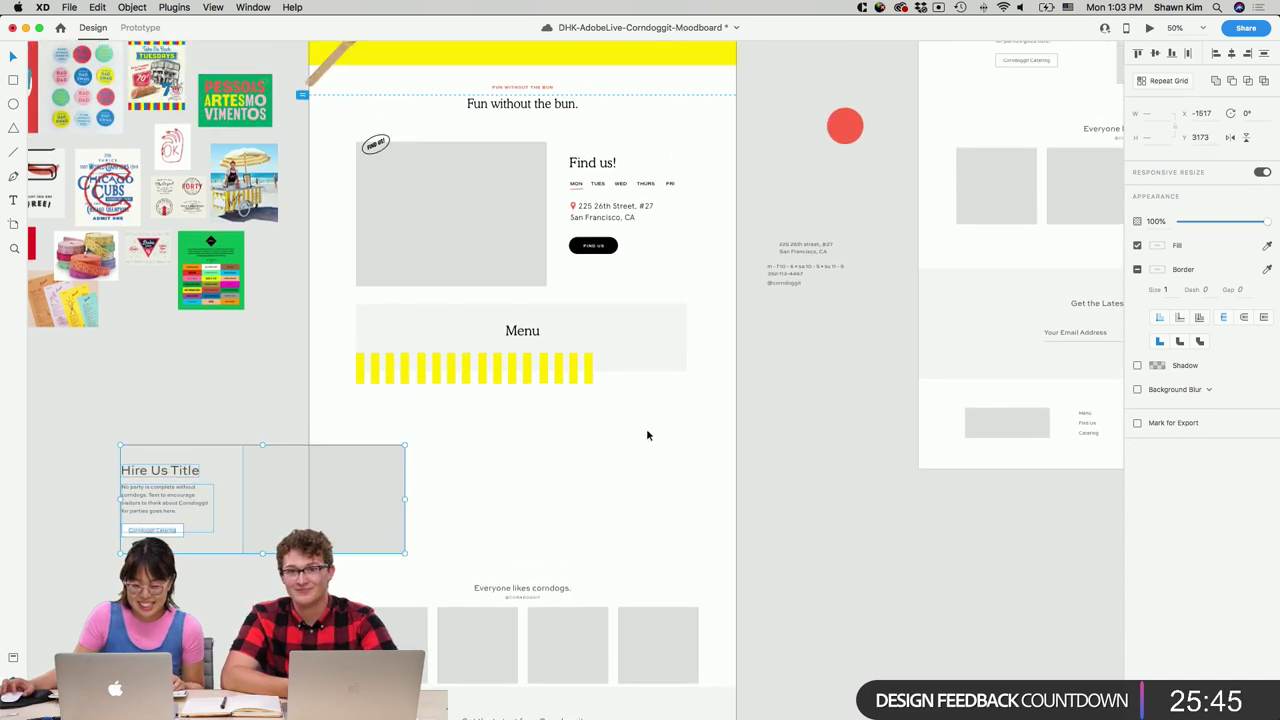
{"action": "scroll", "coordinate": [646, 428], "scroll_direction": "left", "scroll_amount": 2}
Turn the right-hand stripes into a repeating grid extending to the Menu panel's edge.
{"action": "left_click", "coordinate": [675, 352]}
{"action": "scroll", "coordinate": [720, 400], "scroll_direction": "up", "scroll_amount": 3}
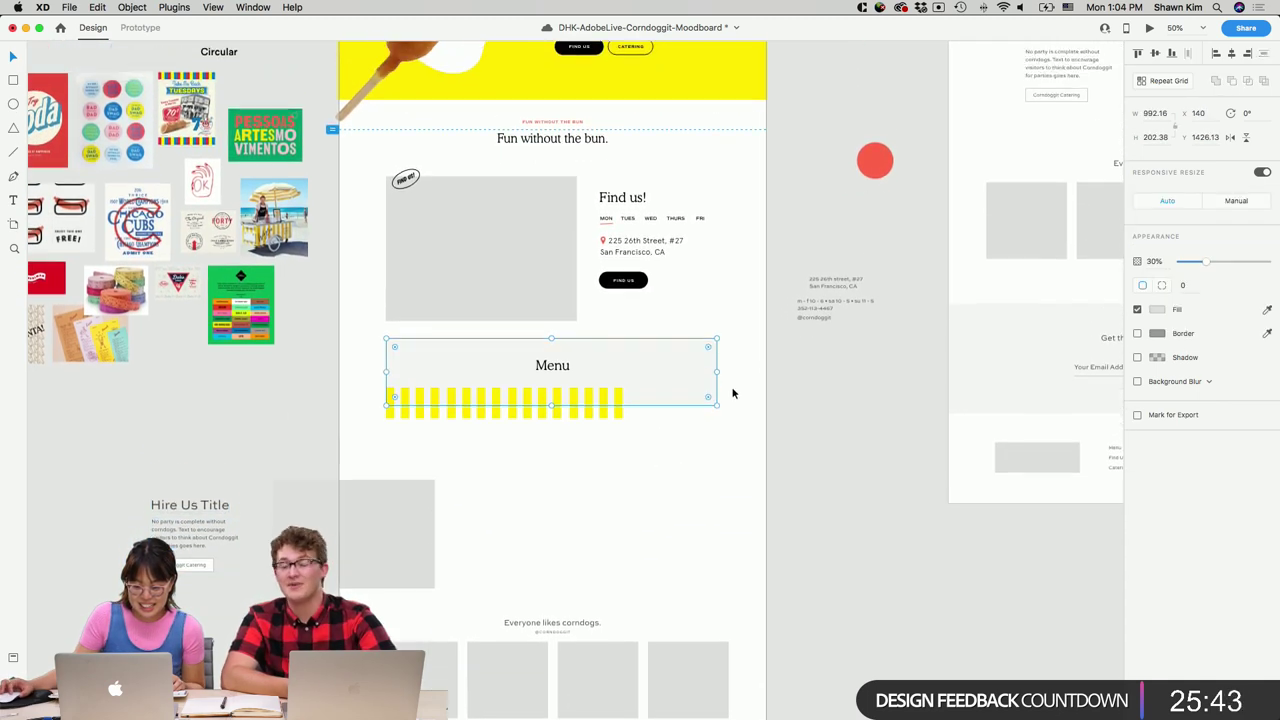
{"action": "left_click_drag", "start_coordinate": [648, 447], "coordinate": [503, 428]}
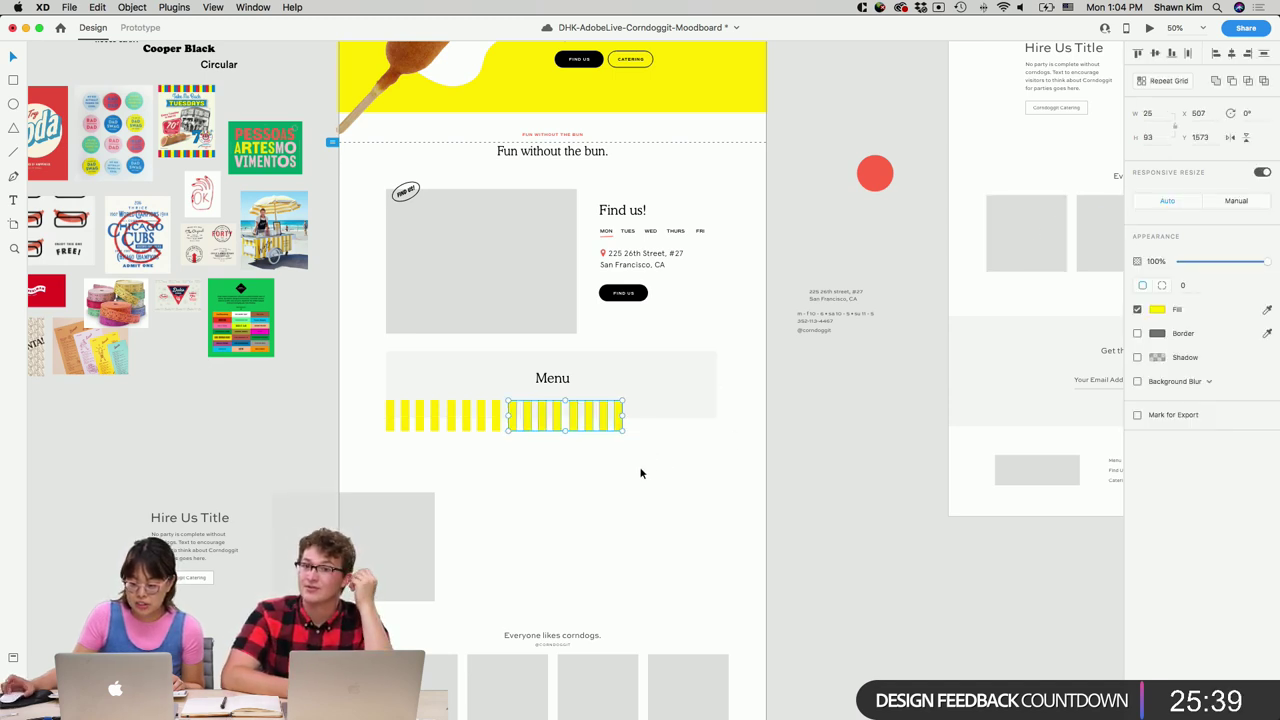
{"action": "left_click", "coordinate": [1150, 84]}
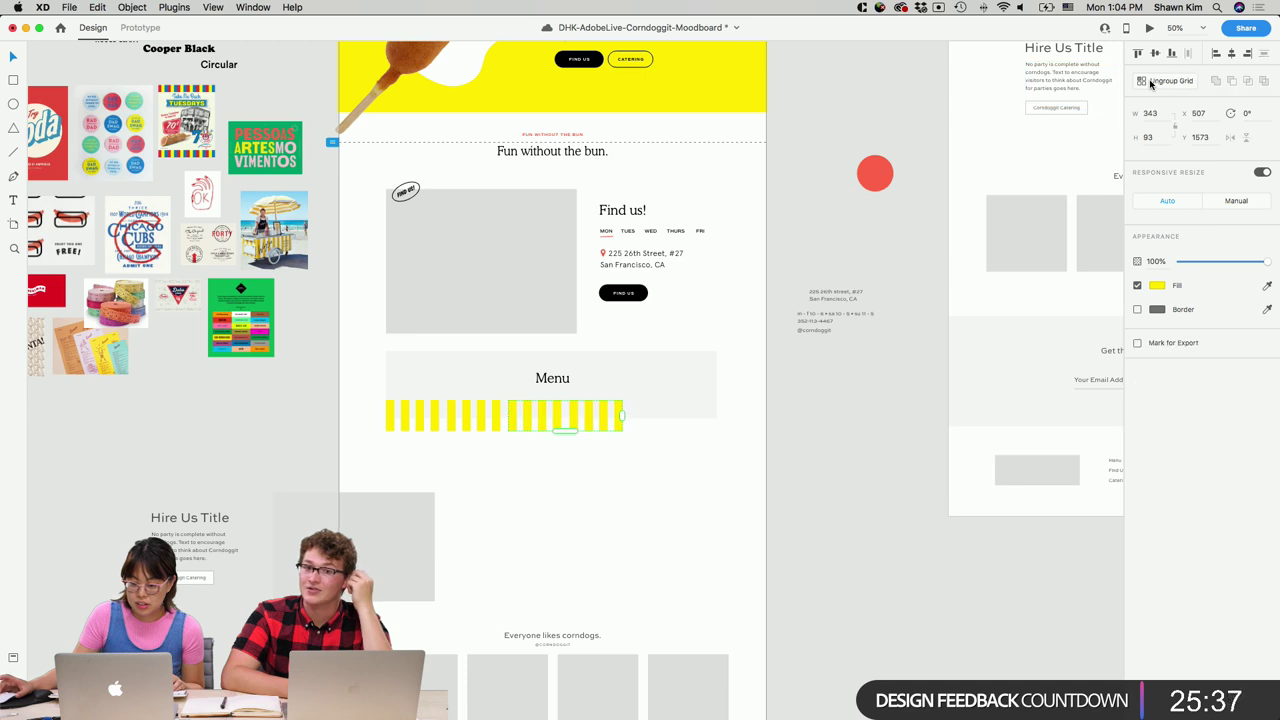
{"action": "left_click_drag", "start_coordinate": [622, 415], "coordinate": [717, 413]}
{"action": "left_click", "coordinate": [757, 431]}
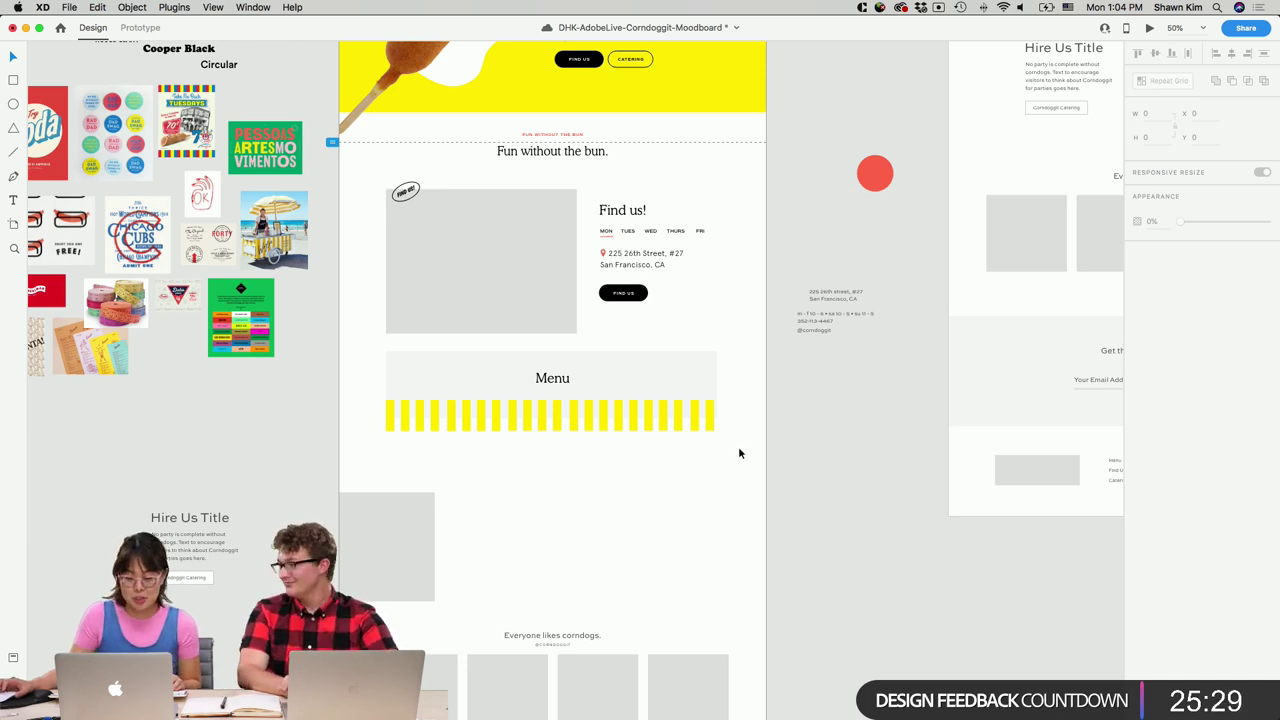
Change the Menu panel's fill colour, trying 100% opacity then undoing it.
{"action": "left_click", "coordinate": [679, 380]}
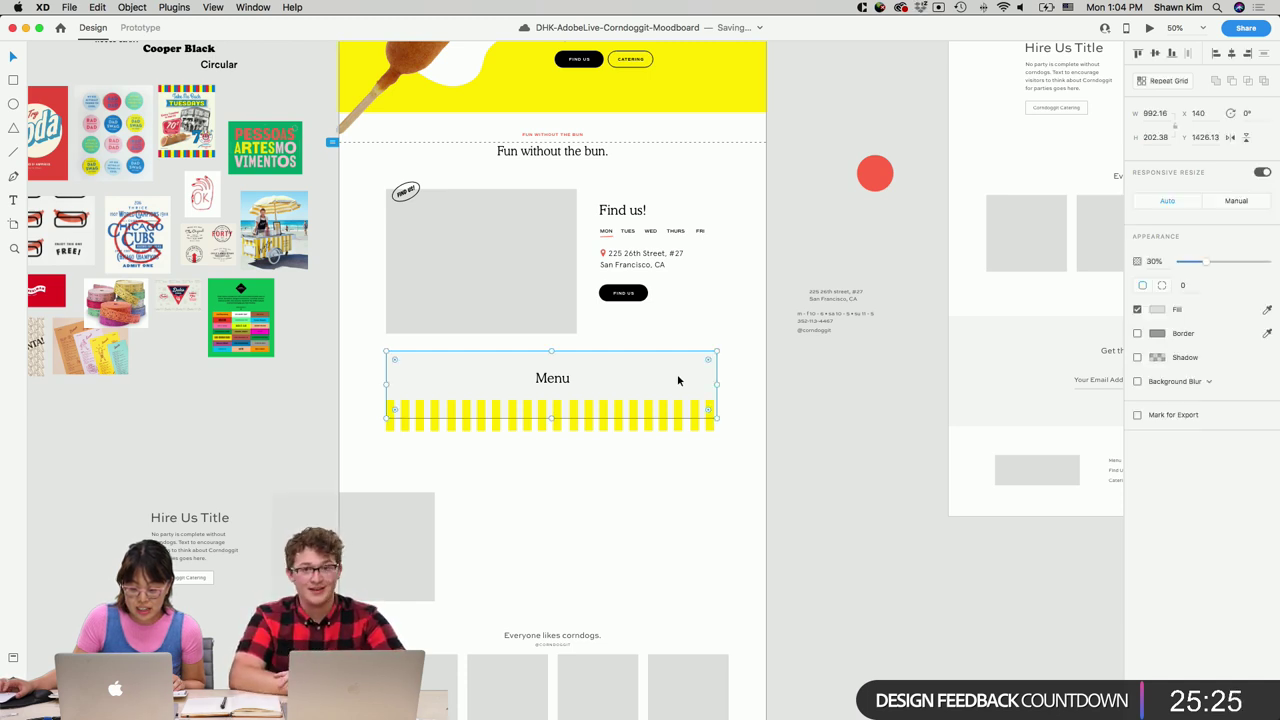
{"action": "left_click", "coordinate": [1155, 311]}
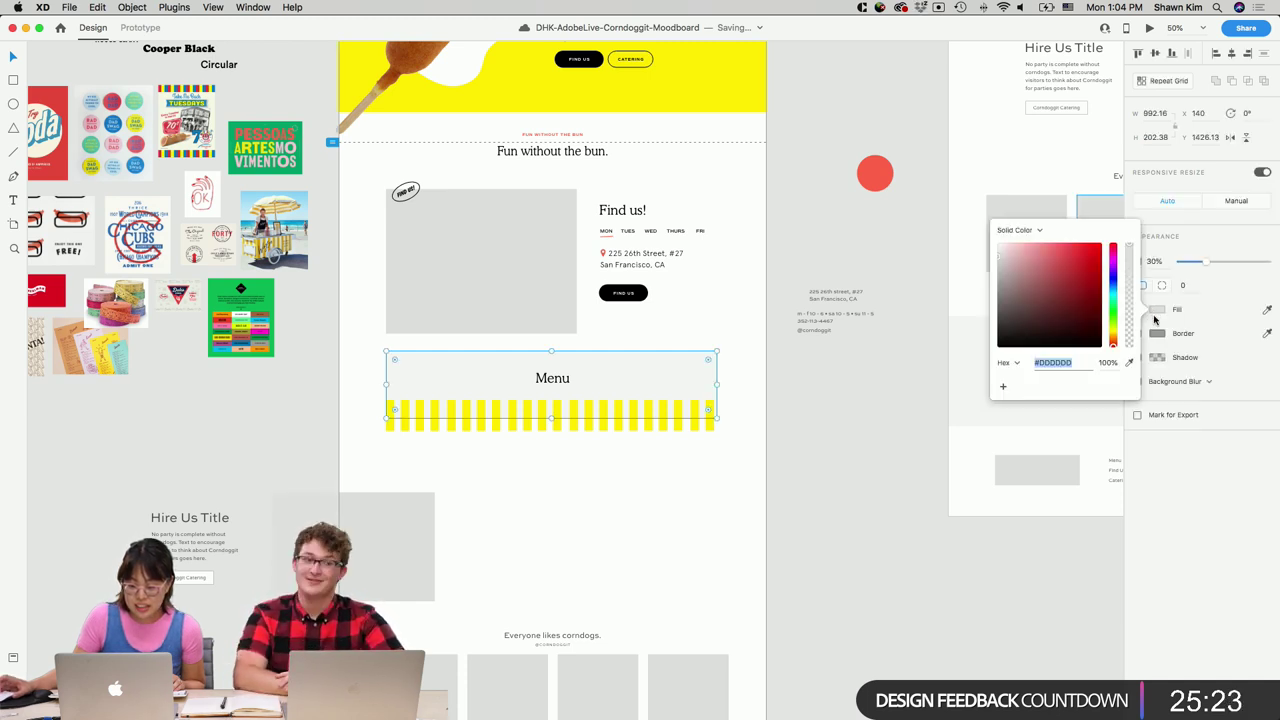
{"action": "left_click", "coordinate": [1071, 334]}
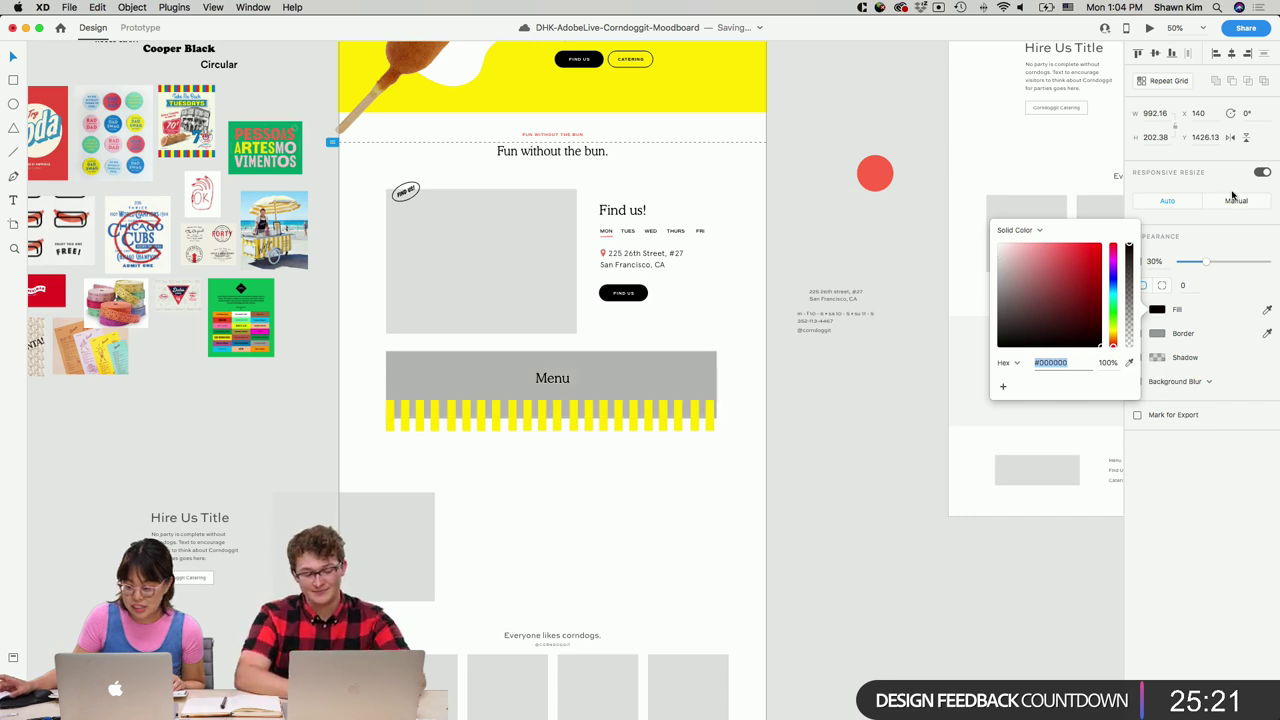
{"action": "left_click", "coordinate": [1206, 263]}
{"action": "left_click_drag", "start_coordinate": [1206, 263], "coordinate": [1275, 261]}
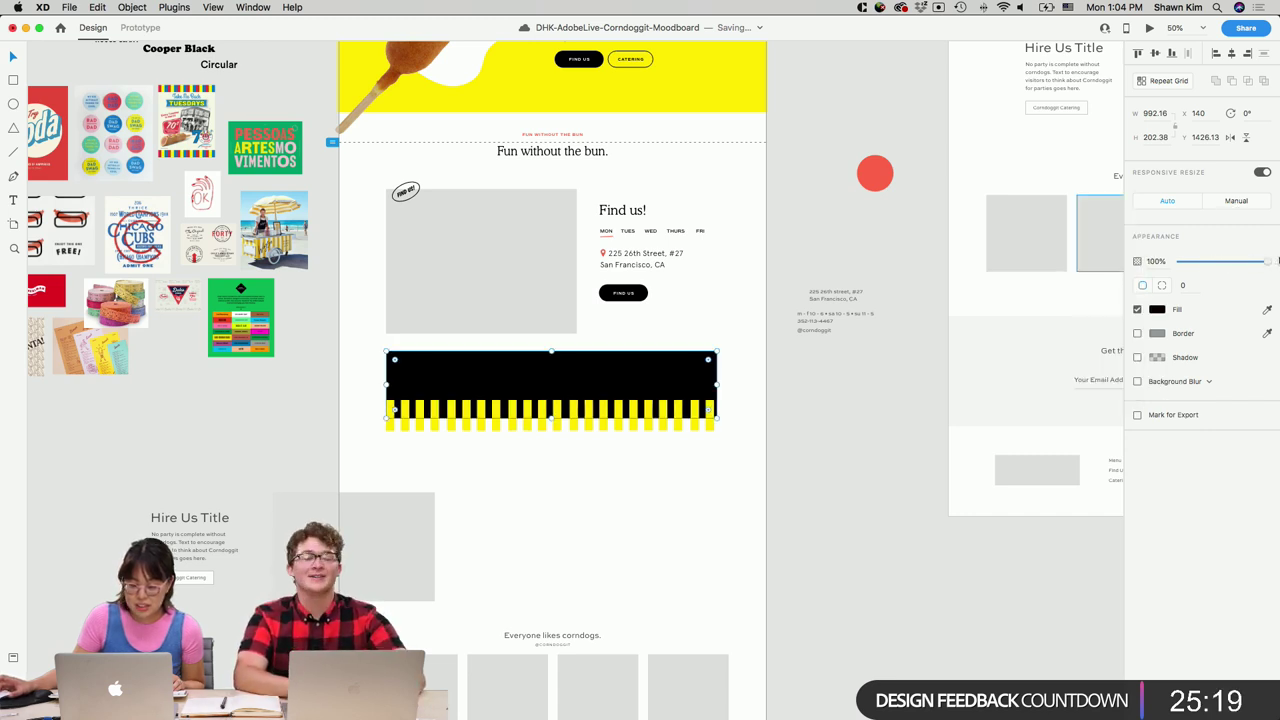
{"action": "key", "text": "super+z"}
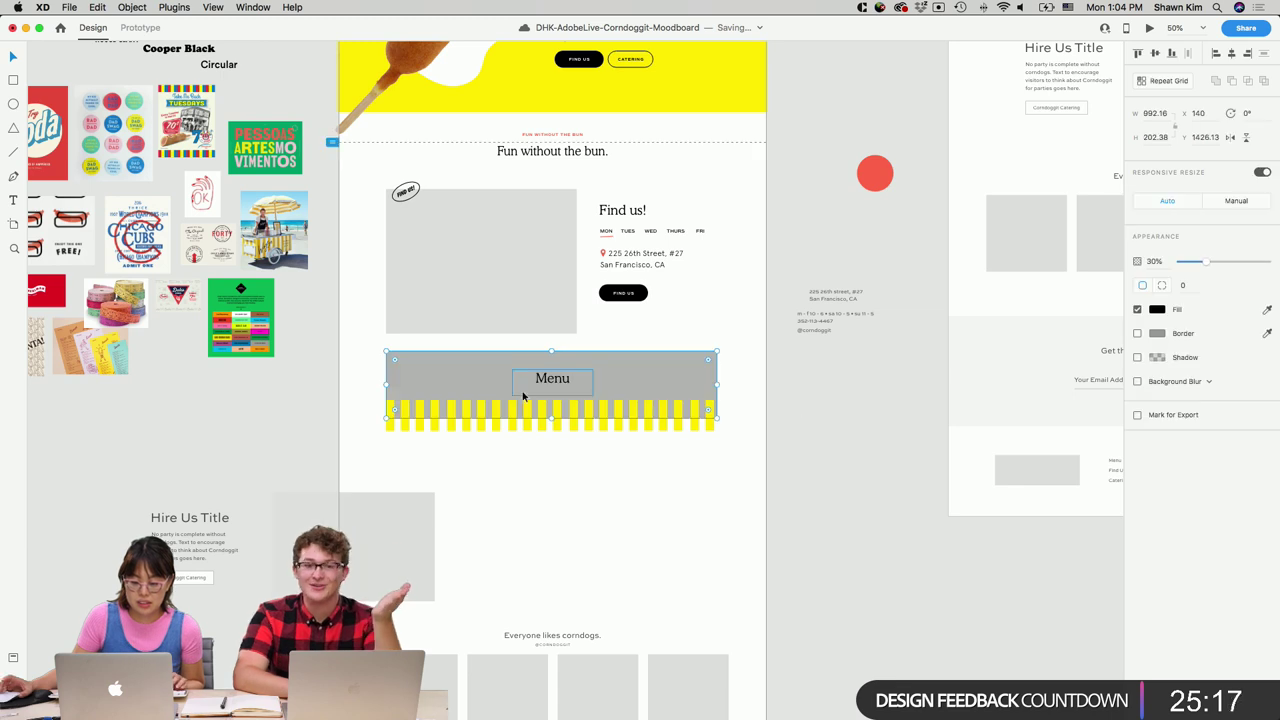
Trim the Menu box's top down, remove its grey fill, and add a #000000 border at 100% opacity.
{"action": "left_click_drag", "start_coordinate": [552, 418], "coordinate": [552, 399]}
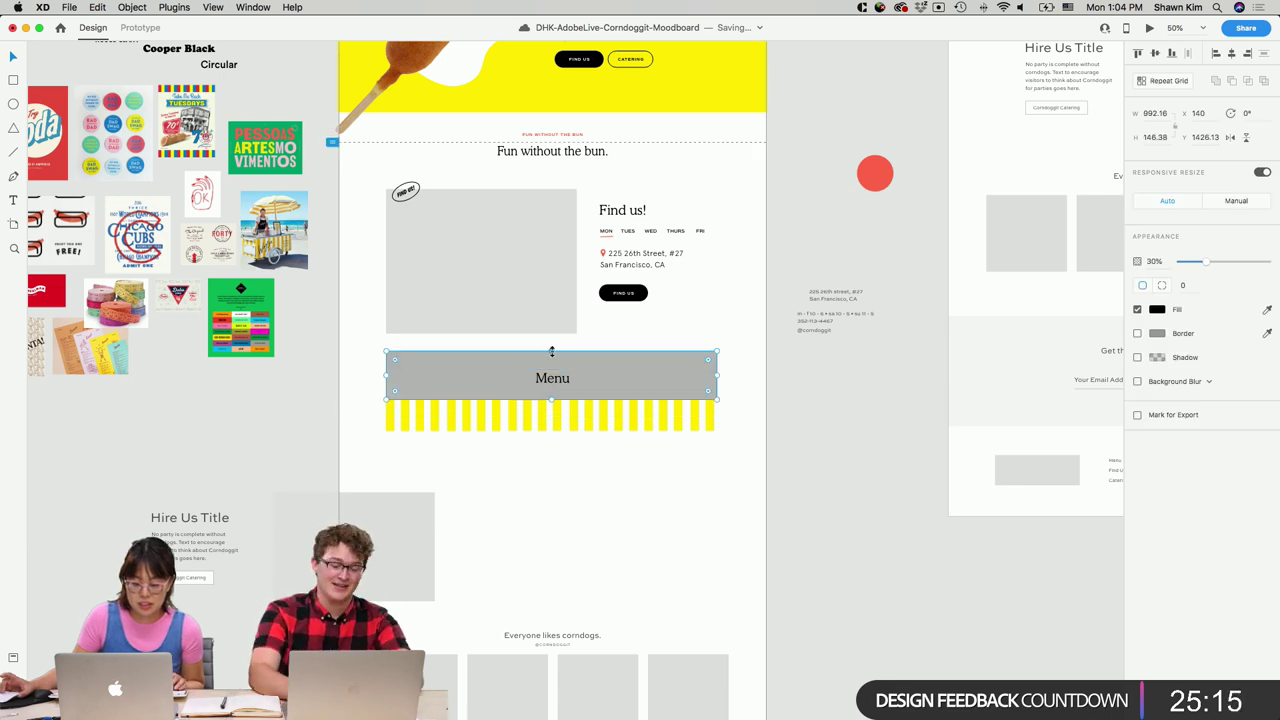
{"action": "left_click_drag", "start_coordinate": [551, 350], "coordinate": [550, 361]}
{"action": "left_click", "coordinate": [1137, 310]}
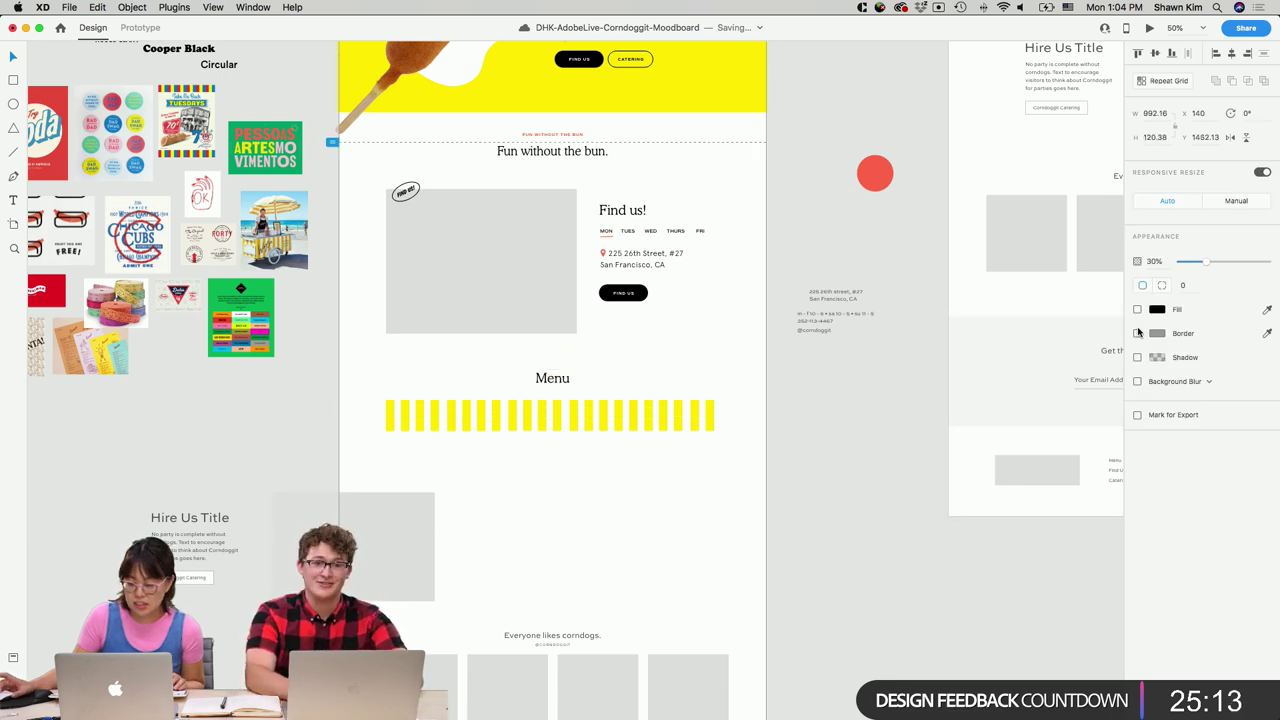
{"action": "left_click", "coordinate": [1137, 334]}
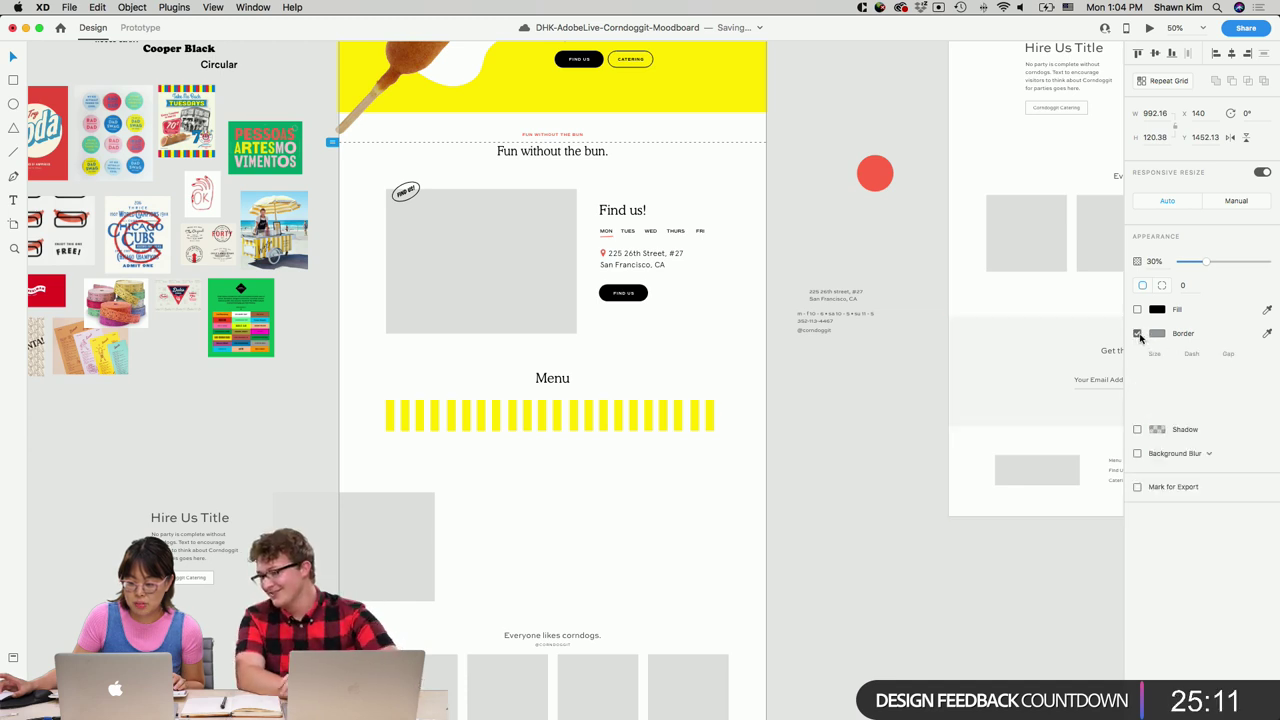
{"action": "left_click", "coordinate": [1155, 334]}
{"action": "type", "text": "000000"}
{"action": "key", "text": "Return"}
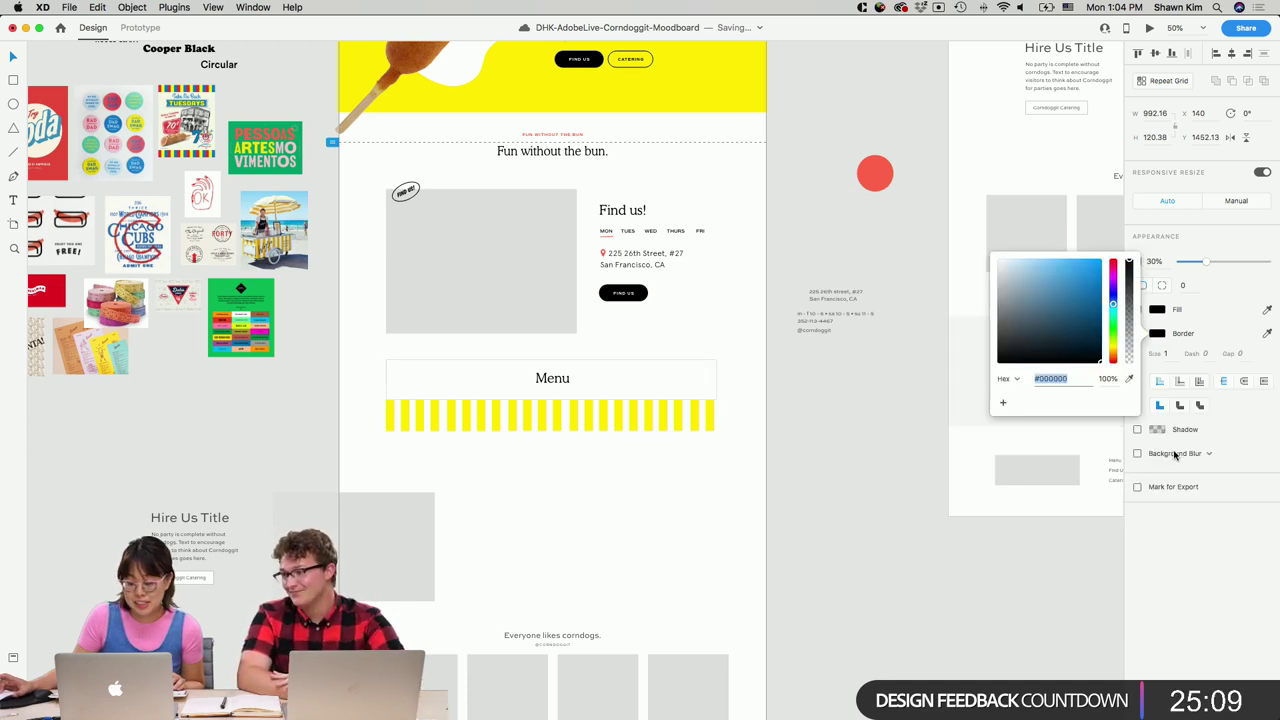
{"action": "left_click_drag", "start_coordinate": [1205, 261], "coordinate": [1278, 261]}
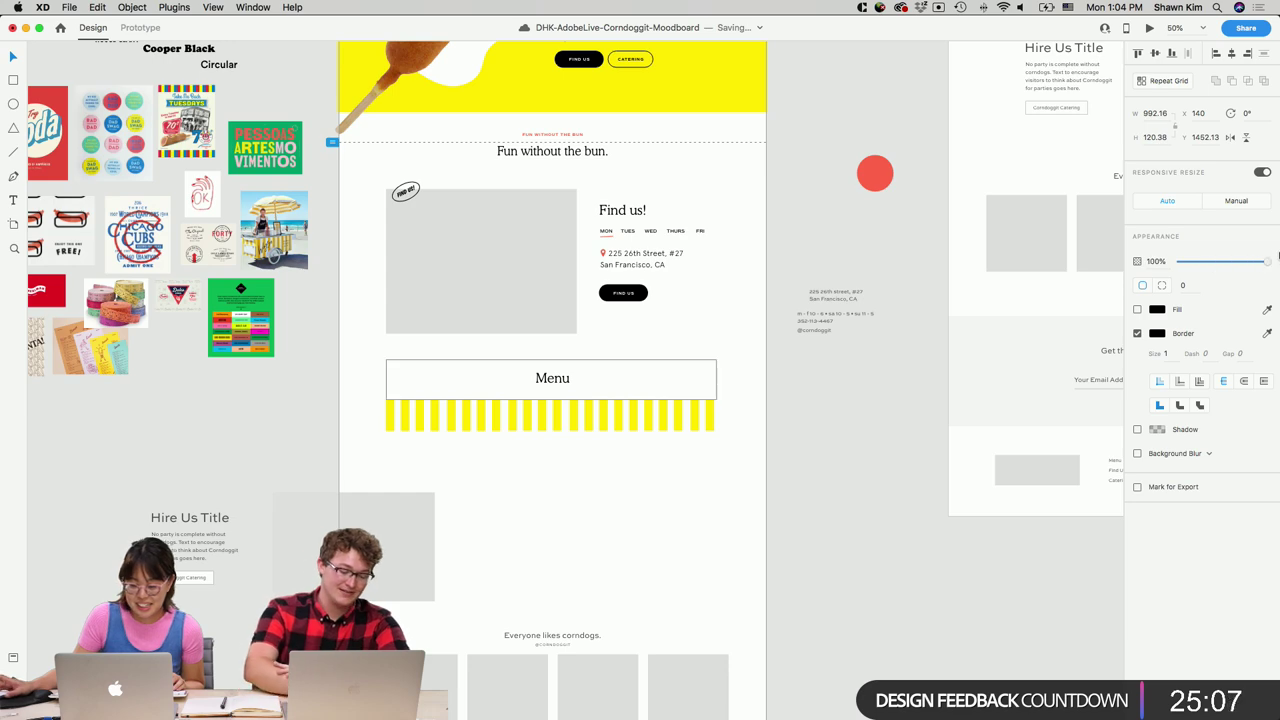
{"action": "left_click", "coordinate": [686, 360]}
{"action": "left_click", "coordinate": [682, 358]}
{"action": "left_click", "coordinate": [682, 357]}
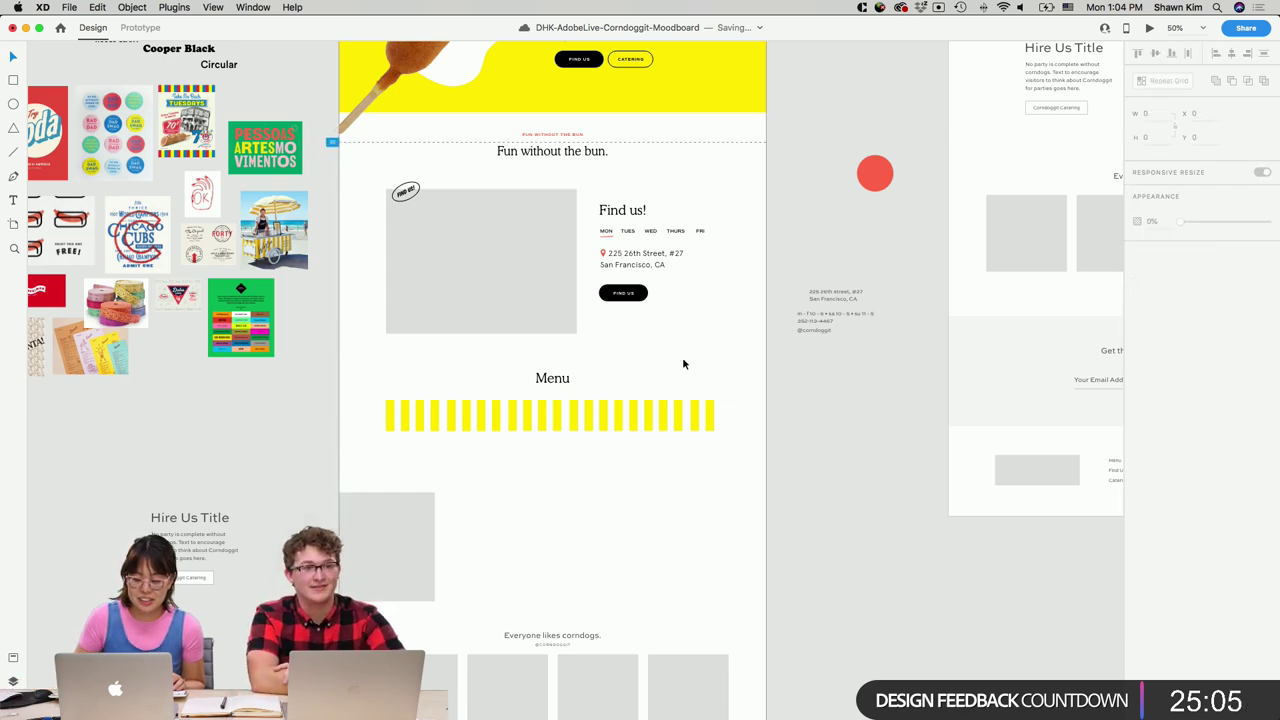
Find and select the red GREAT! badge on the moodboard.
{"action": "scroll", "coordinate": [640, 340], "scroll_direction": "down", "scroll_amount": 5}
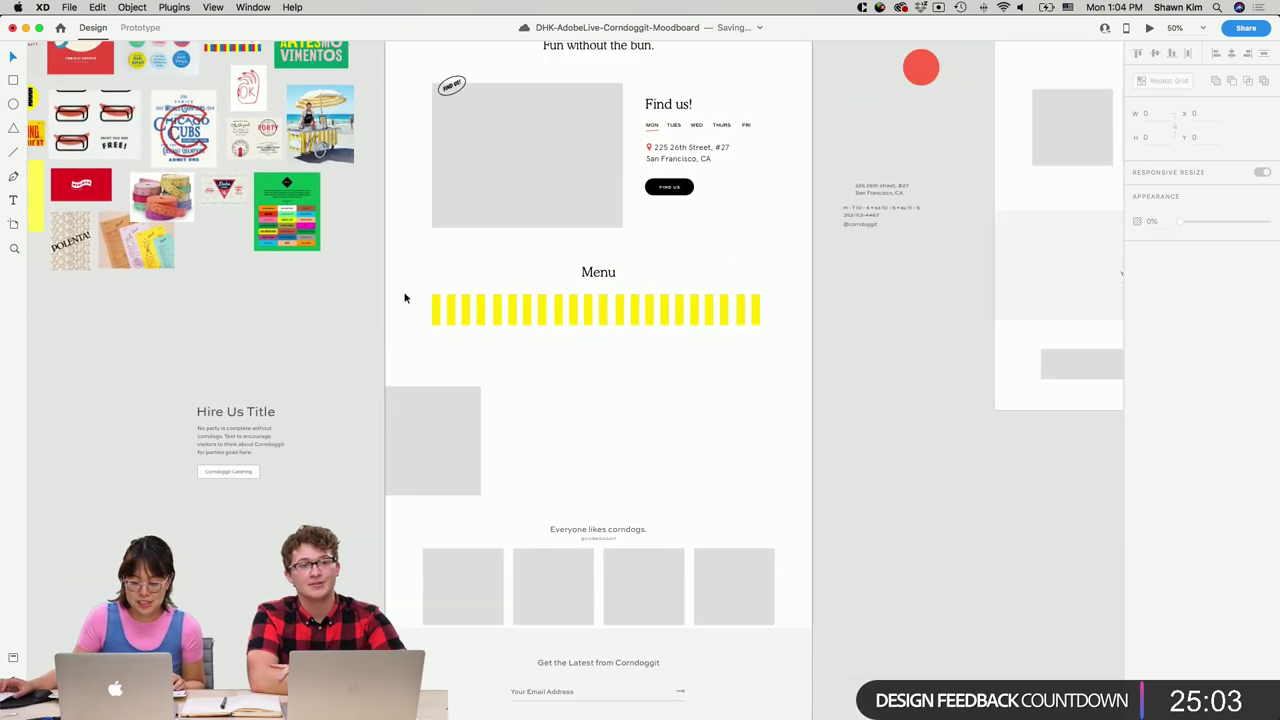
{"action": "scroll", "coordinate": [405, 297], "scroll_direction": "up", "scroll_amount": 12}
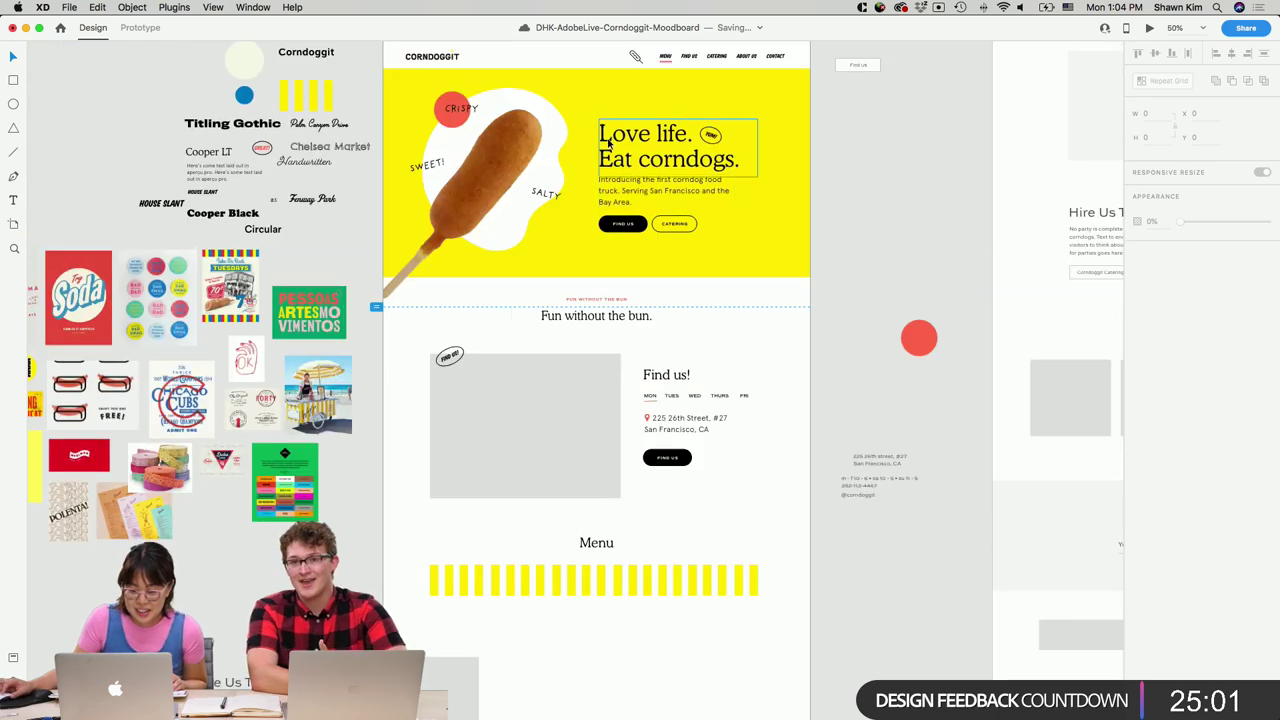
{"action": "scroll", "coordinate": [608, 143], "scroll_direction": "up", "scroll_amount": 2}
{"action": "left_click", "coordinate": [689, 76]}
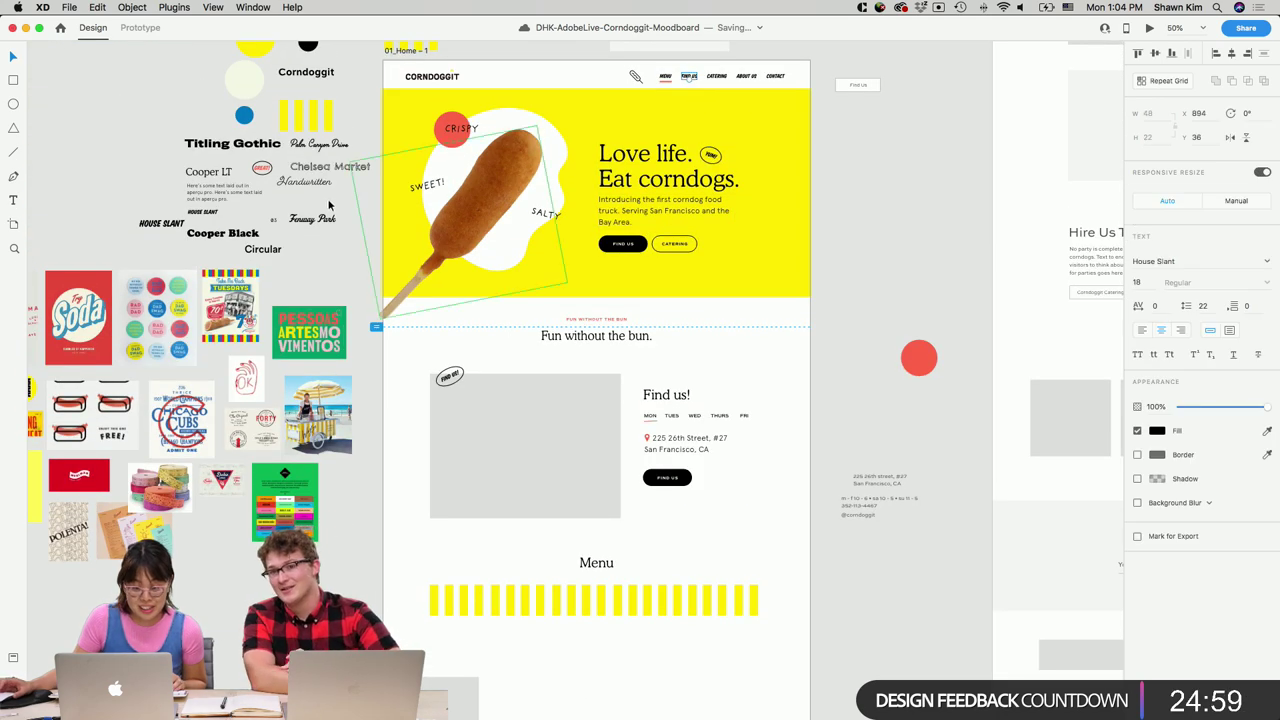
{"action": "scroll", "coordinate": [327, 208], "scroll_direction": "up", "scroll_amount": 8}
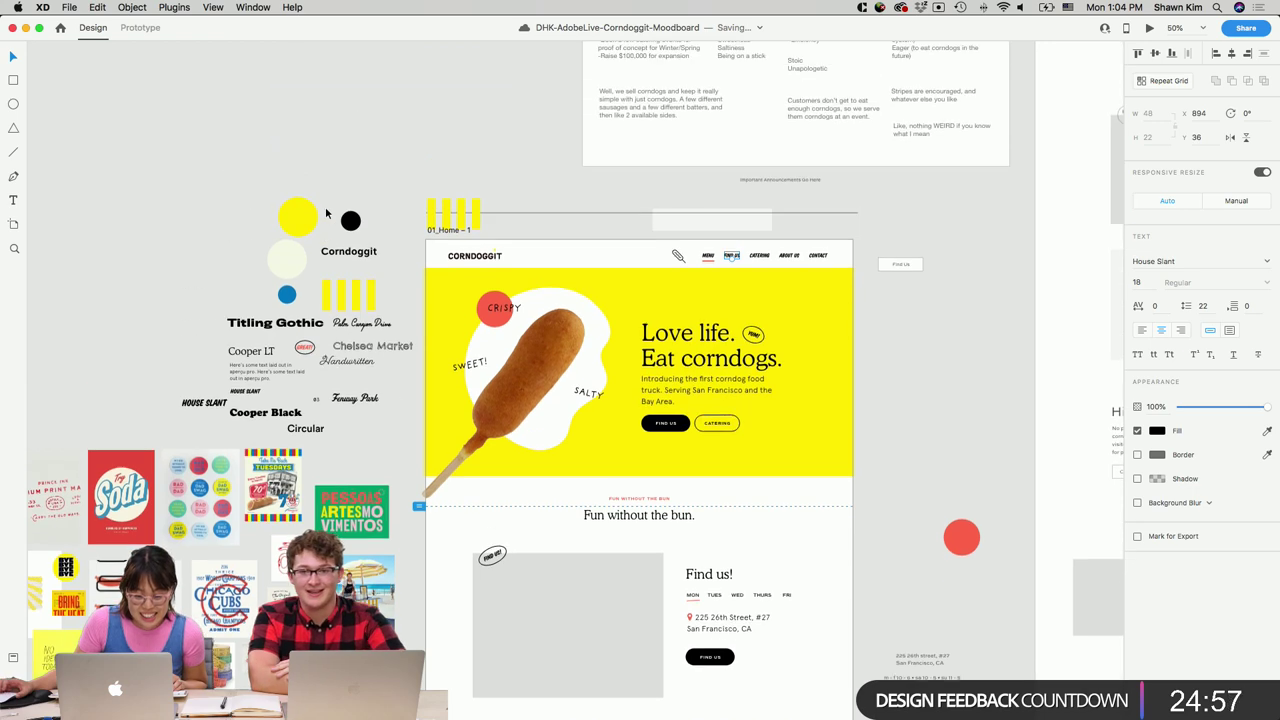
{"action": "left_click", "coordinate": [325, 206]}
{"action": "scroll", "coordinate": [390, 457], "scroll_direction": "down", "scroll_amount": 3}
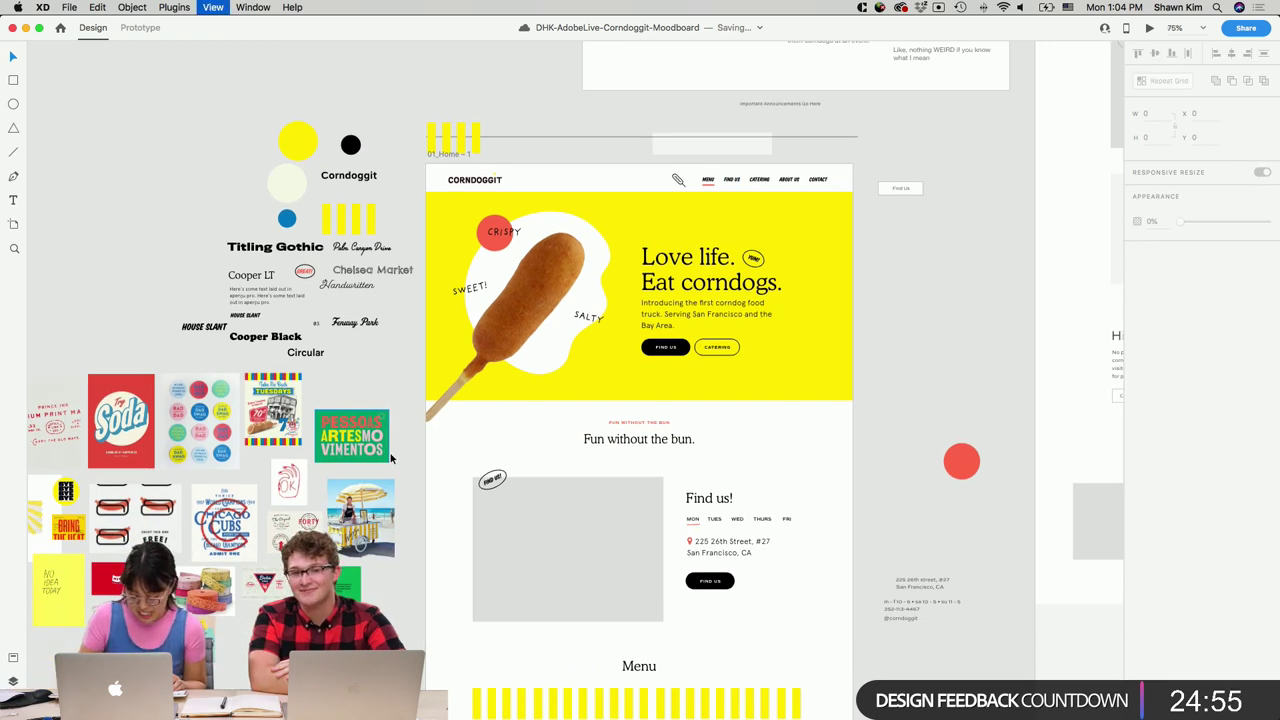
{"action": "scroll", "coordinate": [390, 457], "scroll_direction": "up", "scroll_amount": 3}
{"action": "scroll", "coordinate": [390, 457], "scroll_direction": "left", "scroll_amount": 5}
{"action": "left_click", "coordinate": [348, 226]}
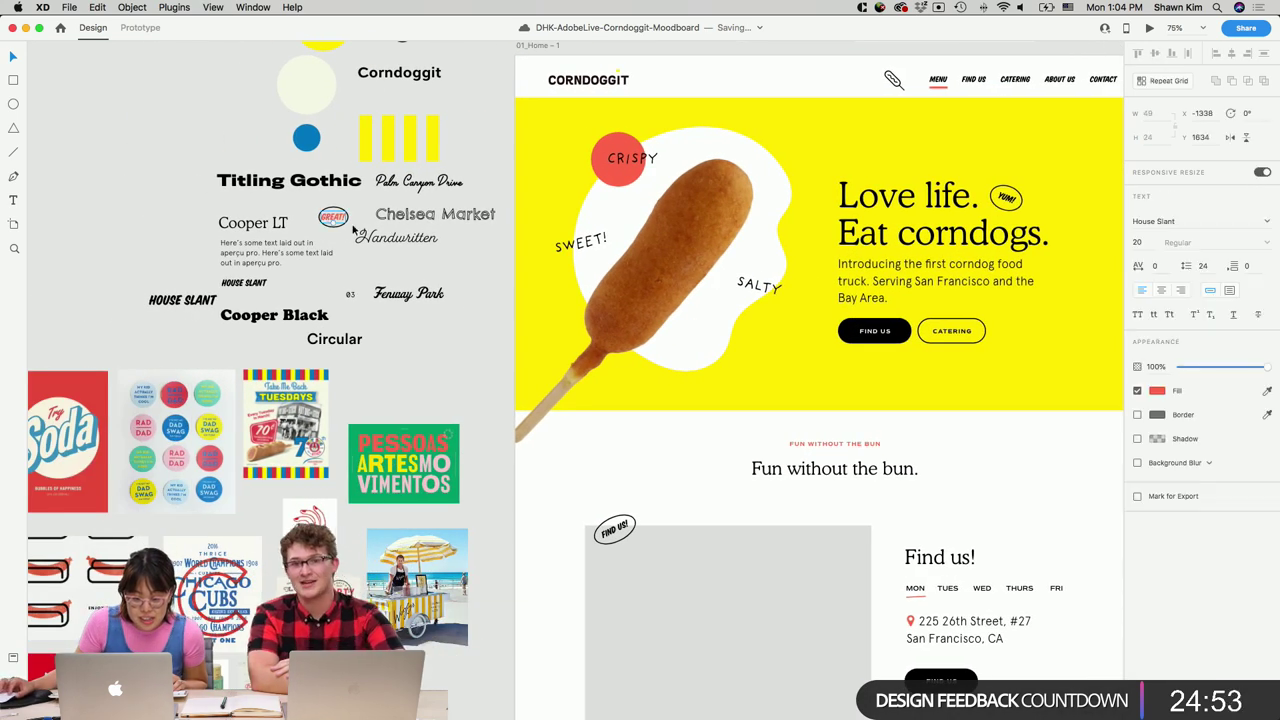
Paste the GREAT! badge below the stripes and move the grey placeholder rectangle aside.
{"action": "scroll", "coordinate": [480, 315], "scroll_direction": "down", "scroll_amount": 10}
{"action": "scroll", "coordinate": [480, 310], "scroll_direction": "right", "scroll_amount": 4}
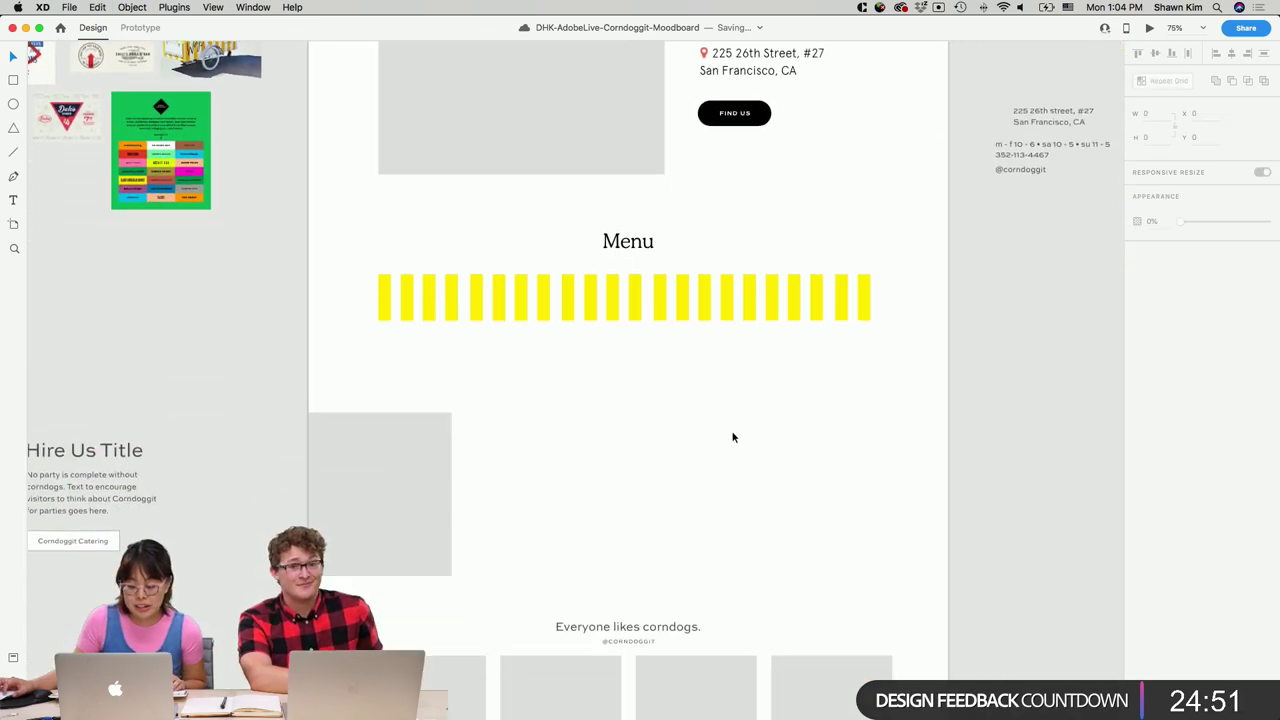
{"action": "key", "text": "cmd+v"}
{"action": "left_click_drag", "start_coordinate": [626, 383], "coordinate": [802, 364]}
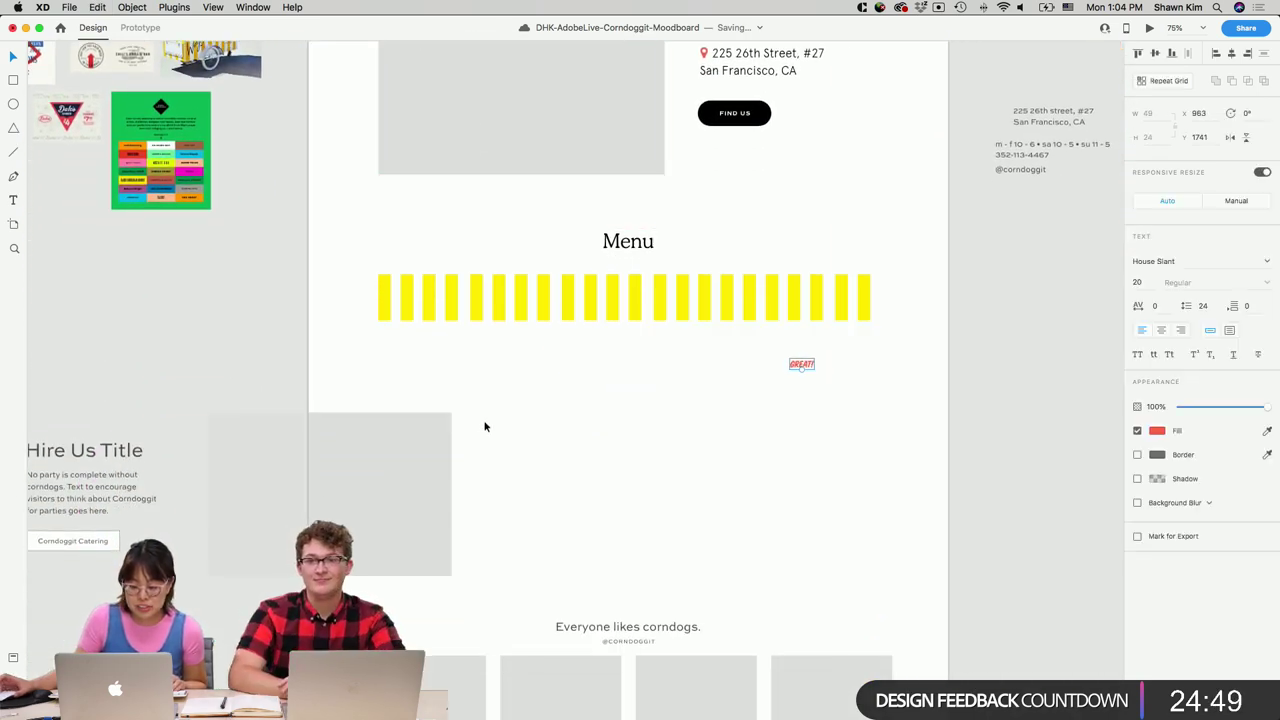
{"action": "left_click_drag", "start_coordinate": [410, 420], "coordinate": [206, 256]}
Make the GREAT! text black and move it left under the stripes.
{"action": "left_click", "coordinate": [812, 366]}
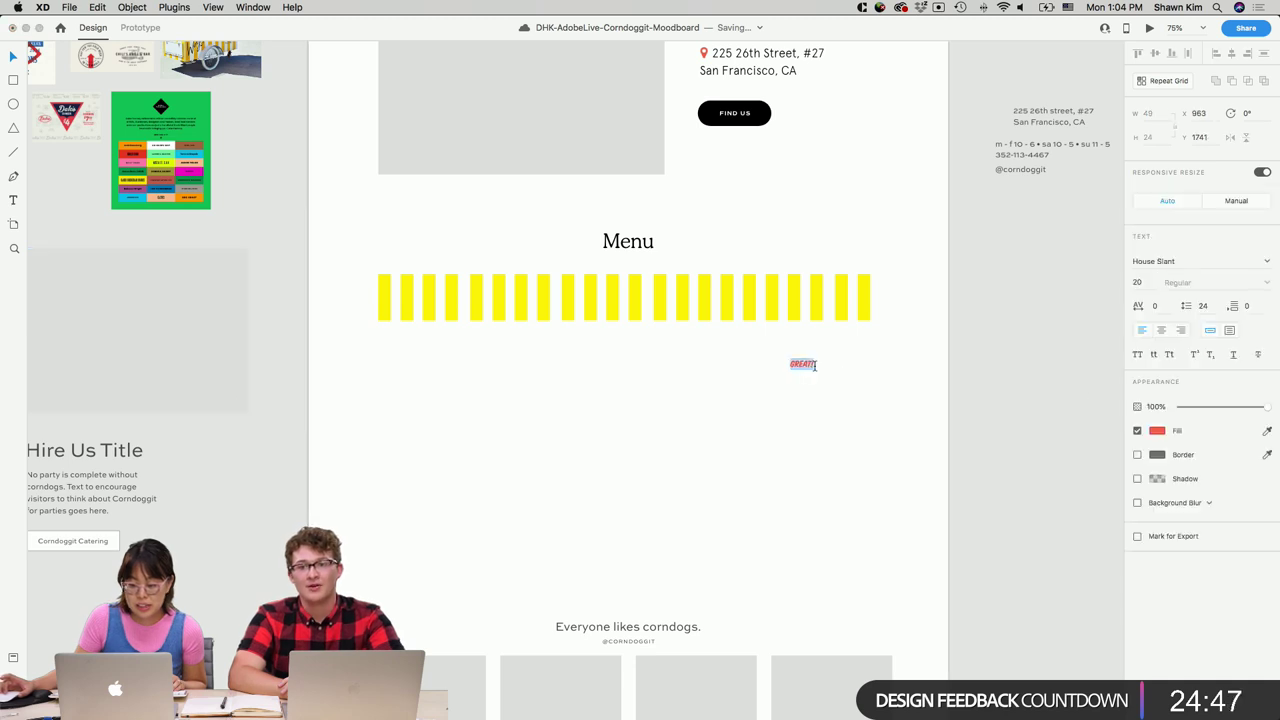
{"action": "left_click", "coordinate": [1156, 430]}
{"action": "left_click_drag", "start_coordinate": [1096, 432], "coordinate": [1178, 498]}
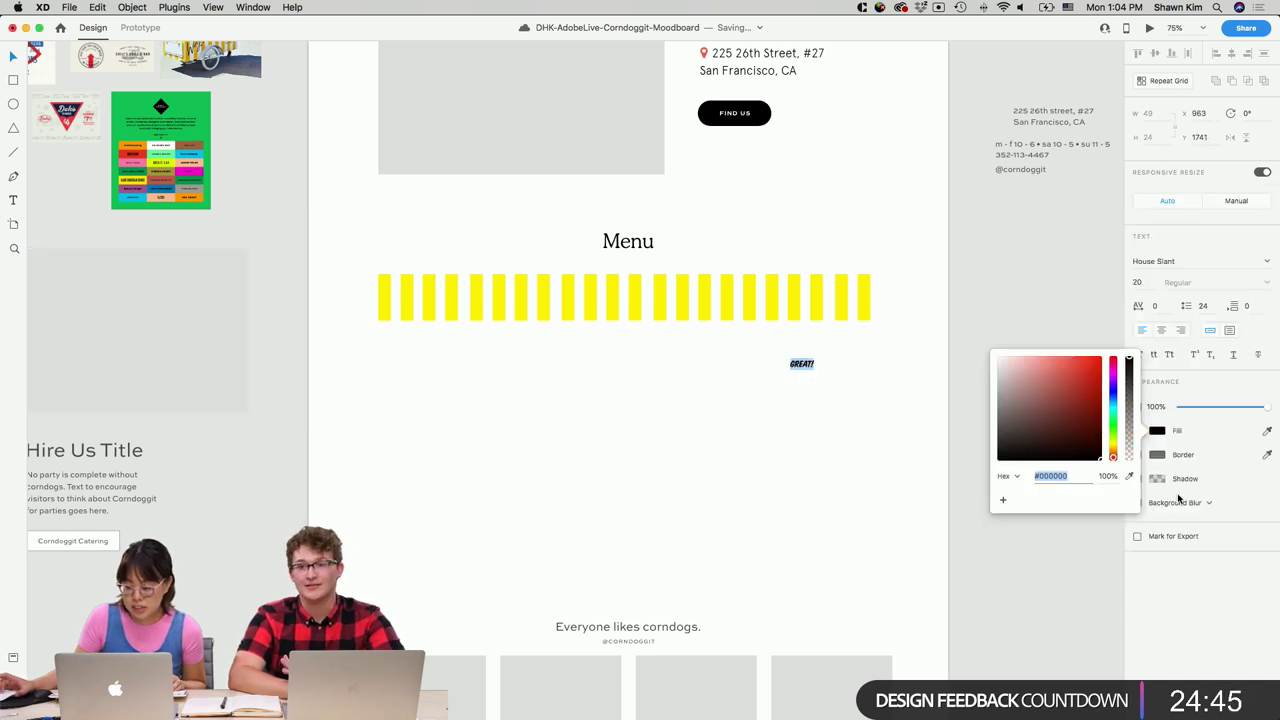
{"action": "key", "text": "Escape"}
{"action": "left_click", "coordinate": [1157, 431]}
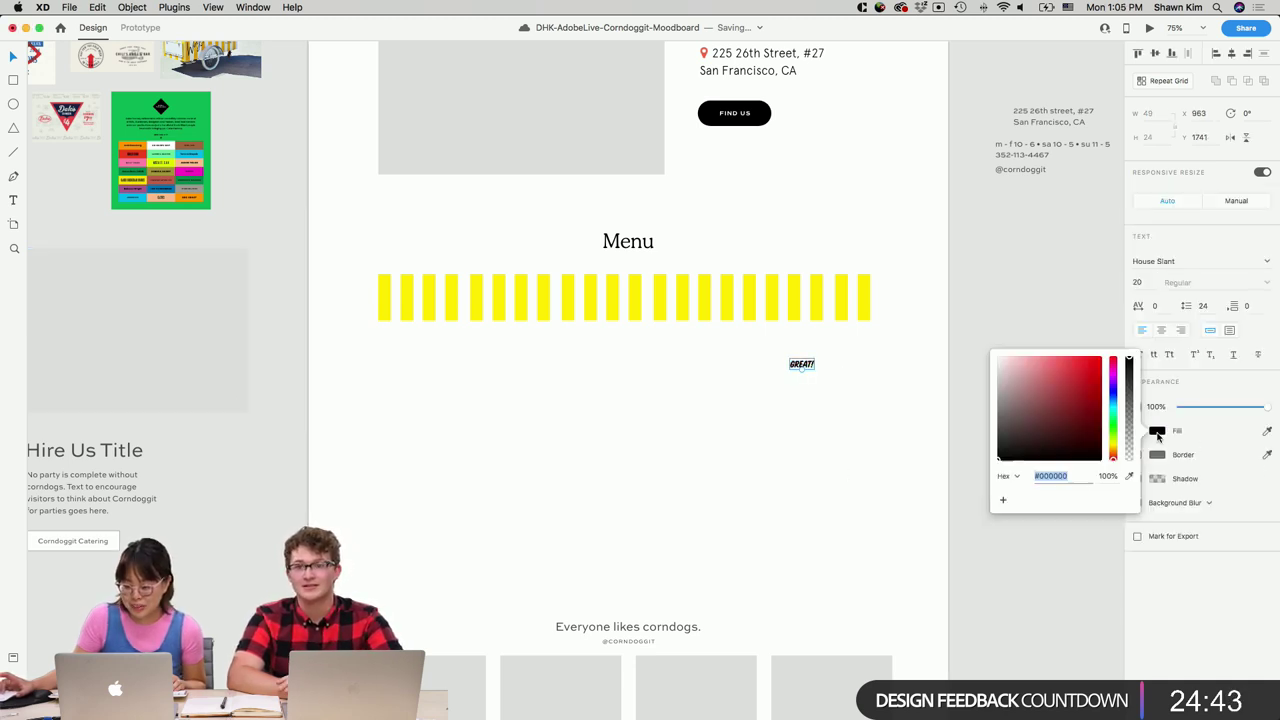
{"action": "scroll", "coordinate": [926, 434], "scroll_direction": "up", "scroll_amount": 1}
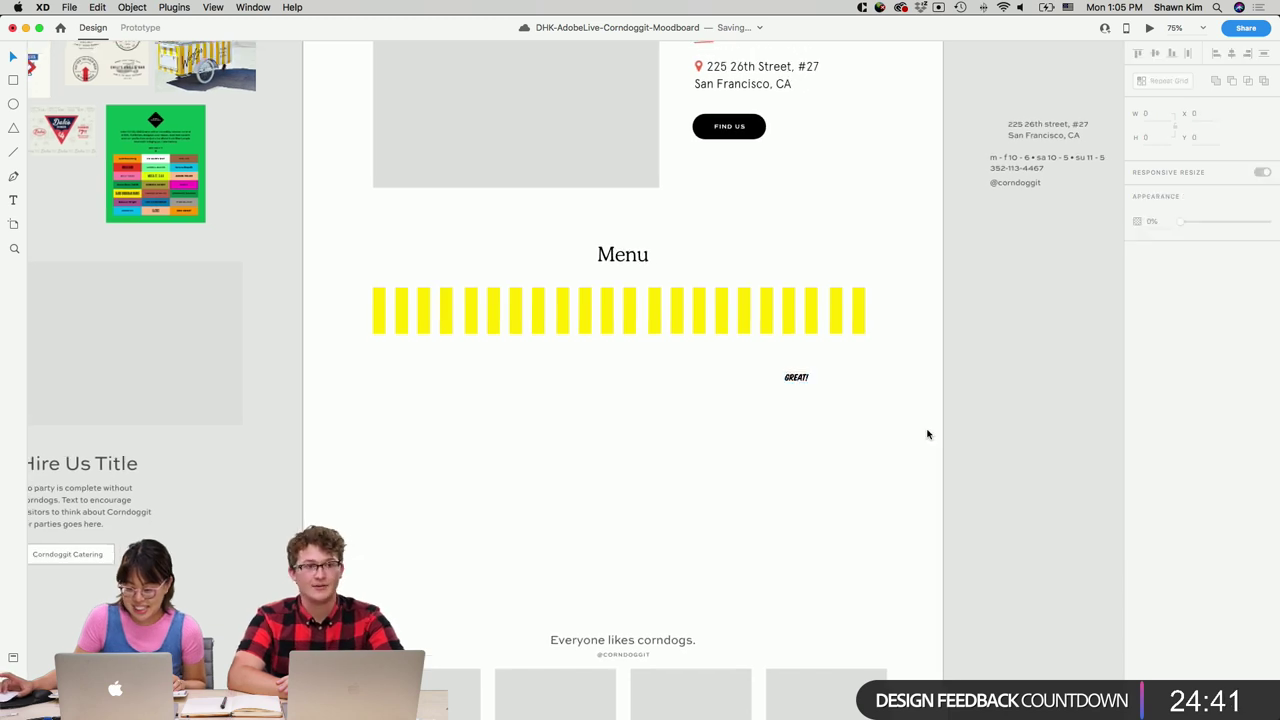
{"action": "left_click_drag", "start_coordinate": [800, 378], "coordinate": [725, 380]}
{"action": "key", "text": "super+1"}
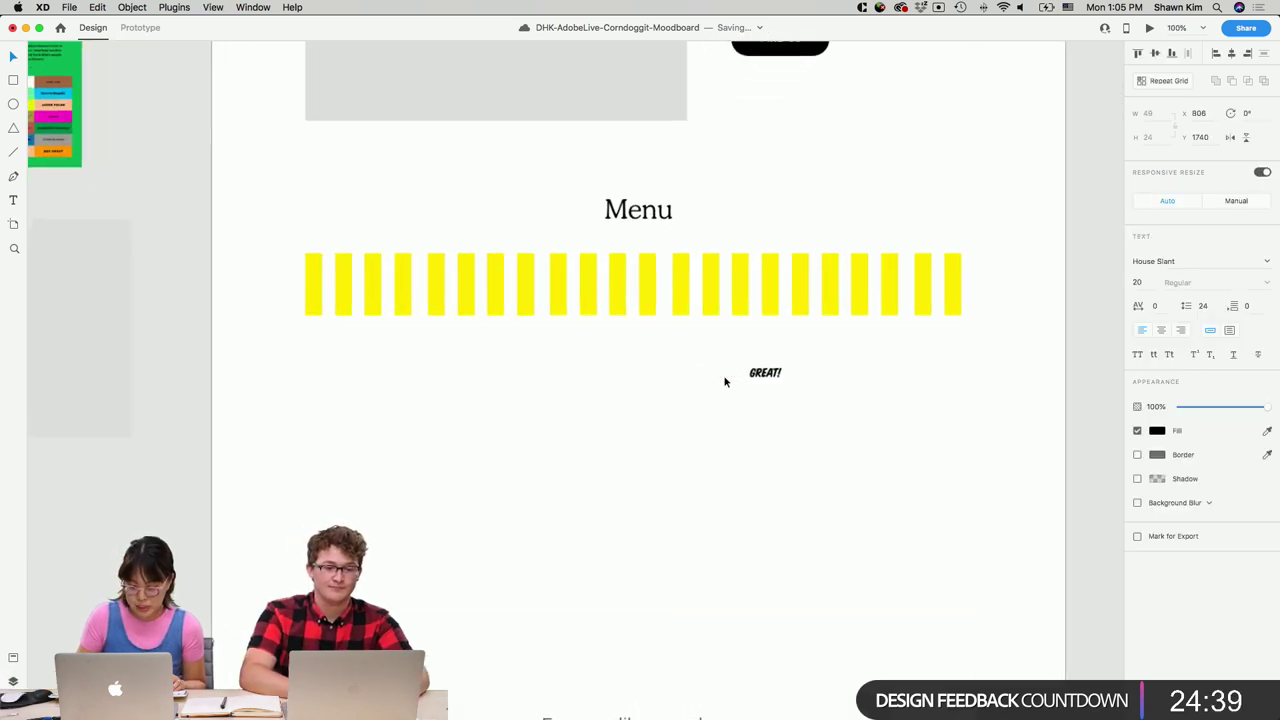
{"action": "key", "text": "super+2"}
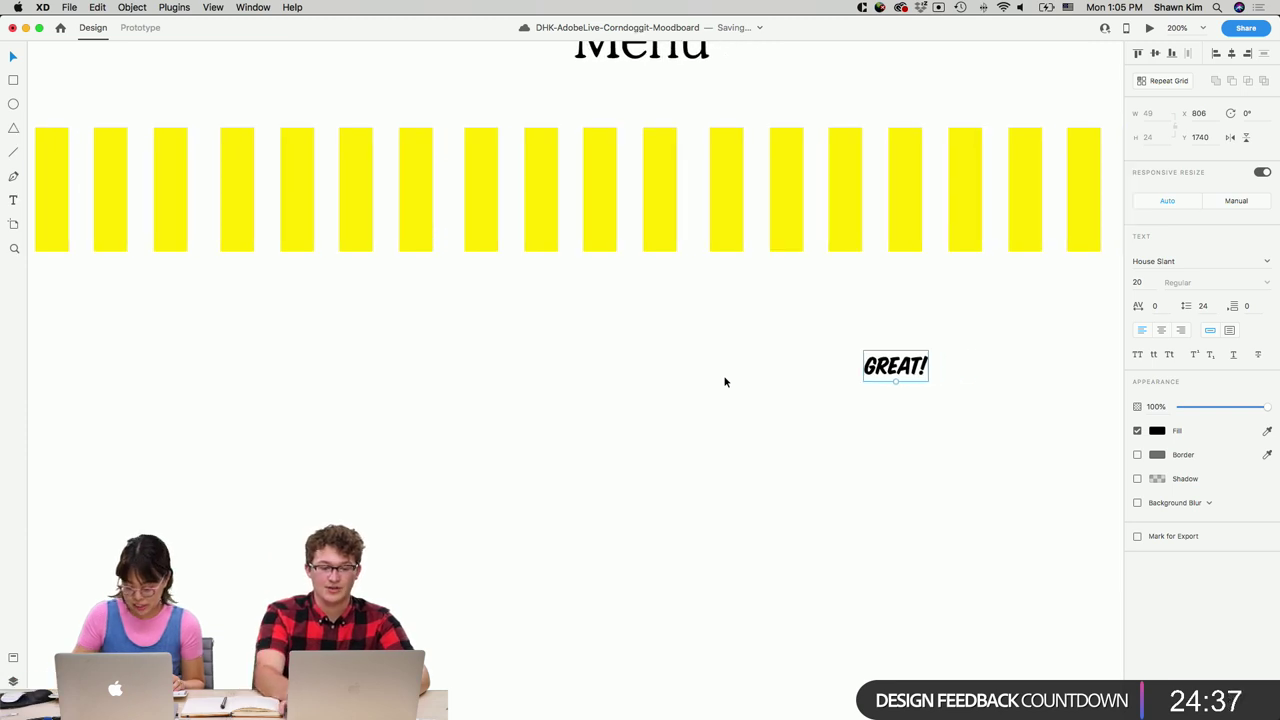
{"action": "key", "text": "super+1"}
Set the text size to 26 and retype it as $7.50.
{"action": "double_click", "coordinate": [704, 373]}
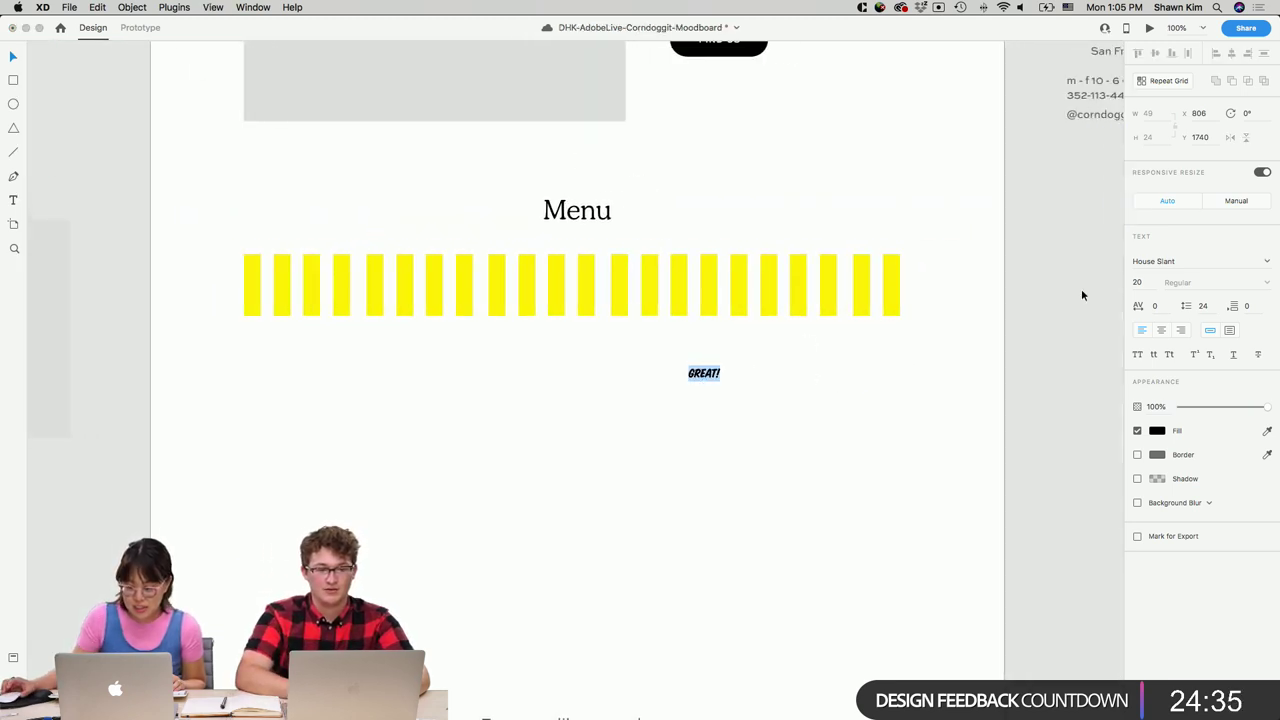
{"action": "left_click", "coordinate": [1142, 281]}
{"action": "type", "text": "26"}
{"action": "key", "text": "Return"}
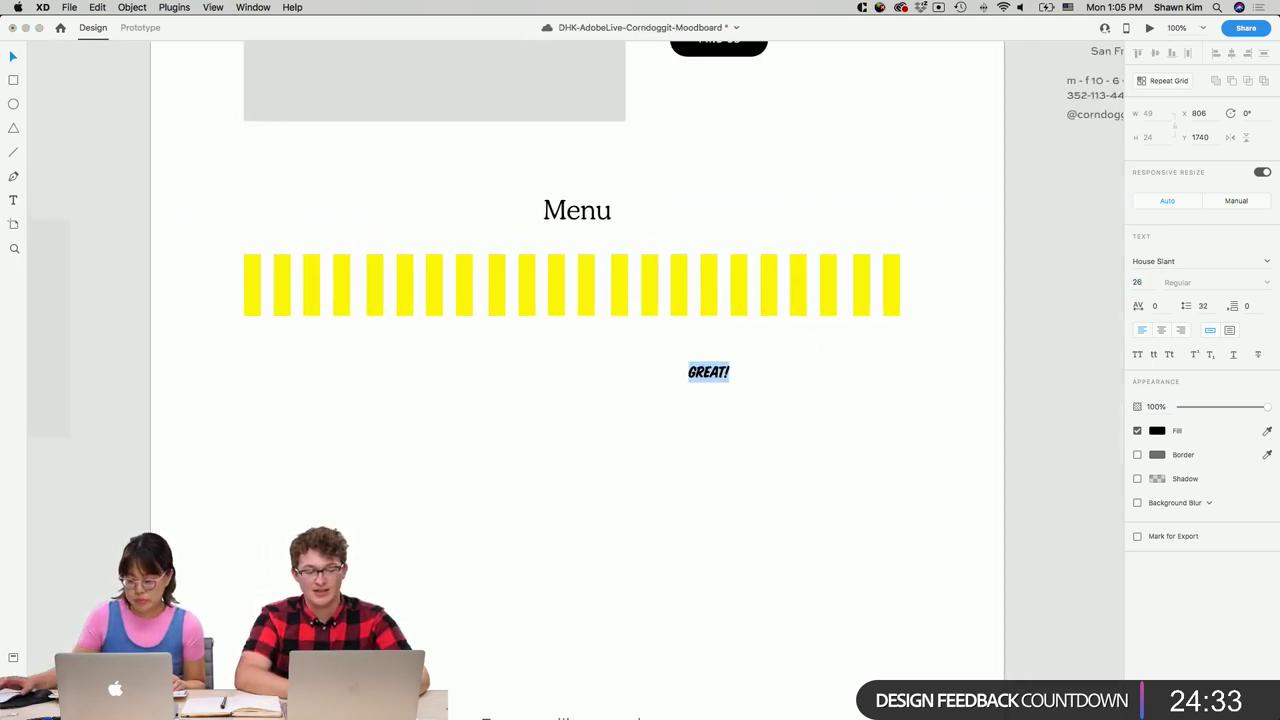
{"action": "key", "text": "Escape"}
{"action": "key", "text": "Return"}
{"action": "type", "text": "s"}
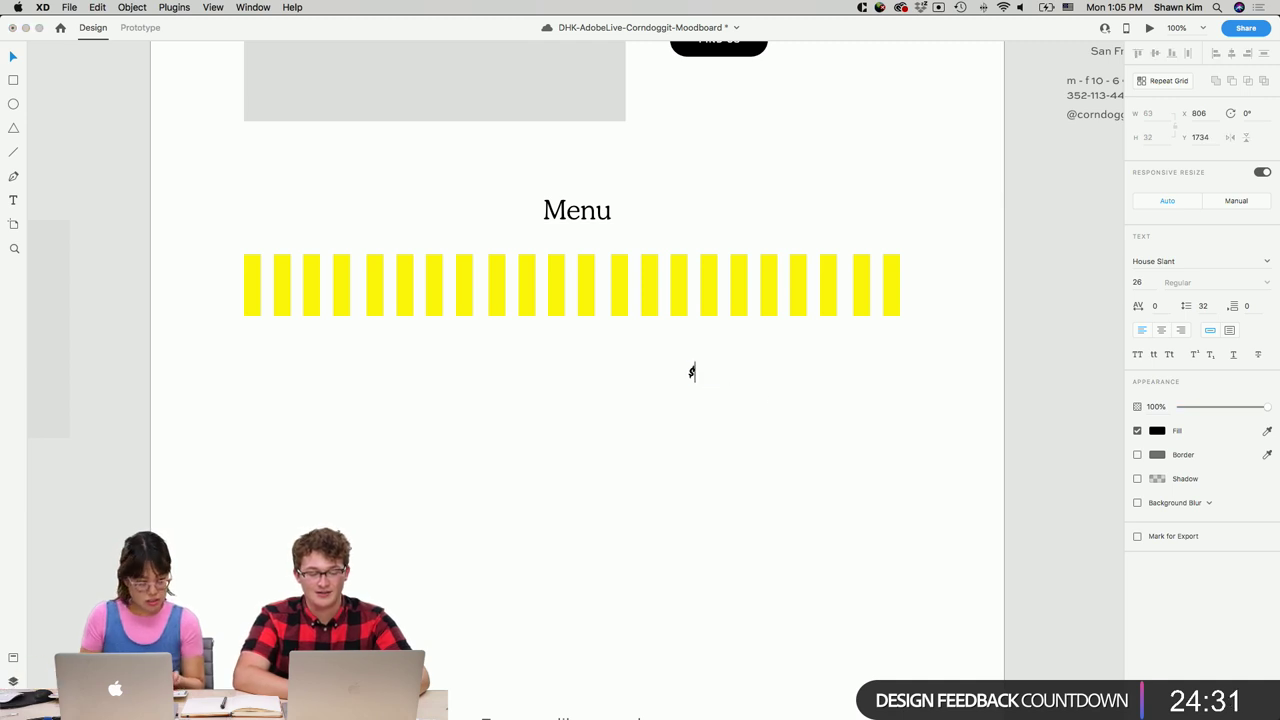
{"action": "type", "text": "7.50"}
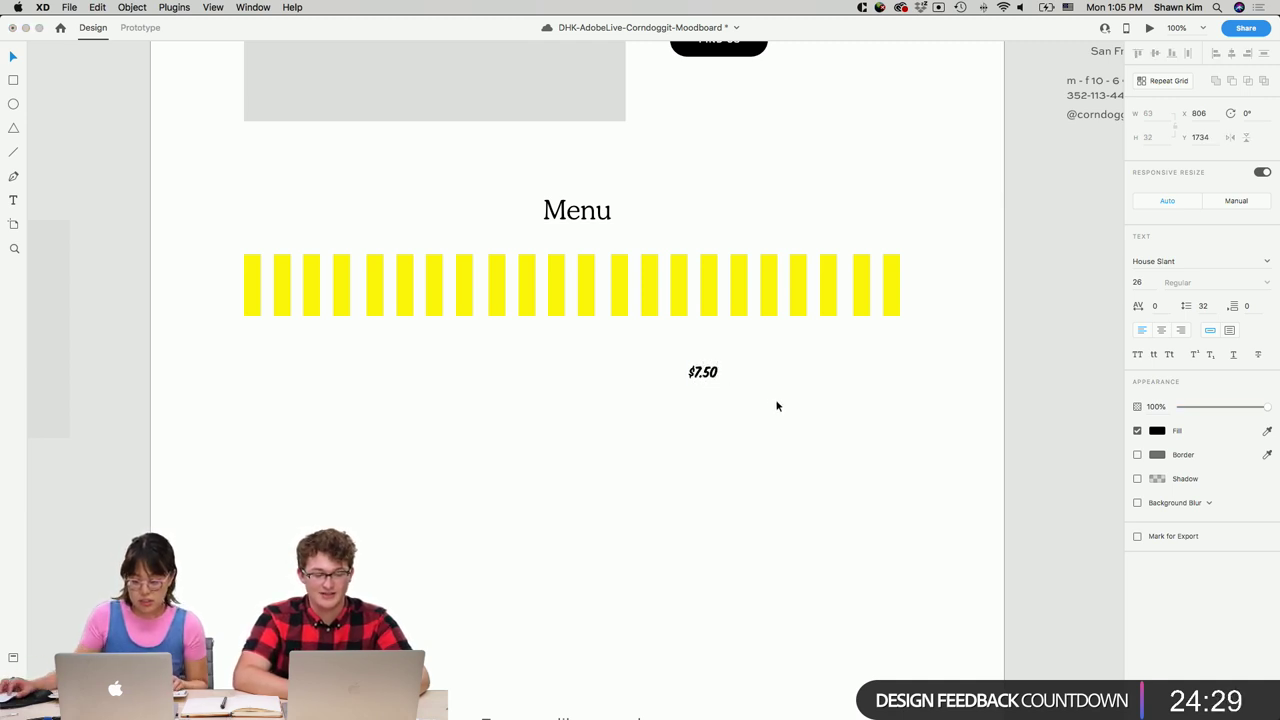
{"action": "key", "text": "Escape"}
Move the $7.50 price right and enlarge it to size 30.
{"action": "left_click_drag", "start_coordinate": [704, 372], "coordinate": [774, 372]}
{"action": "left_click", "coordinate": [865, 387]}
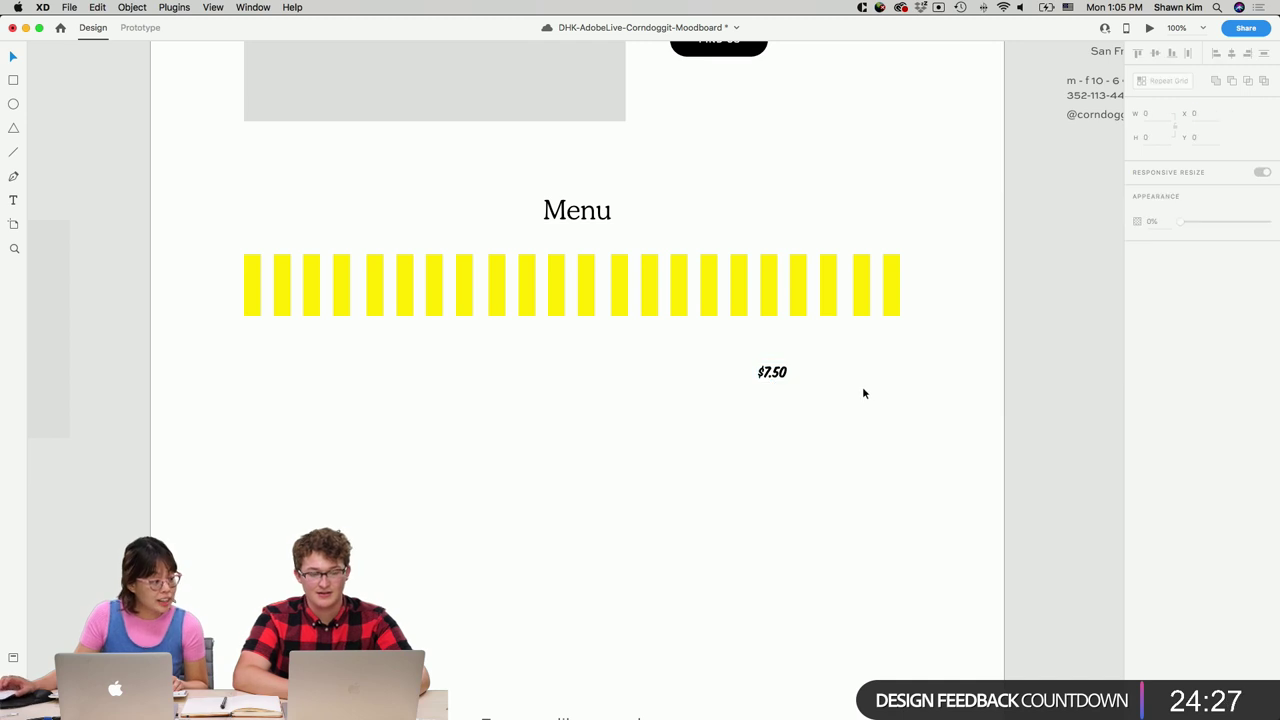
{"action": "left_click", "coordinate": [774, 376]}
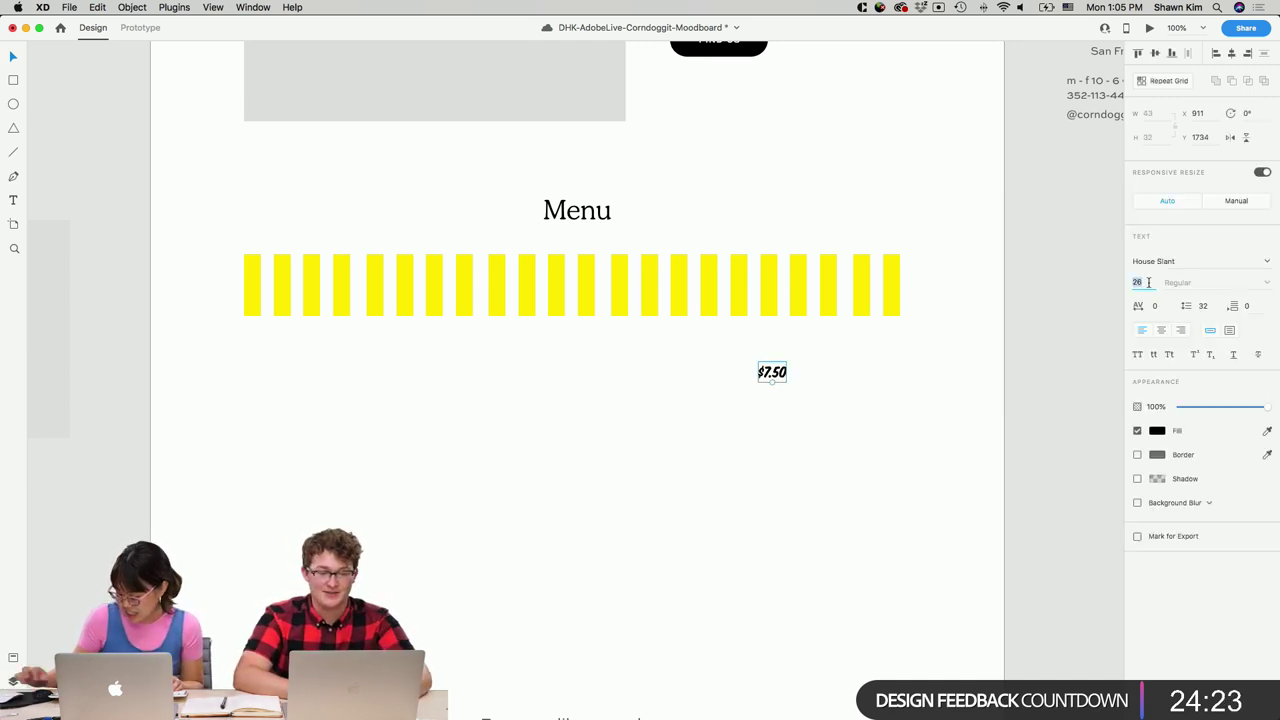
{"action": "type", "text": "30"}
{"action": "key", "text": "Return"}
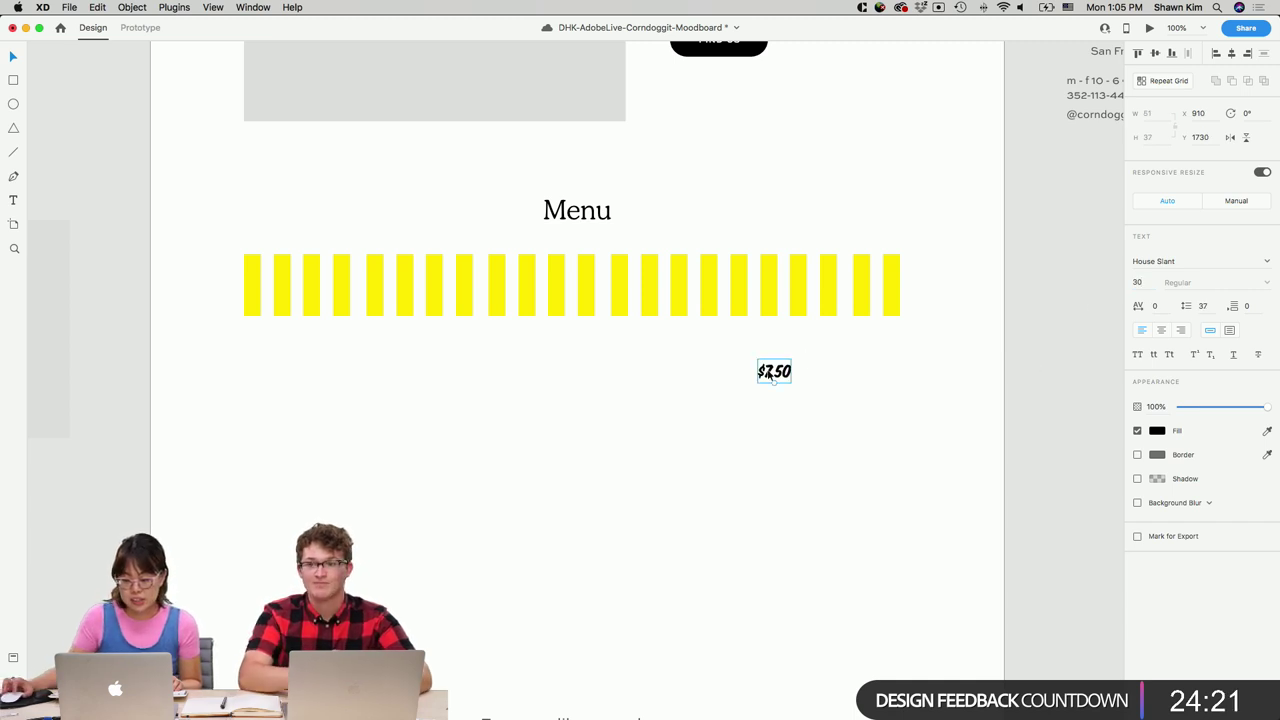
Duplicate the price to the left and turn it into a REGULAR CORNDOG label.
{"action": "left_click_drag", "start_coordinate": [770, 375], "coordinate": [384, 375]}
{"action": "double_click", "coordinate": [400, 376]}
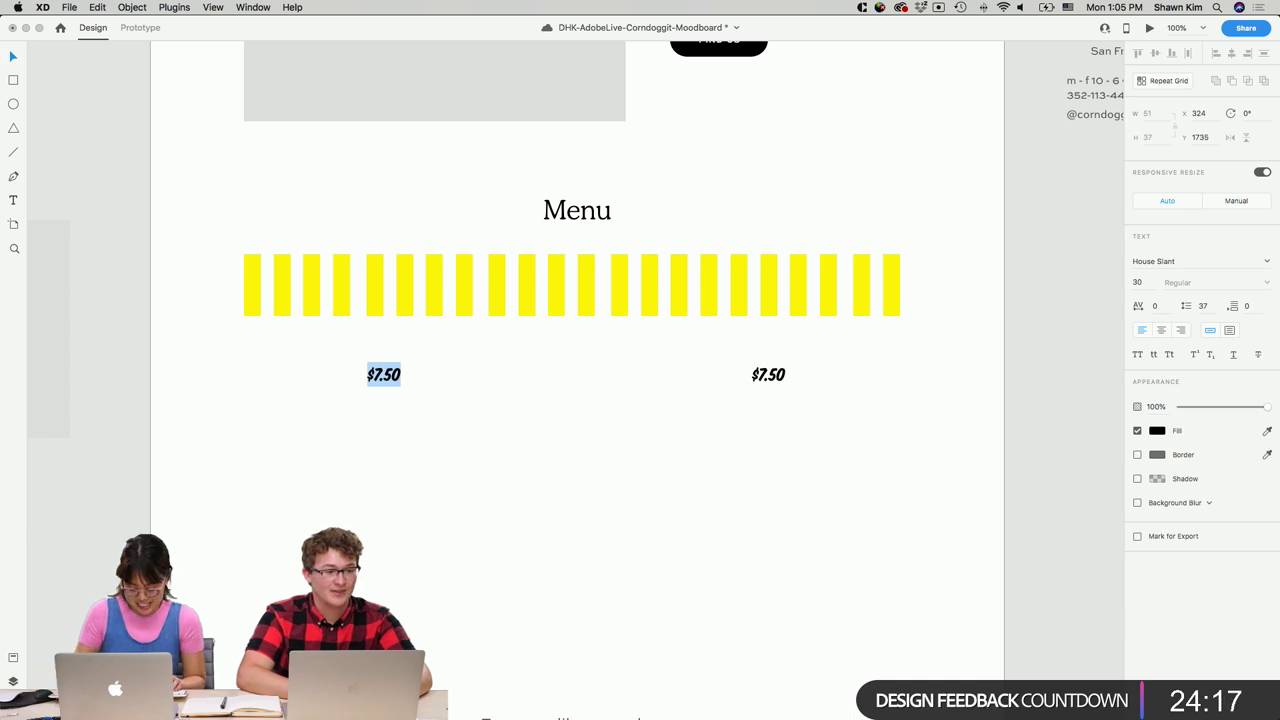
{"action": "key", "text": "BackSpace"}
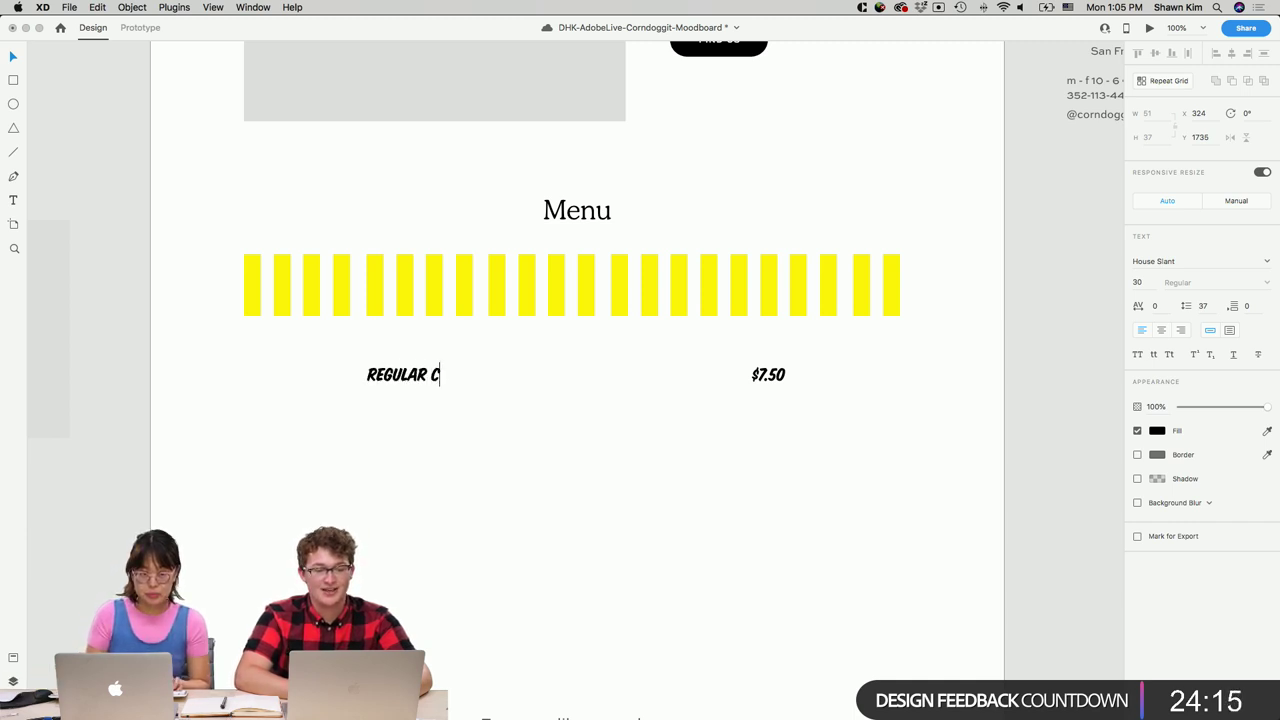
{"action": "key", "text": "Escape"}
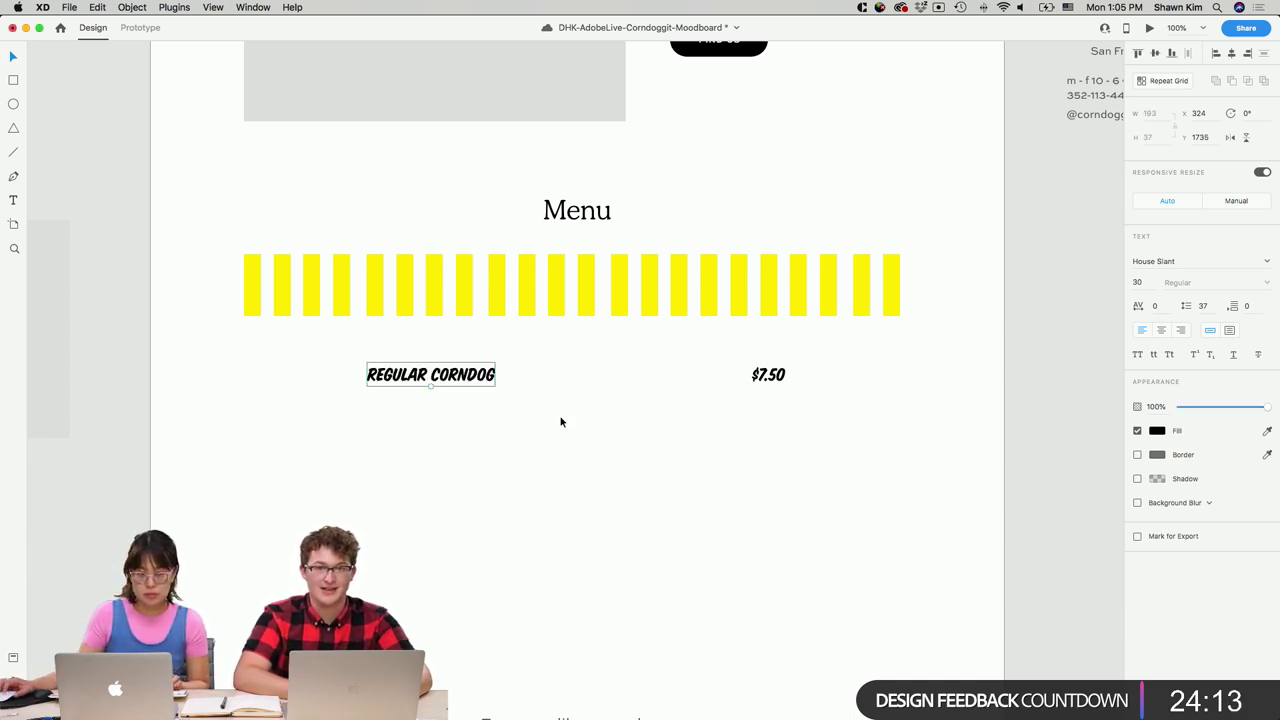
{"action": "left_click_drag", "start_coordinate": [482, 384], "coordinate": [463, 380]}
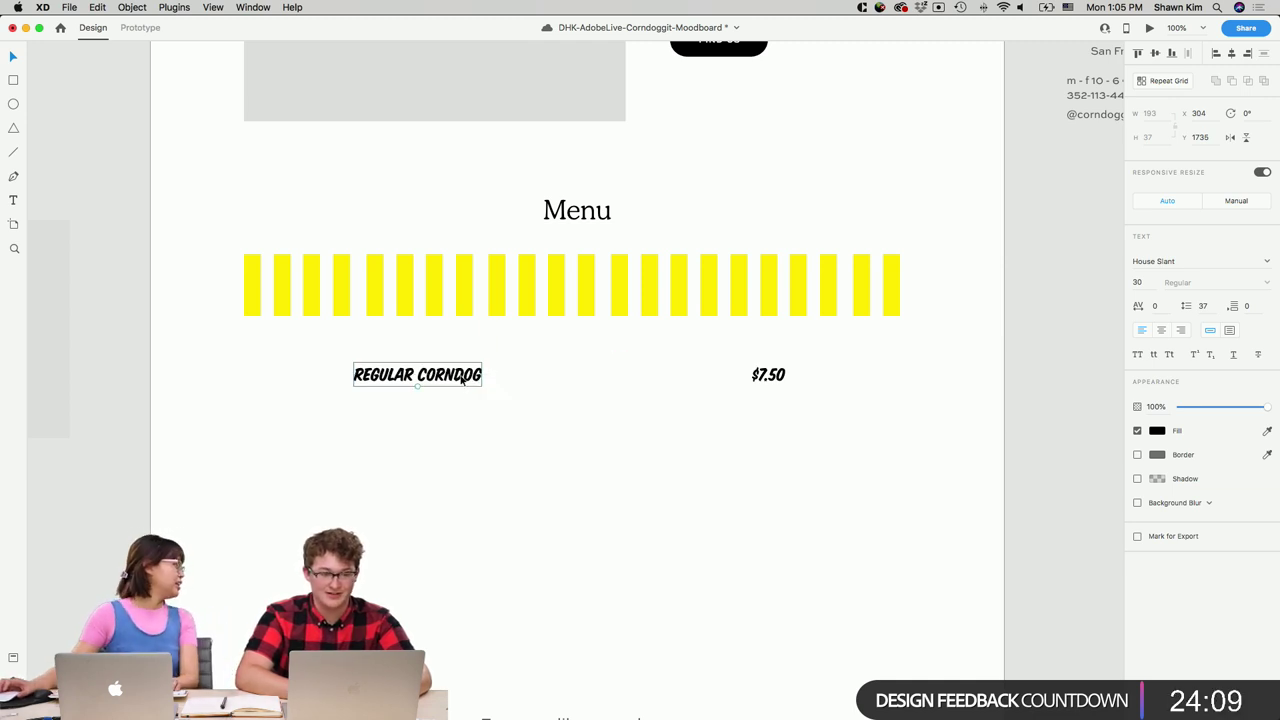
{"action": "left_click_drag", "start_coordinate": [460, 378], "coordinate": [450, 378]}
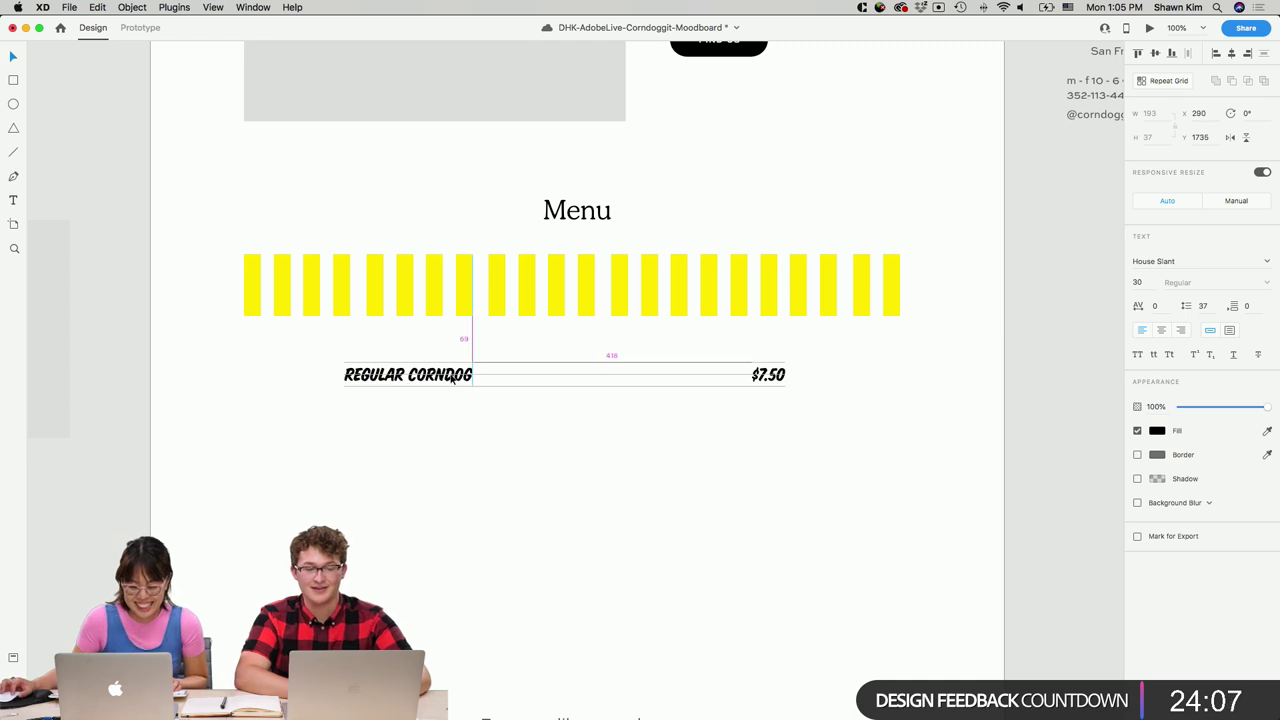
Shift the $7.50 price slightly right and select the REGULAR CORNDOG label.
{"action": "scroll", "coordinate": [497, 380], "scroll_direction": "right", "scroll_amount": 3}
{"action": "left_click_drag", "start_coordinate": [670, 375], "coordinate": [703, 378]}
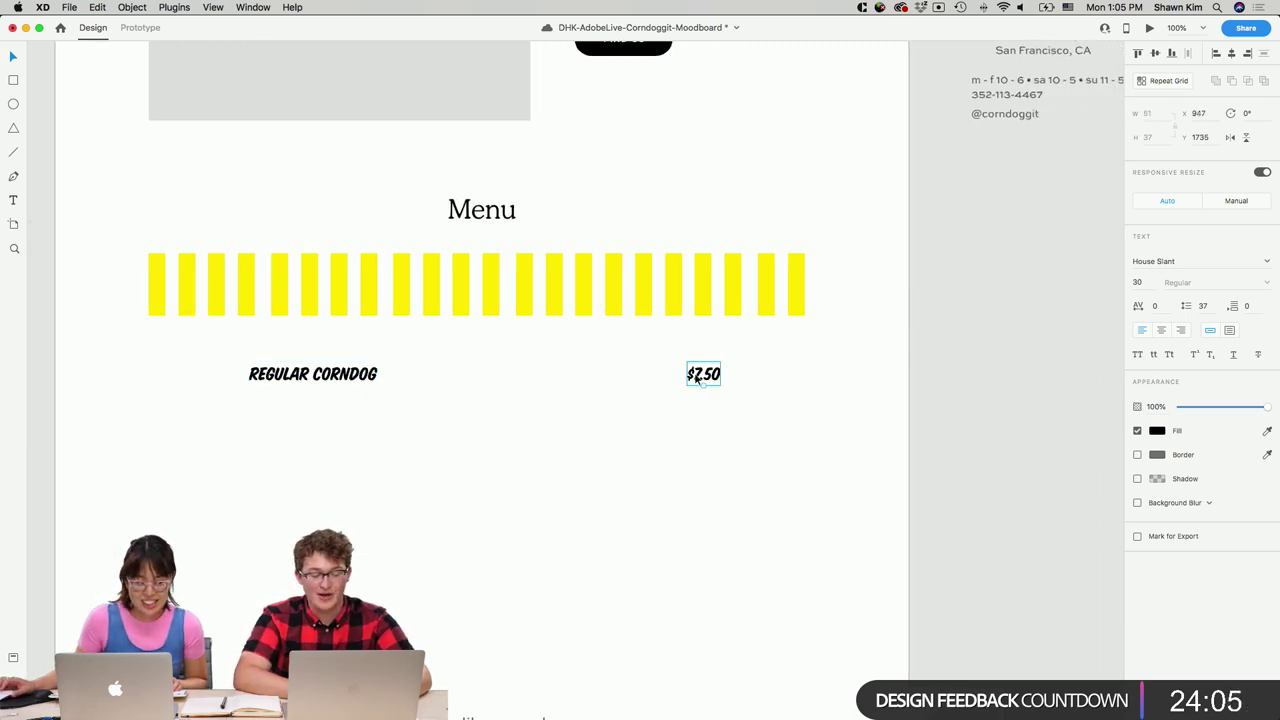
{"action": "left_click", "coordinate": [423, 394]}
{"action": "left_click", "coordinate": [358, 378]}
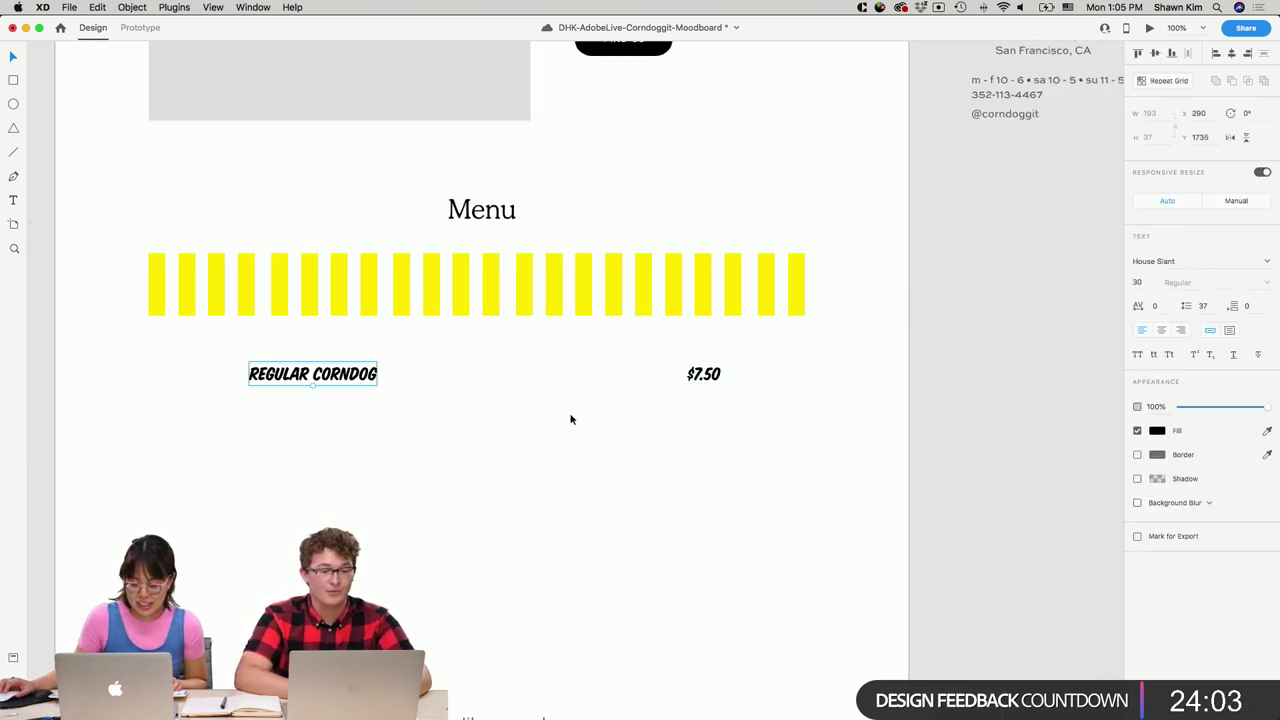
{"action": "scroll", "coordinate": [1006, 414], "scroll_direction": "up", "scroll_amount": 3}
{"action": "scroll", "coordinate": [1007, 416], "scroll_direction": "down", "scroll_amount": 3}
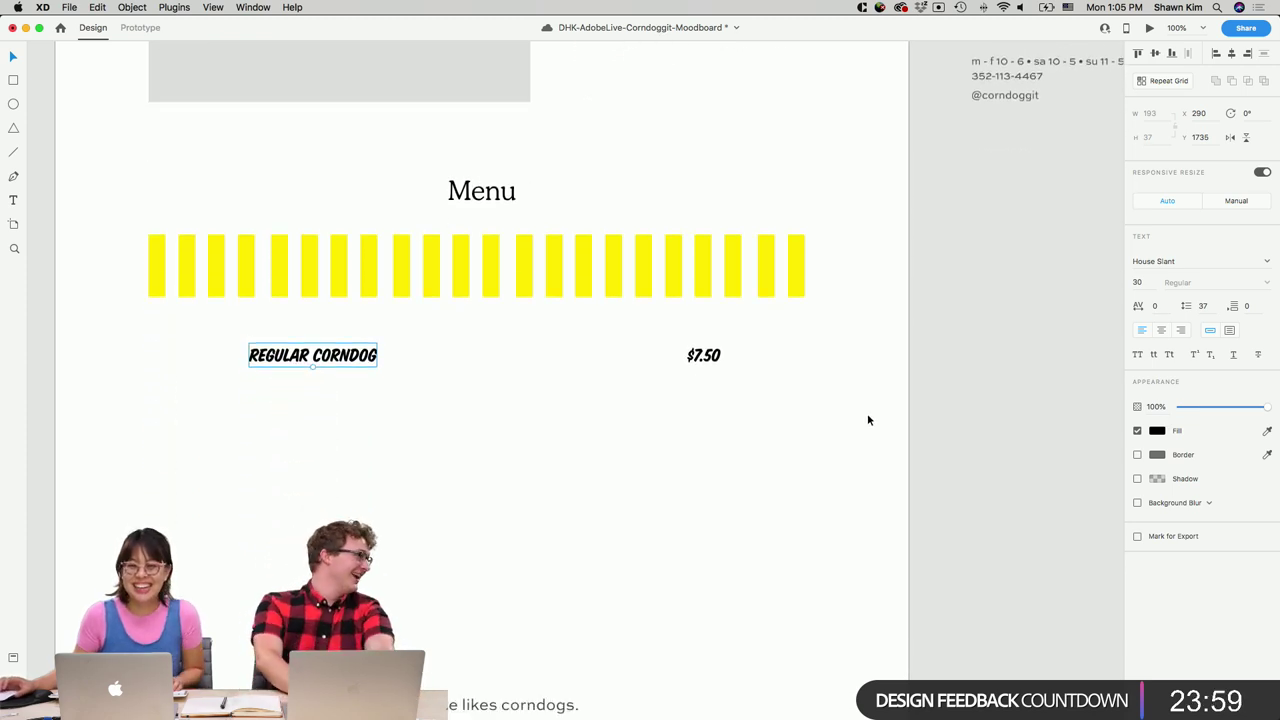
Copy the label below itself and rename the top one MINI CORNDOG.
{"action": "left_click_drag", "start_coordinate": [349, 356], "coordinate": [352, 397]}
{"action": "key", "text": "Return"}
{"action": "double_click", "coordinate": [352, 357]}
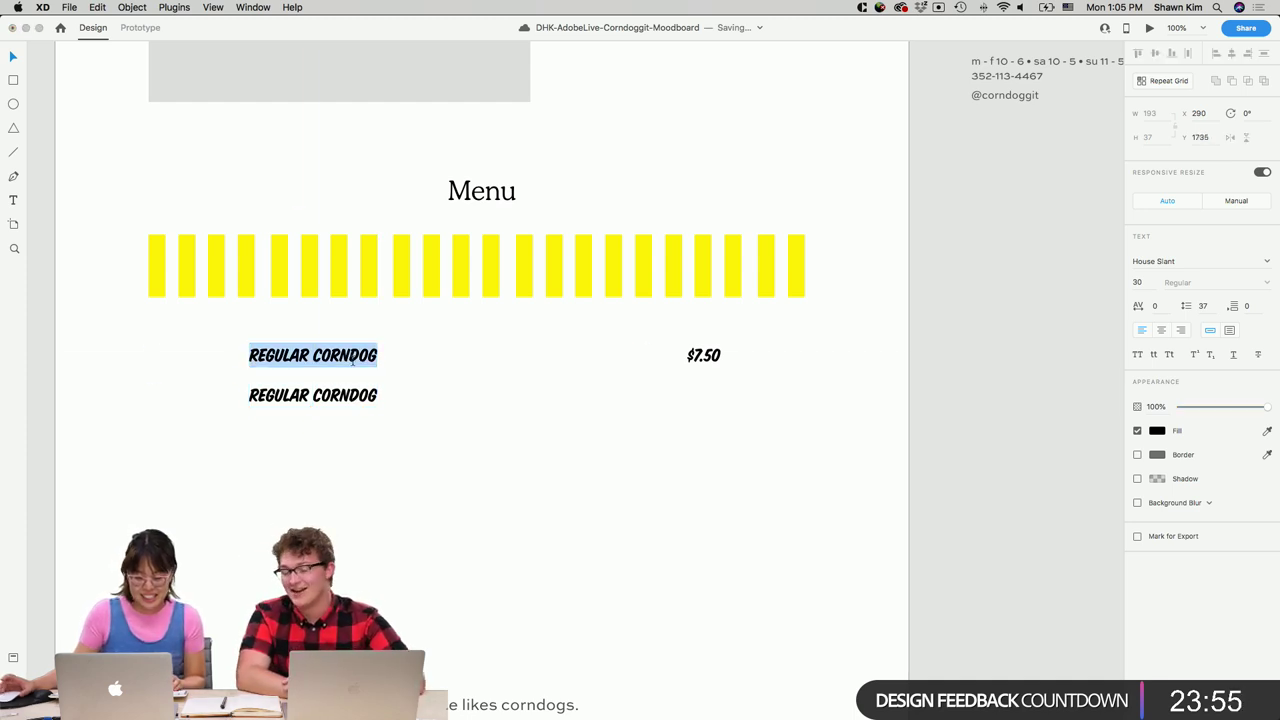
{"action": "type", "text": "MINI CORNDOG"}
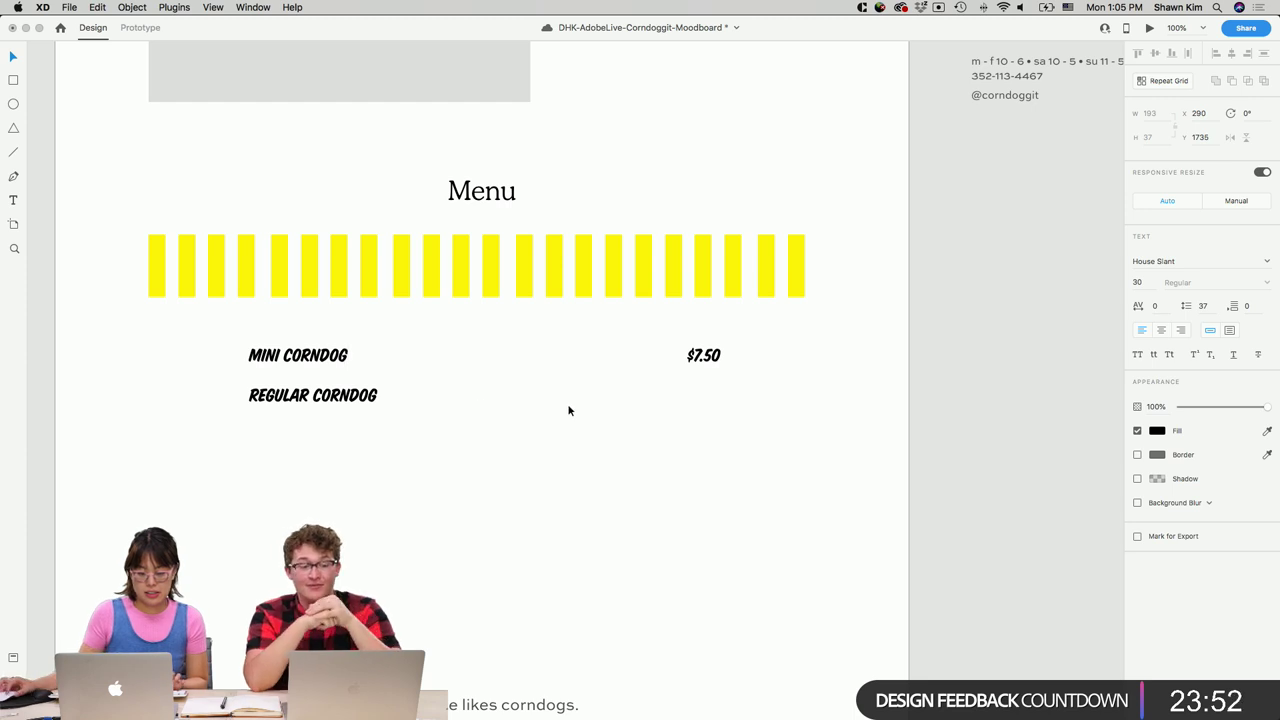
{"action": "key", "text": "Escape"}
{"action": "left_click", "coordinate": [275, 403]}
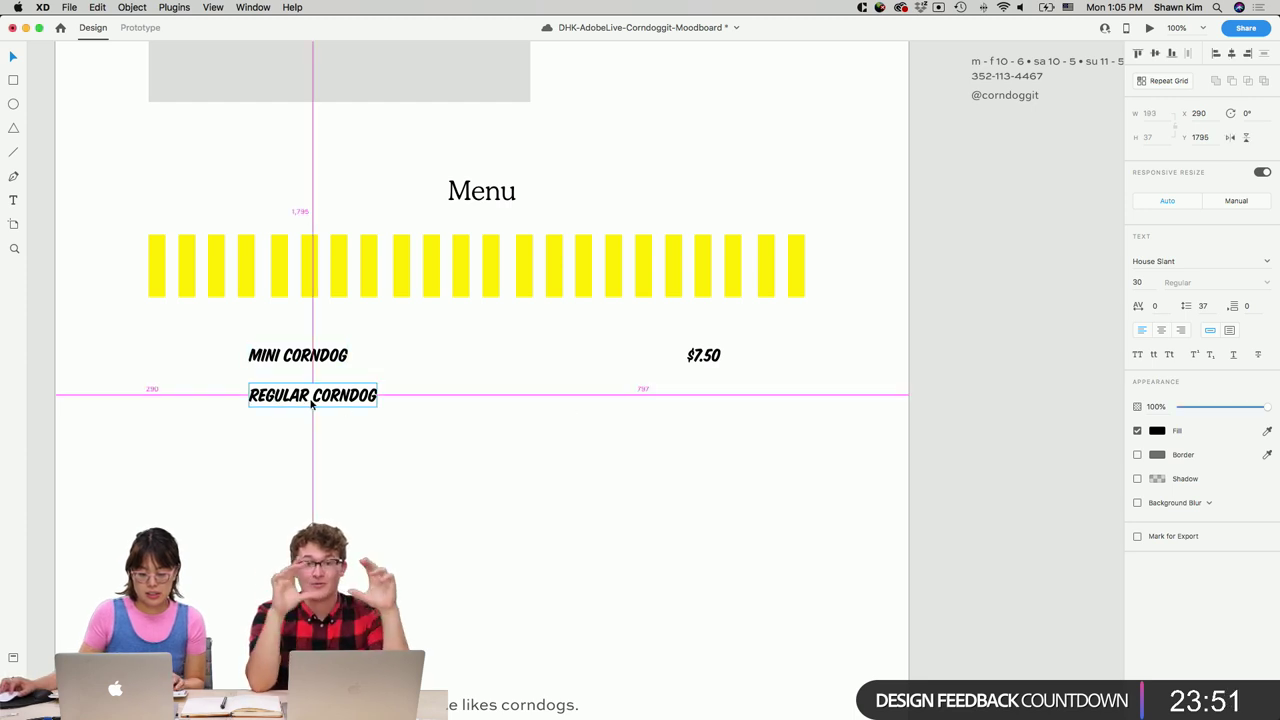
{"action": "left_click_drag", "start_coordinate": [706, 357], "coordinate": [706, 387]}
{"action": "key", "text": "super+z"}
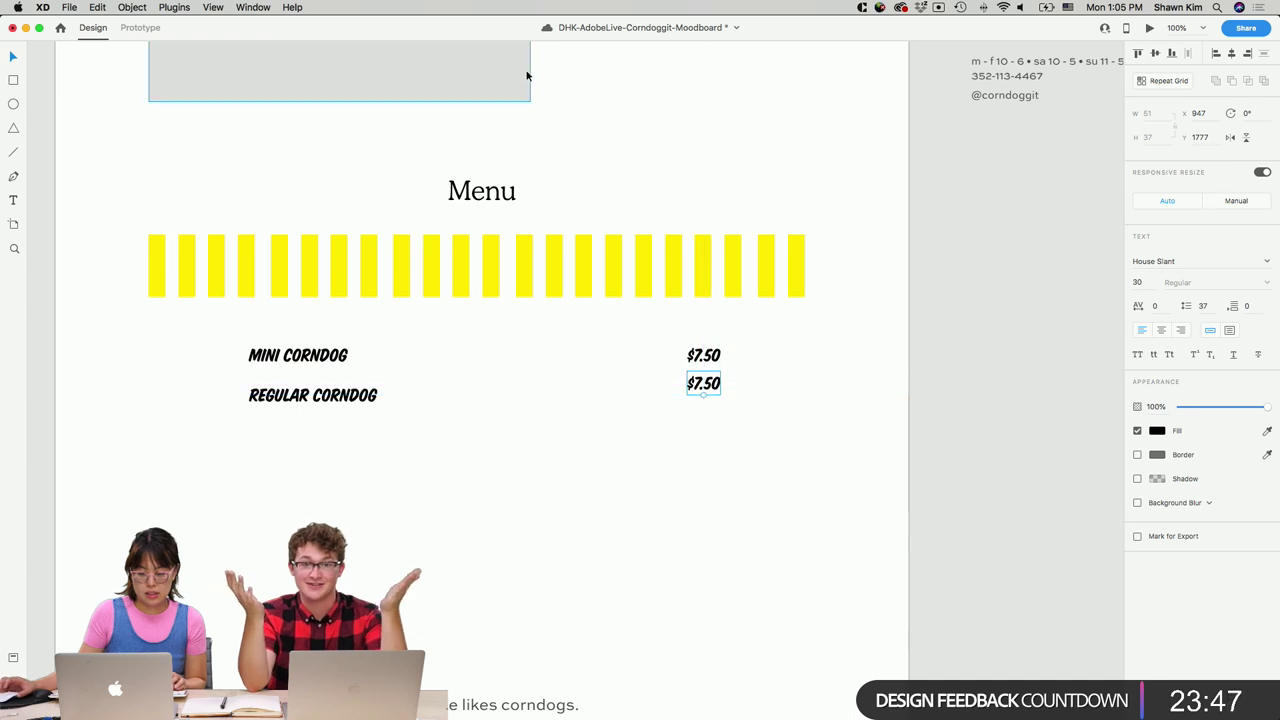
Draw a tall rectangle over the menu and round its corners into a pill.
{"action": "left_click", "coordinate": [13, 81]}
{"action": "mouse_move", "coordinate": [207, 145]}
{"action": "left_mouse_down"}
{"action": "mouse_move", "coordinate": [271, 217]}
{"action": "mouse_move", "coordinate": [383, 420]}
{"action": "mouse_move", "coordinate": [420, 525]}
{"action": "left_mouse_up"}
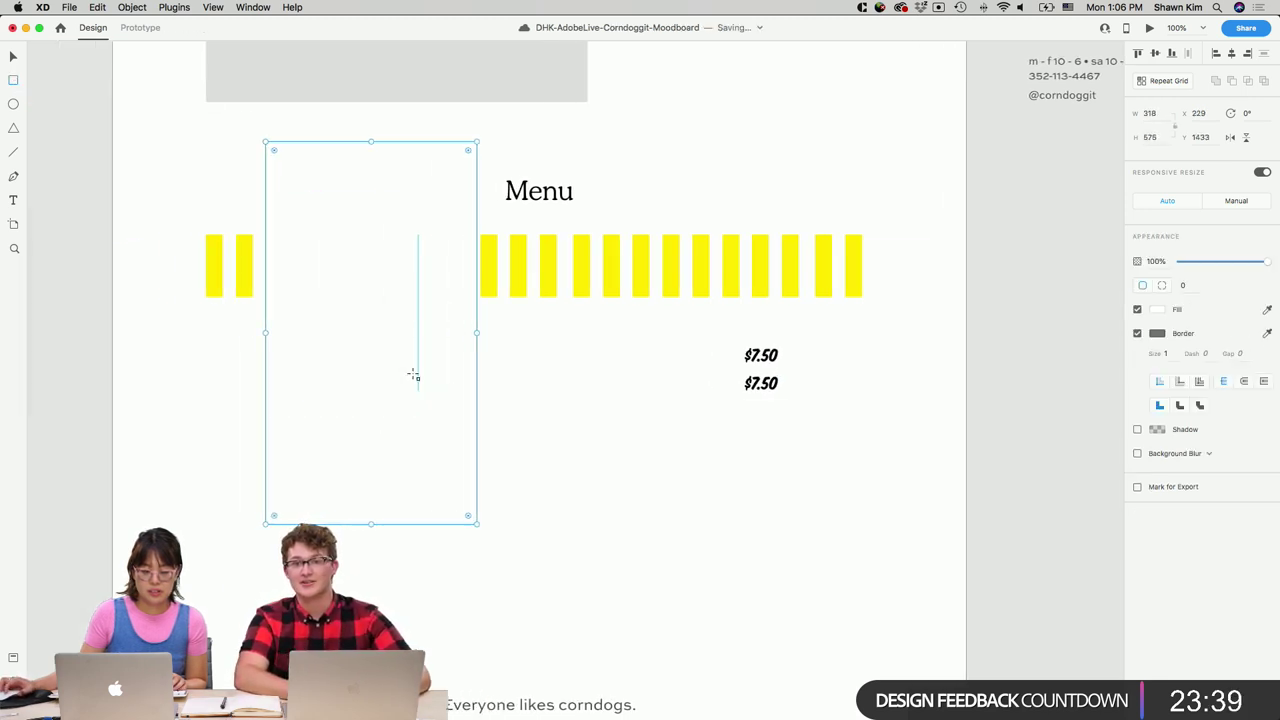
{"action": "left_click", "coordinate": [14, 58]}
{"action": "left_click_drag", "start_coordinate": [363, 180], "coordinate": [251, 383]}
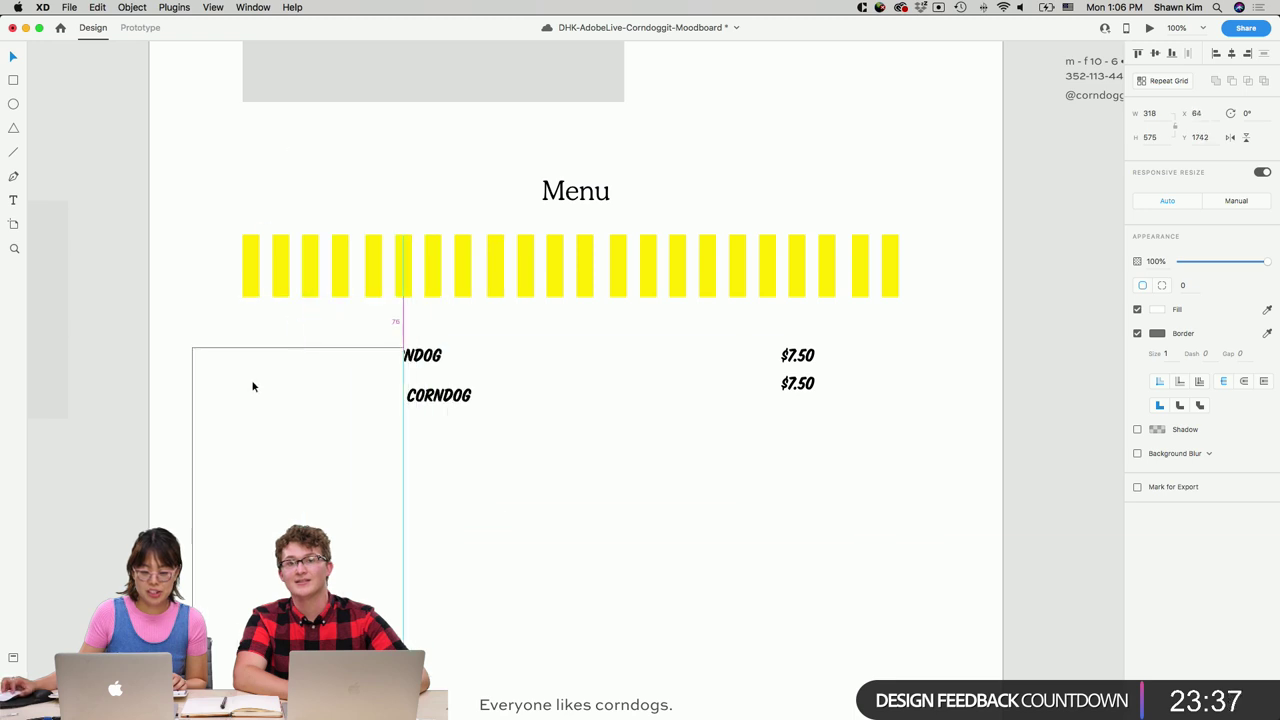
{"action": "scroll", "coordinate": [354, 343], "scroll_direction": "down", "scroll_amount": 3}
{"action": "left_click_drag", "start_coordinate": [396, 271], "coordinate": [271, 423]}
{"action": "left_click_drag", "start_coordinate": [397, 457], "coordinate": [351, 409]}
Remove the pill's border and fill it with the stripes' yellow using the eyedropper.
{"action": "left_click", "coordinate": [1137, 333]}
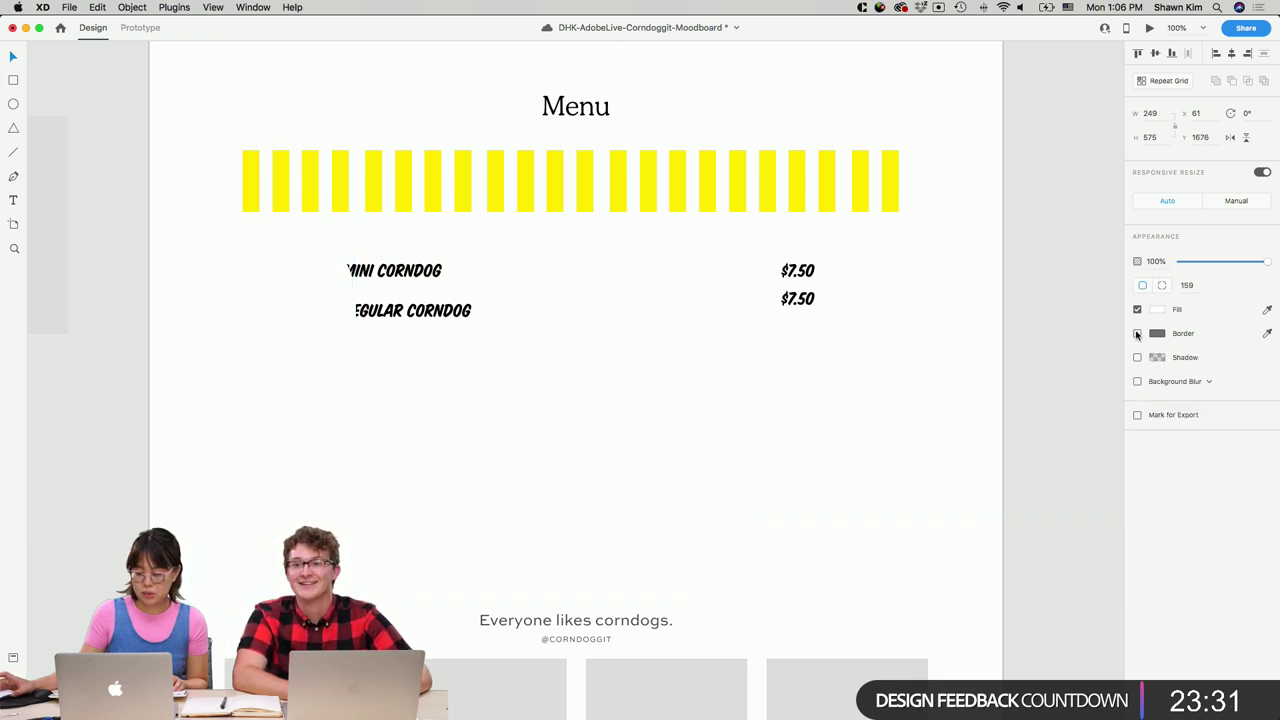
{"action": "left_click", "coordinate": [1157, 310]}
{"action": "key", "text": "Escape"}
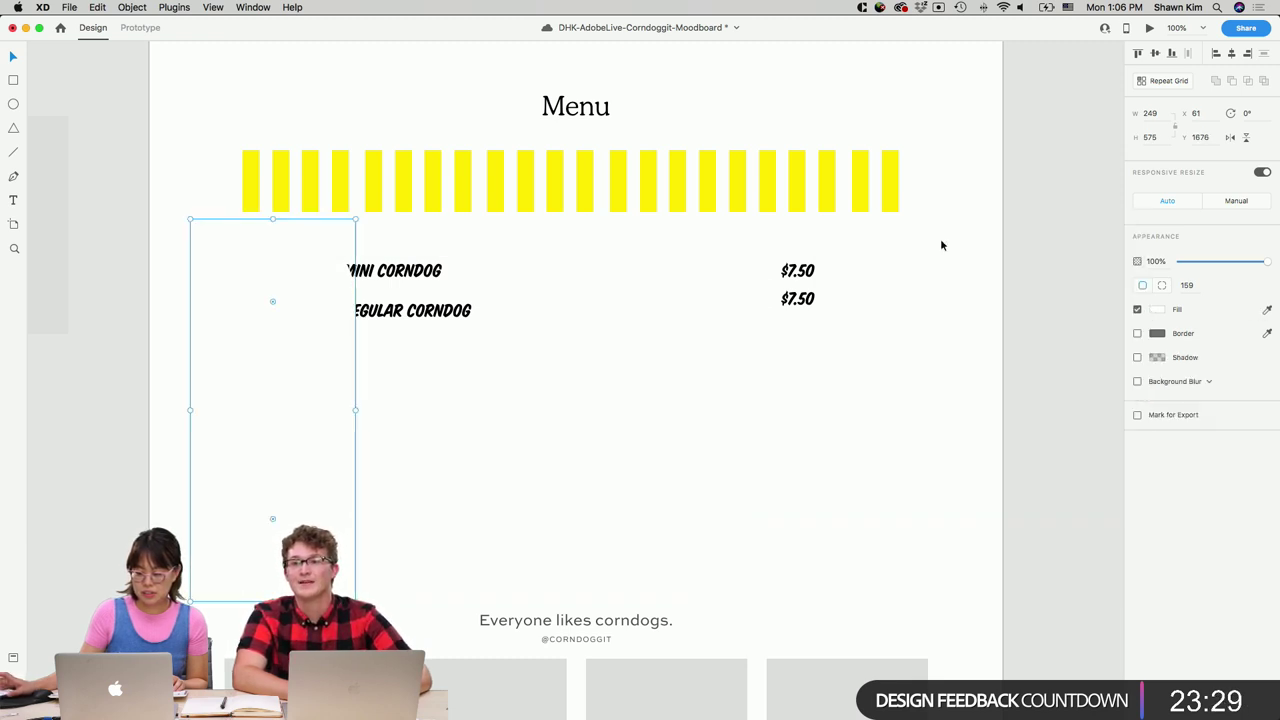
{"action": "left_click", "coordinate": [1267, 309]}
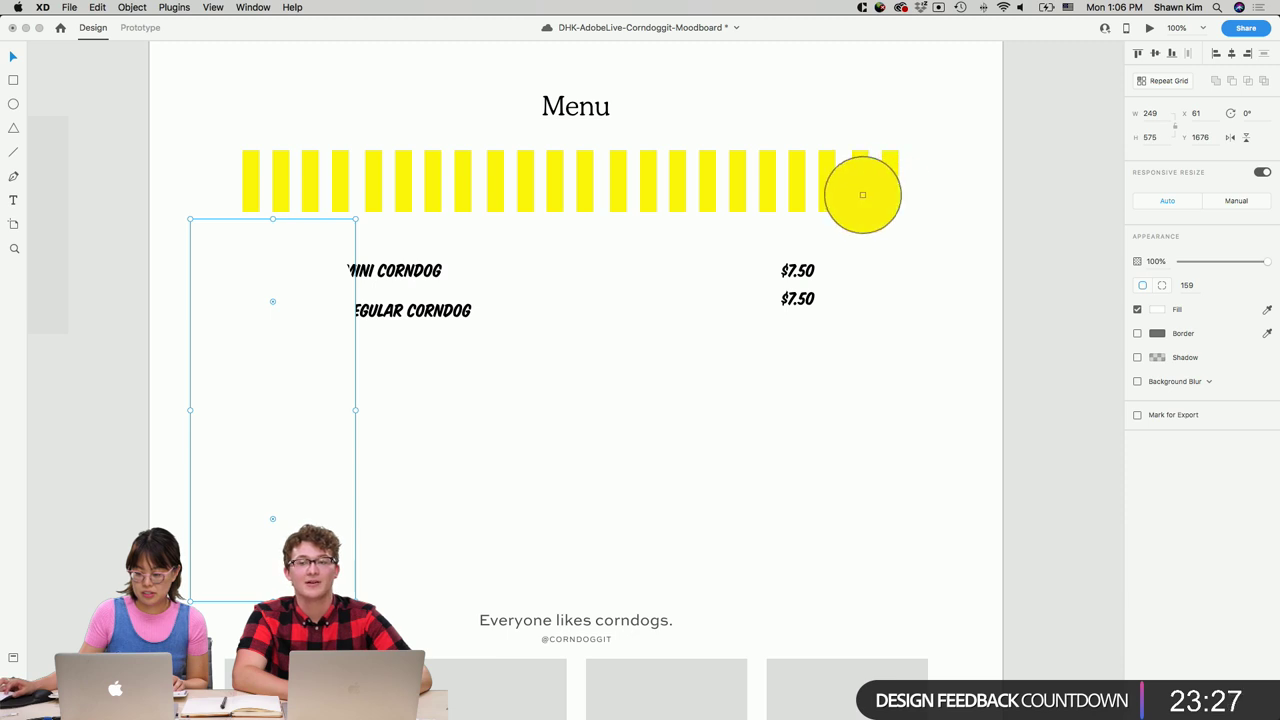
{"action": "left_click", "coordinate": [860, 191]}
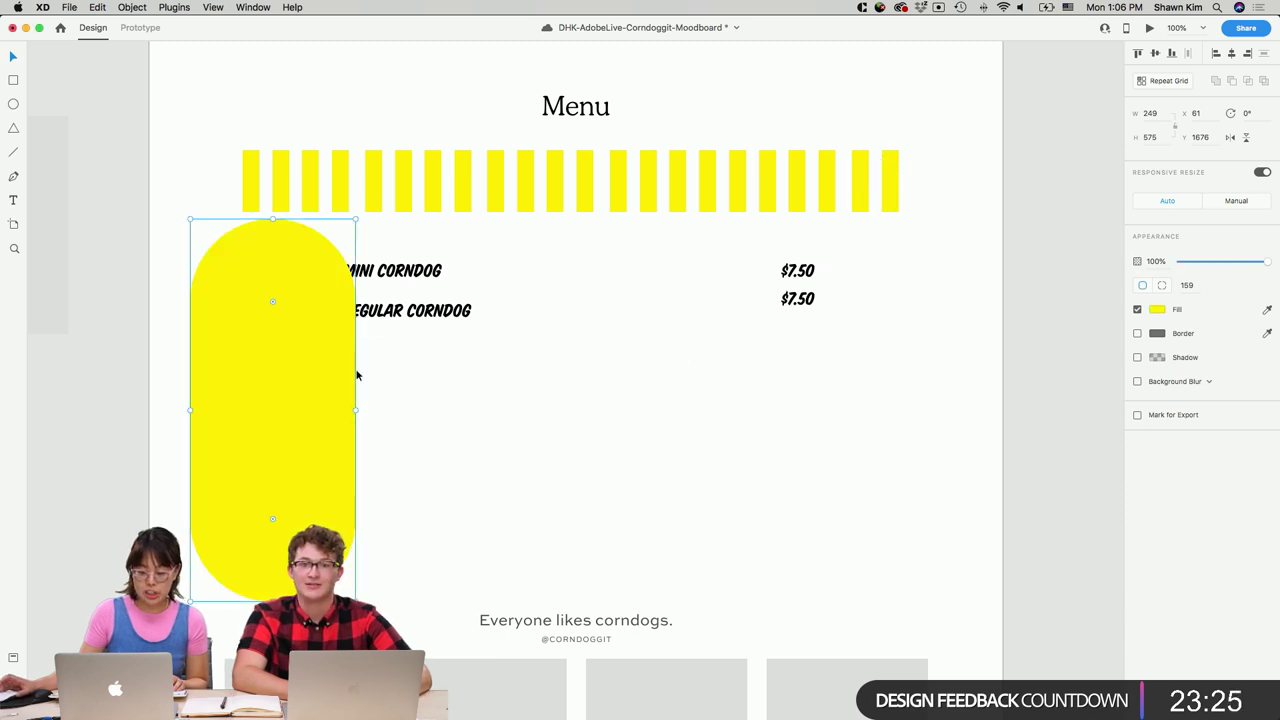
Resize the pill to sit left of the menu and draw a thin stick rectangle beneath it.
{"action": "left_click_drag", "start_coordinate": [343, 229], "coordinate": [330, 249]}
{"action": "left_click_drag", "start_coordinate": [324, 444], "coordinate": [391, 376]}
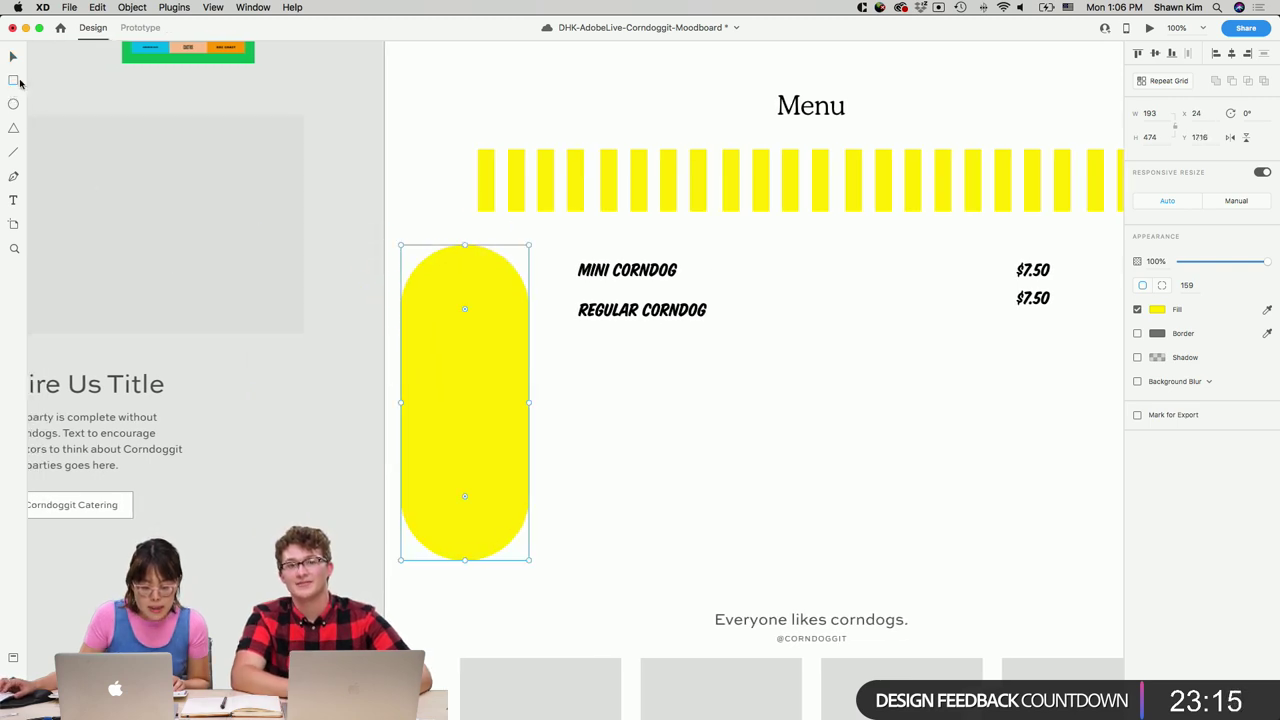
{"action": "scroll", "coordinate": [479, 467], "scroll_direction": "down", "scroll_amount": 2}
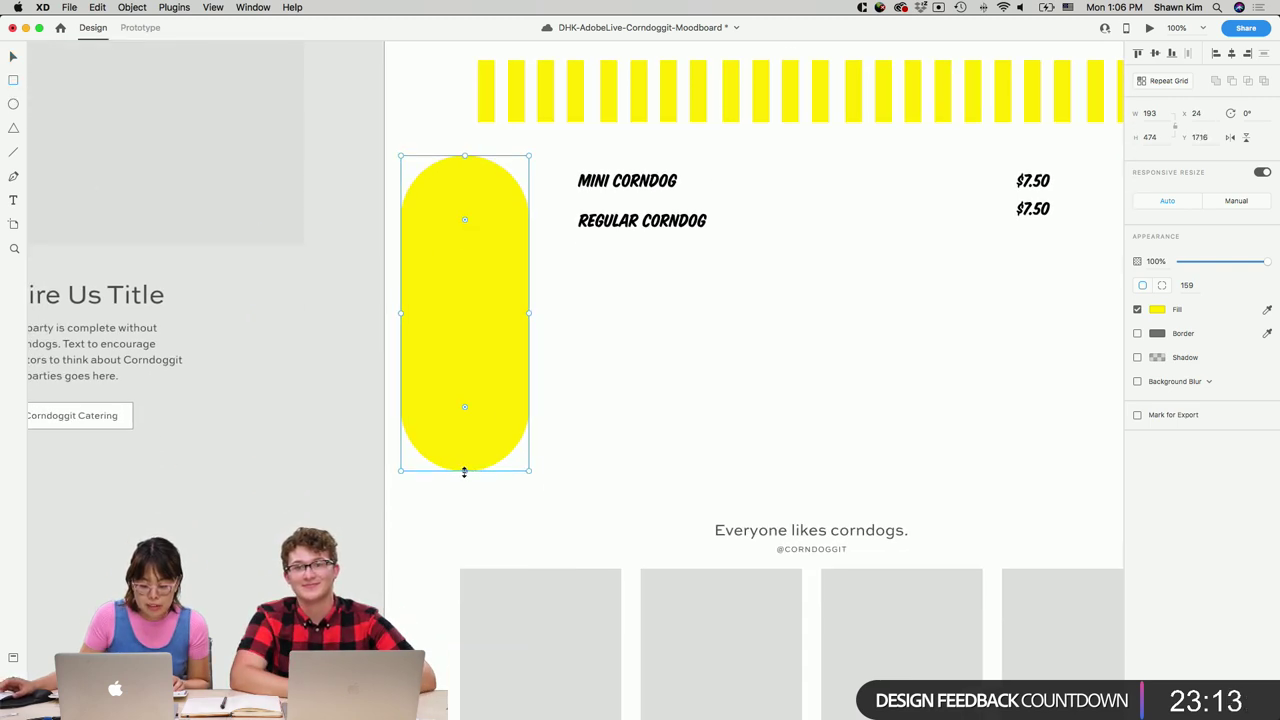
{"action": "mouse_move", "coordinate": [461, 474]}
{"action": "left_mouse_down"}
{"action": "mouse_move", "coordinate": [490, 612]}
{"action": "mouse_move", "coordinate": [472, 650]}
{"action": "mouse_move", "coordinate": [478, 680]}
{"action": "left_mouse_up"}
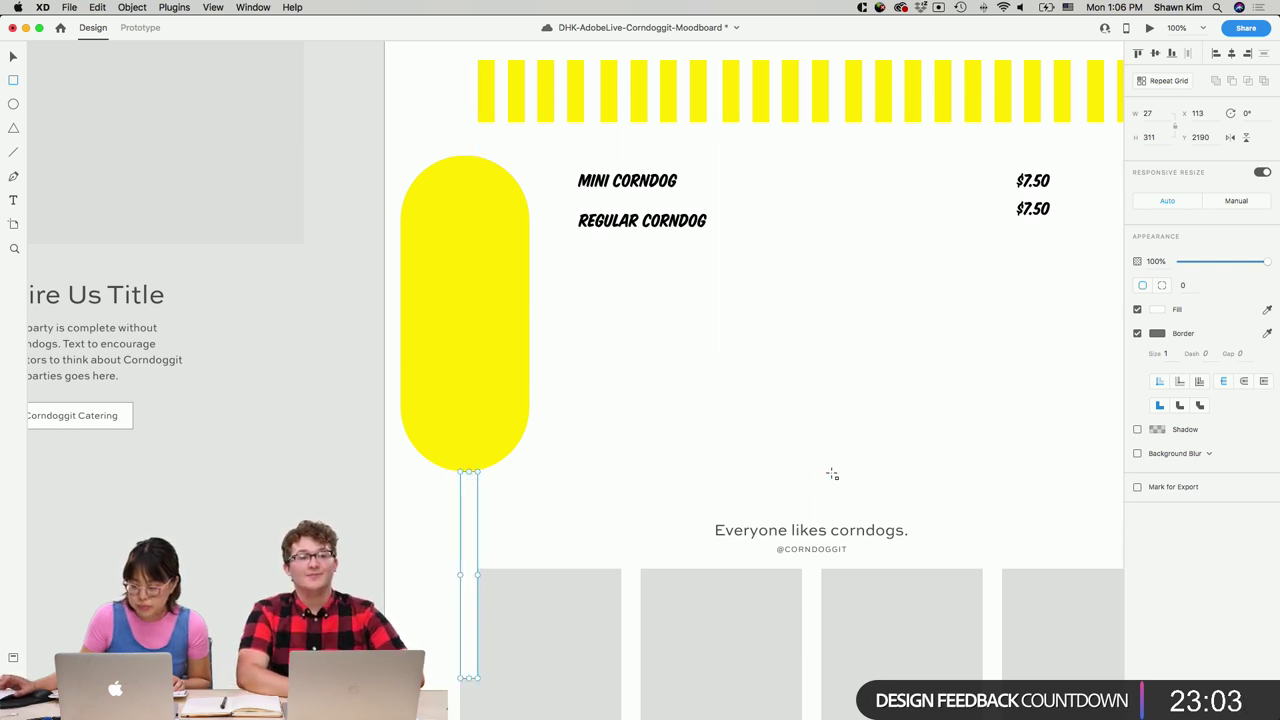
Fill the corndog stick with solid black, hex 000.
{"action": "left_click", "coordinate": [1156, 310]}
{"action": "type", "text": "000"}
{"action": "key", "text": "Return"}
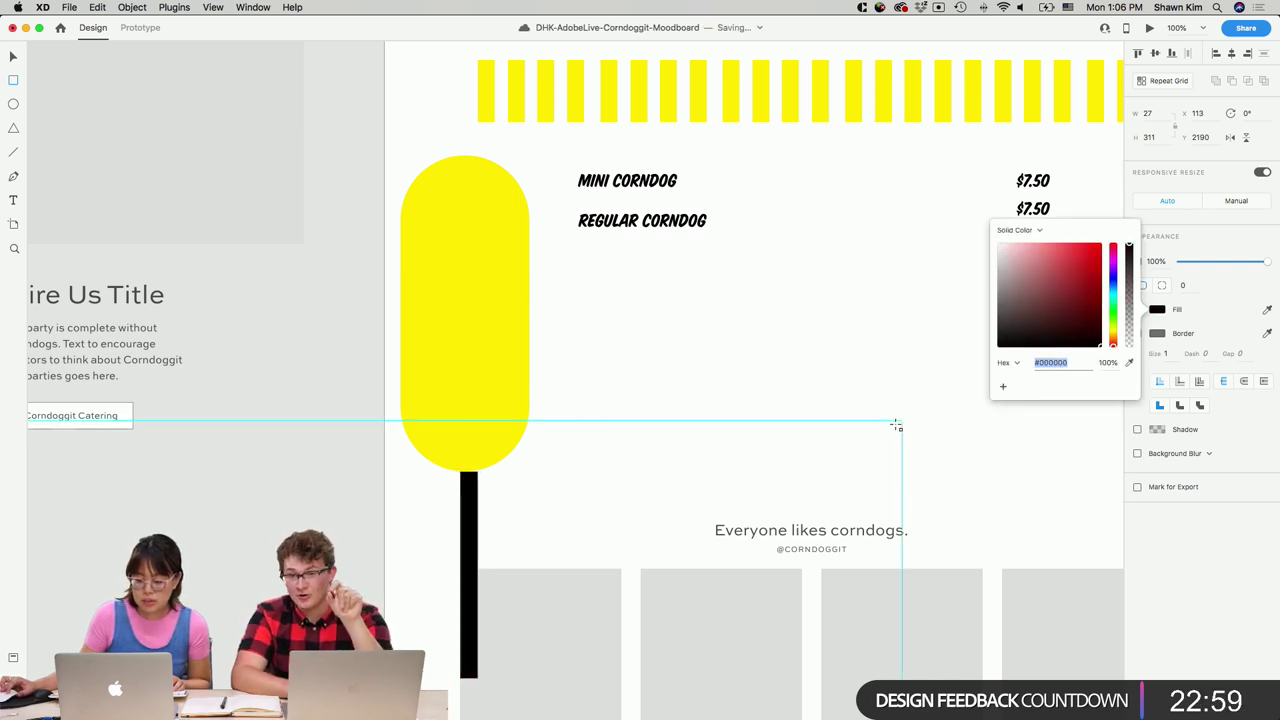
{"action": "key", "text": "Escape"}
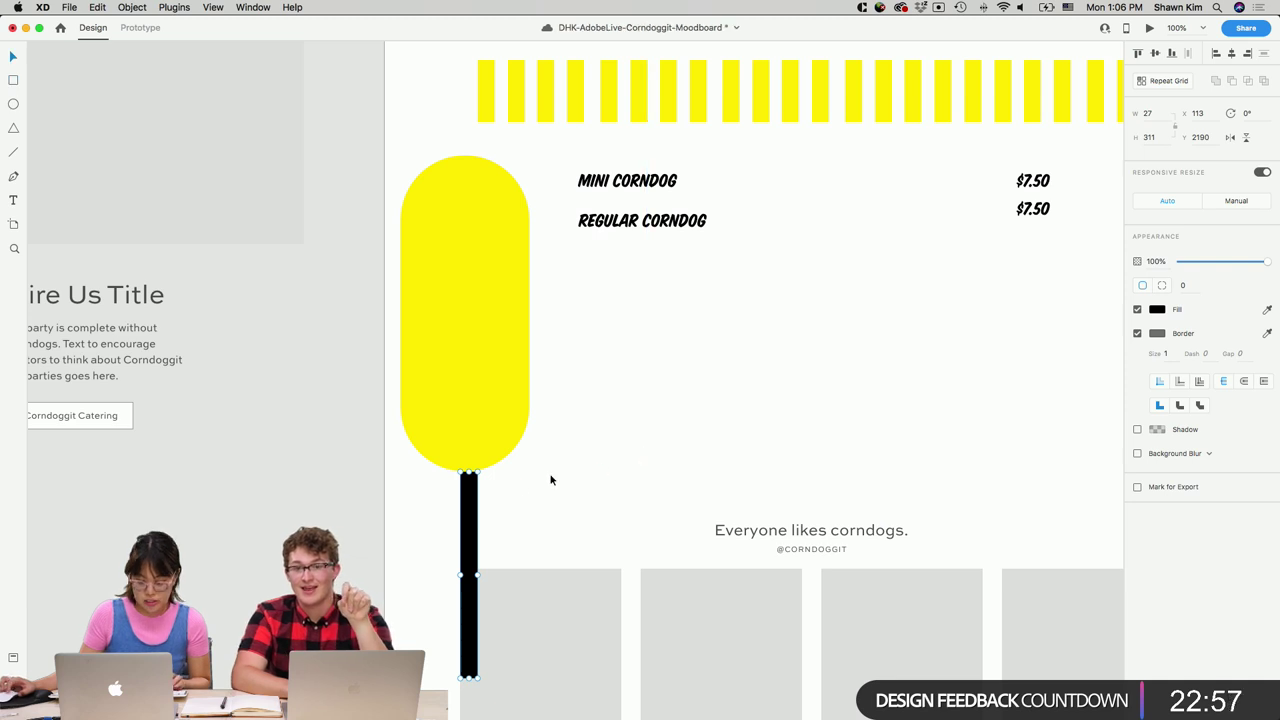
{"action": "key", "text": "Escape"}
Nudge the corndog group slightly up and right, and set the stick to manual responsive resizing.
{"action": "left_click", "coordinate": [469, 490]}
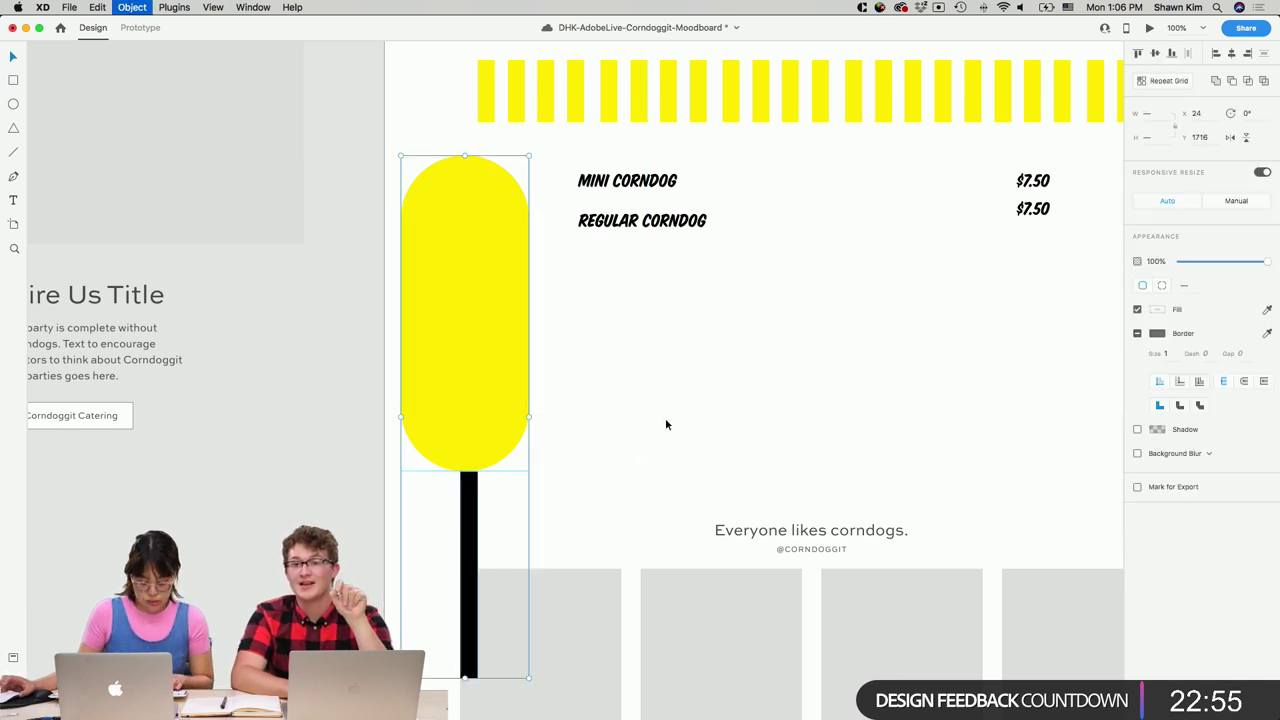
{"action": "mouse_move", "coordinate": [501, 421]}
{"action": "left_mouse_down"}
{"action": "mouse_move", "coordinate": [514, 380]}
{"action": "mouse_move", "coordinate": [517, 408]}
{"action": "left_mouse_up"}
{"action": "double_click", "coordinate": [484, 516]}
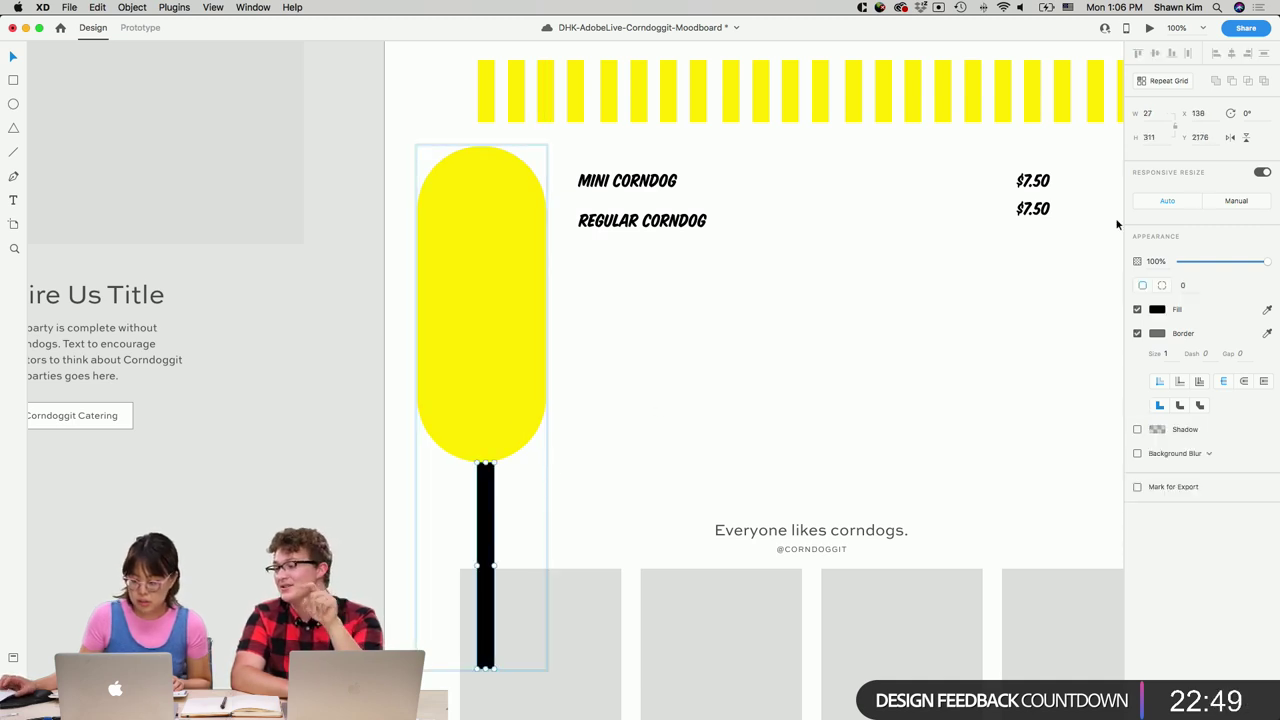
{"action": "left_click", "coordinate": [1237, 202]}
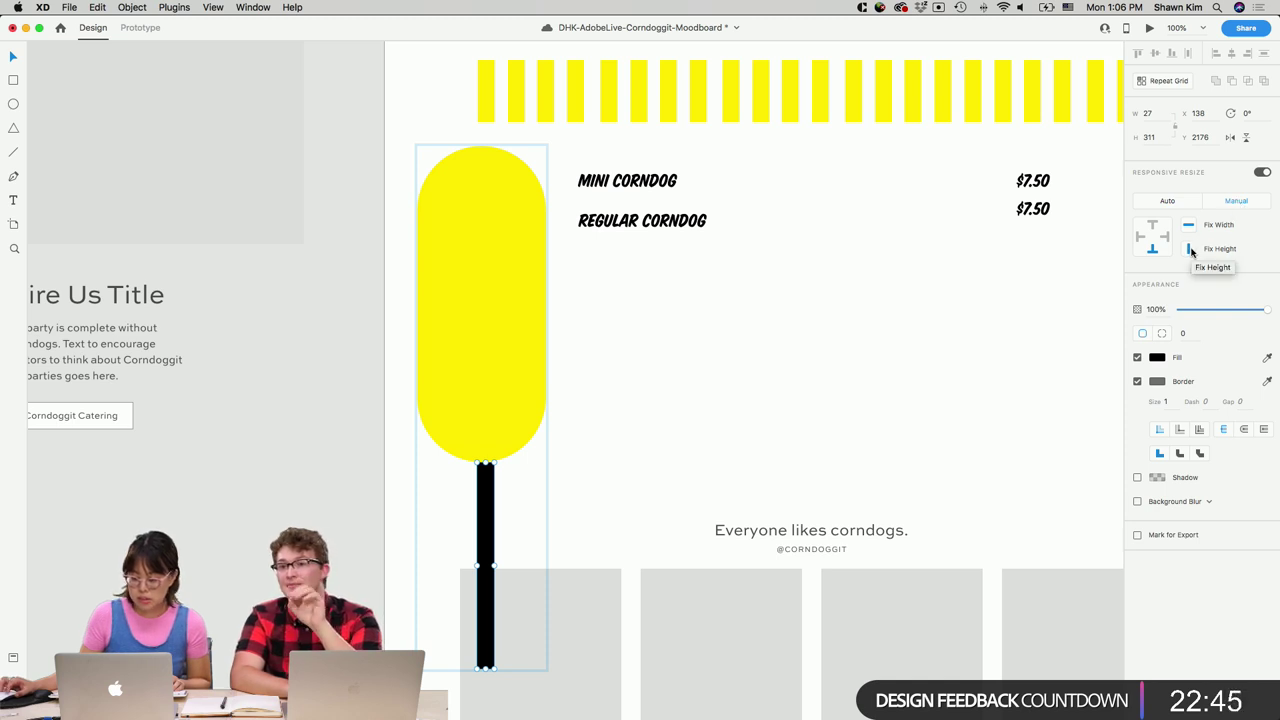
Set the yellow oval inside the corndog group to manual responsive resizing.
{"action": "left_click", "coordinate": [540, 346]}
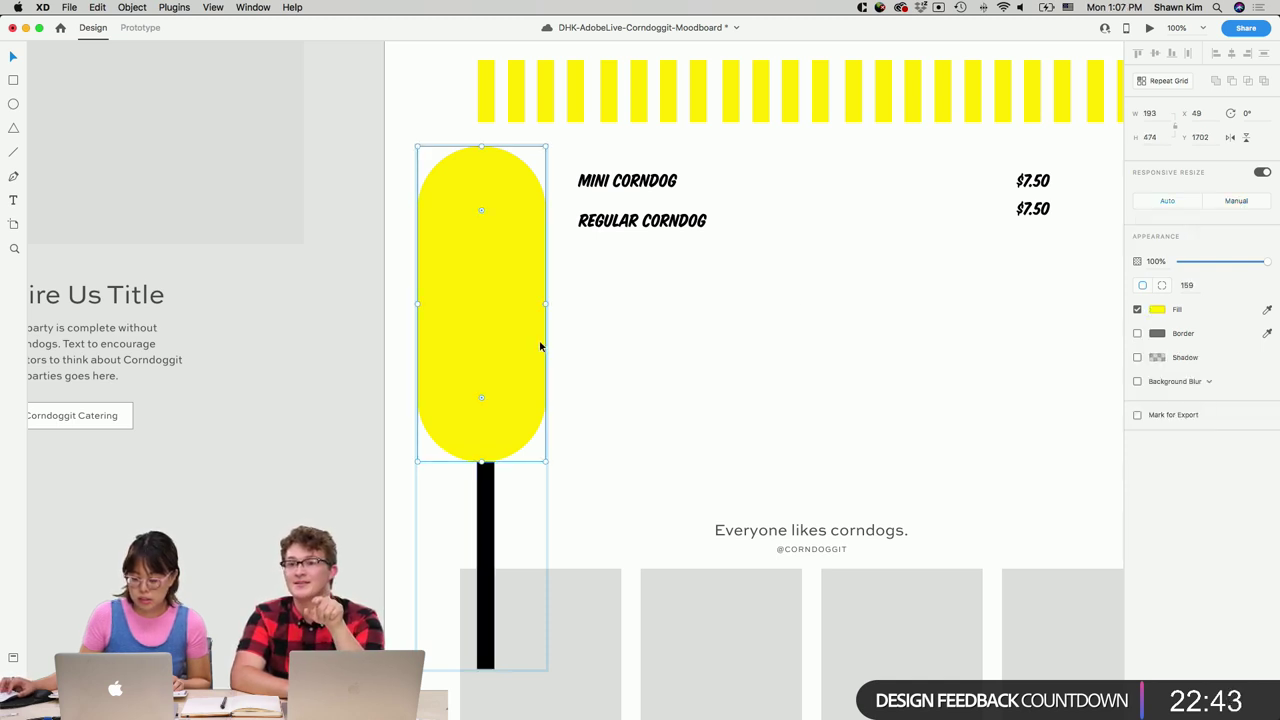
{"action": "double_click", "coordinate": [487, 315]}
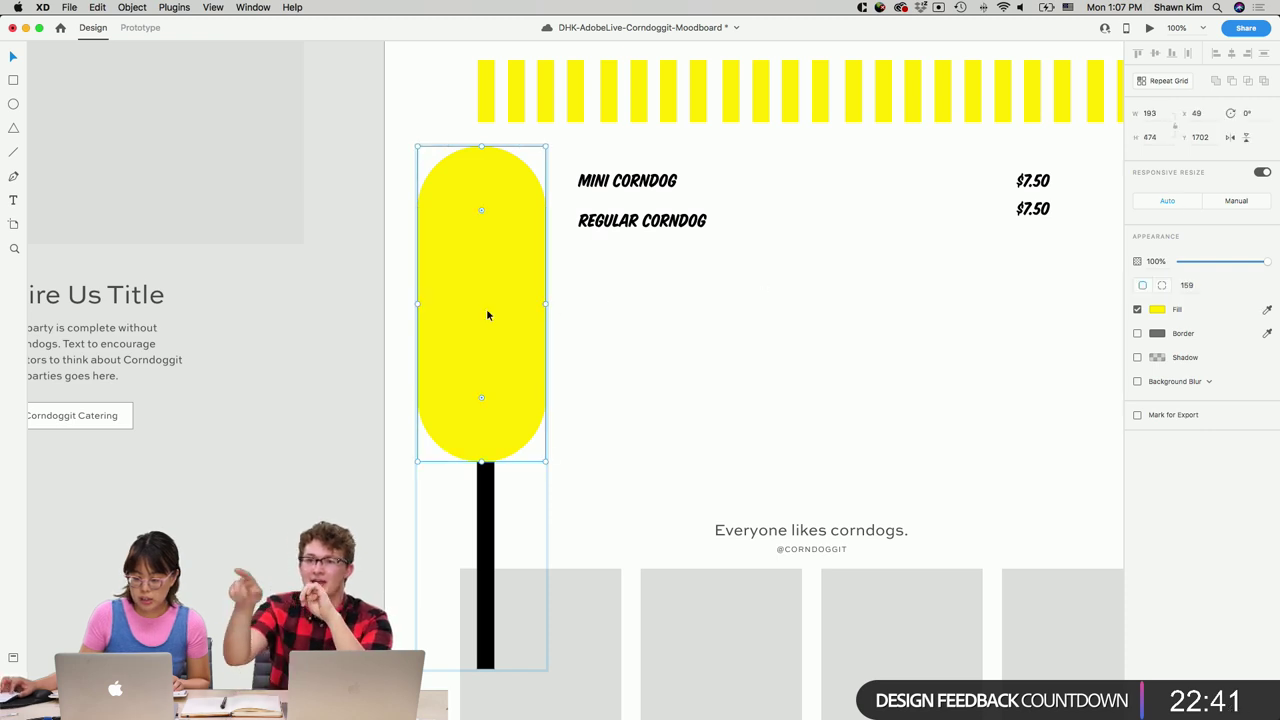
{"action": "left_click", "coordinate": [1238, 201]}
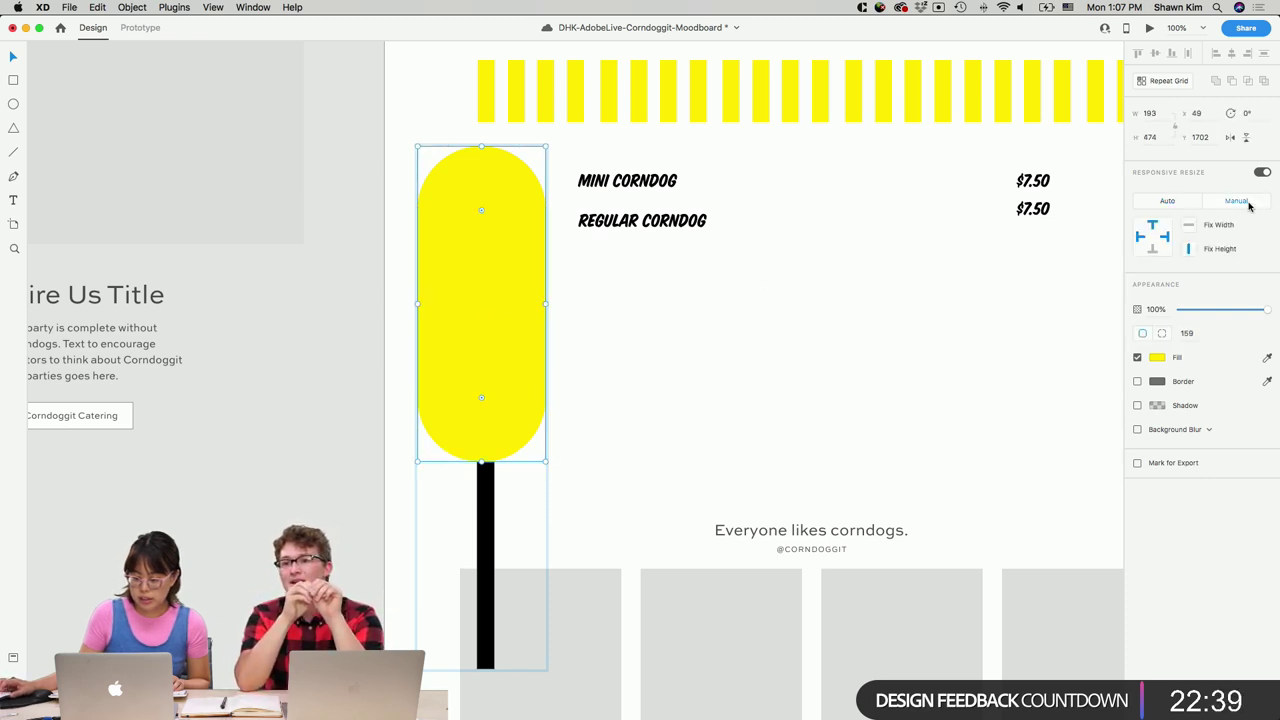
{"action": "left_click", "coordinate": [940, 363]}
{"action": "left_click", "coordinate": [445, 350]}
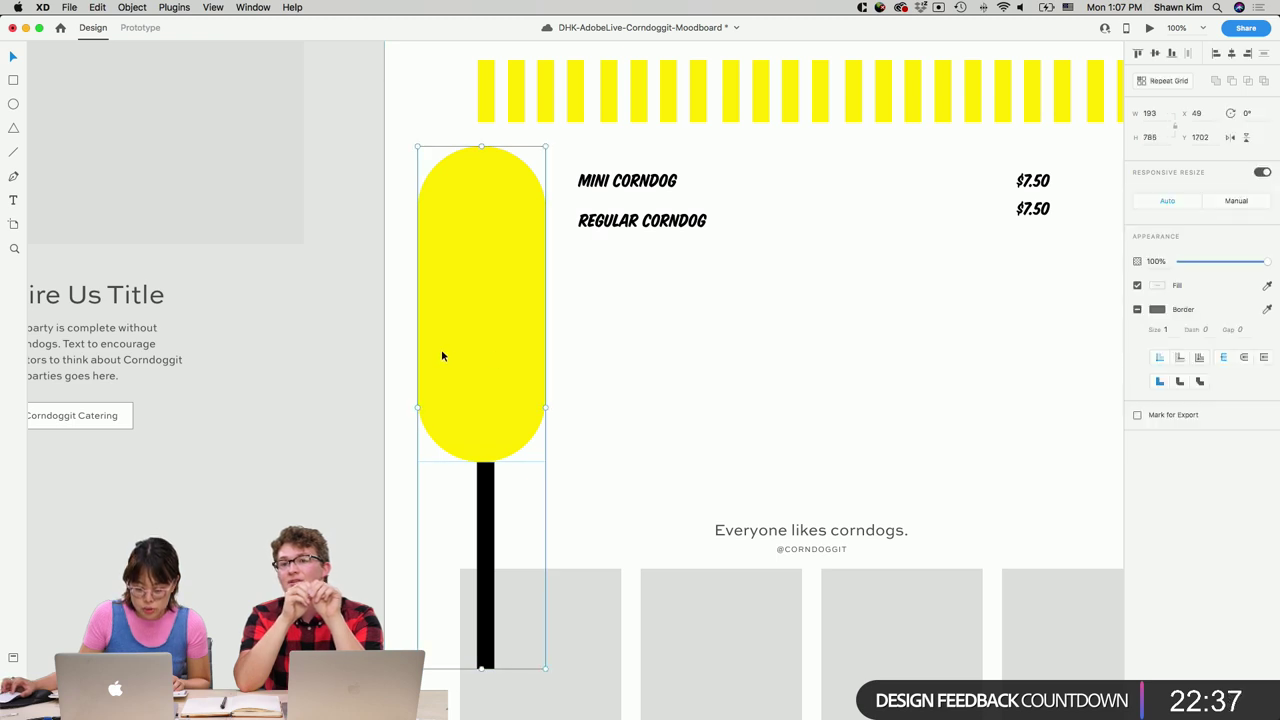
{"action": "double_click", "coordinate": [441, 349]}
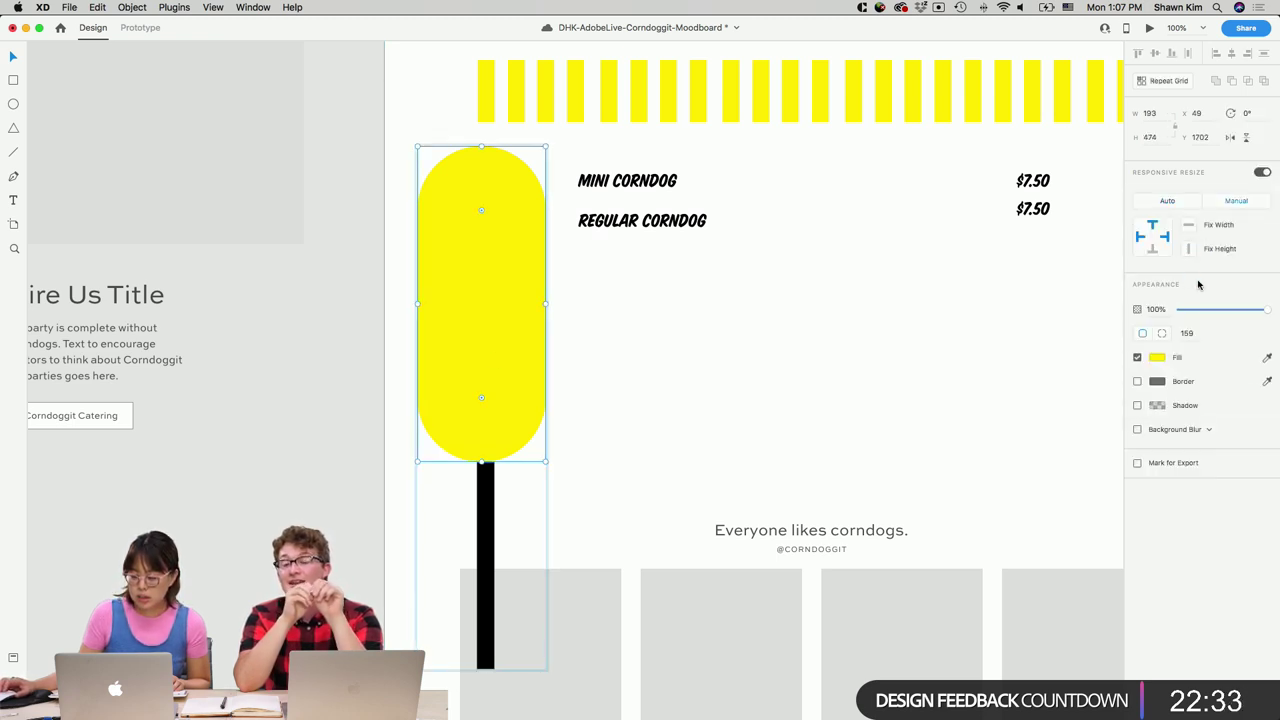
{"action": "left_click", "coordinate": [815, 370]}
Scale the corndog group down proportionally, undoing the unwanted stretch and height changes.
{"action": "left_click", "coordinate": [511, 399]}
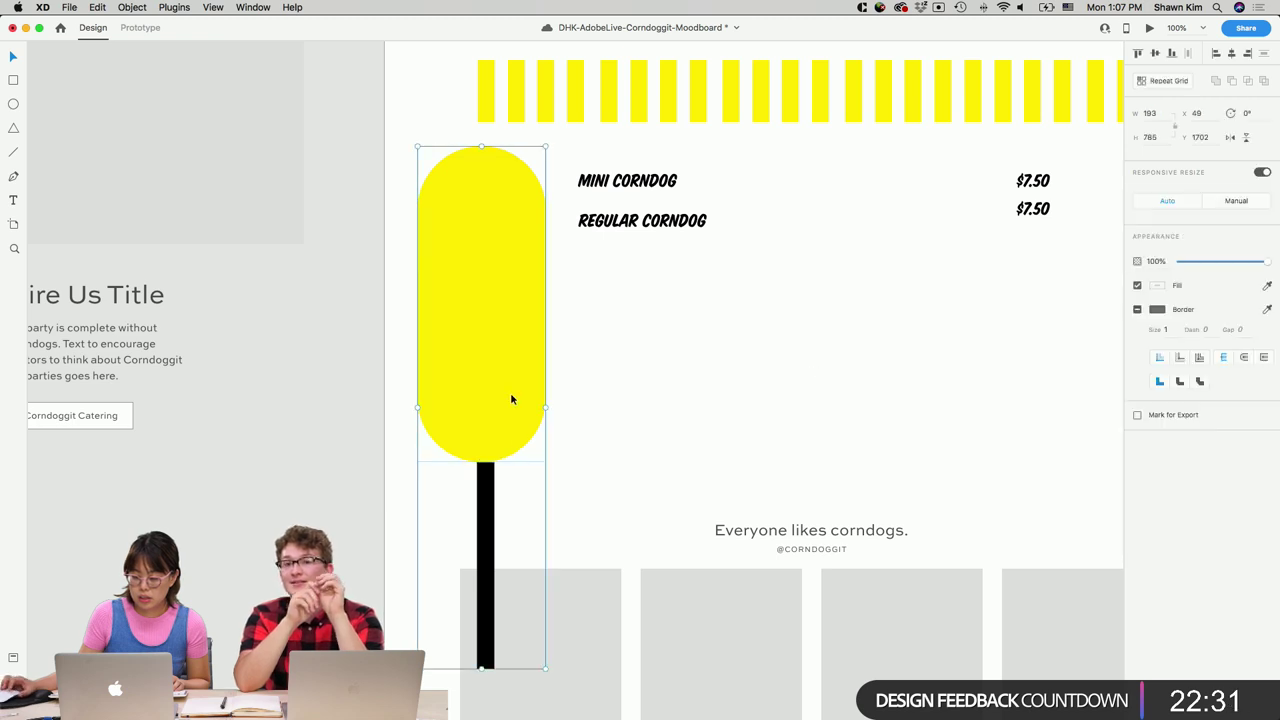
{"action": "left_click_drag", "start_coordinate": [544, 668], "coordinate": [552, 474]}
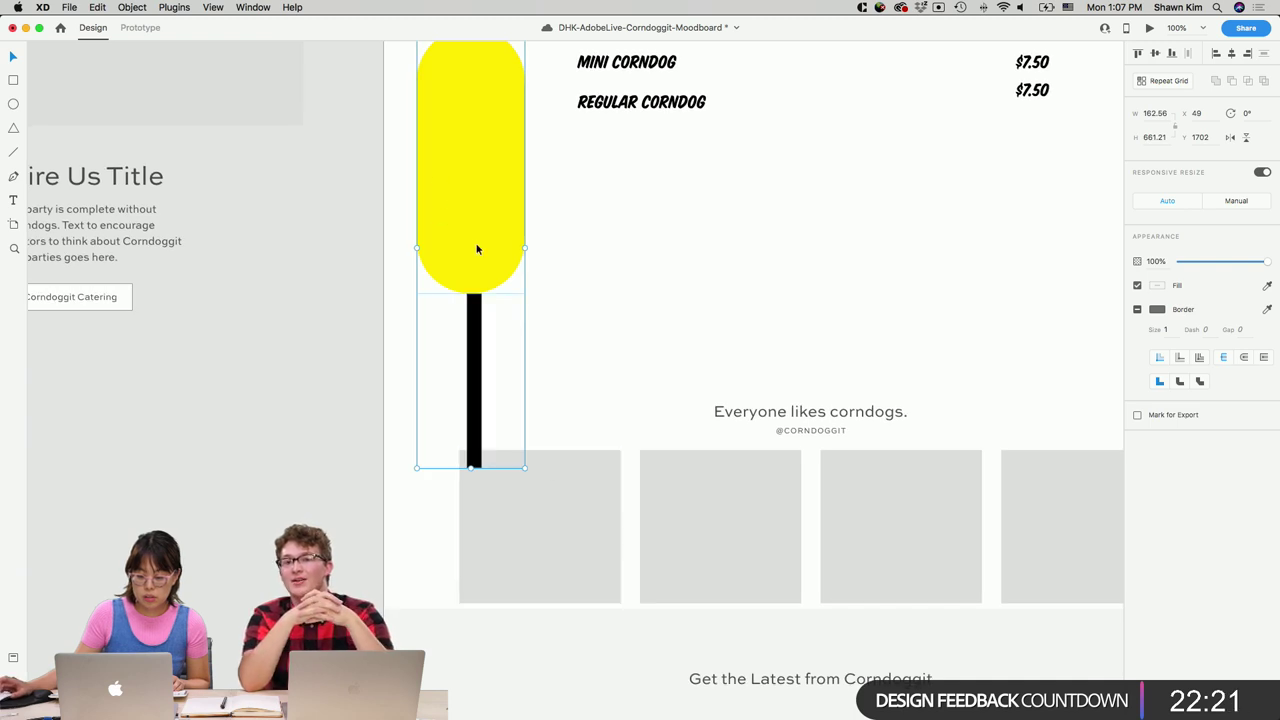
{"action": "left_click_drag", "start_coordinate": [471, 465], "coordinate": [457, 412]}
{"action": "key", "text": "super+z"}
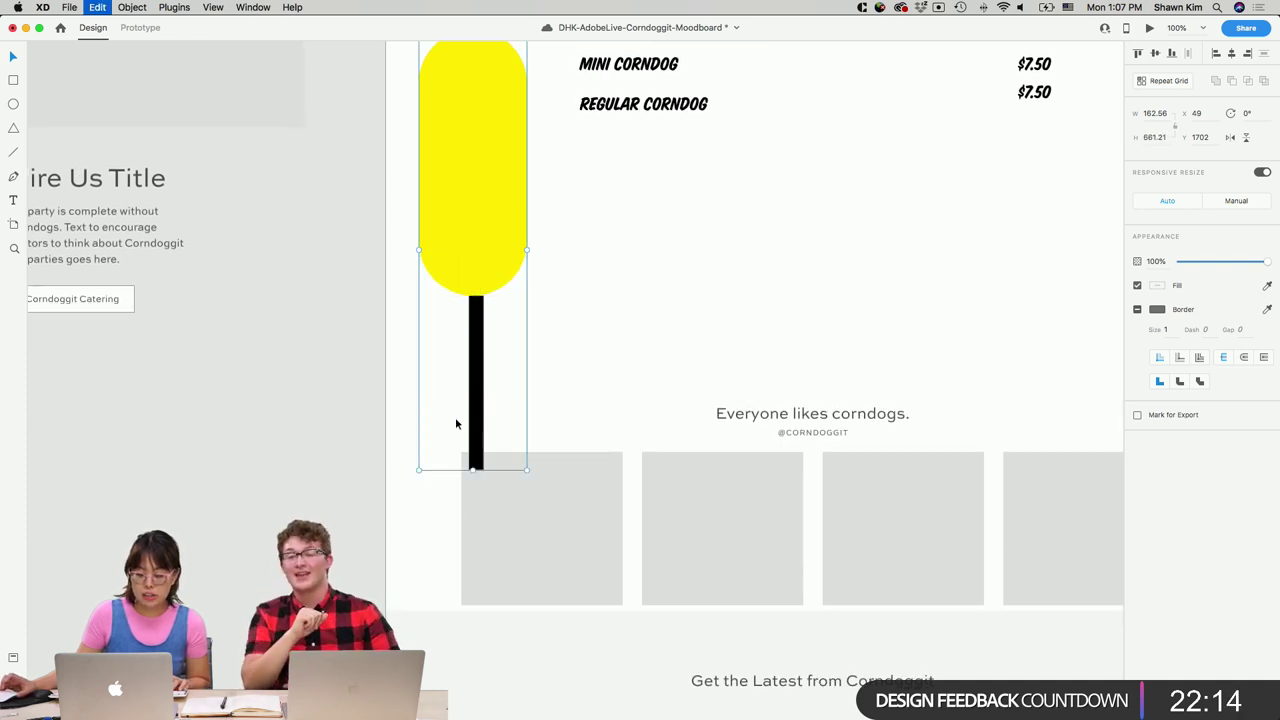
{"action": "double_click", "coordinate": [478, 320]}
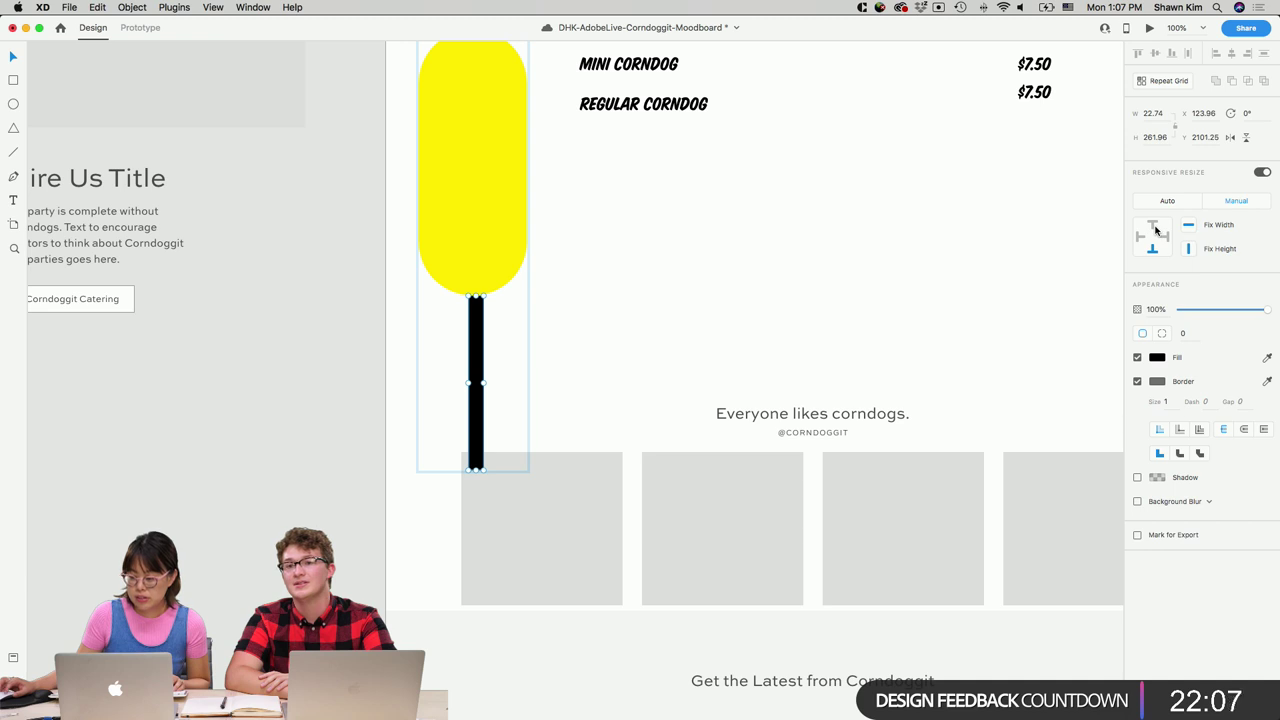
{"action": "left_click", "coordinate": [779, 255]}
{"action": "left_click", "coordinate": [486, 248]}
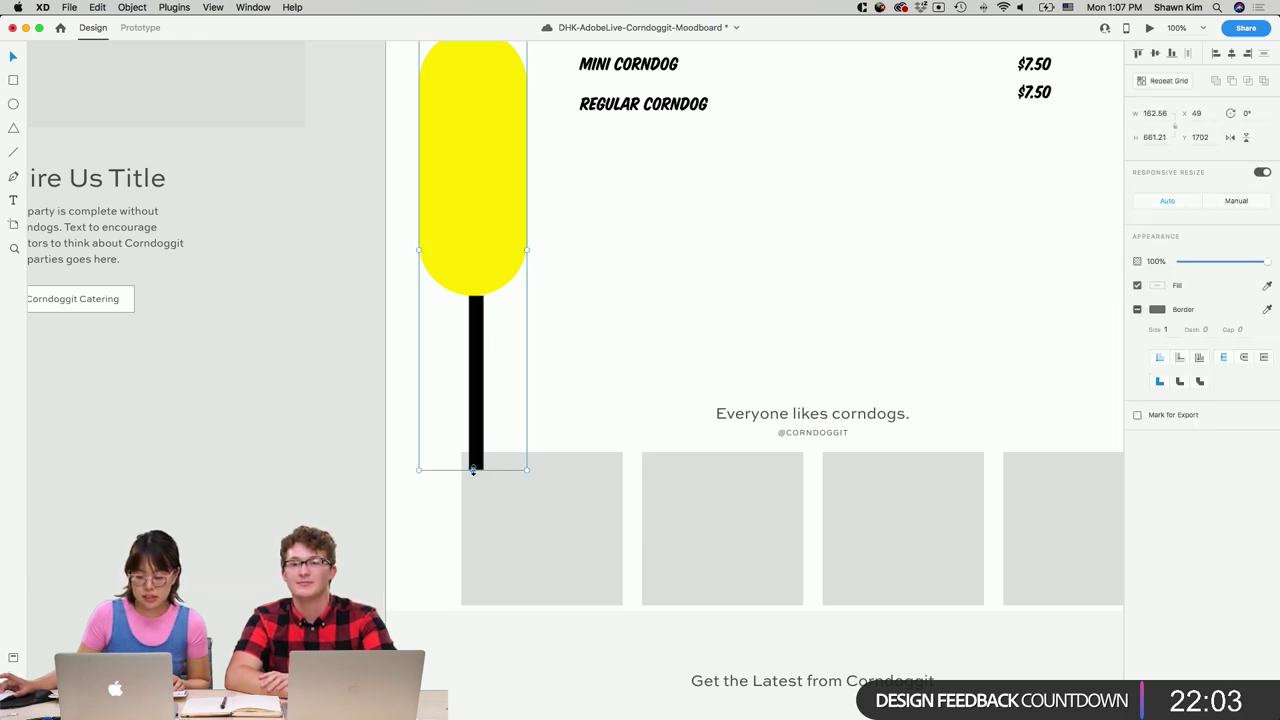
{"action": "left_click_drag", "start_coordinate": [473, 470], "coordinate": [460, 274]}
{"action": "left_click", "coordinate": [460, 272]}
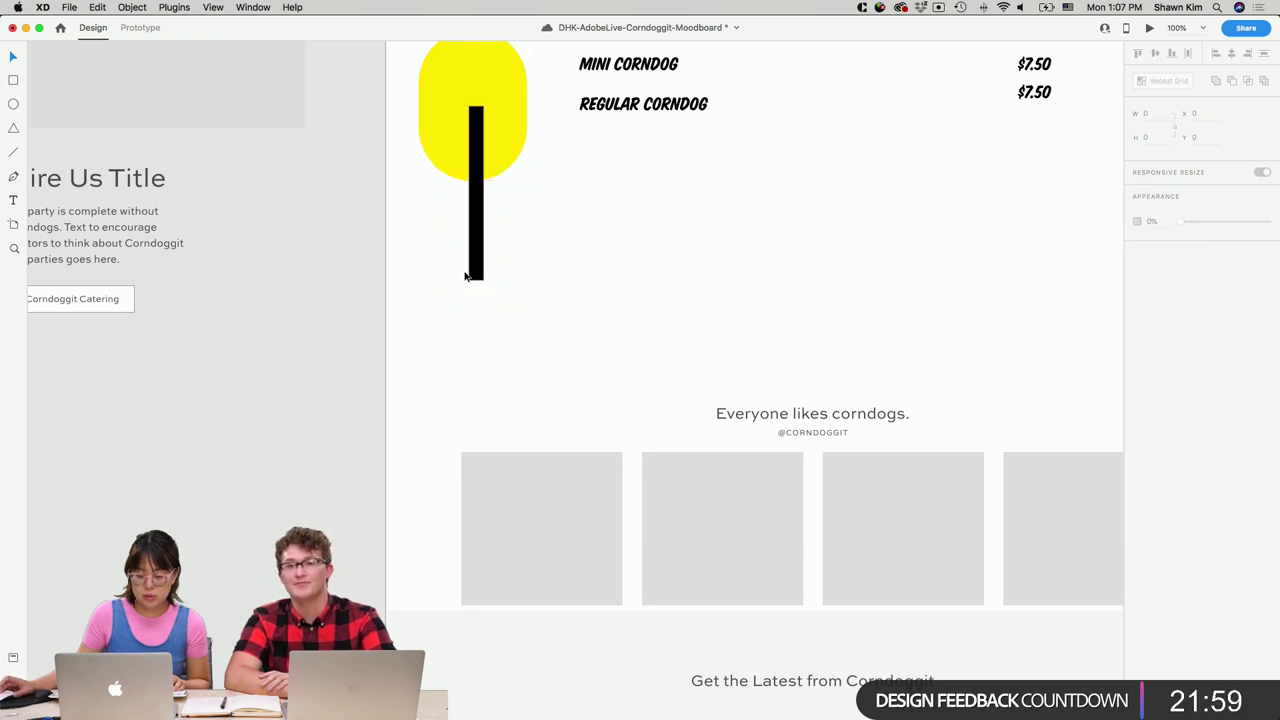
{"action": "key", "text": "super+z"}
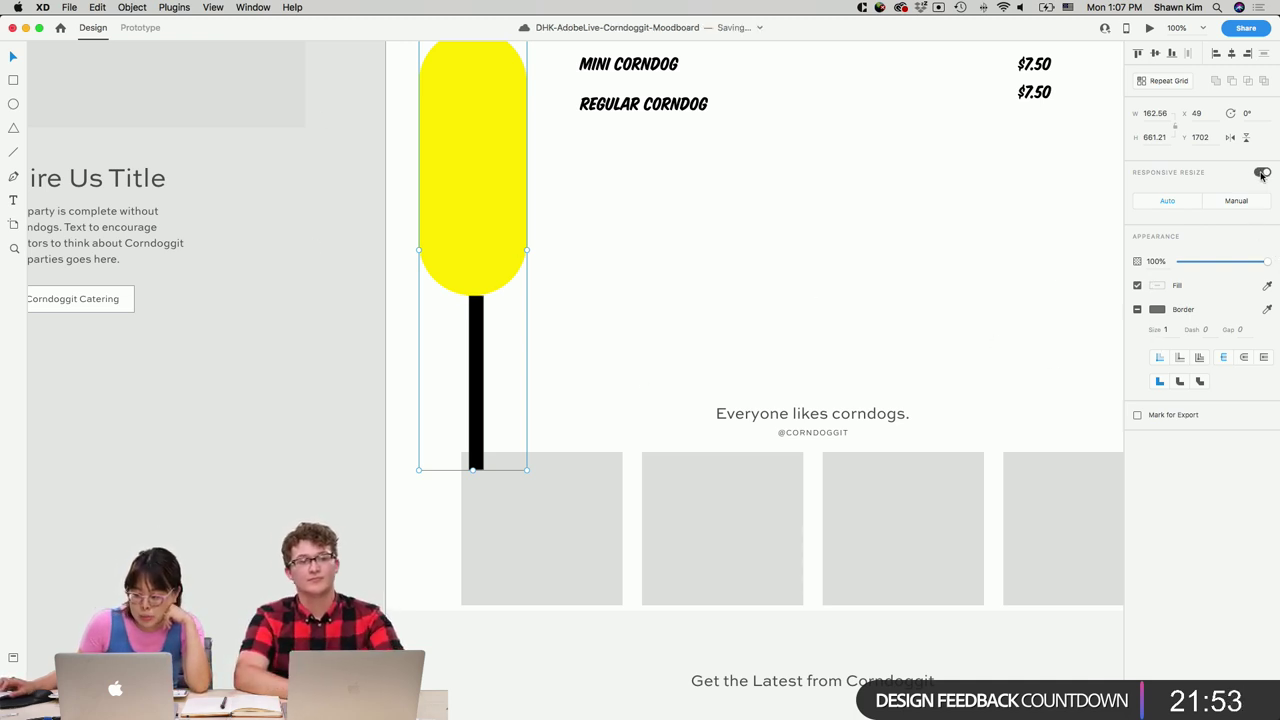
{"action": "double_click", "coordinate": [479, 344]}
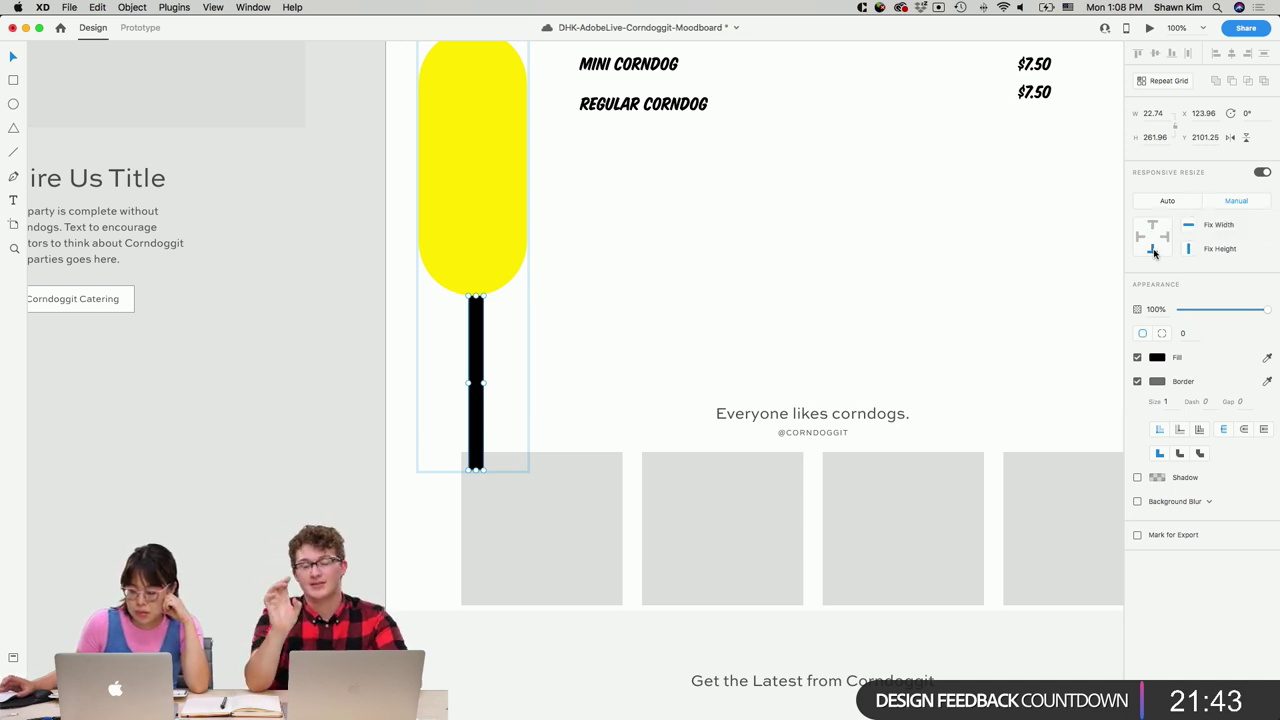
Send the black stick behind the yellow oval and shorten the corndog from its bottom edge.
{"action": "right_click", "coordinate": [478, 334]}
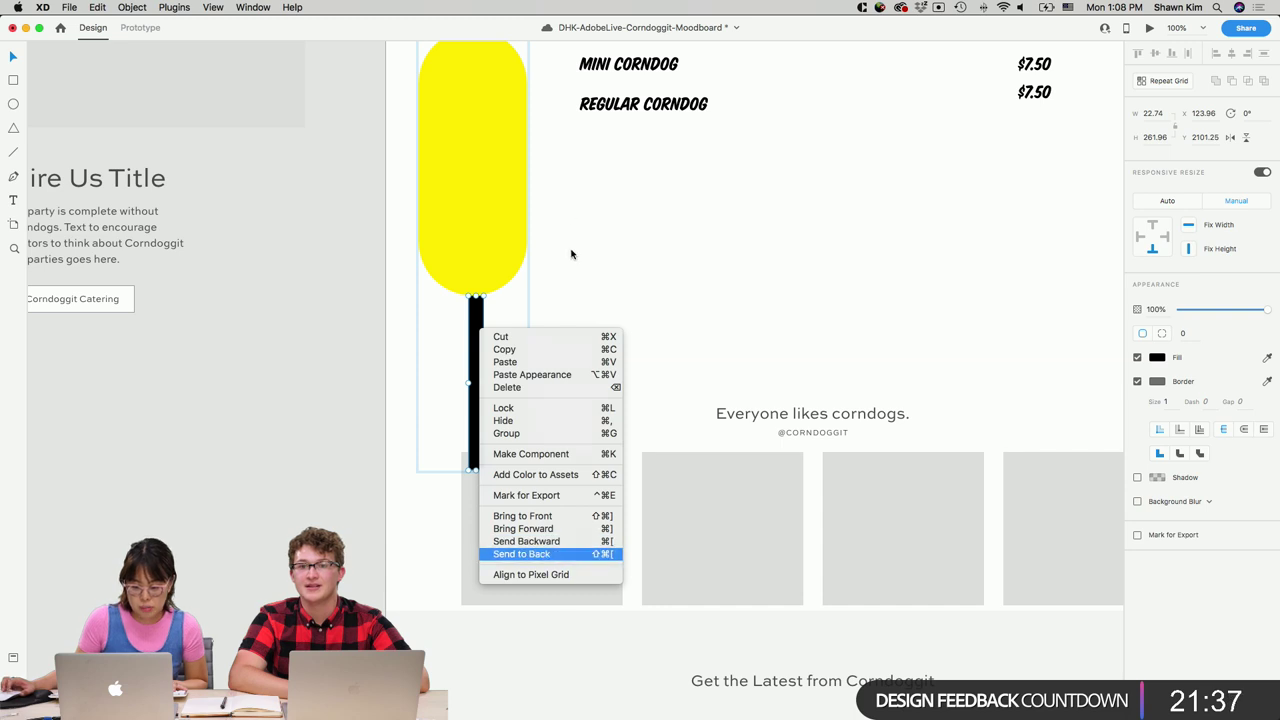
{"action": "left_click", "coordinate": [571, 254]}
{"action": "left_click", "coordinate": [483, 274]}
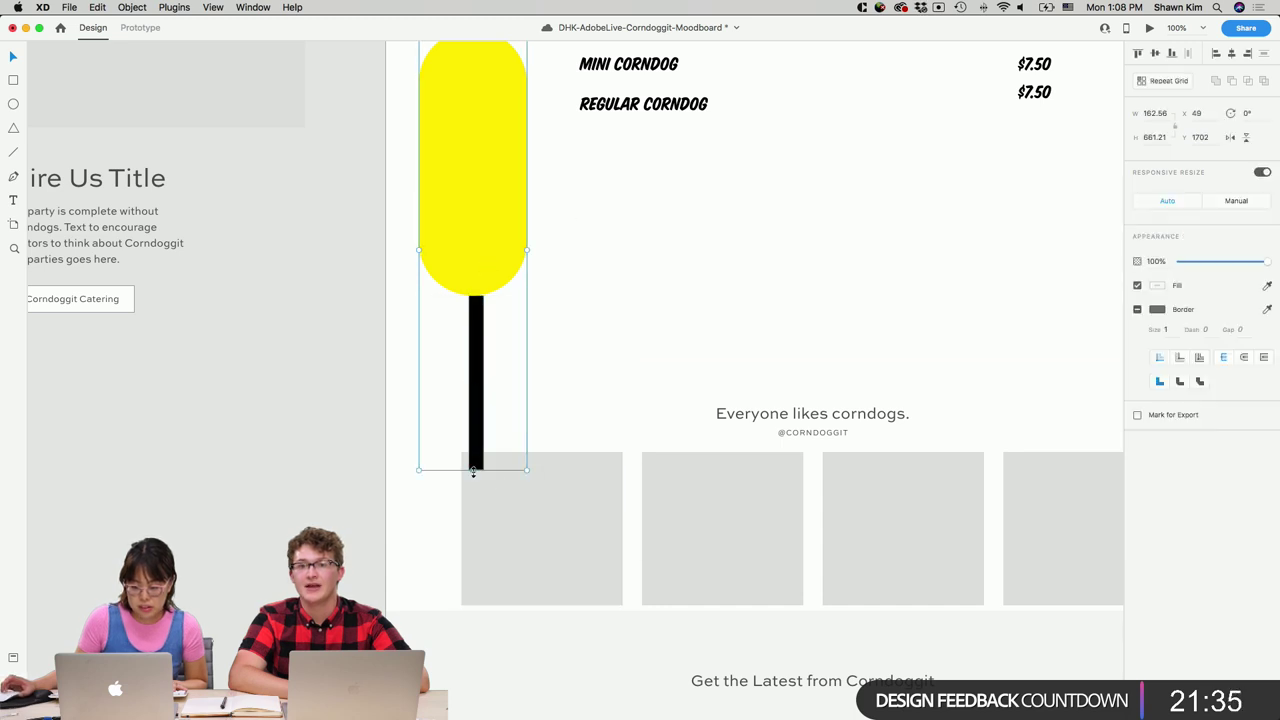
{"action": "left_click_drag", "start_coordinate": [473, 471], "coordinate": [478, 408]}
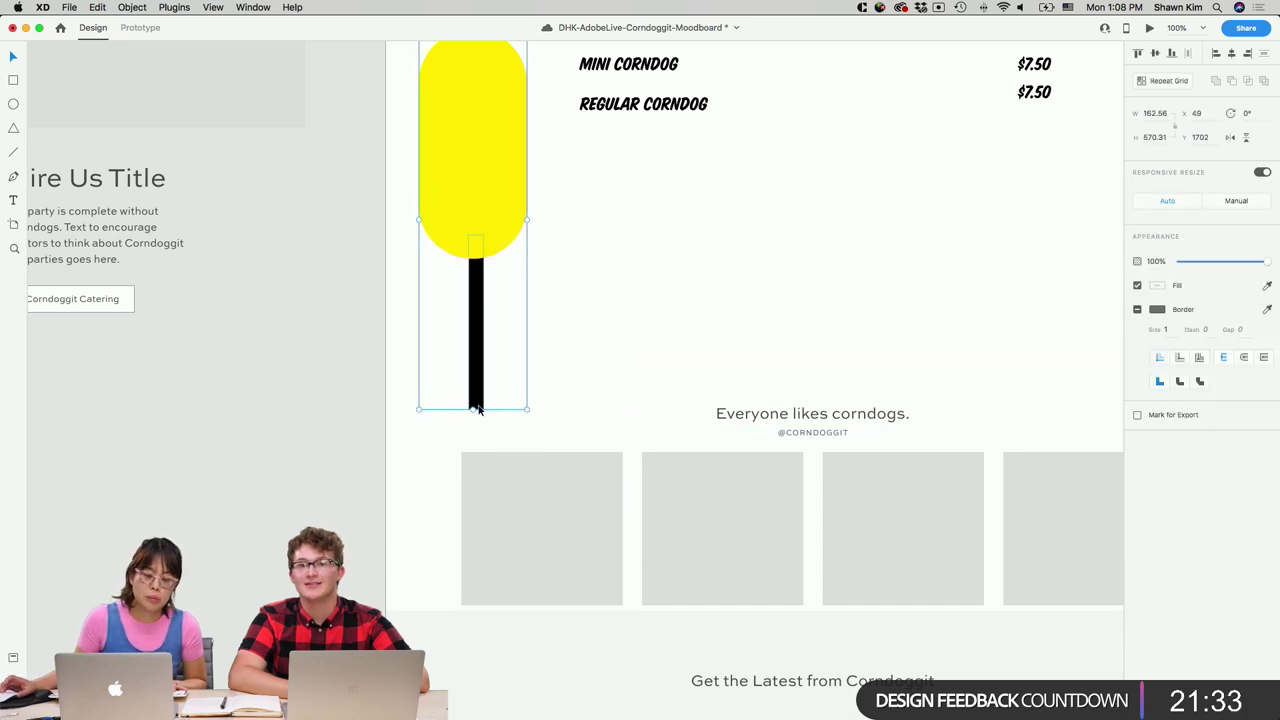
{"action": "scroll", "coordinate": [470, 460], "scroll_direction": "up", "scroll_amount": 3}
{"action": "left_click_drag", "start_coordinate": [473, 521], "coordinate": [475, 442]}
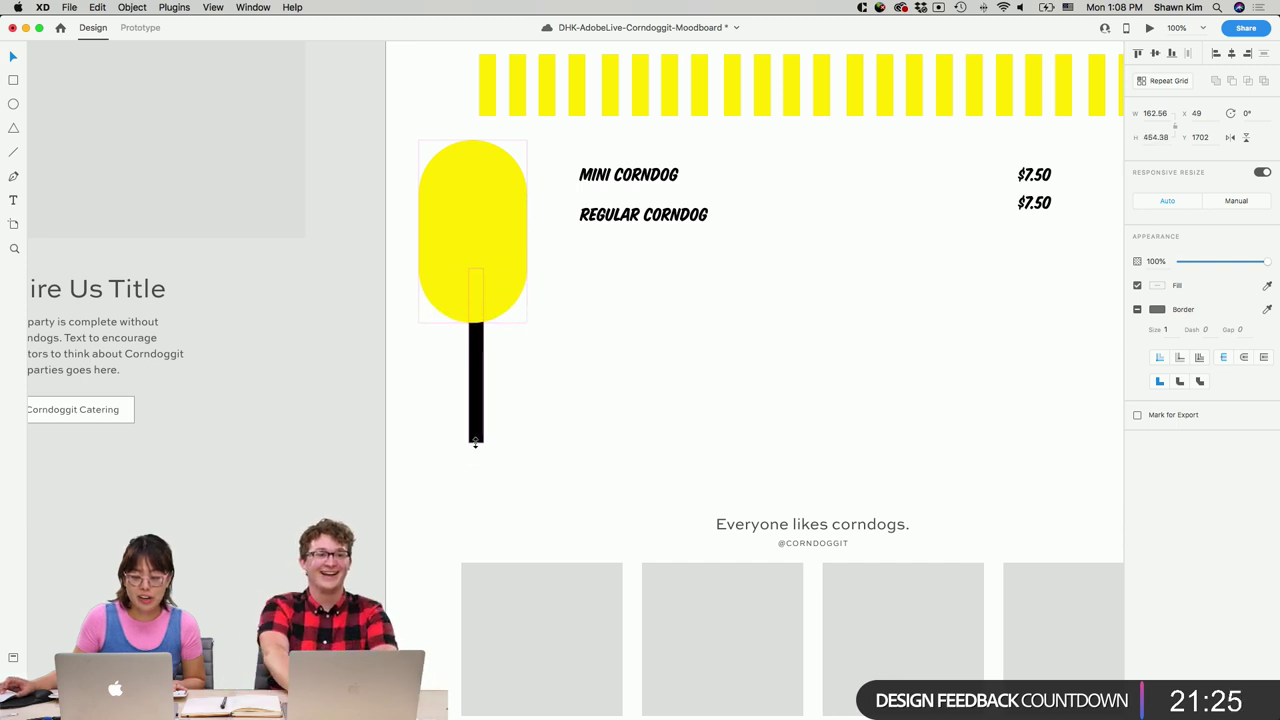
{"action": "left_click", "coordinate": [557, 443]}
{"action": "scroll", "coordinate": [558, 443], "scroll_direction": "up", "scroll_amount": 3}
{"action": "scroll", "coordinate": [558, 443], "scroll_direction": "right", "scroll_amount": 3}
{"action": "scroll", "coordinate": [558, 443], "scroll_direction": "up", "scroll_amount": 3}
{"action": "scroll", "coordinate": [558, 443], "scroll_direction": "right", "scroll_amount": 4}
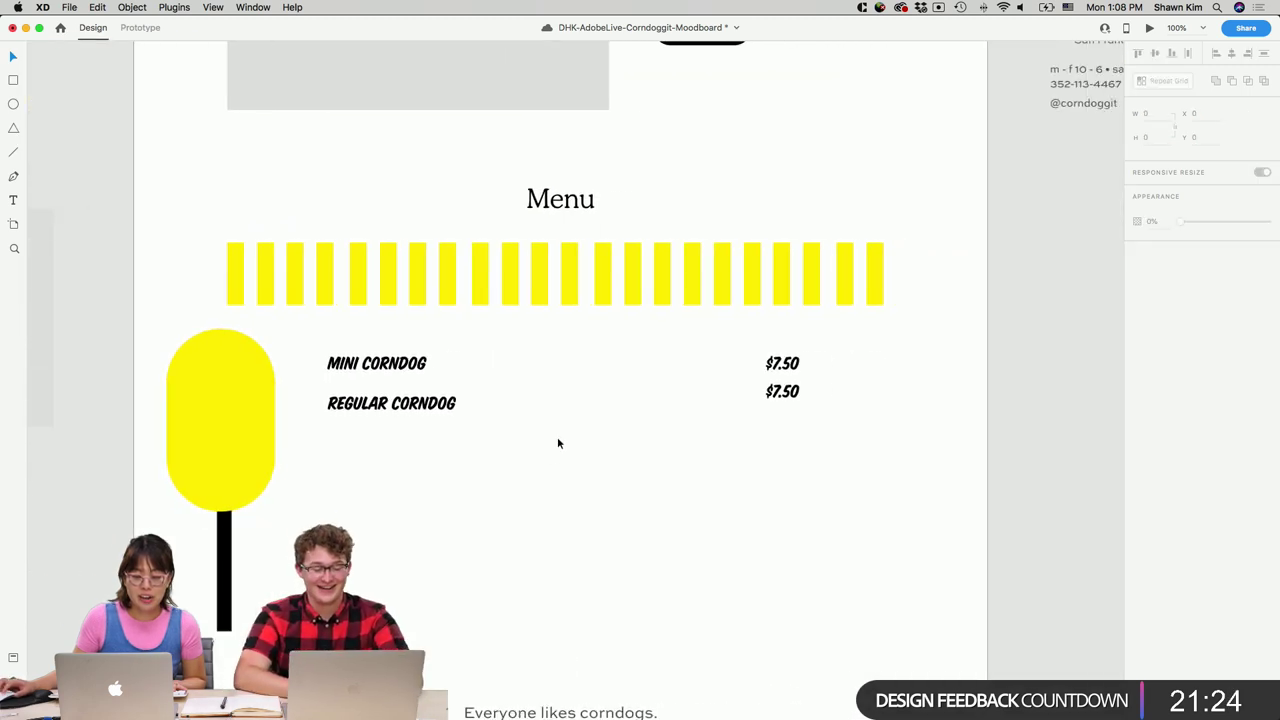
Top-align REGULAR CORNDOG with its $7.50 price and nudge the row down.
{"action": "left_click", "coordinate": [236, 487]}
{"action": "left_click", "coordinate": [507, 425]}
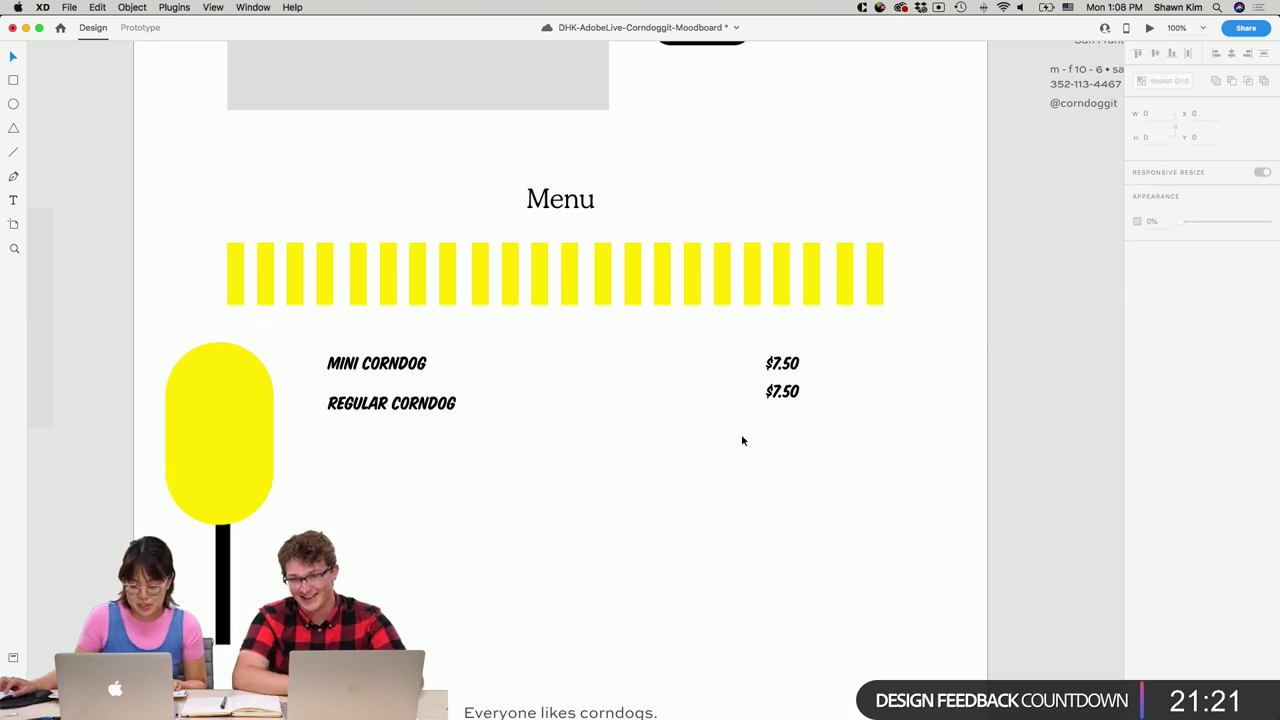
{"action": "left_click_drag", "start_coordinate": [812, 429], "coordinate": [329, 386]}
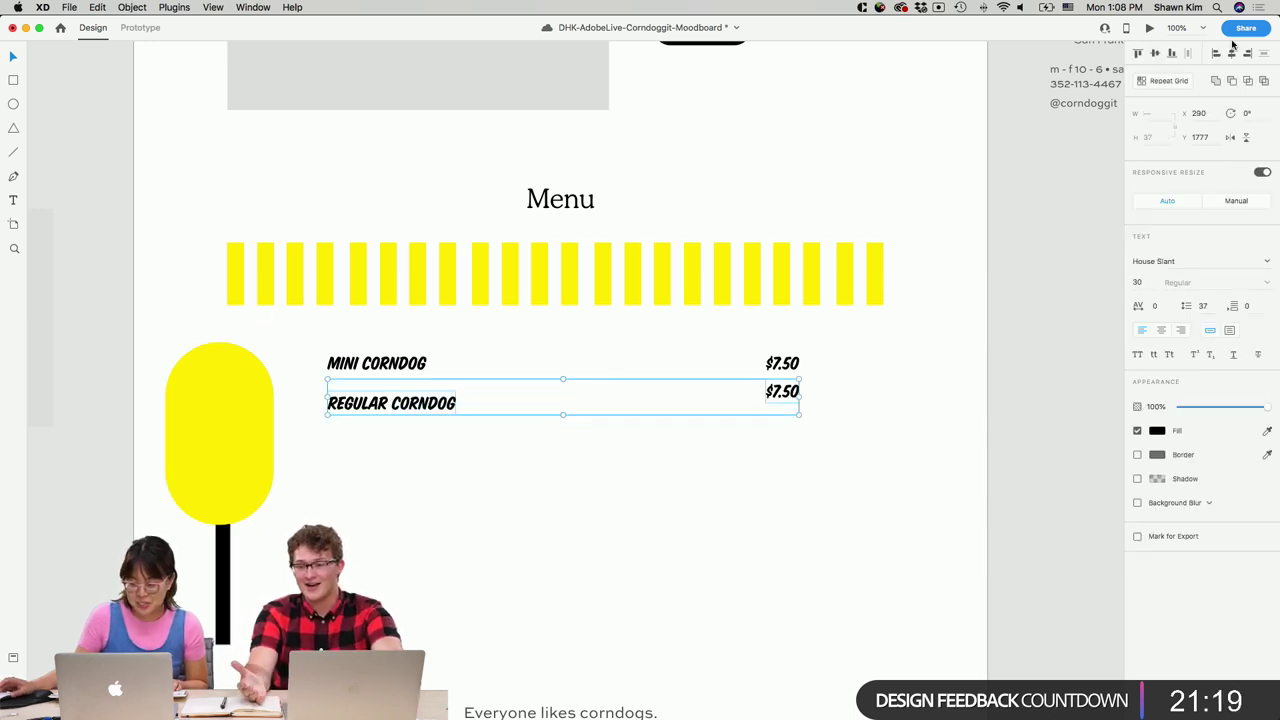
{"action": "left_click", "coordinate": [1138, 54]}
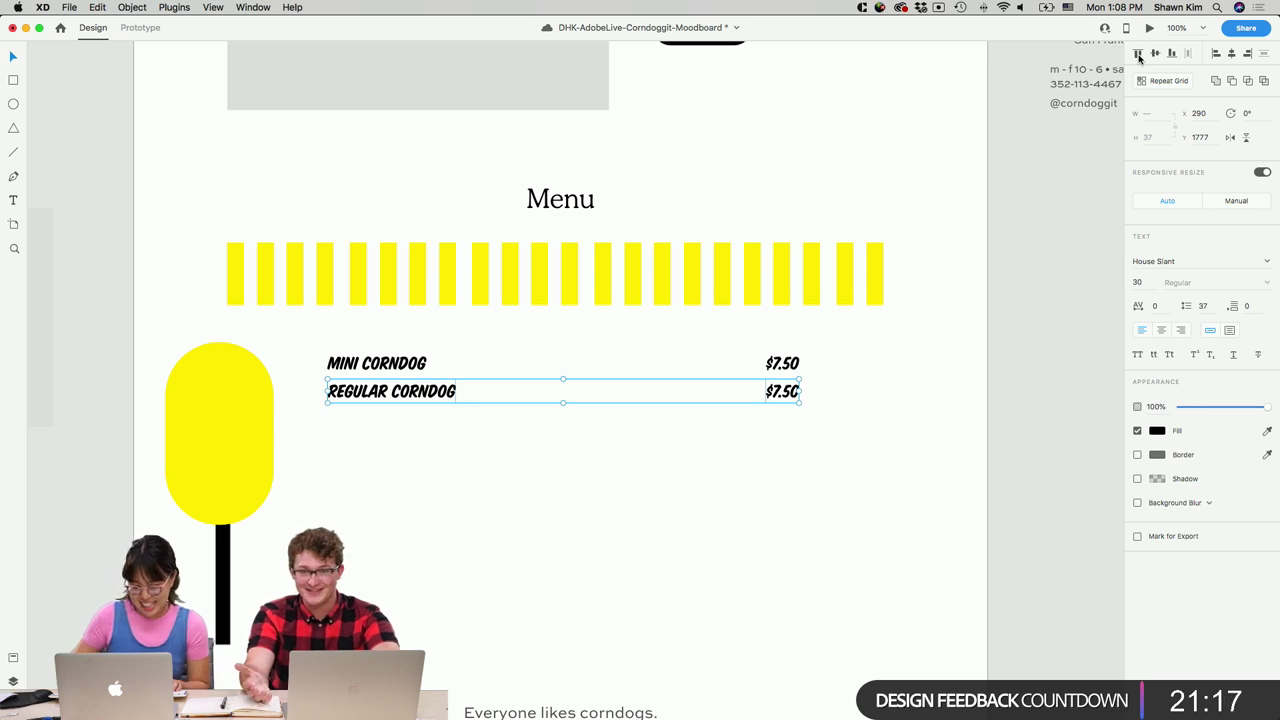
{"action": "key", "text": "shift+Down"}
{"action": "key", "text": "shift+Down"}
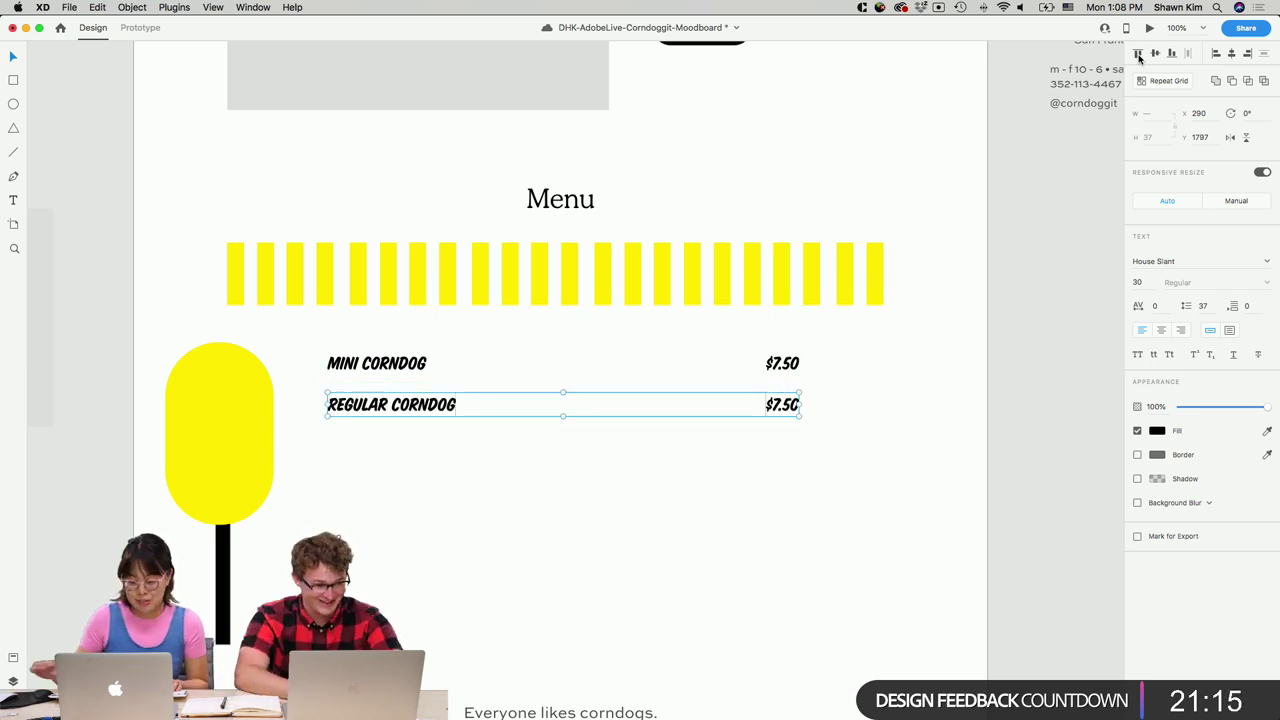
{"action": "left_click_drag", "start_coordinate": [886, 471], "coordinate": [383, 415]}
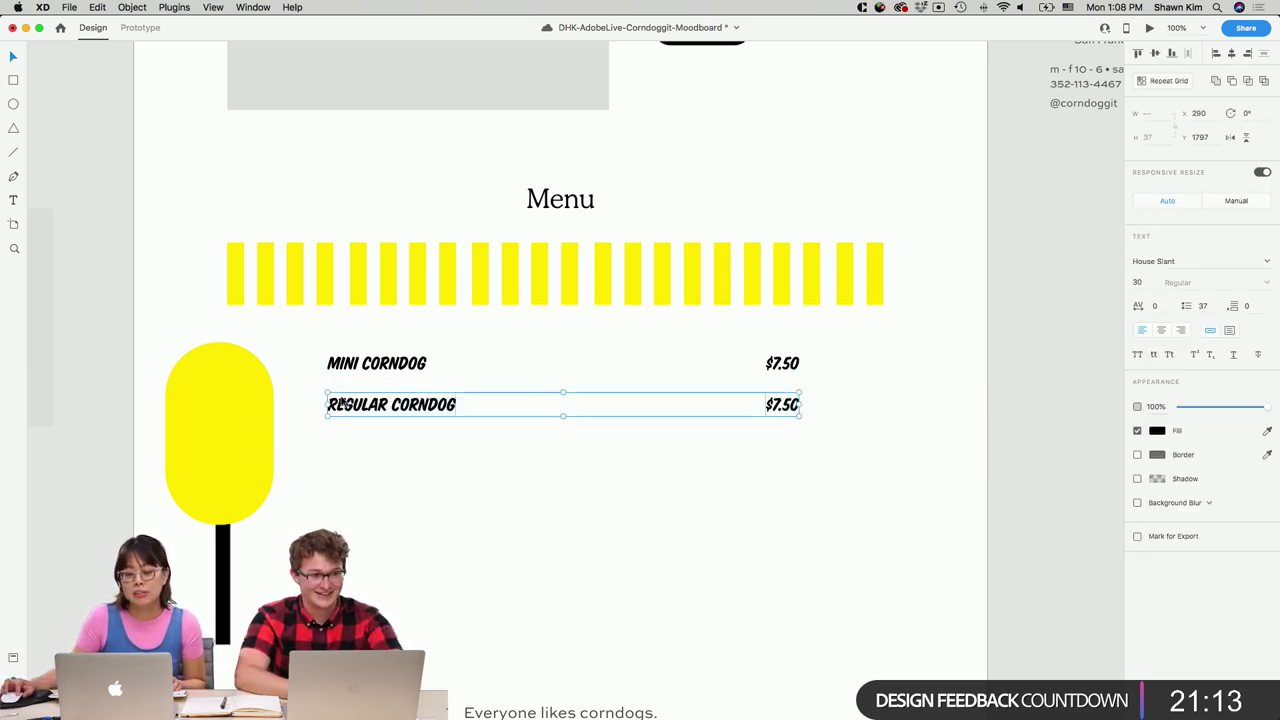
{"action": "key", "text": "Down"}
Duplicate the row as a third, evenly spaced REGULAR CORNDOG $7.50 row below.
{"action": "key", "text": "super+d"}
{"action": "key", "text": "shift+Down"}
{"action": "key", "text": "shift+Down"}
{"action": "key", "text": "shift+Down"}
{"action": "key", "text": "shift+Down"}
{"action": "key", "text": "shift+Down"}
{"action": "key", "text": "shift+Down"}
{"action": "key", "text": "shift+Down"}
{"action": "key", "text": "shift+Down"}
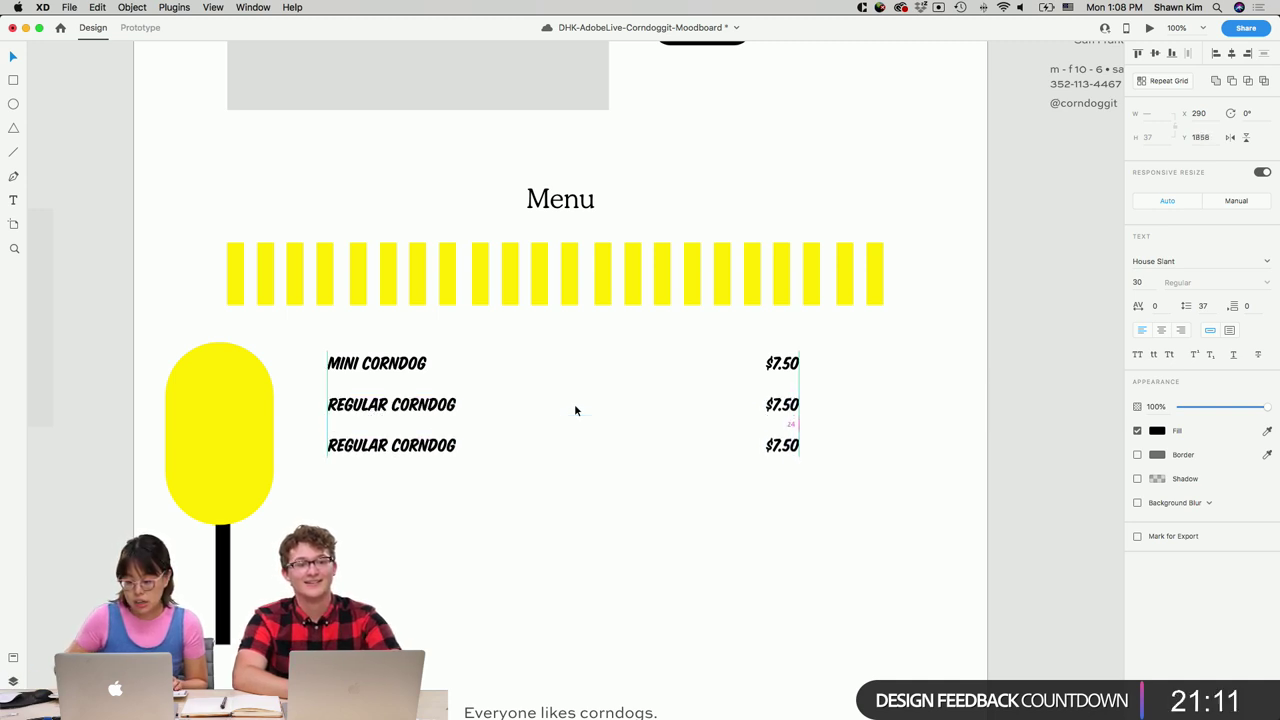
{"action": "key", "text": "Up"}
{"action": "key", "text": "Up"}
{"action": "key", "text": "Up"}
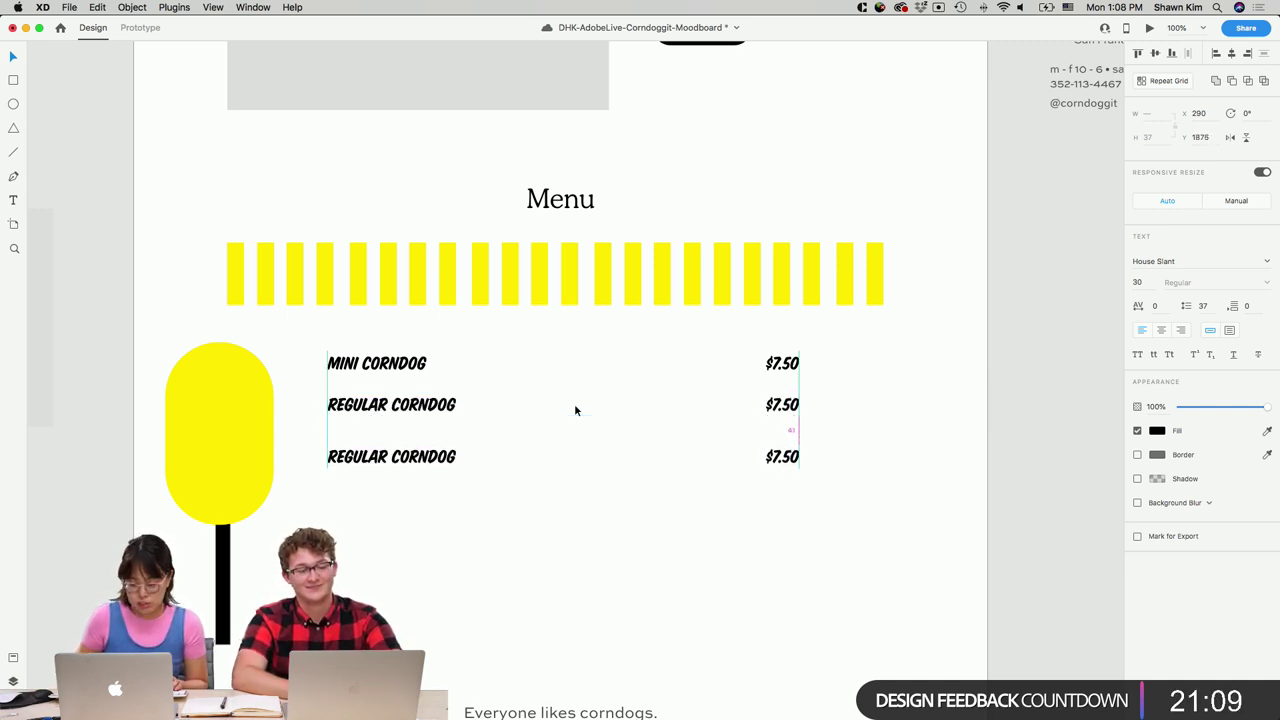
{"action": "key", "text": "shift+Up"}
{"action": "key", "text": "shift+Up"}
{"action": "key", "text": "Down"}
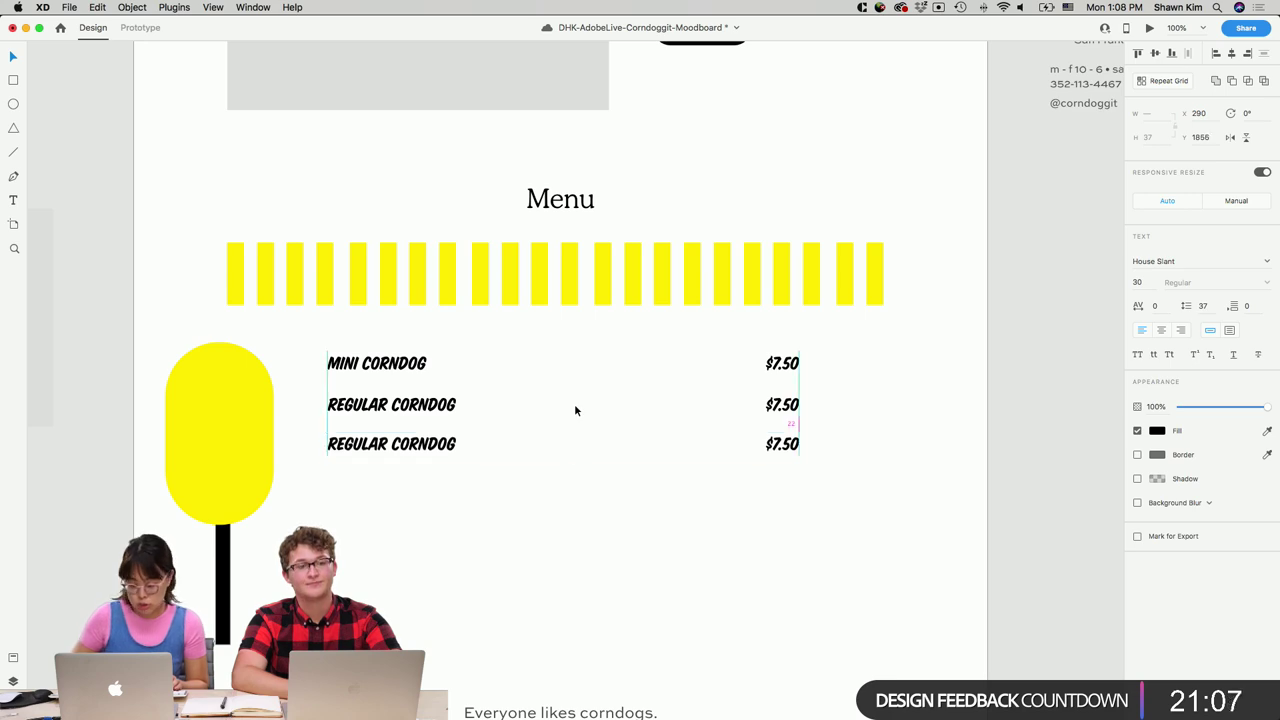
{"action": "left_click", "coordinate": [815, 563]}
Move the corndog graphic slightly left and up beside the menu list.
{"action": "scroll", "coordinate": [815, 563], "scroll_direction": "up", "scroll_amount": 5}
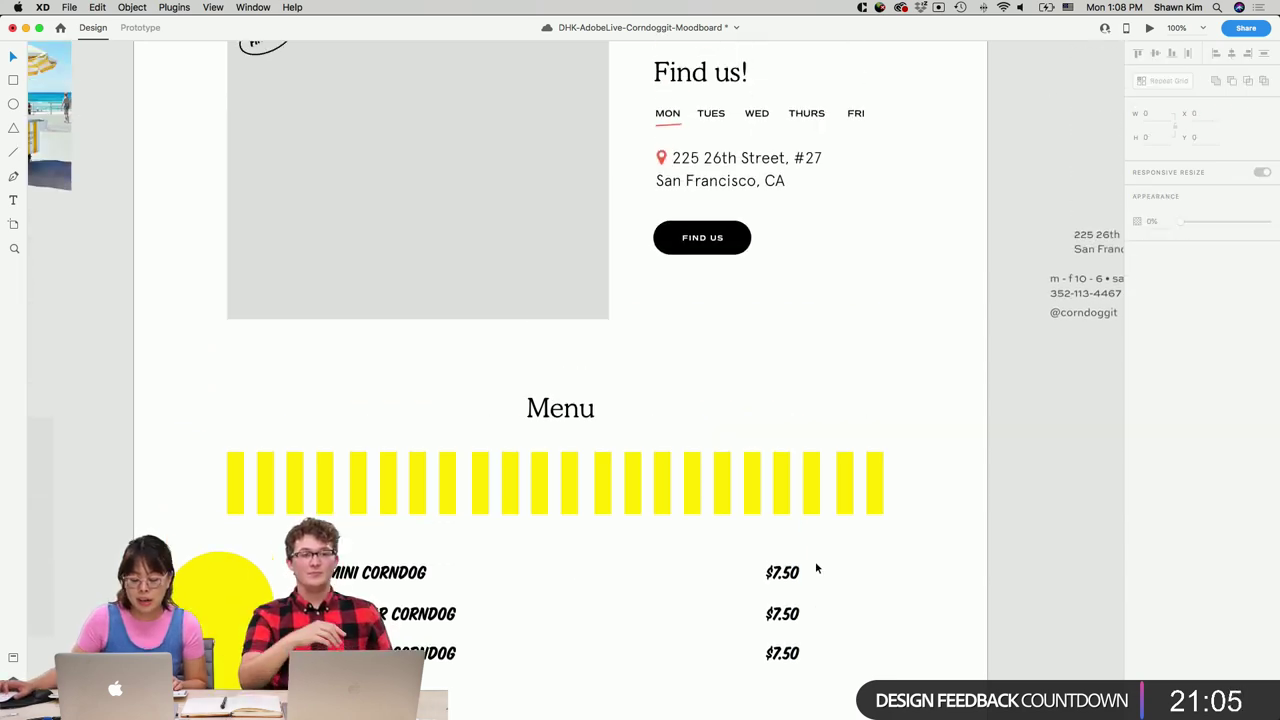
{"action": "scroll", "coordinate": [815, 568], "scroll_direction": "up", "scroll_amount": 14}
{"action": "scroll", "coordinate": [815, 568], "scroll_direction": "down", "scroll_amount": 20}
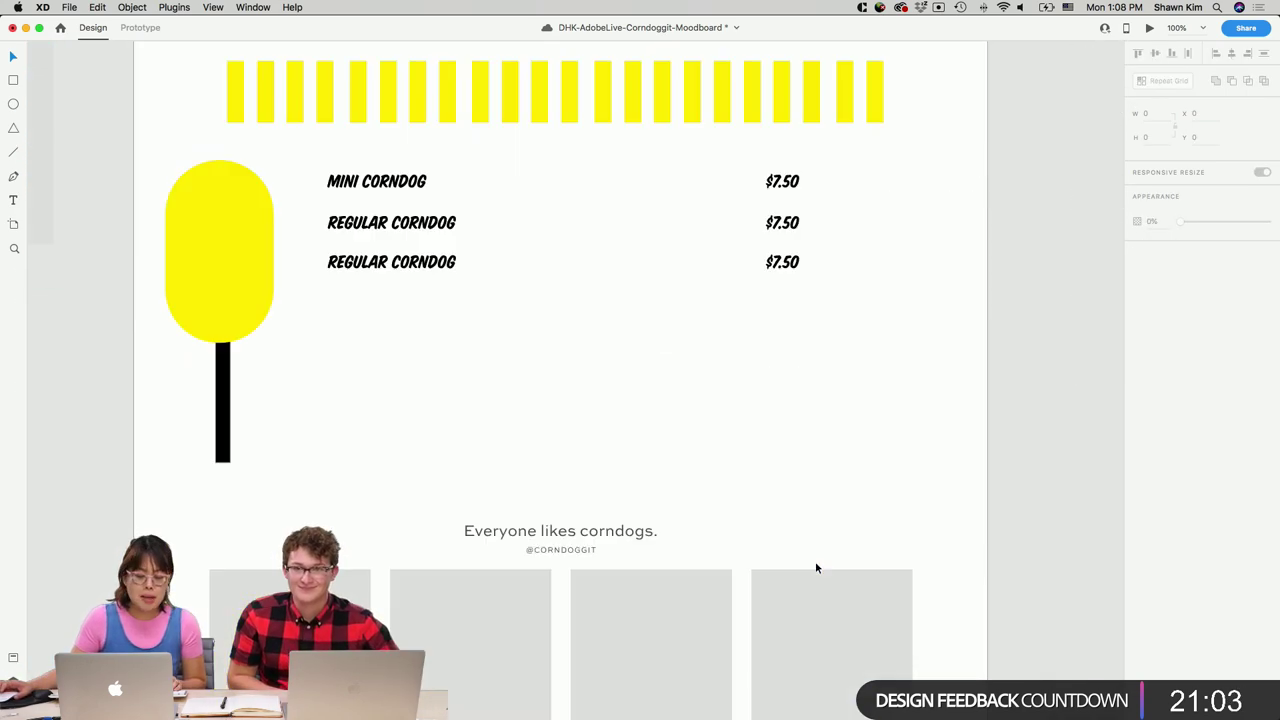
{"action": "scroll", "coordinate": [815, 568], "scroll_direction": "up", "scroll_amount": 2}
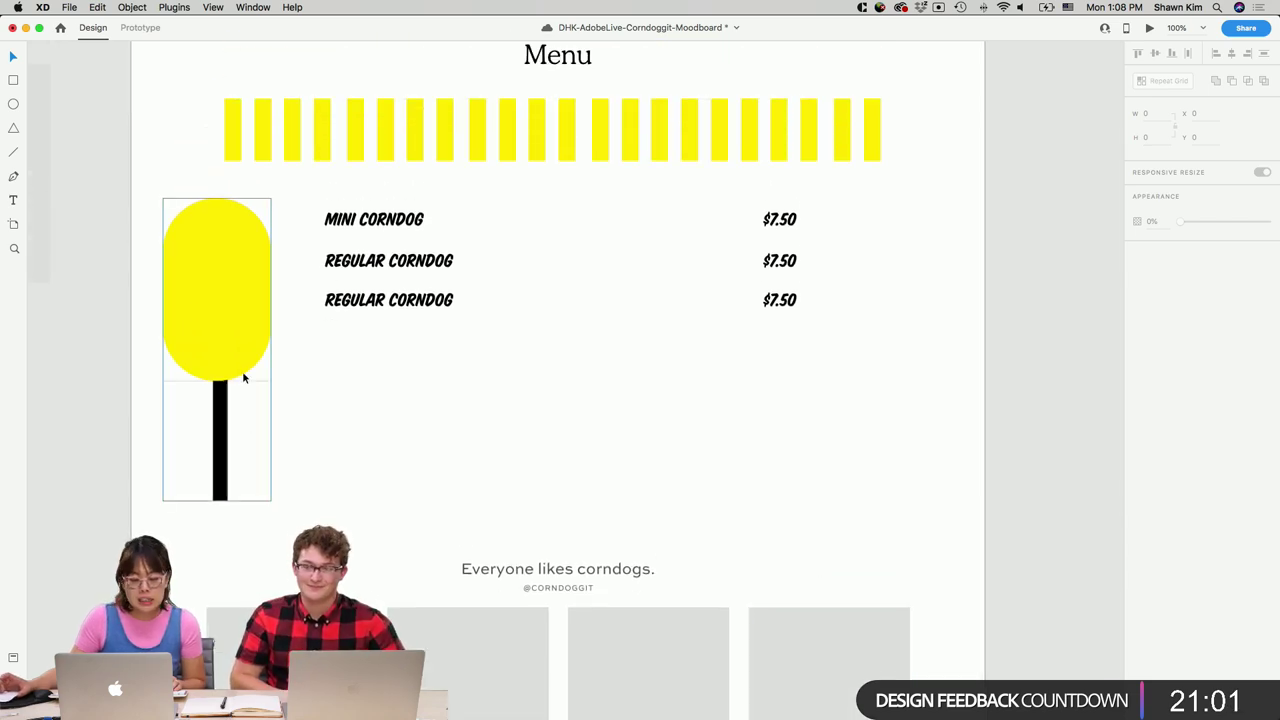
{"action": "left_click_drag", "start_coordinate": [237, 357], "coordinate": [226, 344]}
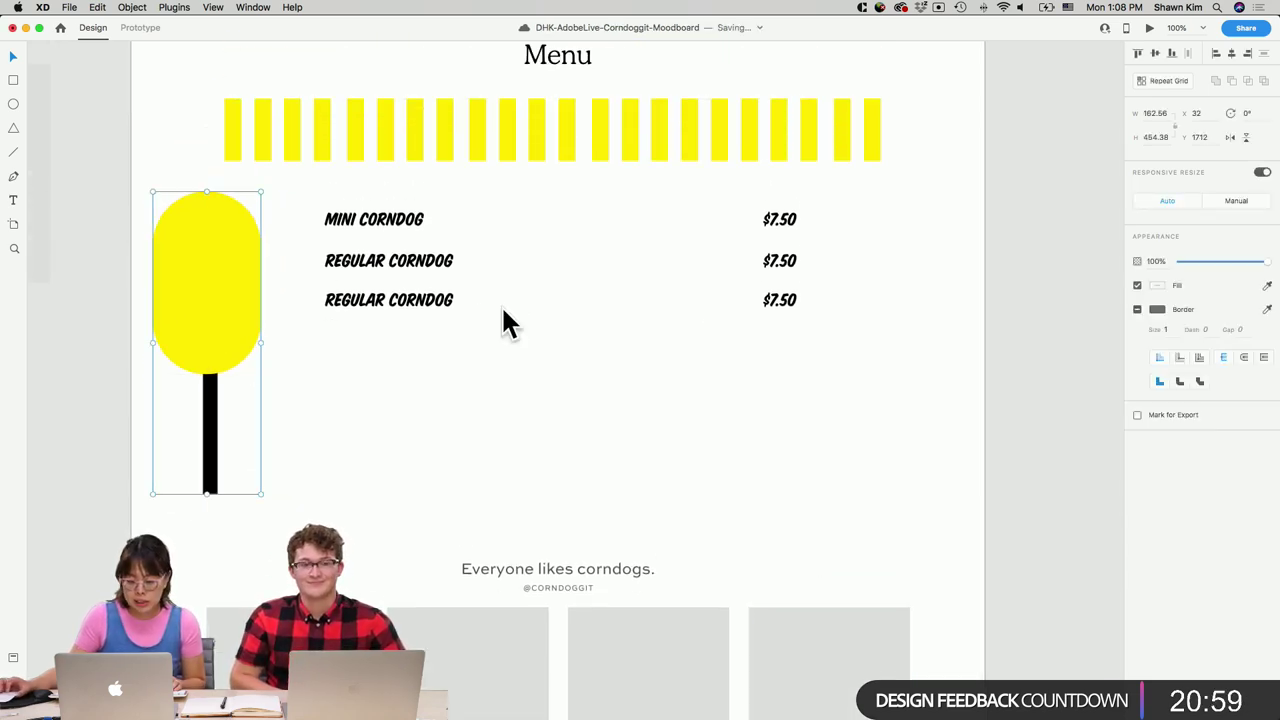
Enter and exit editing of the third REGULAR CORNDOG text, then review the page.
{"action": "double_click", "coordinate": [427, 308]}
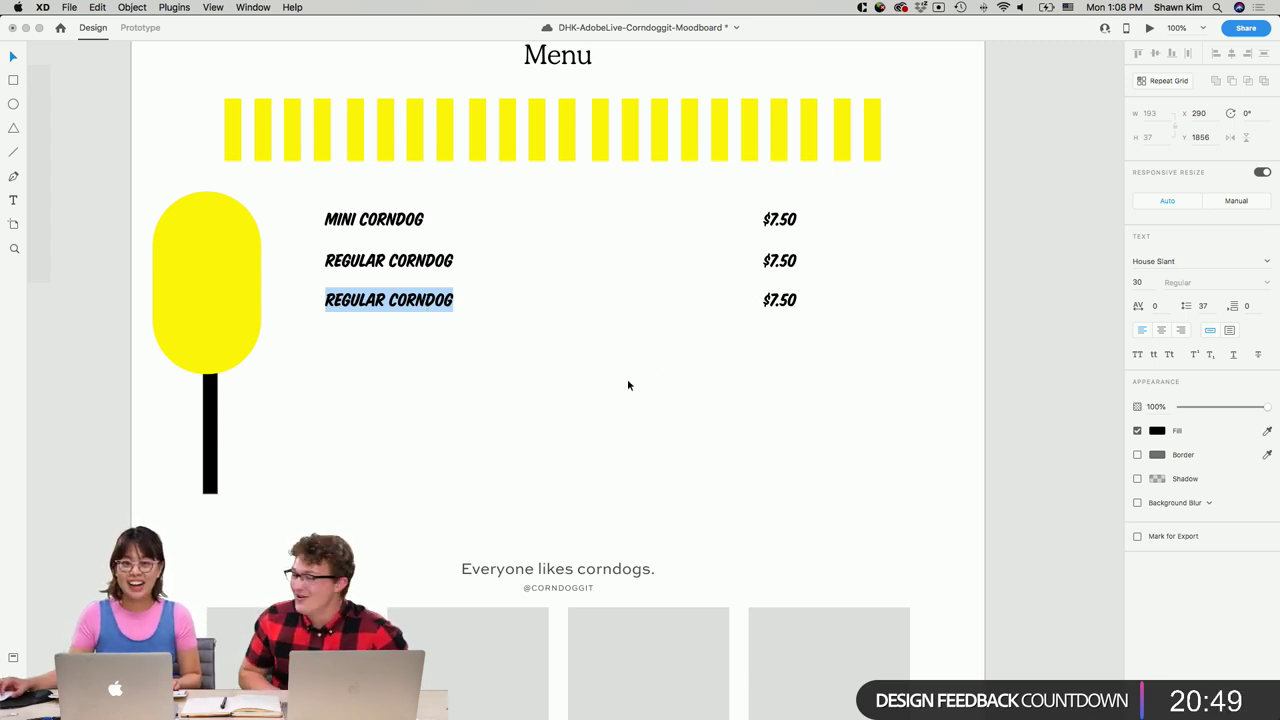
{"action": "key", "text": "Escape"}
{"action": "scroll", "coordinate": [555, 385], "scroll_direction": "up", "scroll_amount": 20}
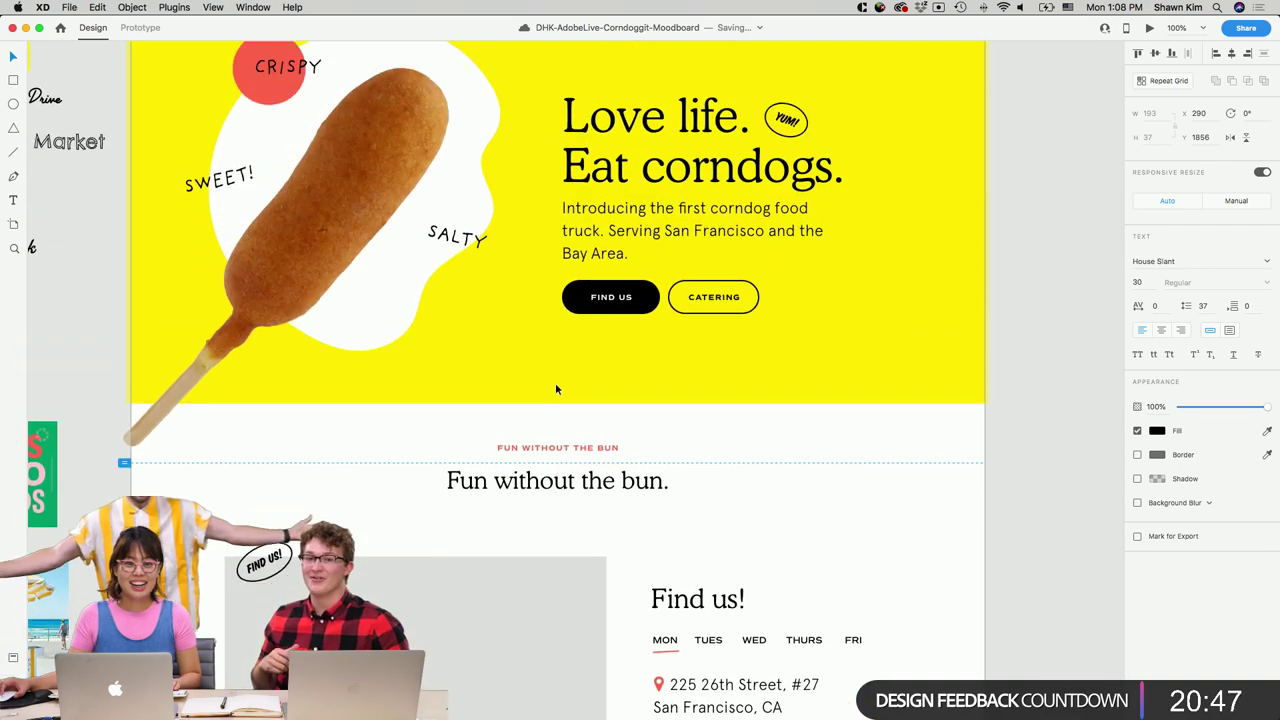
{"action": "scroll", "coordinate": [617, 424], "scroll_direction": "up", "scroll_amount": 3}
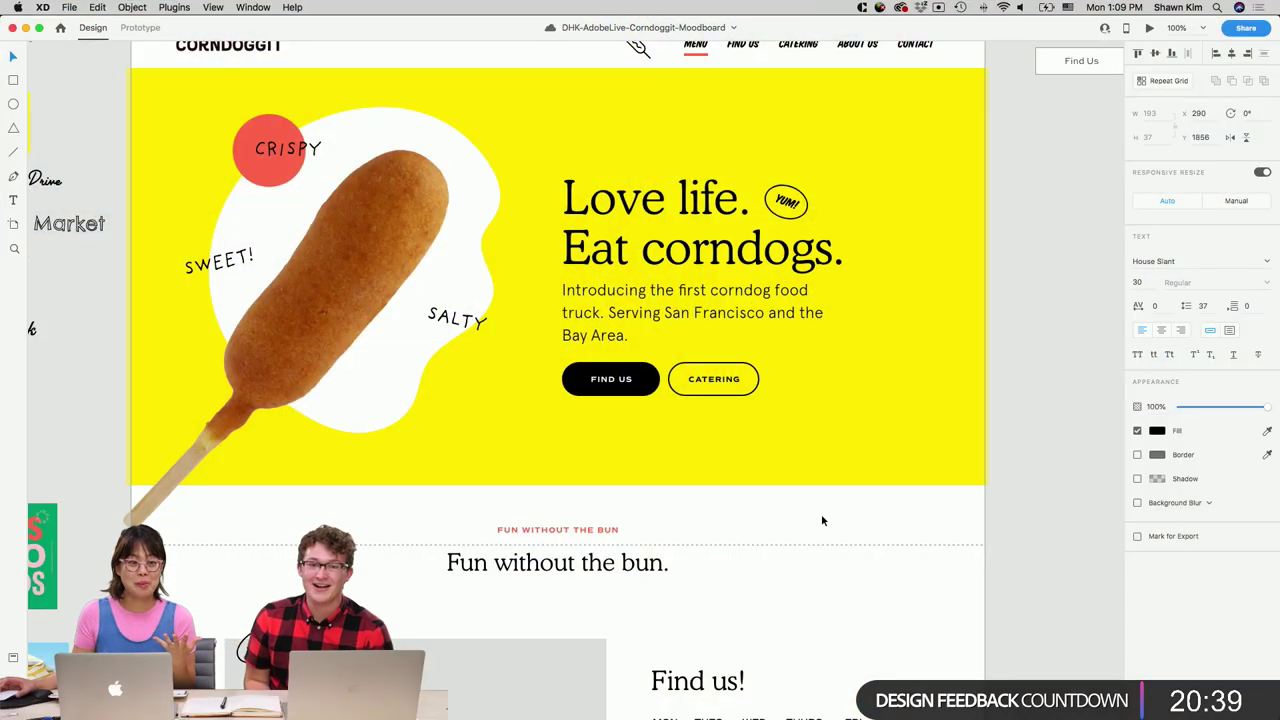
{"action": "scroll", "coordinate": [822, 520], "scroll_direction": "down", "scroll_amount": 10}
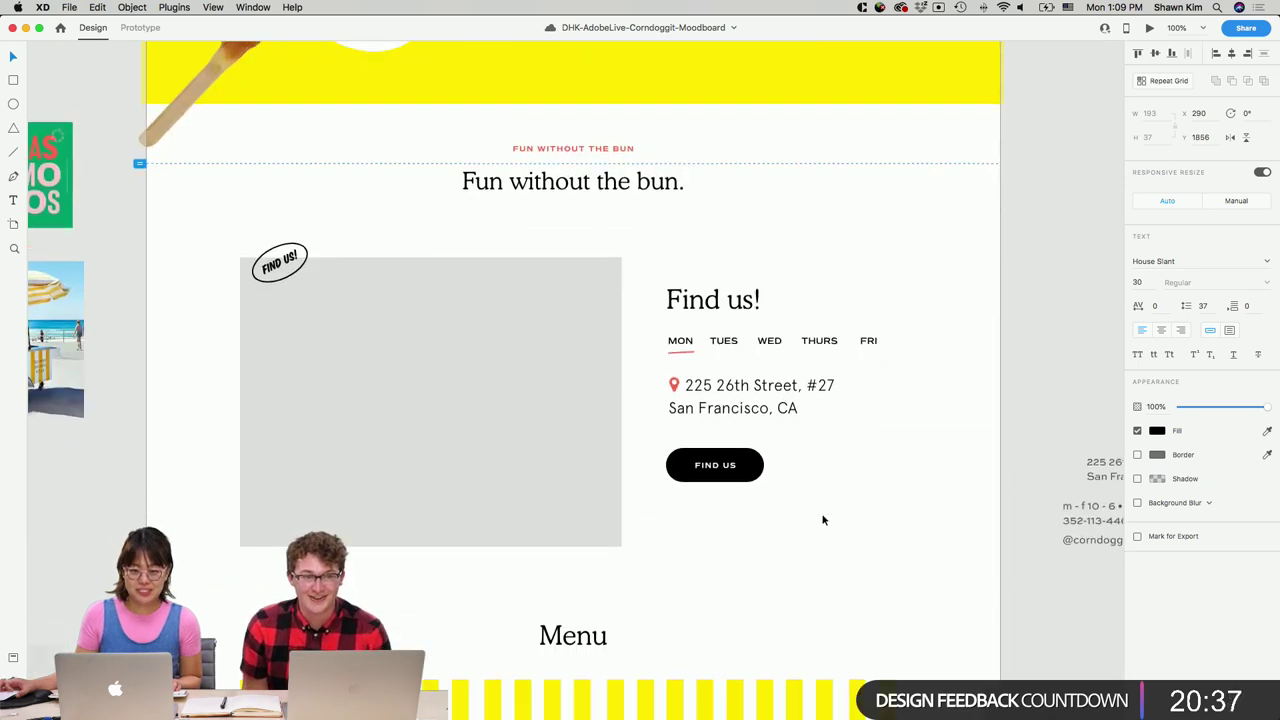
{"action": "scroll", "coordinate": [822, 519], "scroll_direction": "down", "scroll_amount": 6}
Make the yellow pill taller and move it off the artboard to the left.
{"action": "scroll", "coordinate": [945, 460], "scroll_direction": "down", "scroll_amount": 2}
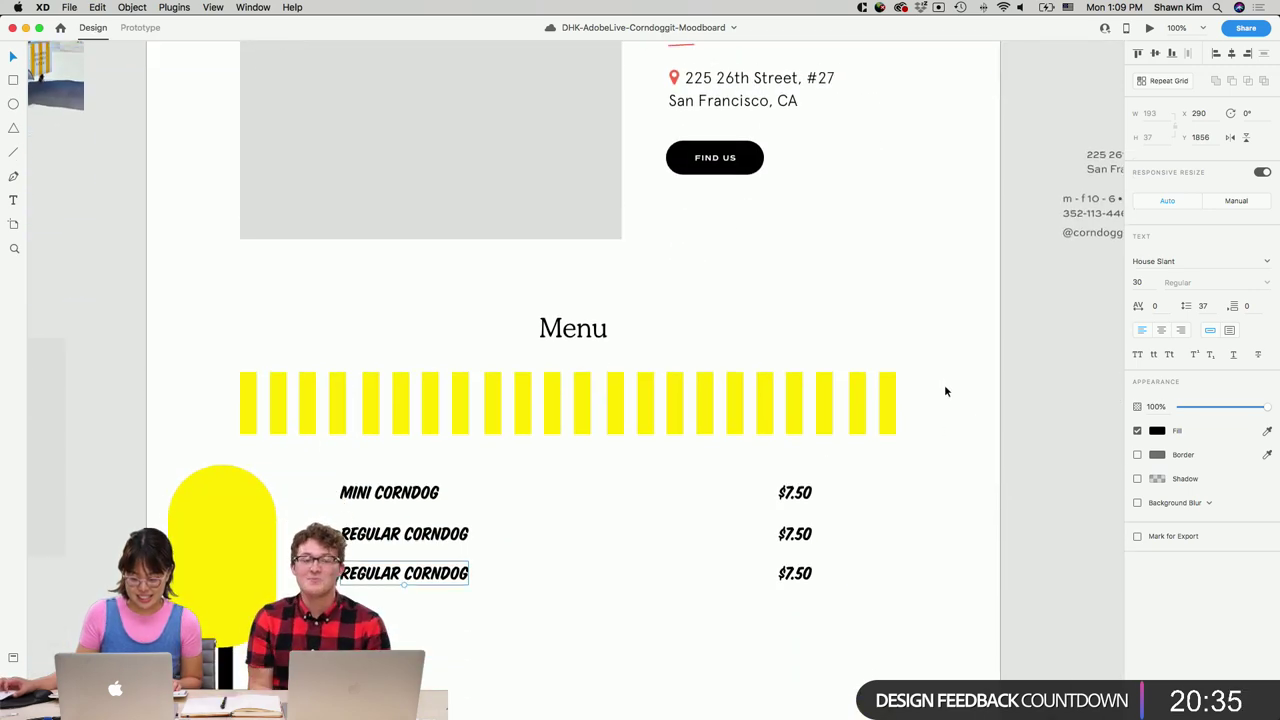
{"action": "key", "text": "Escape"}
{"action": "scroll", "coordinate": [576, 360], "scroll_direction": "left", "scroll_amount": 2}
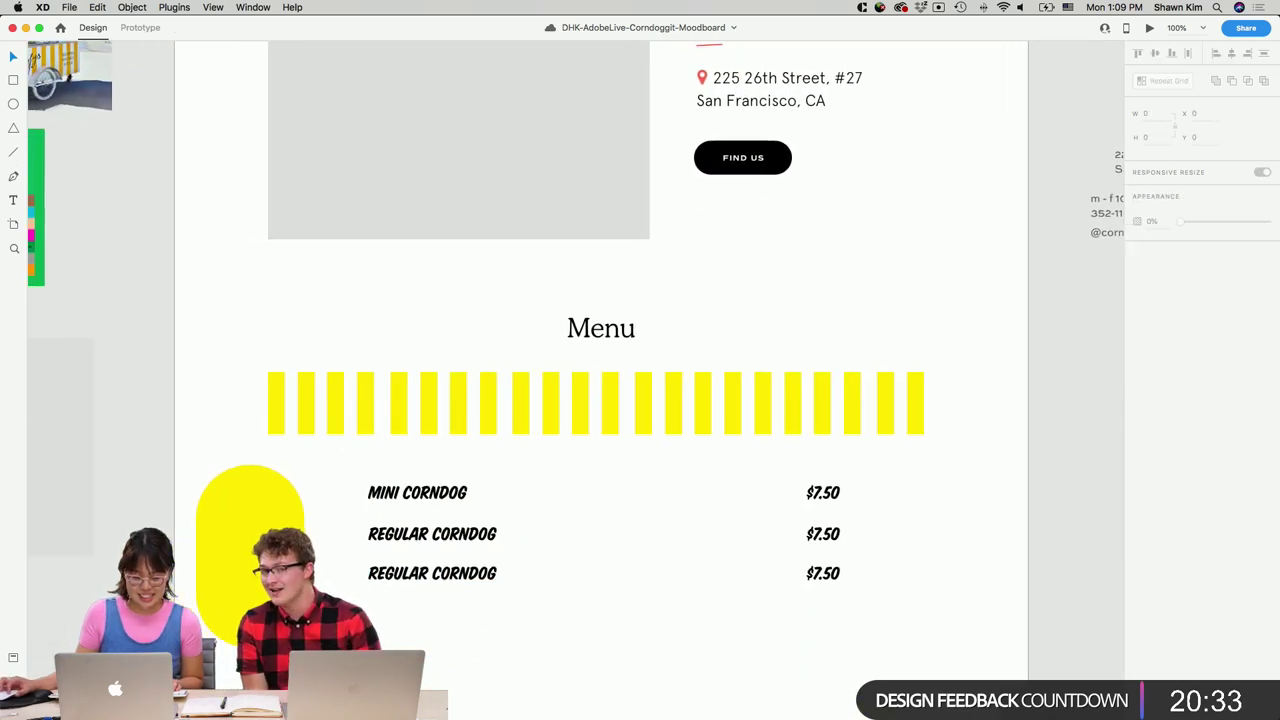
{"action": "left_click", "coordinate": [213, 578]}
{"action": "scroll", "coordinate": [267, 575], "scroll_direction": "down", "scroll_amount": 1}
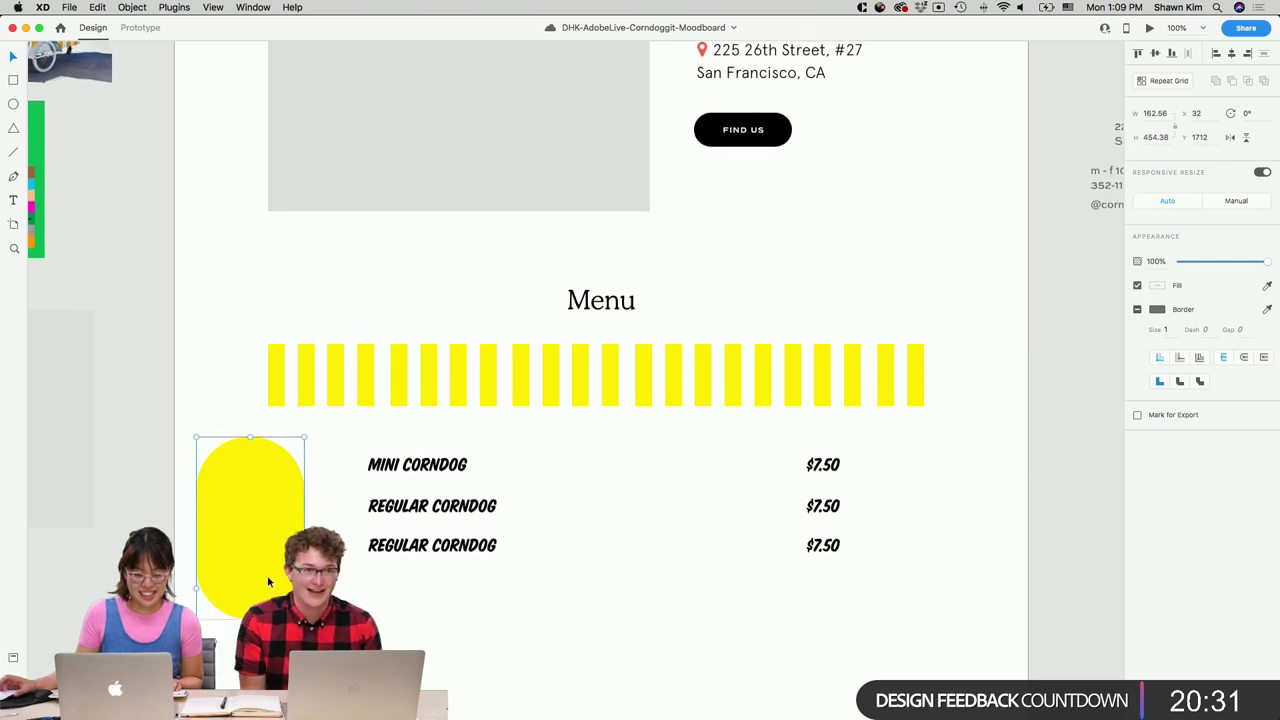
{"action": "scroll", "coordinate": [281, 491], "scroll_direction": "down", "scroll_amount": 1}
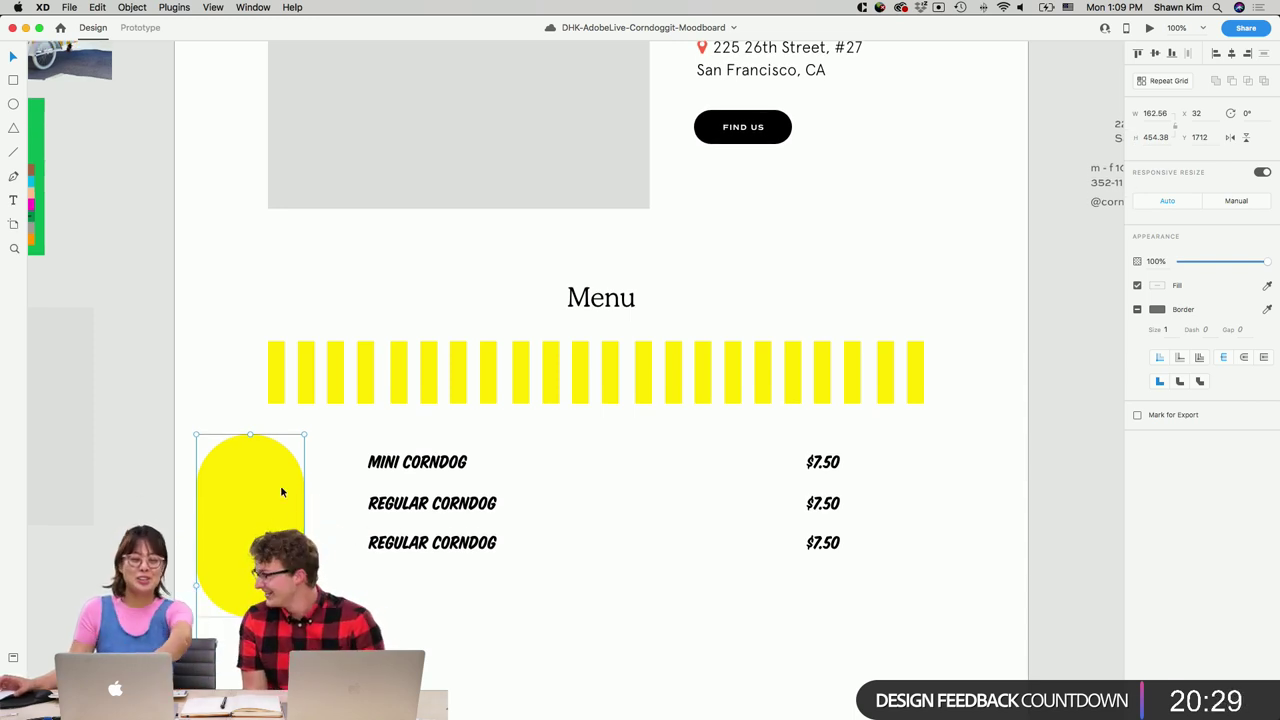
{"action": "left_click_drag", "start_coordinate": [250, 436], "coordinate": [250, 410]}
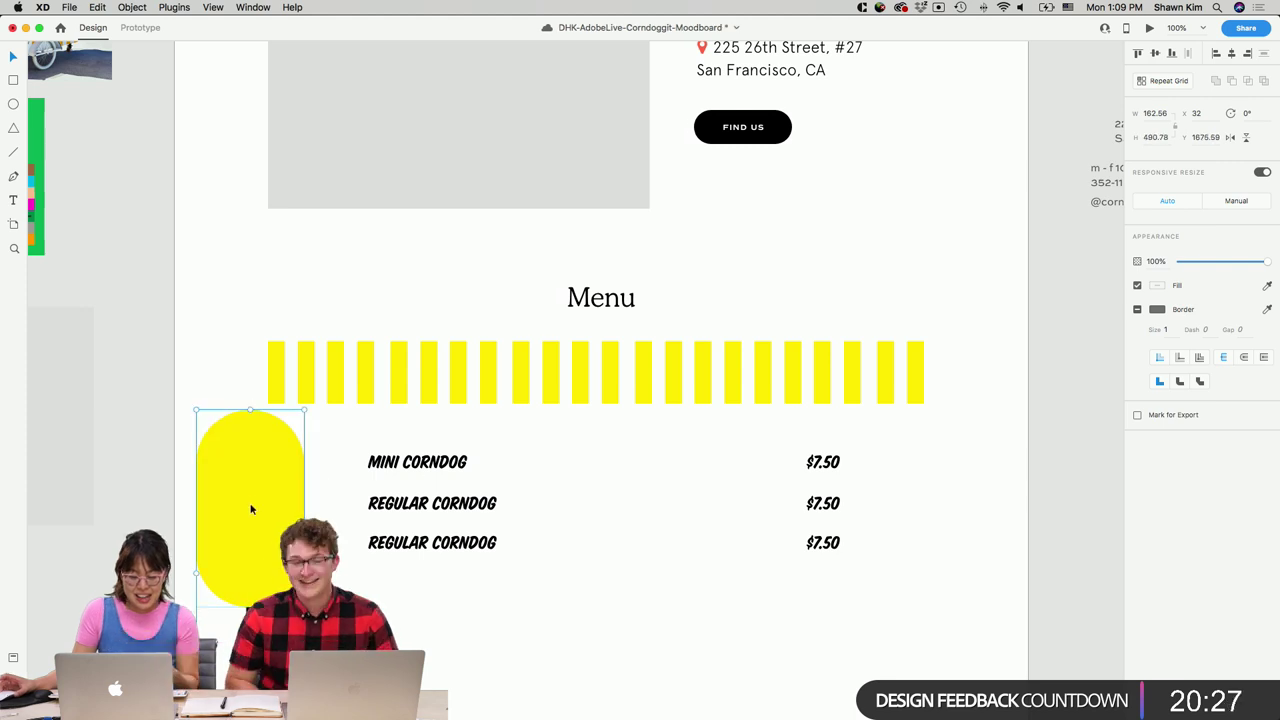
{"action": "left_click_drag", "start_coordinate": [250, 510], "coordinate": [95, 419]}
Duplicate the third menu row as a fourth REGULAR CORNDOG $7.50 row and save the document.
{"action": "left_click", "coordinate": [783, 392]}
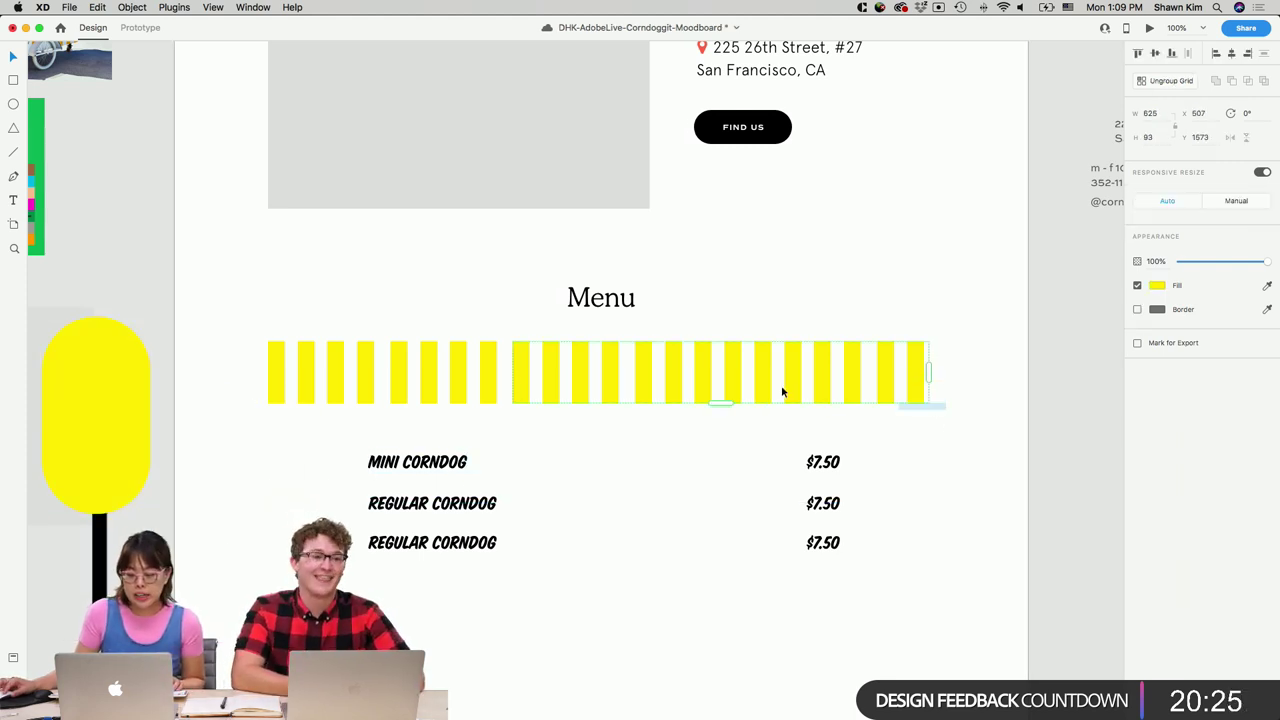
{"action": "left_click_drag", "start_coordinate": [943, 406], "coordinate": [263, 371]}
{"action": "left_click_drag", "start_coordinate": [884, 606], "coordinate": [401, 531]}
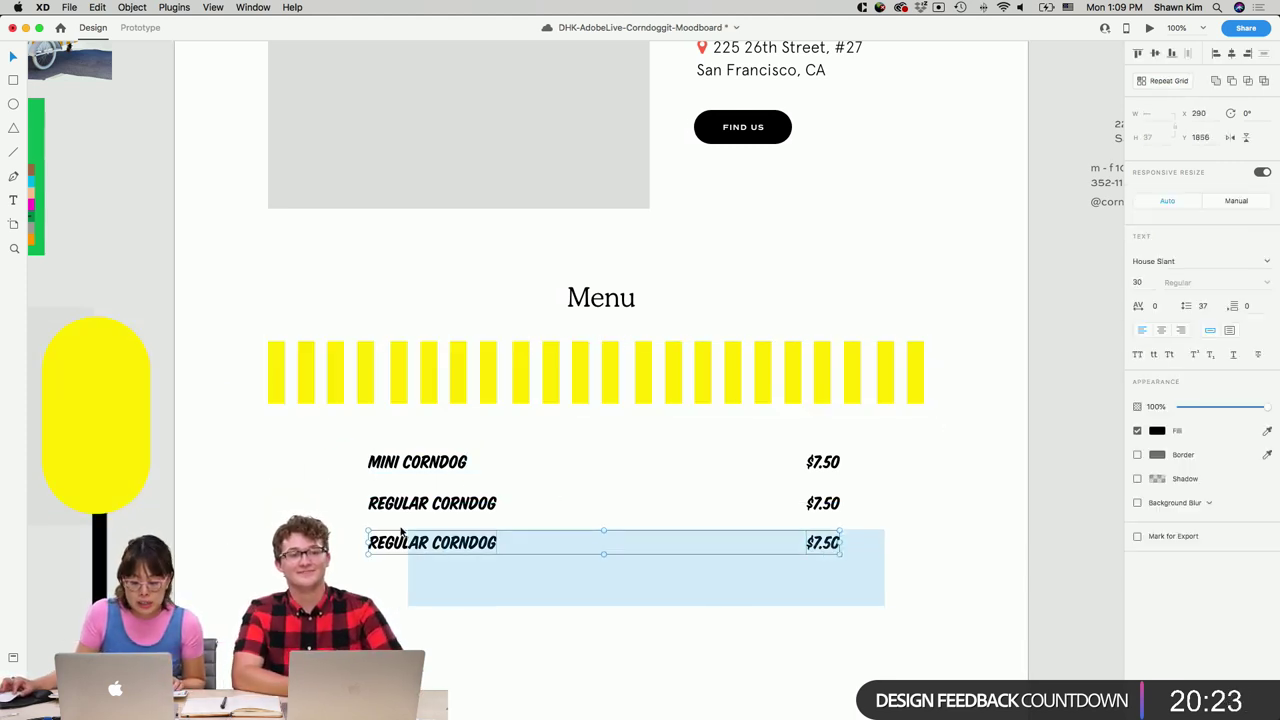
{"action": "key", "text": "super+d"}
{"action": "key", "text": "shift+Down"}
{"action": "key", "text": "shift+Down"}
{"action": "key", "text": "shift+Down"}
{"action": "key", "text": "shift+Down"}
{"action": "key", "text": "shift+Down"}
{"action": "key", "text": "shift+Down"}
{"action": "key", "text": "shift+Down"}
{"action": "key", "text": "shift+Down"}
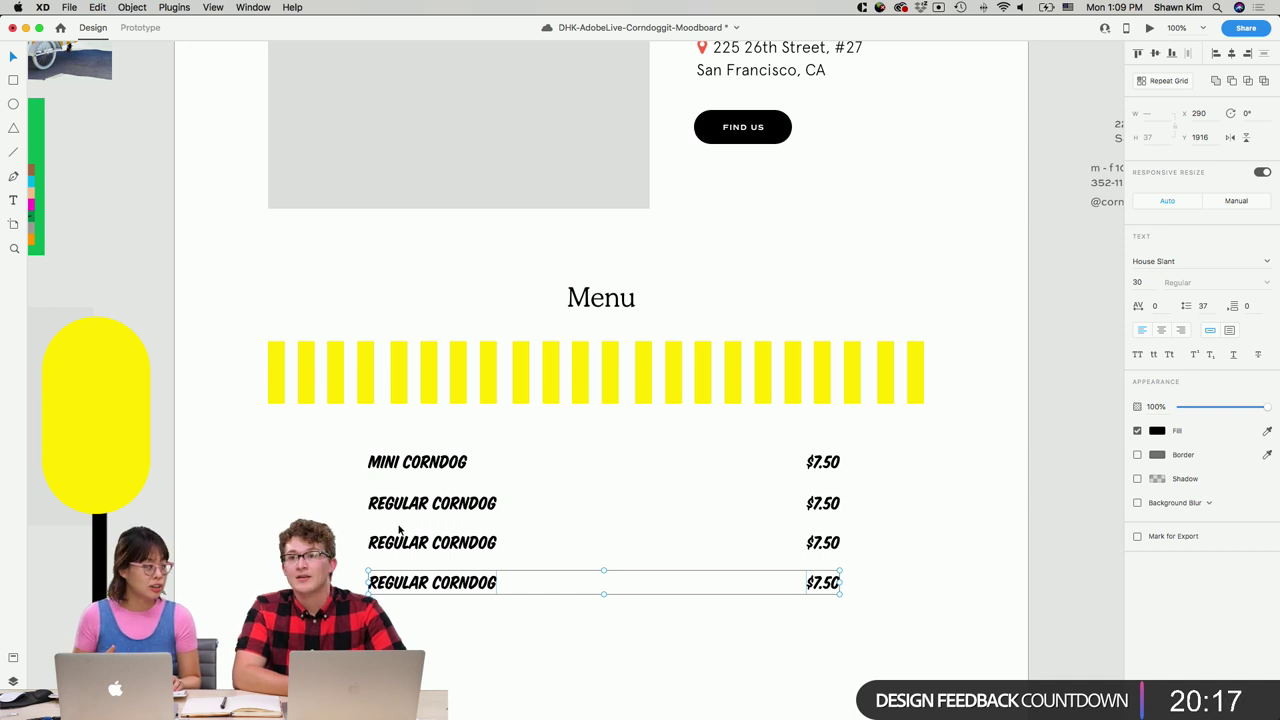
{"action": "key", "text": "super+s"}
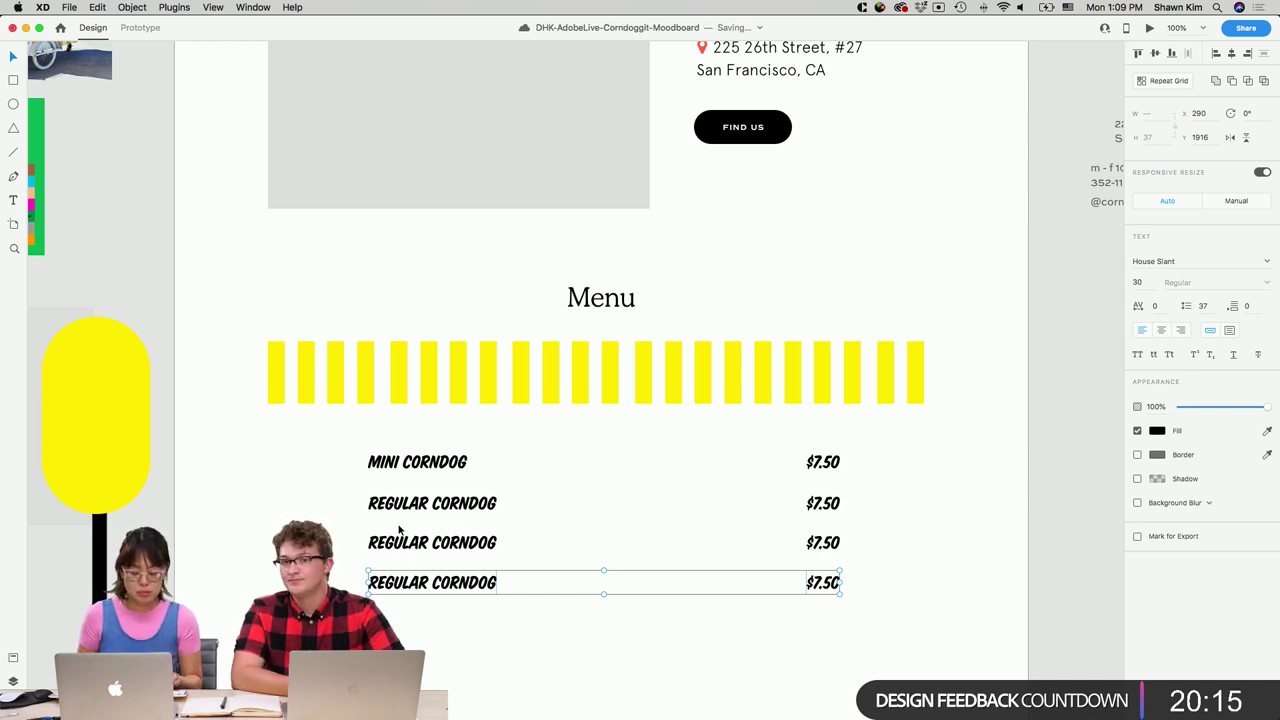
Select the yellow, black and pale circles on the moodboard.
{"action": "scroll", "coordinate": [757, 466], "scroll_direction": "down", "scroll_amount": 3}
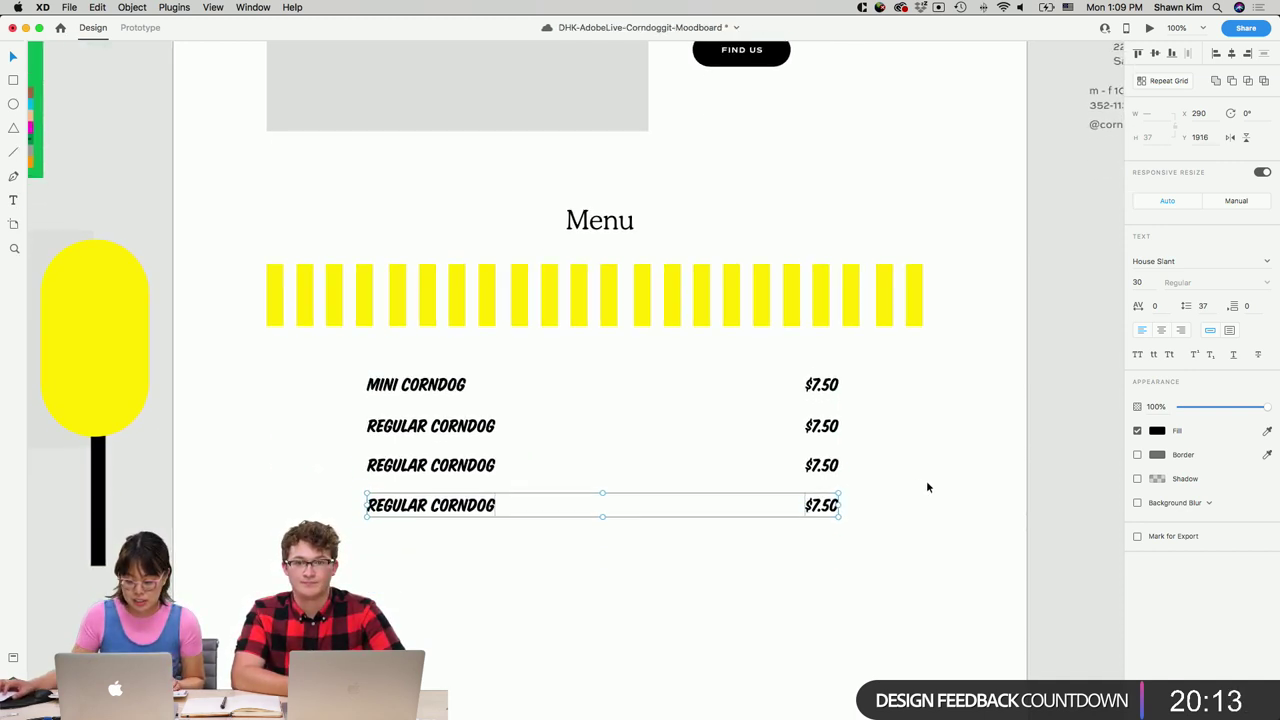
{"action": "left_click", "coordinate": [911, 520]}
{"action": "scroll", "coordinate": [910, 518], "scroll_direction": "up", "scroll_amount": 10}
{"action": "scroll", "coordinate": [910, 518], "scroll_direction": "left", "scroll_amount": 3}
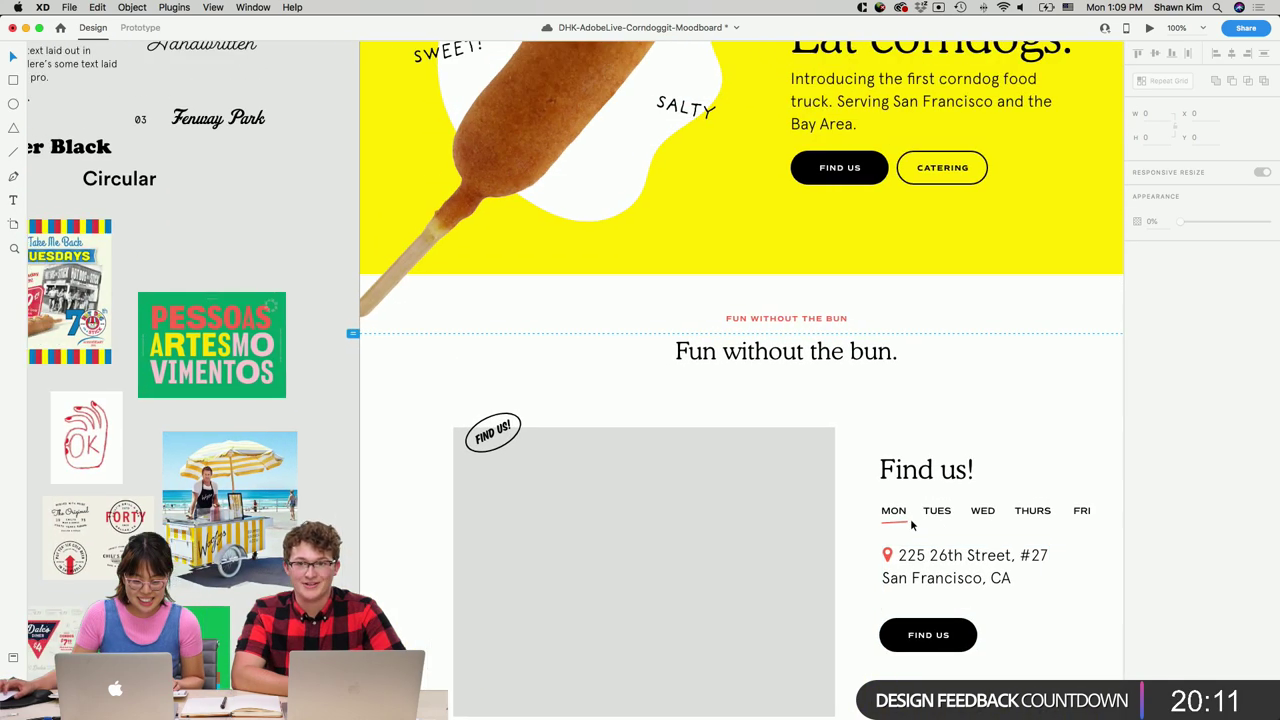
{"action": "scroll", "coordinate": [910, 518], "scroll_direction": "up", "scroll_amount": 5}
{"action": "scroll", "coordinate": [910, 518], "scroll_direction": "left", "scroll_amount": 4}
{"action": "left_click", "coordinate": [662, 137]}
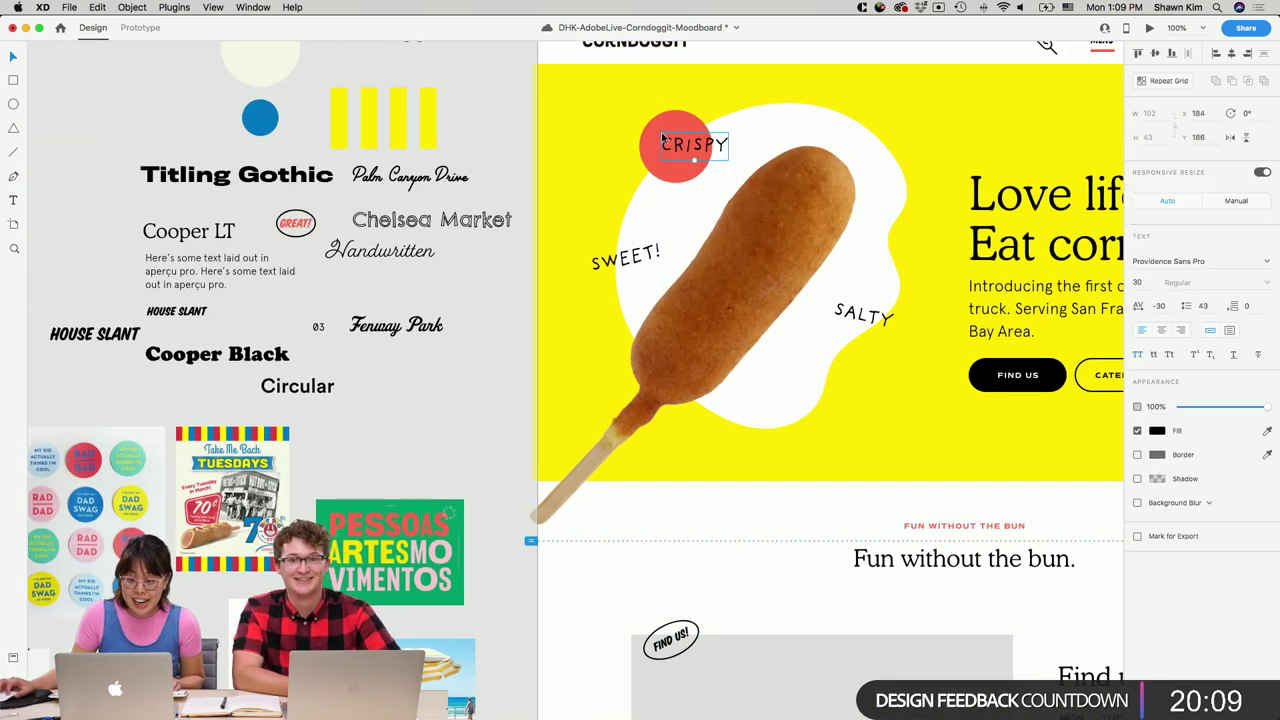
{"action": "left_click_drag", "start_coordinate": [240, 97], "coordinate": [712, 185]}
{"action": "scroll", "coordinate": [286, 122], "scroll_direction": "up", "scroll_amount": 4}
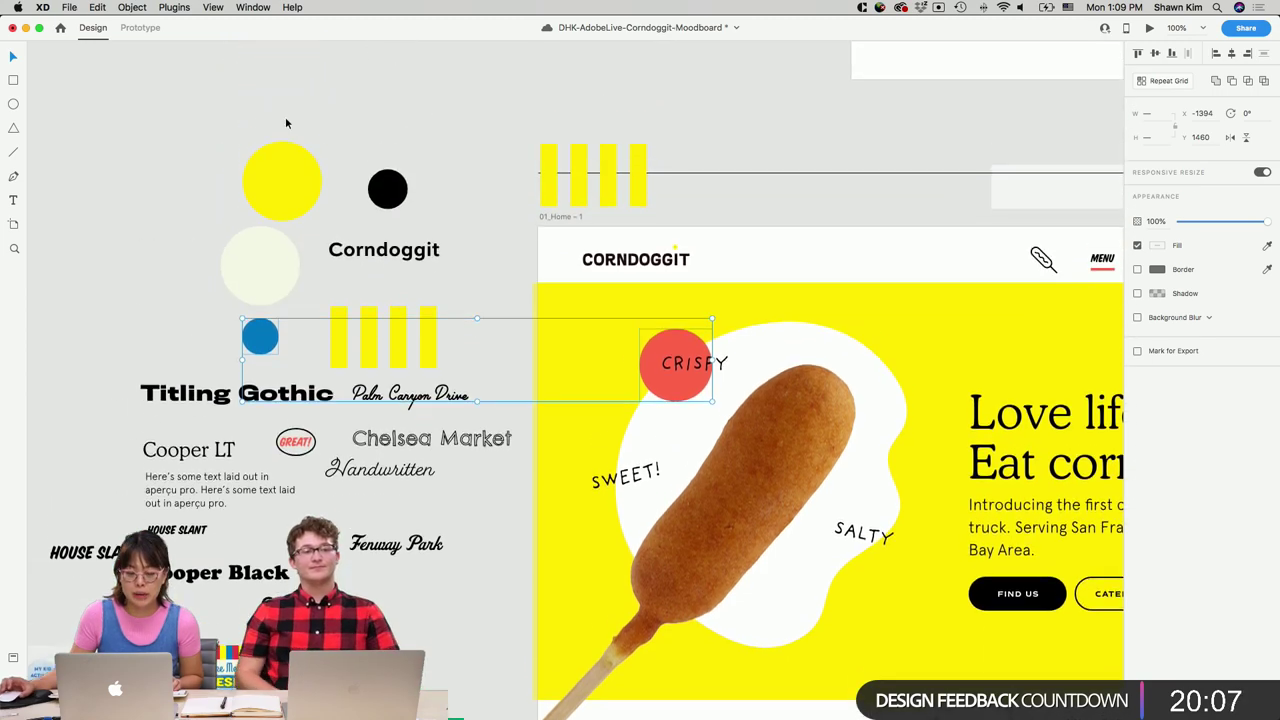
{"action": "scroll", "coordinate": [286, 122], "scroll_direction": "up", "scroll_amount": 1}
{"action": "left_click", "coordinate": [270, 238], "text": "shift"}
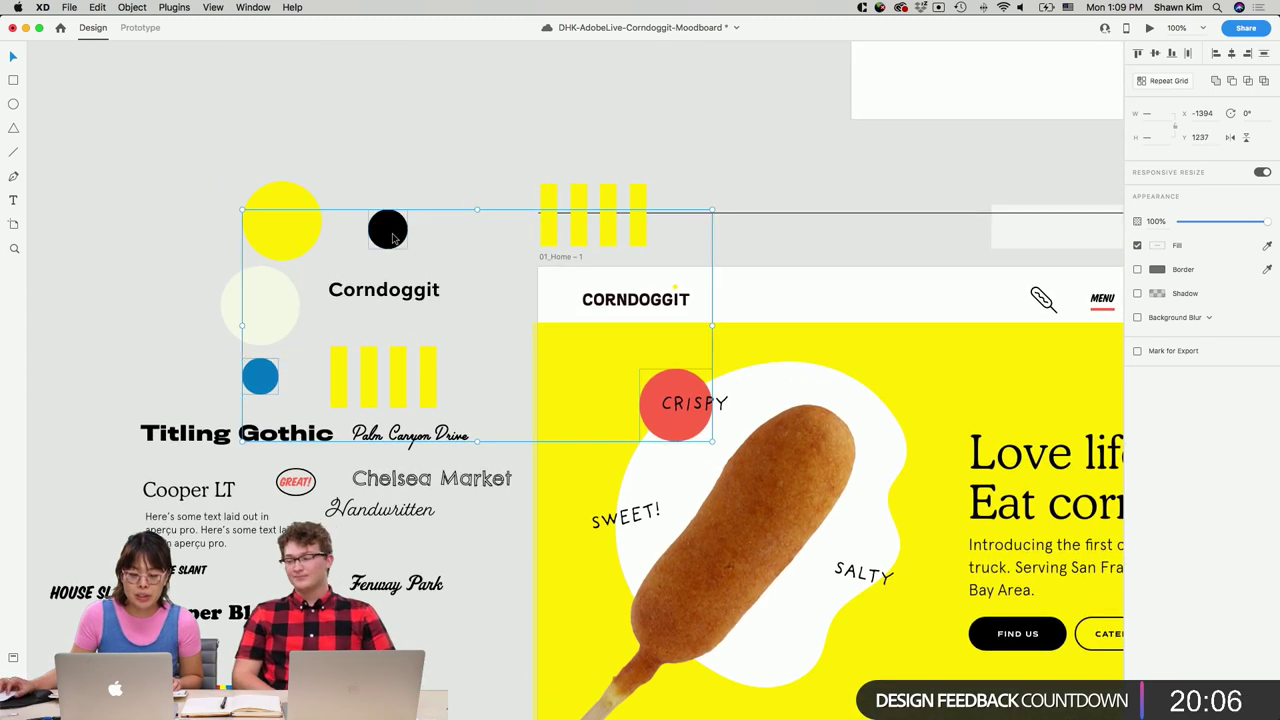
{"action": "left_click", "coordinate": [268, 292], "text": "shift"}
Paste the circles into the Menu section and place them up beside 'Find us'.
{"action": "scroll", "coordinate": [661, 368], "scroll_direction": "down", "scroll_amount": 10}
{"action": "scroll", "coordinate": [661, 368], "scroll_direction": "right", "scroll_amount": 1}
{"action": "scroll", "coordinate": [661, 366], "scroll_direction": "down", "scroll_amount": 10}
{"action": "scroll", "coordinate": [661, 366], "scroll_direction": "right", "scroll_amount": 3}
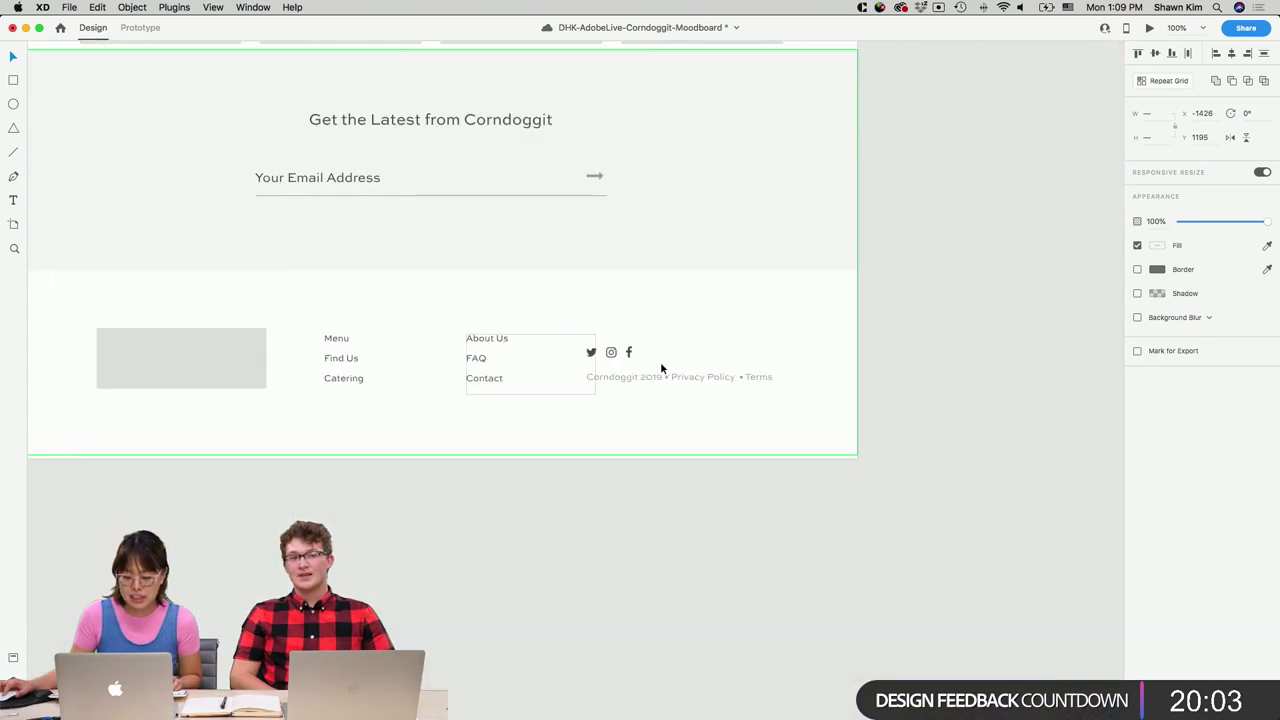
{"action": "scroll", "coordinate": [661, 366], "scroll_direction": "up", "scroll_amount": 8}
{"action": "scroll", "coordinate": [661, 368], "scroll_direction": "up", "scroll_amount": 1}
{"action": "scroll", "coordinate": [661, 368], "scroll_direction": "left", "scroll_amount": 3}
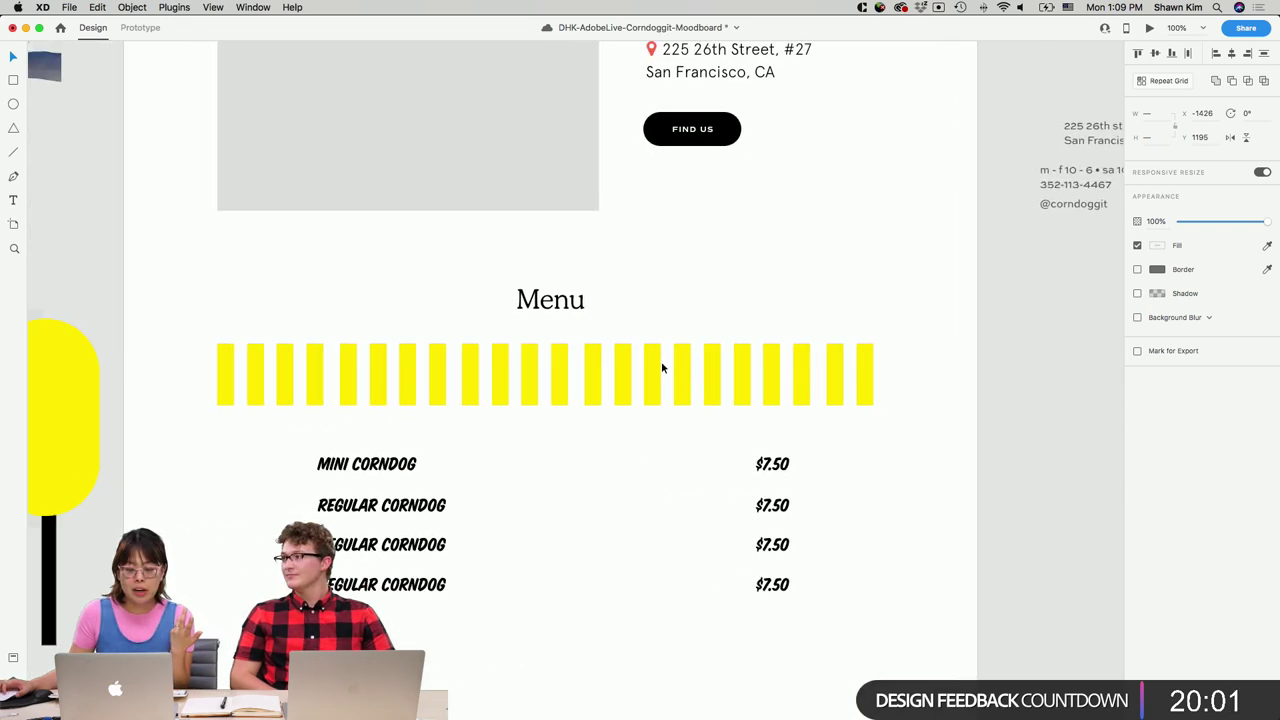
{"action": "key", "text": "super+v"}
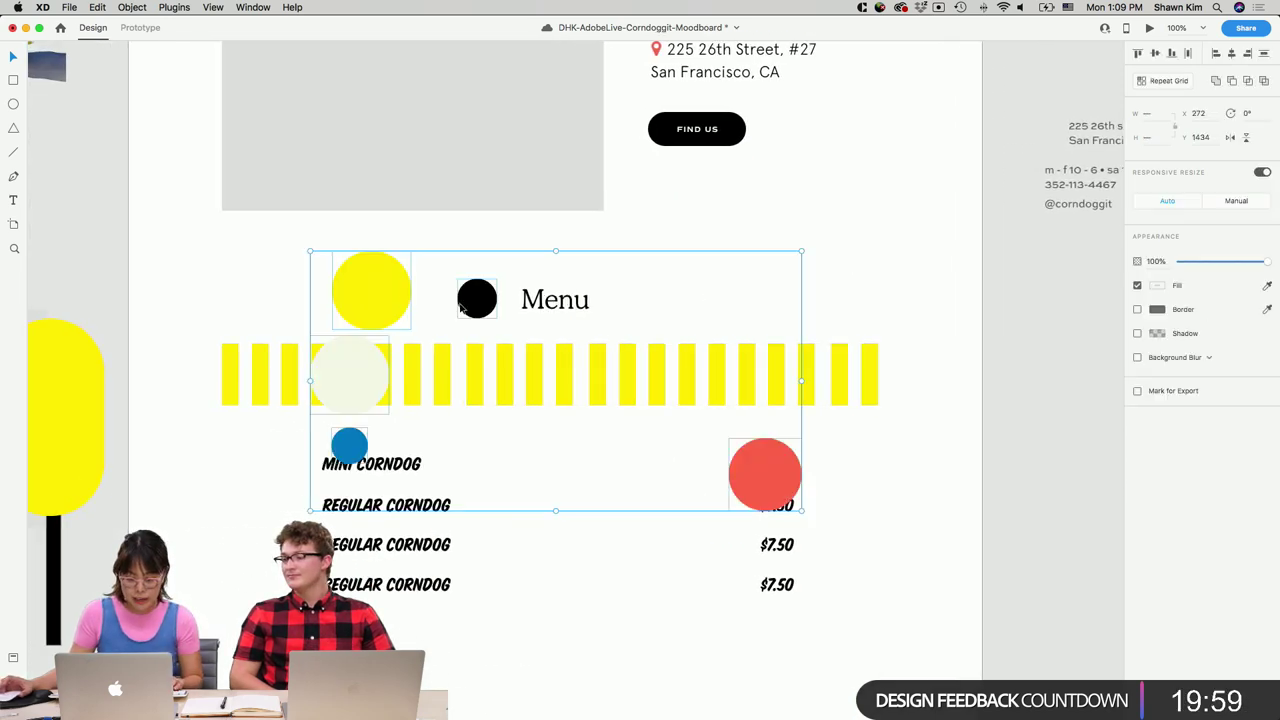
{"action": "left_click_drag", "start_coordinate": [462, 308], "coordinate": [699, 240]}
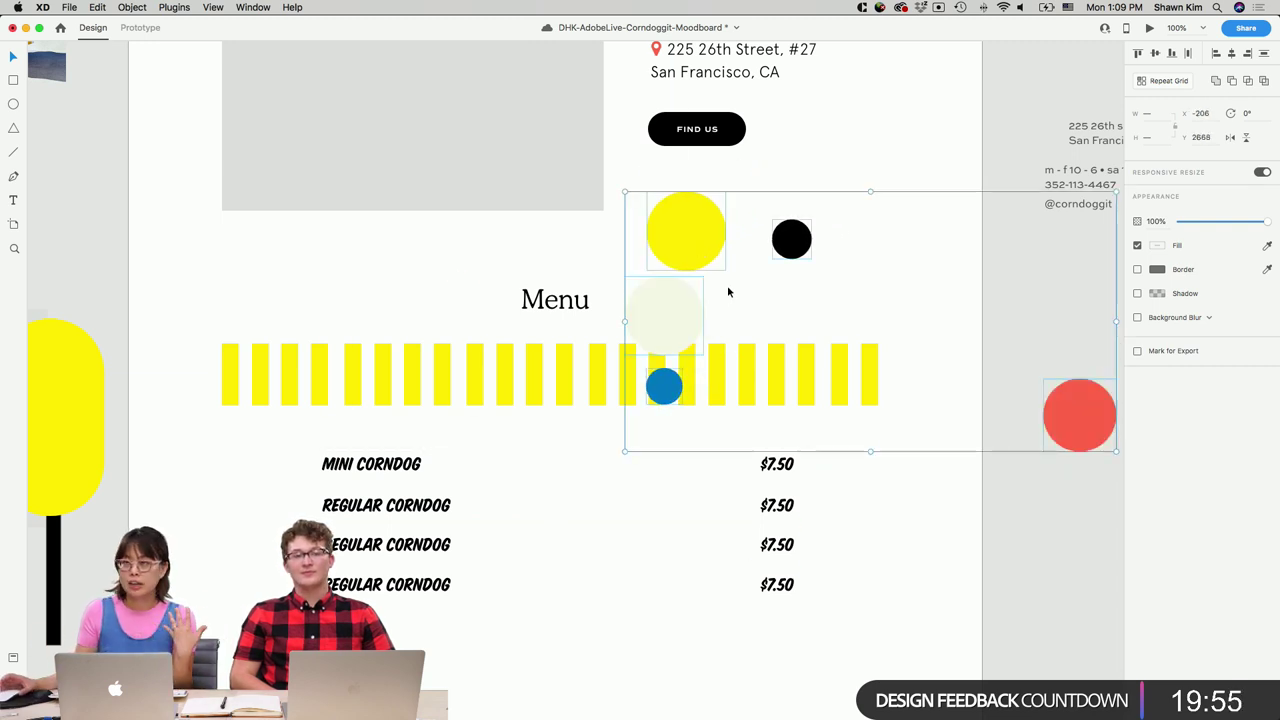
{"action": "scroll", "coordinate": [706, 292], "scroll_direction": "up", "scroll_amount": 5}
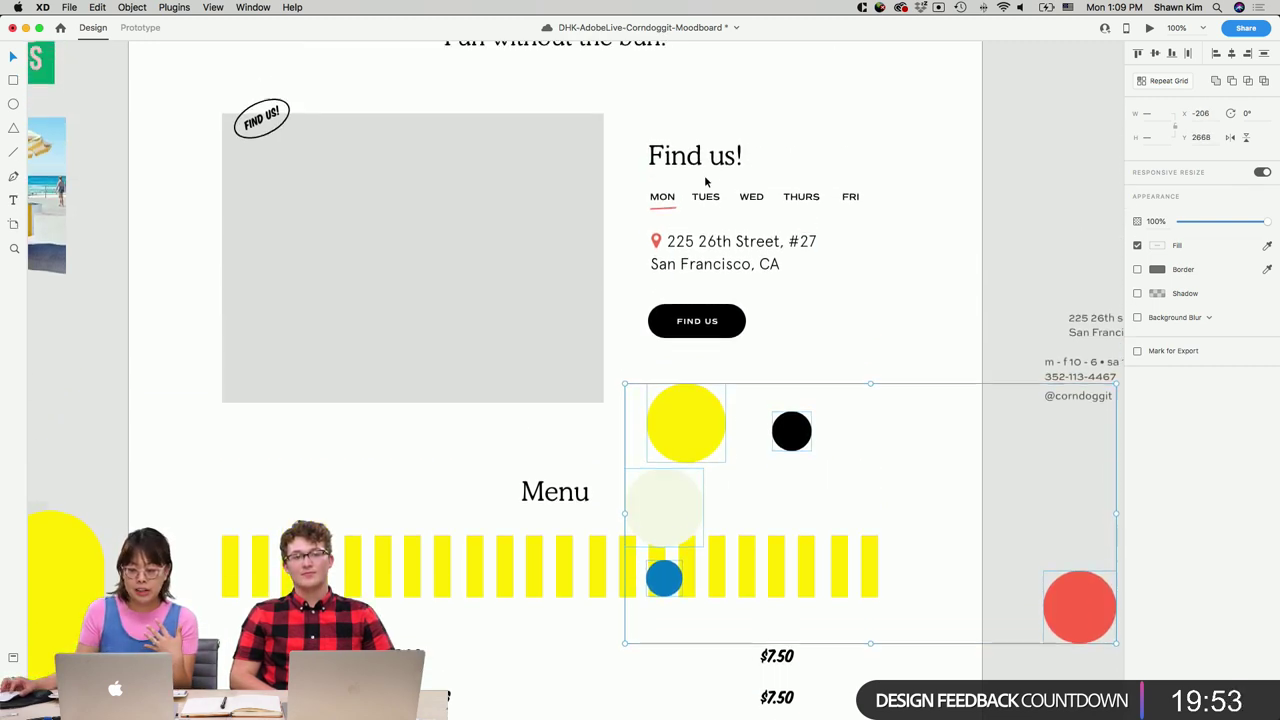
{"action": "left_click", "coordinate": [895, 228]}
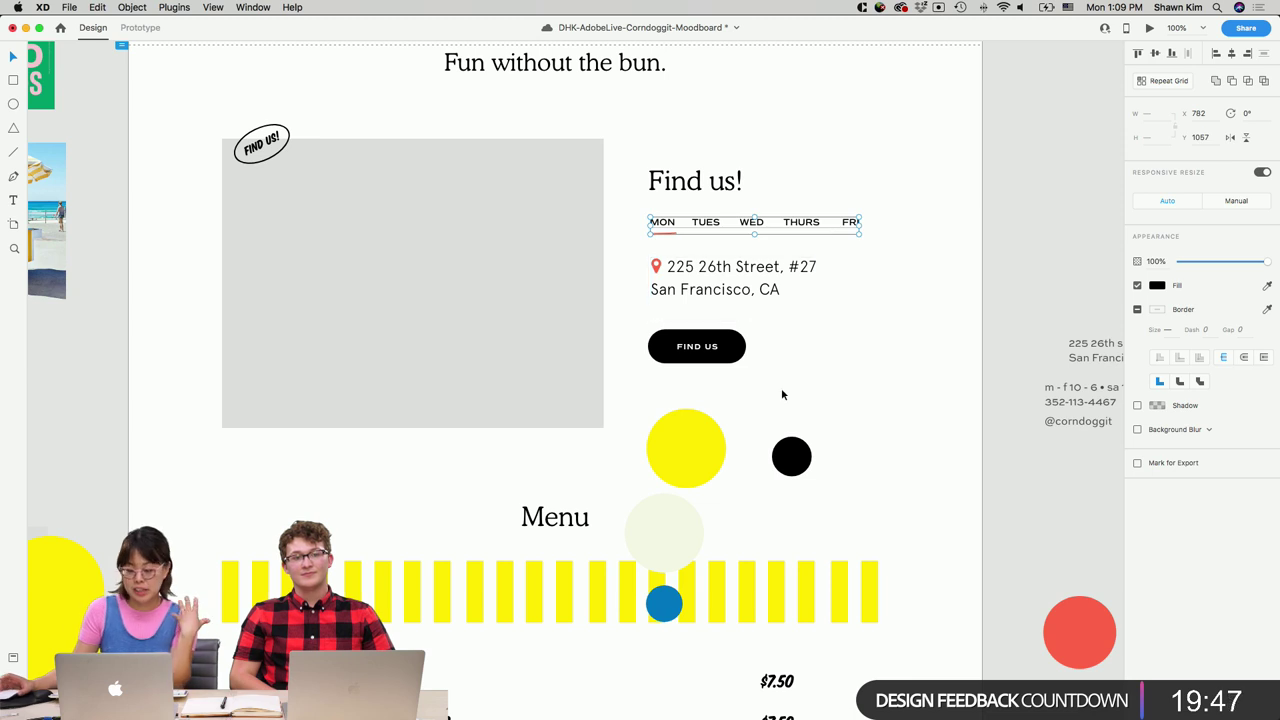
Move the black, yellow and pale circles off the artboard beside the red circle.
{"action": "scroll", "coordinate": [880, 420], "scroll_direction": "down", "scroll_amount": 5}
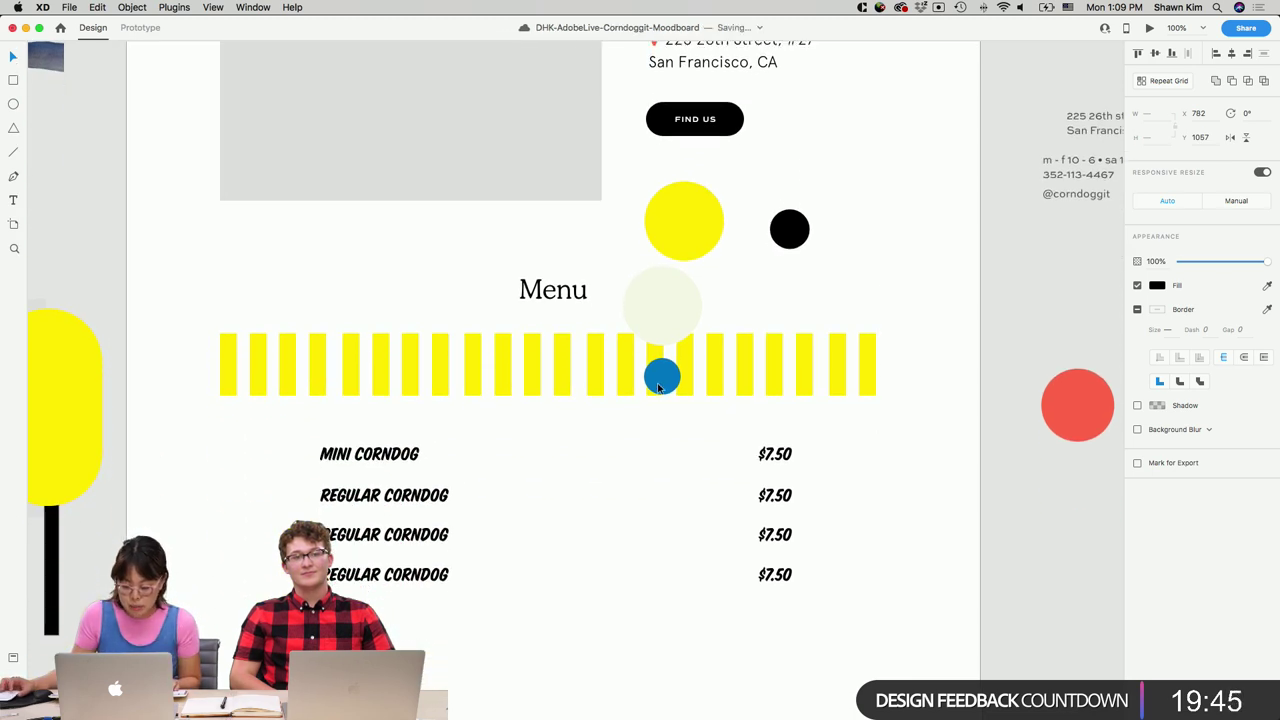
{"action": "left_click", "coordinate": [659, 388]}
{"action": "left_click", "coordinate": [698, 207], "text": "shift"}
{"action": "left_click", "coordinate": [790, 229]}
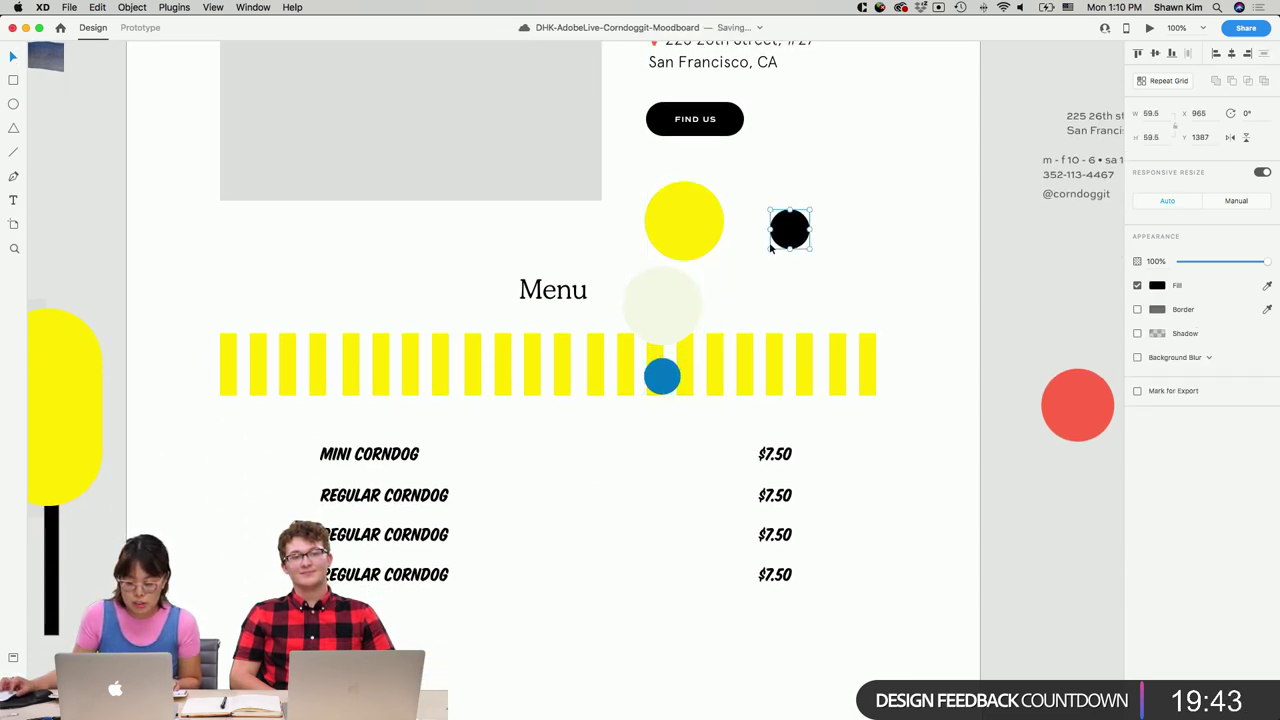
{"action": "left_click", "coordinate": [688, 215], "text": "shift"}
{"action": "left_click", "coordinate": [683, 309], "text": "shift"}
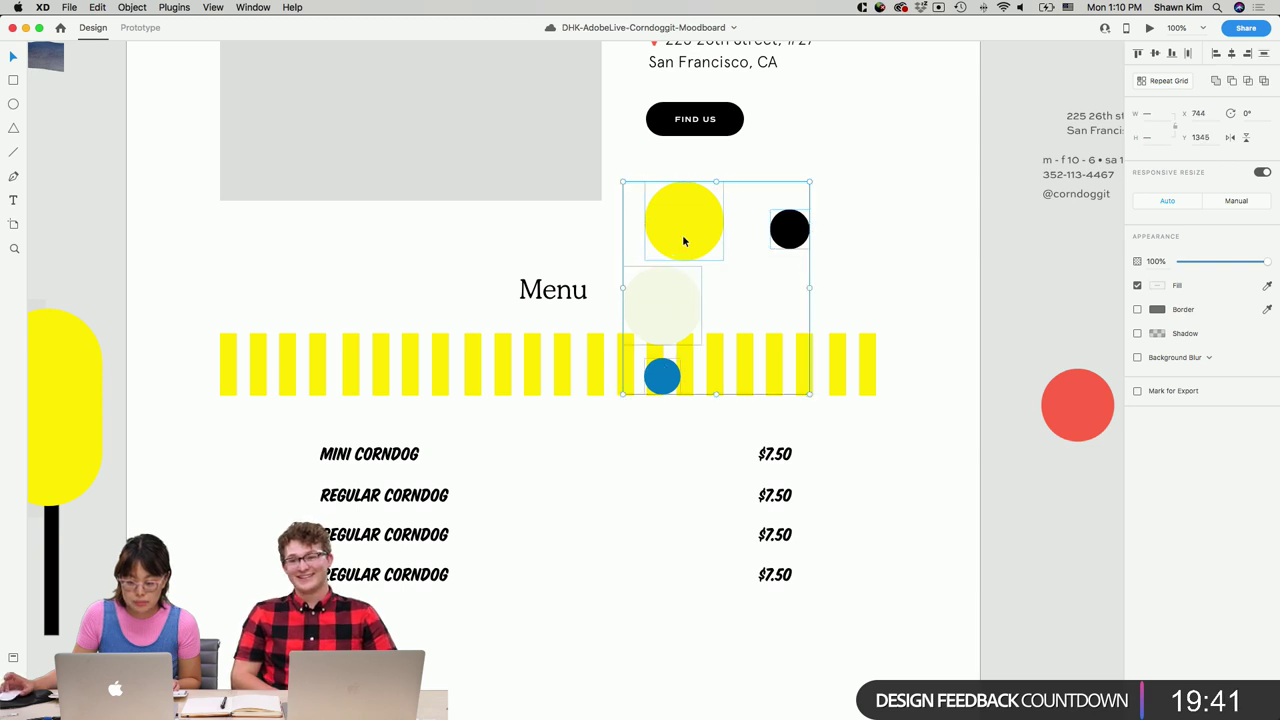
{"action": "left_click_drag", "start_coordinate": [684, 241], "coordinate": [1050, 270]}
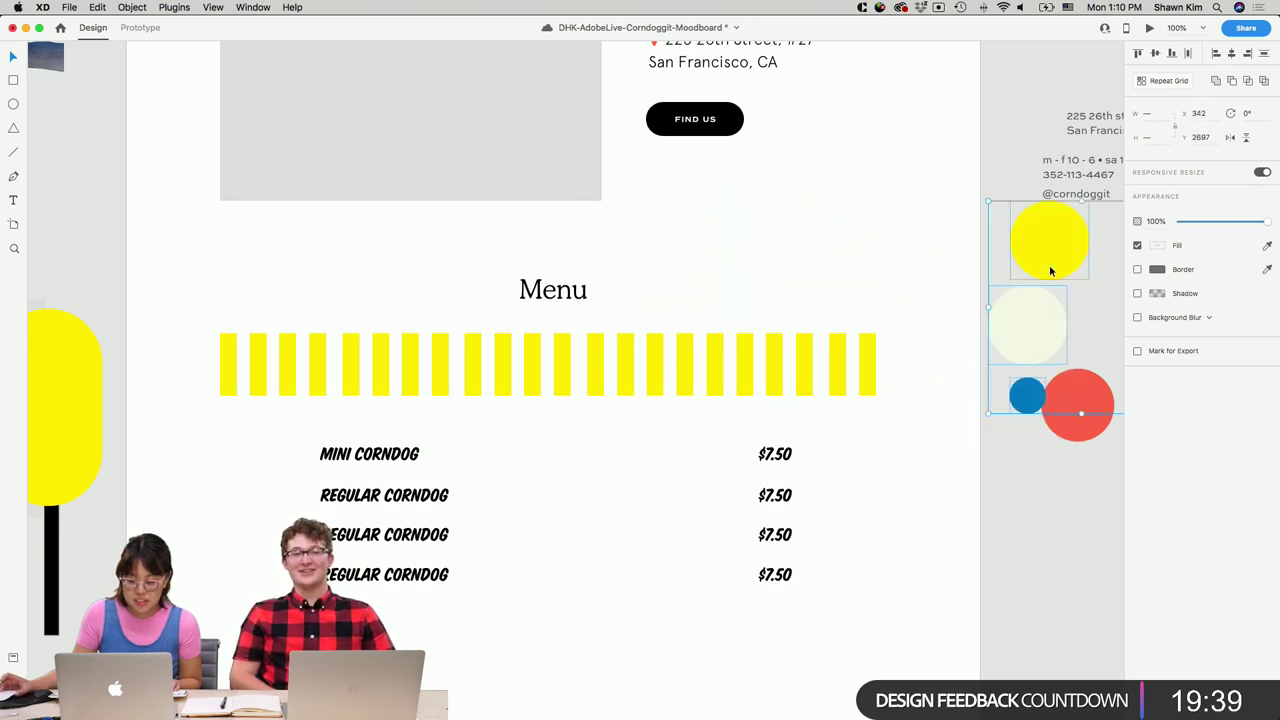
Make all four $7.50 prices red by sampling the red circle's fill colour.
{"action": "scroll", "coordinate": [996, 455], "scroll_direction": "right", "scroll_amount": 3}
{"action": "scroll", "coordinate": [996, 455], "scroll_direction": "down", "scroll_amount": 3}
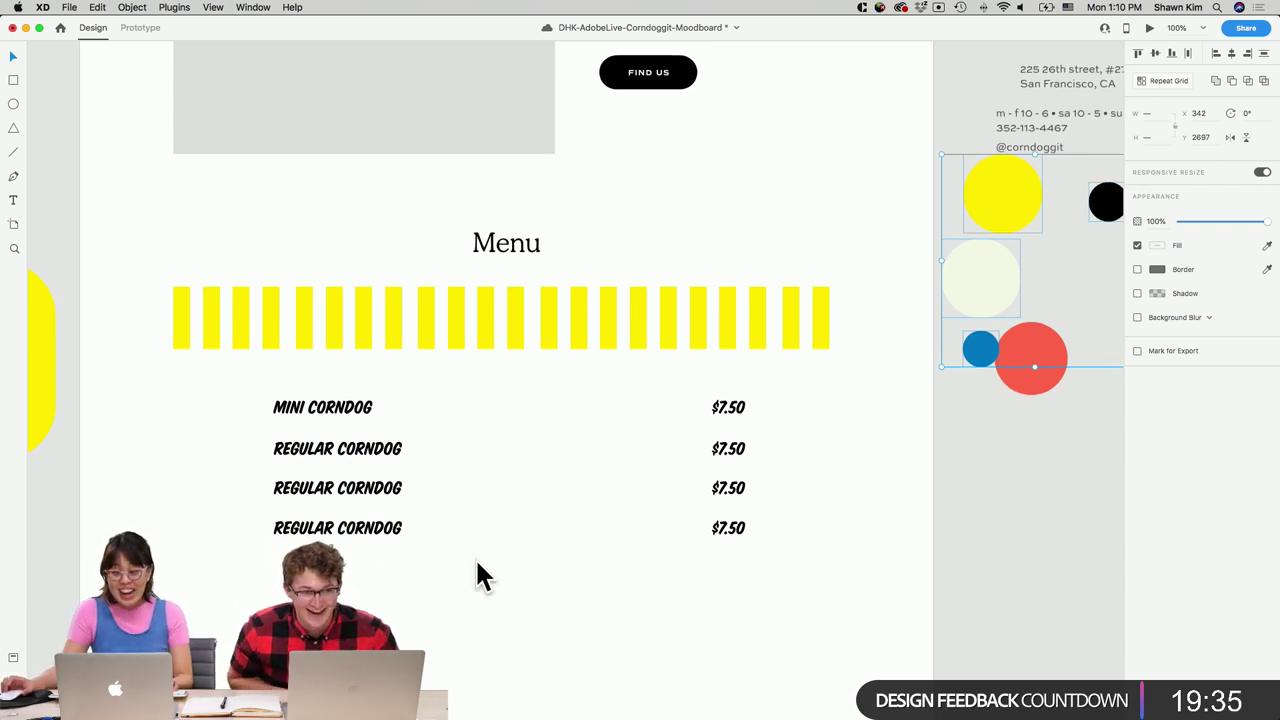
{"action": "left_click_drag", "start_coordinate": [741, 570], "coordinate": [340, 527]}
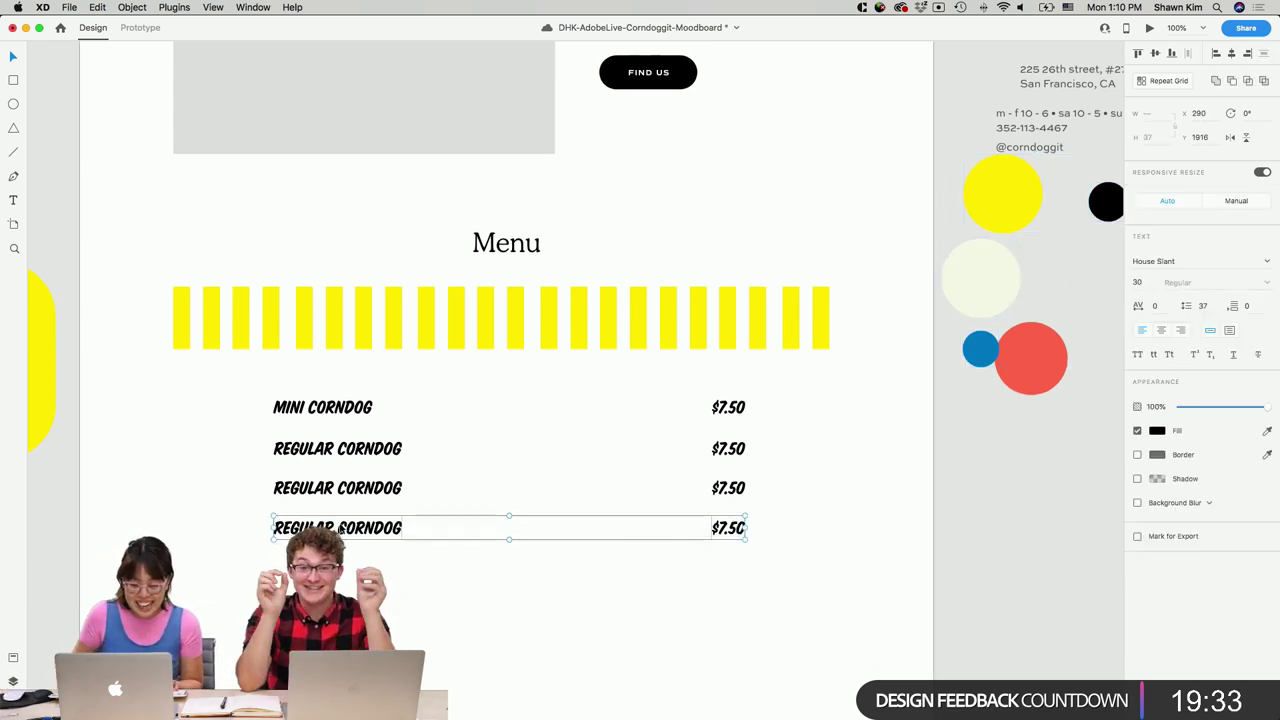
{"action": "scroll", "coordinate": [568, 541], "scroll_direction": "down", "scroll_amount": 3}
{"action": "left_click_drag", "start_coordinate": [752, 544], "coordinate": [706, 332]}
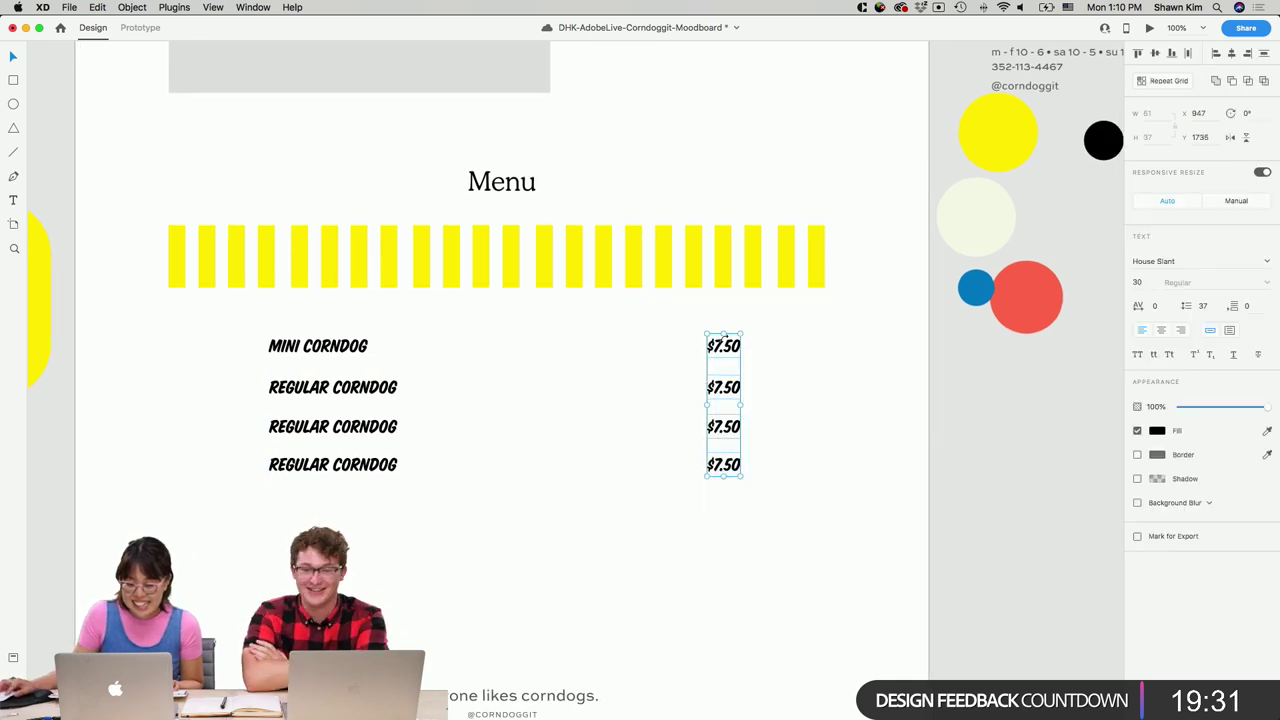
{"action": "left_click", "coordinate": [1267, 430]}
{"action": "left_click", "coordinate": [1030, 295]}
{"action": "left_click", "coordinate": [849, 377]}
{"action": "scroll", "coordinate": [852, 307], "scroll_direction": "left", "scroll_amount": 2}
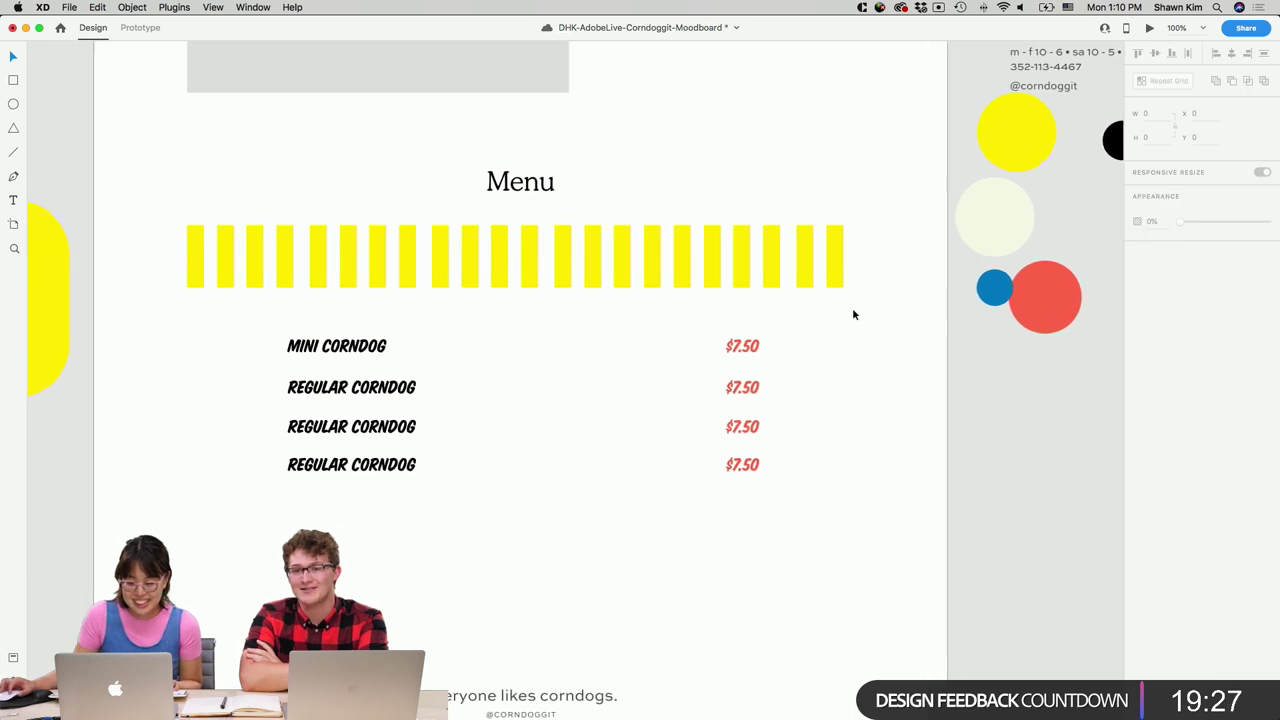
{"action": "left_click", "coordinate": [366, 270]}
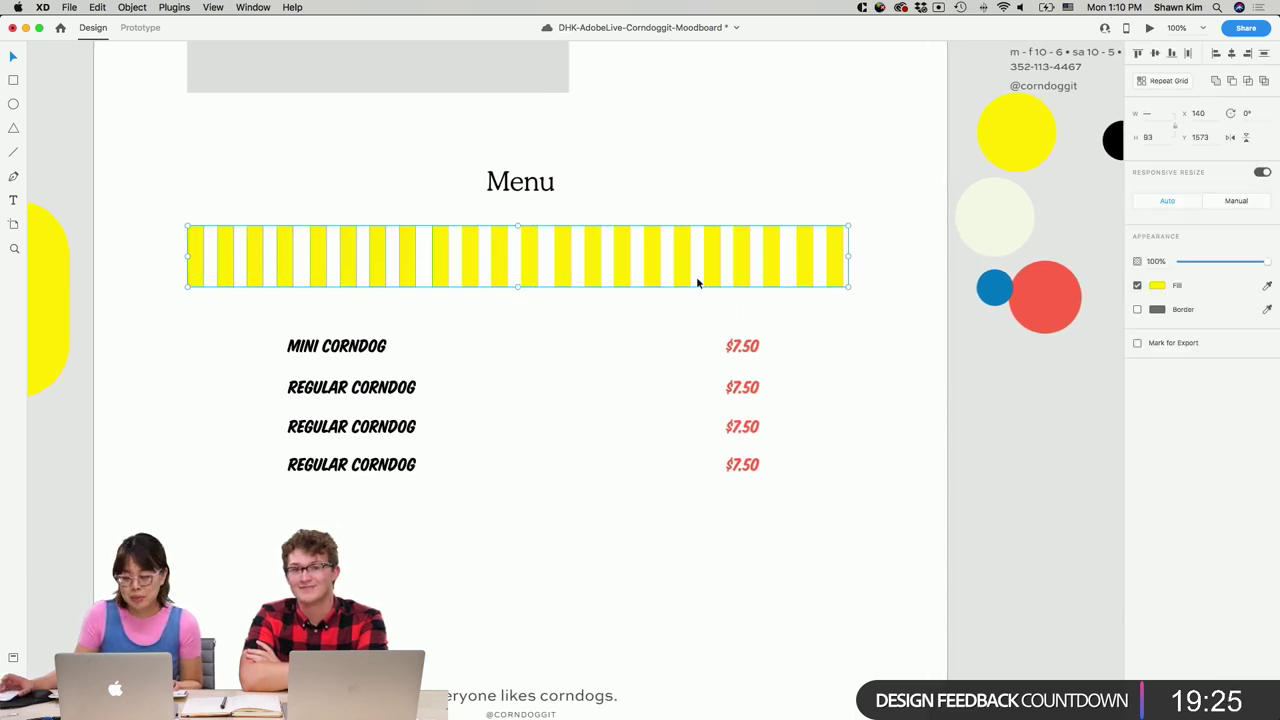
Move the stripe grid up over the Menu title, then undo its extra stretched rows.
{"action": "left_click_drag", "start_coordinate": [681, 283], "coordinate": [686, 184]}
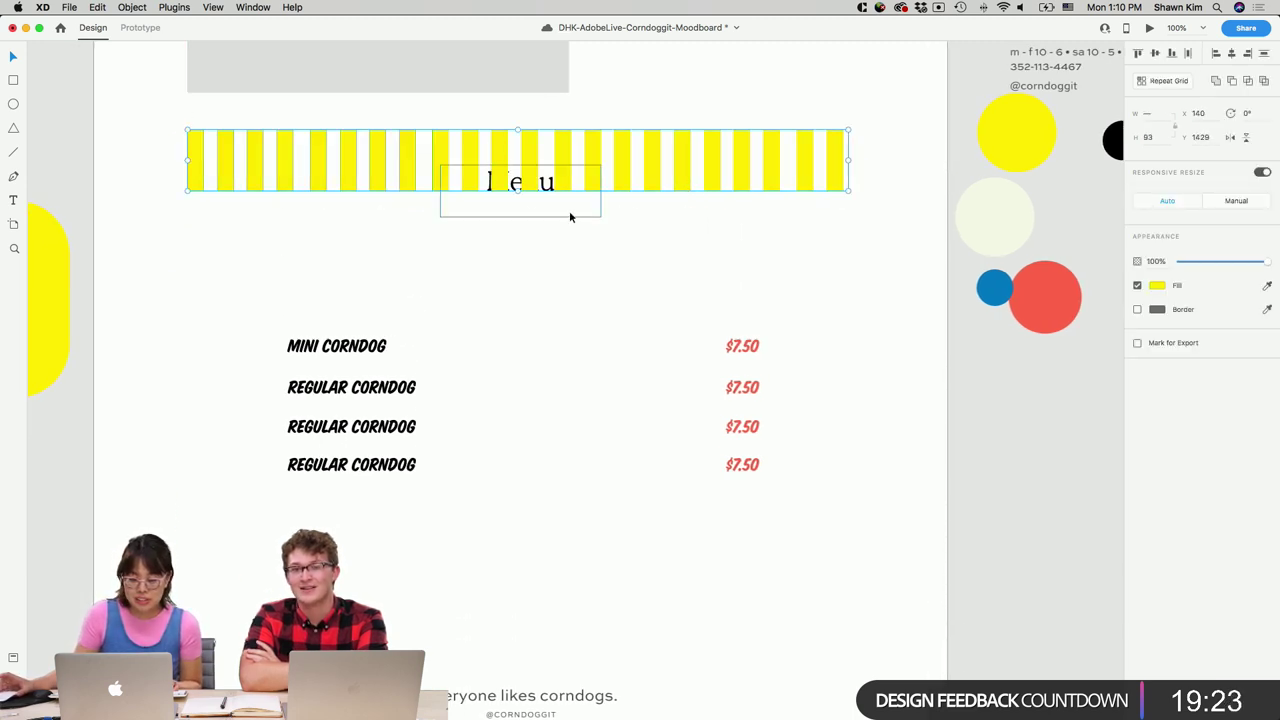
{"action": "left_click_drag", "start_coordinate": [517, 191], "coordinate": [550, 621]}
{"action": "scroll", "coordinate": [550, 617], "scroll_direction": "up", "scroll_amount": 1}
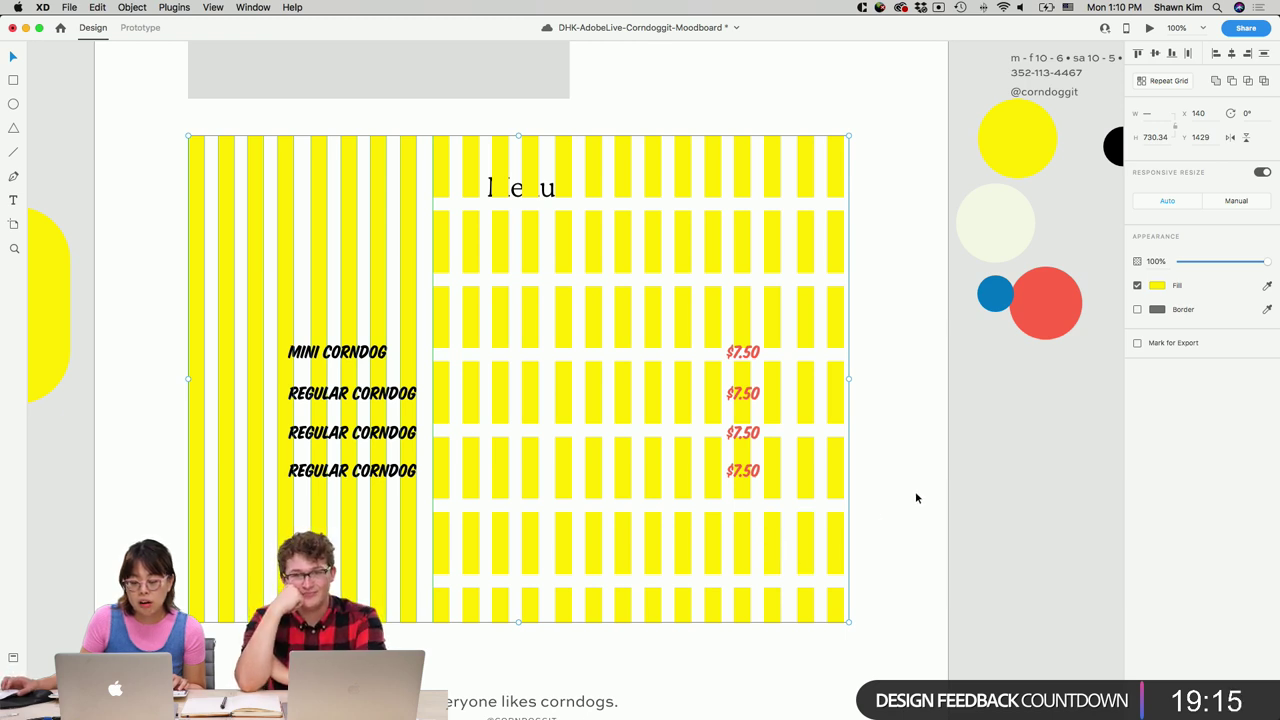
{"action": "scroll", "coordinate": [916, 497], "scroll_direction": "up", "scroll_amount": 3}
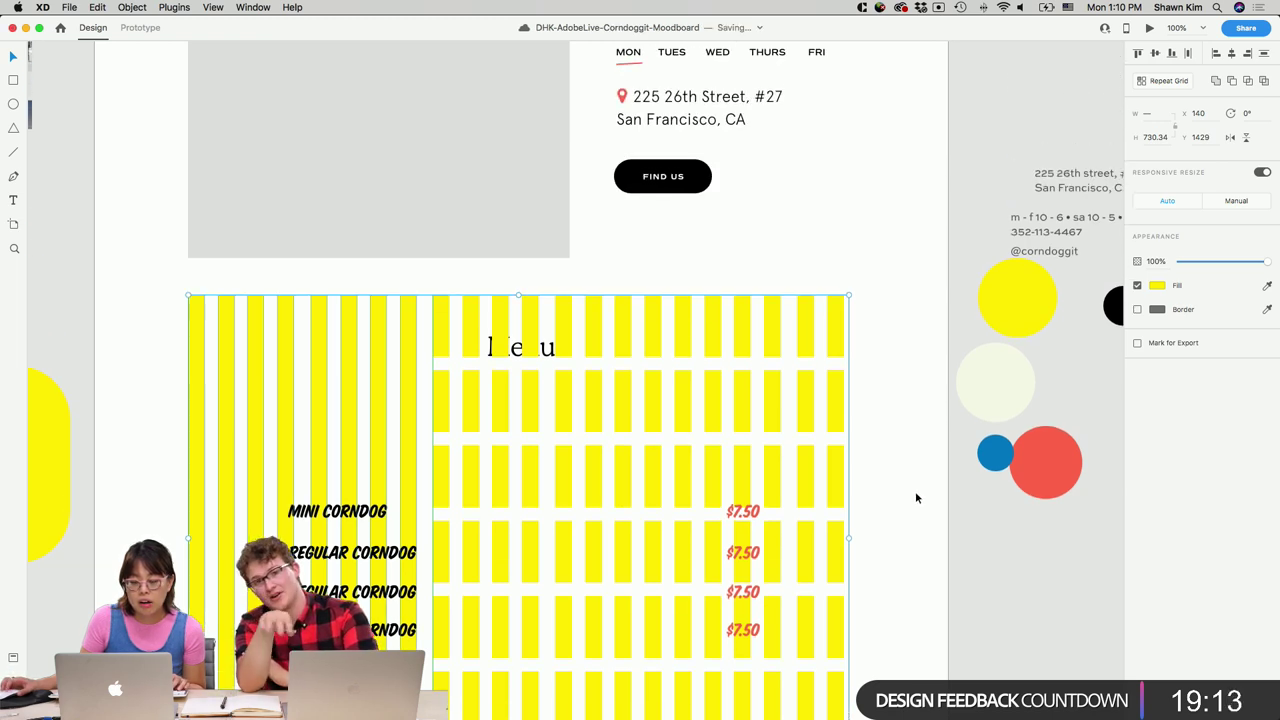
{"action": "scroll", "coordinate": [916, 497], "scroll_direction": "down", "scroll_amount": 5}
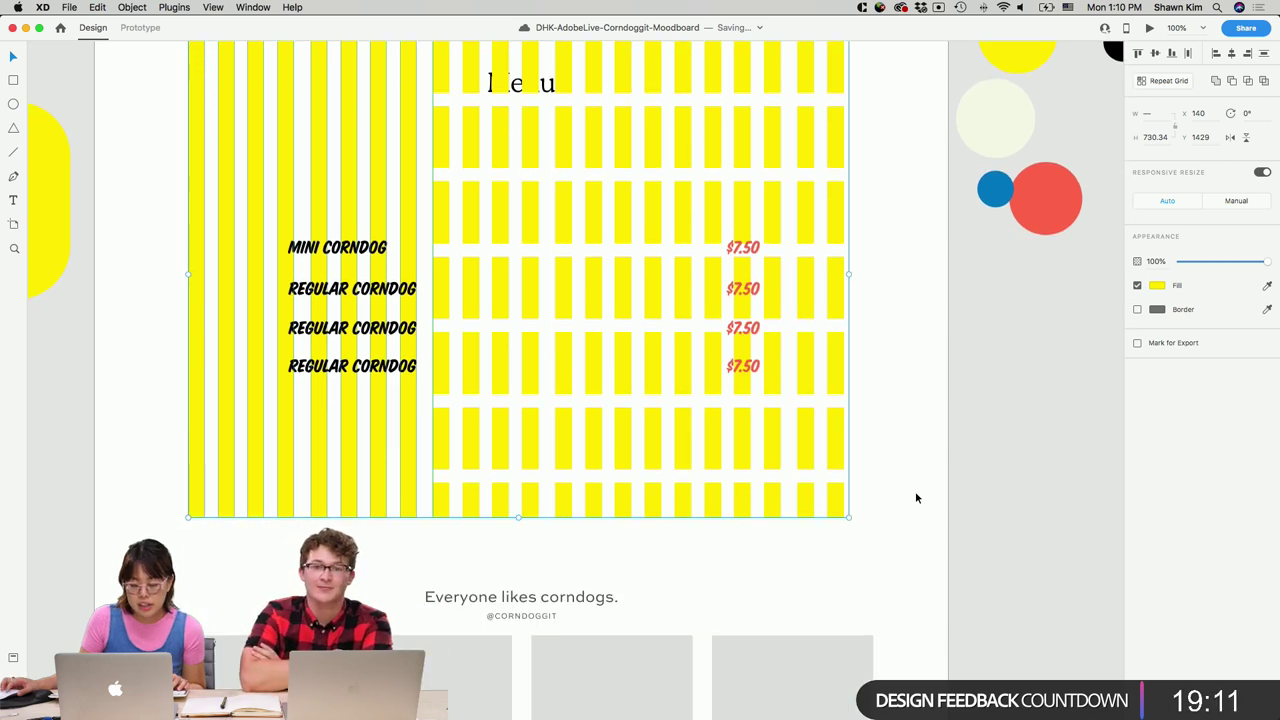
{"action": "key", "text": "super+z"}
{"action": "scroll", "coordinate": [915, 497], "scroll_direction": "up", "scroll_amount": 3}
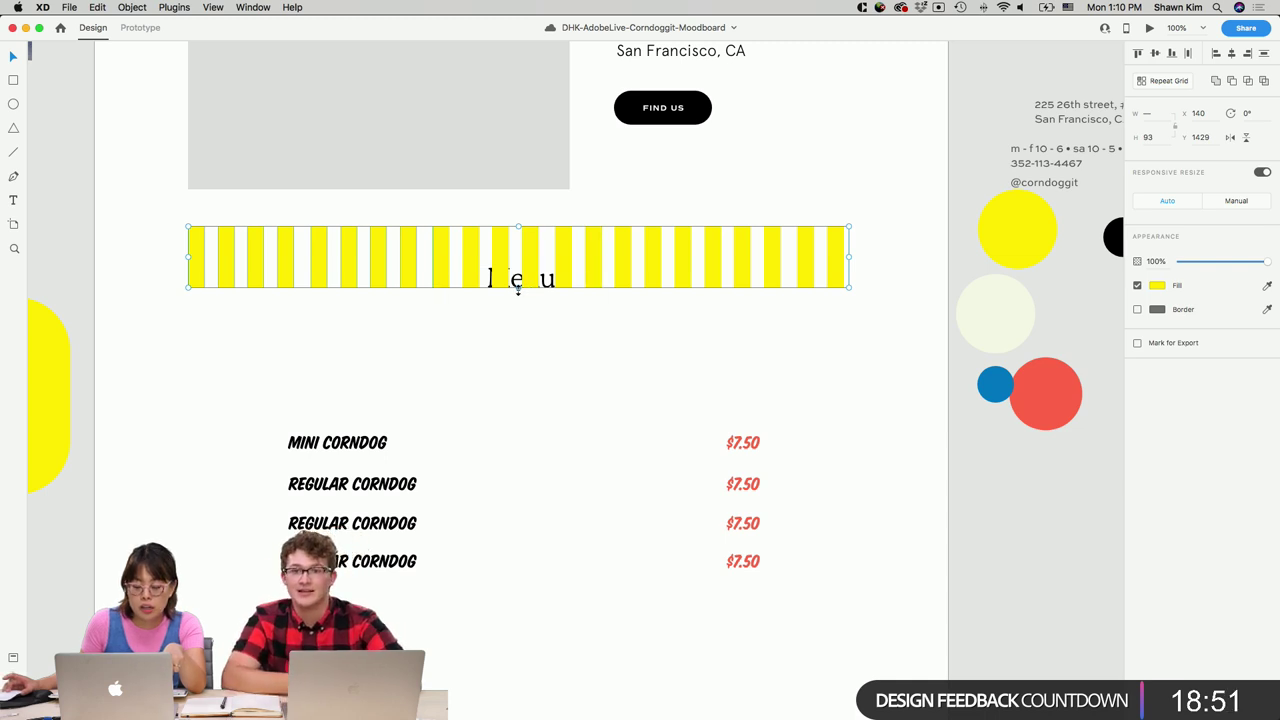
Extend the yellow stripe grid downward with more rows and set its row gap to zero.
{"action": "left_click_drag", "start_coordinate": [518, 287], "coordinate": [578, 666]}
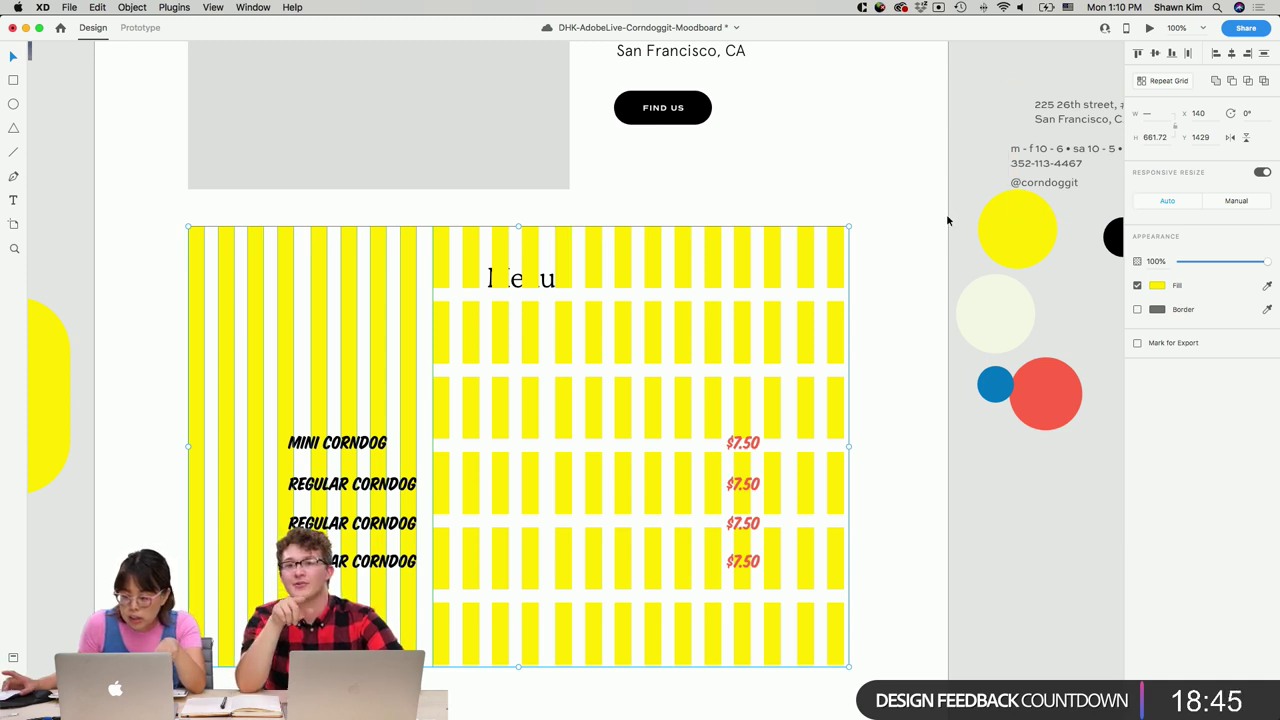
{"action": "double_click", "coordinate": [745, 268]}
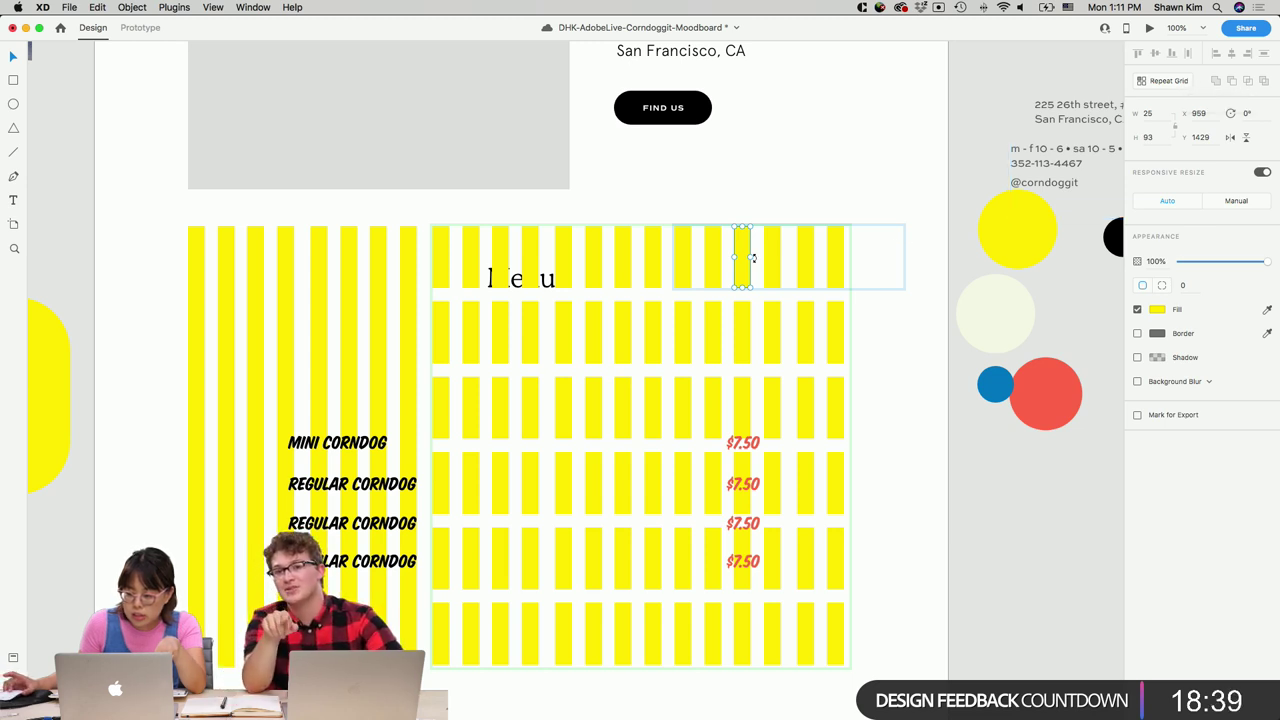
{"action": "key", "text": "Escape"}
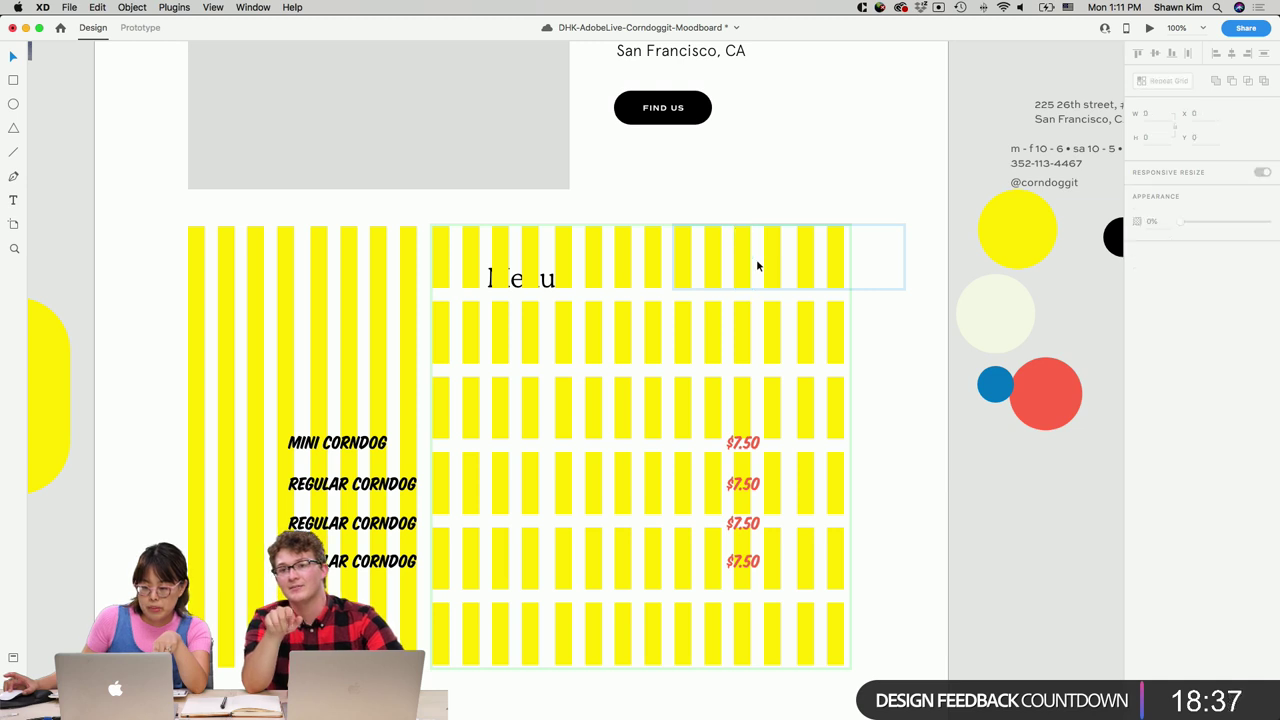
{"action": "left_click", "coordinate": [749, 262]}
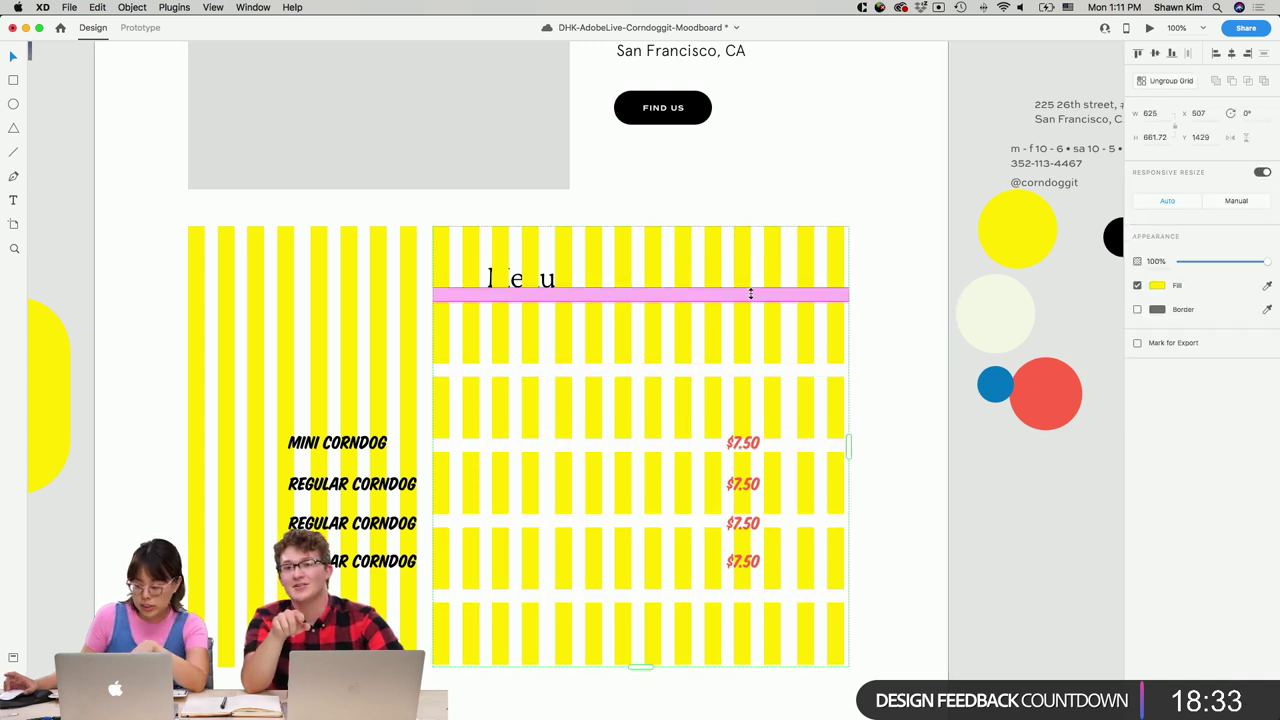
{"action": "left_click_drag", "start_coordinate": [681, 293], "coordinate": [679, 279]}
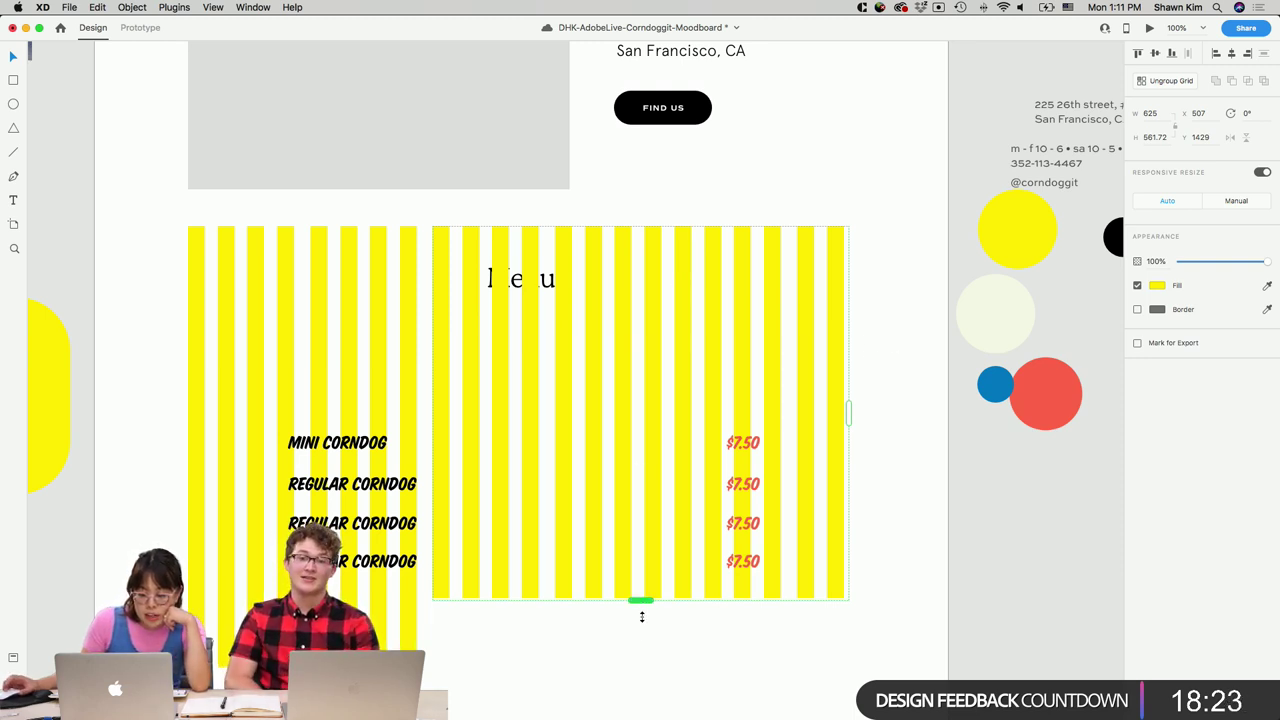
{"action": "left_click_drag", "start_coordinate": [642, 617], "coordinate": [640, 708]}
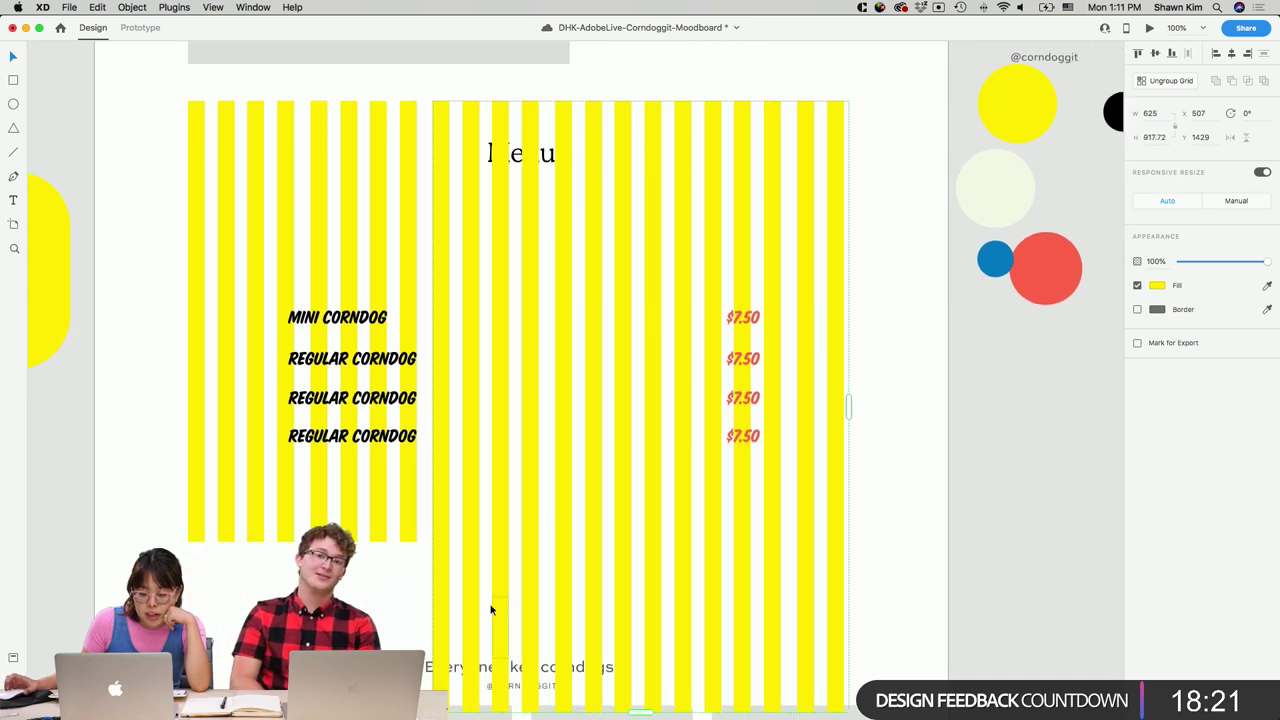
Delete the left-hand stripe grid, then move and widen the remaining grid with more stripes.
{"action": "left_click_drag", "start_coordinate": [417, 549], "coordinate": [200, 513]}
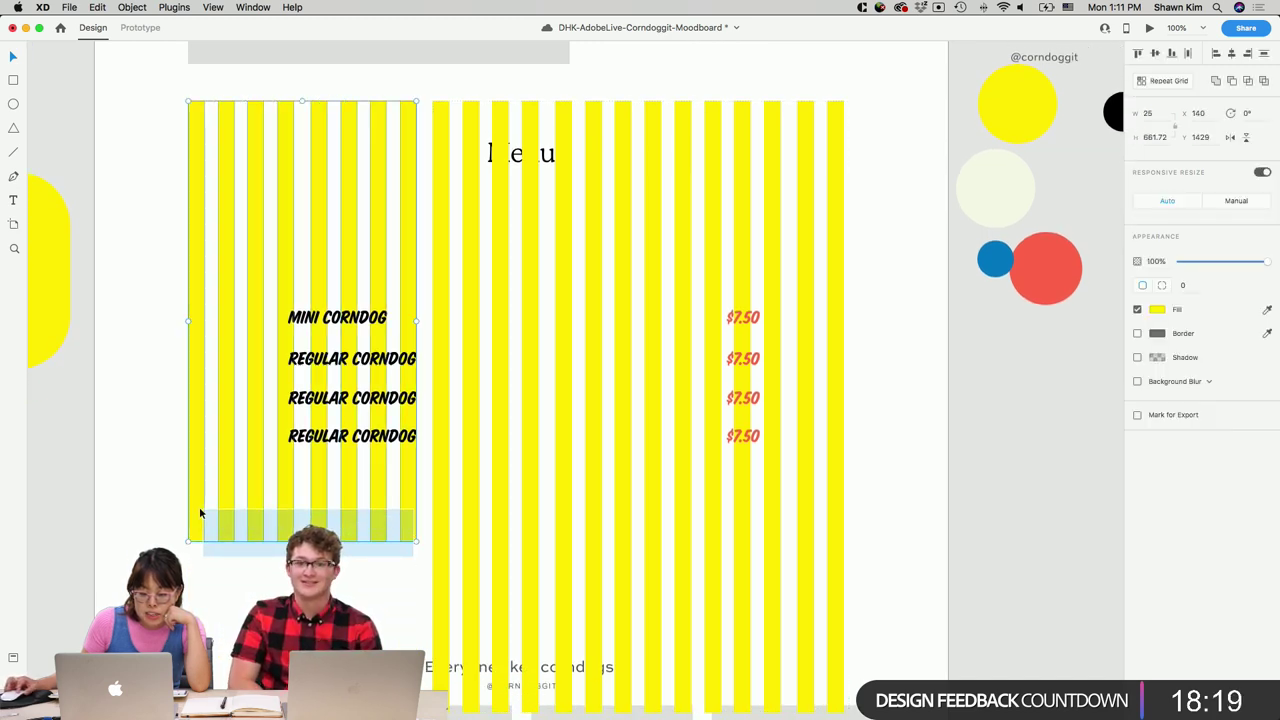
{"action": "key", "text": "Delete"}
{"action": "left_click", "coordinate": [438, 482]}
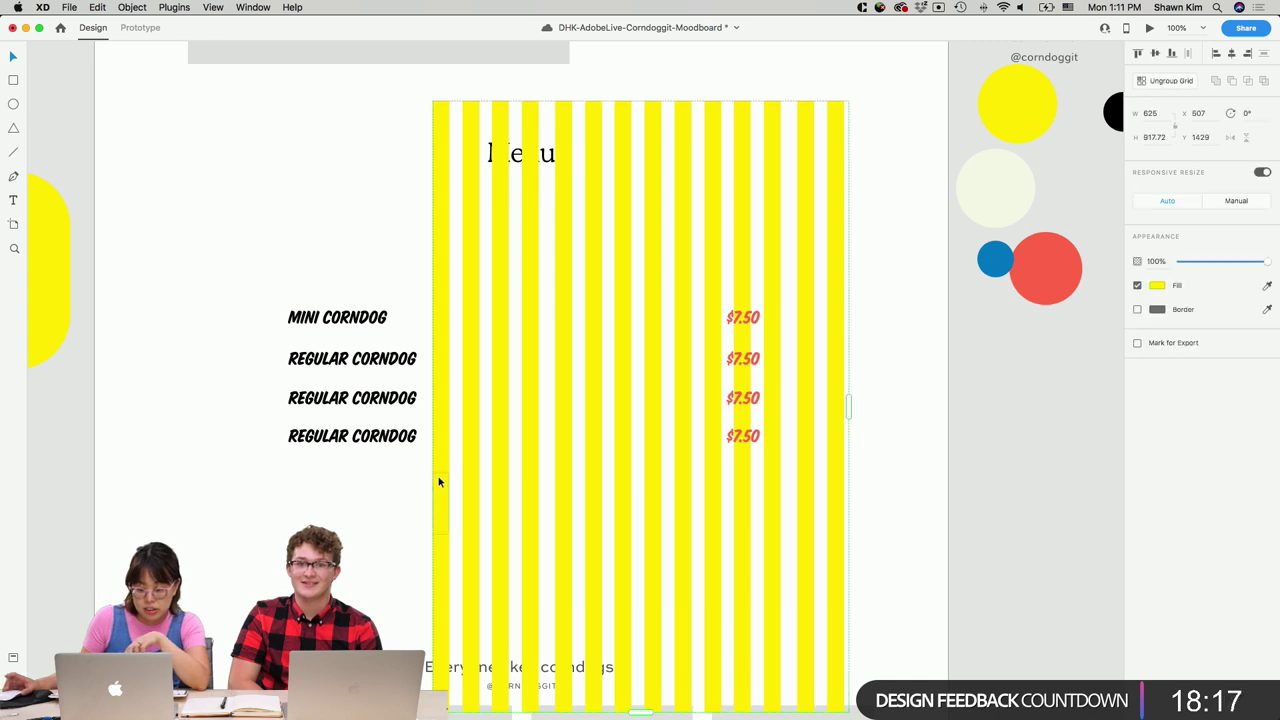
{"action": "left_click_drag", "start_coordinate": [449, 316], "coordinate": [231, 318]}
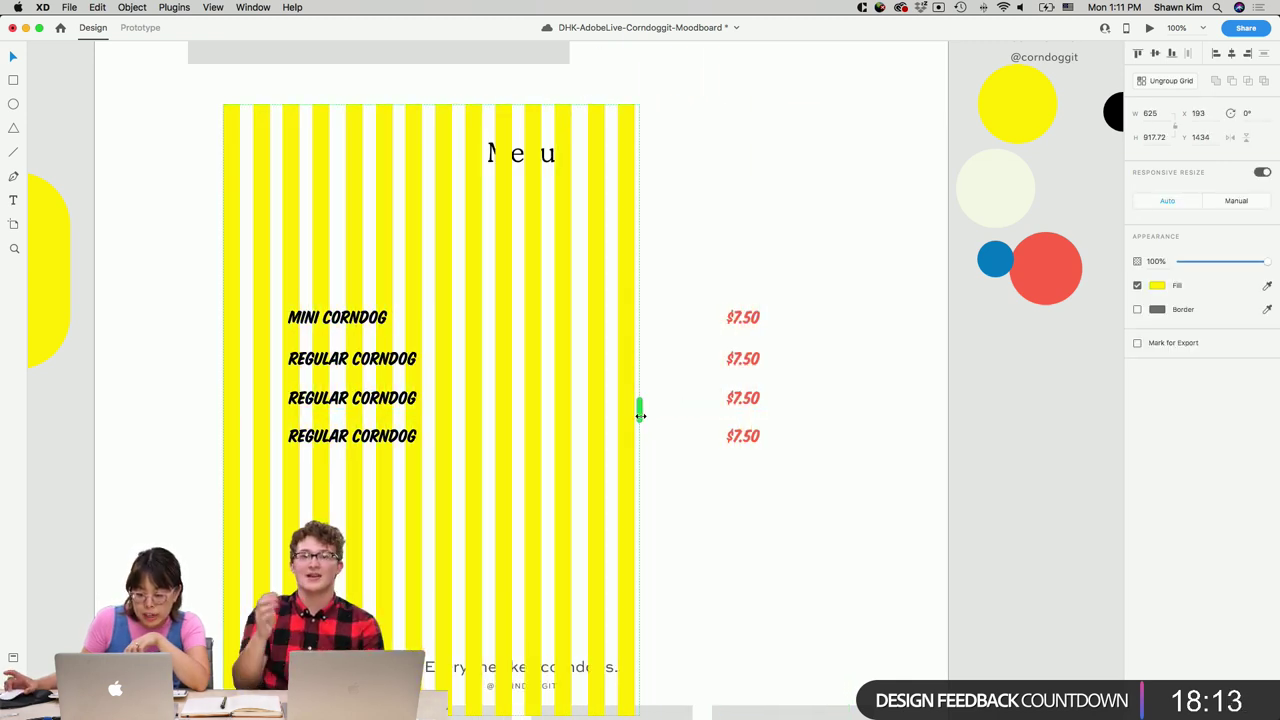
{"action": "left_click_drag", "start_coordinate": [640, 413], "coordinate": [859, 418]}
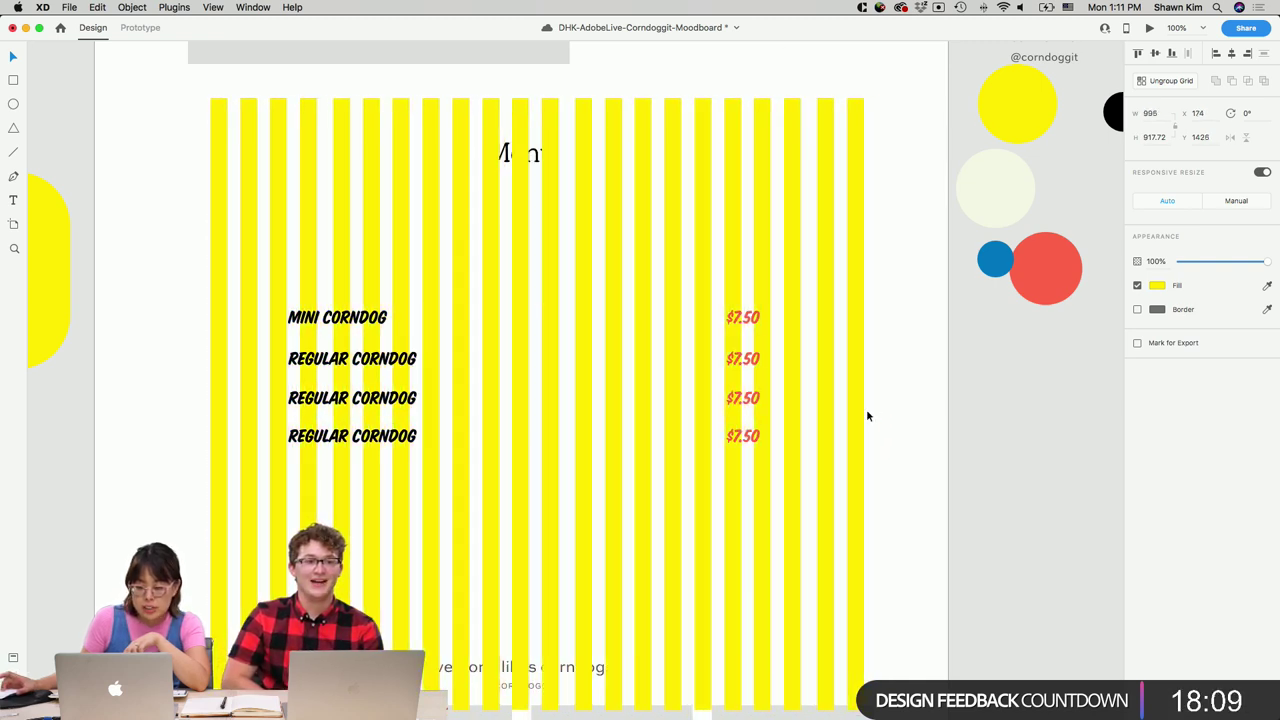
{"action": "left_click", "coordinate": [1233, 56]}
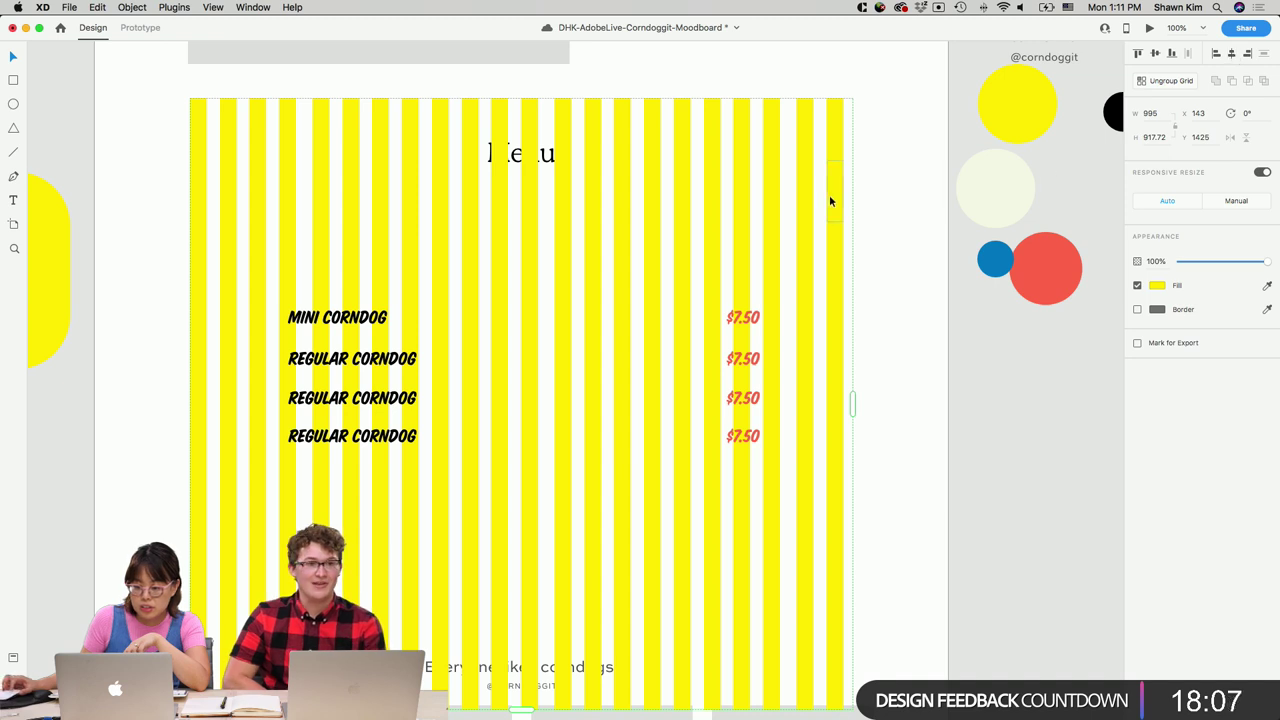
Widen the stripe grid further toward the artboard's right edge.
{"action": "scroll", "coordinate": [834, 200], "scroll_direction": "up", "scroll_amount": 10}
{"action": "scroll", "coordinate": [837, 200], "scroll_direction": "down", "scroll_amount": 6}
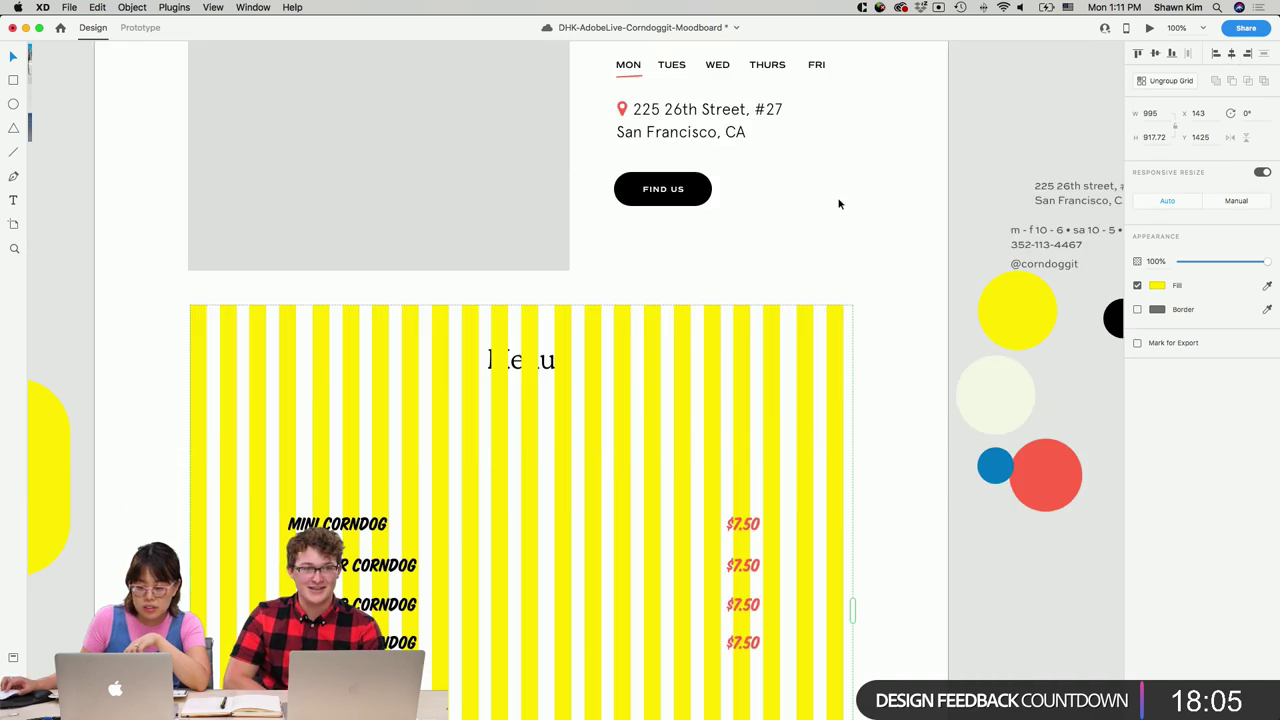
{"action": "left_click", "coordinate": [489, 181]}
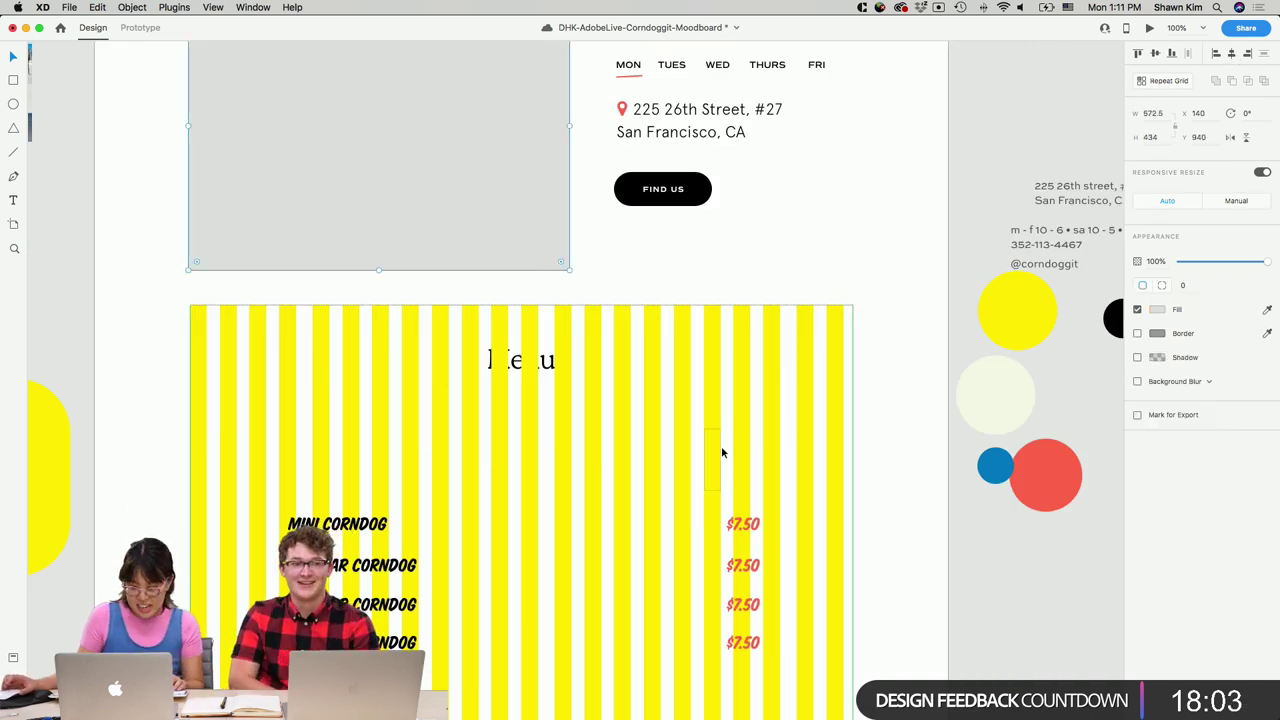
{"action": "scroll", "coordinate": [760, 455], "scroll_direction": "down", "scroll_amount": 5}
{"action": "left_click", "coordinate": [805, 410]}
{"action": "left_click_drag", "start_coordinate": [852, 398], "coordinate": [958, 398]}
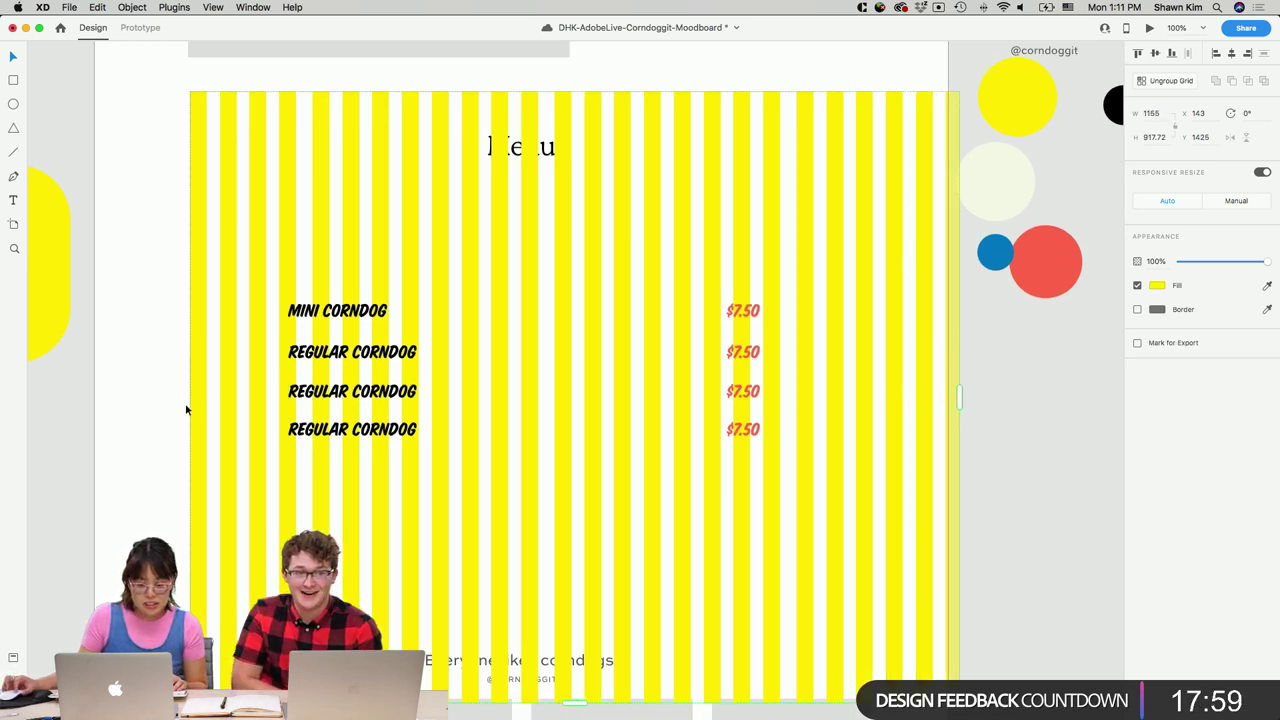
Left-align the stripe grid to the artboard so it spans 1302 wide at X -11.
{"action": "left_click_drag", "start_coordinate": [851, 337], "coordinate": [768, 344]}
{"action": "left_click_drag", "start_coordinate": [863, 401], "coordinate": [944, 391]}
{"action": "left_click", "coordinate": [1233, 53]}
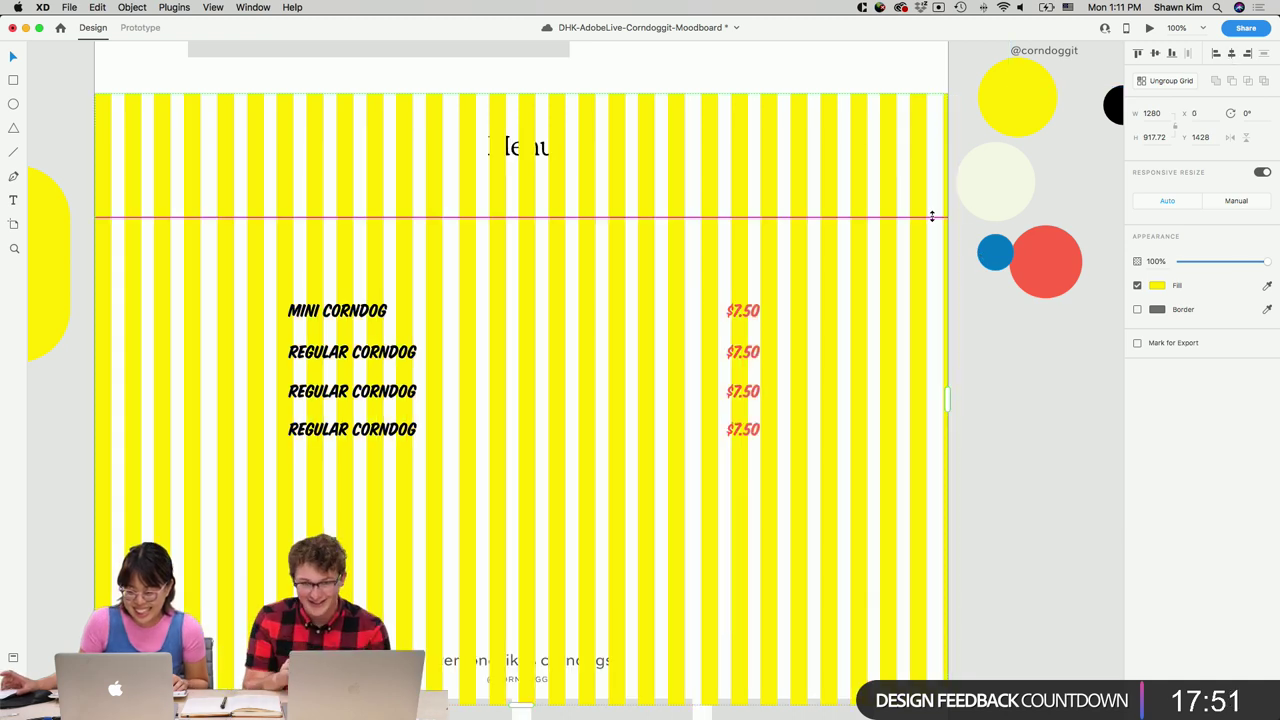
{"action": "mouse_move", "coordinate": [945, 392]}
{"action": "left_mouse_down"}
{"action": "mouse_move", "coordinate": [961, 398]}
{"action": "mouse_move", "coordinate": [921, 397]}
{"action": "left_mouse_up"}
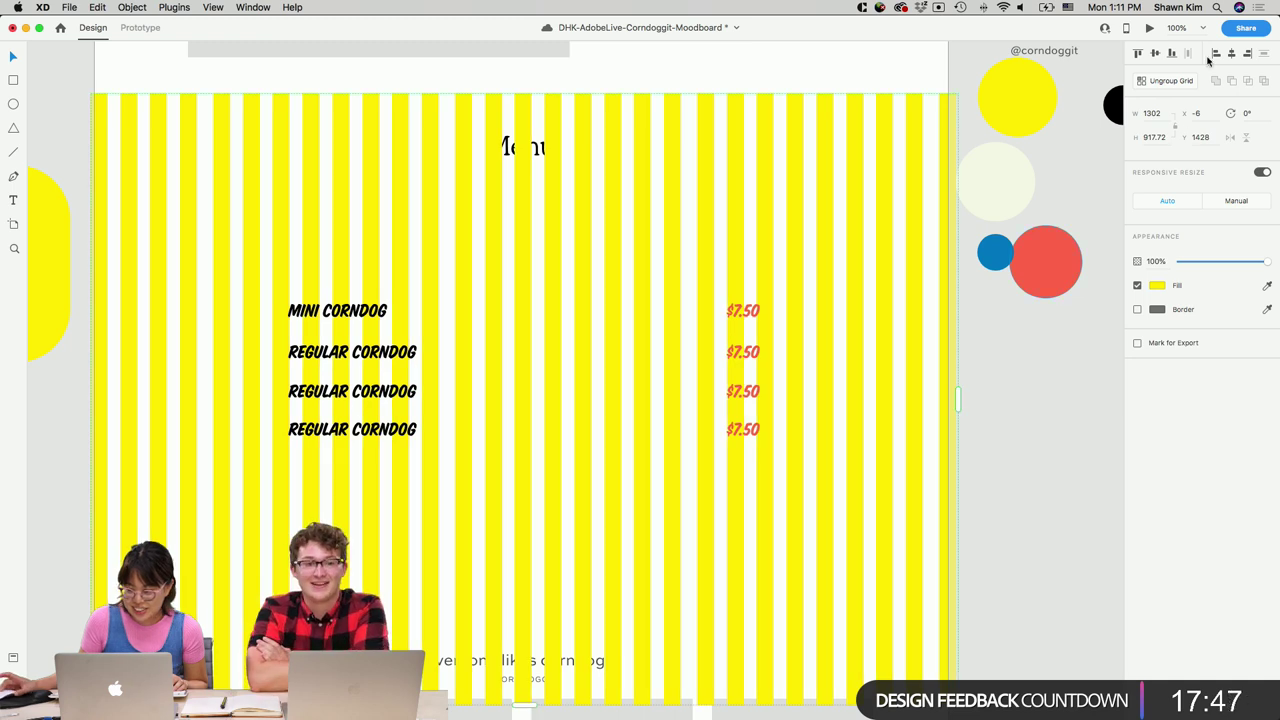
{"action": "key", "text": "Left"}
{"action": "key", "text": "Left"}
{"action": "key", "text": "Left"}
{"action": "key", "text": "Left"}
{"action": "key", "text": "Left"}
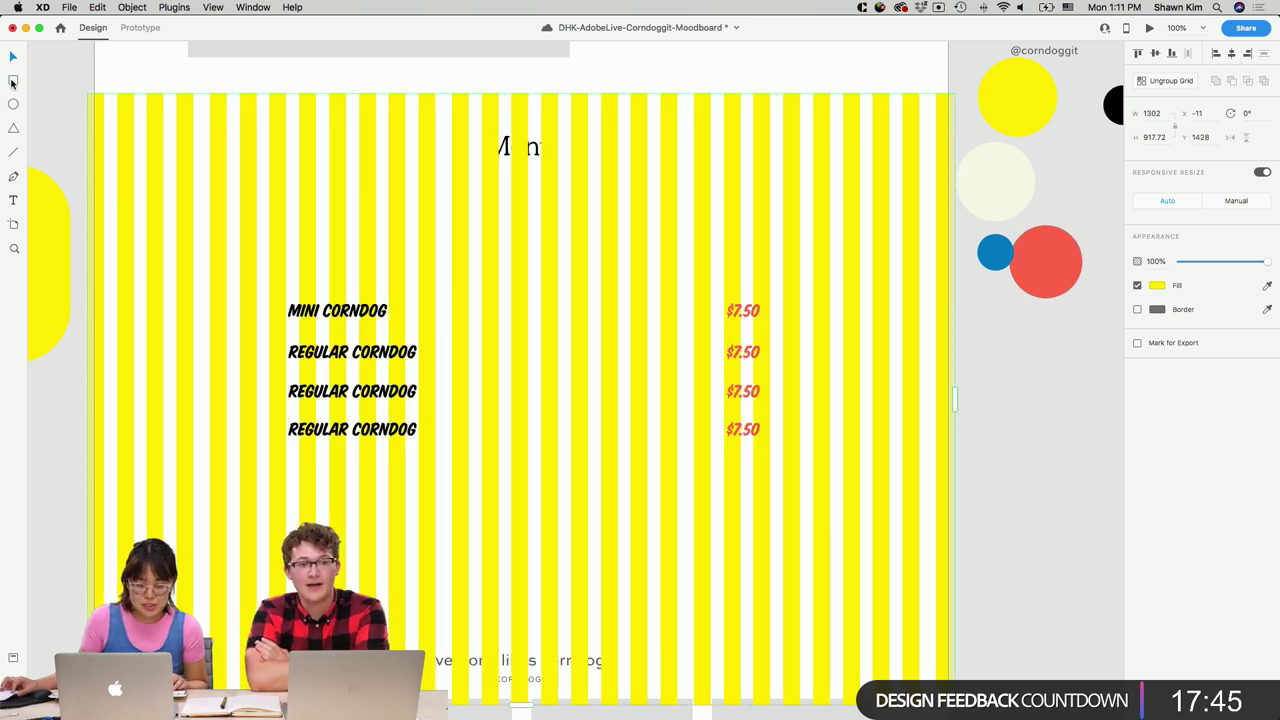
{"action": "left_click", "coordinate": [12, 81]}
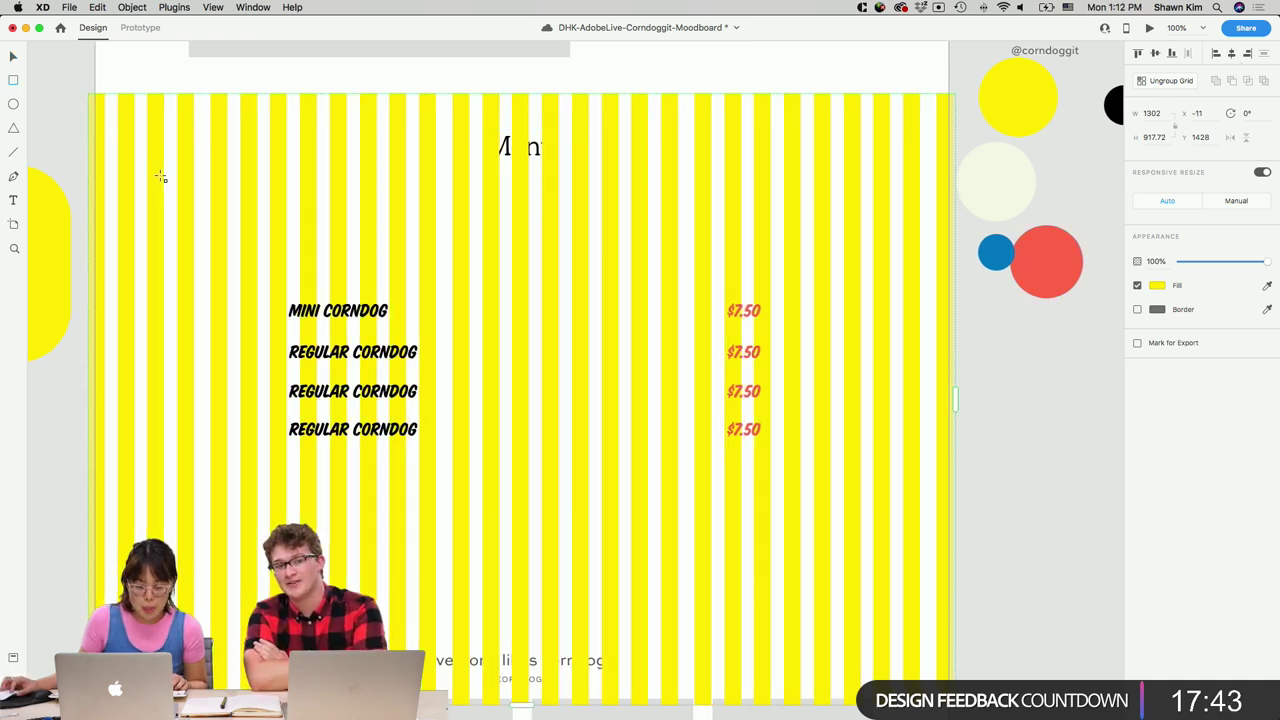
{"action": "key", "text": "super+shift+l"}
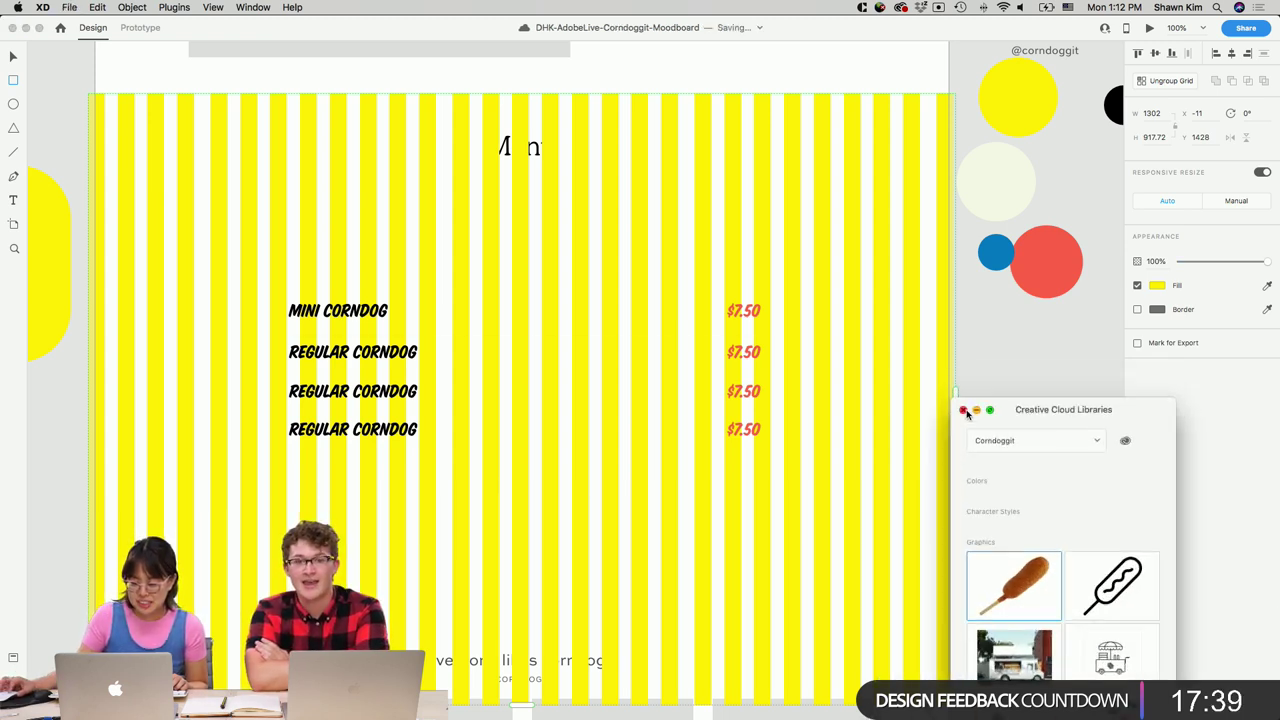
{"action": "left_click", "coordinate": [963, 411]}
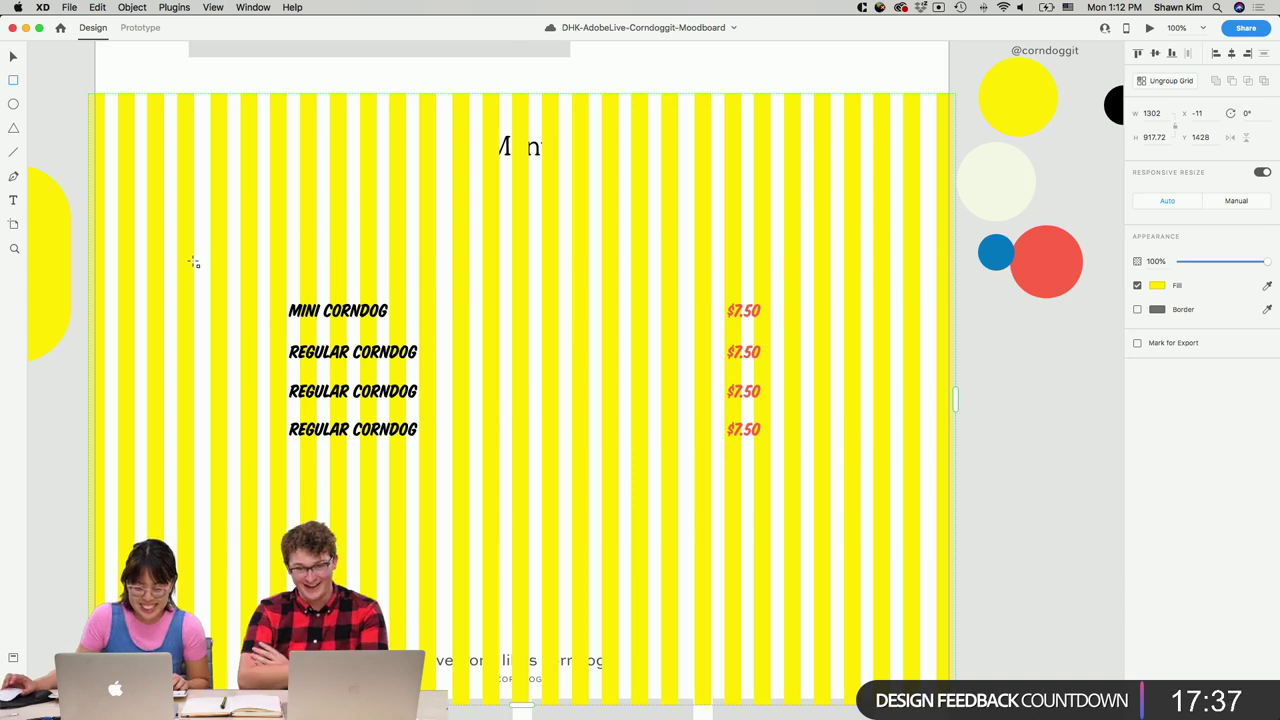
Draw a borderless white 1065×660 rectangle over the stripes and nudge it up slightly.
{"action": "mouse_move", "coordinate": [165, 213]}
{"action": "left_mouse_down"}
{"action": "mouse_move", "coordinate": [837, 551]}
{"action": "mouse_move", "coordinate": [871, 602]}
{"action": "mouse_move", "coordinate": [768, 583]}
{"action": "mouse_move", "coordinate": [946, 654]}
{"action": "mouse_move", "coordinate": [873, 655]}
{"action": "left_mouse_up"}
{"action": "left_click", "coordinate": [1137, 333]}
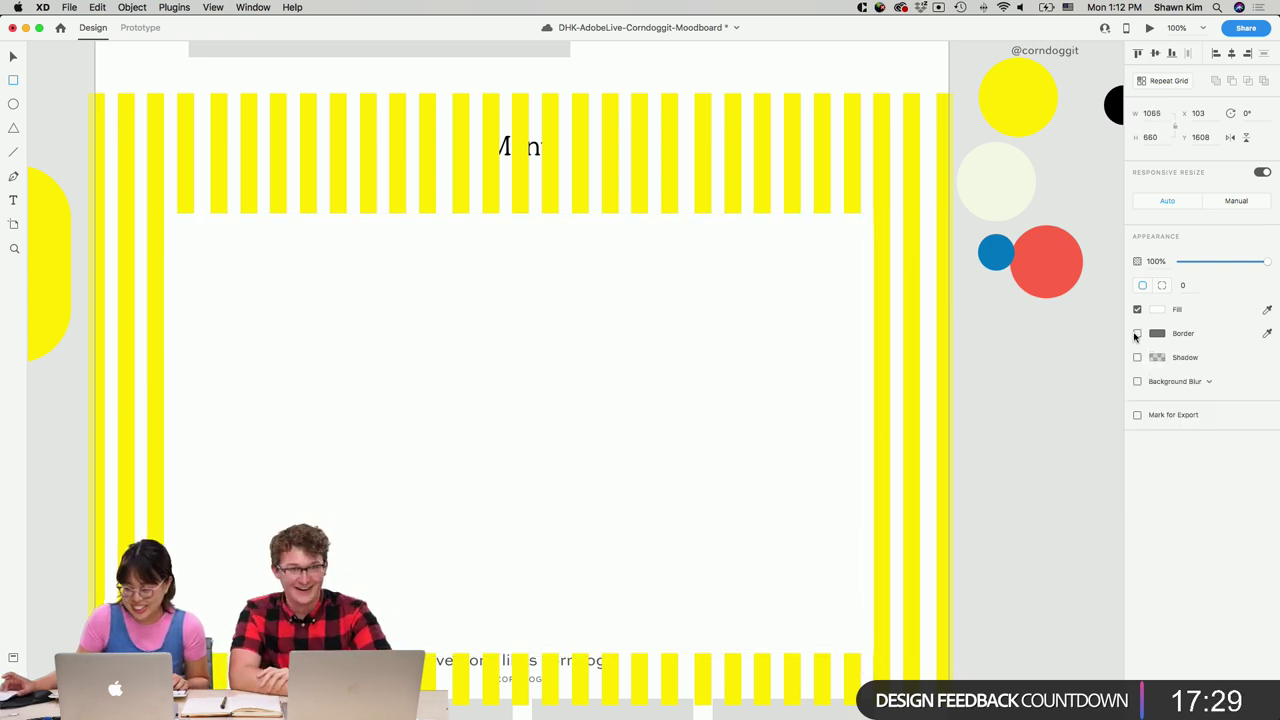
{"action": "left_click_drag", "start_coordinate": [760, 298], "coordinate": [760, 440]}
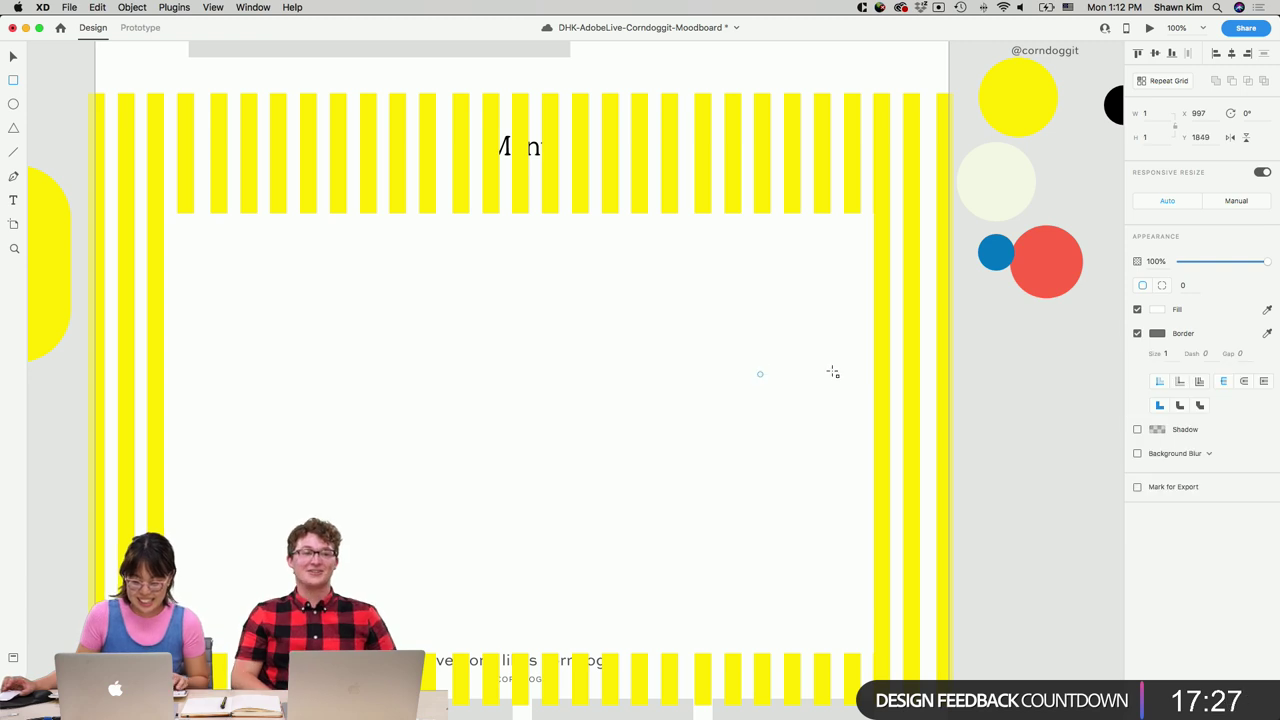
{"action": "key", "text": "Delete"}
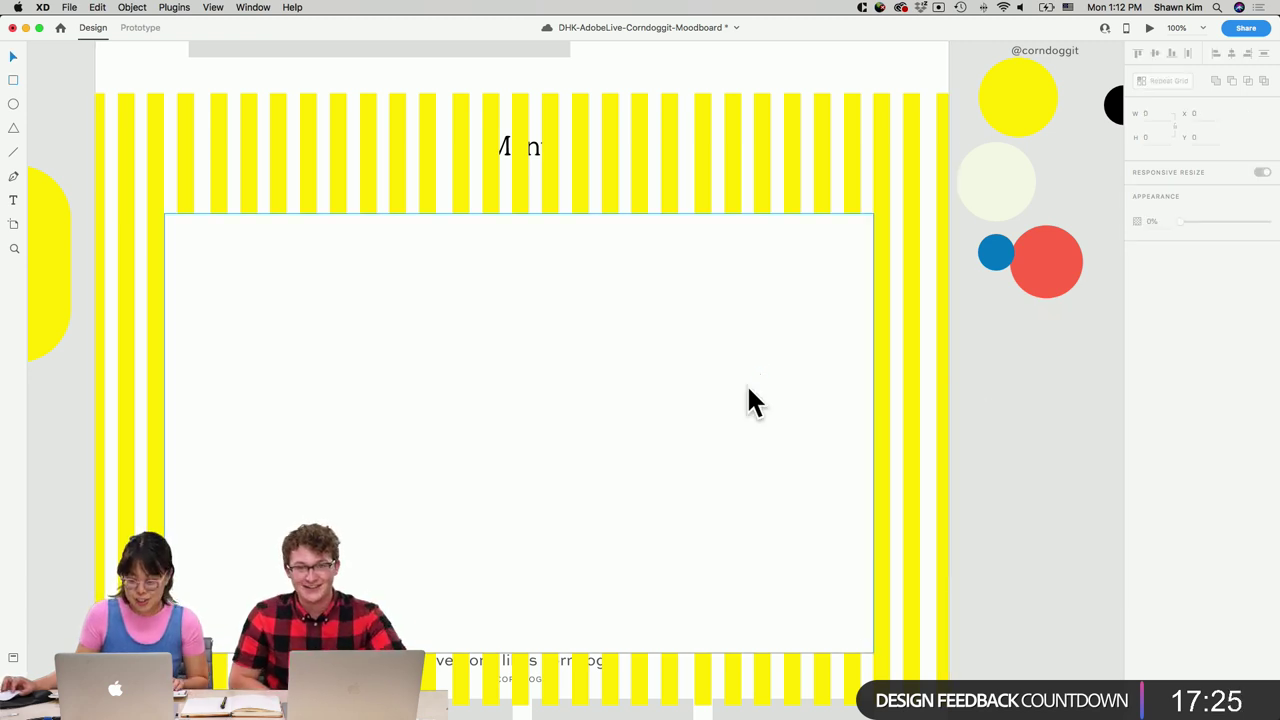
{"action": "left_click_drag", "start_coordinate": [749, 400], "coordinate": [749, 374]}
Send the yellow stripe grid to the back, behind the white panel.
{"action": "left_click", "coordinate": [914, 382]}
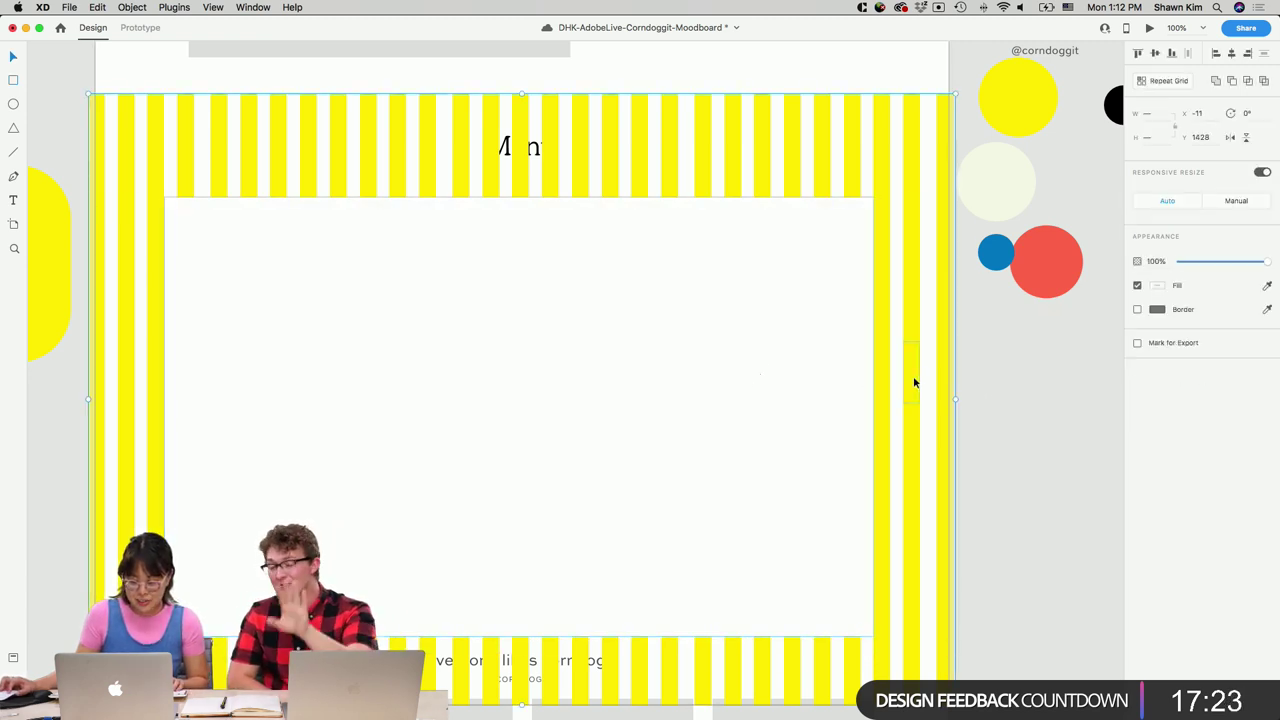
{"action": "right_click", "coordinate": [914, 382]}
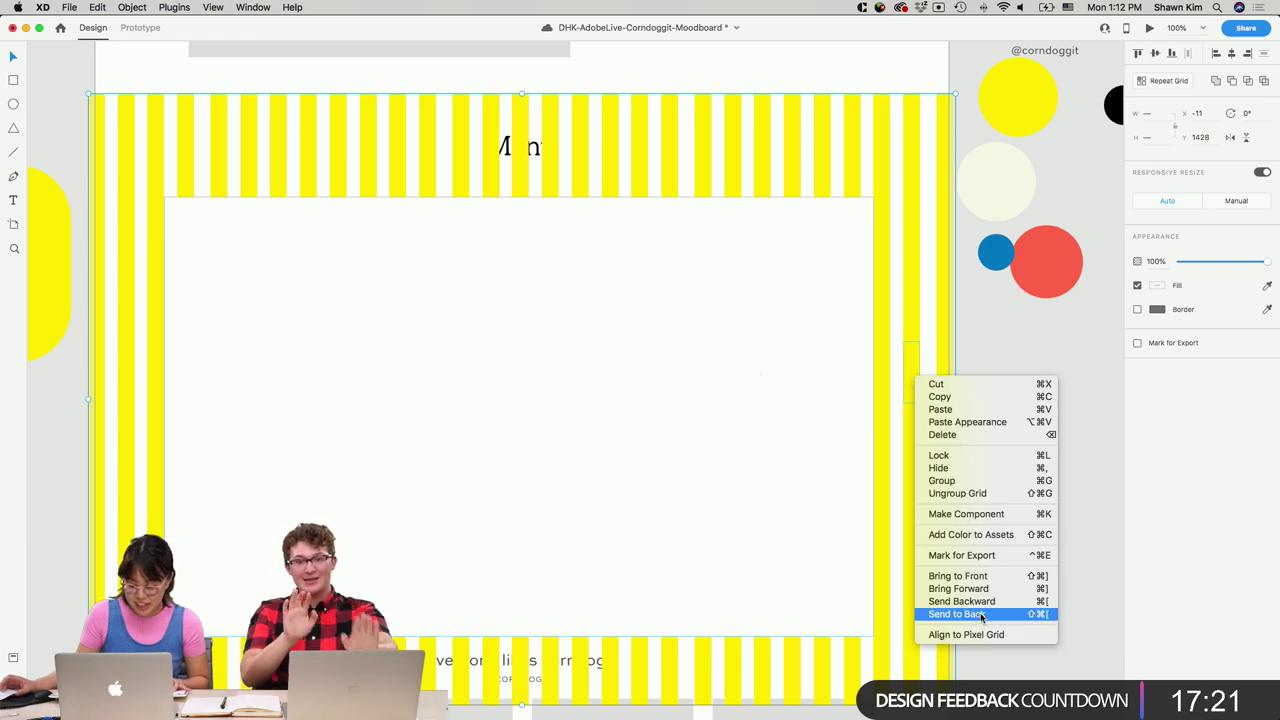
{"action": "left_click", "coordinate": [980, 615]}
{"action": "left_click", "coordinate": [1005, 598]}
{"action": "scroll", "coordinate": [1005, 598], "scroll_direction": "up", "scroll_amount": 2}
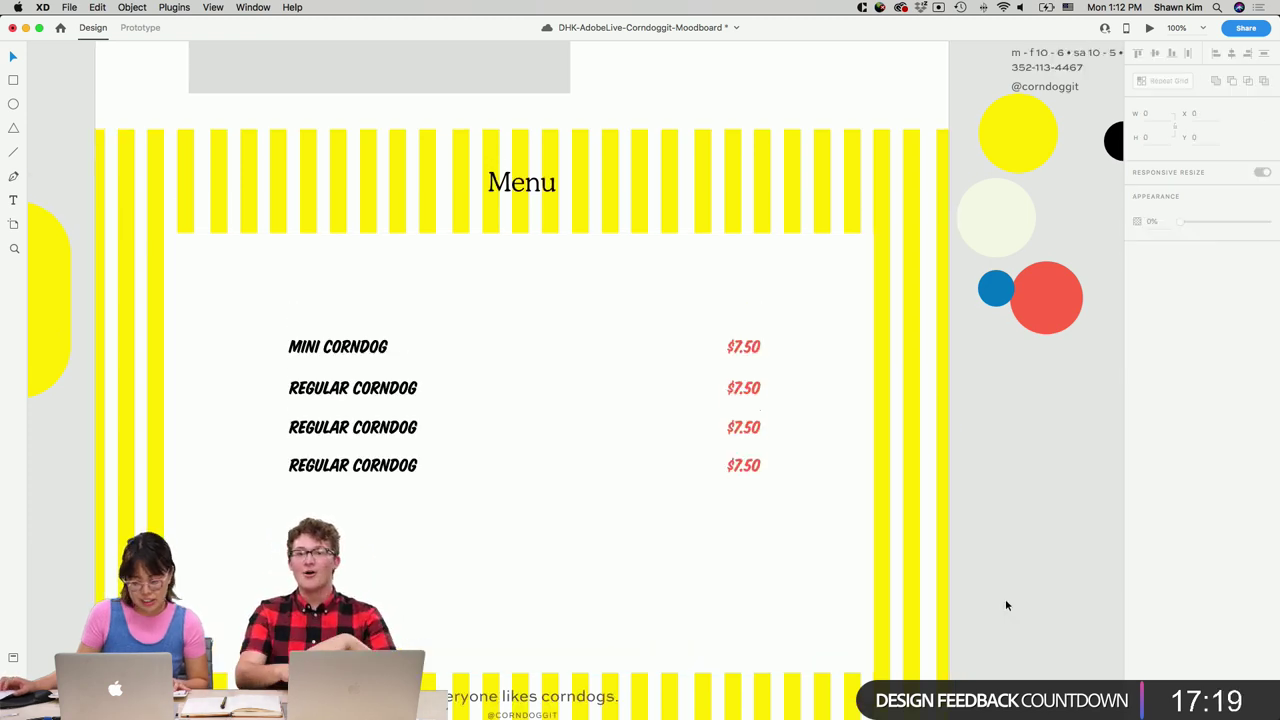
{"action": "left_click", "coordinate": [517, 254]}
Nudge the MINI CORNDOG row upward and show the column layout grid.
{"action": "left_click", "coordinate": [937, 345]}
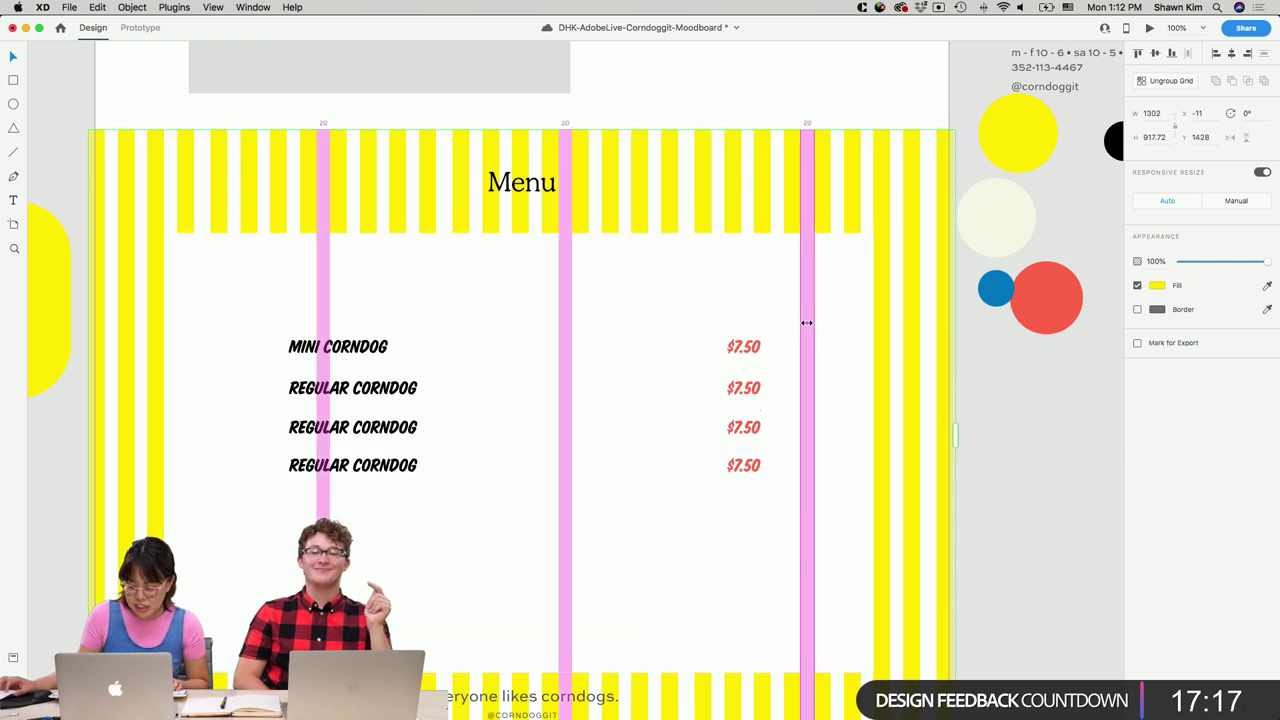
{"action": "left_click", "coordinate": [296, 350]}
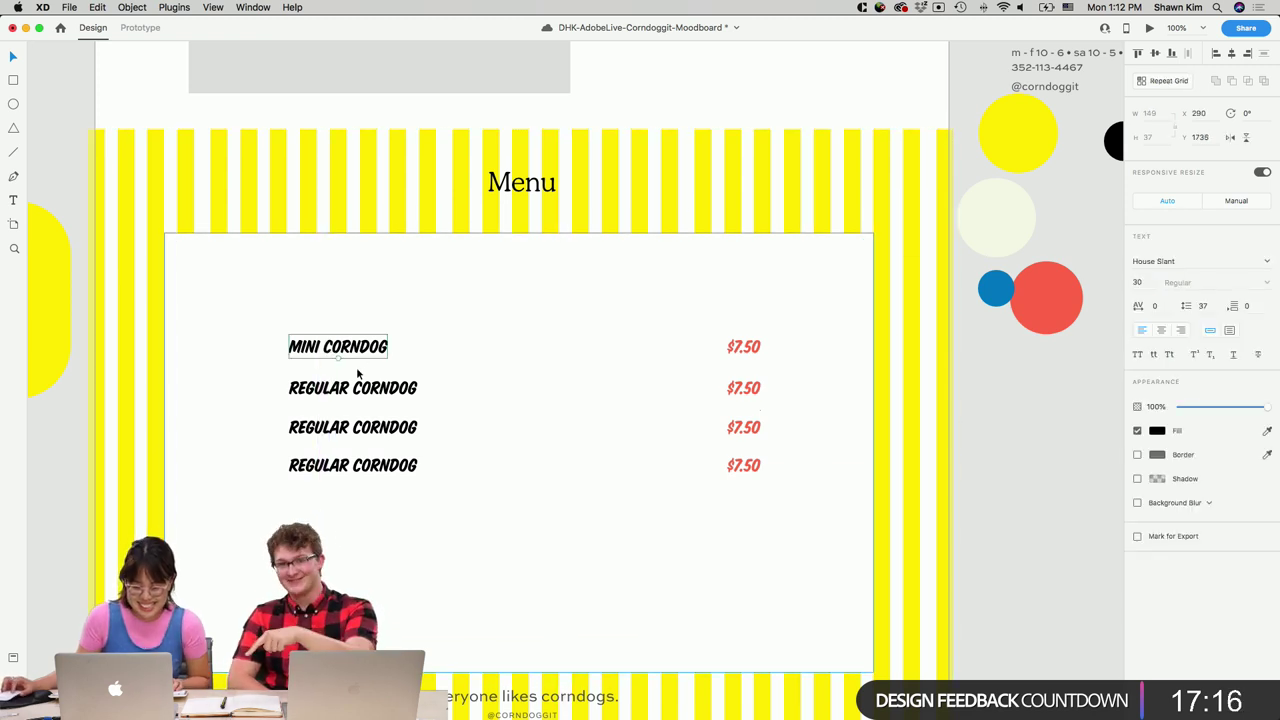
{"action": "left_click", "coordinate": [748, 347], "text": "shift"}
{"action": "key", "text": "shift+Up"}
{"action": "key", "text": "shift+Up"}
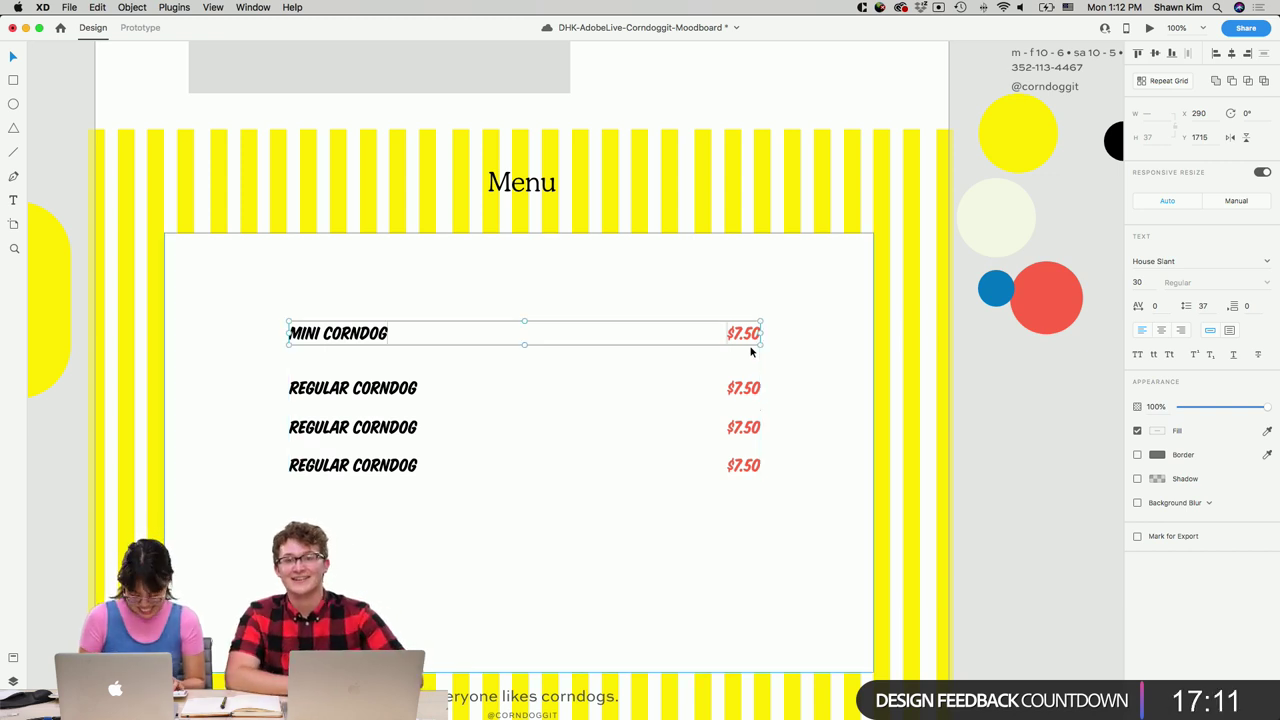
{"action": "key", "text": "super+shift+apostrophe"}
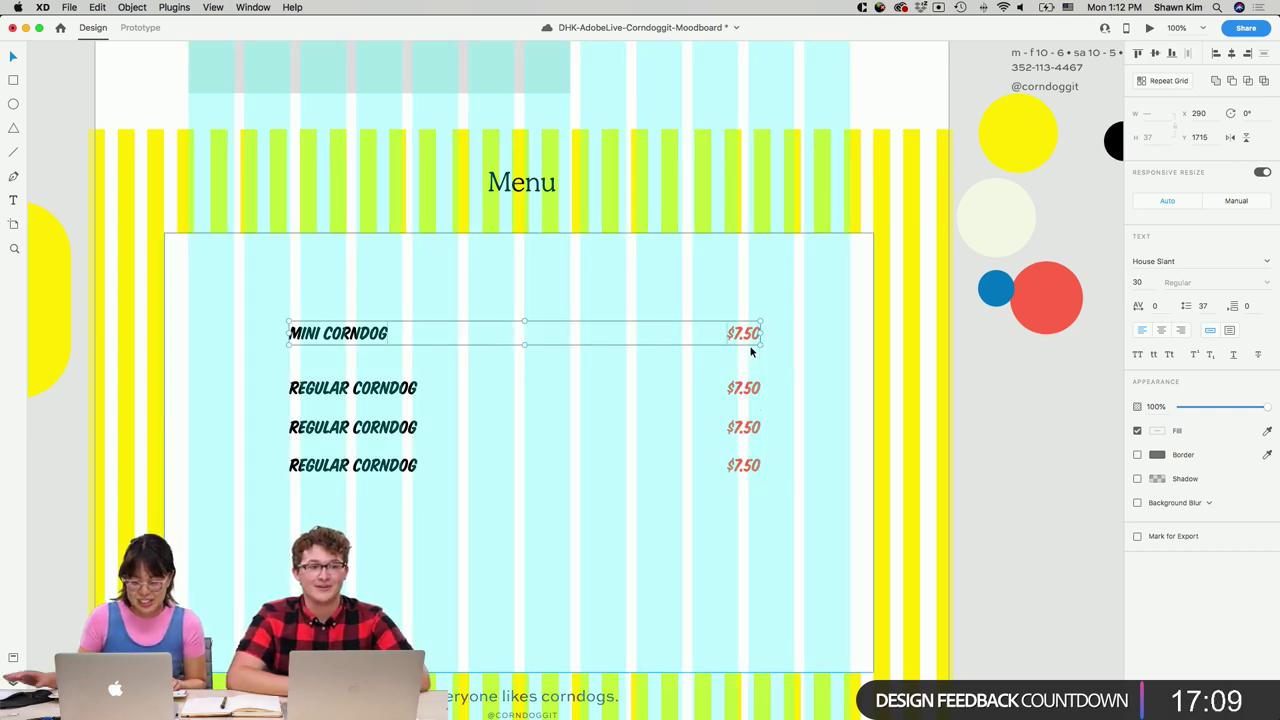
Align the four item names on one grid column and distribute them evenly vertically.
{"action": "double_click", "coordinate": [335, 334]}
{"action": "left_click_drag", "start_coordinate": [324, 345], "coordinate": [349, 389]}
{"action": "left_click", "coordinate": [337, 388]}
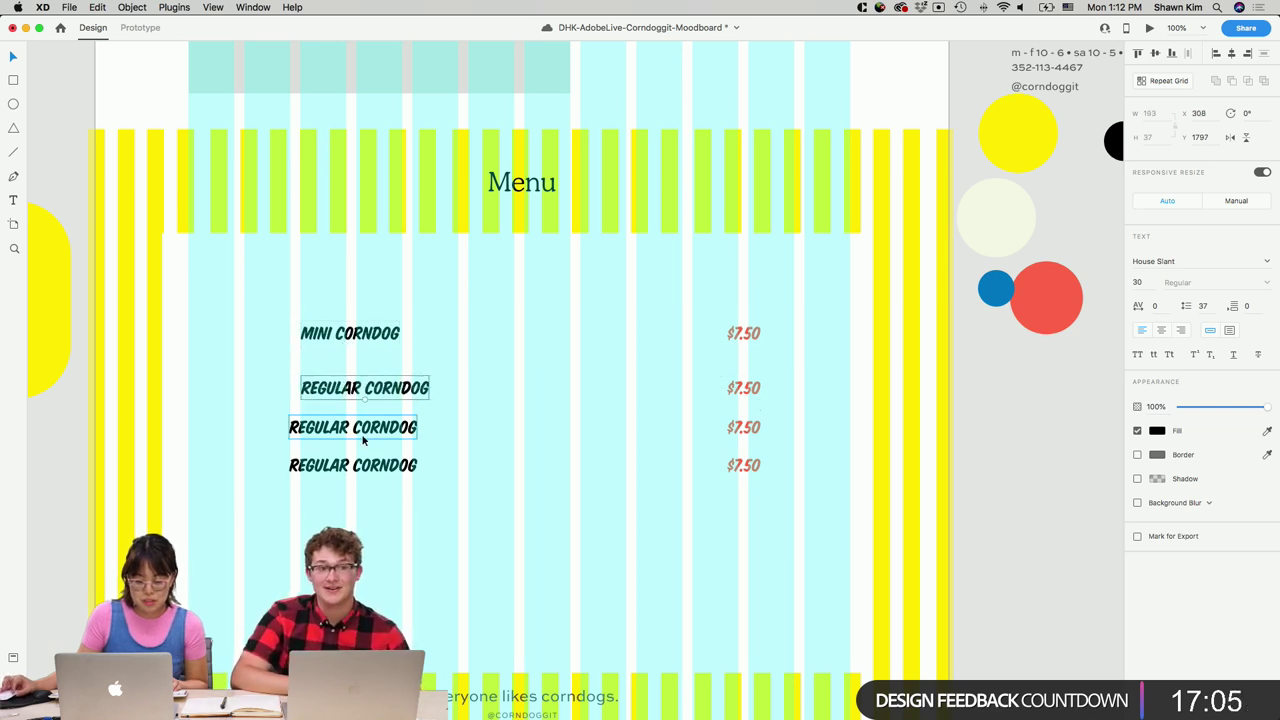
{"action": "left_click_drag", "start_coordinate": [363, 436], "coordinate": [376, 466]}
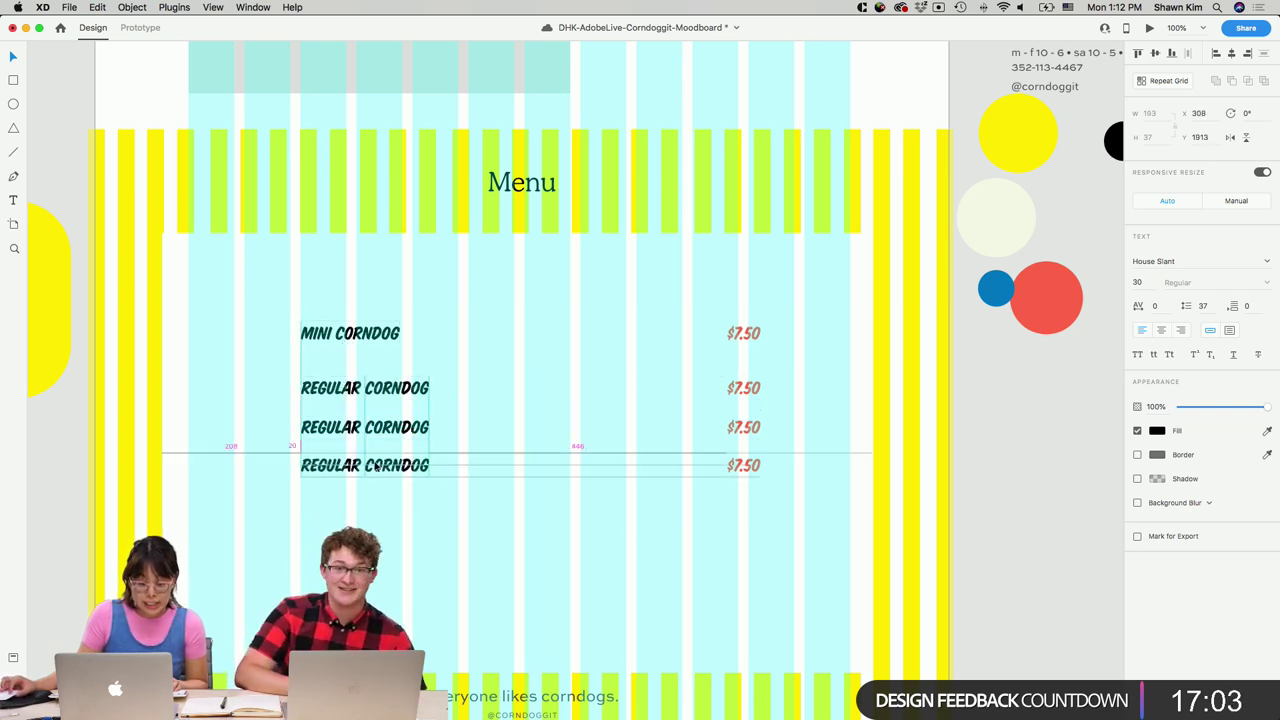
{"action": "left_click_drag", "start_coordinate": [386, 337], "coordinate": [386, 349]}
{"action": "left_click", "coordinate": [365, 390], "text": "shift"}
{"action": "left_click", "coordinate": [380, 425], "text": "shift"}
{"action": "left_click", "coordinate": [382, 465], "text": "shift"}
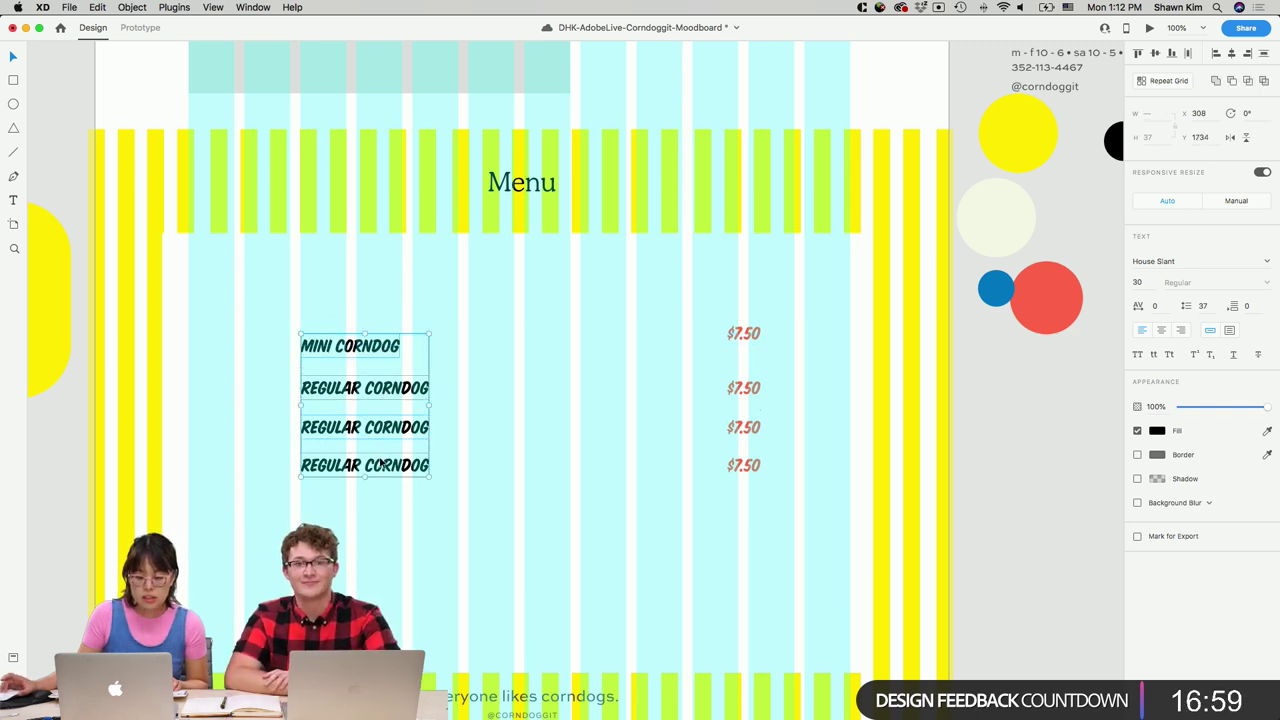
{"action": "left_click", "coordinate": [1263, 56]}
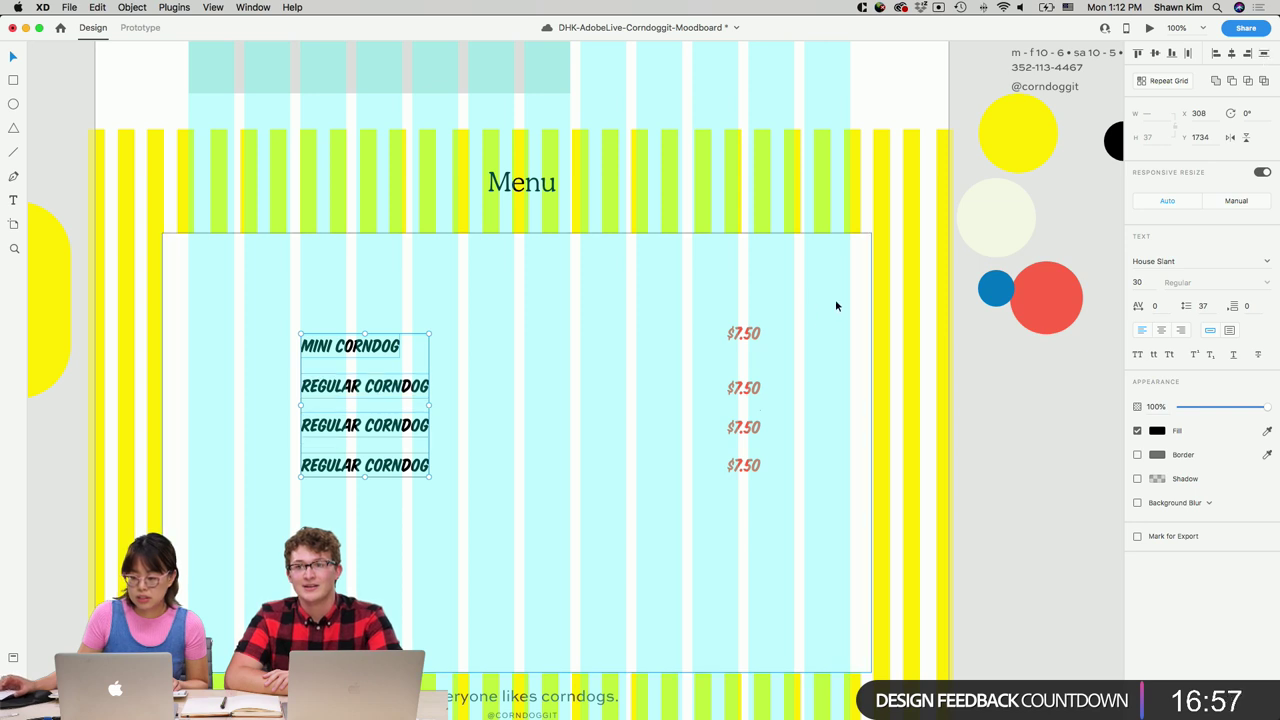
Distribute the four red $7.50 prices evenly in a column at X 912, then hide the grid.
{"action": "left_click_drag", "start_coordinate": [743, 337], "coordinate": [743, 353]}
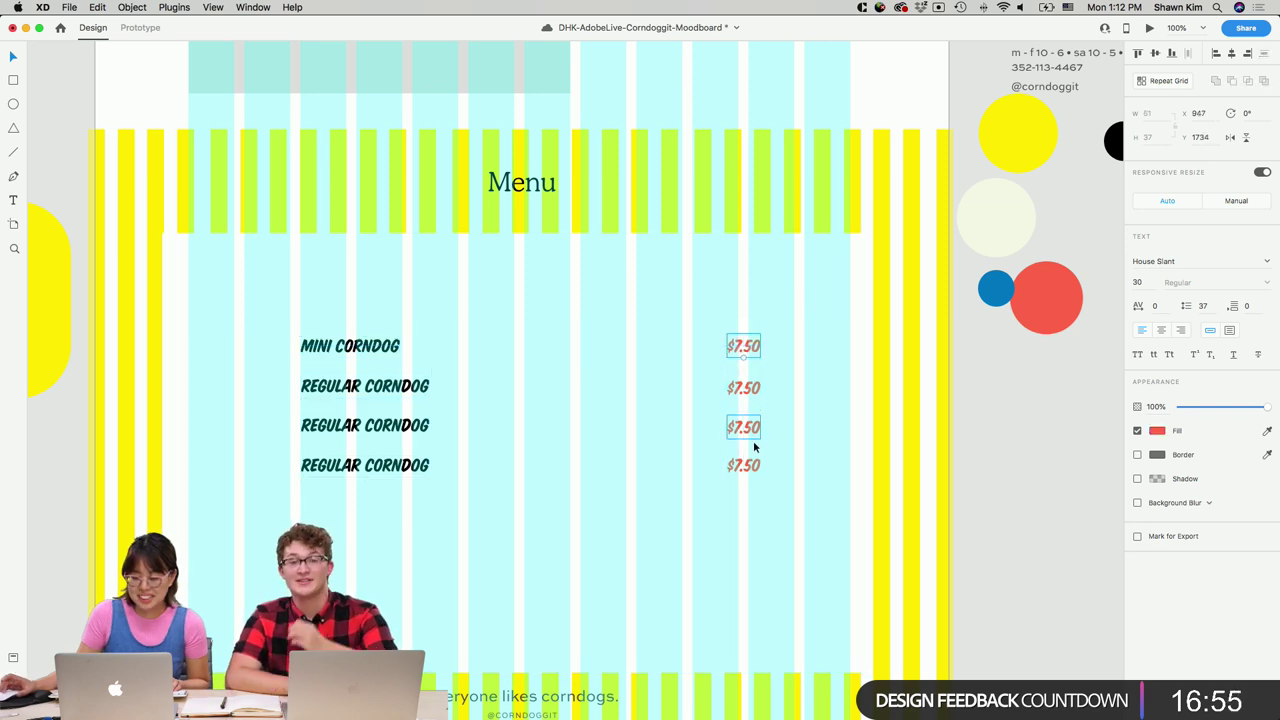
{"action": "left_click_drag", "start_coordinate": [750, 462], "coordinate": [749, 462]}
{"action": "left_click", "coordinate": [741, 434], "text": "shift"}
{"action": "left_click", "coordinate": [743, 388], "text": "shift"}
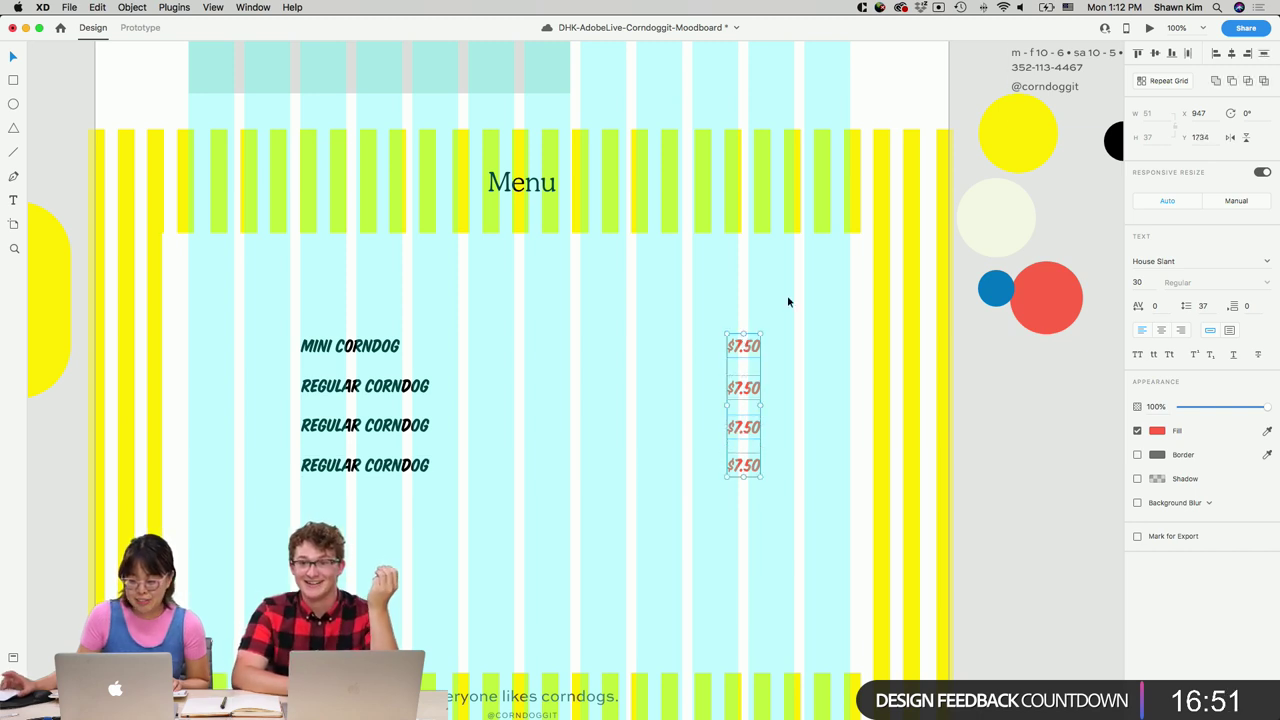
{"action": "left_click", "coordinate": [1261, 54]}
{"action": "key", "text": "shift+Left"}
{"action": "key", "text": "shift+Left"}
{"action": "key", "text": "shift+Left"}
{"action": "key", "text": "shift+Left"}
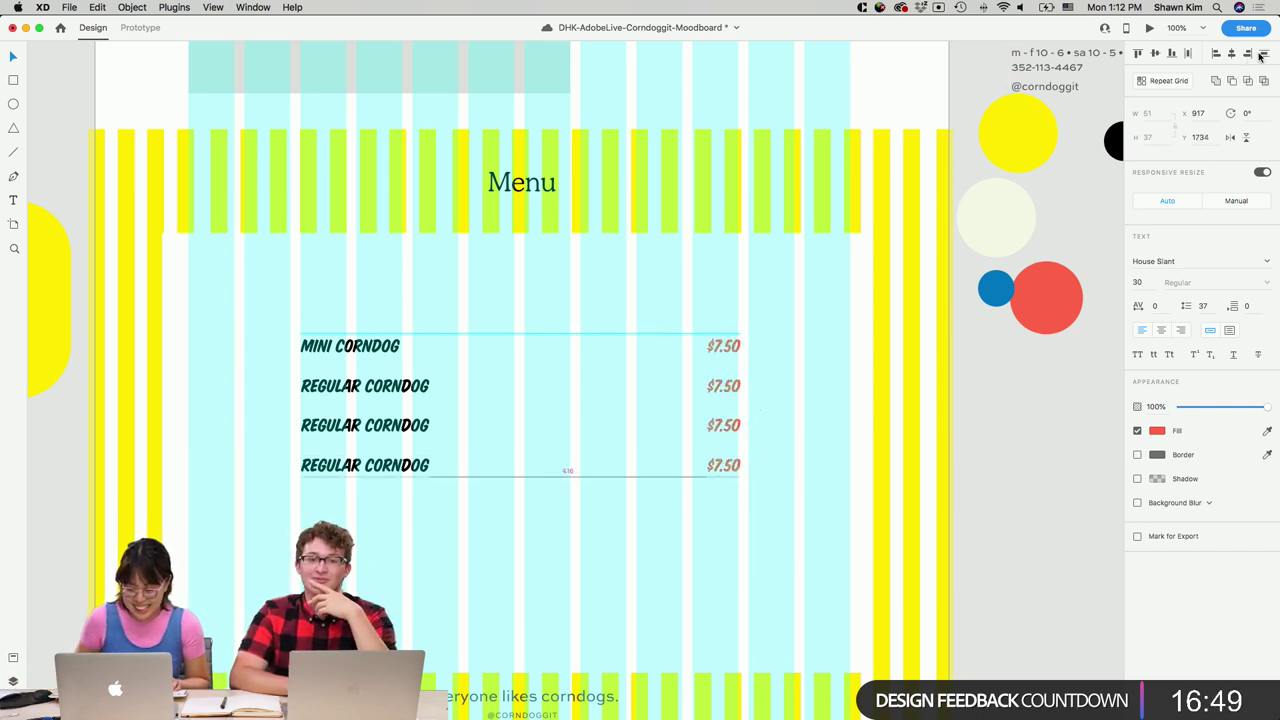
{"action": "key", "text": "Right"}
{"action": "key", "text": "Right"}
{"action": "key", "text": "Right"}
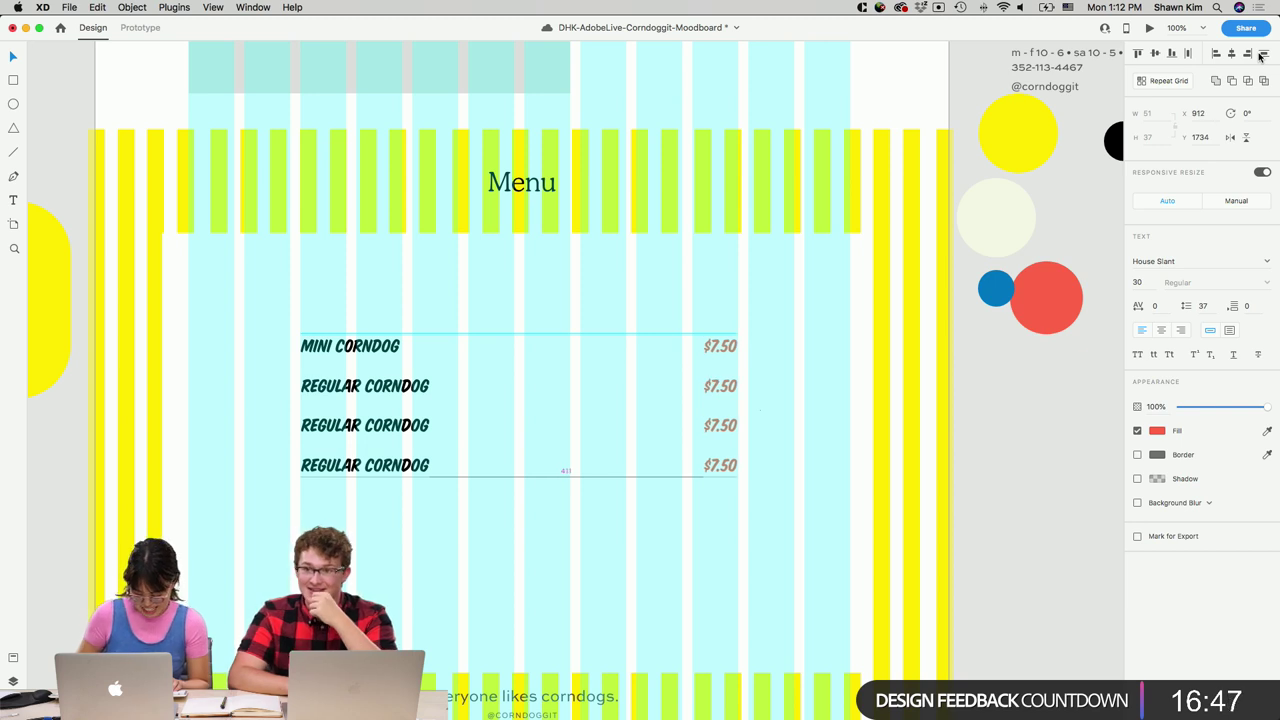
{"action": "key", "text": "super+shift+apostrophe"}
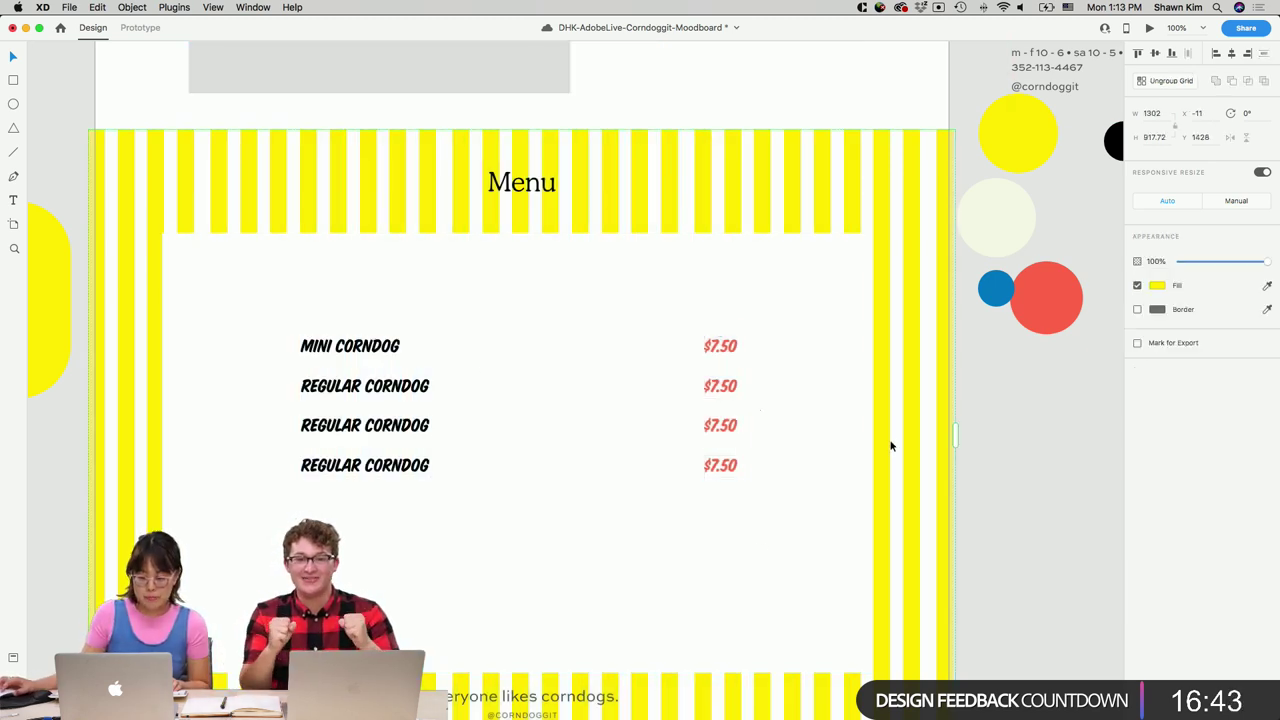
Shorten the white panel to 1065×544 and the stripe frame to 716.72 tall around it.
{"action": "left_click", "coordinate": [573, 627]}
{"action": "left_click_drag", "start_coordinate": [517, 672], "coordinate": [520, 595]}
{"action": "left_click", "coordinate": [631, 648]}
{"action": "scroll", "coordinate": [631, 648], "scroll_direction": "down", "scroll_amount": 1}
{"action": "scroll", "coordinate": [631, 647], "scroll_direction": "down", "scroll_amount": 5}
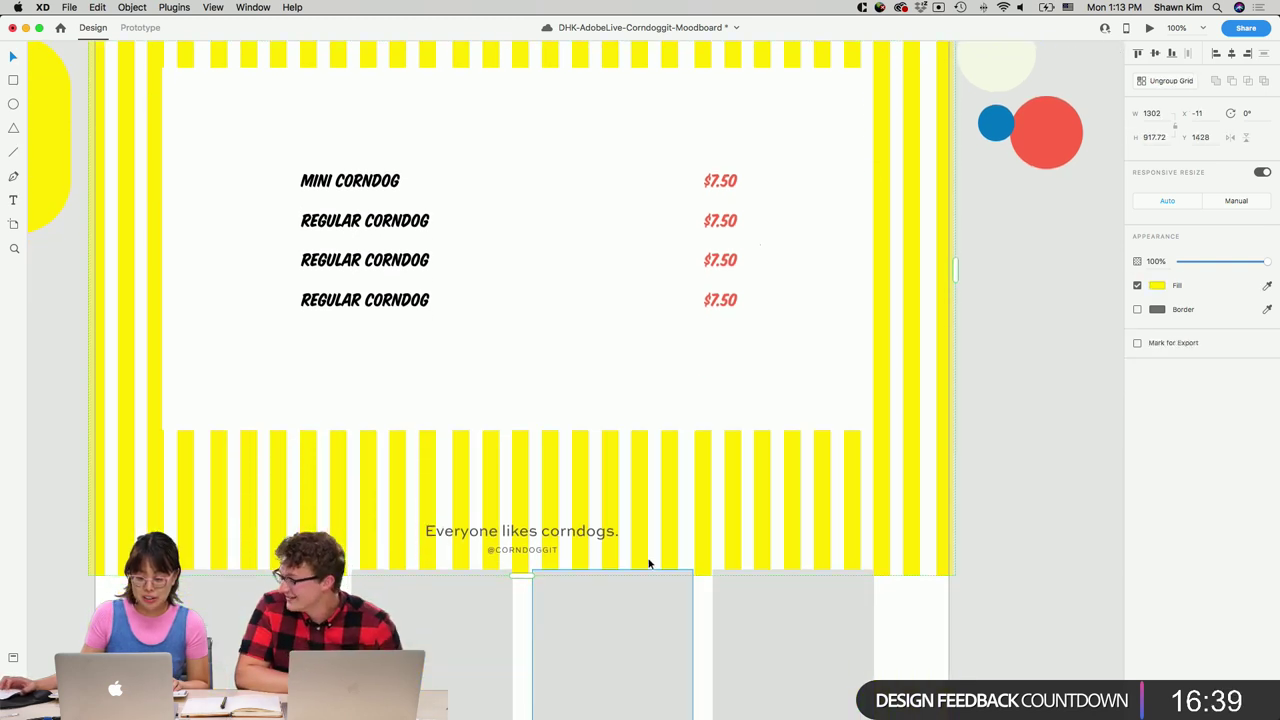
{"action": "left_click_drag", "start_coordinate": [522, 566], "coordinate": [520, 480]}
{"action": "scroll", "coordinate": [603, 333], "scroll_direction": "up", "scroll_amount": 4}
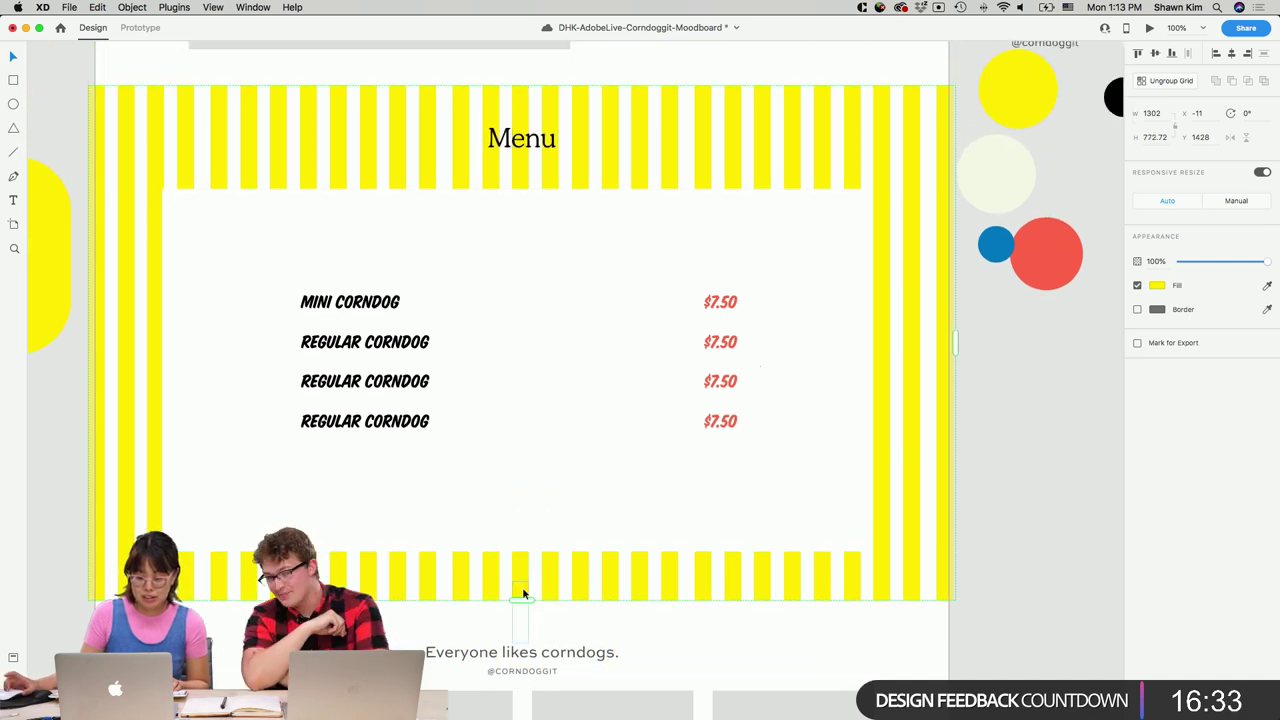
{"action": "left_click_drag", "start_coordinate": [521, 600], "coordinate": [520, 563]}
{"action": "left_click_drag", "start_coordinate": [700, 157], "coordinate": [697, 220]}
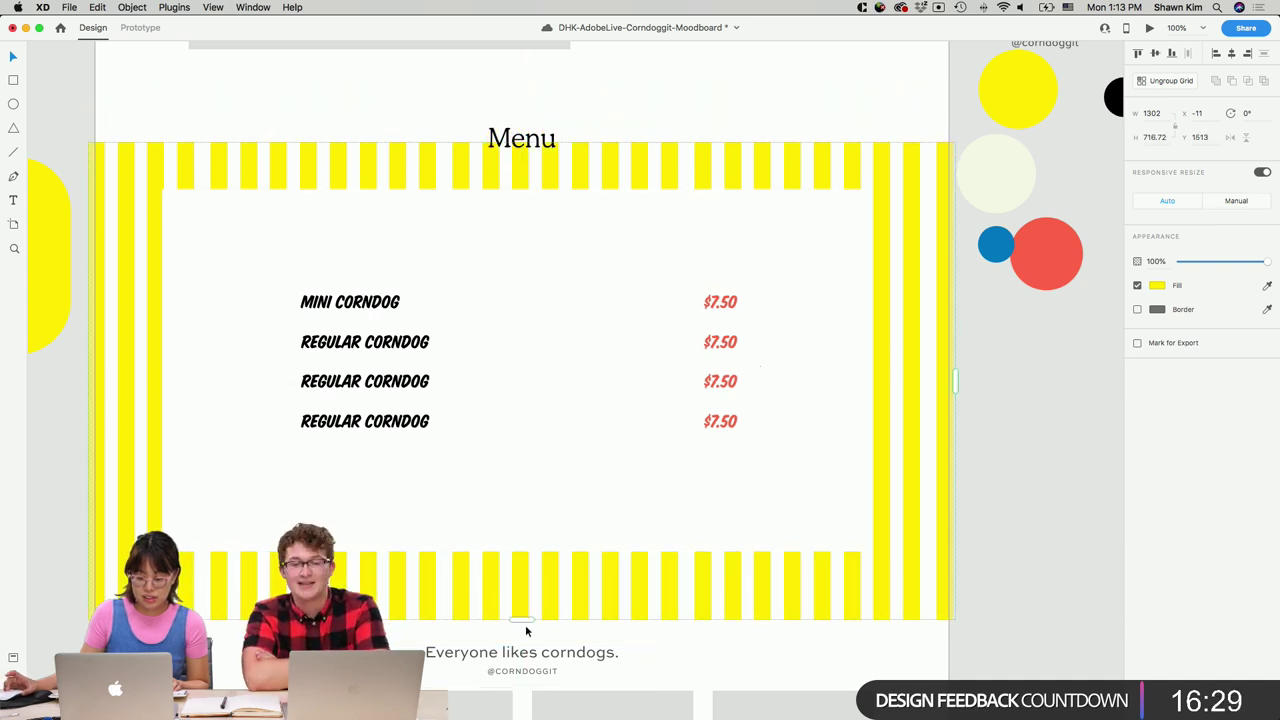
{"action": "left_click_drag", "start_coordinate": [528, 624], "coordinate": [523, 596]}
Move the Menu title down inside the white panel and zoom out to 50%.
{"action": "left_click_drag", "start_coordinate": [560, 146], "coordinate": [557, 251]}
{"action": "left_click", "coordinate": [632, 528]}
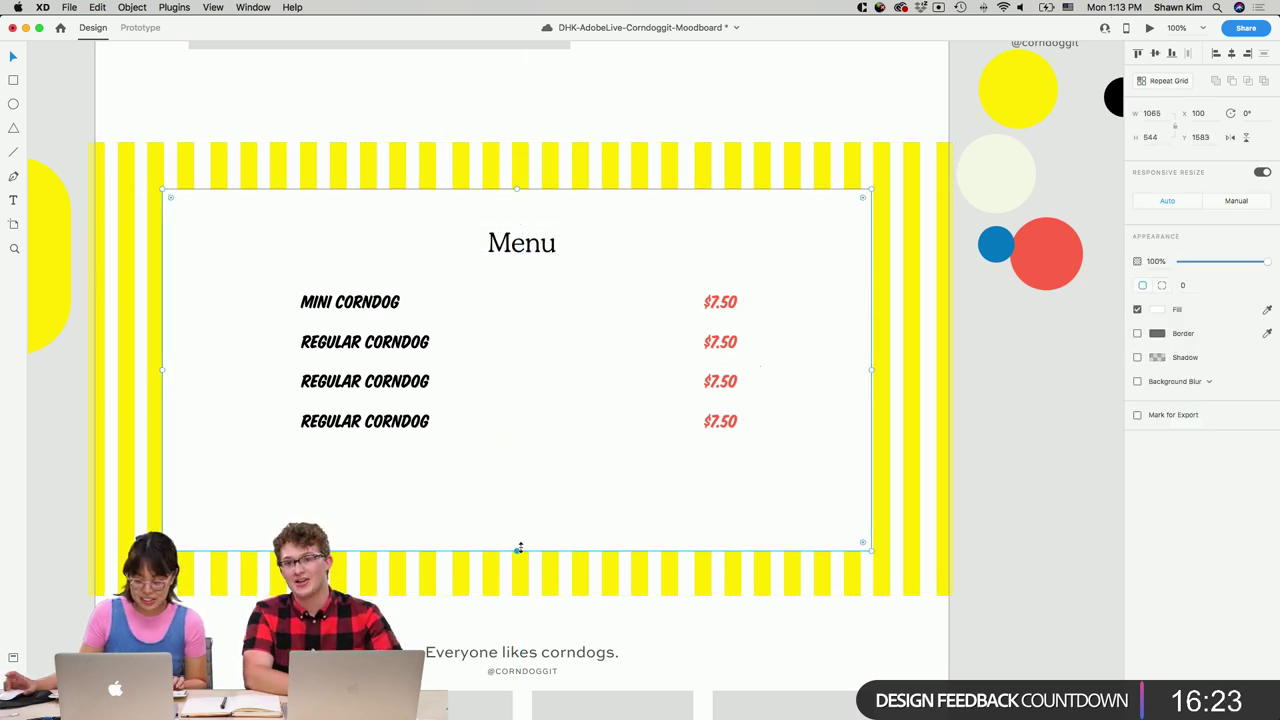
{"action": "left_click", "coordinate": [988, 541]}
{"action": "key", "text": "super+minus"}
{"action": "key", "text": "super+minus"}
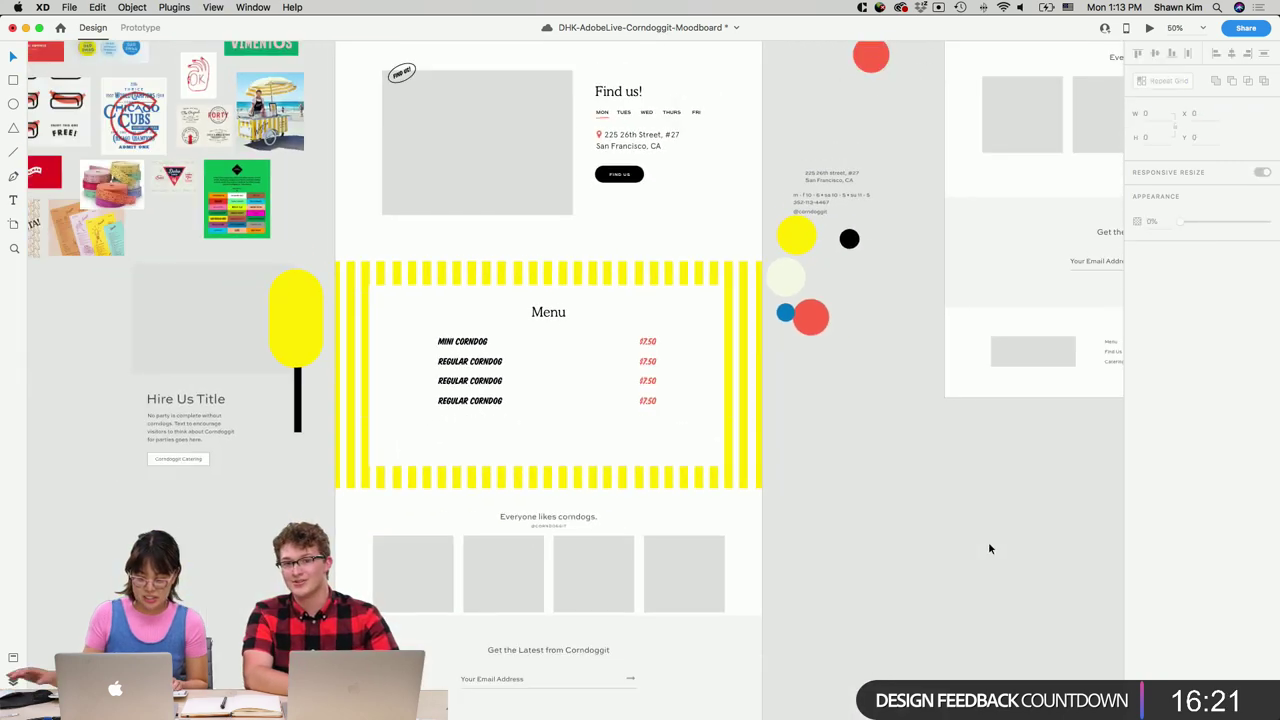
Place a copy of the FIND US! badge group beside the Menu heading.
{"action": "scroll", "coordinate": [937, 556], "scroll_direction": "up", "scroll_amount": 2}
{"action": "scroll", "coordinate": [937, 556], "scroll_direction": "down", "scroll_amount": 5}
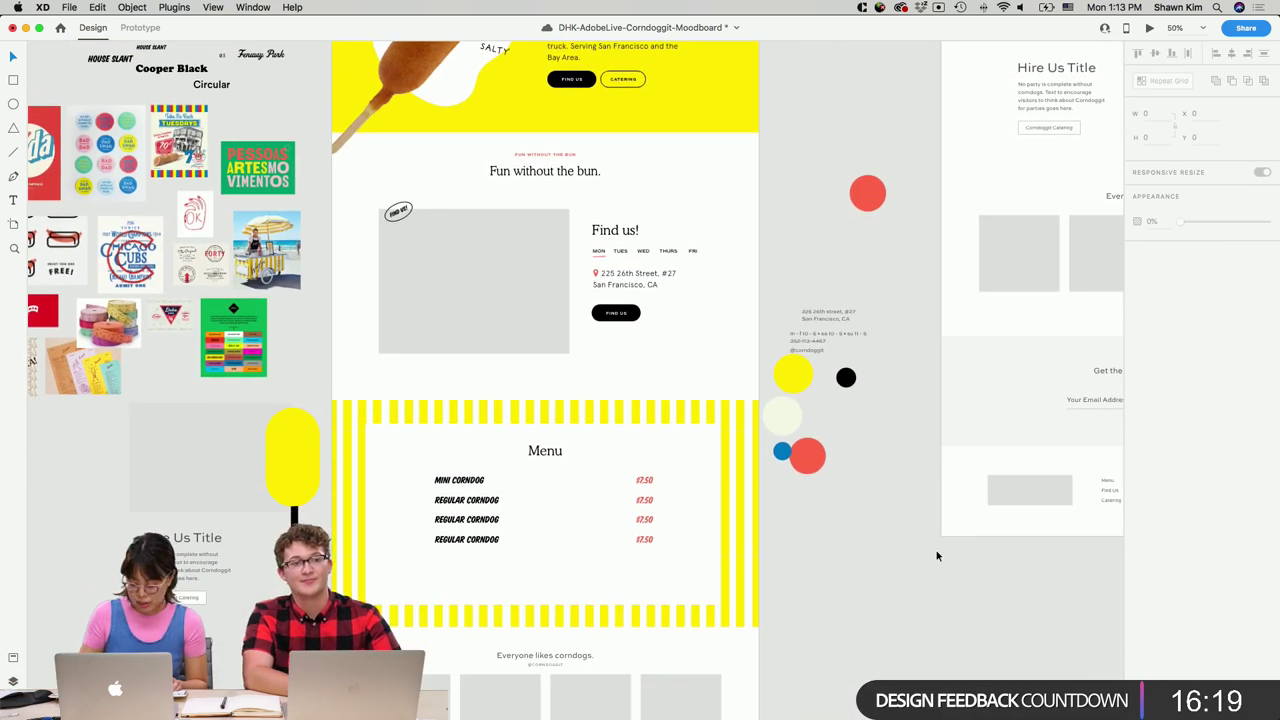
{"action": "key", "text": "super+equal"}
{"action": "left_click", "coordinate": [308, 122]}
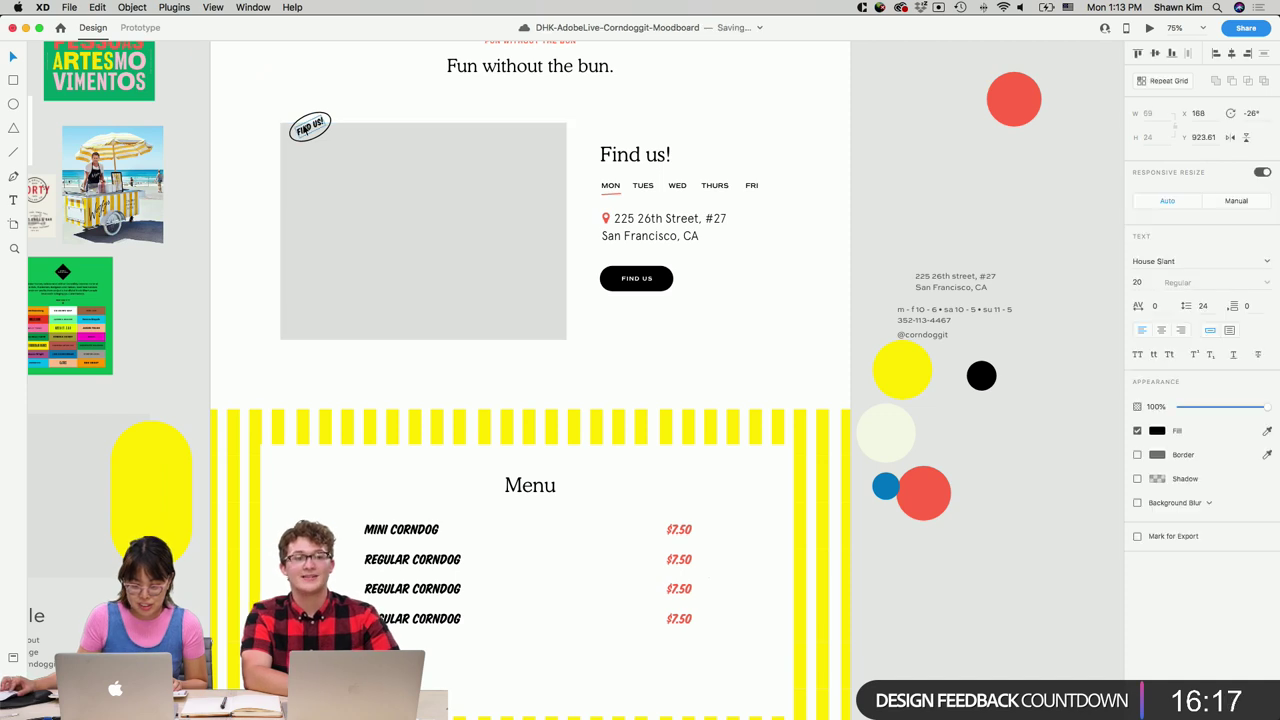
{"action": "key", "text": "Escape"}
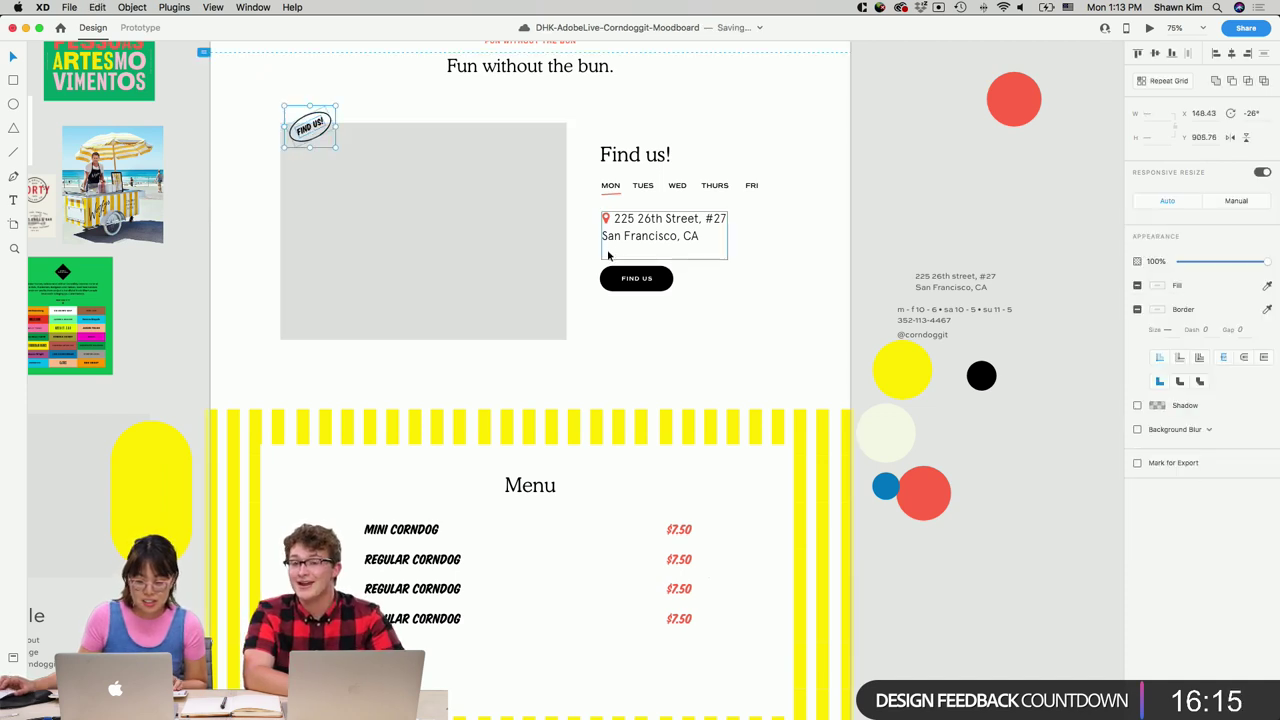
{"action": "left_click_drag", "start_coordinate": [315, 123], "coordinate": [745, 487]}
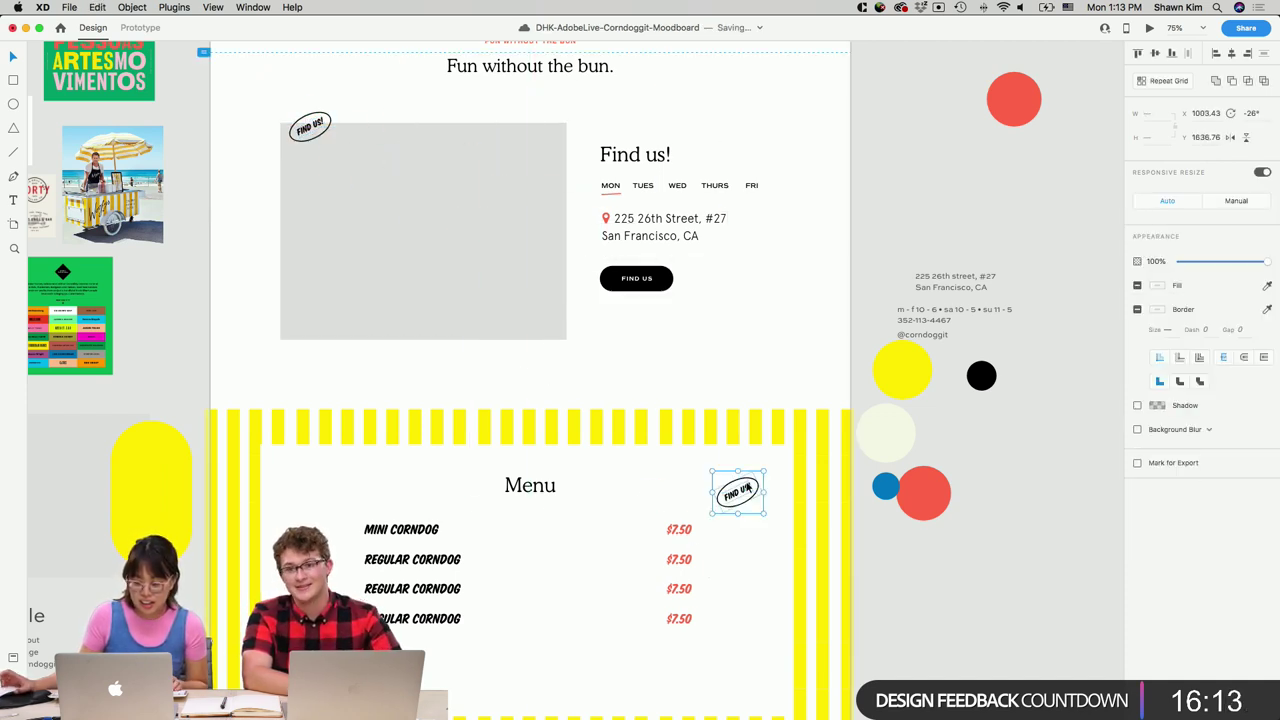
Rotate the copied FIND US! badge into a tilt at the panel's upper right.
{"action": "scroll", "coordinate": [967, 239], "scroll_direction": "down", "scroll_amount": 5}
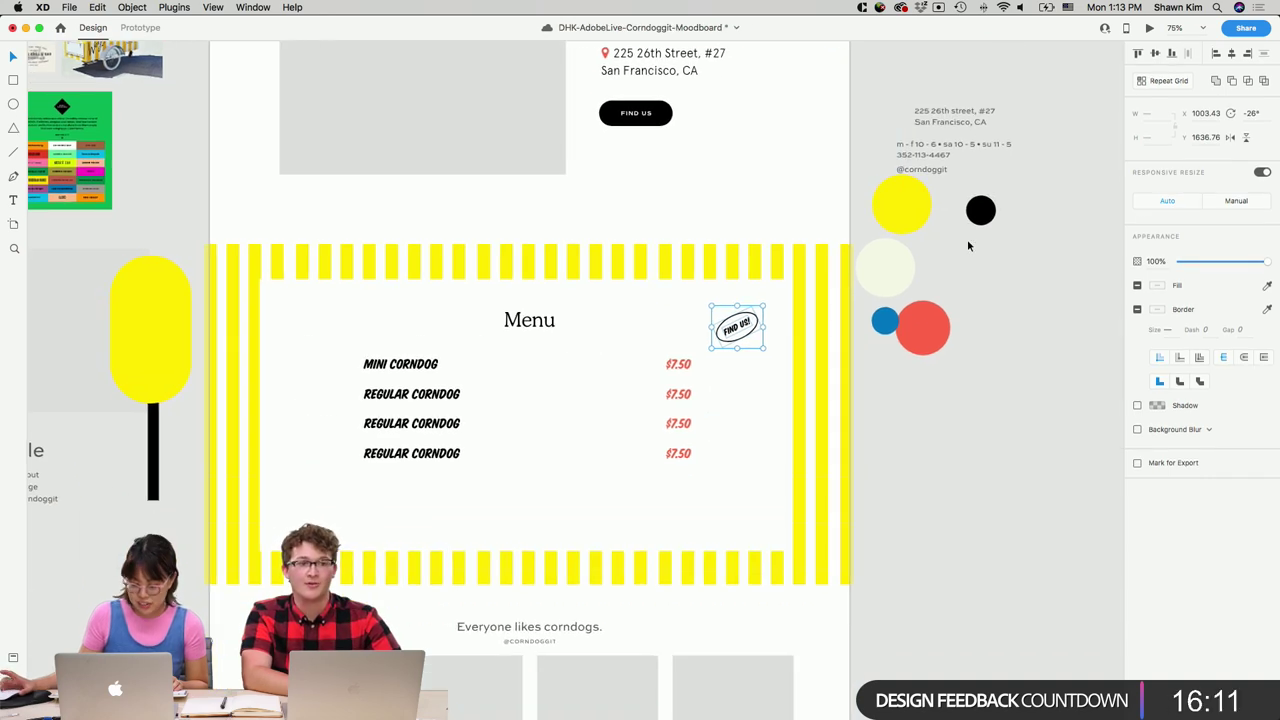
{"action": "key", "text": "super+equal"}
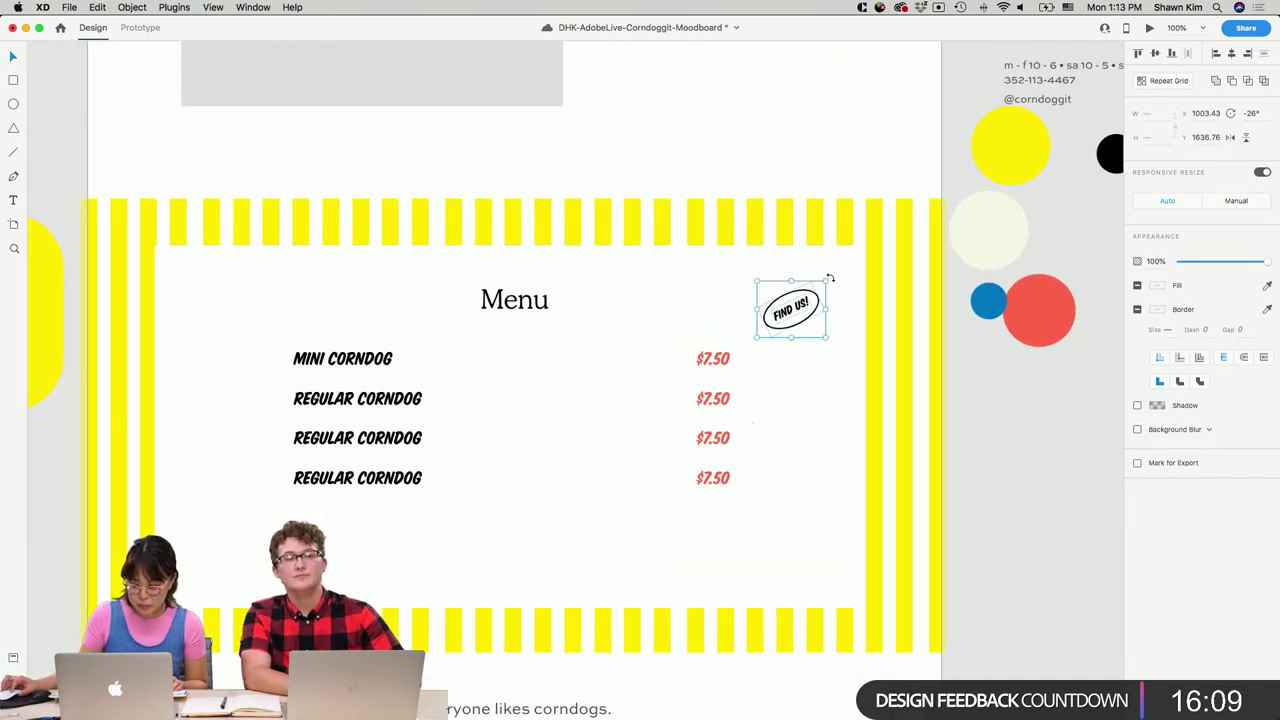
{"action": "left_click_drag", "start_coordinate": [831, 279], "coordinate": [801, 320]}
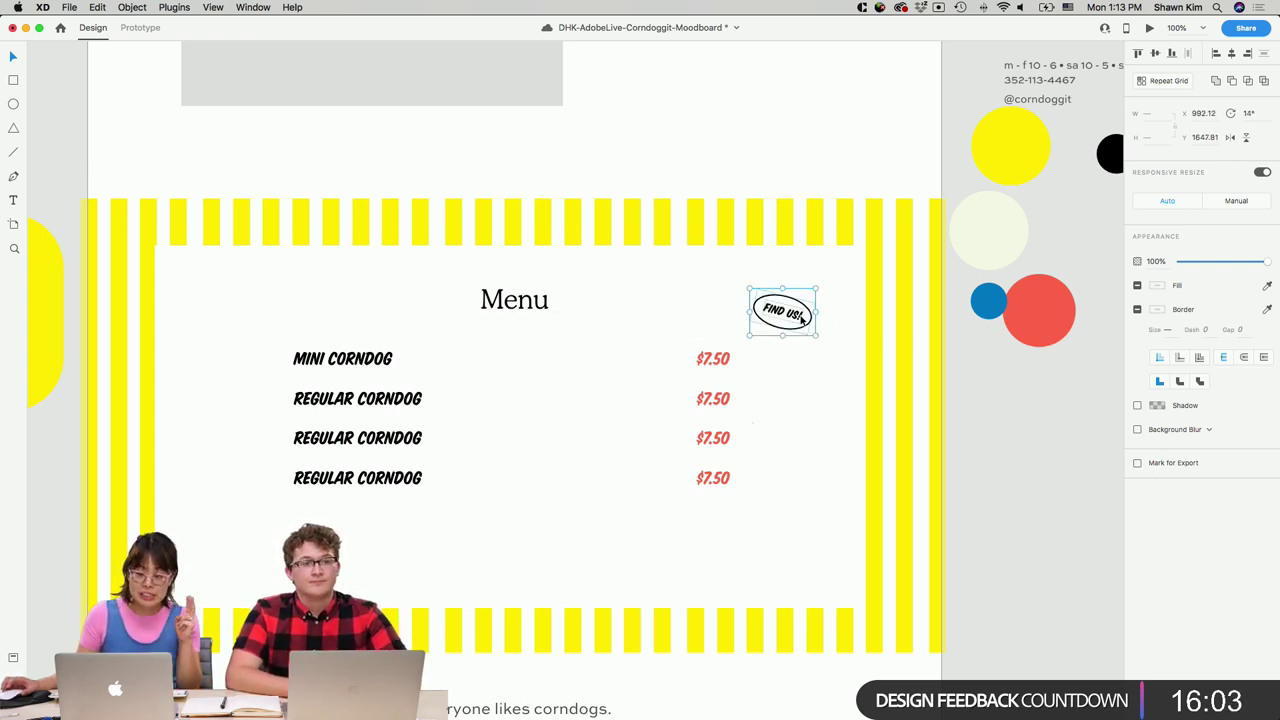
{"action": "left_click", "coordinate": [906, 446]}
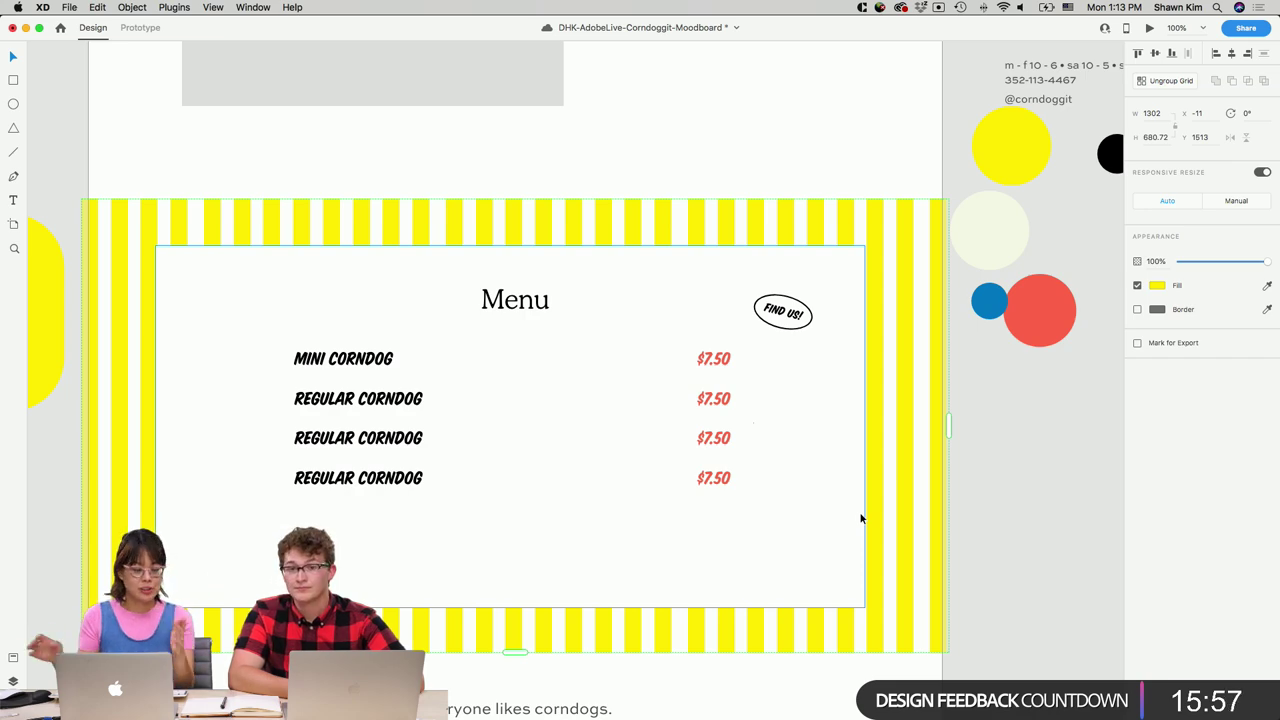
{"action": "scroll", "coordinate": [860, 517], "scroll_direction": "down", "scroll_amount": 10}
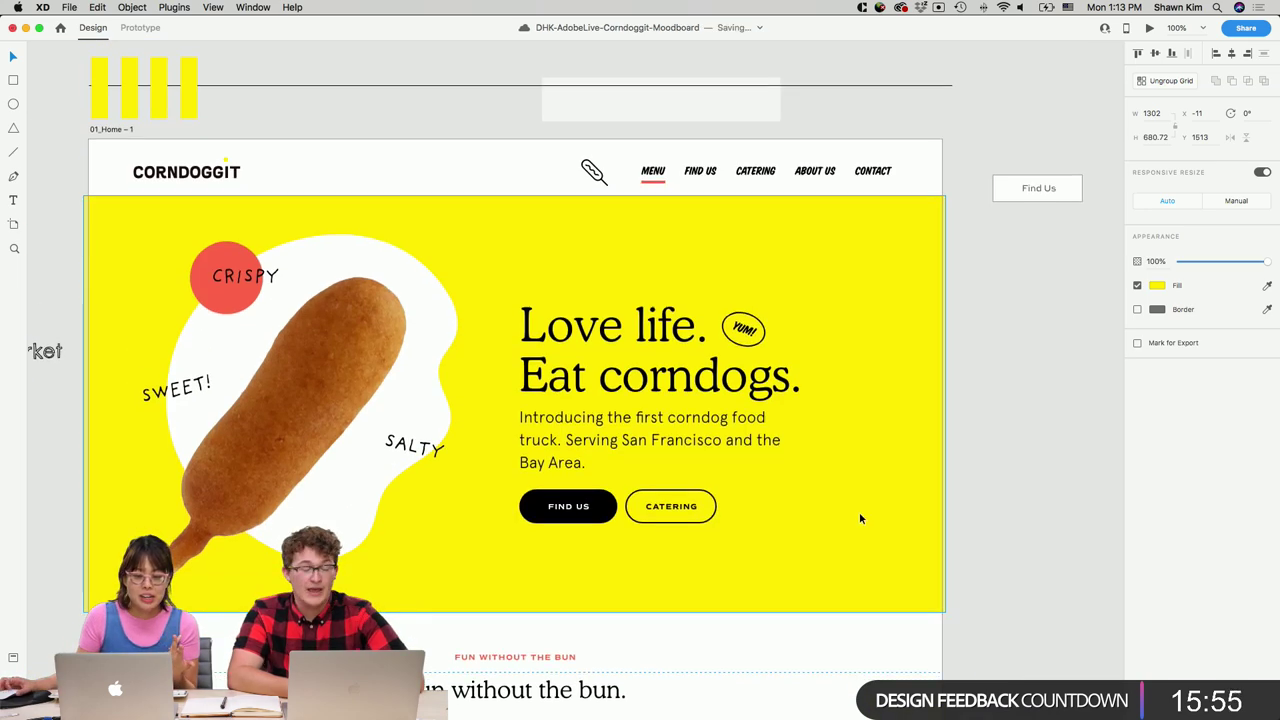
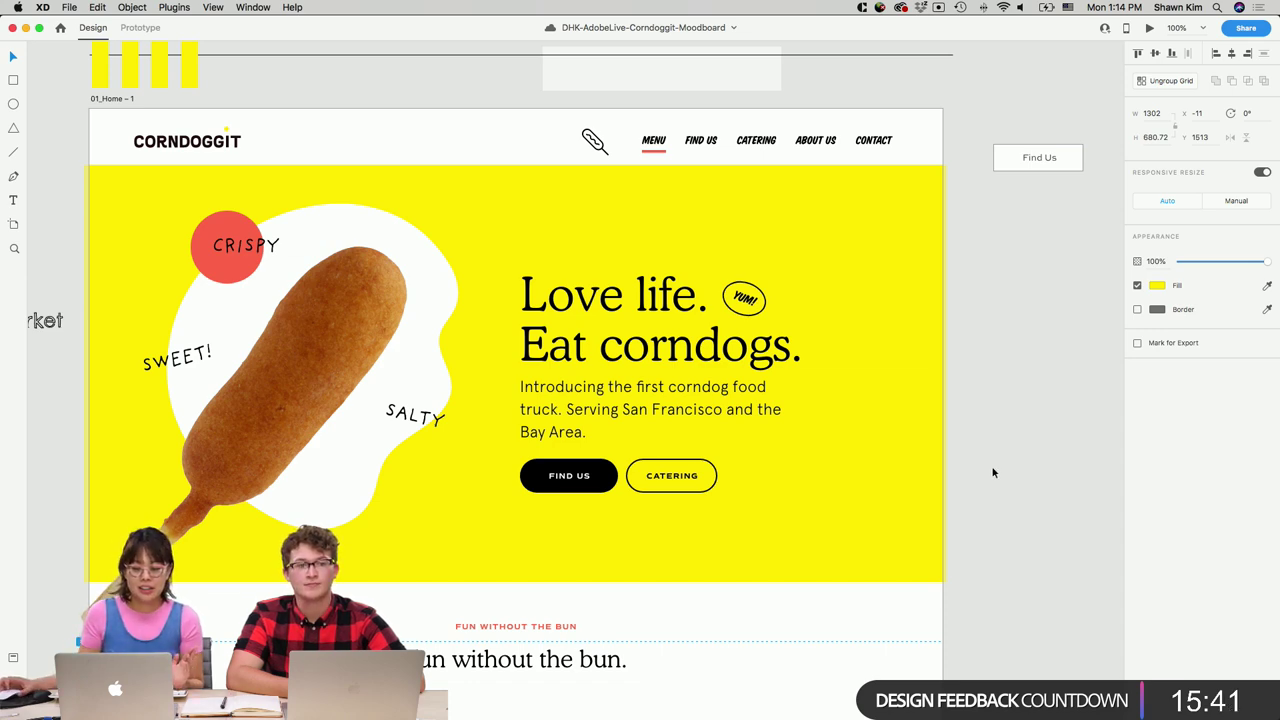
Shorten the white menu card by pulling its bottom edge up.
{"action": "scroll", "coordinate": [993, 472], "scroll_direction": "down", "scroll_amount": 3}
{"action": "scroll", "coordinate": [993, 472], "scroll_direction": "down", "scroll_amount": 18}
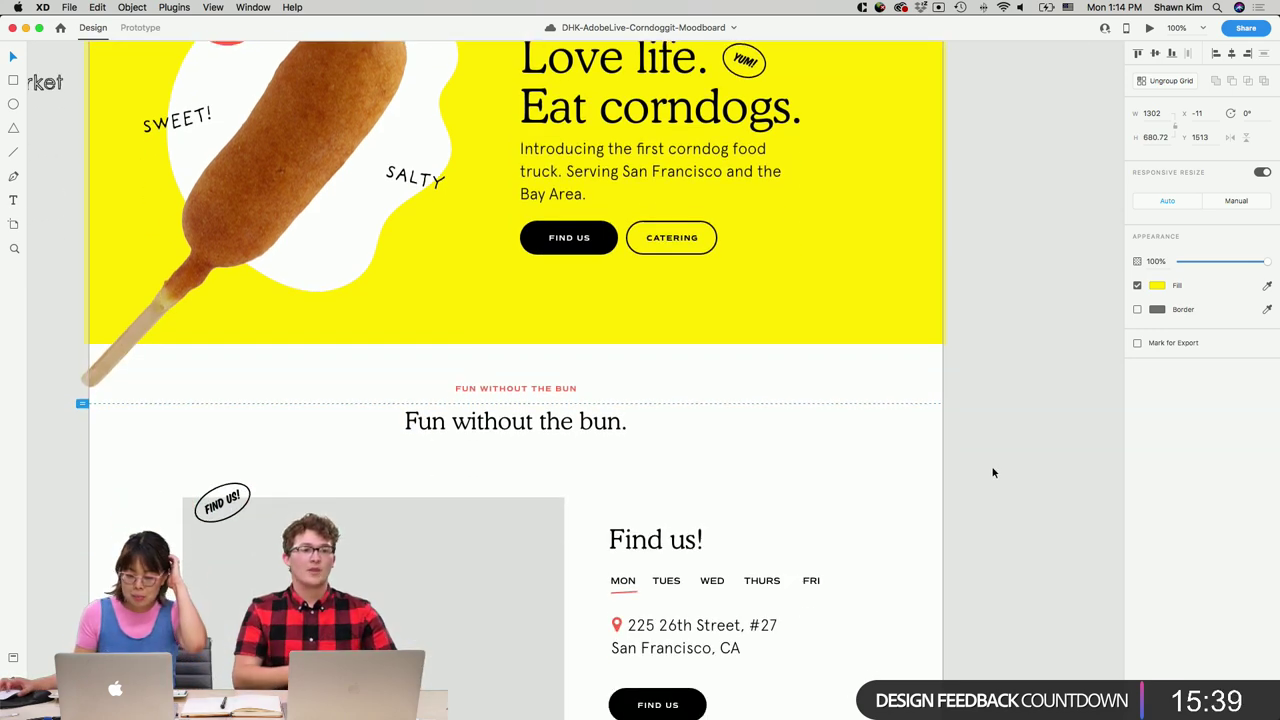
{"action": "scroll", "coordinate": [1000, 515], "scroll_direction": "down", "scroll_amount": 1}
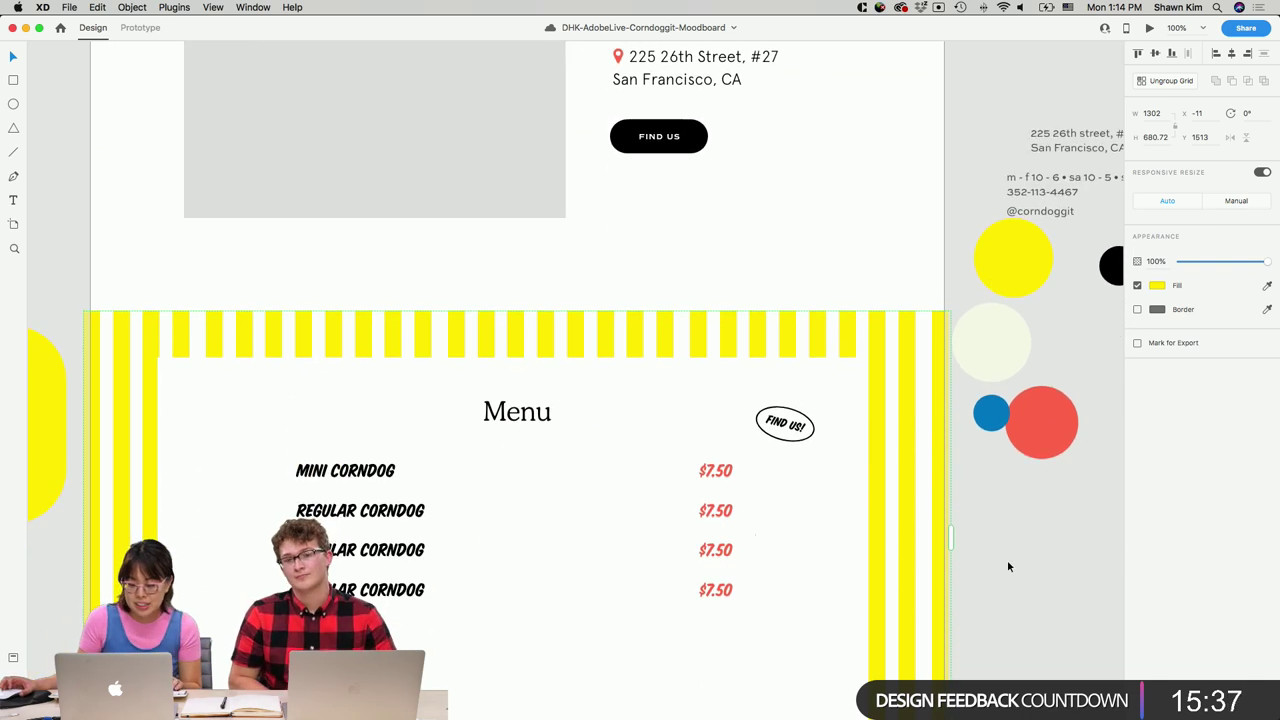
{"action": "left_click", "coordinate": [1007, 559]}
{"action": "scroll", "coordinate": [1007, 559], "scroll_direction": "down", "scroll_amount": 3}
{"action": "left_click", "coordinate": [726, 577]}
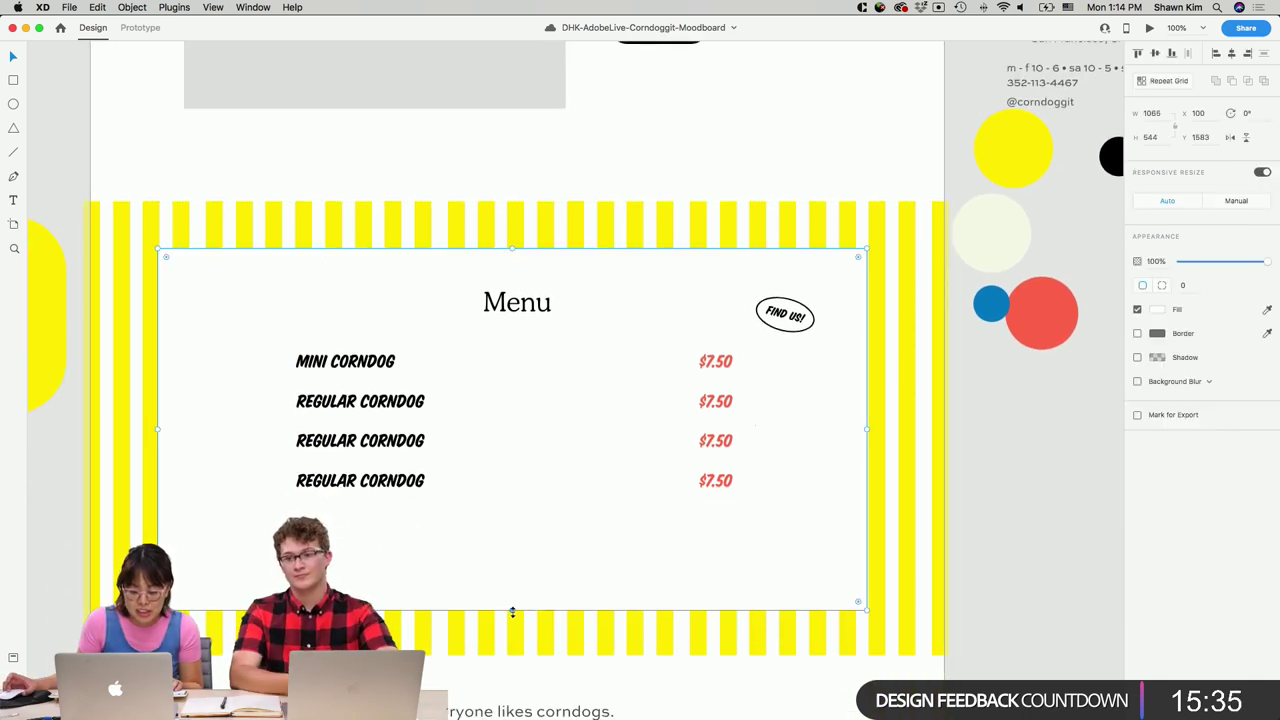
{"action": "left_click_drag", "start_coordinate": [511, 609], "coordinate": [514, 591]}
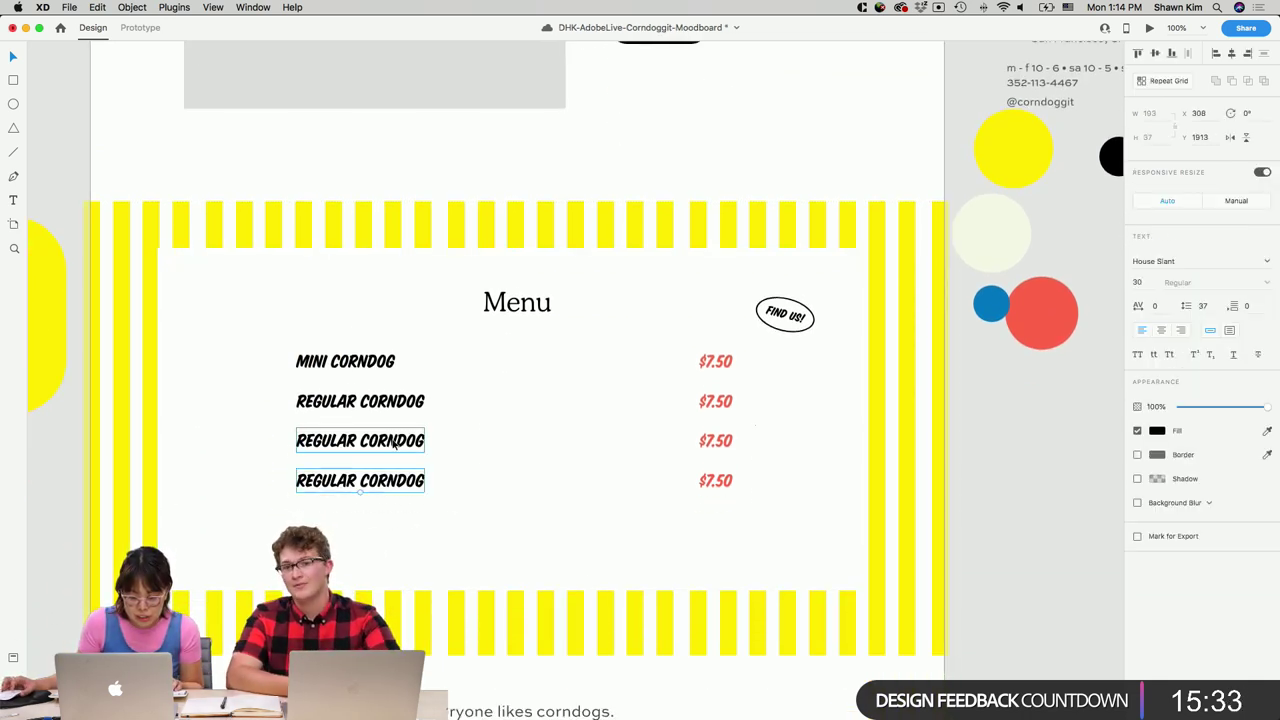
Retype the third menu item as XXL CORNDOG.
{"action": "double_click", "coordinate": [360, 432]}
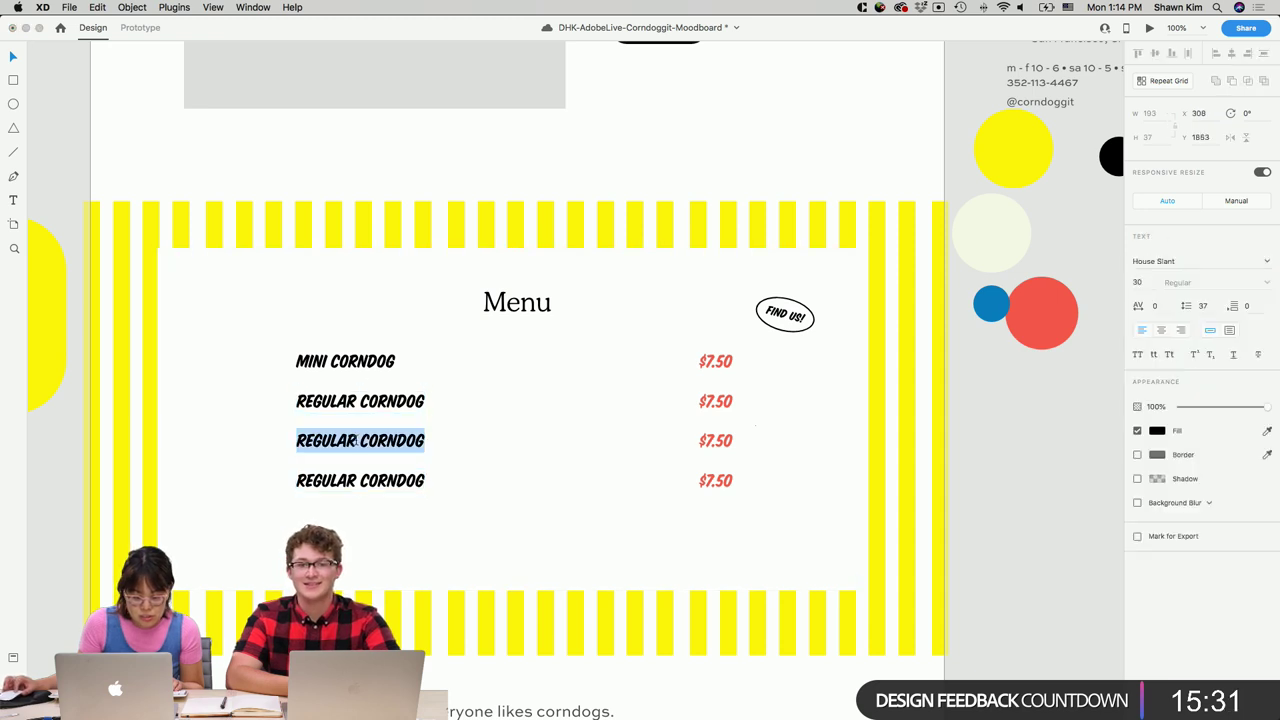
{"action": "type", "text": "LARGE"}
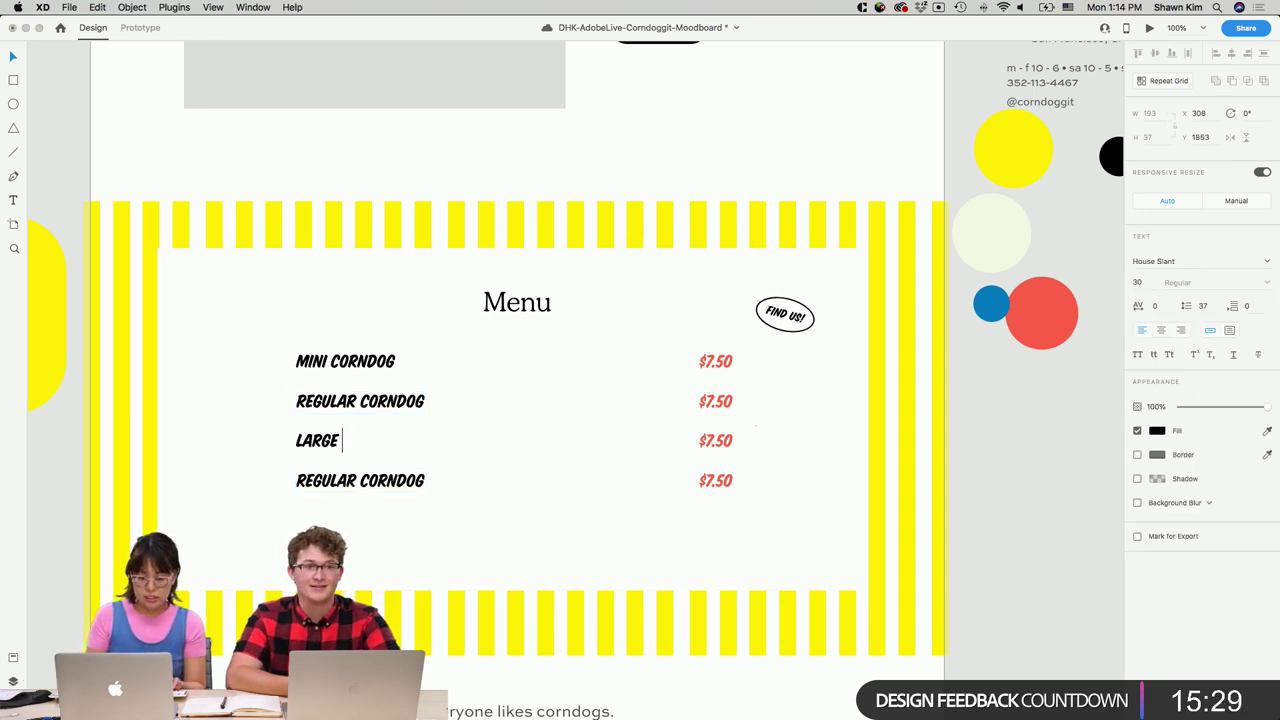
{"action": "type", "text": " CORNDOG"}
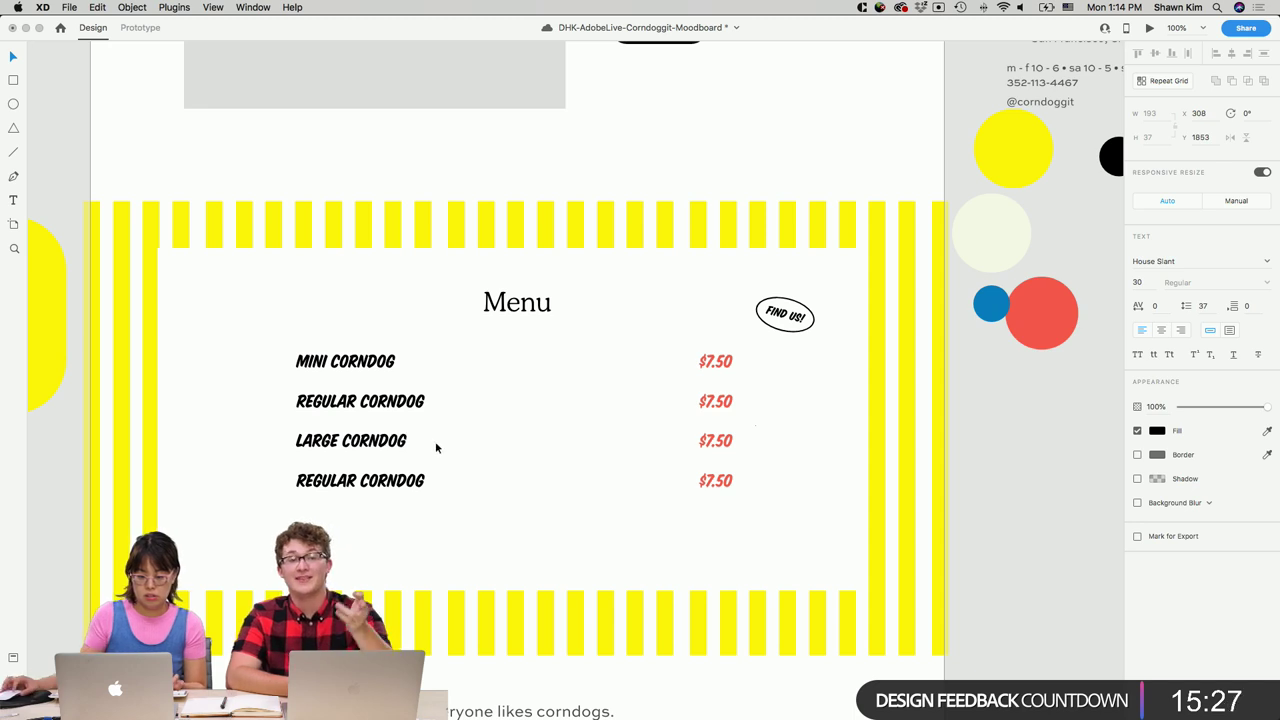
{"action": "double_click", "coordinate": [321, 440]}
{"action": "type", "text": "XXL"}
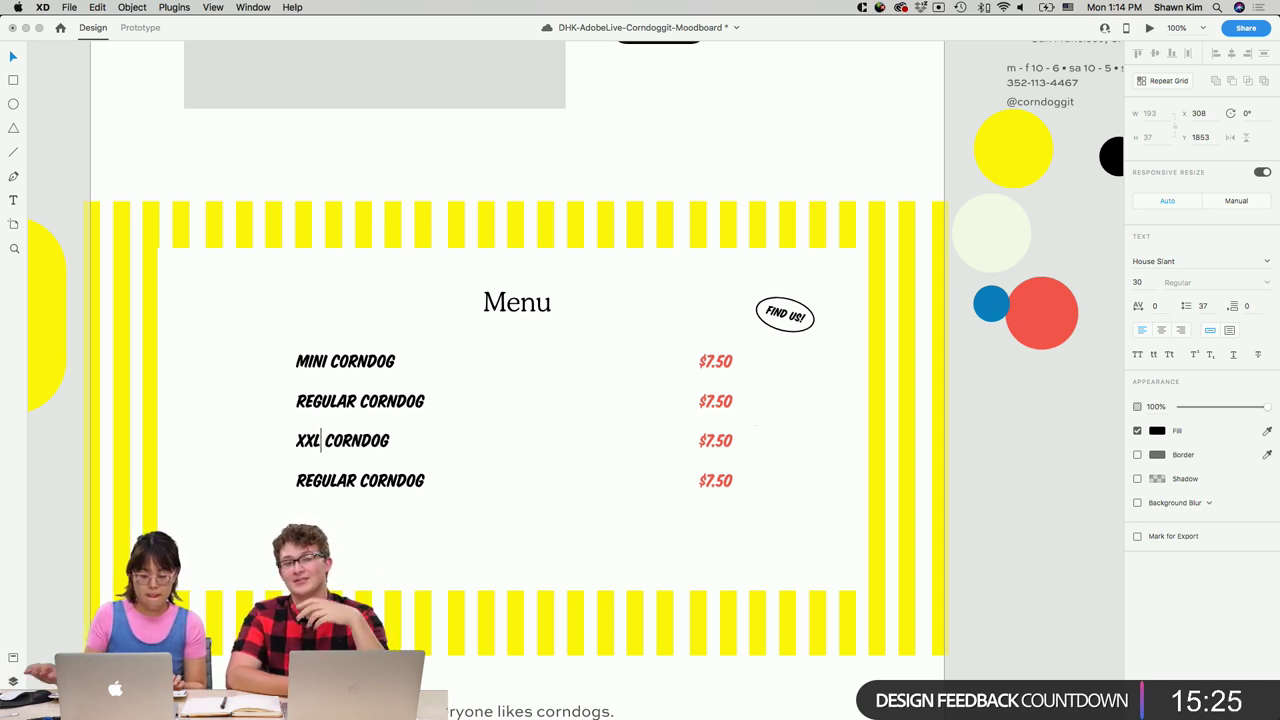
{"action": "key", "text": "Escape"}
Delete the fourth menu row and trim the third item to read XL CORNDOG.
{"action": "left_click", "coordinate": [720, 485]}
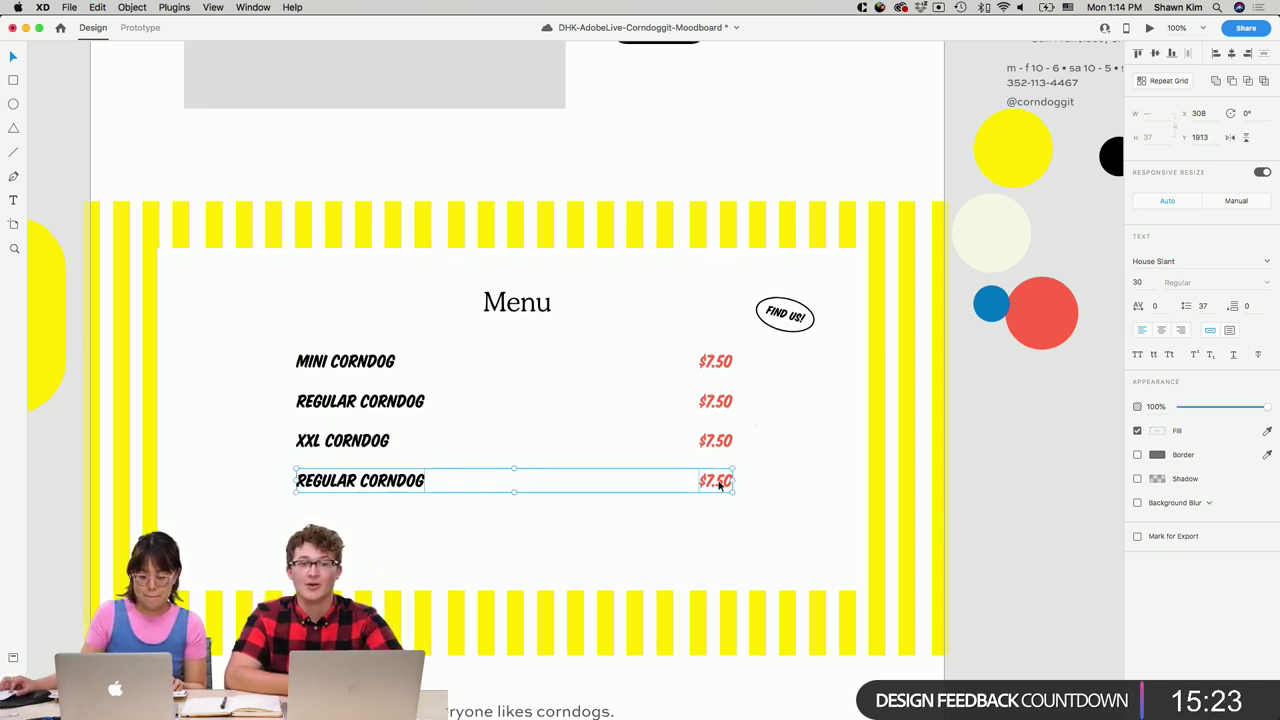
{"action": "key", "text": "Delete"}
{"action": "scroll", "coordinate": [718, 486], "scroll_direction": "down", "scroll_amount": 1}
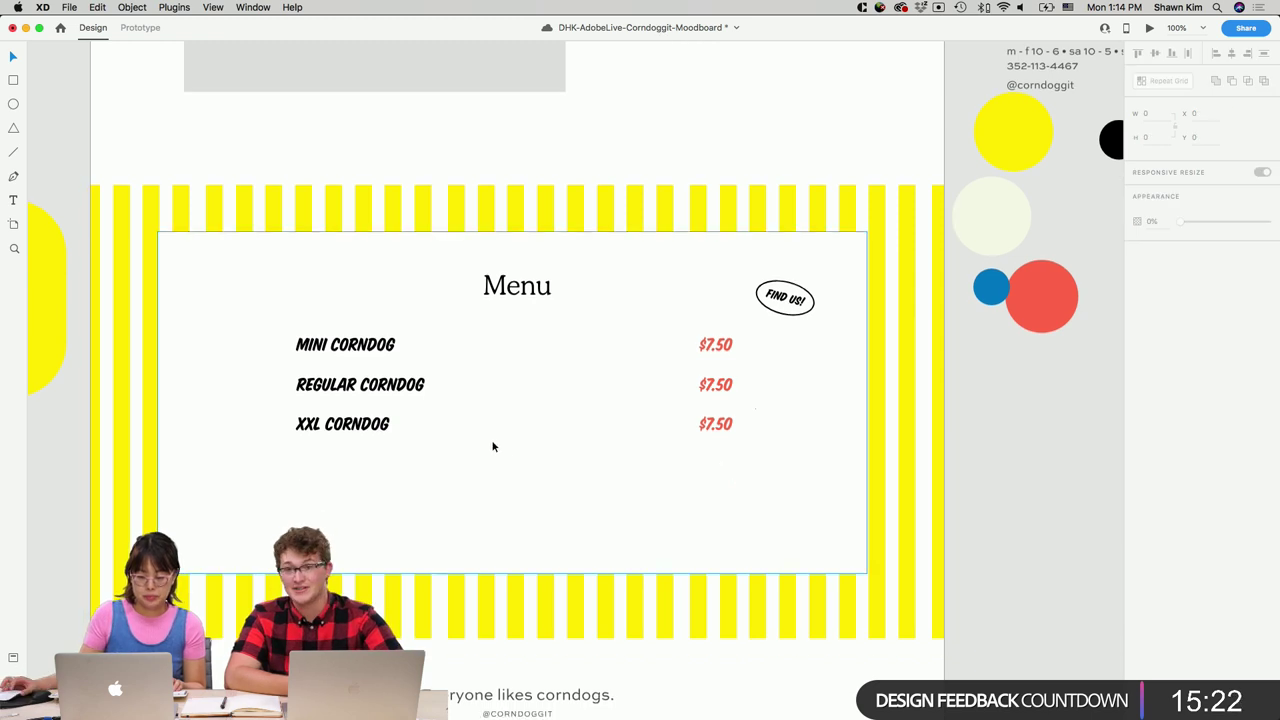
{"action": "double_click", "coordinate": [389, 426]}
{"action": "left_click", "coordinate": [343, 423]}
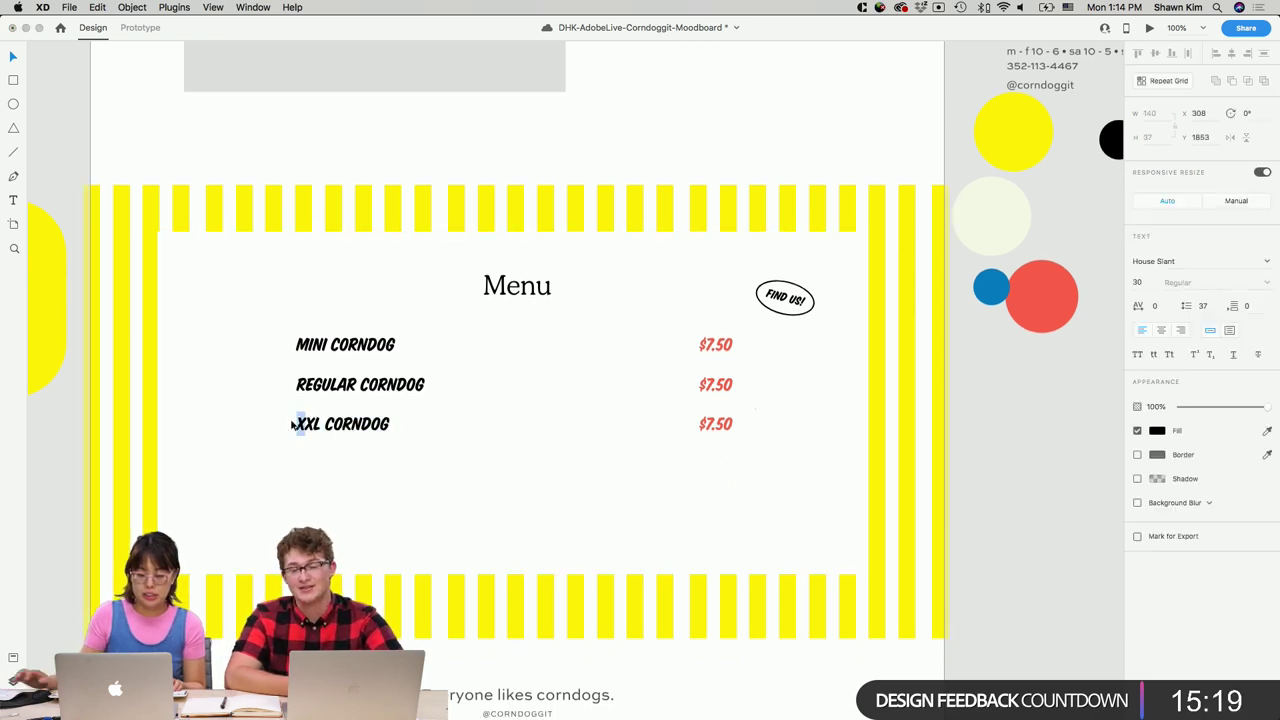
{"action": "key", "text": "BackSpace"}
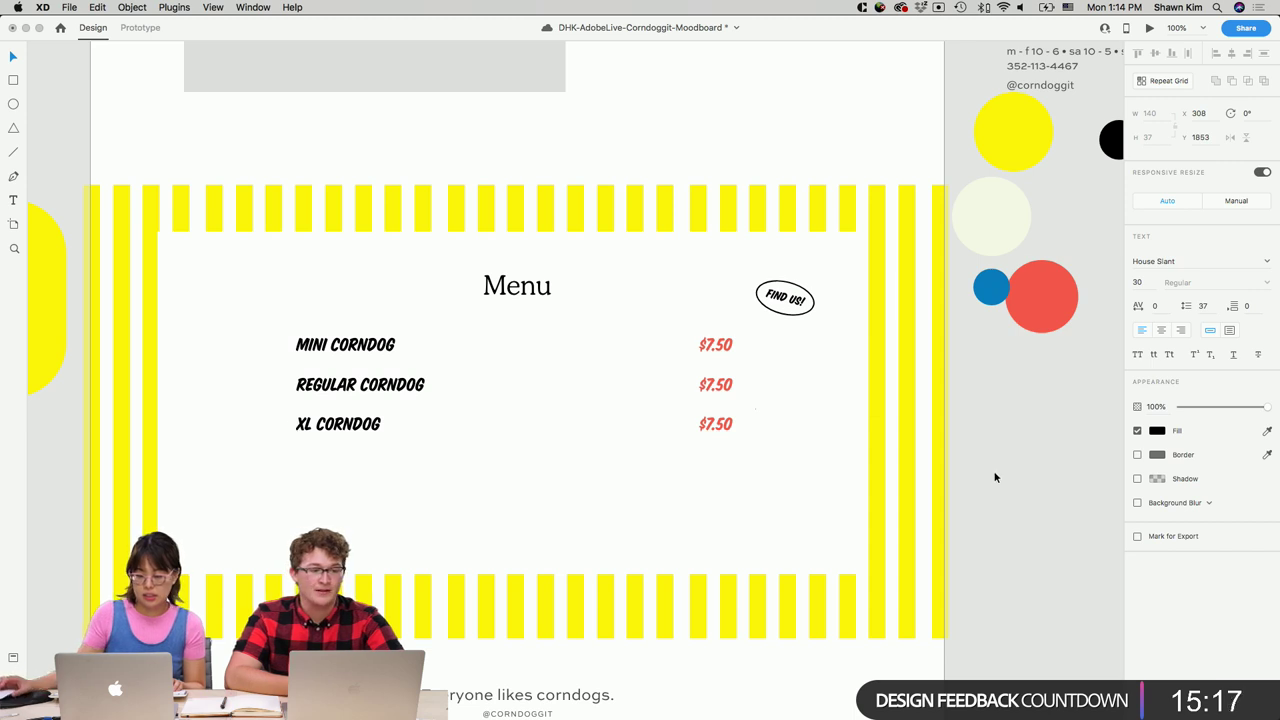
{"action": "left_click", "coordinate": [792, 302]}
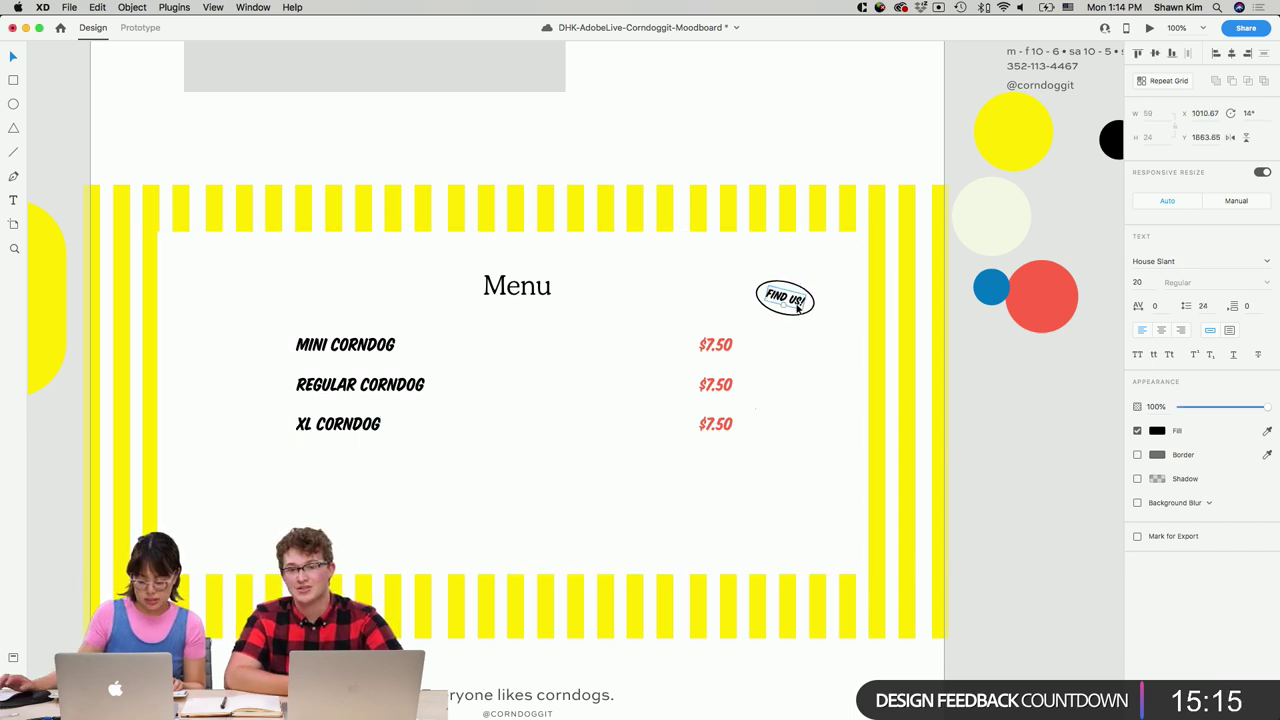
Change the FIND US! badge text to TRY US!
{"action": "double_click", "coordinate": [797, 303]}
{"action": "type", "text": "R"}
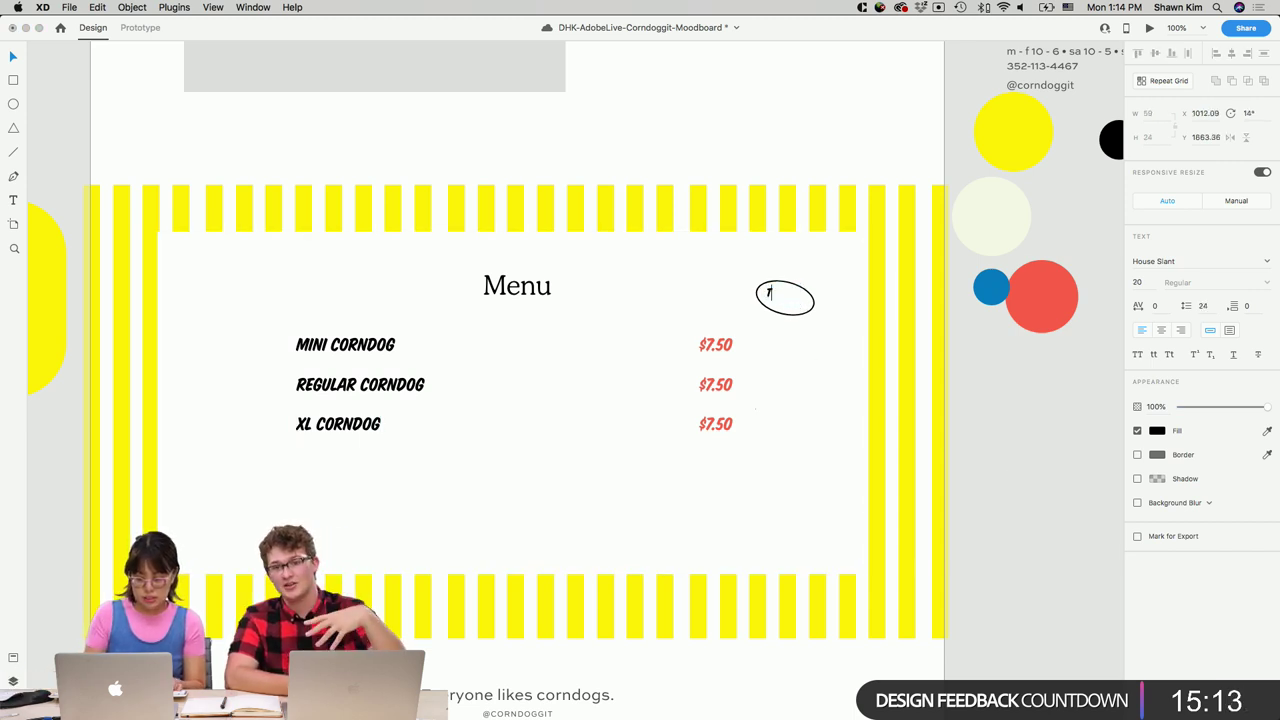
{"action": "type", "text": "RY US!"}
{"action": "key", "text": "Escape"}
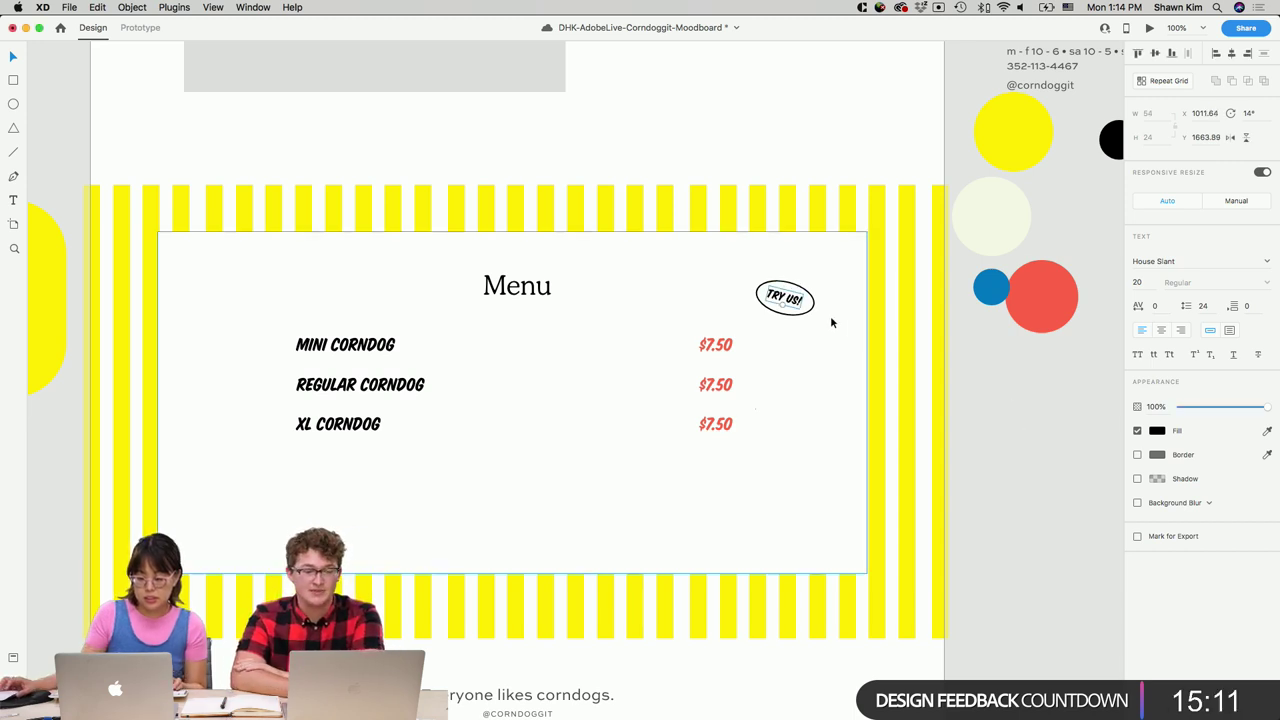
Shorten the white menu card and its yellow striped backdrop from the bottom.
{"action": "left_click", "coordinate": [737, 518]}
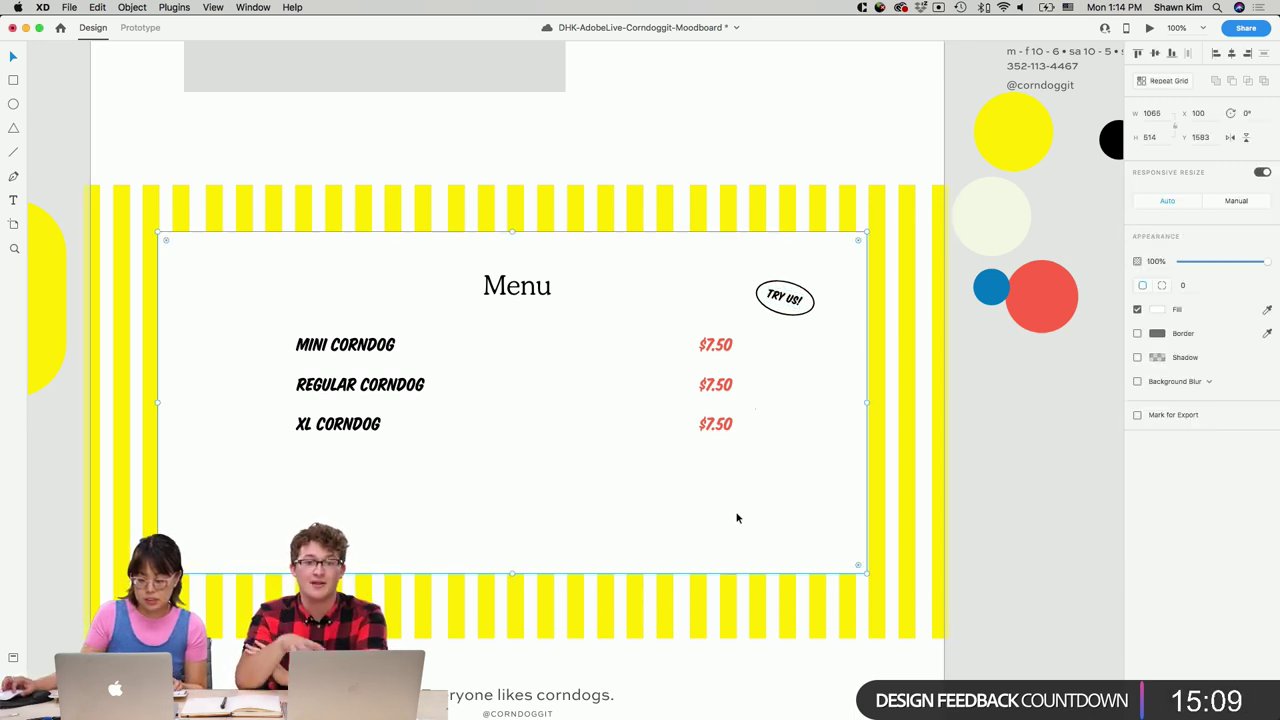
{"action": "left_click_drag", "start_coordinate": [513, 573], "coordinate": [511, 548]}
{"action": "left_click", "coordinate": [513, 600]}
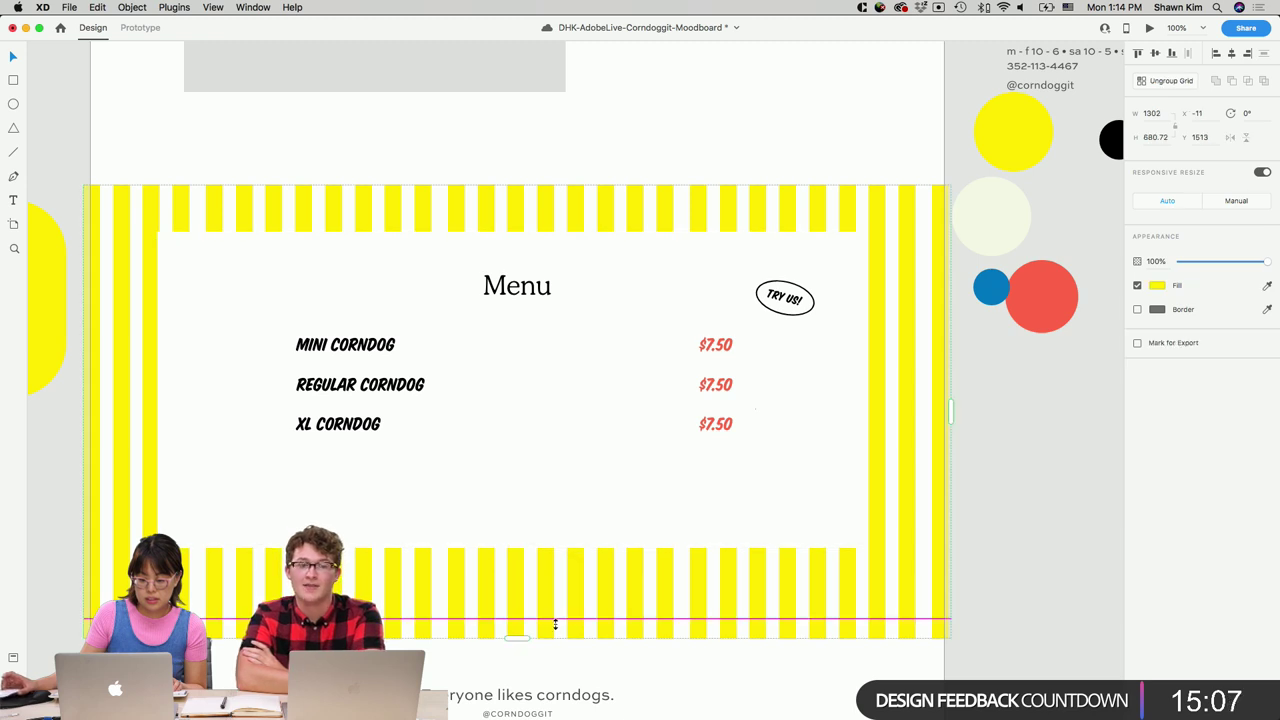
{"action": "left_click_drag", "start_coordinate": [517, 637], "coordinate": [517, 597]}
{"action": "left_click", "coordinate": [522, 525]}
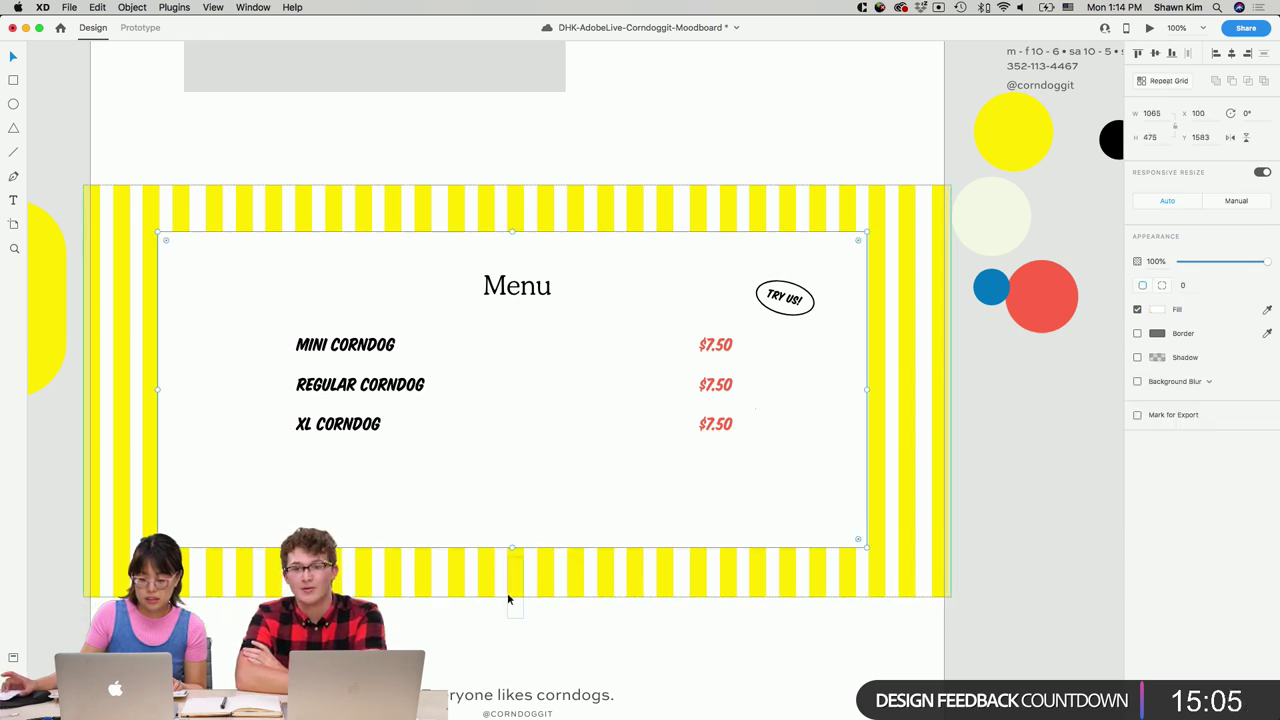
{"action": "left_click", "coordinate": [546, 583]}
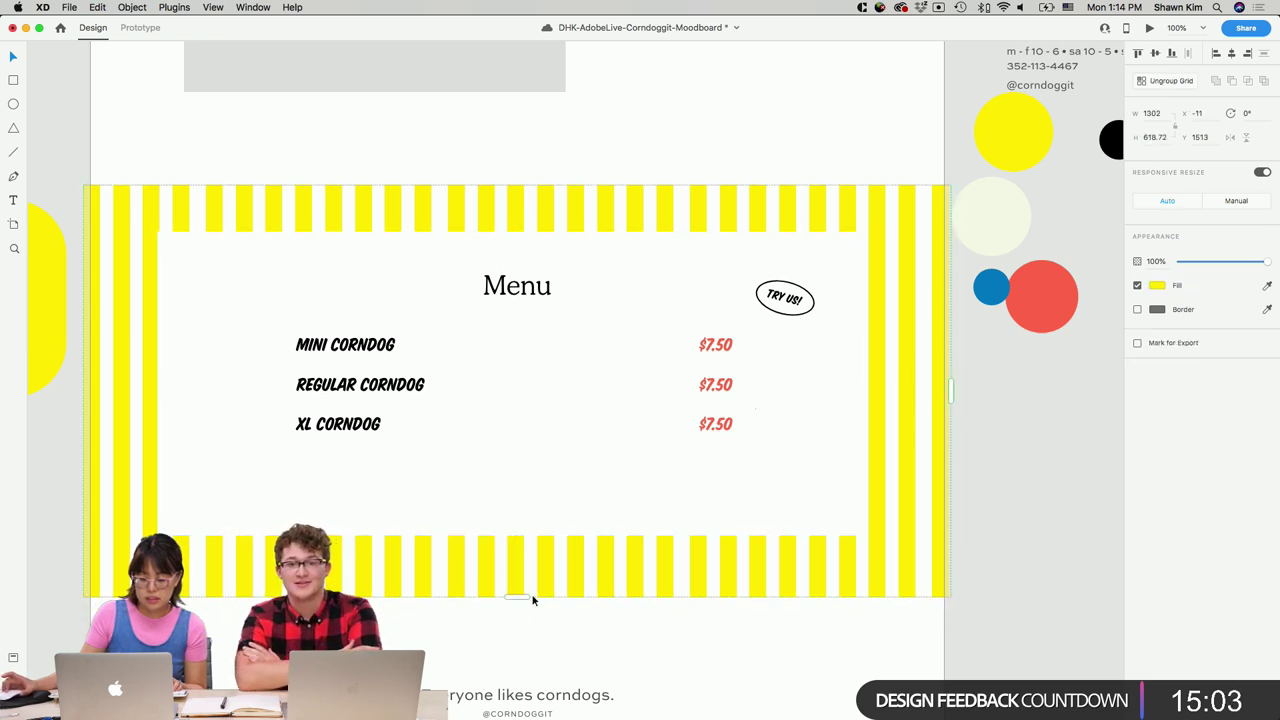
{"action": "left_click_drag", "start_coordinate": [531, 597], "coordinate": [522, 590]}
{"action": "left_click", "coordinate": [708, 631]}
{"action": "scroll", "coordinate": [708, 635], "scroll_direction": "down", "scroll_amount": 5}
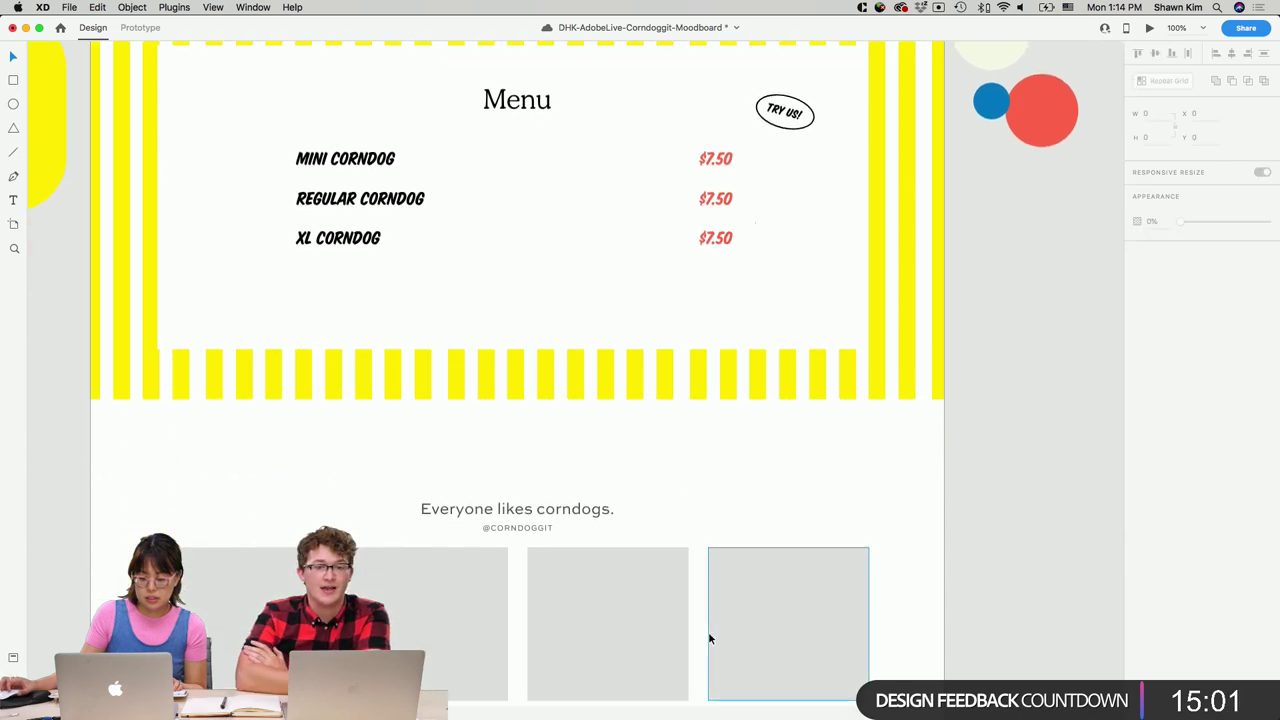
{"action": "left_click_drag", "start_coordinate": [594, 486], "coordinate": [594, 458]}
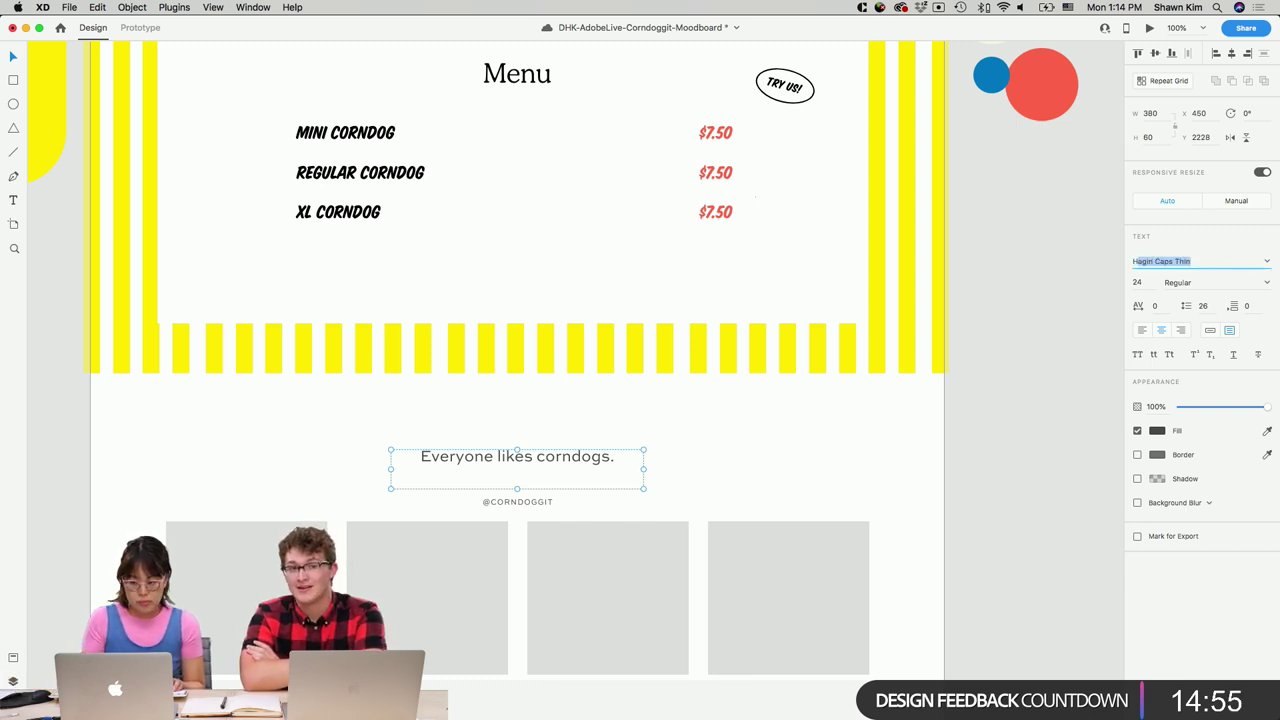
{"action": "type", "text": "House Slant"}
{"action": "key", "text": "Return"}
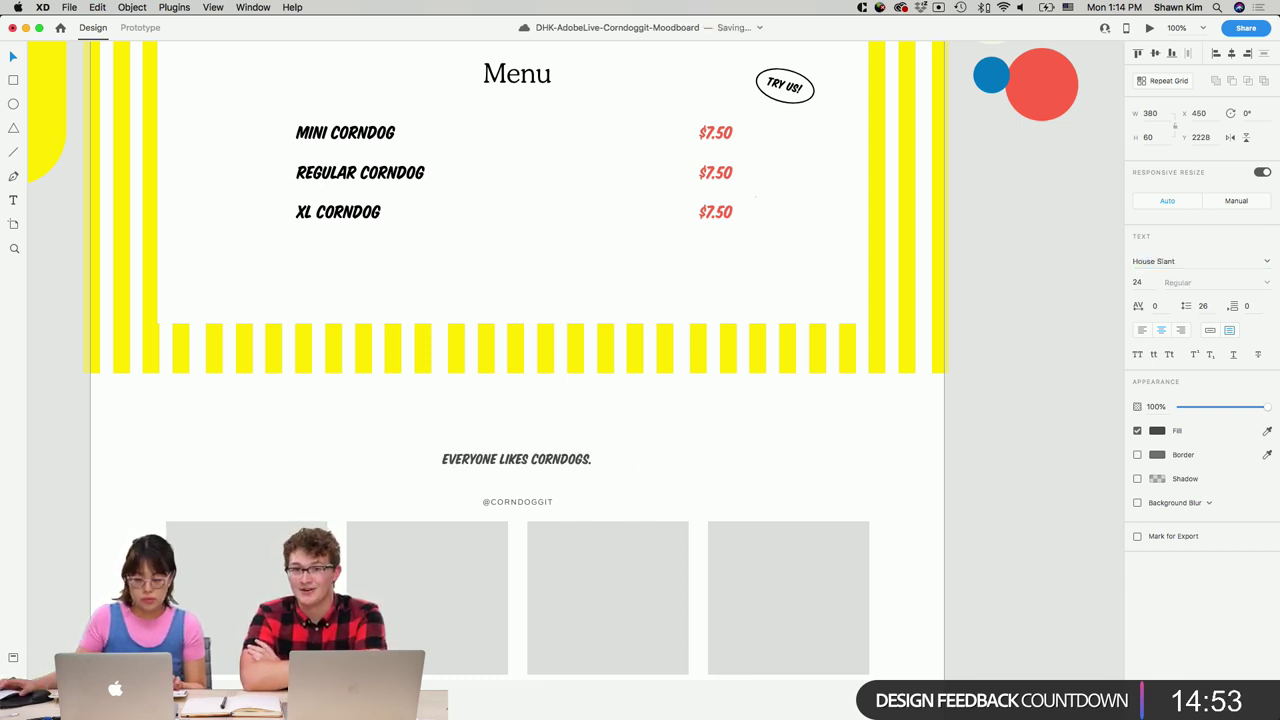
{"action": "left_click", "coordinate": [1160, 434]}
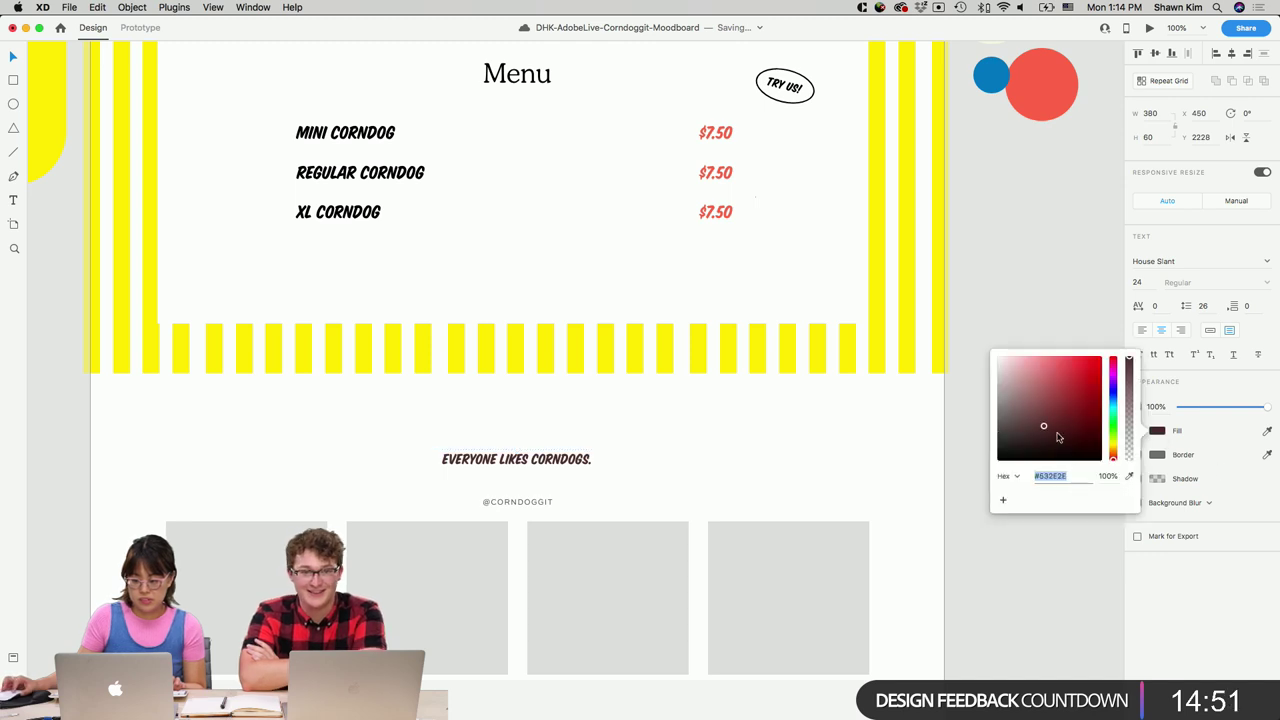
{"action": "left_click", "coordinate": [629, 456]}
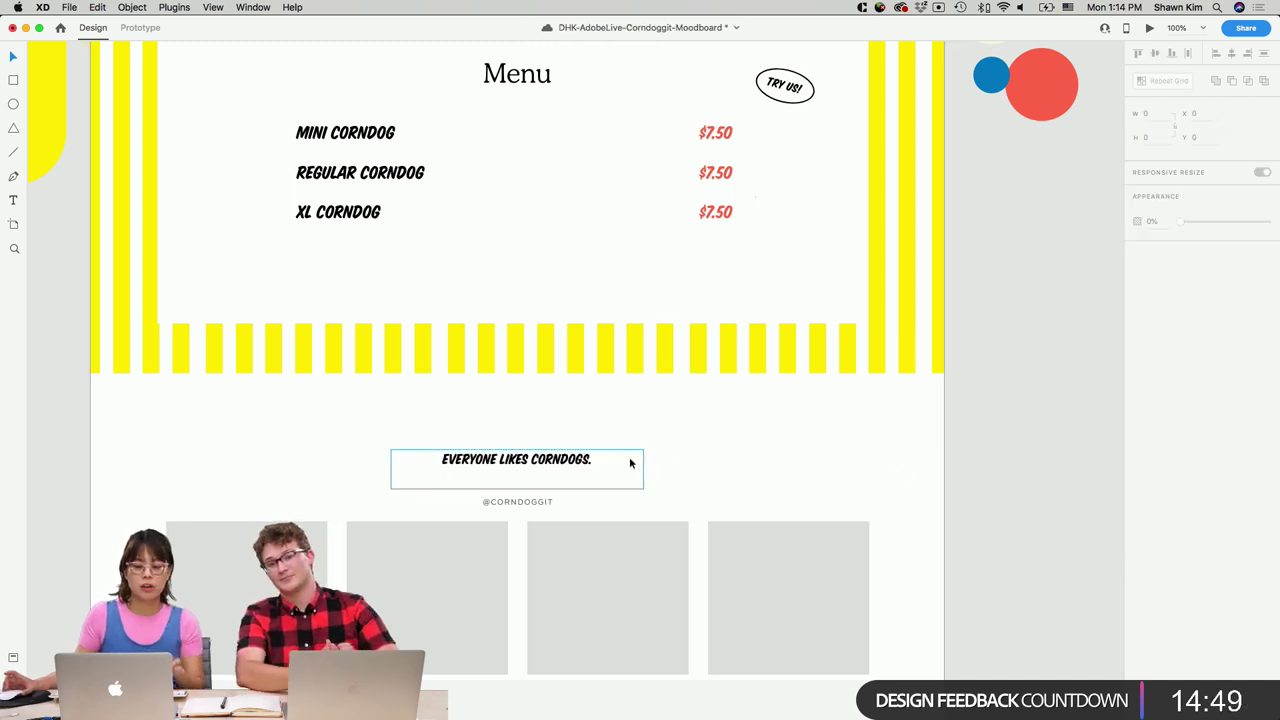
{"action": "left_click_drag", "start_coordinate": [629, 456], "coordinate": [629, 448]}
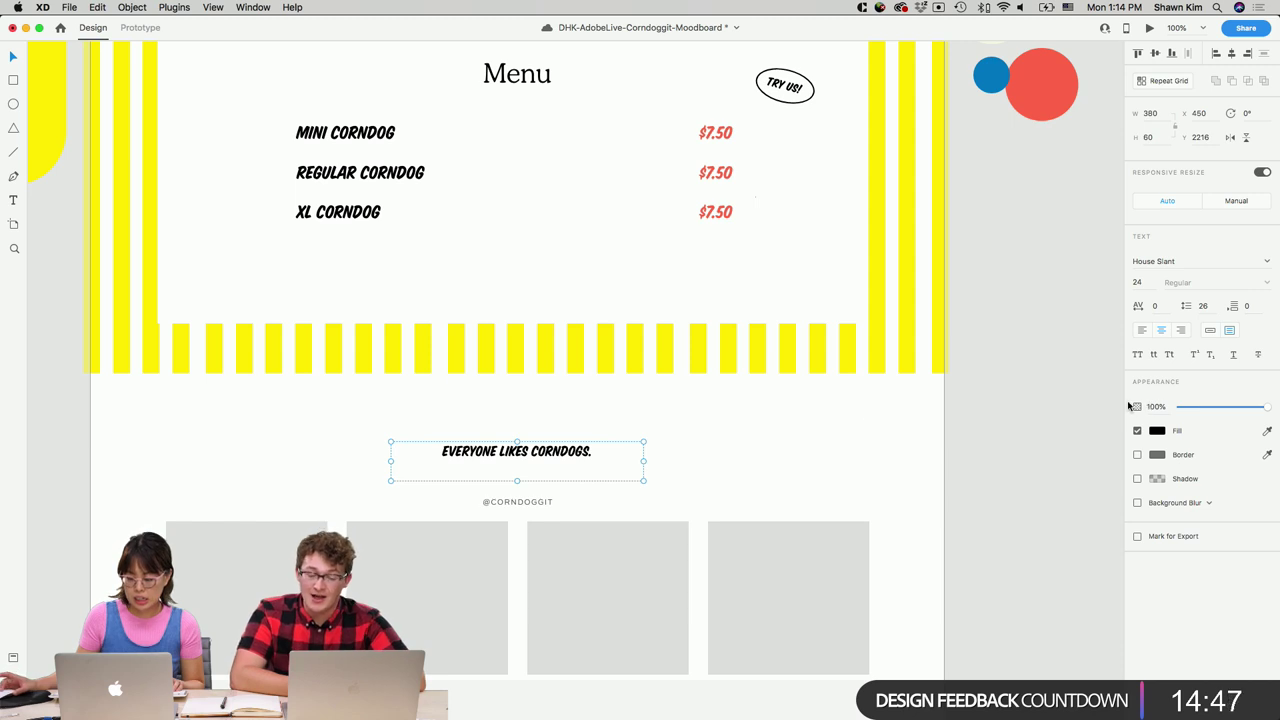
{"action": "scroll", "coordinate": [714, 458], "scroll_direction": "down", "scroll_amount": 4}
Shrink the grey placeholders, delete two, and make the remaining pair a repeat grid.
{"action": "left_click", "coordinate": [389, 431]}
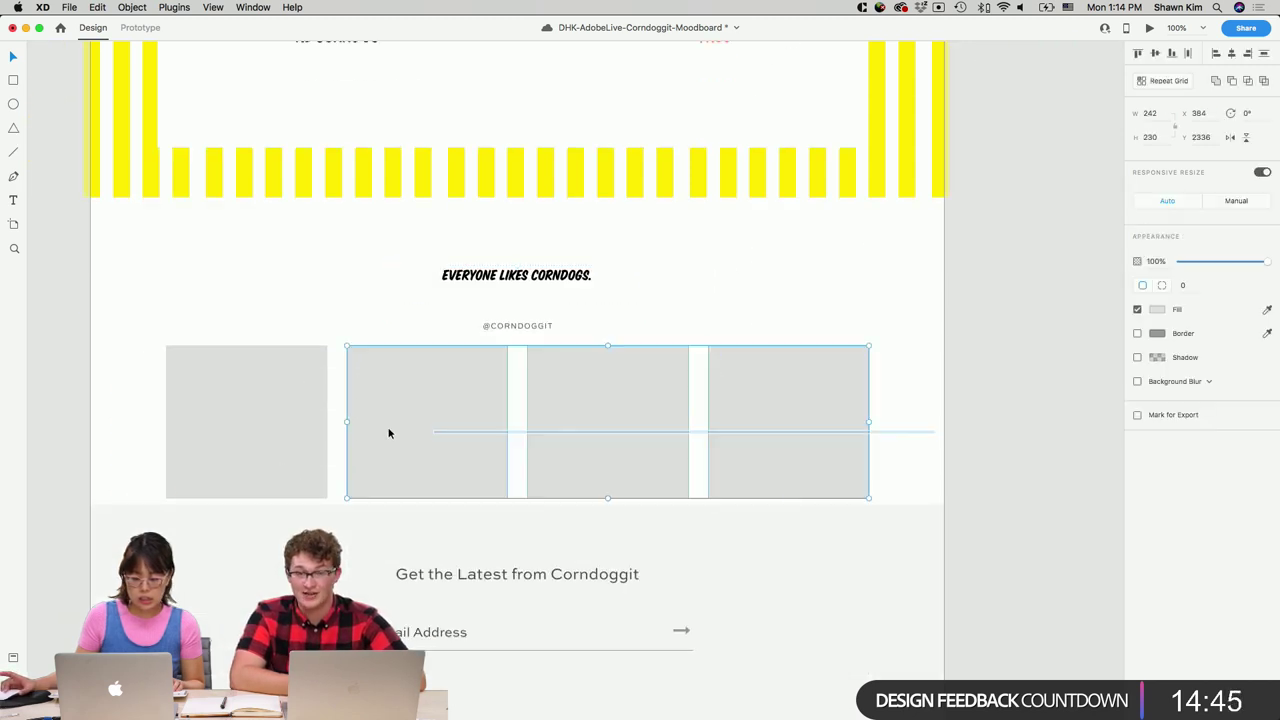
{"action": "left_click_drag", "start_coordinate": [866, 499], "coordinate": [514, 408]}
{"action": "left_click", "coordinate": [817, 480]}
{"action": "key", "text": "Delete"}
{"action": "left_click", "coordinate": [271, 417]}
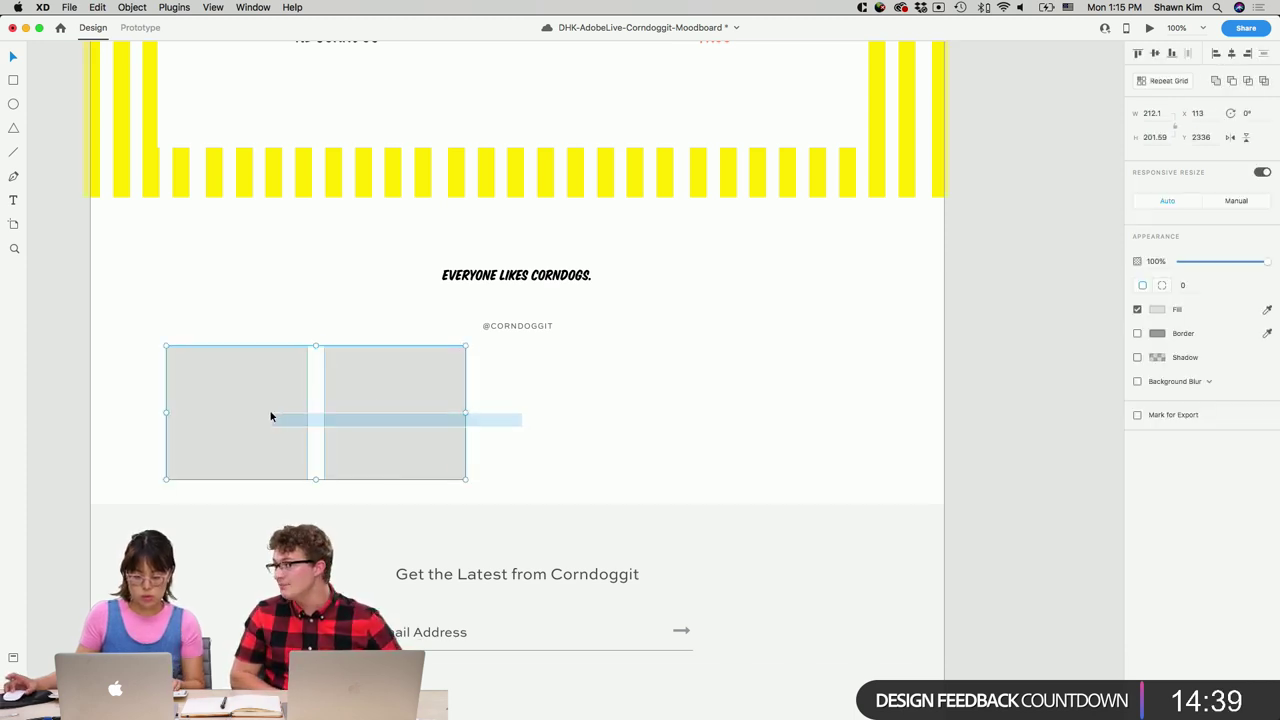
{"action": "left_click", "coordinate": [1141, 84]}
Stretch the photo grid to about 1332.62 wide and move it to X -53.
{"action": "left_click_drag", "start_coordinate": [464, 410], "coordinate": [997, 414]}
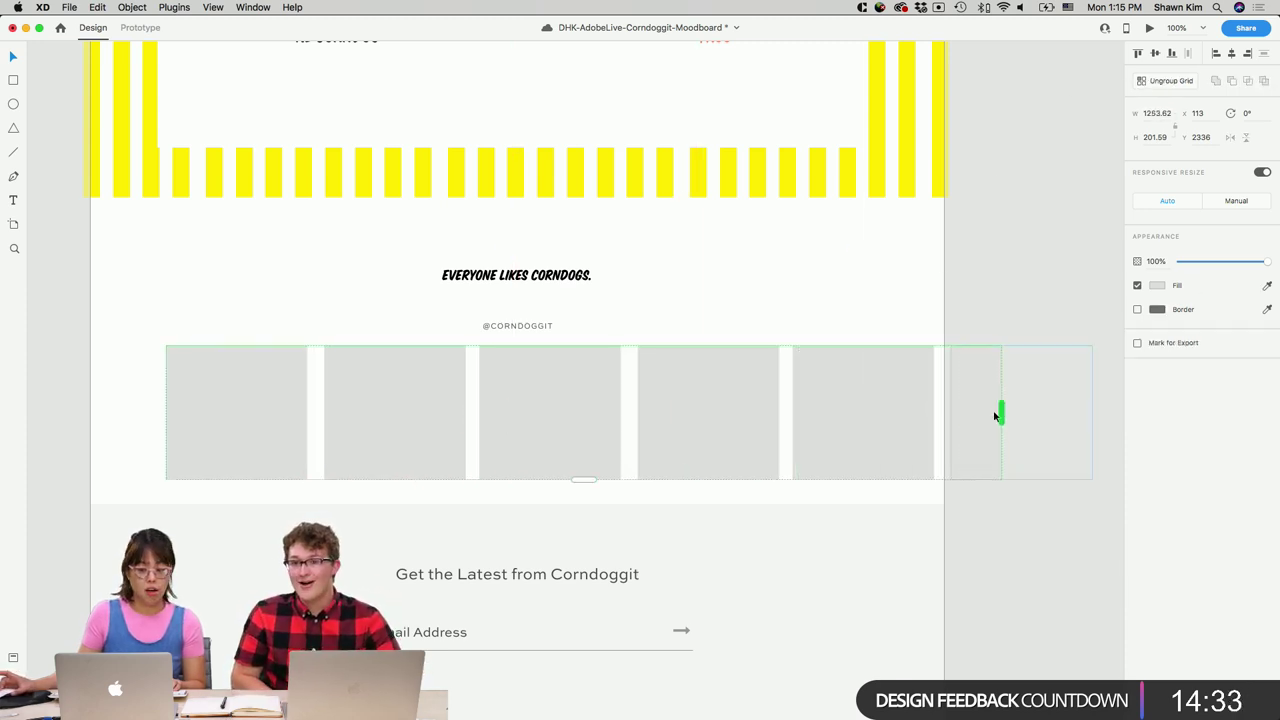
{"action": "left_click_drag", "start_coordinate": [858, 417], "coordinate": [808, 421]}
{"action": "left_click_drag", "start_coordinate": [921, 413], "coordinate": [946, 411]}
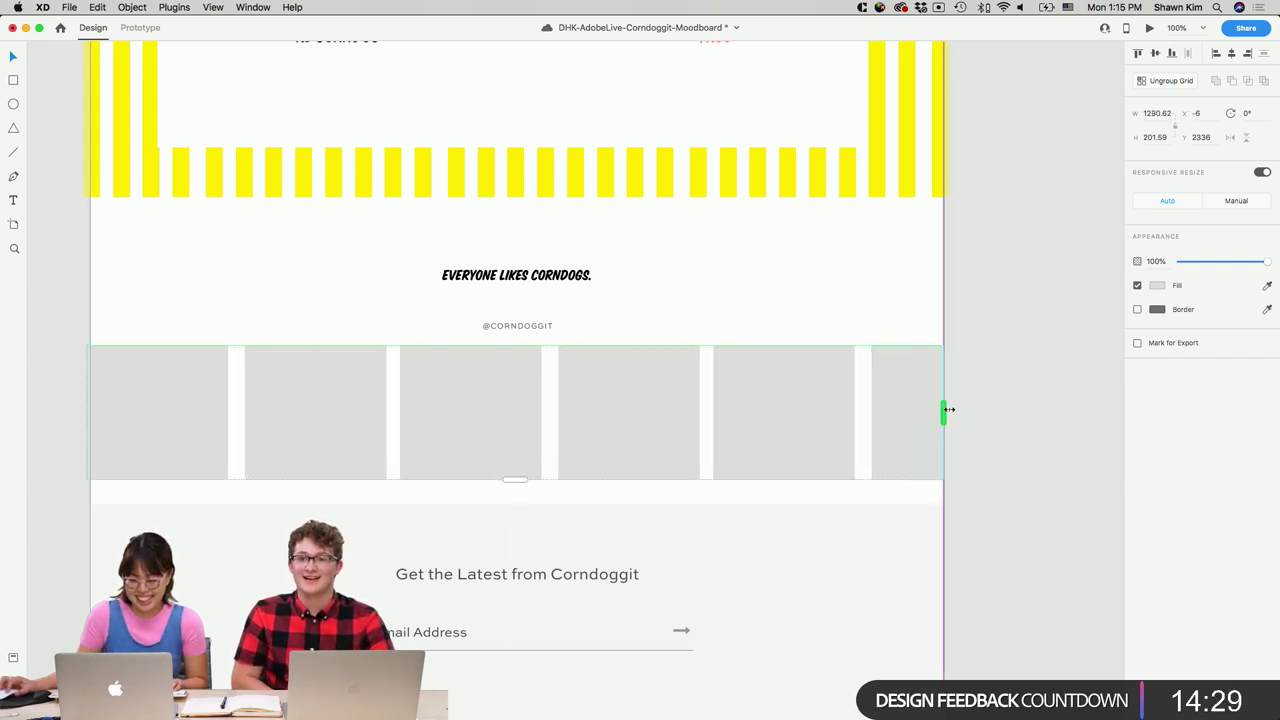
{"action": "left_click_drag", "start_coordinate": [706, 412], "coordinate": [743, 410]}
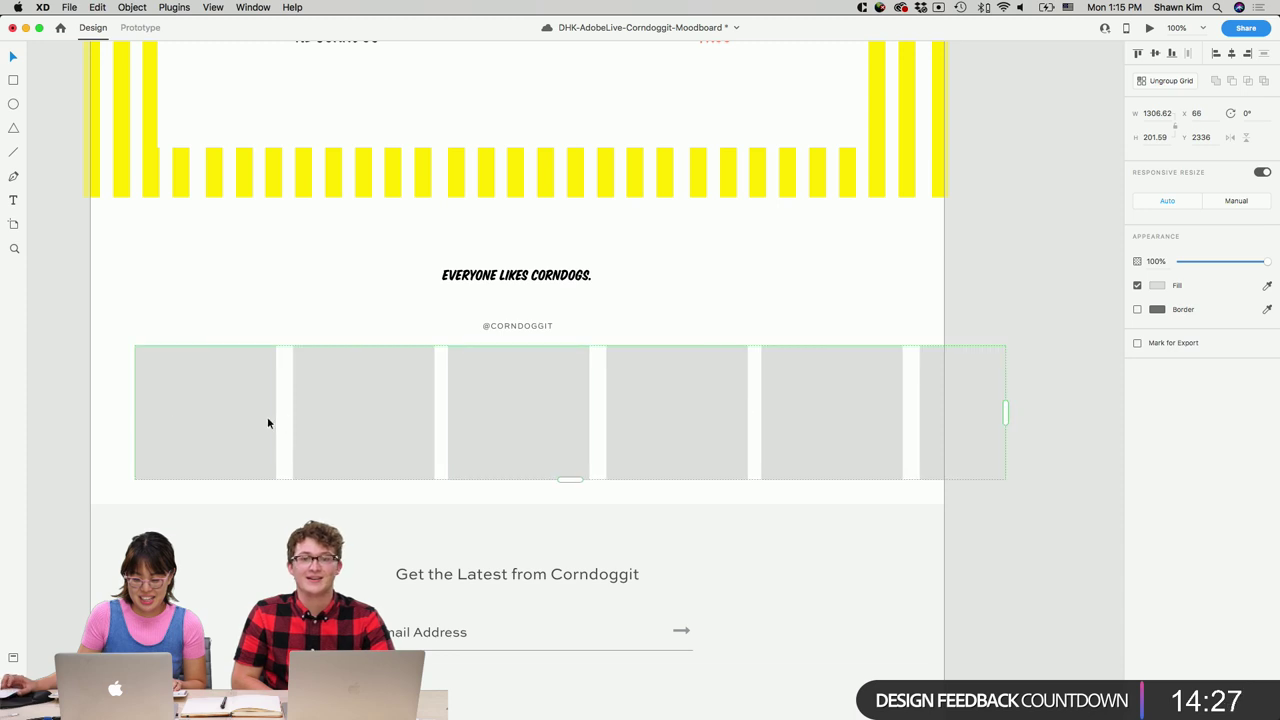
{"action": "left_click_drag", "start_coordinate": [213, 413], "coordinate": [153, 414]}
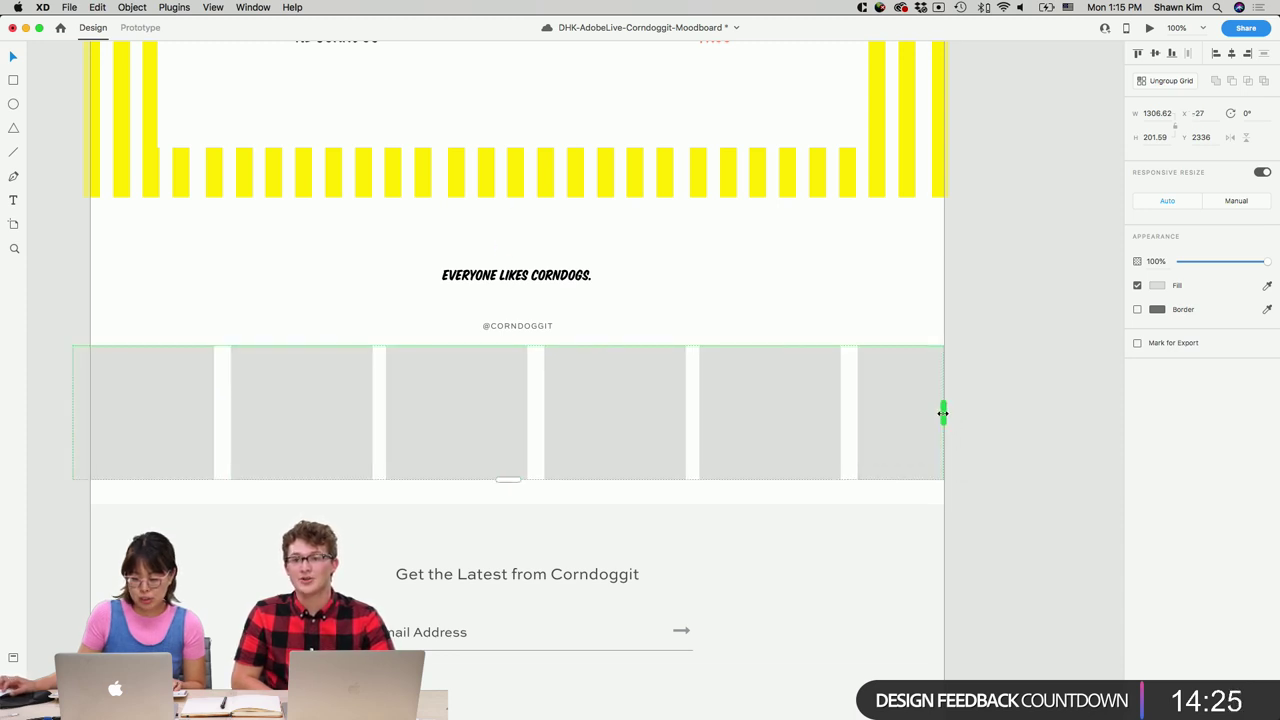
{"action": "left_click_drag", "start_coordinate": [942, 413], "coordinate": [951, 413]}
{"action": "left_click_drag", "start_coordinate": [628, 403], "coordinate": [611, 406]}
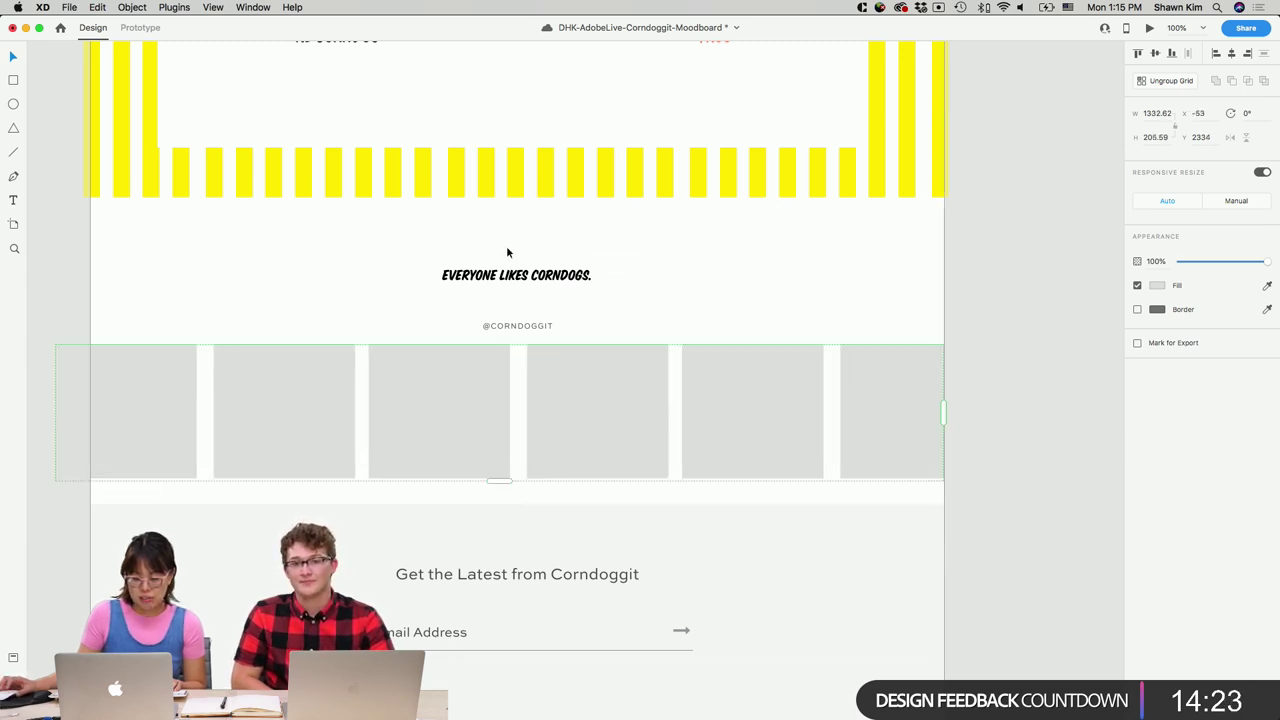
{"action": "left_click", "coordinate": [538, 283]}
Retype the heading as EVERYONE LOVES CORNDOGS, keeping the House Slant font.
{"action": "double_click", "coordinate": [546, 281]}
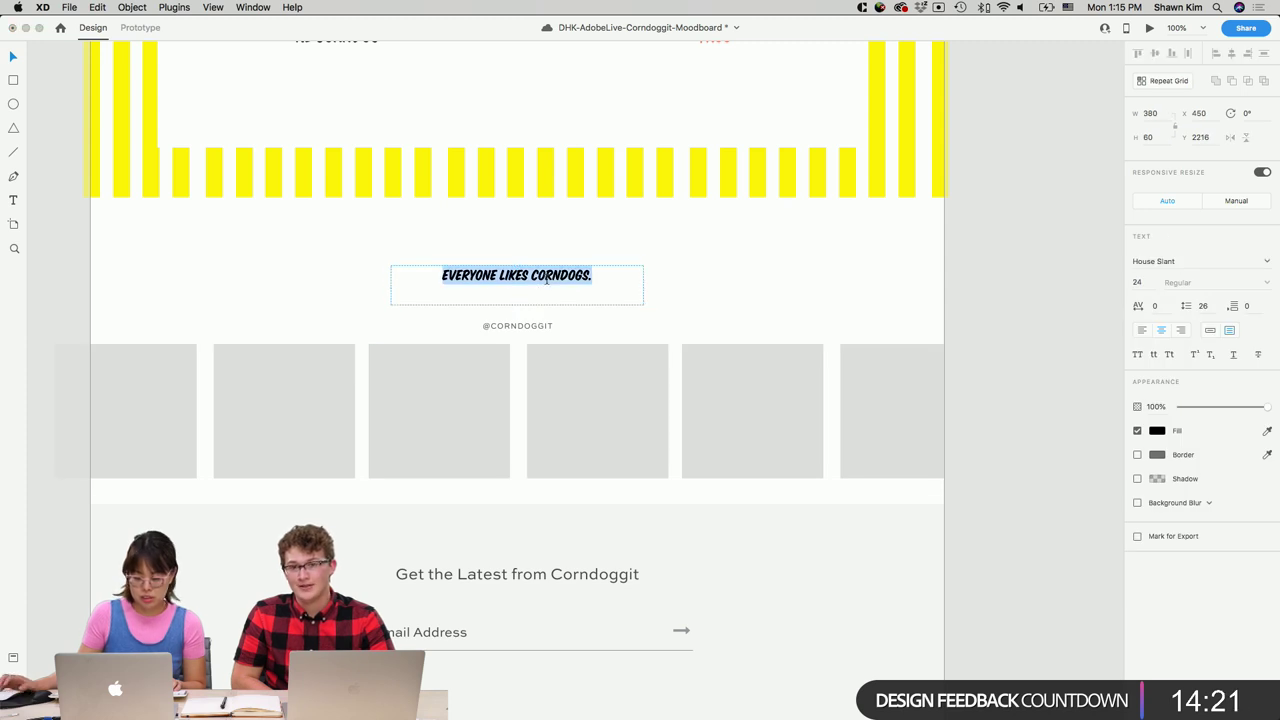
{"action": "type", "text": "EVERYONE LOVES "}
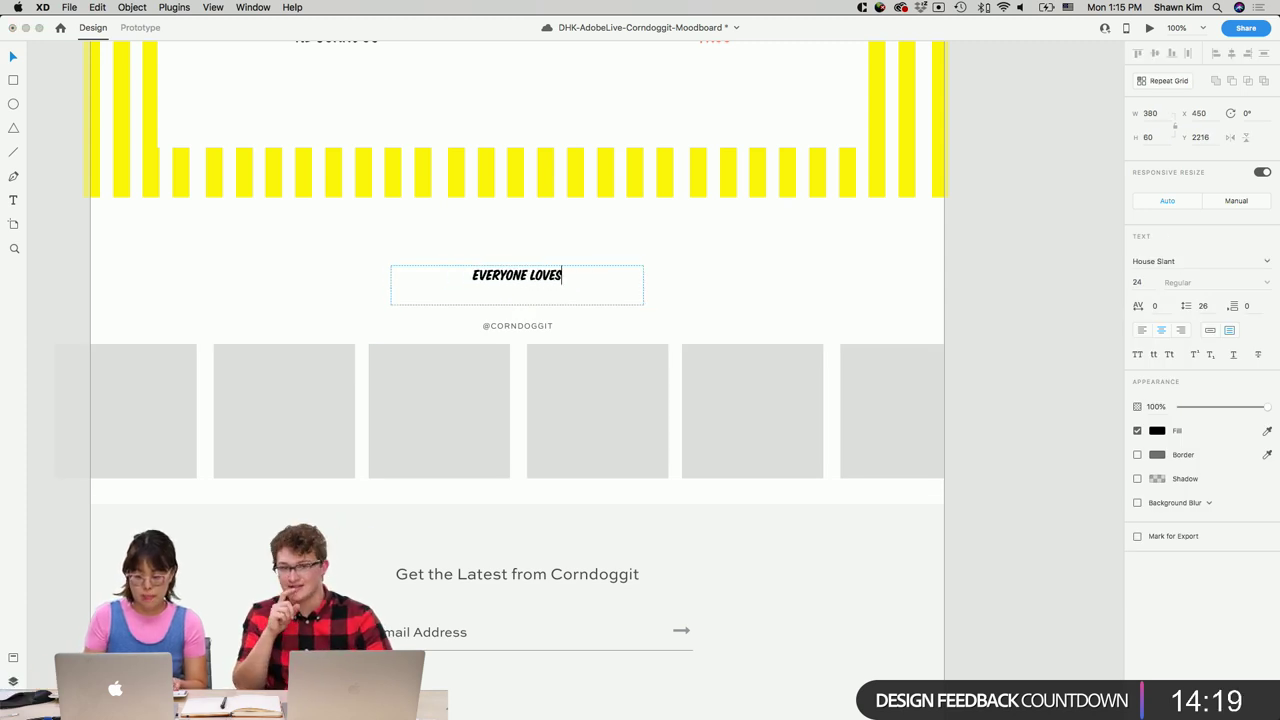
{"action": "type", "text": "CORN"}
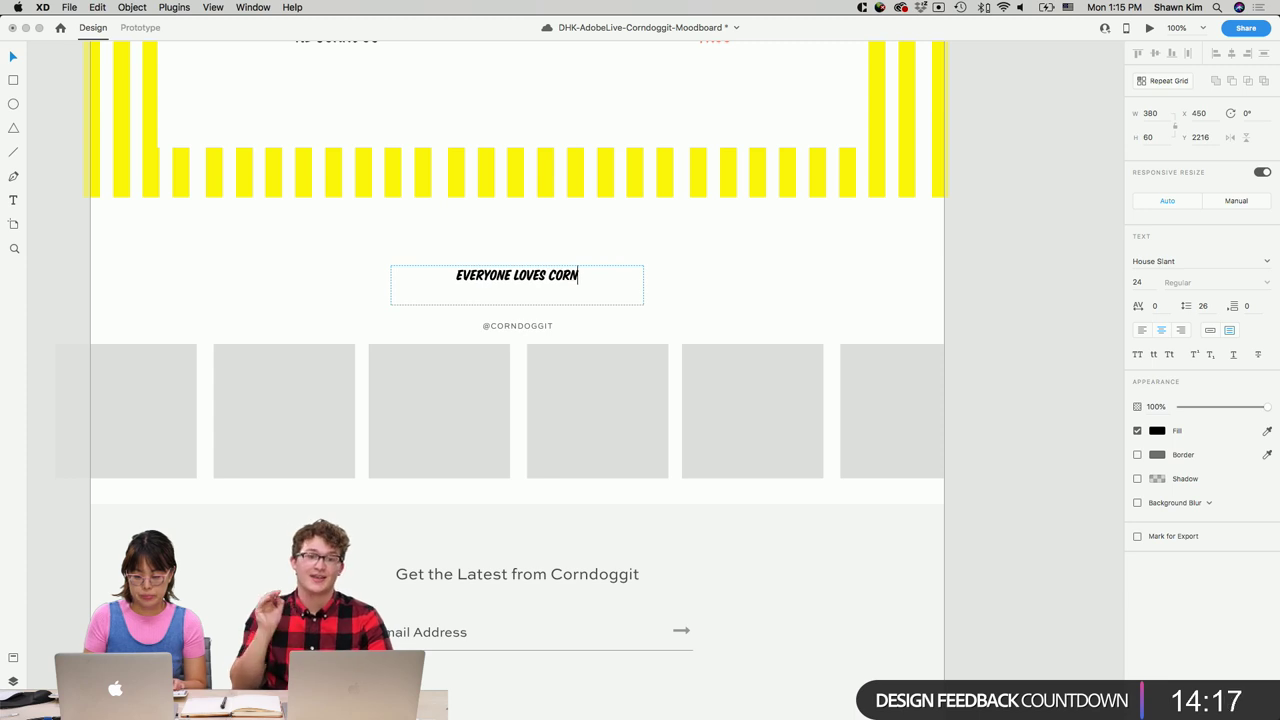
{"action": "type", "text": "DOGS"}
{"action": "key", "text": "super+a"}
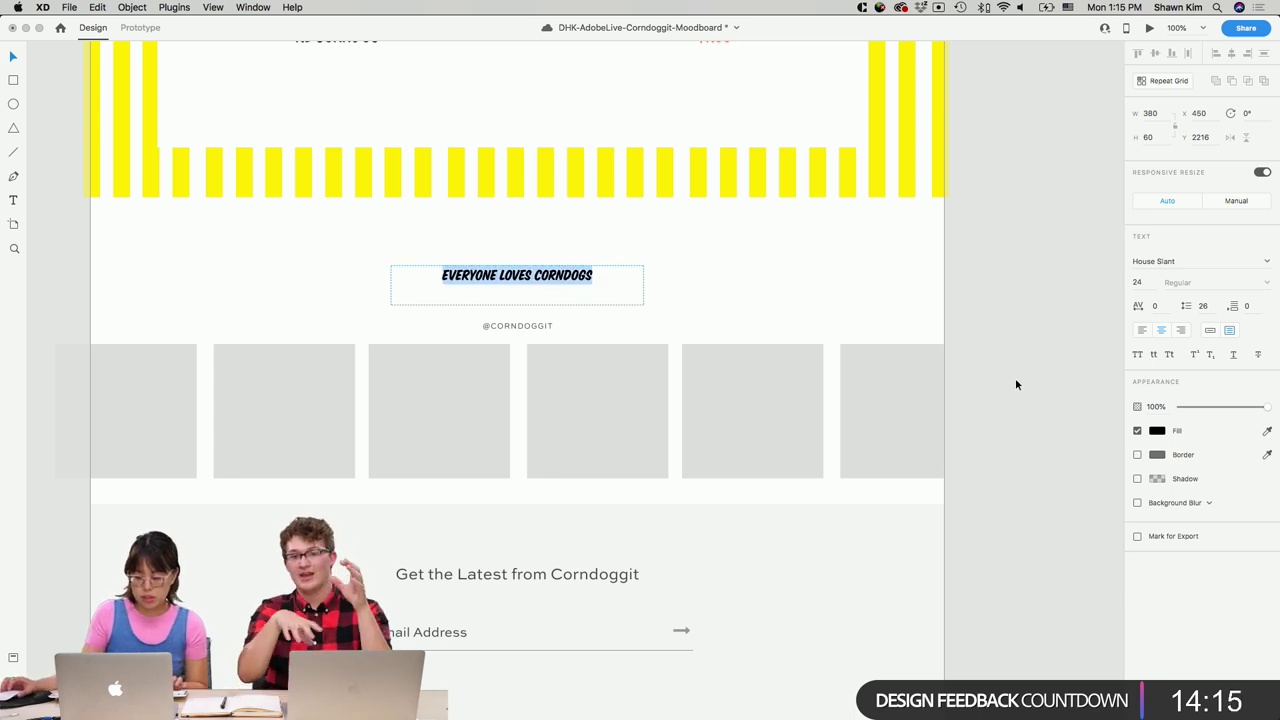
{"action": "left_click", "coordinate": [1162, 257]}
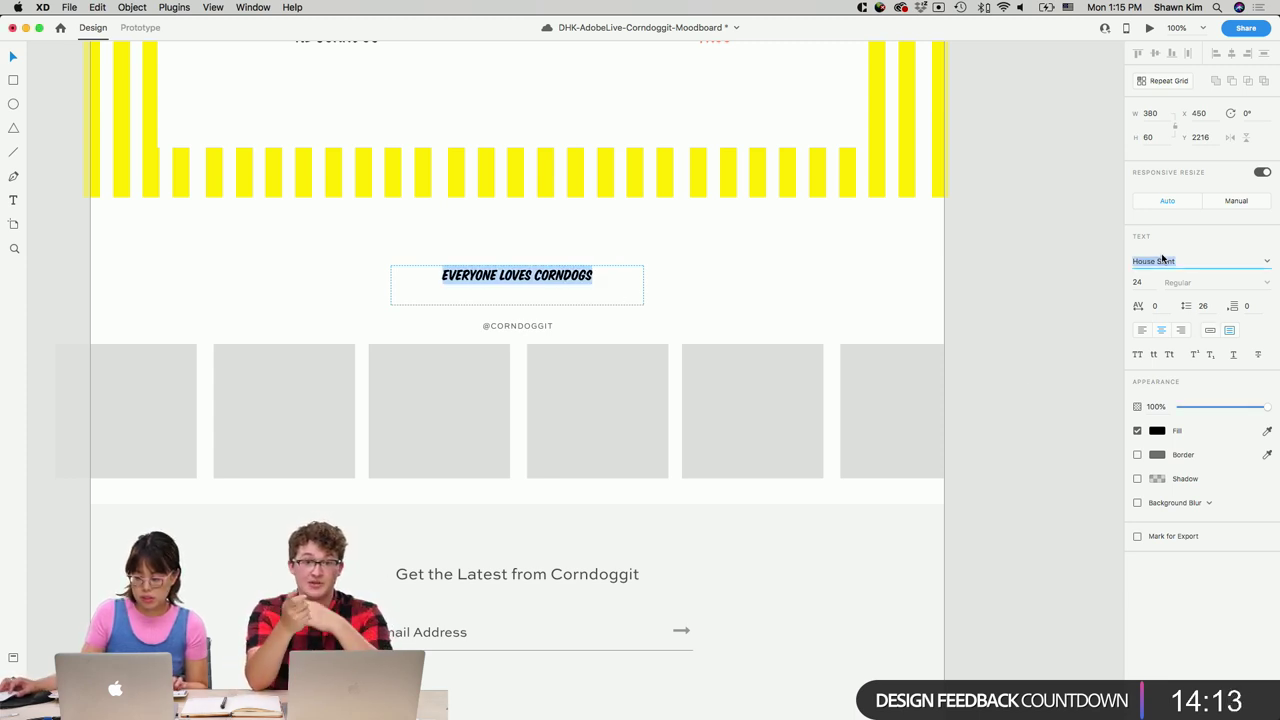
{"action": "key", "text": "Escape"}
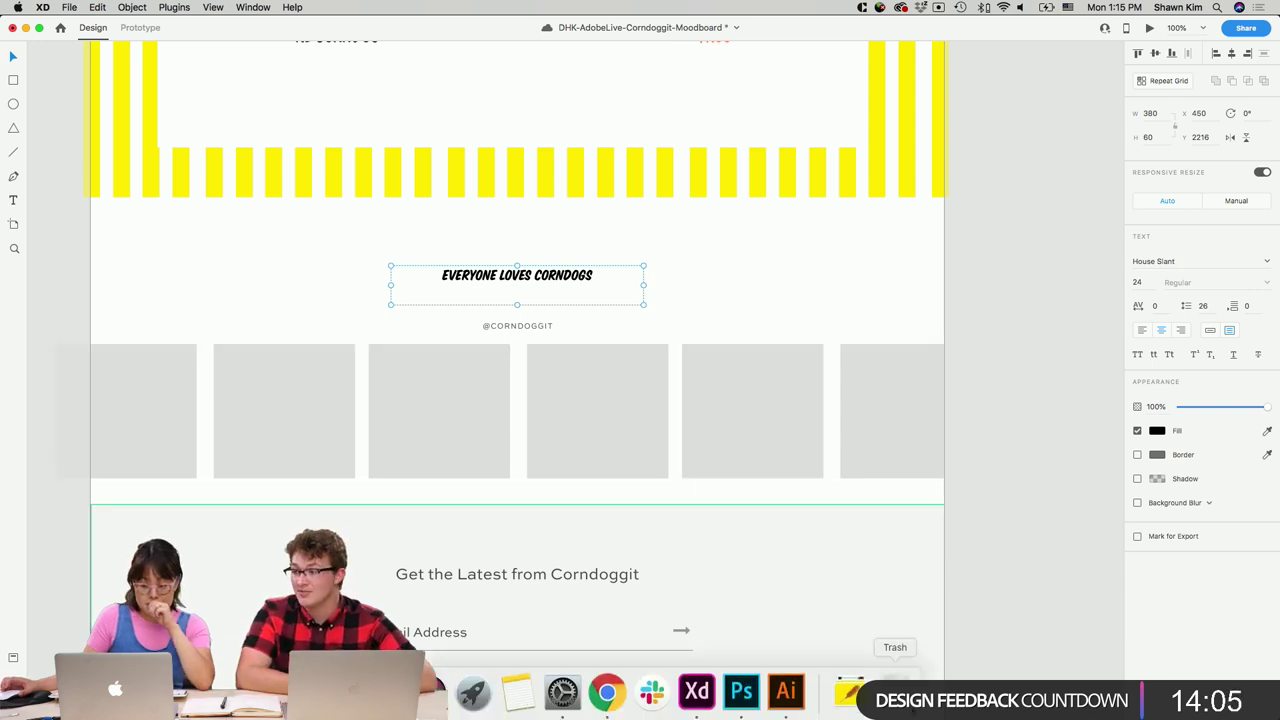
In Finder's Downloads folder, select several AdobeStock corndog photos, including the 936 KB image.
{"action": "left_click", "coordinate": [850, 714]}
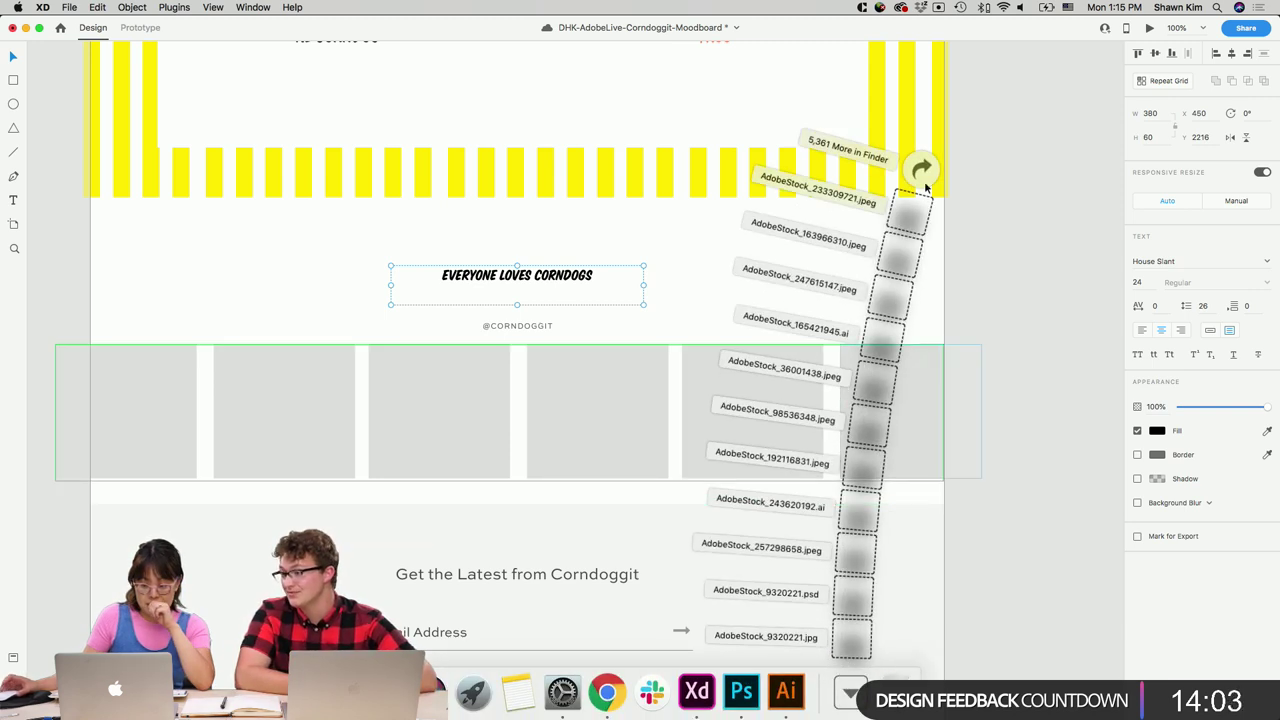
{"action": "left_click", "coordinate": [921, 170]}
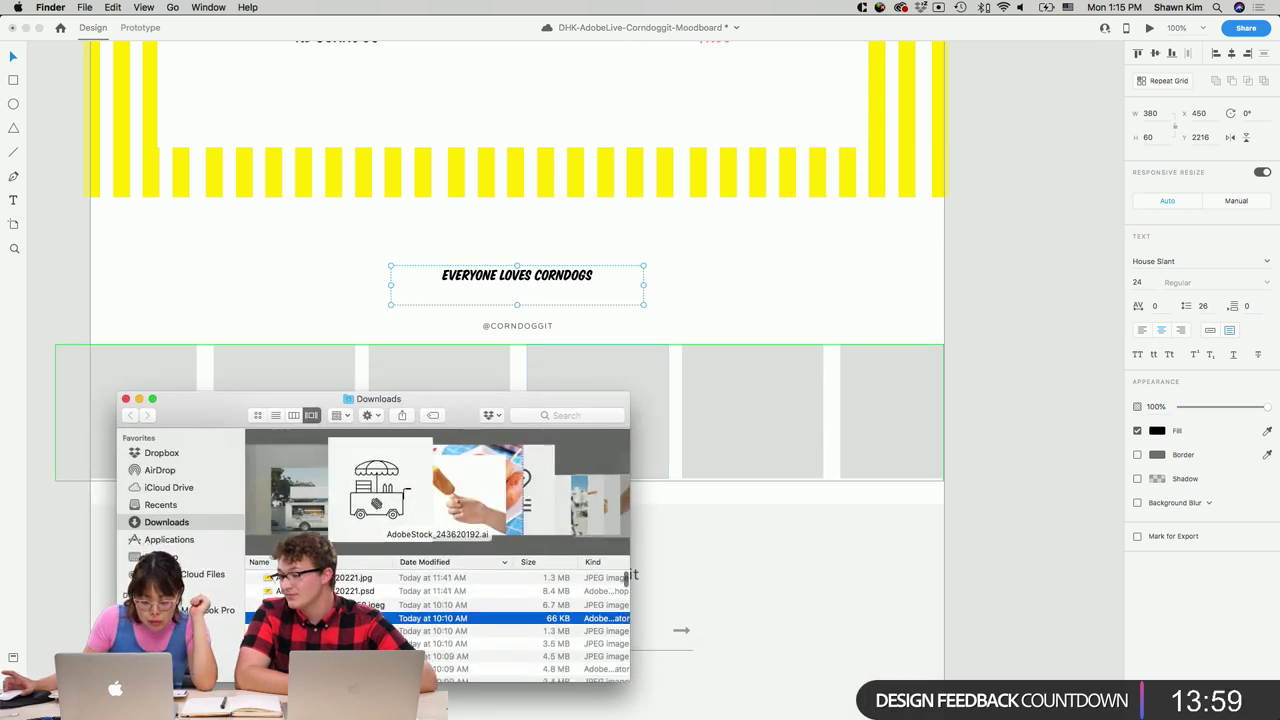
{"action": "key", "text": "Down"}
{"action": "key", "text": "Down"}
{"action": "key", "text": "Down"}
{"action": "key", "text": "Down"}
{"action": "key", "text": "Down"}
{"action": "key", "text": "Down"}
{"action": "key", "text": "Down"}
{"action": "key", "text": "Down"}
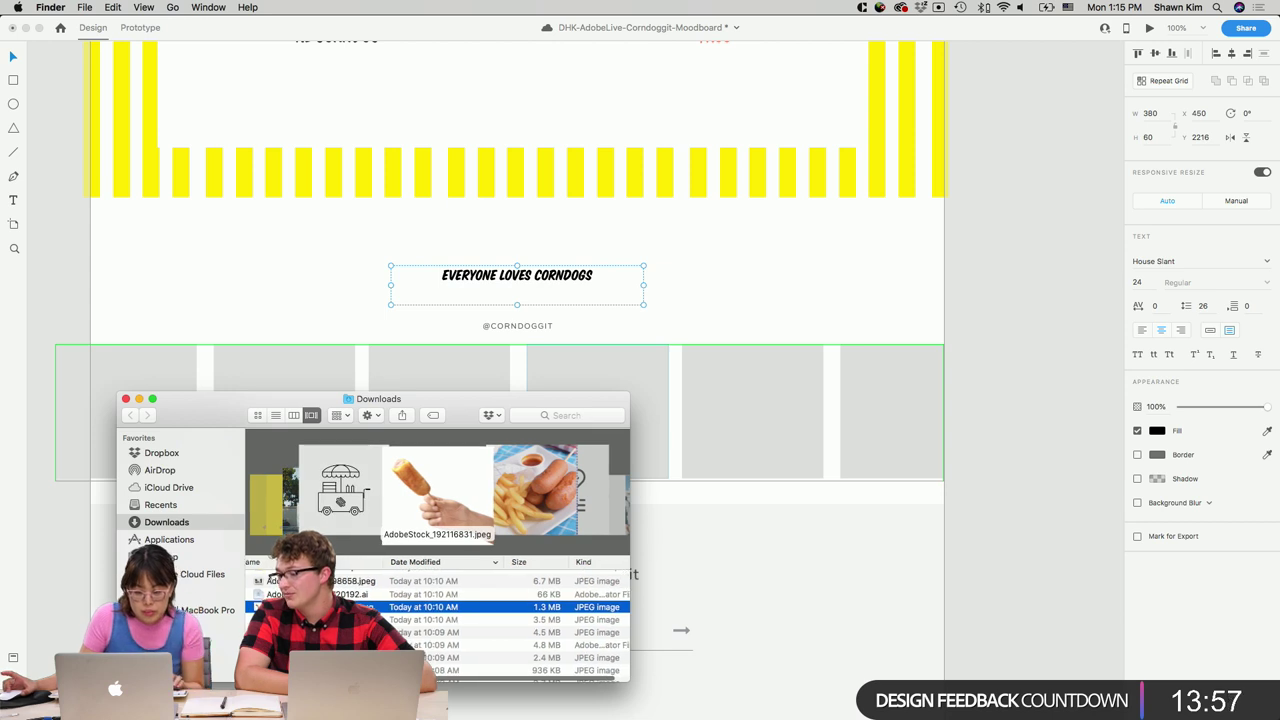
{"action": "key", "text": "Up"}
{"action": "key", "text": "Up"}
{"action": "key", "text": "Up"}
{"action": "key", "text": "Up"}
{"action": "key", "text": "Up"}
{"action": "key", "text": "Up"}
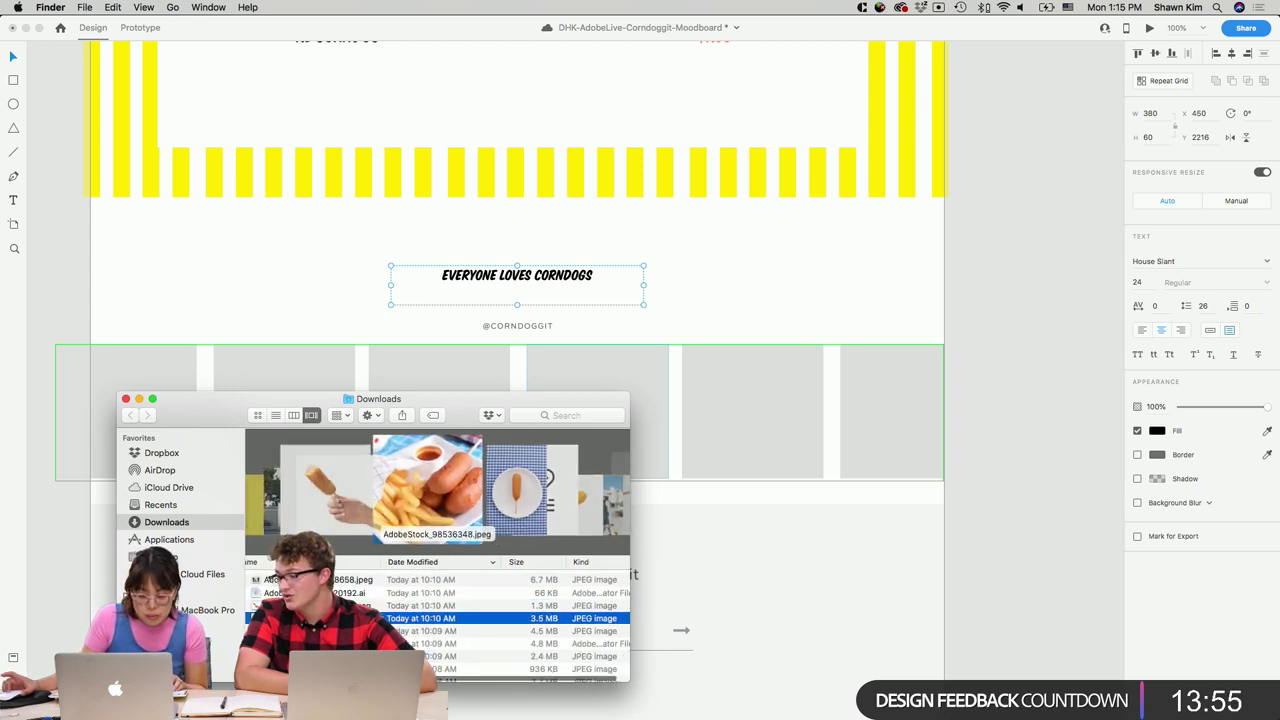
{"action": "key", "text": "shift+Down"}
{"action": "key", "text": "shift+Down"}
{"action": "key", "text": "shift+Down"}
{"action": "key", "text": "Down"}
{"action": "key", "text": "shift+Up"}
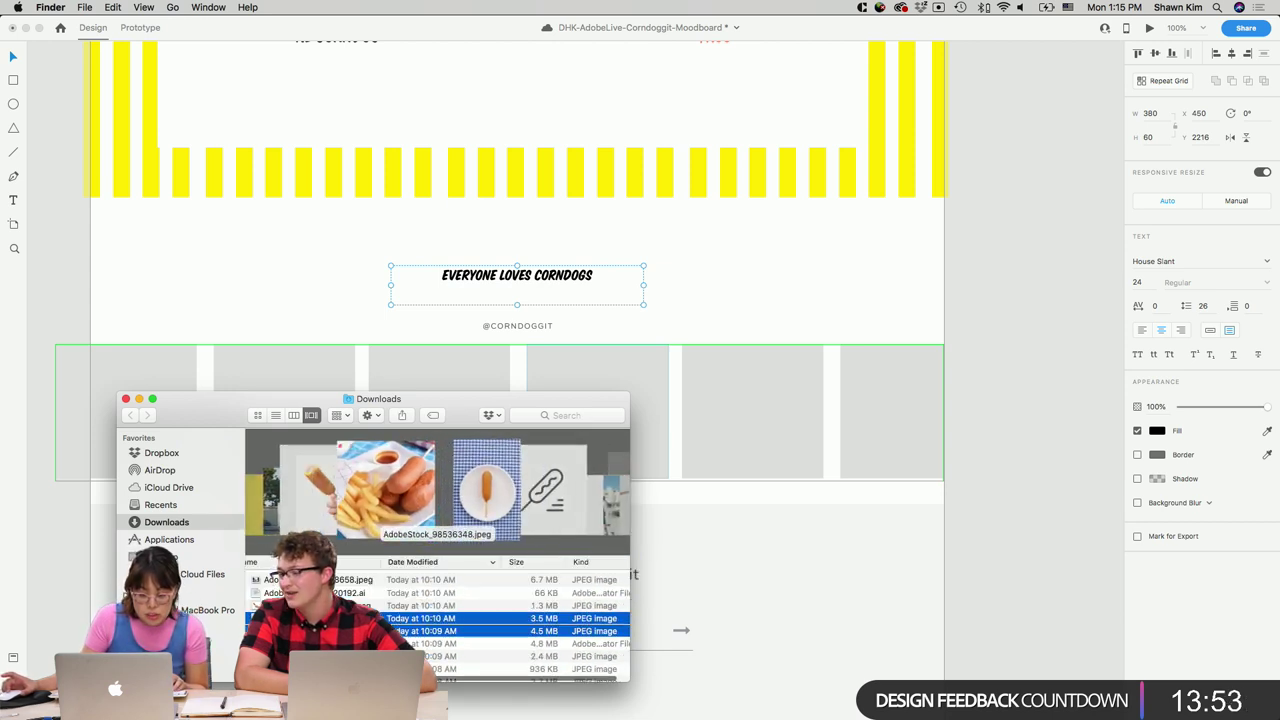
{"action": "key", "text": "Down"}
{"action": "key", "text": "shift+Up"}
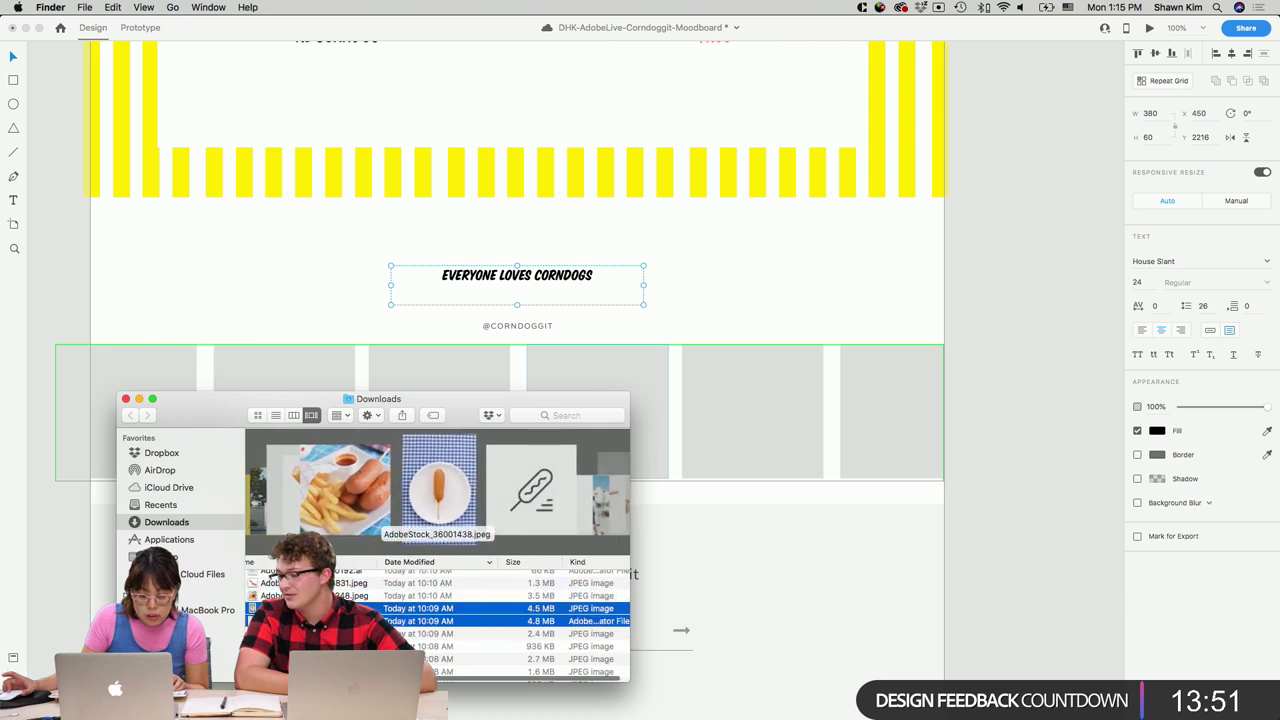
{"action": "key", "text": "shift+Up"}
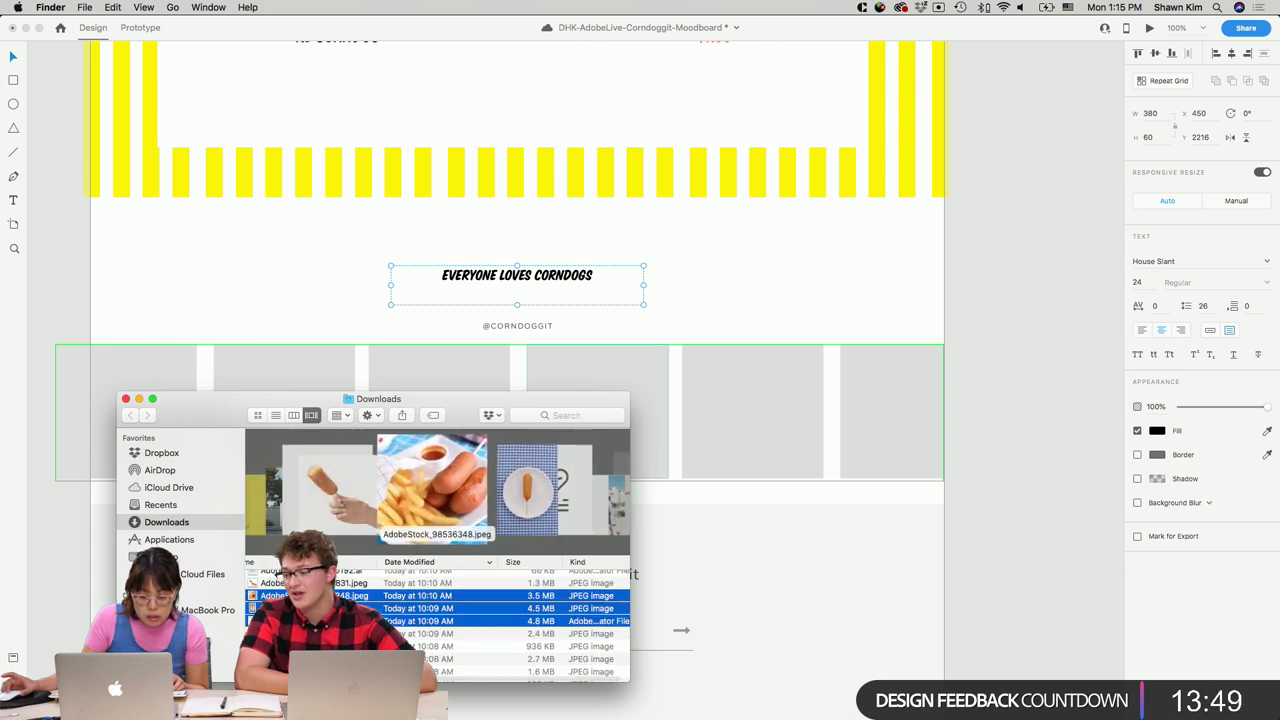
{"action": "left_click", "coordinate": [500, 646], "text": "super"}
{"action": "left_click", "coordinate": [500, 621], "text": "super"}
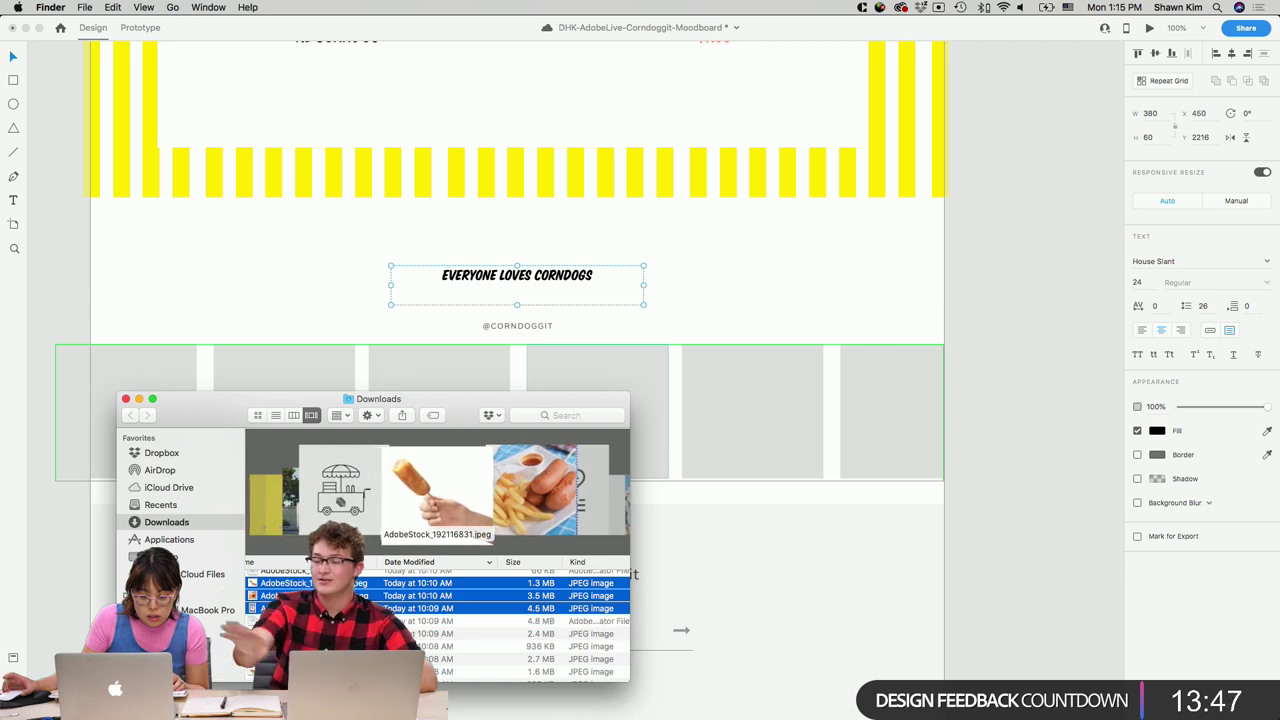
{"action": "scroll", "coordinate": [437, 620], "scroll_direction": "up", "scroll_amount": 1}
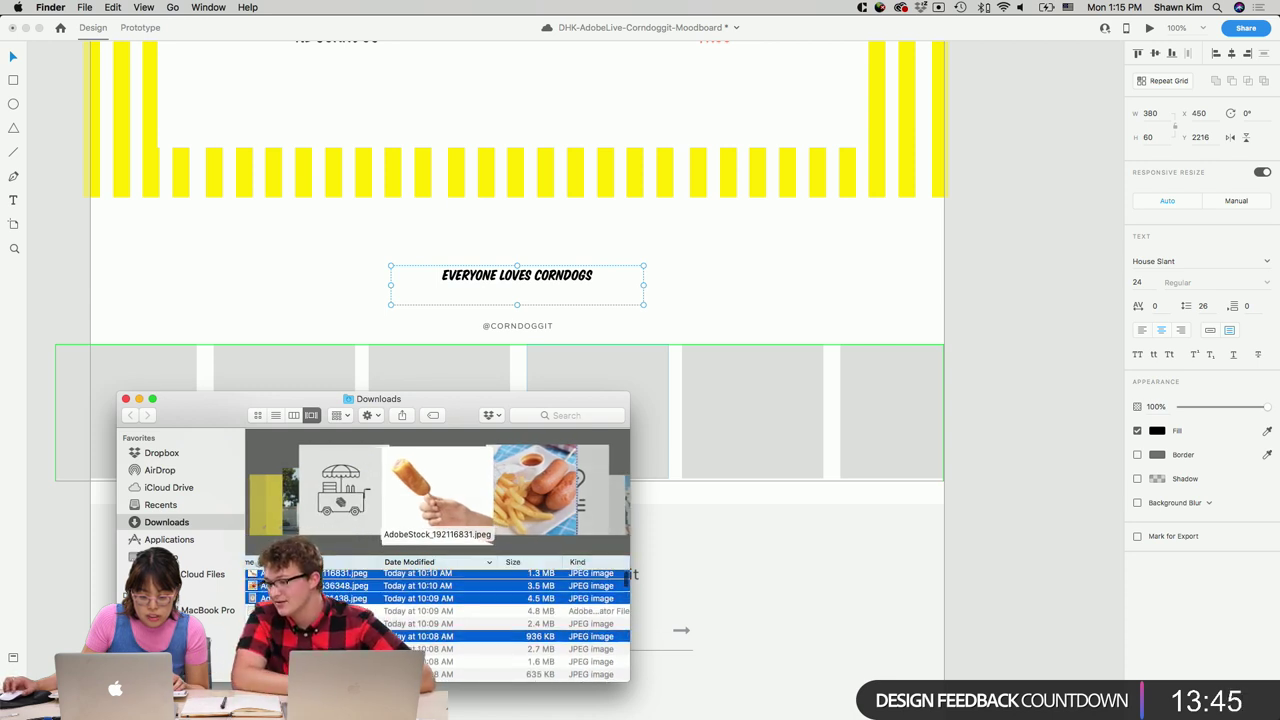
{"action": "left_click", "coordinate": [500, 598], "text": "super"}
Drop the selected photos into the XD photo row so they fill alternating cells.
{"action": "left_click_drag", "start_coordinate": [640, 450], "coordinate": [766, 398]}
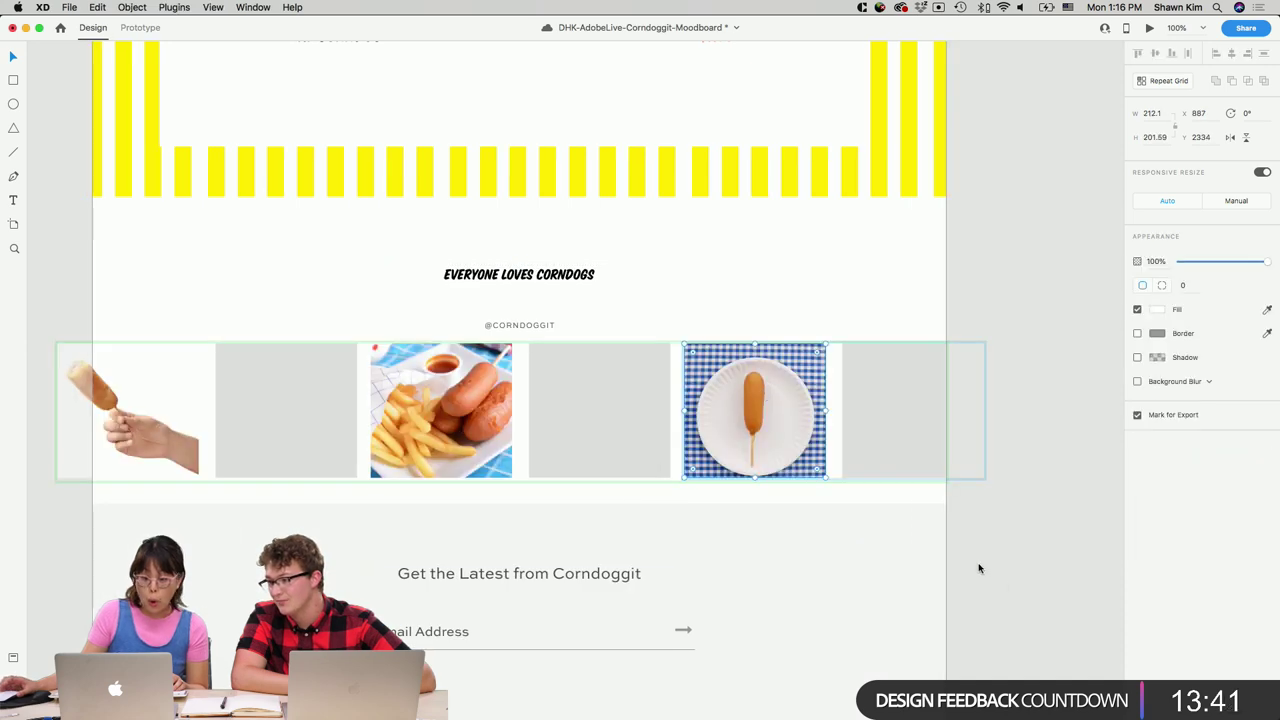
{"action": "left_click", "coordinate": [1009, 586]}
{"action": "scroll", "coordinate": [1011, 588], "scroll_direction": "up", "scroll_amount": 5}
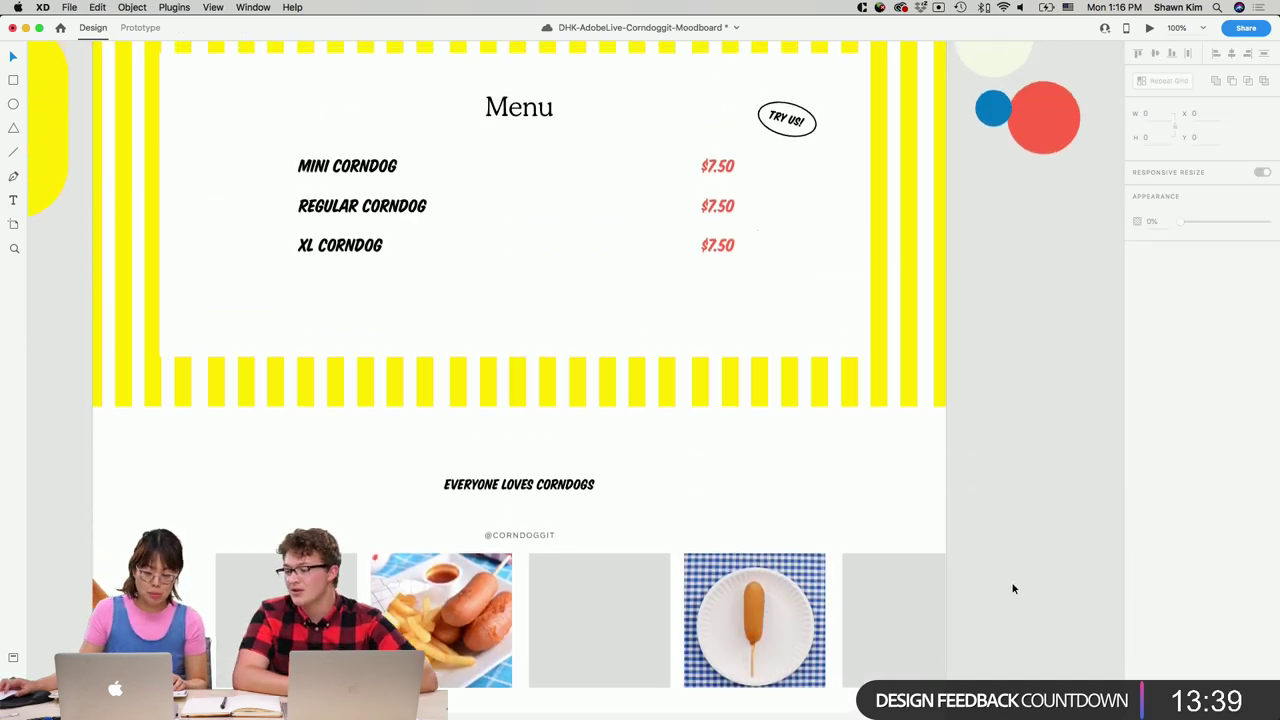
{"action": "scroll", "coordinate": [1013, 589], "scroll_direction": "up", "scroll_amount": 10}
{"action": "scroll", "coordinate": [1013, 589], "scroll_direction": "down", "scroll_amount": 10}
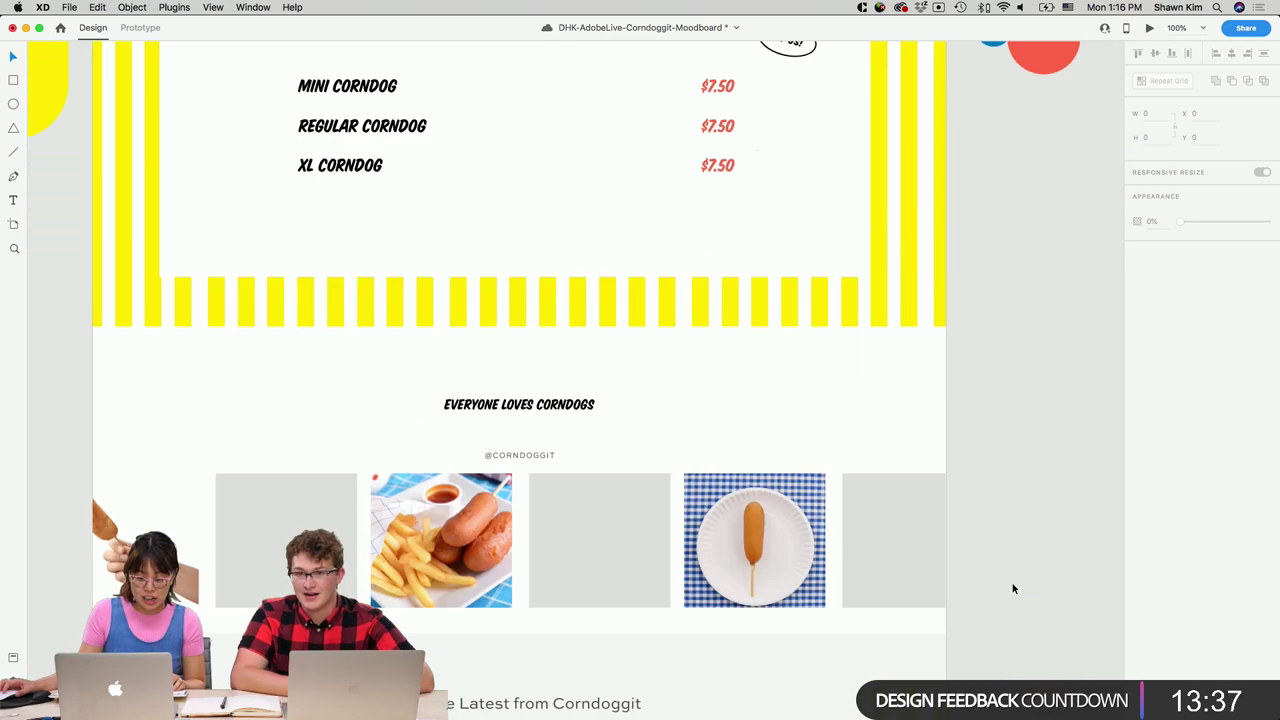
{"action": "scroll", "coordinate": [1013, 589], "scroll_direction": "down", "scroll_amount": 5}
{"action": "scroll", "coordinate": [1013, 589], "scroll_direction": "up", "scroll_amount": 5}
{"action": "scroll", "coordinate": [1013, 589], "scroll_direction": "down", "scroll_amount": 2}
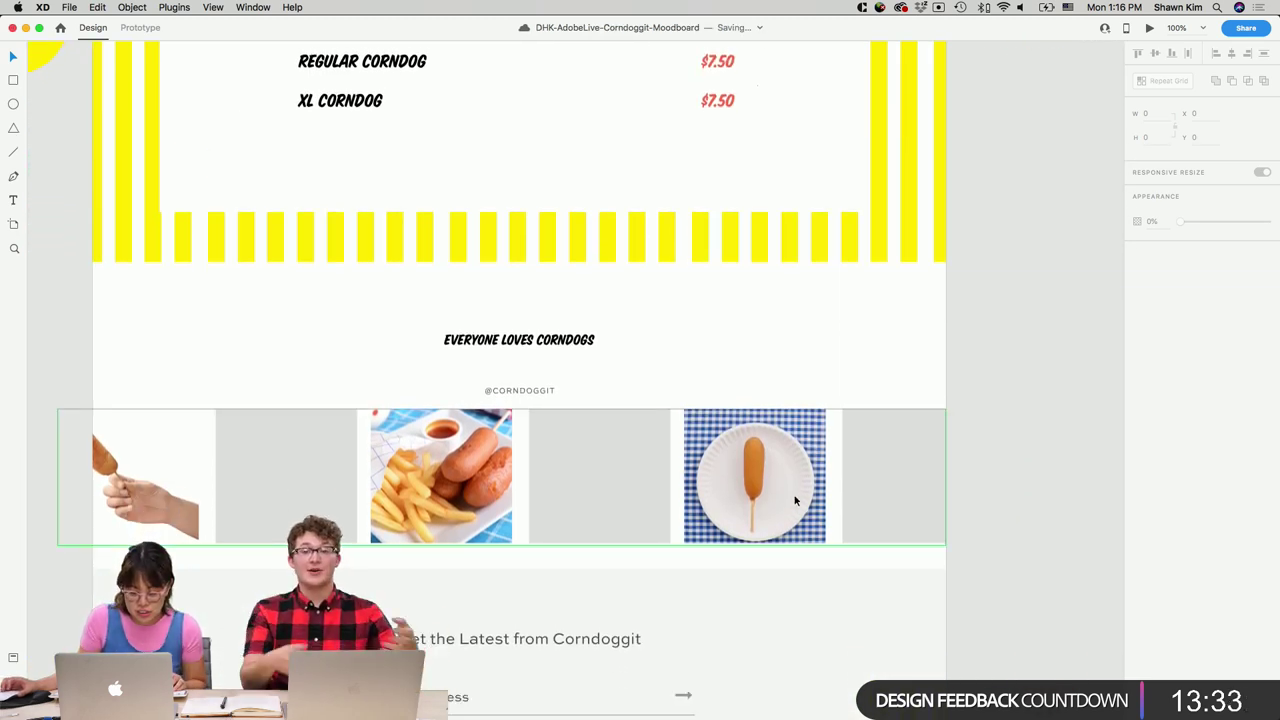
Place three corndog images from Downloads into the grid, then undo the placement.
{"action": "mouse_move", "coordinate": [740, 700]}
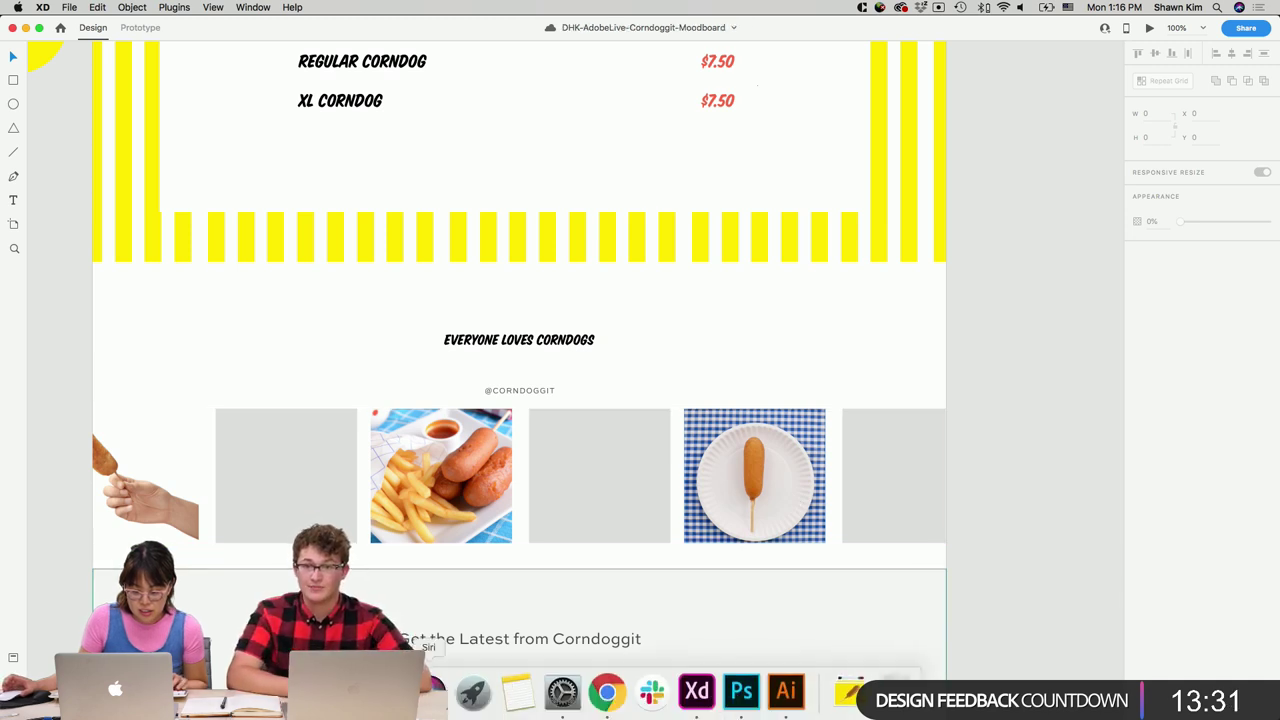
{"action": "left_click", "coordinate": [519, 340]}
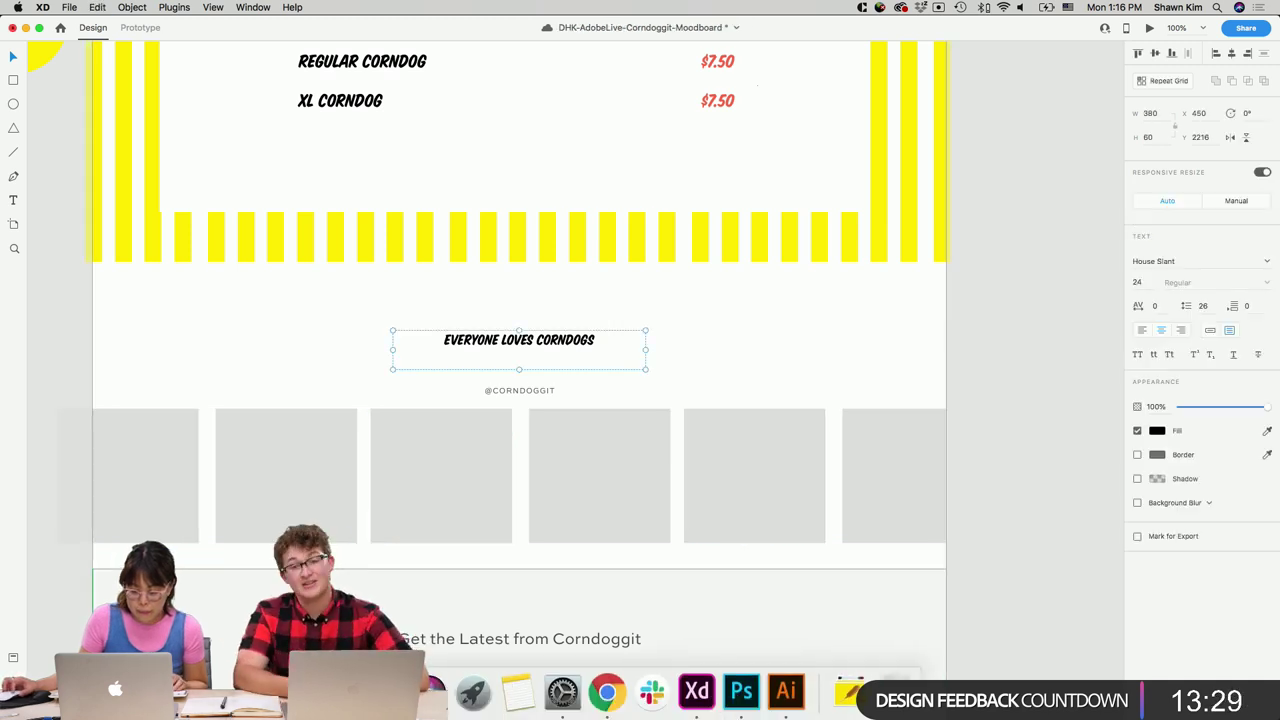
{"action": "left_click", "coordinate": [850, 692]}
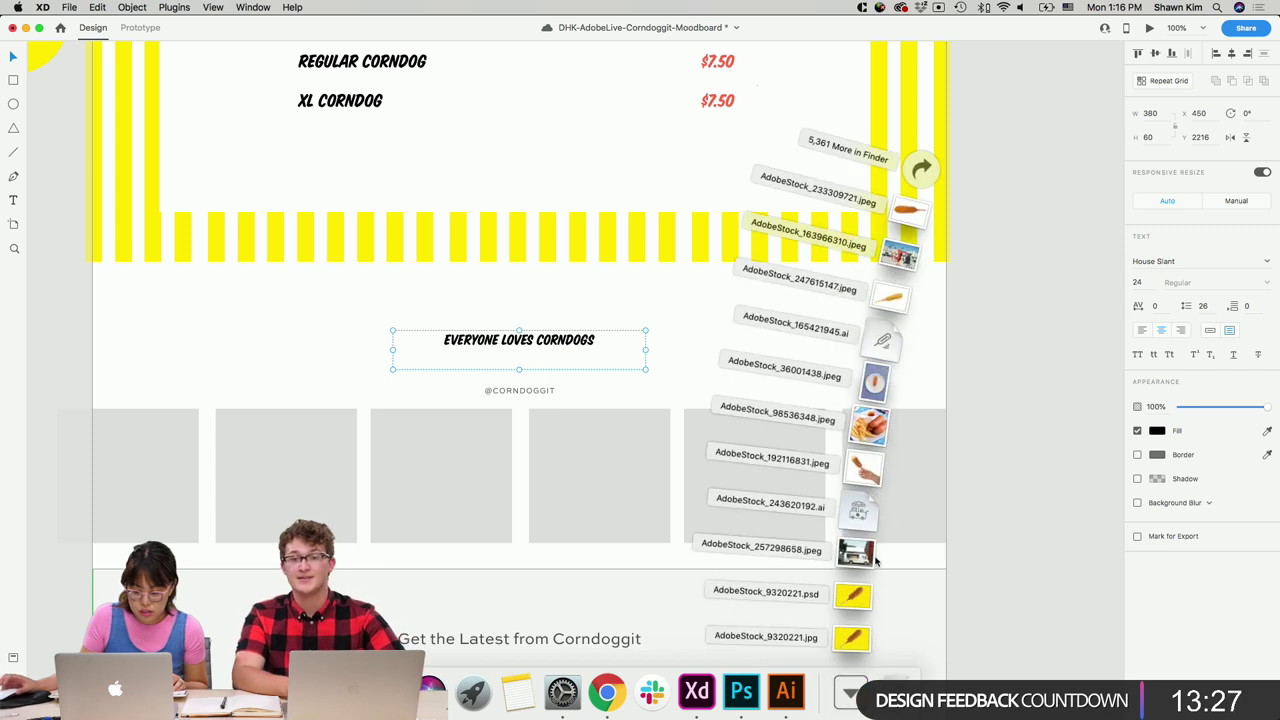
{"action": "left_click", "coordinate": [848, 146]}
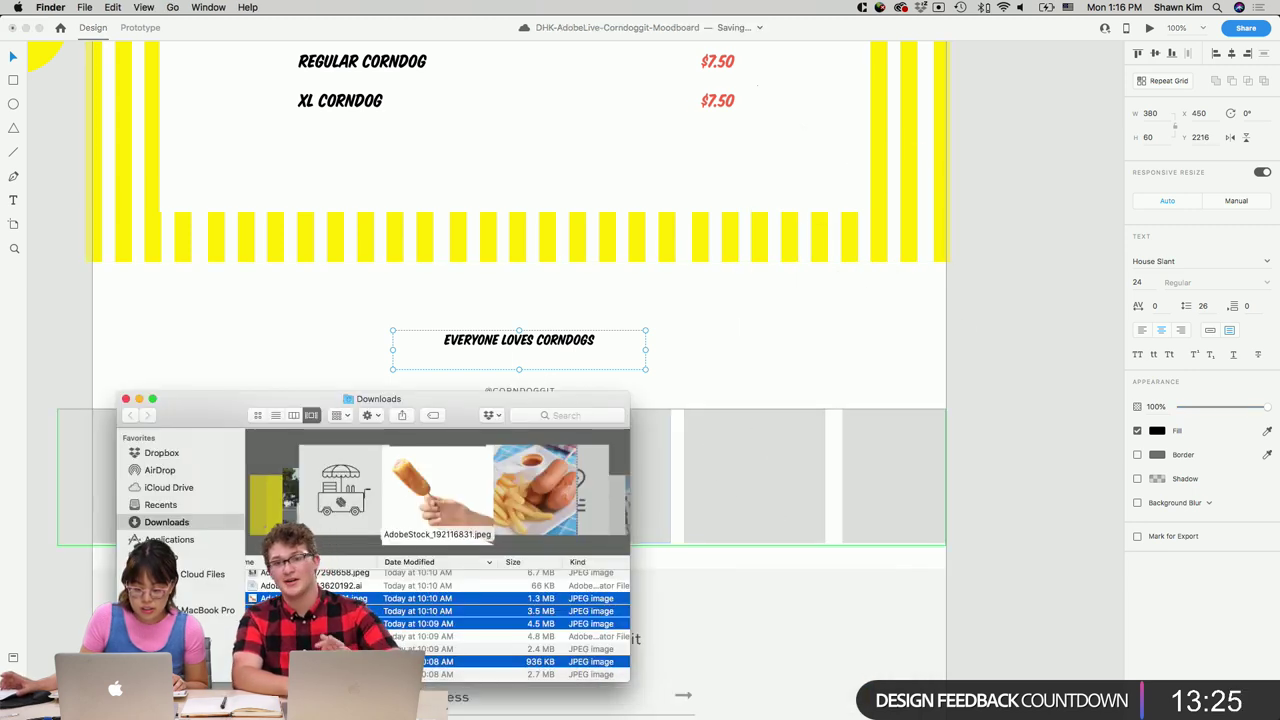
{"action": "key", "text": "Down"}
{"action": "key", "text": "Down"}
{"action": "key", "text": "Down"}
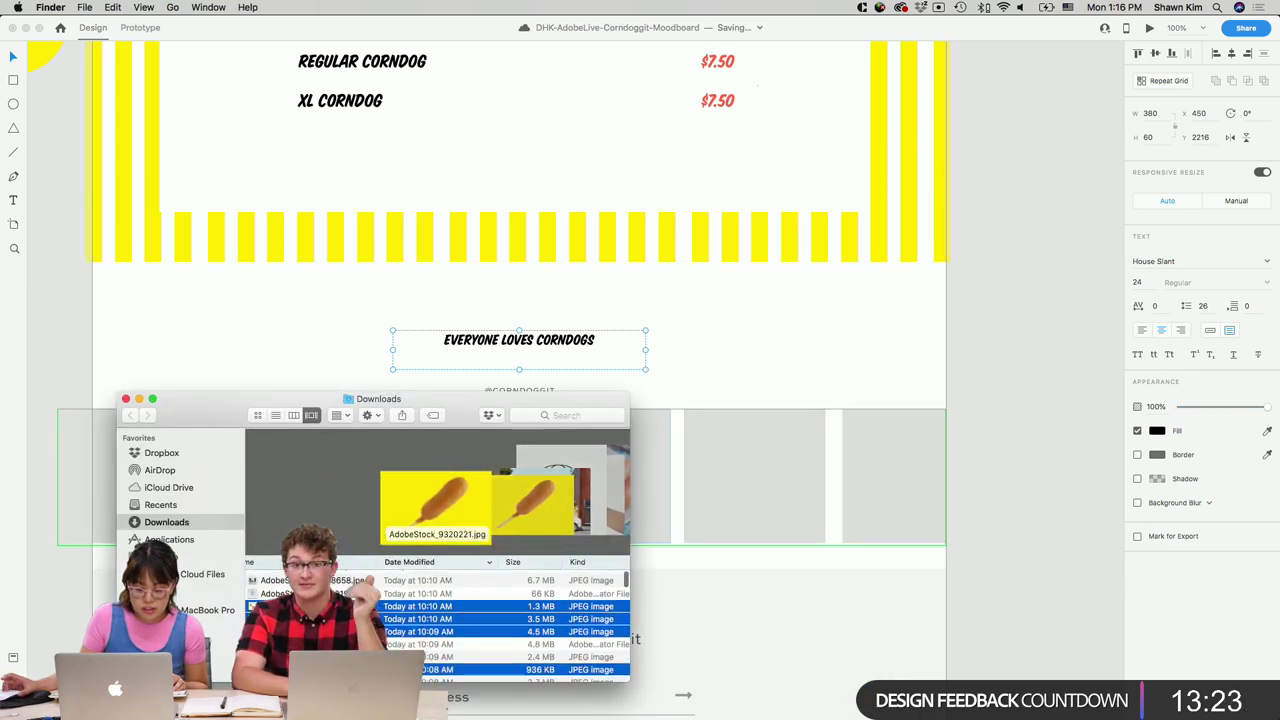
{"action": "scroll", "coordinate": [437, 620], "scroll_direction": "down", "scroll_amount": 2}
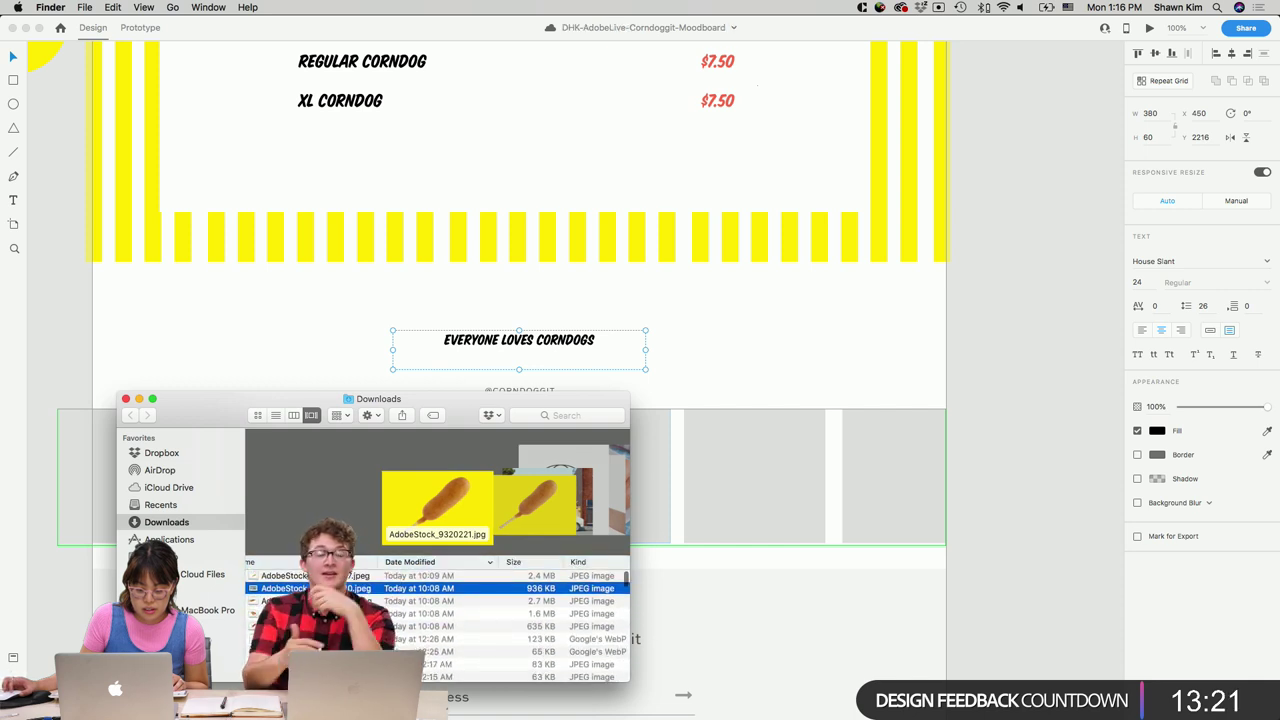
{"action": "scroll", "coordinate": [437, 620], "scroll_direction": "down", "scroll_amount": 1}
{"action": "scroll", "coordinate": [437, 620], "scroll_direction": "up", "scroll_amount": 3}
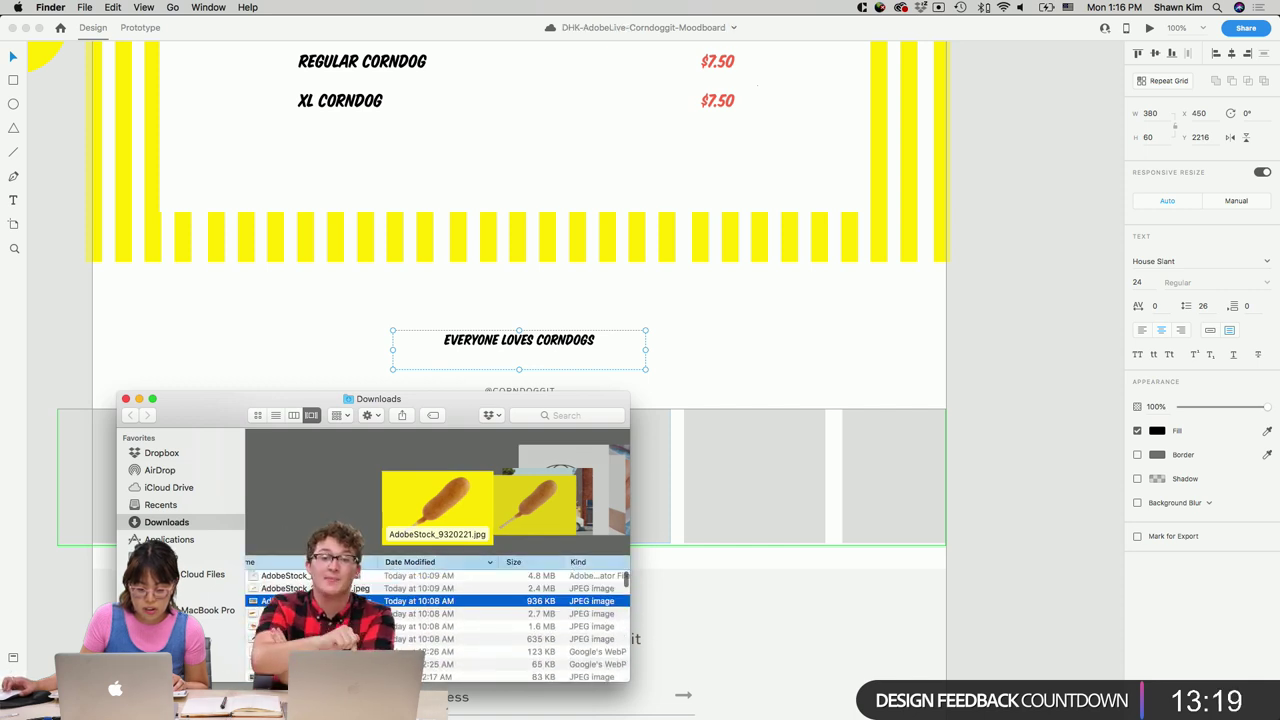
{"action": "left_click", "coordinate": [500, 576], "text": "super"}
{"action": "left_click", "coordinate": [500, 639], "text": "super"}
{"action": "left_click_drag", "start_coordinate": [500, 639], "coordinate": [752, 484]}
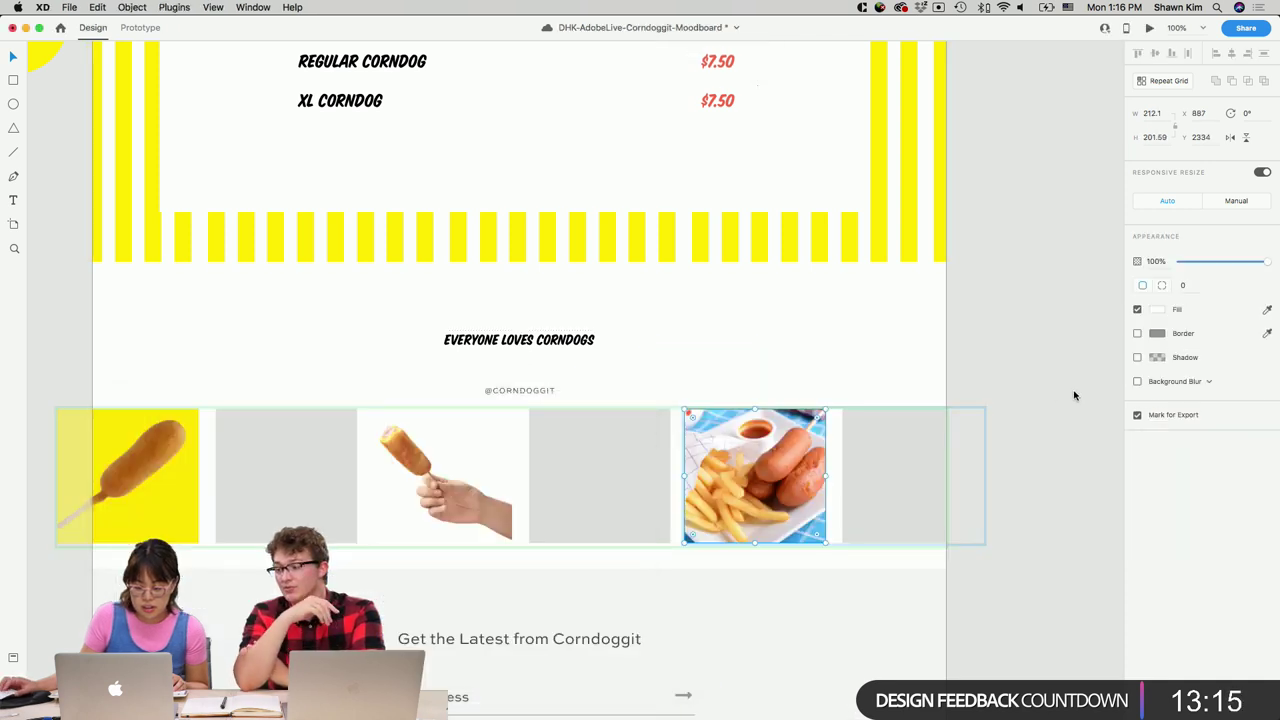
{"action": "key", "text": "super+z"}
Drop three corndog photos from the Downloads window into the photo grid.
{"action": "mouse_move", "coordinate": [385, 700]}
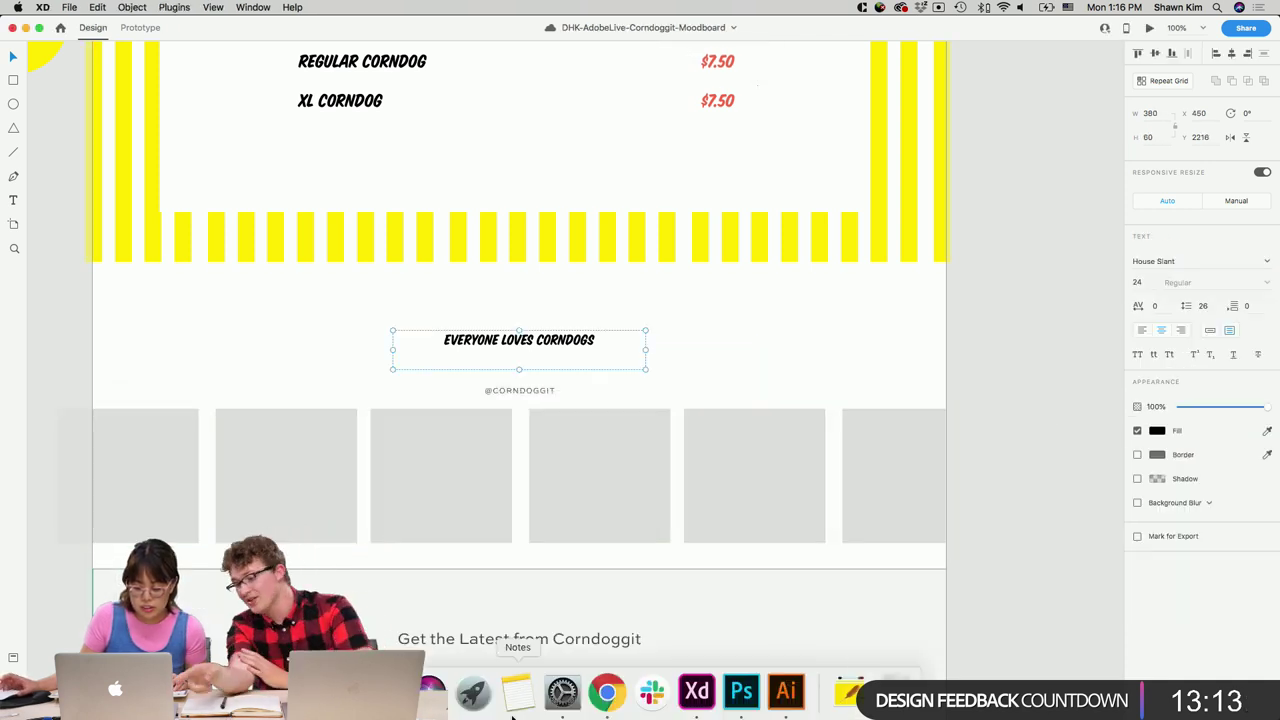
{"action": "left_click", "coordinate": [387, 692]}
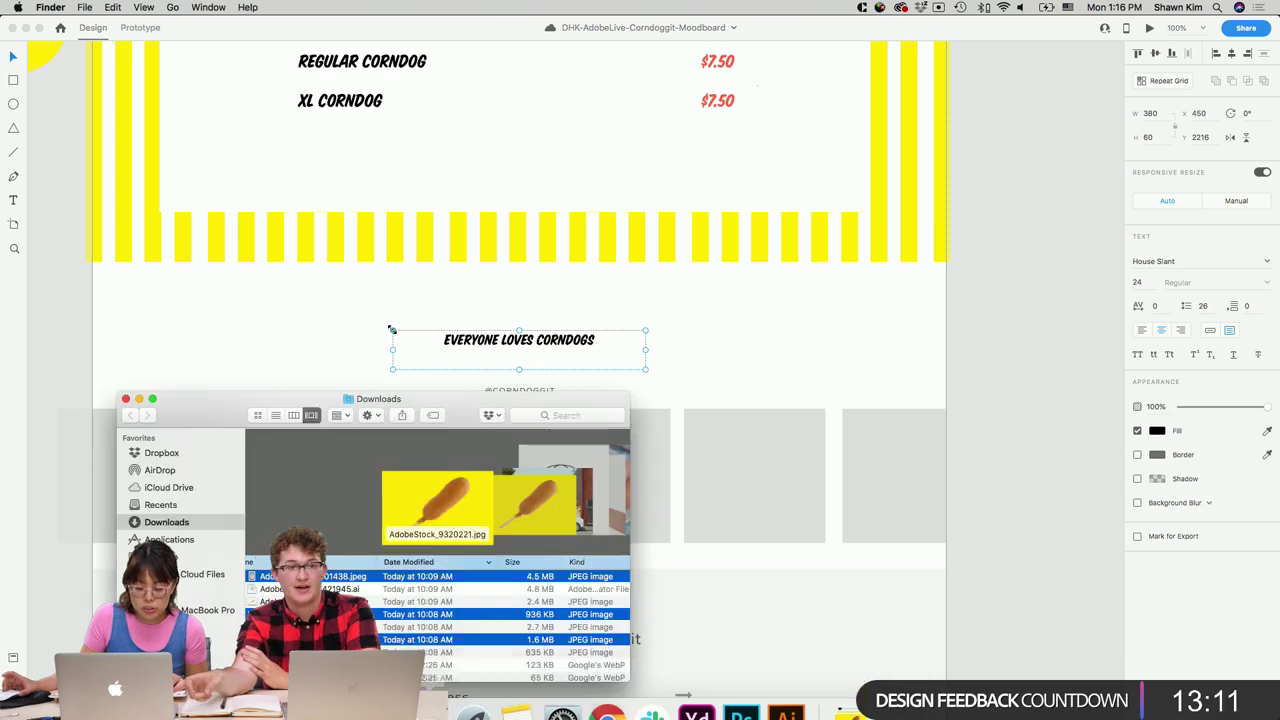
{"action": "left_click_drag", "start_coordinate": [370, 397], "coordinate": [592, 346]}
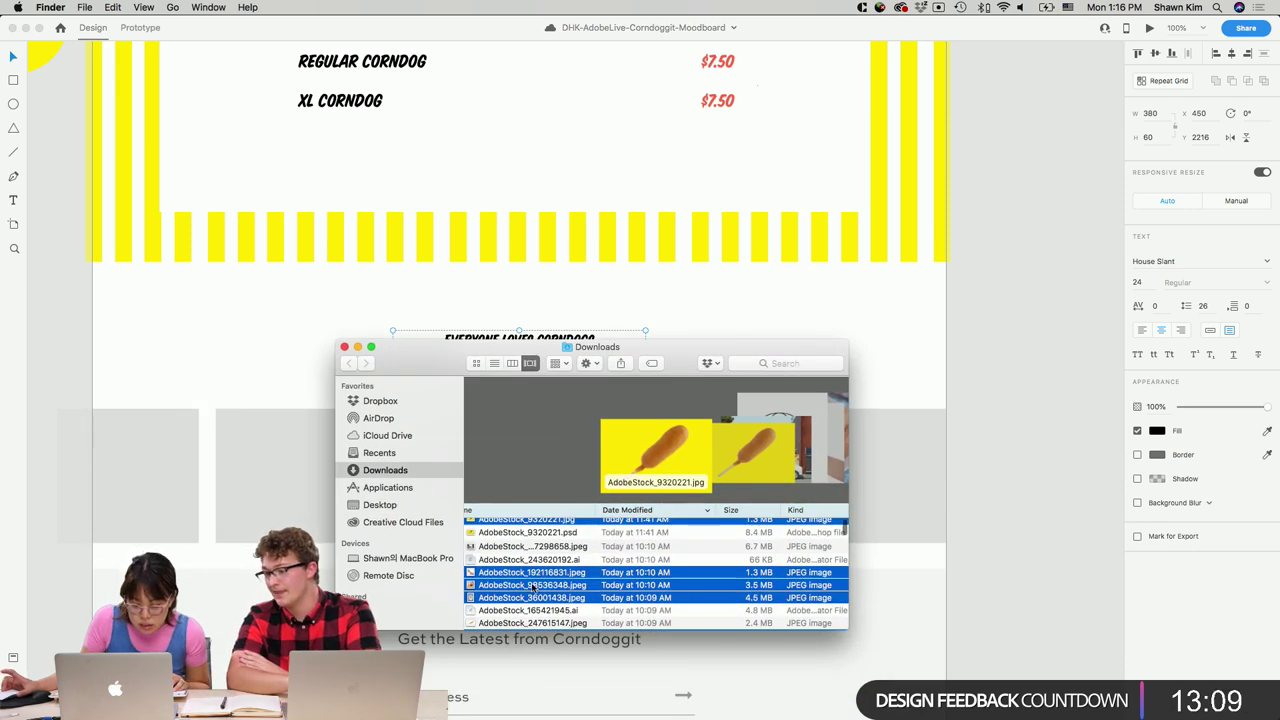
{"action": "left_click_drag", "start_coordinate": [679, 585], "coordinate": [143, 462]}
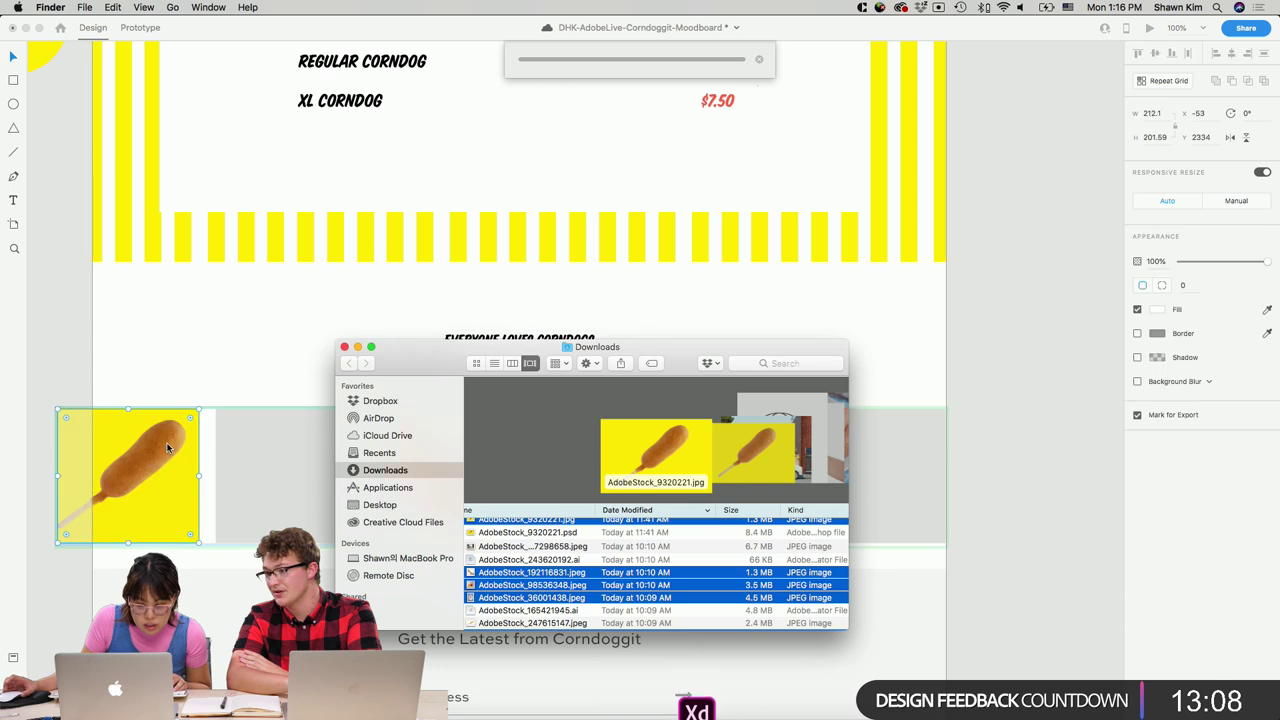
{"action": "left_click", "coordinate": [195, 359]}
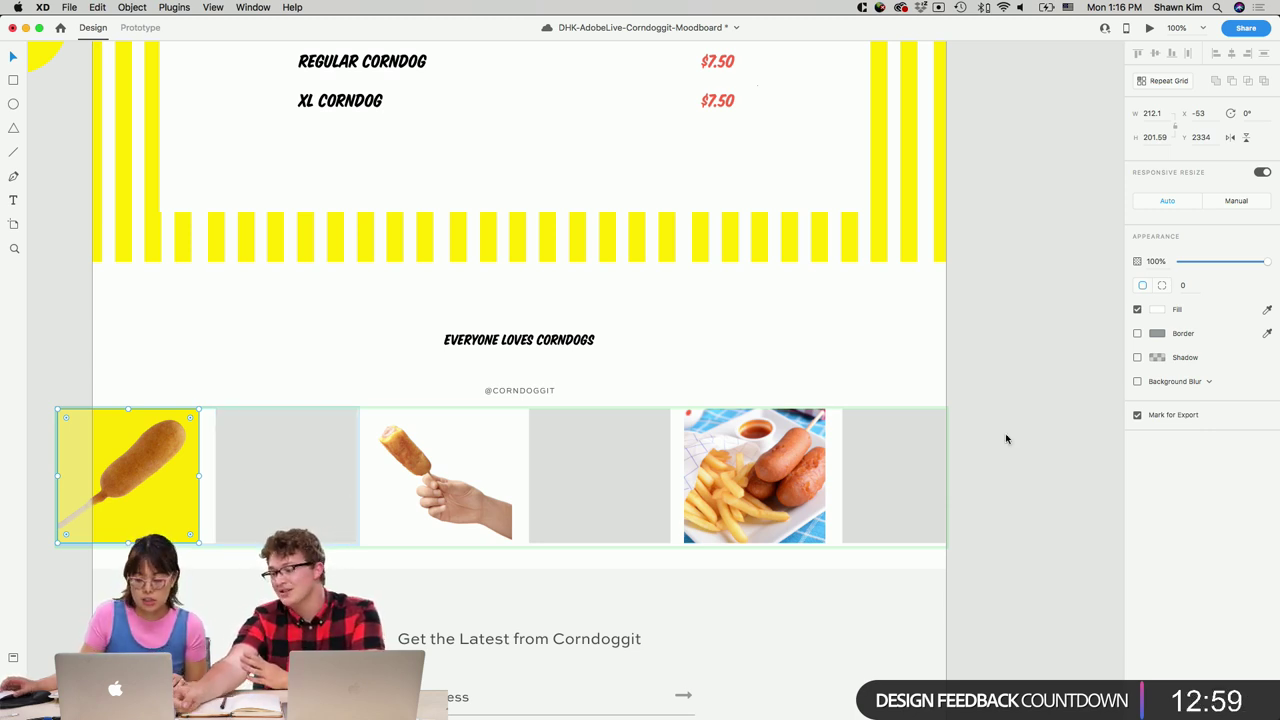
Delete the grey placeholder boxes from the photo grid.
{"action": "left_click", "coordinate": [306, 524]}
{"action": "key", "text": "Delete"}
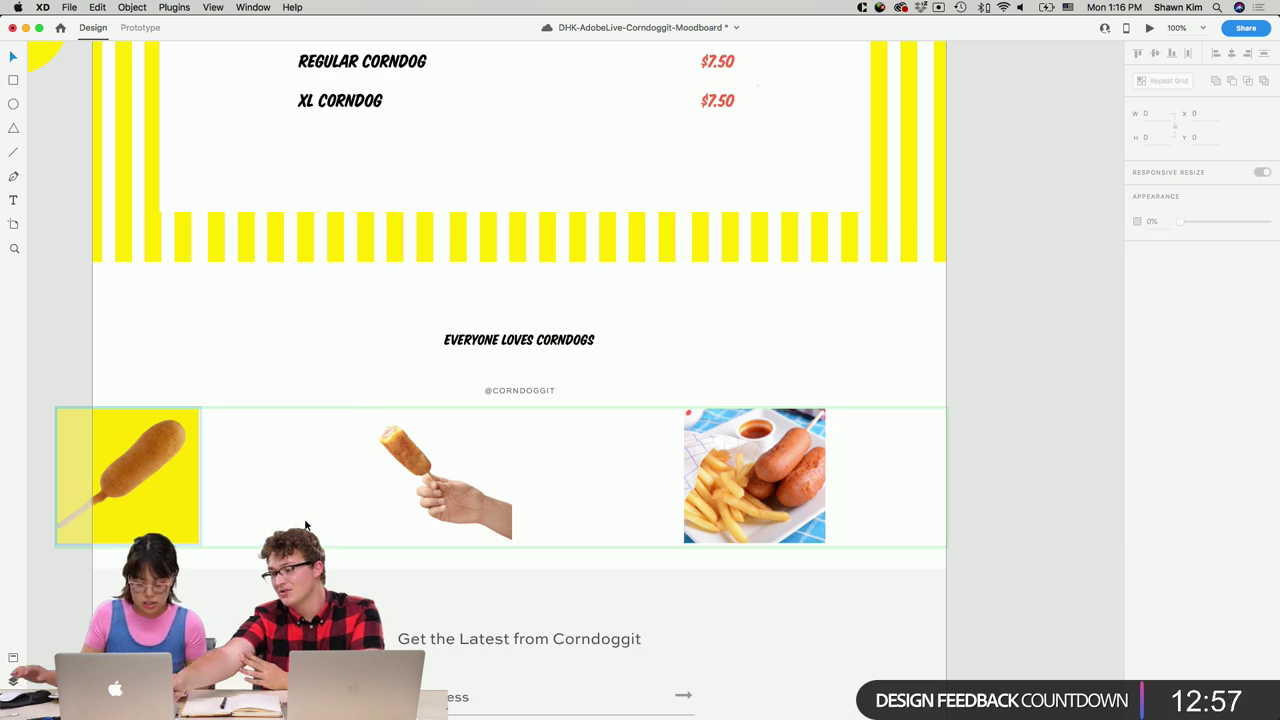
{"action": "left_click", "coordinate": [492, 520]}
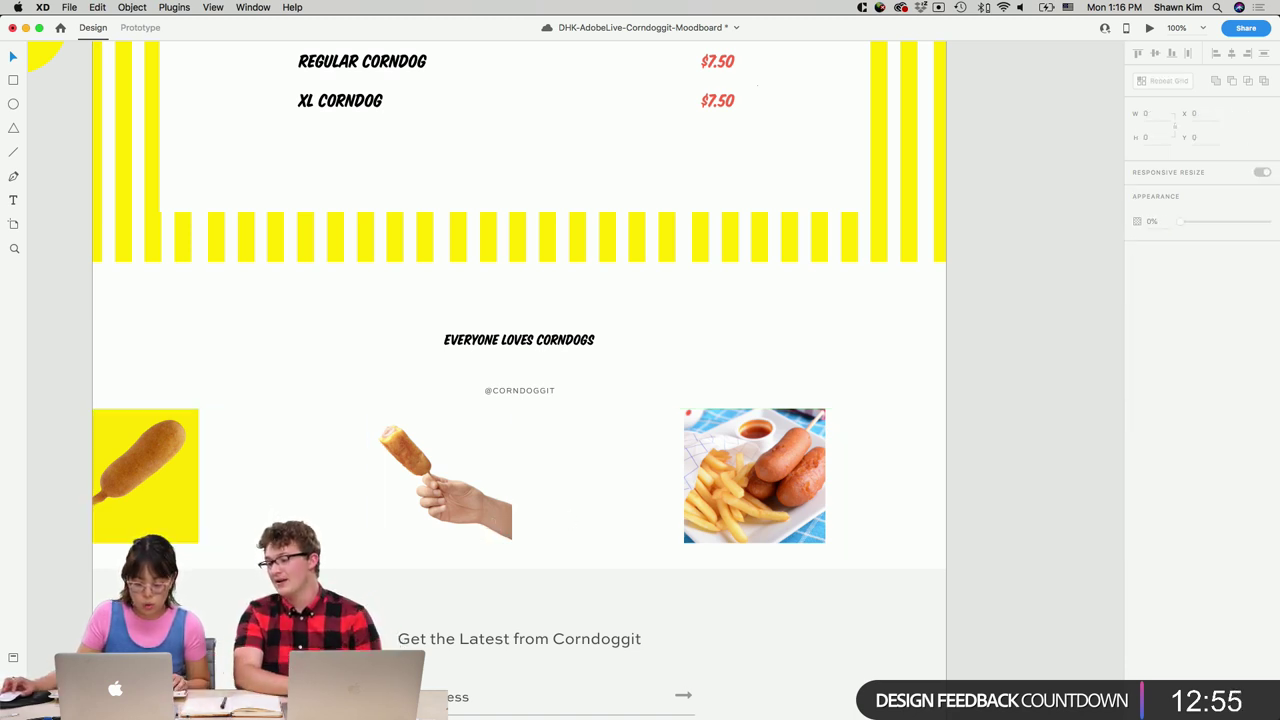
Narrow the photo gap, widen the grid to six corndog photos, and shift it left.
{"action": "left_click", "coordinate": [423, 523]}
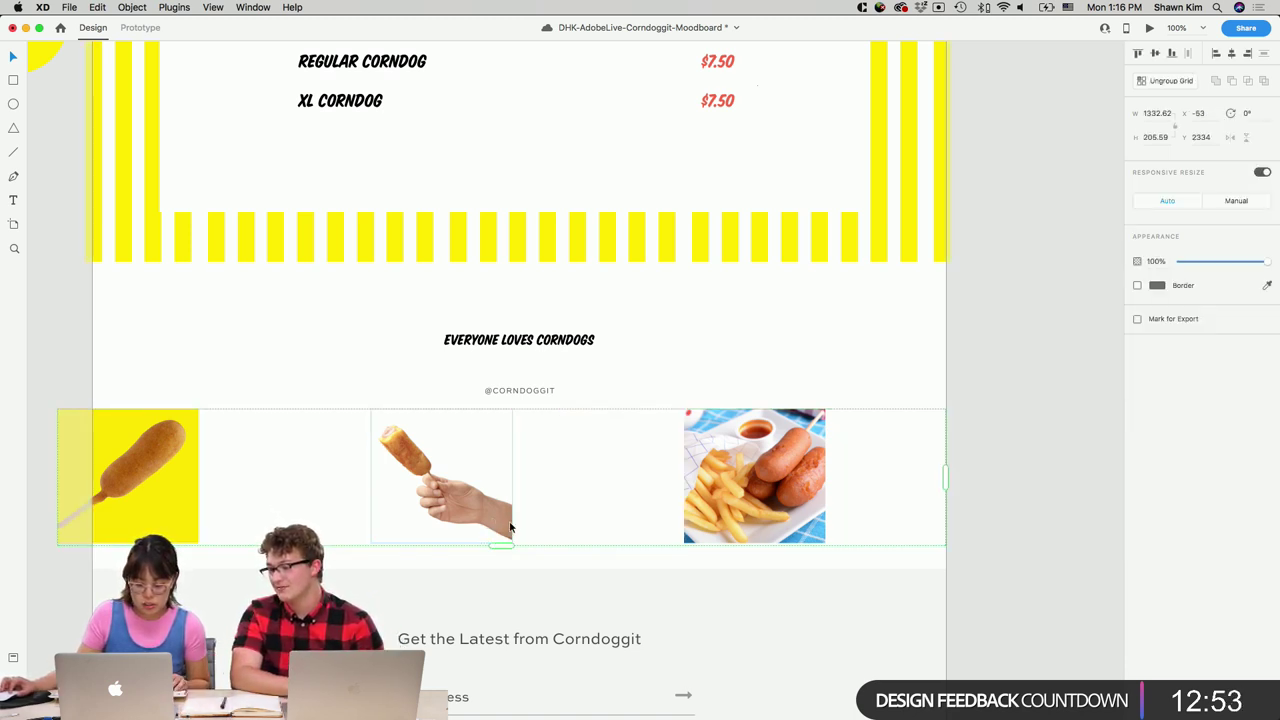
{"action": "left_click_drag", "start_coordinate": [520, 515], "coordinate": [205, 531]}
{"action": "left_click_drag", "start_coordinate": [640, 482], "coordinate": [1037, 478]}
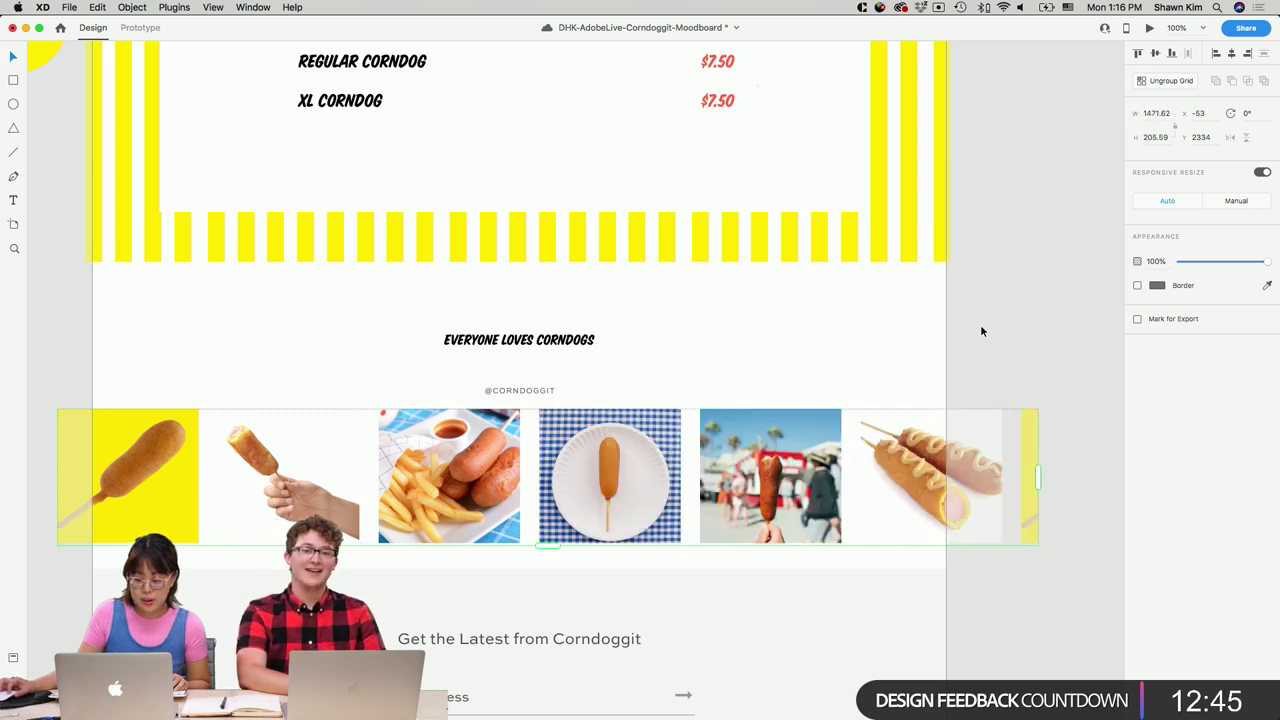
{"action": "left_click_drag", "start_coordinate": [742, 494], "coordinate": [728, 495]}
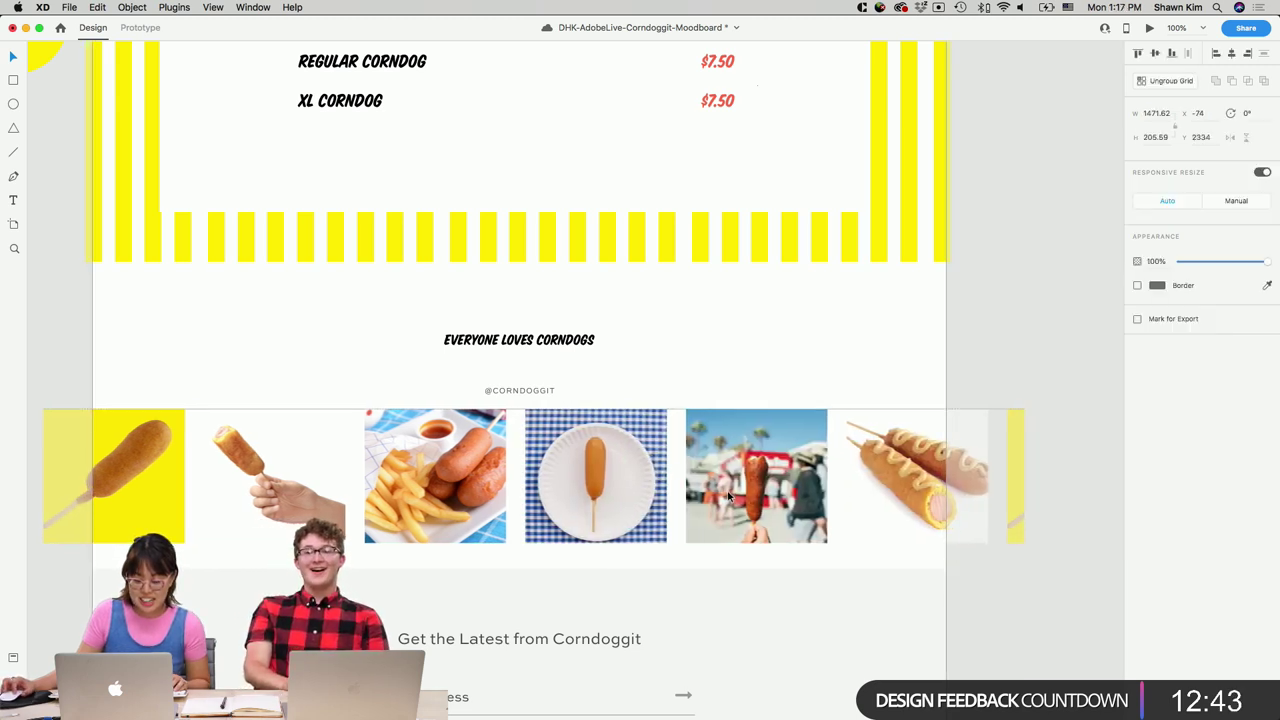
{"action": "left_click", "coordinate": [978, 358]}
{"action": "scroll", "coordinate": [978, 358], "scroll_direction": "up", "scroll_amount": 2}
{"action": "left_click_drag", "start_coordinate": [916, 539], "coordinate": [882, 546]}
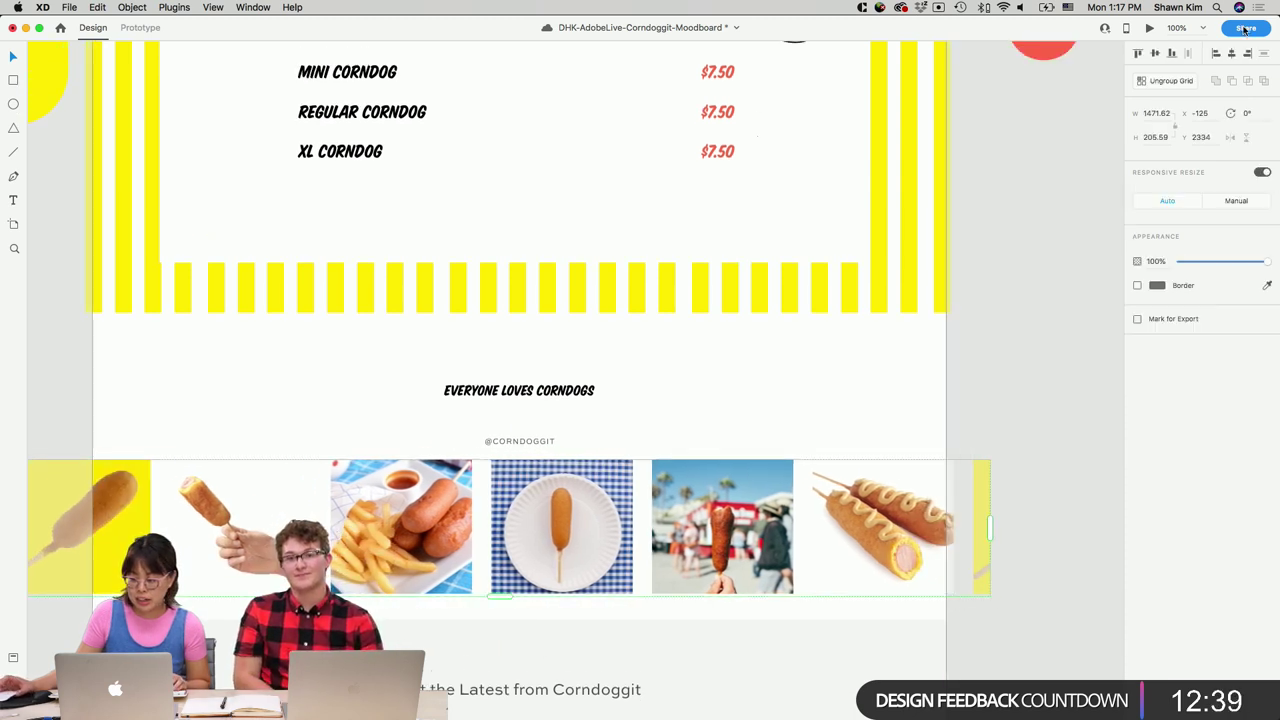
{"action": "left_click", "coordinate": [1231, 55]}
{"action": "left_click", "coordinate": [859, 414]}
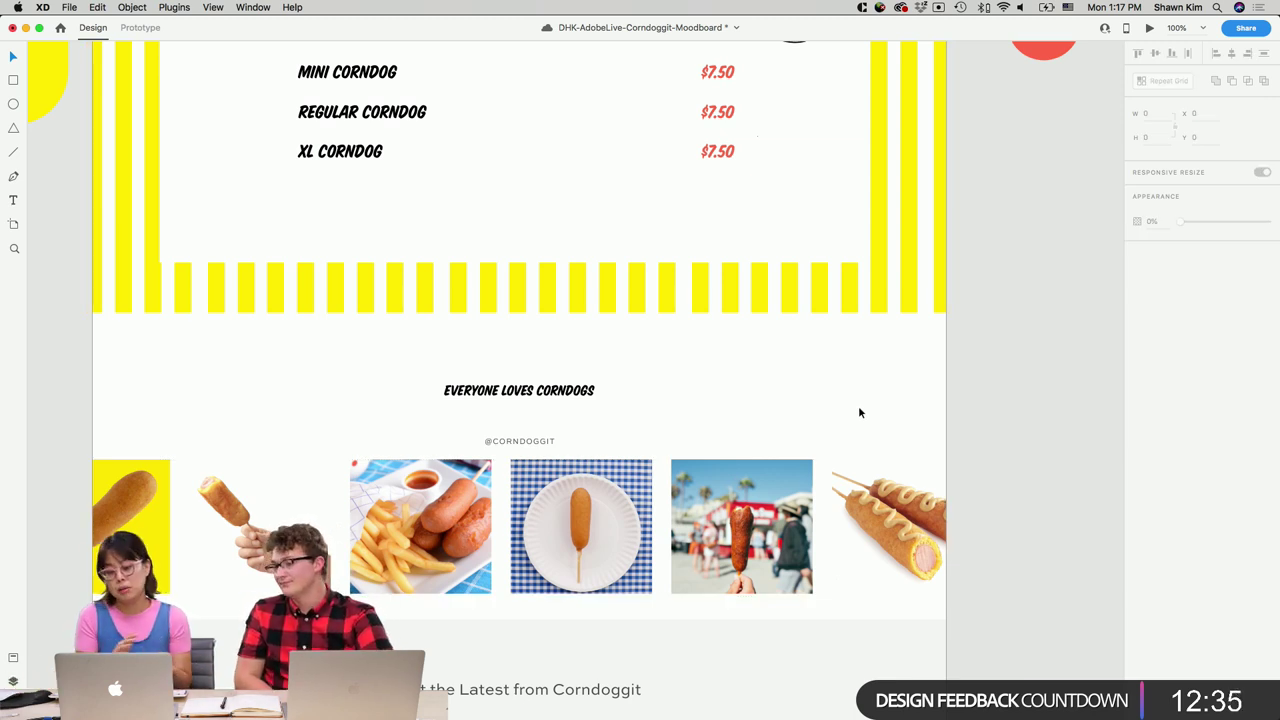
{"action": "left_click", "coordinate": [547, 394]}
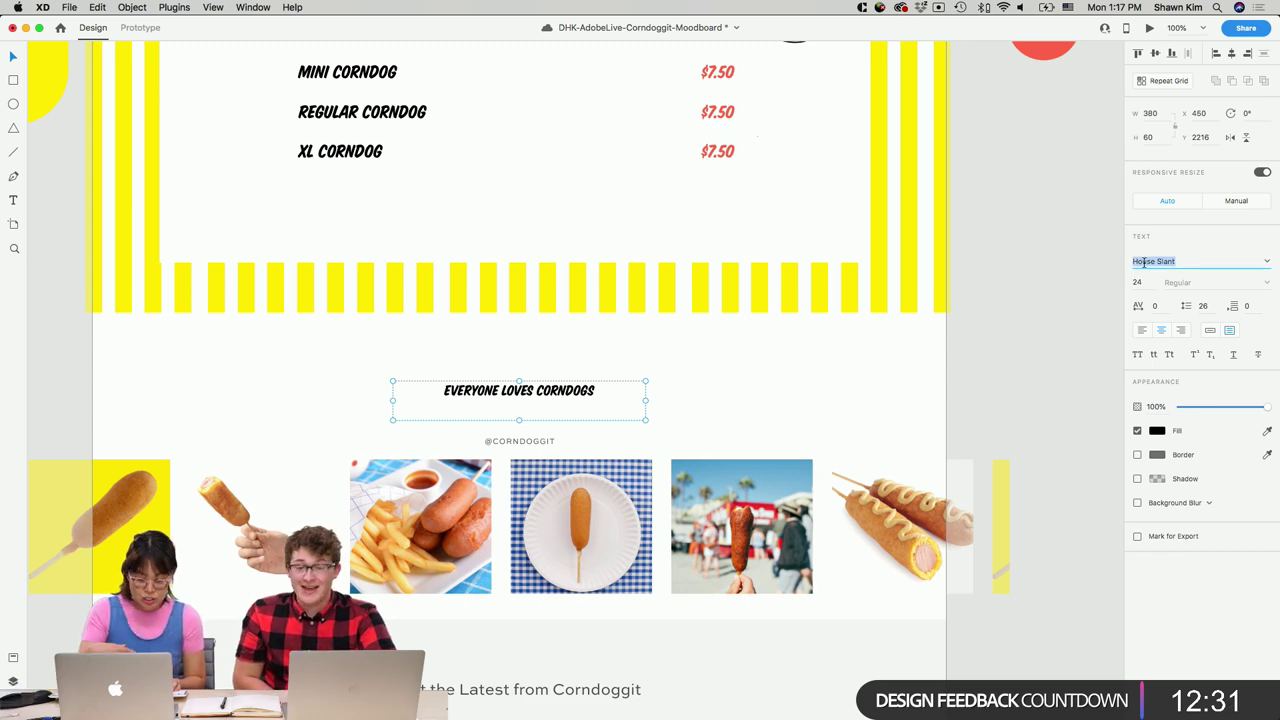
Set the heading in Cooper Lt BT, Light style, at size 36.
{"action": "key", "text": "super+minus"}
{"action": "scroll", "coordinate": [1008, 354], "scroll_direction": "up", "scroll_amount": 4}
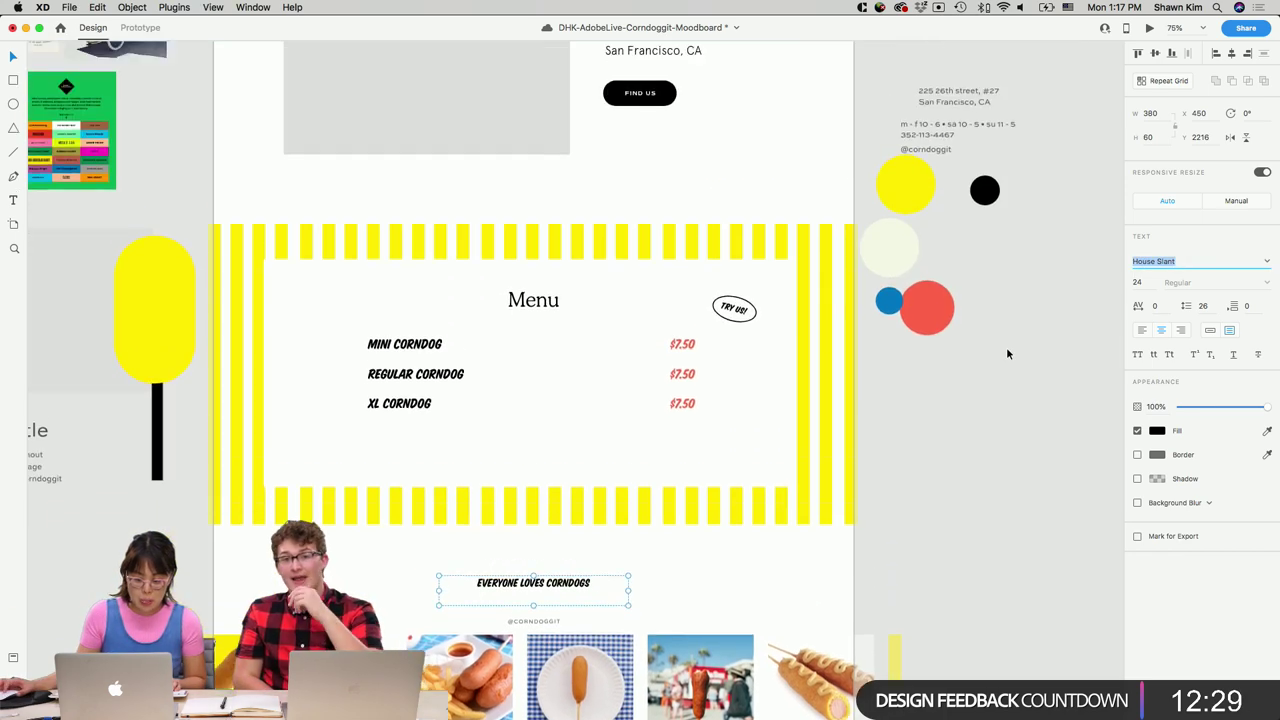
{"action": "scroll", "coordinate": [1007, 351], "scroll_direction": "up", "scroll_amount": 4}
{"action": "scroll", "coordinate": [1007, 351], "scroll_direction": "down", "scroll_amount": 10}
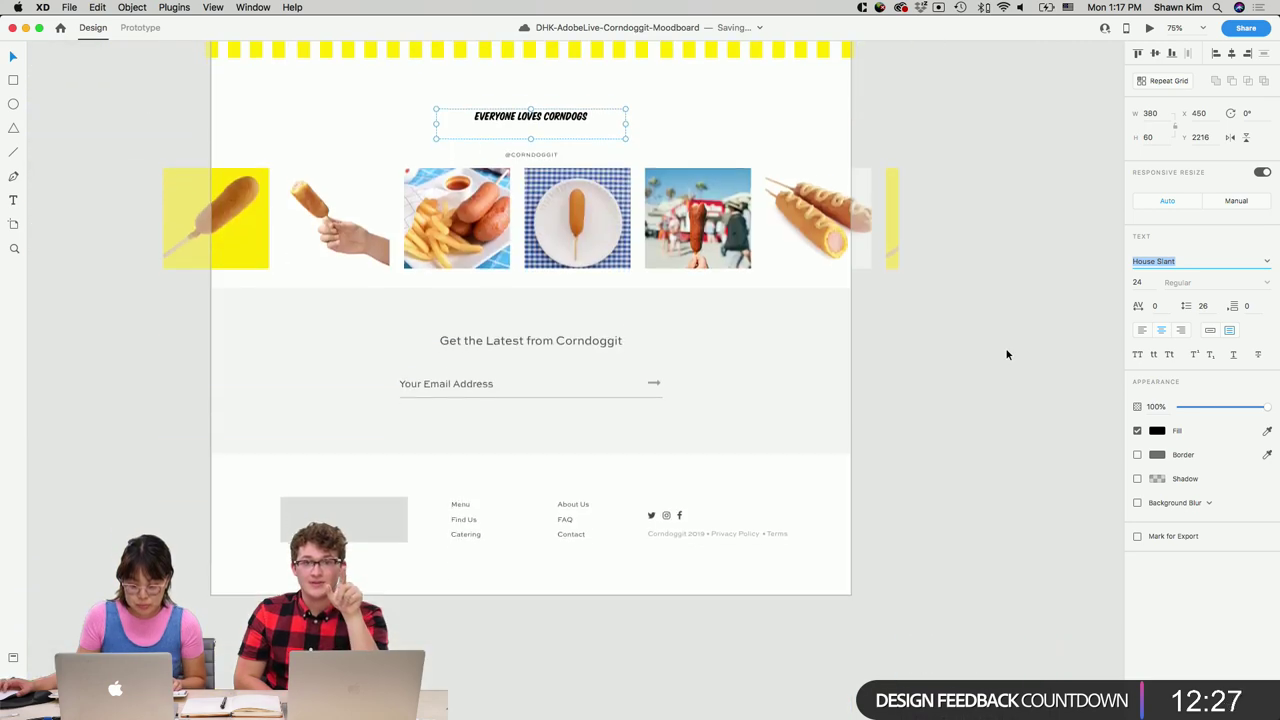
{"action": "scroll", "coordinate": [1007, 354], "scroll_direction": "up", "scroll_amount": 3}
{"action": "double_click", "coordinate": [580, 264]}
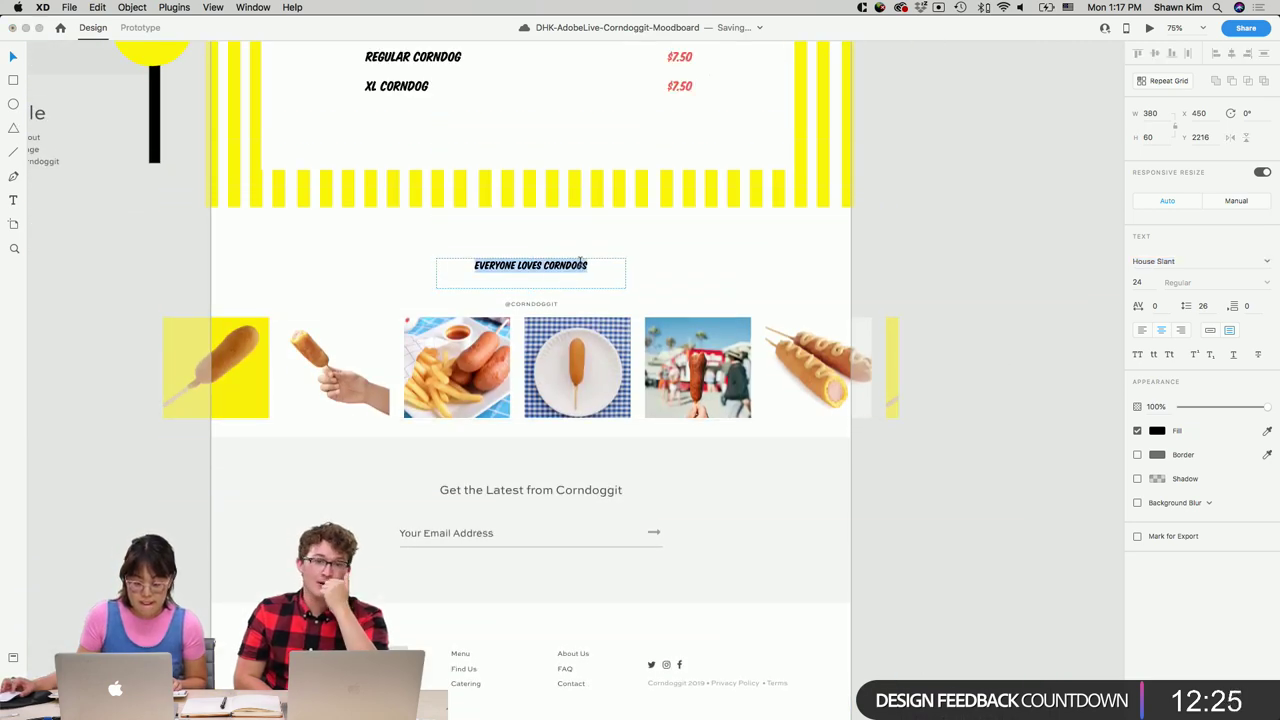
{"action": "left_click", "coordinate": [176, 7]}
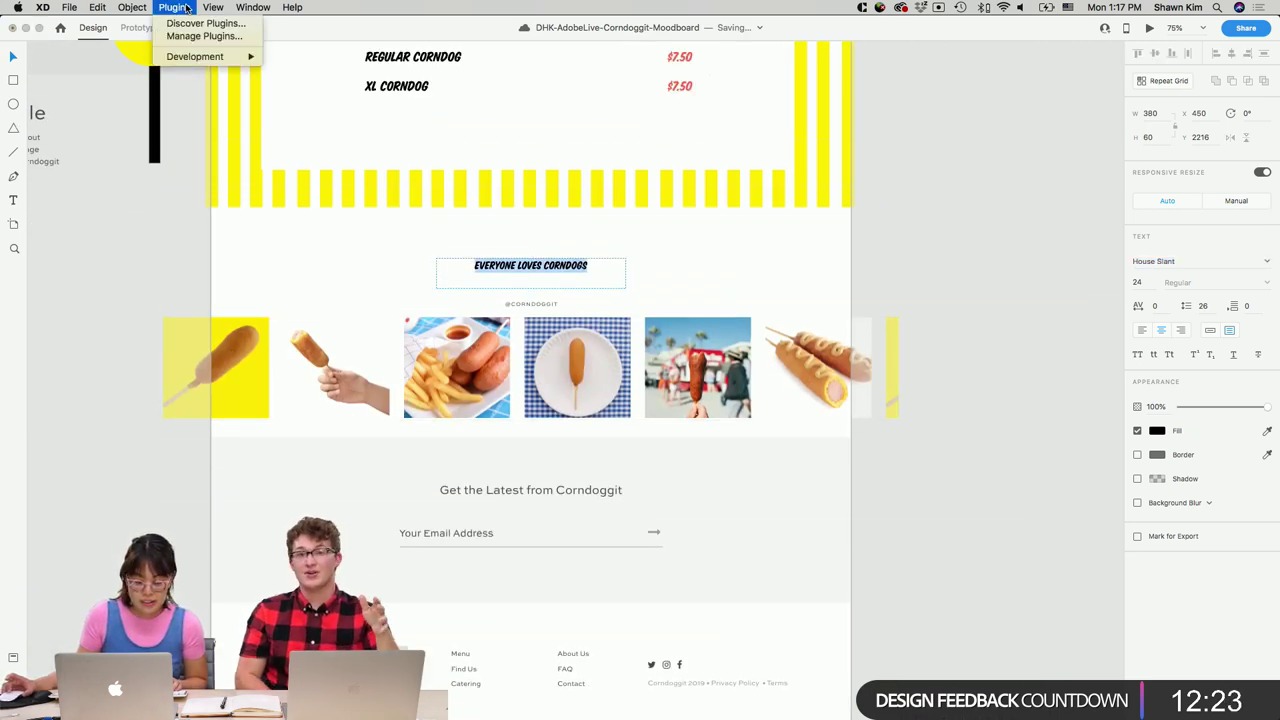
{"action": "left_click", "coordinate": [176, 7]}
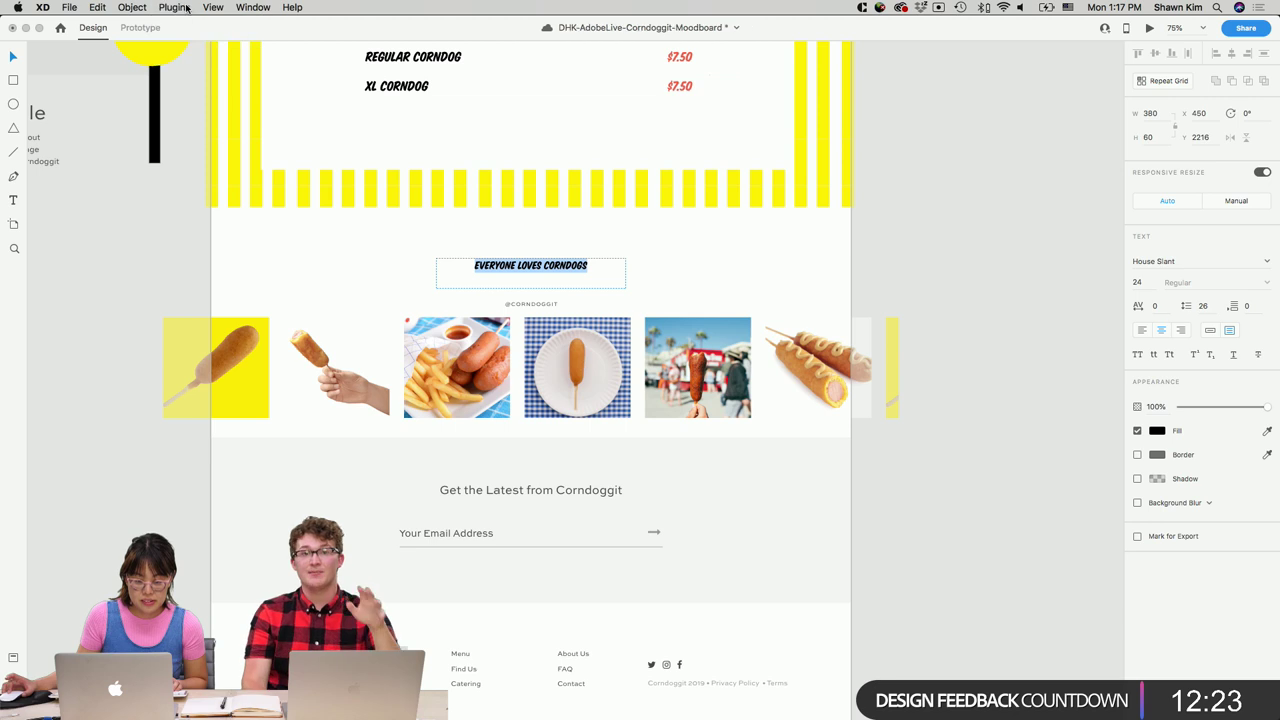
{"action": "left_click", "coordinate": [1184, 262]}
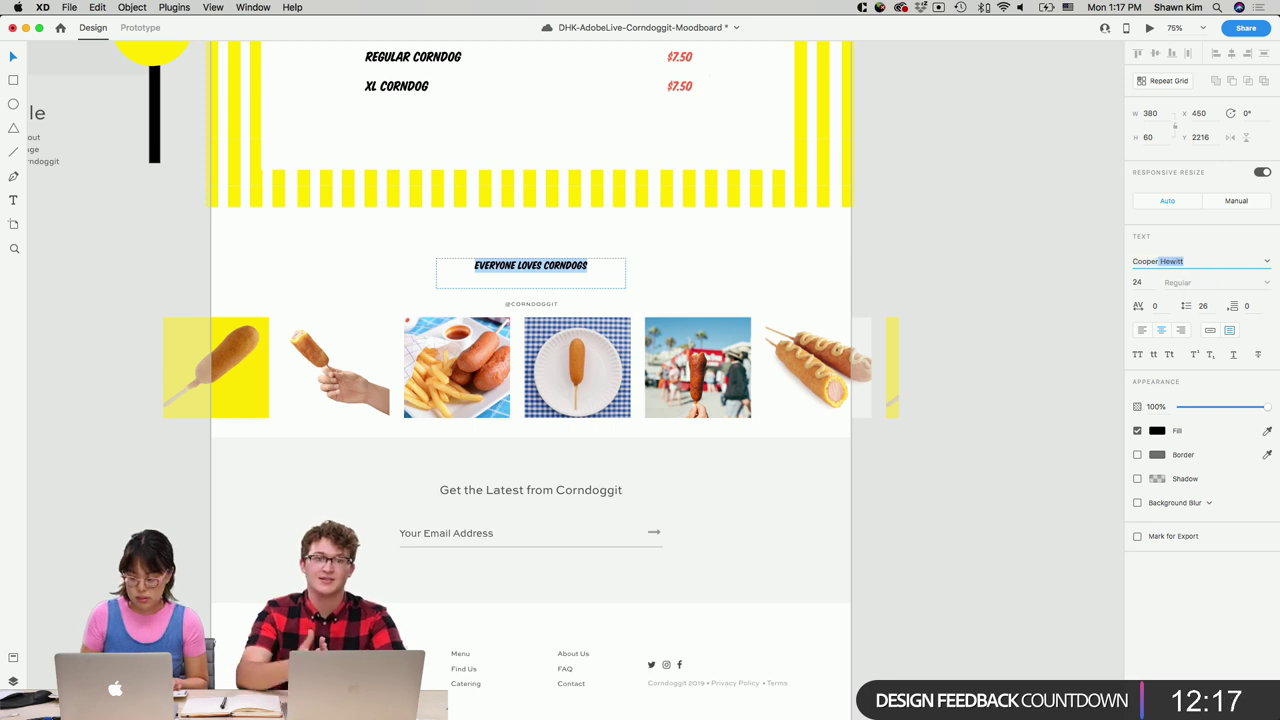
{"action": "key", "text": "Return"}
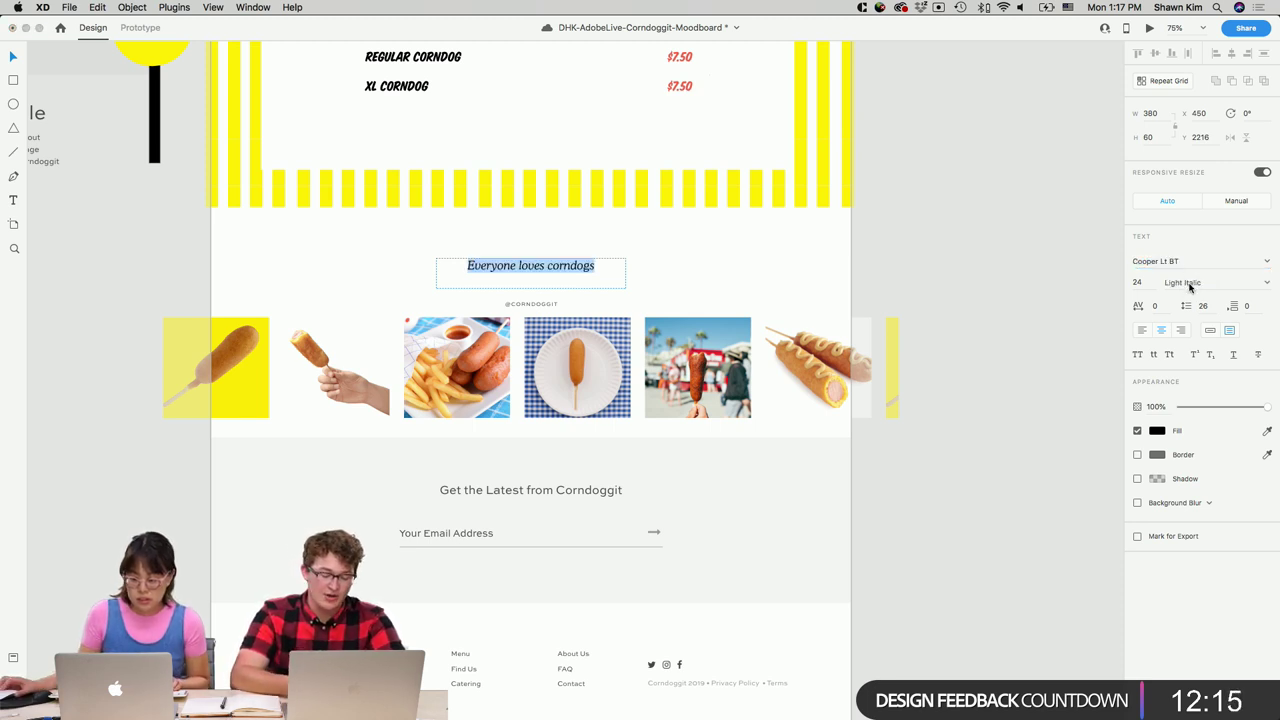
{"action": "left_click", "coordinate": [1266, 282]}
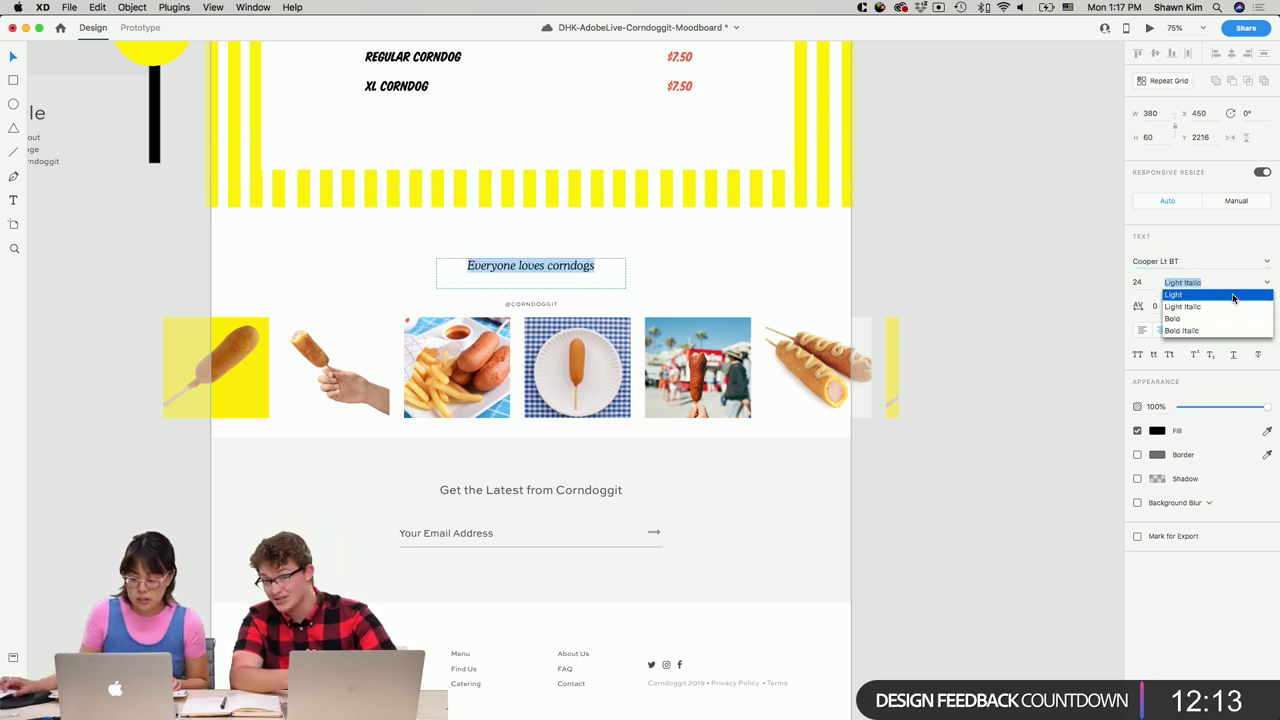
{"action": "left_click", "coordinate": [1190, 297]}
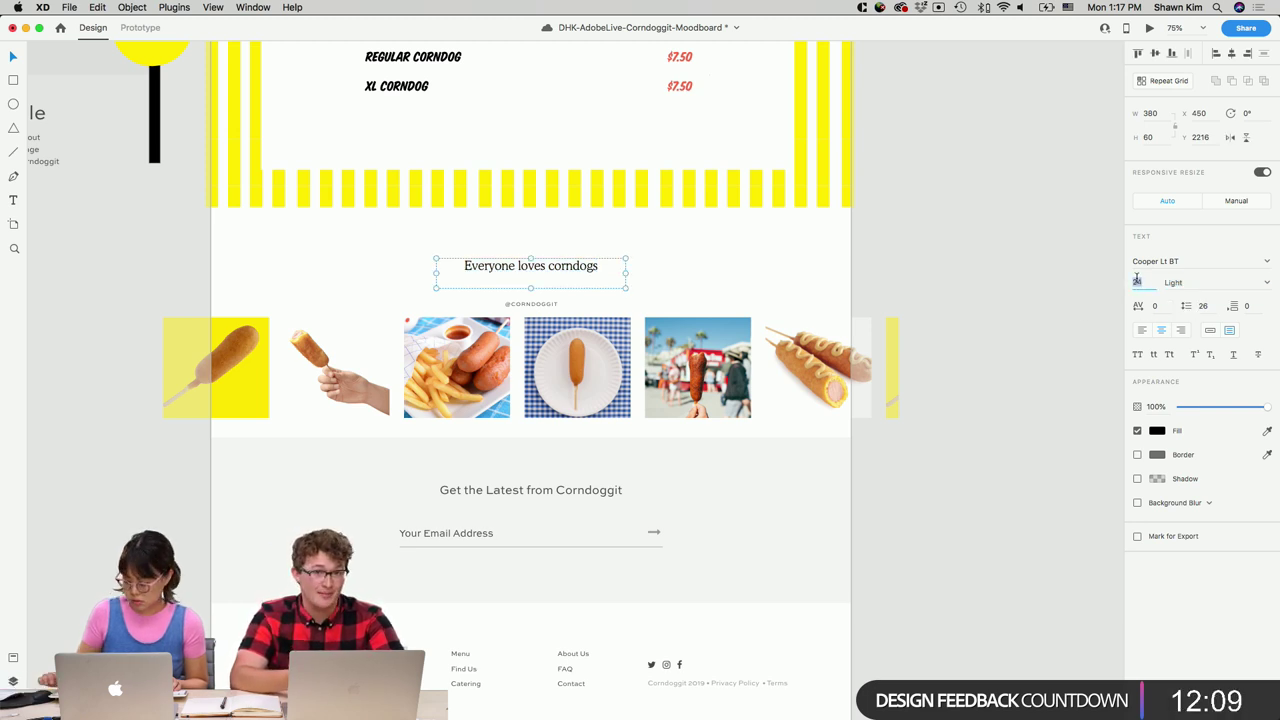
{"action": "type", "text": "36"}
{"action": "key", "text": "Return"}
Widen the heading box, centre it on the artboard, and end the text with a period.
{"action": "left_click", "coordinate": [612, 271]}
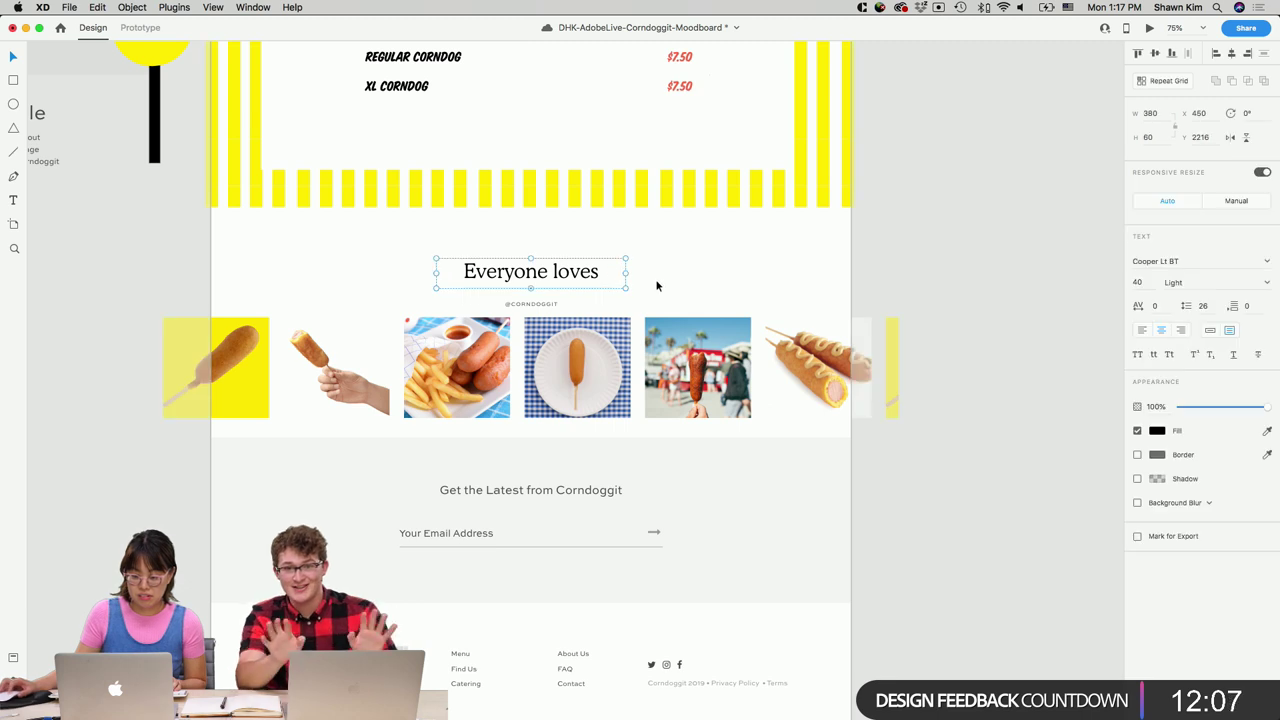
{"action": "left_click_drag", "start_coordinate": [626, 271], "coordinate": [716, 266]}
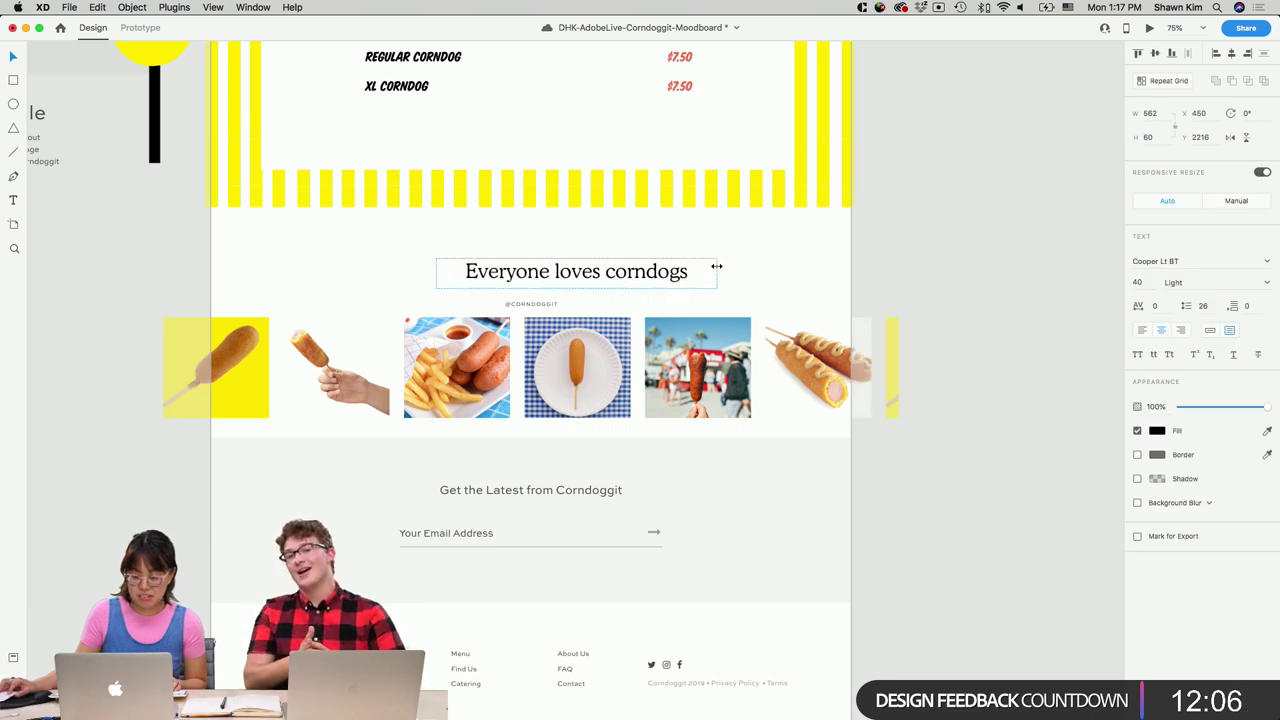
{"action": "left_click", "coordinate": [1231, 54]}
{"action": "double_click", "coordinate": [633, 271]}
{"action": "key", "text": "Right"}
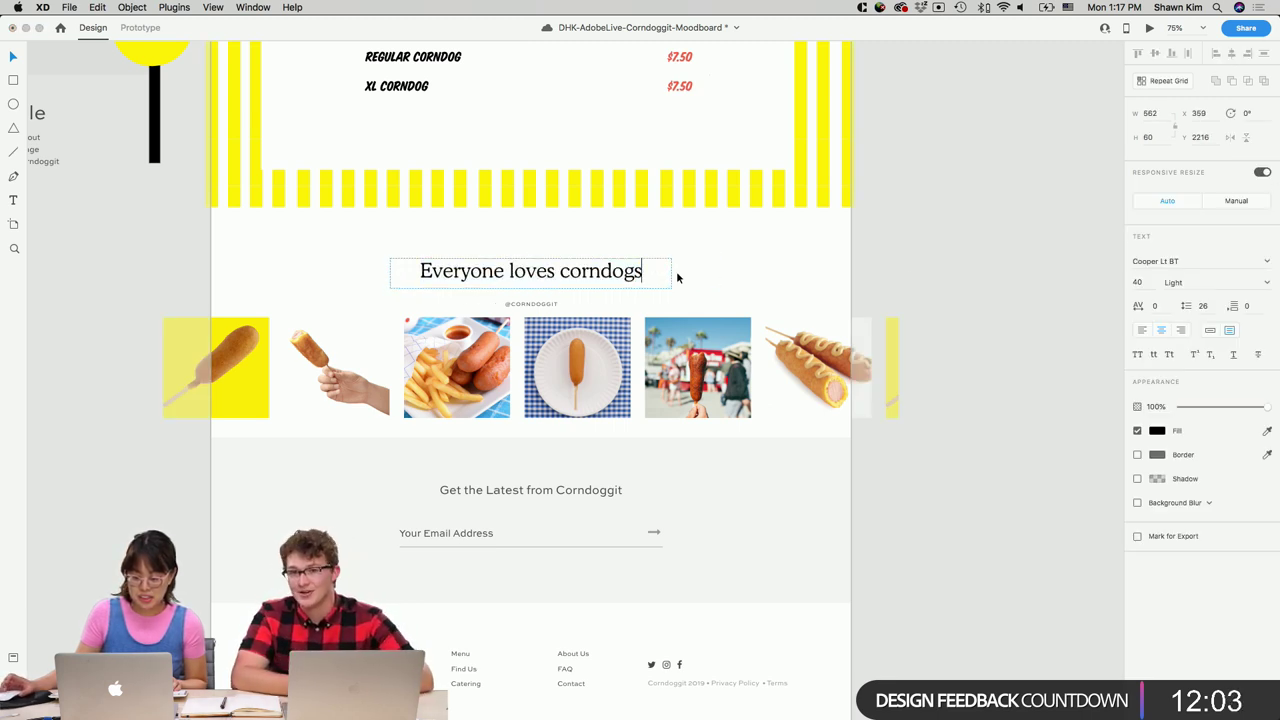
{"action": "type", "text": "!"}
{"action": "key", "text": "BackSpace"}
{"action": "type", "text": "."}
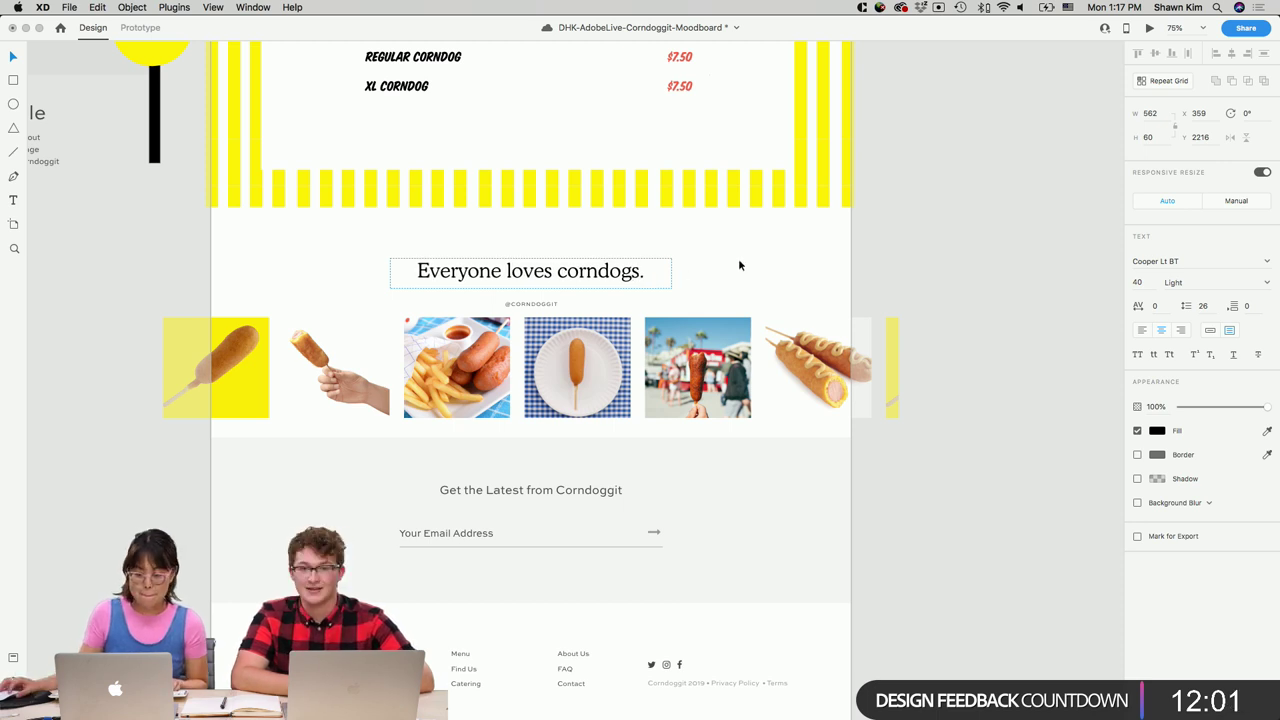
{"action": "key", "text": "Escape"}
{"action": "left_click", "coordinate": [518, 305]}
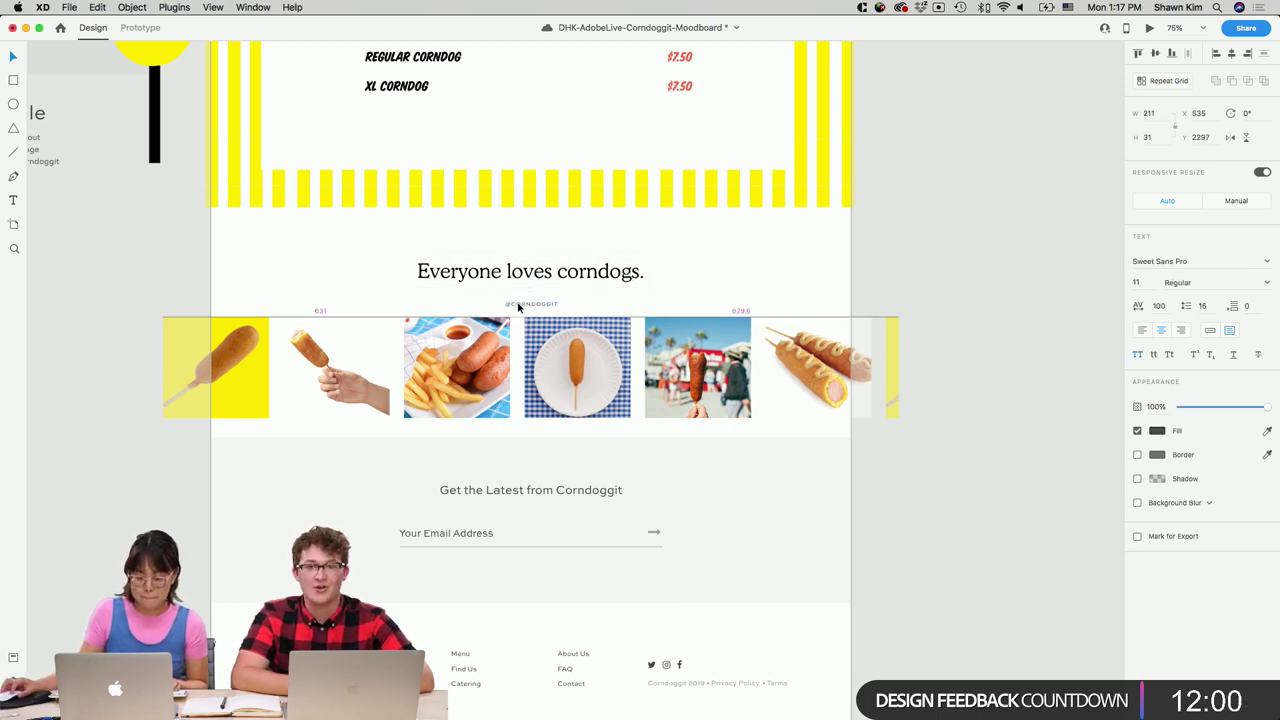
{"action": "left_click", "coordinate": [820, 380]}
{"action": "scroll", "coordinate": [940, 460], "scroll_direction": "up", "scroll_amount": 8}
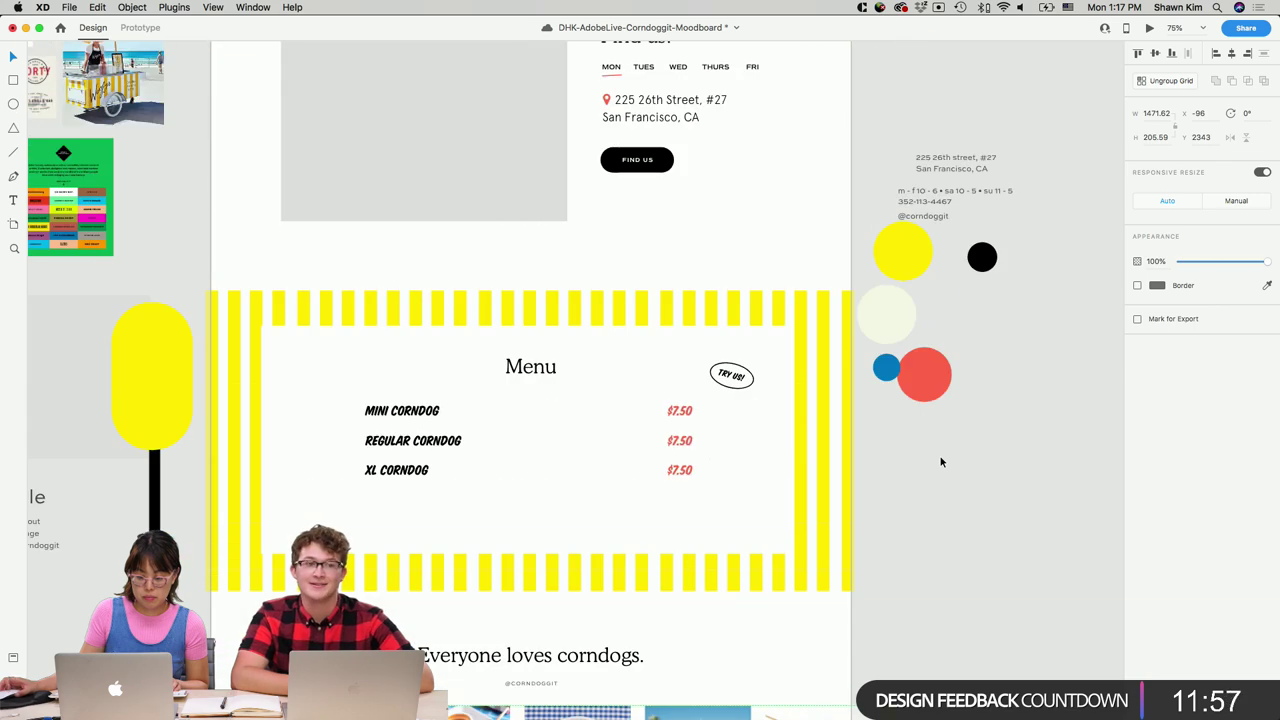
{"action": "scroll", "coordinate": [940, 462], "scroll_direction": "down", "scroll_amount": 3}
{"action": "scroll", "coordinate": [940, 462], "scroll_direction": "up", "scroll_amount": 10}
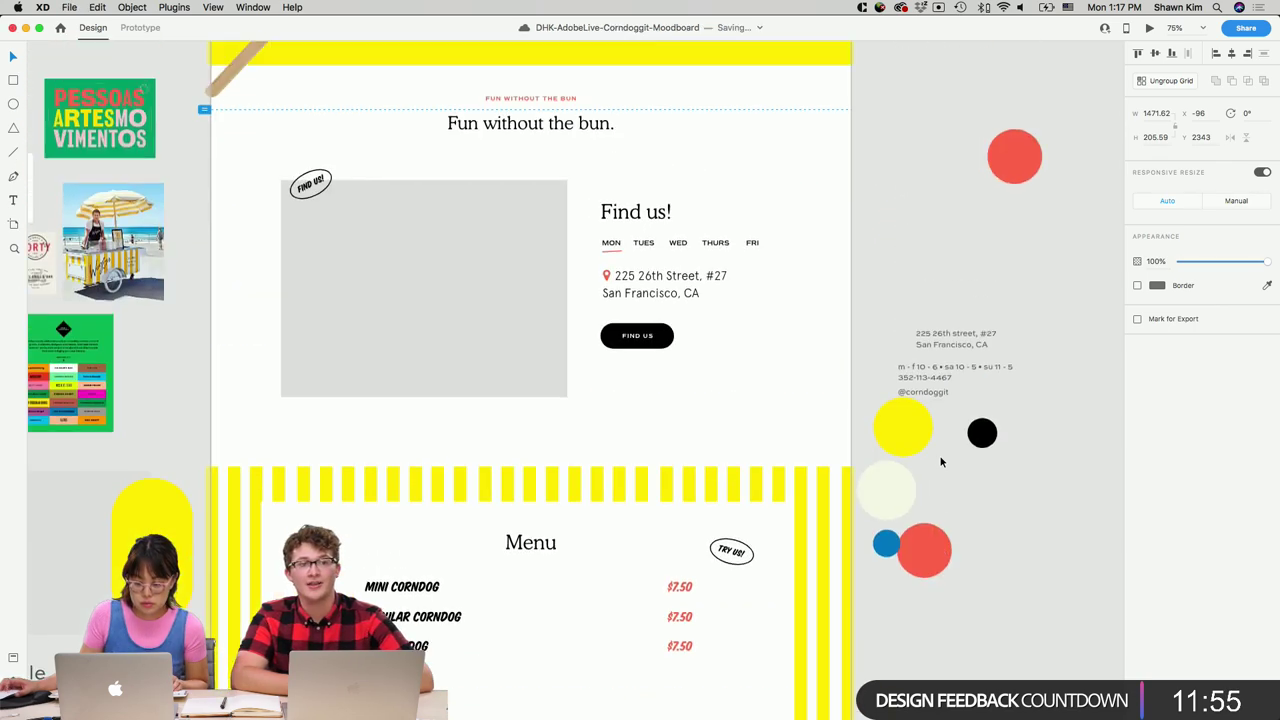
{"action": "scroll", "coordinate": [940, 462], "scroll_direction": "up", "scroll_amount": 5}
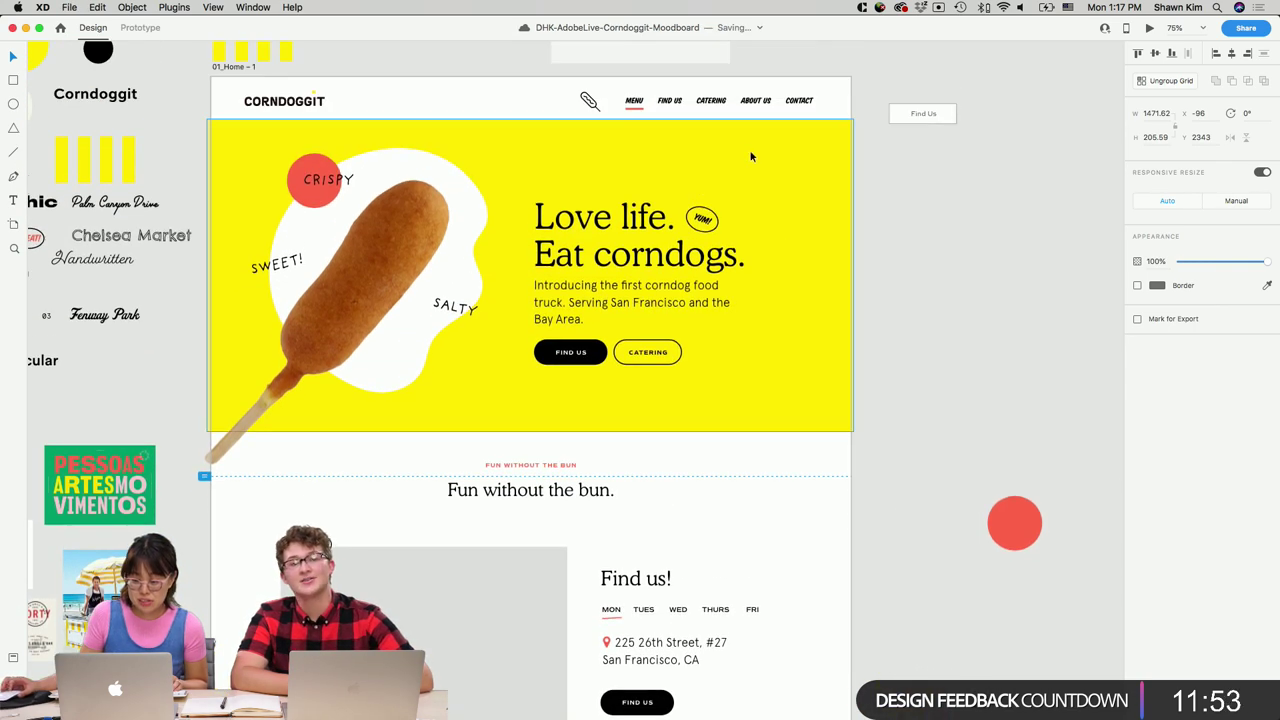
{"action": "scroll", "coordinate": [869, 327], "scroll_direction": "down", "scroll_amount": 5}
{"action": "left_click", "coordinate": [555, 253]}
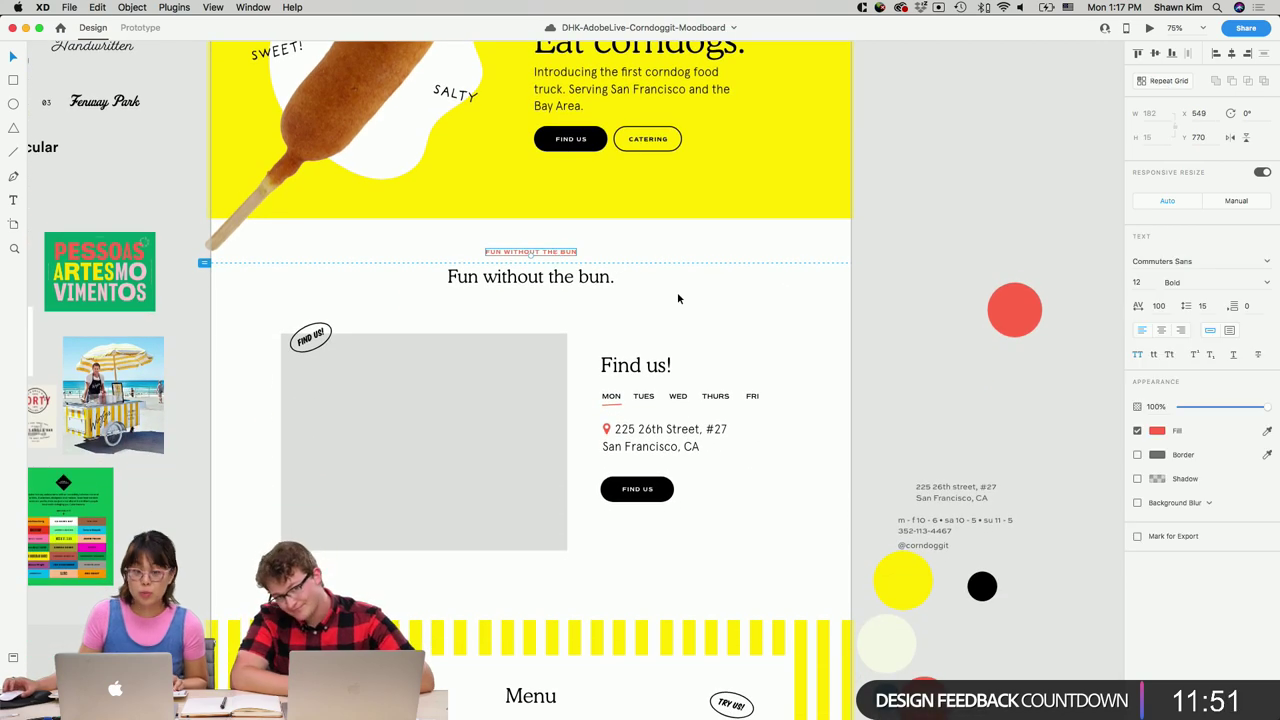
{"action": "scroll", "coordinate": [678, 298], "scroll_direction": "down", "scroll_amount": 15}
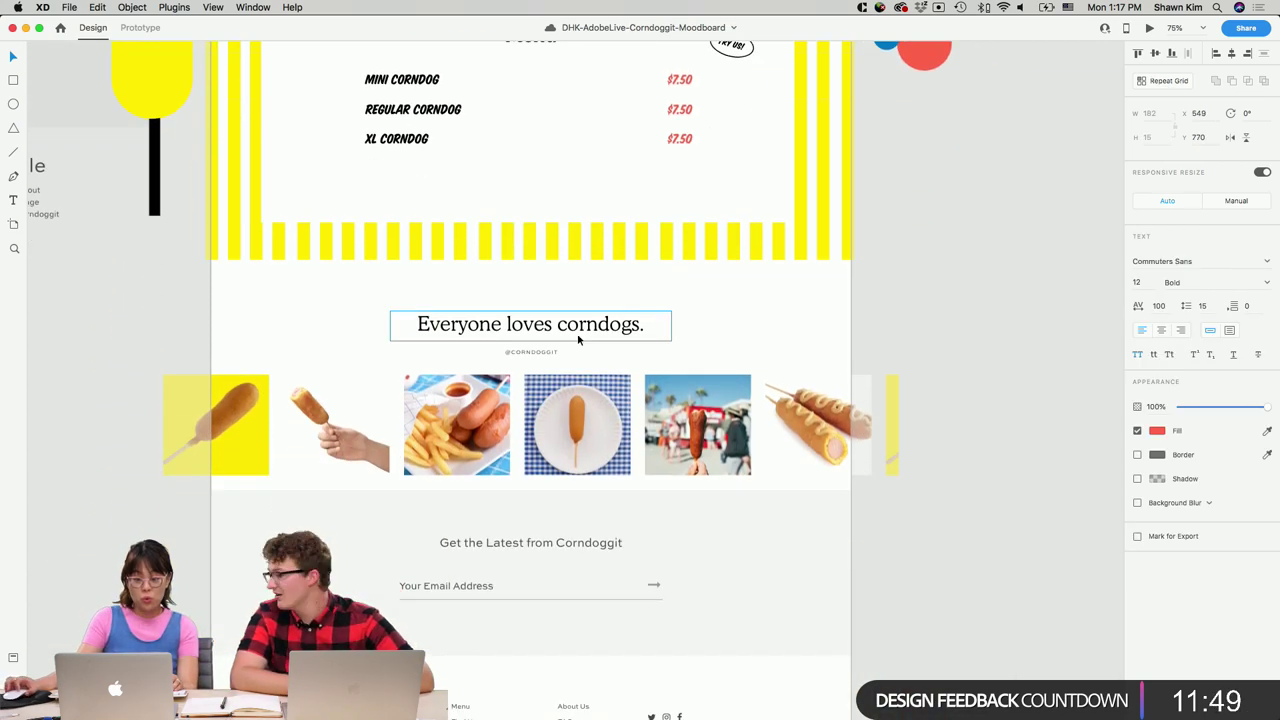
{"action": "left_click", "coordinate": [552, 350]}
{"action": "key", "text": "Delete"}
{"action": "key", "text": "super+v"}
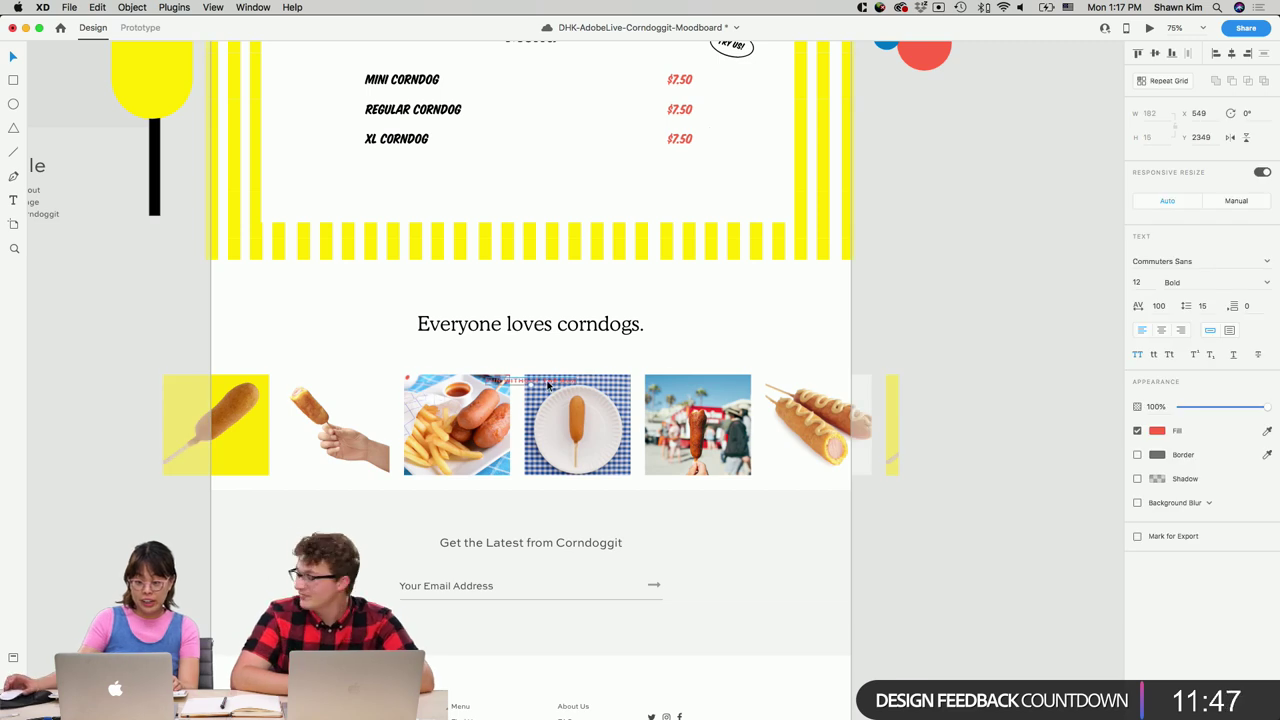
{"action": "key", "text": "shift+Up"}
{"action": "key", "text": "shift+Up"}
{"action": "key", "text": "shift+Up"}
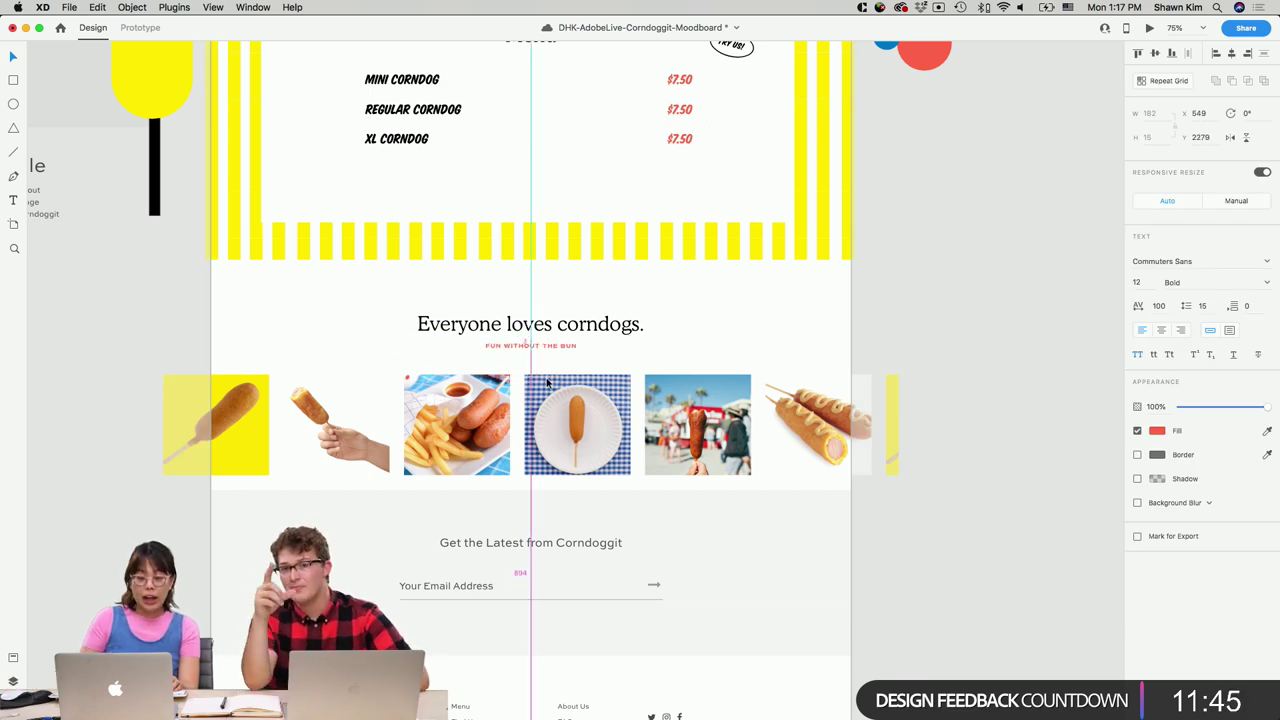
{"action": "key", "text": "shift+Down"}
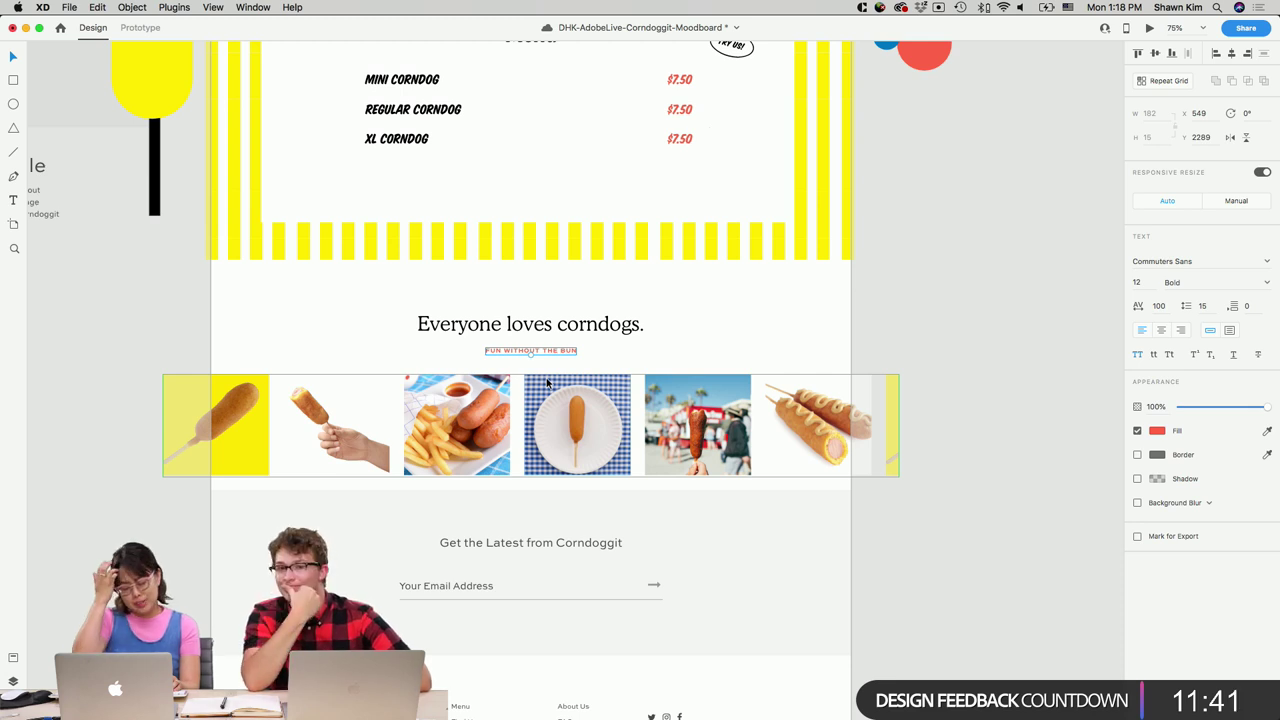
{"action": "key", "text": "super+s"}
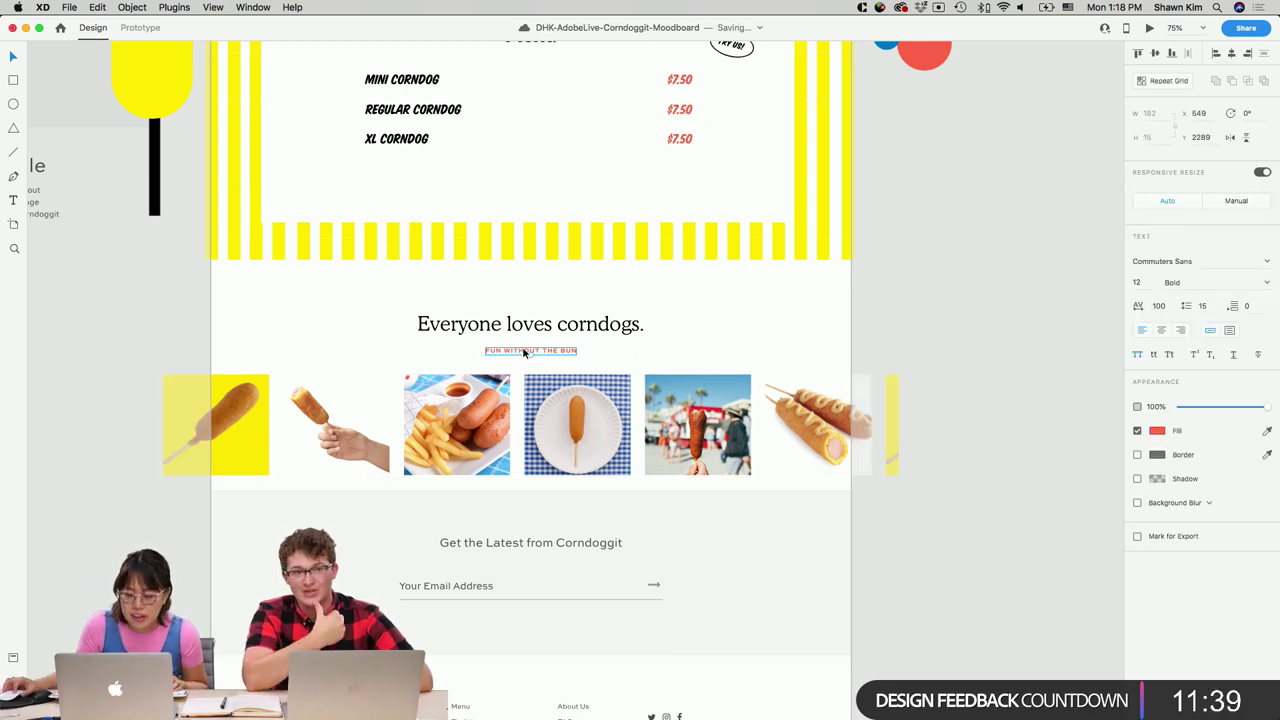
{"action": "left_click", "coordinate": [668, 352]}
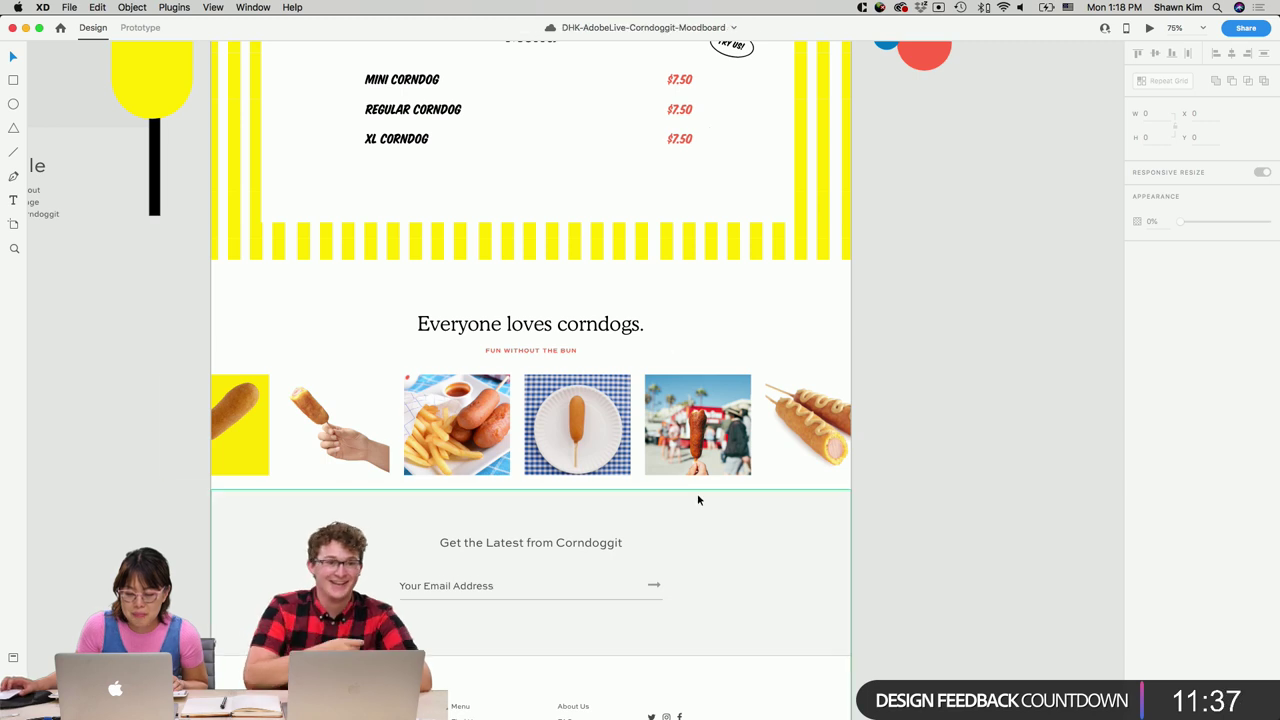
{"action": "scroll", "coordinate": [724, 505], "scroll_direction": "down", "scroll_amount": 2}
{"action": "left_click", "coordinate": [725, 515]}
{"action": "left_click", "coordinate": [565, 328]}
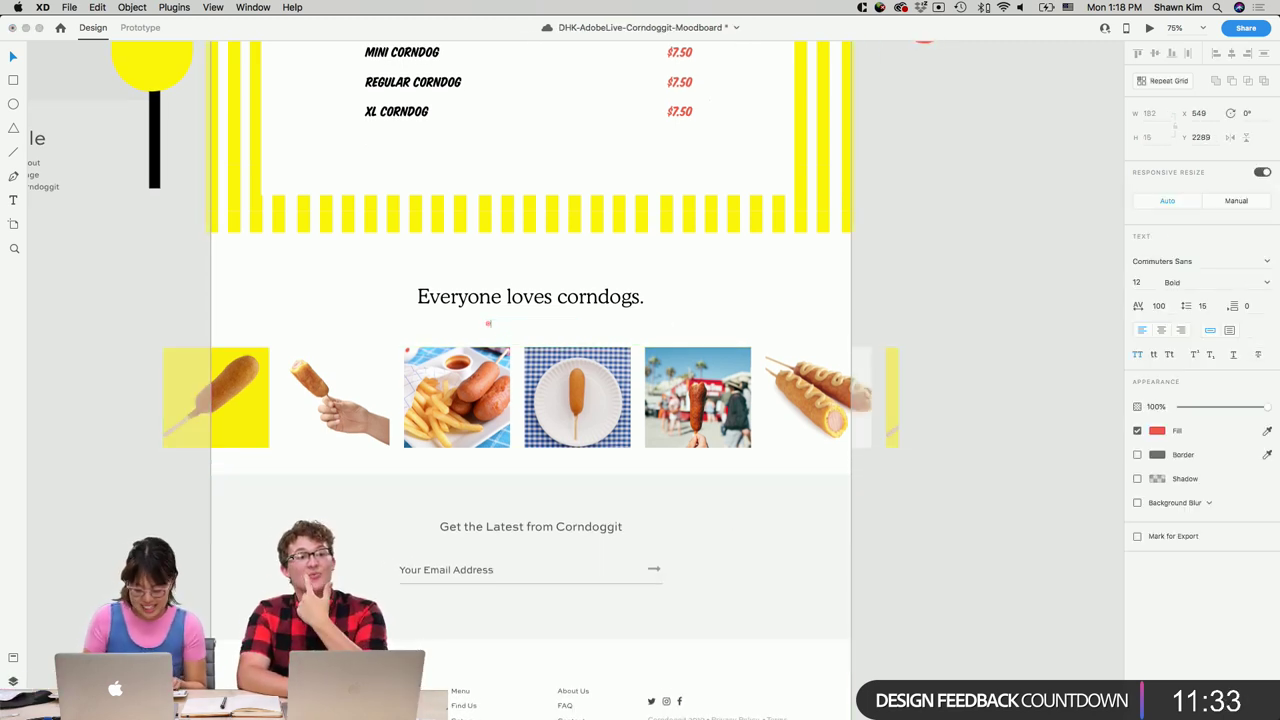
{"action": "type", "text": "it"}
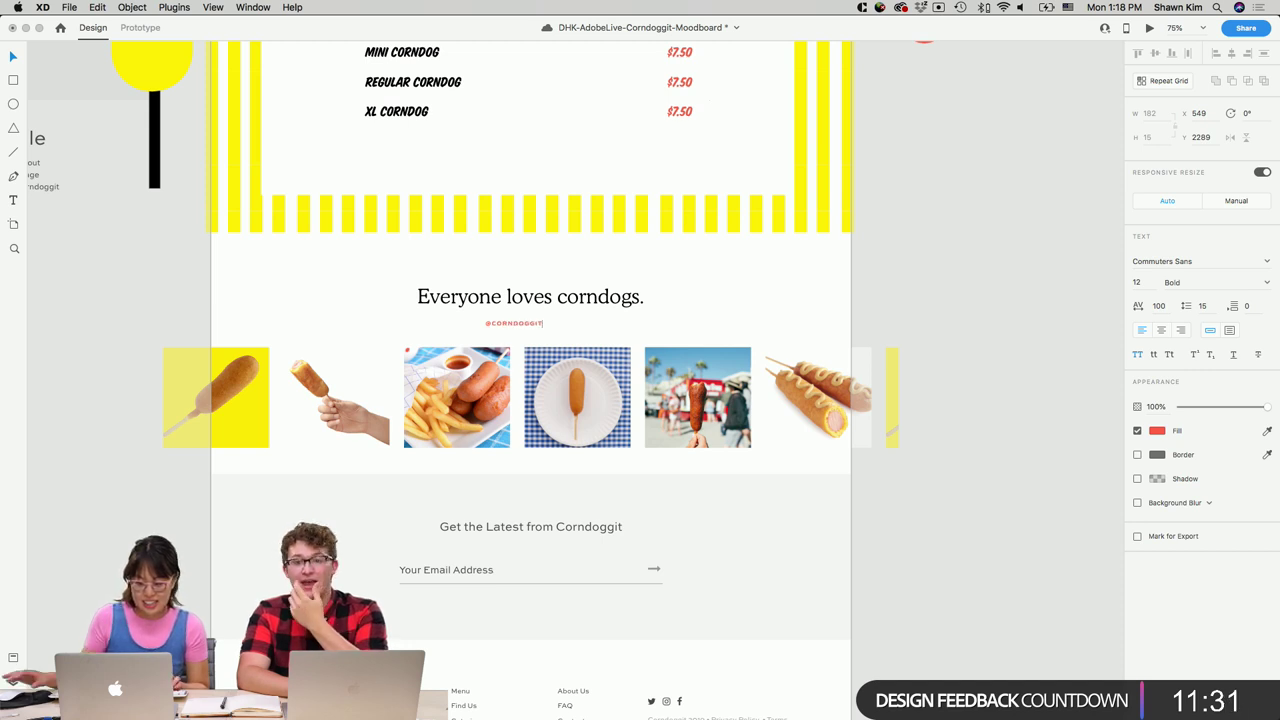
{"action": "key", "text": "Escape"}
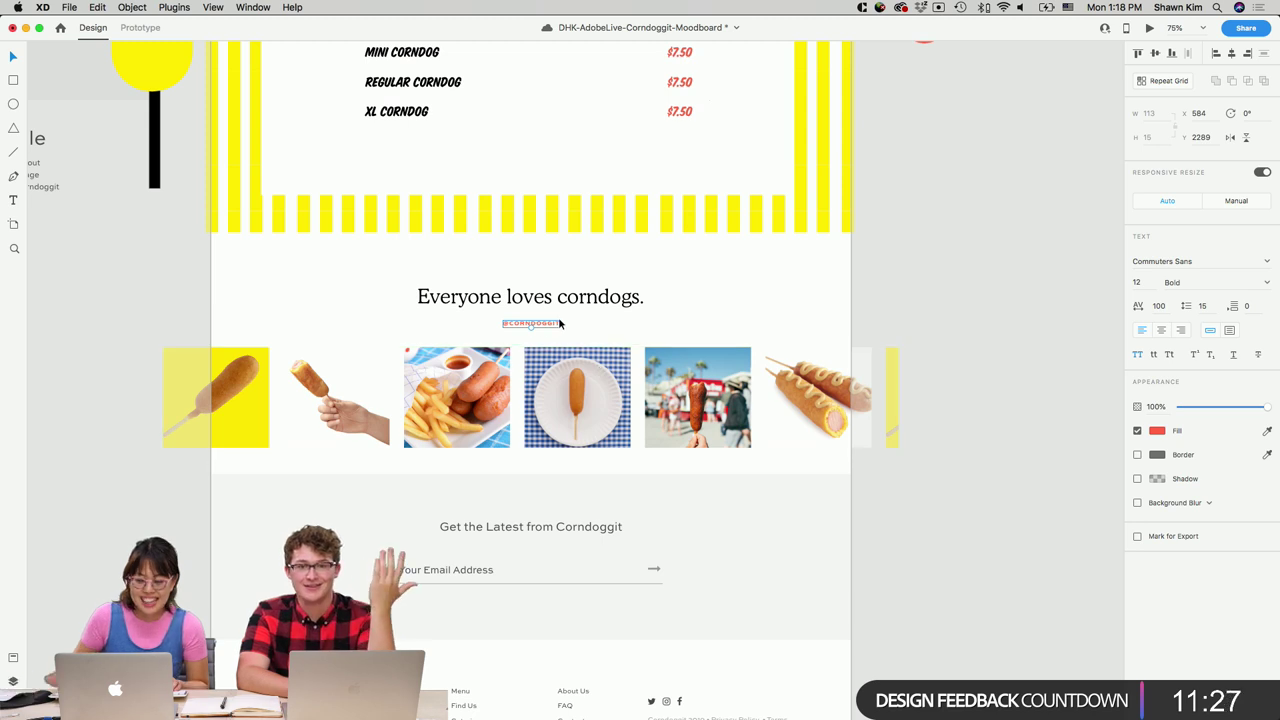
{"action": "left_click_drag", "start_coordinate": [558, 324], "coordinate": [559, 321]}
Nudge the photo repeat grid slightly right and up.
{"action": "left_click", "coordinate": [589, 370]}
{"action": "left_click_drag", "start_coordinate": [589, 370], "coordinate": [594, 367]}
{"action": "left_click", "coordinate": [919, 348]}
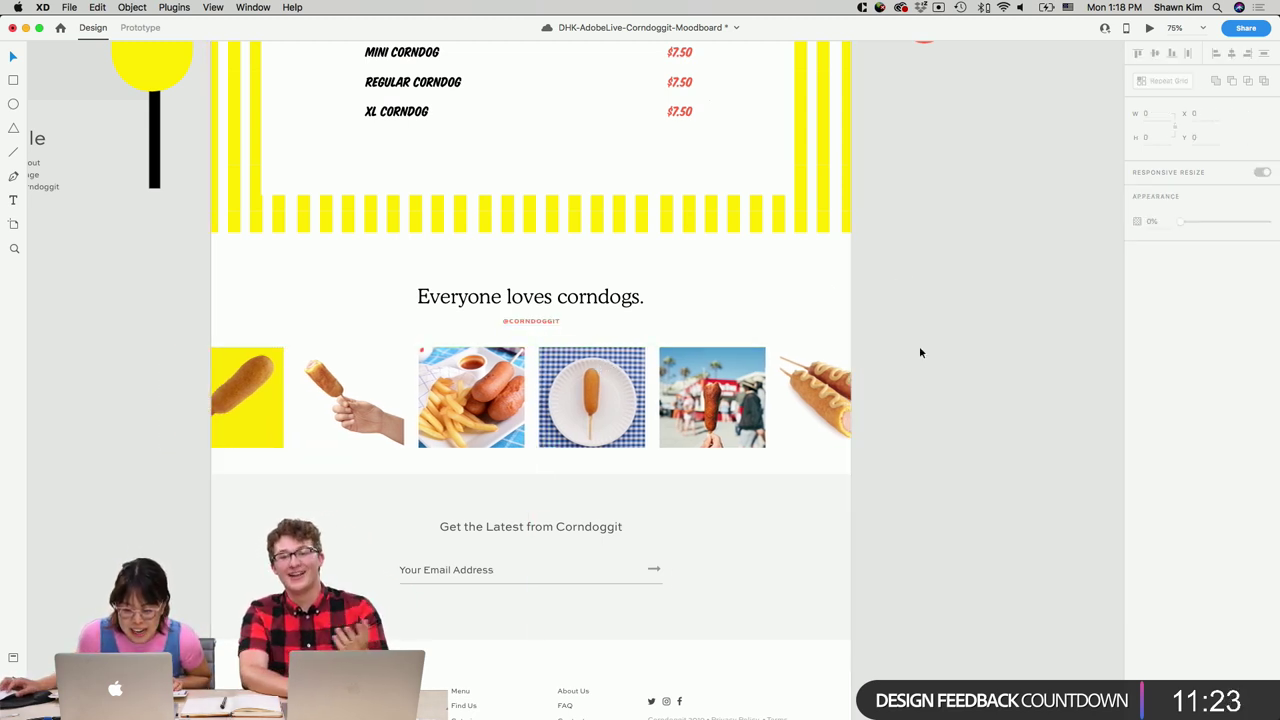
{"action": "scroll", "coordinate": [927, 364], "scroll_direction": "up", "scroll_amount": 4}
{"action": "left_click_drag", "start_coordinate": [806, 515], "coordinate": [804, 508]}
{"action": "scroll", "coordinate": [935, 522], "scroll_direction": "down", "scroll_amount": 6}
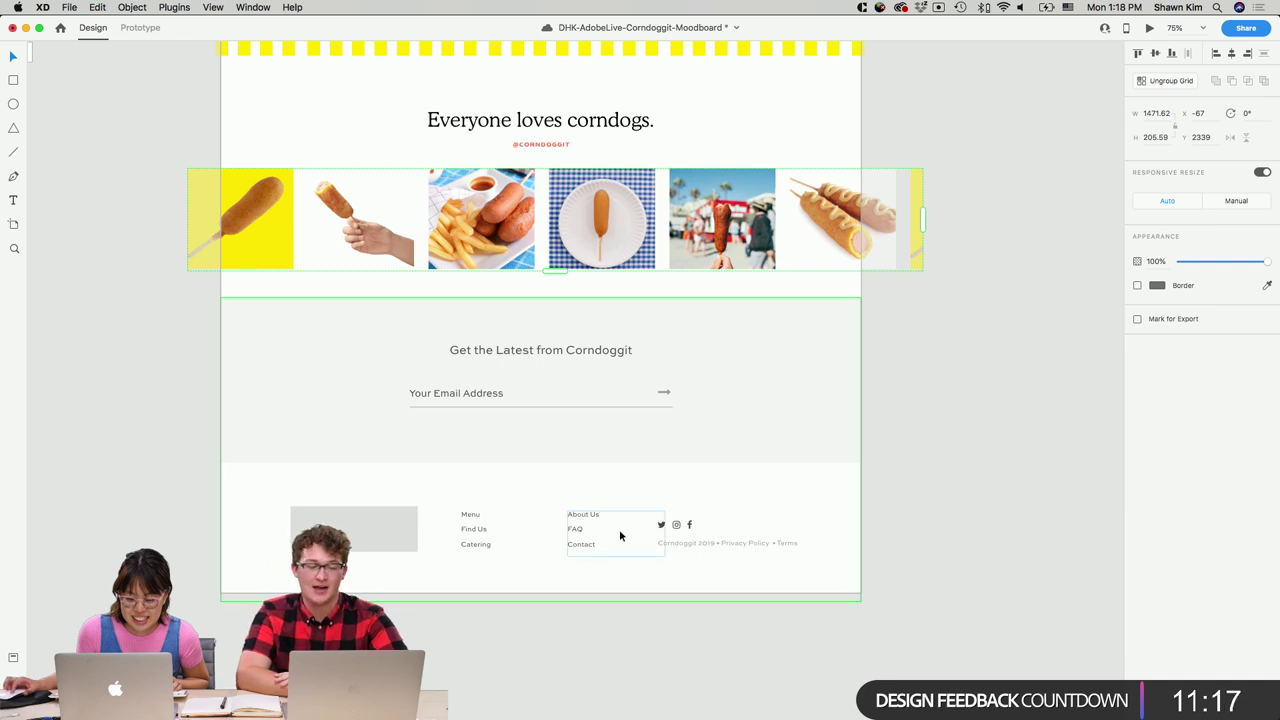
Draw a straight line from MINI CORNDOG stopping just before the $7.50 price.
{"action": "scroll", "coordinate": [620, 537], "scroll_direction": "up", "scroll_amount": 1}
{"action": "scroll", "coordinate": [619, 537], "scroll_direction": "up", "scroll_amount": 10}
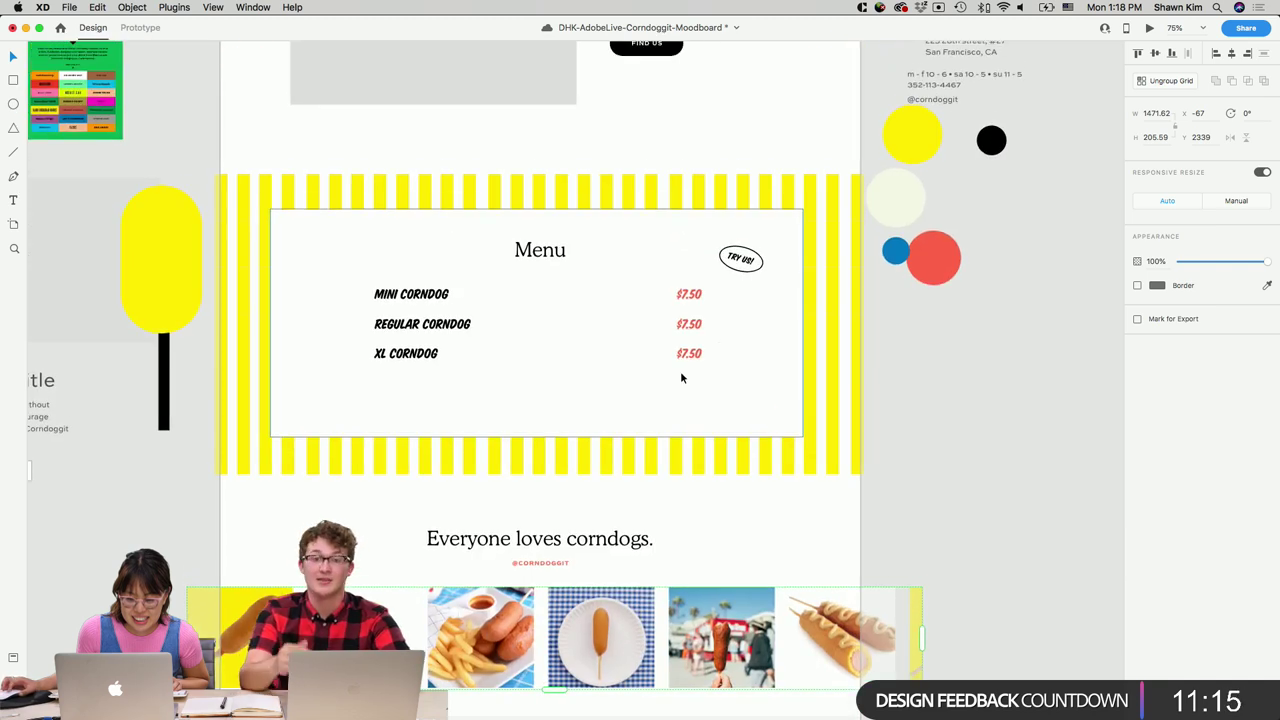
{"action": "left_click", "coordinate": [13, 152]}
{"action": "left_click_drag", "start_coordinate": [676, 293], "coordinate": [468, 293]}
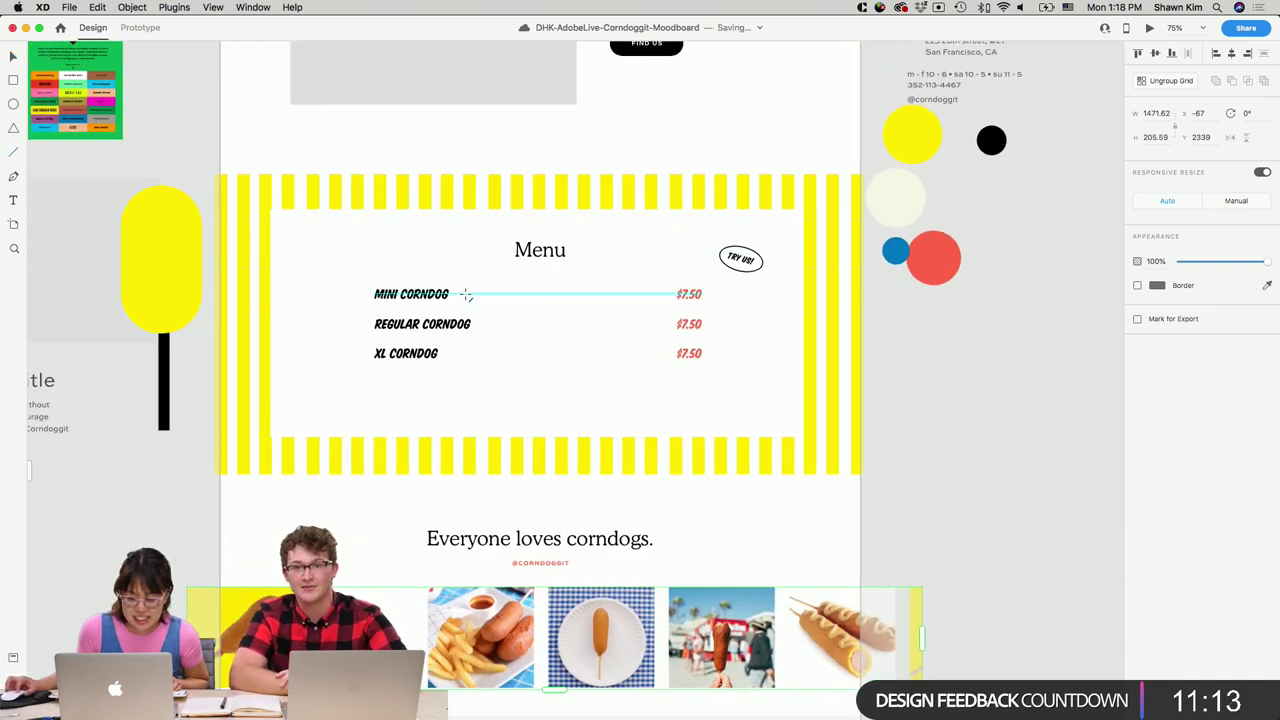
{"action": "left_click_drag", "start_coordinate": [676, 293], "coordinate": [662, 293]}
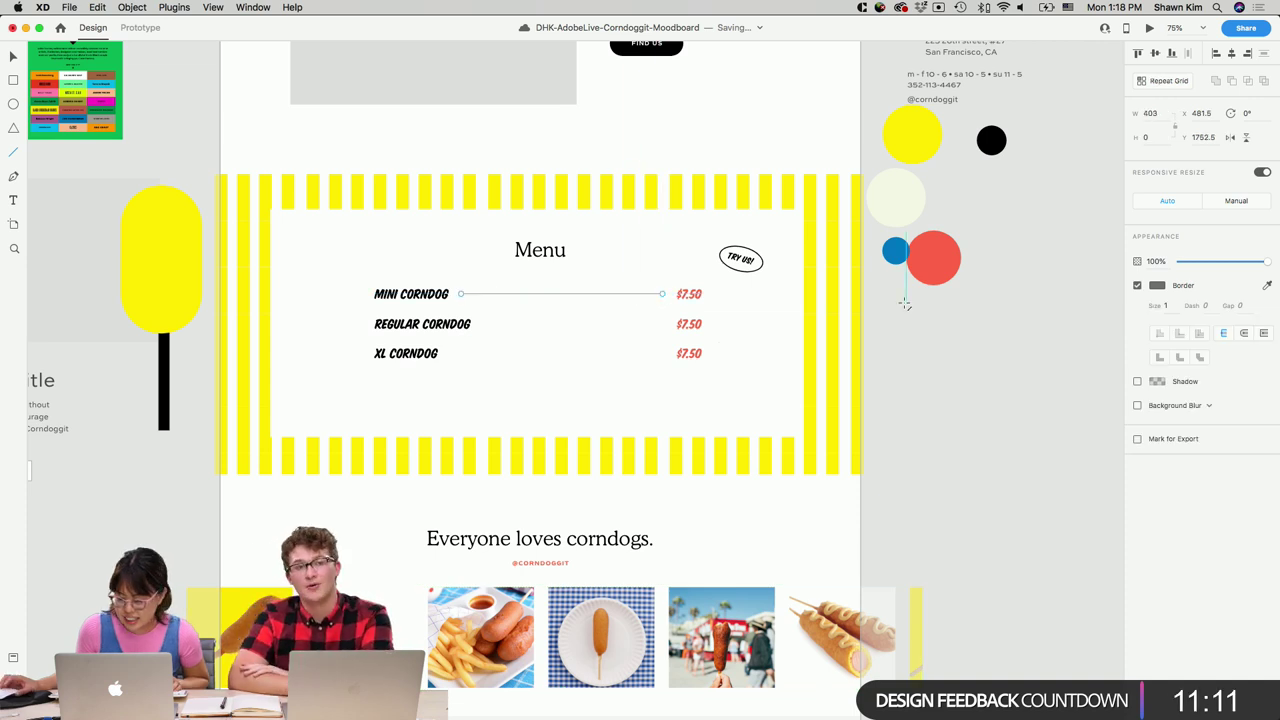
Colour the line's border with the blue circle's colour and set Dash 2, Gap 5.
{"action": "left_click", "coordinate": [1157, 287]}
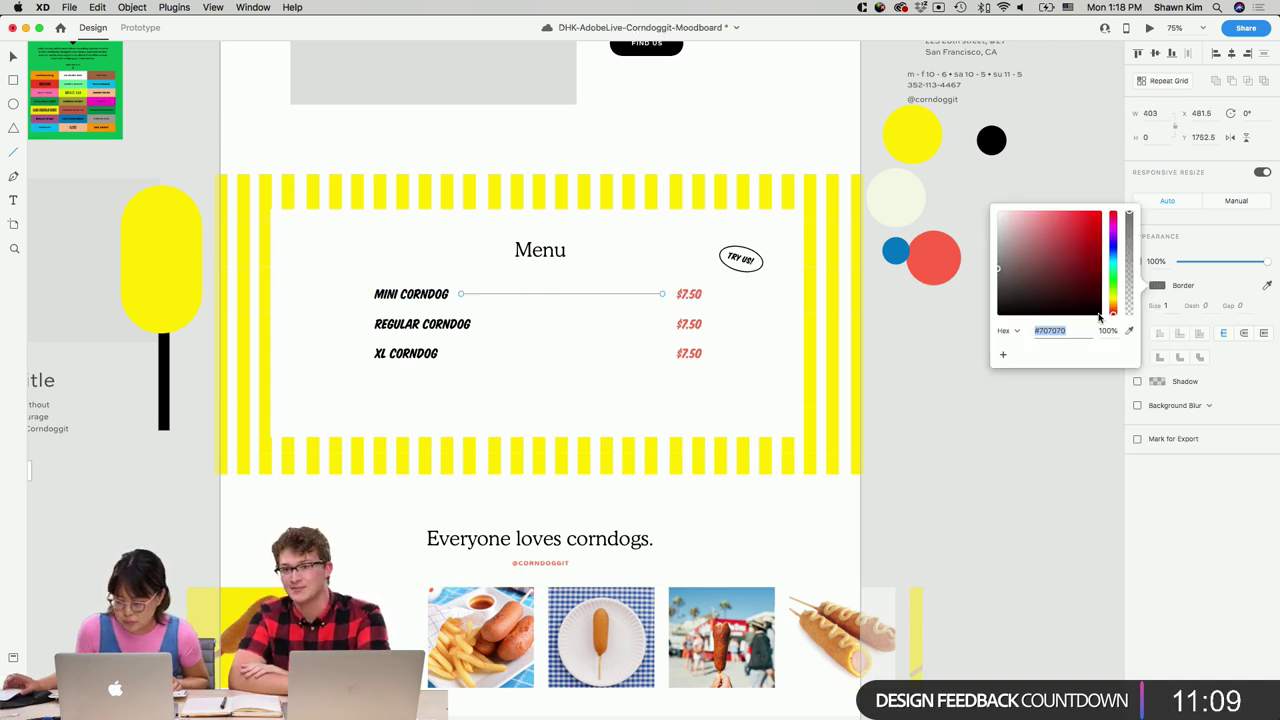
{"action": "left_click", "coordinate": [1129, 330]}
{"action": "left_click", "coordinate": [893, 254]}
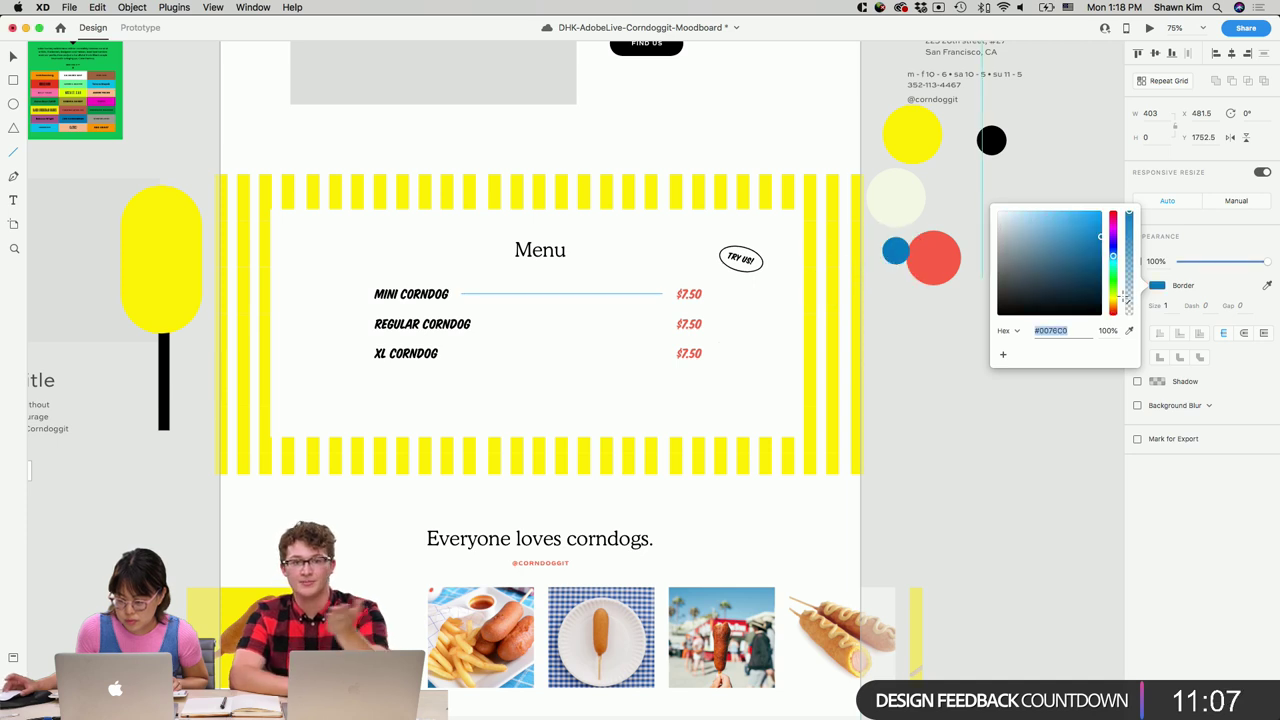
{"action": "left_click", "coordinate": [1205, 305]}
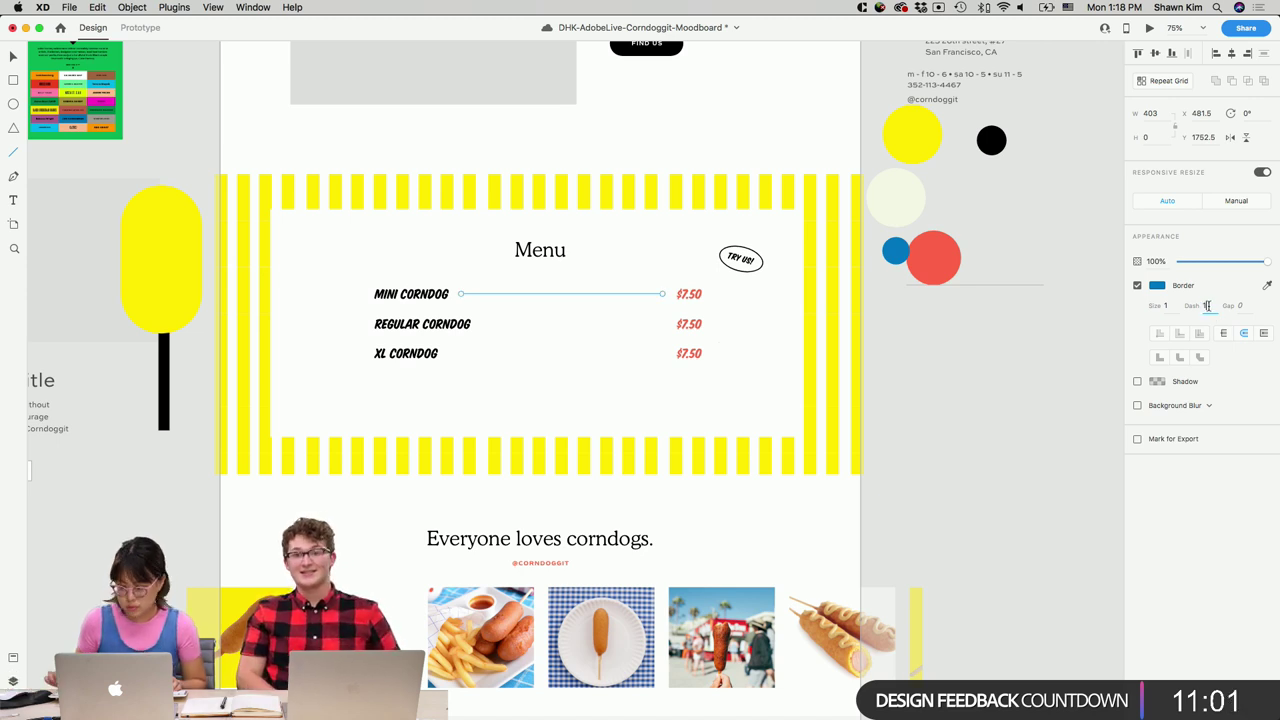
{"action": "type", "text": "2"}
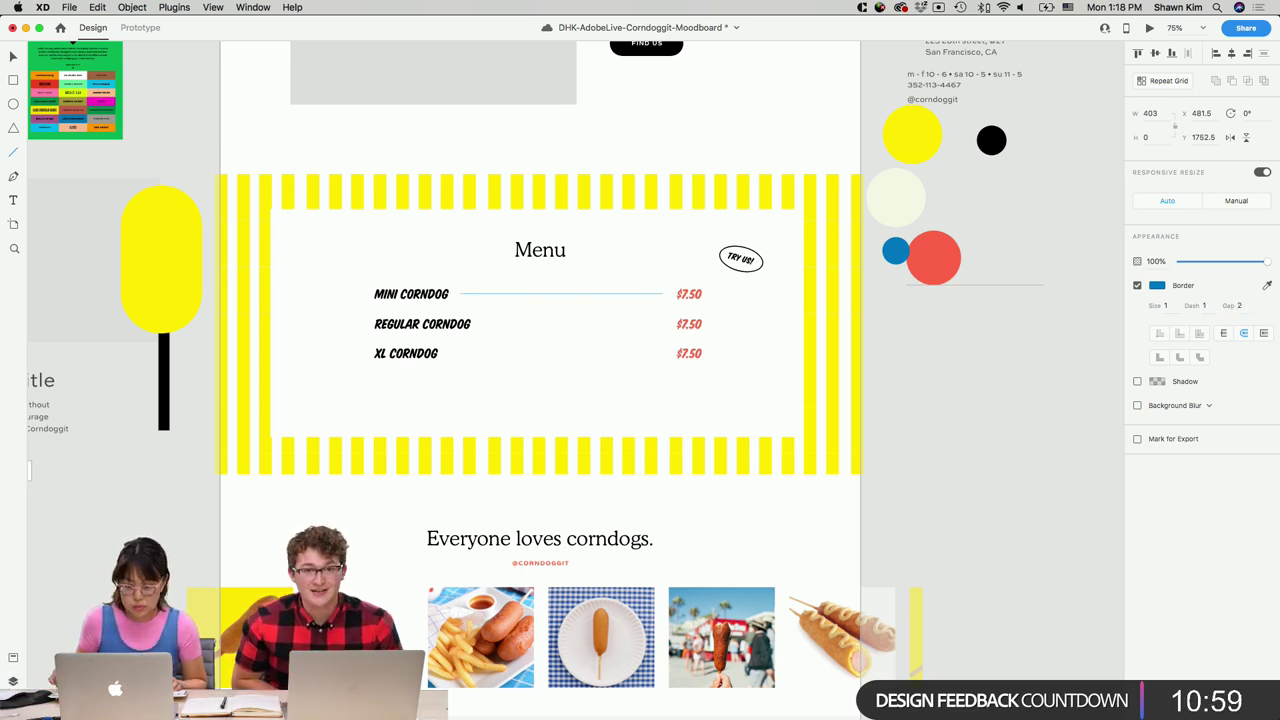
{"action": "key", "text": "super+2"}
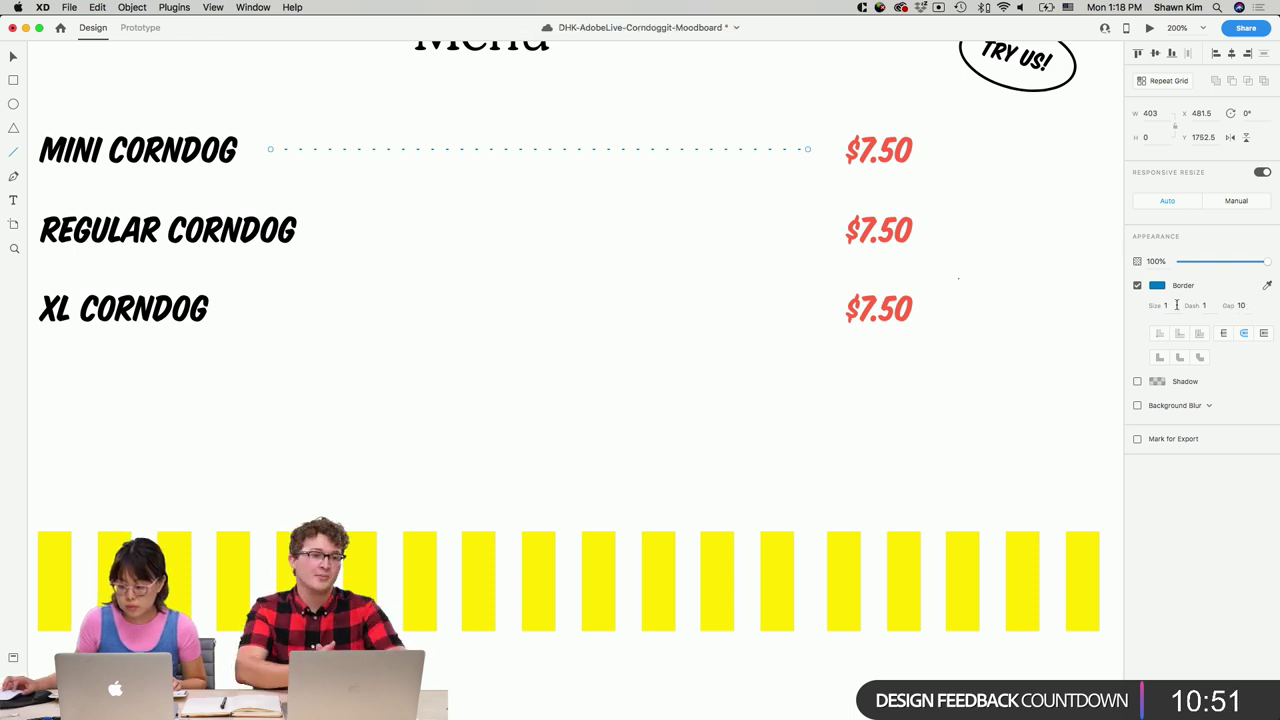
{"action": "left_click", "coordinate": [1137, 285]}
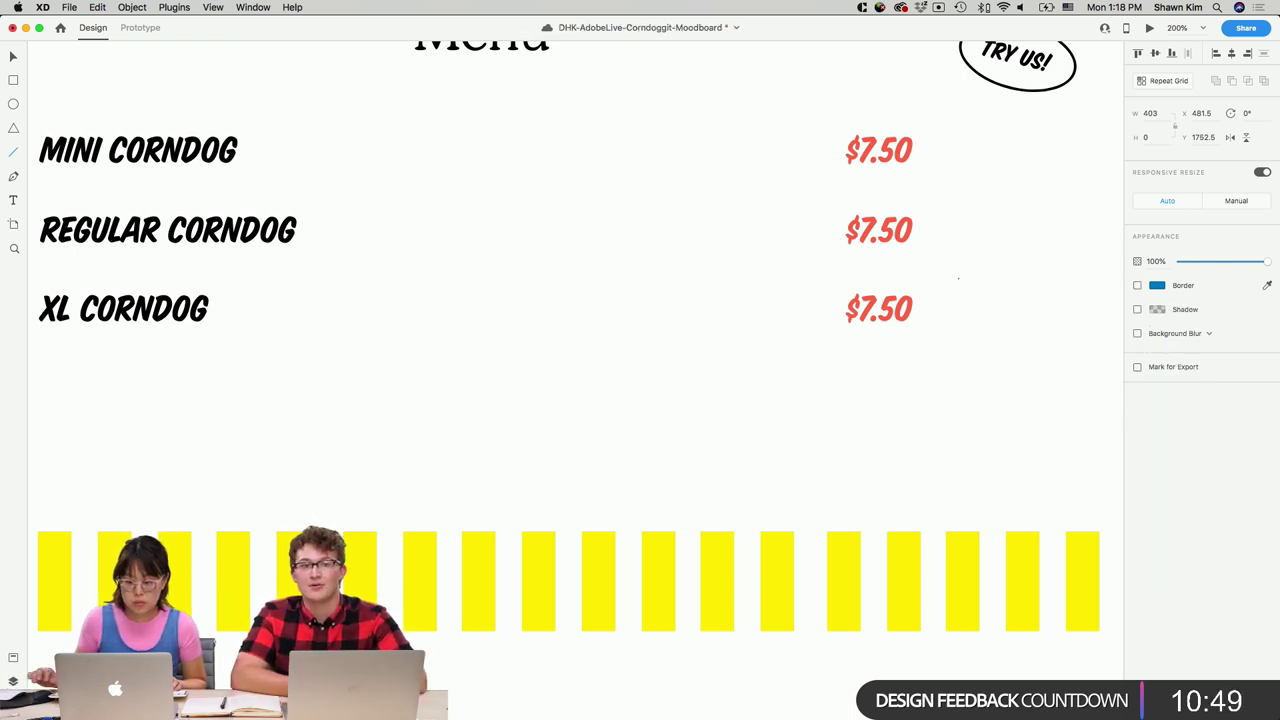
{"action": "key", "text": "super+z"}
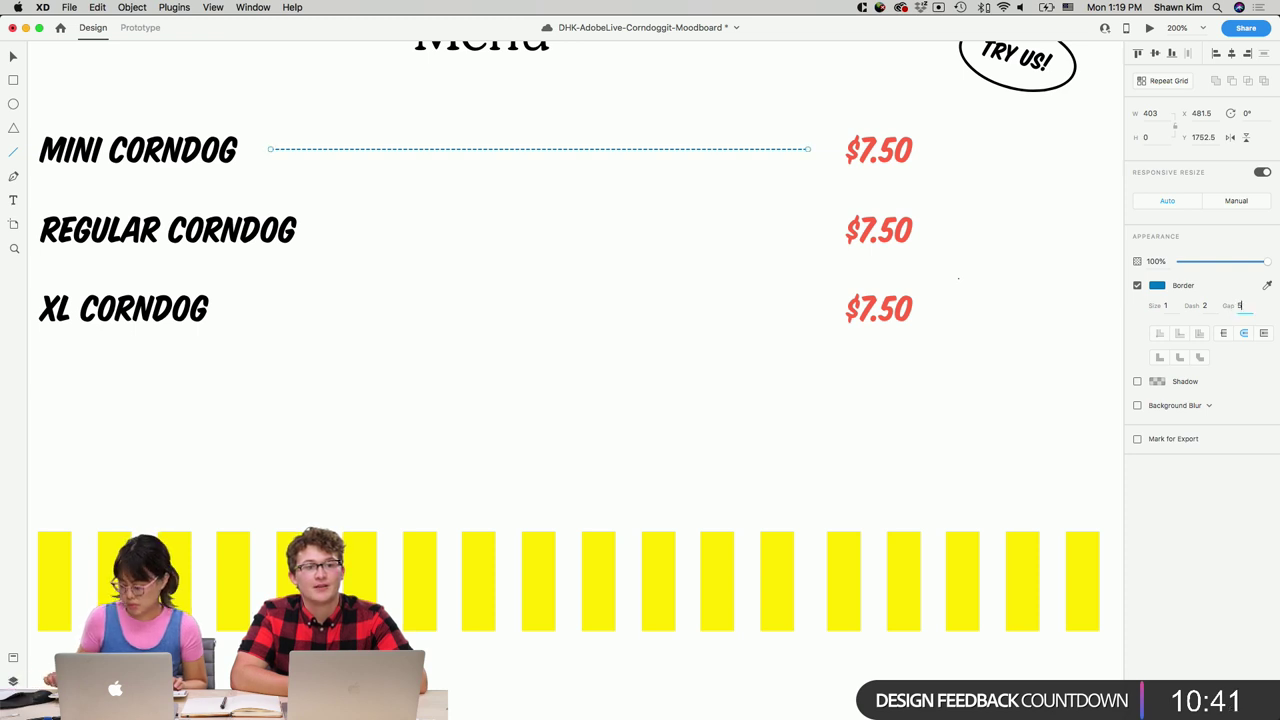
{"action": "key", "text": "Return"}
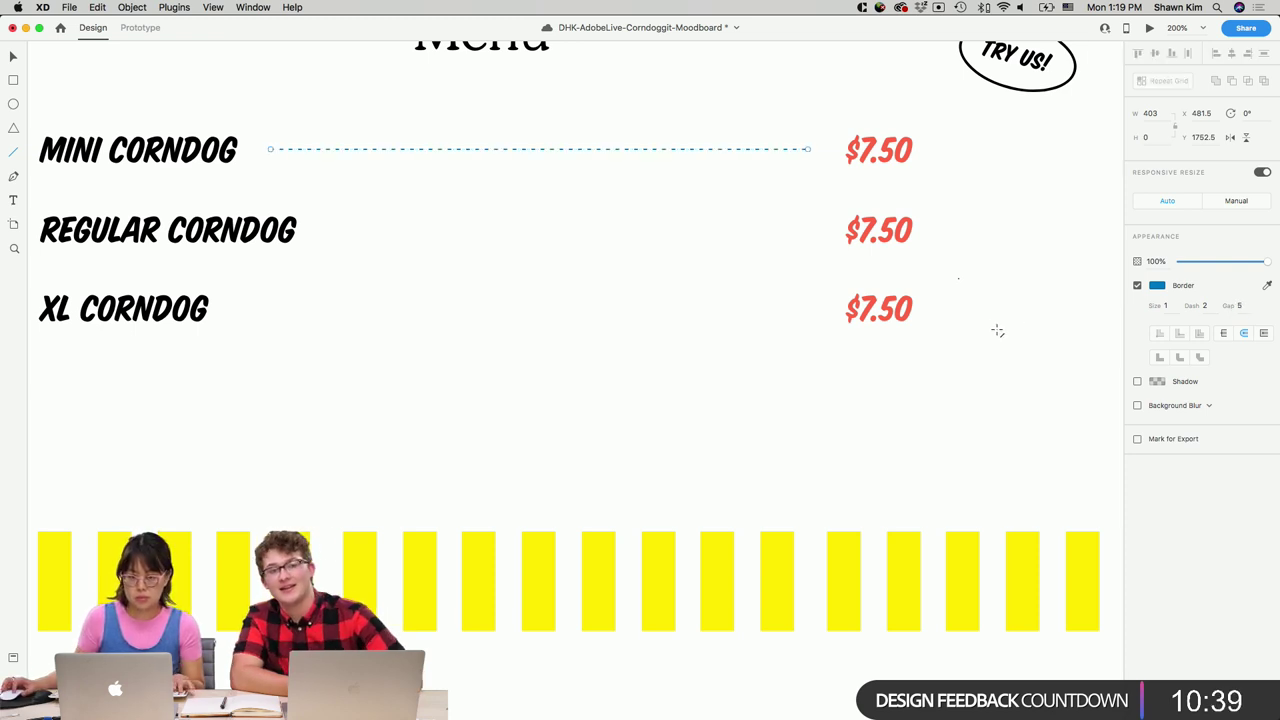
{"action": "left_click", "coordinate": [992, 337]}
{"action": "key", "text": "super+1"}
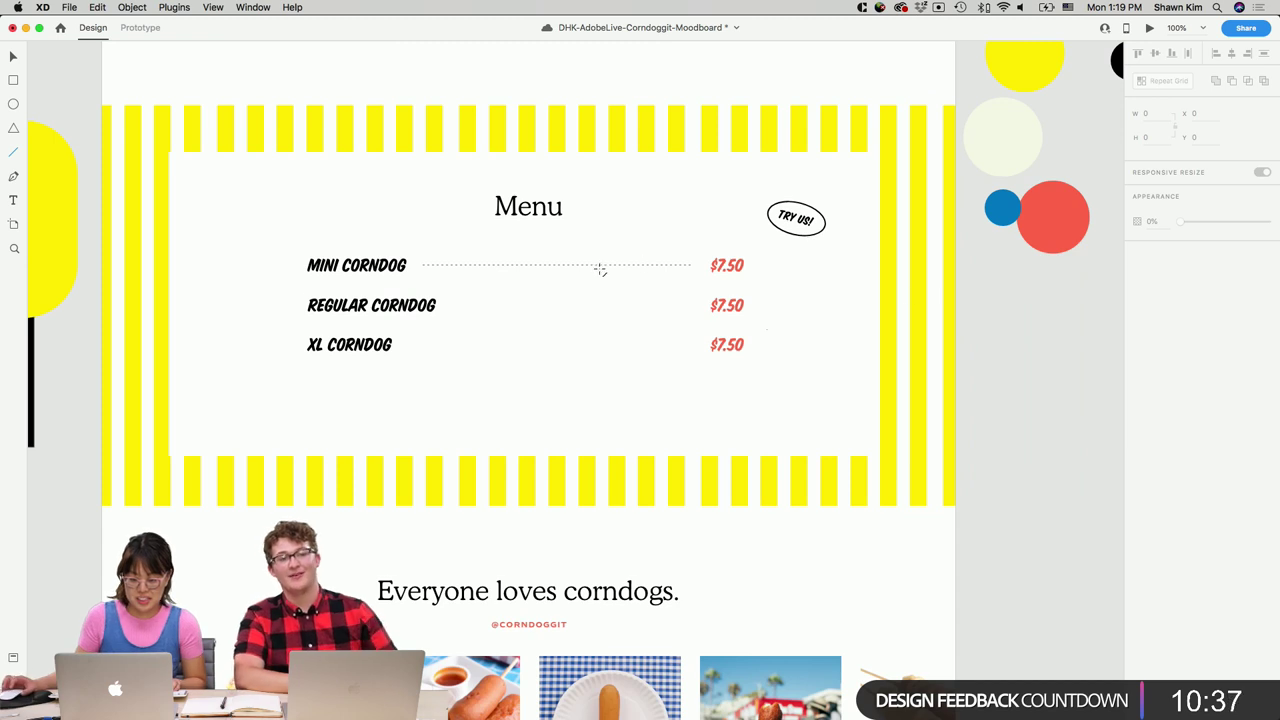
Move the dotted line above MINI CORNDOG, duplicate it below, and tint the item names blue.
{"action": "left_click_drag", "start_coordinate": [601, 268], "coordinate": [489, 249]}
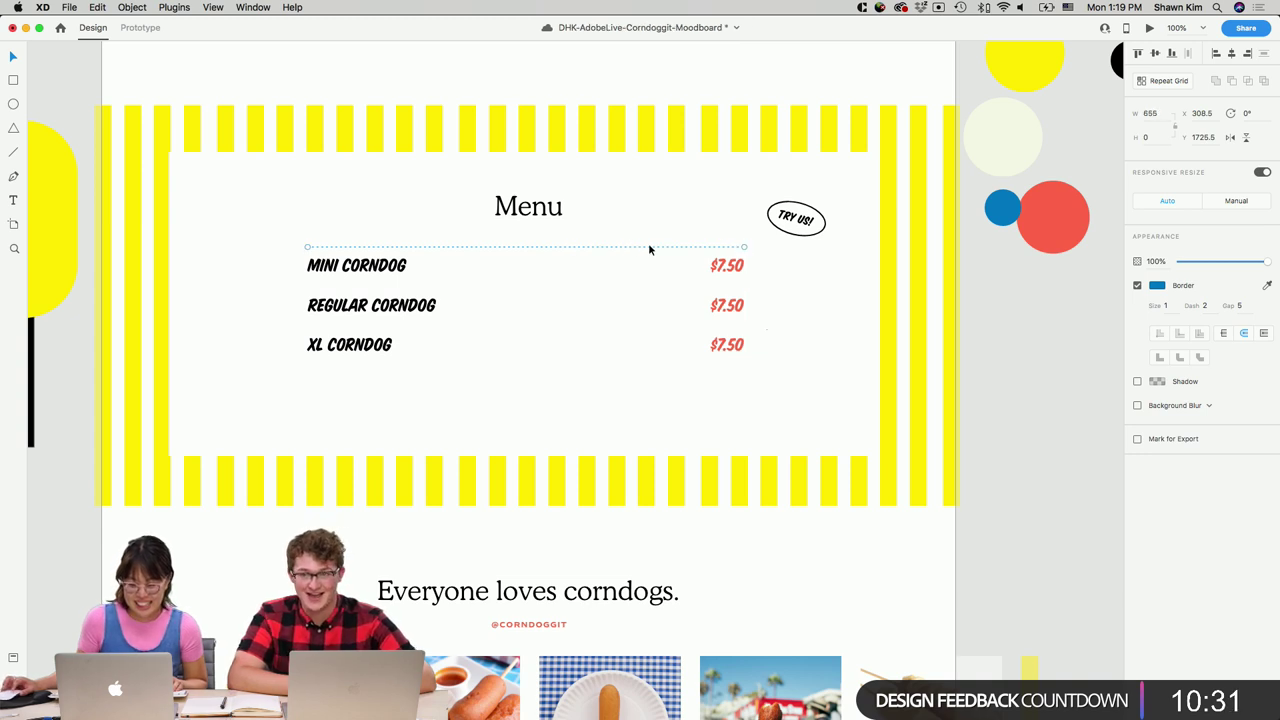
{"action": "left_click_drag", "start_coordinate": [649, 249], "coordinate": [643, 283]}
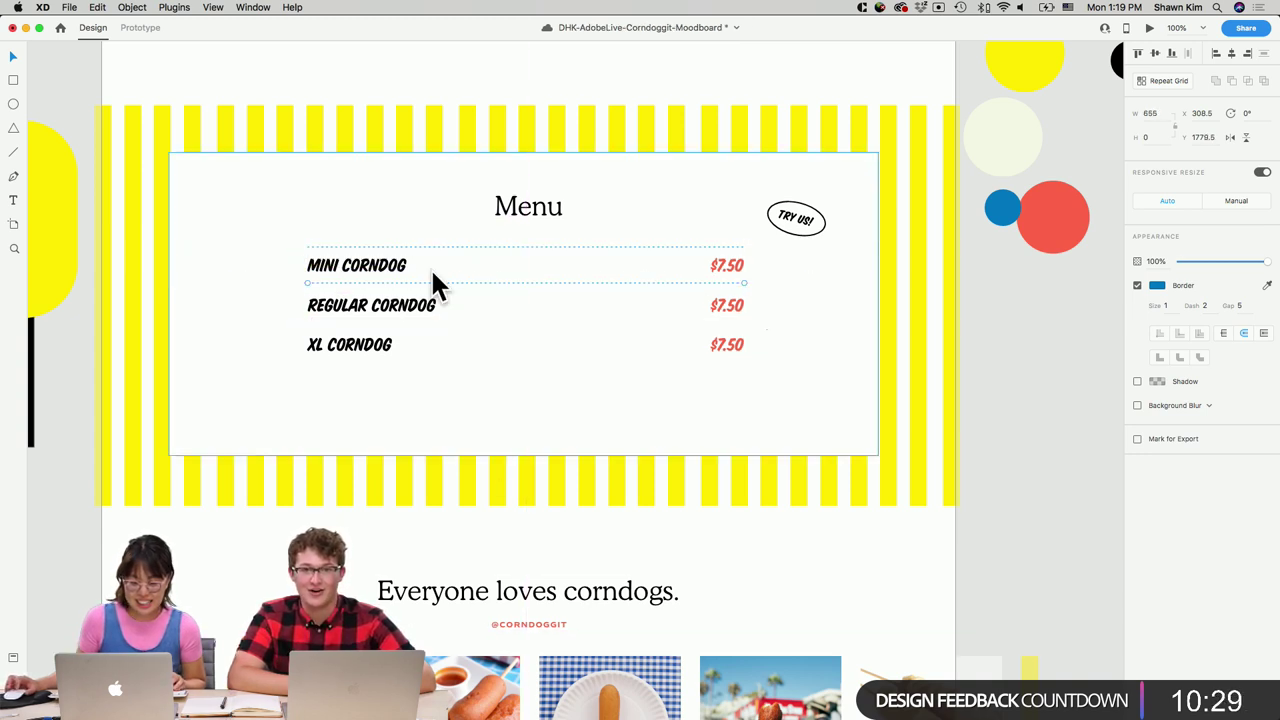
{"action": "left_click", "coordinate": [380, 266]}
{"action": "left_click", "coordinate": [390, 305], "text": "shift"}
{"action": "left_click", "coordinate": [360, 344], "text": "shift"}
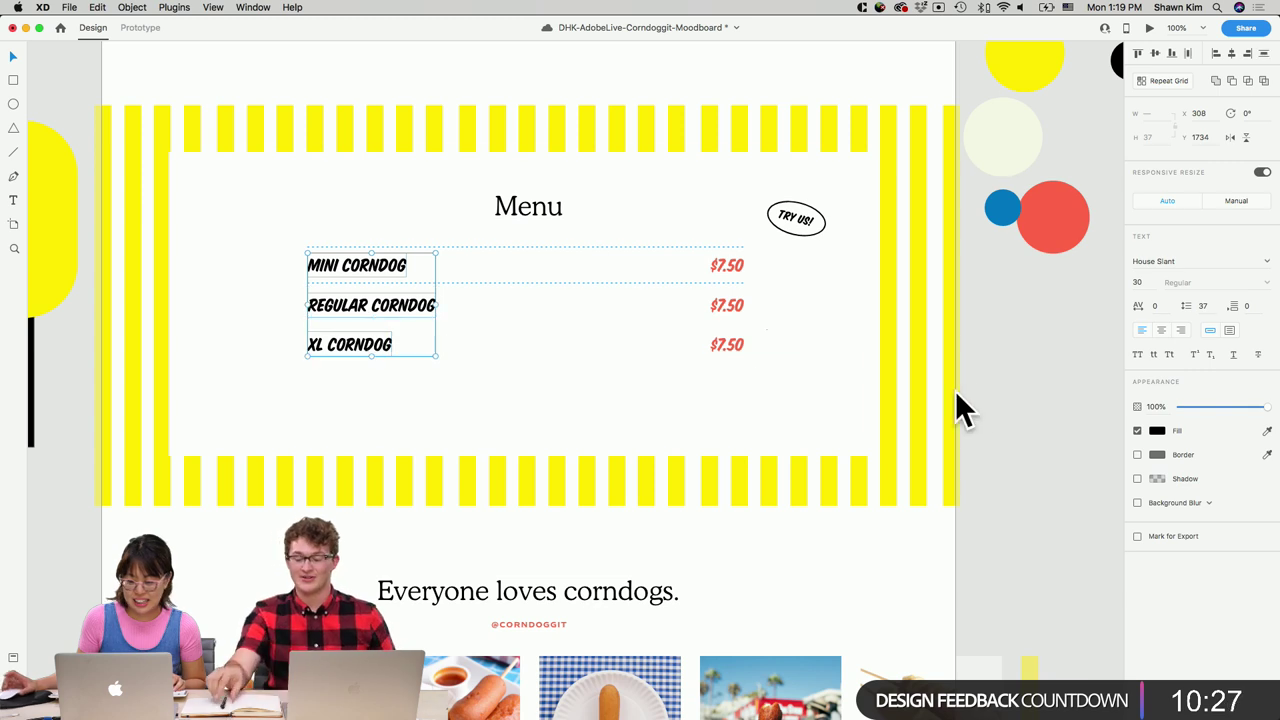
{"action": "left_click", "coordinate": [1160, 432]}
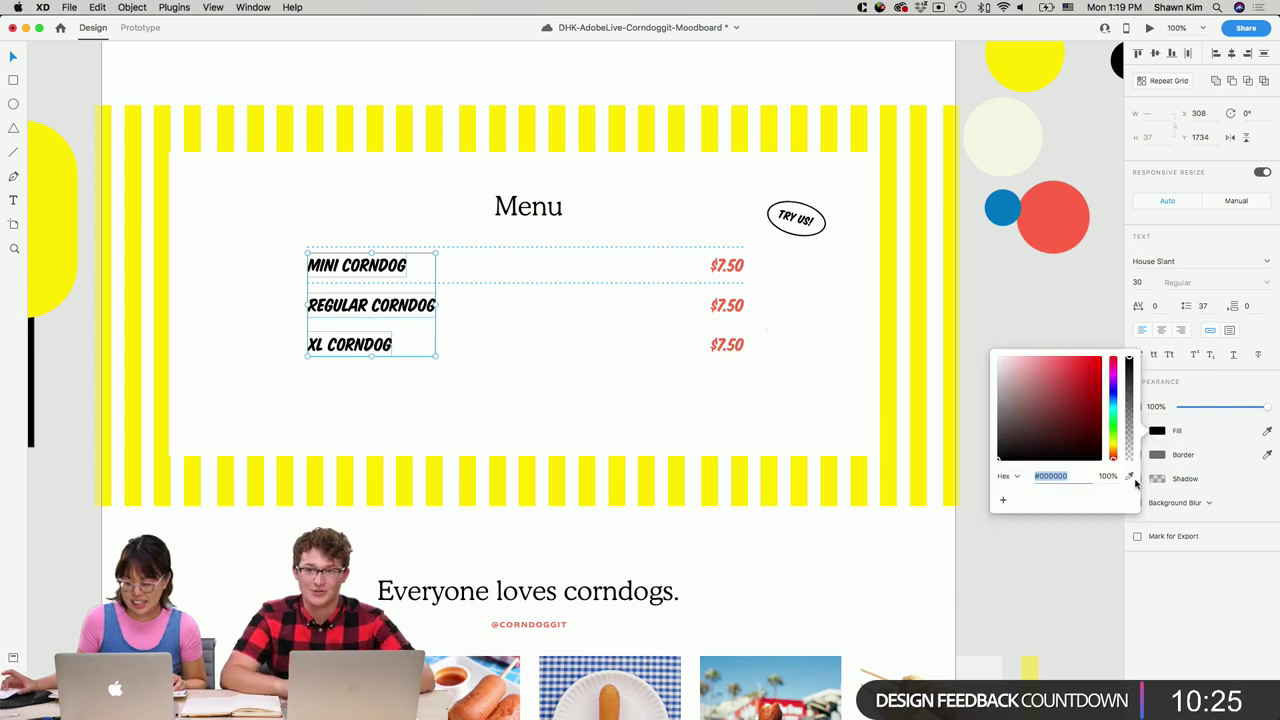
{"action": "left_click", "coordinate": [1130, 476]}
{"action": "left_click", "coordinate": [1004, 206]}
{"action": "scroll", "coordinate": [965, 296], "scroll_direction": "up", "scroll_amount": 3}
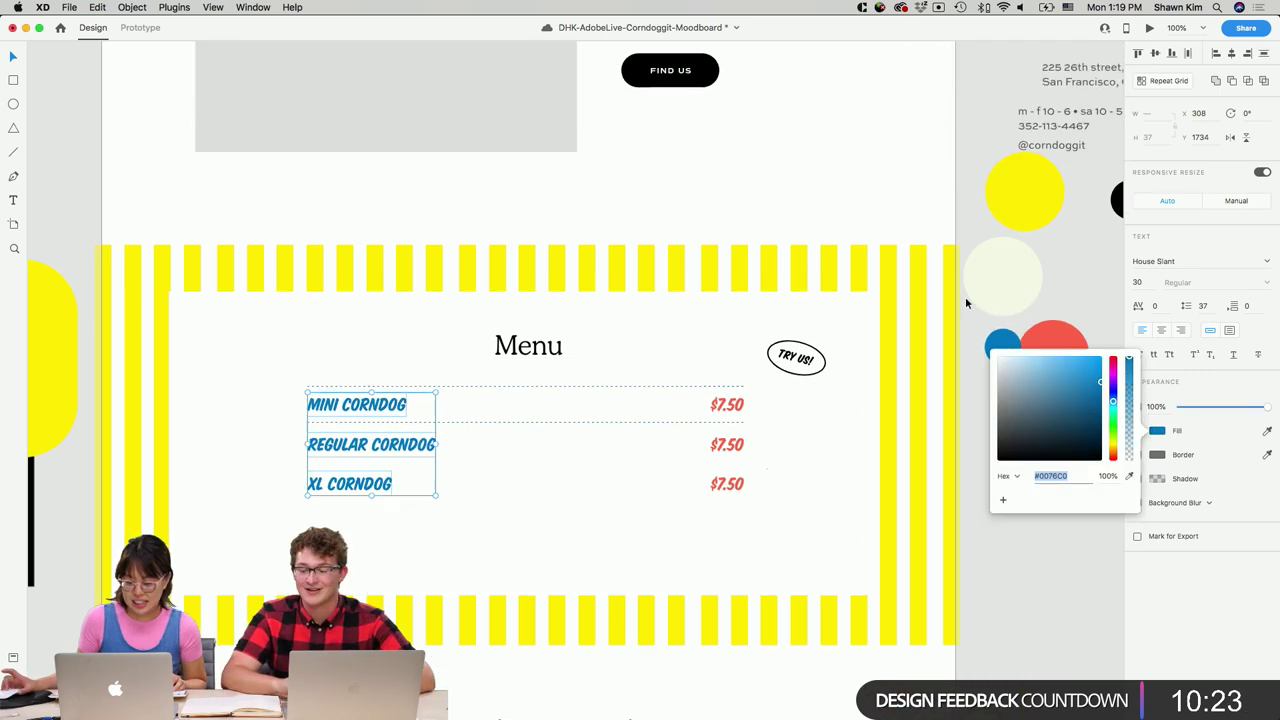
{"action": "scroll", "coordinate": [965, 296], "scroll_direction": "down", "scroll_amount": 5}
{"action": "left_click", "coordinate": [965, 299]}
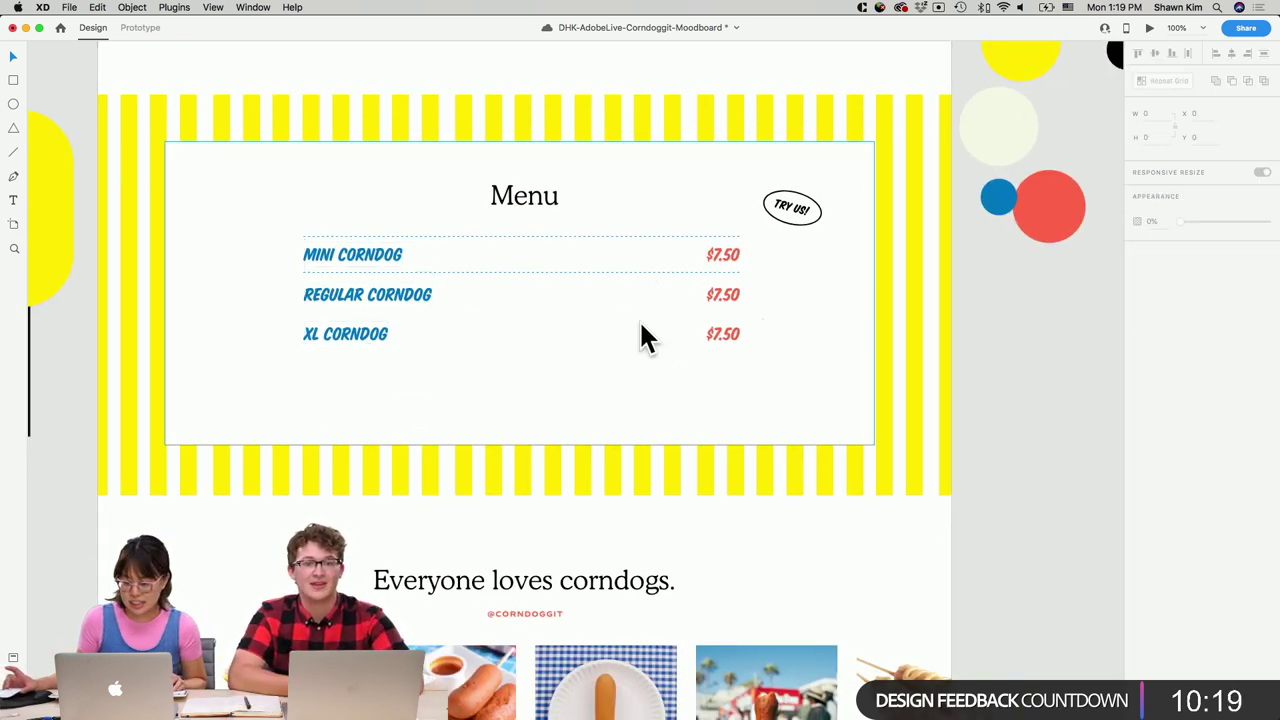
Recolour the MINI, REGULAR and XL CORNDOG names with the red circle's colour.
{"action": "left_click", "coordinate": [410, 296]}
{"action": "left_click", "coordinate": [370, 334], "text": "shift"}
{"action": "left_click", "coordinate": [350, 255], "text": "shift"}
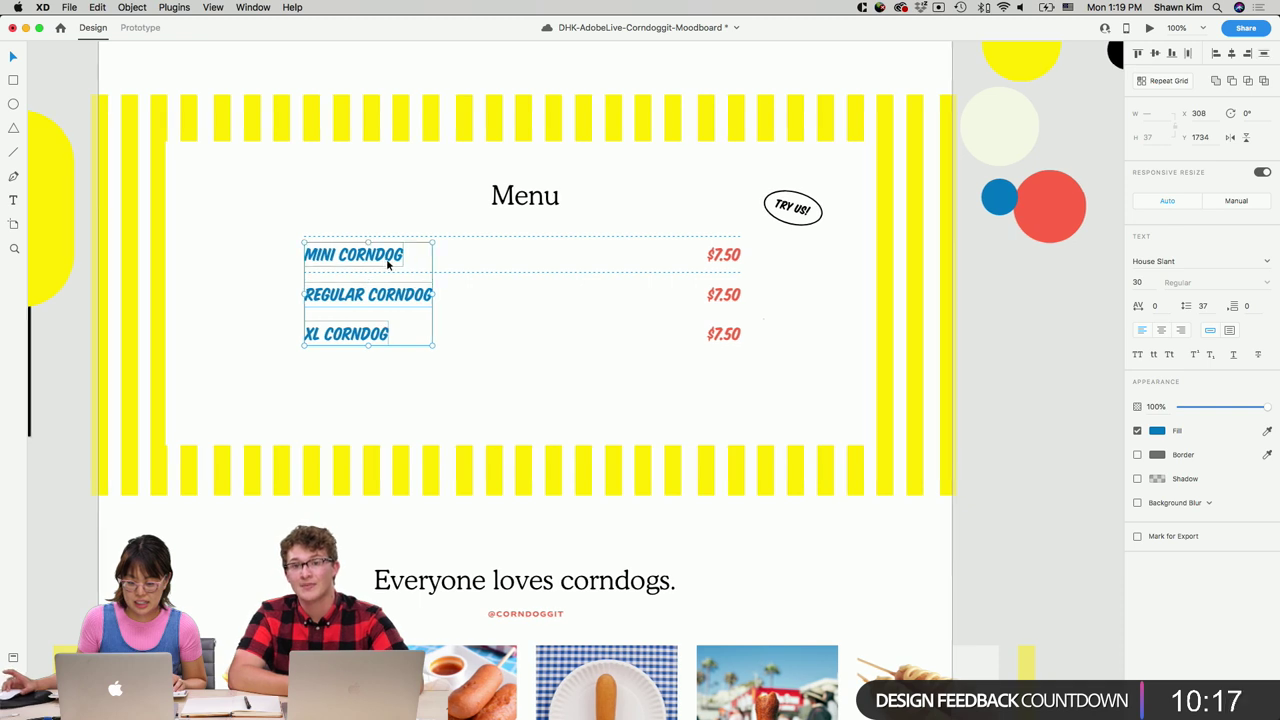
{"action": "left_click", "coordinate": [1267, 430]}
{"action": "left_click", "coordinate": [1052, 228]}
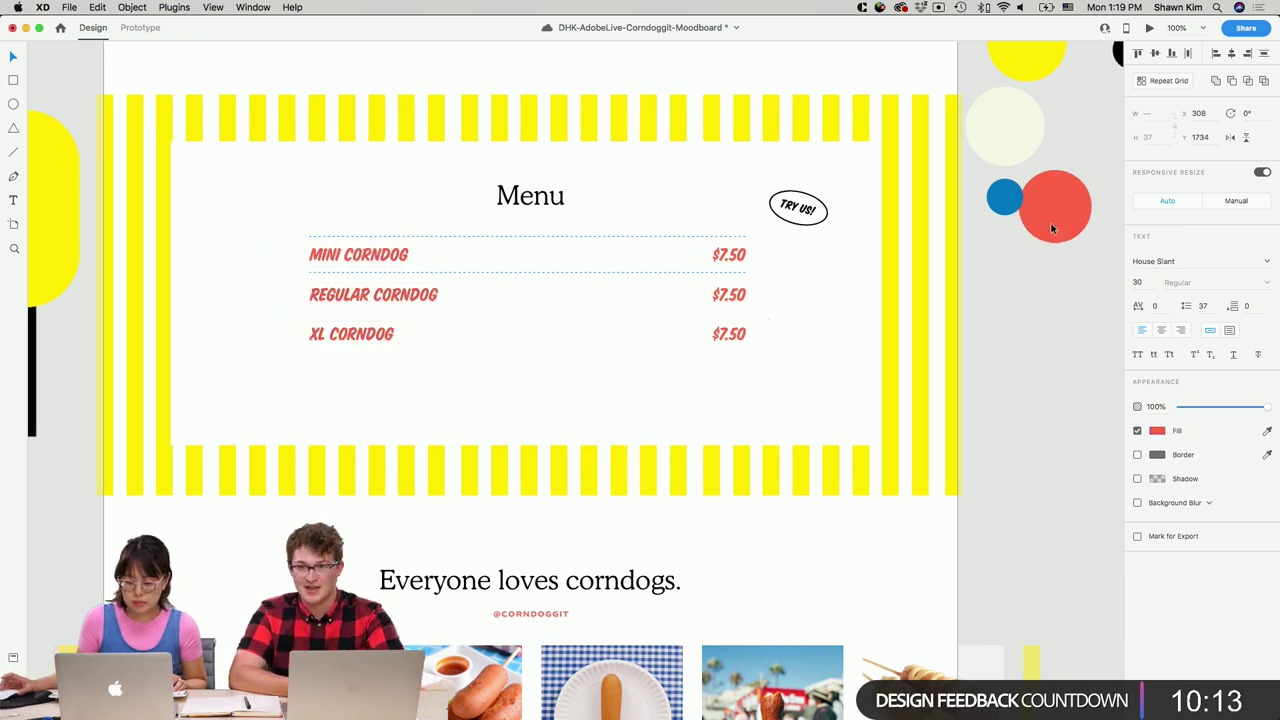
{"action": "left_click", "coordinate": [519, 271]}
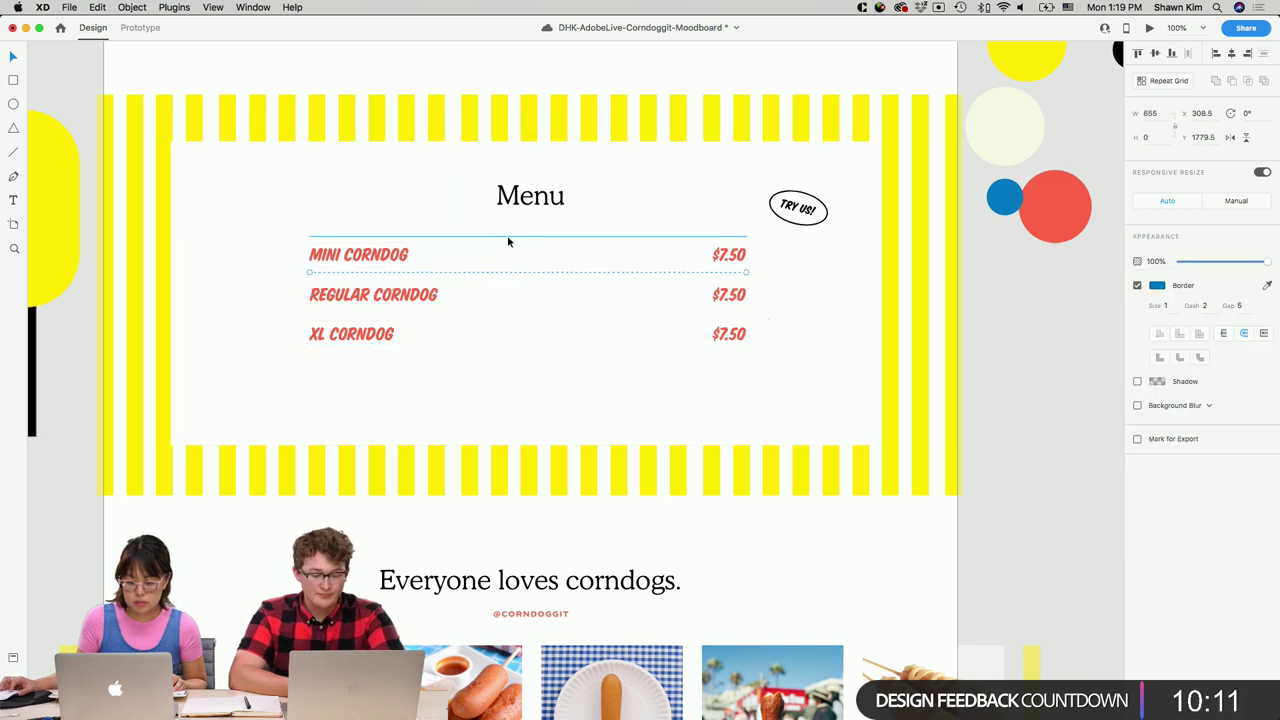
{"action": "left_click", "coordinate": [584, 240]}
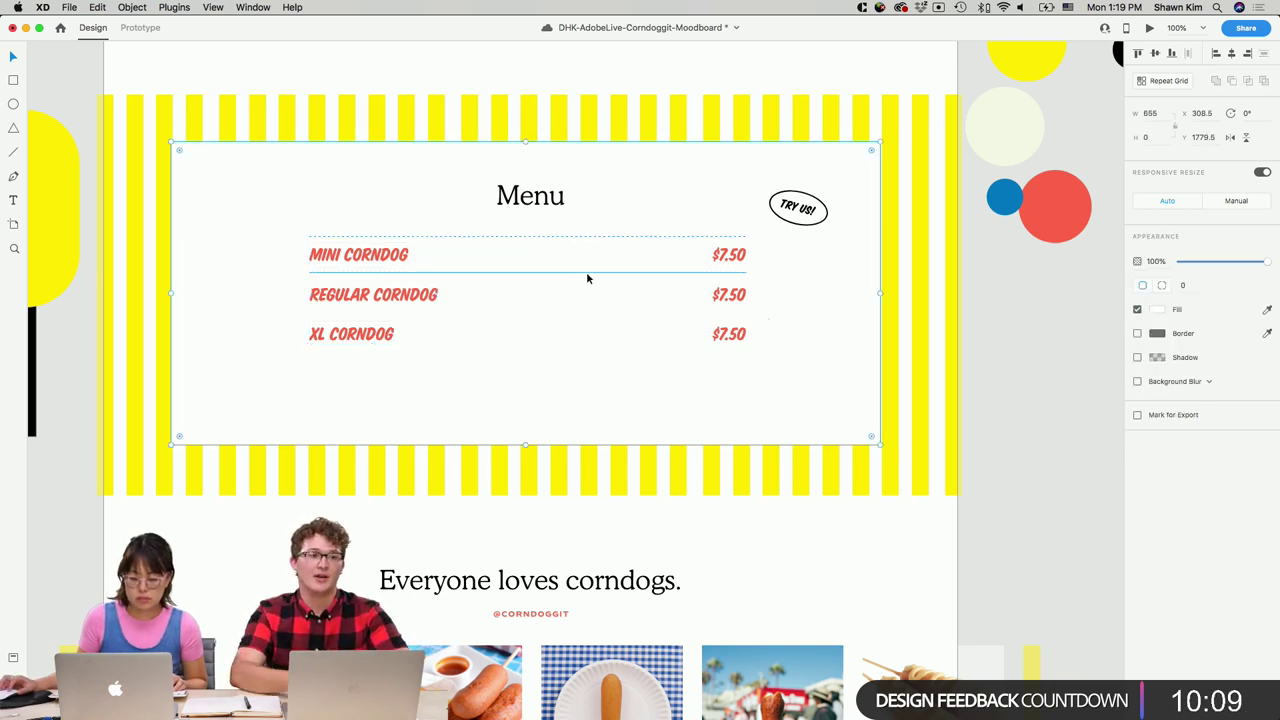
Repeat-grid the dashed divider down between the menu rows and send the white card to back.
{"action": "left_click", "coordinate": [586, 271]}
{"action": "key", "text": "super+r"}
{"action": "left_click_drag", "start_coordinate": [597, 275], "coordinate": [656, 363]}
{"action": "right_click", "coordinate": [923, 347]}
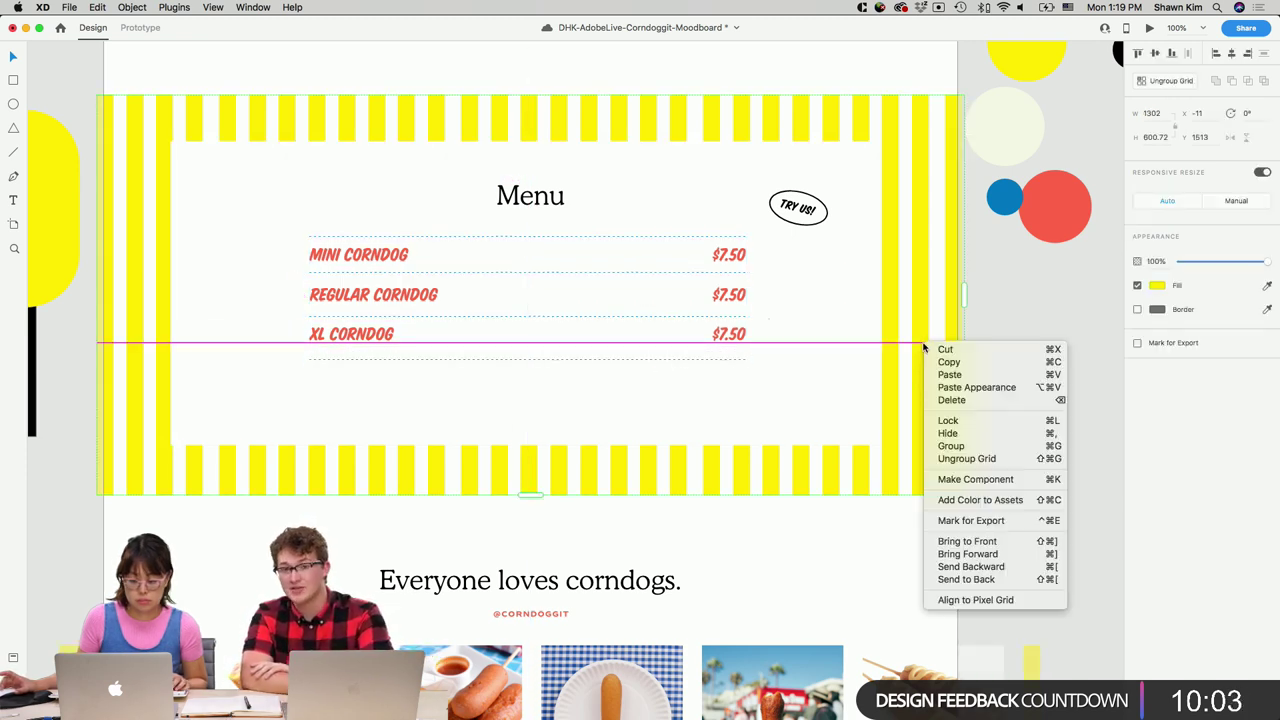
{"action": "left_click", "coordinate": [640, 437]}
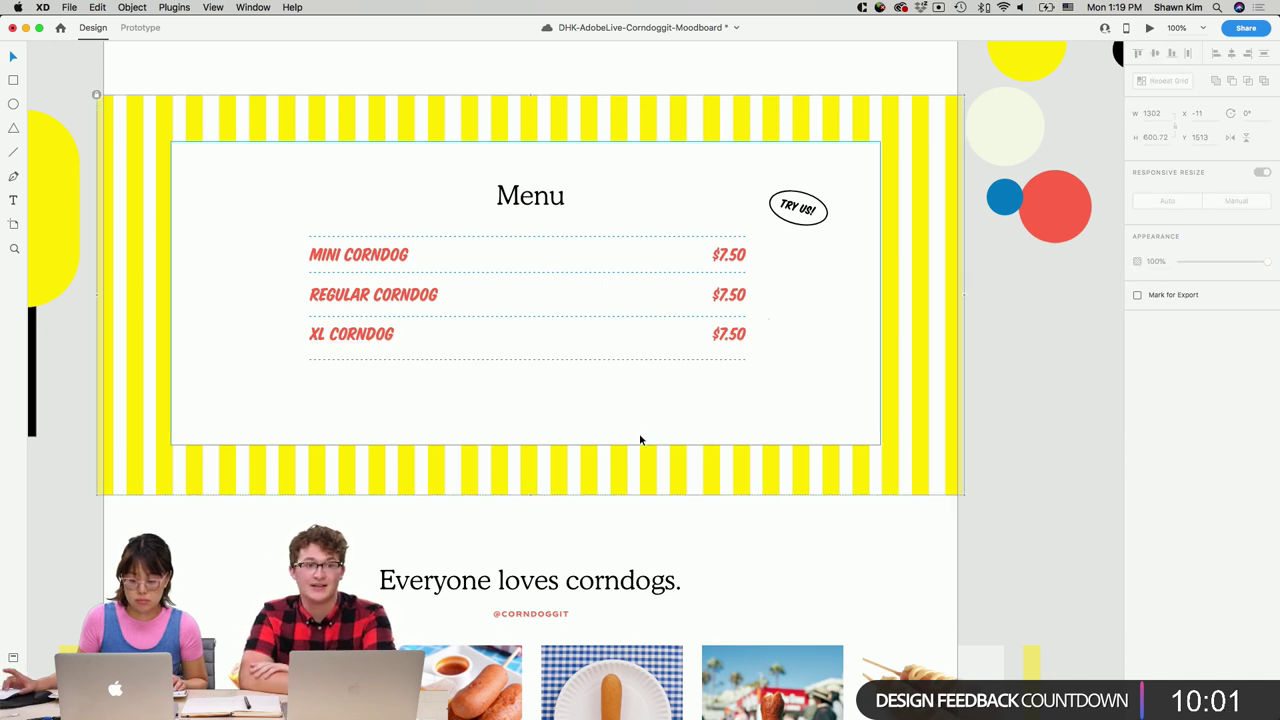
{"action": "right_click", "coordinate": [692, 430]}
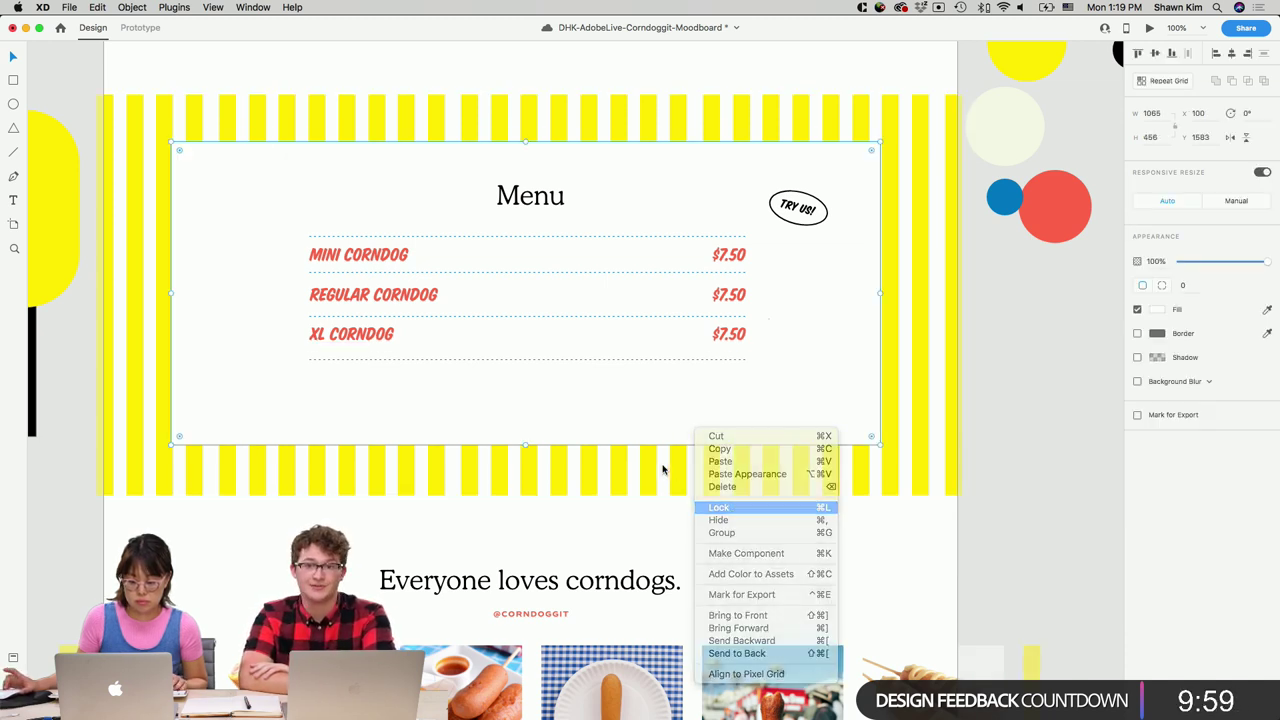
{"action": "left_click", "coordinate": [737, 653]}
Nudge the XL CORNDOG row down a few pixels inside the menu list.
{"action": "left_click", "coordinate": [557, 262]}
{"action": "double_click", "coordinate": [636, 233]}
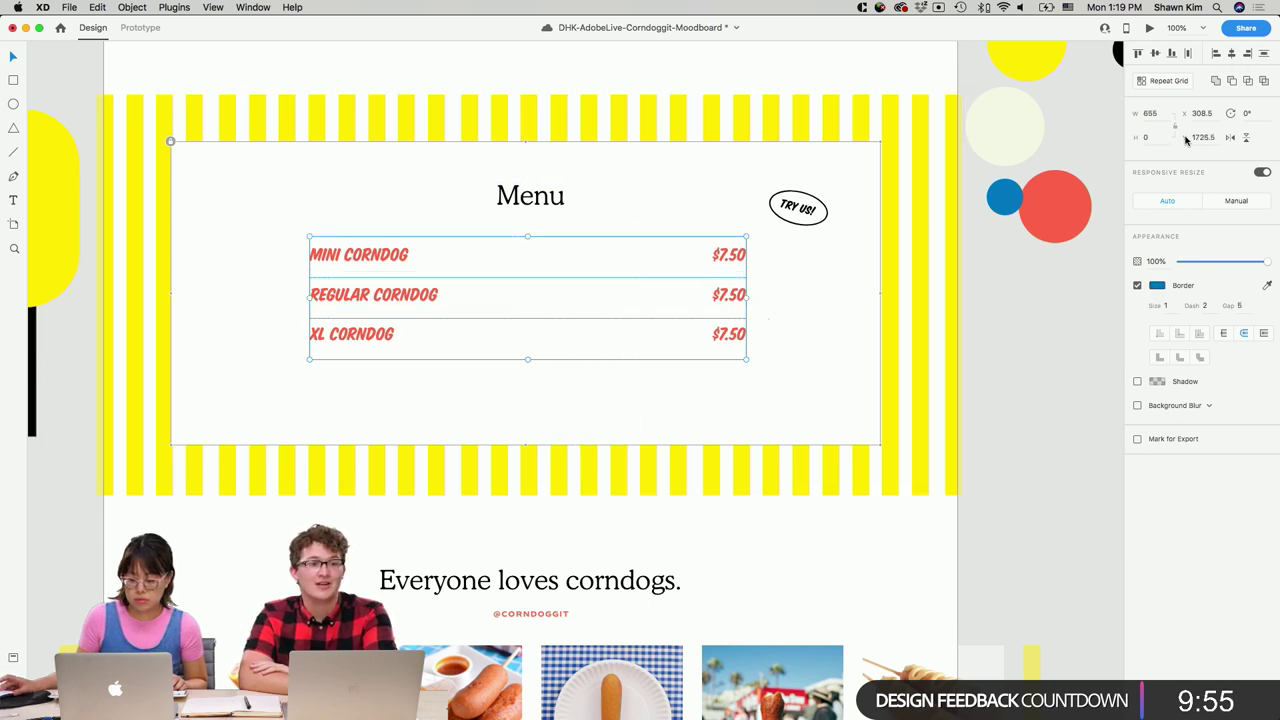
{"action": "double_click", "coordinate": [390, 334]}
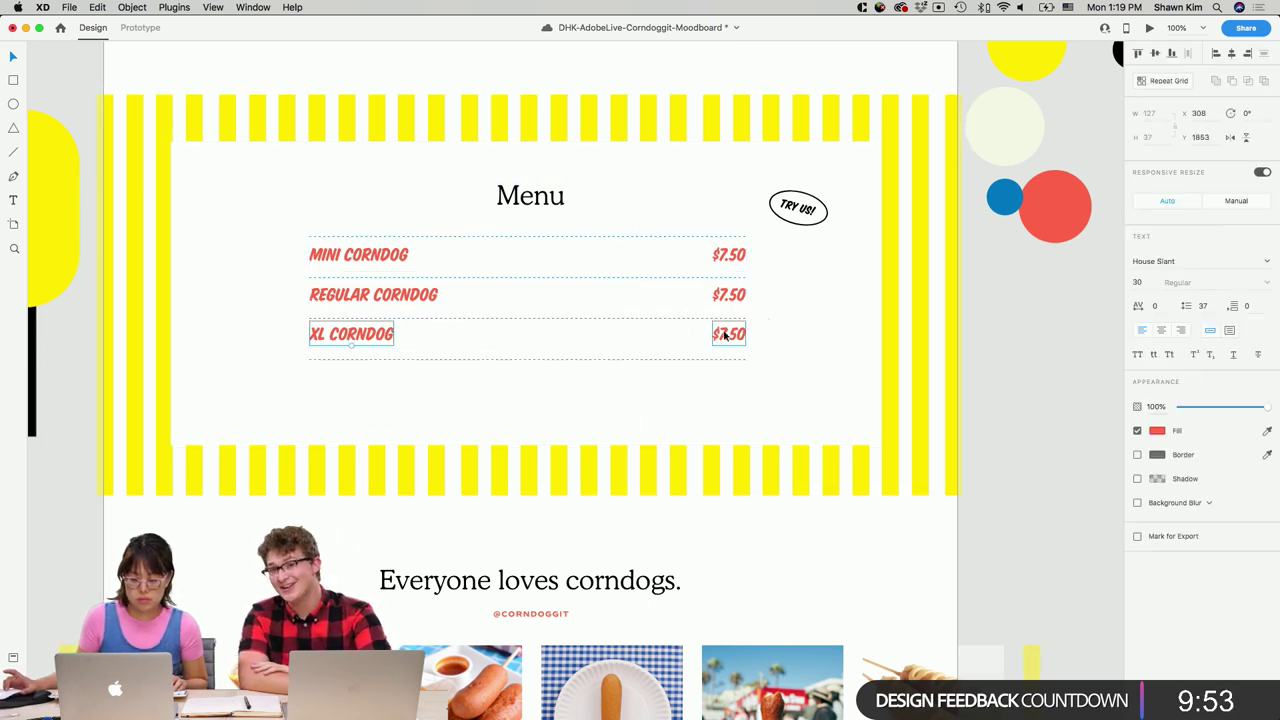
{"action": "key", "text": "Escape"}
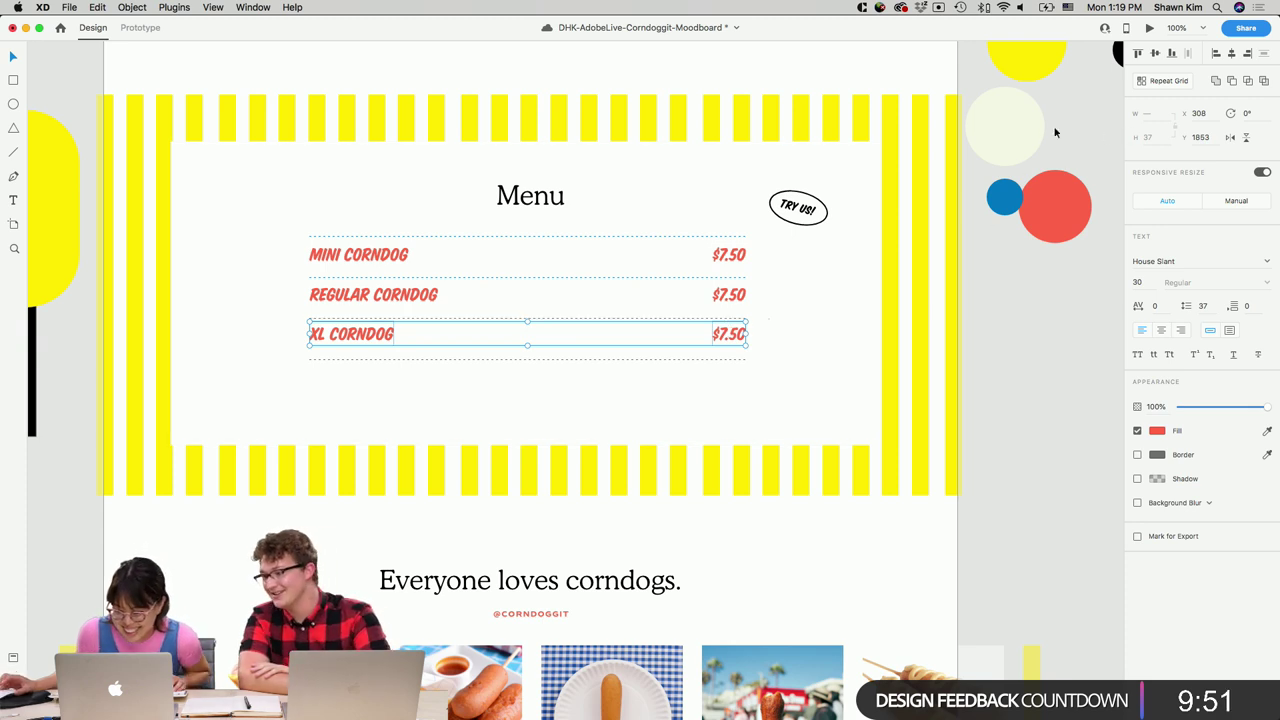
{"action": "key", "text": "Down"}
{"action": "key", "text": "Down"}
{"action": "key", "text": "Down"}
{"action": "key", "text": "Down"}
{"action": "key", "text": "Down"}
{"action": "key", "text": "Down"}
{"action": "key", "text": "Down"}
{"action": "key", "text": "Down"}
{"action": "key", "text": "Down"}
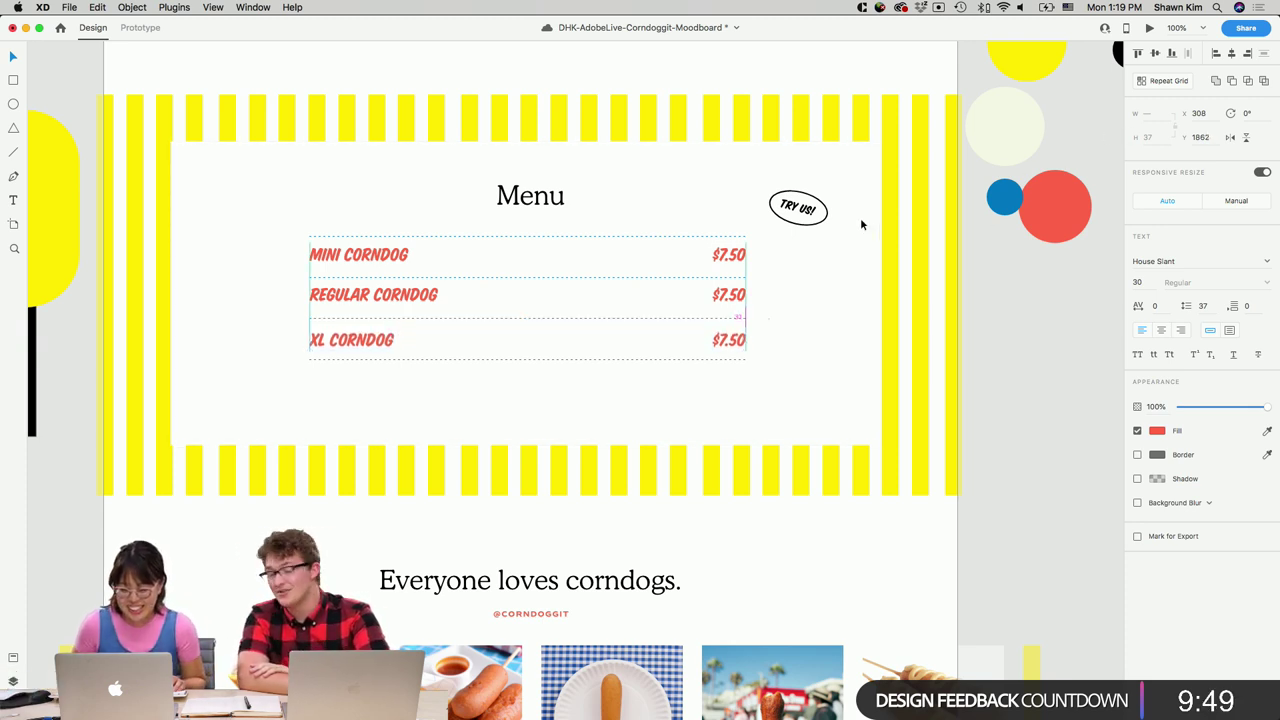
{"action": "double_click", "coordinate": [728, 294]}
{"action": "left_click", "coordinate": [644, 277]}
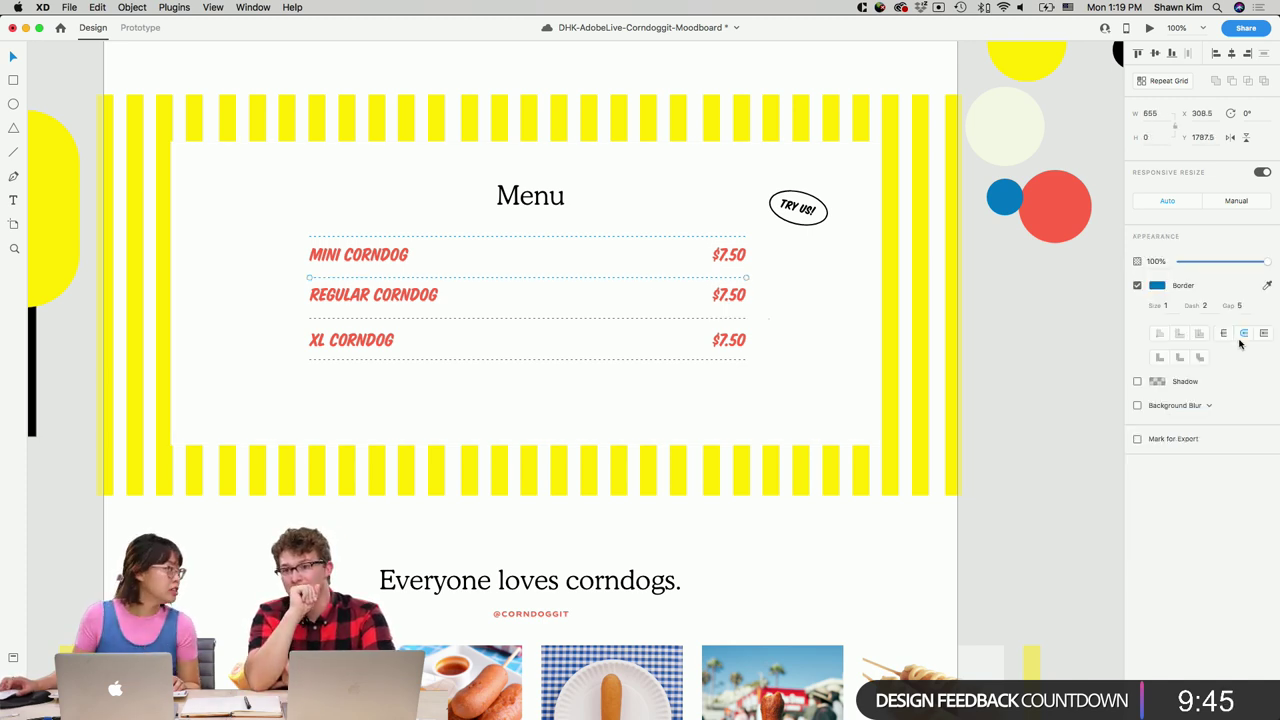
Top-align the MINI CORNDOG label with its price and shift the Menu title slightly.
{"action": "left_click", "coordinate": [365, 260]}
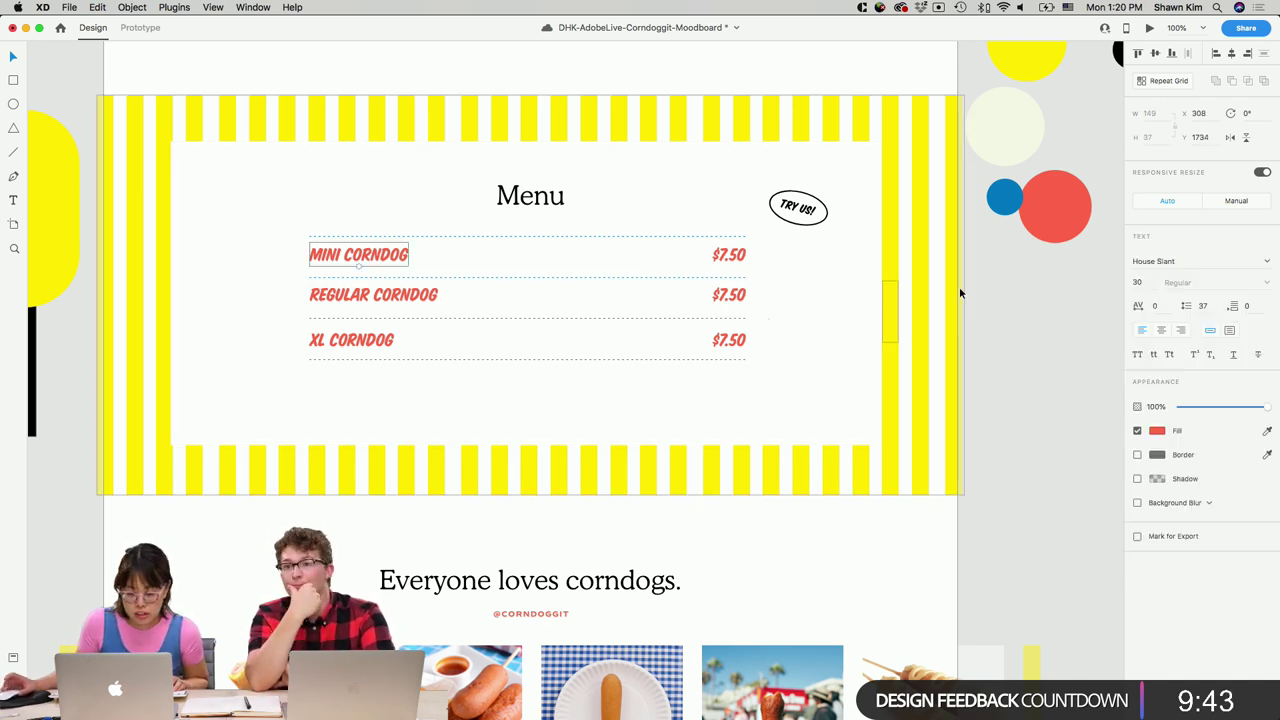
{"action": "left_click", "coordinate": [745, 257], "text": "shift"}
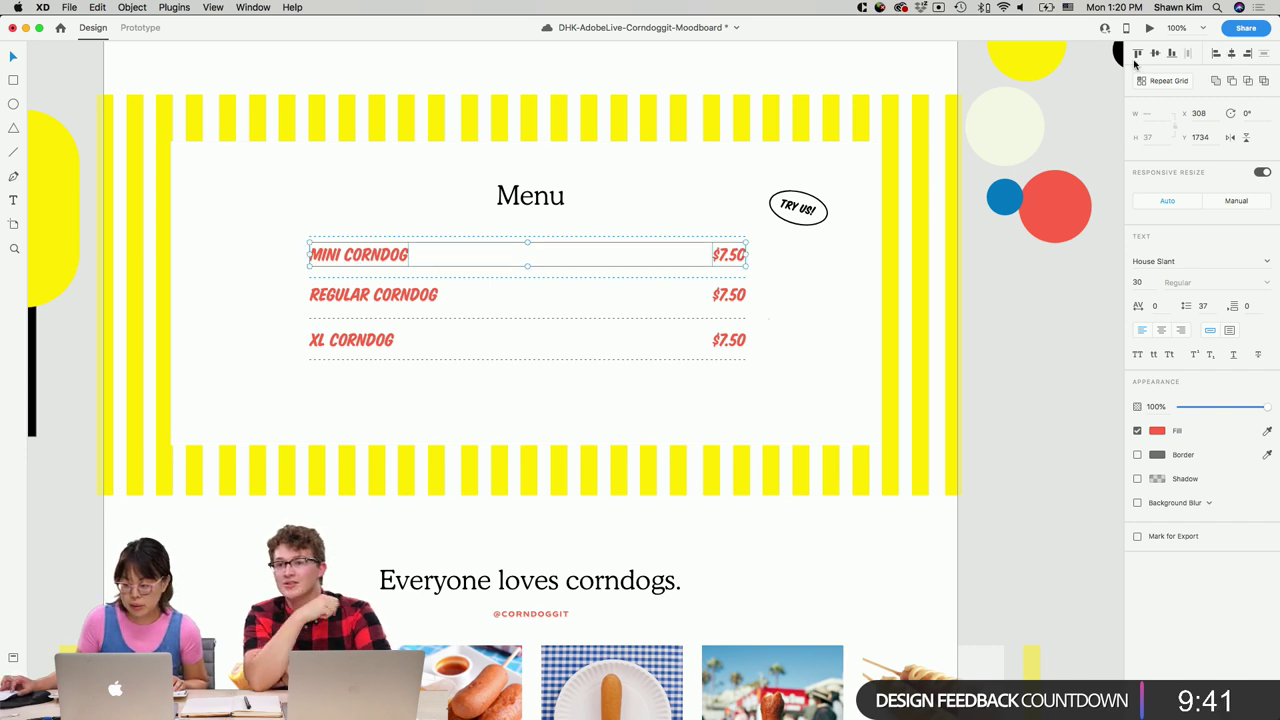
{"action": "left_click", "coordinate": [1138, 54]}
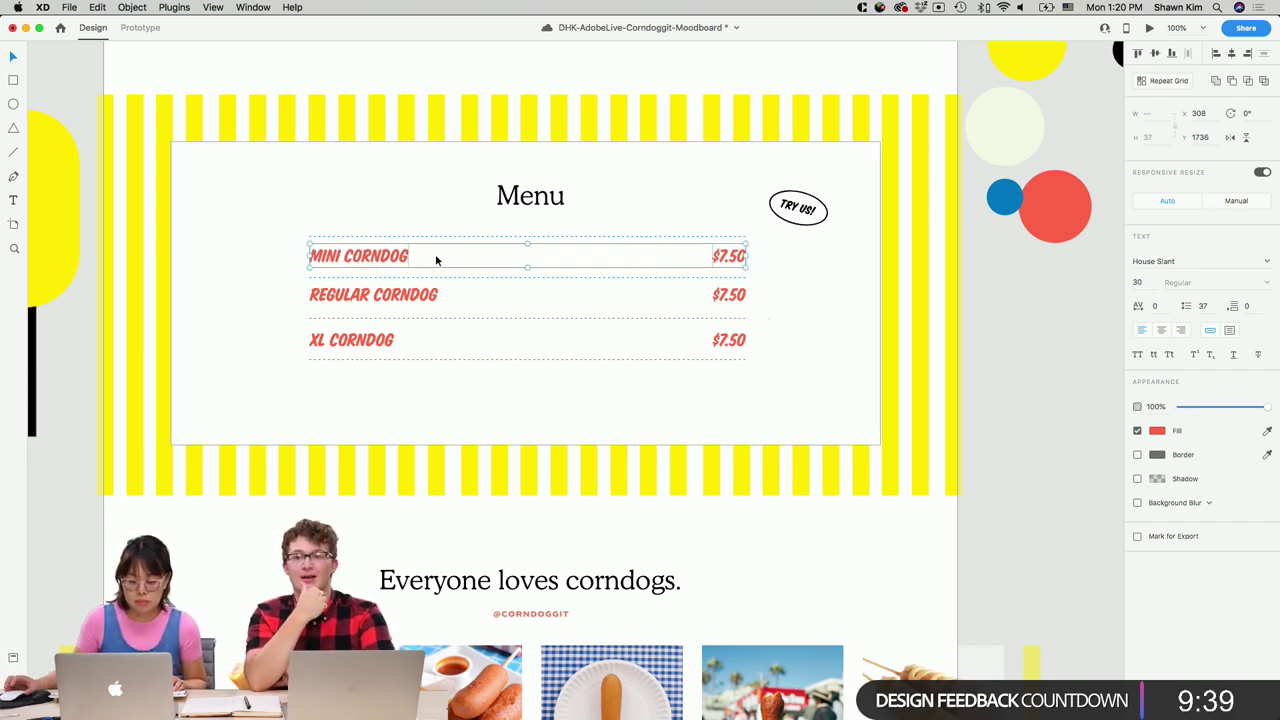
{"action": "left_click", "coordinate": [600, 232]}
{"action": "mouse_move", "coordinate": [547, 203]}
{"action": "left_mouse_down"}
{"action": "mouse_move", "coordinate": [549, 214]}
{"action": "mouse_move", "coordinate": [549, 201]}
{"action": "left_mouse_up"}
Top-align the REGULAR CORNDOG label and price, then nudge that row up one pixel.
{"action": "left_click", "coordinate": [372, 298]}
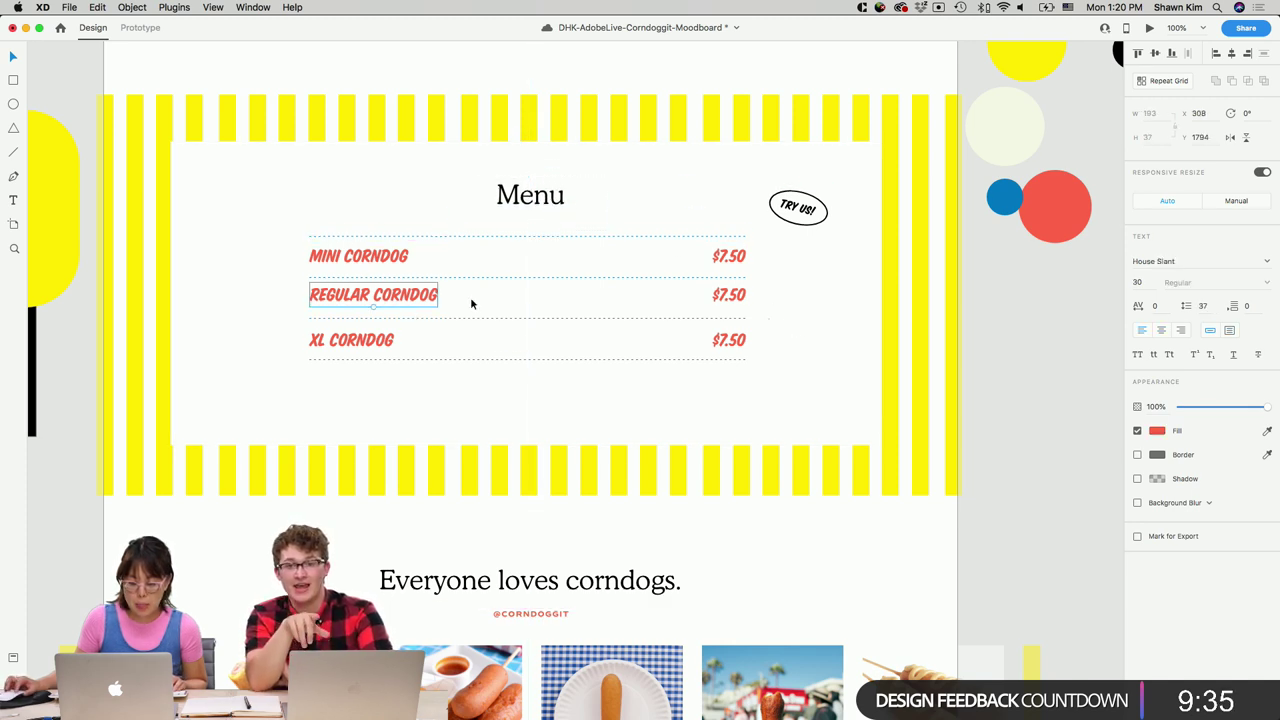
{"action": "left_click", "coordinate": [733, 296], "text": "shift"}
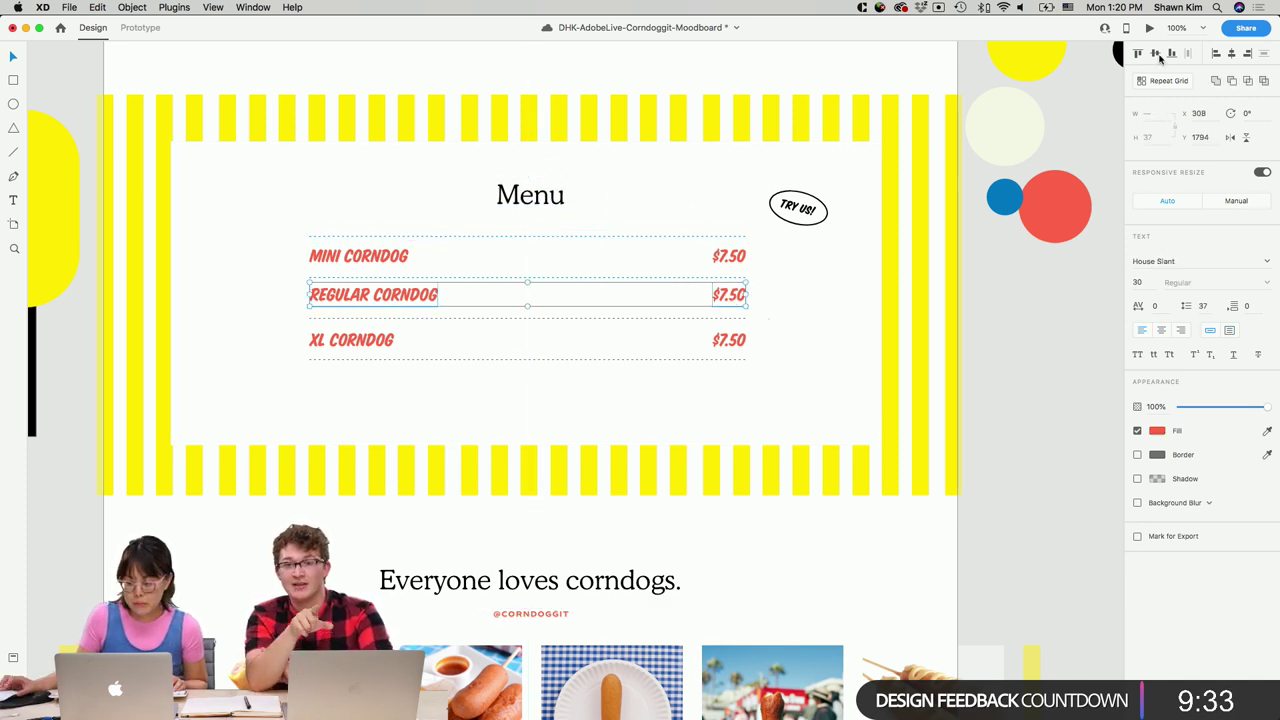
{"action": "left_click", "coordinate": [1136, 56]}
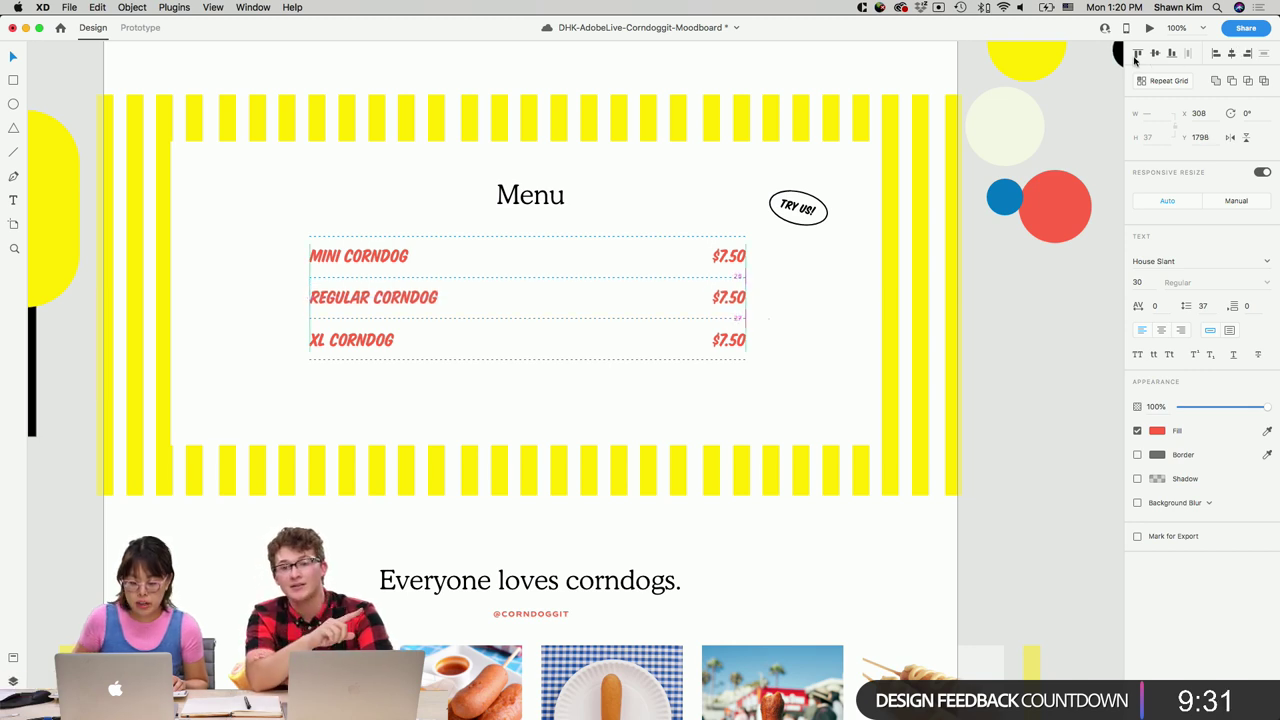
{"action": "key", "text": "Up"}
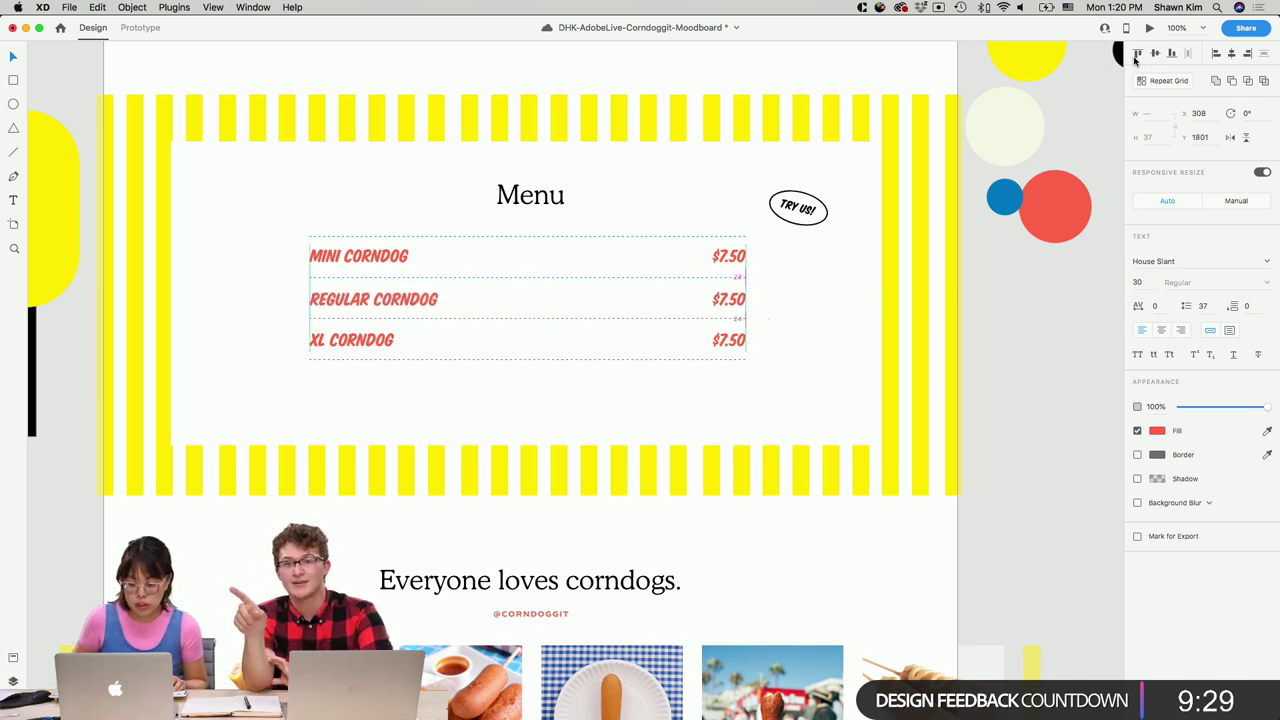
{"action": "left_click", "coordinate": [1061, 388]}
{"action": "scroll", "coordinate": [1061, 388], "scroll_direction": "left", "scroll_amount": 2}
{"action": "scroll", "coordinate": [1040, 385], "scroll_direction": "down", "scroll_amount": 2}
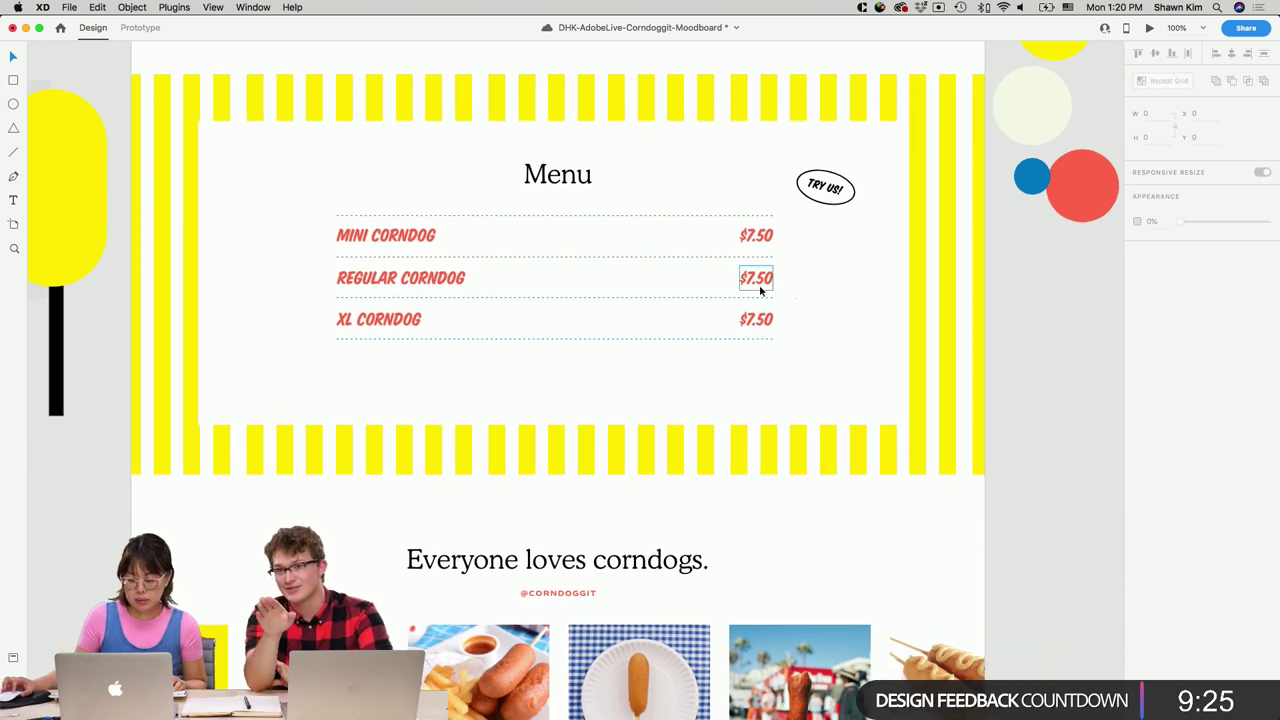
Change the MINI CORNDOG price to $3.50 and REGULAR CORNDOG to $4.50.
{"action": "double_click", "coordinate": [764, 241]}
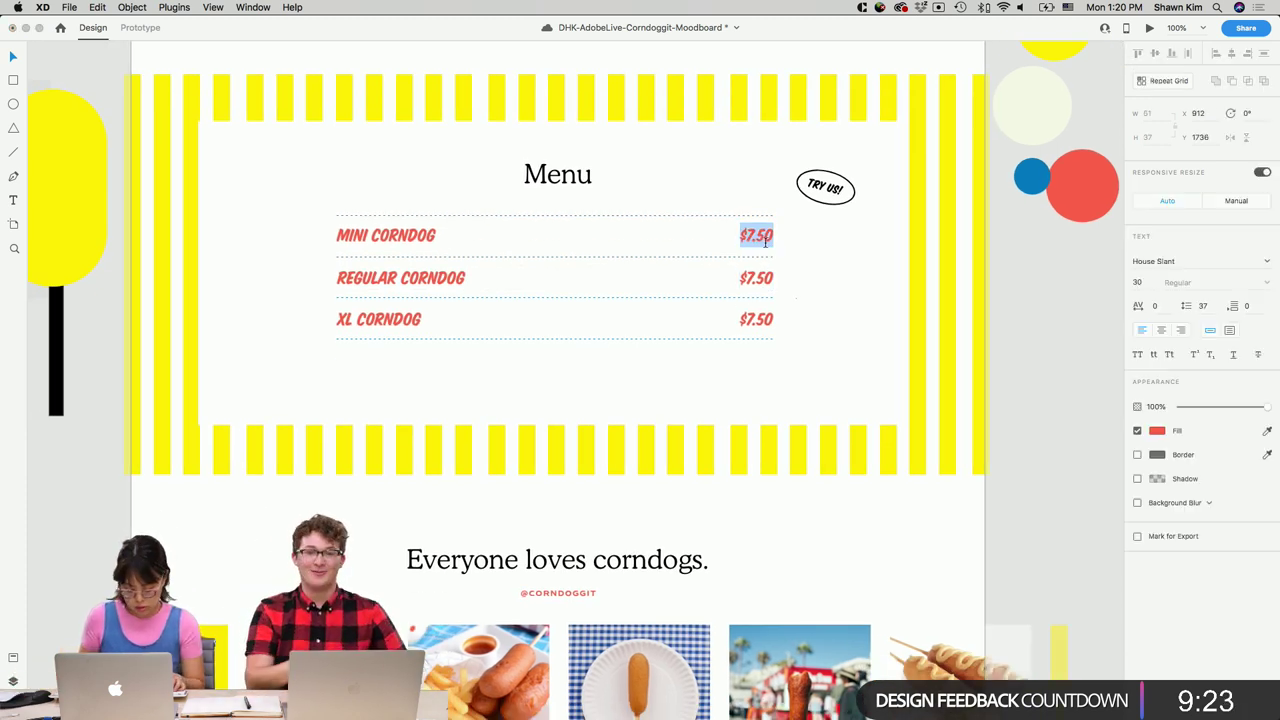
{"action": "type", "text": "$3.50"}
{"action": "key", "text": "Escape"}
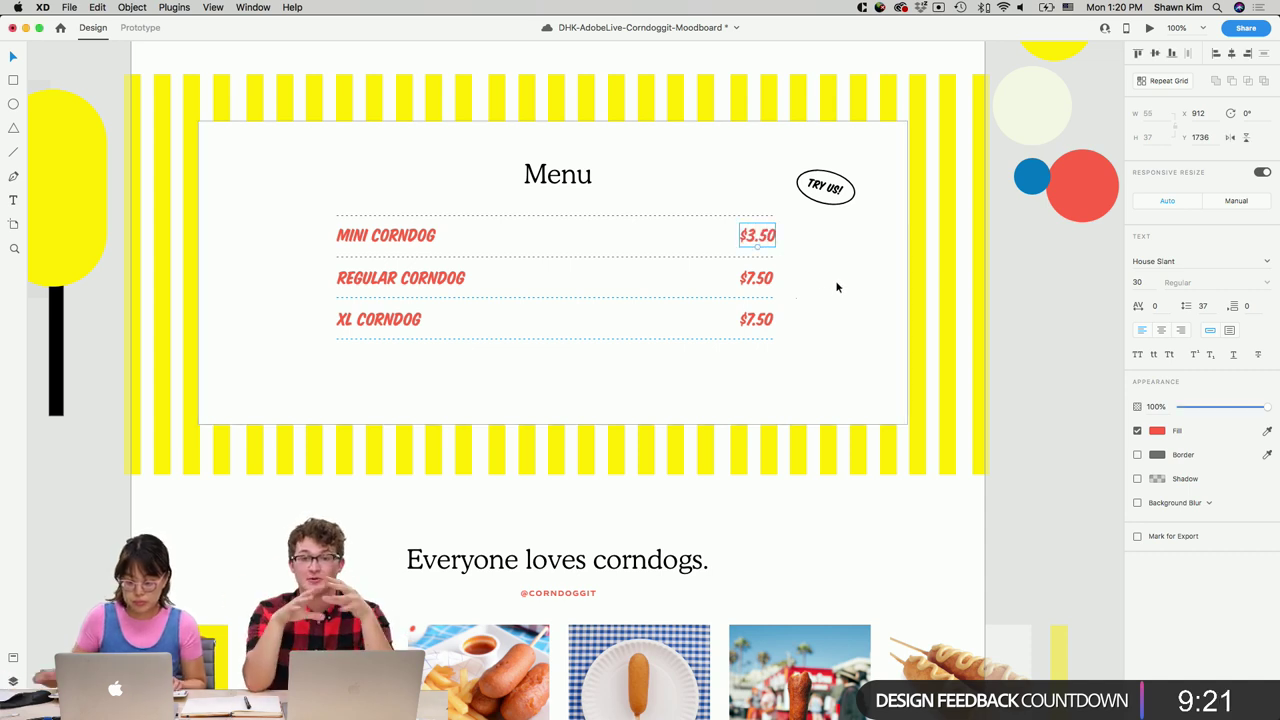
{"action": "double_click", "coordinate": [760, 283]}
{"action": "left_click", "coordinate": [766, 279]}
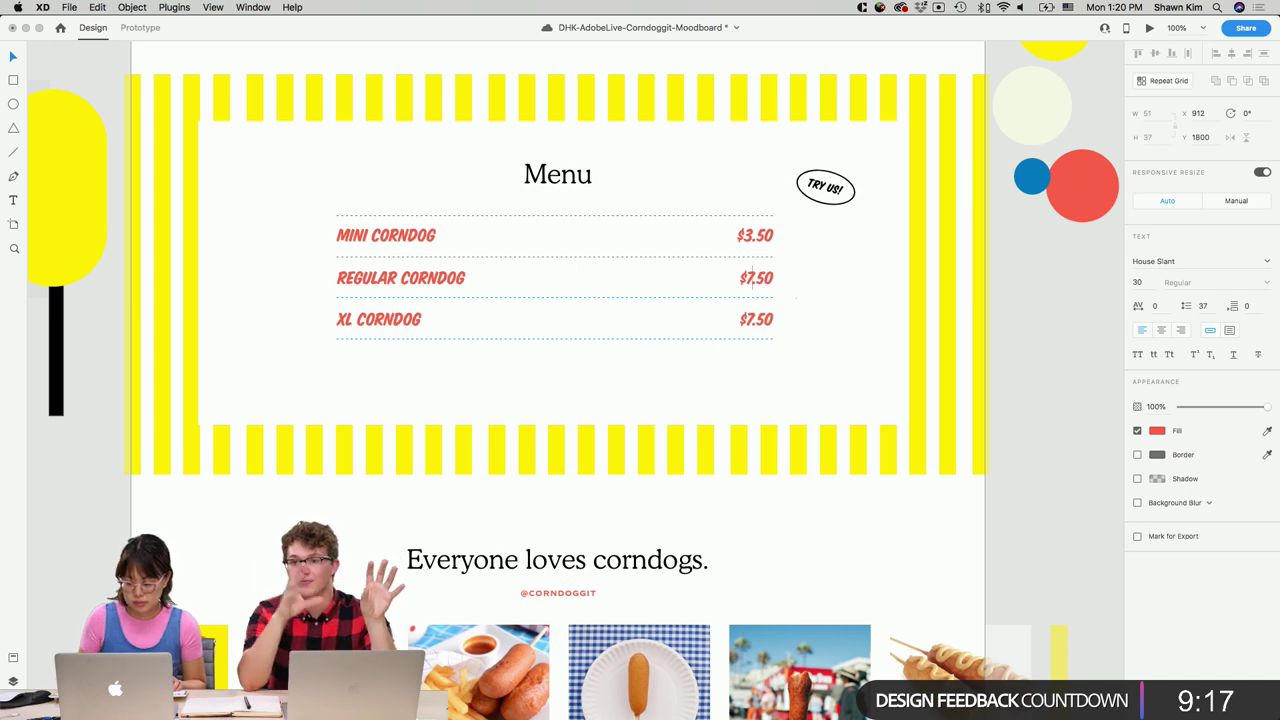
{"action": "key", "text": "Delete"}
{"action": "type", "text": "4"}
{"action": "key", "text": "Escape"}
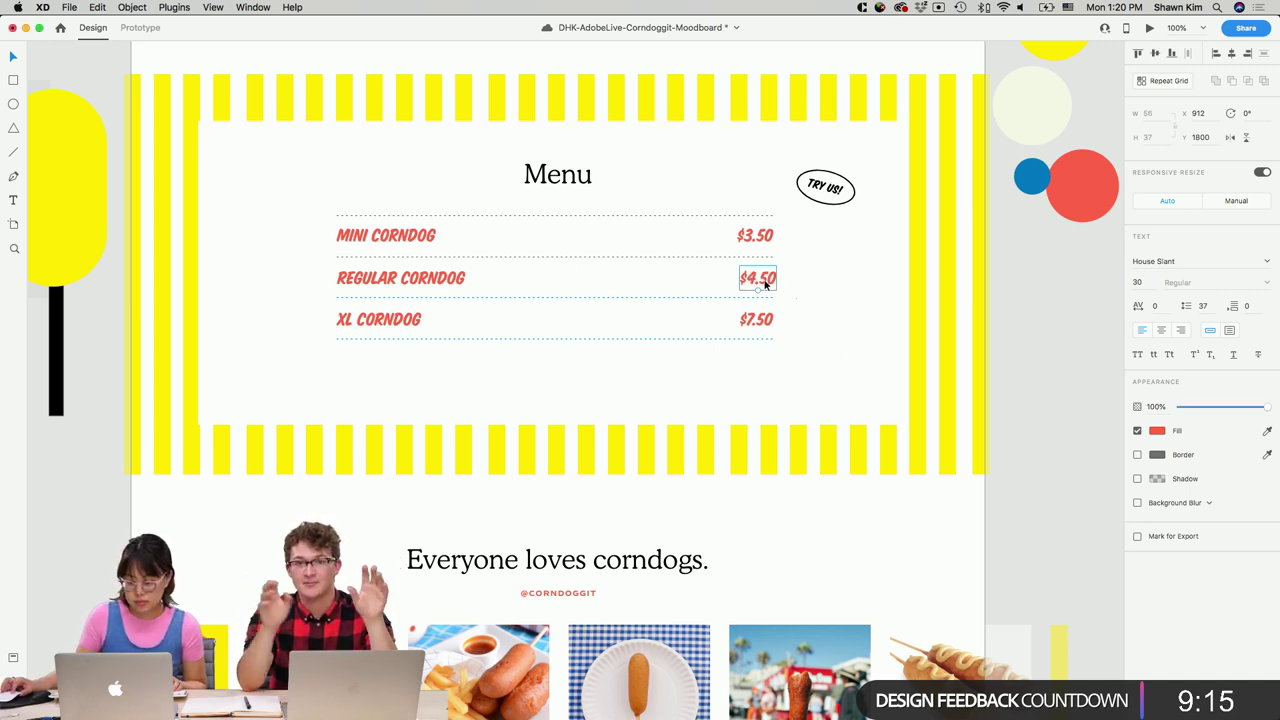
Change the XL CORNDOG price from $7.50 to $6.50.
{"action": "left_click", "coordinate": [764, 316]}
{"action": "double_click", "coordinate": [764, 316]}
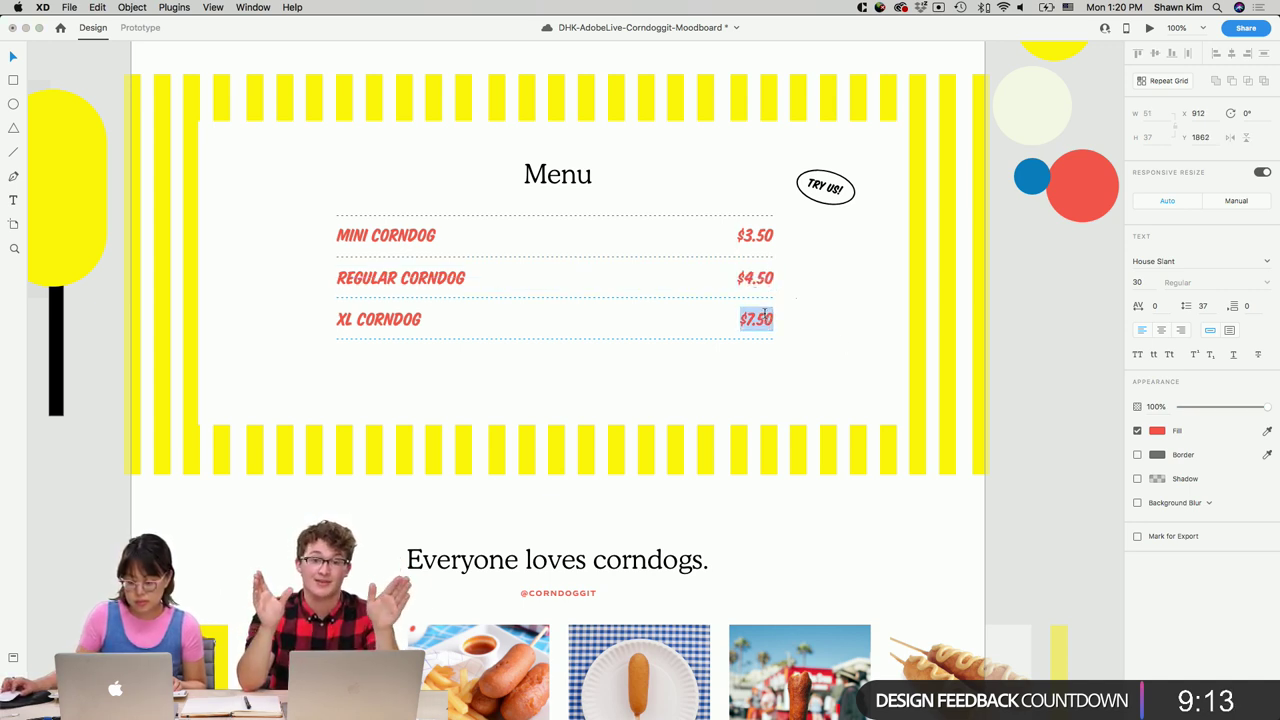
{"action": "left_click", "coordinate": [748, 318]}
{"action": "key", "text": "Delete"}
{"action": "type", "text": "6"}
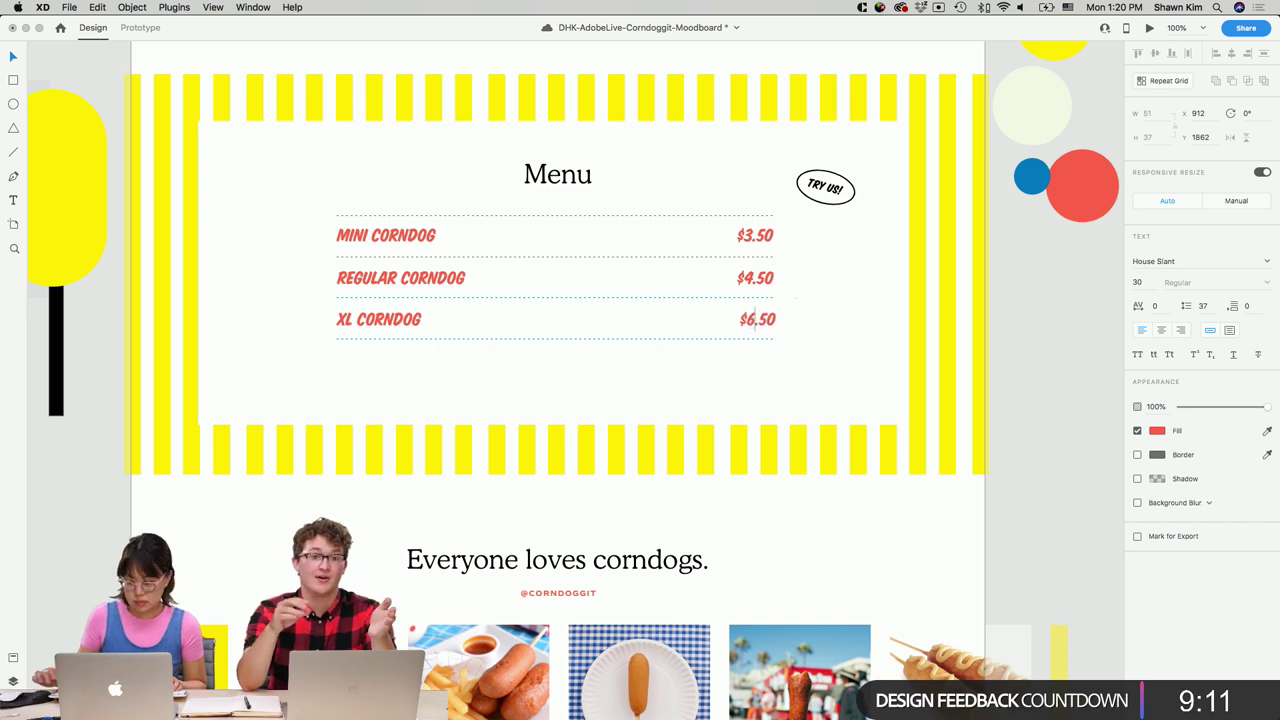
{"action": "key", "text": "Escape"}
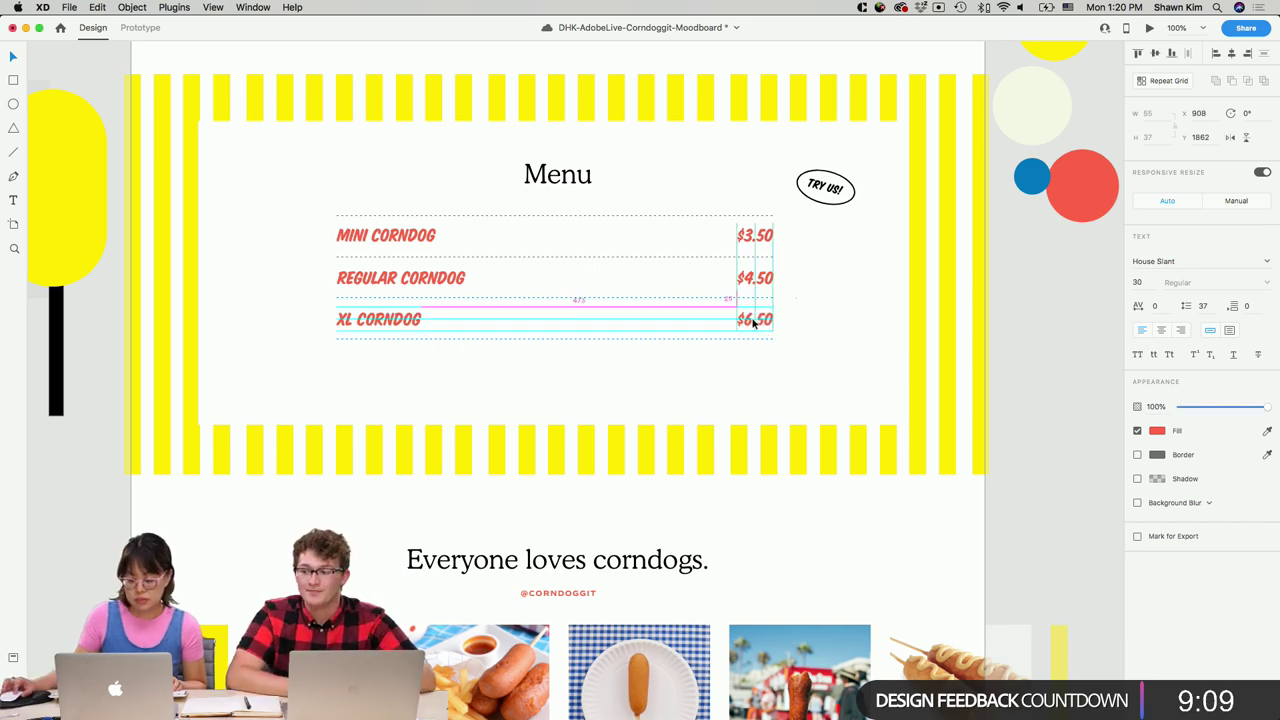
{"action": "left_click", "coordinate": [966, 374]}
{"action": "scroll", "coordinate": [966, 375], "scroll_direction": "up", "scroll_amount": 5}
Copy the FIND US button and place it below the XL CORNDOG row.
{"action": "left_click_drag", "start_coordinate": [804, 374], "coordinate": [648, 326]}
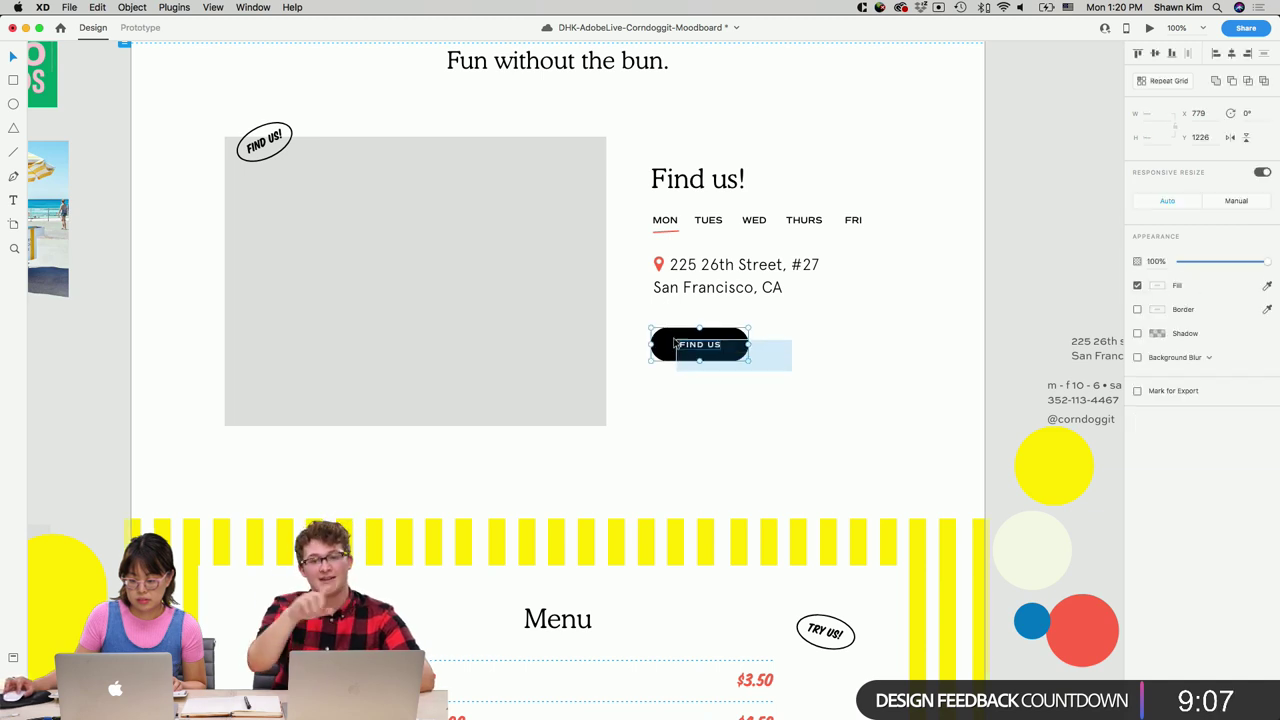
{"action": "key", "text": "cmd+c"}
{"action": "scroll", "coordinate": [812, 354], "scroll_direction": "down", "scroll_amount": 5}
{"action": "key", "text": "cmd+v"}
{"action": "left_click_drag", "start_coordinate": [605, 395], "coordinate": [587, 417]}
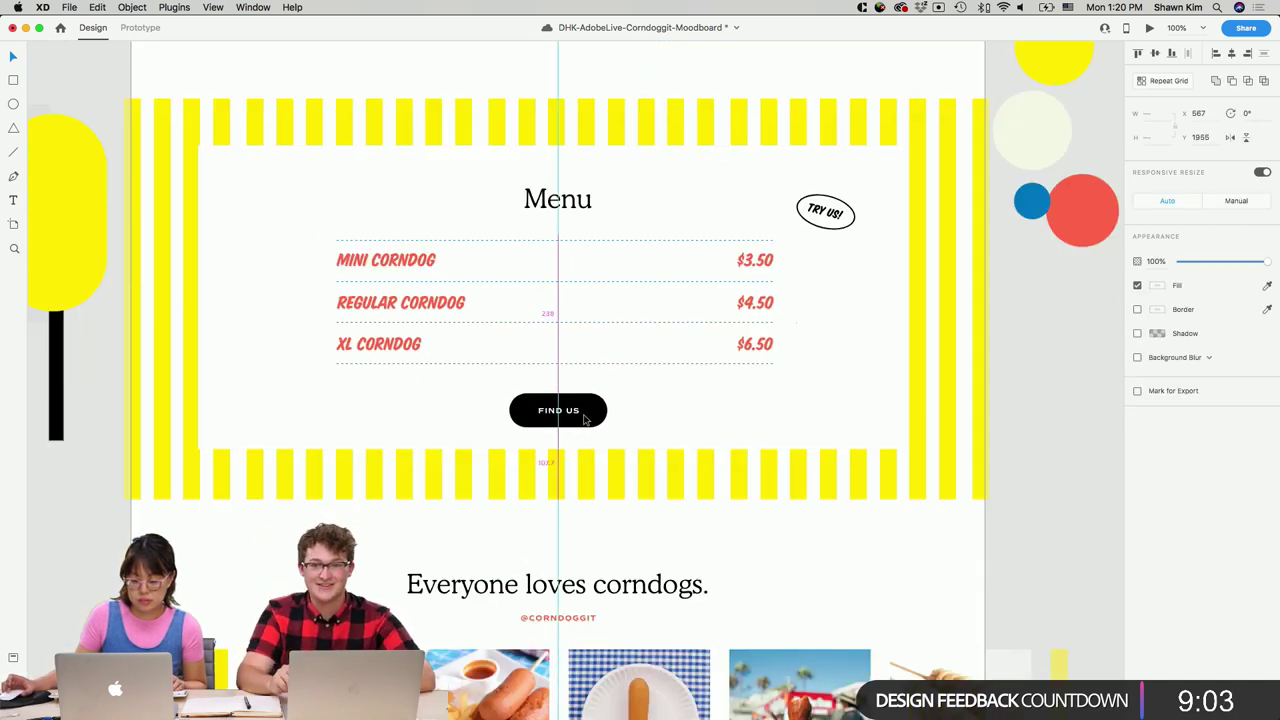
Unlock the white menu card and set the Menu title's text box to Auto Width.
{"action": "left_click", "coordinate": [600, 457]}
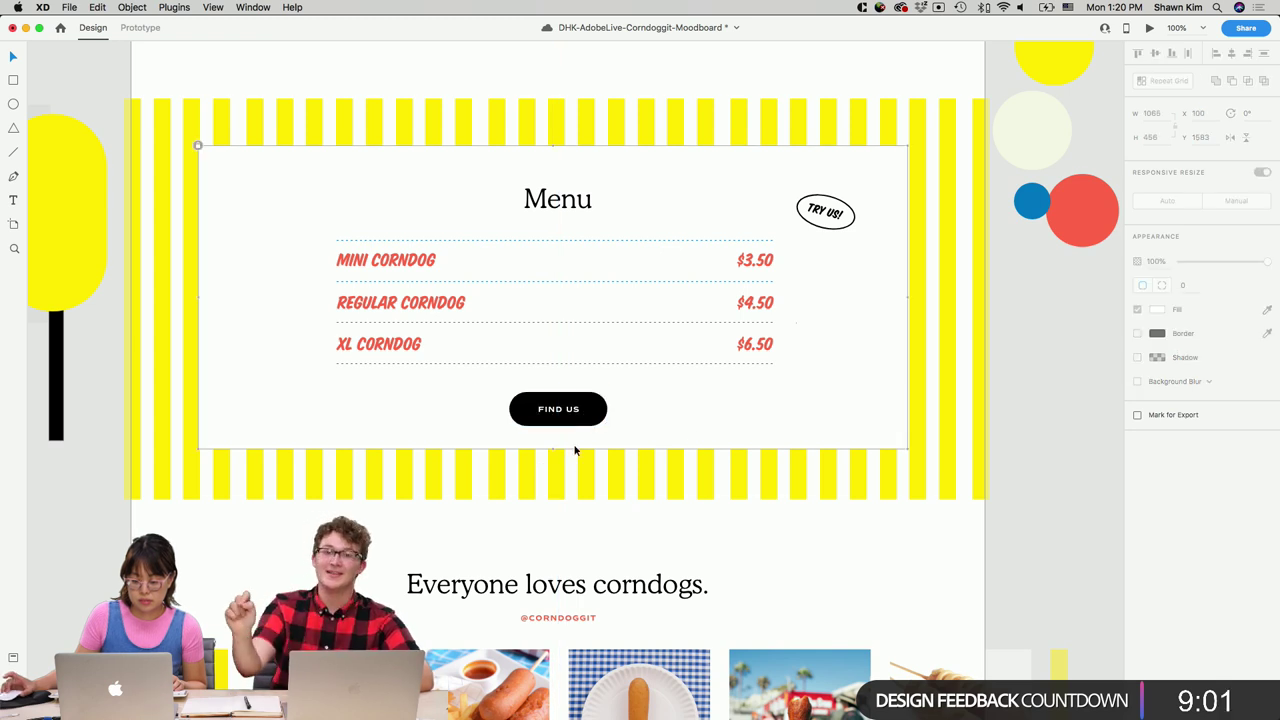
{"action": "right_click", "coordinate": [693, 435]}
{"action": "left_click", "coordinate": [729, 451]}
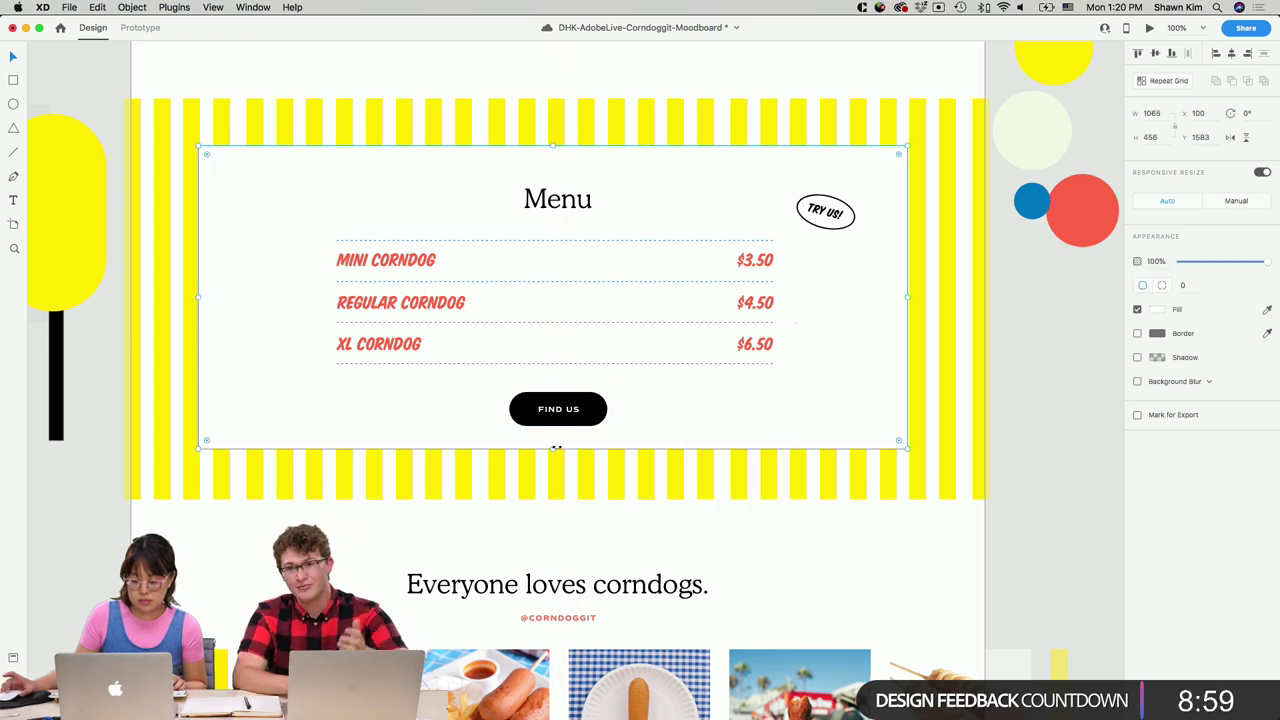
{"action": "left_click", "coordinate": [706, 509]}
{"action": "scroll", "coordinate": [706, 509], "scroll_direction": "up", "scroll_amount": 2}
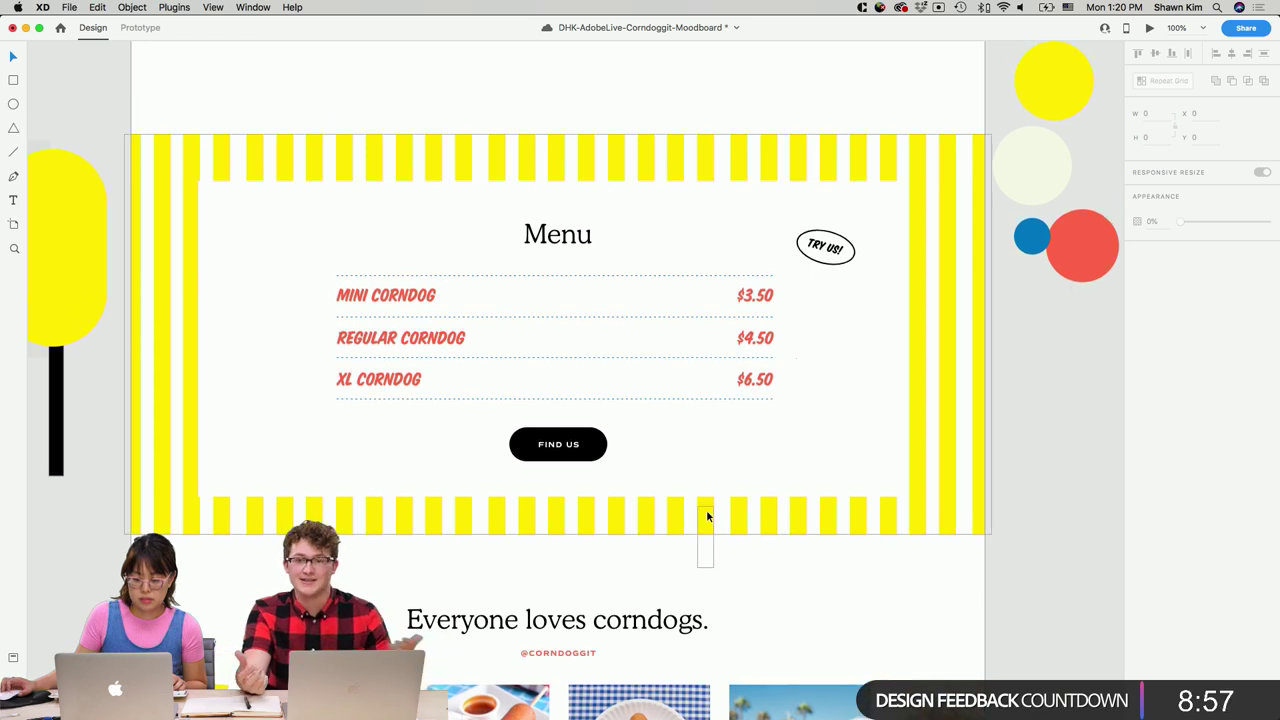
{"action": "left_click", "coordinate": [580, 248]}
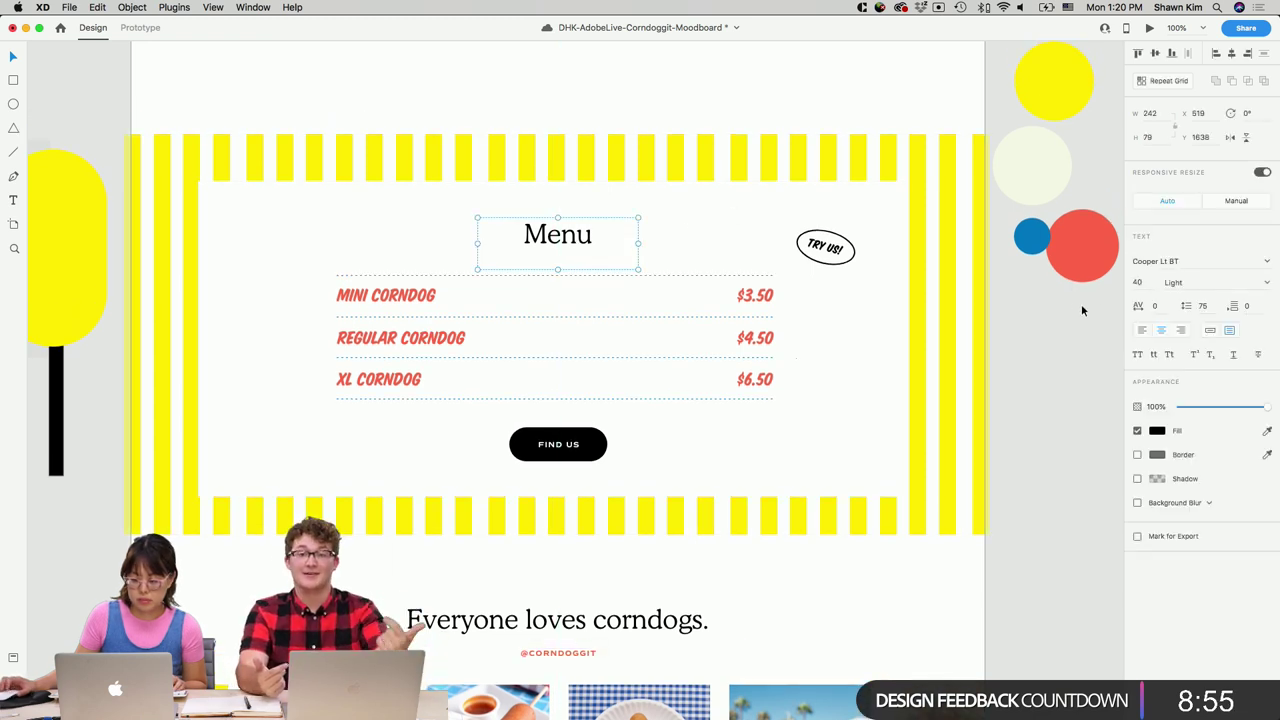
{"action": "left_click", "coordinate": [1209, 331]}
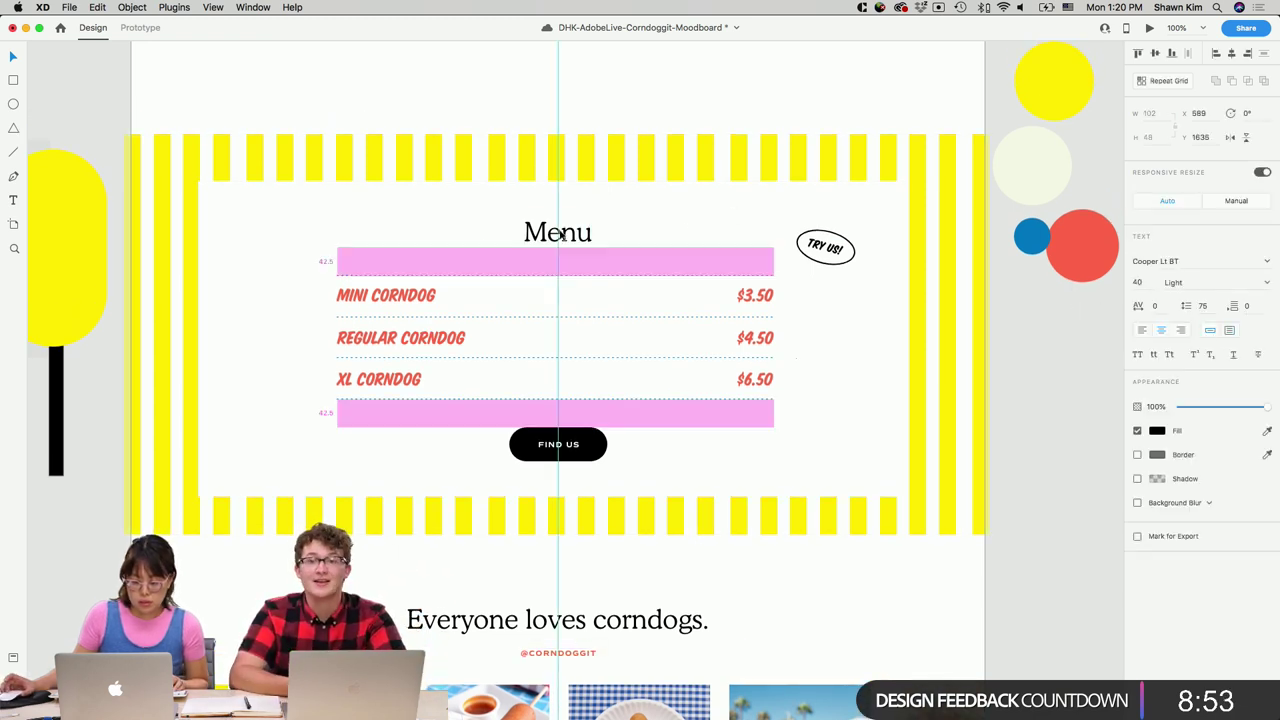
{"action": "left_click", "coordinate": [1009, 434]}
{"action": "key", "text": "super+minus"}
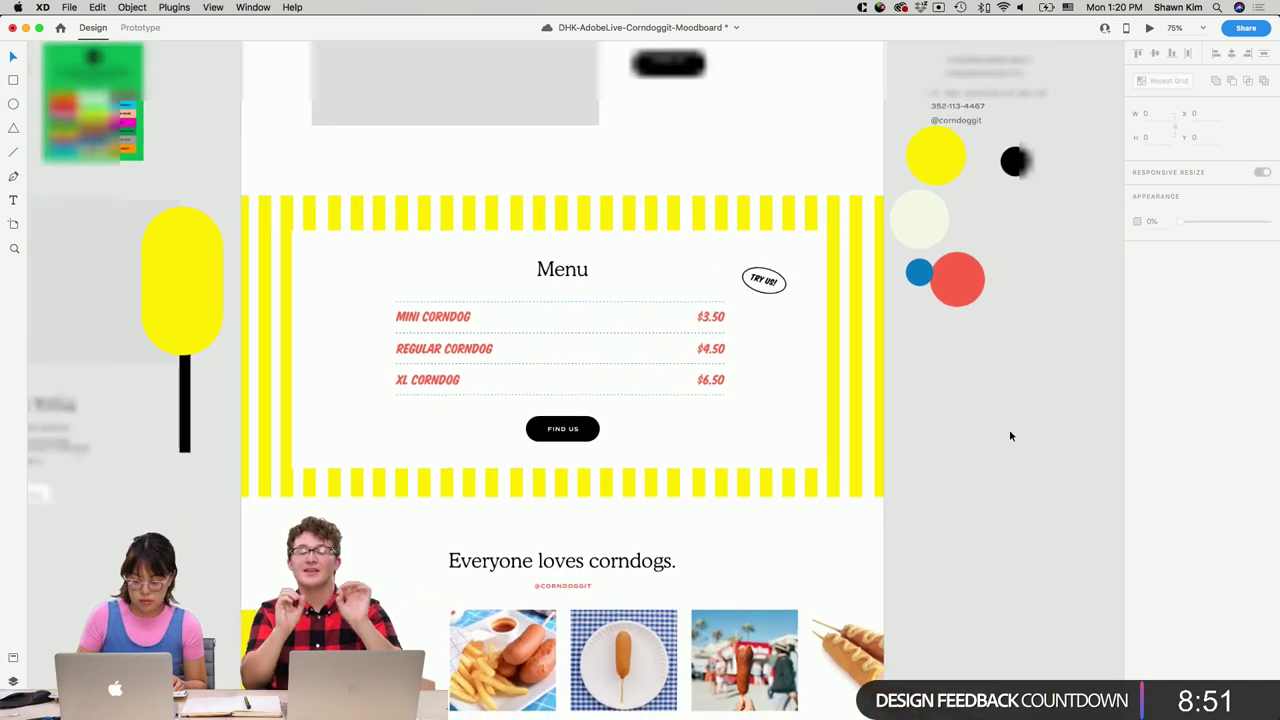
{"action": "scroll", "coordinate": [935, 517], "scroll_direction": "up", "scroll_amount": 4}
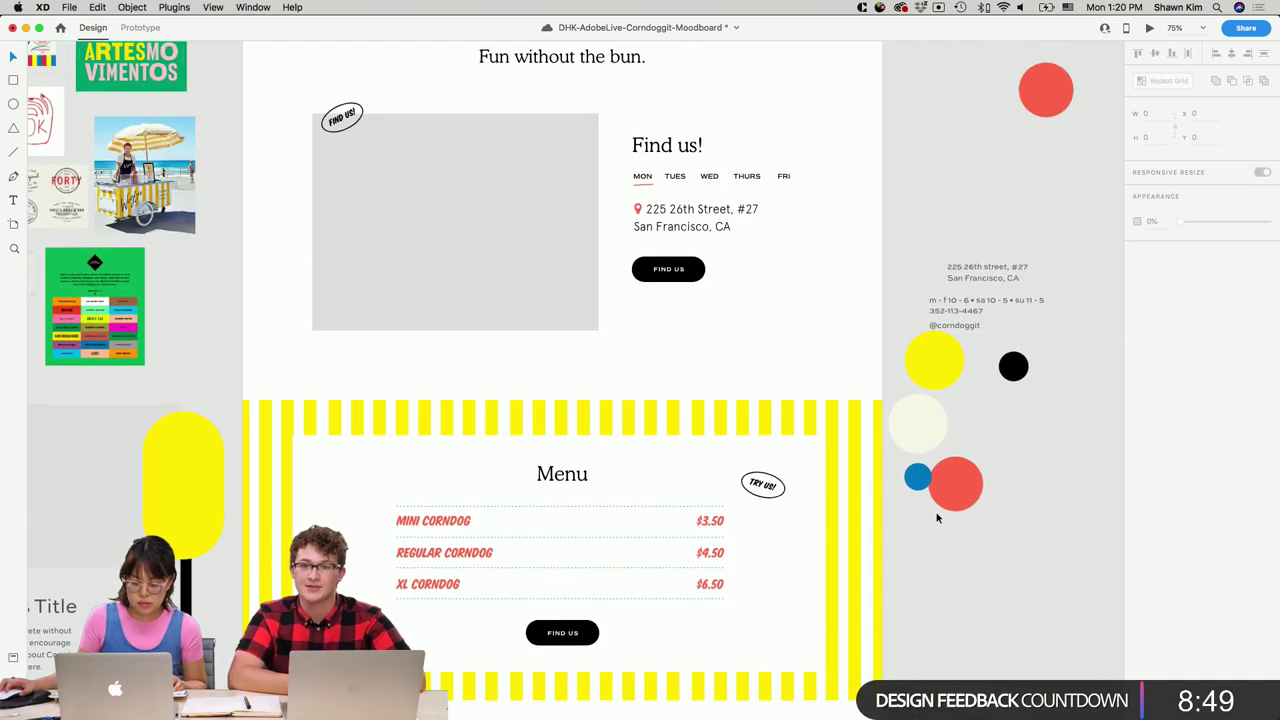
{"action": "scroll", "coordinate": [937, 517], "scroll_direction": "down", "scroll_amount": 10}
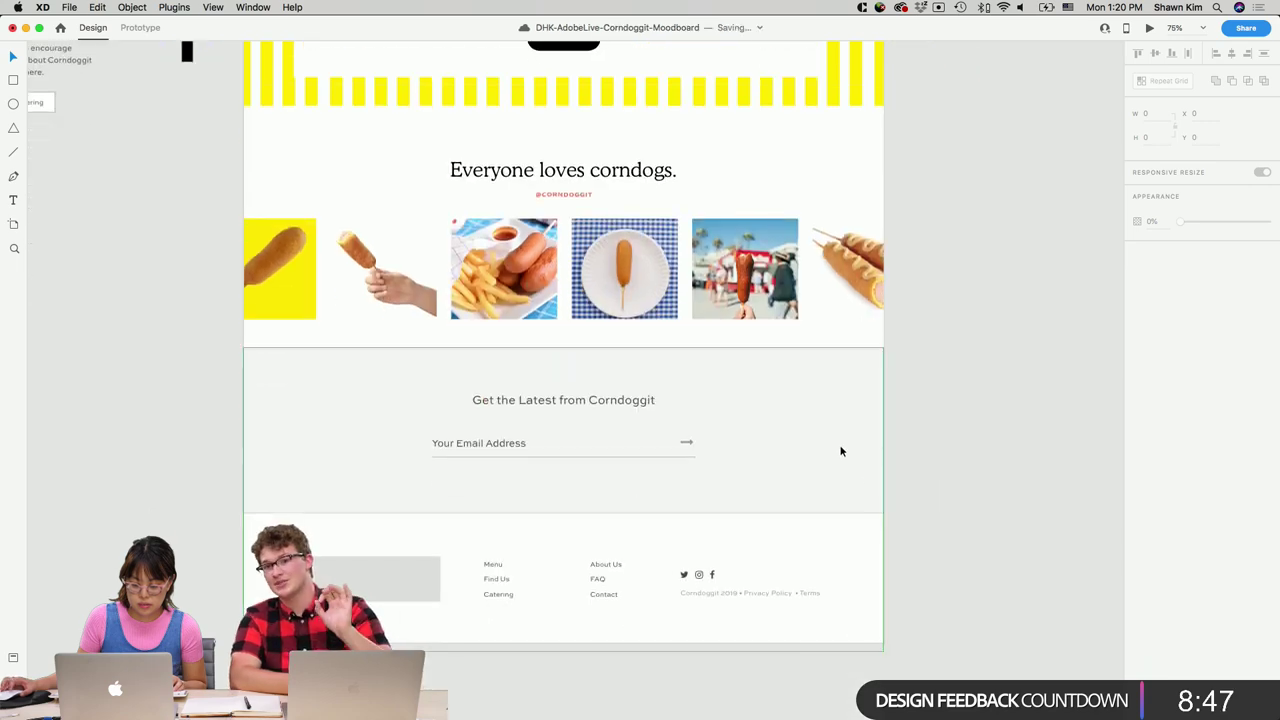
{"action": "left_click", "coordinate": [841, 463]}
{"action": "scroll", "coordinate": [840, 469], "scroll_direction": "up", "scroll_amount": 15}
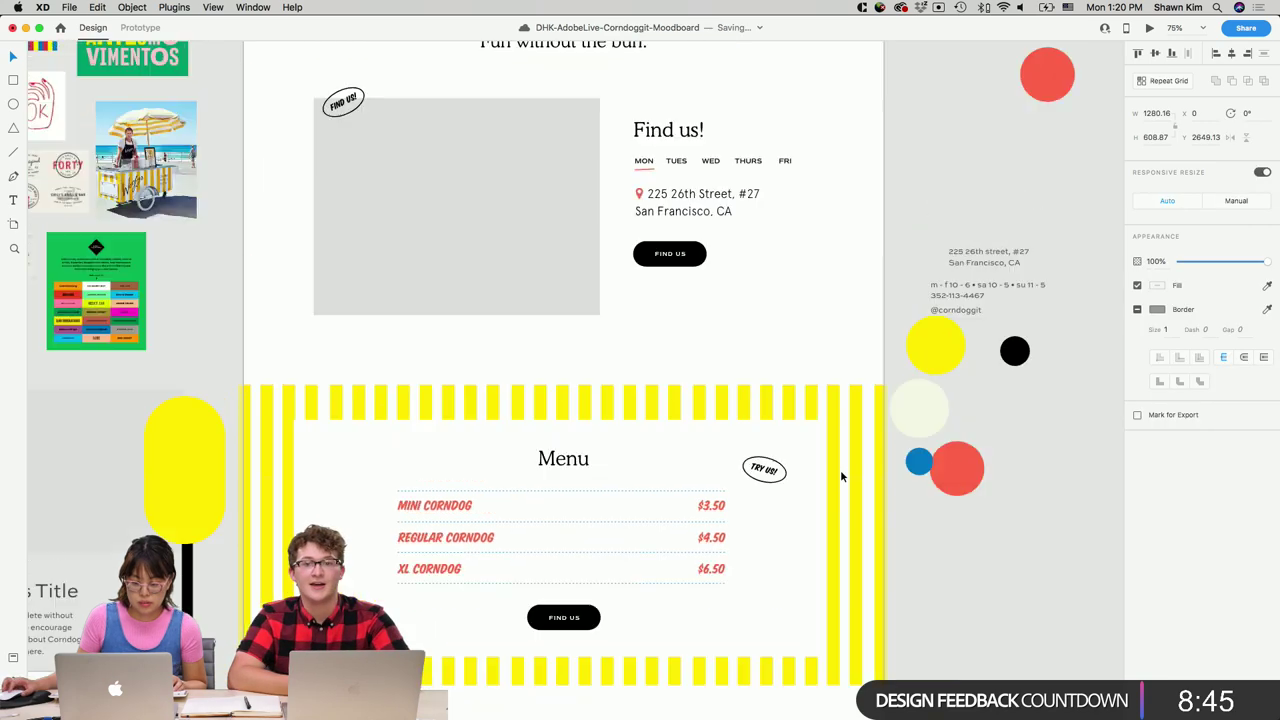
{"action": "scroll", "coordinate": [815, 456], "scroll_direction": "up", "scroll_amount": 8}
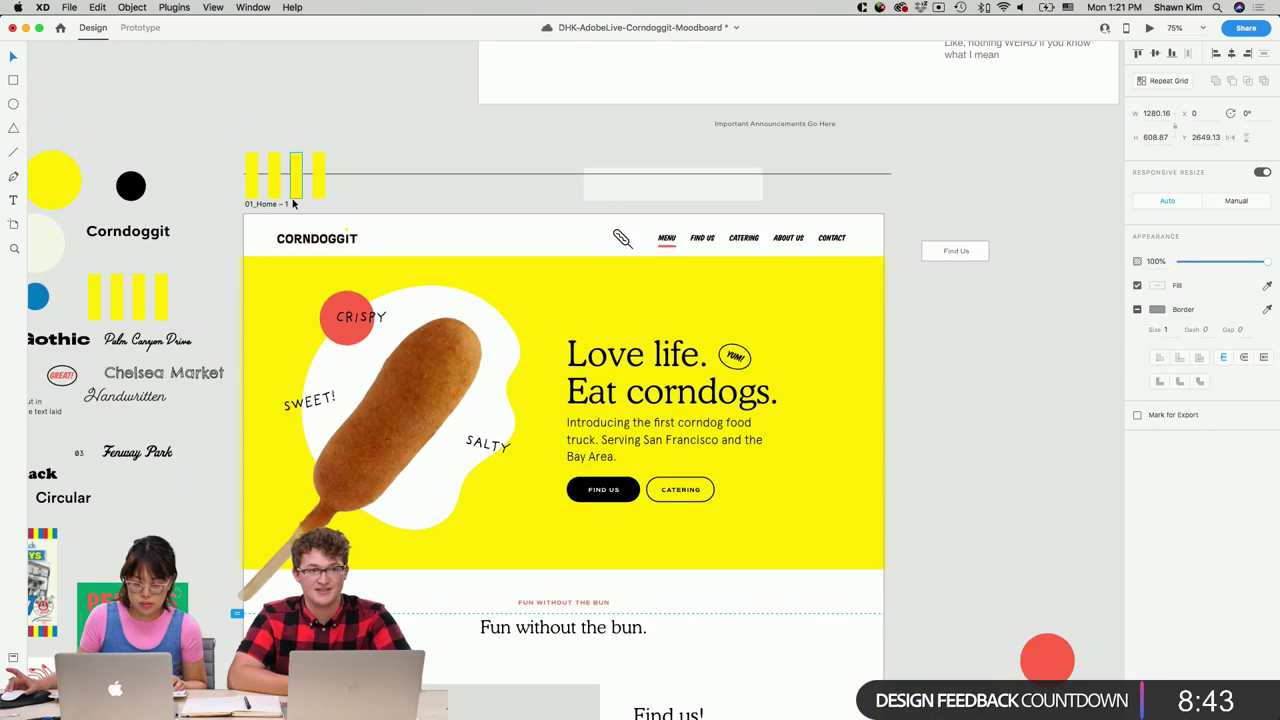
{"action": "left_click", "coordinate": [281, 204]}
{"action": "scroll", "coordinate": [724, 277], "scroll_direction": "down", "scroll_amount": 20}
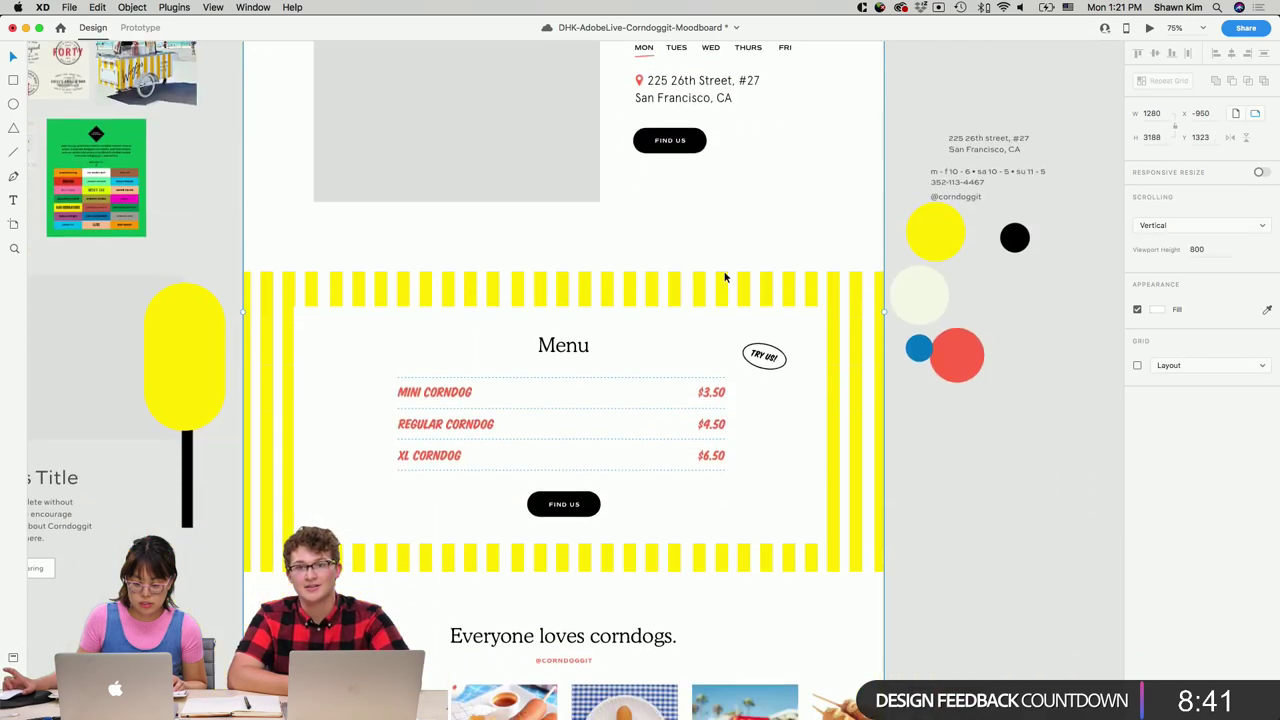
{"action": "scroll", "coordinate": [726, 277], "scroll_direction": "down", "scroll_amount": 3}
{"action": "scroll", "coordinate": [731, 283], "scroll_direction": "up", "scroll_amount": 7}
{"action": "scroll", "coordinate": [728, 283], "scroll_direction": "down", "scroll_amount": 5}
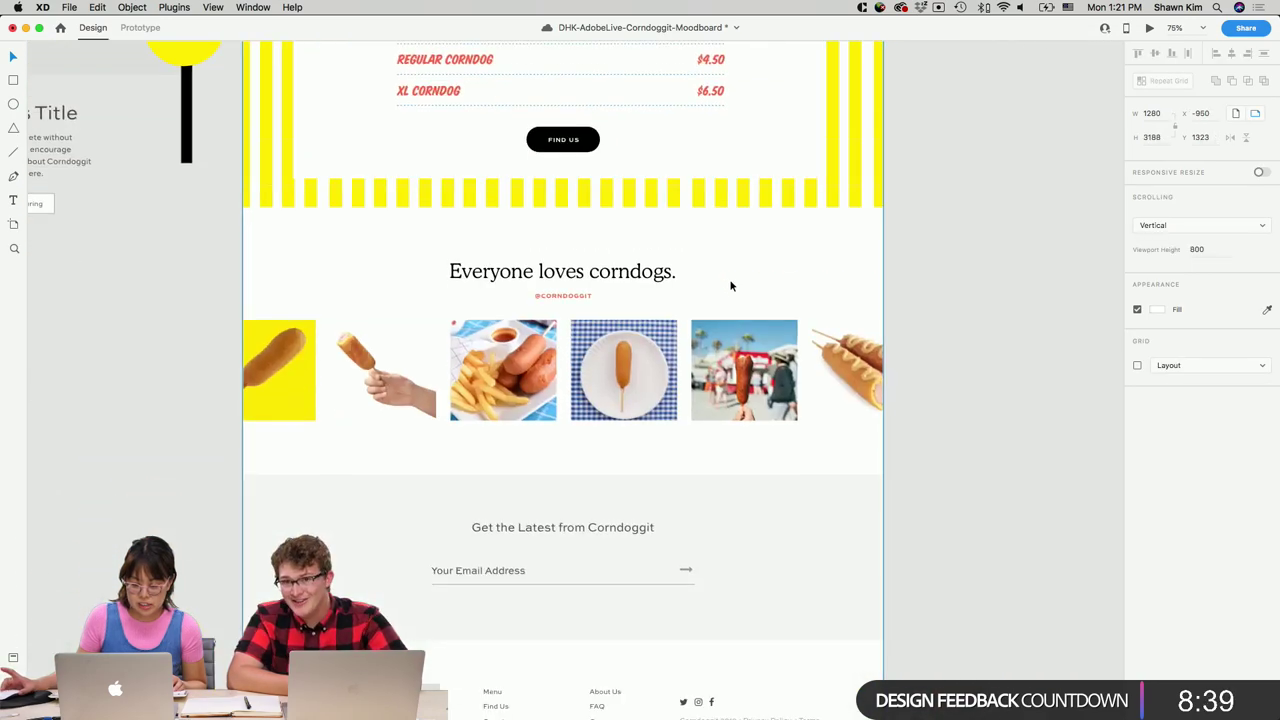
{"action": "scroll", "coordinate": [720, 330], "scroll_direction": "down", "scroll_amount": 6}
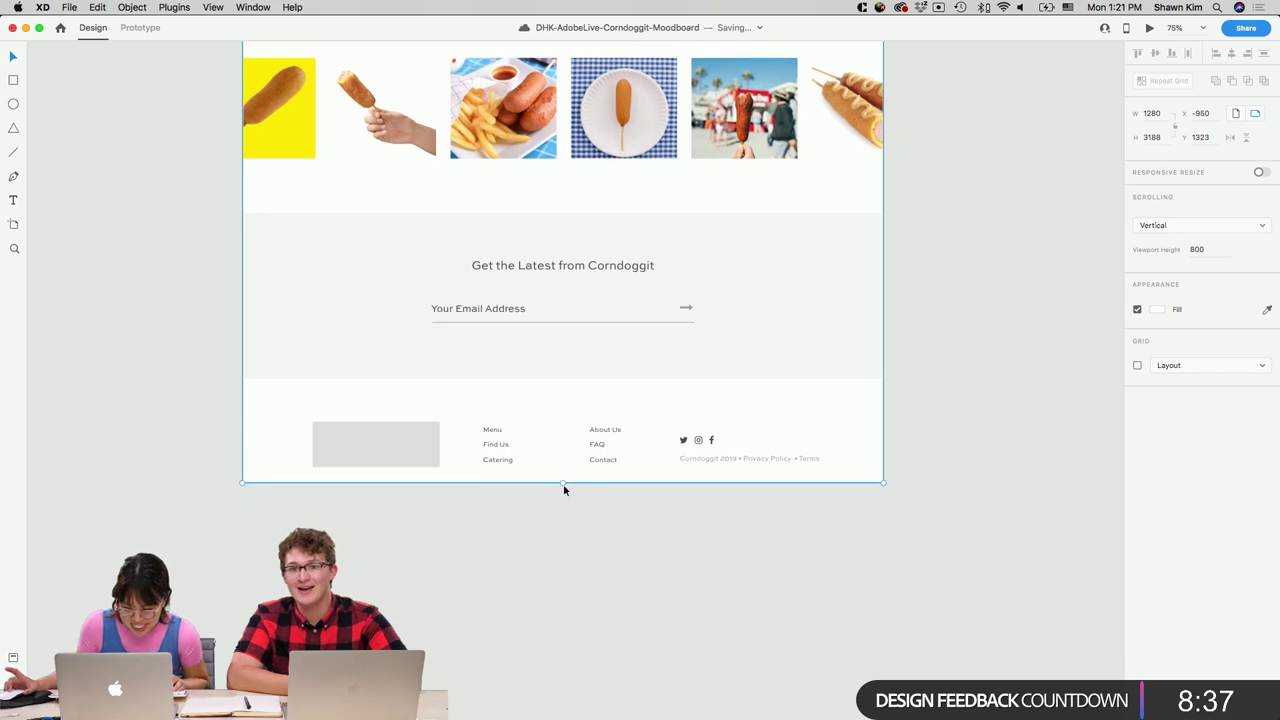
{"action": "left_click", "coordinate": [814, 543]}
{"action": "scroll", "coordinate": [808, 530], "scroll_direction": "up", "scroll_amount": 8}
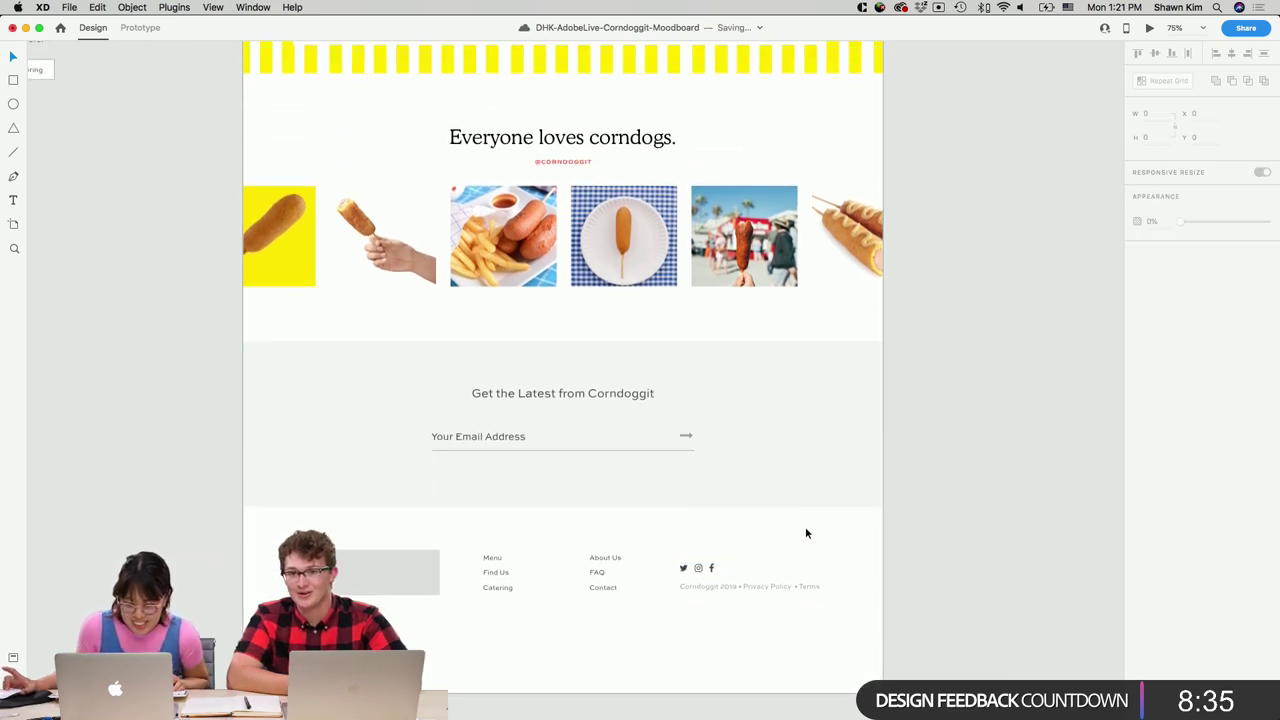
{"action": "scroll", "coordinate": [810, 505], "scroll_direction": "up", "scroll_amount": 15}
{"action": "scroll", "coordinate": [588, 700], "scroll_direction": "down", "scroll_amount": 10}
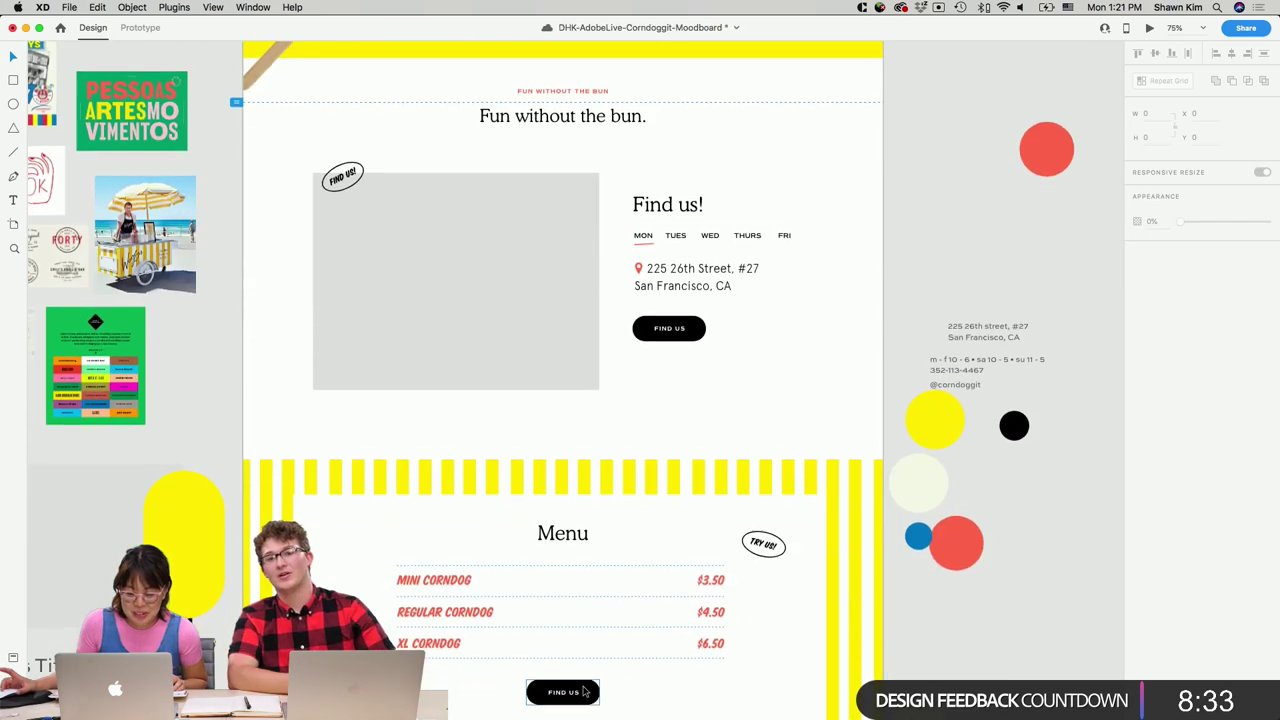
{"action": "scroll", "coordinate": [492, 690], "scroll_direction": "down", "scroll_amount": 3}
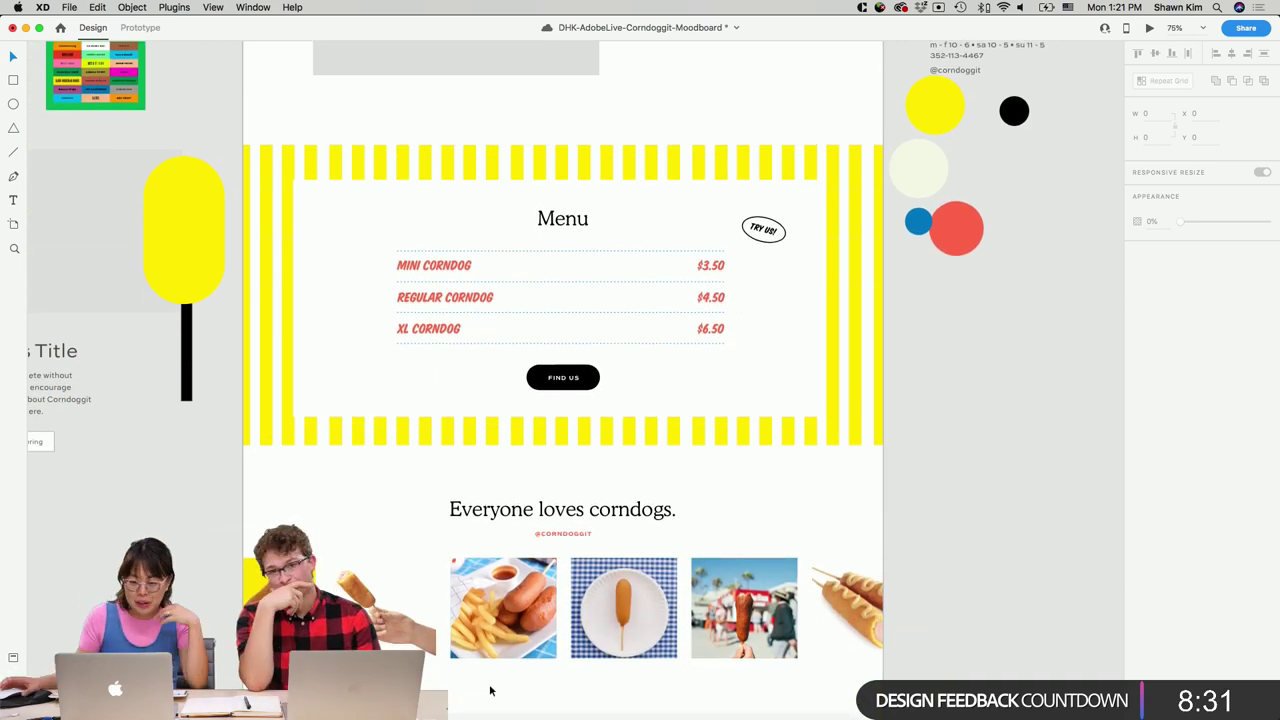
{"action": "scroll", "coordinate": [470, 670], "scroll_direction": "down", "scroll_amount": 4}
{"action": "scroll", "coordinate": [531, 651], "scroll_direction": "up", "scroll_amount": 10}
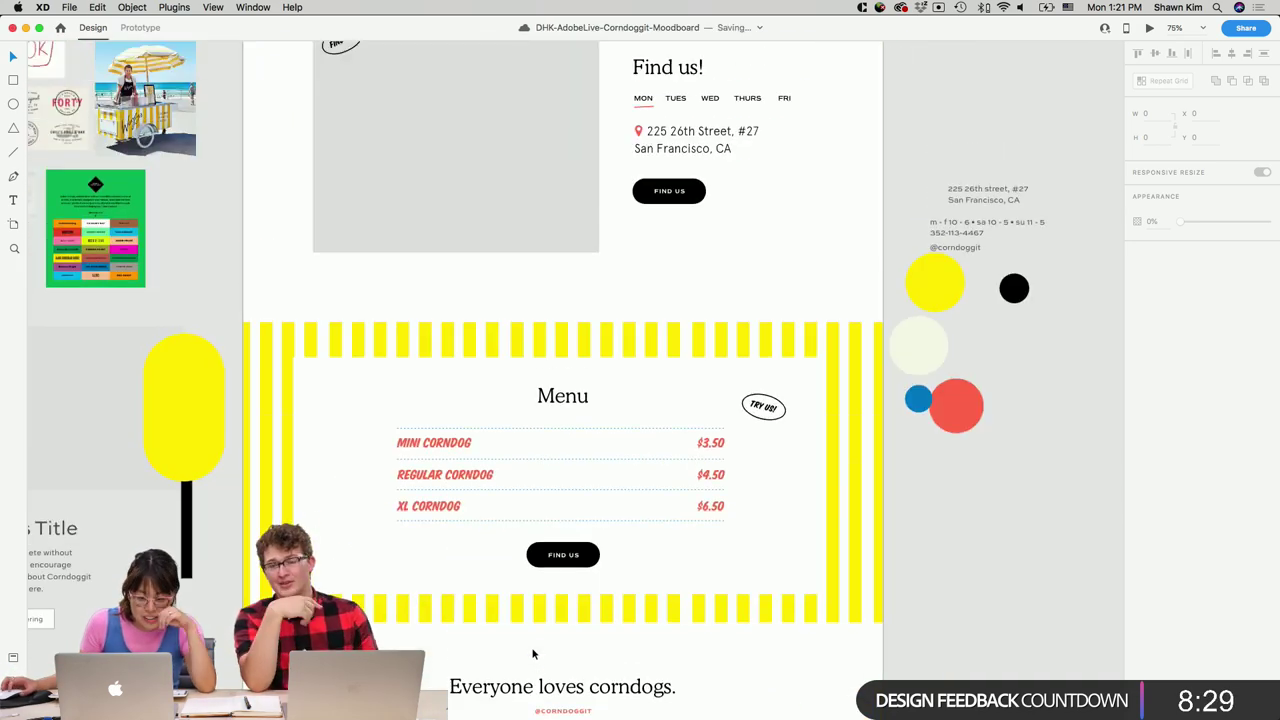
{"action": "left_click", "coordinate": [483, 334]}
{"action": "scroll", "coordinate": [483, 334], "scroll_direction": "up", "scroll_amount": 4}
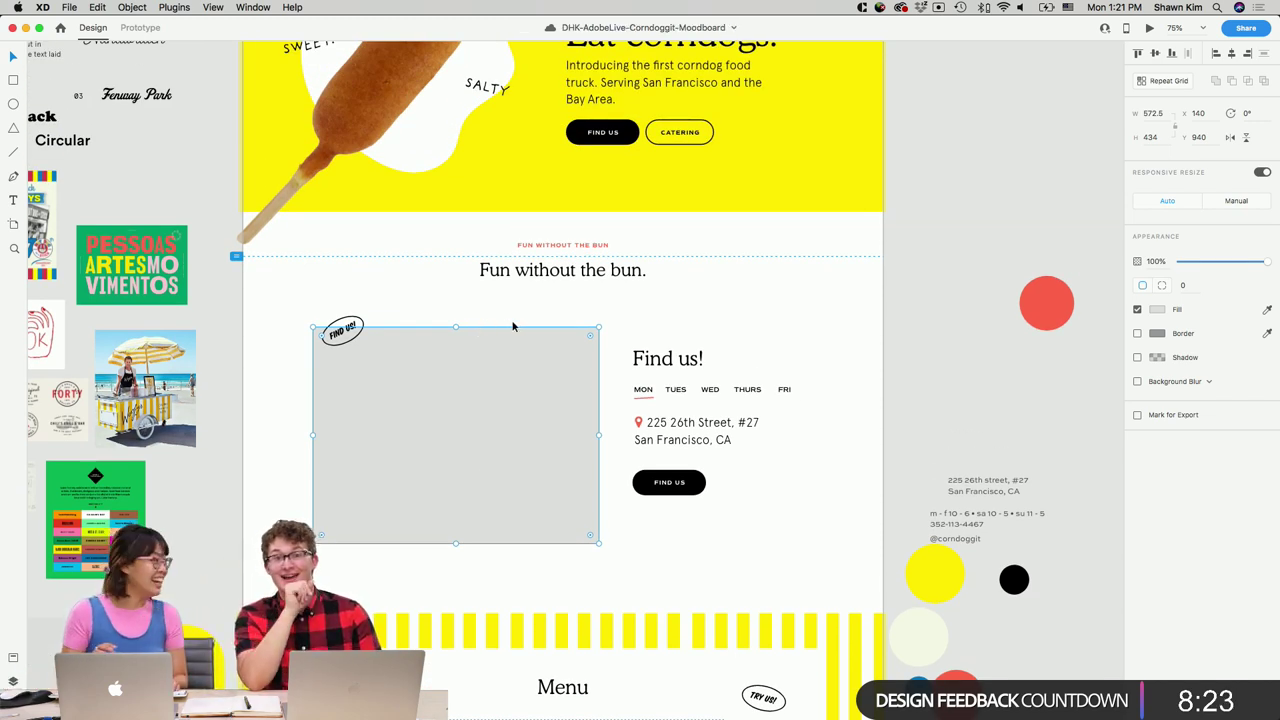
Search Discover Plugins for 'map' and install the Maps generator plugin.
{"action": "left_click", "coordinate": [180, 7]}
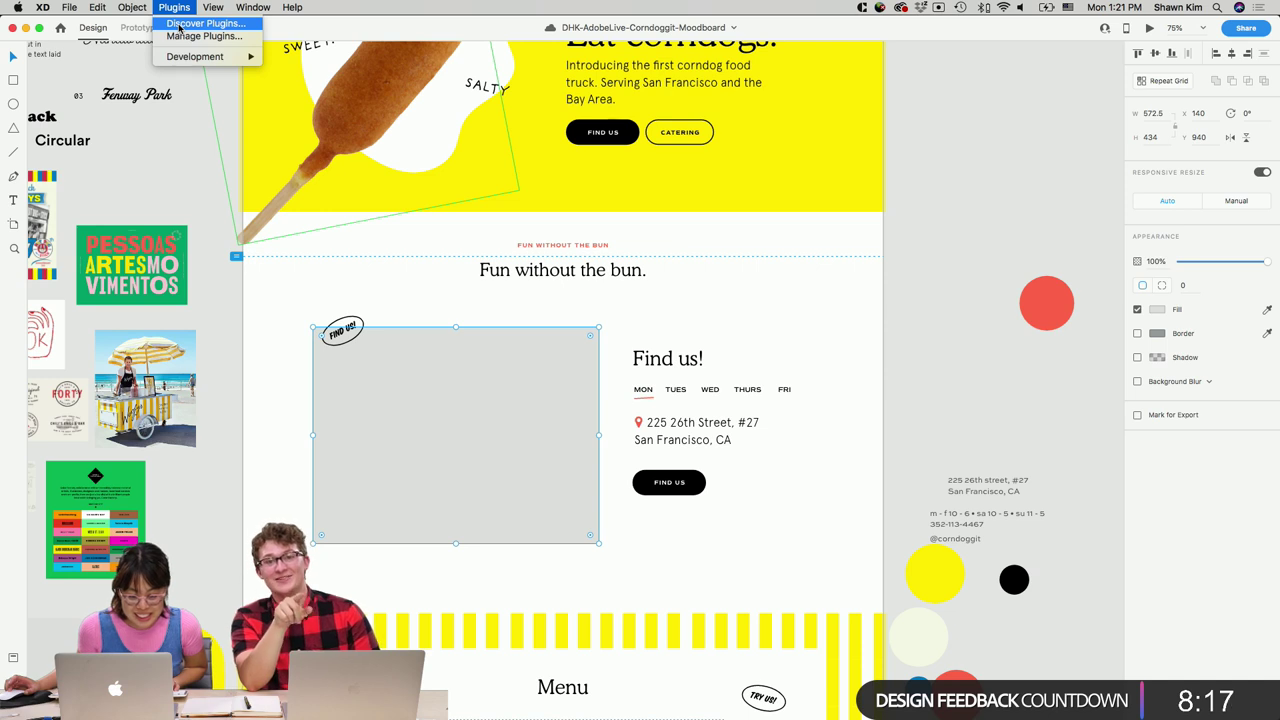
{"action": "left_click", "coordinate": [182, 24]}
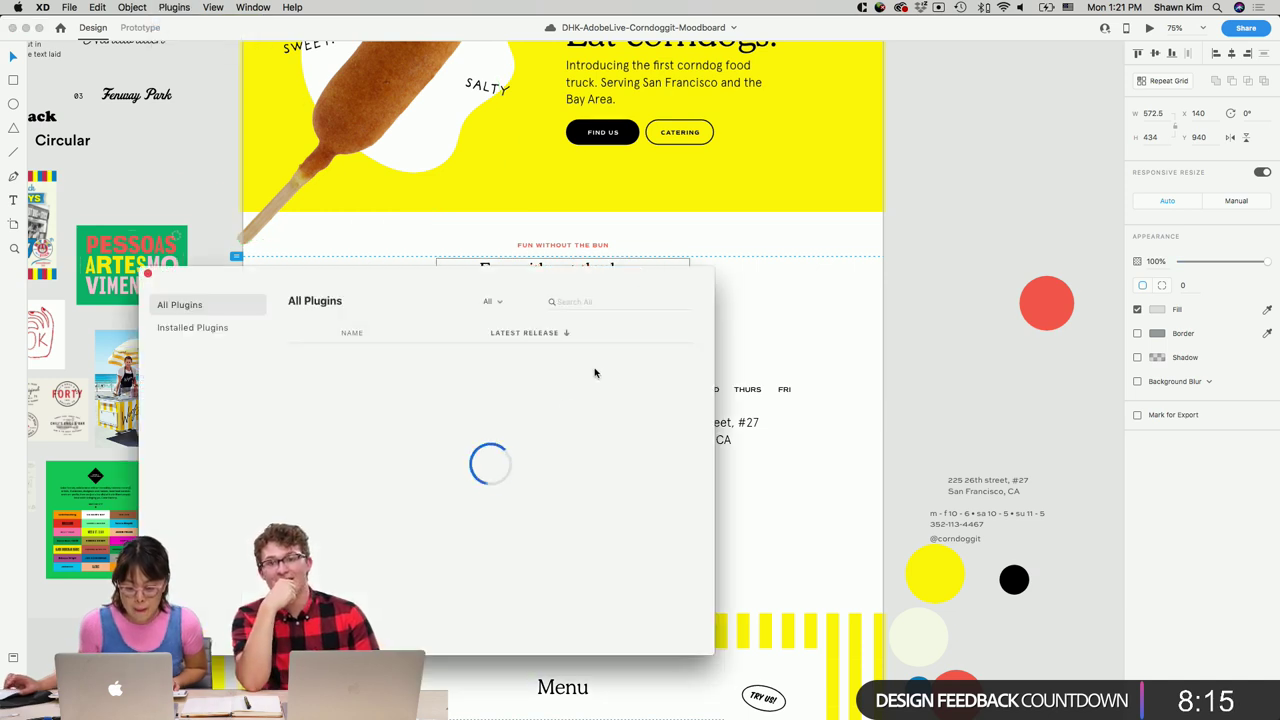
{"action": "type", "text": "maps"}
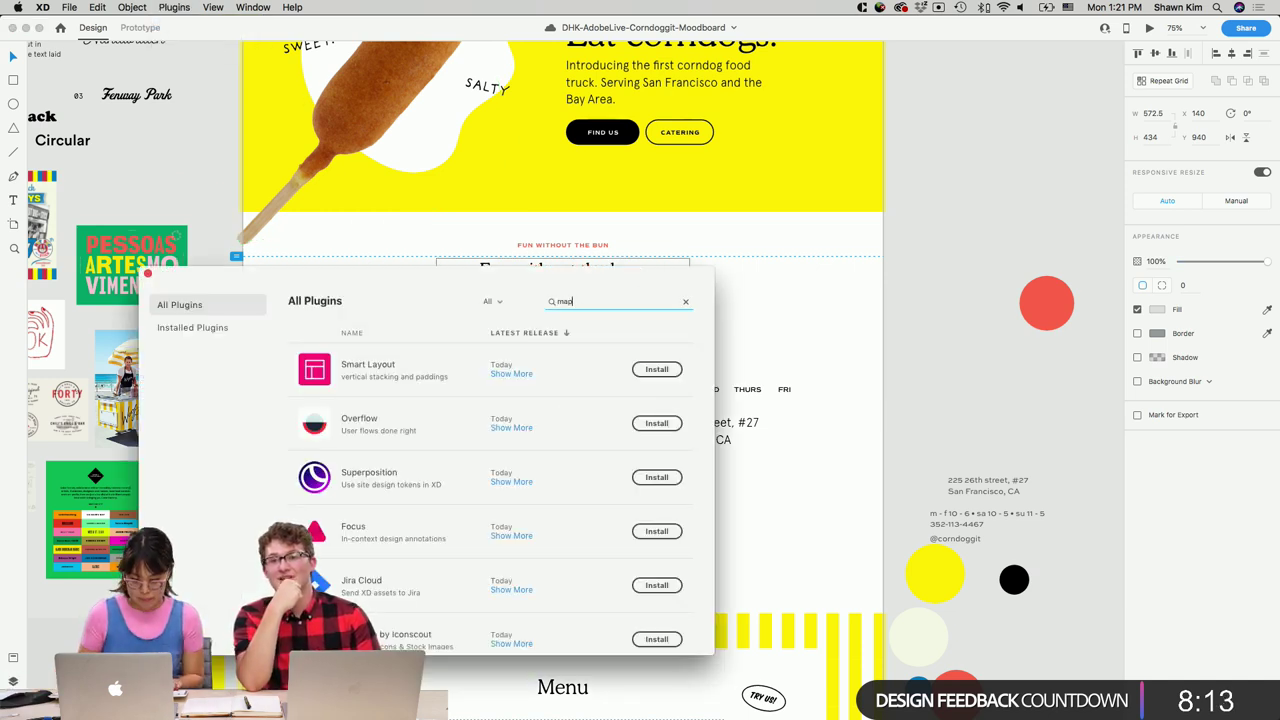
{"action": "left_click", "coordinate": [670, 375]}
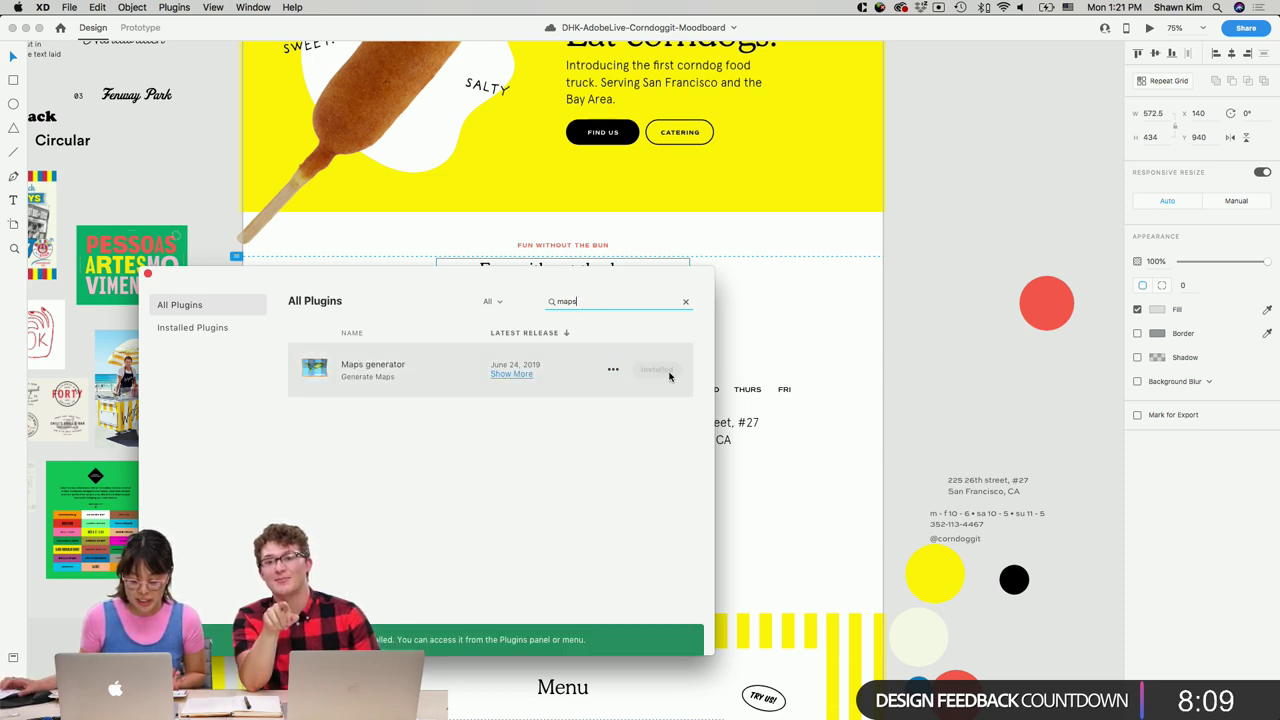
{"action": "left_click", "coordinate": [756, 354]}
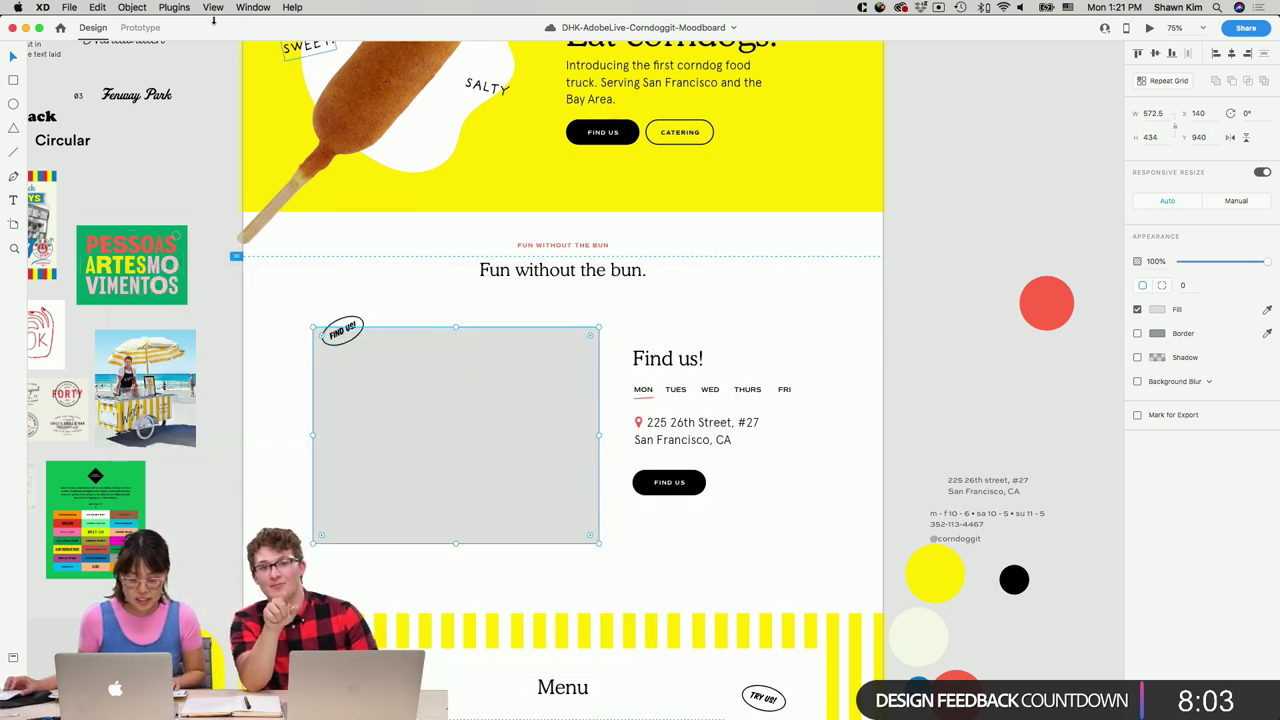
{"action": "left_click", "coordinate": [172, 7]}
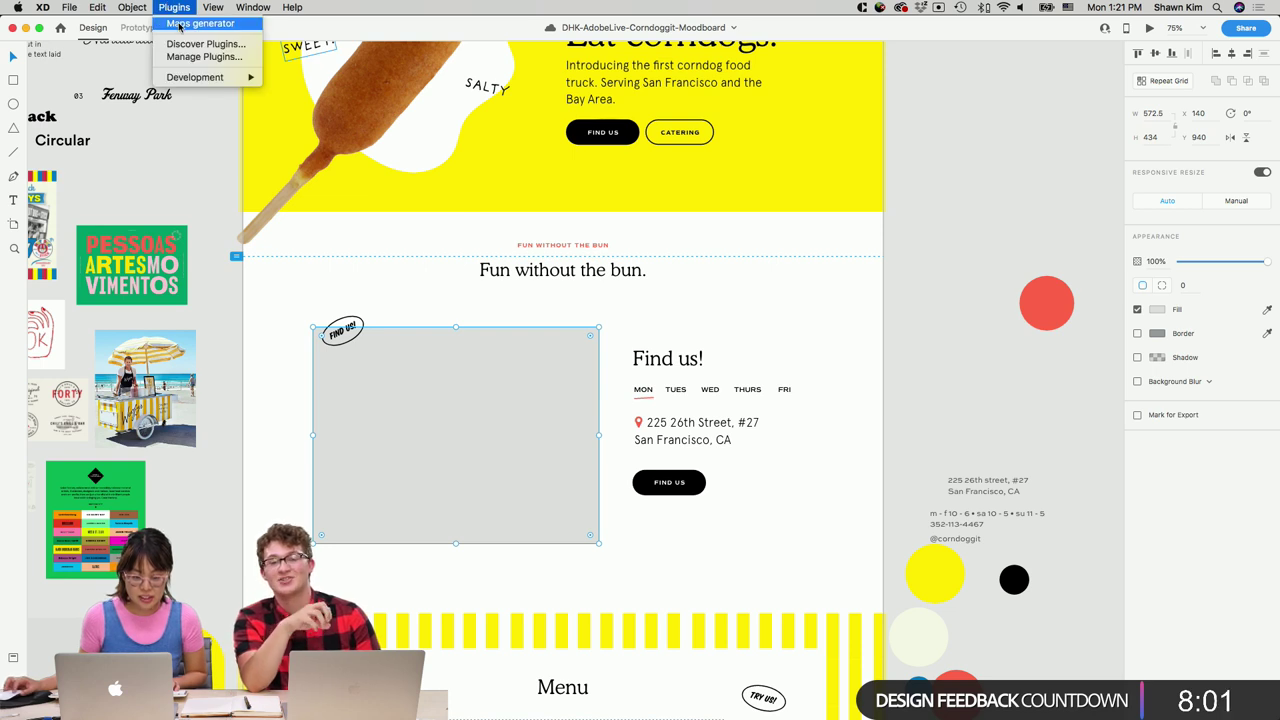
Run Maps generator for 'san francis' at zoom 17 and dismiss the resulting error.
{"action": "left_click", "coordinate": [180, 24]}
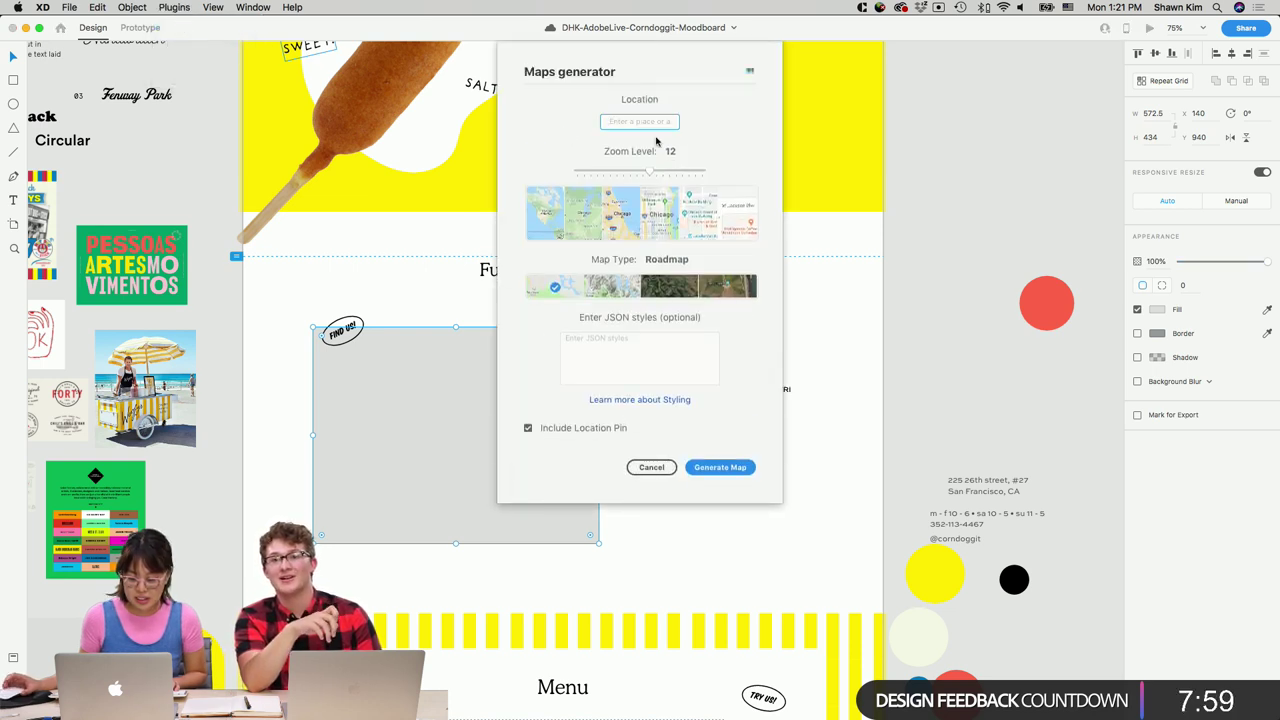
{"action": "type", "text": "san francisco"}
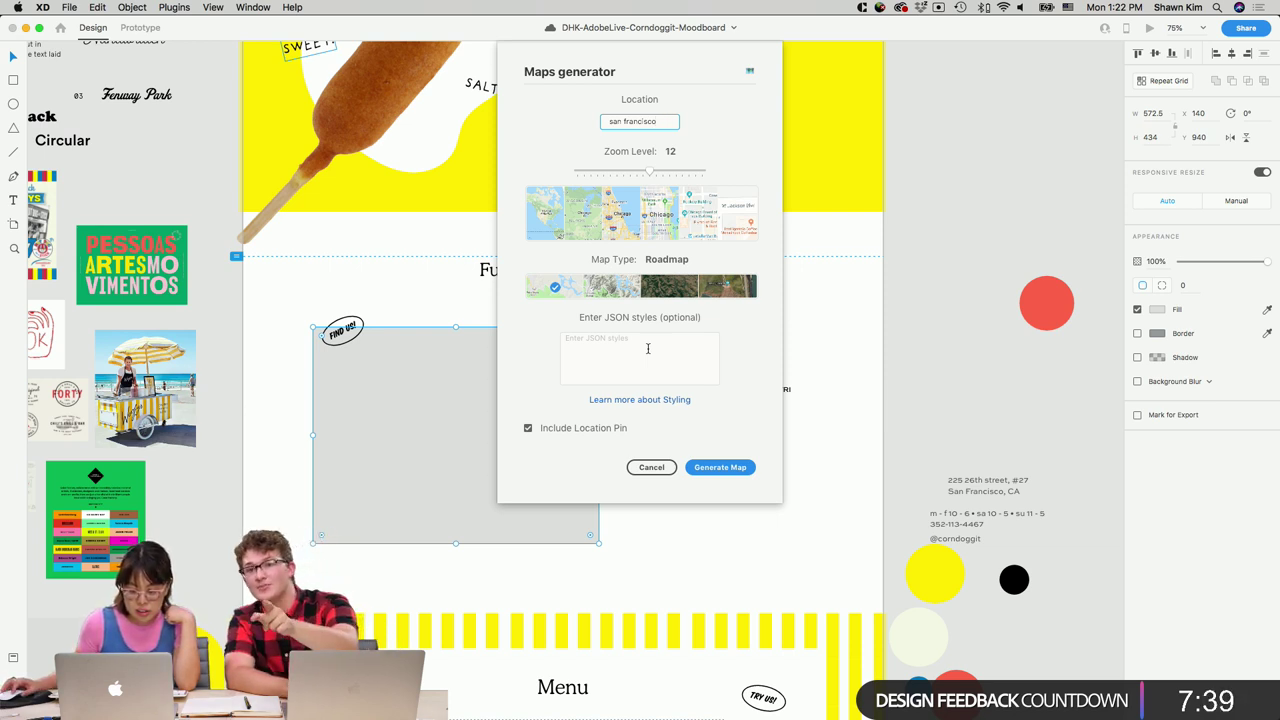
{"action": "left_click", "coordinate": [751, 165]}
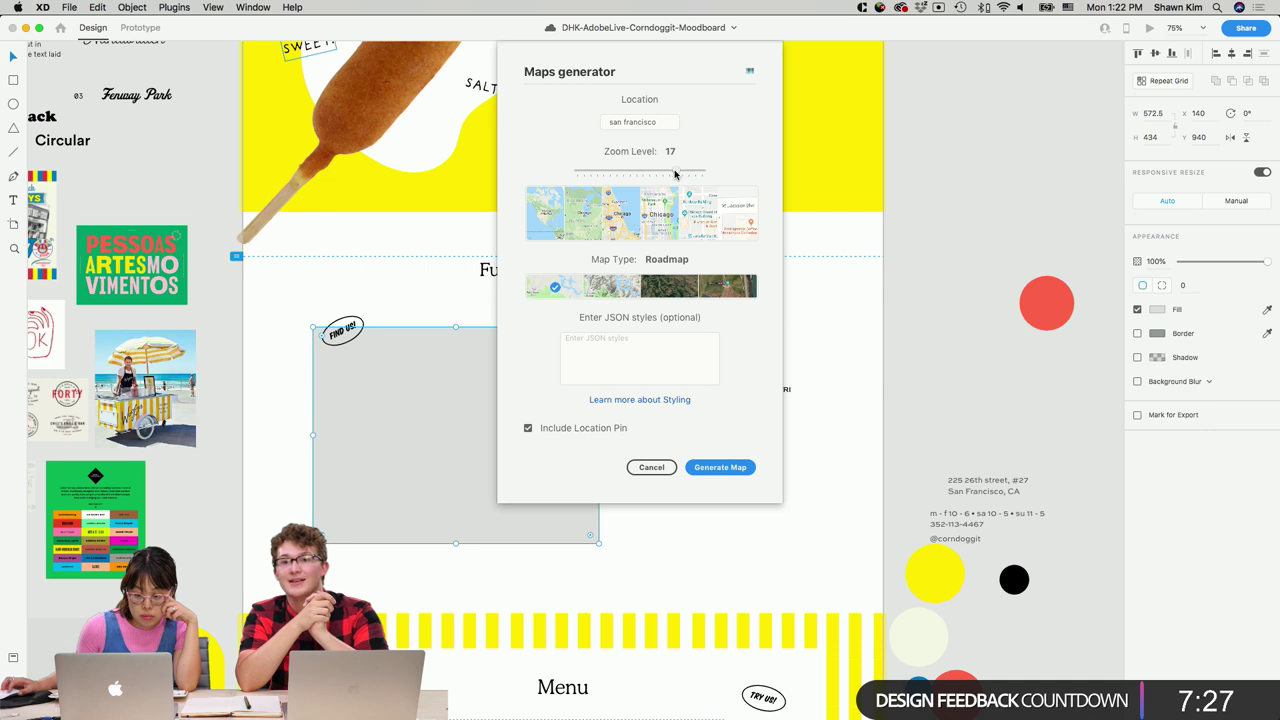
{"action": "left_click_drag", "start_coordinate": [679, 172], "coordinate": [677, 172]}
{"action": "left_click", "coordinate": [716, 467]}
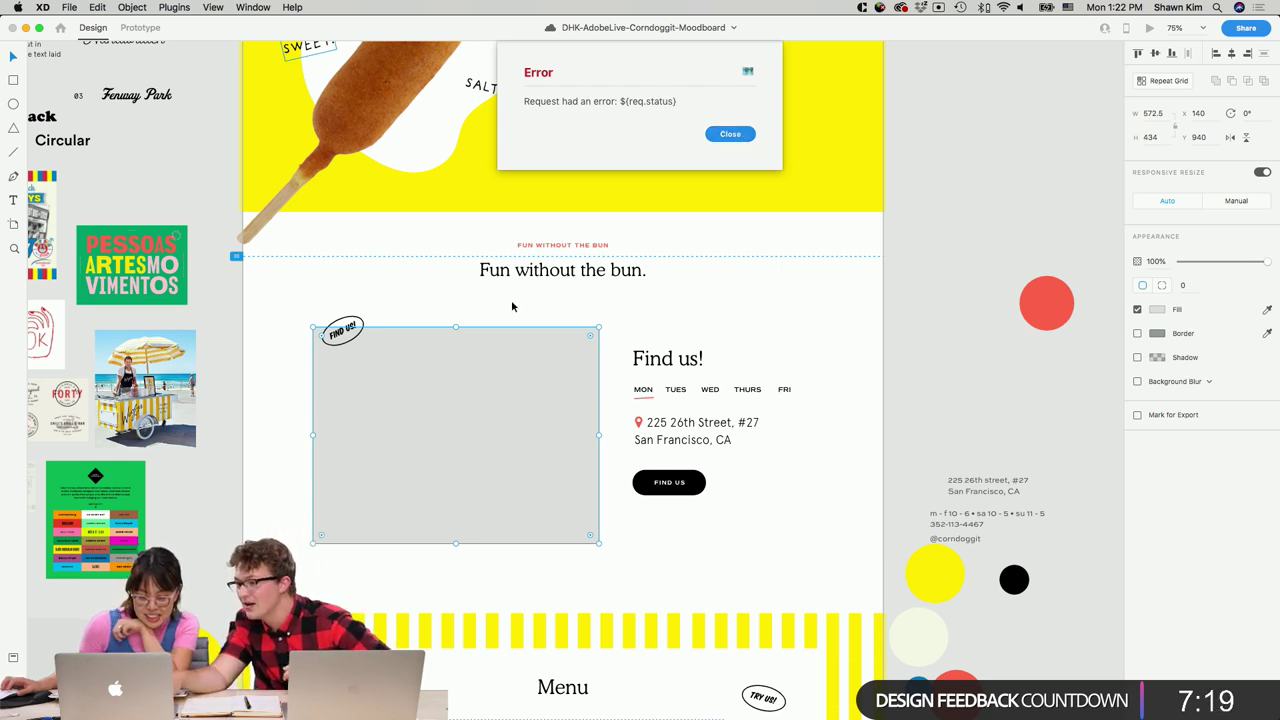
{"action": "left_click", "coordinate": [731, 135]}
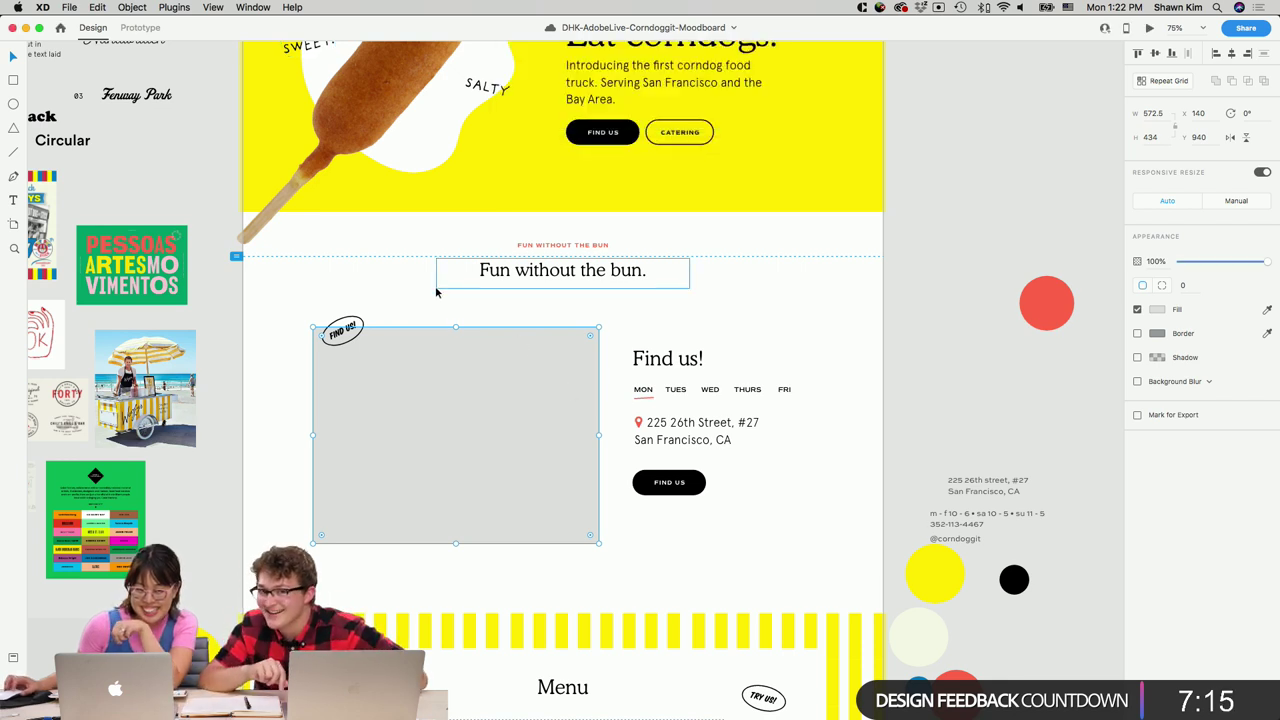
Retry Maps generator with 'San Francisco, CA' and dismiss the failed-request error.
{"action": "left_click", "coordinate": [178, 7]}
{"action": "left_click", "coordinate": [190, 24]}
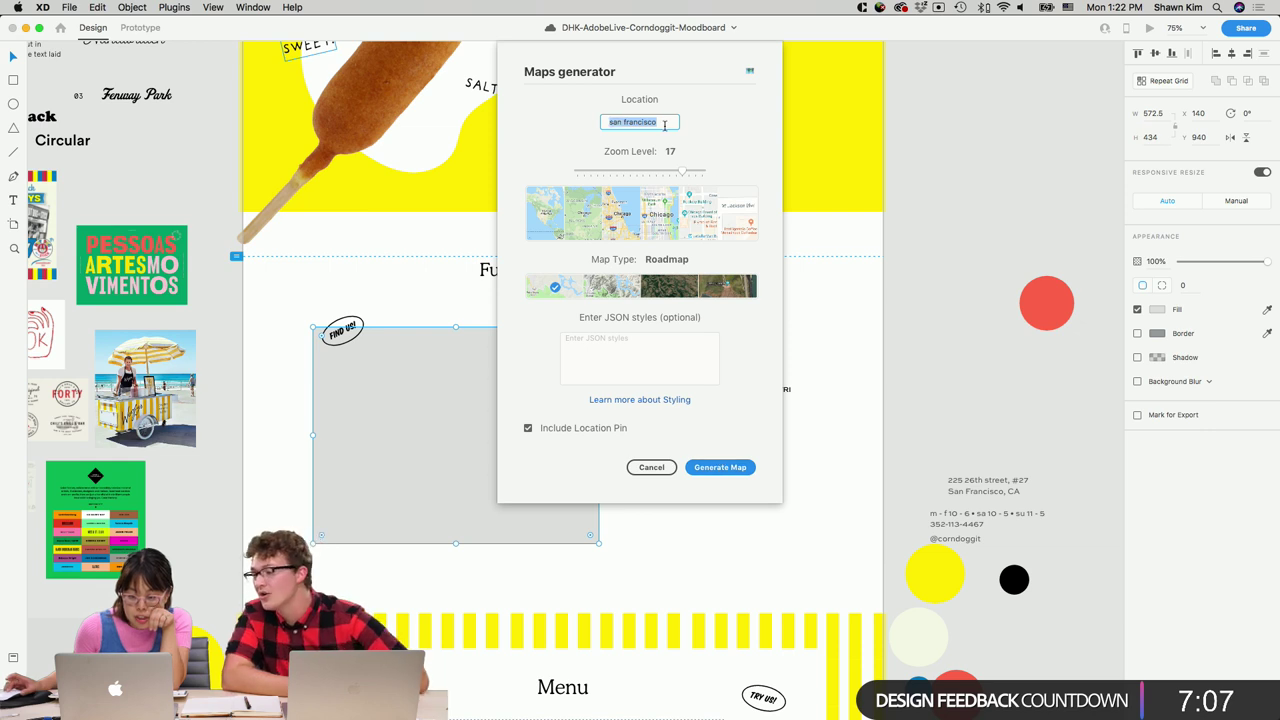
{"action": "type", "text": "San Francisco"}
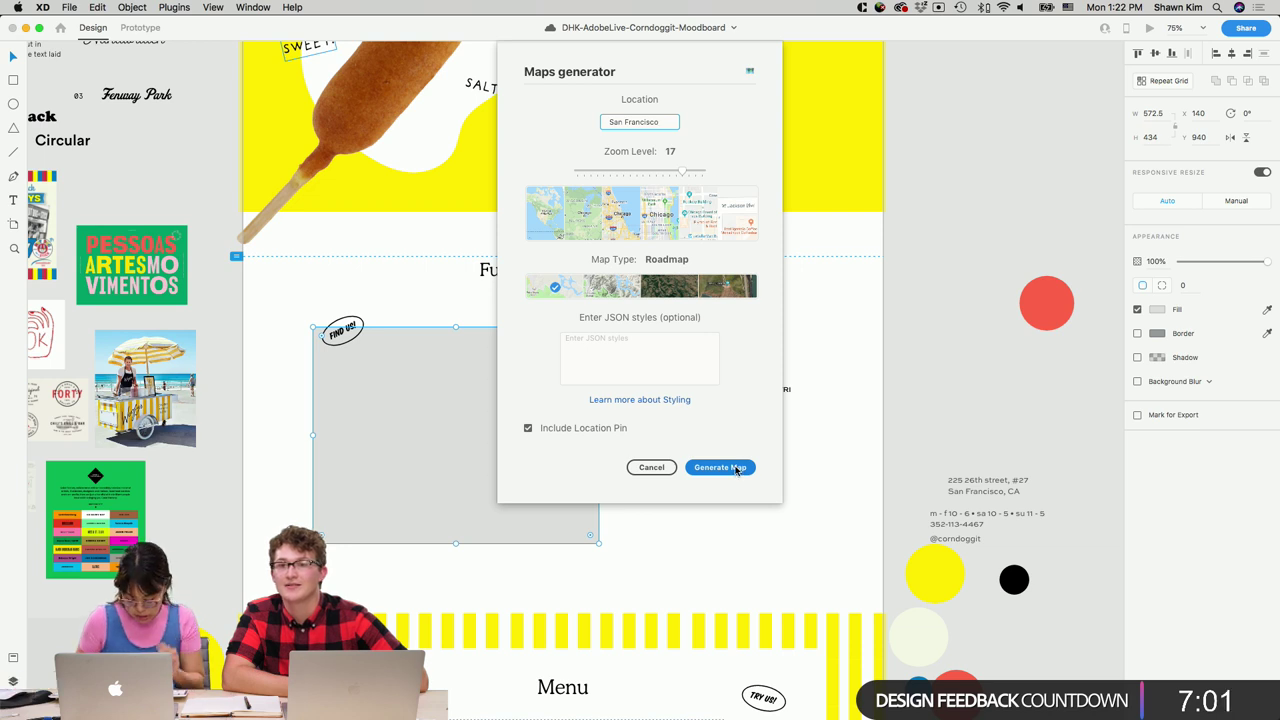
{"action": "type", "text": ", CA"}
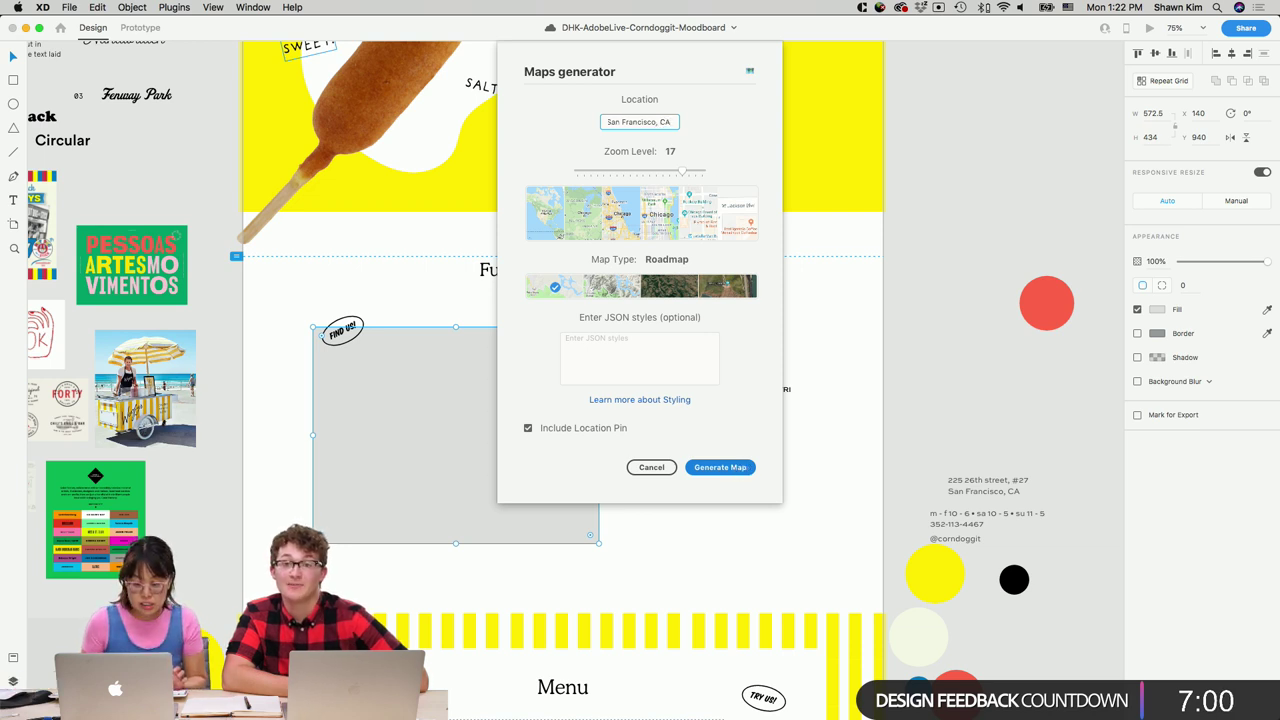
{"action": "left_click", "coordinate": [733, 470]}
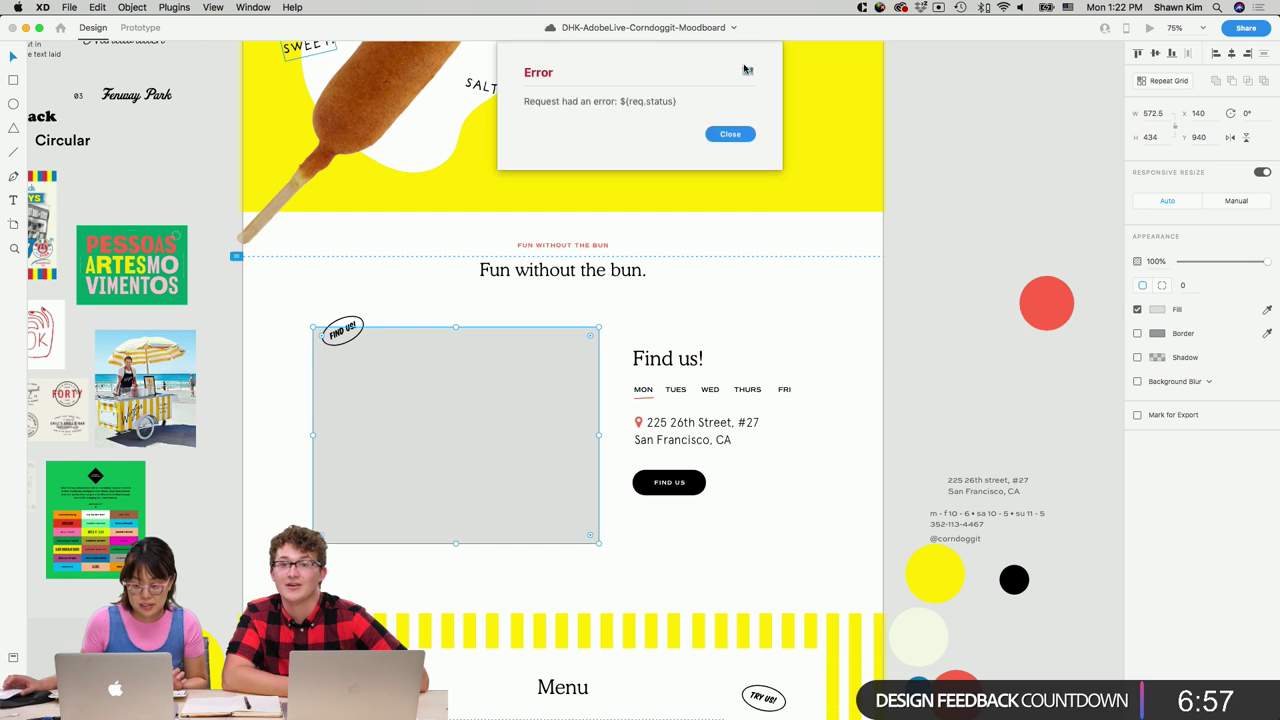
{"action": "left_click", "coordinate": [731, 134]}
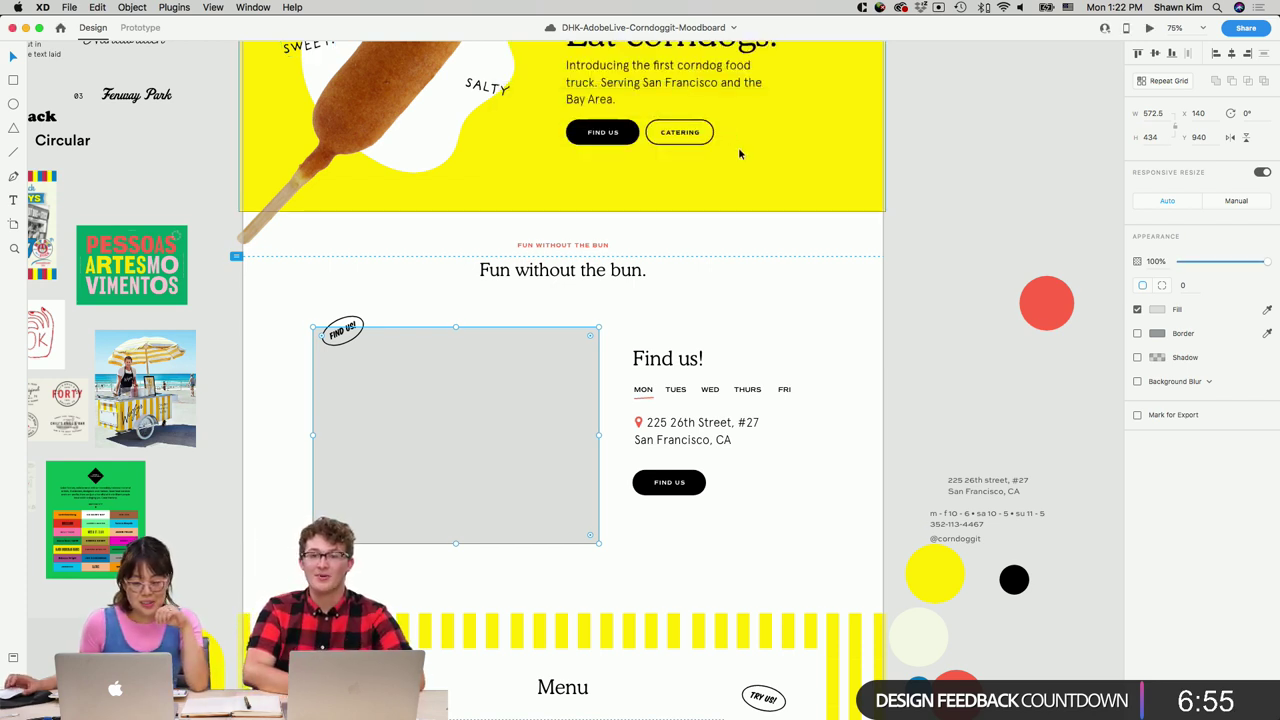
{"action": "left_click", "coordinate": [835, 337]}
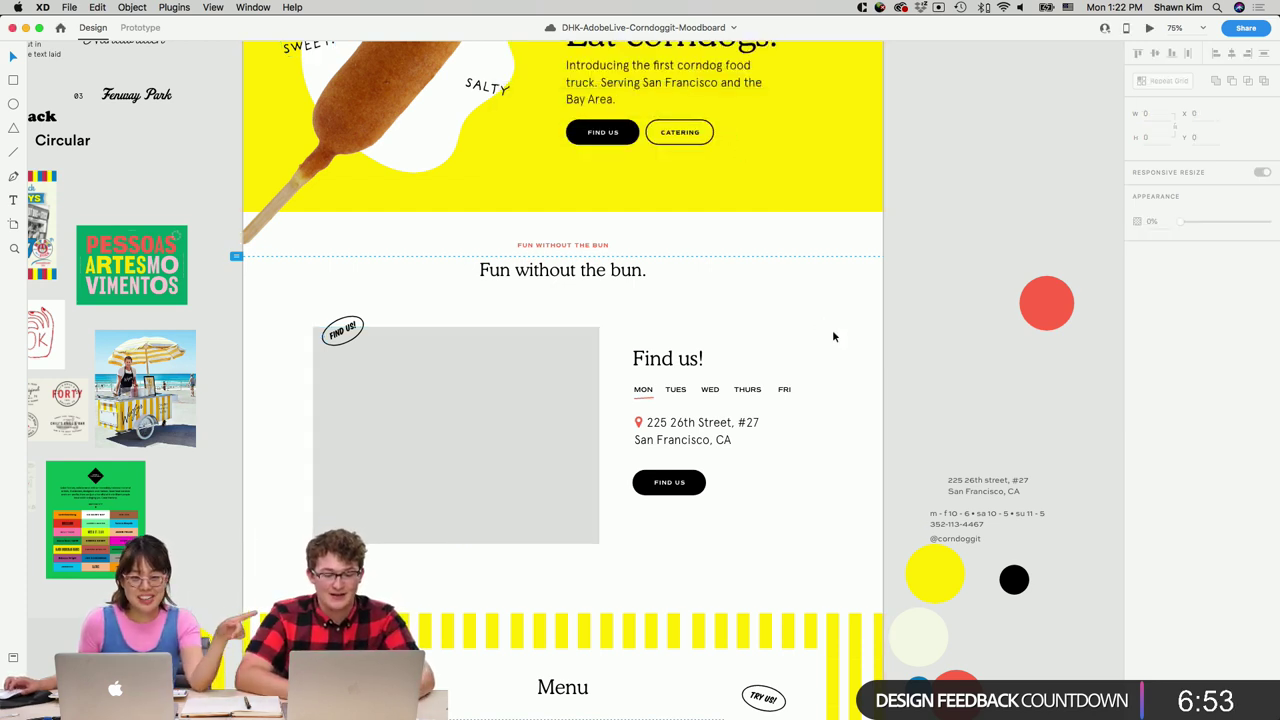
{"action": "scroll", "coordinate": [832, 343], "scroll_direction": "up", "scroll_amount": 2}
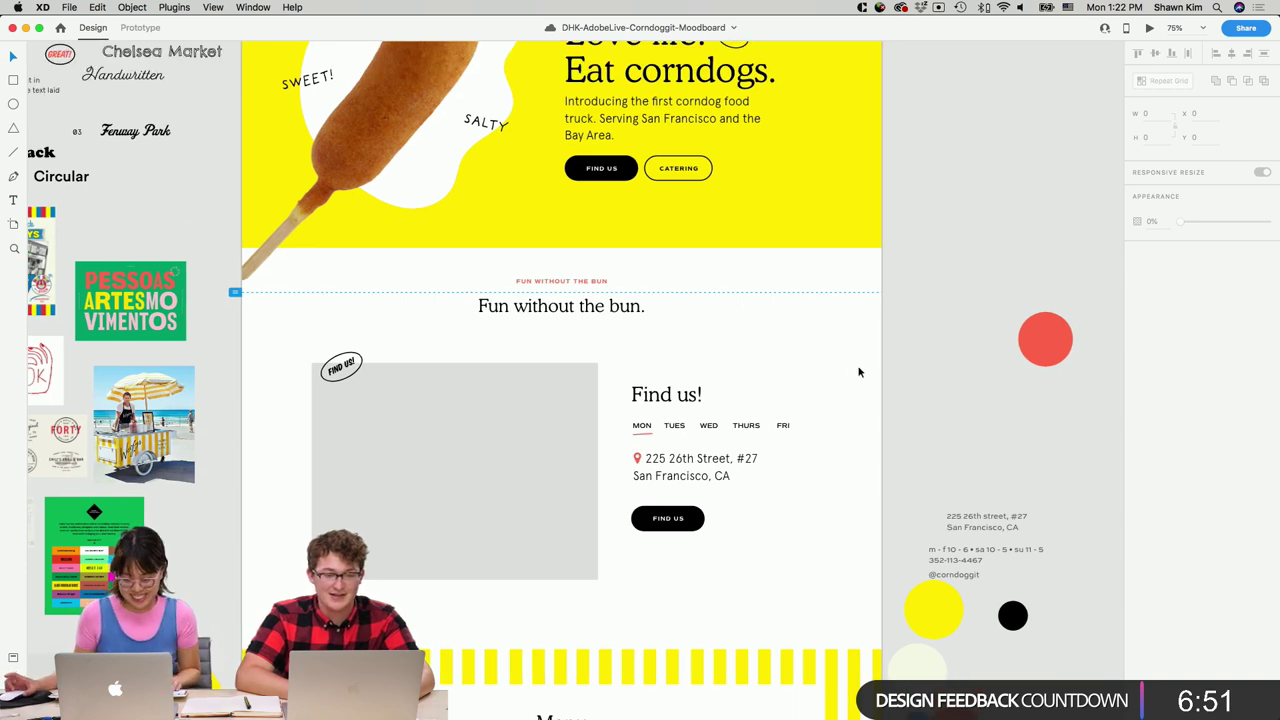
{"action": "scroll", "coordinate": [858, 370], "scroll_direction": "down", "scroll_amount": 10}
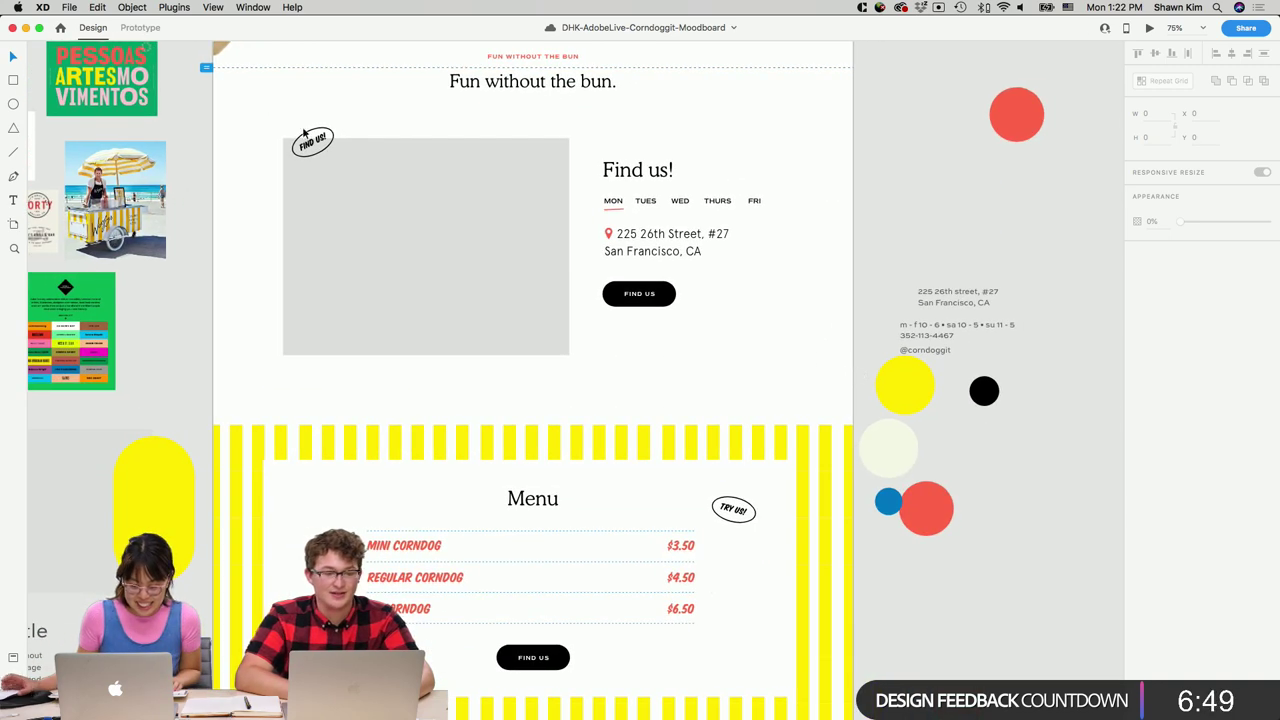
Show the layout grid and pull the placeholder's left edge in to 488.5 wide.
{"action": "left_click", "coordinate": [409, 220]}
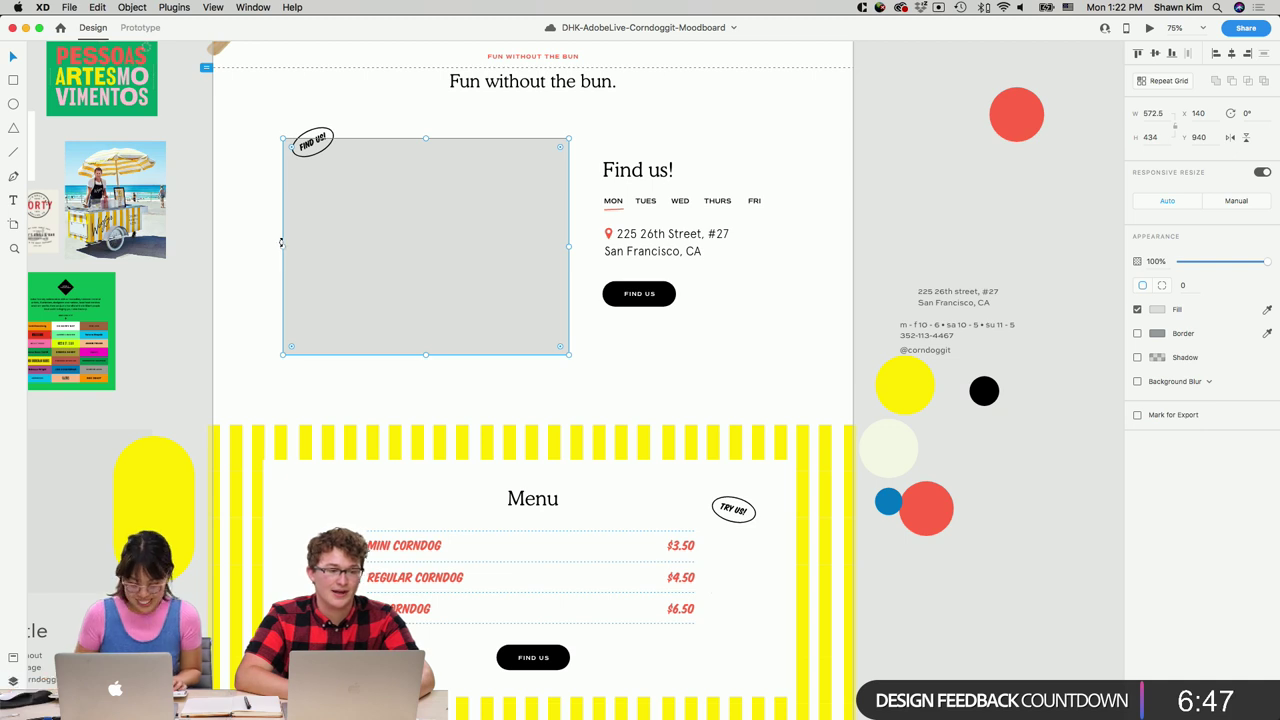
{"action": "key", "text": "super+shift+apostrophe"}
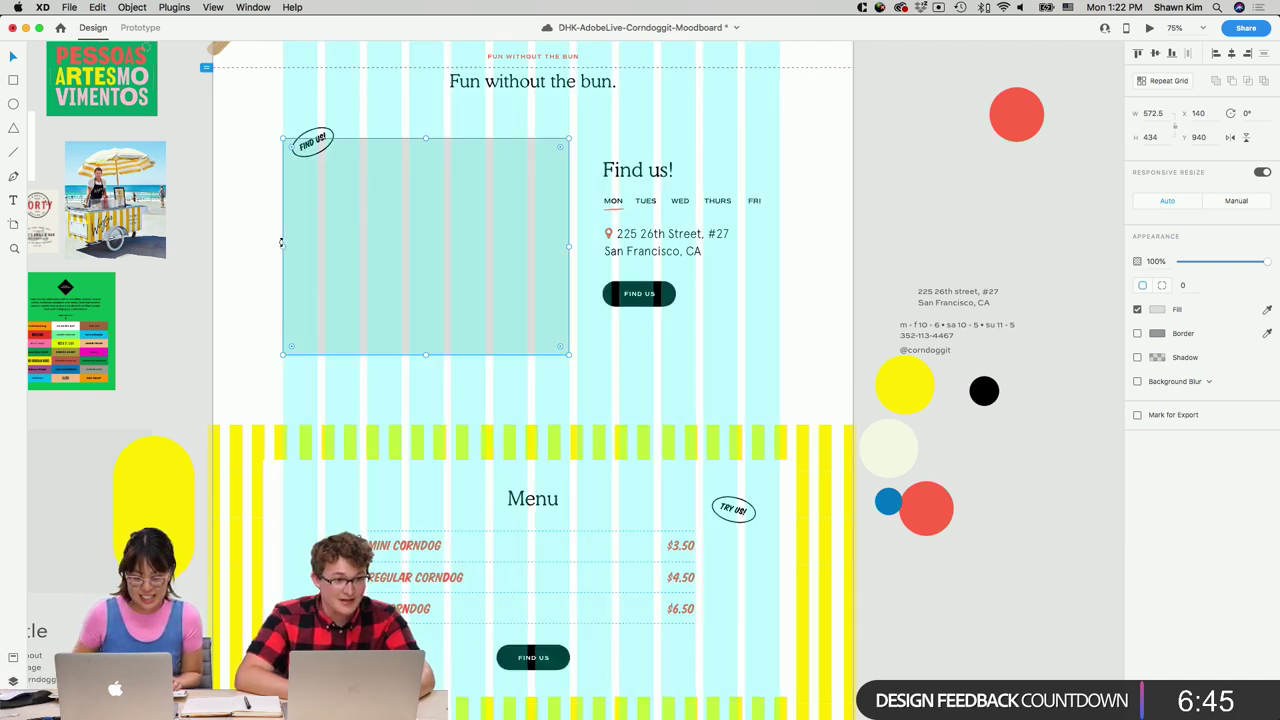
{"action": "left_click_drag", "start_coordinate": [333, 244], "coordinate": [322, 245]}
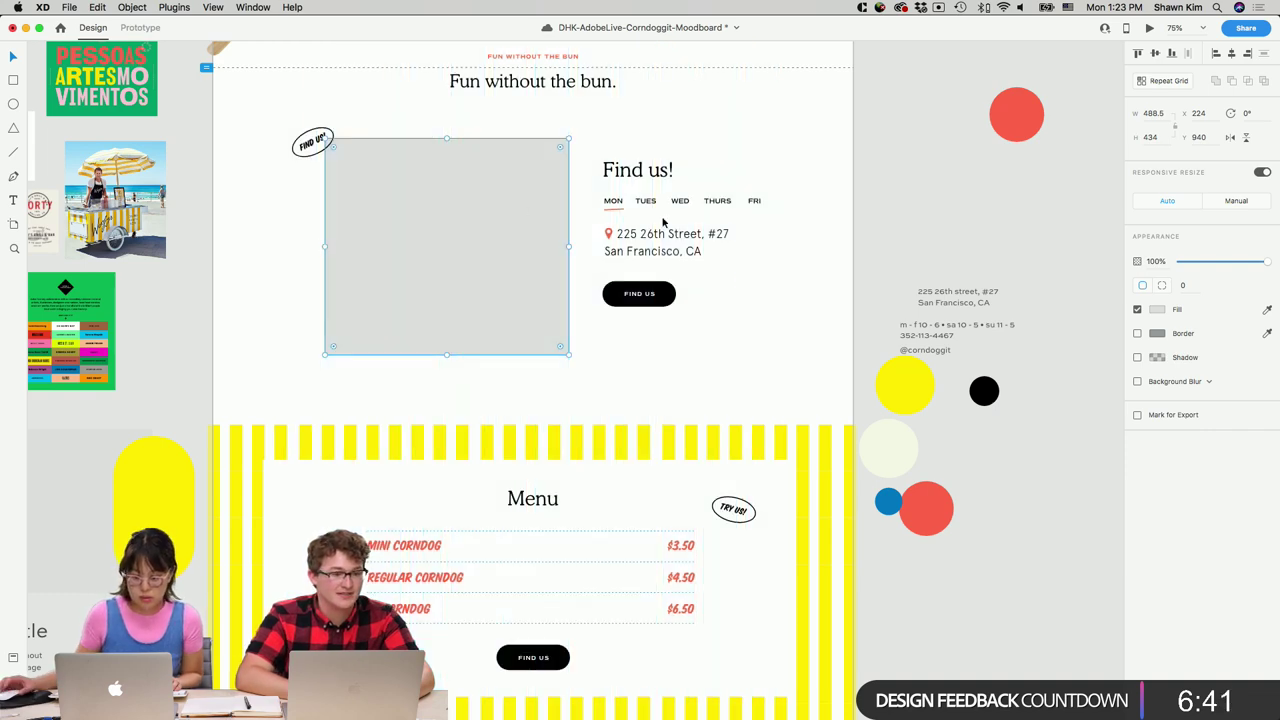
{"action": "left_click", "coordinate": [758, 233]}
{"action": "scroll", "coordinate": [758, 238], "scroll_direction": "down", "scroll_amount": 5}
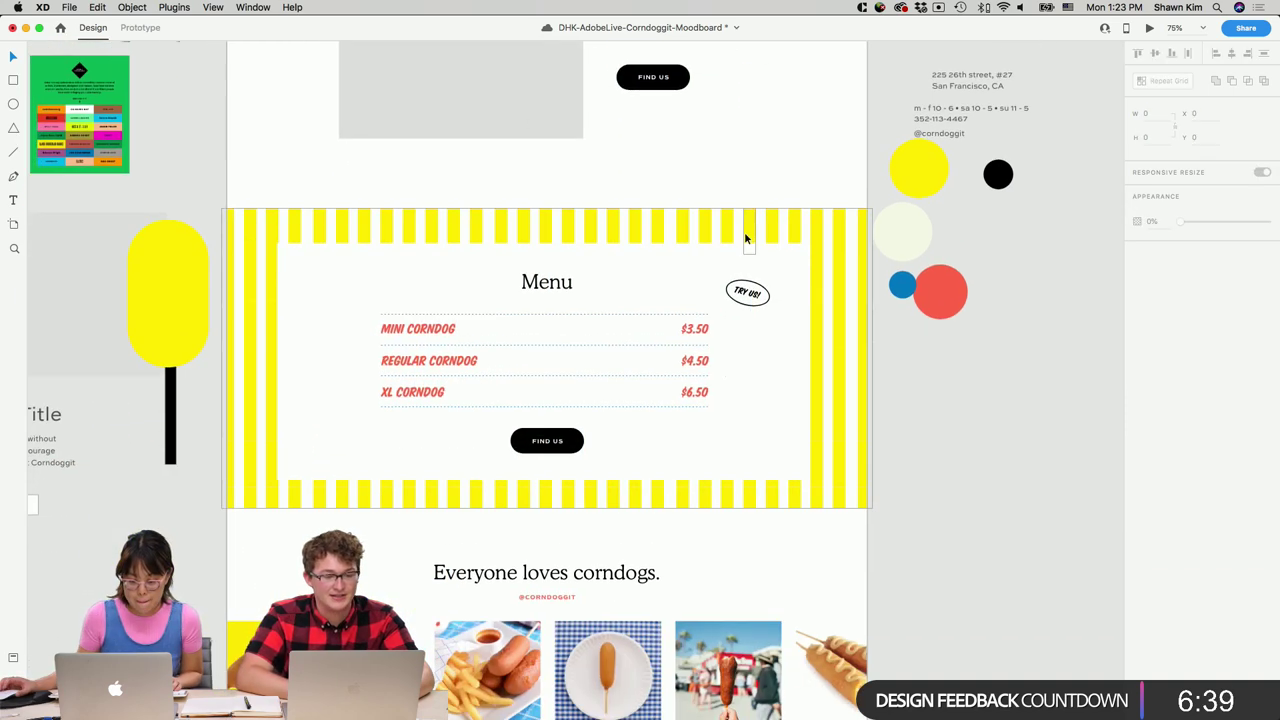
Colour the Mini, Regular and XL Corndog menu names with the moodboard's blue circle colour.
{"action": "scroll", "coordinate": [742, 233], "scroll_direction": "right", "scroll_amount": 2}
{"action": "left_click", "coordinate": [383, 217]}
{"action": "left_click", "coordinate": [377, 250], "text": "shift"}
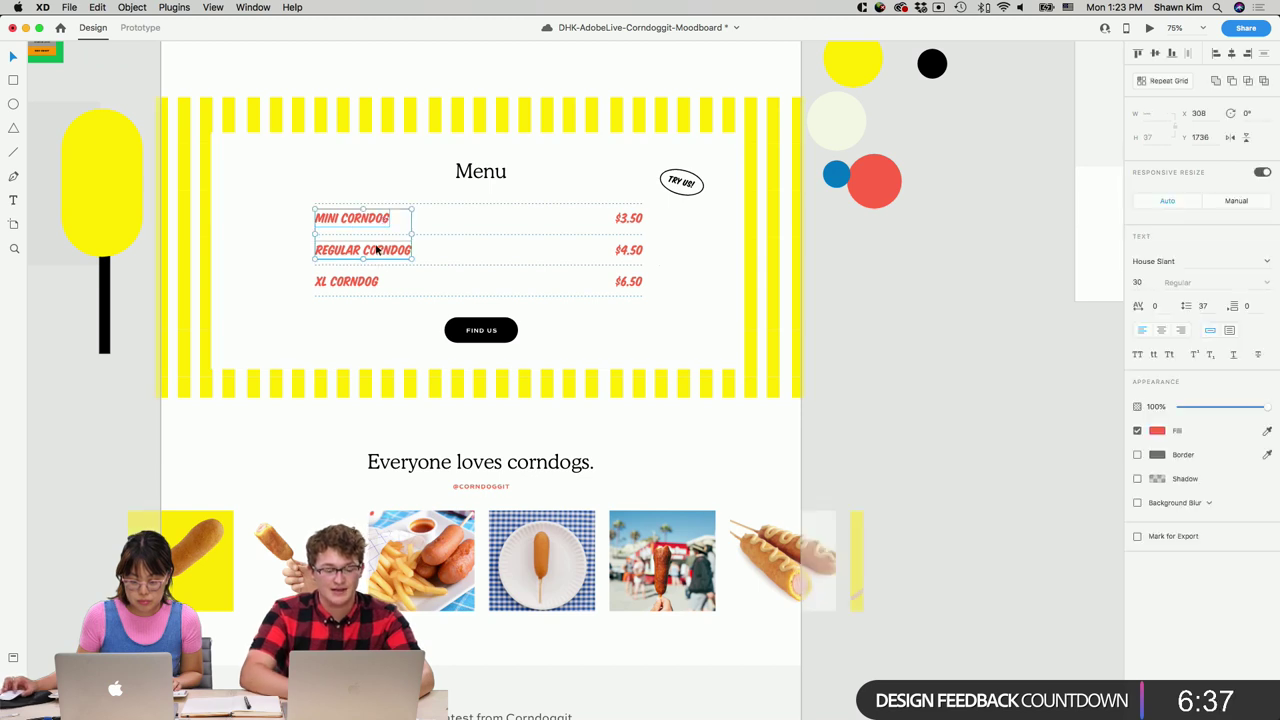
{"action": "left_click", "coordinate": [342, 283], "text": "shift"}
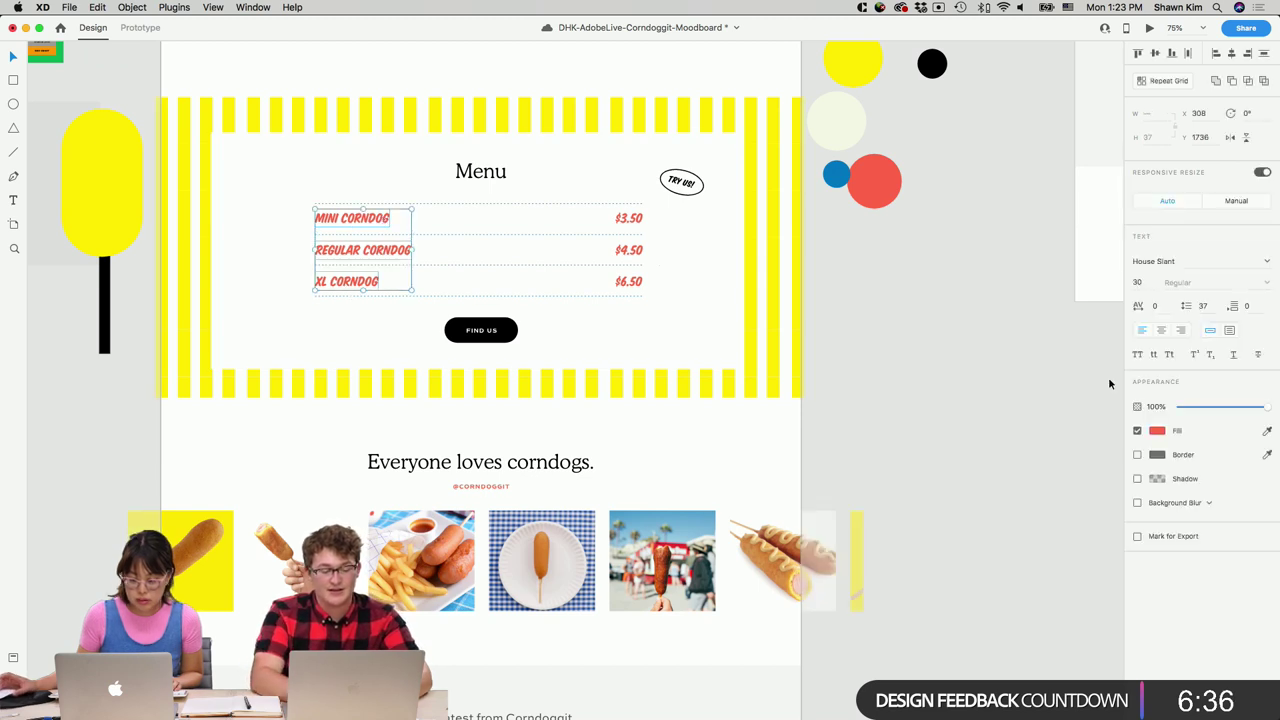
{"action": "left_click", "coordinate": [1157, 431]}
{"action": "left_click_drag", "start_coordinate": [1057, 443], "coordinate": [1100, 460]}
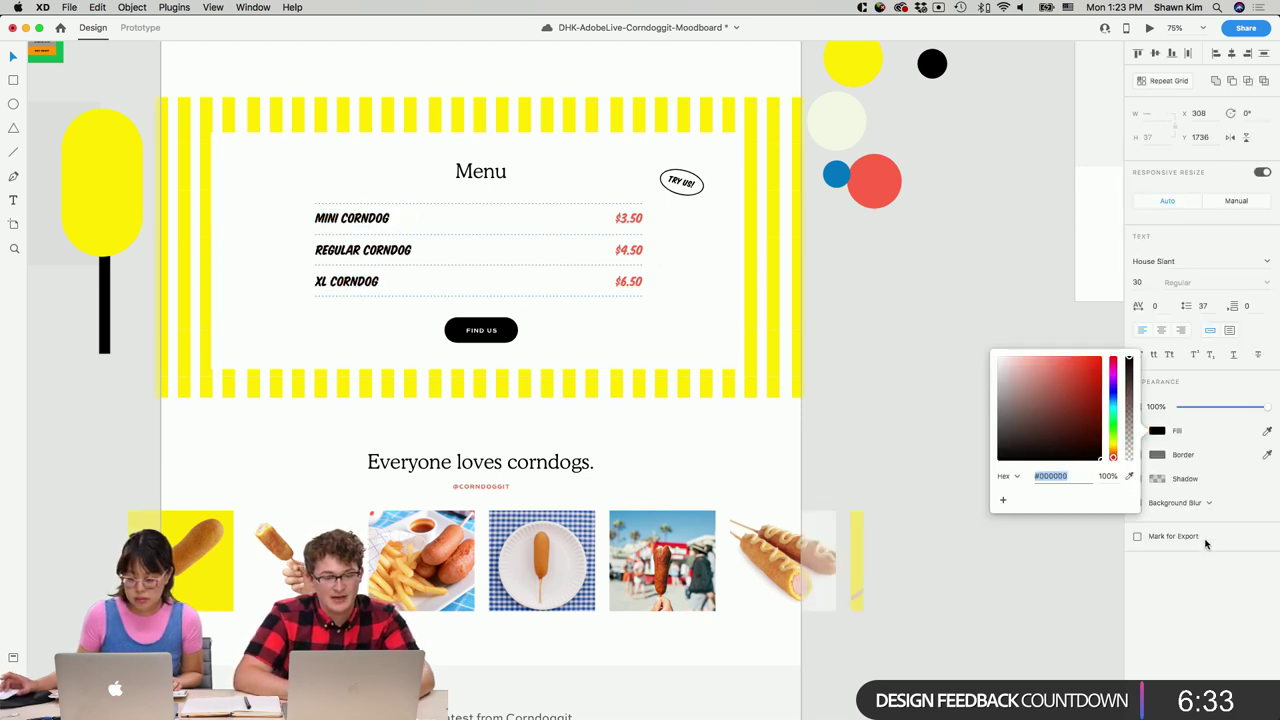
{"action": "left_click", "coordinate": [1129, 475]}
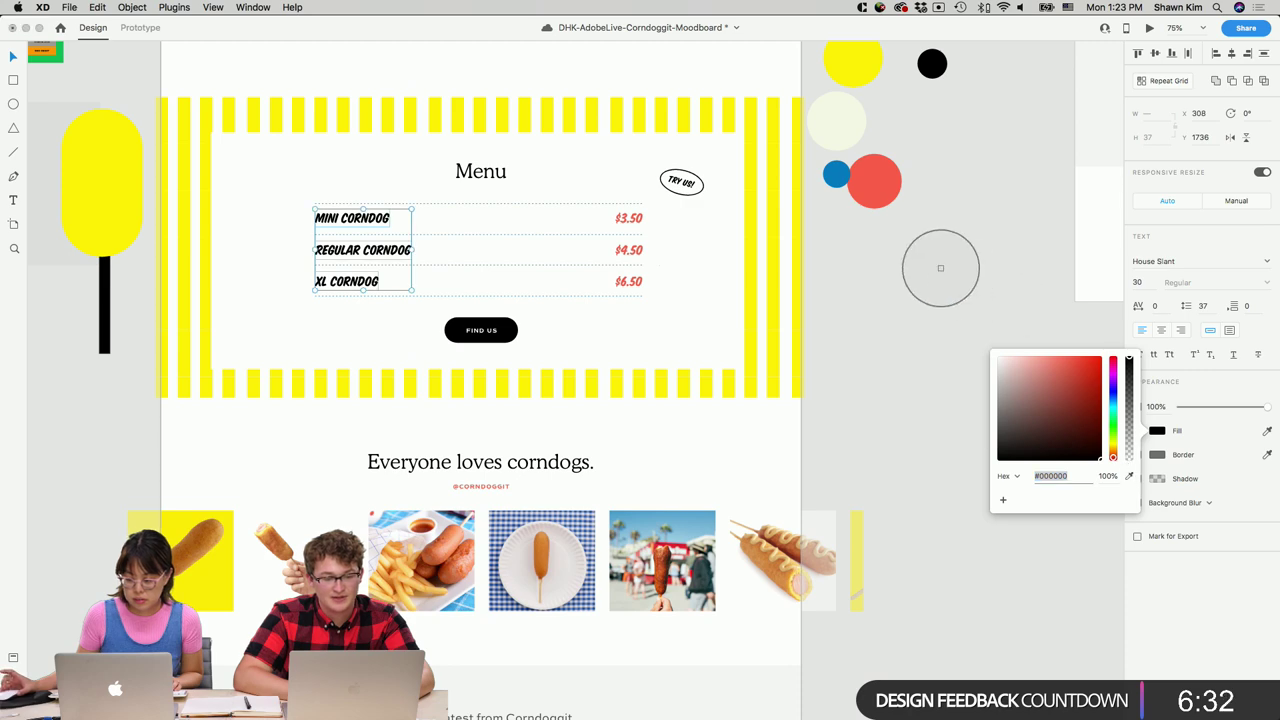
{"action": "left_click", "coordinate": [838, 178]}
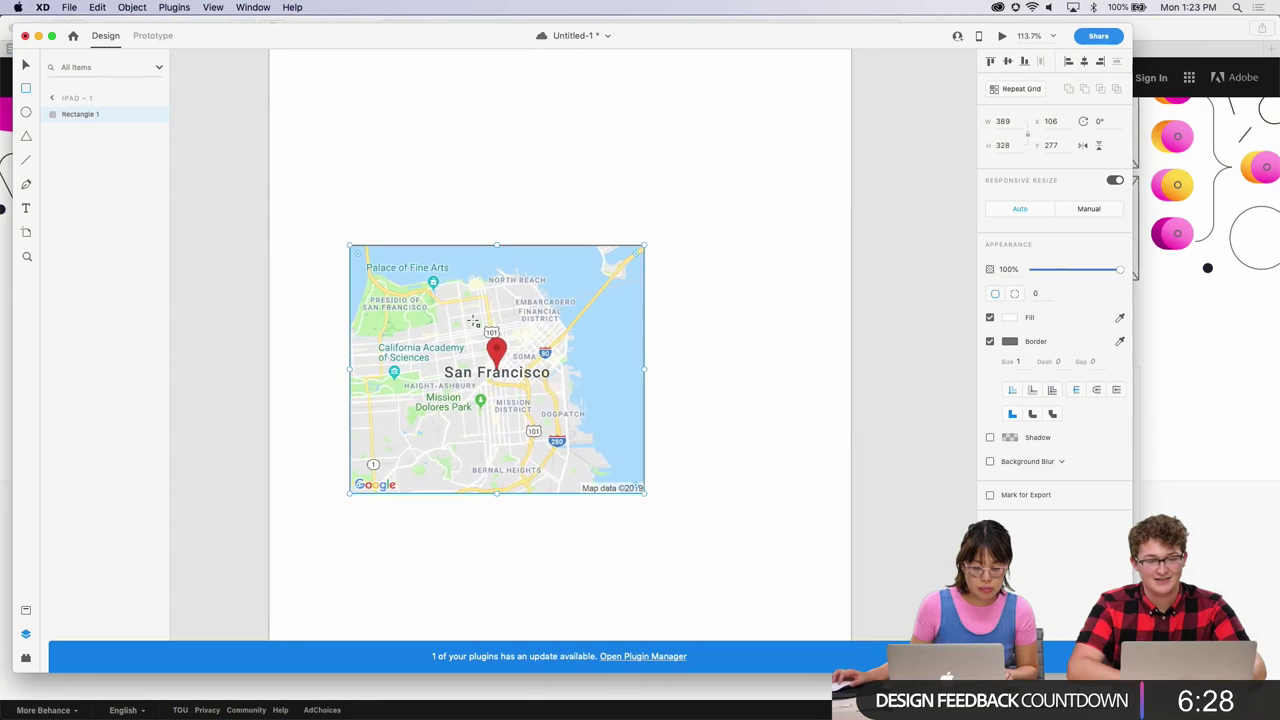
Undo the old map and generate a new San Francisco map into the rectangle with Maps generator.
{"action": "scroll", "coordinate": [529, 290], "scroll_direction": "up", "scroll_amount": 3}
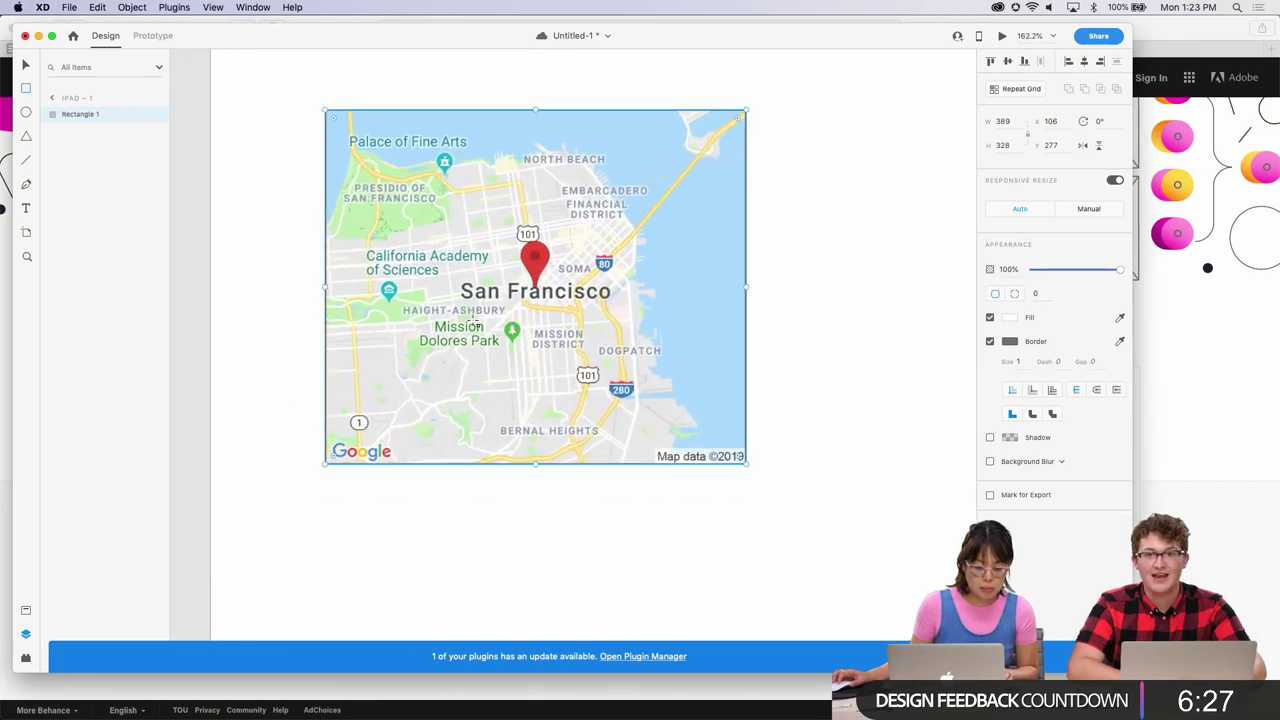
{"action": "key", "text": "super+z"}
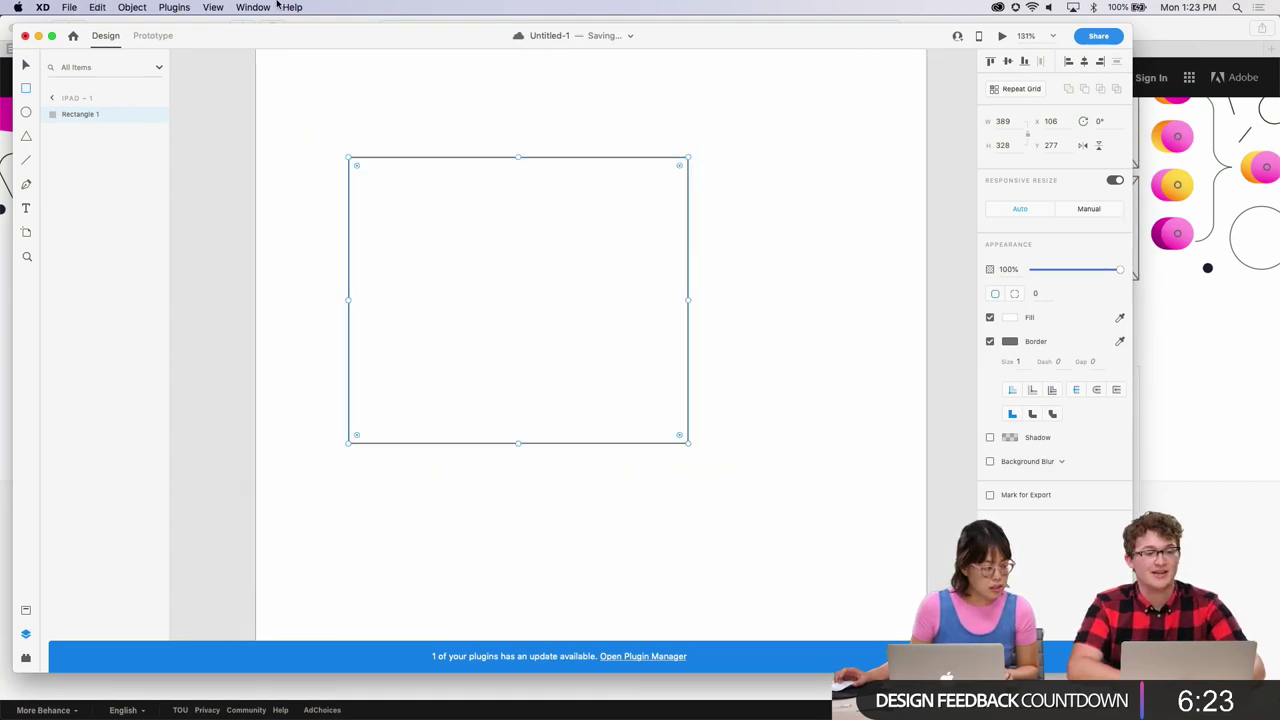
{"action": "left_click", "coordinate": [176, 7]}
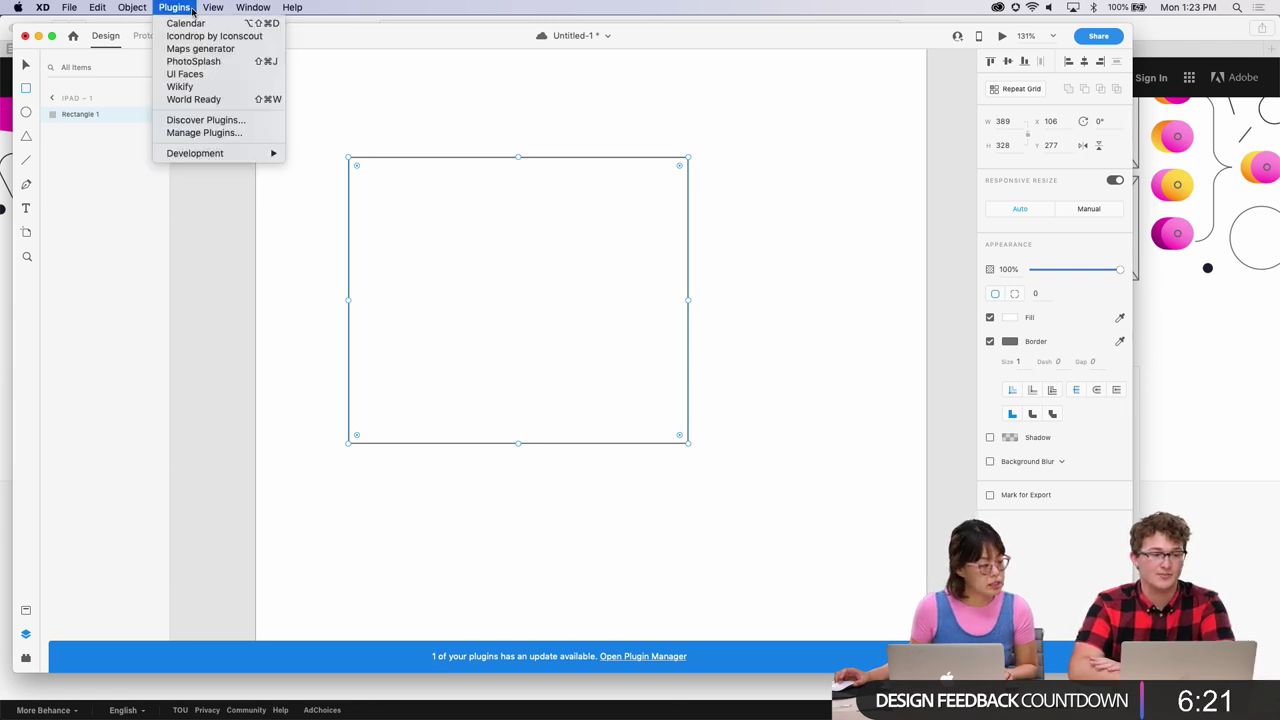
{"action": "left_click", "coordinate": [220, 49]}
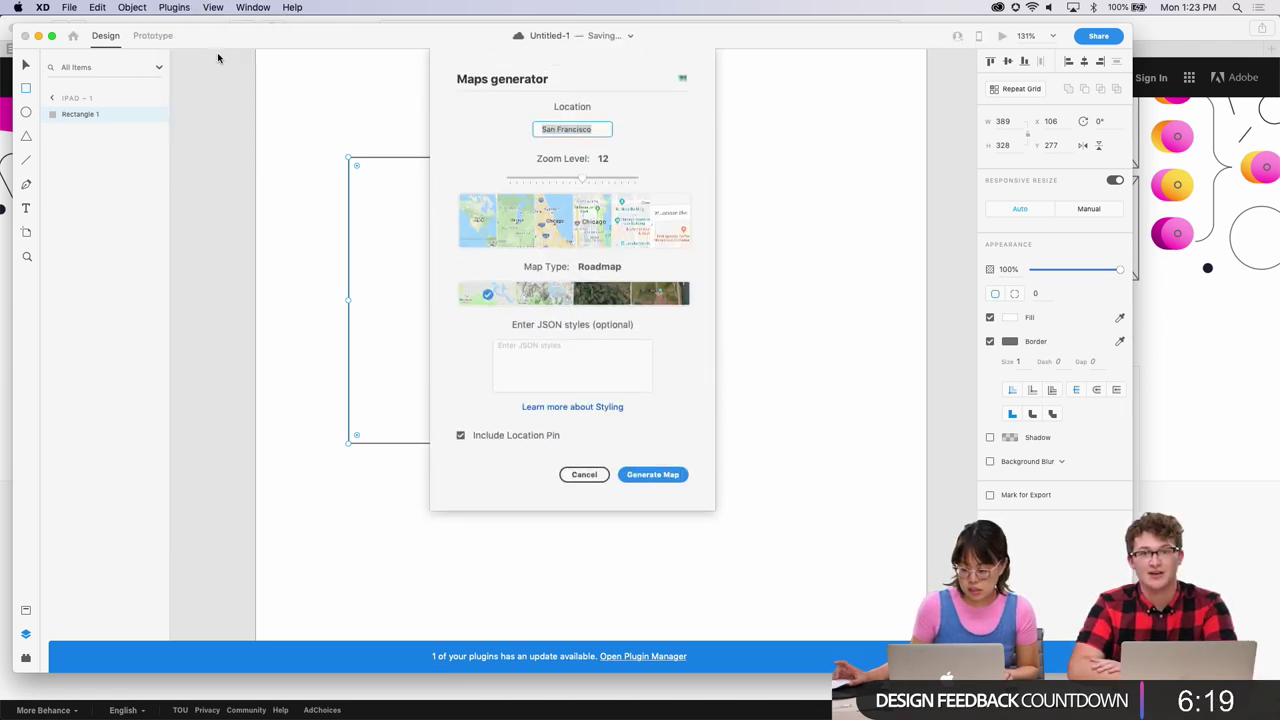
{"action": "left_click", "coordinate": [600, 129]}
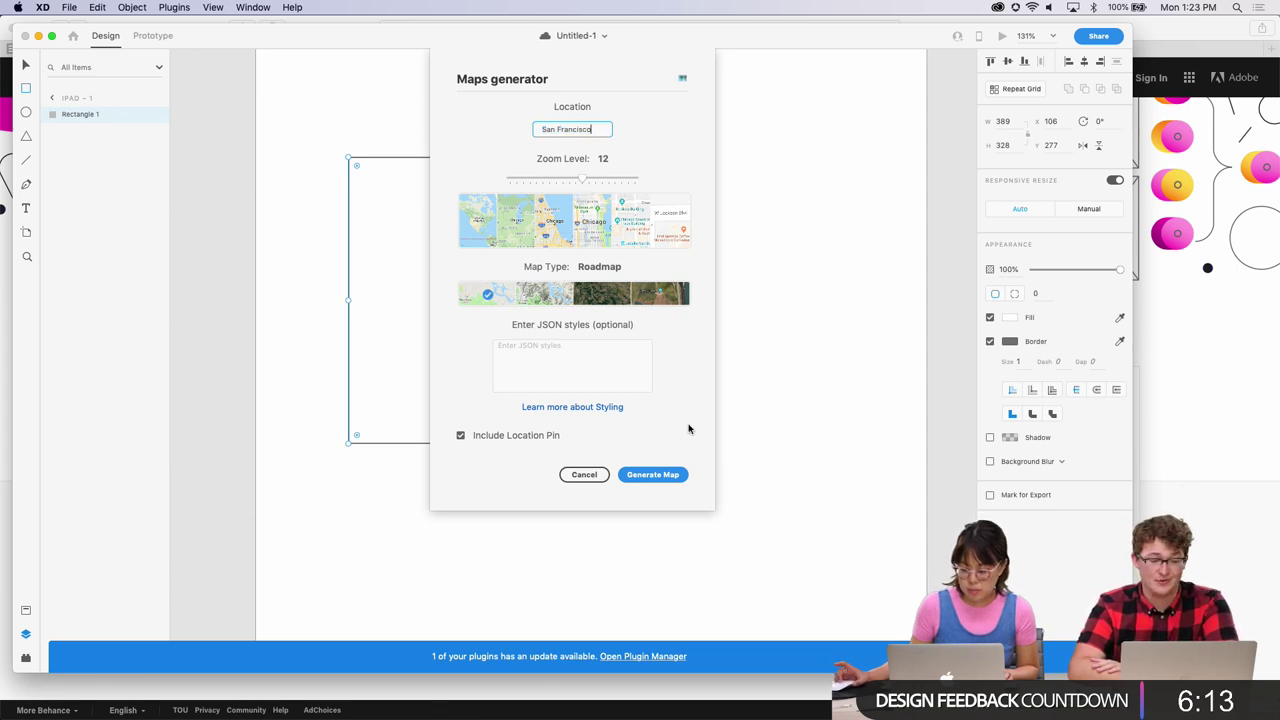
{"action": "left_click", "coordinate": [652, 474]}
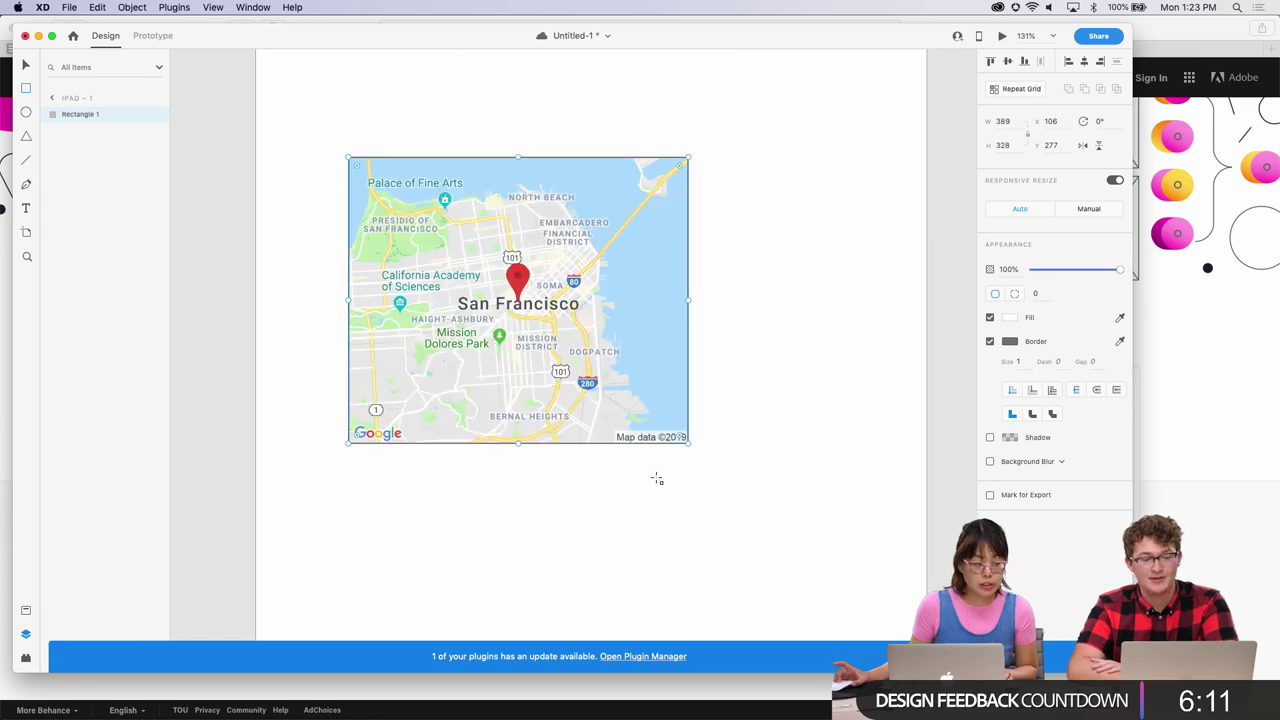
Scroll down to the sign-up section and delete the selected map rectangle.
{"action": "scroll", "coordinate": [656, 480], "scroll_direction": "up", "scroll_amount": 3}
{"action": "scroll", "coordinate": [656, 480], "scroll_direction": "down", "scroll_amount": 2}
{"action": "scroll", "coordinate": [656, 480], "scroll_direction": "down", "scroll_amount": 4}
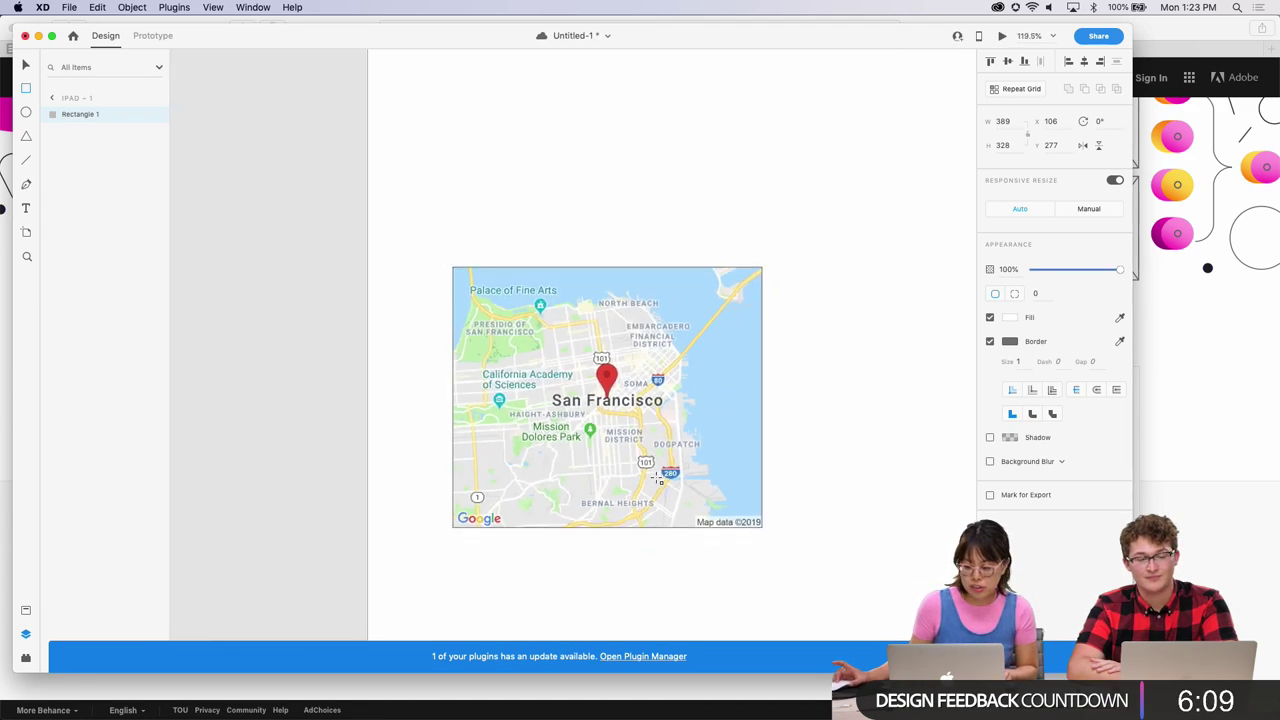
{"action": "scroll", "coordinate": [657, 478], "scroll_direction": "up", "scroll_amount": 2}
{"action": "scroll", "coordinate": [657, 478], "scroll_direction": "down", "scroll_amount": 2}
{"action": "scroll", "coordinate": [657, 478], "scroll_direction": "up", "scroll_amount": 4}
{"action": "scroll", "coordinate": [657, 479], "scroll_direction": "down", "scroll_amount": 1}
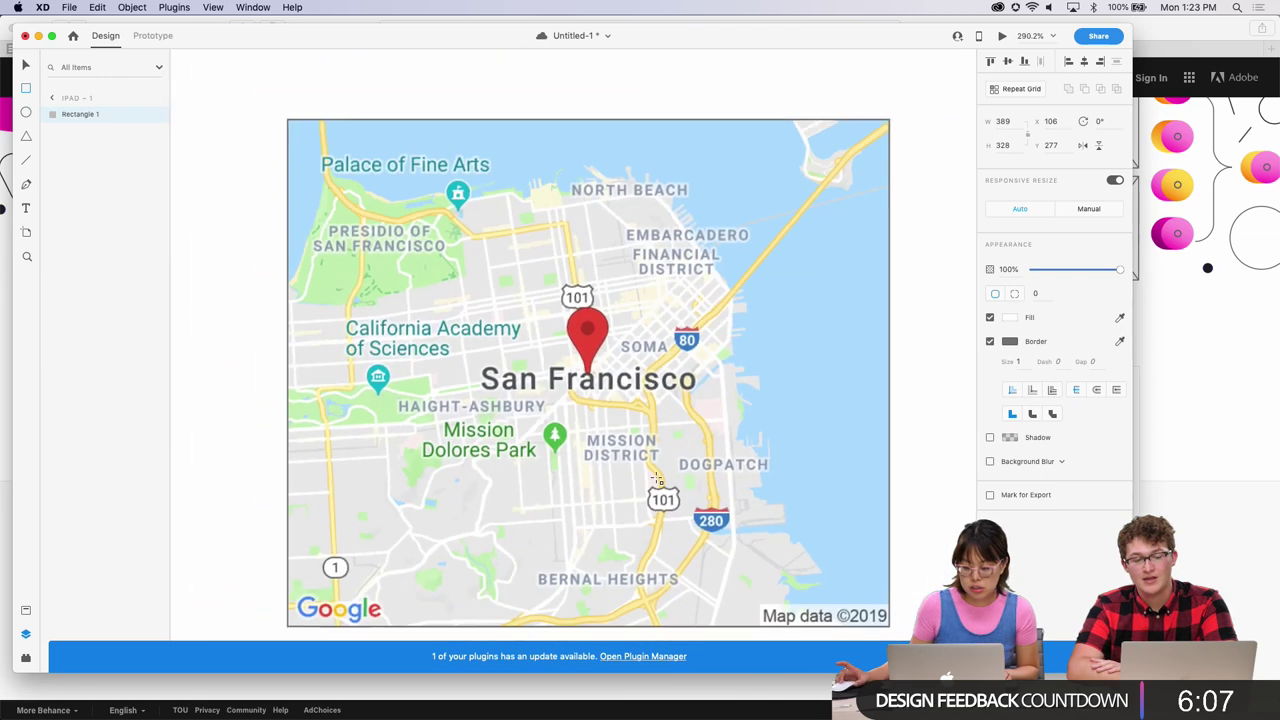
{"action": "scroll", "coordinate": [657, 479], "scroll_direction": "down", "scroll_amount": 2}
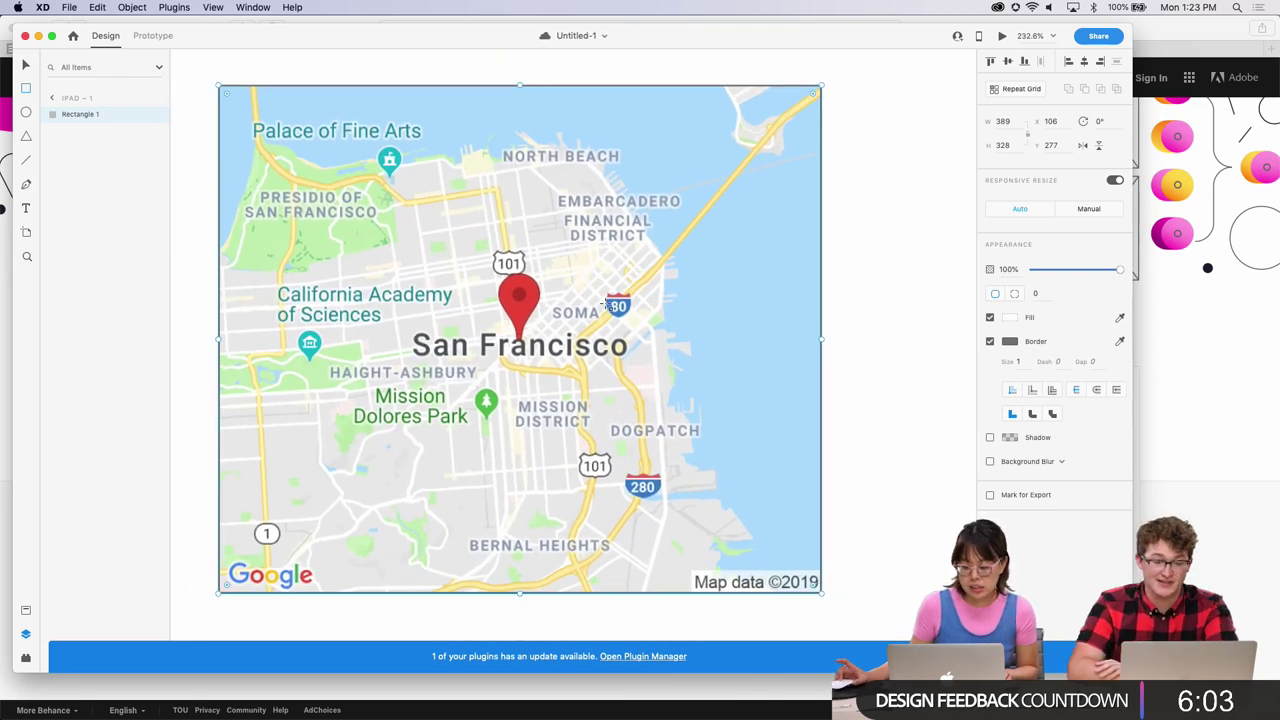
{"action": "scroll", "coordinate": [606, 303], "scroll_direction": "down", "scroll_amount": 3}
{"action": "scroll", "coordinate": [606, 303], "scroll_direction": "up", "scroll_amount": 2}
{"action": "scroll", "coordinate": [606, 303], "scroll_direction": "down", "scroll_amount": 2}
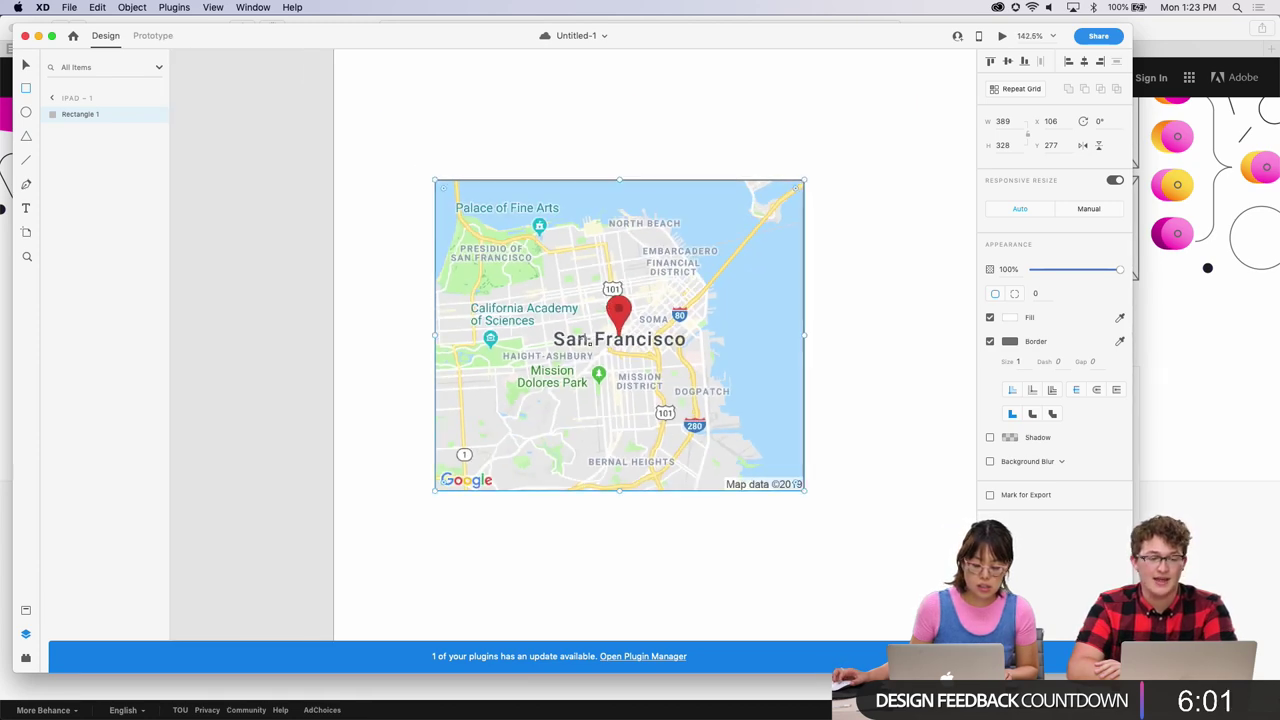
{"action": "scroll", "coordinate": [660, 375], "scroll_direction": "up", "scroll_amount": 2}
{"action": "scroll", "coordinate": [660, 375], "scroll_direction": "down", "scroll_amount": 2}
{"action": "scroll", "coordinate": [640, 331], "scroll_direction": "right", "scroll_amount": 2}
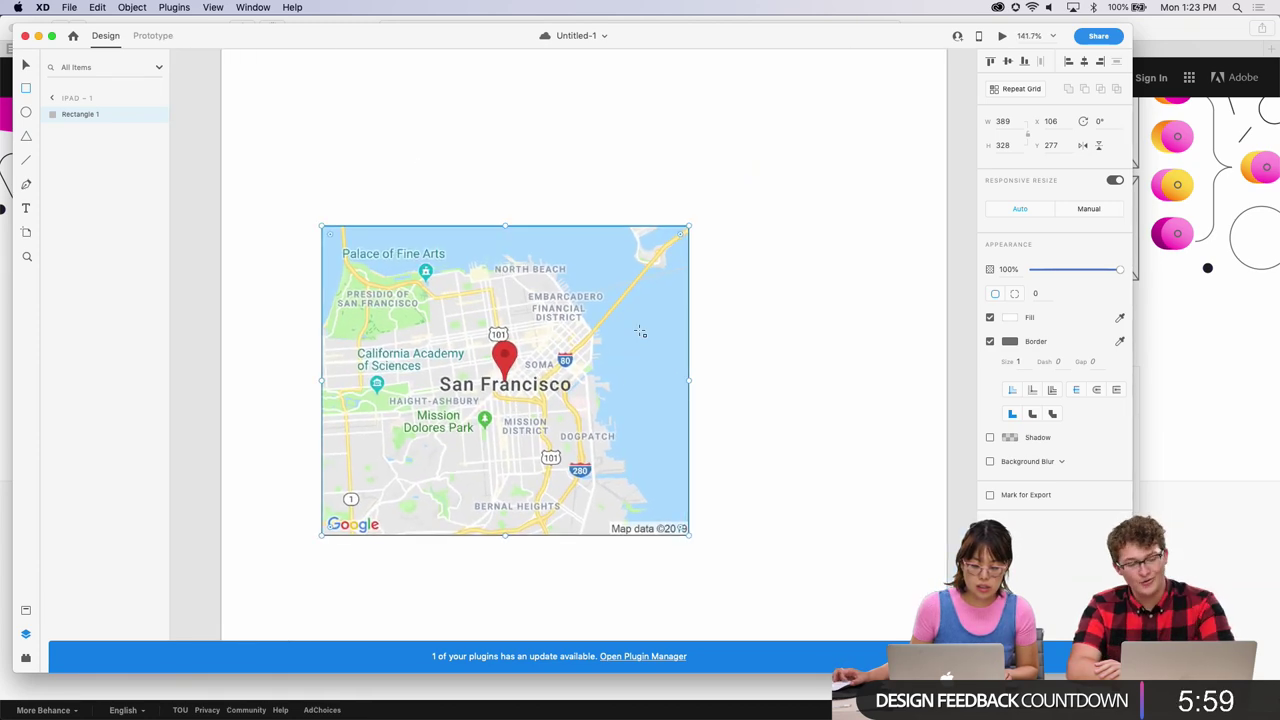
{"action": "scroll", "coordinate": [655, 318], "scroll_direction": "left", "scroll_amount": 3}
{"action": "scroll", "coordinate": [655, 318], "scroll_direction": "down", "scroll_amount": 3}
{"action": "scroll", "coordinate": [655, 318], "scroll_direction": "right", "scroll_amount": 2}
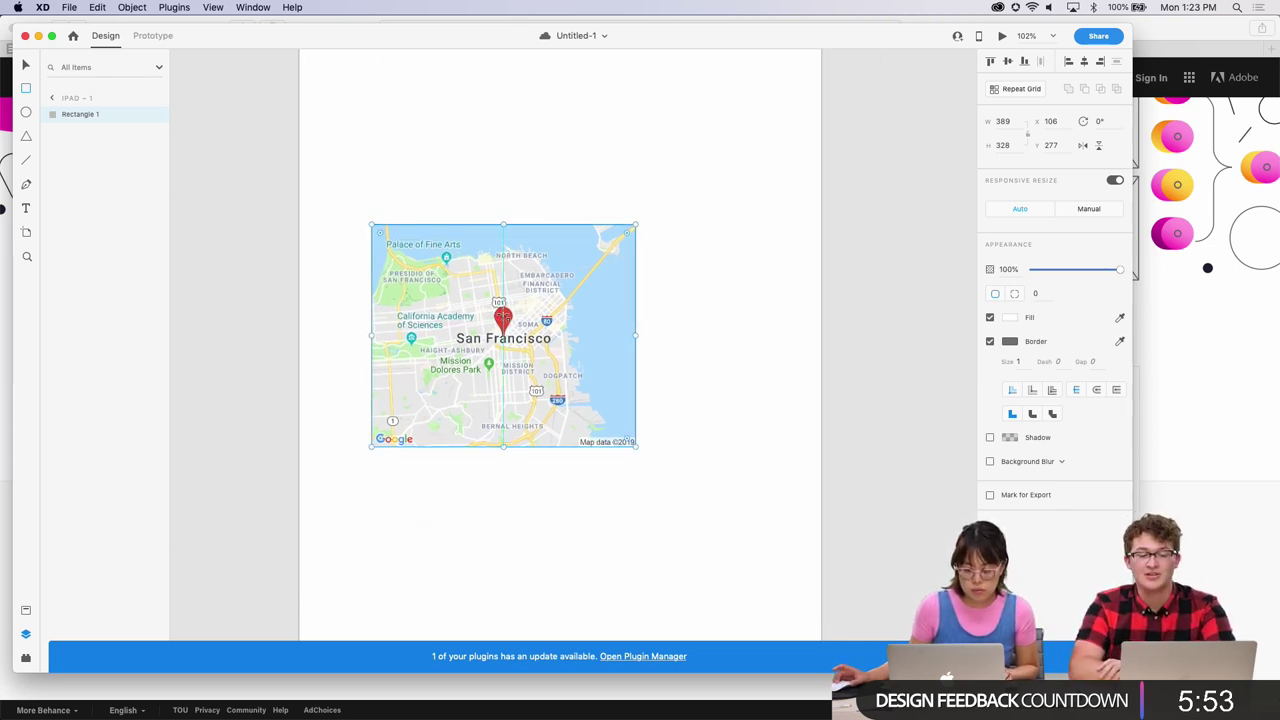
{"action": "scroll", "coordinate": [521, 304], "scroll_direction": "up", "scroll_amount": 2}
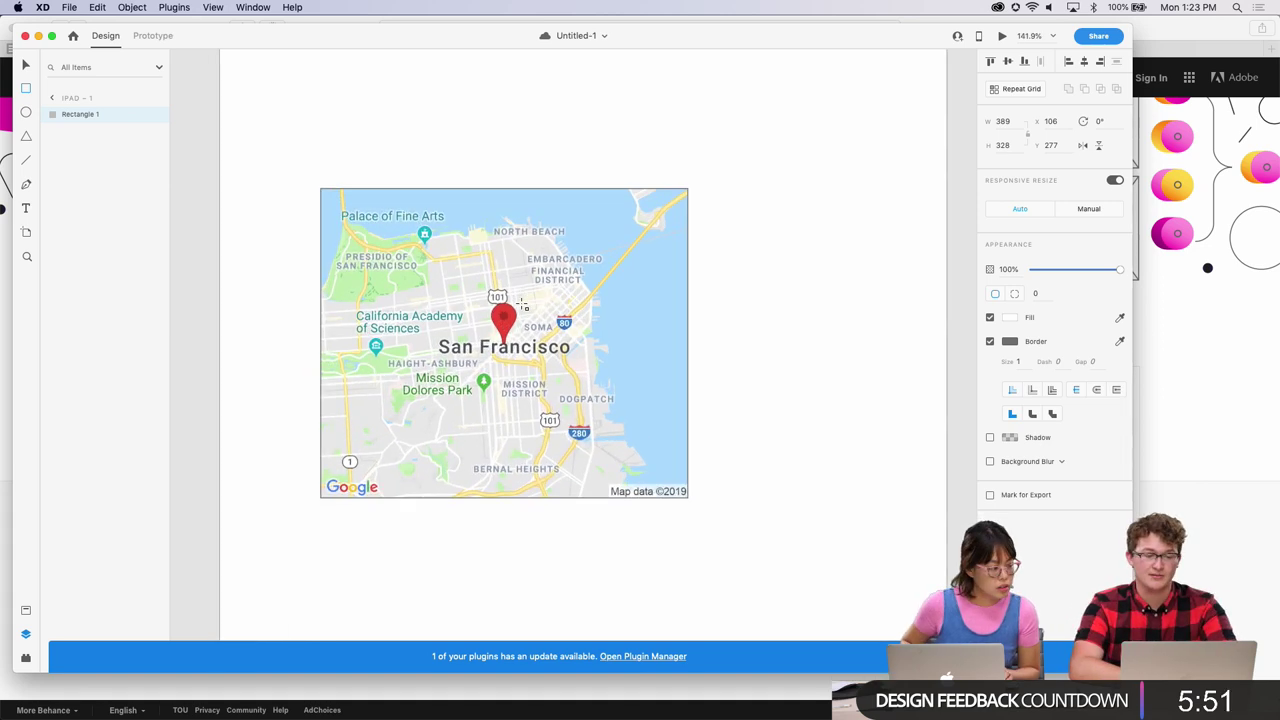
{"action": "scroll", "coordinate": [521, 304], "scroll_direction": "down", "scroll_amount": 2}
{"action": "scroll", "coordinate": [522, 305], "scroll_direction": "up", "scroll_amount": 2}
{"action": "scroll", "coordinate": [522, 305], "scroll_direction": "down", "scroll_amount": 1}
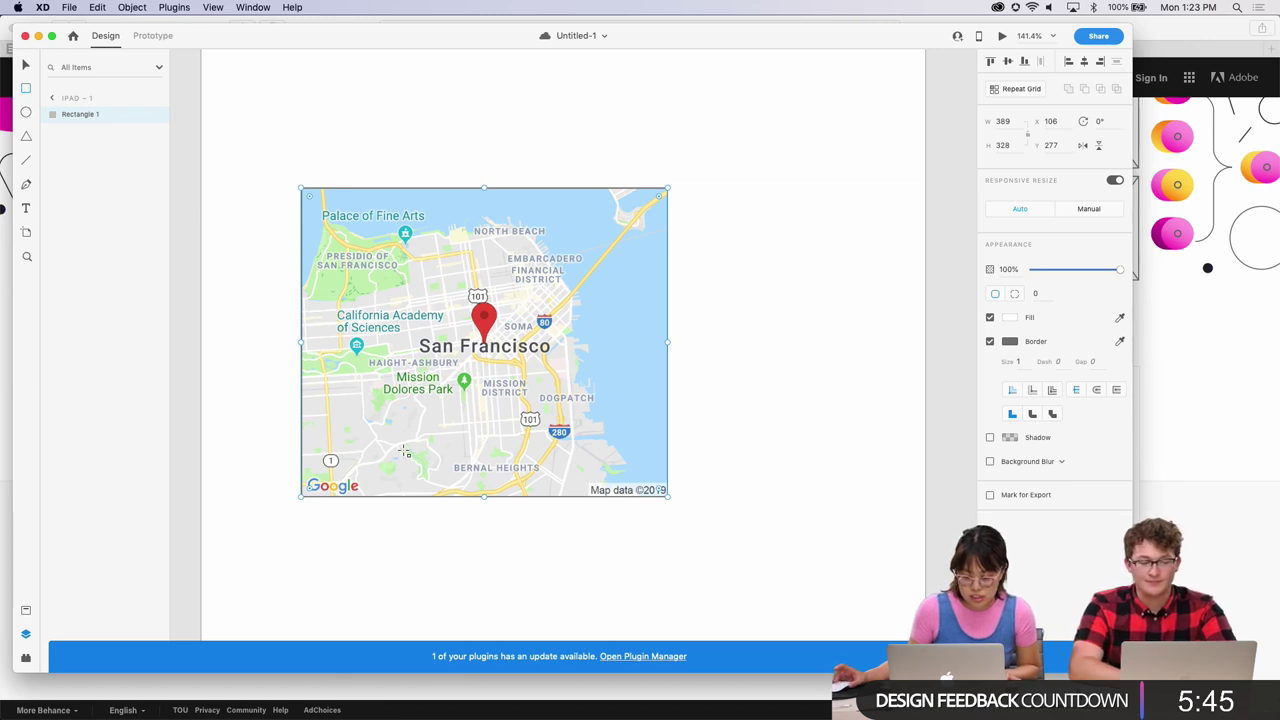
{"action": "scroll", "coordinate": [404, 452], "scroll_direction": "down", "scroll_amount": 3}
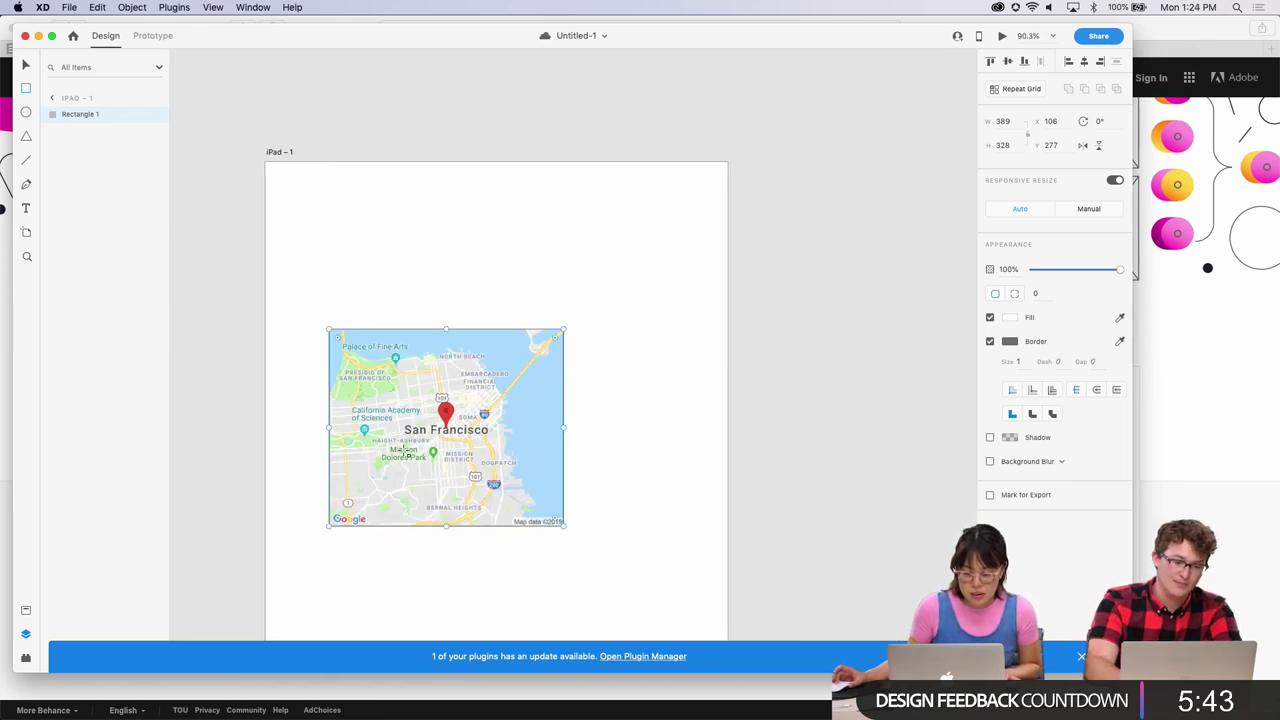
{"action": "key", "text": "Delete"}
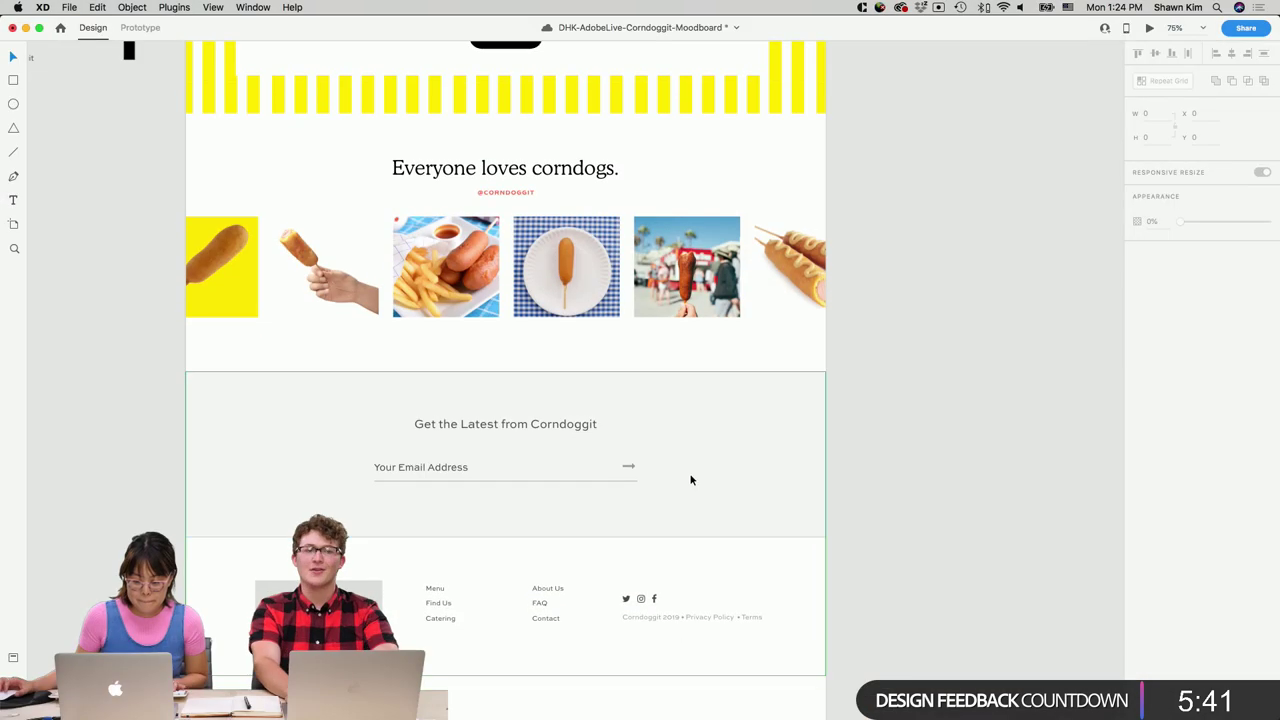
Select the signup and footer group, save, and trial moving it off the artboard before undoing.
{"action": "left_click", "coordinate": [691, 480]}
{"action": "key", "text": "super+y"}
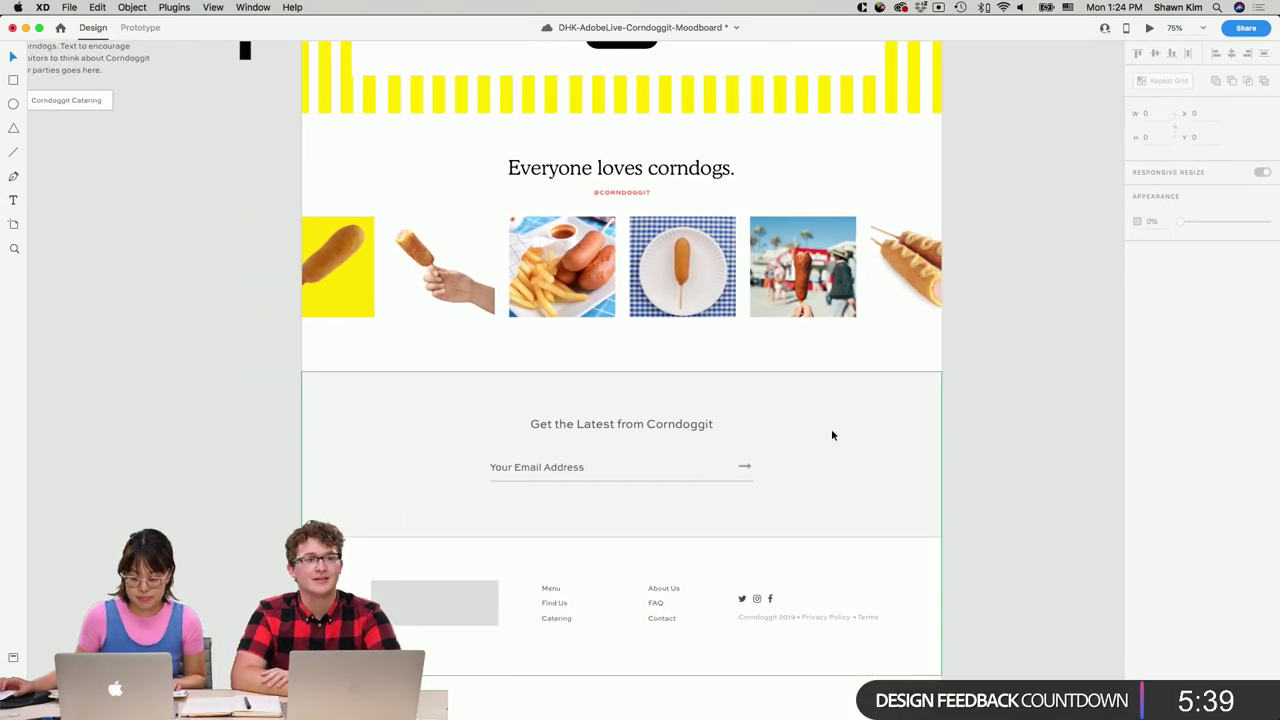
{"action": "scroll", "coordinate": [711, 437], "scroll_direction": "up", "scroll_amount": 2}
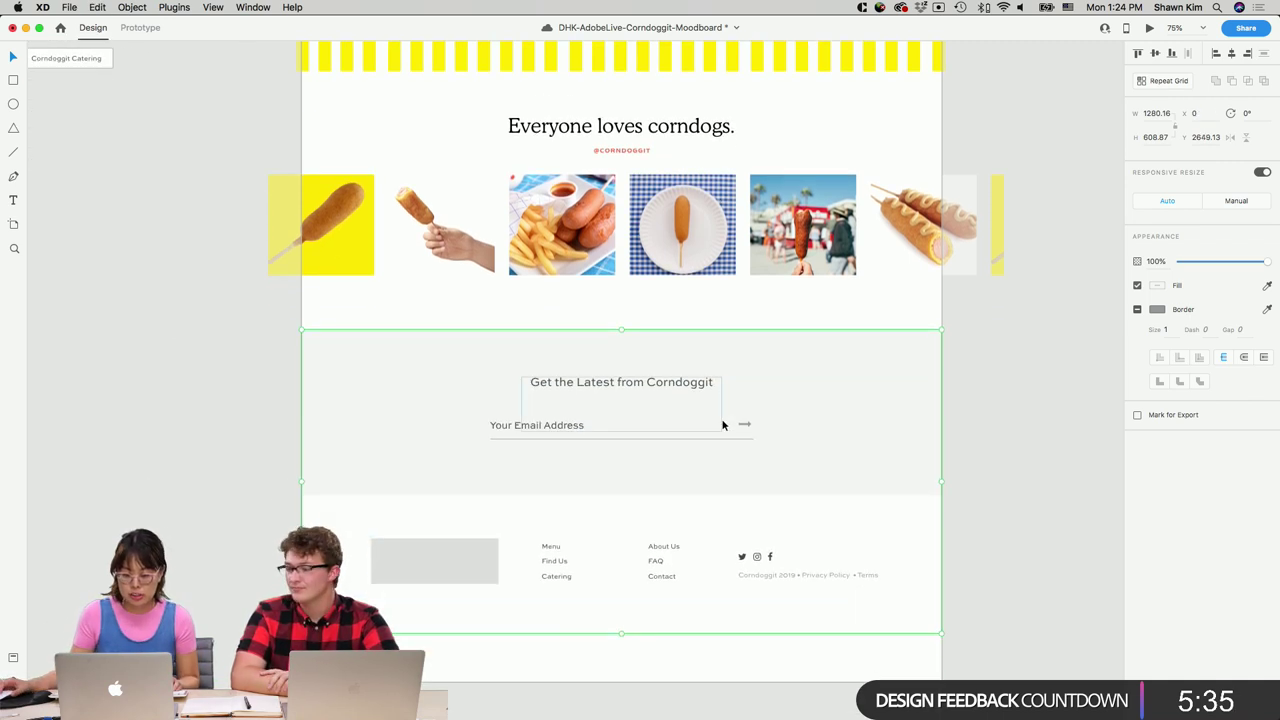
{"action": "scroll", "coordinate": [723, 430], "scroll_direction": "down", "scroll_amount": 3}
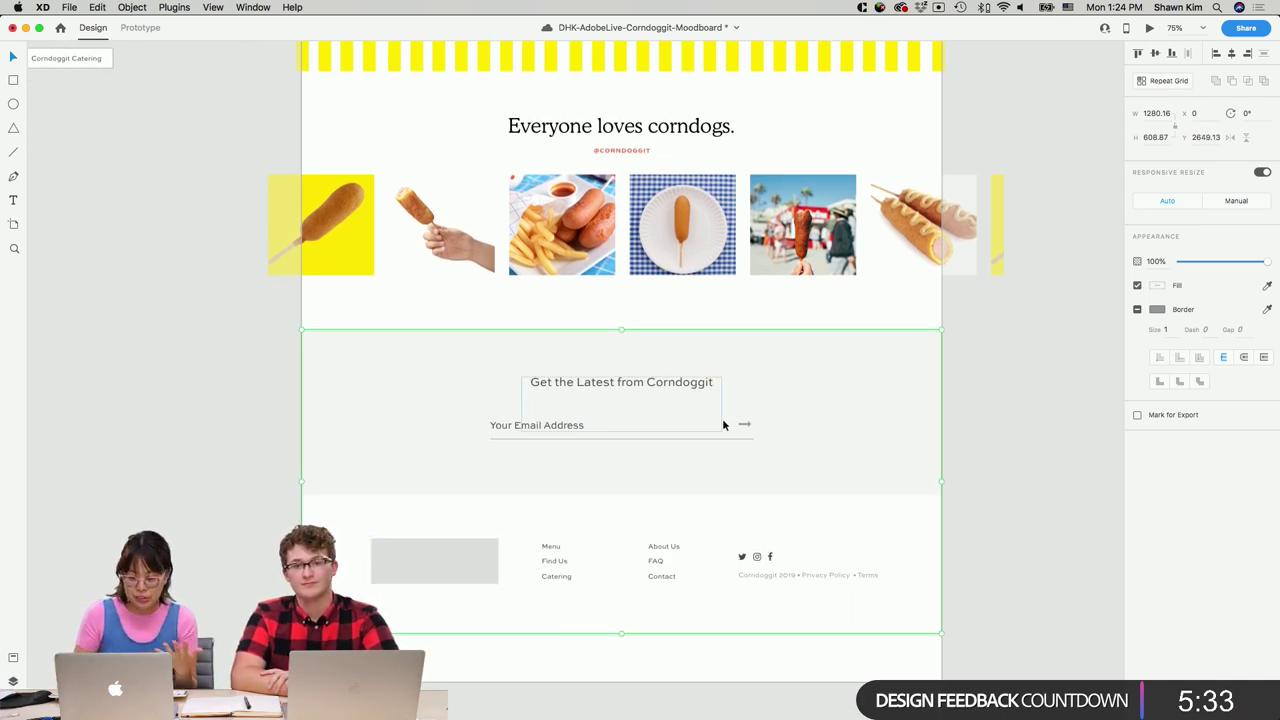
{"action": "key", "text": "super+s"}
{"action": "key", "text": "shift+Down"}
{"action": "key", "text": "shift+Down"}
{"action": "key", "text": "shift+Down"}
{"action": "key", "text": "shift+Down"}
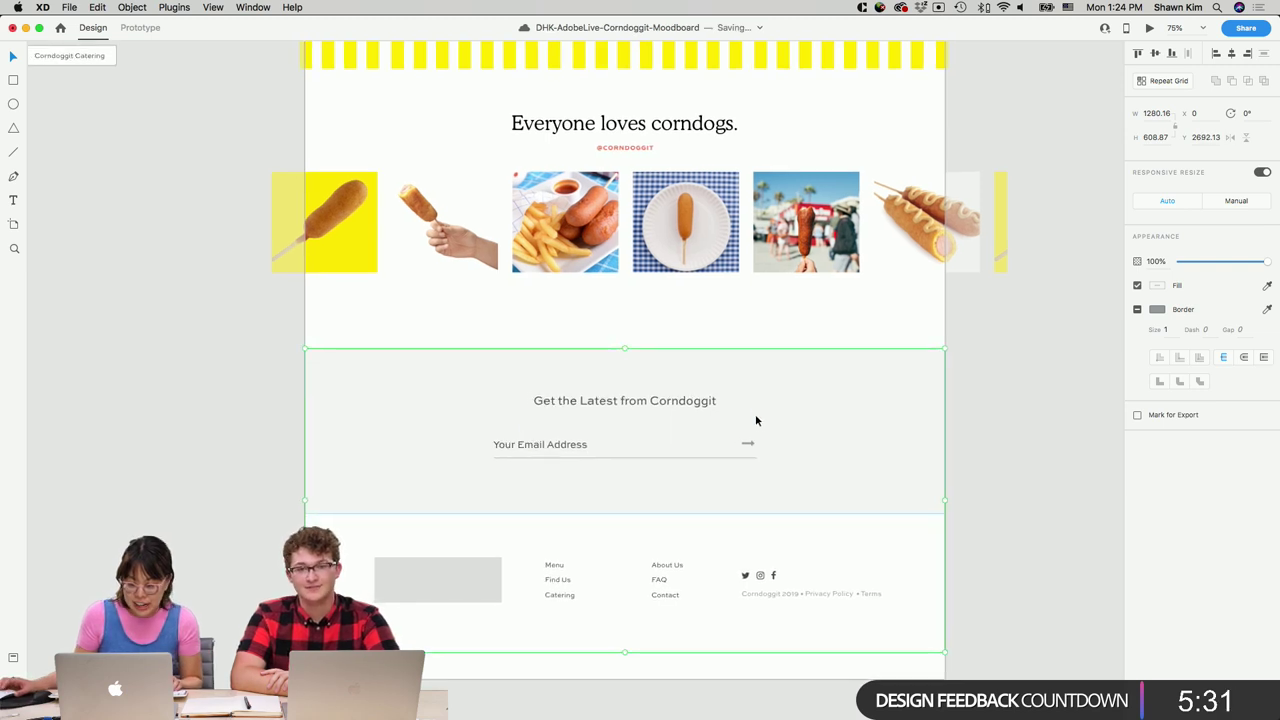
{"action": "scroll", "coordinate": [755, 427], "scroll_direction": "right", "scroll_amount": 2}
{"action": "left_click_drag", "start_coordinate": [755, 427], "coordinate": [299, 453]}
{"action": "key", "text": "super+z"}
{"action": "key", "text": "super+shift+z"}
{"action": "key", "text": "super+z"}
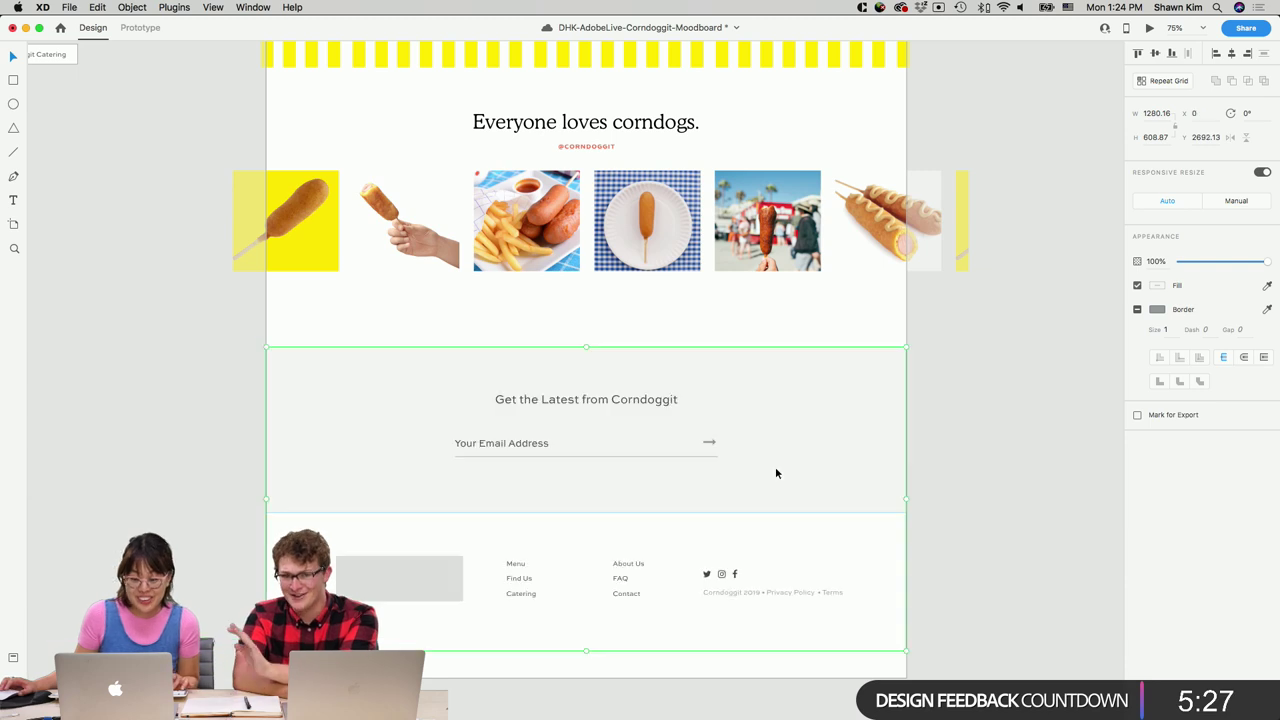
{"action": "left_click", "coordinate": [976, 453]}
Set the signup band to 100% opacity with a fill sampled from the blue moodboard circle.
{"action": "left_click", "coordinate": [858, 437]}
{"action": "left_click", "coordinate": [857, 436]}
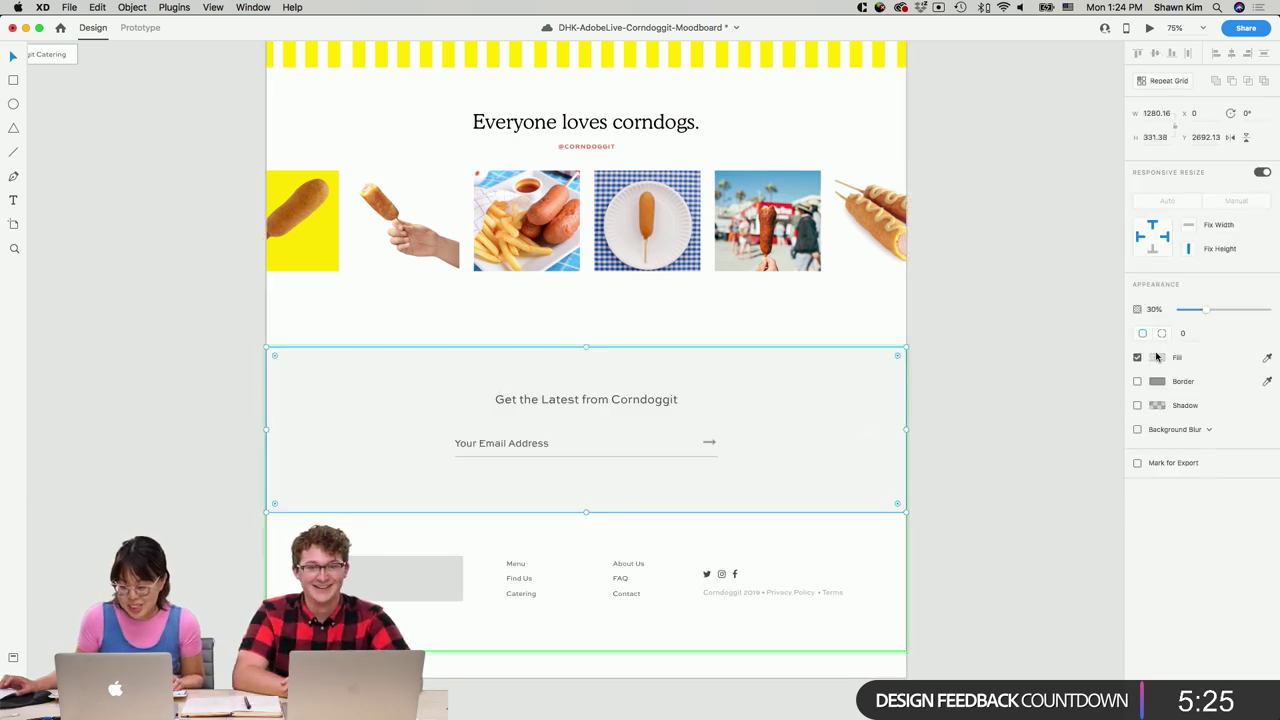
{"action": "left_click_drag", "start_coordinate": [1205, 309], "coordinate": [1266, 311]}
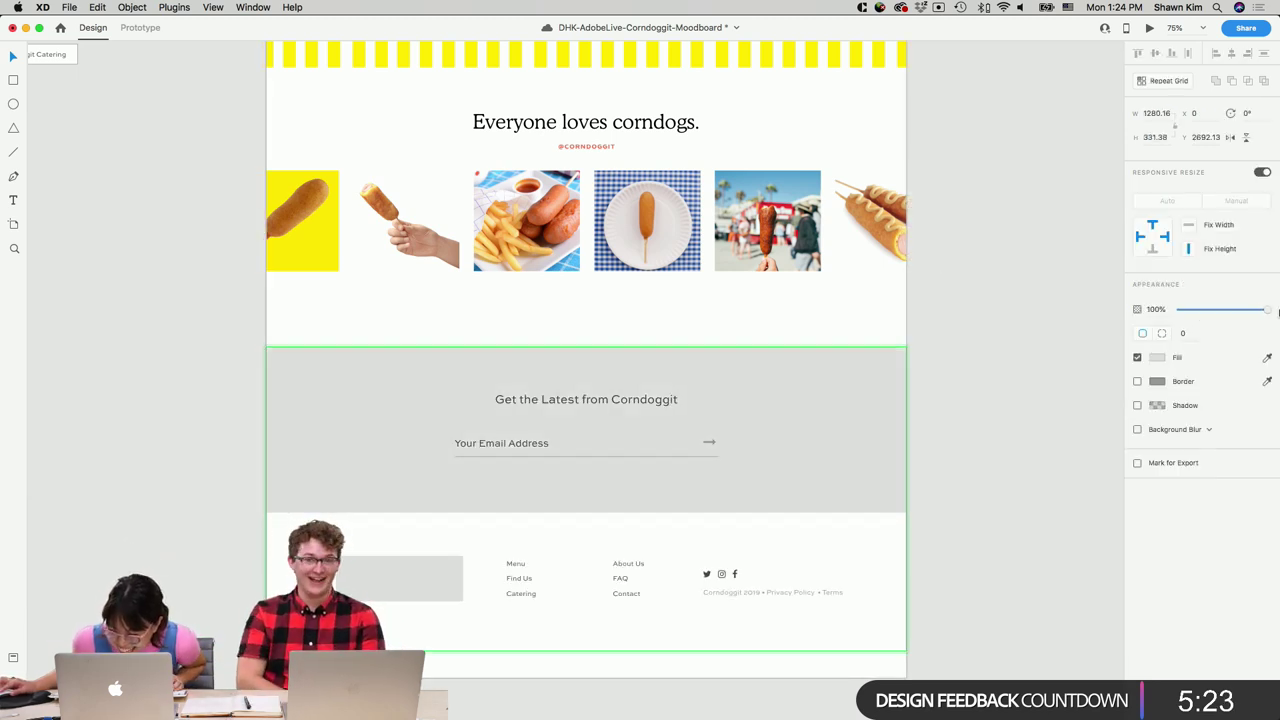
{"action": "left_click", "coordinate": [1158, 357]}
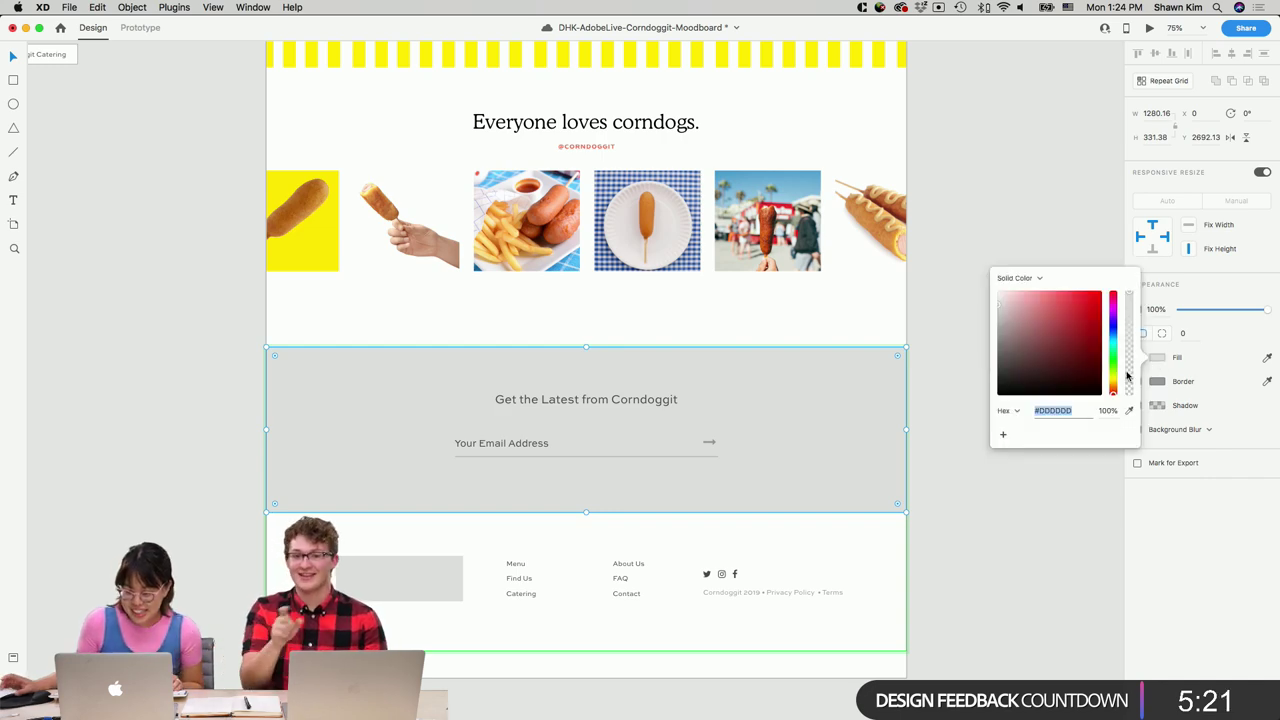
{"action": "scroll", "coordinate": [794, 336], "scroll_direction": "up", "scroll_amount": 10}
{"action": "scroll", "coordinate": [819, 330], "scroll_direction": "right", "scroll_amount": 3}
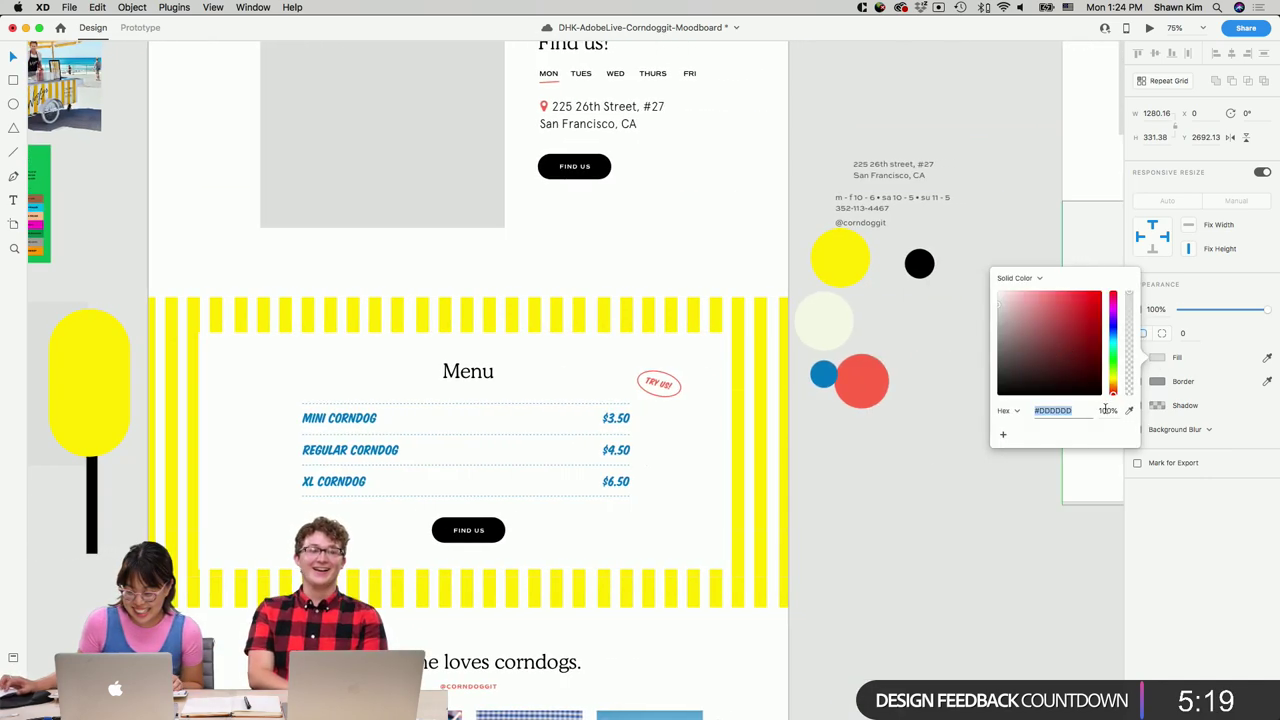
{"action": "left_click", "coordinate": [1129, 411]}
{"action": "left_click", "coordinate": [823, 374]}
{"action": "scroll", "coordinate": [876, 419], "scroll_direction": "down", "scroll_amount": 8}
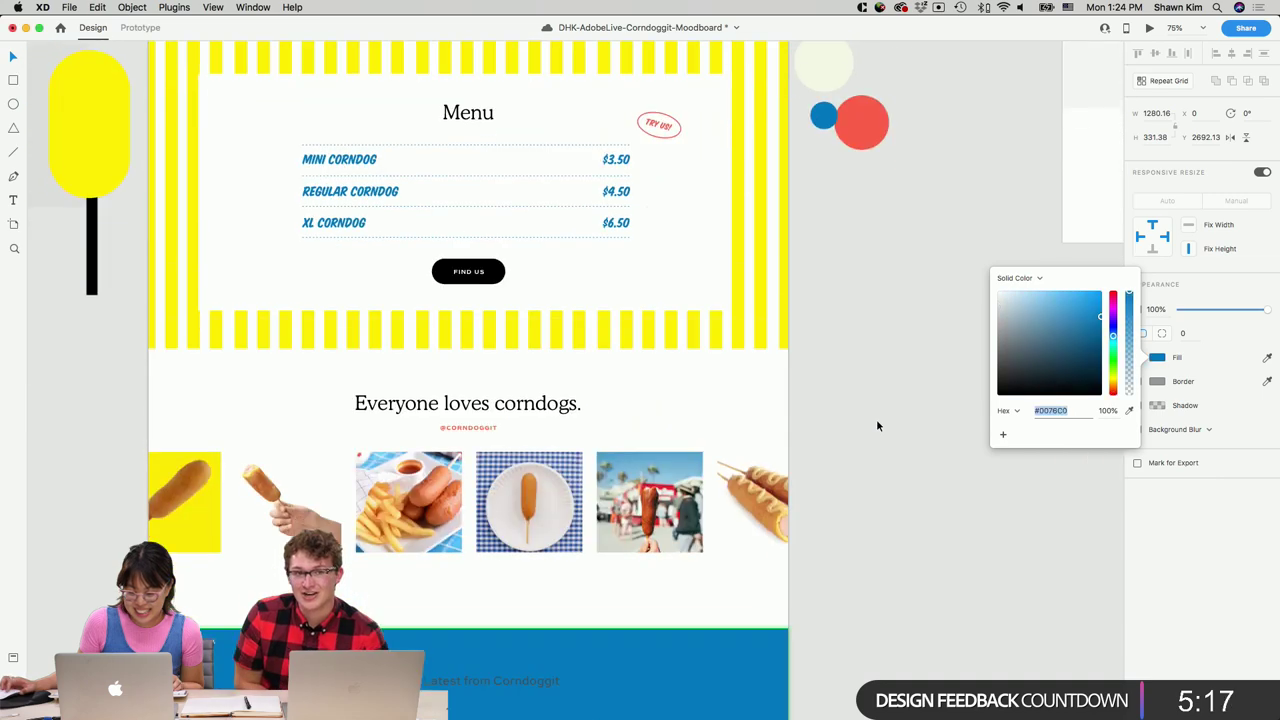
{"action": "scroll", "coordinate": [876, 426], "scroll_direction": "down", "scroll_amount": 1}
{"action": "left_click", "coordinate": [514, 508]}
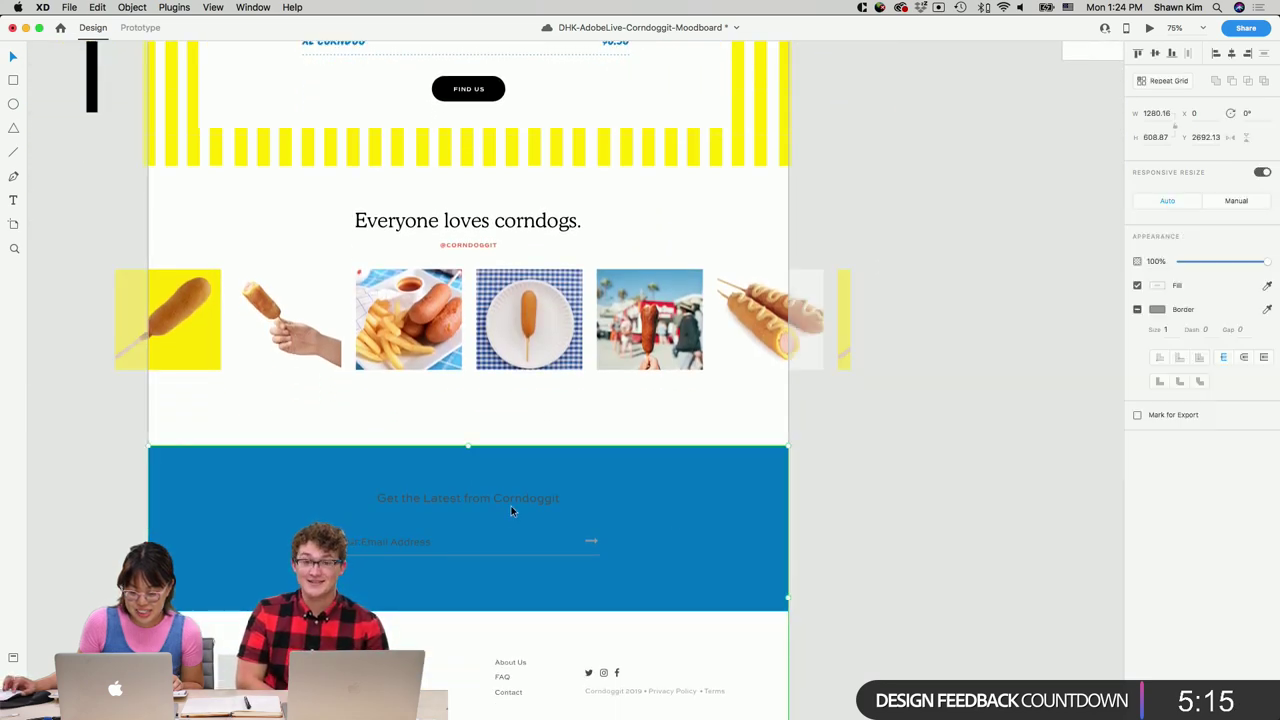
Make the 'Get the Latest from Corndoggit' heading text white #FFFFFF and try a font beginning with C.
{"action": "double_click", "coordinate": [511, 508]}
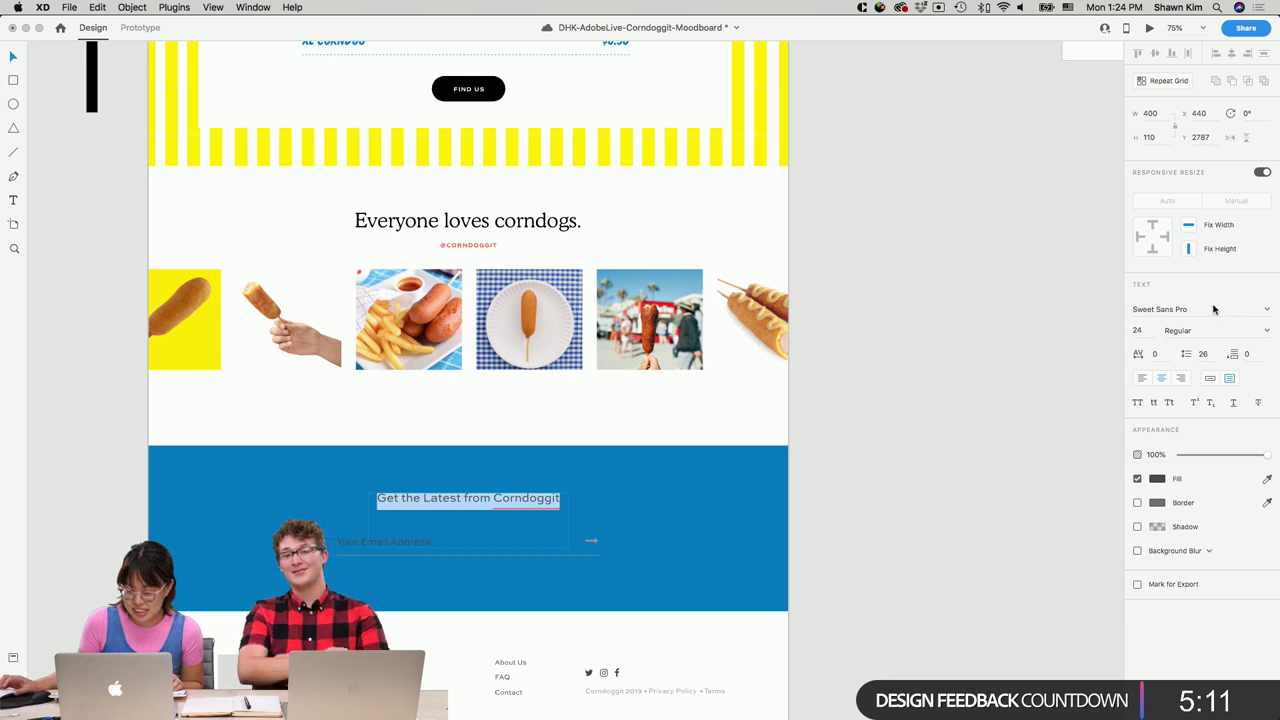
{"action": "left_click", "coordinate": [1170, 480]}
{"action": "left_click_drag", "start_coordinate": [1059, 485], "coordinate": [934, 331]}
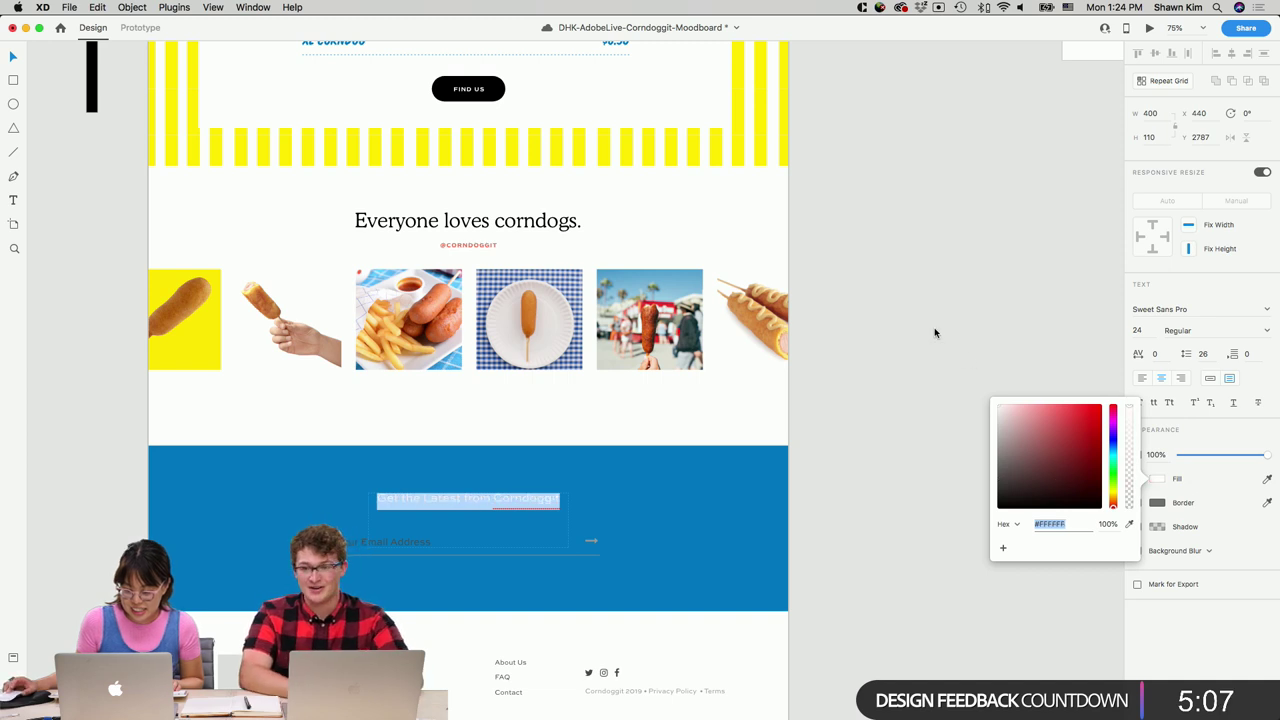
{"action": "left_click", "coordinate": [994, 362]}
{"action": "double_click", "coordinate": [1211, 305]}
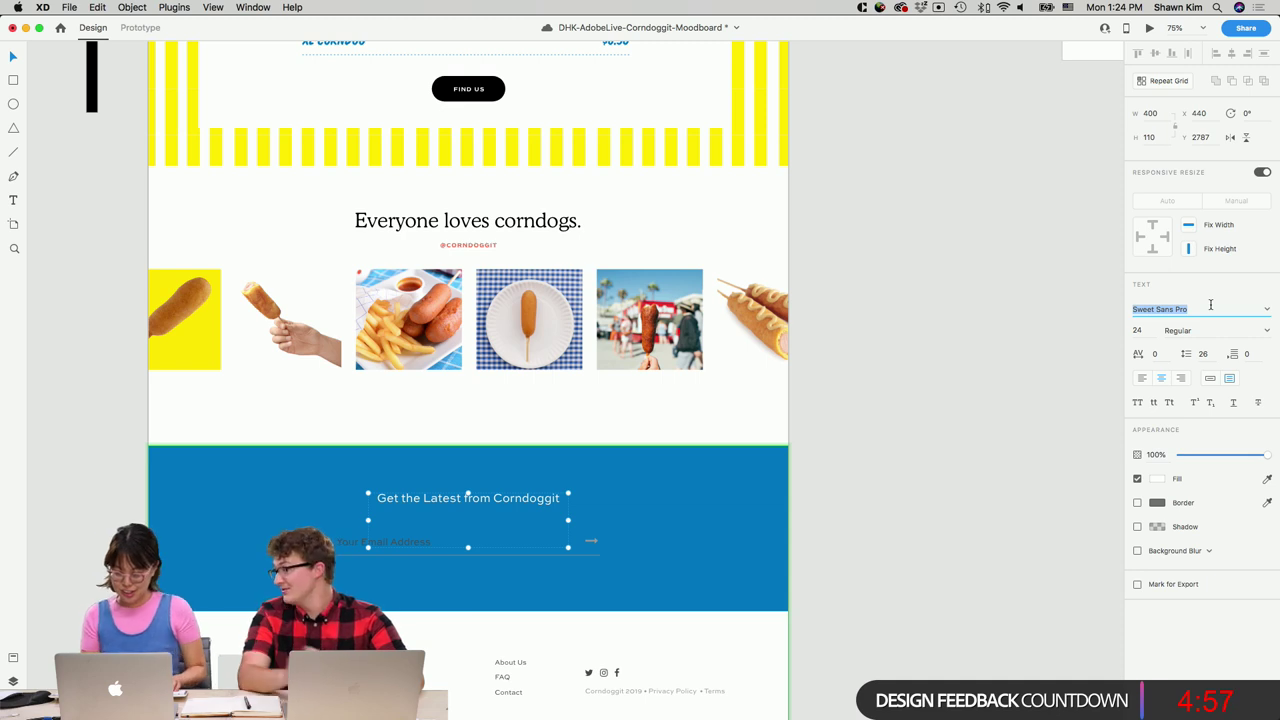
{"action": "type", "text": "Cooper Lt"}
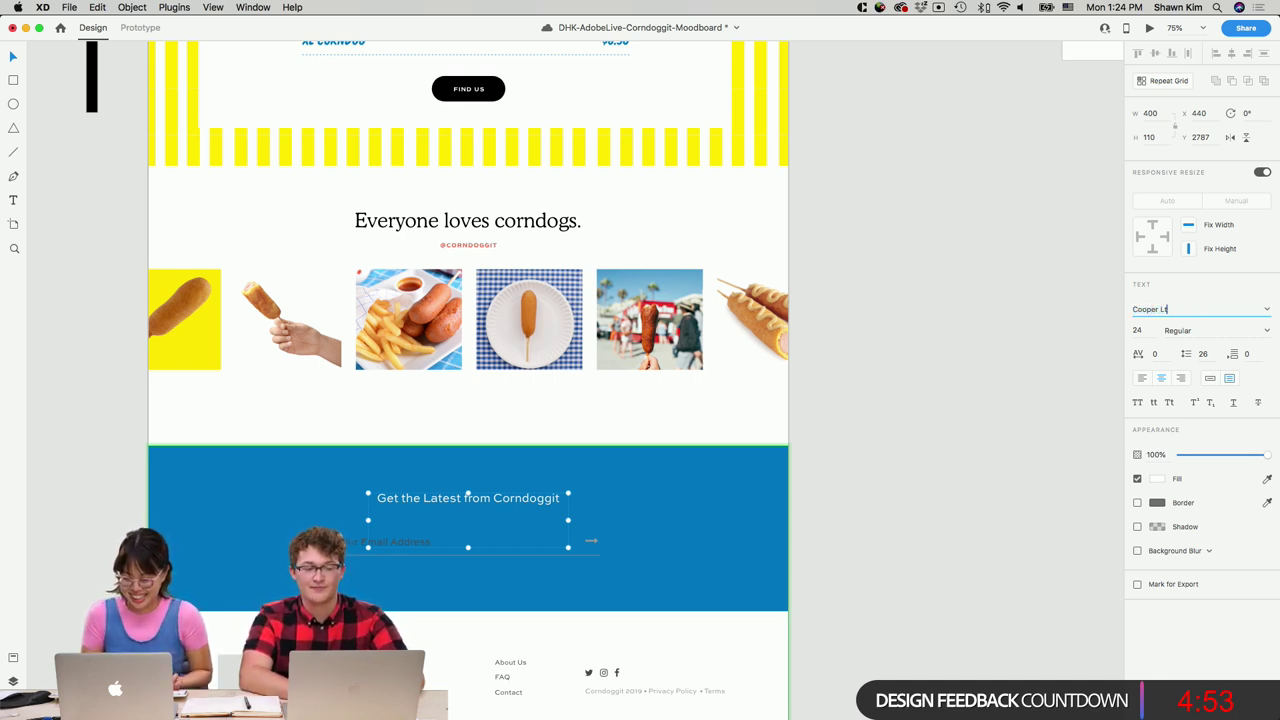
{"action": "left_click", "coordinate": [1101, 526]}
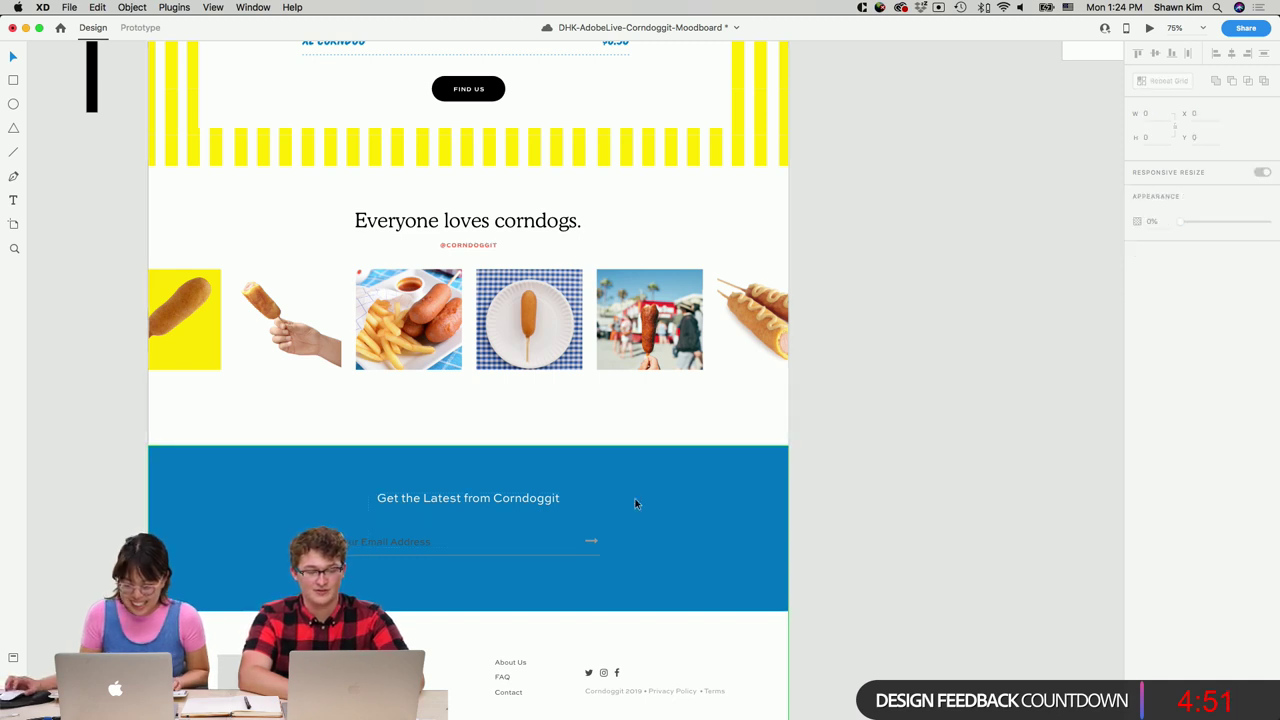
Ungroup the signup component from its master, then preview Cooper for the heading and cancel.
{"action": "left_click", "coordinate": [551, 503]}
{"action": "right_click", "coordinate": [645, 506]}
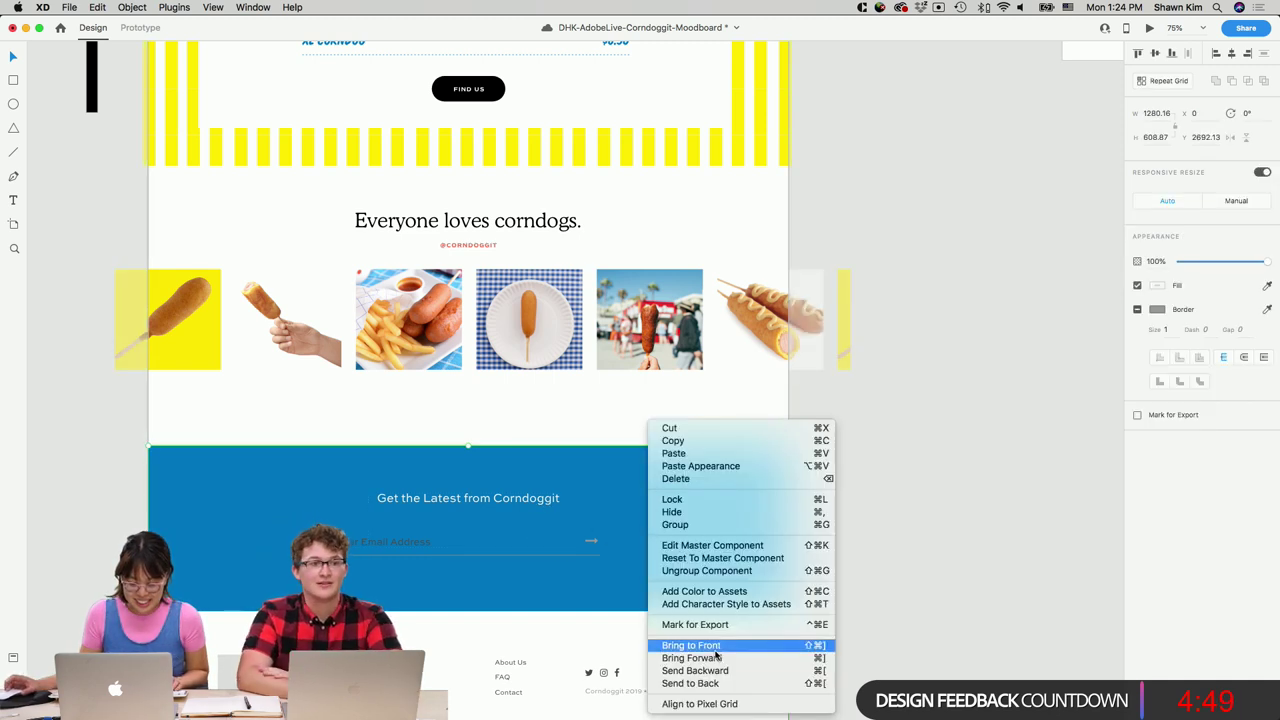
{"action": "left_click", "coordinate": [765, 570]}
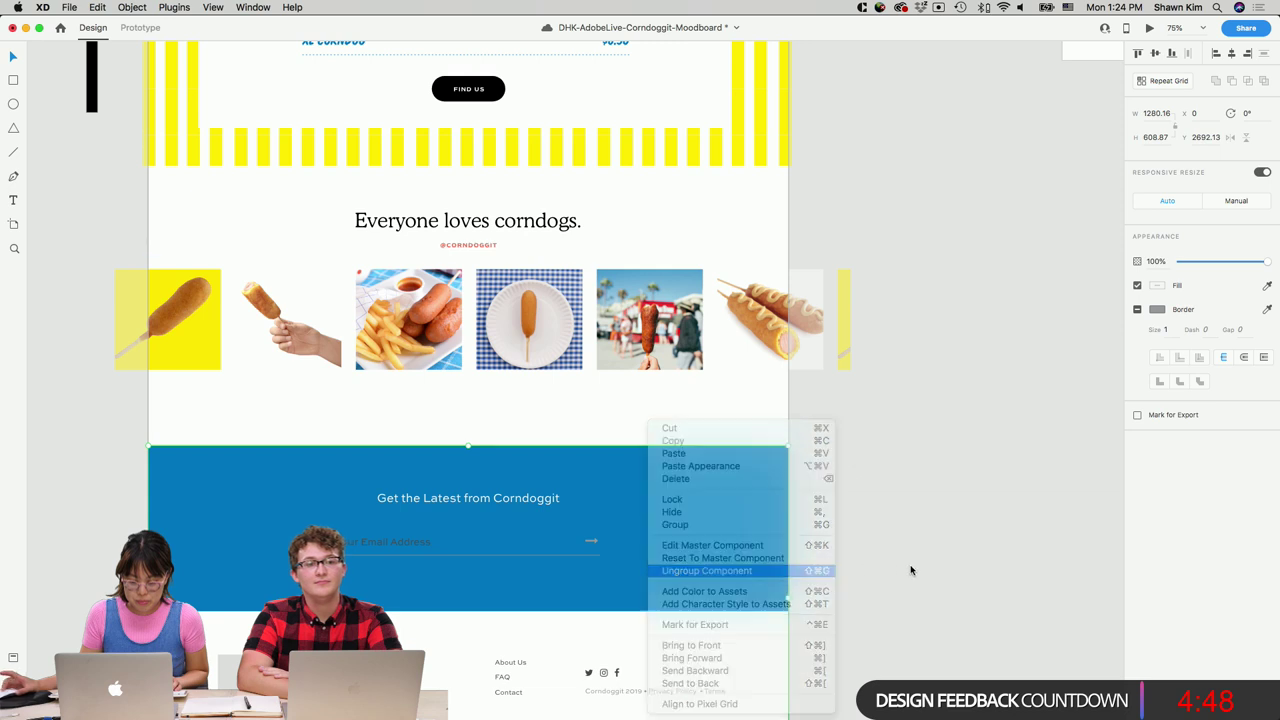
{"action": "double_click", "coordinate": [524, 501]}
{"action": "left_click", "coordinate": [1171, 259]}
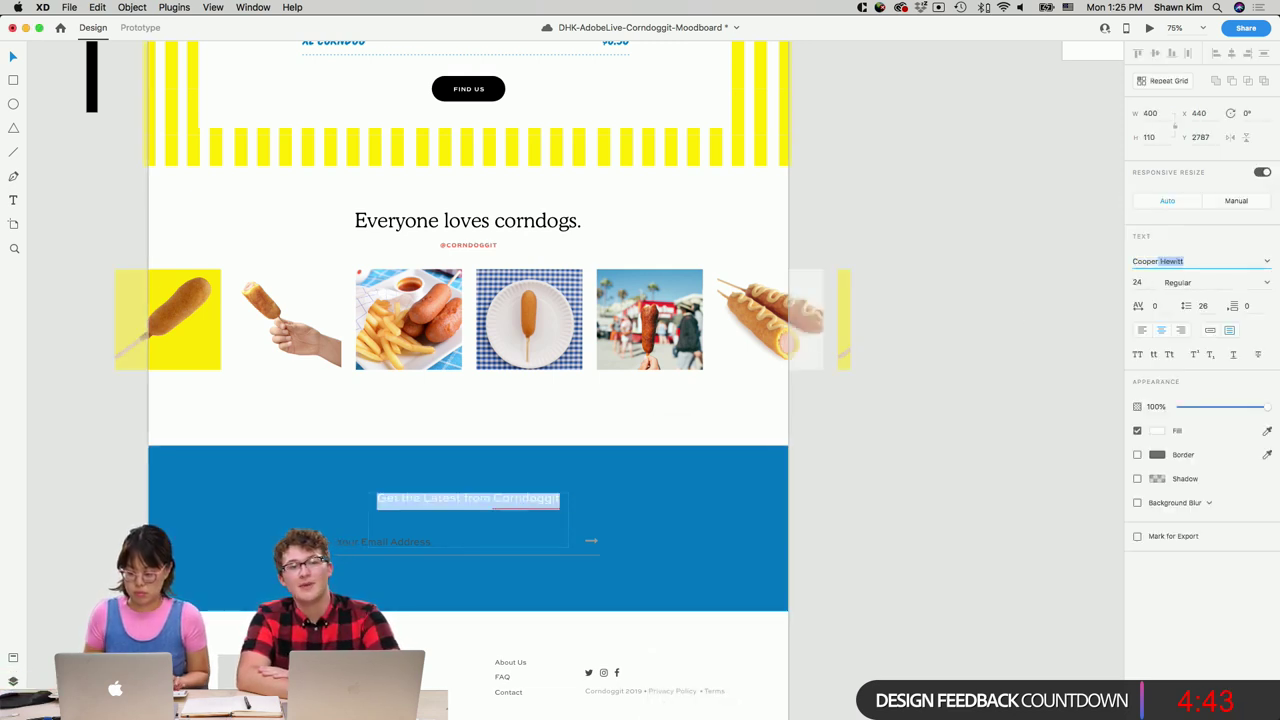
{"action": "type", "text": "Cooper"}
{"action": "key", "text": "Escape"}
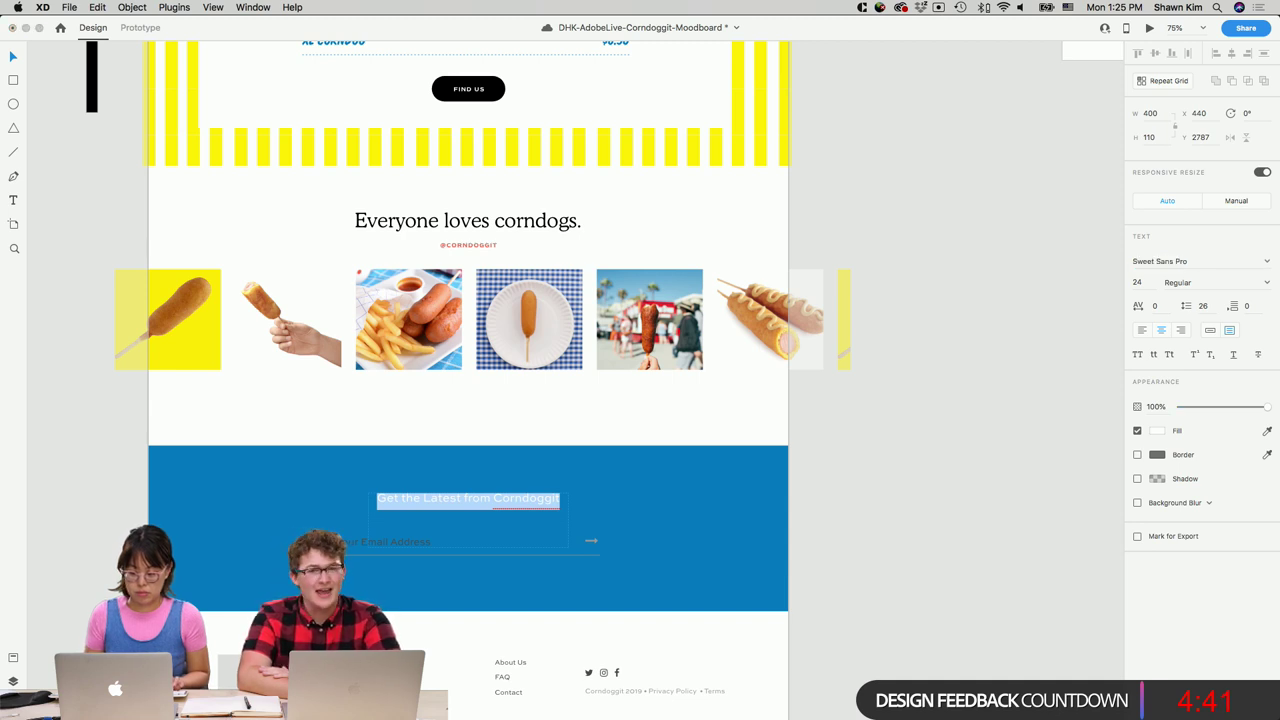
{"action": "key", "text": "Escape"}
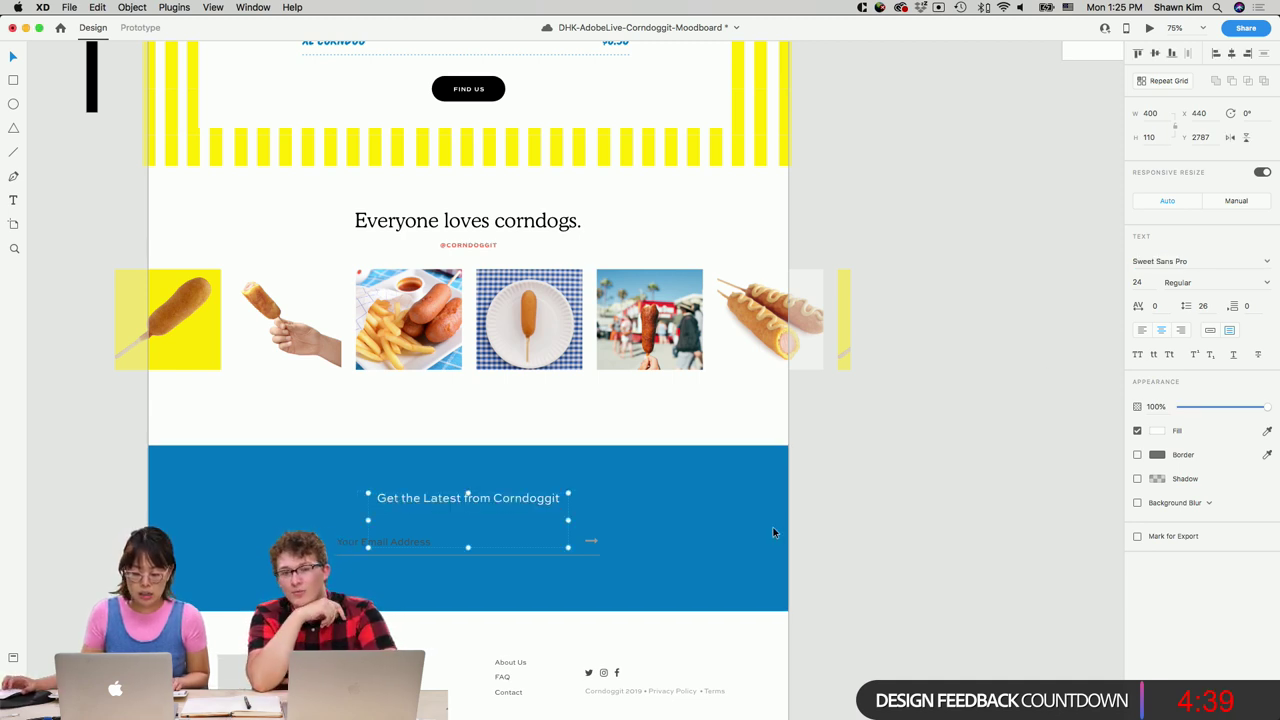
Draw a no-fill ellipse around MON with a border sampled from the red moodboard circle.
{"action": "scroll", "coordinate": [775, 530], "scroll_direction": "up", "scroll_amount": 5}
{"action": "scroll", "coordinate": [774, 528], "scroll_direction": "up", "scroll_amount": 3}
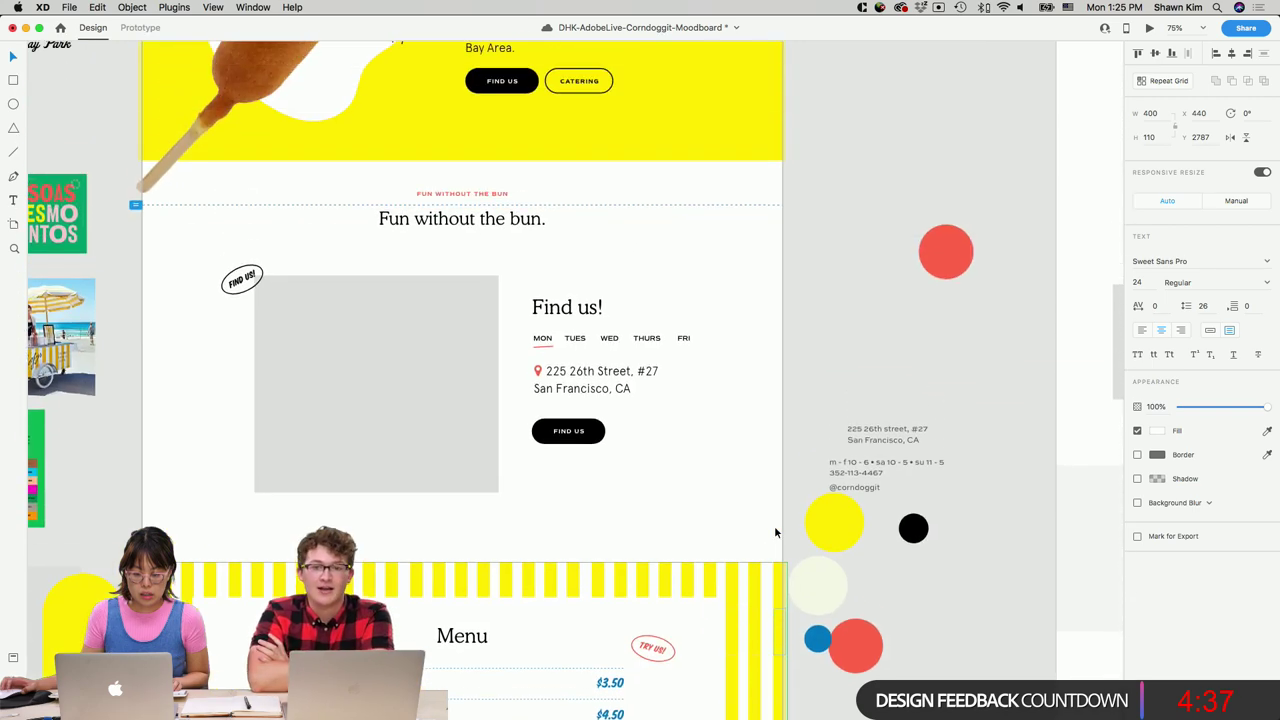
{"action": "scroll", "coordinate": [774, 528], "scroll_direction": "left", "scroll_amount": 1}
{"action": "key", "text": "Escape"}
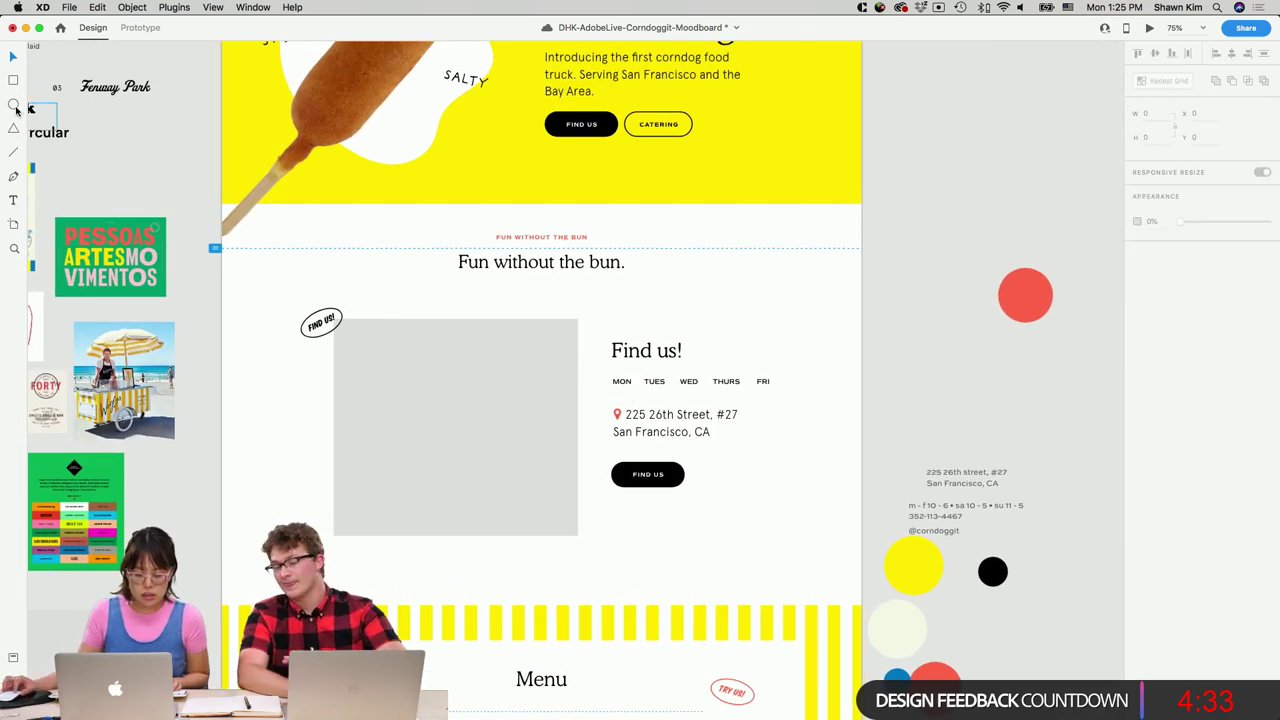
{"action": "left_click_drag", "start_coordinate": [606, 370], "coordinate": [642, 394]}
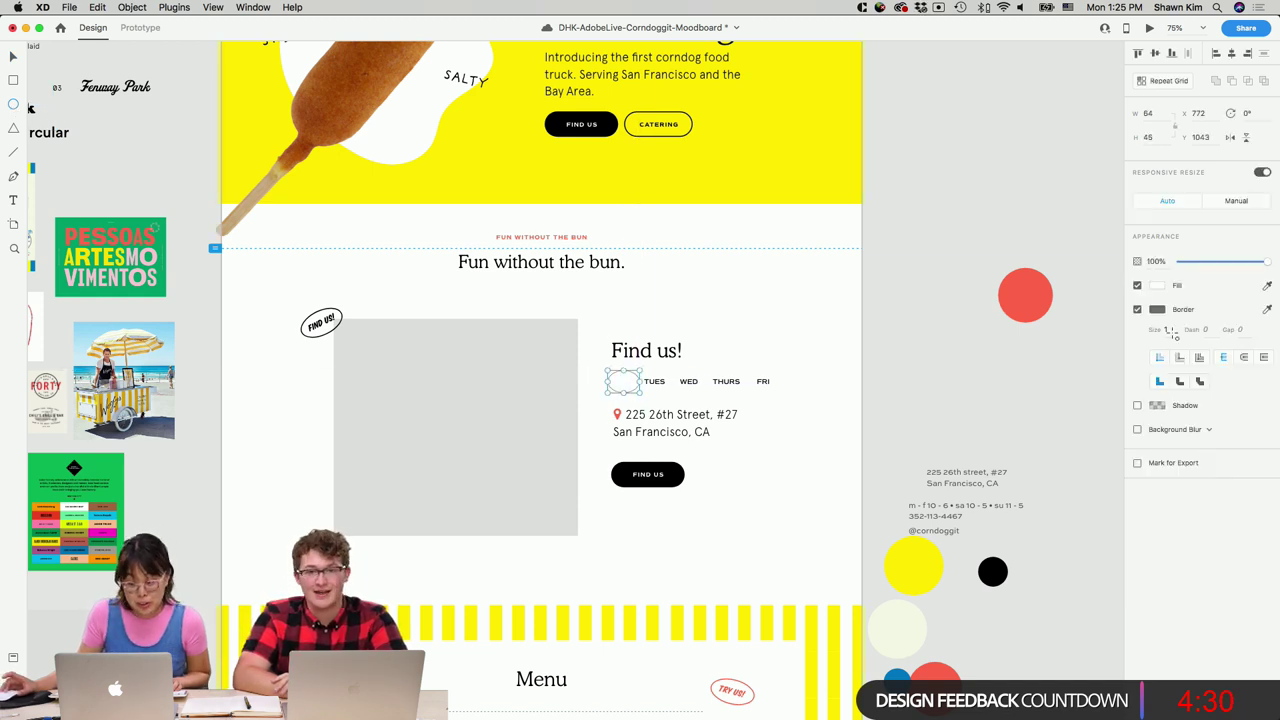
{"action": "left_click", "coordinate": [1137, 286]}
{"action": "left_click", "coordinate": [1157, 309]}
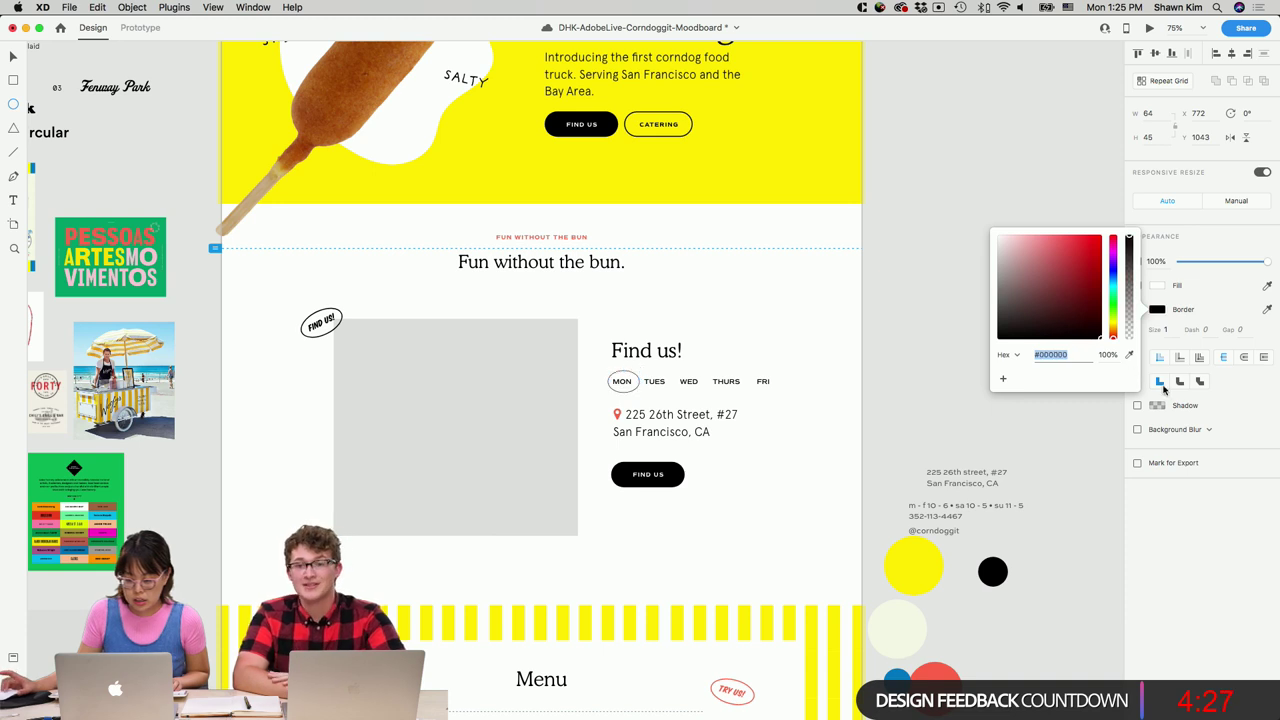
{"action": "left_click", "coordinate": [1130, 356]}
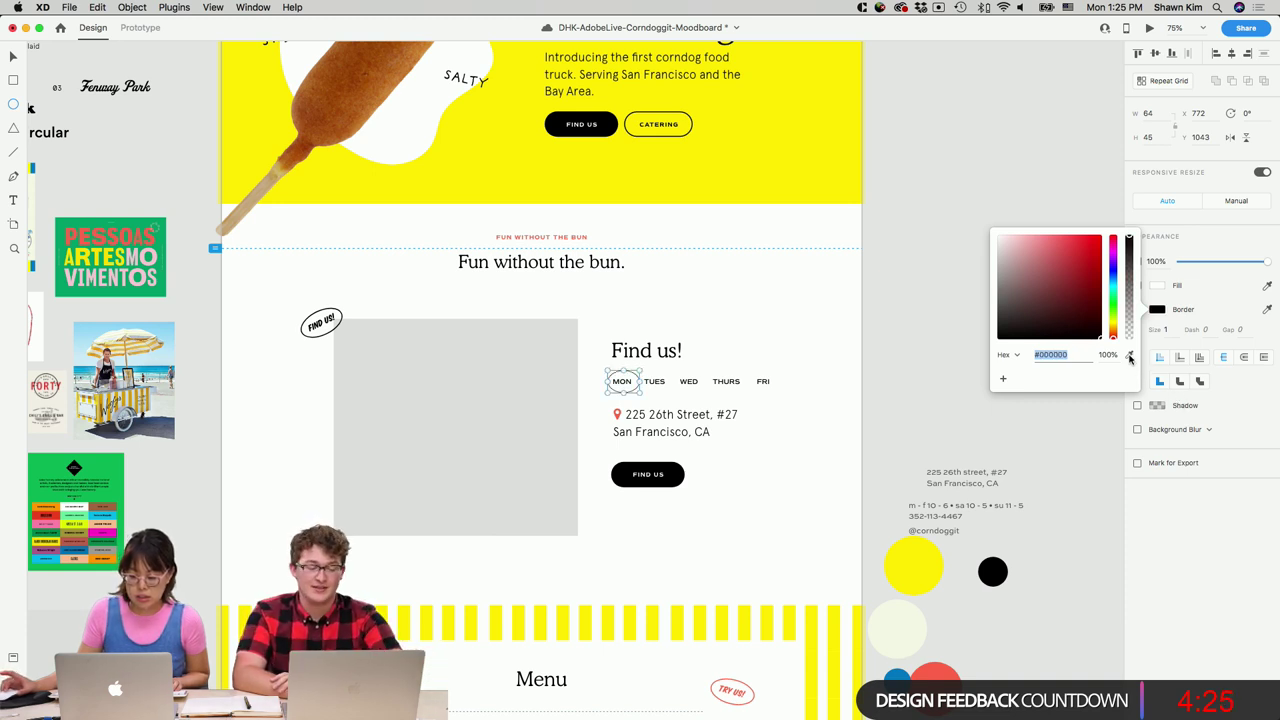
{"action": "left_click", "coordinate": [945, 677]}
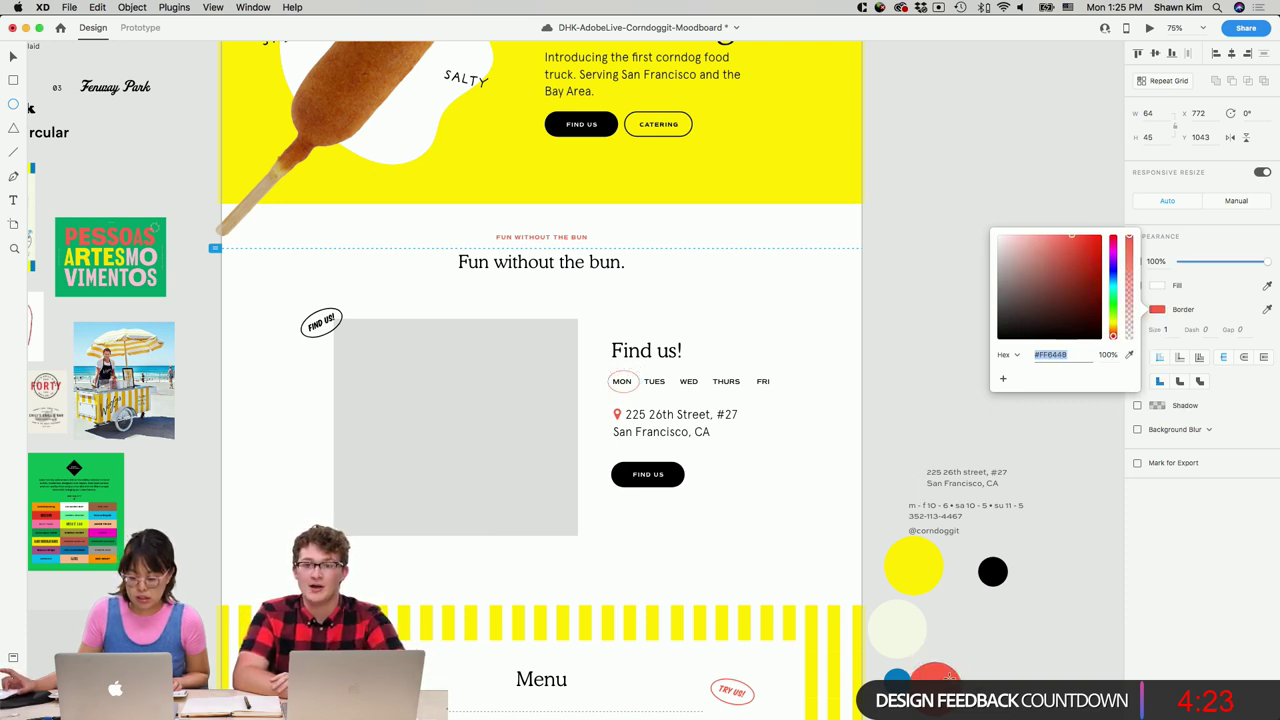
{"action": "mouse_move", "coordinate": [618, 381]}
{"action": "left_mouse_down"}
{"action": "mouse_move", "coordinate": [688, 379]}
{"action": "mouse_move", "coordinate": [623, 384]}
{"action": "left_mouse_up"}
Give the day labels House Slant font, size 20 and letter spacing 50, nudging the row right.
{"action": "left_click", "coordinate": [621, 385]}
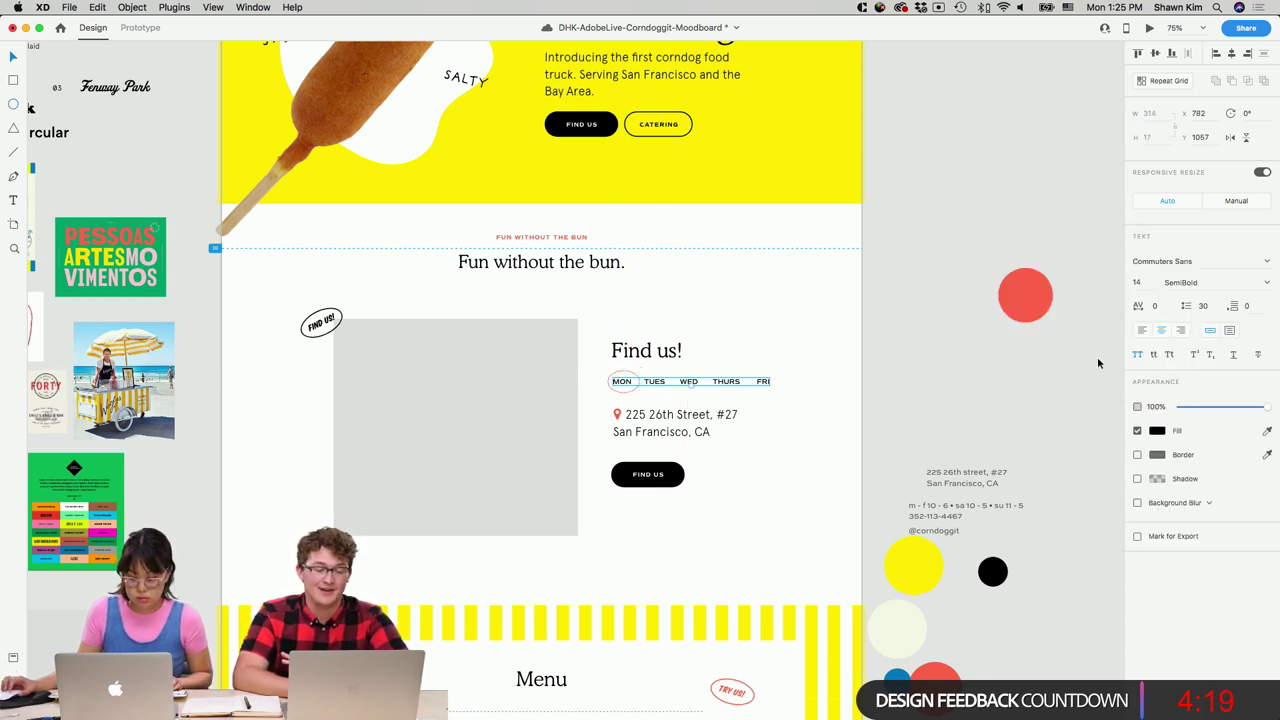
{"action": "left_click", "coordinate": [1168, 262]}
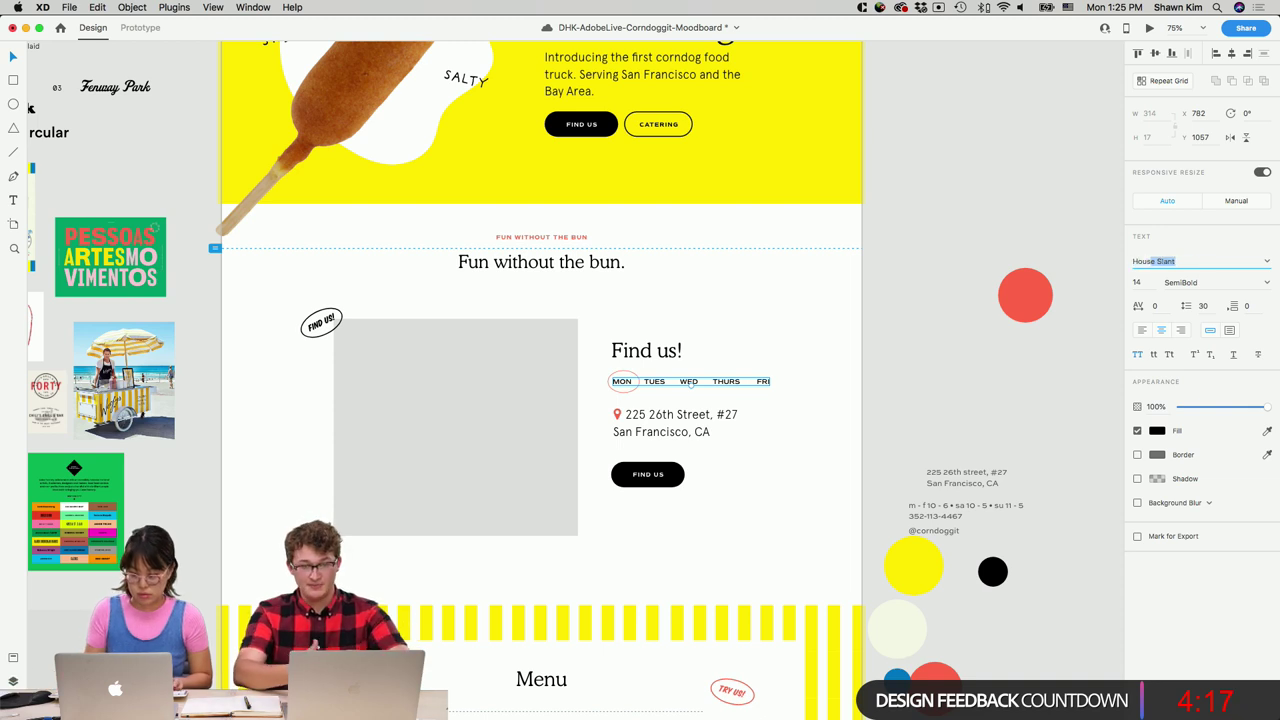
{"action": "type", "text": "House"}
{"action": "key", "text": "Return"}
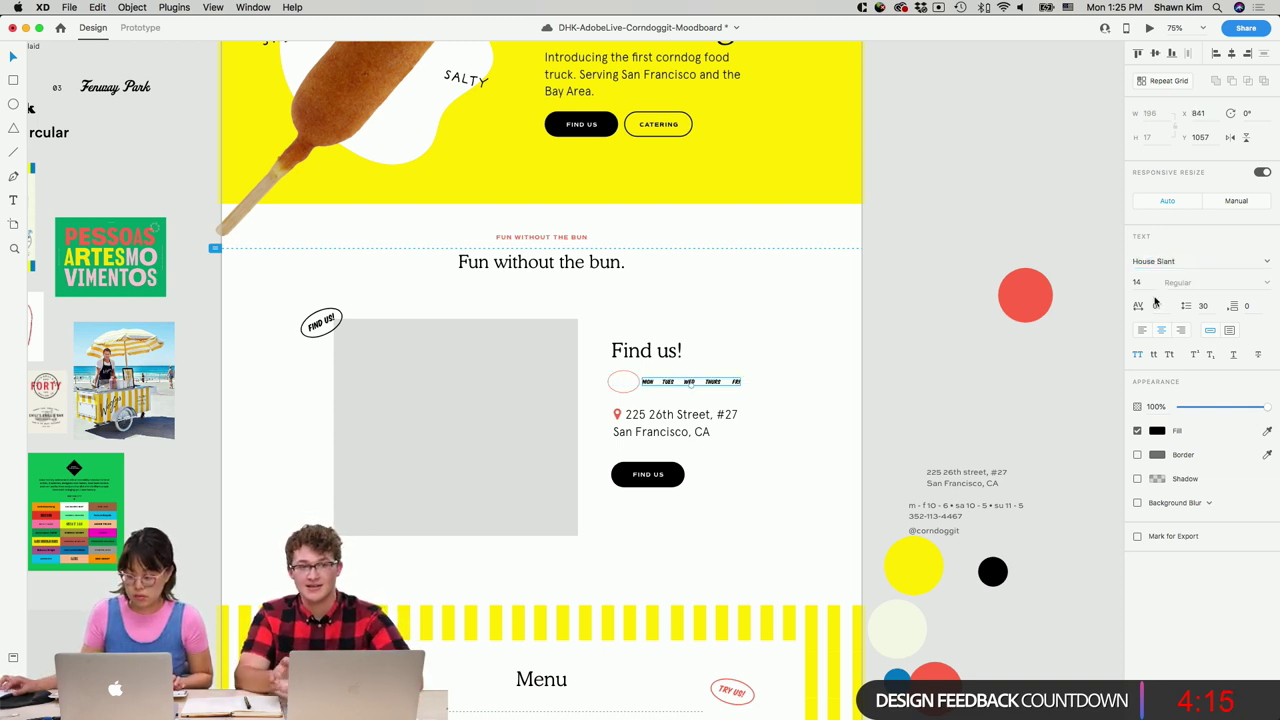
{"action": "type", "text": "18"}
{"action": "key", "text": "Return"}
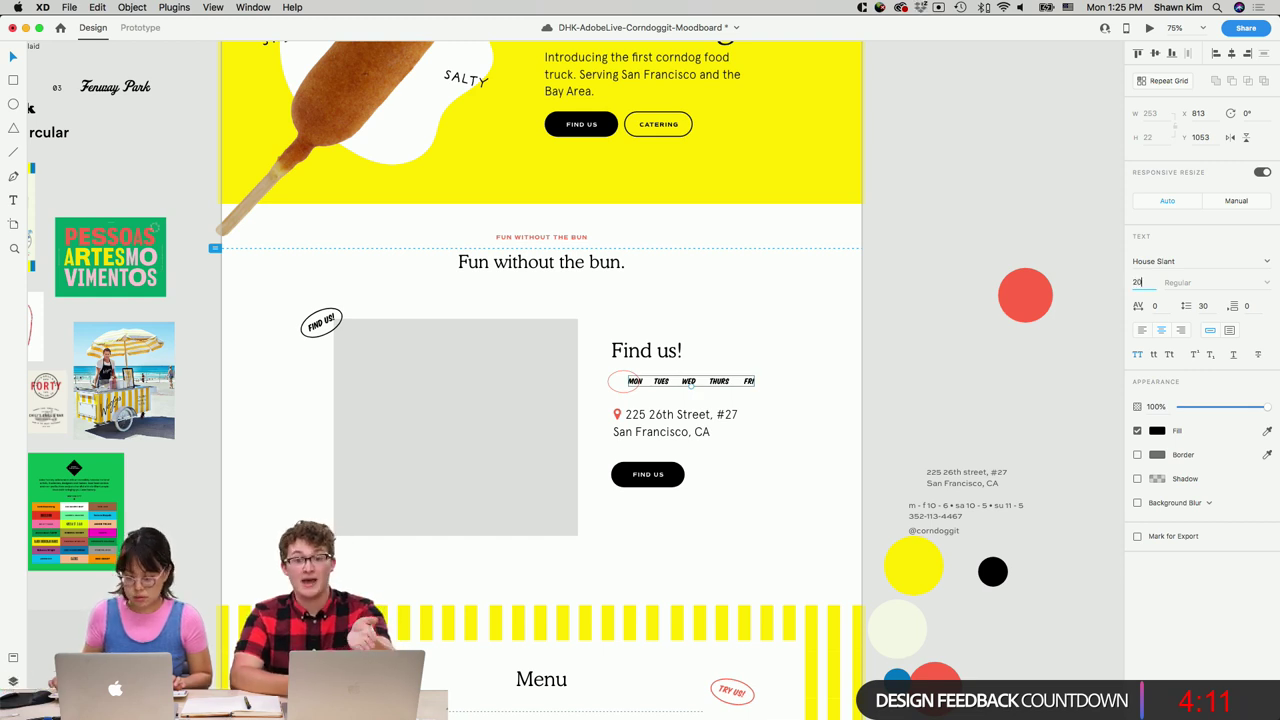
{"action": "type", "text": "20"}
{"action": "key", "text": "Return"}
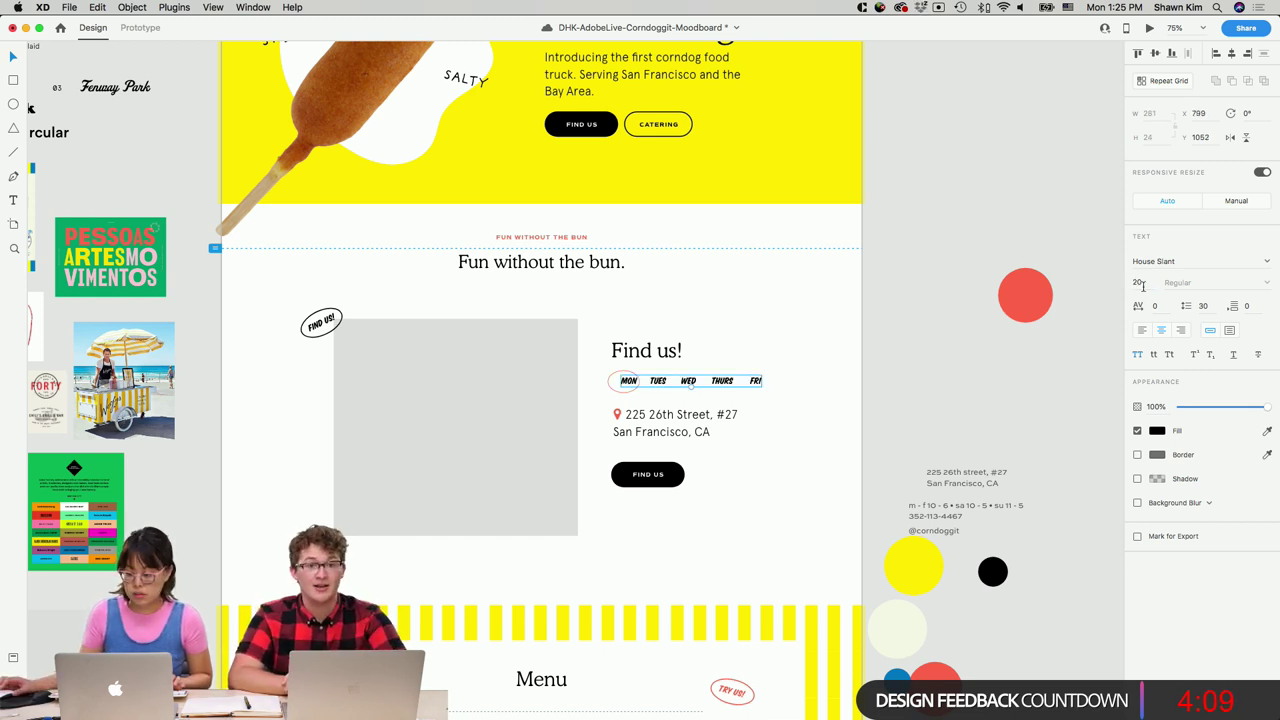
{"action": "key", "text": "Up"}
{"action": "key", "text": "Up"}
{"action": "key", "text": "Up"}
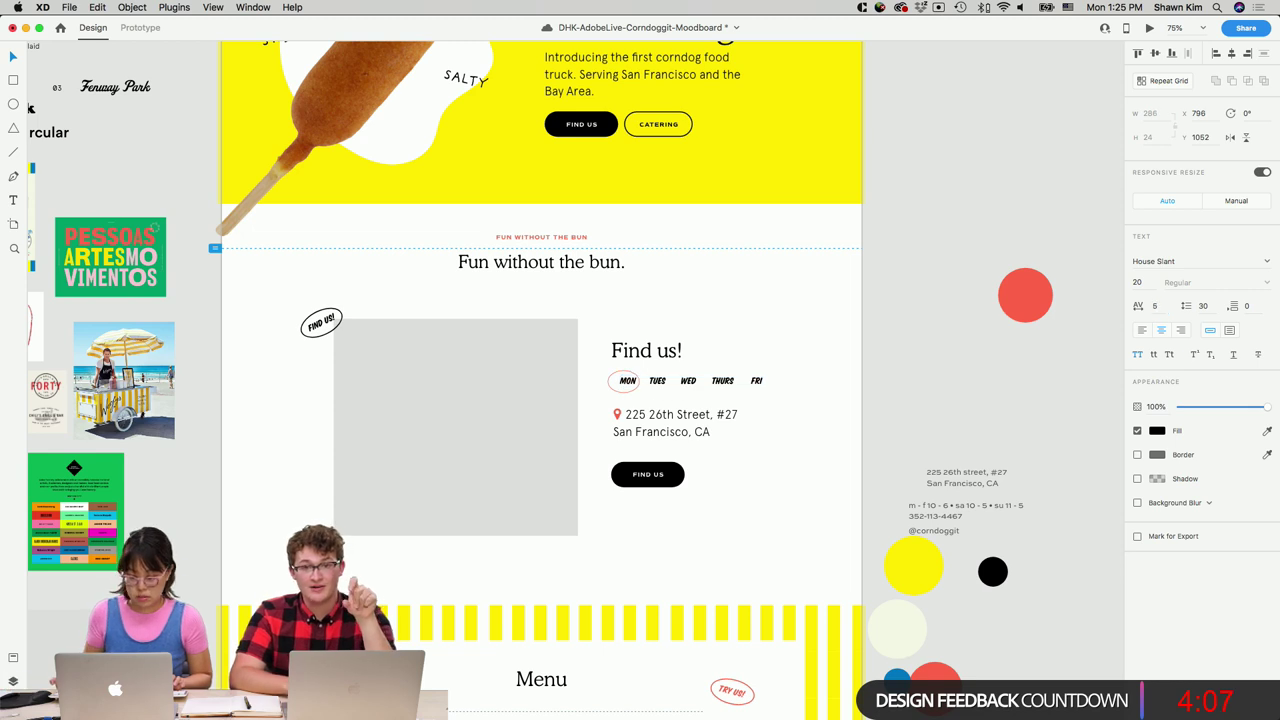
{"action": "type", "text": "50"}
{"action": "key", "text": "Return"}
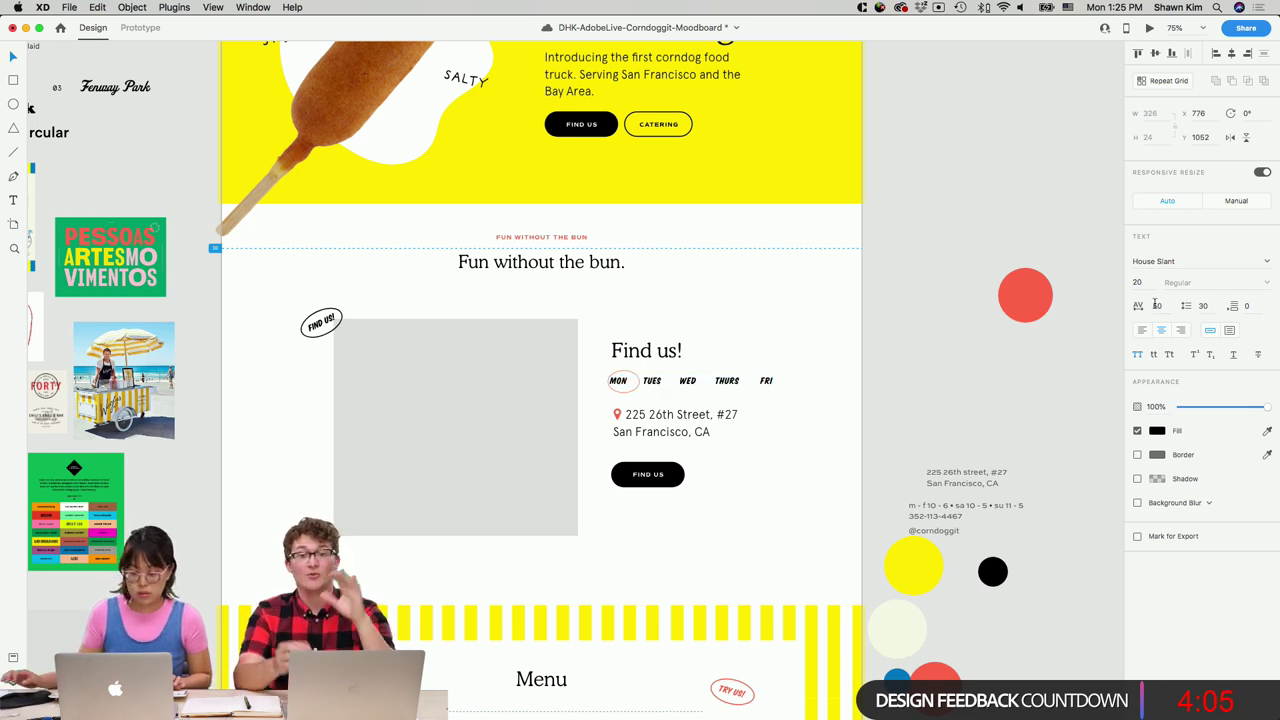
{"action": "left_click_drag", "start_coordinate": [765, 382], "coordinate": [772, 382]}
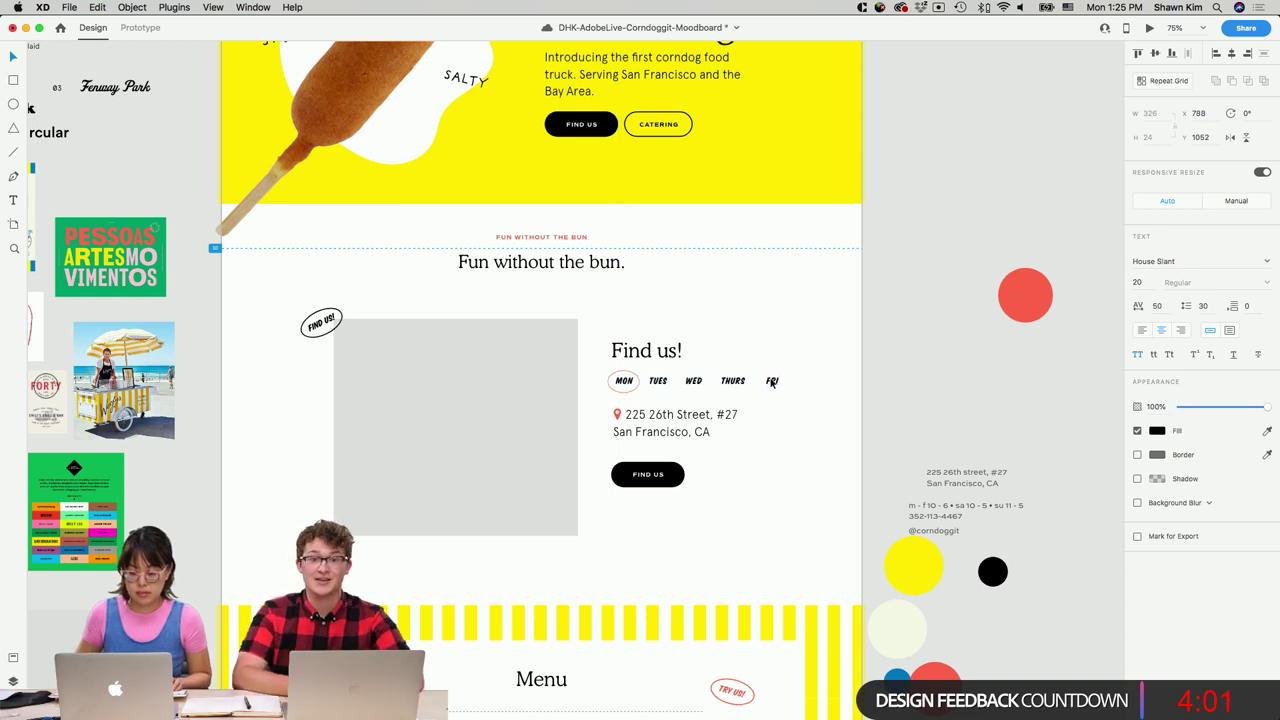
{"action": "key", "text": "Escape"}
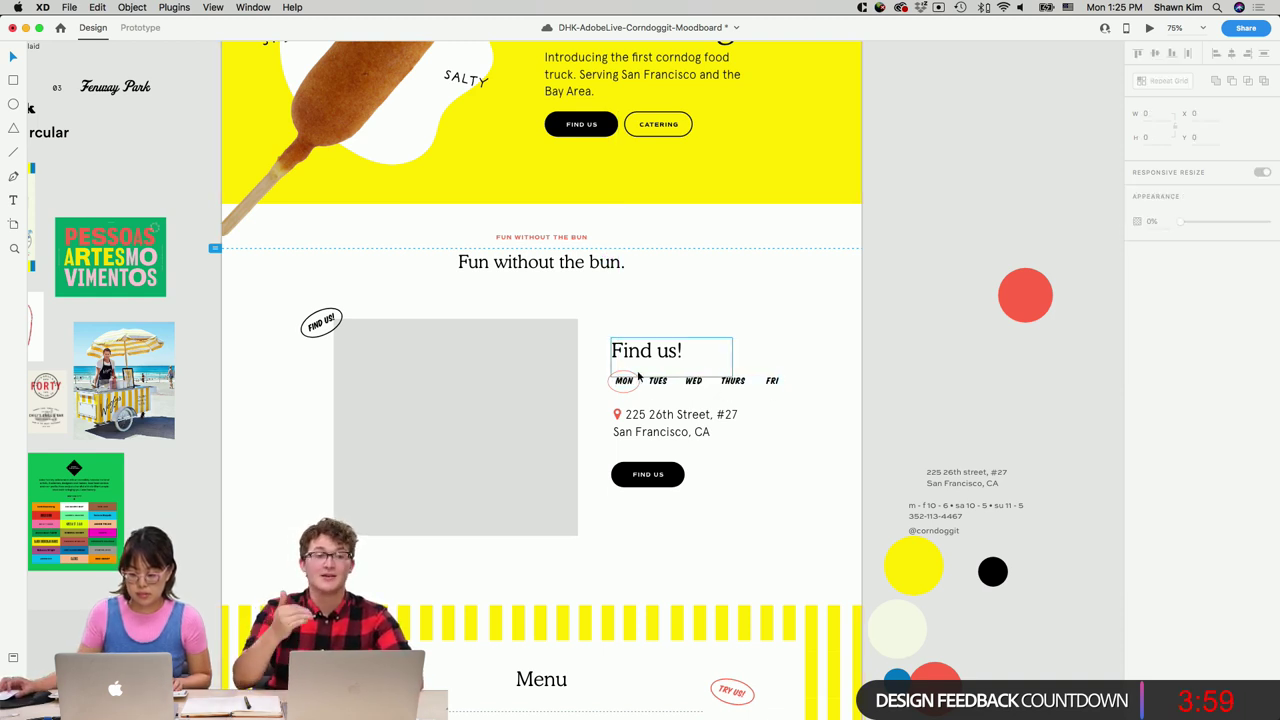
Colour the circled MON text with the red sampled from the circle.
{"action": "left_click", "coordinate": [619, 382]}
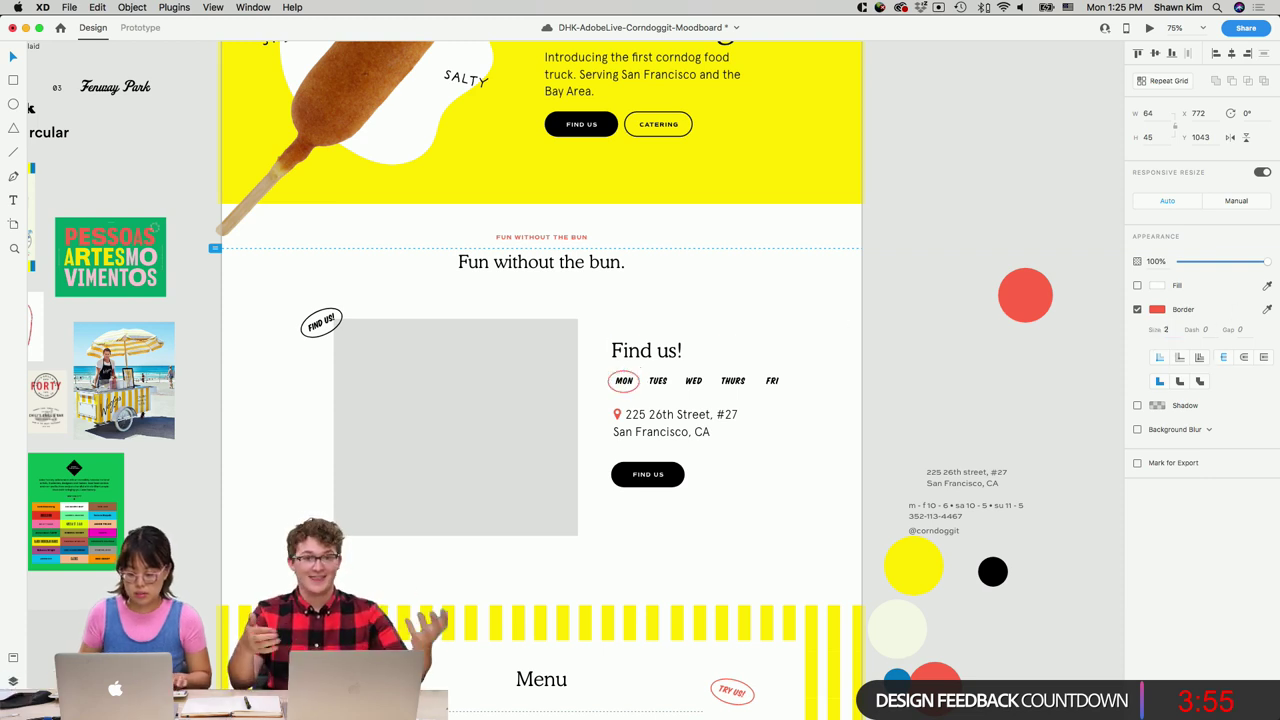
{"action": "double_click", "coordinate": [633, 386]}
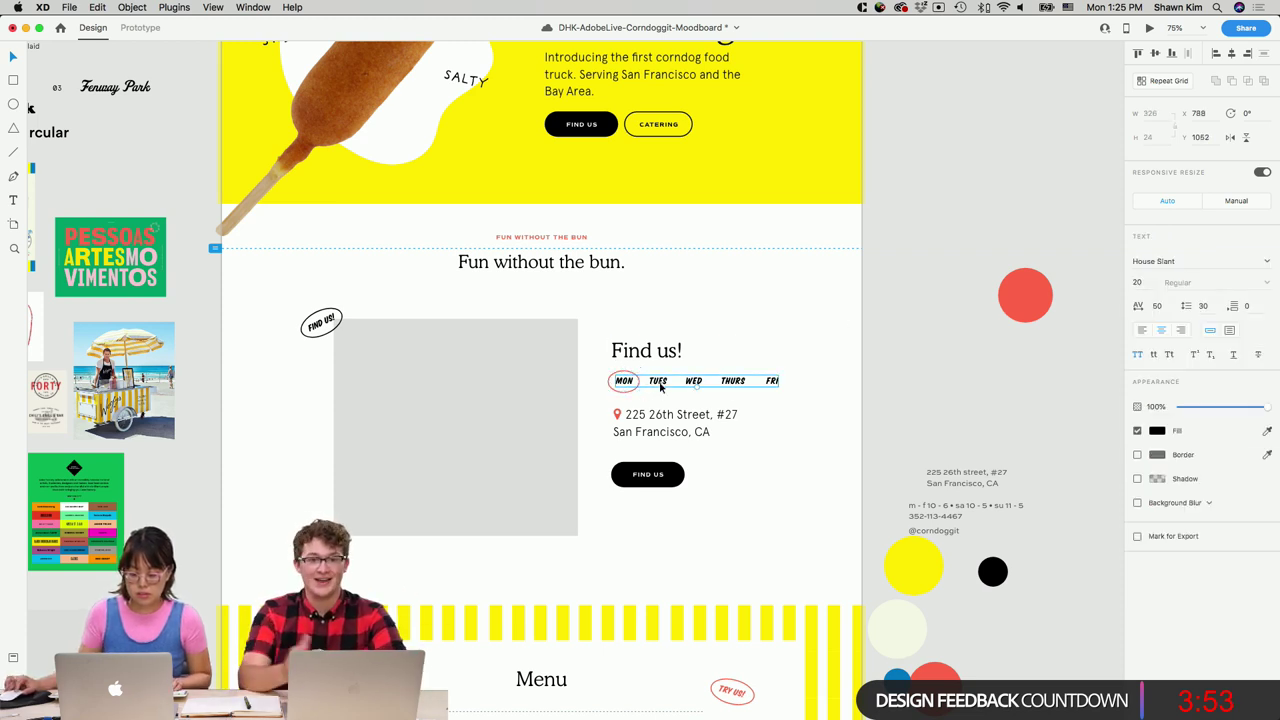
{"action": "double_click", "coordinate": [626, 386]}
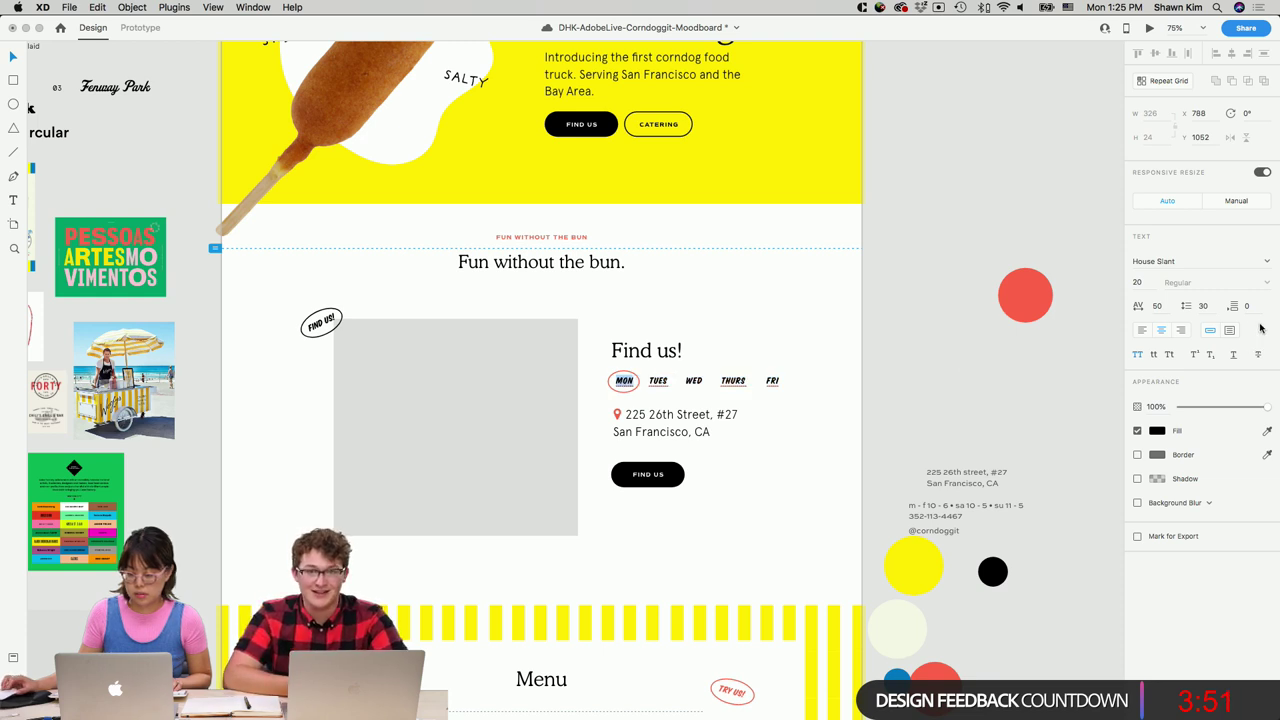
{"action": "left_click", "coordinate": [1265, 432]}
{"action": "left_click", "coordinate": [1022, 300]}
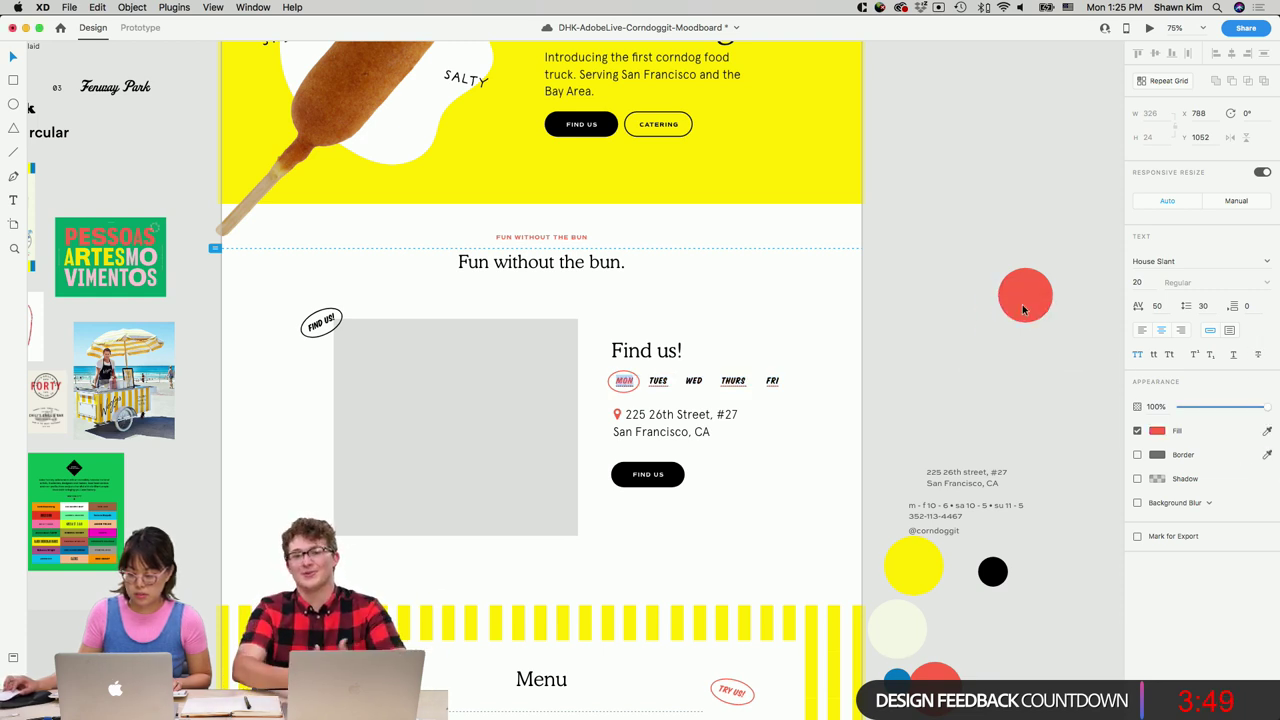
{"action": "left_click", "coordinate": [947, 282]}
Adjust the Find us block's position and delete the tilted Find us! sticker.
{"action": "scroll", "coordinate": [723, 382], "scroll_direction": "down", "scroll_amount": 2}
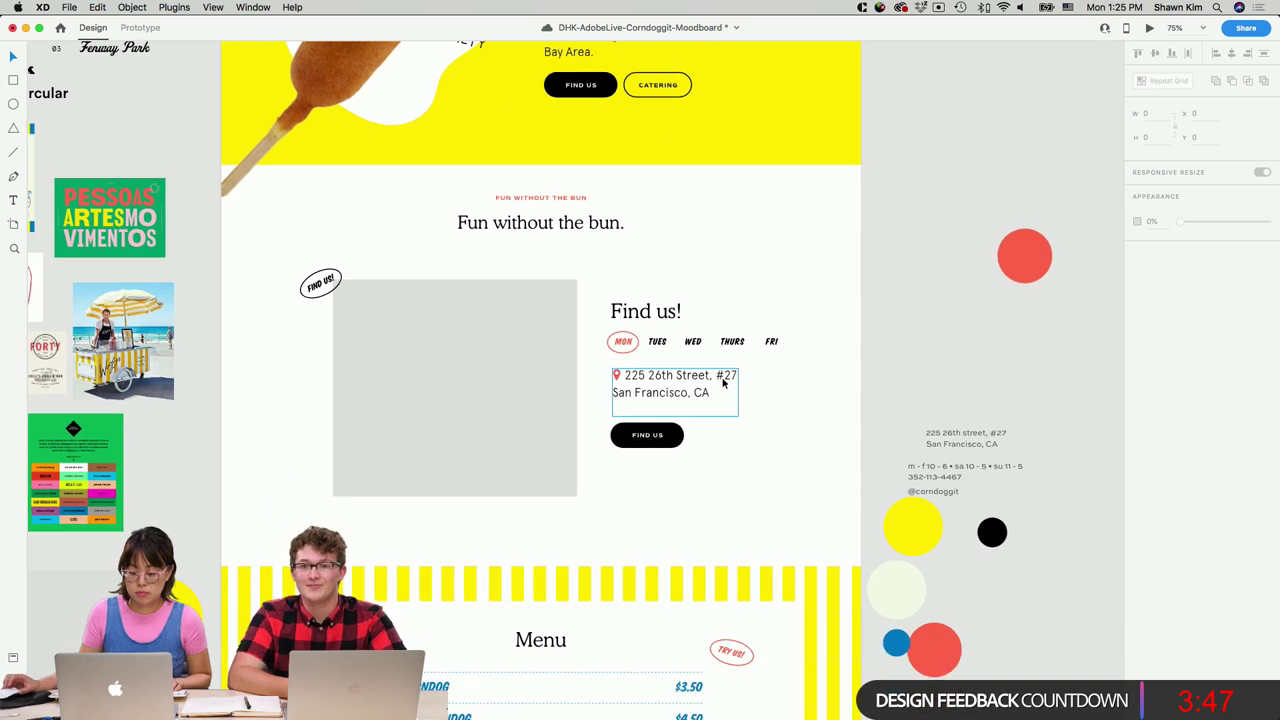
{"action": "left_click_drag", "start_coordinate": [646, 312], "coordinate": [643, 316]}
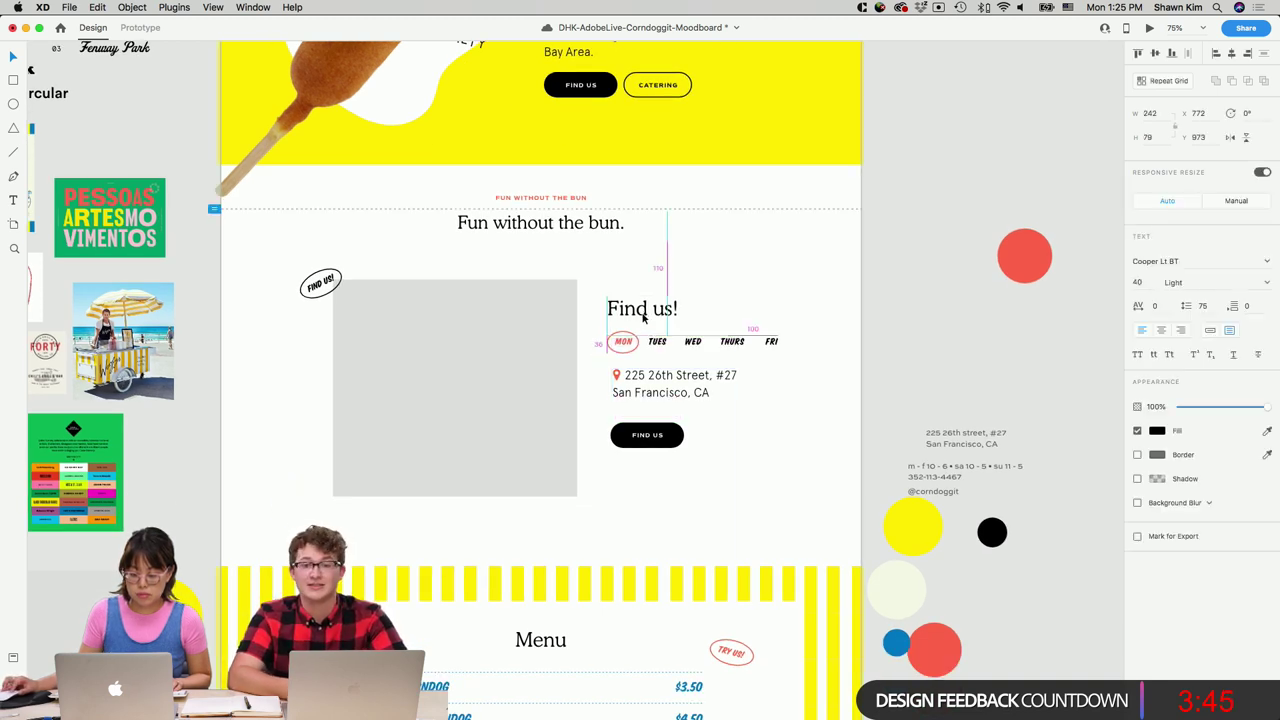
{"action": "left_click_drag", "start_coordinate": [798, 452], "coordinate": [632, 313]}
{"action": "left_click", "coordinate": [692, 480]}
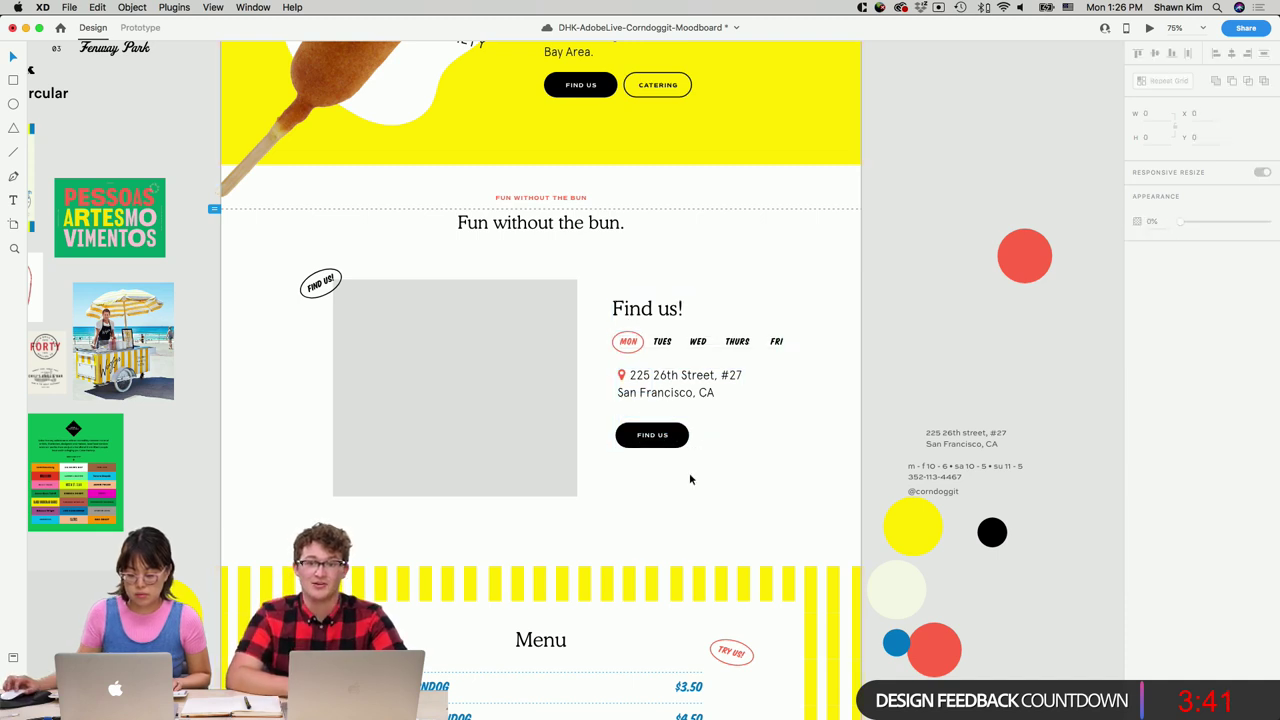
{"action": "left_click", "coordinate": [312, 277]}
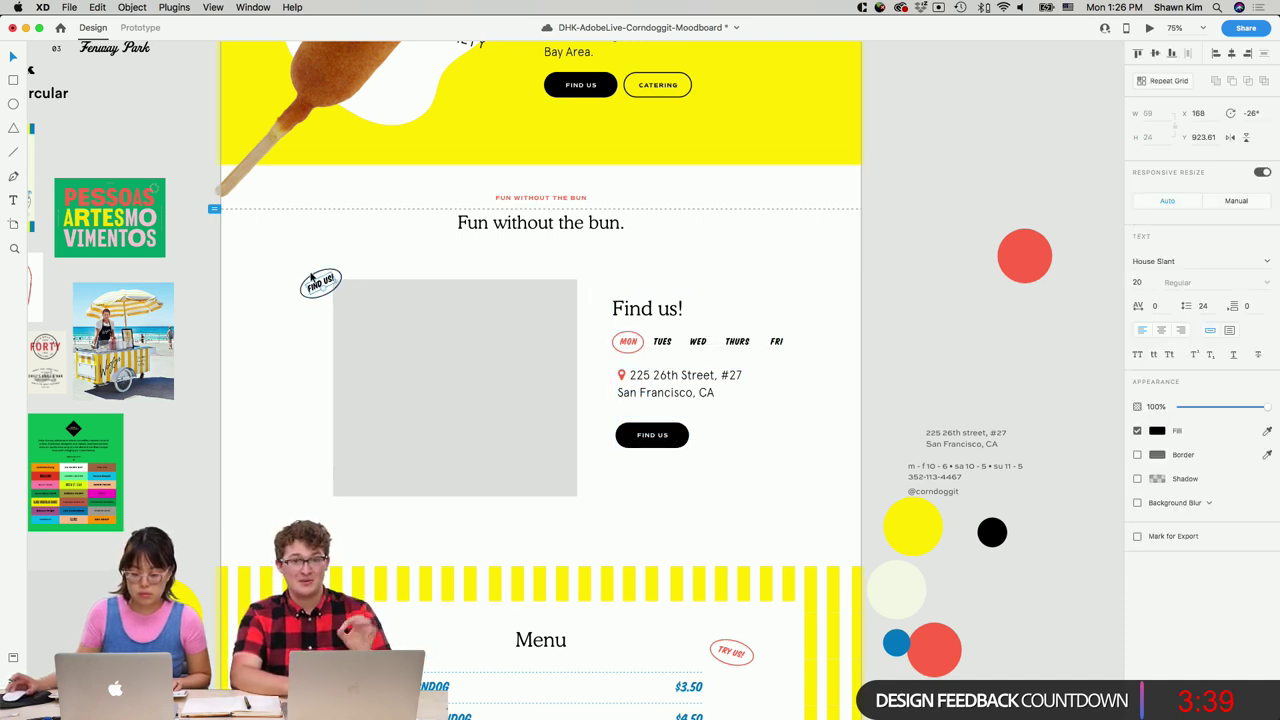
{"action": "key", "text": "Delete"}
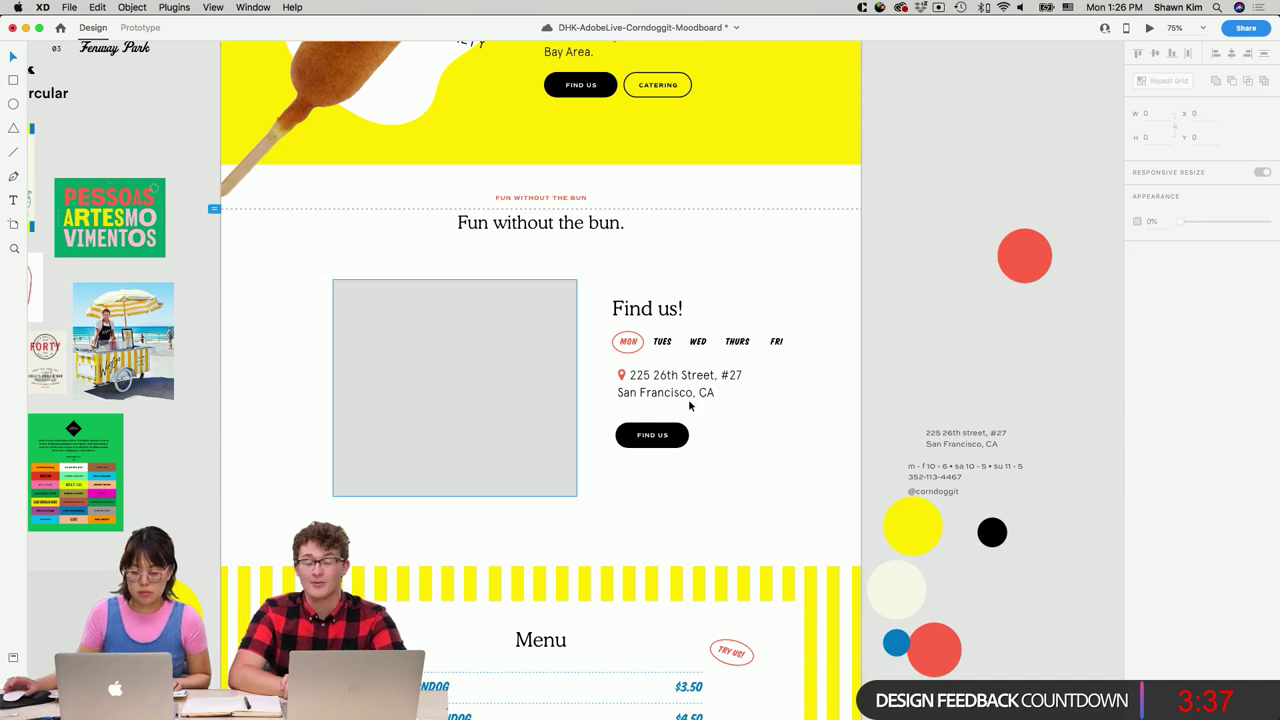
{"action": "double_click", "coordinate": [665, 440]}
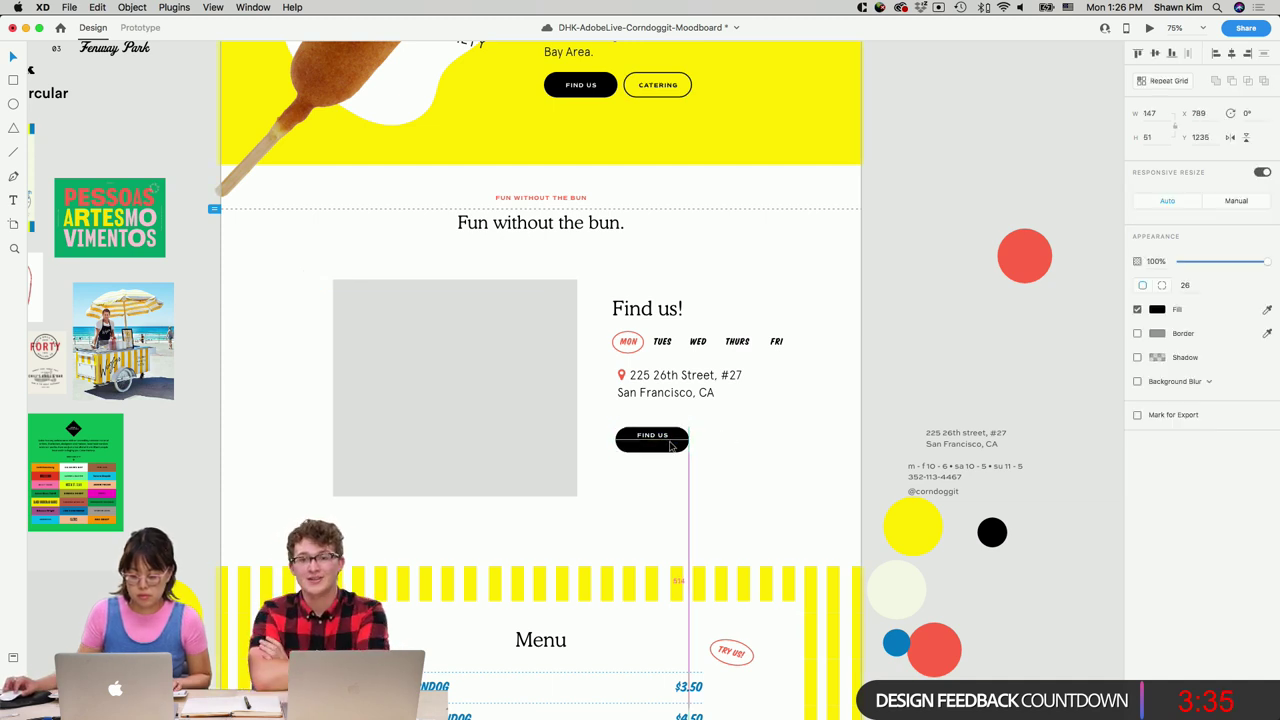
{"action": "double_click", "coordinate": [652, 436]}
{"action": "type", "text": "FOLL"}
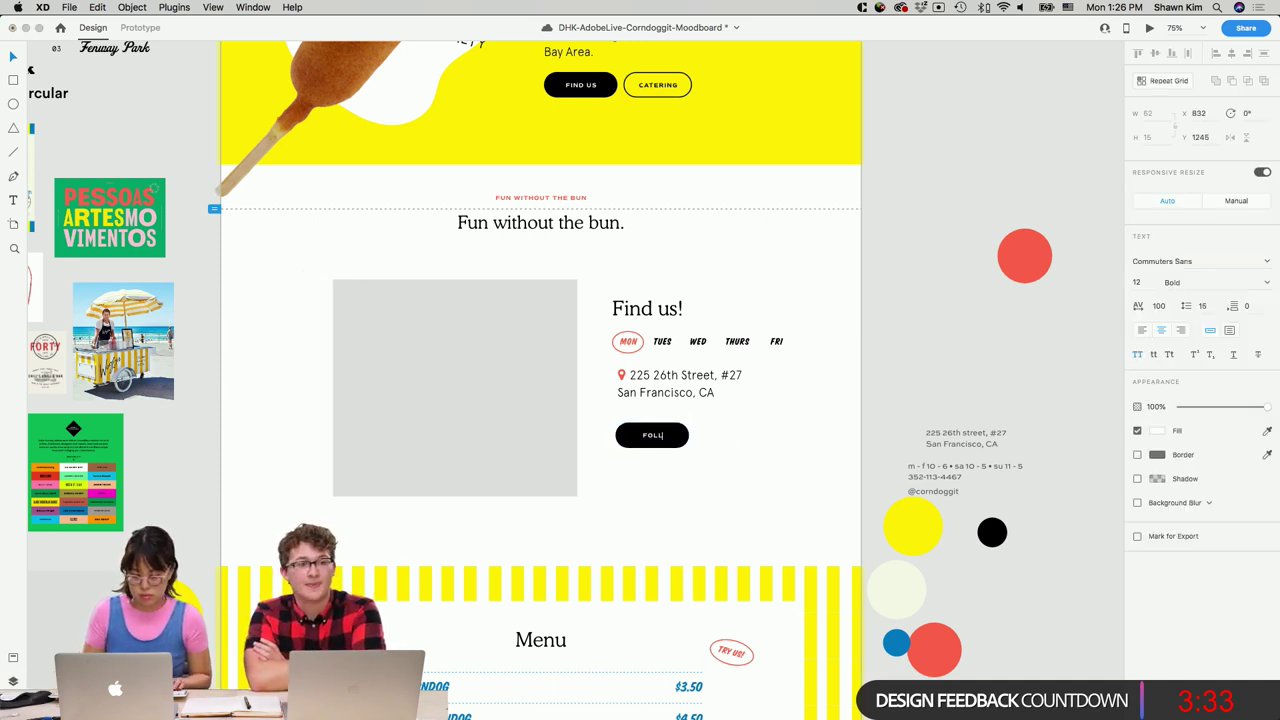
{"action": "type", "text": "OW US @CORNDO"}
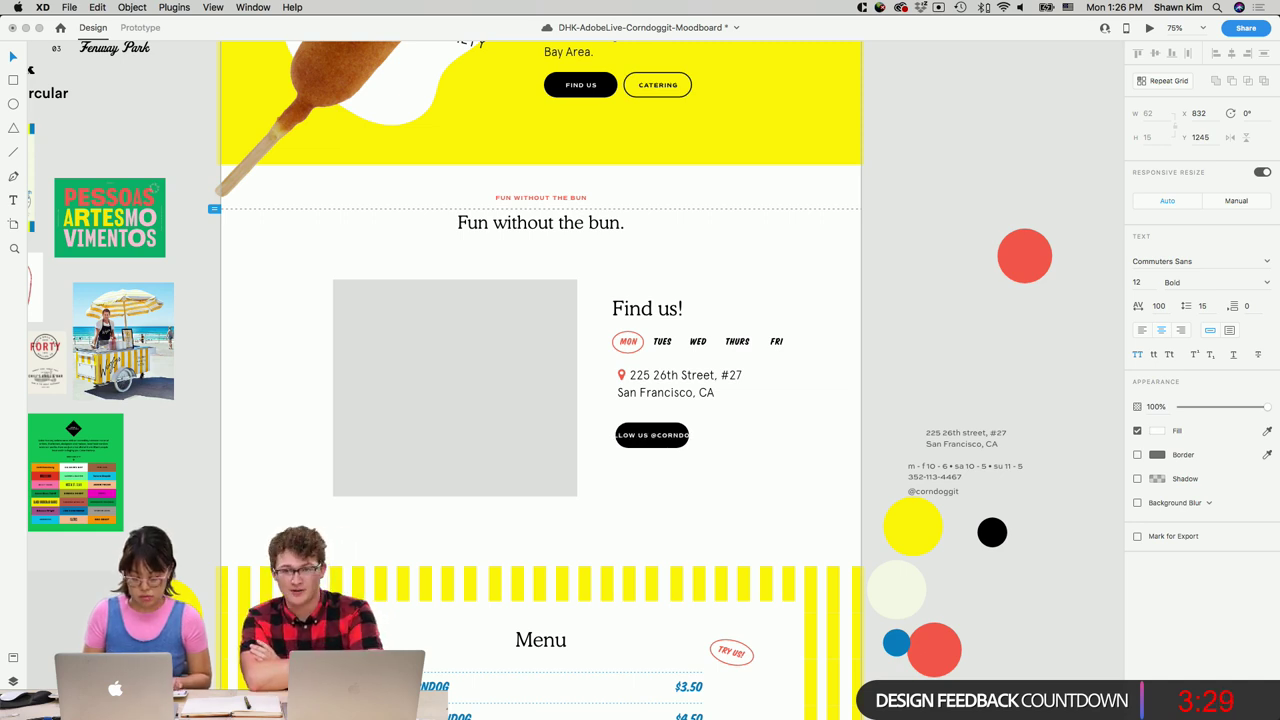
{"action": "key", "text": "Escape"}
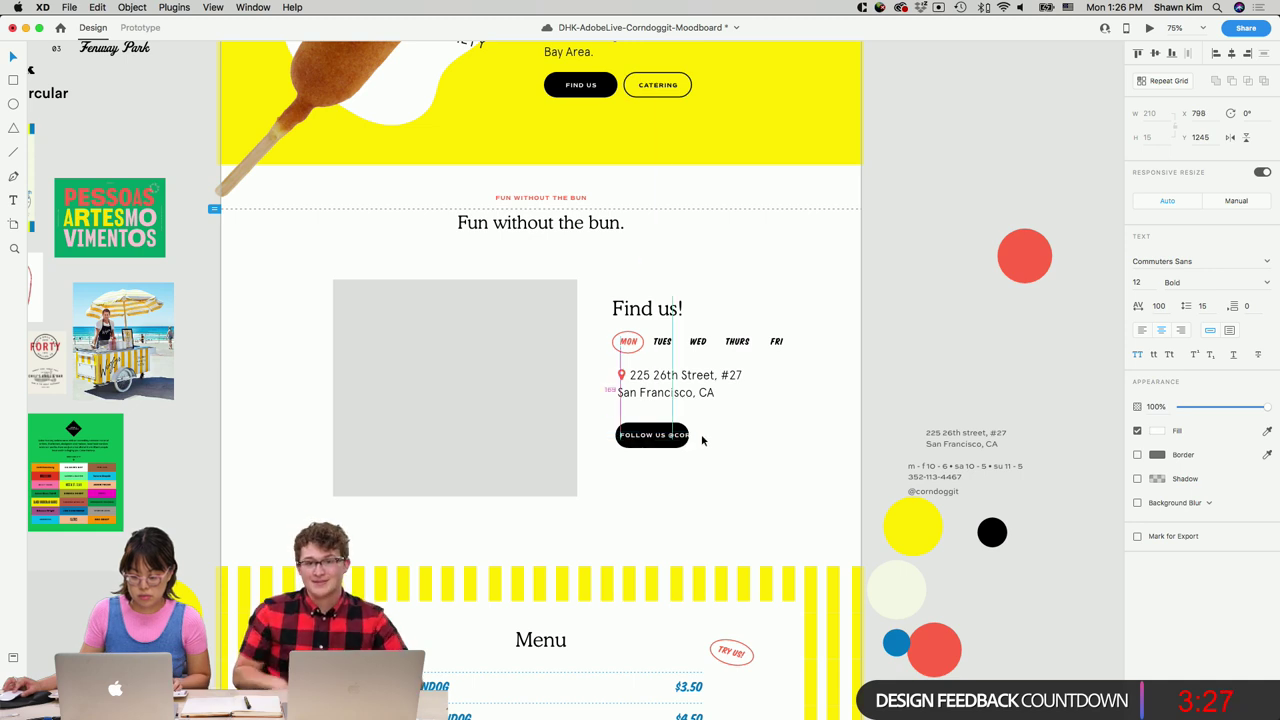
{"action": "left_click", "coordinate": [680, 436]}
{"action": "left_click_drag", "start_coordinate": [690, 435], "coordinate": [741, 435]}
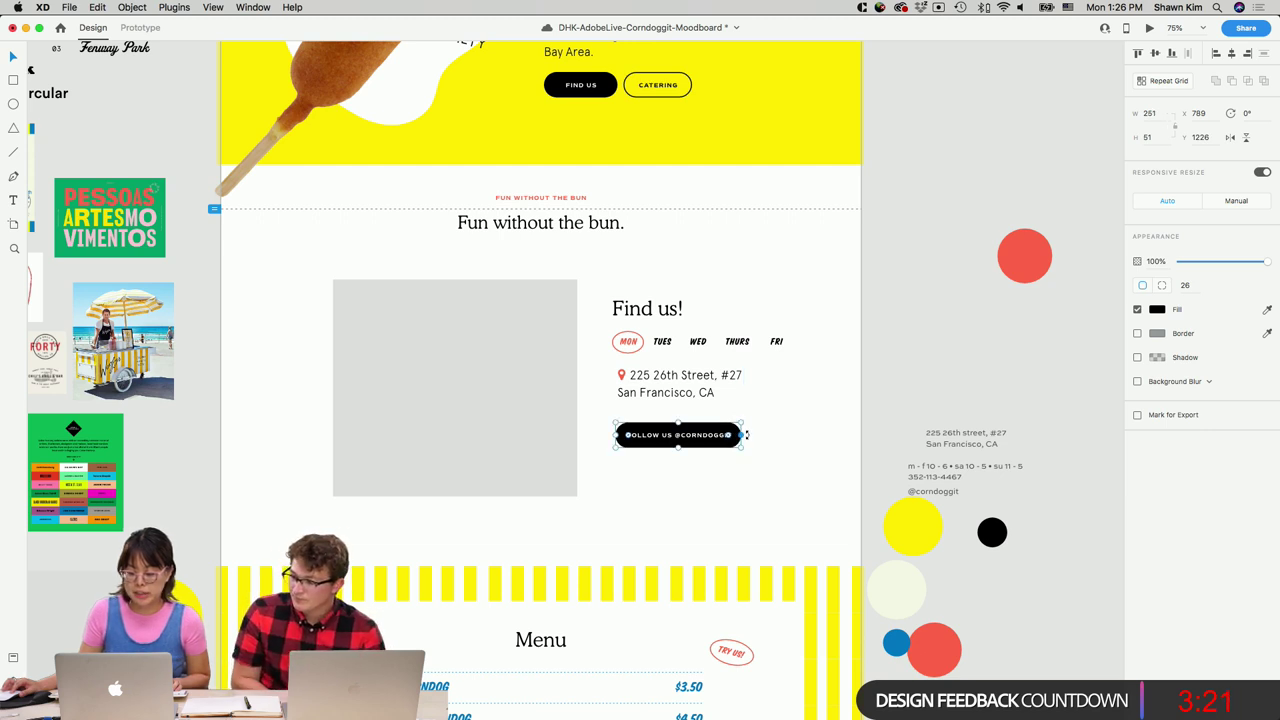
{"action": "left_click", "coordinate": [676, 437]}
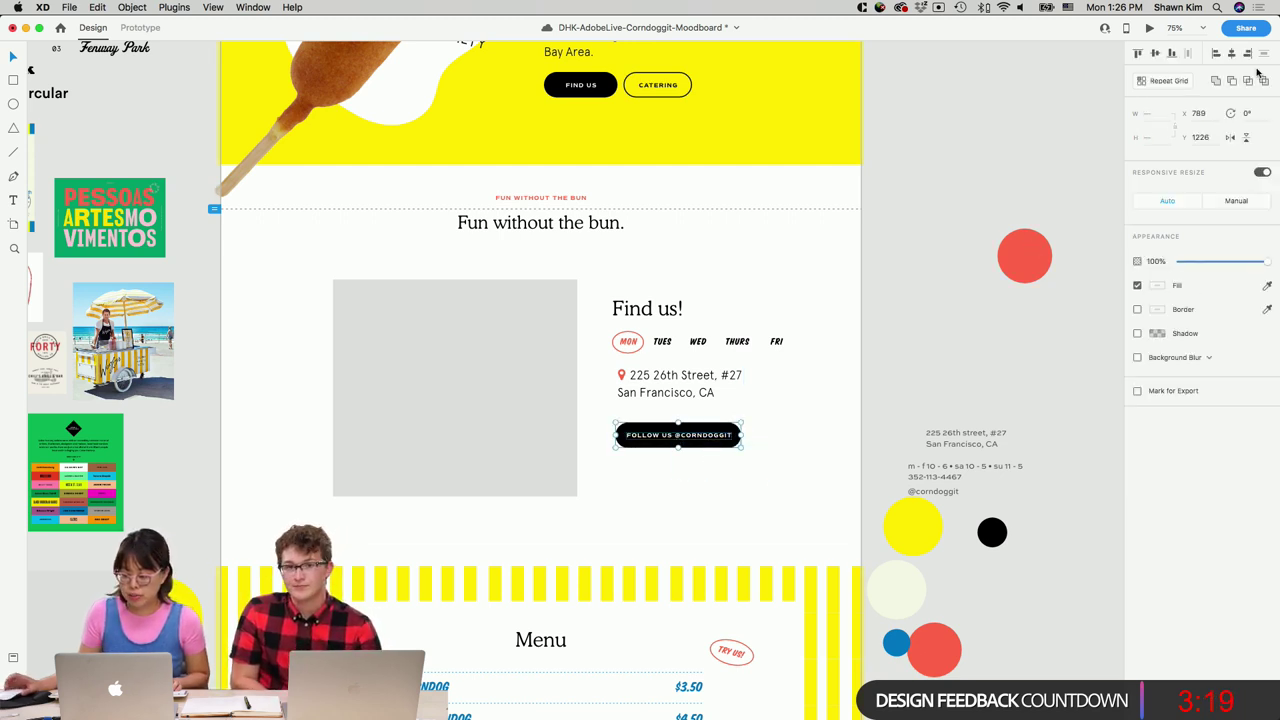
Deselect the button and show the document's Assets panel.
{"action": "scroll", "coordinate": [1035, 296], "scroll_direction": "up", "scroll_amount": 5}
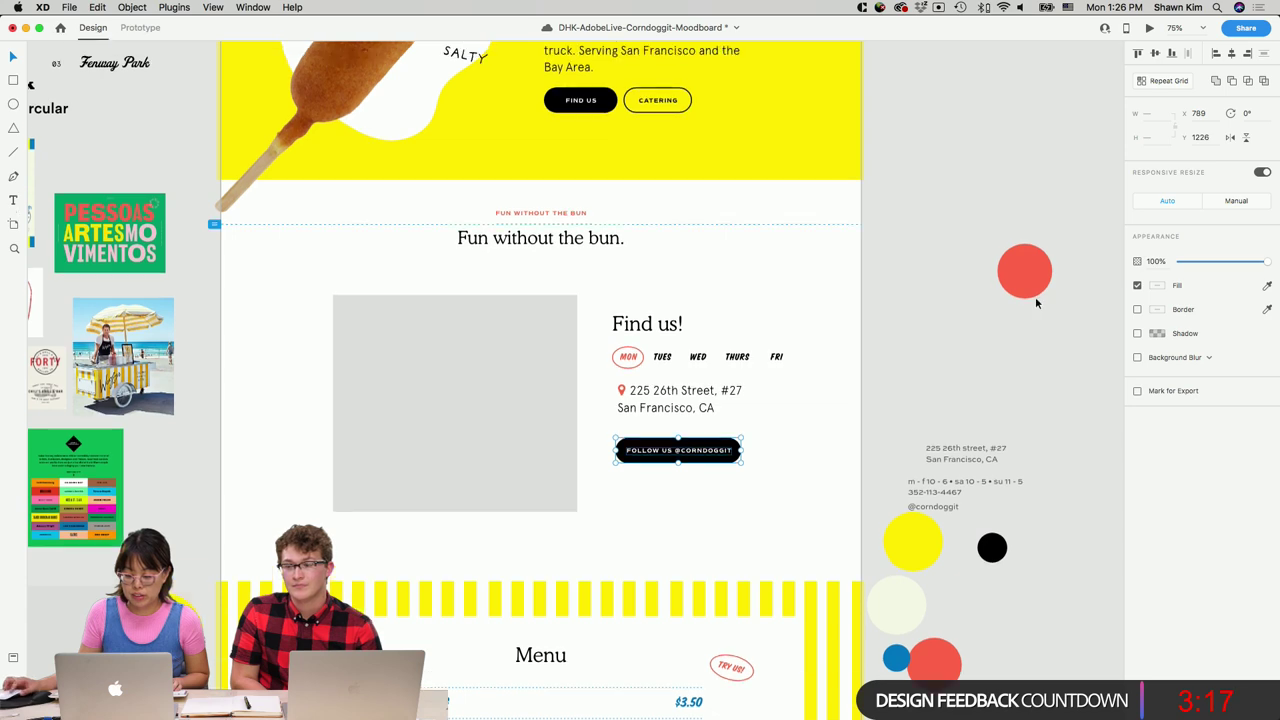
{"action": "scroll", "coordinate": [1035, 296], "scroll_direction": "down", "scroll_amount": 3}
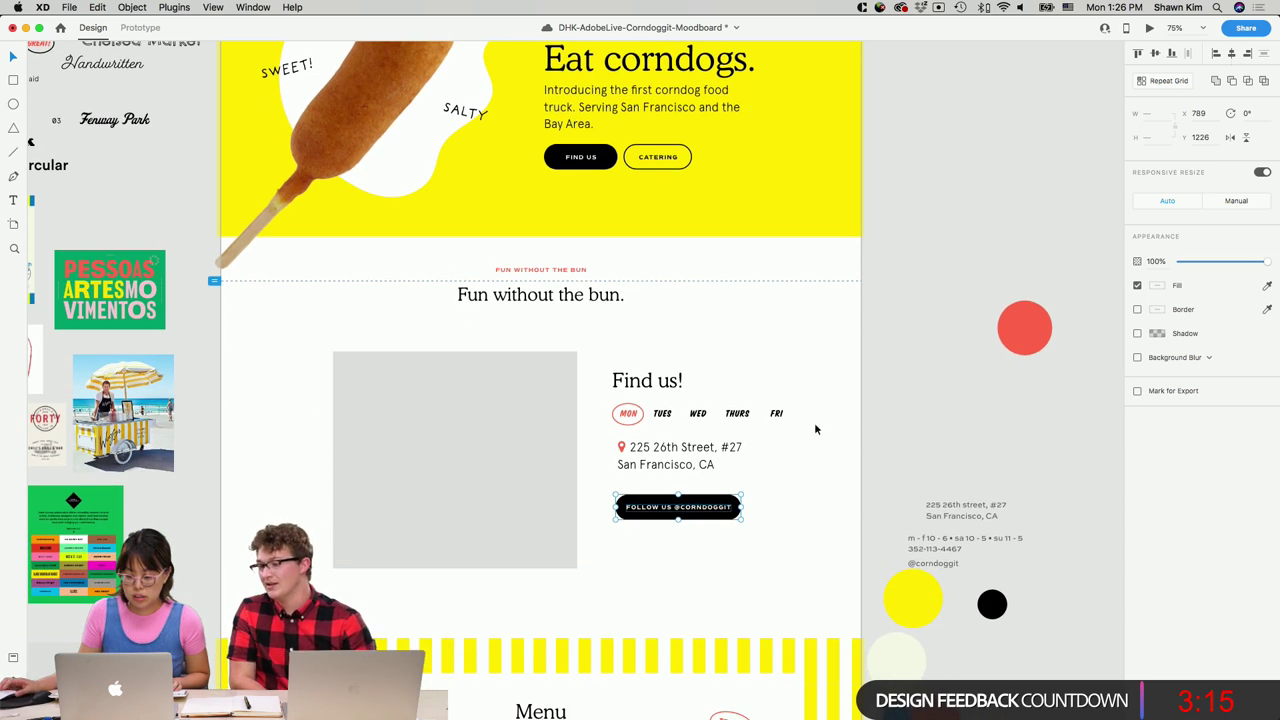
{"action": "left_click", "coordinate": [819, 512]}
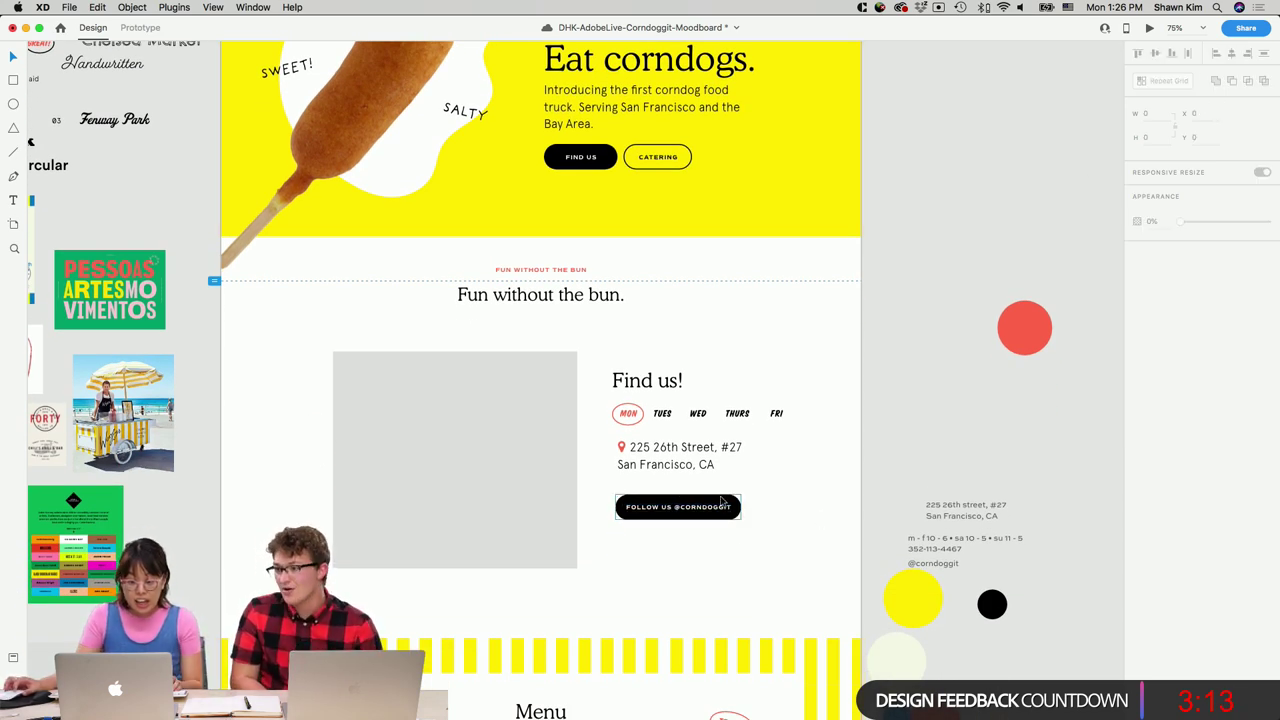
{"action": "scroll", "coordinate": [849, 498], "scroll_direction": "up", "scroll_amount": 1}
{"action": "scroll", "coordinate": [849, 505], "scroll_direction": "up", "scroll_amount": 2}
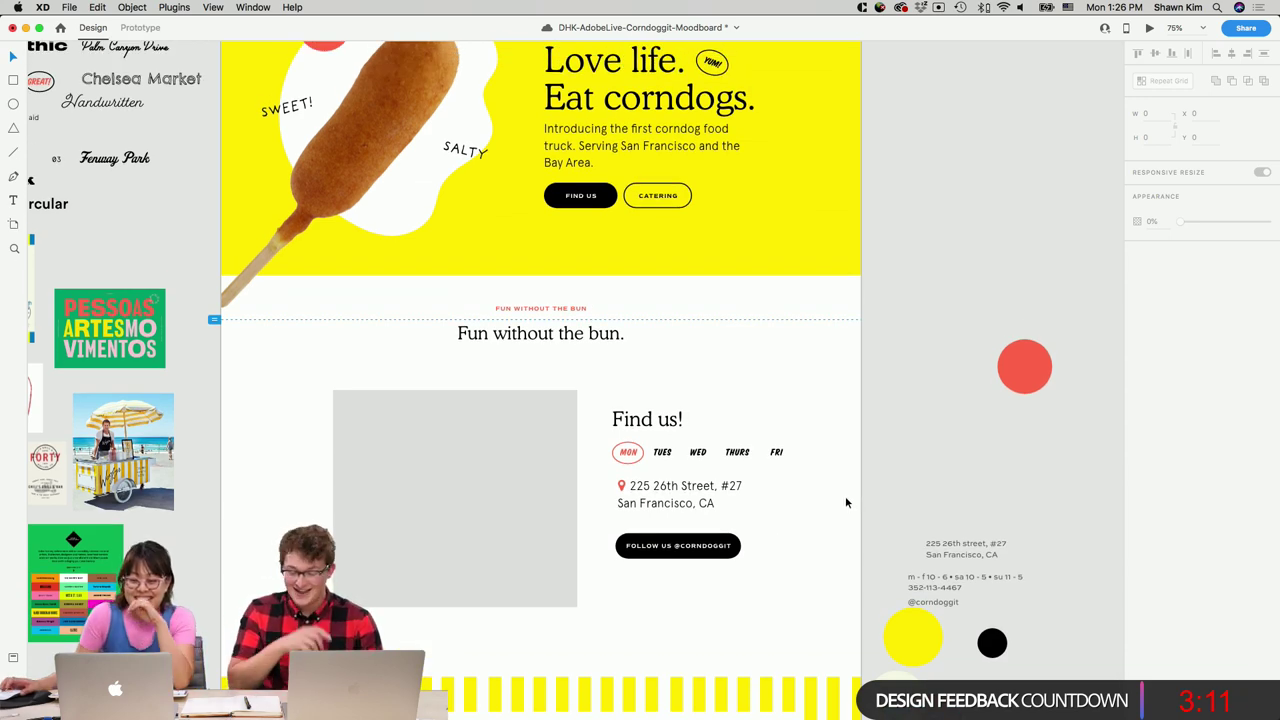
{"action": "scroll", "coordinate": [819, 579], "scroll_direction": "left", "scroll_amount": 5}
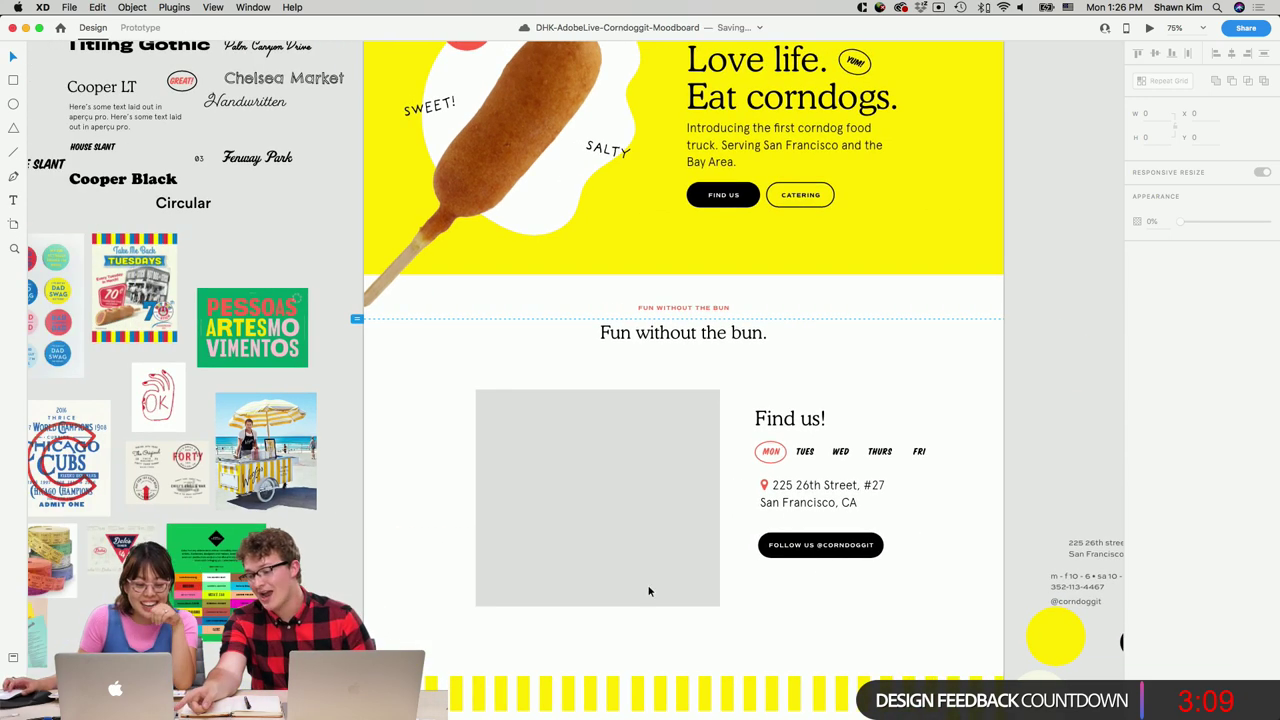
{"action": "left_click", "coordinate": [15, 660]}
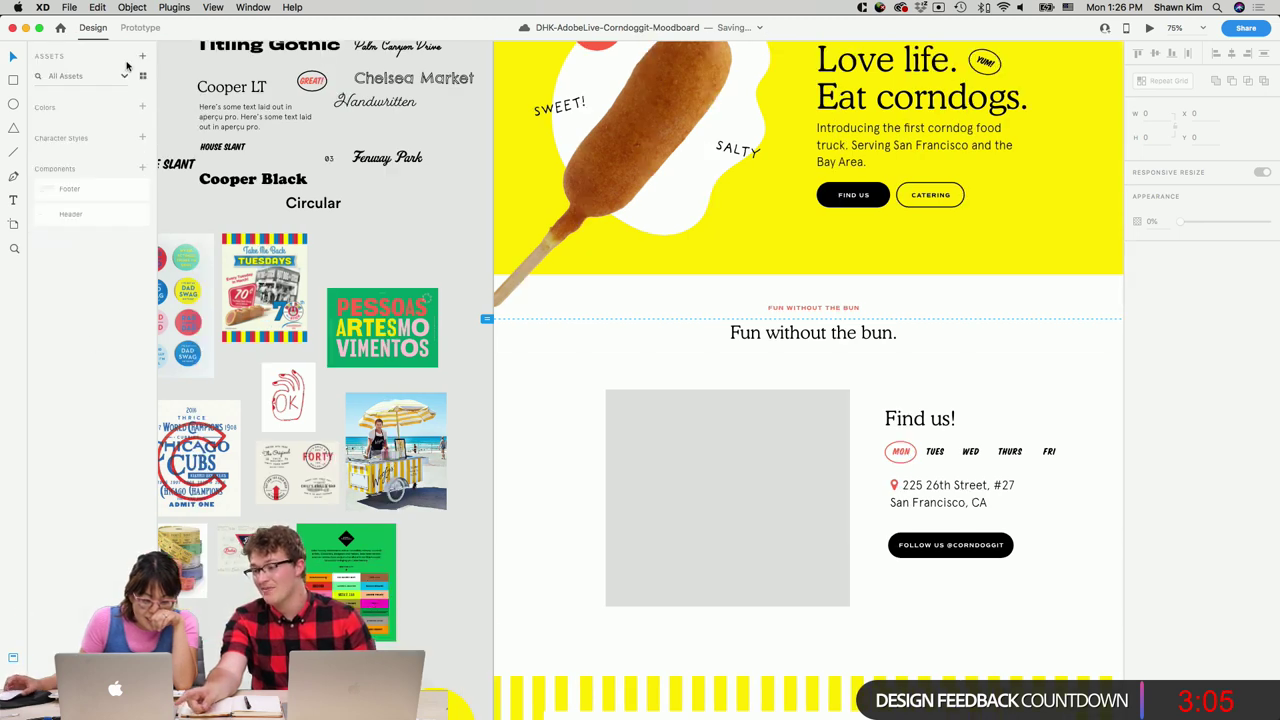
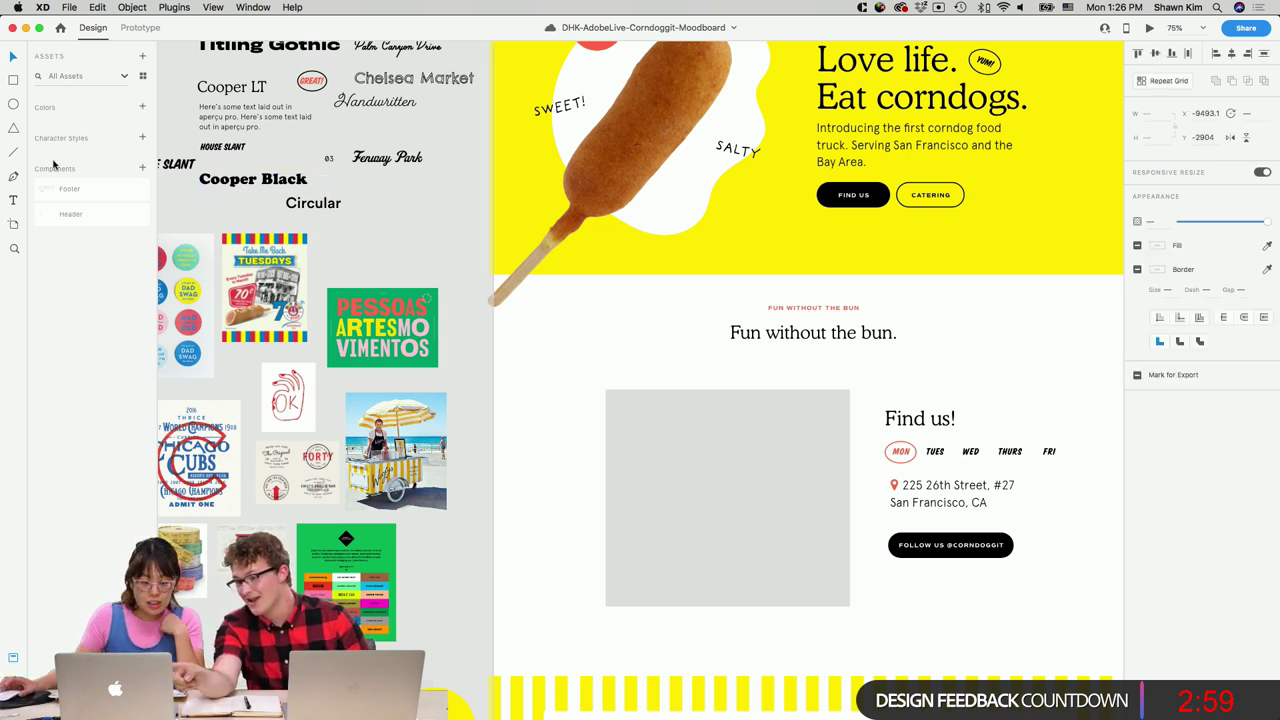
Add all document text styles, including Apercu, Commuters Sans and Cooper Lt BT, as character styles.
{"action": "left_click", "coordinate": [142, 137]}
{"action": "scroll", "coordinate": [92, 245], "scroll_direction": "down", "scroll_amount": 10}
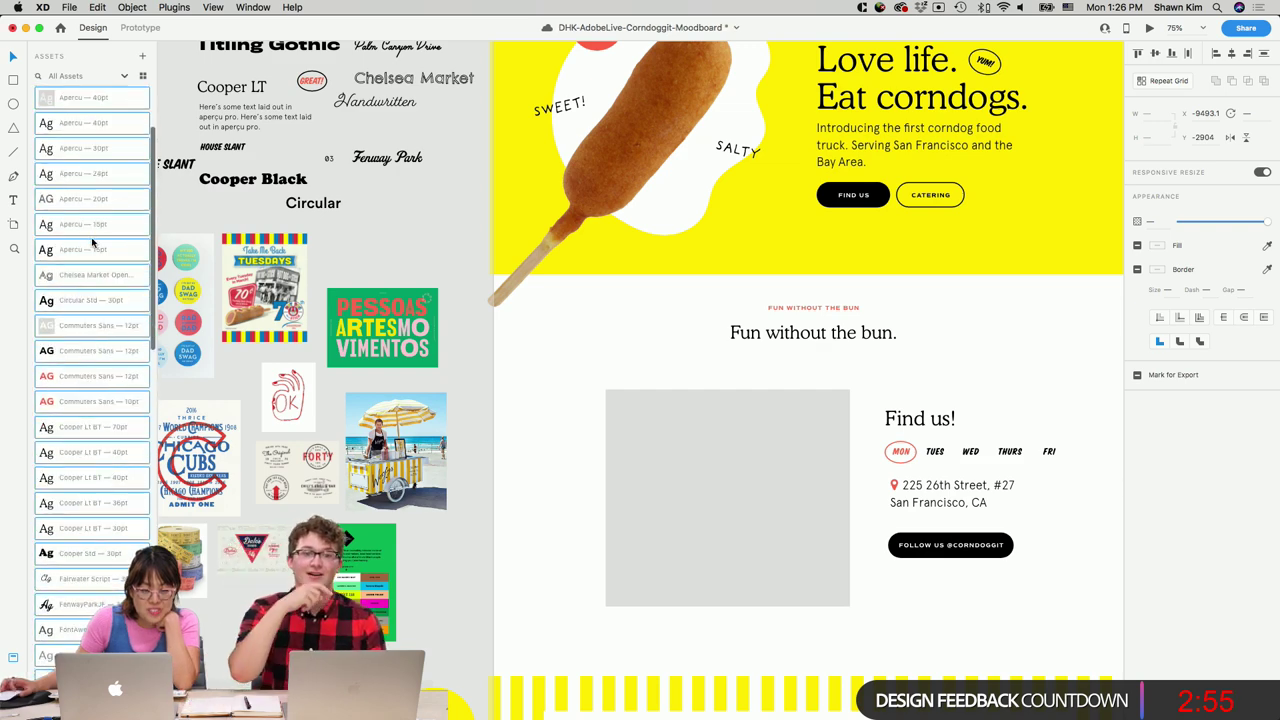
{"action": "scroll", "coordinate": [91, 260], "scroll_direction": "down", "scroll_amount": 15}
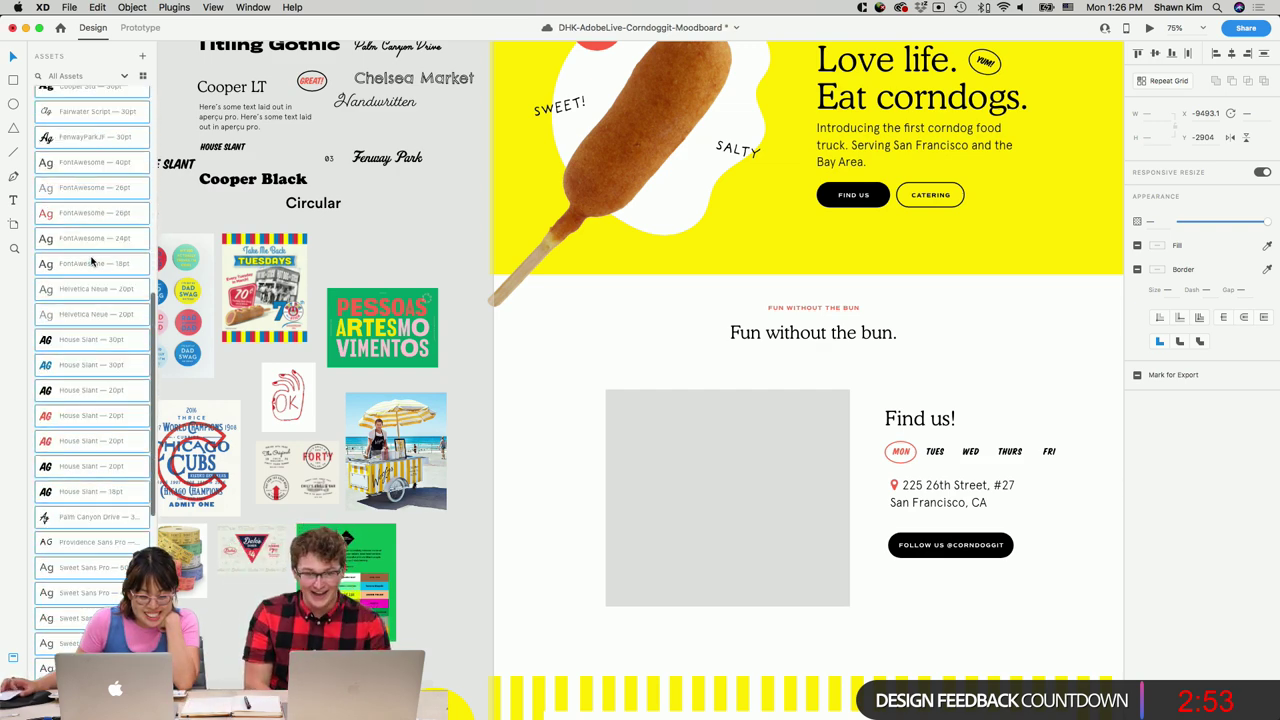
{"action": "scroll", "coordinate": [92, 260], "scroll_direction": "up", "scroll_amount": 20}
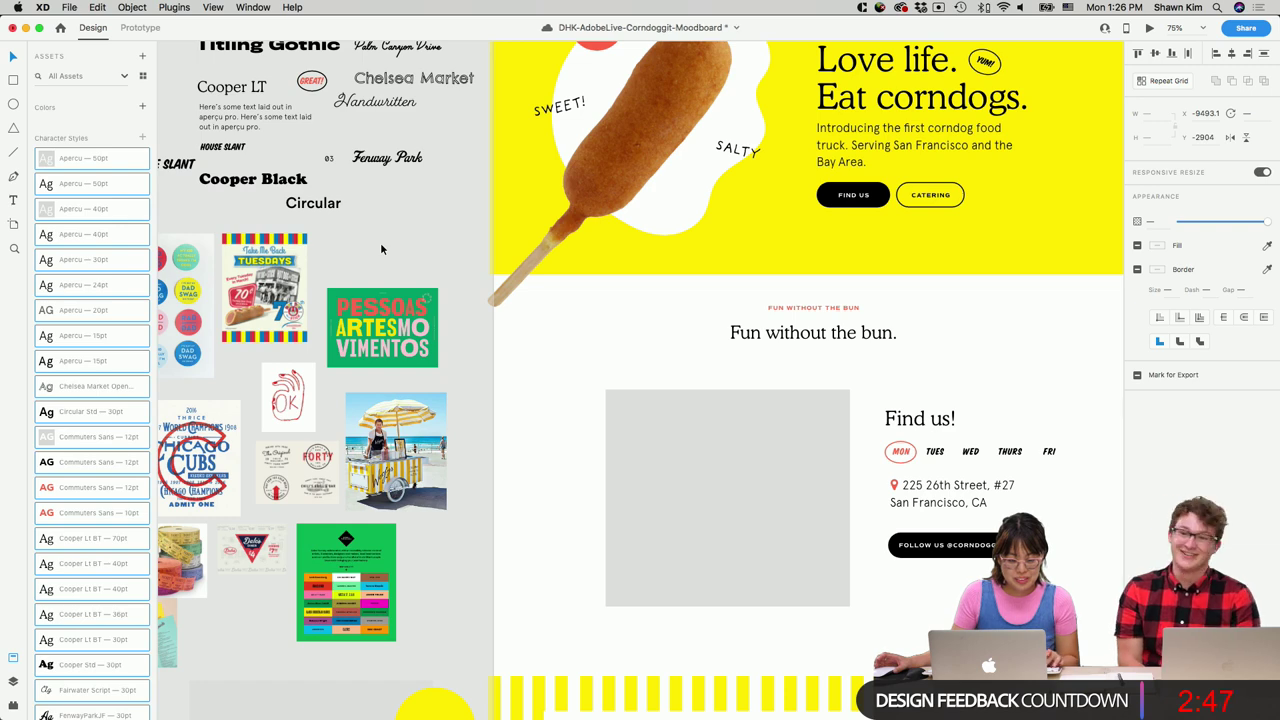
Shorten the grey map placeholder to 386 tall.
{"action": "scroll", "coordinate": [418, 240], "scroll_direction": "right", "scroll_amount": 5}
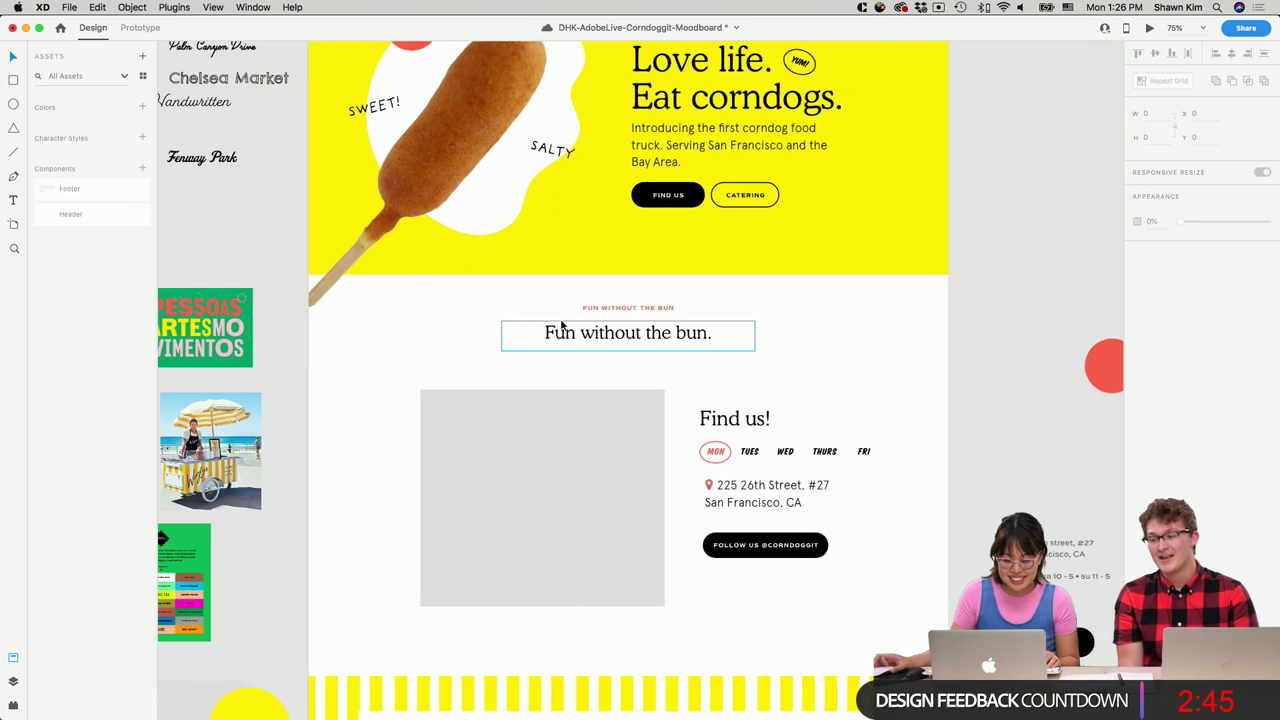
{"action": "scroll", "coordinate": [560, 323], "scroll_direction": "down", "scroll_amount": 5}
{"action": "left_click", "coordinate": [560, 323]}
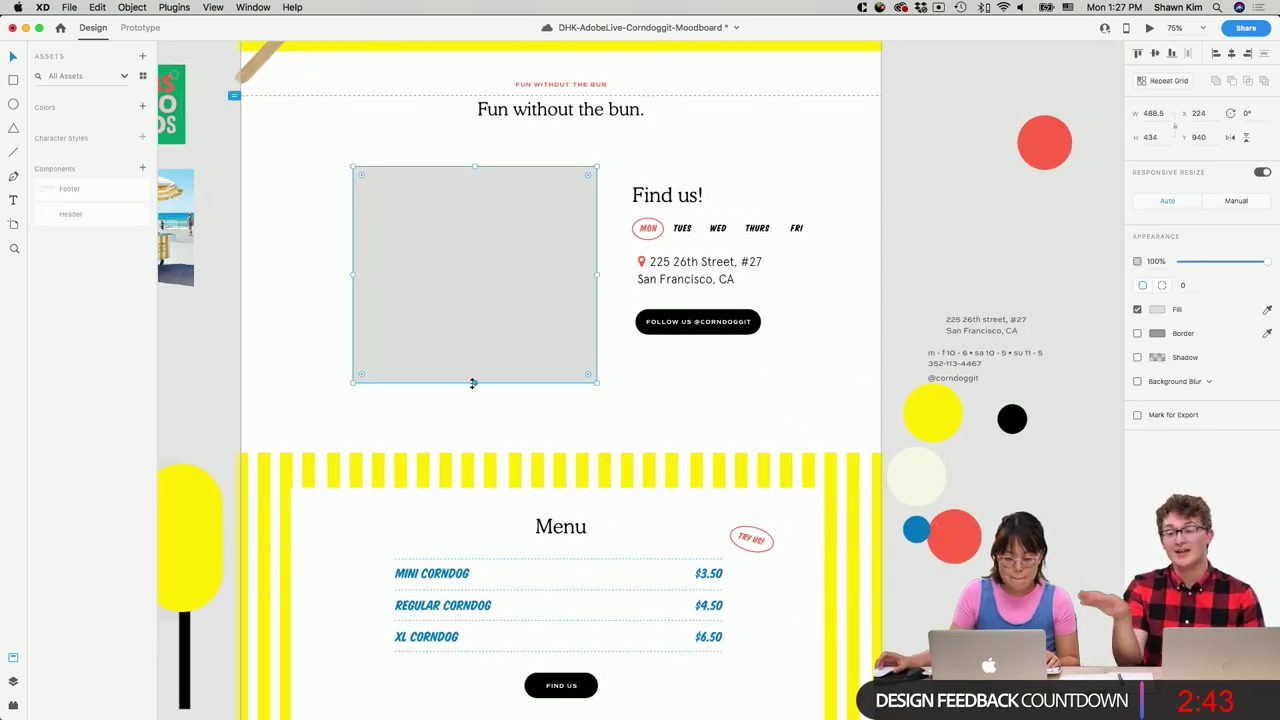
{"action": "left_click_drag", "start_coordinate": [473, 383], "coordinate": [472, 358]}
{"action": "left_click", "coordinate": [752, 316]}
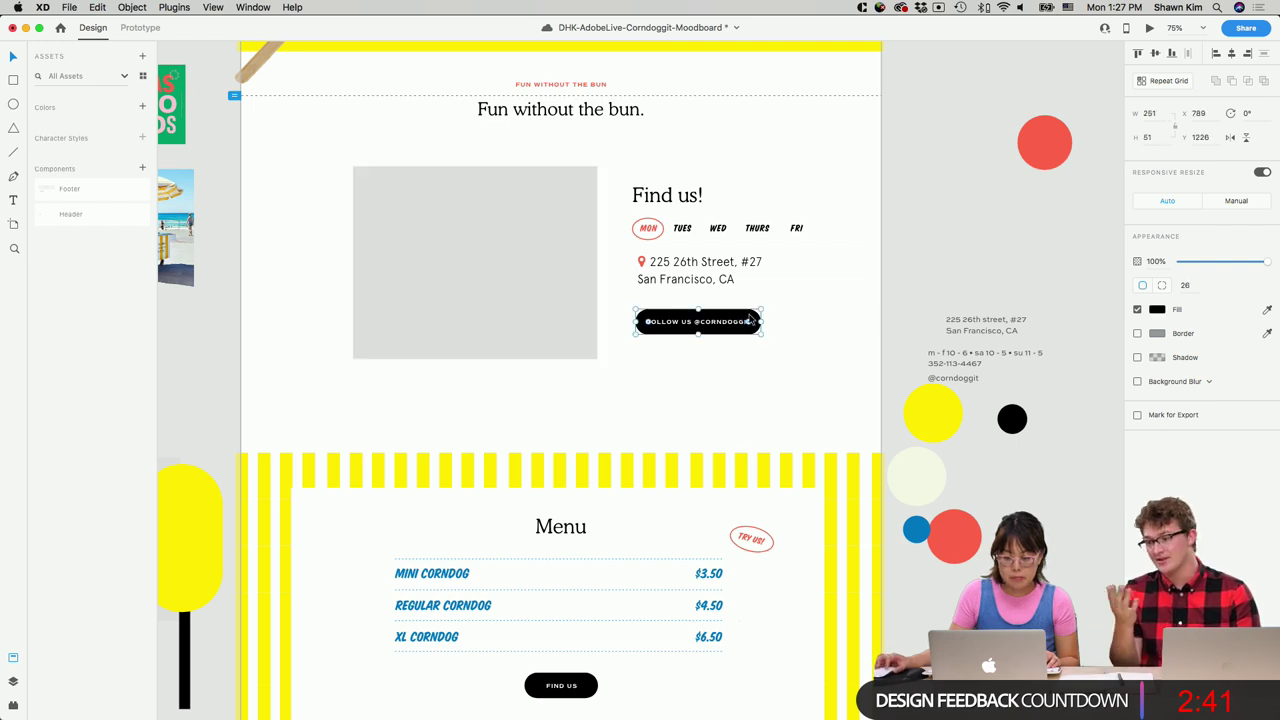
{"action": "left_click_drag", "start_coordinate": [763, 321], "coordinate": [772, 321]}
{"action": "left_click", "coordinate": [713, 326]}
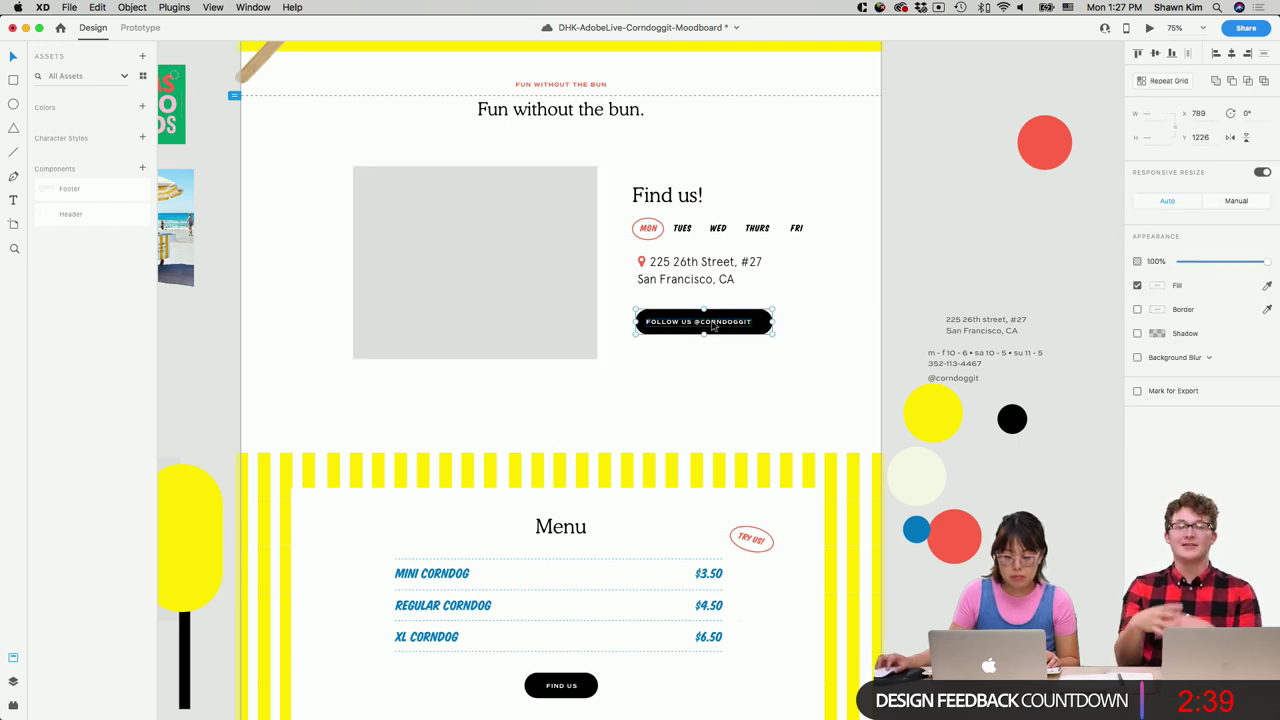
{"action": "left_click", "coordinate": [986, 316]}
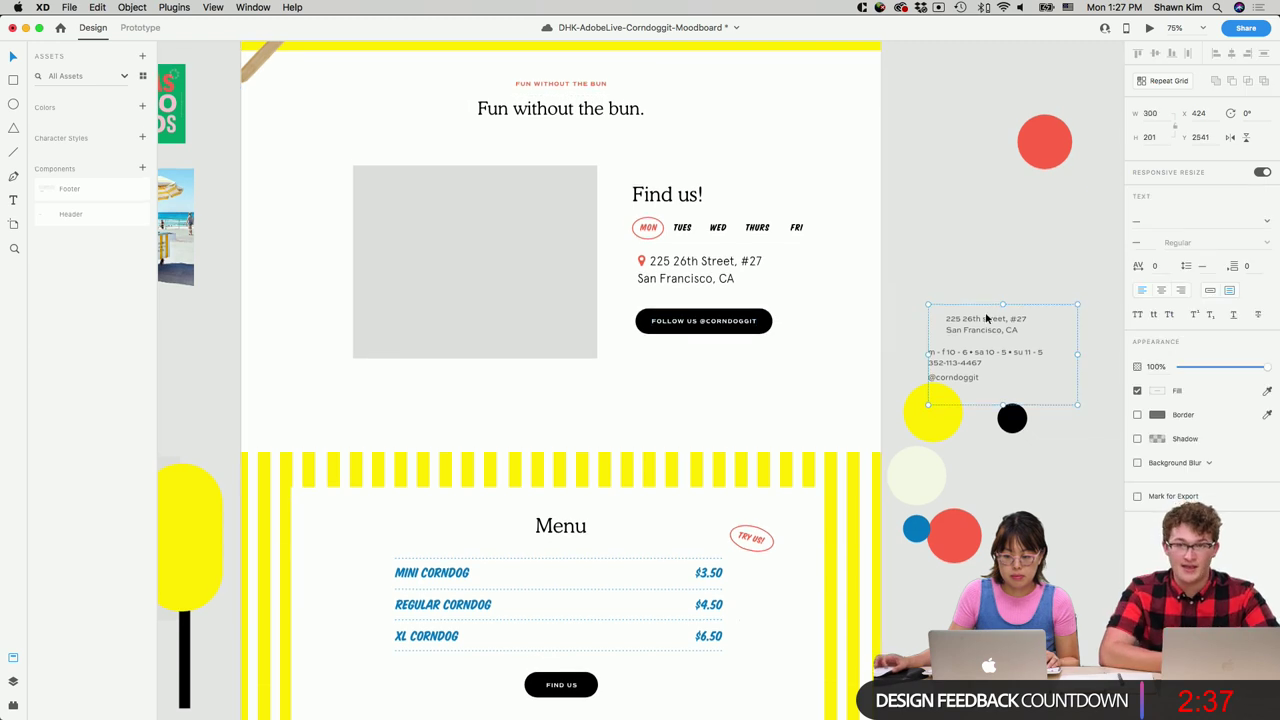
{"action": "scroll", "coordinate": [986, 318], "scroll_direction": "down", "scroll_amount": 3}
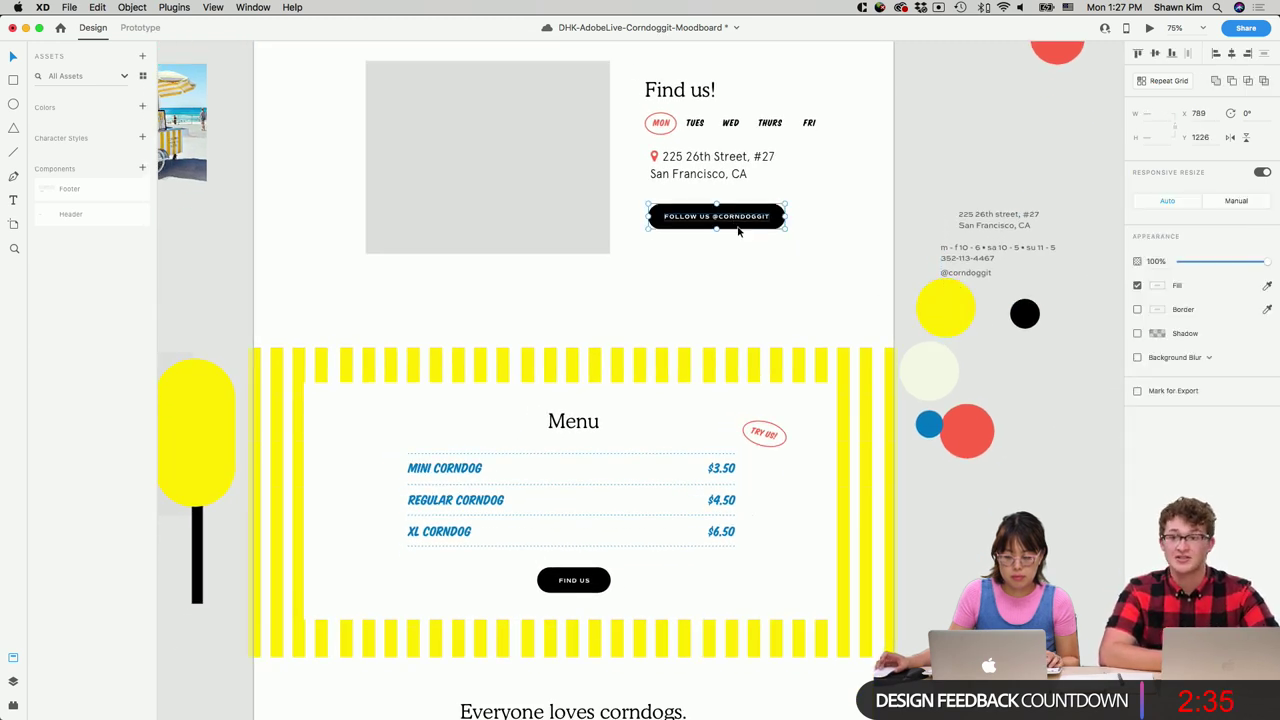
Turn the Find us button under the menu into a component (Component 1).
{"action": "left_click", "coordinate": [591, 584]}
{"action": "right_click", "coordinate": [584, 584]}
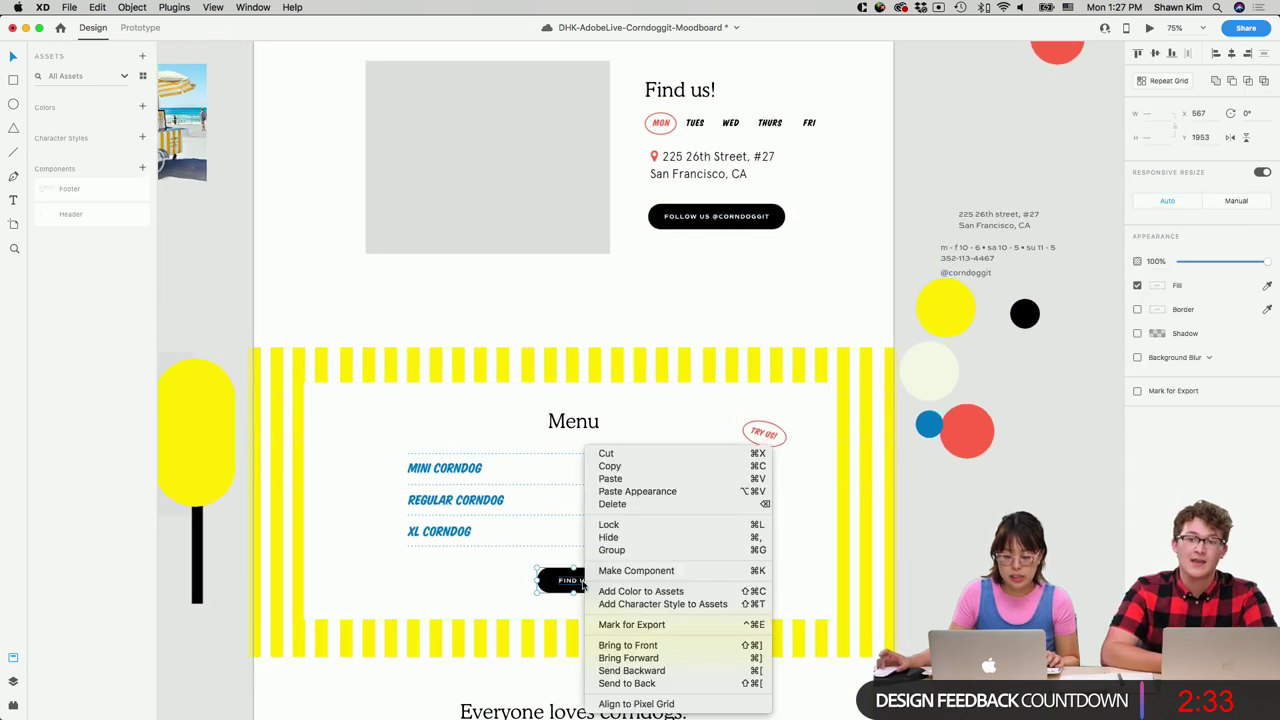
{"action": "left_click", "coordinate": [636, 570]}
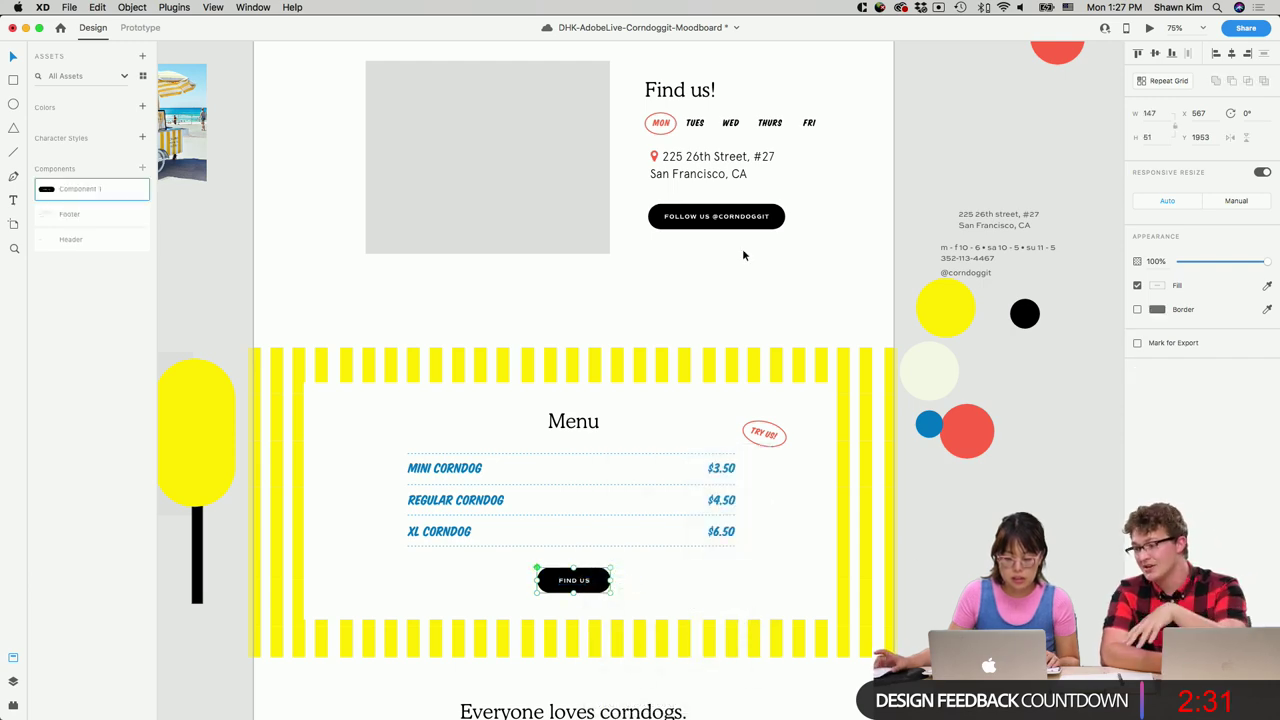
{"action": "scroll", "coordinate": [782, 364], "scroll_direction": "down", "scroll_amount": 4}
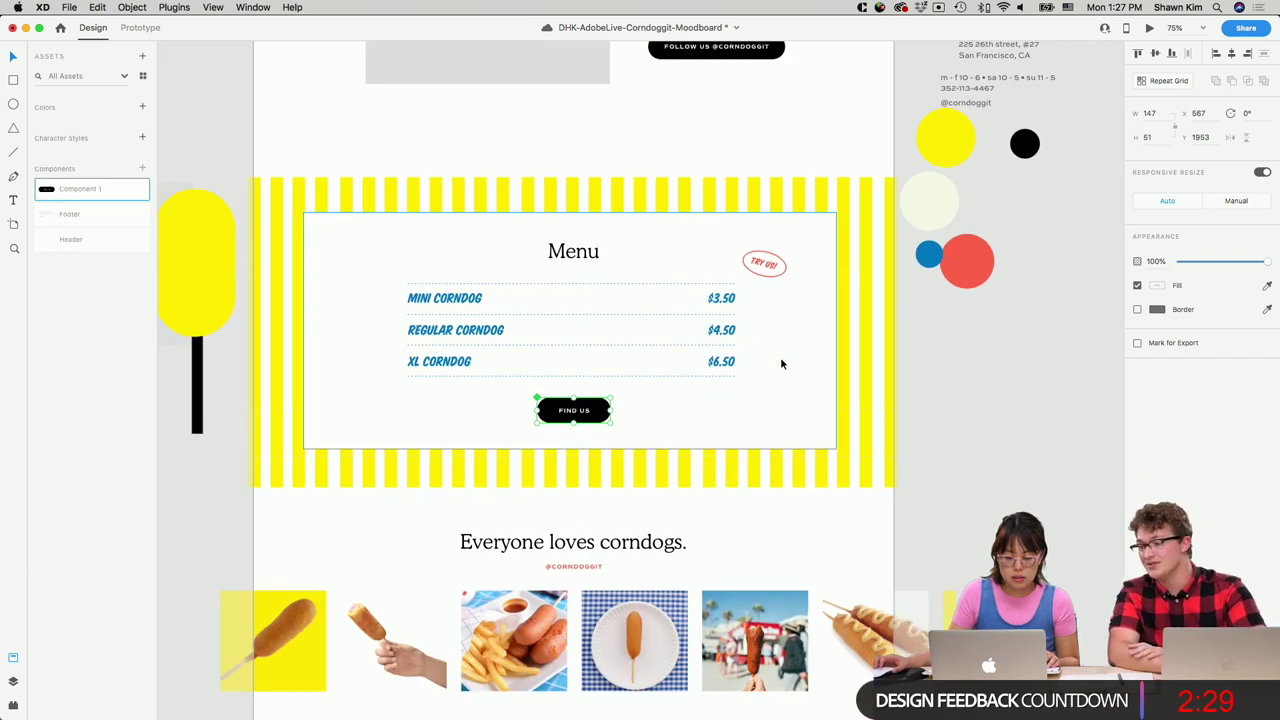
{"action": "scroll", "coordinate": [782, 364], "scroll_direction": "up", "scroll_amount": 7}
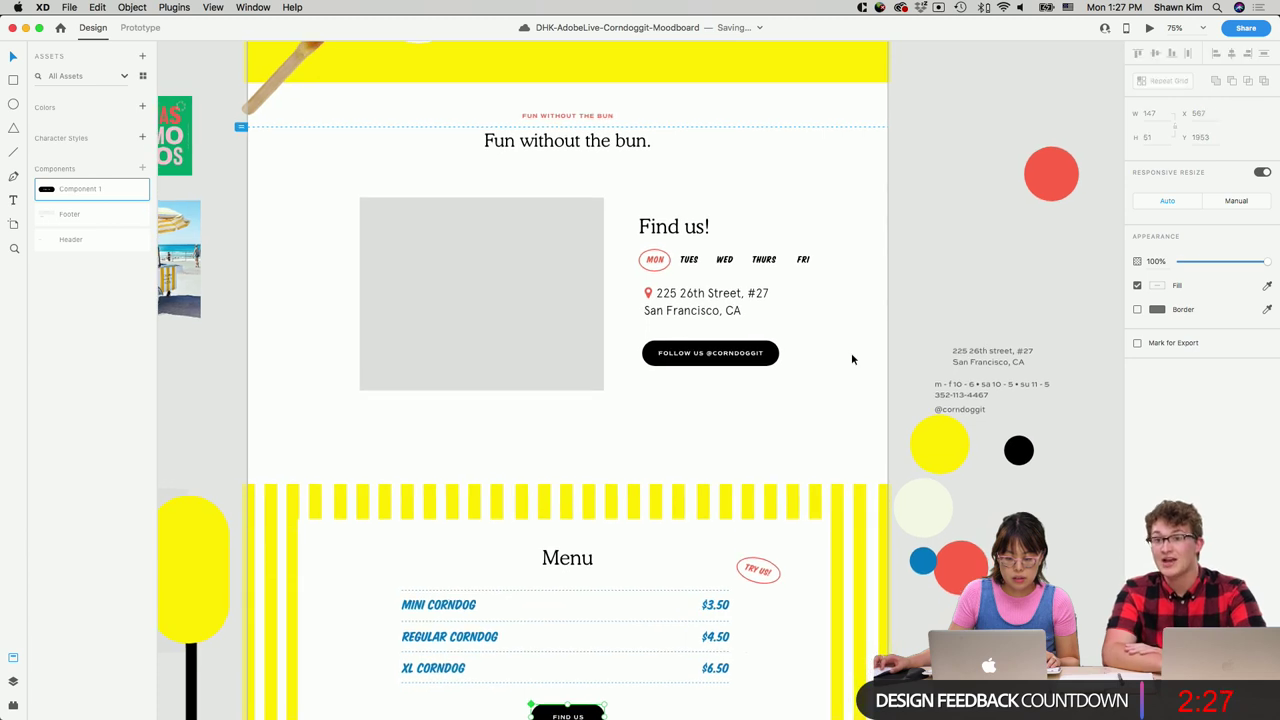
{"action": "scroll", "coordinate": [853, 359], "scroll_direction": "up", "scroll_amount": 4}
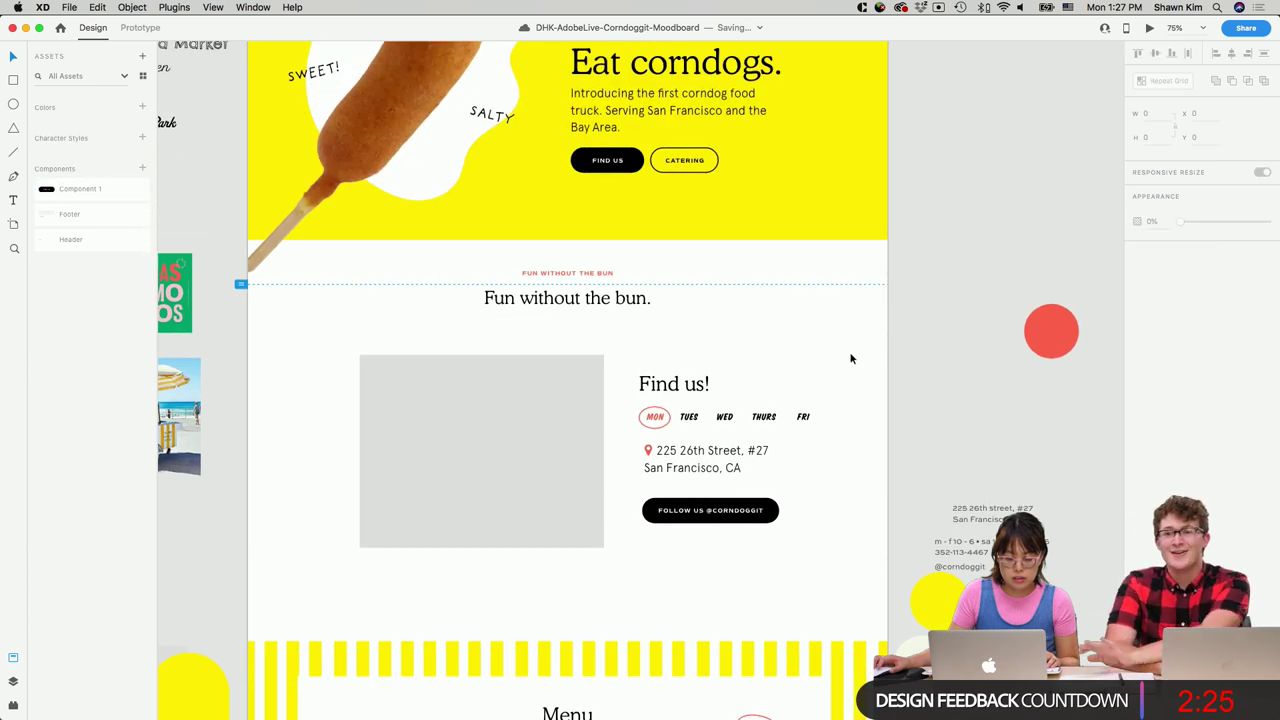
{"action": "scroll", "coordinate": [851, 359], "scroll_direction": "up", "scroll_amount": 5}
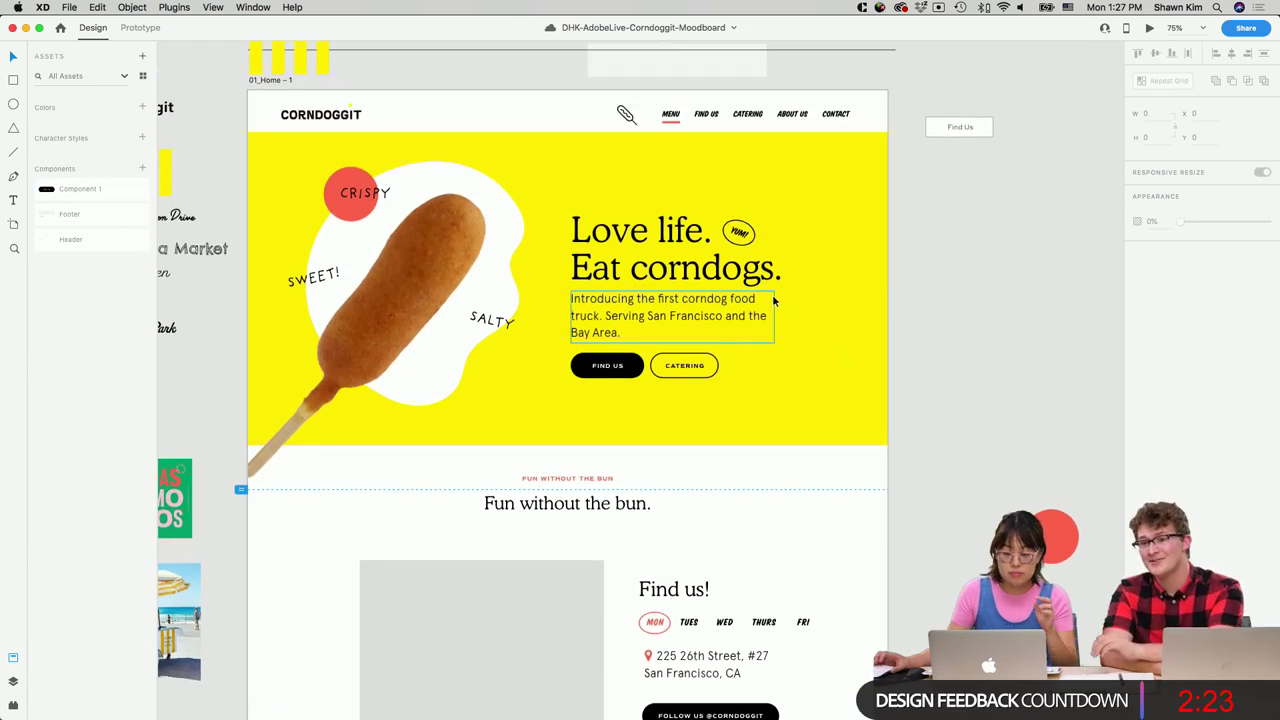
Select the header's pen icon and the yellow hero background to inspect them.
{"action": "left_click", "coordinate": [624, 115]}
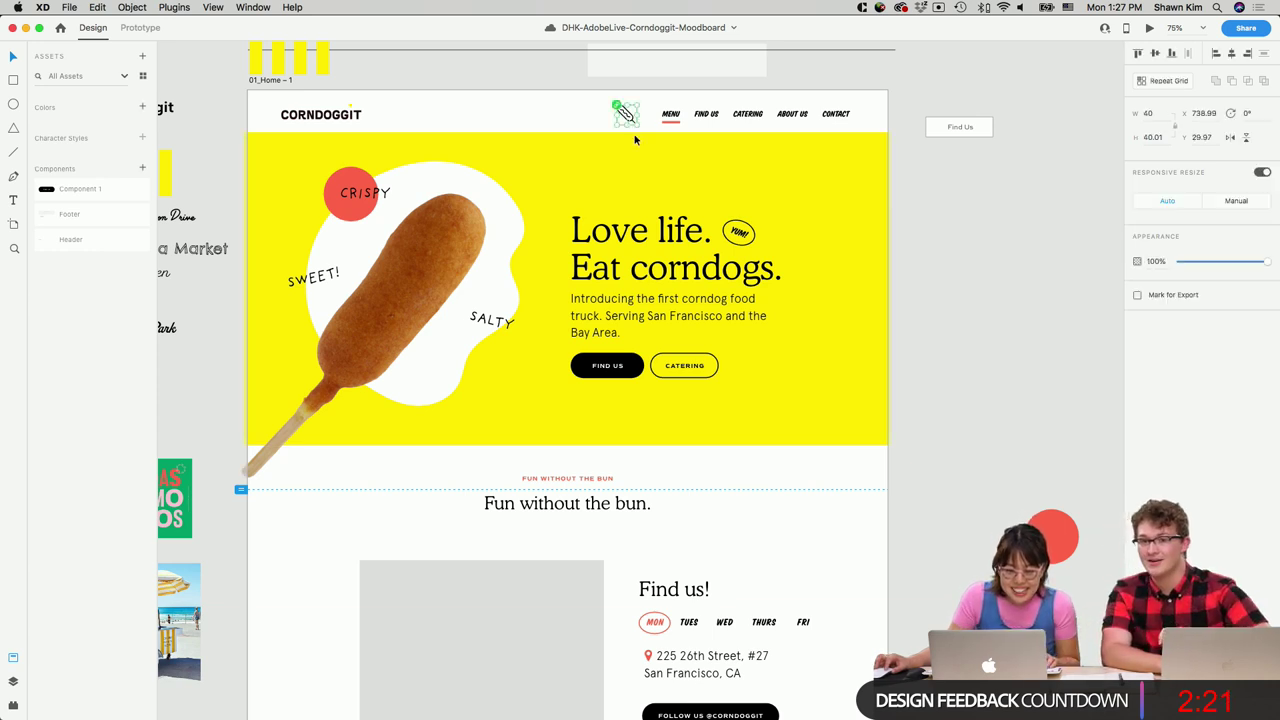
{"action": "left_click", "coordinate": [635, 135]}
{"action": "left_click", "coordinate": [624, 115]}
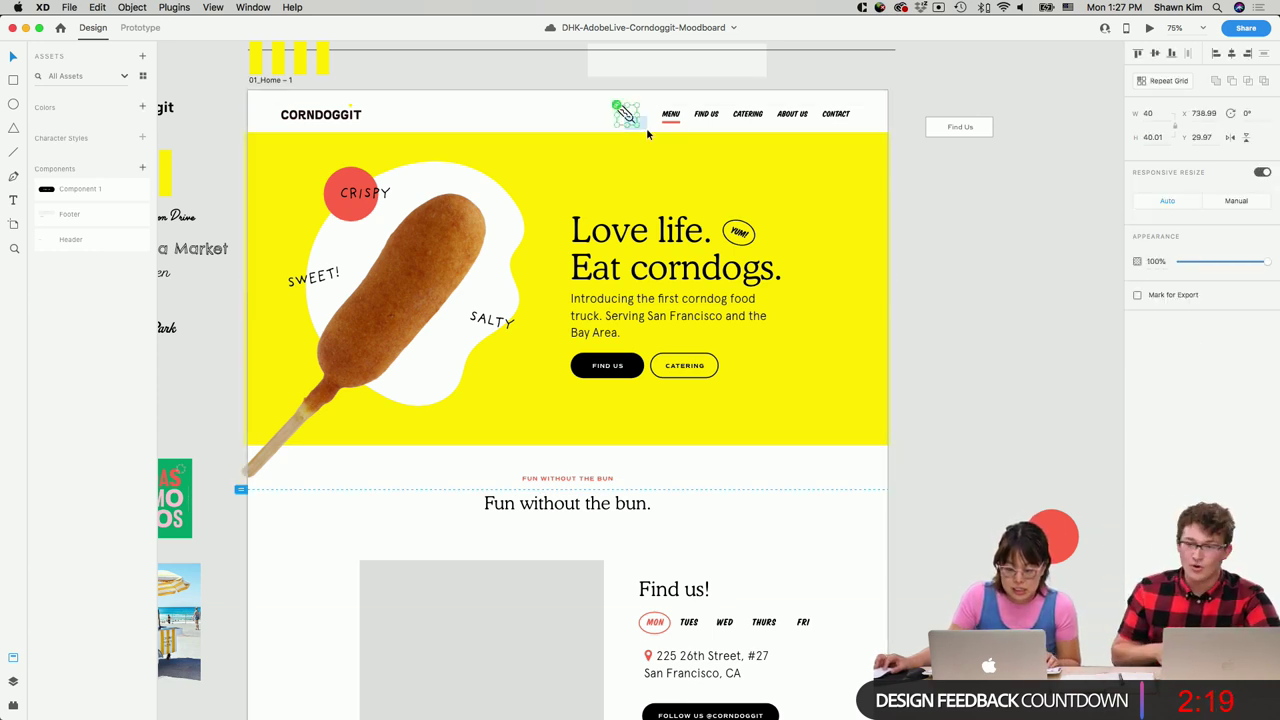
{"action": "key", "text": "Escape"}
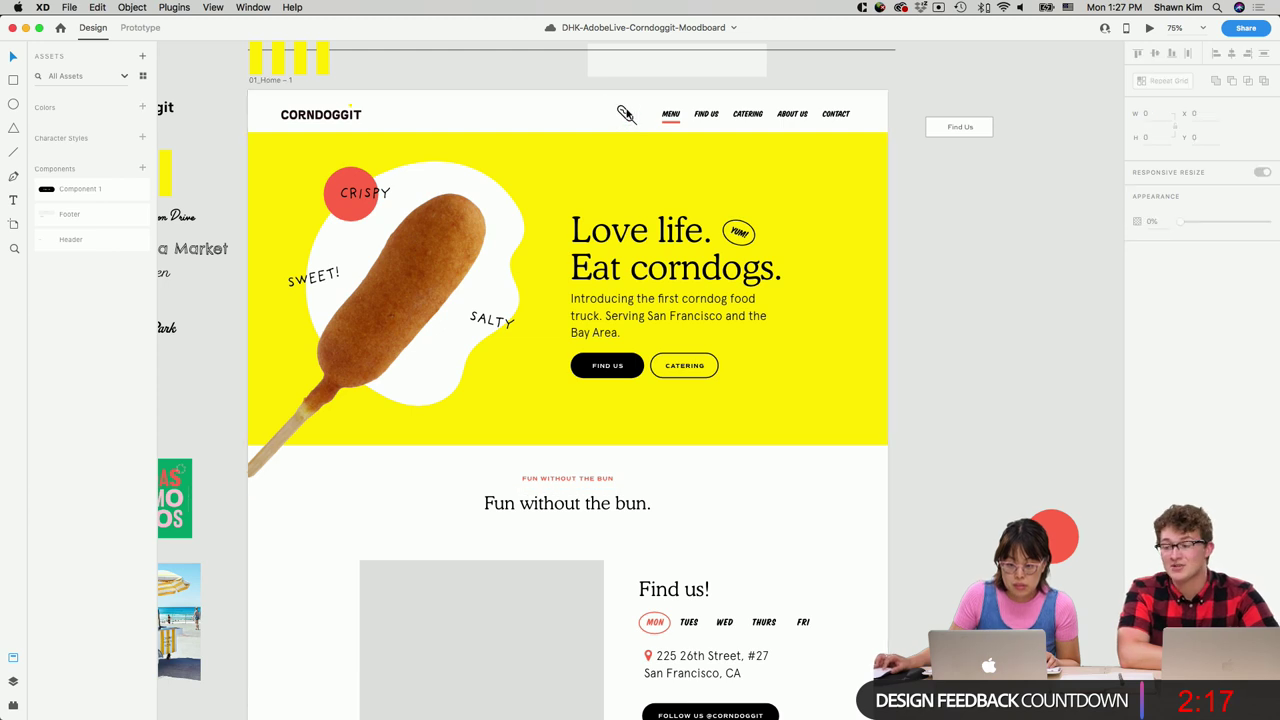
{"action": "left_click", "coordinate": [625, 114]}
{"action": "left_click", "coordinate": [635, 136]}
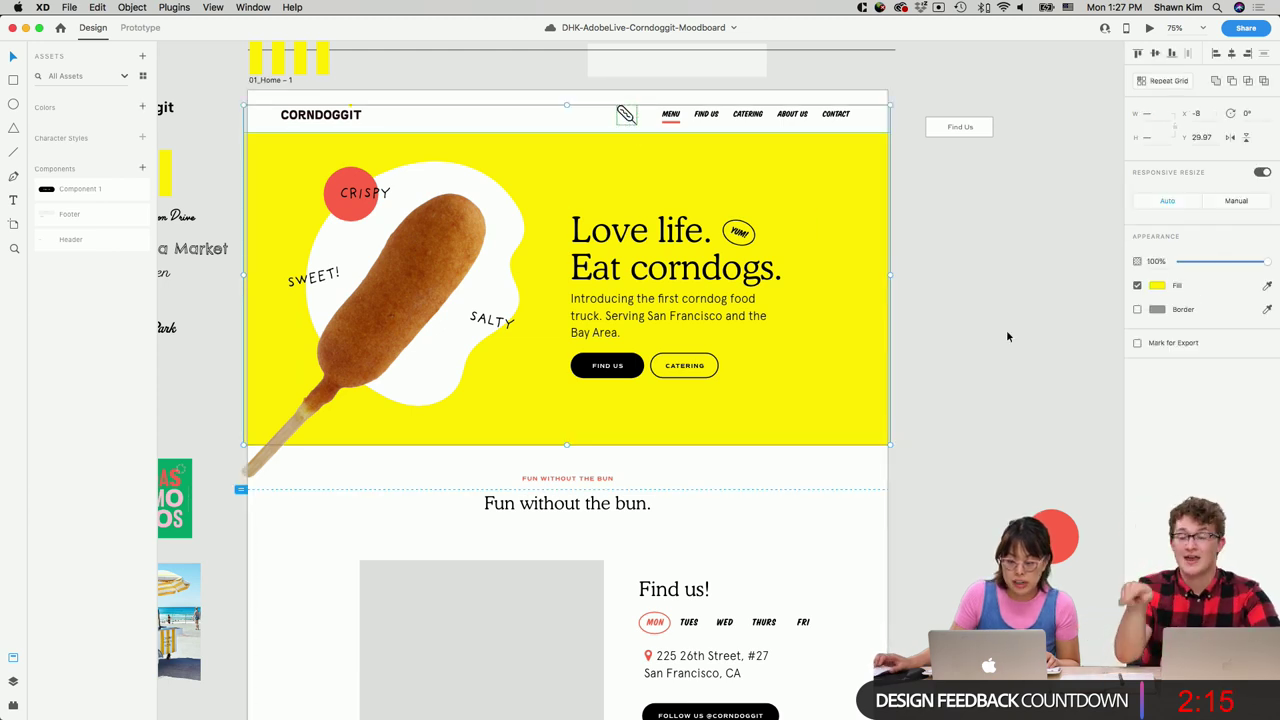
{"action": "left_click", "coordinate": [924, 383]}
Nudge the 'Fun without the bun' heading group down slightly.
{"action": "scroll", "coordinate": [921, 385], "scroll_direction": "up", "scroll_amount": 1}
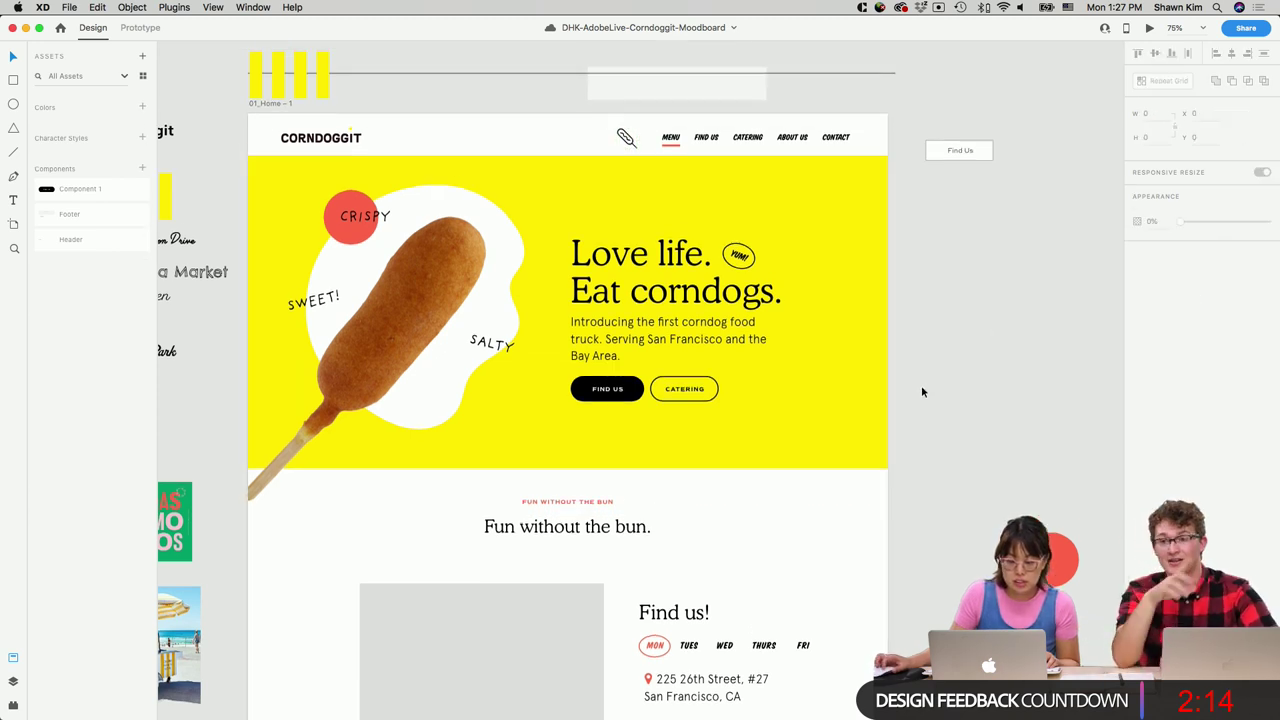
{"action": "left_click", "coordinate": [591, 510]}
{"action": "left_click_drag", "start_coordinate": [603, 524], "coordinate": [607, 534]}
{"action": "left_click", "coordinate": [757, 529]}
Mask the hero background group with its top shape.
{"action": "scroll", "coordinate": [750, 540], "scroll_direction": "down", "scroll_amount": 5}
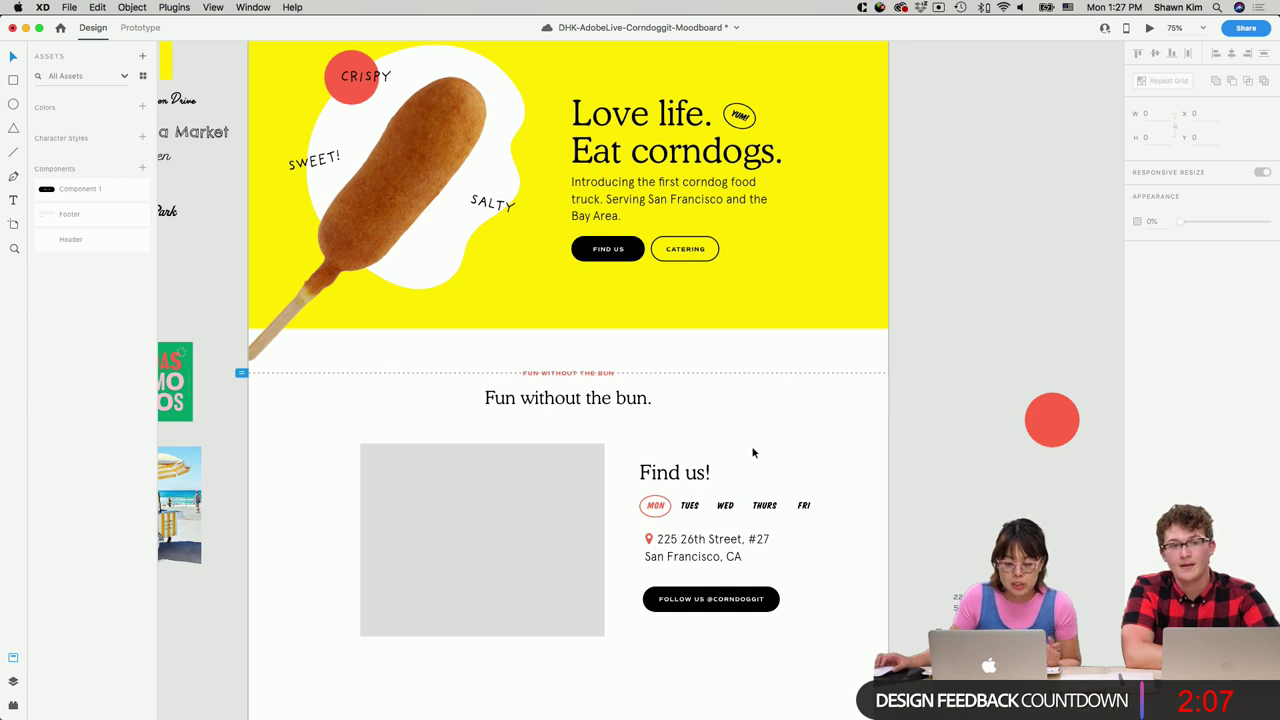
{"action": "scroll", "coordinate": [751, 451], "scroll_direction": "up", "scroll_amount": 1}
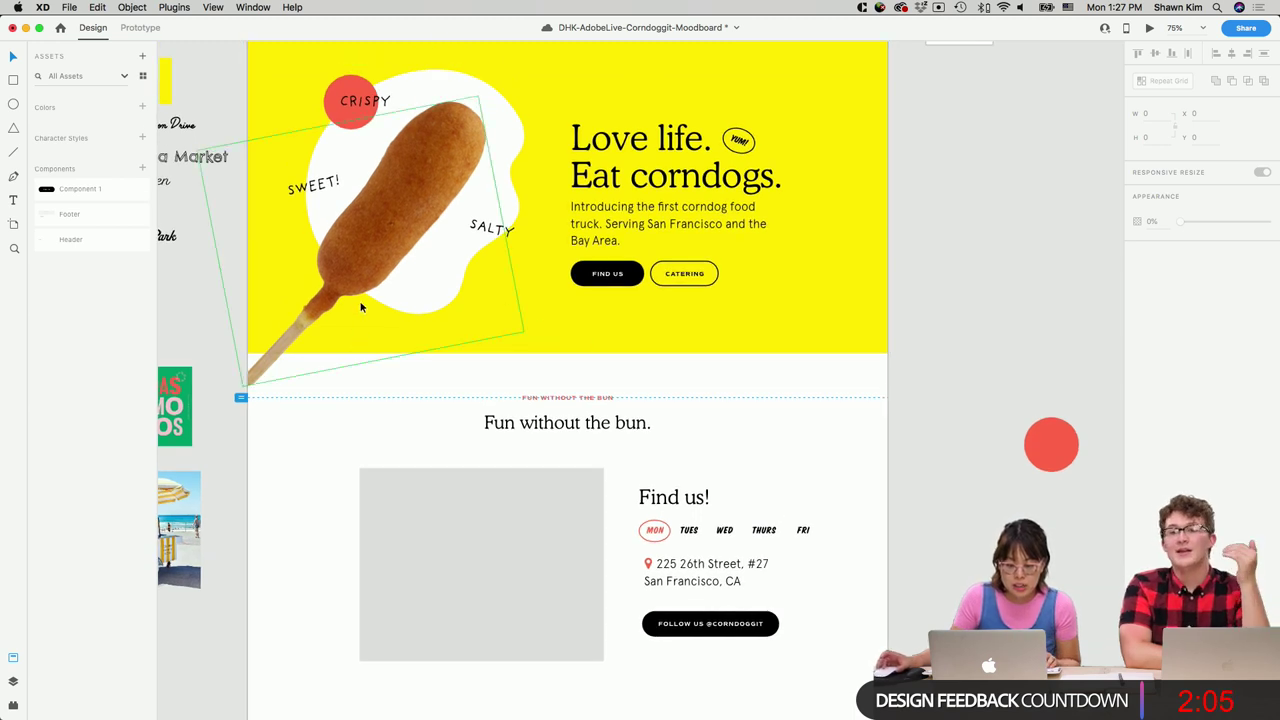
{"action": "left_click", "coordinate": [546, 321]}
{"action": "right_click", "coordinate": [549, 324]}
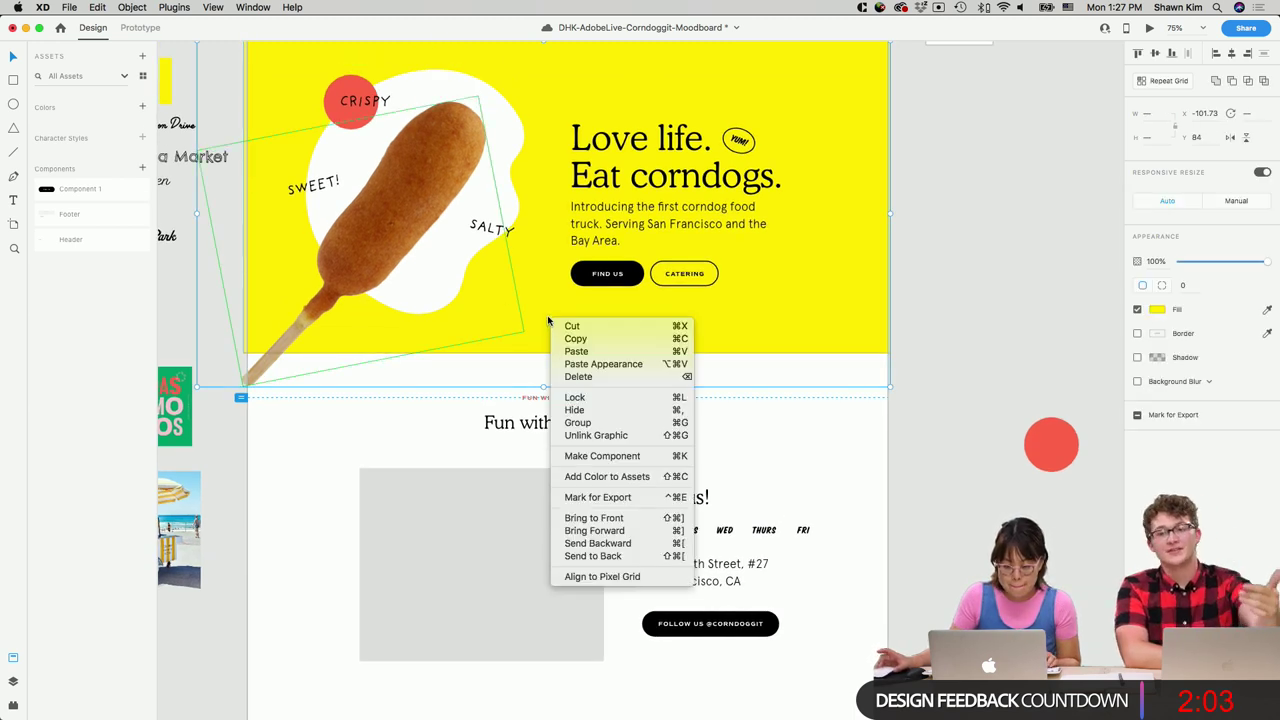
{"action": "left_click", "coordinate": [224, 6]}
{"action": "left_click", "coordinate": [133, 7]}
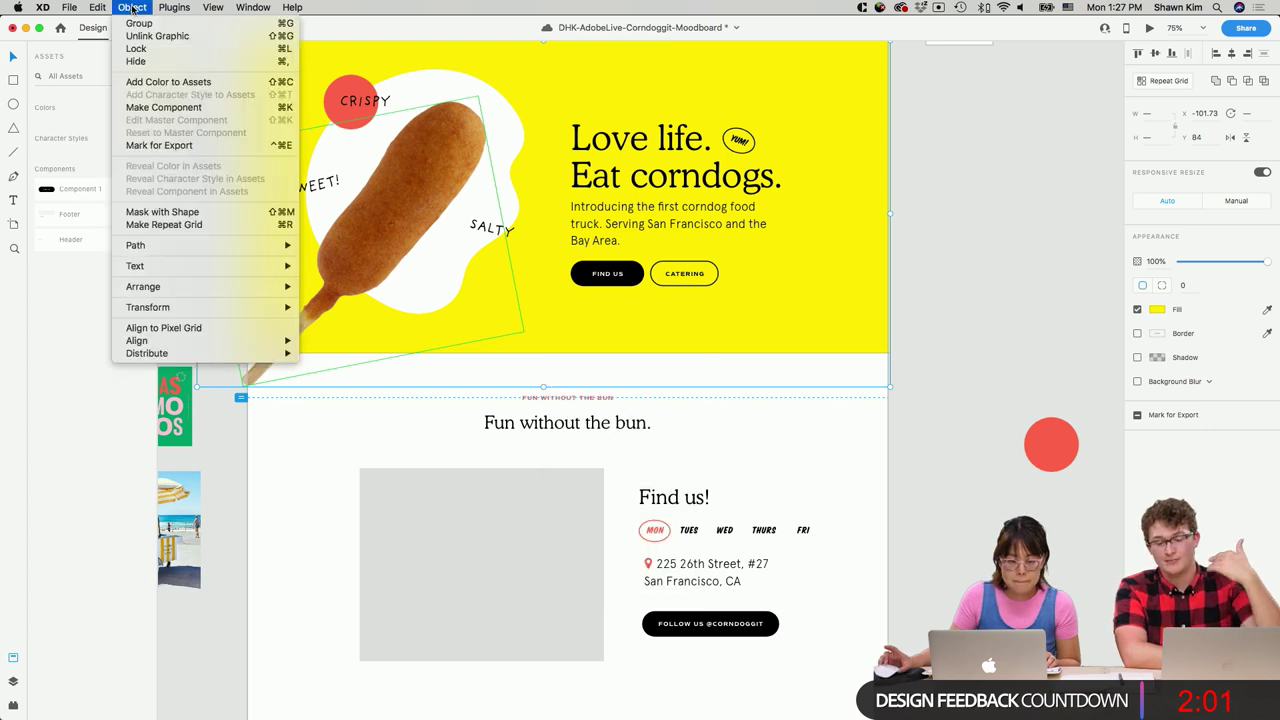
{"action": "left_click", "coordinate": [160, 211]}
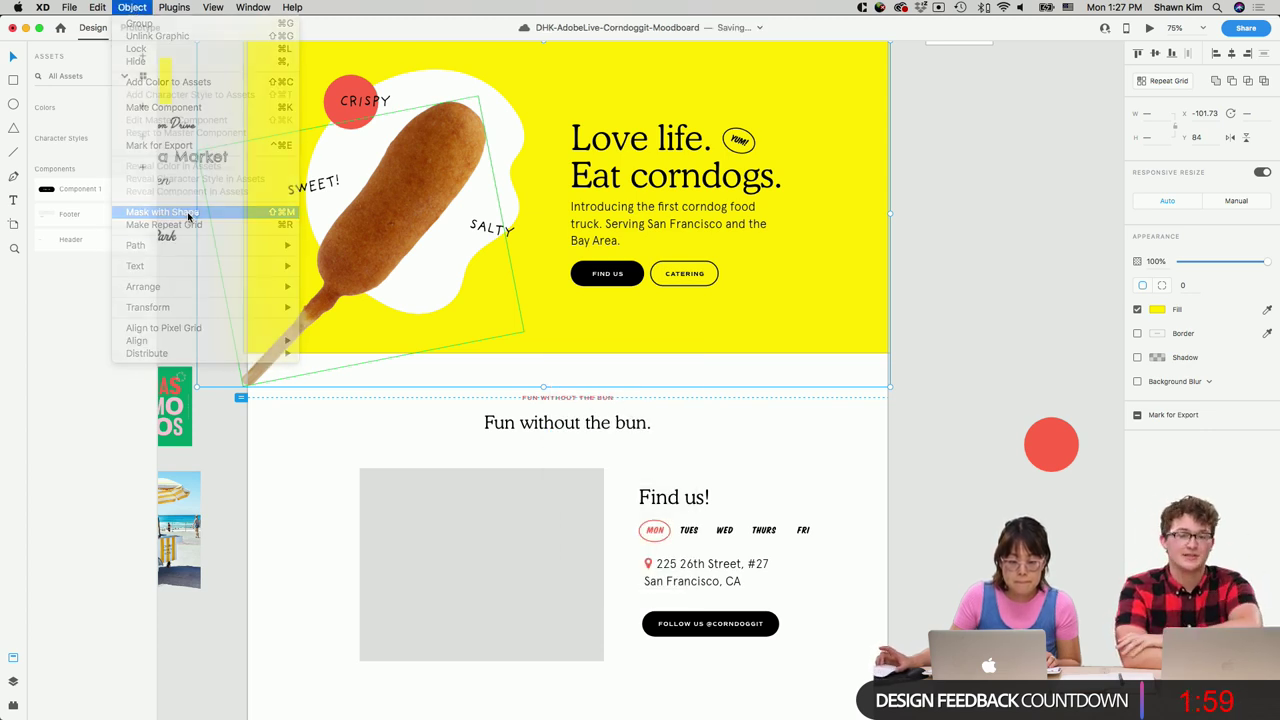
{"action": "left_click", "coordinate": [854, 239]}
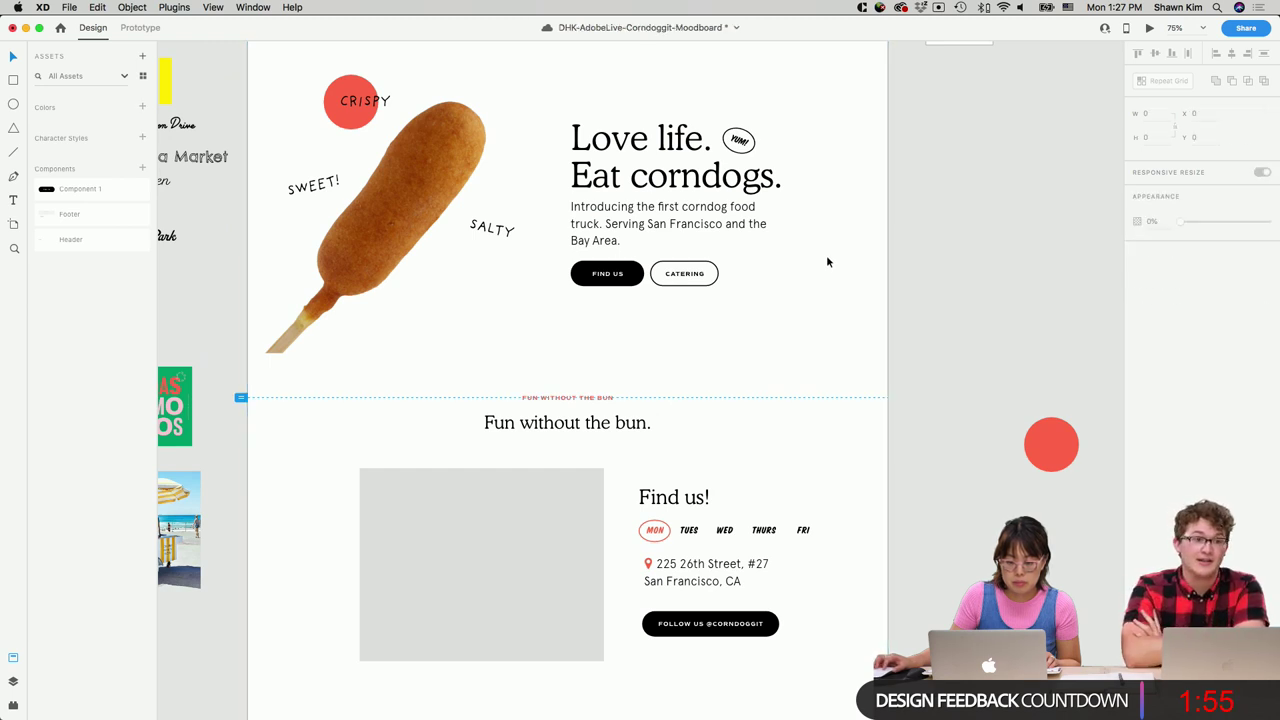
Bring the yellow hero rectangle to front and mask the corndog photo with it.
{"action": "scroll", "coordinate": [826, 255], "scroll_direction": "up", "scroll_amount": 3}
{"action": "left_click", "coordinate": [472, 260]}
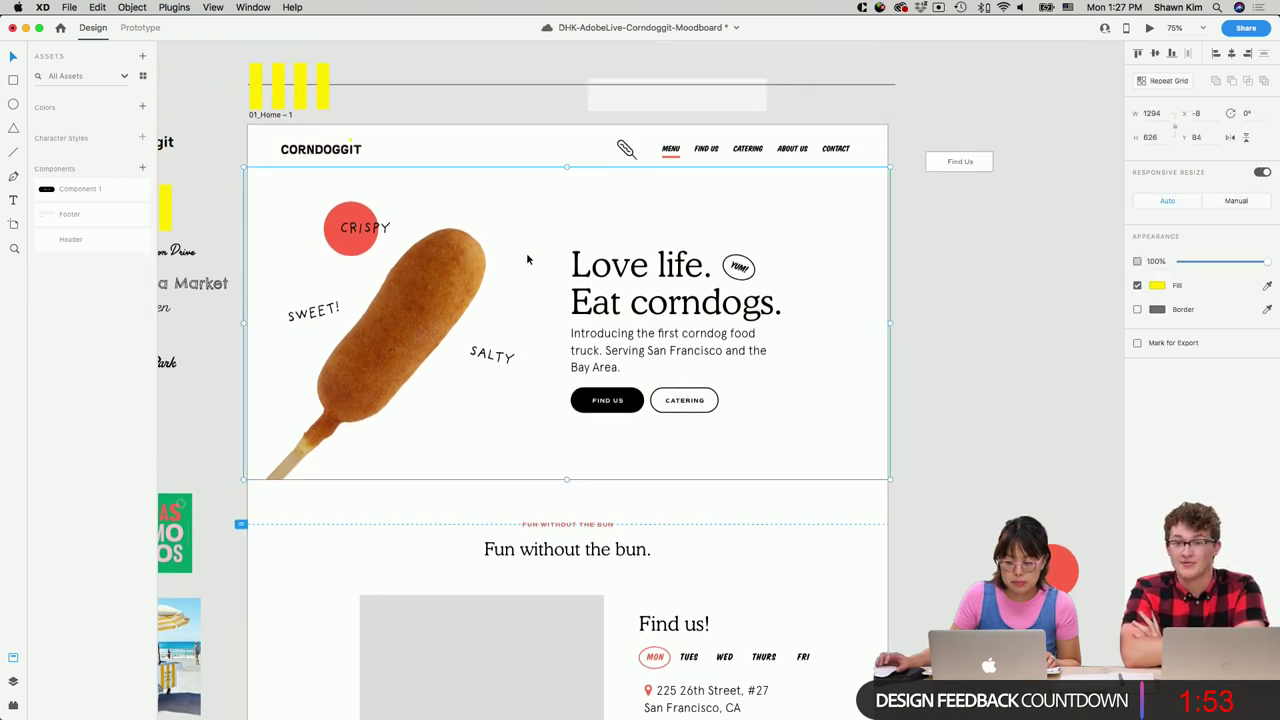
{"action": "double_click", "coordinate": [857, 233]}
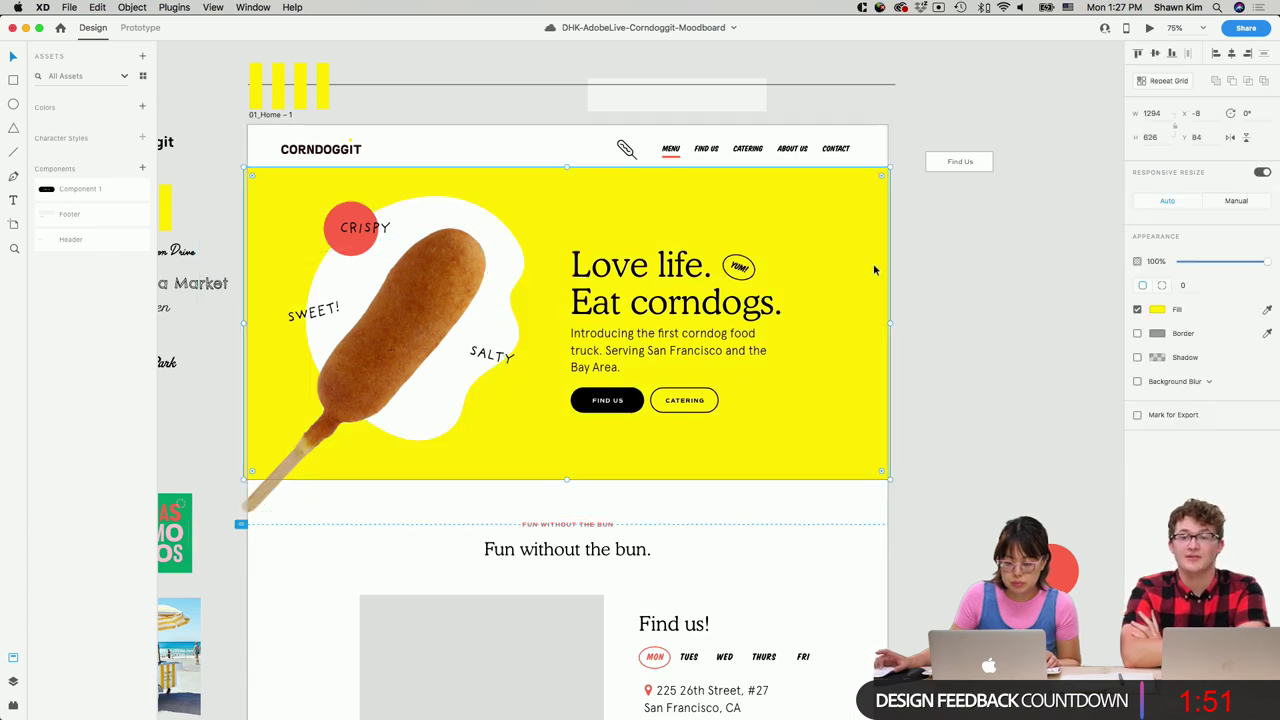
{"action": "key", "text": "super+shift+bracketright"}
{"action": "left_click", "coordinate": [262, 492]}
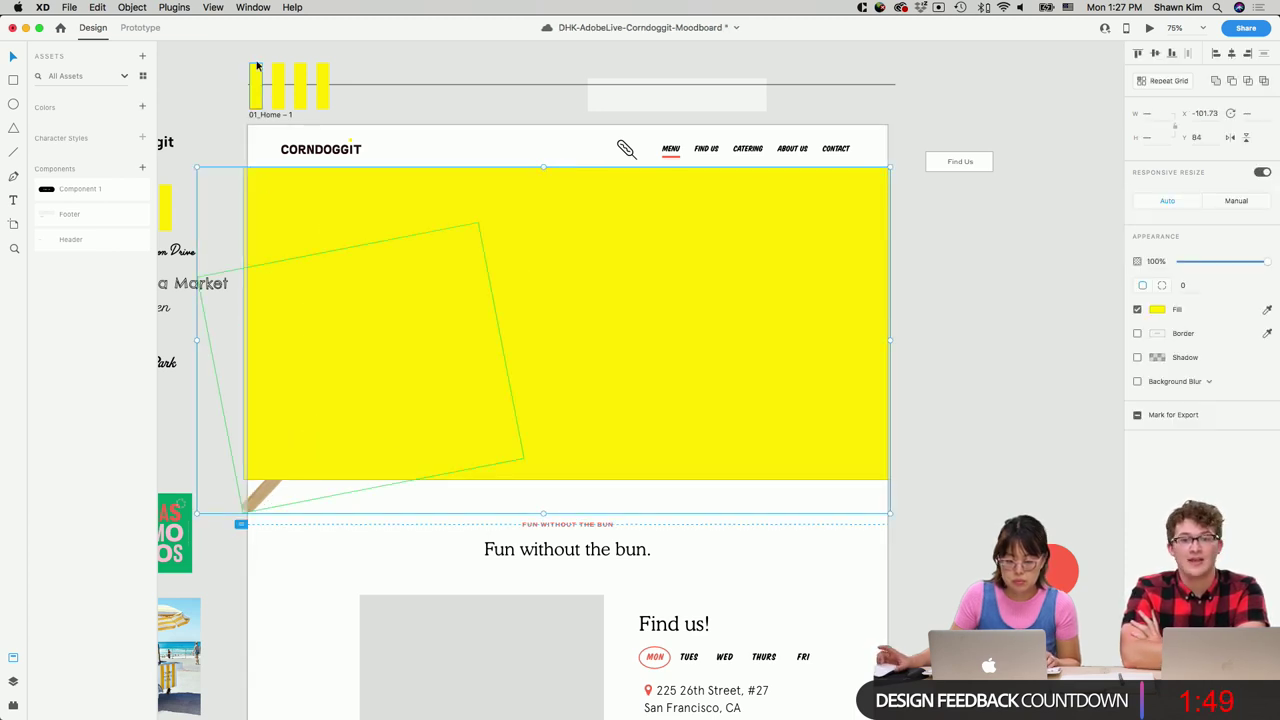
{"action": "left_click", "coordinate": [133, 7]}
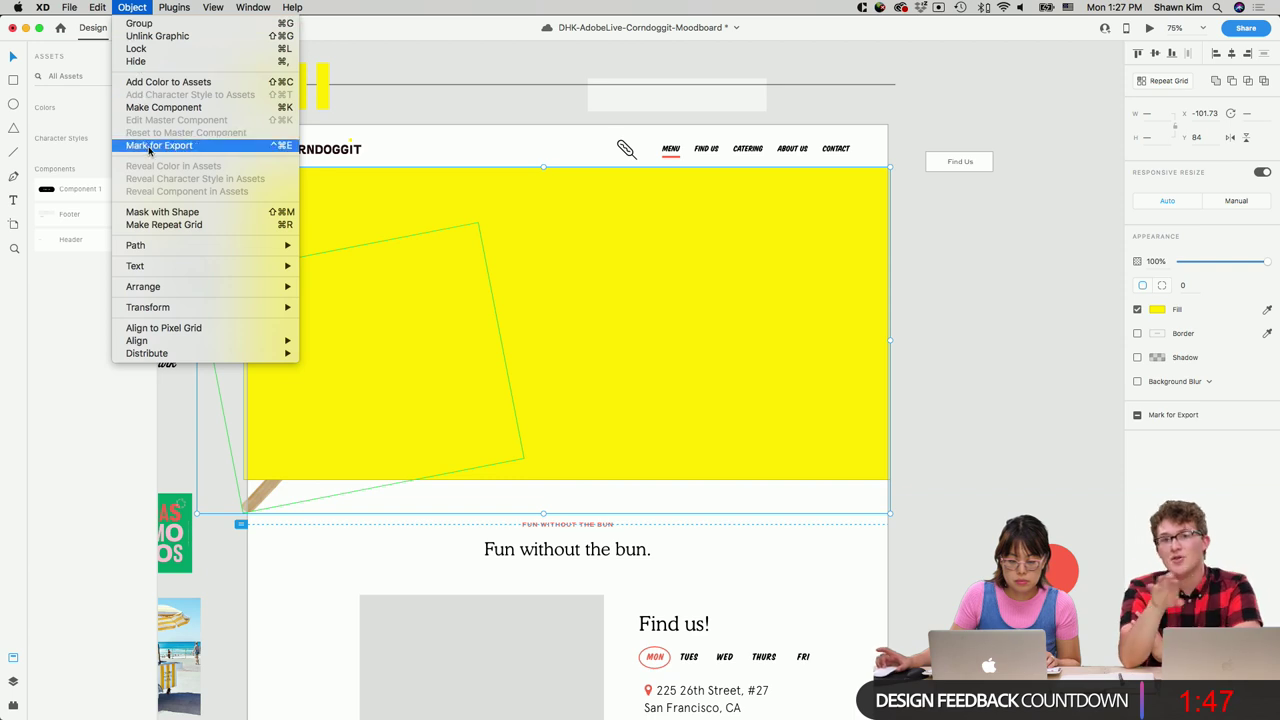
{"action": "left_click", "coordinate": [162, 212]}
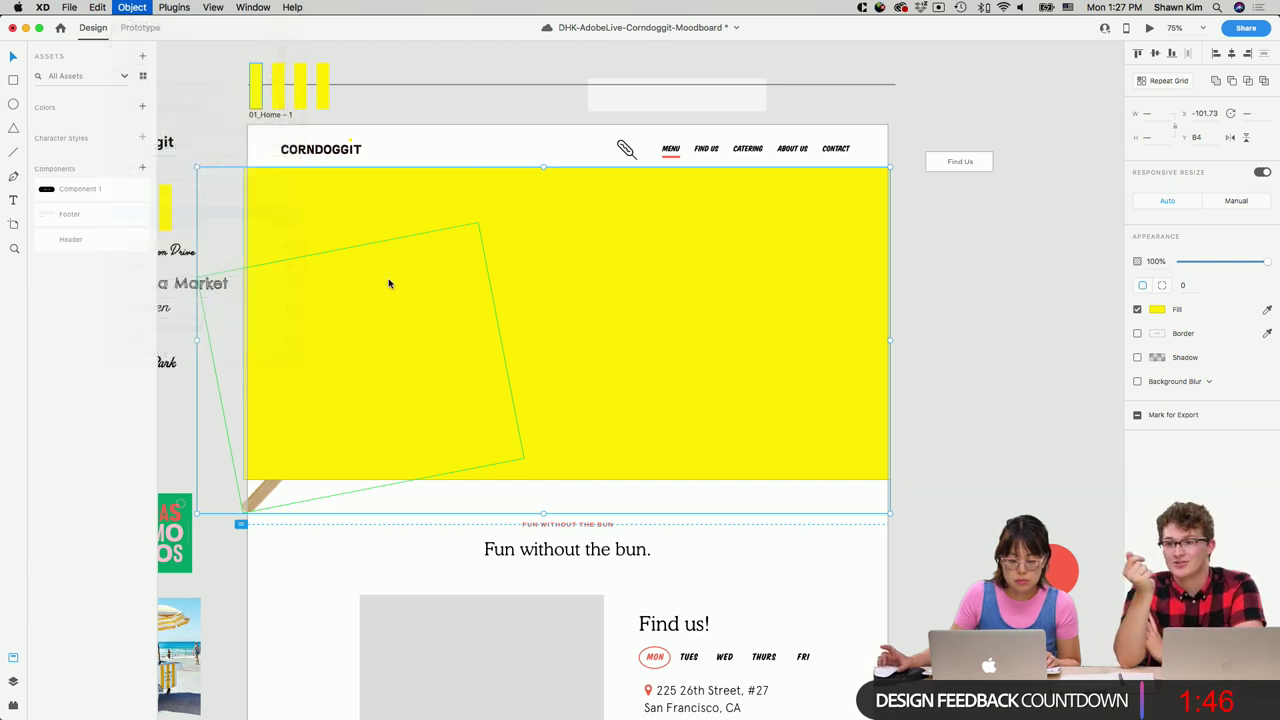
{"action": "left_click", "coordinate": [985, 385]}
{"action": "scroll", "coordinate": [985, 385], "scroll_direction": "down", "scroll_amount": 5}
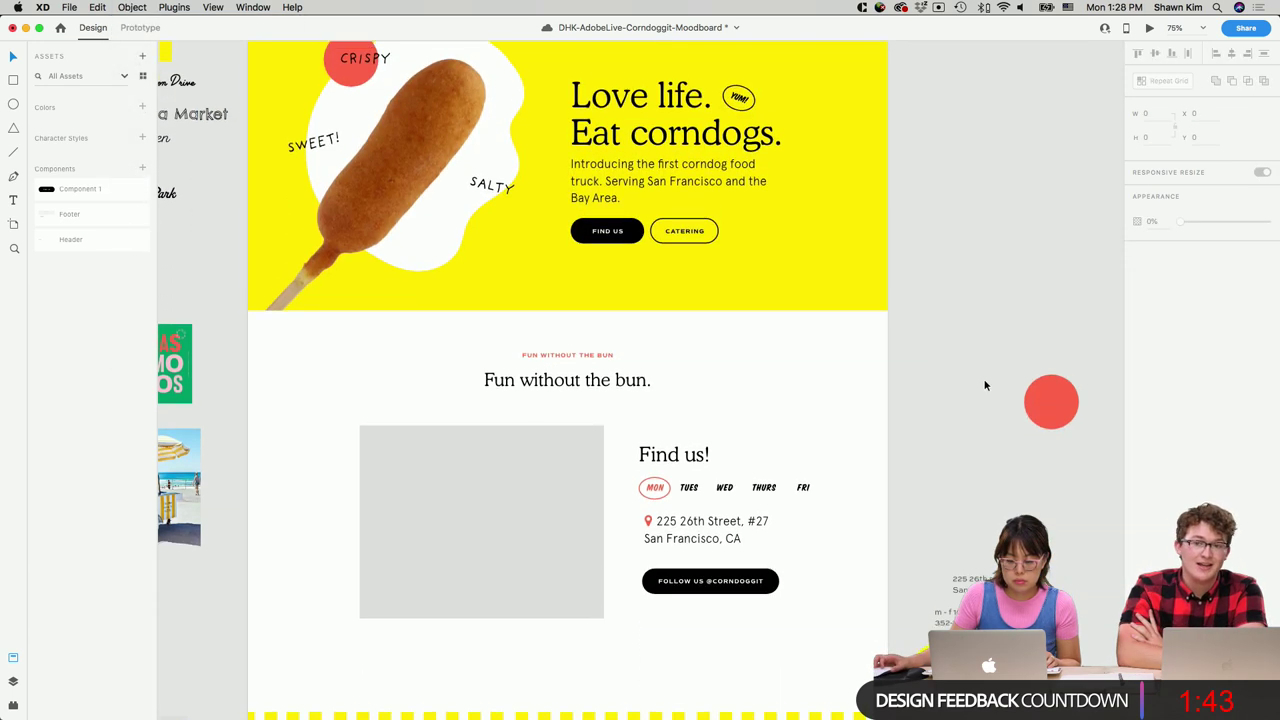
Set the 'Fun without the bun.' heading's font size to 42 instead of 36.
{"action": "left_click", "coordinate": [614, 372]}
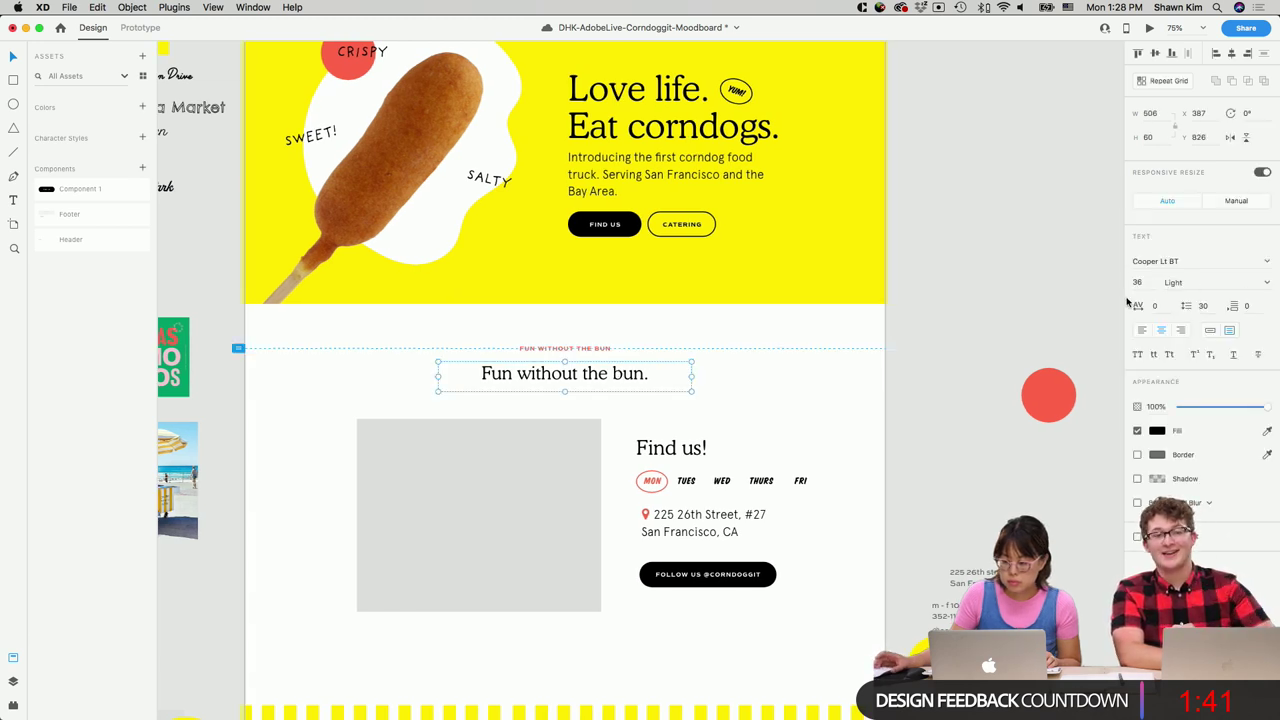
{"action": "type", "text": "42"}
{"action": "key", "text": "Return"}
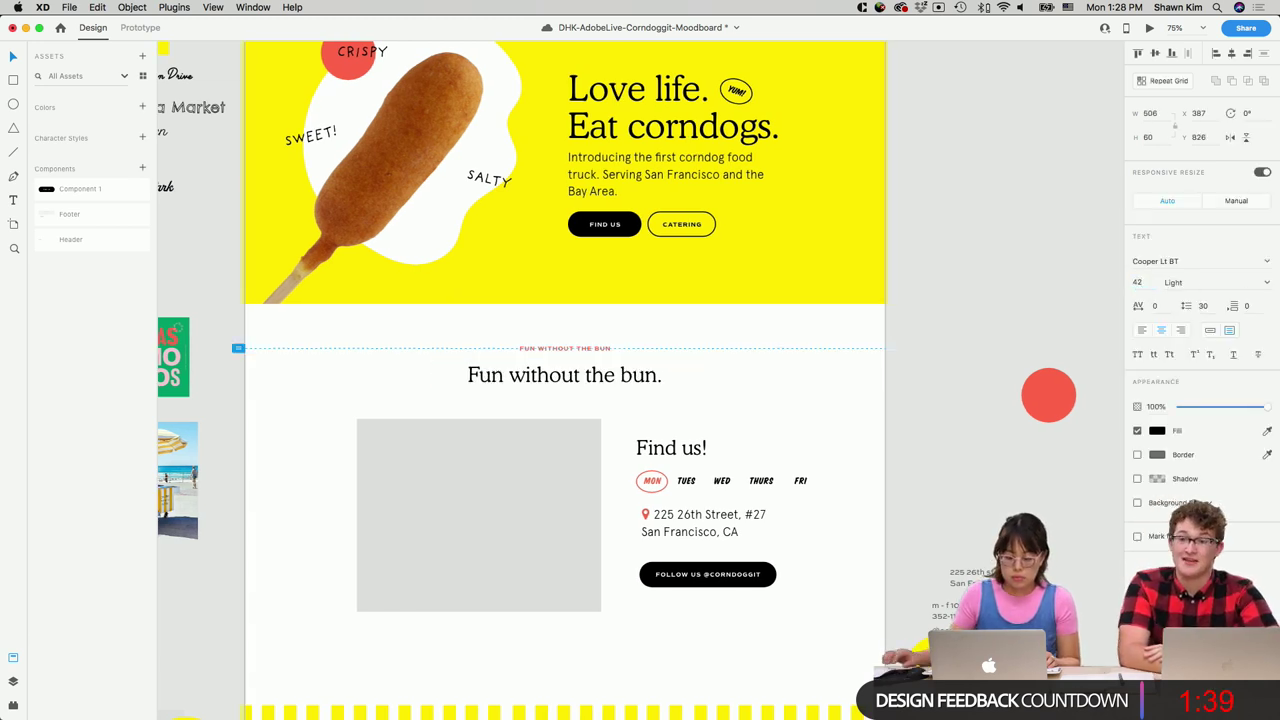
{"action": "left_click", "coordinate": [963, 250]}
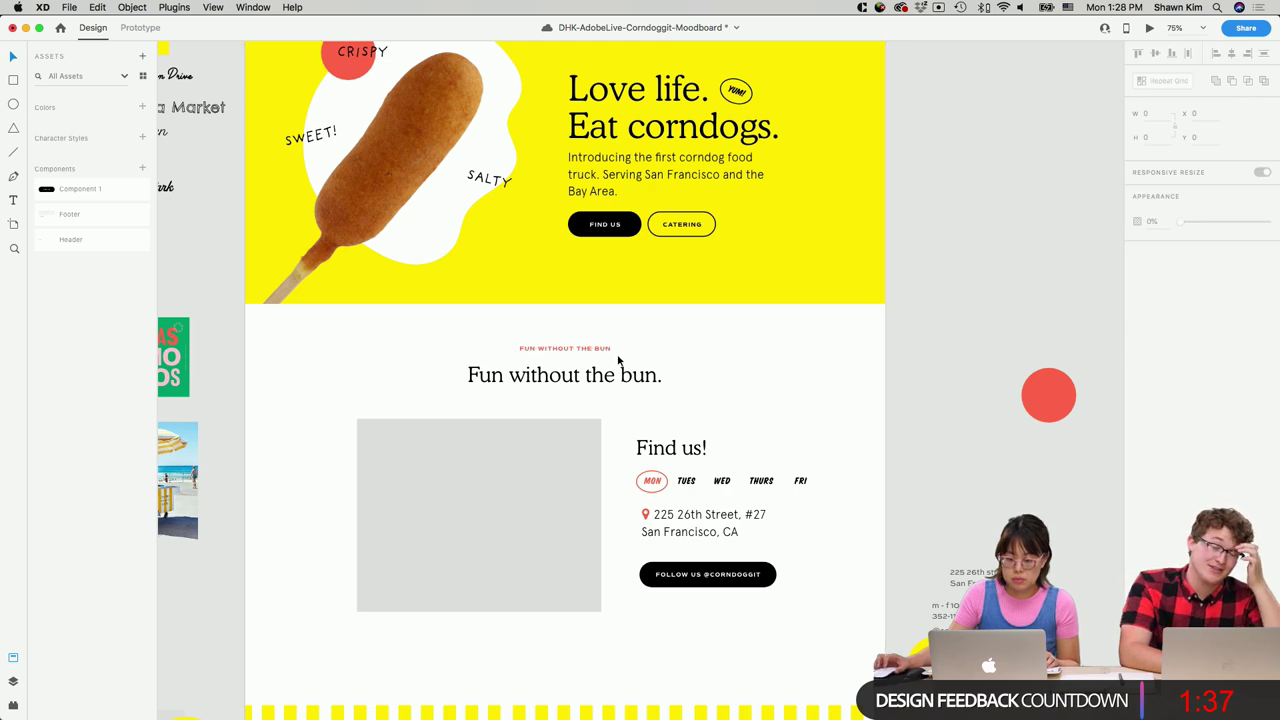
{"action": "left_click", "coordinate": [620, 384]}
{"action": "double_click", "coordinate": [620, 384]}
{"action": "key", "text": "Escape"}
{"action": "scroll", "coordinate": [861, 388], "scroll_direction": "down", "scroll_amount": 3}
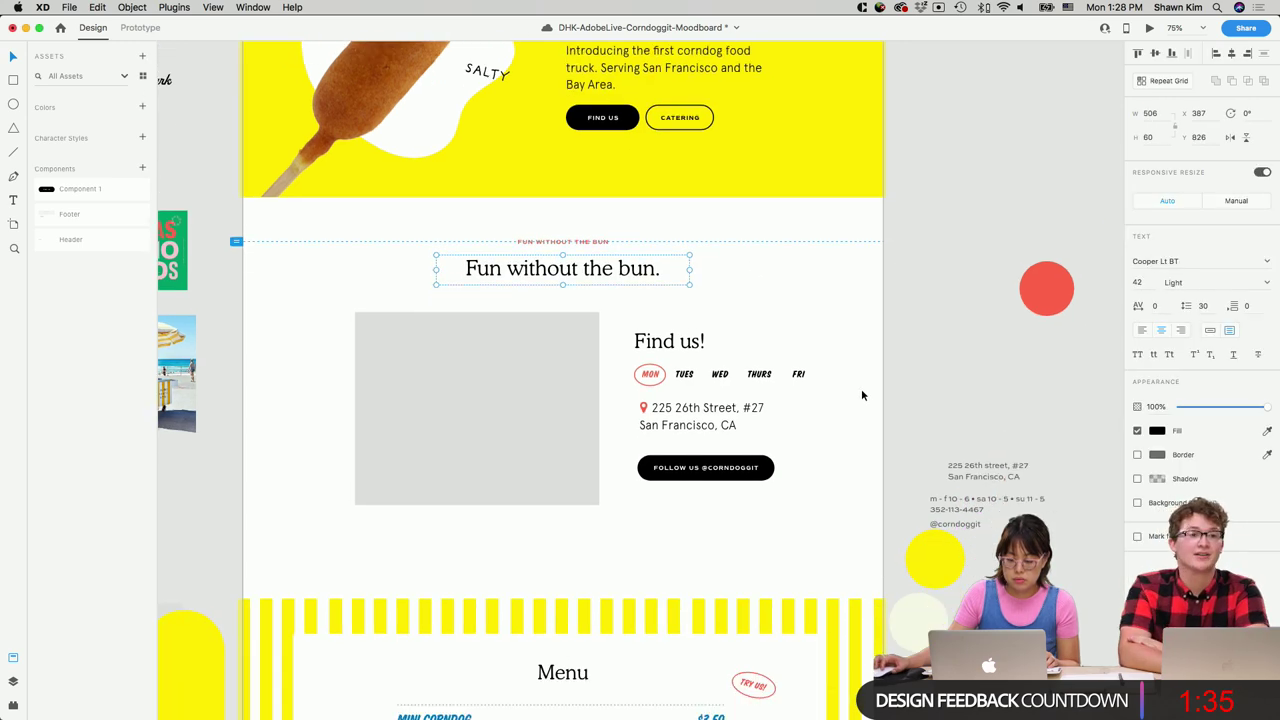
{"action": "left_click", "coordinate": [861, 388]}
{"action": "scroll", "coordinate": [858, 388], "scroll_direction": "down", "scroll_amount": 5}
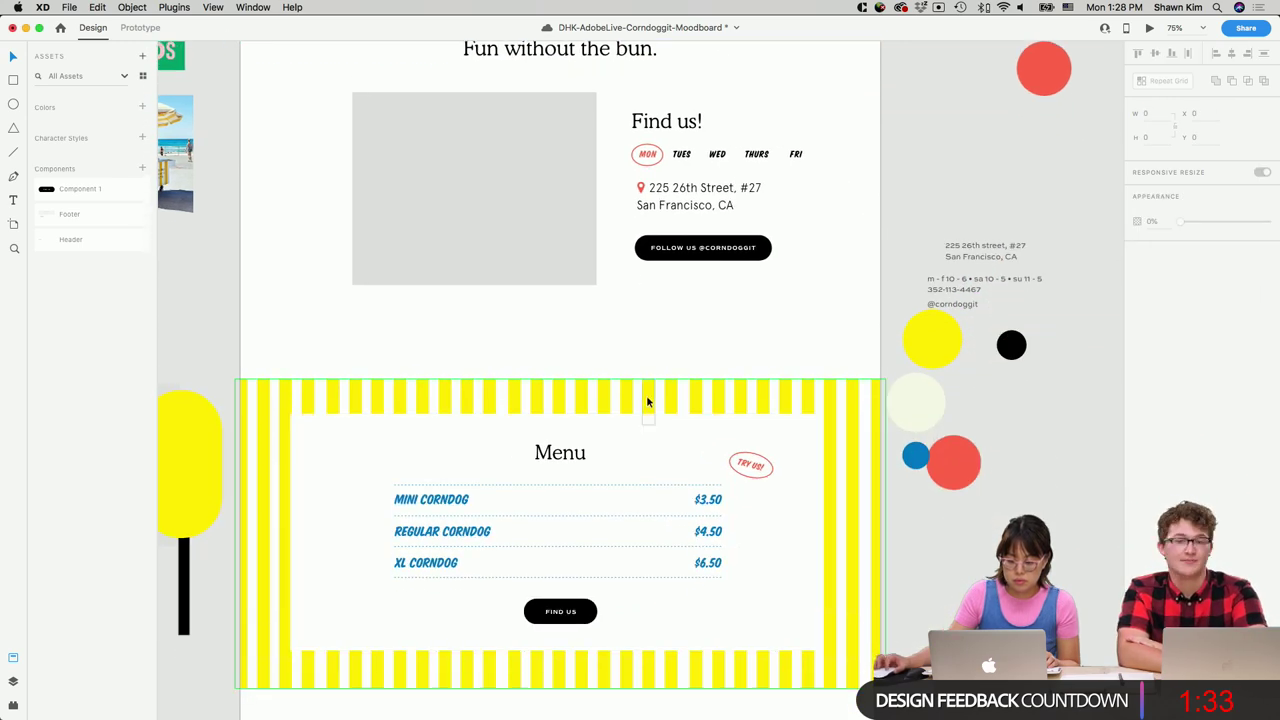
Try enlarging and tilting the striped menu grid, then undo those changes.
{"action": "left_click", "coordinate": [573, 393]}
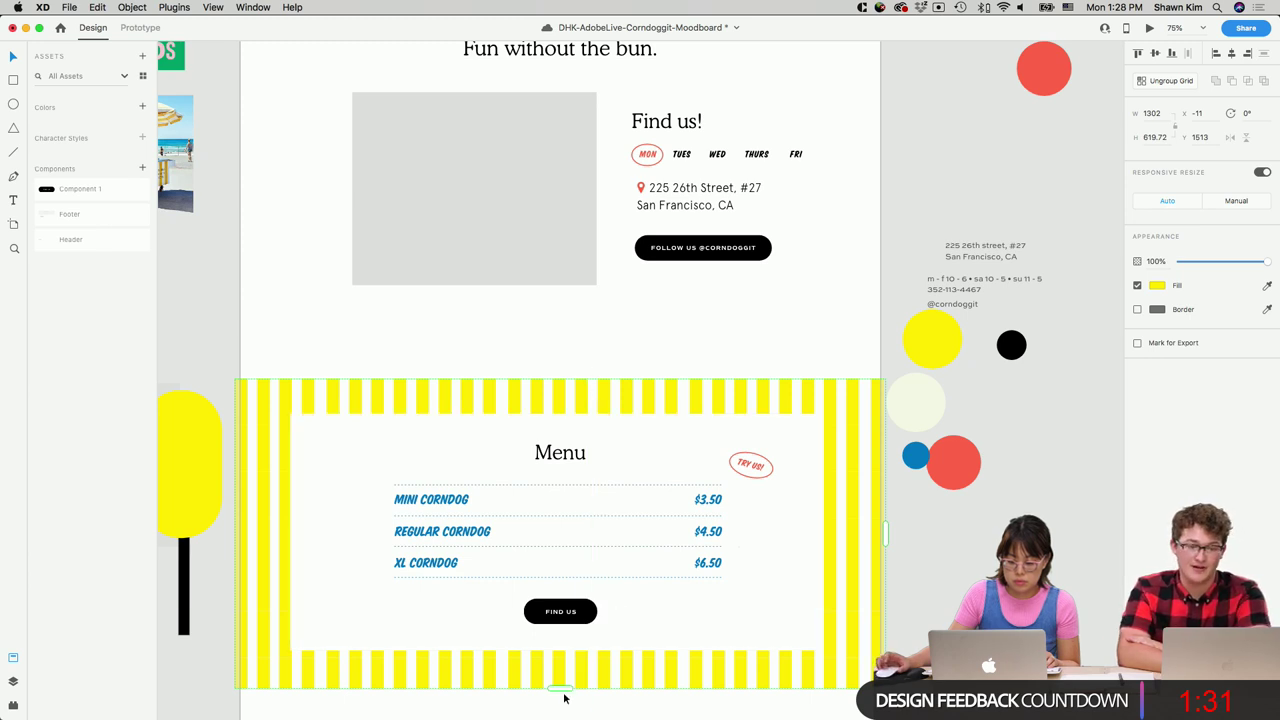
{"action": "key", "text": "super+z"}
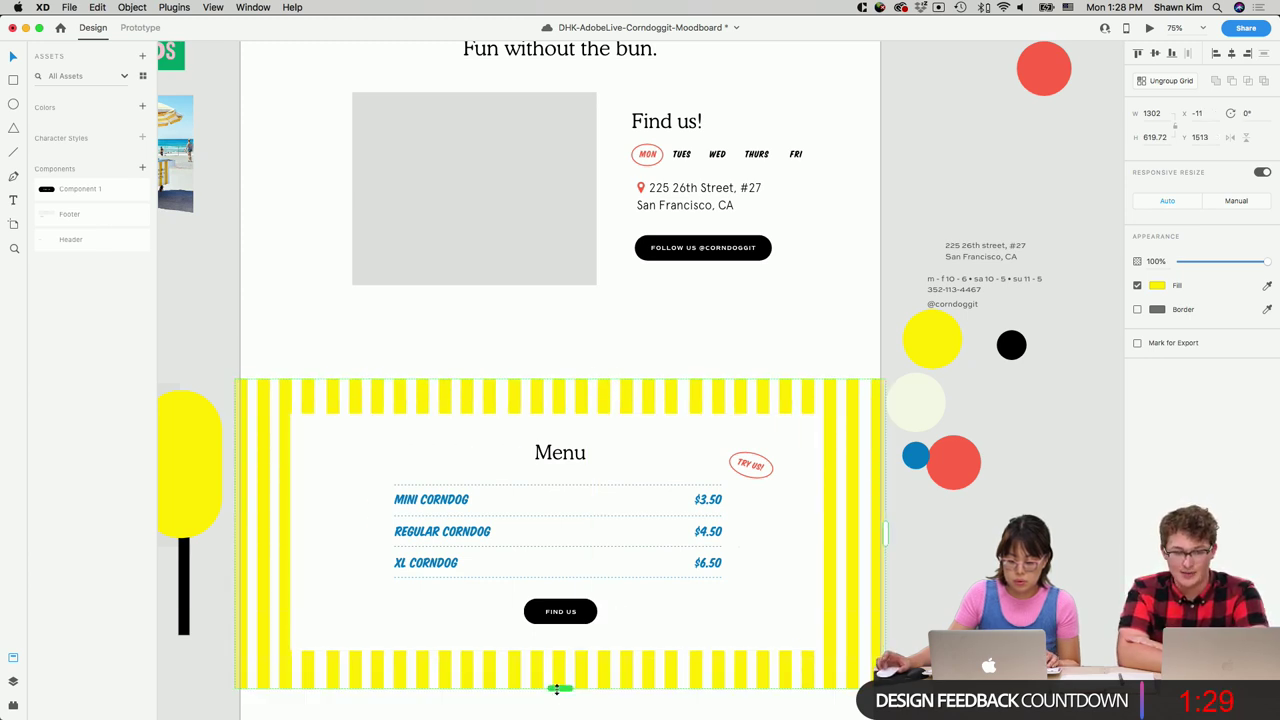
{"action": "left_click_drag", "start_coordinate": [557, 689], "coordinate": [552, 692]}
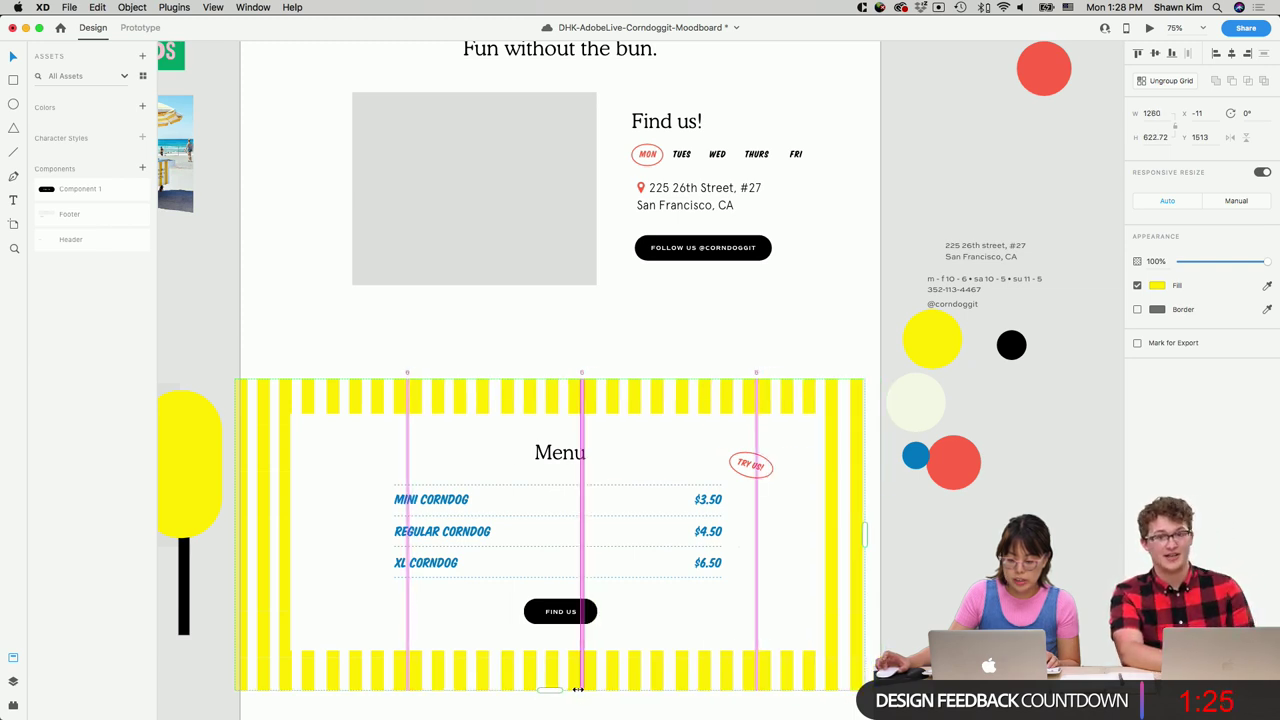
{"action": "left_click_drag", "start_coordinate": [557, 692], "coordinate": [546, 695]}
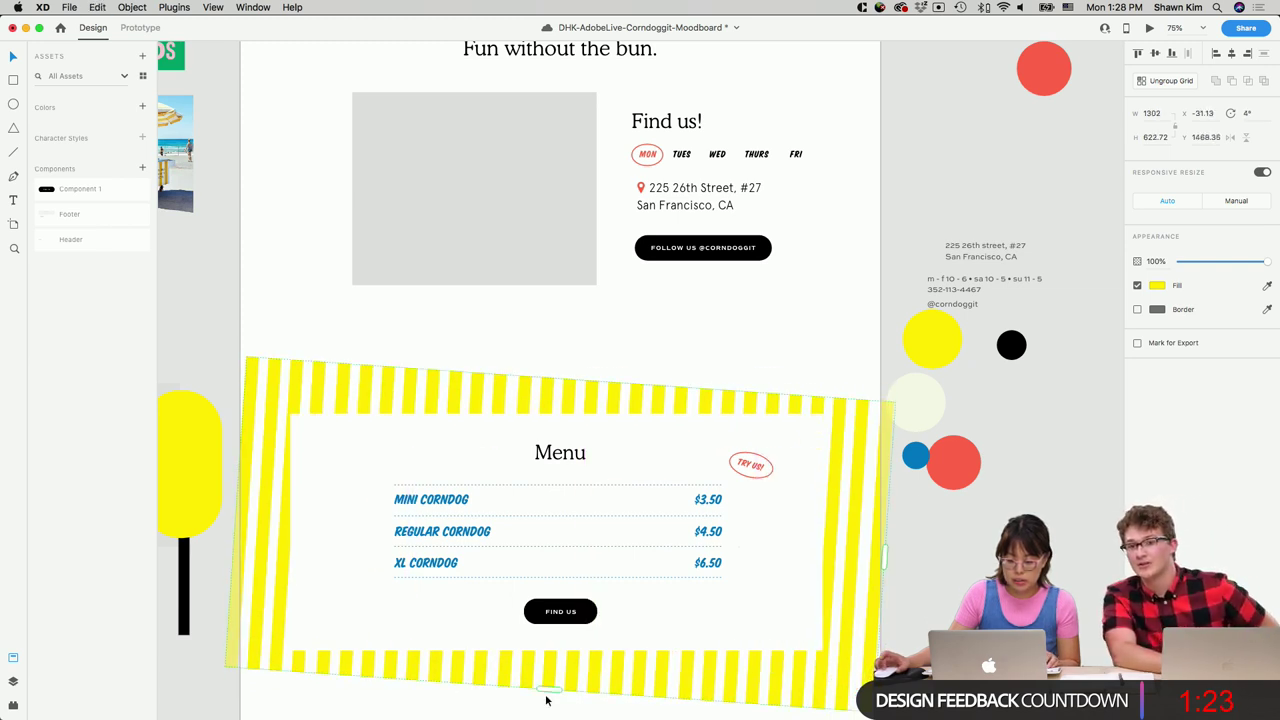
{"action": "key", "text": "super+z"}
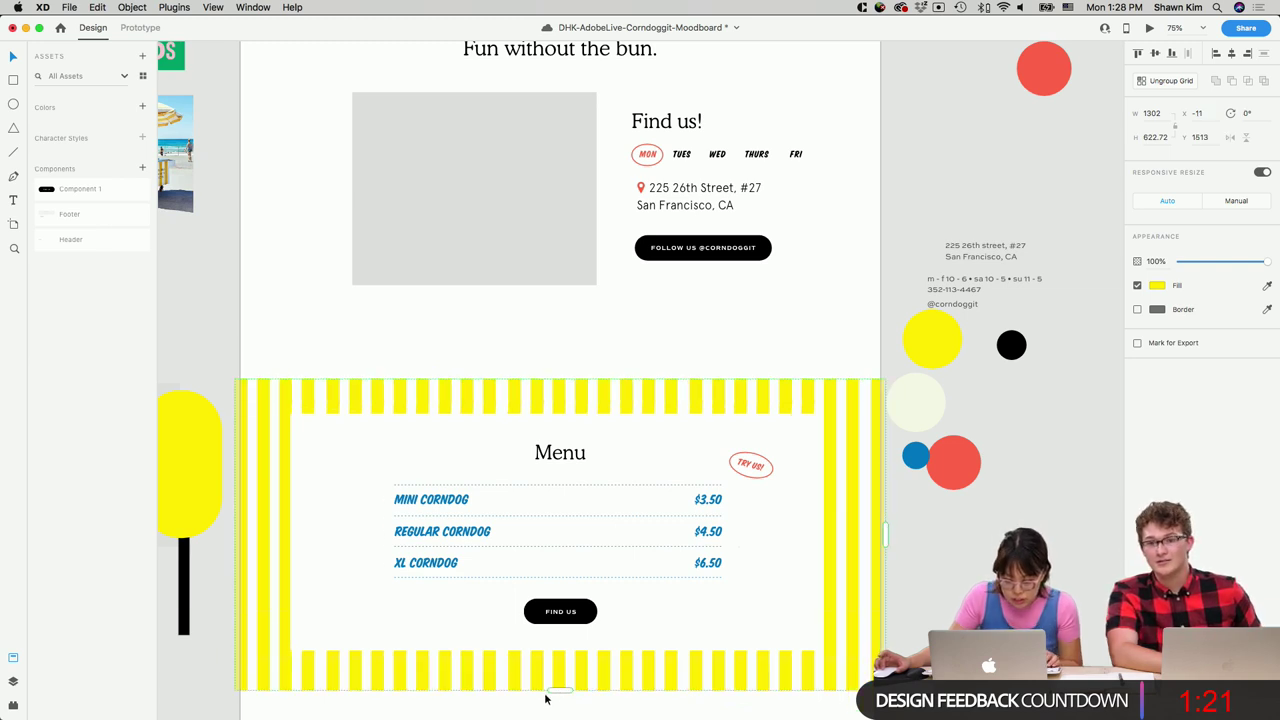
Move the yellow striped menu border grid slightly left.
{"action": "scroll", "coordinate": [549, 694], "scroll_direction": "down", "scroll_amount": 2}
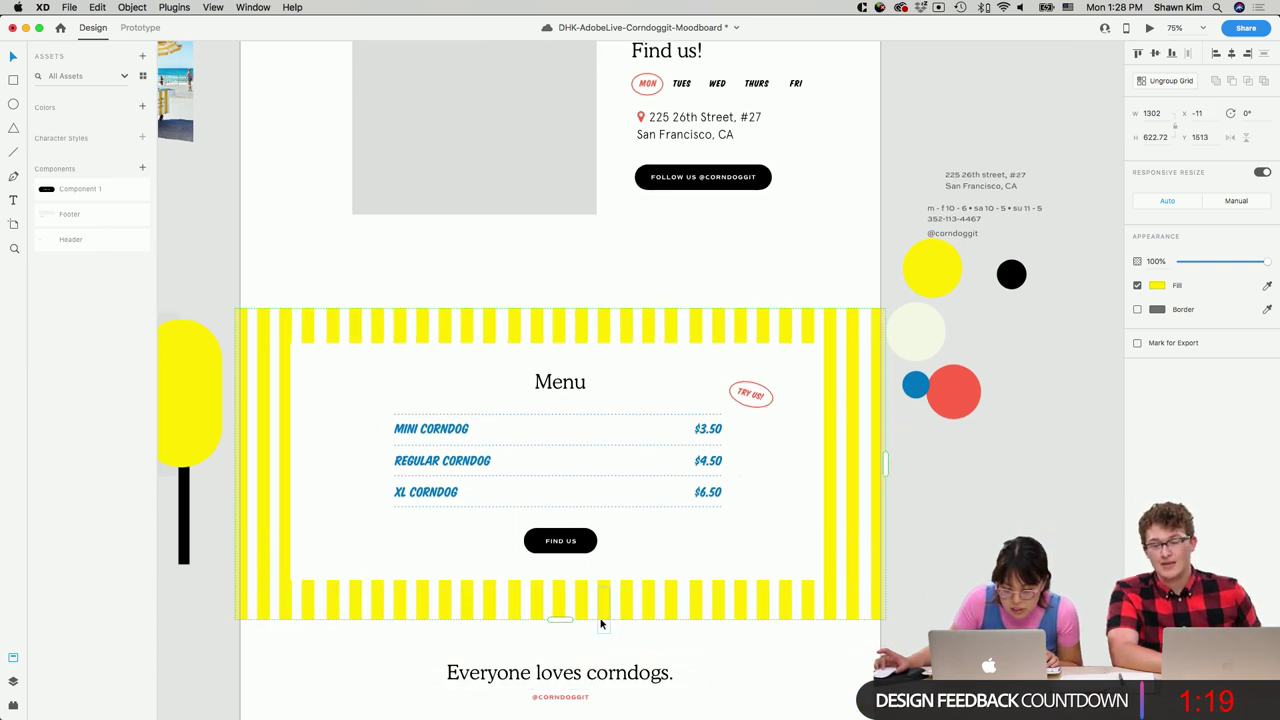
{"action": "mouse_move", "coordinate": [602, 610]}
{"action": "left_mouse_down"}
{"action": "mouse_move", "coordinate": [531, 612]}
{"action": "mouse_move", "coordinate": [689, 612]}
{"action": "mouse_move", "coordinate": [603, 606]}
{"action": "left_mouse_up"}
{"action": "double_click", "coordinate": [594, 610]}
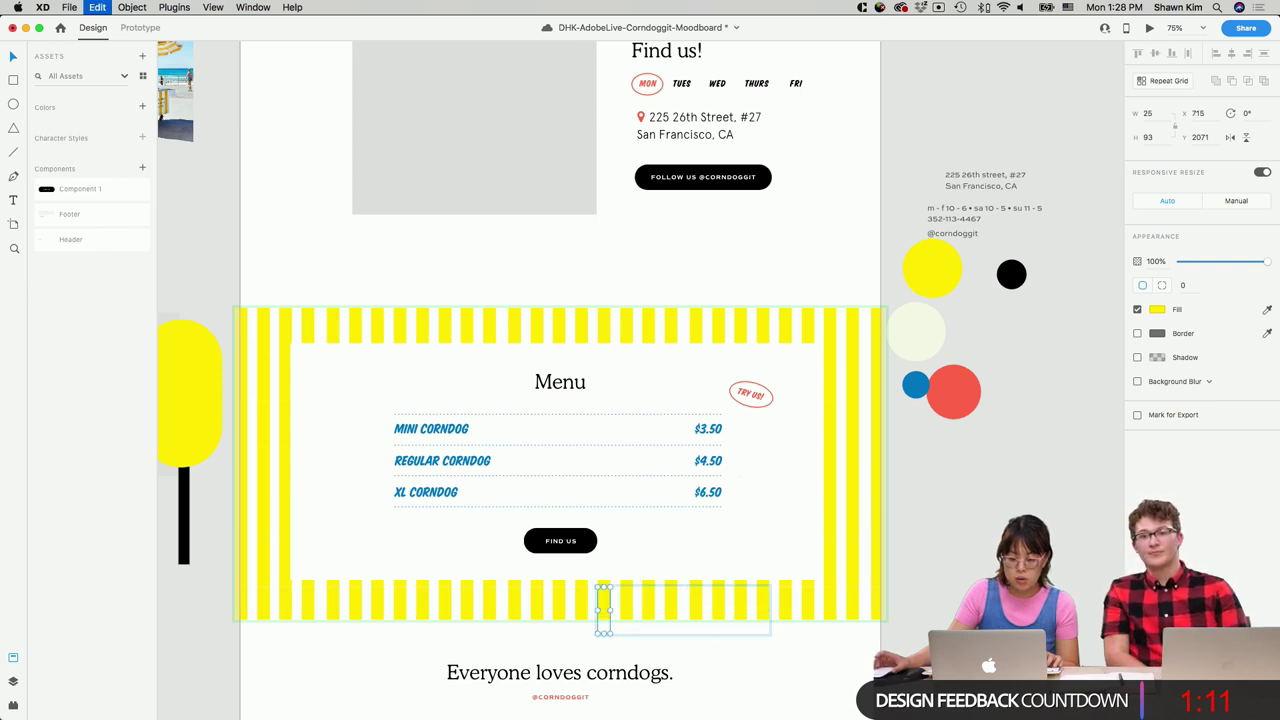
{"action": "key", "text": "Escape"}
{"action": "scroll", "coordinate": [762, 639], "scroll_direction": "up", "scroll_amount": 1}
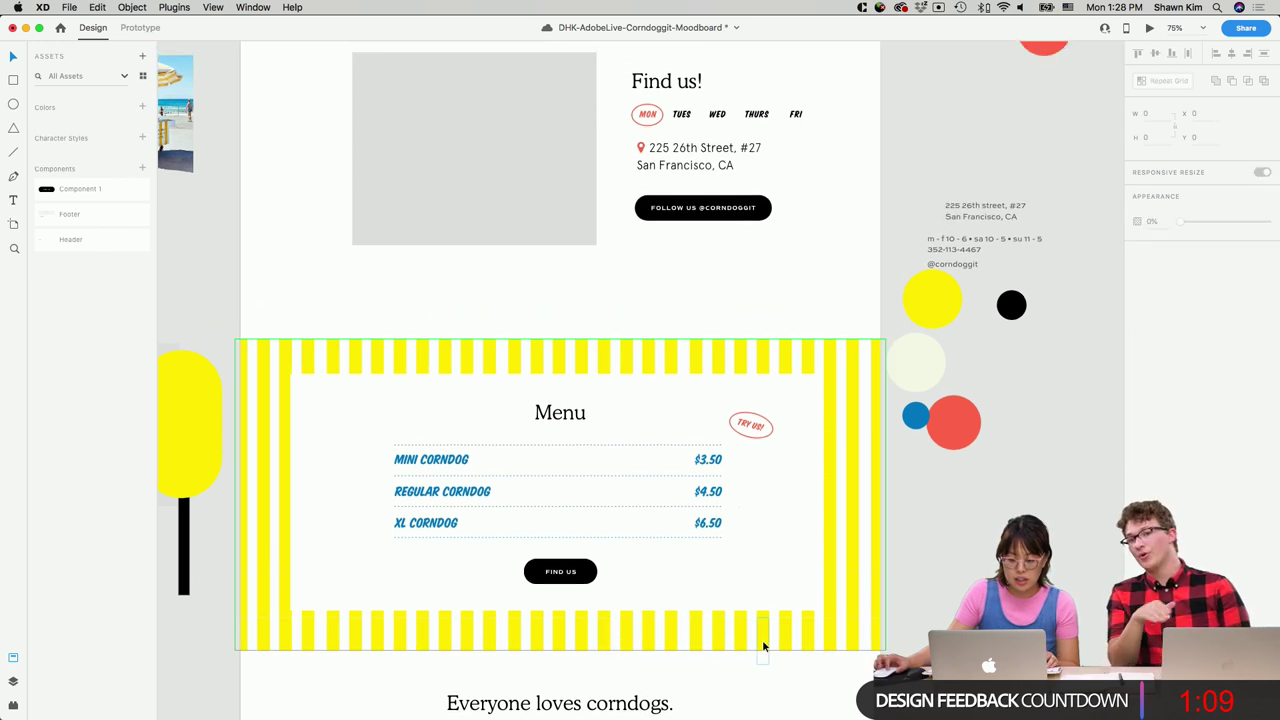
{"action": "left_click_drag", "start_coordinate": [762, 639], "coordinate": [763, 637]}
{"action": "left_click", "coordinate": [888, 662]}
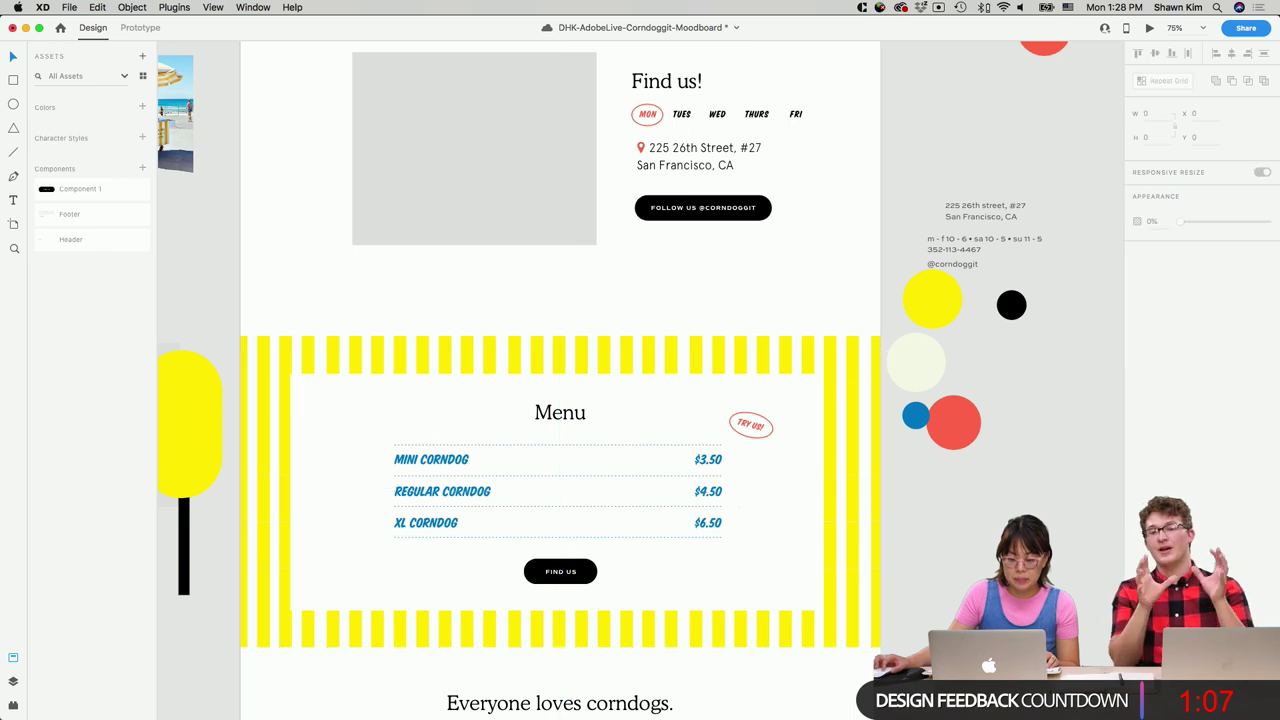
Select the corndog photo row and its heading and nudge them down.
{"action": "scroll", "coordinate": [928, 534], "scroll_direction": "down", "scroll_amount": 8}
{"action": "left_click_drag", "start_coordinate": [945, 555], "coordinate": [207, 375]}
{"action": "key", "text": "shift+Down"}
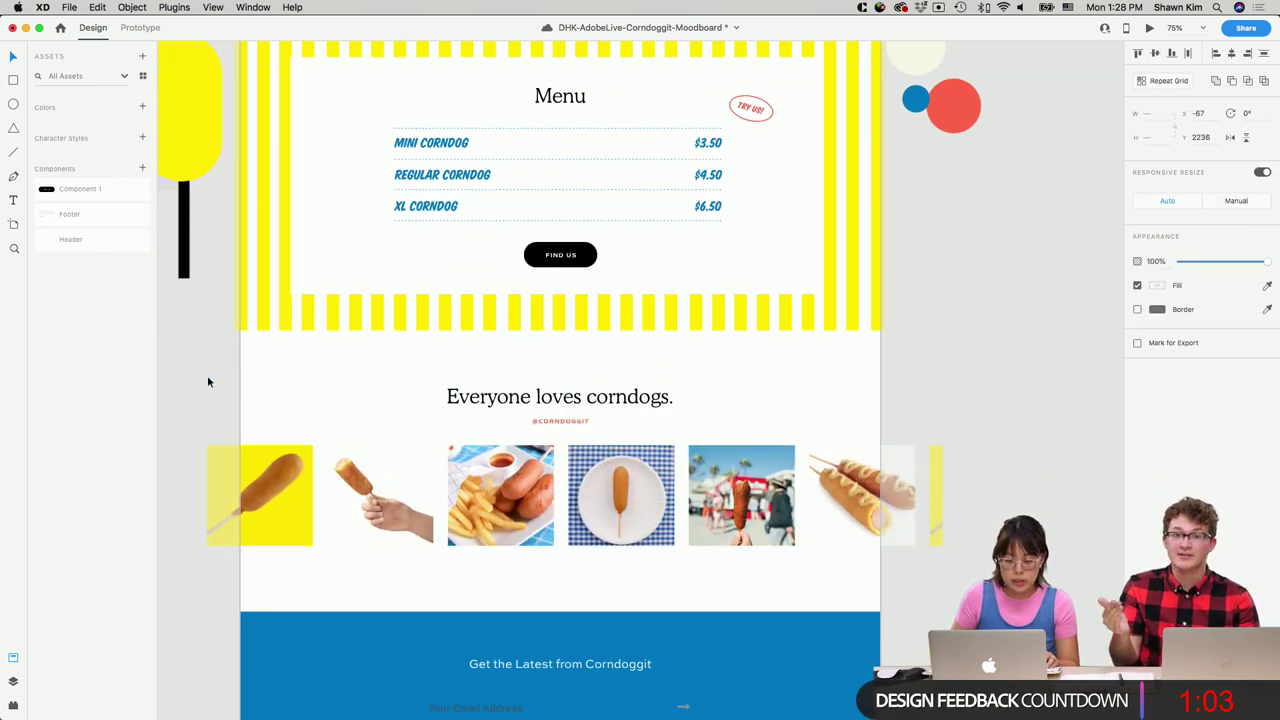
Change the 'Get the Latest from Corndoggit' heading font to Cooper Lt BT.
{"action": "left_click", "coordinate": [1057, 574]}
{"action": "scroll", "coordinate": [1057, 574], "scroll_direction": "down", "scroll_amount": 4}
{"action": "left_click", "coordinate": [716, 508]}
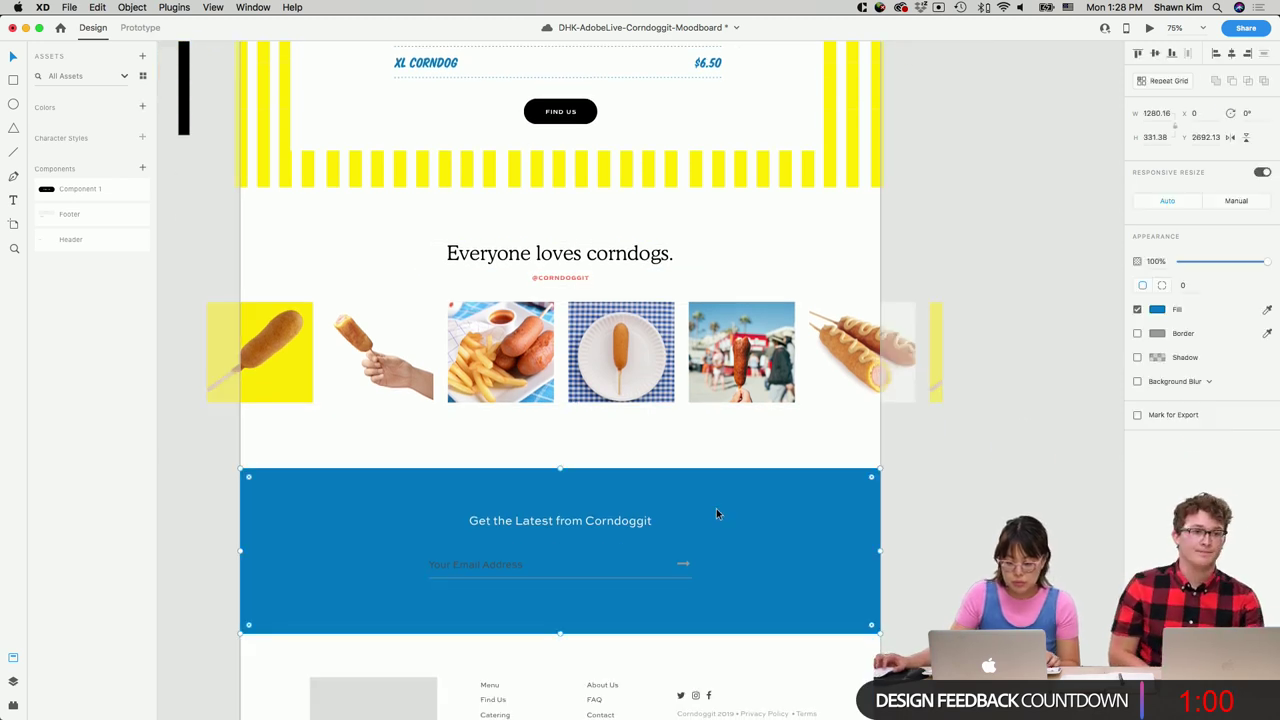
{"action": "right_click", "coordinate": [777, 517]}
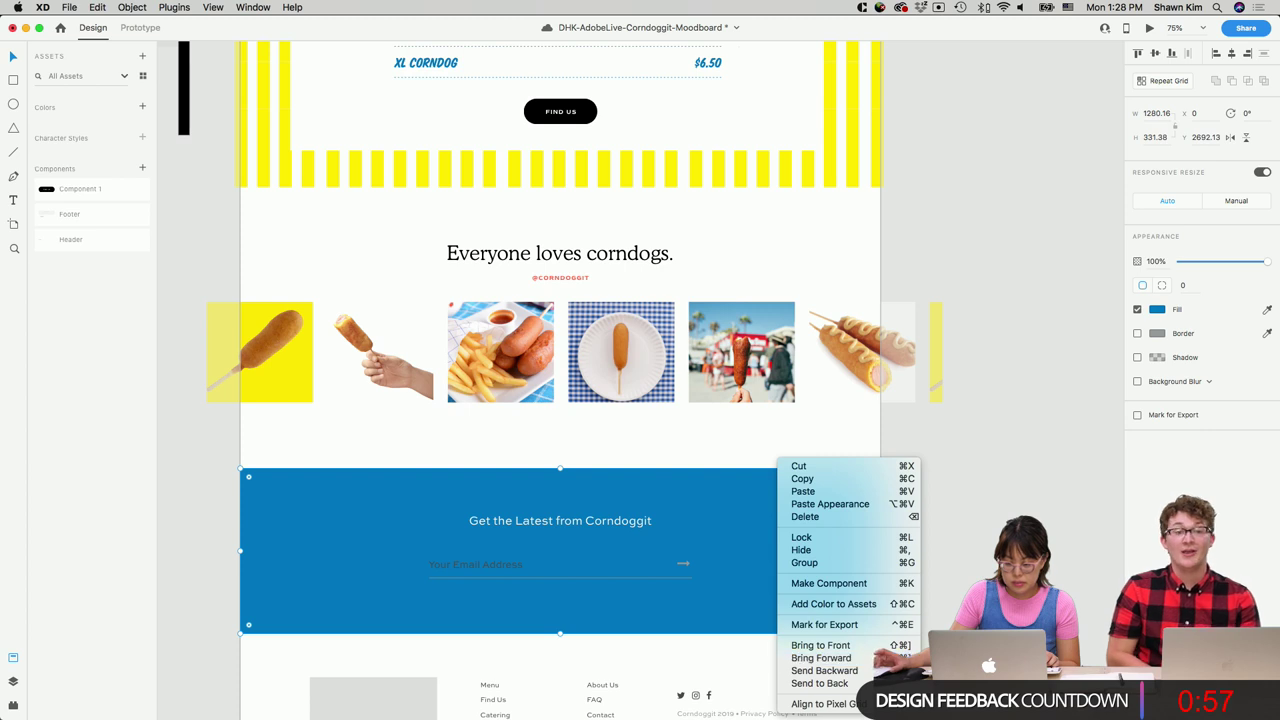
{"action": "left_click", "coordinate": [707, 563]}
{"action": "left_click", "coordinate": [560, 520]}
{"action": "double_click", "coordinate": [560, 520]}
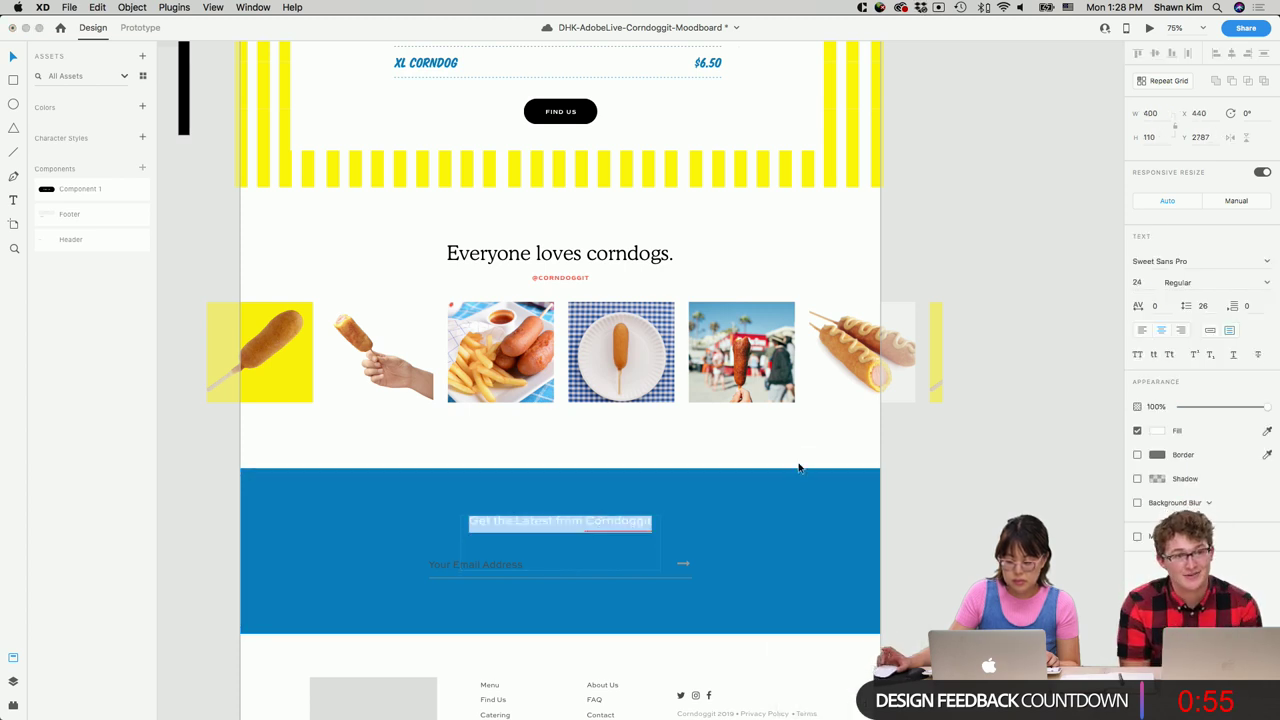
{"action": "left_click", "coordinate": [1160, 261]}
{"action": "type", "text": "Cooper "}
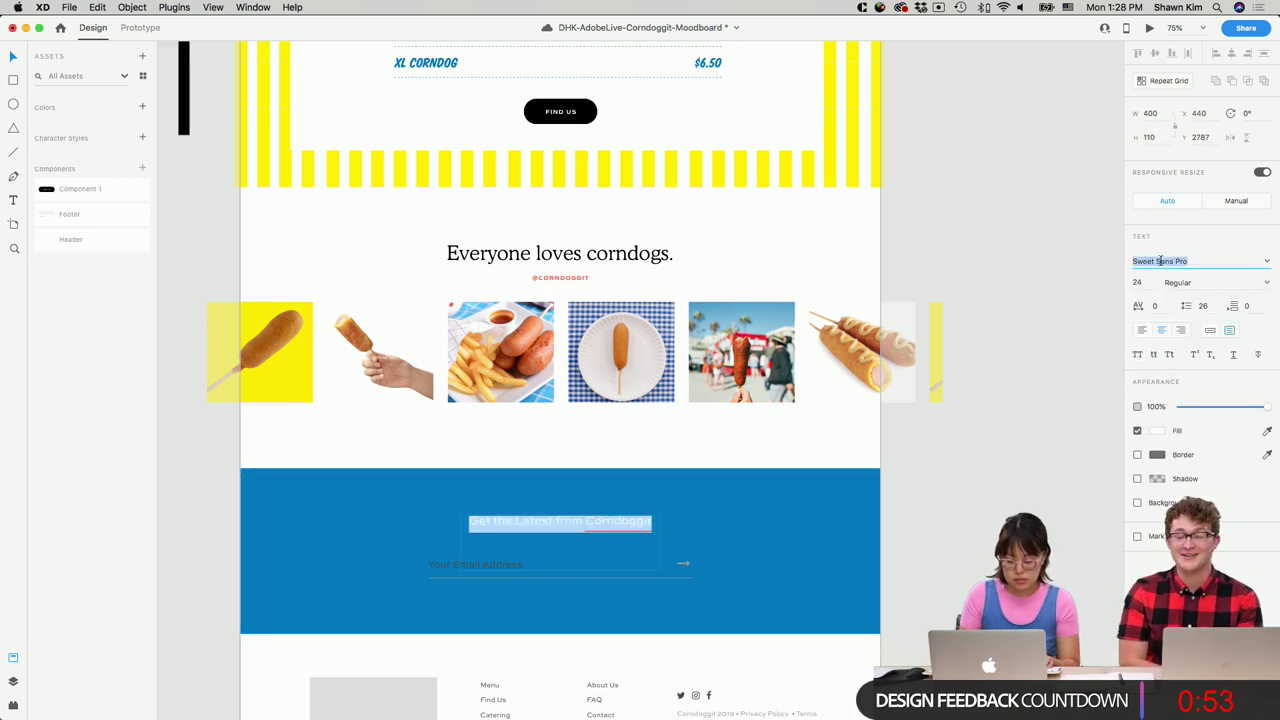
{"action": "type", "text": "Lt BT"}
{"action": "key", "text": "Return"}
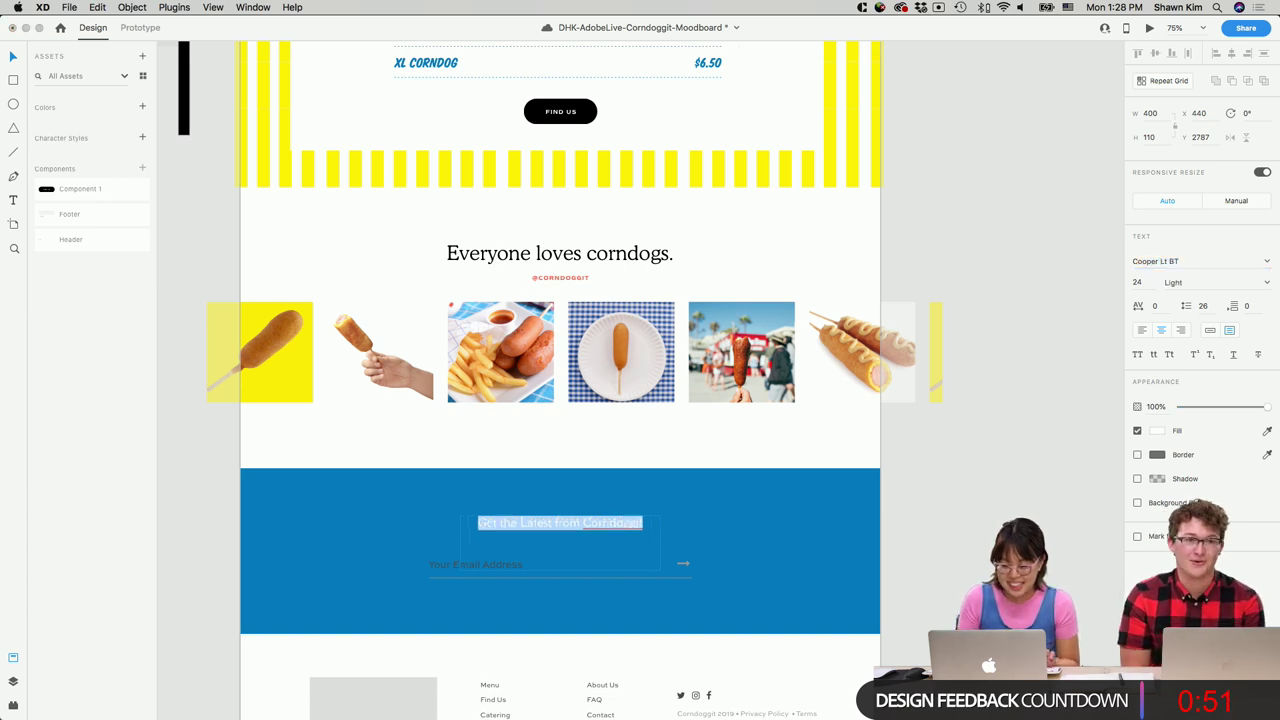
Make the heading auto-width and set its size to 36.
{"action": "left_click", "coordinate": [1211, 330]}
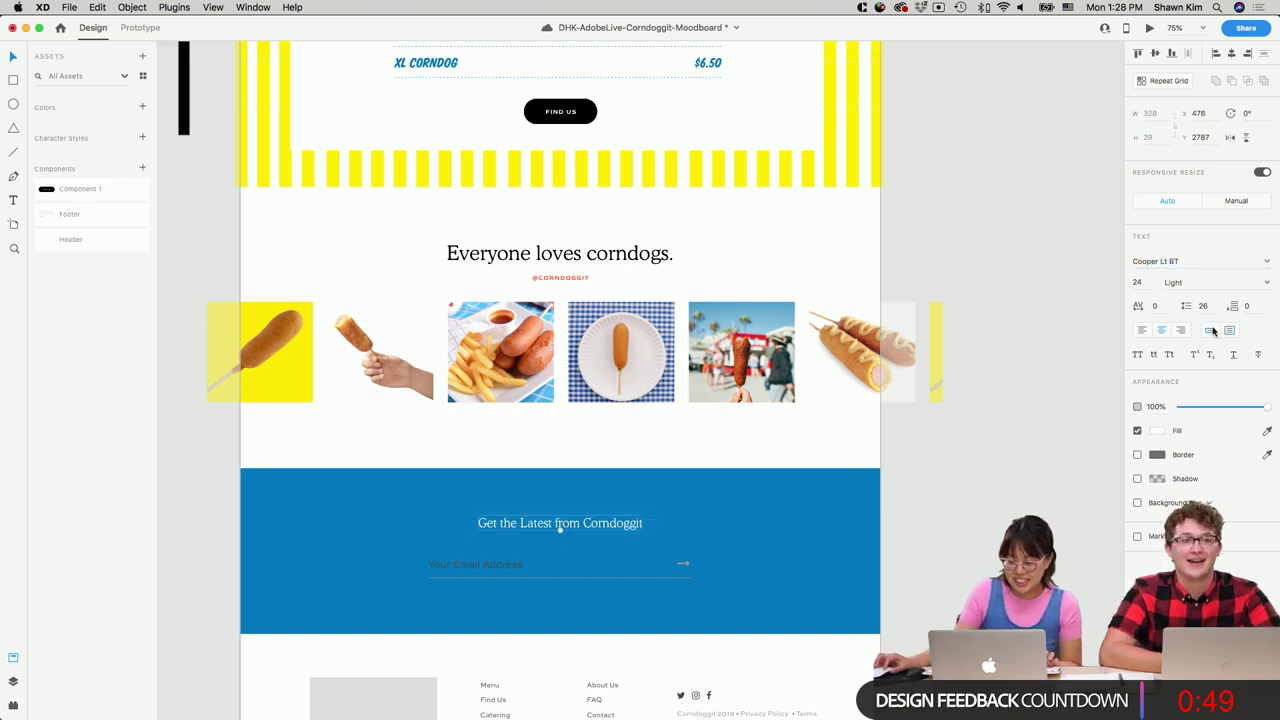
{"action": "left_click", "coordinate": [1137, 283]}
{"action": "type", "text": "36"}
{"action": "key", "text": "Return"}
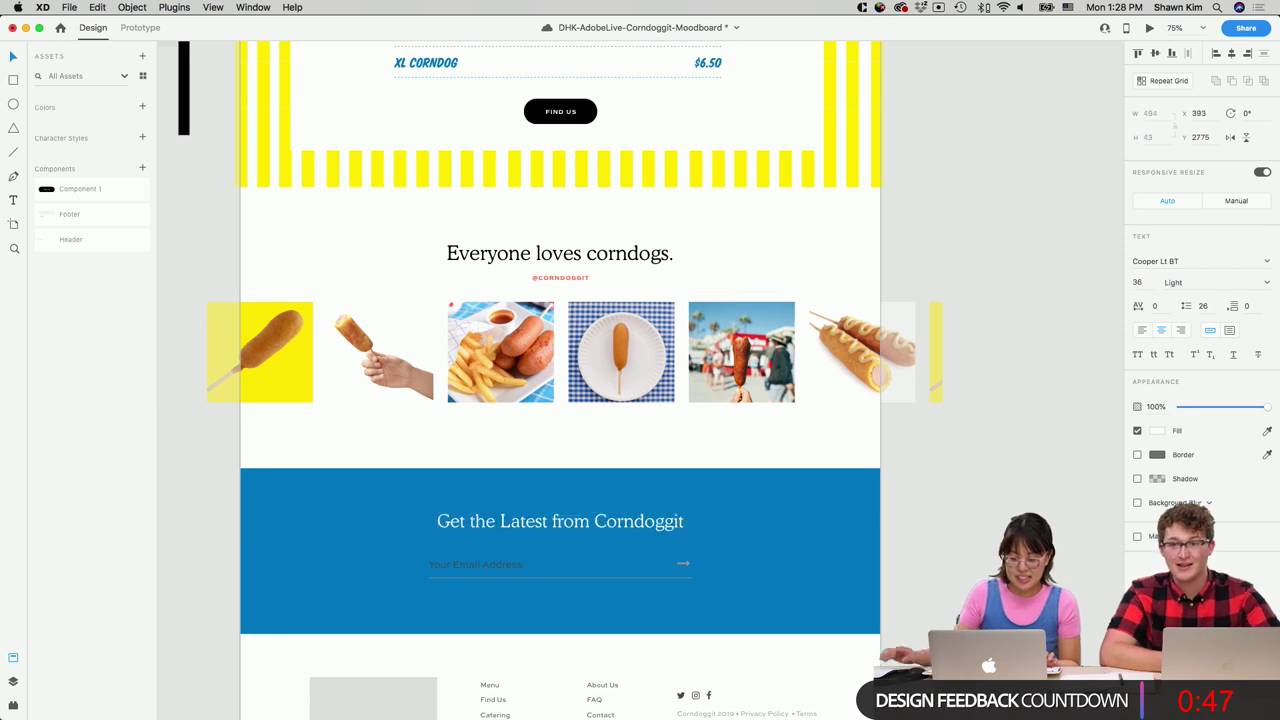
{"action": "left_click", "coordinate": [980, 515]}
{"action": "scroll", "coordinate": [980, 515], "scroll_direction": "up", "scroll_amount": 10}
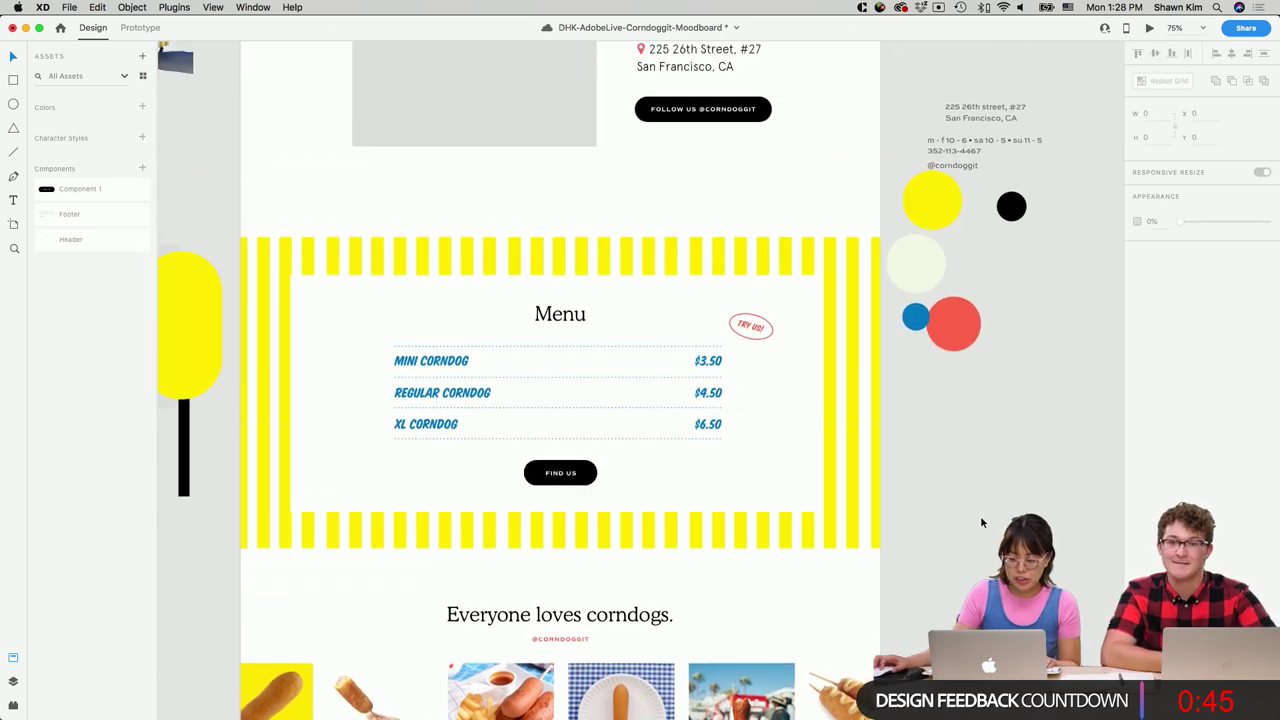
{"action": "scroll", "coordinate": [980, 515], "scroll_direction": "up", "scroll_amount": 5}
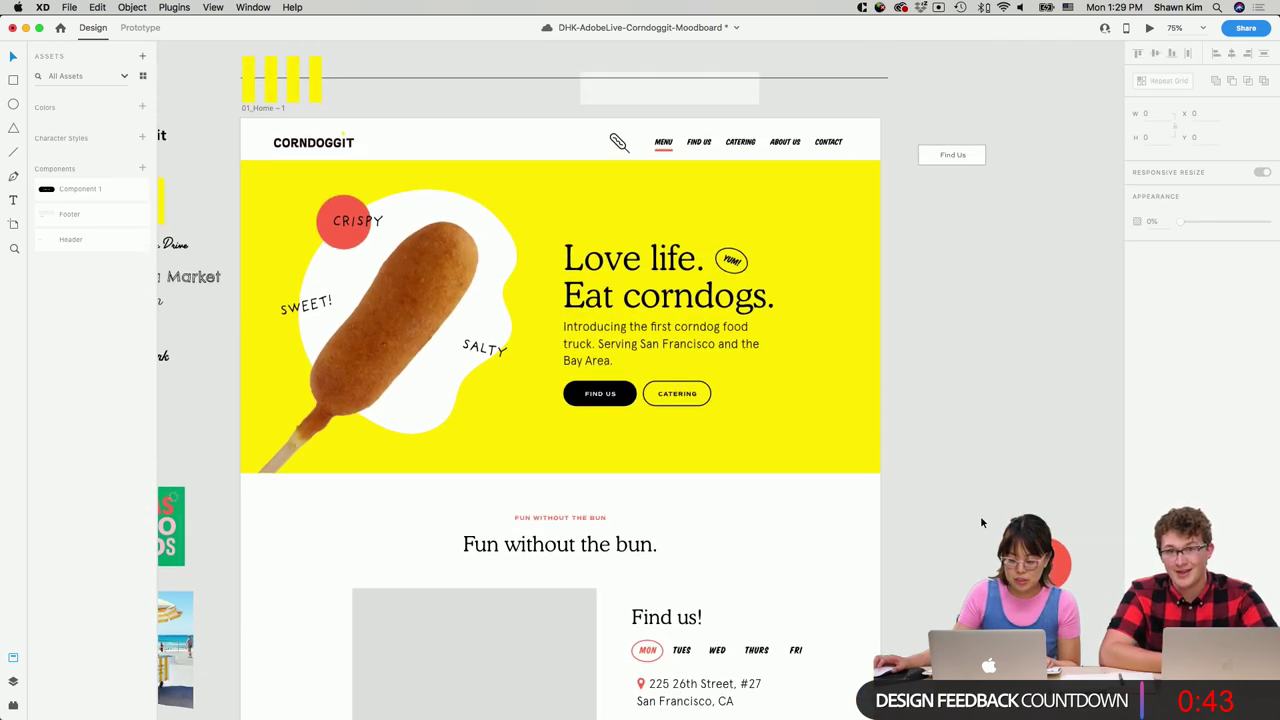
{"action": "scroll", "coordinate": [980, 515], "scroll_direction": "down", "scroll_amount": 7}
{"action": "scroll", "coordinate": [980, 515], "scroll_direction": "up", "scroll_amount": 8}
{"action": "scroll", "coordinate": [980, 515], "scroll_direction": "down", "scroll_amount": 9}
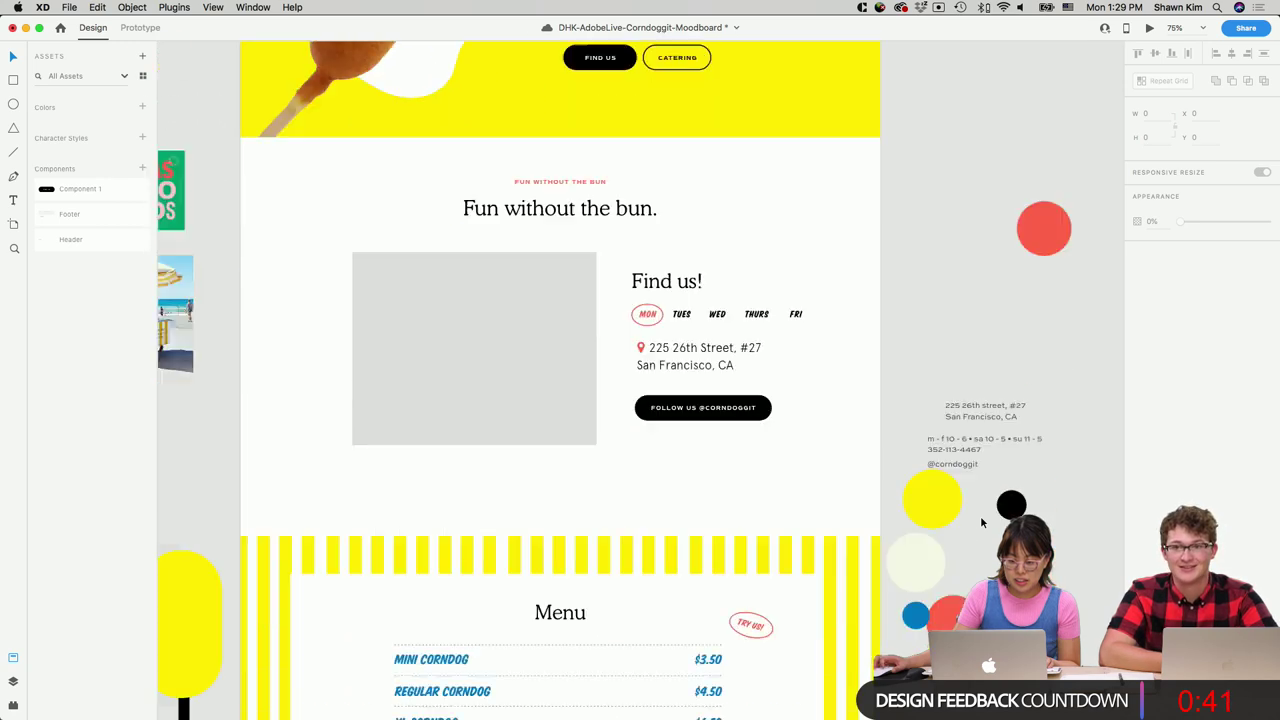
{"action": "scroll", "coordinate": [981, 522], "scroll_direction": "down", "scroll_amount": 9}
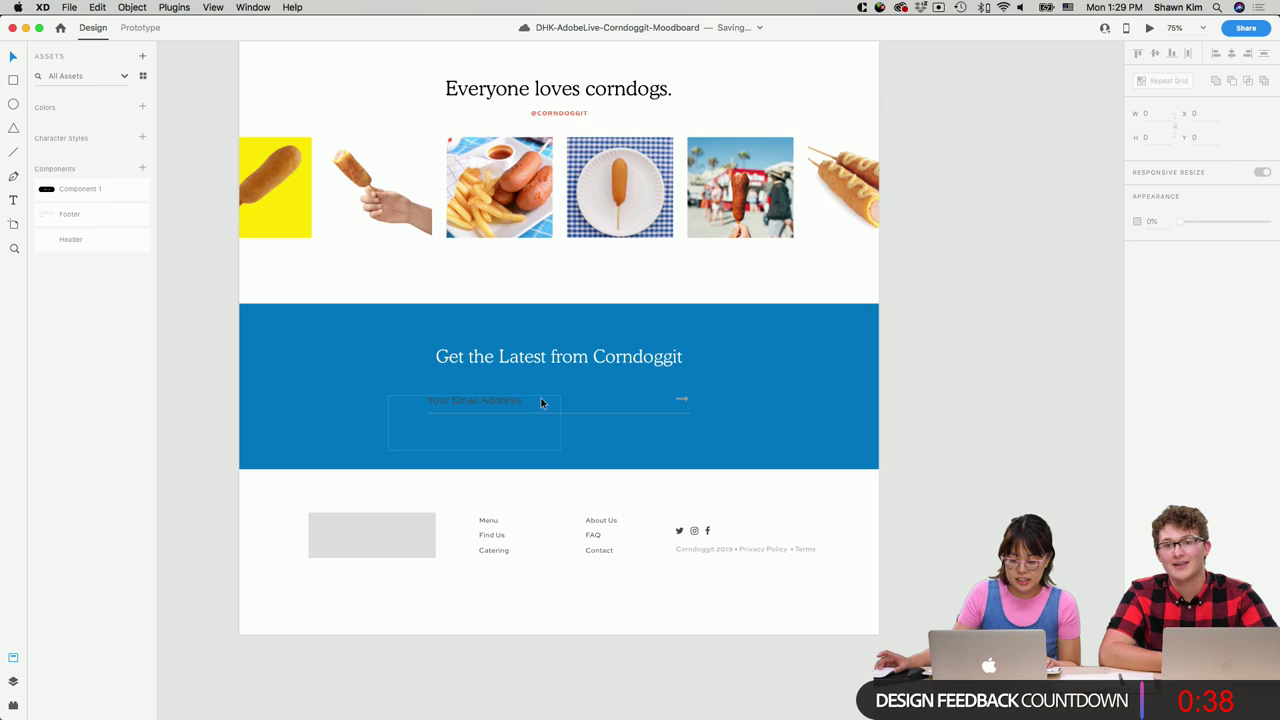
Set the 'Your Email Address' placeholder text colour to white.
{"action": "left_click", "coordinate": [516, 398]}
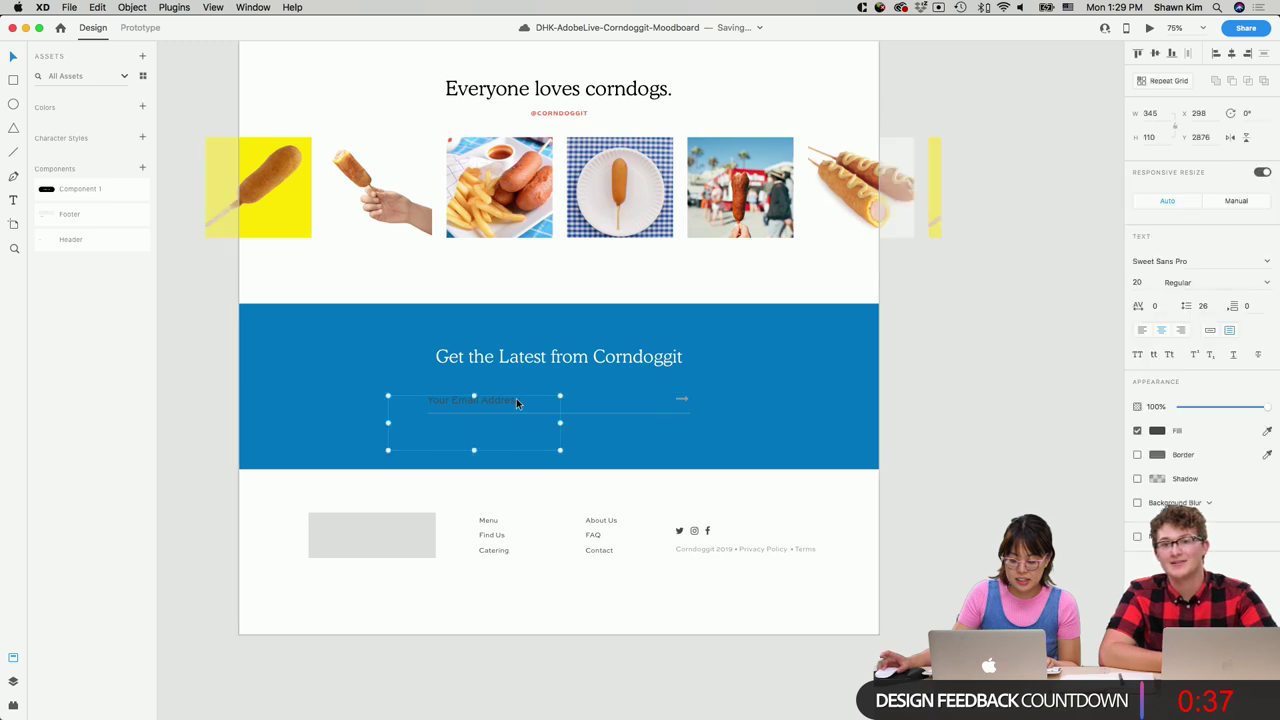
{"action": "double_click", "coordinate": [516, 398]}
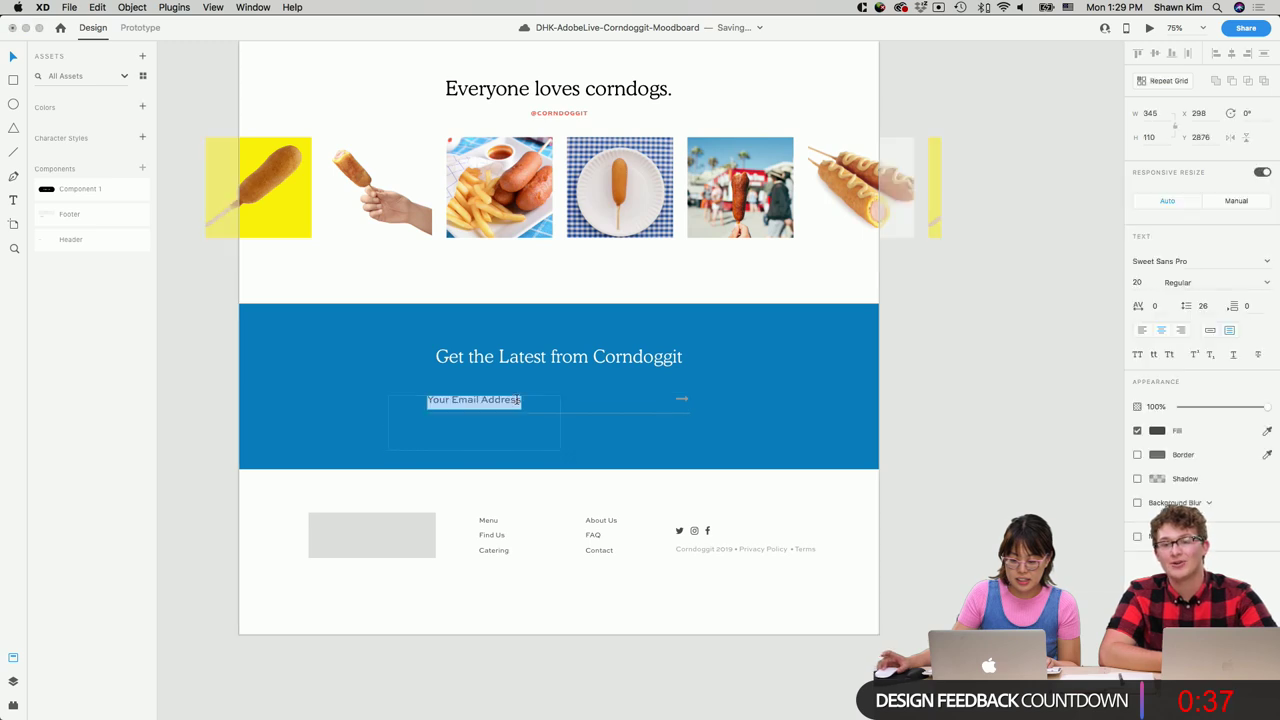
{"action": "left_click", "coordinate": [1158, 432]}
{"action": "left_click_drag", "start_coordinate": [1000, 380], "coordinate": [877, 277]}
{"action": "left_click", "coordinate": [1127, 261]}
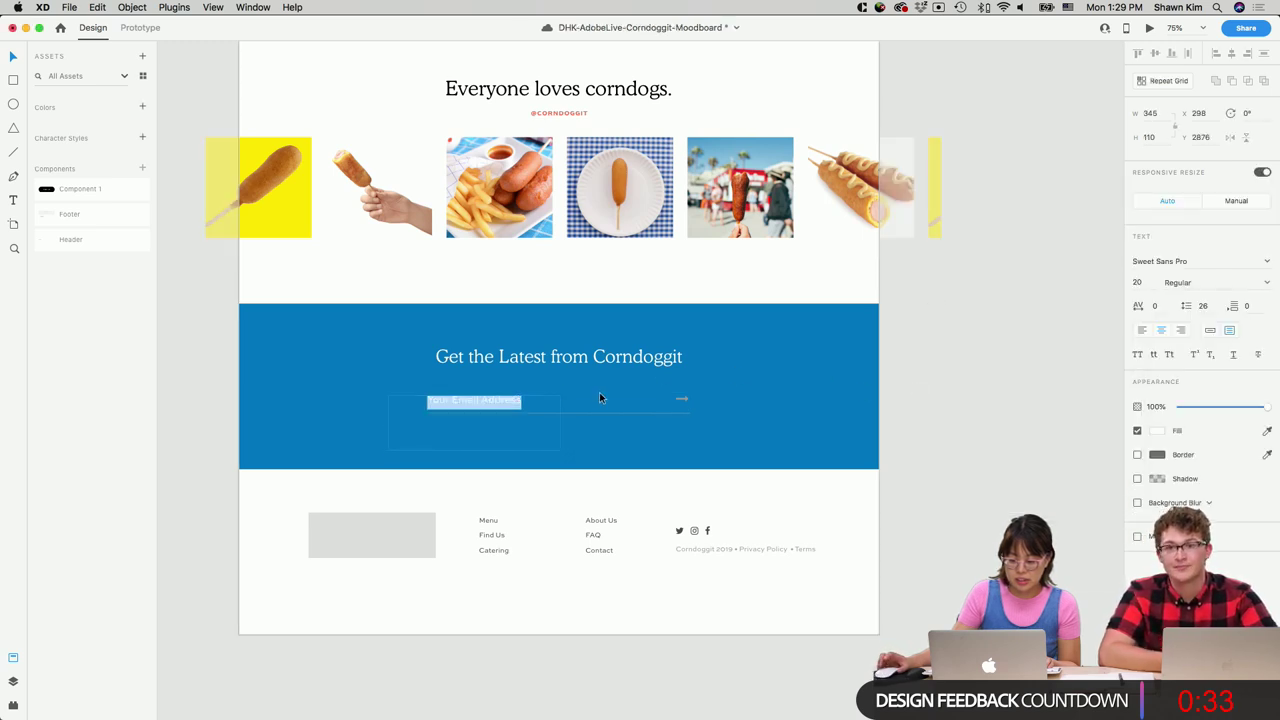
{"action": "left_click", "coordinate": [1190, 283]}
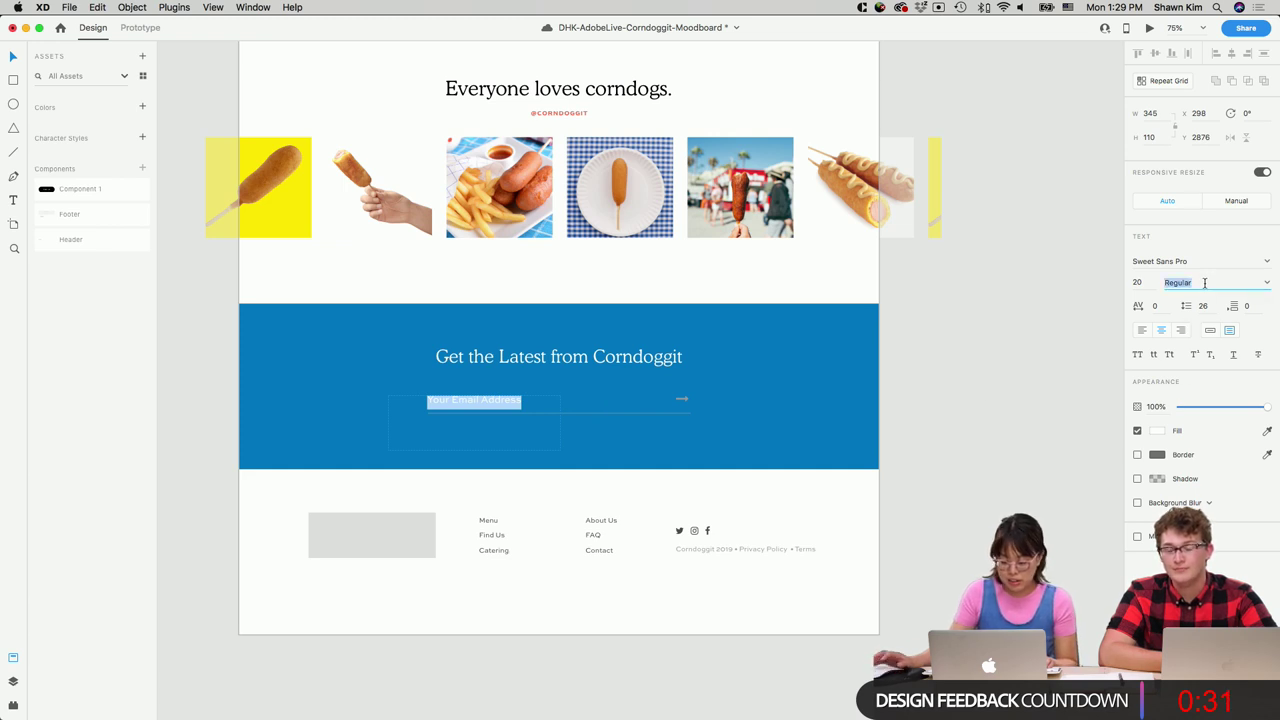
{"action": "type", "text": "apercu"}
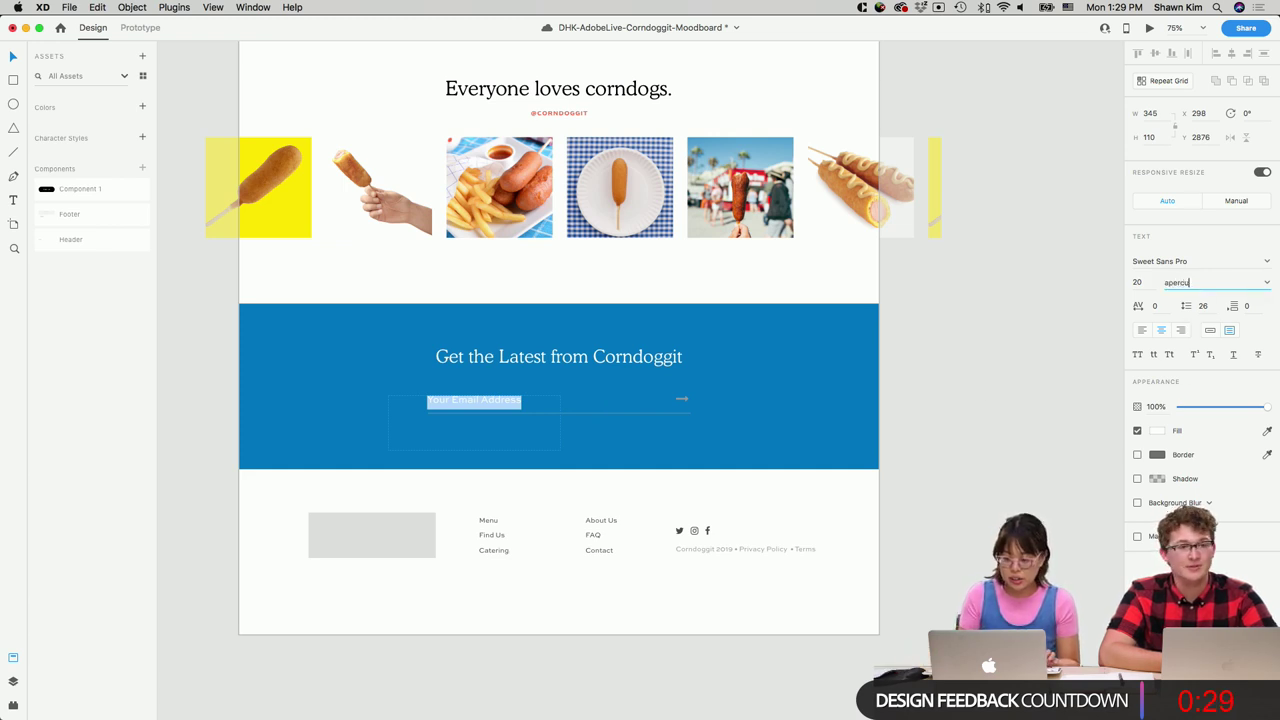
{"action": "key", "text": "Escape"}
{"action": "key", "text": "Escape"}
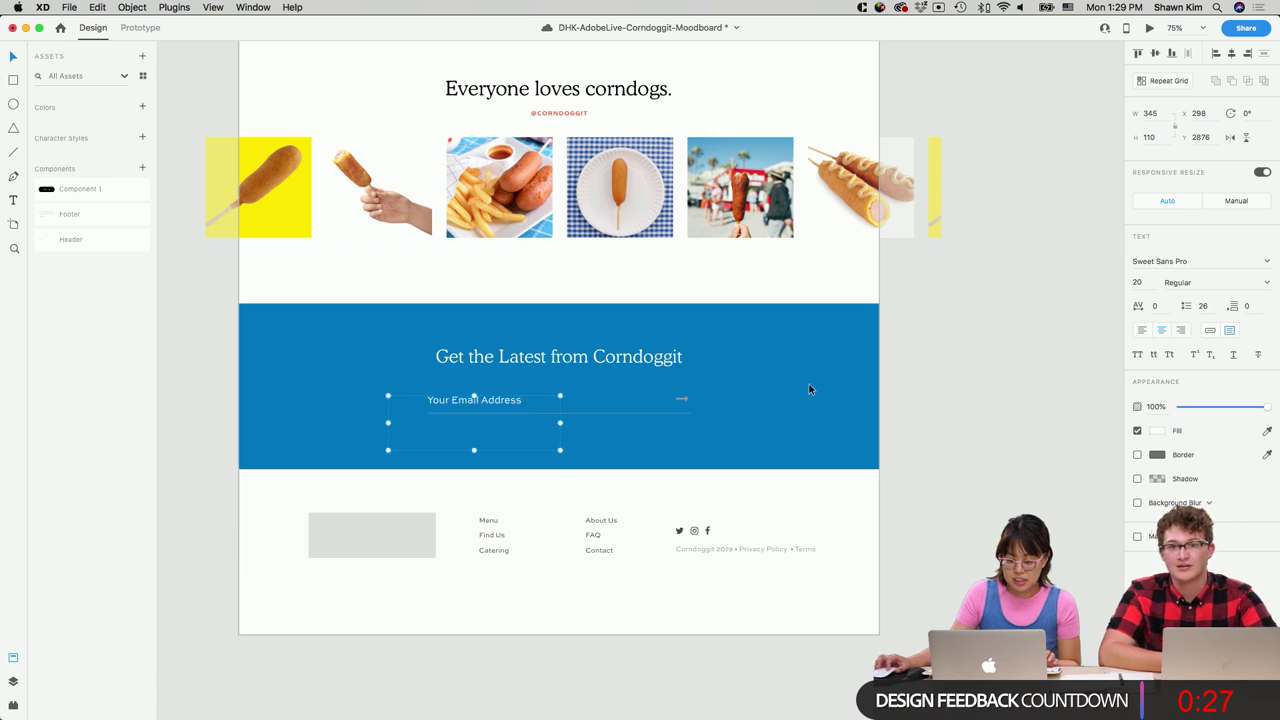
Left-align the email placeholder, shift it right, and set its font to Apercu.
{"action": "left_click", "coordinate": [1143, 331]}
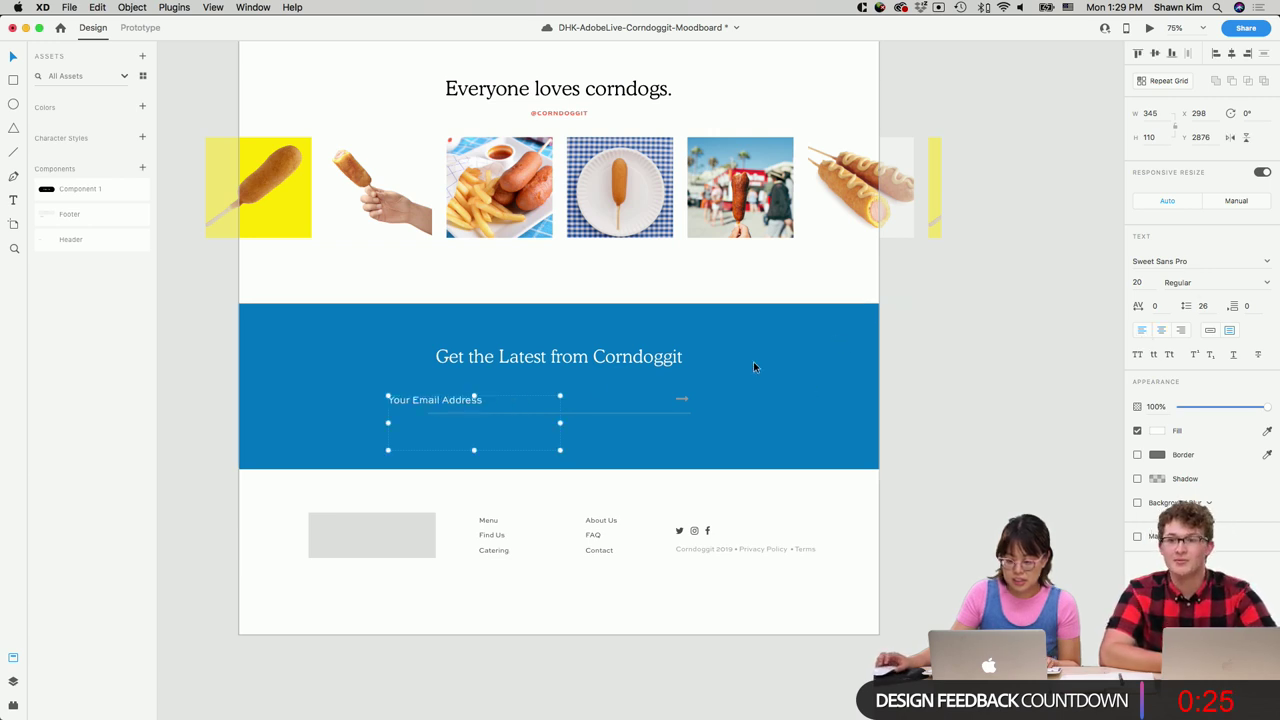
{"action": "left_click_drag", "start_coordinate": [452, 398], "coordinate": [482, 404]}
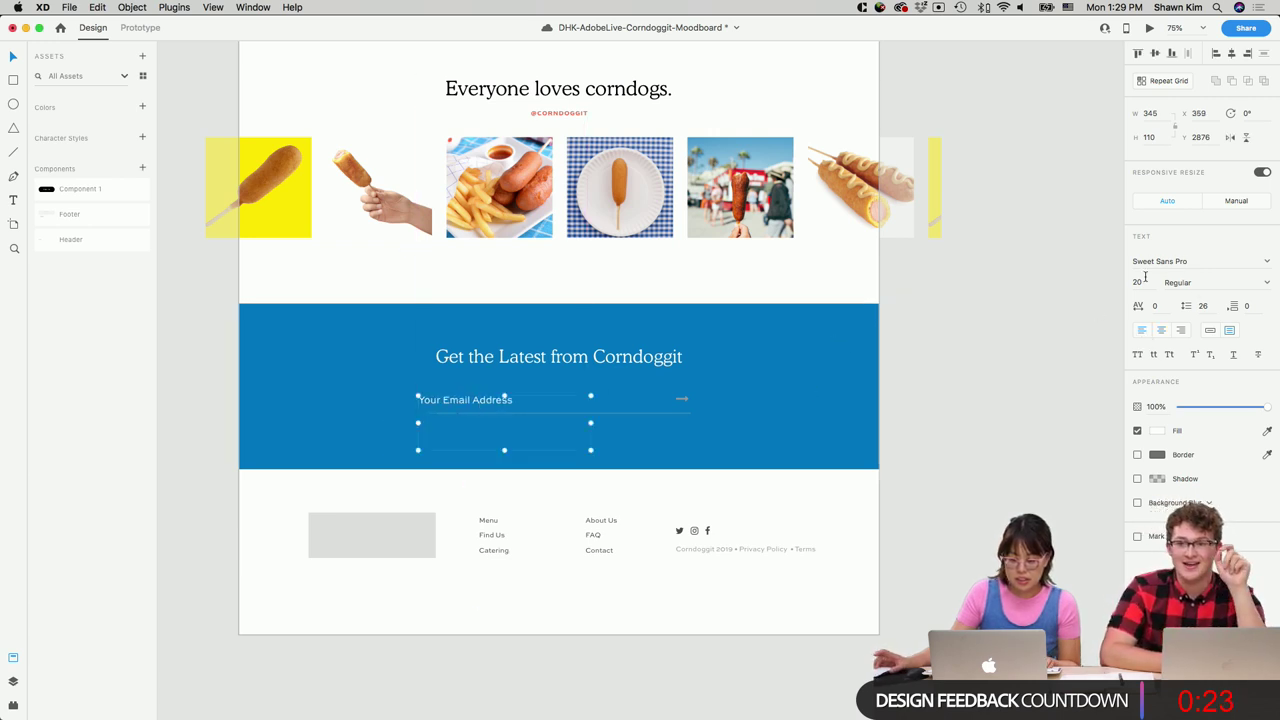
{"action": "type", "text": "Aperc"}
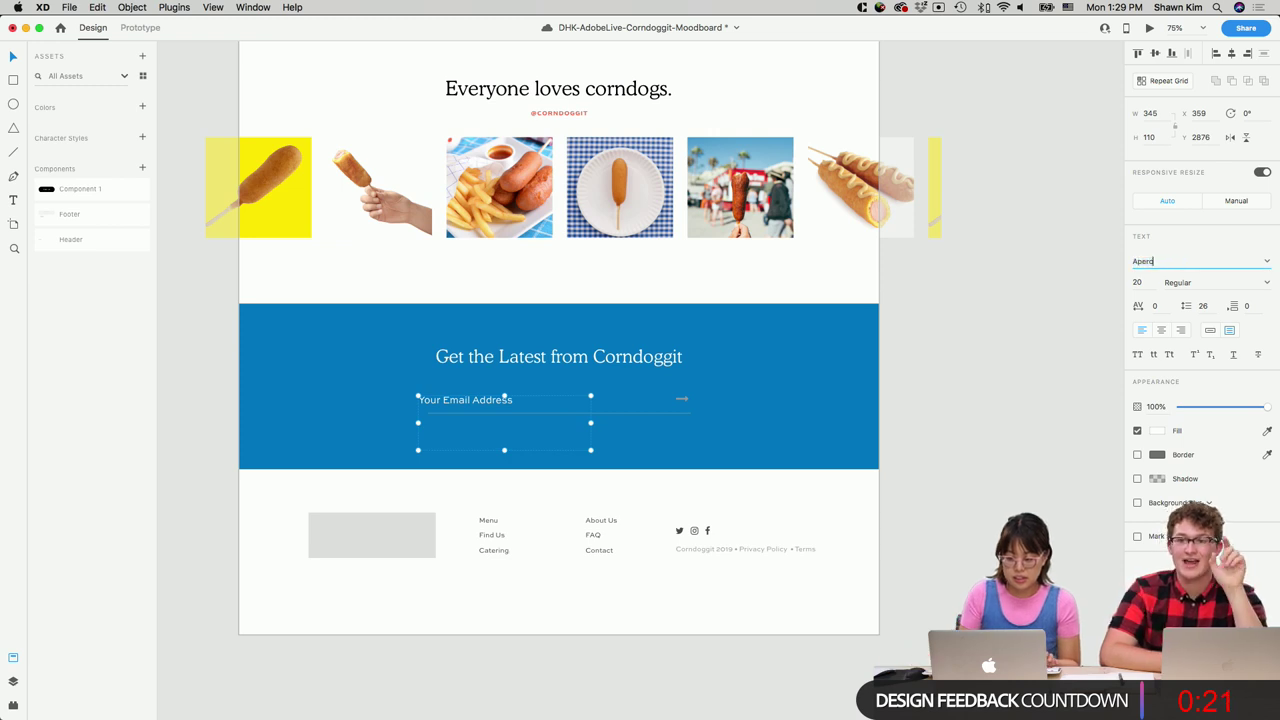
{"action": "type", "text": "u"}
{"action": "key", "text": "Return"}
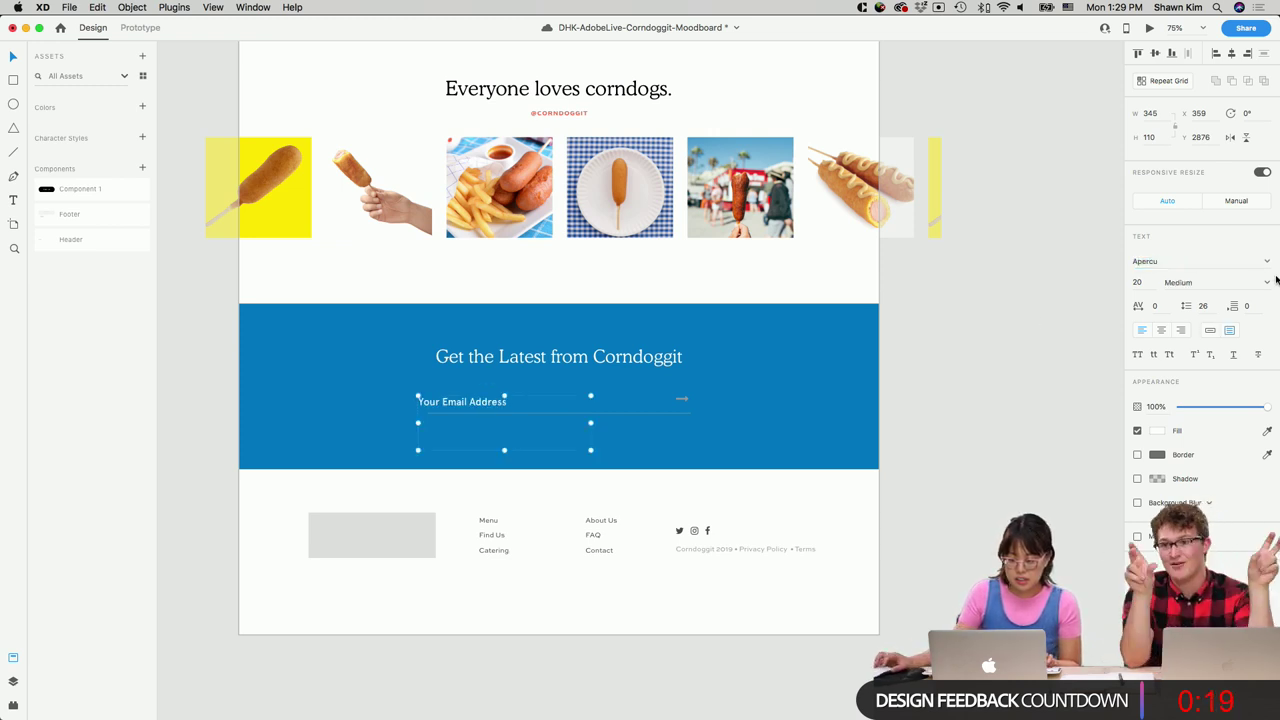
Set the email text to Light weight and line it up on its underline.
{"action": "left_click", "coordinate": [1265, 284]}
{"action": "left_click", "coordinate": [1236, 306]}
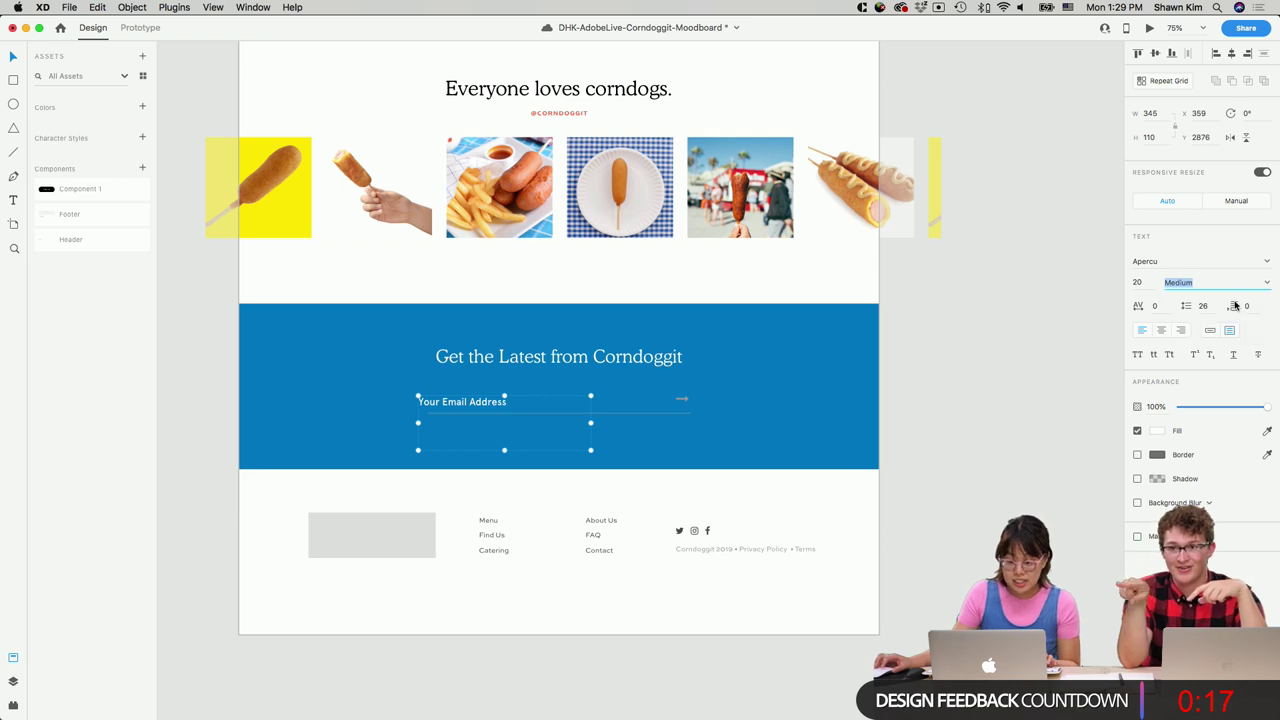
{"action": "left_click", "coordinate": [1268, 289]}
{"action": "left_click", "coordinate": [1240, 289]}
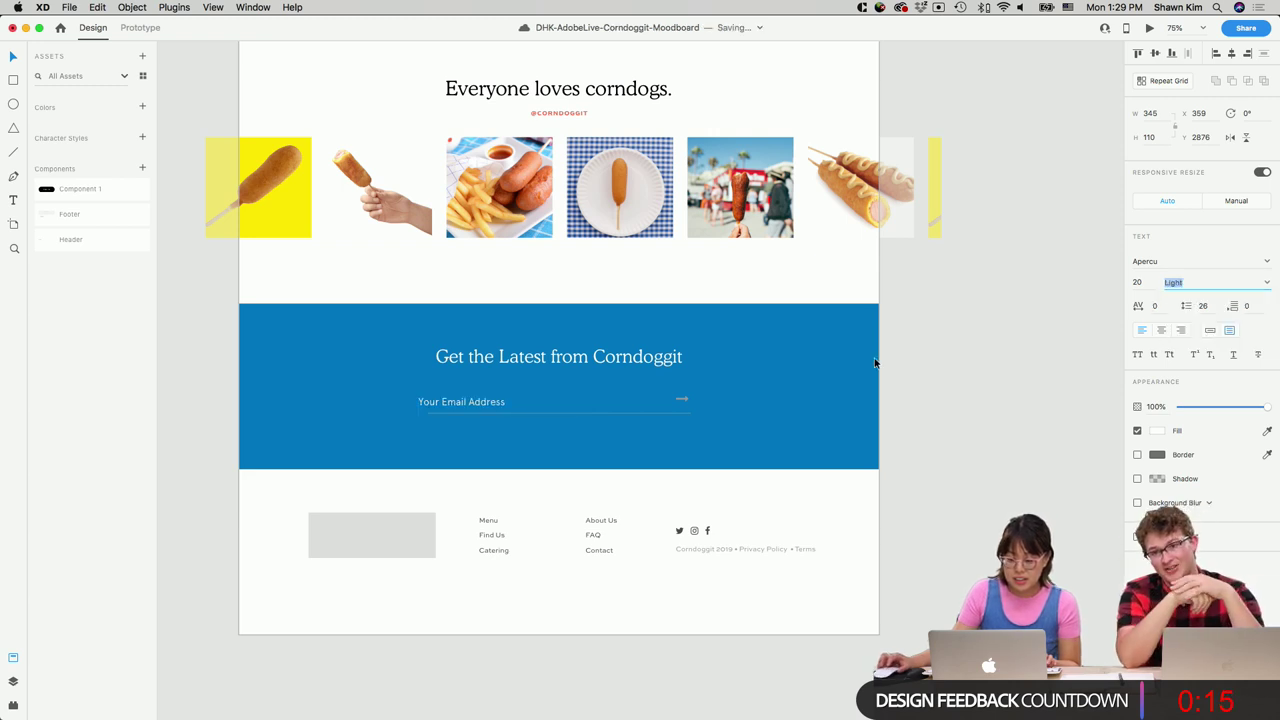
{"action": "left_click", "coordinate": [478, 399]}
{"action": "left_click_drag", "start_coordinate": [481, 399], "coordinate": [490, 399]}
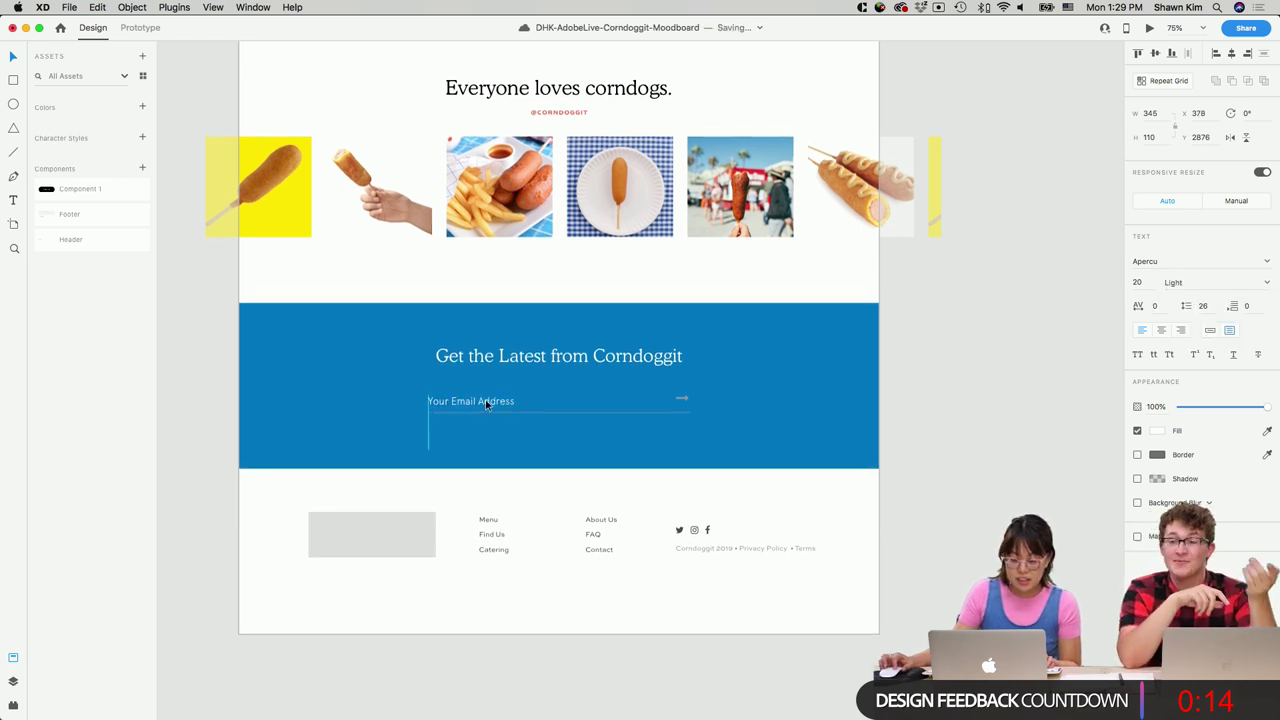
{"action": "left_click", "coordinate": [666, 412]}
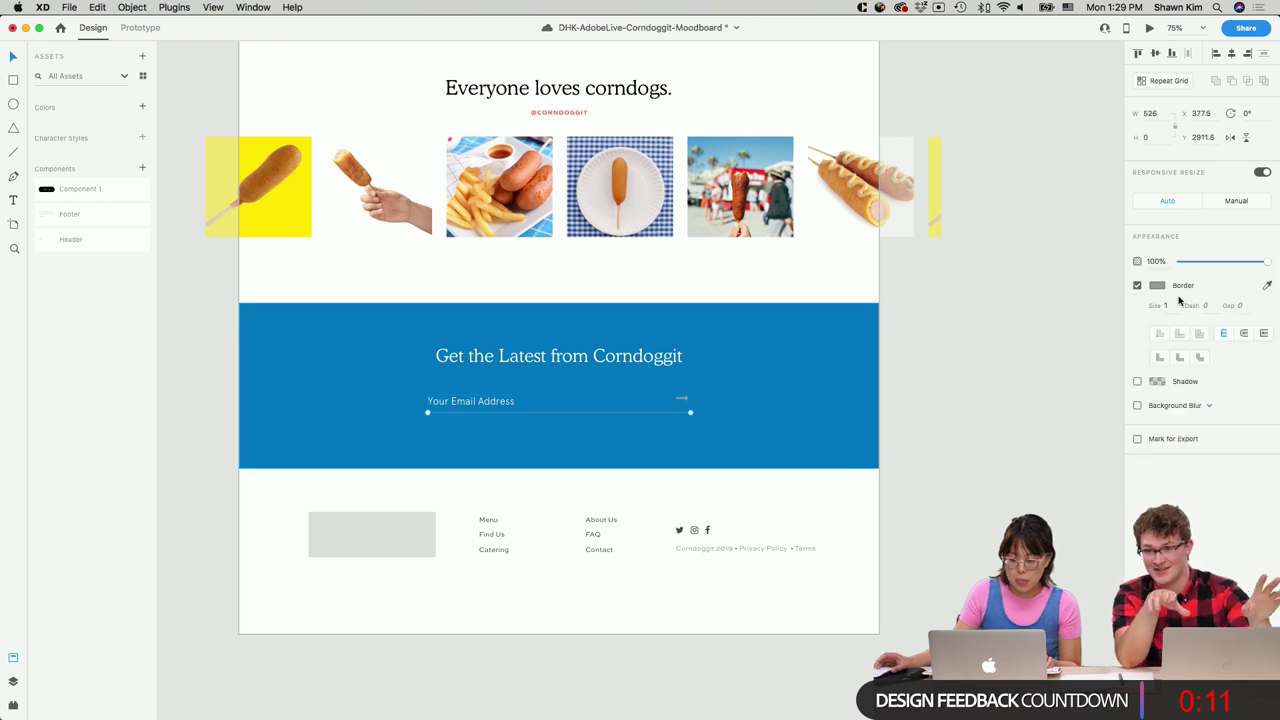
{"action": "key", "text": "Escape"}
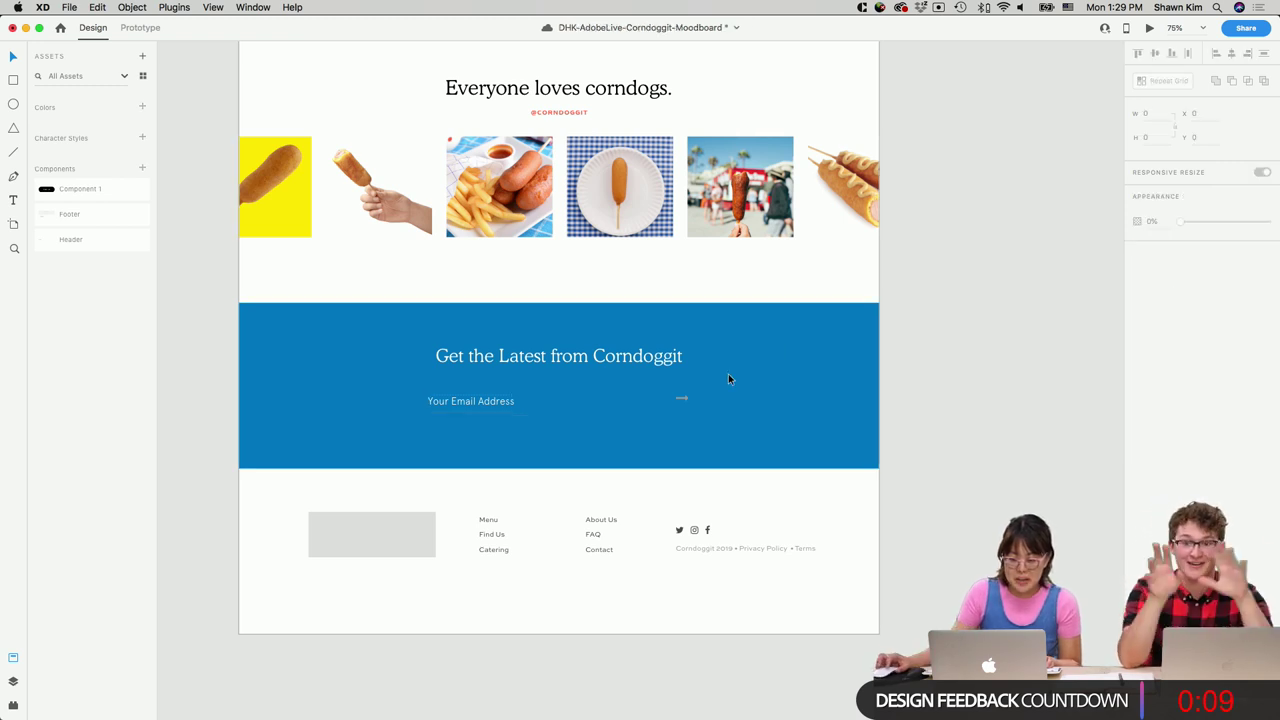
Colour the email bar's arrow with the corndog tile's yellow using the eyedropper.
{"action": "left_click", "coordinate": [680, 400]}
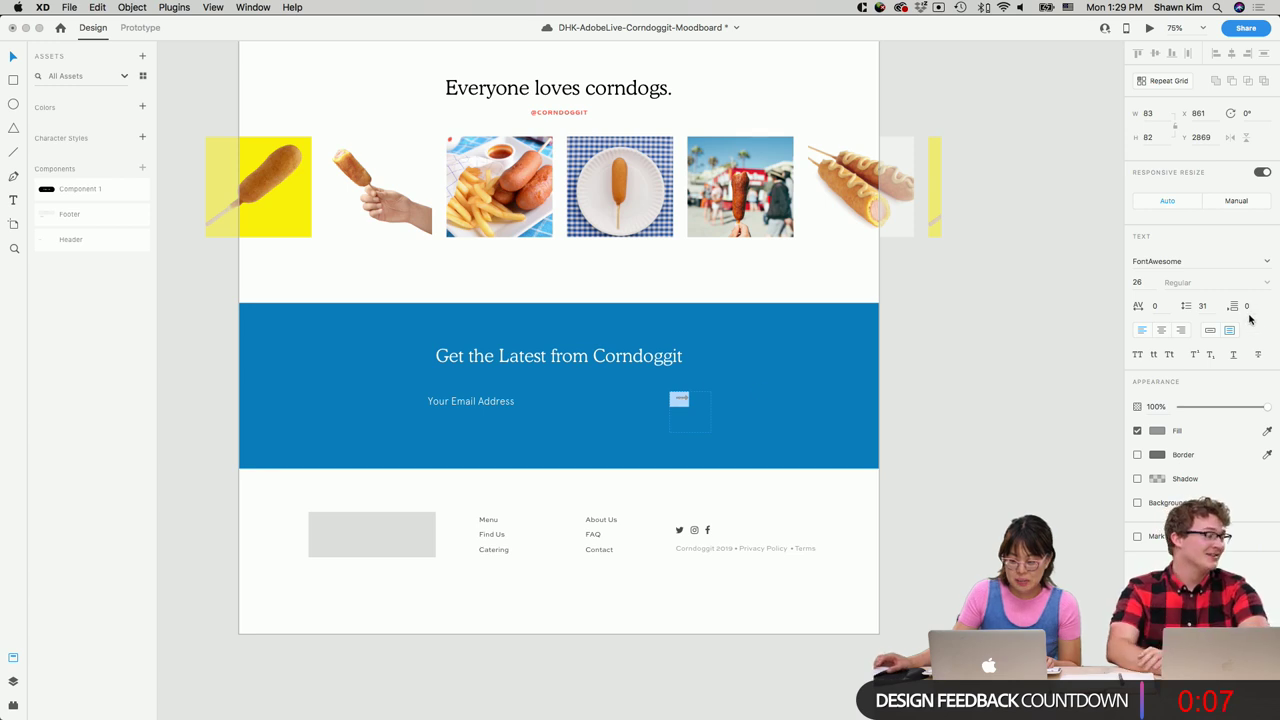
{"action": "left_click", "coordinate": [1158, 431]}
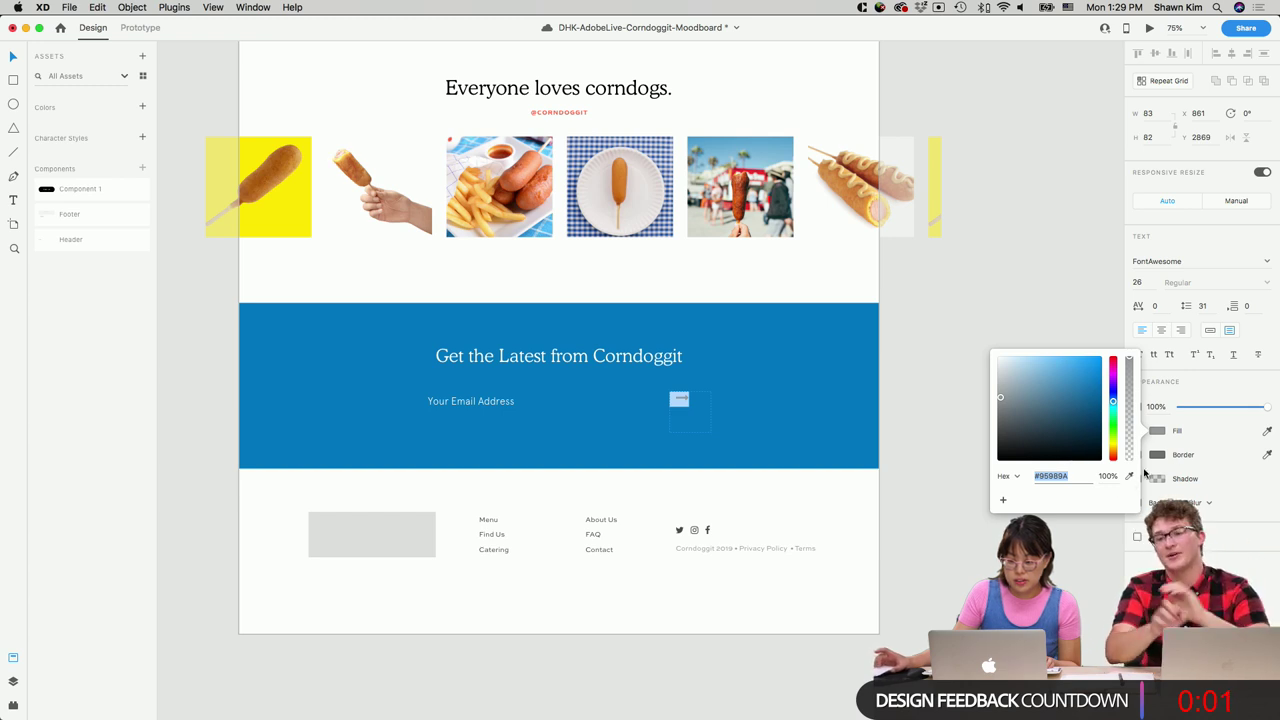
{"action": "left_click", "coordinate": [1130, 476]}
{"action": "left_click", "coordinate": [277, 220]}
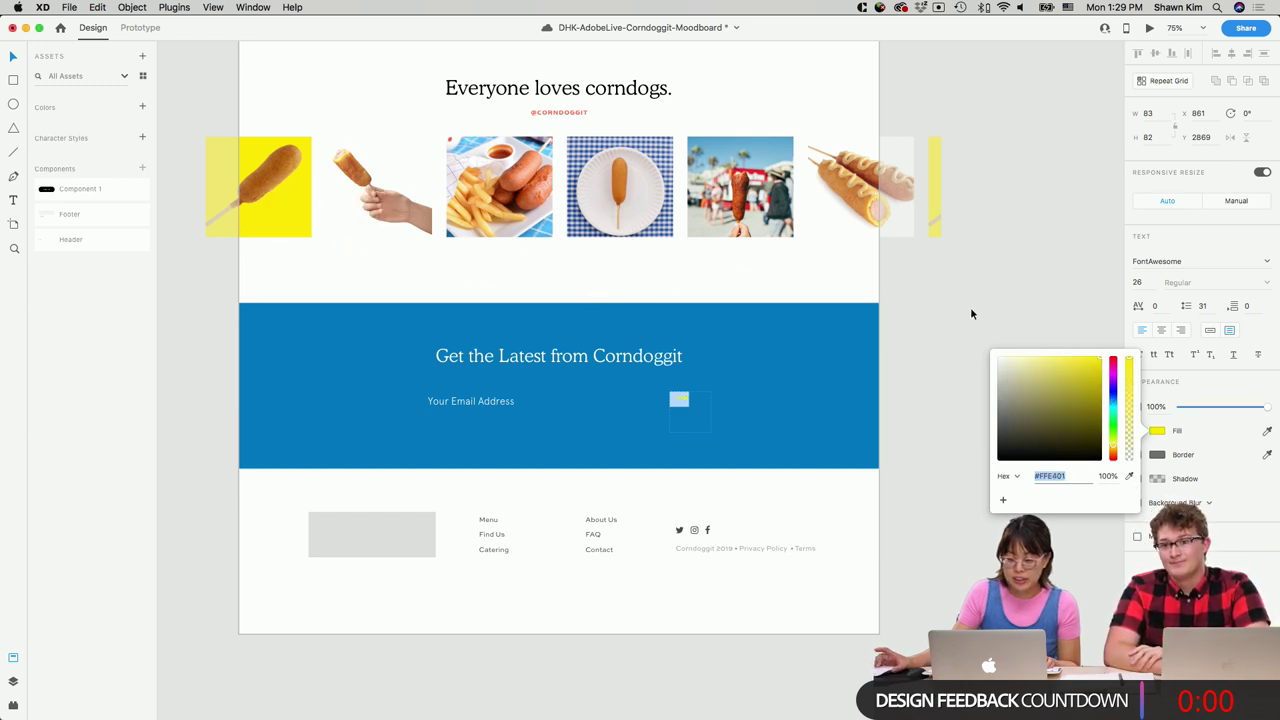
{"action": "left_click", "coordinate": [970, 314]}
{"action": "scroll", "coordinate": [964, 362], "scroll_direction": "up", "scroll_amount": 3}
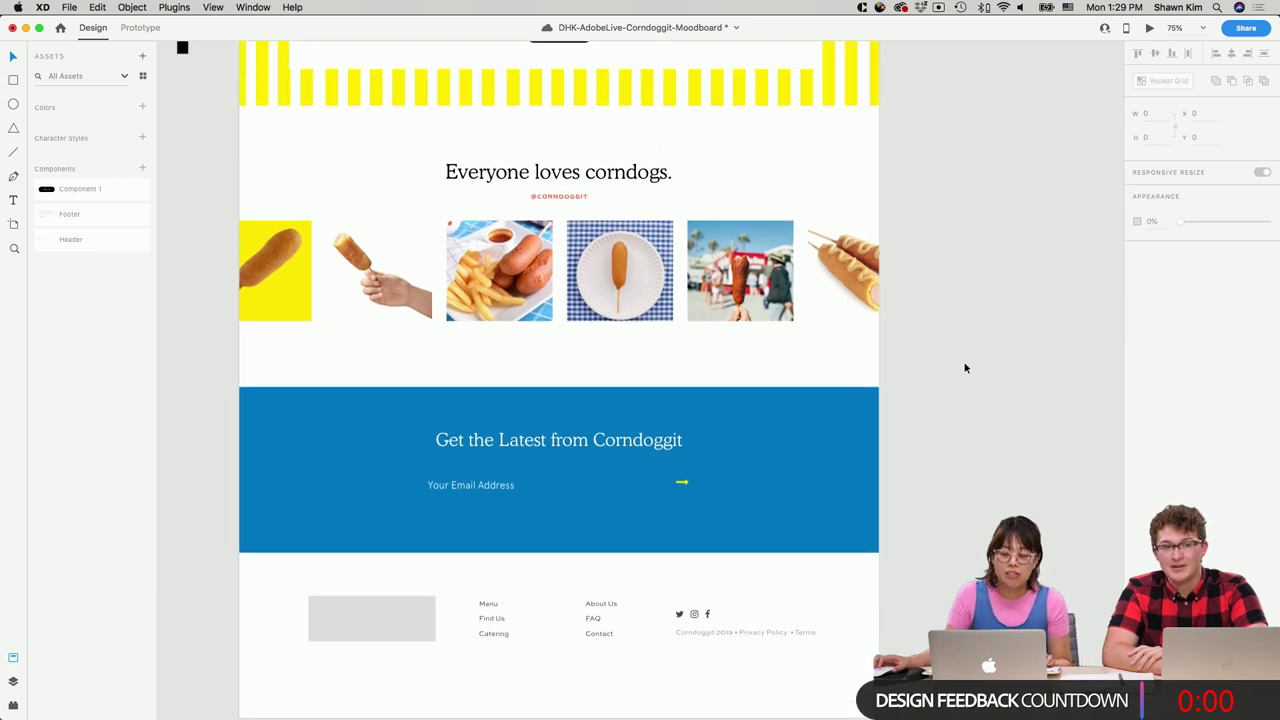
Make the email placeholder auto-width and give it a heavier font weight.
{"action": "double_click", "coordinate": [445, 493]}
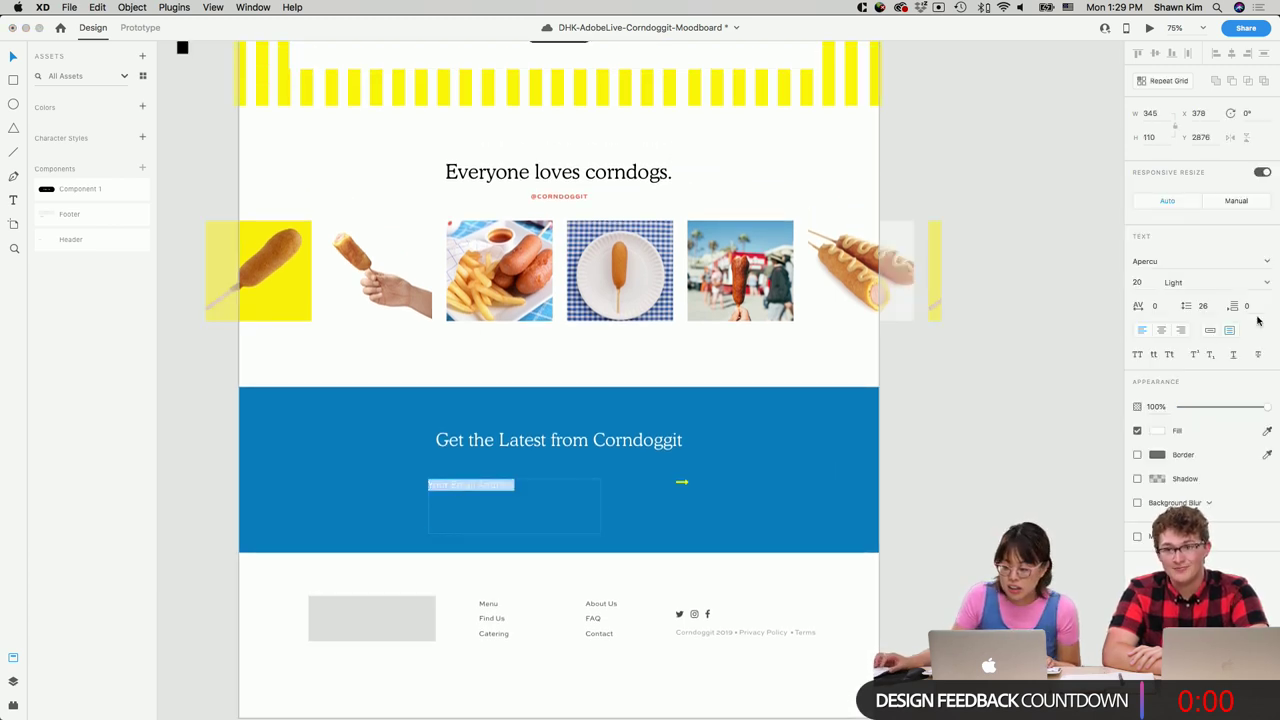
{"action": "left_click", "coordinate": [1209, 330]}
{"action": "left_click", "coordinate": [1227, 282]}
{"action": "left_click", "coordinate": [1268, 284]}
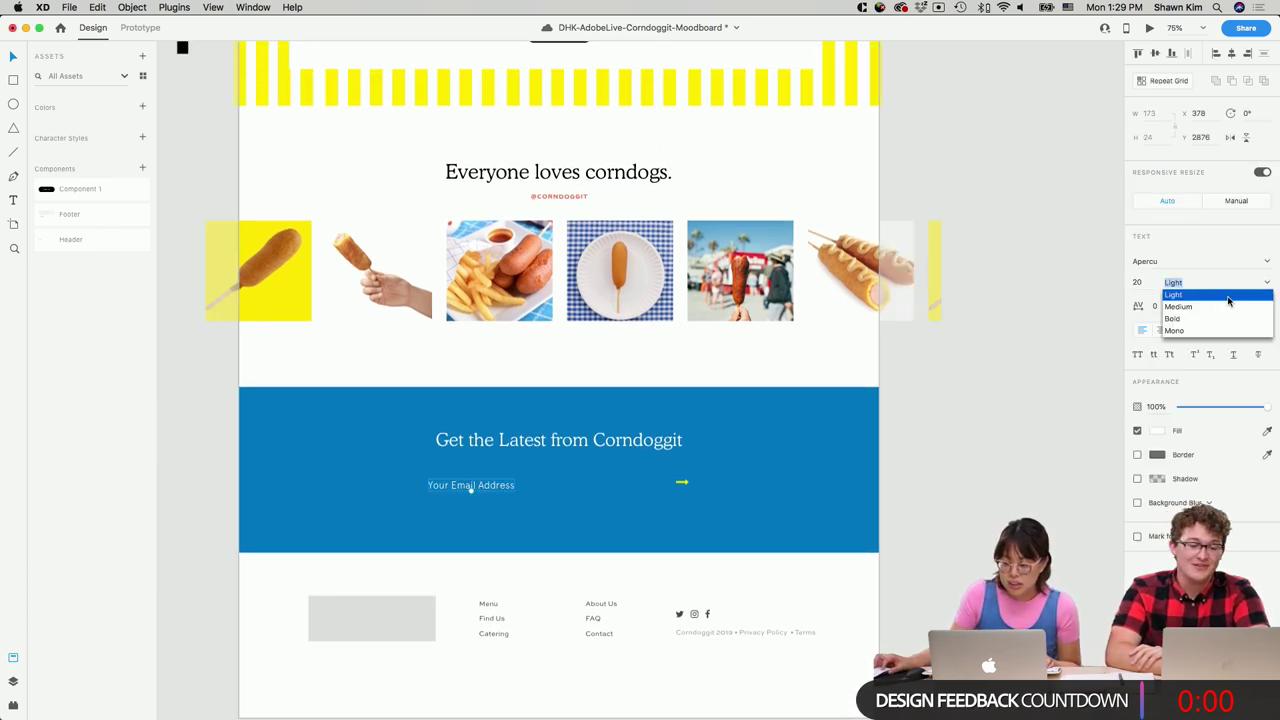
{"action": "left_click", "coordinate": [1215, 318]}
{"action": "left_click", "coordinate": [1033, 417]}
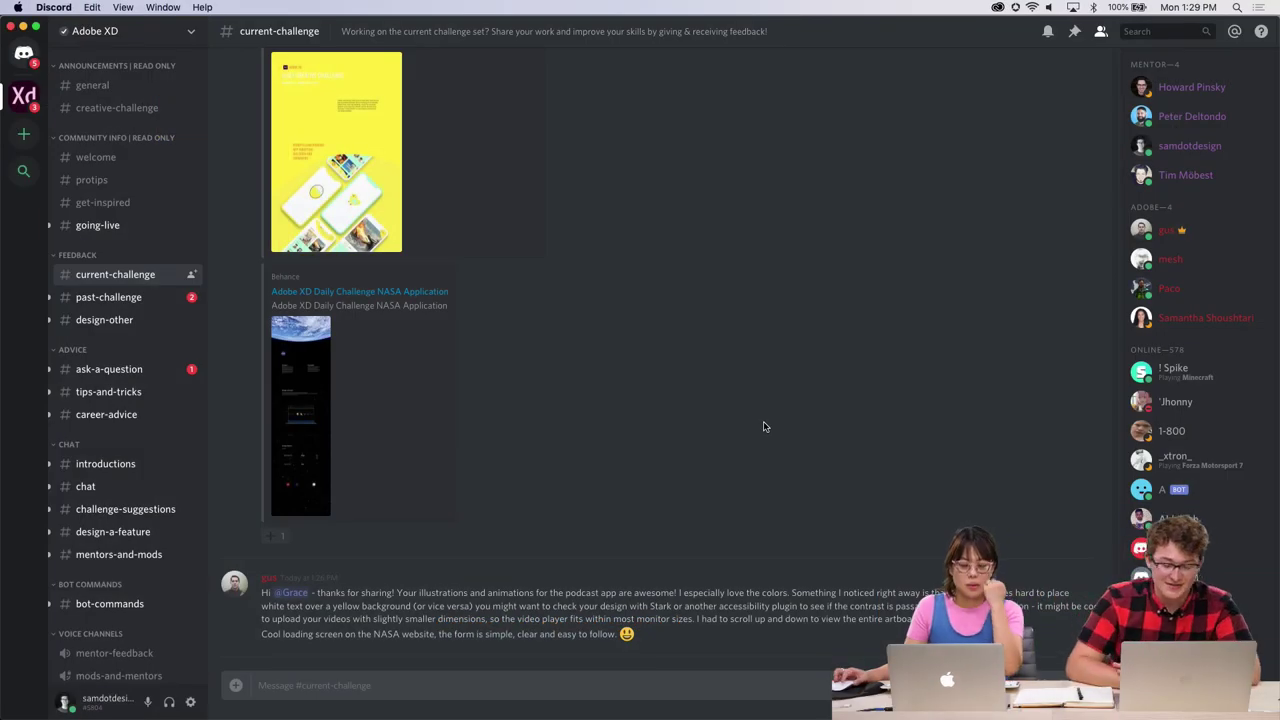
{"action": "scroll", "coordinate": [763, 427], "scroll_direction": "down", "scroll_amount": 1}
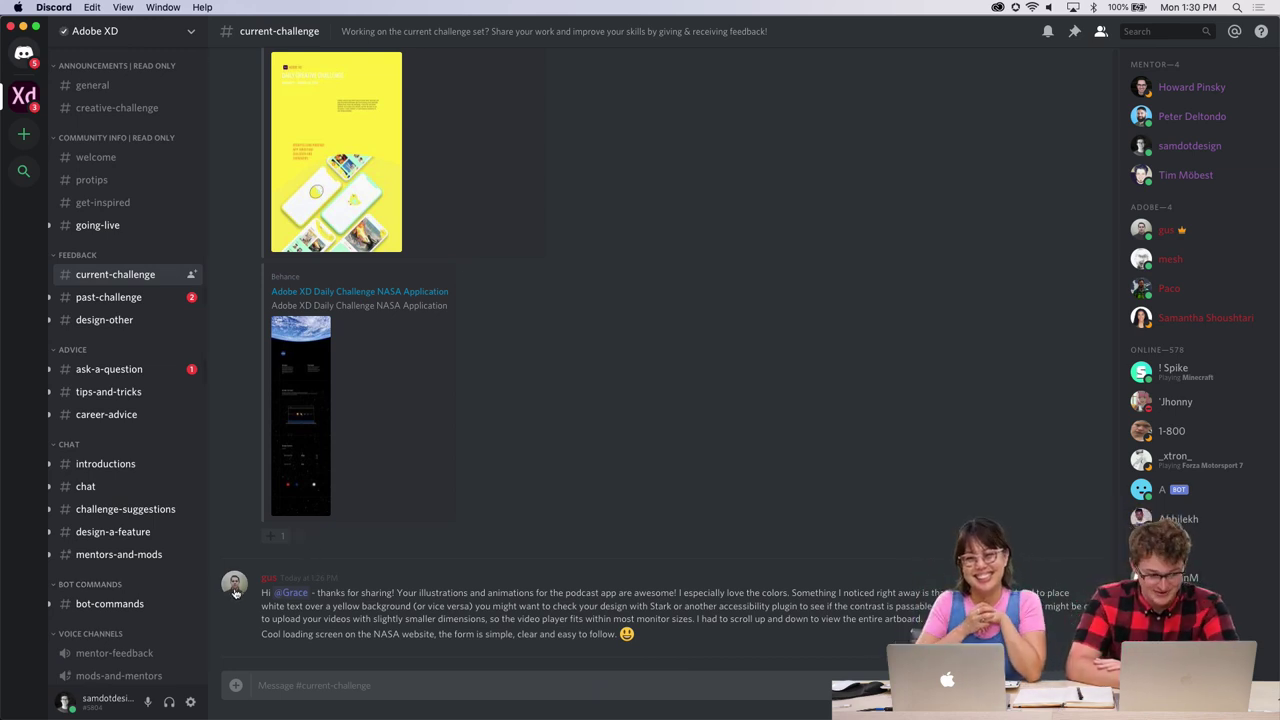
{"action": "scroll", "coordinate": [570, 625], "scroll_direction": "up", "scroll_amount": 2}
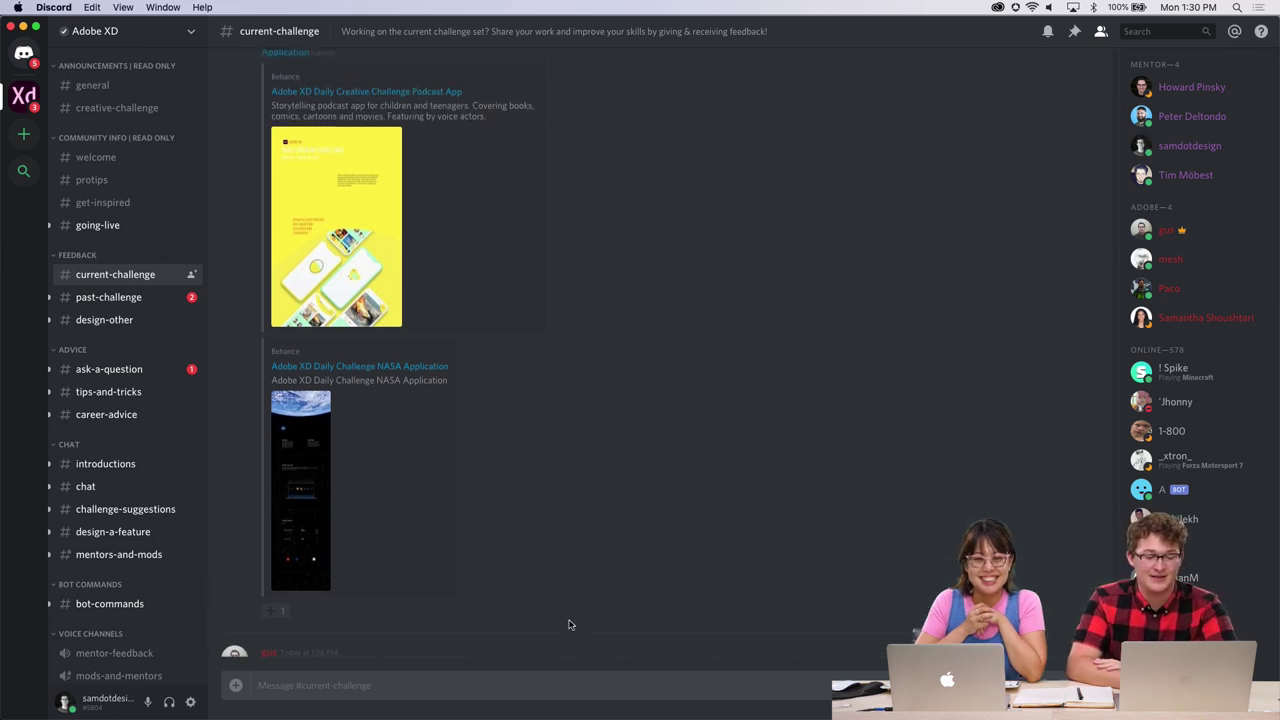
{"action": "scroll", "coordinate": [570, 625], "scroll_direction": "down", "scroll_amount": 2}
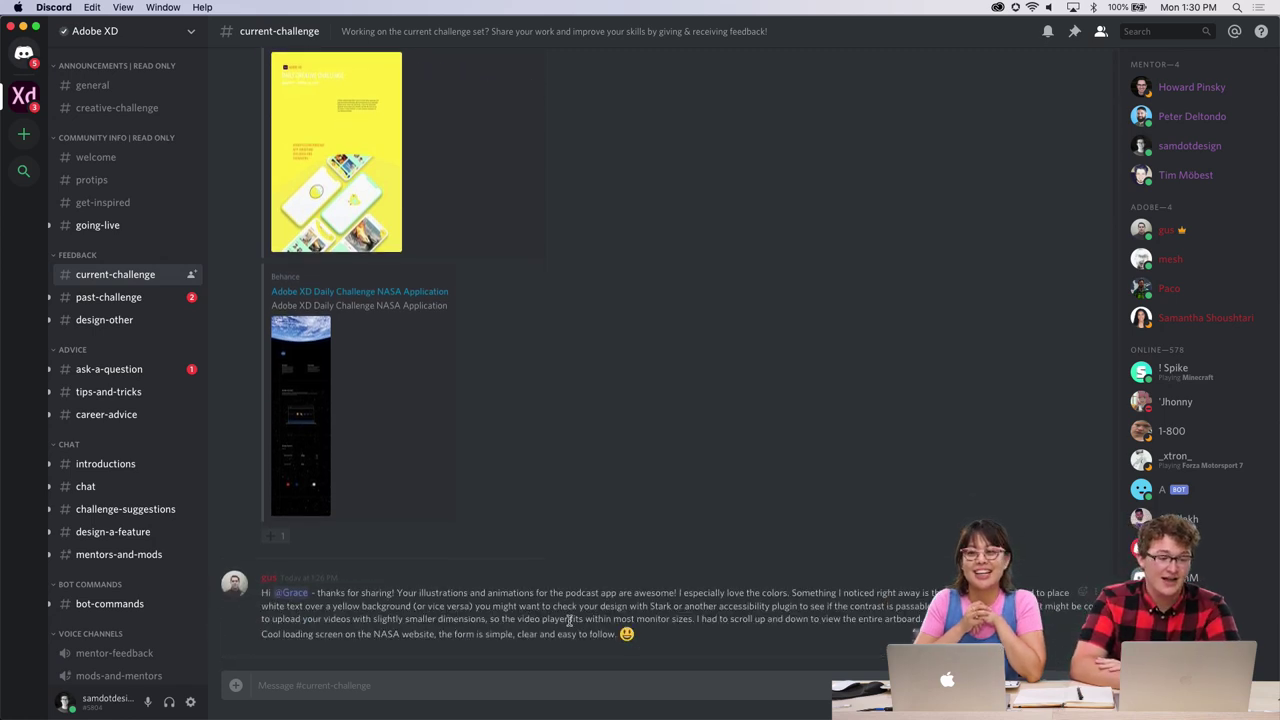
{"action": "scroll", "coordinate": [570, 622], "scroll_direction": "up", "scroll_amount": 4}
{"action": "scroll", "coordinate": [372, 557], "scroll_direction": "down", "scroll_amount": 2}
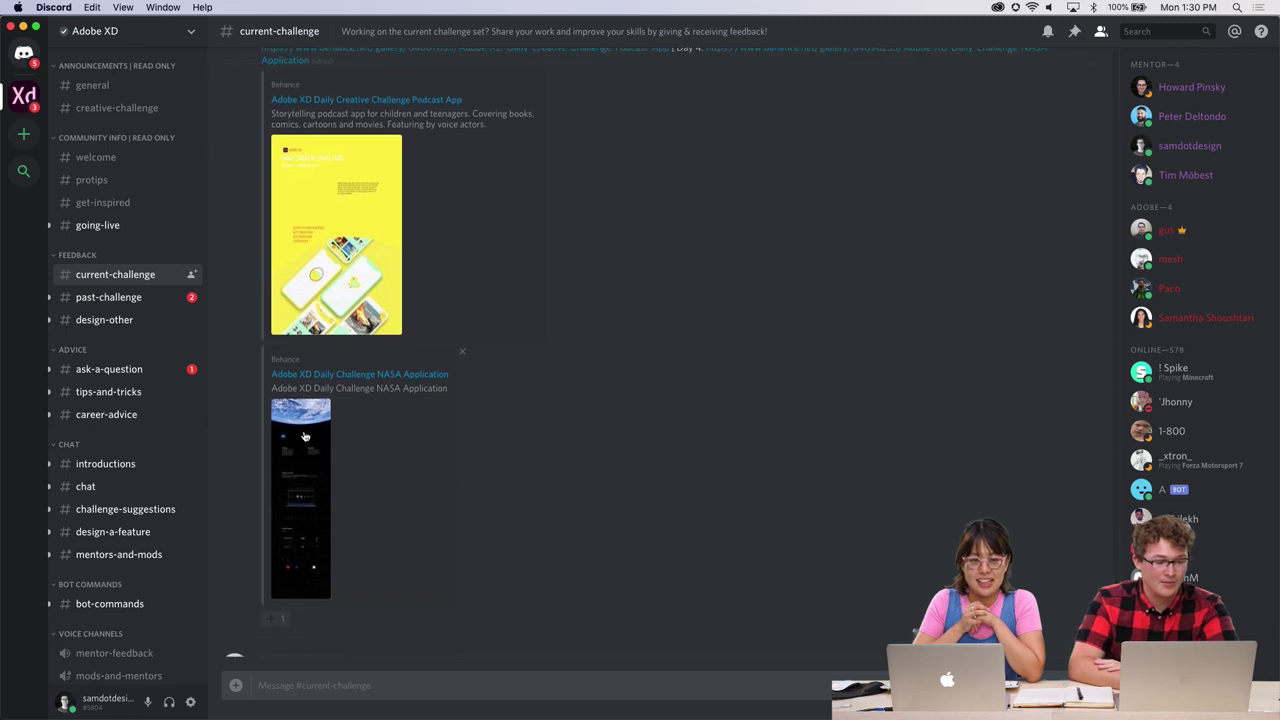
{"action": "scroll", "coordinate": [372, 557], "scroll_direction": "up", "scroll_amount": 5}
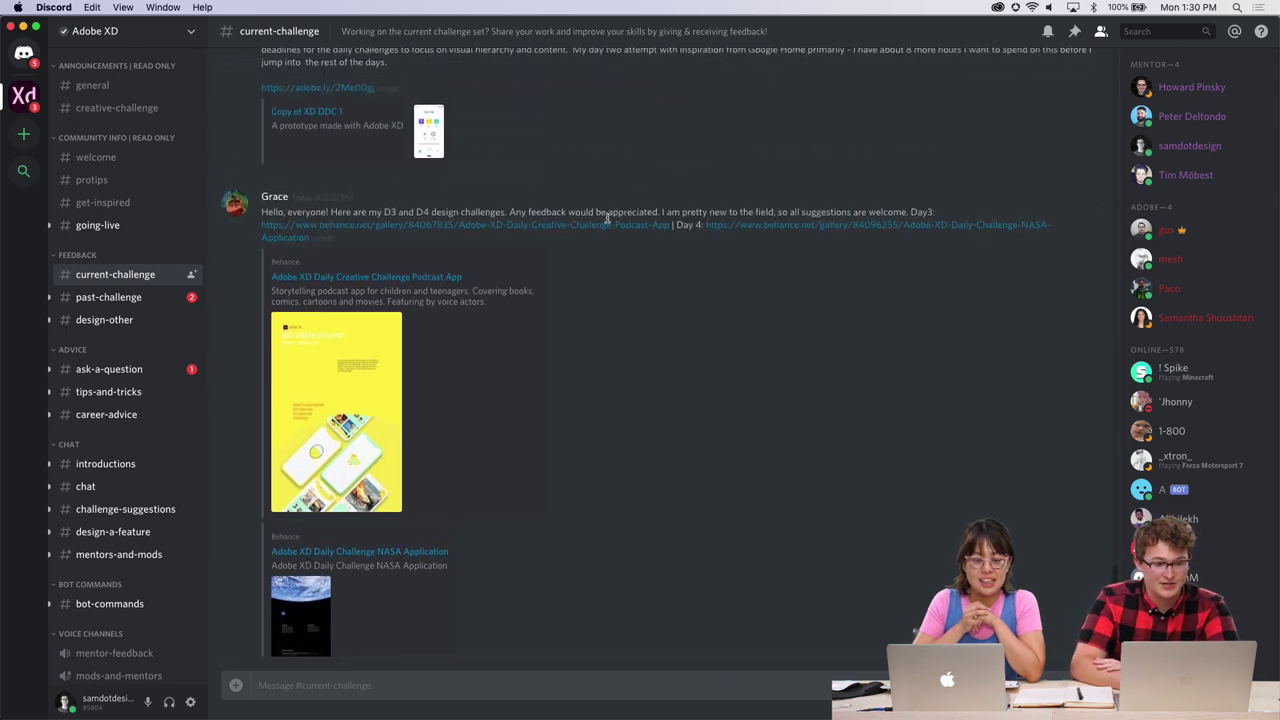
{"action": "scroll", "coordinate": [553, 253], "scroll_direction": "down", "scroll_amount": 2}
{"action": "scroll", "coordinate": [553, 253], "scroll_direction": "up", "scroll_amount": 2}
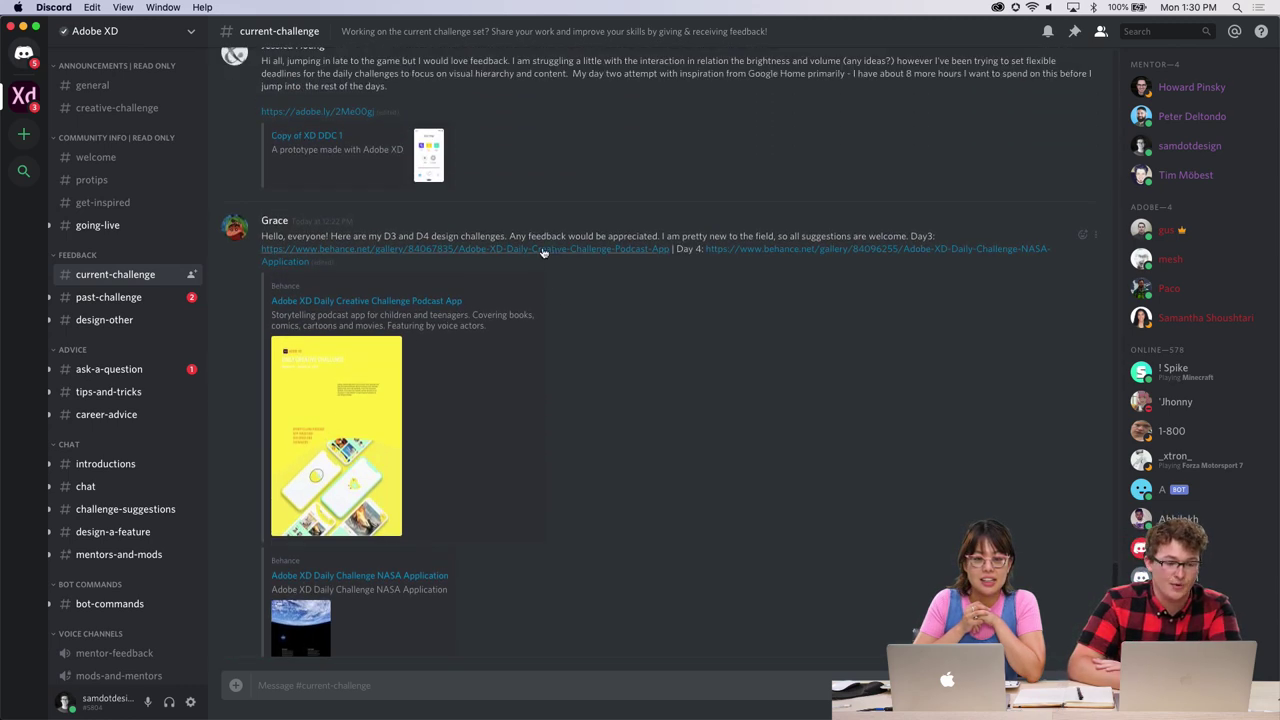
{"action": "scroll", "coordinate": [448, 325], "scroll_direction": "down", "scroll_amount": 5}
Open the NASA Application project on Behance and read its Prompt and Principle sections.
{"action": "left_click", "coordinate": [422, 348]}
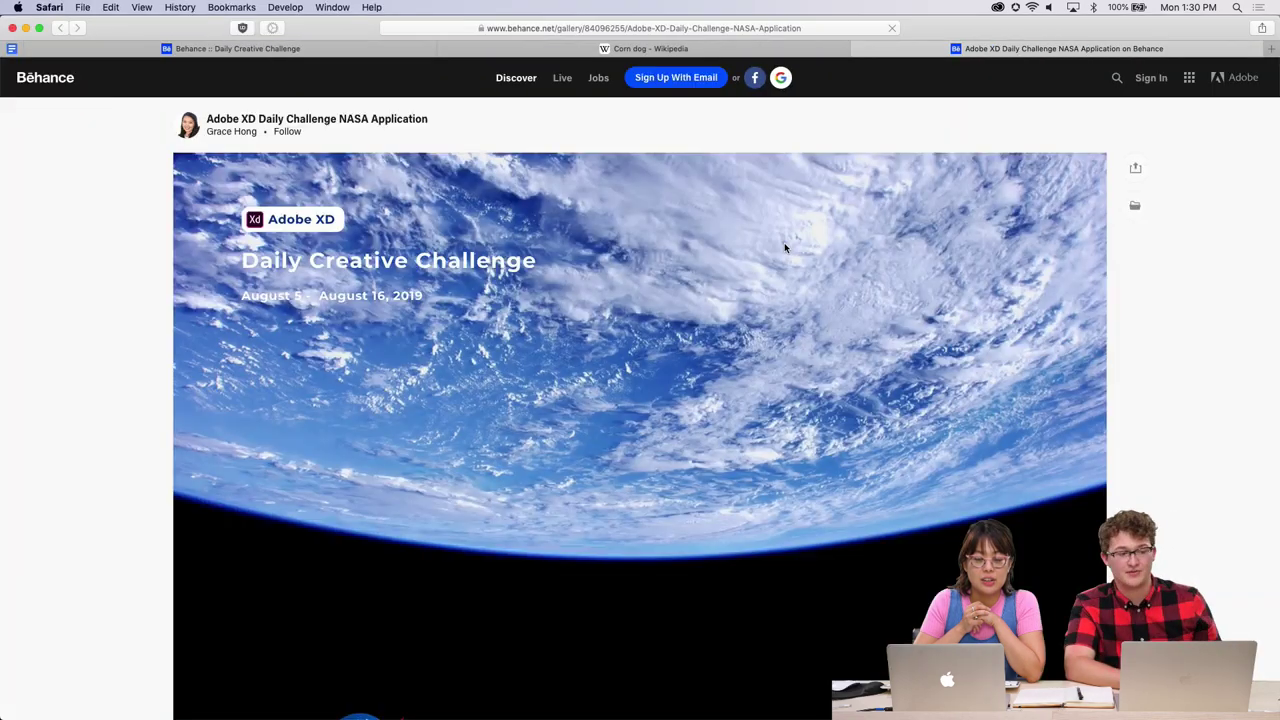
{"action": "scroll", "coordinate": [782, 447], "scroll_direction": "down", "scroll_amount": 5}
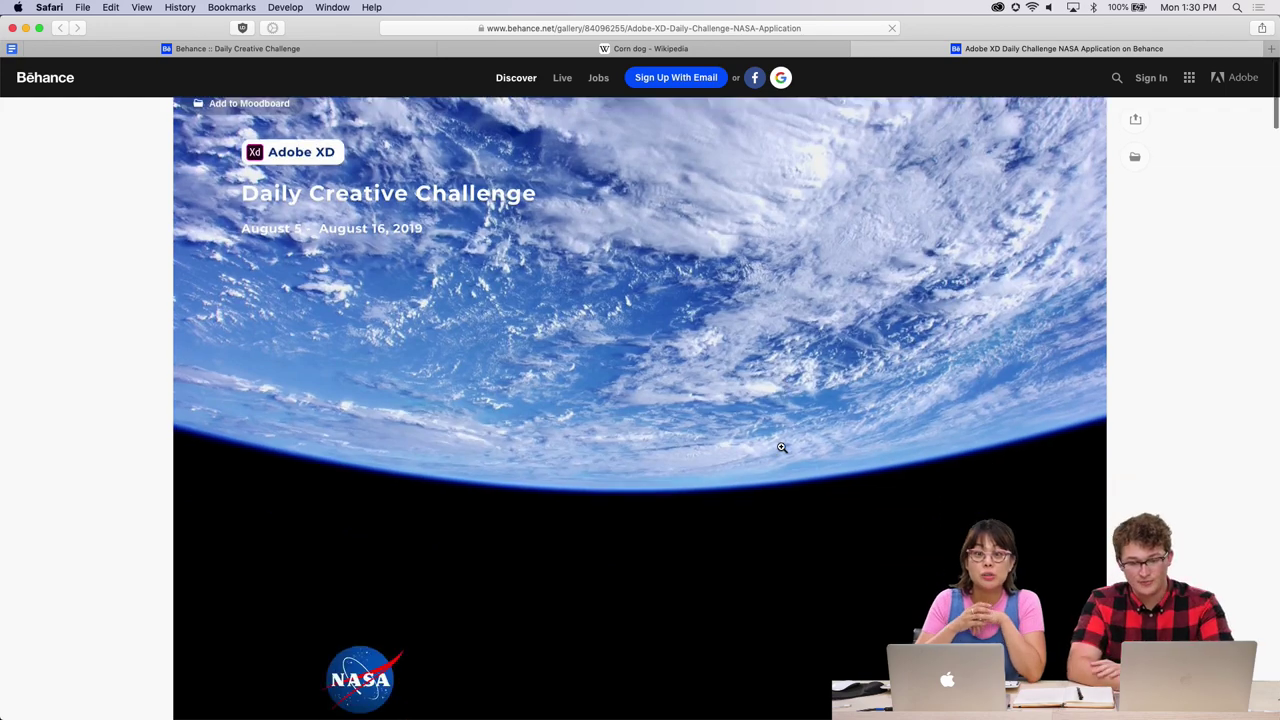
{"action": "scroll", "coordinate": [782, 447], "scroll_direction": "up", "scroll_amount": 5}
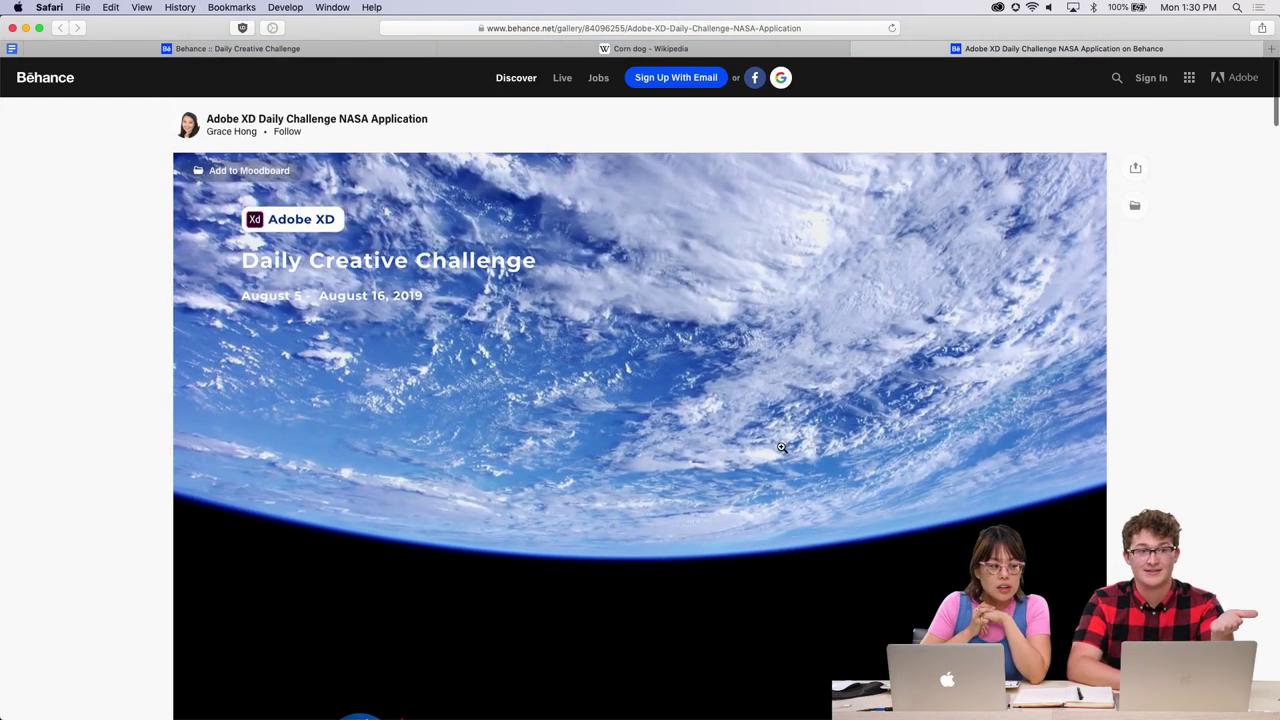
{"action": "scroll", "coordinate": [782, 447], "scroll_direction": "down", "scroll_amount": 1}
{"action": "scroll", "coordinate": [782, 447], "scroll_direction": "down", "scroll_amount": 5}
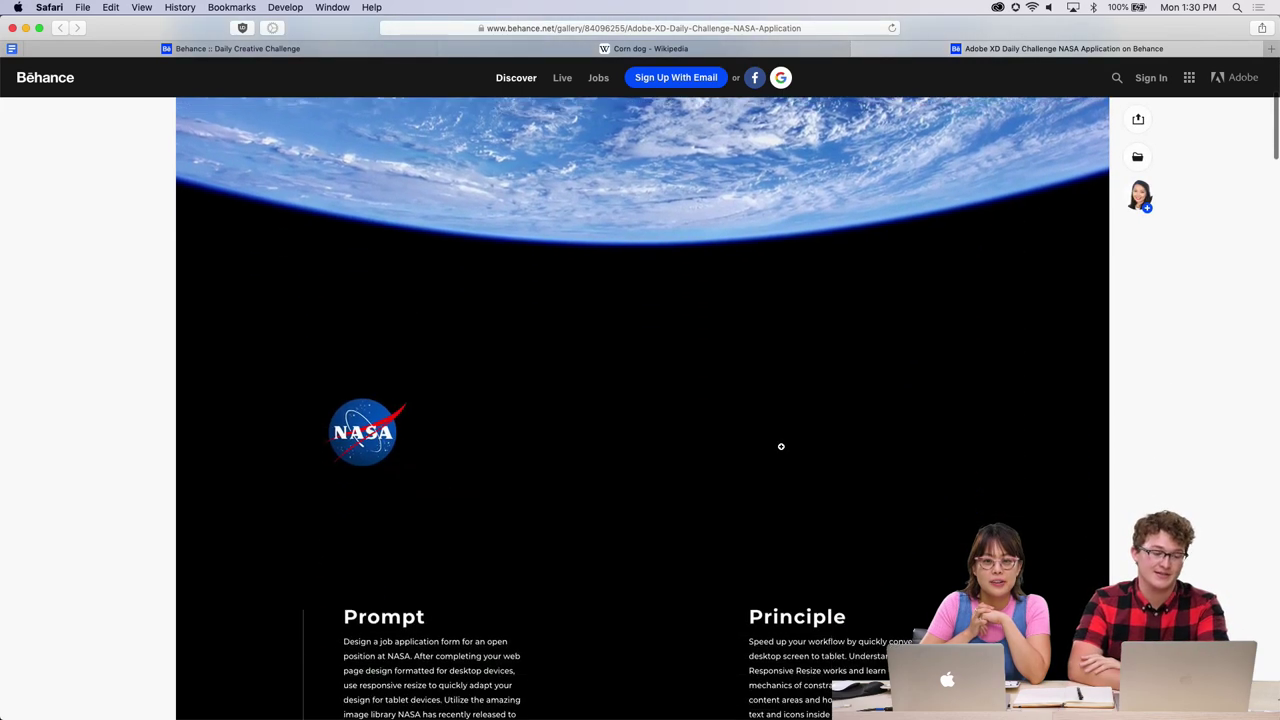
{"action": "scroll", "coordinate": [782, 447], "scroll_direction": "up", "scroll_amount": 5}
{"action": "scroll", "coordinate": [509, 380], "scroll_direction": "down", "scroll_amount": 2}
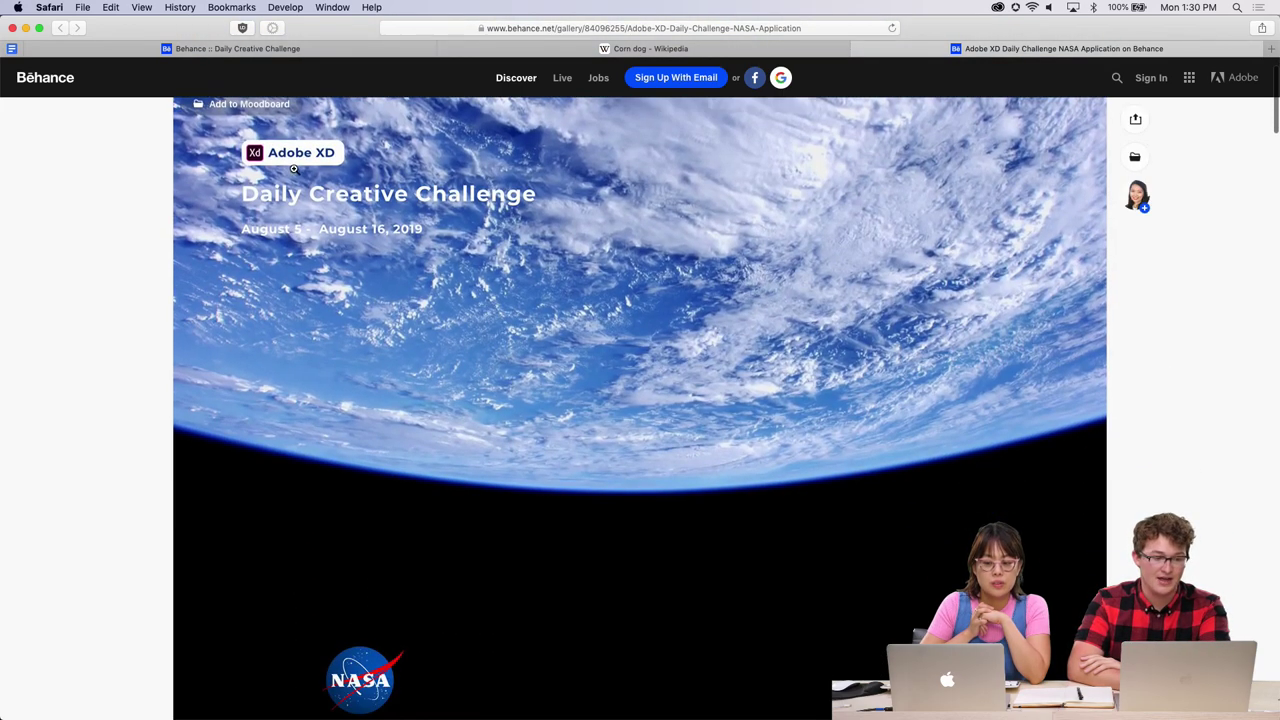
{"action": "scroll", "coordinate": [443, 323], "scroll_direction": "down", "scroll_amount": 5}
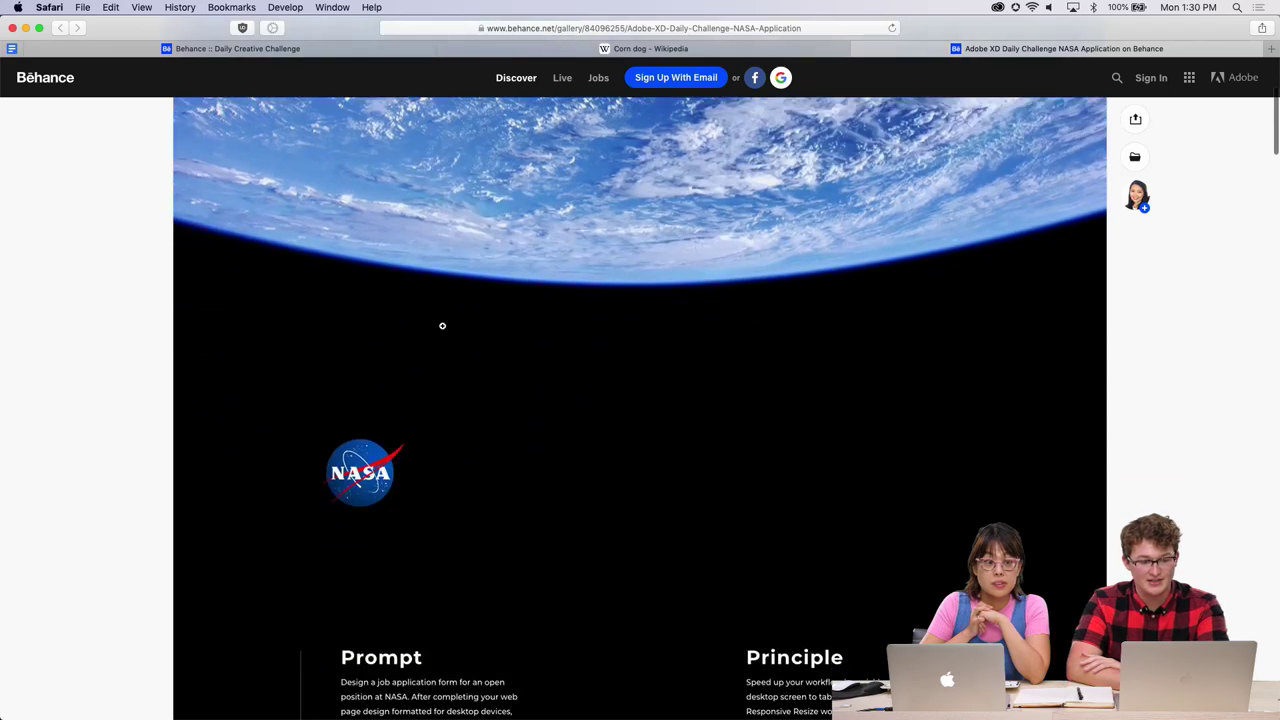
{"action": "scroll", "coordinate": [442, 326], "scroll_direction": "up", "scroll_amount": 6}
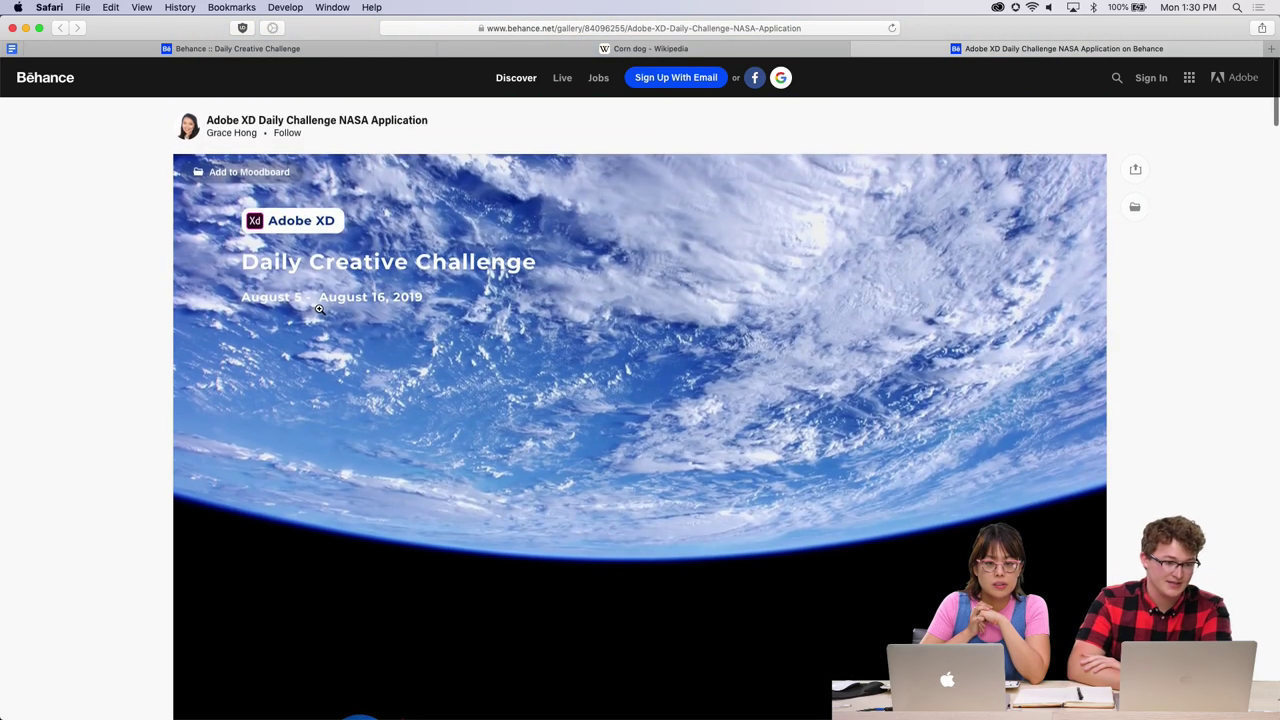
{"action": "scroll", "coordinate": [435, 333], "scroll_direction": "down", "scroll_amount": 2}
{"action": "scroll", "coordinate": [420, 342], "scroll_direction": "up", "scroll_amount": 2}
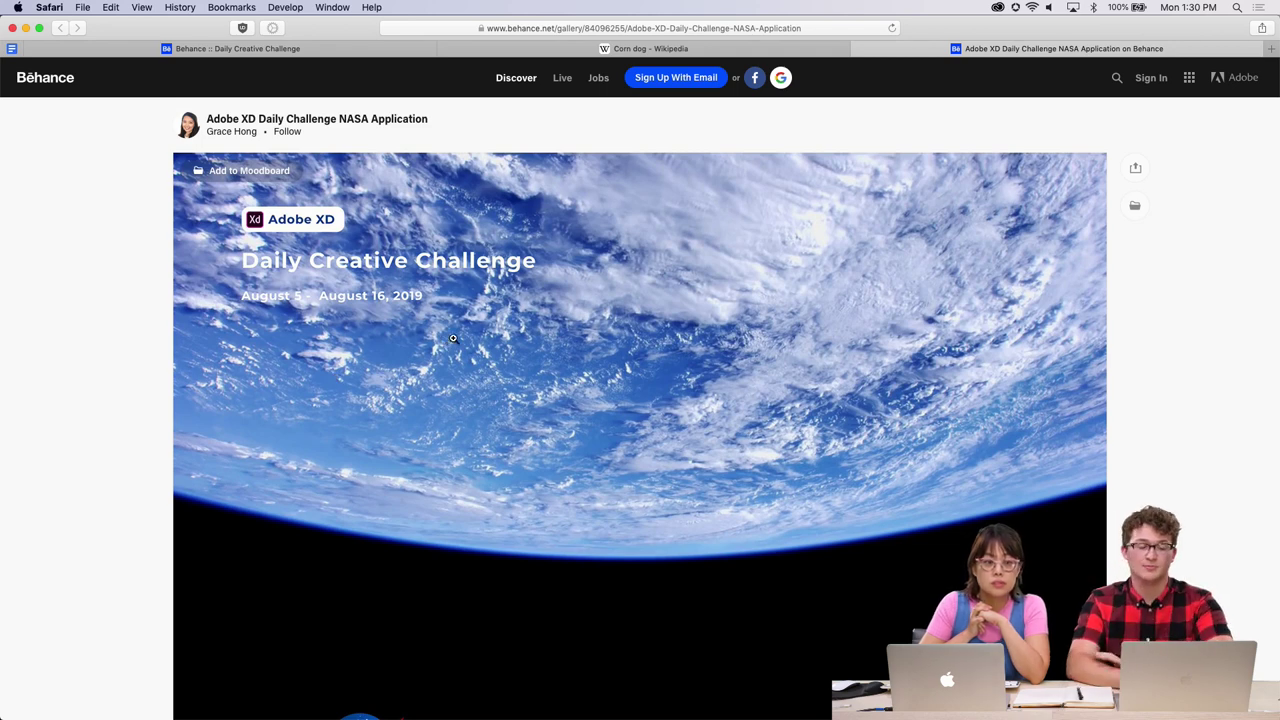
Continue down through the Design Concept section to the laptop mockup of planets.
{"action": "scroll", "coordinate": [453, 339], "scroll_direction": "down", "scroll_amount": 1}
{"action": "scroll", "coordinate": [453, 339], "scroll_direction": "down", "scroll_amount": 10}
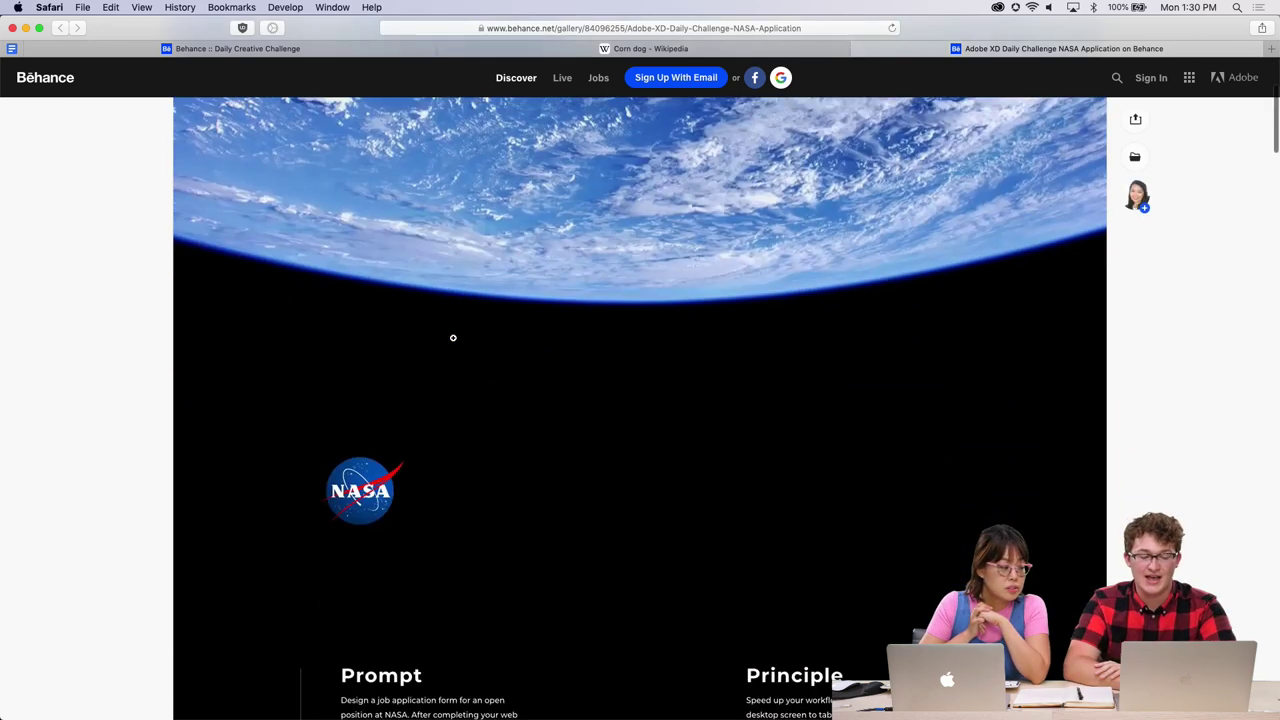
{"action": "scroll", "coordinate": [453, 339], "scroll_direction": "up", "scroll_amount": 10}
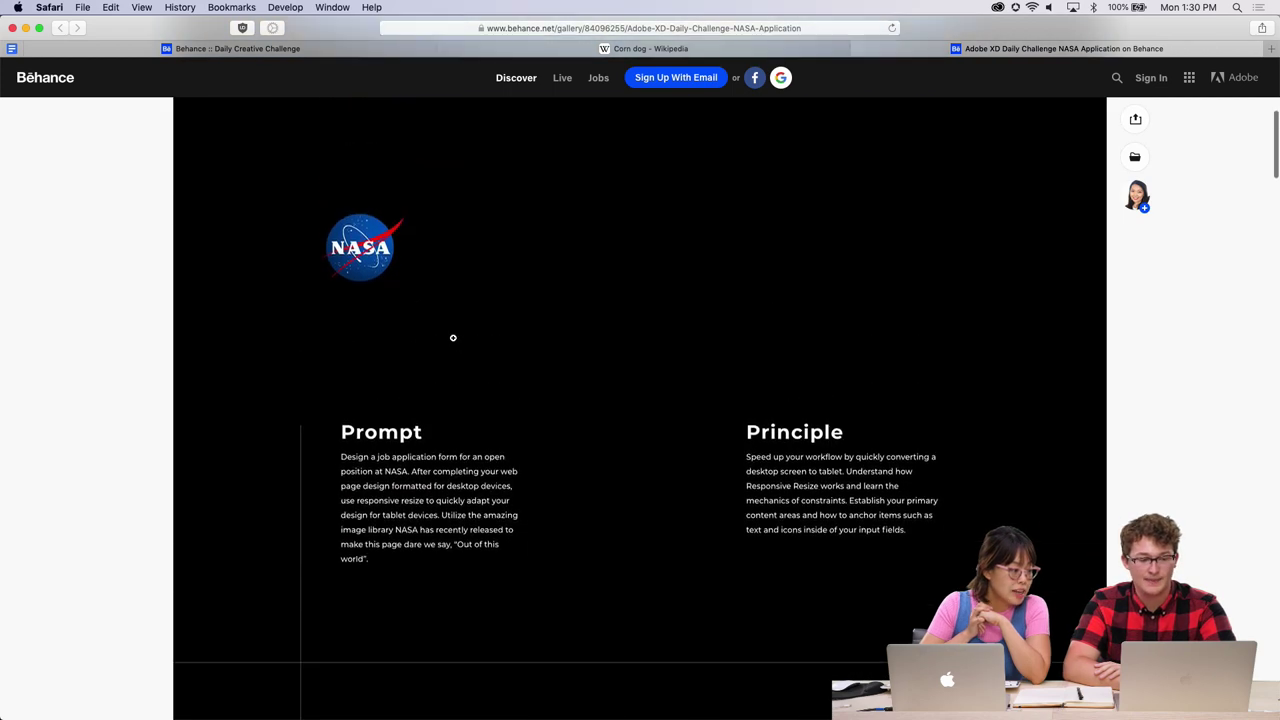
{"action": "scroll", "coordinate": [453, 339], "scroll_direction": "down", "scroll_amount": 7}
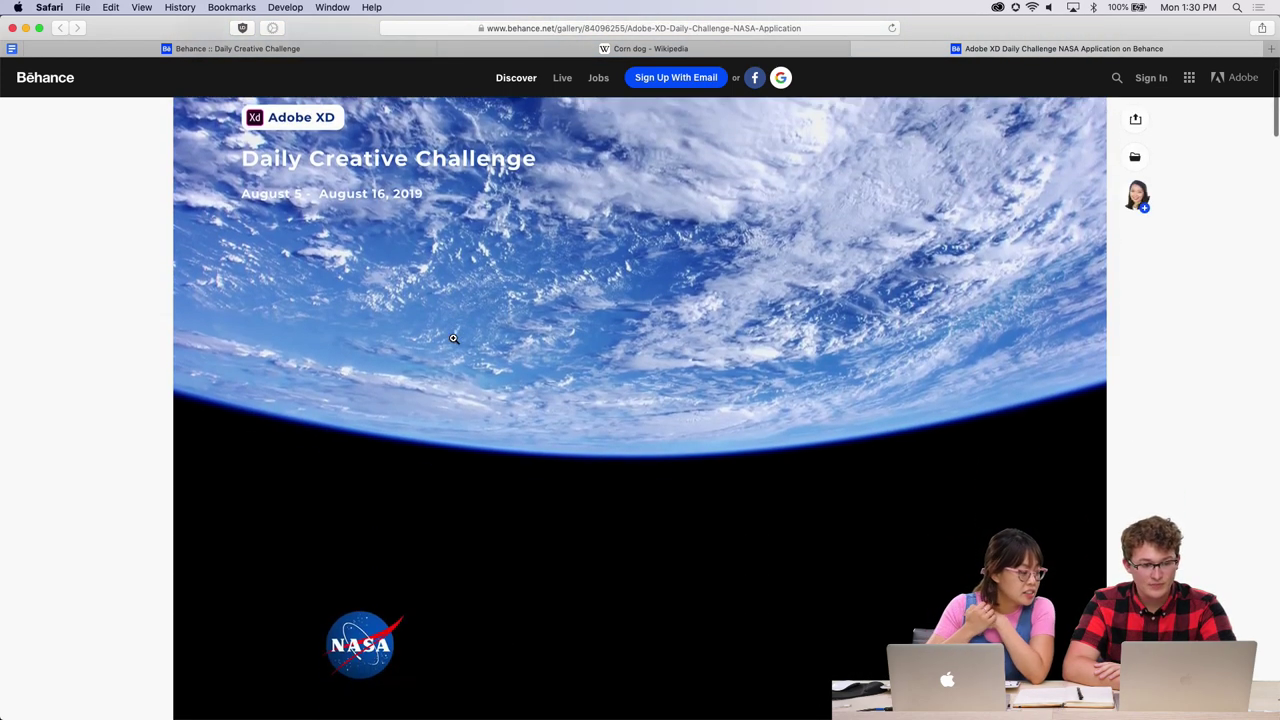
{"action": "scroll", "coordinate": [376, 566], "scroll_direction": "down", "scroll_amount": 2}
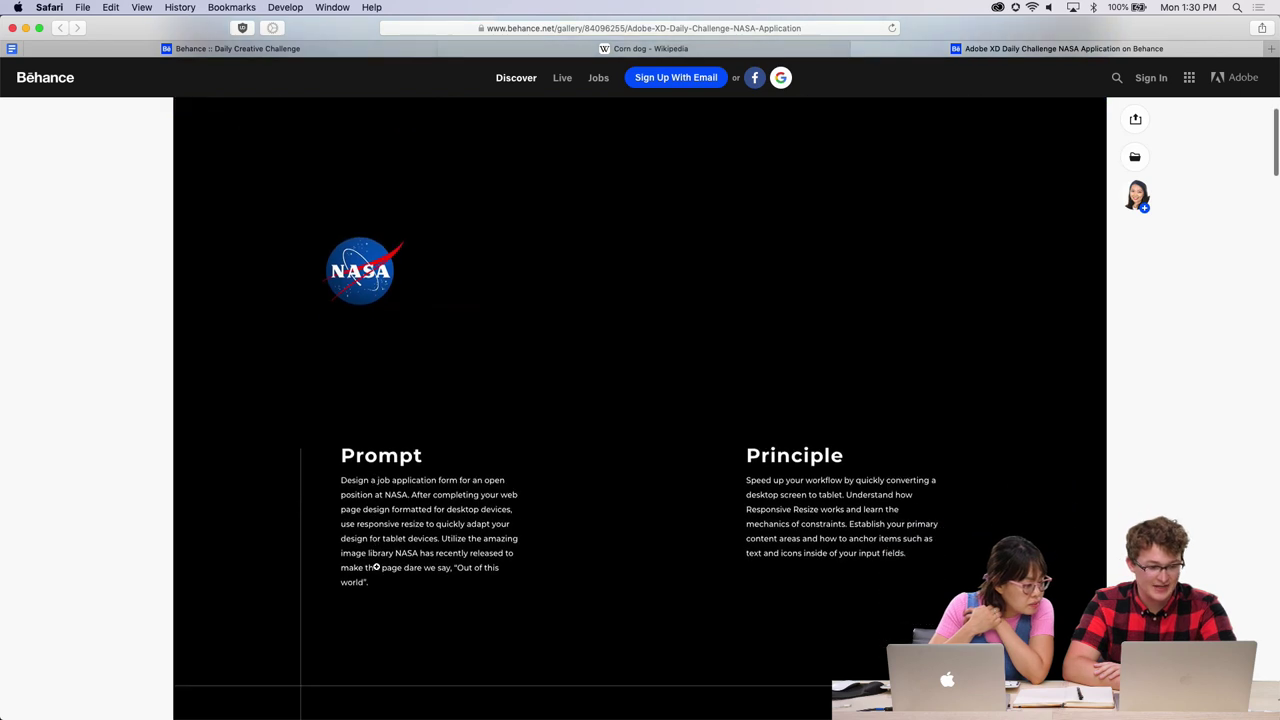
{"action": "scroll", "coordinate": [443, 409], "scroll_direction": "down", "scroll_amount": 3}
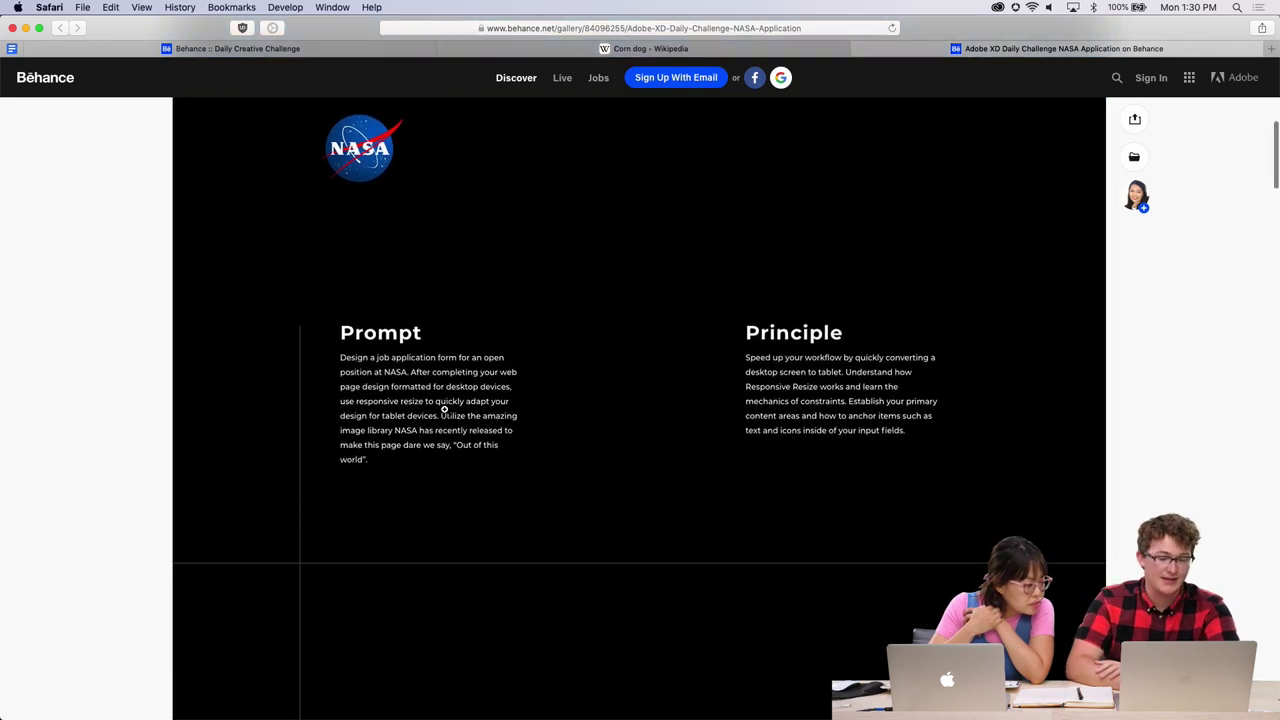
{"action": "scroll", "coordinate": [444, 409], "scroll_direction": "up", "scroll_amount": 2}
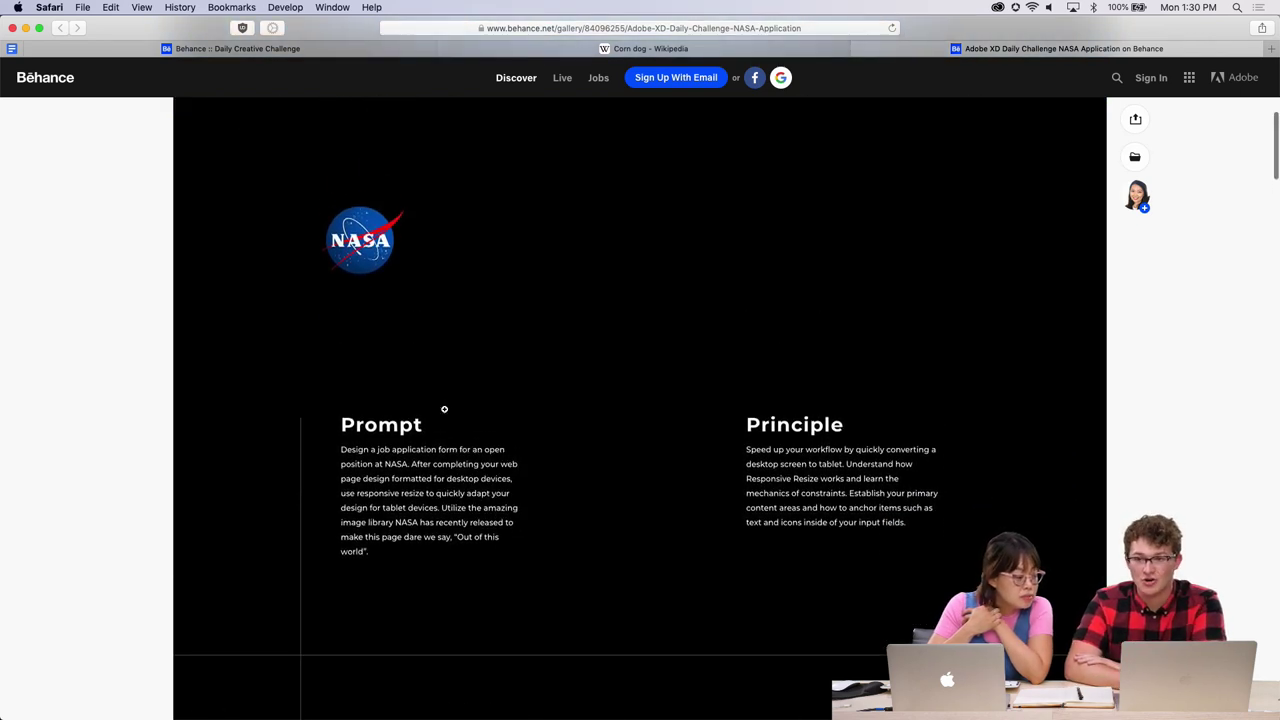
{"action": "scroll", "coordinate": [444, 409], "scroll_direction": "down", "scroll_amount": 1}
{"action": "scroll", "coordinate": [571, 440], "scroll_direction": "down", "scroll_amount": 1}
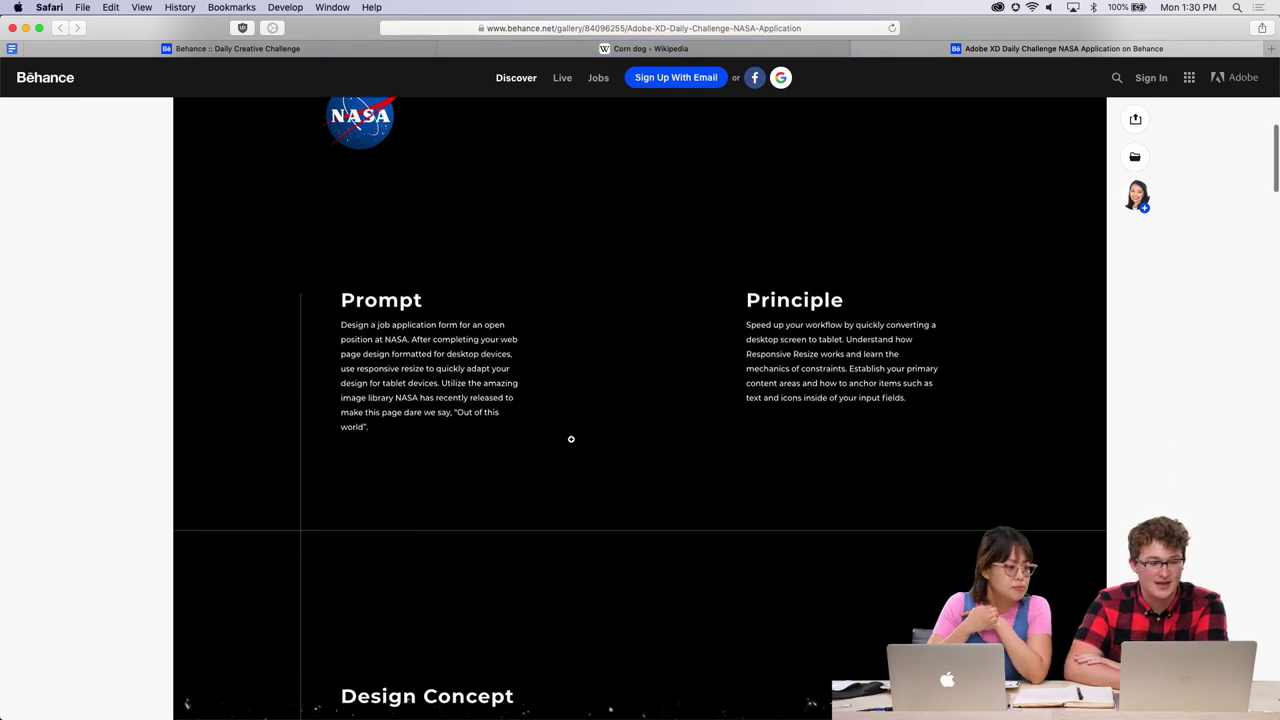
{"action": "scroll", "coordinate": [441, 396], "scroll_direction": "down", "scroll_amount": 2}
{"action": "scroll", "coordinate": [441, 396], "scroll_direction": "down", "scroll_amount": 4}
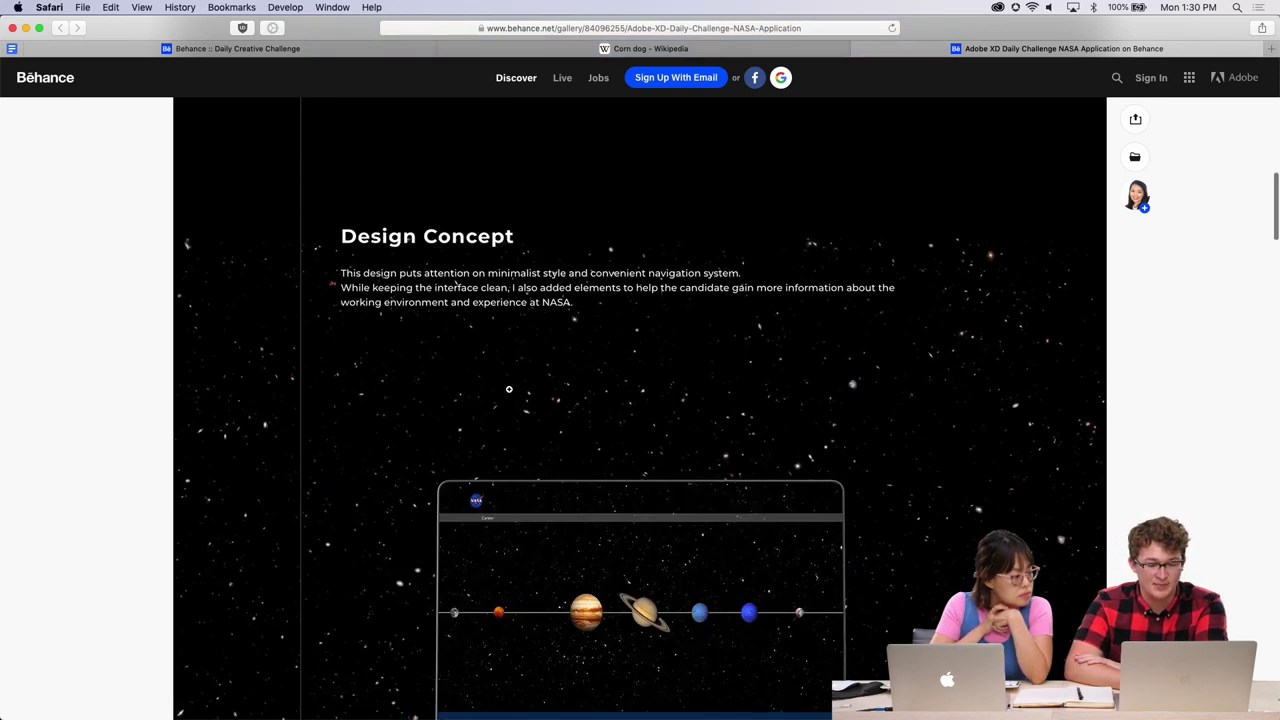
{"action": "scroll", "coordinate": [508, 389], "scroll_direction": "down", "scroll_amount": 1}
{"action": "scroll", "coordinate": [508, 389], "scroll_direction": "down", "scroll_amount": 1}
{"action": "scroll", "coordinate": [508, 389], "scroll_direction": "up", "scroll_amount": 1}
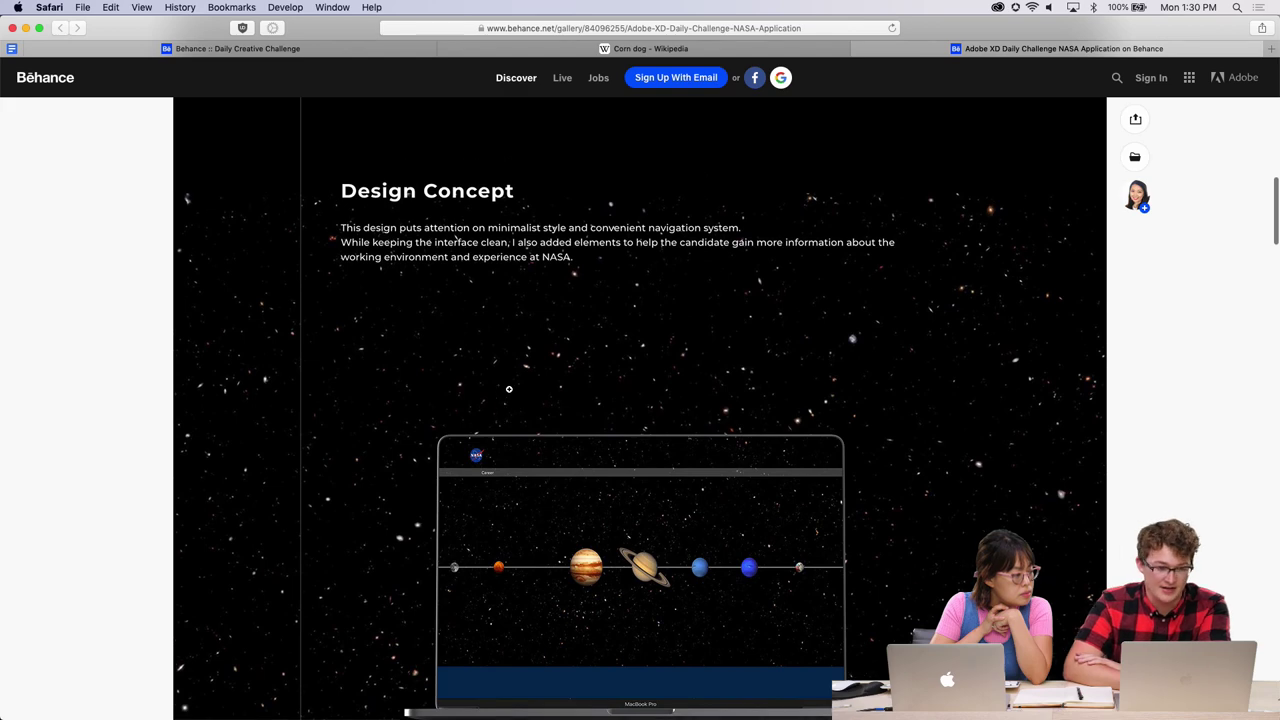
{"action": "scroll", "coordinate": [545, 295], "scroll_direction": "down", "scroll_amount": 1}
{"action": "scroll", "coordinate": [545, 295], "scroll_direction": "up", "scroll_amount": 1}
{"action": "scroll", "coordinate": [545, 295], "scroll_direction": "down", "scroll_amount": 3}
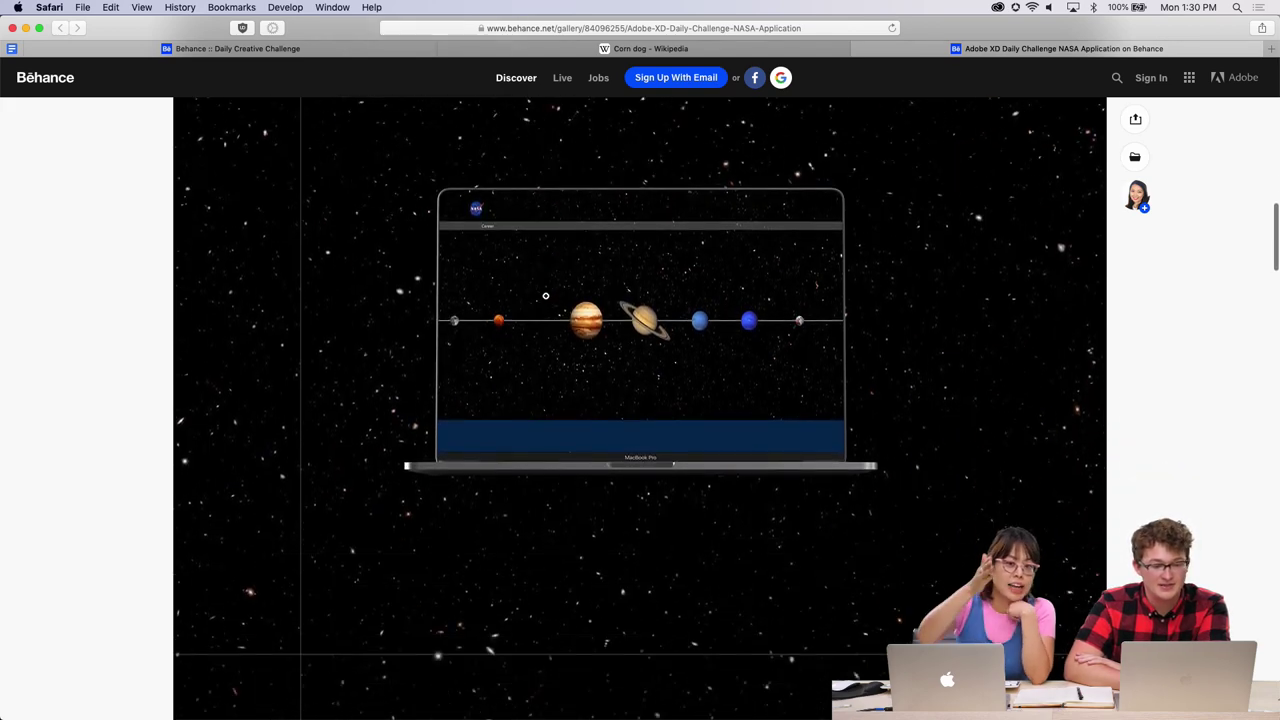
{"action": "scroll", "coordinate": [545, 295], "scroll_direction": "up", "scroll_amount": 3}
{"action": "scroll", "coordinate": [545, 295], "scroll_direction": "up", "scroll_amount": 3}
{"action": "scroll", "coordinate": [458, 250], "scroll_direction": "down", "scroll_amount": 4}
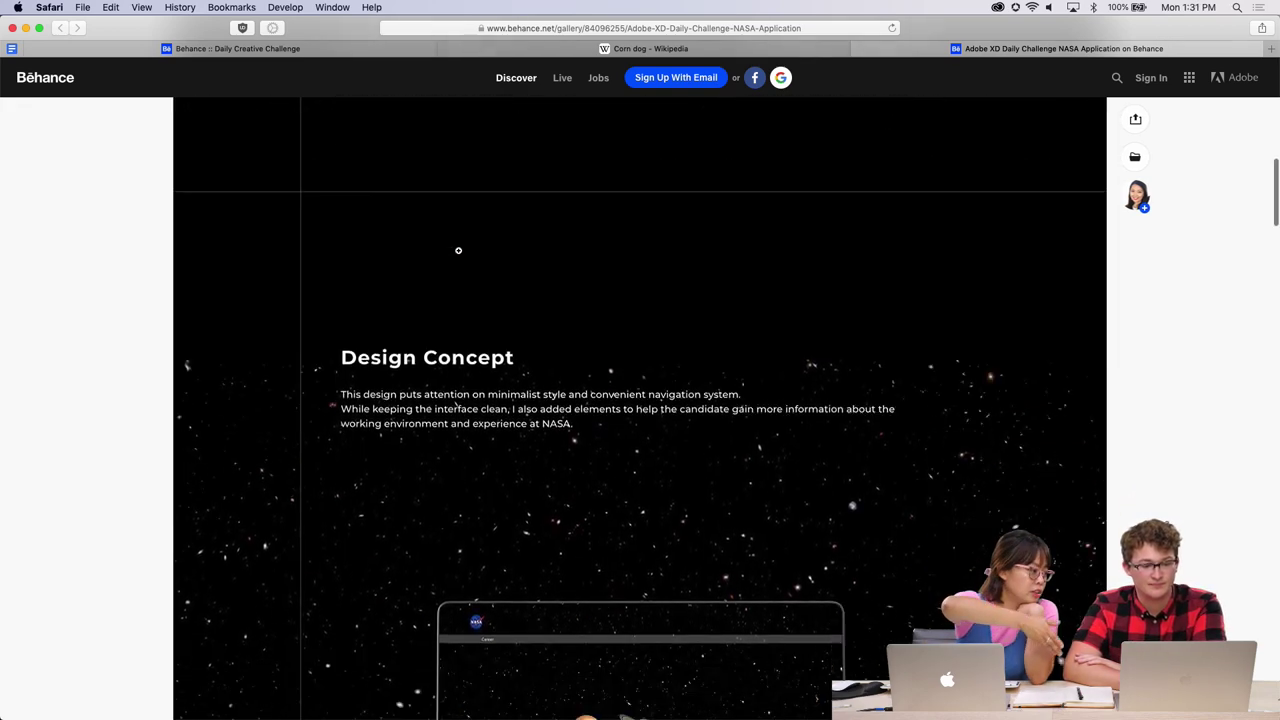
{"action": "scroll", "coordinate": [458, 250], "scroll_direction": "down", "scroll_amount": 3}
{"action": "scroll", "coordinate": [458, 250], "scroll_direction": "up", "scroll_amount": 4}
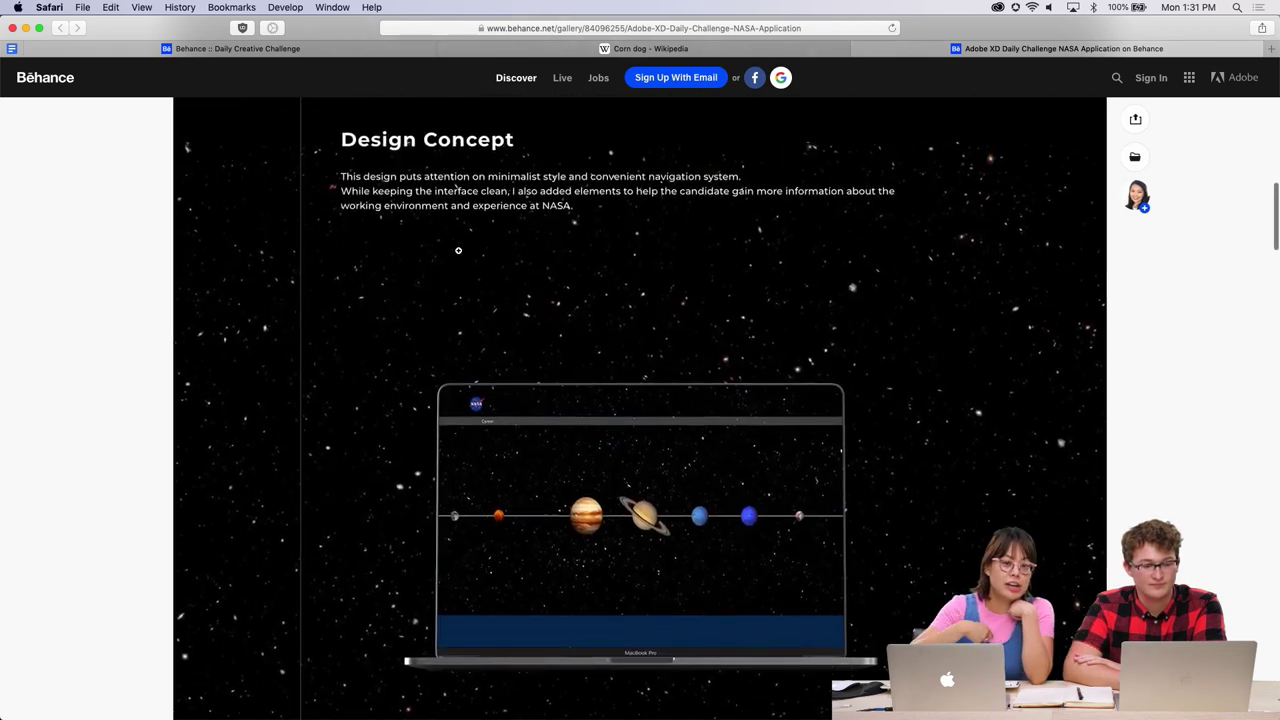
{"action": "scroll", "coordinate": [458, 250], "scroll_direction": "down", "scroll_amount": 3}
{"action": "scroll", "coordinate": [458, 250], "scroll_direction": "down", "scroll_amount": 5}
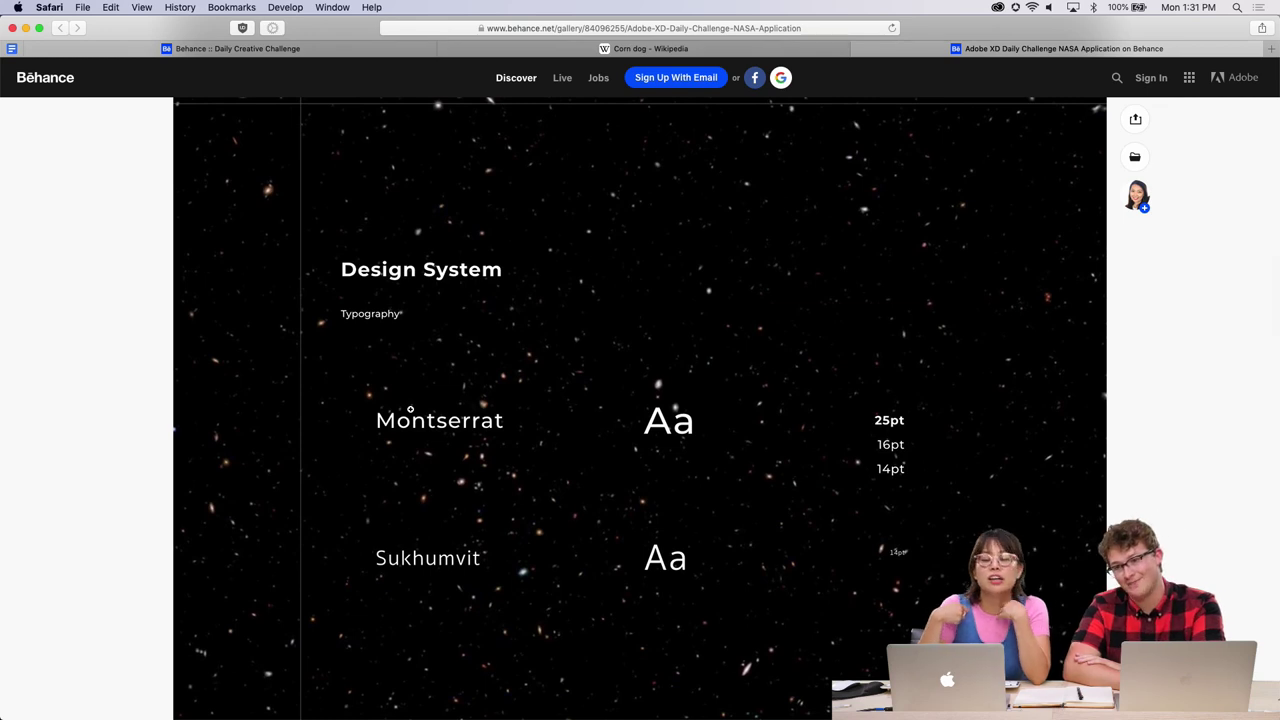
Scroll past the Montserrat/Sukhumvit typography and red, blue, black, white colours to the application-form video.
{"action": "scroll", "coordinate": [410, 409], "scroll_direction": "up", "scroll_amount": 1}
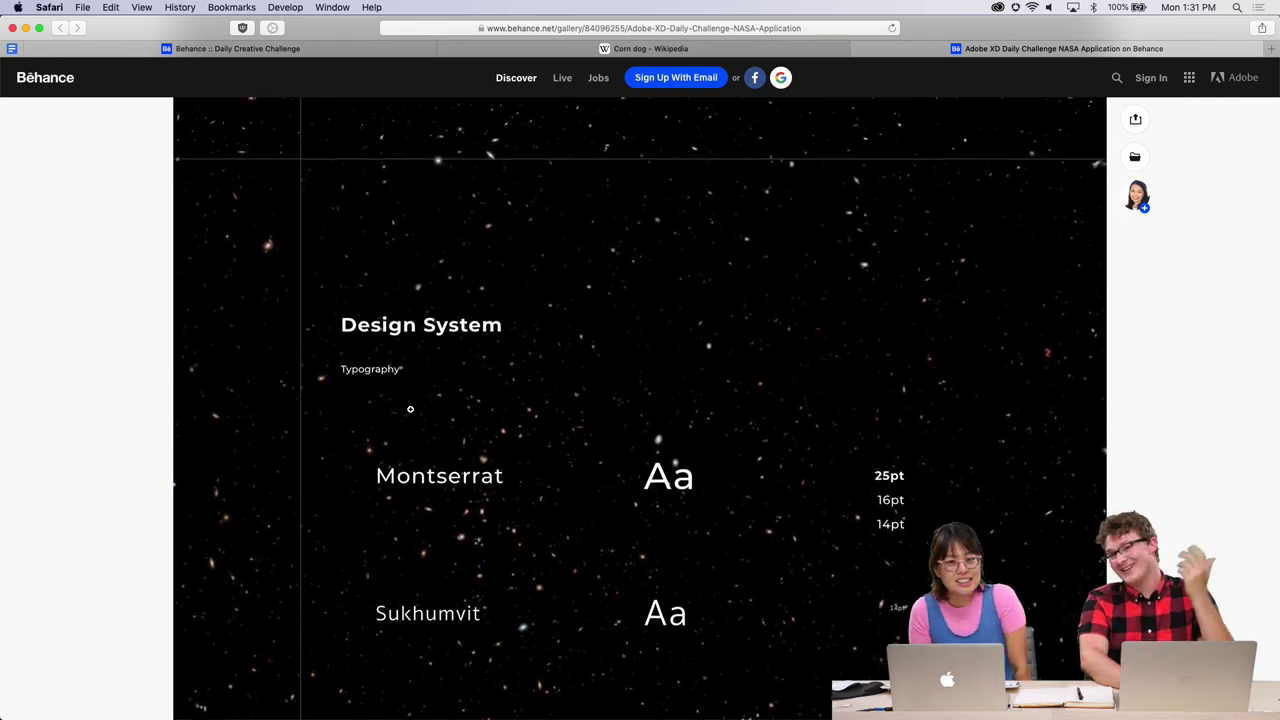
{"action": "scroll", "coordinate": [425, 405], "scroll_direction": "down", "scroll_amount": 3}
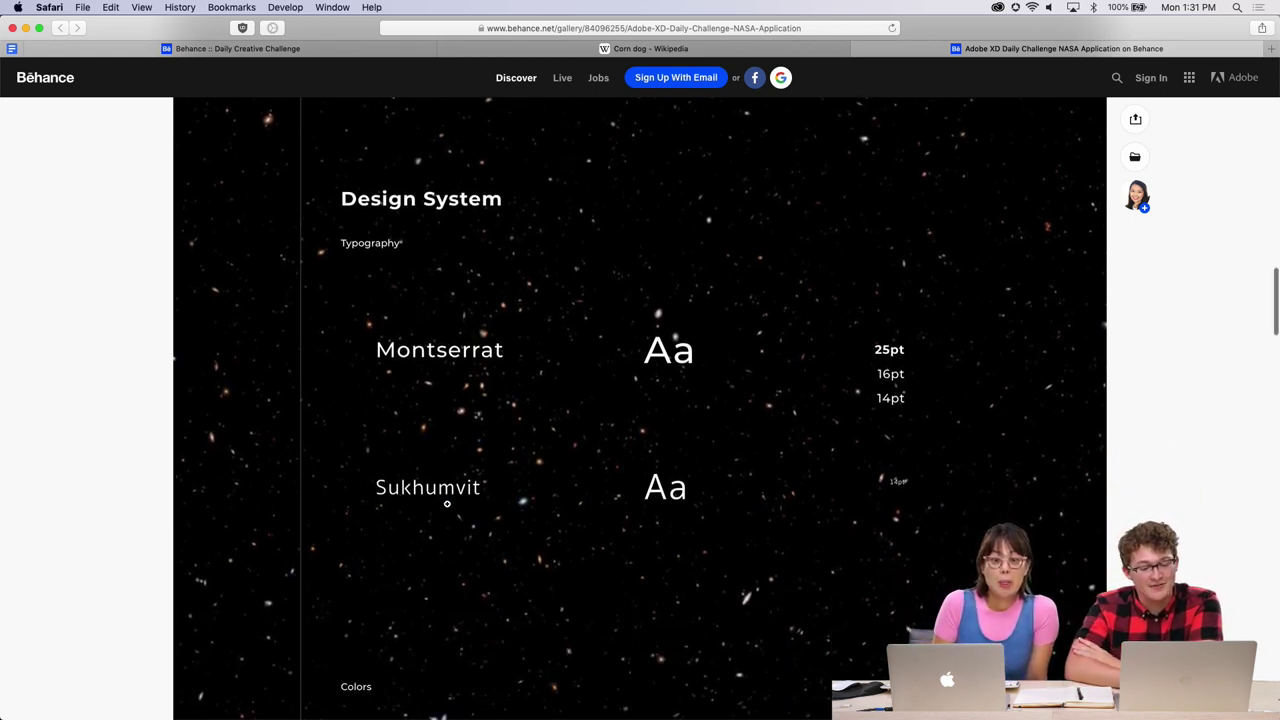
{"action": "scroll", "coordinate": [564, 463], "scroll_direction": "down", "scroll_amount": 1}
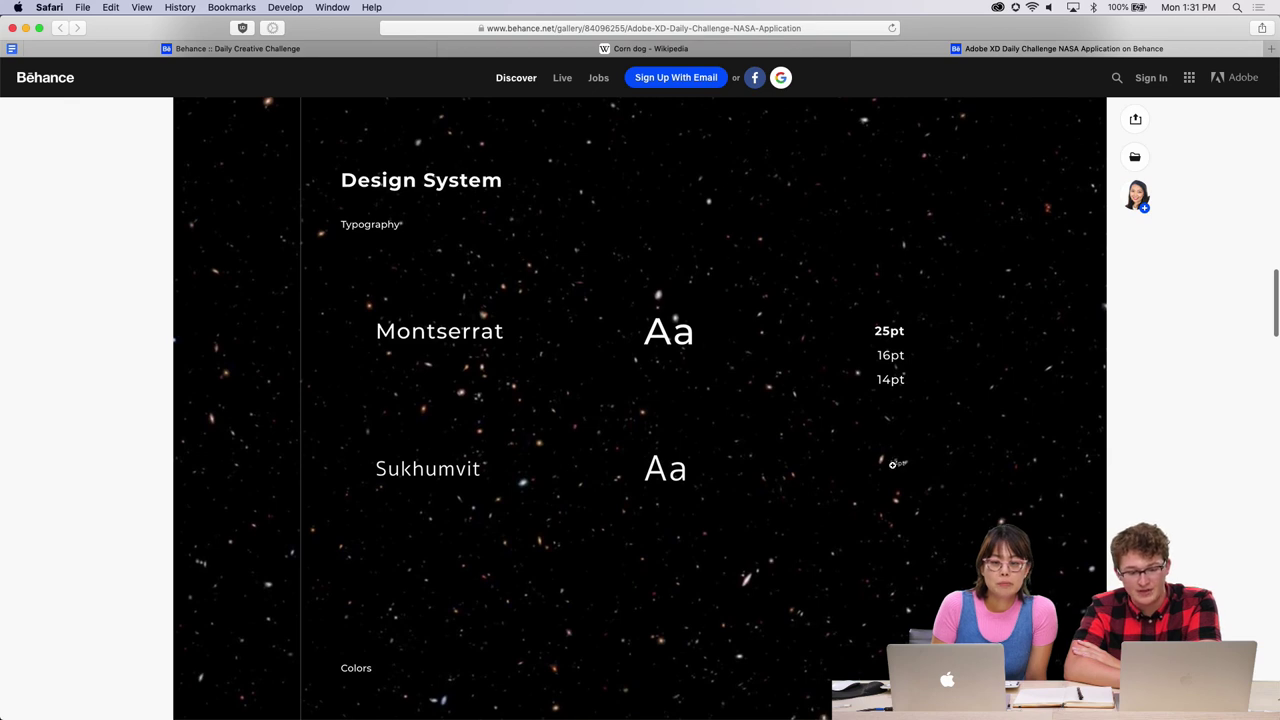
{"action": "scroll", "coordinate": [893, 464], "scroll_direction": "down", "scroll_amount": 1}
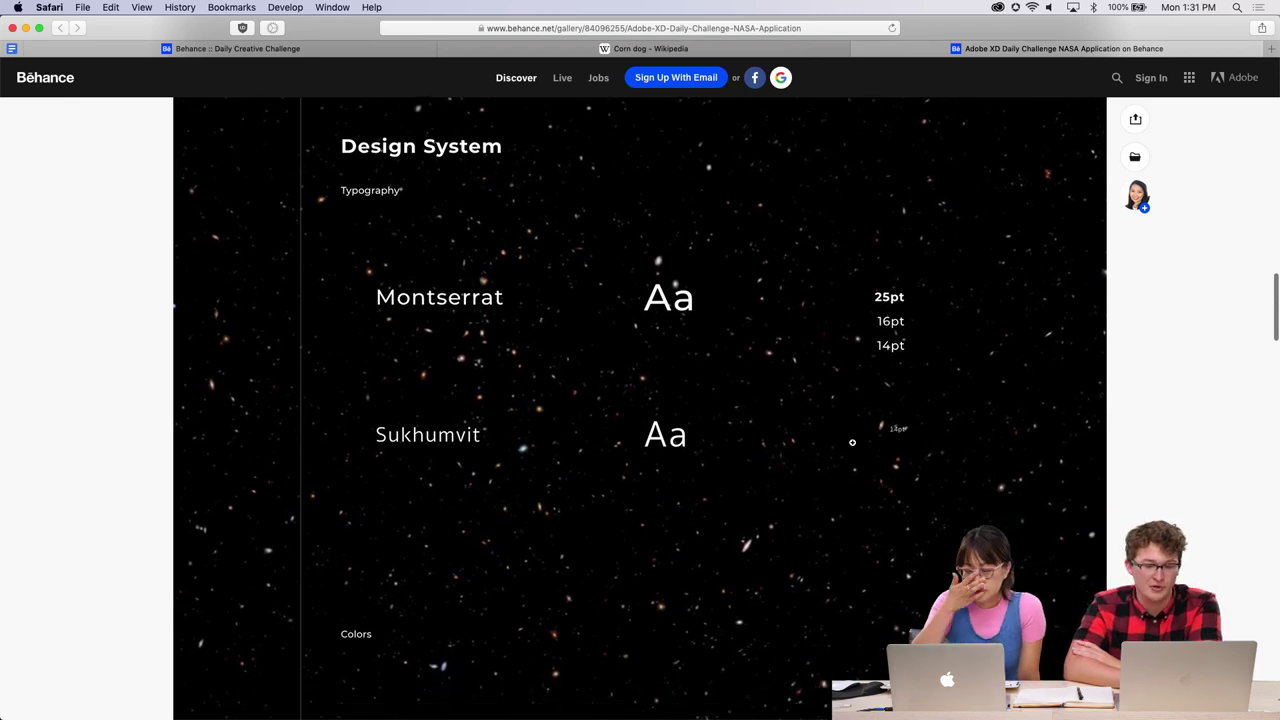
{"action": "scroll", "coordinate": [852, 442], "scroll_direction": "down", "scroll_amount": 4}
{"action": "scroll", "coordinate": [852, 442], "scroll_direction": "up", "scroll_amount": 3}
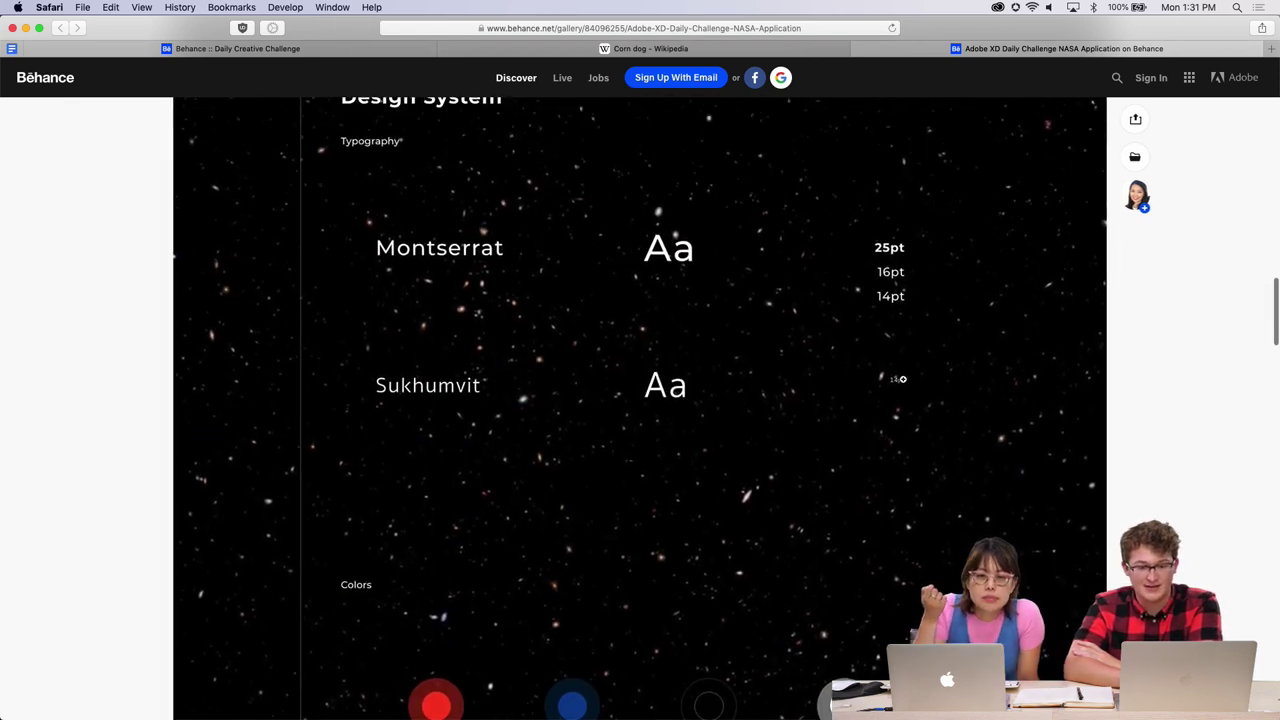
{"action": "scroll", "coordinate": [901, 388], "scroll_direction": "down", "scroll_amount": 6}
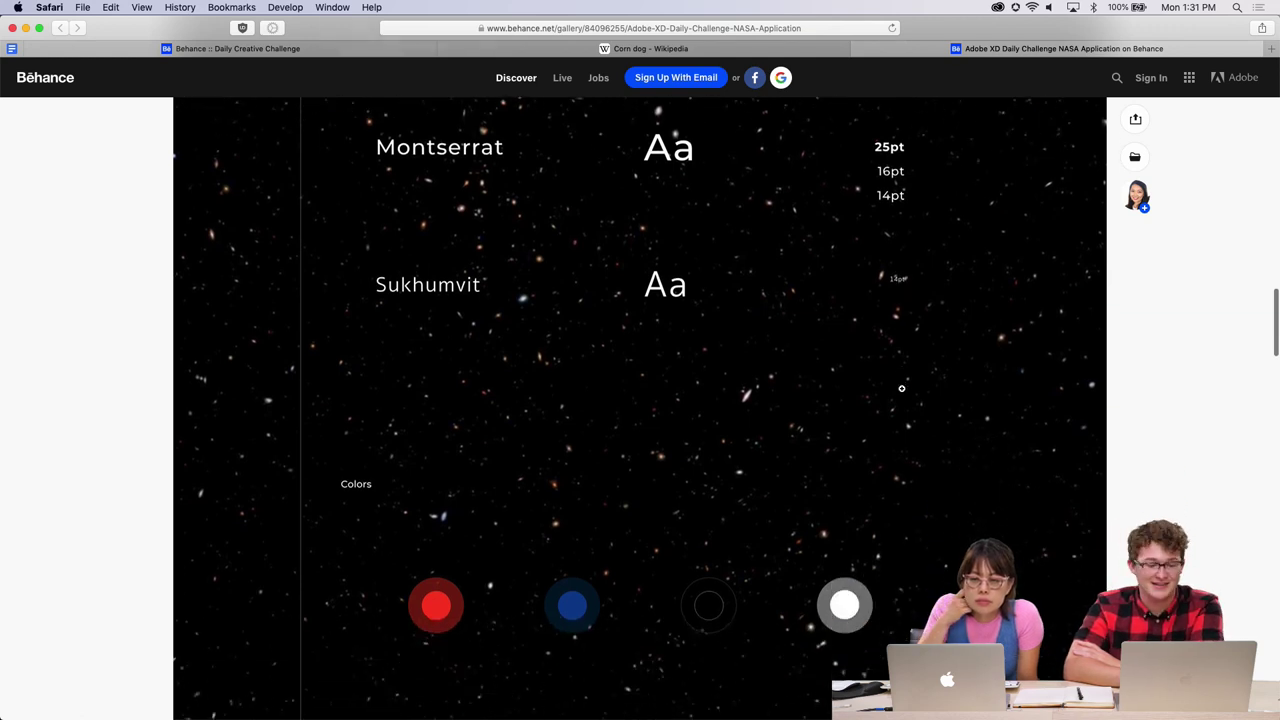
{"action": "scroll", "coordinate": [397, 340], "scroll_direction": "down", "scroll_amount": 3}
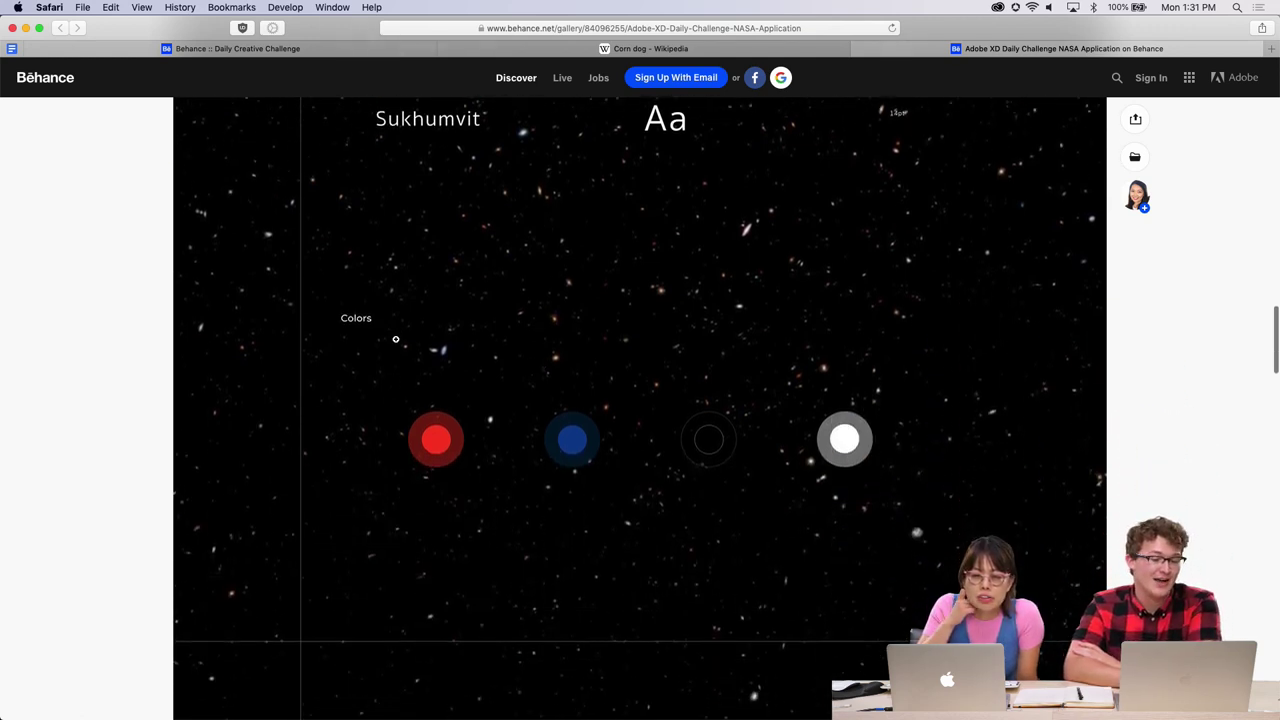
{"action": "scroll", "coordinate": [397, 340], "scroll_direction": "up", "scroll_amount": 2}
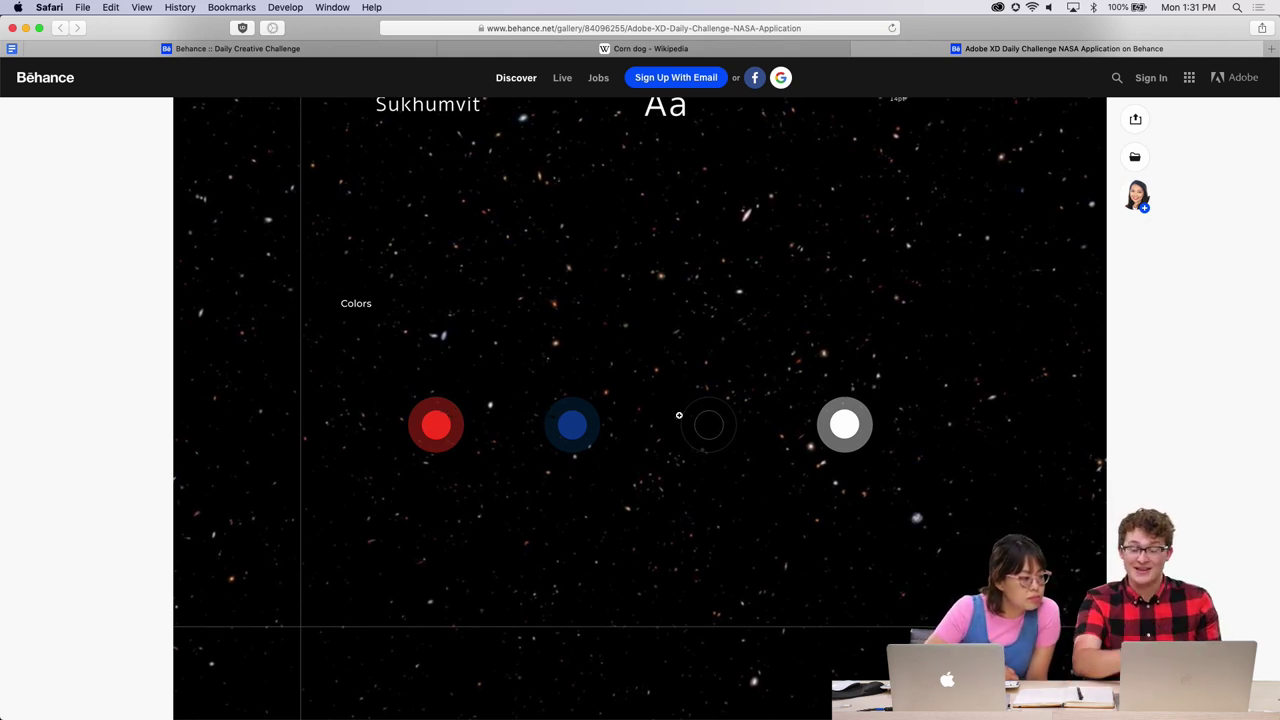
{"action": "scroll", "coordinate": [679, 415], "scroll_direction": "down", "scroll_amount": 3}
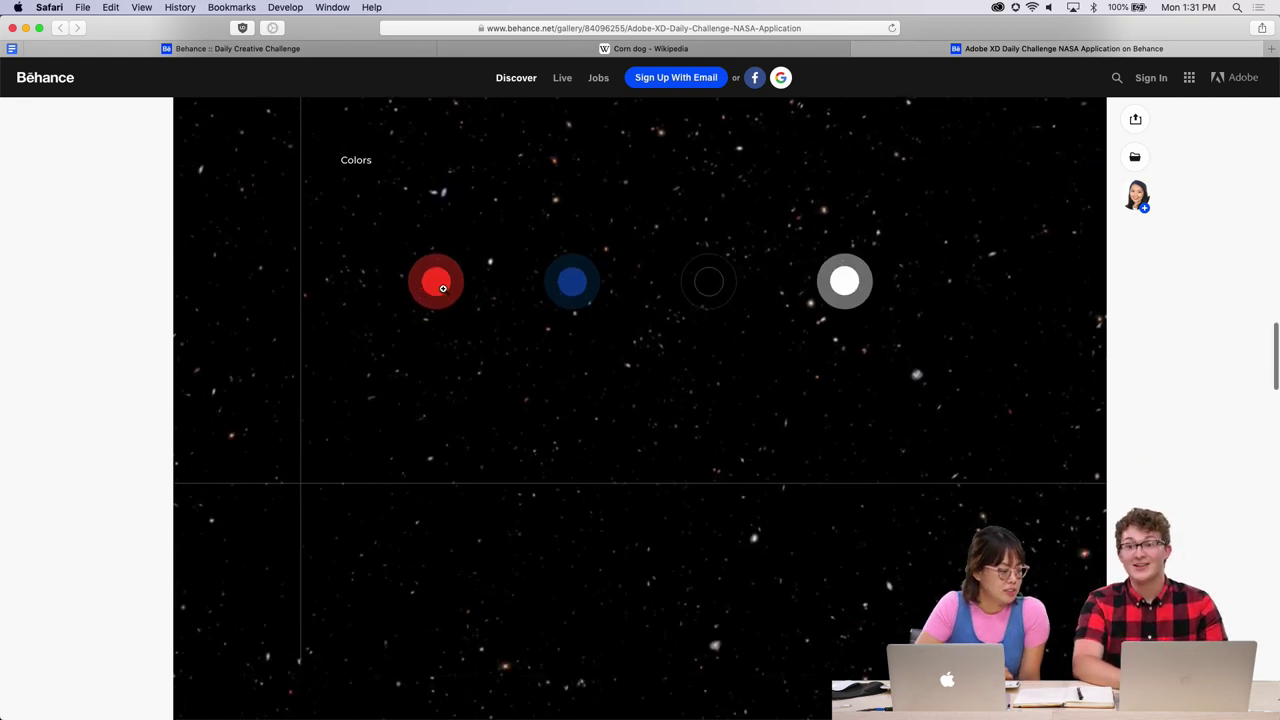
{"action": "scroll", "coordinate": [443, 288], "scroll_direction": "down", "scroll_amount": 1}
{"action": "scroll", "coordinate": [480, 300], "scroll_direction": "up", "scroll_amount": 3}
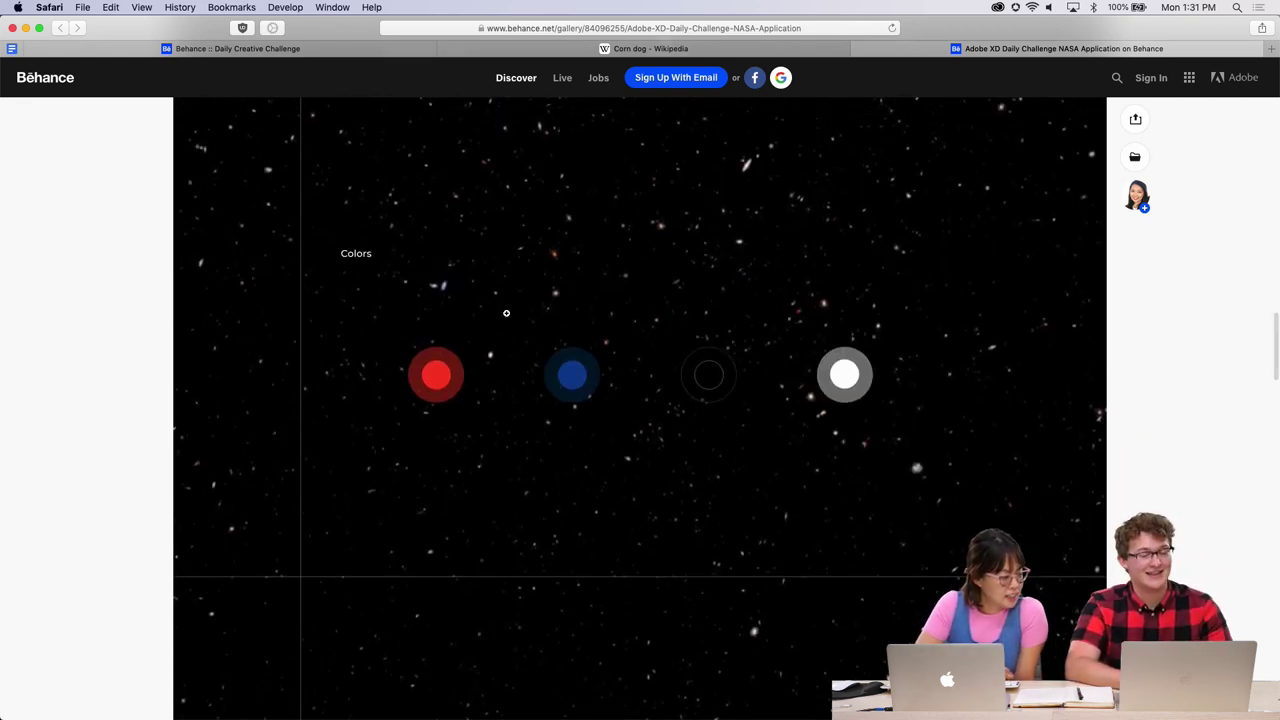
{"action": "scroll", "coordinate": [506, 313], "scroll_direction": "down", "scroll_amount": 10}
Play the NASA prototype video, scrub it back, and pause at 0:10 on Basic Information.
{"action": "scroll", "coordinate": [510, 306], "scroll_direction": "up", "scroll_amount": 5}
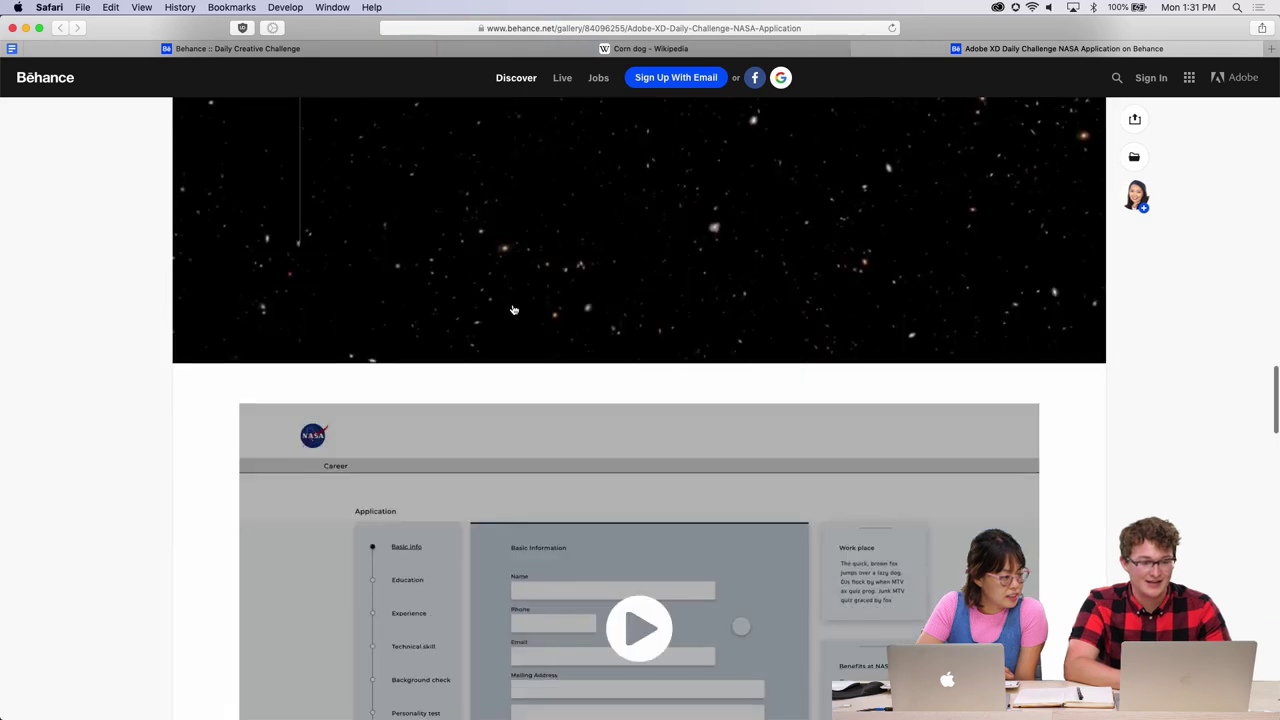
{"action": "scroll", "coordinate": [512, 304], "scroll_direction": "down", "scroll_amount": 4}
{"action": "scroll", "coordinate": [654, 440], "scroll_direction": "down", "scroll_amount": 7}
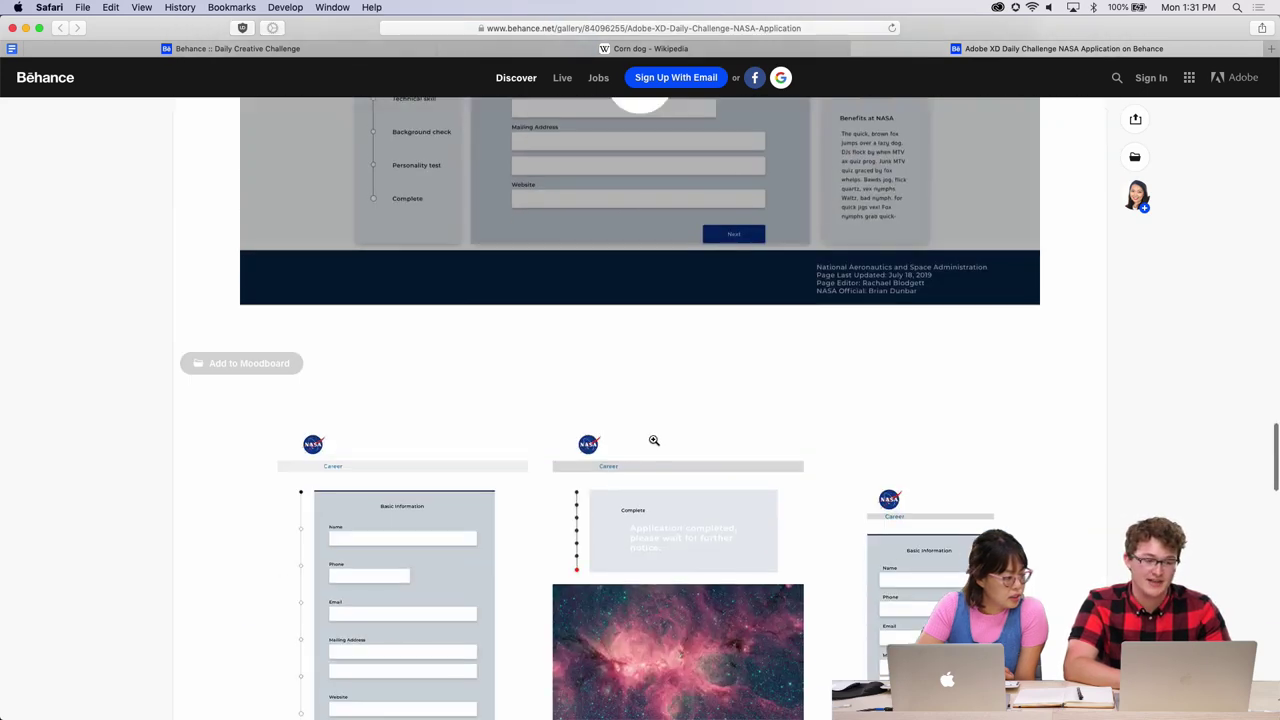
{"action": "scroll", "coordinate": [654, 440], "scroll_direction": "up", "scroll_amount": 6}
{"action": "left_click", "coordinate": [640, 385]}
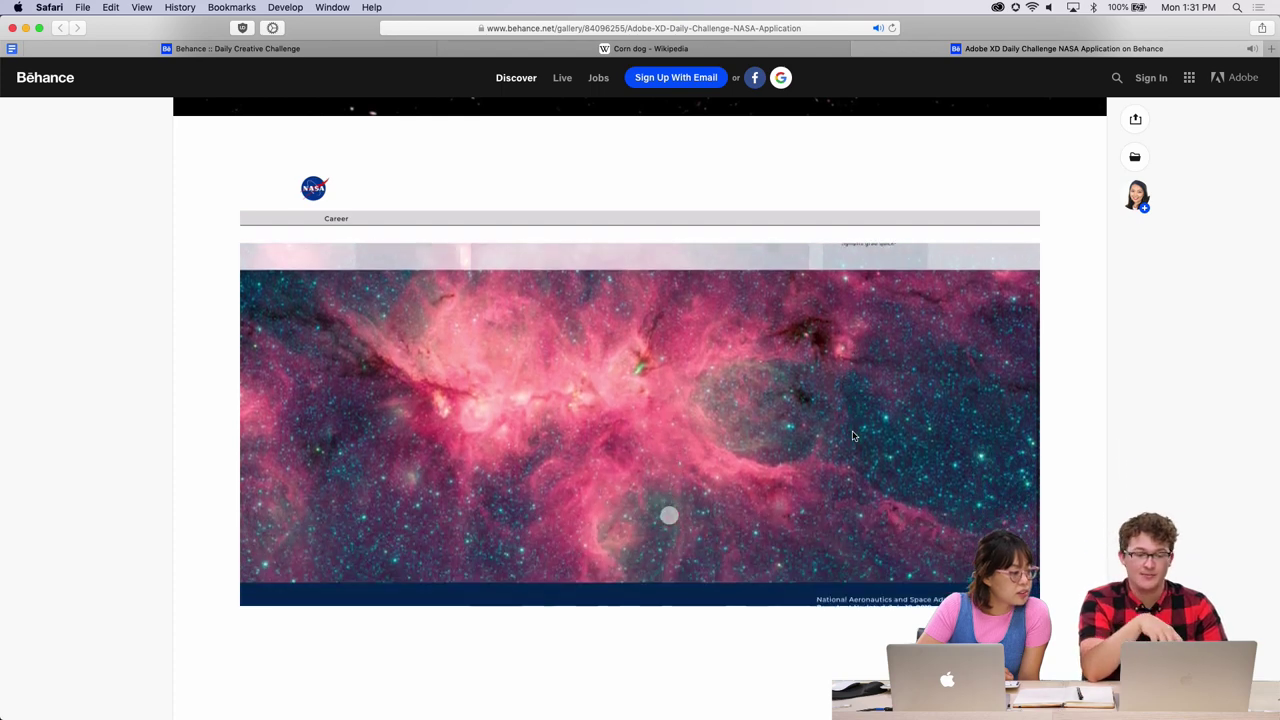
{"action": "left_click_drag", "start_coordinate": [873, 575], "coordinate": [590, 581]}
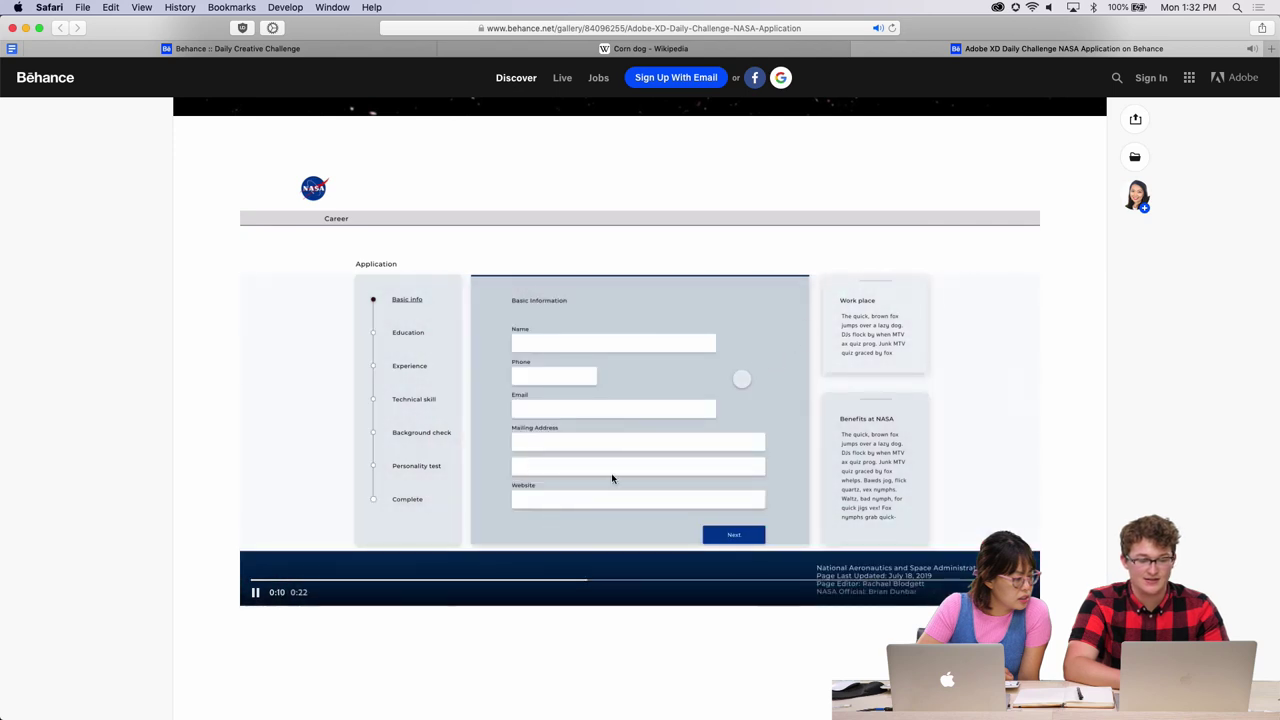
{"action": "left_click", "coordinate": [631, 455]}
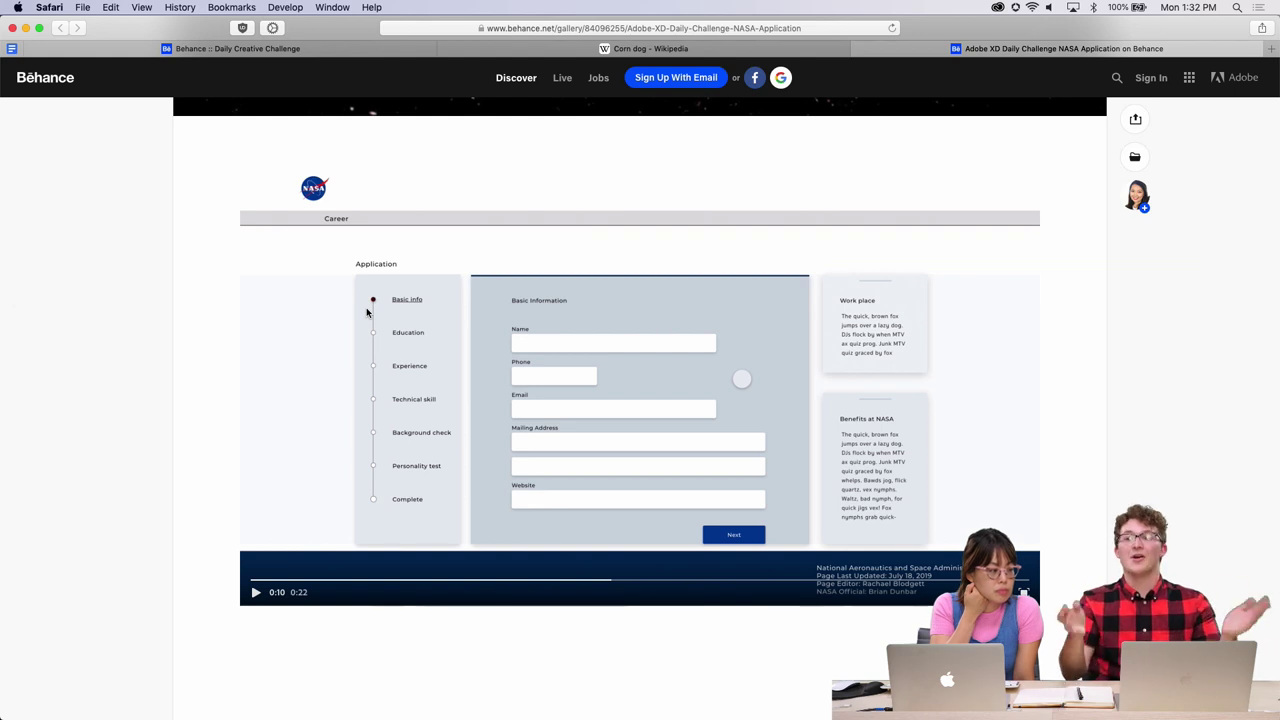
Bring the desk mockup of the Basic Information form beside planet-gallery and nebula screens into view.
{"action": "scroll", "coordinate": [367, 313], "scroll_direction": "down", "scroll_amount": 3}
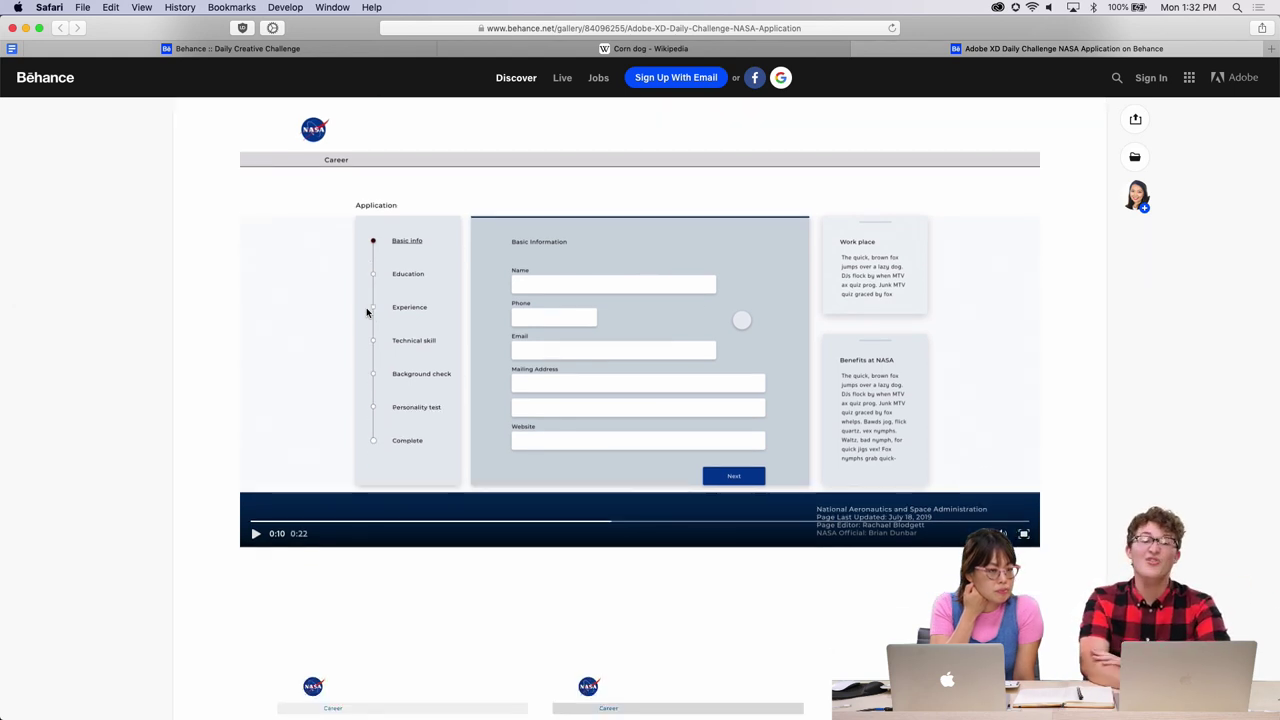
{"action": "scroll", "coordinate": [367, 313], "scroll_direction": "down", "scroll_amount": 10}
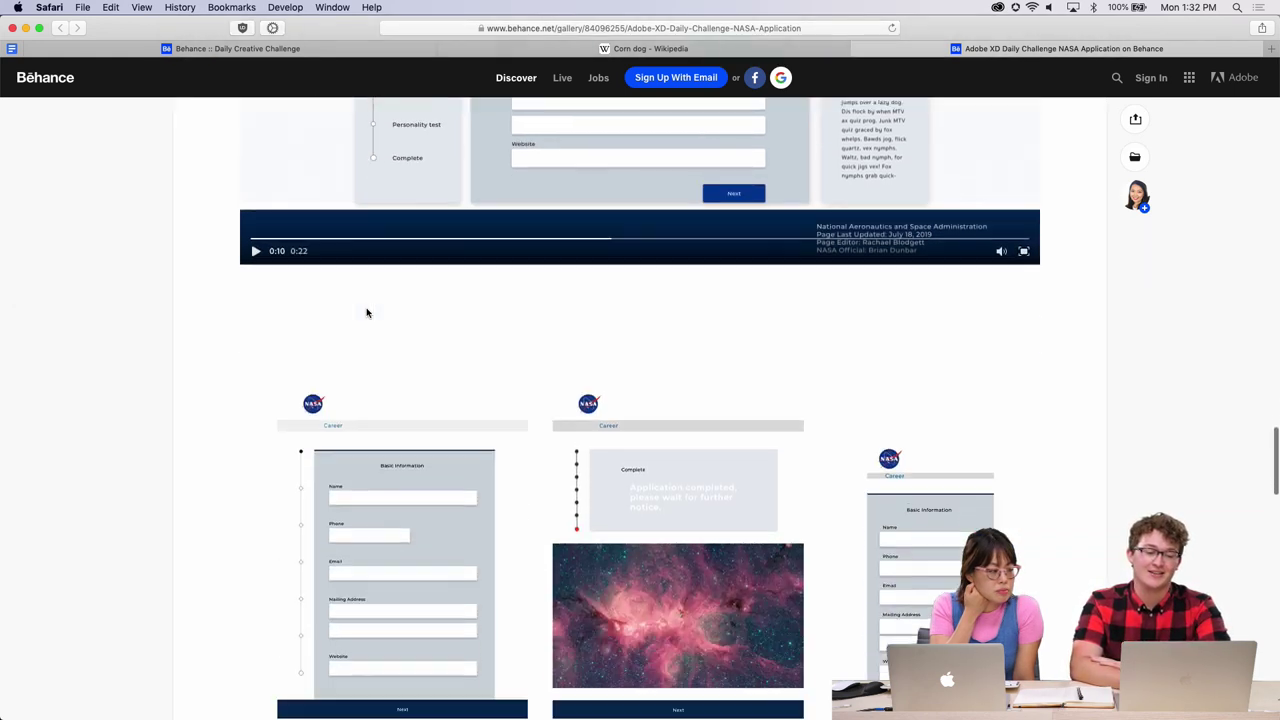
{"action": "scroll", "coordinate": [367, 310], "scroll_direction": "up", "scroll_amount": 6}
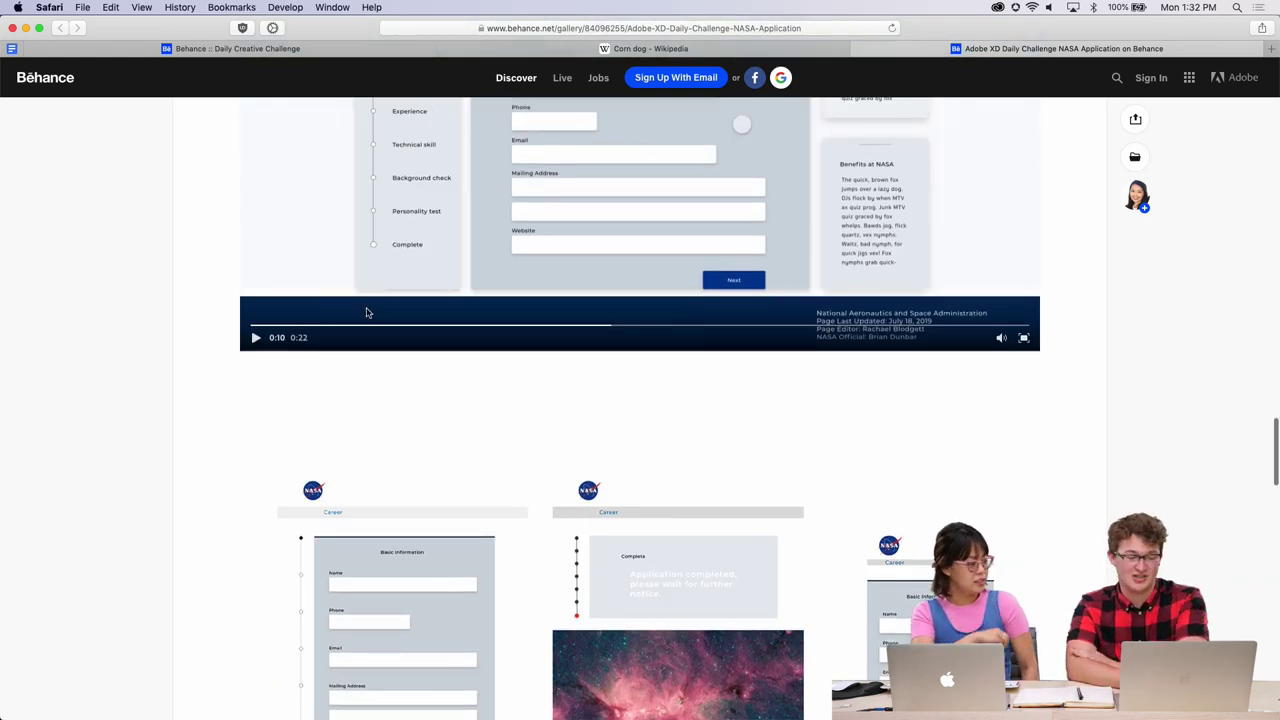
{"action": "scroll", "coordinate": [367, 313], "scroll_direction": "down", "scroll_amount": 6}
{"action": "scroll", "coordinate": [462, 261], "scroll_direction": "up", "scroll_amount": 2}
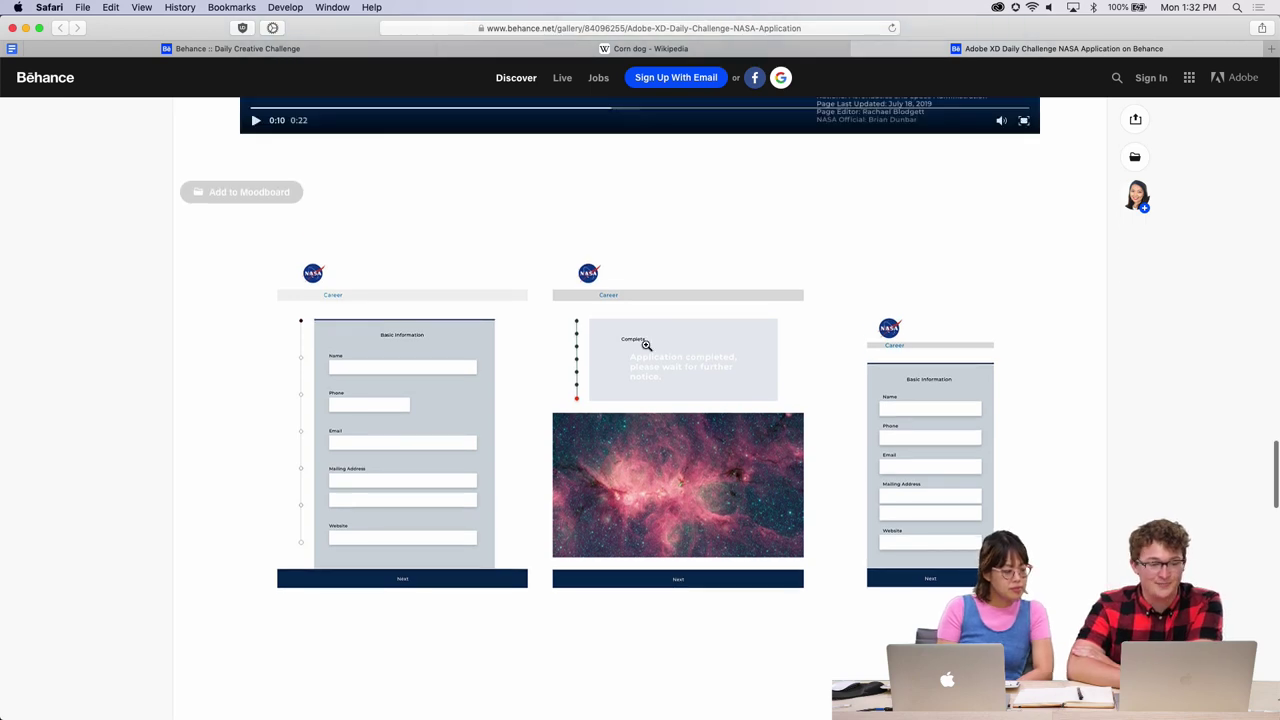
{"action": "scroll", "coordinate": [537, 366], "scroll_direction": "down", "scroll_amount": 9}
{"action": "scroll", "coordinate": [540, 366], "scroll_direction": "down", "scroll_amount": 8}
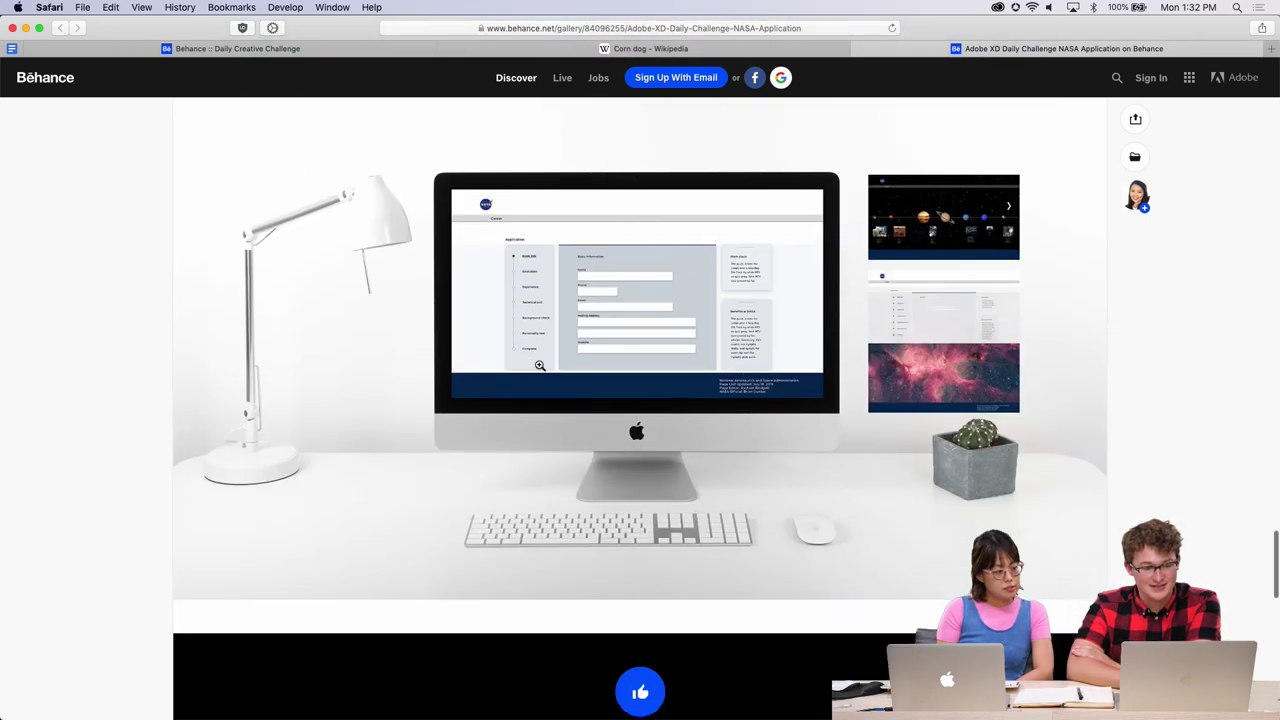
{"action": "scroll", "coordinate": [650, 326], "scroll_direction": "down", "scroll_amount": 1}
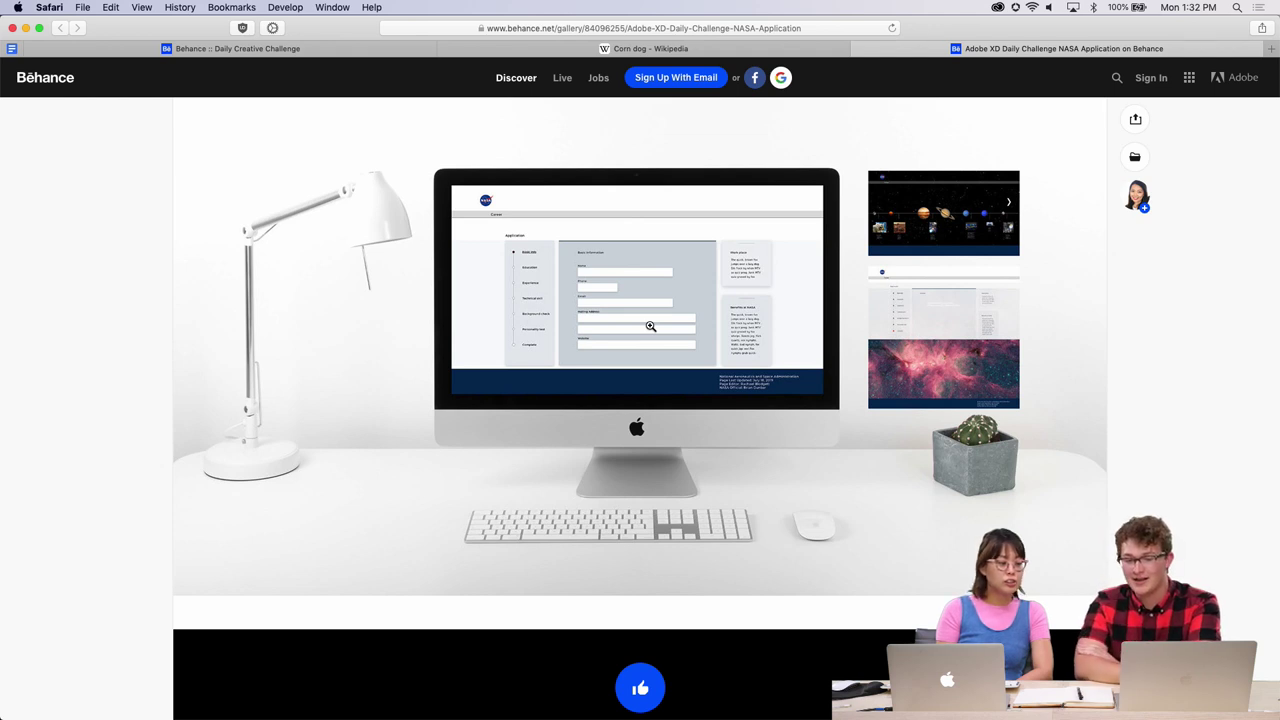
{"action": "scroll", "coordinate": [650, 326], "scroll_direction": "up", "scroll_amount": 1}
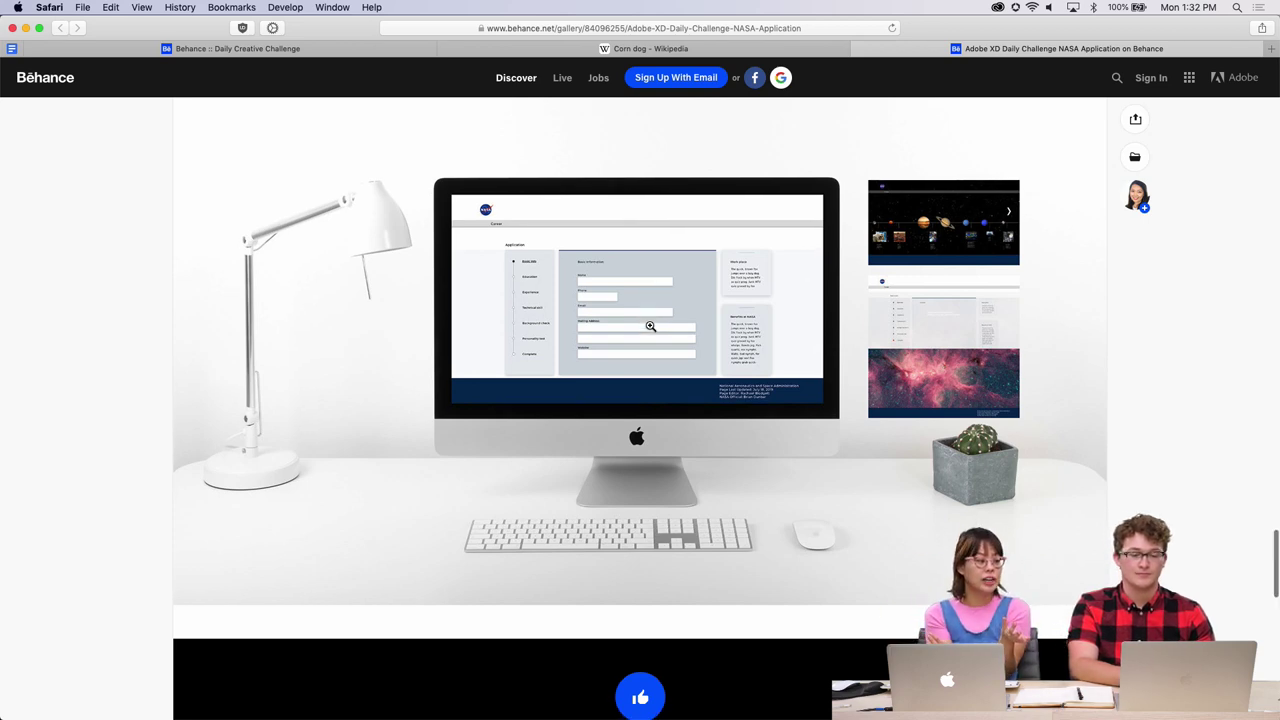
{"action": "scroll", "coordinate": [650, 326], "scroll_direction": "down", "scroll_amount": 4}
{"action": "scroll", "coordinate": [650, 326], "scroll_direction": "up", "scroll_amount": 5}
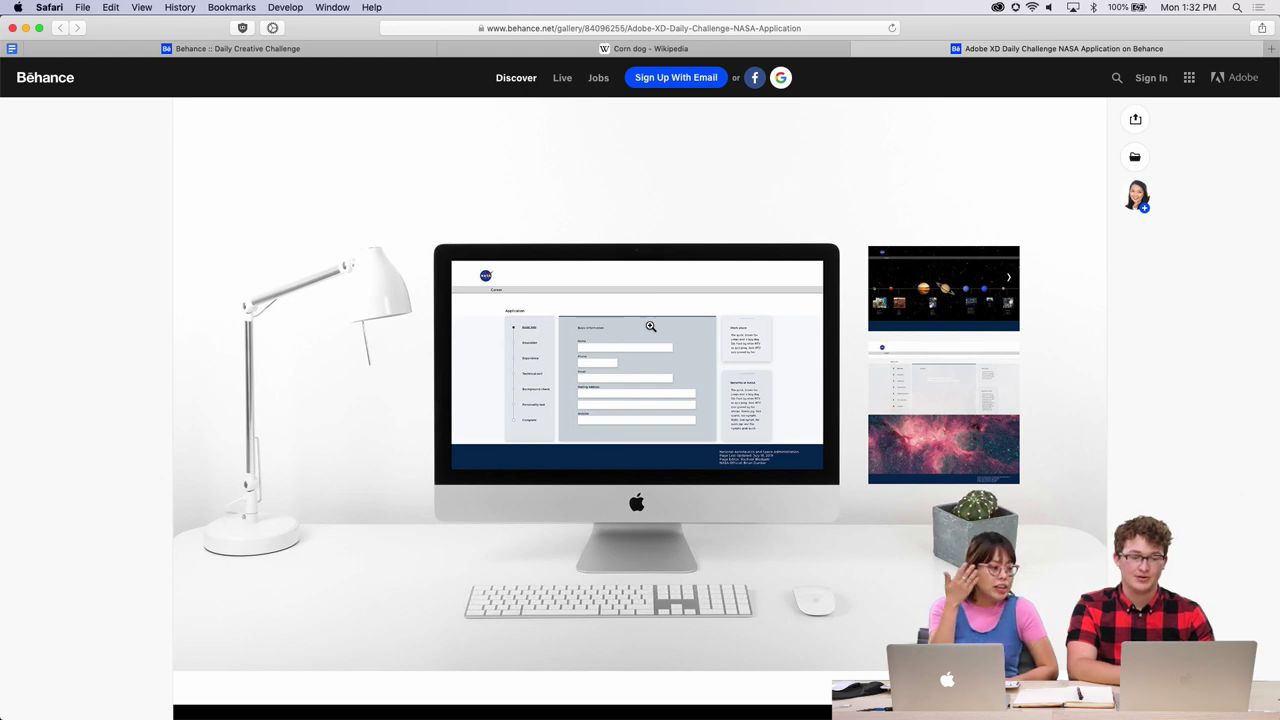
Open the desk mockup in the full-screen viewer, zoom in to inspect it, then zoom back out.
{"action": "left_click", "coordinate": [650, 326]}
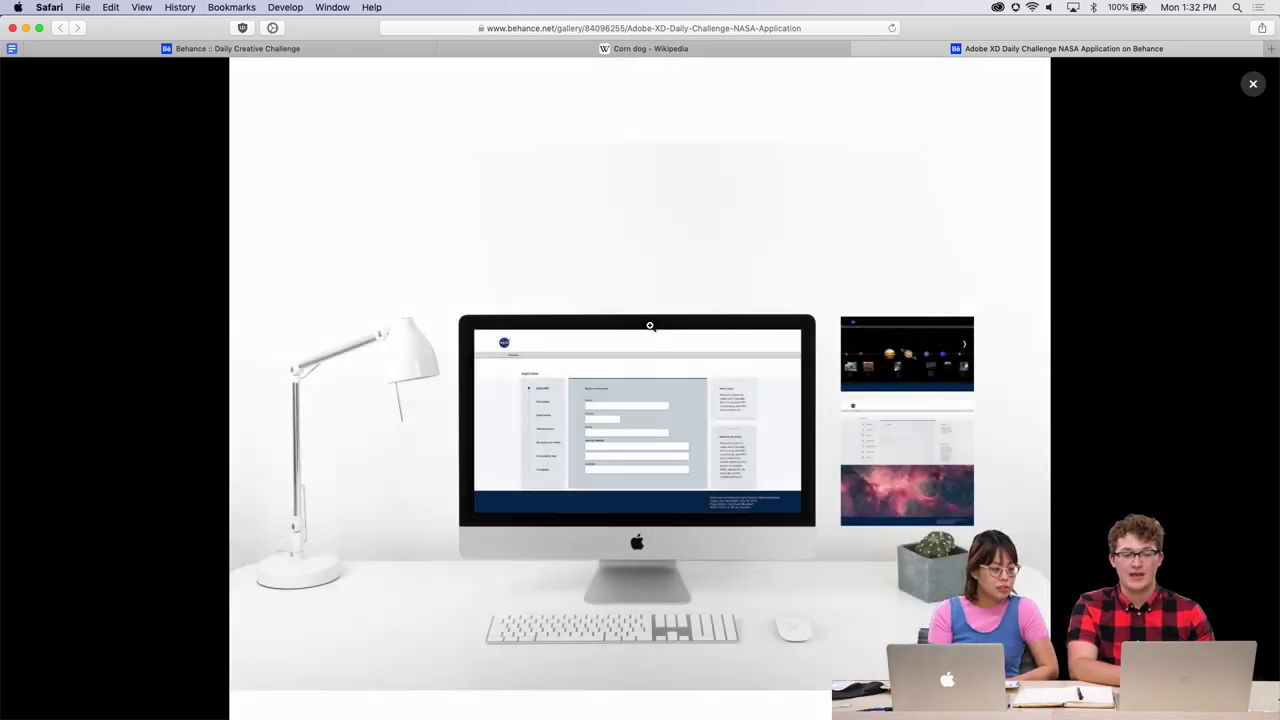
{"action": "left_click", "coordinate": [568, 400]}
{"action": "scroll", "coordinate": [568, 400], "scroll_direction": "down", "scroll_amount": 6}
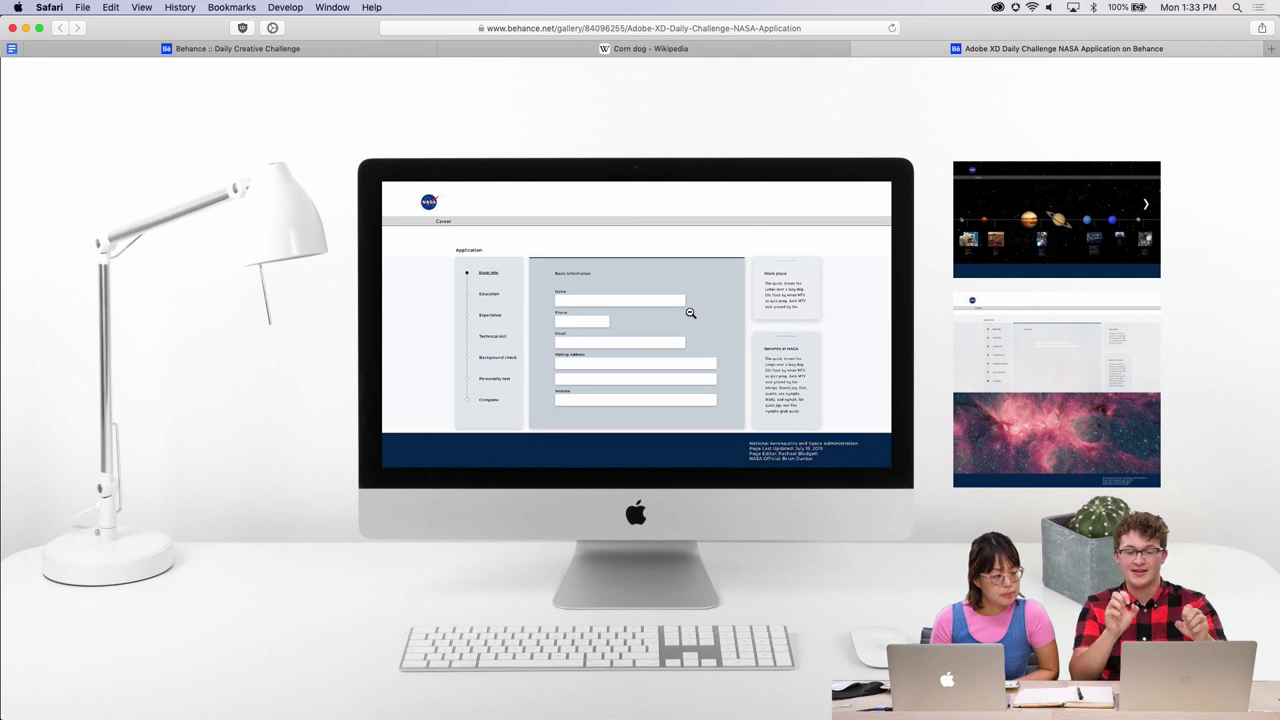
{"action": "scroll", "coordinate": [690, 313], "scroll_direction": "down", "scroll_amount": 2}
{"action": "scroll", "coordinate": [688, 314], "scroll_direction": "up", "scroll_amount": 3}
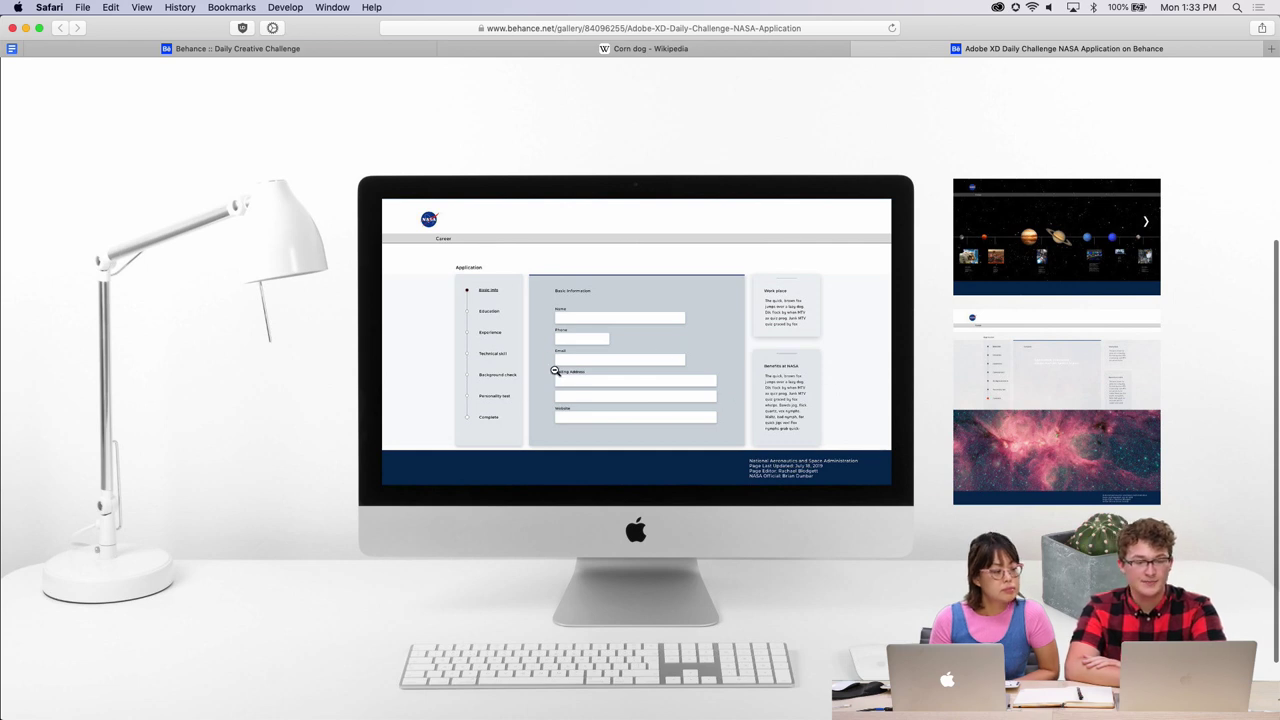
{"action": "scroll", "coordinate": [486, 344], "scroll_direction": "up", "scroll_amount": 2}
{"action": "scroll", "coordinate": [467, 314], "scroll_direction": "down", "scroll_amount": 2}
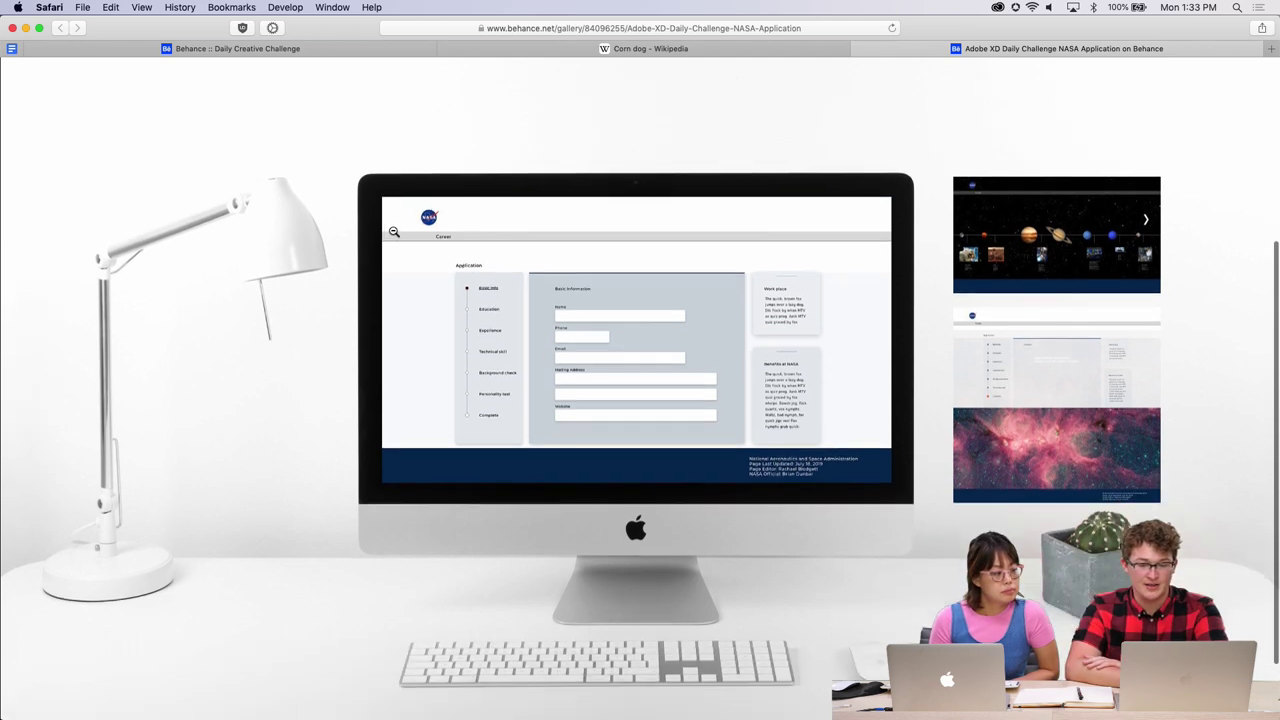
{"action": "scroll", "coordinate": [626, 423], "scroll_direction": "down", "scroll_amount": 2}
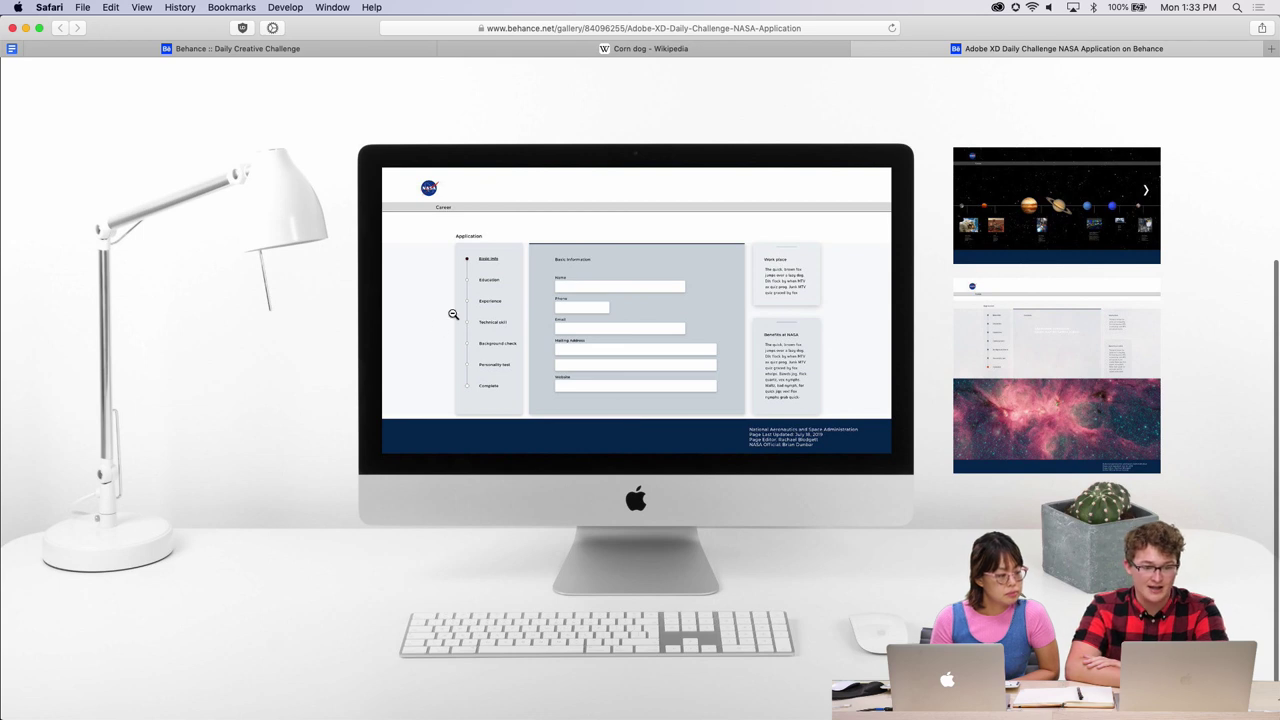
{"action": "scroll", "coordinate": [570, 280], "scroll_direction": "up", "scroll_amount": 5}
{"action": "left_click", "coordinate": [573, 278]}
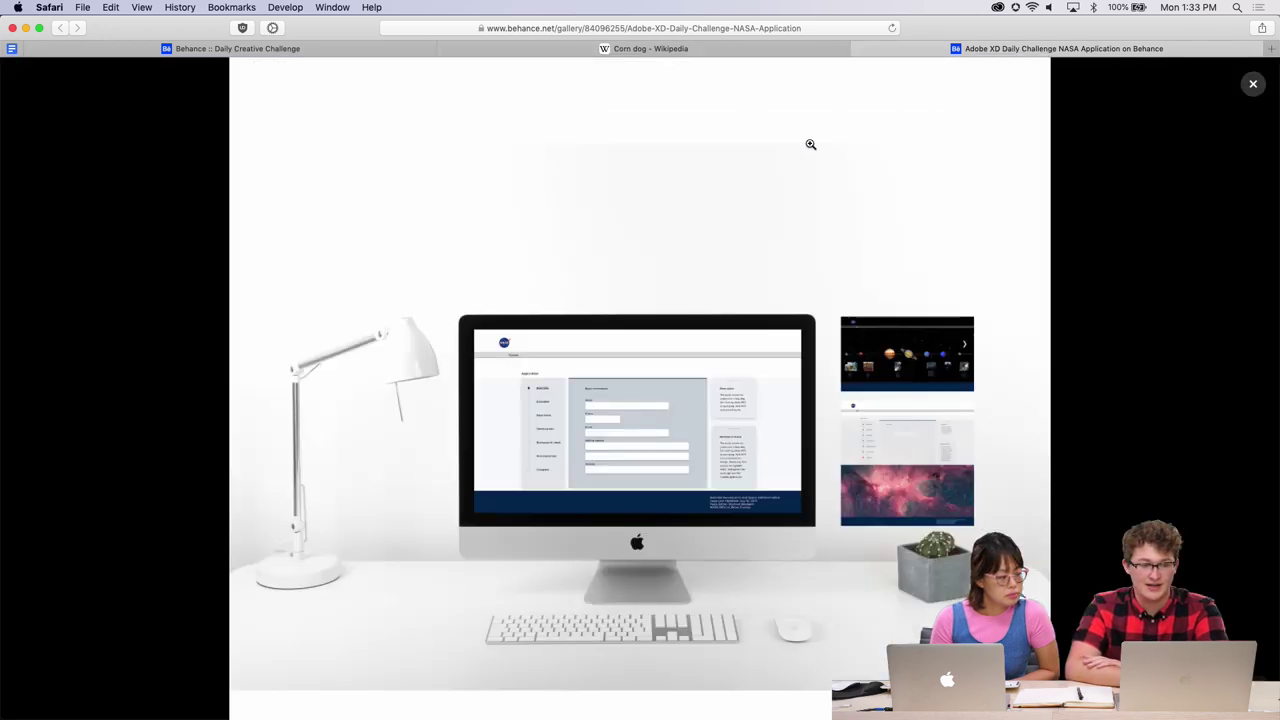
Flip through the Corn dog Wikipedia and Daily Creative Challenge tabs, ending on the NASA project.
{"action": "left_click", "coordinate": [668, 50]}
{"action": "left_click", "coordinate": [1000, 49]}
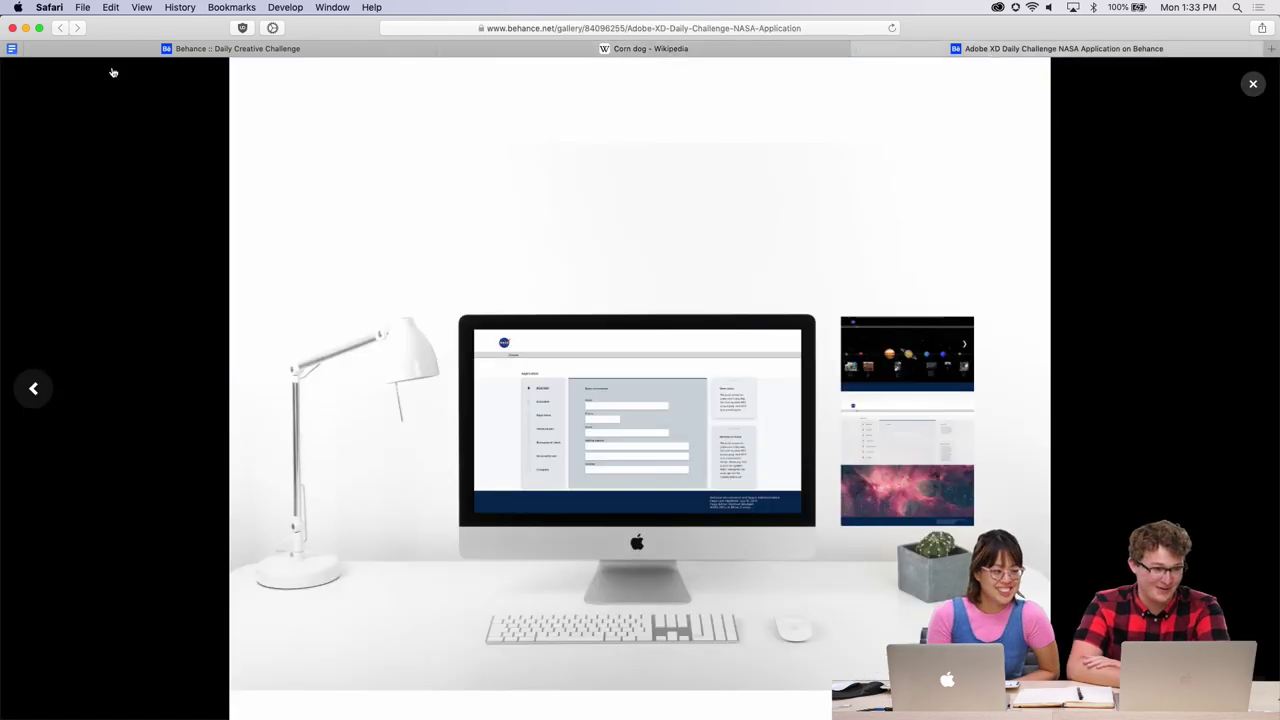
{"action": "left_click", "coordinate": [150, 48]}
{"action": "left_click", "coordinate": [905, 48]}
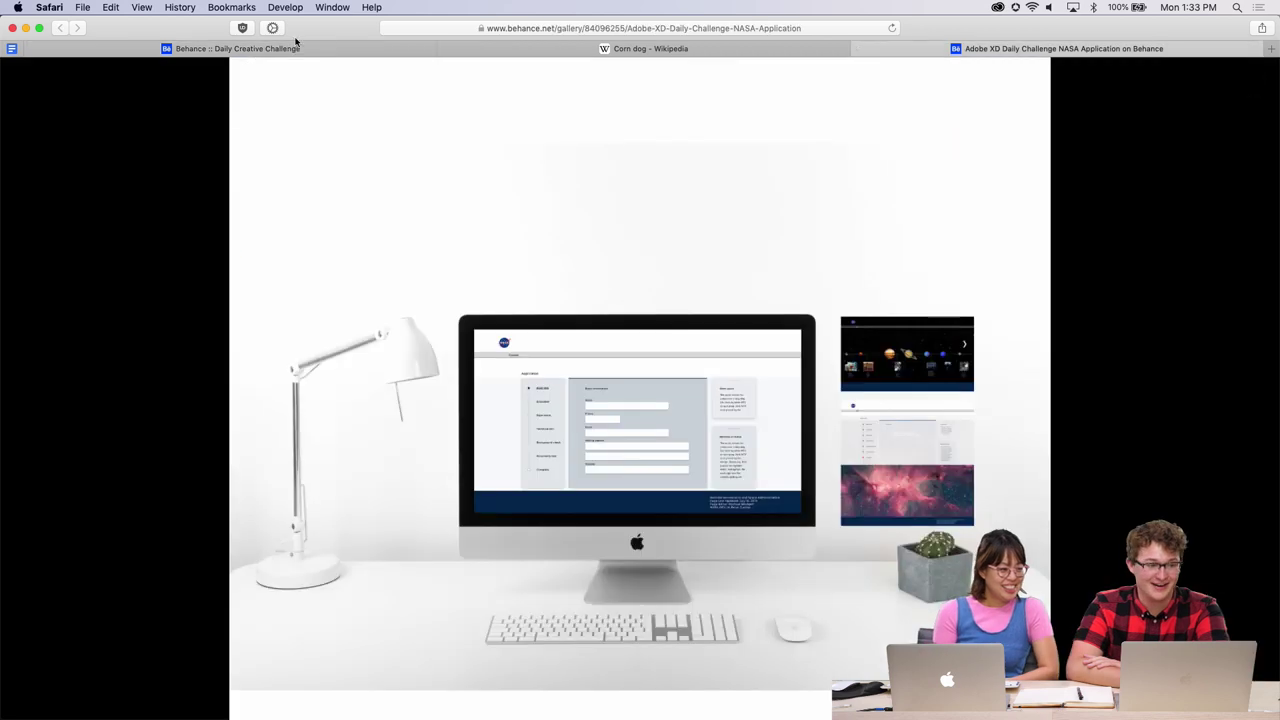
Close the image viewer and scroll the NASA project back to its planet-gallery laptop mockup.
{"action": "left_click", "coordinate": [1253, 83]}
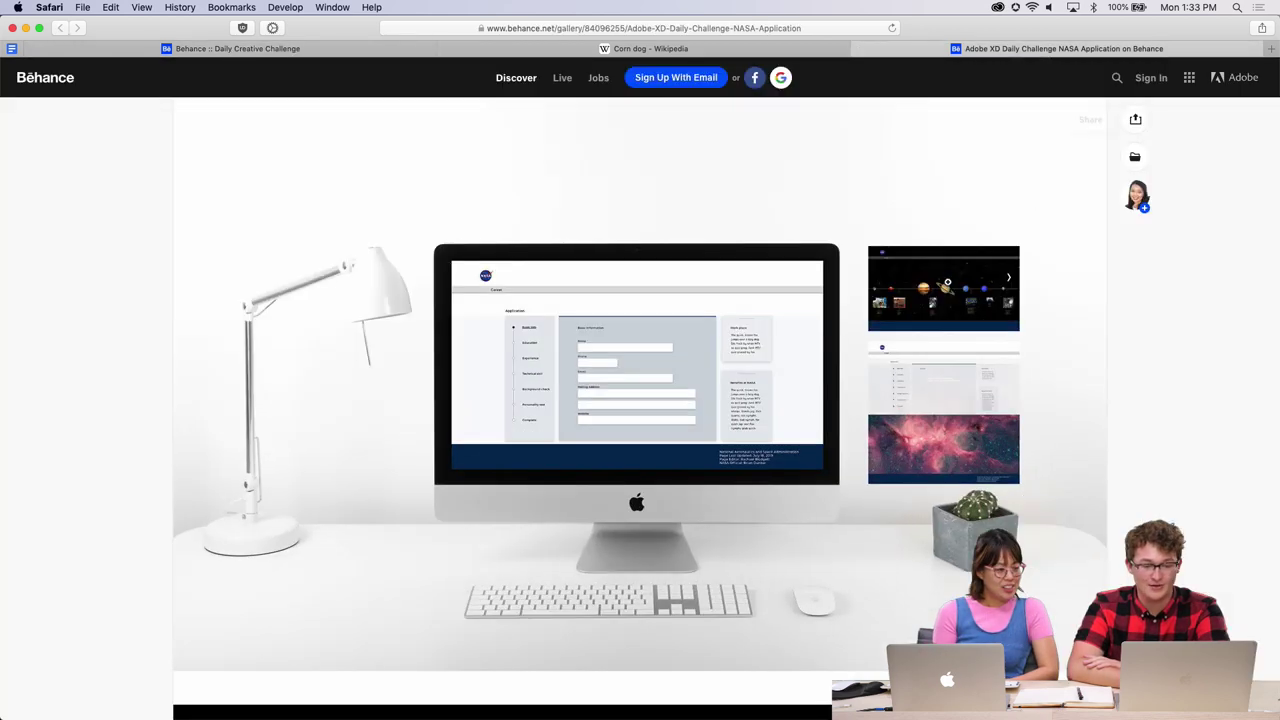
{"action": "scroll", "coordinate": [813, 422], "scroll_direction": "down", "scroll_amount": 5}
{"action": "scroll", "coordinate": [813, 422], "scroll_direction": "up", "scroll_amount": 15}
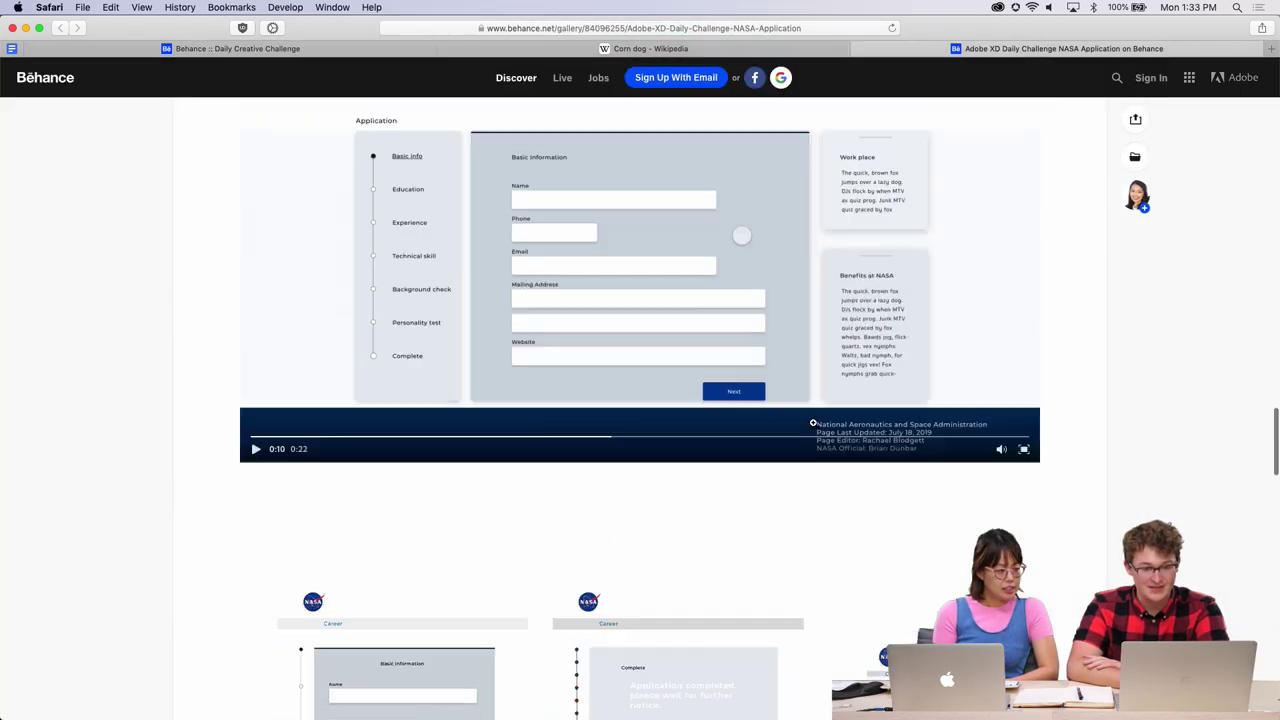
{"action": "scroll", "coordinate": [811, 423], "scroll_direction": "up", "scroll_amount": 5}
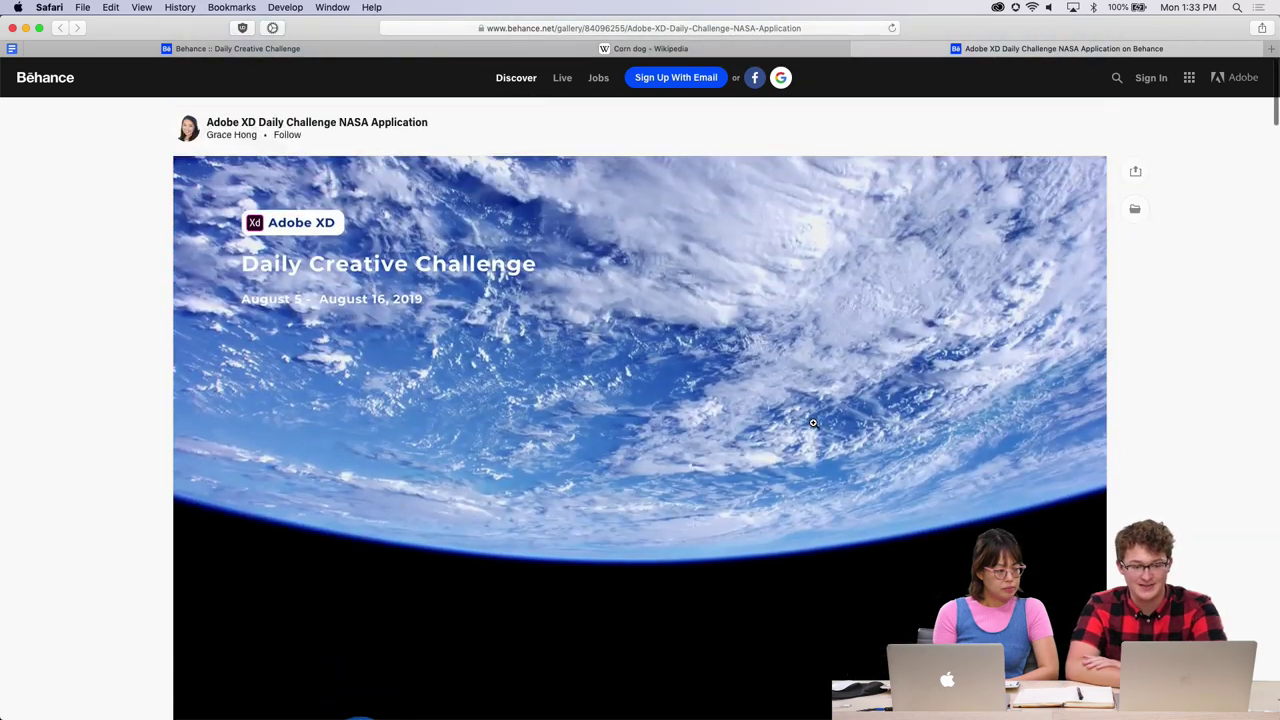
{"action": "scroll", "coordinate": [789, 414], "scroll_direction": "down", "scroll_amount": 3}
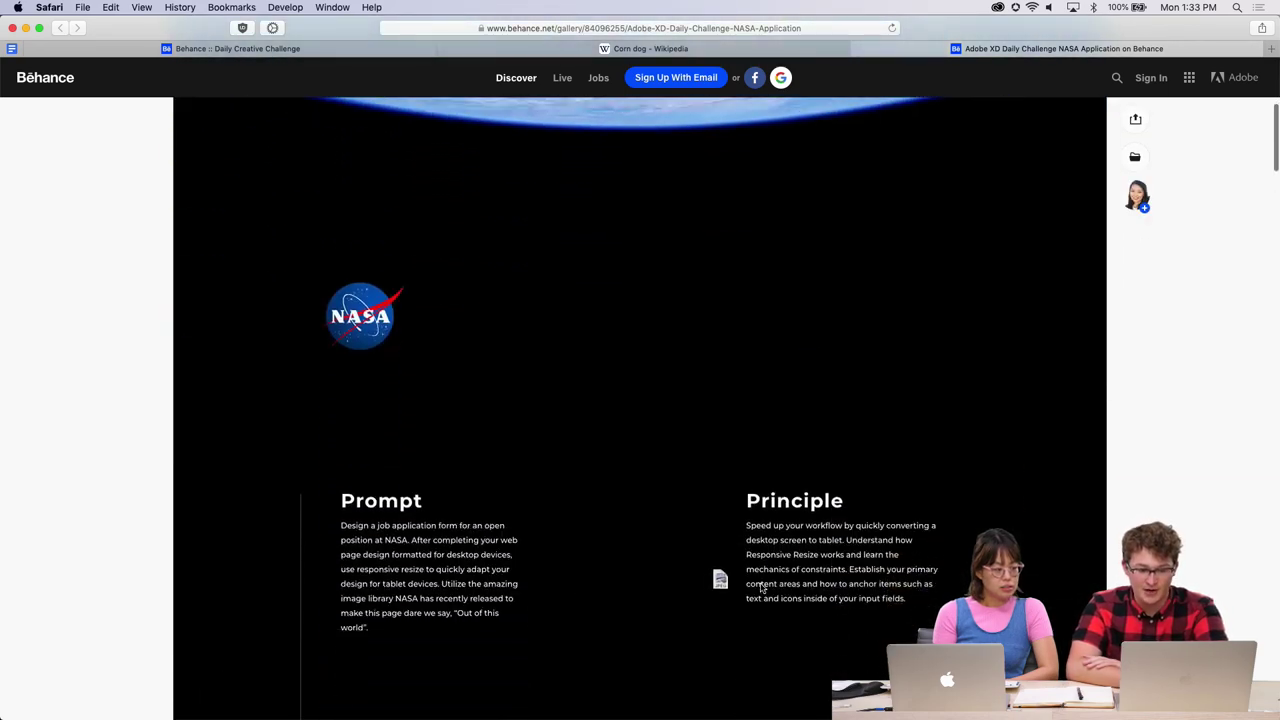
{"action": "scroll", "coordinate": [809, 586], "scroll_direction": "down", "scroll_amount": 10}
{"action": "scroll", "coordinate": [809, 586], "scroll_direction": "down", "scroll_amount": 8}
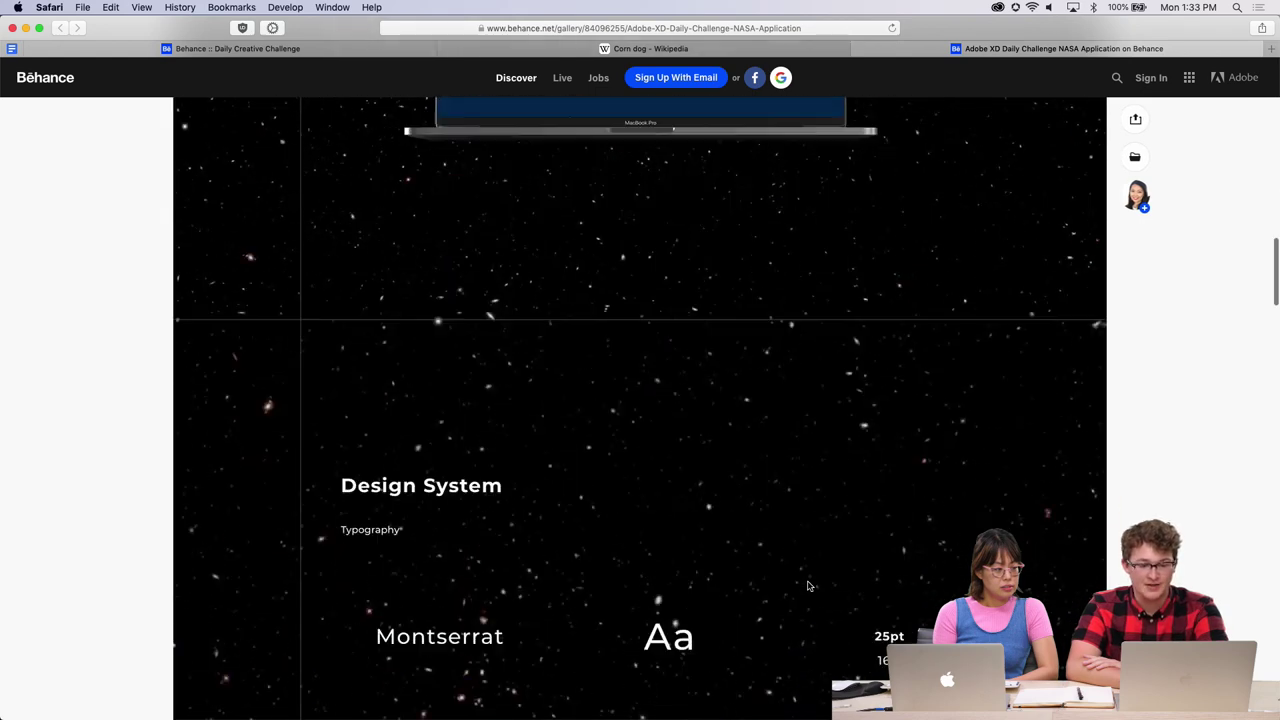
{"action": "scroll", "coordinate": [563, 305], "scroll_direction": "up", "scroll_amount": 6}
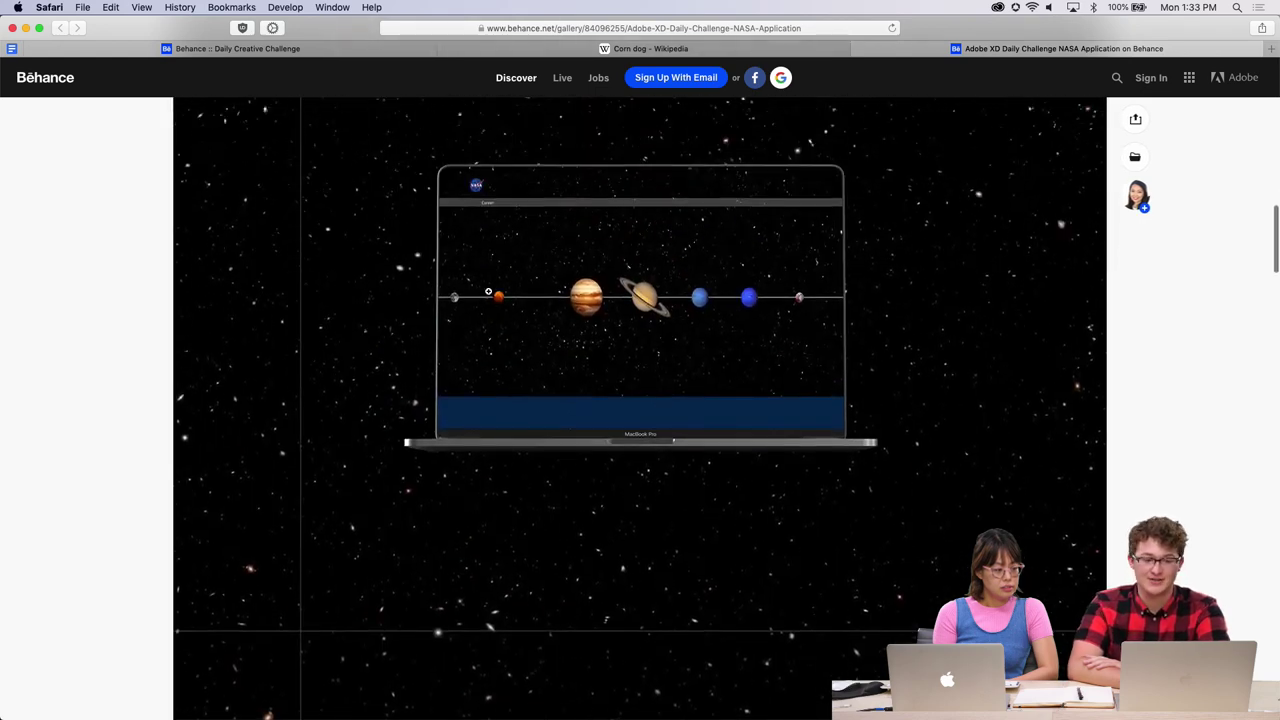
Replay the prototype video from about 0:03 to Application completed, then return to the Earth banner.
{"action": "scroll", "coordinate": [488, 291], "scroll_direction": "down", "scroll_amount": 15}
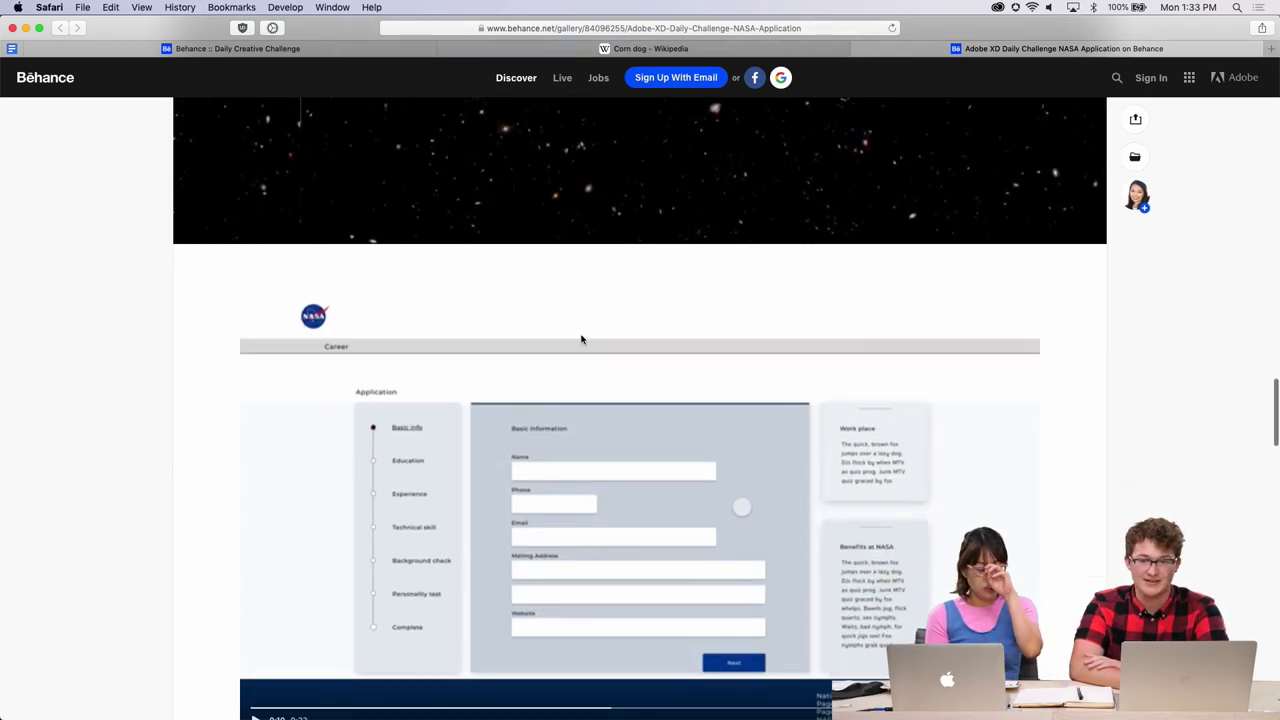
{"action": "scroll", "coordinate": [581, 340], "scroll_direction": "down", "scroll_amount": 3}
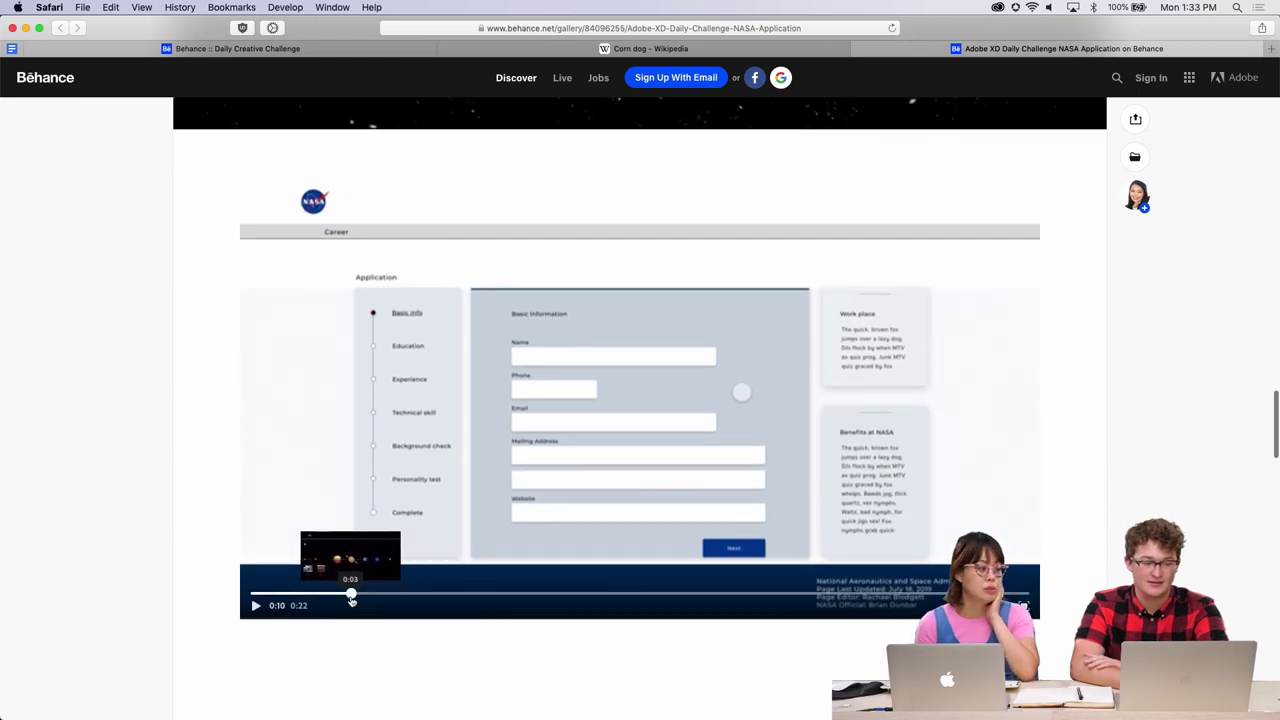
{"action": "left_click", "coordinate": [351, 597]}
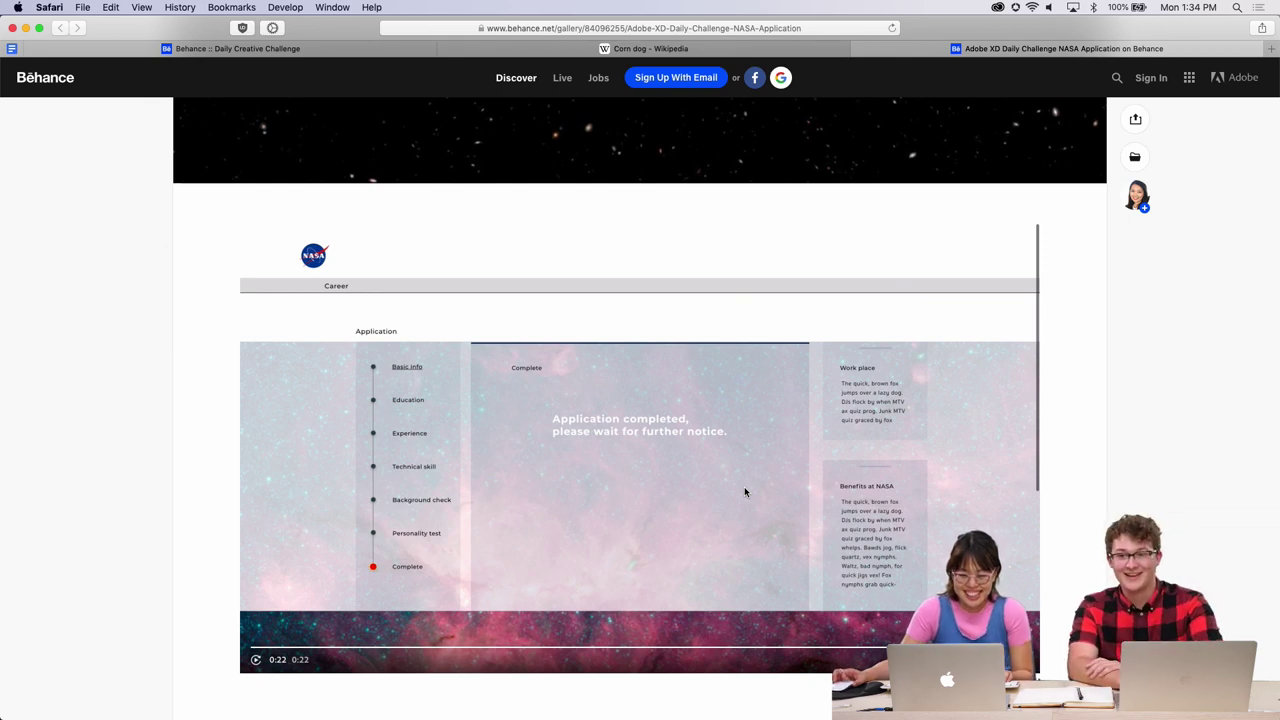
{"action": "scroll", "coordinate": [744, 491], "scroll_direction": "up", "scroll_amount": 3}
{"action": "scroll", "coordinate": [744, 491], "scroll_direction": "down", "scroll_amount": 4}
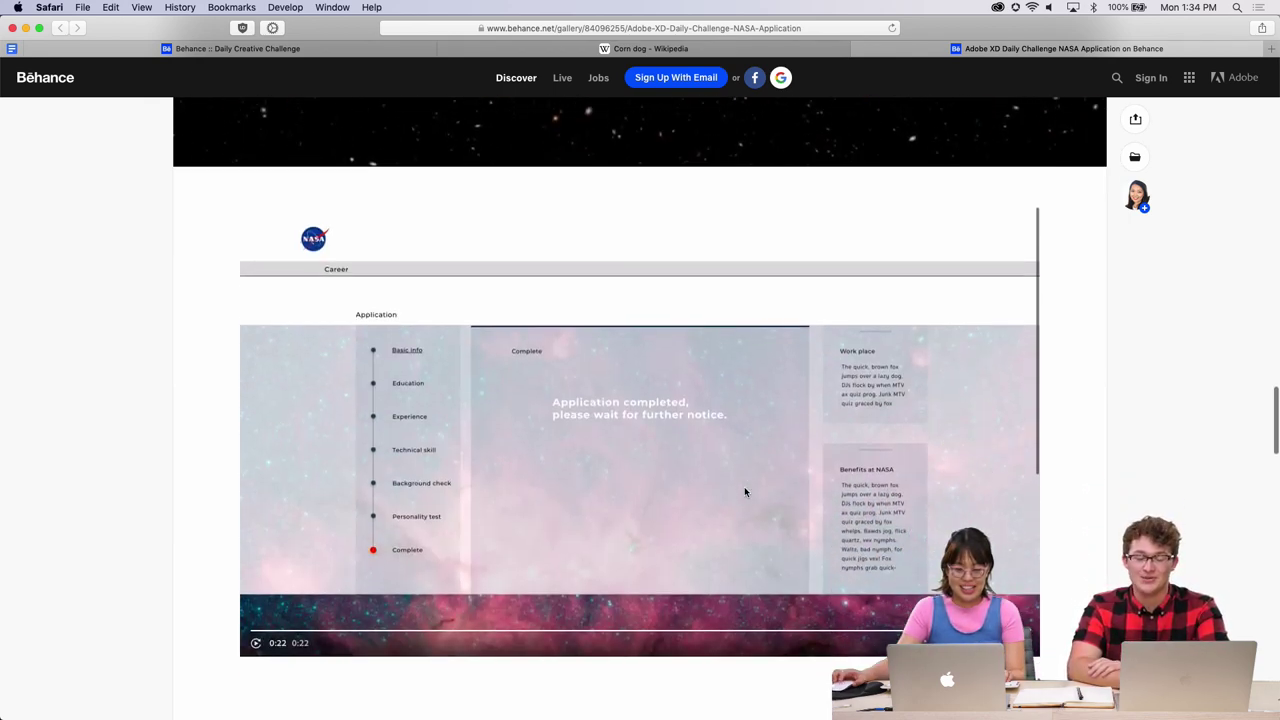
{"action": "scroll", "coordinate": [744, 491], "scroll_direction": "up", "scroll_amount": 1}
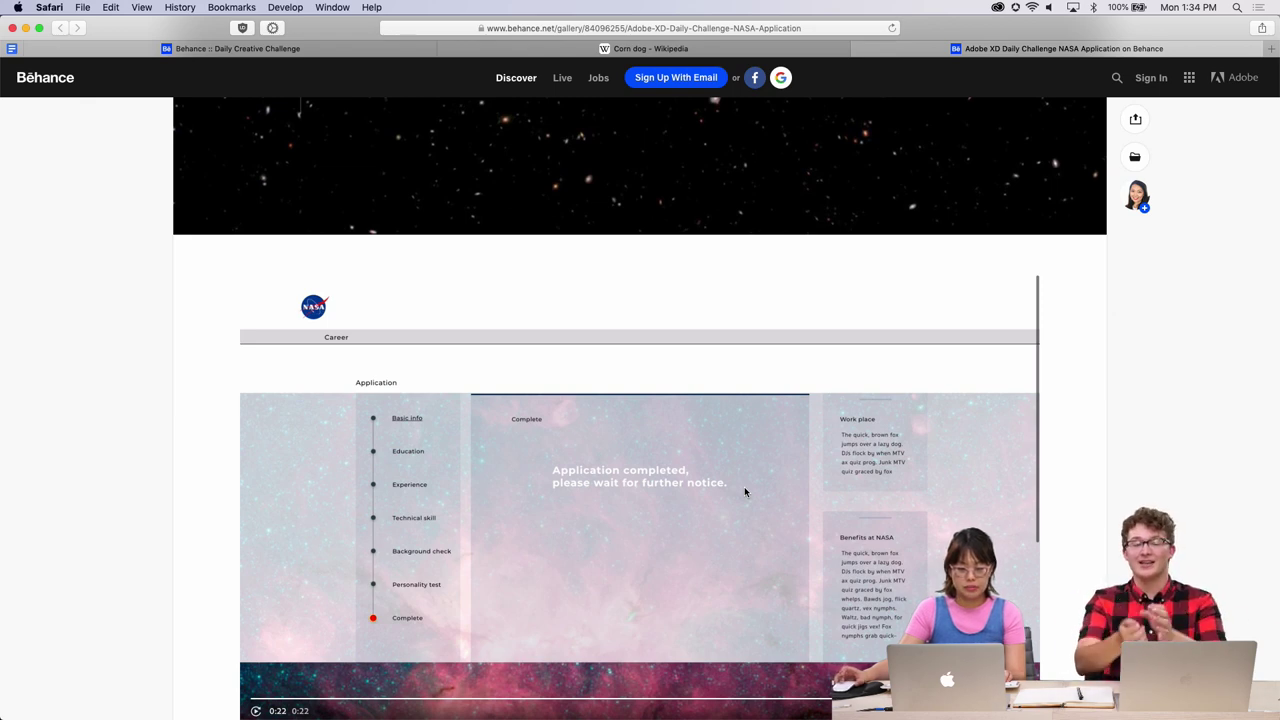
{"action": "scroll", "coordinate": [744, 488], "scroll_direction": "up", "scroll_amount": 20}
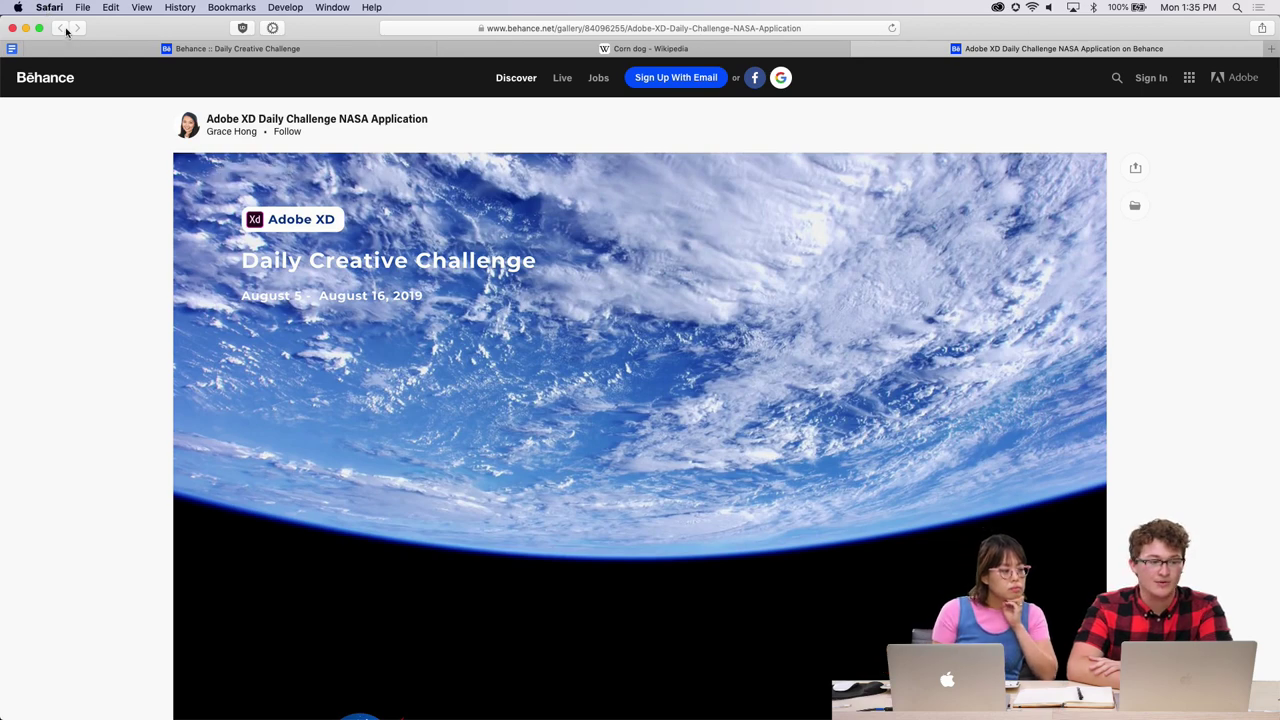
Switch to Discord via Mission Control and open the Podcast App Behance link from current-challenge.
{"action": "scroll", "coordinate": [456, 145], "scroll_direction": "down", "scroll_amount": 5}
{"action": "scroll", "coordinate": [456, 145], "scroll_direction": "up", "scroll_amount": 5}
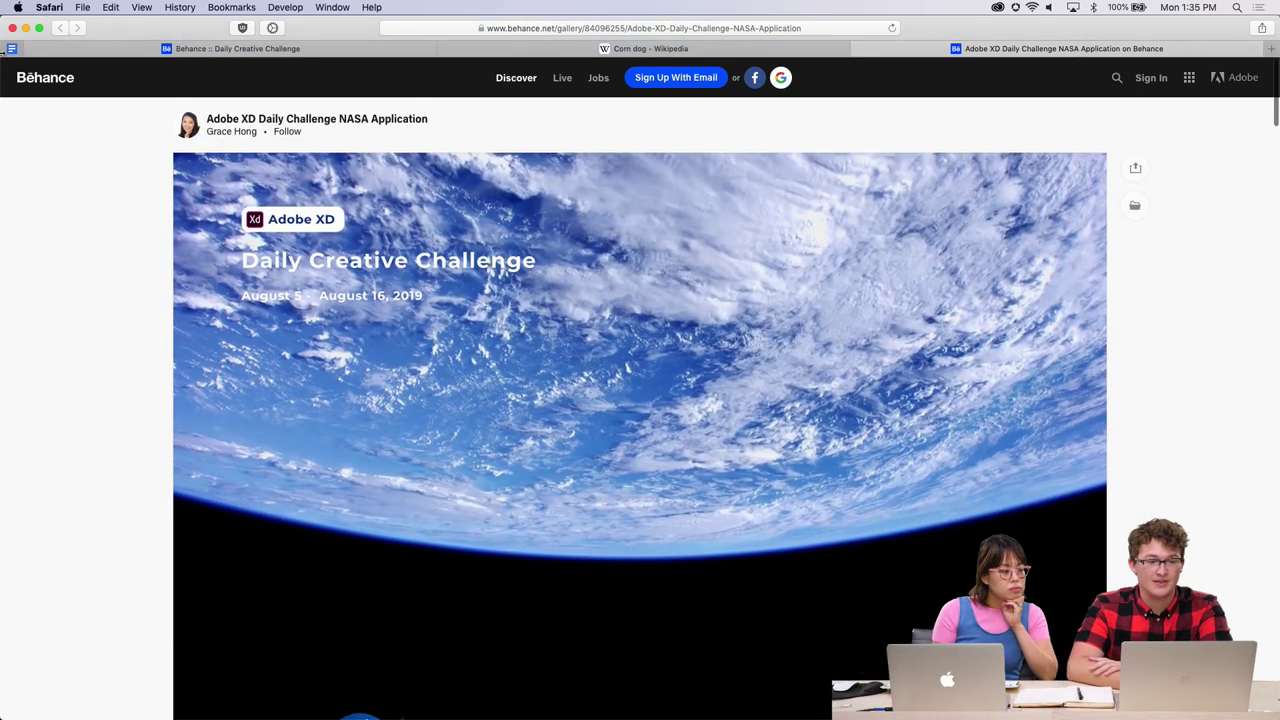
{"action": "key", "text": "ctrl+Up"}
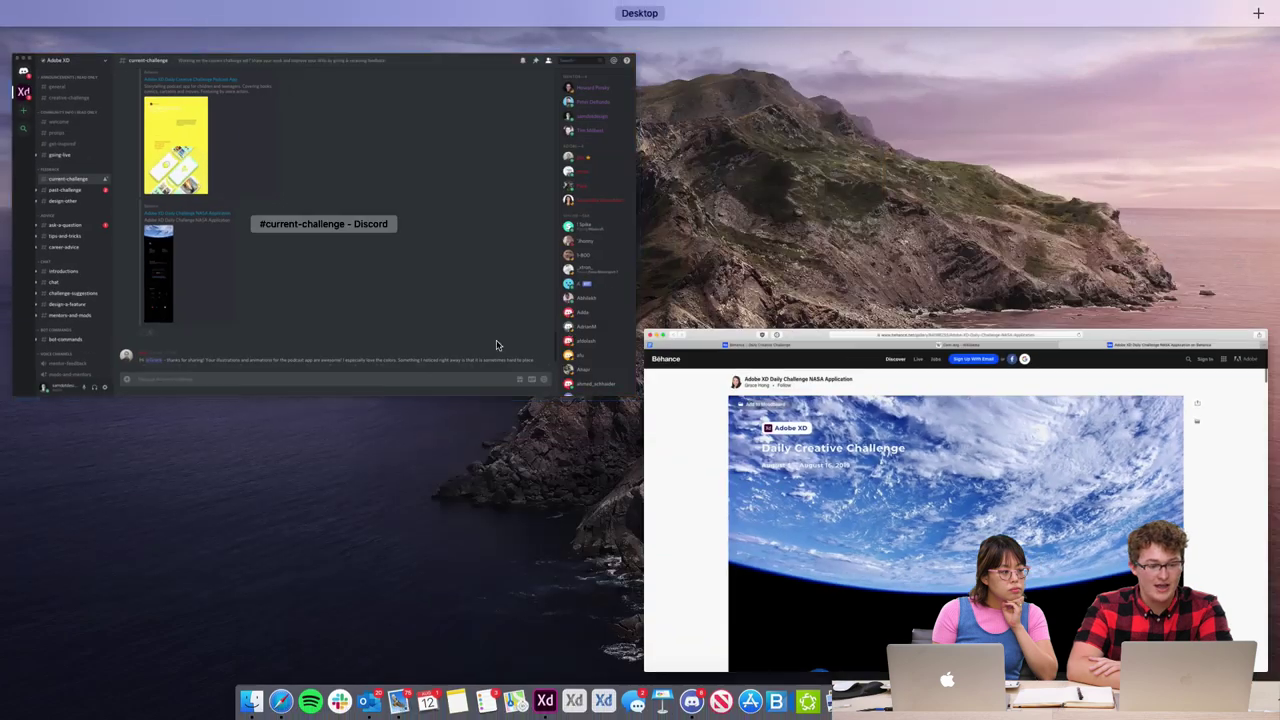
{"action": "left_click", "coordinate": [323, 280]}
{"action": "scroll", "coordinate": [674, 413], "scroll_direction": "up", "scroll_amount": 5}
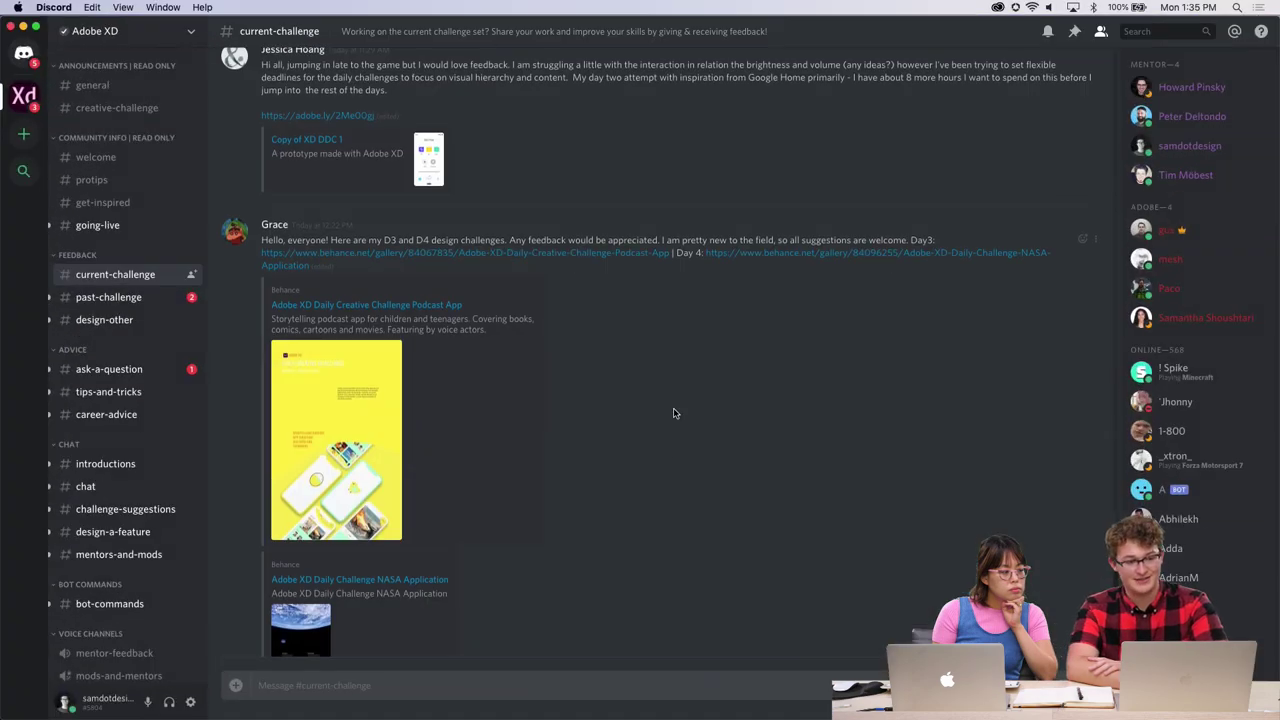
{"action": "left_click", "coordinate": [392, 310]}
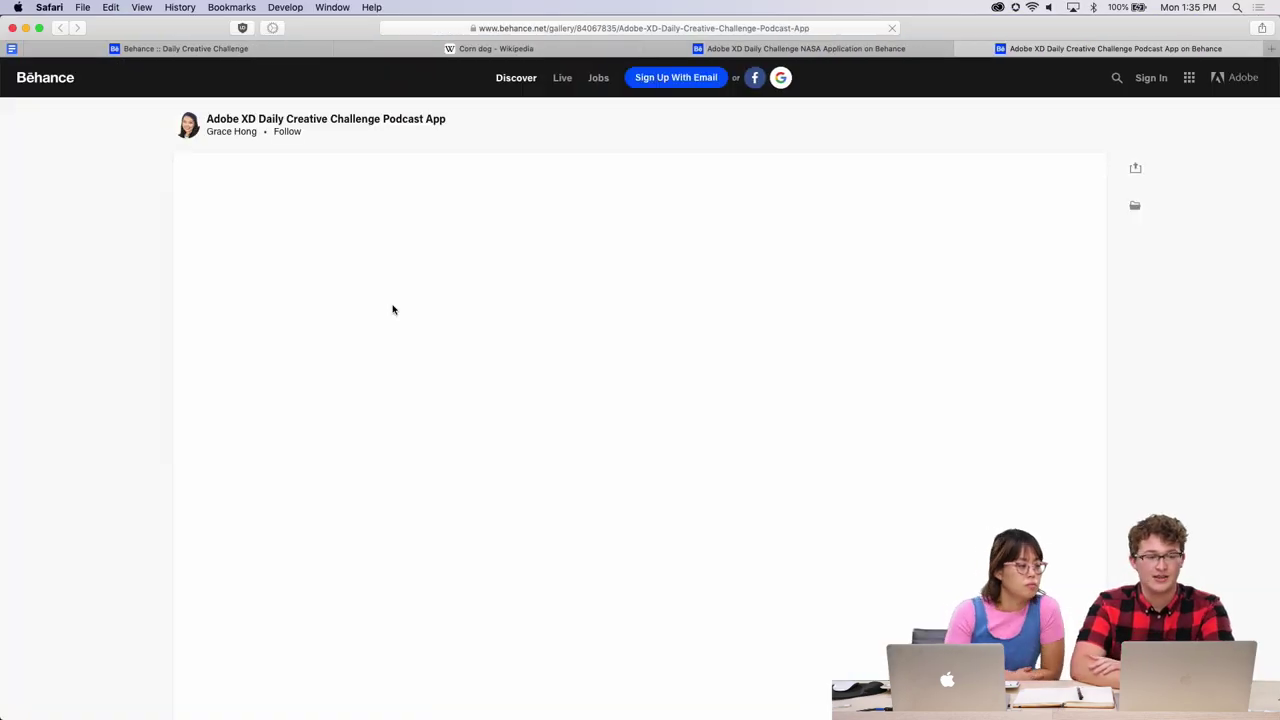
Browse the Podcast App header presenting a storytelling app for children and teenagers with a chick mascot.
{"action": "scroll", "coordinate": [391, 306], "scroll_direction": "down", "scroll_amount": 3}
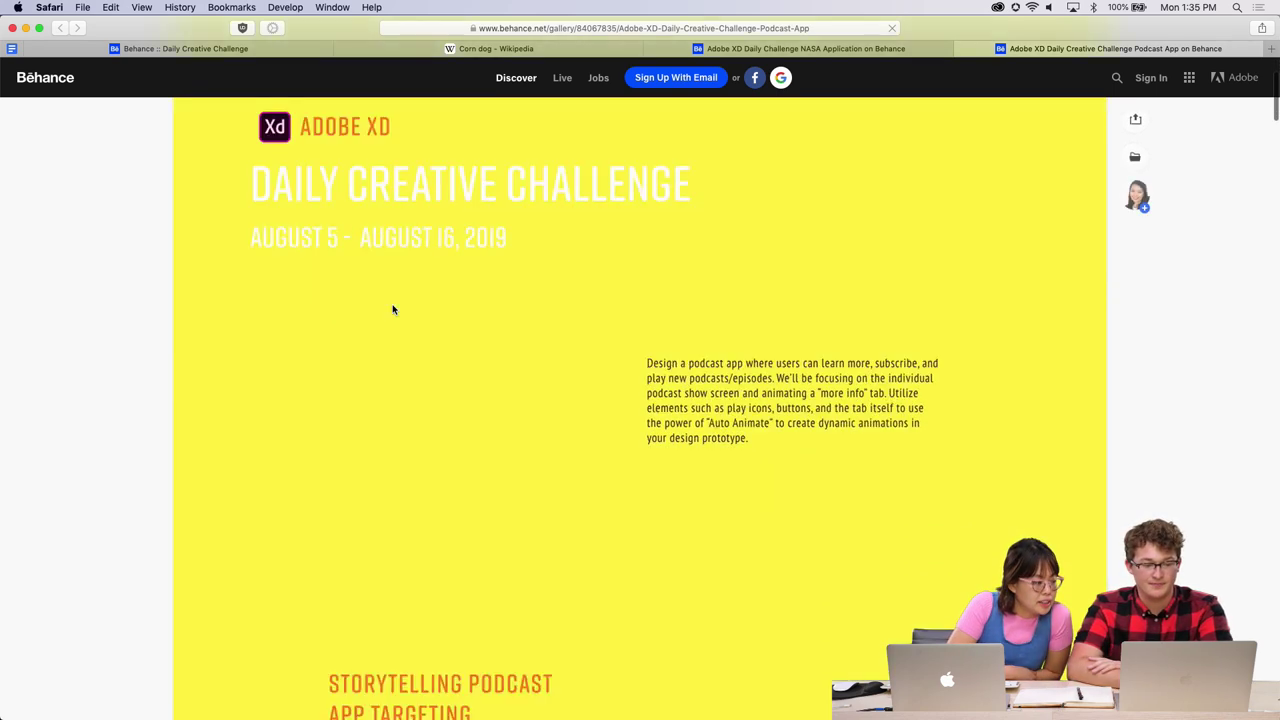
{"action": "scroll", "coordinate": [391, 306], "scroll_direction": "up", "scroll_amount": 3}
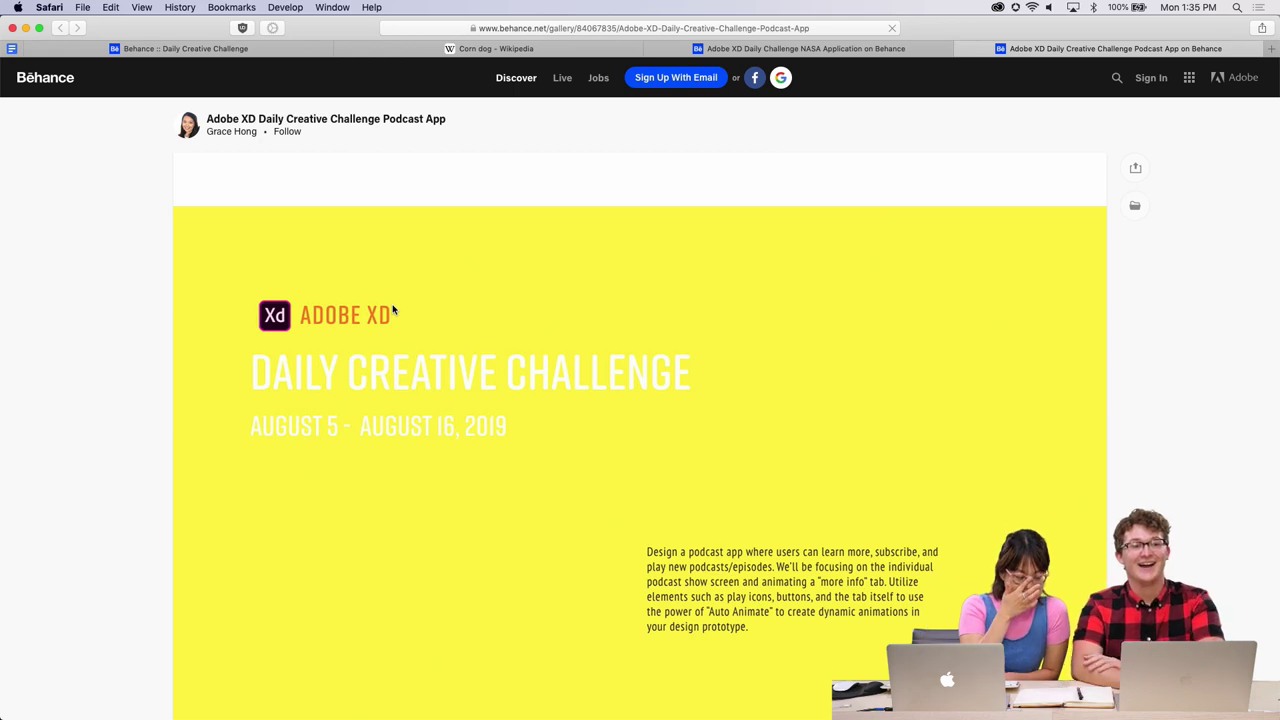
{"action": "scroll", "coordinate": [393, 310], "scroll_direction": "down", "scroll_amount": 2}
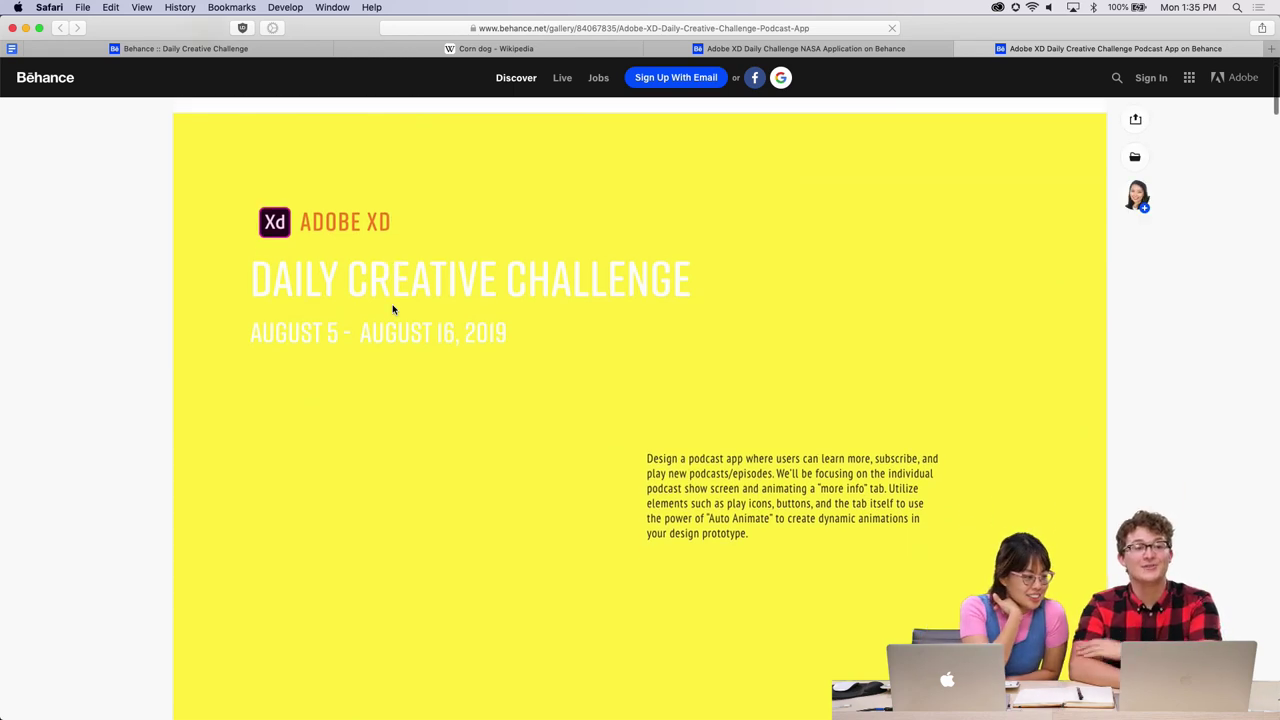
{"action": "scroll", "coordinate": [393, 310], "scroll_direction": "down", "scroll_amount": 1}
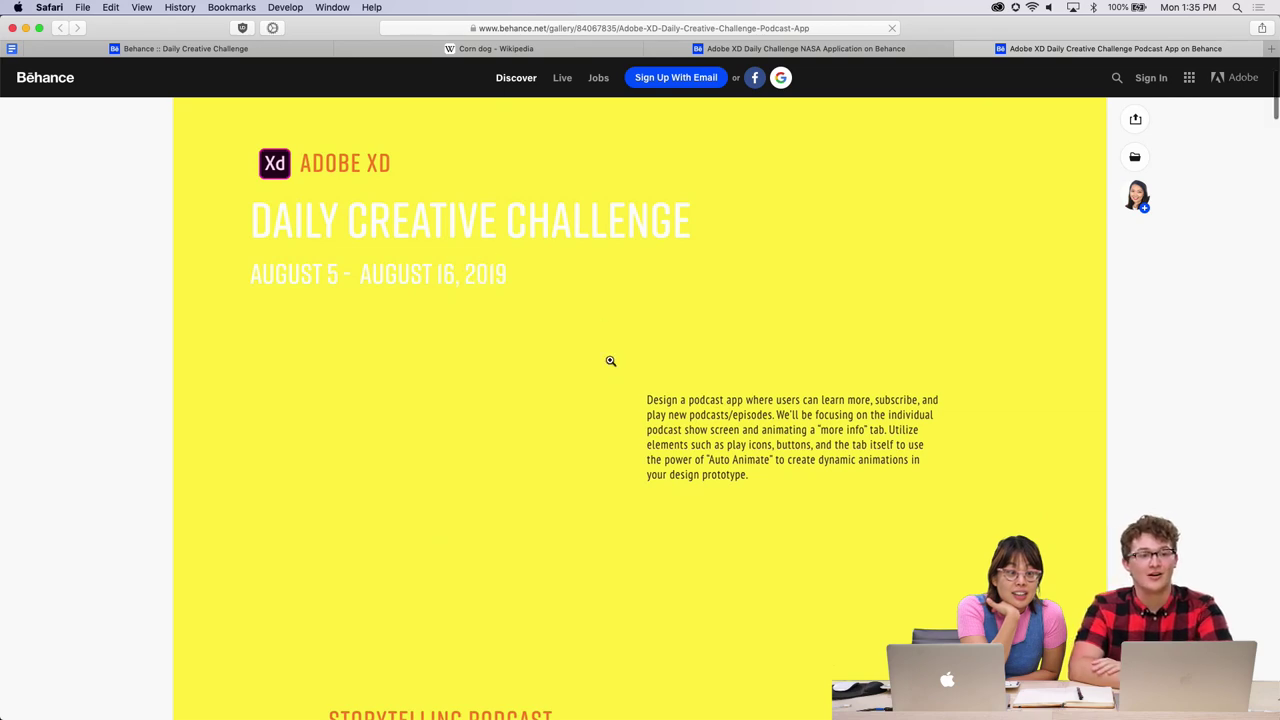
{"action": "scroll", "coordinate": [610, 361], "scroll_direction": "up", "scroll_amount": 3}
{"action": "scroll", "coordinate": [610, 361], "scroll_direction": "down", "scroll_amount": 12}
{"action": "scroll", "coordinate": [610, 361], "scroll_direction": "up", "scroll_amount": 10}
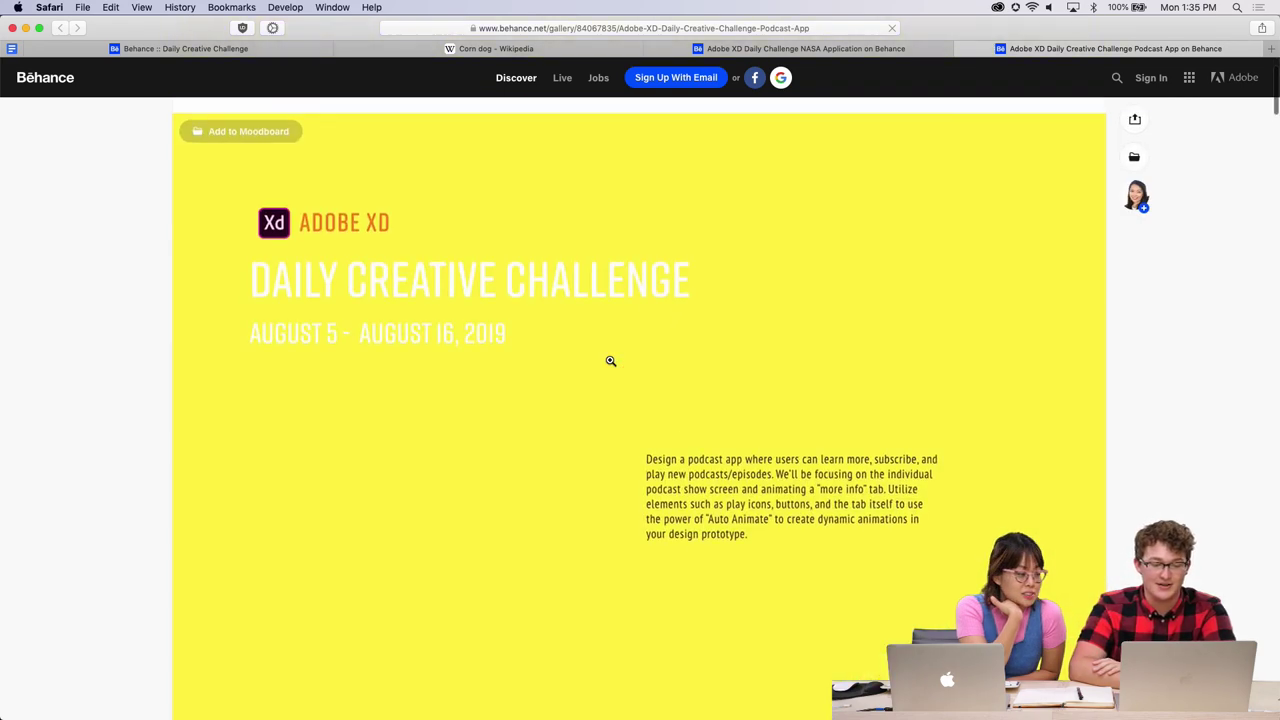
{"action": "scroll", "coordinate": [610, 361], "scroll_direction": "down", "scroll_amount": 8}
{"action": "scroll", "coordinate": [610, 361], "scroll_direction": "up", "scroll_amount": 10}
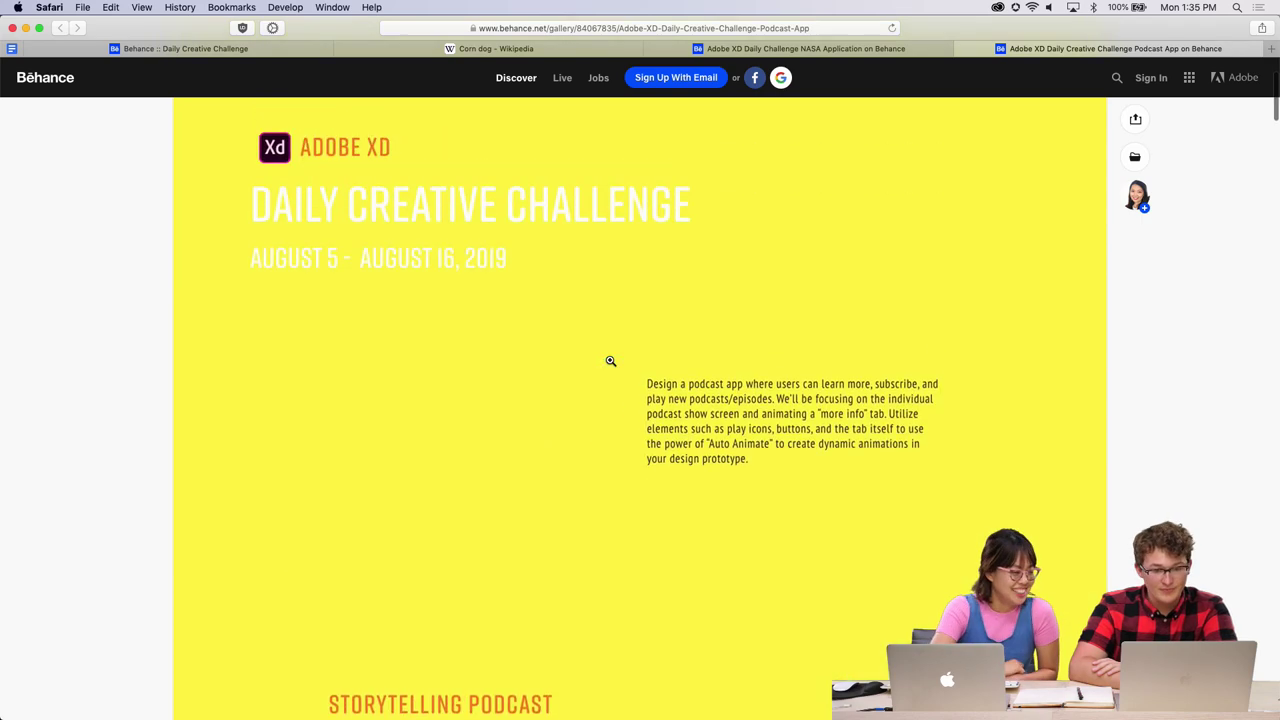
{"action": "scroll", "coordinate": [610, 361], "scroll_direction": "up", "scroll_amount": 3}
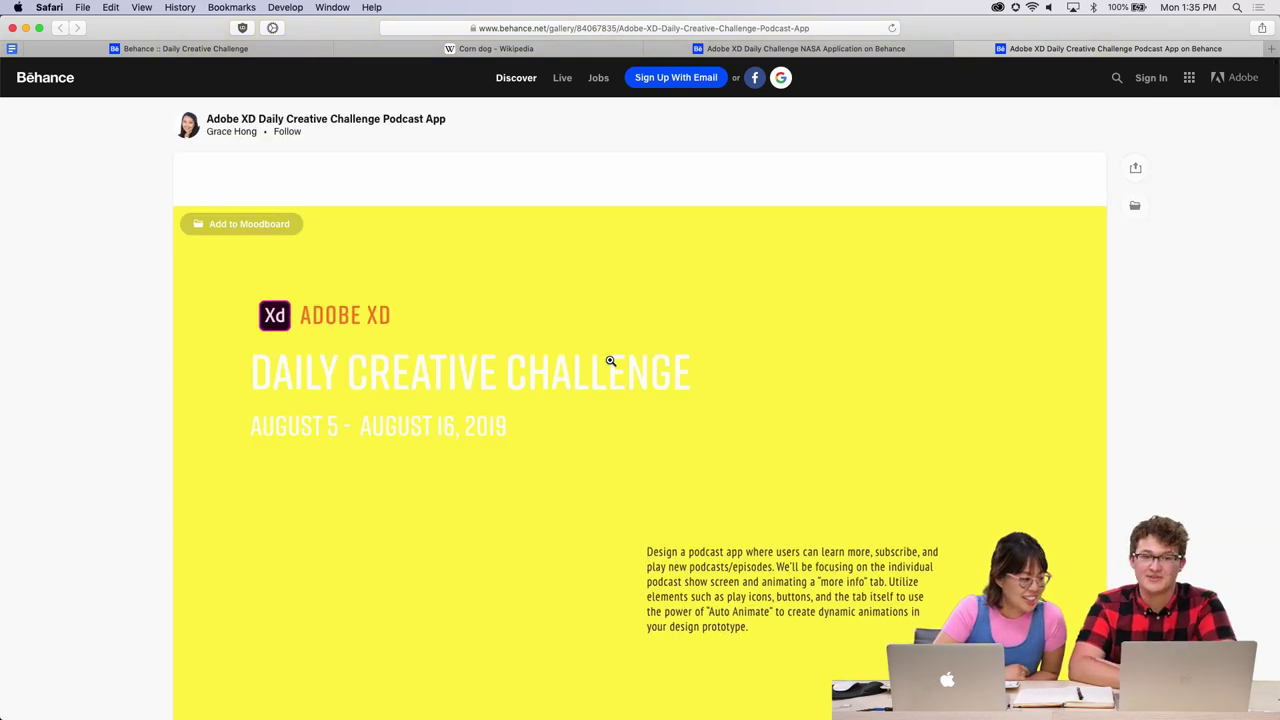
{"action": "scroll", "coordinate": [610, 361], "scroll_direction": "down", "scroll_amount": 8}
{"action": "scroll", "coordinate": [610, 361], "scroll_direction": "up", "scroll_amount": 8}
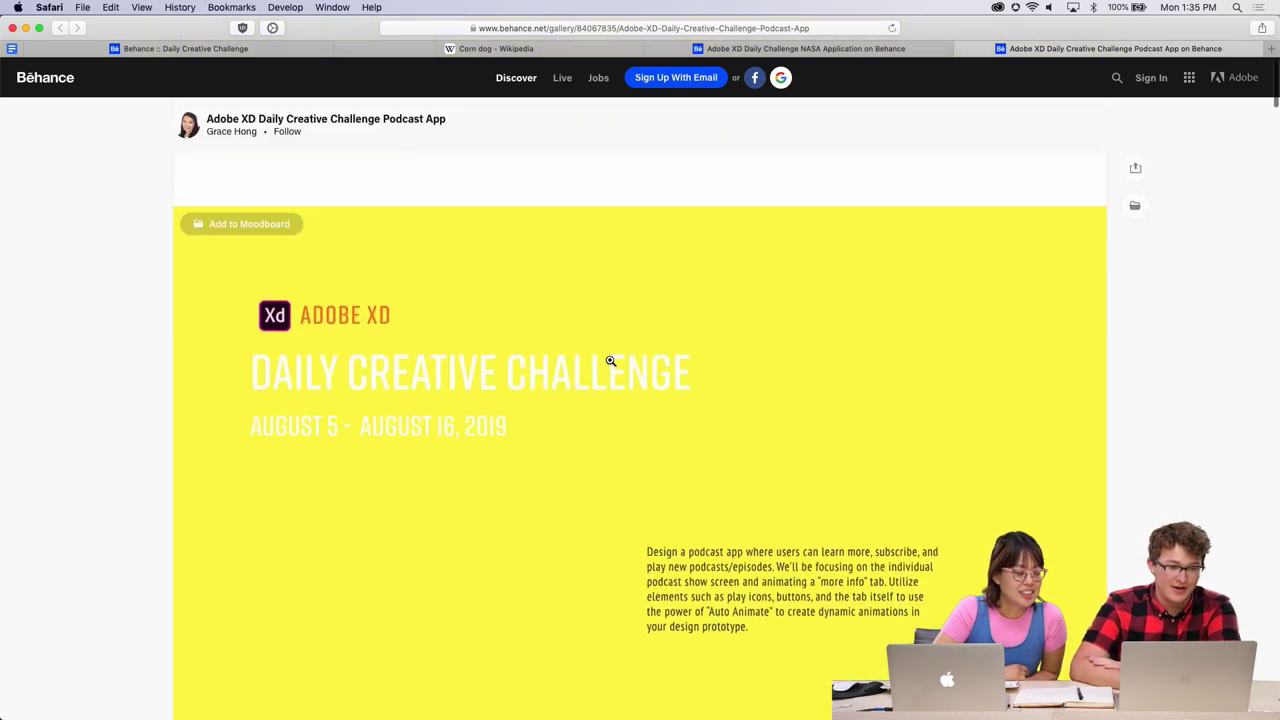
{"action": "scroll", "coordinate": [610, 361], "scroll_direction": "down", "scroll_amount": 1}
{"action": "scroll", "coordinate": [610, 361], "scroll_direction": "down", "scroll_amount": 4}
{"action": "scroll", "coordinate": [540, 280], "scroll_direction": "down", "scroll_amount": 3}
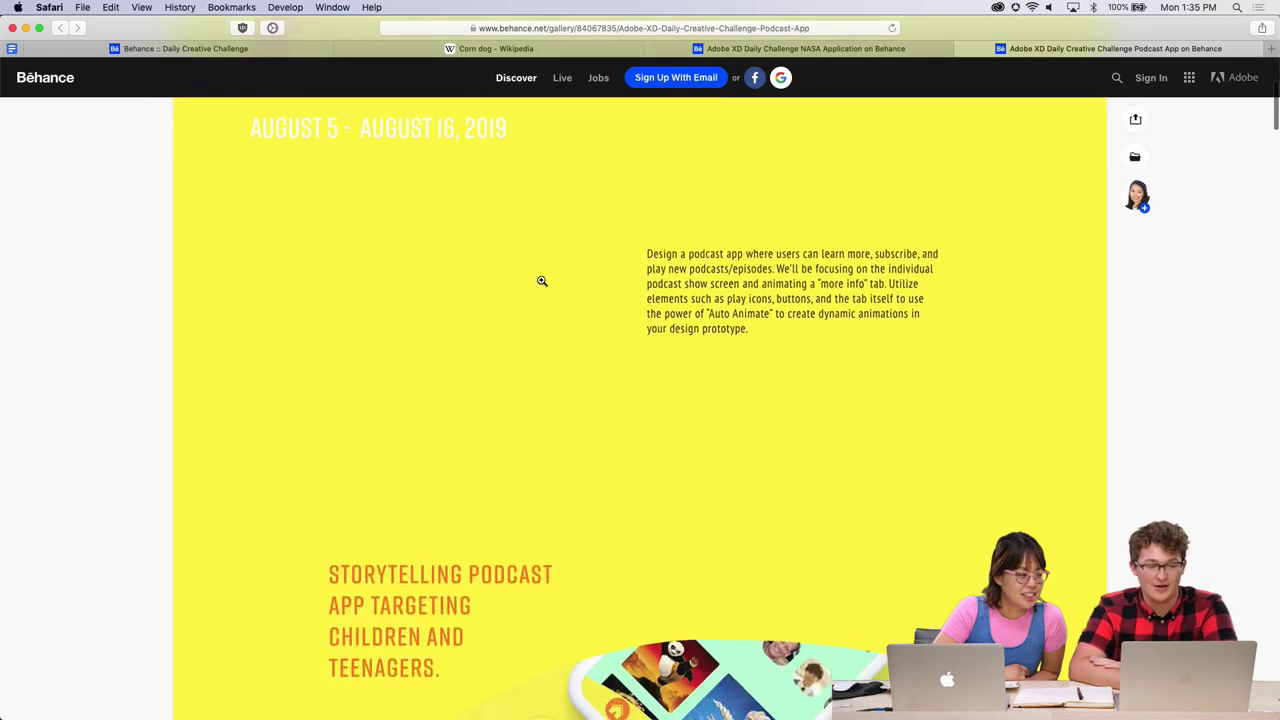
{"action": "scroll", "coordinate": [540, 280], "scroll_direction": "up", "scroll_amount": 5}
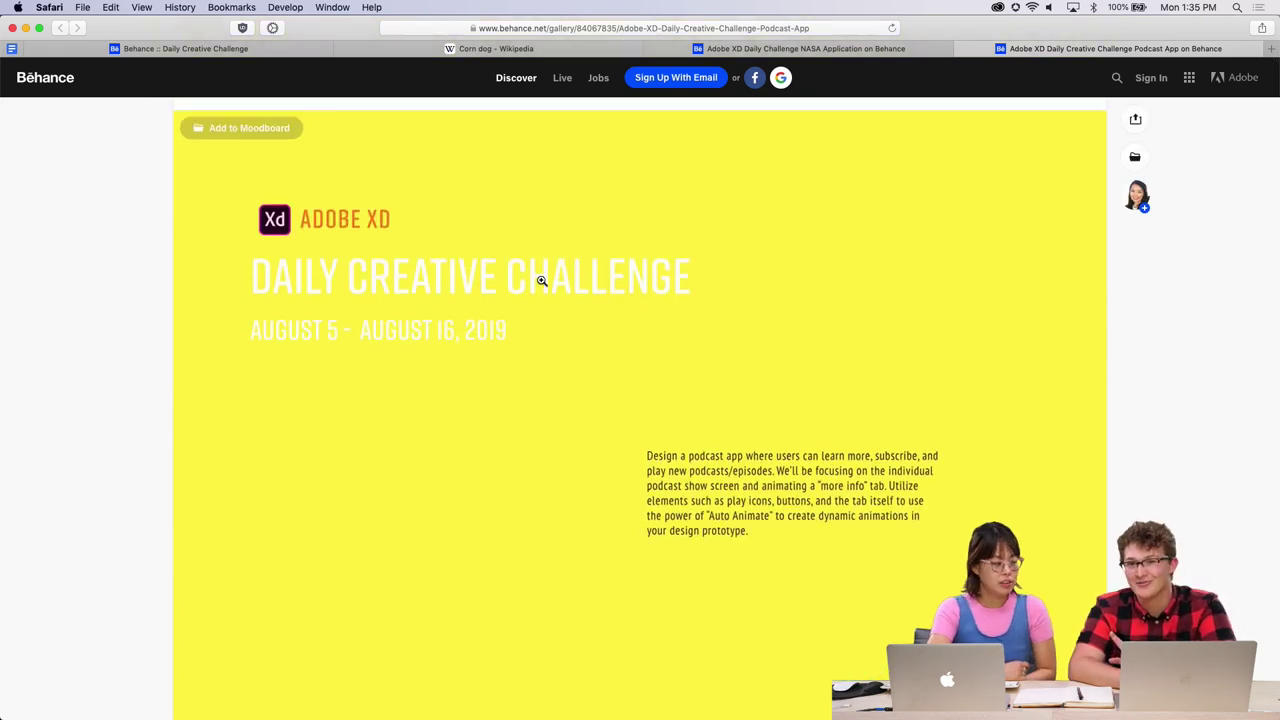
{"action": "scroll", "coordinate": [548, 342], "scroll_direction": "up", "scroll_amount": 1}
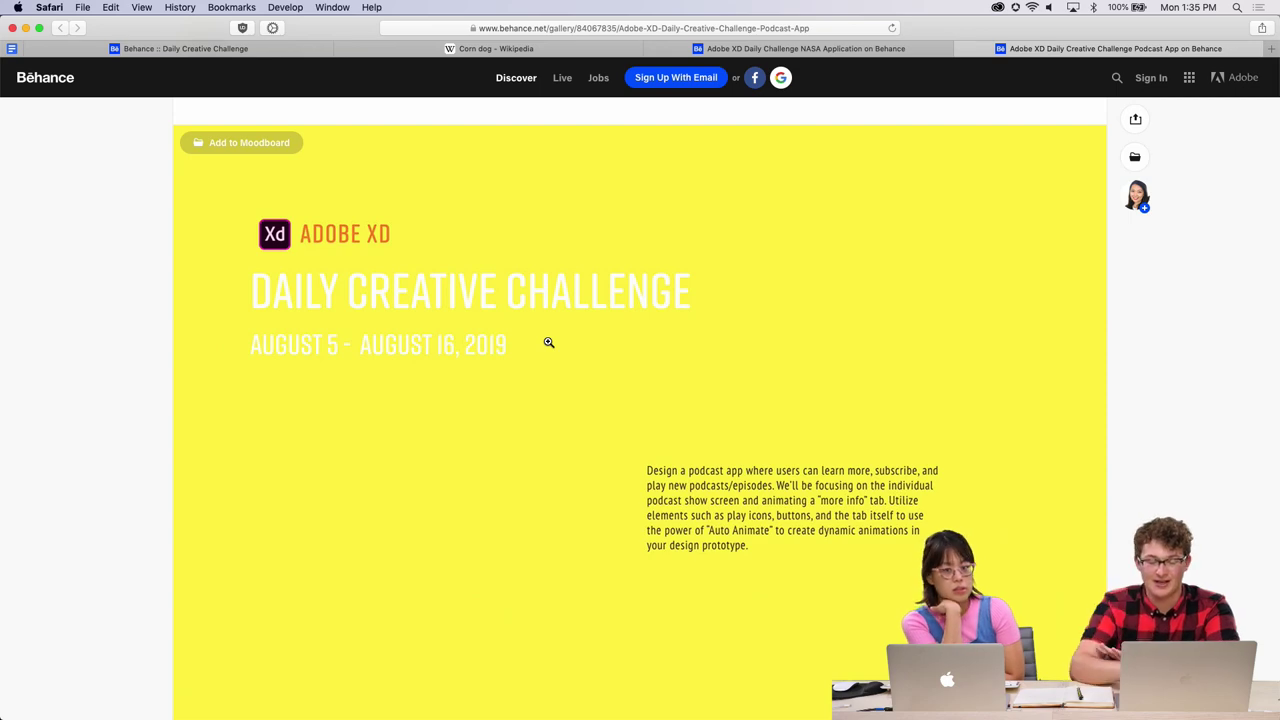
{"action": "scroll", "coordinate": [548, 342], "scroll_direction": "down", "scroll_amount": 8}
{"action": "scroll", "coordinate": [548, 342], "scroll_direction": "down", "scroll_amount": 4}
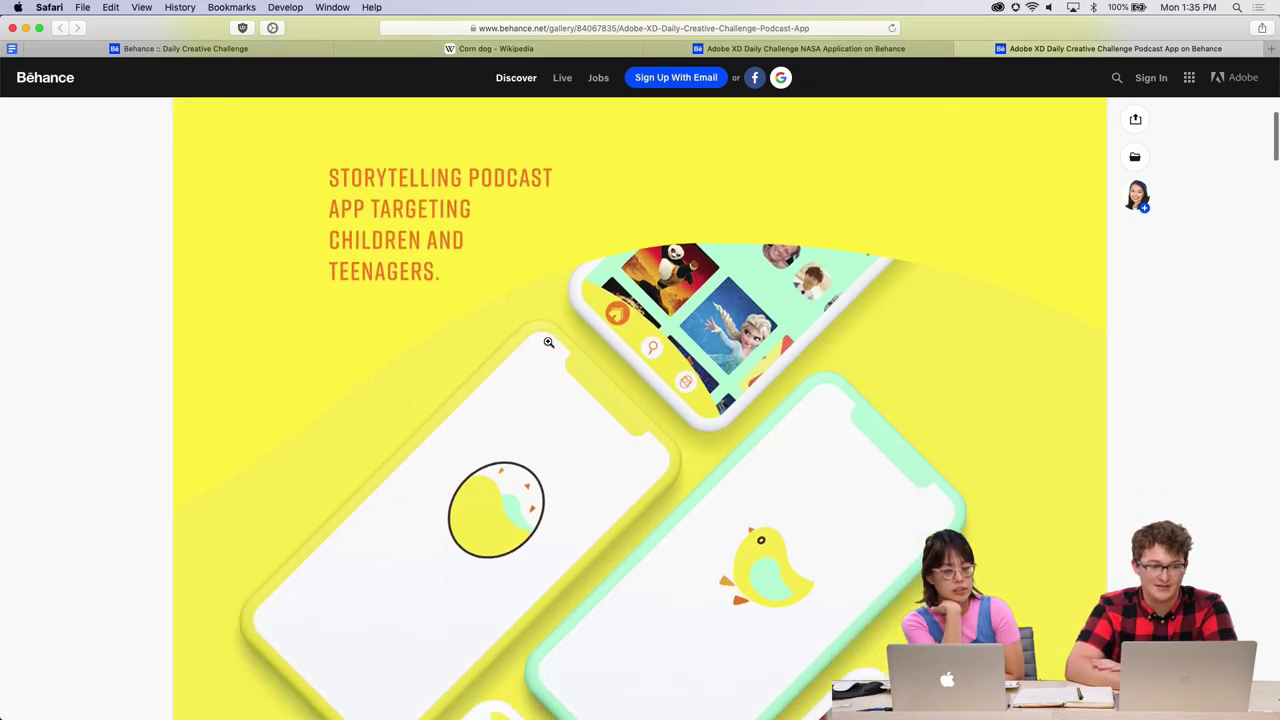
{"action": "scroll", "coordinate": [548, 342], "scroll_direction": "up", "scroll_amount": 4}
{"action": "scroll", "coordinate": [548, 342], "scroll_direction": "up", "scroll_amount": 8}
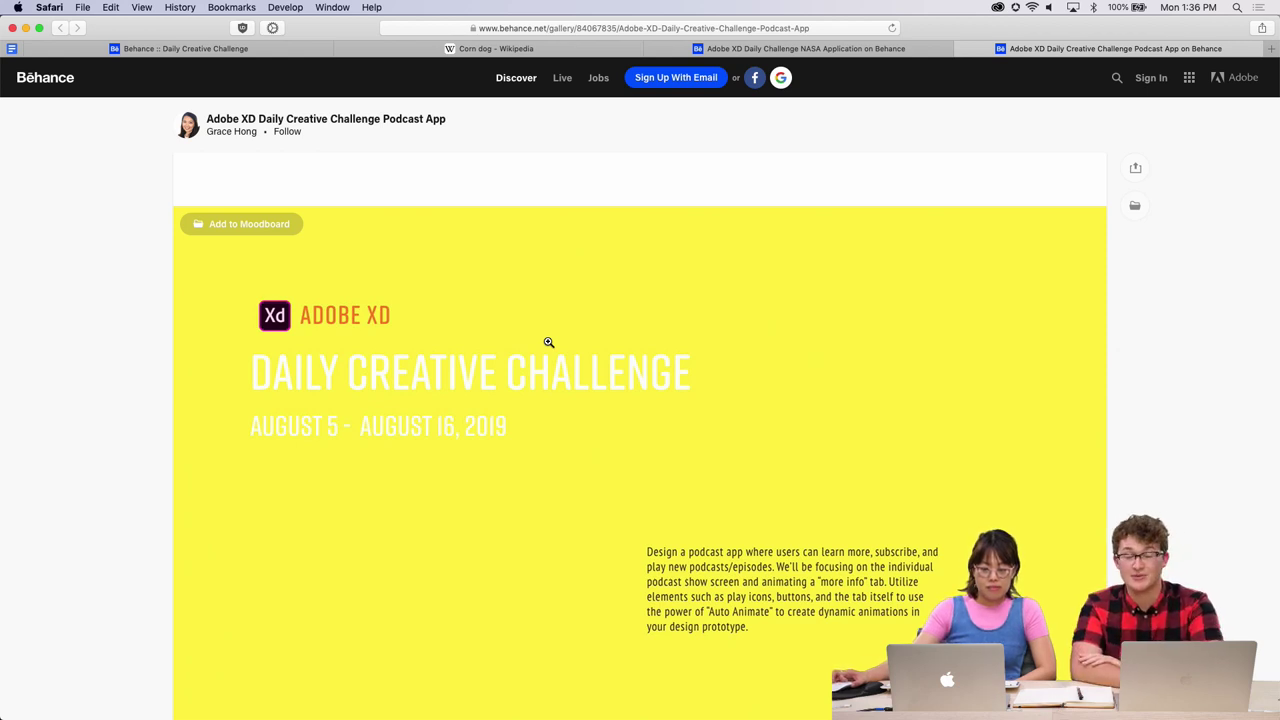
Scroll further down the Podcast App project to the animated egg illustration.
{"action": "scroll", "coordinate": [606, 449], "scroll_direction": "down", "scroll_amount": 3}
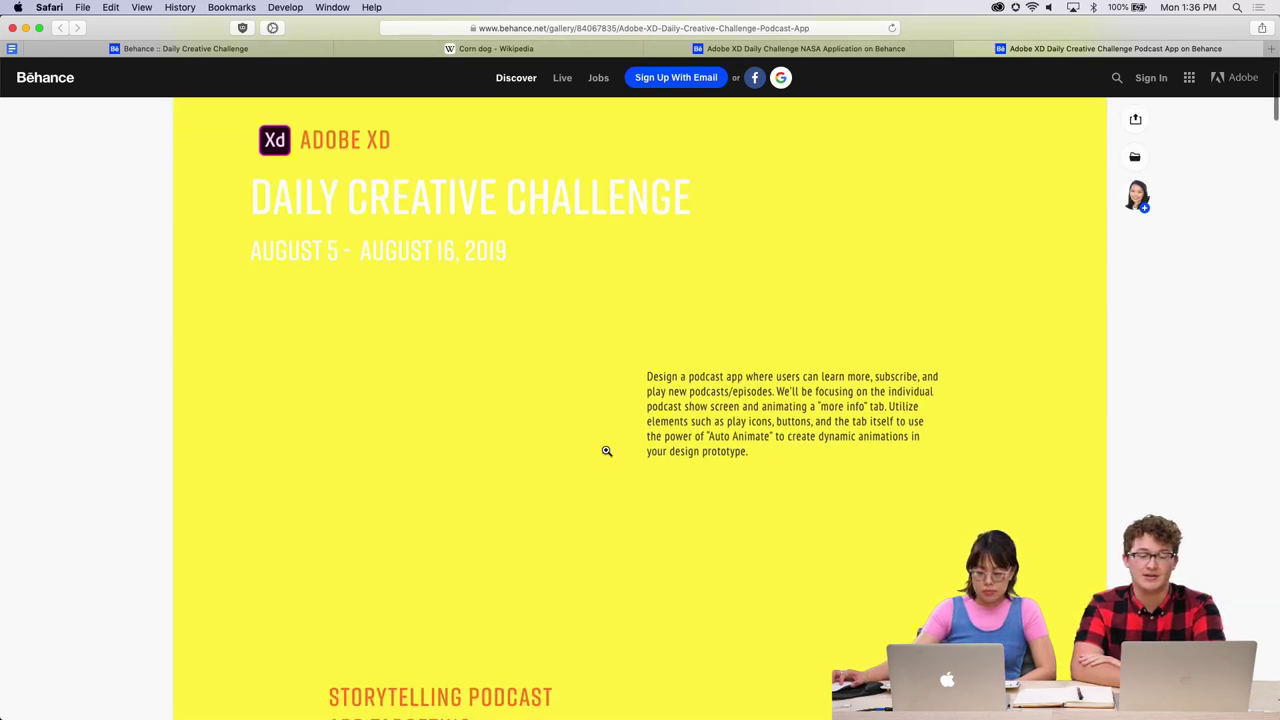
{"action": "scroll", "coordinate": [606, 451], "scroll_direction": "down", "scroll_amount": 5}
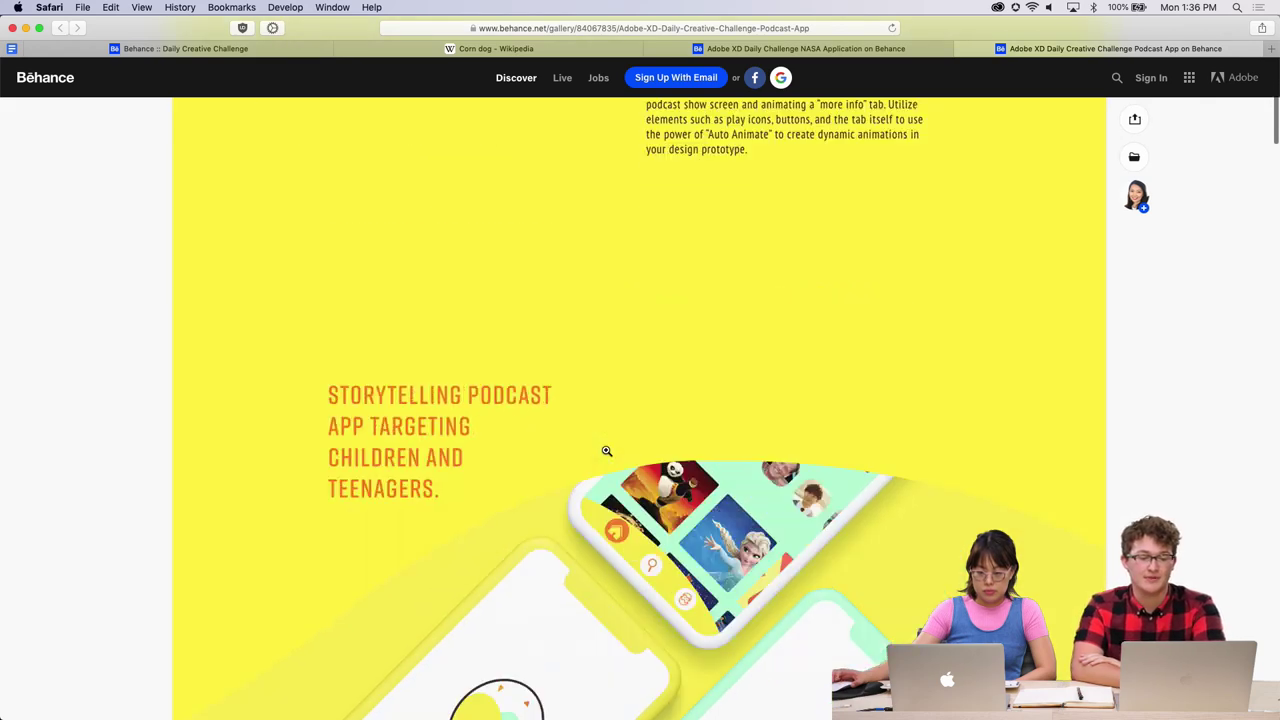
{"action": "scroll", "coordinate": [606, 451], "scroll_direction": "up", "scroll_amount": 2}
{"action": "scroll", "coordinate": [606, 451], "scroll_direction": "down", "scroll_amount": 5}
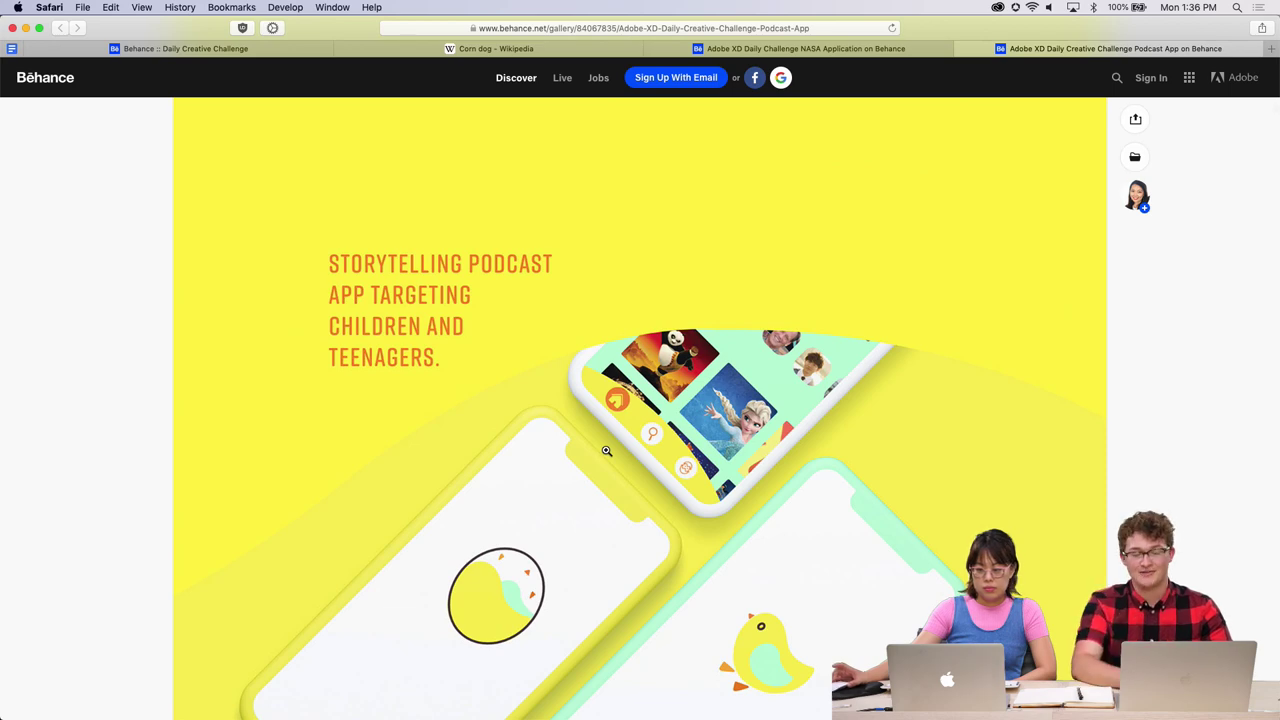
{"action": "scroll", "coordinate": [606, 451], "scroll_direction": "down", "scroll_amount": 20}
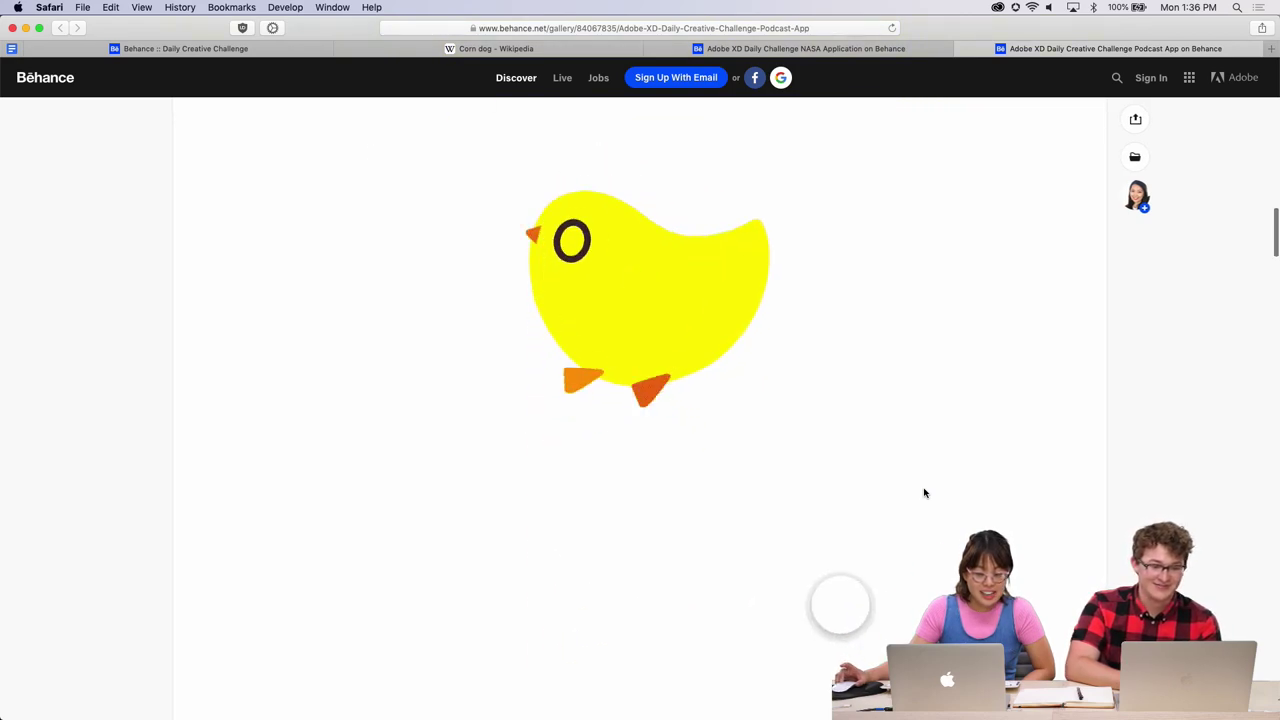
Scroll past the chick art and animated embeds to the Harry Potter Goblet of Fire player mockup.
{"action": "scroll", "coordinate": [924, 492], "scroll_direction": "up", "scroll_amount": 10}
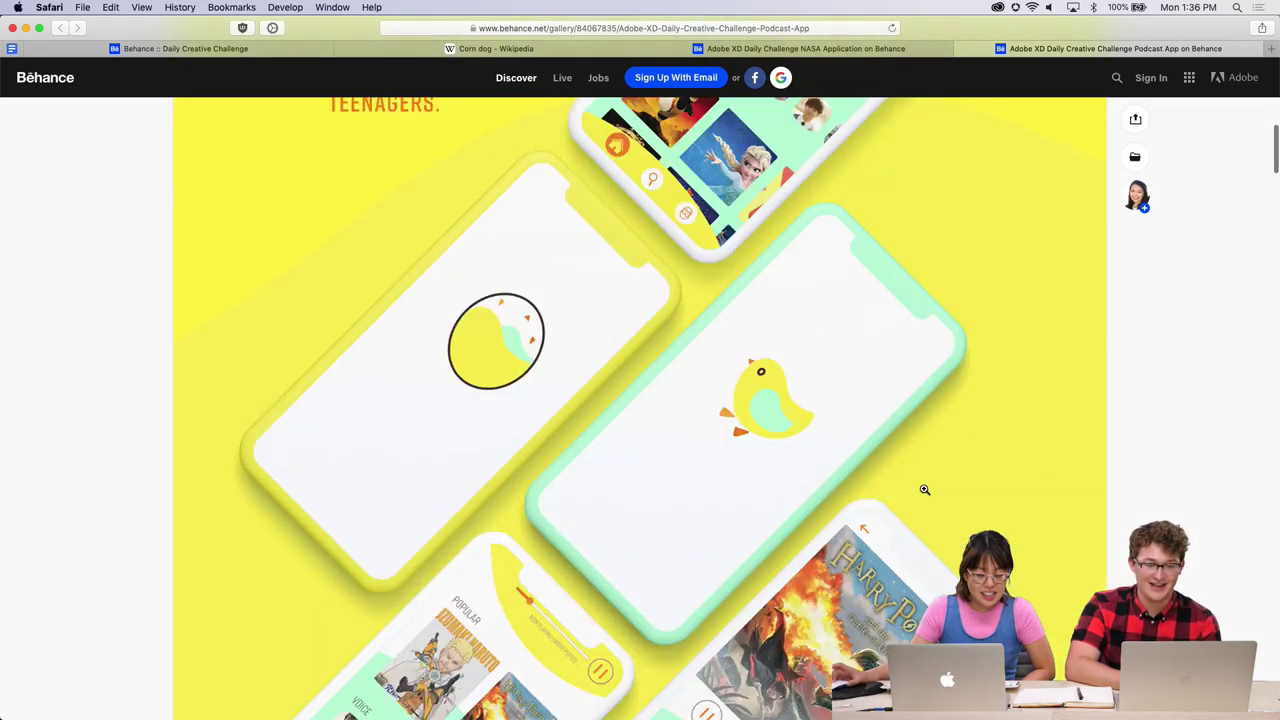
{"action": "scroll", "coordinate": [924, 489], "scroll_direction": "down", "scroll_amount": 5}
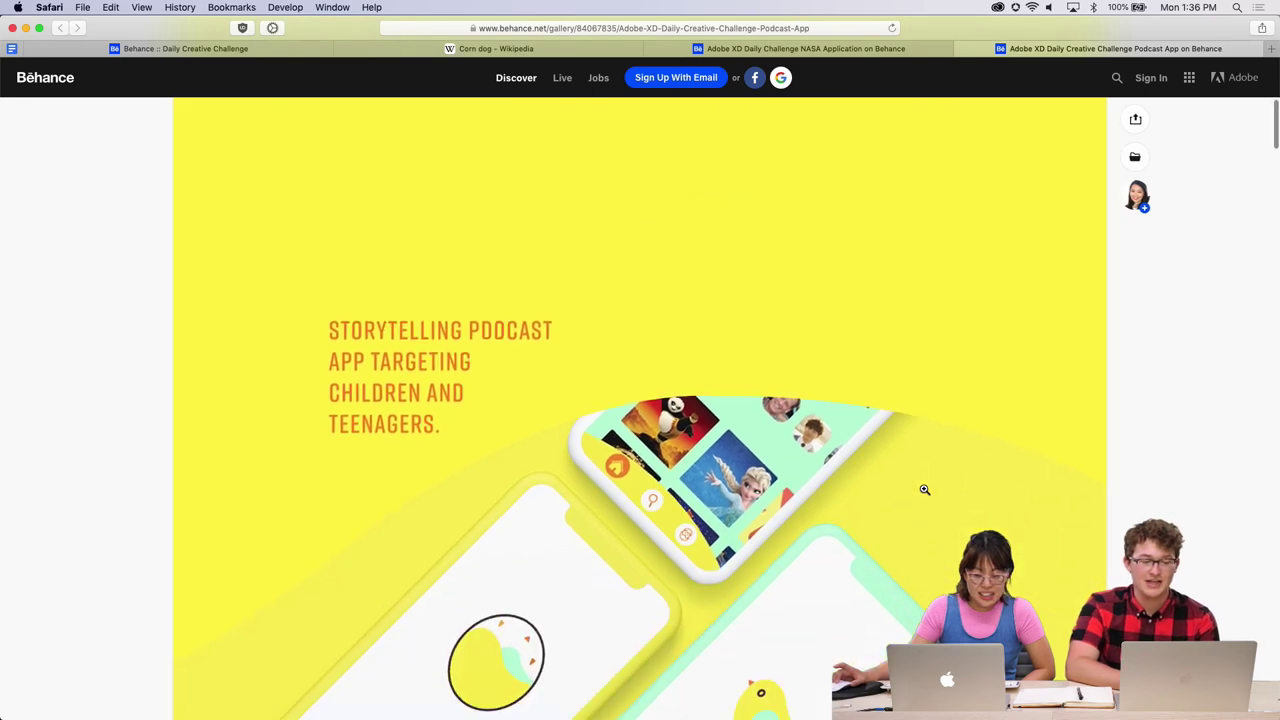
{"action": "scroll", "coordinate": [924, 489], "scroll_direction": "up", "scroll_amount": 3}
{"action": "scroll", "coordinate": [924, 489], "scroll_direction": "down", "scroll_amount": 8}
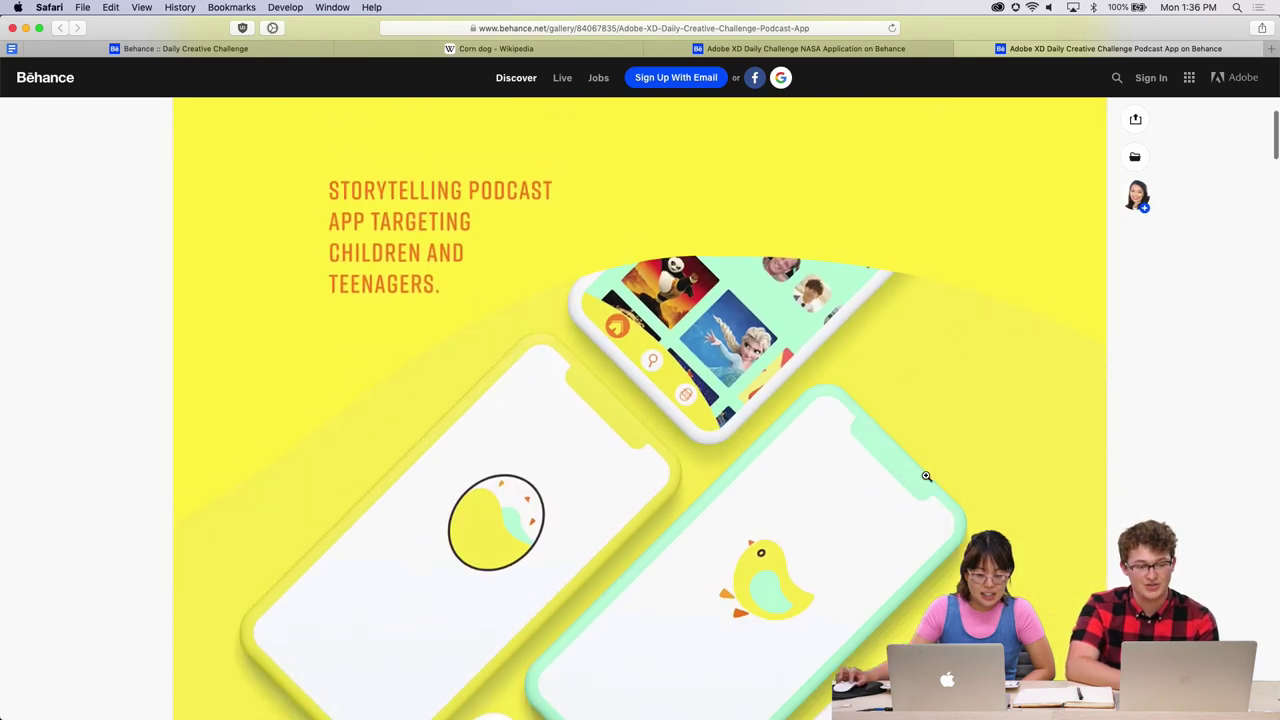
{"action": "scroll", "coordinate": [927, 475], "scroll_direction": "down", "scroll_amount": 3}
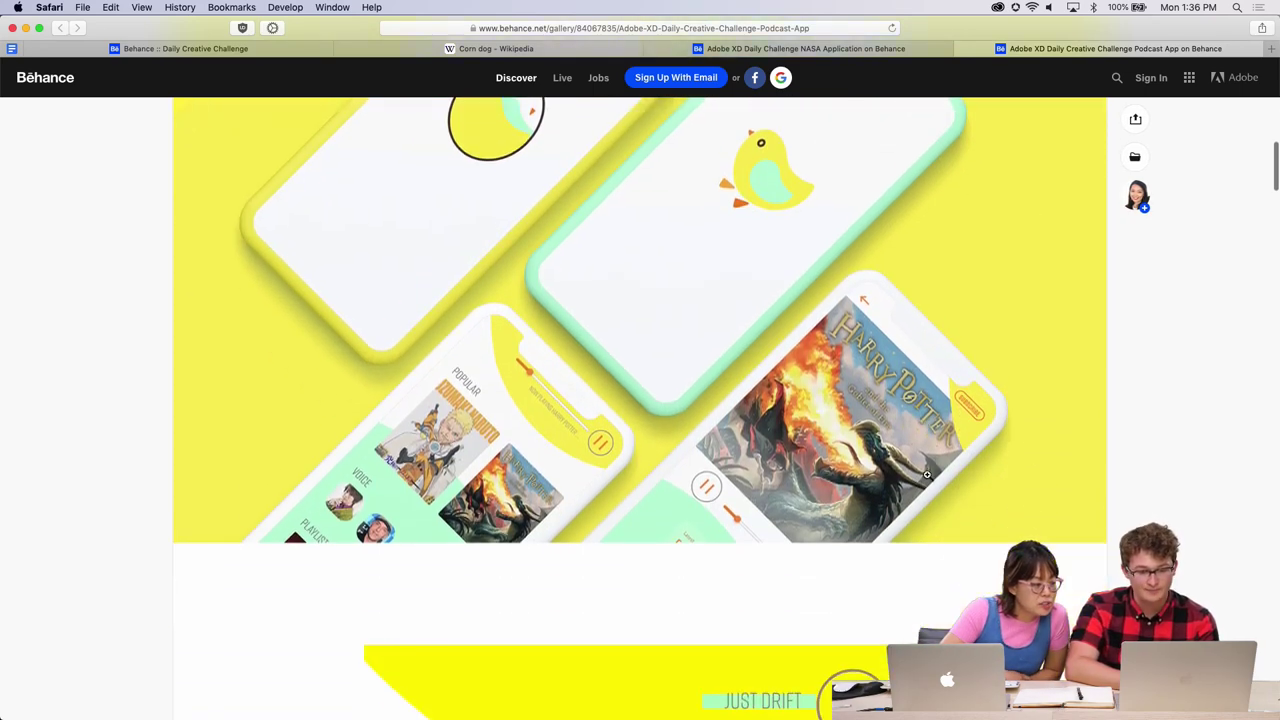
{"action": "scroll", "coordinate": [927, 477], "scroll_direction": "down", "scroll_amount": 15}
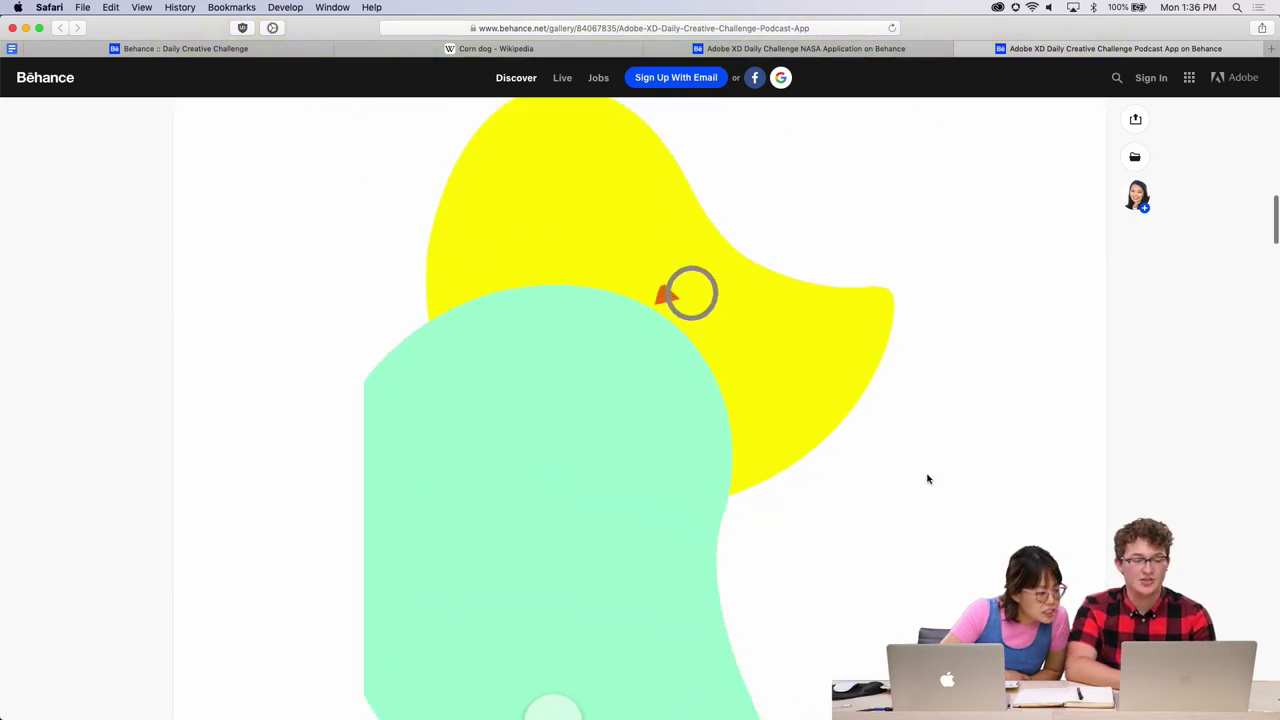
{"action": "scroll", "coordinate": [927, 479], "scroll_direction": "down", "scroll_amount": 10}
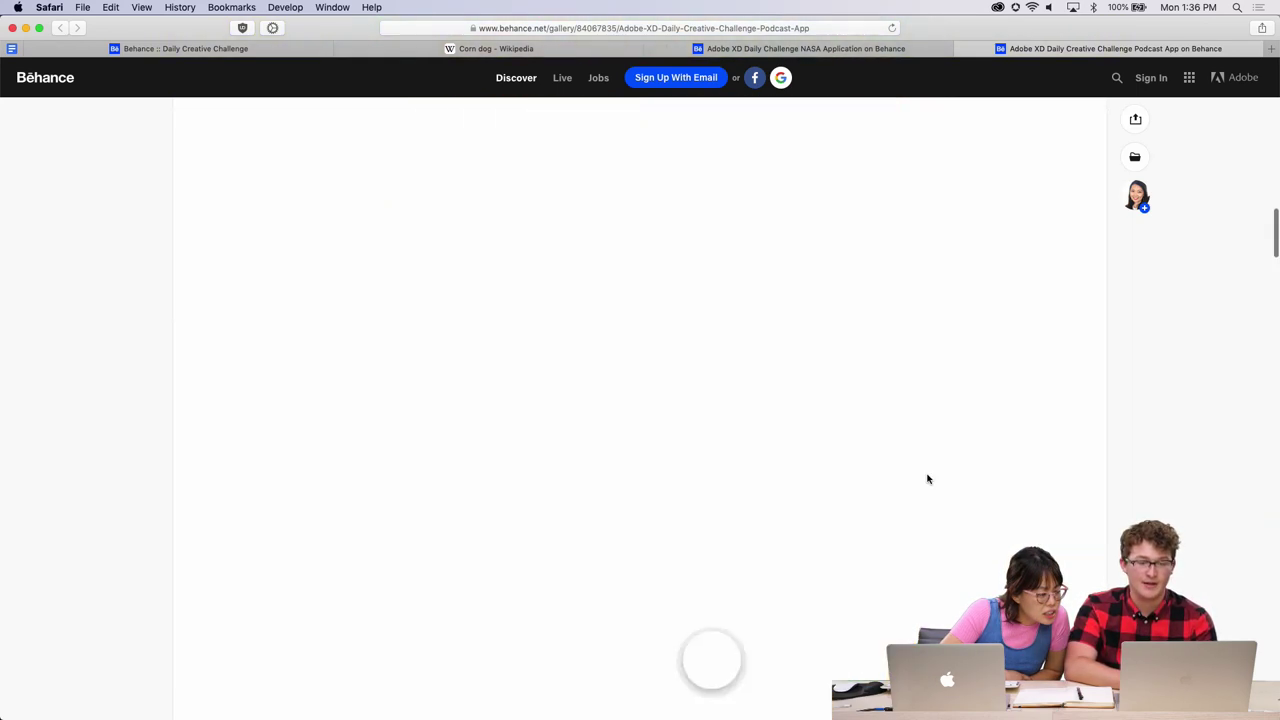
{"action": "scroll", "coordinate": [927, 479], "scroll_direction": "down", "scroll_amount": 8}
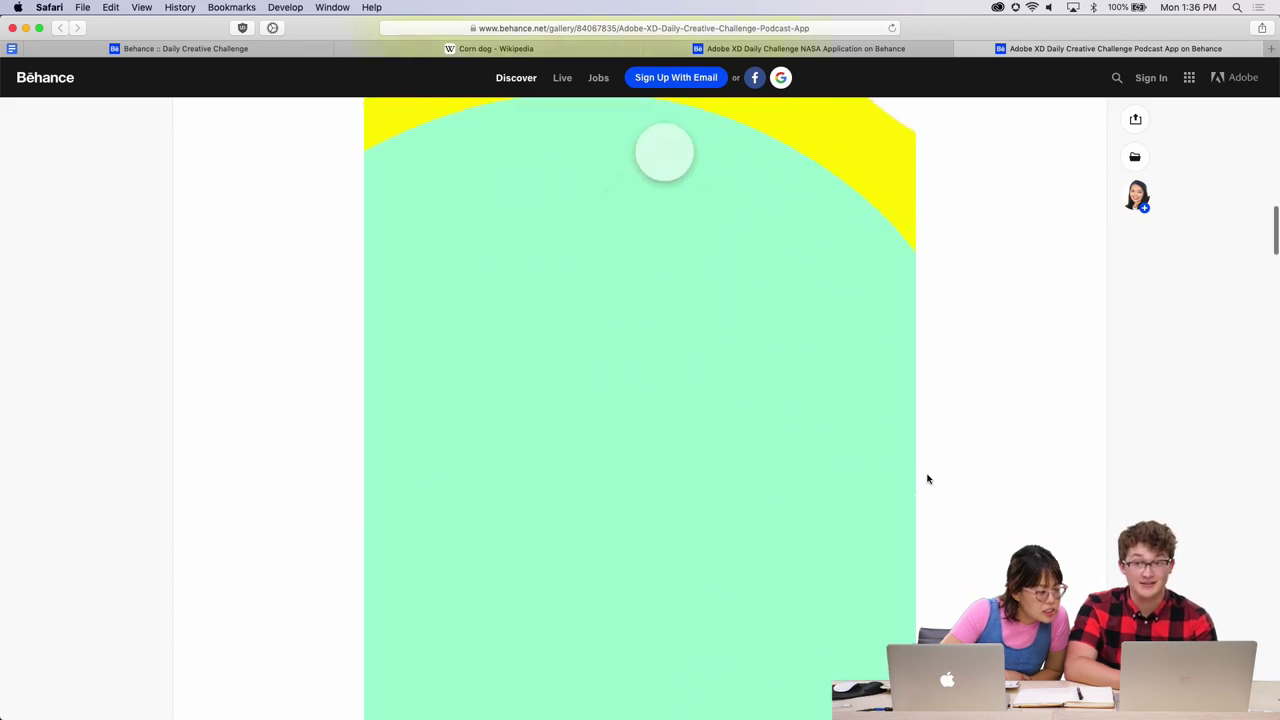
{"action": "scroll", "coordinate": [927, 479], "scroll_direction": "up", "scroll_amount": 5}
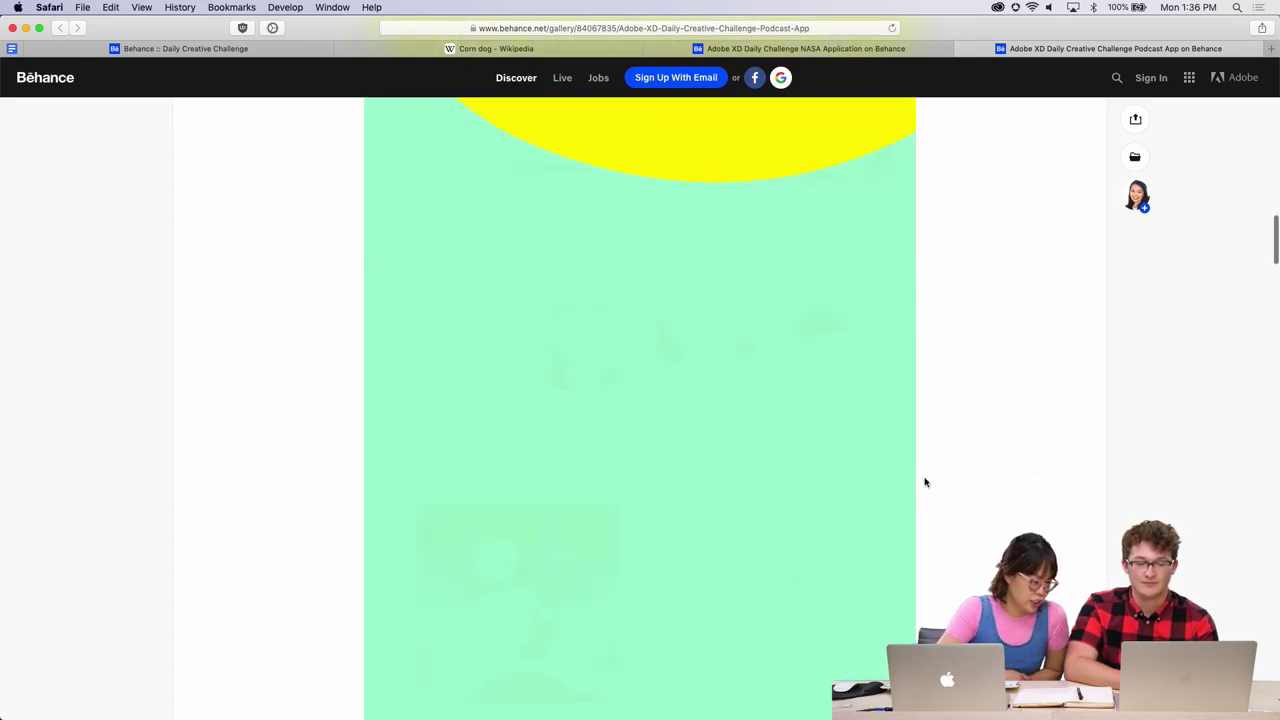
{"action": "scroll", "coordinate": [925, 482], "scroll_direction": "down", "scroll_amount": 6}
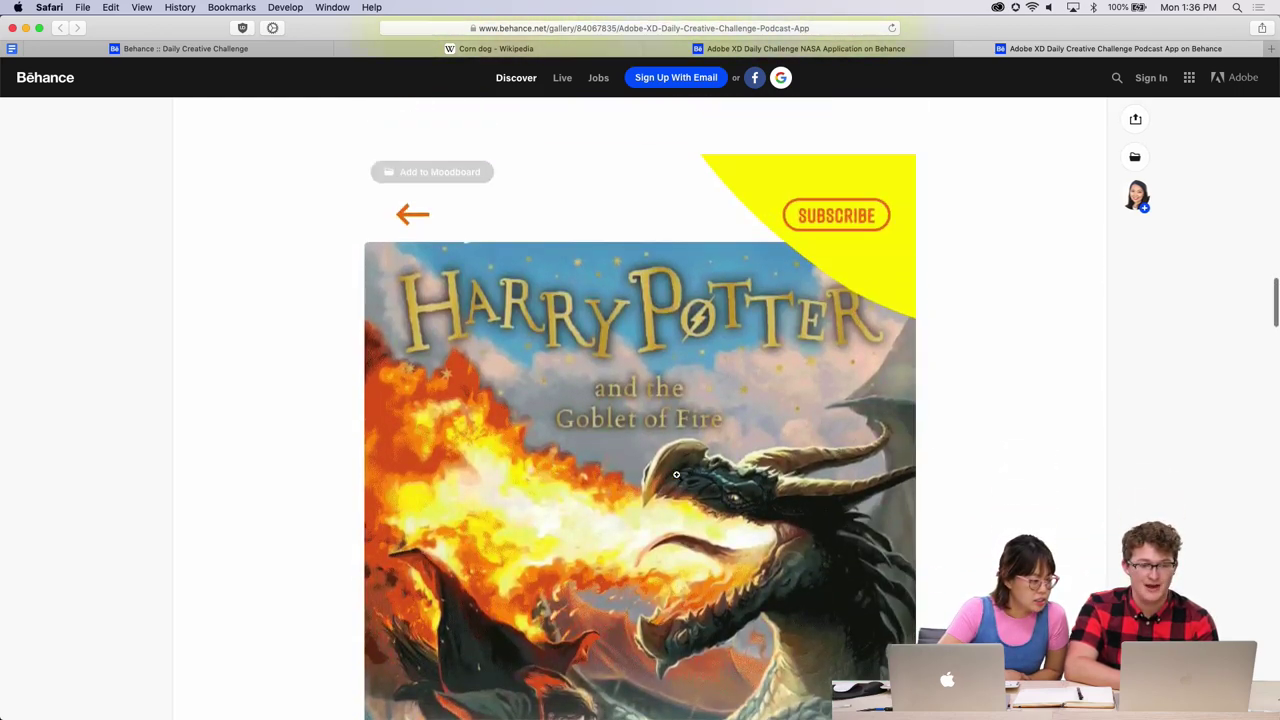
{"action": "scroll", "coordinate": [751, 313], "scroll_direction": "down", "scroll_amount": 3}
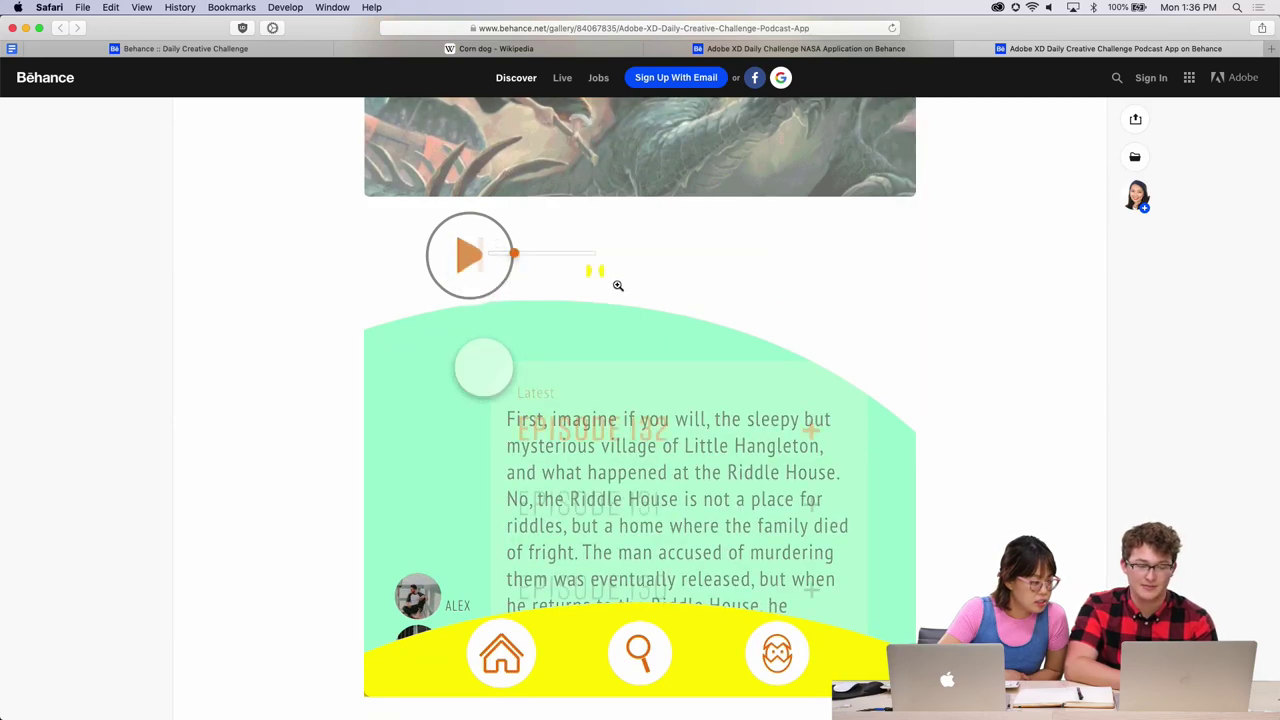
{"action": "scroll", "coordinate": [715, 326], "scroll_direction": "down", "scroll_amount": 2}
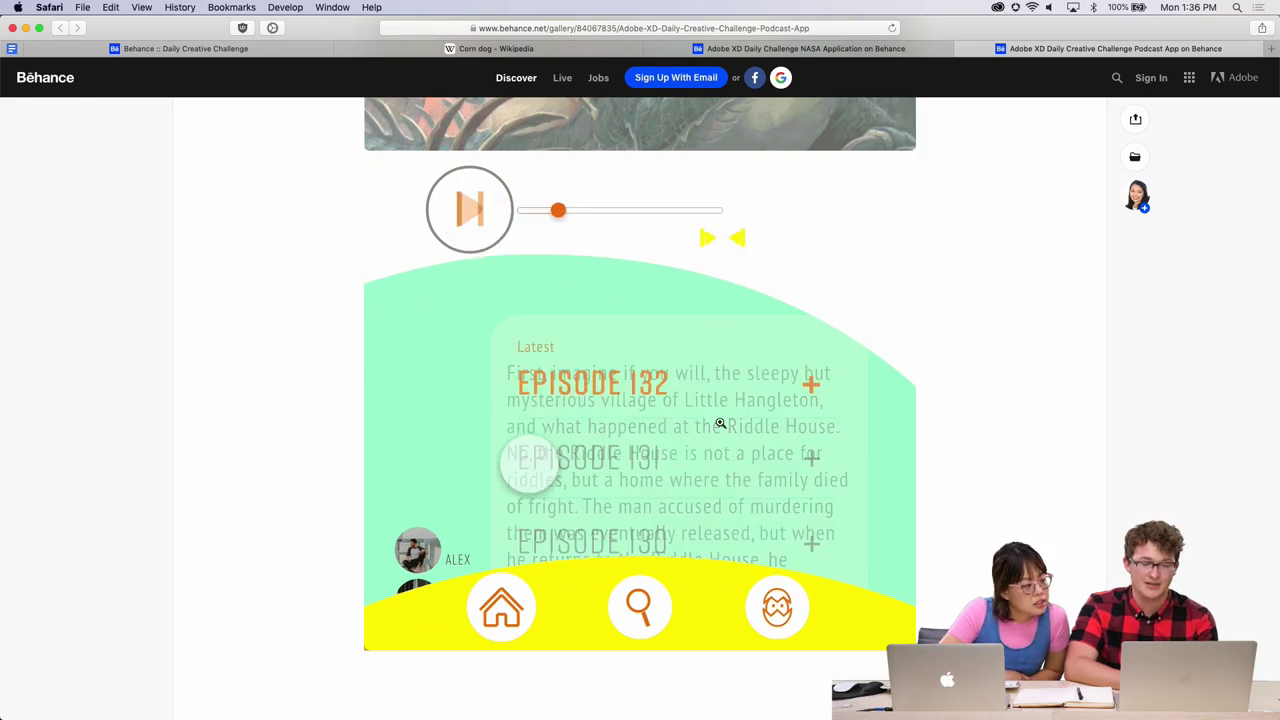
{"action": "scroll", "coordinate": [609, 420], "scroll_direction": "down", "scroll_amount": 3}
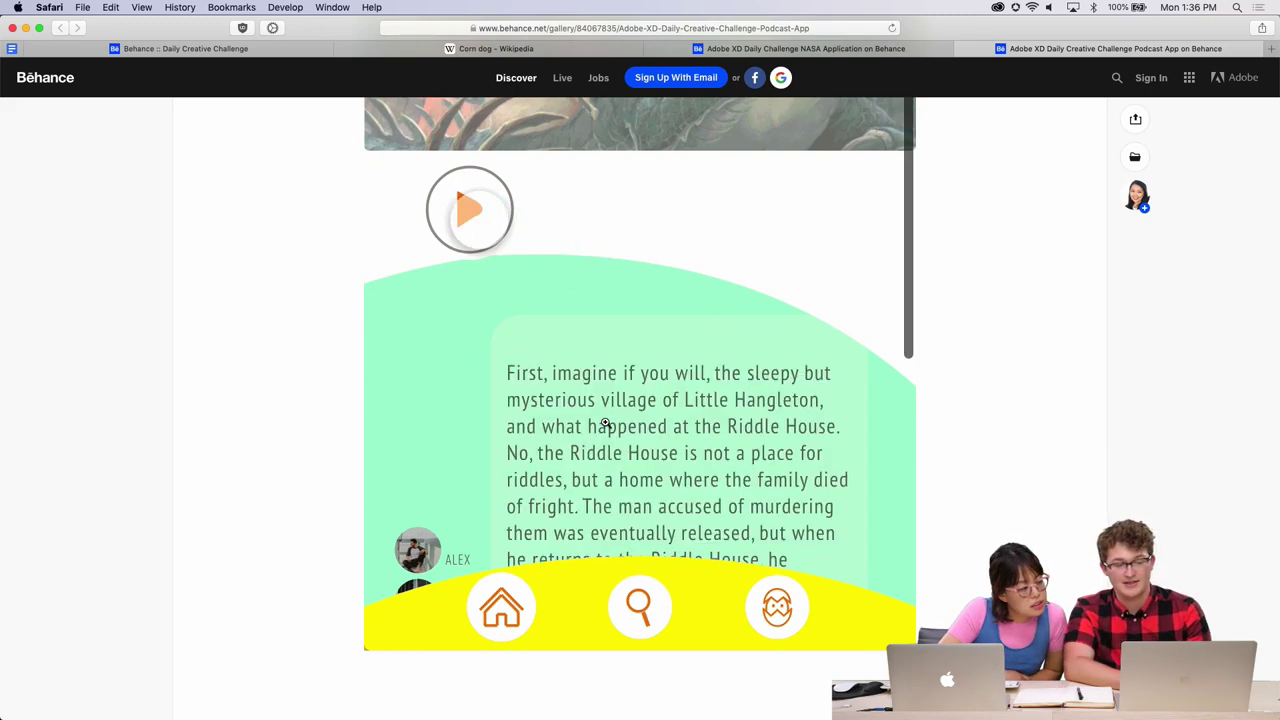
{"action": "scroll", "coordinate": [613, 415], "scroll_direction": "up", "scroll_amount": 2}
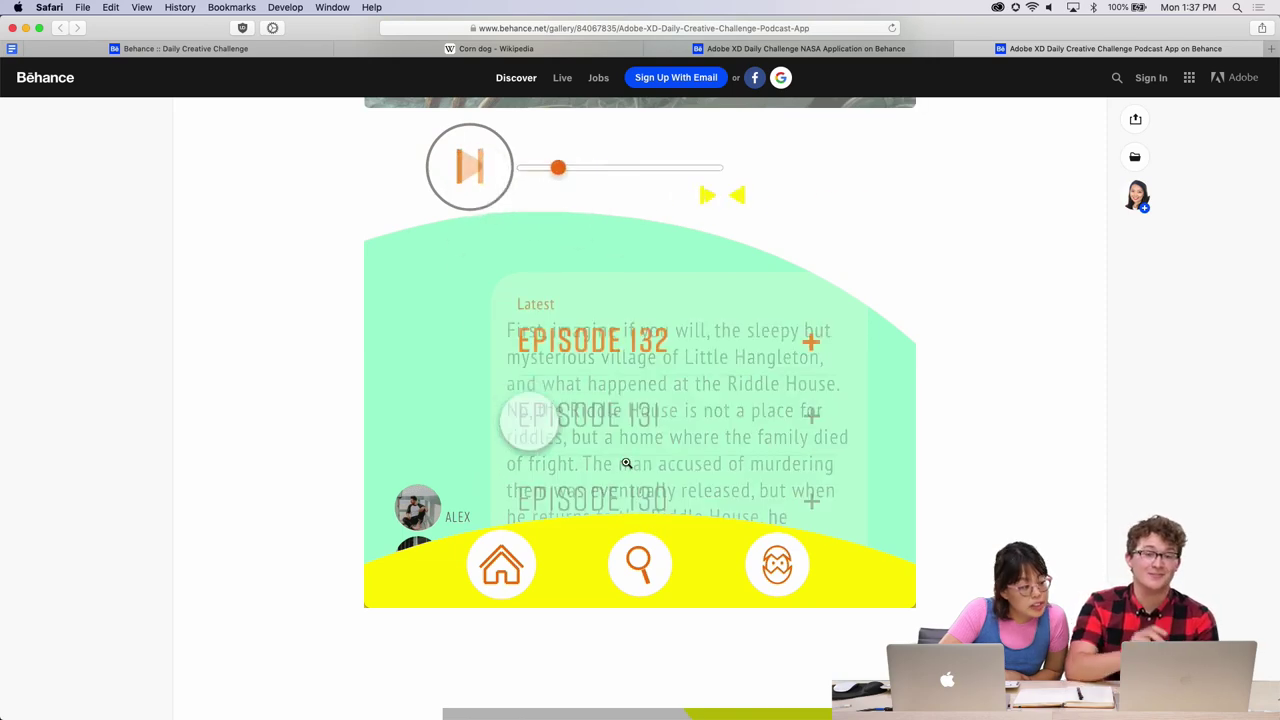
{"action": "scroll", "coordinate": [626, 463], "scroll_direction": "down", "scroll_amount": 5}
Play the Harry Potter prototype video and zoom the page out to see more.
{"action": "scroll", "coordinate": [626, 463], "scroll_direction": "down", "scroll_amount": 10}
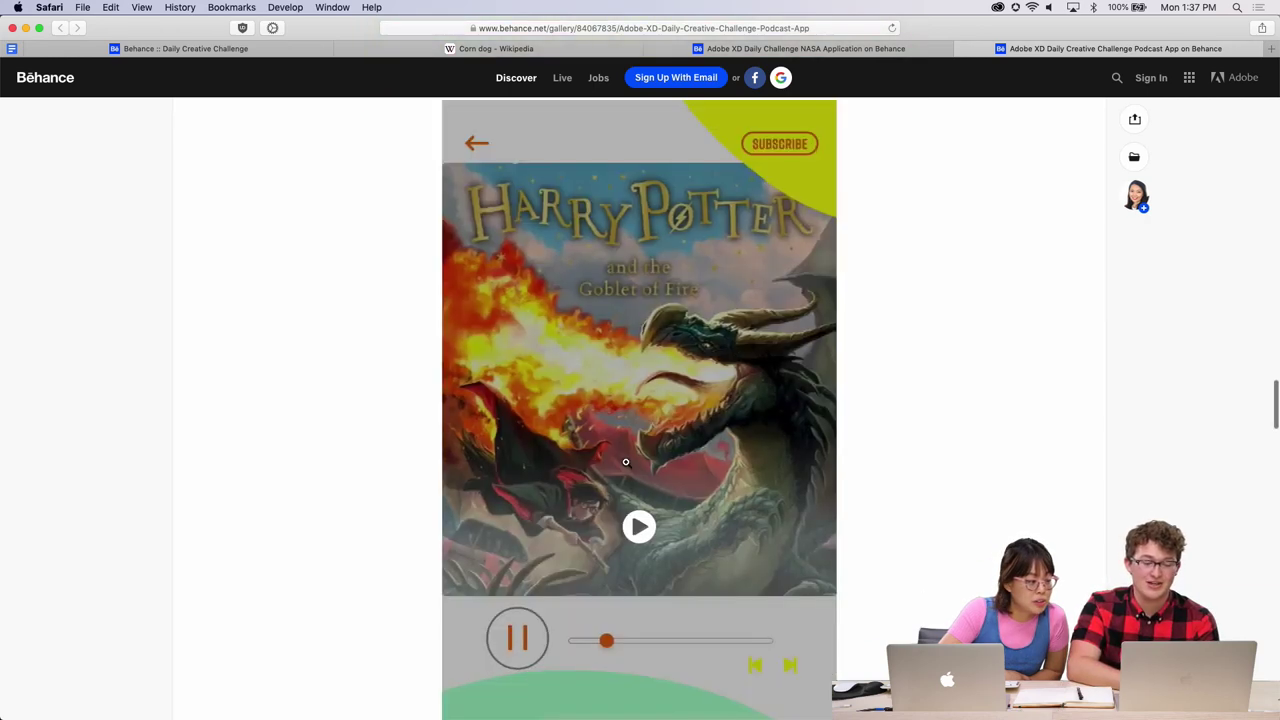
{"action": "left_click", "coordinate": [640, 363]}
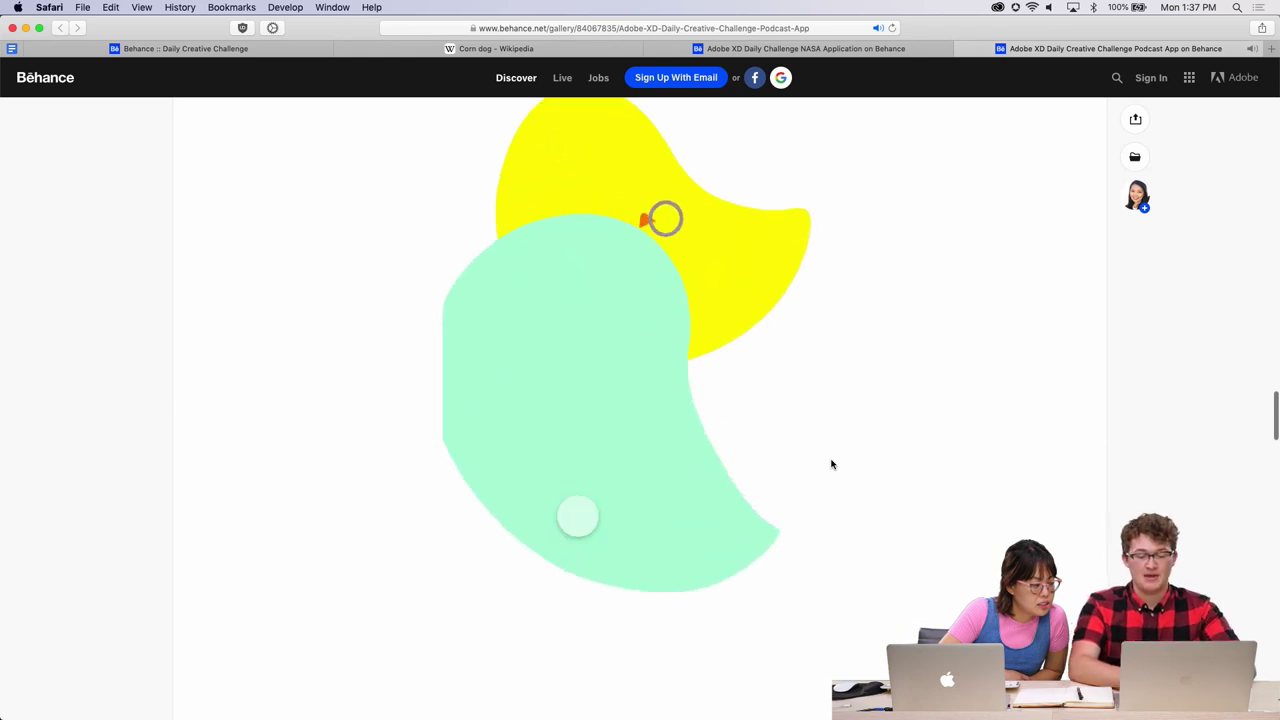
{"action": "key", "text": "super+minus"}
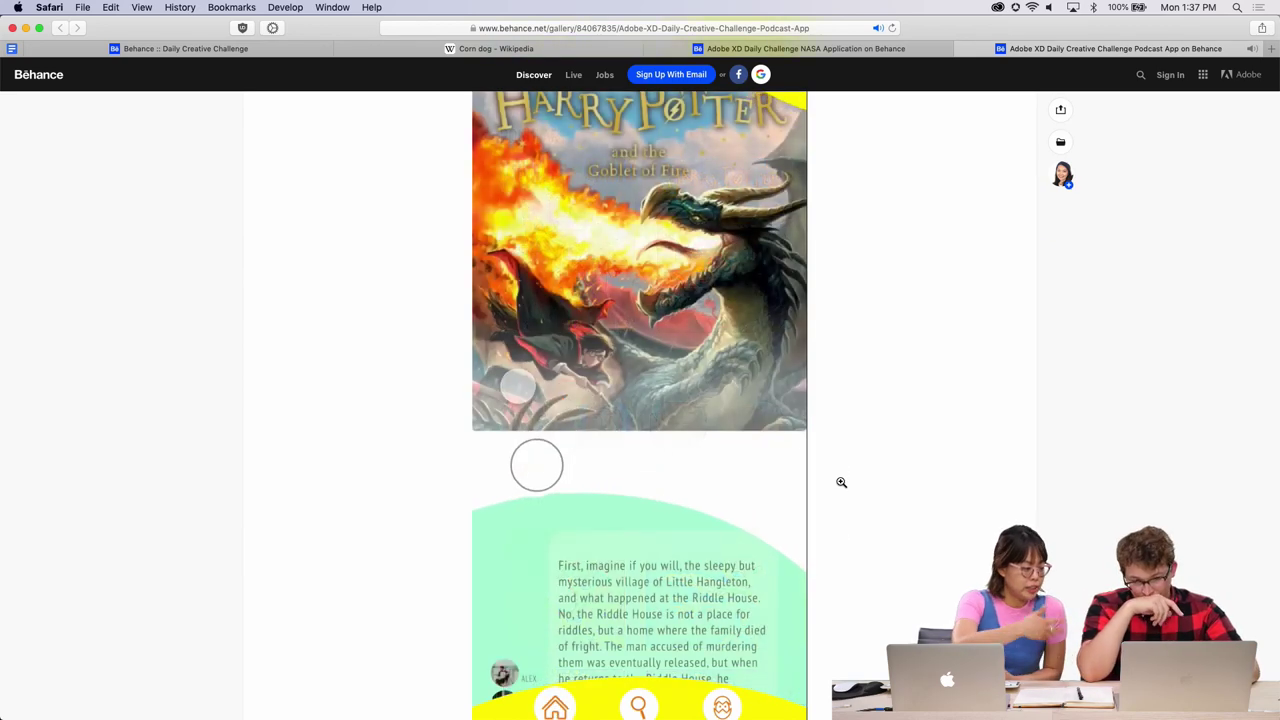
Scroll back through the podcast project to its title header, then show all open windows.
{"action": "scroll", "coordinate": [872, 501], "scroll_direction": "down", "scroll_amount": 5}
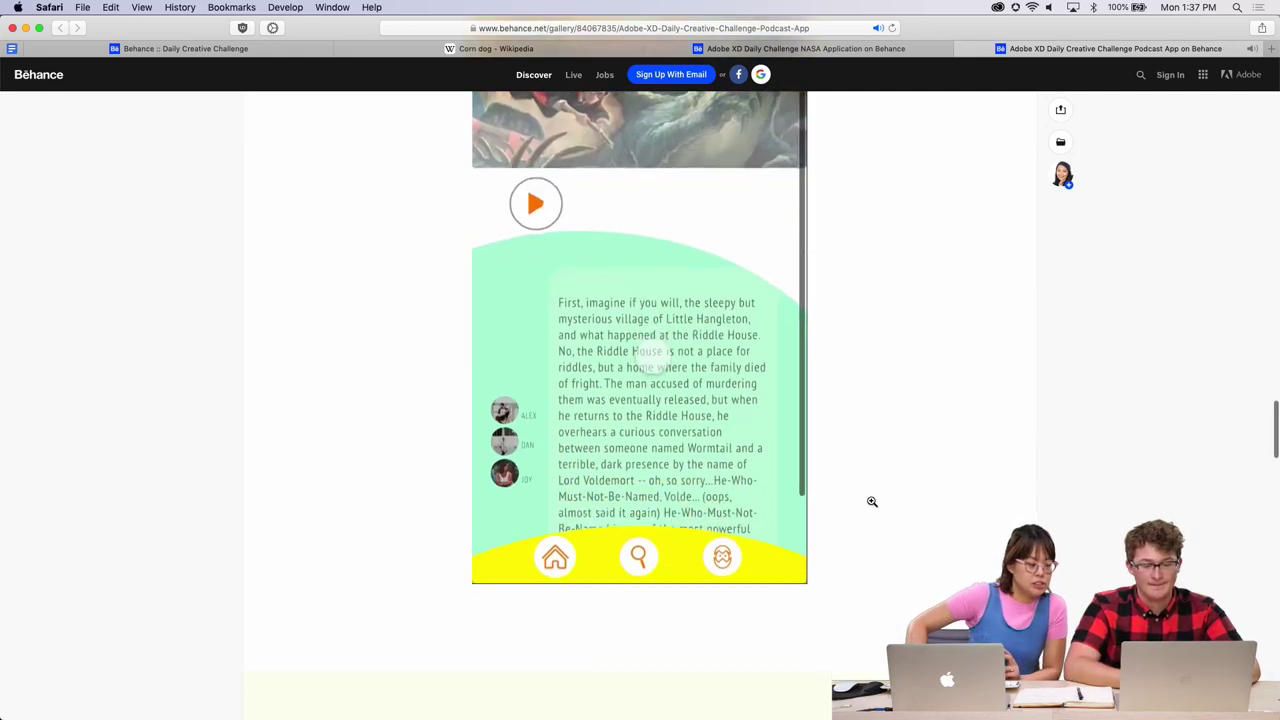
{"action": "scroll", "coordinate": [872, 501], "scroll_direction": "down", "scroll_amount": 15}
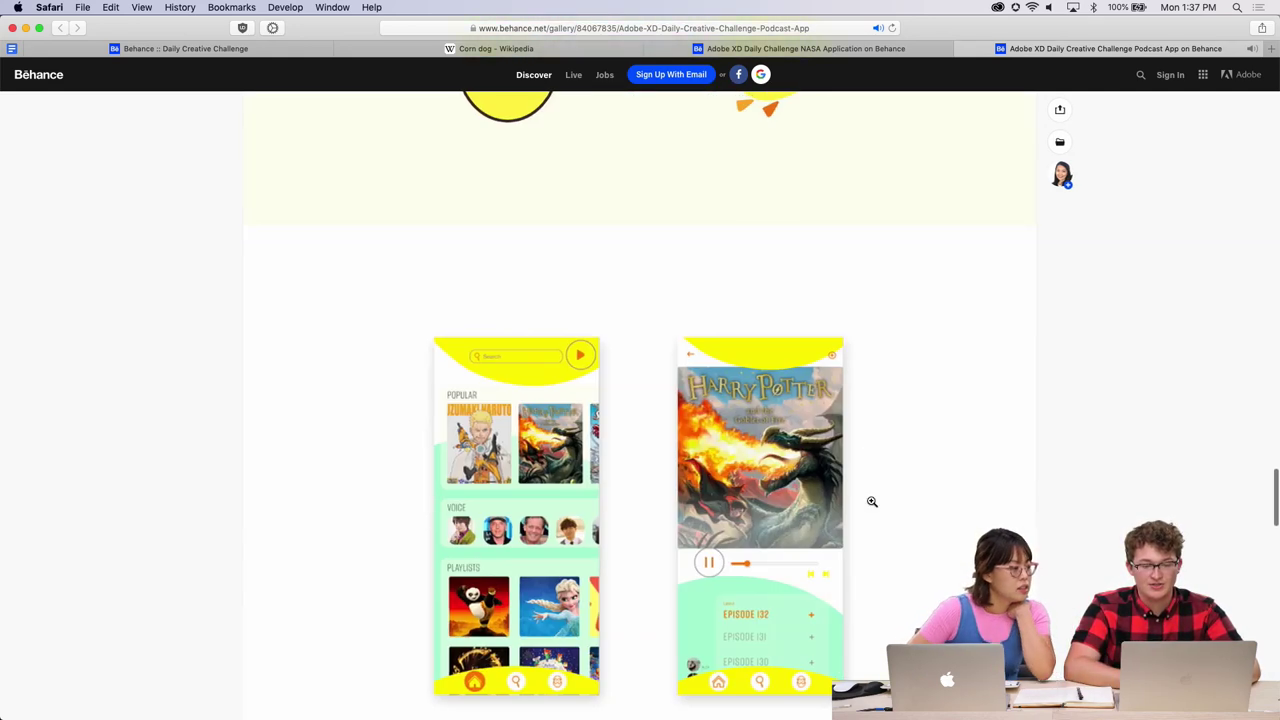
{"action": "scroll", "coordinate": [872, 501], "scroll_direction": "up", "scroll_amount": 15}
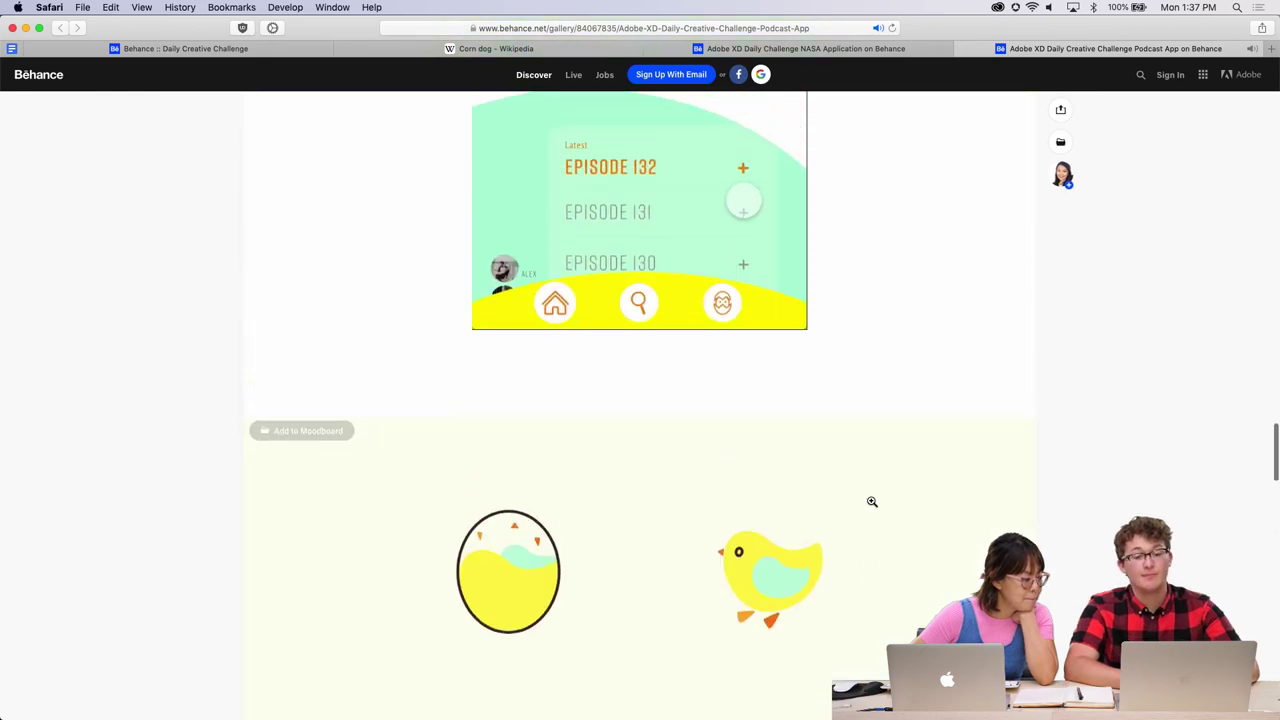
{"action": "scroll", "coordinate": [872, 501], "scroll_direction": "down", "scroll_amount": 4}
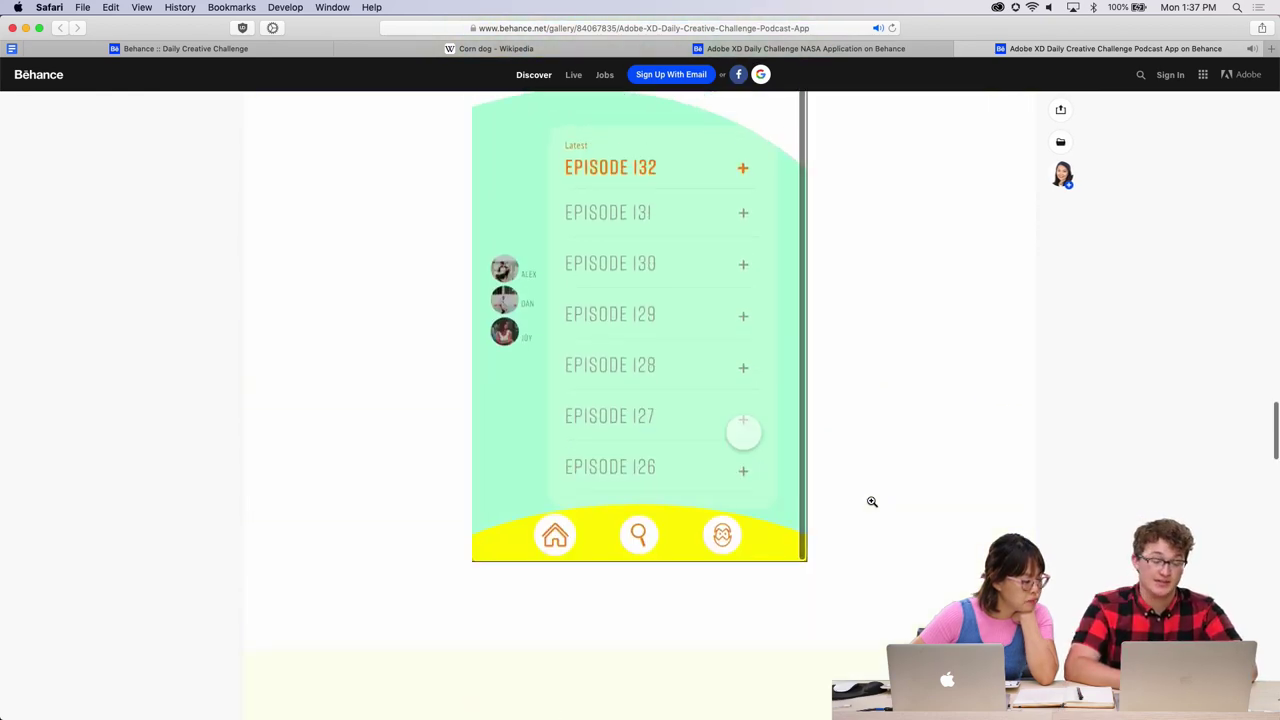
{"action": "scroll", "coordinate": [872, 501], "scroll_direction": "up", "scroll_amount": 4}
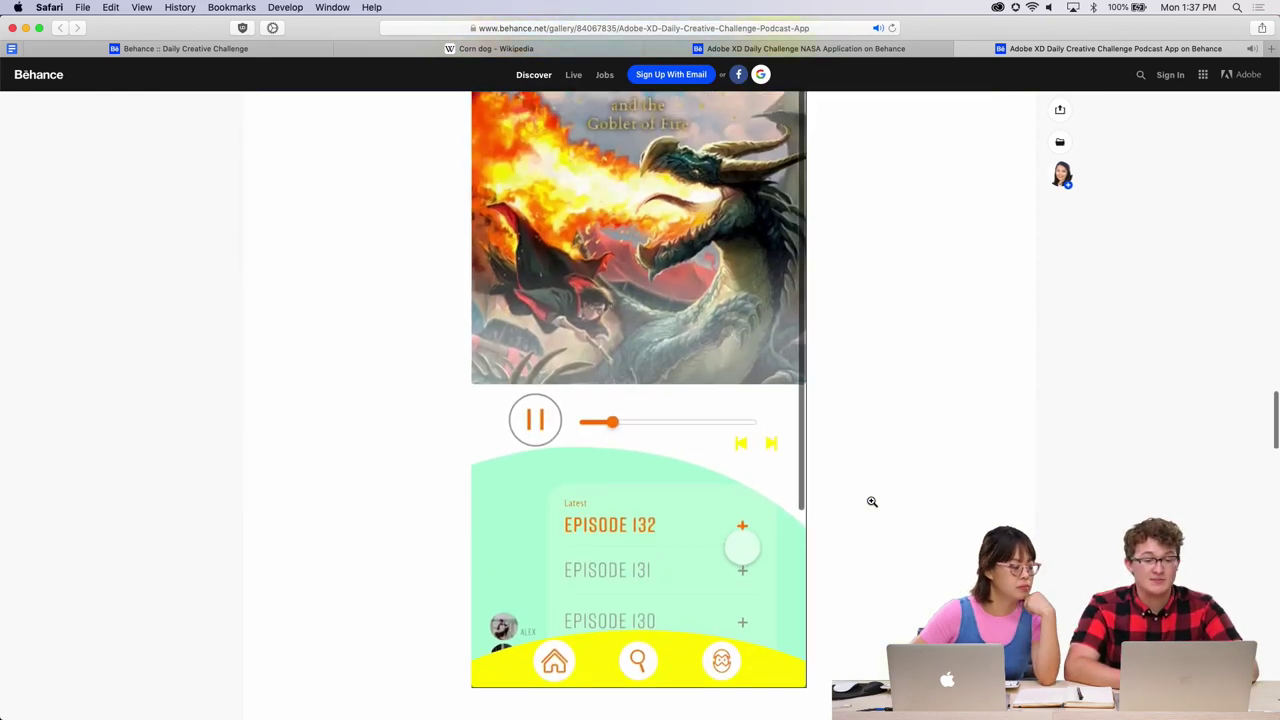
{"action": "scroll", "coordinate": [872, 501], "scroll_direction": "down", "scroll_amount": 3}
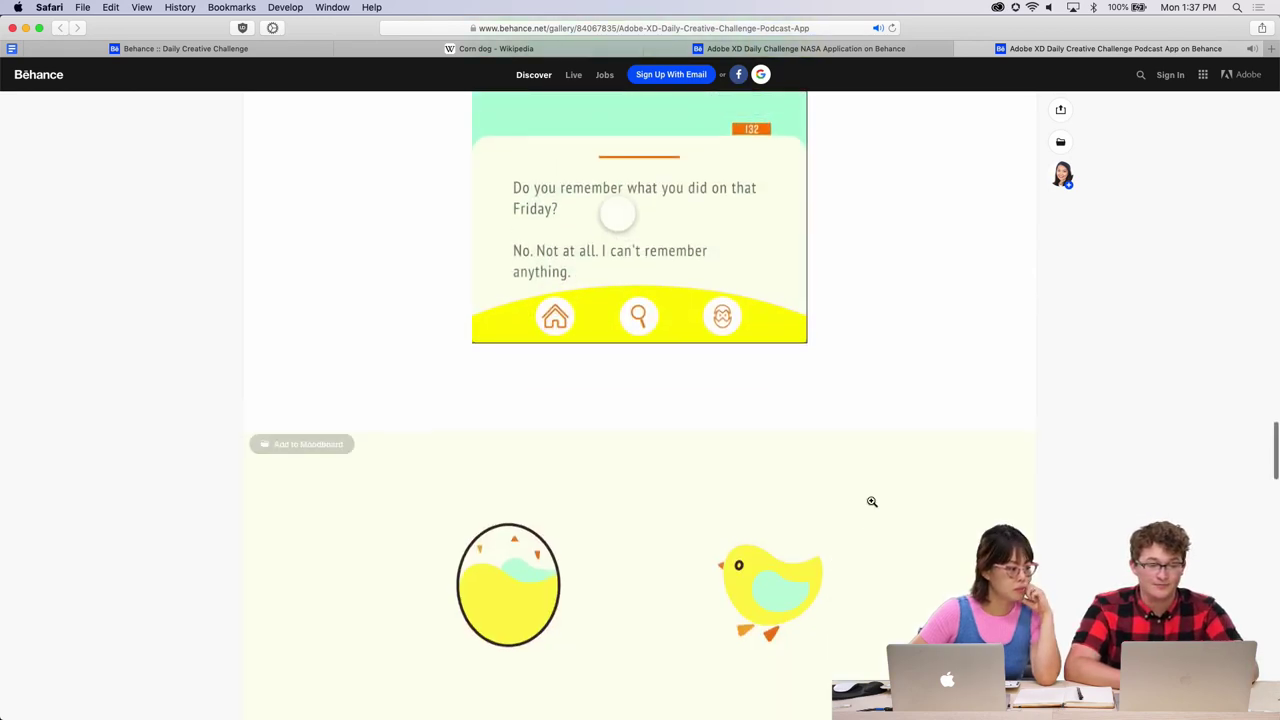
{"action": "scroll", "coordinate": [872, 501], "scroll_direction": "up", "scroll_amount": 2}
{"action": "scroll", "coordinate": [872, 501], "scroll_direction": "down", "scroll_amount": 10}
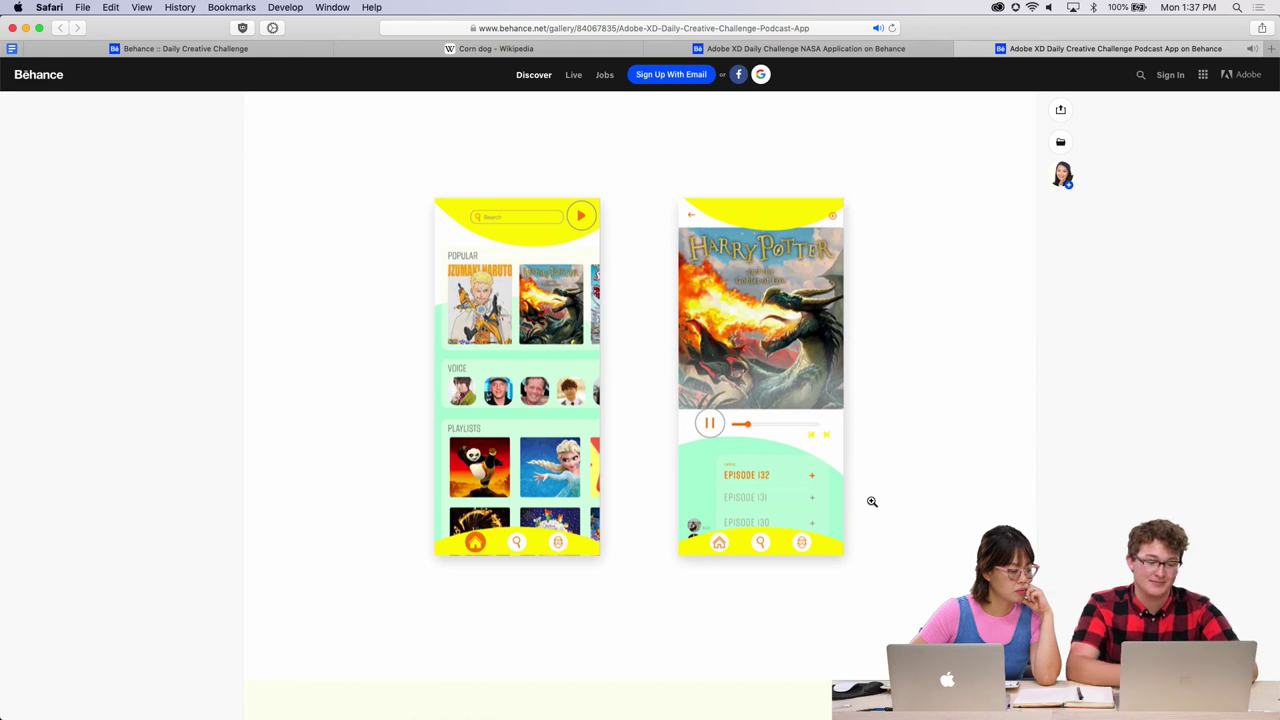
{"action": "scroll", "coordinate": [872, 501], "scroll_direction": "down", "scroll_amount": 1}
{"action": "scroll", "coordinate": [872, 501], "scroll_direction": "down", "scroll_amount": 4}
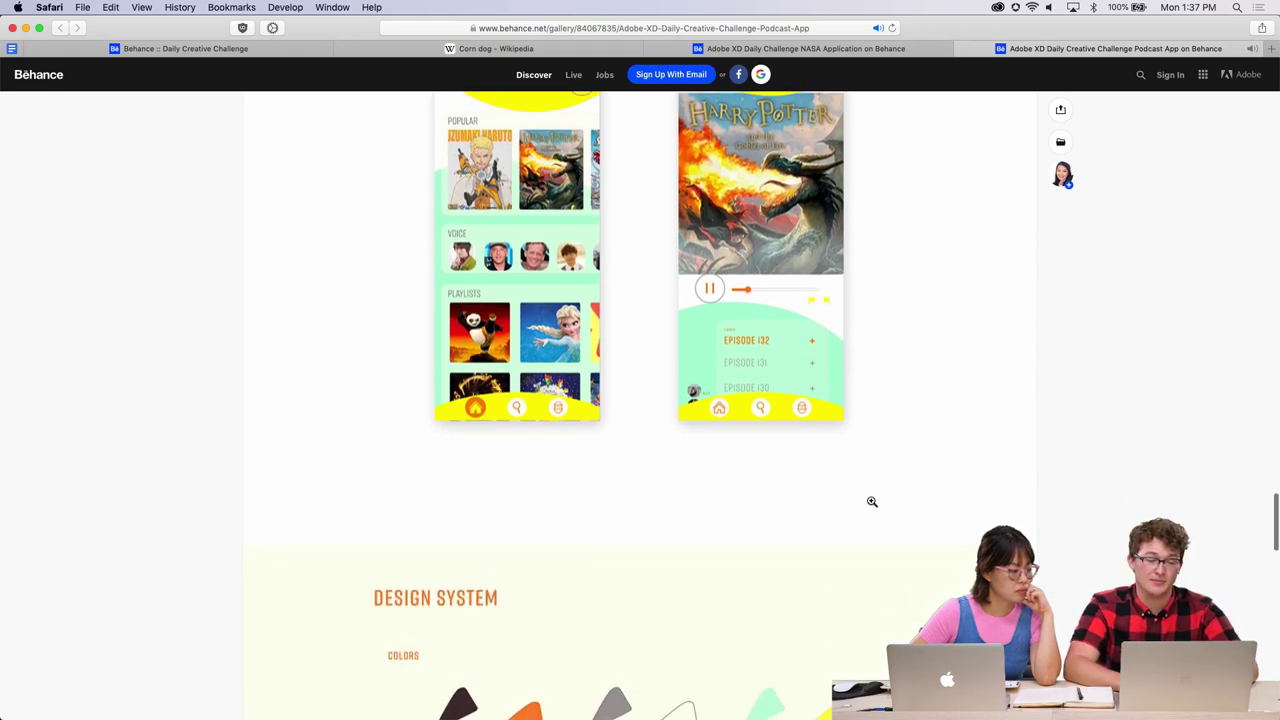
{"action": "scroll", "coordinate": [872, 501], "scroll_direction": "up", "scroll_amount": 4}
{"action": "scroll", "coordinate": [872, 501], "scroll_direction": "up", "scroll_amount": 3}
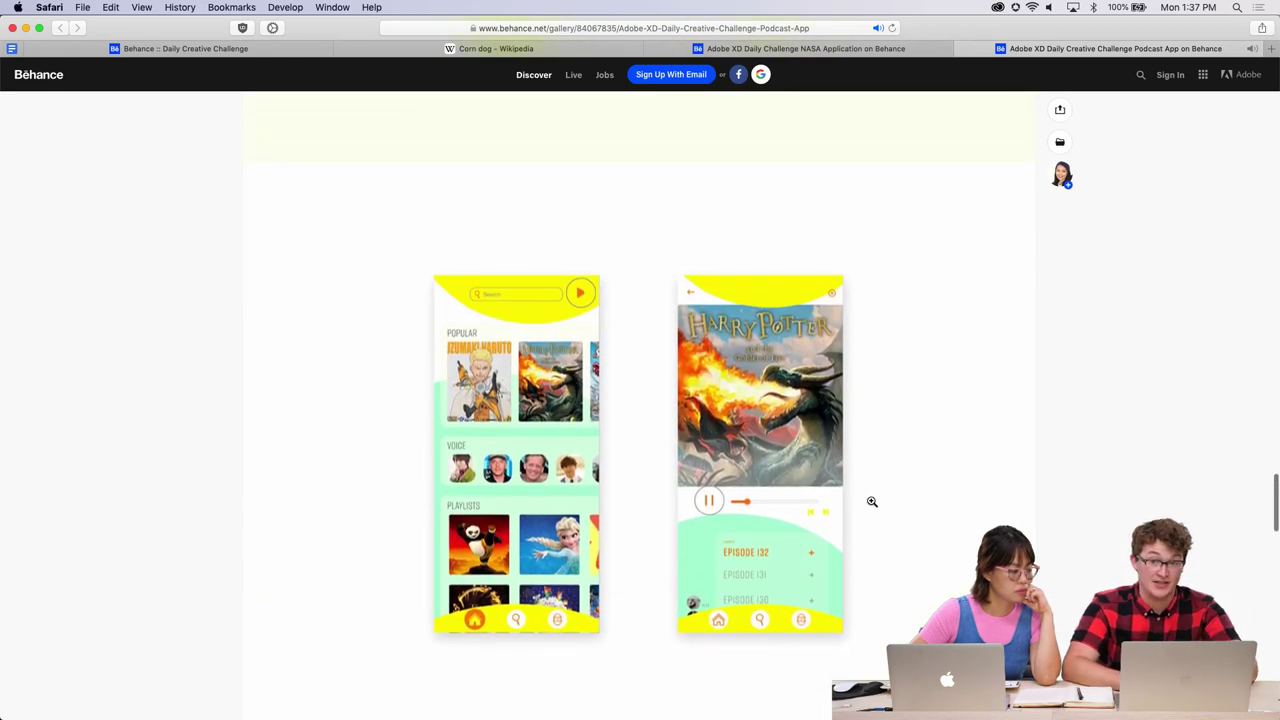
{"action": "scroll", "coordinate": [872, 501], "scroll_direction": "down", "scroll_amount": 4}
{"action": "scroll", "coordinate": [872, 501], "scroll_direction": "up", "scroll_amount": 3}
{"action": "scroll", "coordinate": [872, 501], "scroll_direction": "up", "scroll_amount": 2}
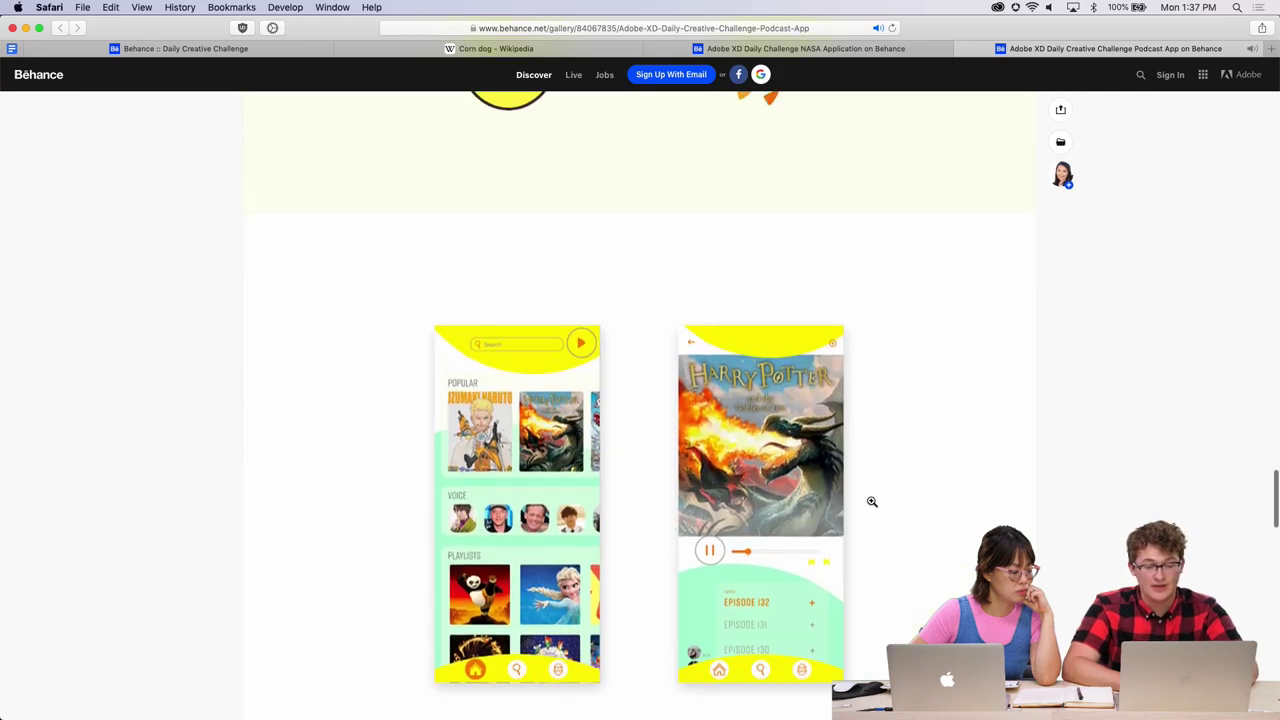
{"action": "scroll", "coordinate": [872, 501], "scroll_direction": "down", "scroll_amount": 2}
{"action": "scroll", "coordinate": [872, 501], "scroll_direction": "up", "scroll_amount": 20}
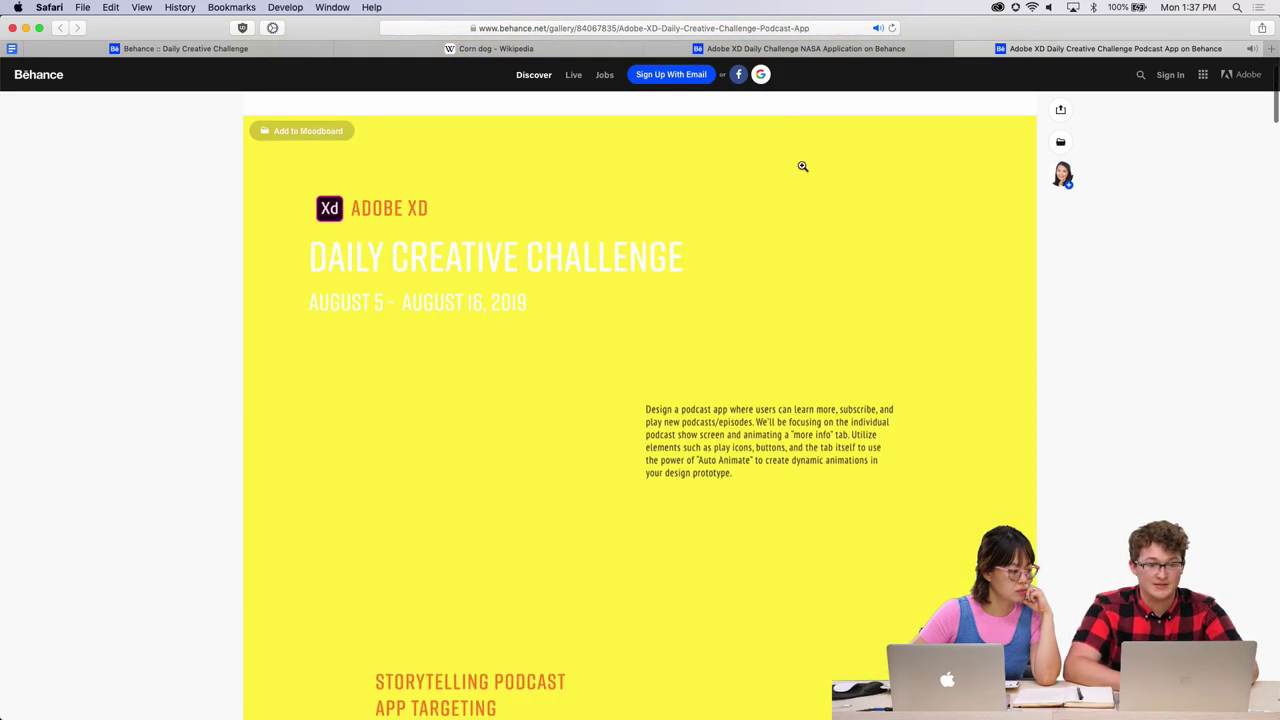
{"action": "key", "text": "ctrl+Up"}
In Discord, open the 'Copy of XD DDC 1' prototype link from the #current-challenge feedback request.
{"action": "left_click", "coordinate": [276, 244]}
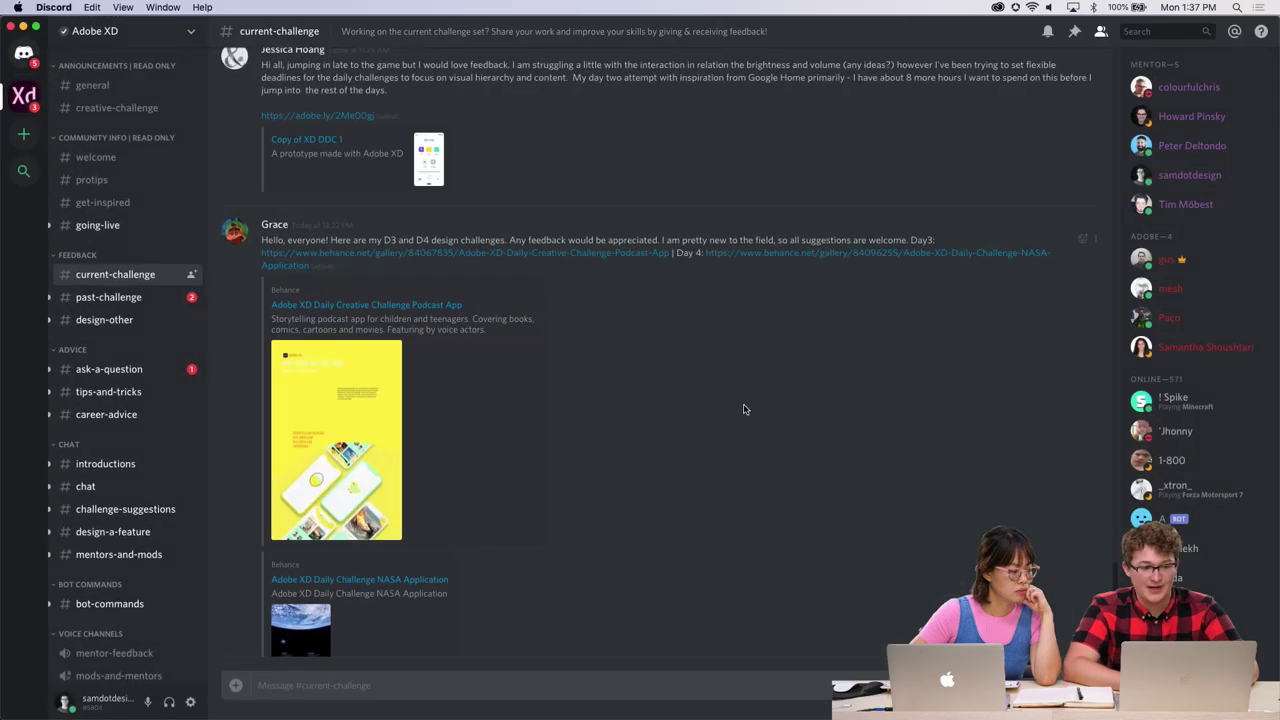
{"action": "scroll", "coordinate": [743, 409], "scroll_direction": "up", "scroll_amount": 5}
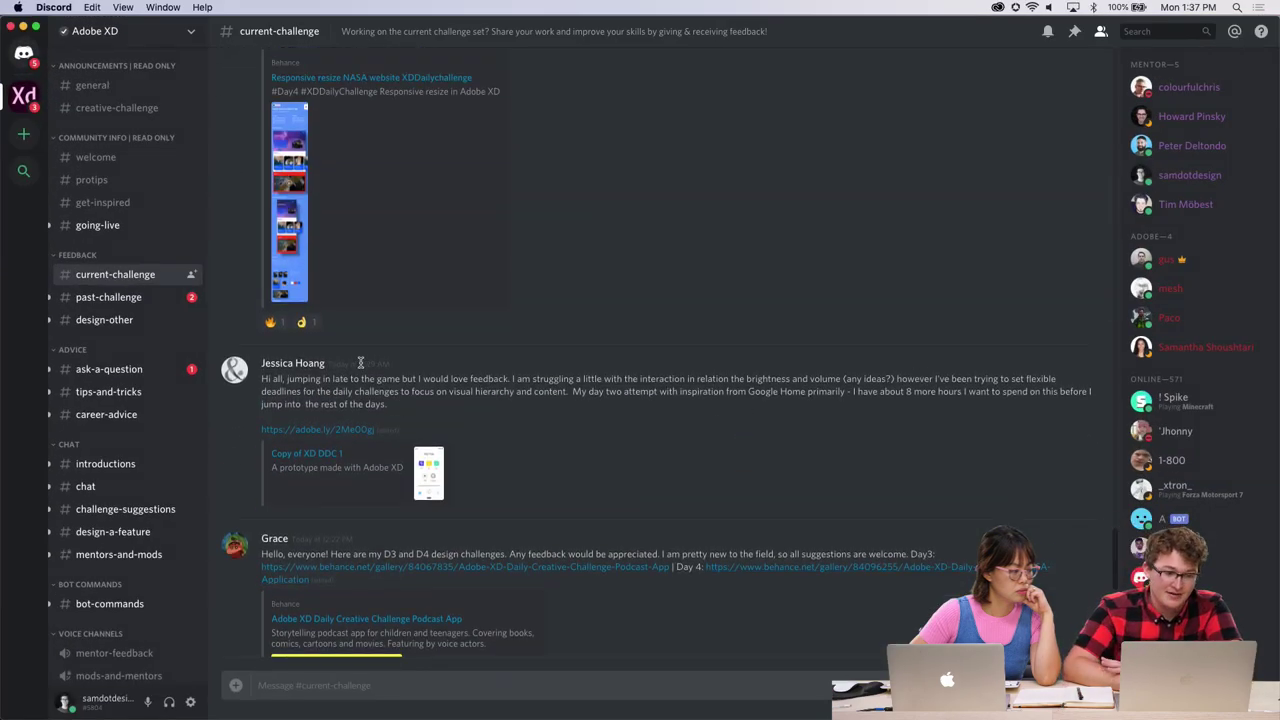
{"action": "triple_click", "coordinate": [336, 380]}
{"action": "left_click", "coordinate": [580, 406]}
{"action": "scroll", "coordinate": [352, 440], "scroll_direction": "up", "scroll_amount": 1}
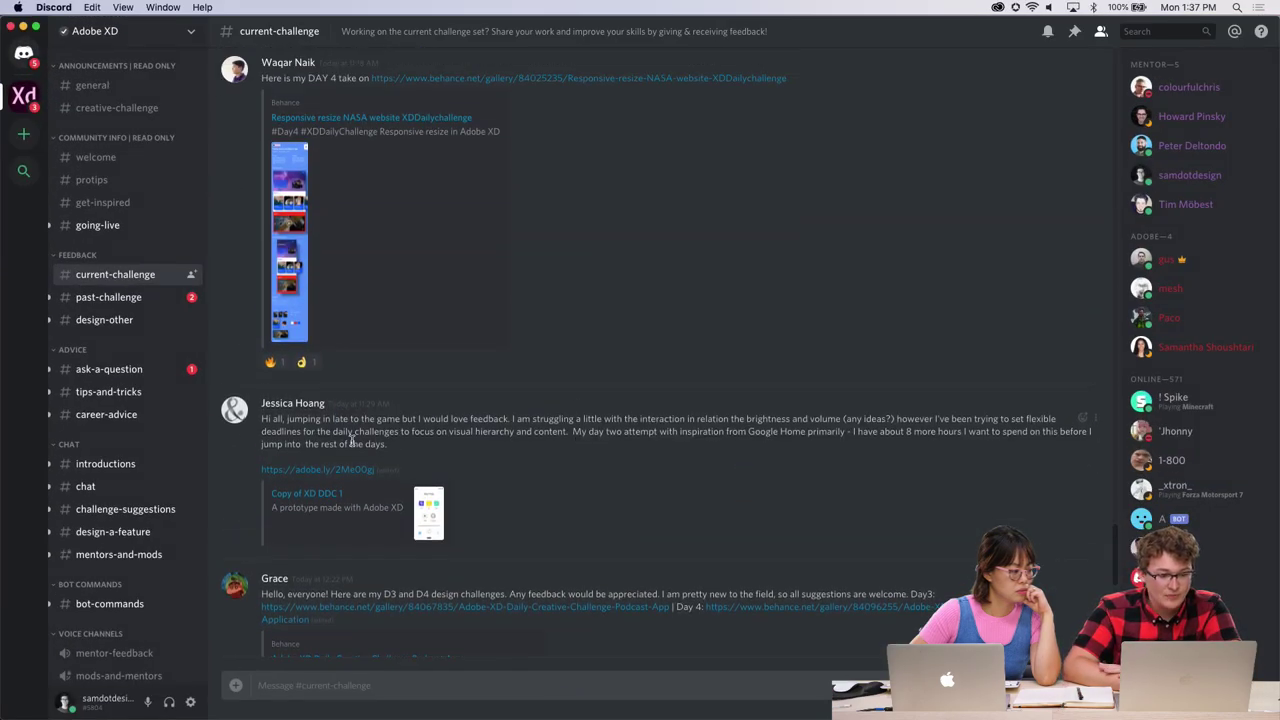
{"action": "left_click", "coordinate": [313, 495]}
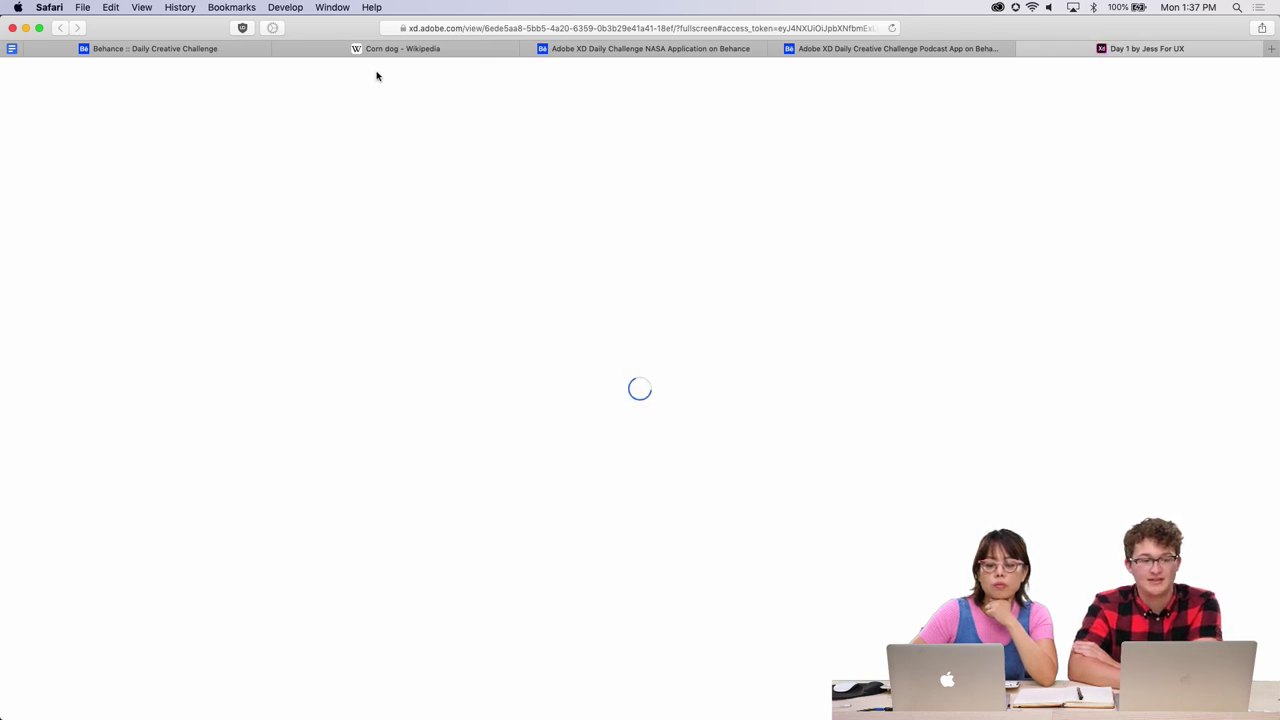
Switch to the loaded smart-home prototype tab and view its Home screen.
{"action": "left_click", "coordinate": [429, 31]}
{"action": "left_click", "coordinate": [903, 294]}
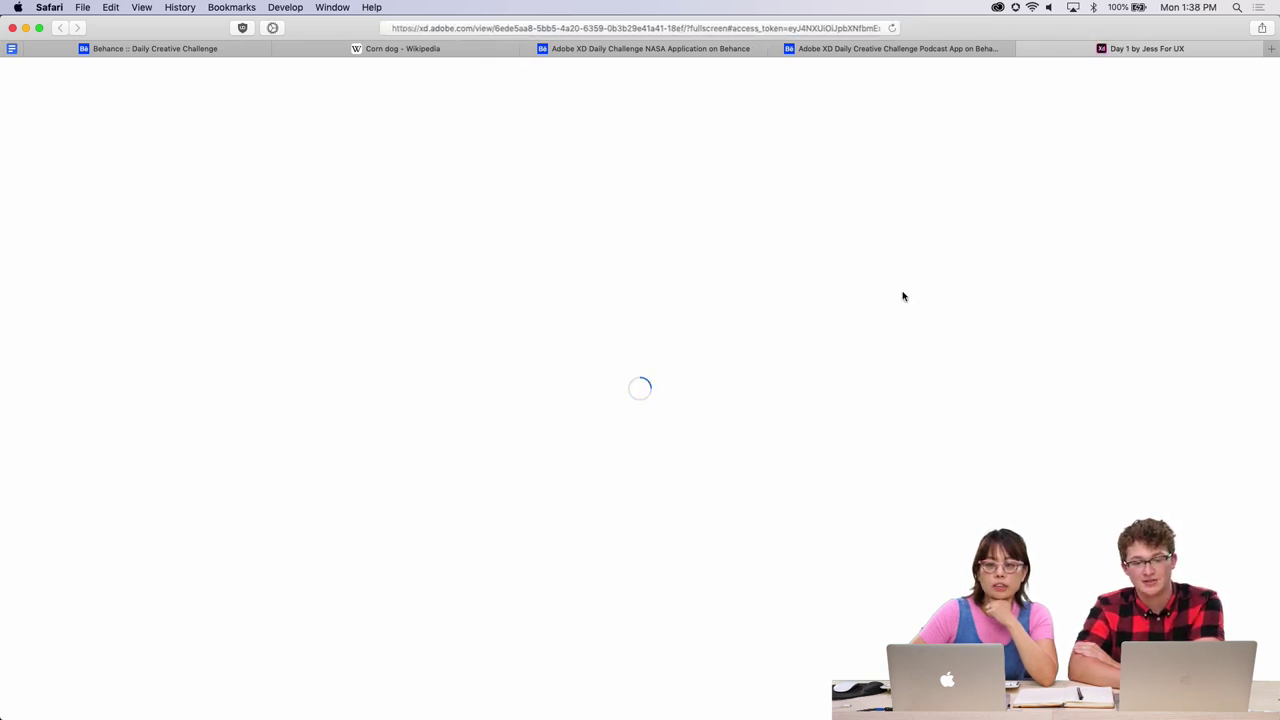
{"action": "left_click", "coordinate": [818, 49]}
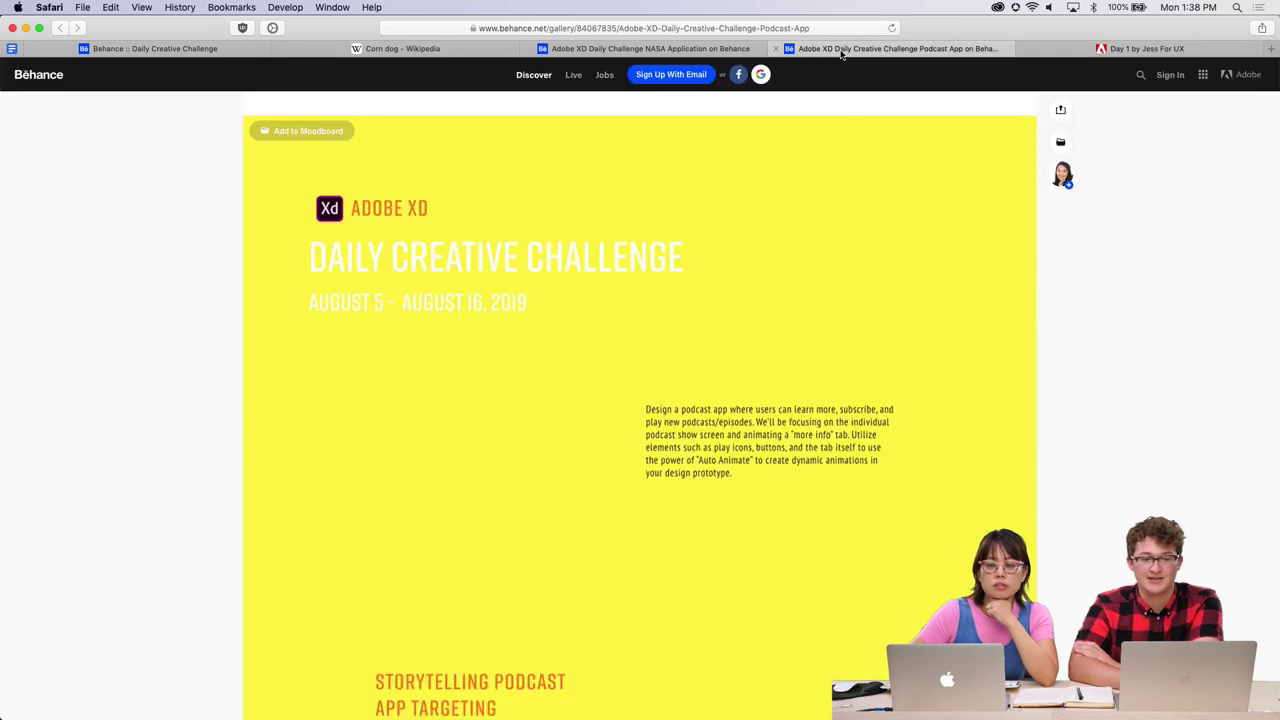
{"action": "left_click", "coordinate": [1108, 50]}
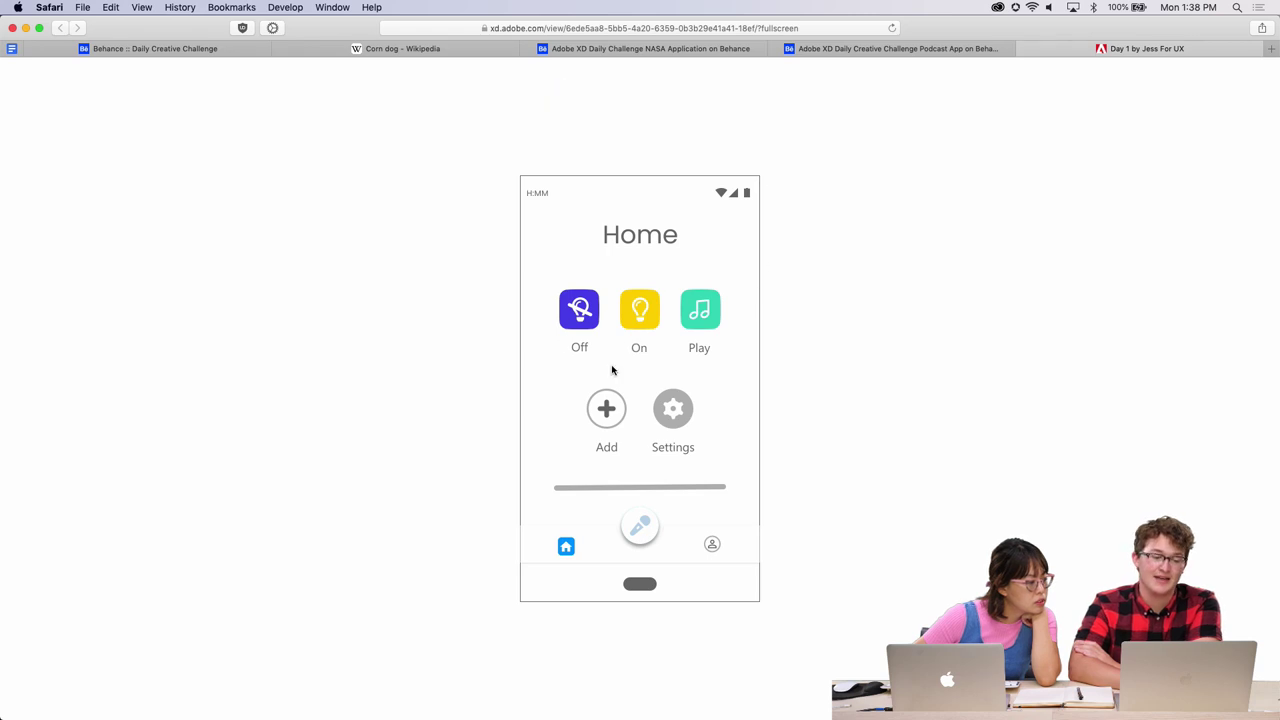
{"action": "scroll", "coordinate": [612, 370], "scroll_direction": "down", "scroll_amount": 2}
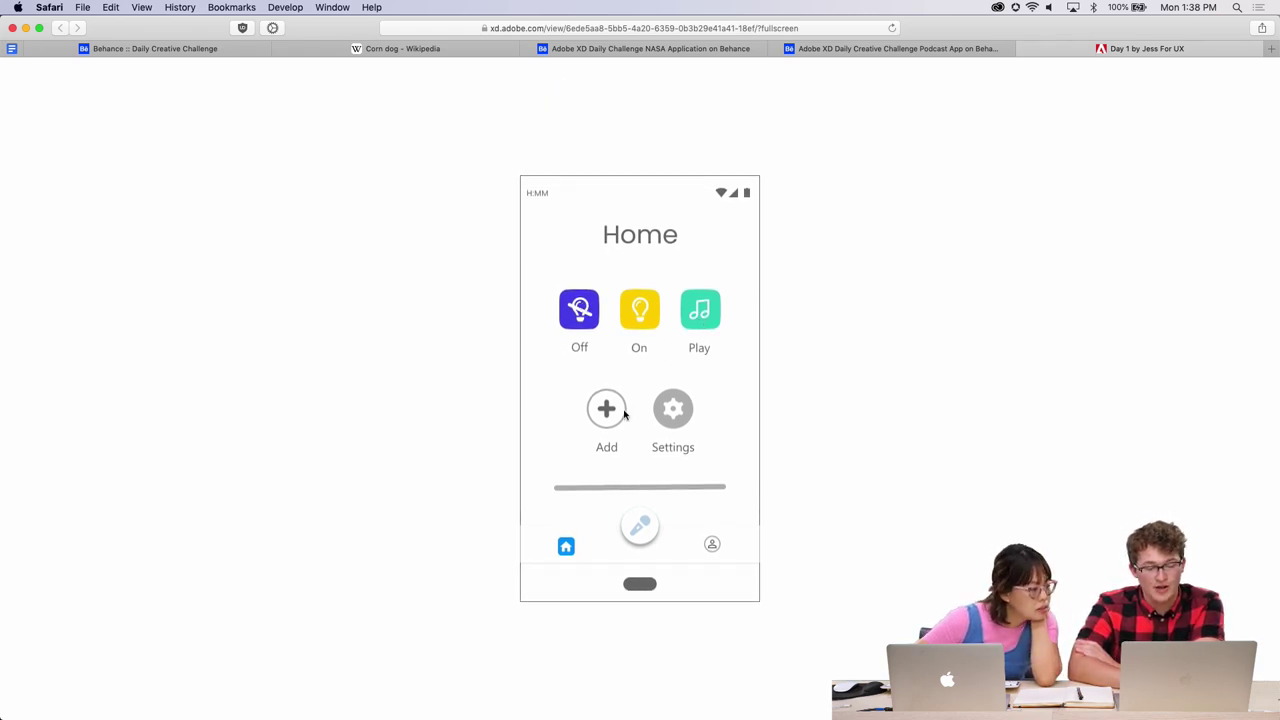
Glance back at the Discord feedback message, then open Behance's Daily Creative Challenge page in Safari.
{"action": "key", "text": "super+Tab"}
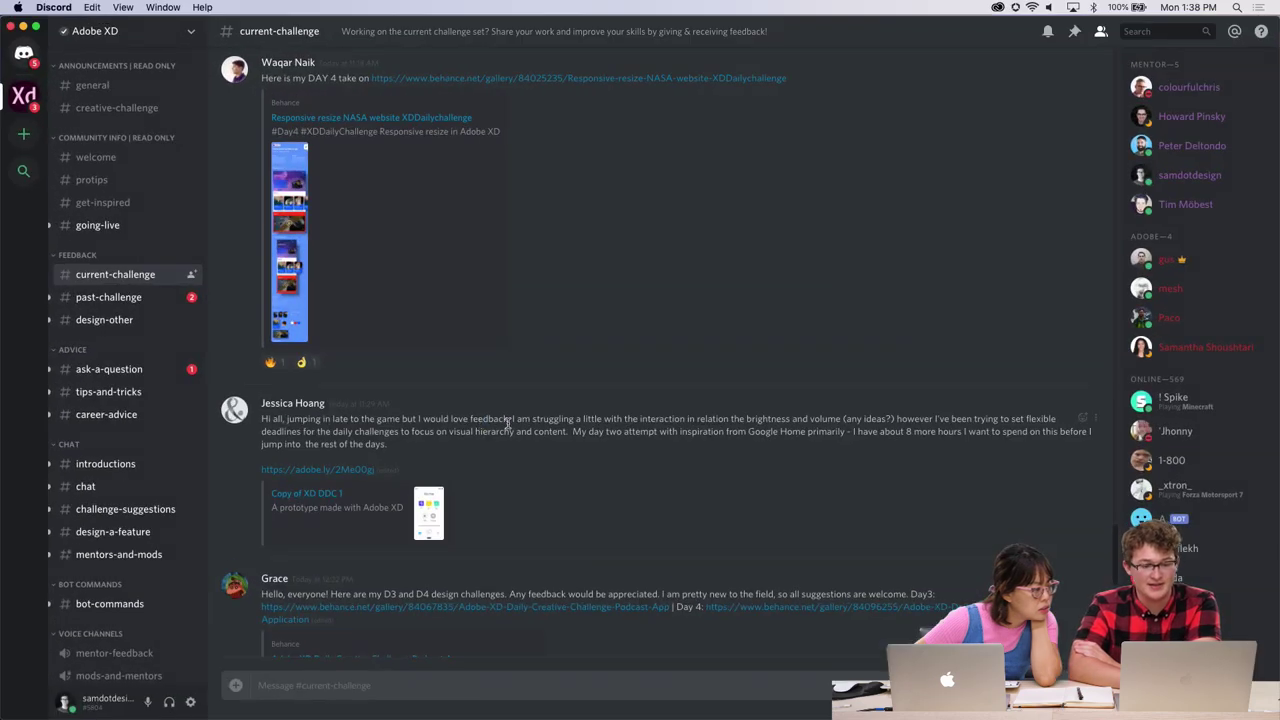
{"action": "left_click_drag", "start_coordinate": [507, 424], "coordinate": [680, 431]}
{"action": "left_click", "coordinate": [680, 431]}
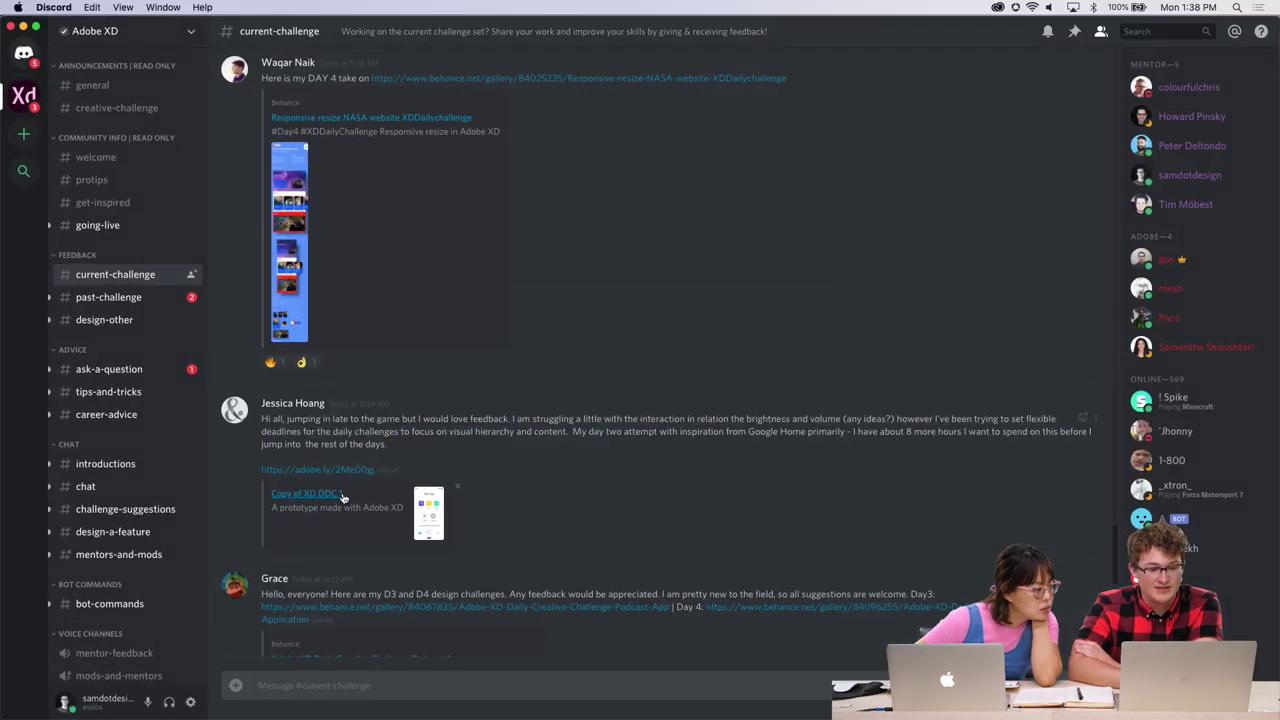
{"action": "scroll", "coordinate": [342, 497], "scroll_direction": "up", "scroll_amount": 3}
{"action": "key", "text": "ctrl+Up"}
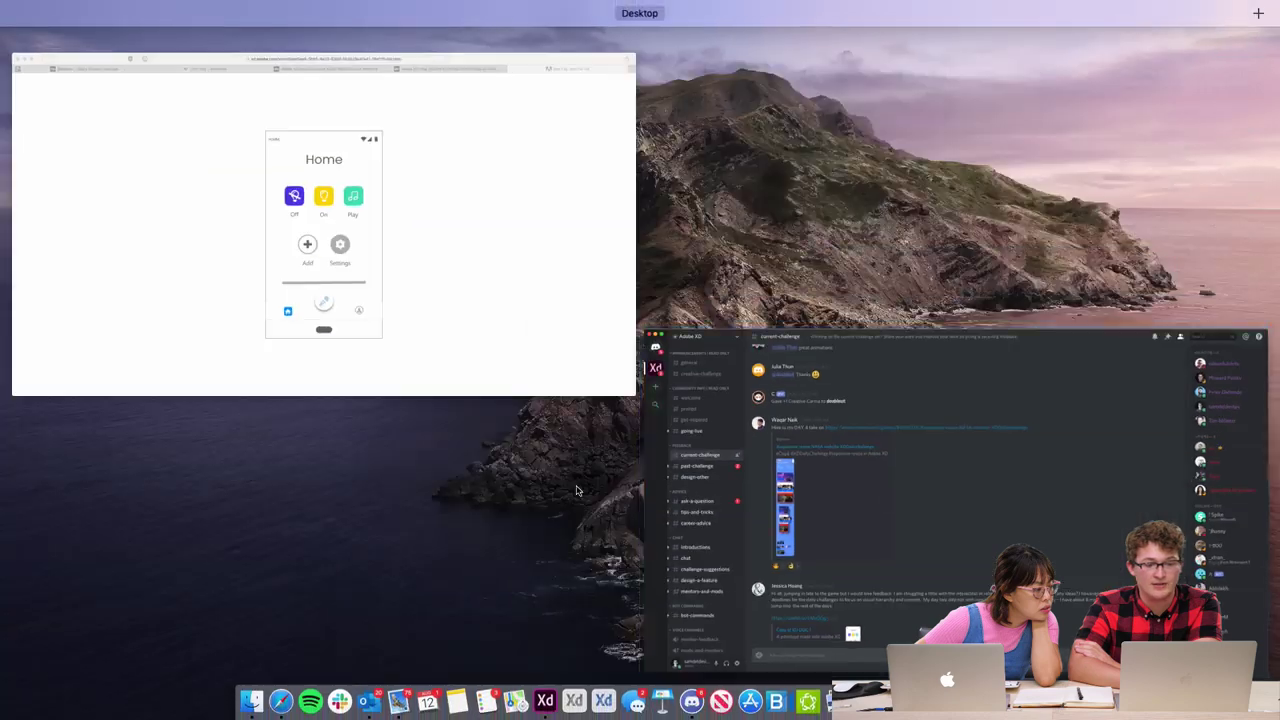
{"action": "left_click", "coordinate": [555, 277]}
{"action": "left_click", "coordinate": [195, 50]}
{"action": "scroll", "coordinate": [515, 307], "scroll_direction": "down", "scroll_amount": 8}
Read through the Simple Design Systems challenge brief, then return to the smart-home prototype tab.
{"action": "scroll", "coordinate": [515, 307], "scroll_direction": "up", "scroll_amount": 2}
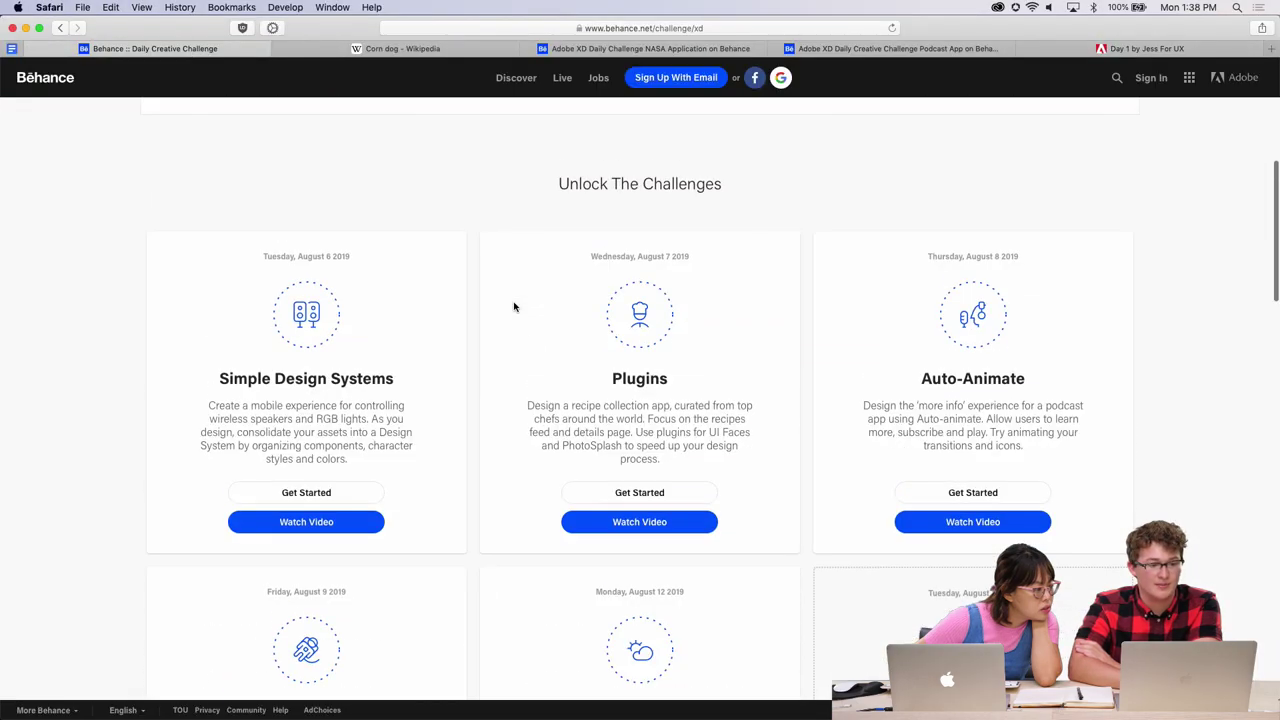
{"action": "left_click_drag", "start_coordinate": [244, 378], "coordinate": [388, 383]}
{"action": "left_click", "coordinate": [388, 383]}
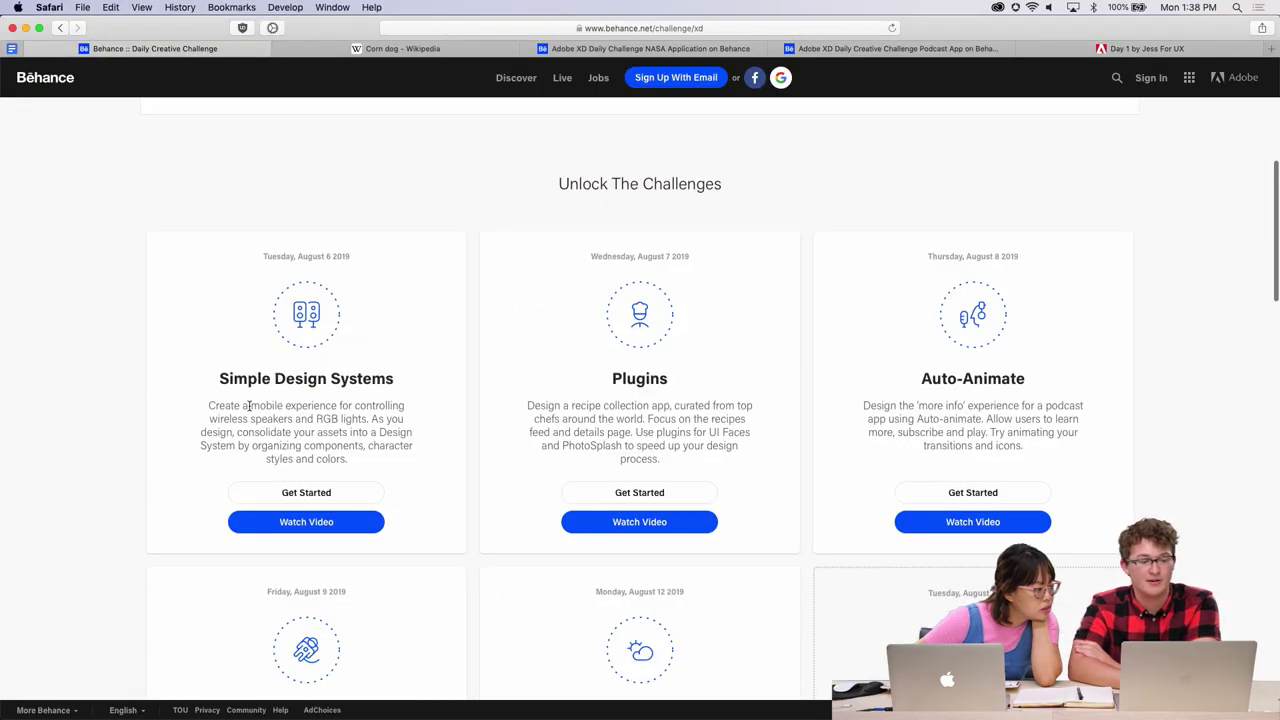
{"action": "left_click_drag", "start_coordinate": [249, 405], "coordinate": [414, 409]}
{"action": "left_click", "coordinate": [307, 414]}
{"action": "left_click_drag", "start_coordinate": [253, 425], "coordinate": [380, 432]}
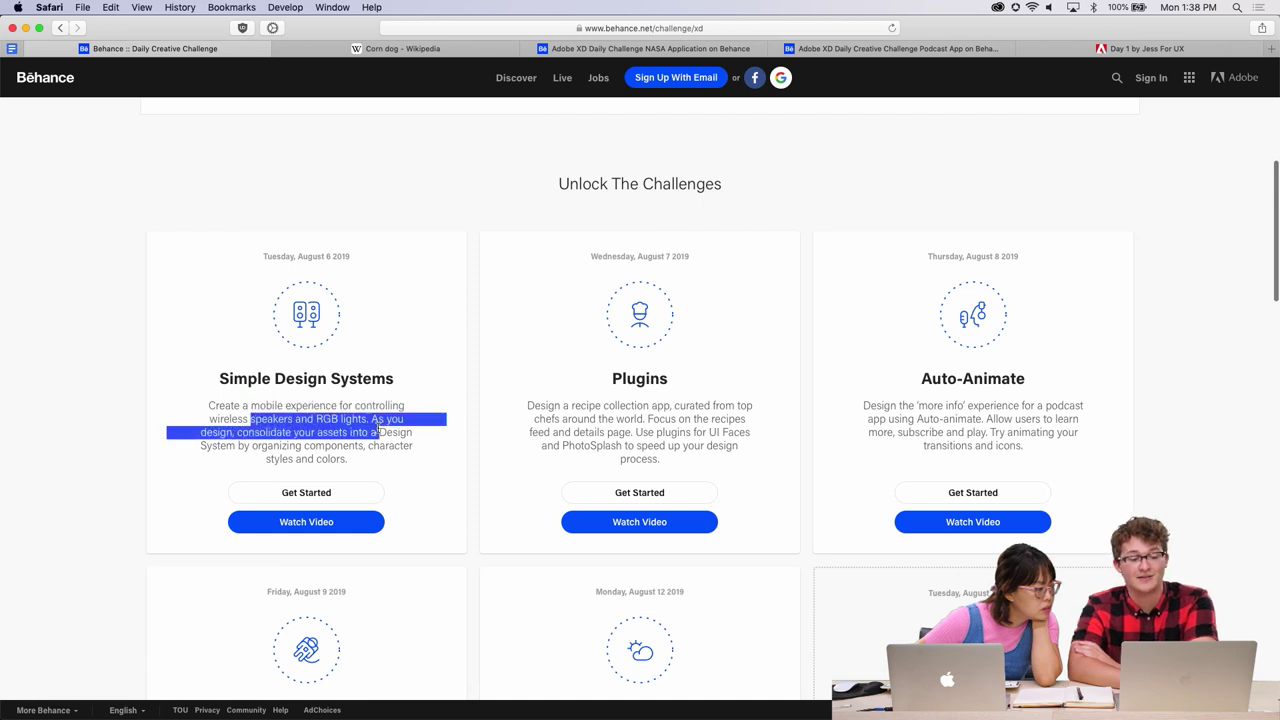
{"action": "left_click", "coordinate": [380, 431]}
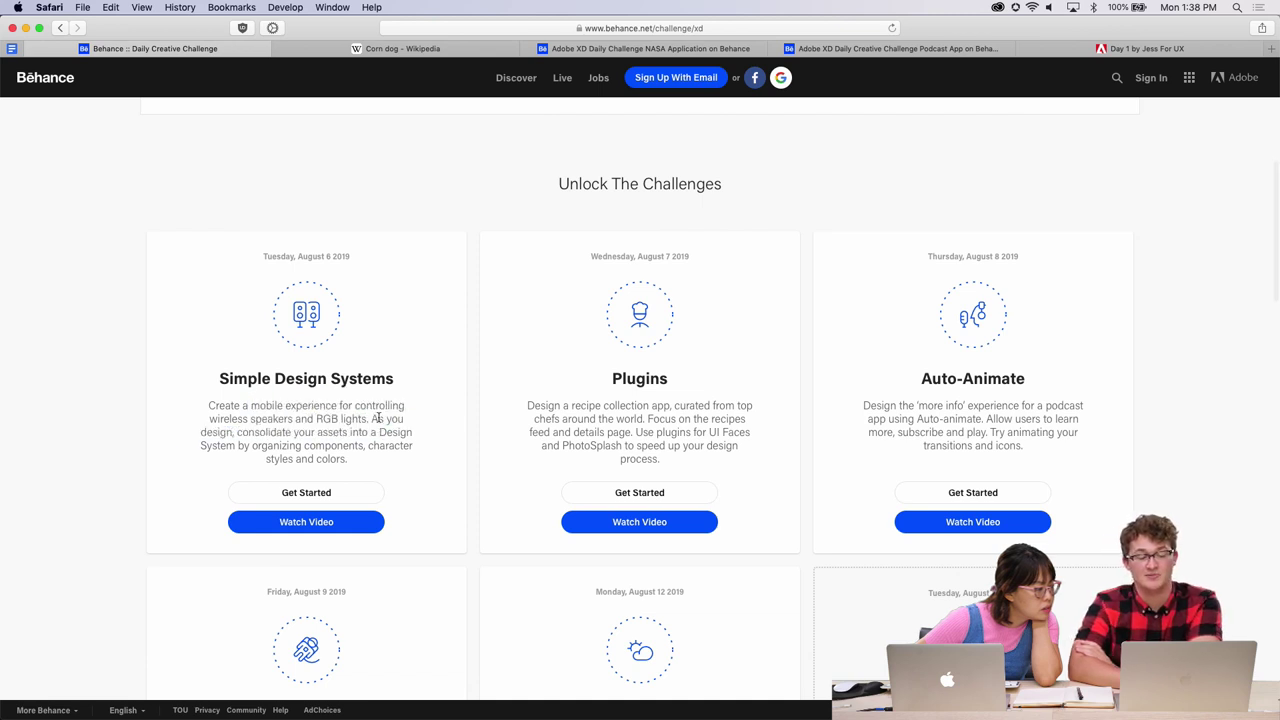
{"action": "left_click", "coordinate": [1128, 52]}
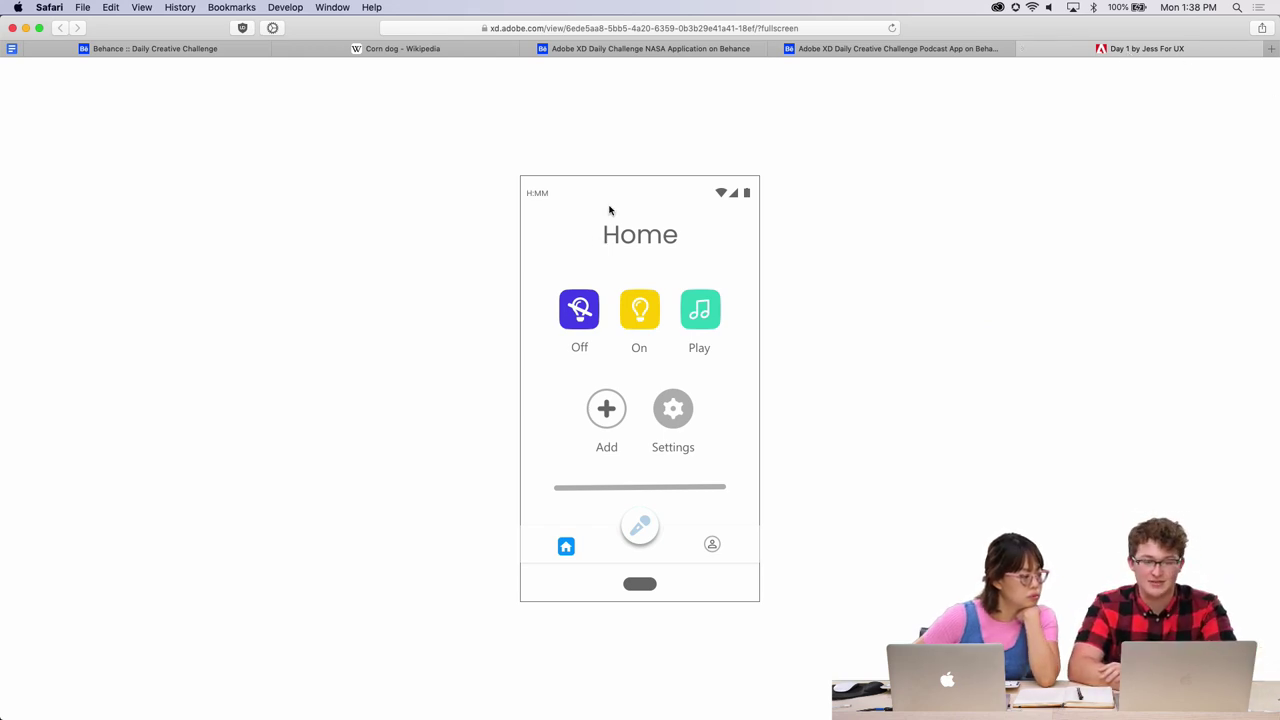
{"action": "left_click", "coordinate": [577, 312]}
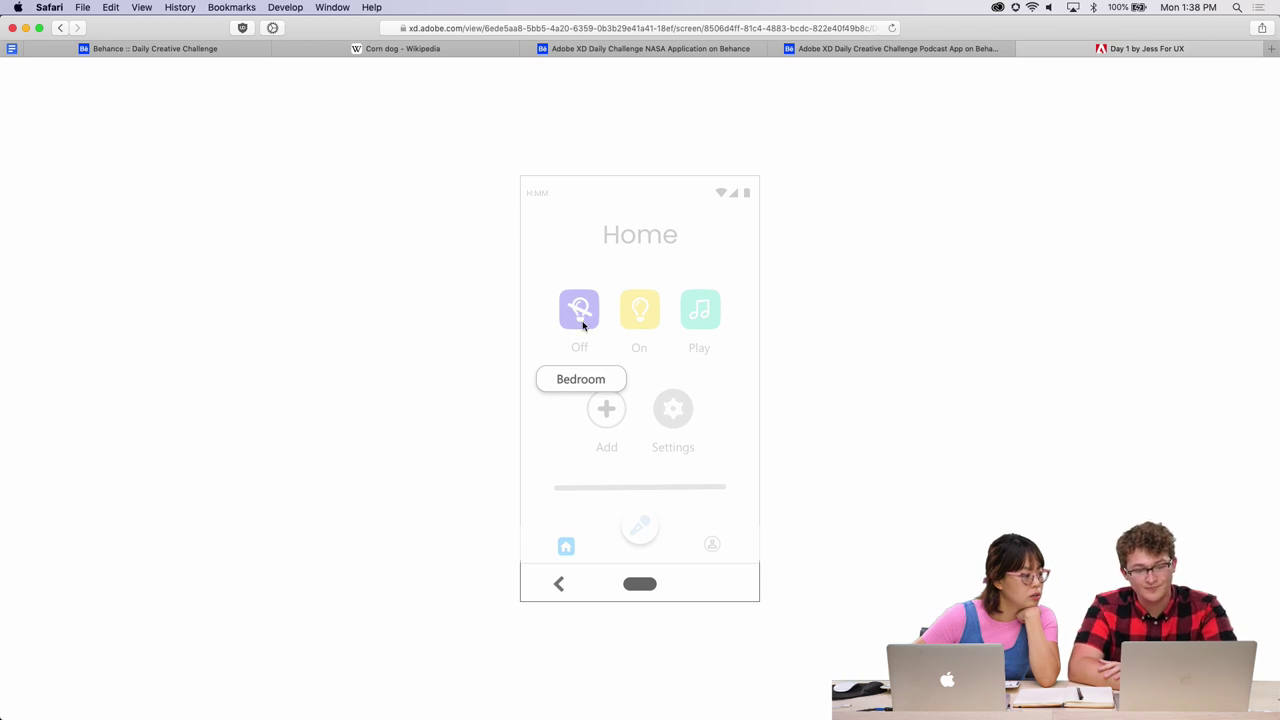
{"action": "left_click", "coordinate": [580, 381]}
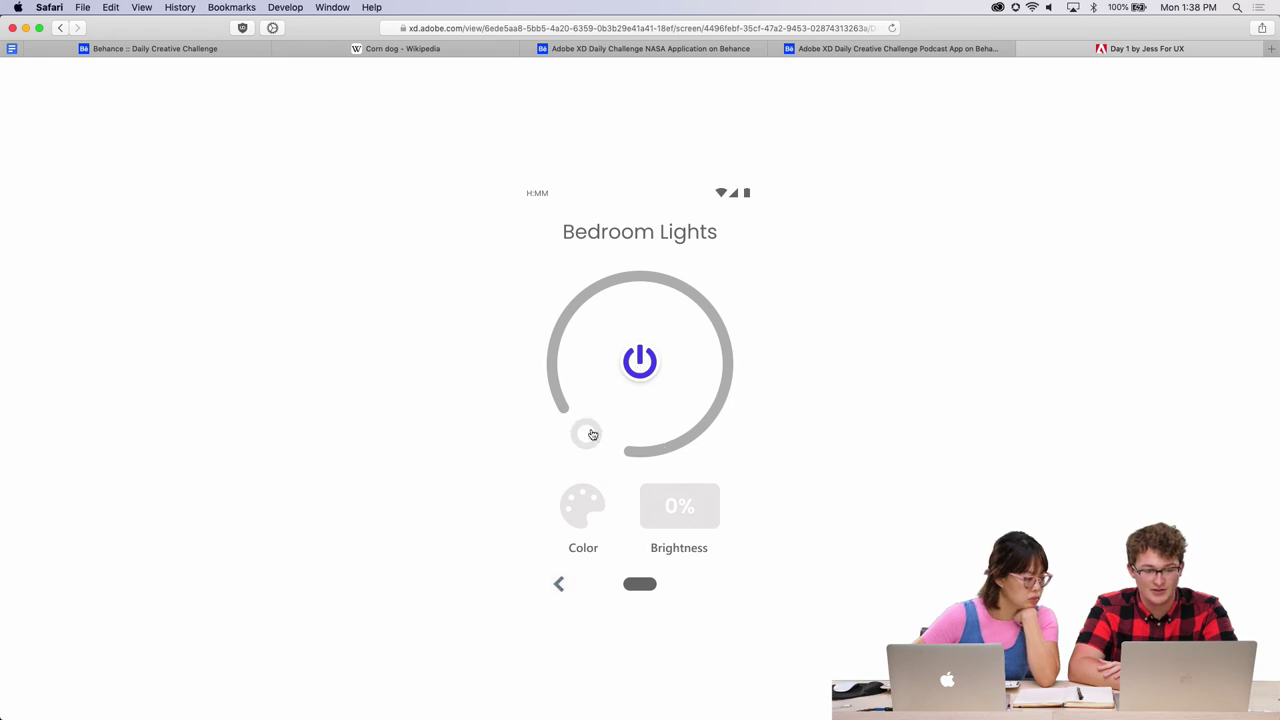
{"action": "left_click_drag", "start_coordinate": [588, 433], "coordinate": [600, 289]}
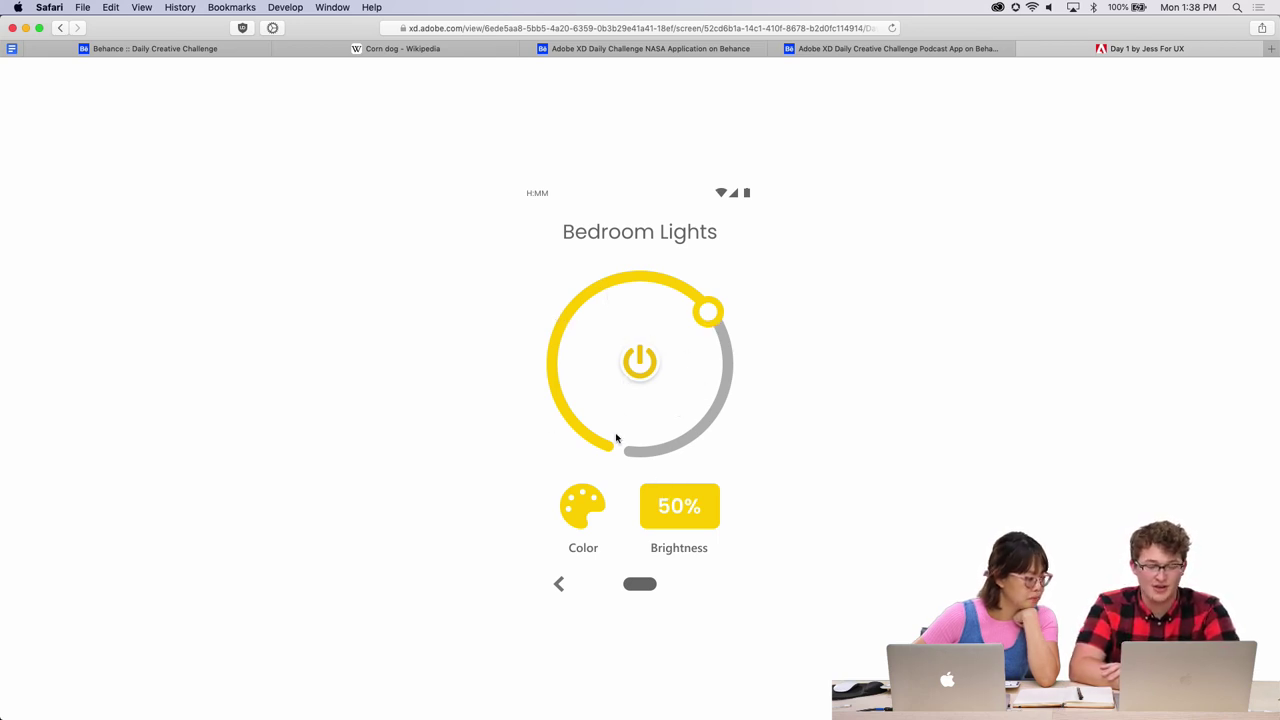
{"action": "left_click_drag", "start_coordinate": [714, 326], "coordinate": [591, 334]}
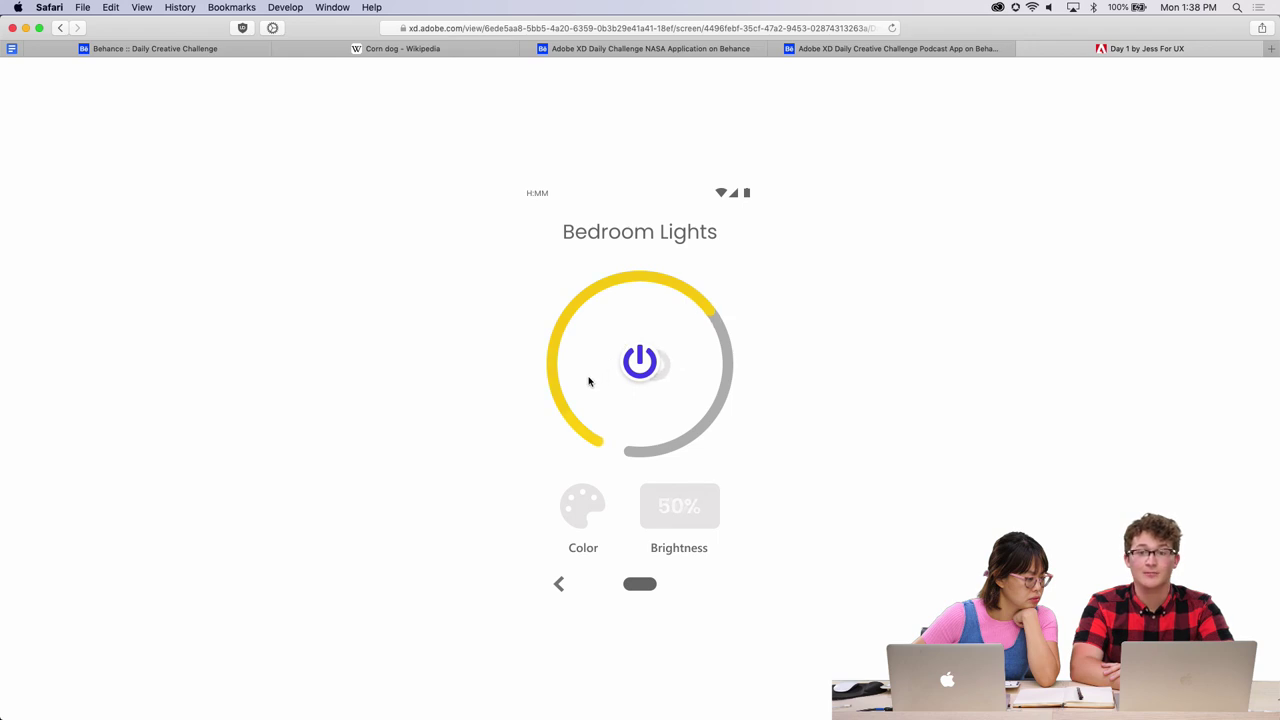
{"action": "left_click_drag", "start_coordinate": [607, 360], "coordinate": [704, 315]}
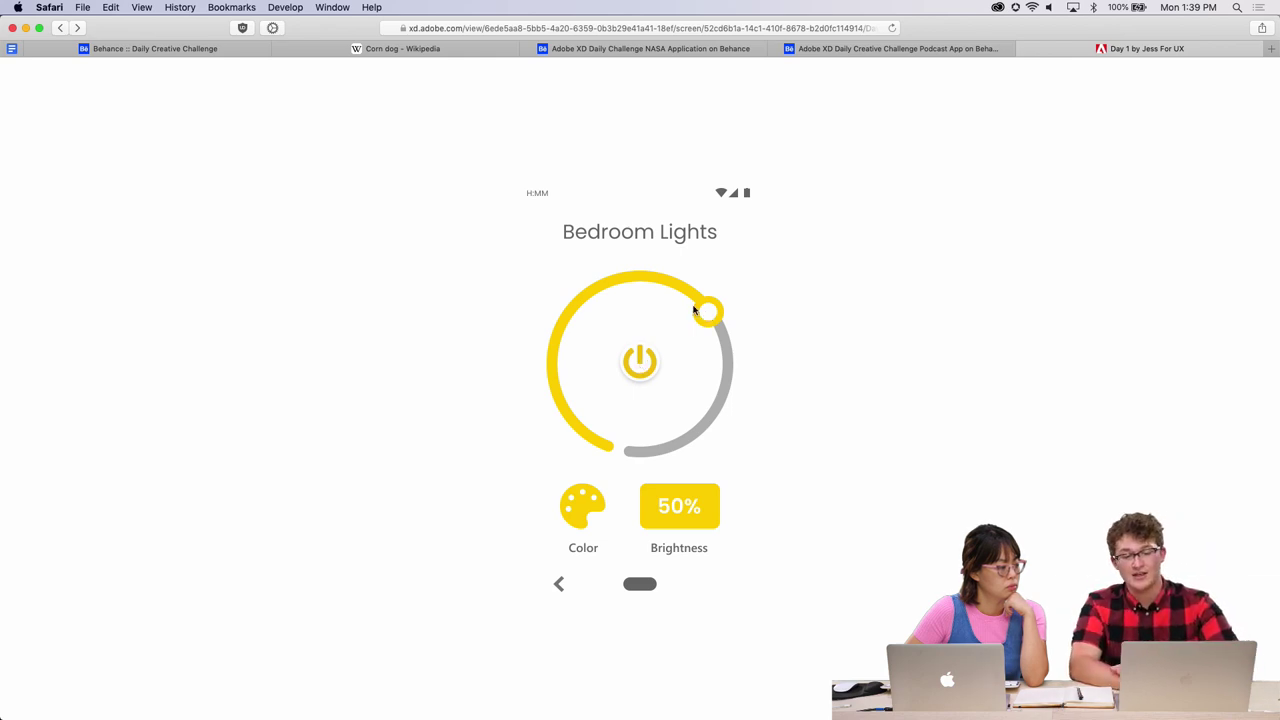
{"action": "left_click", "coordinate": [694, 311]}
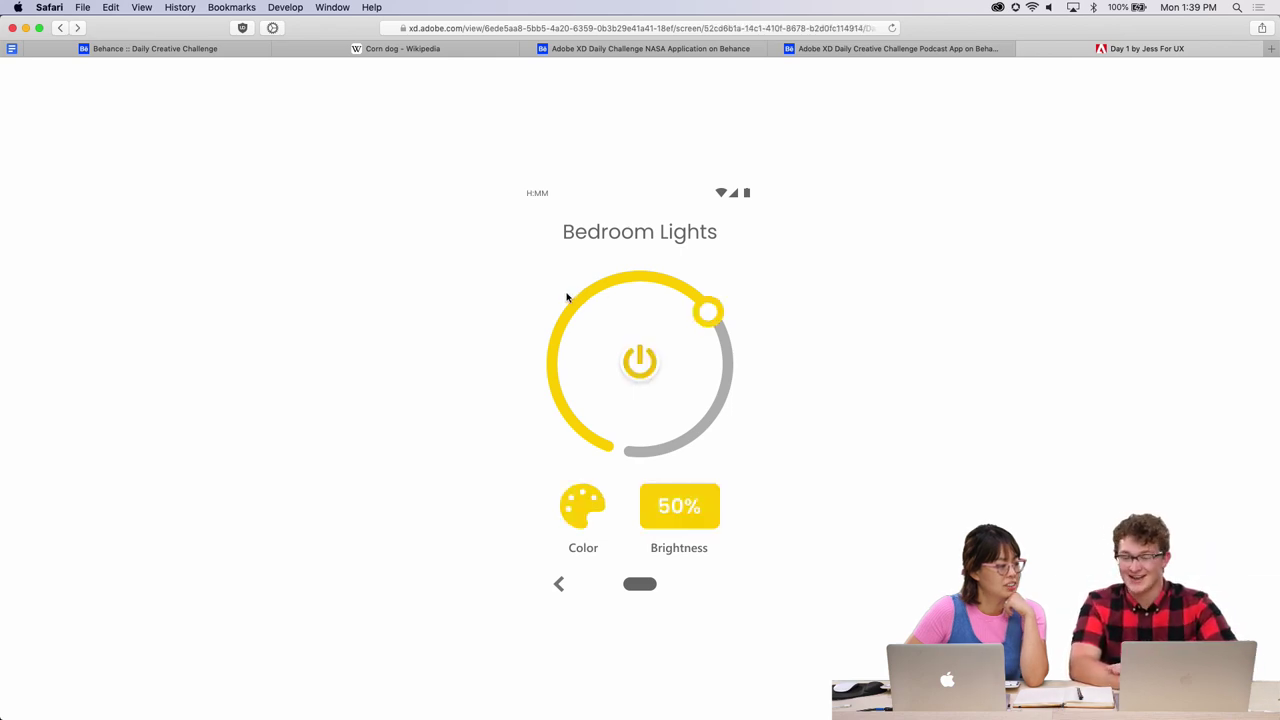
{"action": "left_click", "coordinate": [700, 308]}
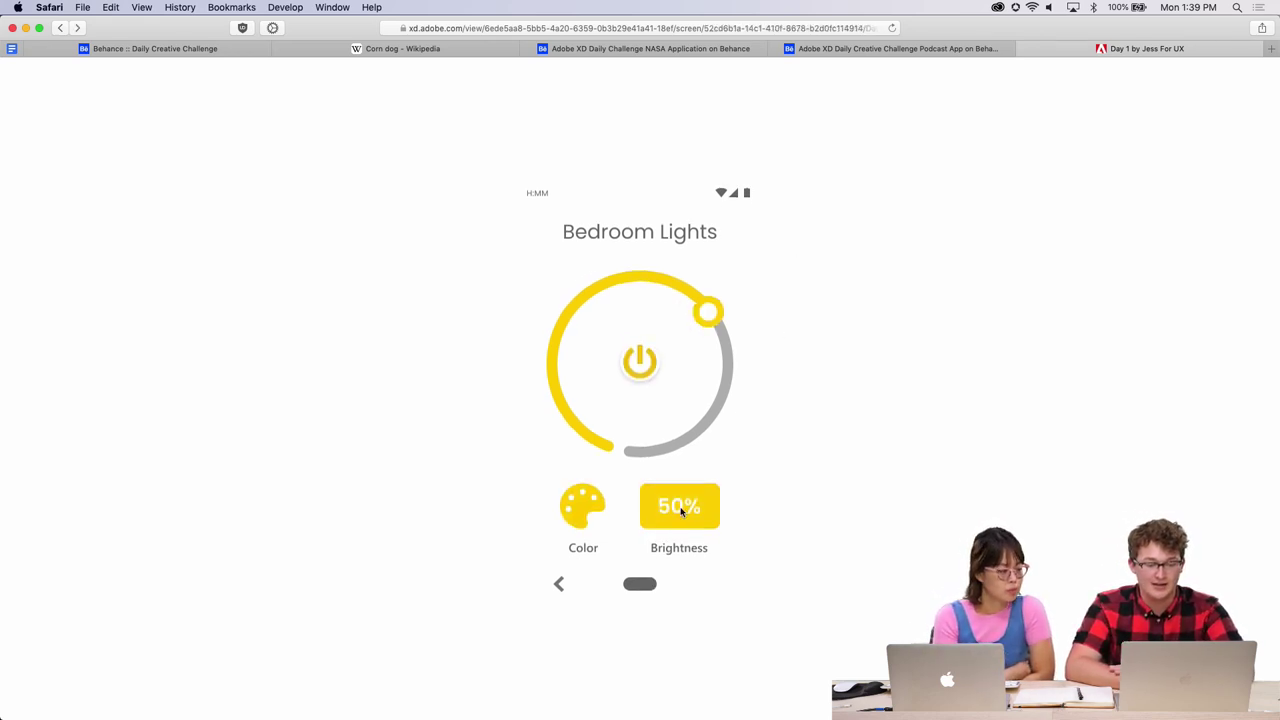
{"action": "left_click", "coordinate": [560, 584]}
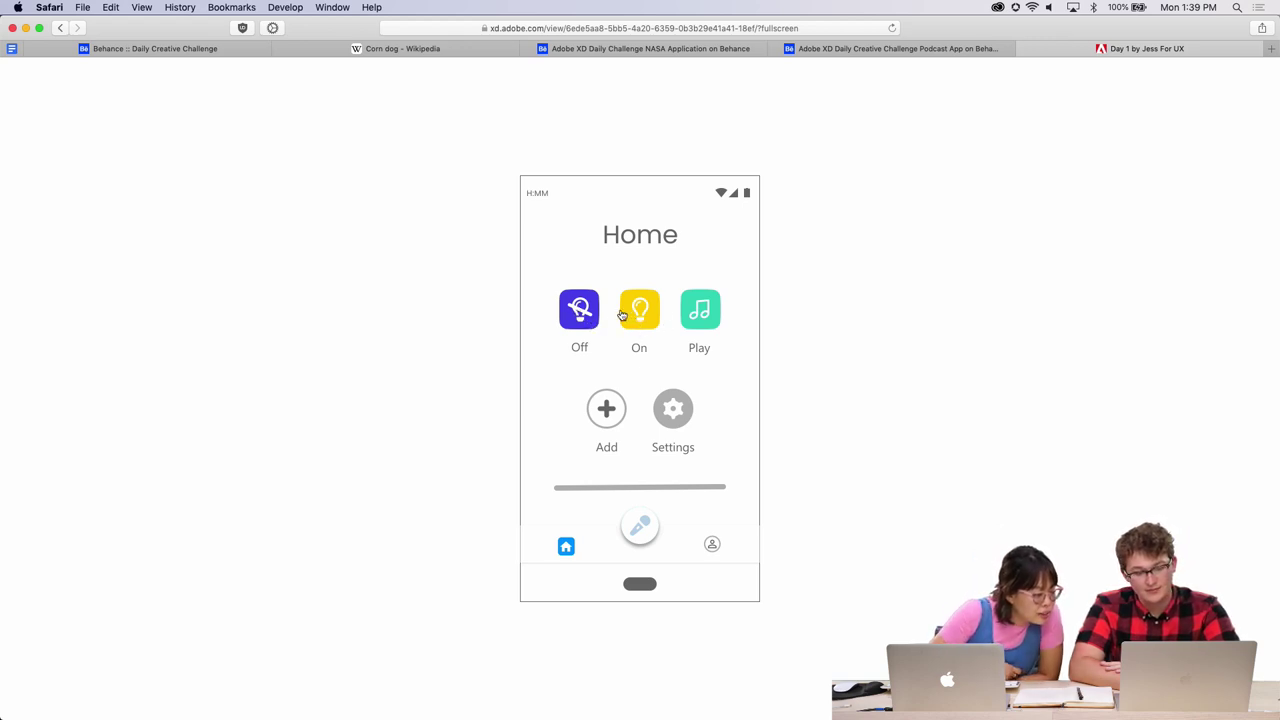
Try the Home screen microphone, open Bedroom Lights through the On tile, and go back Home.
{"action": "left_click", "coordinate": [644, 528]}
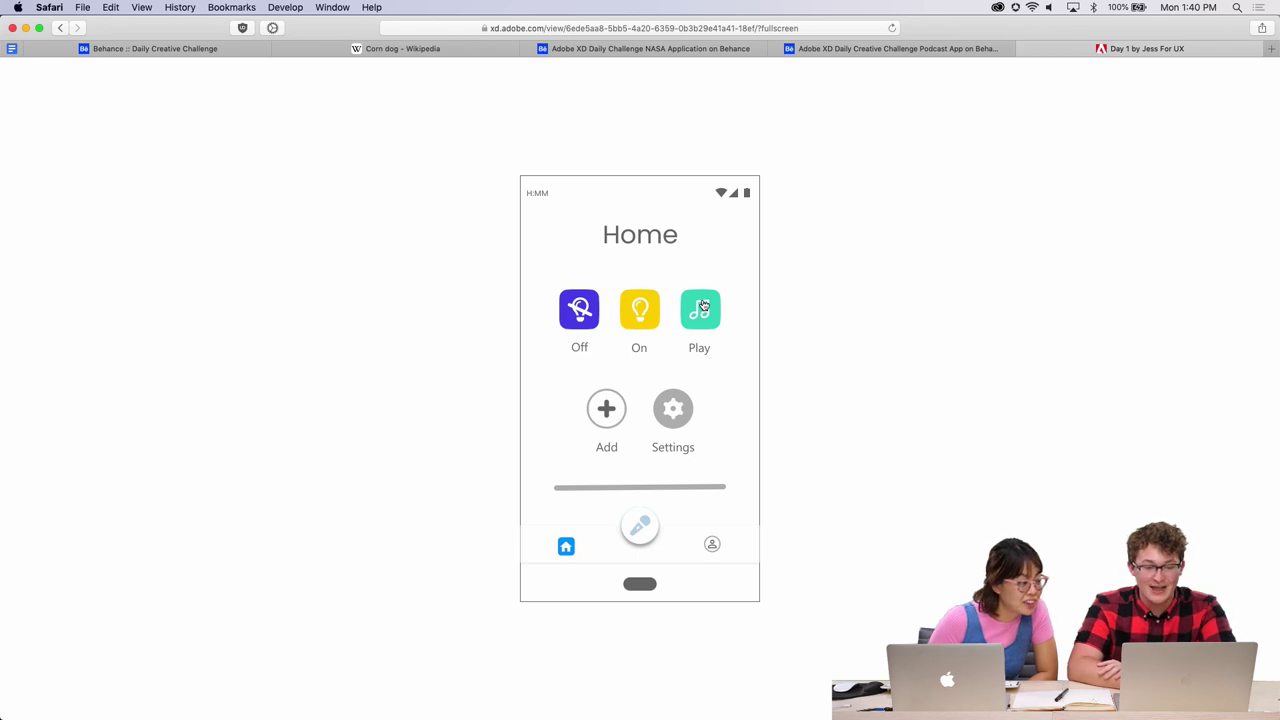
{"action": "left_click", "coordinate": [636, 308]}
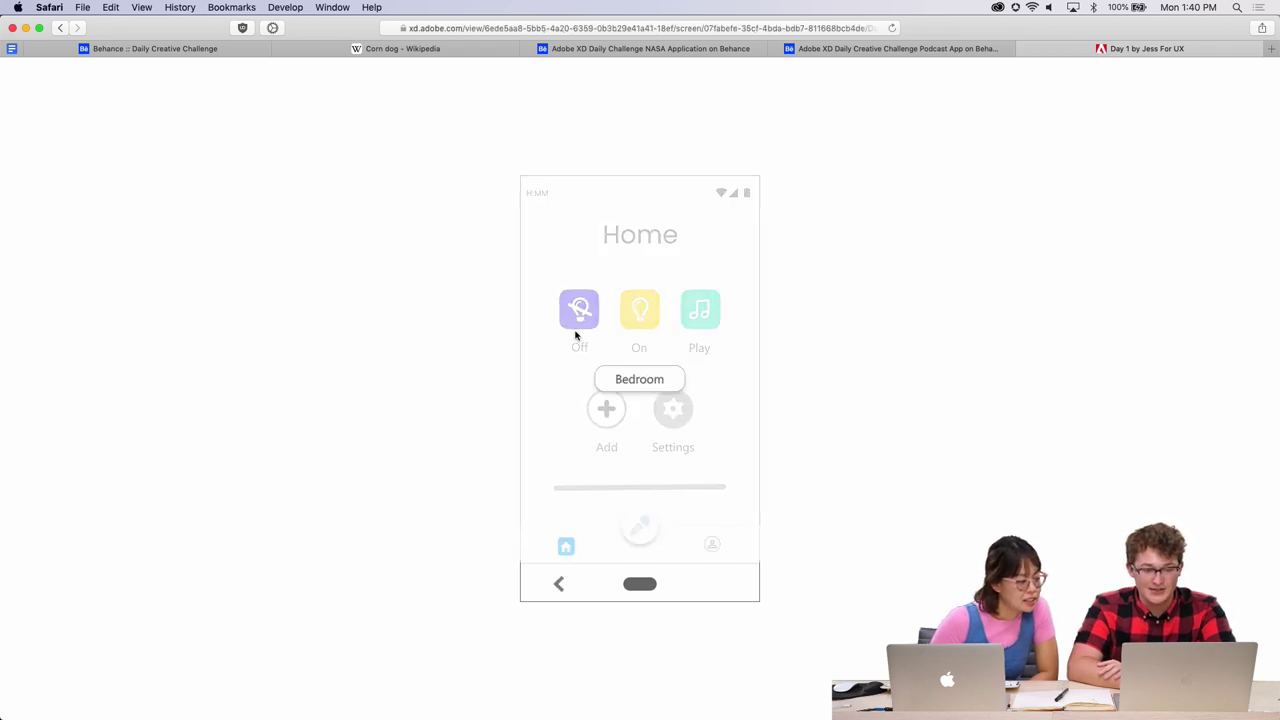
{"action": "left_click", "coordinate": [652, 376]}
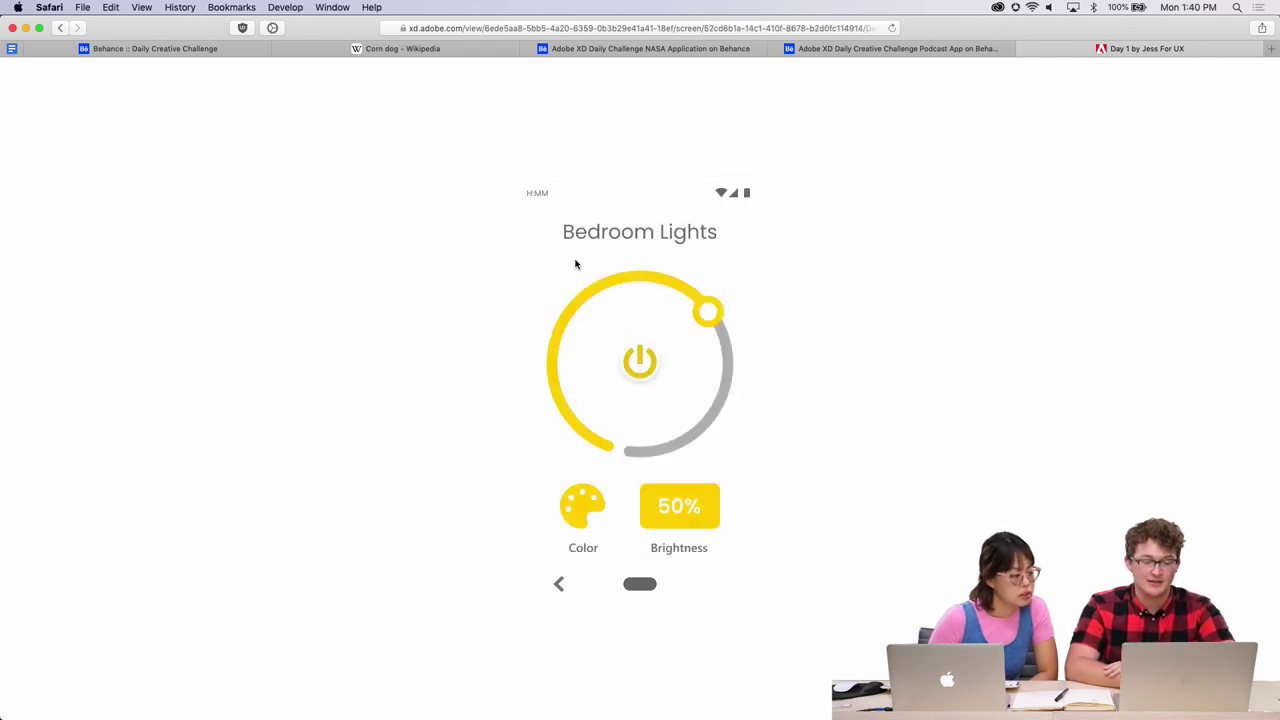
{"action": "left_click", "coordinate": [559, 584]}
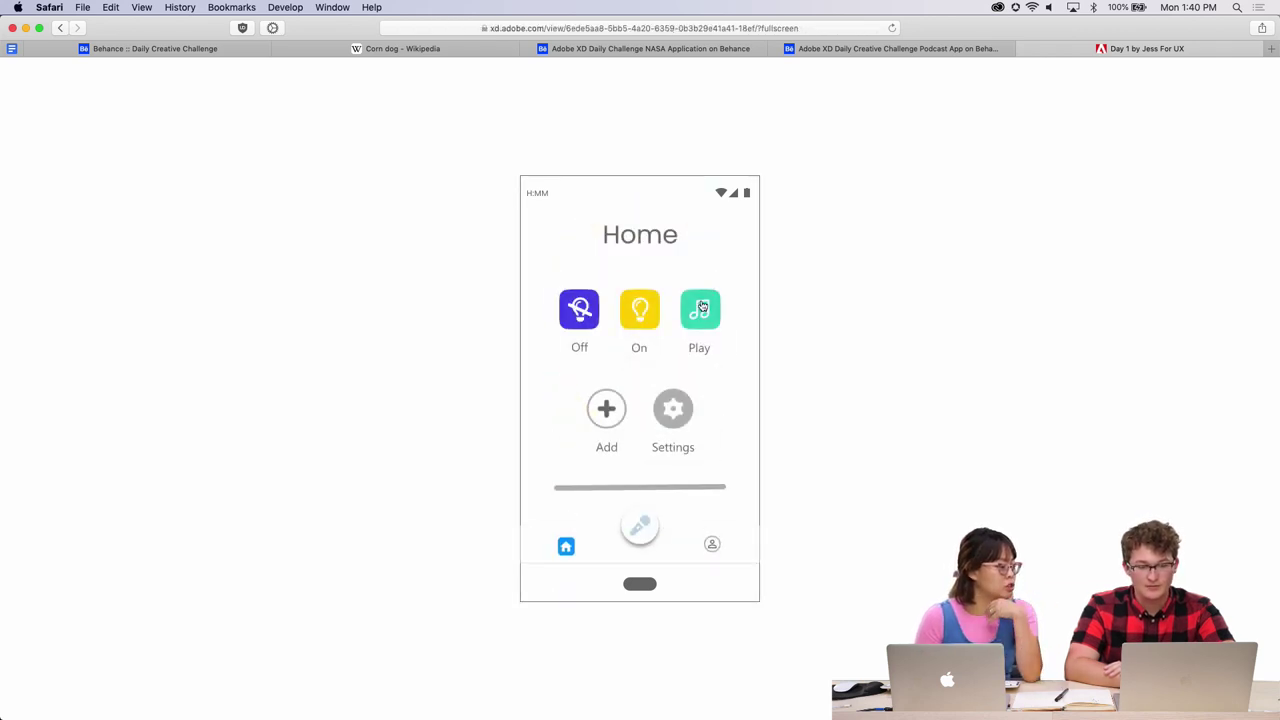
Open the Office Speaker screen from Play, return Home, then tap On for the Bedroom choice.
{"action": "left_click", "coordinate": [609, 331]}
{"action": "left_click", "coordinate": [704, 315]}
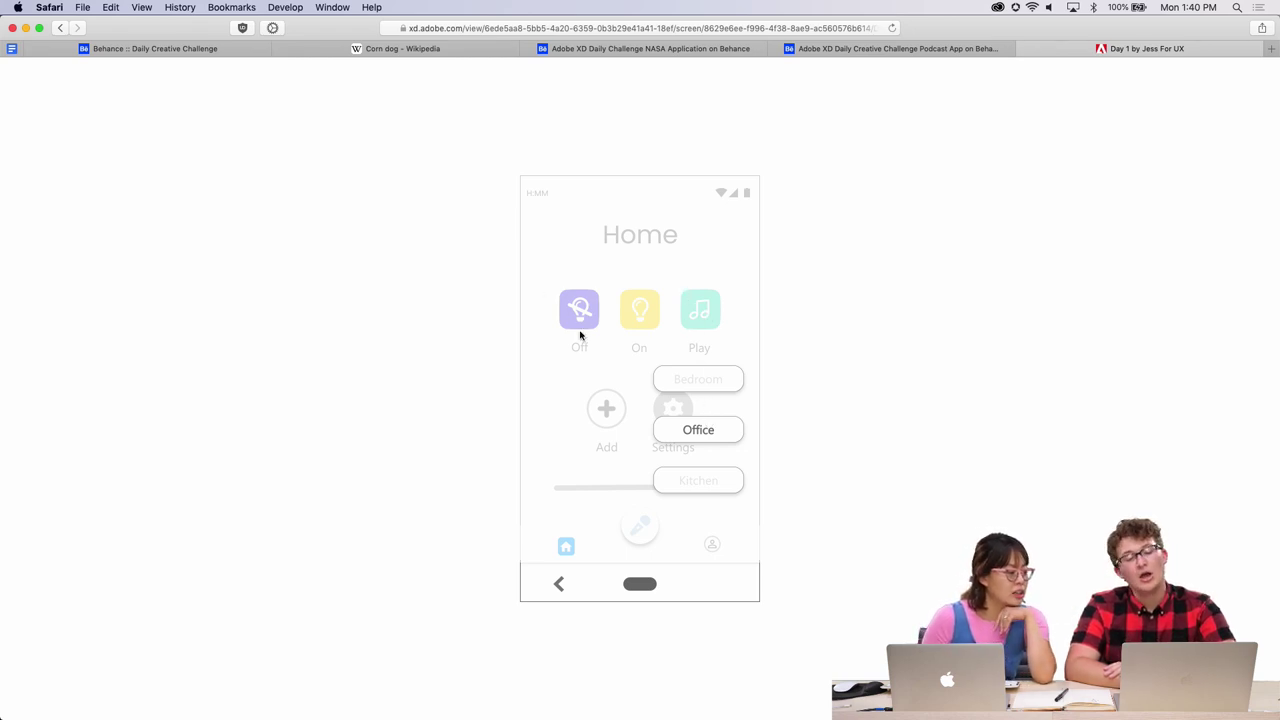
{"action": "left_click", "coordinate": [684, 430]}
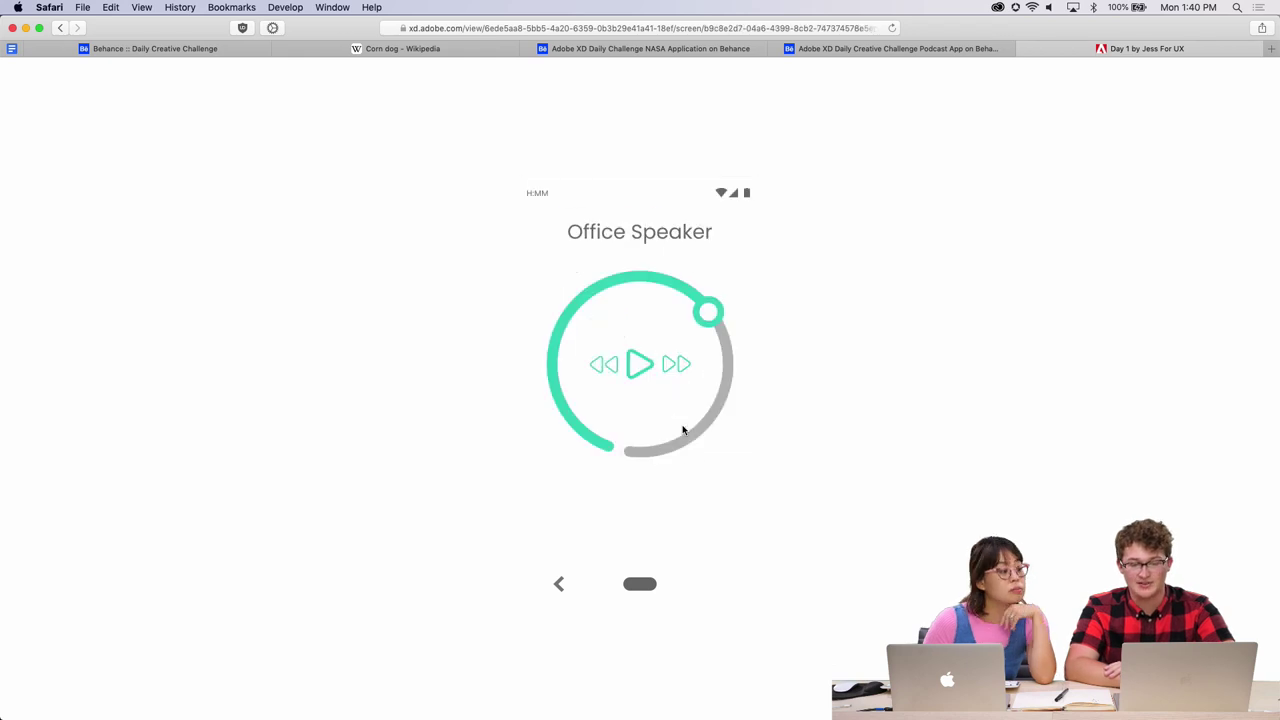
{"action": "left_click", "coordinate": [727, 368]}
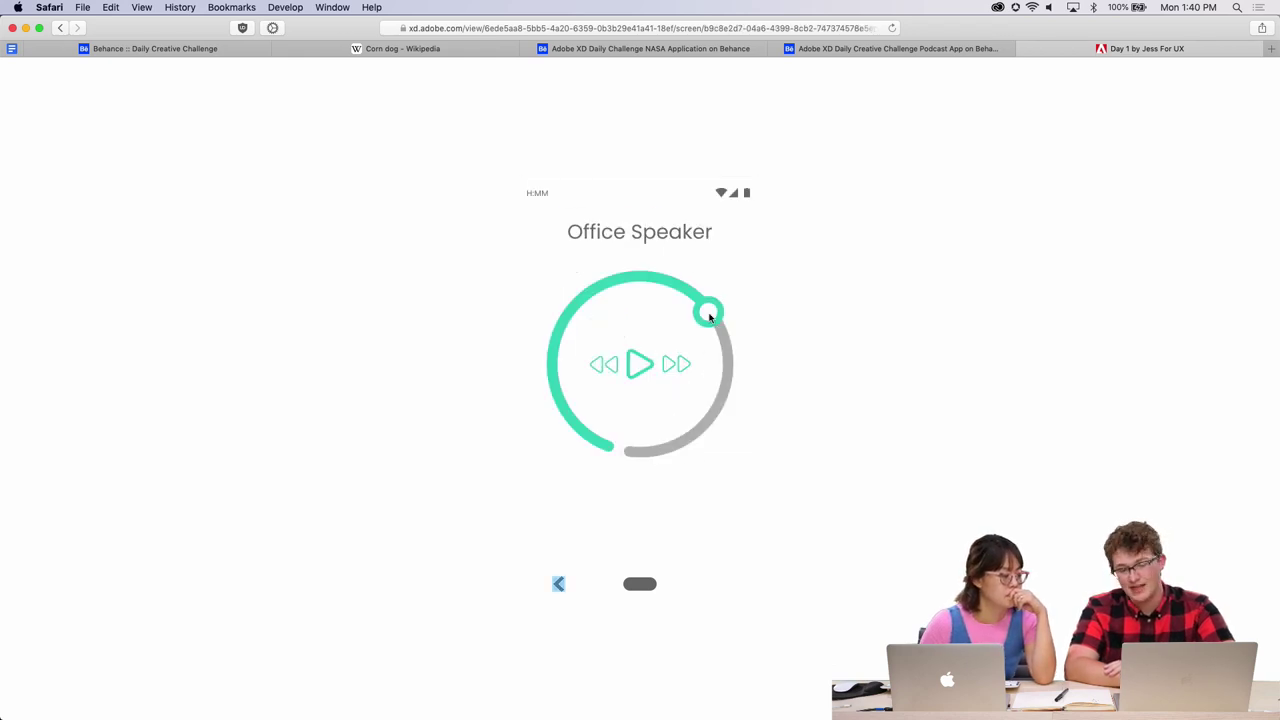
{"action": "left_click", "coordinate": [558, 585]}
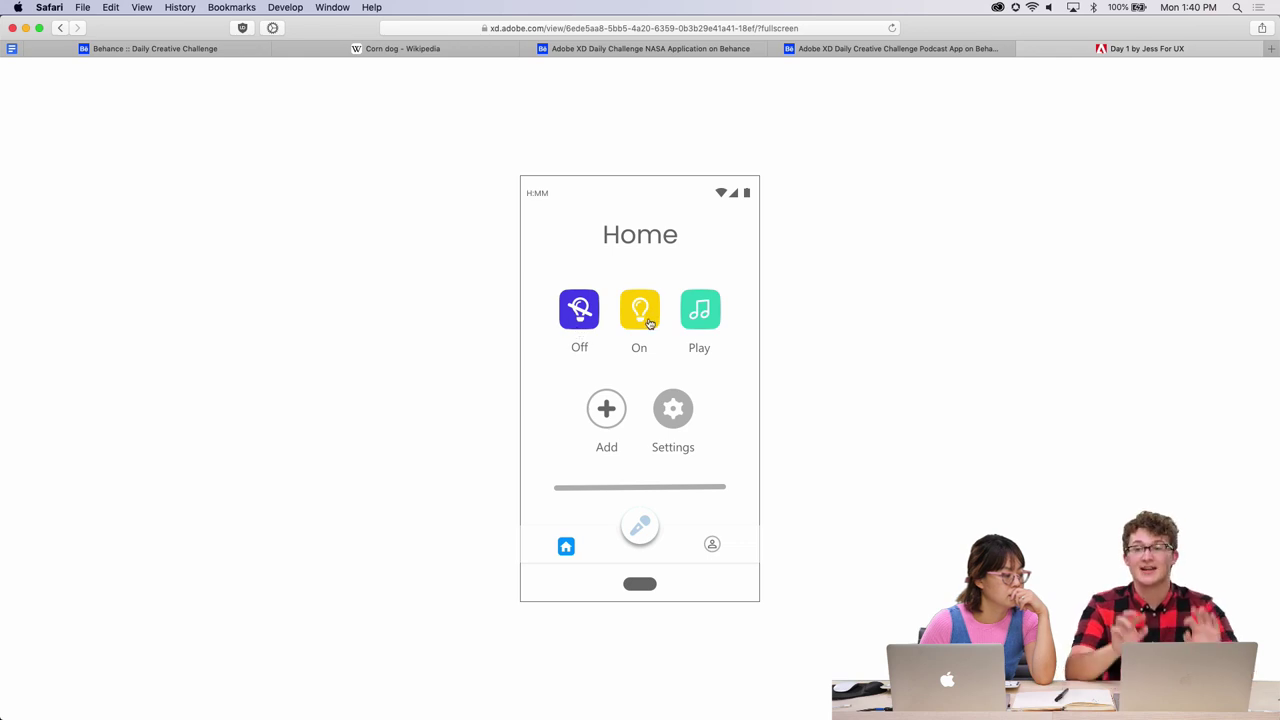
{"action": "left_click", "coordinate": [580, 319]}
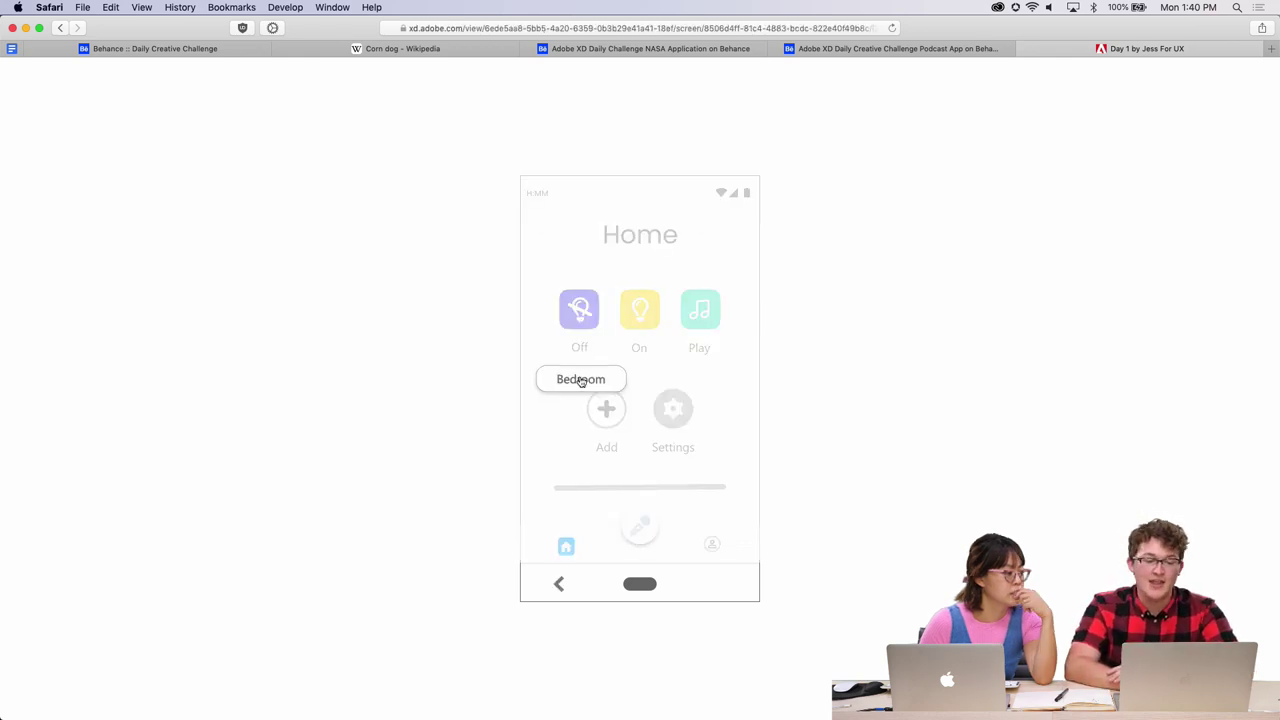
Turn the bedroom light to 50%, then step back through 25%, 0% and Home.
{"action": "left_click", "coordinate": [554, 286]}
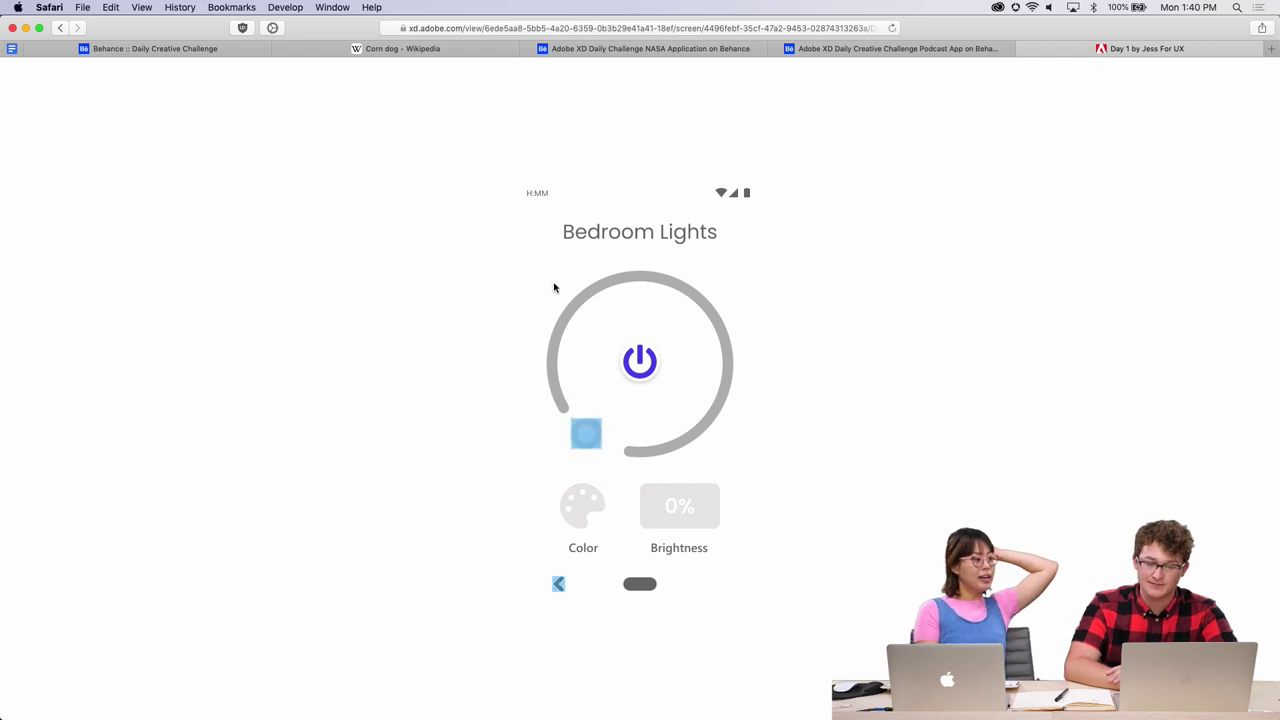
{"action": "left_click", "coordinate": [586, 434]}
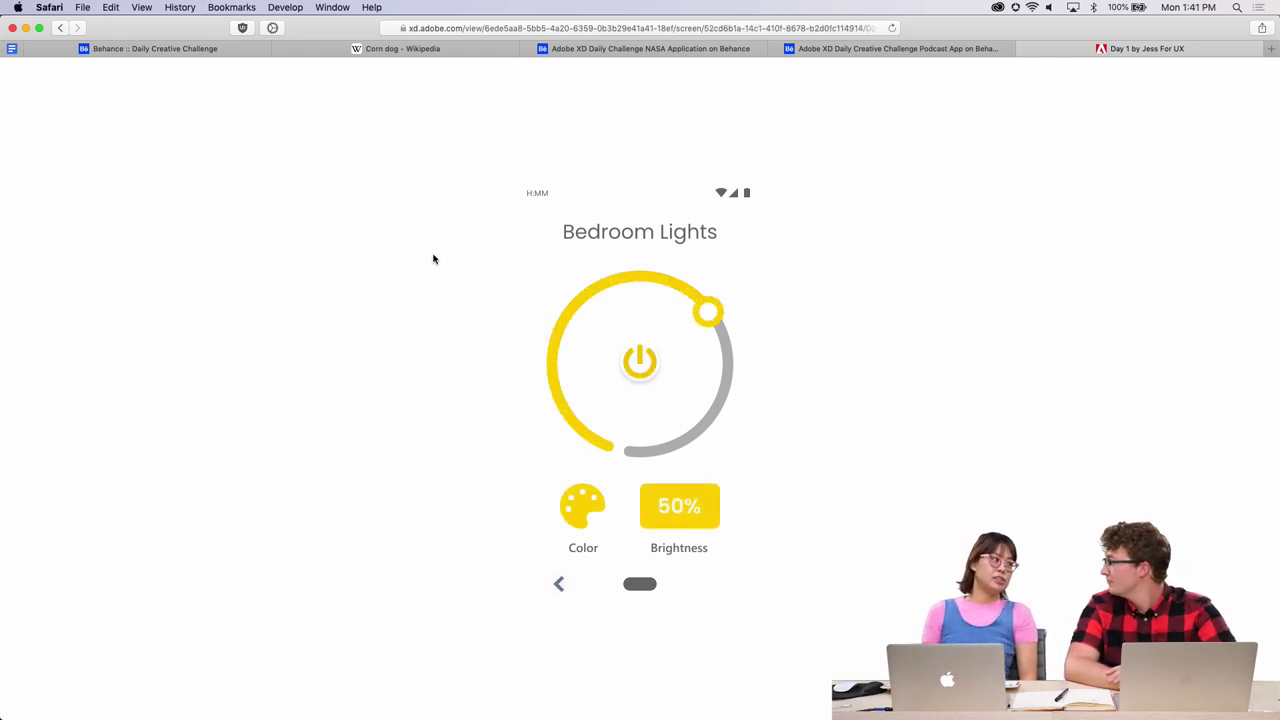
{"action": "left_click", "coordinate": [59, 29]}
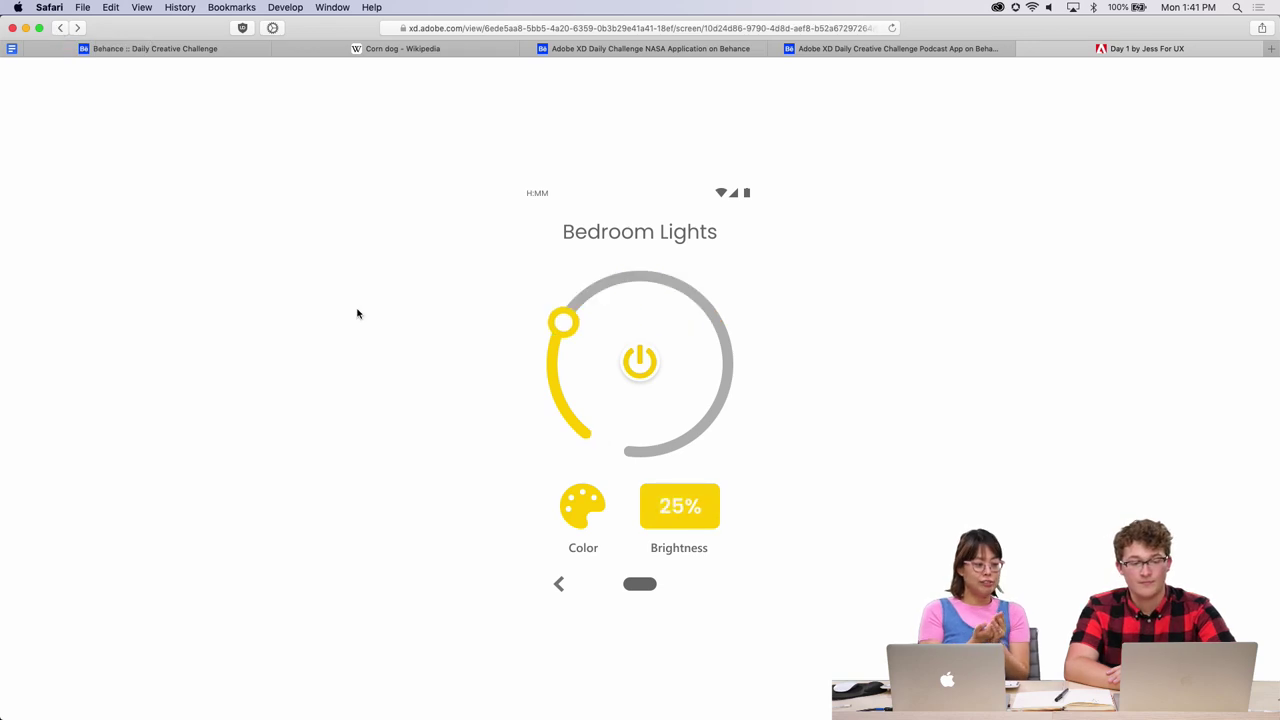
{"action": "left_click", "coordinate": [58, 29]}
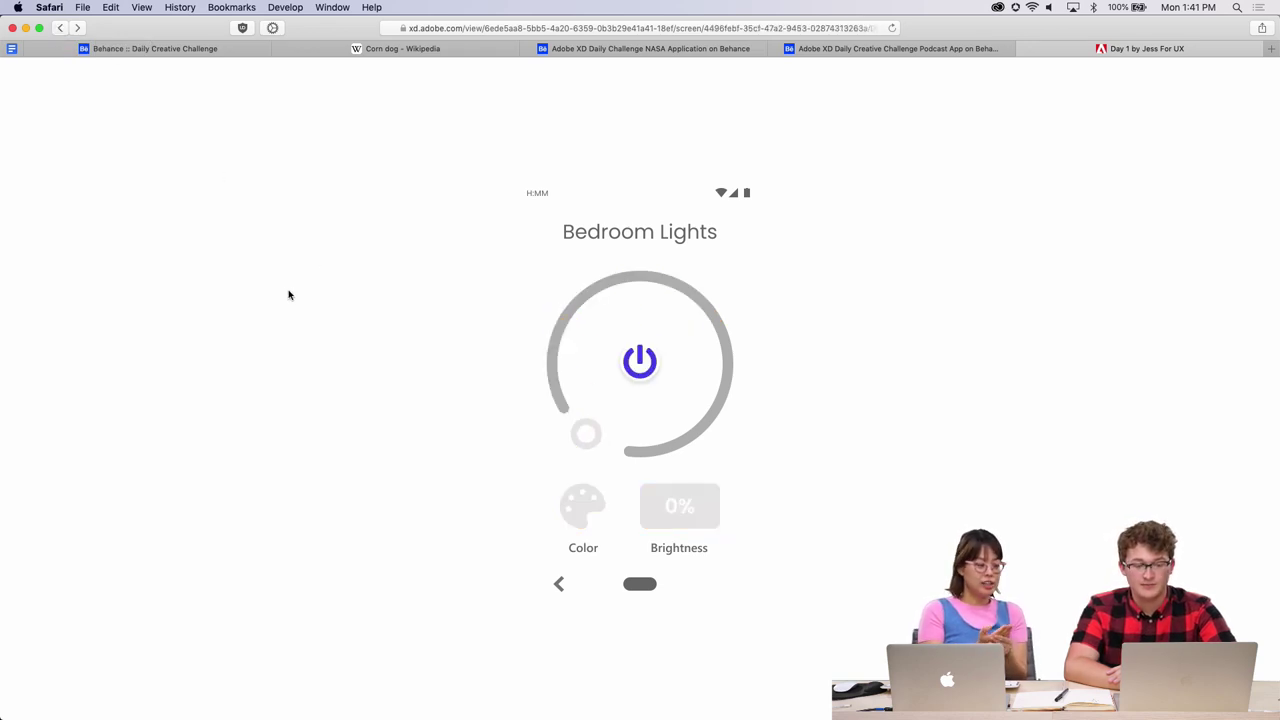
{"action": "left_click", "coordinate": [60, 30]}
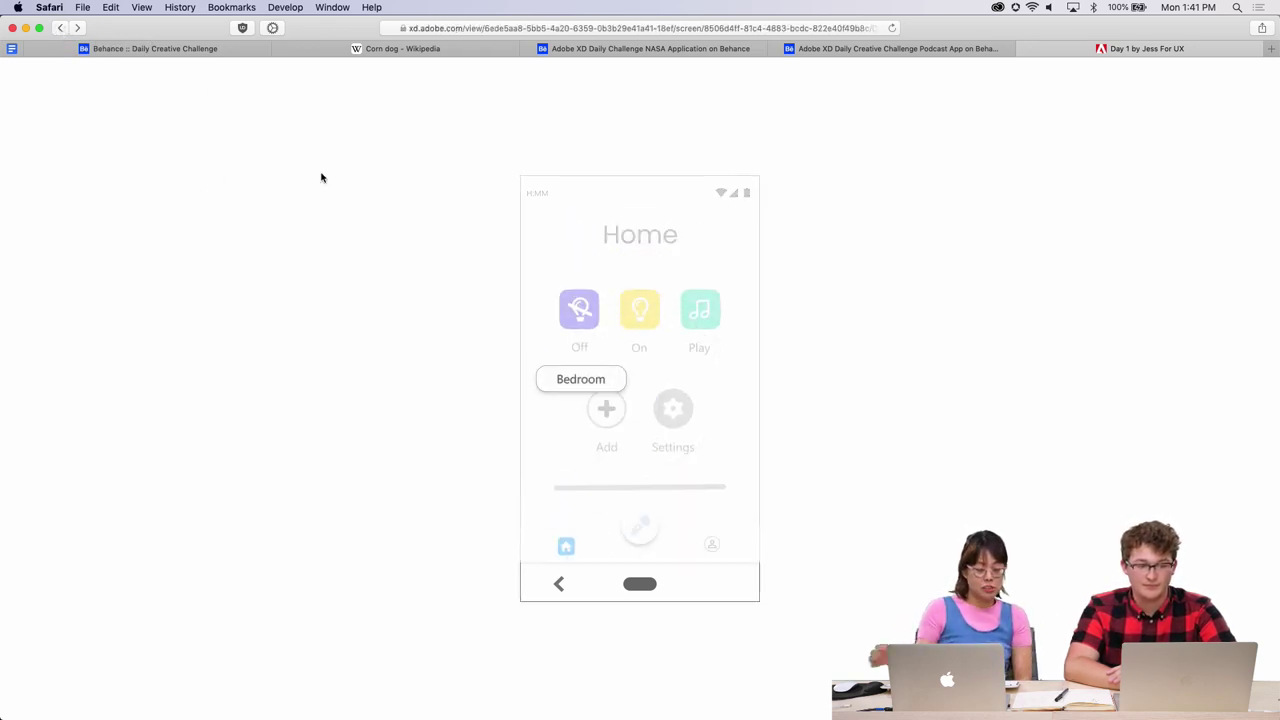
{"action": "left_click", "coordinate": [598, 475]}
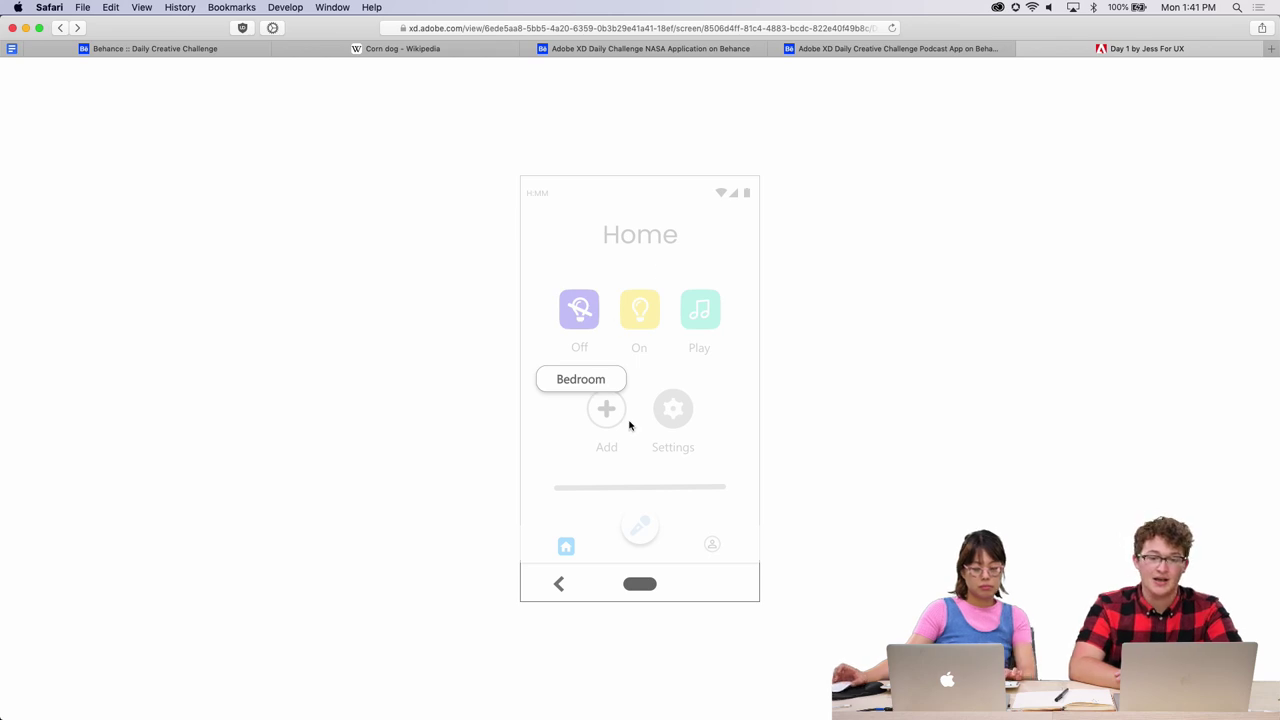
Leave full screen and open the shared NASA responsive-resize Behance project from Discord.
{"action": "key", "text": "ctrl+super+f"}
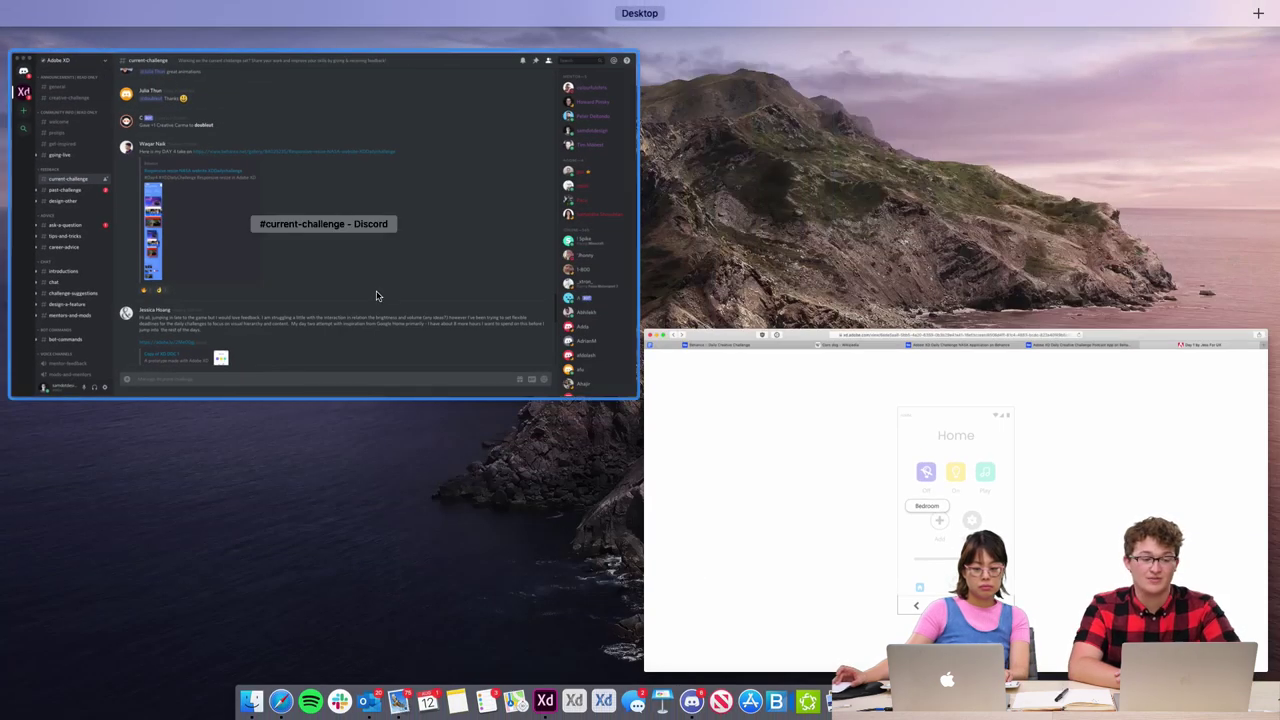
{"action": "left_click", "coordinate": [375, 292]}
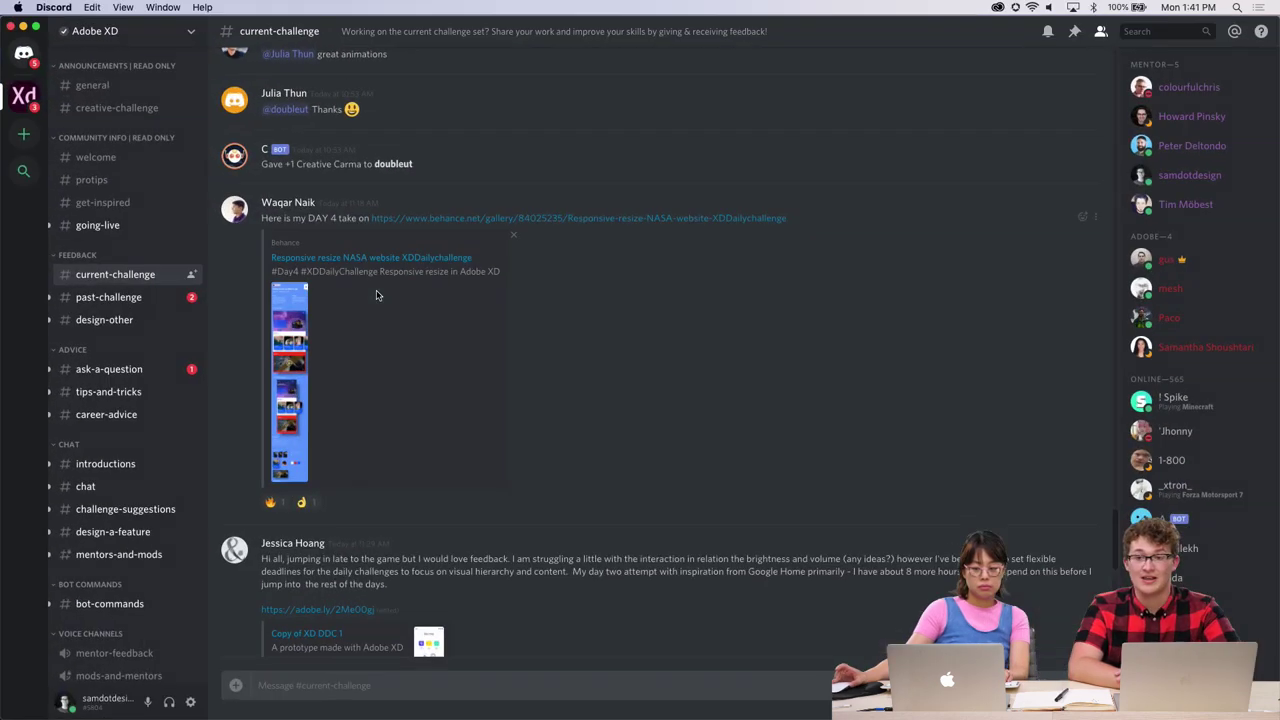
{"action": "scroll", "coordinate": [416, 398], "scroll_direction": "up", "scroll_amount": 2}
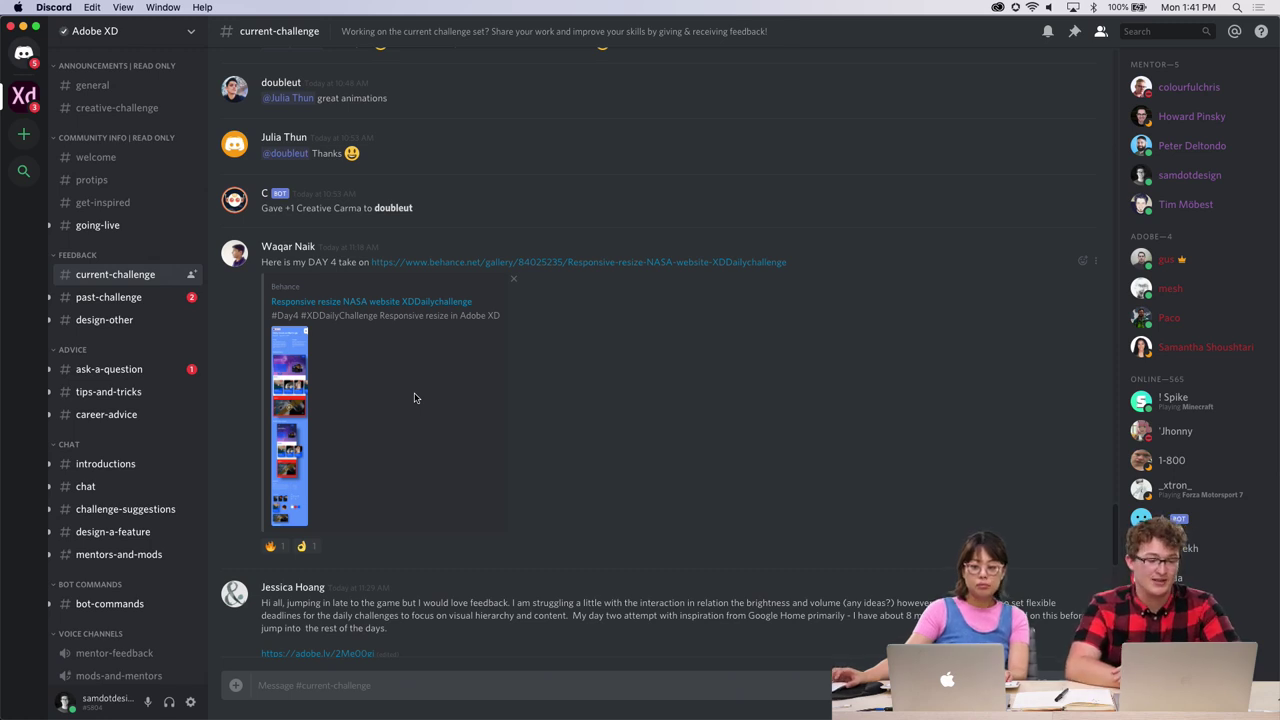
{"action": "scroll", "coordinate": [416, 398], "scroll_direction": "up", "scroll_amount": 4}
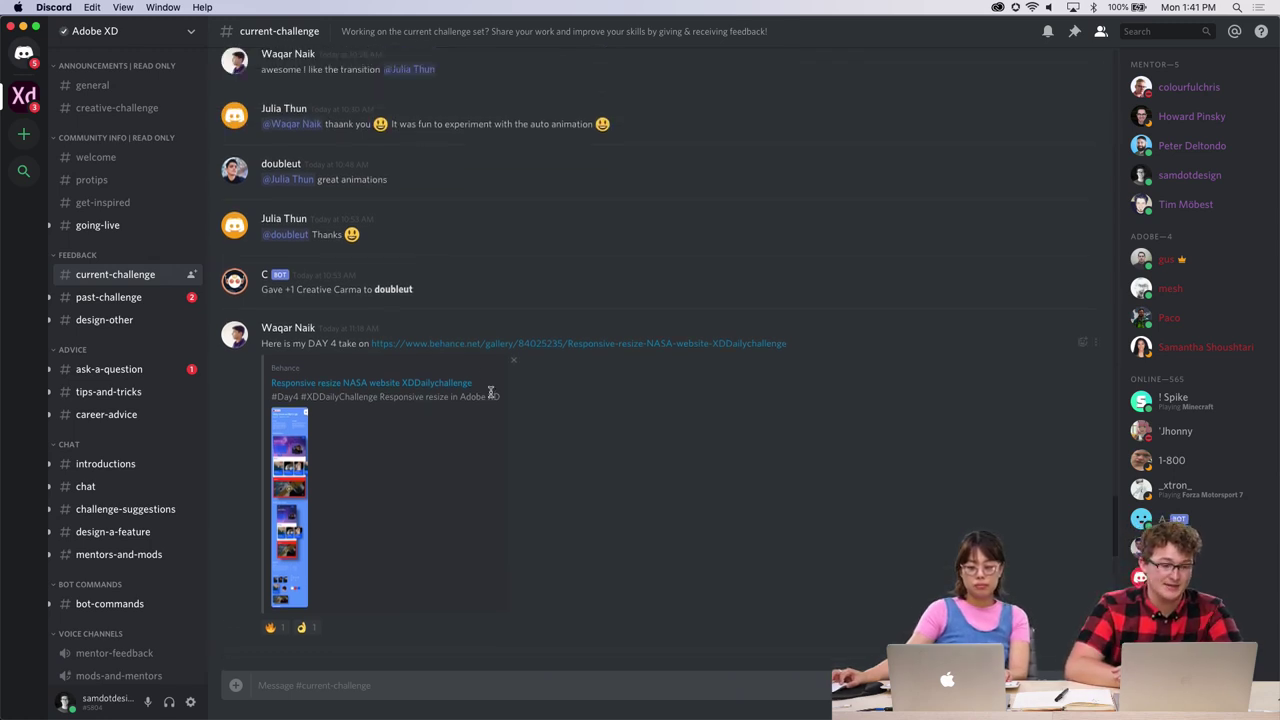
{"action": "left_click", "coordinate": [463, 346]}
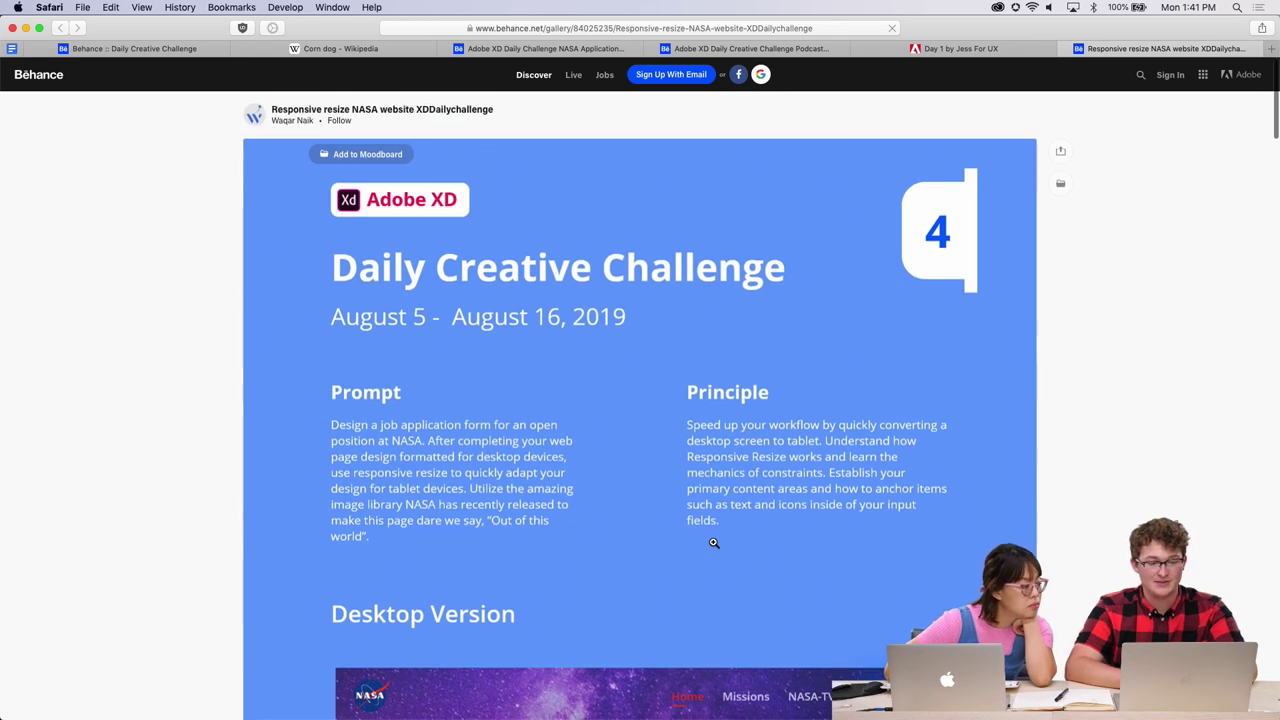
{"action": "scroll", "coordinate": [713, 542], "scroll_direction": "down", "scroll_amount": 3}
{"action": "scroll", "coordinate": [713, 542], "scroll_direction": "up", "scroll_amount": 3}
{"action": "scroll", "coordinate": [713, 542], "scroll_direction": "down", "scroll_amount": 2}
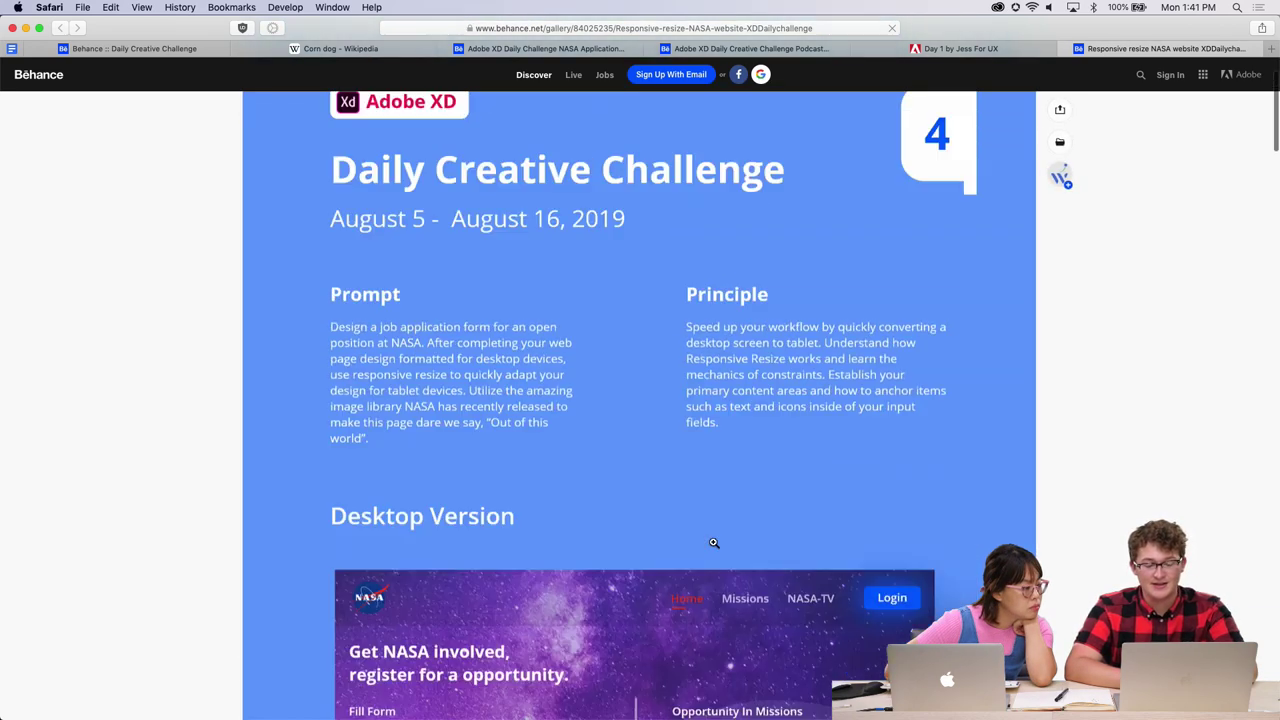
{"action": "scroll", "coordinate": [716, 538], "scroll_direction": "up", "scroll_amount": 3}
{"action": "scroll", "coordinate": [723, 529], "scroll_direction": "down", "scroll_amount": 3}
{"action": "scroll", "coordinate": [741, 454], "scroll_direction": "down", "scroll_amount": 5}
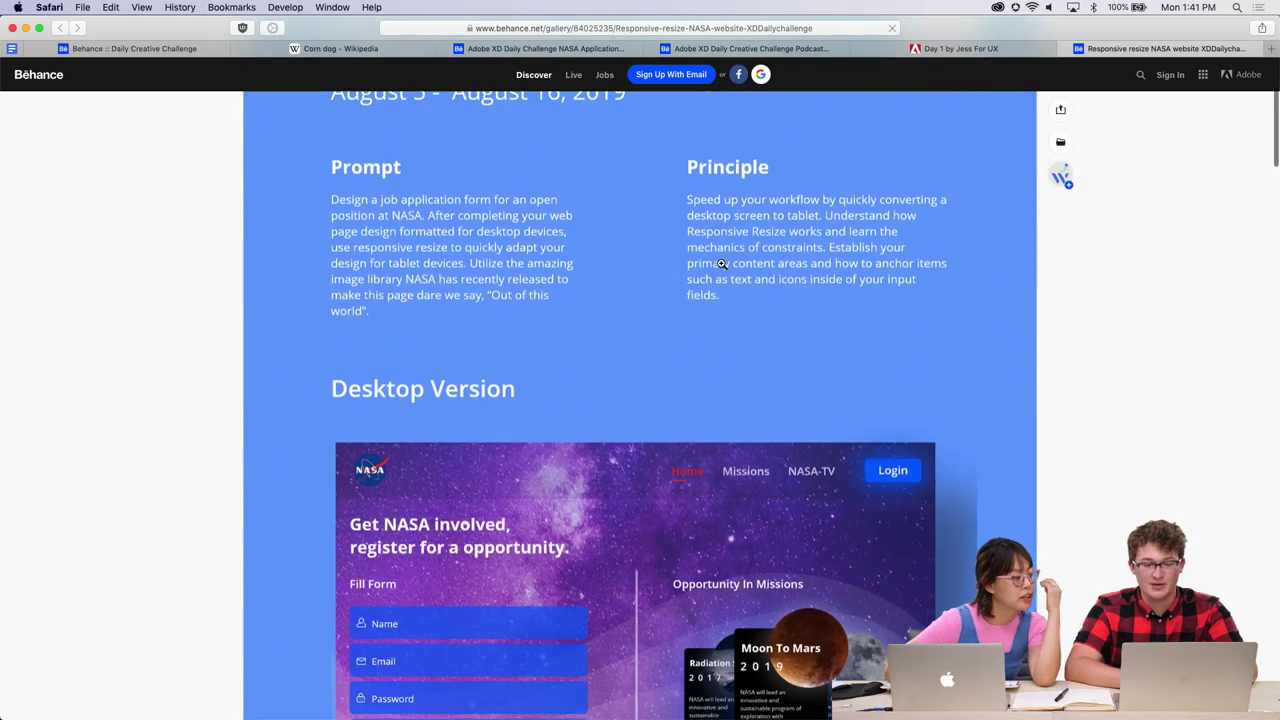
{"action": "scroll", "coordinate": [721, 264], "scroll_direction": "down", "scroll_amount": 6}
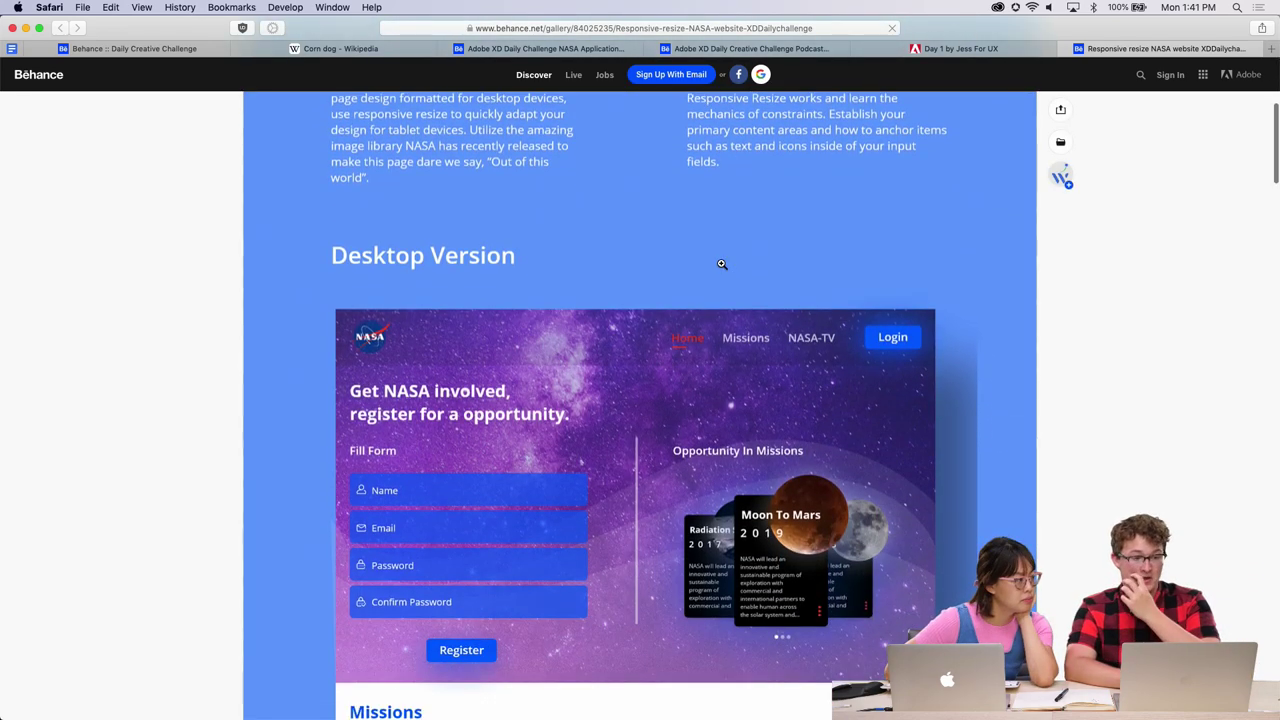
{"action": "scroll", "coordinate": [720, 263], "scroll_direction": "down", "scroll_amount": 2}
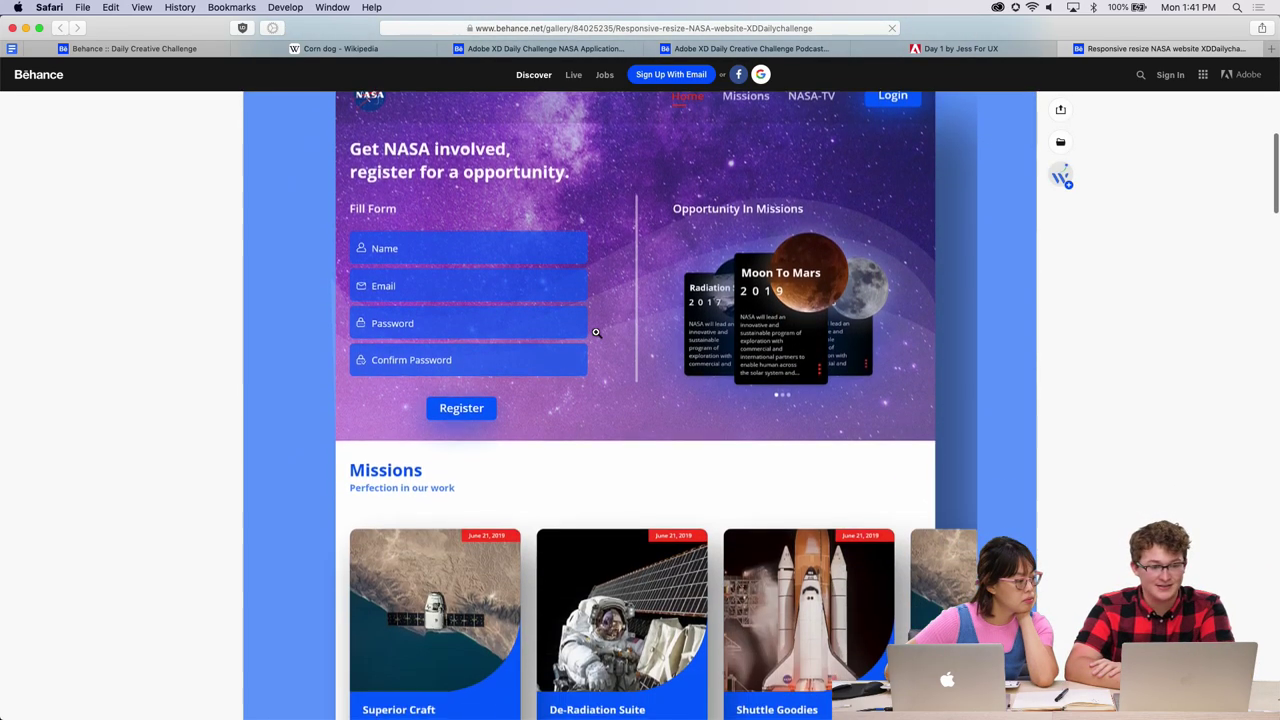
{"action": "scroll", "coordinate": [430, 284], "scroll_direction": "up", "scroll_amount": 4}
{"action": "scroll", "coordinate": [418, 313], "scroll_direction": "down", "scroll_amount": 2}
{"action": "scroll", "coordinate": [418, 313], "scroll_direction": "up", "scroll_amount": 3}
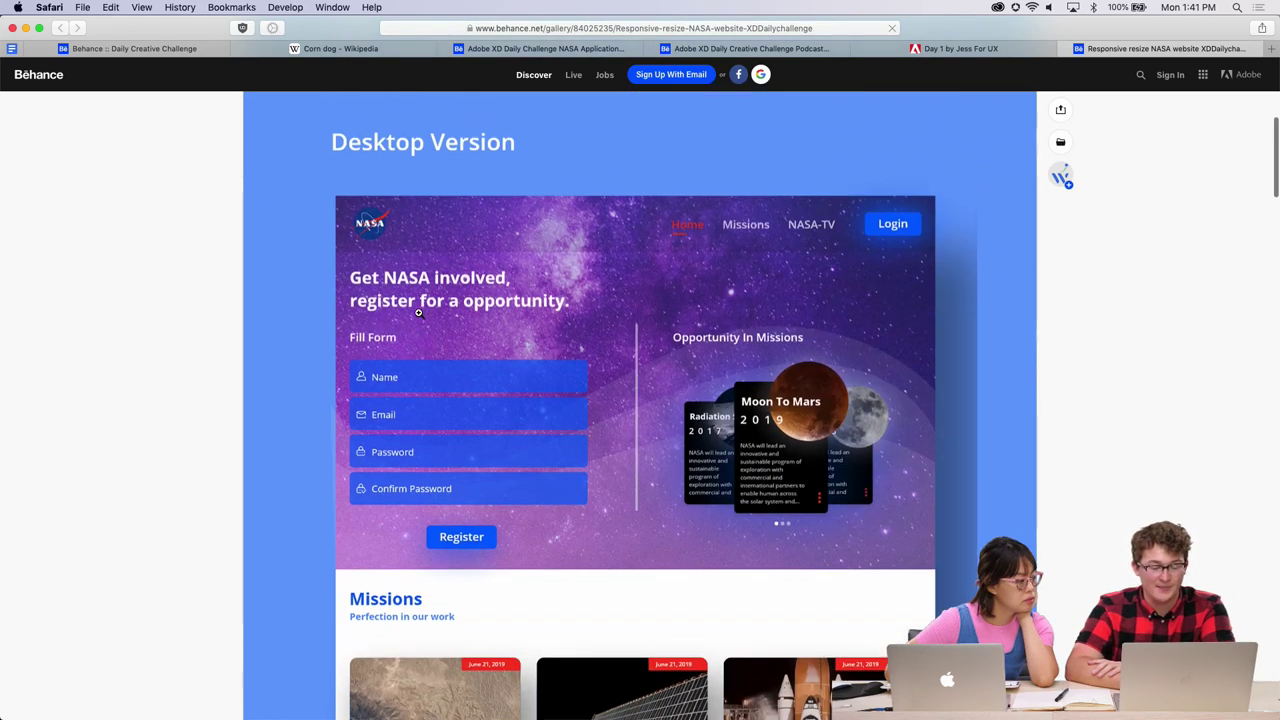
{"action": "scroll", "coordinate": [479, 311], "scroll_direction": "down", "scroll_amount": 2}
{"action": "scroll", "coordinate": [479, 311], "scroll_direction": "down", "scroll_amount": 3}
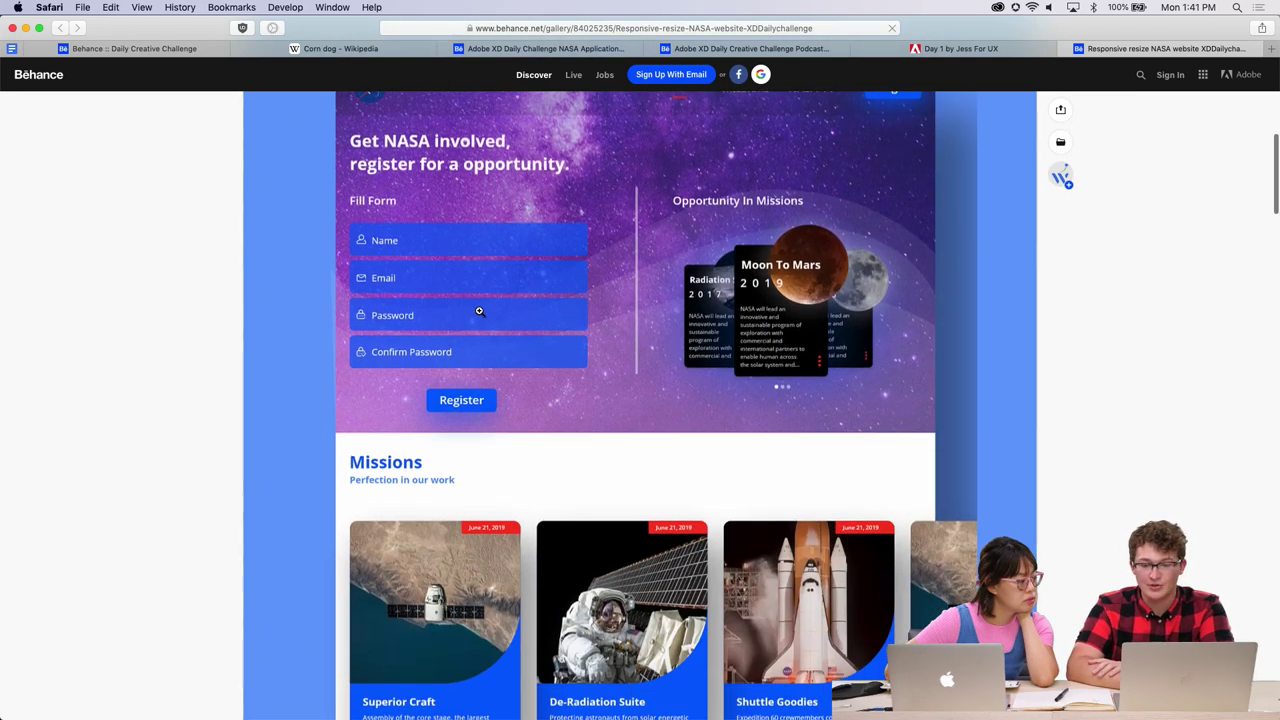
{"action": "scroll", "coordinate": [479, 311], "scroll_direction": "down", "scroll_amount": 1}
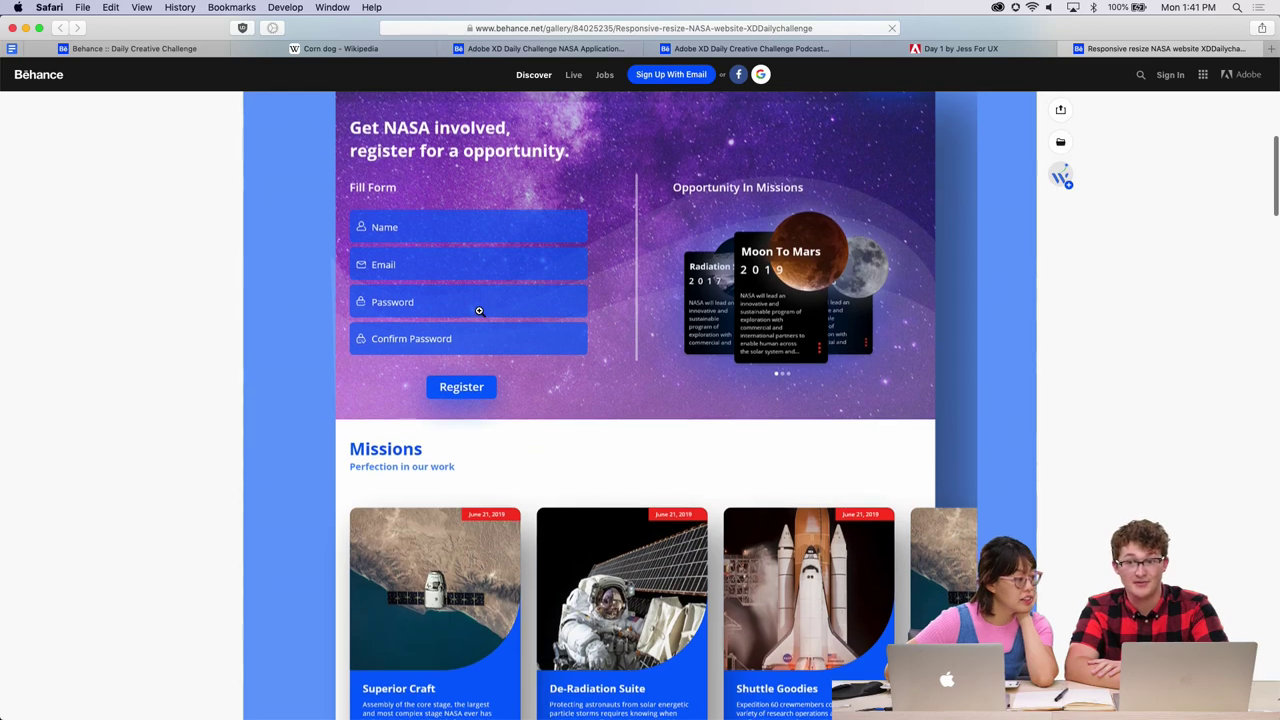
{"action": "scroll", "coordinate": [479, 311], "scroll_direction": "up", "scroll_amount": 1}
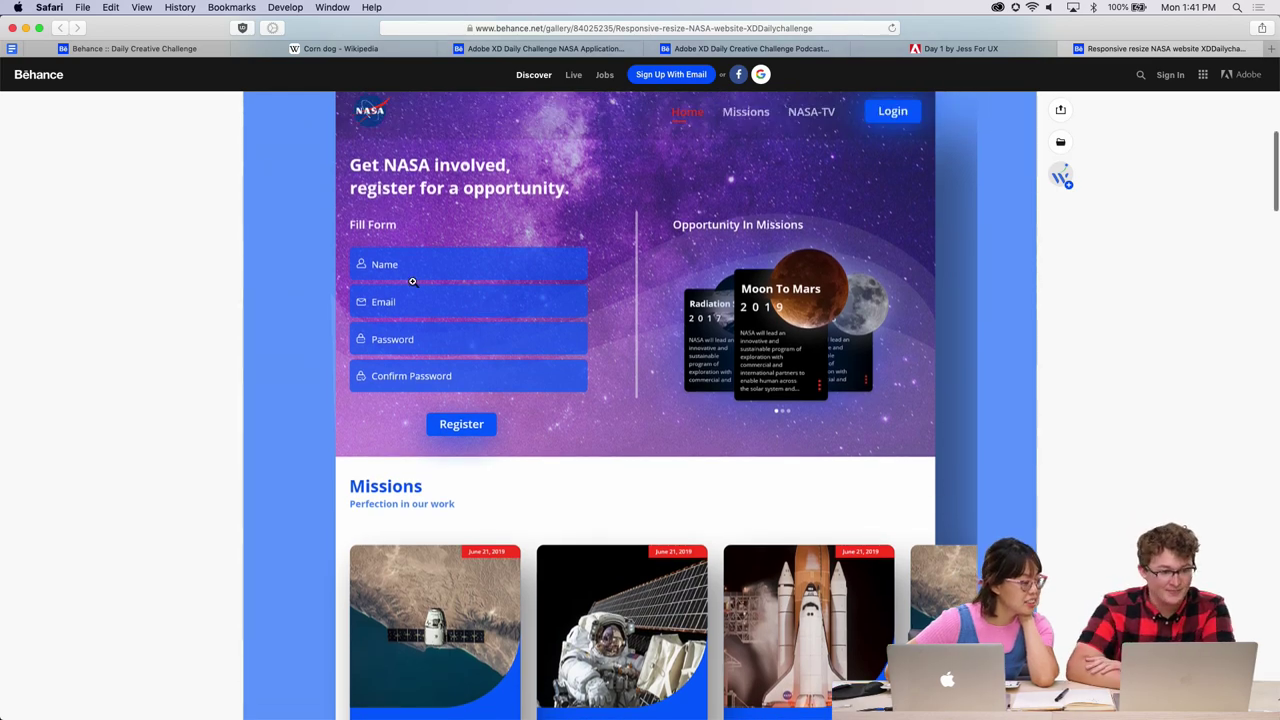
{"action": "scroll", "coordinate": [482, 325], "scroll_direction": "up", "scroll_amount": 10}
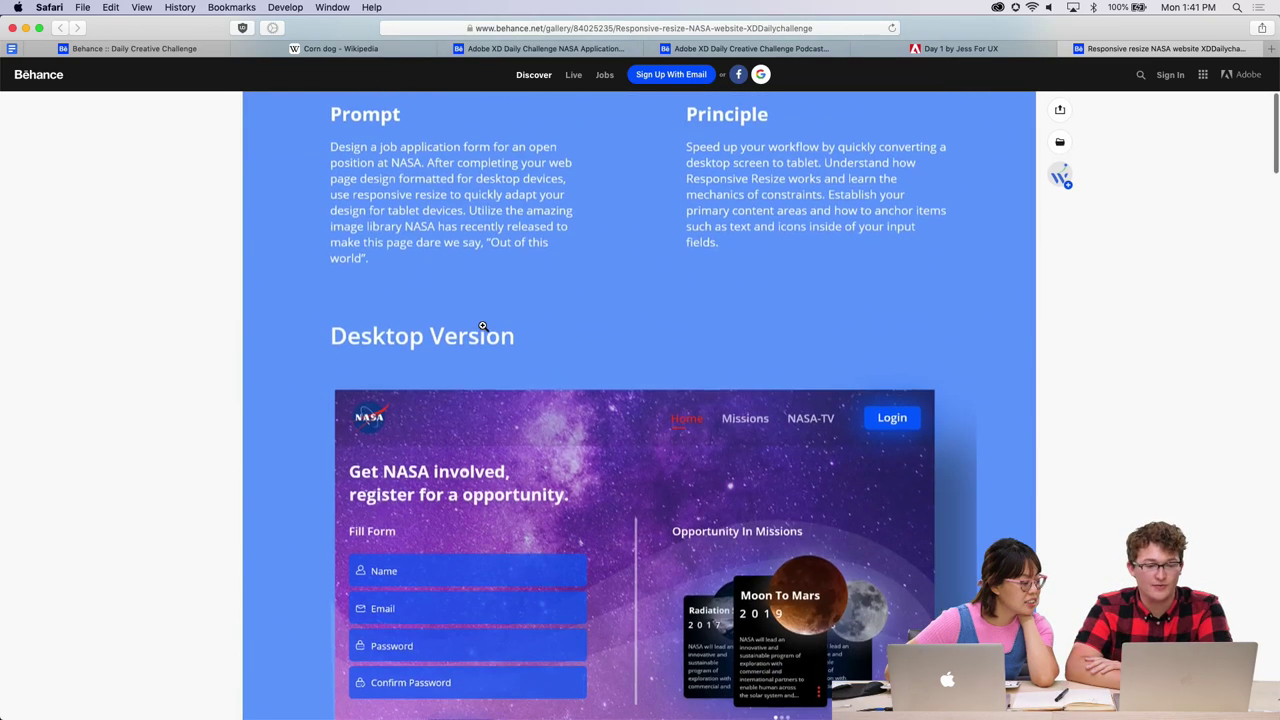
{"action": "scroll", "coordinate": [482, 325], "scroll_direction": "down", "scroll_amount": 8}
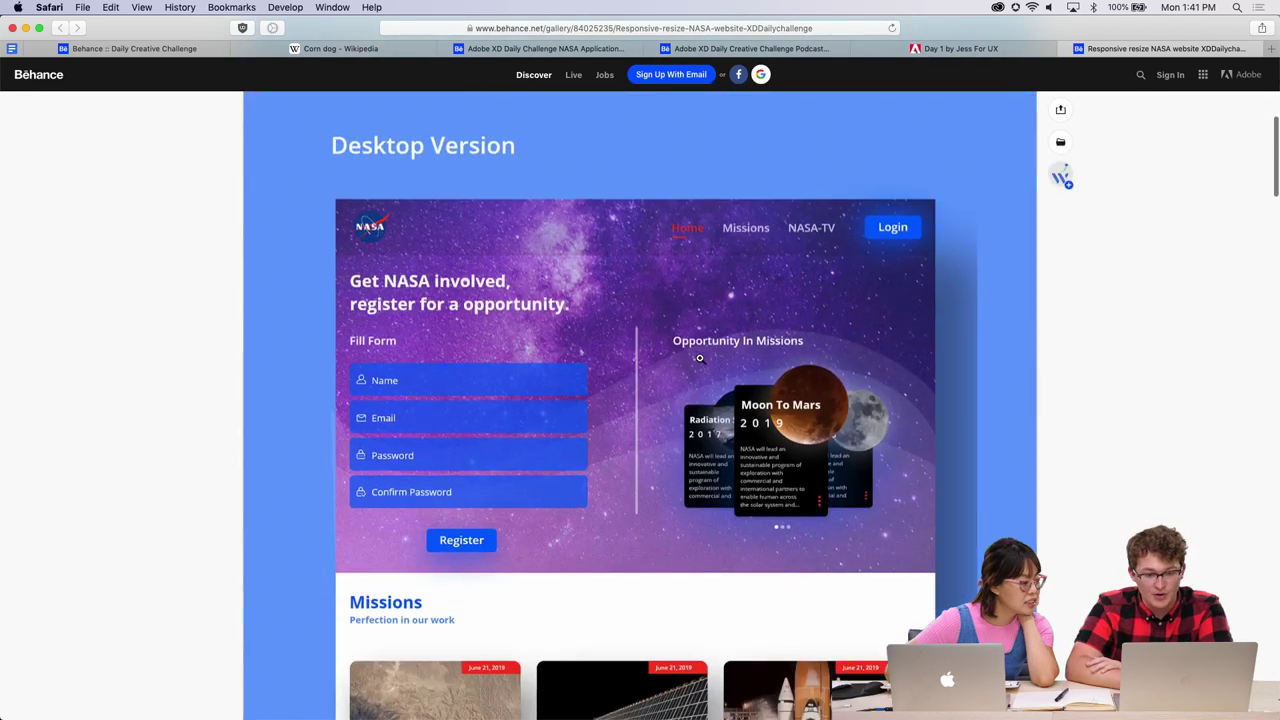
{"action": "scroll", "coordinate": [745, 436], "scroll_direction": "down", "scroll_amount": 3}
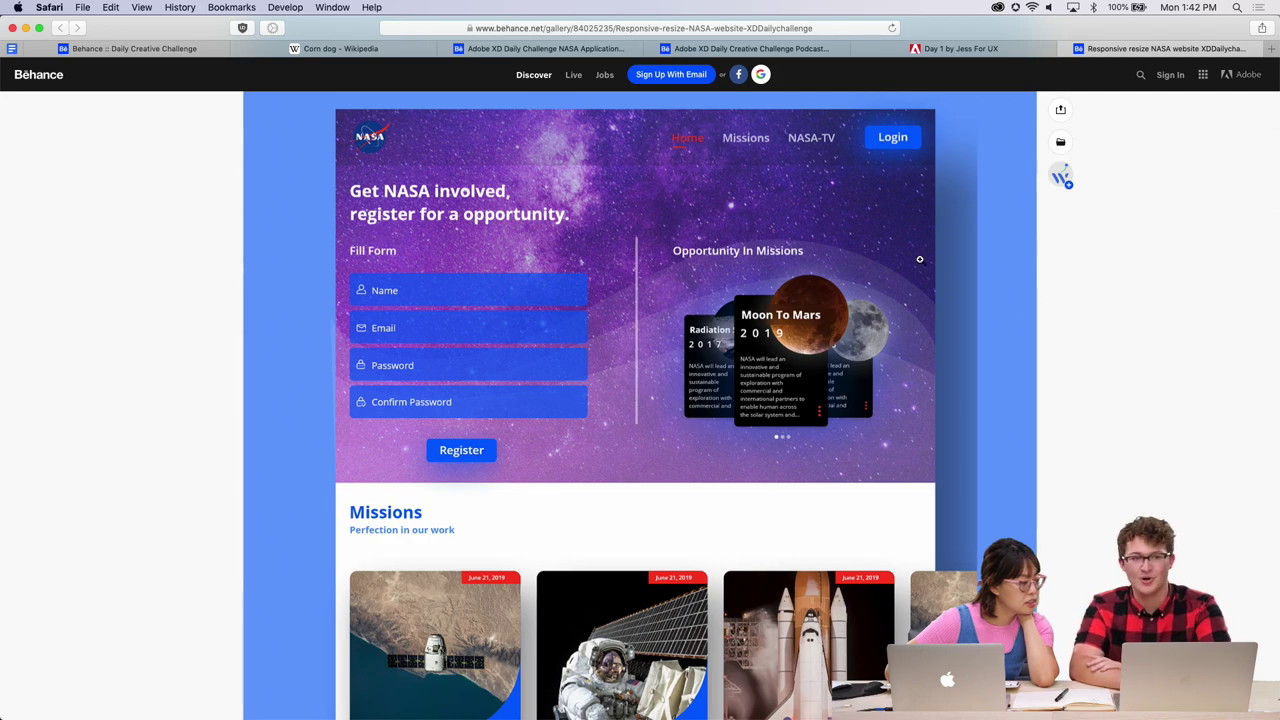
{"action": "scroll", "coordinate": [739, 321], "scroll_direction": "down", "scroll_amount": 5}
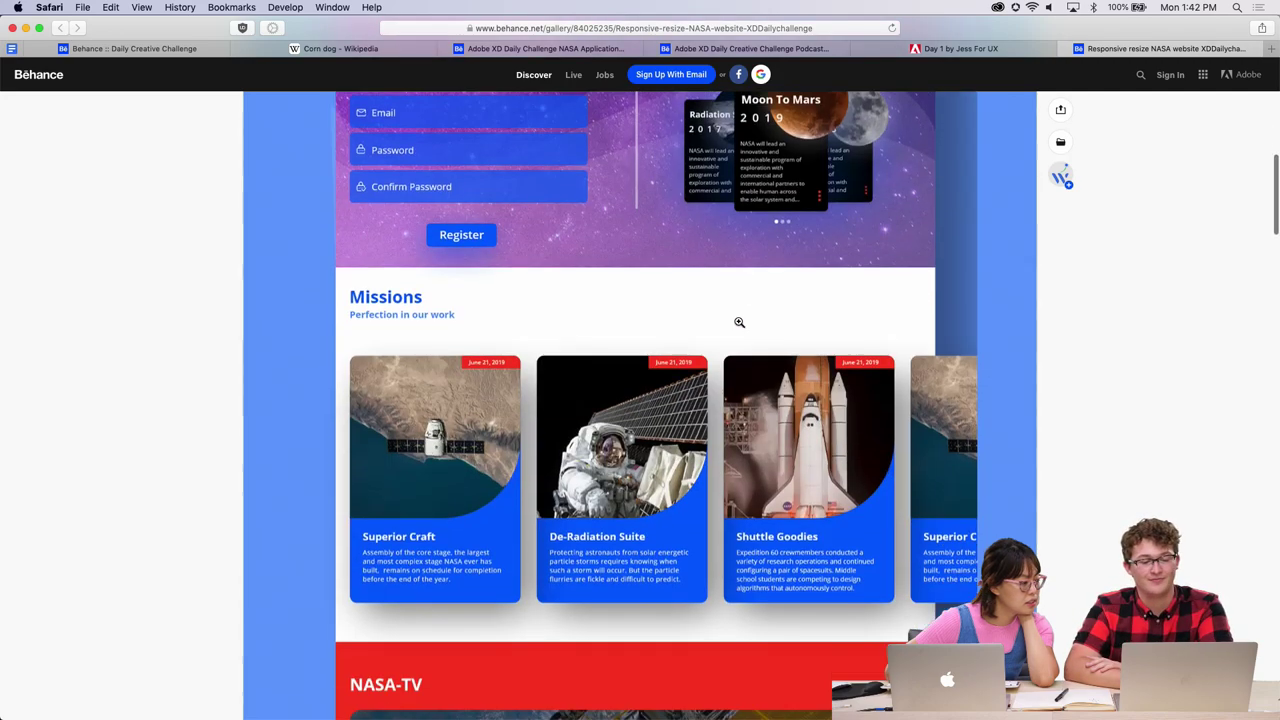
{"action": "scroll", "coordinate": [389, 230], "scroll_direction": "up", "scroll_amount": 10}
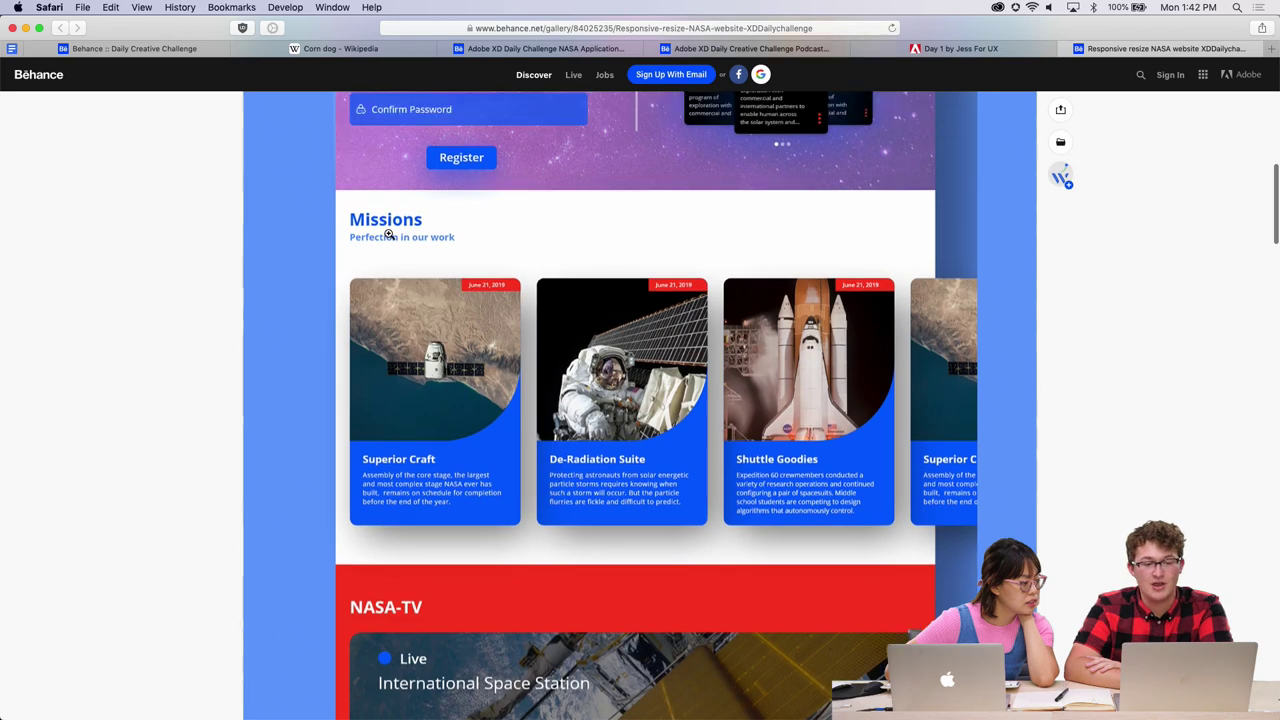
{"action": "scroll", "coordinate": [594, 228], "scroll_direction": "down", "scroll_amount": 6}
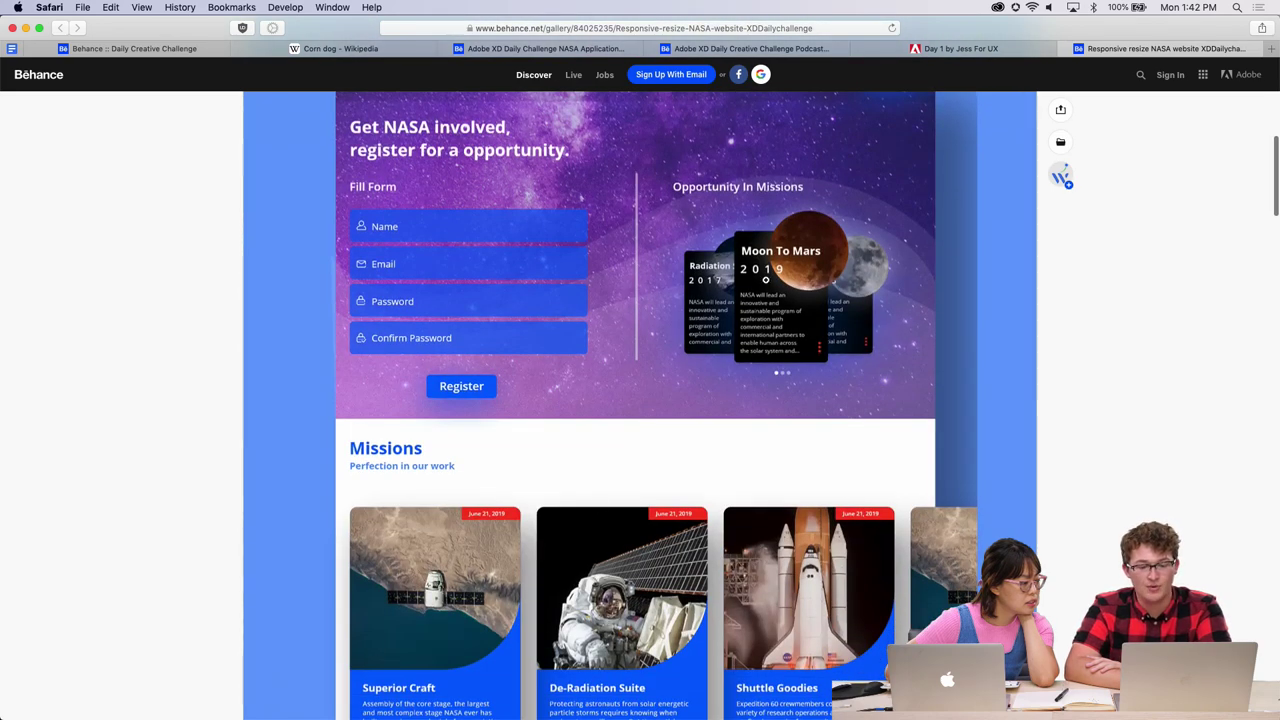
{"action": "scroll", "coordinate": [460, 558], "scroll_direction": "down", "scroll_amount": 3}
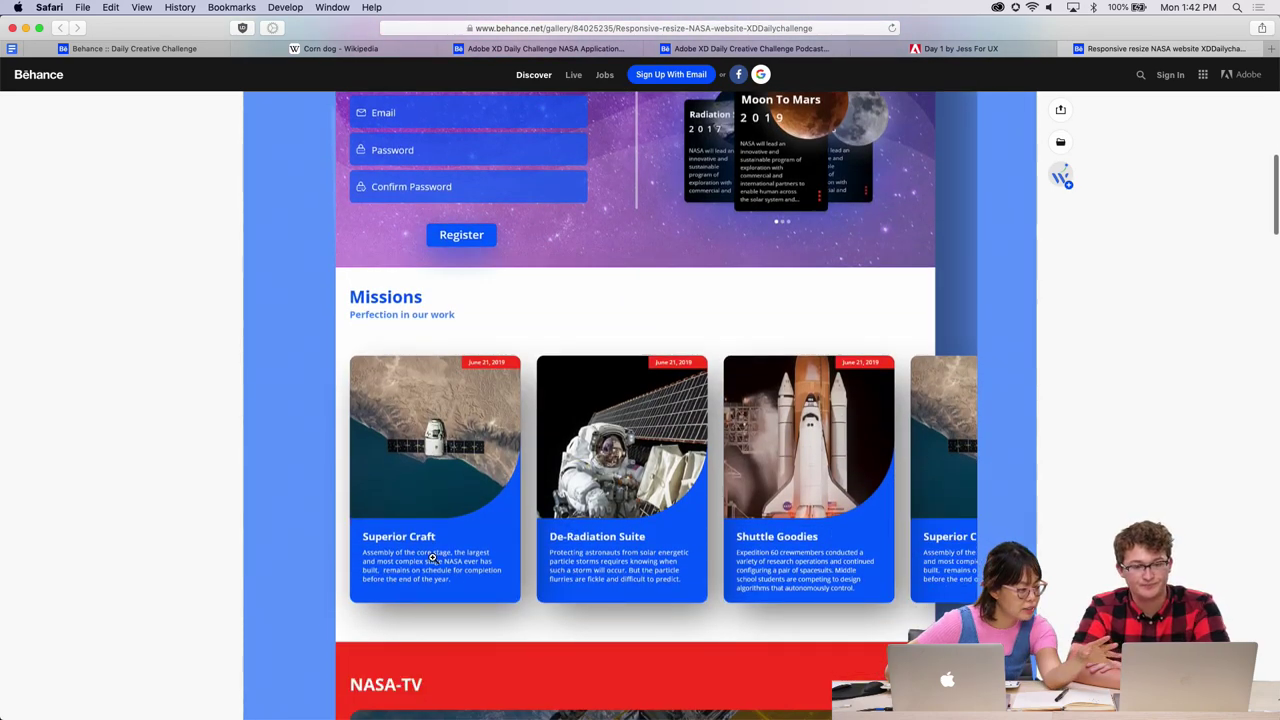
{"action": "scroll", "coordinate": [432, 557], "scroll_direction": "up", "scroll_amount": 2}
{"action": "scroll", "coordinate": [432, 557], "scroll_direction": "down", "scroll_amount": 4}
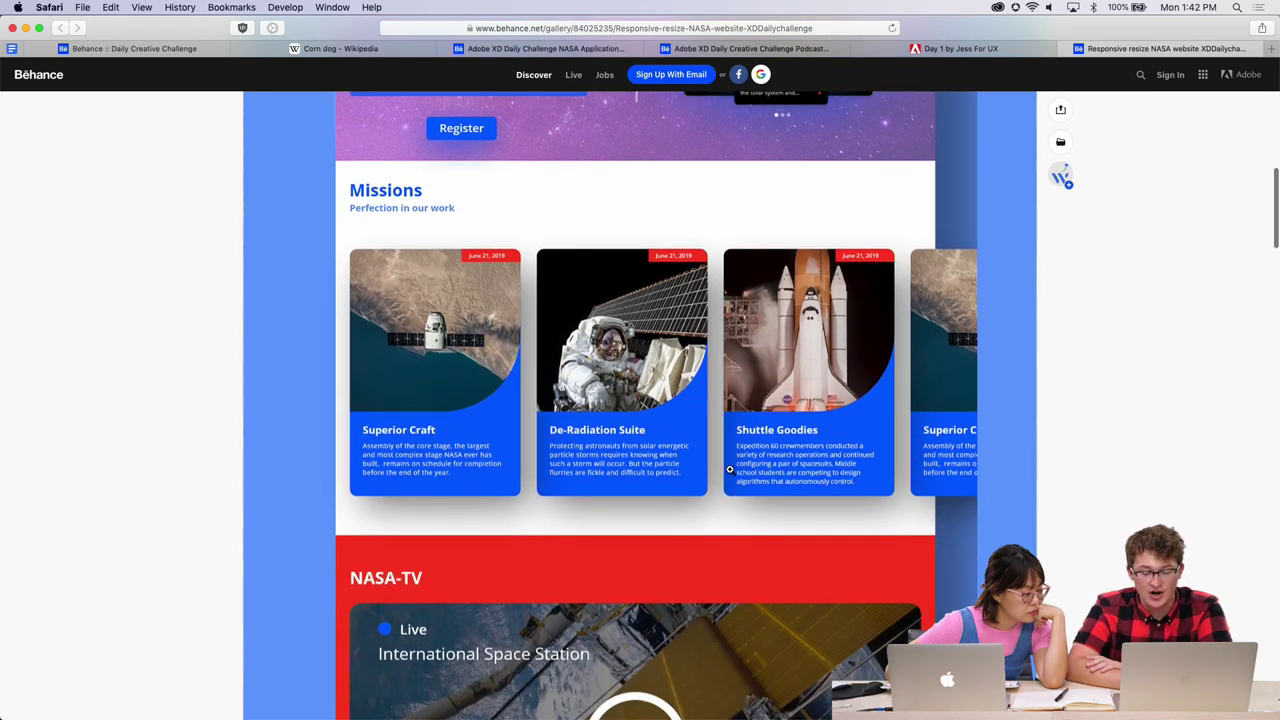
{"action": "scroll", "coordinate": [731, 478], "scroll_direction": "down", "scroll_amount": 1}
{"action": "scroll", "coordinate": [731, 478], "scroll_direction": "up", "scroll_amount": 2}
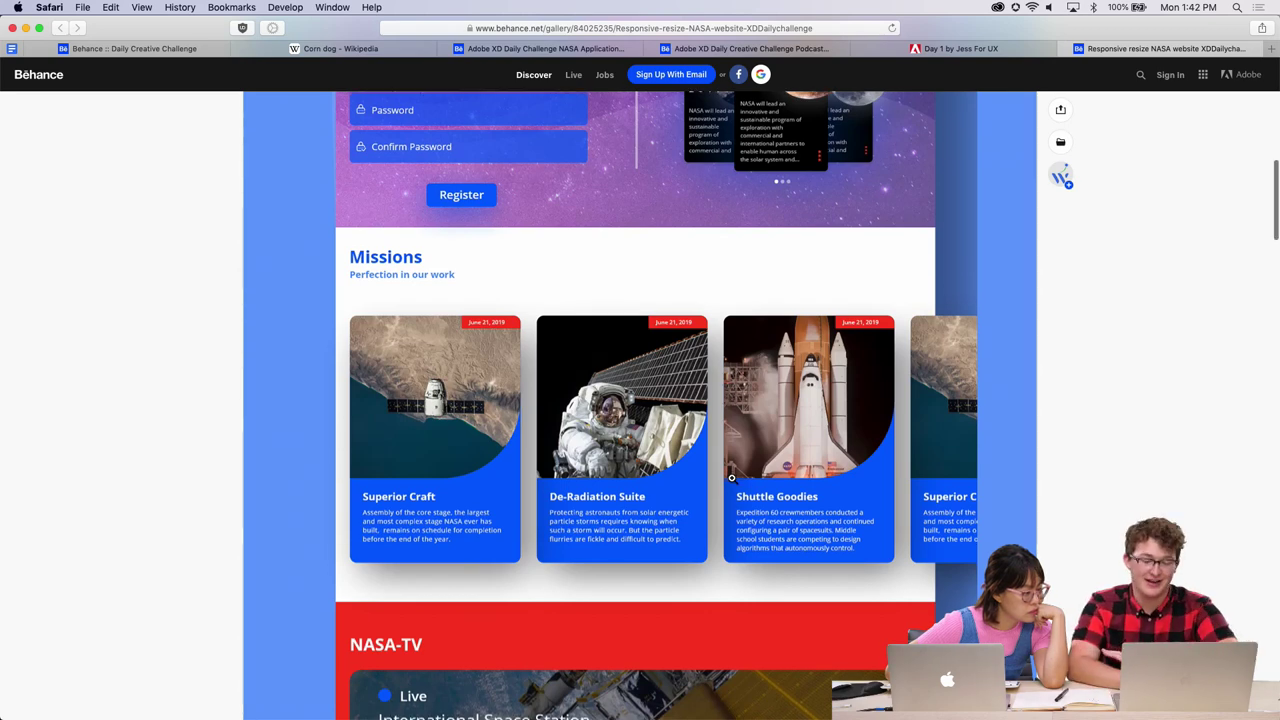
{"action": "scroll", "coordinate": [731, 478], "scroll_direction": "down", "scroll_amount": 1}
{"action": "scroll", "coordinate": [858, 410], "scroll_direction": "down", "scroll_amount": 5}
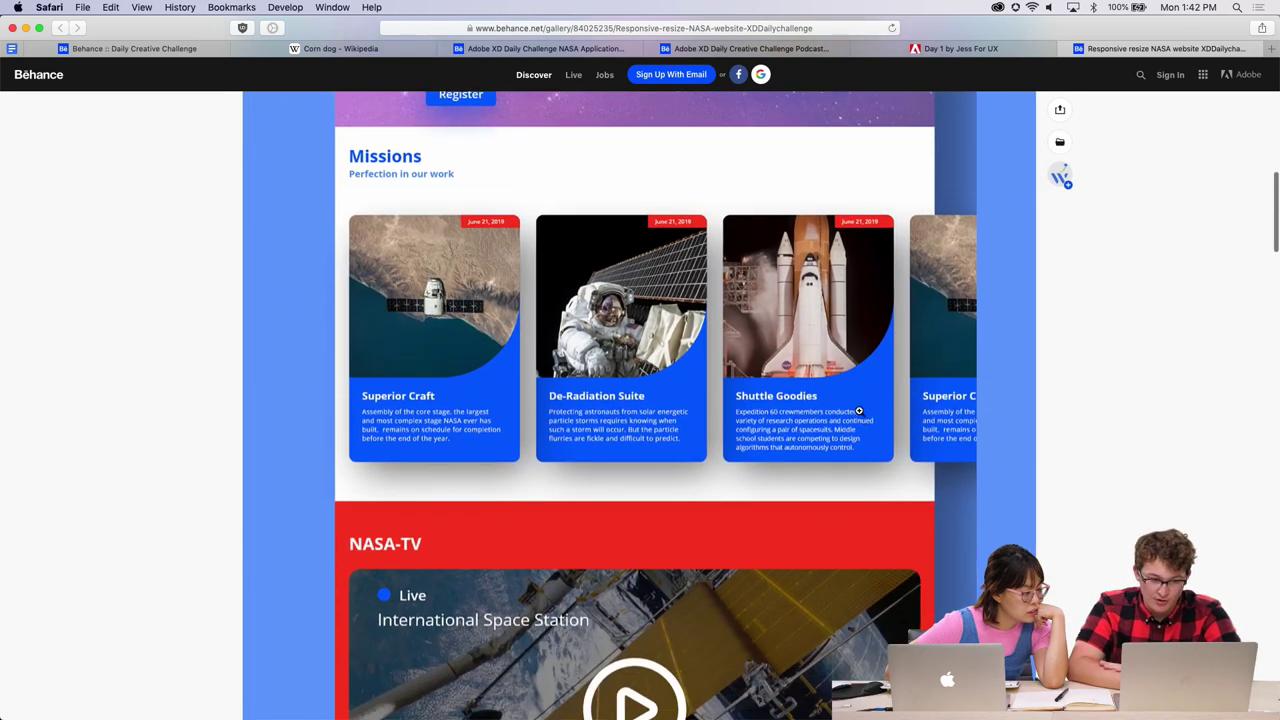
{"action": "scroll", "coordinate": [858, 410], "scroll_direction": "up", "scroll_amount": 6}
{"action": "scroll", "coordinate": [858, 410], "scroll_direction": "down", "scroll_amount": 13}
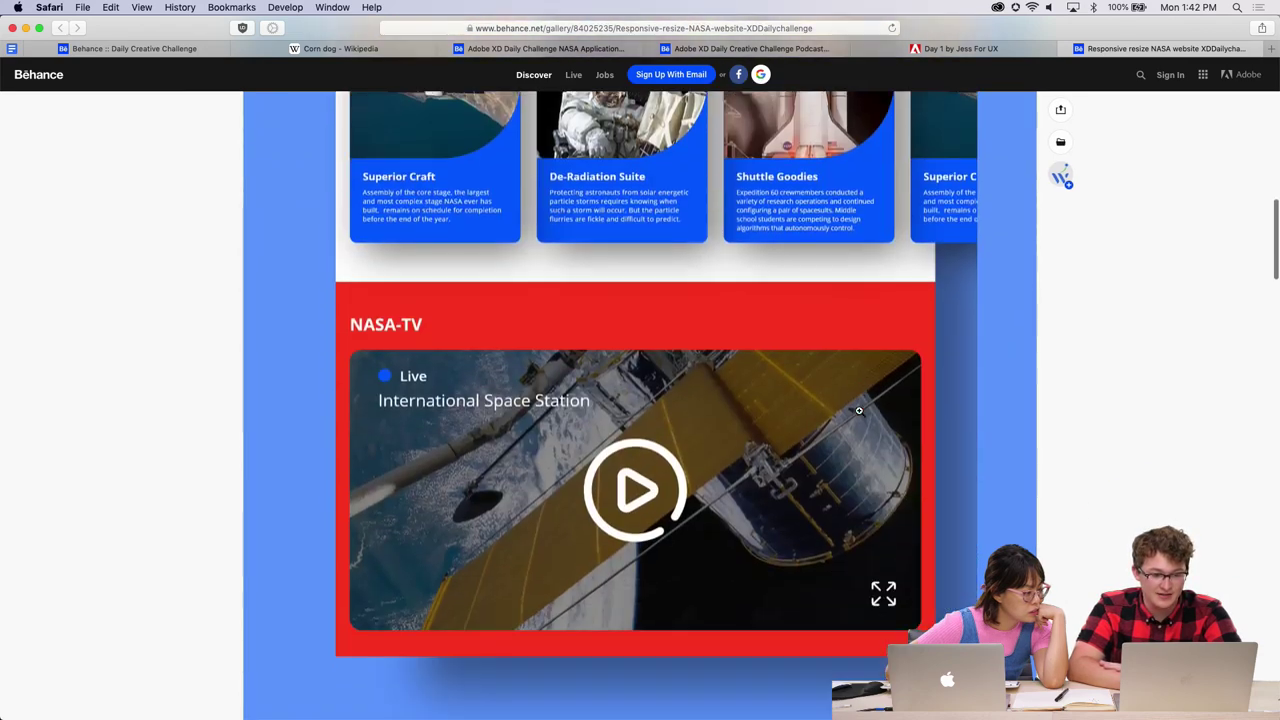
{"action": "scroll", "coordinate": [858, 410], "scroll_direction": "down", "scroll_amount": 3}
{"action": "scroll", "coordinate": [858, 410], "scroll_direction": "up", "scroll_amount": 7}
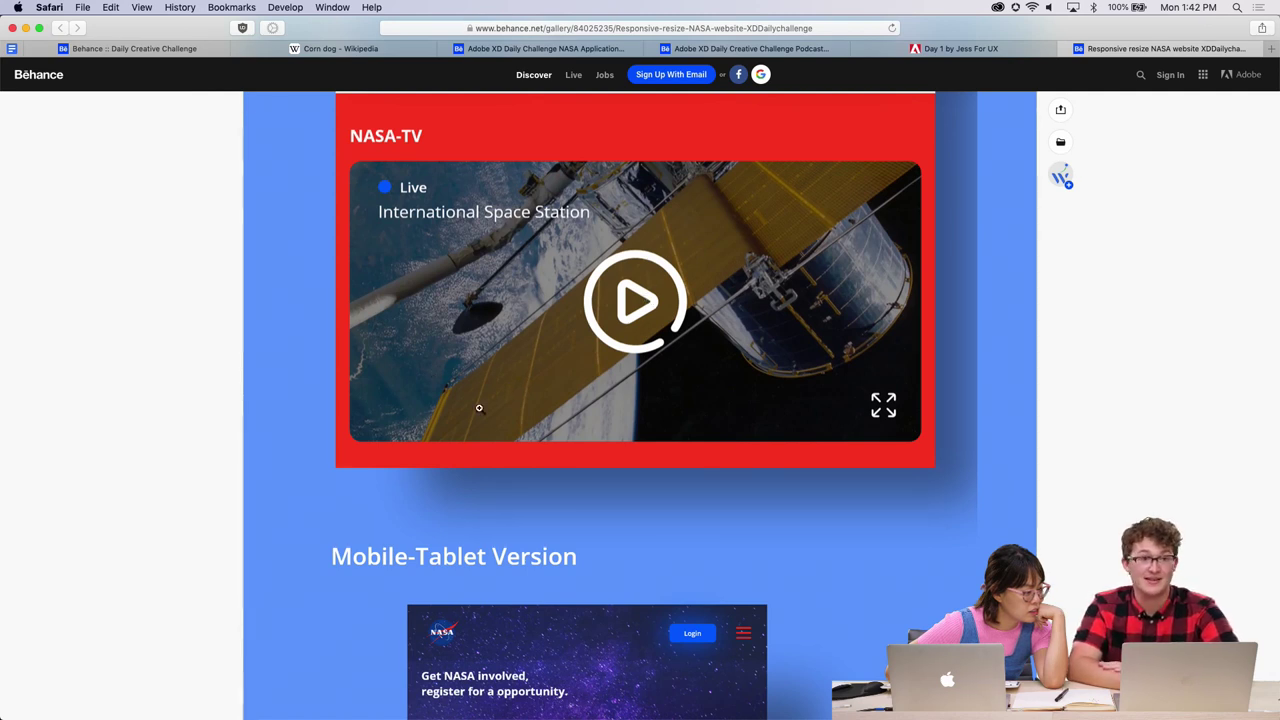
{"action": "scroll", "coordinate": [366, 423], "scroll_direction": "down", "scroll_amount": 6}
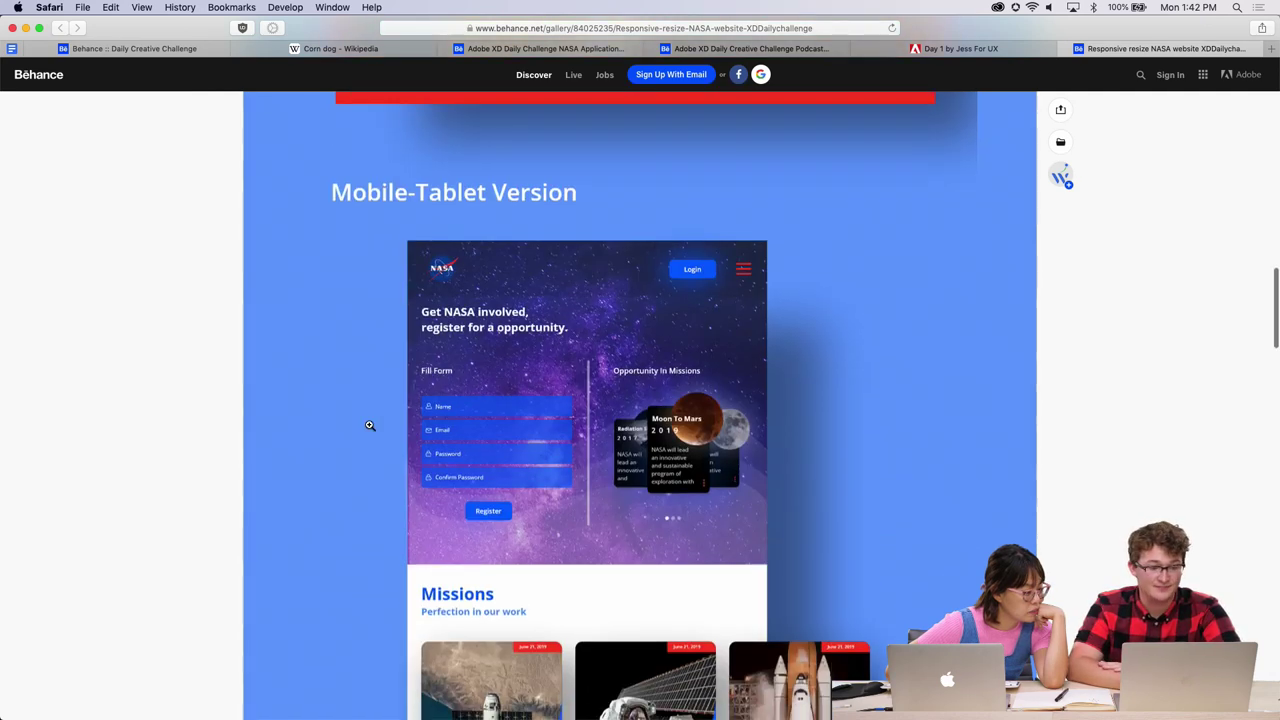
{"action": "scroll", "coordinate": [369, 425], "scroll_direction": "down", "scroll_amount": 1}
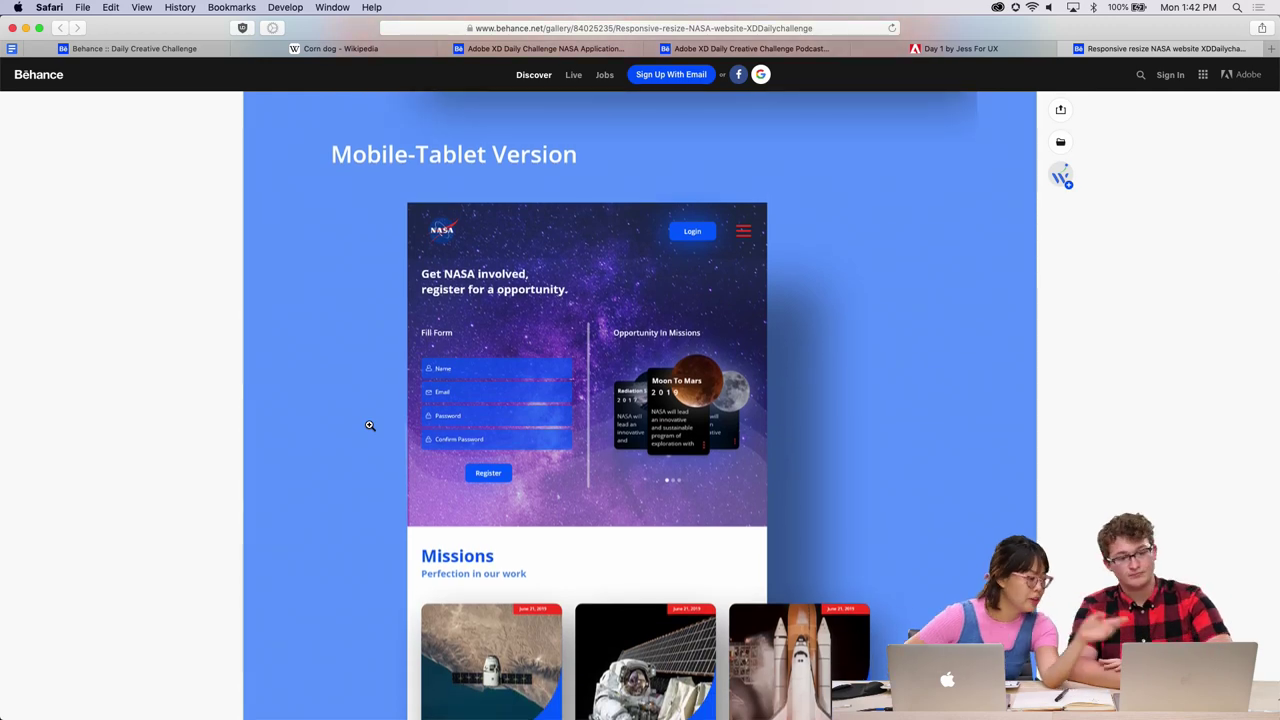
{"action": "scroll", "coordinate": [369, 425], "scroll_direction": "up", "scroll_amount": 5}
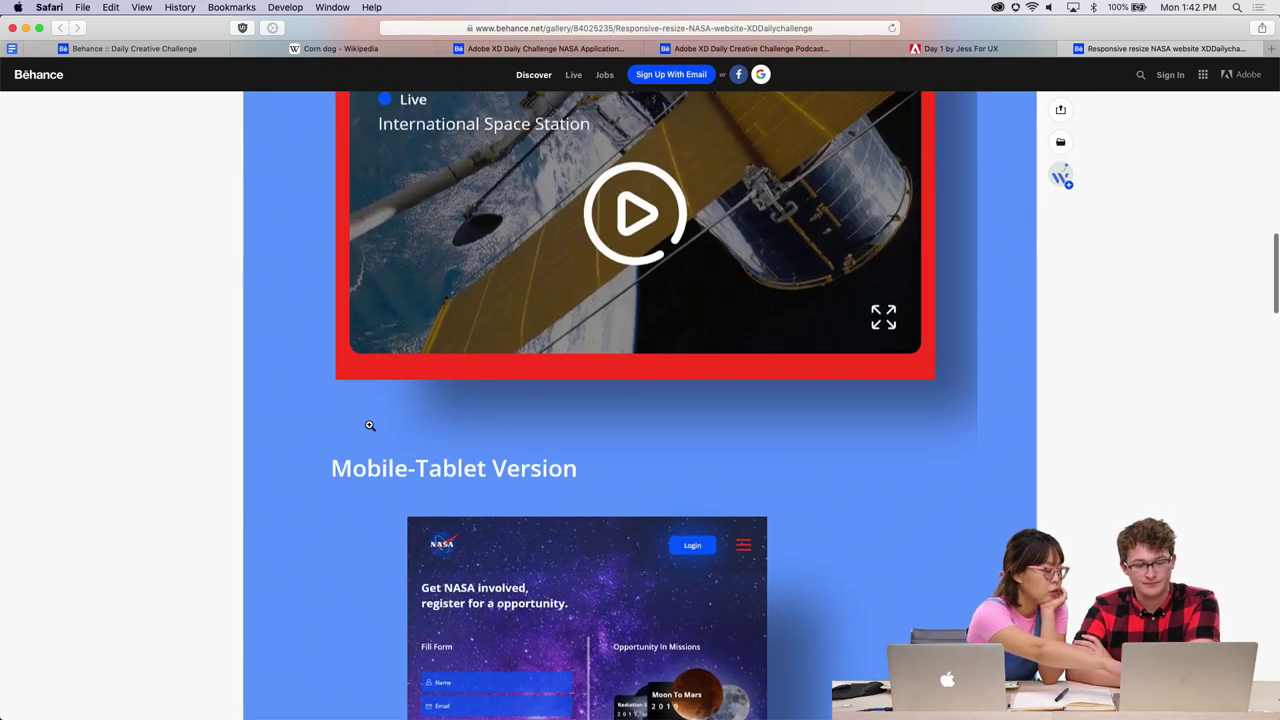
{"action": "scroll", "coordinate": [369, 425], "scroll_direction": "down", "scroll_amount": 3}
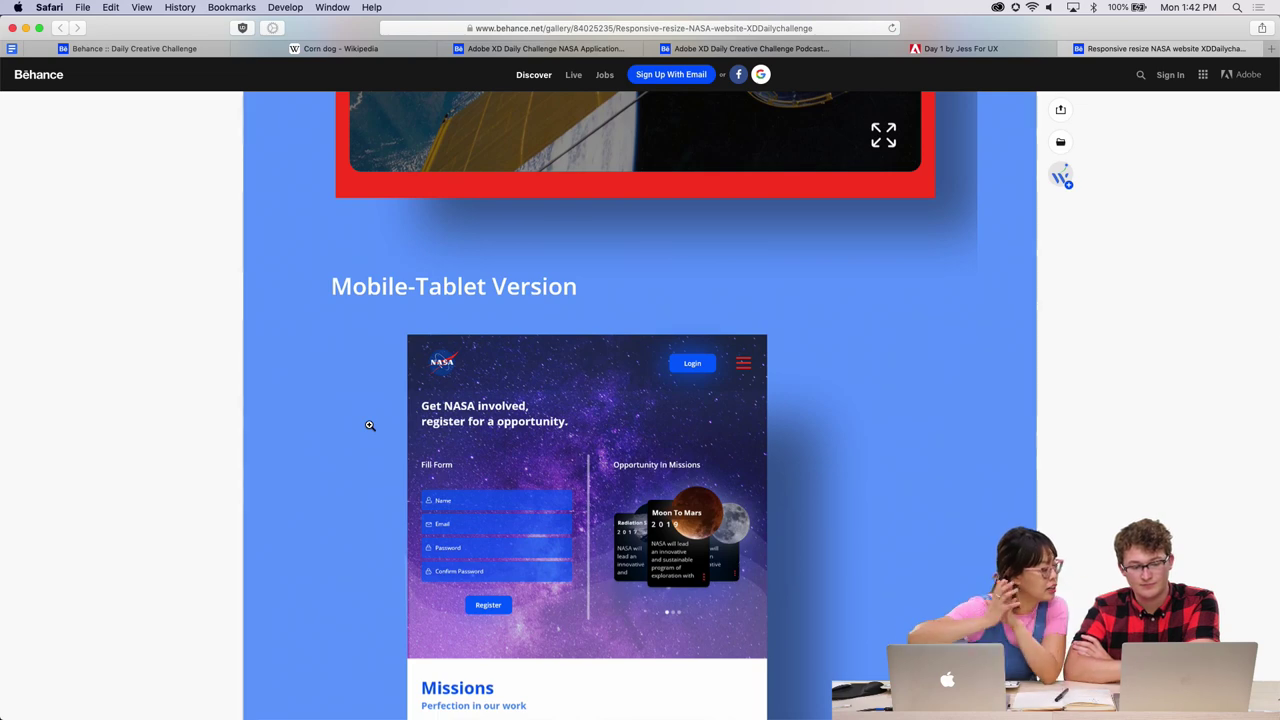
{"action": "scroll", "coordinate": [369, 425], "scroll_direction": "up", "scroll_amount": 10}
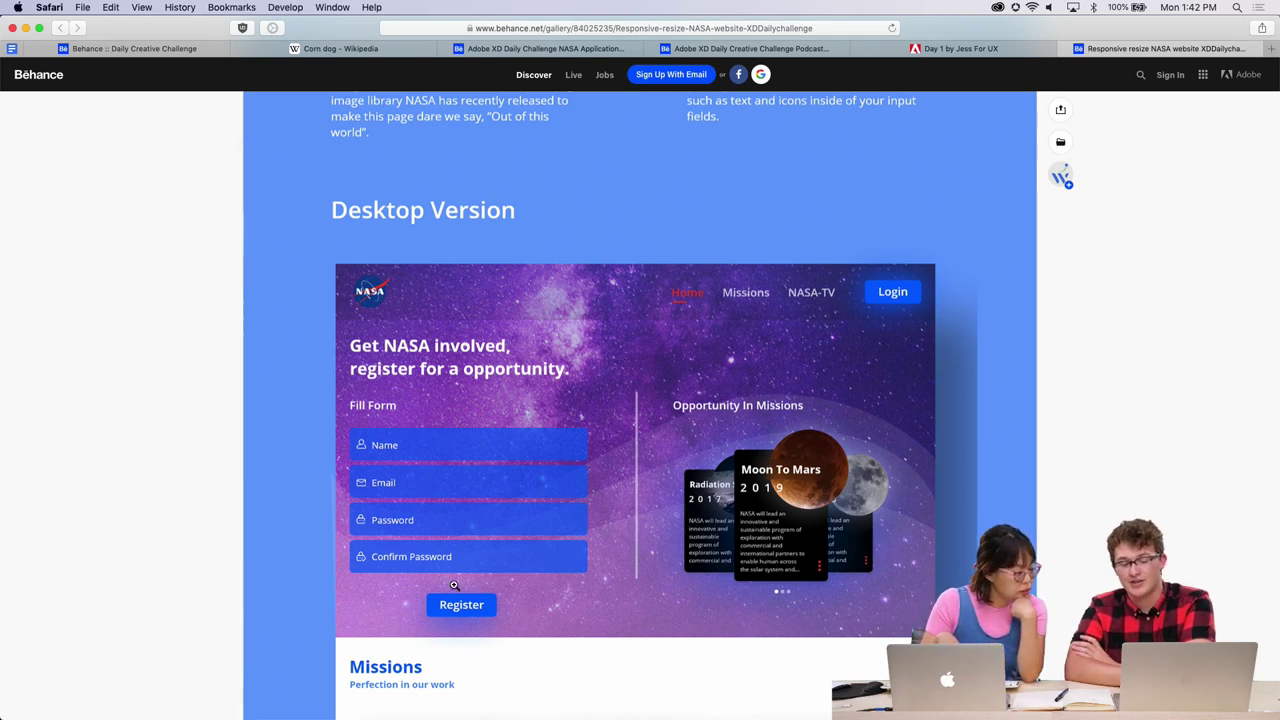
{"action": "scroll", "coordinate": [482, 603], "scroll_direction": "down", "scroll_amount": 1}
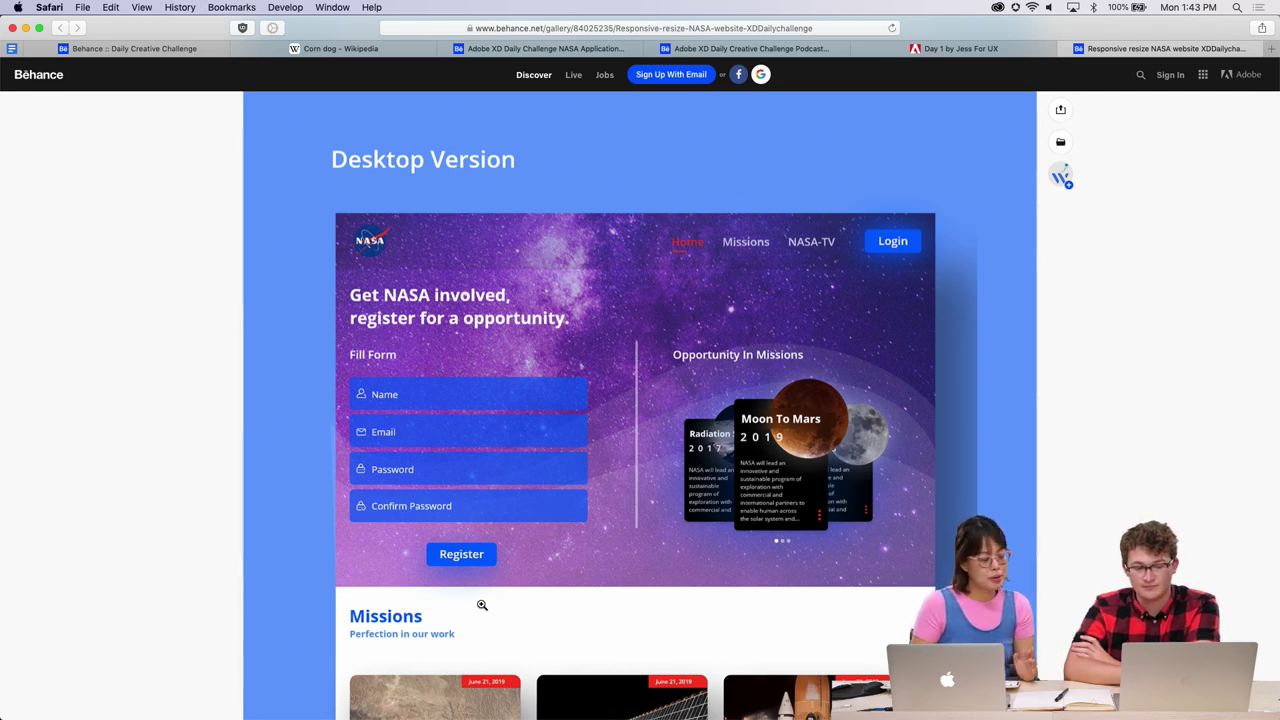
{"action": "scroll", "coordinate": [481, 605], "scroll_direction": "down", "scroll_amount": 15}
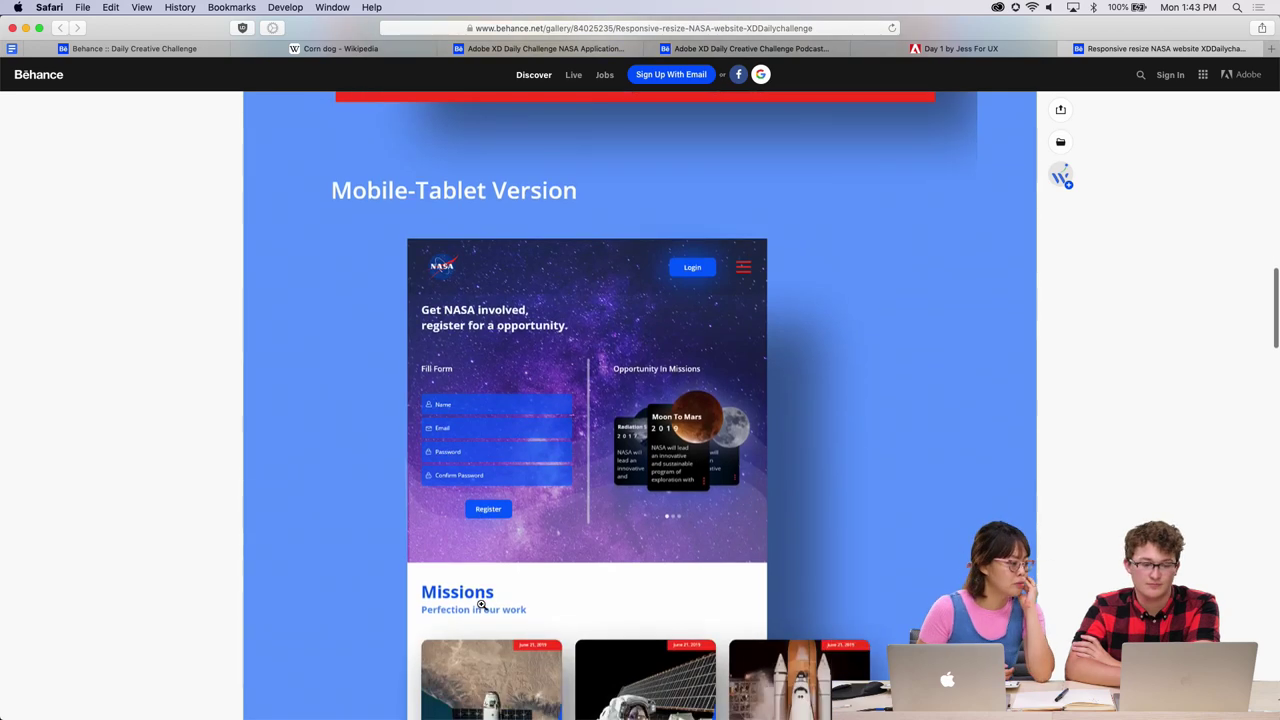
{"action": "scroll", "coordinate": [481, 605], "scroll_direction": "down", "scroll_amount": 12}
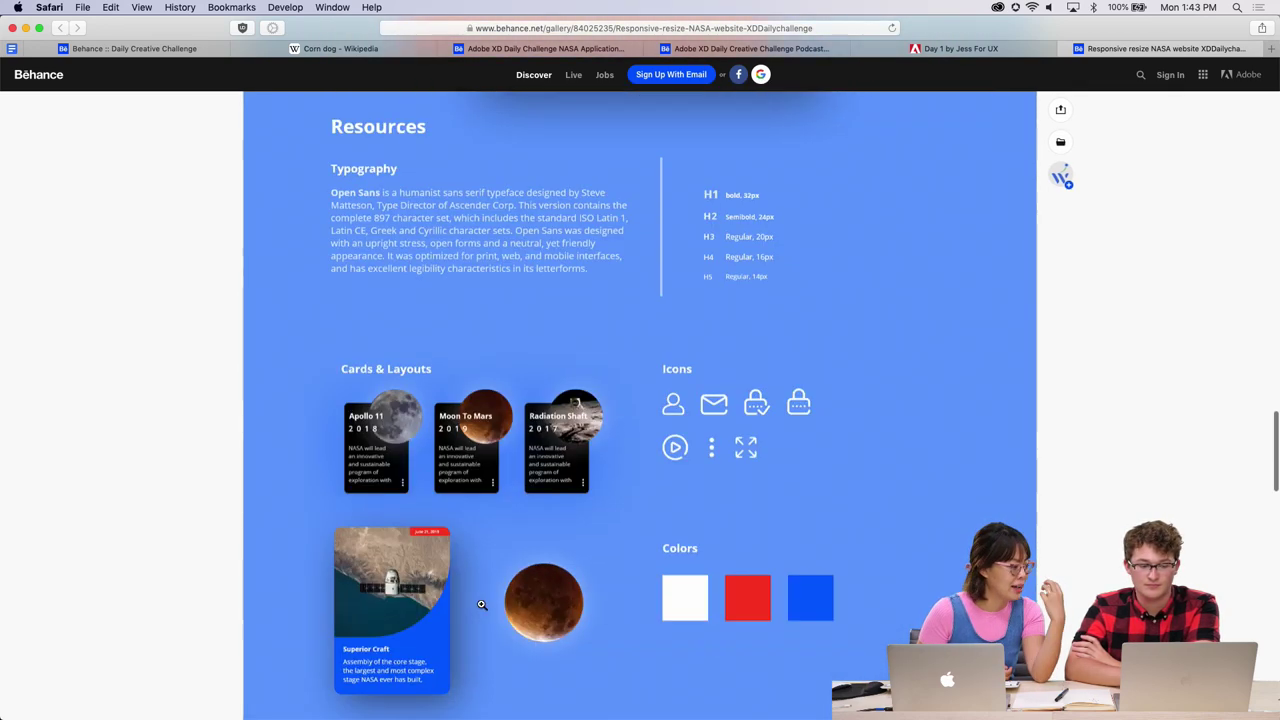
{"action": "scroll", "coordinate": [481, 605], "scroll_direction": "up", "scroll_amount": 3}
{"action": "scroll", "coordinate": [481, 605], "scroll_direction": "down", "scroll_amount": 7}
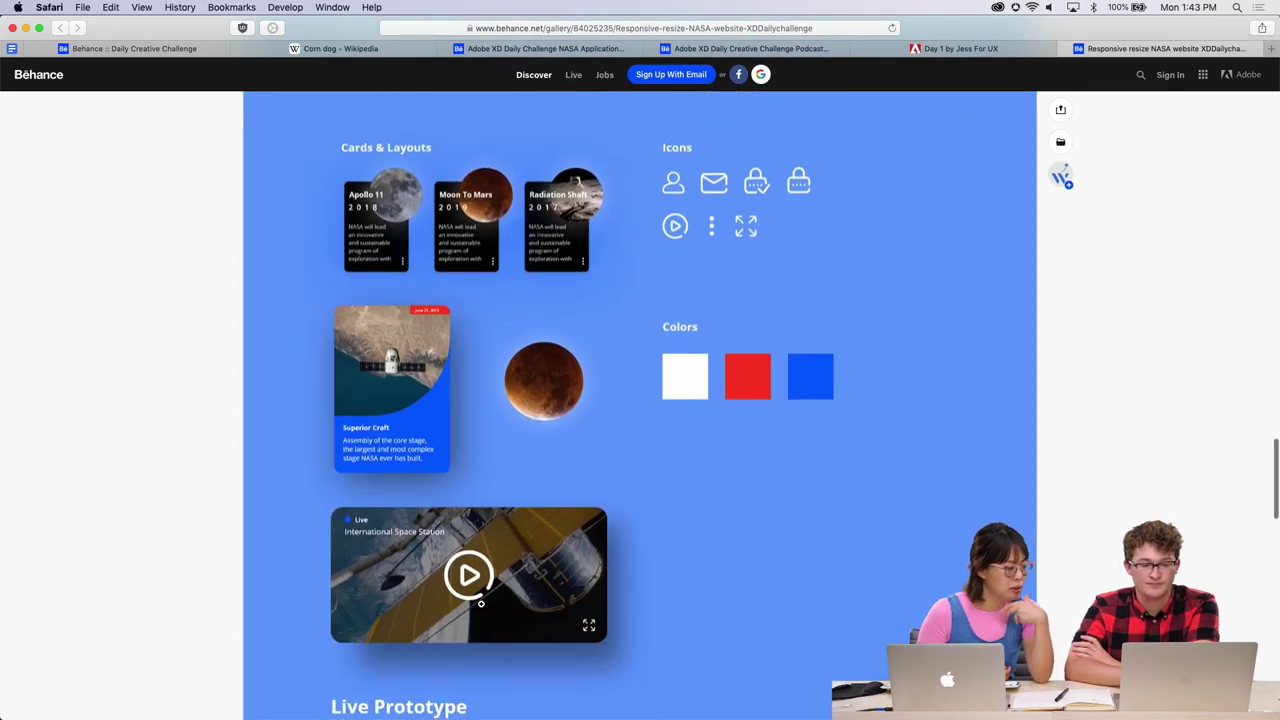
{"action": "scroll", "coordinate": [597, 457], "scroll_direction": "down", "scroll_amount": 2}
{"action": "scroll", "coordinate": [597, 457], "scroll_direction": "up", "scroll_amount": 7}
{"action": "scroll", "coordinate": [598, 457], "scroll_direction": "down", "scroll_amount": 1}
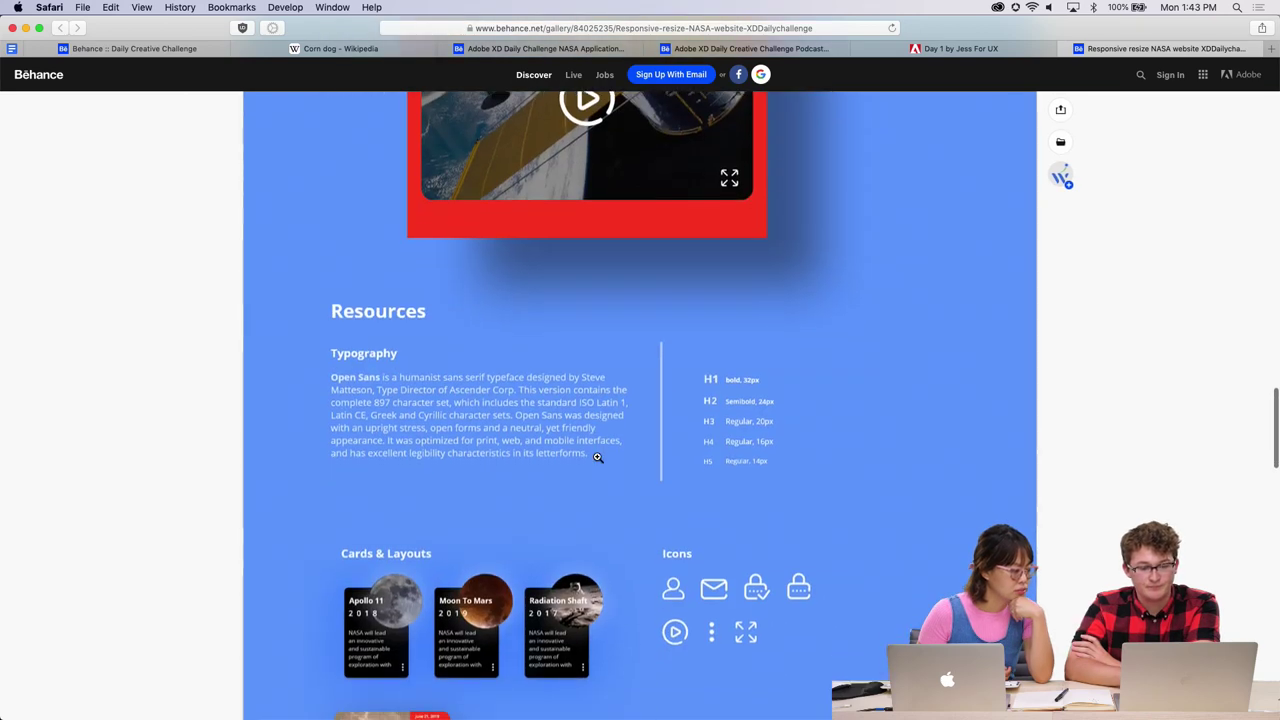
{"action": "scroll", "coordinate": [418, 392], "scroll_direction": "down", "scroll_amount": 4}
{"action": "scroll", "coordinate": [706, 338], "scroll_direction": "up", "scroll_amount": 1}
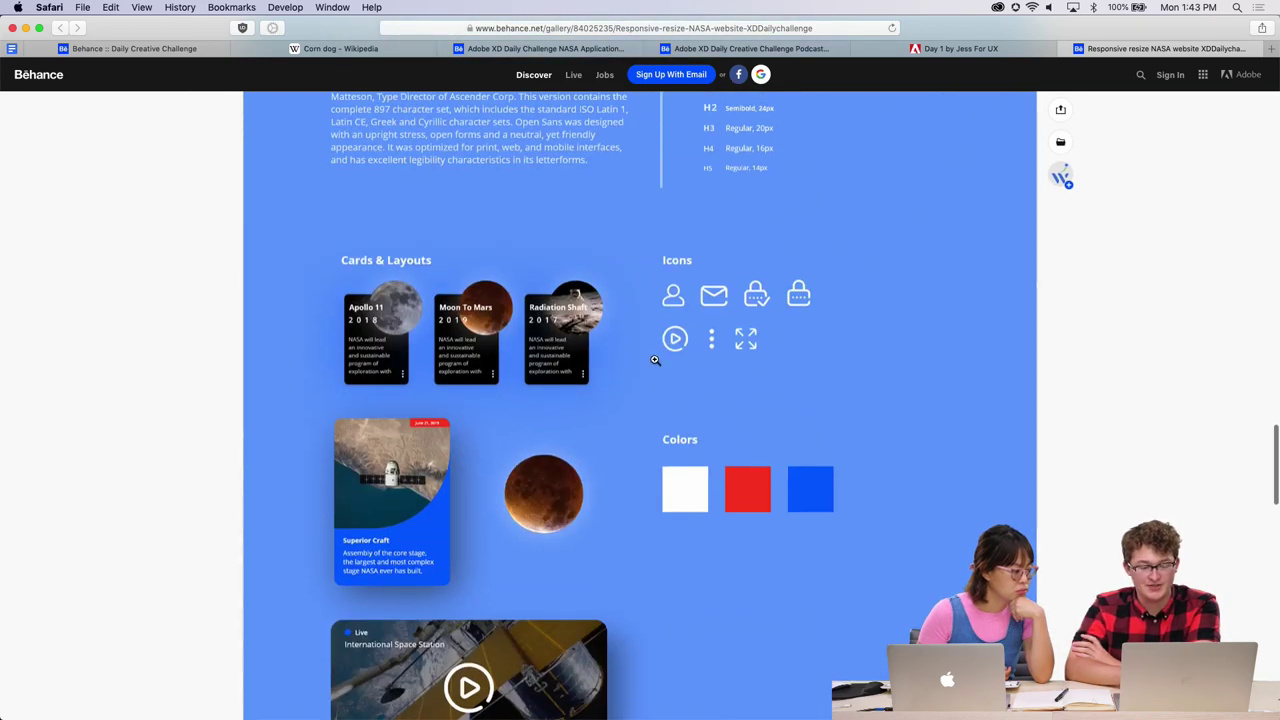
{"action": "scroll", "coordinate": [437, 478], "scroll_direction": "down", "scroll_amount": 5}
{"action": "scroll", "coordinate": [560, 445], "scroll_direction": "up", "scroll_amount": 7}
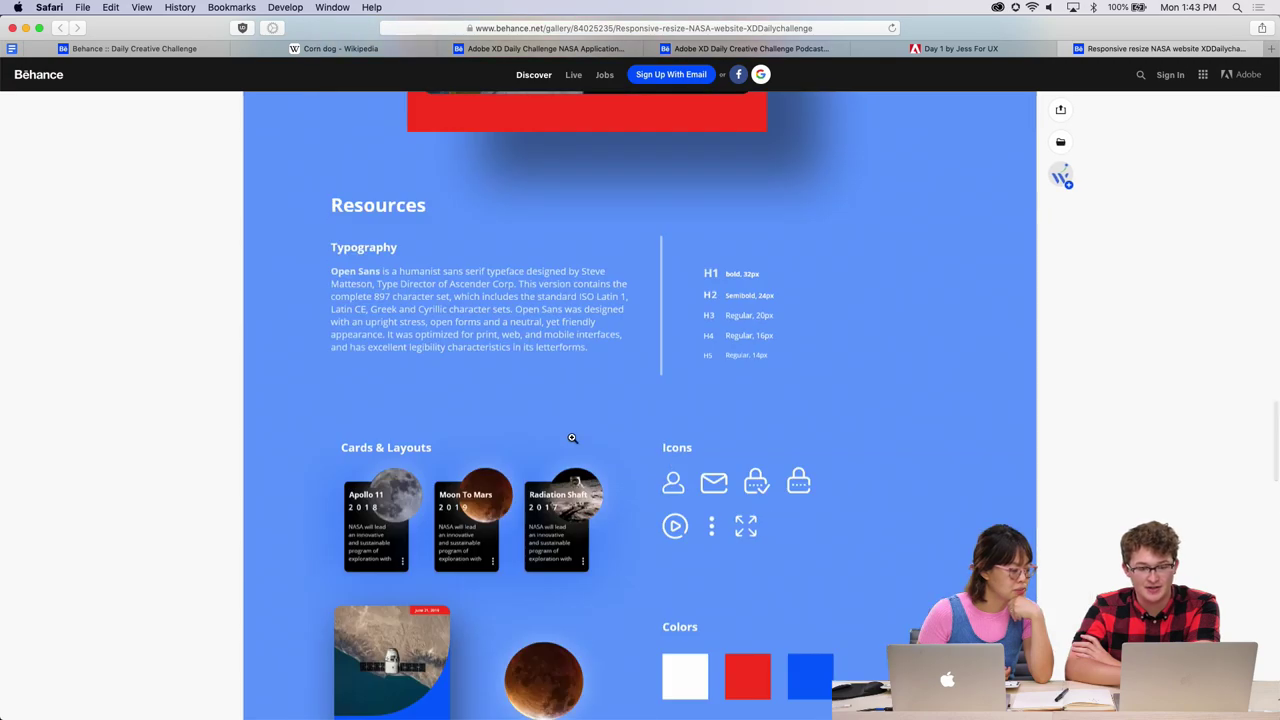
{"action": "scroll", "coordinate": [529, 511], "scroll_direction": "down", "scroll_amount": 2}
{"action": "scroll", "coordinate": [714, 594], "scroll_direction": "down", "scroll_amount": 8}
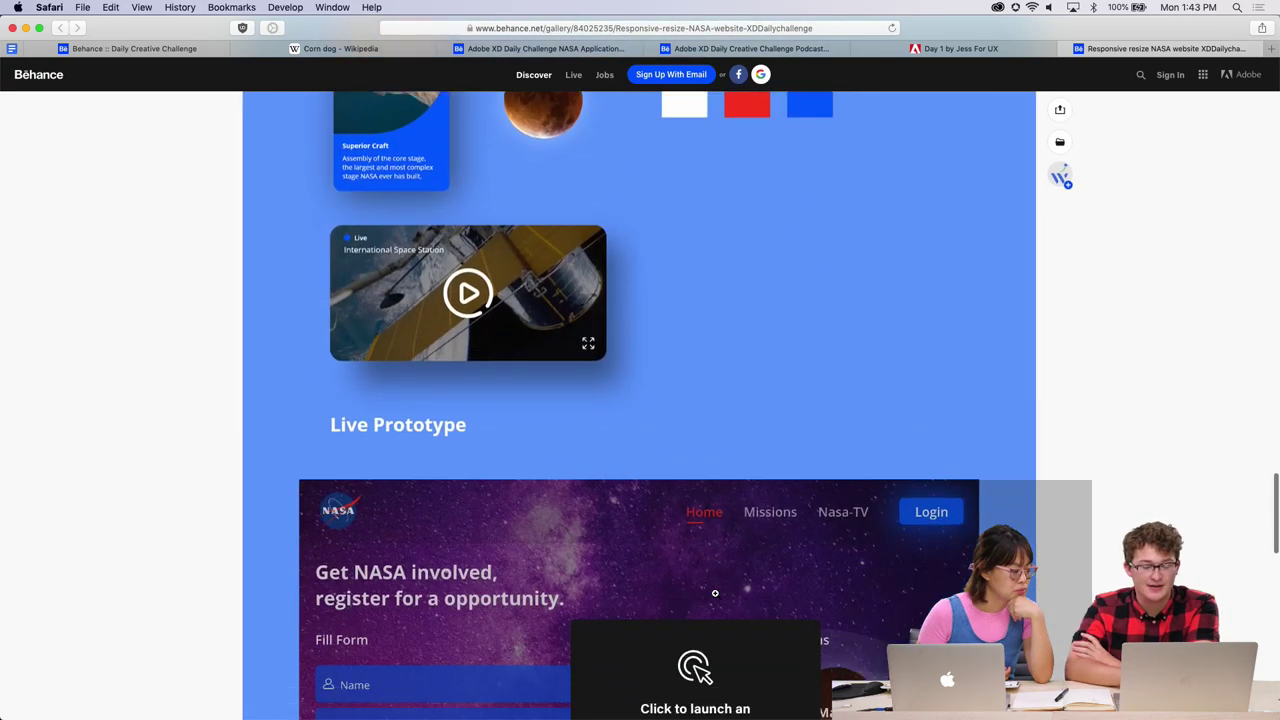
{"action": "scroll", "coordinate": [715, 594], "scroll_direction": "up", "scroll_amount": 15}
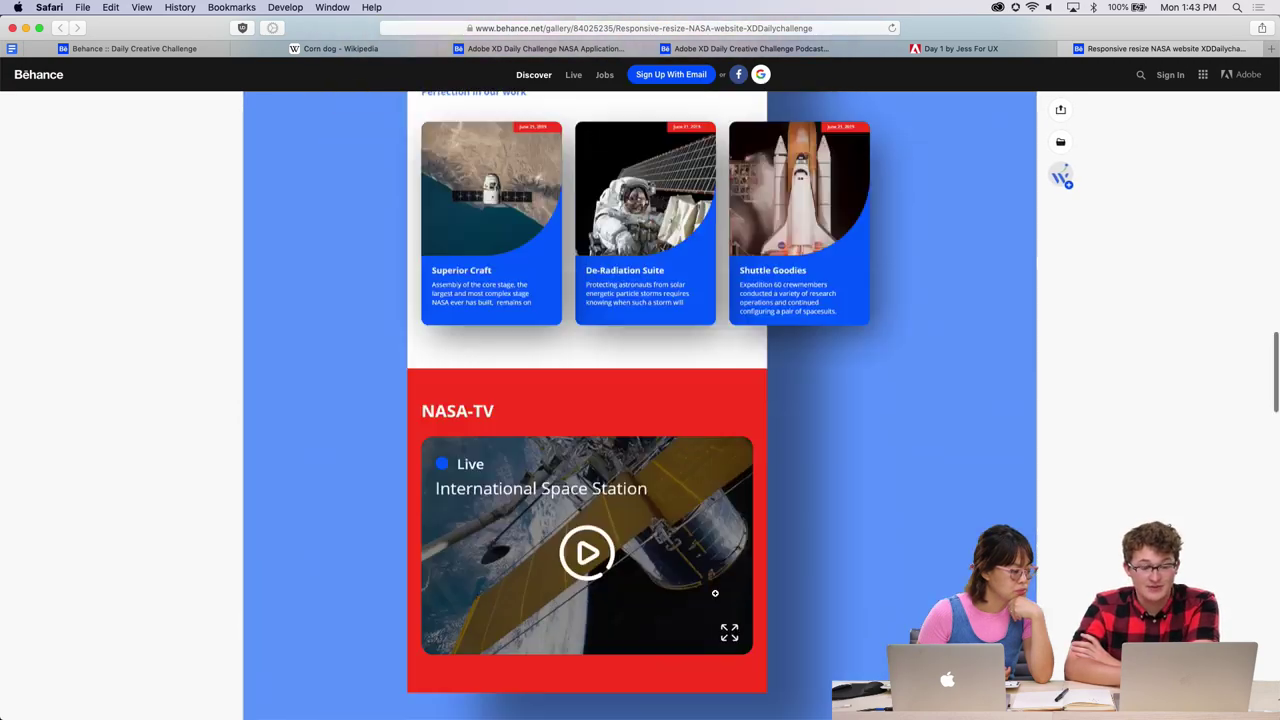
{"action": "scroll", "coordinate": [715, 594], "scroll_direction": "down", "scroll_amount": 5}
{"action": "scroll", "coordinate": [715, 594], "scroll_direction": "up", "scroll_amount": 4}
{"action": "scroll", "coordinate": [715, 594], "scroll_direction": "down", "scroll_amount": 4}
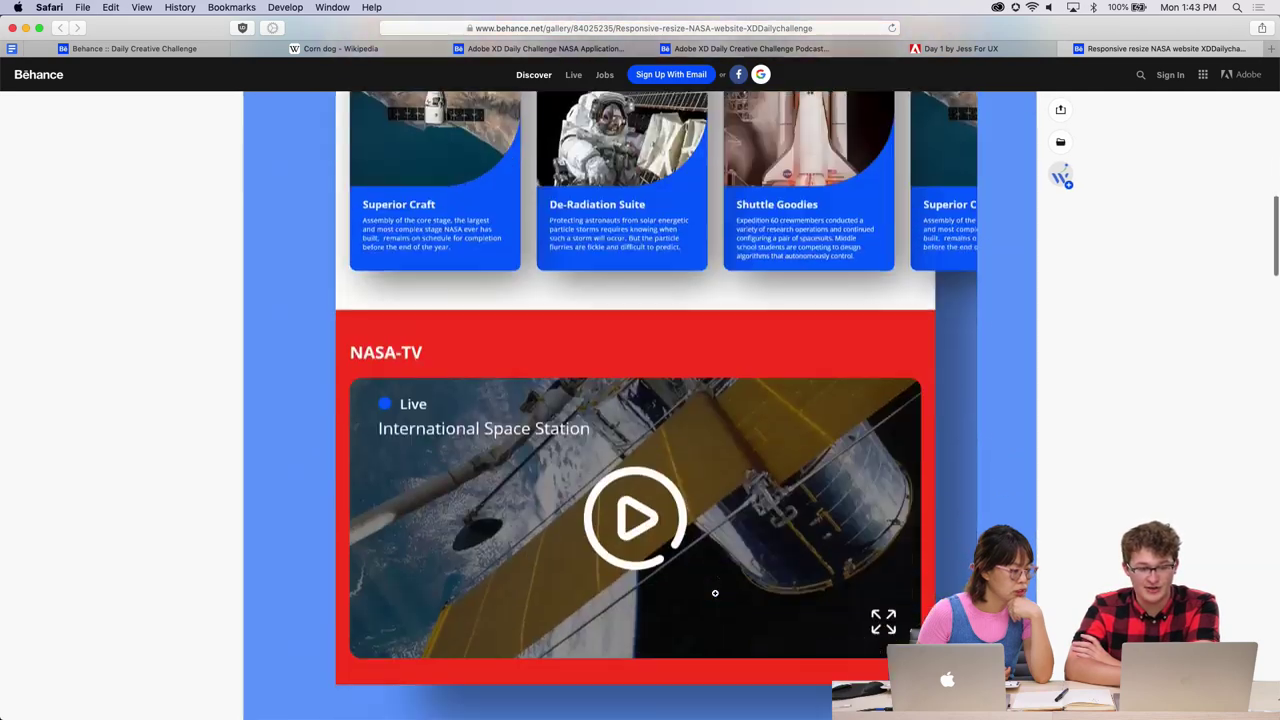
{"action": "scroll", "coordinate": [715, 594], "scroll_direction": "down", "scroll_amount": 6}
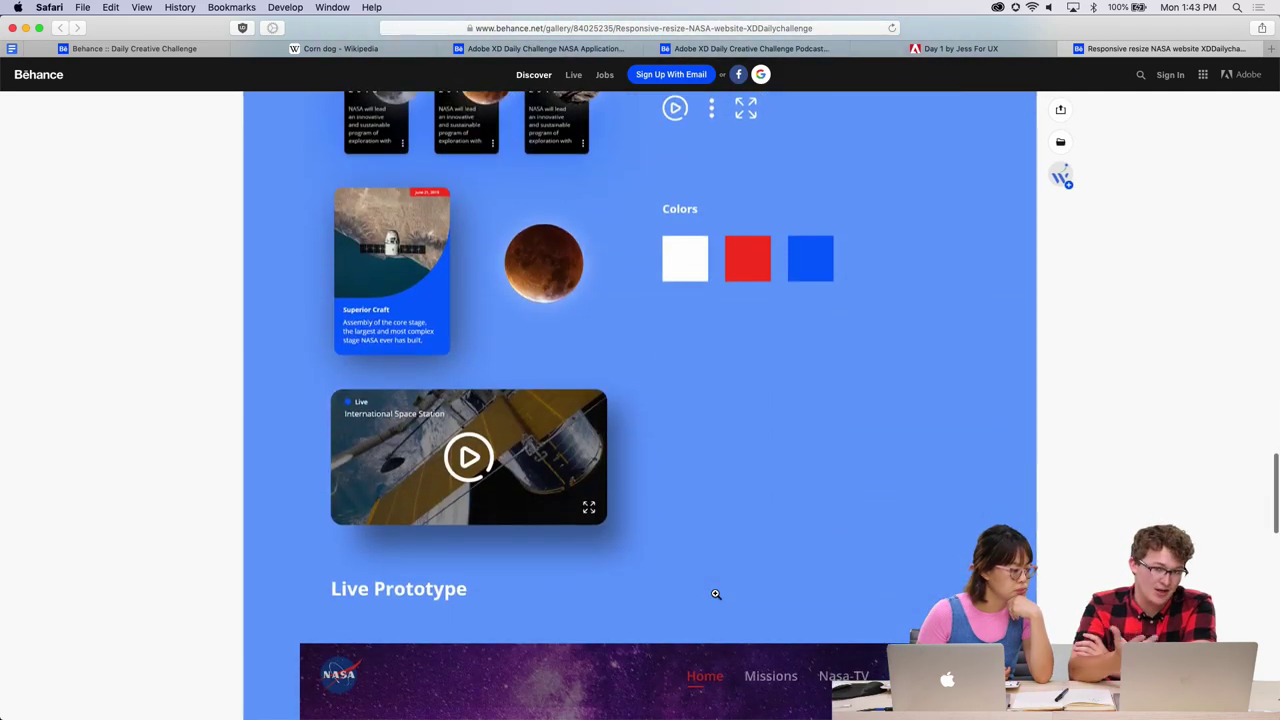
{"action": "scroll", "coordinate": [715, 594], "scroll_direction": "down", "scroll_amount": 5}
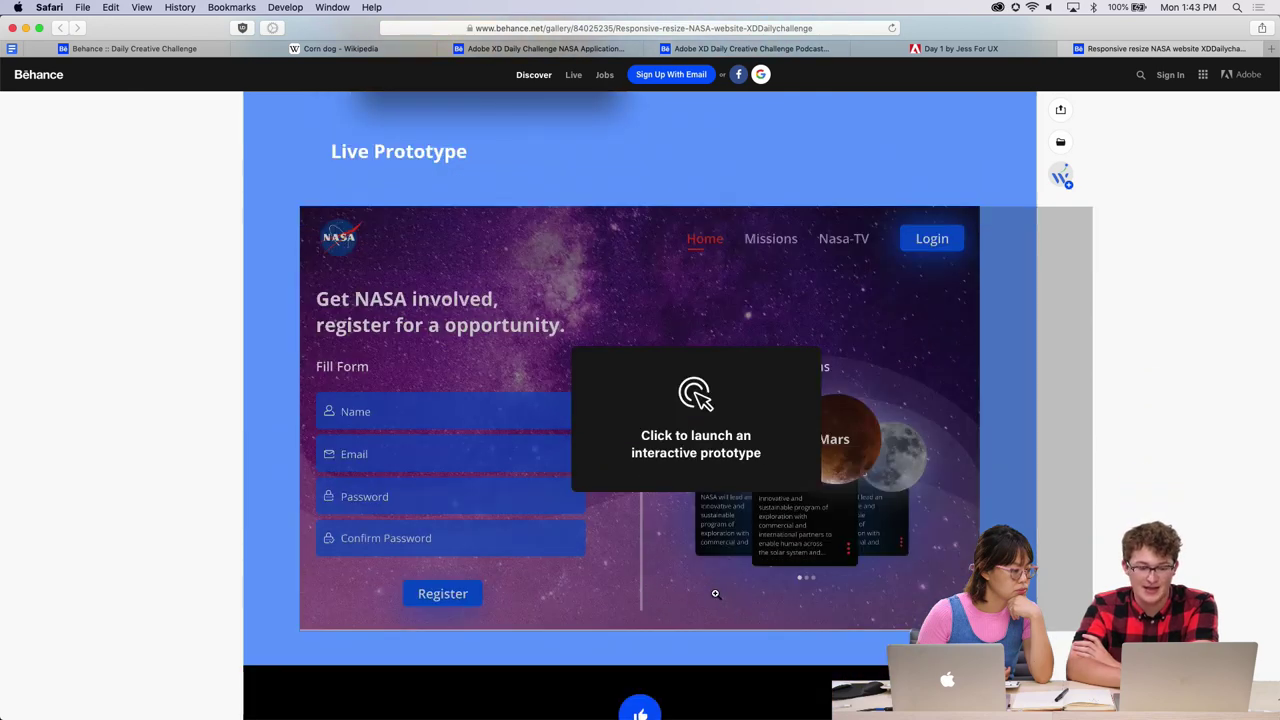
{"action": "scroll", "coordinate": [715, 594], "scroll_direction": "up", "scroll_amount": 1}
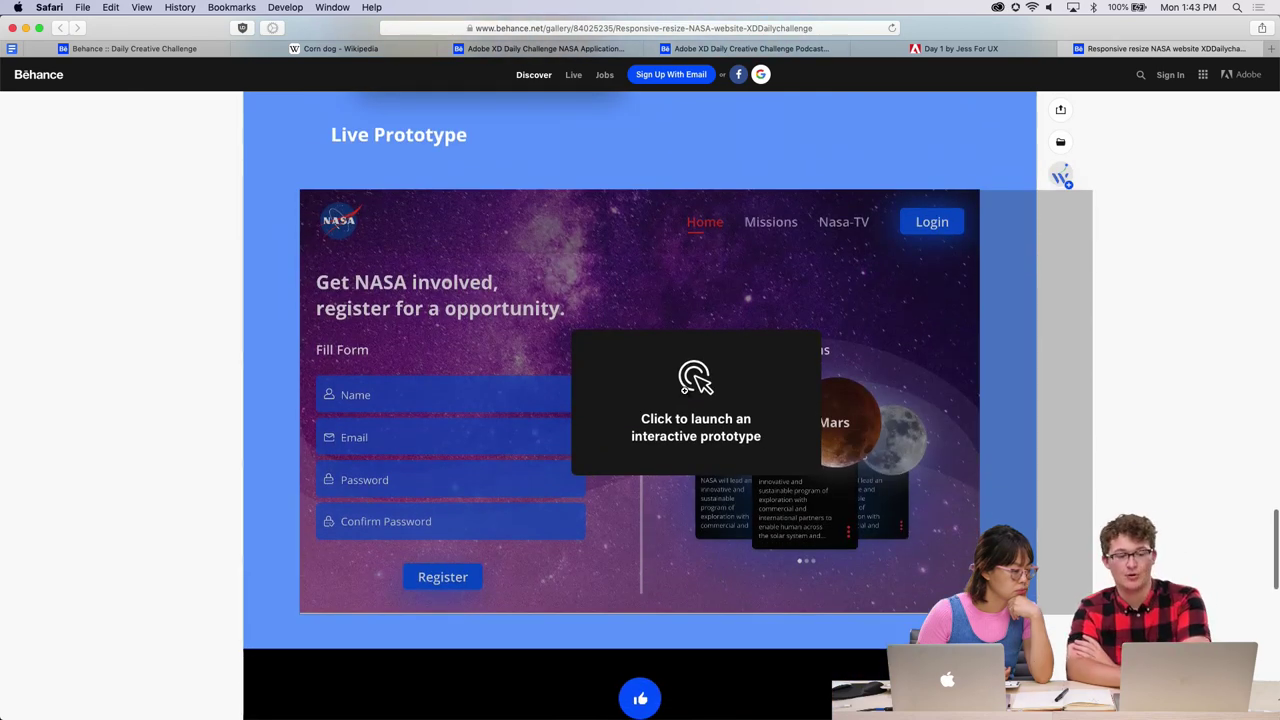
Launch the NASA live prototype full-screen and scroll through its form, Missions, NASA-TV and mission carousel.
{"action": "left_click", "coordinate": [717, 360]}
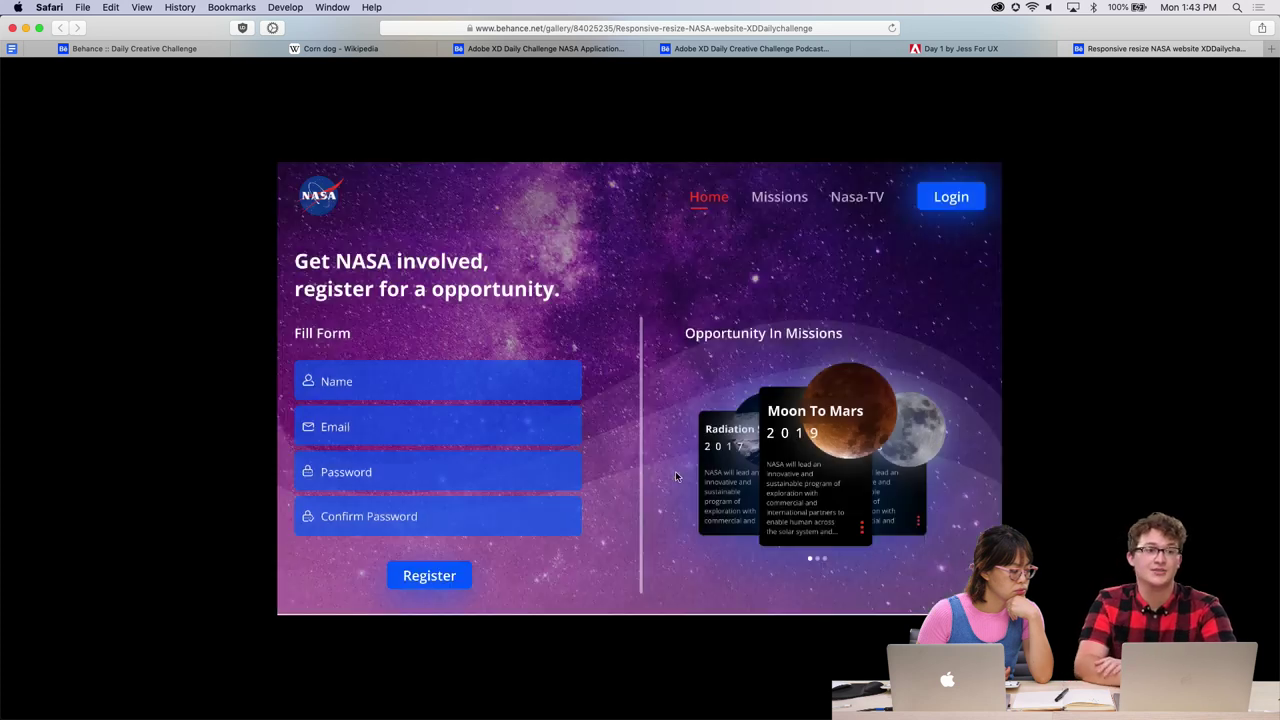
{"action": "scroll", "coordinate": [707, 503], "scroll_direction": "down", "scroll_amount": 2}
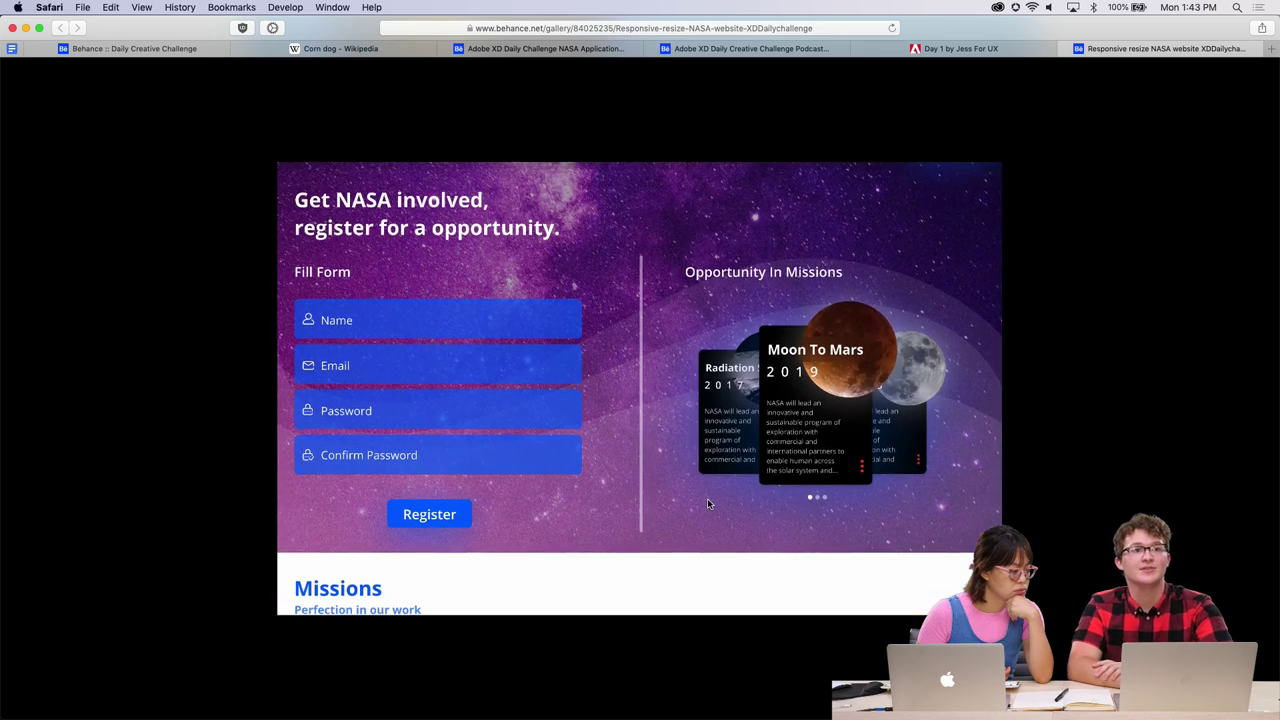
{"action": "scroll", "coordinate": [707, 503], "scroll_direction": "down", "scroll_amount": 3}
{"action": "scroll", "coordinate": [707, 503], "scroll_direction": "down", "scroll_amount": 5}
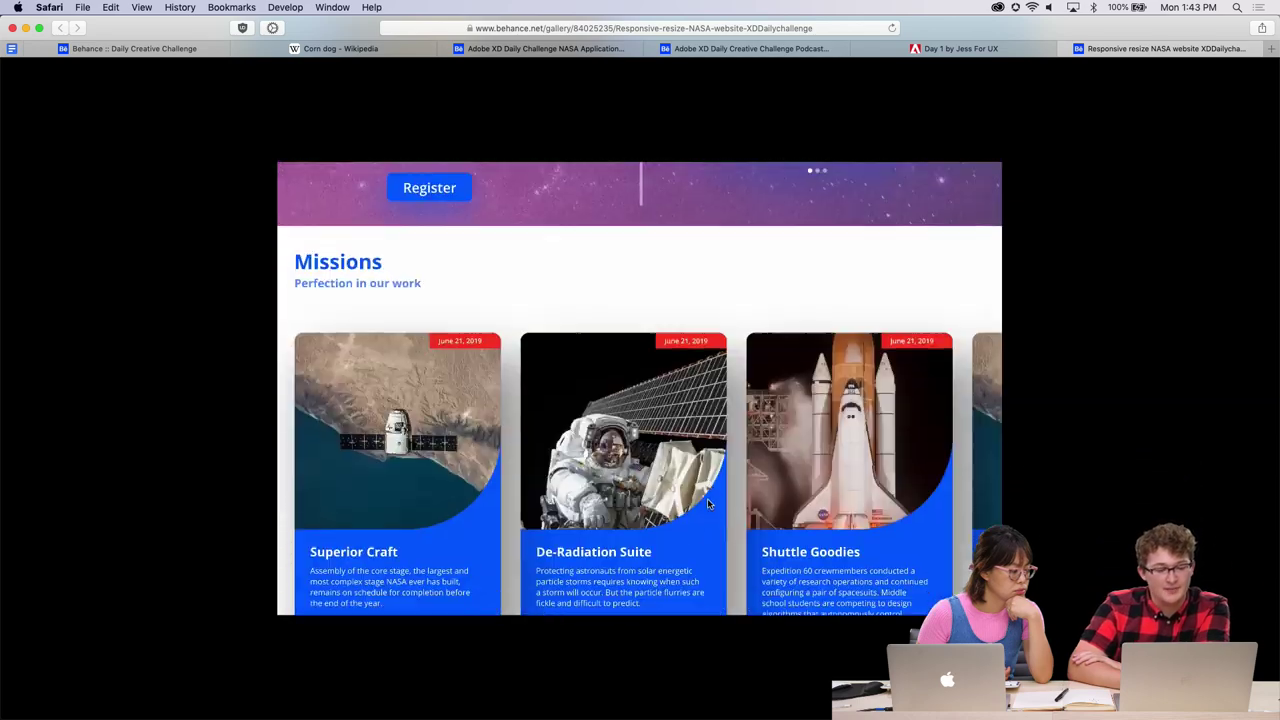
{"action": "scroll", "coordinate": [707, 503], "scroll_direction": "down", "scroll_amount": 5}
{"action": "scroll", "coordinate": [707, 503], "scroll_direction": "down", "scroll_amount": 1}
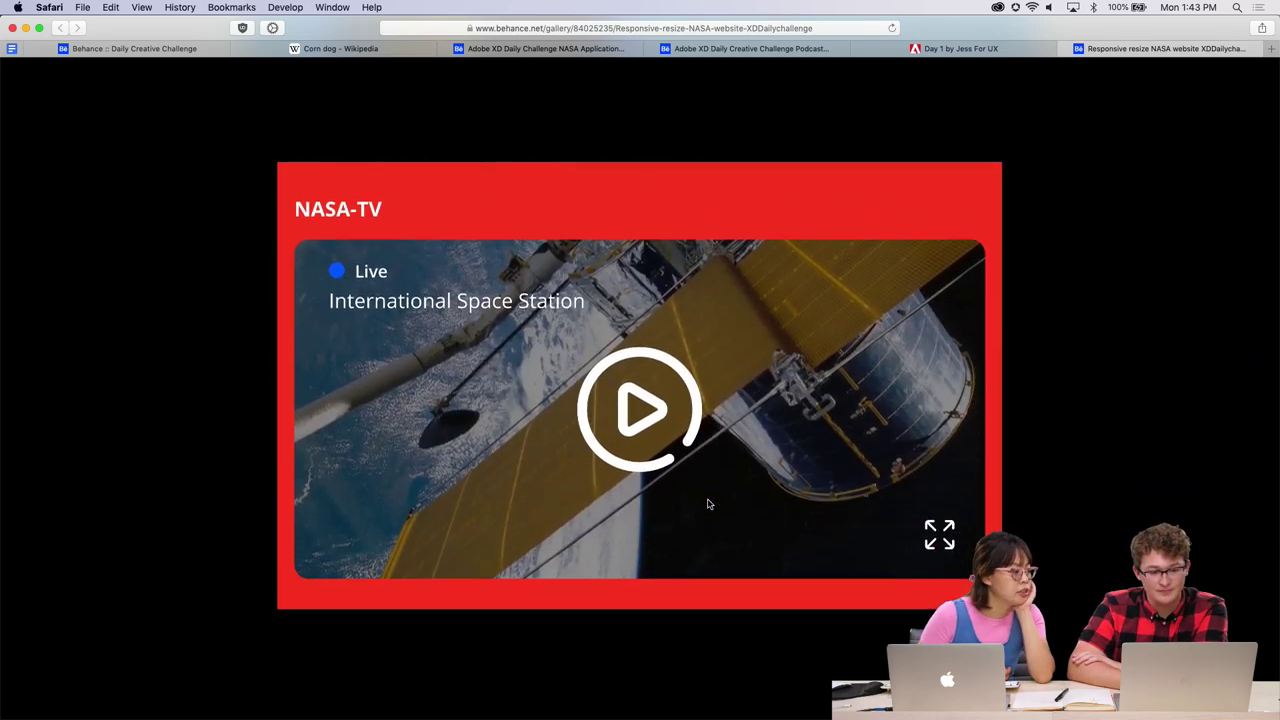
{"action": "scroll", "coordinate": [633, 418], "scroll_direction": "up", "scroll_amount": 8}
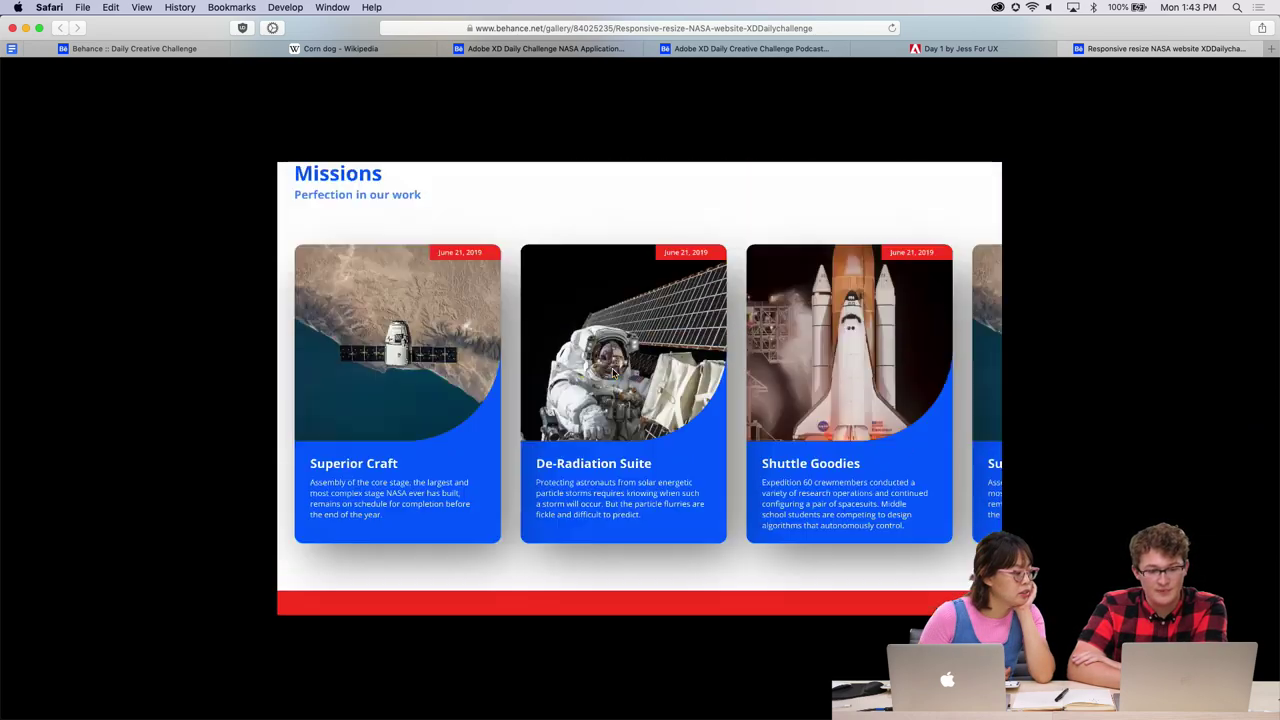
{"action": "scroll", "coordinate": [900, 240], "scroll_direction": "up", "scroll_amount": 3}
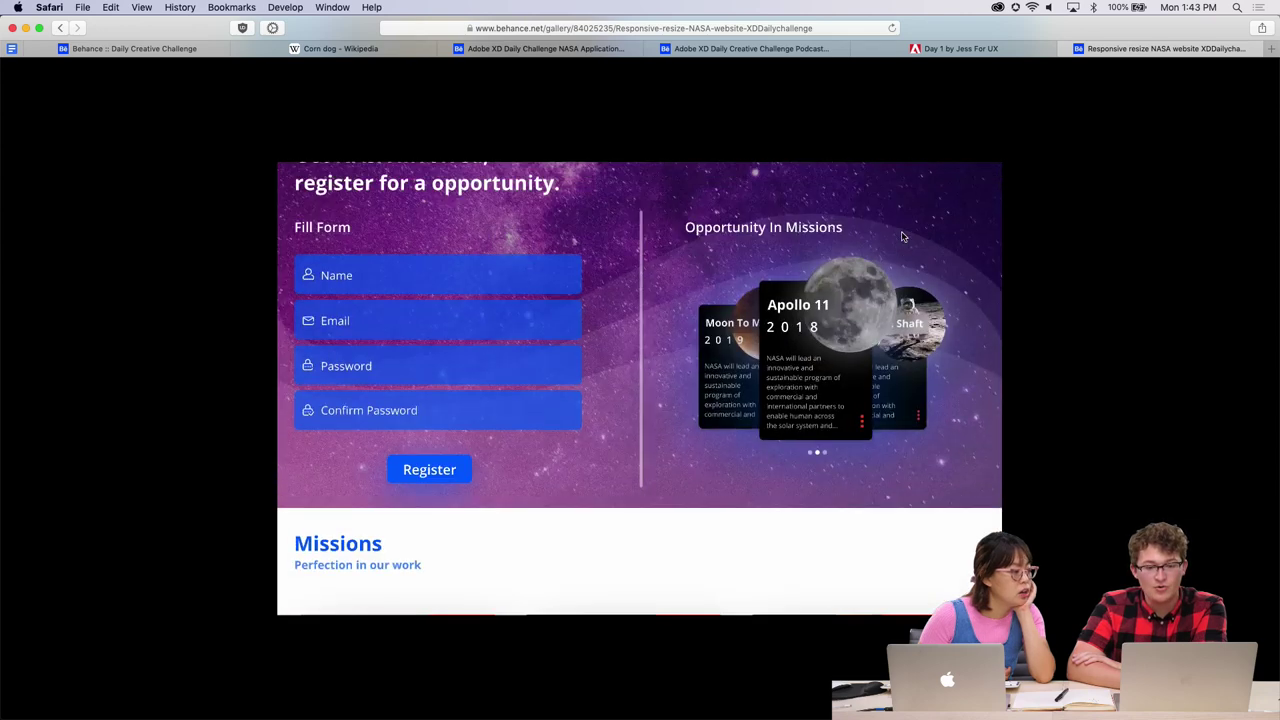
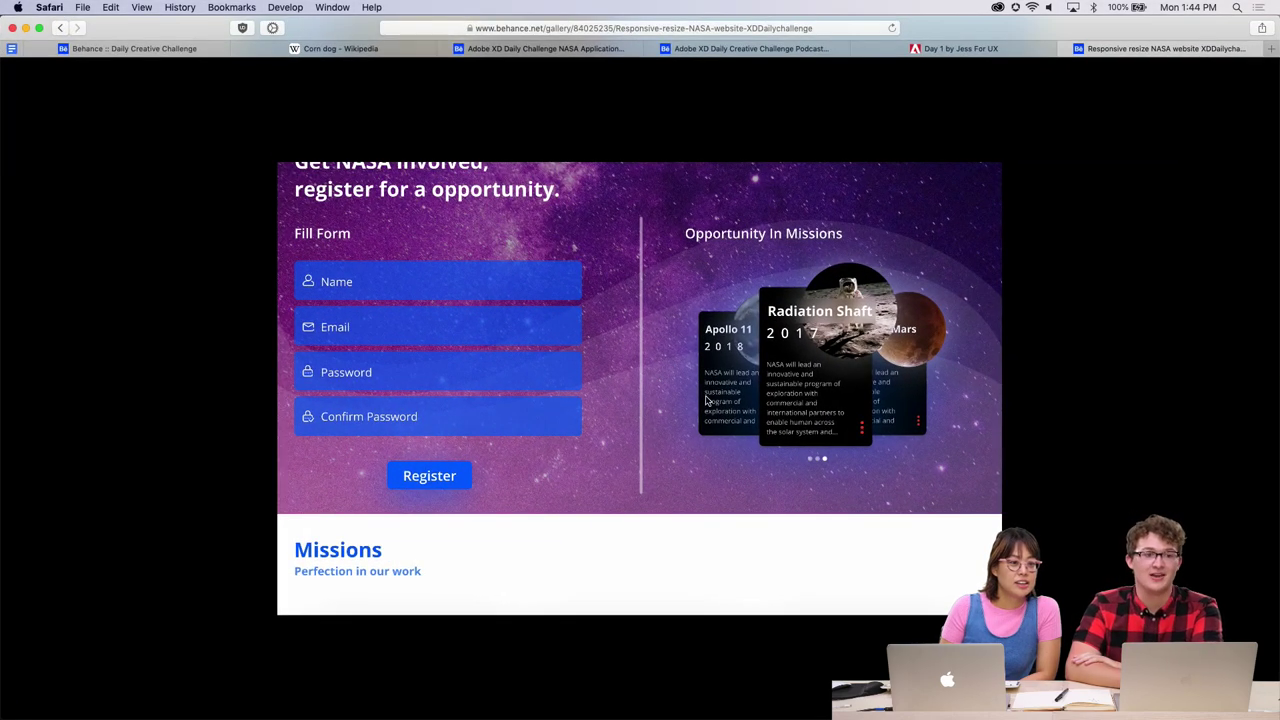
Check the Day 1 prototype and NASA project tabs, then bring Discord's #current-challenge channel full screen.
{"action": "key", "text": "ctrl+Up"}
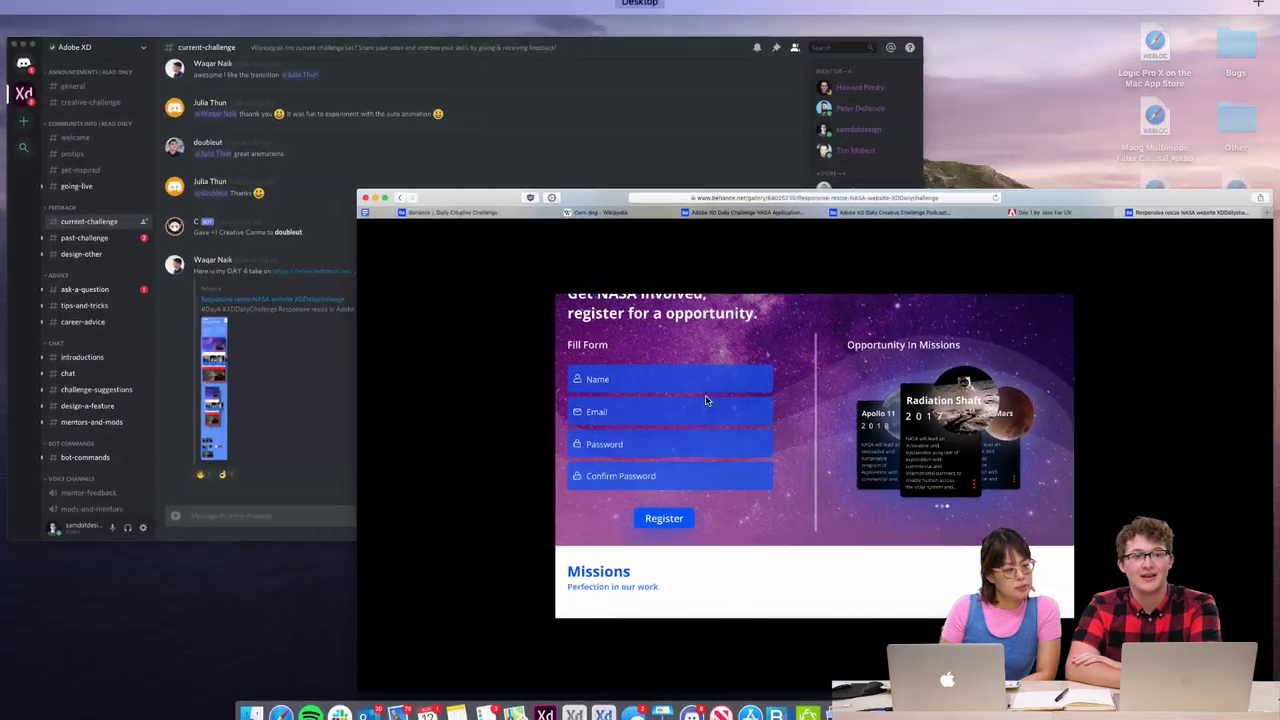
{"action": "left_click", "coordinate": [705, 400]}
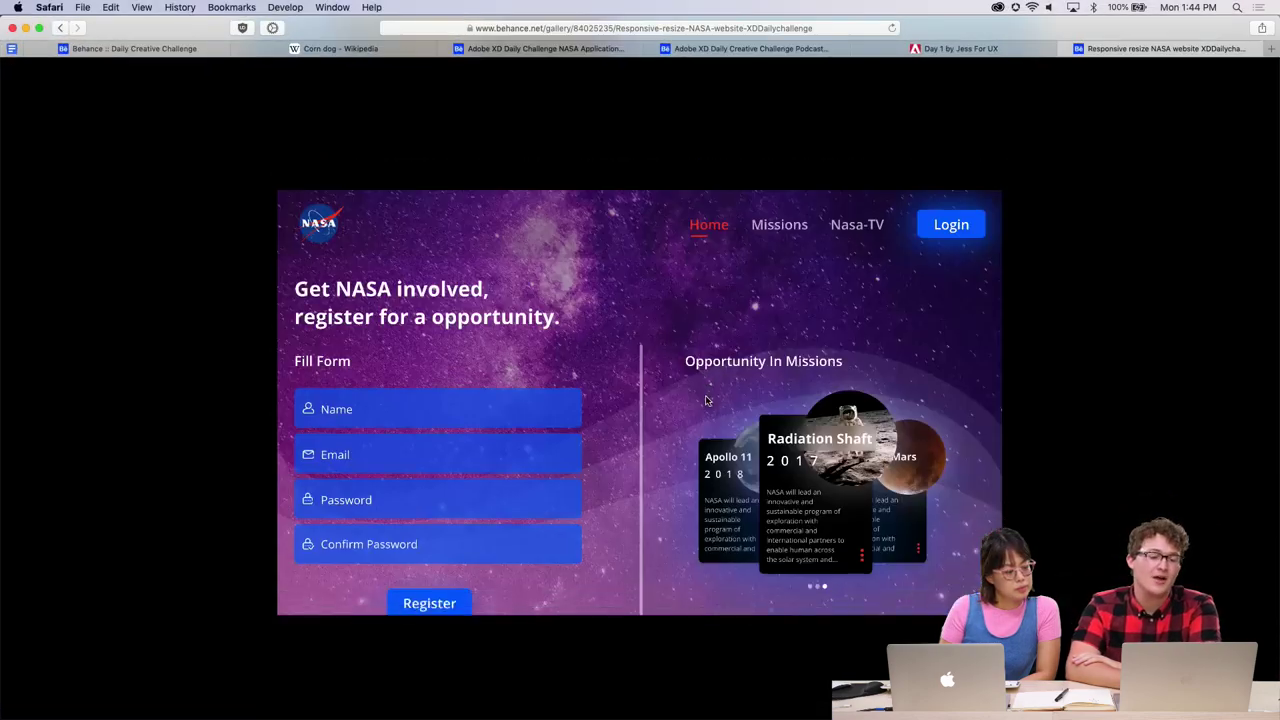
{"action": "left_click", "coordinate": [963, 48]}
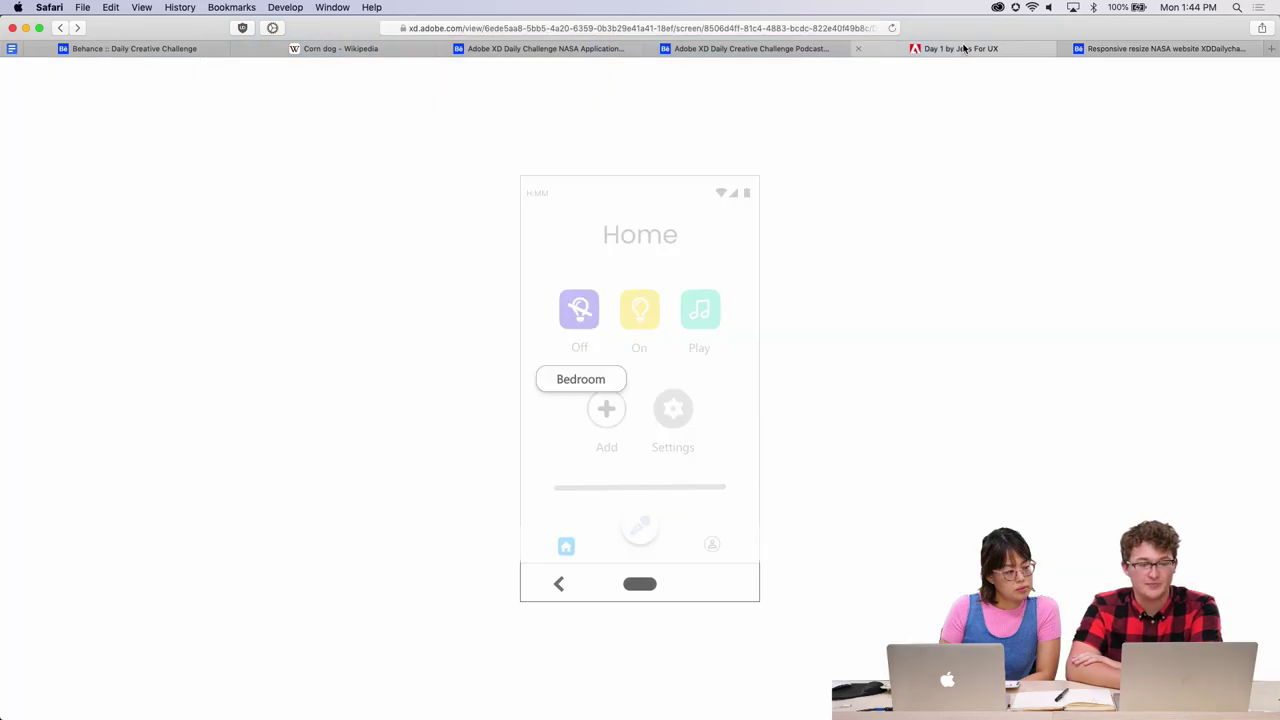
{"action": "left_click", "coordinate": [1130, 48]}
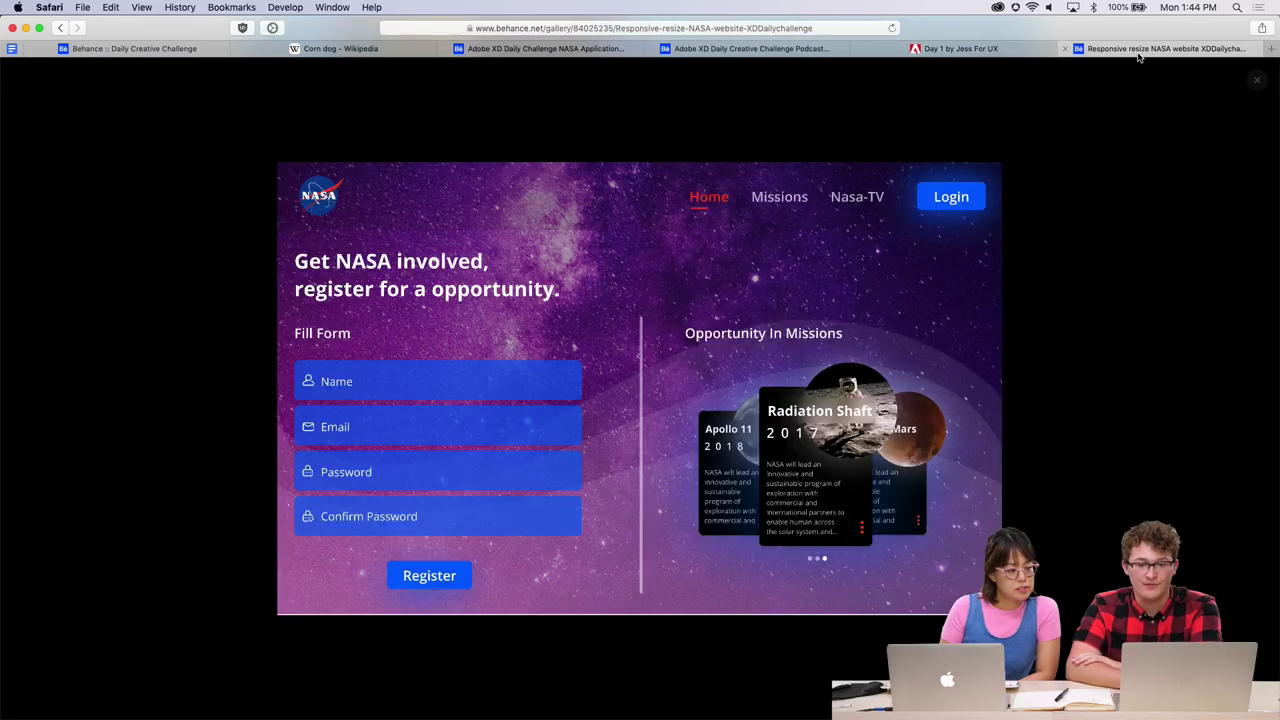
{"action": "key", "text": "ctrl+Up"}
{"action": "left_click", "coordinate": [437, 219]}
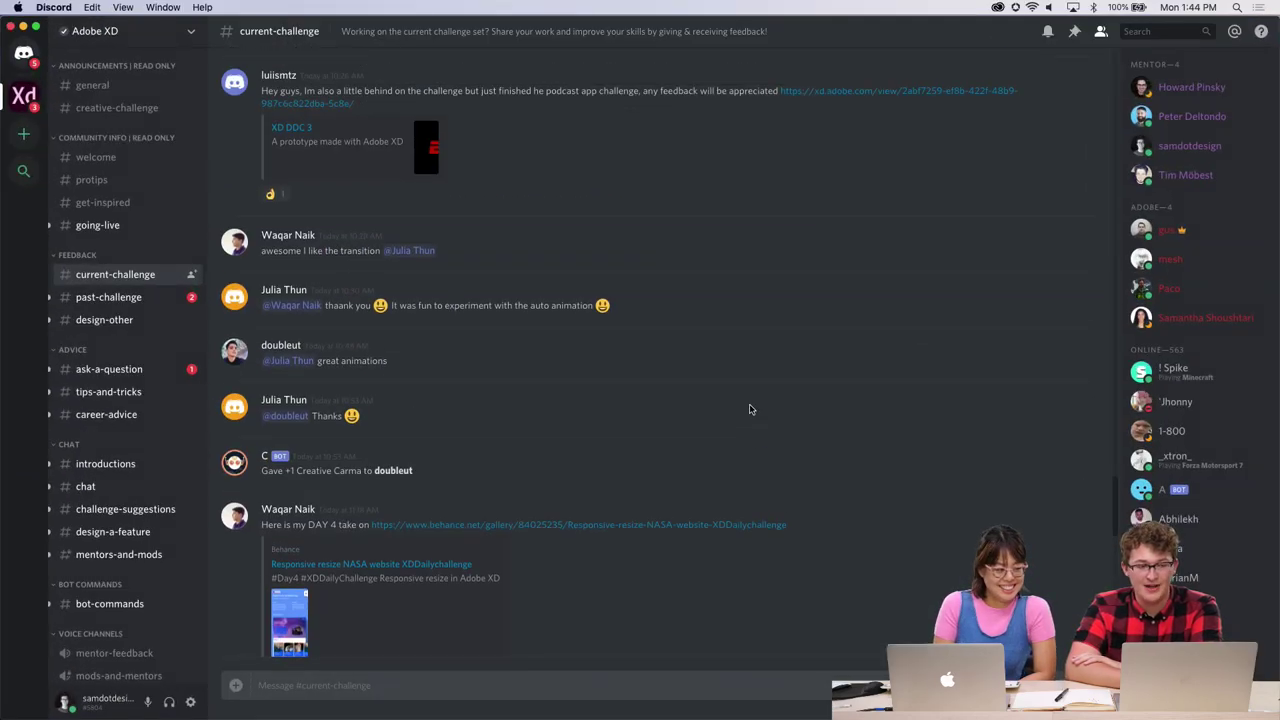
Scroll #current-challenge up to the Day 3 podcast-app message and open its behance.net link.
{"action": "scroll", "coordinate": [750, 409], "scroll_direction": "up", "scroll_amount": 2}
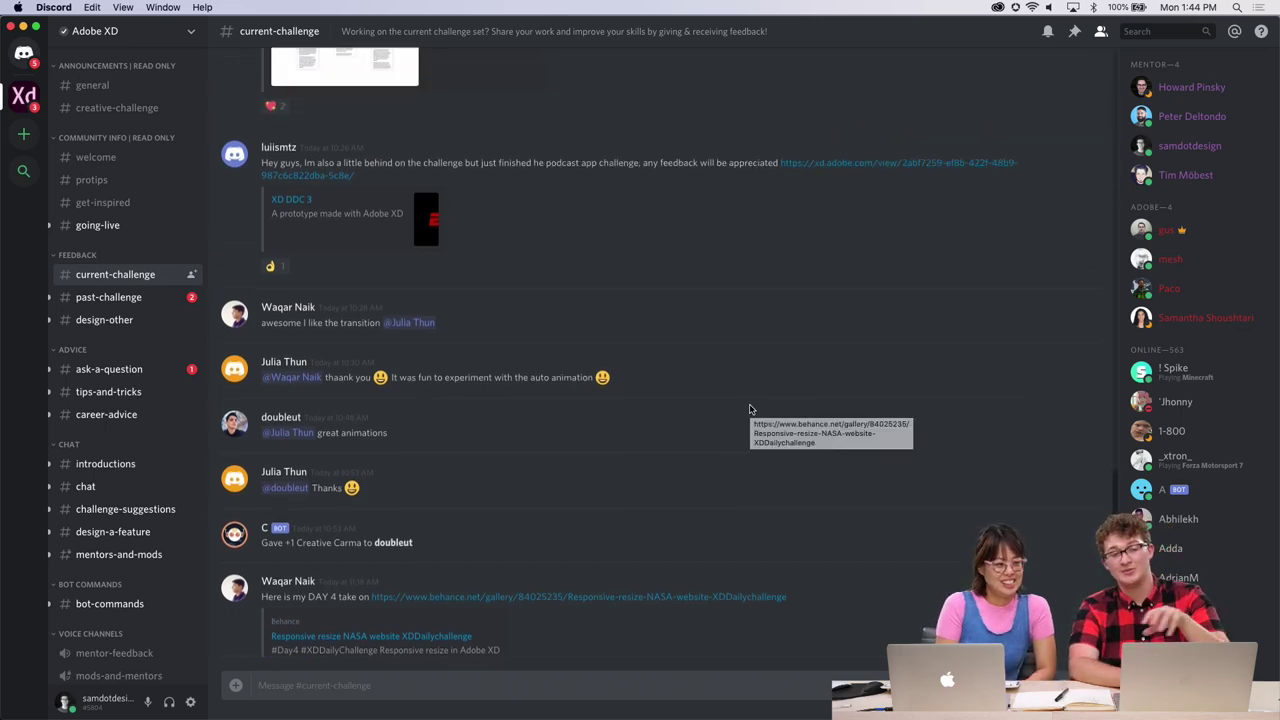
{"action": "scroll", "coordinate": [750, 409], "scroll_direction": "up", "scroll_amount": 3}
{"action": "scroll", "coordinate": [750, 409], "scroll_direction": "down", "scroll_amount": 5}
{"action": "scroll", "coordinate": [604, 341], "scroll_direction": "up", "scroll_amount": 10}
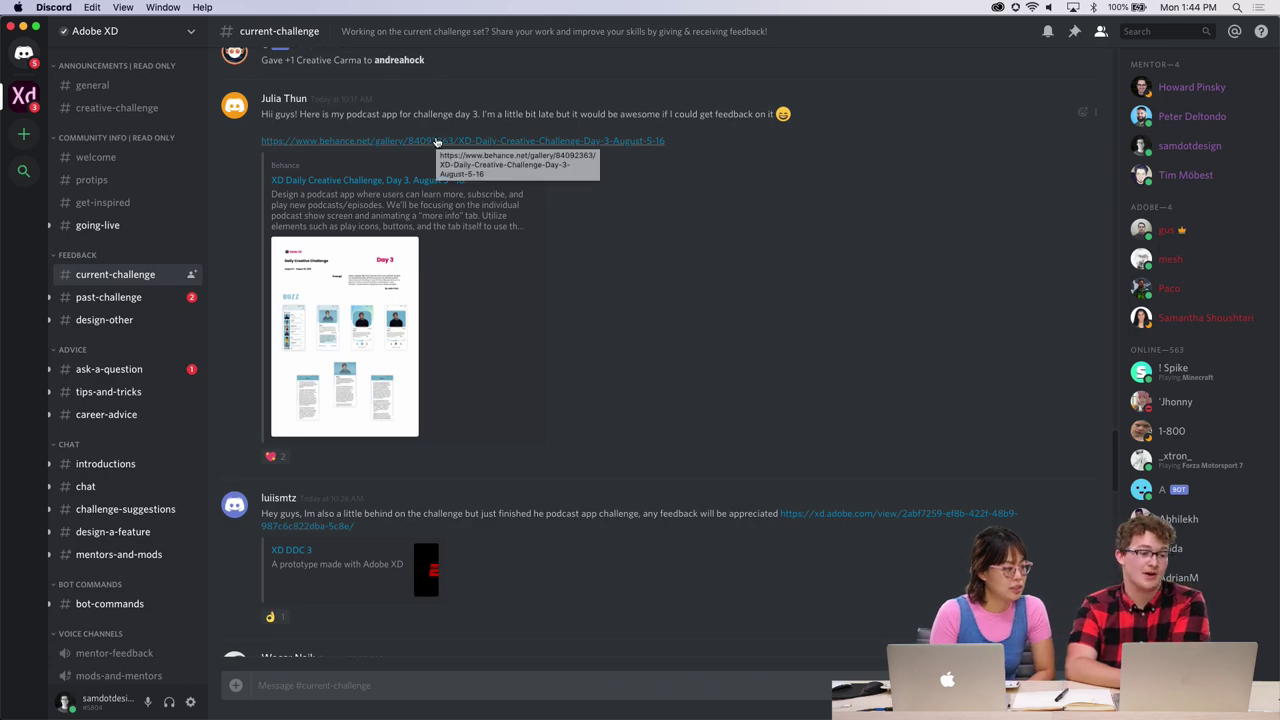
{"action": "left_click", "coordinate": [436, 143]}
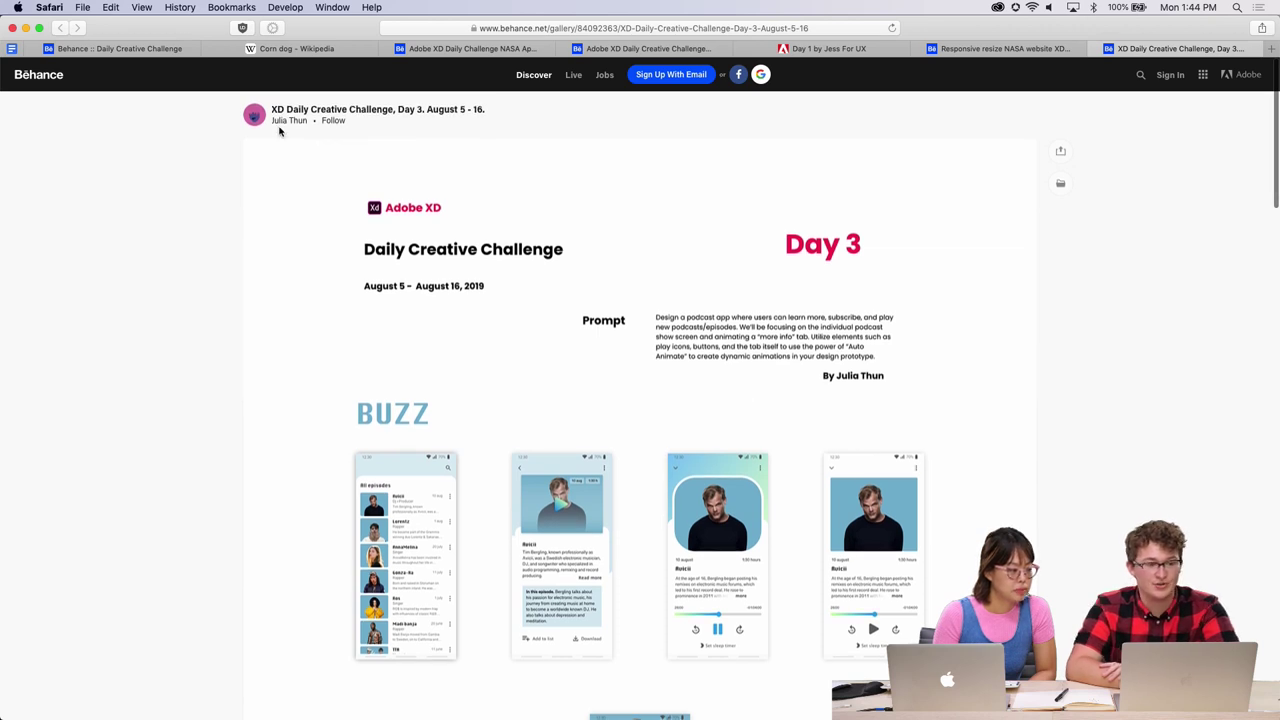
Scroll through the Day 3 project page past the BUZZ podcast-app mockups.
{"action": "mouse_move", "coordinate": [281, 121]}
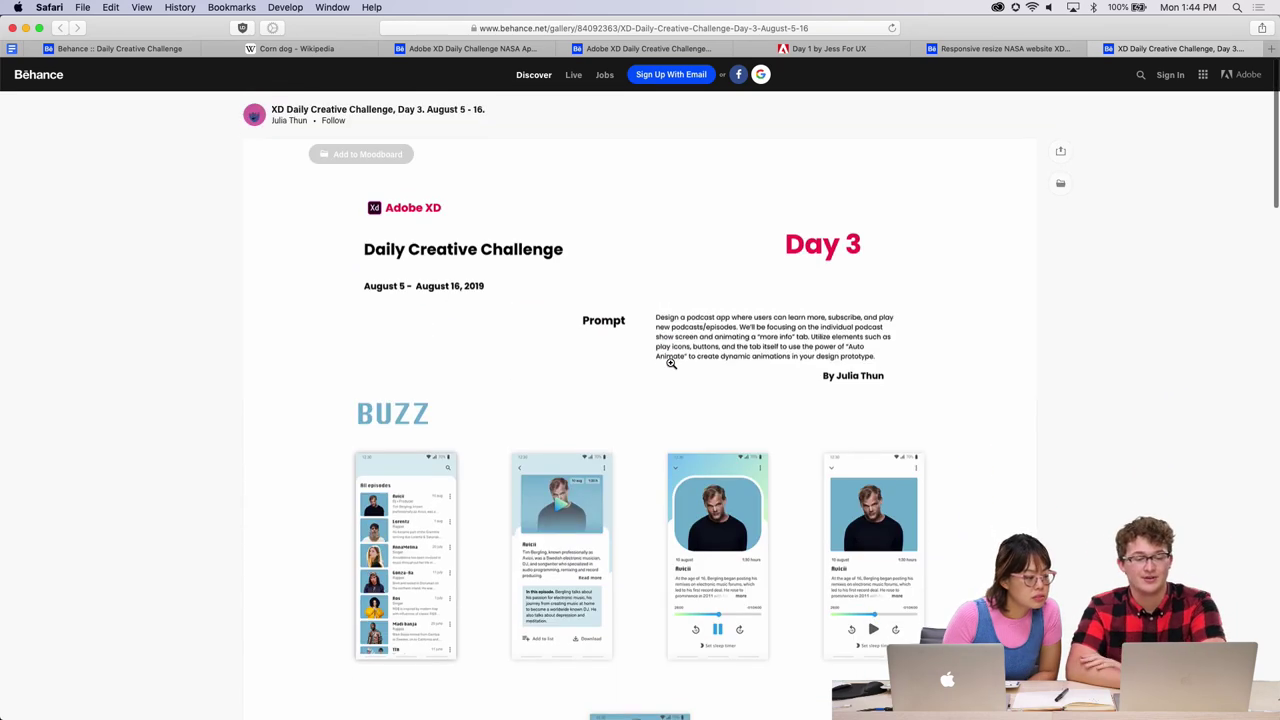
{"action": "scroll", "coordinate": [671, 363], "scroll_direction": "down", "scroll_amount": 3}
{"action": "scroll", "coordinate": [671, 363], "scroll_direction": "up", "scroll_amount": 3}
{"action": "scroll", "coordinate": [671, 363], "scroll_direction": "down", "scroll_amount": 1}
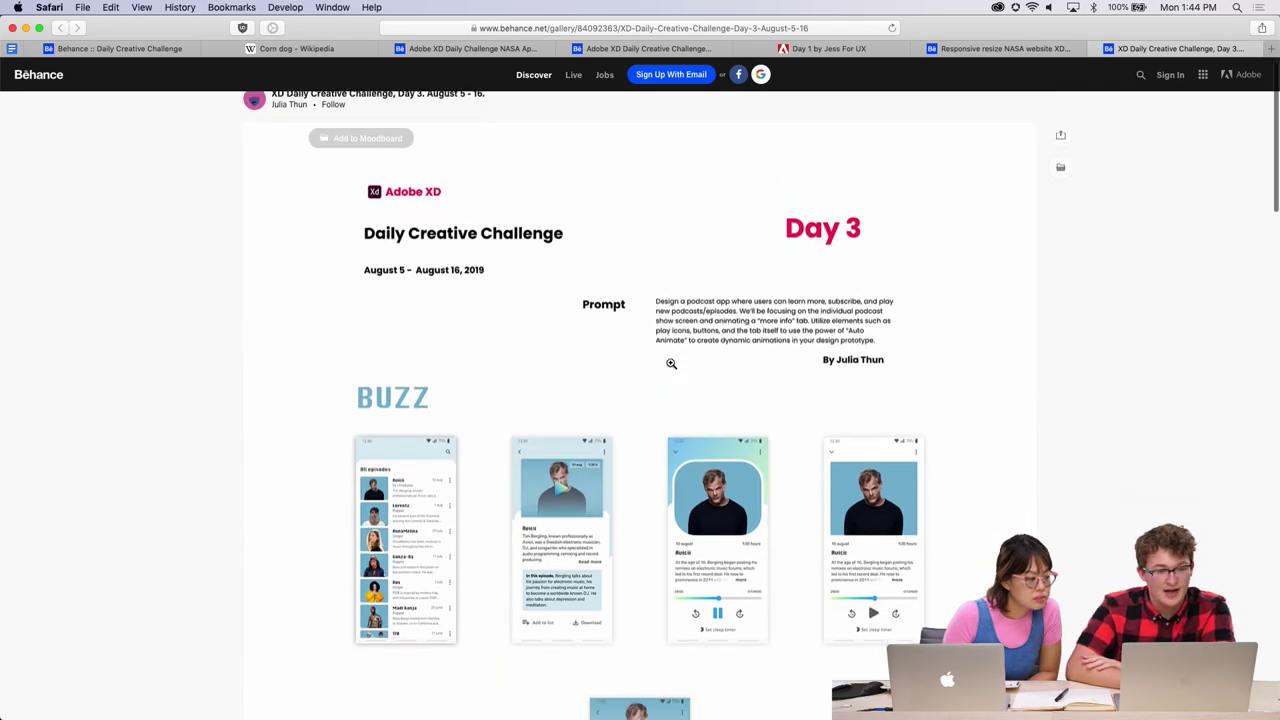
{"action": "scroll", "coordinate": [671, 363], "scroll_direction": "up", "scroll_amount": 1}
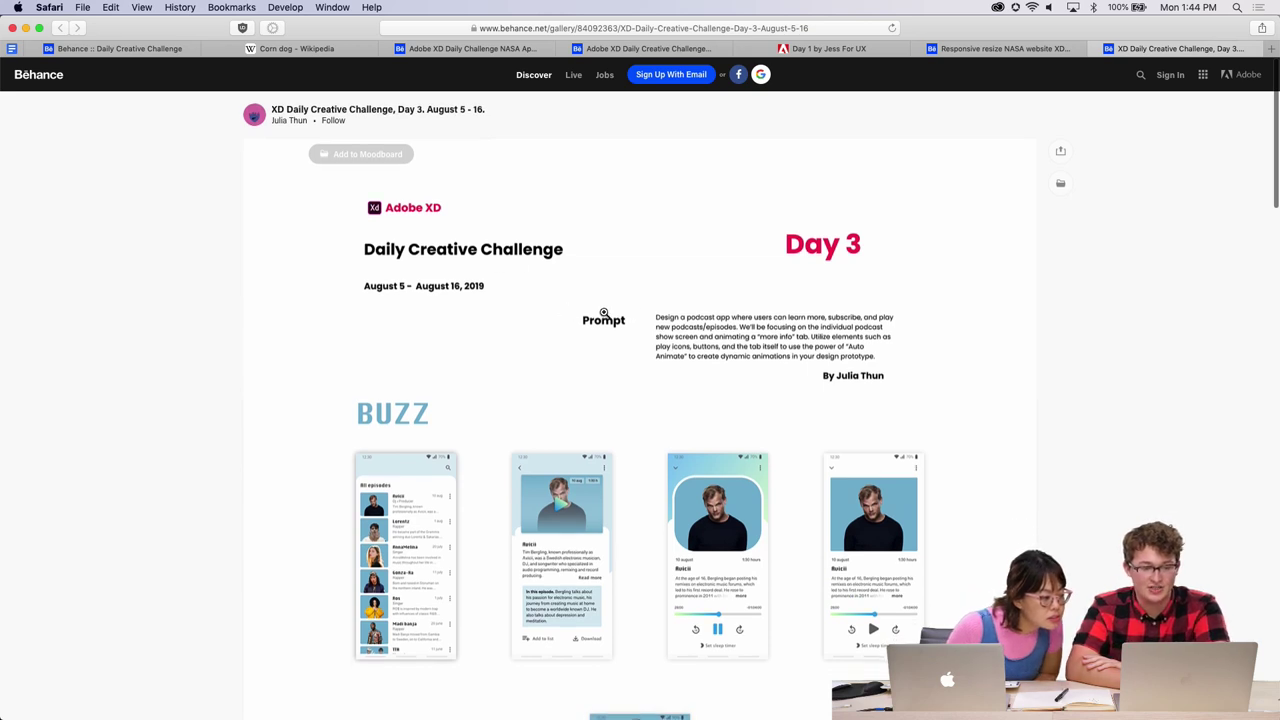
{"action": "scroll", "coordinate": [812, 323], "scroll_direction": "down", "scroll_amount": 2}
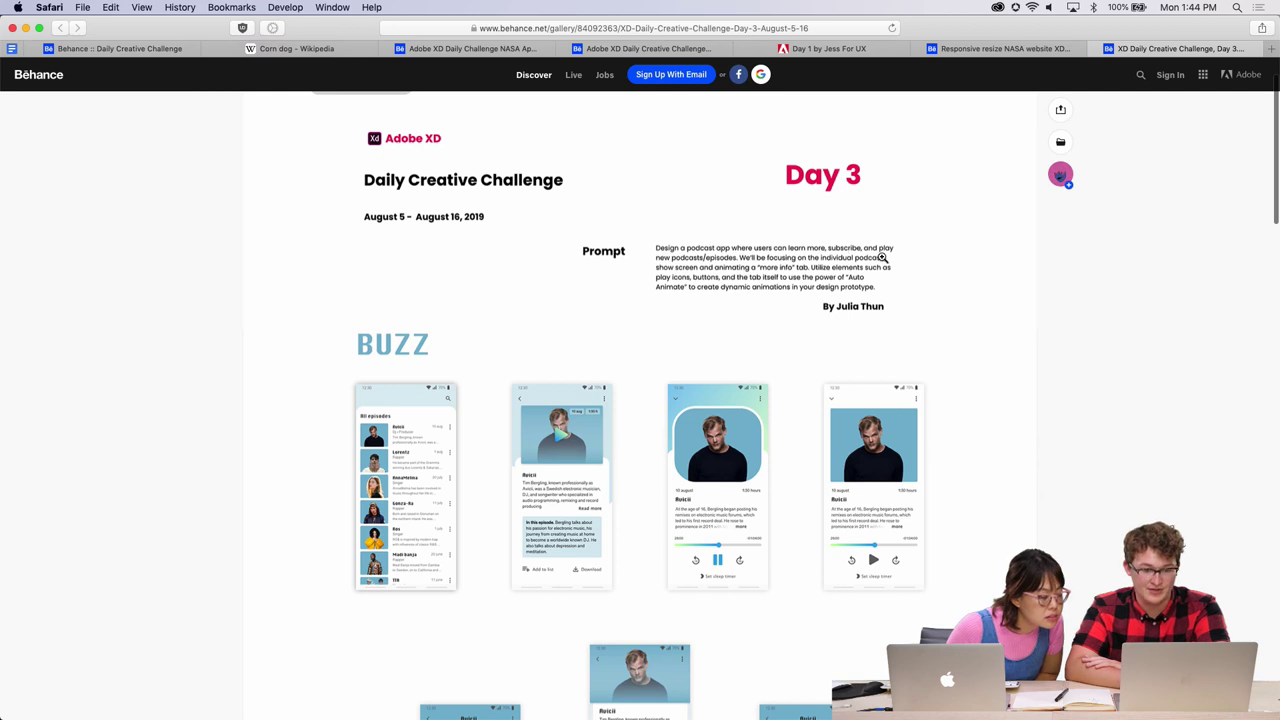
{"action": "scroll", "coordinate": [800, 270], "scroll_direction": "down", "scroll_amount": 3}
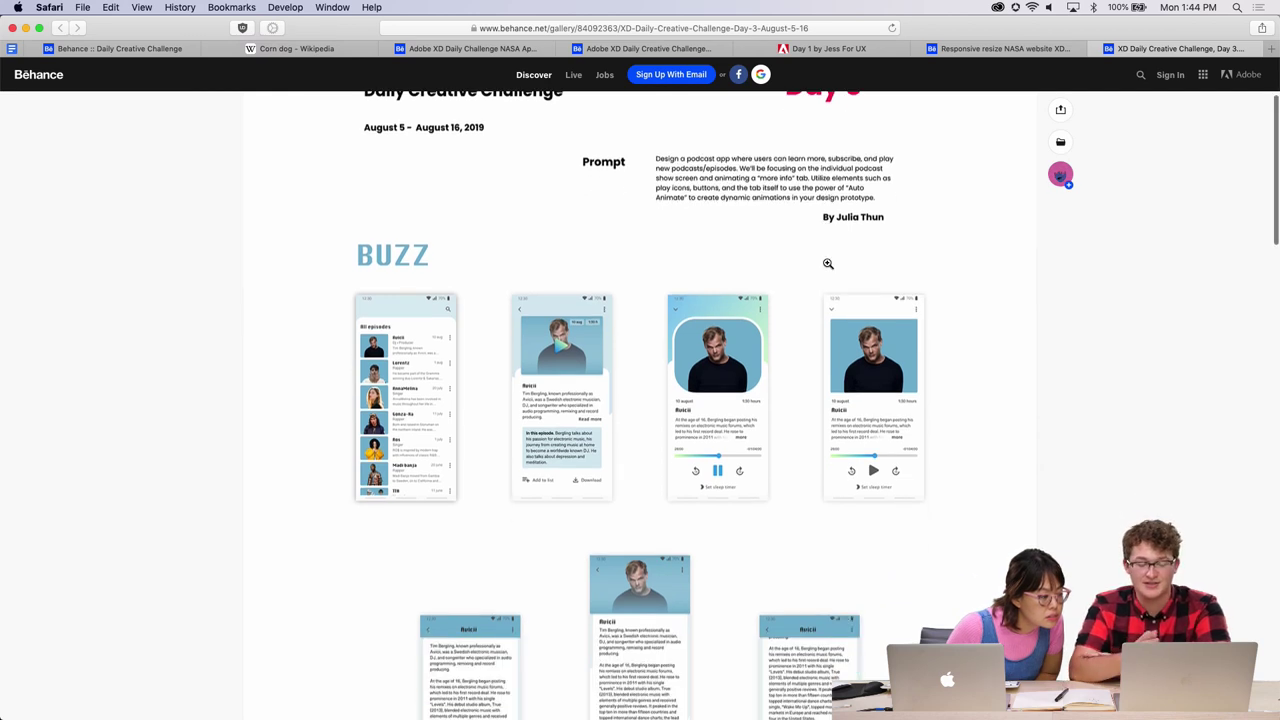
{"action": "scroll", "coordinate": [828, 263], "scroll_direction": "down", "scroll_amount": 5}
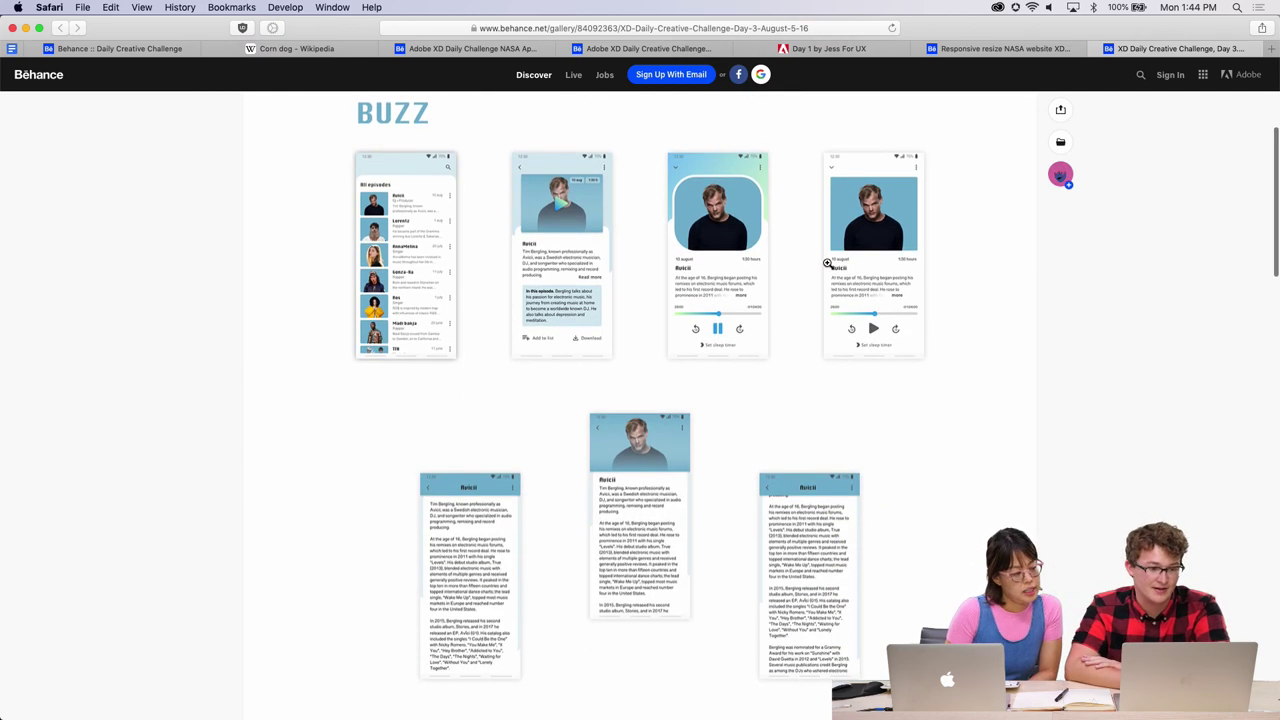
{"action": "scroll", "coordinate": [827, 263], "scroll_direction": "up", "scroll_amount": 2}
Open the Day 3 BUZZ image in the lightbox at full width and scroll through it.
{"action": "left_click", "coordinate": [648, 338]}
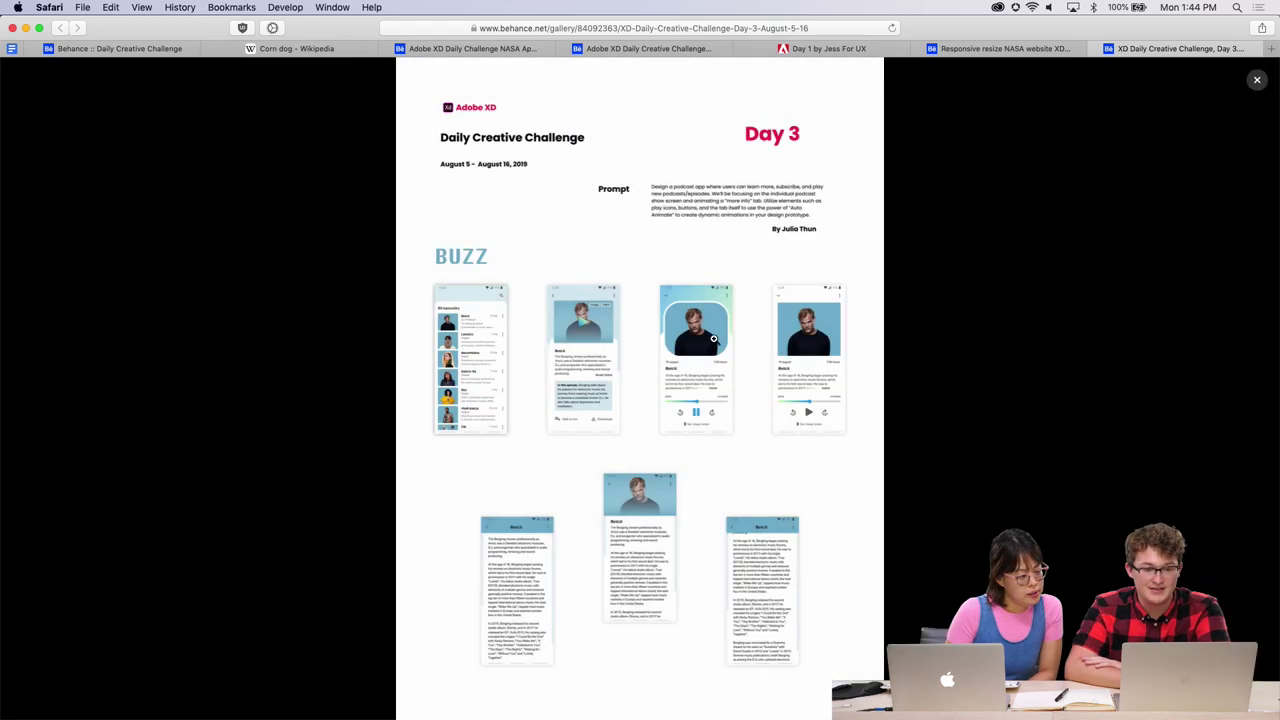
{"action": "left_click", "coordinate": [684, 362]}
{"action": "scroll", "coordinate": [683, 361], "scroll_direction": "down", "scroll_amount": 5}
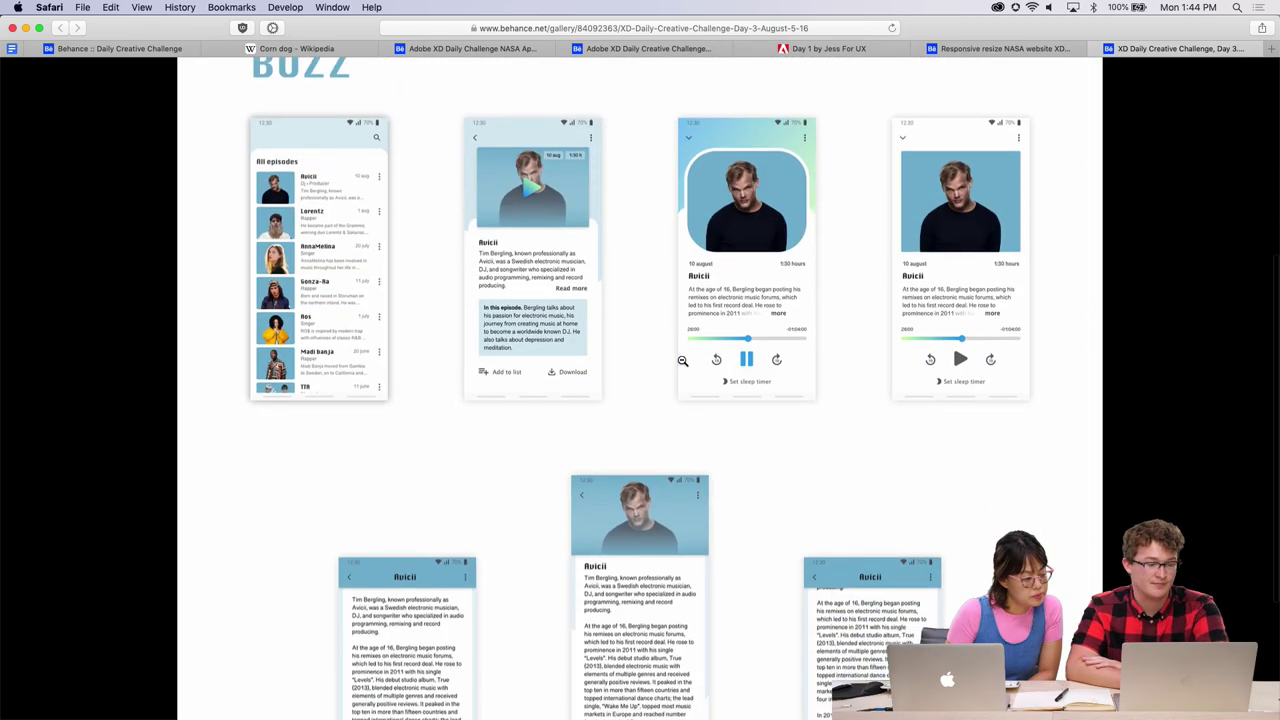
{"action": "scroll", "coordinate": [683, 361], "scroll_direction": "down", "scroll_amount": 1}
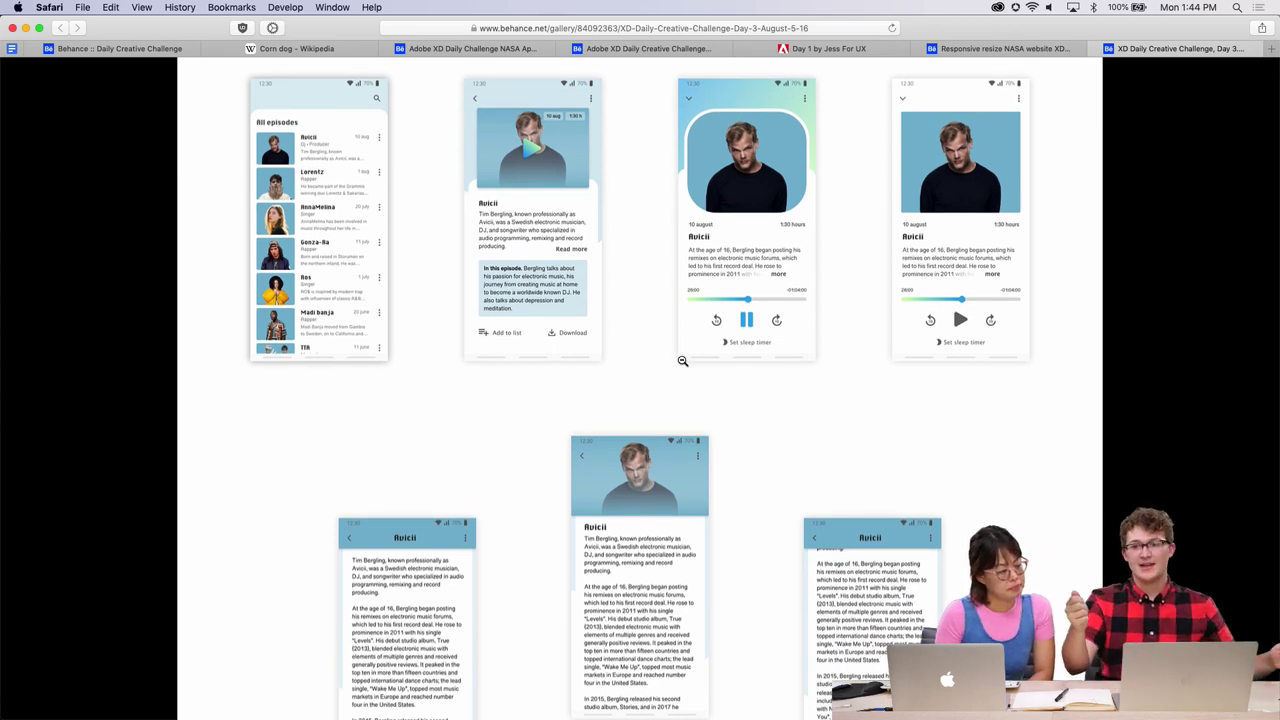
{"action": "scroll", "coordinate": [683, 361], "scroll_direction": "up", "scroll_amount": 4}
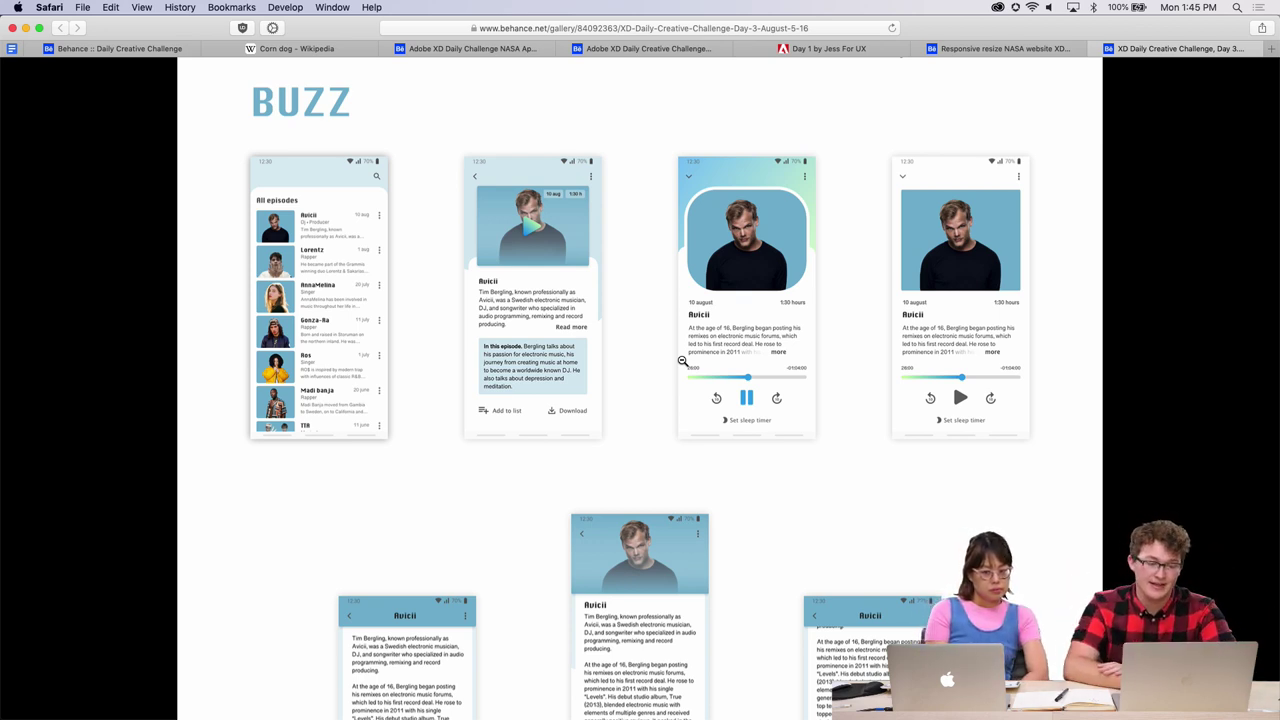
{"action": "scroll", "coordinate": [682, 361], "scroll_direction": "down", "scroll_amount": 2}
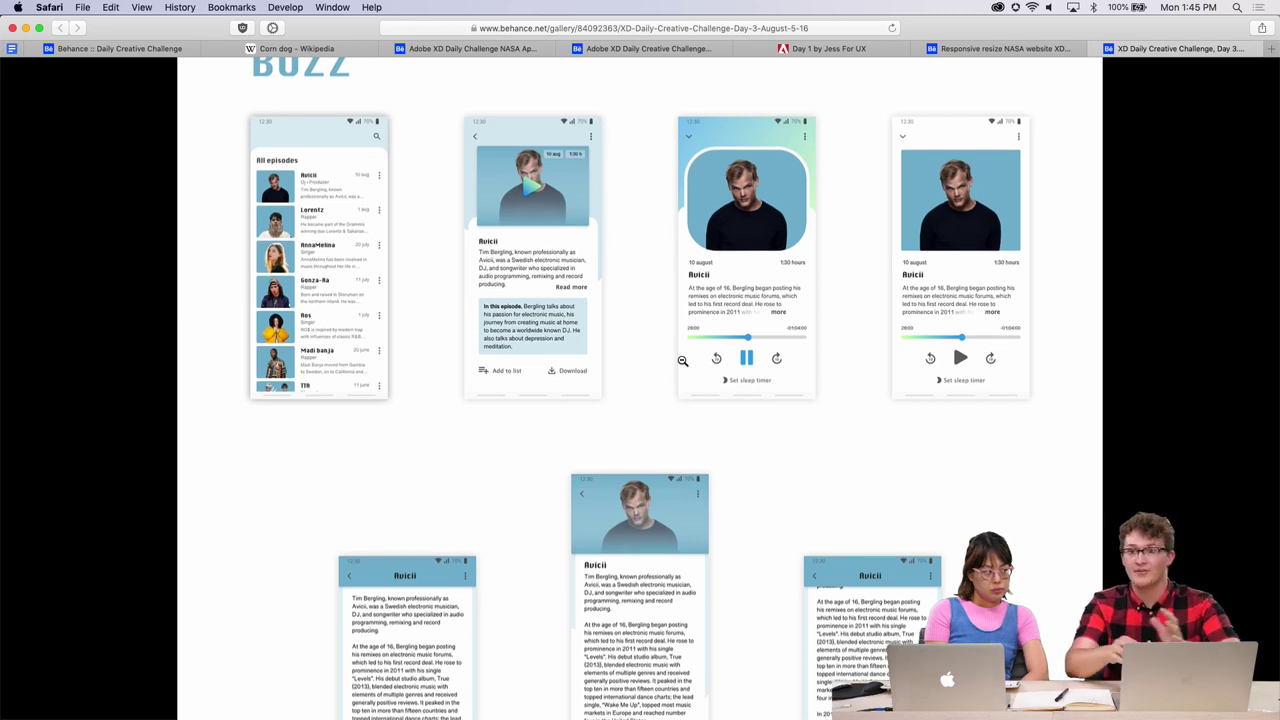
{"action": "scroll", "coordinate": [682, 361], "scroll_direction": "up", "scroll_amount": 2}
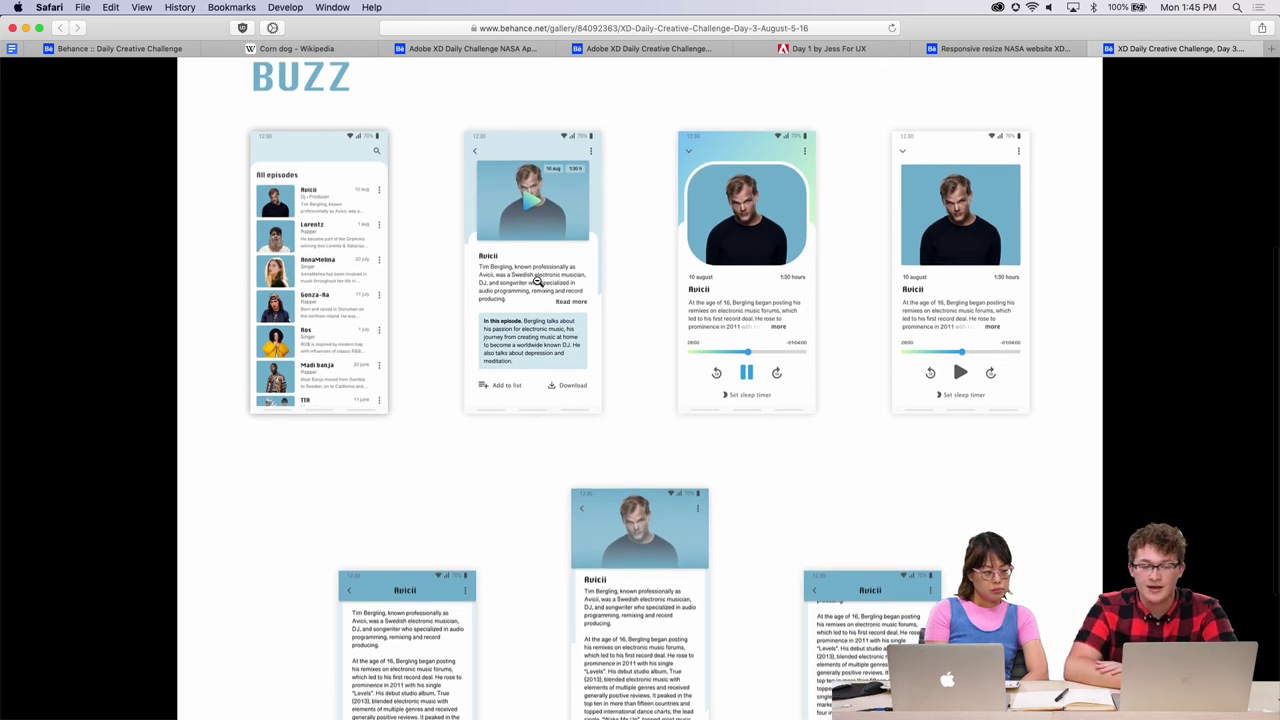
{"action": "scroll", "coordinate": [537, 281], "scroll_direction": "up", "scroll_amount": 3}
{"action": "scroll", "coordinate": [337, 329], "scroll_direction": "up", "scroll_amount": 2}
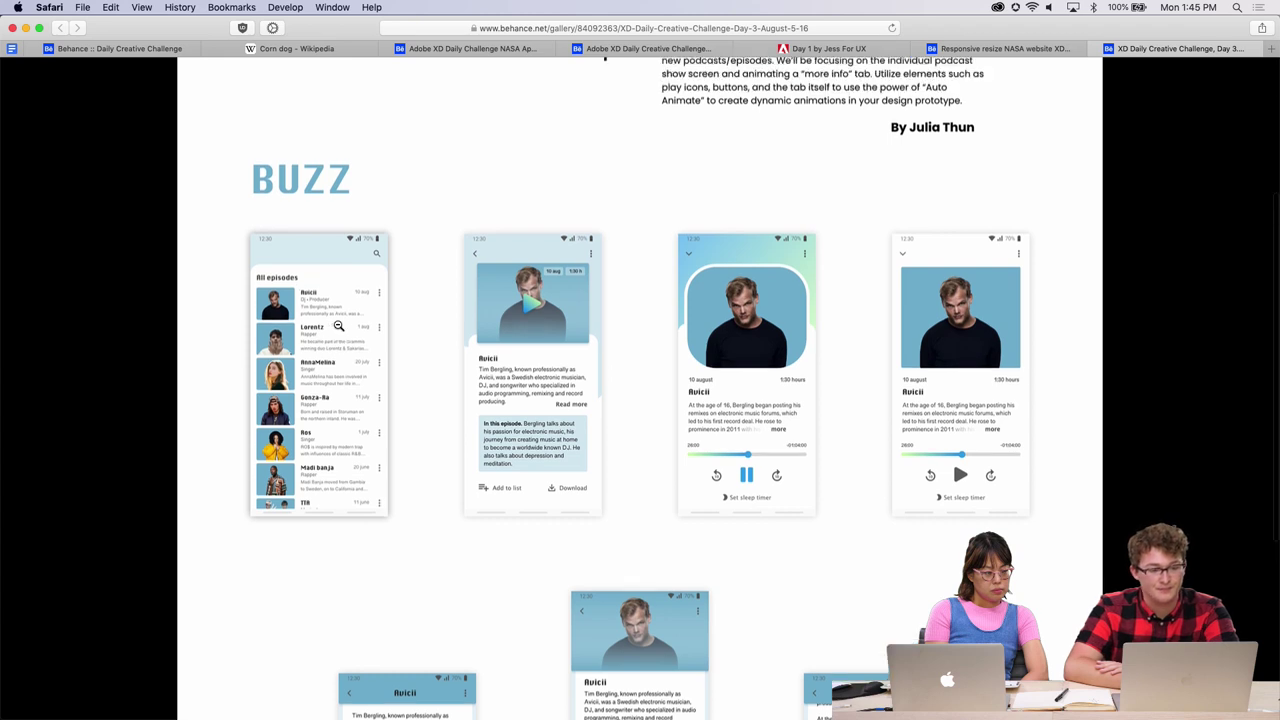
{"action": "scroll", "coordinate": [408, 330], "scroll_direction": "down", "scroll_amount": 2}
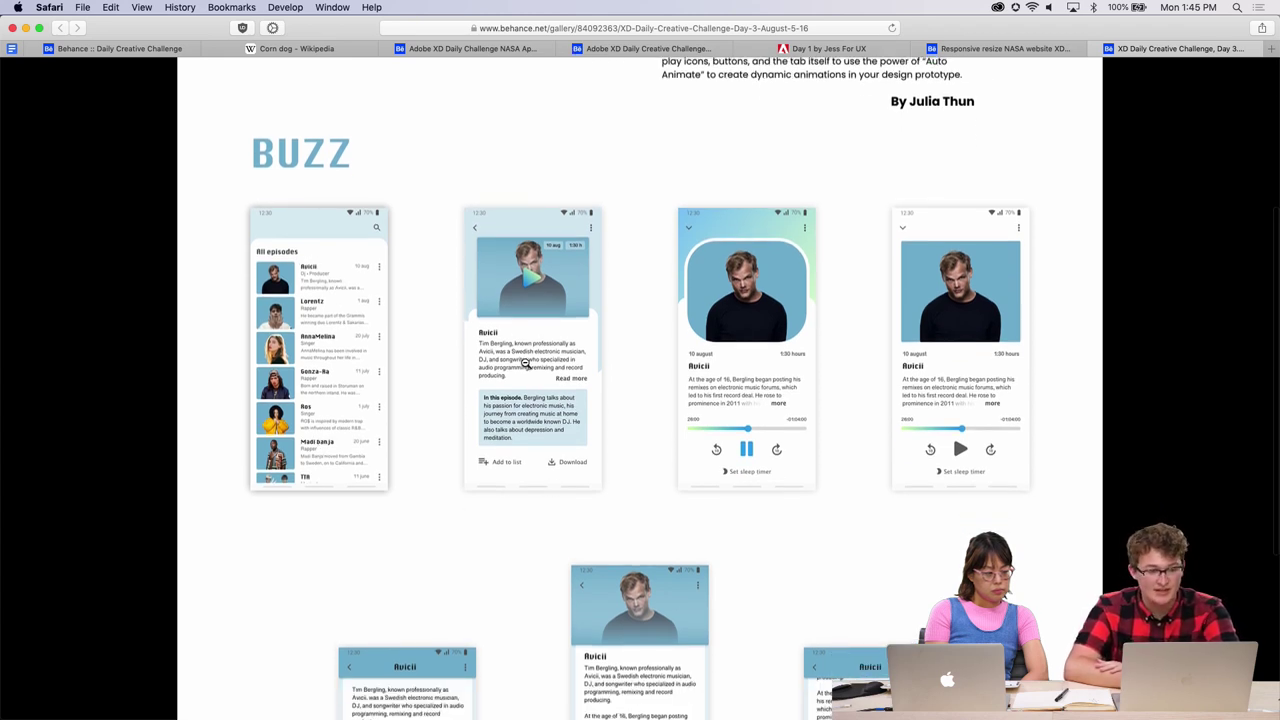
{"action": "scroll", "coordinate": [660, 481], "scroll_direction": "down", "scroll_amount": 6}
{"action": "scroll", "coordinate": [660, 481], "scroll_direction": "up", "scroll_amount": 2}
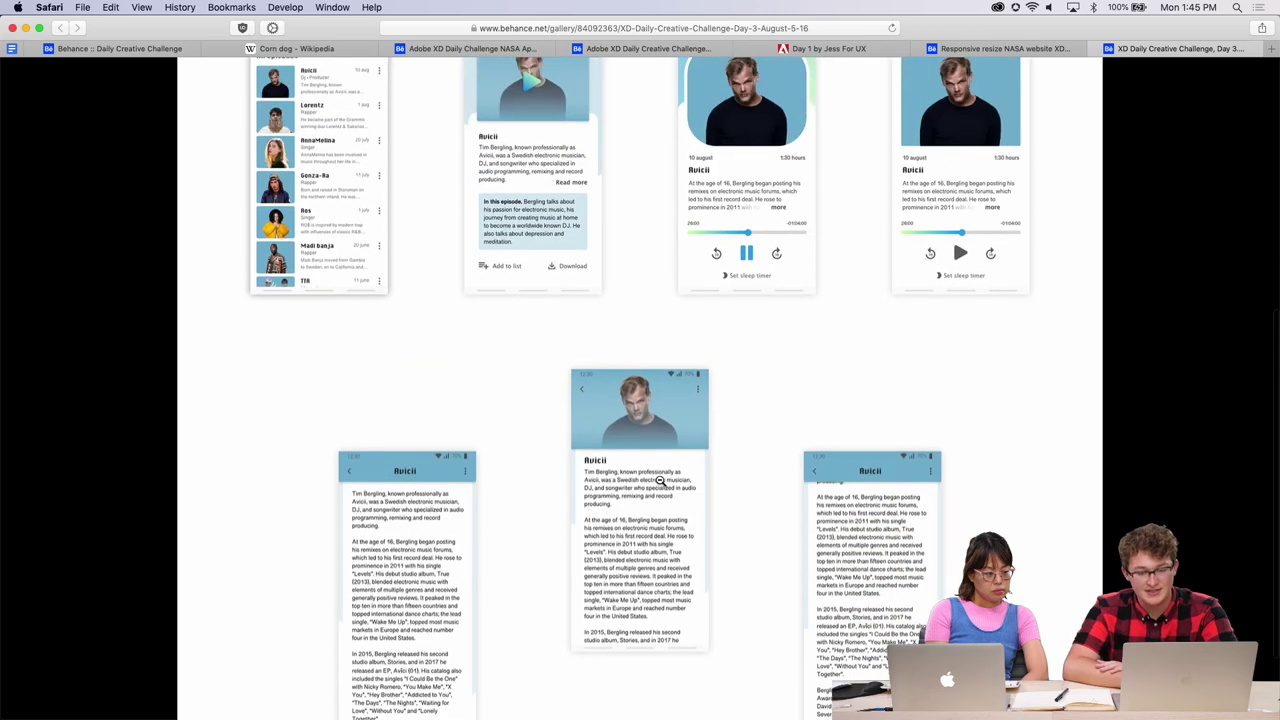
{"action": "scroll", "coordinate": [660, 481], "scroll_direction": "down", "scroll_amount": 2}
{"action": "scroll", "coordinate": [660, 481], "scroll_direction": "up", "scroll_amount": 6}
{"action": "scroll", "coordinate": [660, 481], "scroll_direction": "up", "scroll_amount": 3}
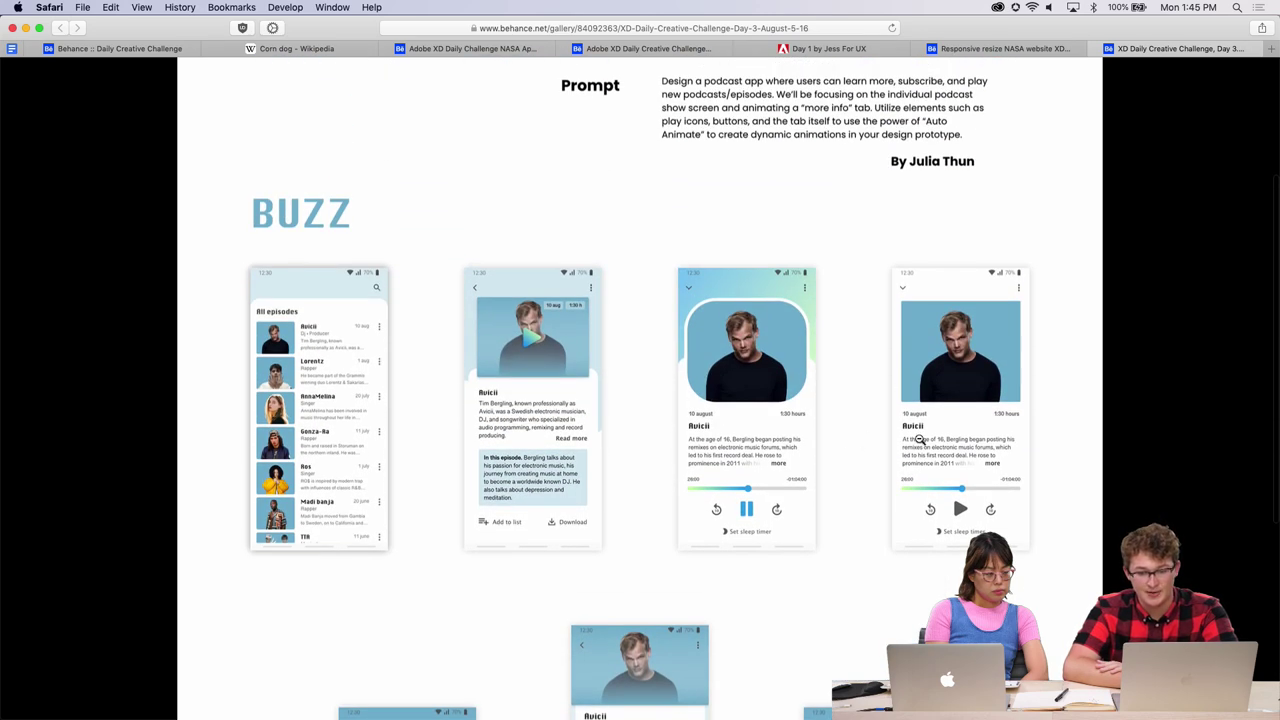
Review the episode list, player and episode-detail screens, then zoom the image out to fit.
{"action": "scroll", "coordinate": [918, 440], "scroll_direction": "up", "scroll_amount": 6}
{"action": "scroll", "coordinate": [918, 440], "scroll_direction": "down", "scroll_amount": 15}
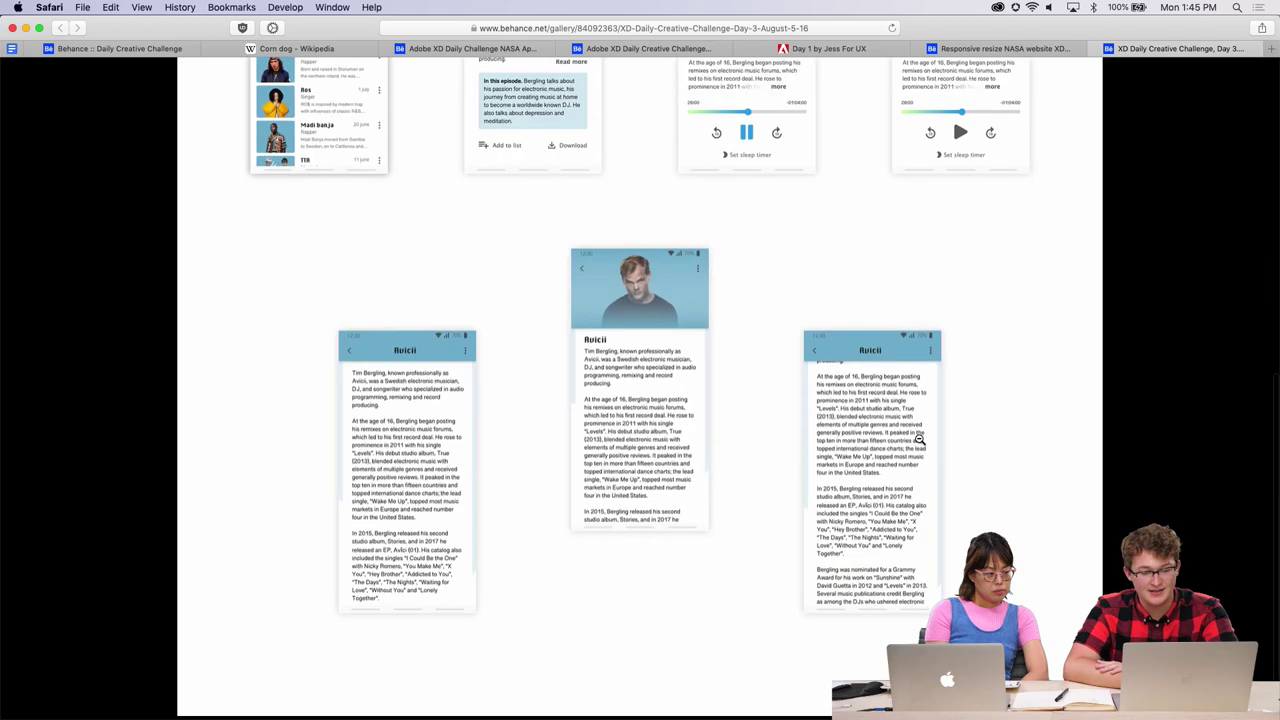
{"action": "scroll", "coordinate": [709, 486], "scroll_direction": "up", "scroll_amount": 7}
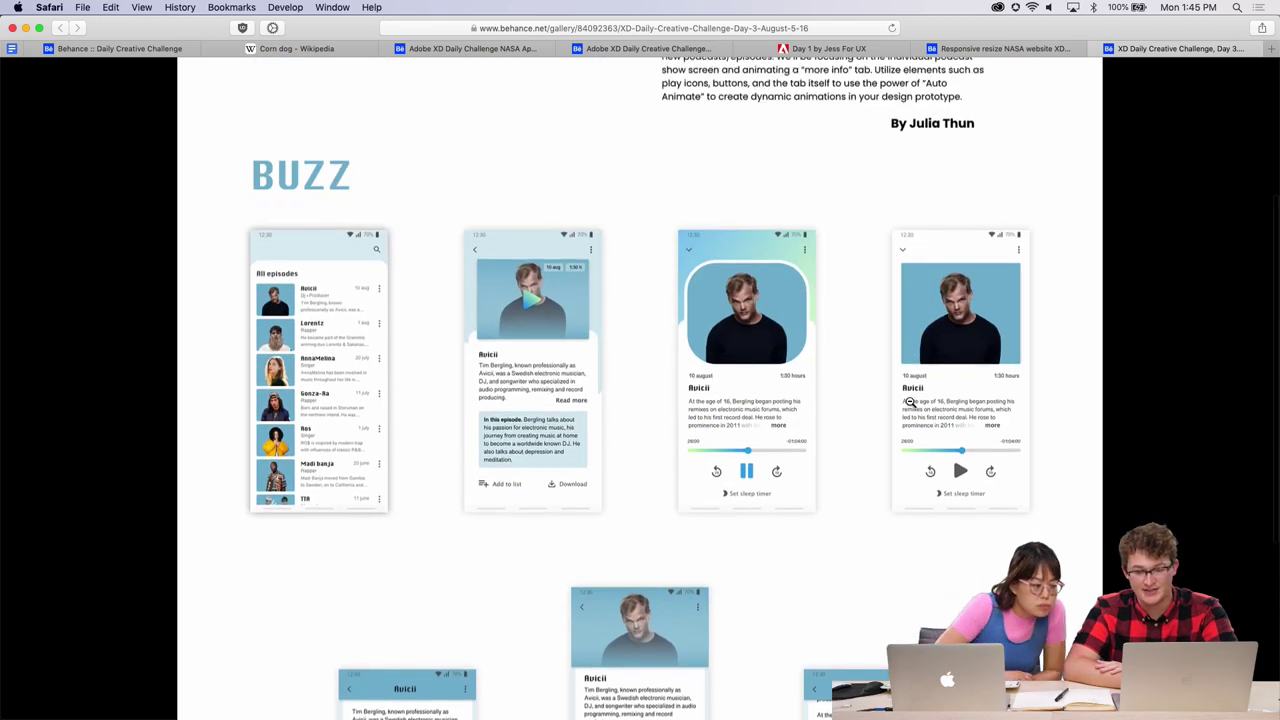
{"action": "scroll", "coordinate": [909, 401], "scroll_direction": "down", "scroll_amount": 5}
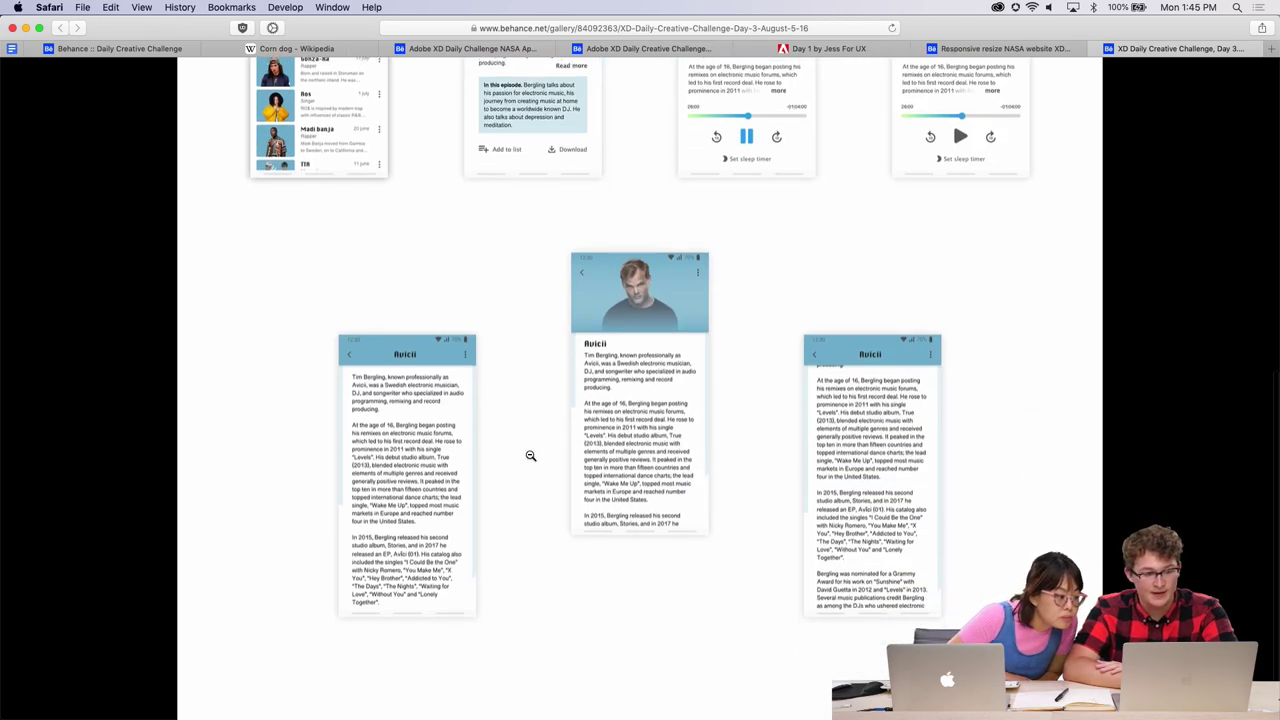
{"action": "scroll", "coordinate": [646, 436], "scroll_direction": "up", "scroll_amount": 2}
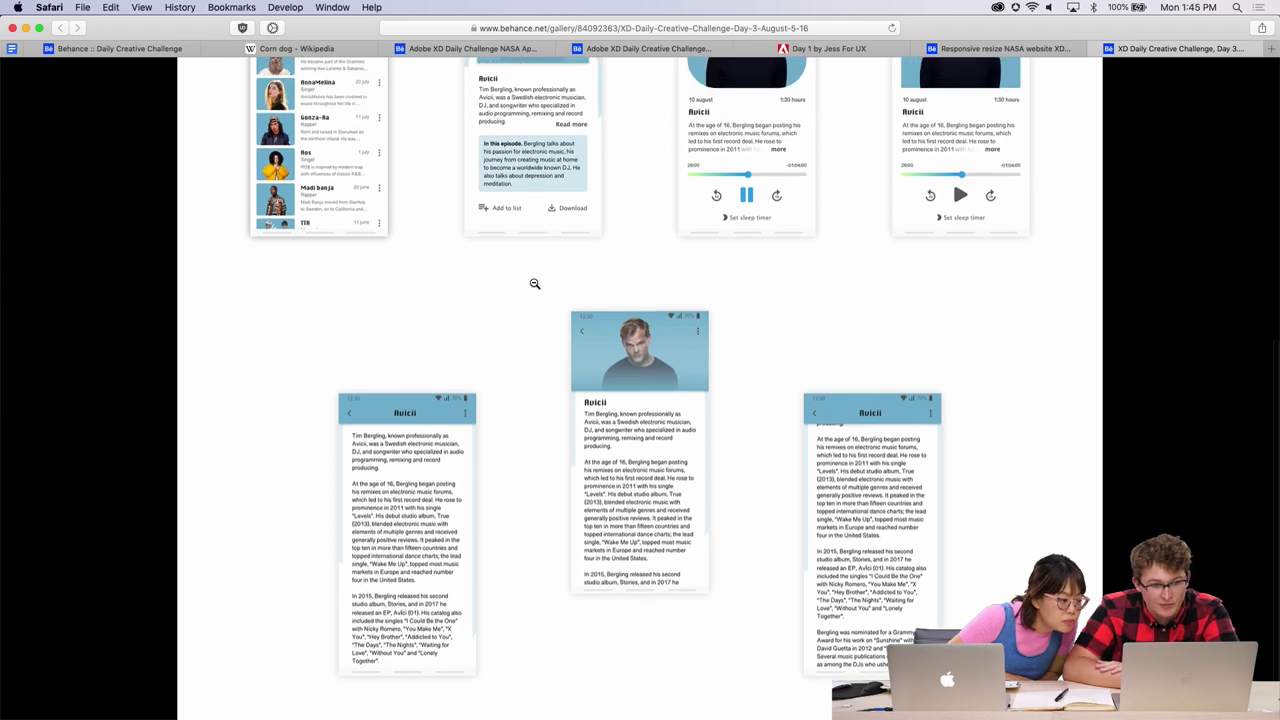
{"action": "scroll", "coordinate": [598, 203], "scroll_direction": "up", "scroll_amount": 2}
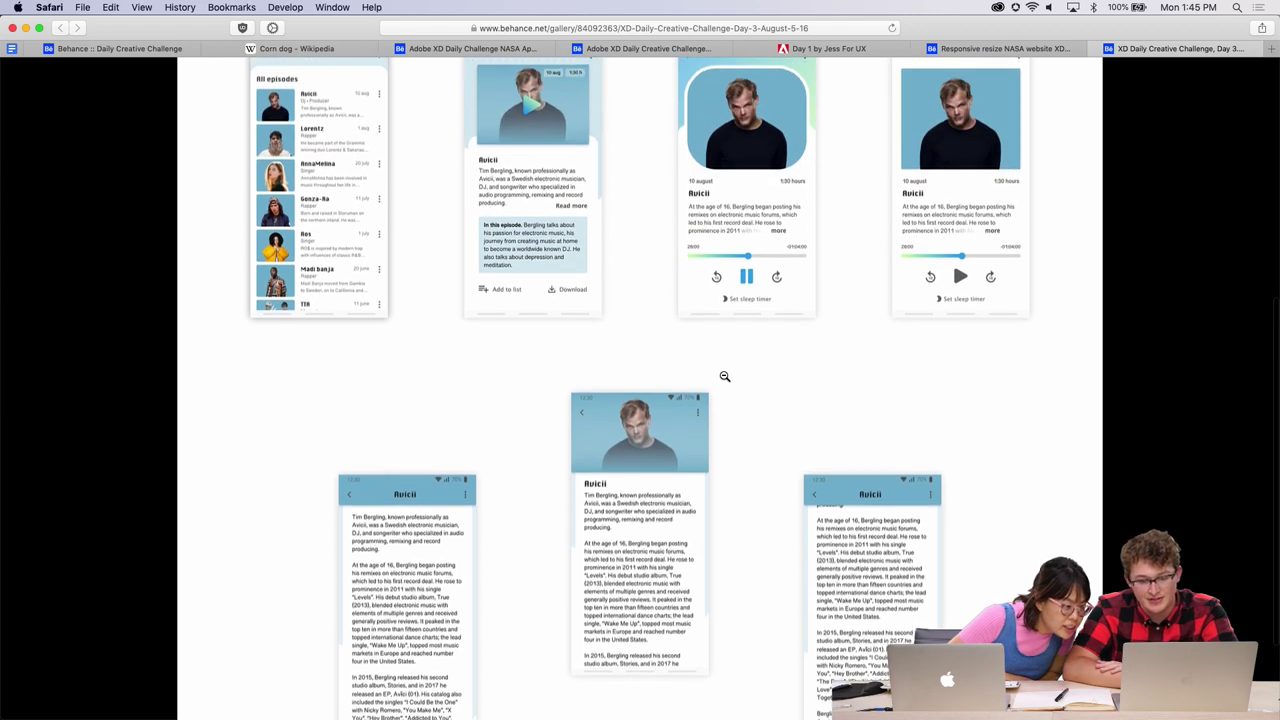
{"action": "scroll", "coordinate": [731, 382], "scroll_direction": "down", "scroll_amount": 4}
{"action": "scroll", "coordinate": [751, 420], "scroll_direction": "up", "scroll_amount": 3}
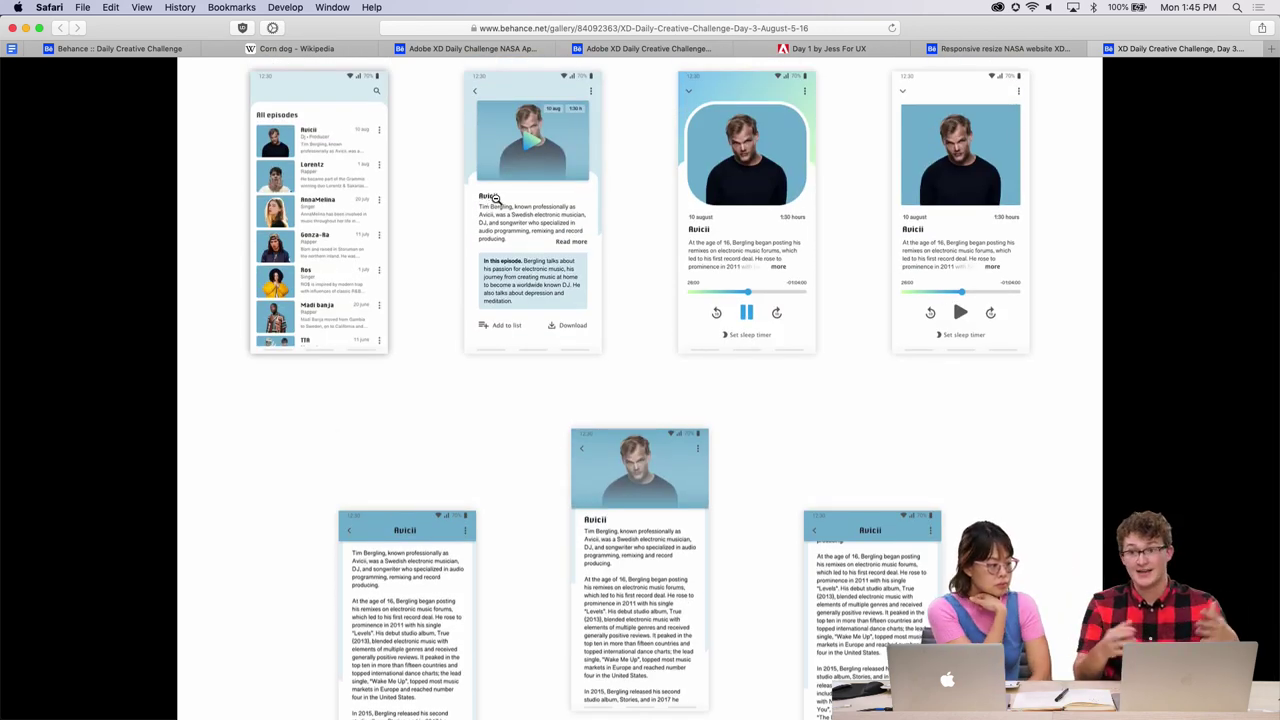
{"action": "scroll", "coordinate": [597, 301], "scroll_direction": "up", "scroll_amount": 4}
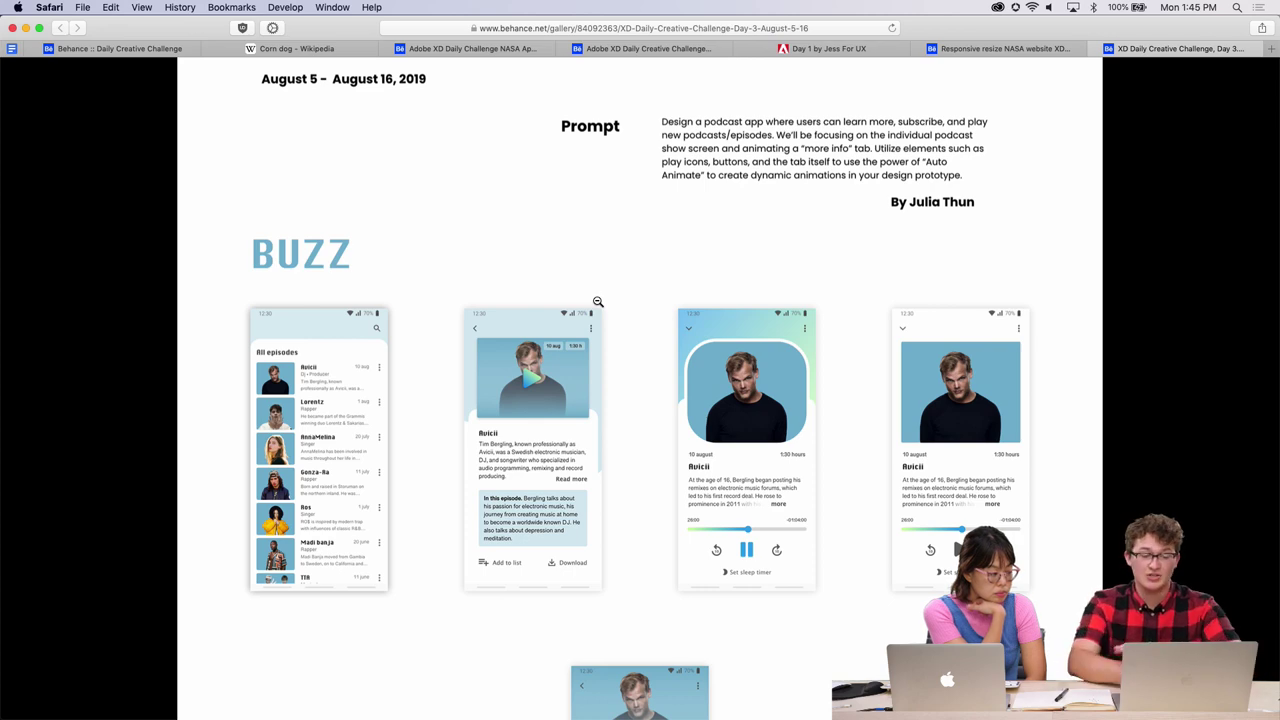
{"action": "scroll", "coordinate": [597, 301], "scroll_direction": "up", "scroll_amount": 3}
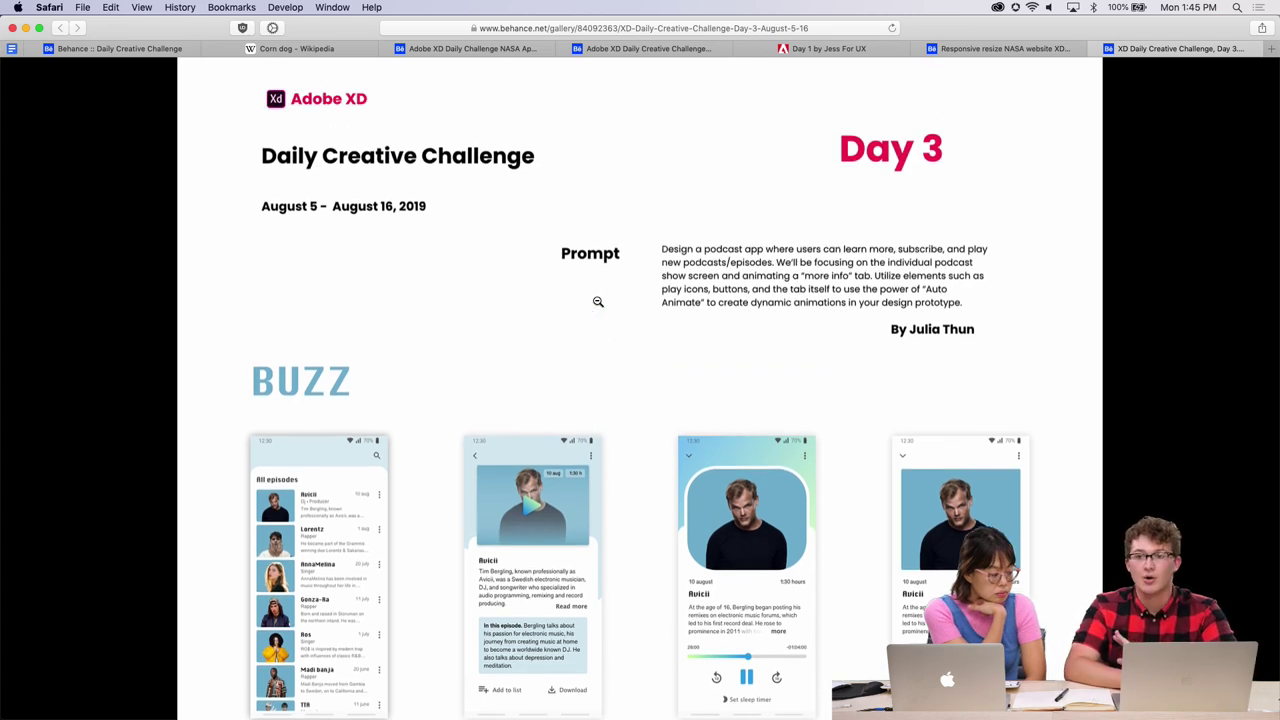
{"action": "scroll", "coordinate": [774, 311], "scroll_direction": "down", "scroll_amount": 3}
{"action": "scroll", "coordinate": [733, 363], "scroll_direction": "up", "scroll_amount": 1}
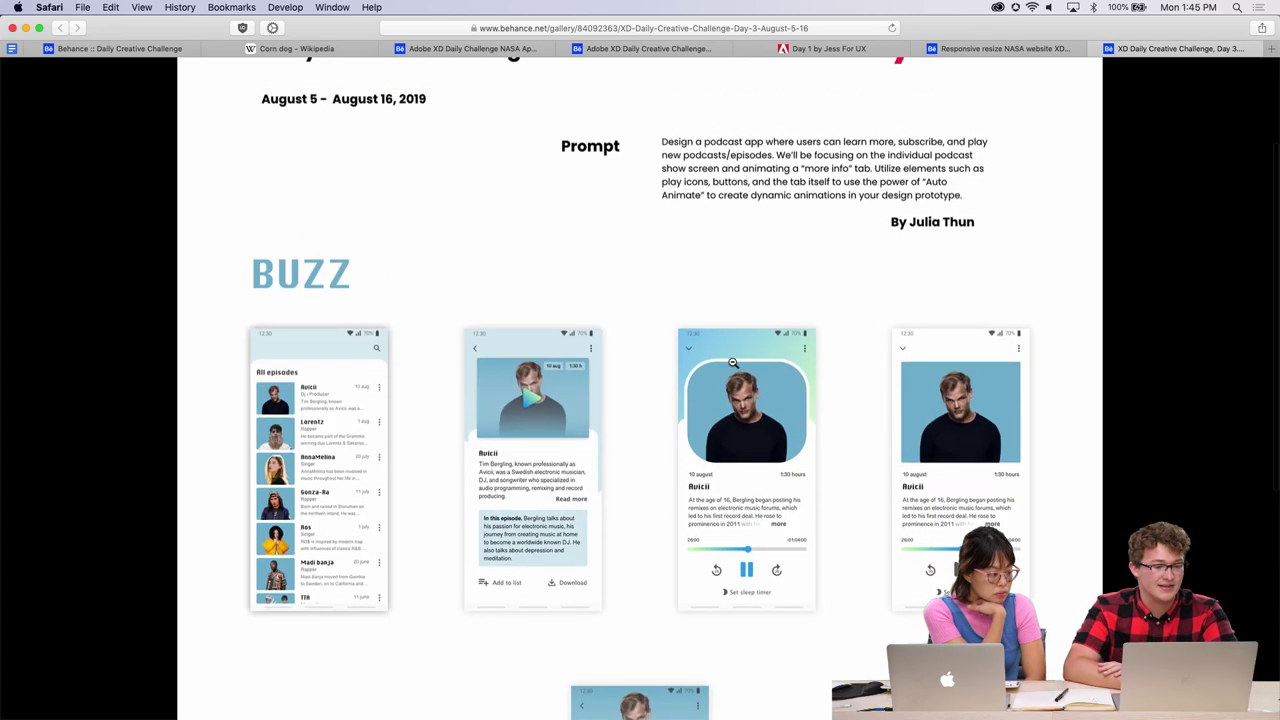
{"action": "scroll", "coordinate": [414, 362], "scroll_direction": "down", "scroll_amount": 5}
{"action": "scroll", "coordinate": [430, 358], "scroll_direction": "up", "scroll_amount": 6}
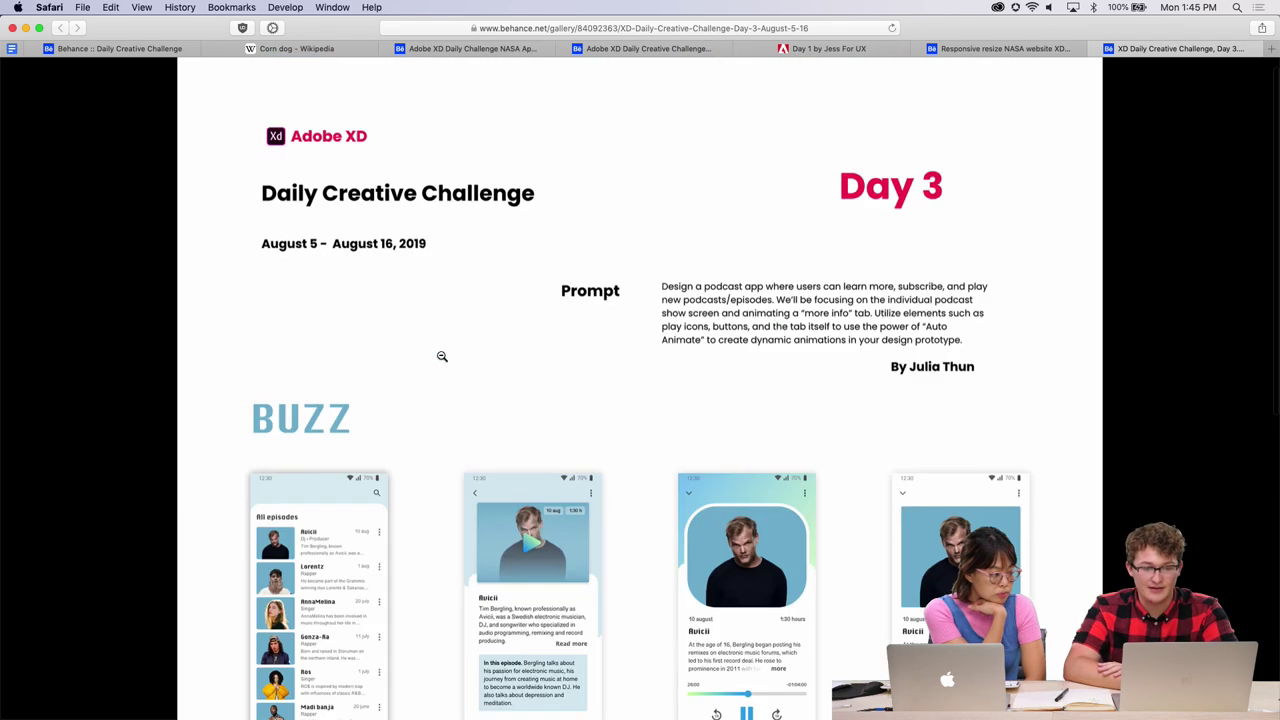
{"action": "left_click", "coordinate": [989, 321]}
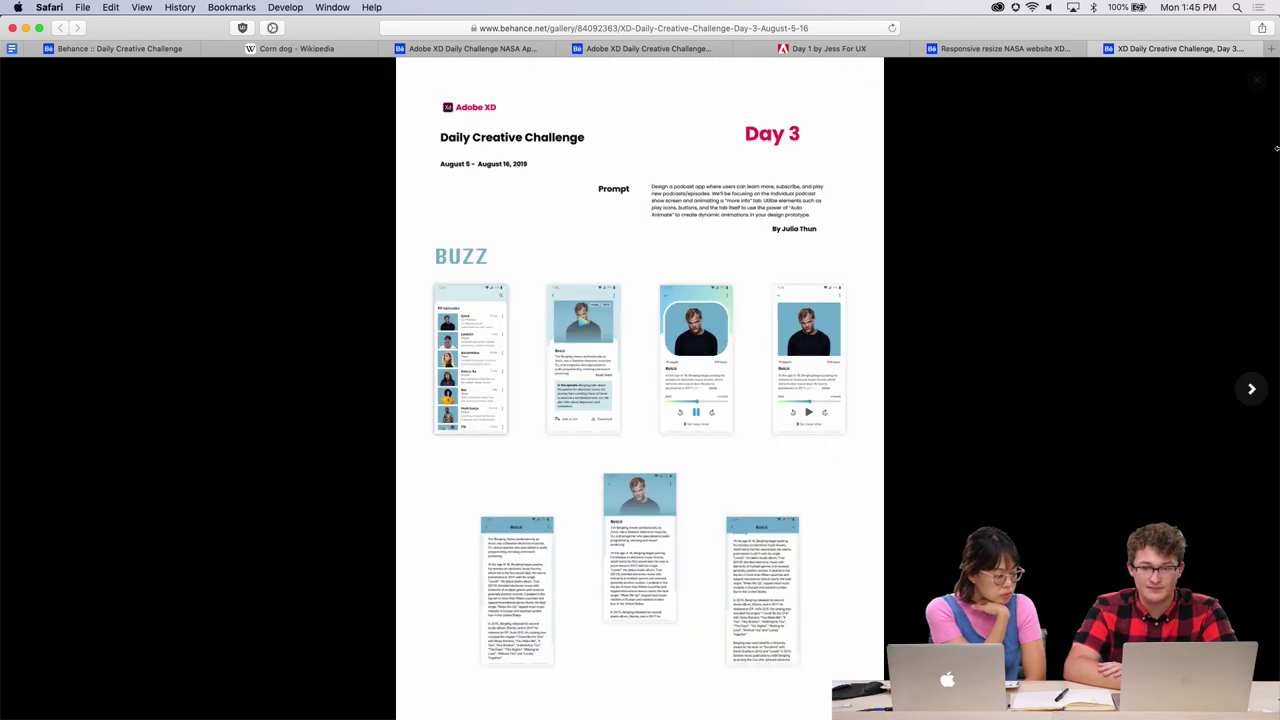
Close the lightbox and reload the Day 3 page so the prototype video loads.
{"action": "left_click", "coordinate": [1257, 80]}
{"action": "scroll", "coordinate": [909, 337], "scroll_direction": "down", "scroll_amount": 10}
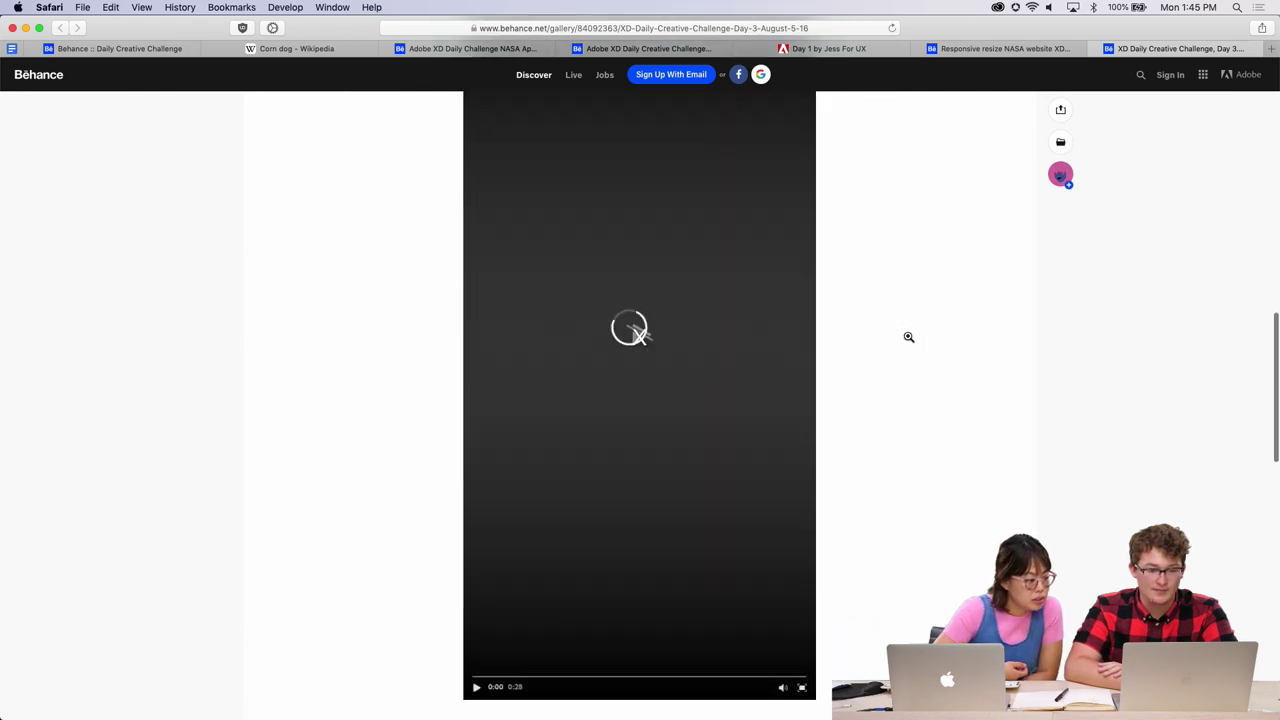
{"action": "scroll", "coordinate": [733, 326], "scroll_direction": "down", "scroll_amount": 3}
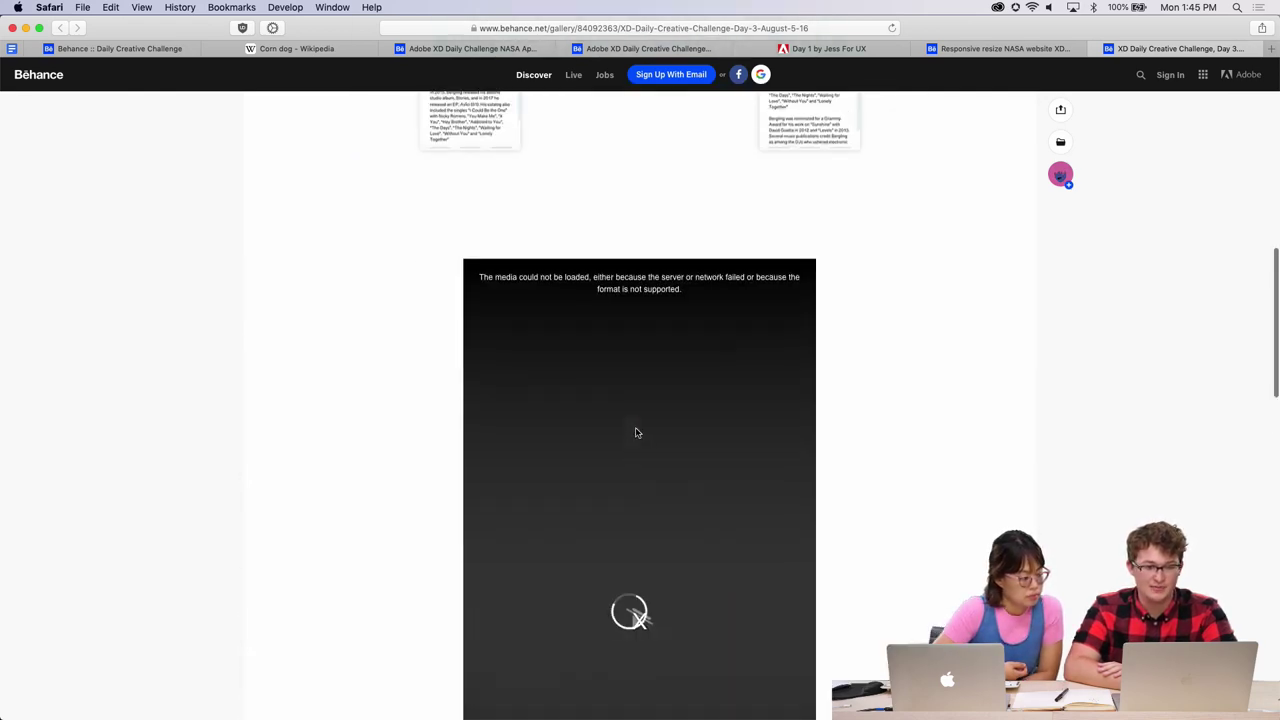
{"action": "scroll", "coordinate": [636, 432], "scroll_direction": "up", "scroll_amount": 2}
{"action": "scroll", "coordinate": [640, 240], "scroll_direction": "up", "scroll_amount": 3}
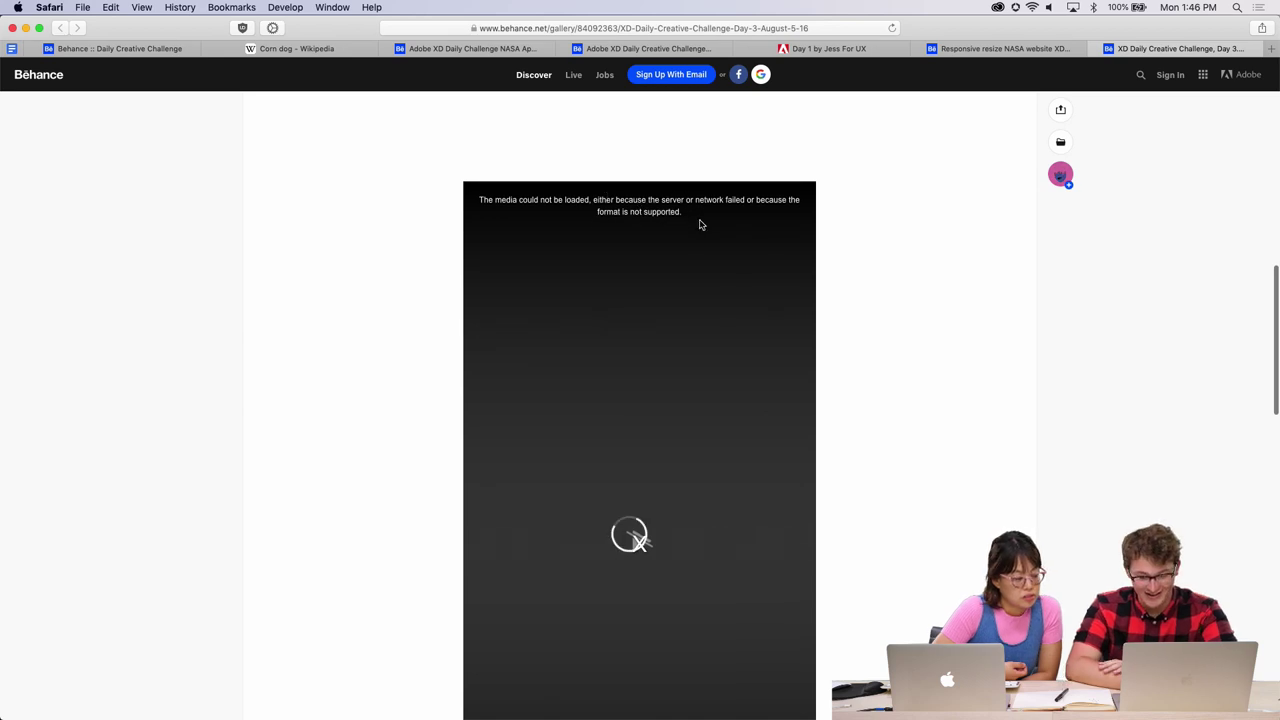
{"action": "key", "text": "super+r"}
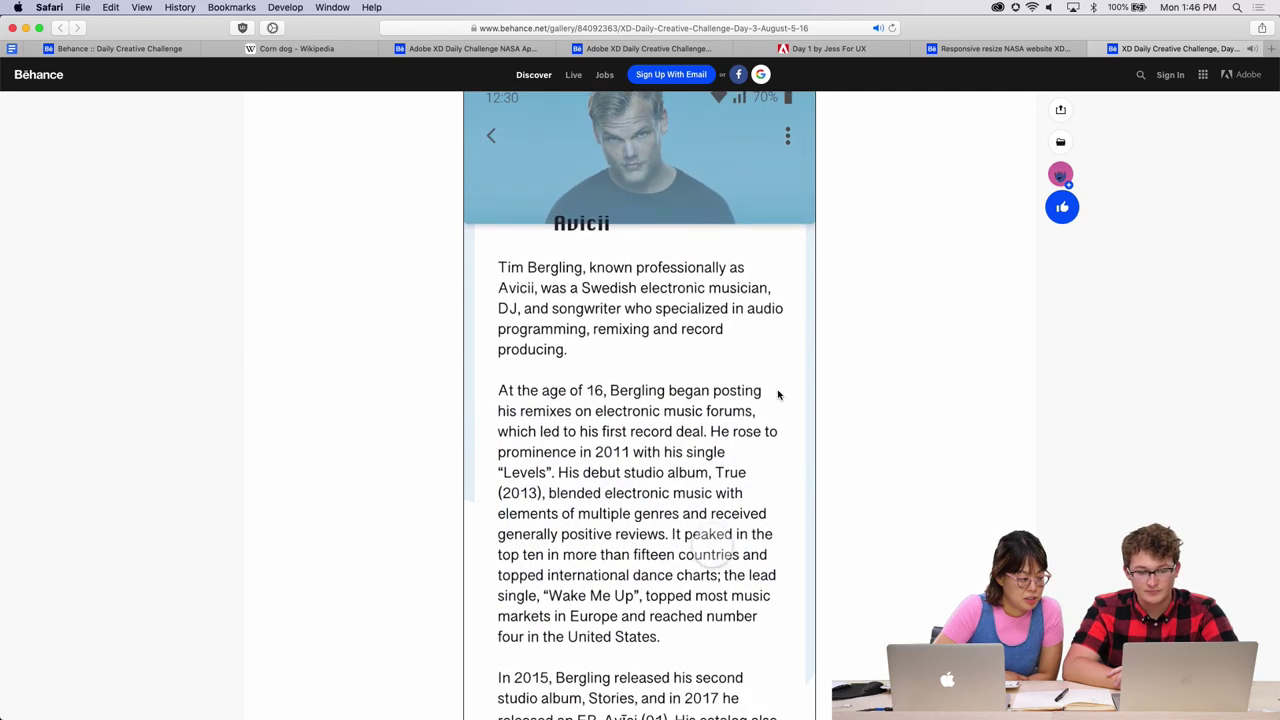
Watch the Day 3 podcast prototype video, then close the submission's tab.
{"action": "scroll", "coordinate": [778, 394], "scroll_direction": "up", "scroll_amount": 1}
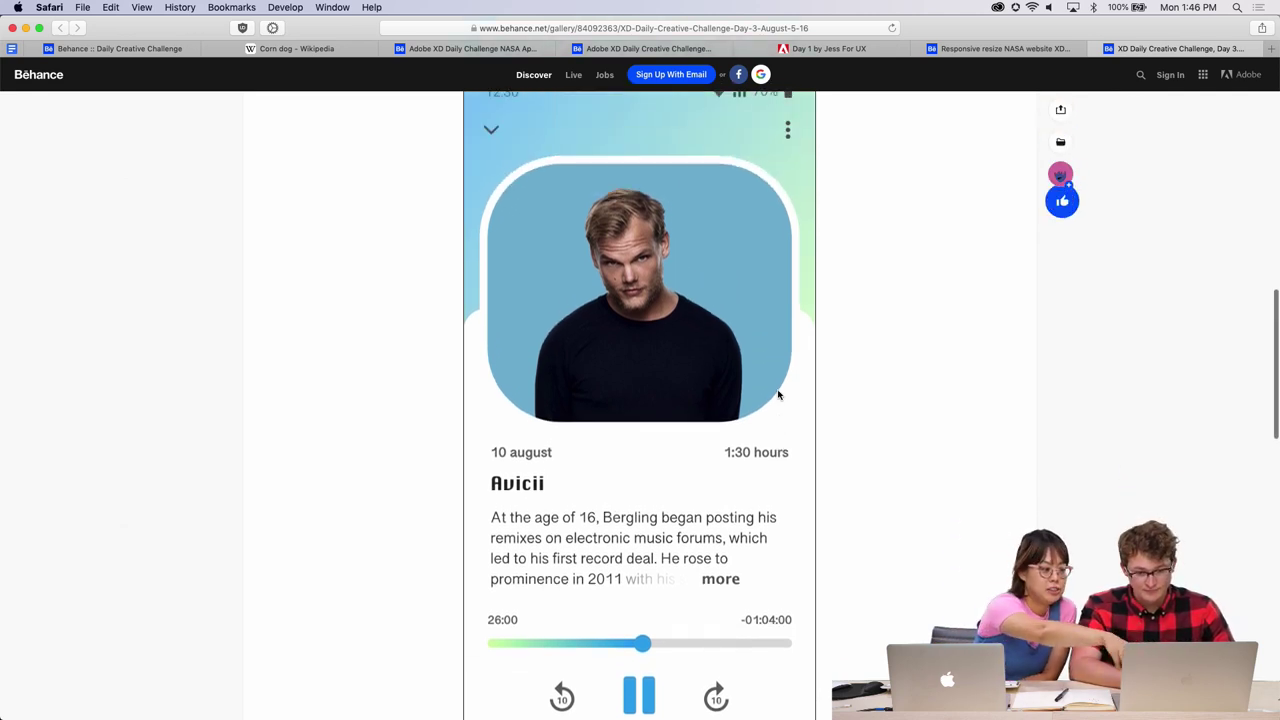
{"action": "scroll", "coordinate": [778, 395], "scroll_direction": "up", "scroll_amount": 1}
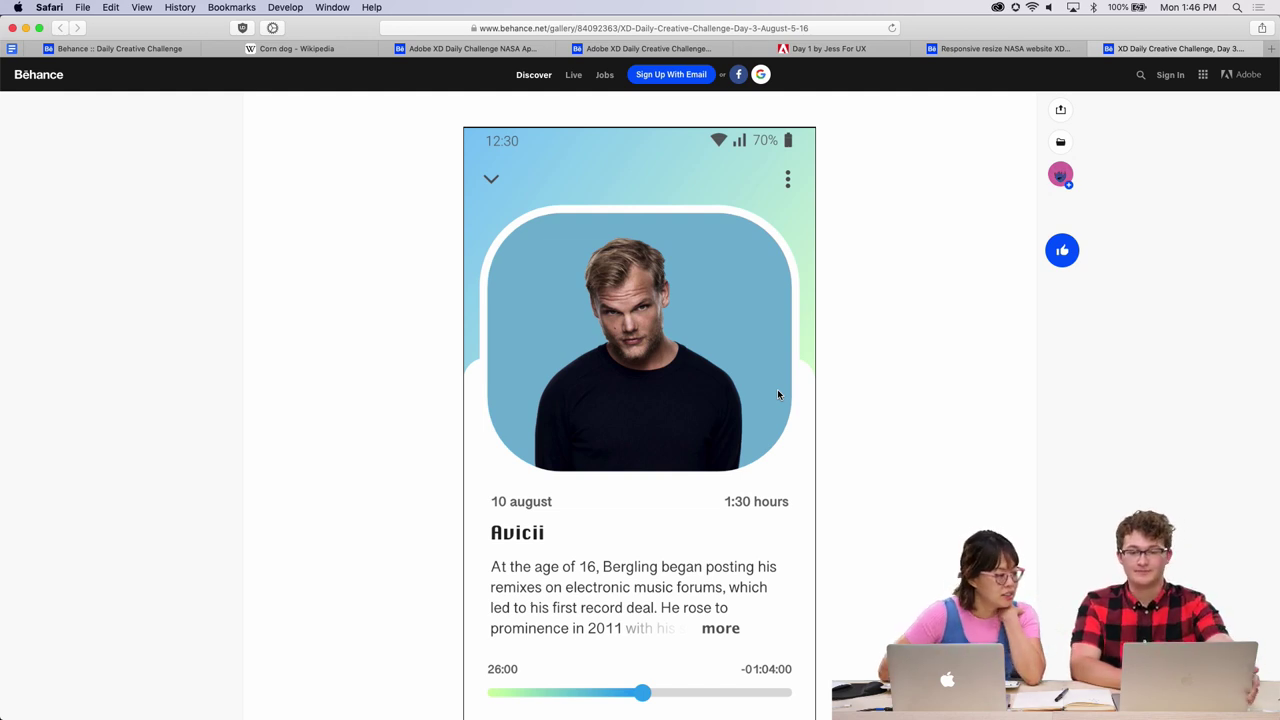
{"action": "key", "text": "super+w"}
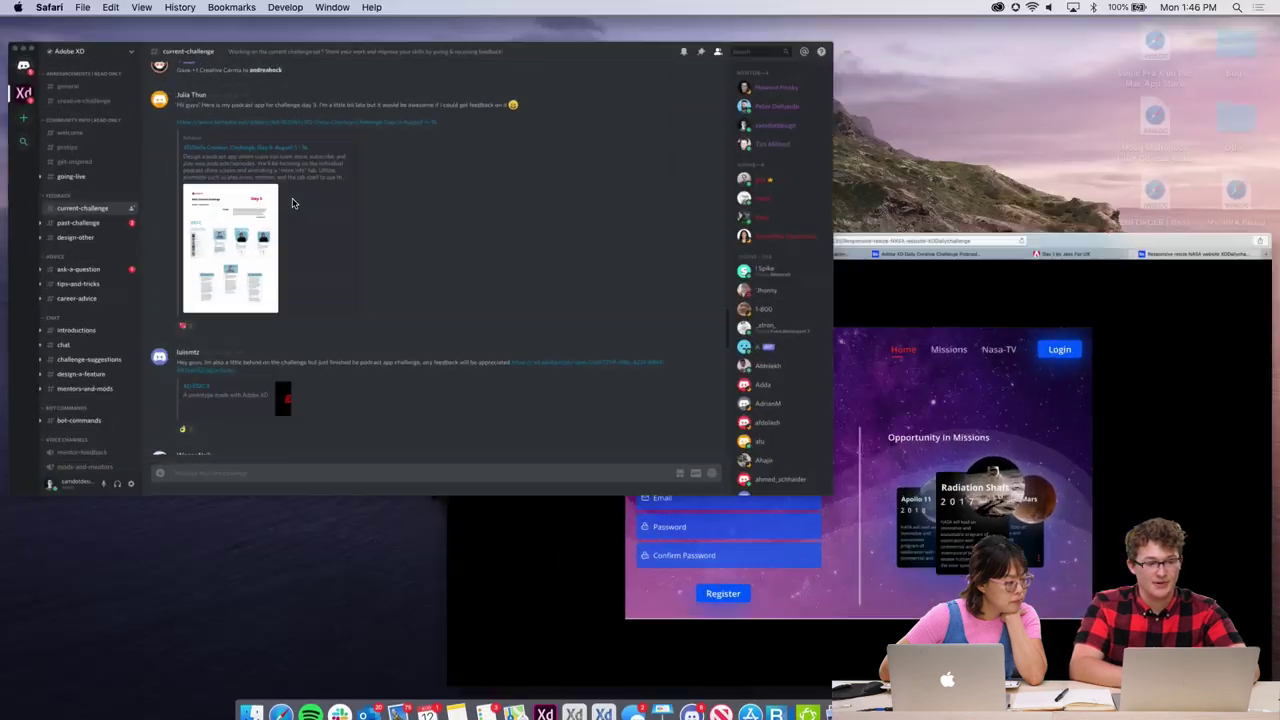
Switch to Discord and scroll #current-challenge to the Day 4 NASA careers post.
{"action": "left_click", "coordinate": [294, 200]}
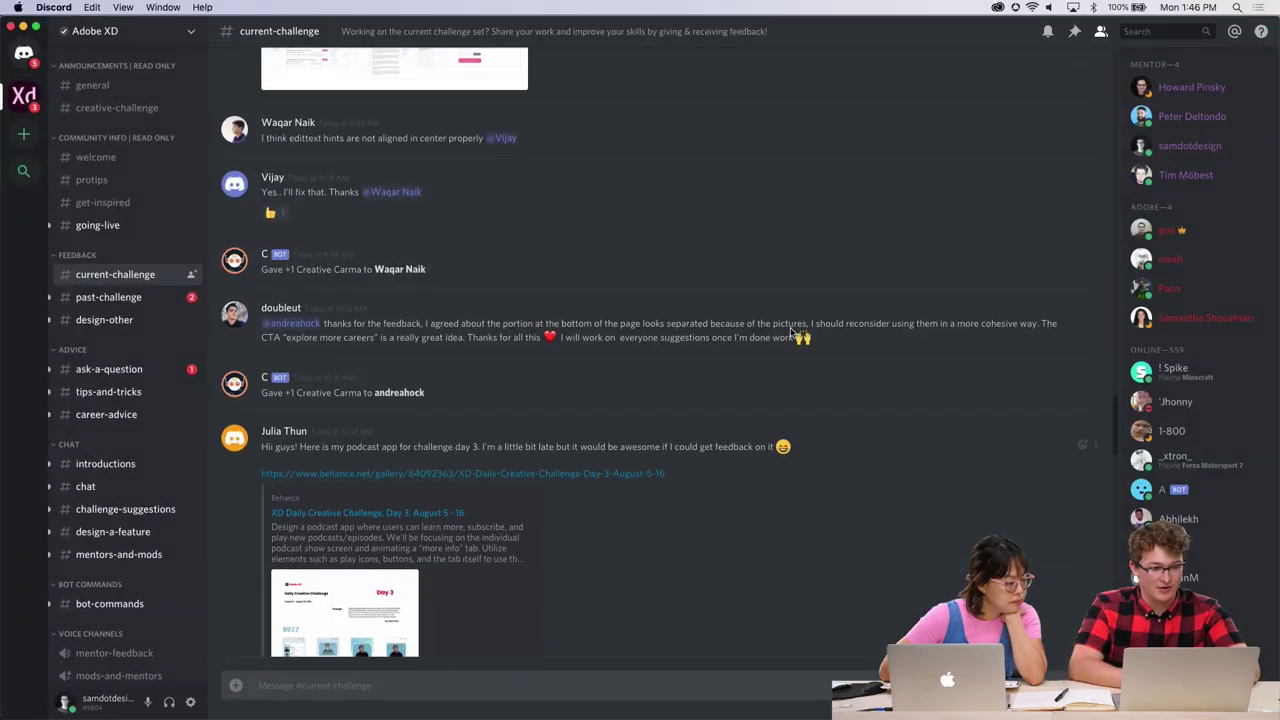
{"action": "scroll", "coordinate": [790, 332], "scroll_direction": "down", "scroll_amount": 10}
{"action": "scroll", "coordinate": [573, 546], "scroll_direction": "up", "scroll_amount": 15}
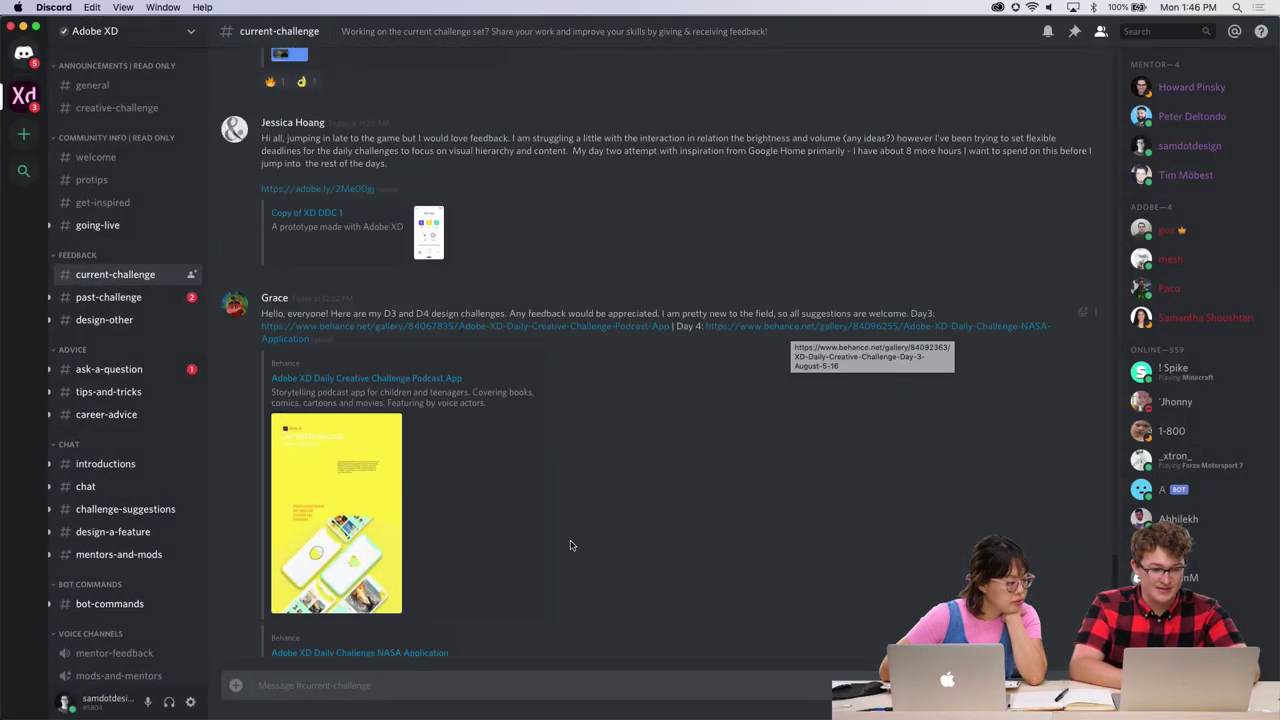
{"action": "scroll", "coordinate": [484, 360], "scroll_direction": "up", "scroll_amount": 10}
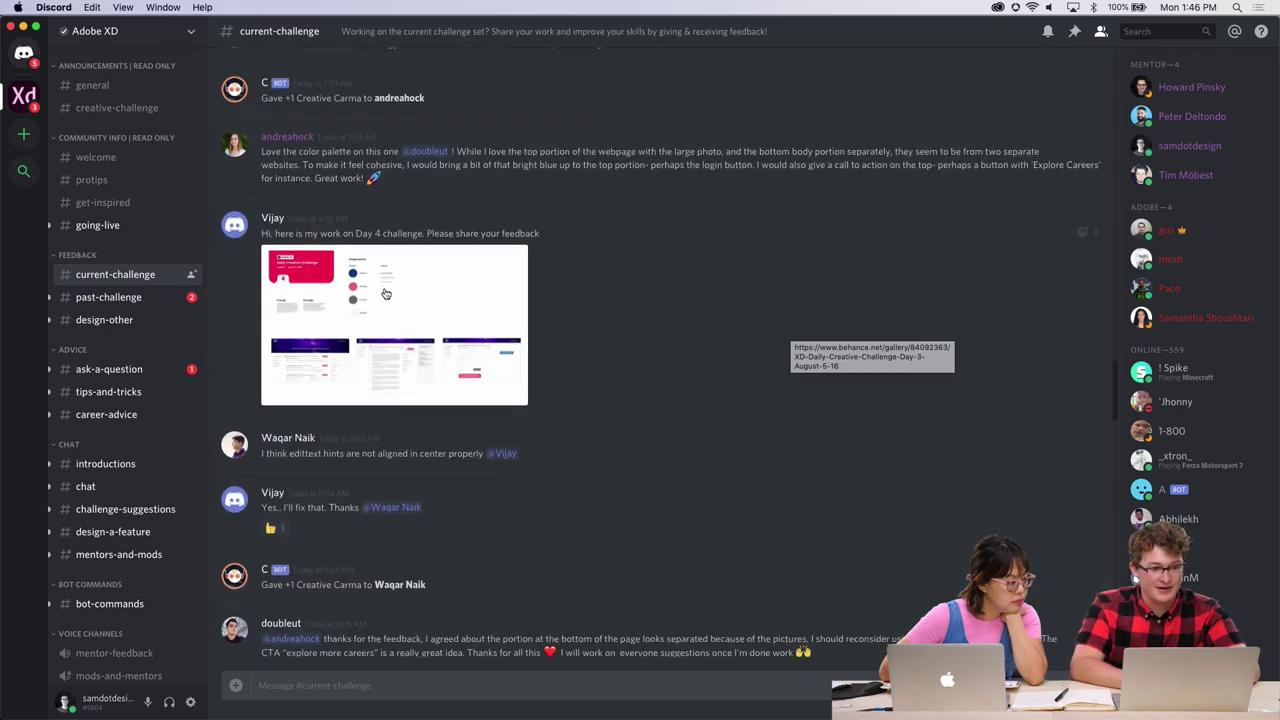
{"action": "scroll", "coordinate": [429, 363], "scroll_direction": "up", "scroll_amount": 2}
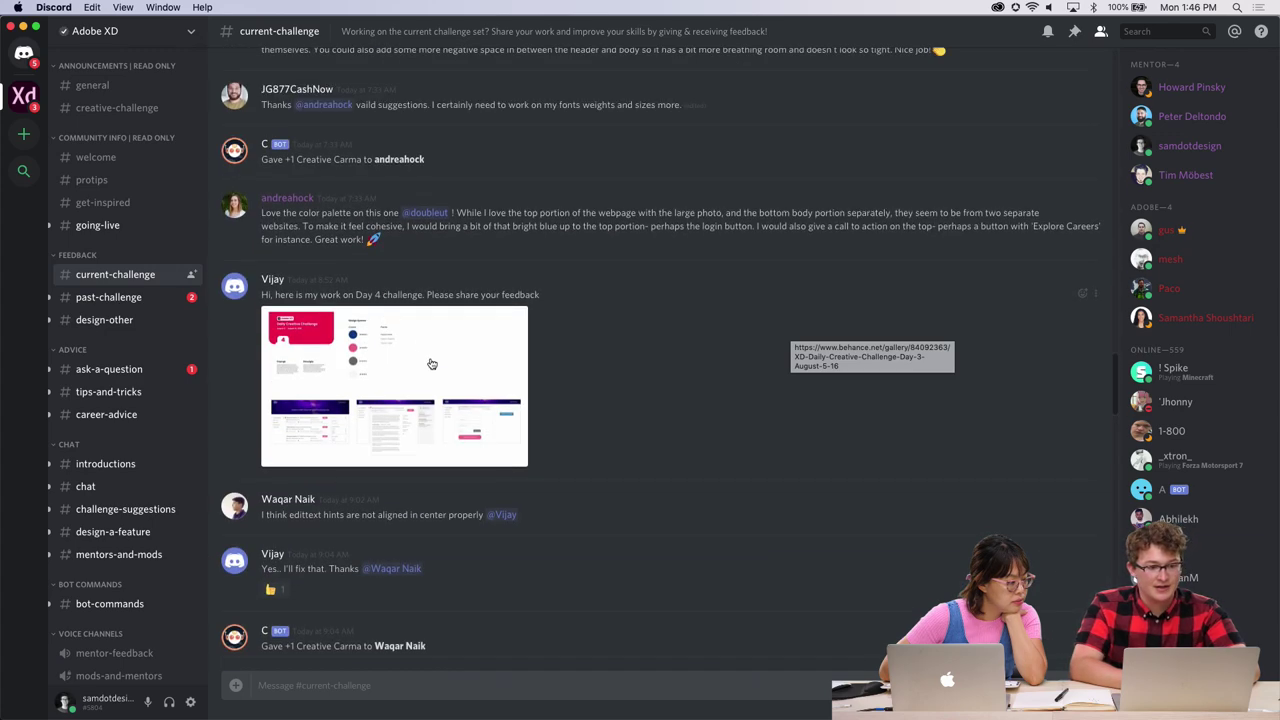
Enlarge the Day 4 attachment and open the original XD_DDC_4.jpg in Safari.
{"action": "left_click", "coordinate": [367, 389]}
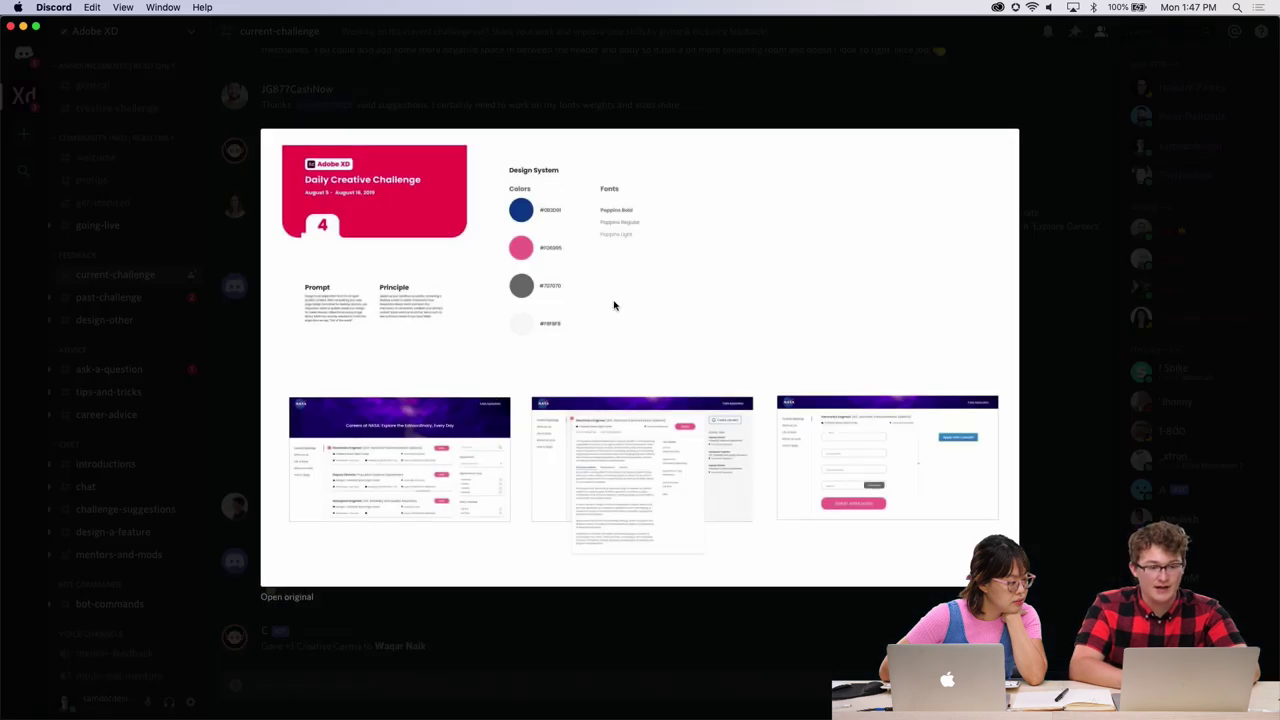
{"action": "left_click", "coordinate": [611, 116]}
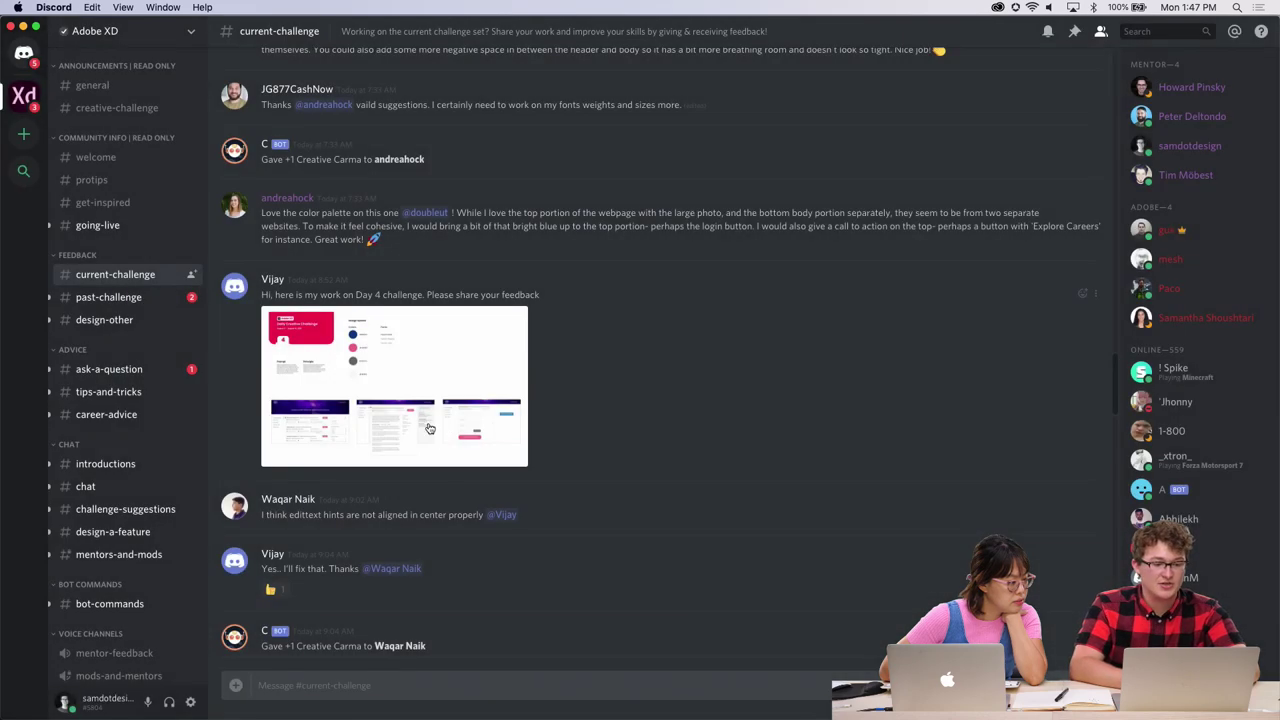
{"action": "left_click", "coordinate": [431, 428]}
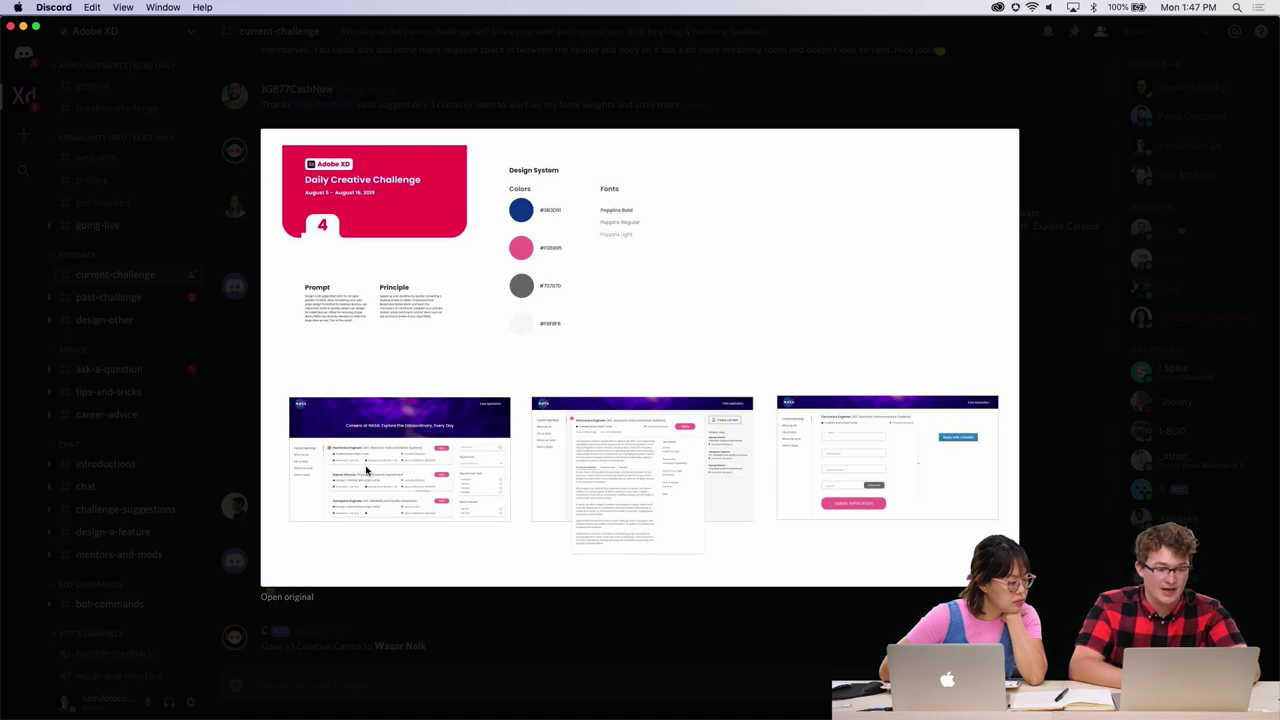
{"action": "left_click", "coordinate": [278, 597]}
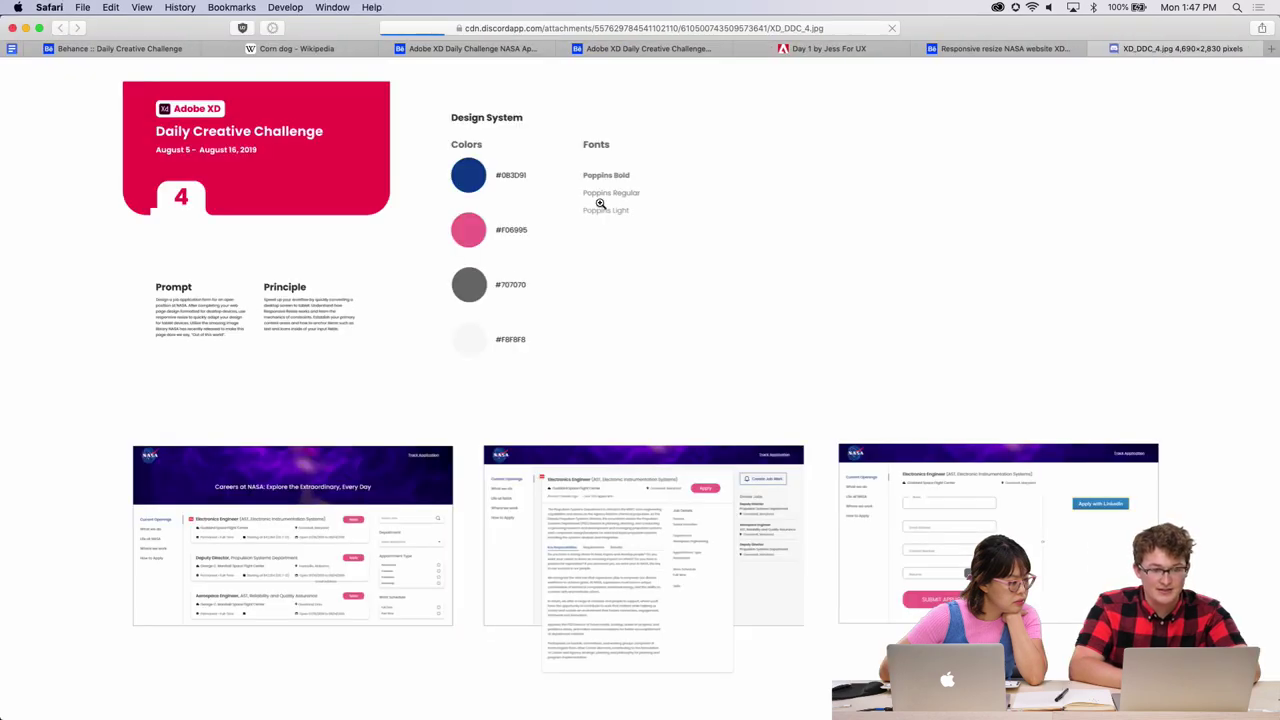
Zoom XD_DDC_4.jpg to actual size and scroll down to the NASA careers mockup.
{"action": "left_click", "coordinate": [315, 432]}
{"action": "scroll", "coordinate": [316, 429], "scroll_direction": "down", "scroll_amount": 10}
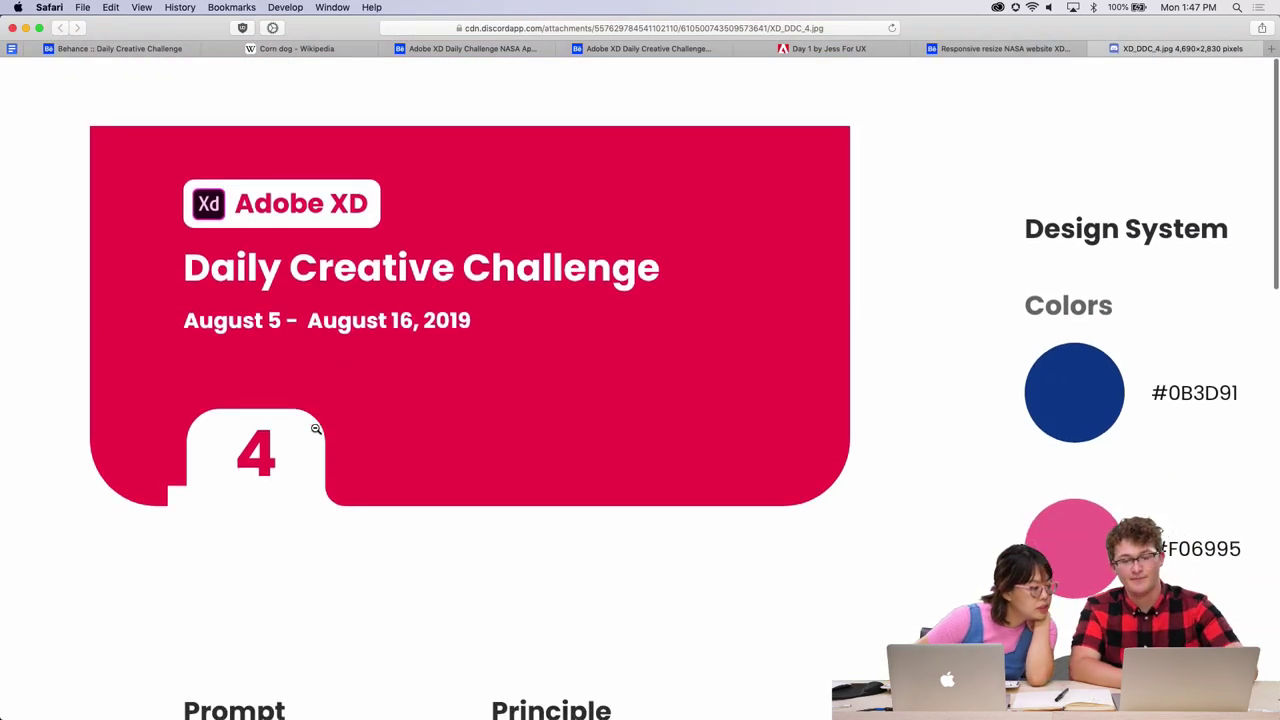
{"action": "scroll", "coordinate": [316, 429], "scroll_direction": "up", "scroll_amount": 15}
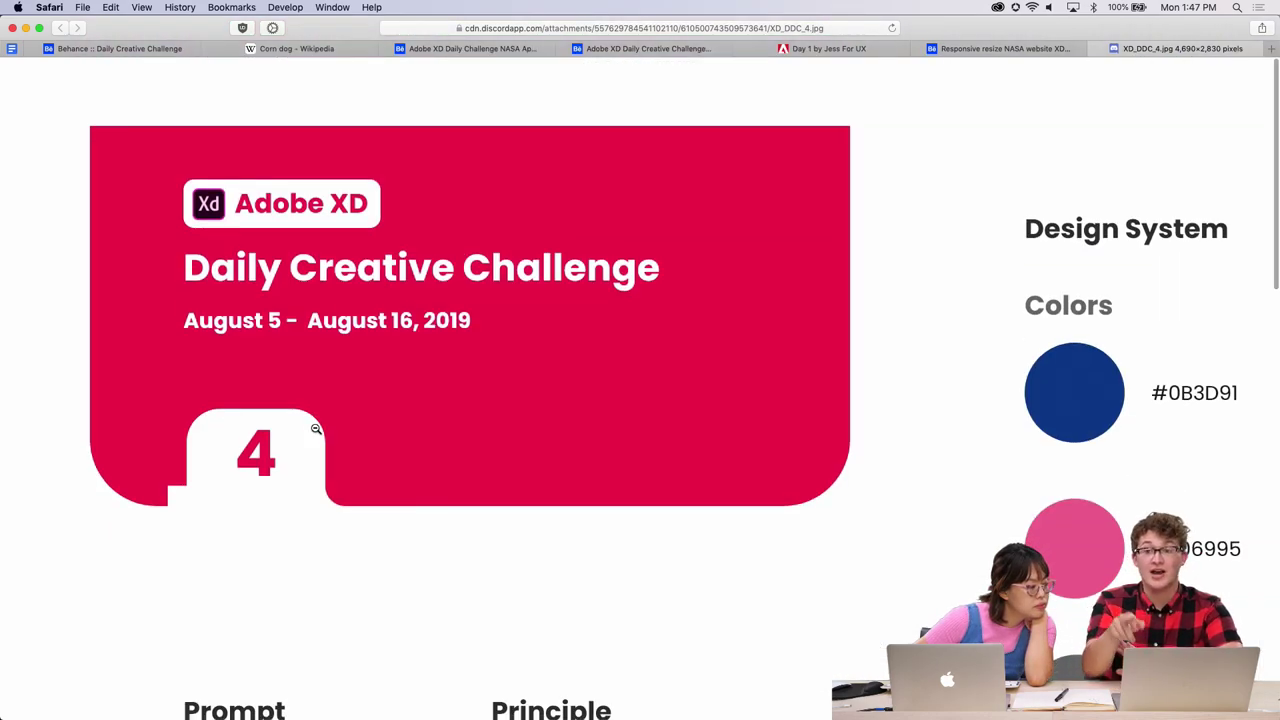
{"action": "scroll", "coordinate": [316, 429], "scroll_direction": "down", "scroll_amount": 3}
{"action": "scroll", "coordinate": [316, 429], "scroll_direction": "up", "scroll_amount": 3}
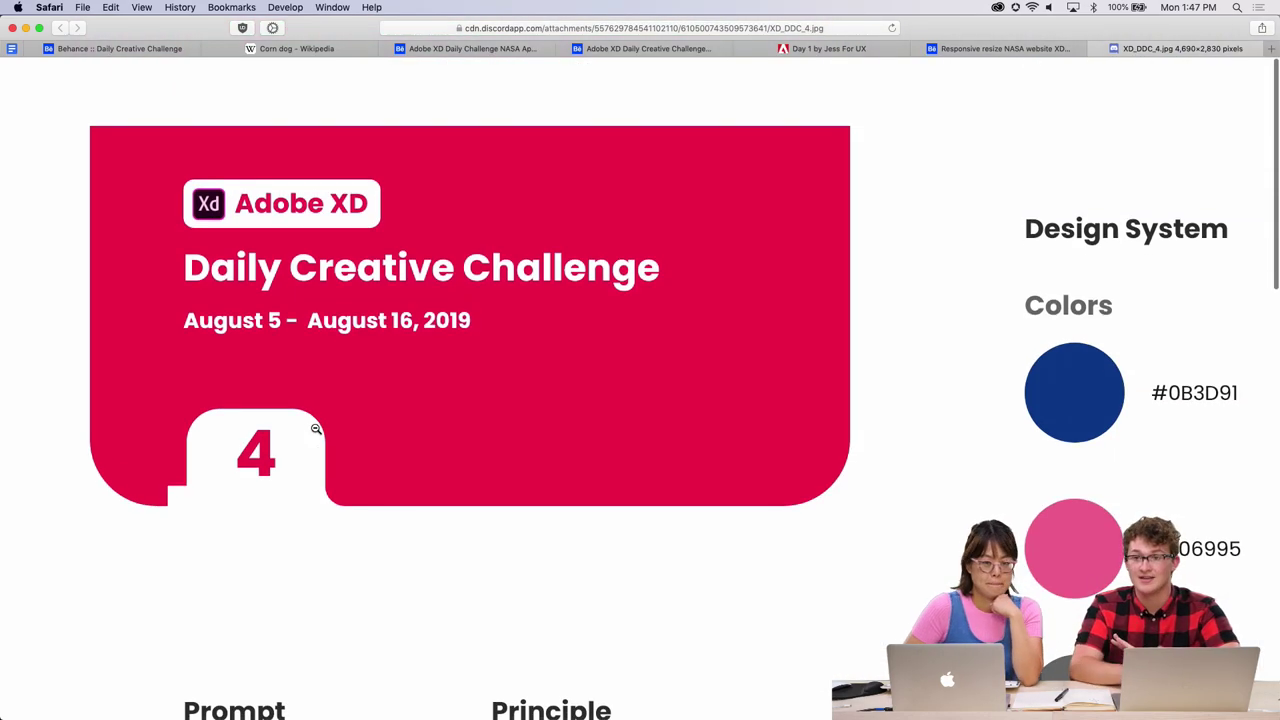
{"action": "scroll", "coordinate": [316, 429], "scroll_direction": "down", "scroll_amount": 5}
{"action": "scroll", "coordinate": [316, 429], "scroll_direction": "up", "scroll_amount": 3}
{"action": "scroll", "coordinate": [316, 429], "scroll_direction": "down", "scroll_amount": 8}
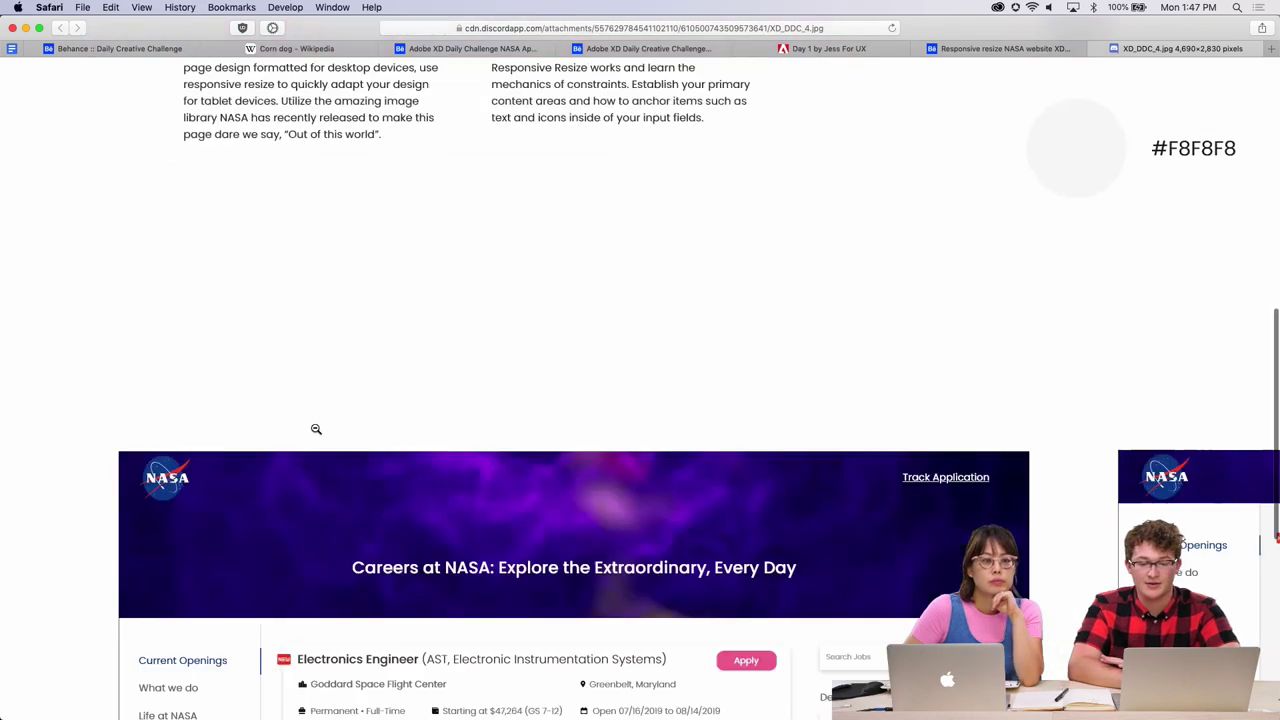
Return to the image tab and inspect the Electronics Engineer, Deputy Director and Aerospace Engineer listings.
{"action": "key", "text": "super+shift+backslash"}
{"action": "left_click", "coordinate": [1046, 354]}
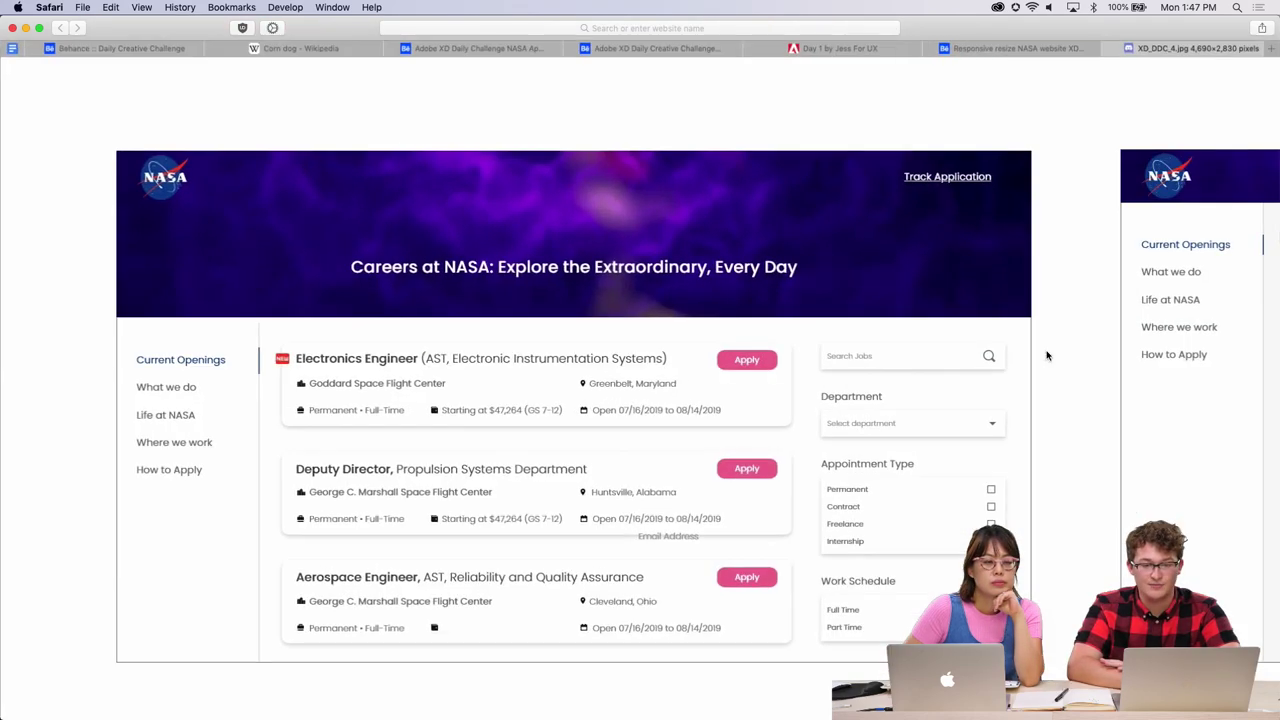
{"action": "scroll", "coordinate": [629, 332], "scroll_direction": "up", "scroll_amount": 2}
{"action": "scroll", "coordinate": [629, 332], "scroll_direction": "down", "scroll_amount": 4}
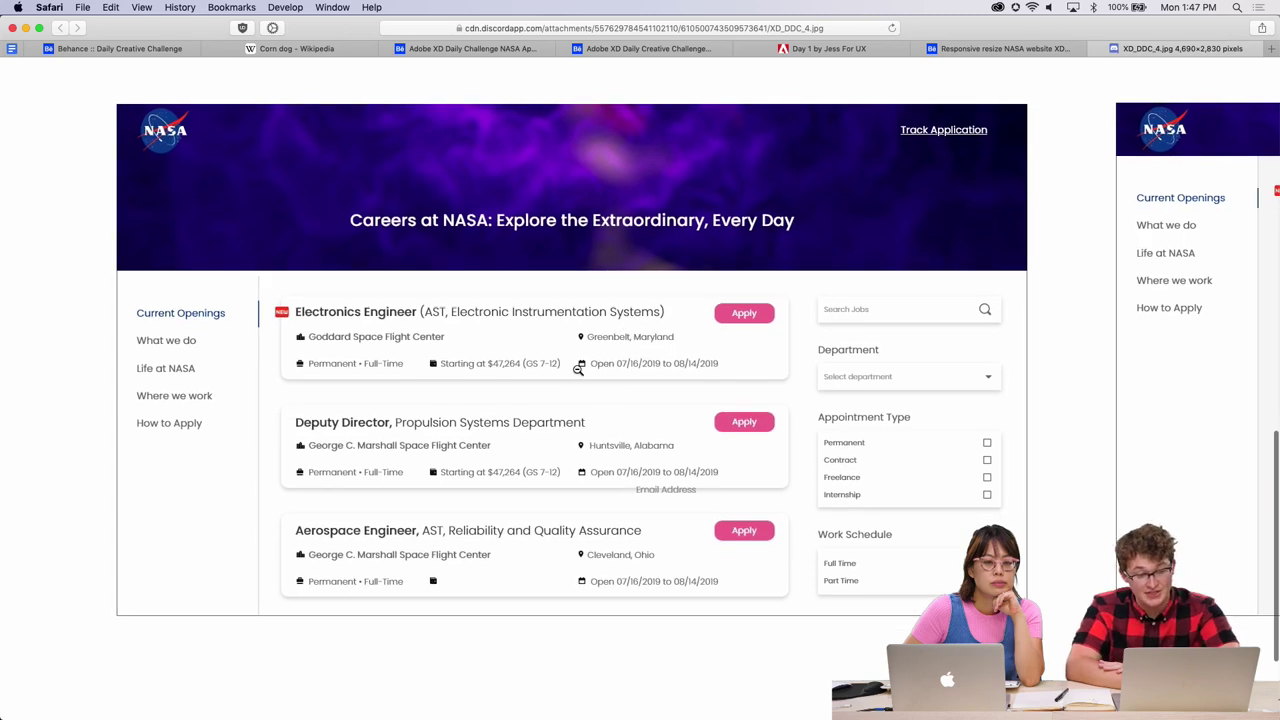
{"action": "scroll", "coordinate": [612, 390], "scroll_direction": "down", "scroll_amount": 2}
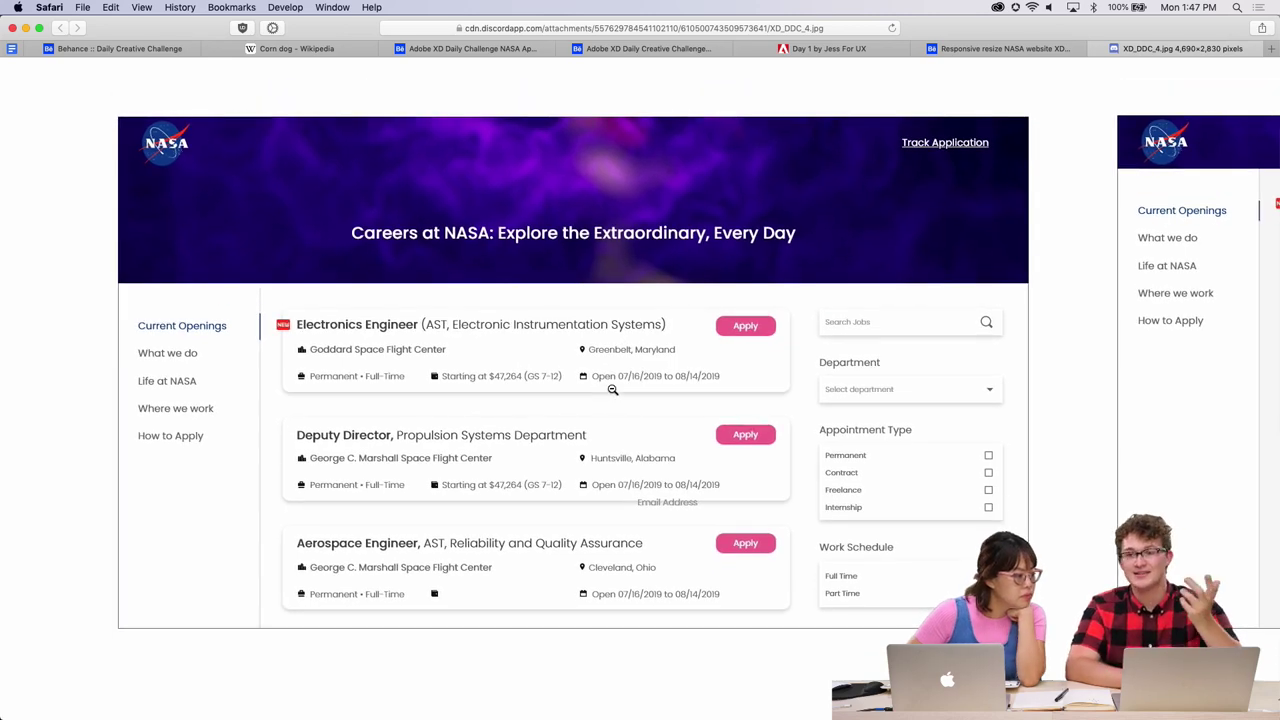
{"action": "scroll", "coordinate": [622, 421], "scroll_direction": "up", "scroll_amount": 2}
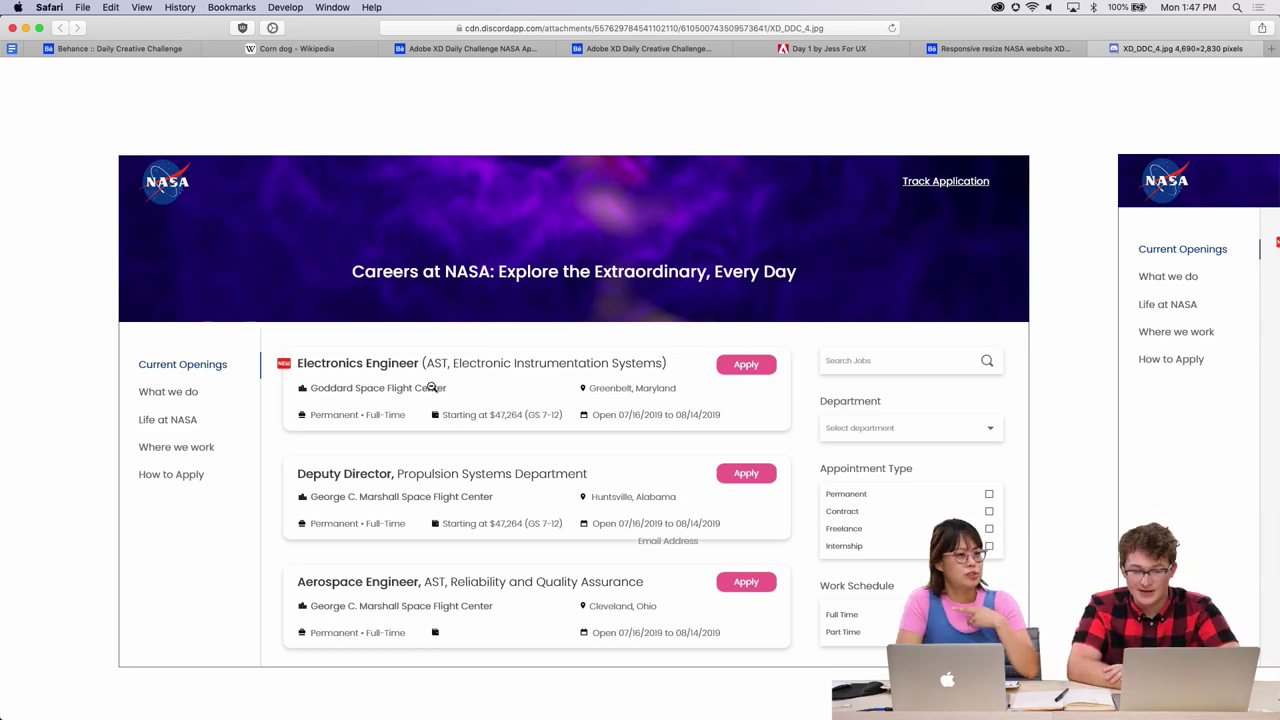
{"action": "scroll", "coordinate": [432, 386], "scroll_direction": "down", "scroll_amount": 2}
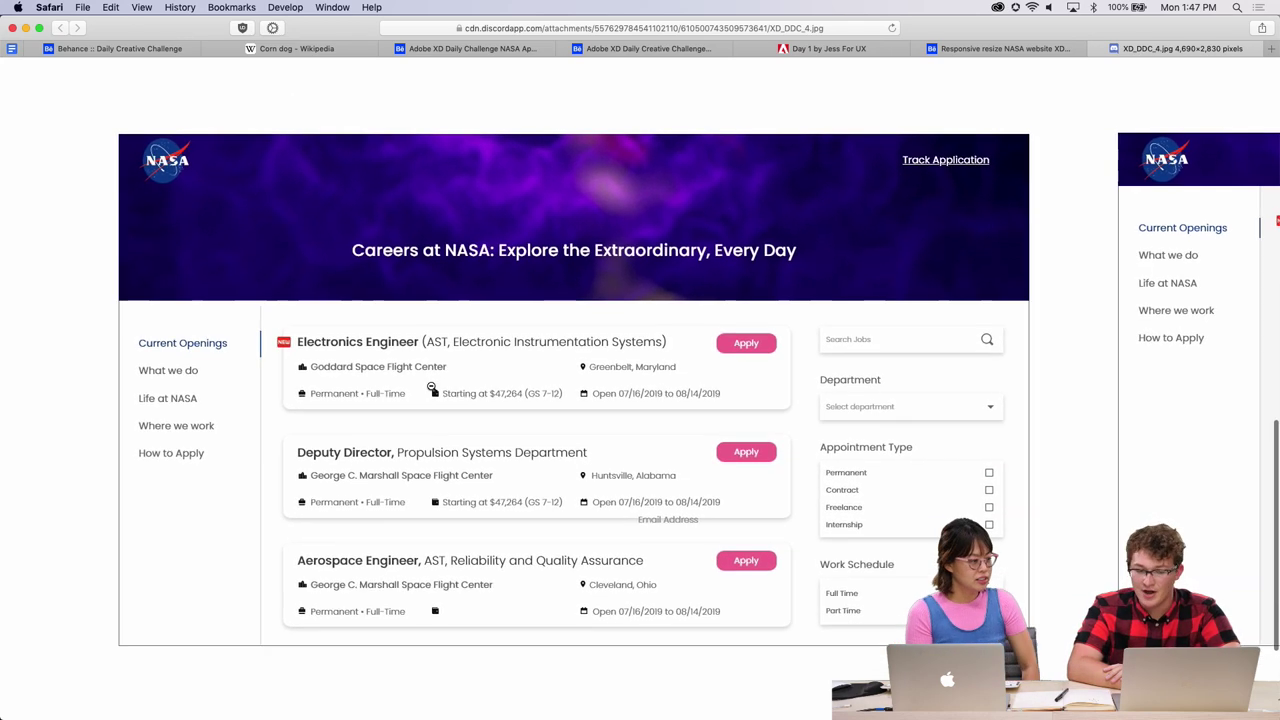
{"action": "scroll", "coordinate": [469, 386], "scroll_direction": "right", "scroll_amount": 3}
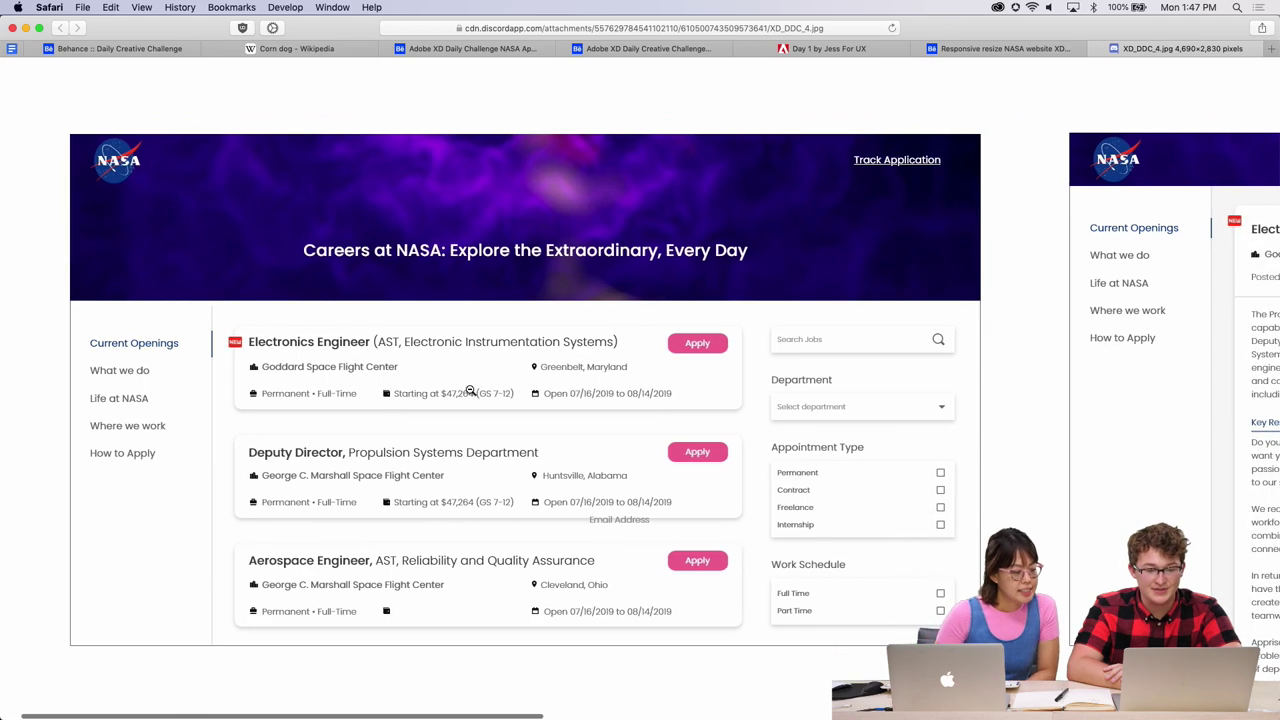
{"action": "scroll", "coordinate": [551, 480], "scroll_direction": "left", "scroll_amount": 3}
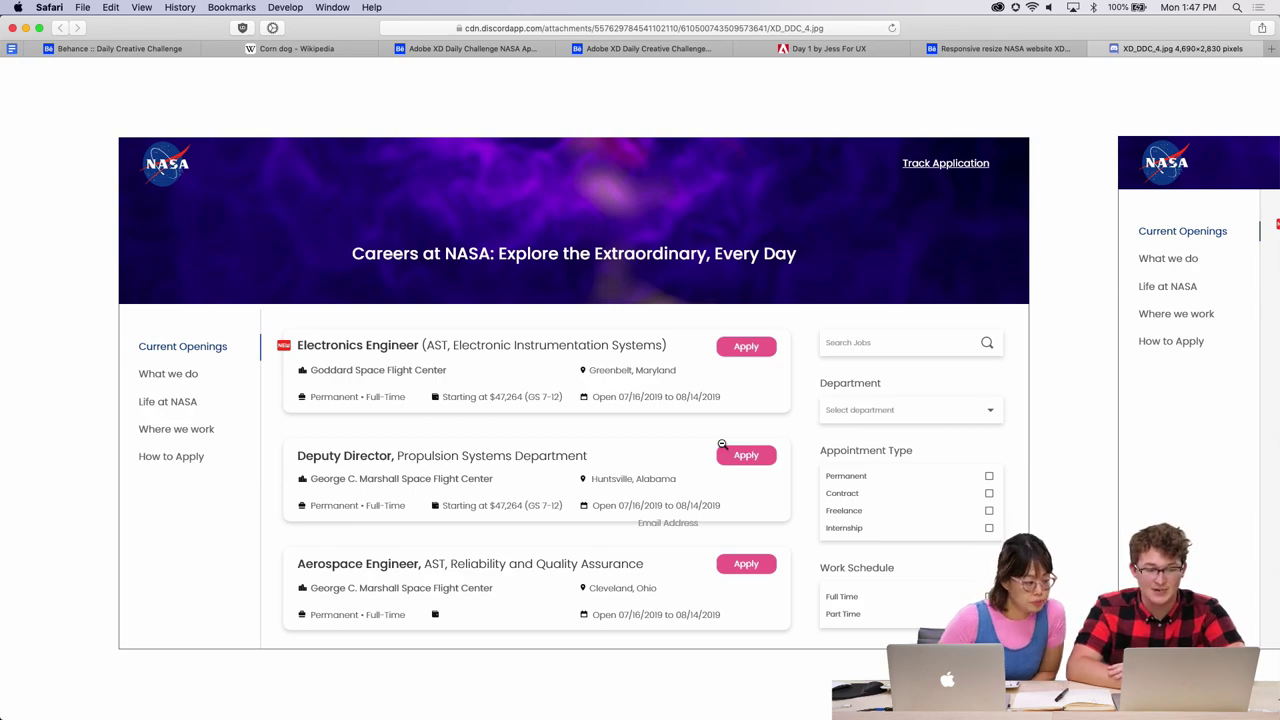
{"action": "scroll", "coordinate": [608, 392], "scroll_direction": "right", "scroll_amount": 10}
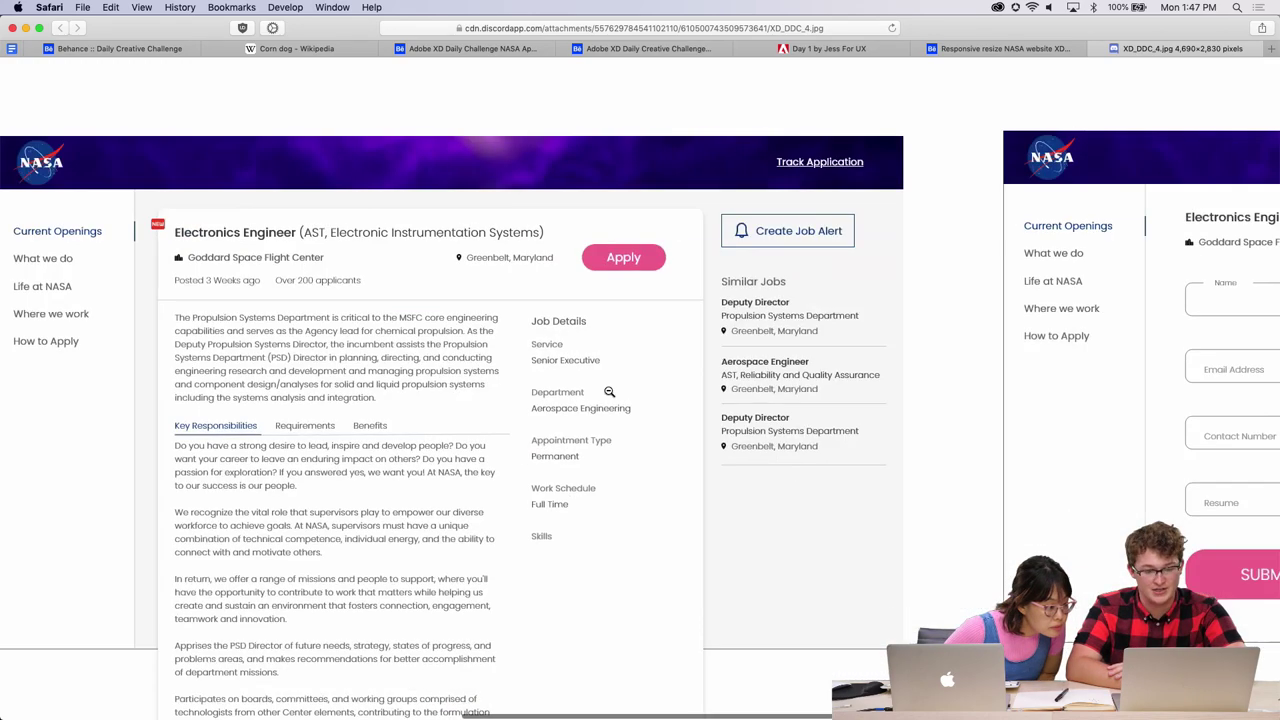
{"action": "scroll", "coordinate": [608, 392], "scroll_direction": "down", "scroll_amount": 1}
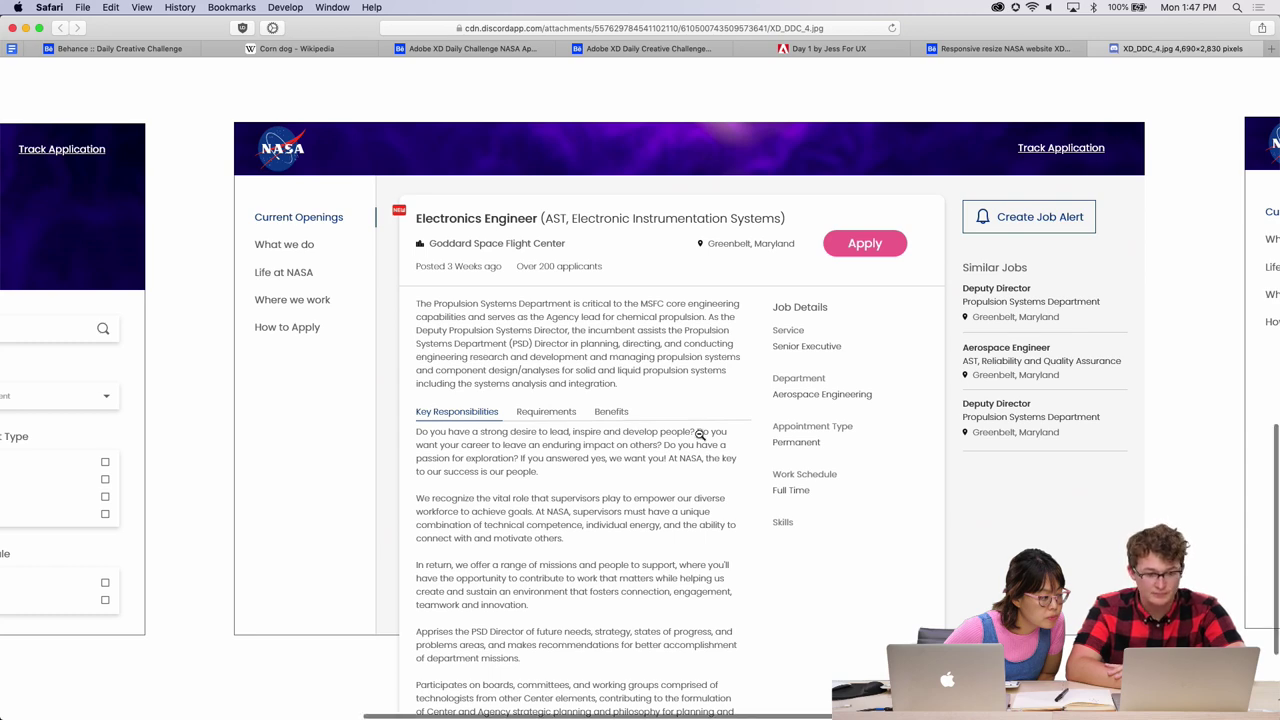
{"action": "scroll", "coordinate": [695, 434], "scroll_direction": "down", "scroll_amount": 2}
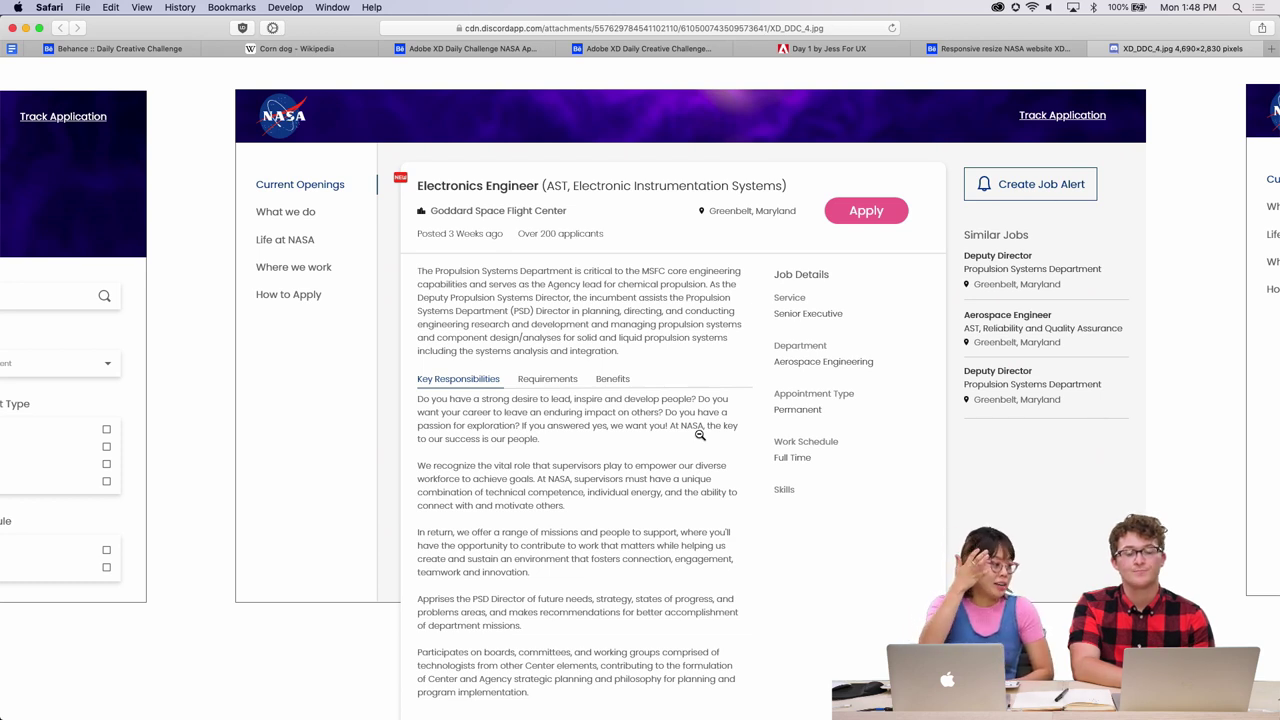
{"action": "scroll", "coordinate": [700, 435], "scroll_direction": "up", "scroll_amount": 1}
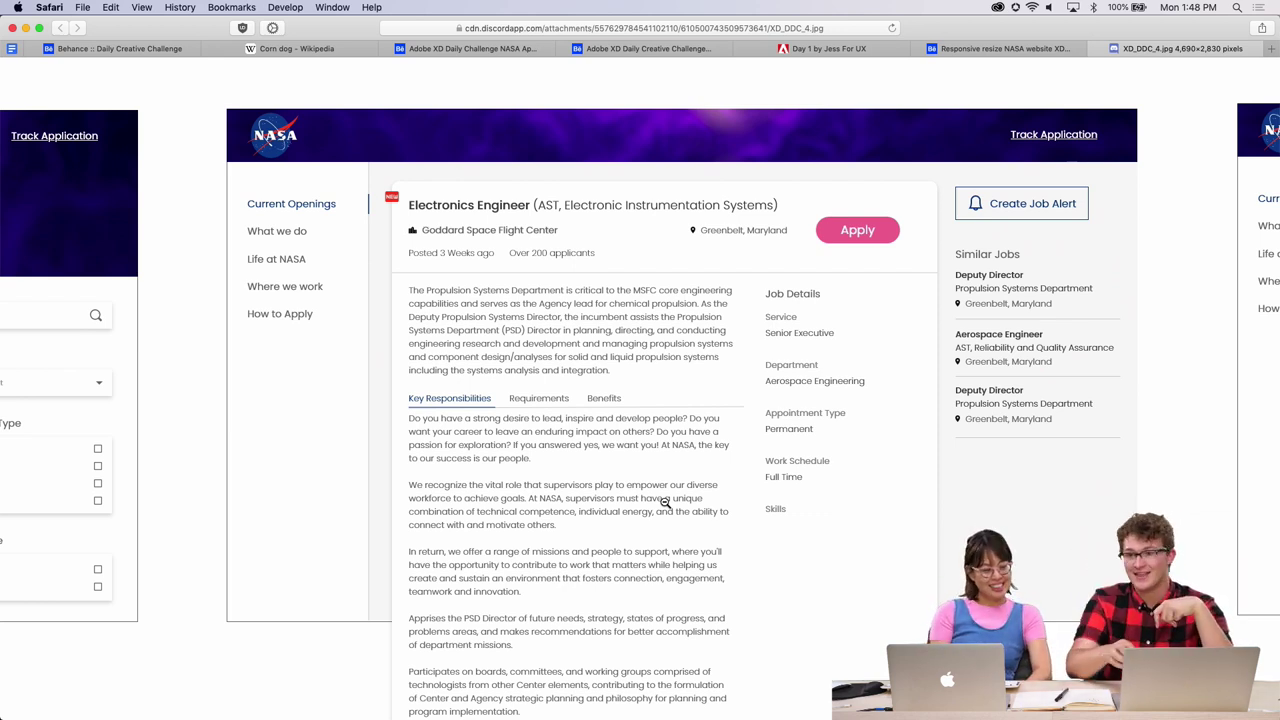
{"action": "left_click", "coordinate": [295, 48]}
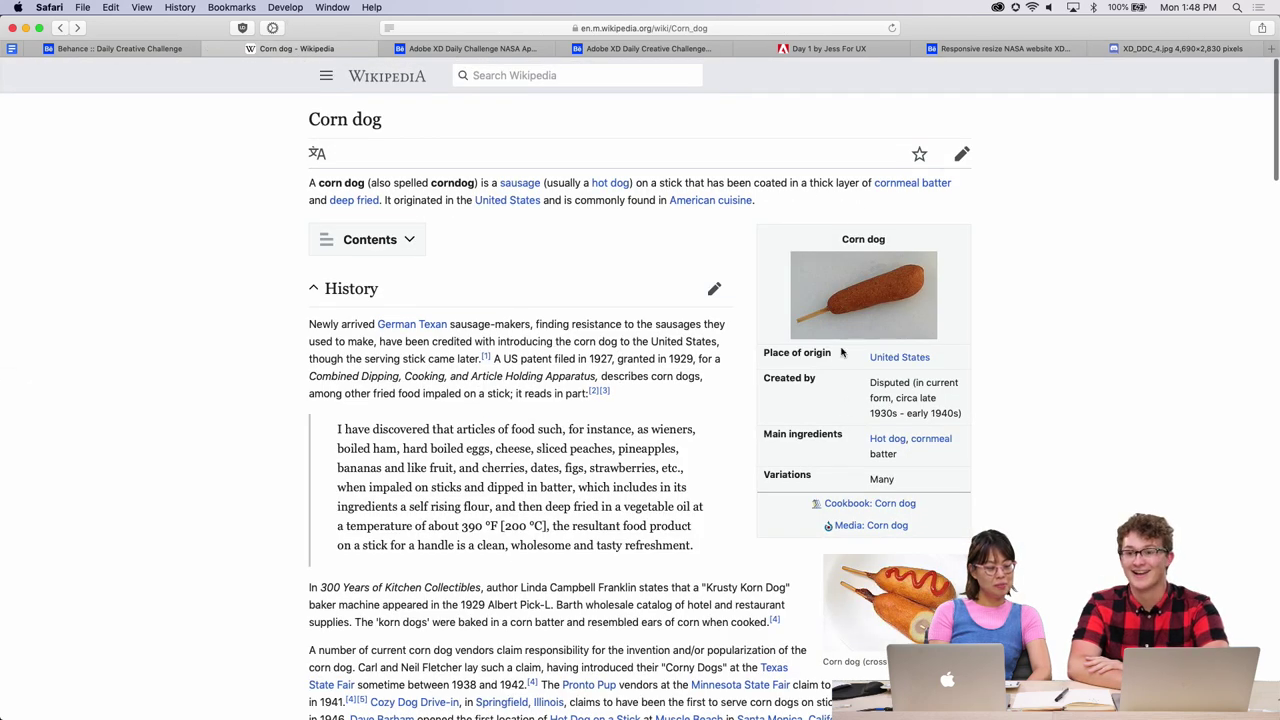
{"action": "left_click", "coordinate": [1150, 48]}
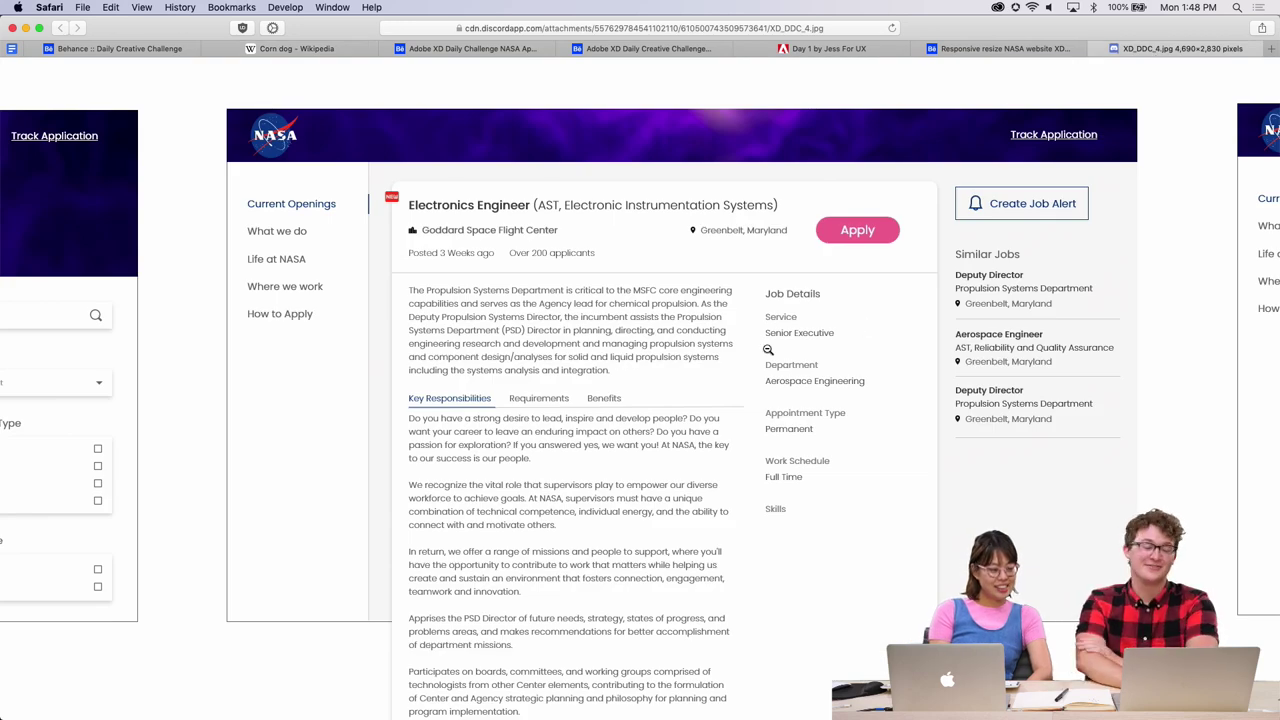
Pan across the XD_DDC_4 NASA design image.
{"action": "scroll", "coordinate": [747, 349], "scroll_direction": "down", "scroll_amount": 3}
{"action": "scroll", "coordinate": [747, 349], "scroll_direction": "up", "scroll_amount": 3}
{"action": "scroll", "coordinate": [747, 349], "scroll_direction": "right", "scroll_amount": 10}
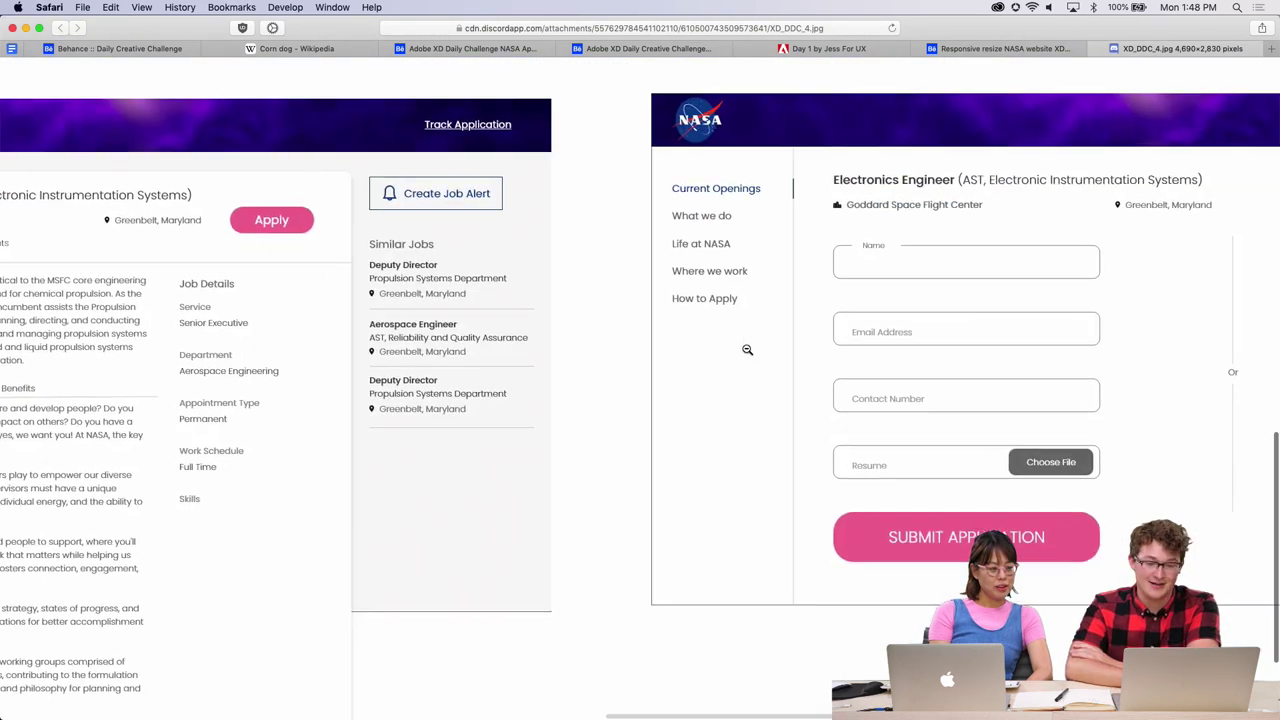
{"action": "scroll", "coordinate": [747, 349], "scroll_direction": "up", "scroll_amount": 2}
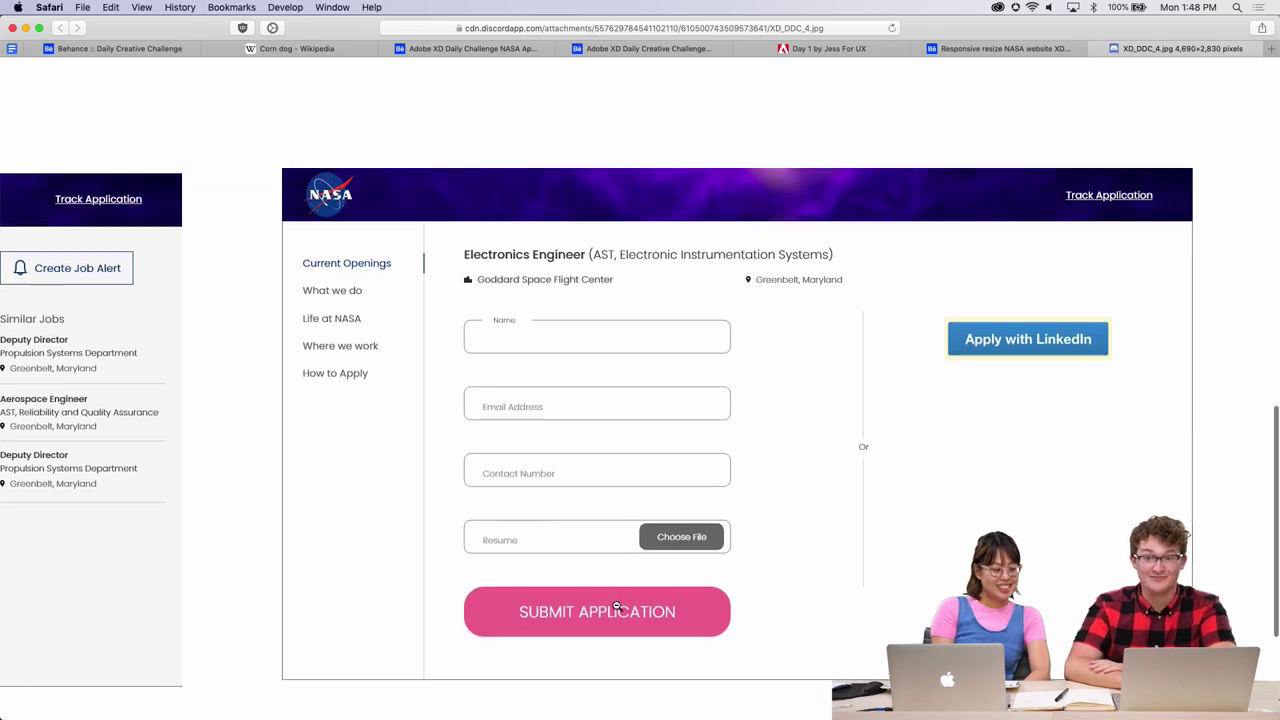
{"action": "scroll", "coordinate": [617, 607], "scroll_direction": "down", "scroll_amount": 3}
{"action": "scroll", "coordinate": [614, 606], "scroll_direction": "up", "scroll_amount": 3}
Reselect the NASA design image from the tab overview, pan its application form, then show all windows.
{"action": "key", "text": "super+shift+backslash"}
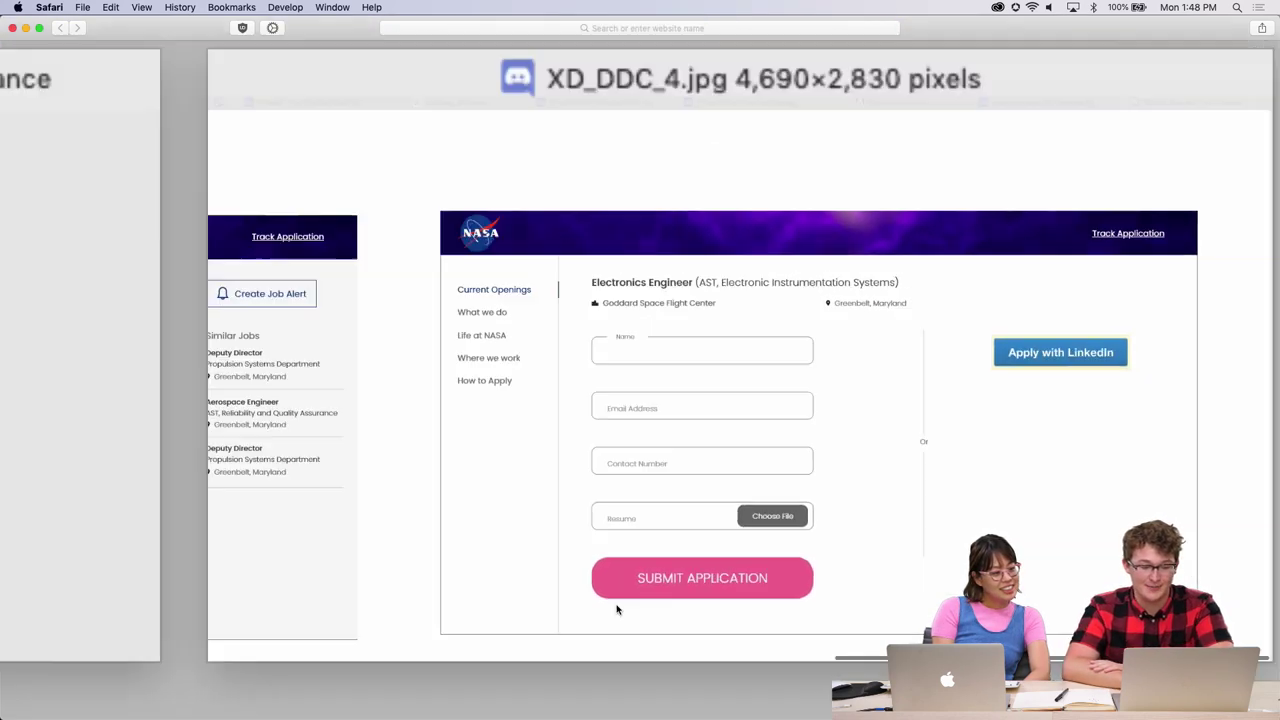
{"action": "left_click", "coordinate": [1080, 417]}
{"action": "scroll", "coordinate": [727, 454], "scroll_direction": "up", "scroll_amount": 3}
{"action": "scroll", "coordinate": [727, 454], "scroll_direction": "left", "scroll_amount": 10}
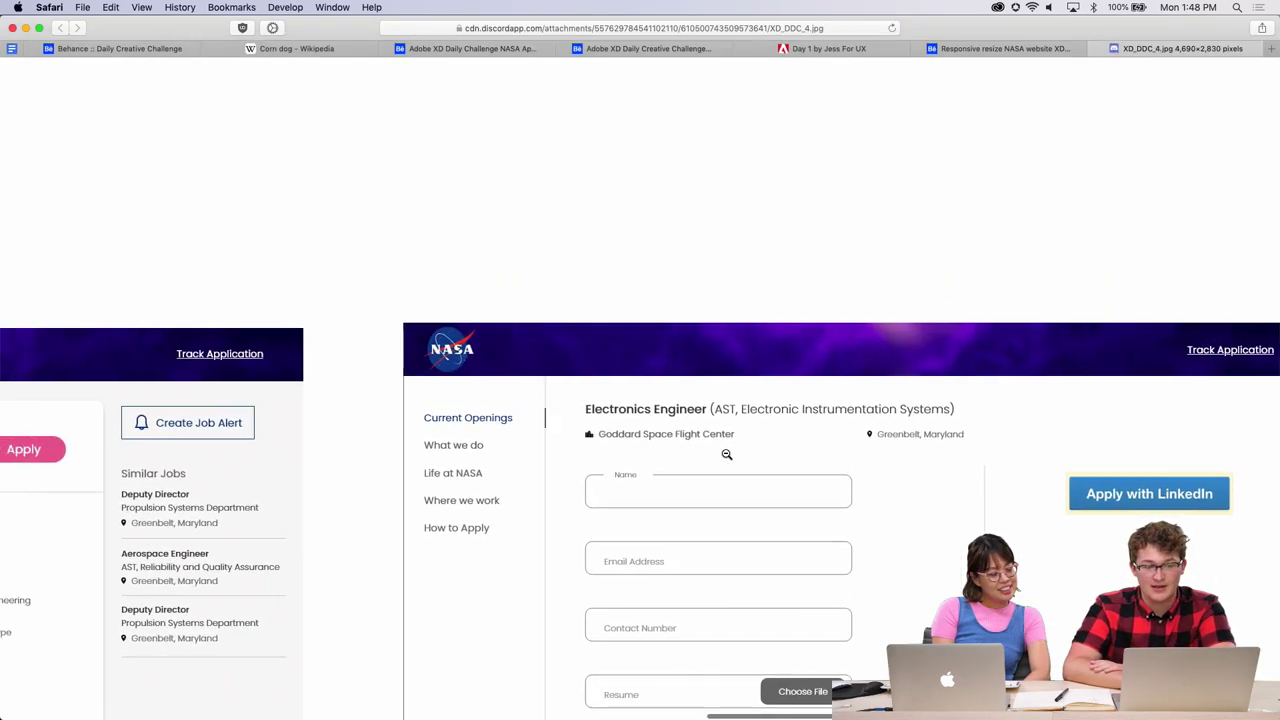
{"action": "scroll", "coordinate": [727, 360], "scroll_direction": "left", "scroll_amount": 10}
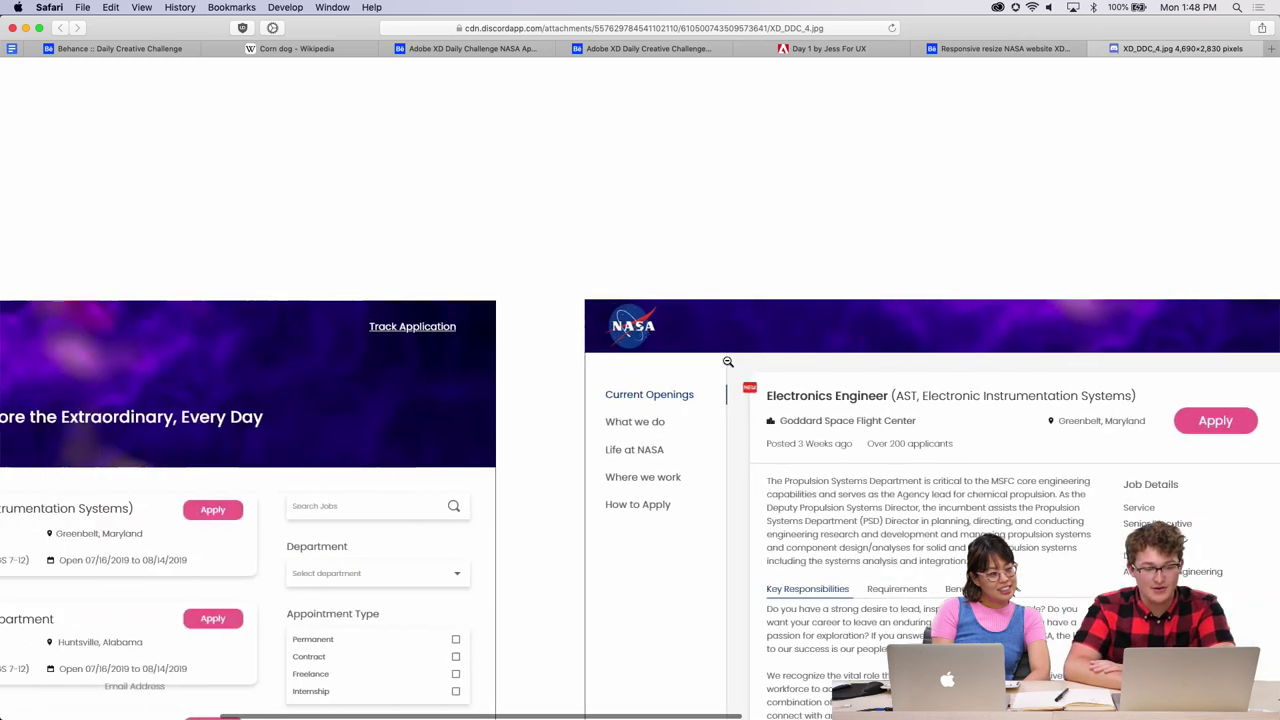
{"action": "scroll", "coordinate": [726, 362], "scroll_direction": "down", "scroll_amount": 5}
{"action": "scroll", "coordinate": [504, 374], "scroll_direction": "up", "scroll_amount": 2}
{"action": "scroll", "coordinate": [504, 374], "scroll_direction": "up", "scroll_amount": 2}
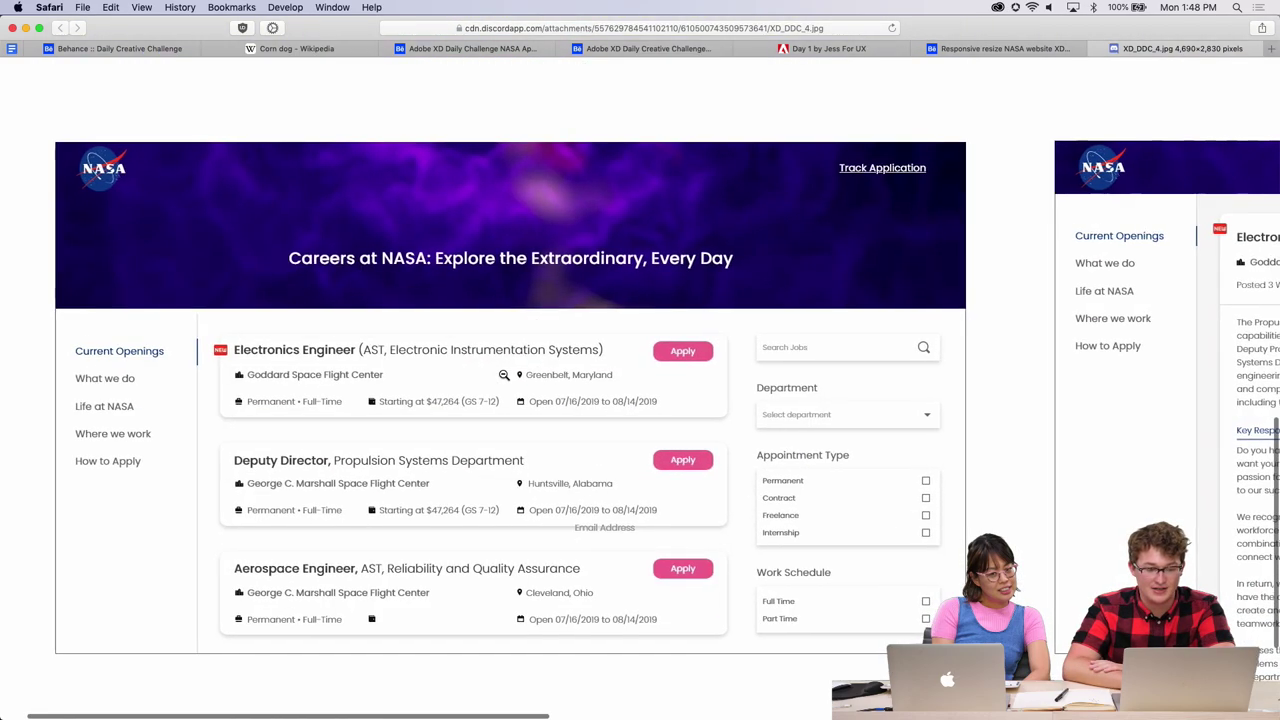
{"action": "scroll", "coordinate": [504, 374], "scroll_direction": "right", "scroll_amount": 4}
{"action": "scroll", "coordinate": [504, 374], "scroll_direction": "left", "scroll_amount": 5}
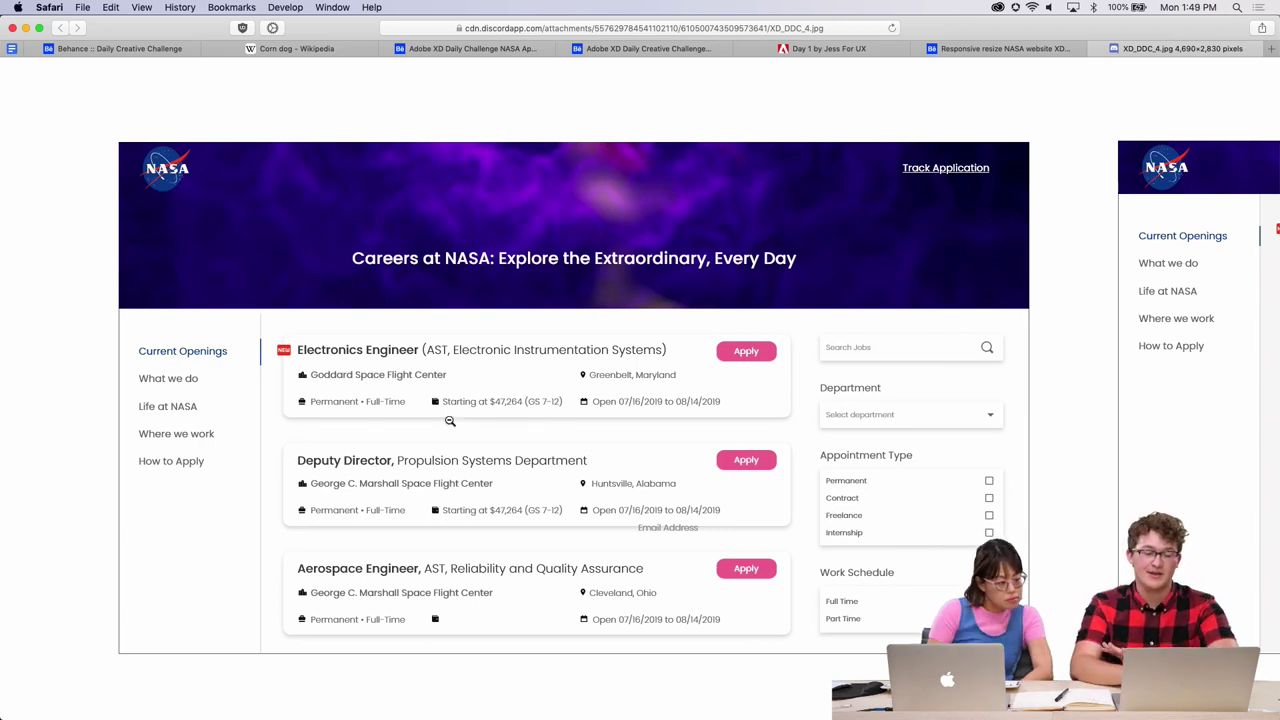
{"action": "scroll", "coordinate": [450, 421], "scroll_direction": "up", "scroll_amount": 1}
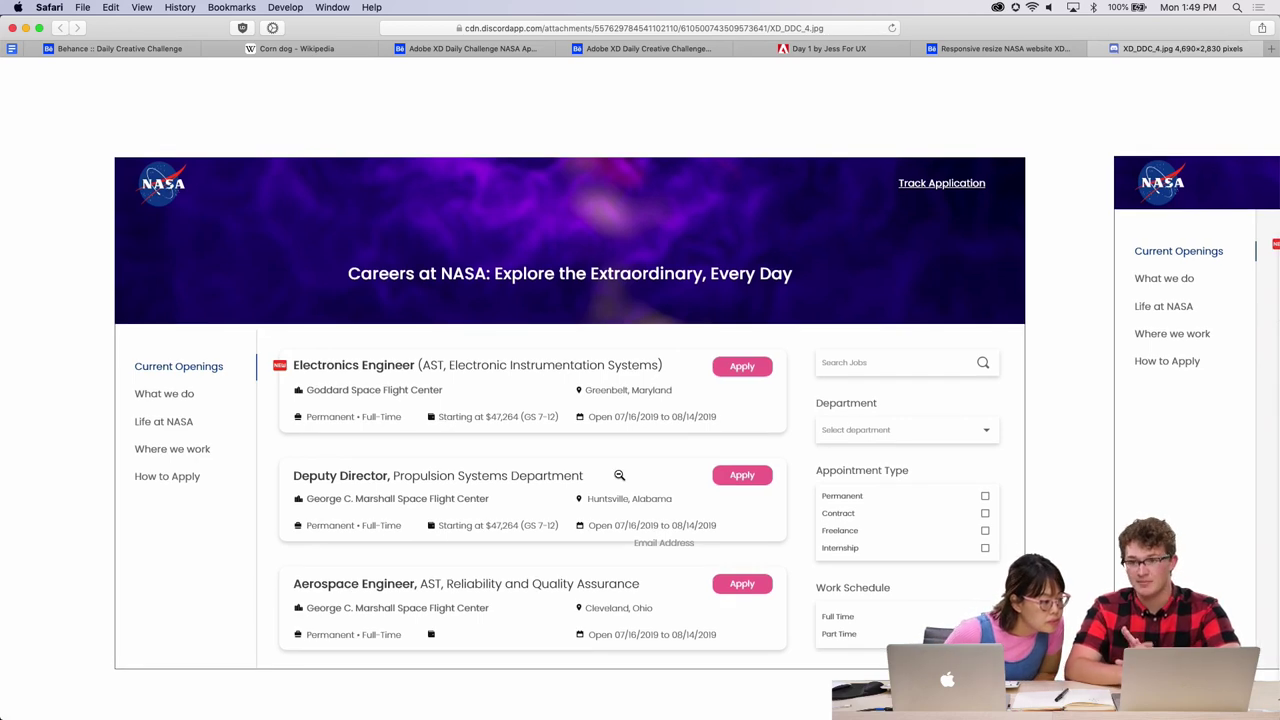
{"action": "scroll", "coordinate": [703, 483], "scroll_direction": "right", "scroll_amount": 15}
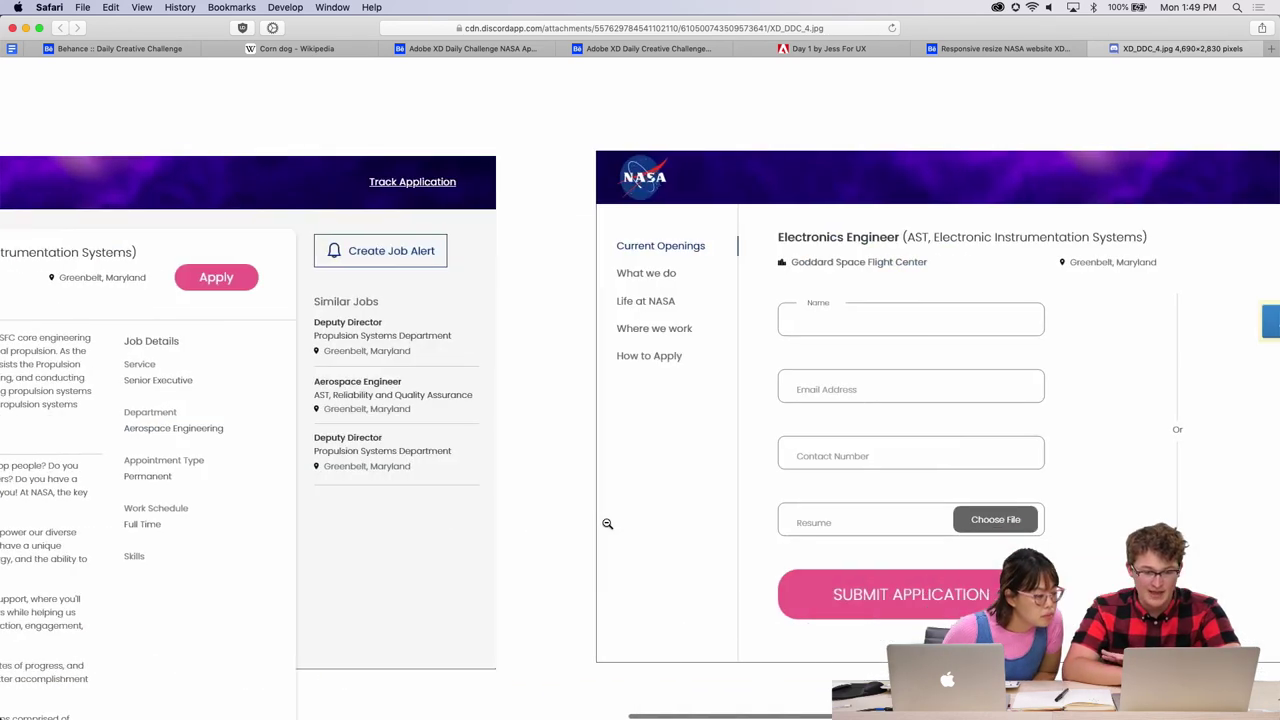
{"action": "scroll", "coordinate": [598, 534], "scroll_direction": "up", "scroll_amount": 2}
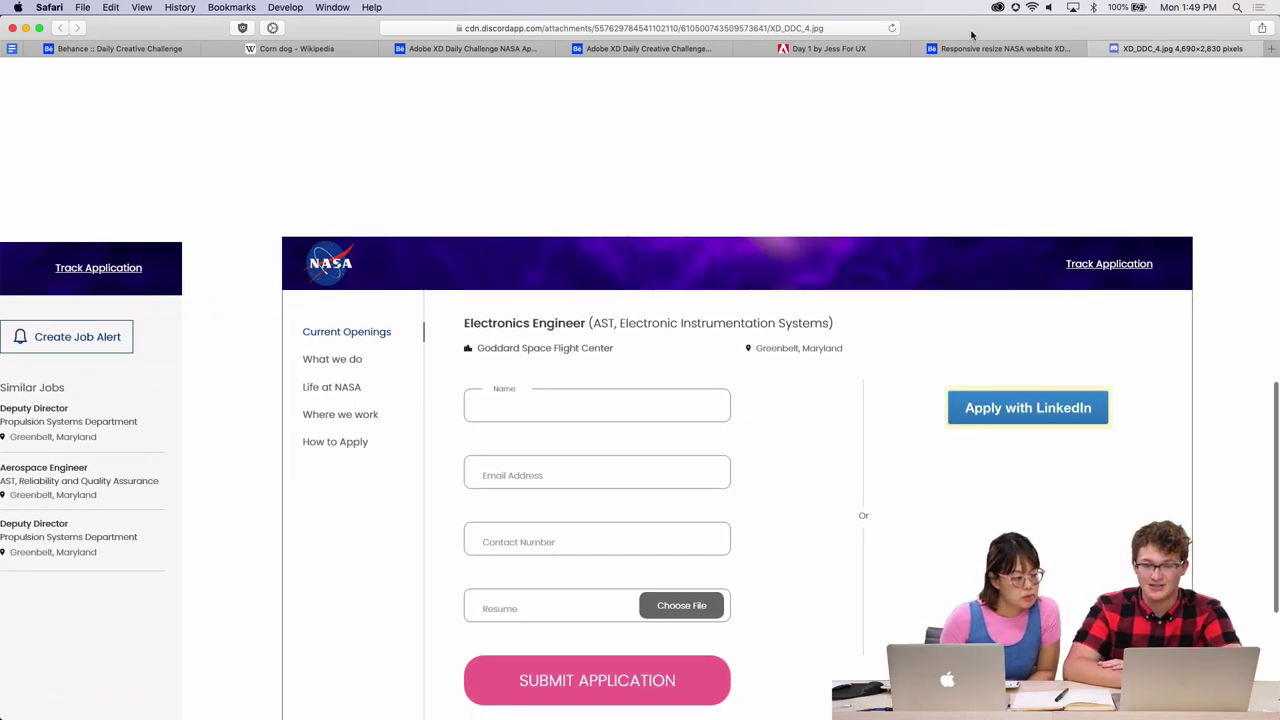
{"action": "key", "text": "ctrl+Up"}
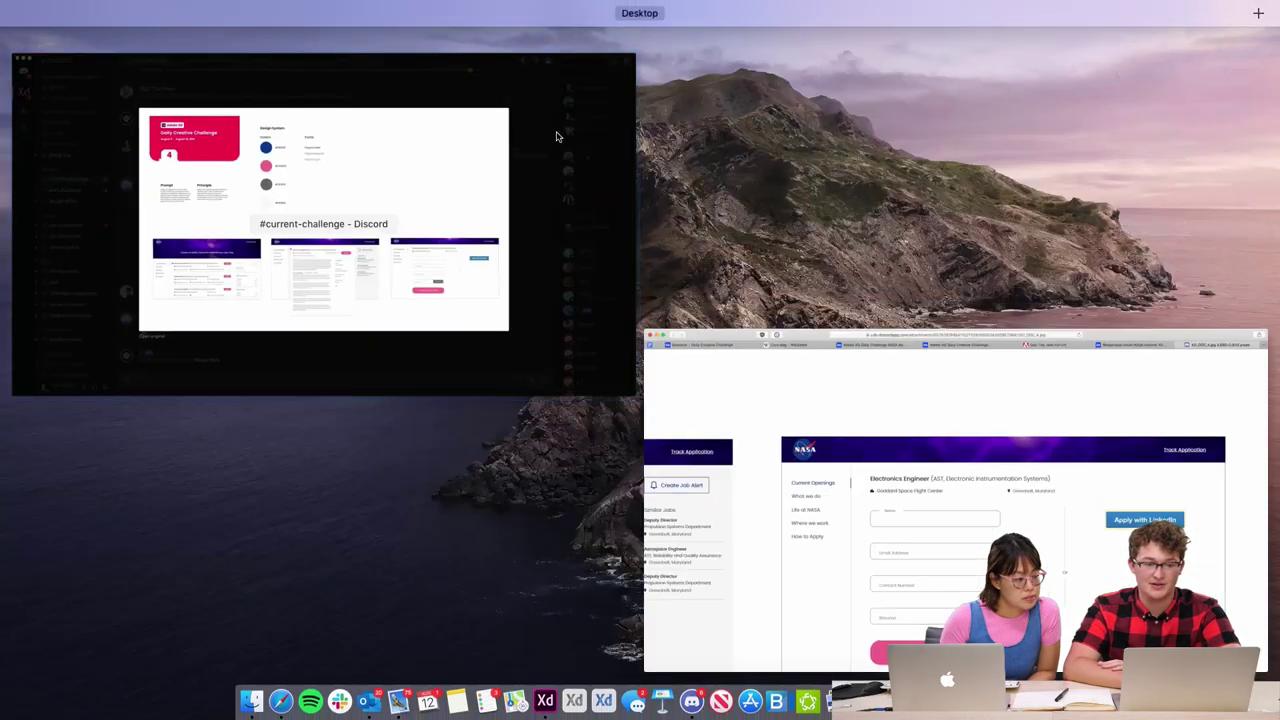
Switch to Discord, dismiss the image preview, and scroll up to the Challenge 3 Broadcast post.
{"action": "left_click", "coordinate": [557, 134]}
{"action": "left_click", "coordinate": [821, 99]}
{"action": "scroll", "coordinate": [675, 350], "scroll_direction": "up", "scroll_amount": 2}
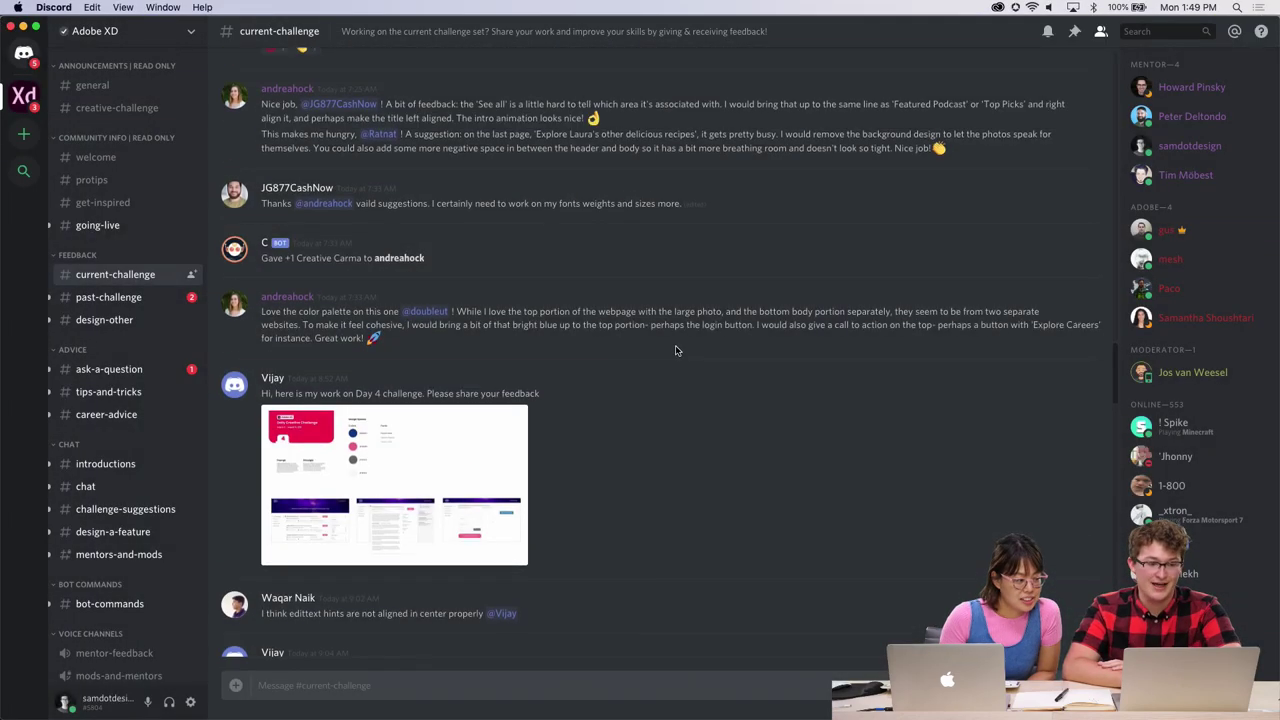
{"action": "scroll", "coordinate": [477, 363], "scroll_direction": "up", "scroll_amount": 2}
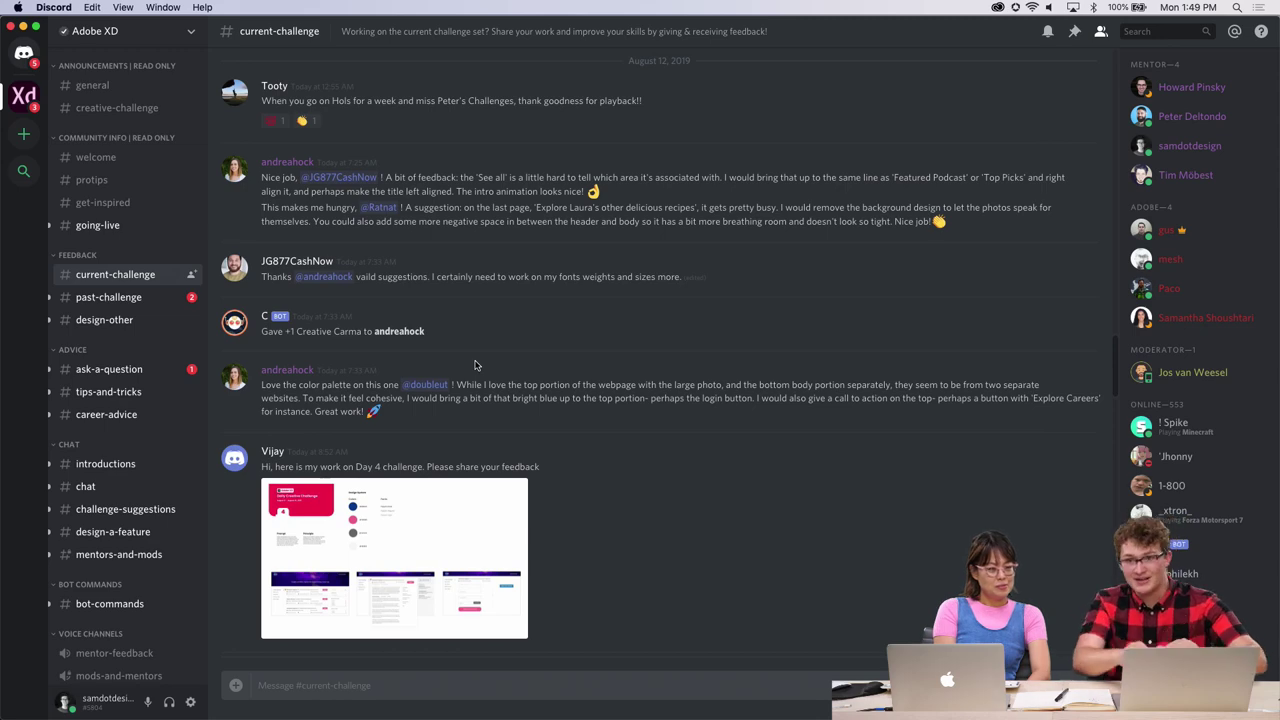
{"action": "scroll", "coordinate": [529, 437], "scroll_direction": "up", "scroll_amount": 10}
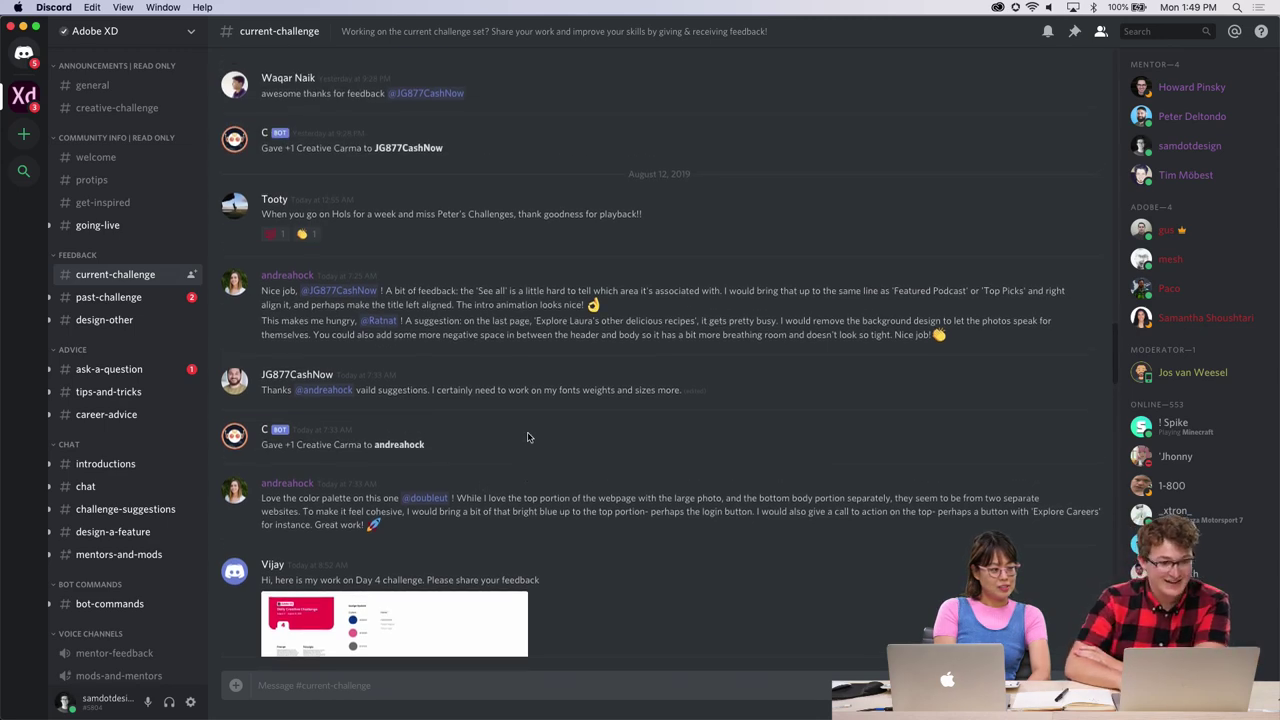
{"action": "scroll", "coordinate": [529, 437], "scroll_direction": "up", "scroll_amount": 6}
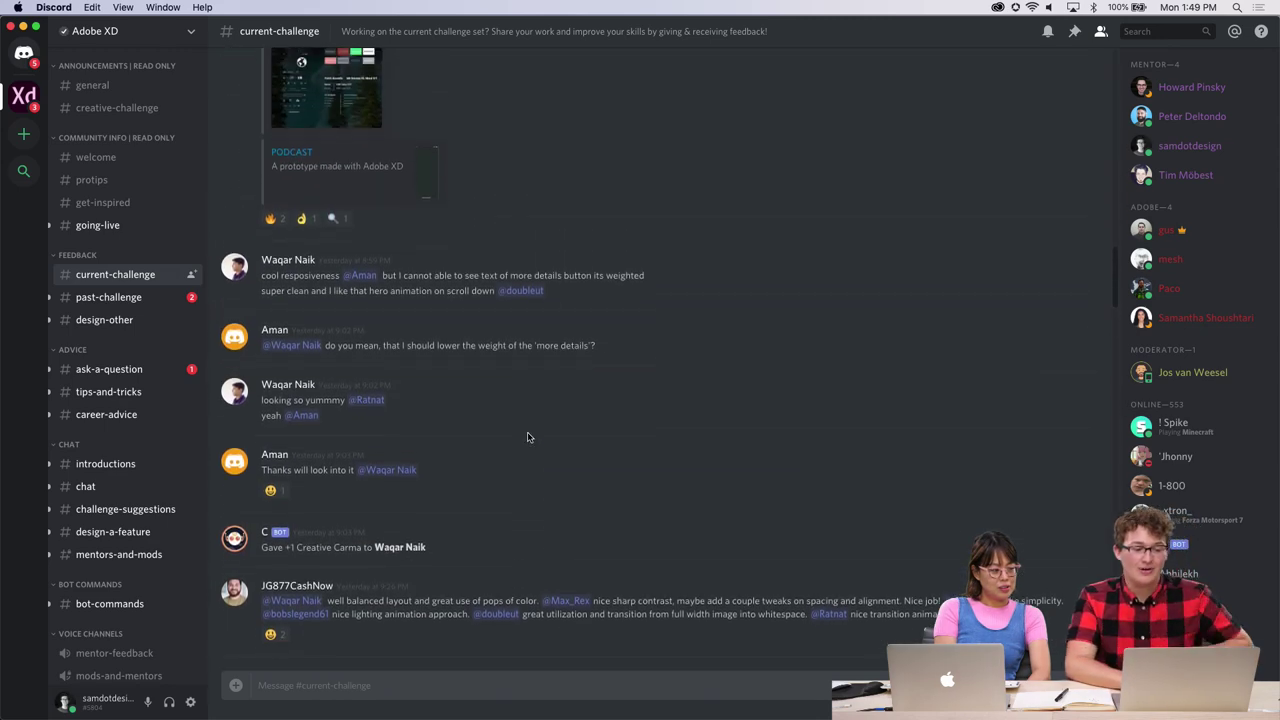
{"action": "scroll", "coordinate": [534, 453], "scroll_direction": "down", "scroll_amount": 15}
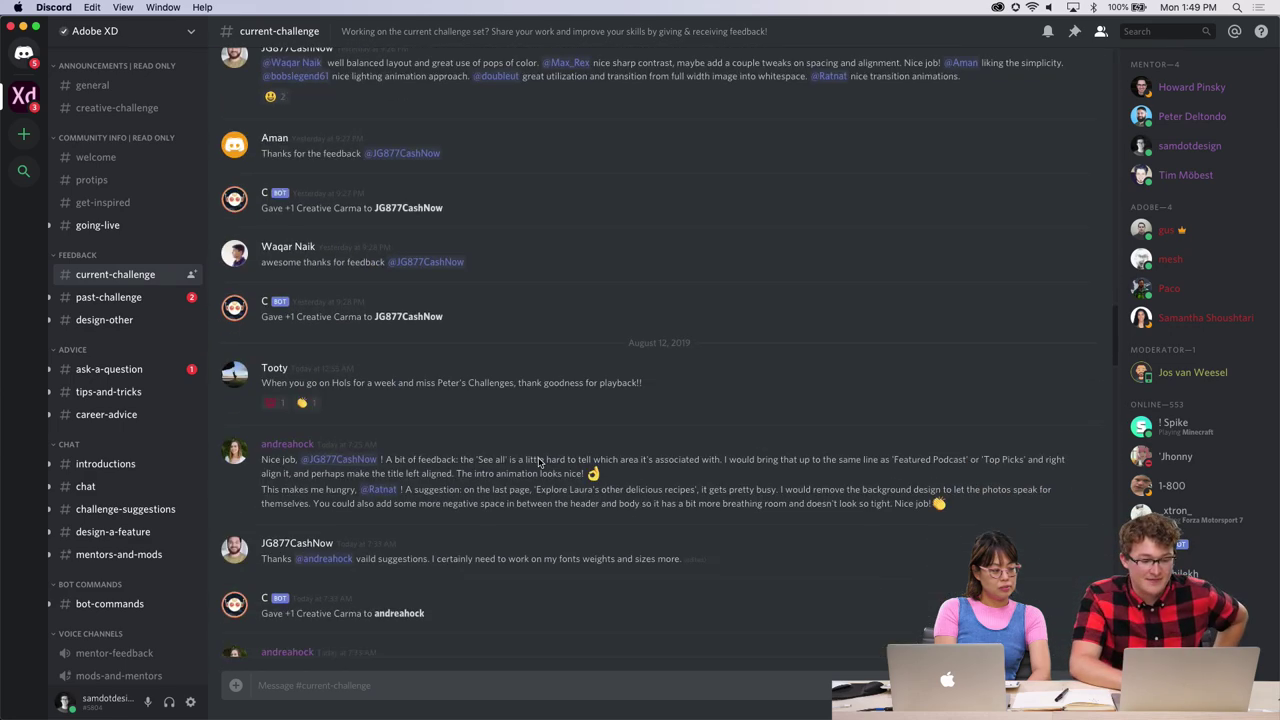
{"action": "scroll", "coordinate": [372, 446], "scroll_direction": "up", "scroll_amount": 10}
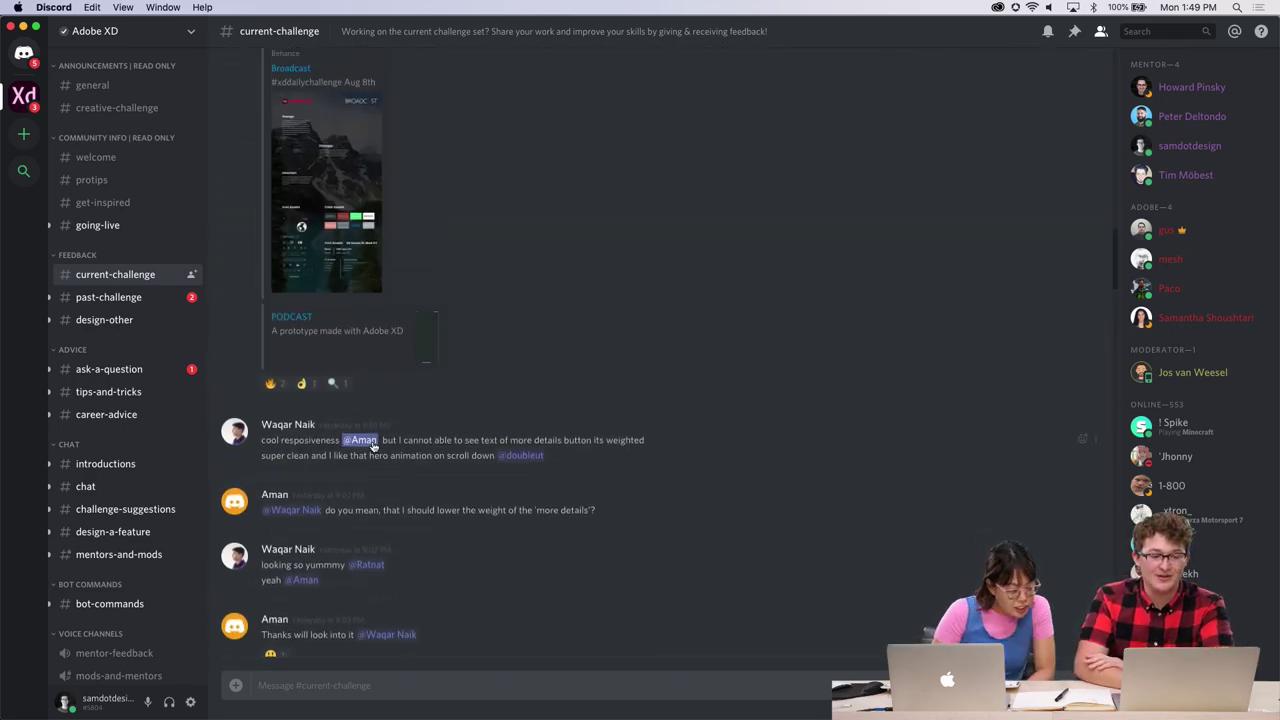
{"action": "scroll", "coordinate": [372, 446], "scroll_direction": "up", "scroll_amount": 2}
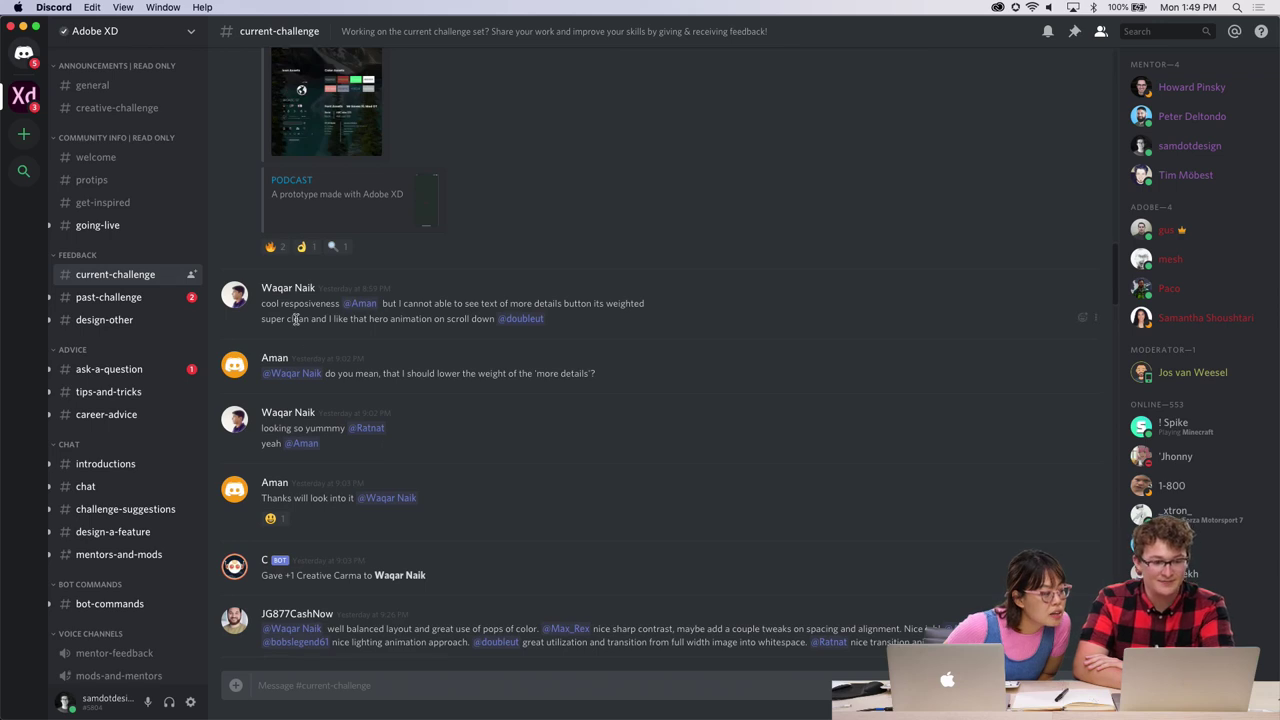
{"action": "scroll", "coordinate": [296, 318], "scroll_direction": "up", "scroll_amount": 5}
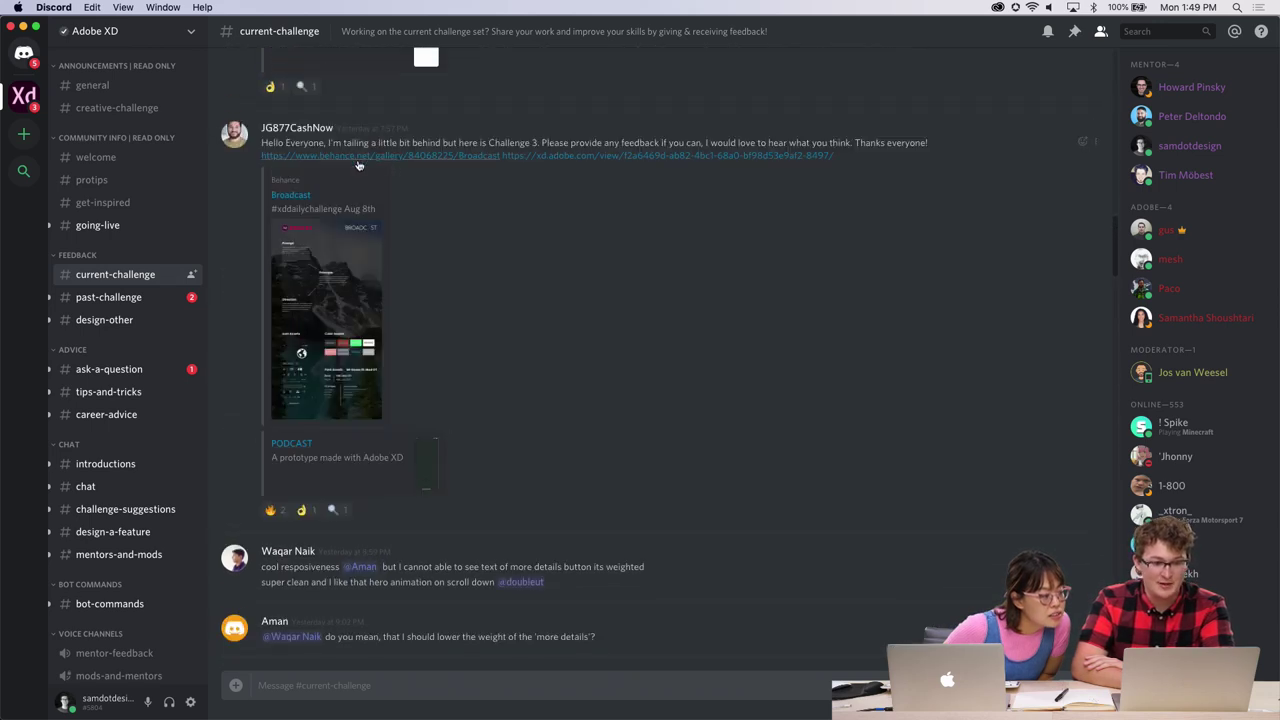
Open the member's Broadcast project and enlarge the Behance page for easier reading.
{"action": "left_click", "coordinate": [359, 157]}
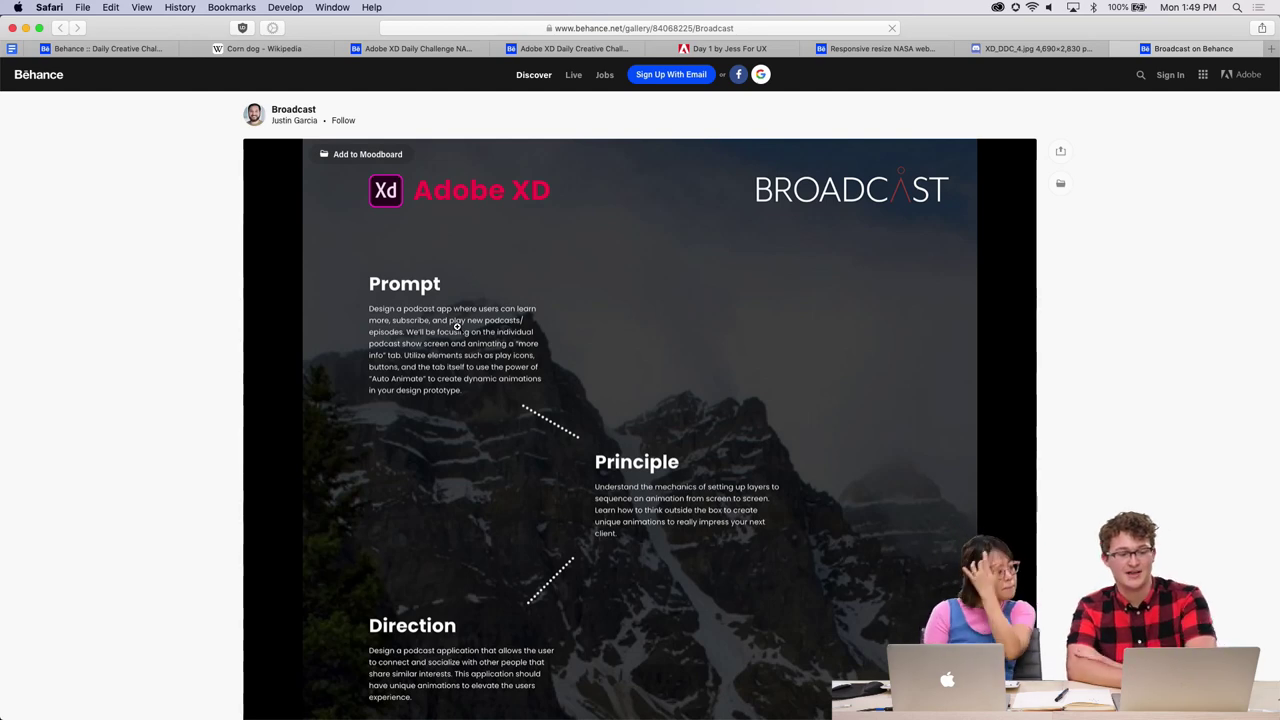
{"action": "scroll", "coordinate": [456, 326], "scroll_direction": "down", "scroll_amount": 3}
{"action": "scroll", "coordinate": [456, 326], "scroll_direction": "up", "scroll_amount": 4}
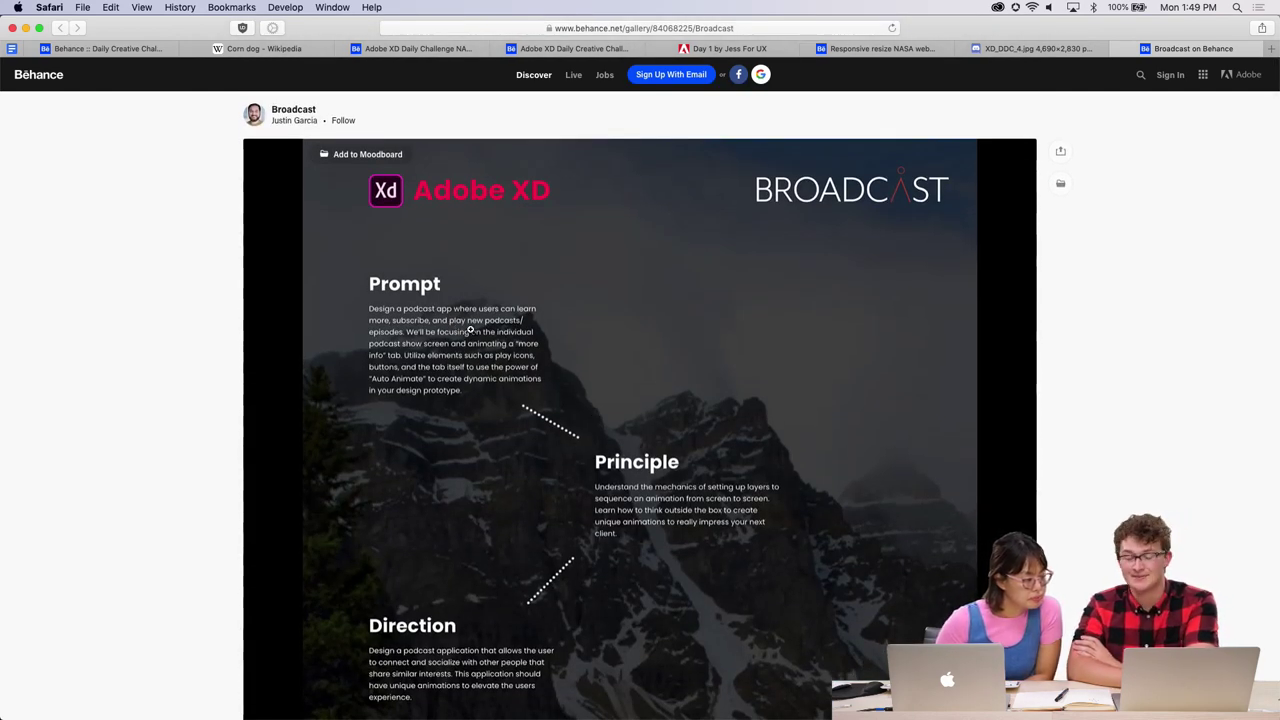
{"action": "scroll", "coordinate": [367, 317], "scroll_direction": "down", "scroll_amount": 3}
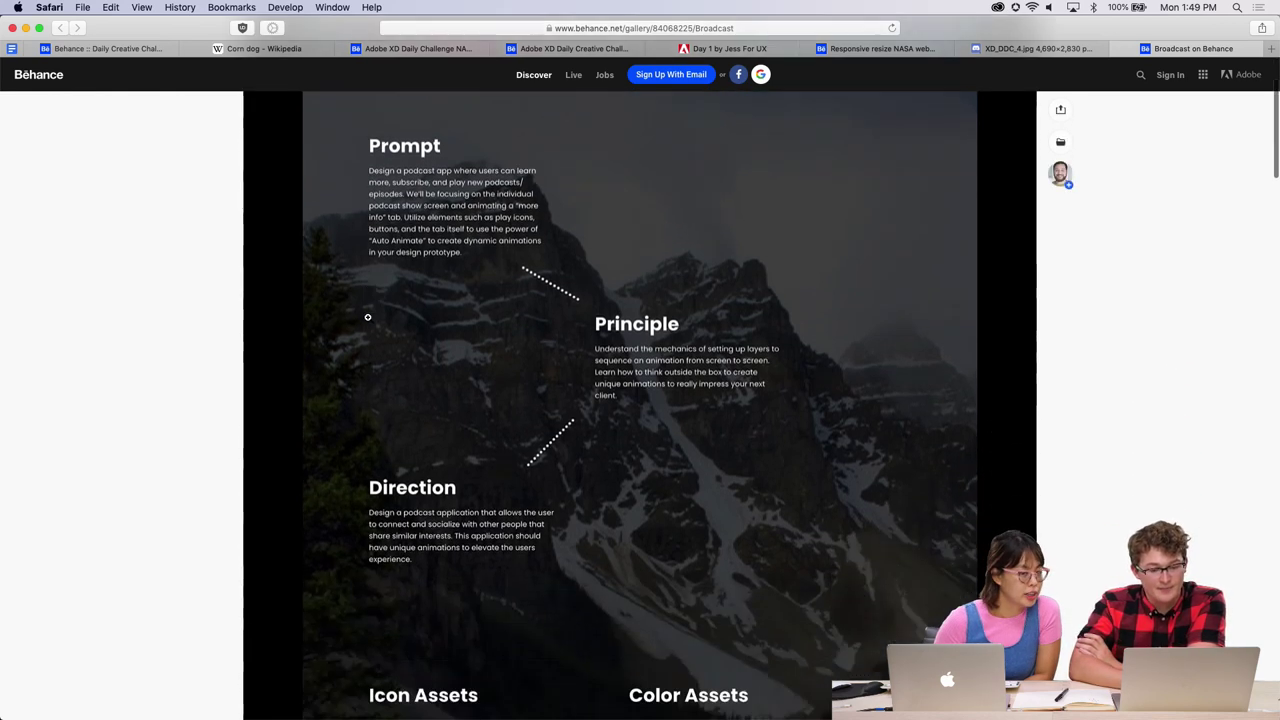
{"action": "scroll", "coordinate": [367, 317], "scroll_direction": "down", "scroll_amount": 3}
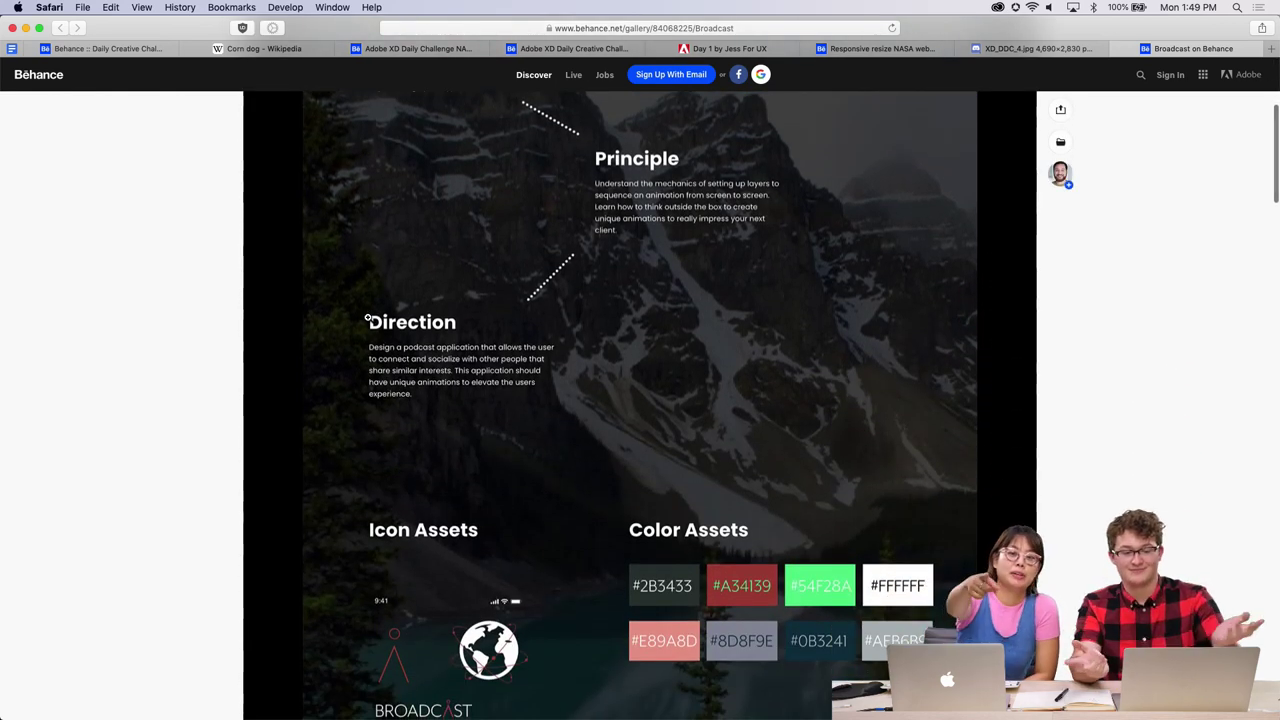
{"action": "scroll", "coordinate": [367, 317], "scroll_direction": "down", "scroll_amount": 1}
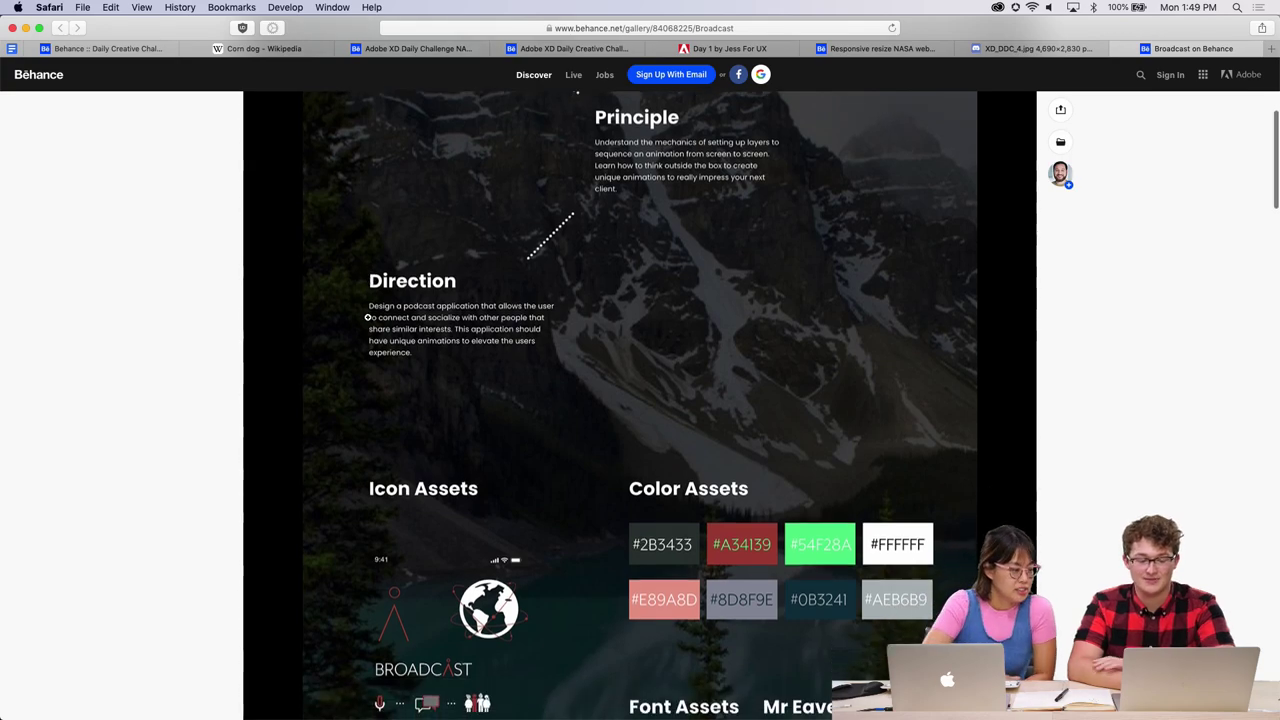
{"action": "key", "text": "super+equal"}
{"action": "key", "text": "super+equal"}
Scroll past the Font Assets and annotated phone mockups to the Sounds of Nature episodes screen.
{"action": "scroll", "coordinate": [367, 317], "scroll_direction": "up", "scroll_amount": 5}
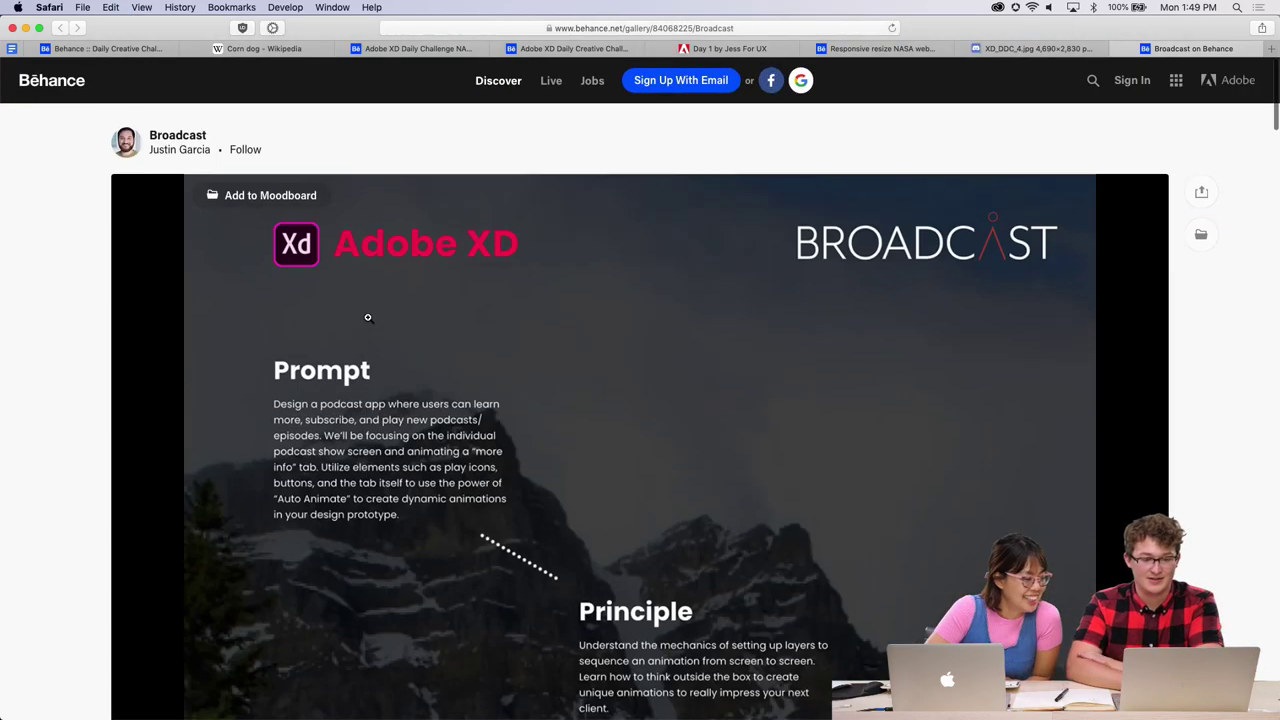
{"action": "scroll", "coordinate": [367, 317], "scroll_direction": "down", "scroll_amount": 3}
{"action": "scroll", "coordinate": [367, 317], "scroll_direction": "down", "scroll_amount": 14}
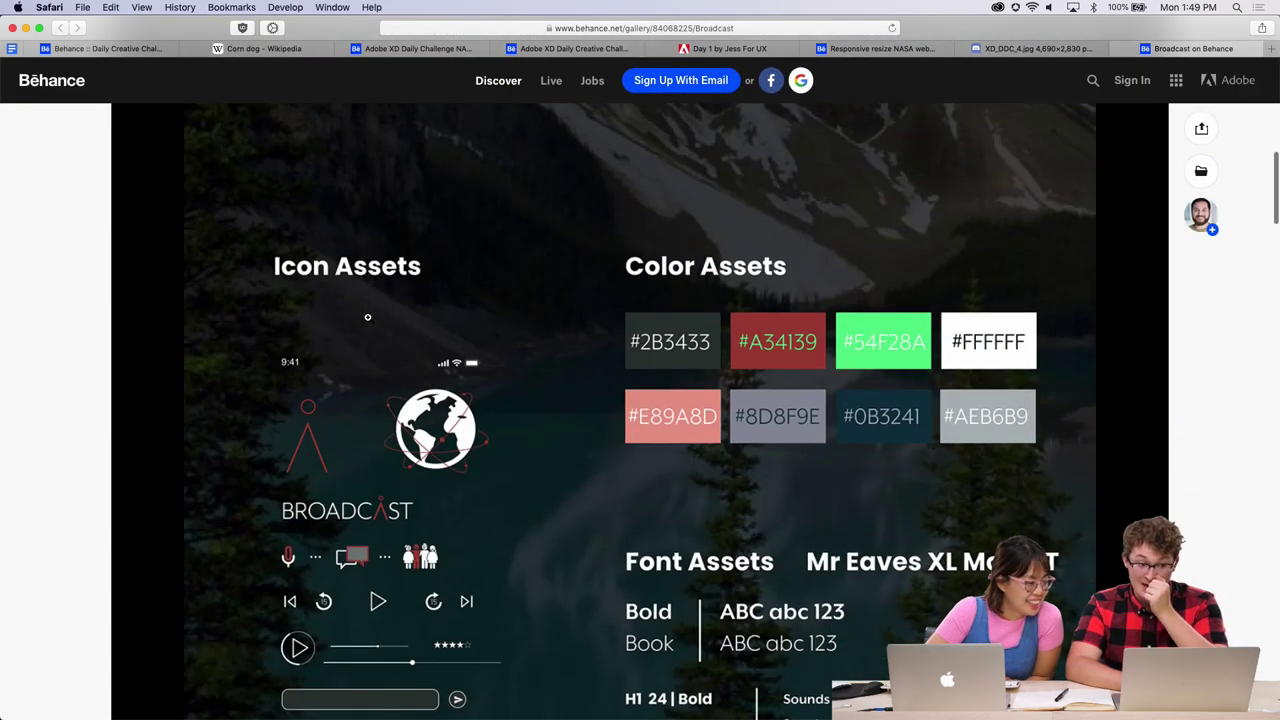
{"action": "scroll", "coordinate": [367, 317], "scroll_direction": "up", "scroll_amount": 8}
{"action": "scroll", "coordinate": [367, 317], "scroll_direction": "up", "scroll_amount": 2}
{"action": "scroll", "coordinate": [367, 317], "scroll_direction": "down", "scroll_amount": 7}
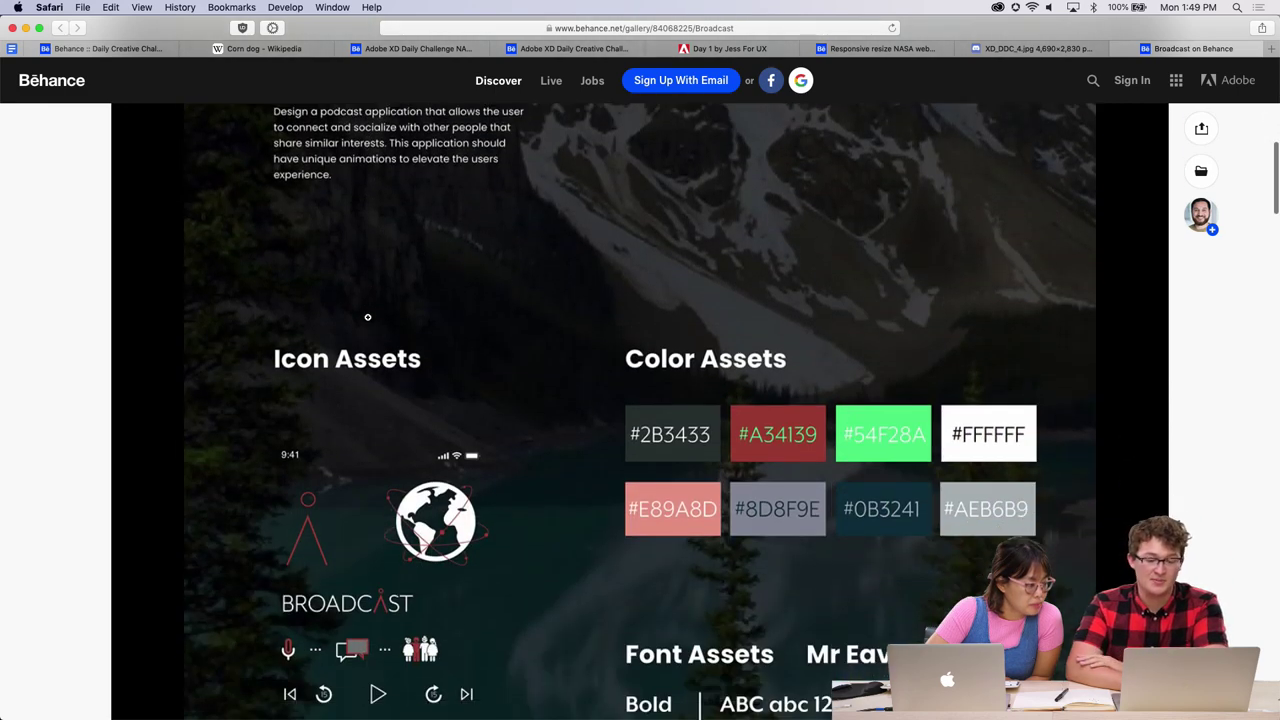
{"action": "scroll", "coordinate": [367, 317], "scroll_direction": "down", "scroll_amount": 3}
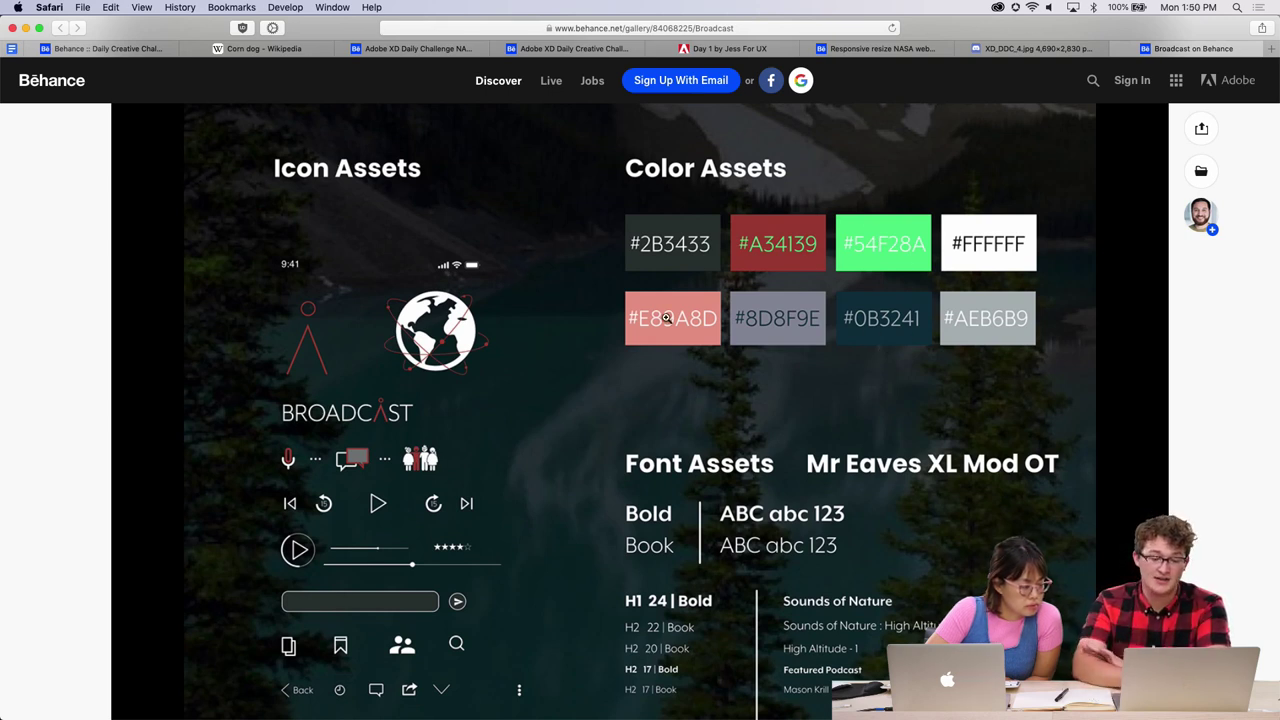
{"action": "scroll", "coordinate": [666, 317], "scroll_direction": "up", "scroll_amount": 2}
{"action": "scroll", "coordinate": [666, 317], "scroll_direction": "down", "scroll_amount": 5}
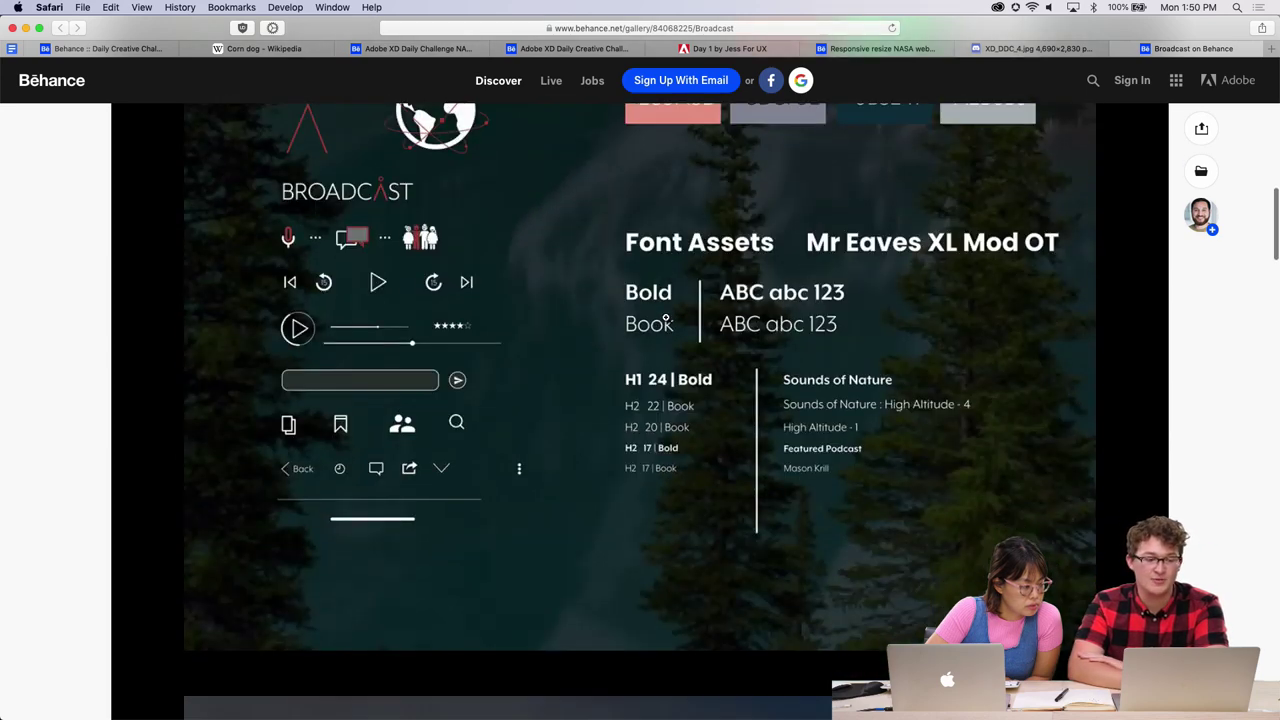
{"action": "scroll", "coordinate": [666, 317], "scroll_direction": "down", "scroll_amount": 10}
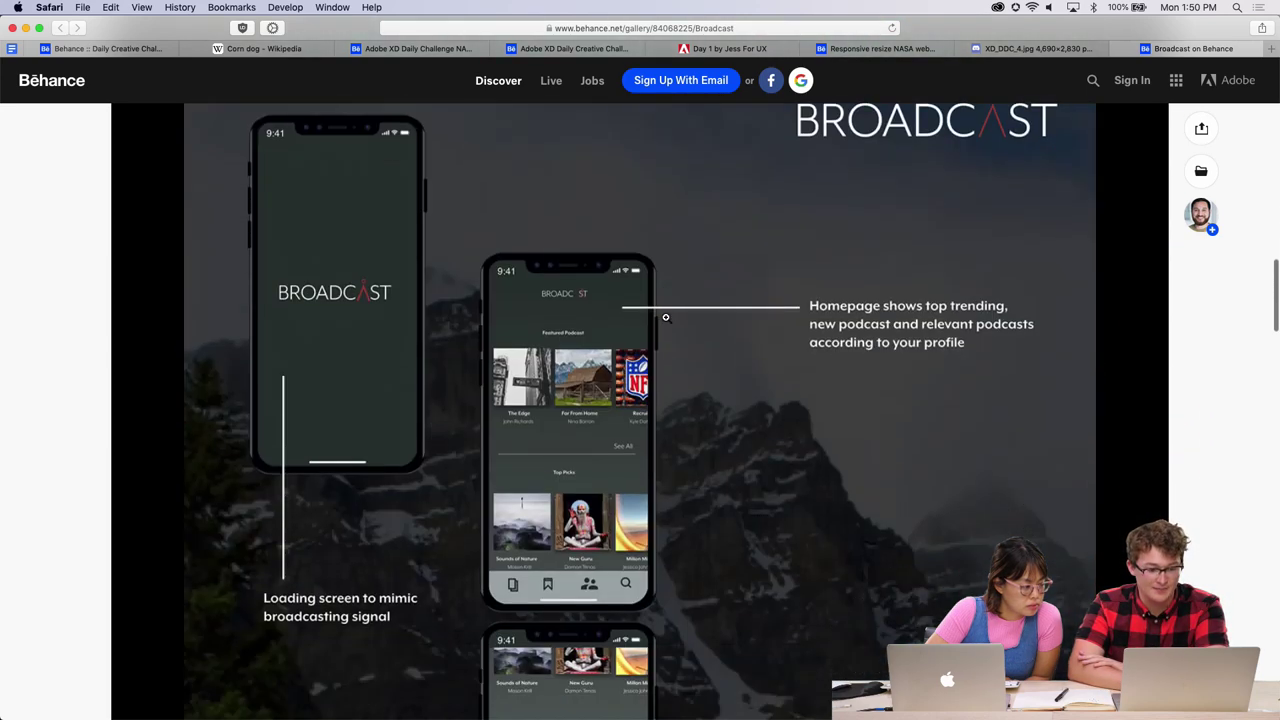
{"action": "scroll", "coordinate": [666, 317], "scroll_direction": "up", "scroll_amount": 2}
{"action": "scroll", "coordinate": [666, 317], "scroll_direction": "down", "scroll_amount": 2}
{"action": "scroll", "coordinate": [666, 317], "scroll_direction": "up", "scroll_amount": 6}
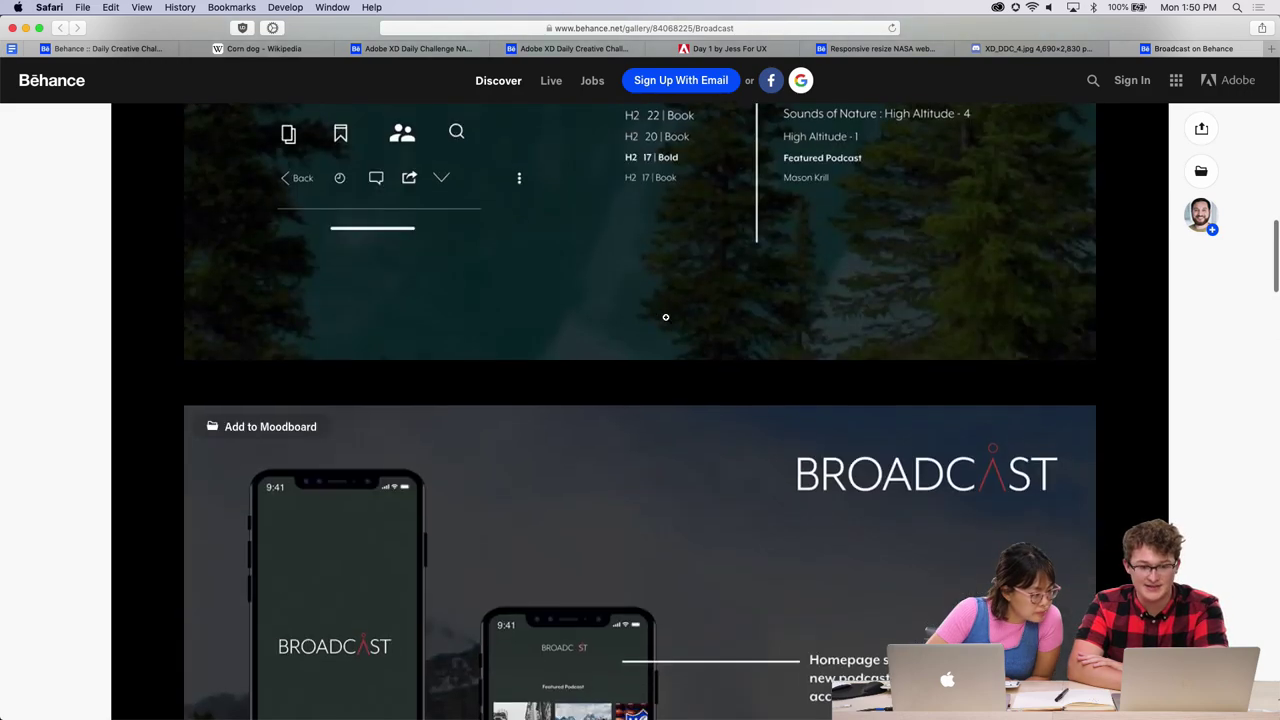
{"action": "scroll", "coordinate": [666, 317], "scroll_direction": "down", "scroll_amount": 7}
{"action": "scroll", "coordinate": [666, 317], "scroll_direction": "up", "scroll_amount": 10}
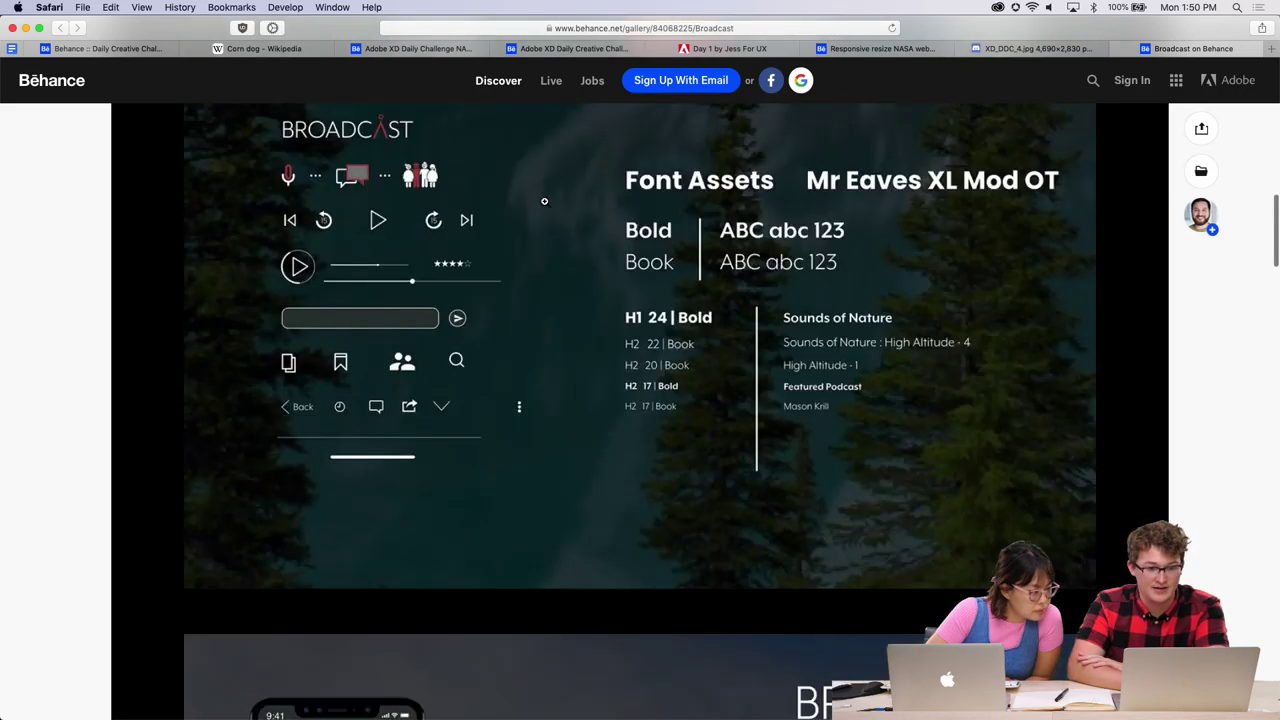
{"action": "scroll", "coordinate": [753, 312], "scroll_direction": "down", "scroll_amount": 10}
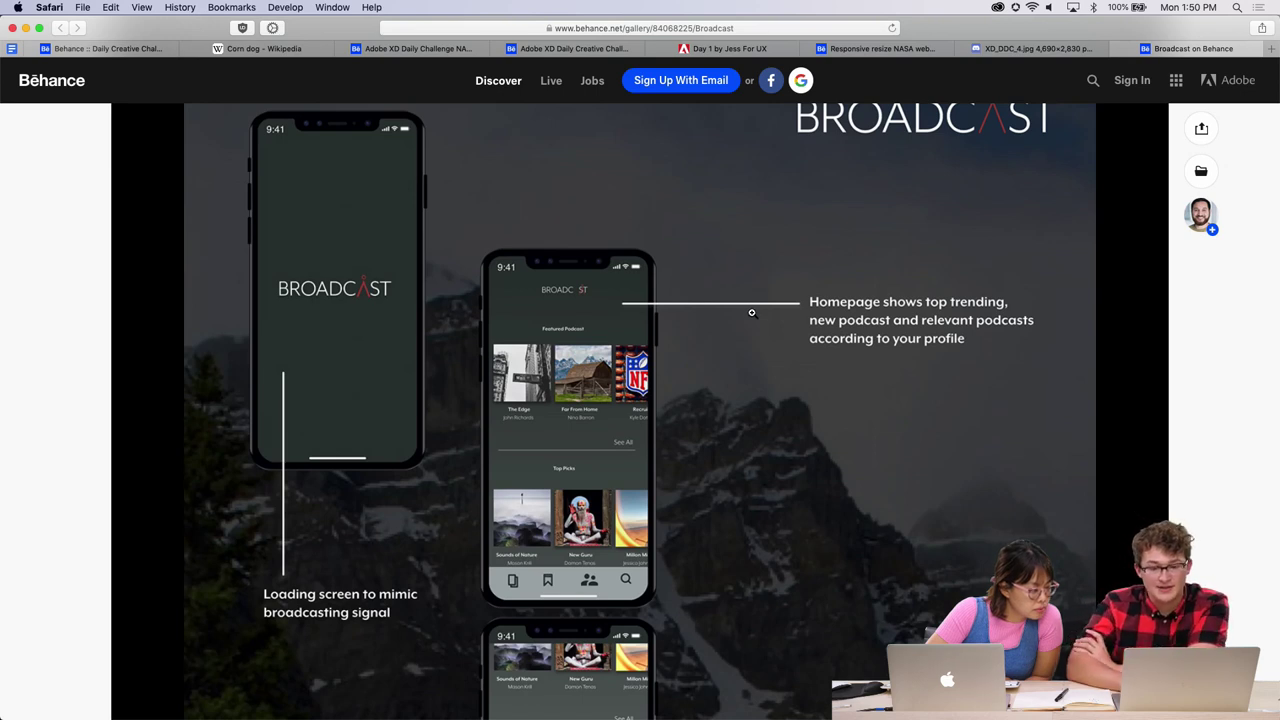
{"action": "scroll", "coordinate": [752, 312], "scroll_direction": "down", "scroll_amount": 1}
{"action": "scroll", "coordinate": [843, 321], "scroll_direction": "down", "scroll_amount": 2}
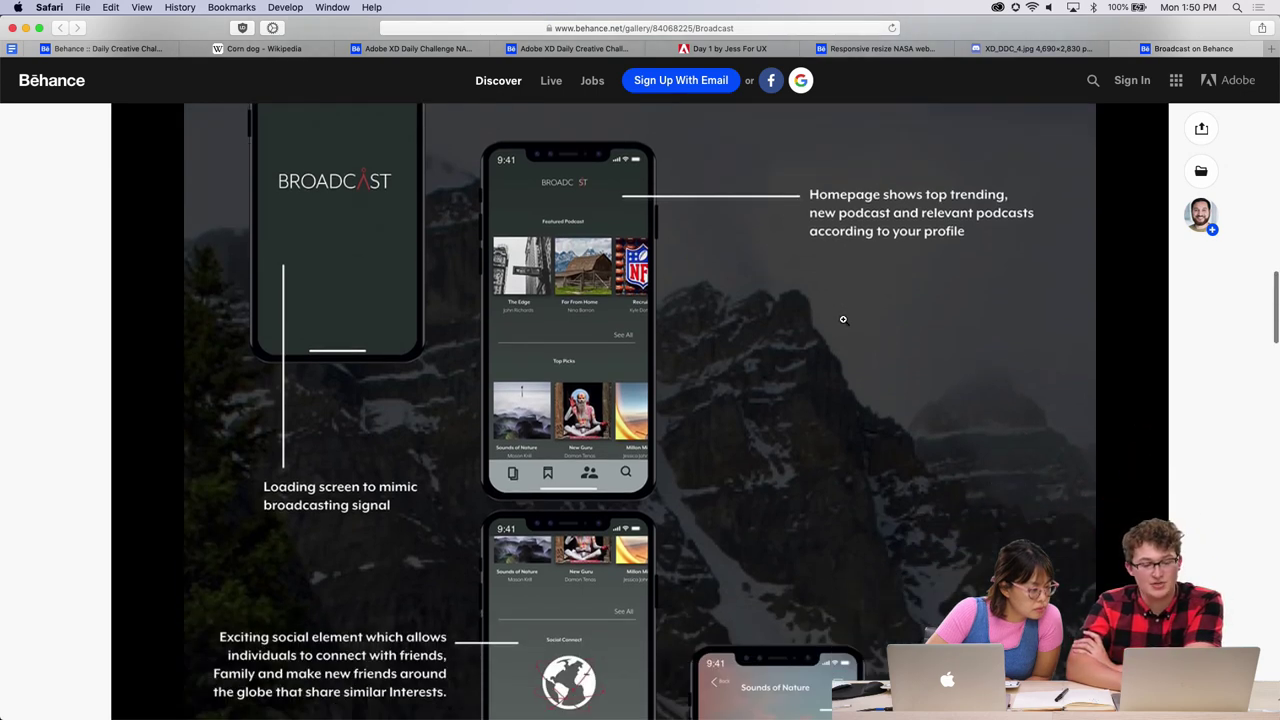
{"action": "scroll", "coordinate": [843, 319], "scroll_direction": "down", "scroll_amount": 1}
{"action": "scroll", "coordinate": [538, 273], "scroll_direction": "down", "scroll_amount": 2}
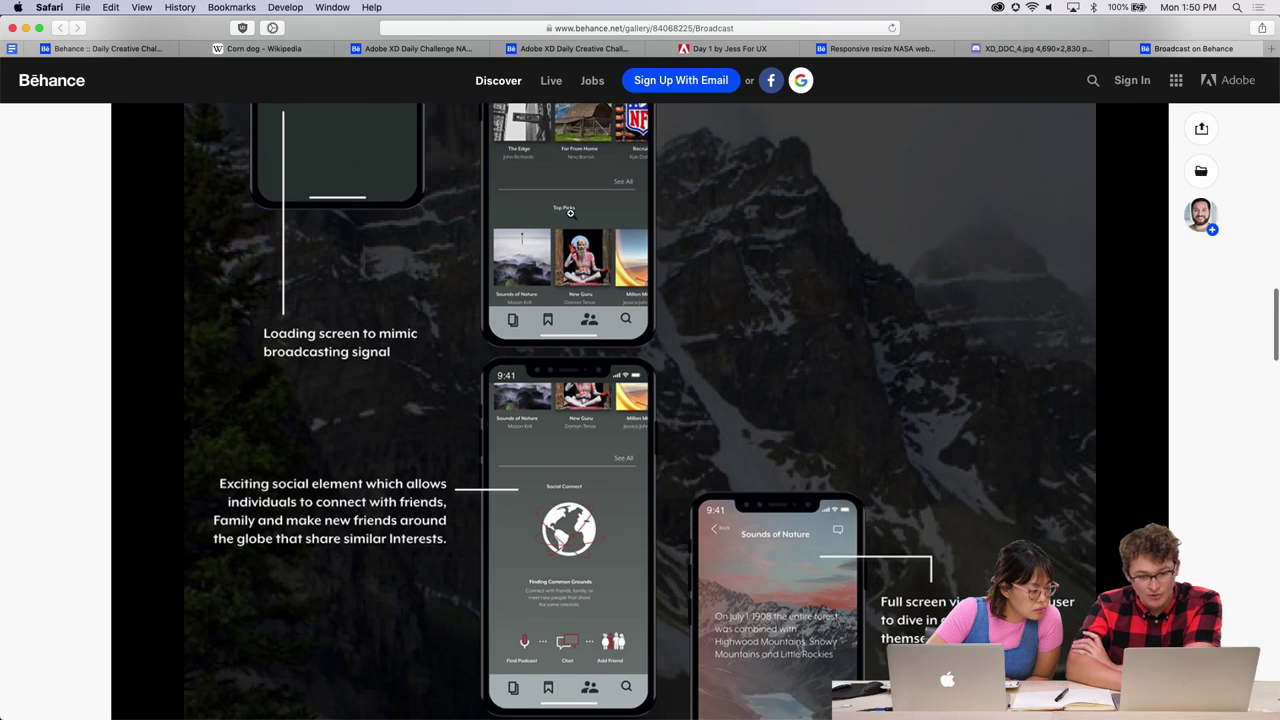
{"action": "scroll", "coordinate": [570, 213], "scroll_direction": "down", "scroll_amount": 1}
{"action": "scroll", "coordinate": [482, 570], "scroll_direction": "down", "scroll_amount": 15}
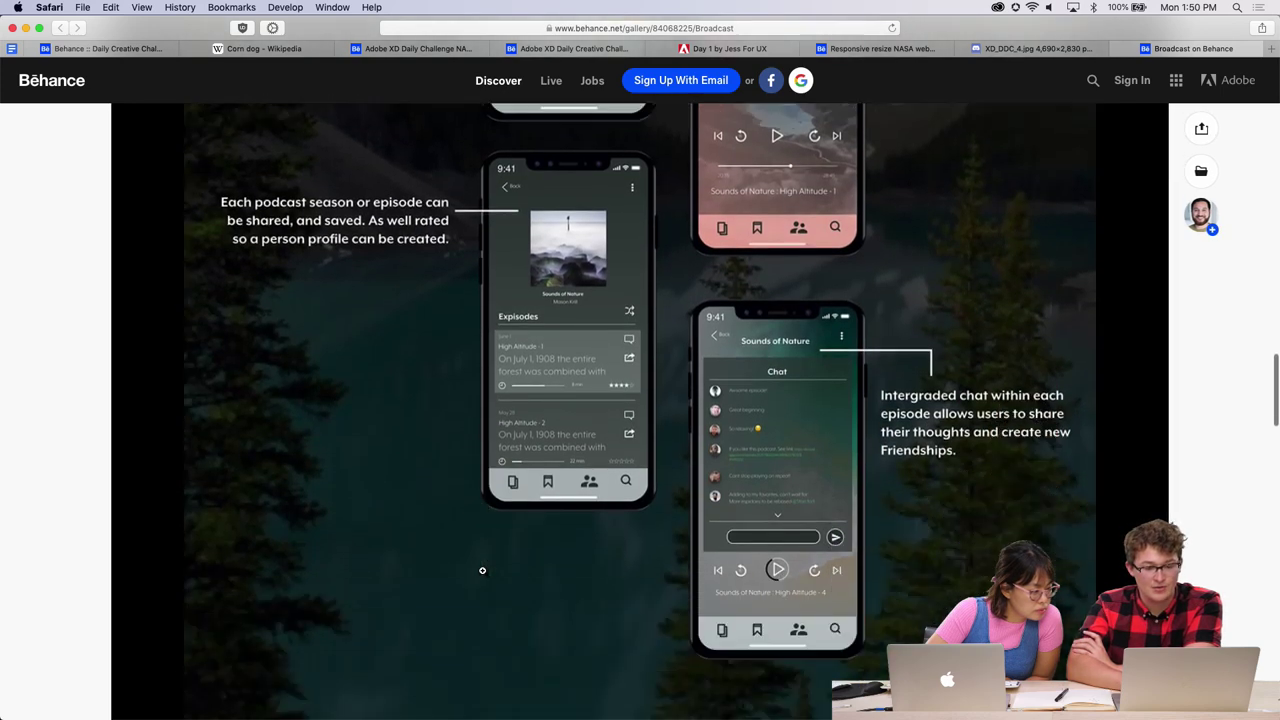
{"action": "scroll", "coordinate": [482, 570], "scroll_direction": "down", "scroll_amount": 8}
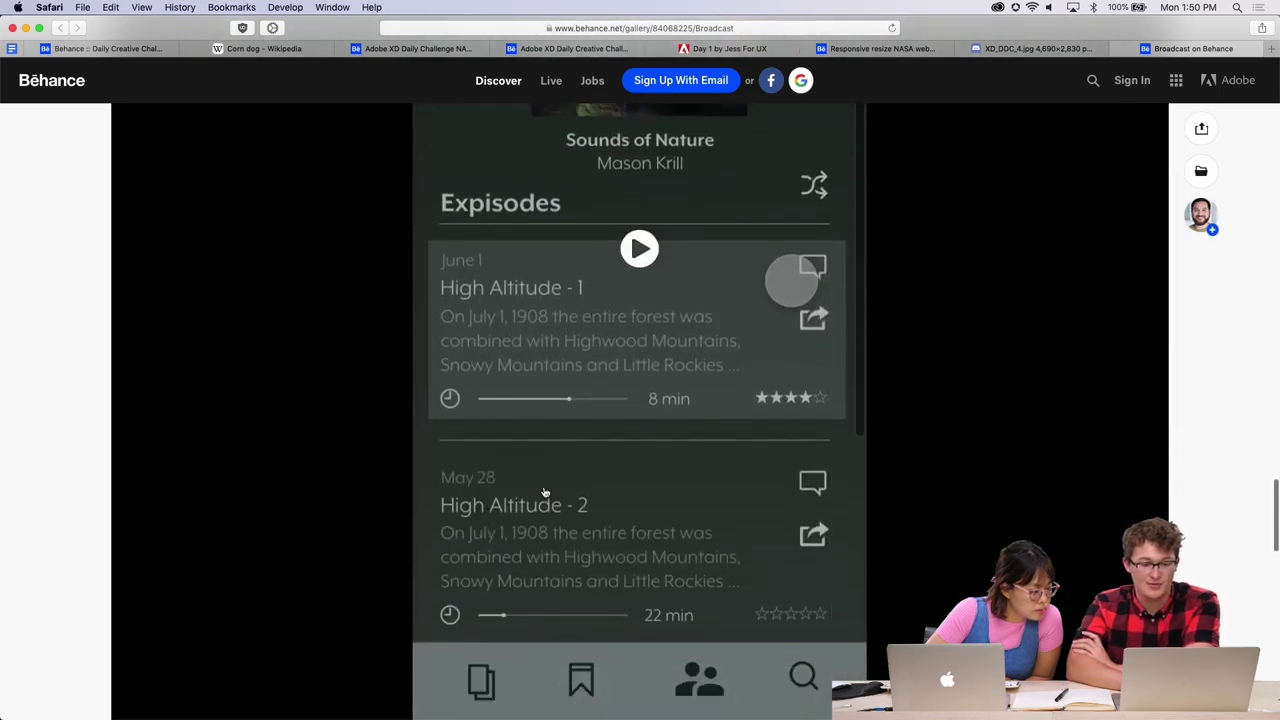
Zoom Safari out two steps so more of the Broadcast page and its prototype video fit on screen.
{"action": "key", "text": "super+r"}
{"action": "key", "text": "super+minus"}
{"action": "key", "text": "super+minus"}
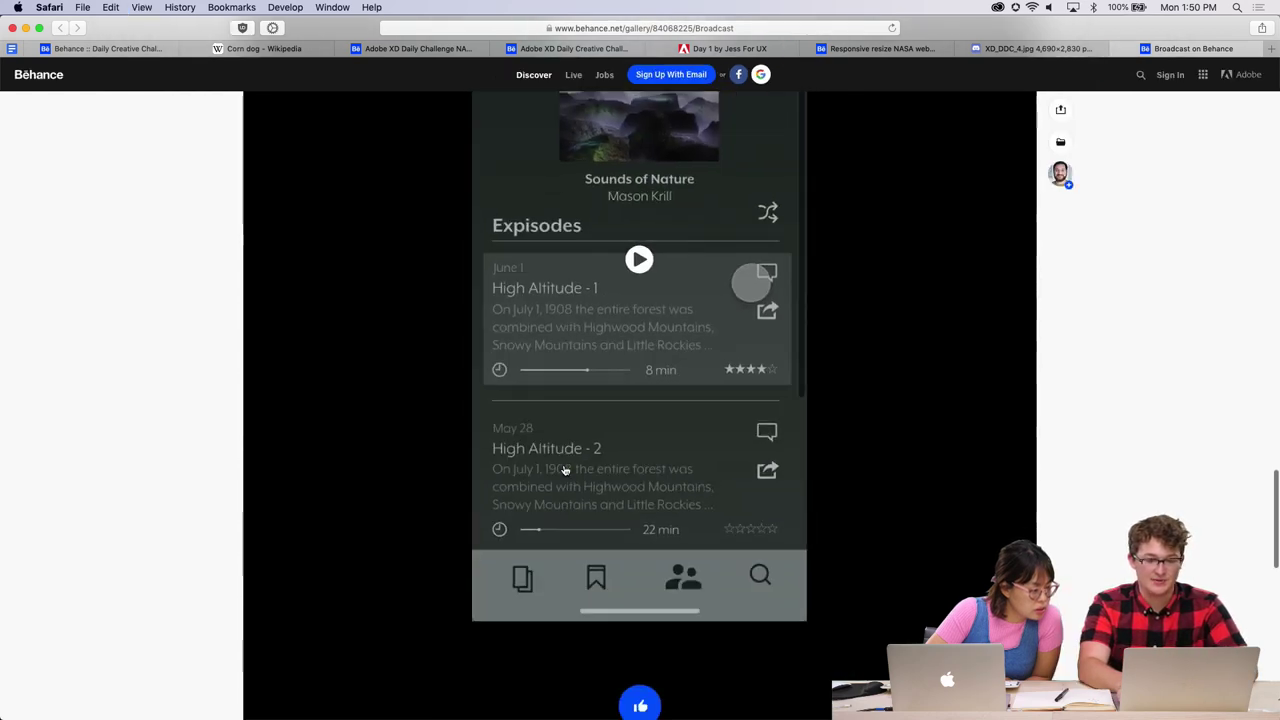
{"action": "scroll", "coordinate": [565, 470], "scroll_direction": "up", "scroll_amount": 3}
{"action": "key", "text": "super+minus"}
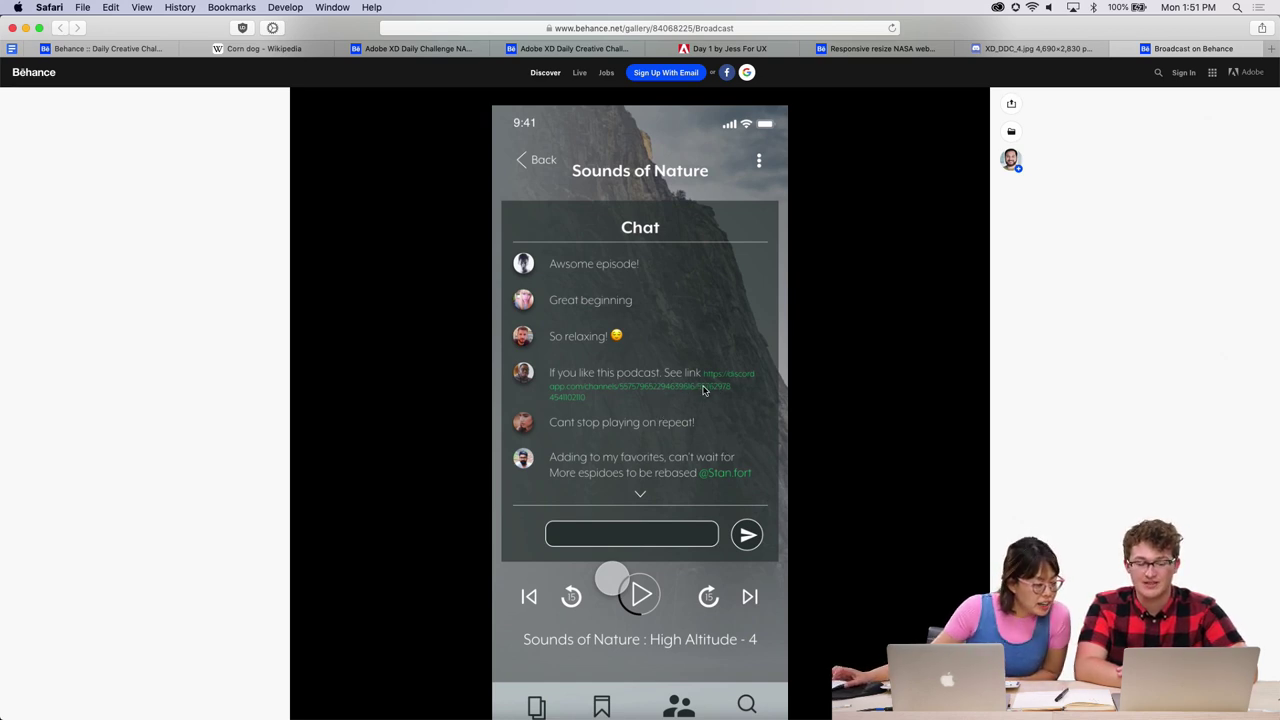
Rewind the Broadcast prototype video from 0:24 back to its splash screen.
{"action": "scroll", "coordinate": [716, 460], "scroll_direction": "down", "scroll_amount": 2}
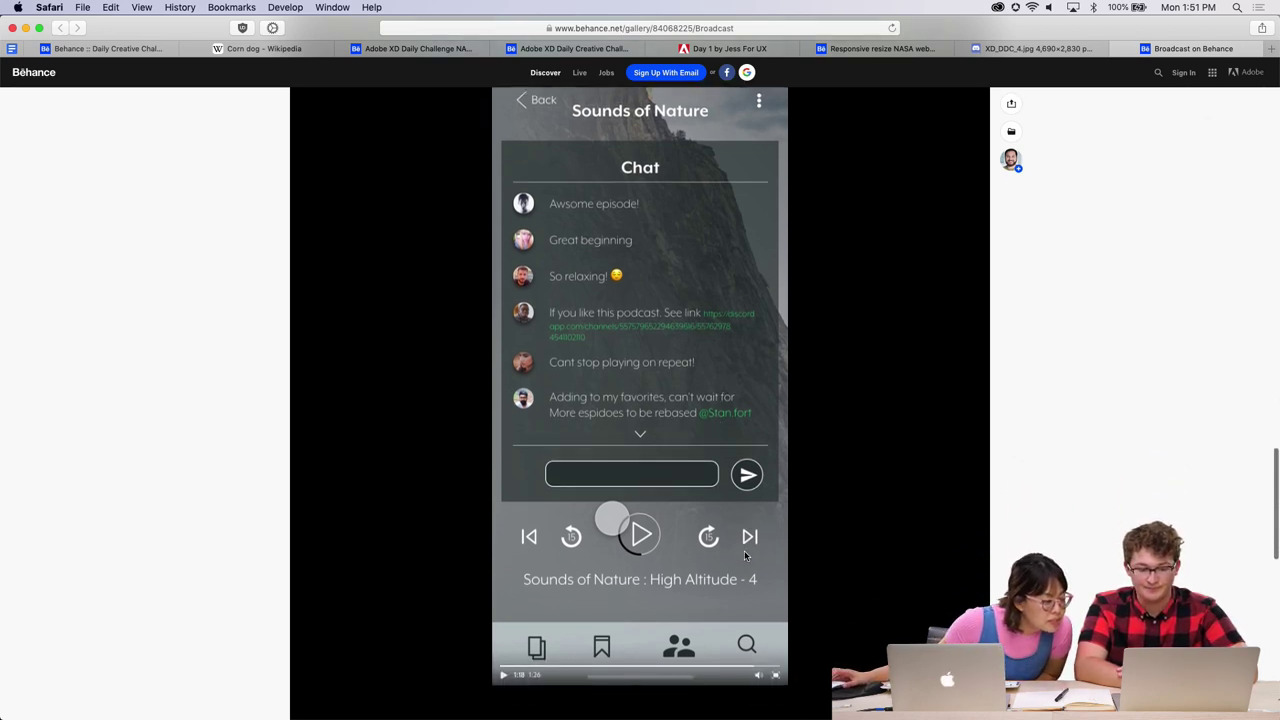
{"action": "left_click_drag", "start_coordinate": [643, 660], "coordinate": [558, 667]}
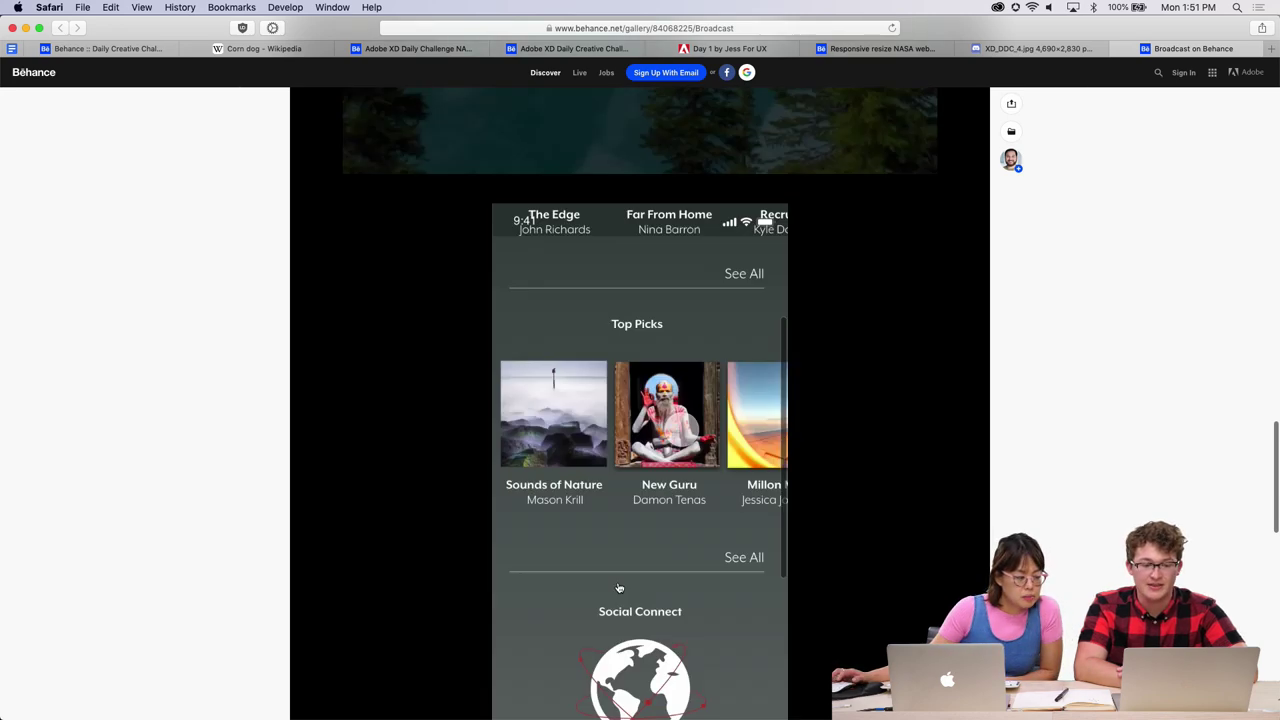
{"action": "scroll", "coordinate": [552, 610], "scroll_direction": "down", "scroll_amount": 3}
{"action": "left_click", "coordinate": [535, 565]}
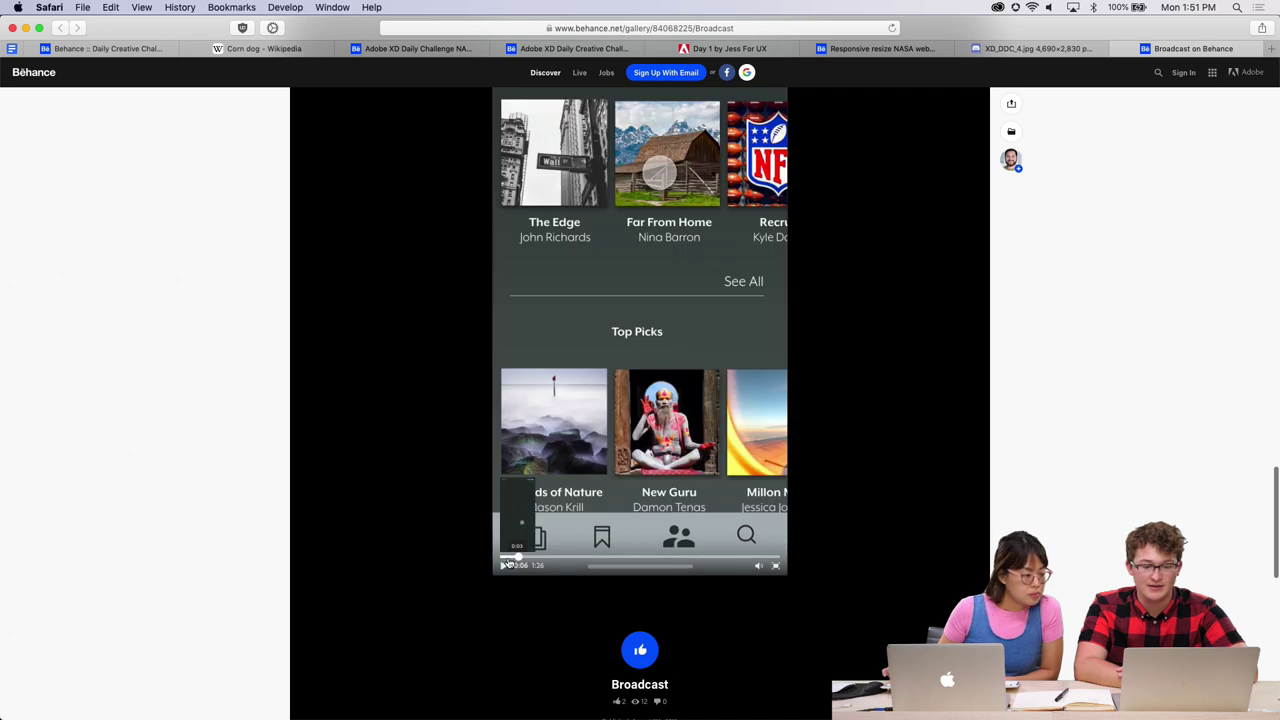
{"action": "left_click", "coordinate": [505, 565]}
{"action": "scroll", "coordinate": [600, 450], "scroll_direction": "up", "scroll_amount": 4}
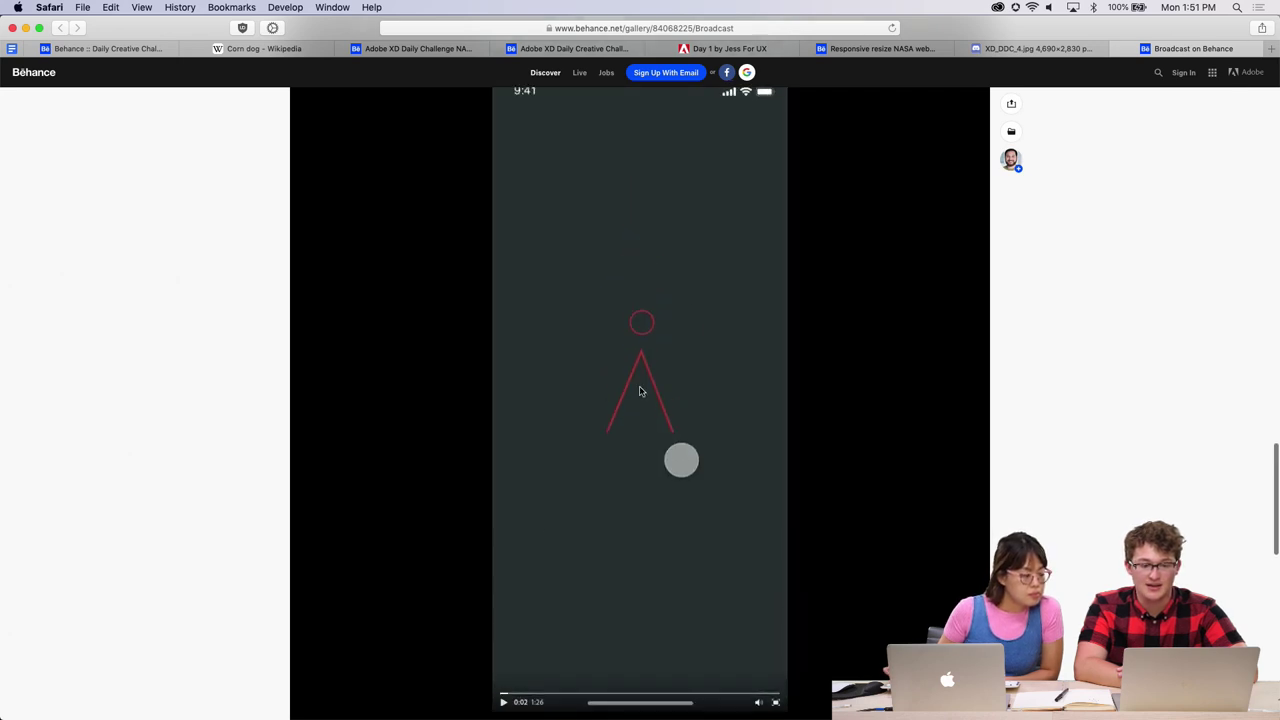
{"action": "scroll", "coordinate": [646, 378], "scroll_direction": "up", "scroll_amount": 2}
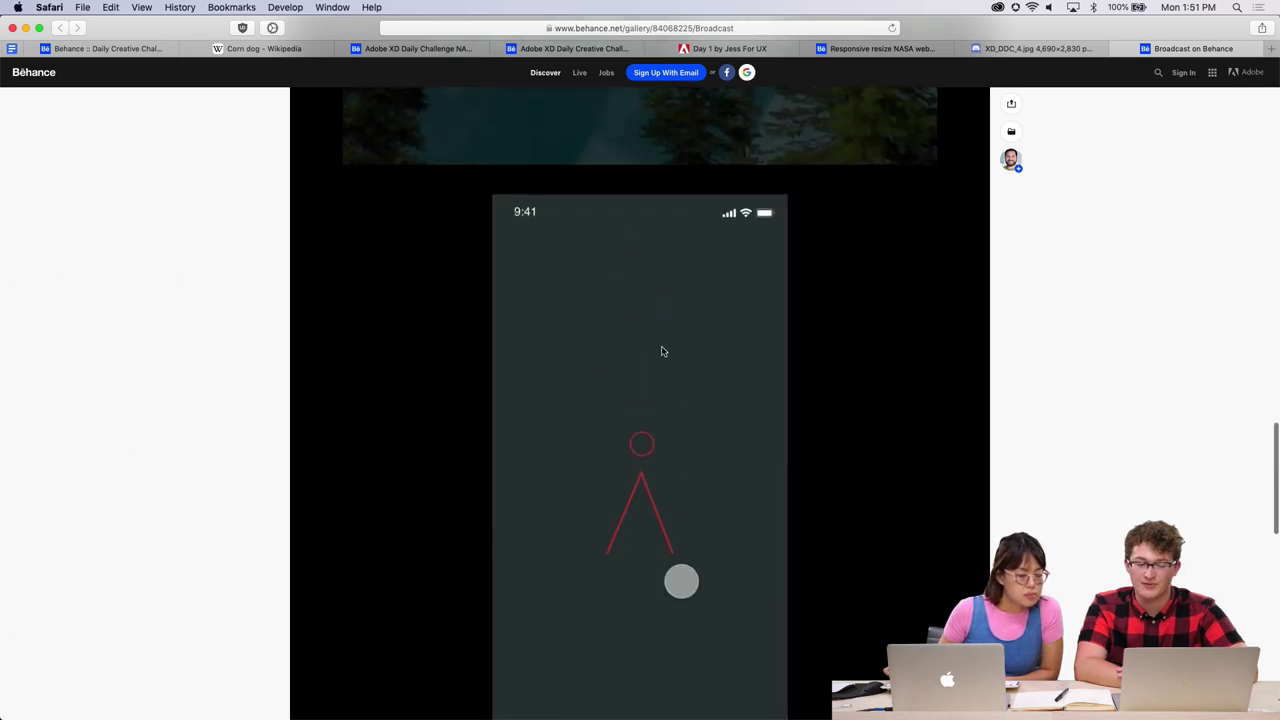
{"action": "scroll", "coordinate": [600, 430], "scroll_direction": "down", "scroll_amount": 5}
Skip the video ahead to the Featured Podcast and Top Picks home screen.
{"action": "left_click", "coordinate": [527, 565]}
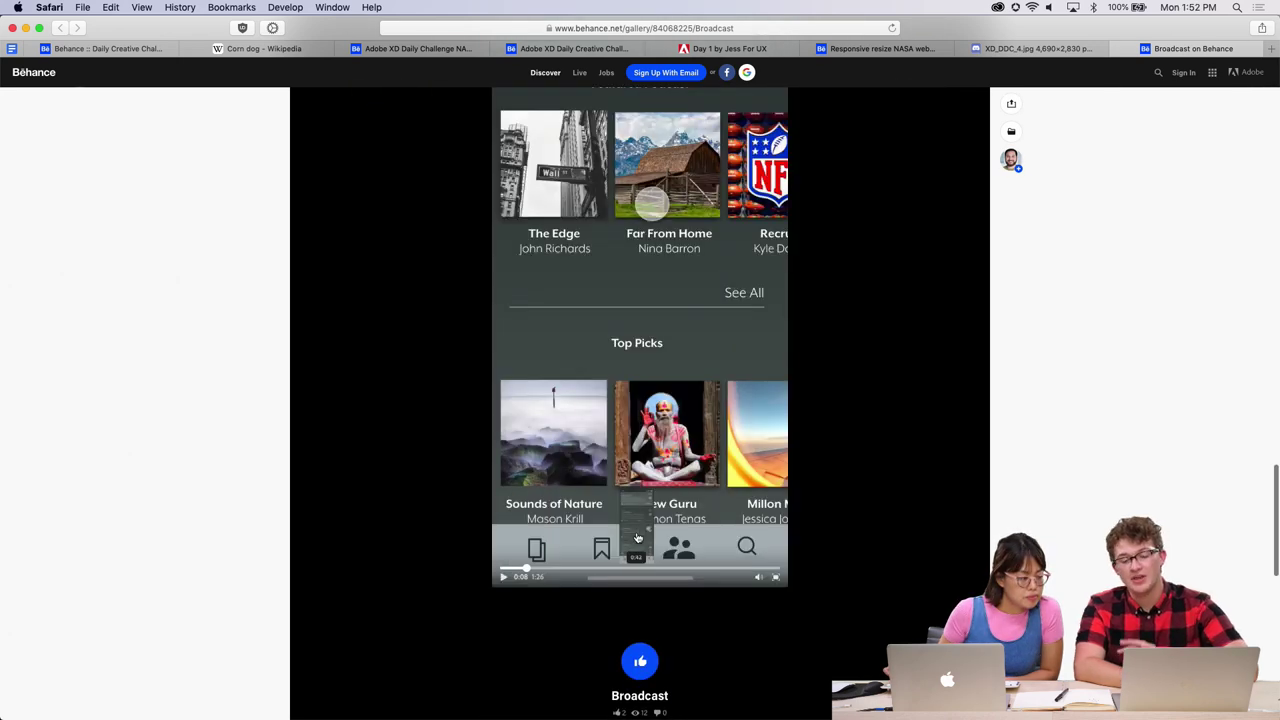
{"action": "scroll", "coordinate": [620, 520], "scroll_direction": "down", "scroll_amount": 10}
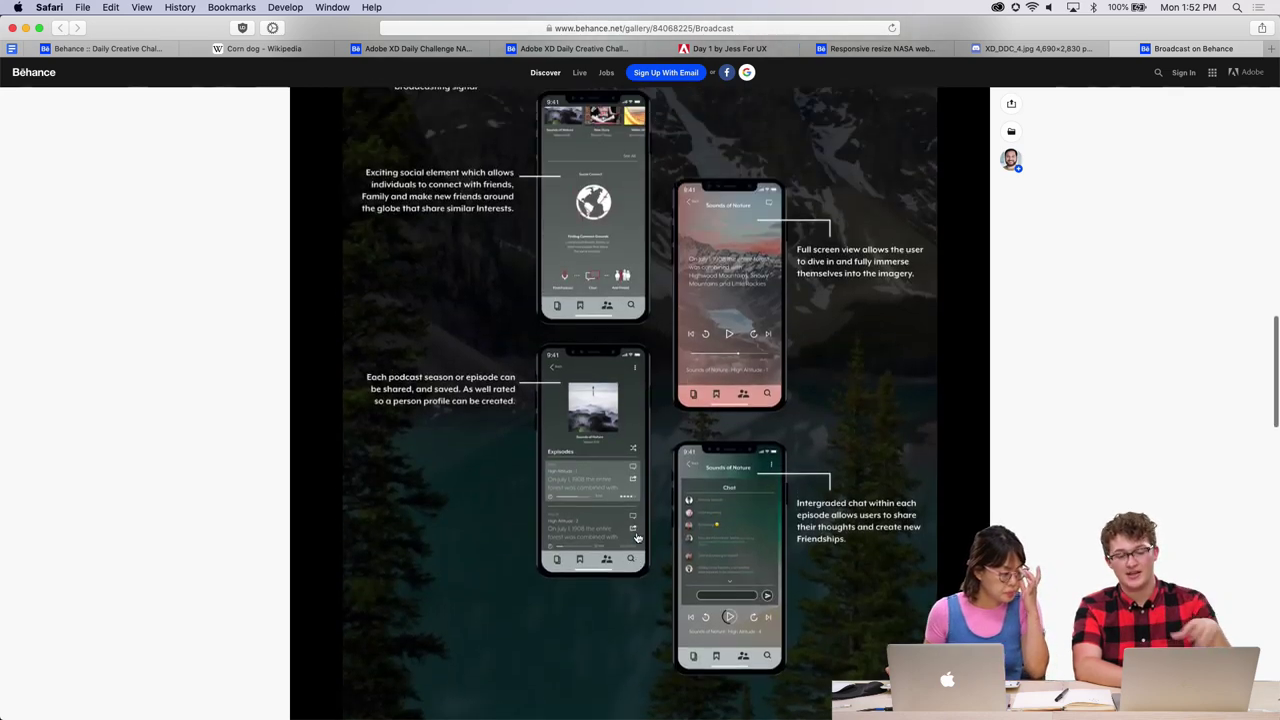
{"action": "scroll", "coordinate": [637, 537], "scroll_direction": "up", "scroll_amount": 3}
{"action": "scroll", "coordinate": [637, 537], "scroll_direction": "down", "scroll_amount": 8}
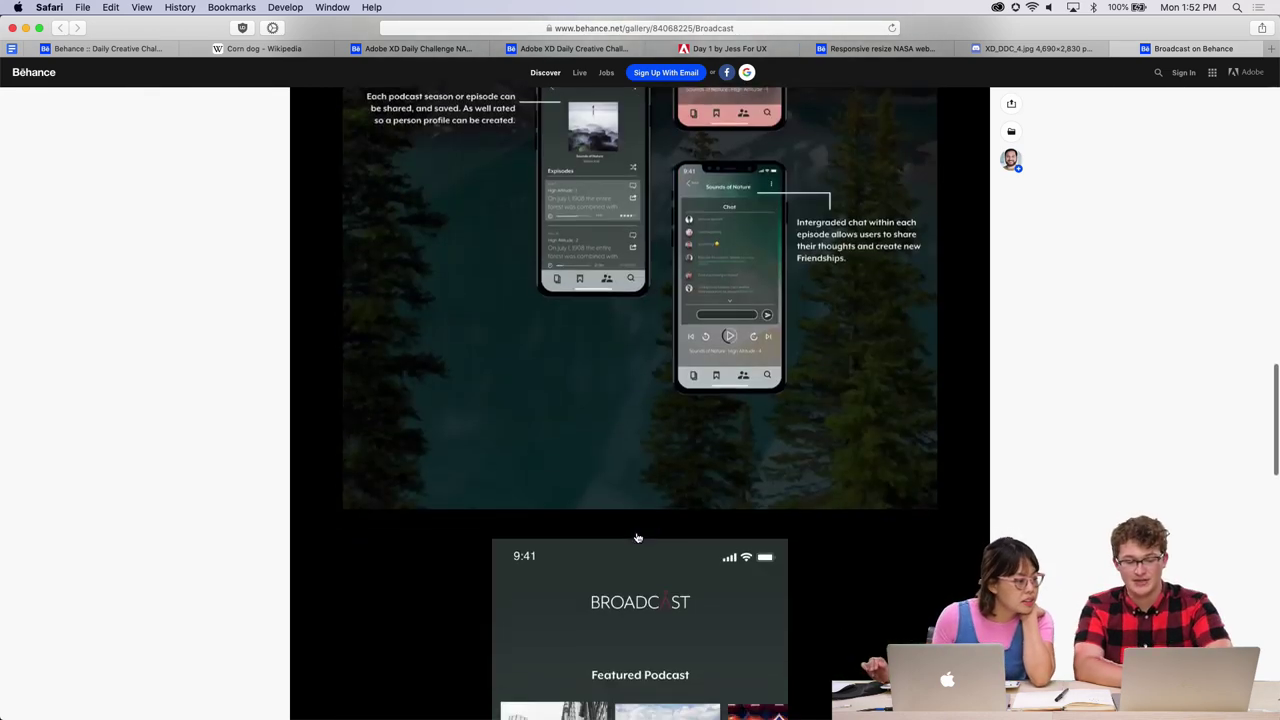
{"action": "scroll", "coordinate": [637, 535], "scroll_direction": "up", "scroll_amount": 5}
{"action": "scroll", "coordinate": [665, 296], "scroll_direction": "up", "scroll_amount": 5}
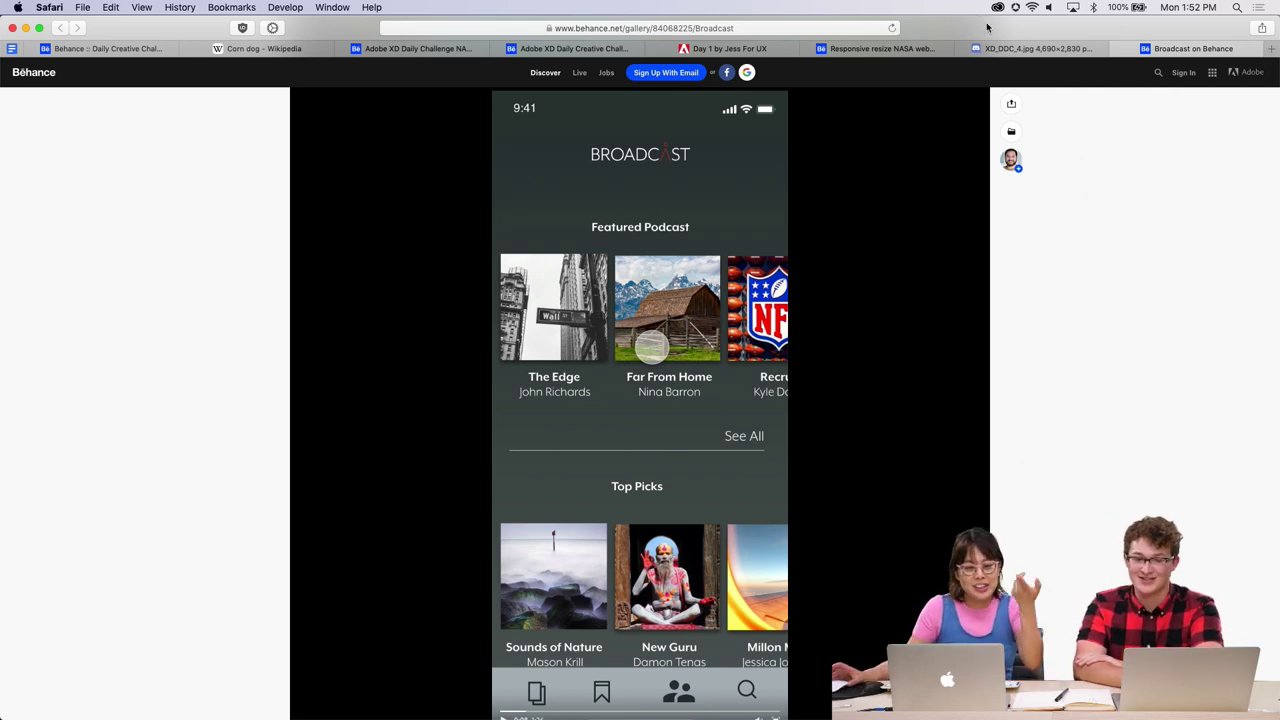
Leave Safari full screen, scroll up Discord's #current-challenge chat, and open the NASA Redesign submission.
{"action": "left_click", "coordinate": [905, 53]}
{"action": "key", "text": "ctrl+Left"}
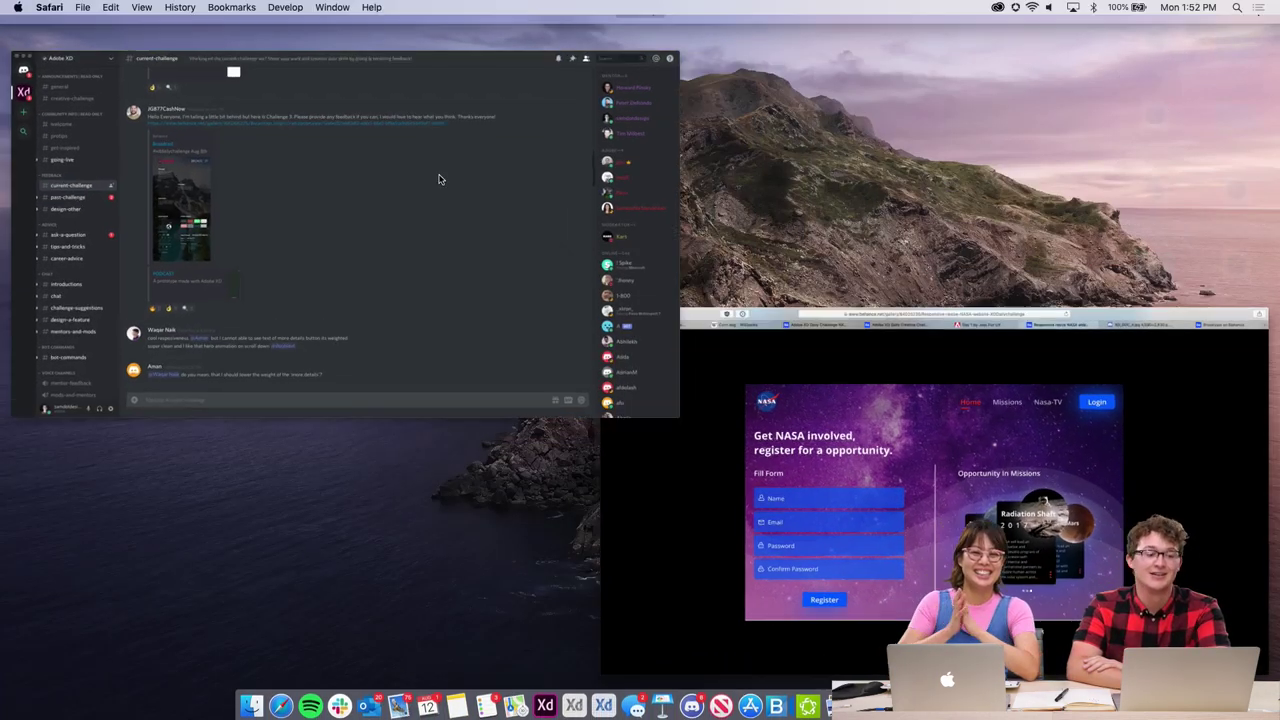
{"action": "left_click", "coordinate": [438, 179]}
{"action": "scroll", "coordinate": [431, 224], "scroll_direction": "up", "scroll_amount": 5}
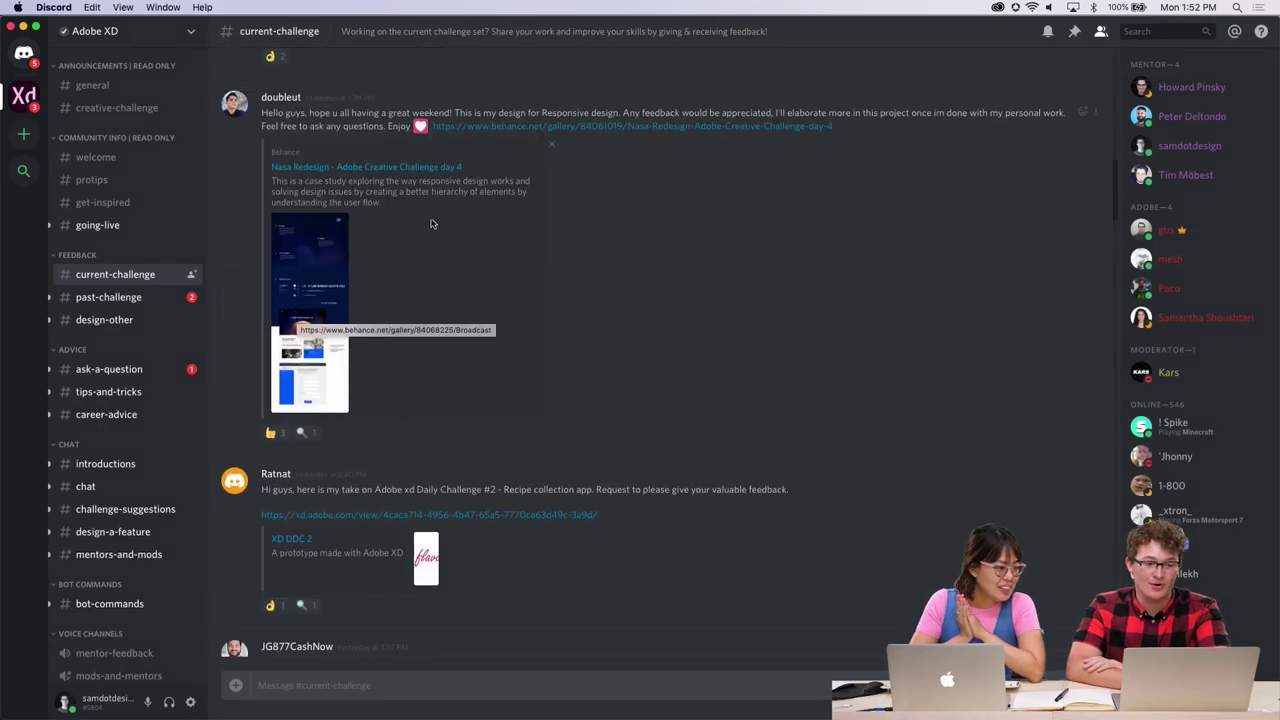
{"action": "scroll", "coordinate": [431, 224], "scroll_direction": "up", "scroll_amount": 10}
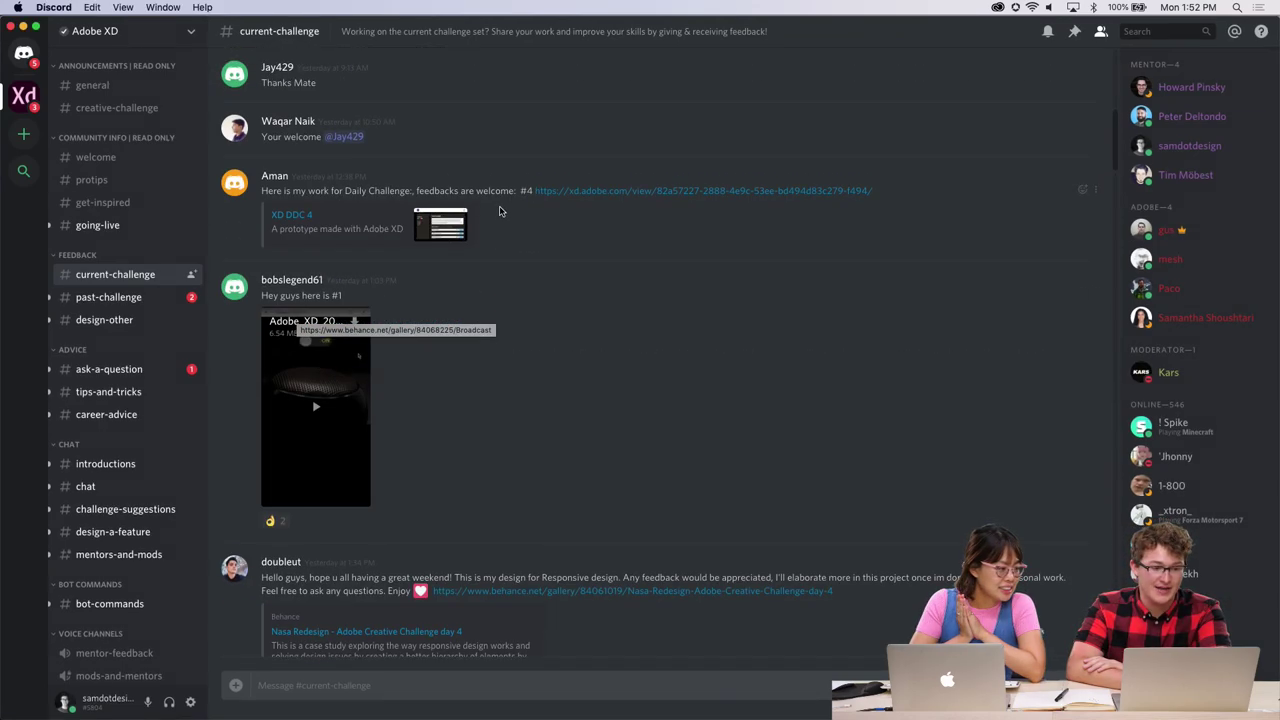
{"action": "scroll", "coordinate": [500, 211], "scroll_direction": "down", "scroll_amount": 5}
{"action": "left_click", "coordinate": [541, 284]}
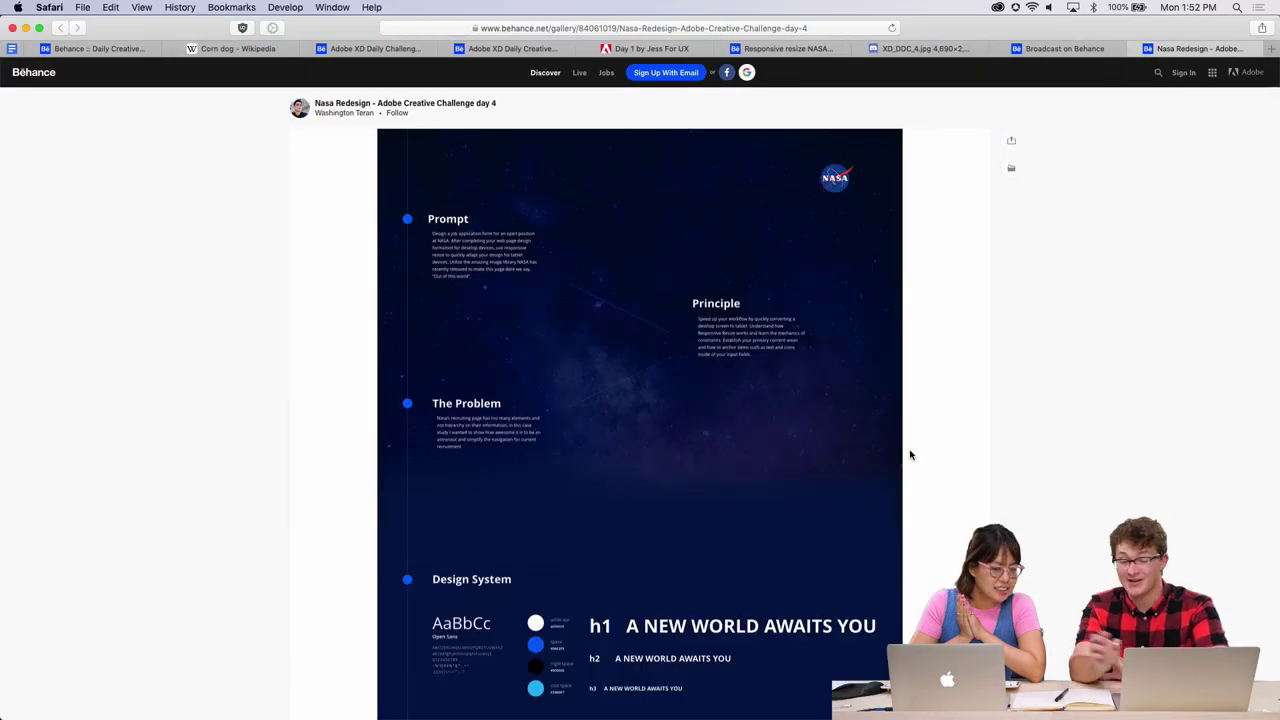
Enlarge the NASA Redesign page and scroll to its Current Jobs Available roles, from Computer Engineer to Shuttle Engineer.
{"action": "scroll", "coordinate": [720, 443], "scroll_direction": "down", "scroll_amount": 1}
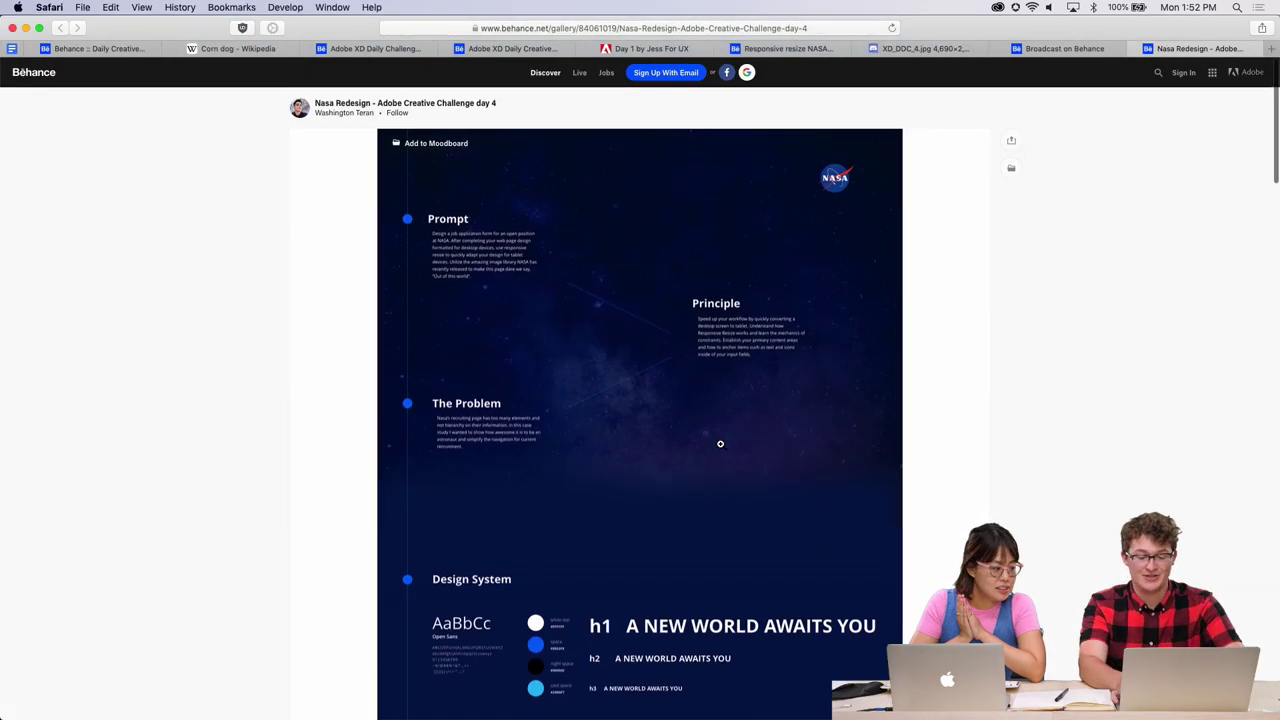
{"action": "key", "text": "super+plus"}
{"action": "key", "text": "super+plus"}
{"action": "key", "text": "super+plus"}
{"action": "key", "text": "super+plus"}
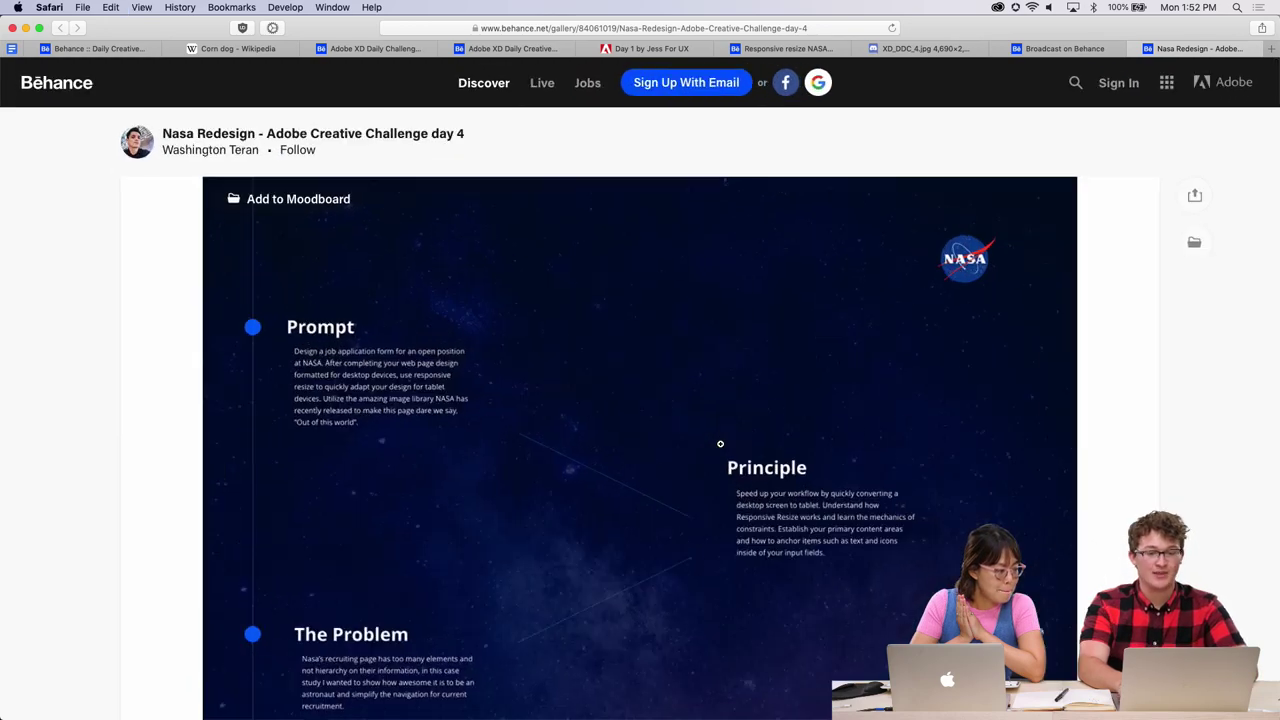
{"action": "scroll", "coordinate": [497, 577], "scroll_direction": "down", "scroll_amount": 15}
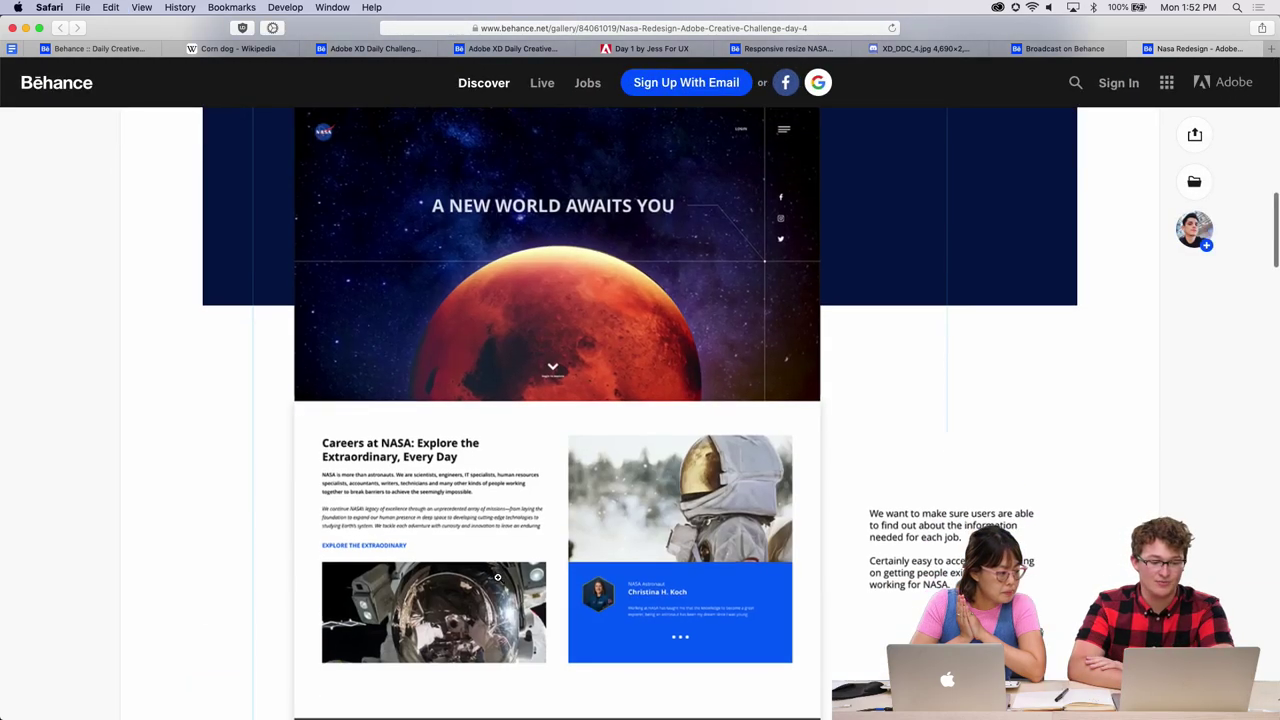
{"action": "scroll", "coordinate": [497, 577], "scroll_direction": "up", "scroll_amount": 13}
{"action": "scroll", "coordinate": [497, 577], "scroll_direction": "up", "scroll_amount": 2}
{"action": "scroll", "coordinate": [497, 577], "scroll_direction": "down", "scroll_amount": 10}
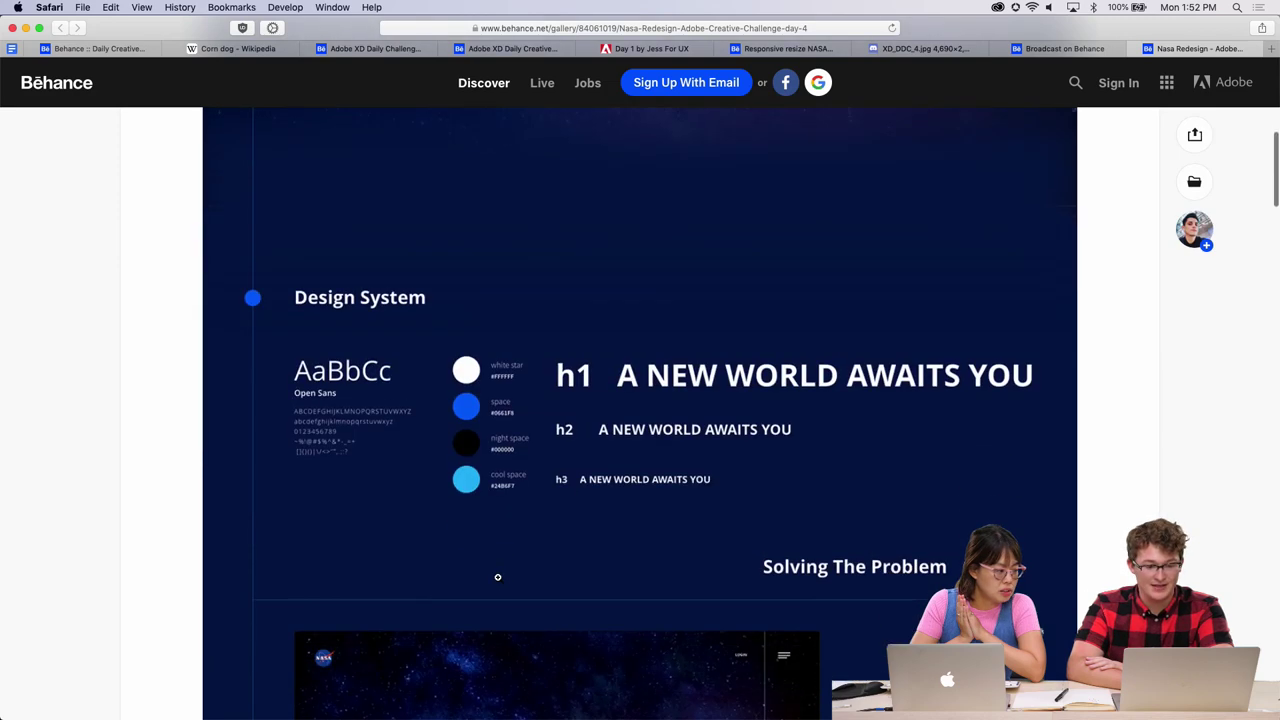
{"action": "scroll", "coordinate": [497, 577], "scroll_direction": "up", "scroll_amount": 1}
{"action": "scroll", "coordinate": [551, 510], "scroll_direction": "down", "scroll_amount": 4}
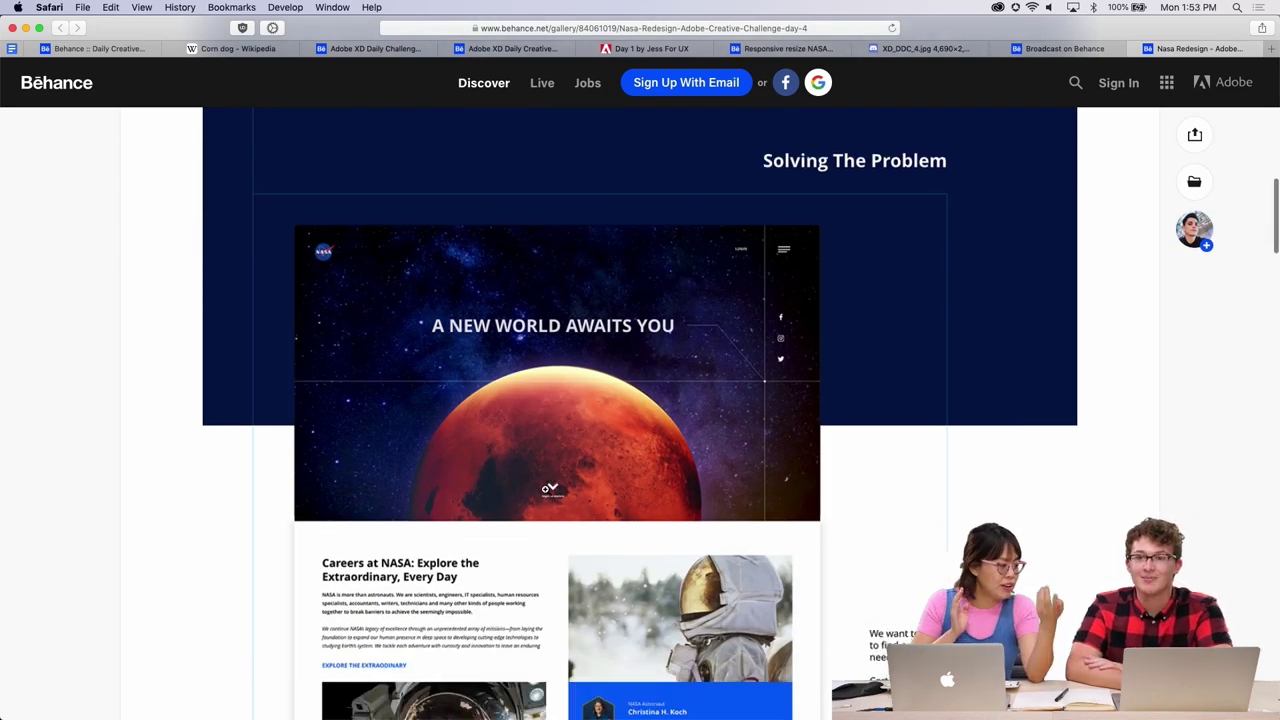
{"action": "scroll", "coordinate": [471, 450], "scroll_direction": "up", "scroll_amount": 1}
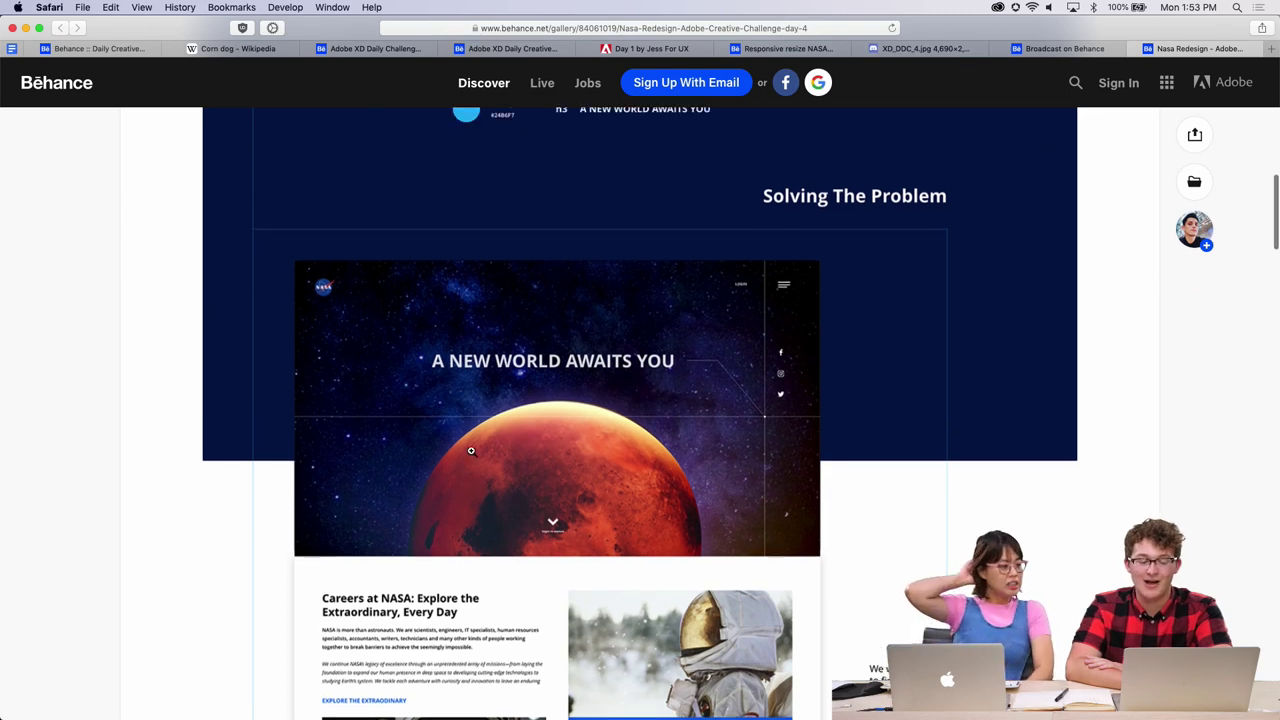
{"action": "scroll", "coordinate": [471, 450], "scroll_direction": "down", "scroll_amount": 1}
{"action": "scroll", "coordinate": [471, 450], "scroll_direction": "down", "scroll_amount": 2}
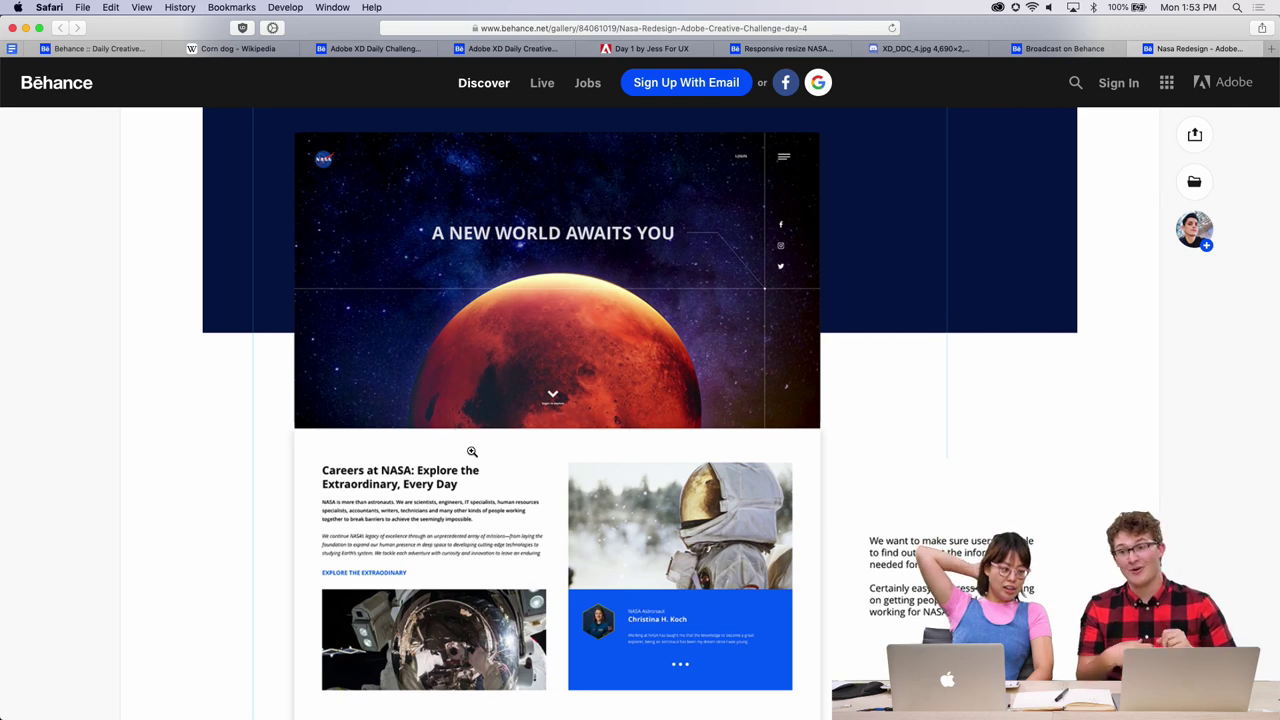
{"action": "scroll", "coordinate": [472, 451], "scroll_direction": "down", "scroll_amount": 5}
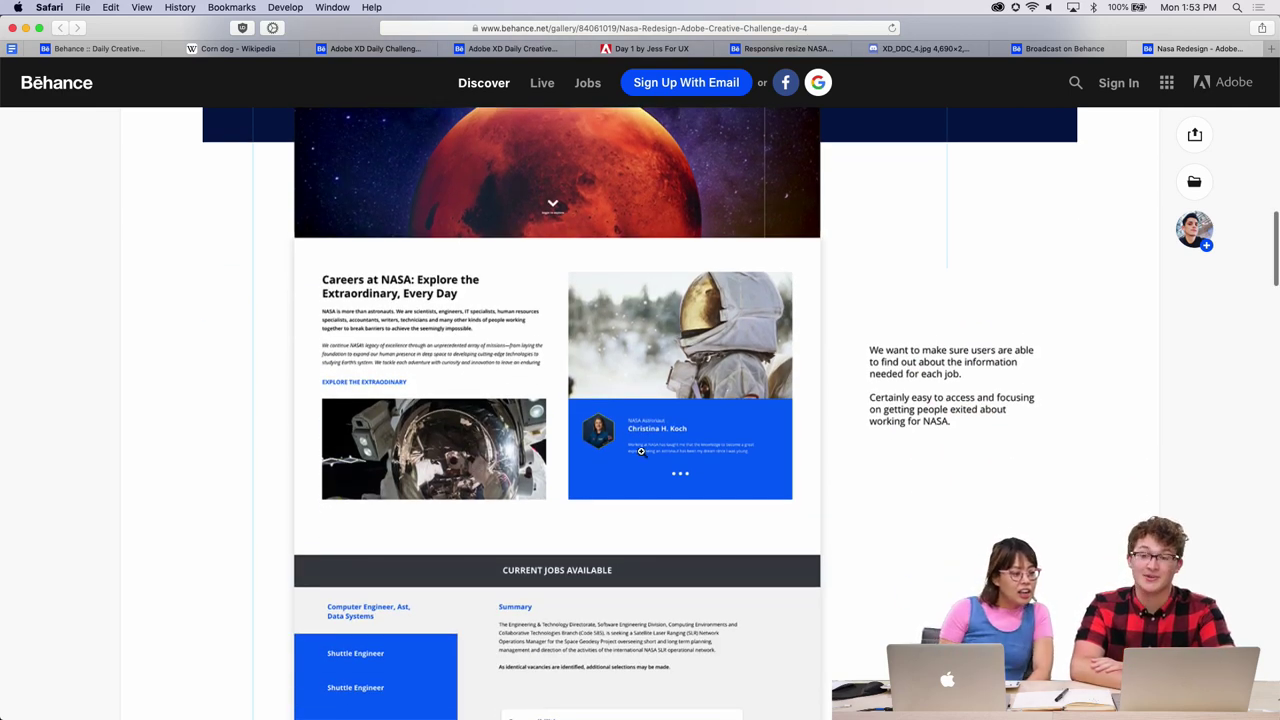
{"action": "scroll", "coordinate": [641, 451], "scroll_direction": "up", "scroll_amount": 15}
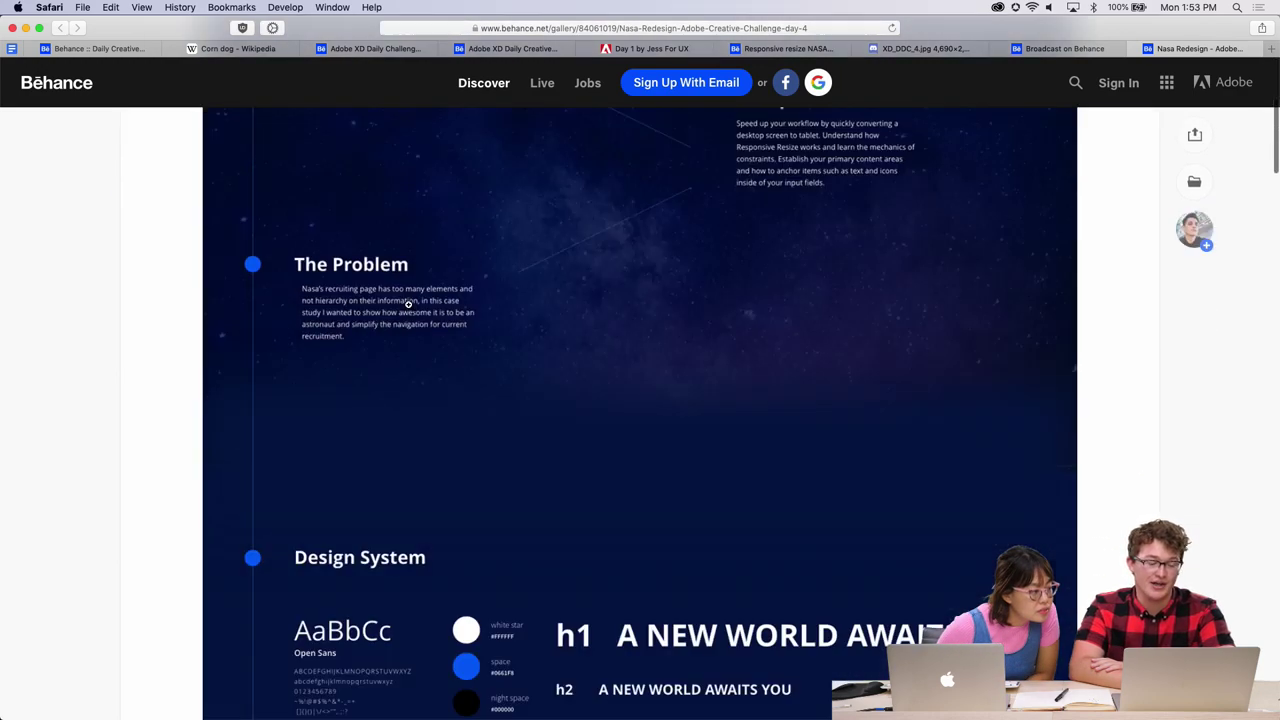
{"action": "scroll", "coordinate": [408, 303], "scroll_direction": "down", "scroll_amount": 15}
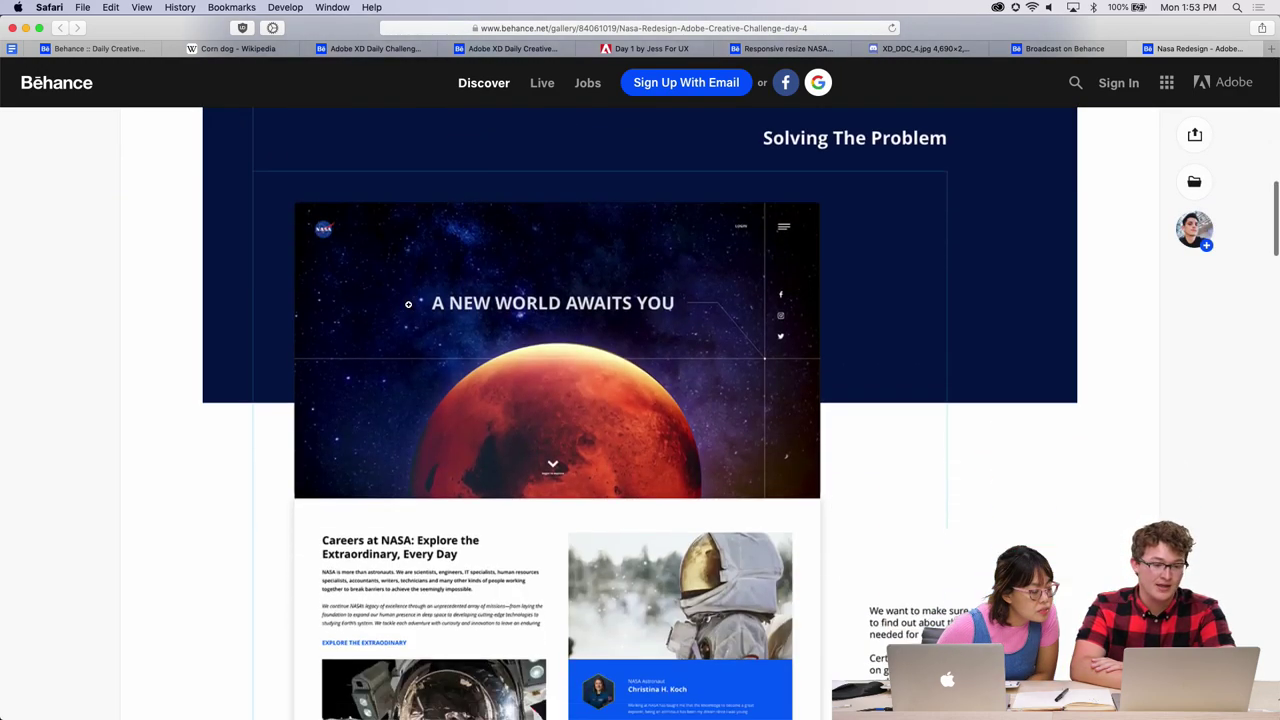
{"action": "scroll", "coordinate": [408, 303], "scroll_direction": "up", "scroll_amount": 3}
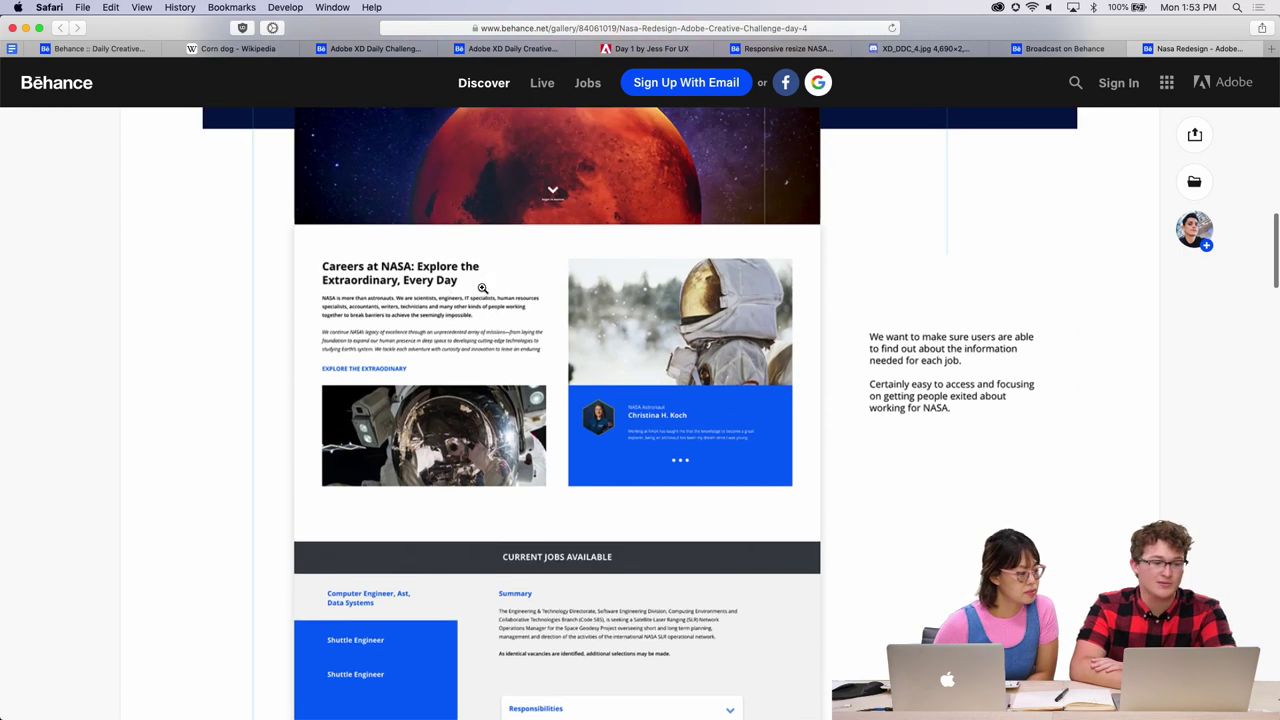
{"action": "scroll", "coordinate": [412, 340], "scroll_direction": "down", "scroll_amount": 2}
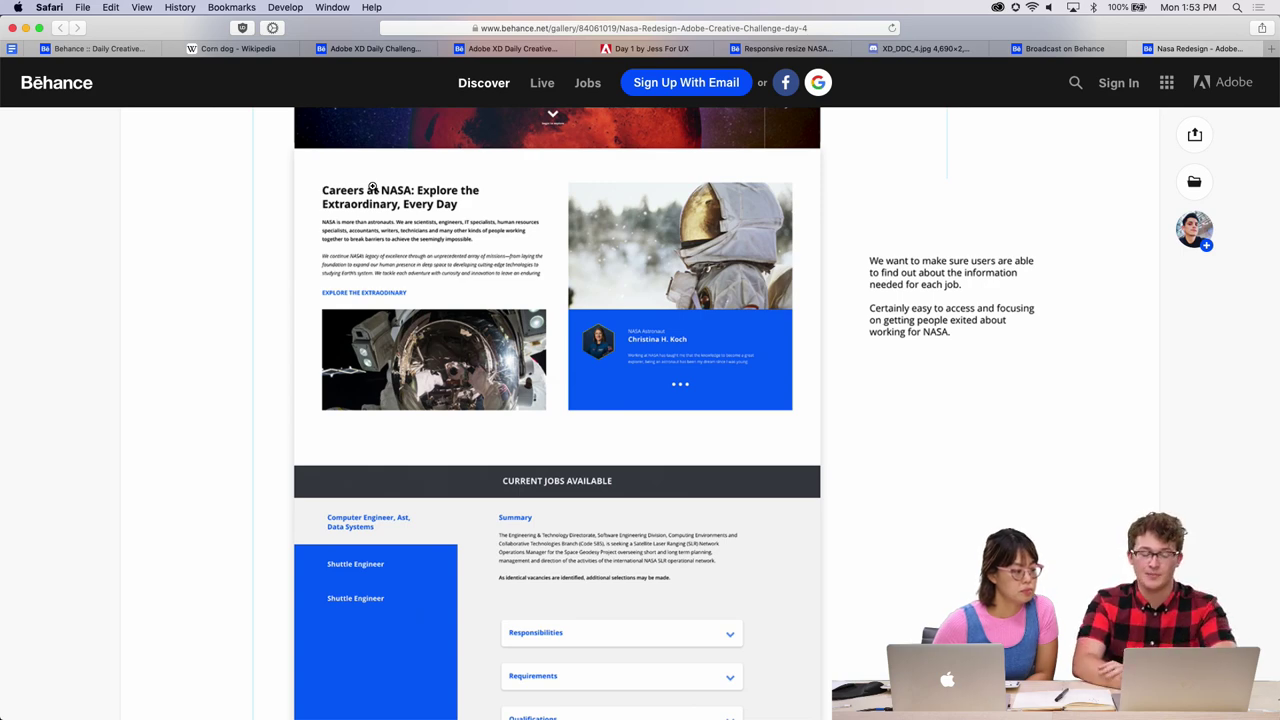
{"action": "scroll", "coordinate": [371, 187], "scroll_direction": "up", "scroll_amount": 1}
{"action": "scroll", "coordinate": [371, 187], "scroll_direction": "down", "scroll_amount": 3}
{"action": "scroll", "coordinate": [450, 220], "scroll_direction": "up", "scroll_amount": 2}
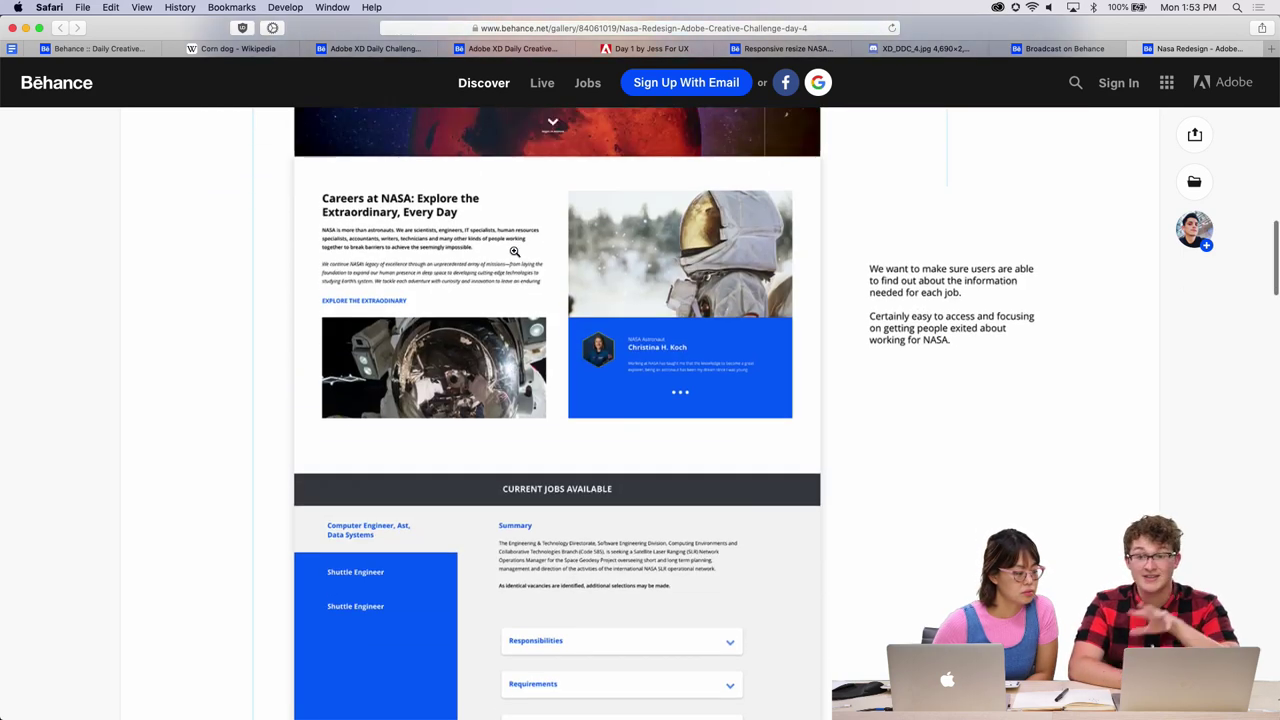
{"action": "scroll", "coordinate": [564, 442], "scroll_direction": "down", "scroll_amount": 4}
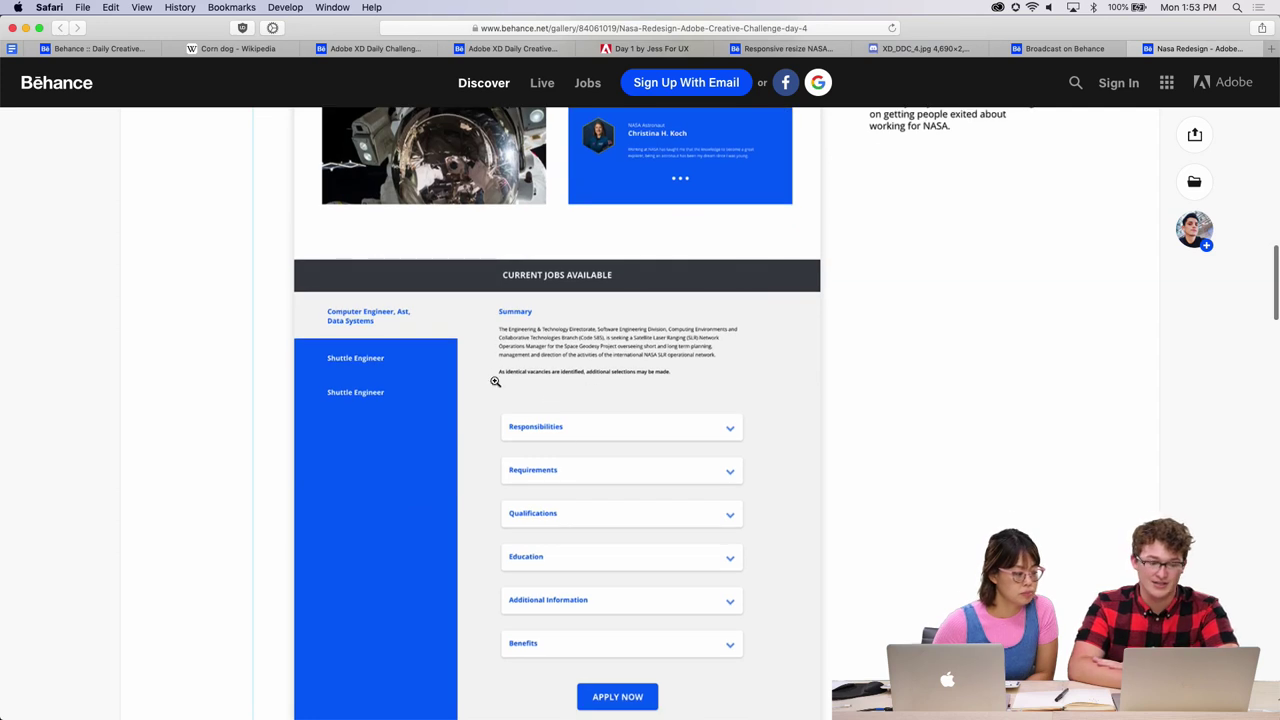
{"action": "scroll", "coordinate": [608, 446], "scroll_direction": "down", "scroll_amount": 2}
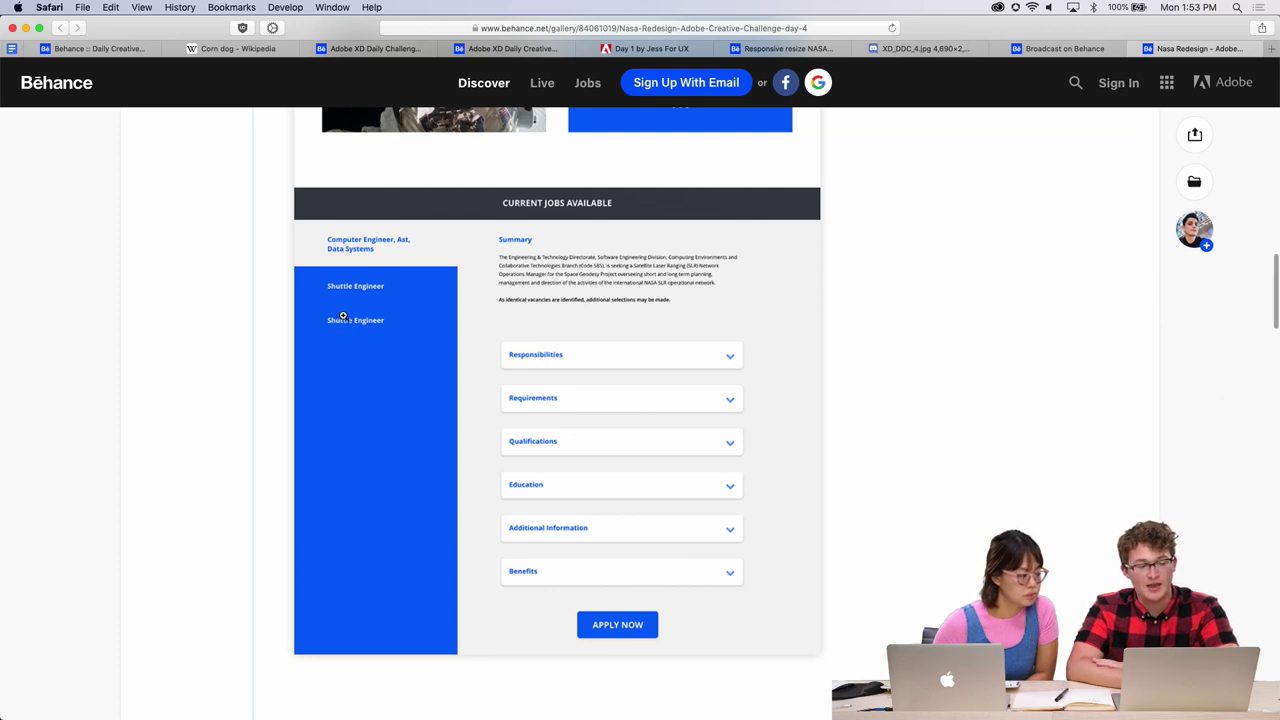
{"action": "scroll", "coordinate": [340, 310], "scroll_direction": "up", "scroll_amount": 5}
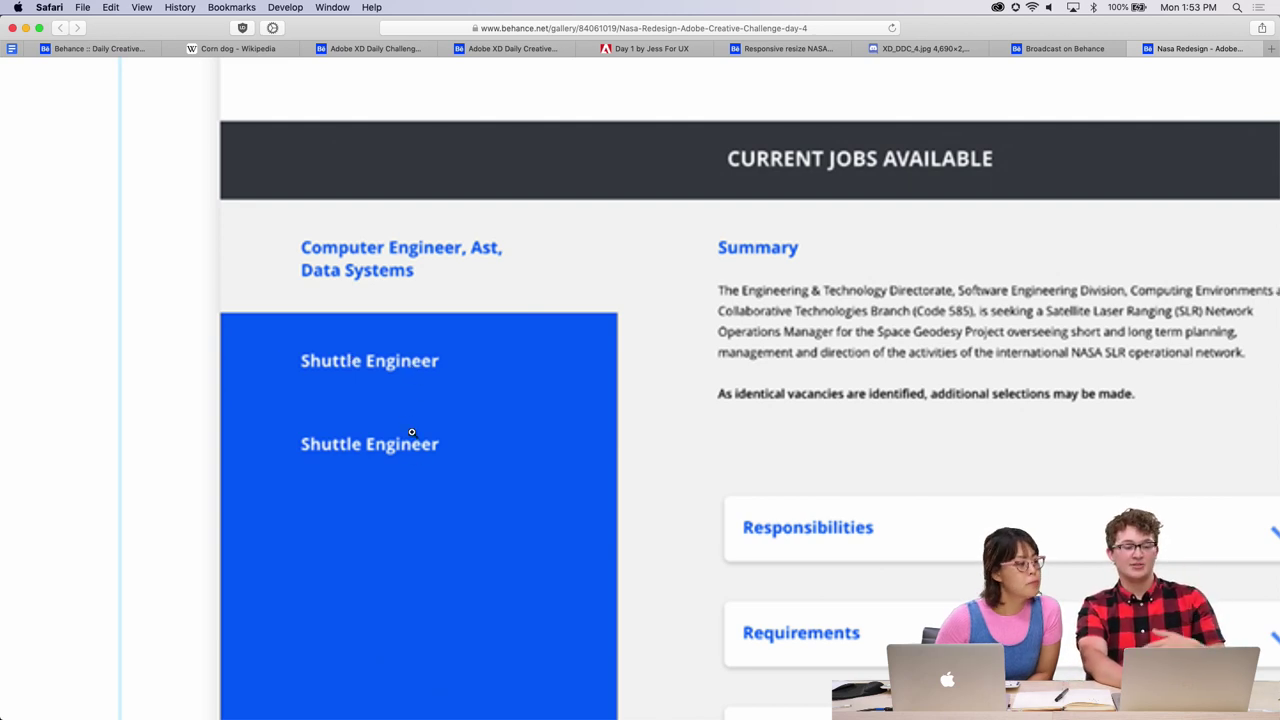
Toggle the project image zoom to inspect the Mars header and the job accordion list.
{"action": "scroll", "coordinate": [427, 367], "scroll_direction": "down", "scroll_amount": 1}
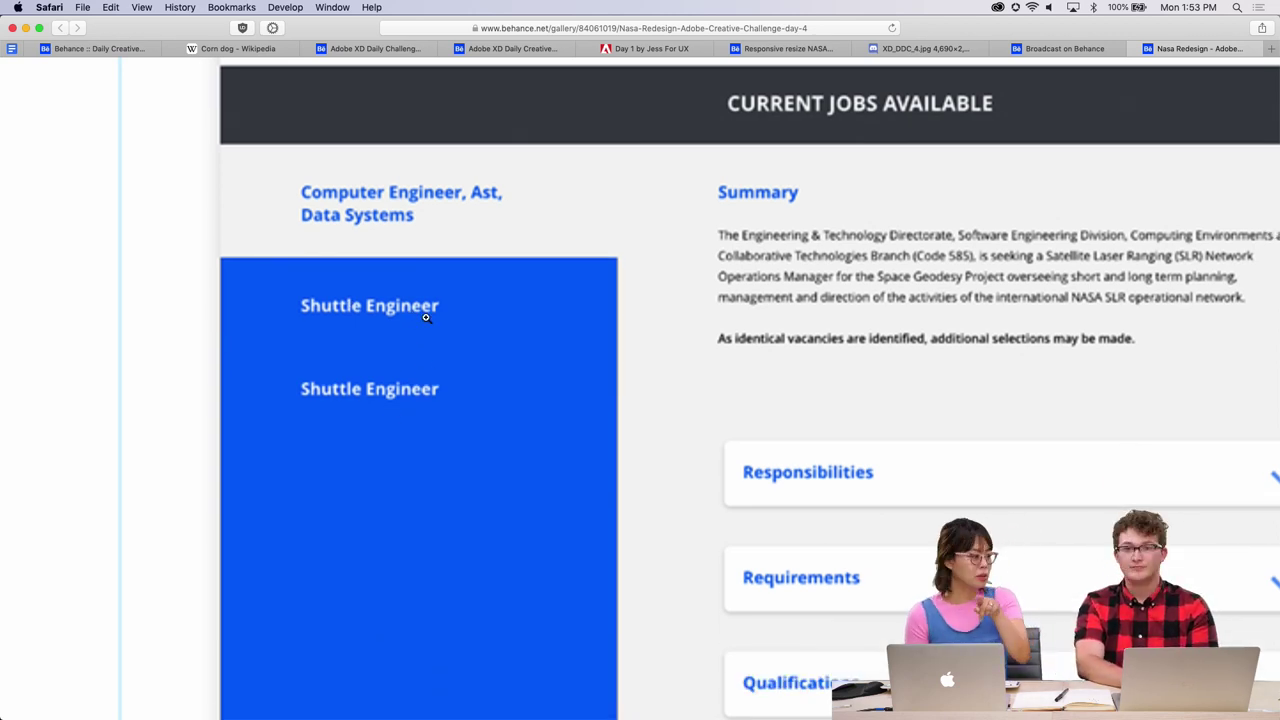
{"action": "left_click", "coordinate": [463, 366]}
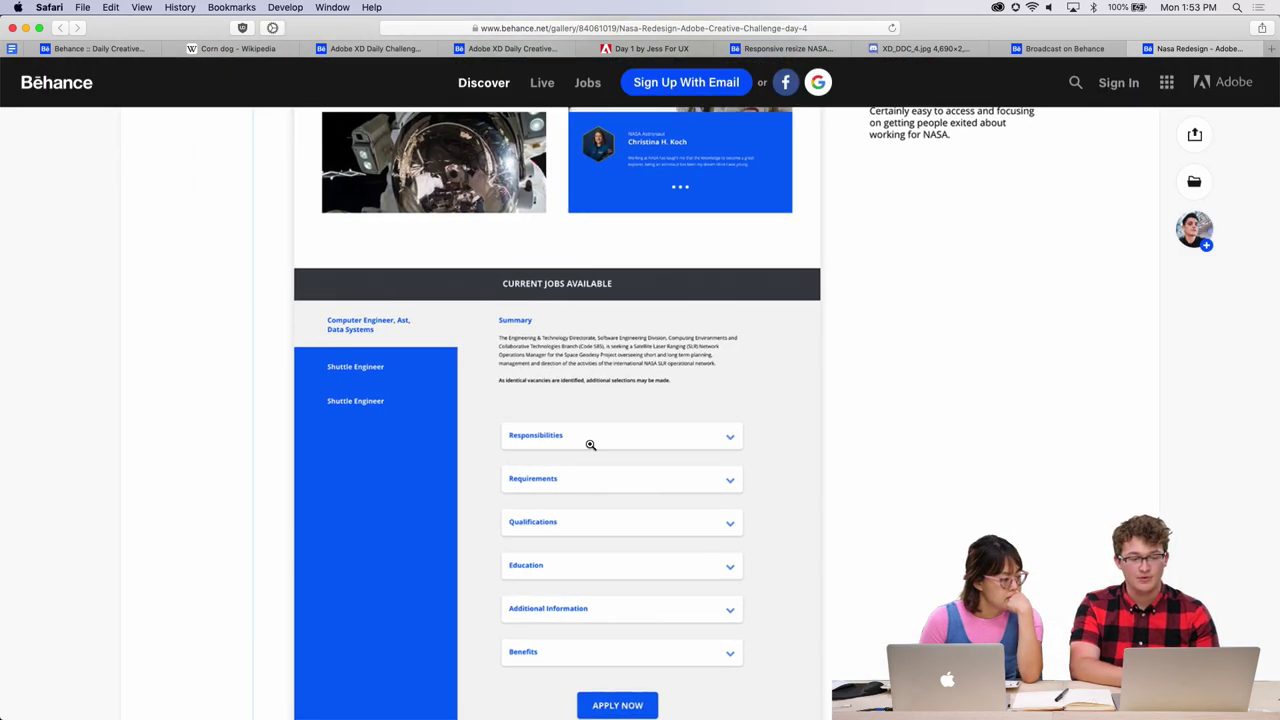
{"action": "left_click", "coordinate": [590, 444]}
{"action": "left_click", "coordinate": [625, 422]}
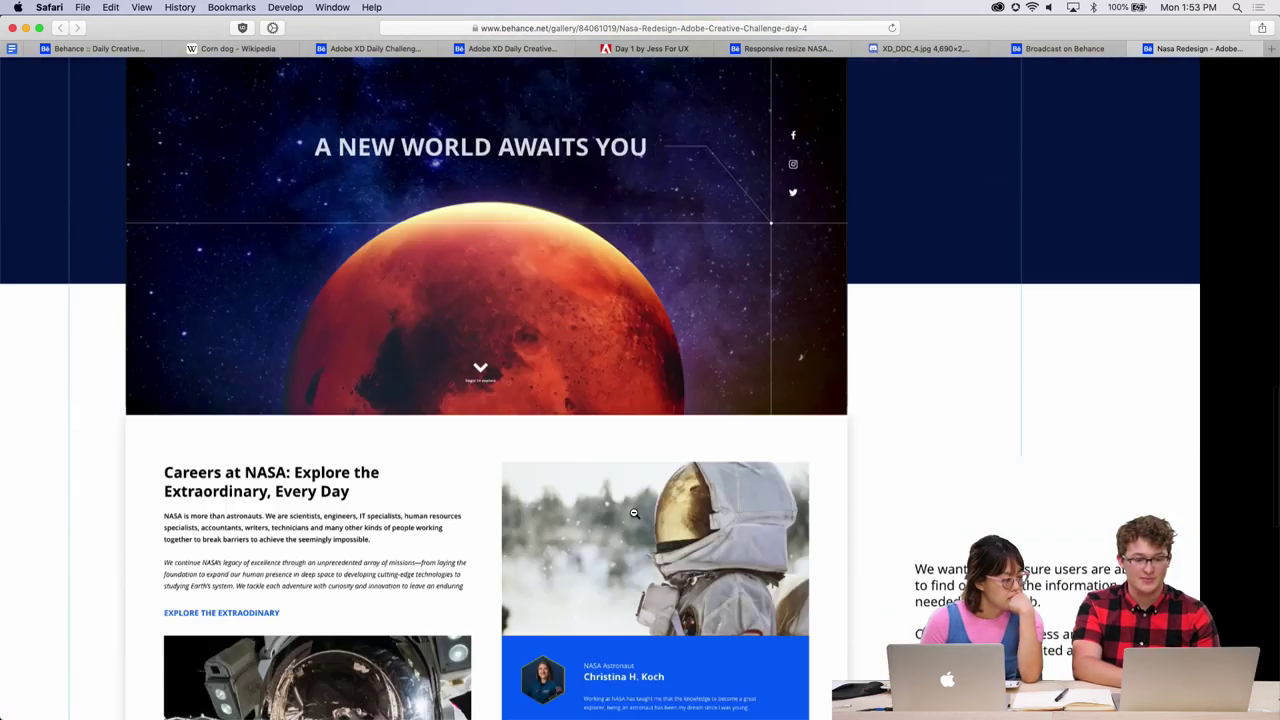
{"action": "scroll", "coordinate": [634, 513], "scroll_direction": "down", "scroll_amount": 15}
{"action": "scroll", "coordinate": [634, 513], "scroll_direction": "up", "scroll_amount": 3}
{"action": "left_click", "coordinate": [586, 437]}
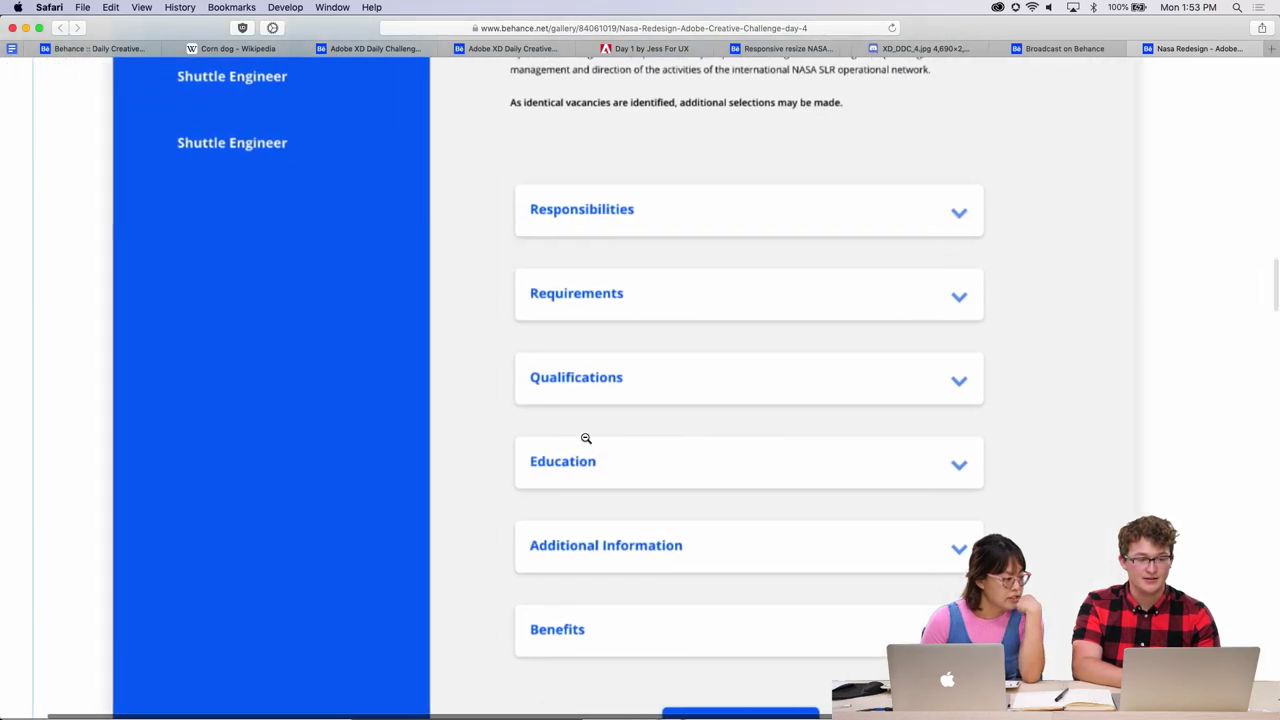
{"action": "scroll", "coordinate": [586, 438], "scroll_direction": "up", "scroll_amount": 5}
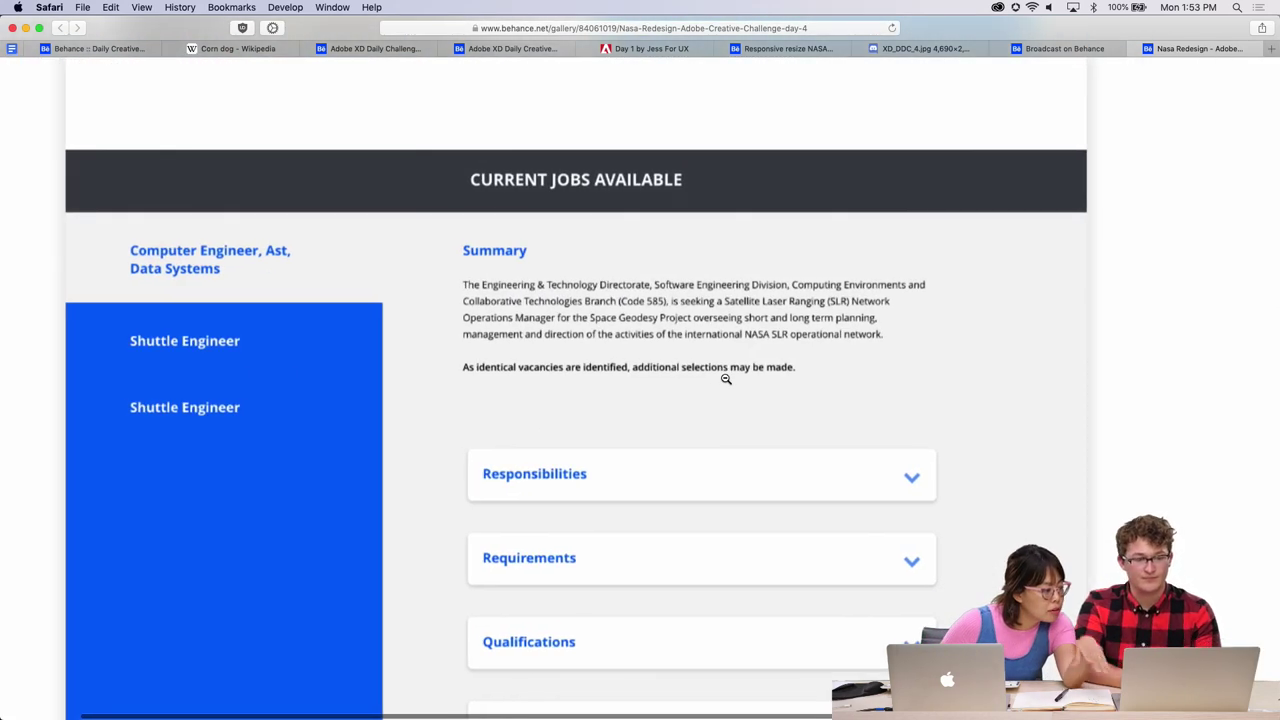
{"action": "scroll", "coordinate": [726, 379], "scroll_direction": "down", "scroll_amount": 5}
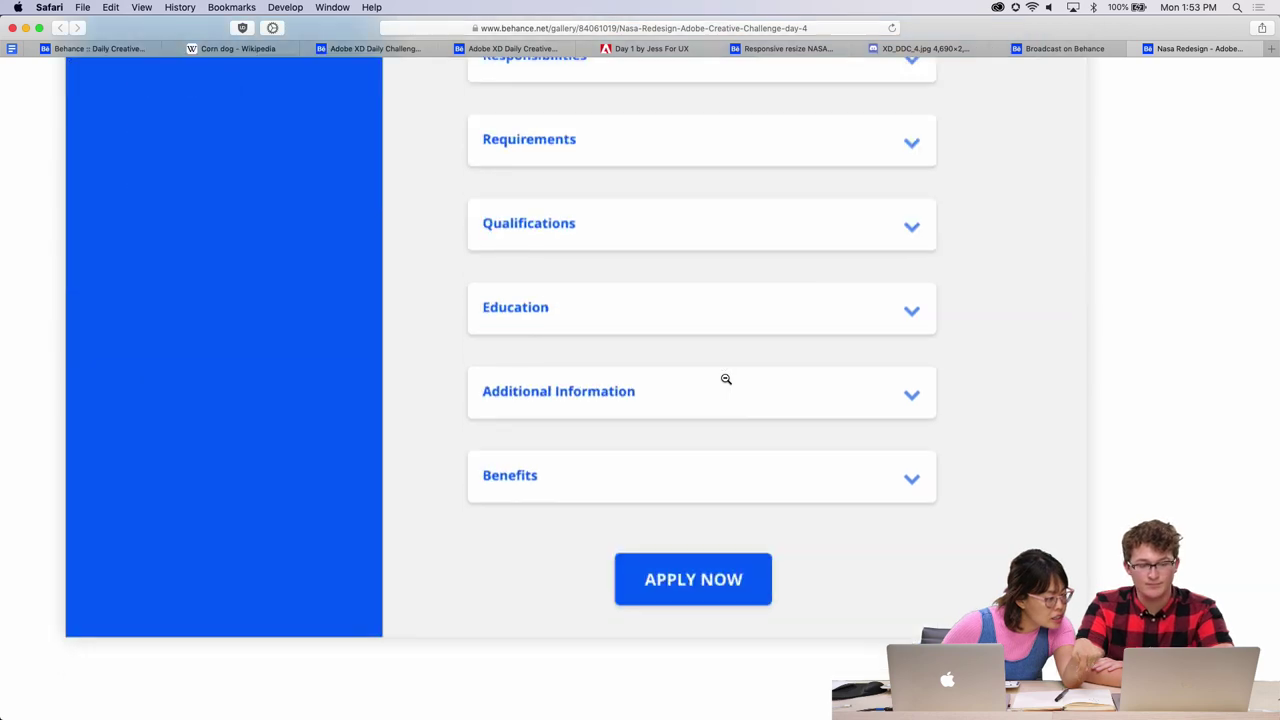
{"action": "scroll", "coordinate": [683, 550], "scroll_direction": "up", "scroll_amount": 4}
{"action": "scroll", "coordinate": [683, 550], "scroll_direction": "down", "scroll_amount": 4}
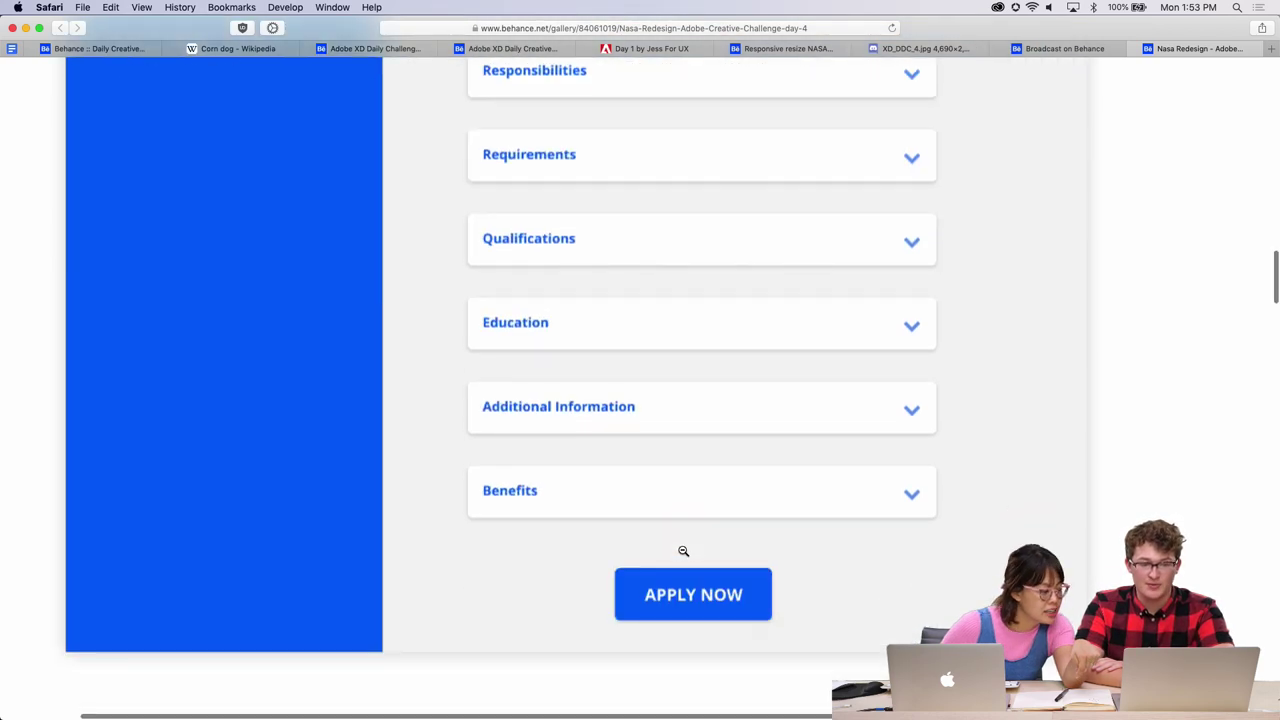
{"action": "scroll", "coordinate": [683, 550], "scroll_direction": "up", "scroll_amount": 3}
{"action": "scroll", "coordinate": [683, 550], "scroll_direction": "down", "scroll_amount": 2}
{"action": "scroll", "coordinate": [683, 550], "scroll_direction": "up", "scroll_amount": 3}
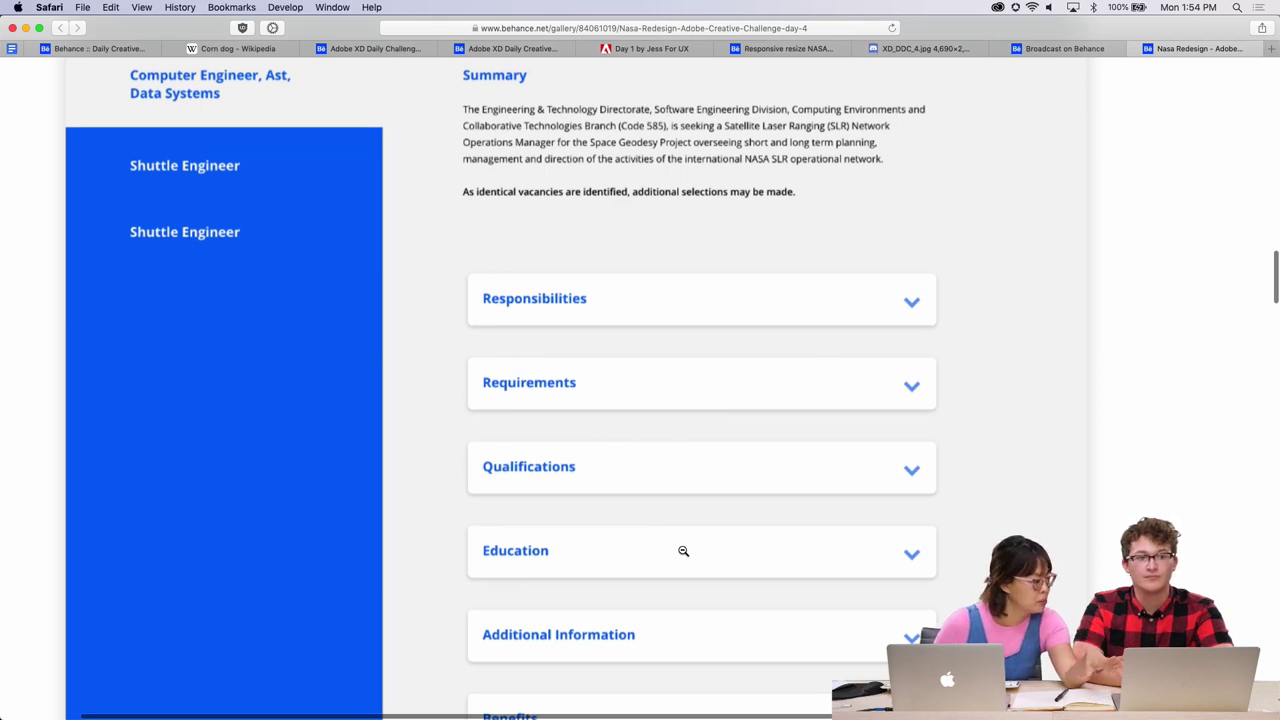
{"action": "scroll", "coordinate": [683, 550], "scroll_direction": "up", "scroll_amount": 1}
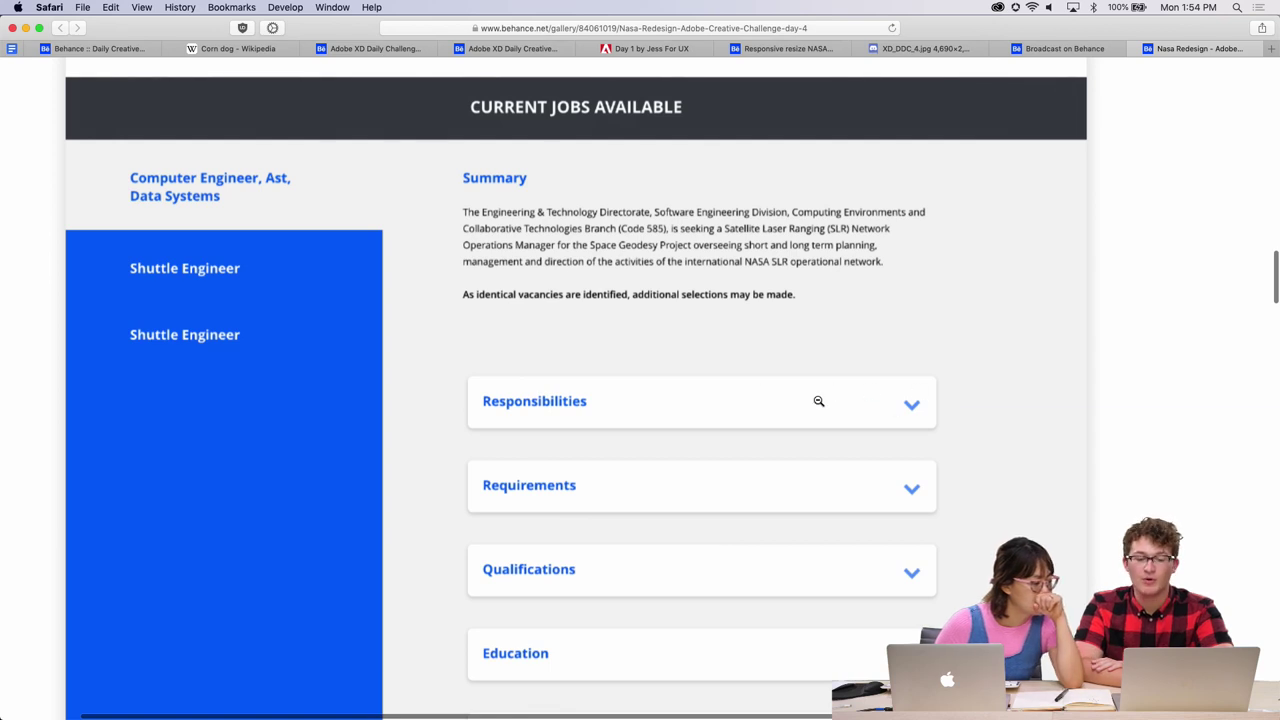
{"action": "scroll", "coordinate": [850, 443], "scroll_direction": "down", "scroll_amount": 1}
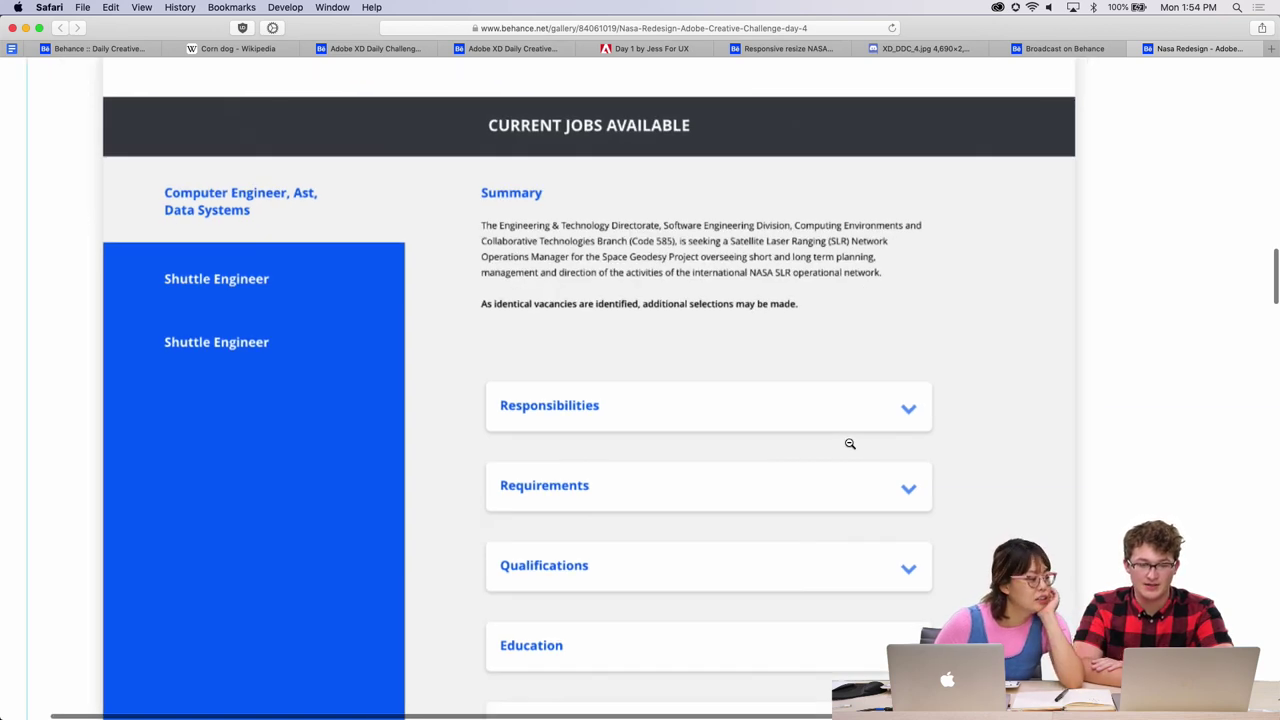
Return the image to fit-to-window and zoom in on the Current Jobs Available section.
{"action": "left_click", "coordinate": [844, 399]}
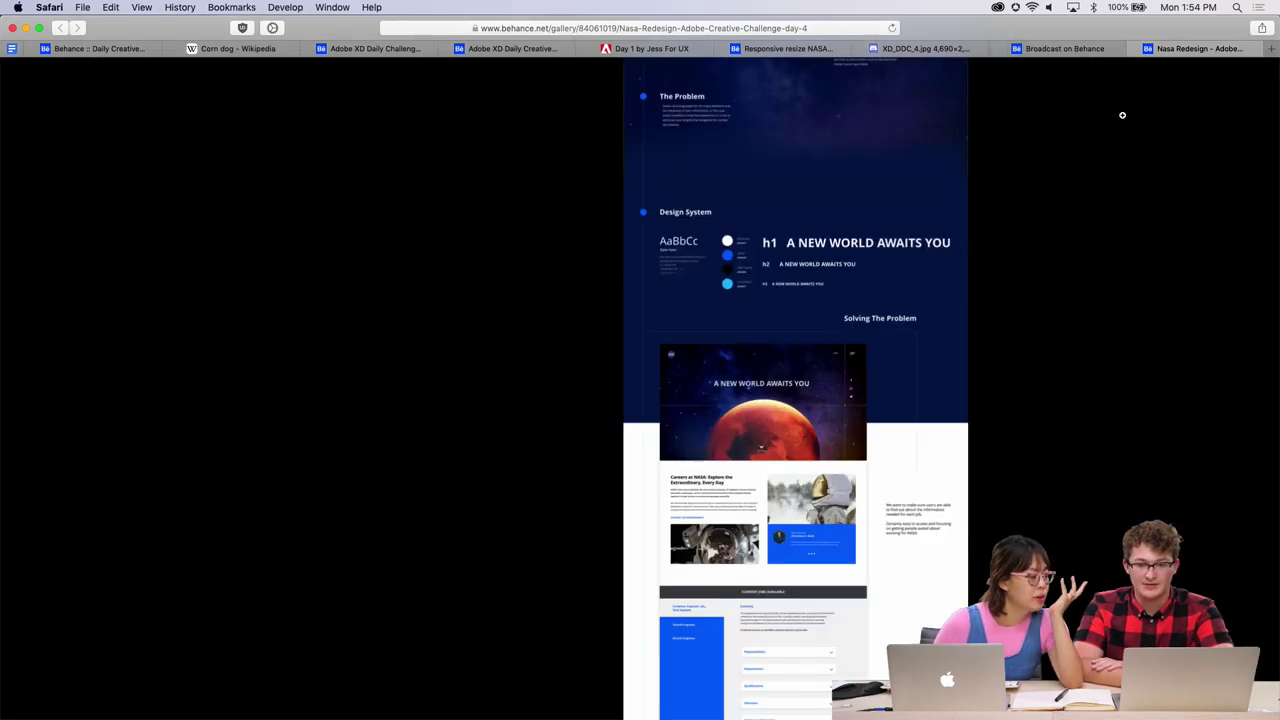
{"action": "left_click", "coordinate": [1084, 58]}
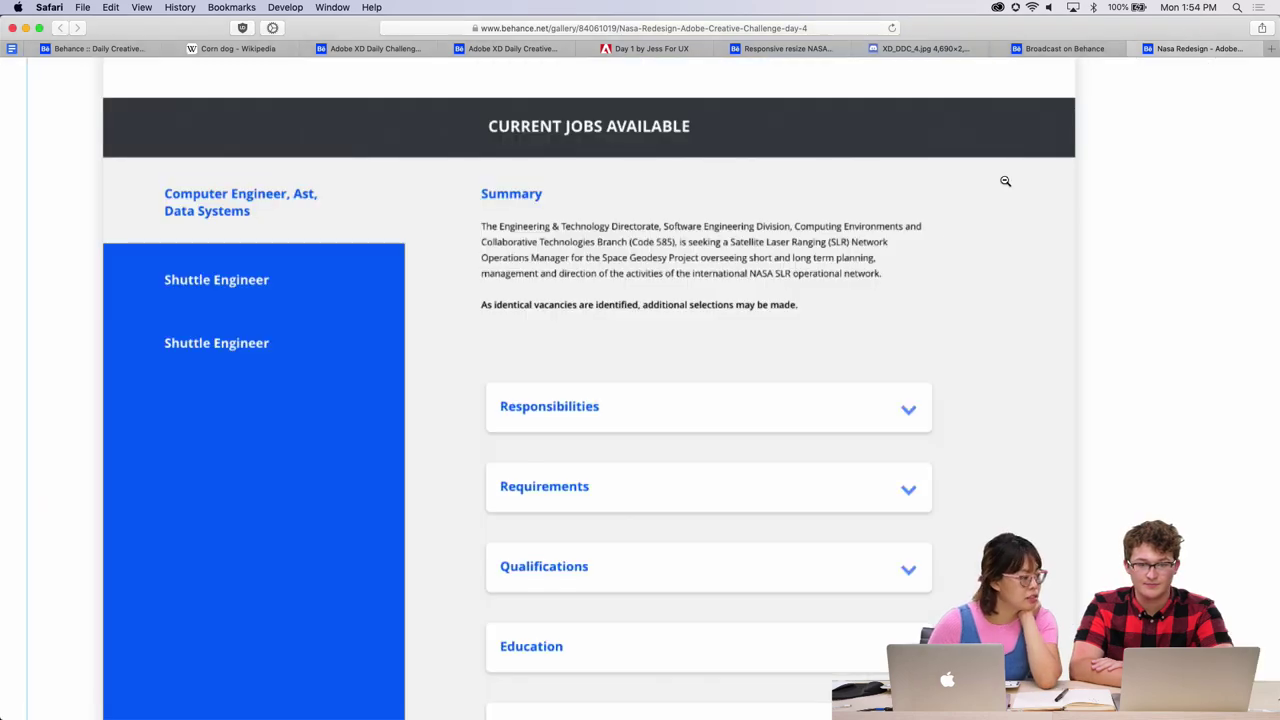
{"action": "scroll", "coordinate": [1003, 180], "scroll_direction": "down", "scroll_amount": 5}
{"action": "scroll", "coordinate": [923, 263], "scroll_direction": "up", "scroll_amount": 8}
{"action": "scroll", "coordinate": [925, 265], "scroll_direction": "up", "scroll_amount": 15}
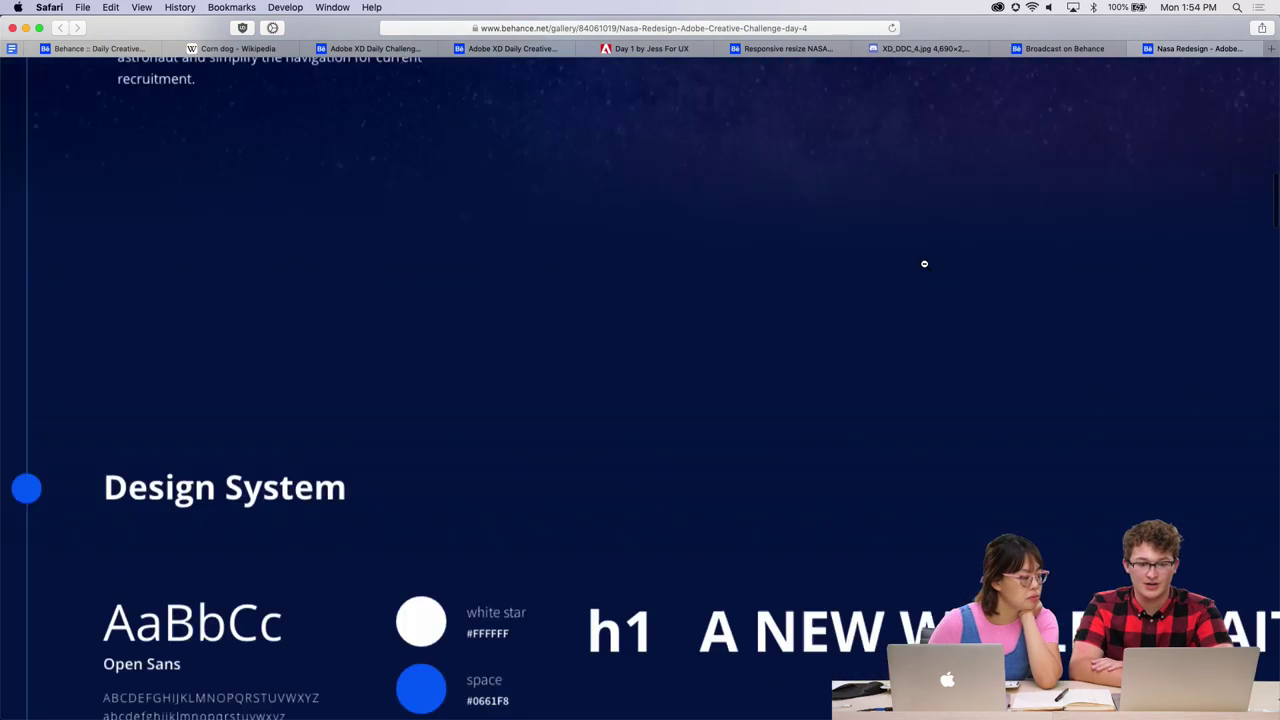
Scroll back up to the Prompt, tablet job application form and Responsive Resize Principle text.
{"action": "key", "text": "super+shift+backslash"}
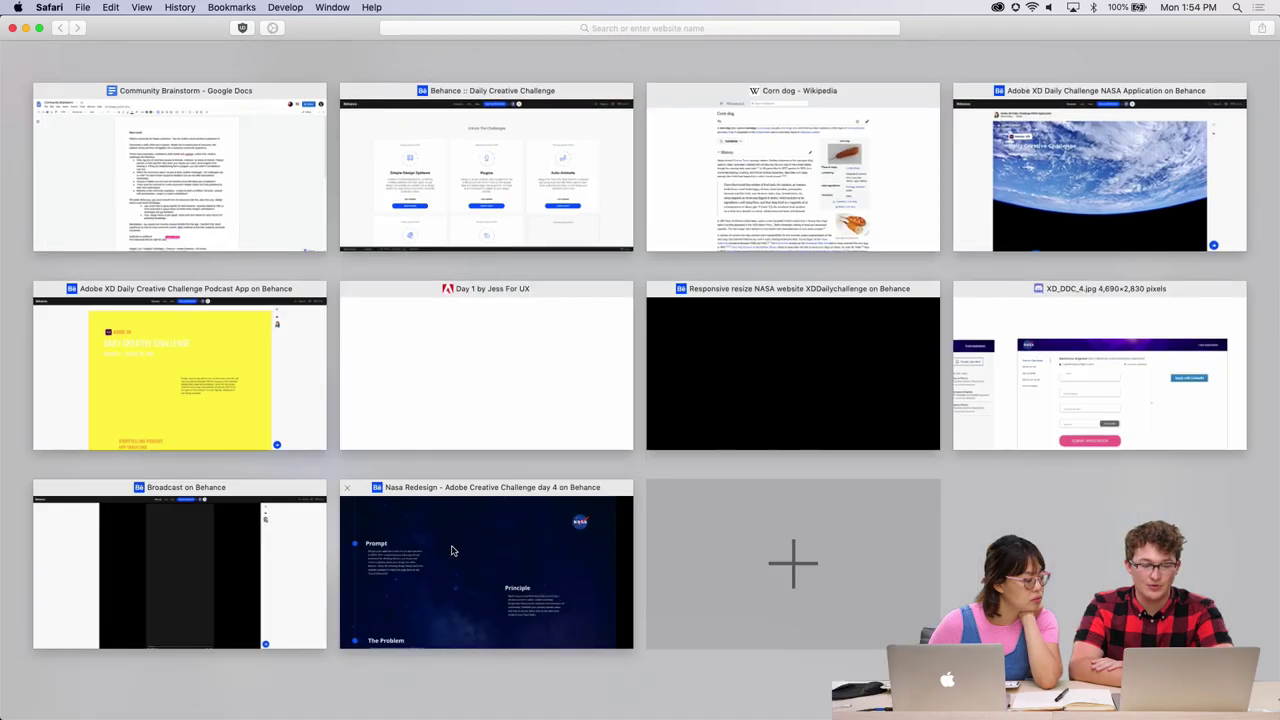
{"action": "key", "text": "super+shift+backslash"}
{"action": "scroll", "coordinate": [623, 463], "scroll_direction": "down", "scroll_amount": 15}
{"action": "scroll", "coordinate": [623, 463], "scroll_direction": "down", "scroll_amount": 10}
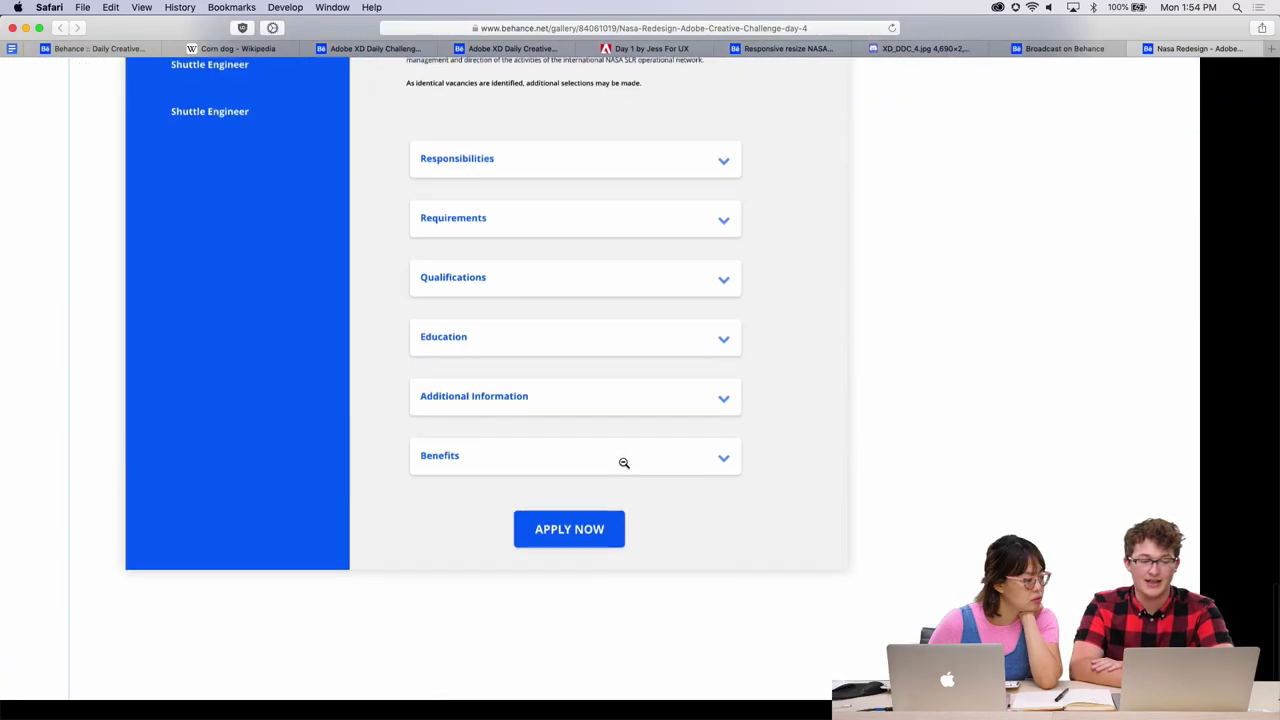
{"action": "scroll", "coordinate": [623, 463], "scroll_direction": "up", "scroll_amount": 7}
{"action": "scroll", "coordinate": [623, 463], "scroll_direction": "down", "scroll_amount": 7}
{"action": "scroll", "coordinate": [623, 463], "scroll_direction": "up", "scroll_amount": 1}
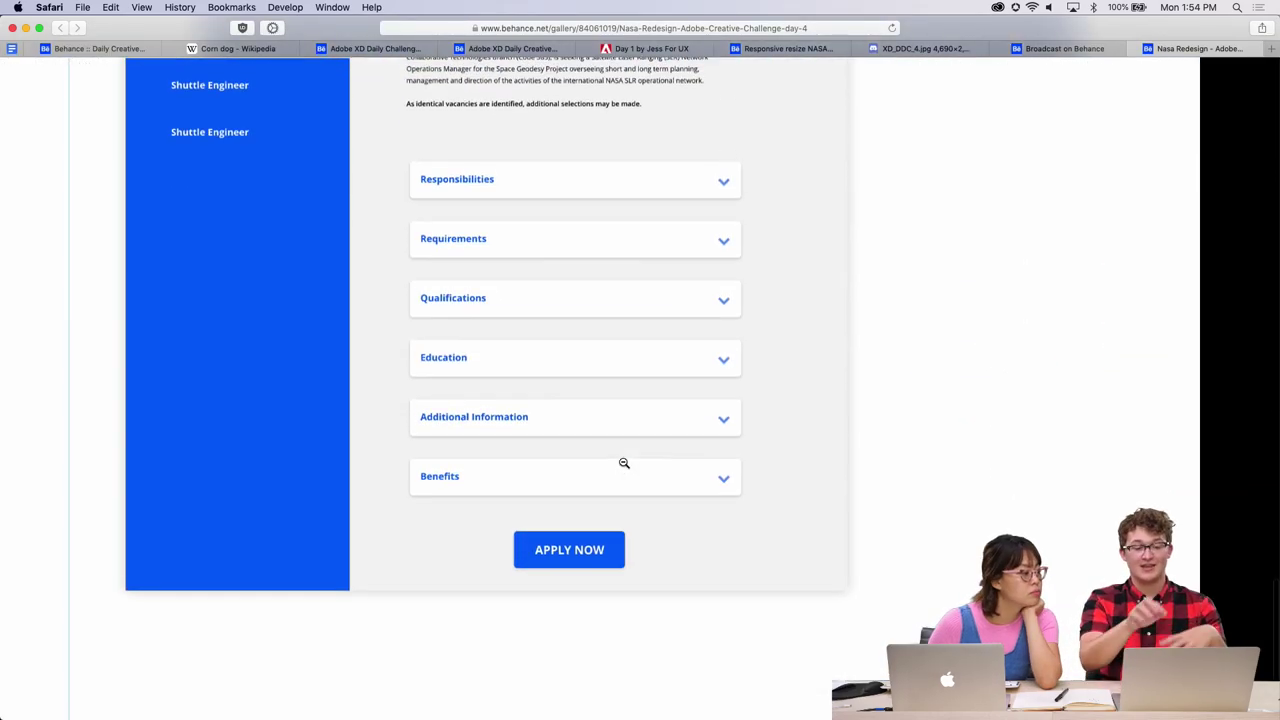
{"action": "scroll", "coordinate": [577, 546], "scroll_direction": "up", "scroll_amount": 10}
{"action": "scroll", "coordinate": [579, 547], "scroll_direction": "up", "scroll_amount": 6}
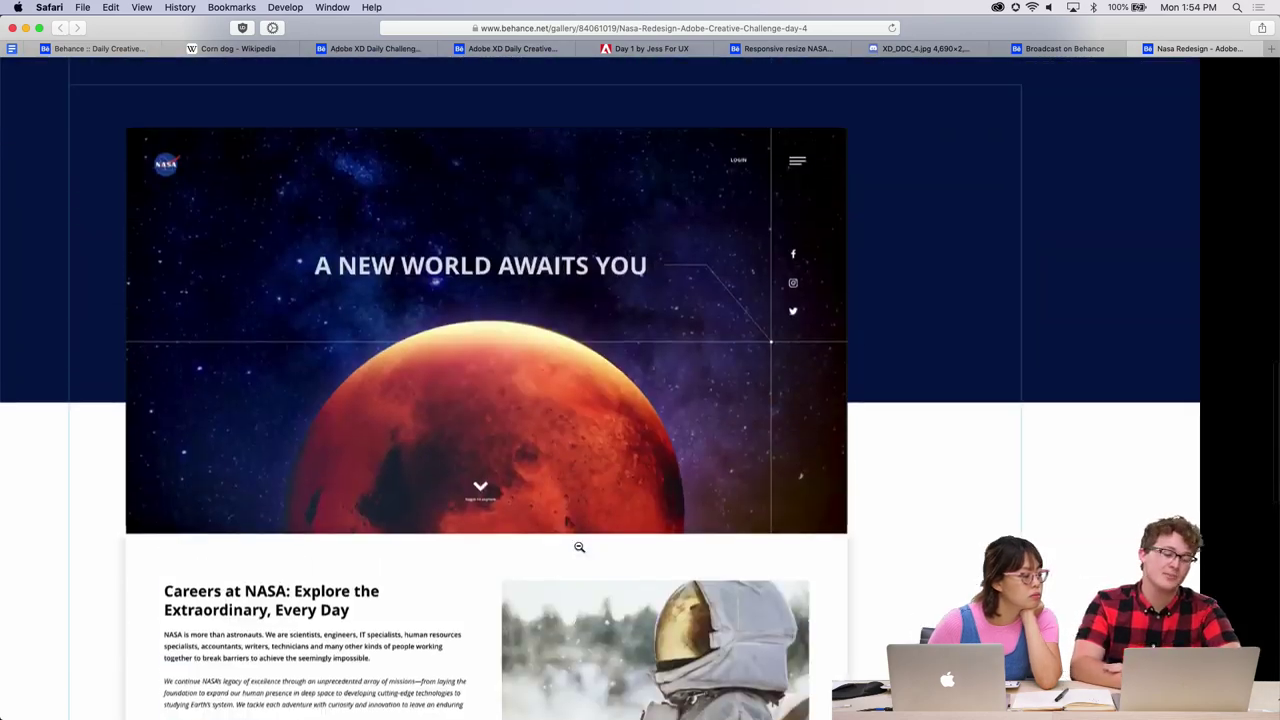
{"action": "scroll", "coordinate": [579, 547], "scroll_direction": "down", "scroll_amount": 10}
{"action": "scroll", "coordinate": [579, 547], "scroll_direction": "up", "scroll_amount": 9}
{"action": "scroll", "coordinate": [578, 547], "scroll_direction": "up", "scroll_amount": 15}
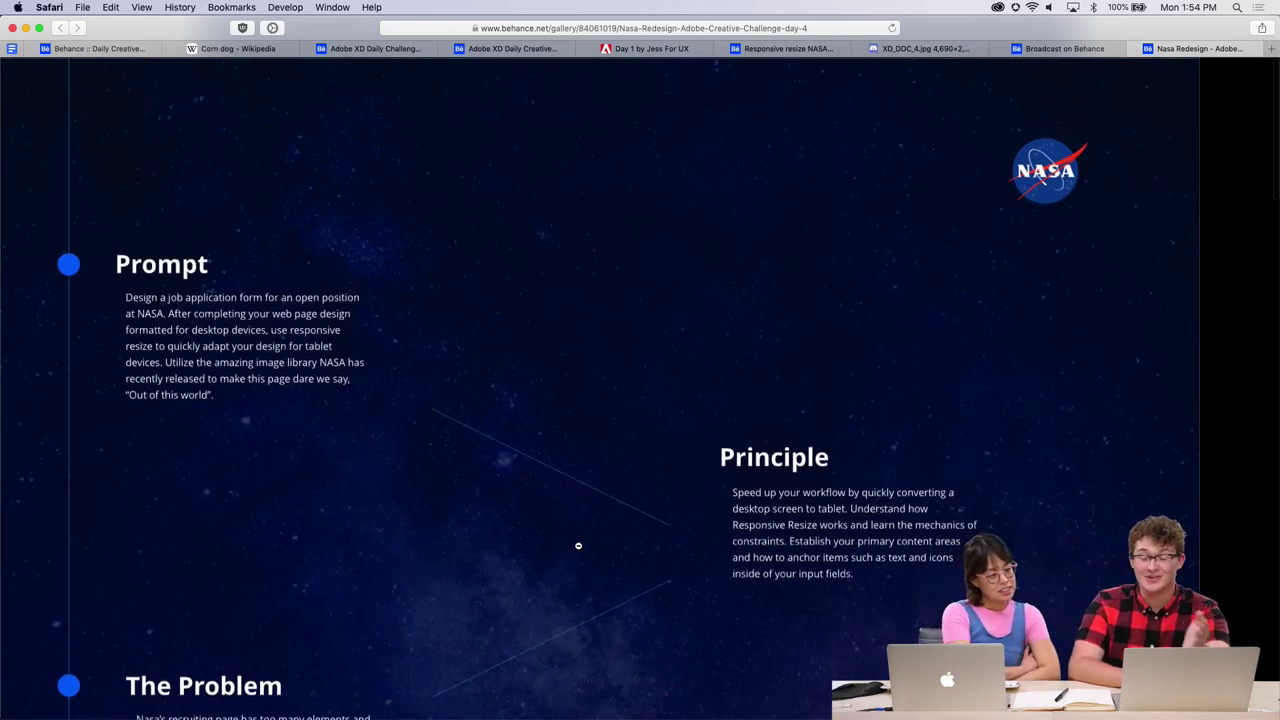
{"action": "scroll", "coordinate": [578, 546], "scroll_direction": "down", "scroll_amount": 8}
{"action": "scroll", "coordinate": [578, 546], "scroll_direction": "up", "scroll_amount": 6}
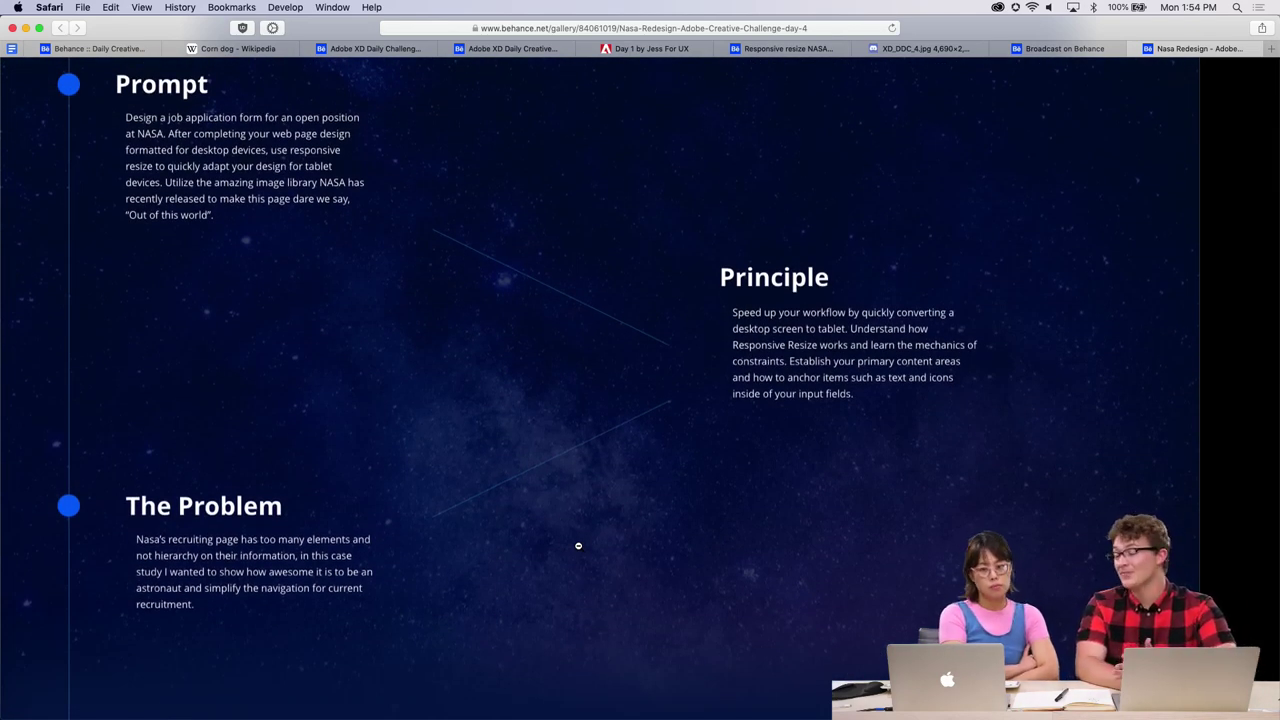
{"action": "scroll", "coordinate": [578, 546], "scroll_direction": "up", "scroll_amount": 4}
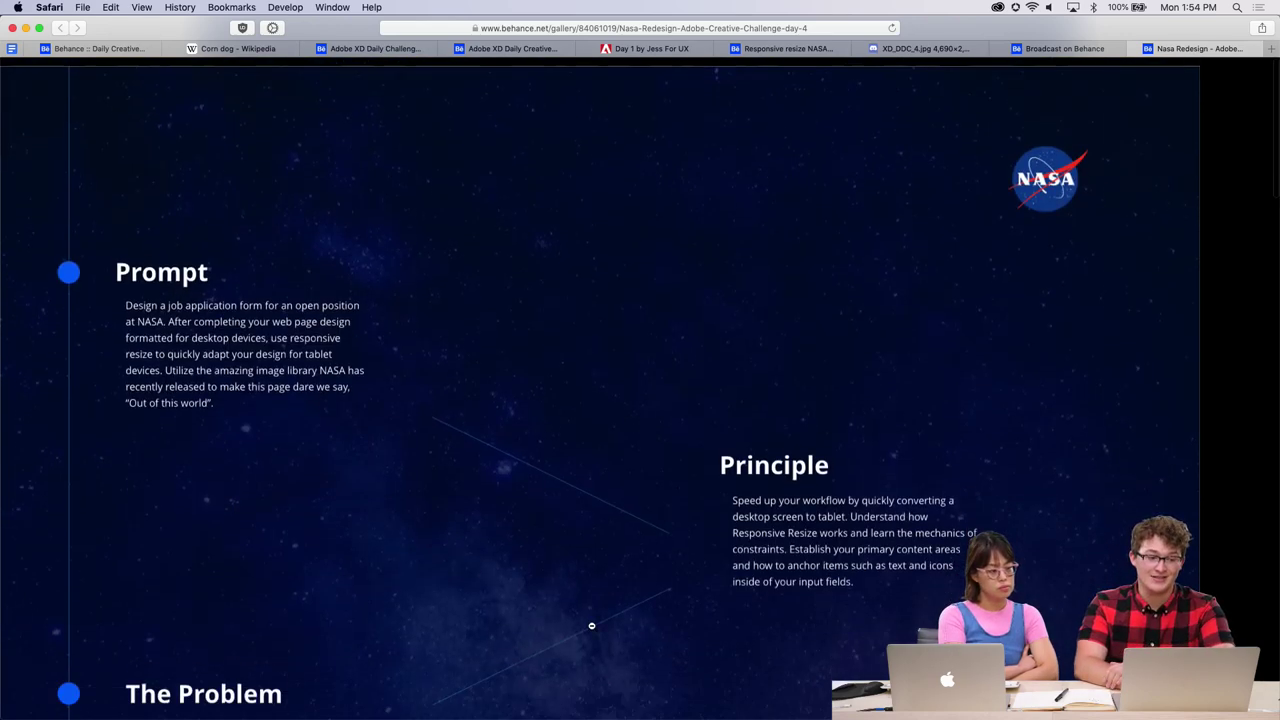
Close the Behance tab, move the 'Fun without the bun.' text group up to Y 743, and save.
{"action": "left_click", "coordinate": [1133, 50]}
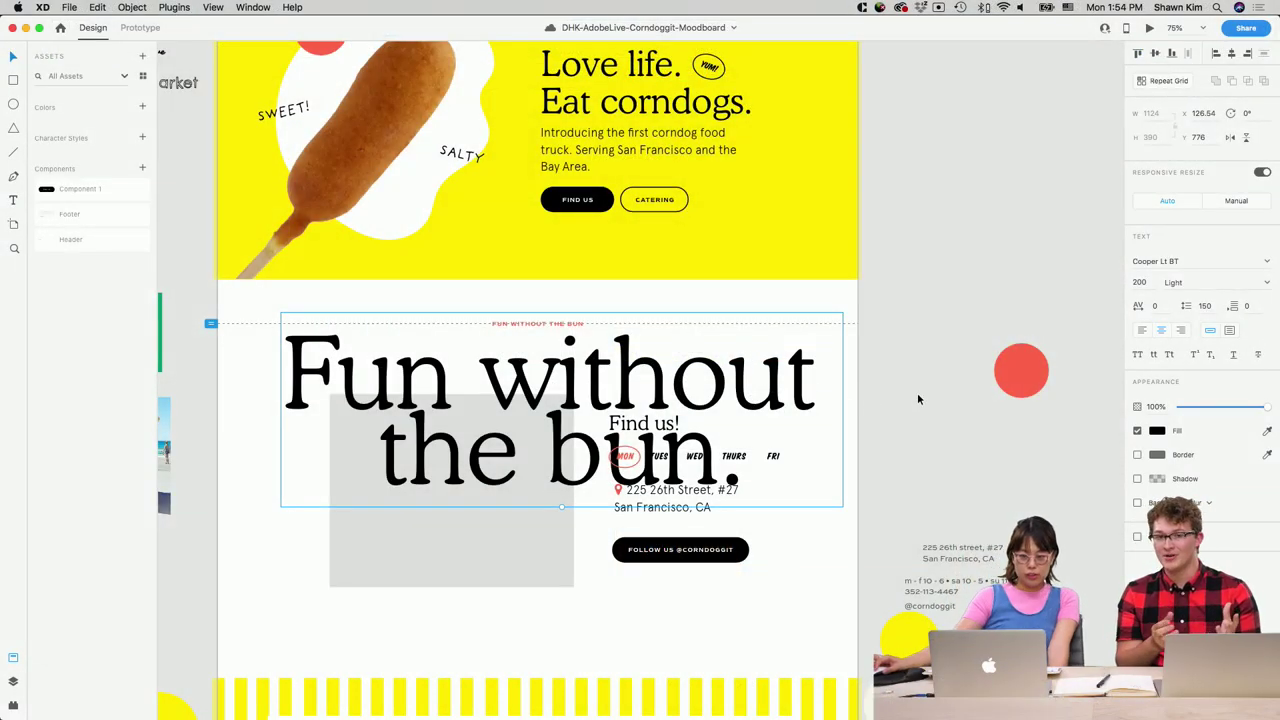
{"action": "scroll", "coordinate": [917, 392], "scroll_direction": "up", "scroll_amount": 3}
{"action": "scroll", "coordinate": [918, 399], "scroll_direction": "up", "scroll_amount": 2}
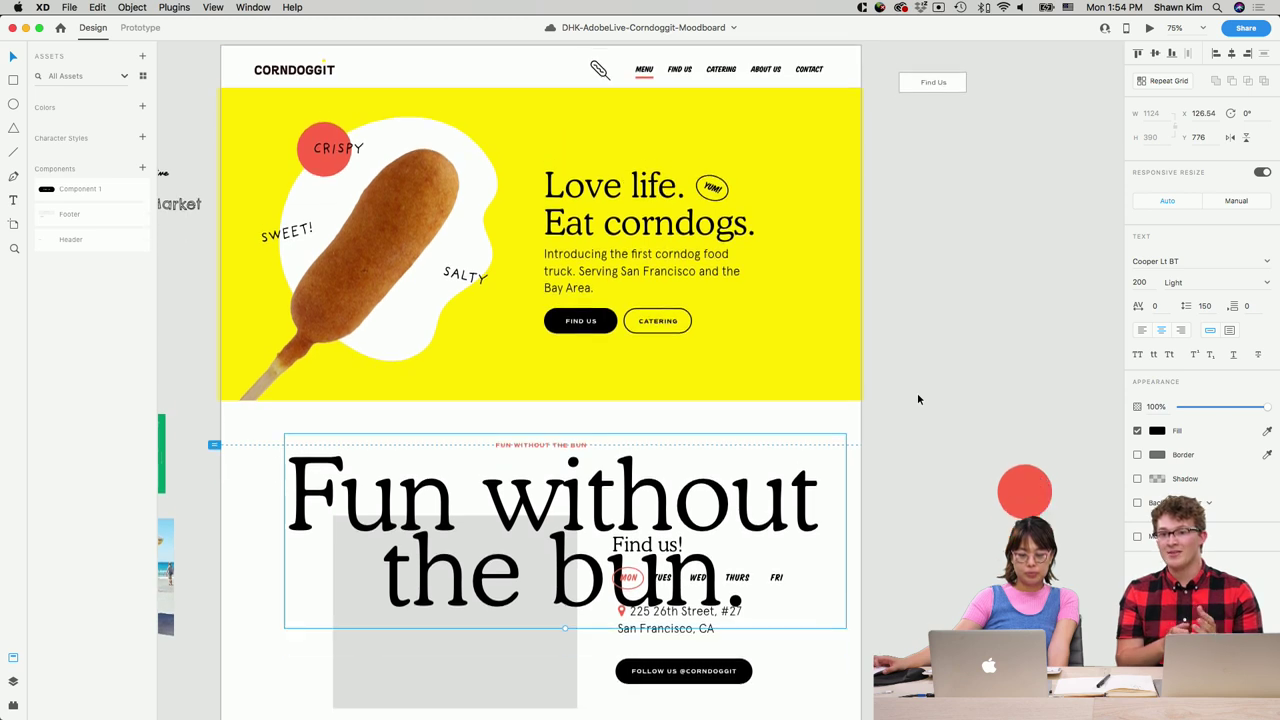
{"action": "scroll", "coordinate": [918, 399], "scroll_direction": "down", "scroll_amount": 5}
{"action": "left_click_drag", "start_coordinate": [788, 373], "coordinate": [783, 357]}
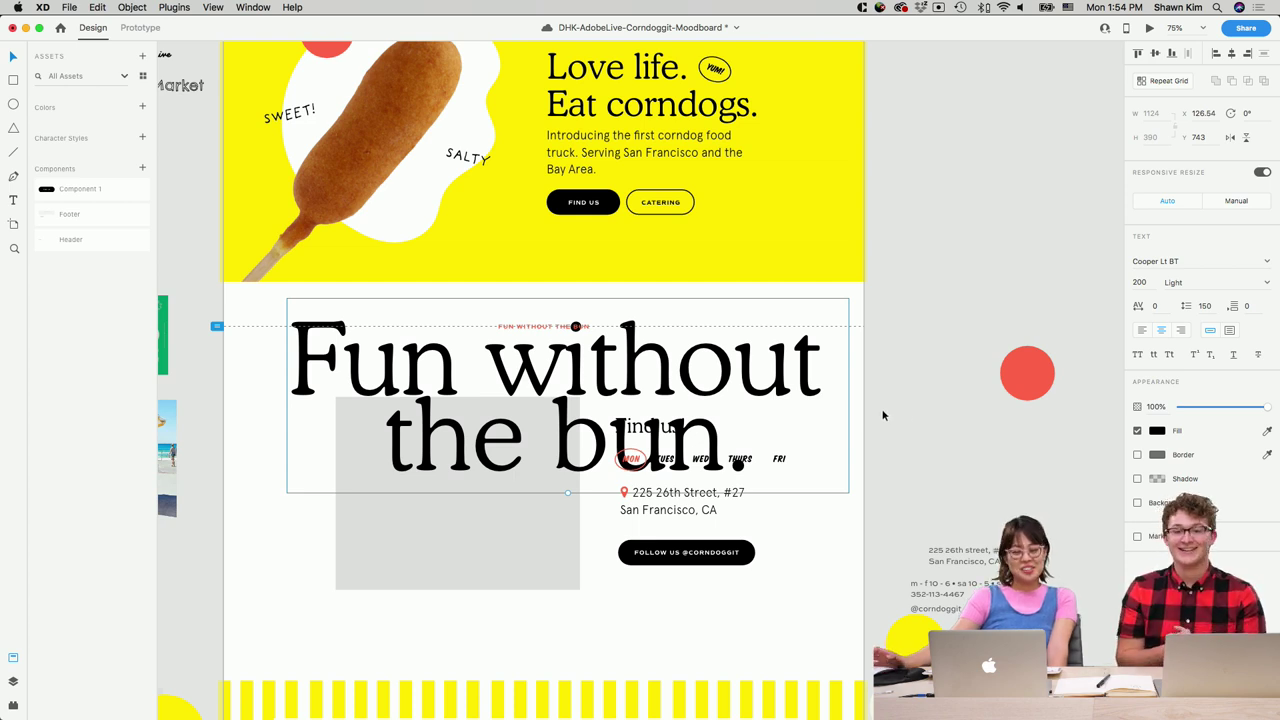
{"action": "key", "text": "super+s"}
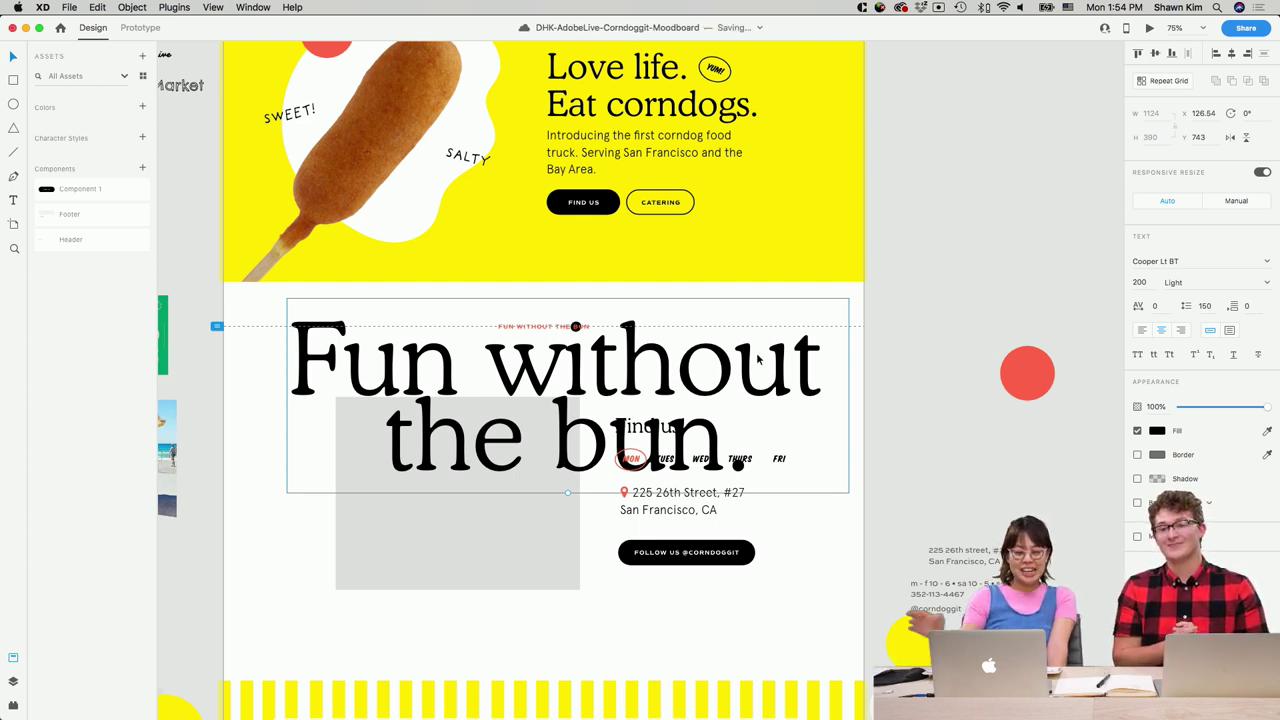